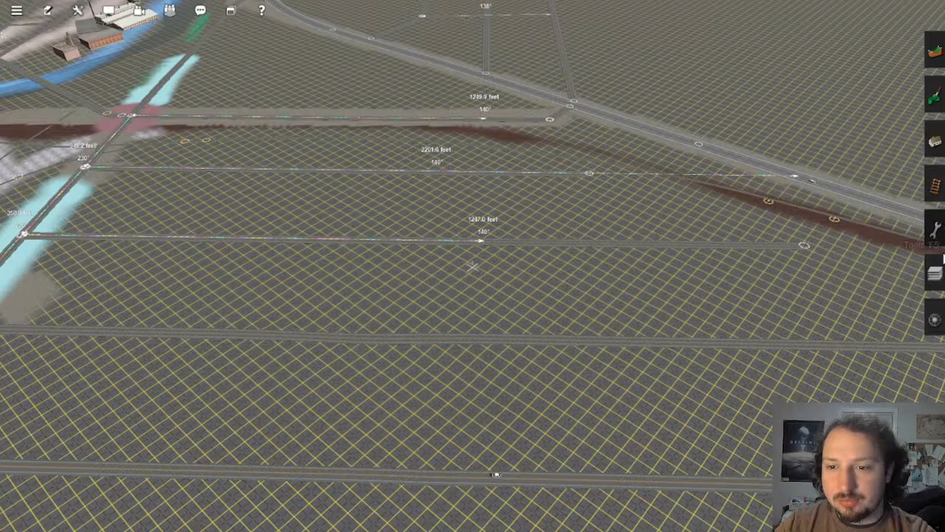
# Step: Exit Surveyor and open the route Tolbrynd Peninsula Alpha 0.3.26 for editing
pyautogui.click(941, 272)
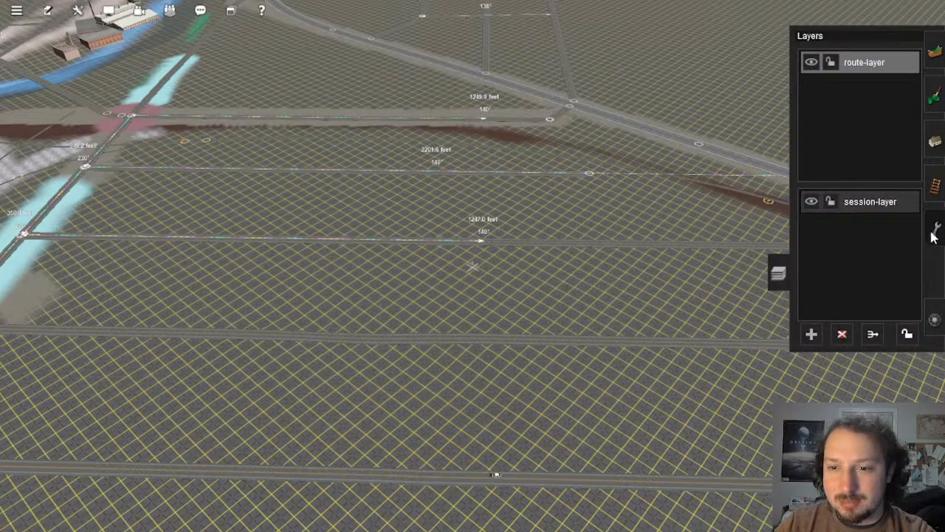
pyautogui.click(16, 10)
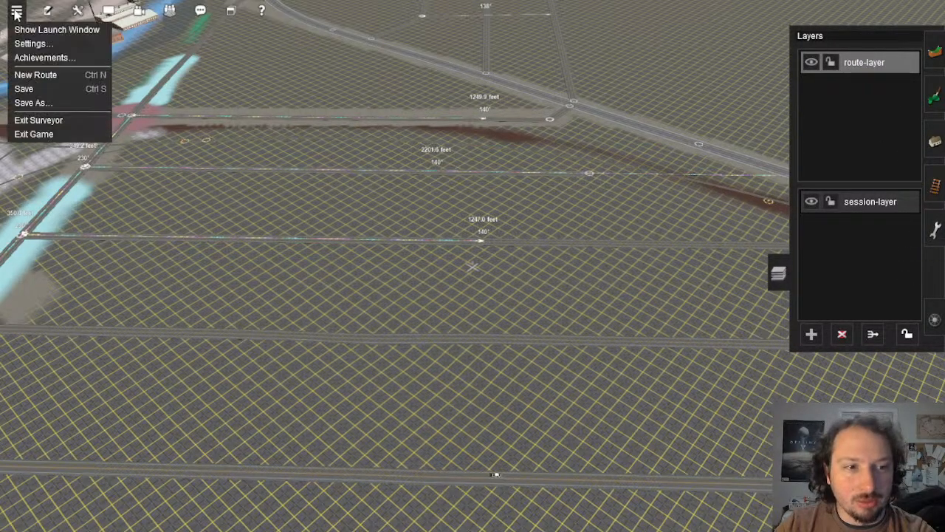
pyautogui.click(45, 119)
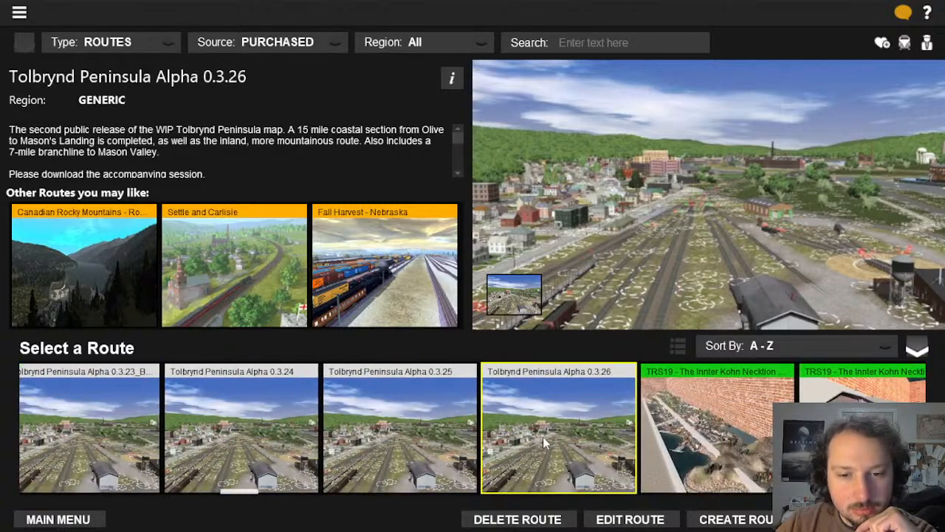
pyautogui.click(542, 436)
pyautogui.click(632, 520)
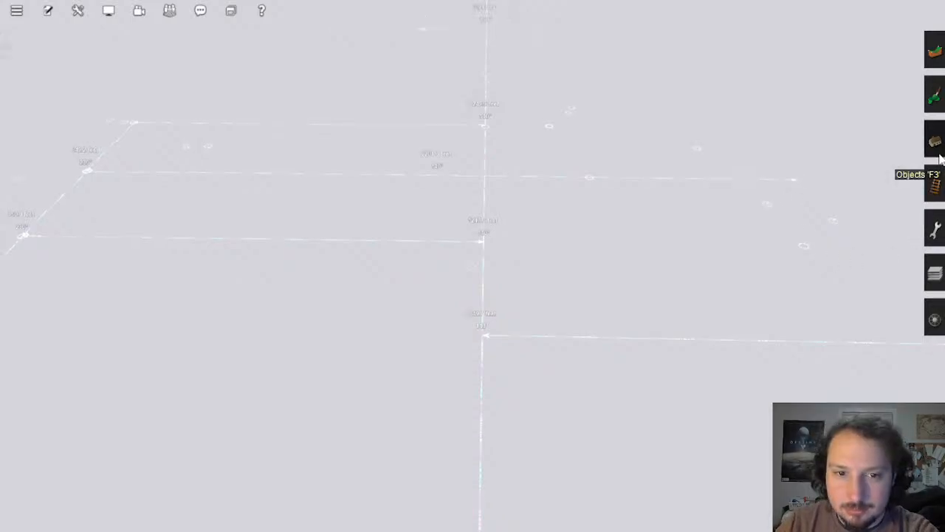
# Step: Examine the route and session layers of the reopened route
pyautogui.press('Down')
pyautogui.press('Up')
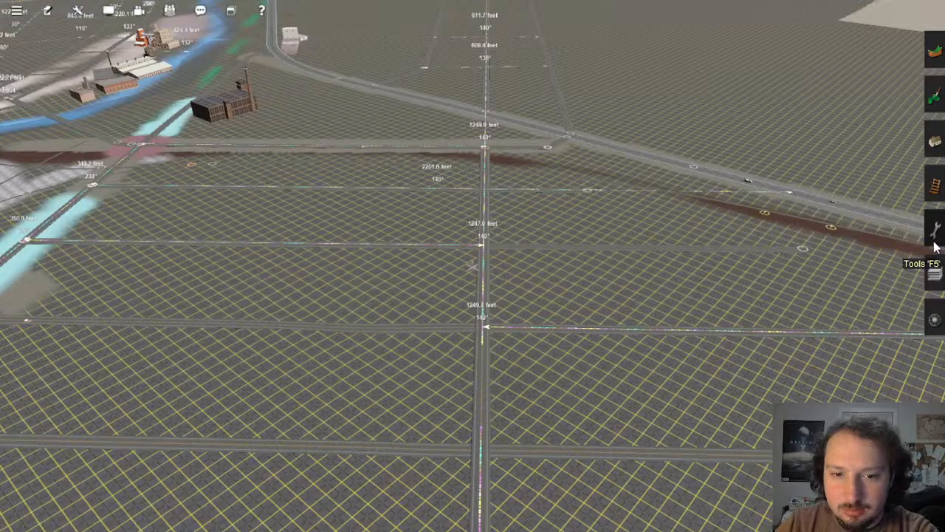
pyautogui.click(934, 247)
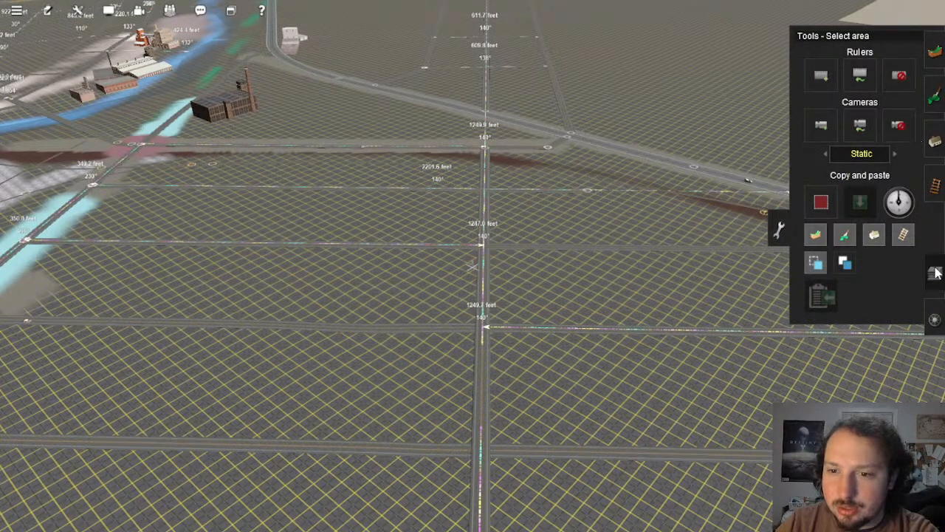
pyautogui.click(934, 272)
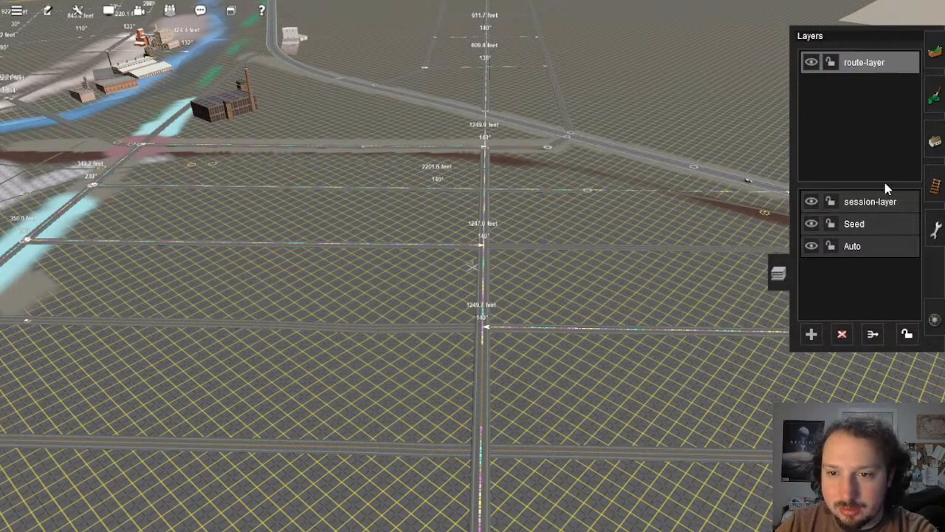
pyautogui.click(934, 189)
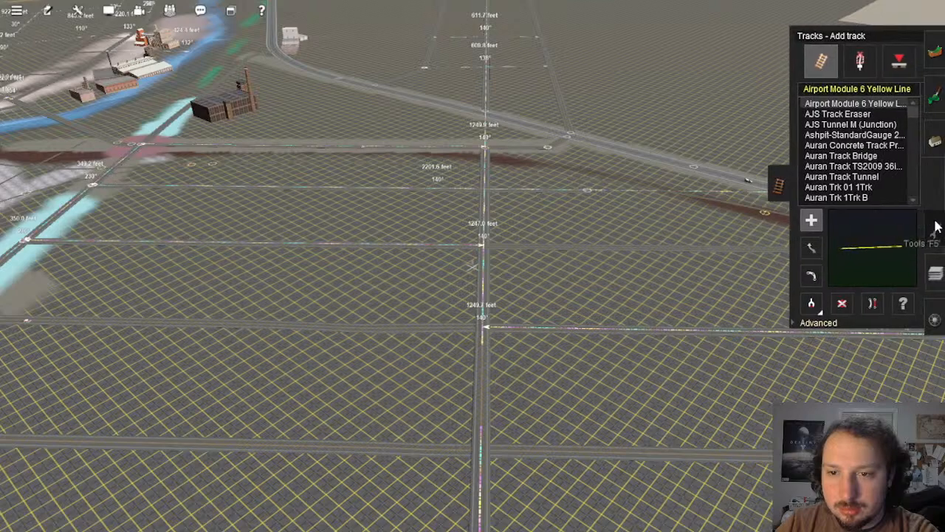
pyautogui.click(935, 225)
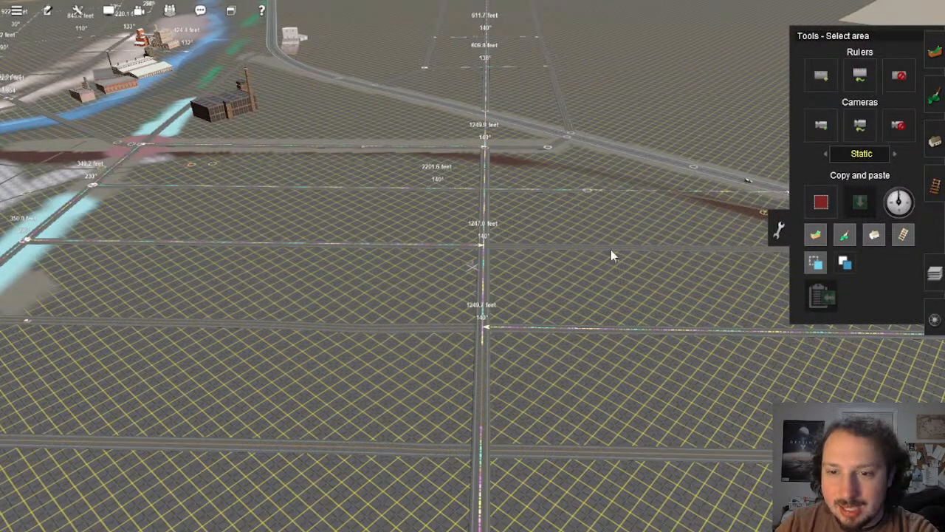
# Step: Assign the YARN L2 DL2 -Si +Sh road spline at the intersection by the 1249.9 feet ruler to route-layer and save the change
pyautogui.rightClick(506, 211)
pyautogui.scroll(4, 506, 212)
pyautogui.rightClick(426, 352)
pyautogui.press('Down')
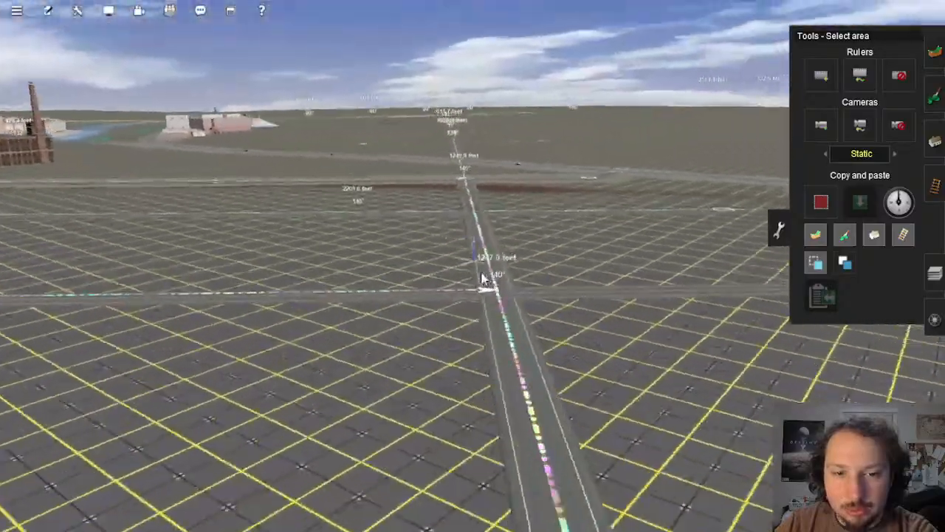
pyautogui.rightClick(471, 235)
pyautogui.press('Up')
pyautogui.rightClick(452, 148)
pyautogui.press('Right')
pyautogui.rightClick(506, 191)
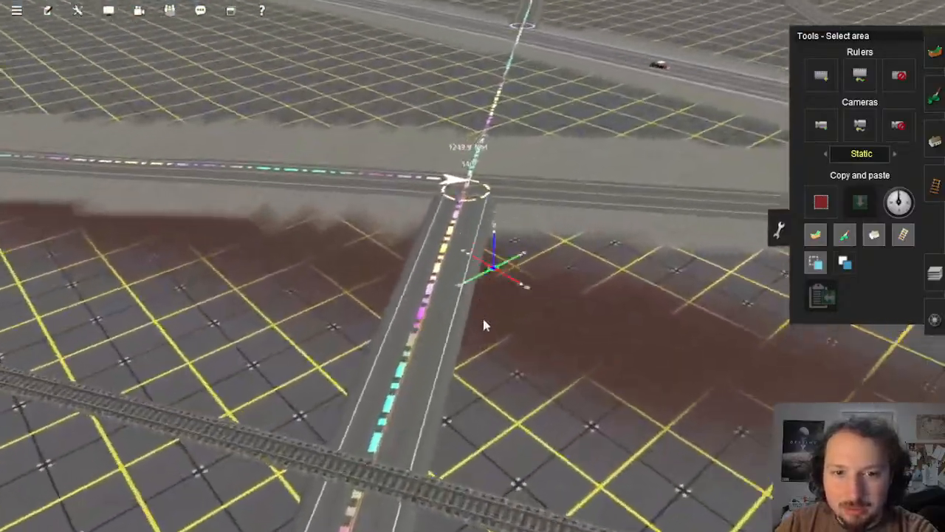
pyautogui.scroll(-5, 484, 320)
pyautogui.moveTo(483, 320); pyautogui.dragTo(483, 227, button='right')
pyautogui.press('Right')
pyautogui.press('Left')
pyautogui.press('Right')
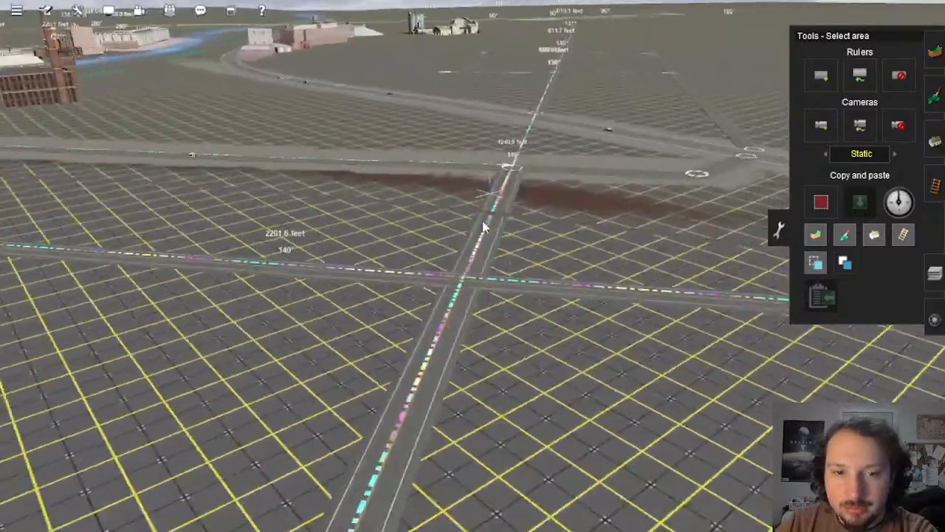
pyautogui.press('Left')
pyautogui.rightClick(548, 228)
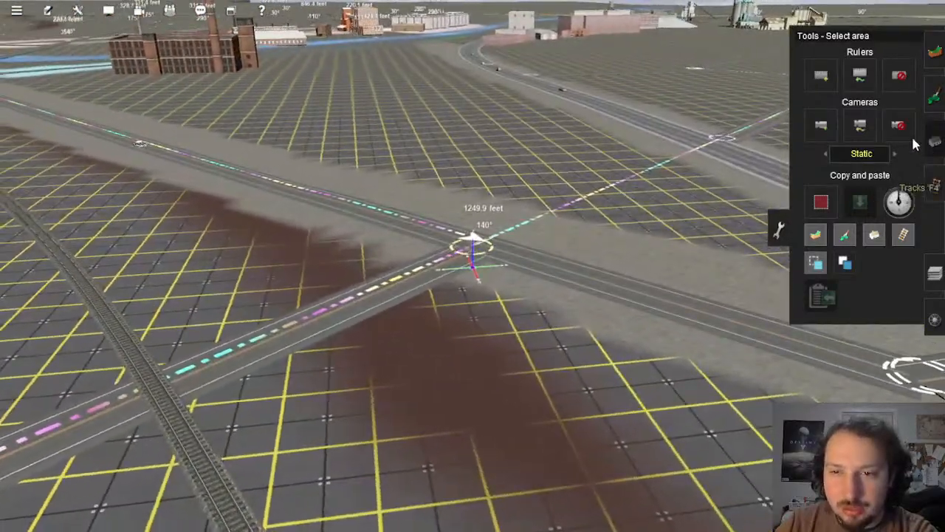
pyautogui.click(932, 142)
pyautogui.press('Left')
pyautogui.click(884, 65)
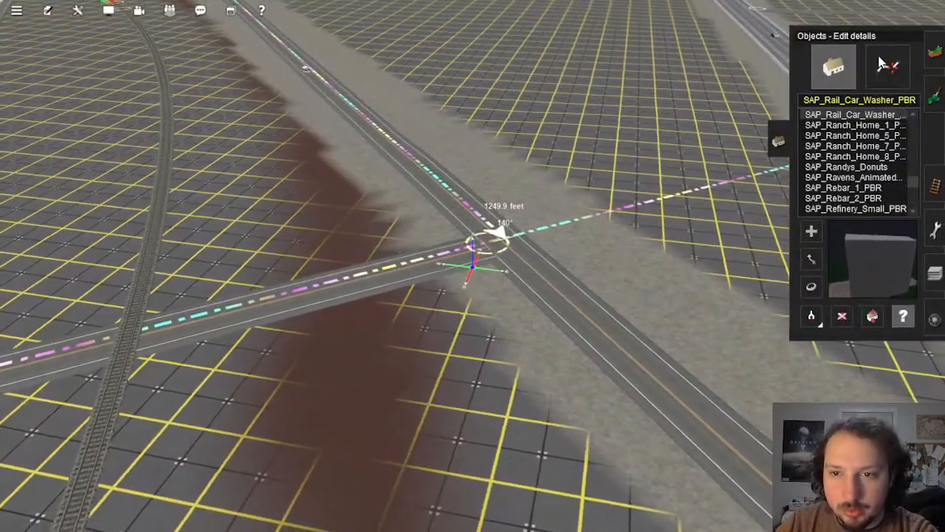
pyautogui.click(883, 65)
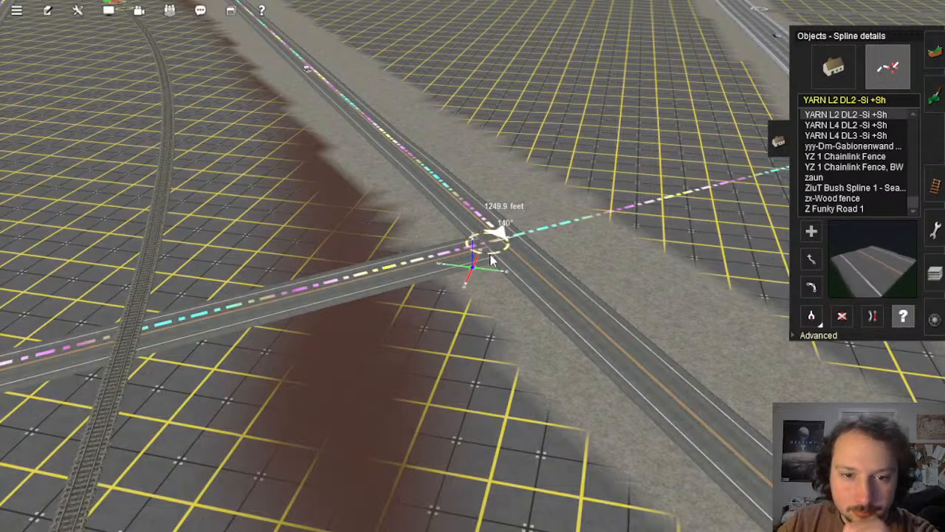
pyautogui.click(489, 254)
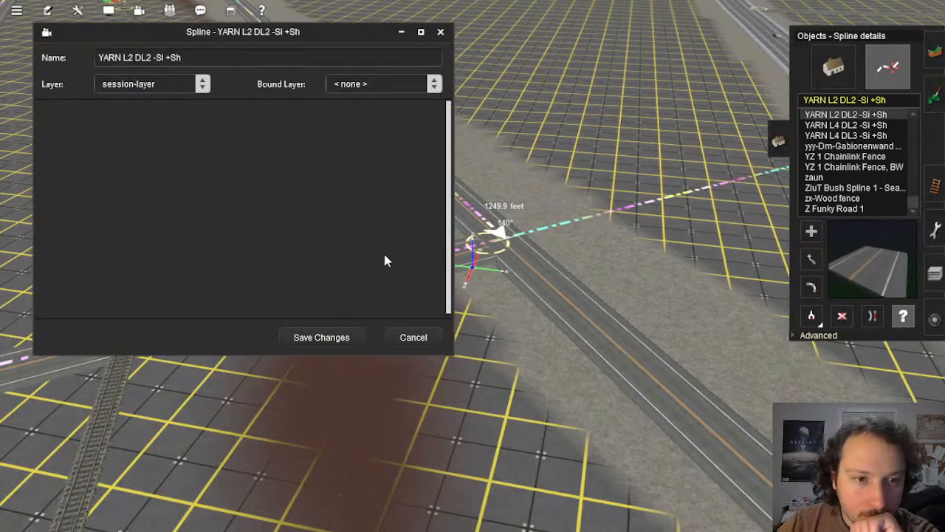
pyautogui.click(164, 83)
pyautogui.click(189, 57)
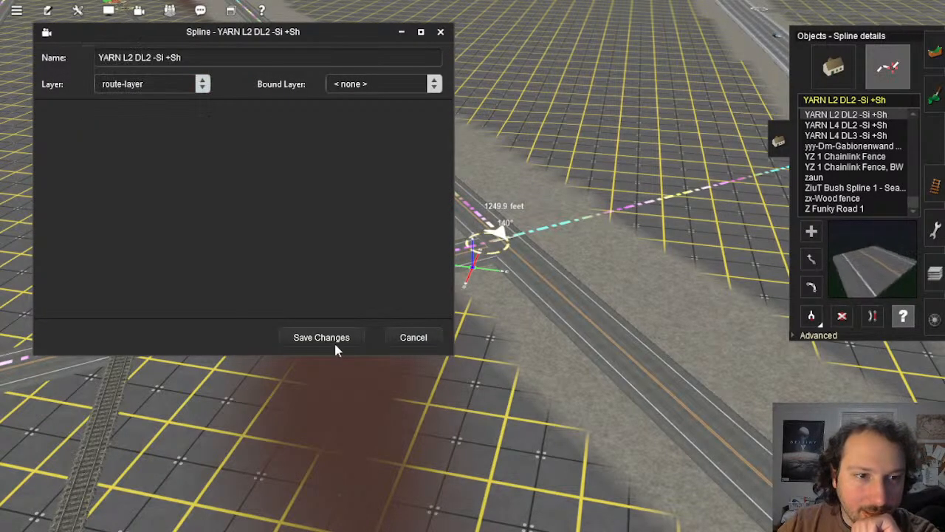
pyautogui.click(321, 337)
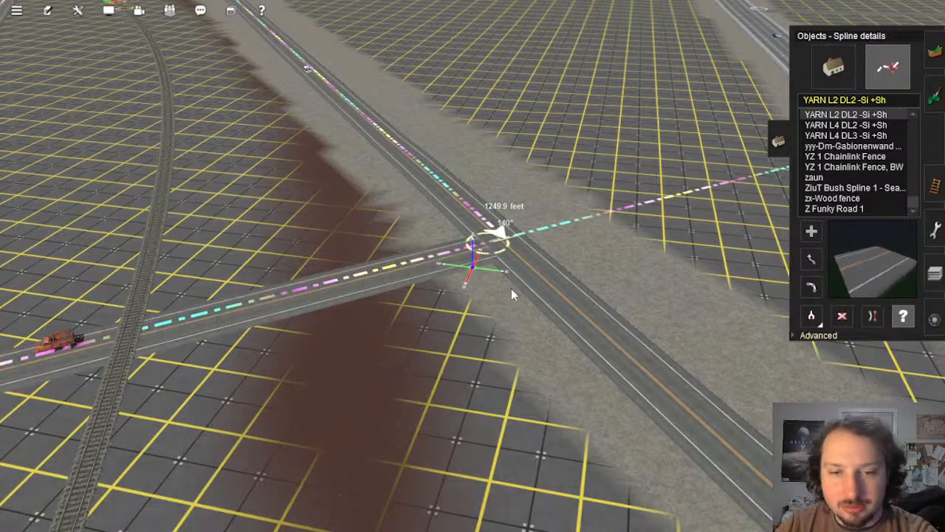
pyautogui.scroll(-6, 457, 281)
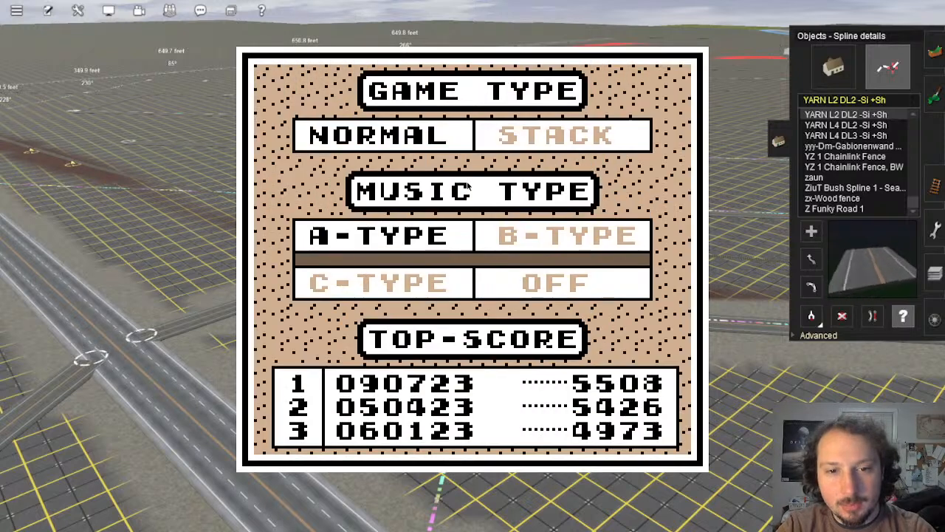
pyautogui.press('Return')
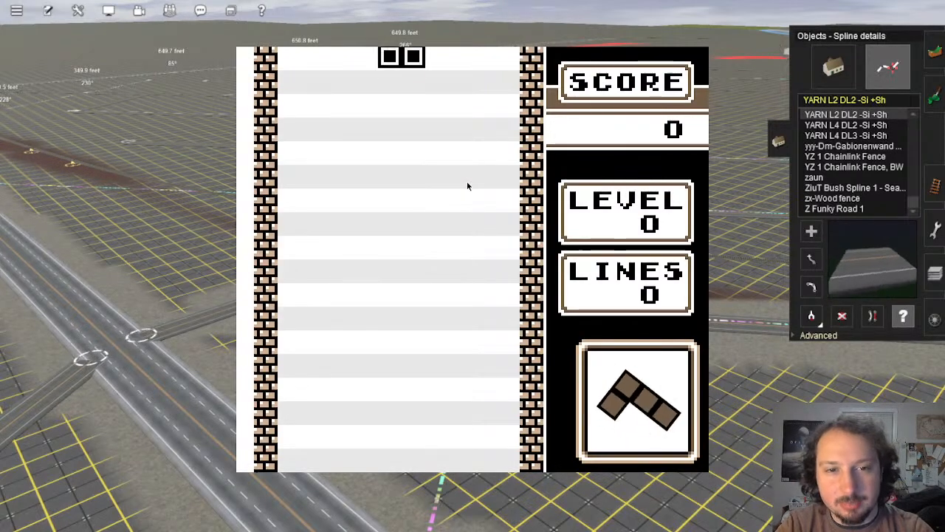
pyautogui.press('Down')
pyautogui.press('Right')
pyautogui.press('Left')
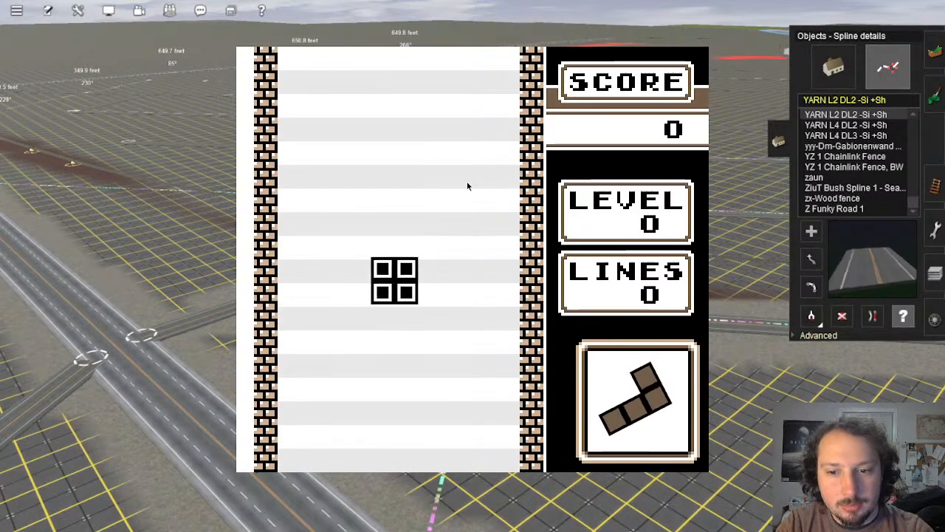
pyautogui.press('Down')
pyautogui.press('Left')
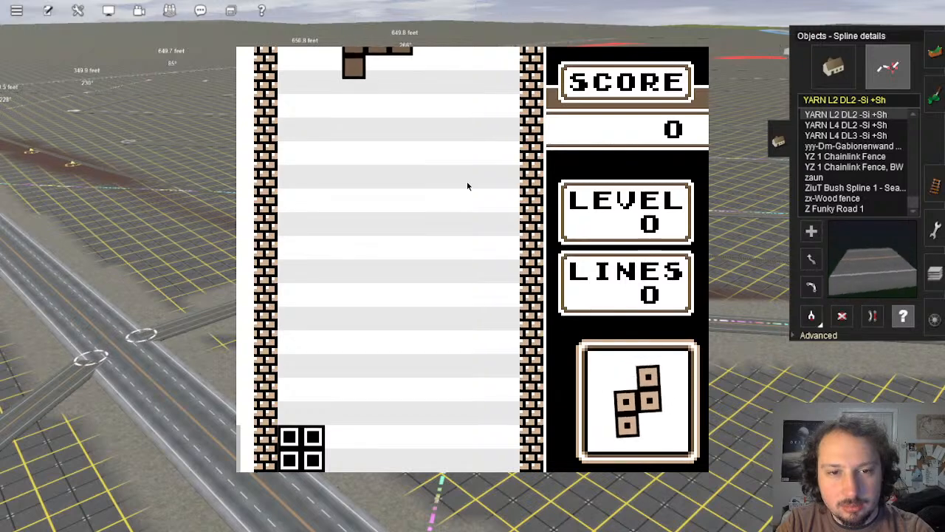
pyautogui.press('Down')
pyautogui.press('x')
pyautogui.press('Right')
pyautogui.press('Right')
pyautogui.press('x')
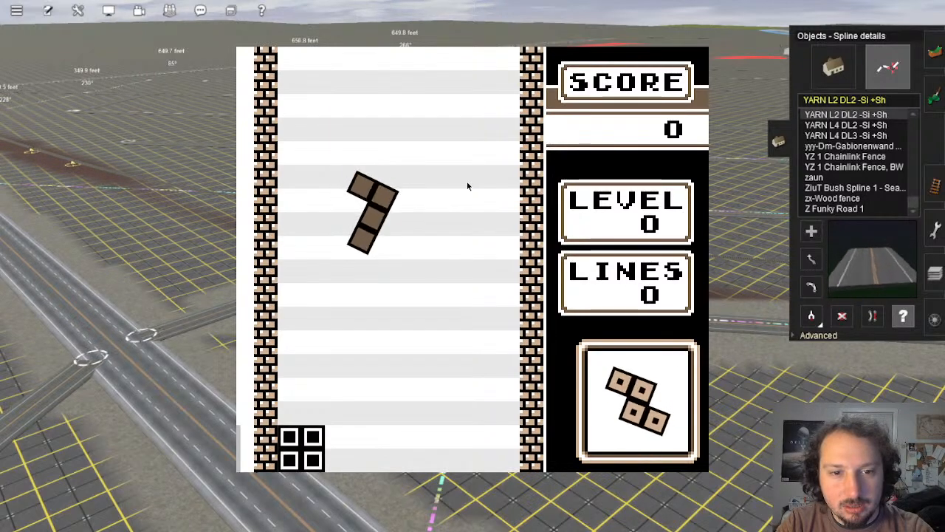
pyautogui.press('Left')
pyautogui.press('z')
pyautogui.press('x')
pyautogui.press('Right')
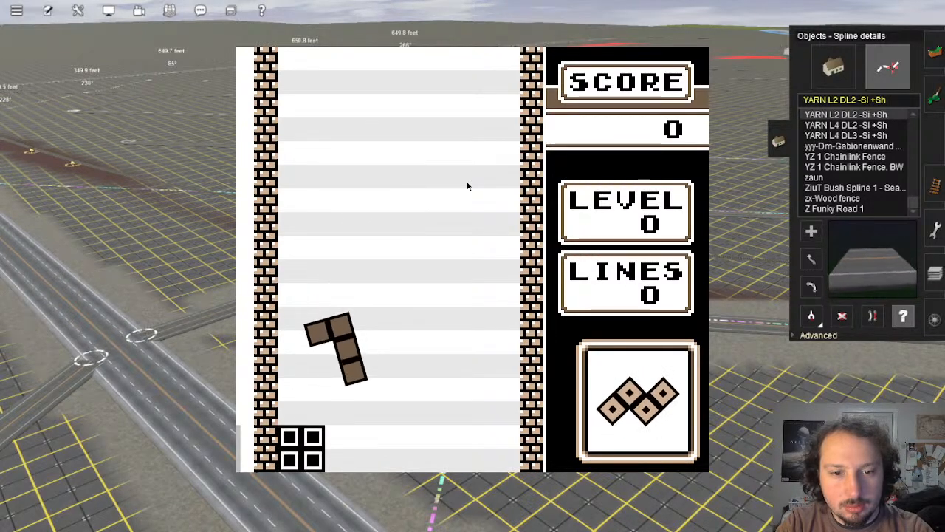
pyautogui.press('z')
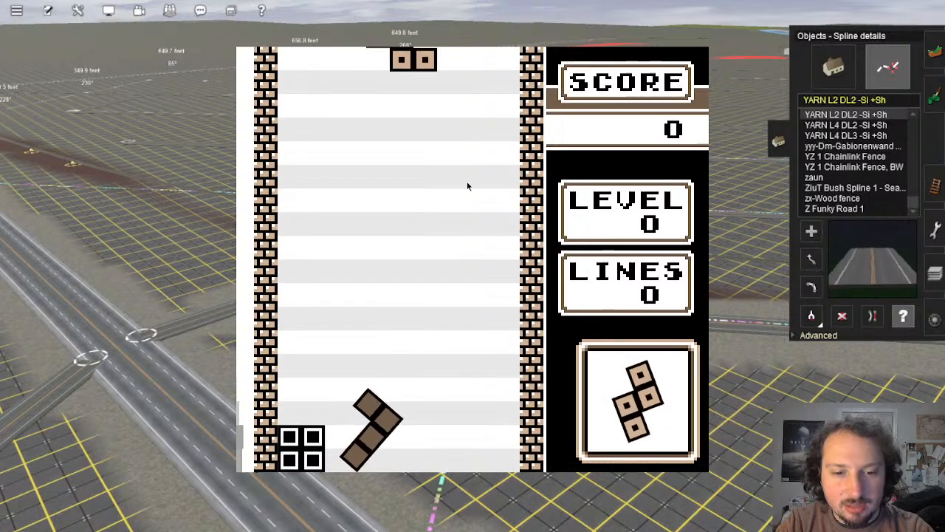
pyautogui.press('Down')
pyautogui.press('Left')
pyautogui.press('z')
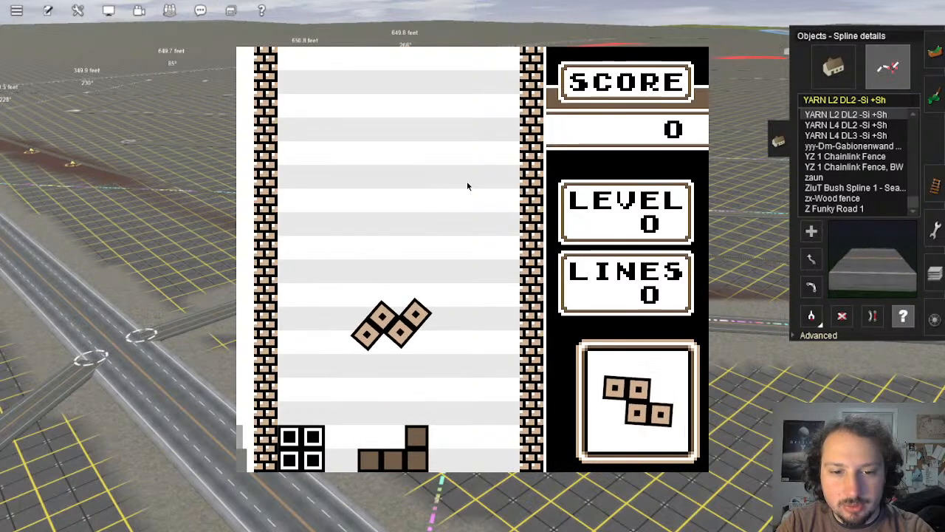
pyautogui.press('x')
pyautogui.press('Left')
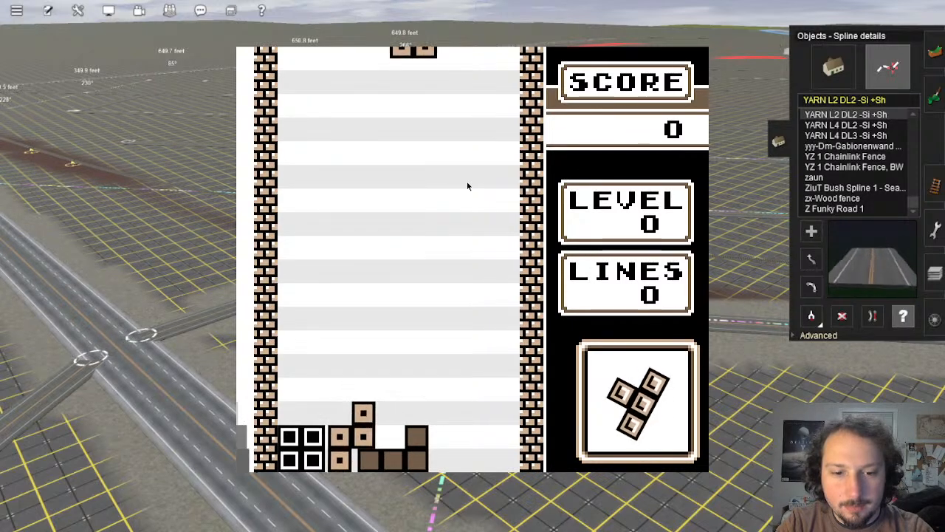
pyautogui.press('z')
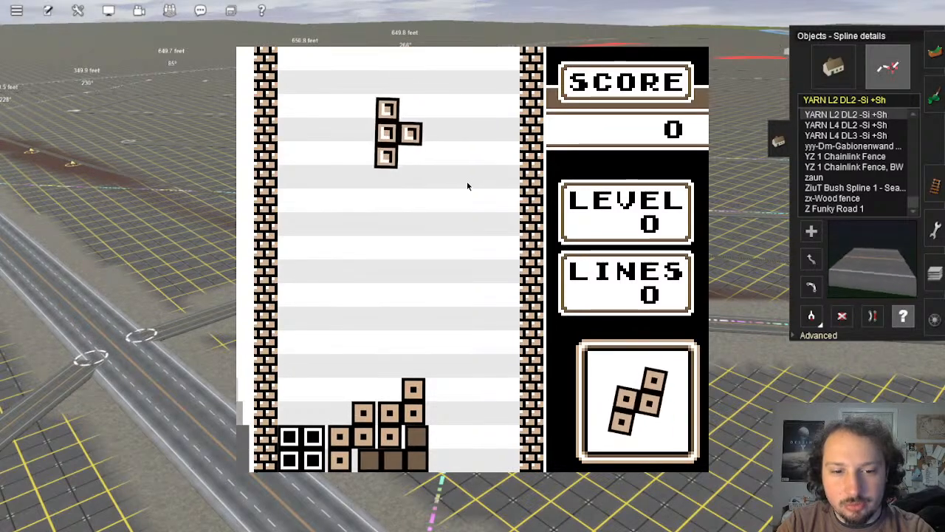
pyautogui.press('Left')
pyautogui.press('z')
pyautogui.press('x')
pyautogui.press('x')
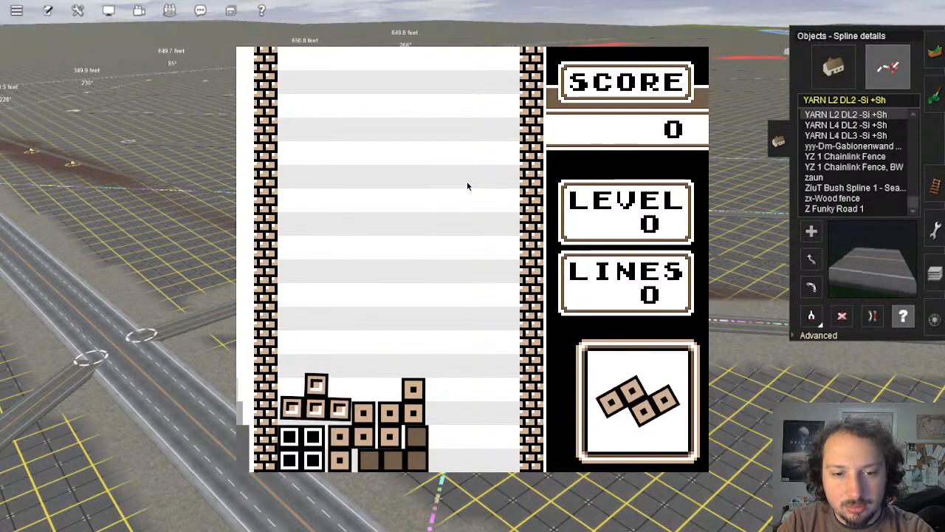
pyautogui.press('Left')
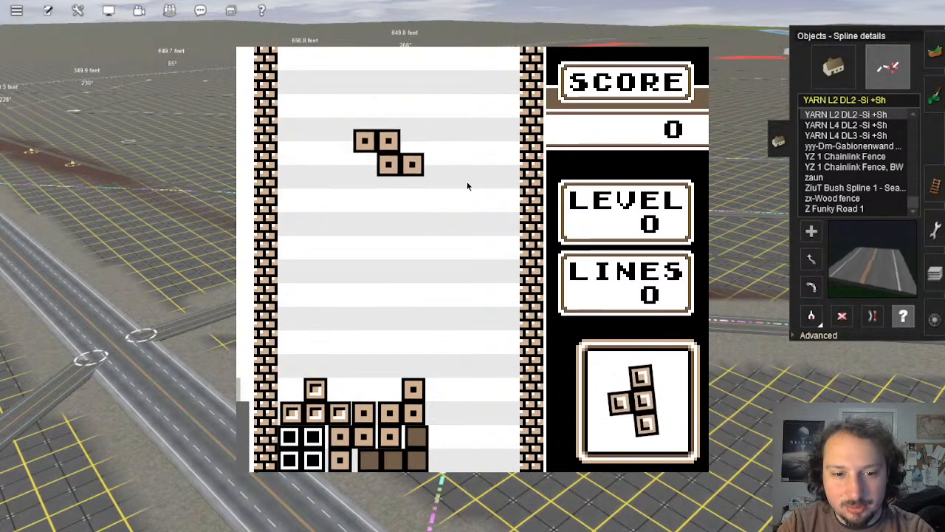
pyautogui.press('z')
pyautogui.press('Left')
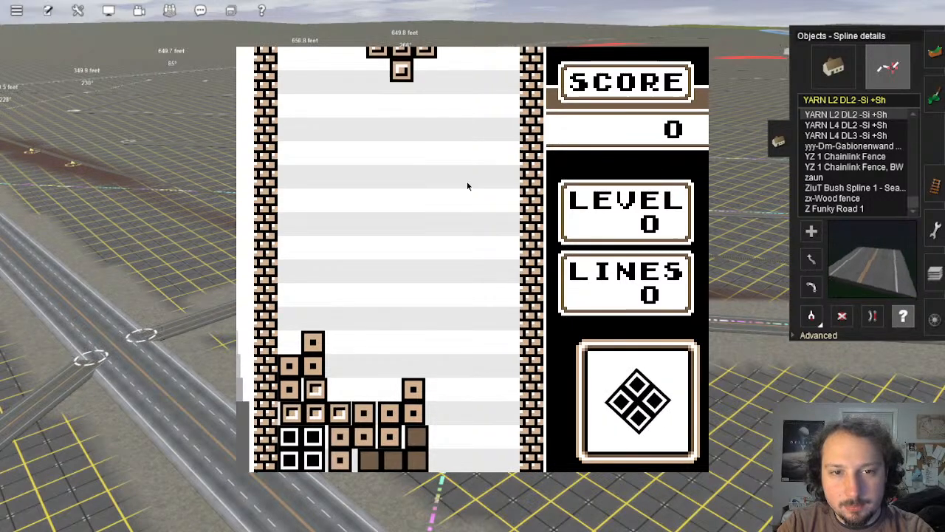
pyautogui.press('Right')
pyautogui.press('x')
pyautogui.press('x')
pyautogui.press('x')
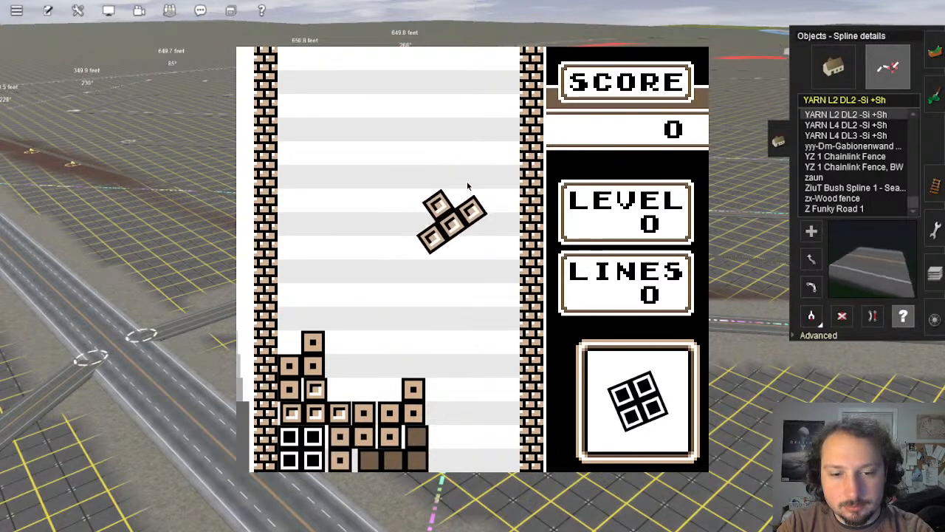
pyautogui.press('Left')
pyautogui.press('Left')
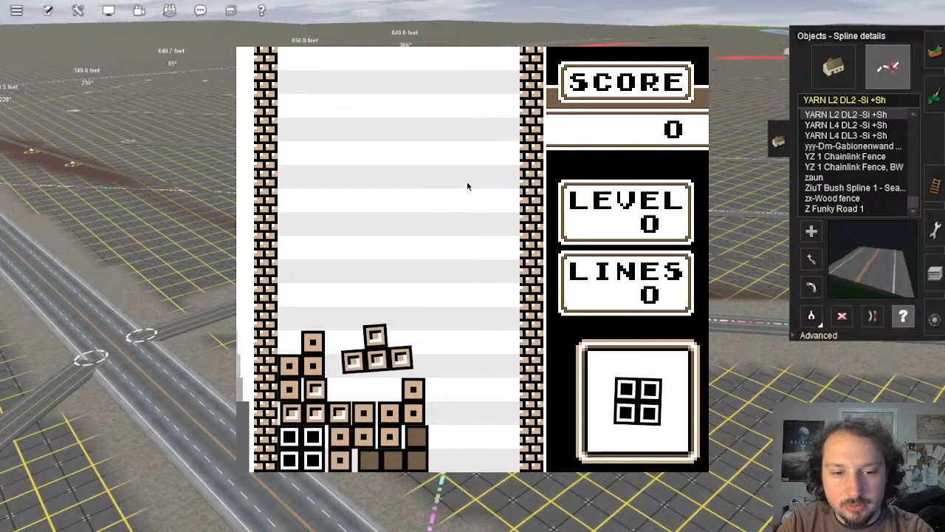
pyautogui.press('Right')
pyautogui.press('Right')
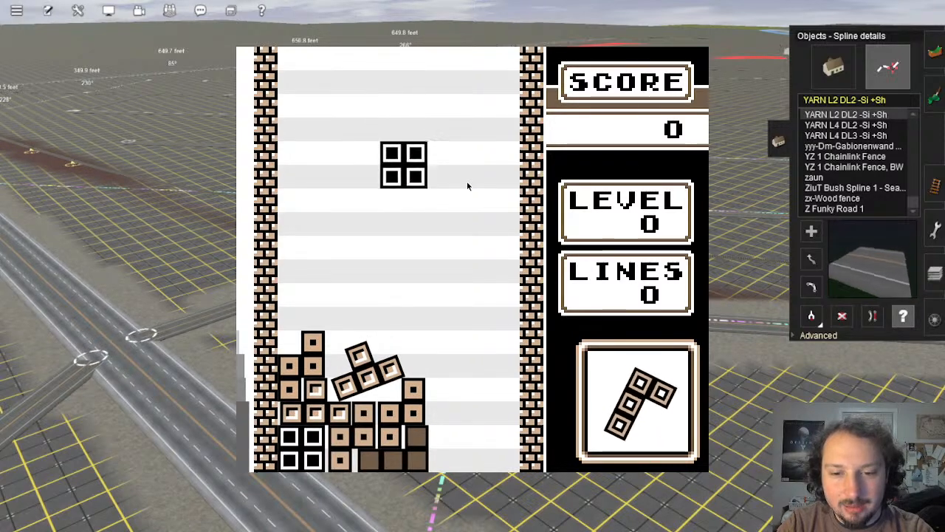
pyautogui.press('Right')
pyautogui.press('Right')
pyautogui.press('Right')
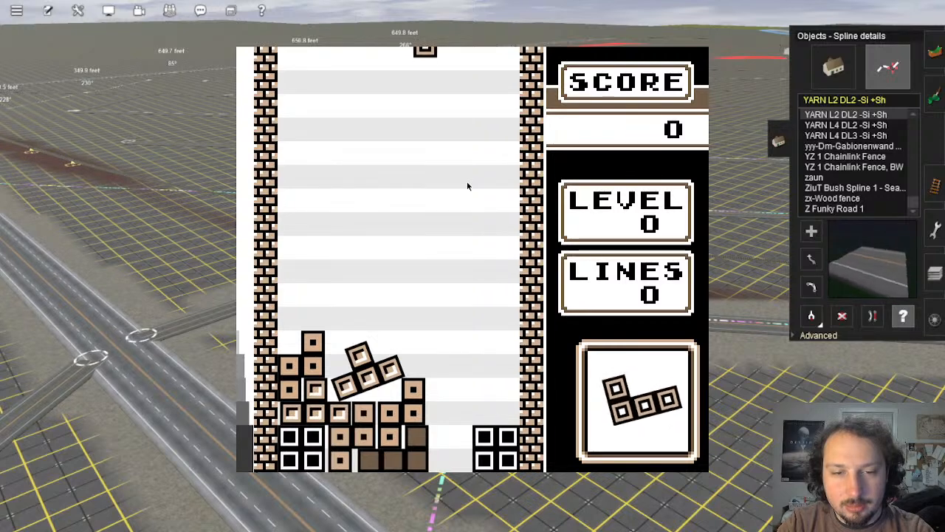
pyautogui.press('Right')
pyautogui.press('Up')
pyautogui.press('Up')
pyautogui.press('Up')
pyautogui.press('Right')
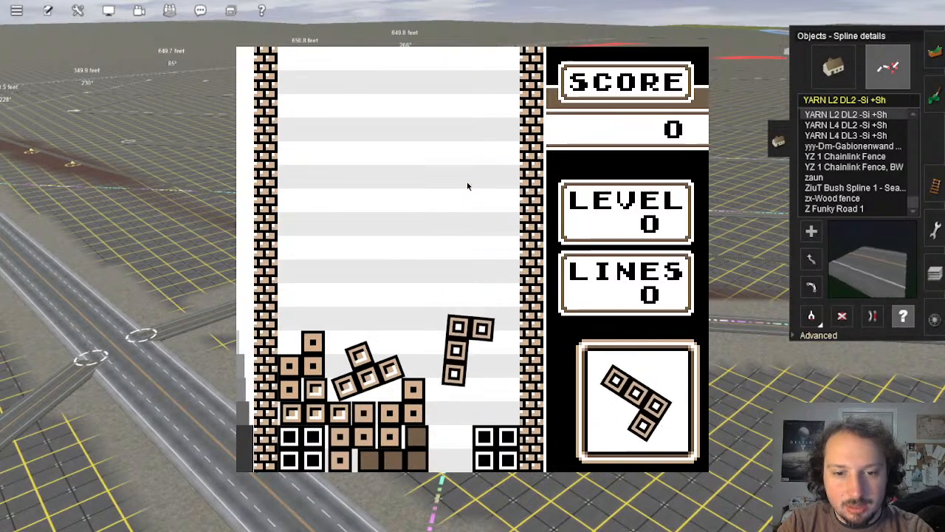
pyautogui.press('z')
pyautogui.press('x')
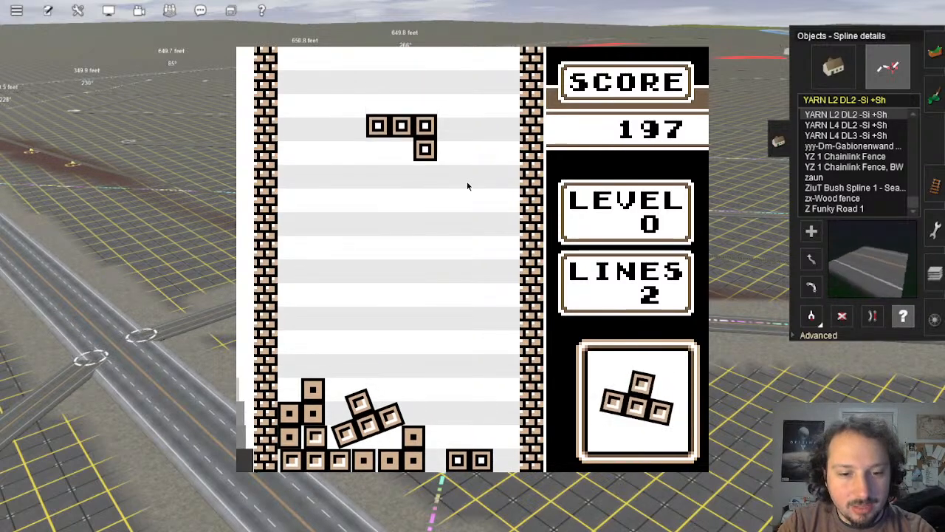
pyautogui.press('Right')
pyautogui.press('Right')
pyautogui.press('Right')
pyautogui.press('Down')
pyautogui.press('Right')
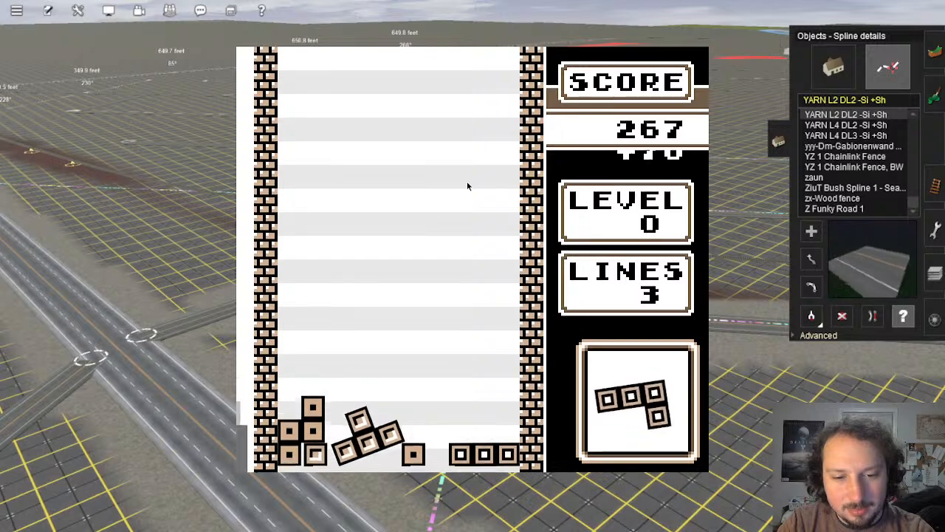
pyautogui.press('Down')
pyautogui.press('Right')
pyautogui.press('z')
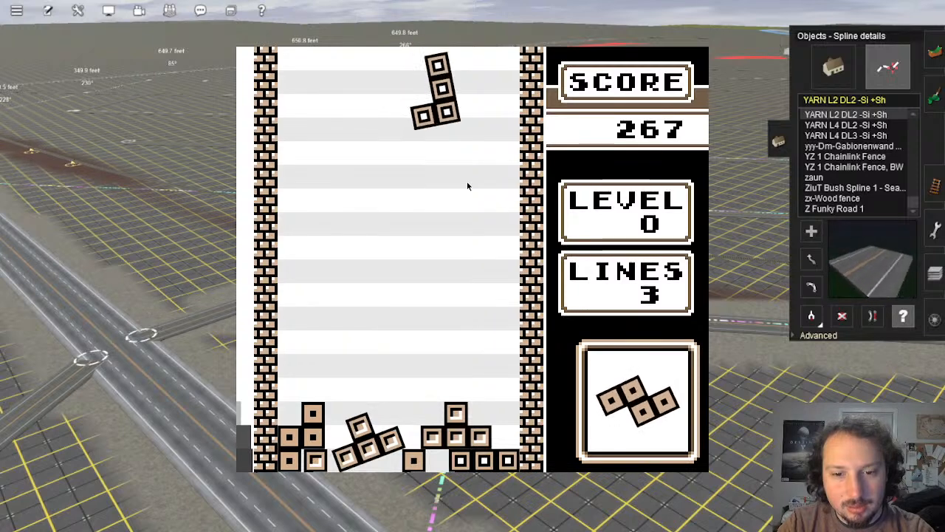
pyautogui.press('z')
pyautogui.press('x')
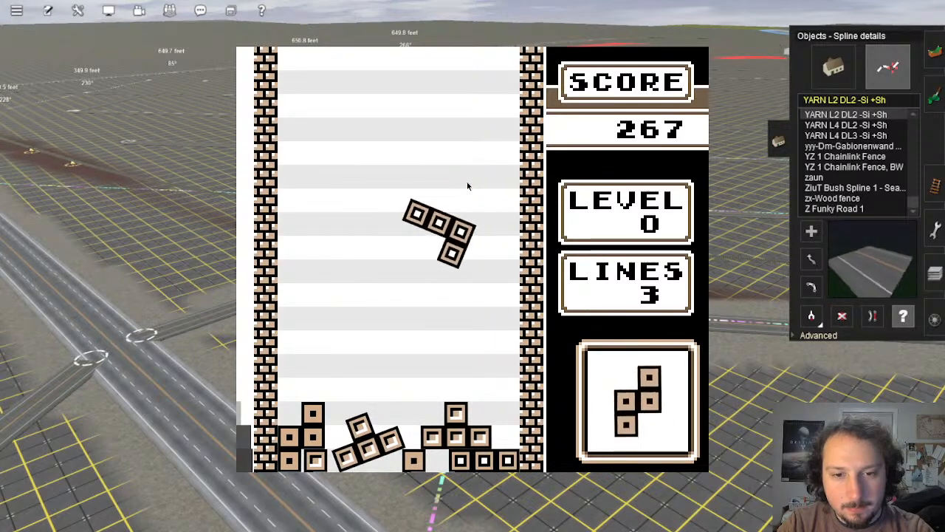
pyautogui.press('Left')
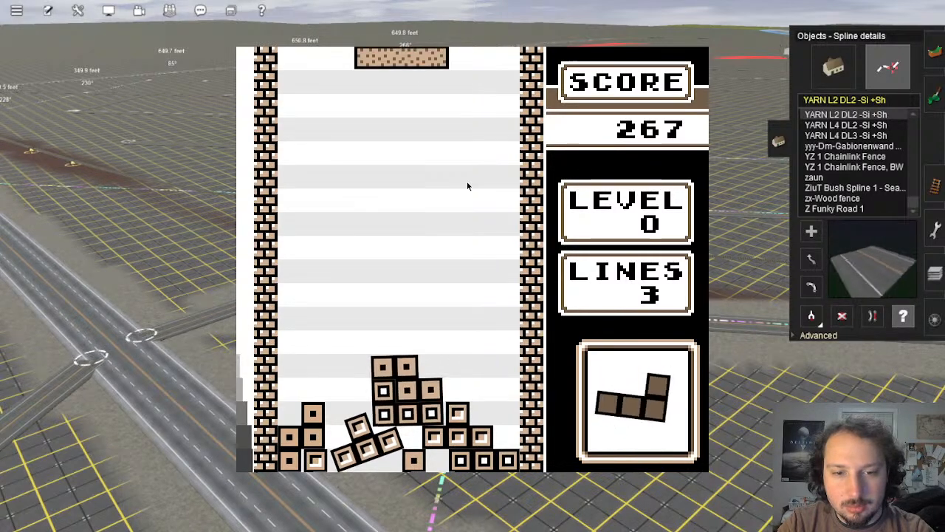
pyautogui.press('Up')
pyautogui.press('Right')
pyautogui.press('Right')
pyautogui.press('Right')
pyautogui.press('Right')
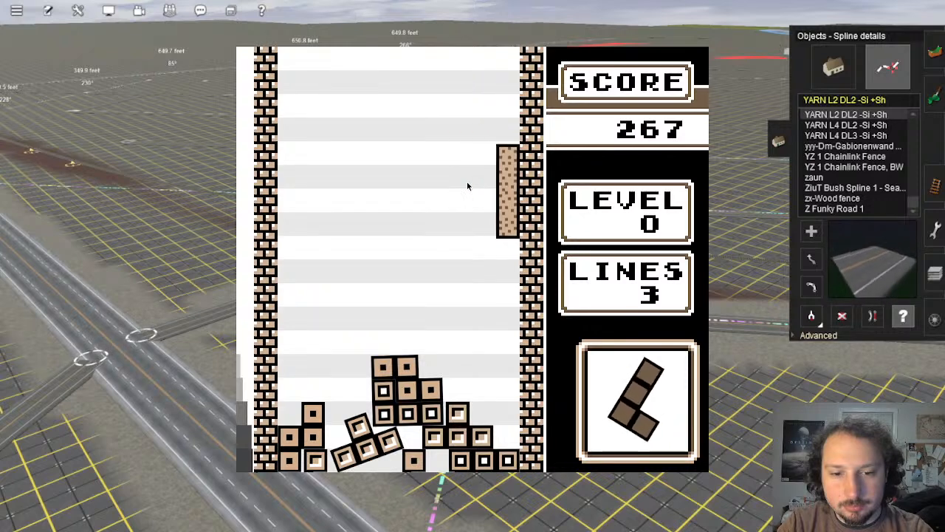
pyautogui.press('Down')
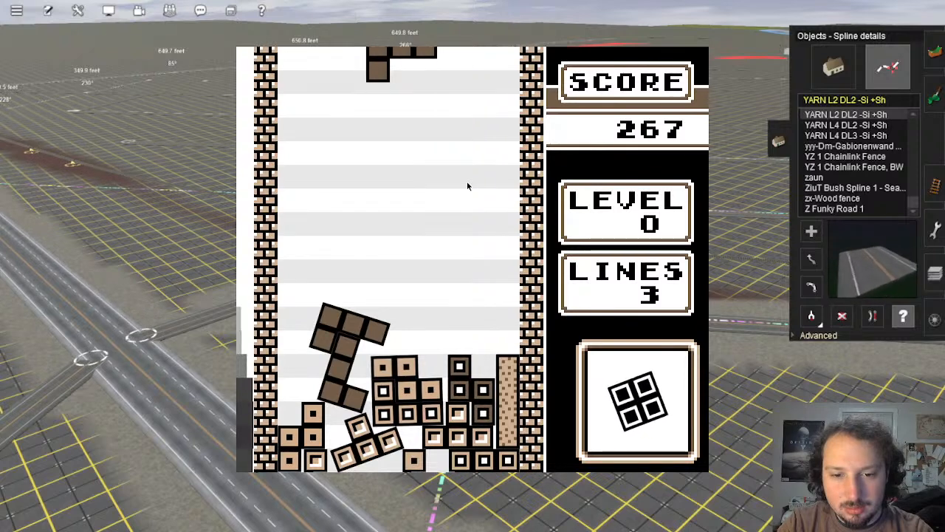
pyautogui.press('Right')
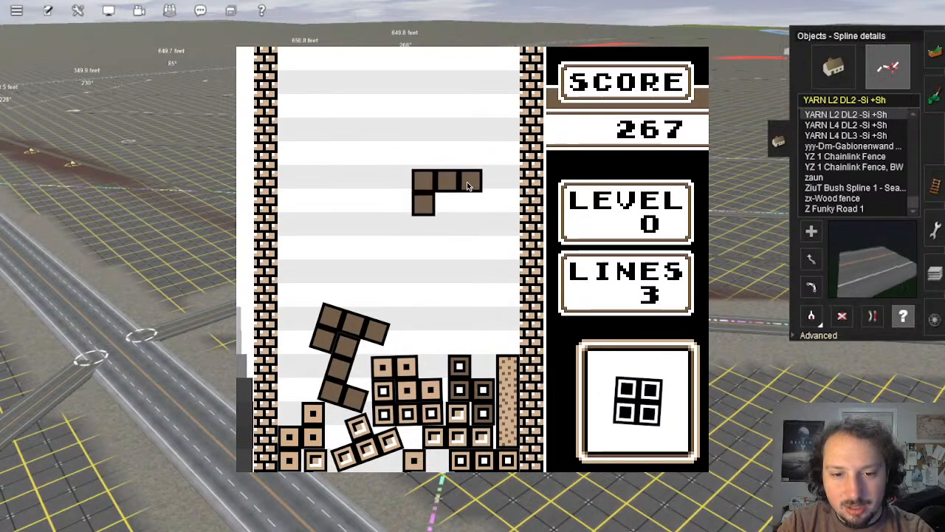
pyautogui.press('Right')
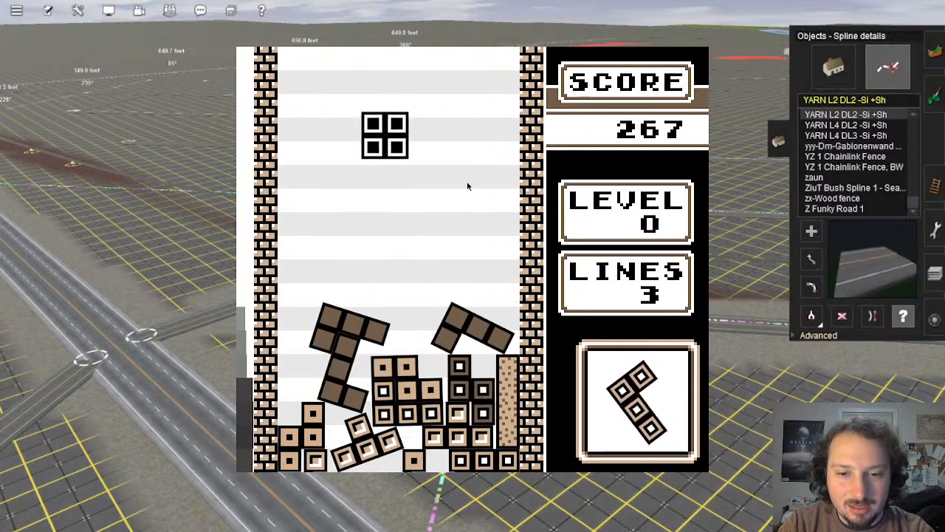
pyautogui.press('Right')
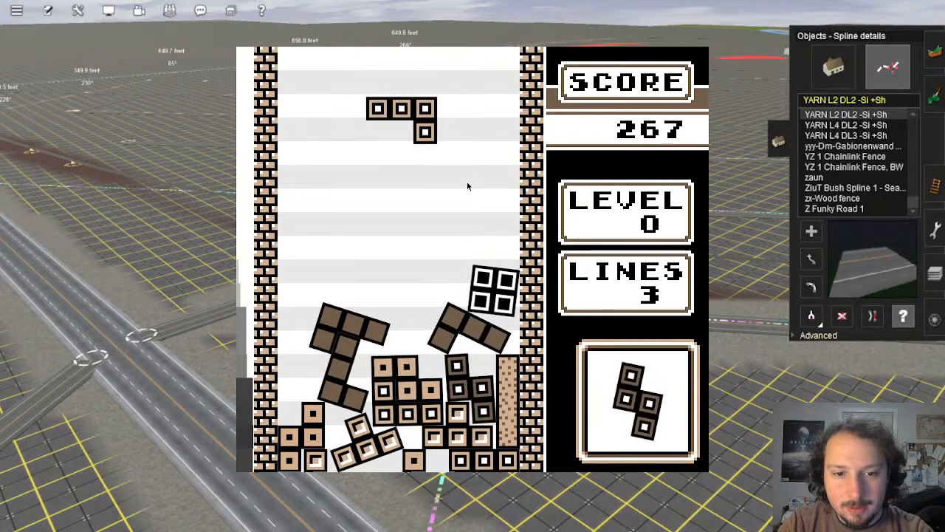
pyautogui.press('Left')
pyautogui.press('z')
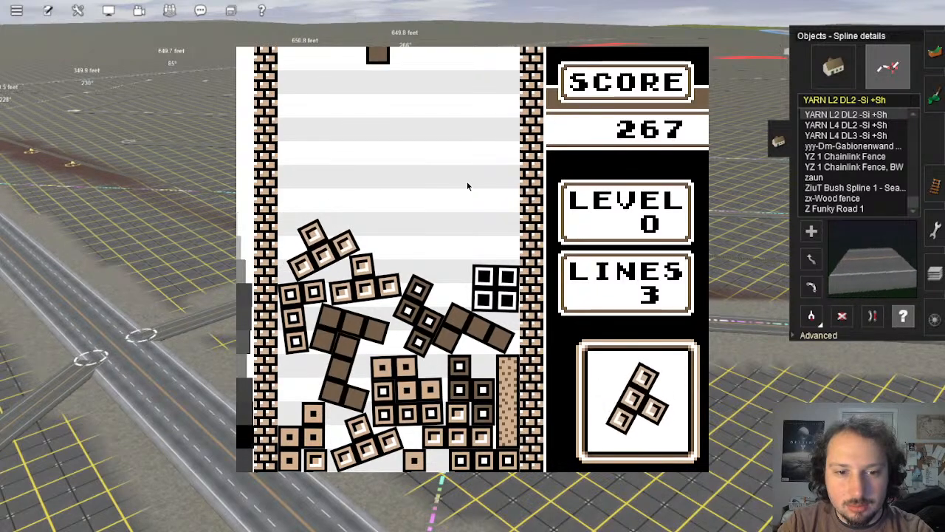
pyautogui.press('Right')
pyautogui.press('z')
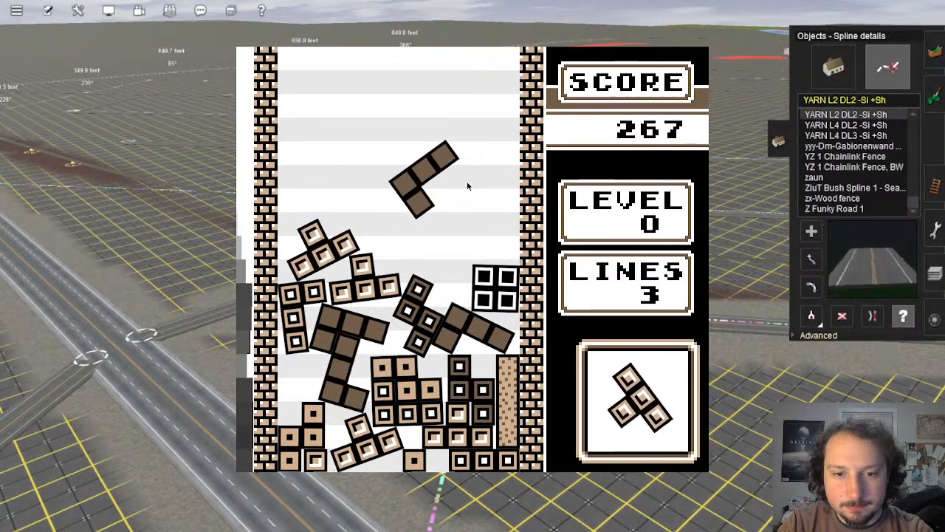
pyautogui.press('x')
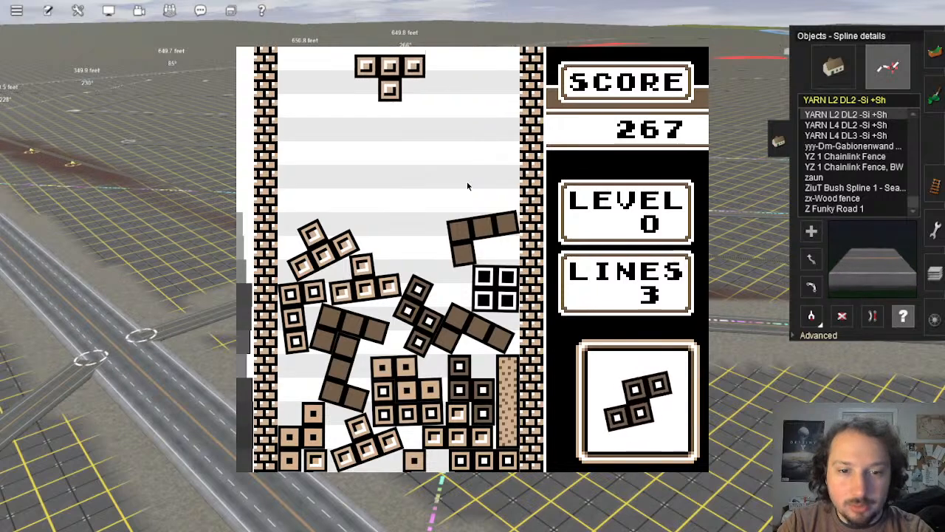
pyautogui.press('x')
pyautogui.press('Right')
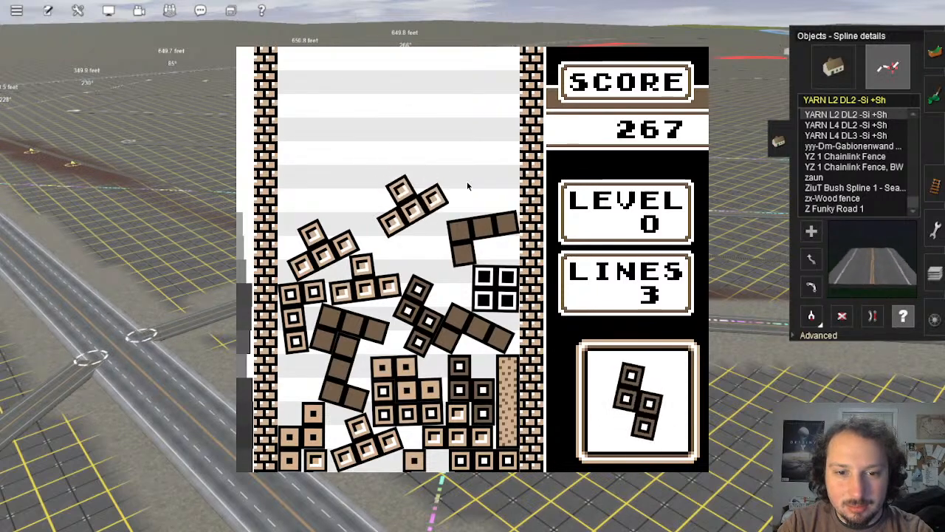
pyautogui.press('Left')
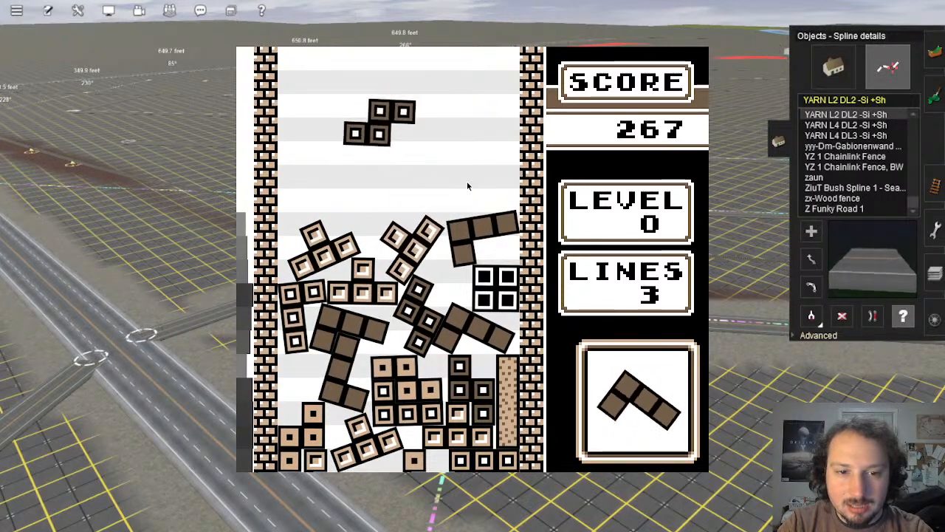
pyautogui.press('x')
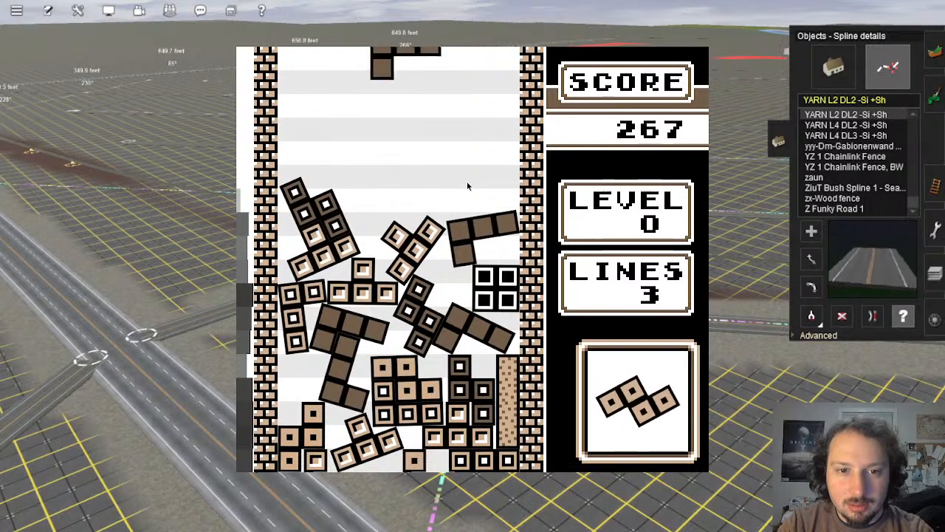
pyautogui.press('x')
pyautogui.press('Right')
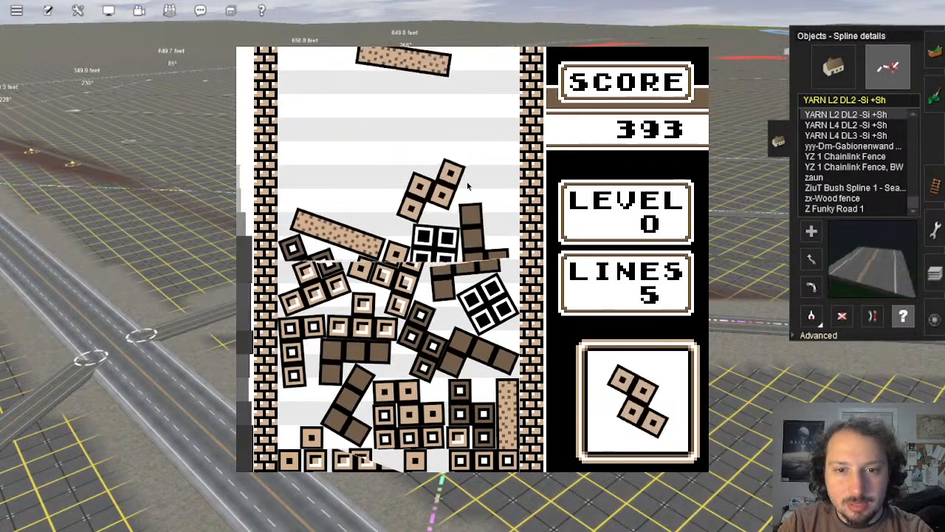
pyautogui.press('Right')
pyautogui.press('x')
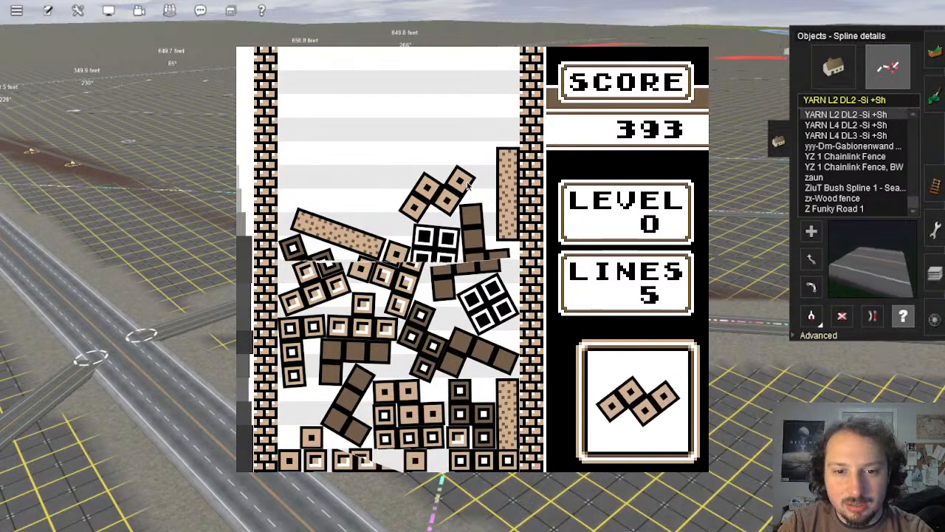
pyautogui.press('Left')
pyautogui.press('z')
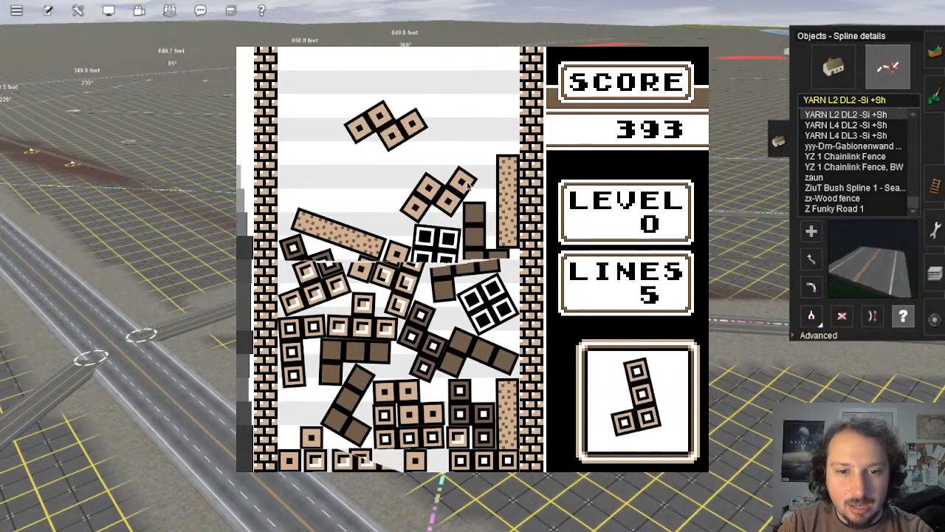
pyautogui.press('Left')
pyautogui.press('x')
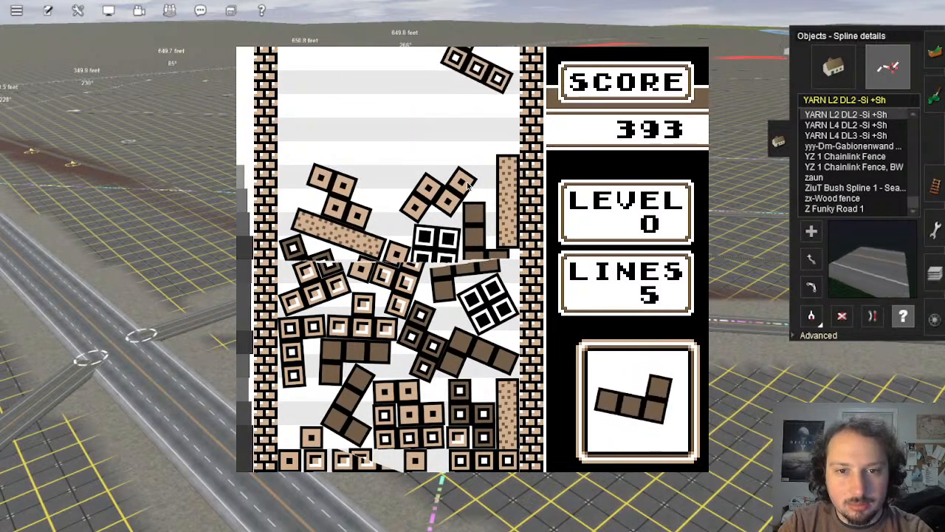
pyautogui.press('Left')
pyautogui.press('z')
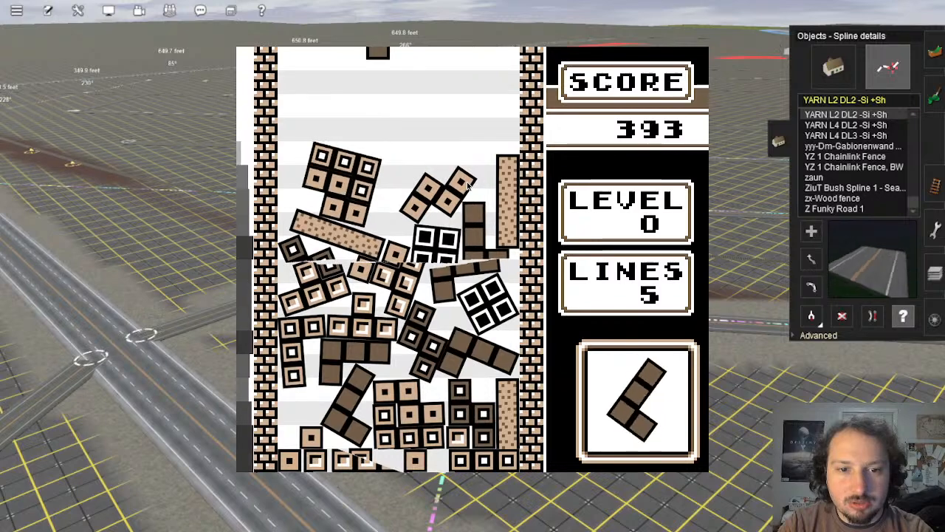
pyautogui.press('Right')
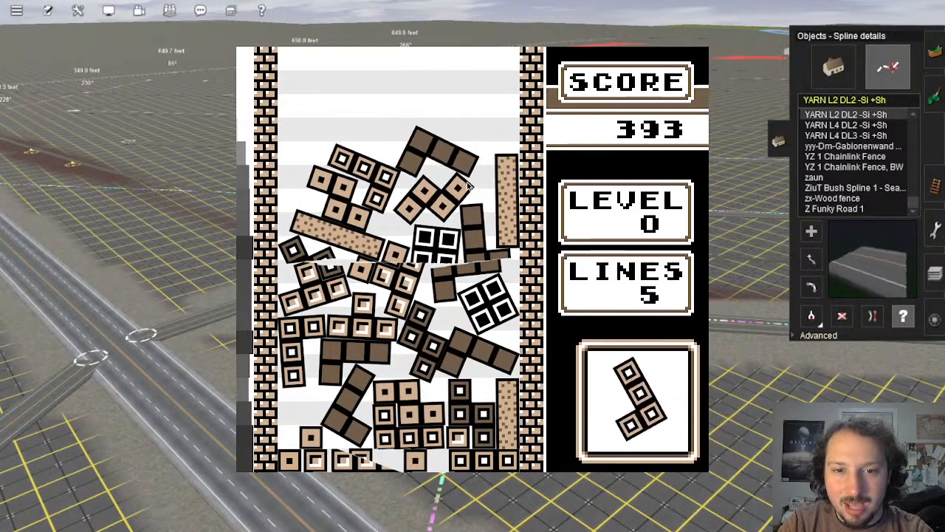
pyautogui.press('Left')
pyautogui.press('z')
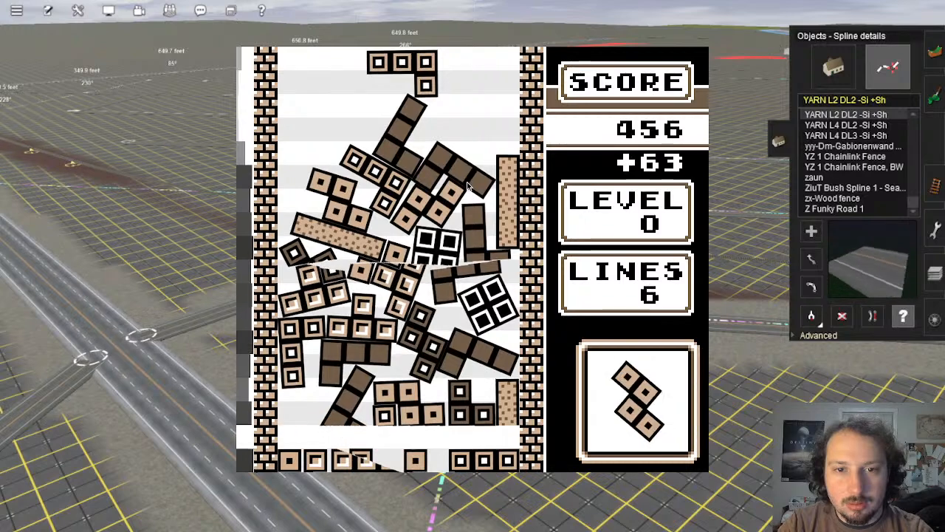
pyautogui.press('Right')
pyautogui.press('x')
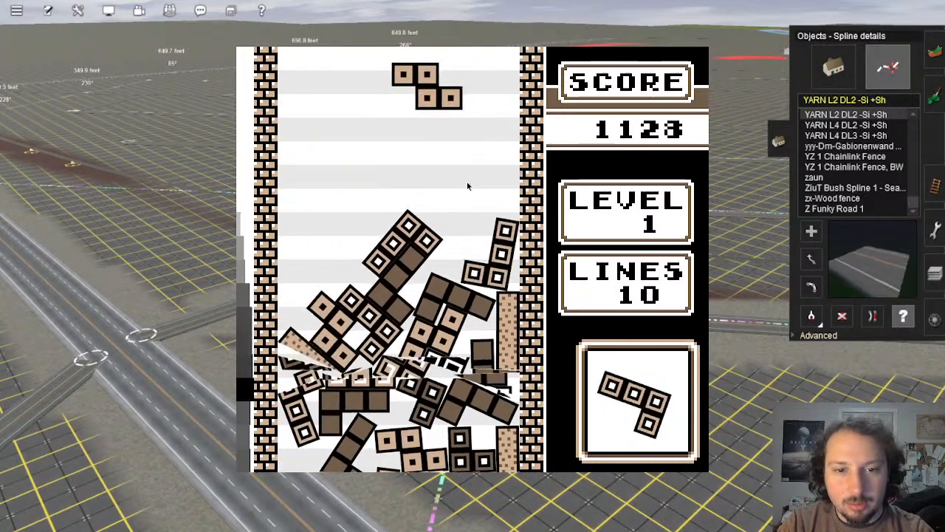
pyautogui.press('Left')
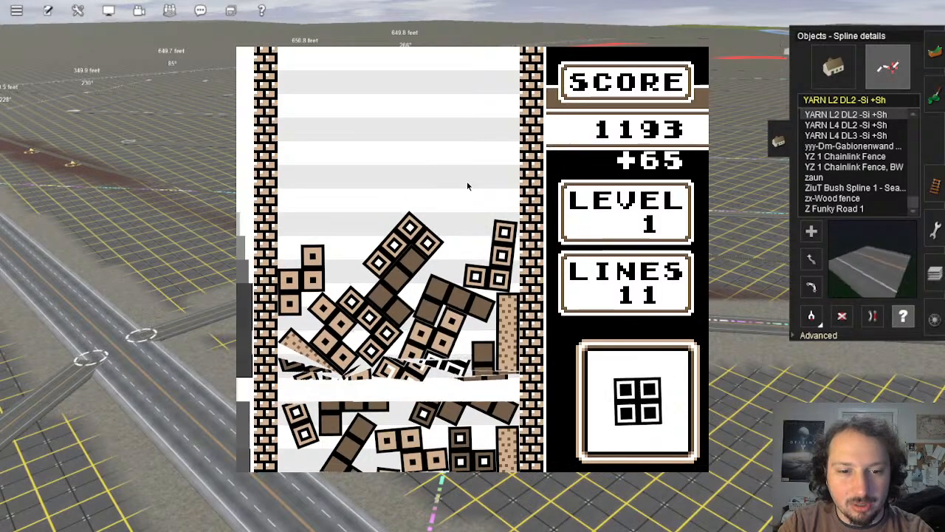
pyautogui.press('Left')
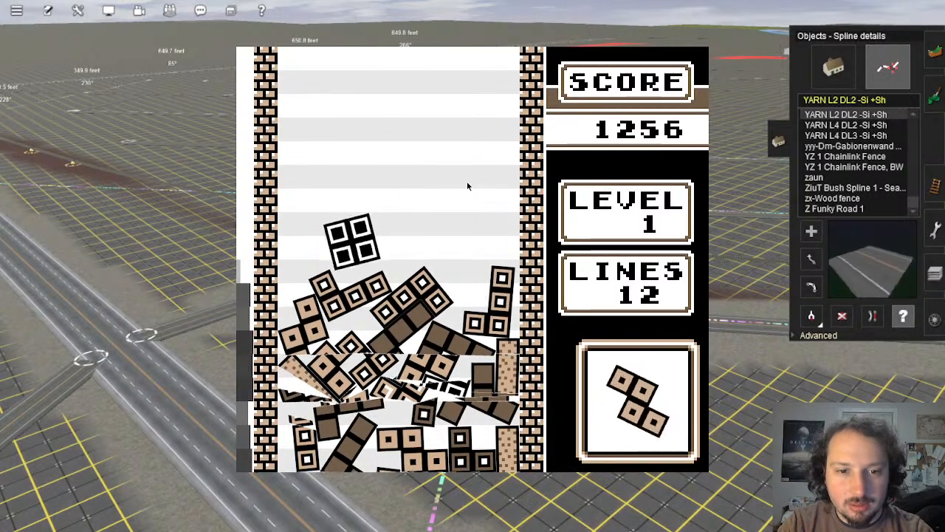
pyautogui.press('Right')
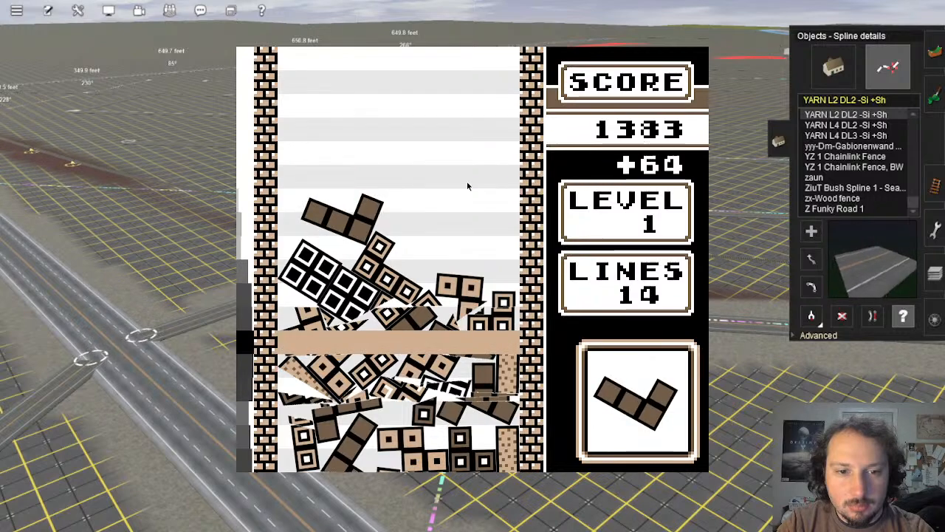
pyautogui.press('Up')
pyautogui.press('Up')
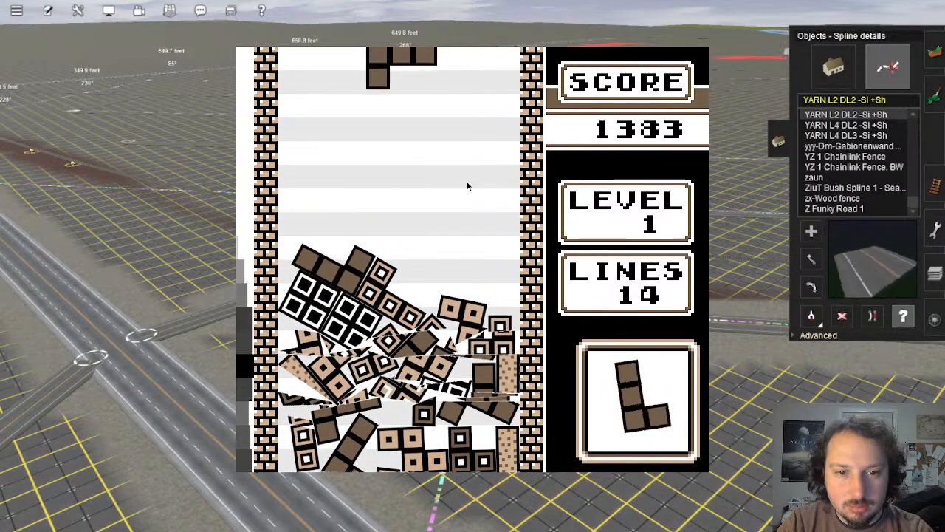
pyautogui.press('Left')
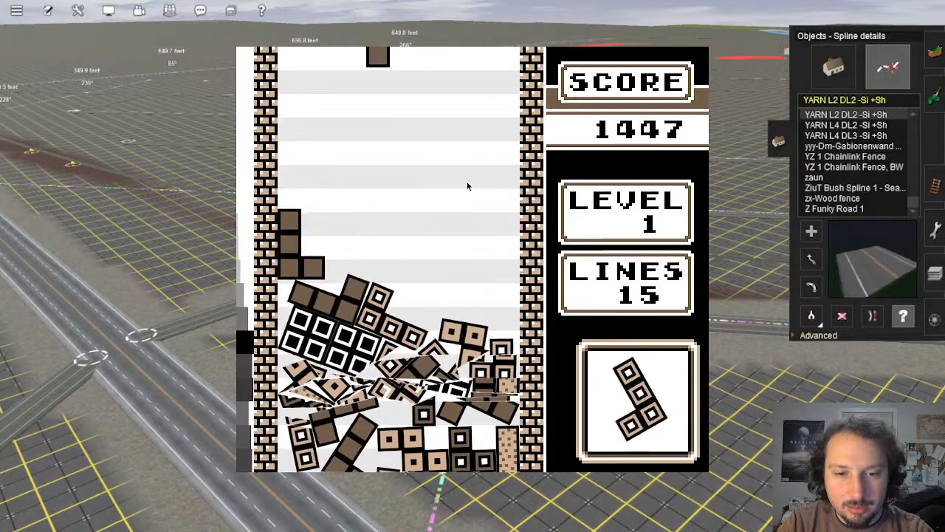
pyautogui.press('Right')
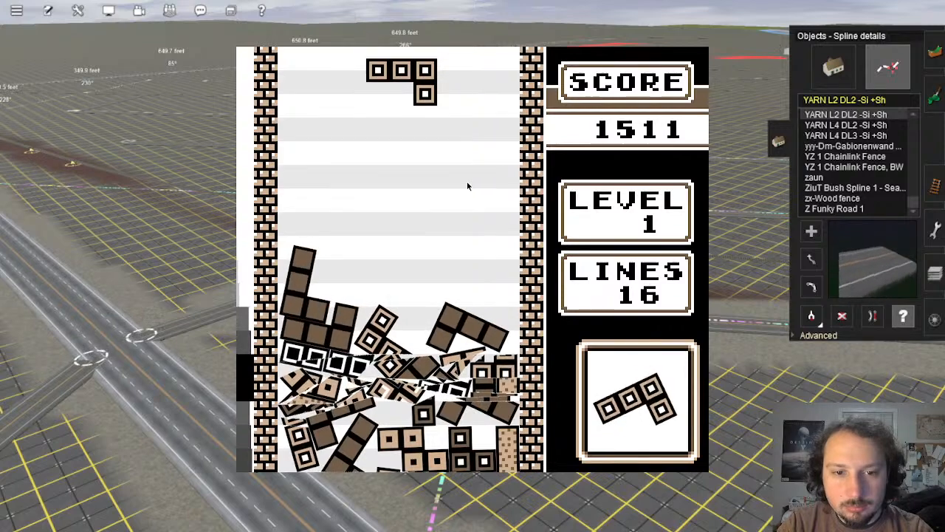
pyautogui.press('Up')
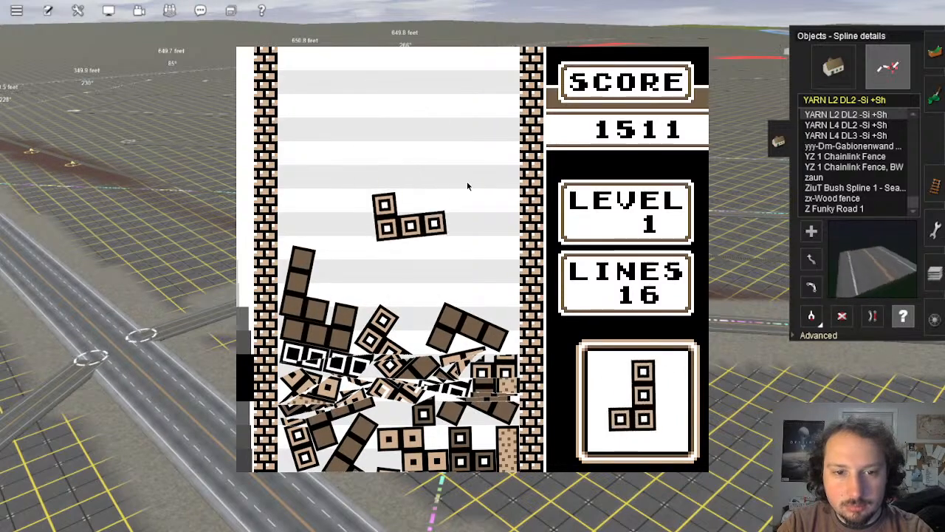
pyautogui.press('Left')
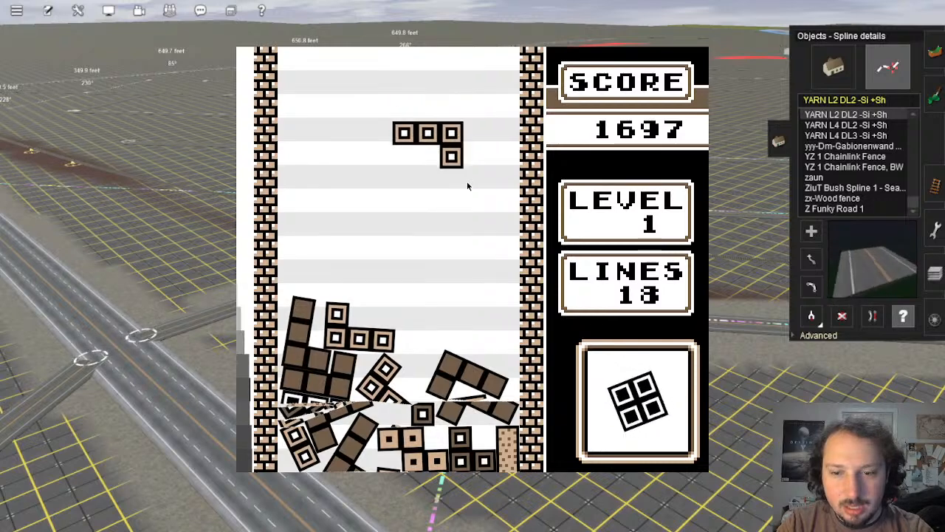
pyautogui.press('Up')
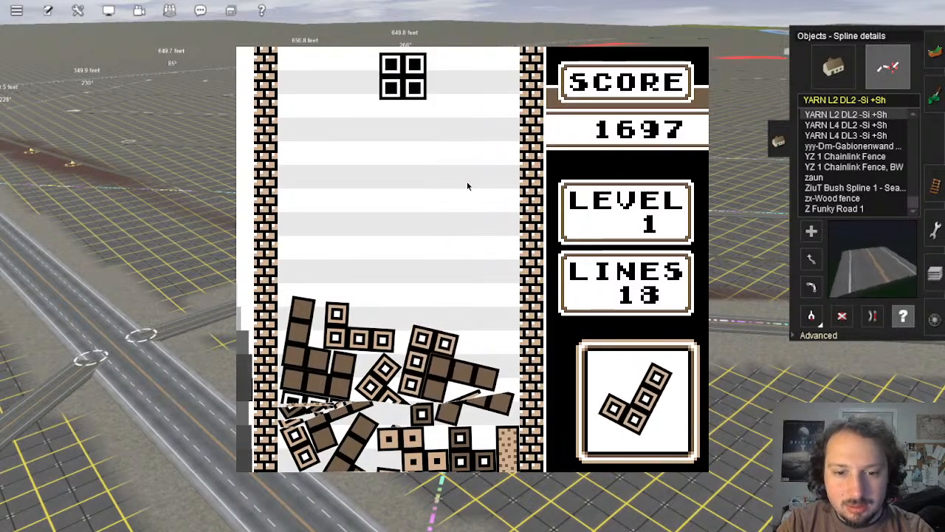
pyautogui.press('Right')
pyautogui.press('Right')
pyautogui.press('Right')
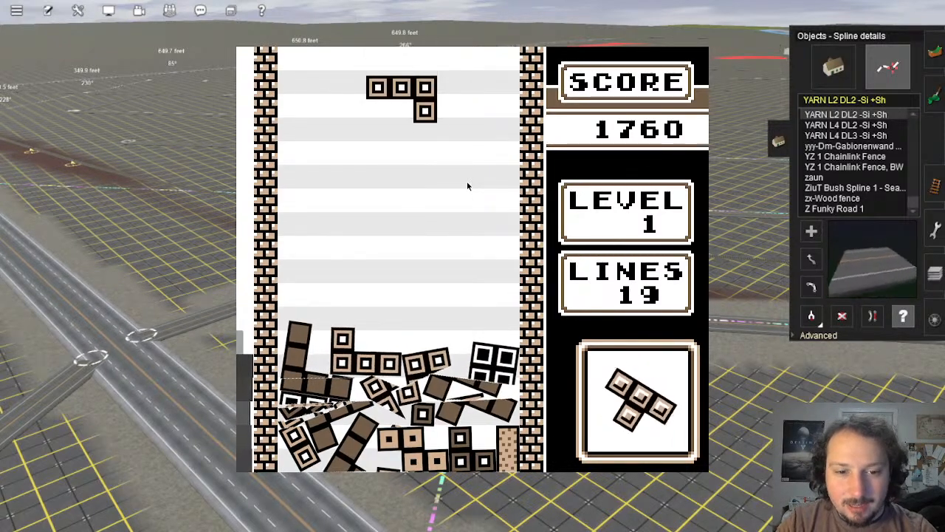
pyautogui.press('Up')
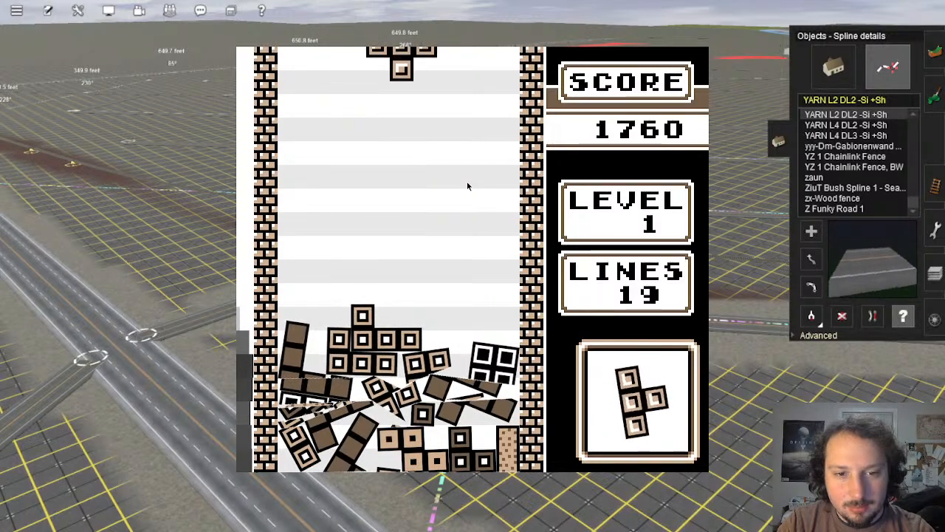
pyautogui.press('Right')
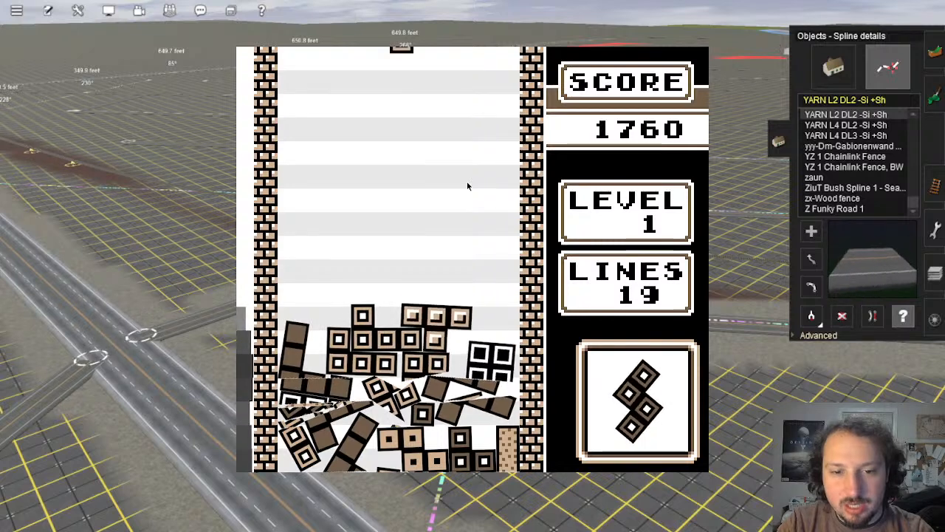
pyautogui.press('Right')
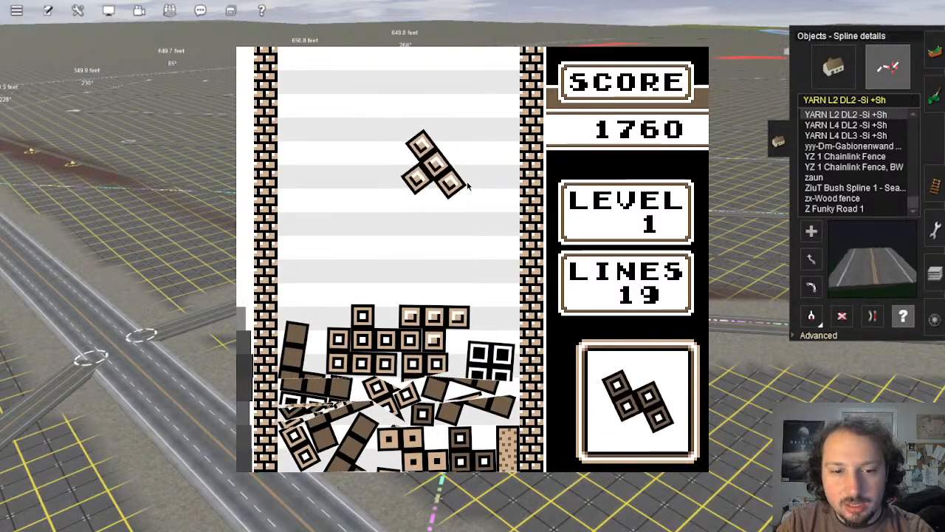
pyautogui.press('Right')
pyautogui.press('Right')
pyautogui.press('Right')
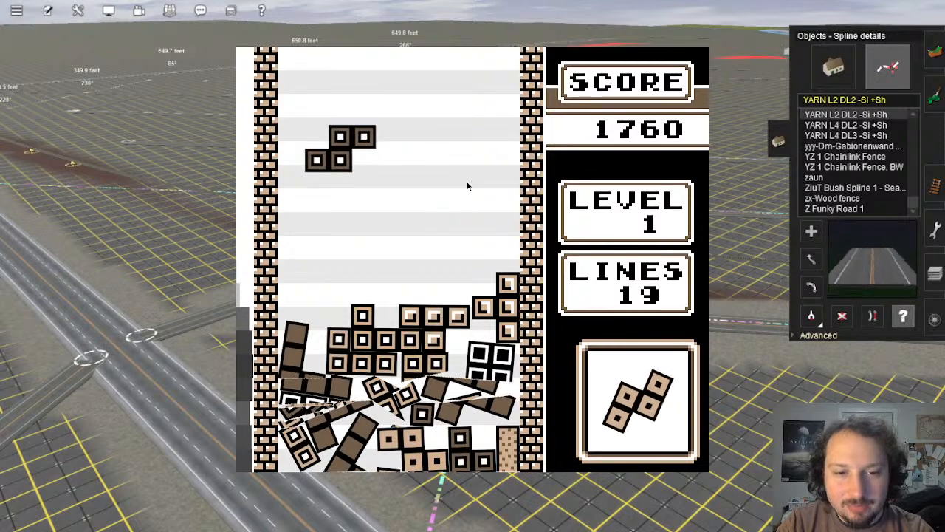
pyautogui.press('Left')
pyautogui.press('Right')
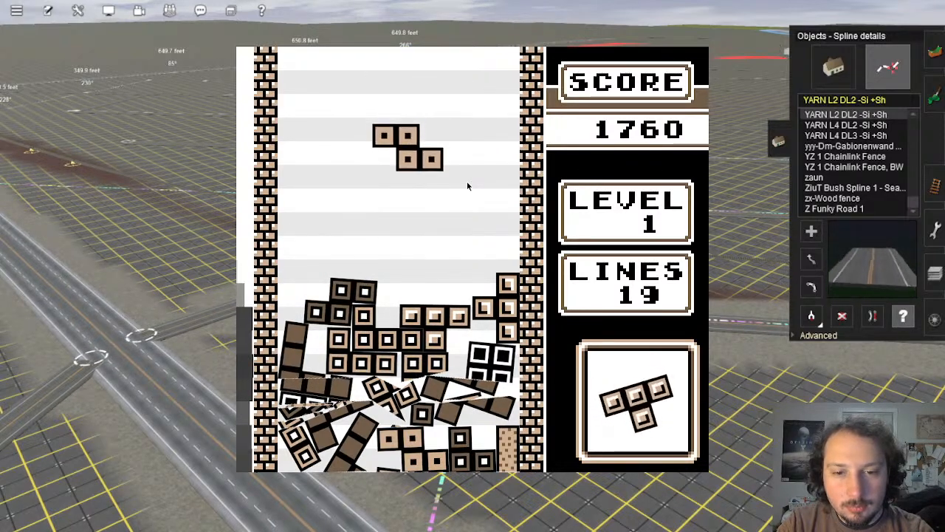
pyautogui.press('Left')
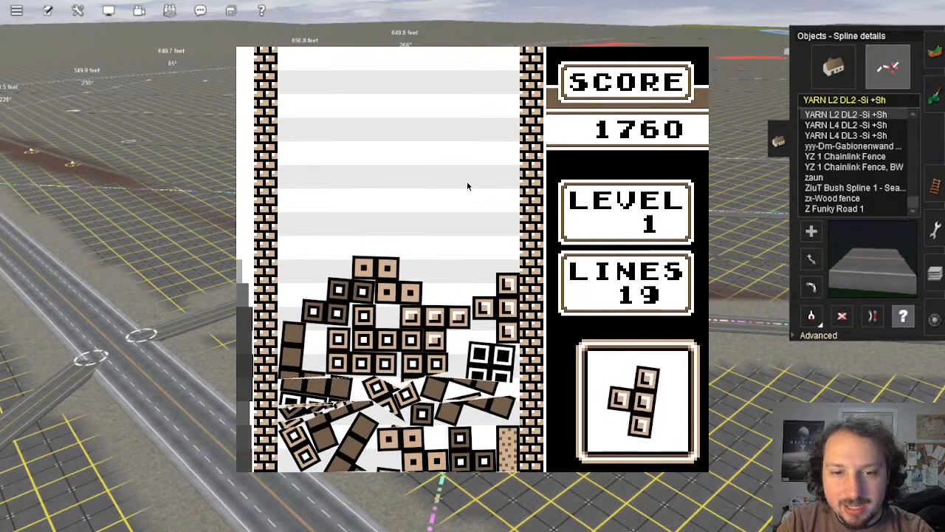
pyautogui.press('Right')
pyautogui.press('z')
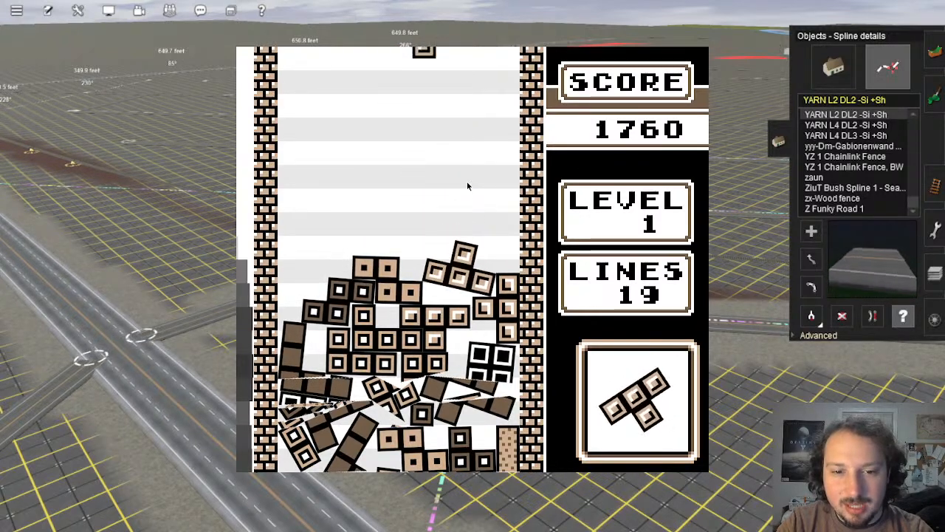
pyautogui.press('Left')
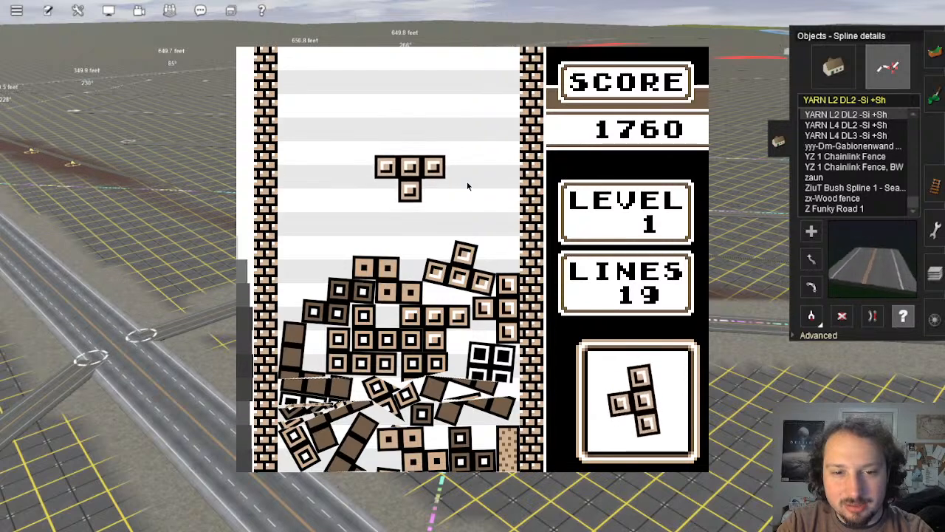
pyautogui.press('Left')
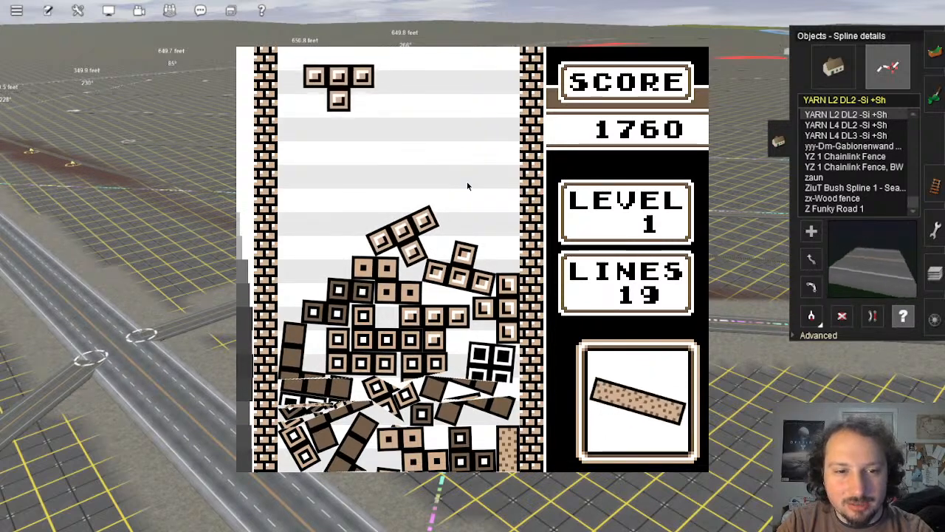
pyautogui.press('Left')
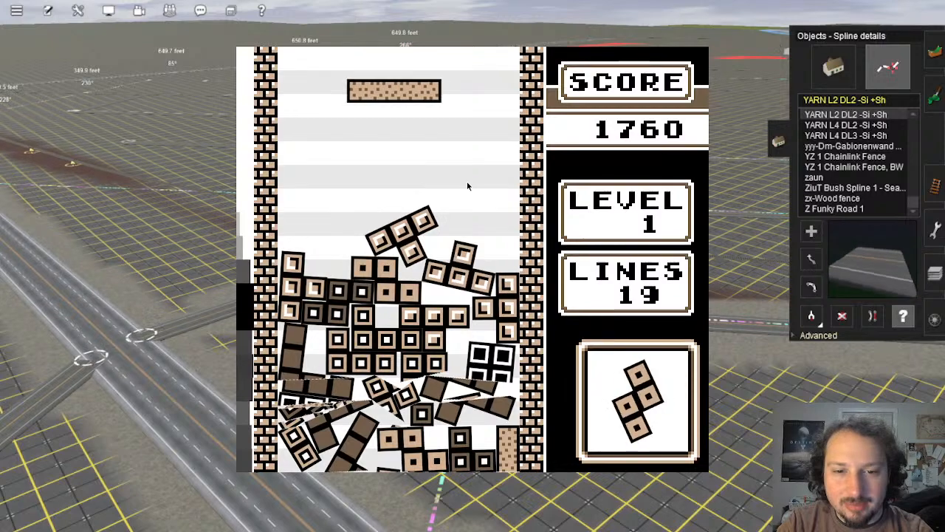
pyautogui.press('Up')
pyautogui.press('Right')
pyautogui.press('Down')
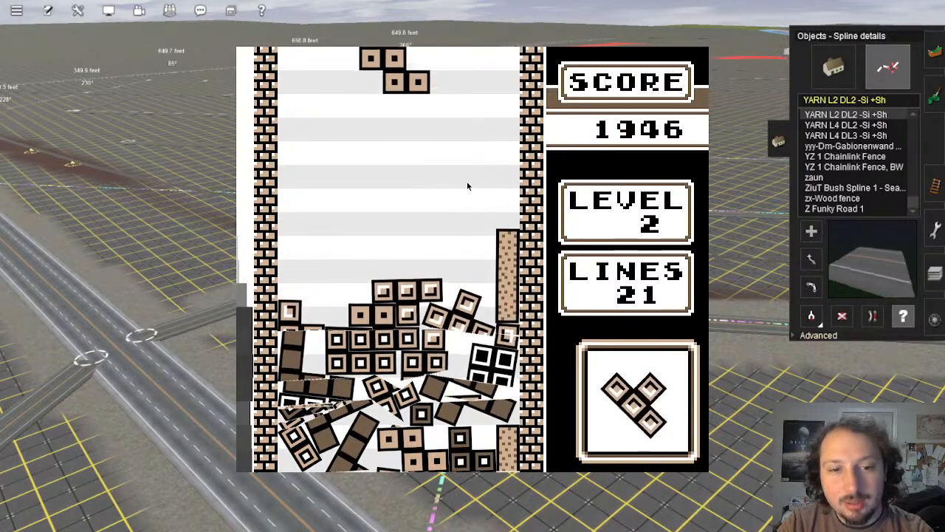
pyautogui.press('Up')
pyautogui.press('Left')
pyautogui.press('Left')
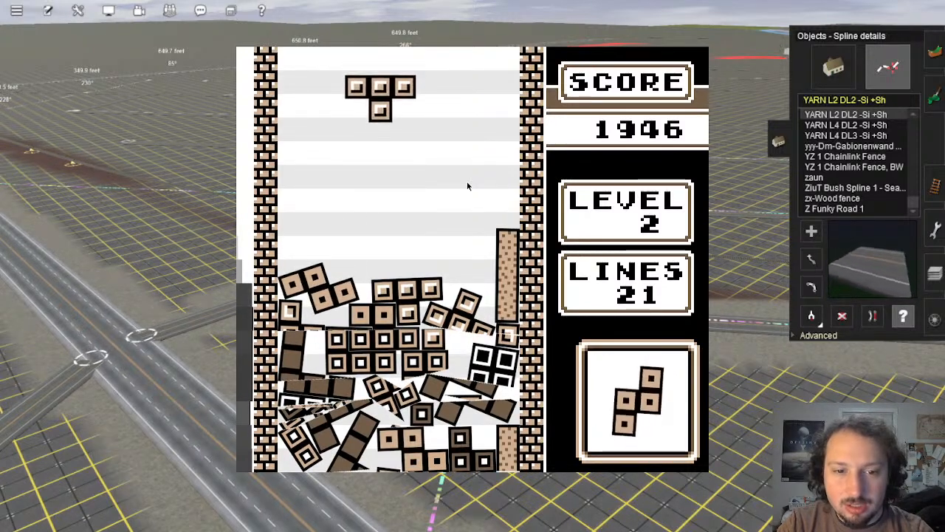
pyautogui.press('Up')
pyautogui.press('Up')
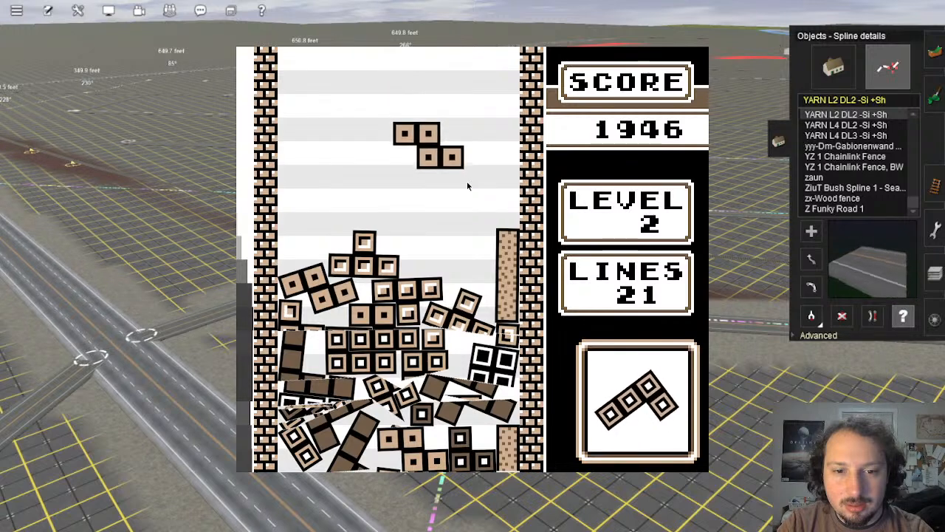
pyautogui.press('Left')
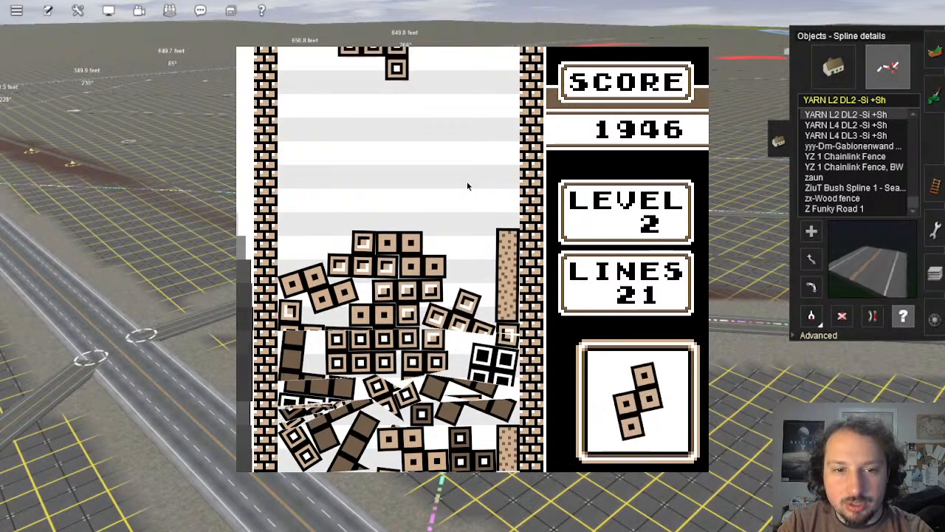
pyautogui.press('z')
pyautogui.press('Left')
pyautogui.press('z')
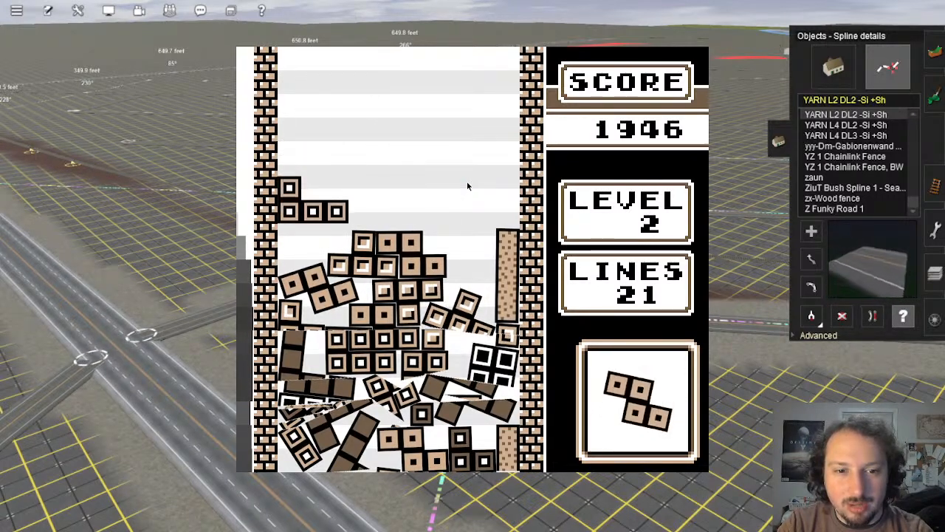
pyautogui.press('Right')
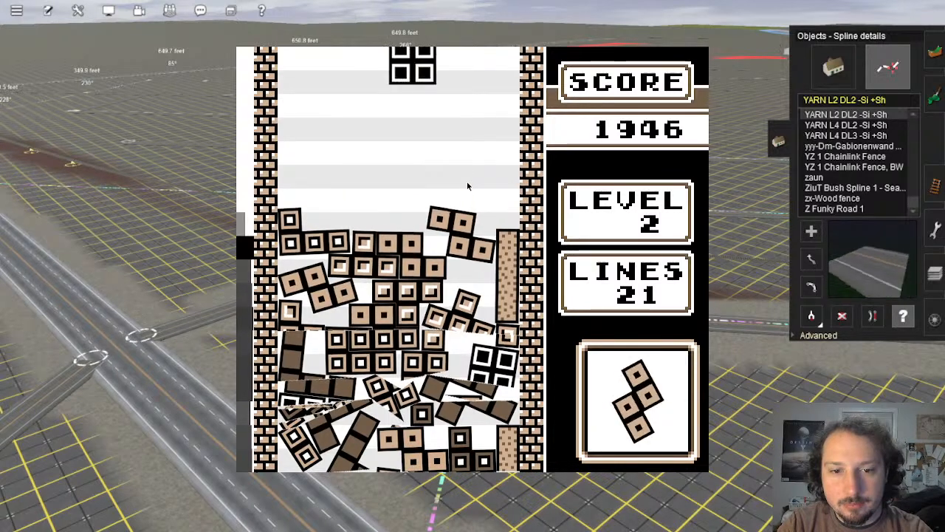
pyautogui.press('Left')
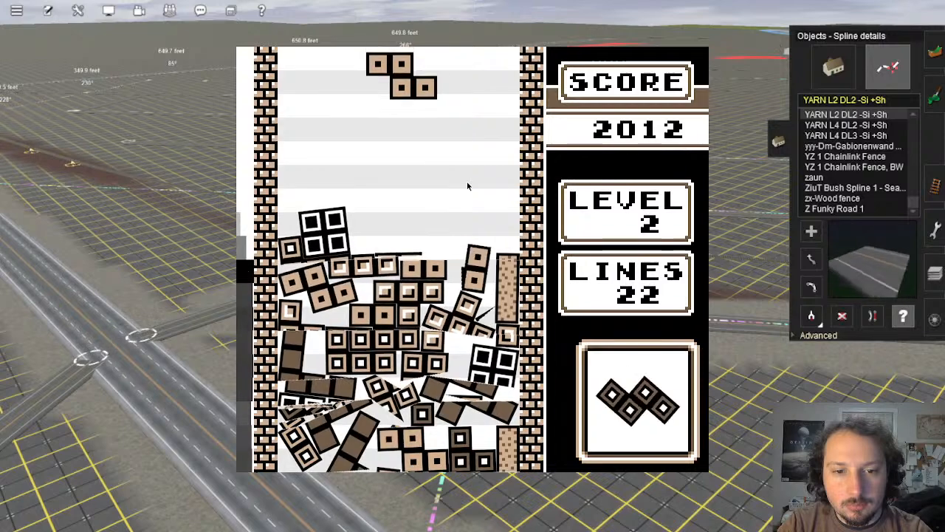
pyautogui.press('Left')
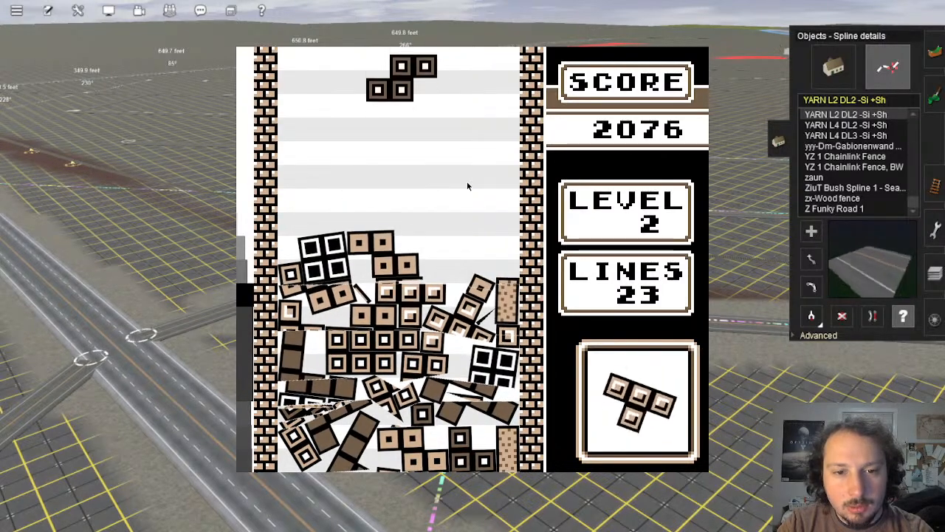
pyautogui.press('x')
pyautogui.press('Right')
pyautogui.press('Left')
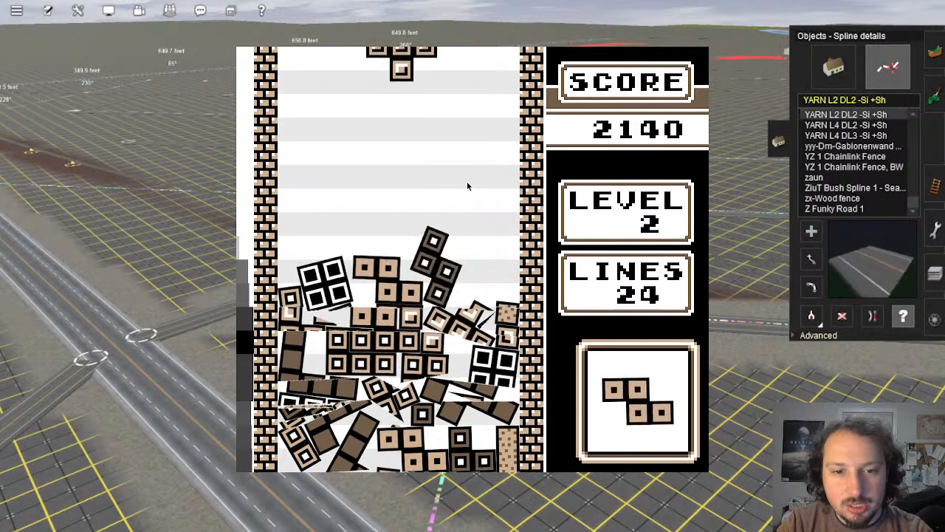
pyautogui.press('Right')
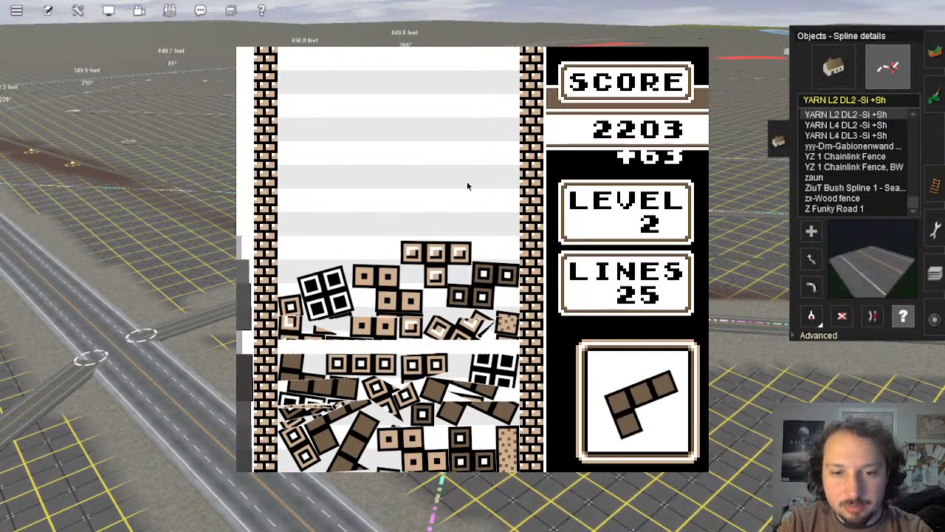
pyautogui.press('Left')
pyautogui.press('Up')
pyautogui.press('Left')
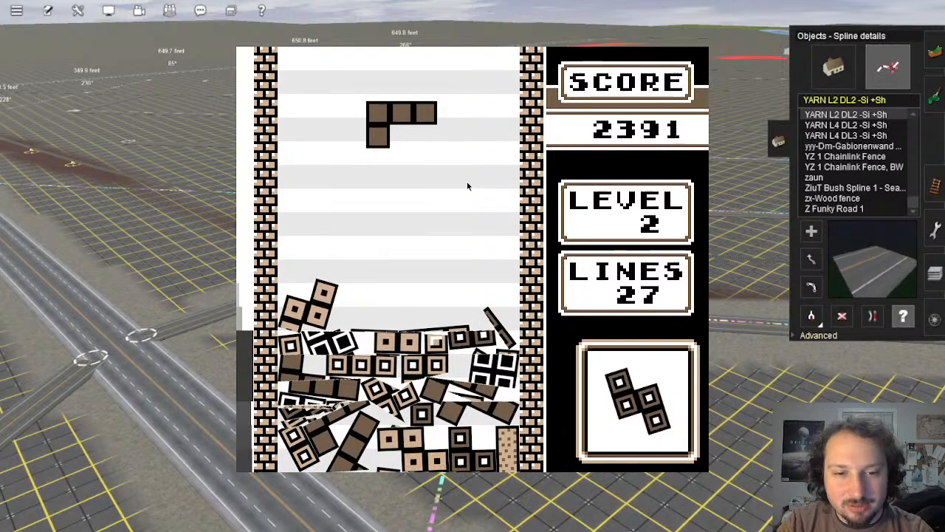
pyautogui.press('Up')
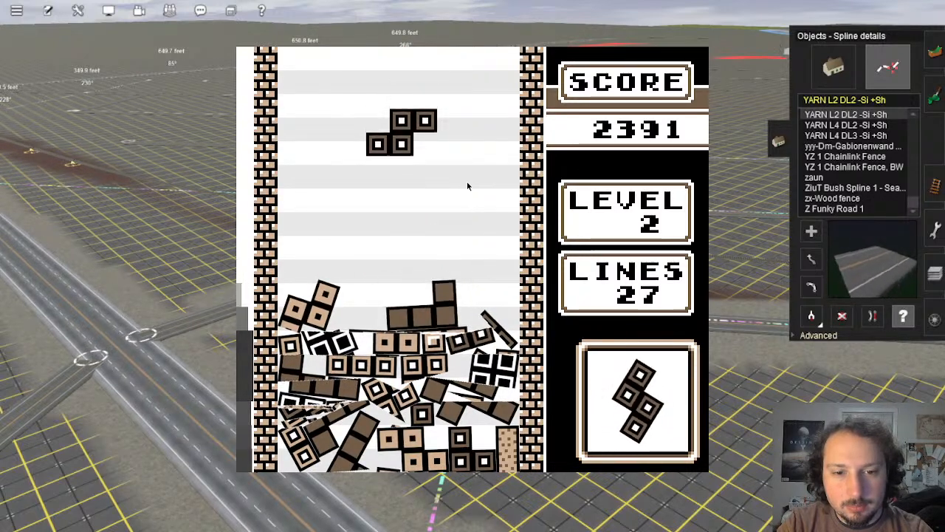
pyautogui.press('Right')
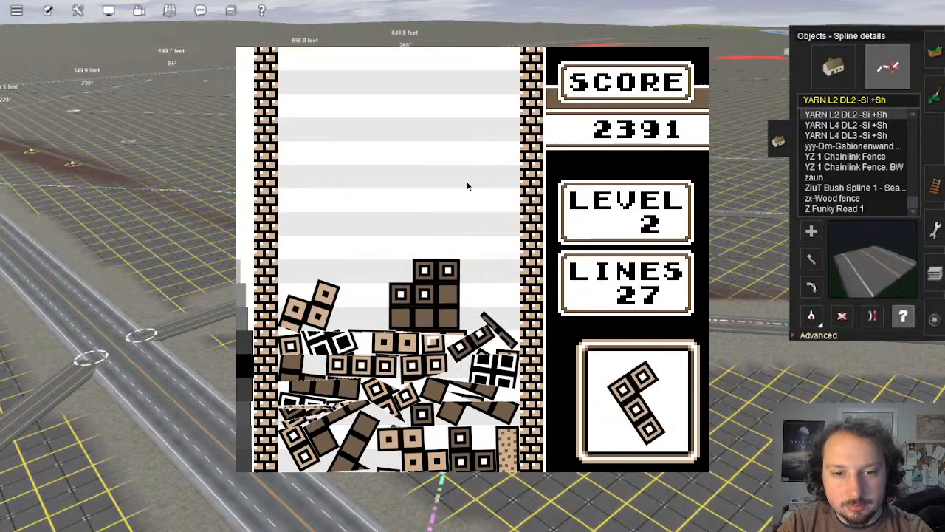
pyautogui.press('Left')
pyautogui.press('x')
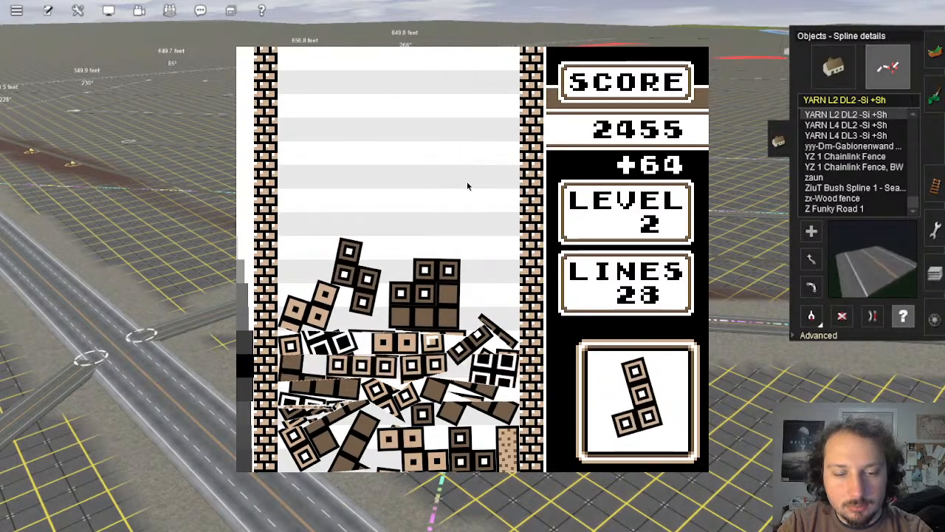
pyautogui.press('Right')
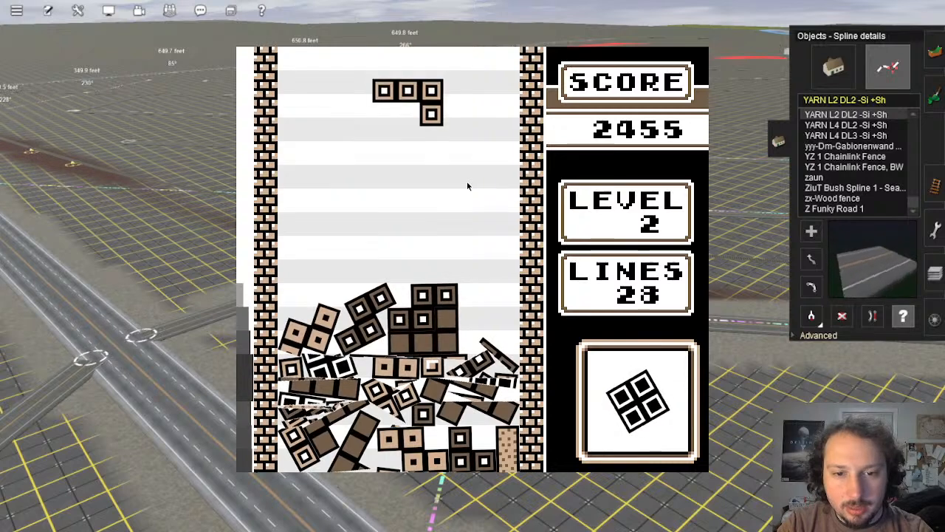
pyautogui.press('x')
pyautogui.press('Right')
pyautogui.press('Right')
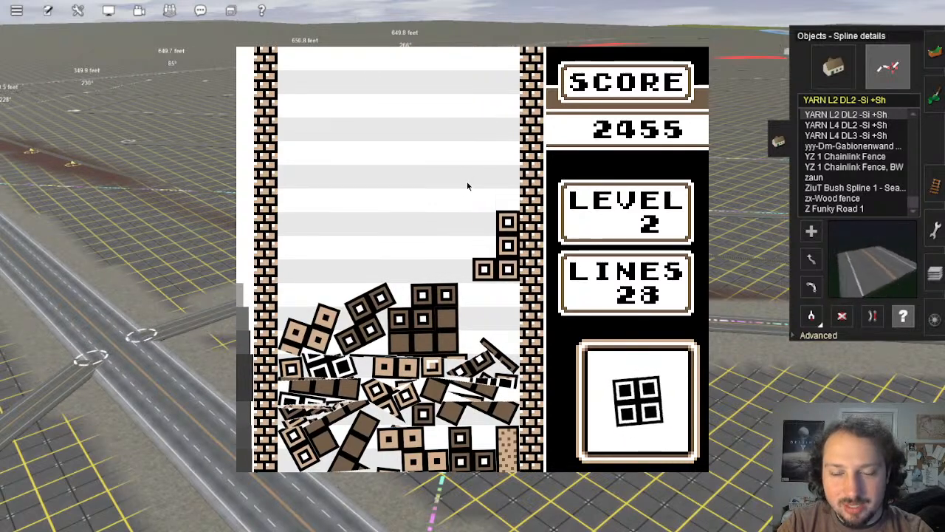
pyautogui.press('Left')
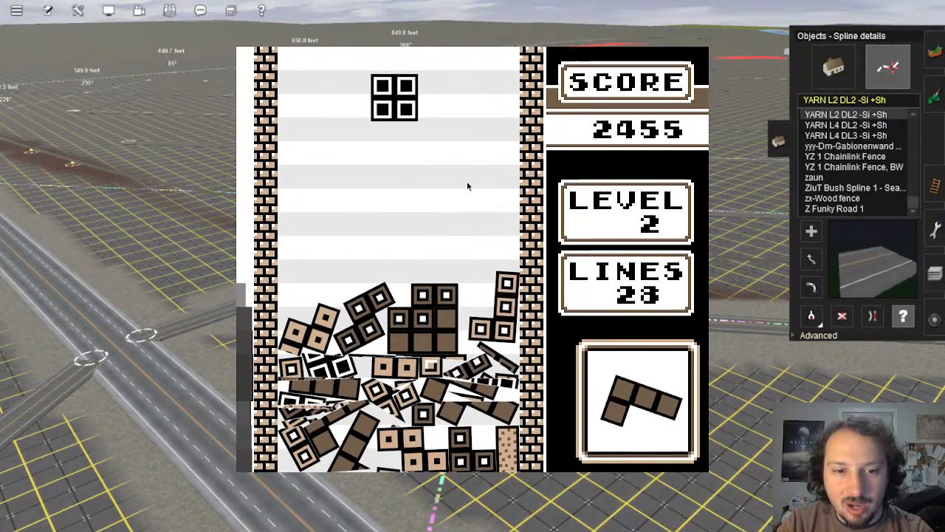
pyautogui.press('Right')
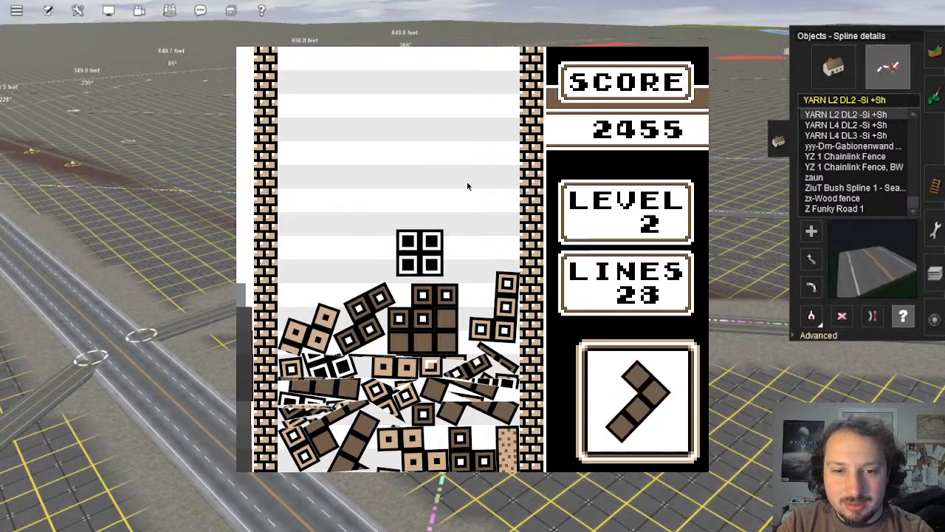
pyautogui.press('Right')
pyautogui.press('x')
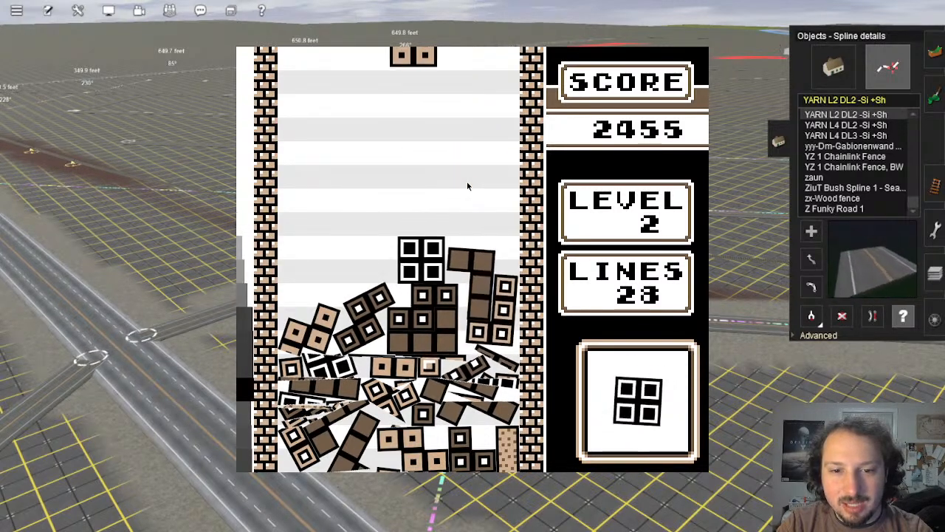
pyautogui.press('Left')
pyautogui.press('Left')
pyautogui.press('z')
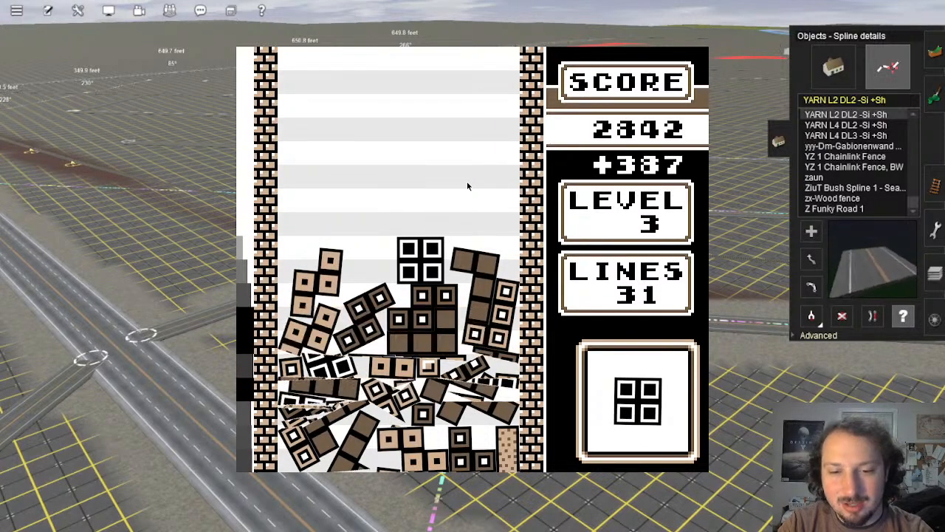
pyautogui.press('Right')
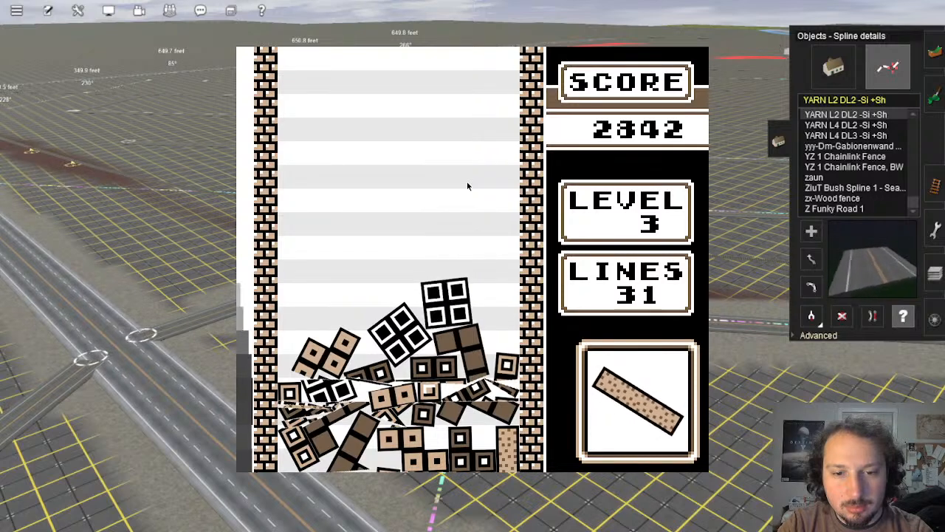
pyautogui.press('Up')
pyautogui.press('Right')
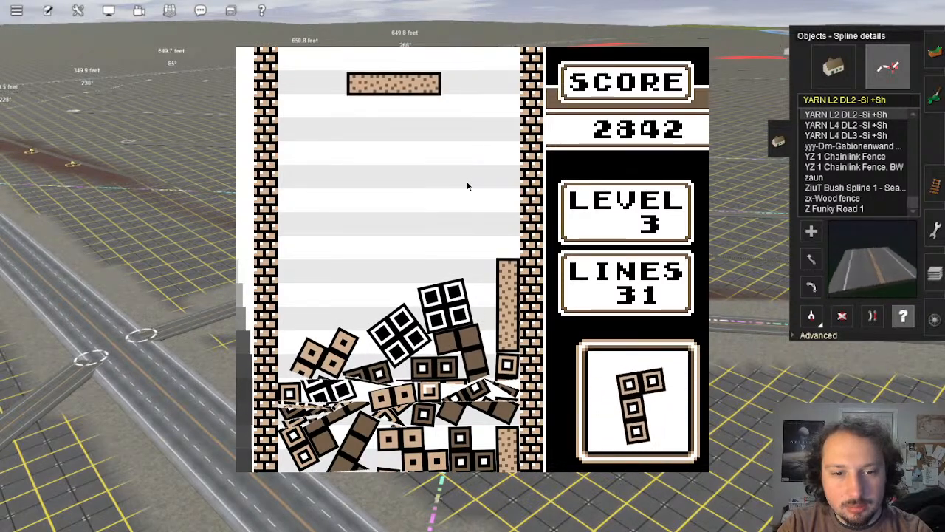
pyautogui.press('Left')
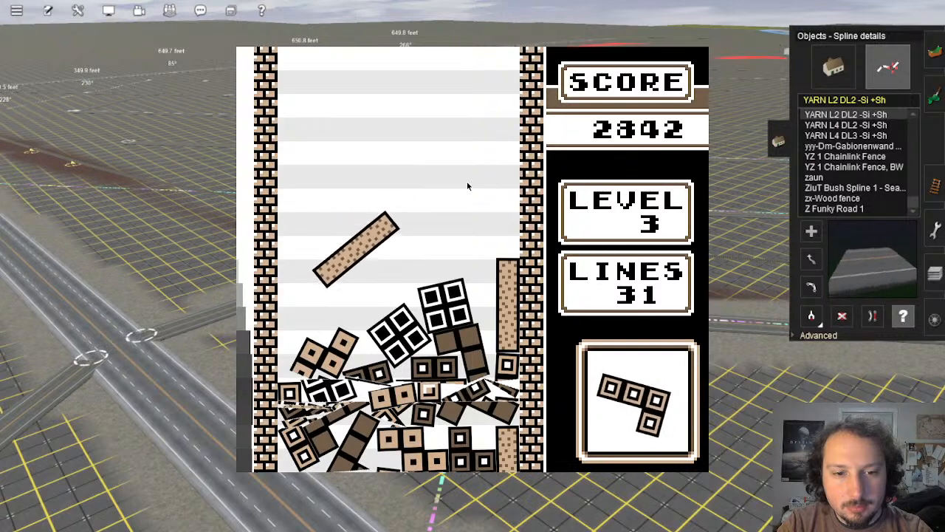
pyautogui.press('Left')
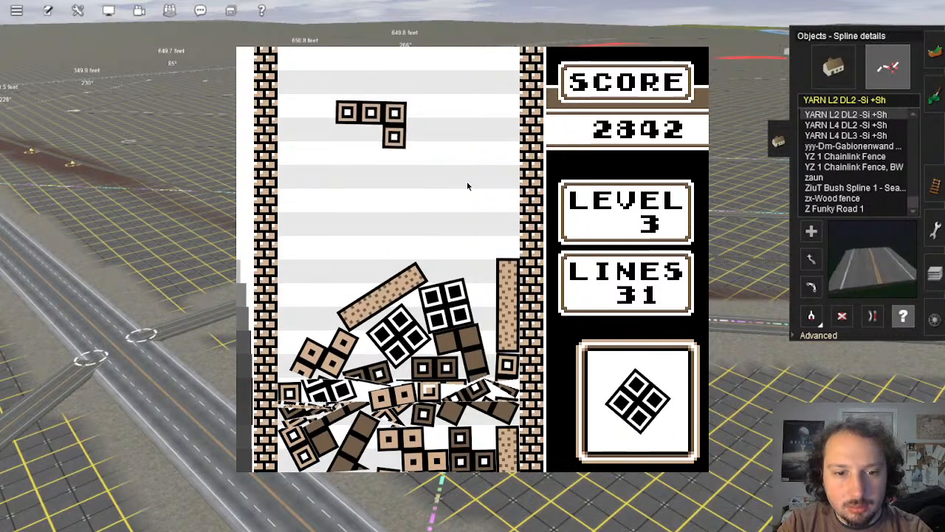
pyautogui.press('x')
pyautogui.press('z')
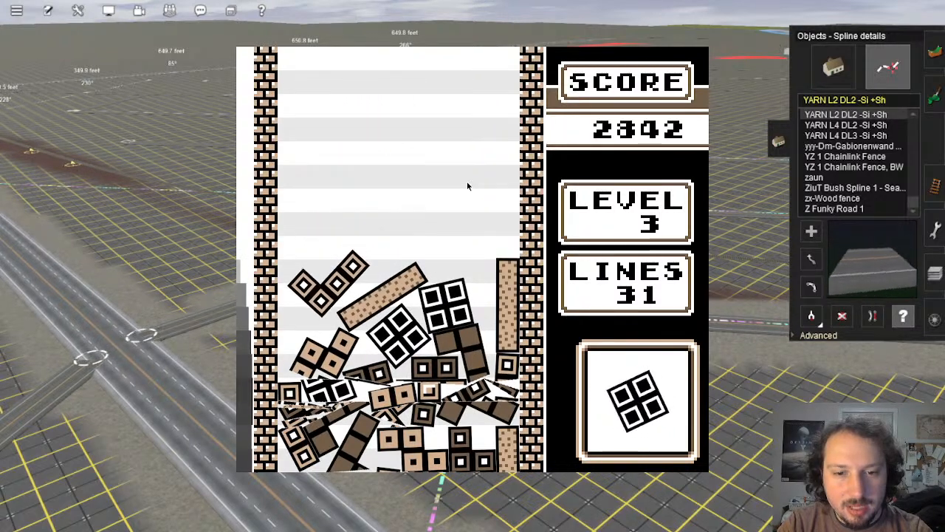
pyautogui.press('Left')
pyautogui.press('z')
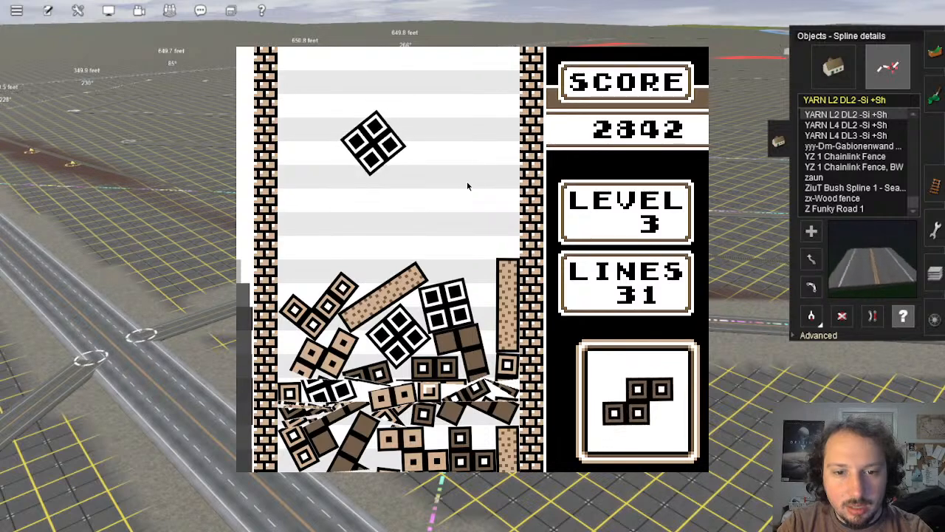
pyautogui.press('Left')
pyautogui.press('x')
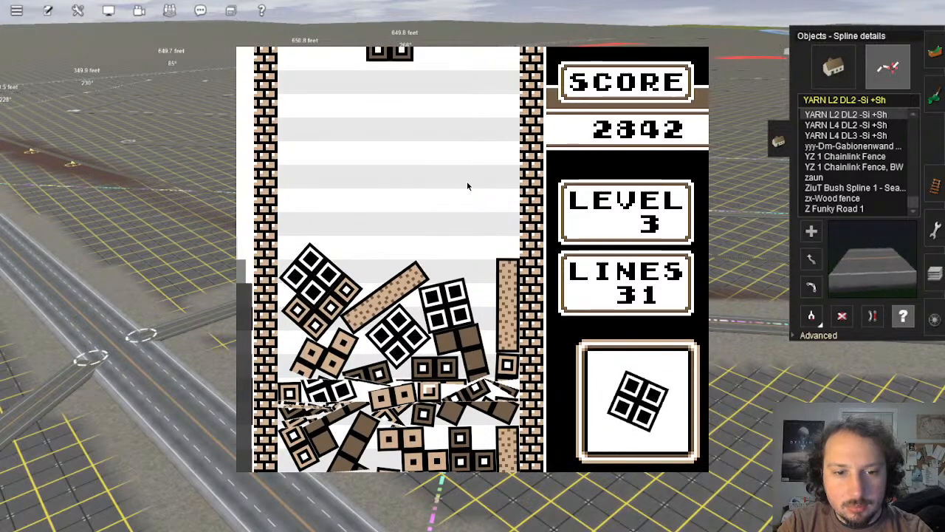
pyautogui.press('x')
pyautogui.press('Right')
pyautogui.press('Right')
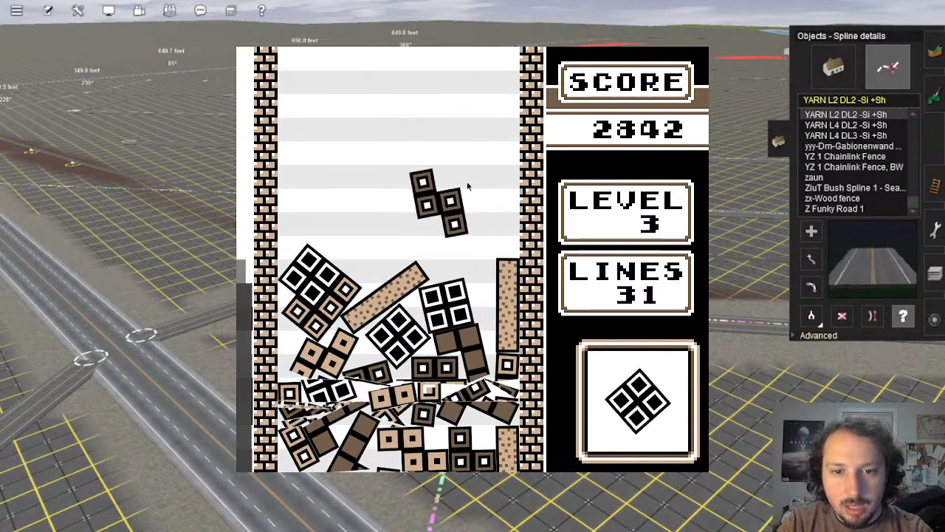
pyautogui.press('z')
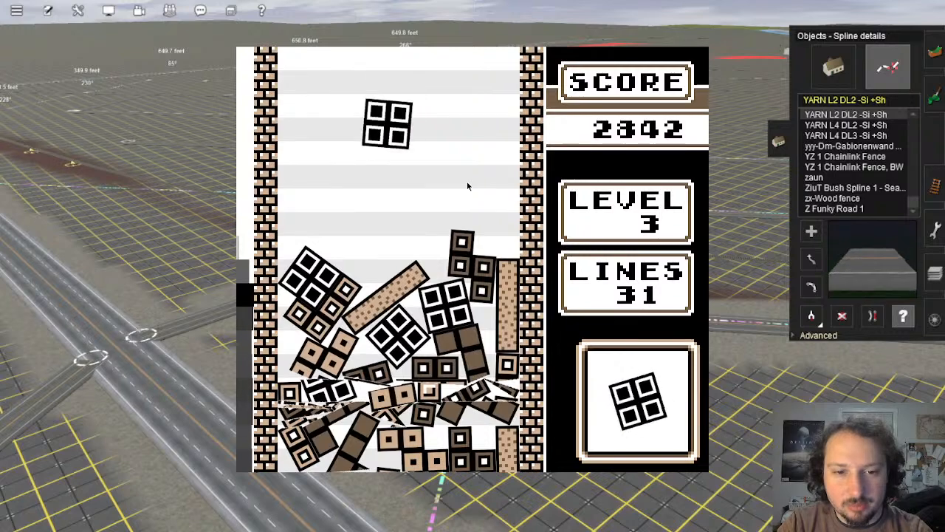
pyautogui.press('z')
pyautogui.press('Left')
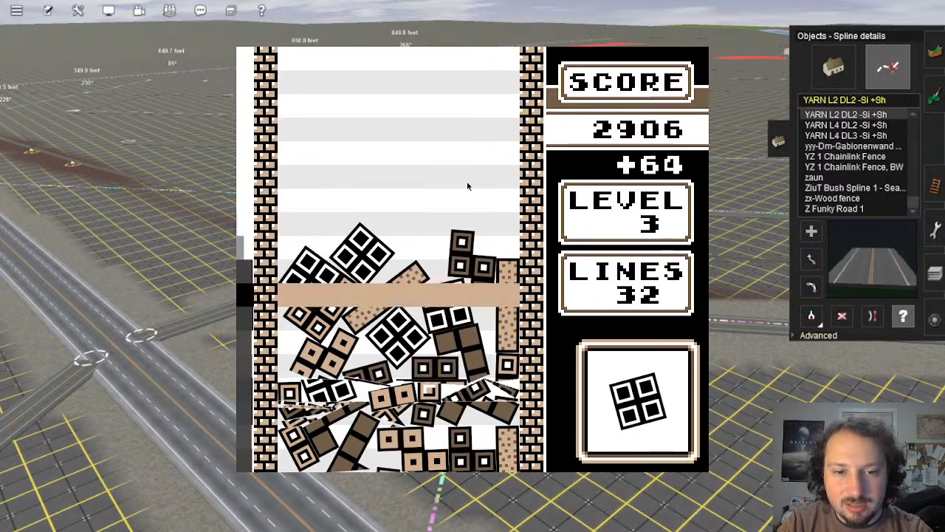
pyautogui.press('Left')
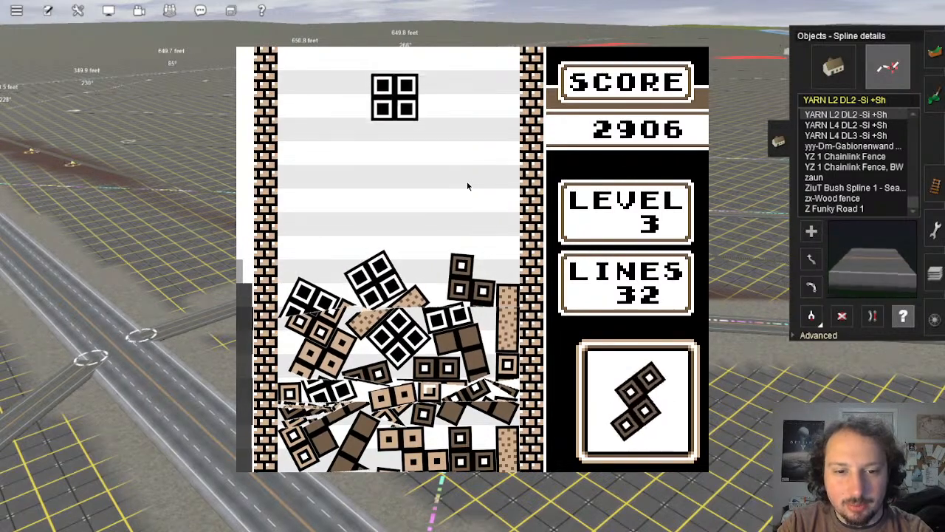
pyautogui.press('z')
pyautogui.press('z')
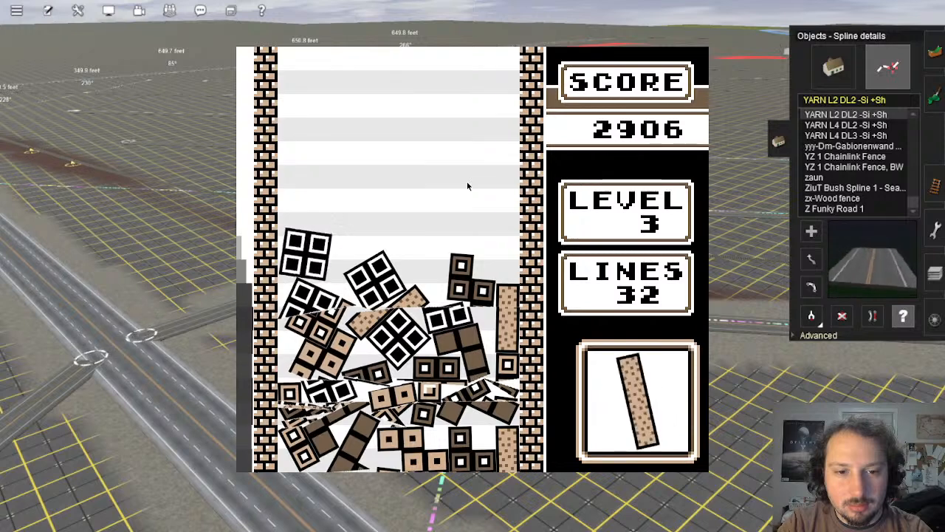
pyautogui.press('Right')
pyautogui.press('x')
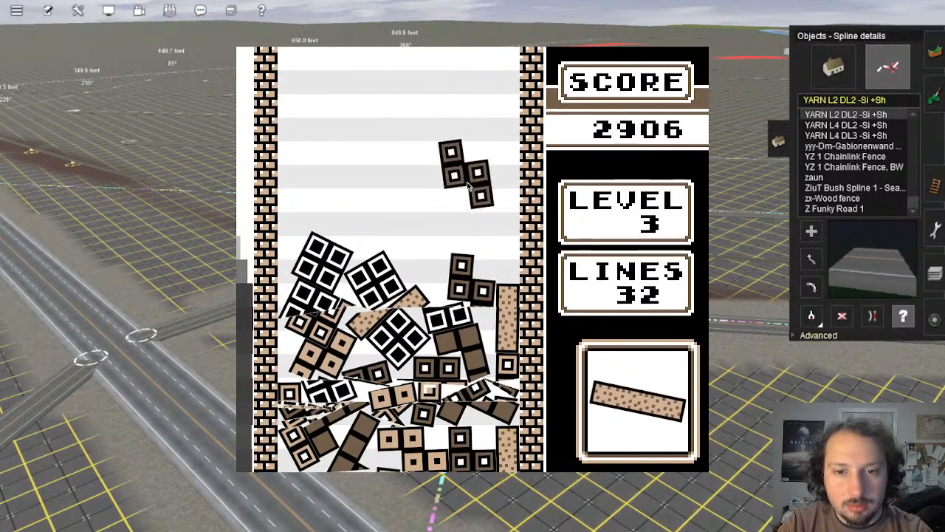
pyautogui.press('Left')
pyautogui.press('Left')
pyautogui.press('x')
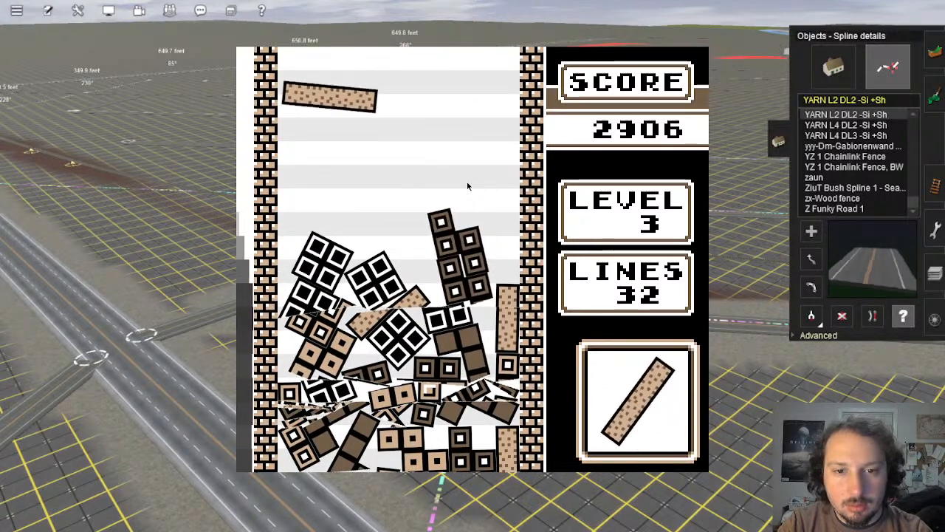
pyautogui.press('Right')
pyautogui.press('Left')
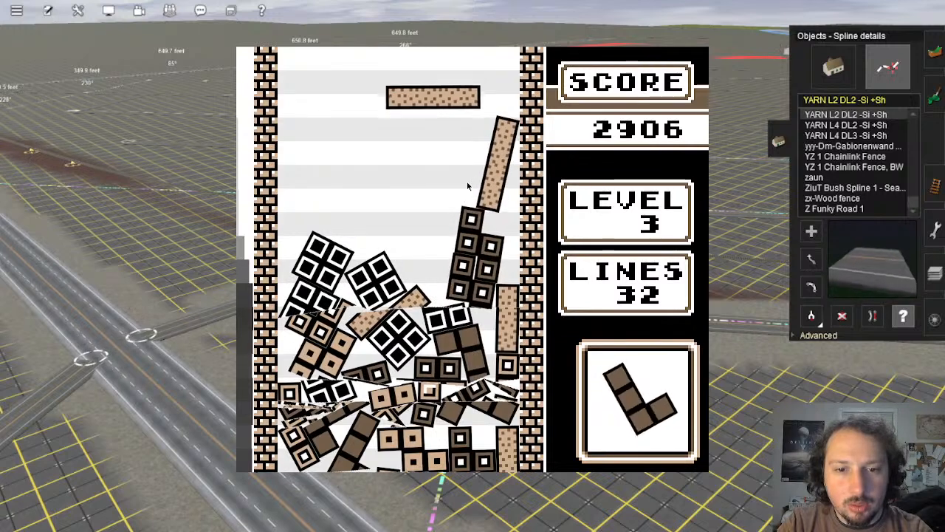
pyautogui.press('x')
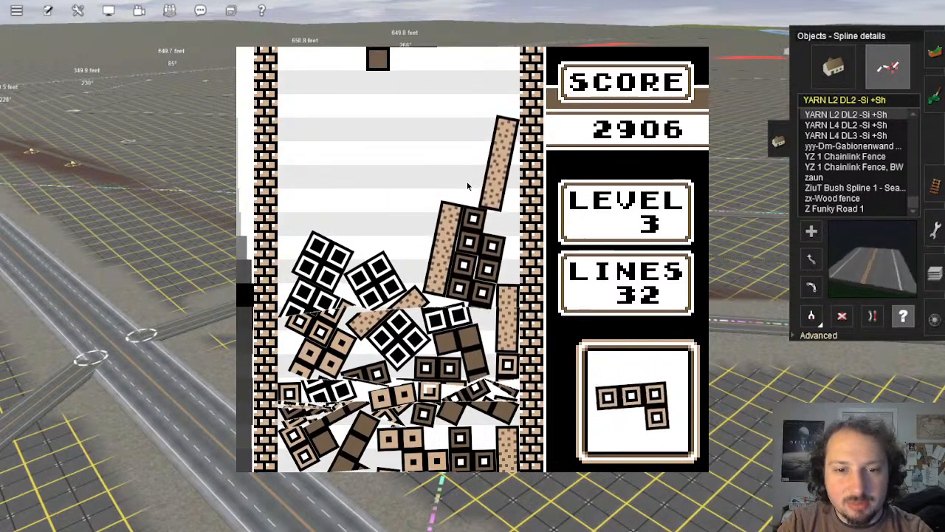
pyautogui.press('Left')
pyautogui.press('x')
pyautogui.press('Right')
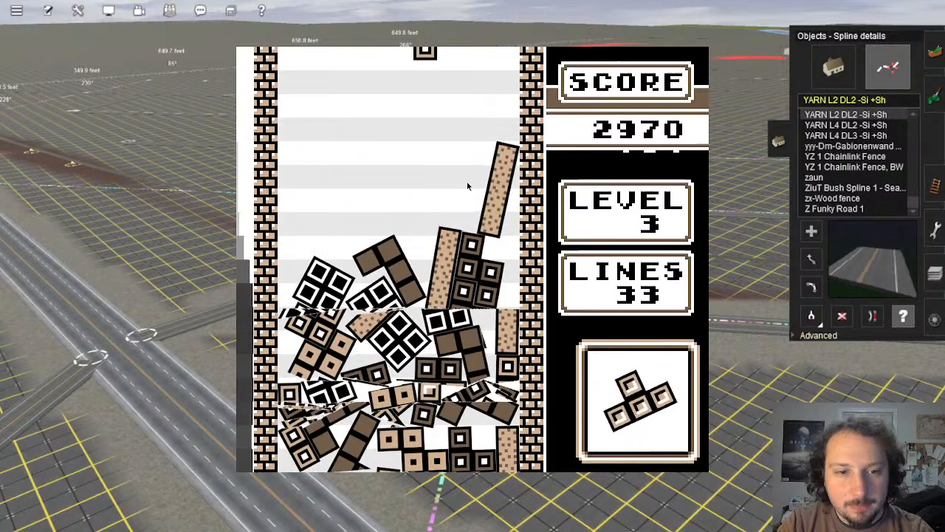
pyautogui.press('z')
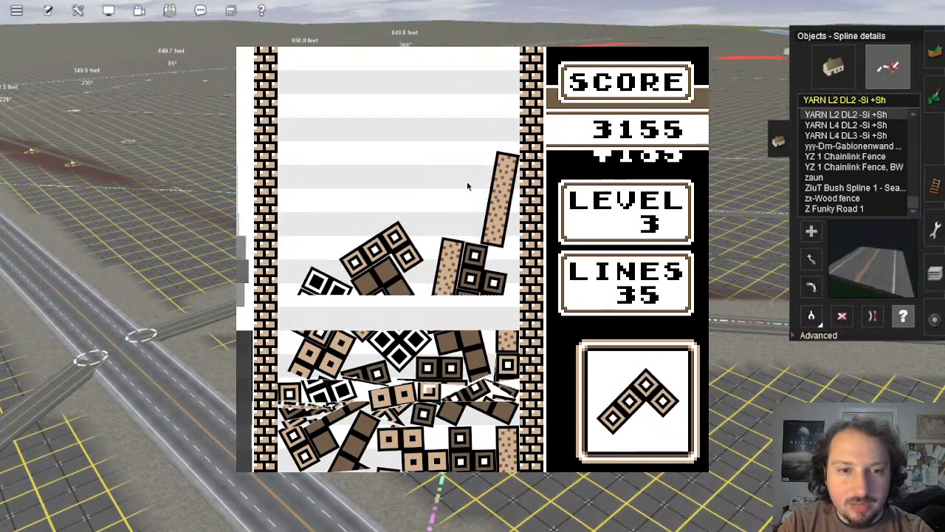
pyautogui.press('z')
pyautogui.press('Left')
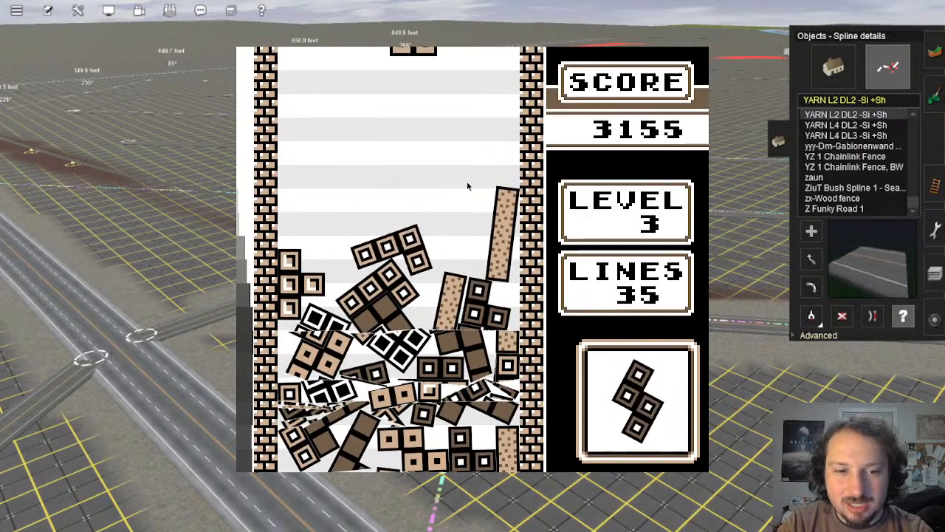
pyautogui.press('Right')
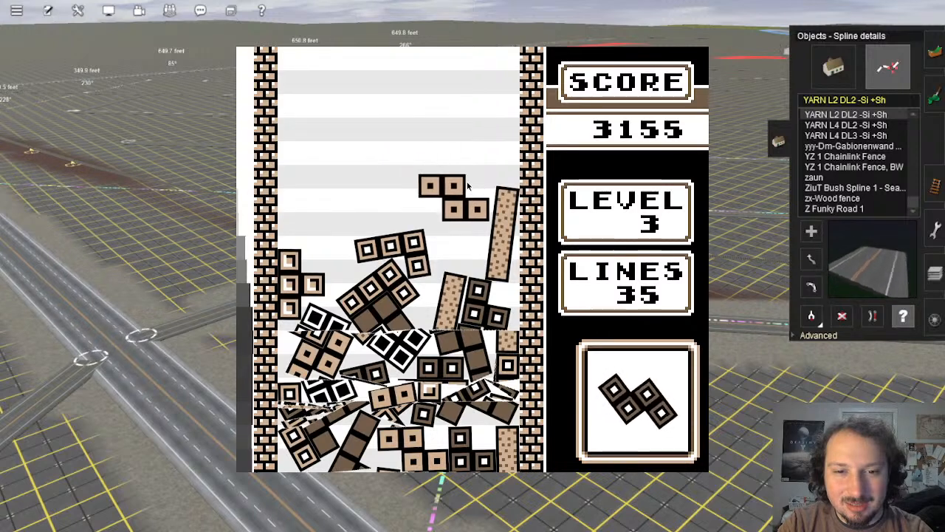
pyautogui.press('Left')
pyautogui.press('z')
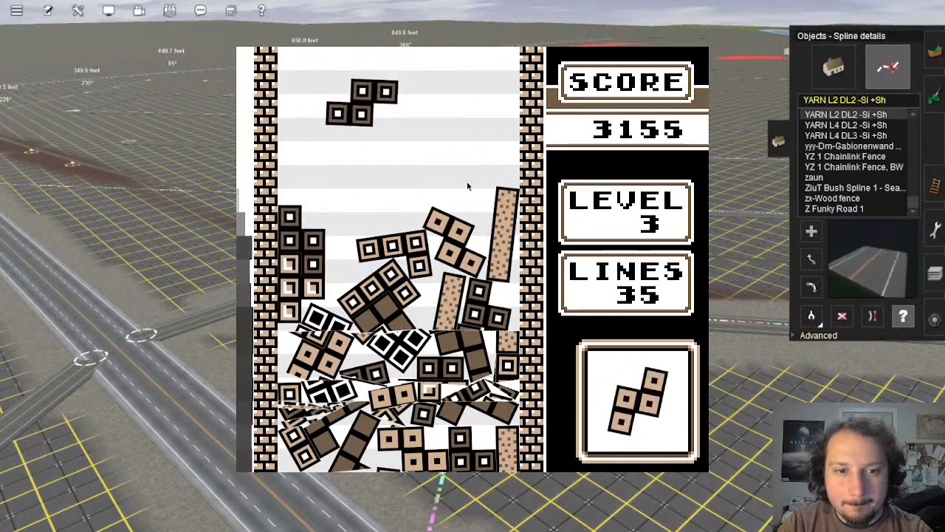
pyautogui.press('Left')
pyautogui.press('z')
pyautogui.press('Left')
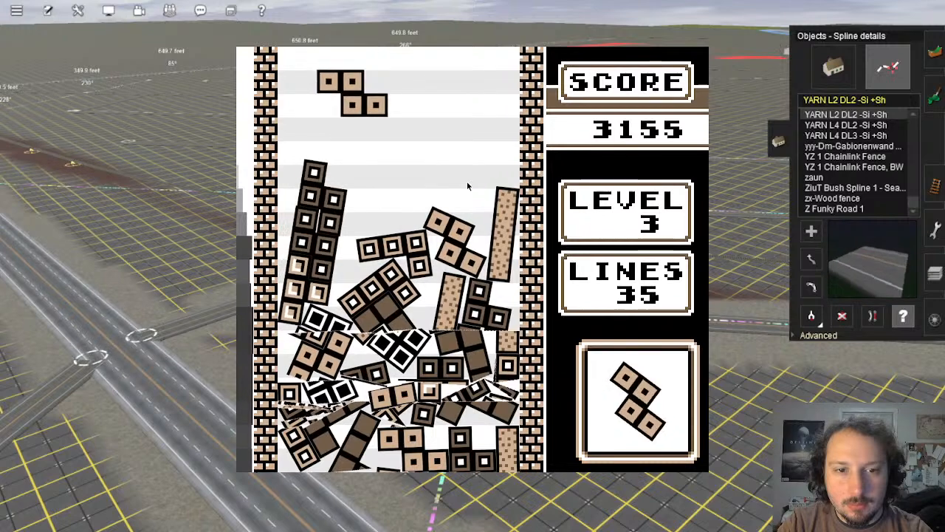
pyautogui.press('z')
pyautogui.press('Right')
pyautogui.press('Right')
pyautogui.press('Right')
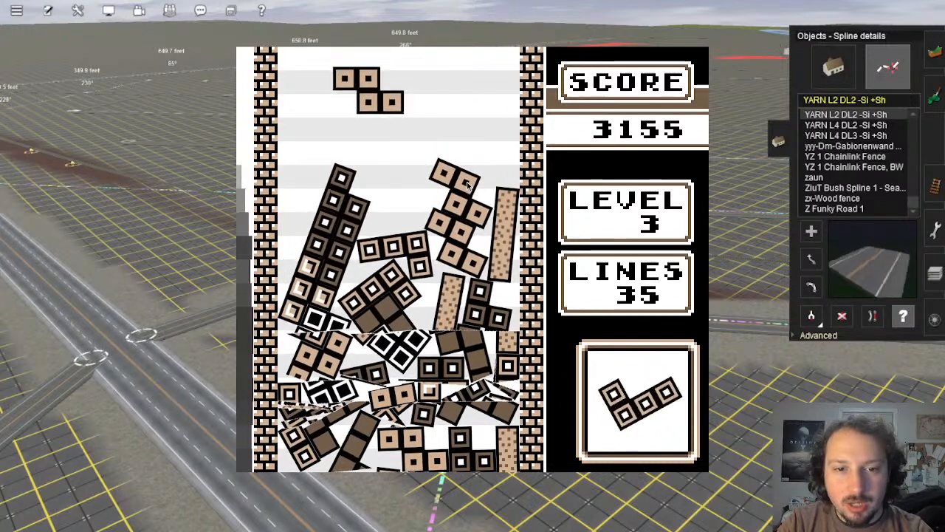
pyautogui.press('z')
pyautogui.press('Right')
pyautogui.press('Left')
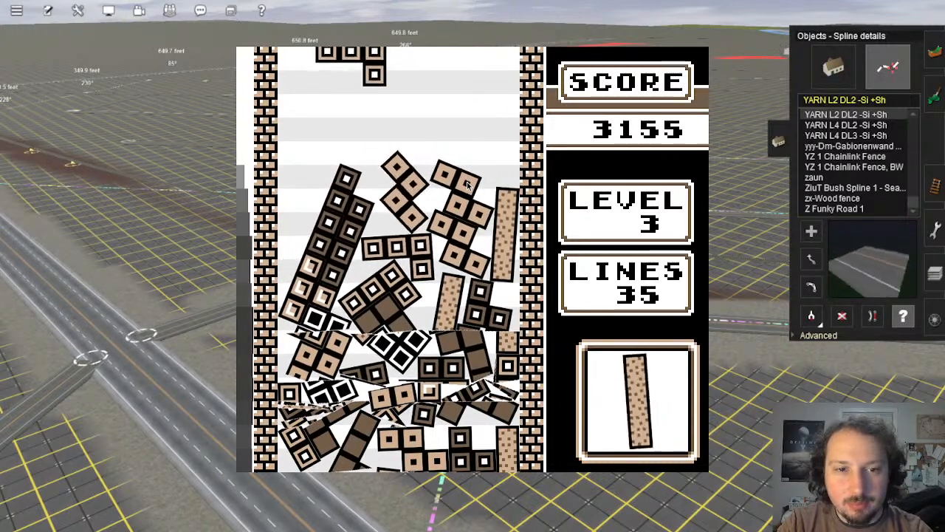
pyautogui.press('Right')
pyautogui.press('Left')
pyautogui.press('Left')
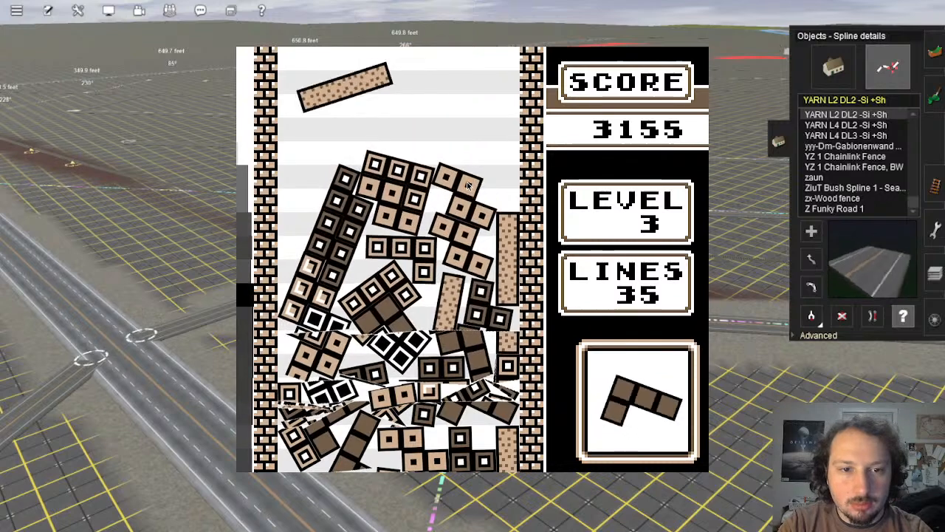
pyautogui.press('z')
pyautogui.press('Left')
pyautogui.press('Left')
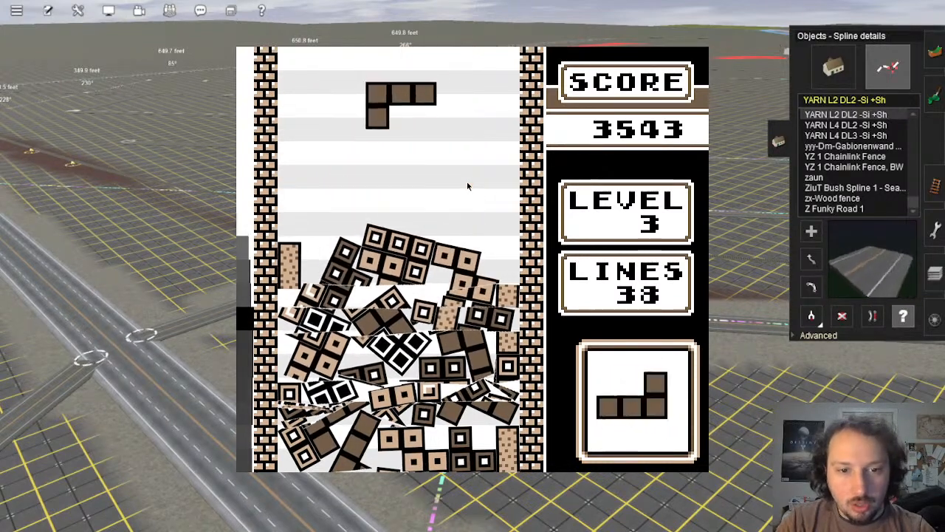
pyautogui.press('Left')
pyautogui.press('Left')
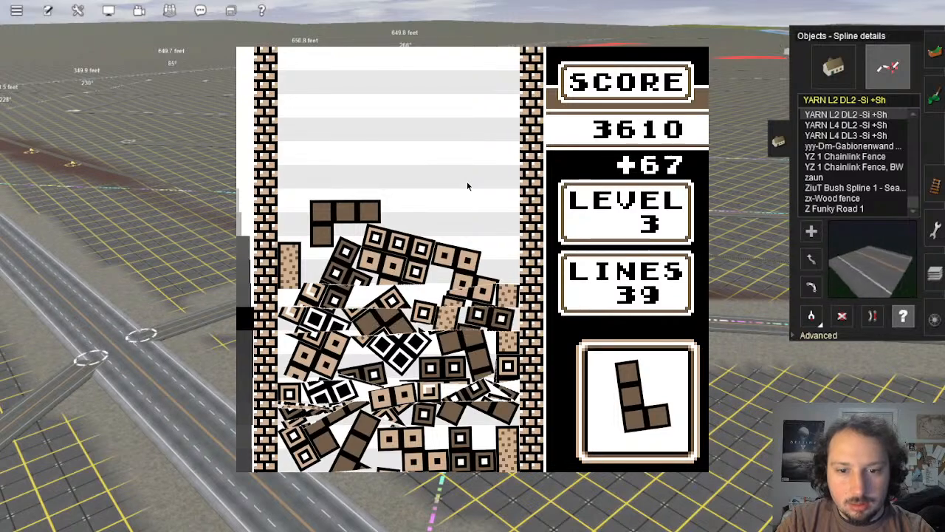
pyautogui.press('Right')
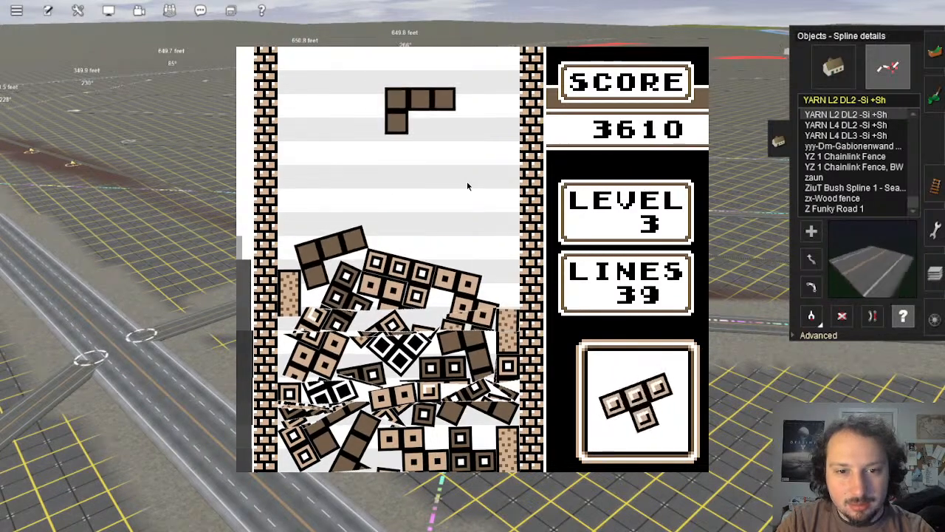
pyautogui.press('x')
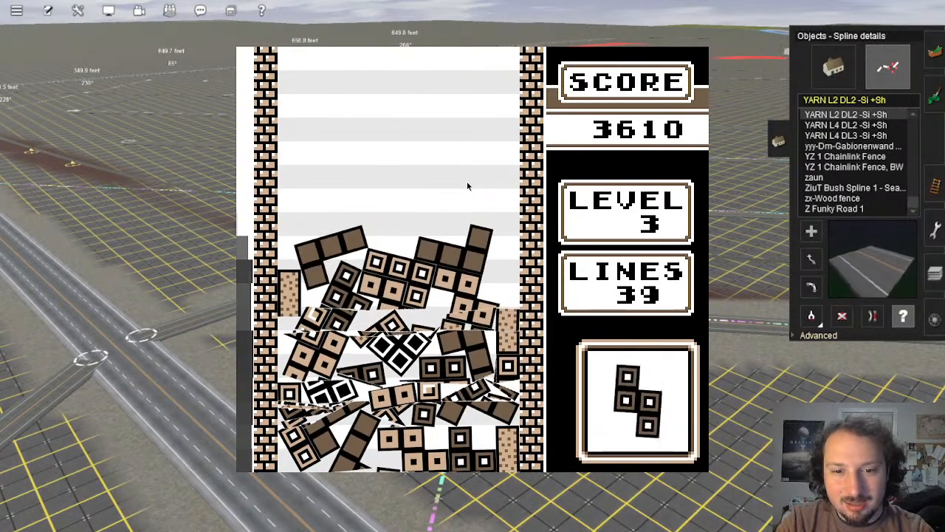
pyautogui.press('Left')
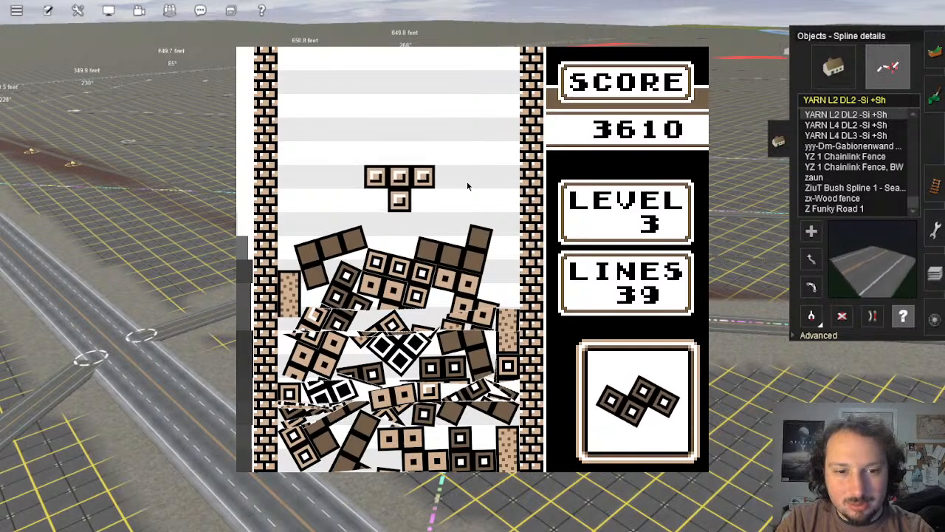
pyautogui.press('Left')
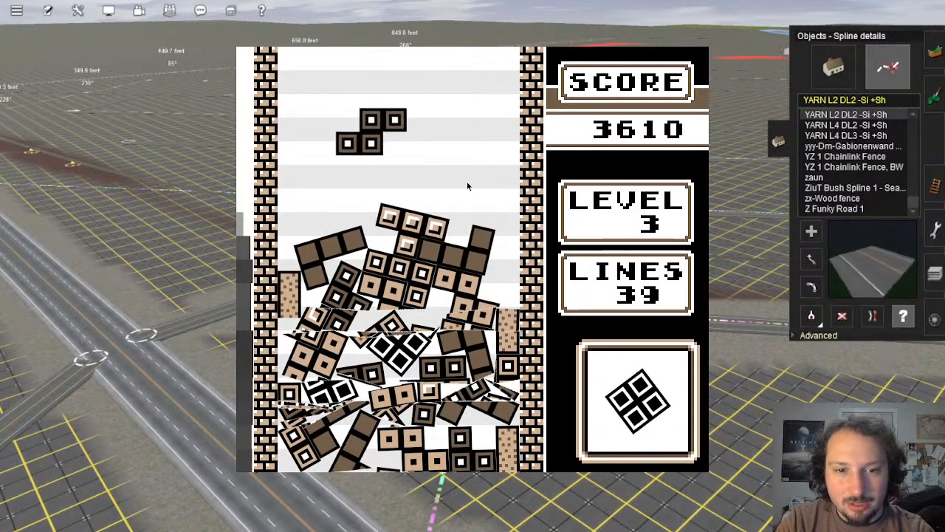
pyautogui.press('Left')
pyautogui.press('Left')
pyautogui.press('Left')
pyautogui.press('Left')
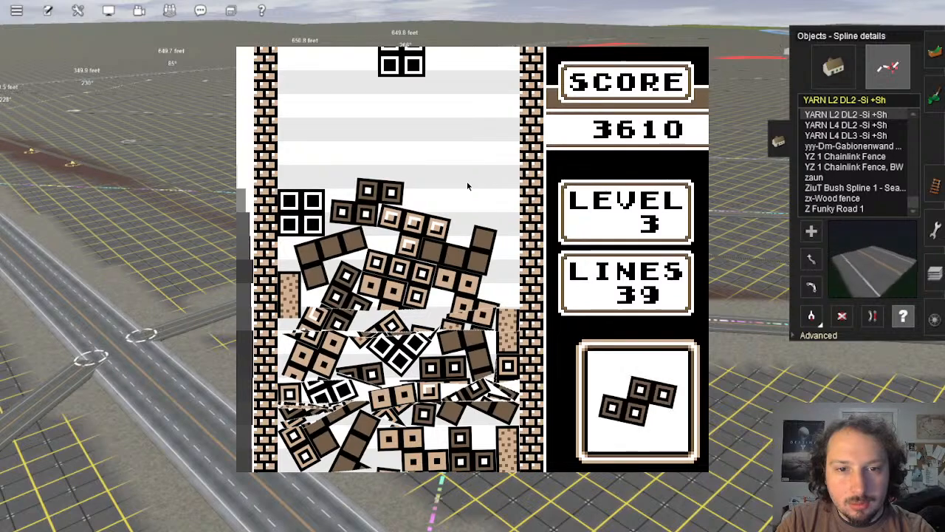
pyautogui.press('Left')
pyautogui.press('Right')
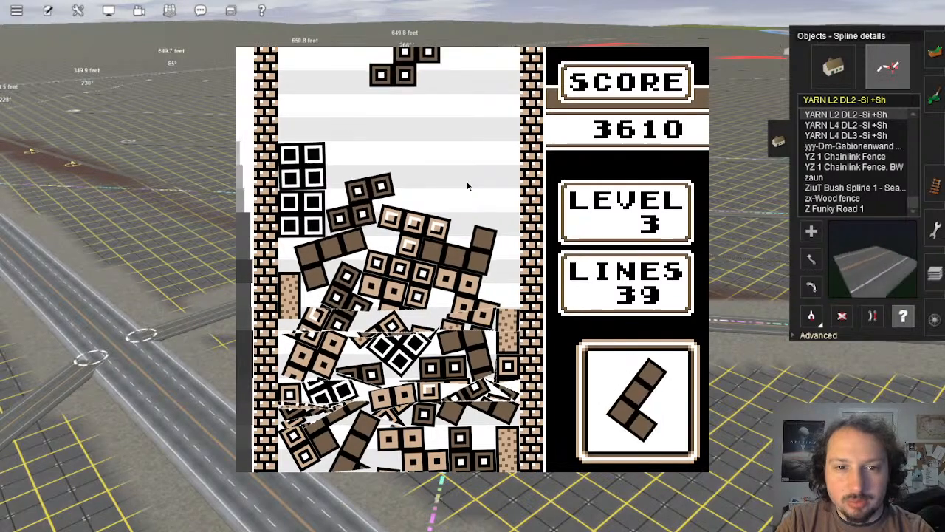
pyautogui.press('x')
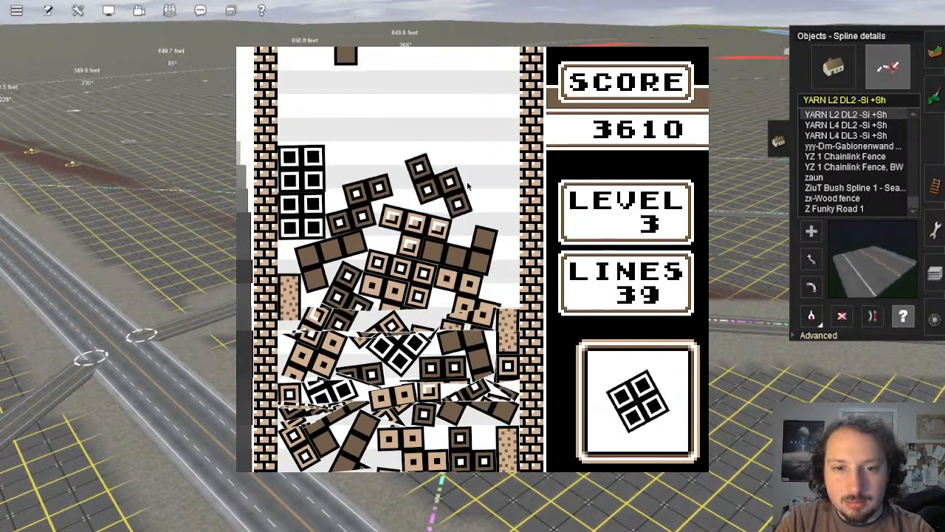
pyautogui.press('x')
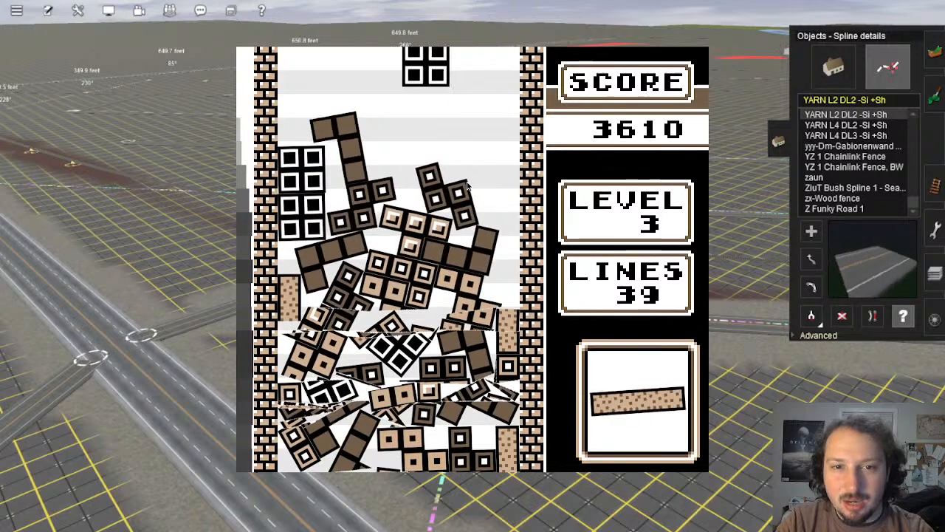
pyautogui.press('Right')
pyautogui.press('x')
pyautogui.press('Left')
pyautogui.press('Right')
pyautogui.press('x')
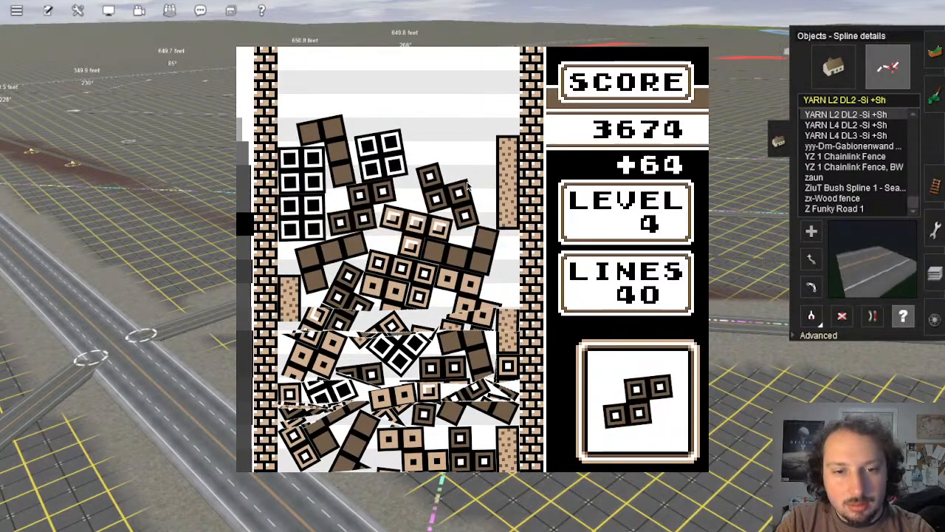
pyautogui.press('Right')
pyautogui.press('x')
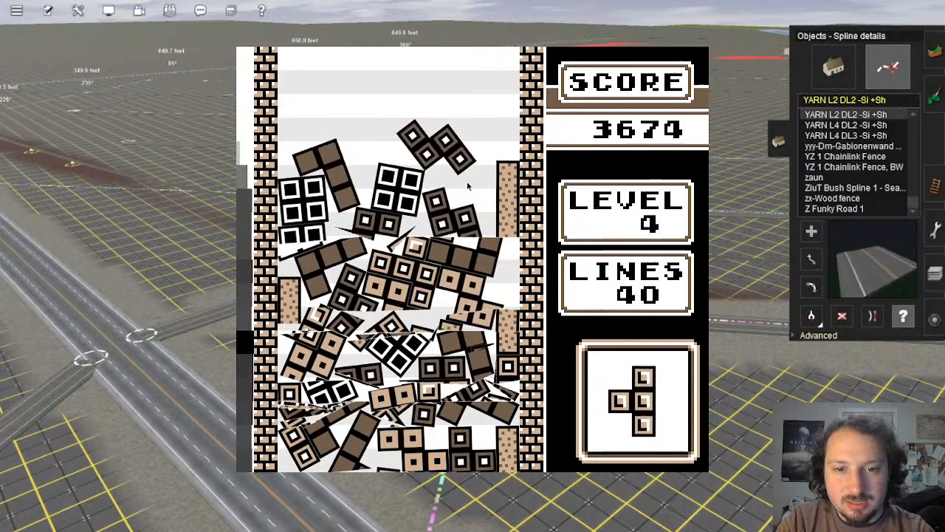
pyautogui.press('Left')
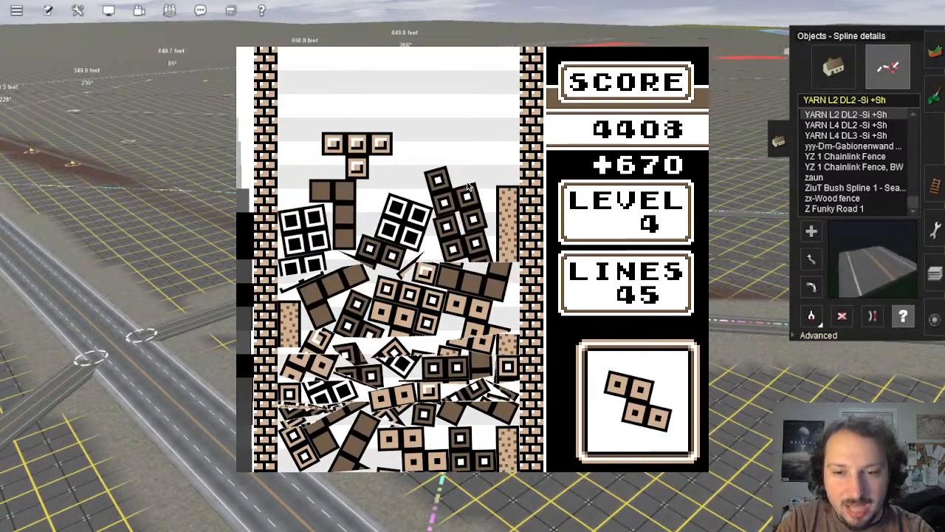
pyautogui.press('Right')
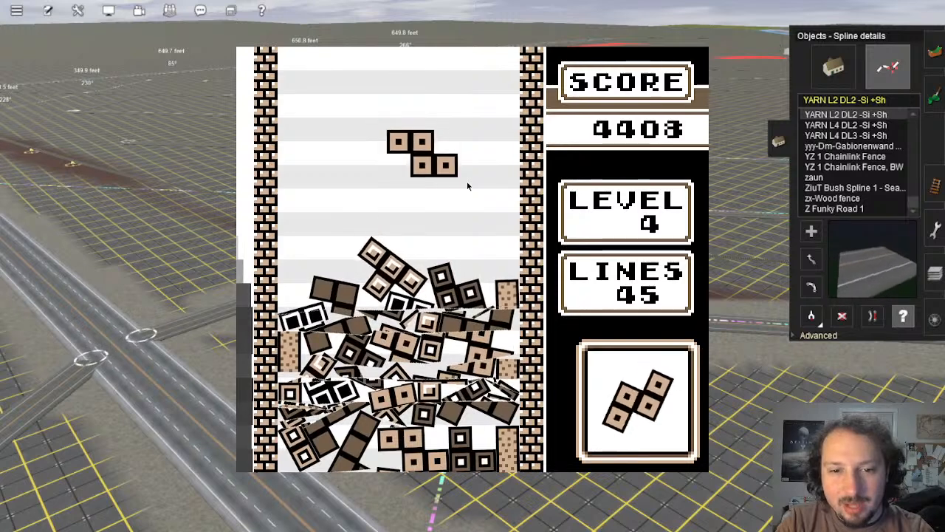
pyautogui.press('Left')
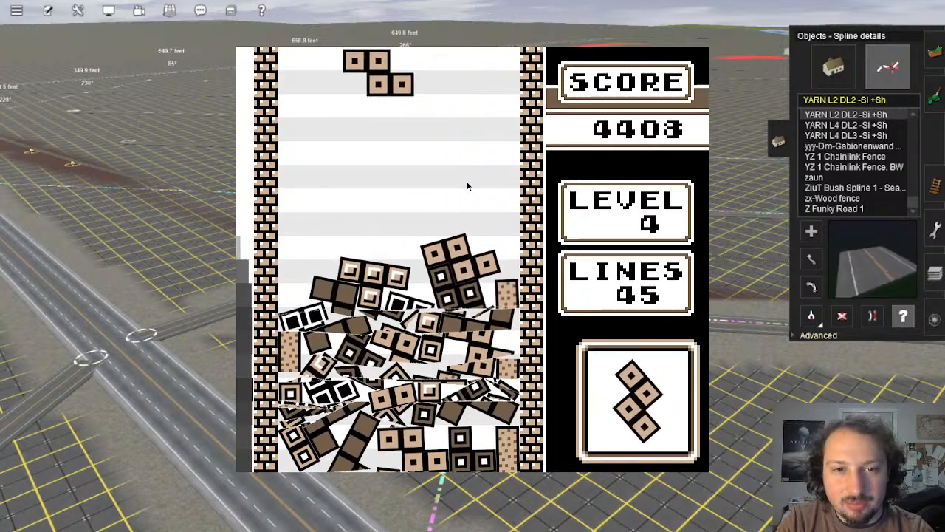
pyautogui.press('z')
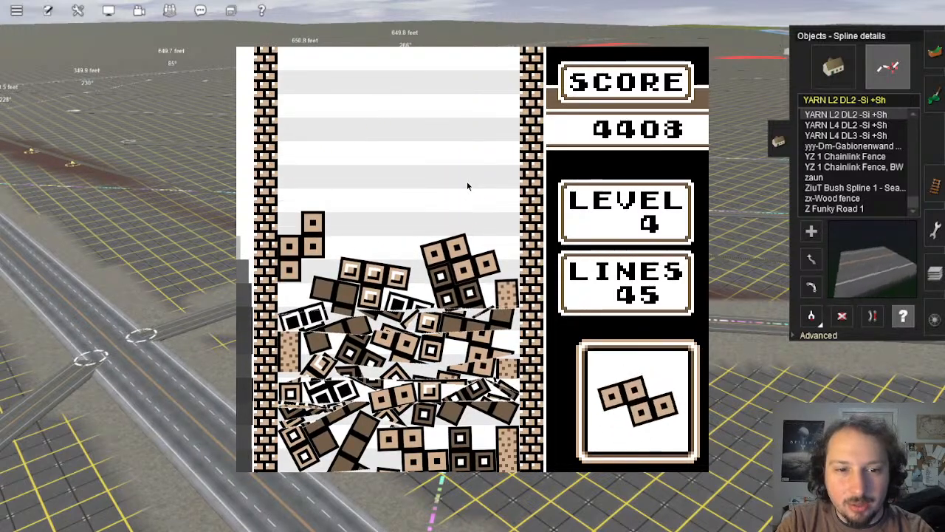
pyautogui.press('Left')
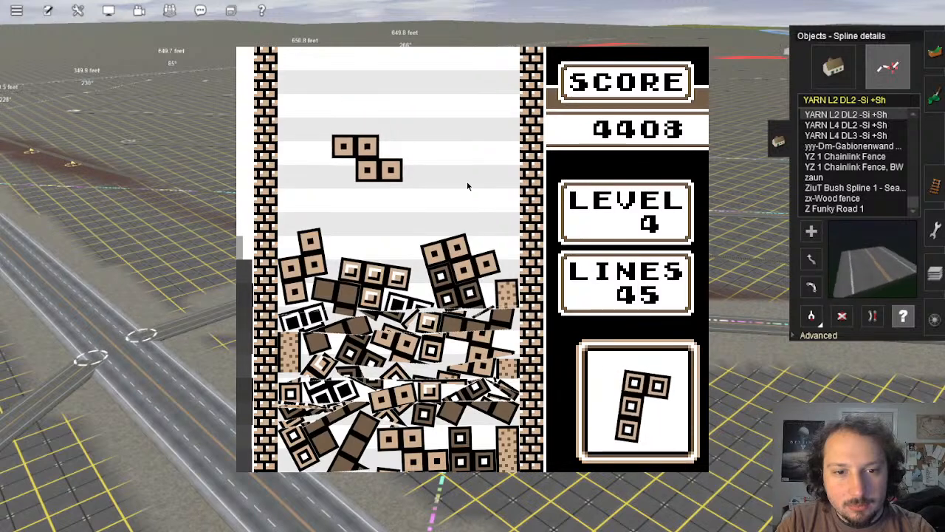
pyautogui.press('Right')
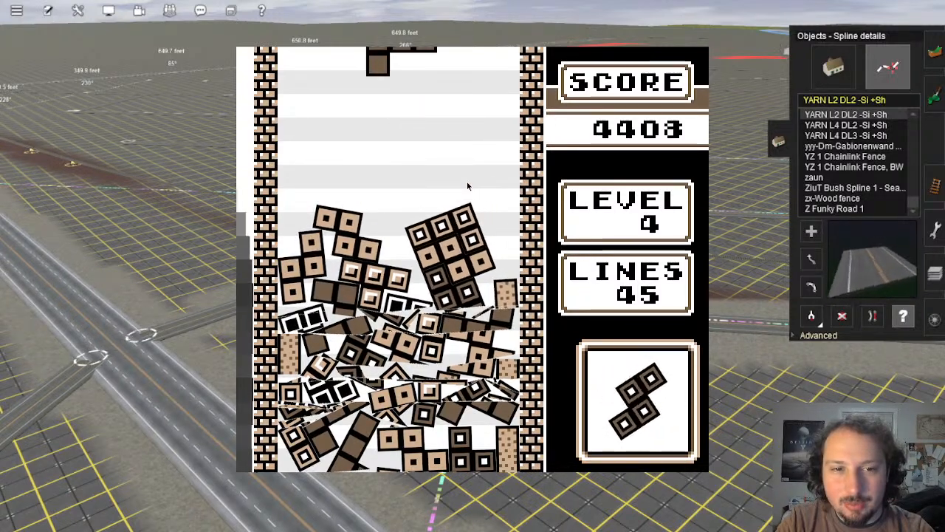
pyautogui.press('Left')
pyautogui.press('Left')
pyautogui.press('Left')
pyautogui.press('Left')
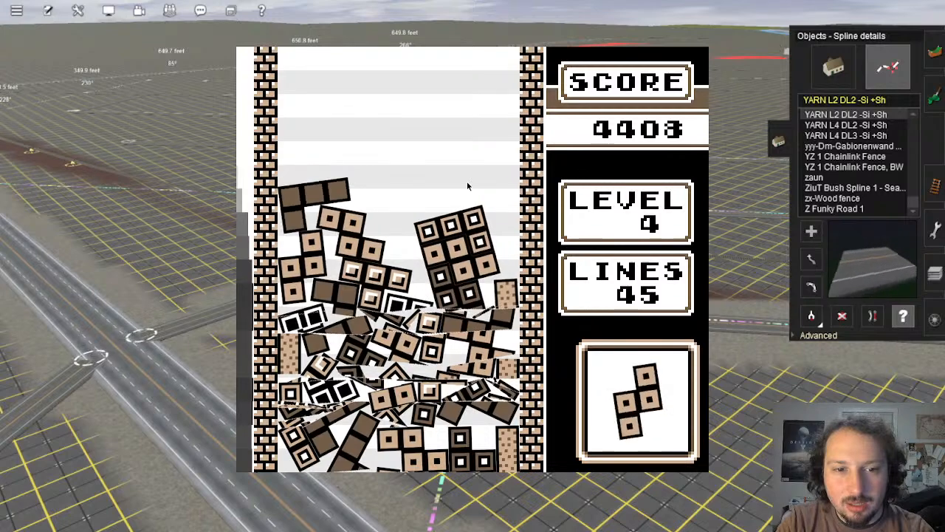
pyautogui.press('Right')
pyautogui.press('Right')
pyautogui.press('Right')
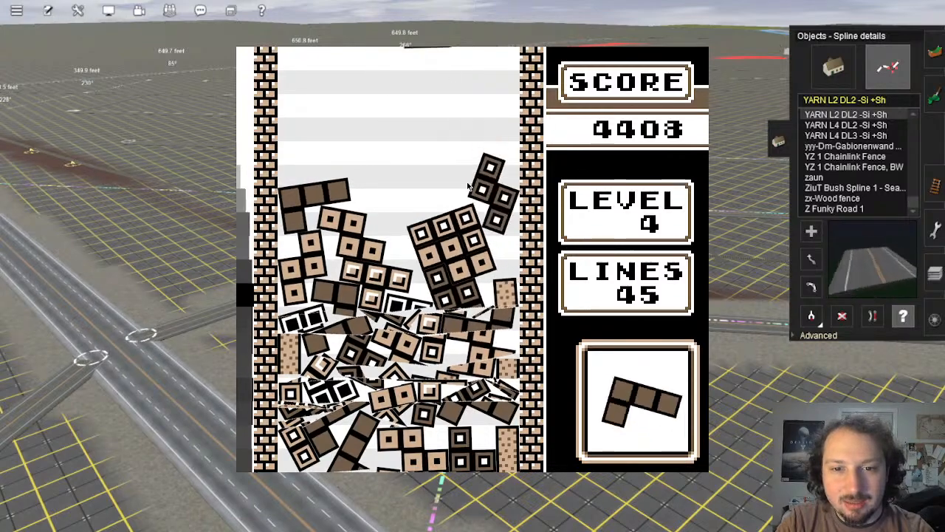
pyautogui.press('Right')
pyautogui.press('Right')
pyautogui.press('Left')
pyautogui.press('Left')
pyautogui.press('Left')
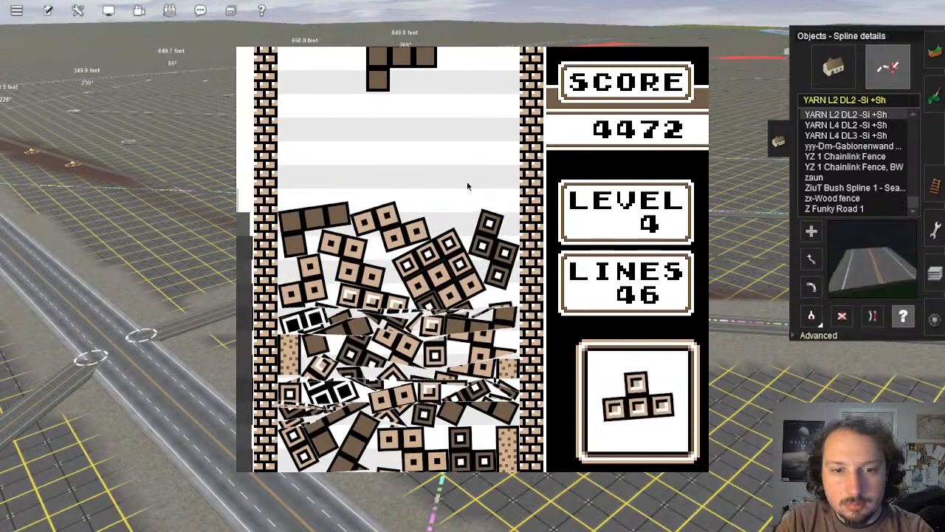
pyautogui.press('Right')
pyautogui.press('x')
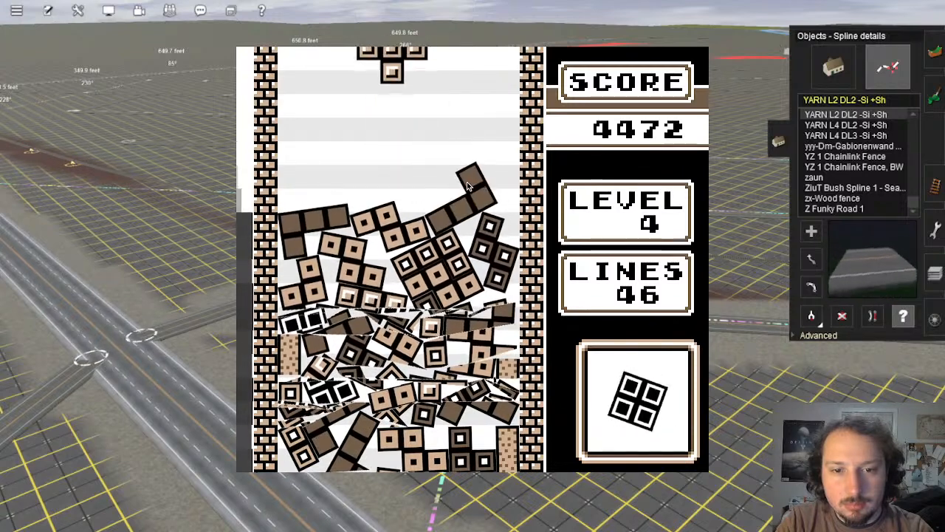
pyautogui.press('z')
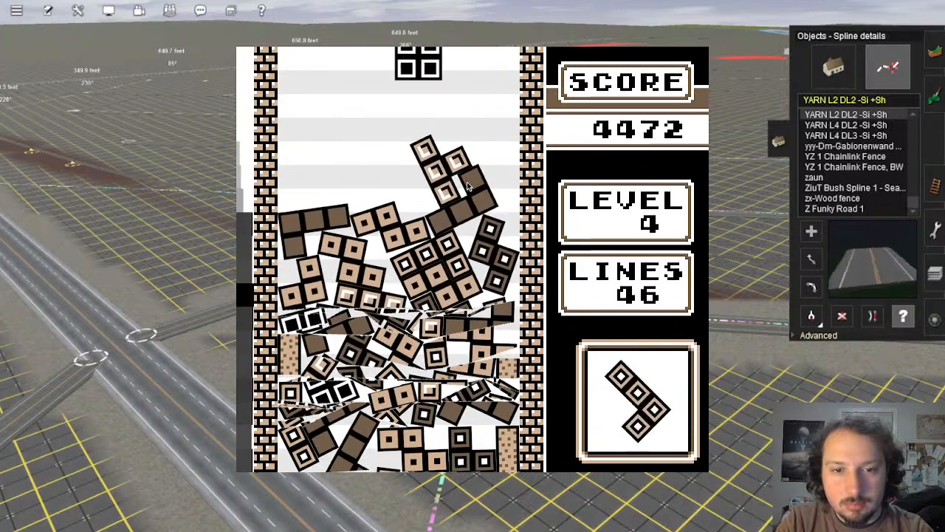
pyautogui.press('Left')
pyautogui.press('Left')
pyautogui.press('Left')
pyautogui.press('Left')
pyautogui.press('Left')
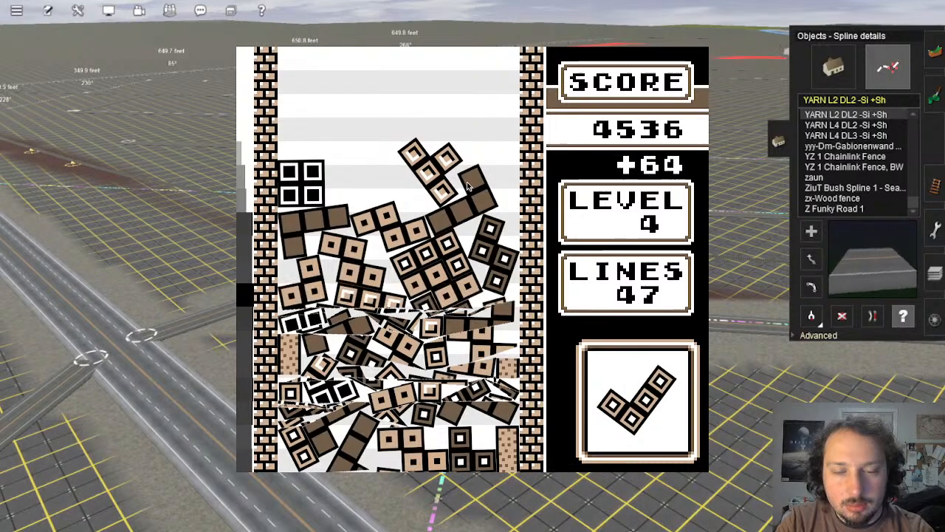
pyautogui.press('Right')
pyautogui.press('Right')
pyautogui.press('Right')
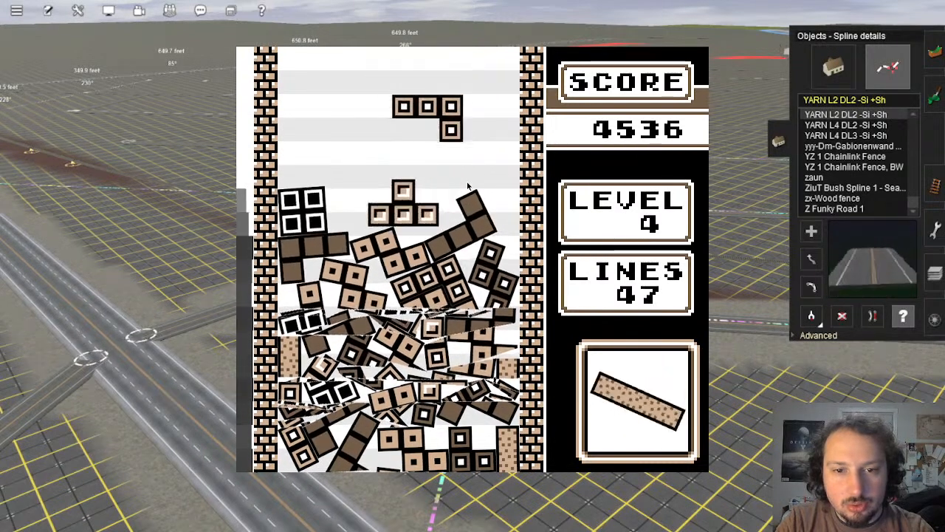
pyautogui.press('z')
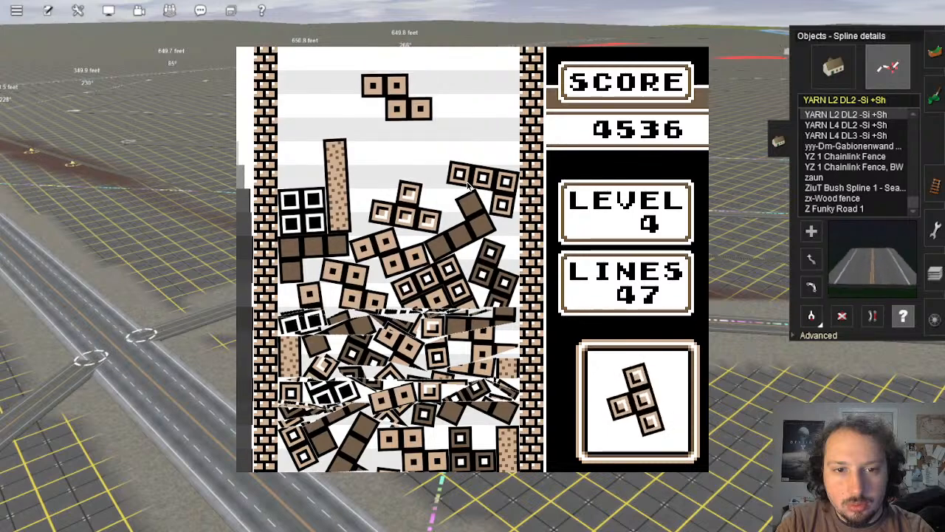
pyautogui.press('z')
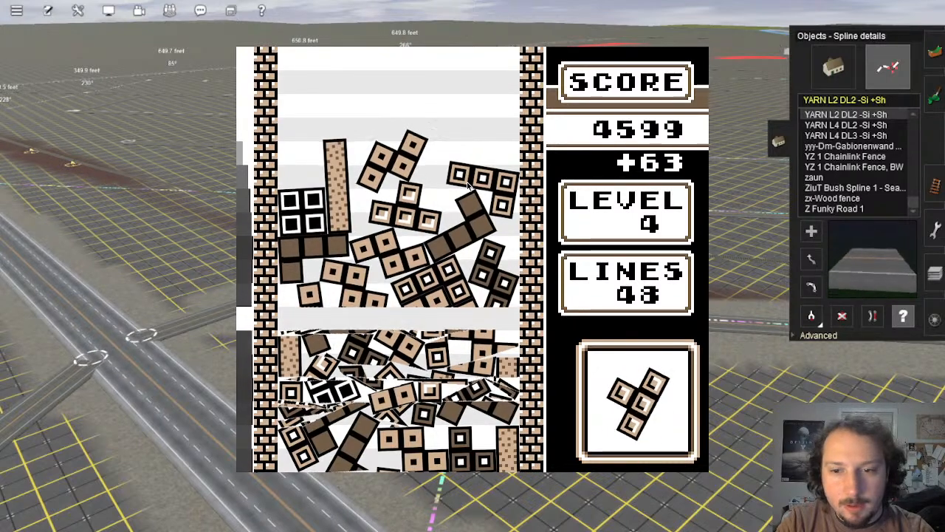
pyautogui.press('Right')
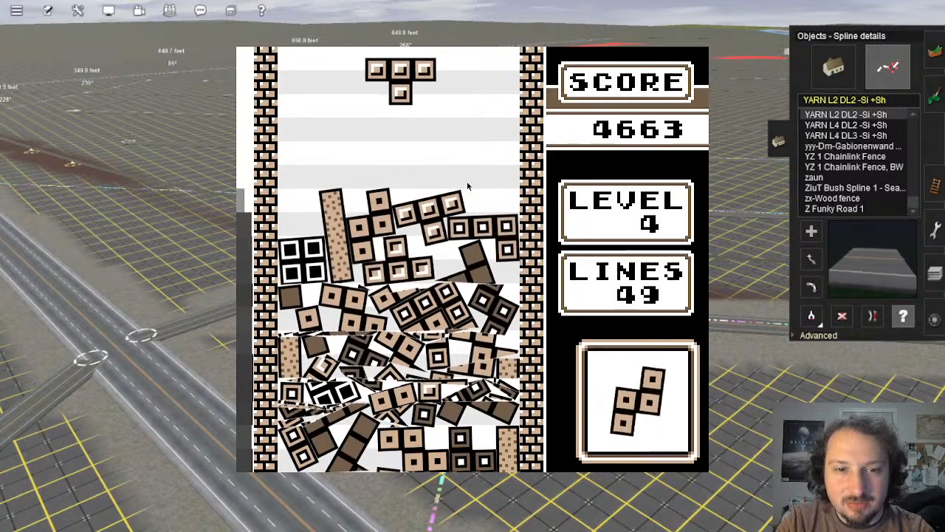
pyautogui.press('Left')
pyautogui.press('z')
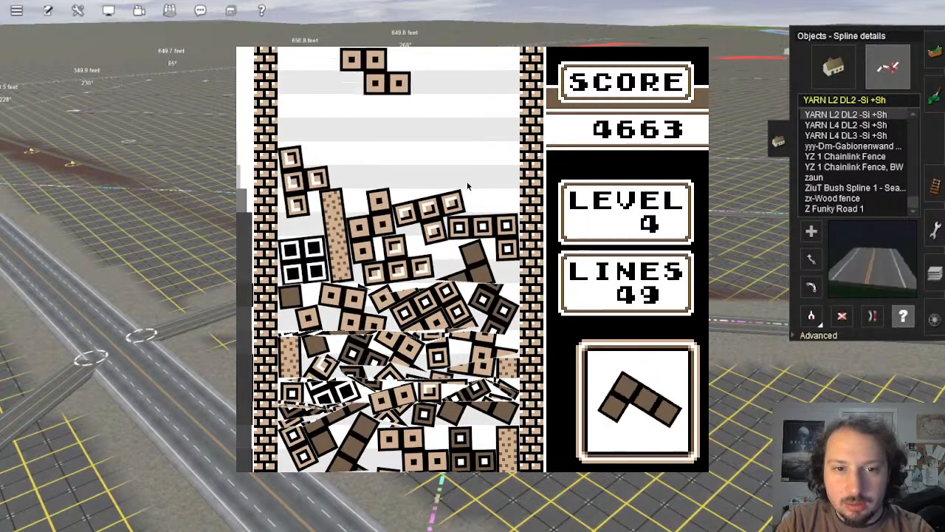
pyautogui.press('Right')
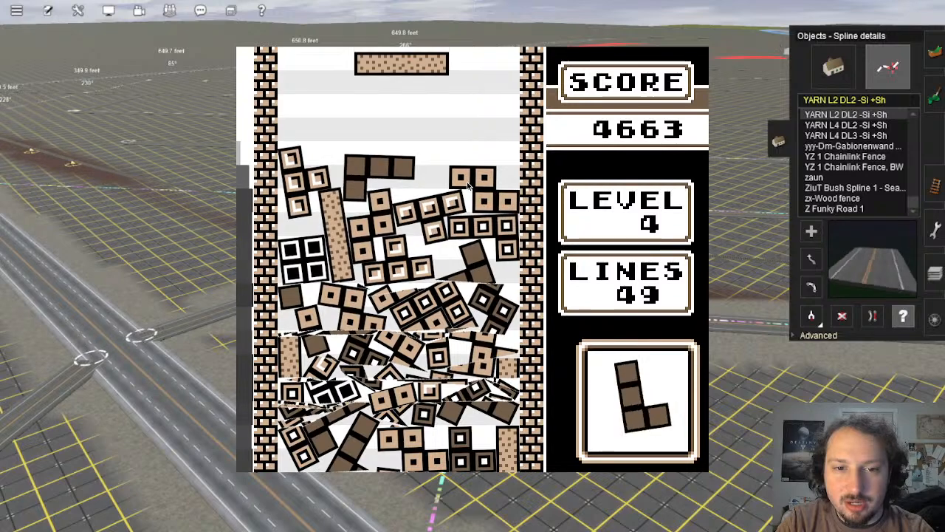
pyautogui.press('Right')
pyautogui.press('Left')
pyautogui.press('Left')
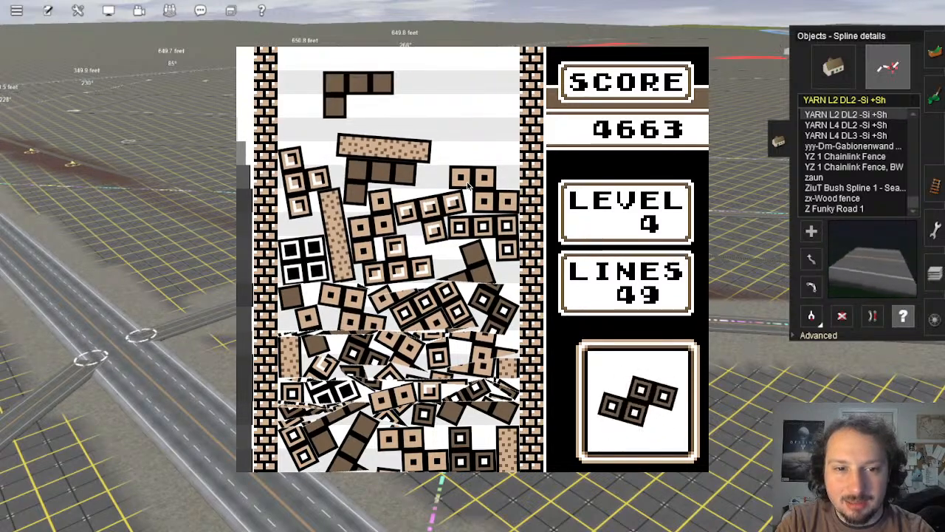
pyautogui.press('Right')
pyautogui.press('x')
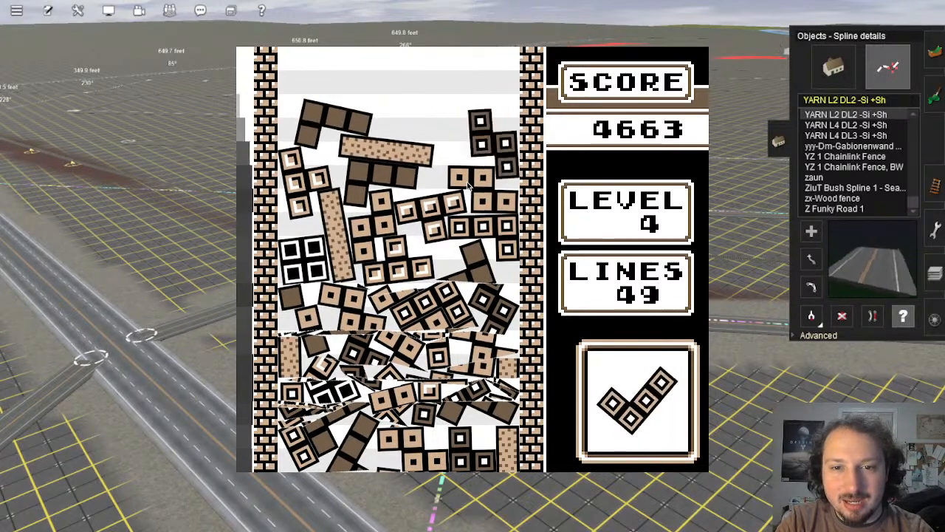
pyautogui.press('x')
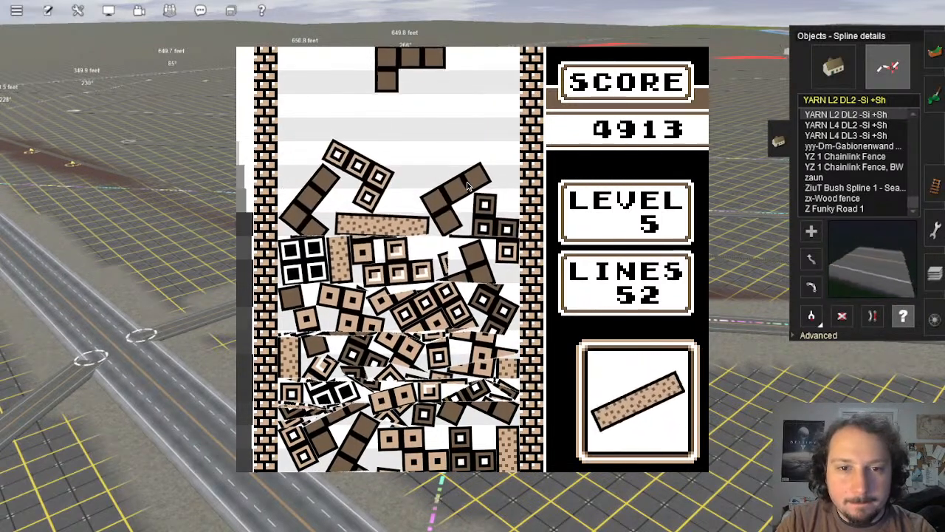
pyautogui.press('Right')
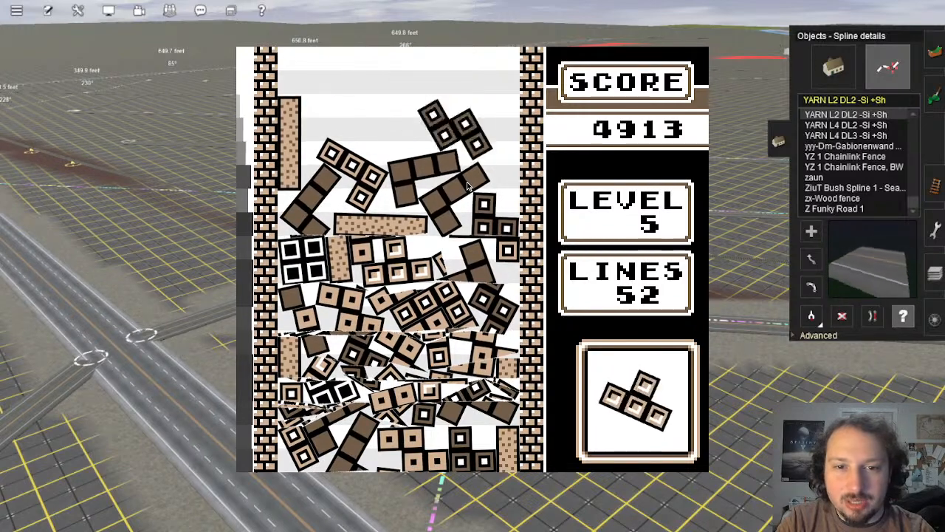
pyautogui.press('Left')
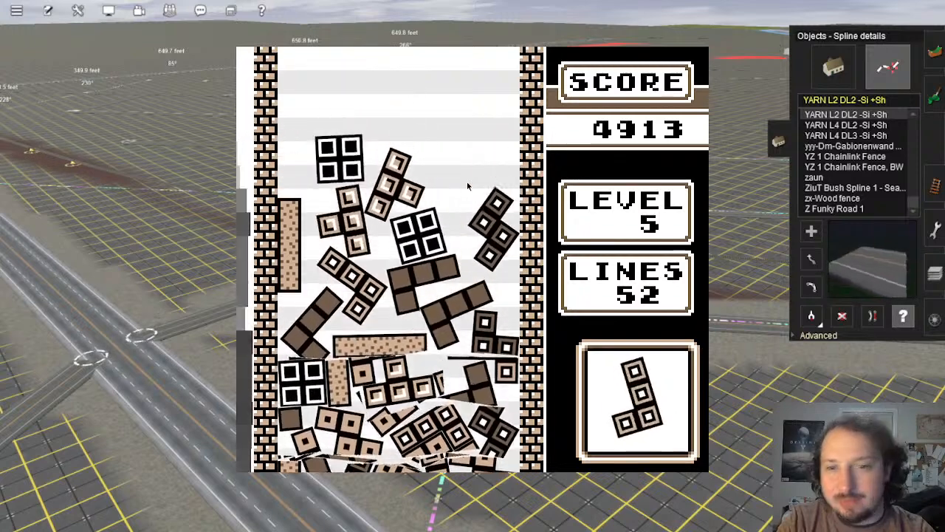
pyautogui.press('Return')
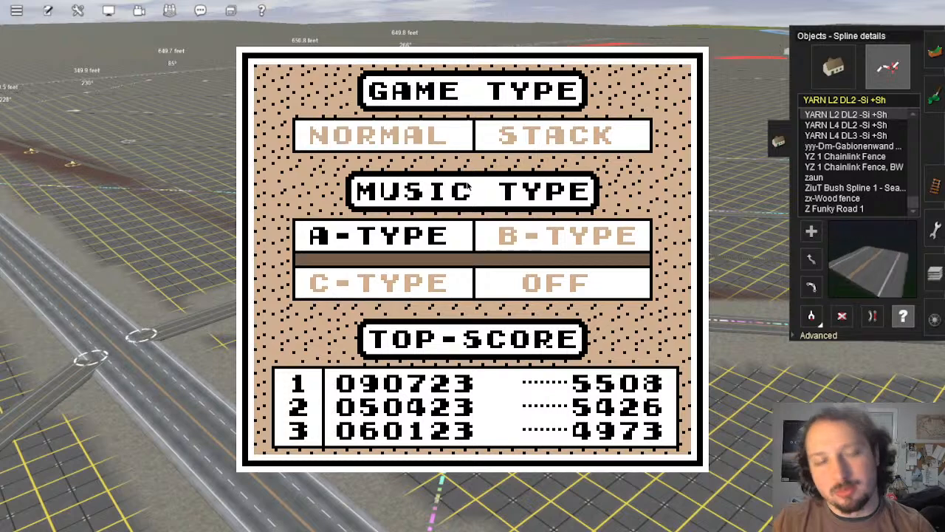
pyautogui.click(694, 59)
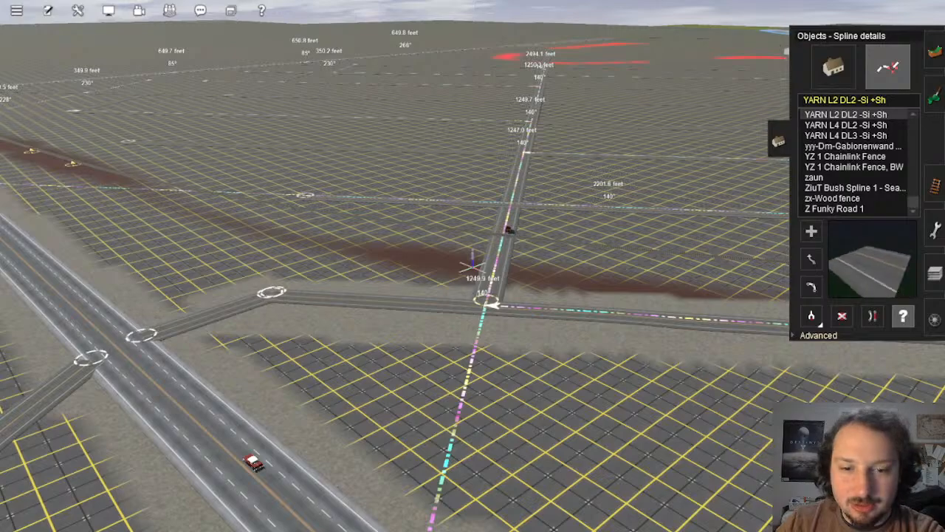
# Step: Examine the route layout from the road intersection to the rail yard and grain silos, both from above and near ground level
pyautogui.press('Up')
pyautogui.press('Left')
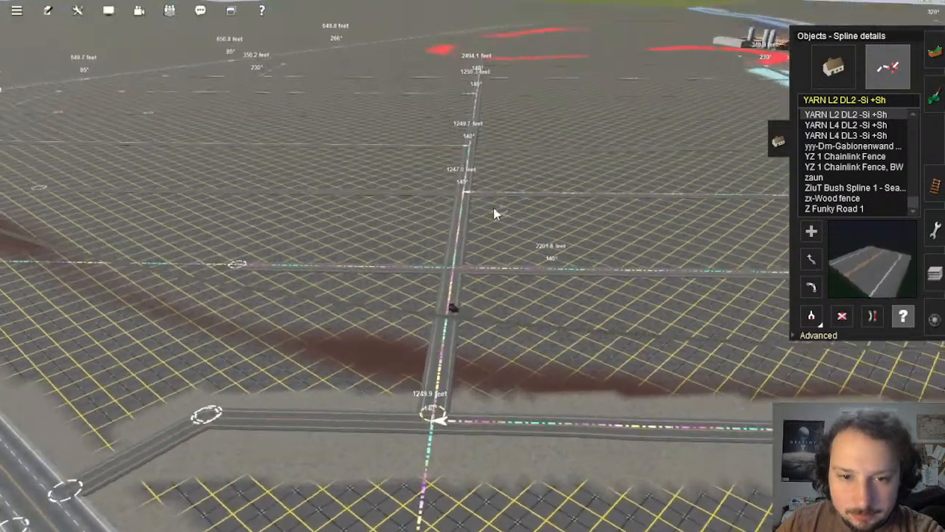
pyautogui.scroll(-5, 469, 136)
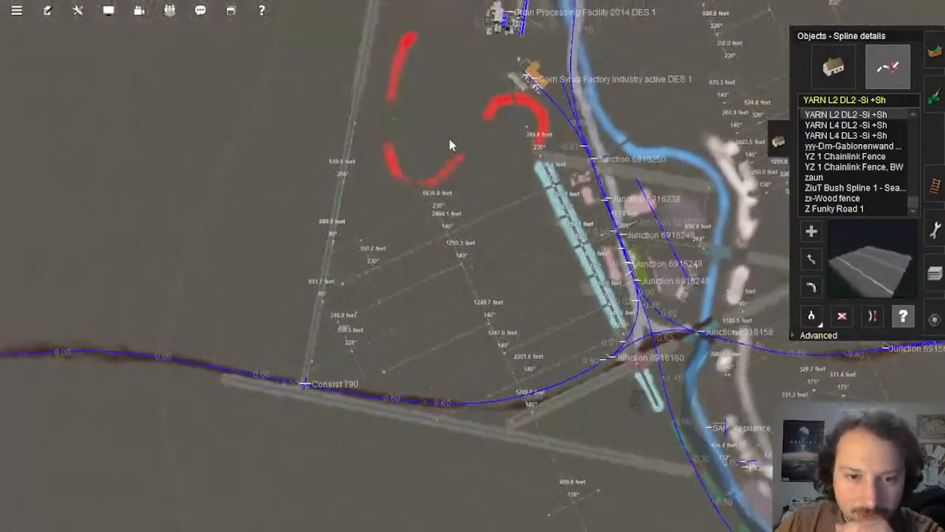
pyautogui.moveTo(449, 143); pyautogui.dragTo(418, 331, button='right')
pyautogui.scroll(-2, 443, 367)
pyautogui.press('Left')
pyautogui.scroll(5, 421, 336)
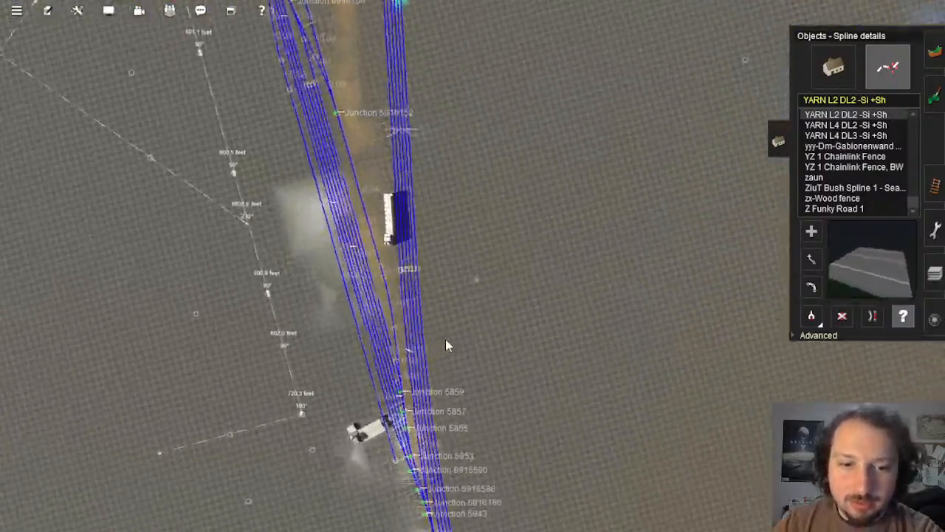
pyautogui.scroll(3, 445, 339)
pyautogui.press('Left')
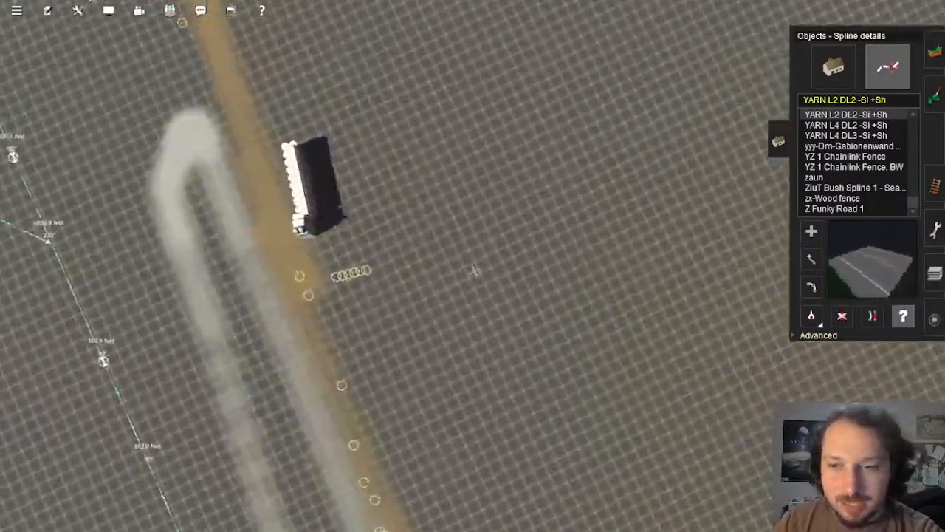
pyautogui.press('Down')
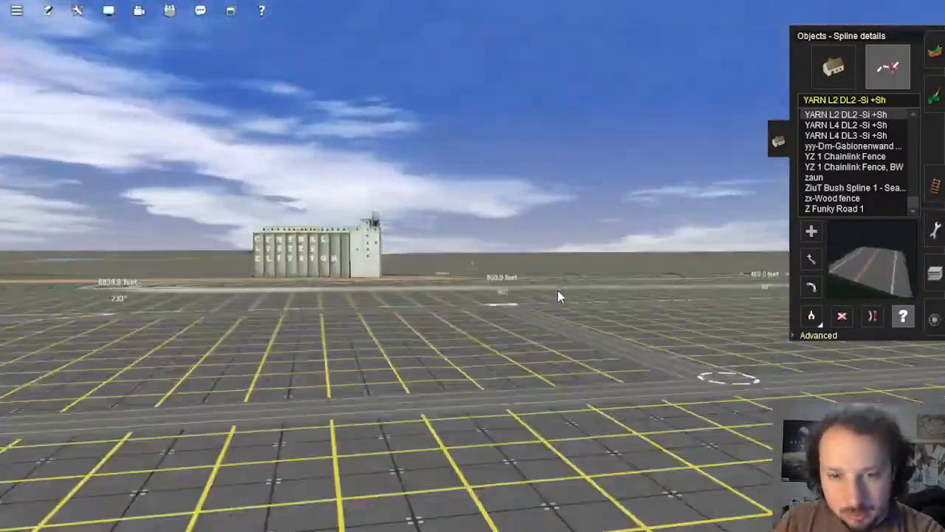
pyautogui.press('Up')
pyautogui.press('Left')
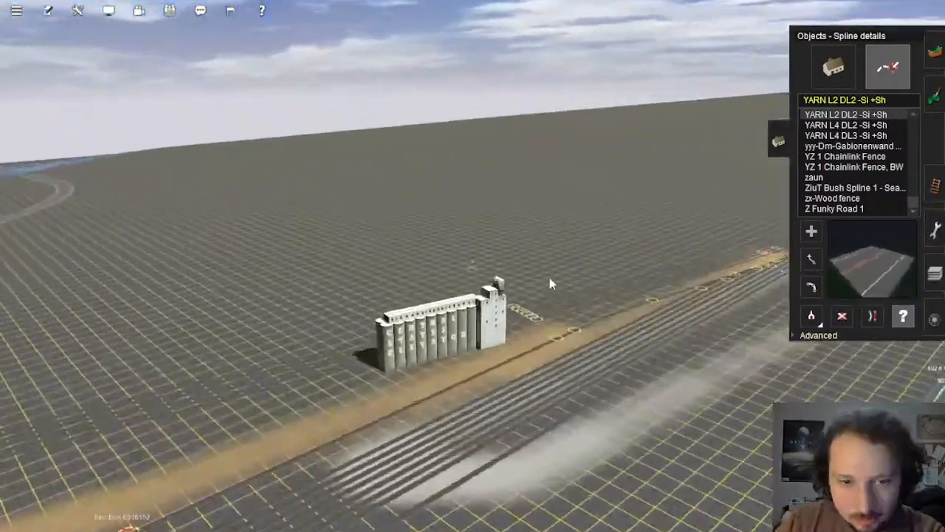
pyautogui.press('Down')
pyautogui.press('Right')
pyautogui.press('Up')
pyautogui.press('Left')
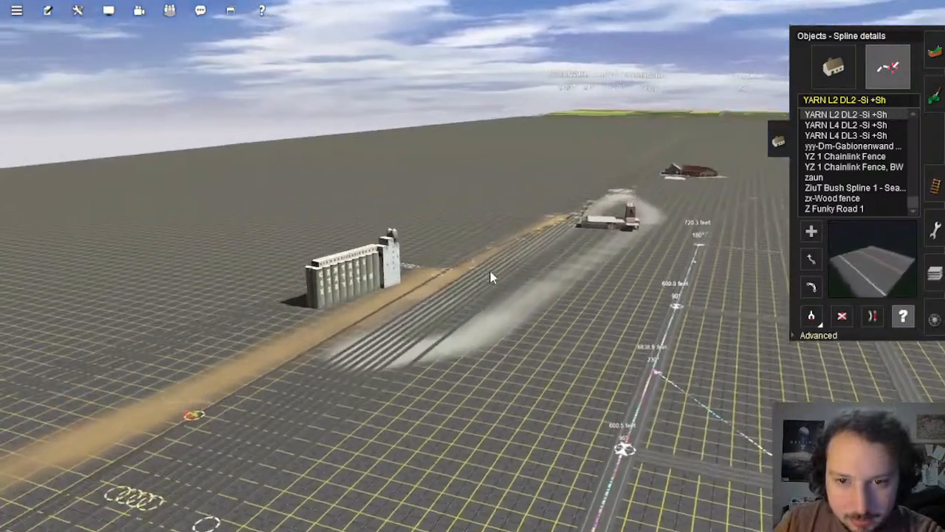
# Step: Extend the YARN L2 DL2 -Si +Sh road from its open end along the edge of the map by two short segments
pyautogui.press('Right')
pyautogui.press('Up')
pyautogui.scroll(-5, 396, 221)
pyautogui.moveTo(398, 216); pyautogui.dragTo(442, 319, button='right')
pyautogui.press('Down')
pyautogui.press('Left')
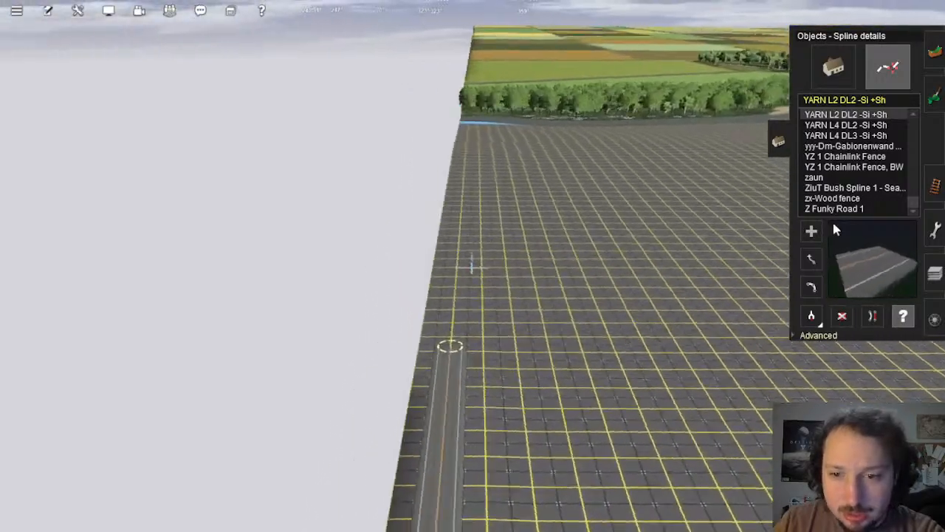
pyautogui.press('Up')
pyautogui.press('Right')
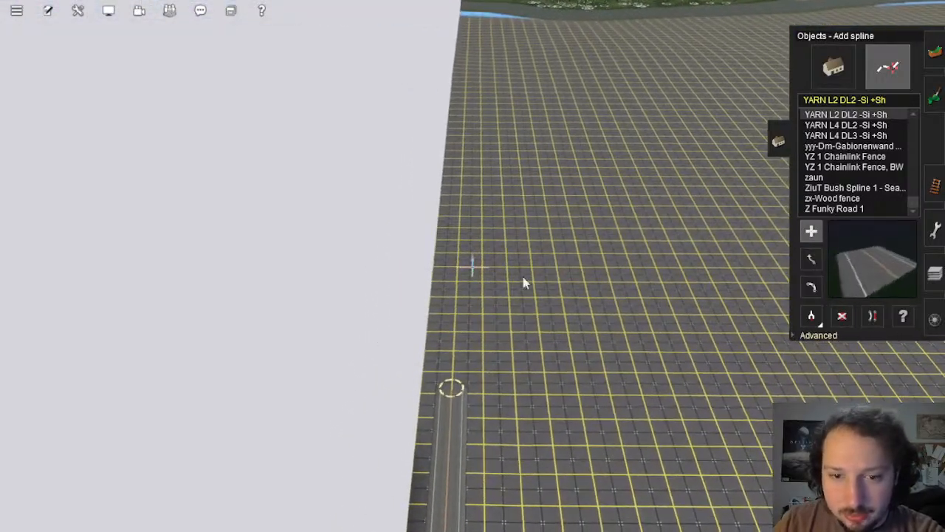
pyautogui.scroll(1, 524, 283)
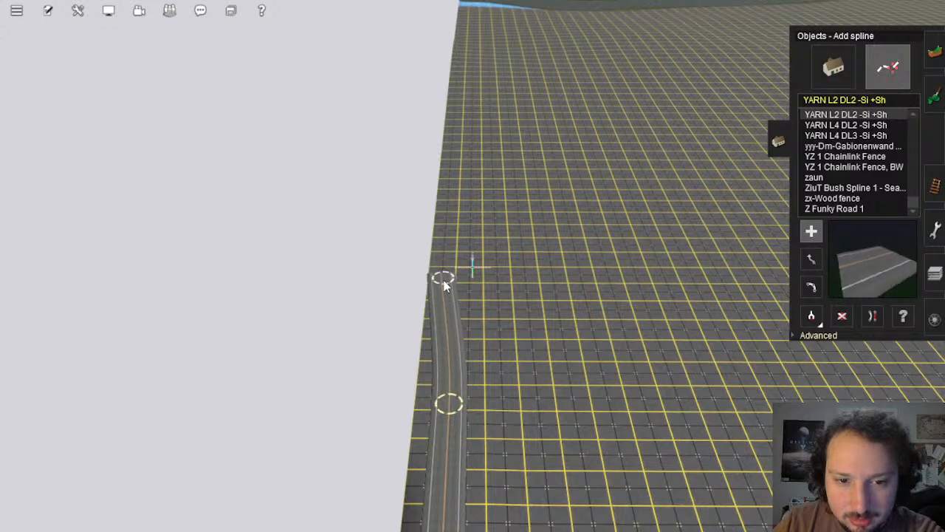
pyautogui.scroll(1, 445, 291)
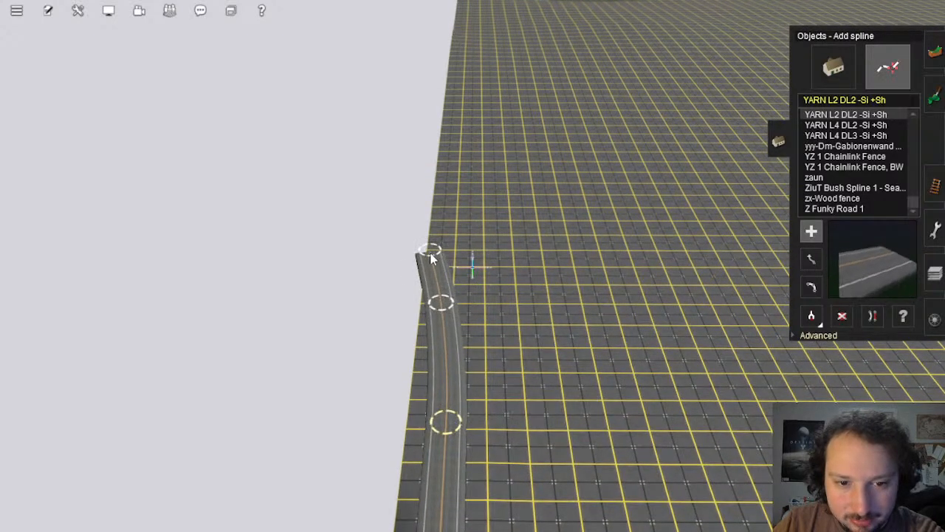
# Step: Activate the Straighten spline tool and examine the end segments of the new road along the map edge
pyautogui.click(871, 316)
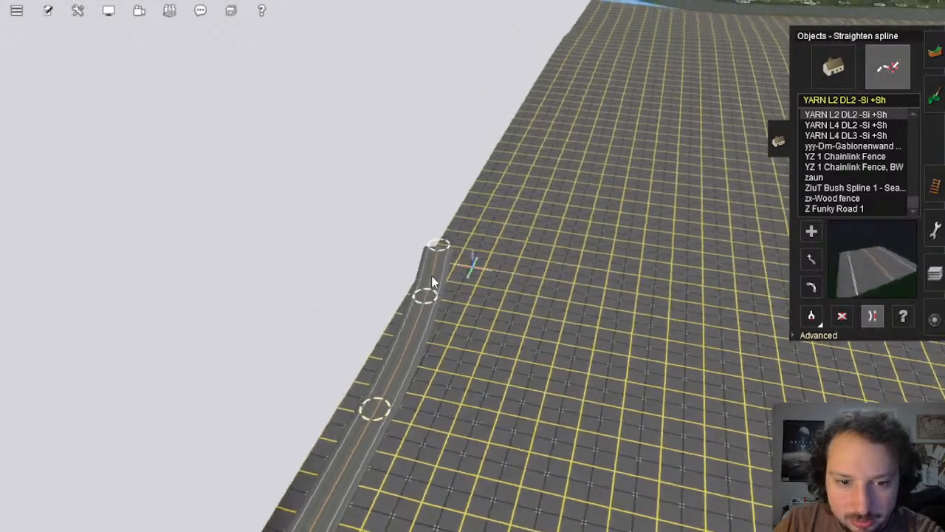
pyautogui.scroll(-10, 461, 284)
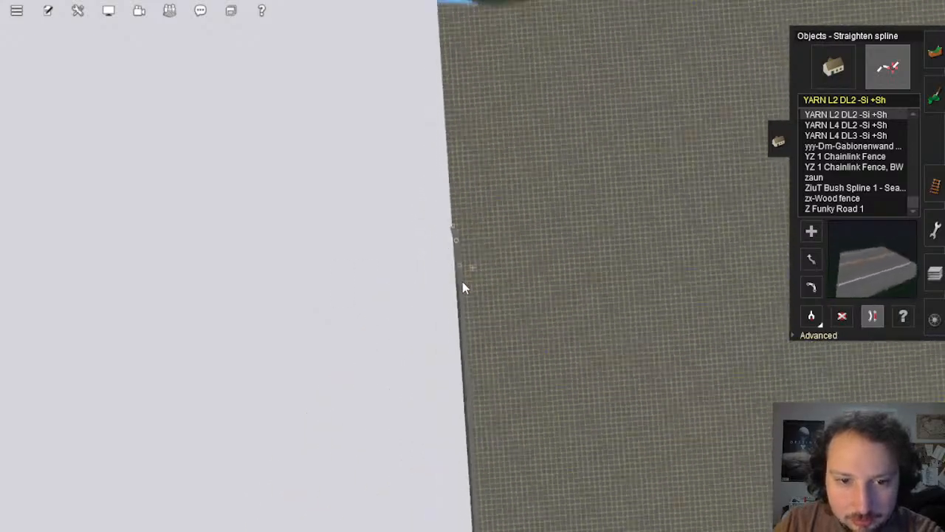
pyautogui.scroll(10, 502, 325)
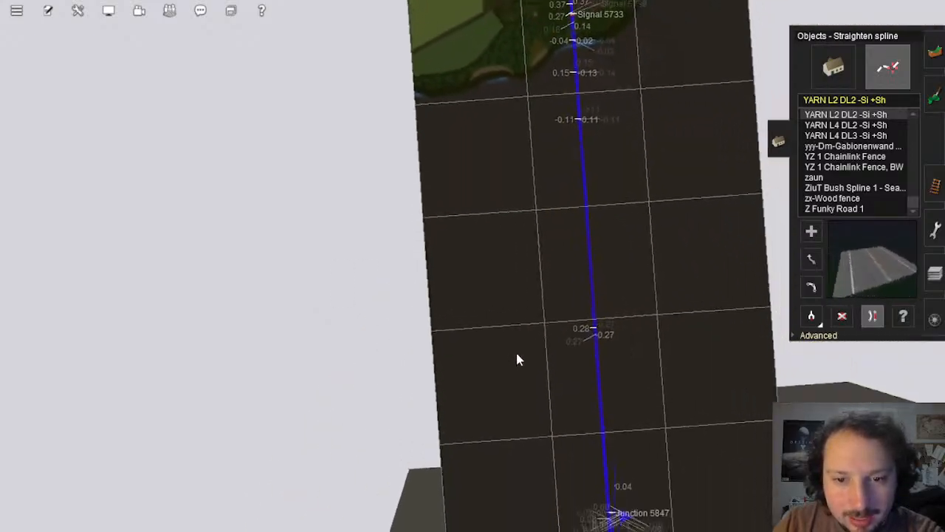
pyautogui.scroll(3, 630, 392)
pyautogui.press('Down')
pyautogui.press('Left')
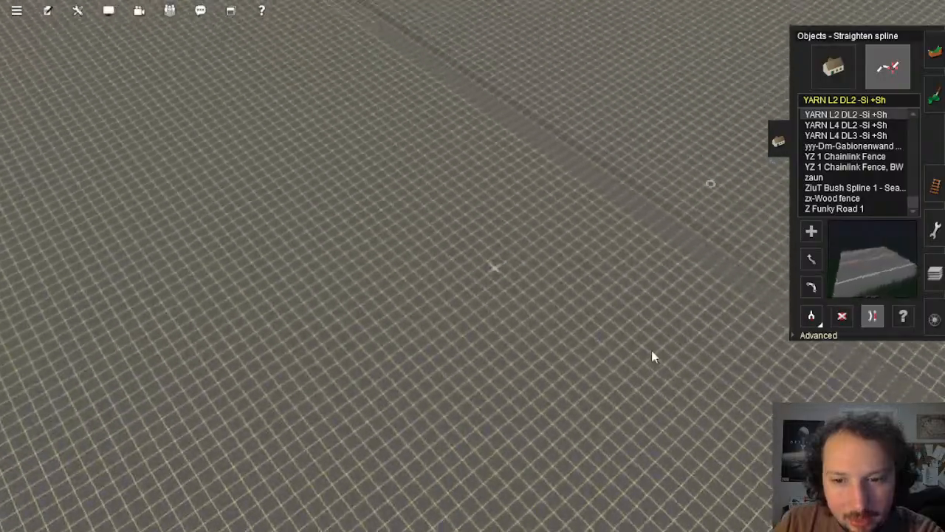
# Step: Examine the route between the road grid, the roundhouse and the river farmland, both up close and from high above
pyautogui.rightClick(457, 143)
pyautogui.press('Left')
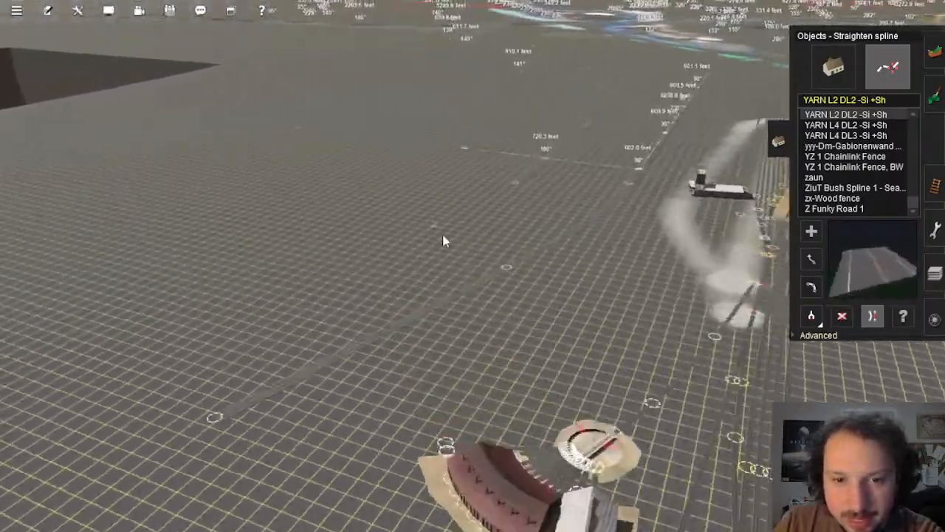
pyautogui.press('Left')
pyautogui.press('Up')
pyautogui.scroll(-3, 539, 347)
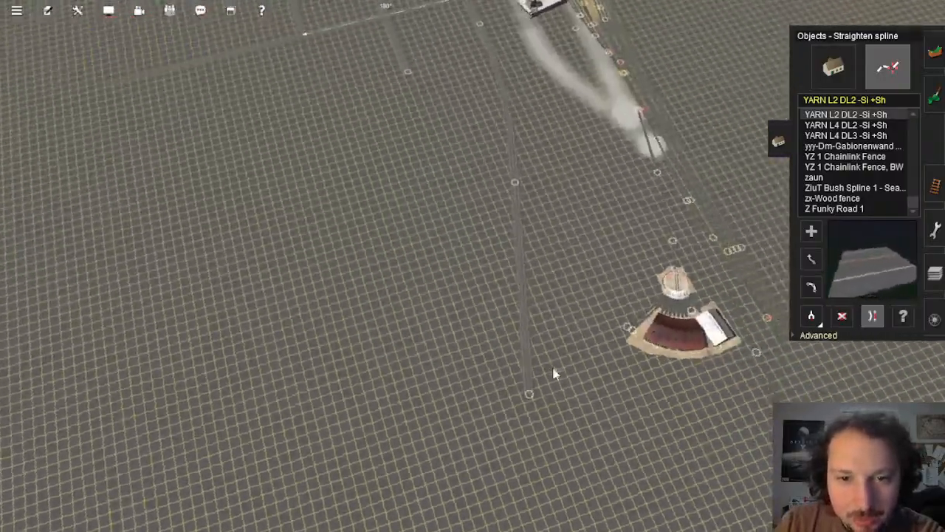
pyautogui.rightClick(554, 374)
pyautogui.scroll(-5, 480, 303)
pyautogui.scroll(-3, 480, 297)
pyautogui.rightClick(659, 298)
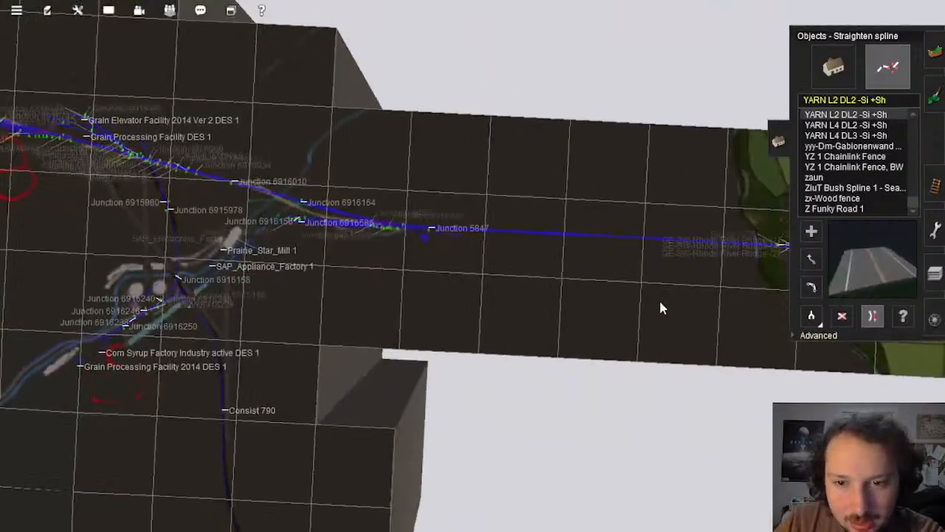
pyautogui.rightClick(594, 275)
pyautogui.scroll(2, 594, 276)
pyautogui.scroll(4, 534, 312)
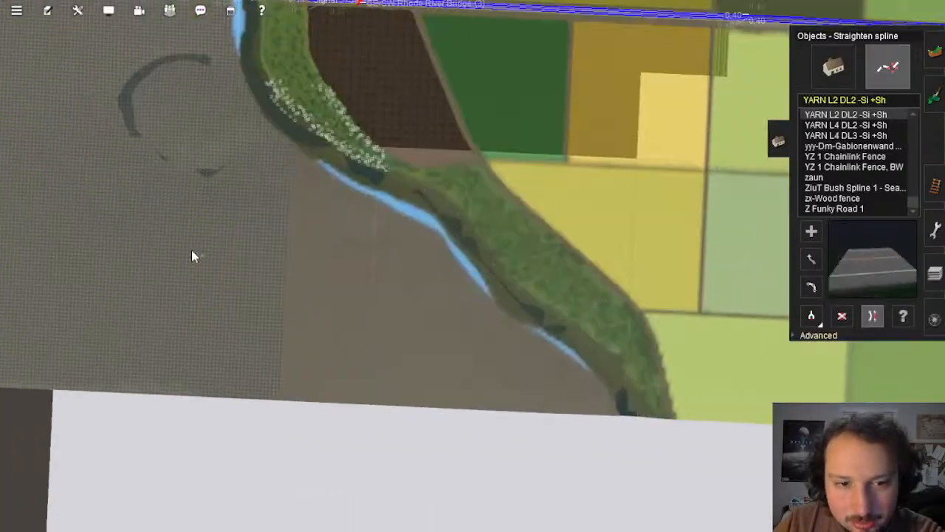
pyautogui.rightClick(137, 220)
pyautogui.scroll(-2, 152, 171)
pyautogui.rightClick(201, 214)
pyautogui.scroll(6, 436, 254)
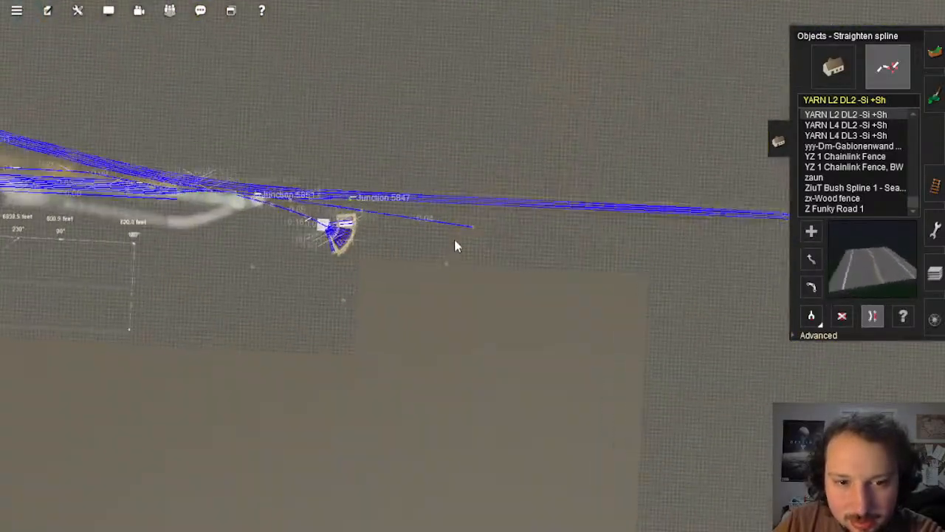
# Step: Examine the terrain and the roads around the roundhouse and rail yard
pyautogui.press('Left')
pyautogui.press('Left')
pyautogui.press('Down')
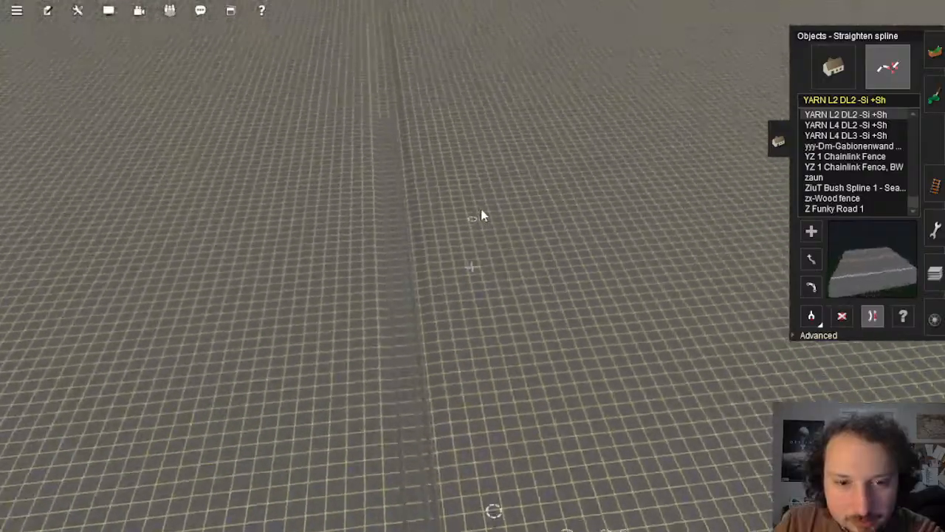
pyautogui.scroll(1, 474, 248)
pyautogui.rightClick(531, 373)
pyautogui.press('Up')
pyautogui.scroll(-3, 551, 314)
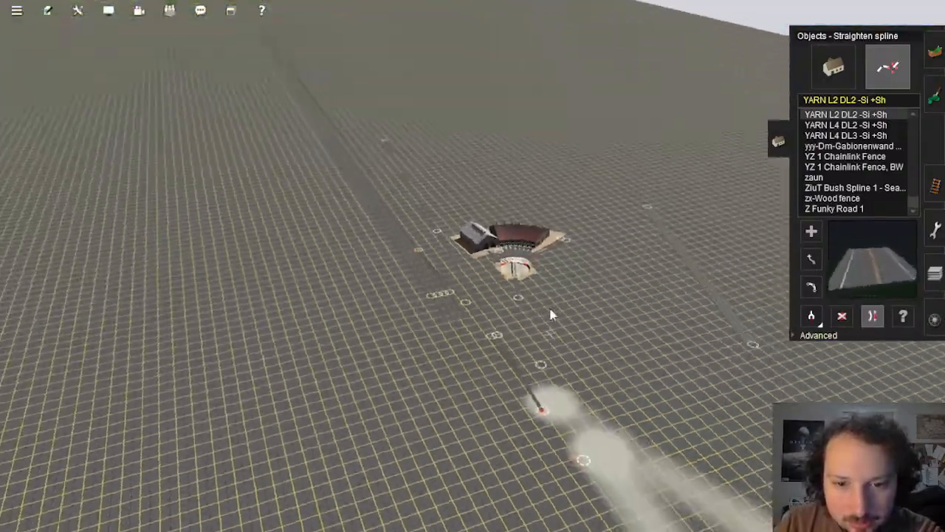
pyautogui.rightClick(551, 315)
pyautogui.press('Right')
pyautogui.rightClick(527, 239)
pyautogui.press('Down')
pyautogui.rightClick(485, 327)
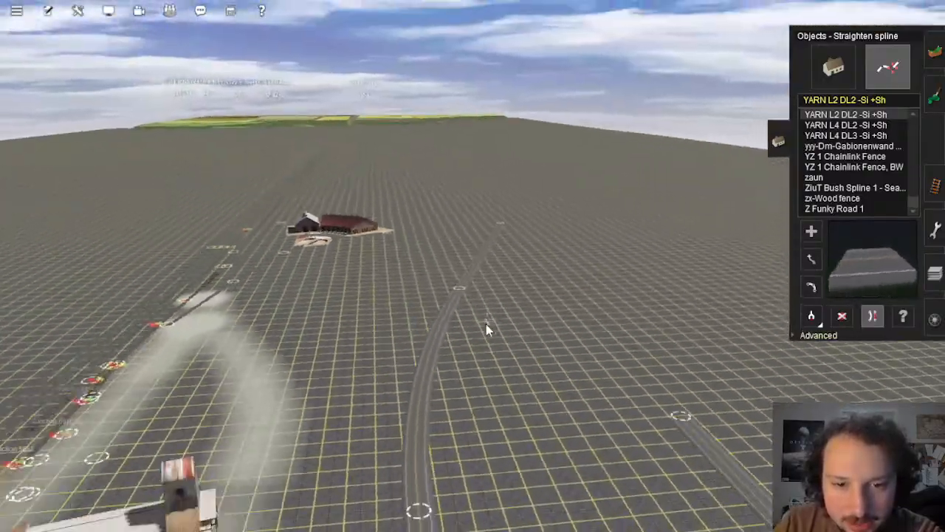
# Step: Extend the YARN L2 DL2 -Si +Sh road from its open end beyond the 720.3 feet ruler by two segments to the map edge
pyautogui.press('Left')
pyautogui.press('Up')
pyautogui.rightClick(421, 131)
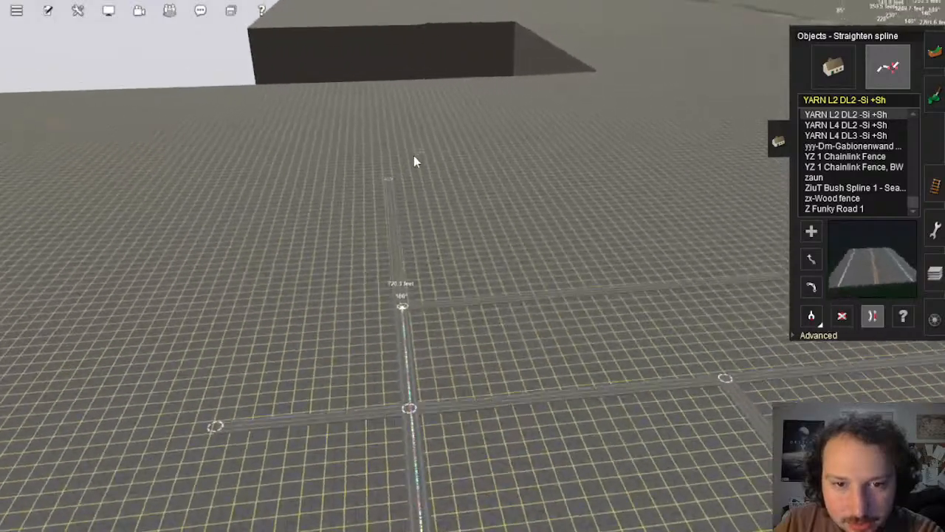
pyautogui.press('Right')
pyautogui.press('Up')
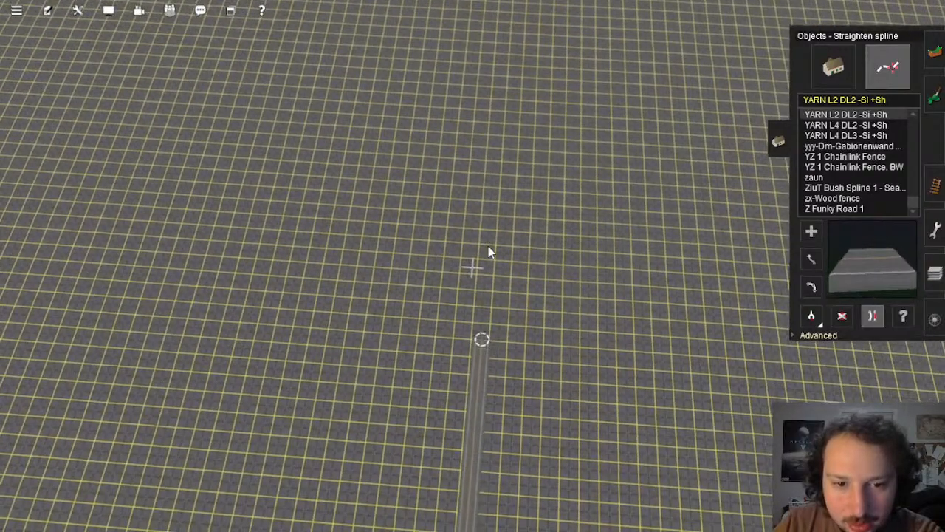
pyautogui.rightClick(493, 191)
pyautogui.click(811, 231)
pyautogui.press('Down')
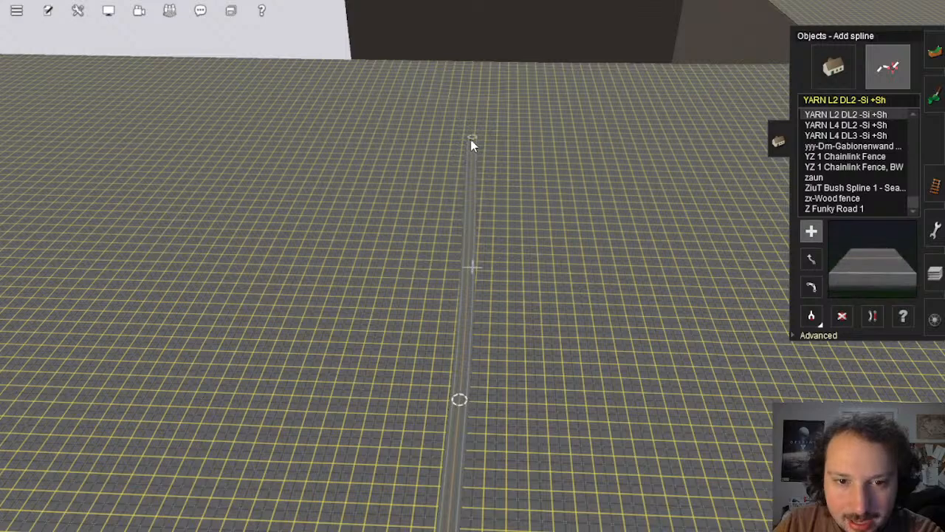
pyautogui.click(467, 142)
pyautogui.rightClick(464, 130)
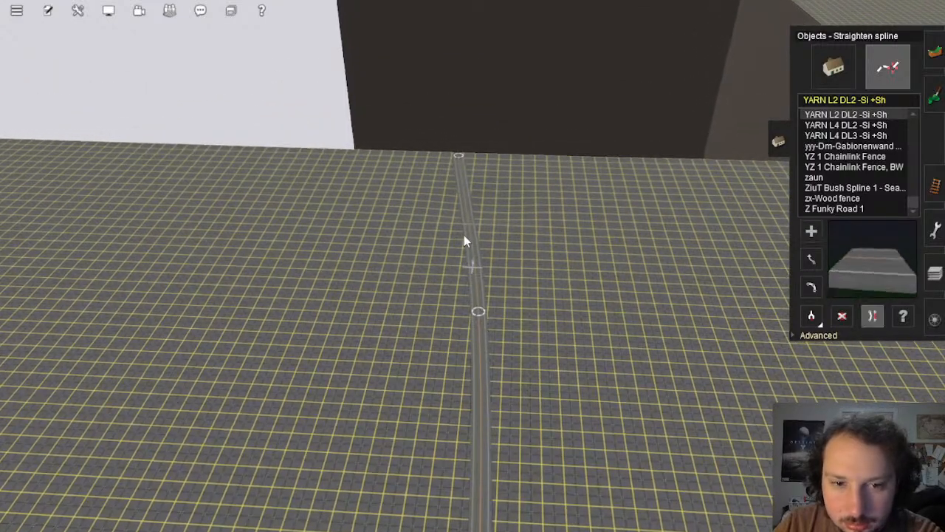
# Step: Move the spline point of the new road extension near the map edge to align it with the road from the 720.3 feet ruler
pyautogui.rightClick(488, 382)
pyautogui.press('Down')
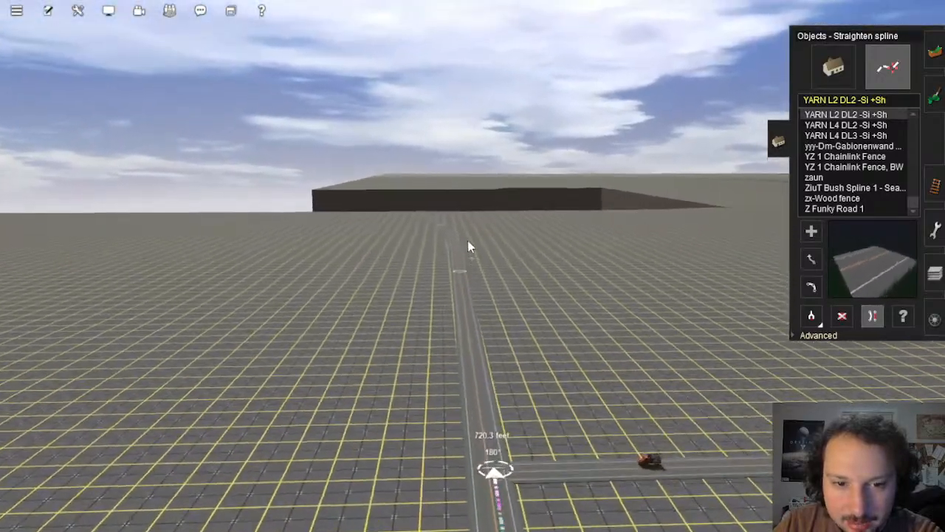
pyautogui.press('Up')
pyautogui.rightClick(454, 226)
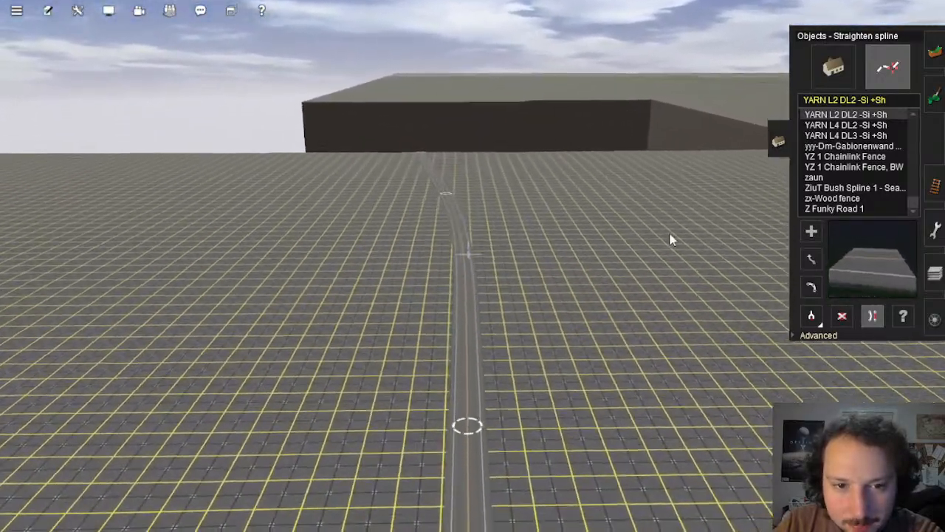
pyautogui.press('Up')
pyautogui.press('Left')
pyautogui.click(811, 259)
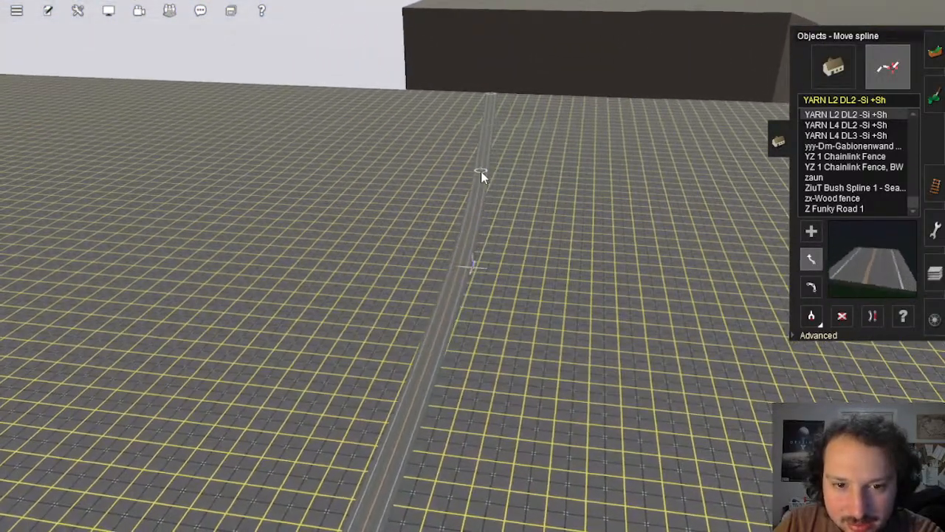
pyautogui.press('Down')
pyautogui.press('Left')
pyautogui.moveTo(481, 198); pyautogui.dragTo(466, 302, button='right')
pyautogui.scroll(-3, 464, 298)
pyautogui.press('Up')
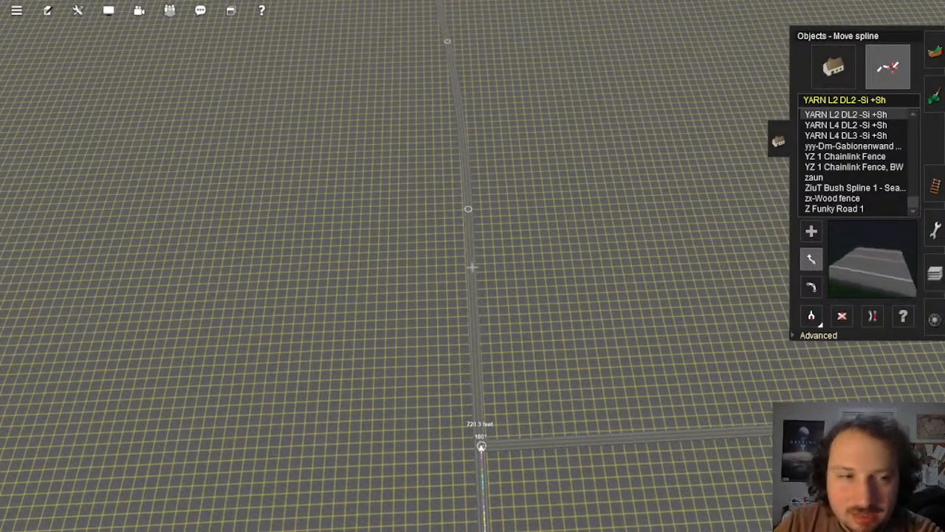
# Step: Examine the rail yard, the station buildings and the open land beside the tracks from near ground level
pyautogui.press('Down')
pyautogui.press('Left')
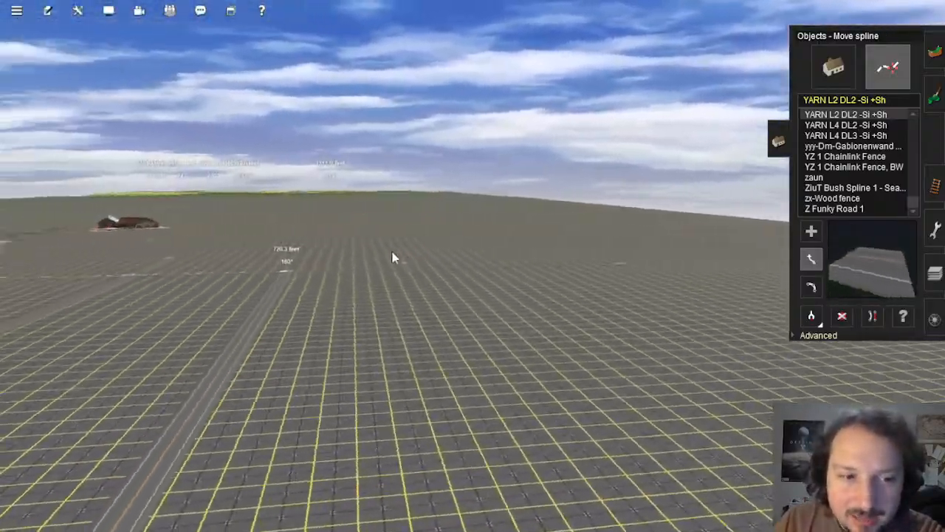
pyautogui.press('Left')
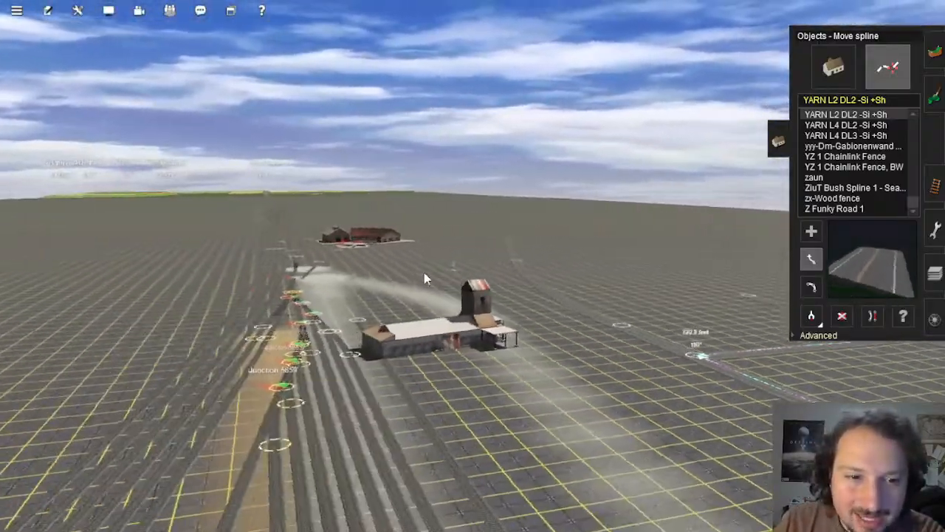
pyautogui.rightClick(378, 256)
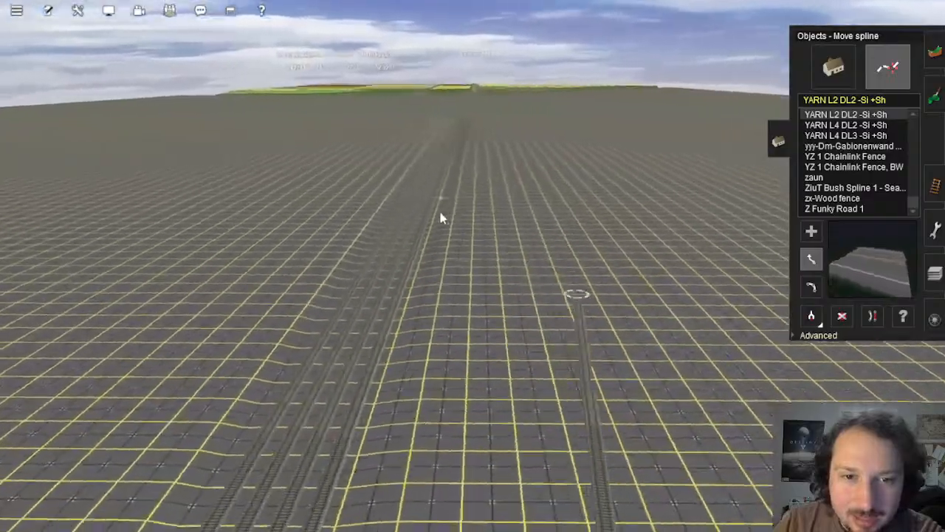
pyautogui.moveTo(440, 218); pyautogui.dragTo(487, 273, button='right')
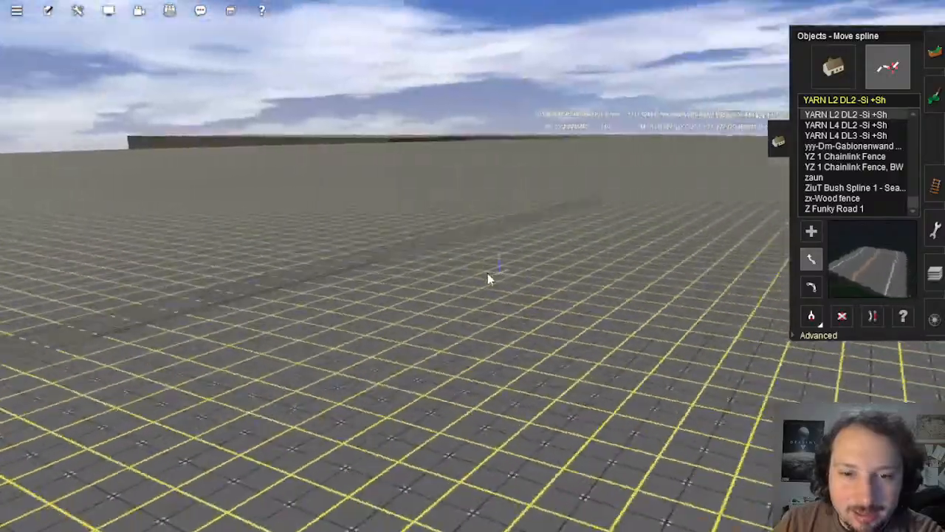
pyautogui.moveTo(444, 218); pyautogui.dragTo(493, 221, button='right')
pyautogui.press('Up')
pyautogui.scroll(-8, 494, 221)
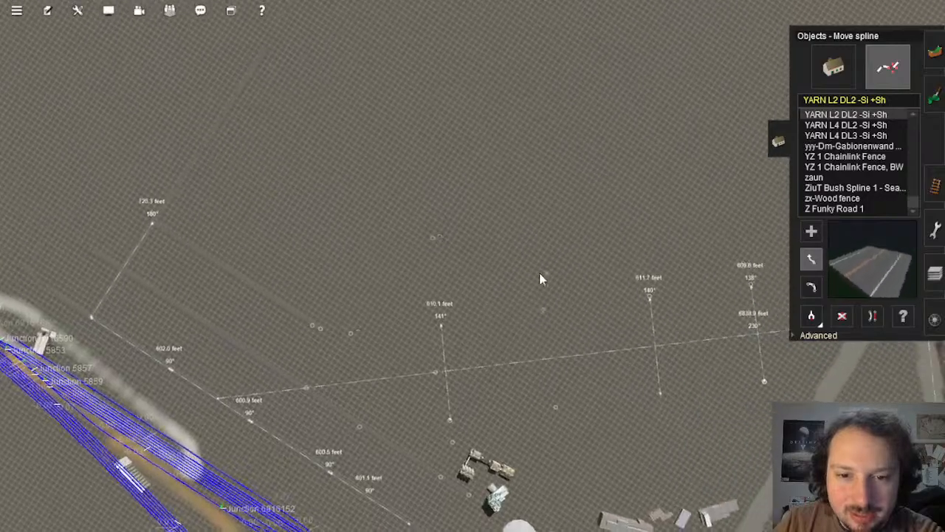
# Step: Examine the ruler-marked road grid, the nearby corner of the map and the road along the railway from above
pyautogui.rightClick(553, 253)
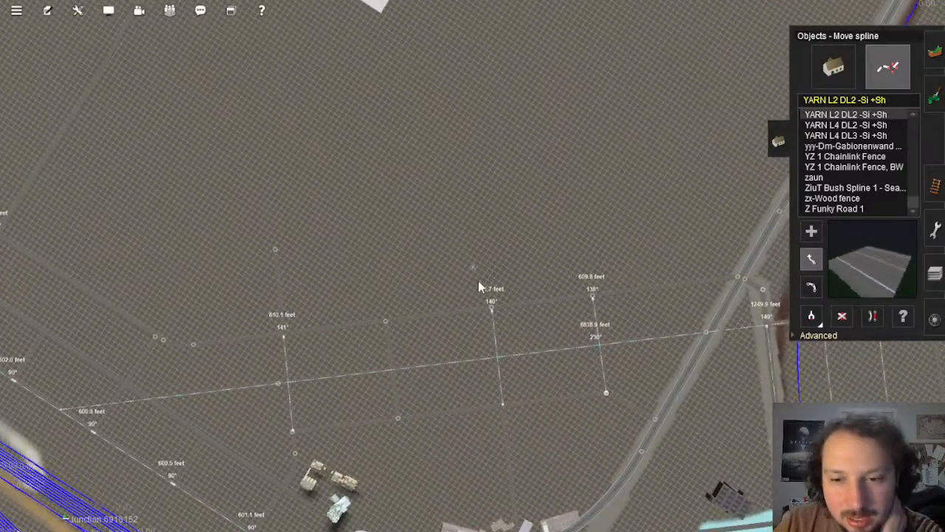
pyautogui.rightClick(447, 214)
pyautogui.scroll(-1, 437, 243)
pyautogui.rightClick(437, 299)
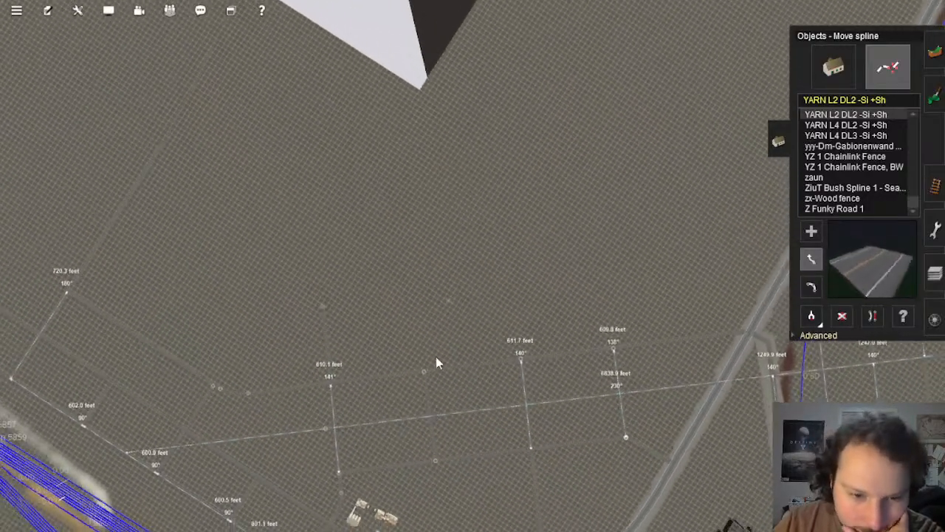
pyautogui.scroll(4, 454, 236)
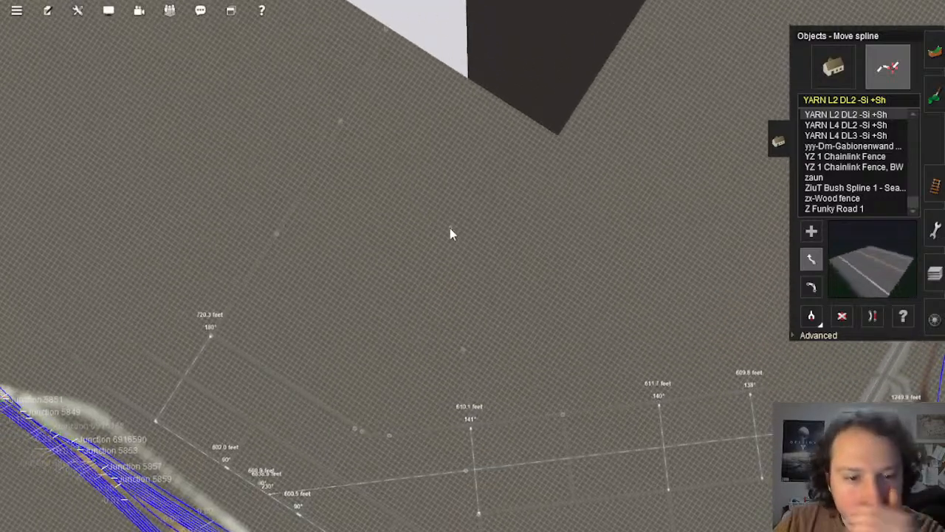
pyautogui.rightClick(464, 260)
pyautogui.scroll(-1, 505, 259)
pyautogui.rightClick(508, 256)
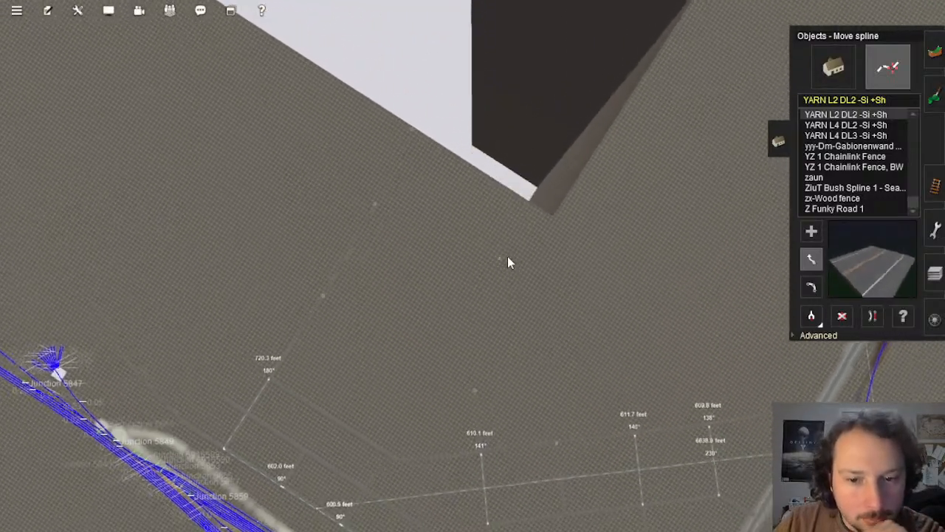
pyautogui.click(446, 400)
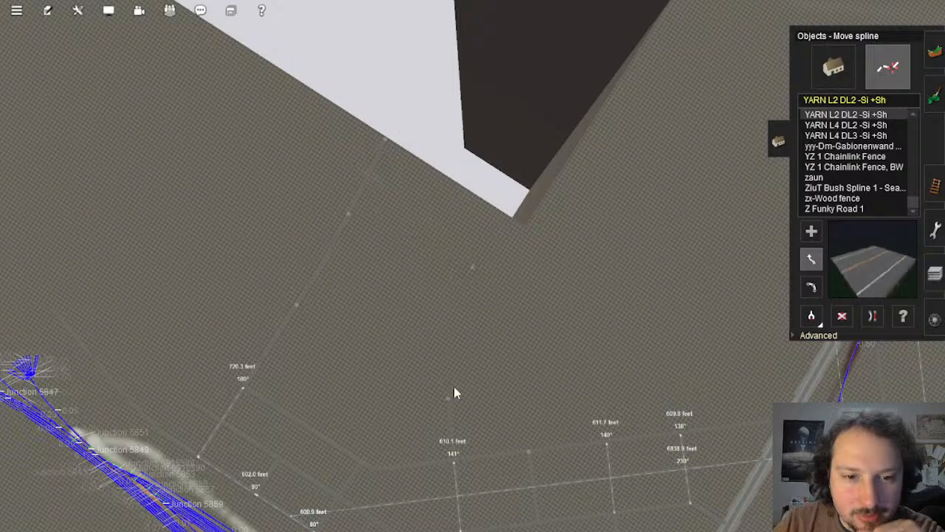
pyautogui.rightClick(648, 354)
pyautogui.rightClick(546, 153)
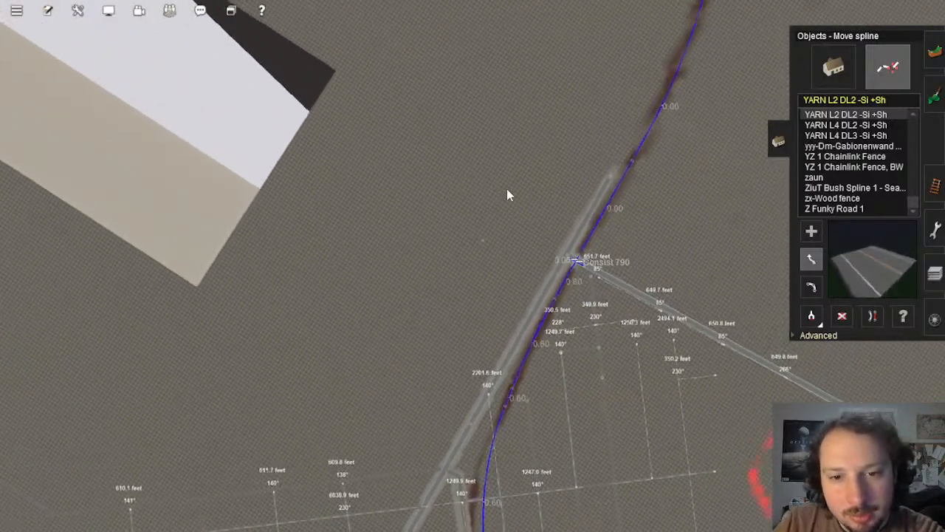
pyautogui.rightClick(506, 191)
pyautogui.moveTo(493, 235); pyautogui.dragTo(452, 394, button='right')
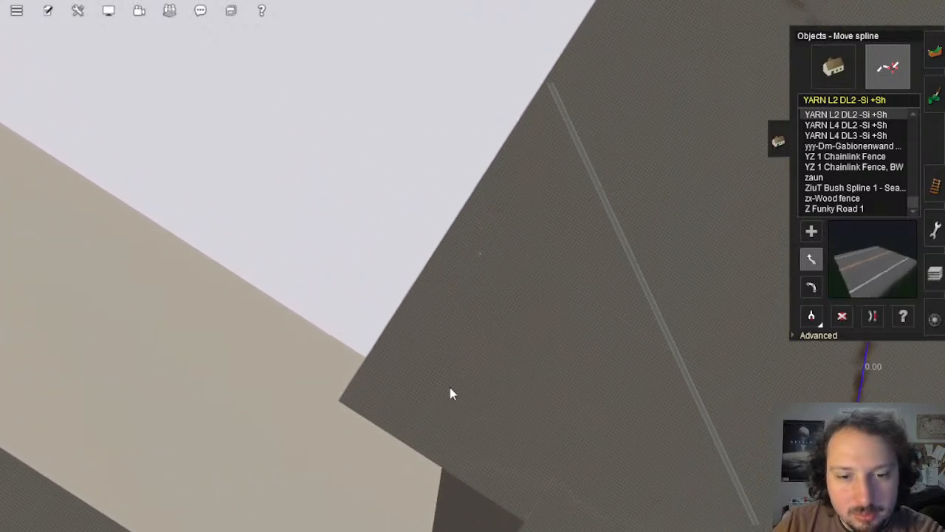
# Step: Examine the overall map layout, the farmland beside the river and the area around the rail yard
pyautogui.scroll(-10, 547, 209)
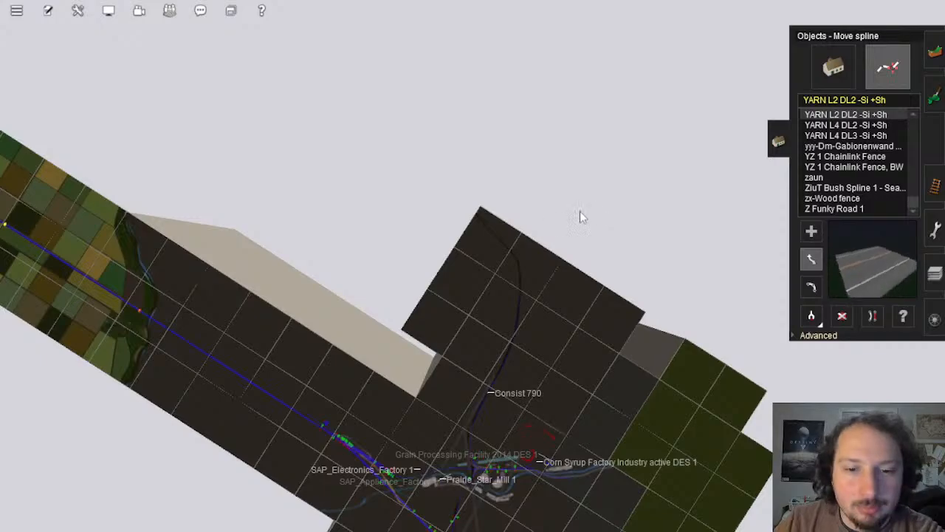
pyautogui.moveTo(503, 368); pyautogui.dragTo(392, 247, button='right')
pyautogui.scroll(5, 392, 220)
pyautogui.scroll(3, 392, 248)
pyautogui.scroll(6, 392, 247)
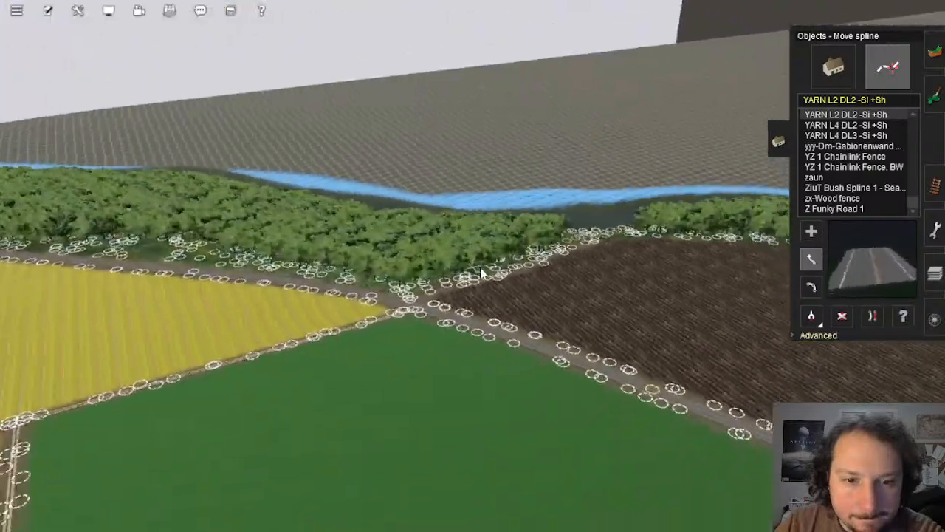
pyautogui.press('Left')
pyautogui.moveTo(519, 266); pyautogui.dragTo(477, 184, button='right')
pyautogui.press('Up')
pyautogui.scroll(-6, 498, 169)
pyautogui.scroll(-2, 473, 115)
pyautogui.scroll(4, 478, 183)
pyautogui.scroll(5, 479, 191)
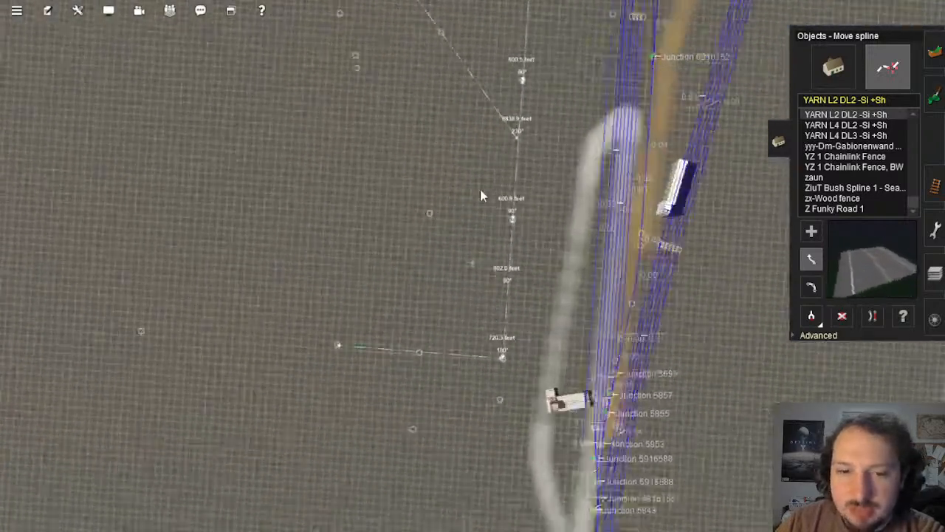
# Step: Examine the ruler-marked road grid beside the rail yard and the concrete road bridge over the four railway tracks
pyautogui.press('Down')
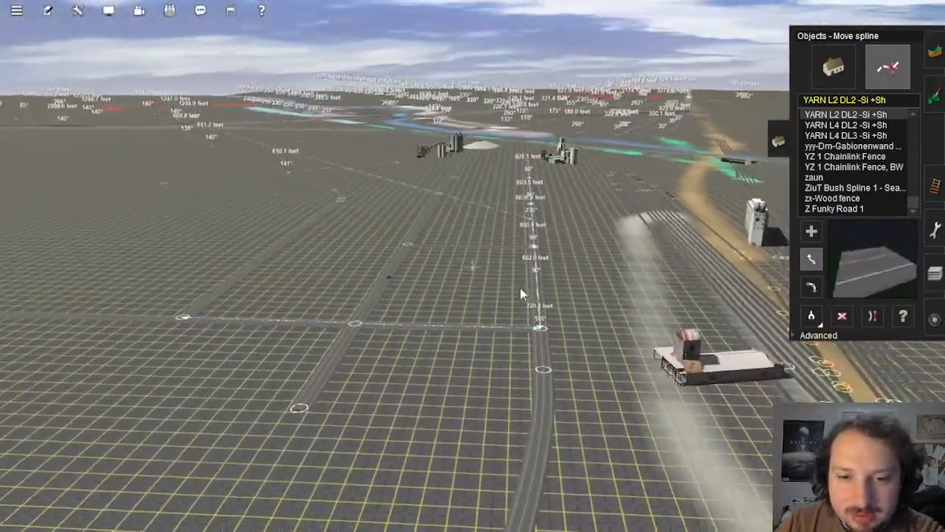
pyautogui.press('Up')
pyautogui.press('Right')
pyautogui.moveTo(520, 288); pyautogui.dragTo(481, 243, button='right')
pyautogui.press('Left')
pyautogui.press('Down')
pyautogui.scroll(5, 479, 231)
pyautogui.press('Up')
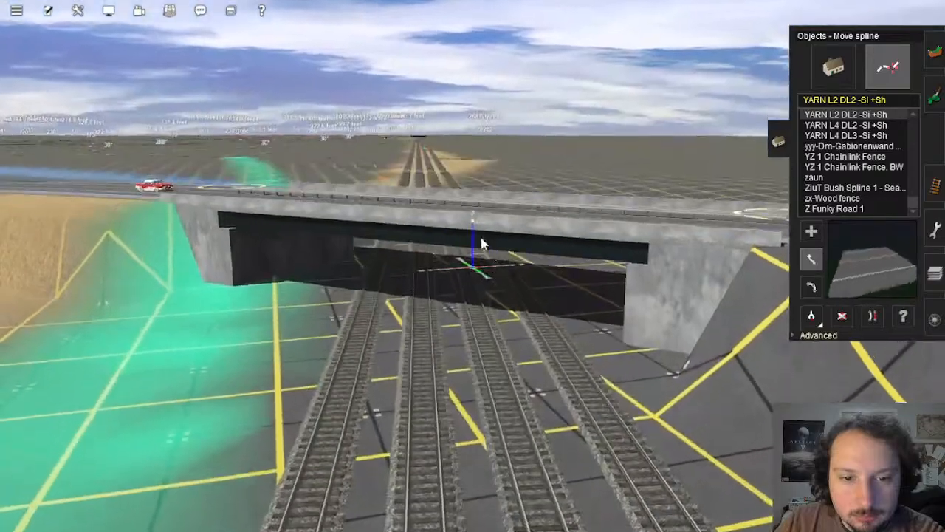
pyautogui.moveTo(547, 247); pyautogui.dragTo(469, 207, button='right')
pyautogui.press('Up')
pyautogui.press('Down')
pyautogui.scroll(-6, 469, 201)
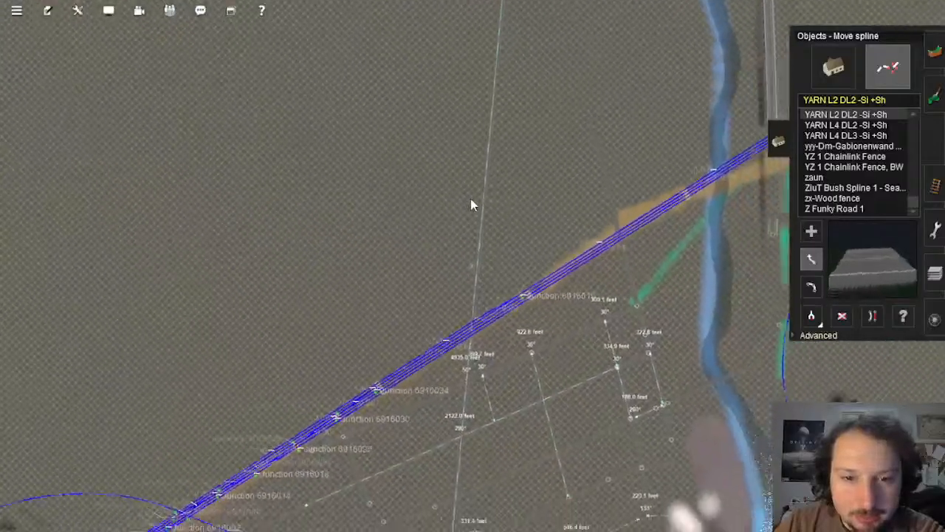
# Step: Insert spline points in the long road on both sides of its railway crossing and switch to spline deletion
pyautogui.moveTo(472, 310); pyautogui.dragTo(479, 265, button='right')
pyautogui.scroll(6, 477, 264)
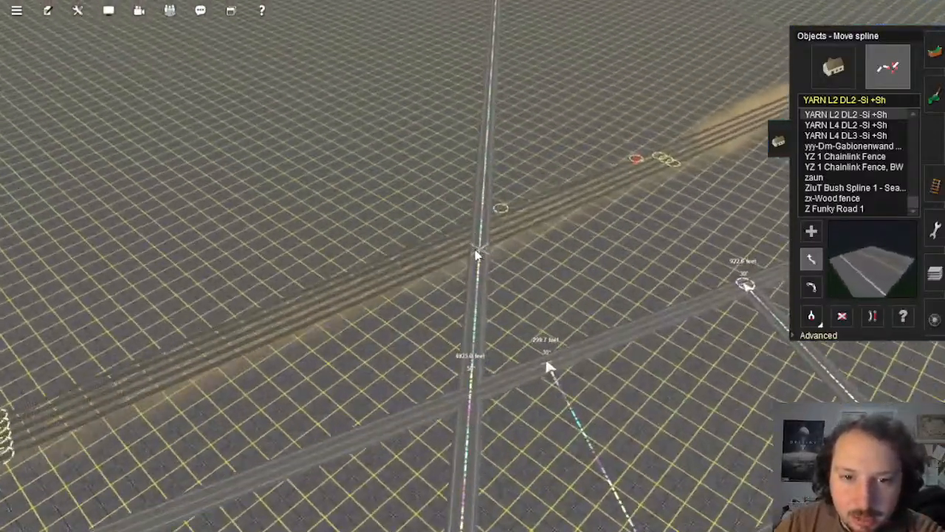
pyautogui.scroll(4, 477, 255)
pyautogui.moveTo(479, 285); pyautogui.dragTo(903, 363, button='right')
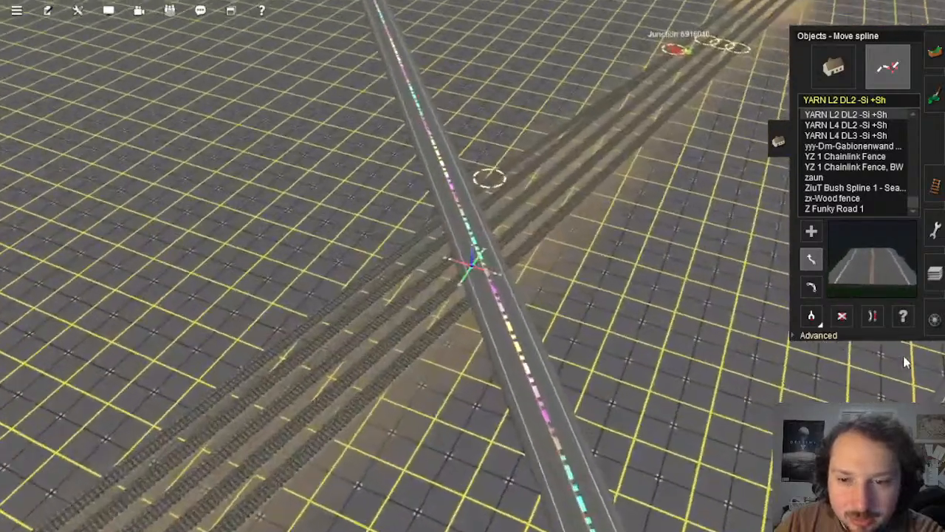
pyautogui.click(823, 338)
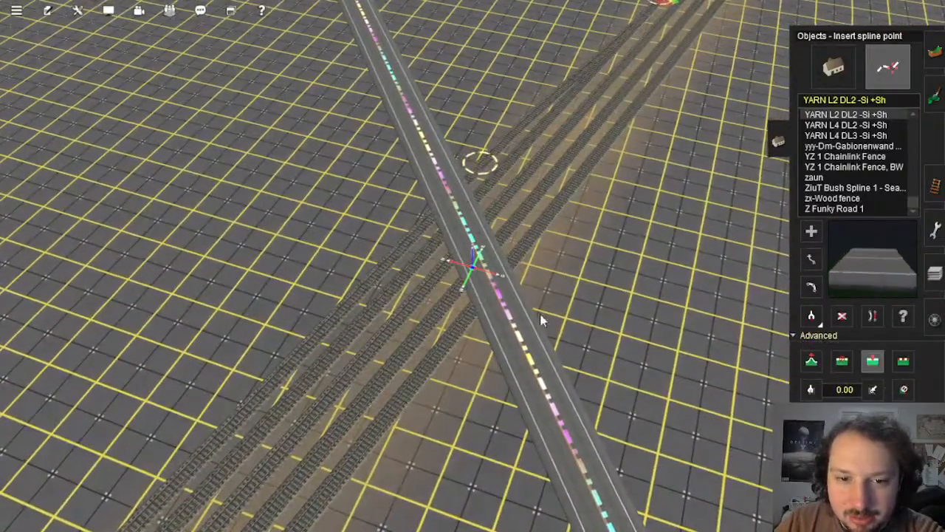
pyautogui.moveTo(517, 336); pyautogui.dragTo(488, 236, button='right')
pyautogui.press('Left')
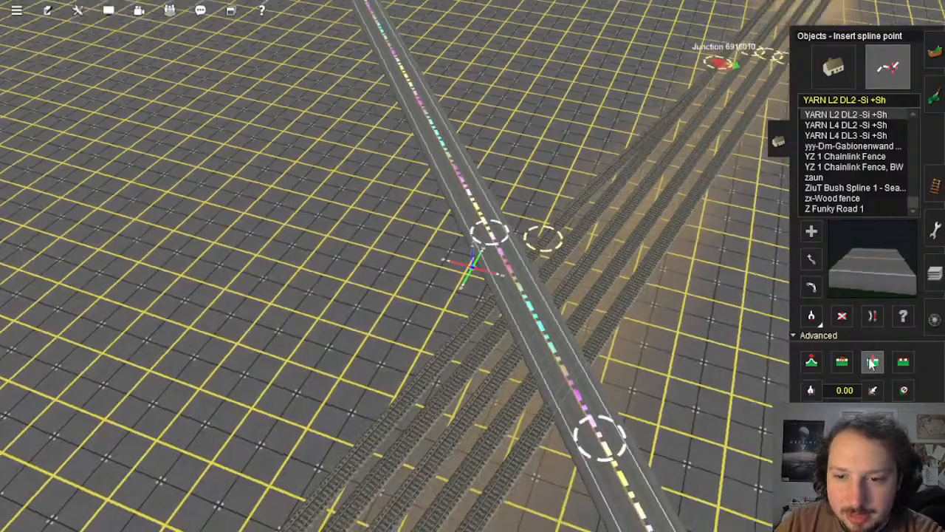
pyautogui.click(840, 315)
# Step: Examine the ruler-marked area between the main railway, the river and the branch line from above and at an angle
pyautogui.scroll(-10, 497, 283)
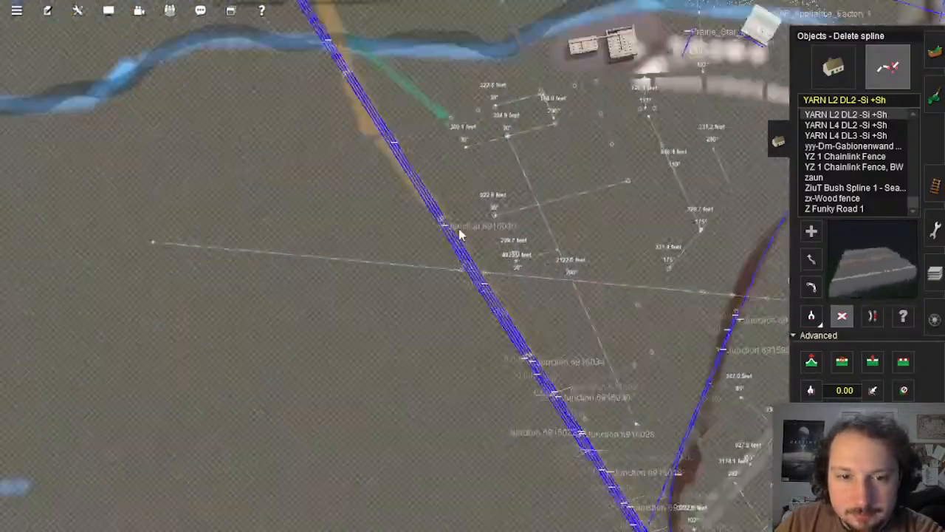
pyautogui.scroll(-3, 459, 229)
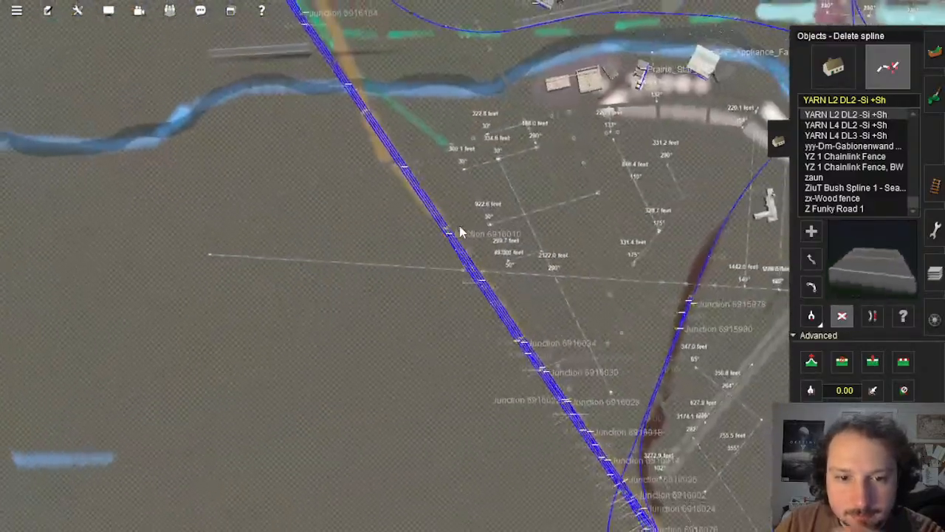
pyautogui.scroll(-5, 500, 243)
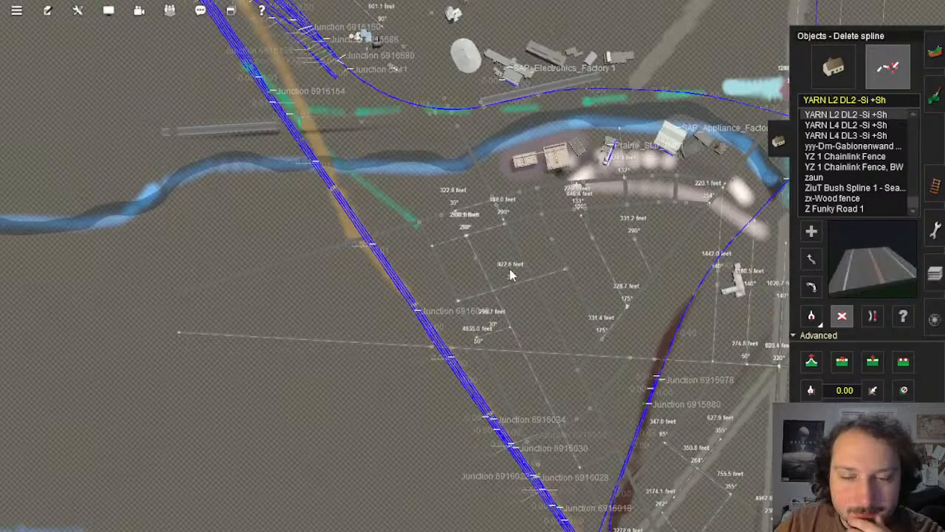
pyautogui.moveTo(509, 270); pyautogui.dragTo(467, 247, button='right')
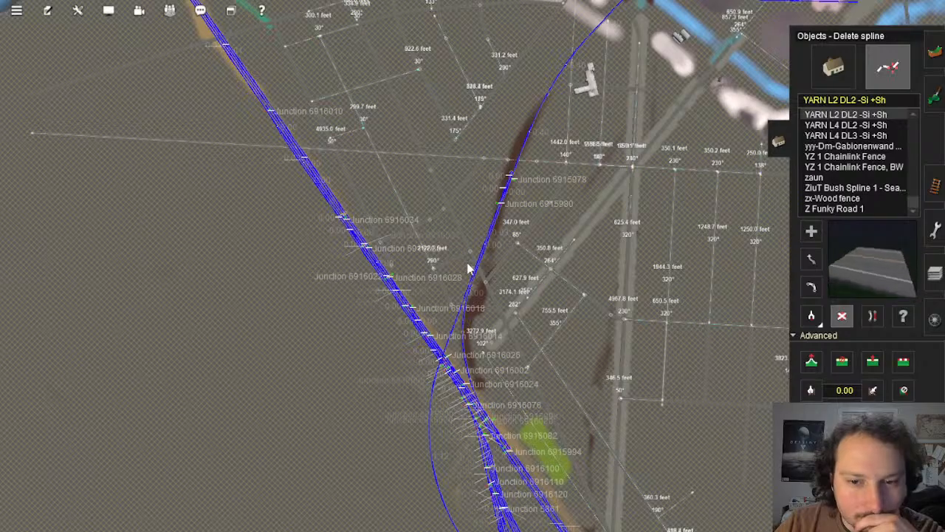
pyautogui.scroll(6, 492, 288)
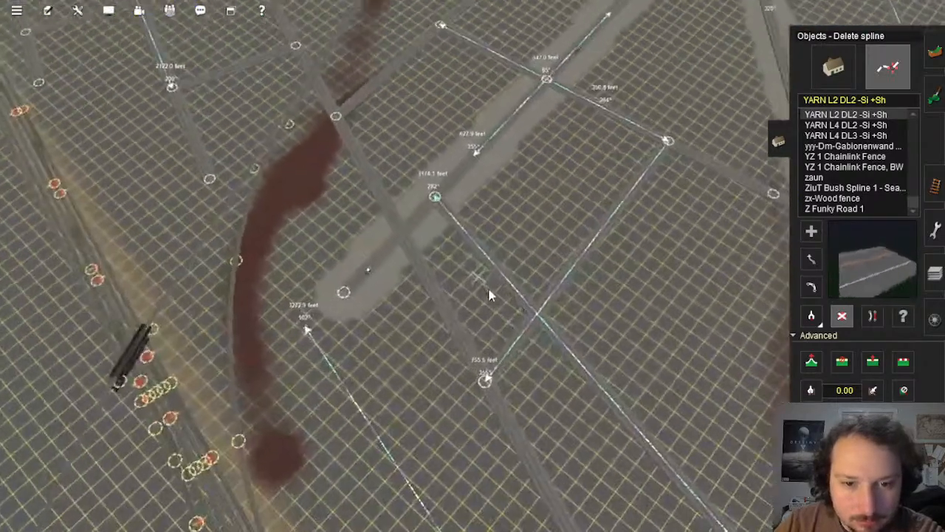
pyautogui.press('Down')
pyautogui.press('Left')
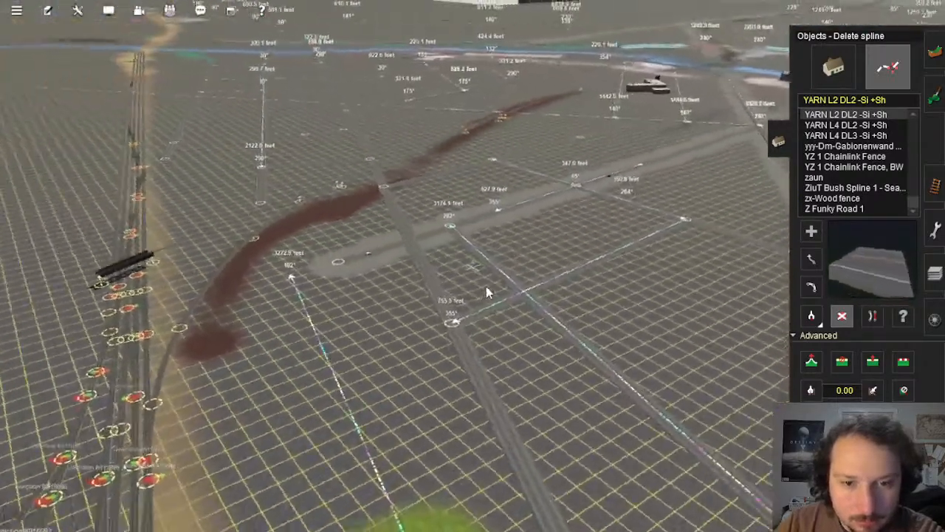
pyautogui.press('Up')
pyautogui.scroll(-3, 470, 269)
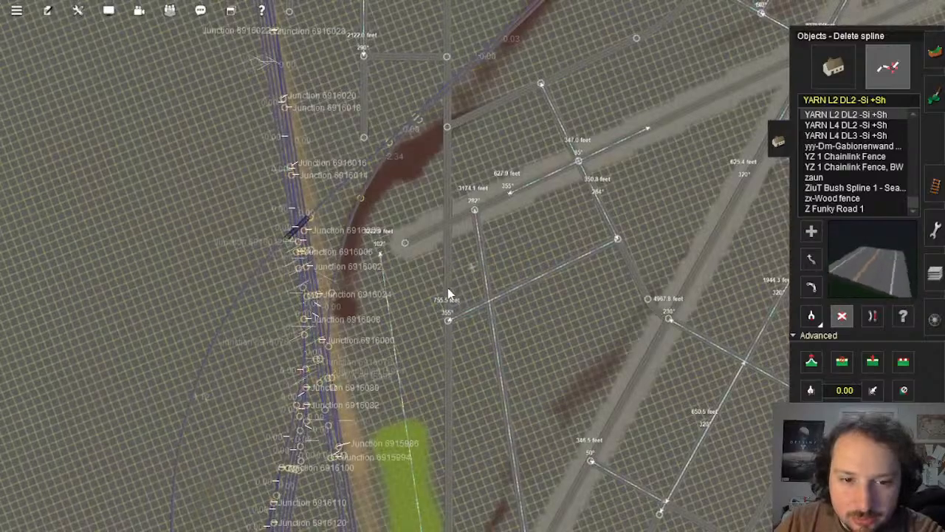
pyautogui.scroll(3, 447, 293)
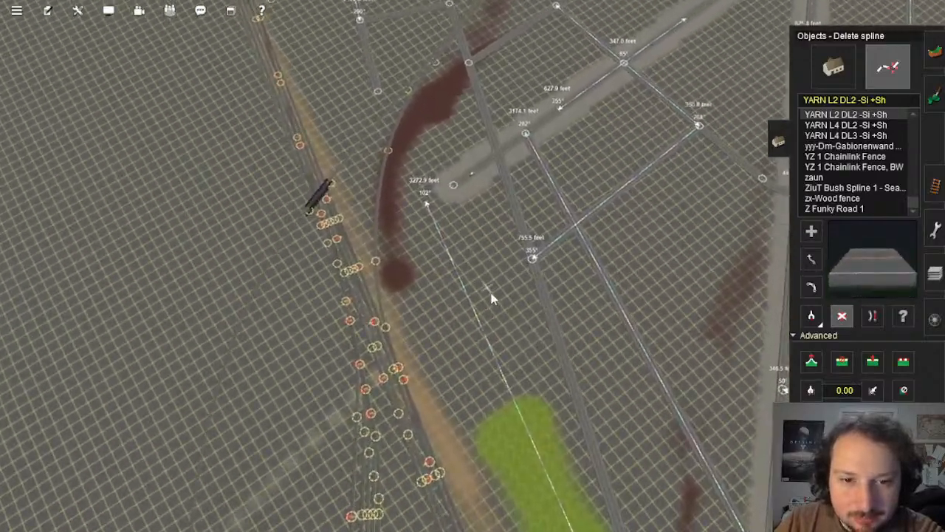
pyautogui.scroll(-5, 492, 298)
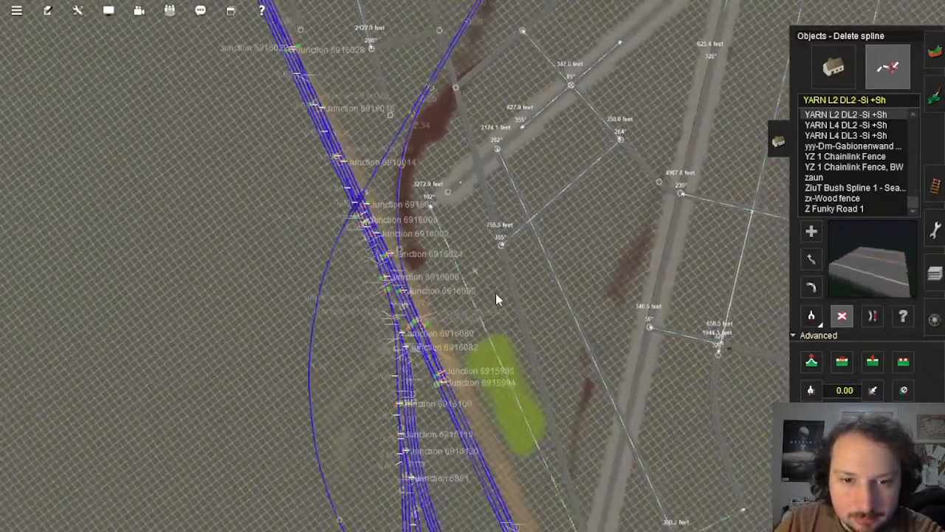
pyautogui.scroll(6, 437, 131)
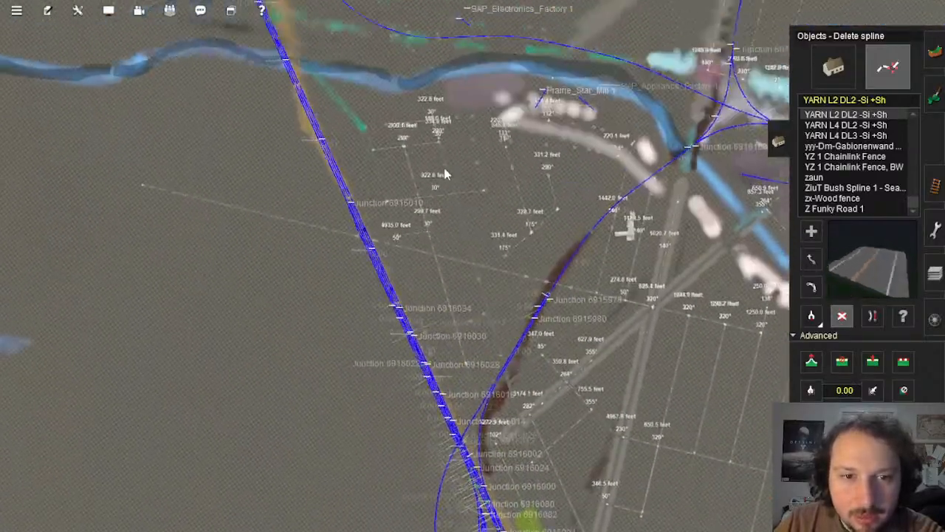
# Step: Examine the roads by the river, the industries and the rail yard up to the roundhouse
pyautogui.press('Down')
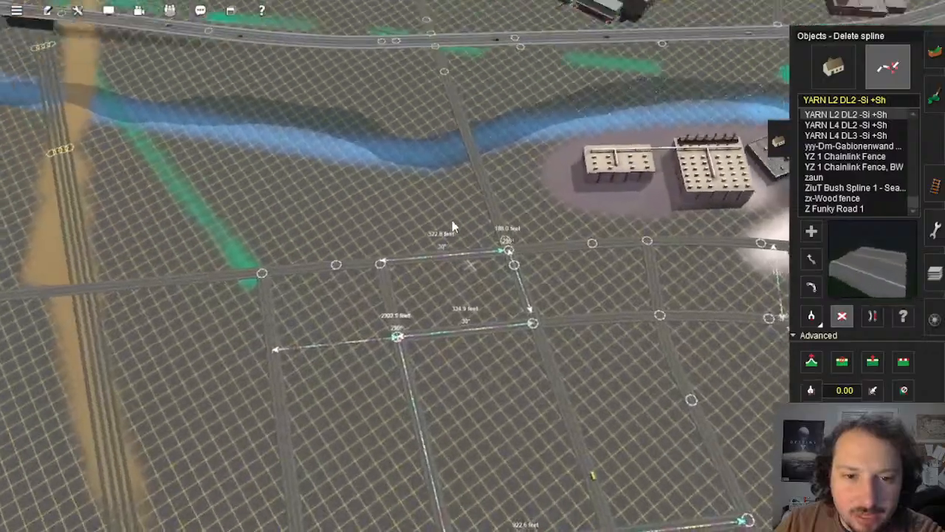
pyautogui.press('Left')
pyautogui.rightClick(462, 163)
pyautogui.rightClick(456, 192)
pyautogui.press('Left')
pyautogui.rightClick(430, 99)
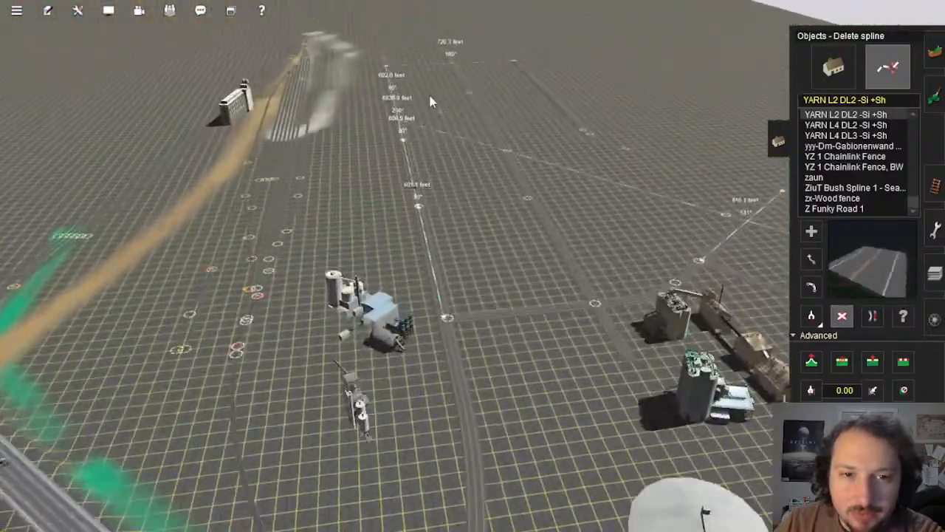
pyautogui.rightClick(458, 97)
pyautogui.rightClick(486, 123)
pyautogui.rightClick(476, 135)
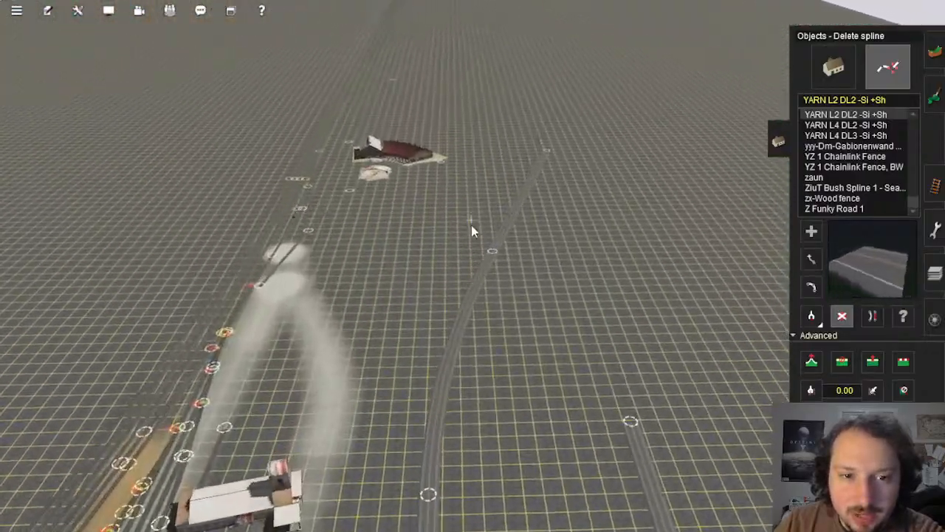
pyautogui.press('Up')
pyautogui.rightClick(448, 221)
pyautogui.rightClick(452, 179)
# Step: Examine the railway from the roundhouse to the farmland beyond the river, mainly from above
pyautogui.scroll(-5, 453, 179)
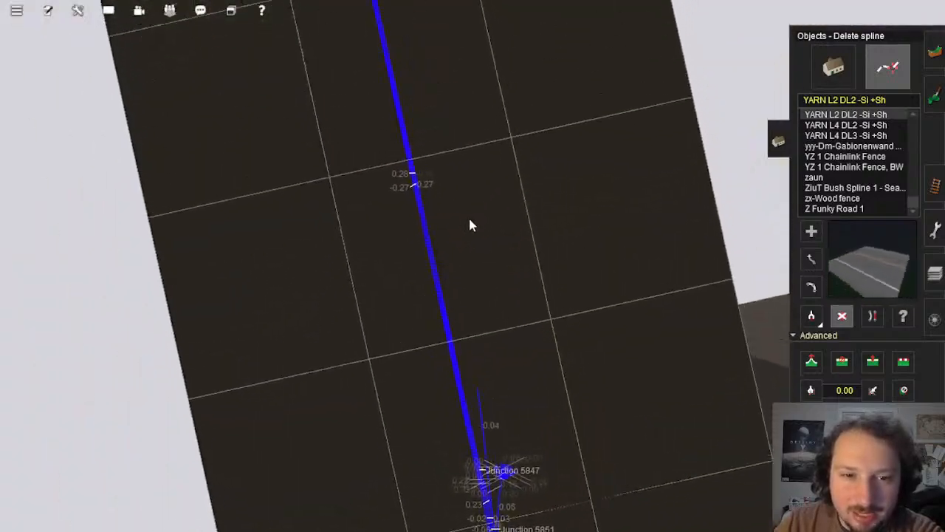
pyautogui.rightClick(458, 119)
pyautogui.scroll(-1, 461, 179)
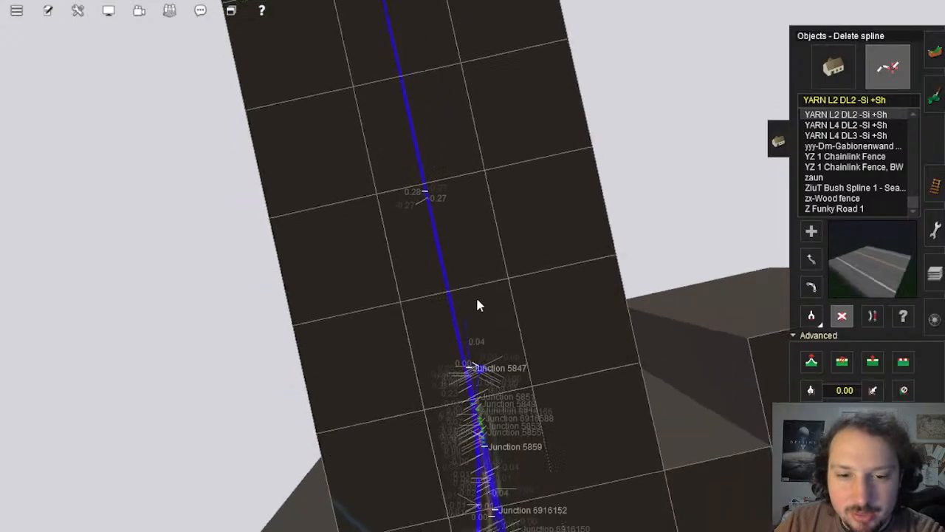
pyautogui.scroll(5, 490, 330)
pyautogui.press('Down')
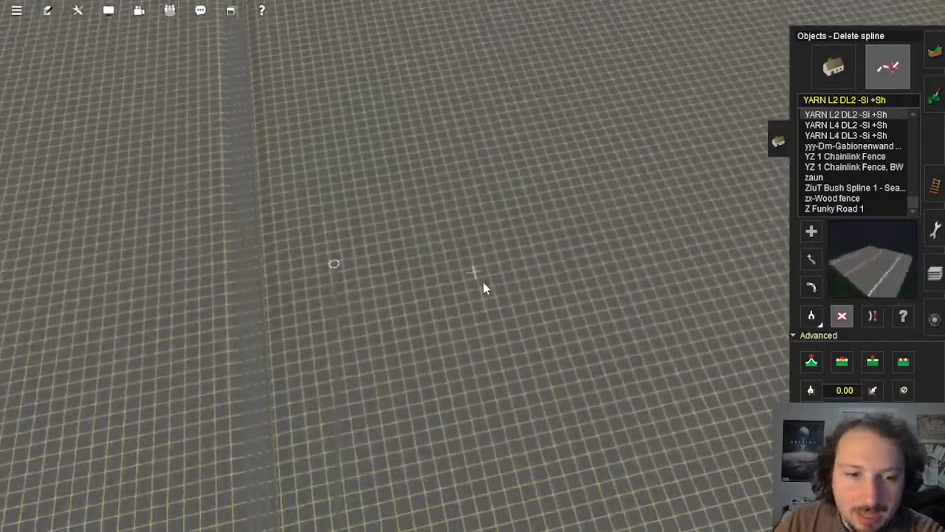
pyautogui.press('Down')
pyautogui.press('Up')
pyautogui.scroll(-3, 490, 386)
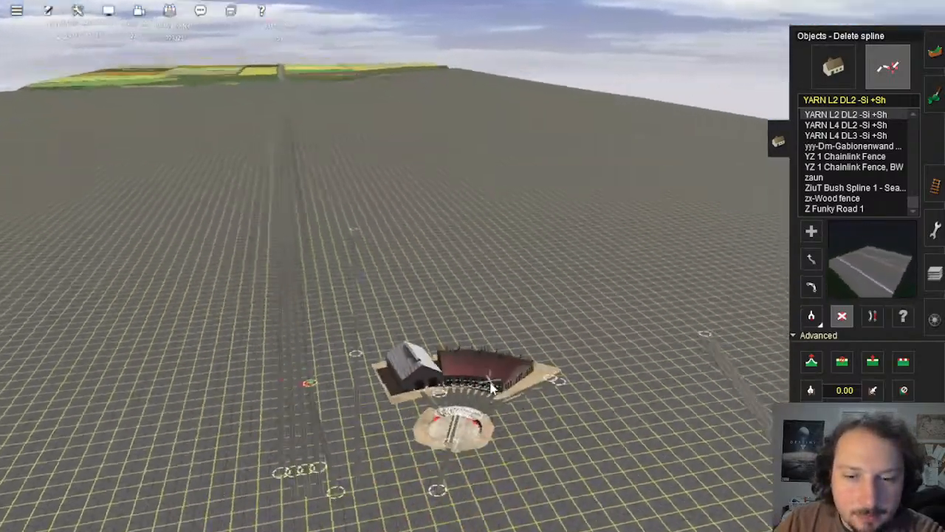
pyautogui.scroll(-6, 470, 369)
pyautogui.rightClick(462, 360)
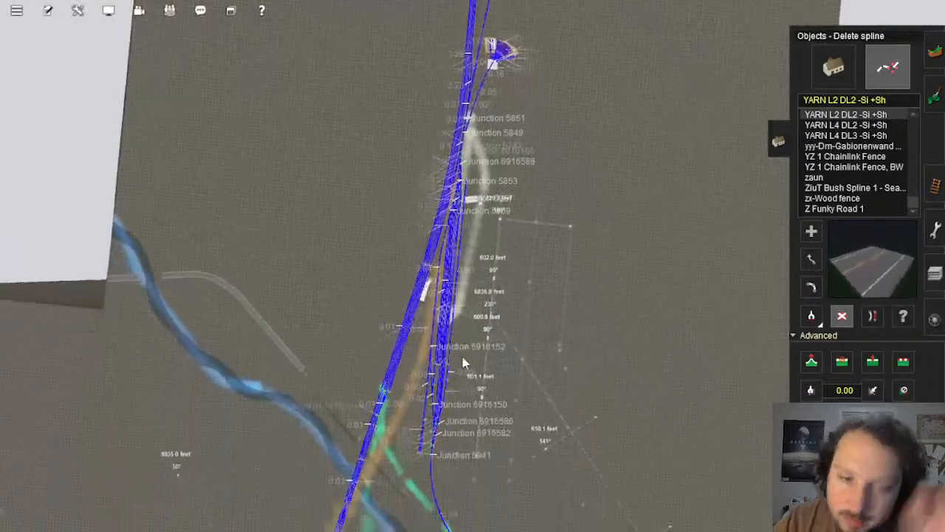
pyautogui.scroll(-3, 459, 335)
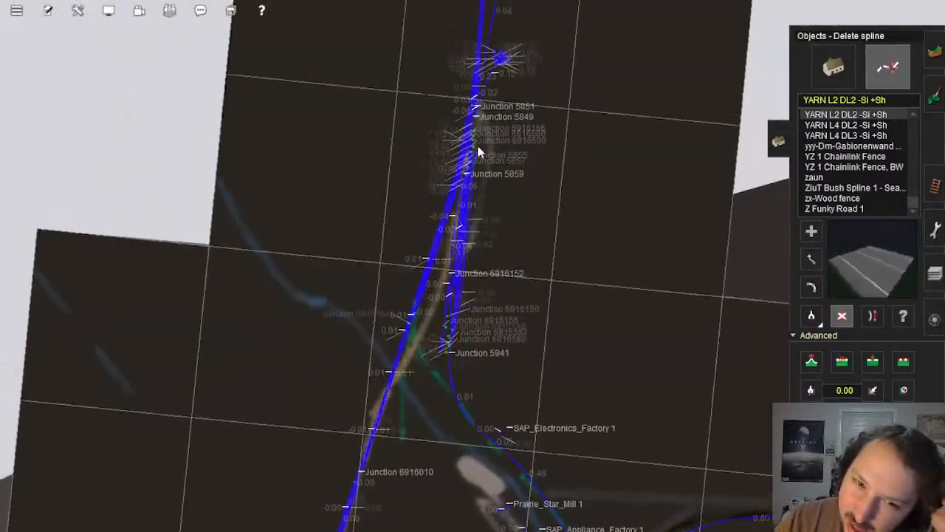
pyautogui.rightClick(480, 146)
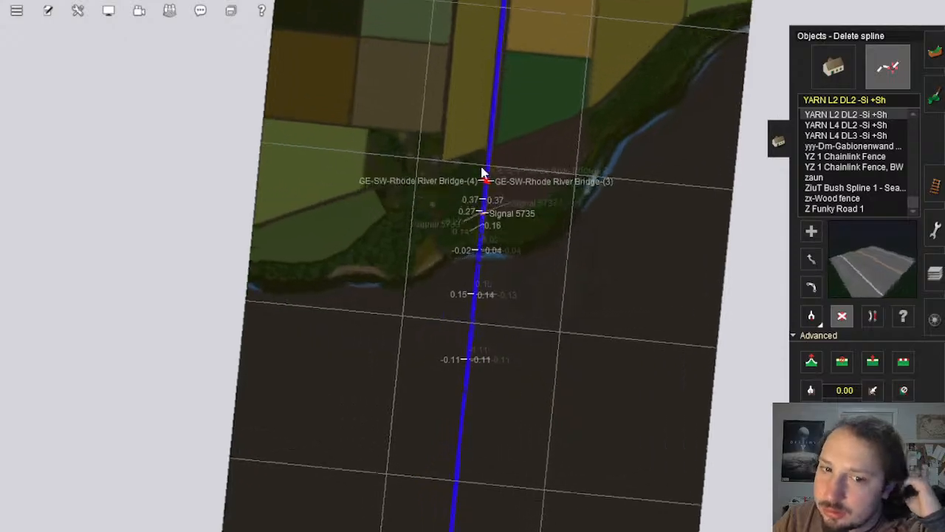
# Step: Examine the finished farmland near the river bridge, including its road intersection and the road crossing over the railway tracks
pyautogui.scroll(5, 474, 173)
pyautogui.press('Down')
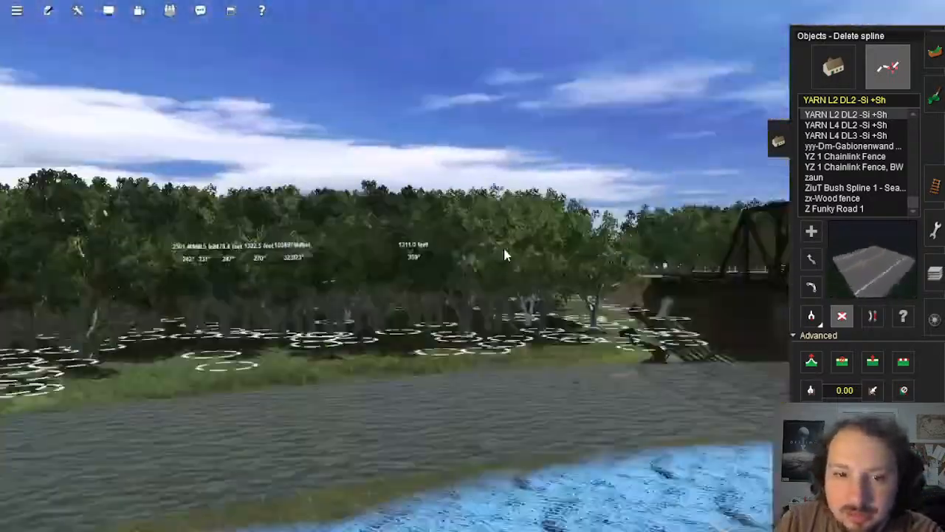
pyautogui.press('Up')
pyautogui.press('Left')
pyautogui.press('Left')
pyautogui.scroll(5, 476, 273)
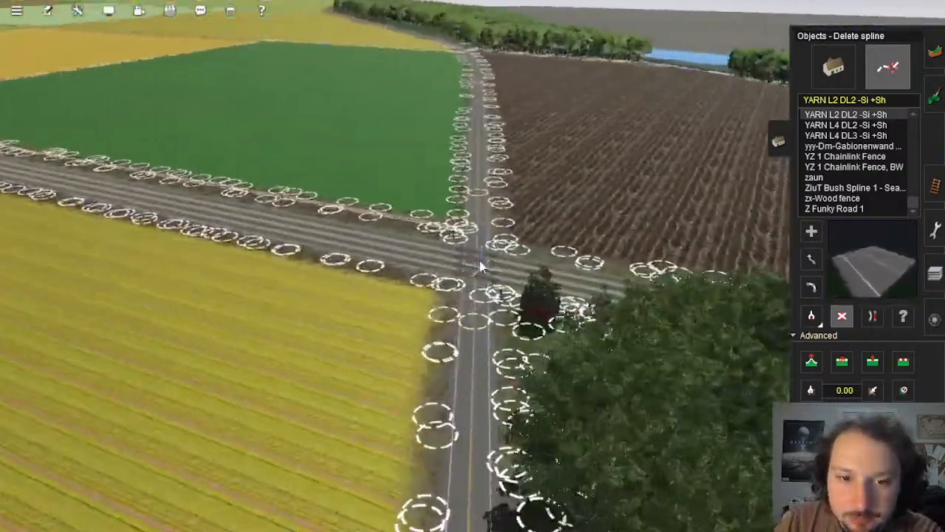
pyautogui.press('Down')
pyautogui.press('Left')
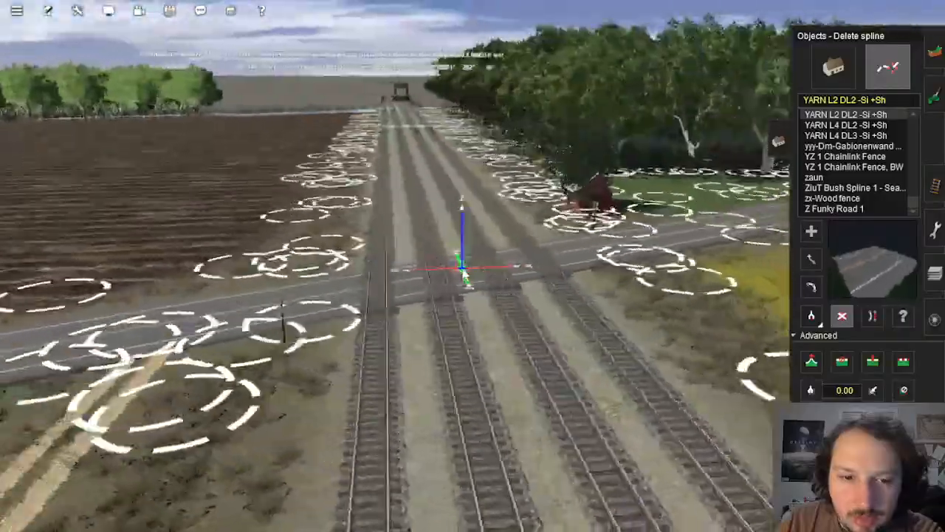
pyautogui.press('Right')
pyautogui.press('Left')
pyautogui.press('Up')
pyautogui.rightClick(457, 73)
pyautogui.moveTo(457, 73); pyautogui.dragTo(455, 264, button='right')
pyautogui.press('Up')
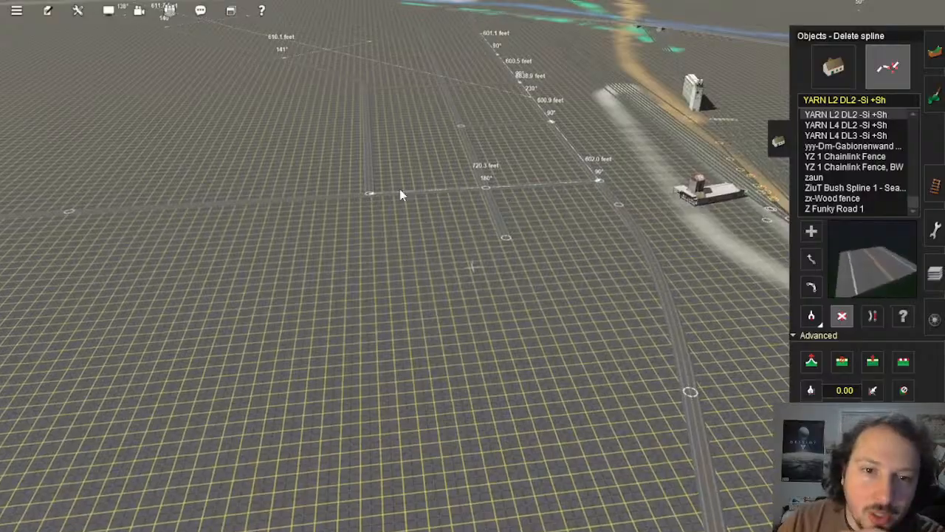
# Step: Examine the ruler-marked roads and the highway with its junctions on the far side of the road grid
pyautogui.rightClick(266, 98)
pyautogui.rightClick(482, 151)
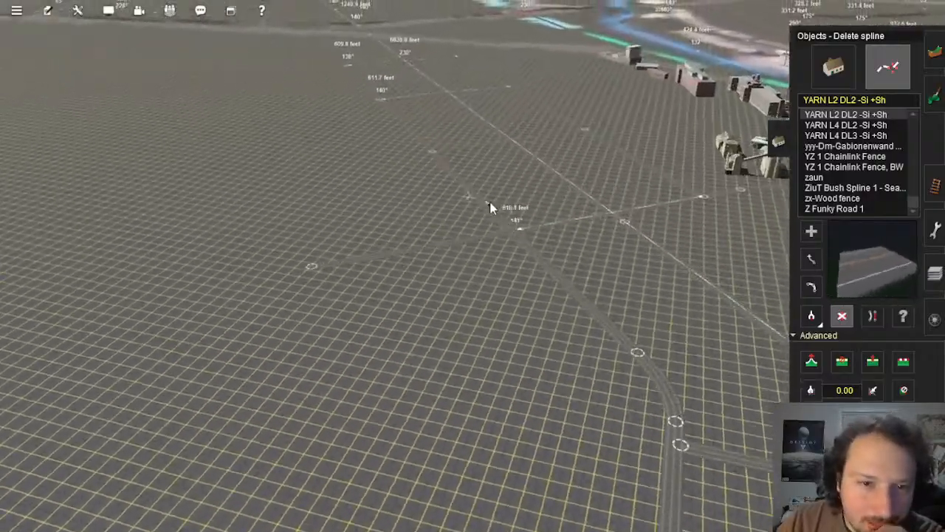
pyautogui.press('Up')
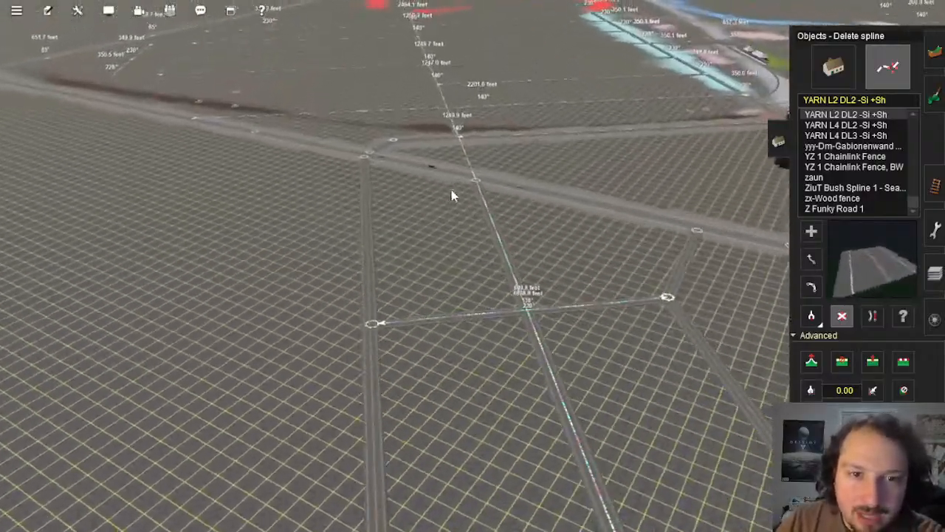
pyautogui.press('Left')
pyautogui.rightClick(562, 408)
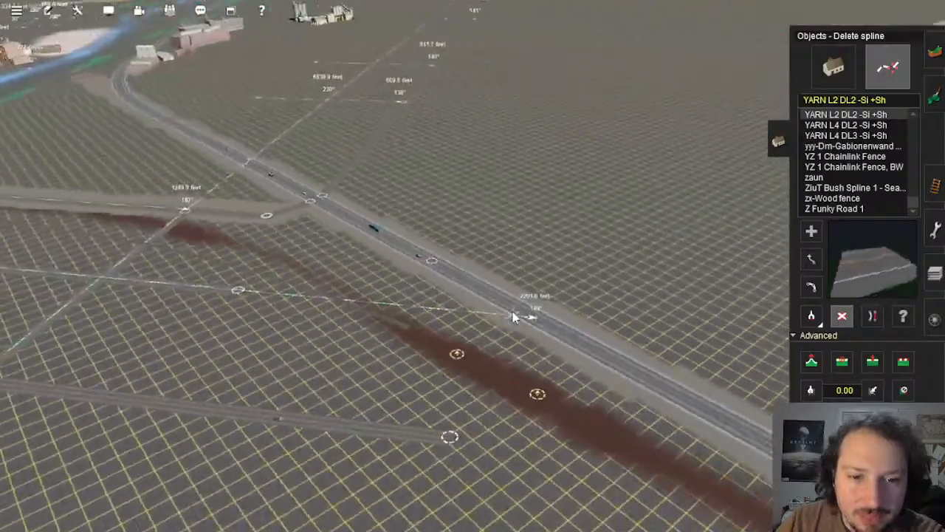
pyautogui.press('Left')
pyautogui.rightClick(525, 376)
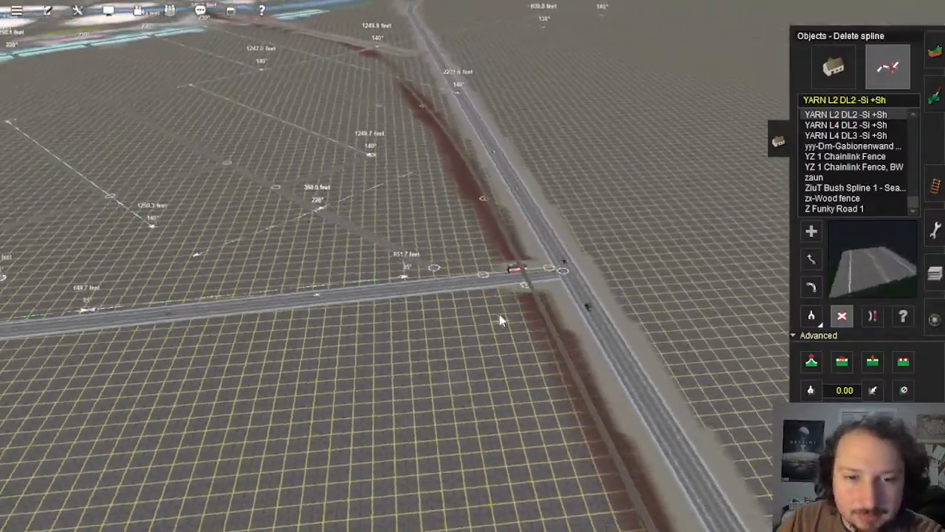
# Step: Examine the four-lane road intersection beside the railway crossing and the loose end of the diagonal two-lane road
pyautogui.press('Left')
pyautogui.press('Down')
pyautogui.press('Up')
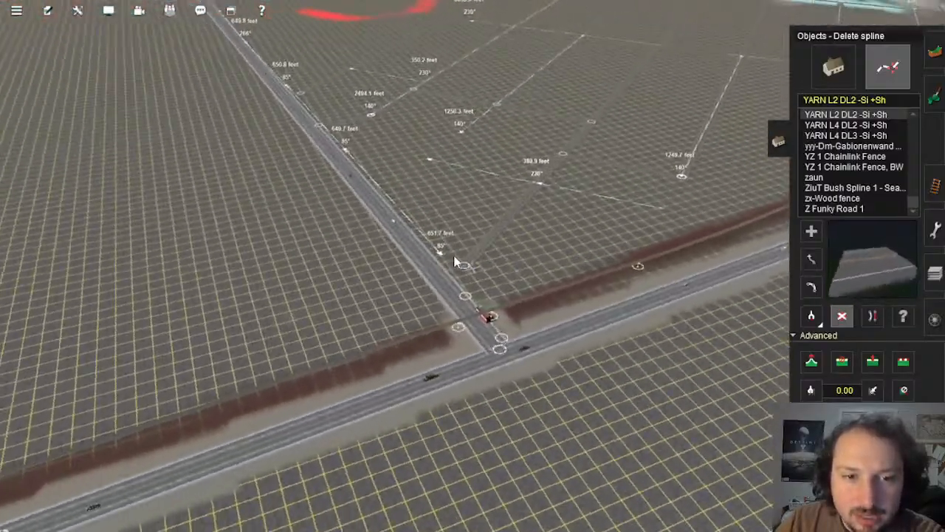
pyautogui.press('Left')
pyautogui.press('Down')
pyautogui.press('Up')
pyautogui.press('Left')
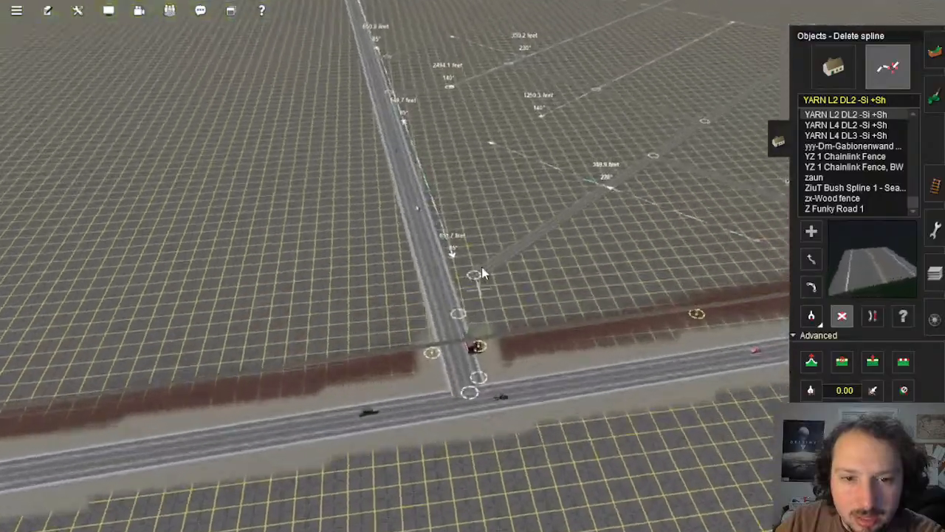
pyautogui.press('Left')
pyautogui.scroll(3, 482, 267)
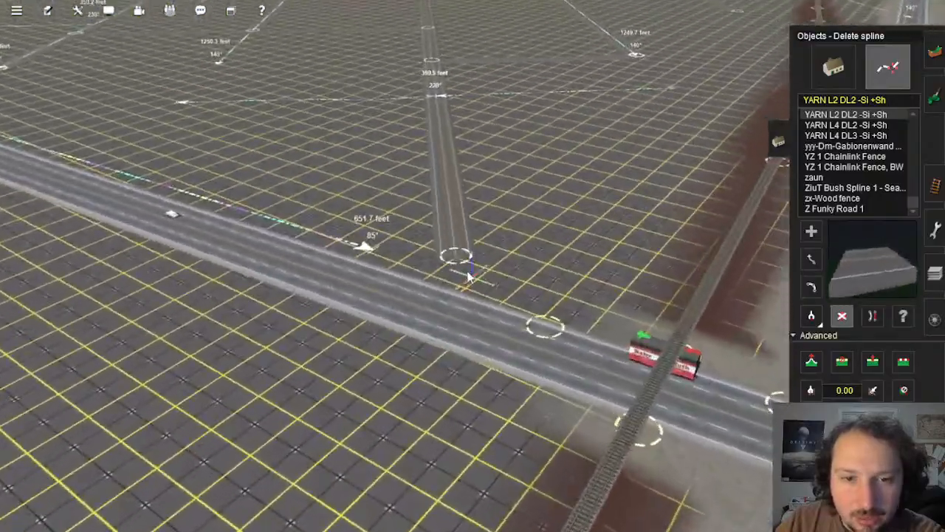
# Step: Examine the ruler-marked street grid between the four-lane road and the industries by the river
pyautogui.rightClick(462, 123)
pyautogui.scroll(-3, 470, 207)
pyautogui.rightClick(460, 93)
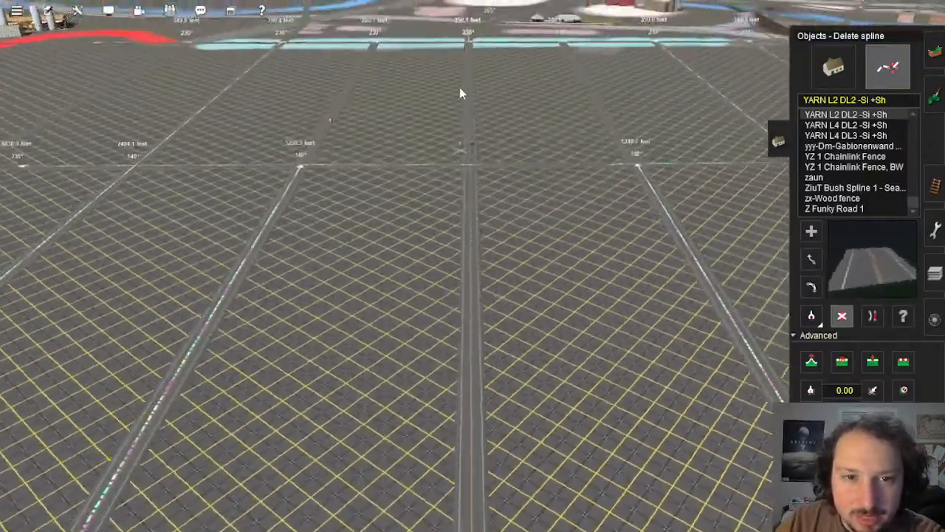
pyautogui.press('Down')
pyautogui.rightClick(498, 414)
pyautogui.press('Up')
pyautogui.press('Right')
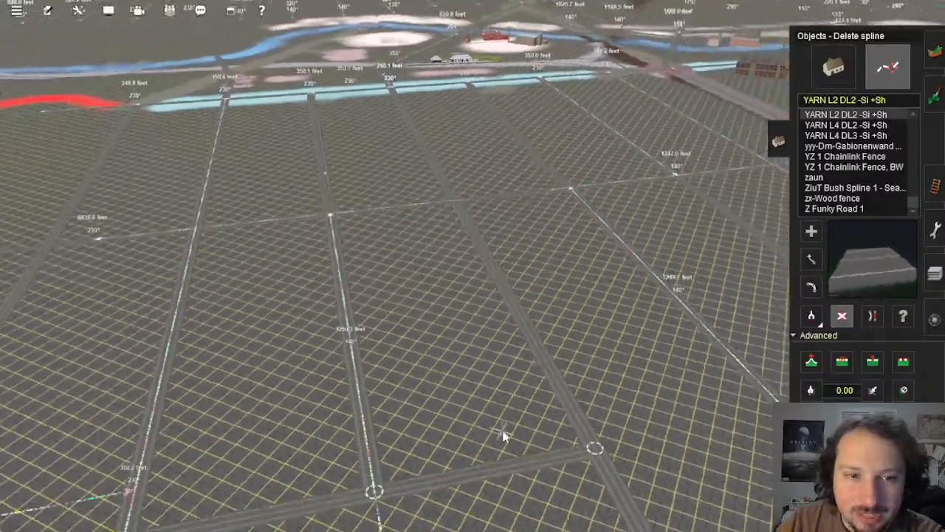
# Step: Insert a spline point shortly before the loose end of the diagonal two-lane road near the railway crossing
pyautogui.scroll(5, 502, 436)
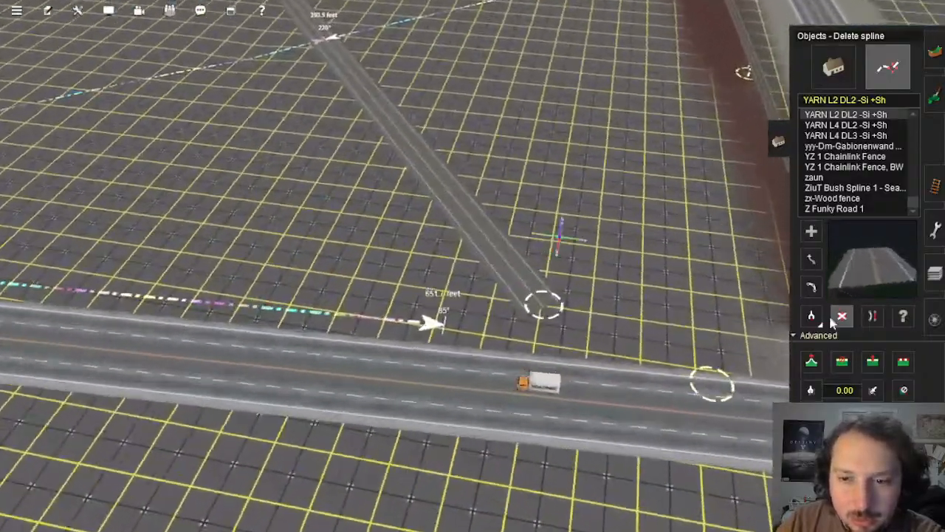
pyautogui.click(872, 361)
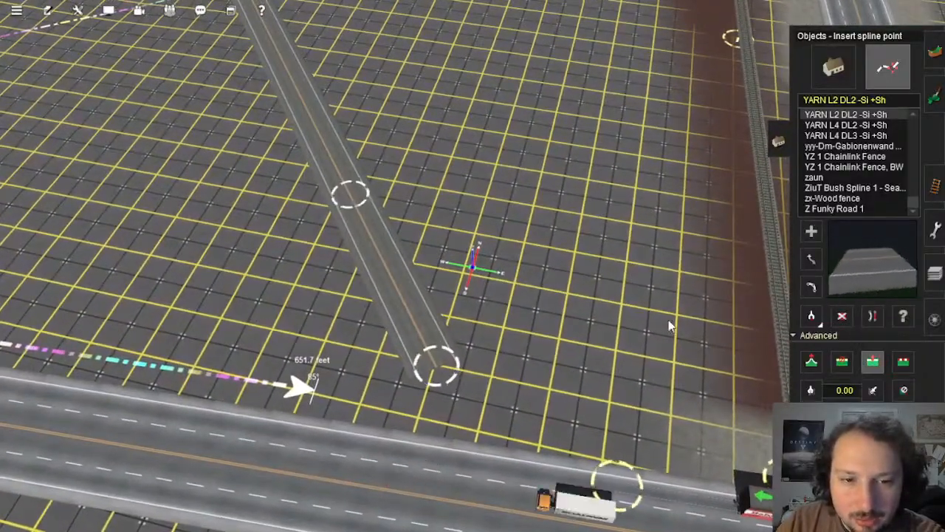
pyautogui.press('Right')
# Step: Bend the two-lane road's loose end toward the four-lane road and extend it to meet that road's edge
pyautogui.click(812, 259)
pyautogui.rightClick(563, 353)
pyautogui.rightClick(426, 269)
pyautogui.press('Left')
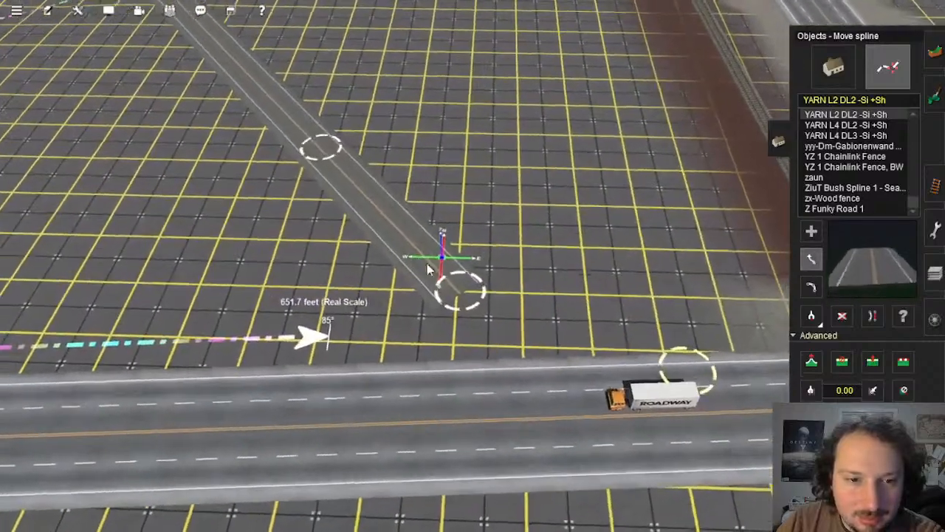
pyautogui.moveTo(465, 289); pyautogui.dragTo(373, 295)
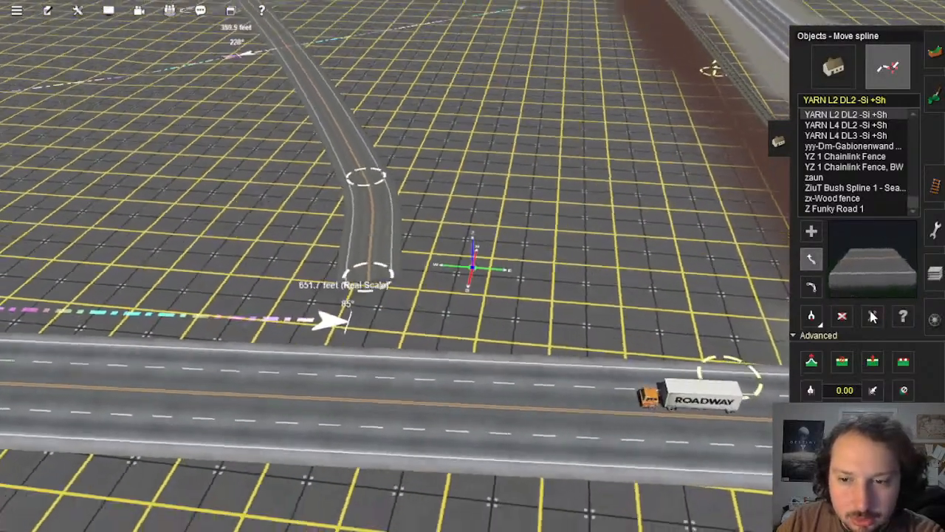
pyautogui.click(872, 315)
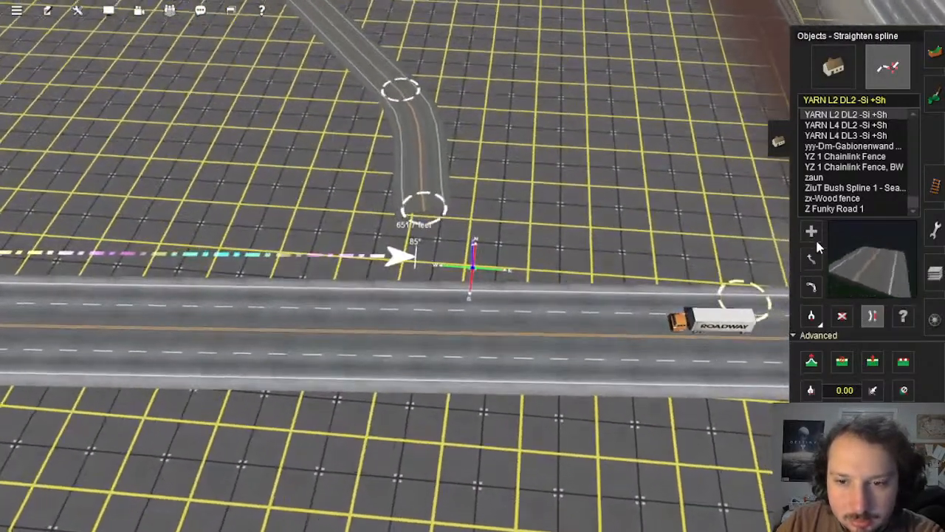
pyautogui.click(811, 231)
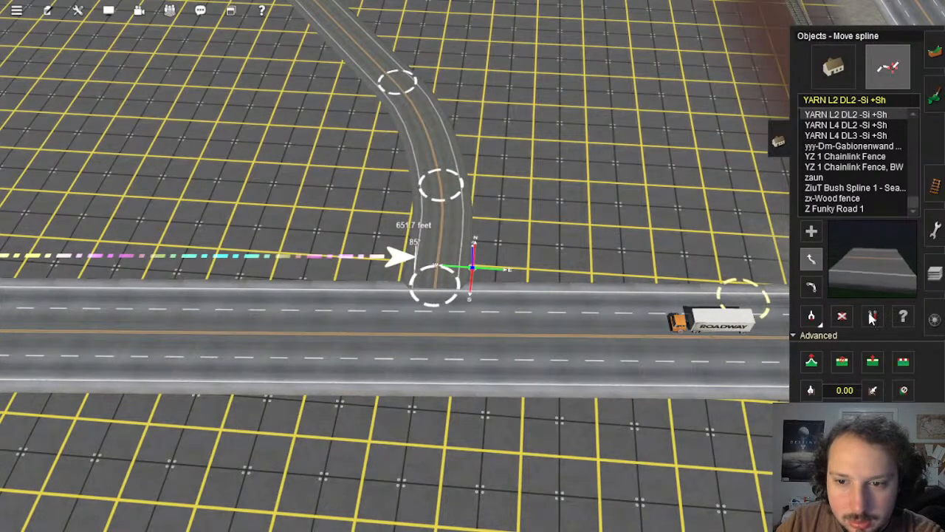
# Step: Examine the connected street grid from above, along with the rail yard and roundhouse area
pyautogui.scroll(-8, 457, 222)
pyautogui.moveTo(433, 171); pyautogui.dragTo(470, 263, button='right')
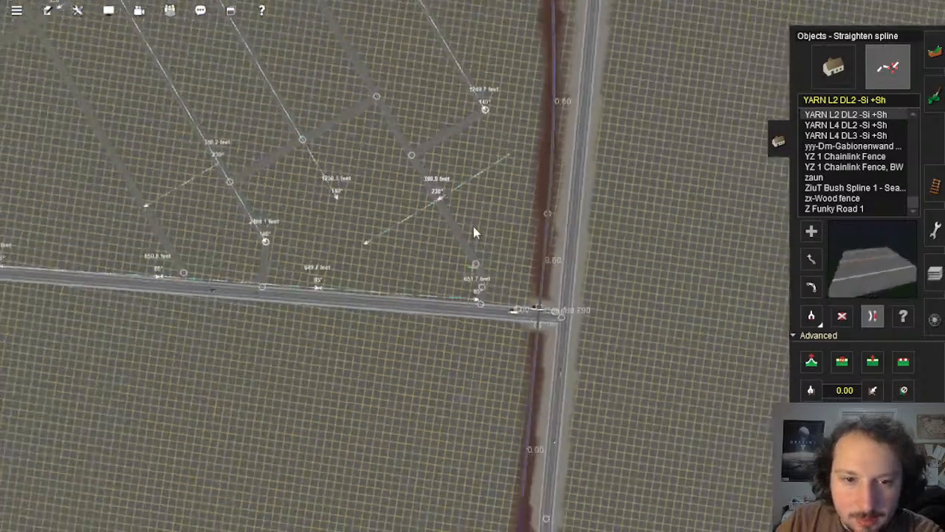
pyautogui.scroll(-3, 473, 229)
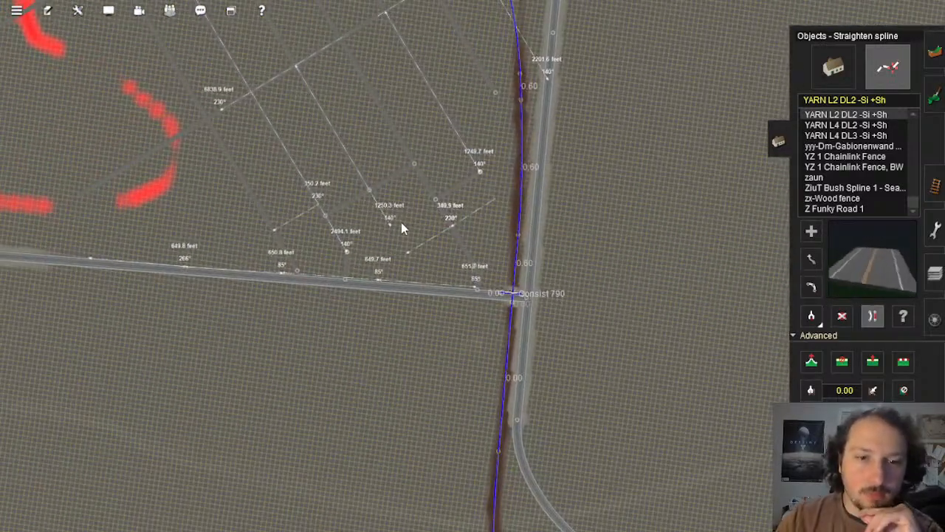
pyautogui.moveTo(414, 191); pyautogui.dragTo(481, 247, button='right')
pyautogui.scroll(5, 604, 237)
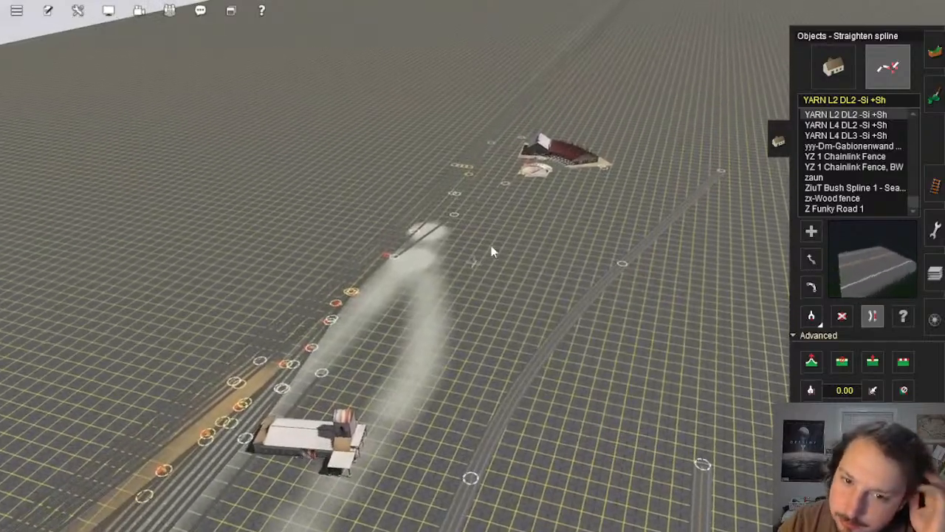
pyautogui.rightClick(574, 138)
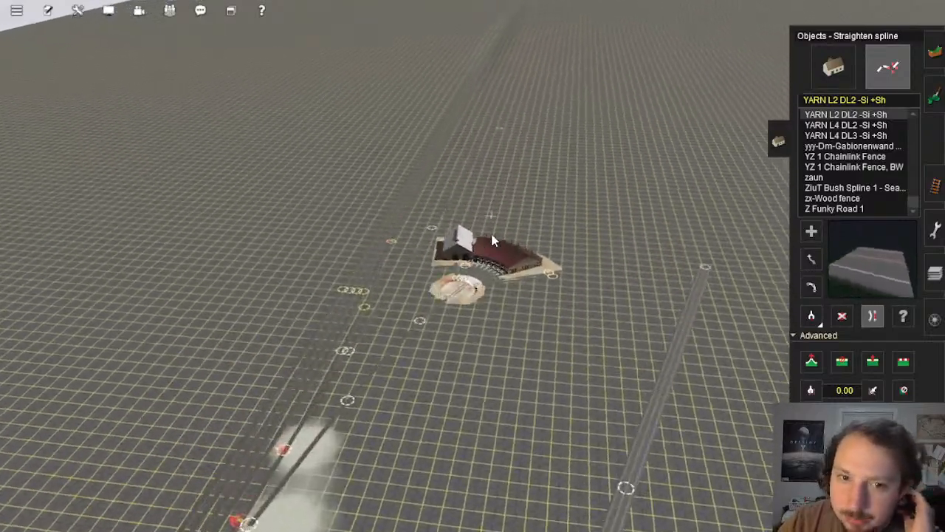
pyautogui.moveTo(484, 254); pyautogui.dragTo(475, 169, button='right')
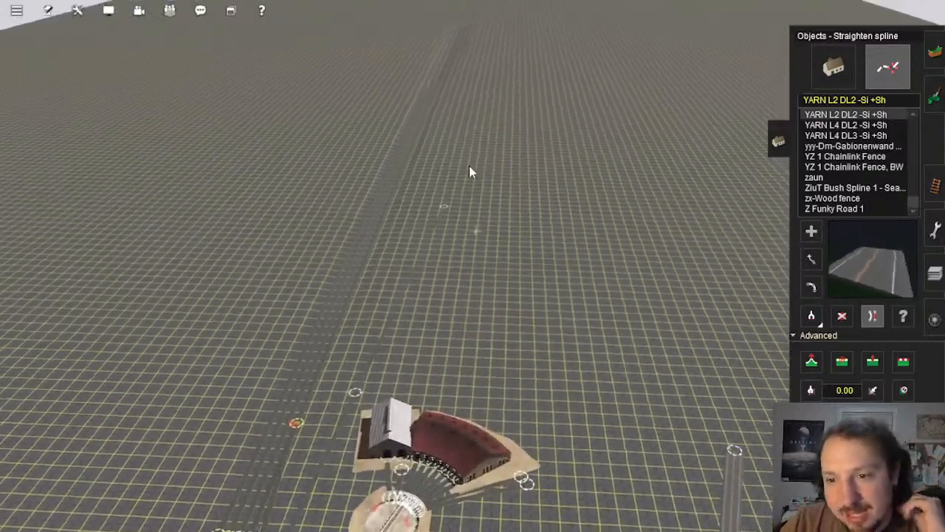
pyautogui.scroll(5, 468, 180)
pyautogui.scroll(-3, 464, 177)
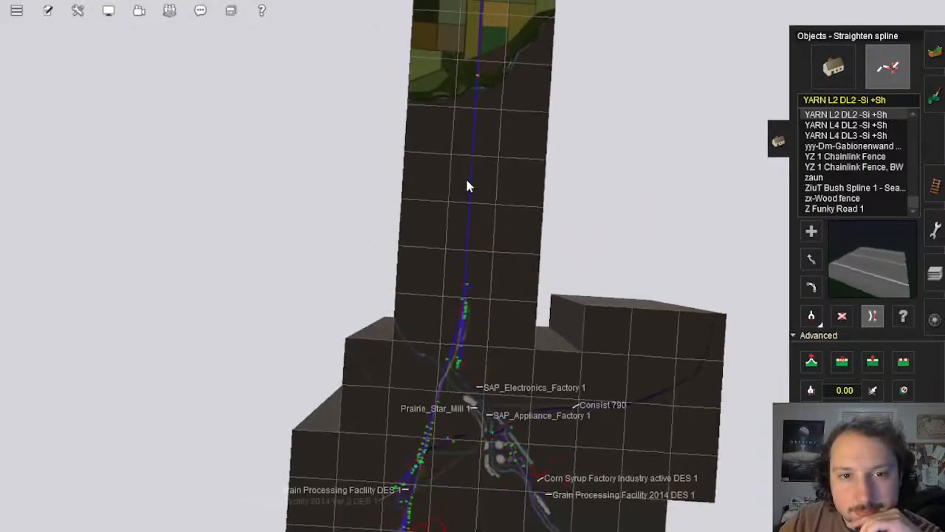
pyautogui.scroll(2, 470, 237)
pyautogui.scroll(5, 458, 325)
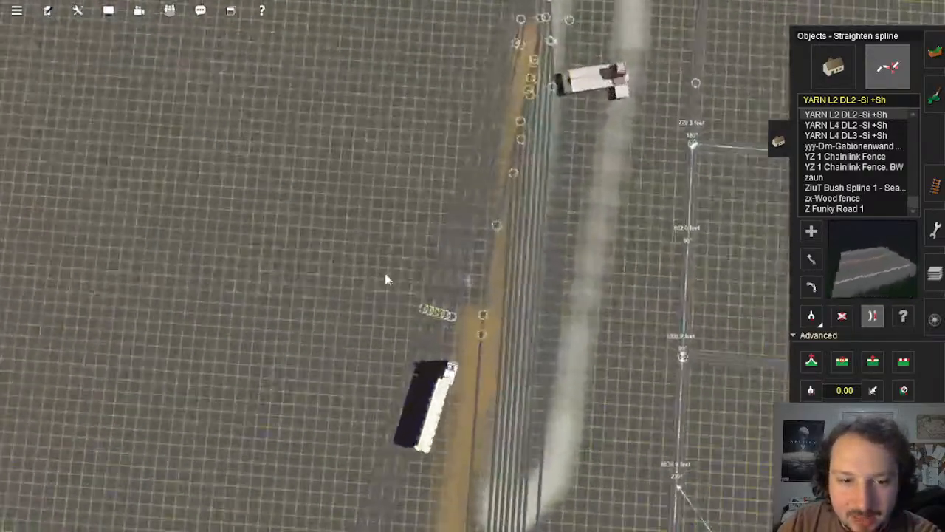
# Step: Paint a patch of hog20 ground in the corner where the two-lane road meets the four-lane road by the river
pyautogui.moveTo(386, 279); pyautogui.dragTo(458, 164, button='right')
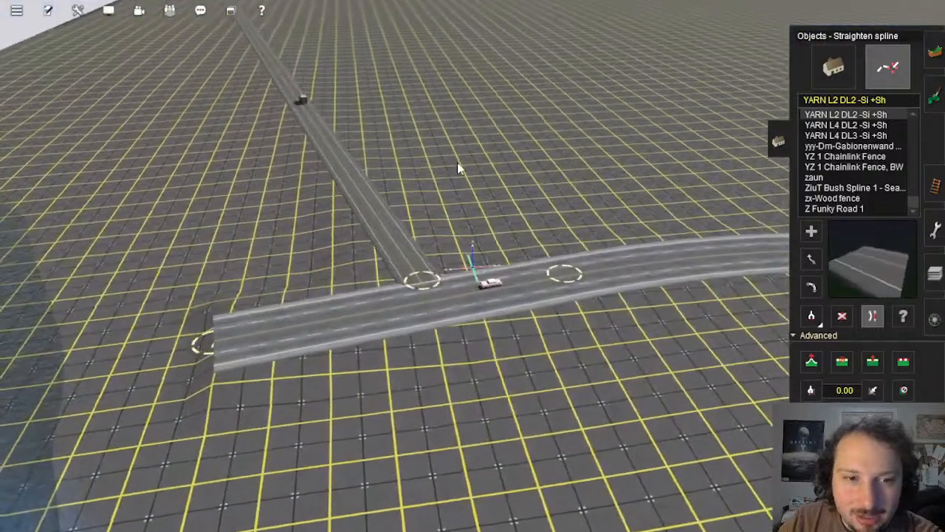
pyautogui.rightClick(459, 167)
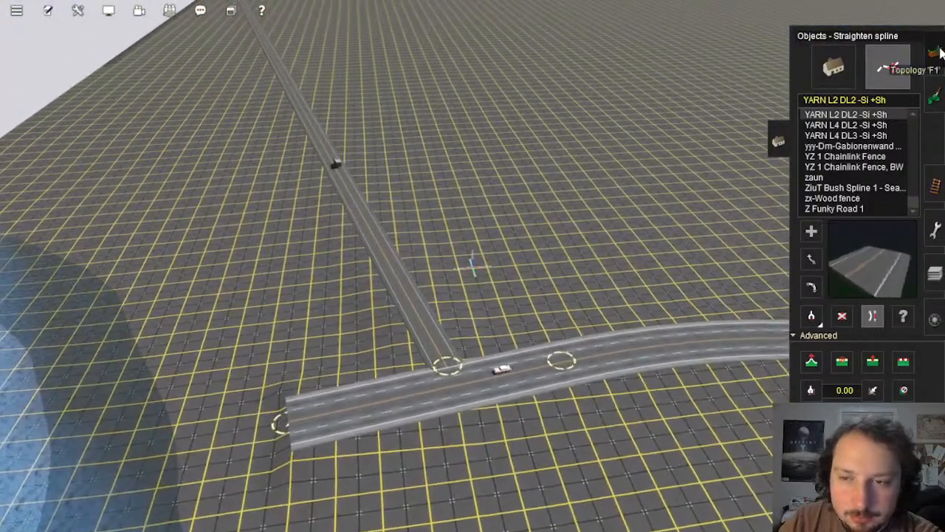
pyautogui.click(935, 96)
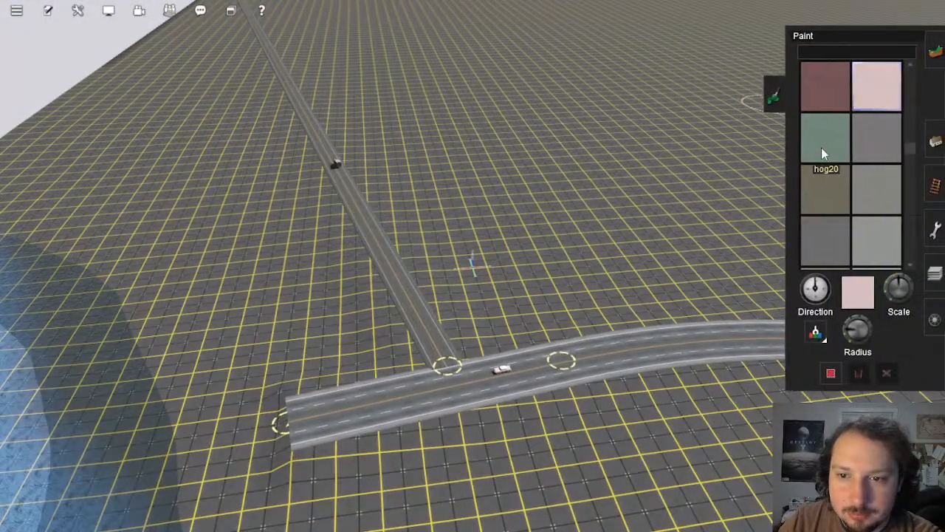
pyautogui.moveTo(463, 367); pyautogui.dragTo(467, 329, button='right')
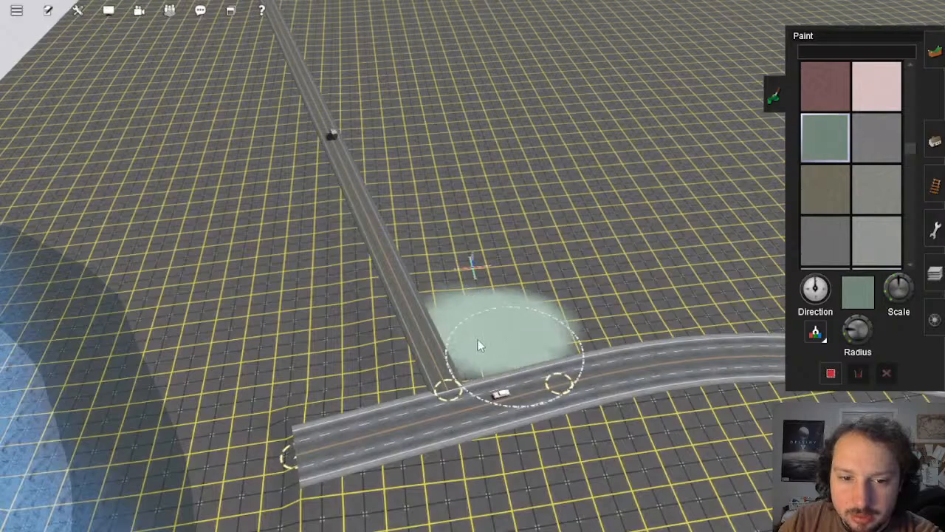
# Step: Examine the land along the road and river between the map edge and the rail yard
pyautogui.scroll(-5, 475, 353)
pyautogui.moveTo(473, 361); pyautogui.dragTo(426, 247, button='right')
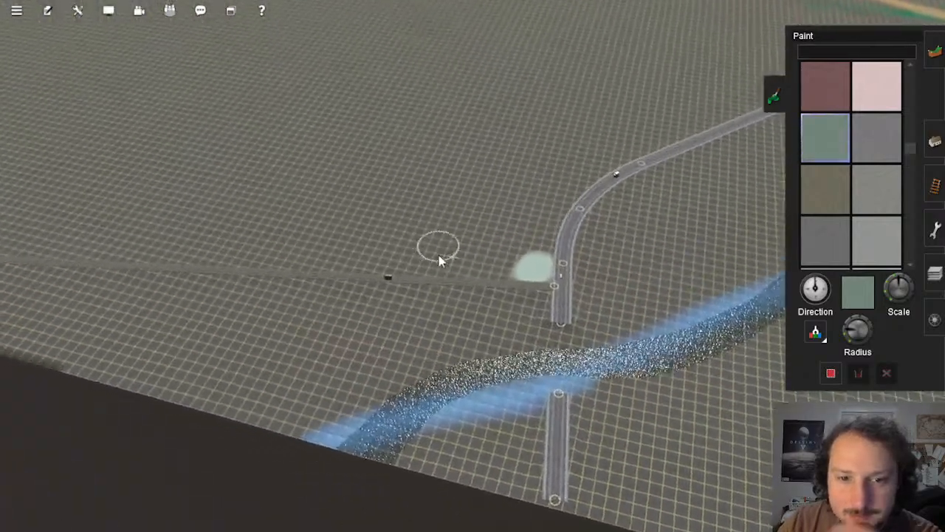
pyautogui.scroll(-3, 470, 263)
pyautogui.rightClick(369, 245)
pyautogui.scroll(-3, 374, 245)
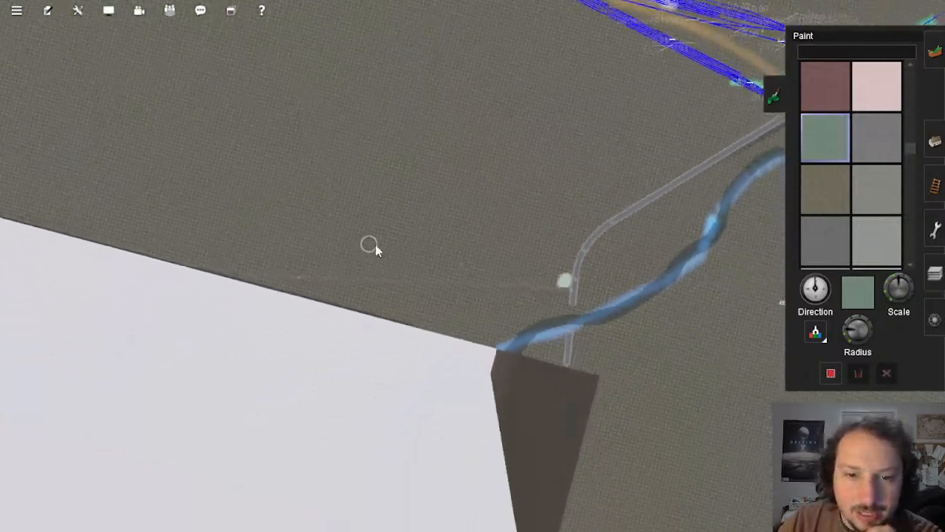
pyautogui.rightClick(597, 211)
pyautogui.scroll(-2, 598, 212)
pyautogui.scroll(2, 525, 270)
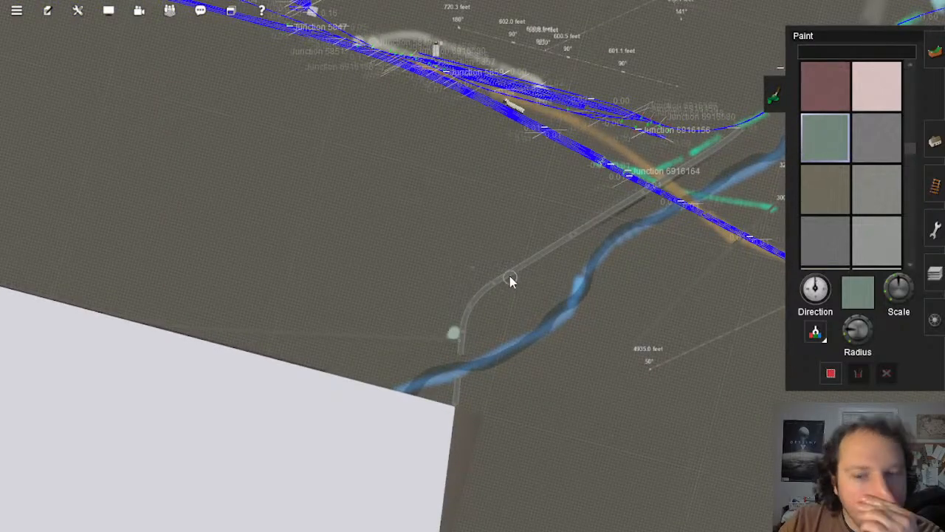
# Step: Examine the railway's approach to the river bridge and the wooded village and fields on the far bank
pyautogui.scroll(3, 310, 249)
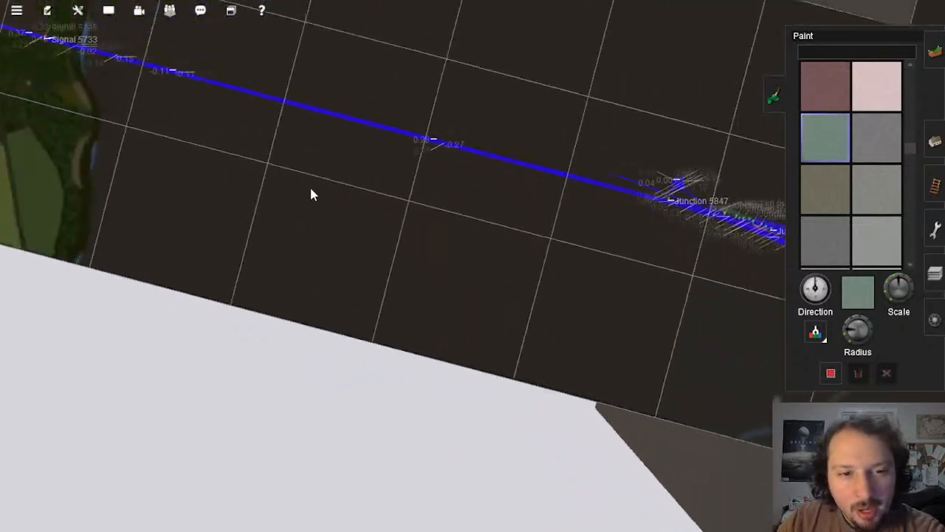
pyautogui.scroll(3, 413, 237)
pyautogui.press('Left')
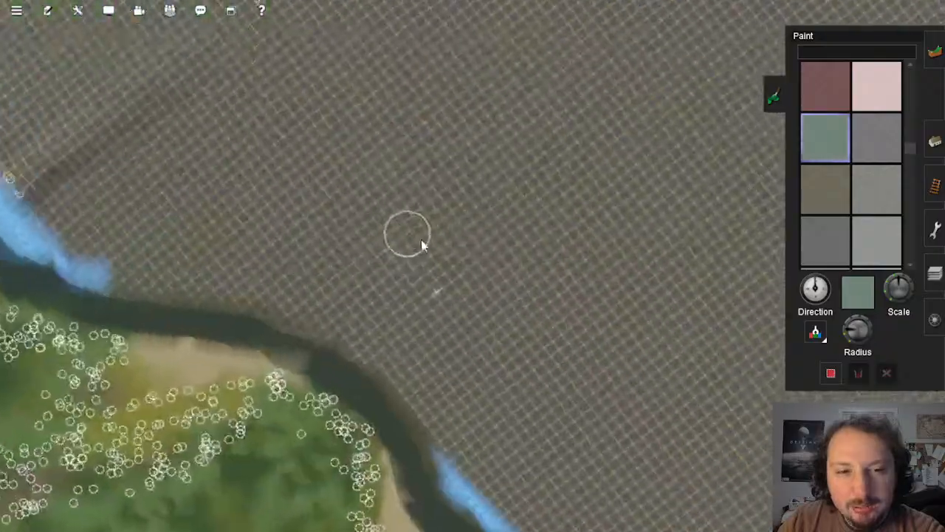
pyautogui.press('Down')
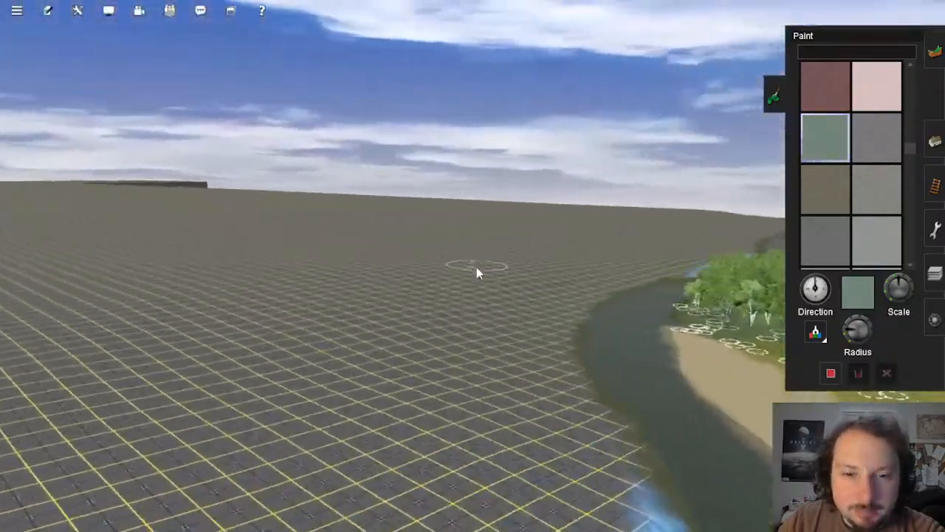
pyautogui.press('Up')
pyautogui.rightClick(650, 311)
pyautogui.moveTo(641, 348); pyautogui.dragTo(549, 285, button='right')
pyautogui.press('Up')
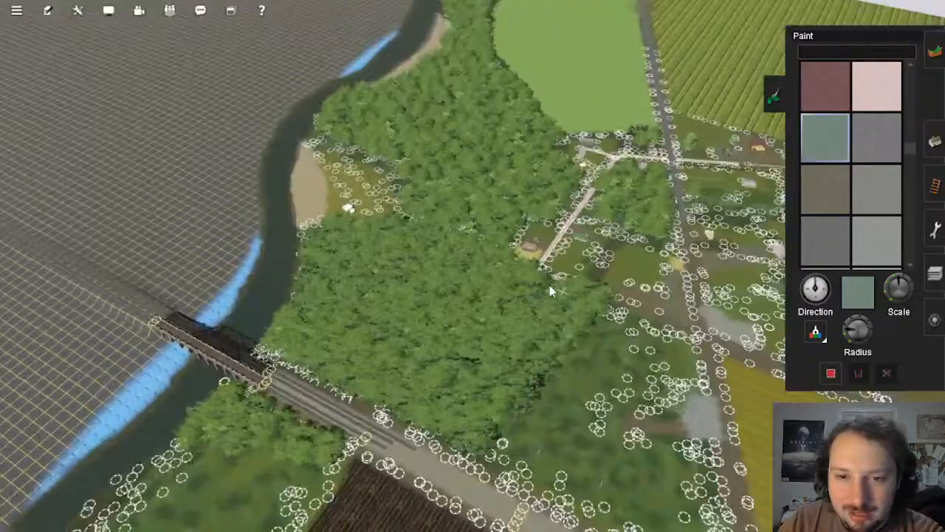
pyautogui.press('Down')
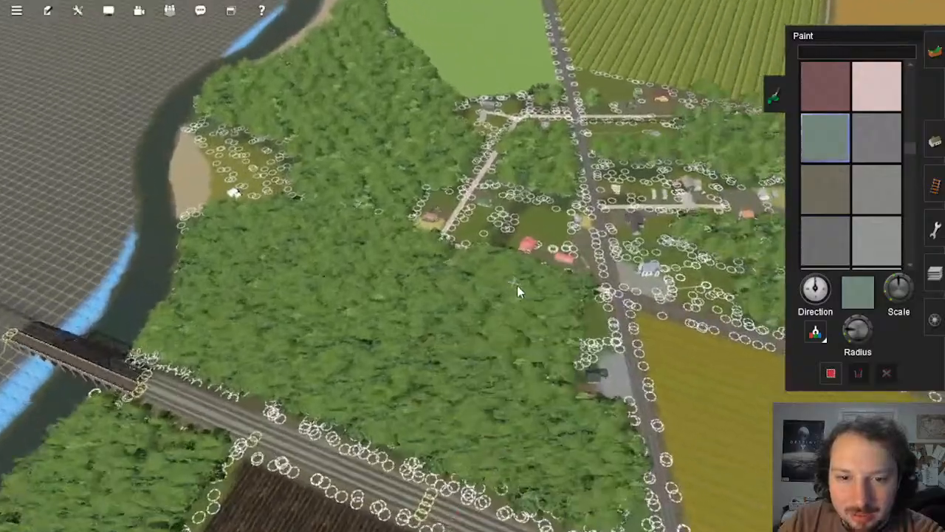
pyautogui.press('Left')
pyautogui.press('Down')
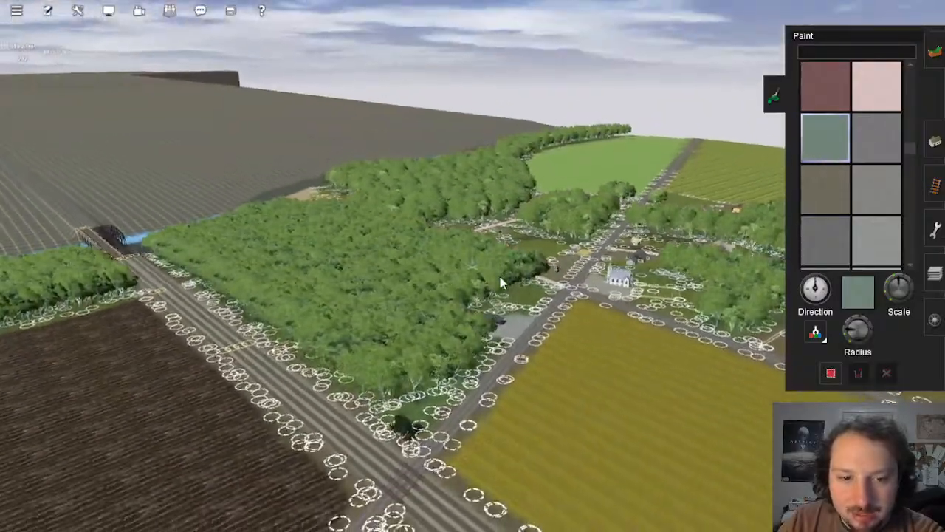
pyautogui.press('Left')
pyautogui.rightClick(437, 281)
# Step: Examine the bare terrain on the near side of the river by the railway bridge
pyautogui.press('Right')
pyautogui.moveTo(436, 280)
pyautogui.mouseDown(button='right')
pyautogui.moveTo(426, 215)
pyautogui.moveTo(340, 251)
pyautogui.moveTo(446, 300)
pyautogui.mouseUp(button='right')
pyautogui.press('Up')
pyautogui.press('Left')
pyautogui.press('Up')
pyautogui.press('Down')
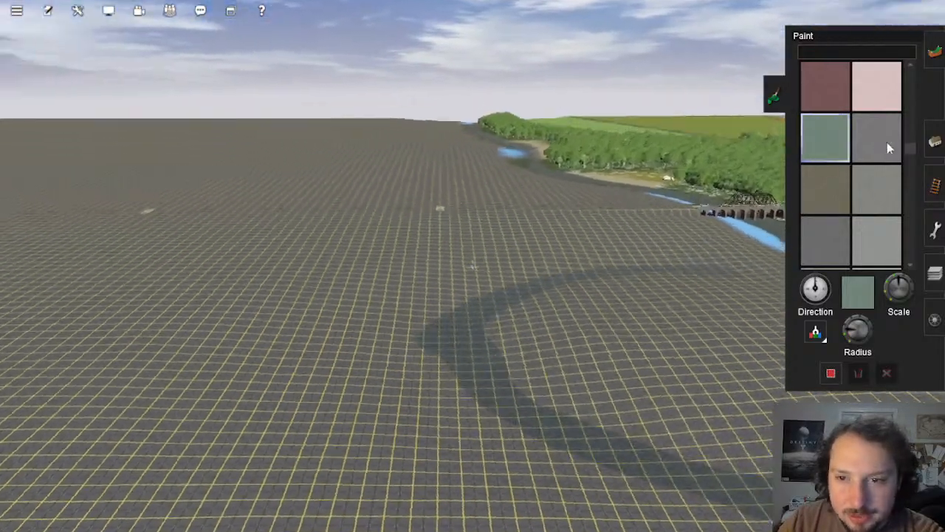
# Step: Paint a narrow wavering line of olive-brown ground texture across the bare grid up to the railway track
pyautogui.scroll(-2, 861, 228)
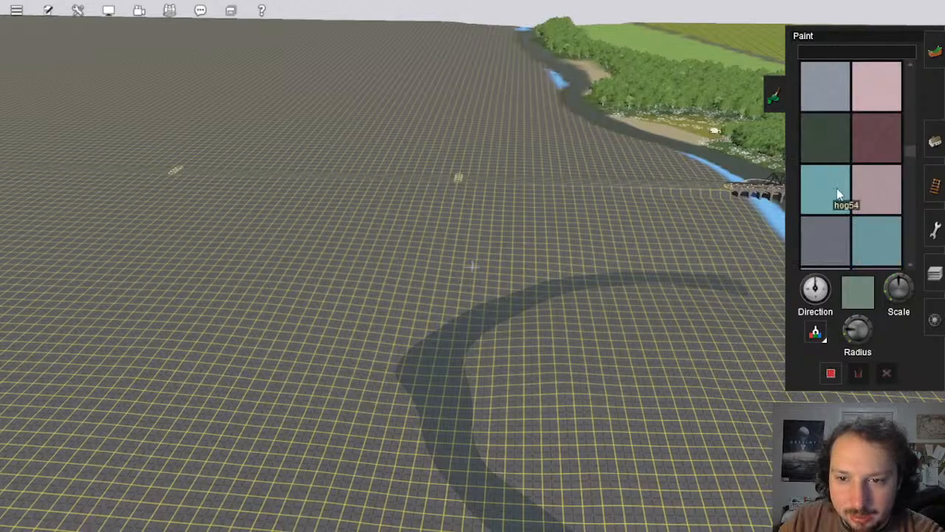
pyautogui.click(823, 90)
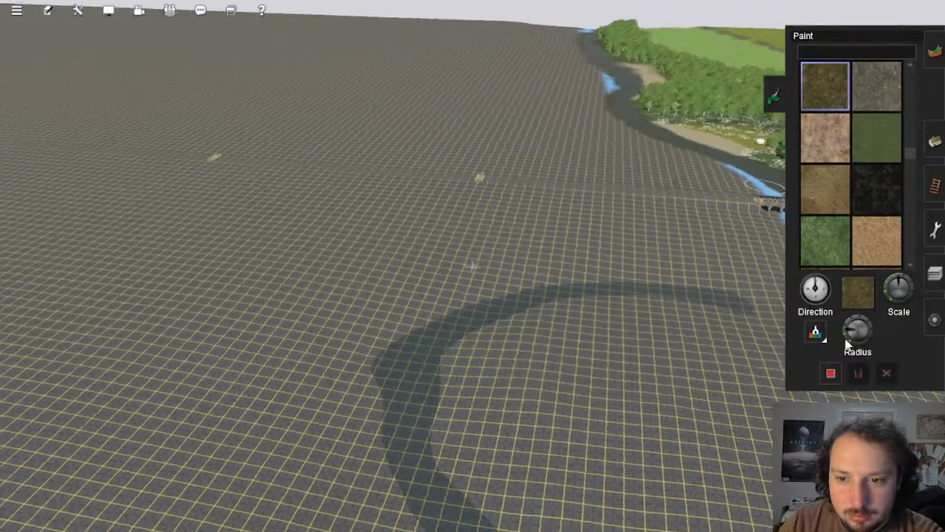
pyautogui.press('Up')
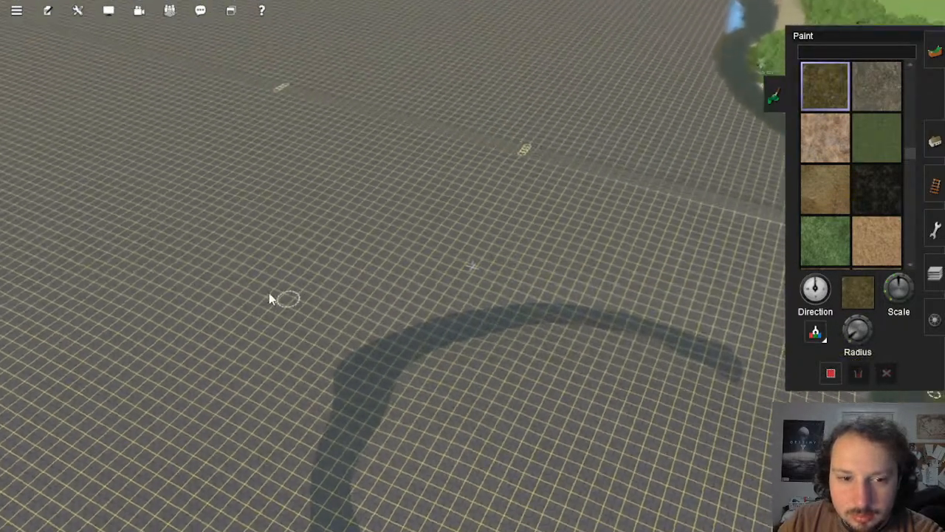
pyautogui.press('Down')
pyautogui.press('Left')
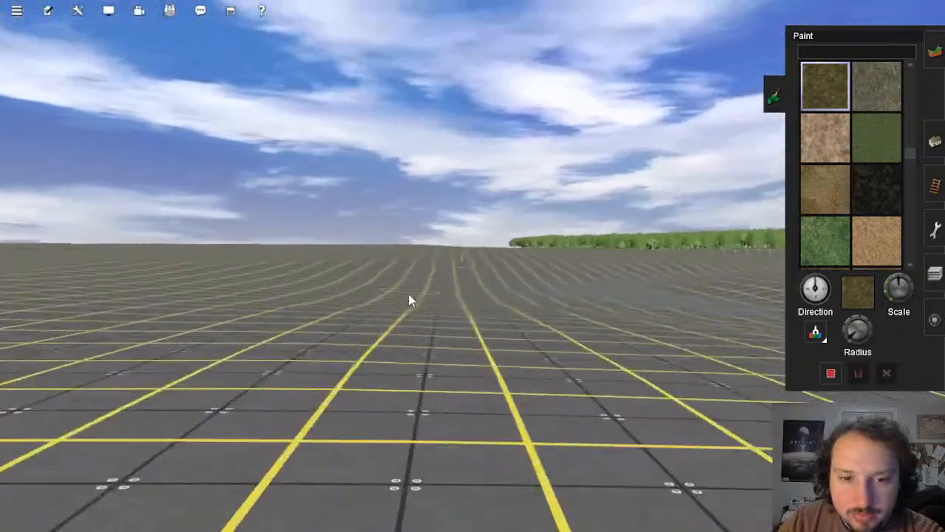
pyautogui.press('Up')
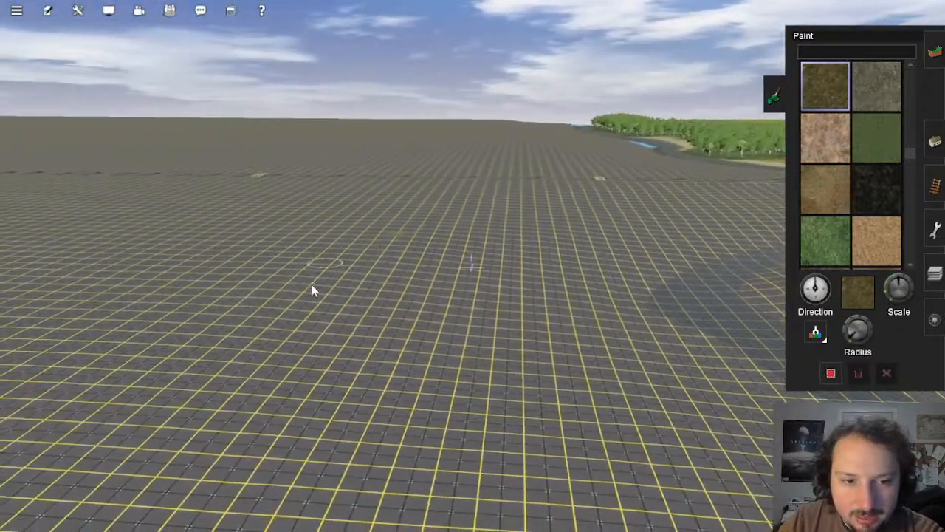
pyautogui.press('Right')
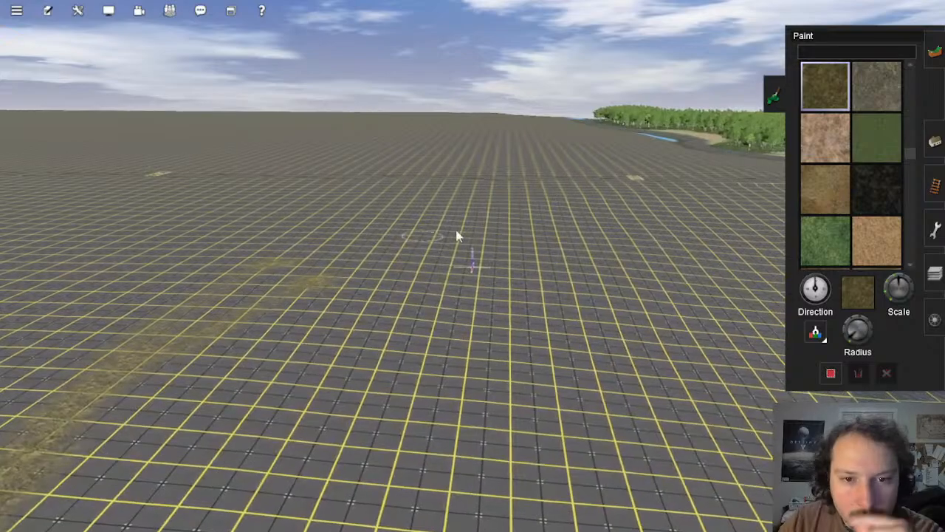
pyautogui.press('Right')
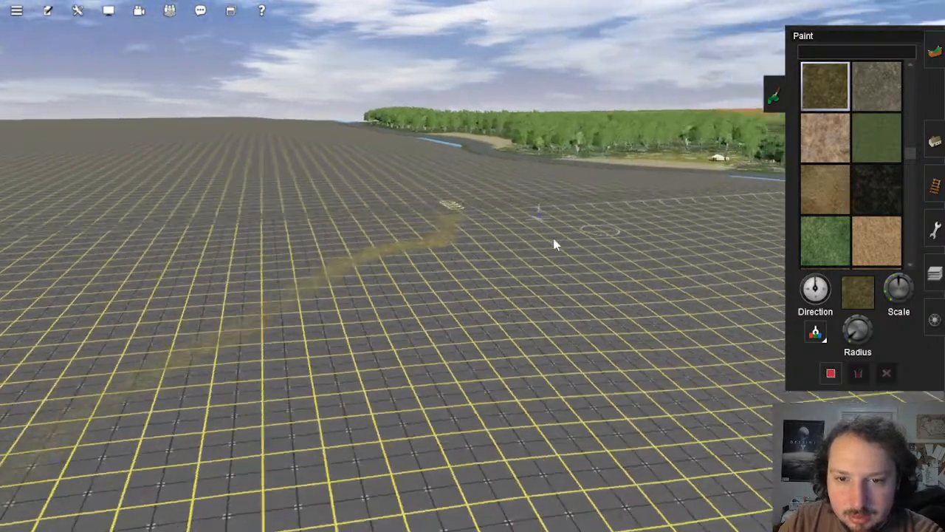
pyautogui.press('Left')
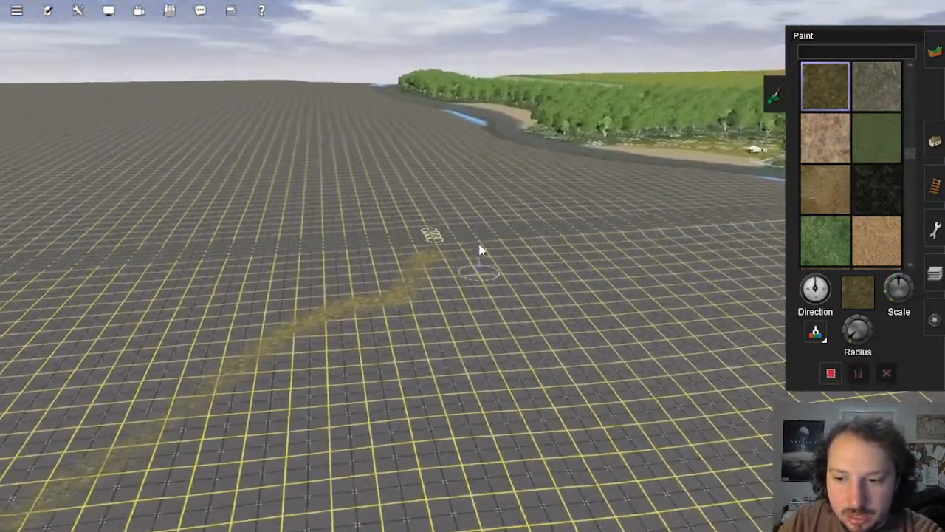
pyautogui.press('Up')
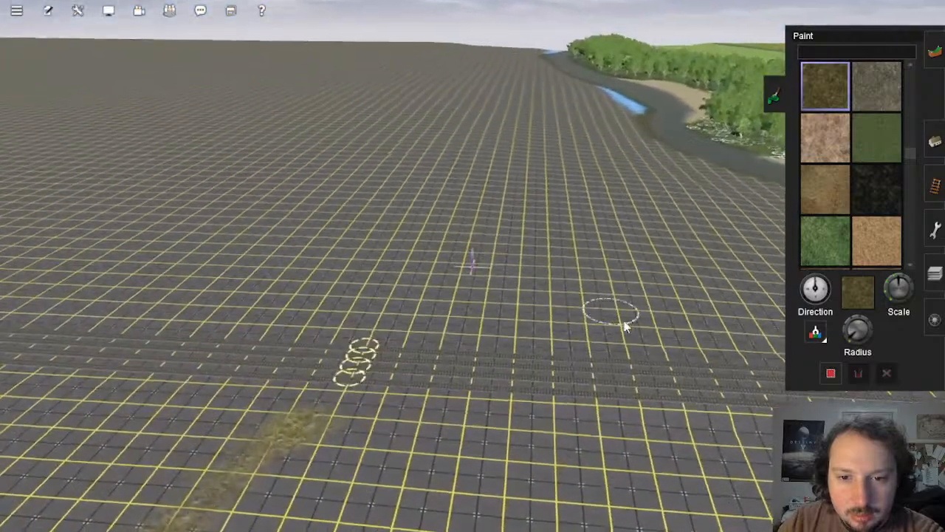
# Step: Continue the olive-brown line beyond the railway across the grid on the side where the river bends
pyautogui.press('Down')
pyautogui.press('Left')
pyautogui.rightClick(546, 289)
pyautogui.press('Left')
pyautogui.rightClick(530, 263)
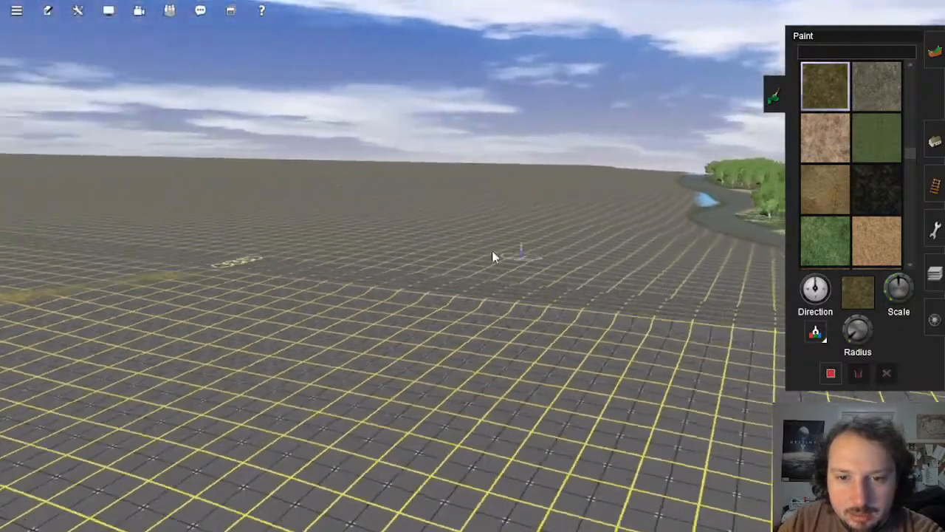
pyautogui.press('Up')
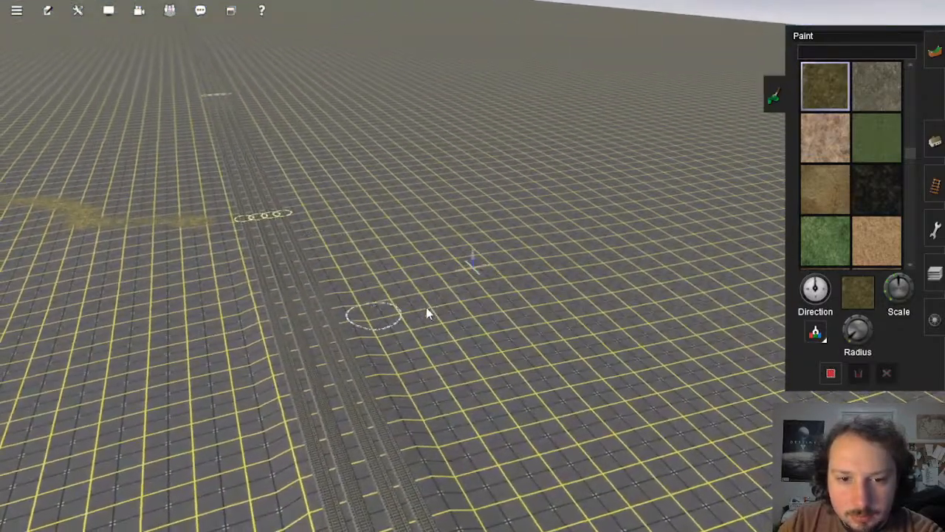
pyautogui.press('Down')
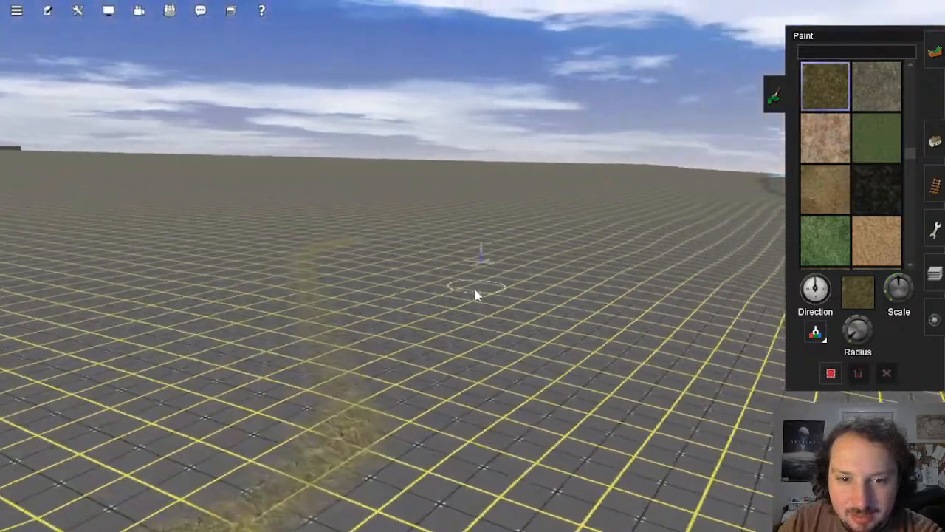
pyautogui.press('Right')
pyautogui.press('Up')
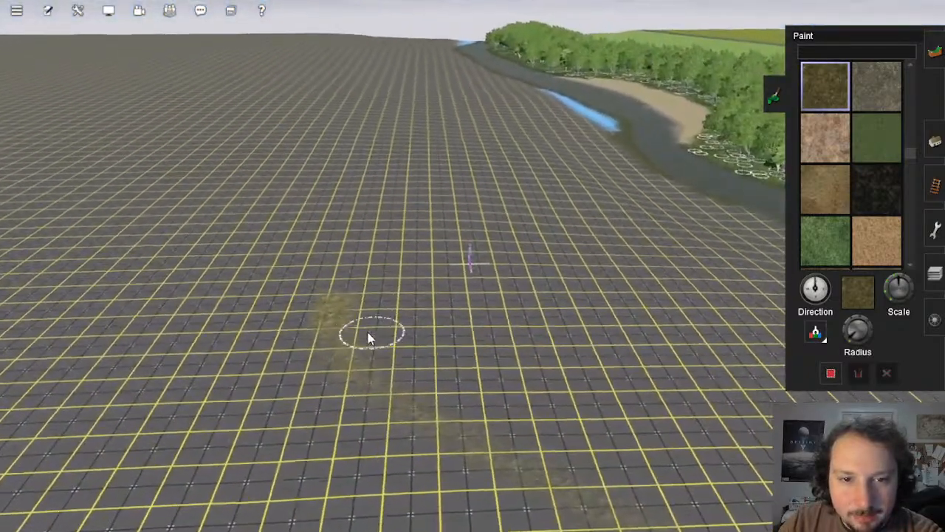
pyautogui.press('Left')
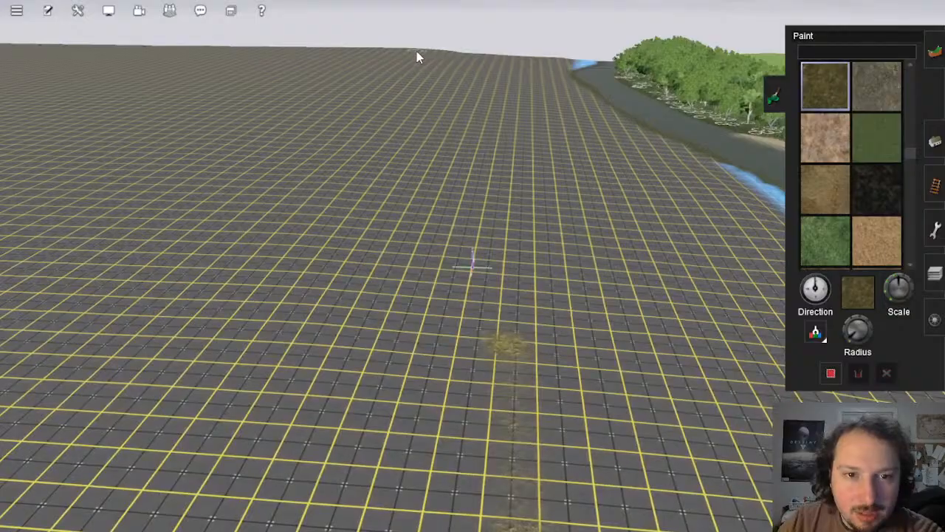
# Step: Extend the olive-brown line over the farther grid with a winding stretch towards the map edge
pyautogui.moveTo(417, 93); pyautogui.dragTo(474, 150, button='right')
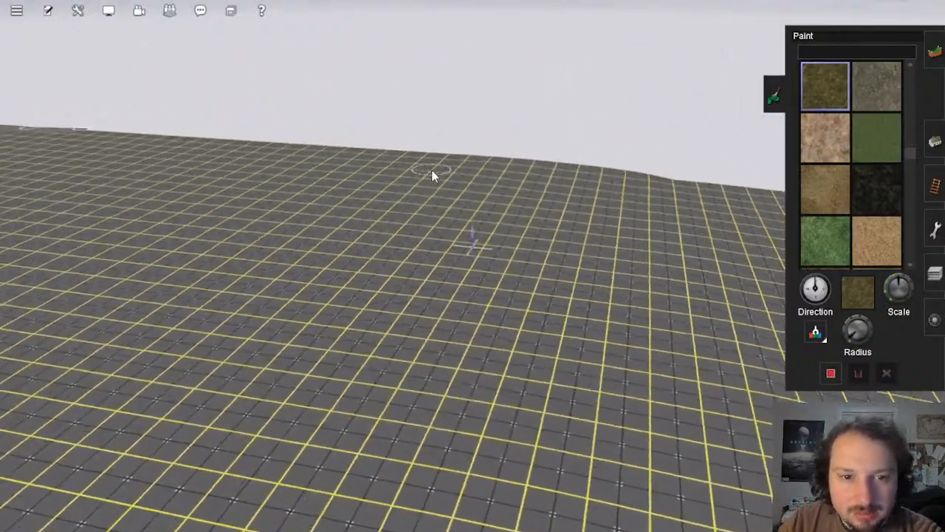
pyautogui.rightClick(558, 416)
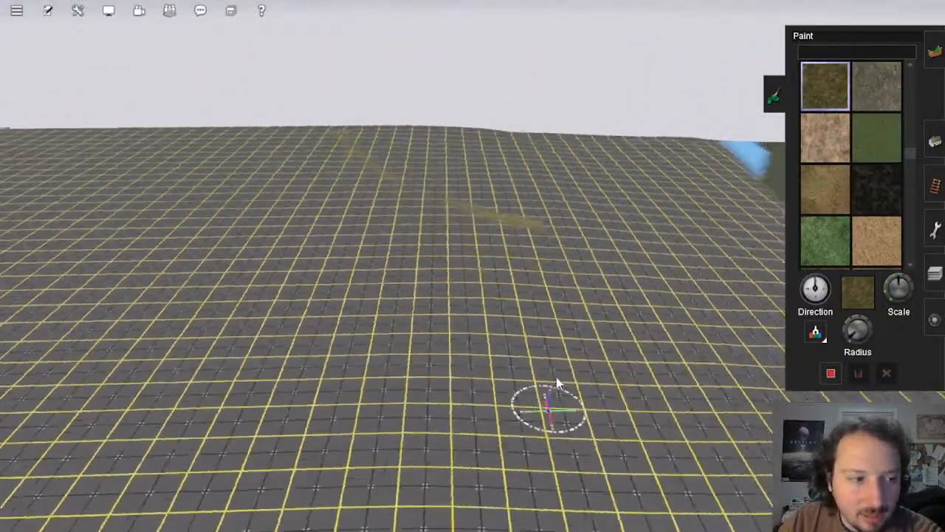
pyautogui.press('Left')
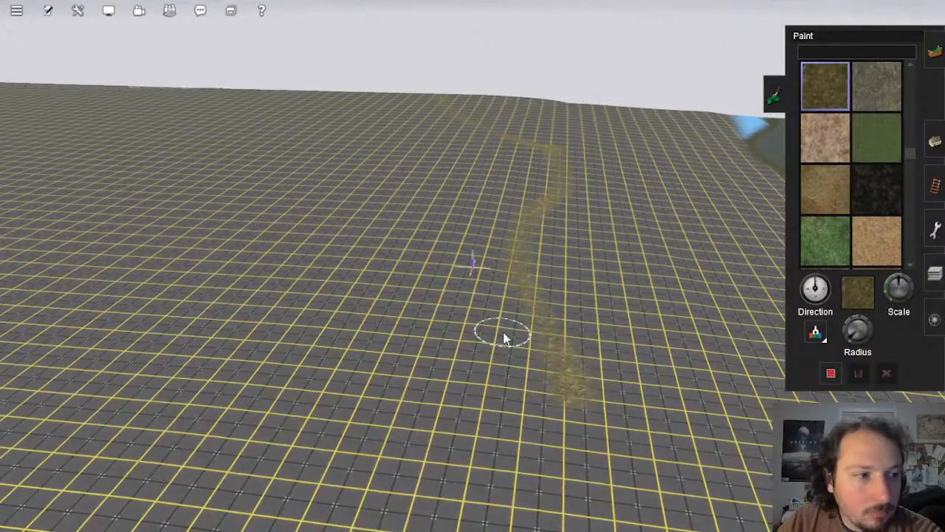
pyautogui.moveTo(504, 332)
pyautogui.mouseDown(button='right')
pyautogui.moveTo(508, 377)
pyautogui.moveTo(479, 288)
pyautogui.mouseUp(button='right')
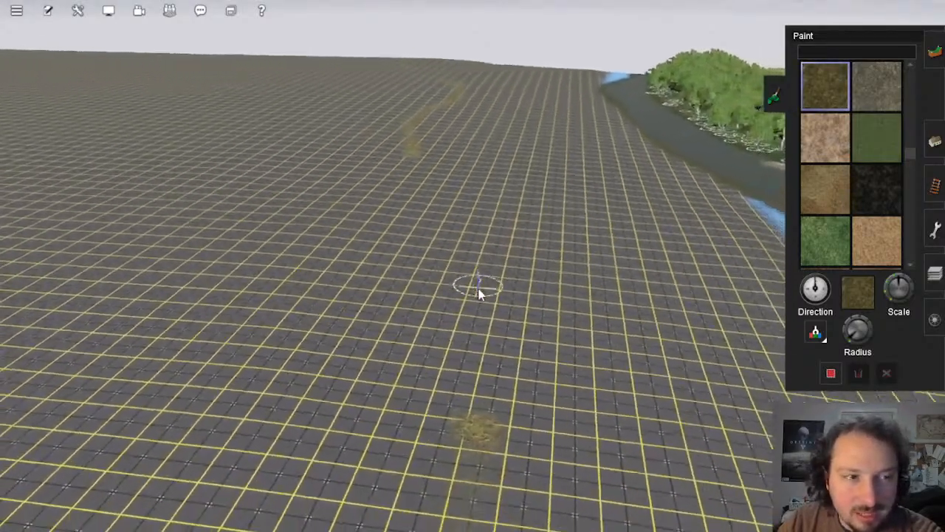
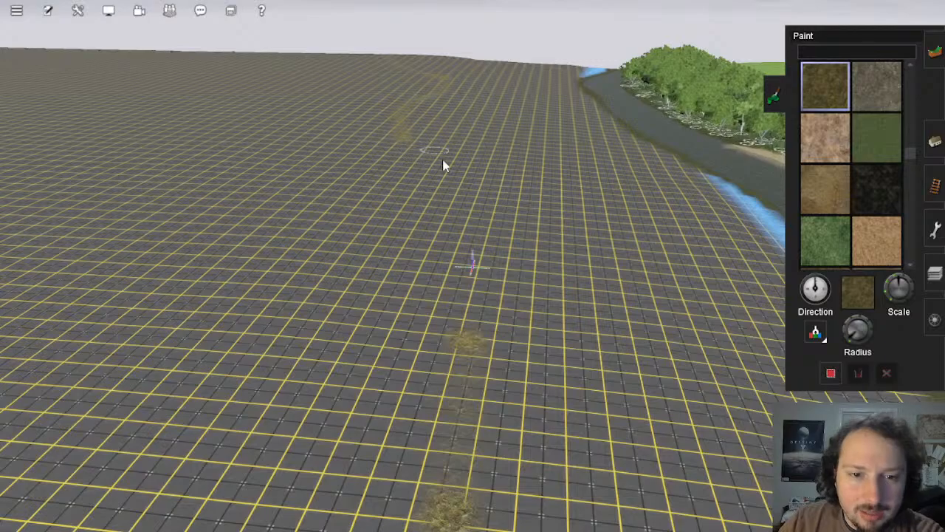
# Step: Paint a second olive-brown branch and link the line's separate stretches back towards the railway
pyautogui.moveTo(474, 347)
pyautogui.mouseDown(button='right')
pyautogui.moveTo(510, 269)
pyautogui.moveTo(489, 332)
pyautogui.mouseUp(button='right')
pyautogui.scroll(-3, 483, 303)
pyautogui.moveTo(480, 286)
pyautogui.mouseDown(button='right')
pyautogui.moveTo(534, 274)
pyautogui.moveTo(640, 126)
pyautogui.mouseUp(button='right')
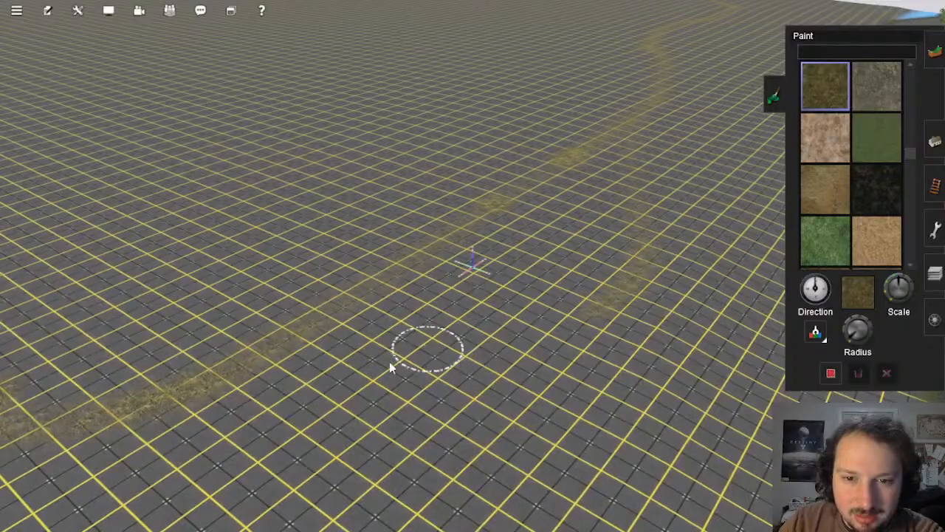
pyautogui.scroll(-3, 418, 350)
pyautogui.moveTo(414, 327); pyautogui.dragTo(520, 223, button='right')
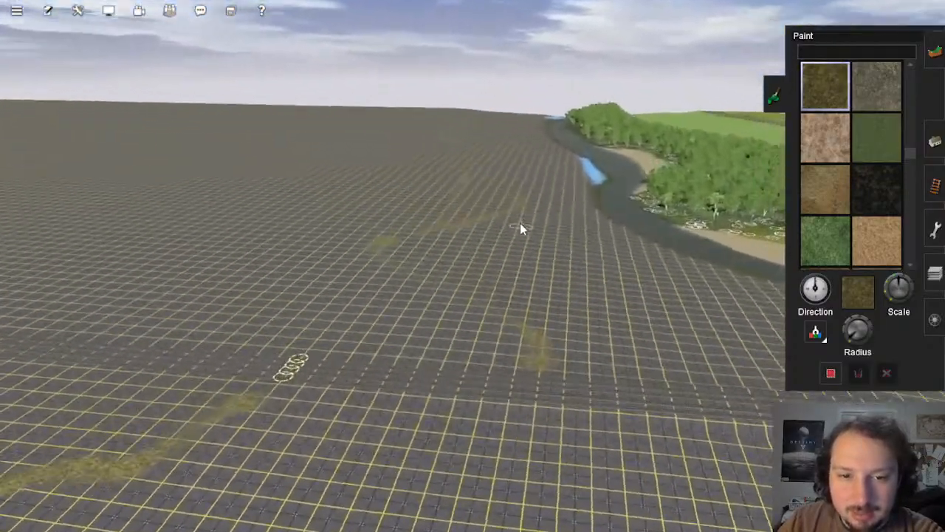
# Step: Examine the painted line between the railway and the map edge beside the river
pyautogui.rightClick(520, 223)
pyautogui.press('Up')
pyautogui.press('Right')
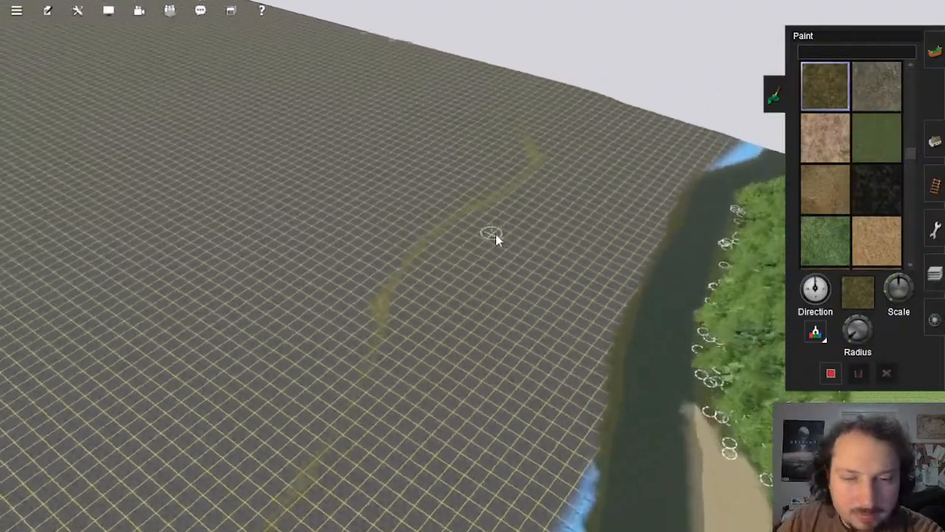
pyautogui.press('Down')
pyautogui.press('Right')
pyautogui.press('Down')
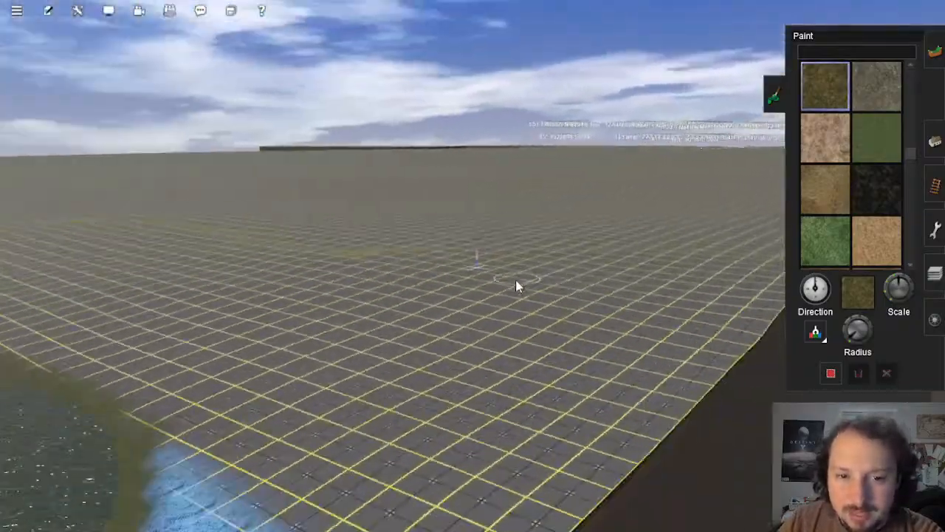
pyautogui.press('Up')
pyautogui.press('Up')
pyautogui.press('Right')
pyautogui.press('Left')
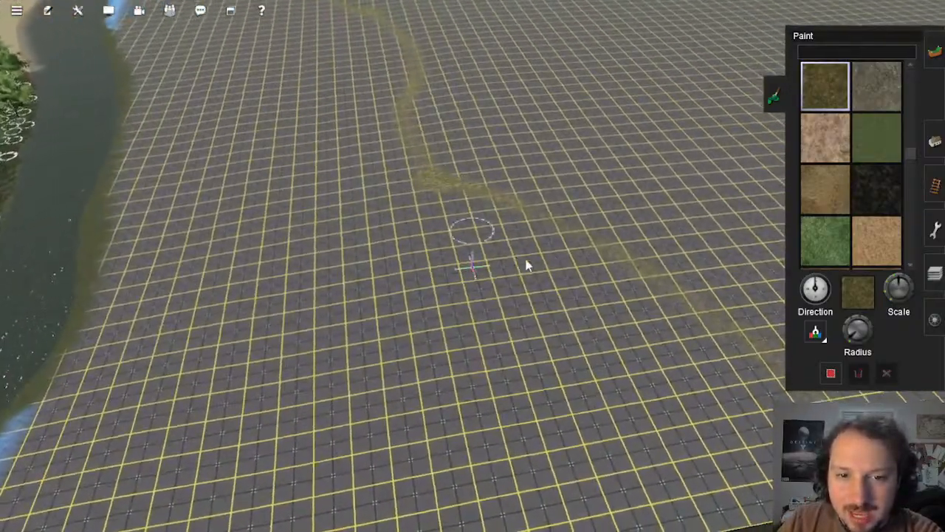
# Step: Examine the painted lines from the map edge back to where the two branches meet
pyautogui.rightClick(690, 298)
pyautogui.press('Down')
pyautogui.press('Left')
pyautogui.press('Right')
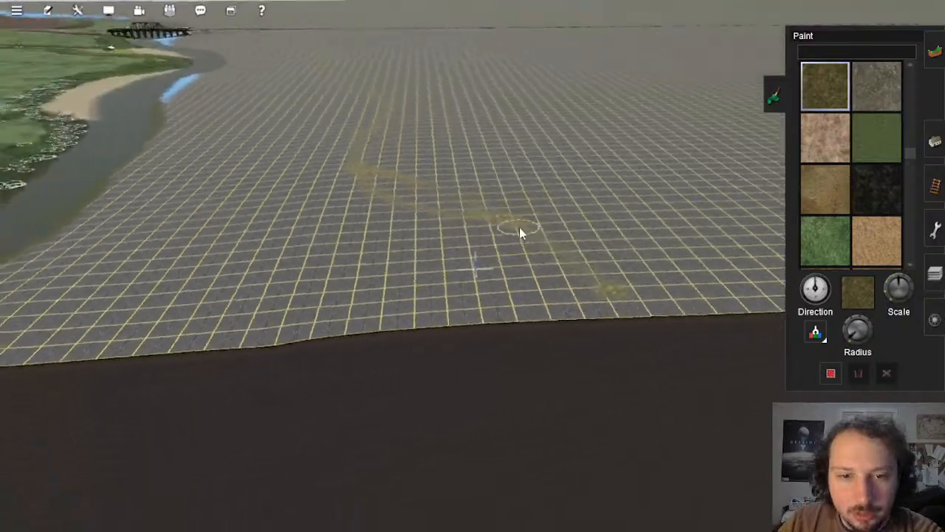
pyautogui.moveTo(532, 251)
pyautogui.mouseDown(button='right')
pyautogui.moveTo(470, 220)
pyautogui.moveTo(474, 155)
pyautogui.moveTo(445, 191)
pyautogui.moveTo(457, 254)
pyautogui.mouseUp(button='right')
pyautogui.press('Right')
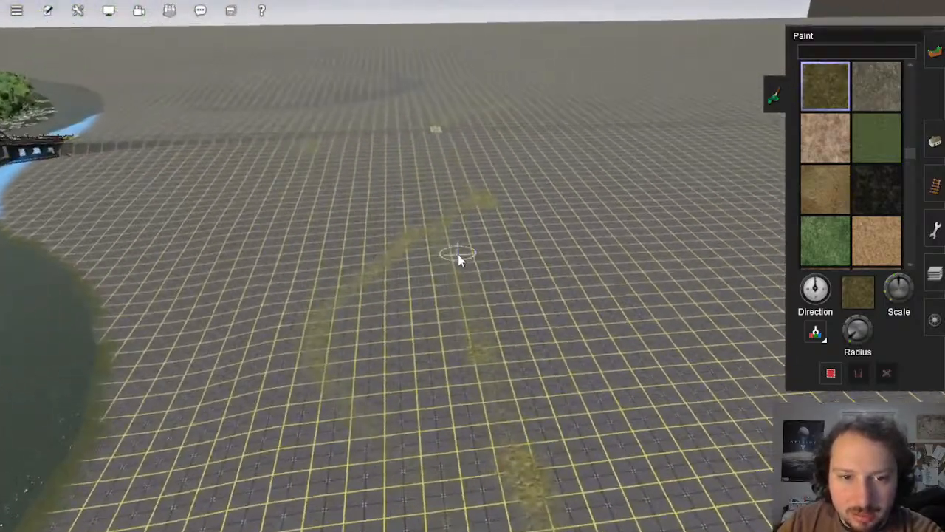
pyautogui.press('Up')
pyautogui.press('Down')
pyautogui.press('Right')
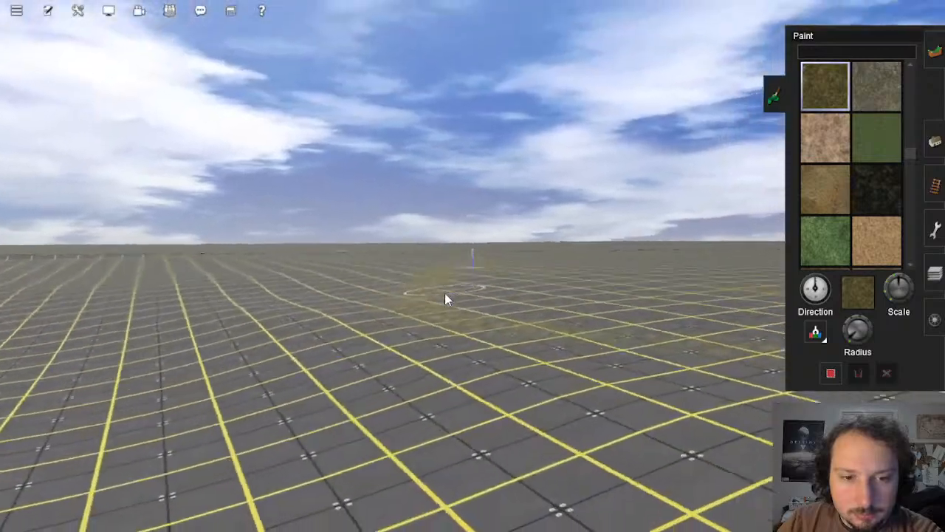
pyautogui.press('Up')
pyautogui.press('Left')
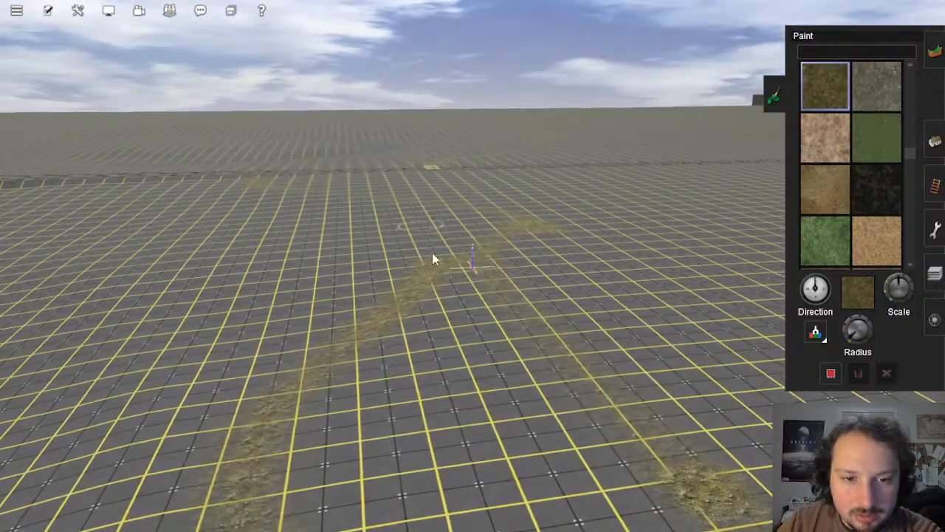
# Step: Sample the blank grid texture and paint over surplus olive-brown patches around the branch junction with a larger brush
pyautogui.press('Up')
pyautogui.keyDown('shift'); pyautogui.click(597, 244); pyautogui.keyUp('shift')
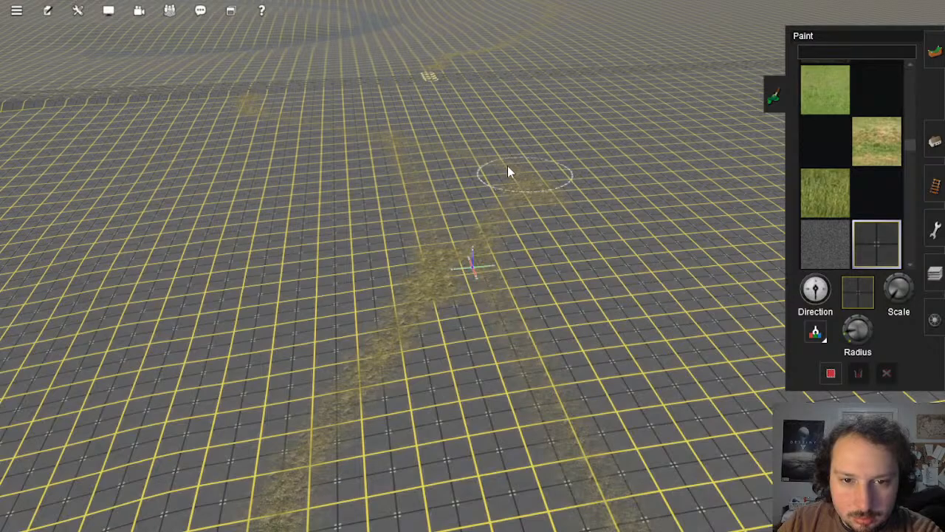
pyautogui.rightClick(552, 384)
pyautogui.press('Left')
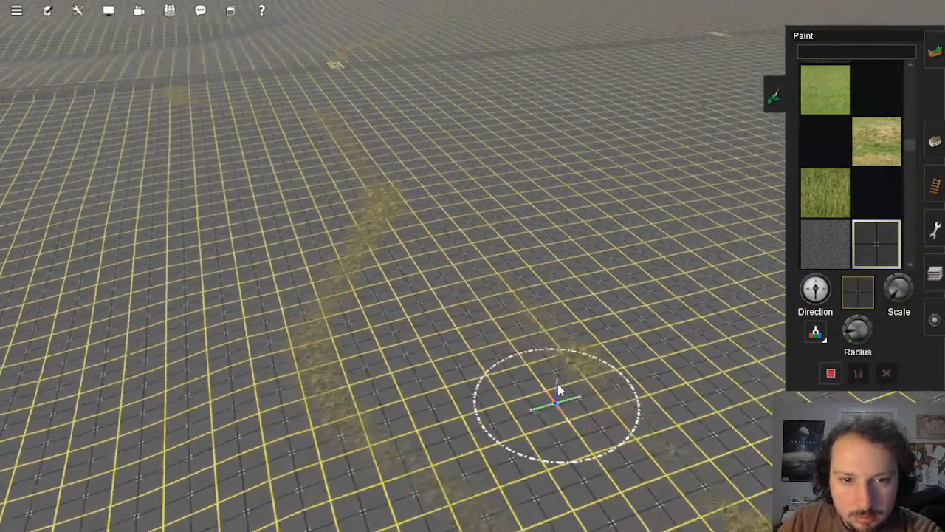
pyautogui.scroll(-2, 493, 299)
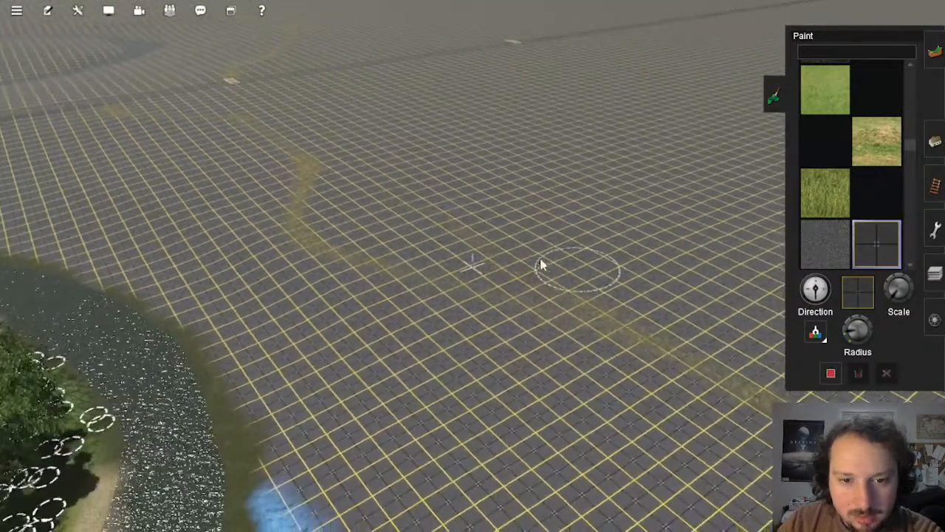
# Step: Examine the fields and trees on the opposite river bank and the painted lines from the map edge
pyautogui.press('Left')
pyautogui.press('Down')
pyautogui.rightClick(566, 329)
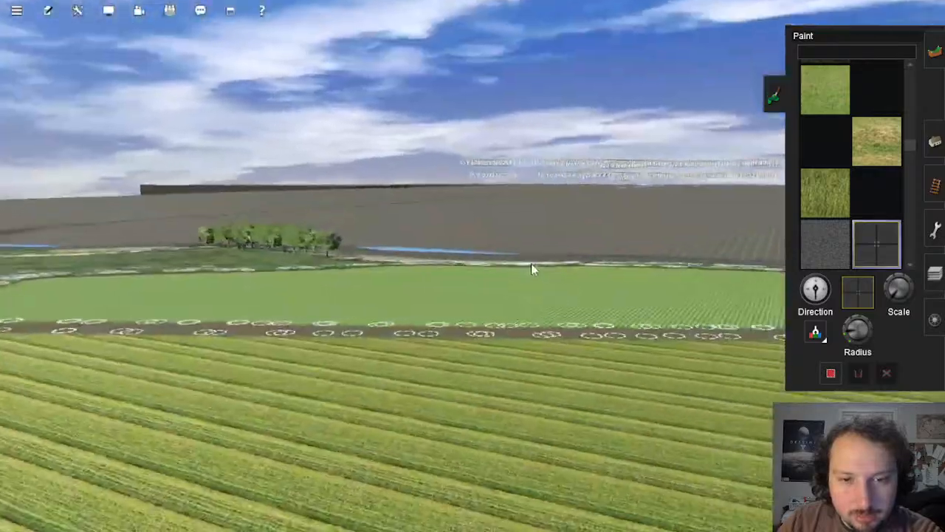
pyautogui.press('Left')
pyautogui.rightClick(528, 257)
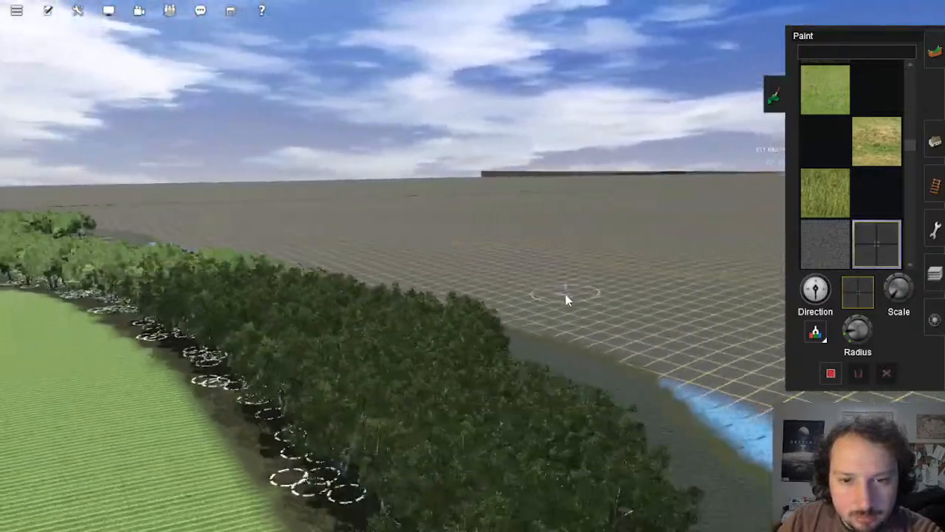
pyautogui.rightClick(565, 296)
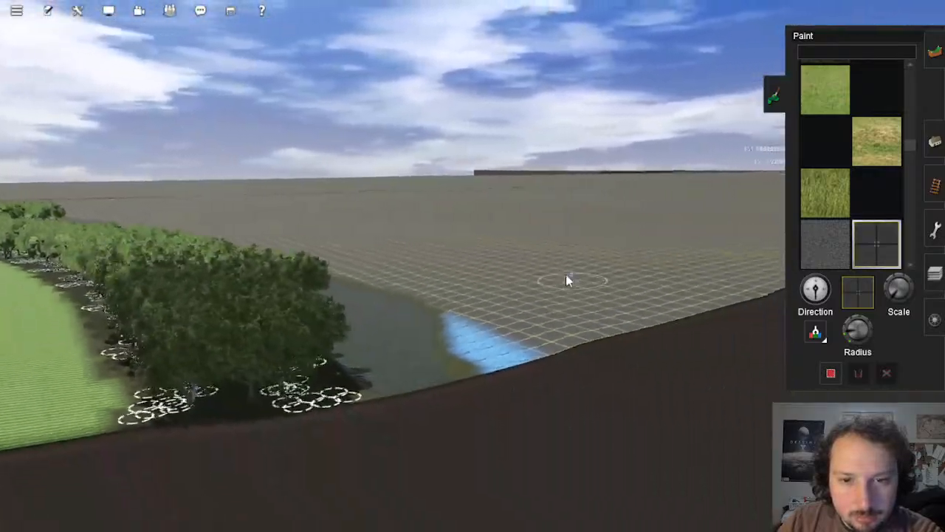
pyautogui.press('Left')
pyautogui.press('Up')
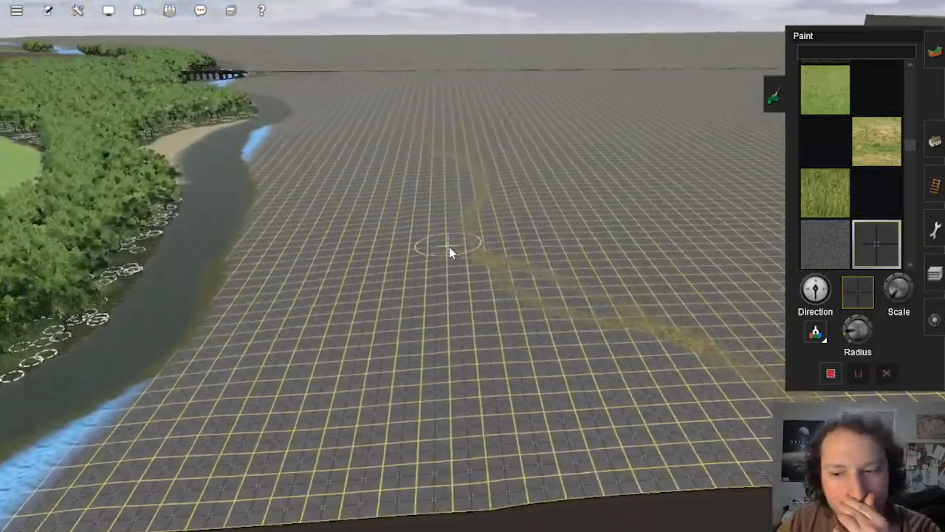
# Step: Examine the river bank and the painted lines from the map edge up to the railway bridge
pyautogui.press('Left')
pyautogui.rightClick(448, 236)
pyautogui.rightClick(445, 235)
pyautogui.press('Down')
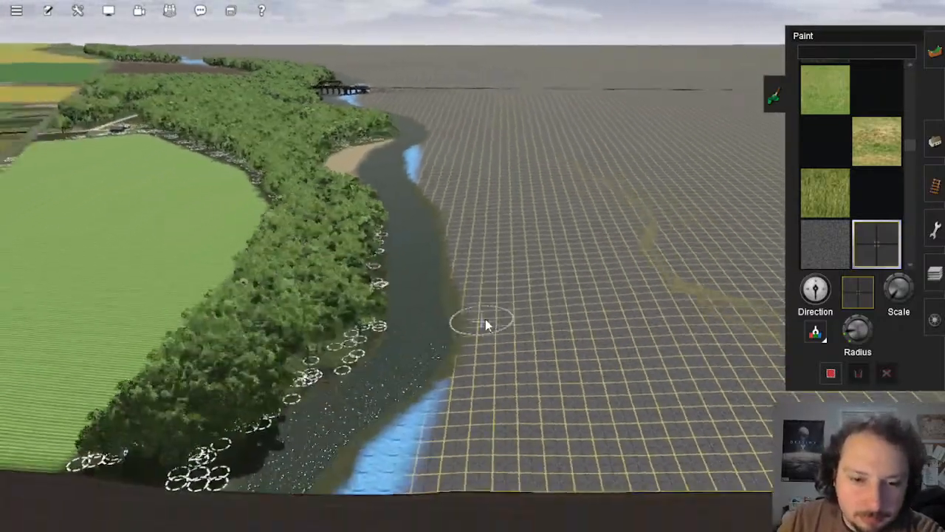
pyautogui.press('Left')
pyautogui.press('Up')
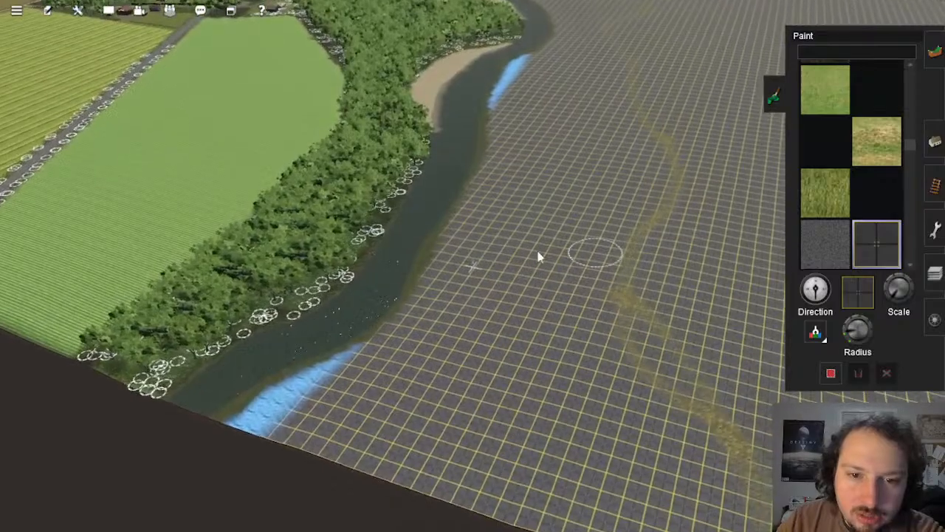
pyautogui.rightClick(528, 242)
pyautogui.rightClick(511, 222)
pyautogui.press('Down')
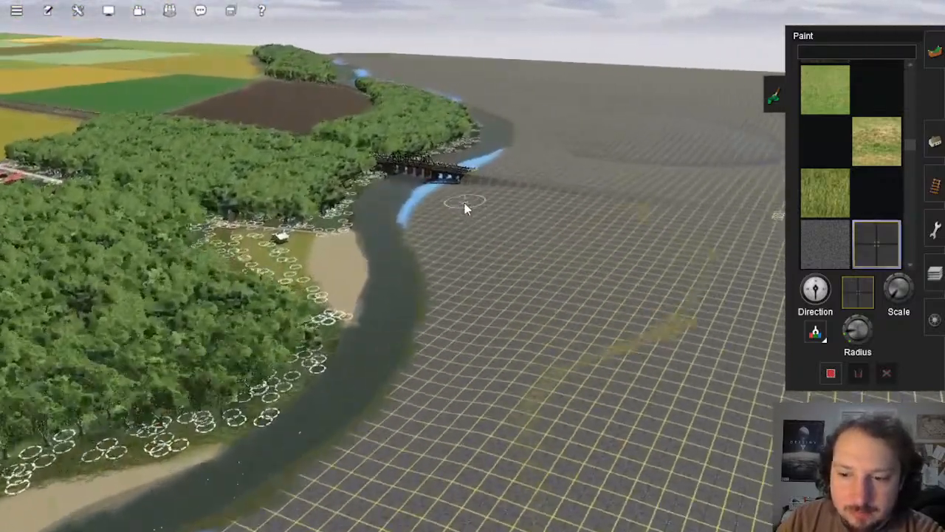
pyautogui.rightClick(464, 203)
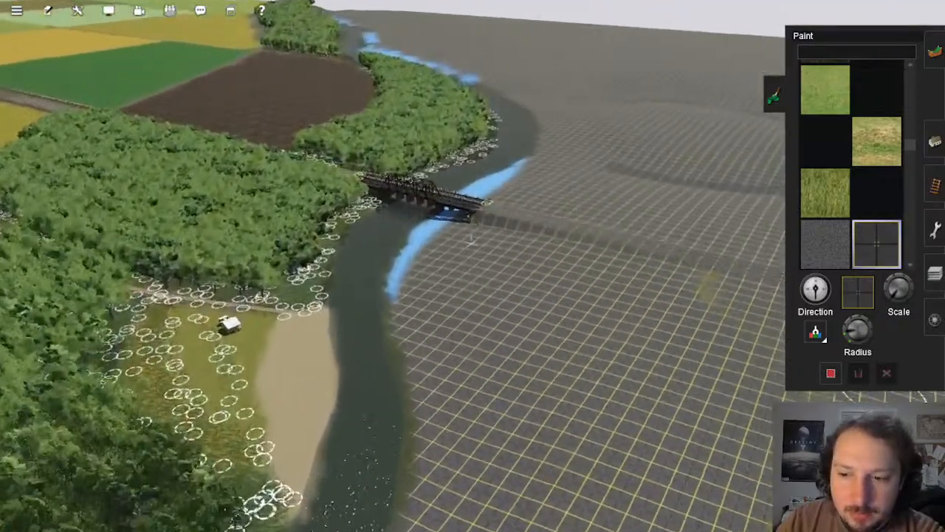
pyautogui.rightClick(442, 237)
pyautogui.press('Left')
pyautogui.scroll(5, 441, 238)
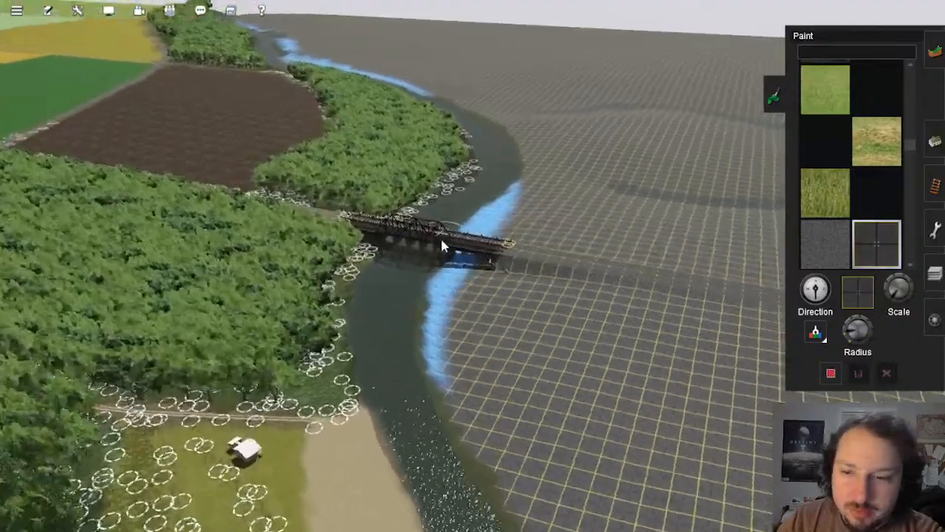
# Step: Examine the railway bridge's far end, the track embankment and the undeveloped land beyond it
pyautogui.rightClick(512, 267)
pyautogui.press('Down')
pyautogui.press('Left')
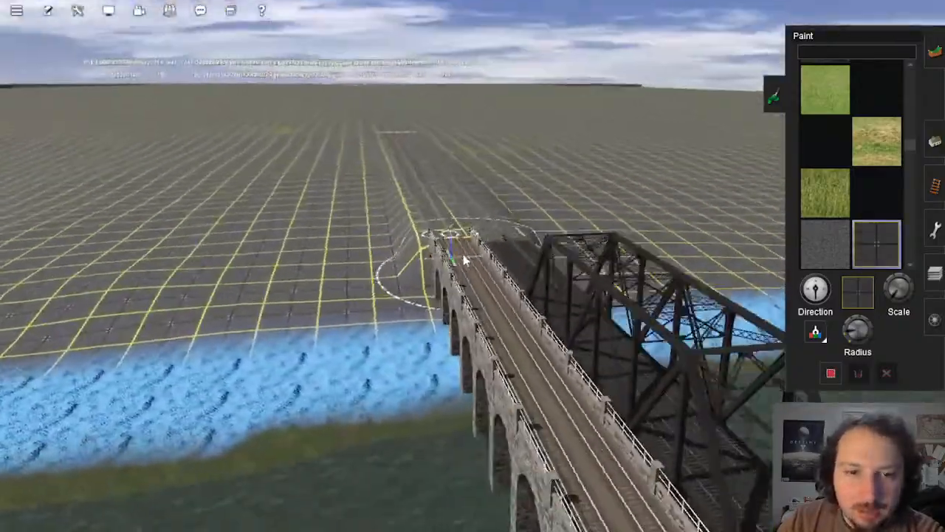
pyautogui.press('Right')
pyautogui.press('Up')
pyautogui.click(928, 146)
pyautogui.rightClick(508, 220)
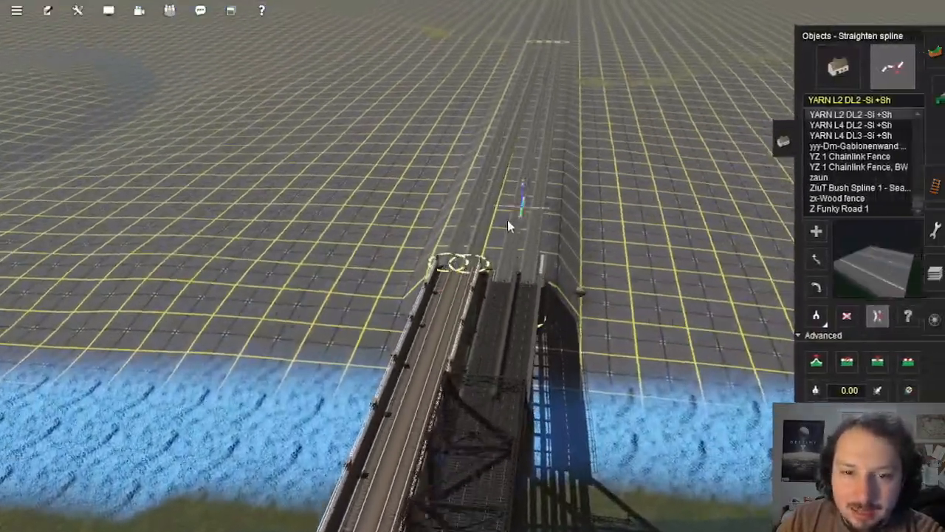
pyautogui.press('Down')
pyautogui.press('Up')
pyautogui.rightClick(453, 150)
pyautogui.press('Left')
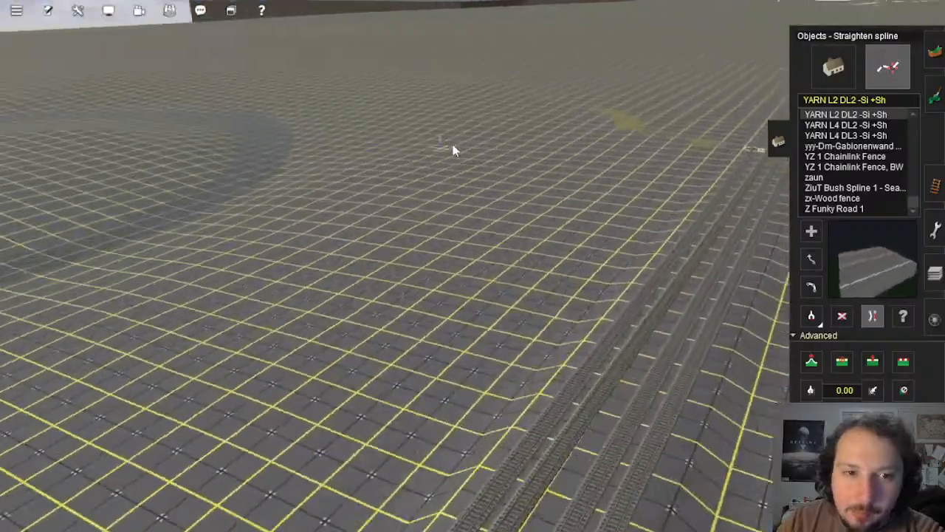
pyautogui.rightClick(523, 222)
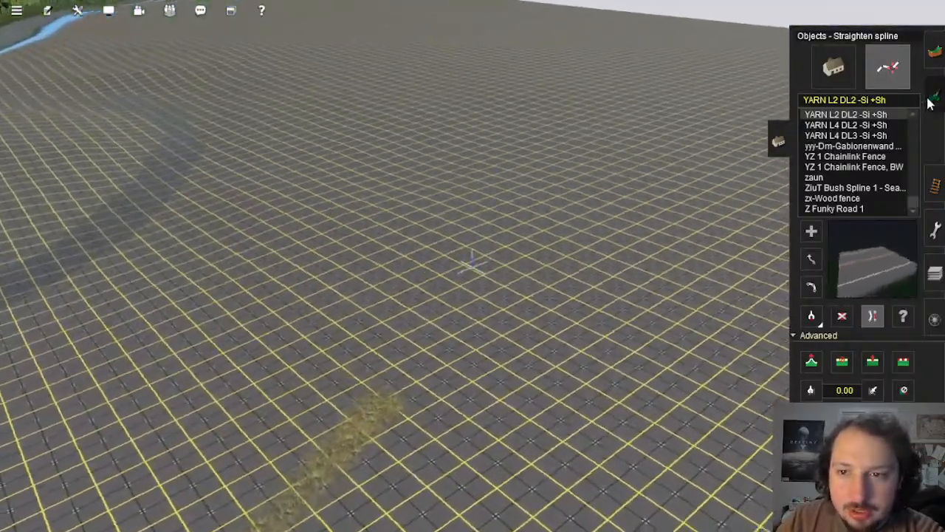
# Step: Extend the olive-brown painted route from beyond the railway across the blank land toward the river
pyautogui.click(933, 97)
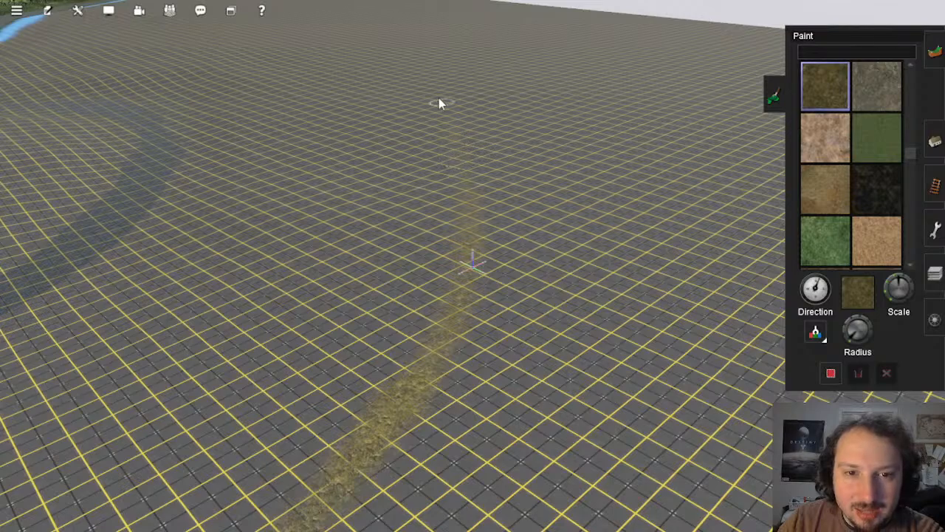
pyautogui.press('Left')
pyautogui.press('a')
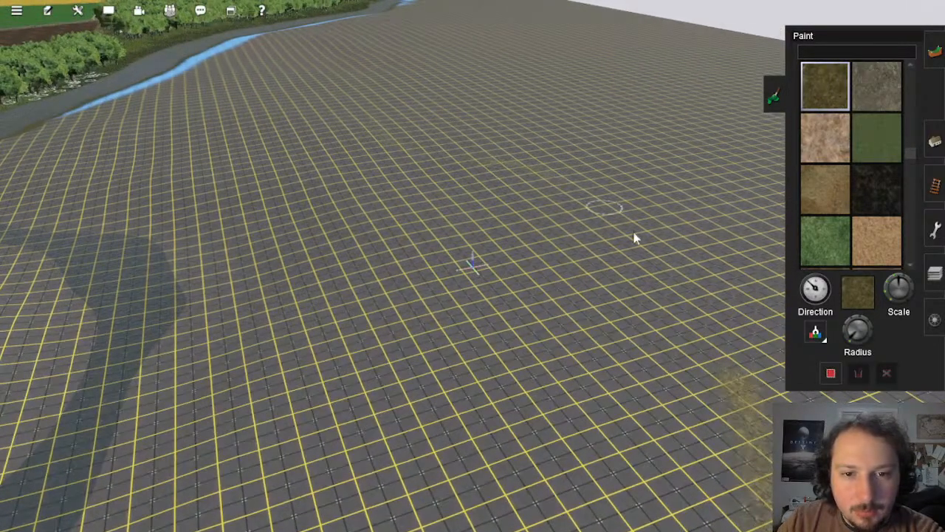
pyautogui.press('w')
pyautogui.press('Left')
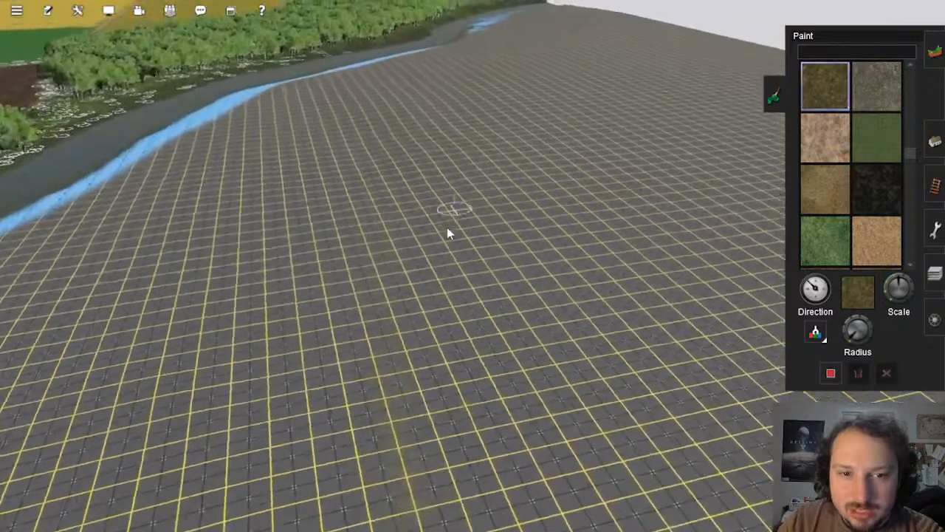
pyautogui.press('w')
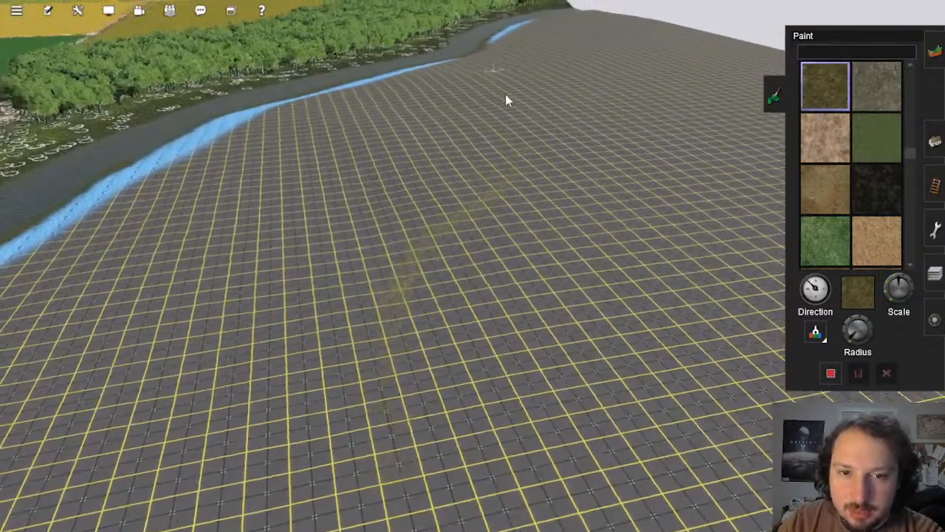
pyautogui.press('w')
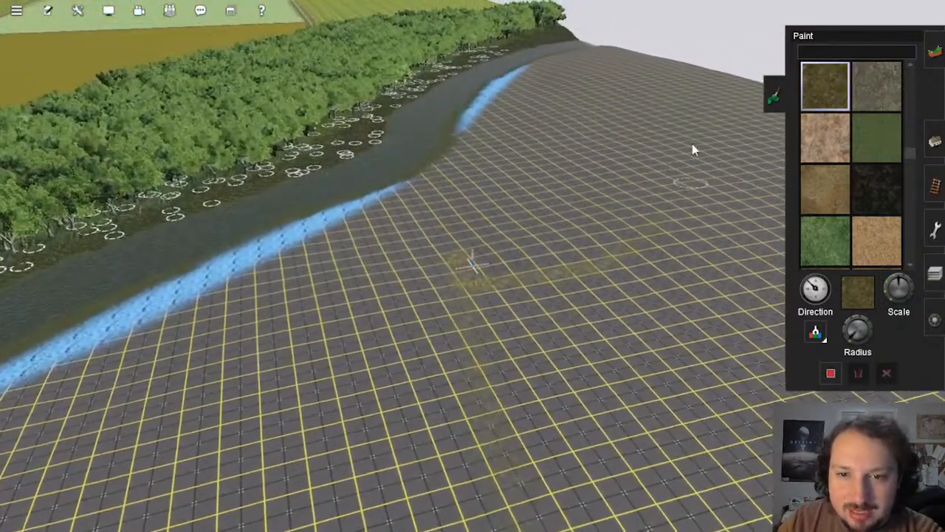
# Step: Paint a further olive-brown branch across the blank grid, leading away from the river bend
pyautogui.rightClick(579, 298)
pyautogui.press('Right')
pyautogui.press('Down')
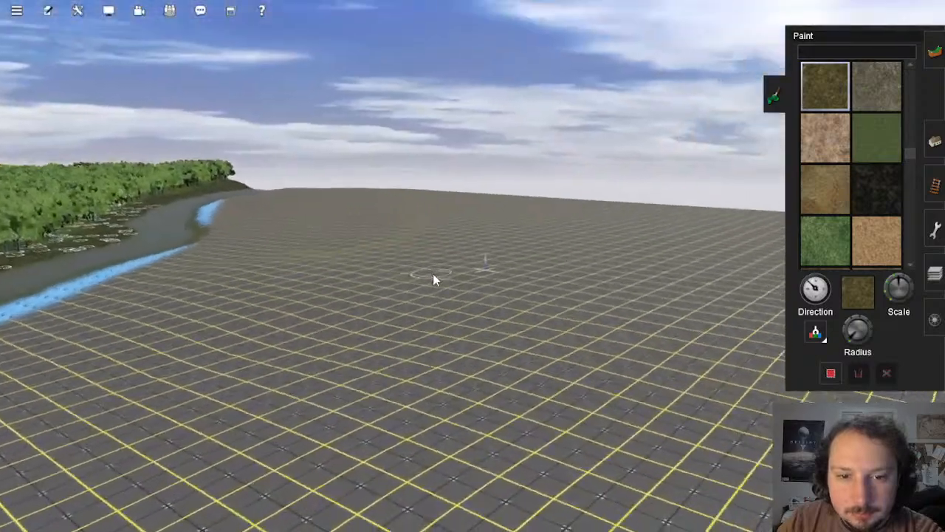
pyautogui.press('Up')
pyautogui.press('Up')
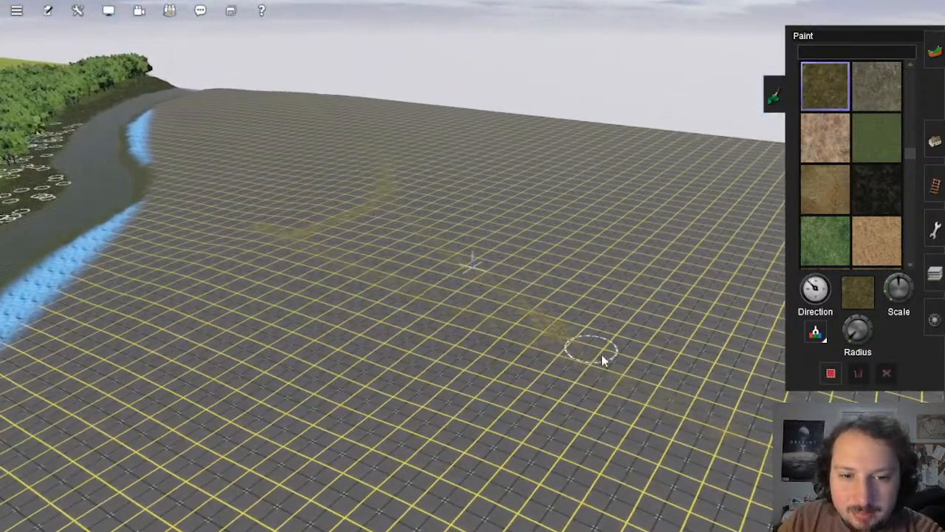
pyautogui.click(601, 356)
# Step: Sample the blank grid texture and paint over the olive-brown bend nearest the river with a larger brush
pyautogui.click(815, 333)
pyautogui.press('Left')
pyautogui.press('Up')
pyautogui.click(355, 357)
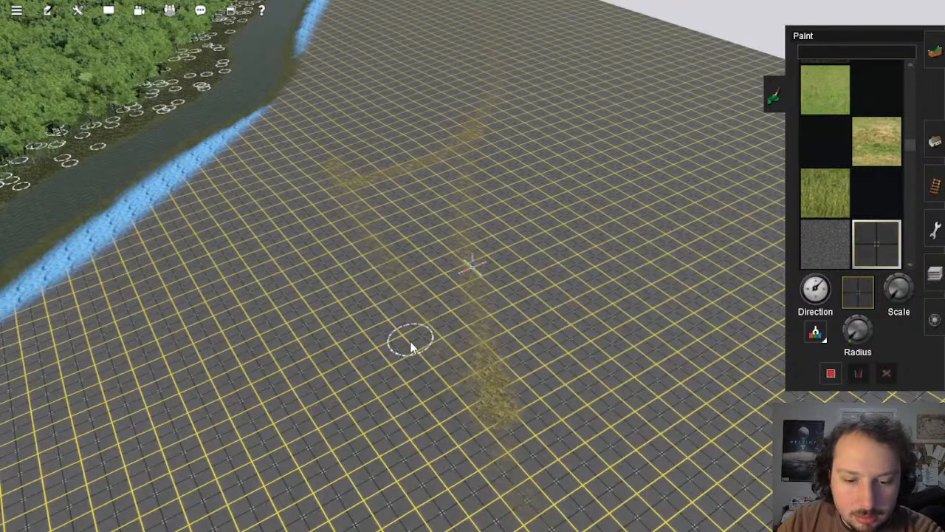
pyautogui.press('+')
pyautogui.press('+')
pyautogui.press('+')
pyautogui.press('-')
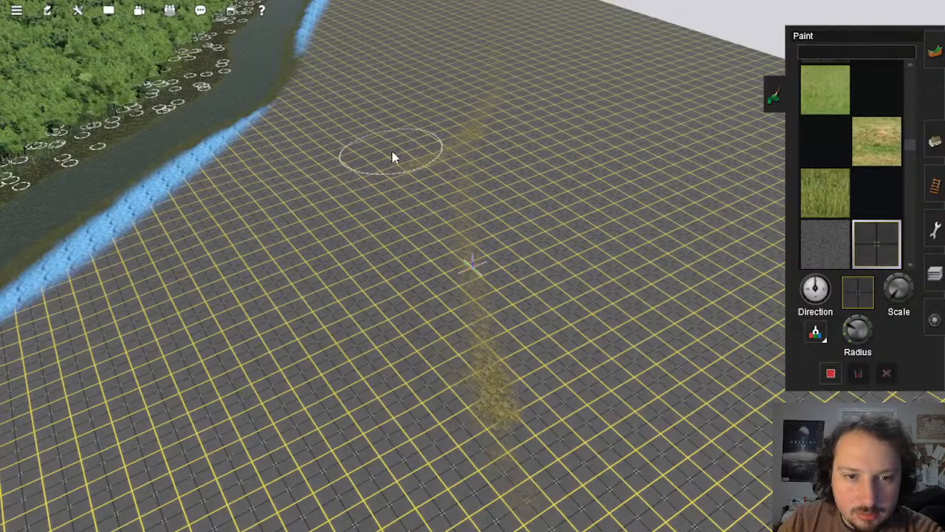
# Step: Examine the remaining painted route and the surrounding riverside land from several directions
pyautogui.rightClick(416, 179)
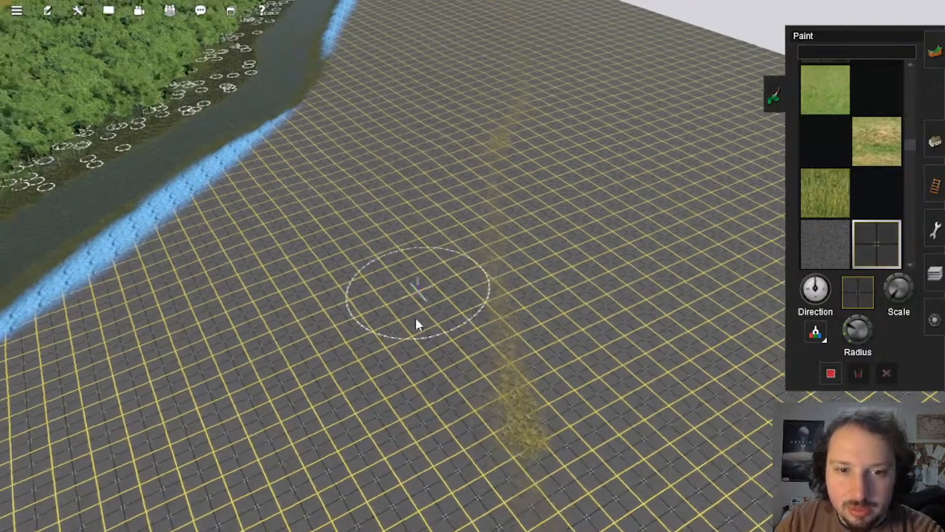
pyautogui.scroll(-3, 435, 323)
pyautogui.press('Down')
pyautogui.press('Up')
pyautogui.press('Up')
pyautogui.press('Left')
pyautogui.scroll(-4, 440, 327)
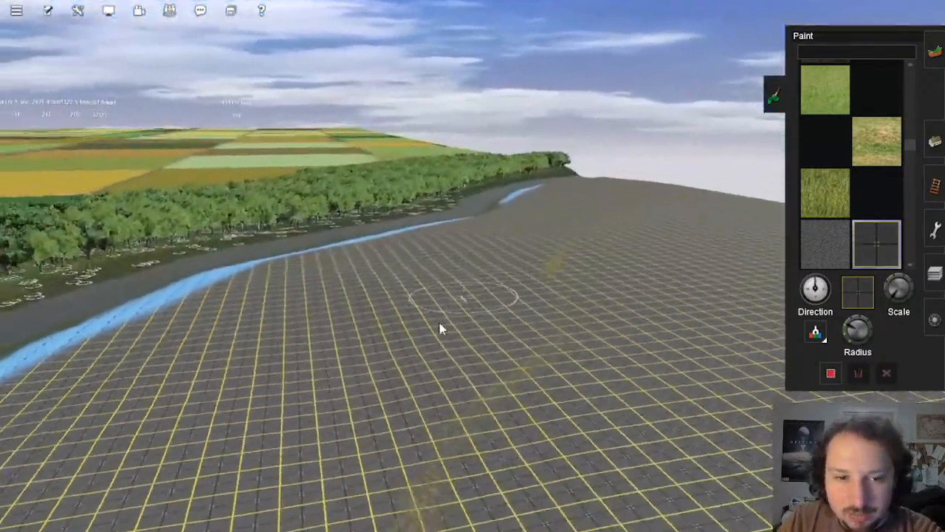
pyautogui.press('Up')
pyautogui.press('Left')
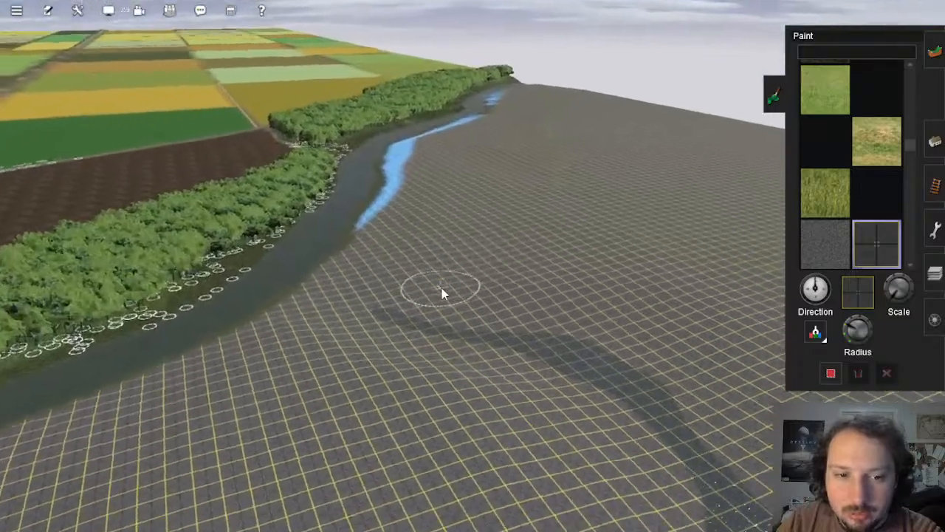
pyautogui.press('Up')
pyautogui.press('Left')
pyautogui.scroll(-5, 437, 235)
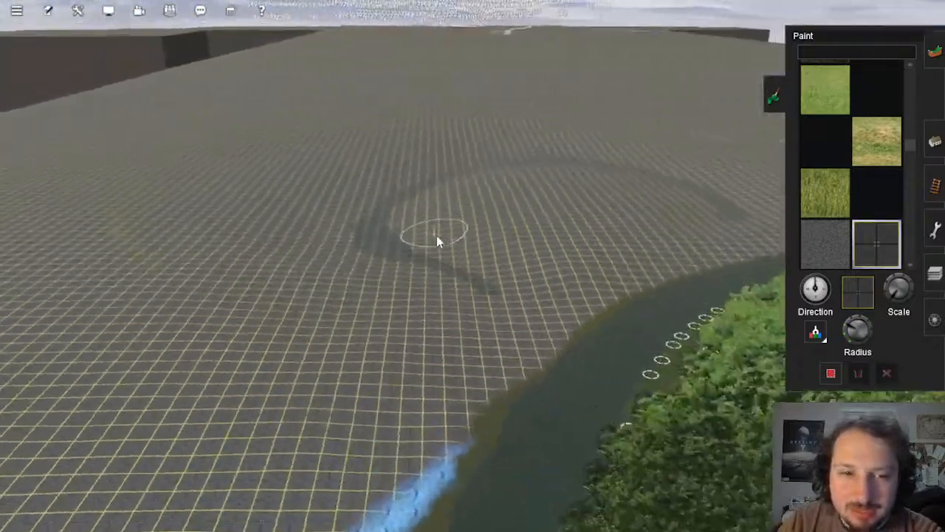
# Step: Go to the railway yard elsewhere on the map and examine the tracks leading to the roundhouse
pyautogui.moveTo(470, 247)
pyautogui.mouseDown(button='right')
pyautogui.moveTo(477, 251)
pyautogui.moveTo(471, 225)
pyautogui.moveTo(476, 248)
pyautogui.mouseUp(button='right')
pyautogui.moveTo(494, 278)
pyautogui.mouseDown(button='right')
pyautogui.moveTo(586, 243)
pyautogui.moveTo(554, 209)
pyautogui.moveTo(441, 162)
pyautogui.moveTo(384, 208)
pyautogui.mouseUp(button='right')
pyautogui.scroll(3, 384, 211)
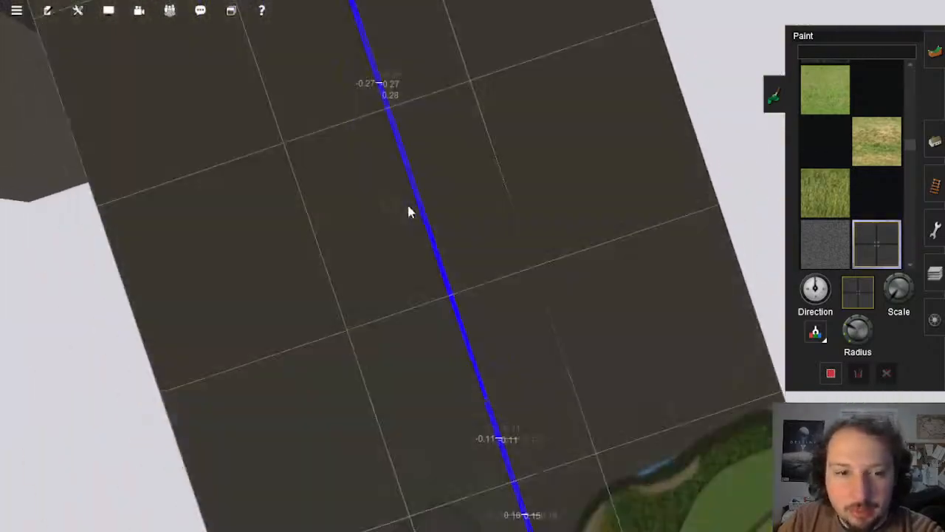
pyautogui.scroll(6, 526, 307)
pyautogui.moveTo(405, 111); pyautogui.dragTo(508, 276, button='right')
pyautogui.press('Down')
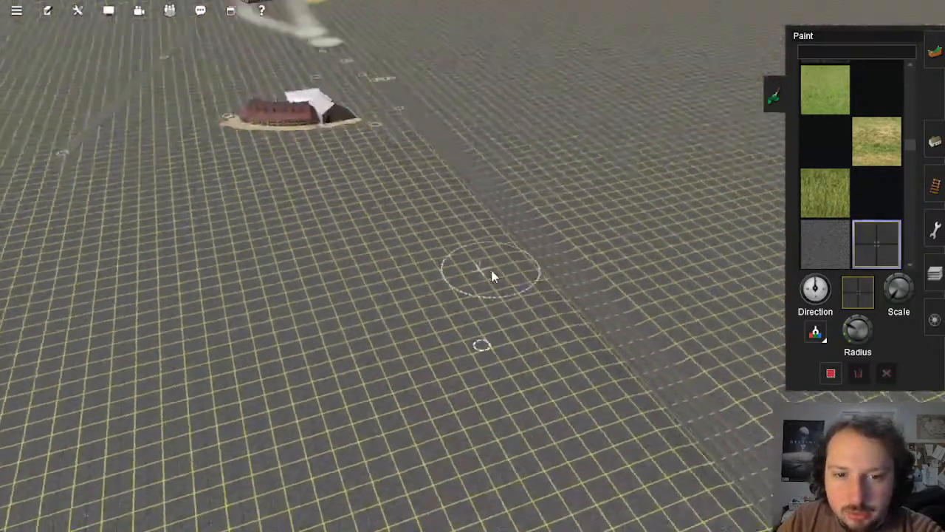
pyautogui.press('Left')
pyautogui.press('Down')
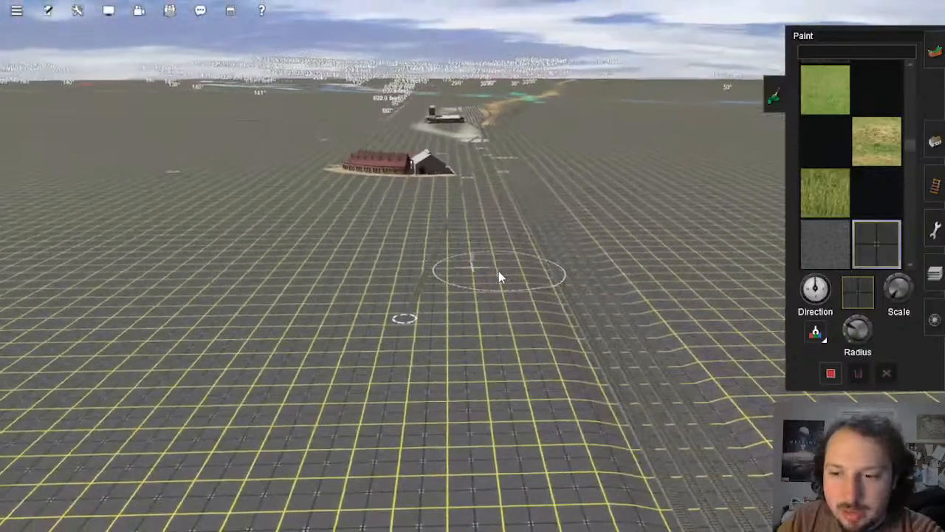
pyautogui.press('Up')
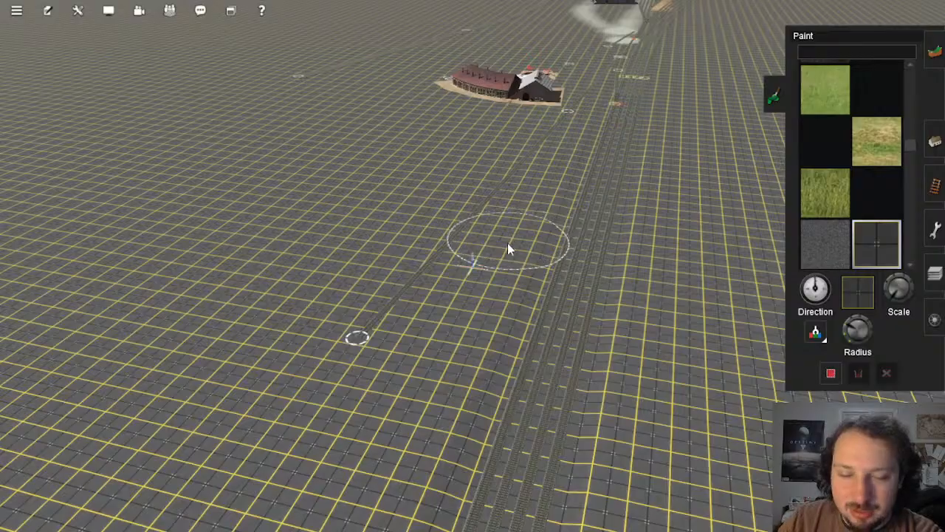
# Step: Examine the roundhouse, turntable and the junctions along the yard tracks
pyautogui.moveTo(508, 225)
pyautogui.mouseDown(button='right')
pyautogui.moveTo(514, 162)
pyautogui.moveTo(433, 220)
pyautogui.moveTo(481, 197)
pyautogui.moveTo(492, 154)
pyautogui.moveTo(473, 283)
pyautogui.moveTo(483, 205)
pyautogui.moveTo(488, 260)
pyautogui.moveTo(474, 226)
pyautogui.moveTo(500, 262)
pyautogui.moveTo(494, 220)
pyautogui.moveTo(470, 245)
pyautogui.moveTo(480, 429)
pyautogui.moveTo(463, 407)
pyautogui.moveTo(460, 369)
pyautogui.moveTo(473, 337)
pyautogui.moveTo(471, 349)
pyautogui.moveTo(473, 256)
pyautogui.moveTo(485, 213)
pyautogui.moveTo(470, 254)
pyautogui.moveTo(464, 227)
pyautogui.mouseUp(button='right')
pyautogui.scroll(4, 485, 232)
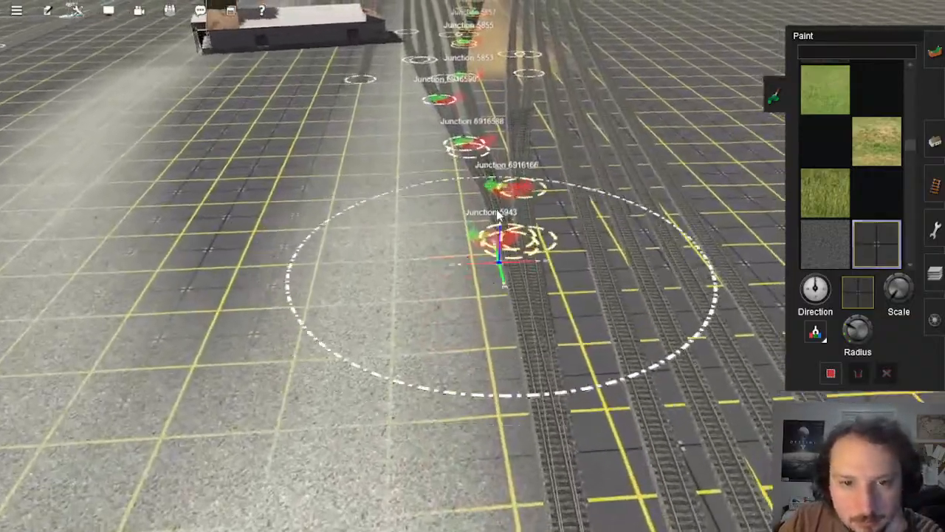
pyautogui.scroll(-2, 496, 236)
pyautogui.scroll(-2, 476, 339)
pyautogui.scroll(-3, 472, 340)
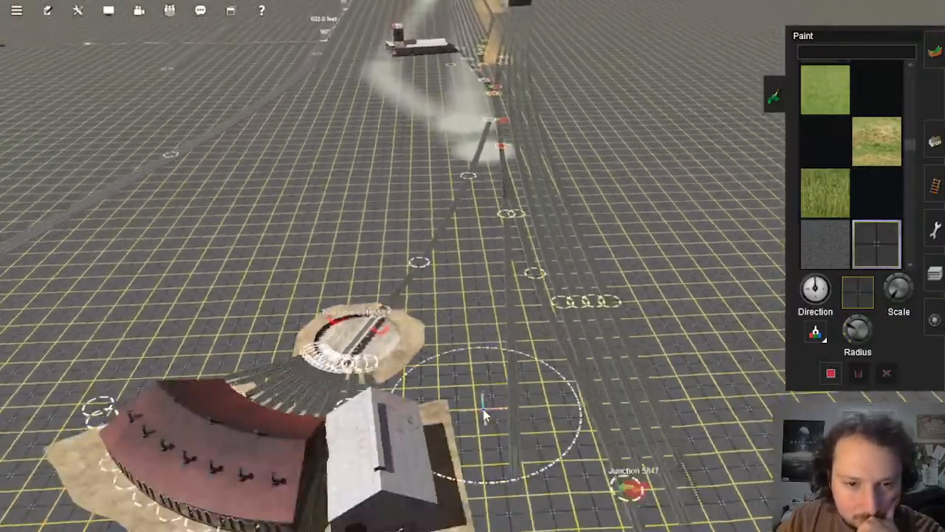
pyautogui.rightClick(483, 410)
pyautogui.scroll(-2, 477, 347)
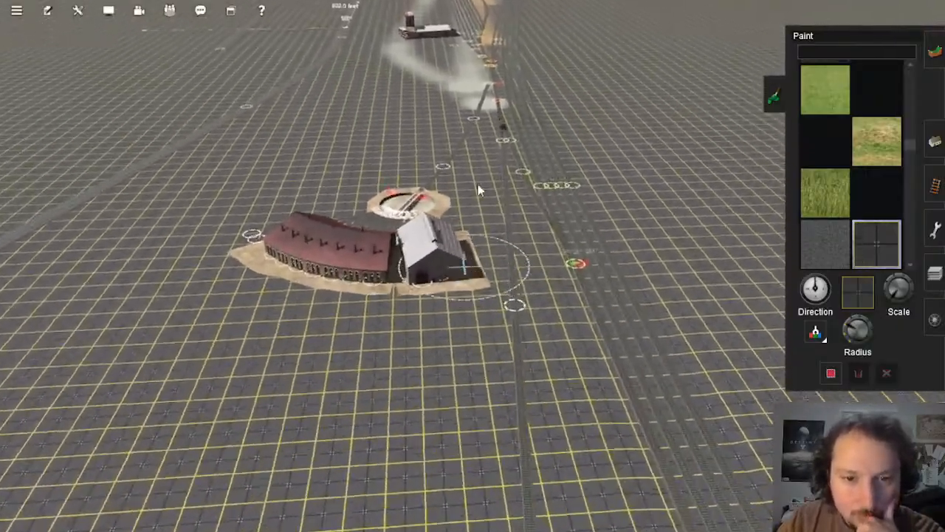
pyautogui.scroll(3, 482, 159)
pyautogui.moveTo(478, 190); pyautogui.dragTo(482, 159, button='right')
# Step: Sample the TANE 1Trk Wood track type from the existing yard track
pyautogui.click(934, 186)
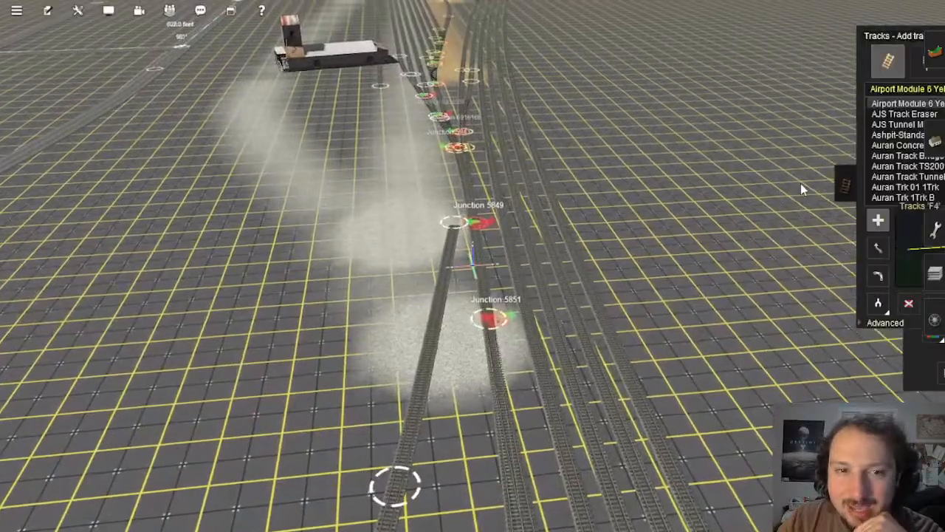
pyautogui.moveTo(494, 289); pyautogui.dragTo(461, 258, button='right')
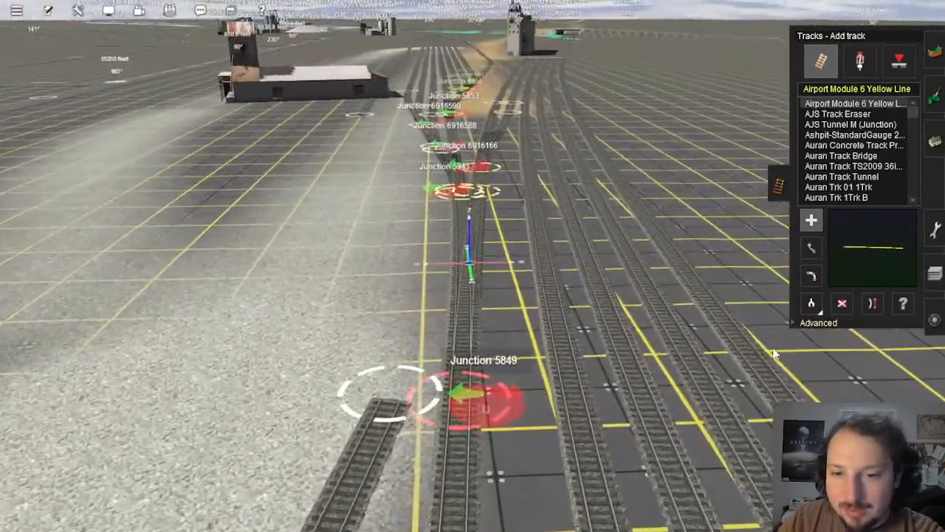
pyautogui.press('Up')
pyautogui.click(811, 303)
pyautogui.click(473, 271)
# Step: Reveal the advanced track options and activate Insert spline point for the yard track at Junction 5943
pyautogui.moveTo(510, 381); pyautogui.dragTo(461, 331, button='right')
pyautogui.scroll(-3, 483, 465)
pyautogui.moveTo(476, 284)
pyautogui.mouseDown(button='right')
pyautogui.moveTo(443, 179)
pyautogui.moveTo(484, 227)
pyautogui.moveTo(488, 251)
pyautogui.moveTo(480, 232)
pyautogui.moveTo(432, 258)
pyautogui.moveTo(456, 264)
pyautogui.moveTo(493, 354)
pyautogui.moveTo(533, 390)
pyautogui.moveTo(490, 279)
pyautogui.moveTo(480, 303)
pyautogui.moveTo(455, 244)
pyautogui.moveTo(451, 257)
pyautogui.moveTo(477, 269)
pyautogui.mouseUp(button='right')
pyautogui.scroll(3, 484, 228)
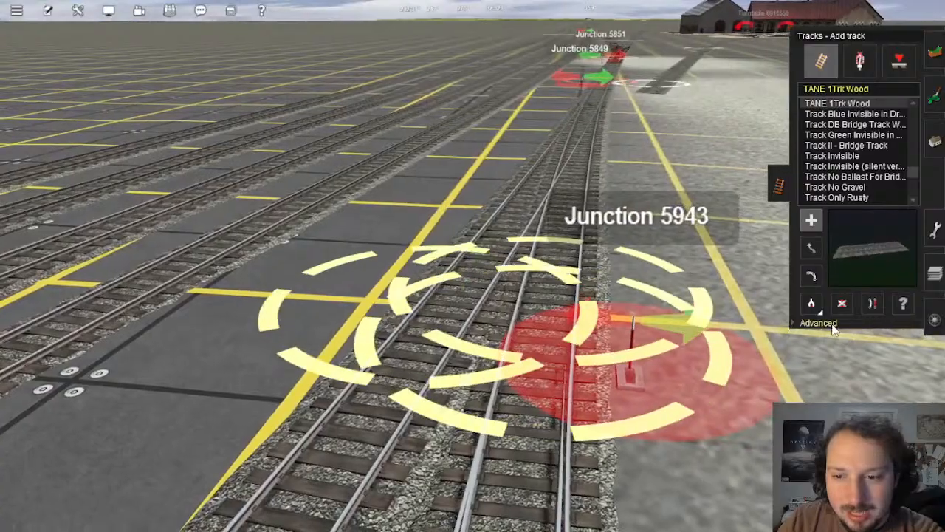
pyautogui.click(820, 323)
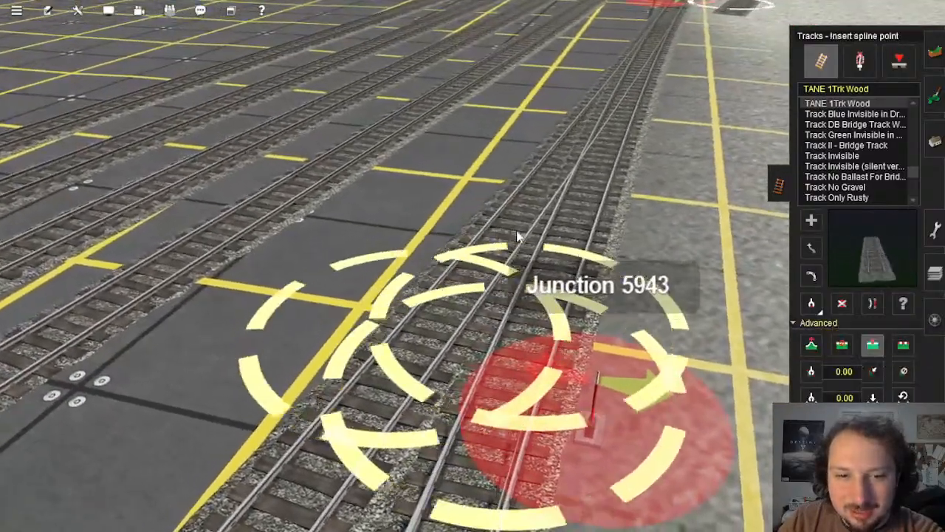
pyautogui.moveTo(521, 215); pyautogui.dragTo(488, 251, button='right')
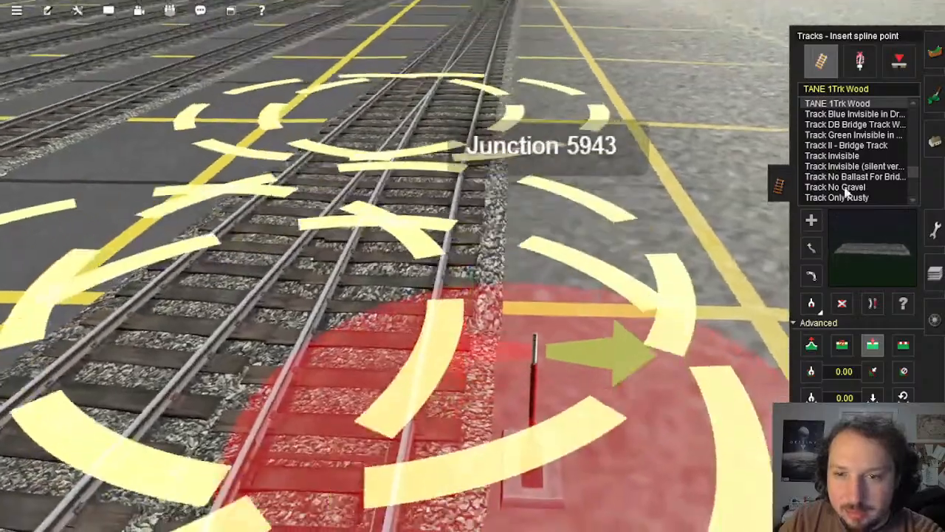
pyautogui.click(857, 64)
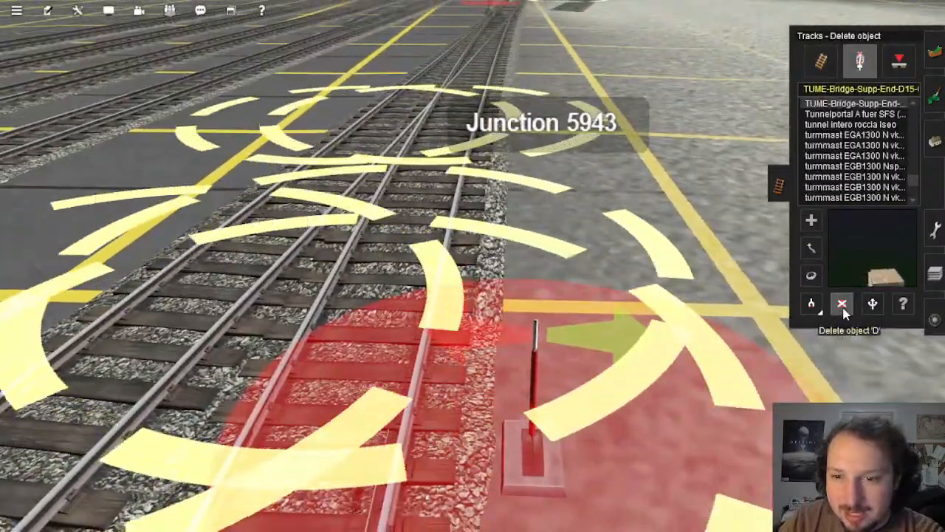
pyautogui.moveTo(438, 295); pyautogui.dragTo(476, 269, button='right')
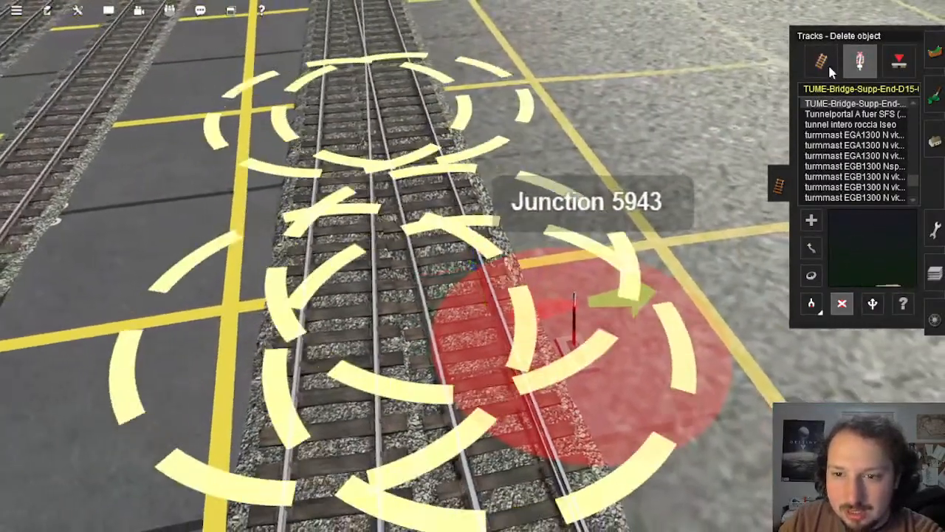
pyautogui.click(825, 62)
# Step: Straighten the track section at Junction 5943 and sample the spline height there
pyautogui.click(819, 322)
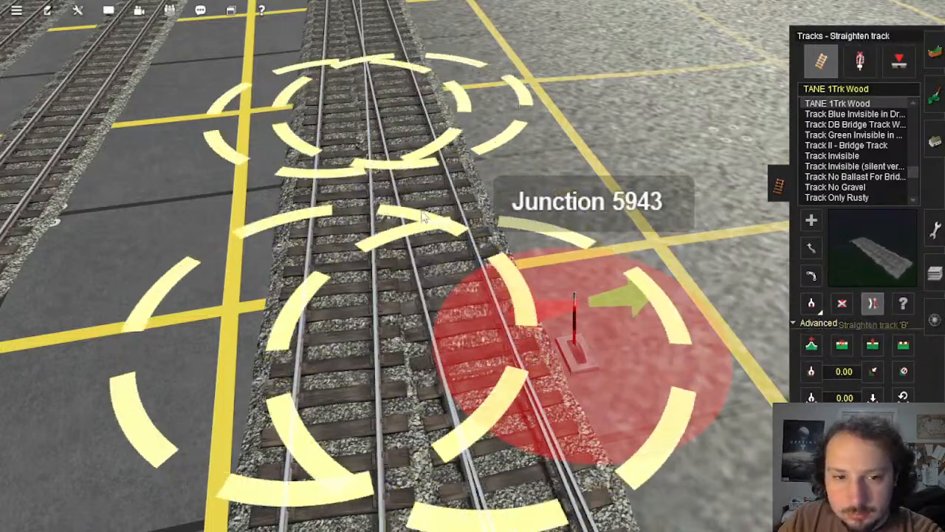
pyautogui.moveTo(440, 228); pyautogui.dragTo(474, 284, button='right')
pyautogui.rightClick(473, 225)
pyautogui.scroll(3, 475, 255)
pyautogui.scroll(-3, 468, 266)
pyautogui.scroll(3, 477, 295)
pyautogui.press('Down')
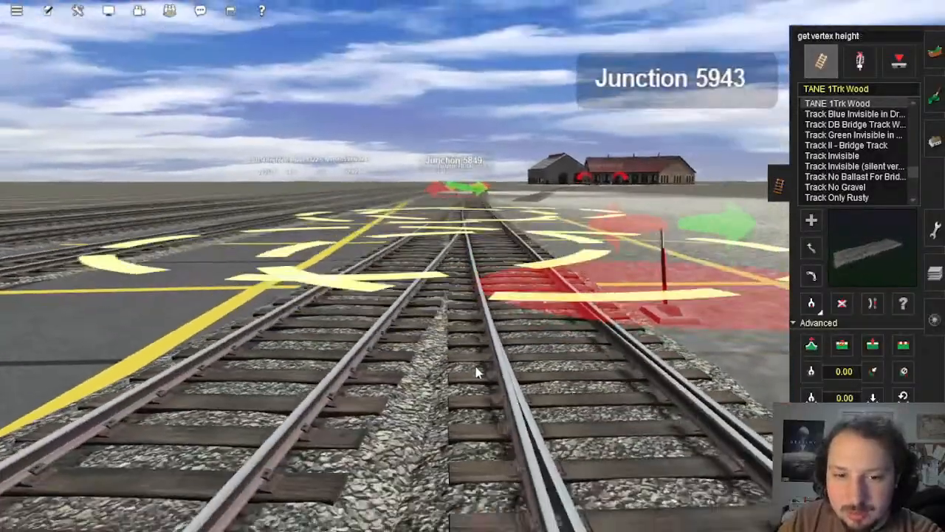
# Step: Apply the sampled vertex height to the spline points of the parallel tracks around Junctions 5943 and 6916166
pyautogui.press('Up')
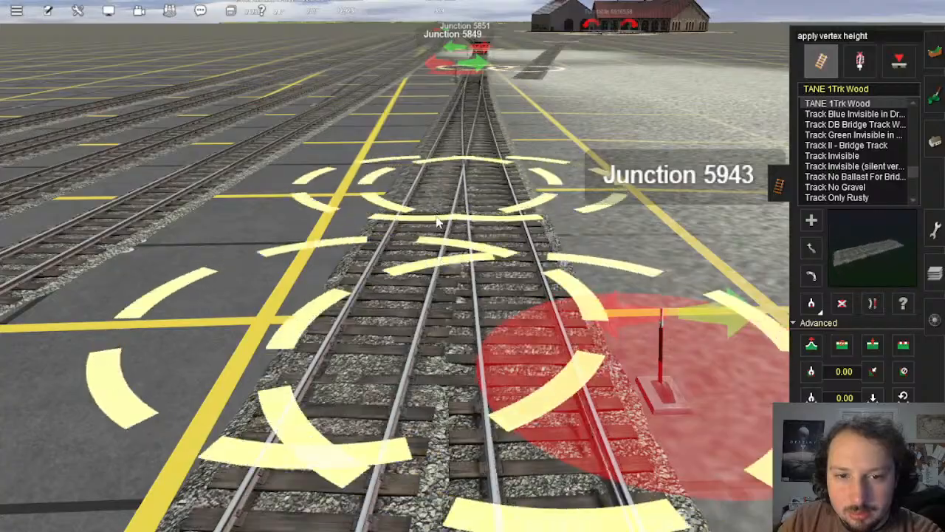
pyautogui.scroll(-3, 443, 275)
pyautogui.moveTo(436, 221); pyautogui.dragTo(454, 294, button='right')
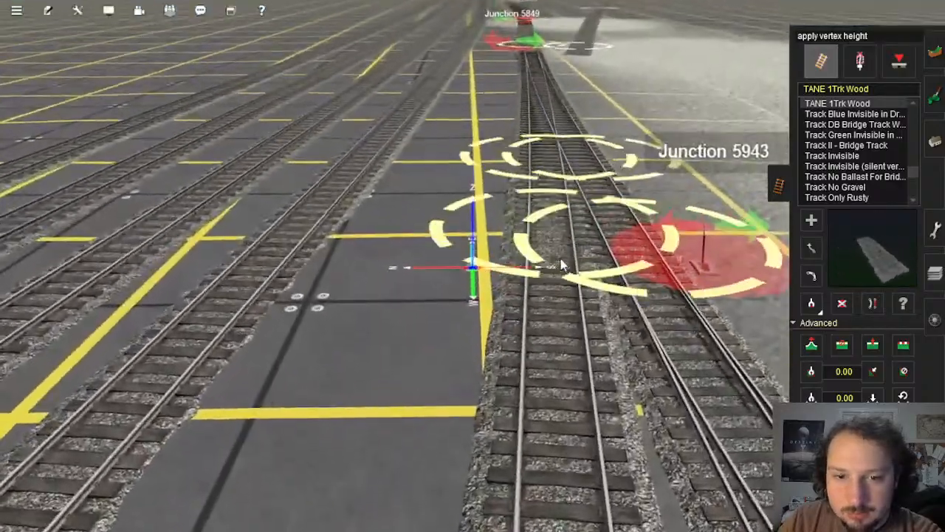
pyautogui.moveTo(617, 393); pyautogui.dragTo(479, 316, button='right')
pyautogui.press('Down')
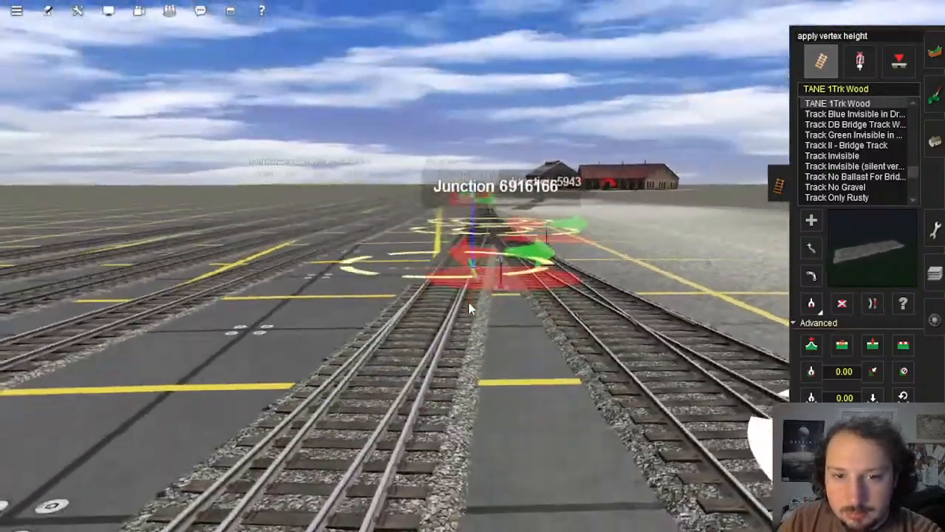
pyautogui.press('Up')
# Step: Insert a spline point in the yard track just beyond Junction 5849, on the side toward Junction 5851
pyautogui.rightClick(456, 133)
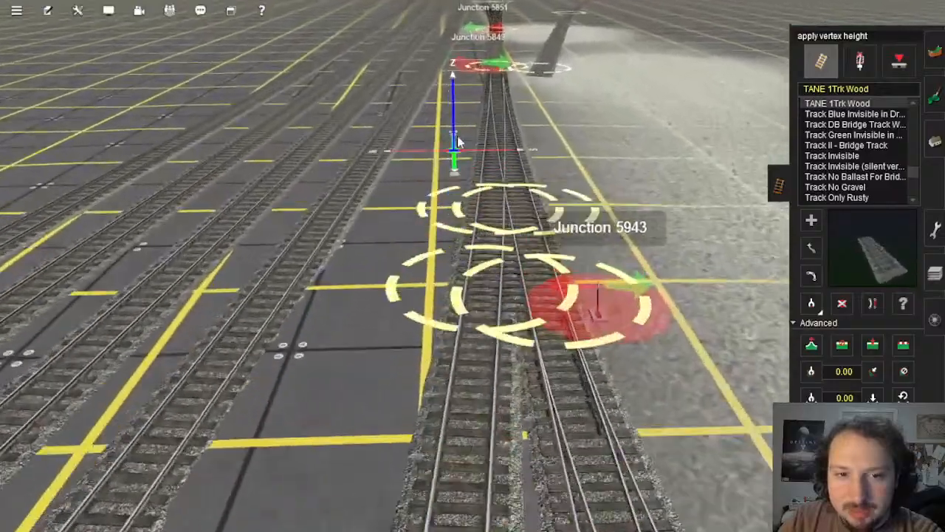
pyautogui.rightClick(477, 133)
pyautogui.rightClick(494, 162)
pyautogui.rightClick(482, 291)
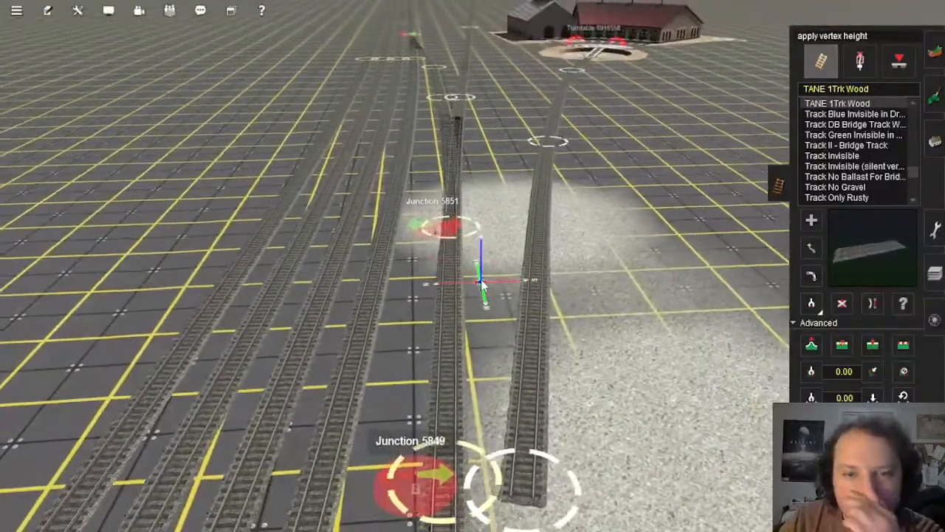
pyautogui.rightClick(472, 294)
pyautogui.rightClick(460, 298)
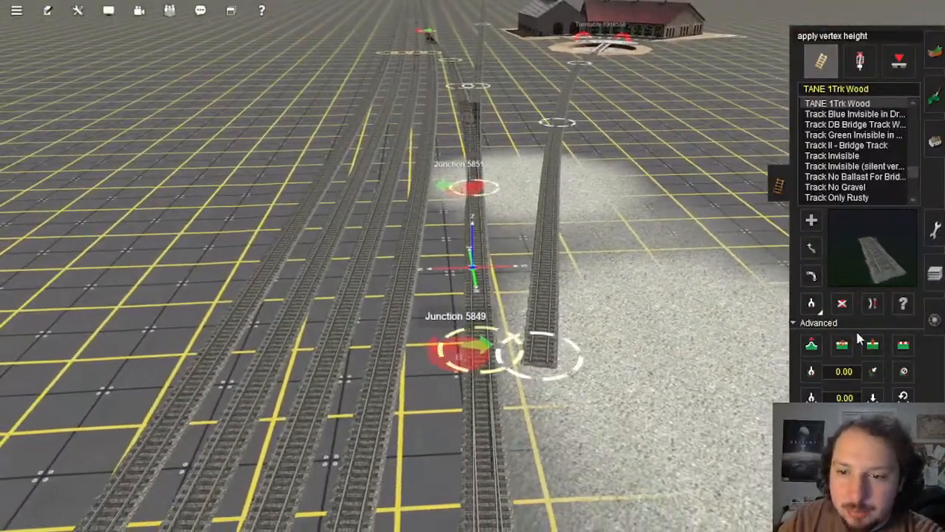
pyautogui.scroll(5, 434, 297)
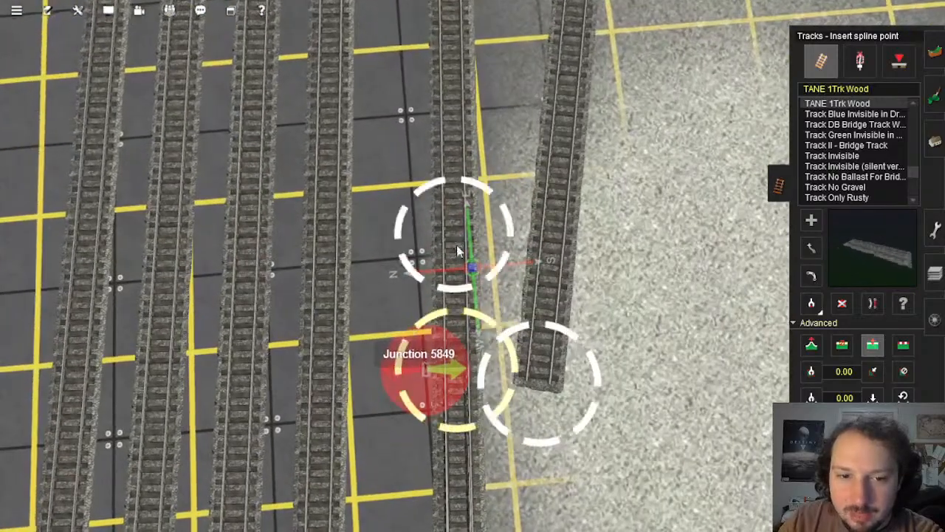
pyautogui.rightClick(478, 233)
# Step: Straighten the track section between the new spline point and Junction 5849
pyautogui.press('Down')
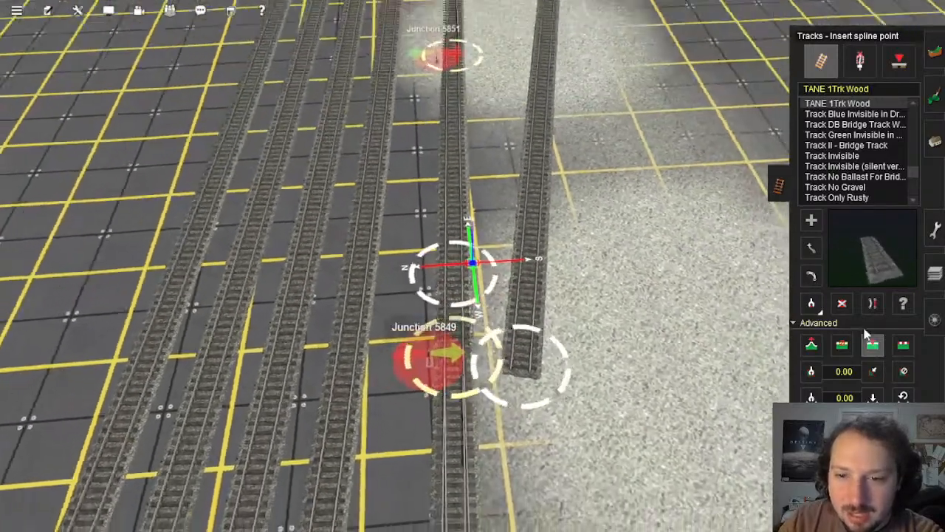
pyautogui.click(873, 304)
pyautogui.press('Up')
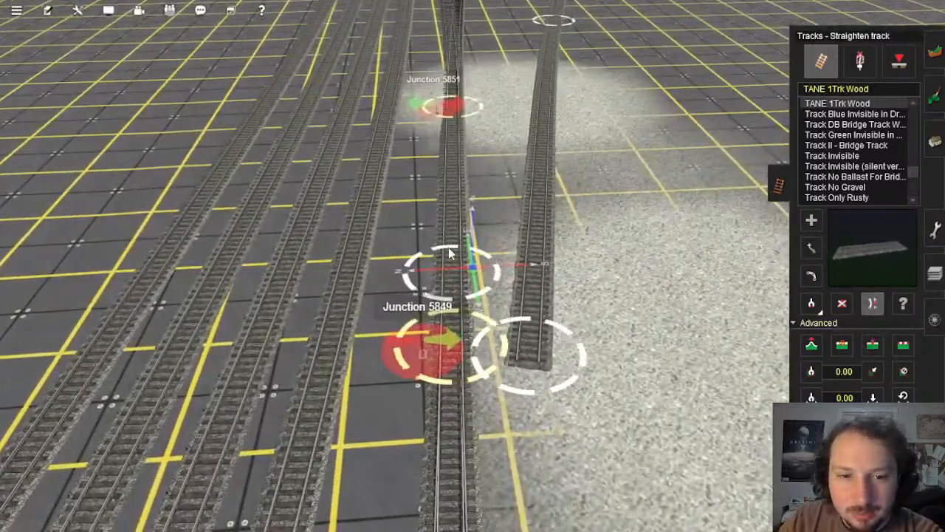
pyautogui.rightClick(441, 268)
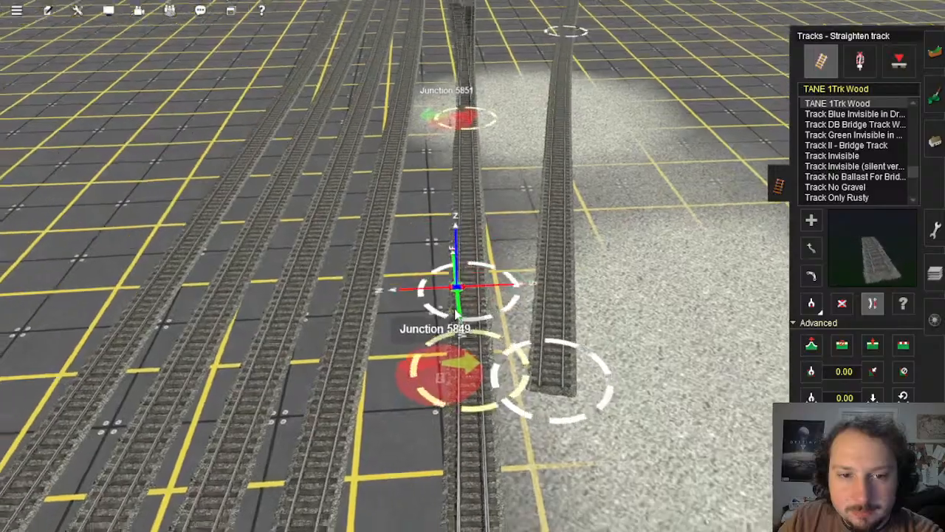
pyautogui.rightClick(496, 374)
pyautogui.press('Down')
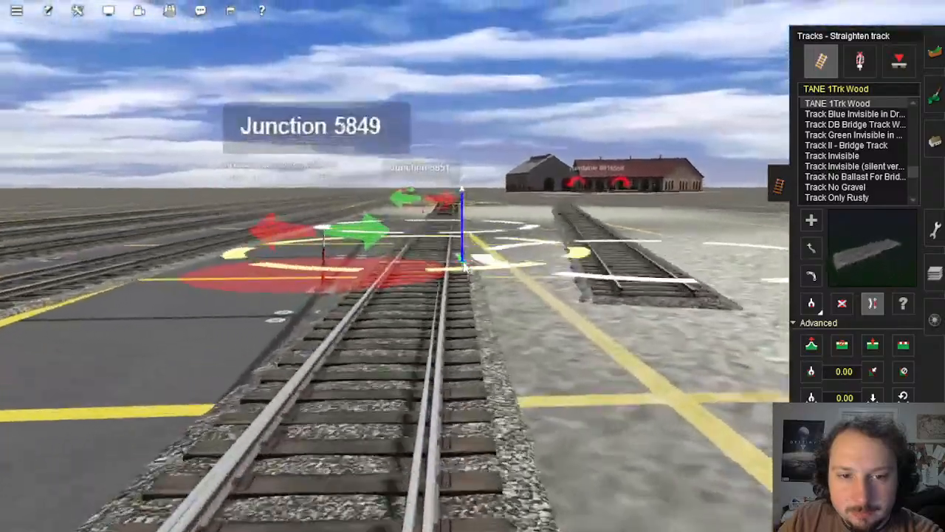
pyautogui.rightClick(463, 251)
pyautogui.press('Up')
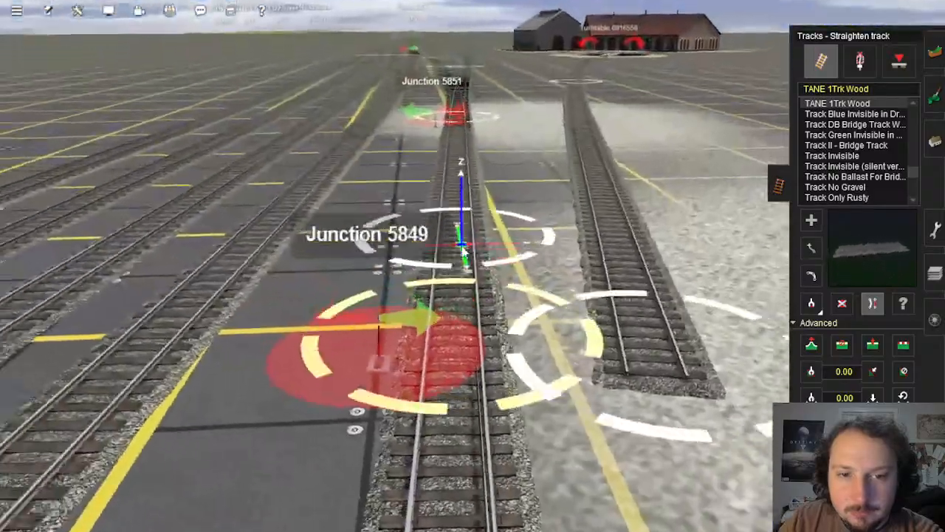
pyautogui.rightClick(466, 231)
pyautogui.rightClick(506, 214)
# Step: Lay TANE 1Trk Wood track from the new spline point past Junction 5851 and join it to the turntable lead
pyautogui.click(811, 220)
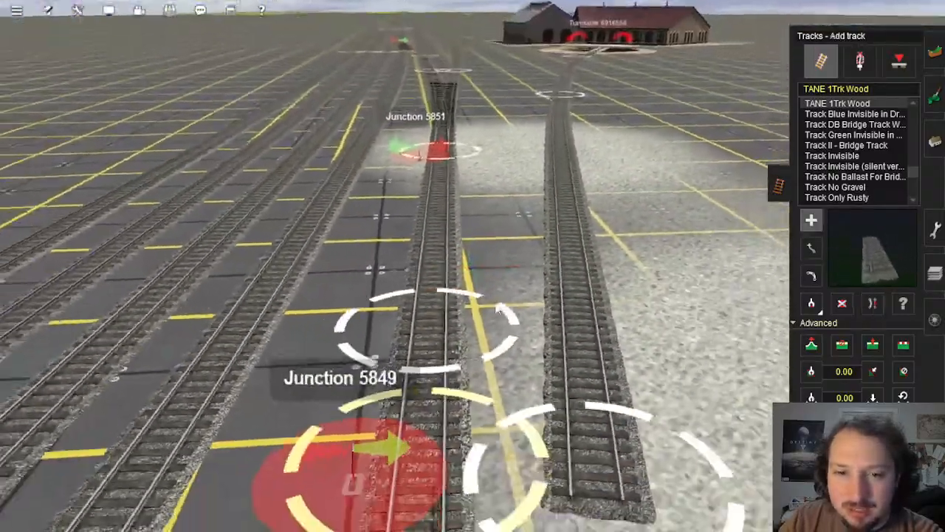
pyautogui.press('Up')
pyautogui.click(449, 369)
pyautogui.rightClick(484, 164)
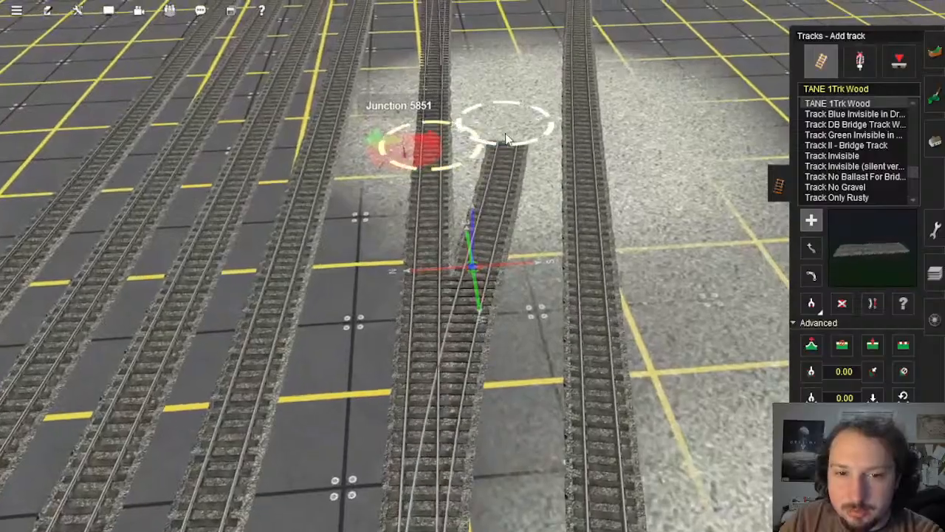
pyautogui.click(502, 138)
pyautogui.rightClick(508, 127)
pyautogui.rightClick(514, 142)
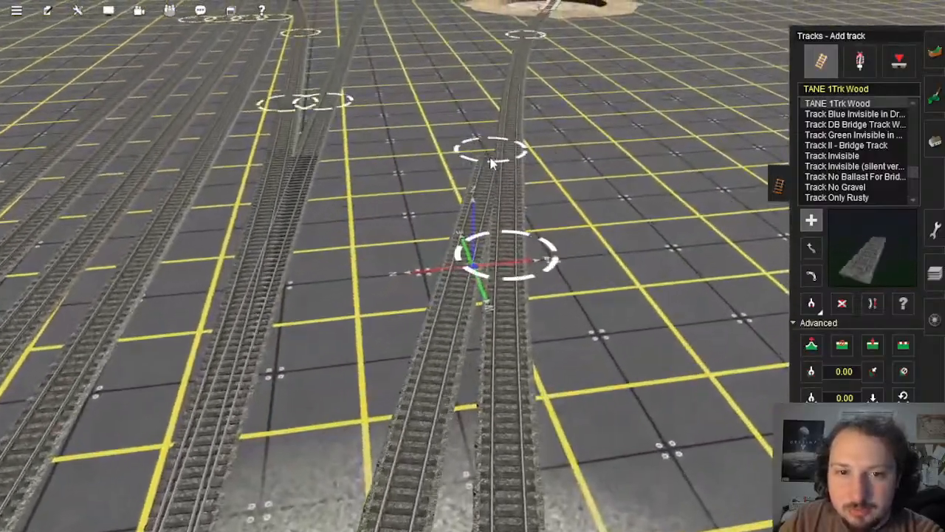
pyautogui.rightClick(527, 210)
pyautogui.rightClick(523, 158)
pyautogui.scroll(-3, 473, 310)
pyautogui.rightClick(493, 378)
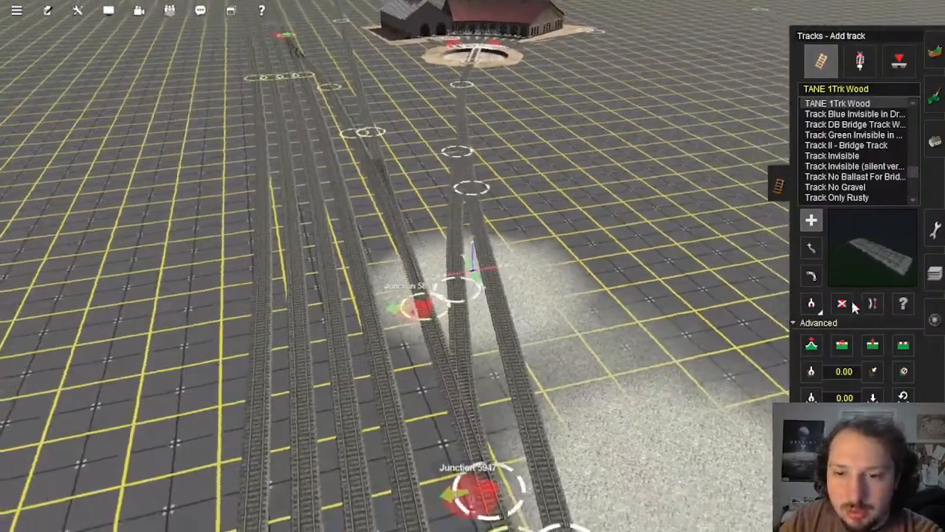
# Step: Delete the old parallel track section of the turntable lead beside the new connection
pyautogui.click(841, 302)
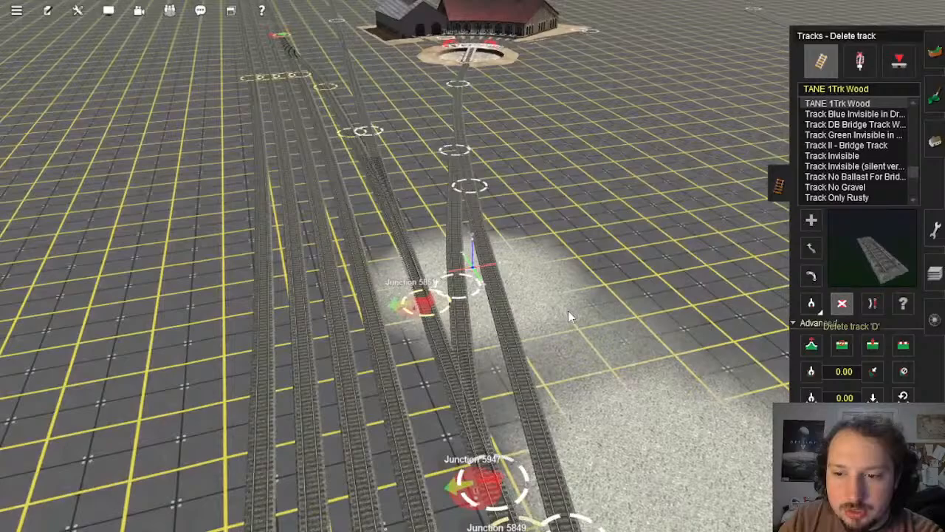
pyautogui.click(520, 336)
pyautogui.rightClick(542, 391)
pyautogui.rightClick(455, 216)
pyautogui.rightClick(455, 222)
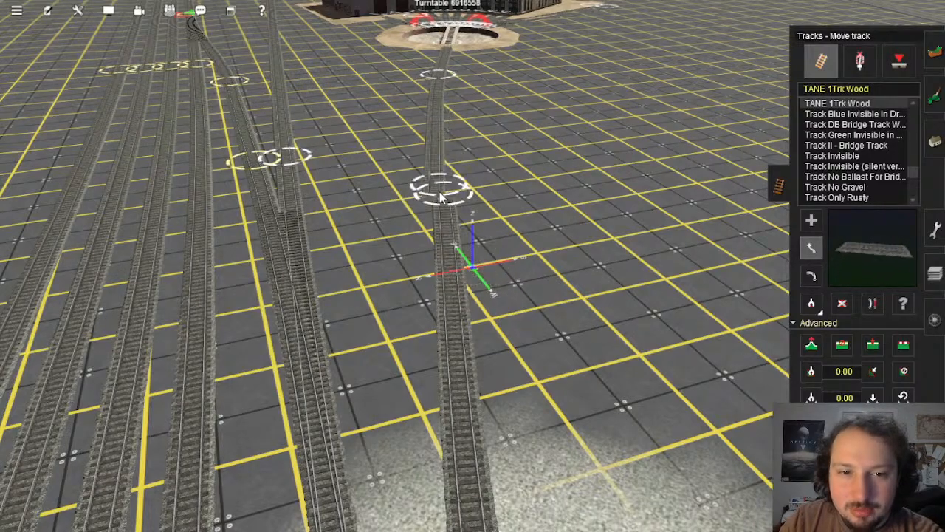
# Step: Move the turntable lead's spline point closer to Junction 5851 and straighten the section between them
pyautogui.rightClick(441, 303)
pyautogui.rightClick(447, 465)
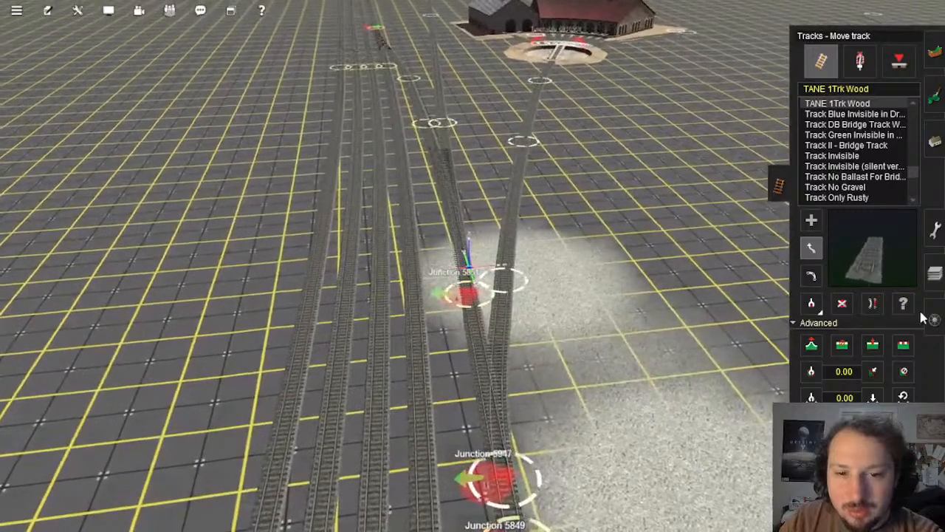
pyautogui.rightClick(520, 327)
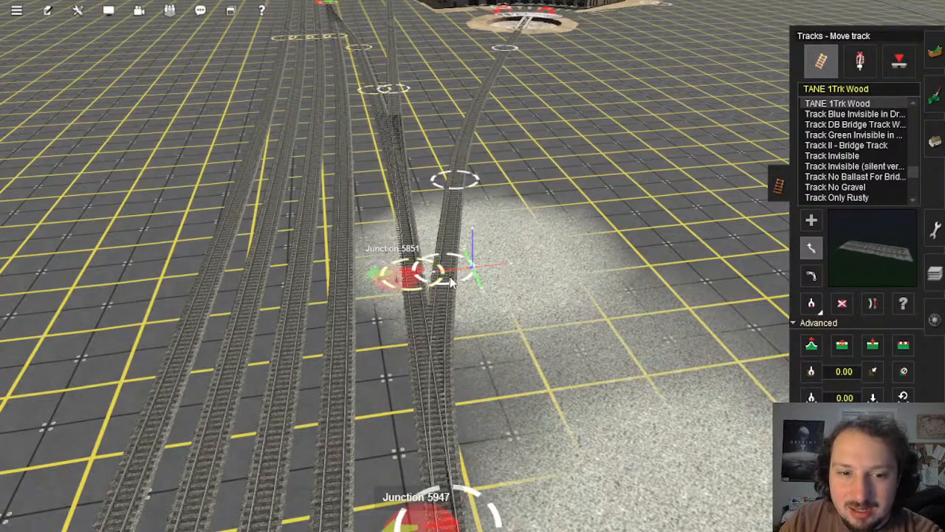
pyautogui.moveTo(451, 283); pyautogui.dragTo(462, 214, button='right')
pyautogui.click(872, 303)
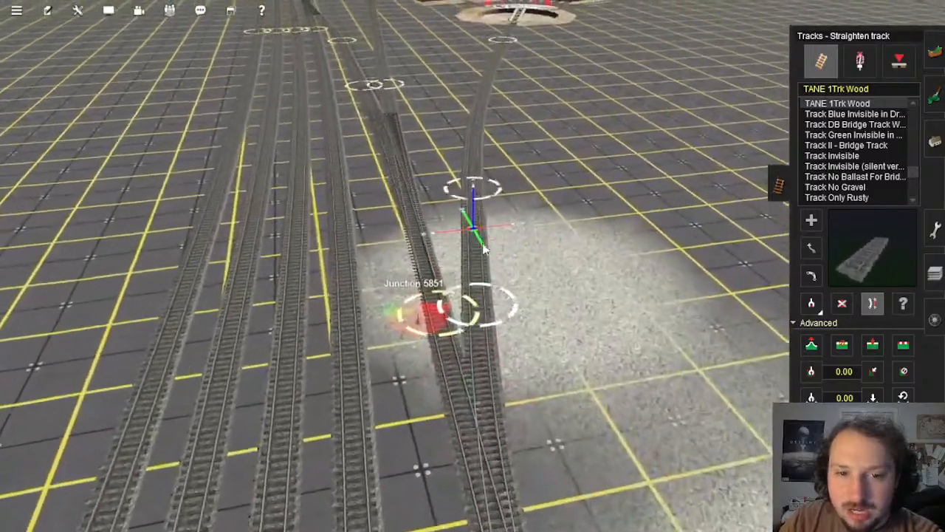
# Step: Reposition the spline points on the new connecting track near Junction 5851 to smooth its alignment toward the turntable
pyautogui.click(810, 248)
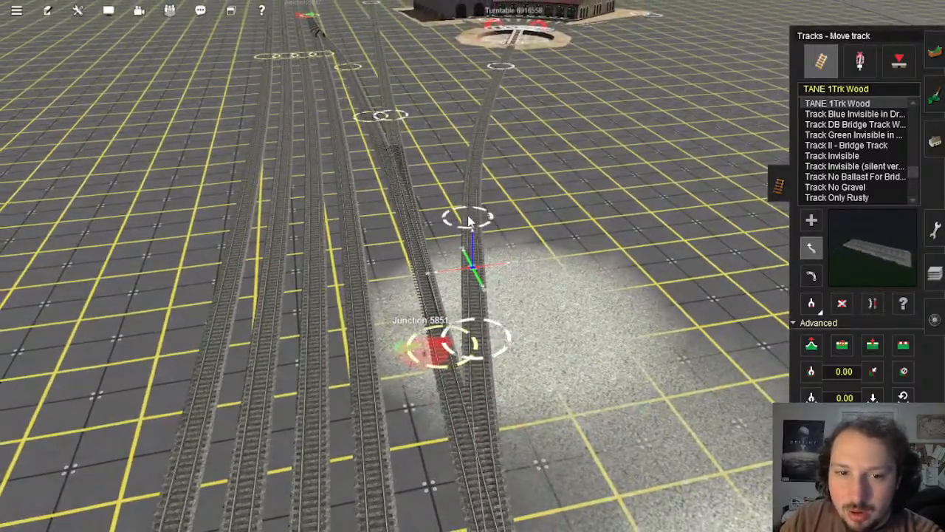
pyautogui.moveTo(469, 206); pyautogui.dragTo(456, 153, button='right')
pyautogui.scroll(-2, 457, 152)
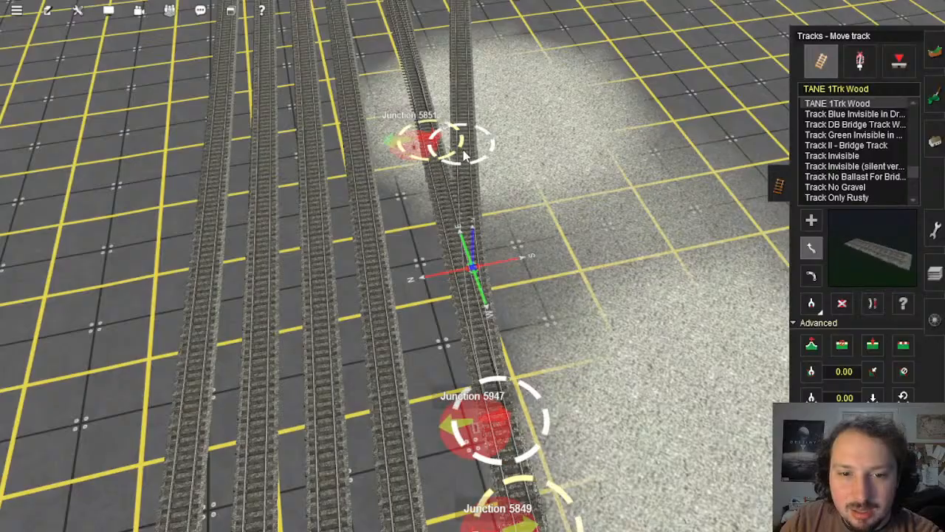
pyautogui.moveTo(464, 154); pyautogui.dragTo(474, 258, button='right')
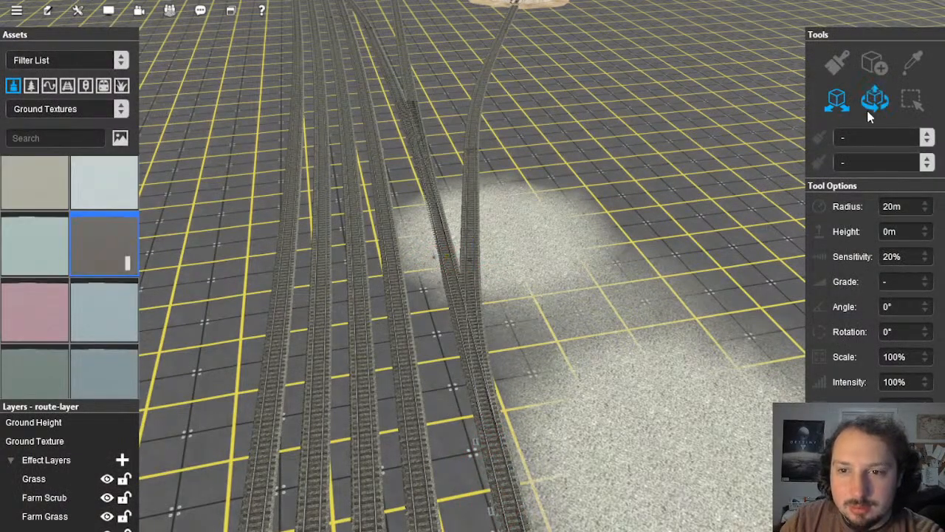
# Step: Branch a TANE 1Trk Wood track off the turntable lead track, ending beside the lead partway to the turntable
pyautogui.moveTo(490, 193)
pyautogui.mouseDown(button='right')
pyautogui.moveTo(497, 270)
pyautogui.moveTo(447, 242)
pyautogui.moveTo(439, 252)
pyautogui.mouseUp(button='right')
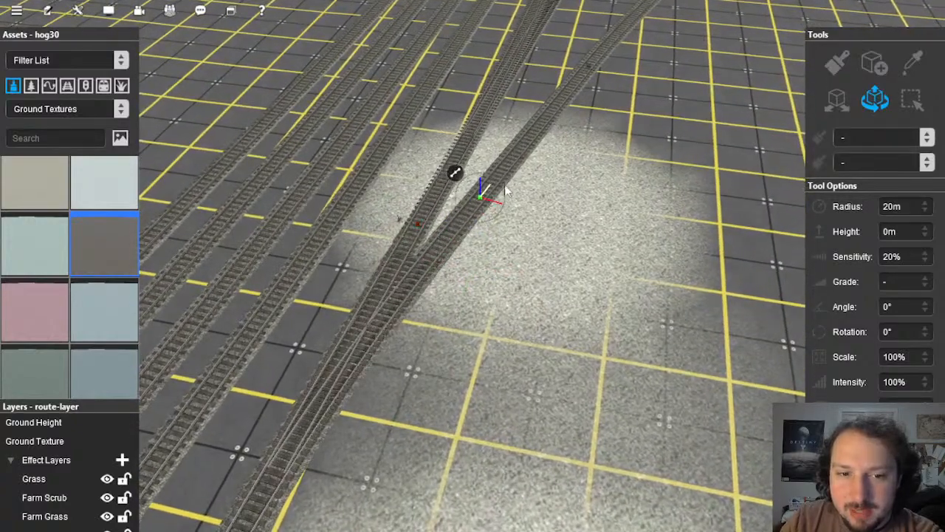
pyautogui.moveTo(529, 159); pyautogui.dragTo(481, 238, button='right')
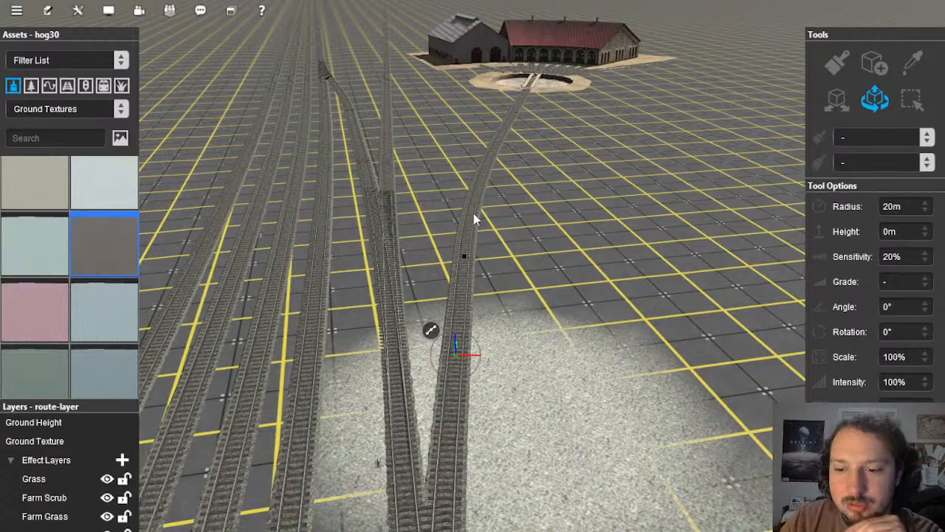
pyautogui.click(78, 11)
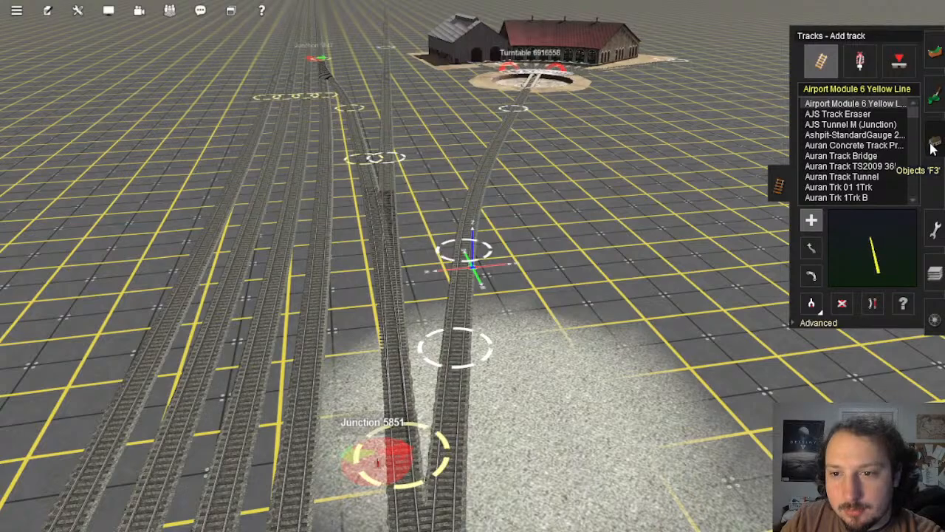
pyautogui.click(472, 311)
pyautogui.moveTo(477, 222); pyautogui.dragTo(470, 286, button='right')
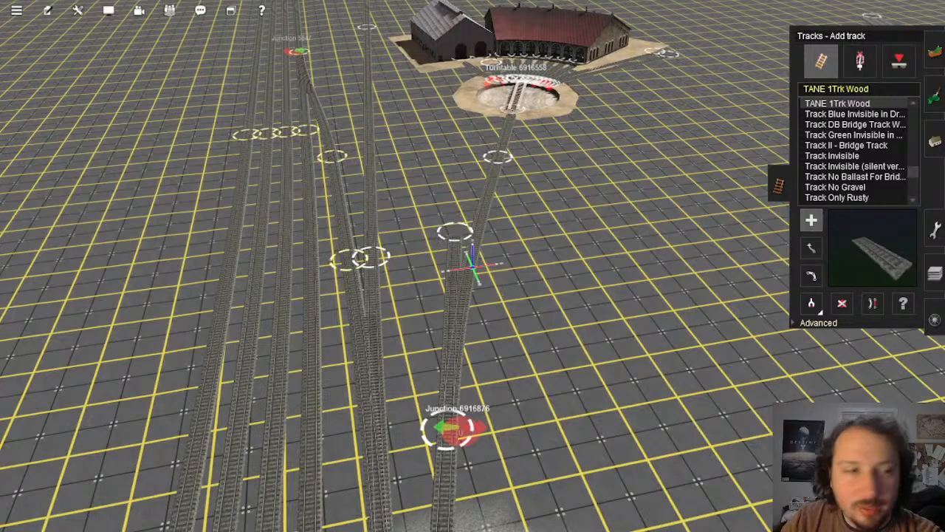
# Step: Extend the new siding with further TANE 1Trk Wood segments past the turntable toward the engine shed
pyautogui.rightClick(616, 273)
pyautogui.rightClick(439, 214)
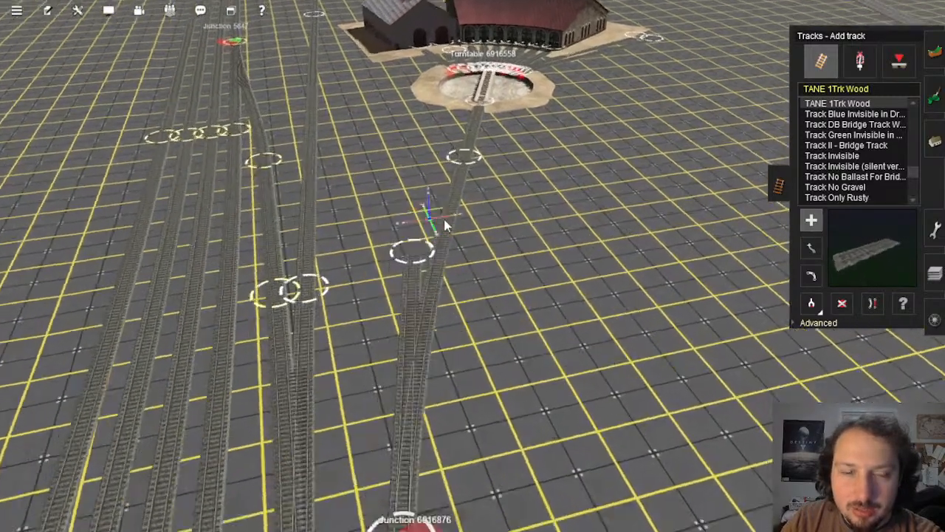
pyautogui.scroll(3, 449, 251)
pyautogui.moveTo(463, 435); pyautogui.dragTo(452, 172)
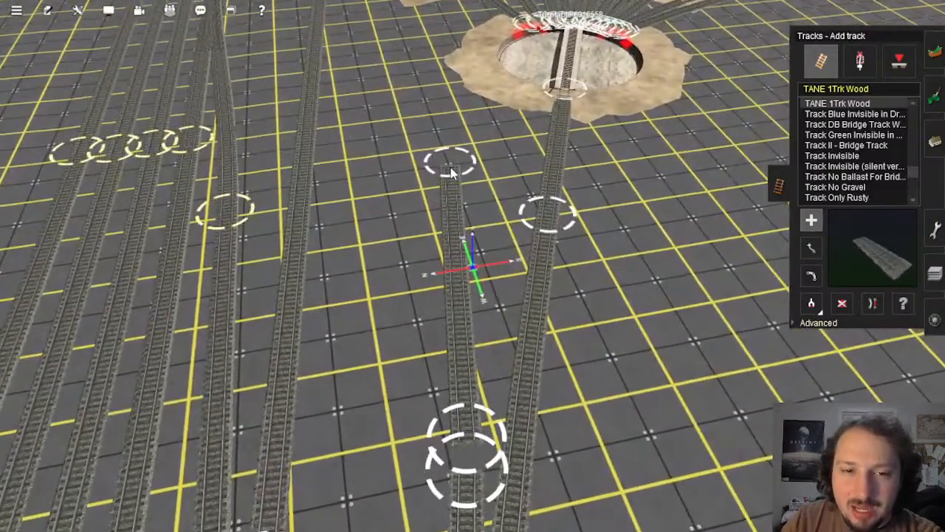
pyautogui.click(447, 164)
pyautogui.rightClick(421, 81)
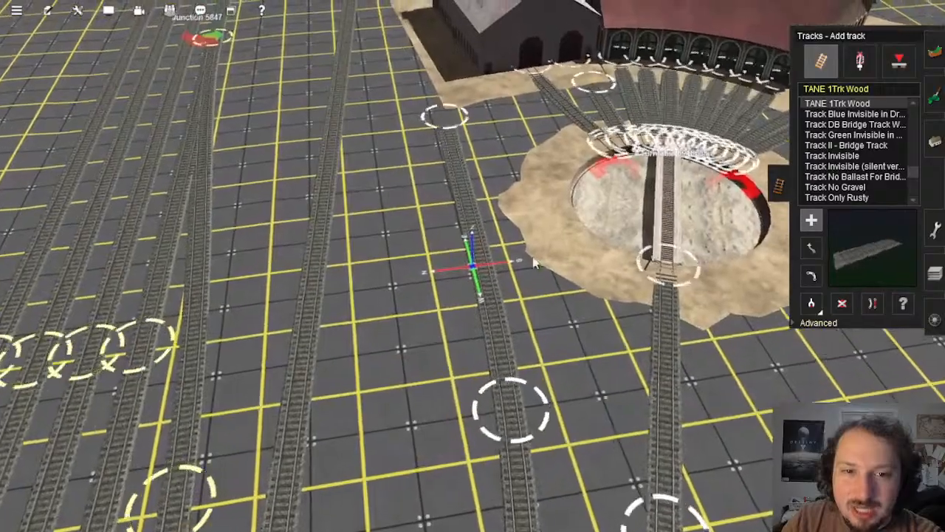
pyautogui.click(443, 116)
pyautogui.rightClick(602, 502)
# Step: Straighten the new siding and join its two closely spaced spline points into one
pyautogui.click(872, 304)
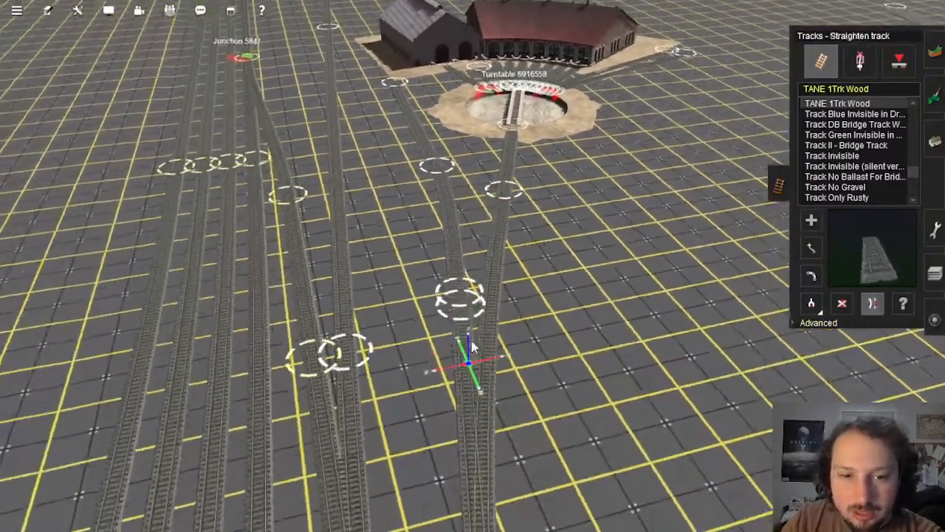
pyautogui.rightClick(468, 279)
pyautogui.scroll(2, 468, 279)
pyautogui.click(812, 248)
pyautogui.press('Left')
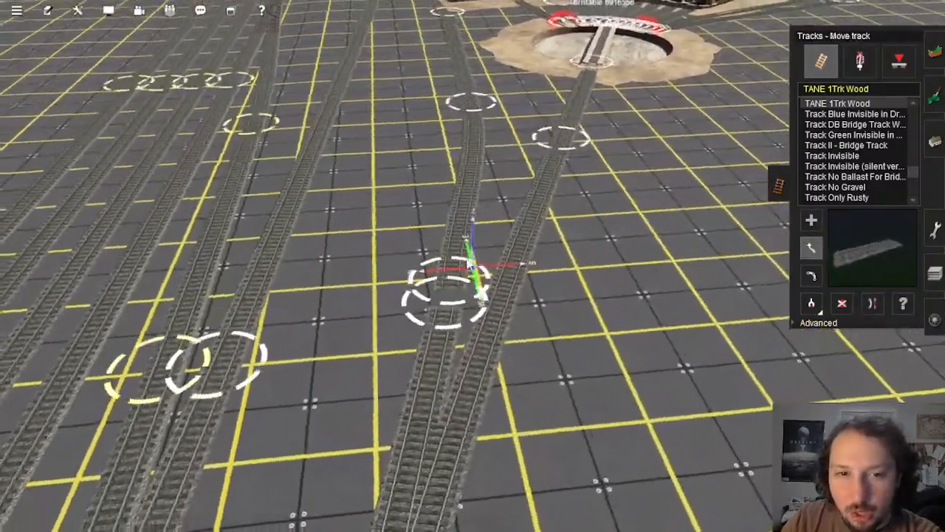
pyautogui.press('Right')
pyautogui.scroll(-5, 463, 304)
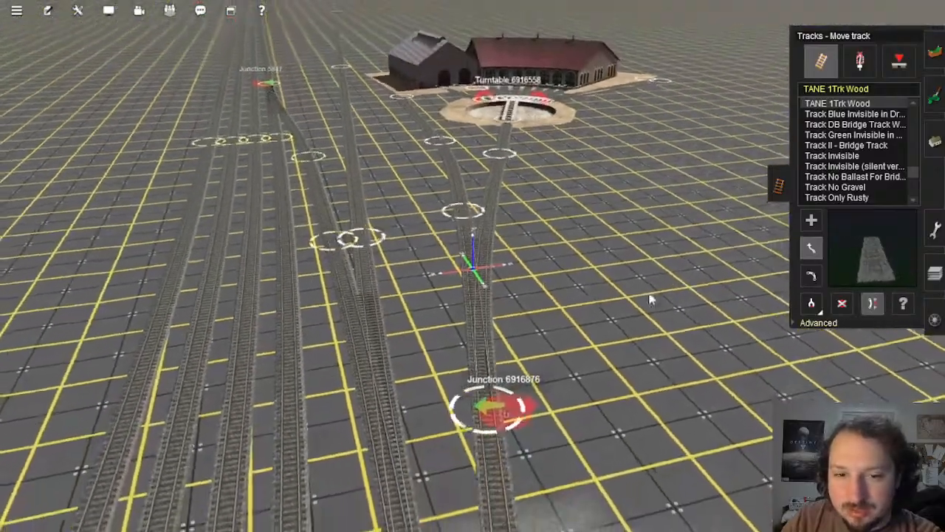
pyautogui.press('s')
pyautogui.moveTo(460, 248); pyautogui.dragTo(473, 273, button='right')
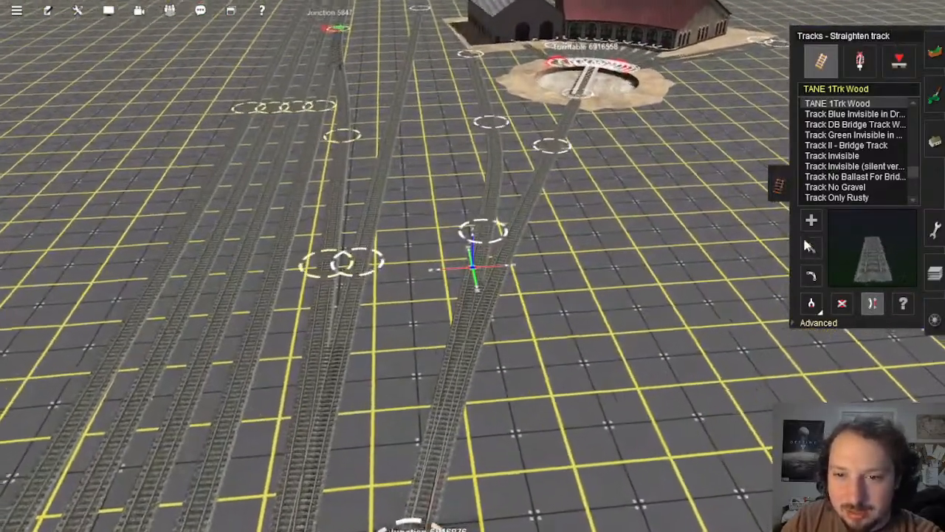
# Step: Move the siding's first spline point beyond the junction back along the track, closer to that junction
pyautogui.click(807, 245)
pyautogui.rightClick(518, 316)
pyautogui.press('Left')
pyautogui.press('Left')
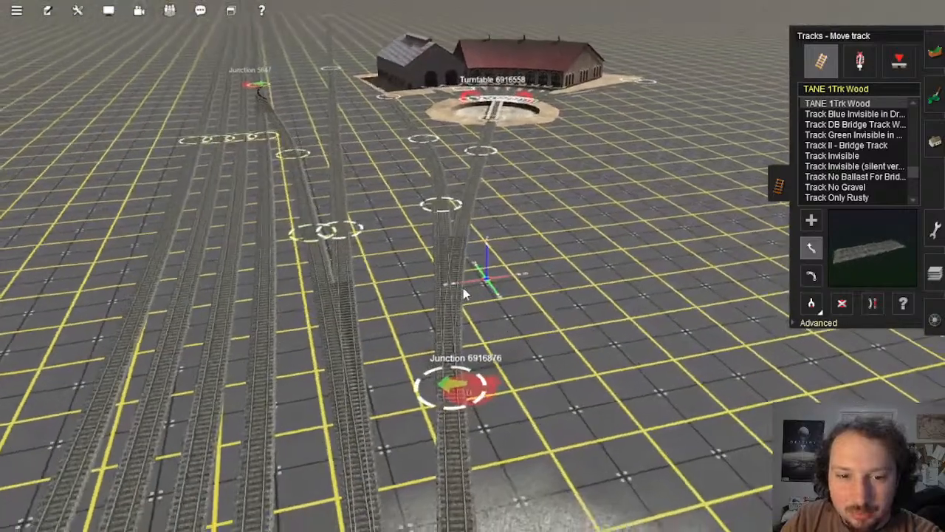
pyautogui.press('Right')
pyautogui.press('Up')
pyautogui.press('Up')
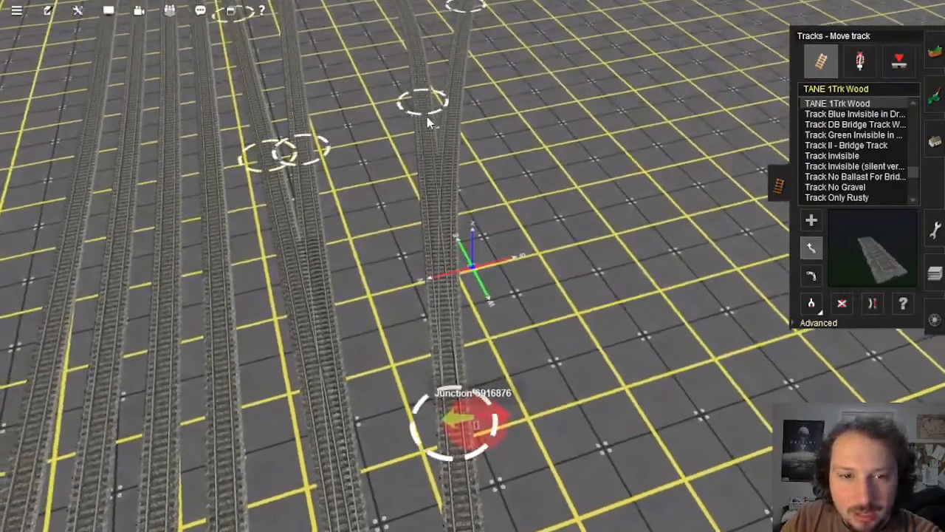
pyautogui.moveTo(429, 118); pyautogui.dragTo(433, 161)
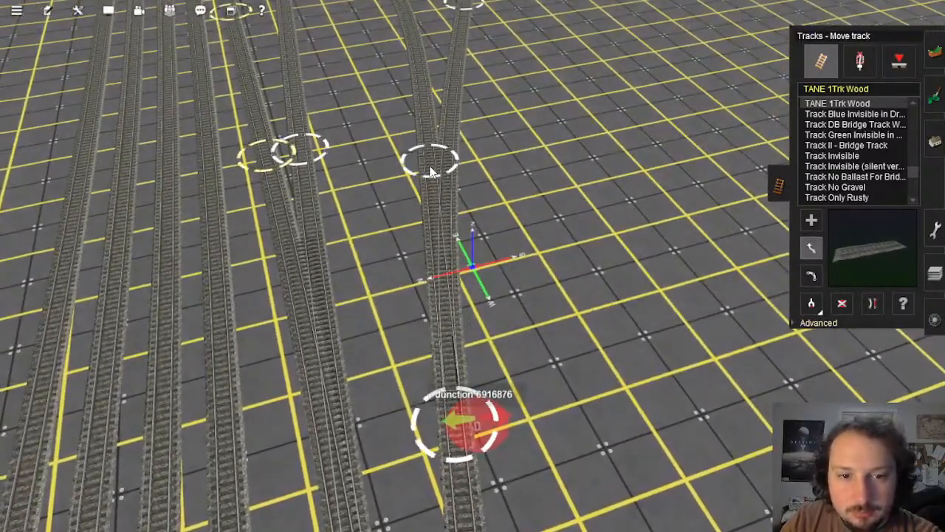
# Step: Move the siding's spline point beside the turntable further along toward the engine shed
pyautogui.rightClick(413, 74)
pyautogui.press('Right')
pyautogui.rightClick(482, 214)
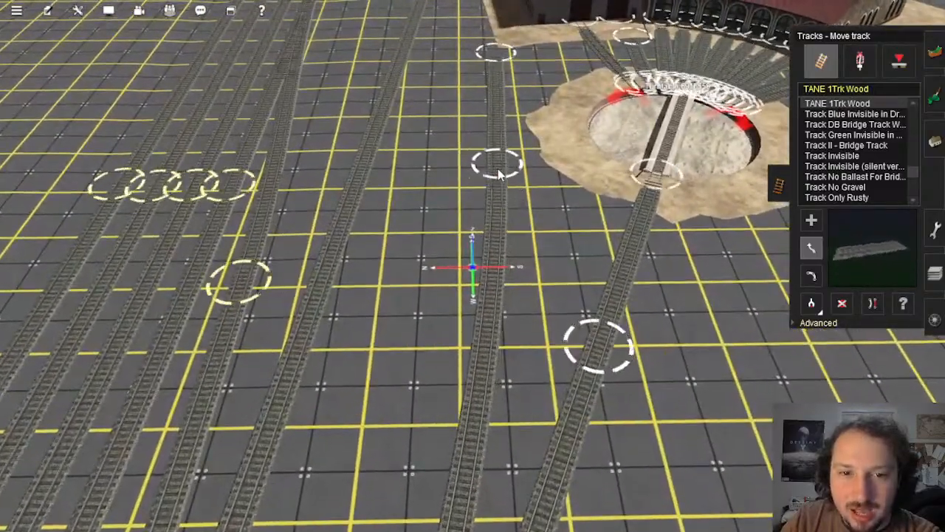
pyautogui.press('Down')
pyautogui.scroll(-3, 477, 325)
pyautogui.press('Right')
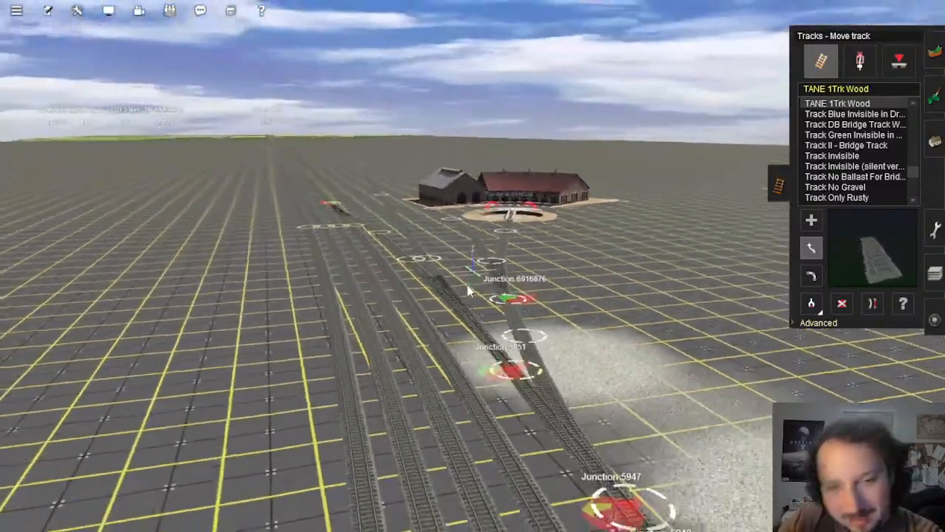
pyautogui.press('Right')
pyautogui.press('Left')
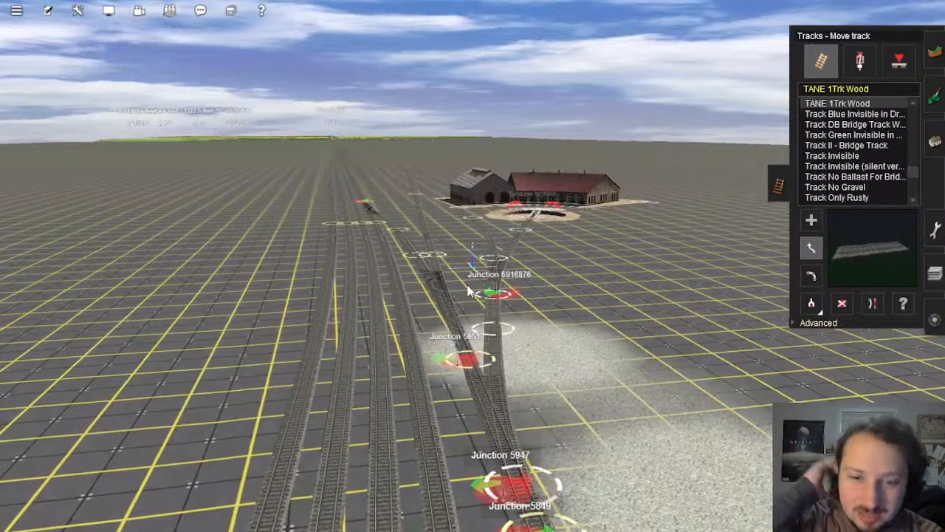
pyautogui.scroll(5, 467, 291)
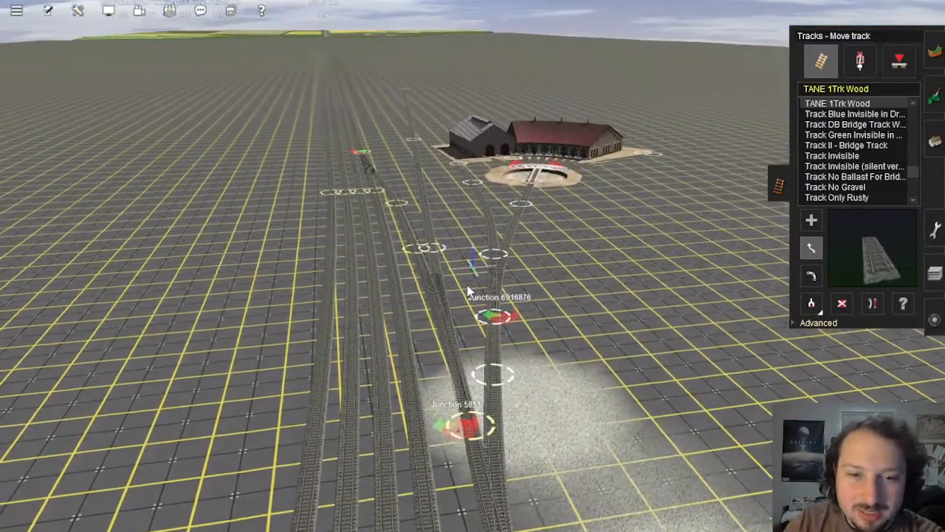
# Step: Branch a second TANE 1Trk Wood track off the siding's first spline point and run it alongside toward the engine shed
pyautogui.press('Up')
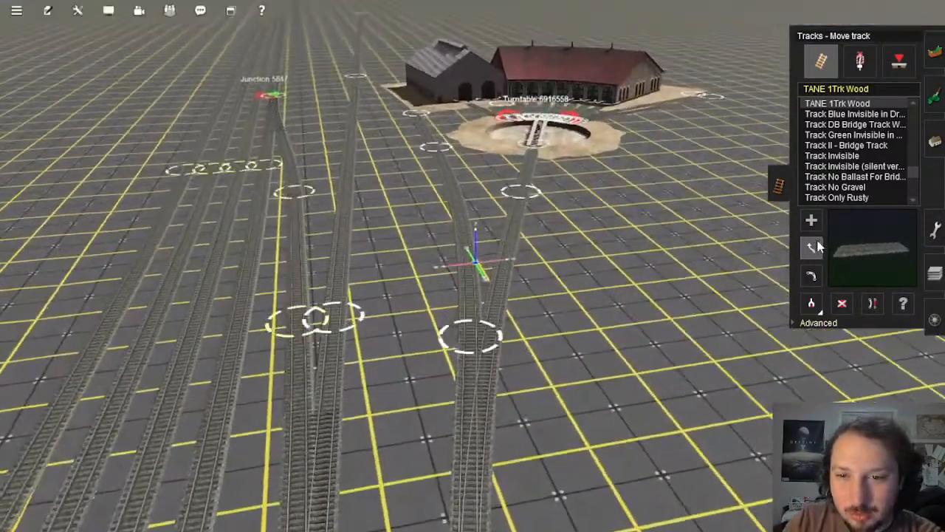
pyautogui.click(811, 220)
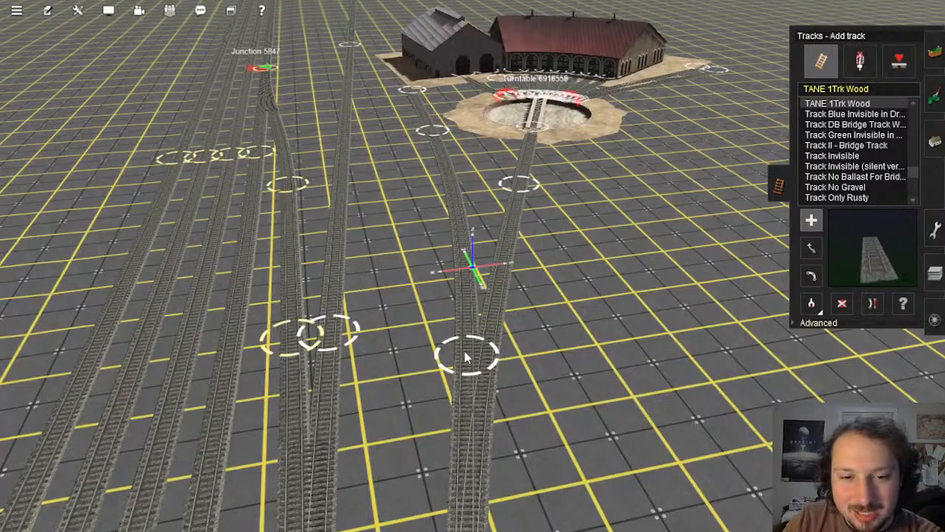
pyautogui.moveTo(465, 358); pyautogui.dragTo(472, 226)
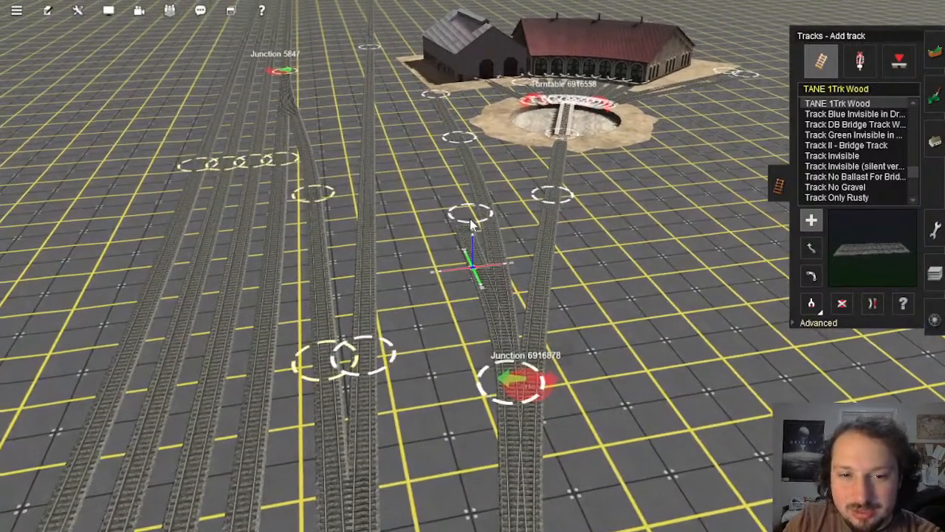
pyautogui.scroll(3, 465, 210)
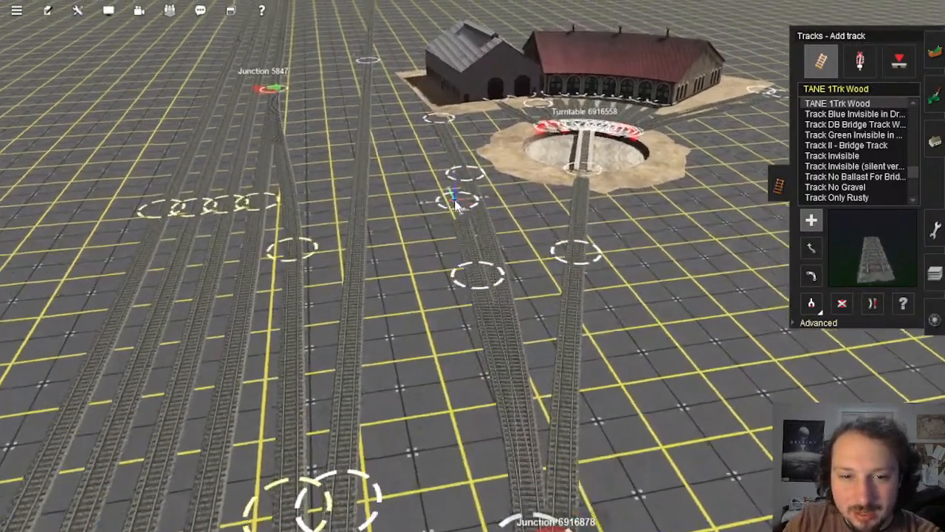
pyautogui.moveTo(443, 197); pyautogui.dragTo(442, 192)
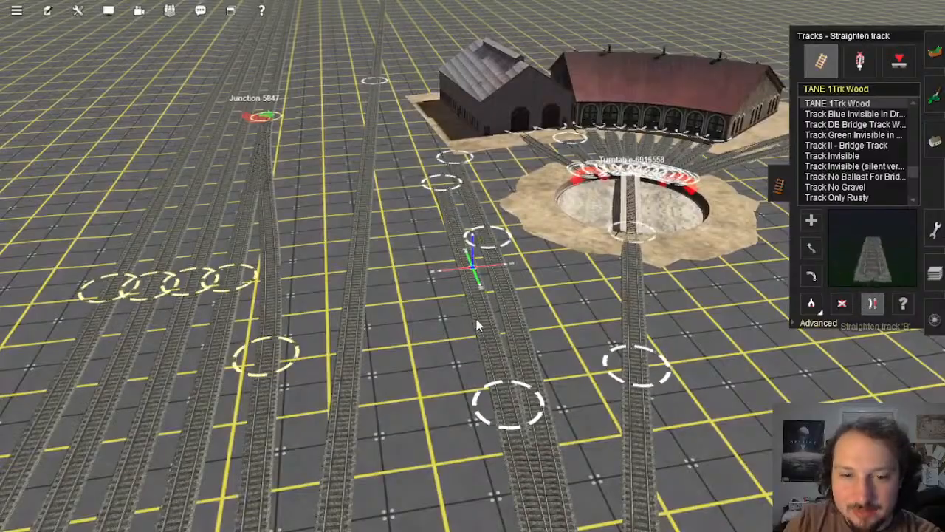
# Step: Inspect the alignment of the two new junctions and the parallel sidings beside the turntable
pyautogui.moveTo(490, 416); pyautogui.dragTo(470, 287, button='right')
pyautogui.scroll(-3, 473, 294)
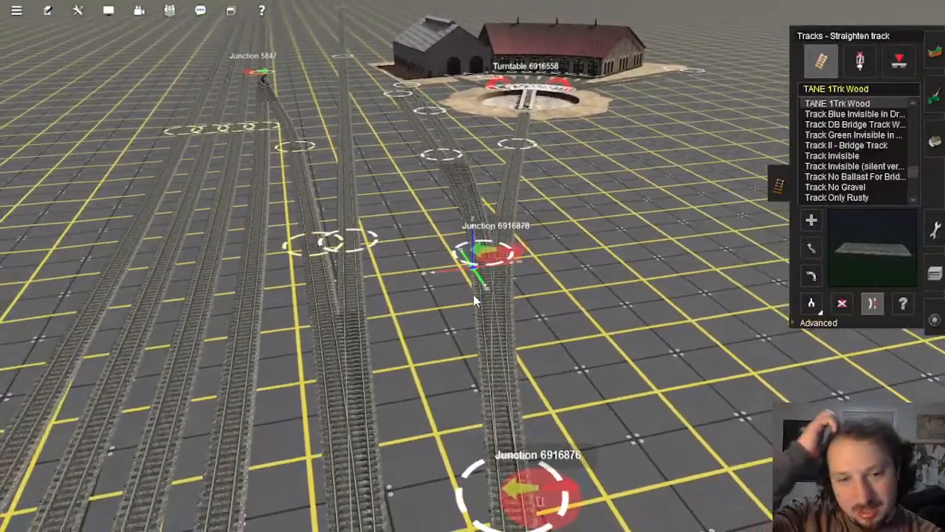
pyautogui.press('Left')
pyautogui.press('Right')
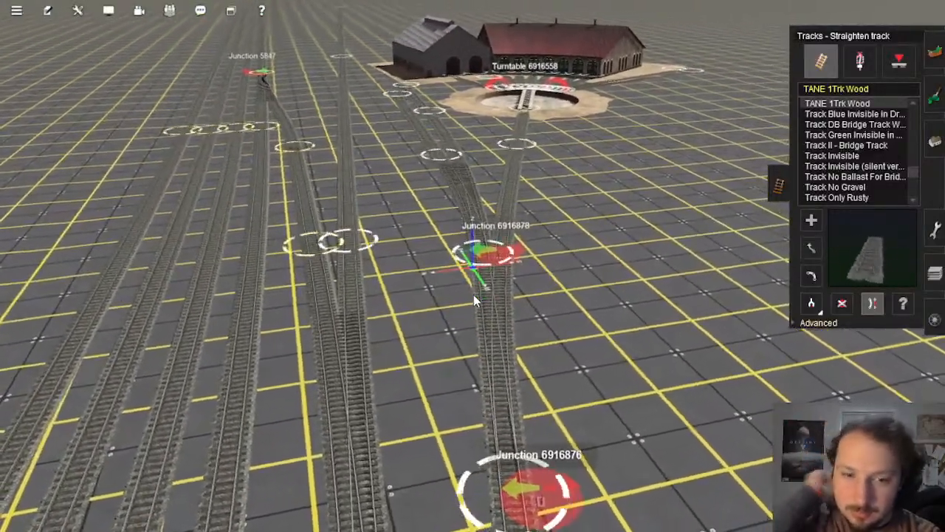
pyautogui.press('Down')
pyautogui.moveTo(473, 294); pyautogui.dragTo(477, 271, button='right')
pyautogui.rightClick(452, 178)
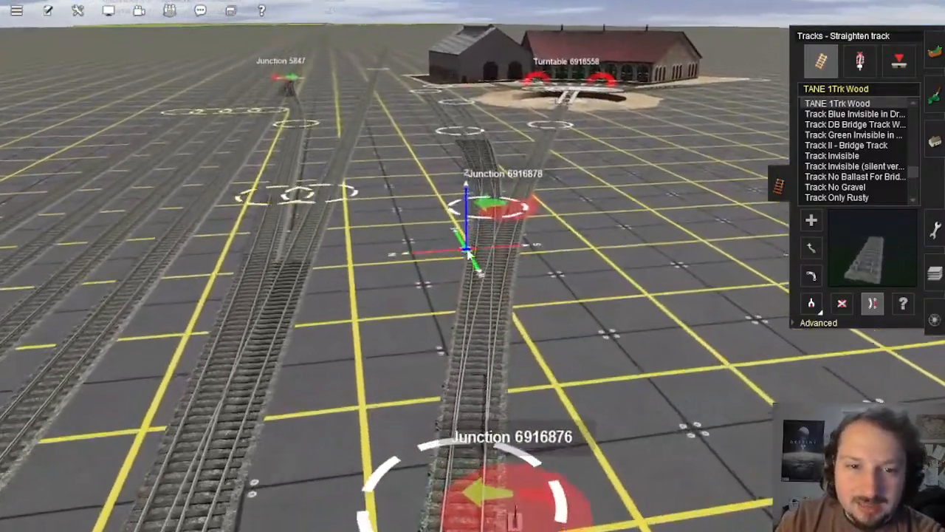
pyautogui.scroll(-5, 469, 269)
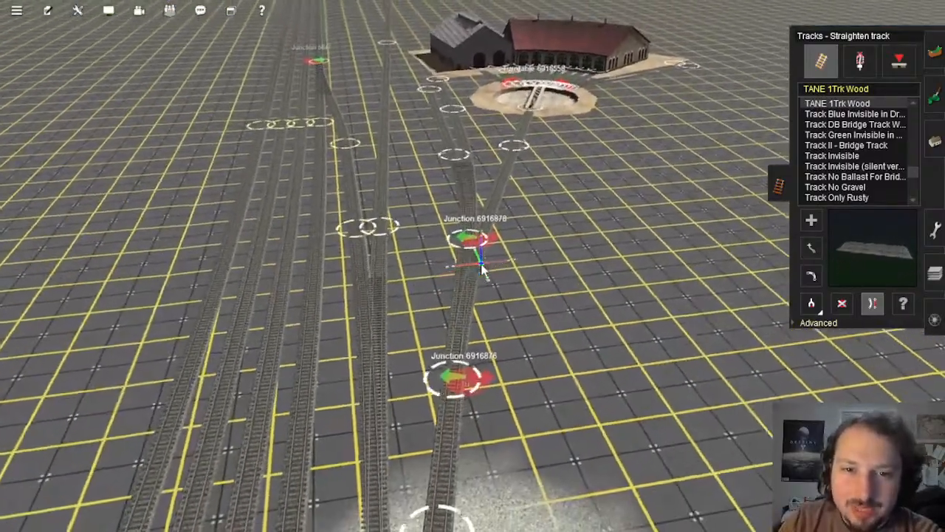
pyautogui.scroll(-3, 476, 271)
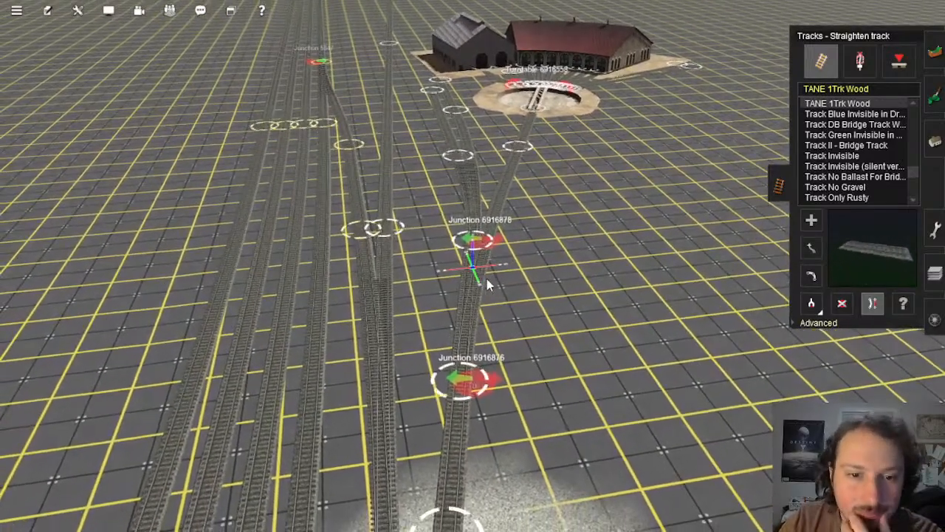
pyautogui.scroll(3, 477, 267)
pyautogui.scroll(2, 476, 257)
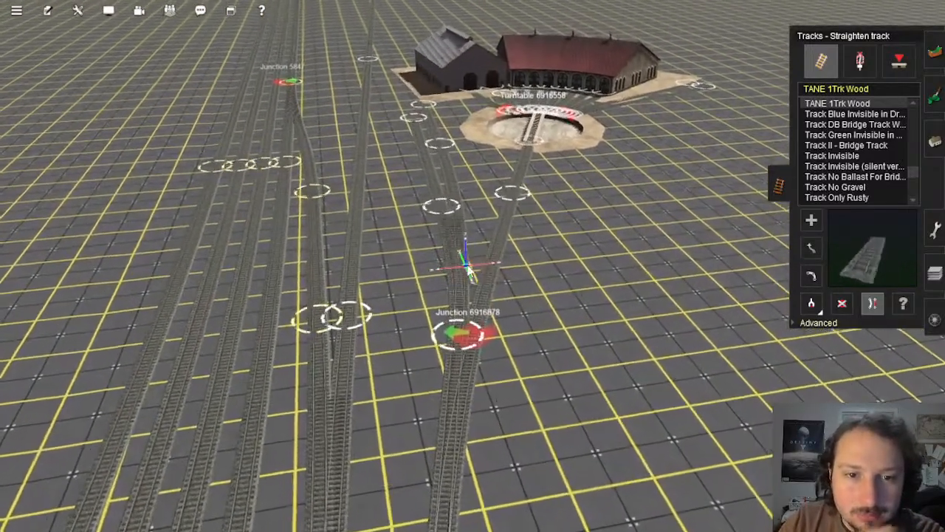
pyautogui.scroll(3, 472, 255)
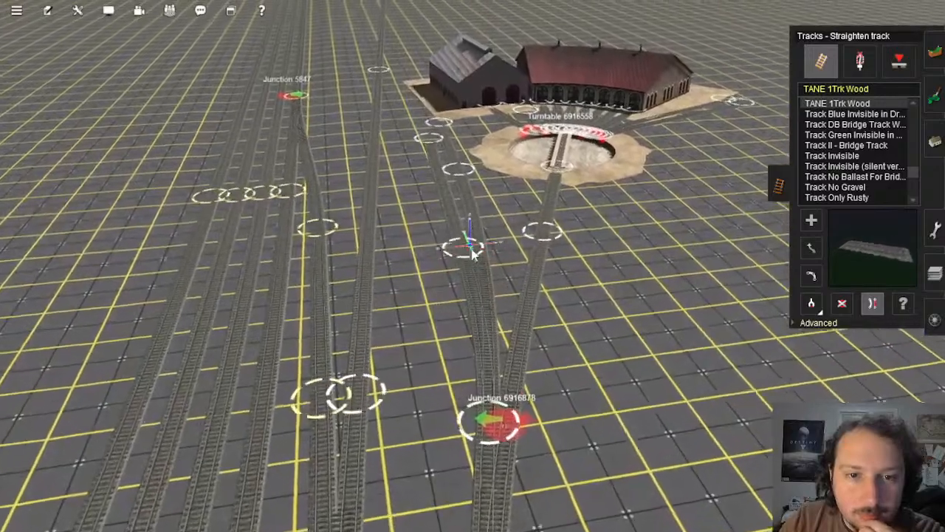
# Step: Move the spline point of the siding nearer the turntable back toward the junctions to even out its curve
pyautogui.press('Left')
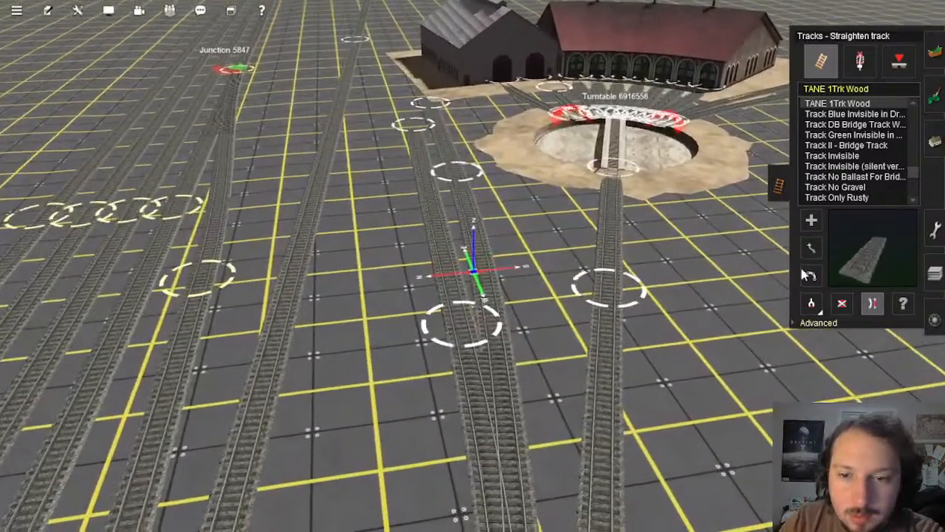
pyautogui.click(811, 248)
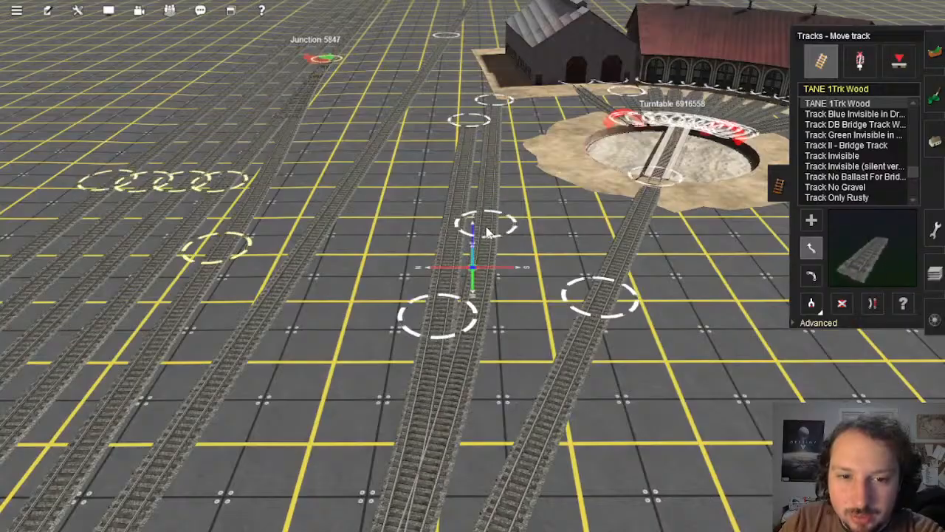
pyautogui.scroll(-5, 480, 251)
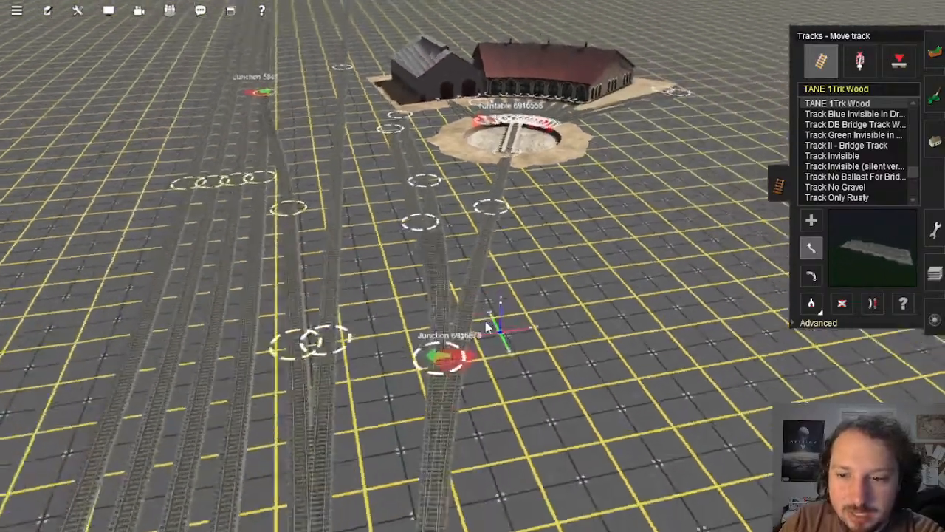
pyautogui.moveTo(458, 281); pyautogui.dragTo(477, 230, button='right')
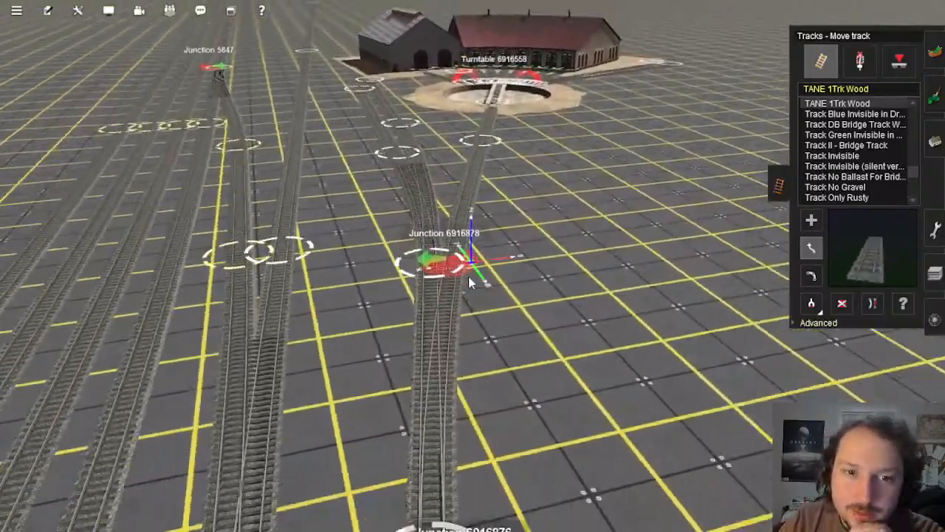
pyautogui.scroll(-3, 469, 277)
pyautogui.moveTo(469, 277); pyautogui.dragTo(484, 214, button='right')
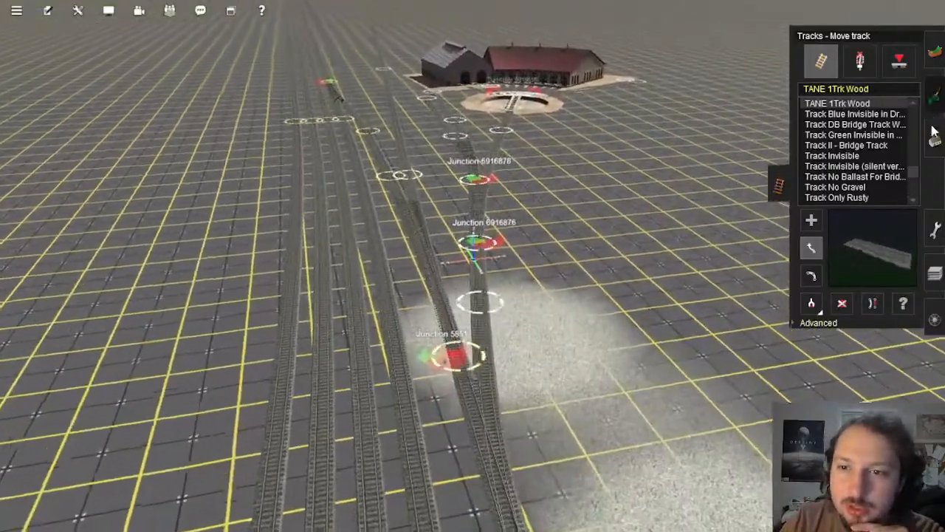
# Step: Switch to adding objects and survey the new sidings from the yard junctions round to the roundhouse
pyautogui.click(935, 139)
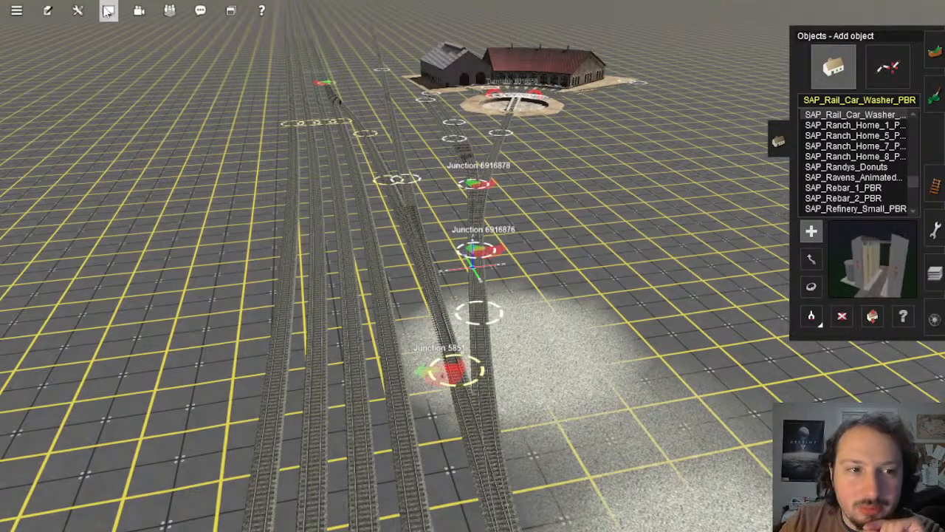
pyautogui.click(110, 11)
pyautogui.moveTo(78, 11)
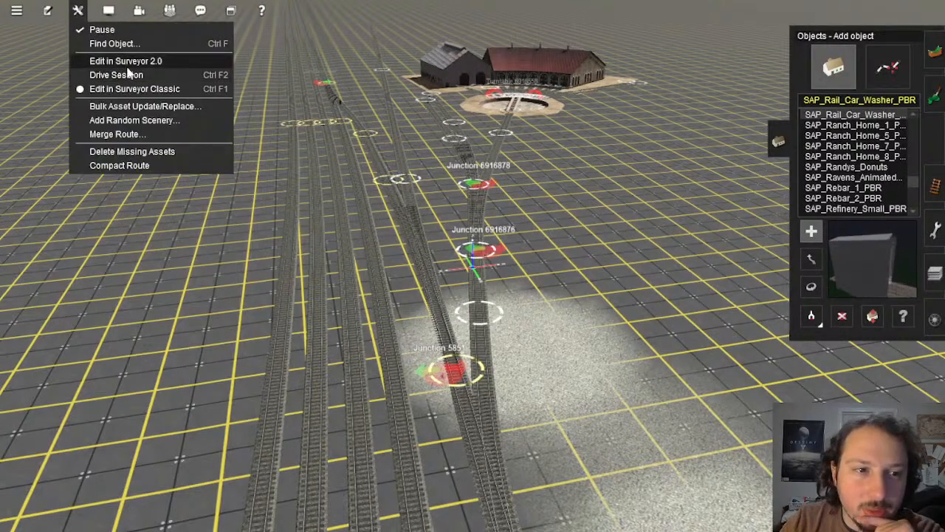
pyautogui.rightClick(560, 212)
pyautogui.rightClick(430, 230)
pyautogui.scroll(-3, 487, 261)
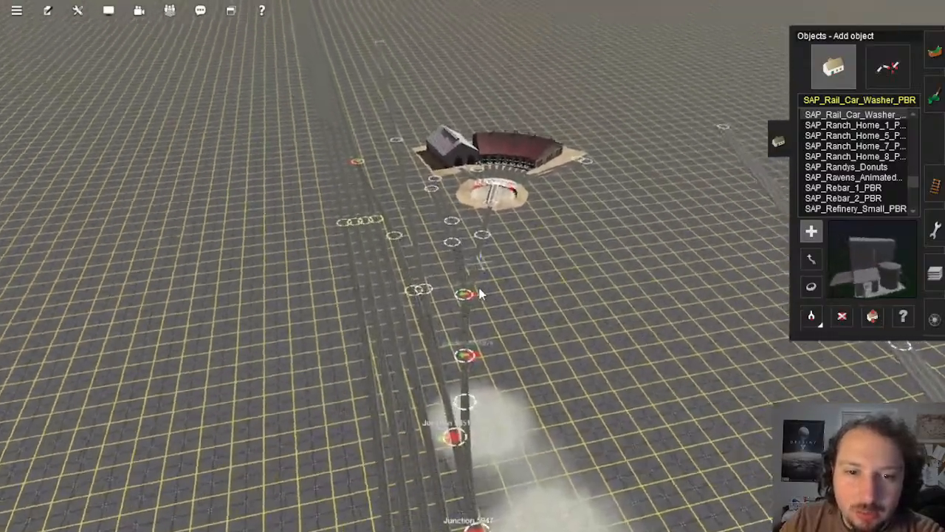
pyautogui.scroll(3, 476, 290)
pyautogui.moveTo(470, 291); pyautogui.dragTo(325, 285, button='right')
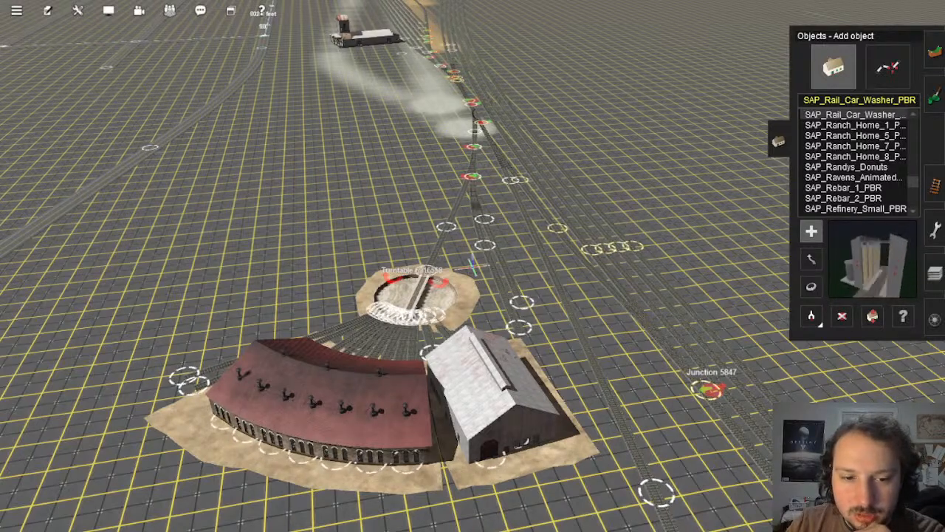
# Step: Switch to the browser and bring up the East Broad Top Railroad in Google Maps with satellite imagery
pyautogui.click(310, 401)
pyautogui.click(387, 520)
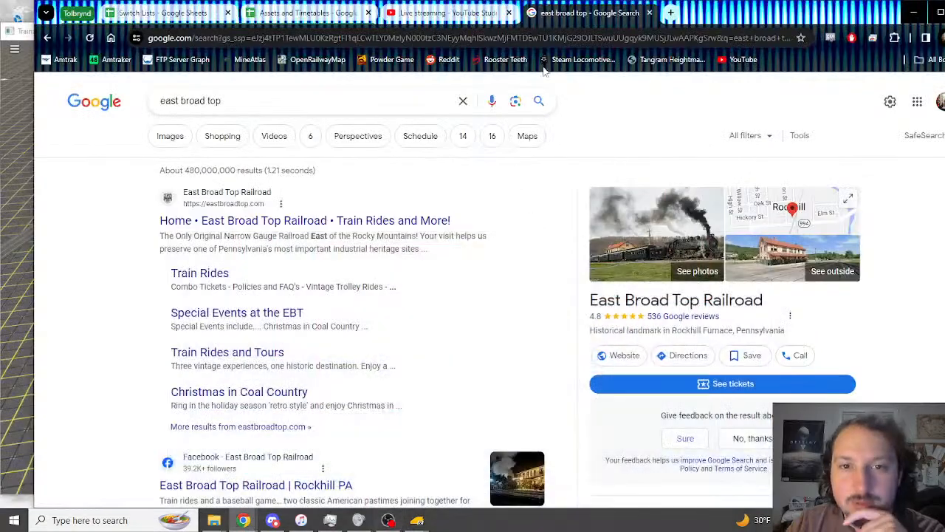
pyautogui.click(527, 138)
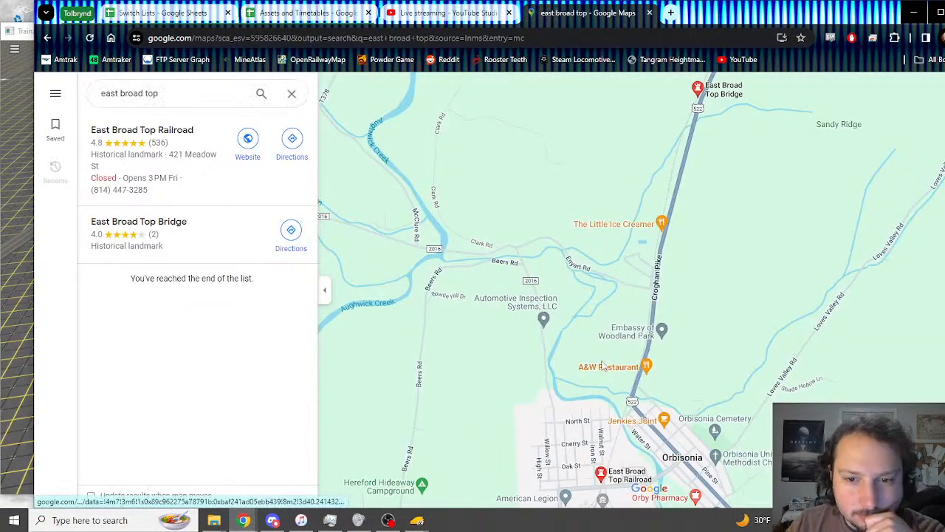
pyautogui.scroll(3, 602, 366)
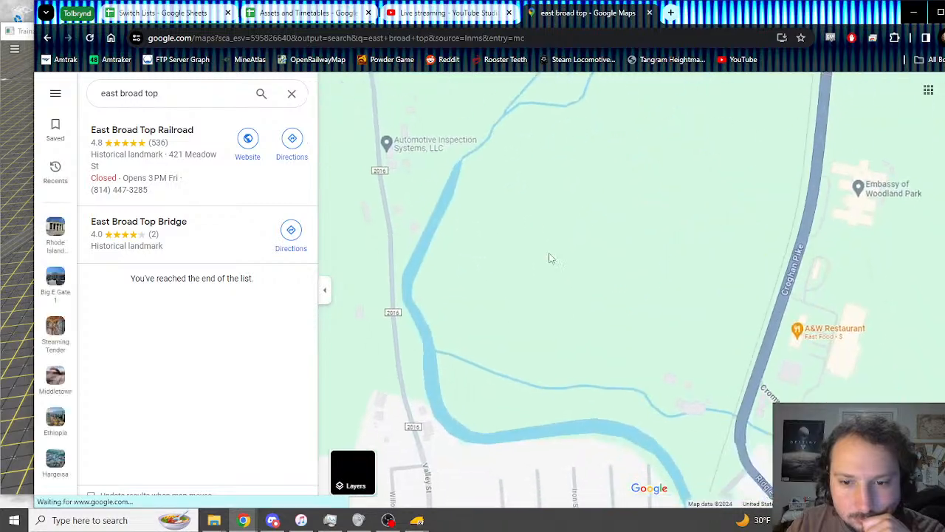
pyautogui.scroll(-5, 550, 258)
pyautogui.scroll(6, 565, 332)
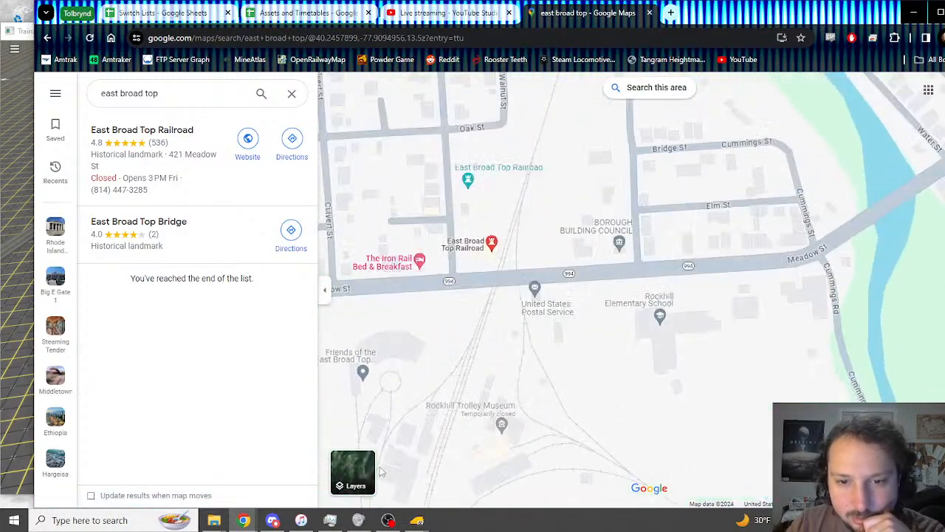
pyautogui.click(366, 475)
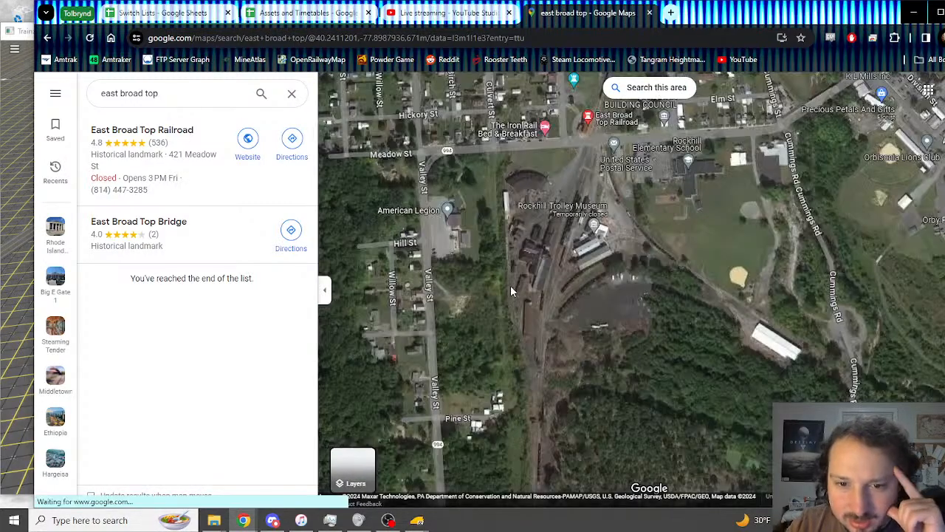
# Step: Examine the satellite imagery of the East Broad Top turntable, roundhouse, shop buildings and surrounding yard tracks
pyautogui.scroll(5, 521, 251)
pyautogui.moveTo(526, 235); pyautogui.dragTo(541, 294)
pyautogui.scroll(1, 541, 293)
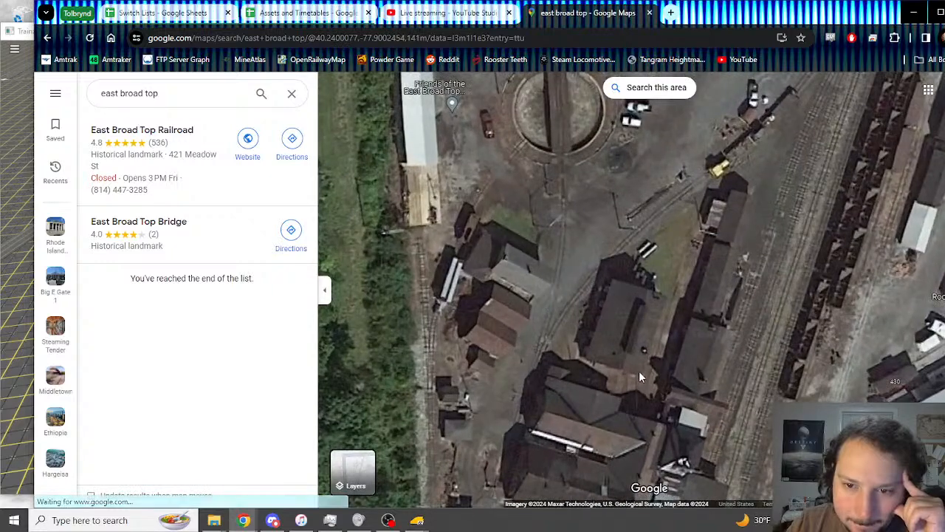
pyautogui.moveTo(639, 370); pyautogui.dragTo(578, 235)
pyautogui.scroll(-1, 580, 242)
pyautogui.moveTo(522, 207); pyautogui.dragTo(532, 273)
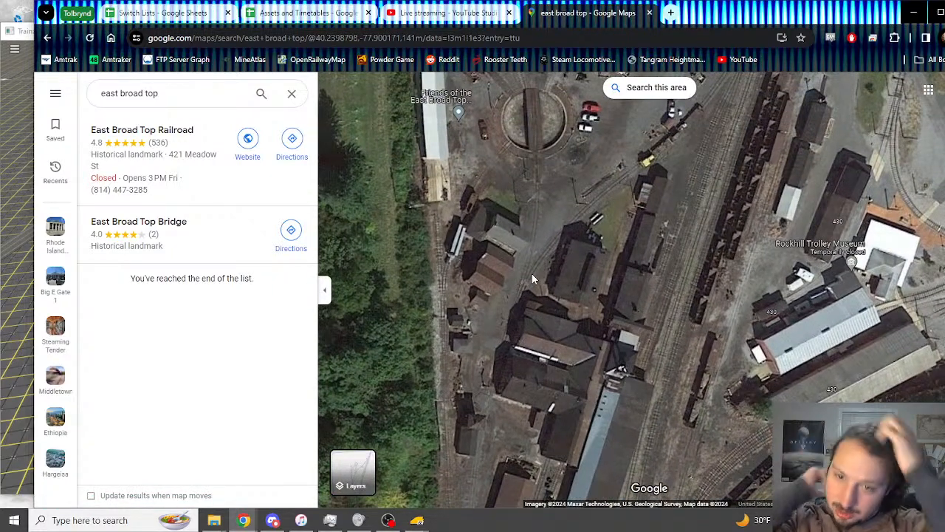
pyautogui.moveTo(533, 206); pyautogui.dragTo(510, 258)
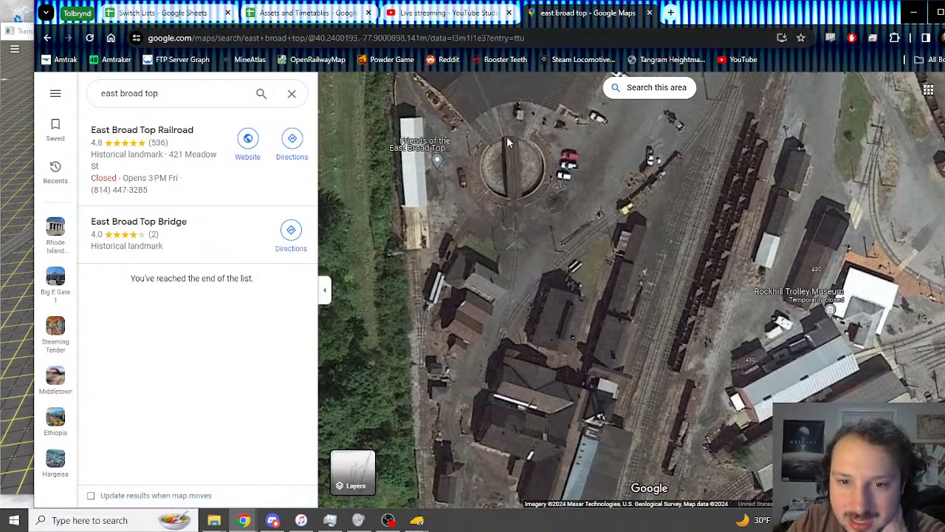
pyautogui.moveTo(556, 398); pyautogui.dragTo(525, 283)
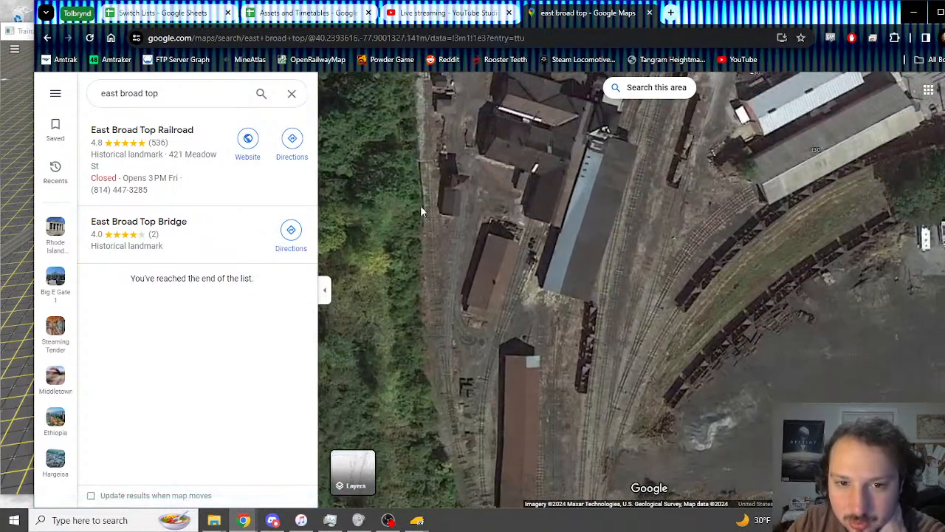
pyautogui.scroll(3, 507, 207)
pyautogui.moveTo(507, 207); pyautogui.dragTo(500, 327)
pyautogui.scroll(-2, 519, 330)
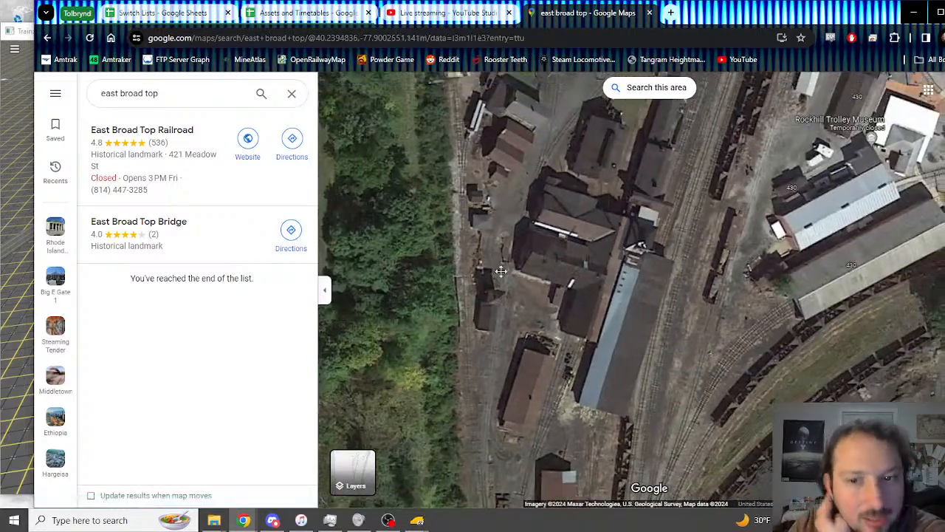
pyautogui.scroll(2, 493, 366)
pyautogui.scroll(-4, 477, 350)
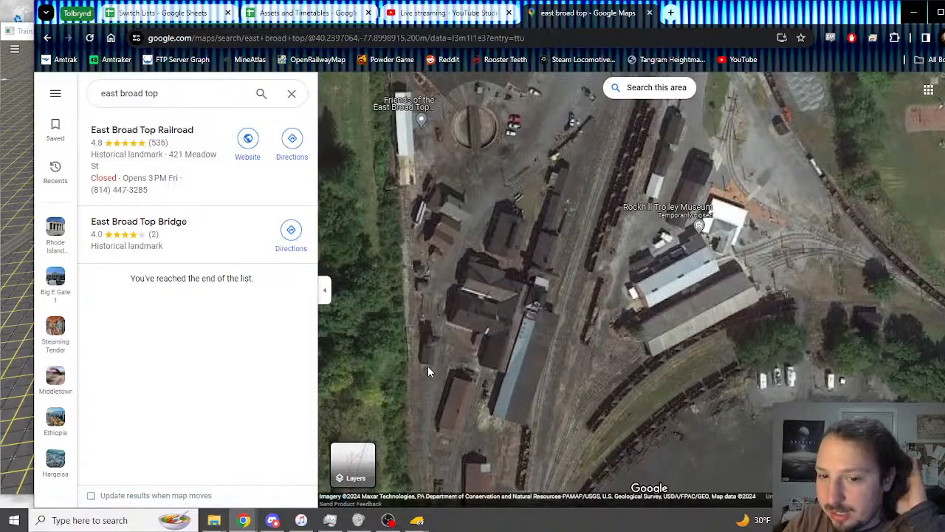
pyautogui.scroll(-1, 428, 364)
# Step: Switch back to Trainz Railroad Simulator 2022 and inspect the turntable lead and the two parallel sidings beside the engine shed
pyautogui.click(417, 520)
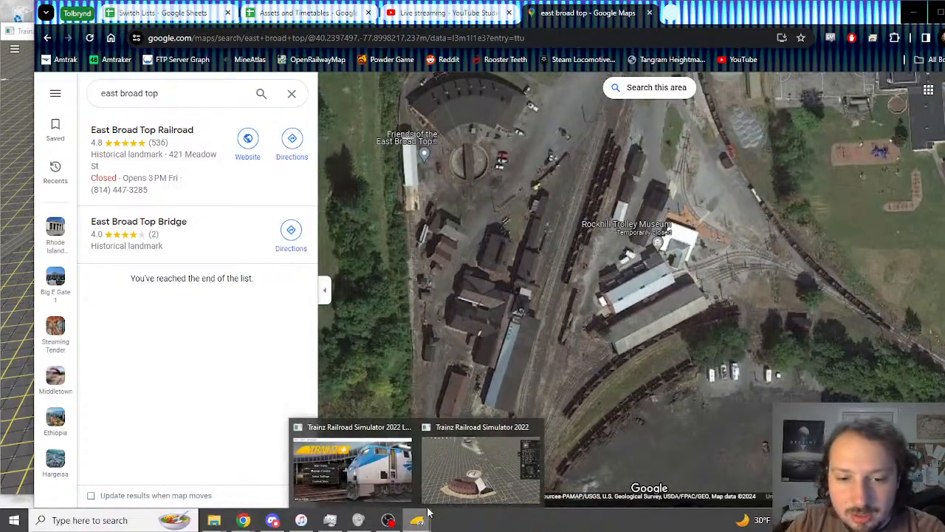
pyautogui.click(480, 465)
pyautogui.rightClick(392, 251)
pyautogui.scroll(4, 407, 267)
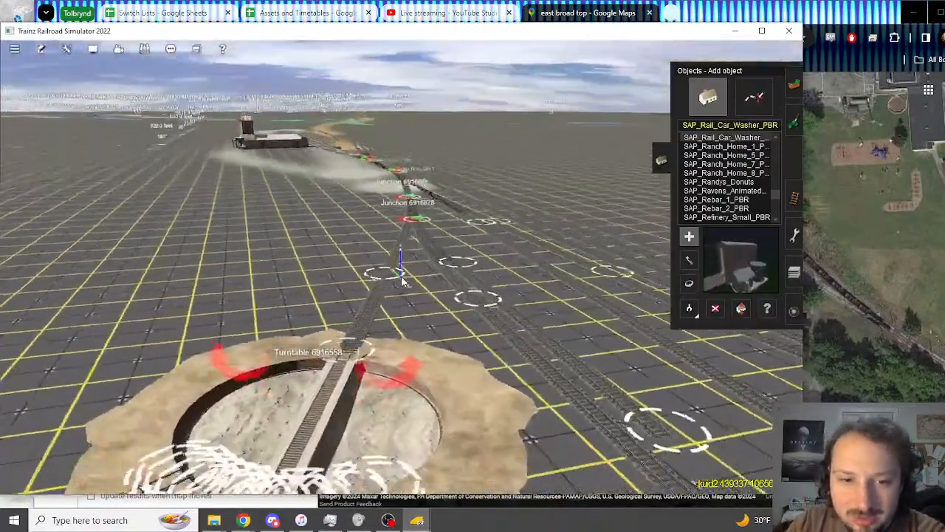
pyautogui.scroll(-3, 401, 275)
pyautogui.rightClick(395, 240)
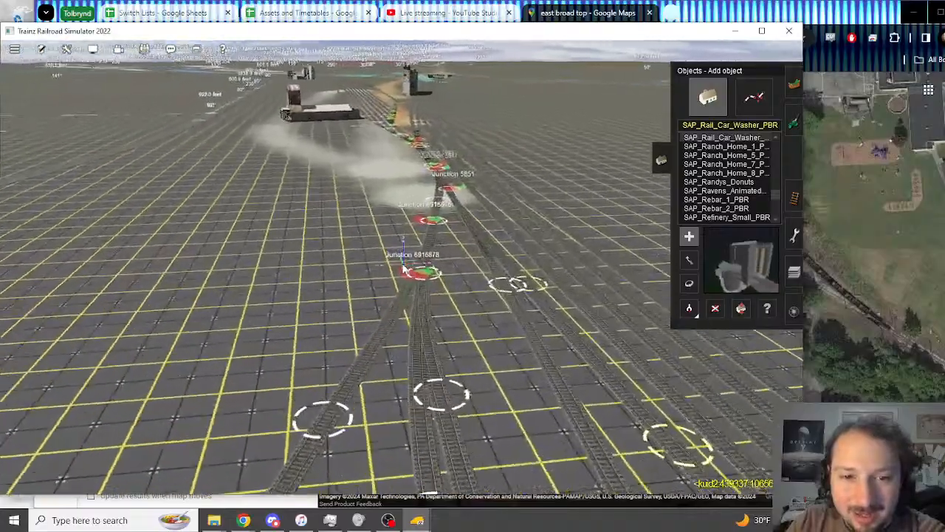
pyautogui.moveTo(414, 329); pyautogui.dragTo(409, 268, button='right')
pyautogui.scroll(4, 411, 251)
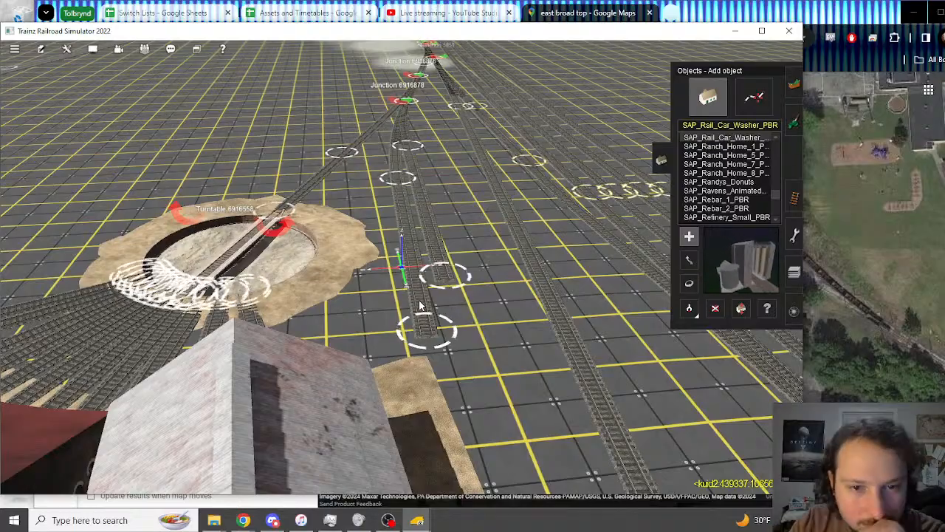
pyautogui.moveTo(418, 303); pyautogui.dragTo(397, 131, button='right')
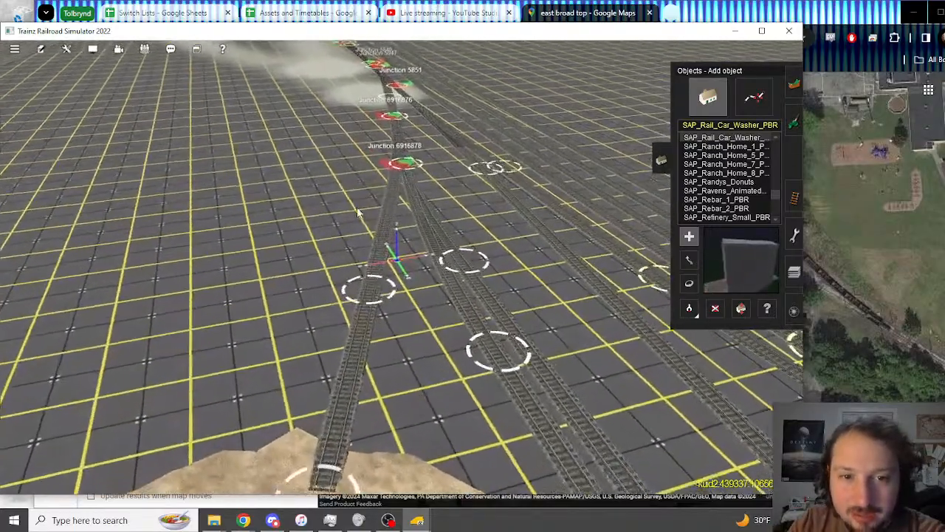
# Step: Follow the lead away from the turntable and examine the chain of junctions toward the yard throat
pyautogui.rightClick(396, 132)
pyautogui.rightClick(394, 201)
pyautogui.rightClick(395, 201)
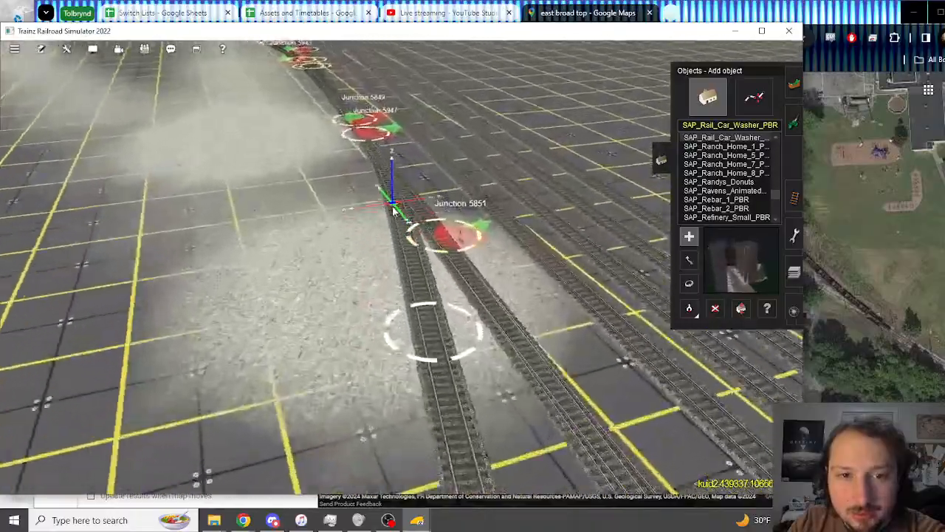
pyautogui.rightClick(359, 140)
pyautogui.scroll(-5, 397, 251)
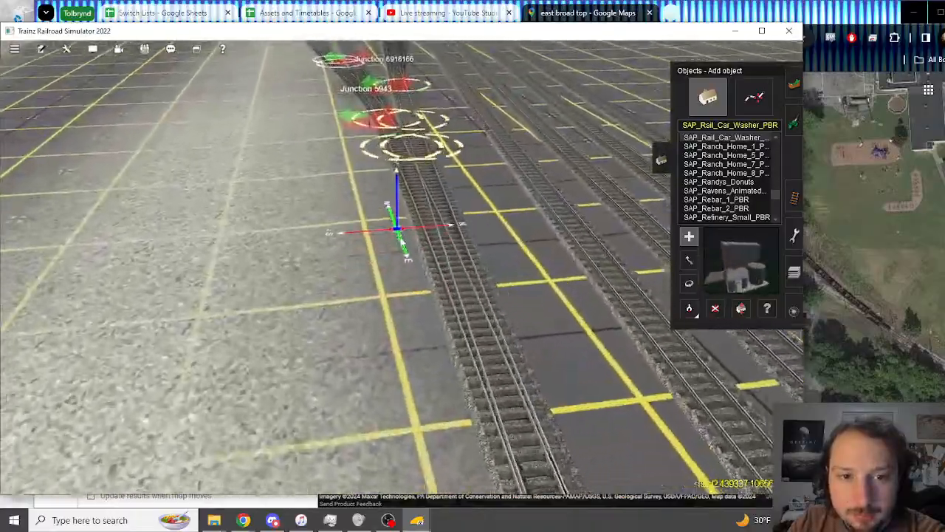
pyautogui.press('Left')
pyautogui.press('Down')
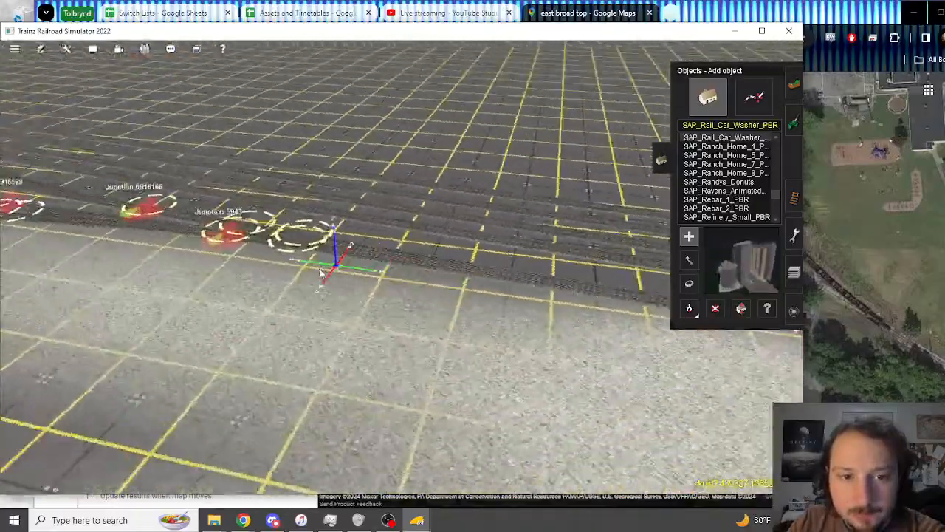
pyautogui.press('Up')
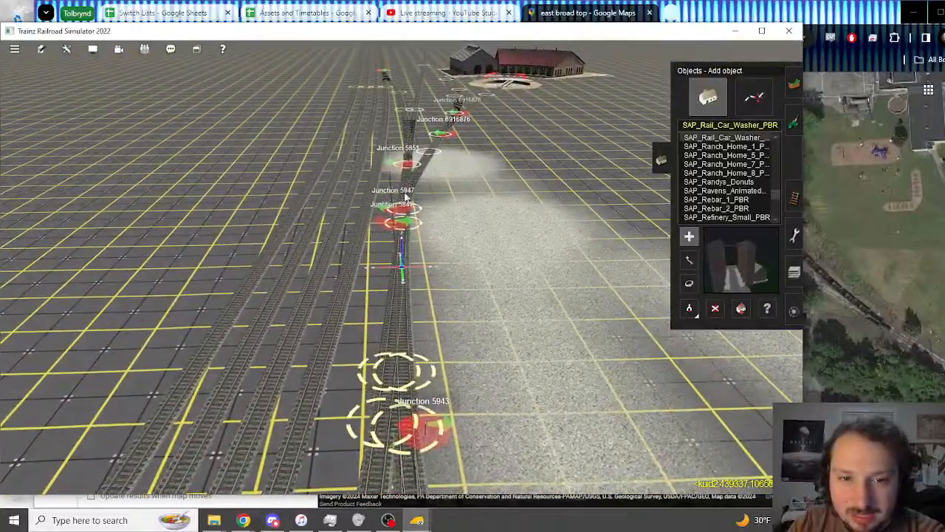
# Step: Survey the main yard tracks past the freight building and grain elevator, returning to the yard throat junctions
pyautogui.moveTo(397, 295); pyautogui.dragTo(385, 124, button='right')
pyautogui.rightClick(420, 412)
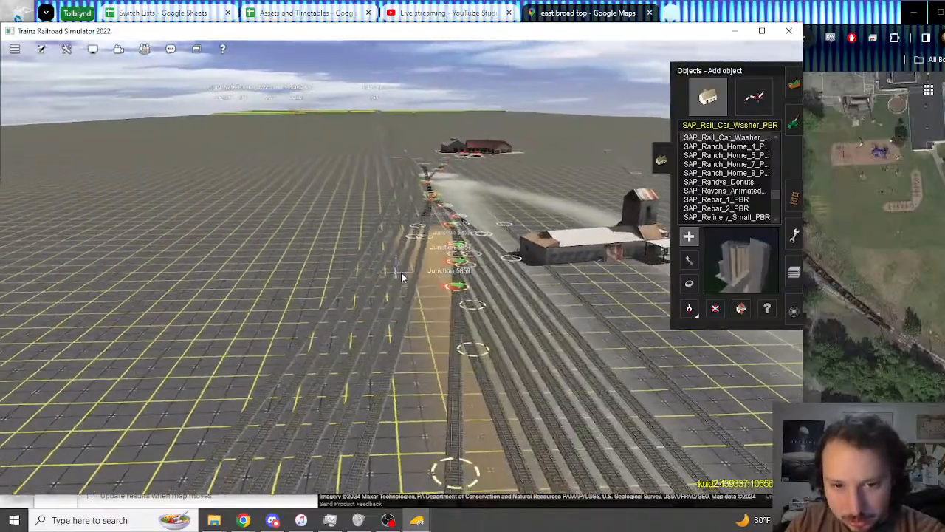
pyautogui.rightClick(384, 464)
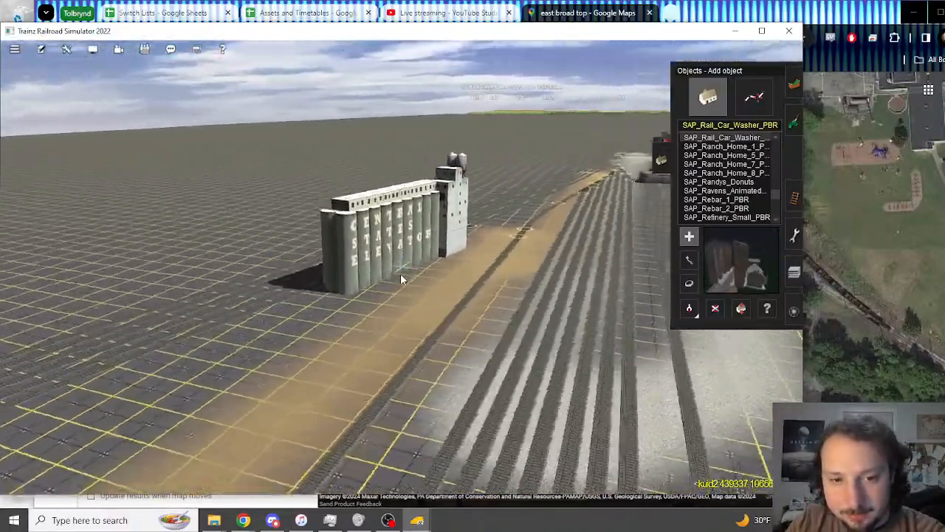
pyautogui.moveTo(401, 274); pyautogui.dragTo(362, 172, button='right')
pyautogui.rightClick(362, 173)
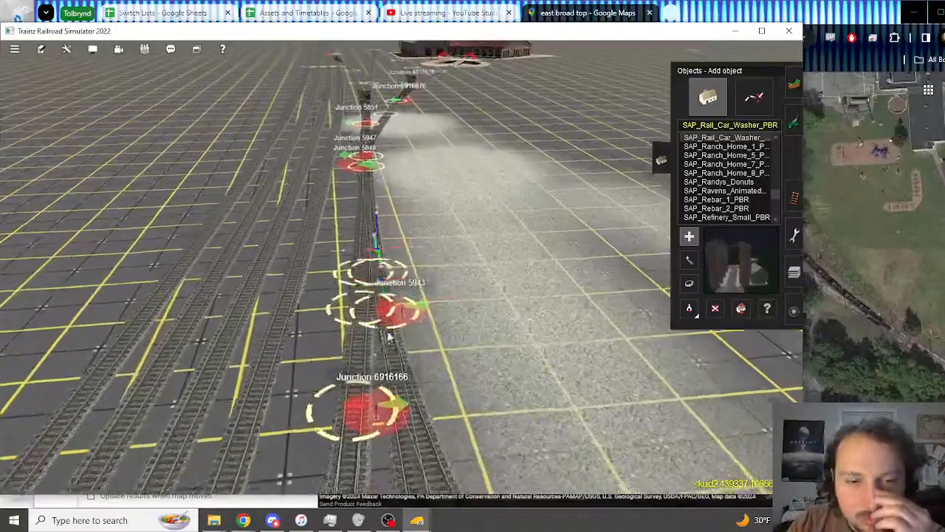
pyautogui.rightClick(413, 367)
pyautogui.scroll(-5, 413, 367)
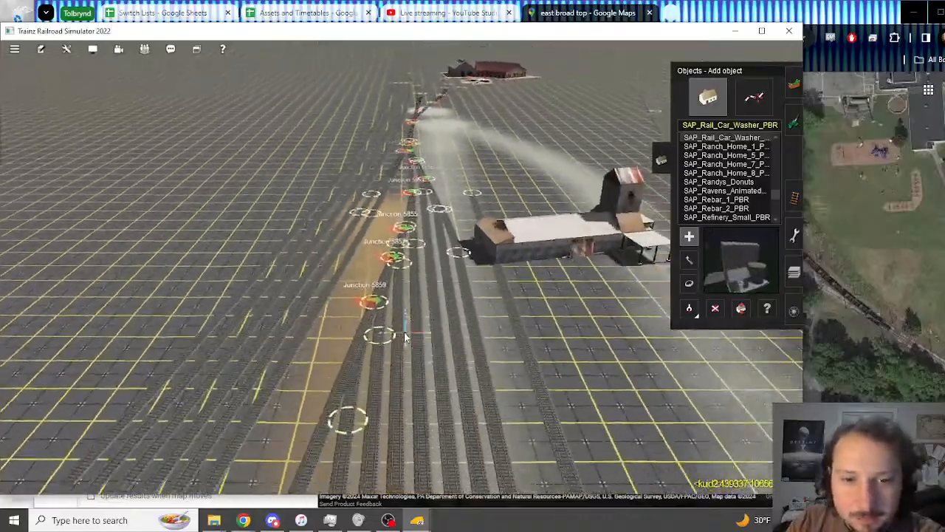
pyautogui.moveTo(405, 336); pyautogui.dragTo(408, 264, button='right')
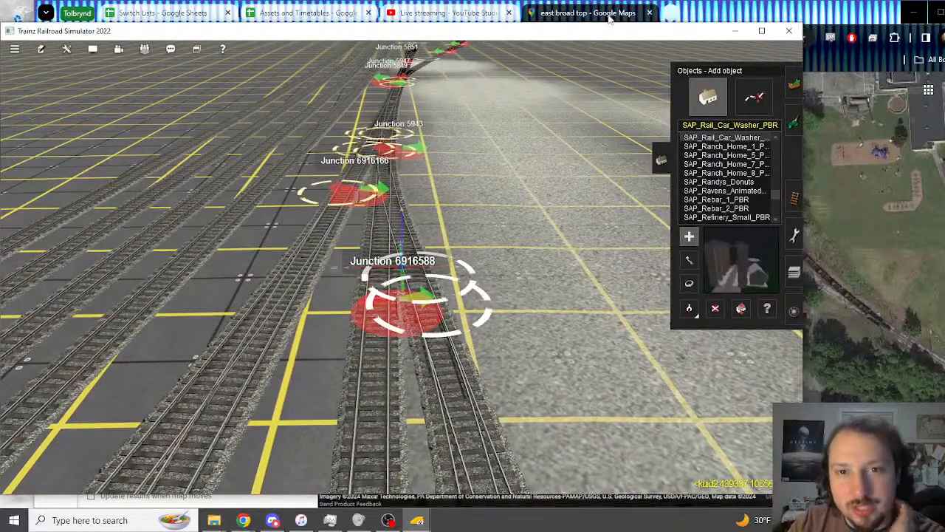
# Step: Switch to OBS and hide the Screen source
pyautogui.click(387, 520)
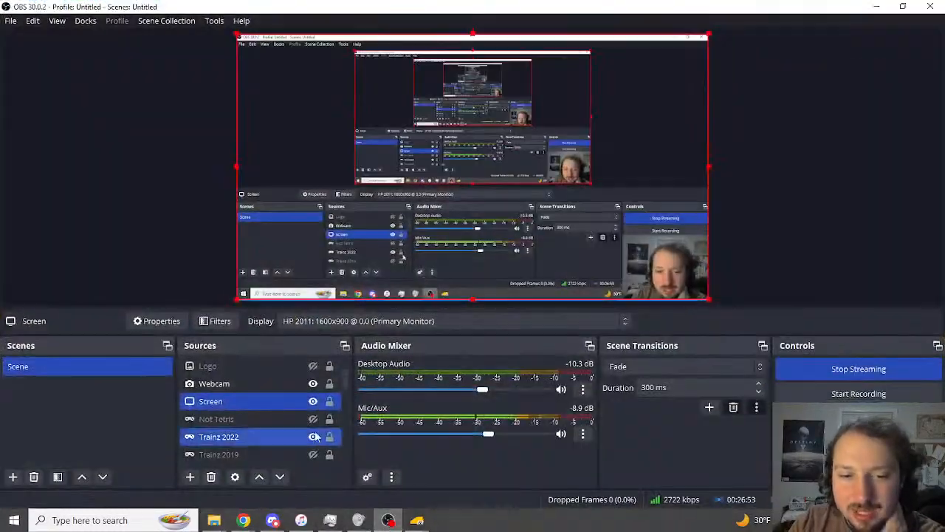
pyautogui.click(313, 400)
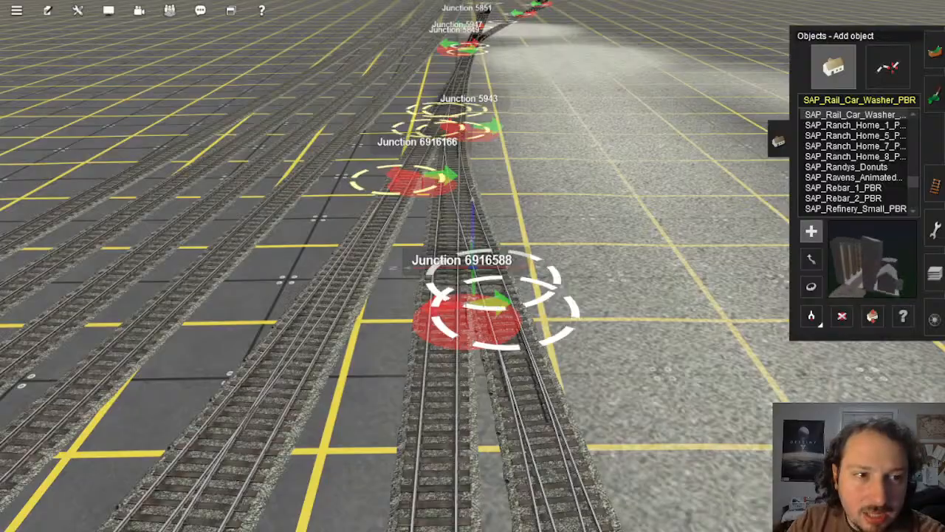
# Step: Inspect the lead in Trainz from the yard throat junctions up to the sidings beside the turntable
pyautogui.press('Right')
pyautogui.press('Up')
pyautogui.press('Left')
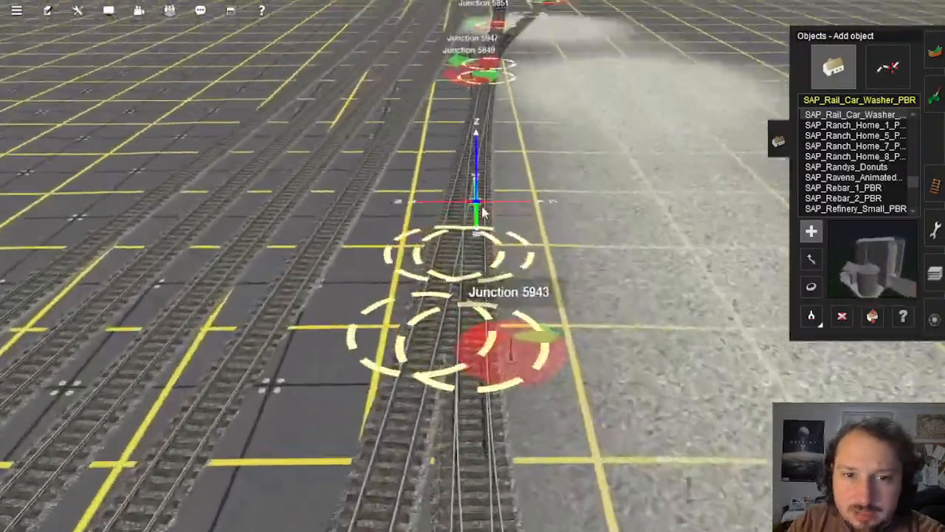
pyautogui.press('Up')
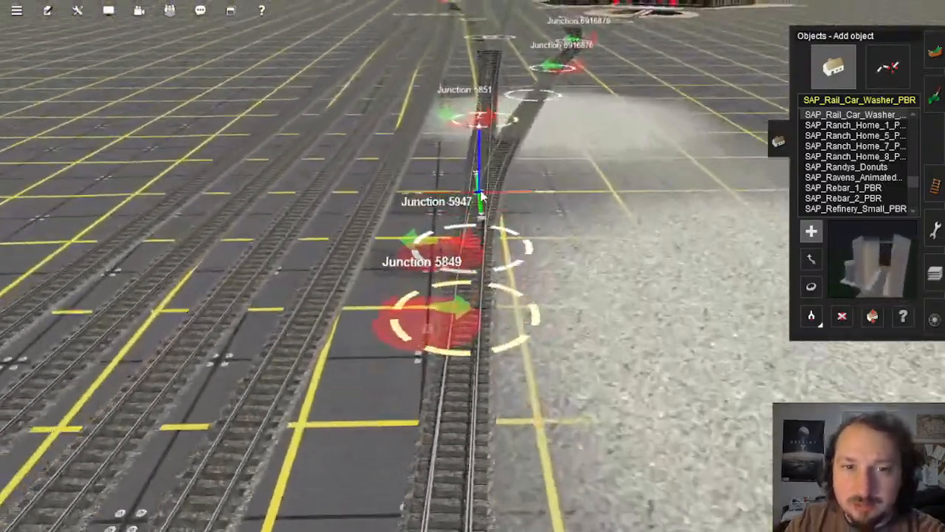
pyautogui.press('Up')
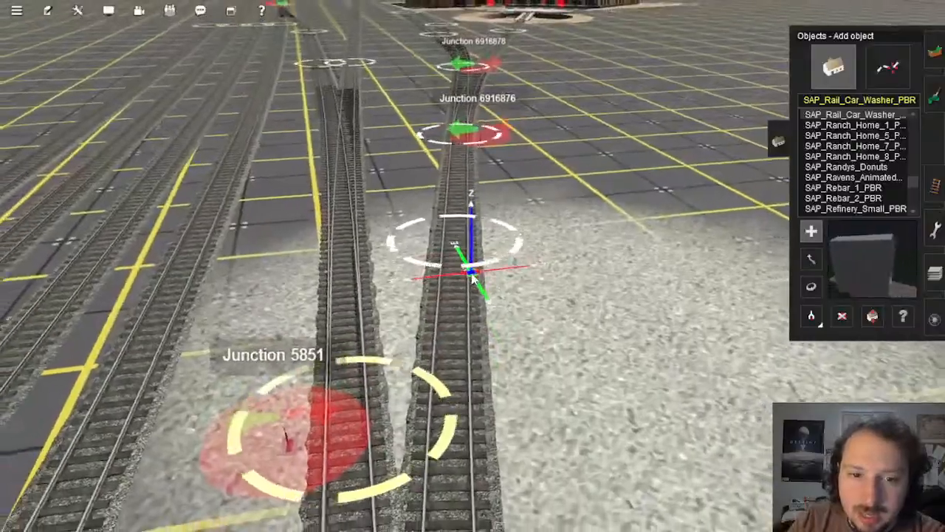
pyautogui.press('Up')
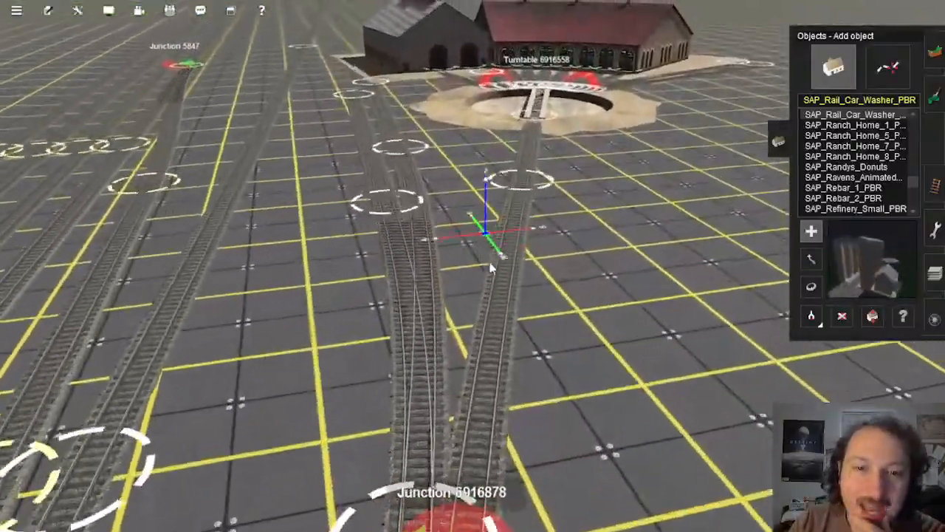
# Step: Inspect the lead between the turntable and the yard throat junctions to find space for a coaling facility
pyautogui.press('Down')
pyautogui.scroll(-3, 473, 321)
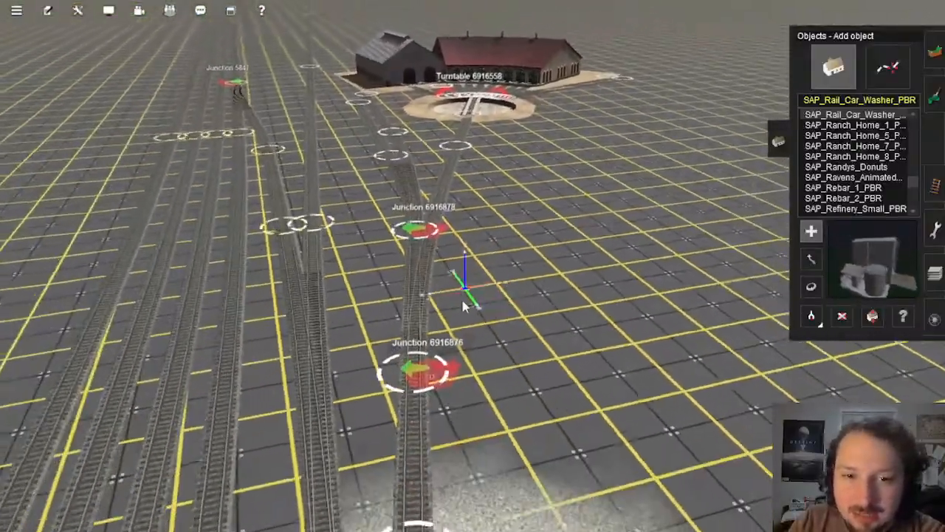
pyautogui.press('Down')
pyautogui.scroll(2, 470, 271)
pyautogui.press('Up')
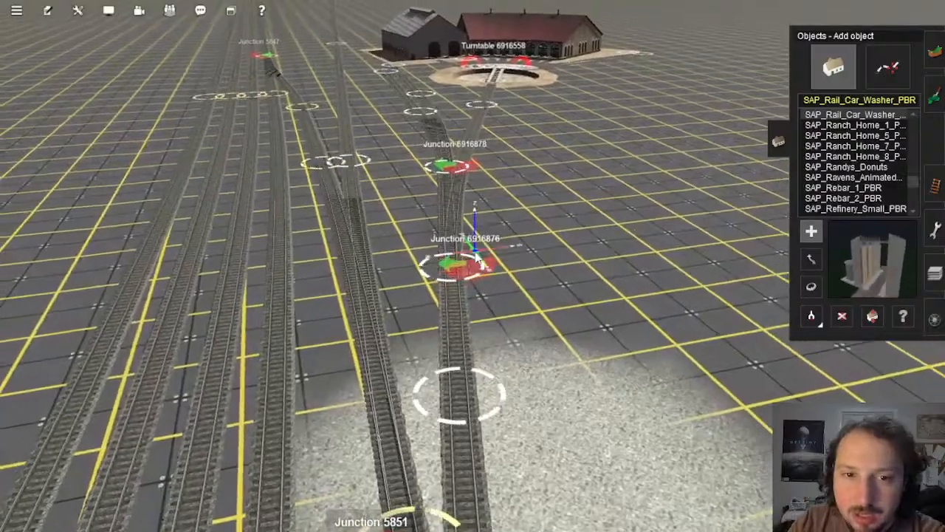
pyautogui.press('Down')
pyautogui.scroll(-2, 483, 283)
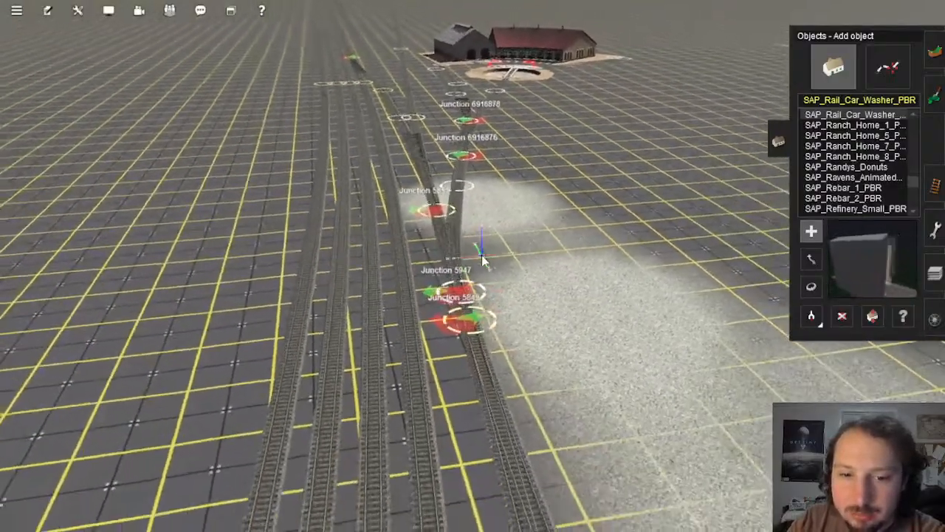
pyautogui.press('Up')
pyautogui.press('Up')
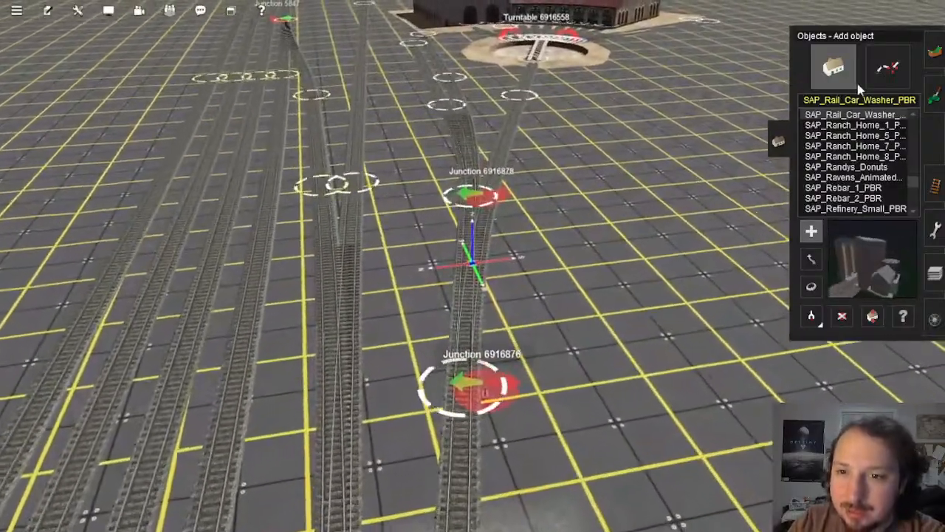
# Step: Show the content search filter and filter the object list by "coal"
pyautogui.click(78, 11)
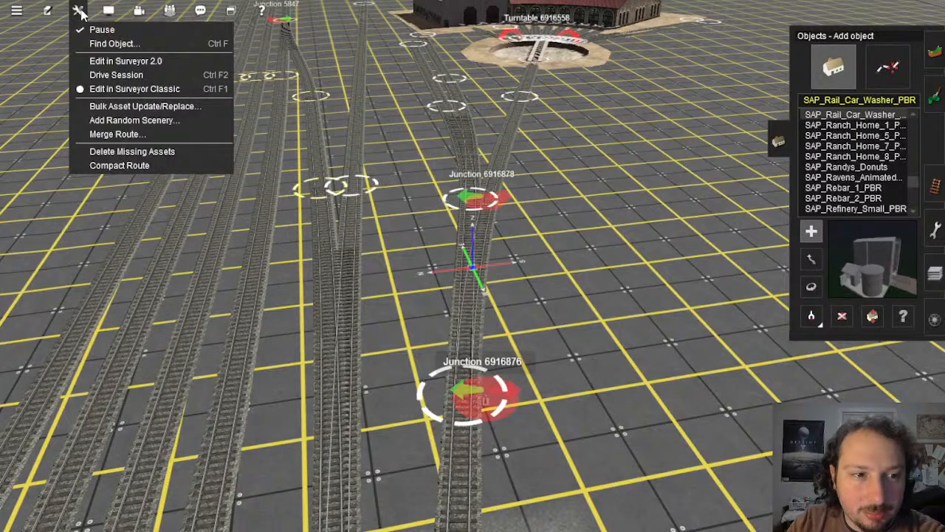
pyautogui.click(109, 23)
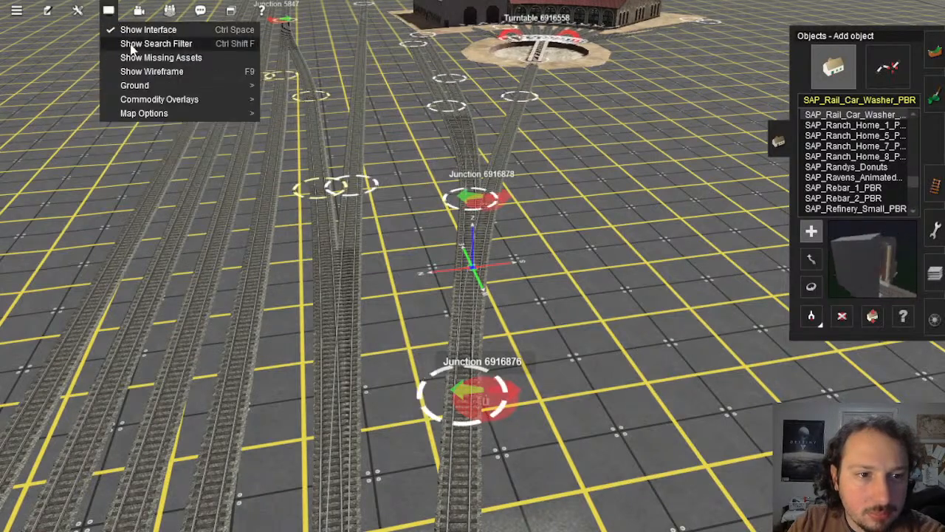
pyautogui.click(133, 44)
pyautogui.write('coal')
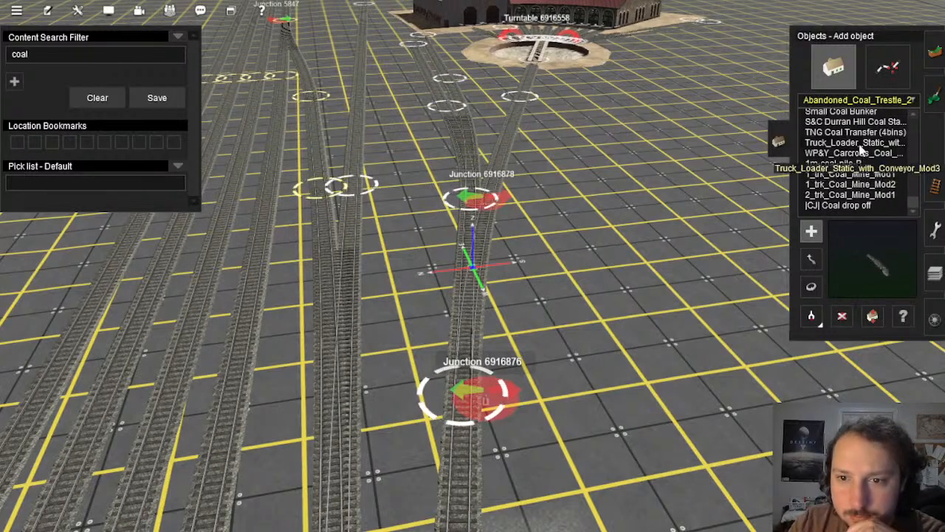
# Step: Preview coal objects such as 1m-coal-pile-B, Small Coal Bunker, SAP_PowerHouseNS_PBR and RZD Aging coal boiler
pyautogui.click(859, 144)
pyautogui.click(834, 163)
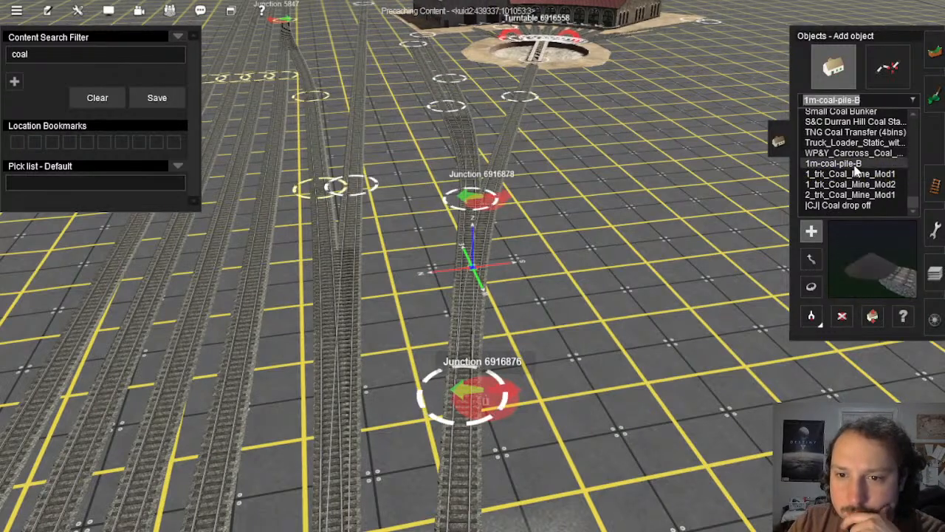
pyautogui.click(856, 206)
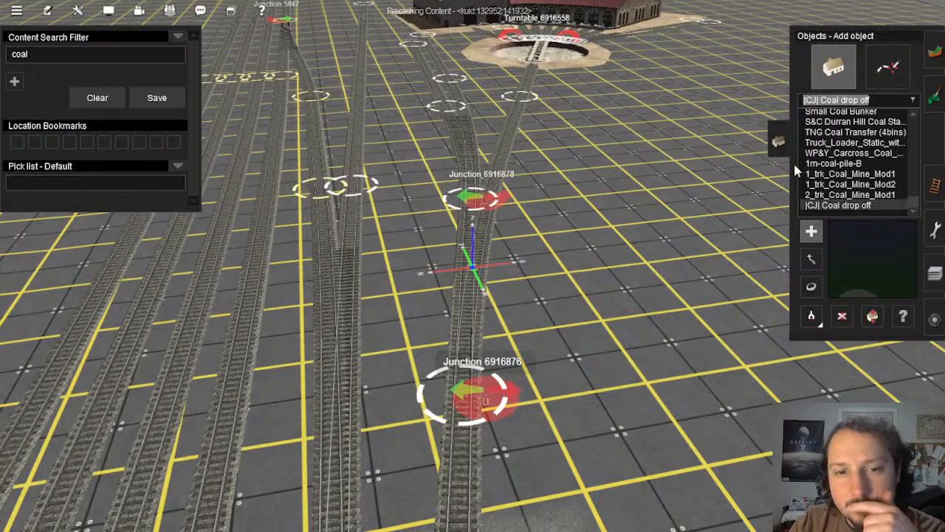
pyautogui.scroll(2, 870, 182)
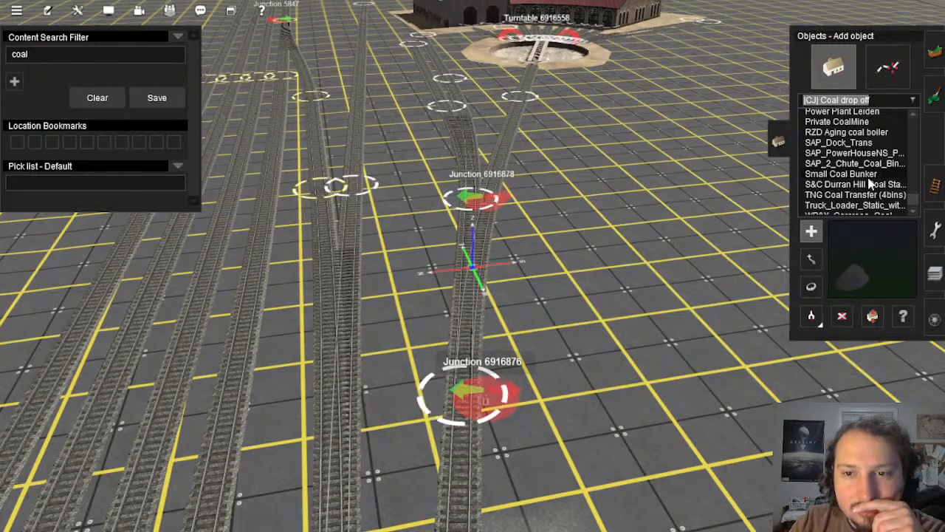
pyautogui.click(849, 173)
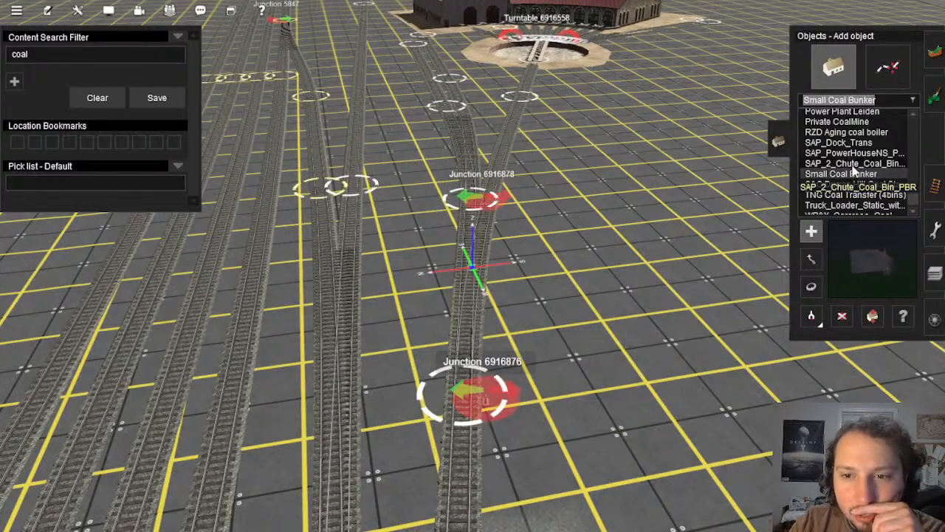
pyautogui.click(854, 163)
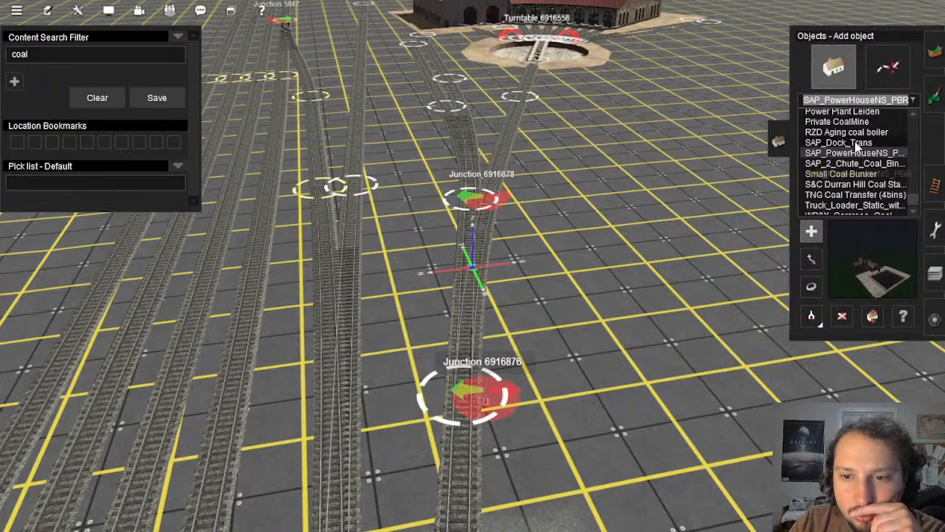
pyautogui.click(841, 143)
pyautogui.click(856, 132)
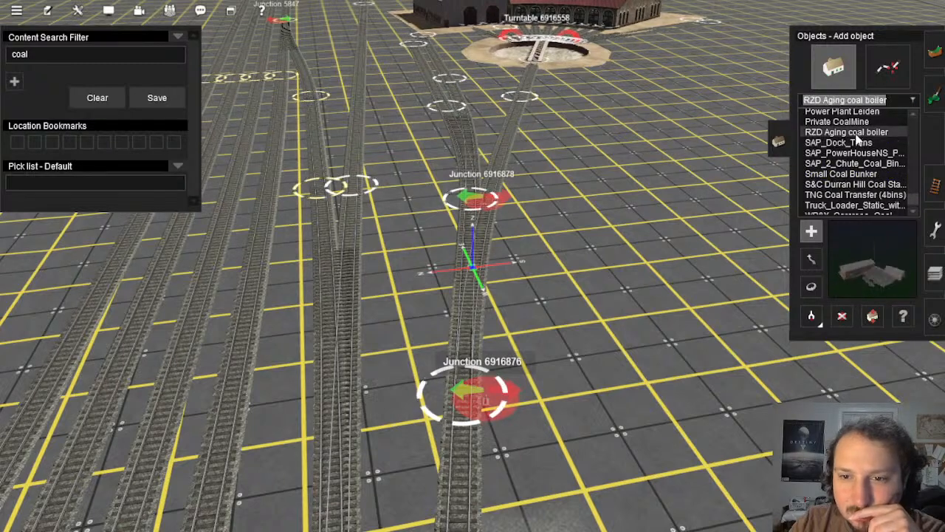
# Step: Preview the coaling towers and mine structures, from North_Walpole_Coaling_Tower and Modern_Coaling_Station to Mill_Creek_Coal_Mod1
pyautogui.scroll(3, 853, 155)
pyautogui.click(852, 174)
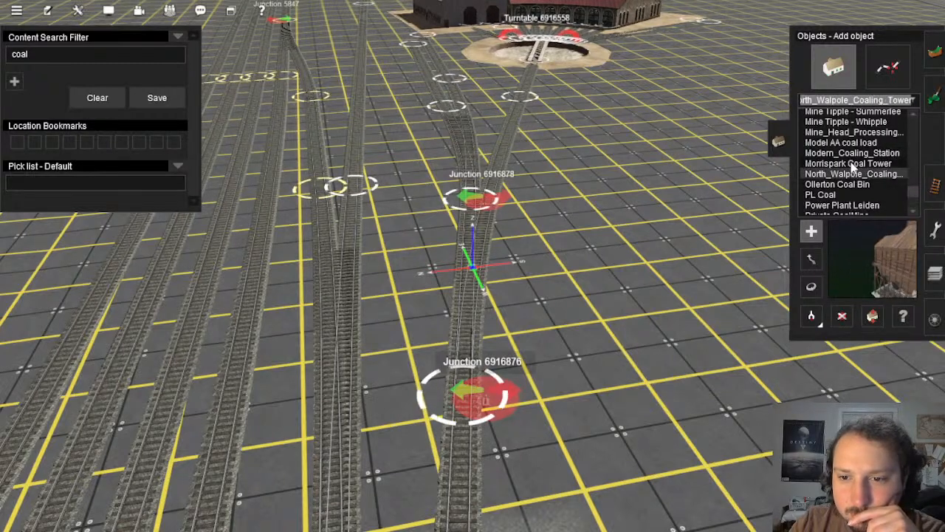
pyautogui.click(853, 151)
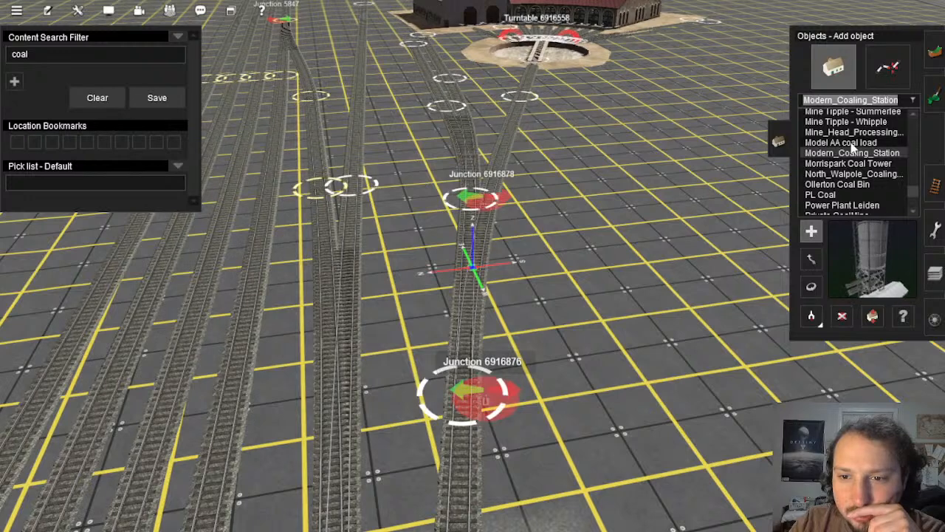
pyautogui.click(853, 142)
pyautogui.click(853, 133)
pyautogui.scroll(2, 852, 172)
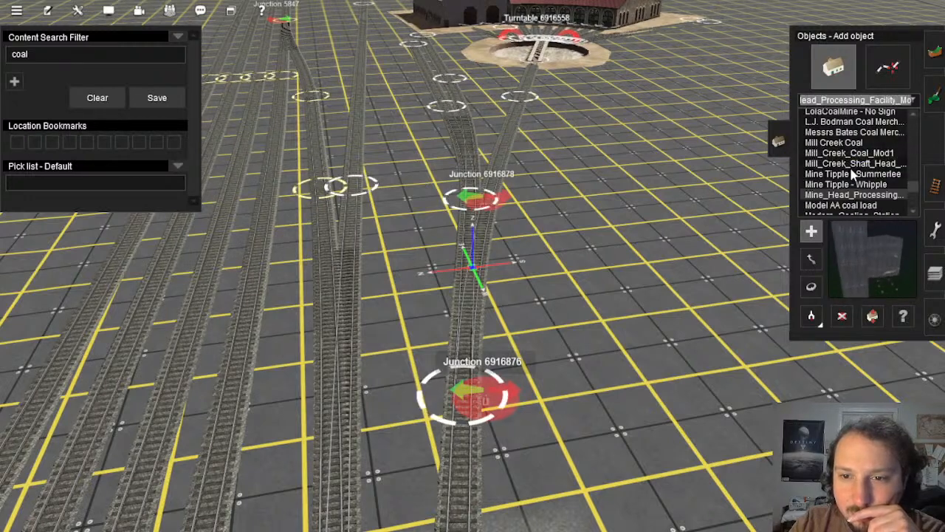
pyautogui.click(847, 142)
pyautogui.click(849, 154)
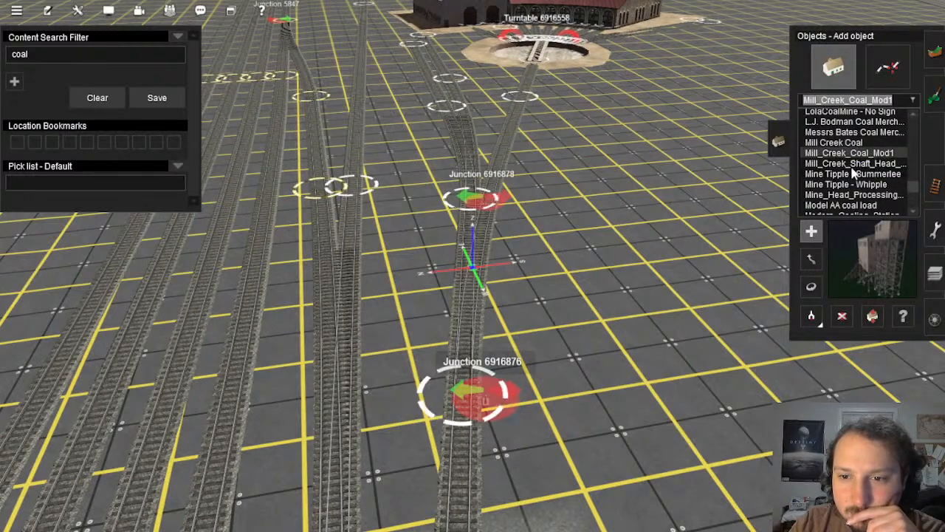
pyautogui.scroll(2, 853, 172)
pyautogui.scroll(1, 855, 171)
pyautogui.scroll(-1, 854, 172)
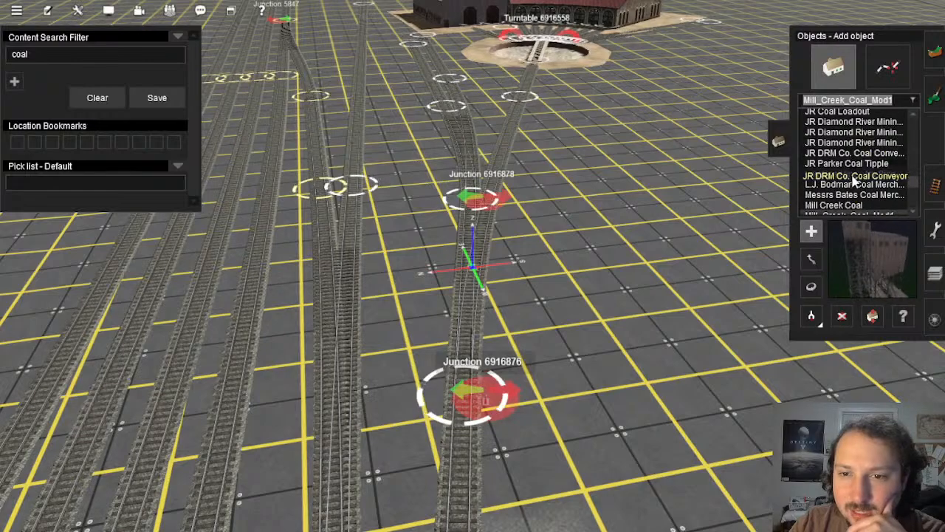
# Step: Place a trial JR Parker Coal Tipple in the open ground beside the turntable lead, inspect it and delete it
pyautogui.click(852, 166)
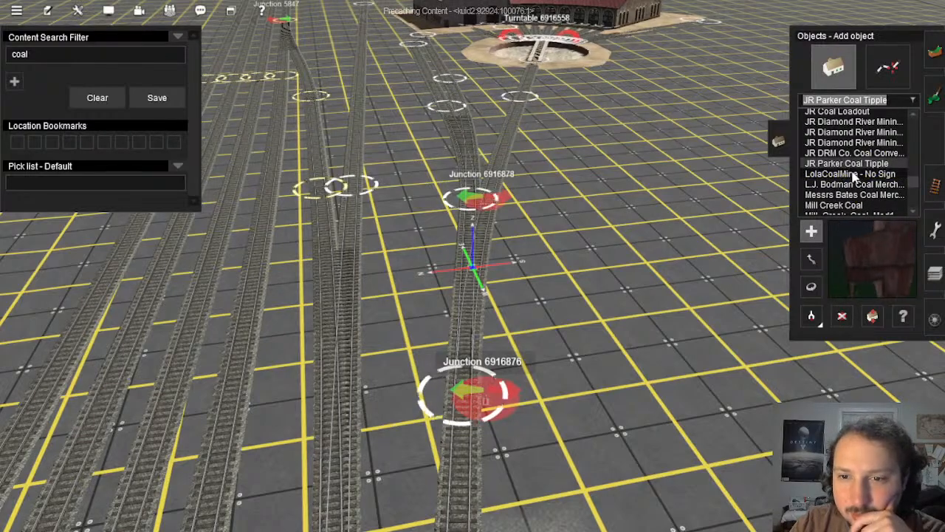
pyautogui.click(629, 249)
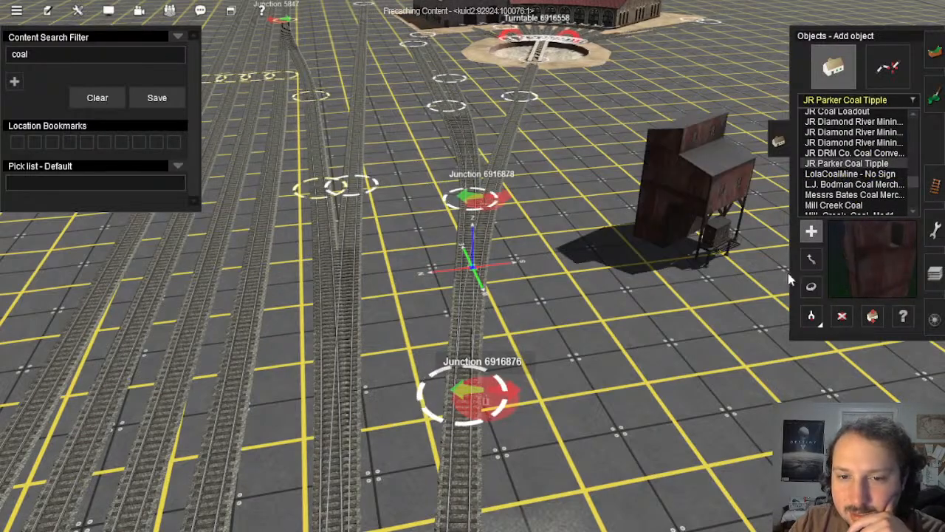
pyautogui.click(842, 316)
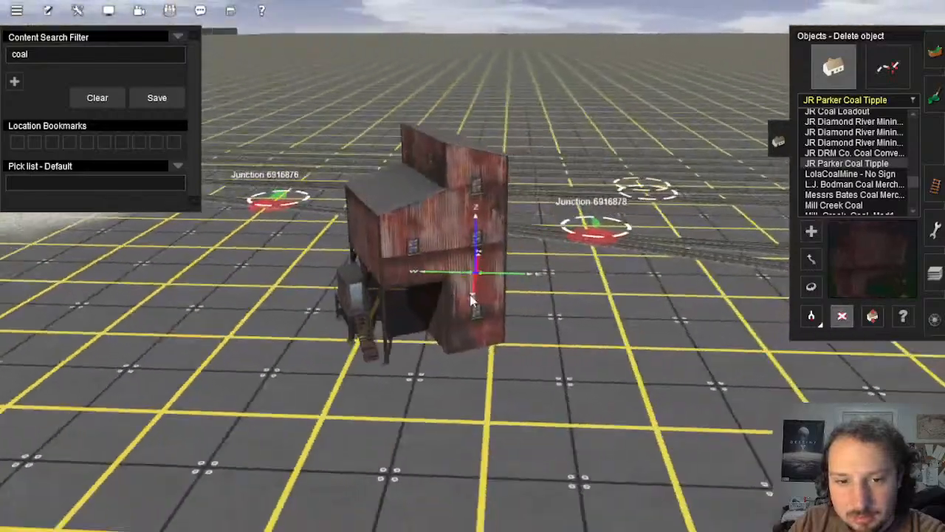
pyautogui.press('Right')
pyautogui.click(432, 288)
pyautogui.press('Left')
pyautogui.press('Up')
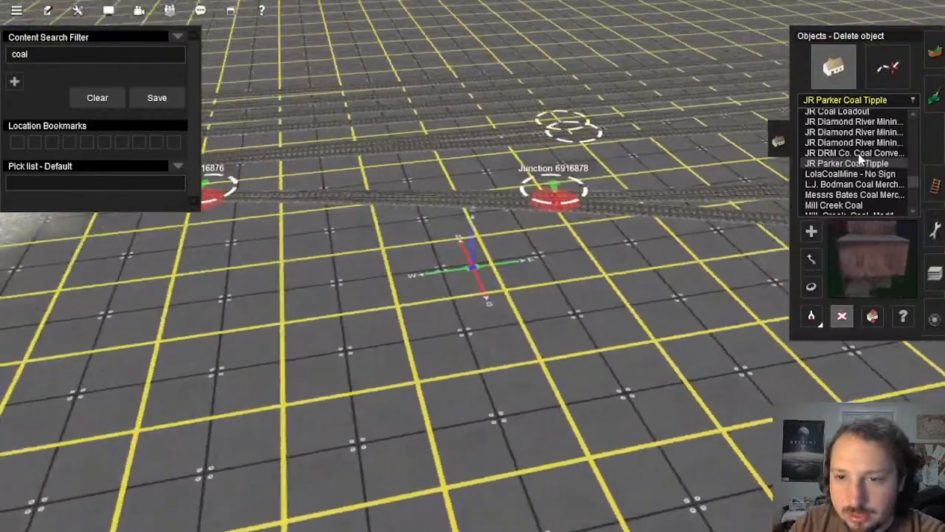
# Step: Place a trial JR Coal Loadout in the open ground beside the turntable lead, inspect it and delete it
pyautogui.press('Left')
pyautogui.click(860, 153)
pyautogui.press('Down')
pyautogui.scroll(1, 863, 152)
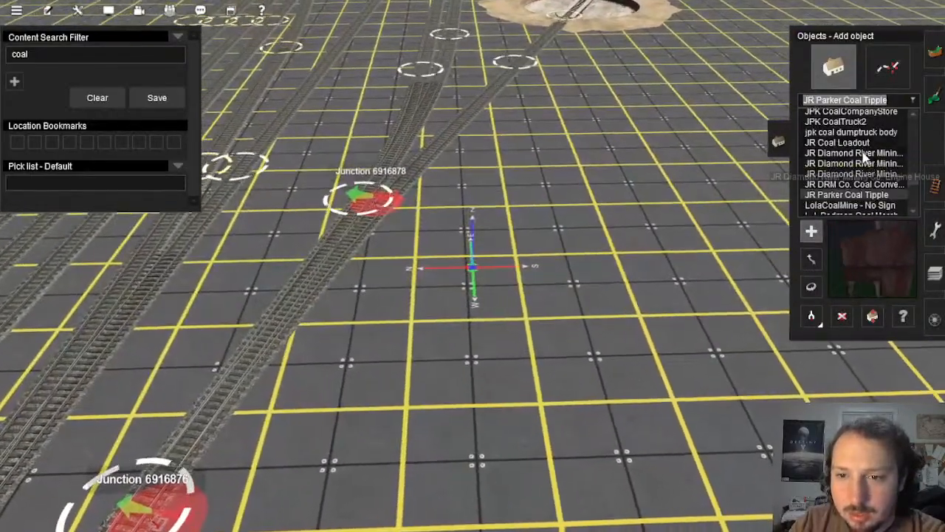
pyautogui.click(862, 153)
pyautogui.click(860, 143)
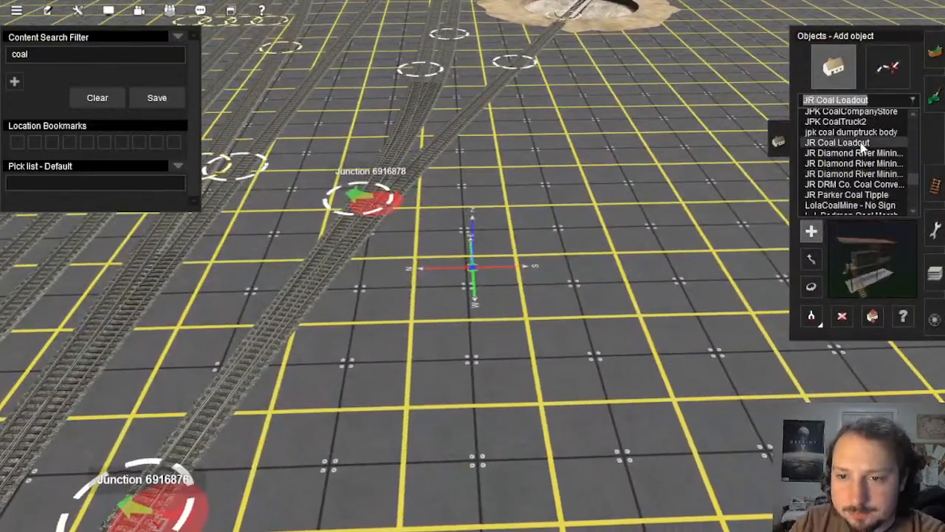
pyautogui.click(587, 203)
pyautogui.press('Left')
pyautogui.press('Down')
pyautogui.click(841, 318)
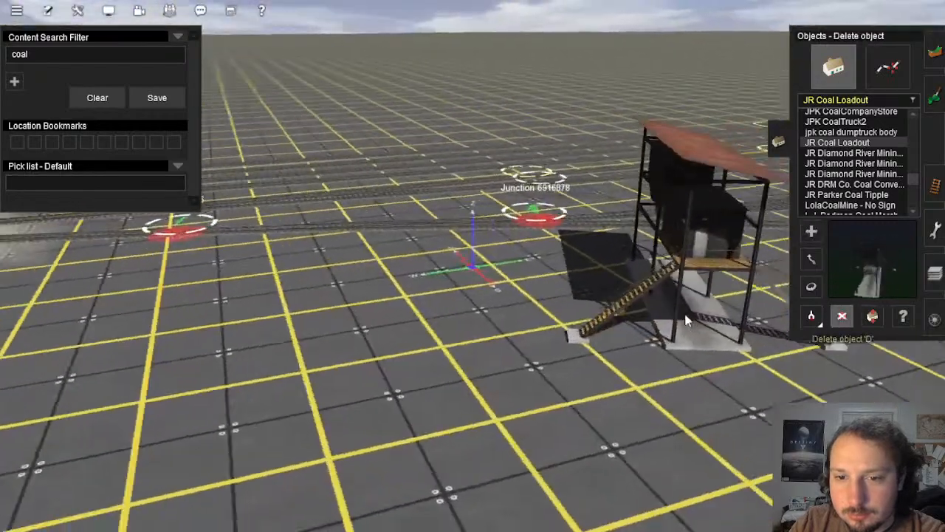
pyautogui.click(687, 321)
pyautogui.press('Right')
# Step: Preview further coal objects, including JPK CoalTruck2, Ind Coal Dock Powerhouse, Gasworks Coal Pile and the FG MovLoad and MovUnload Coal loaders
pyautogui.click(849, 131)
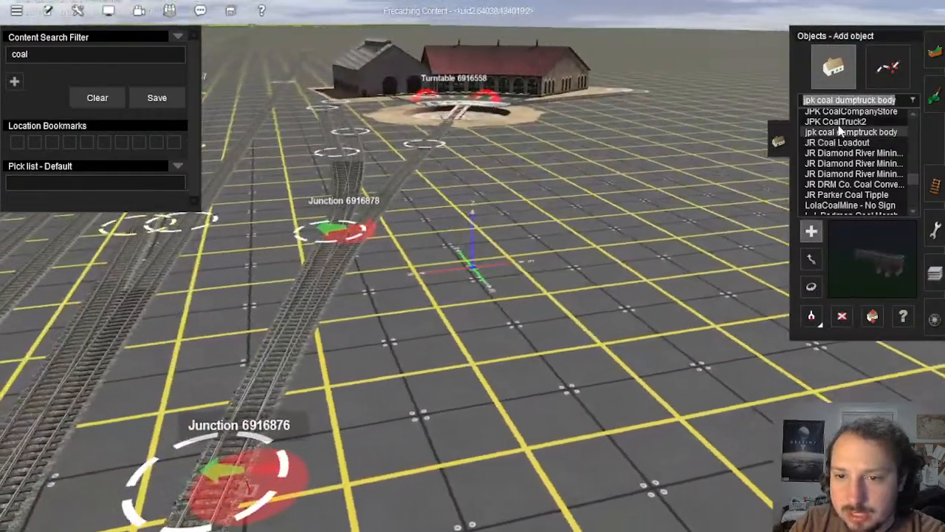
pyautogui.click(837, 121)
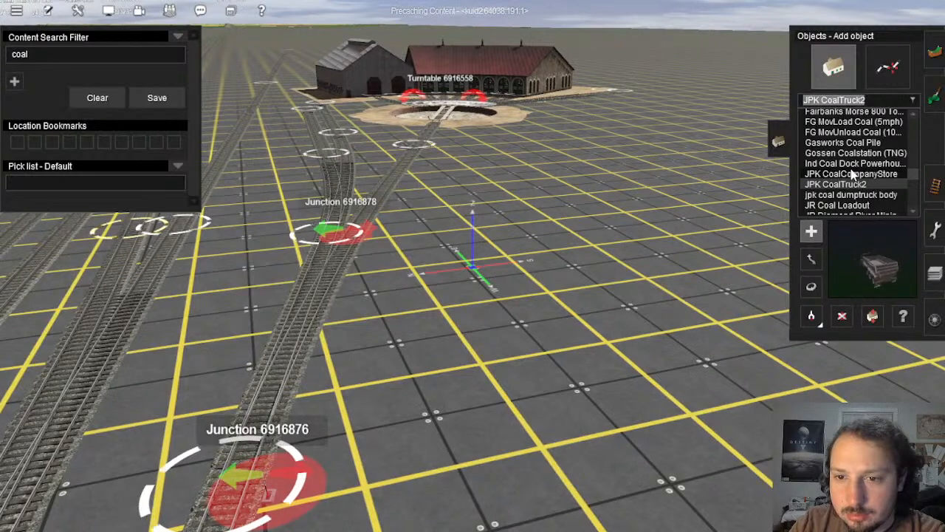
pyautogui.click(852, 174)
pyautogui.click(855, 164)
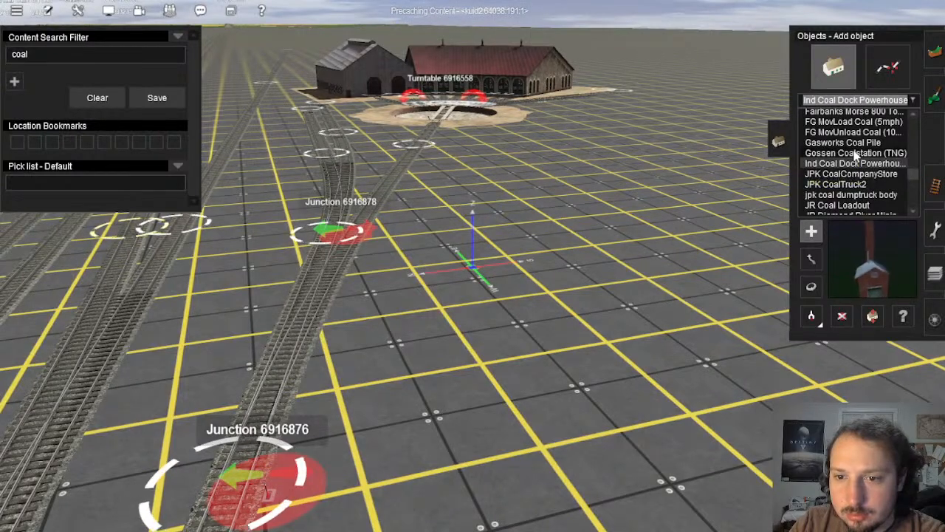
pyautogui.click(855, 152)
pyautogui.click(855, 143)
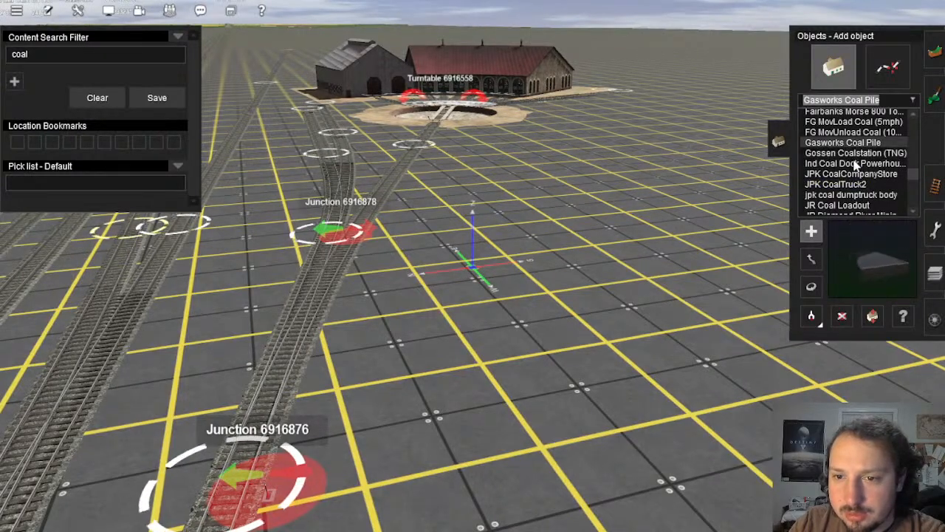
pyautogui.click(856, 134)
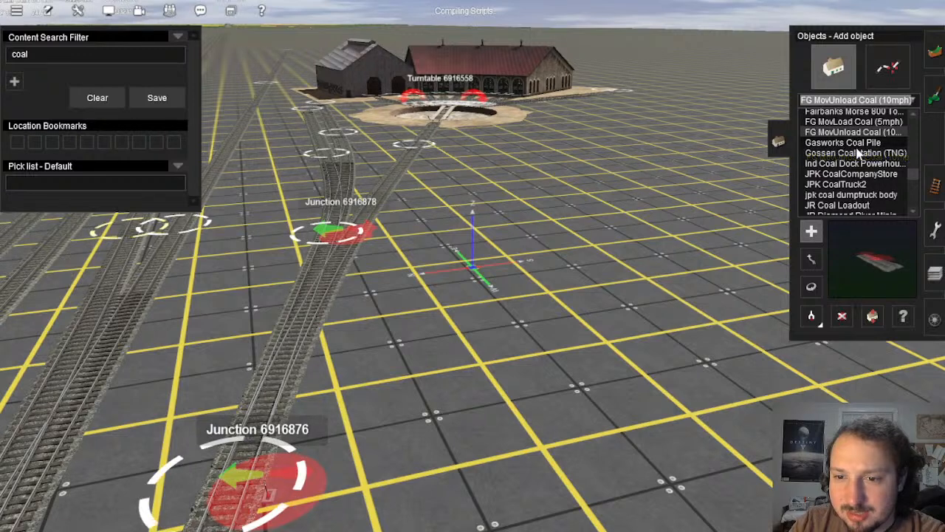
pyautogui.scroll(2, 856, 153)
pyautogui.click(850, 184)
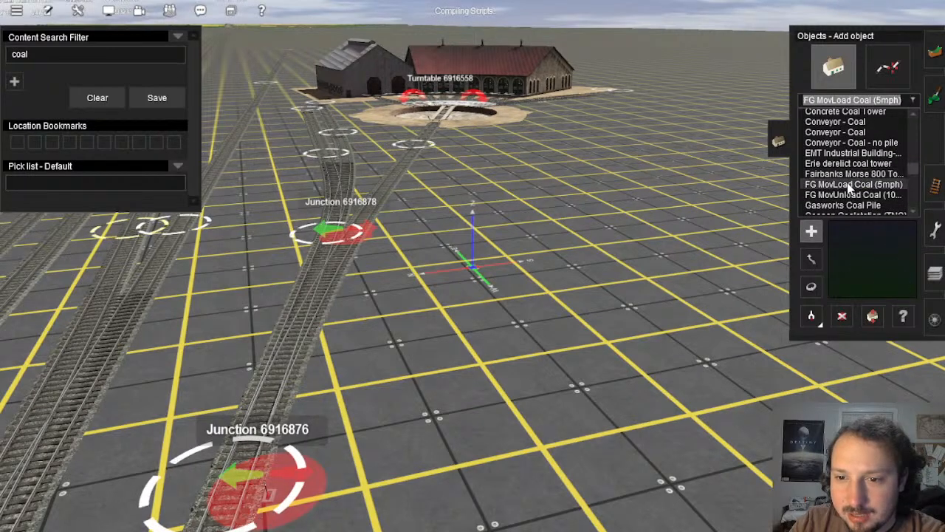
# Step: Preview the EMT Industrial Building-Power Station, Conveyor - Coal - no pile, Concrete Coal Tower, Commercial_Coal_Company and Coal-ship objects
pyautogui.click(851, 152)
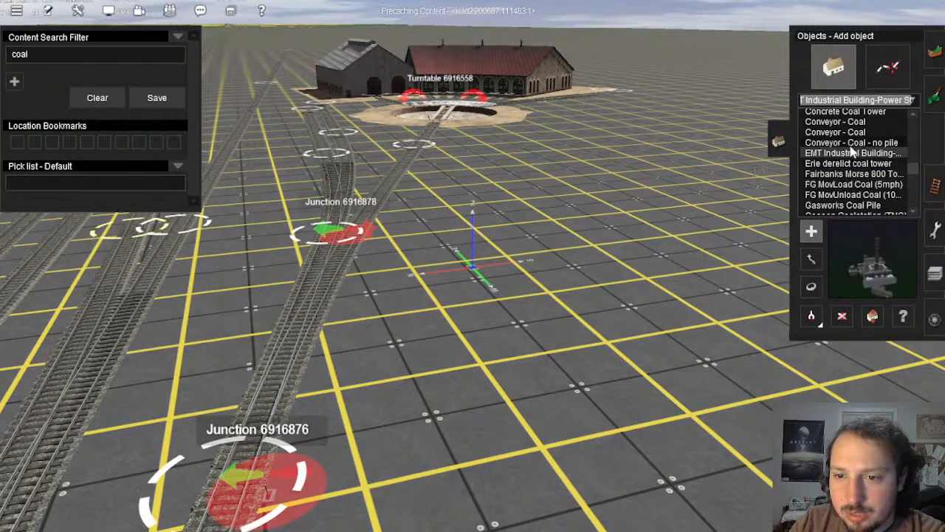
pyautogui.click(852, 146)
pyautogui.scroll(1, 851, 155)
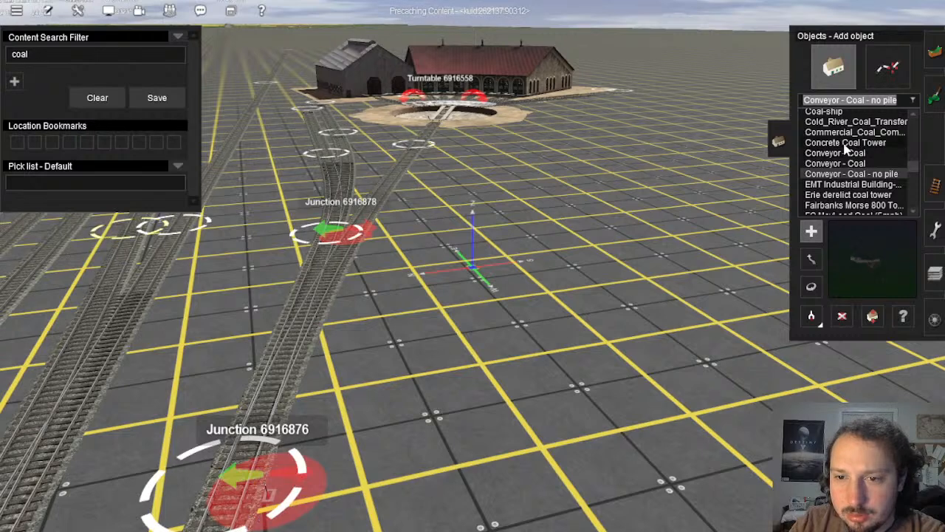
pyautogui.click(846, 144)
pyautogui.click(847, 132)
pyautogui.scroll(1, 847, 155)
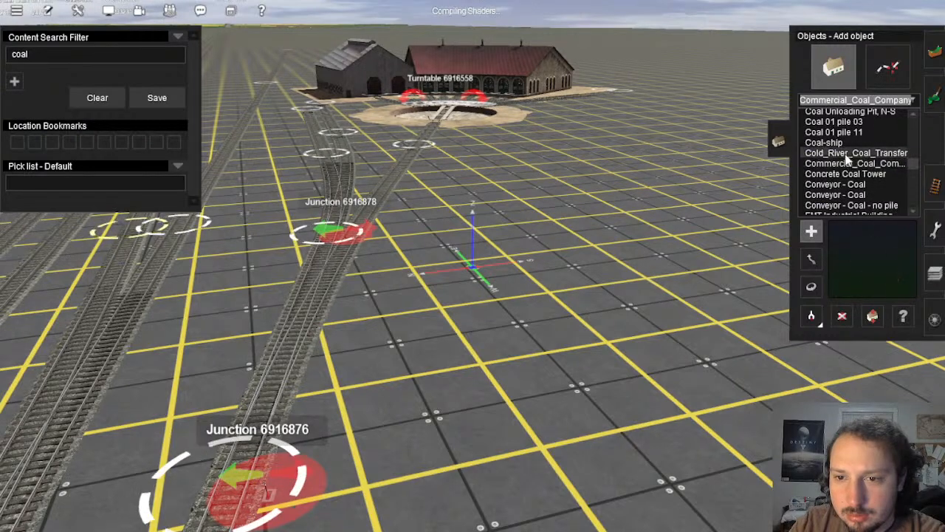
pyautogui.click(839, 144)
pyautogui.scroll(2, 842, 166)
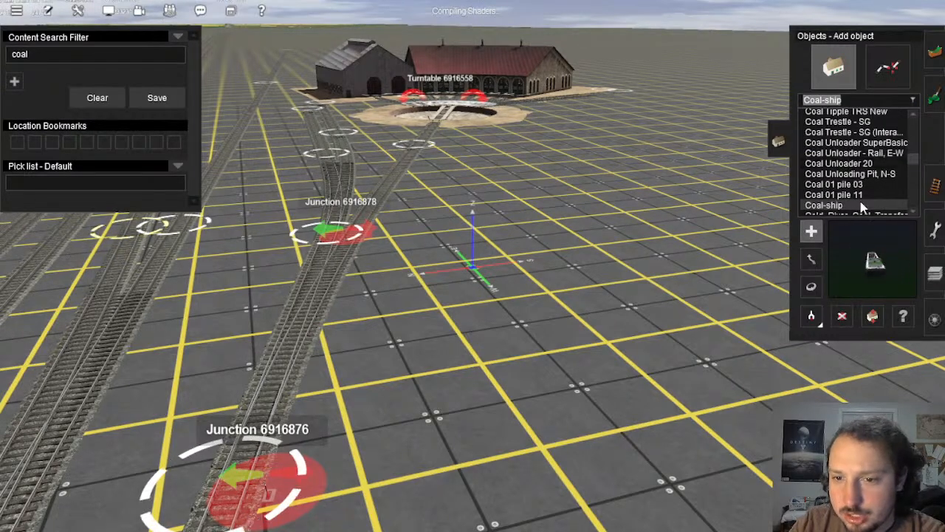
# Step: Preview both Coal Trestle - SG versions, Coal Tipple TRS New and Coal Staiths
pyautogui.scroll(1, 854, 169)
pyautogui.click(849, 163)
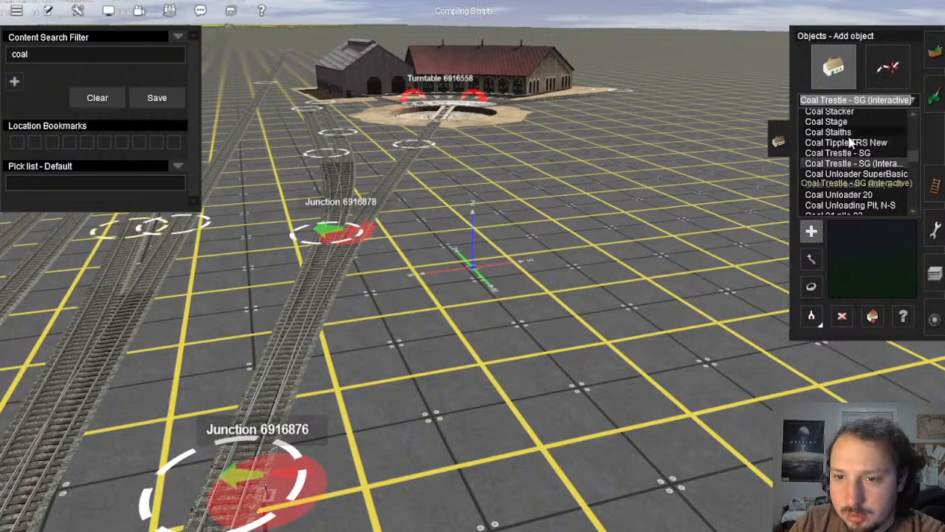
pyautogui.click(850, 153)
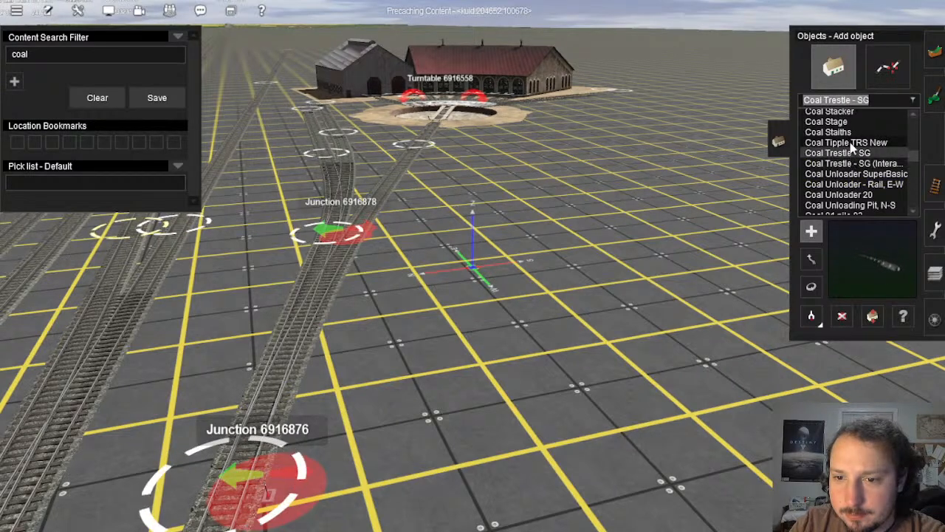
pyautogui.click(852, 143)
pyautogui.click(849, 132)
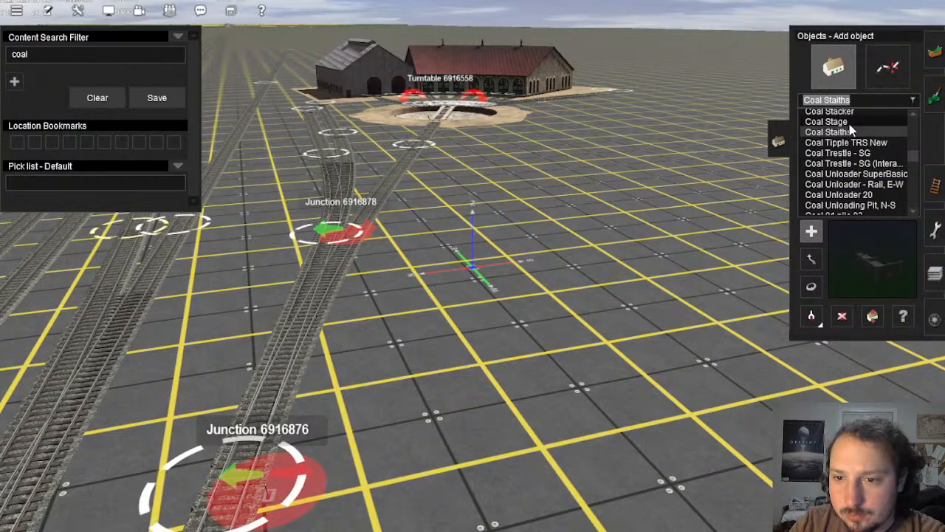
# Step: Place a trial Coal Stage in the open ground, move it onto the turntable lead and delete it
pyautogui.click(849, 121)
pyautogui.scroll(3, 852, 155)
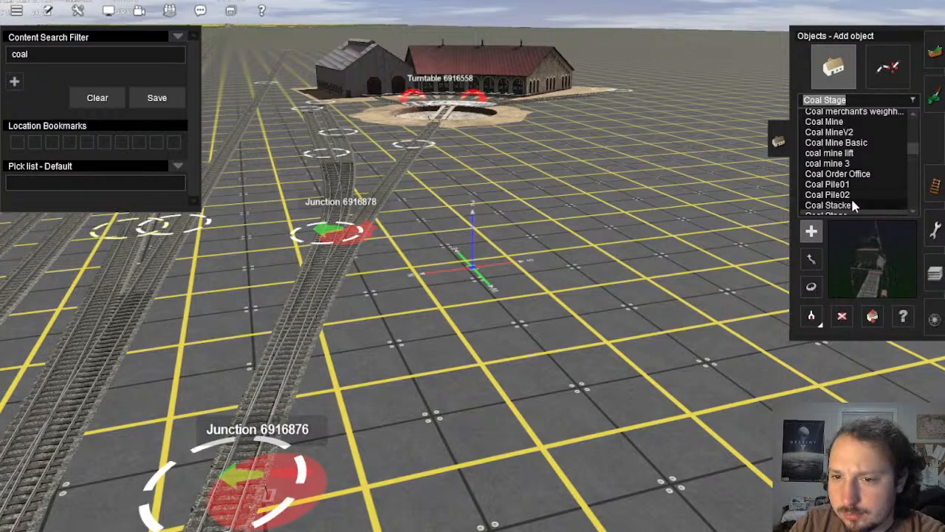
pyautogui.scroll(-1, 849, 191)
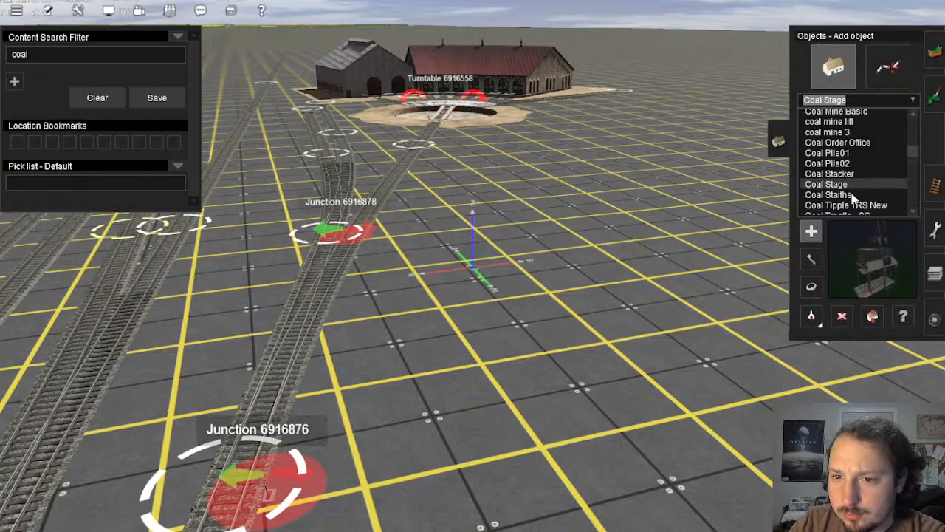
pyautogui.click(585, 242)
pyautogui.scroll(5, 665, 247)
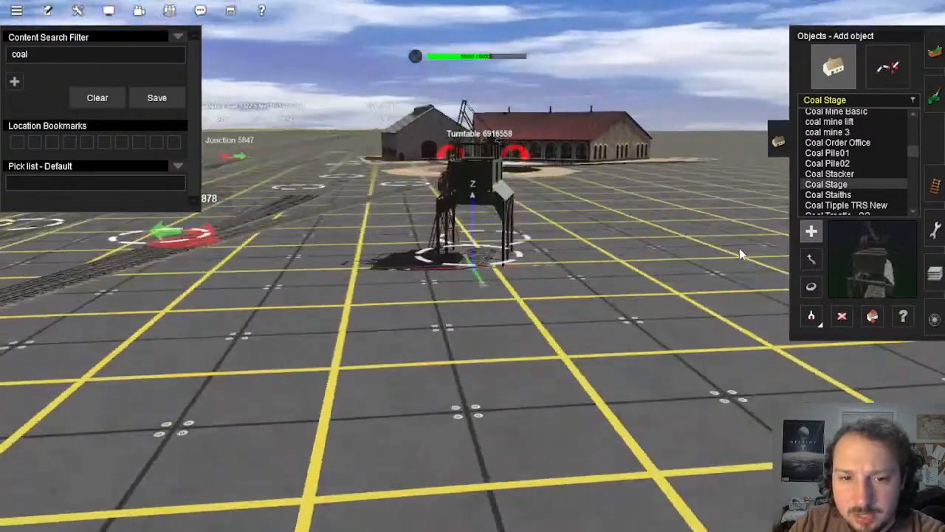
pyautogui.click(810, 259)
pyautogui.moveTo(471, 172); pyautogui.dragTo(398, 88)
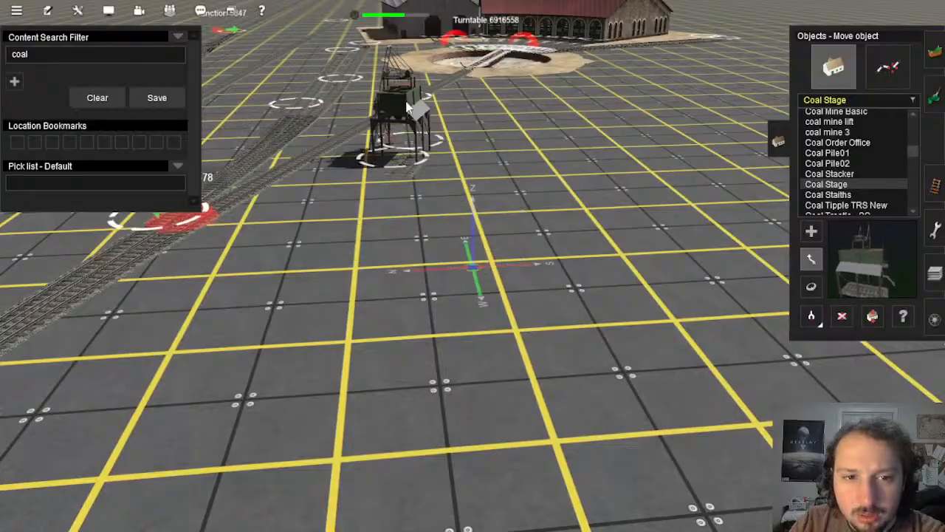
pyautogui.moveTo(398, 85); pyautogui.dragTo(426, 140, button='right')
pyautogui.press('w')
pyautogui.moveTo(426, 139); pyautogui.dragTo(508, 315)
pyautogui.press('s')
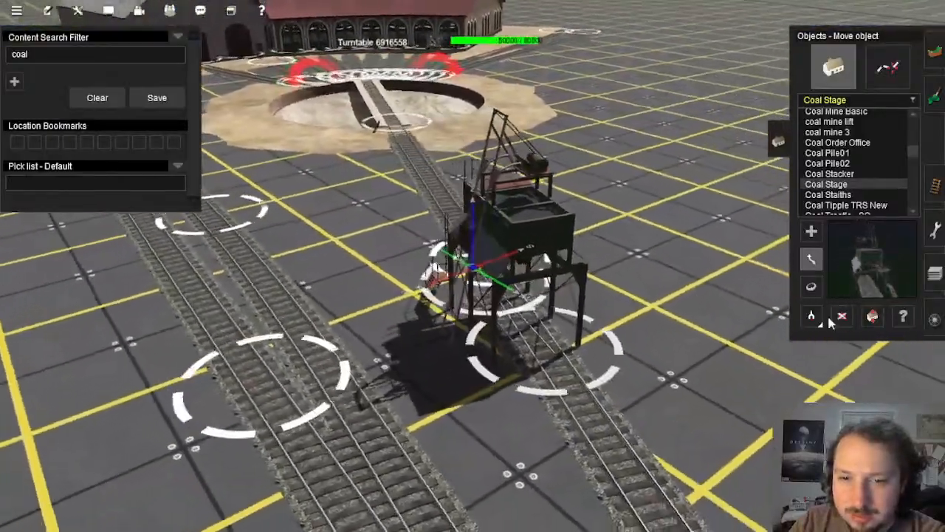
pyautogui.click(841, 316)
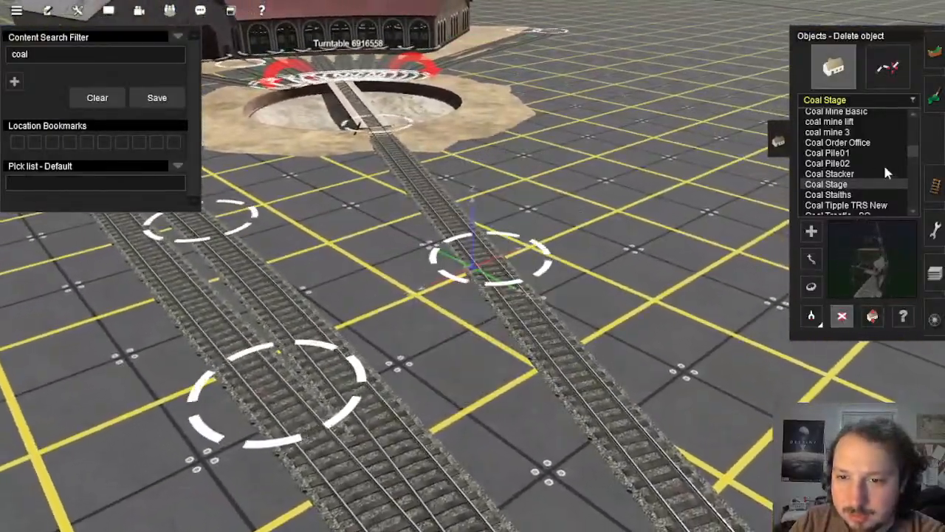
# Step: Preview the coal pile and mine objects from Coal Pile02 through coal mine lift to Coal Mine Basic
pyautogui.click(853, 173)
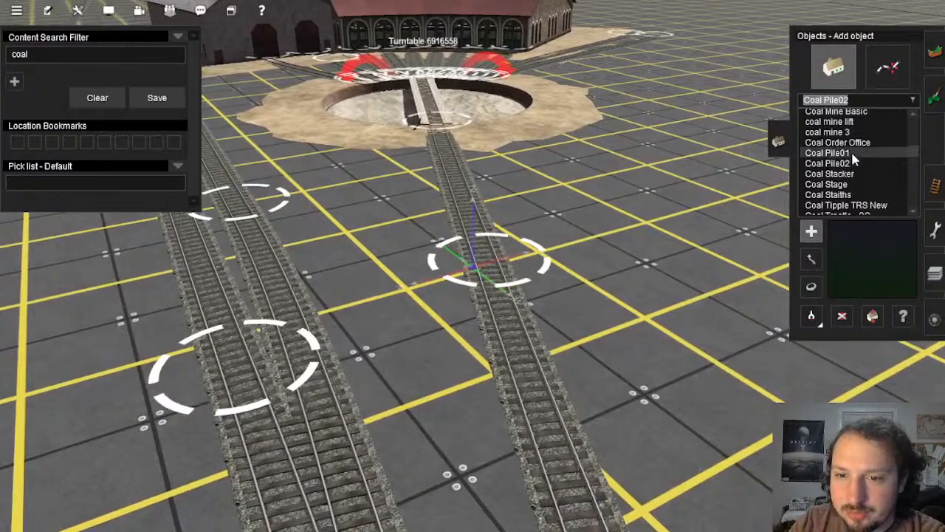
pyautogui.click(853, 132)
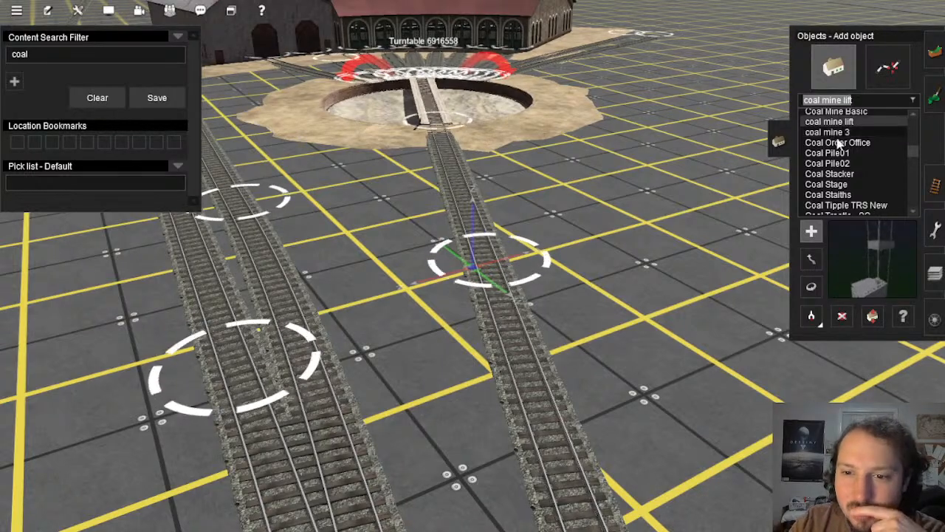
pyautogui.scroll(1, 834, 137)
pyautogui.click(838, 141)
# Step: Place a trial Coal MineV2 beside the turntable lead, inspect its size and delete it
pyautogui.click(837, 133)
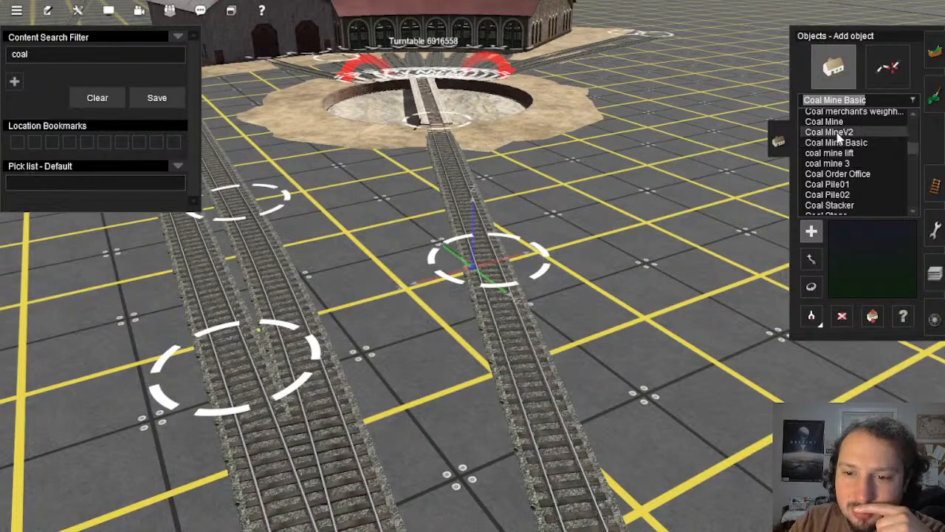
pyautogui.scroll(2, 846, 154)
pyautogui.click(695, 237)
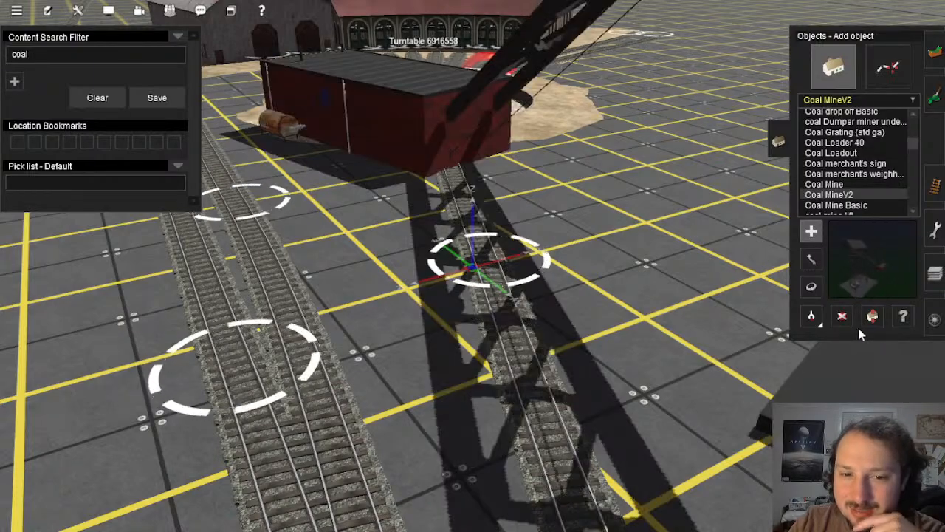
pyautogui.scroll(-4, 551, 202)
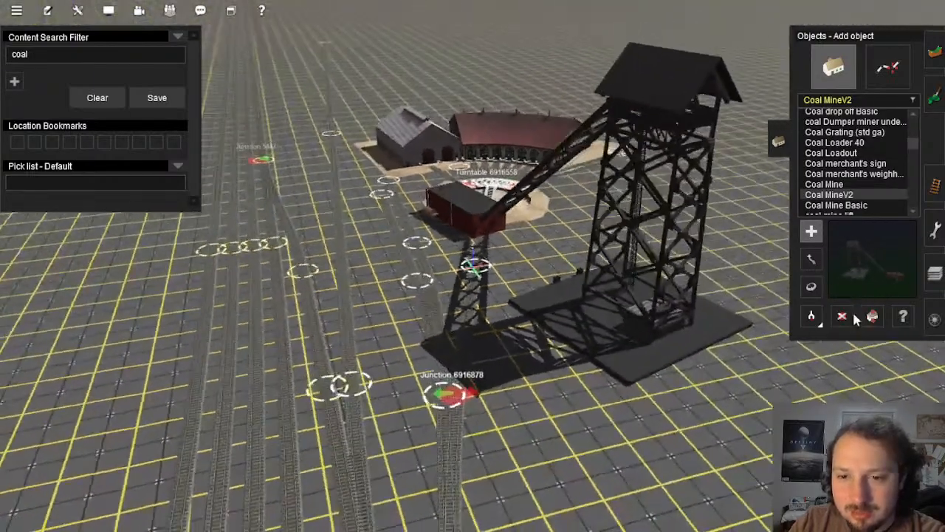
pyautogui.click(842, 316)
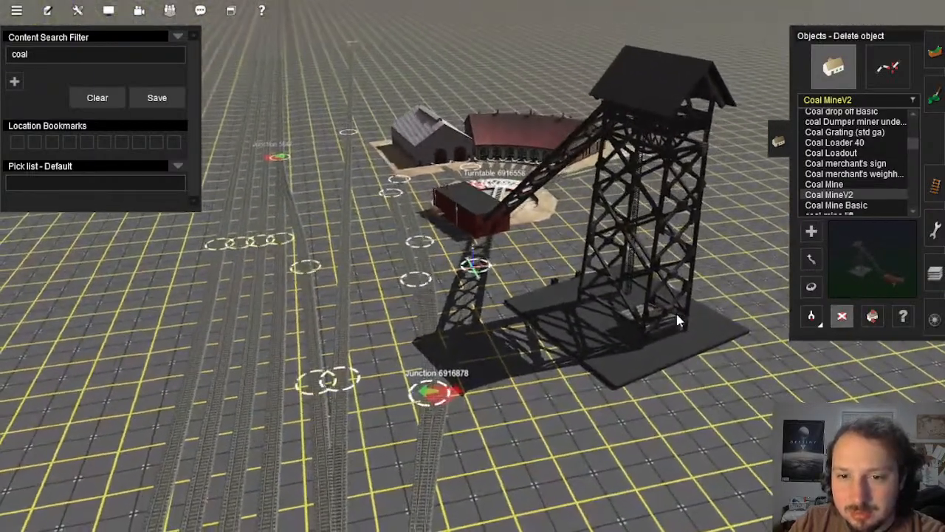
pyautogui.click(679, 316)
# Step: Preview Coal Loadout, Coal Loader 40, Coal Grating (std ga) and Coal drop off Basic
pyautogui.click(830, 153)
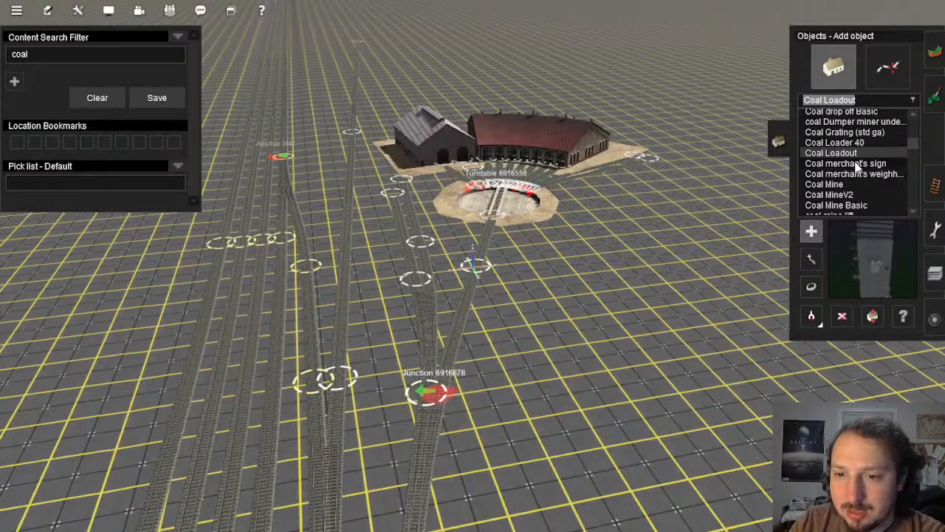
pyautogui.scroll(1, 853, 155)
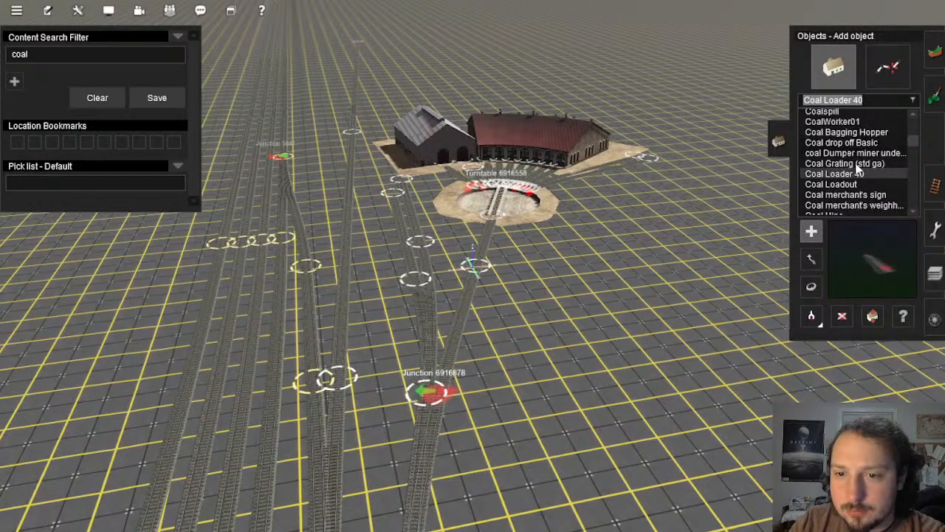
pyautogui.click(858, 161)
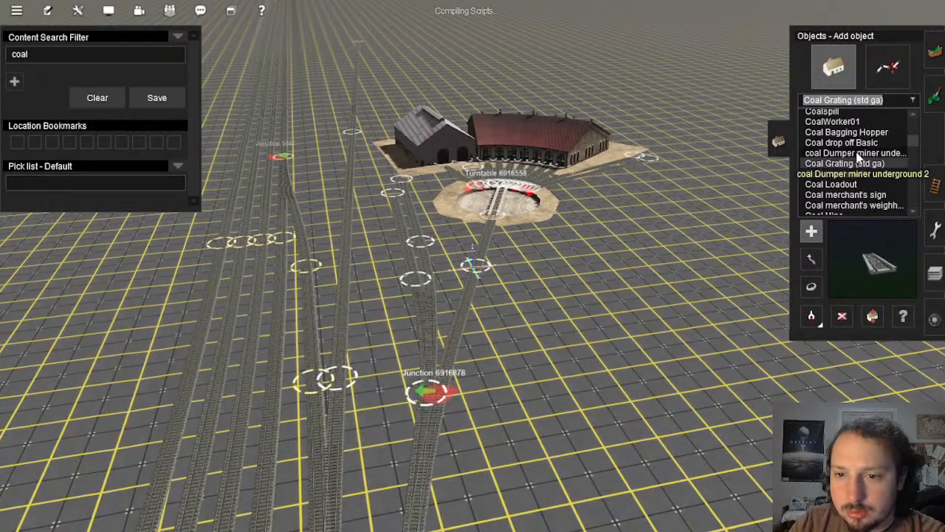
pyautogui.scroll(1, 859, 163)
pyautogui.click(860, 175)
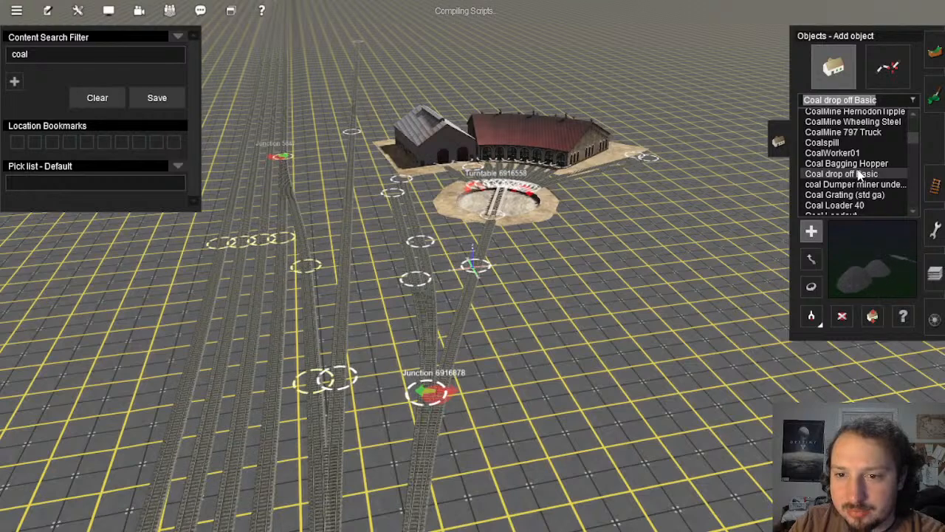
pyautogui.scroll(5, 860, 174)
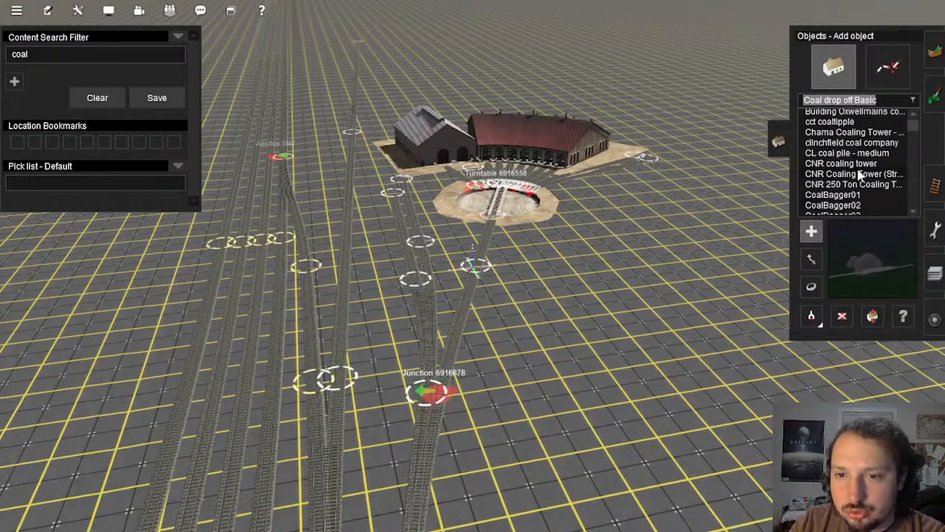
# Step: Preview CNR coaling tower, CNR 250 Ton Coaling Tower and CL coal pile - medium
pyautogui.click(860, 163)
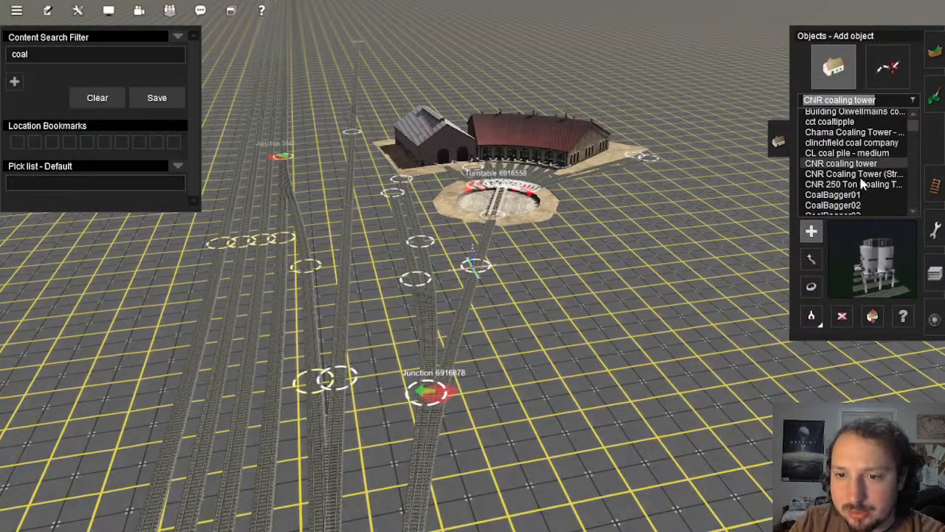
pyautogui.click(861, 185)
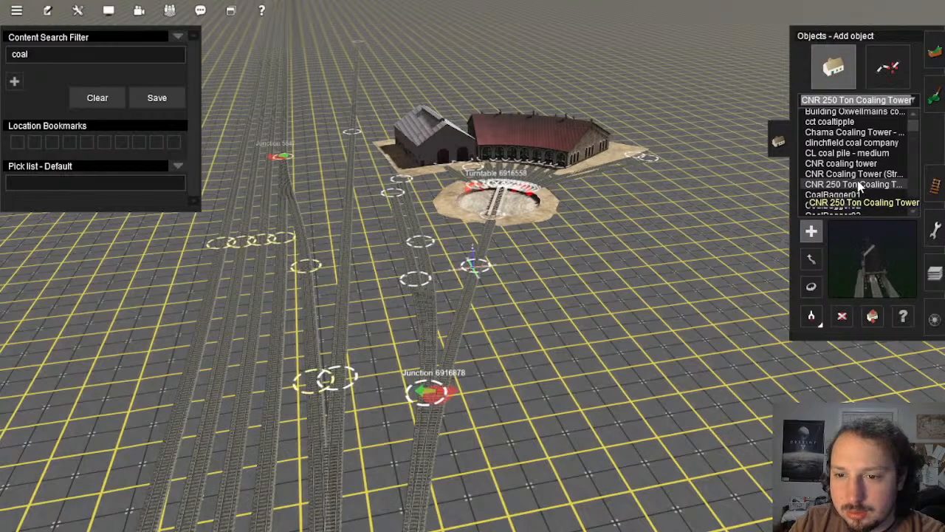
pyautogui.scroll(1, 861, 190)
pyautogui.click(861, 185)
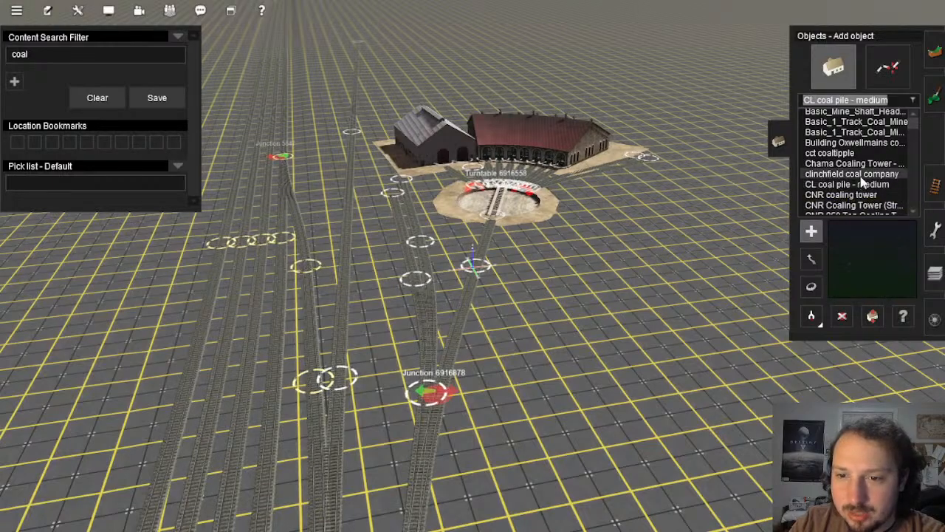
# Step: Place a trial clinchfield coal company structure in the open ground near the turntable, inspect it and delete it
pyautogui.click(692, 222)
pyautogui.rightClick(772, 262)
pyautogui.press('Left')
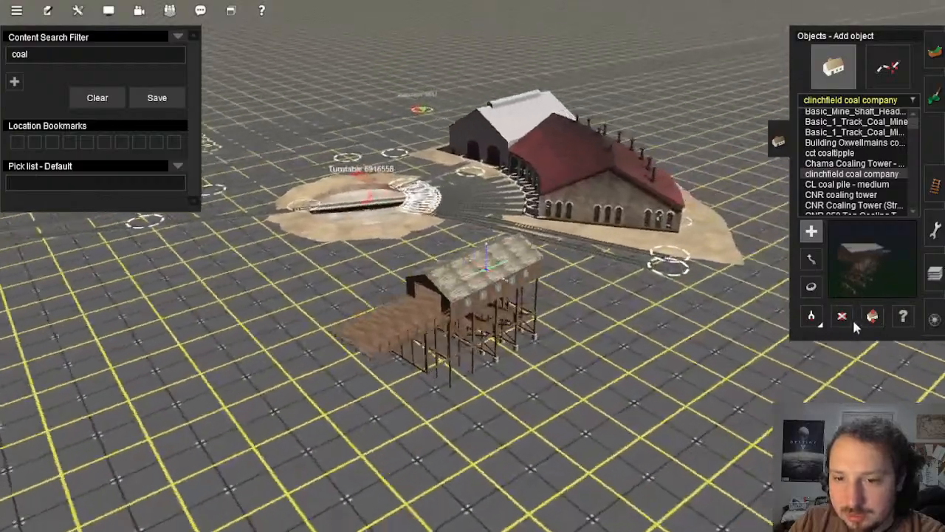
pyautogui.click(842, 316)
pyautogui.click(488, 303)
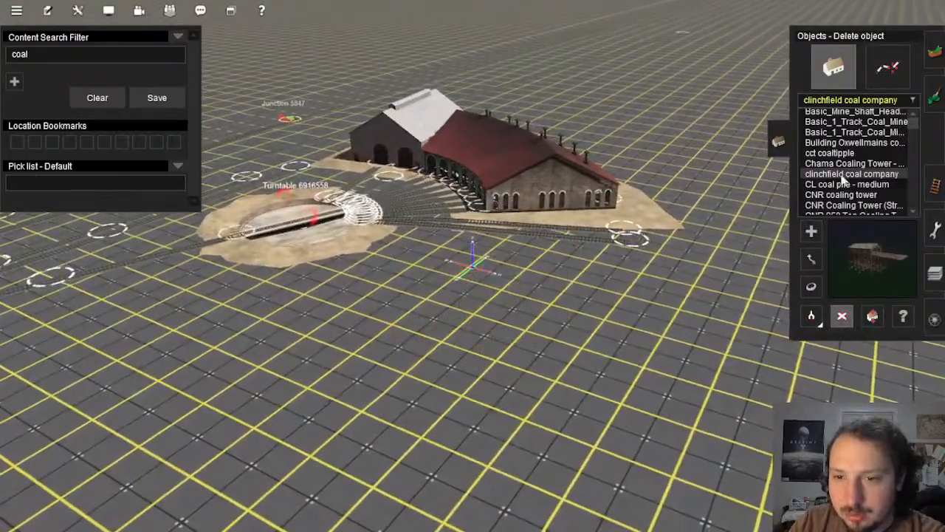
# Step: Place a Chama Coaling Tower - NG beside the turntable lead near Junction 6916878
pyautogui.click(849, 163)
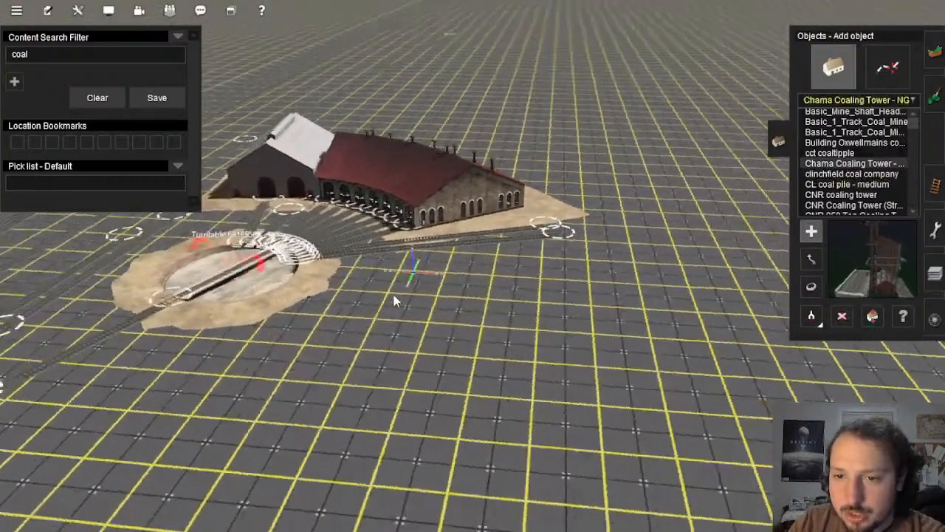
pyautogui.press('Left')
pyautogui.rightClick(424, 349)
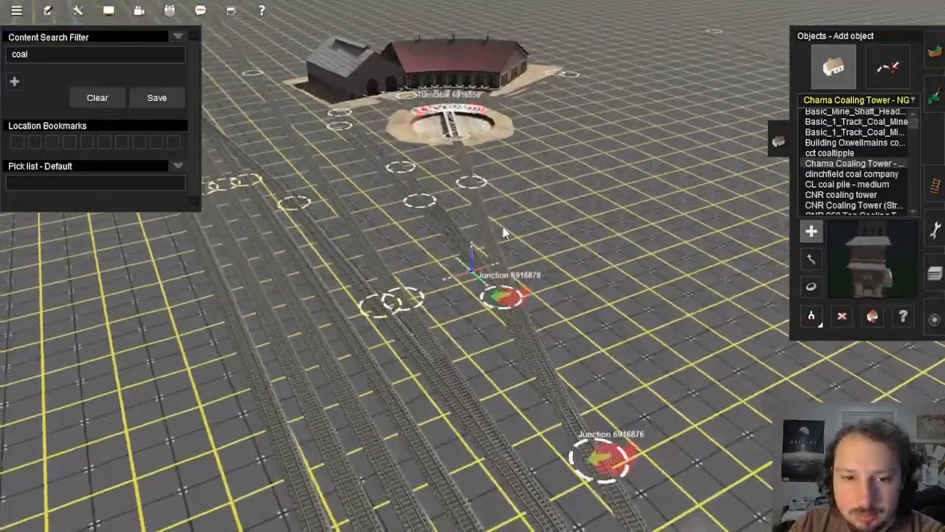
pyautogui.click(476, 265)
pyautogui.scroll(3, 480, 273)
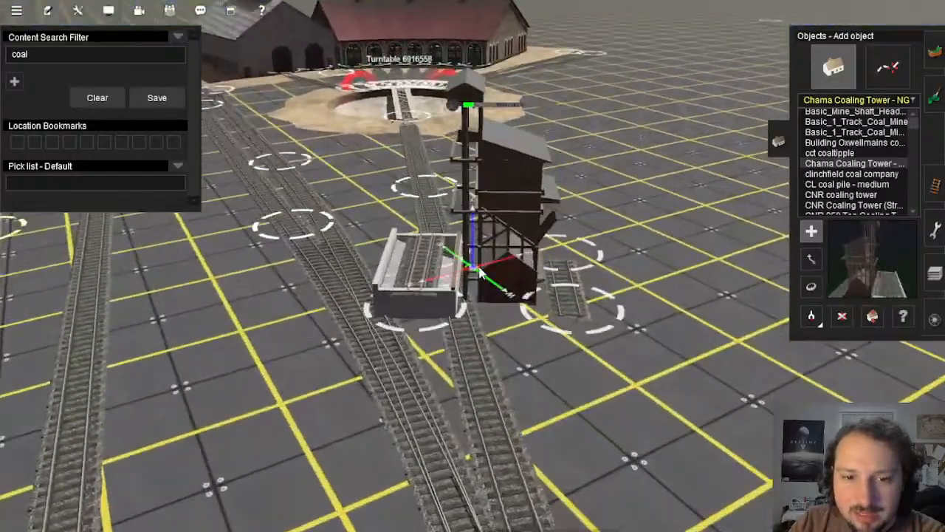
# Step: Rotate the Chama Coaling Tower so its chute side faces the turntable lead and its walled pit track lies on the far side
pyautogui.press('Left')
pyautogui.press('Up')
pyautogui.click(810, 287)
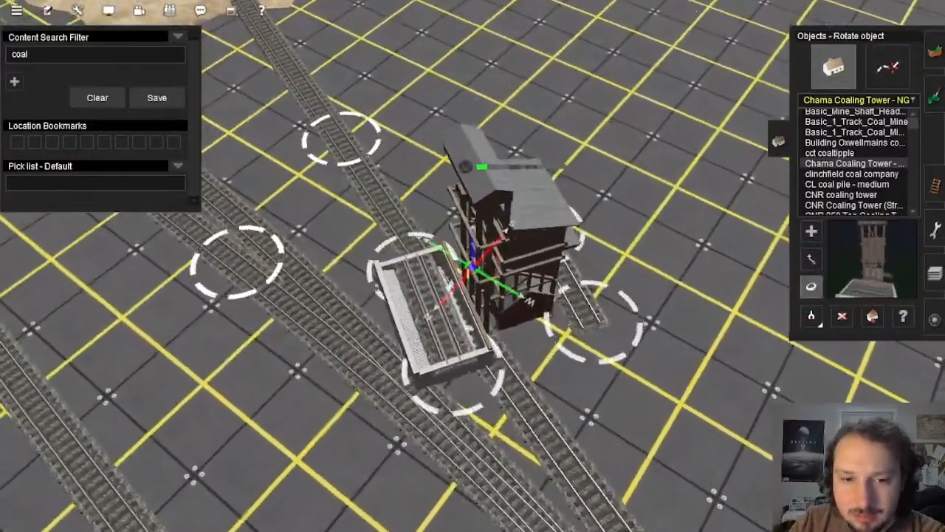
pyautogui.moveTo(473, 274); pyautogui.dragTo(476, 276)
pyautogui.rightClick(542, 305)
pyautogui.press('Down')
pyautogui.rightClick(433, 323)
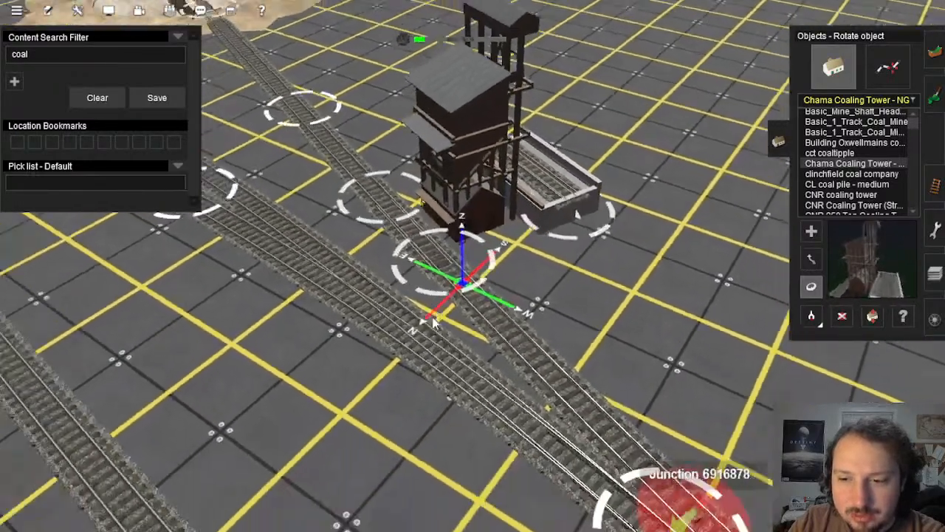
pyautogui.press('Right')
pyautogui.press('Up')
pyautogui.press('Left')
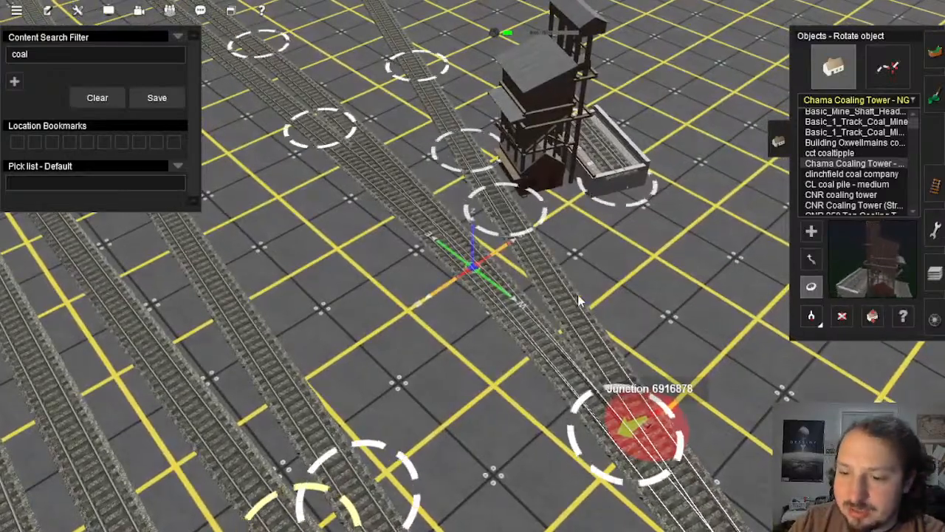
# Step: Shift the Chama Coaling Tower into position close alongside the turntable lead near Junction 6916878
pyautogui.scroll(5, 580, 301)
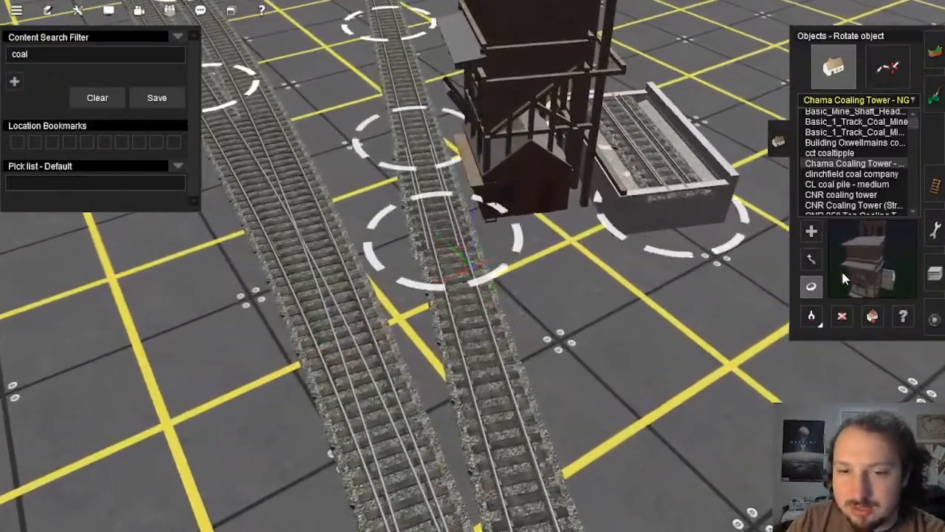
pyautogui.scroll(-8, 404, 211)
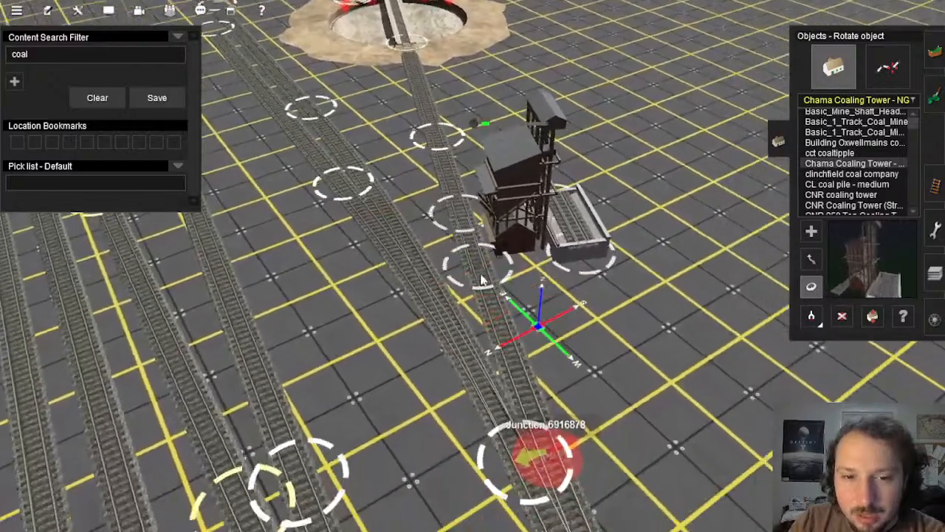
pyautogui.press('m')
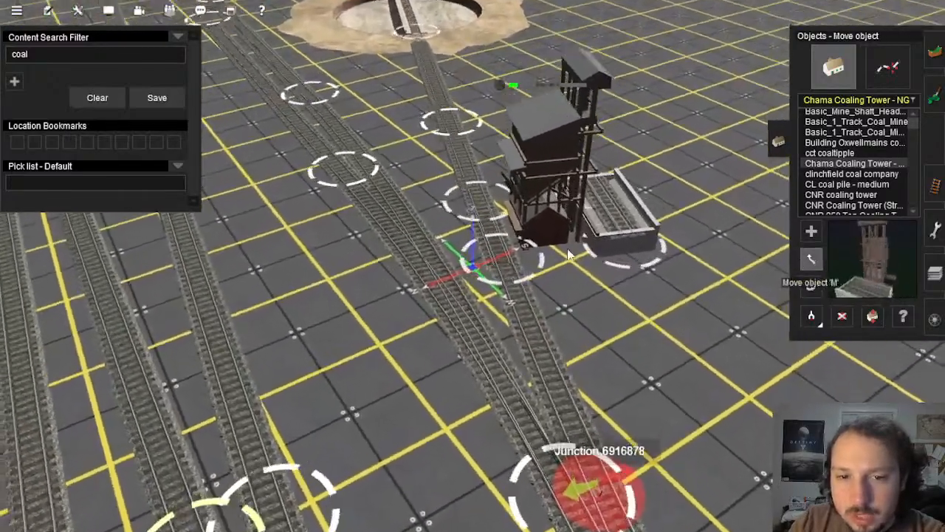
pyautogui.scroll(3, 569, 254)
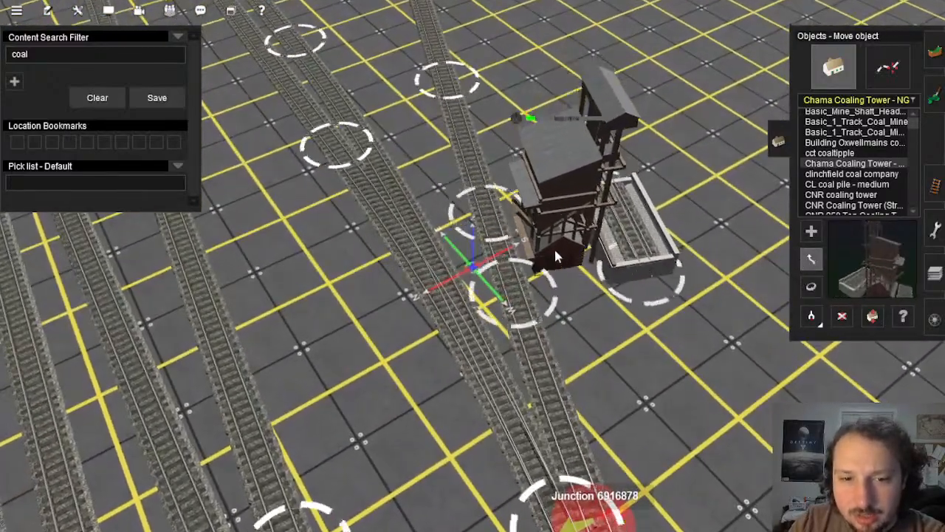
pyautogui.scroll(5, 554, 248)
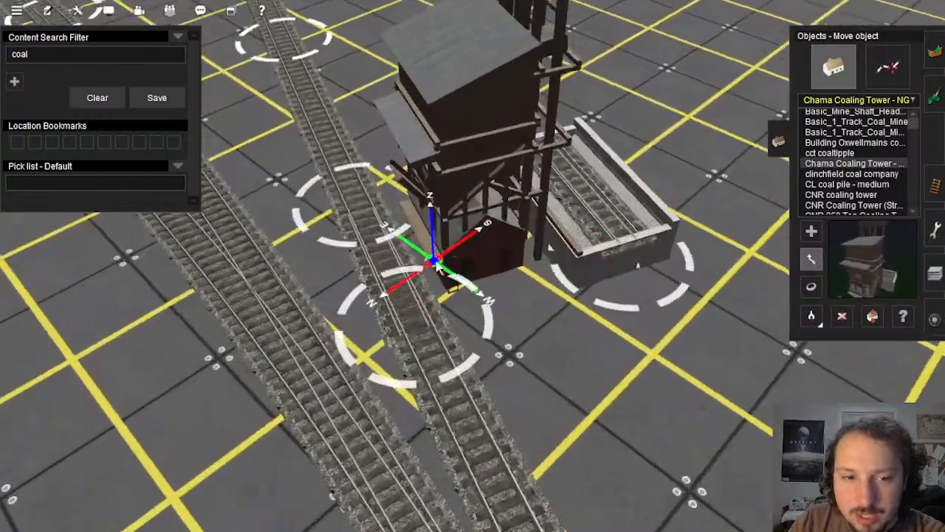
pyautogui.press('Left')
# Step: Fine-tune the coaling tower's rotation to line it up with the turntable lead
pyautogui.click(814, 288)
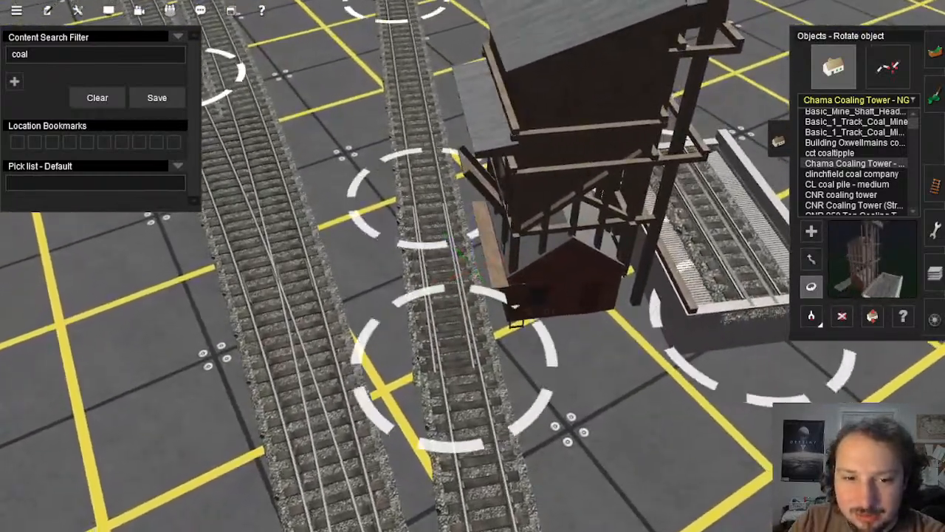
pyautogui.moveTo(515, 307)
pyautogui.mouseDown()
pyautogui.moveTo(519, 372)
pyautogui.moveTo(517, 312)
pyautogui.mouseUp()
pyautogui.scroll(-10, 517, 313)
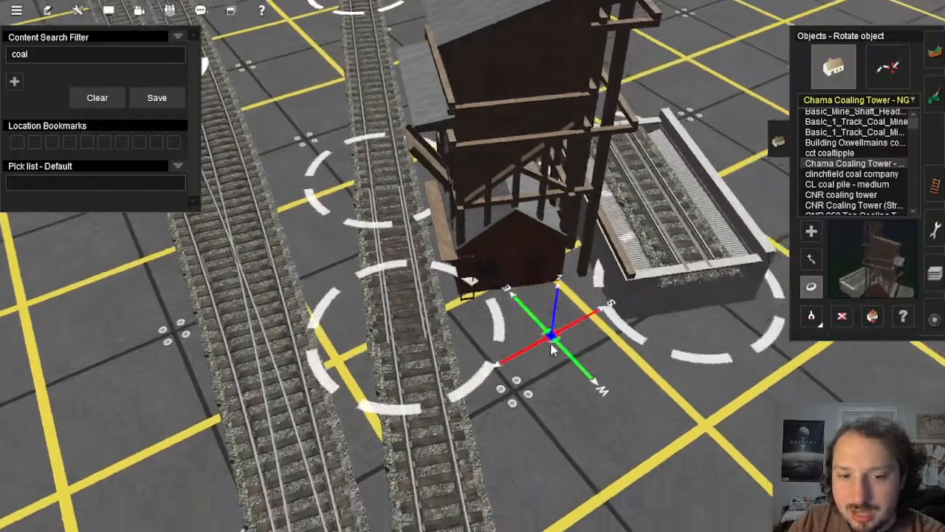
pyautogui.scroll(10, 458, 284)
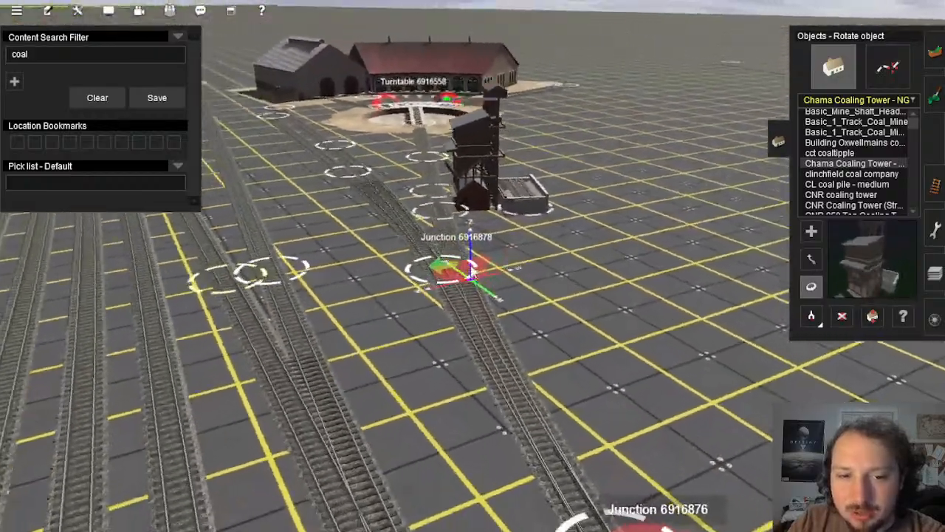
pyautogui.scroll(-6, 474, 246)
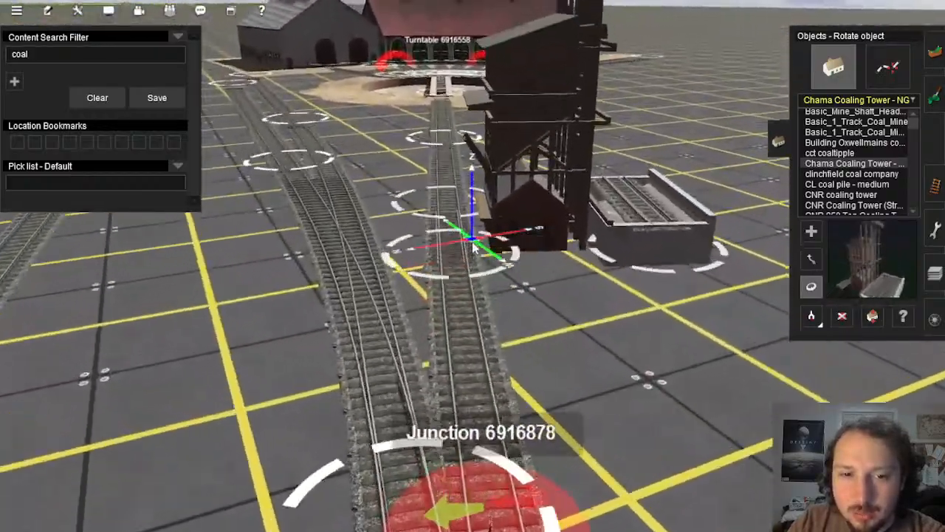
pyautogui.press('Up')
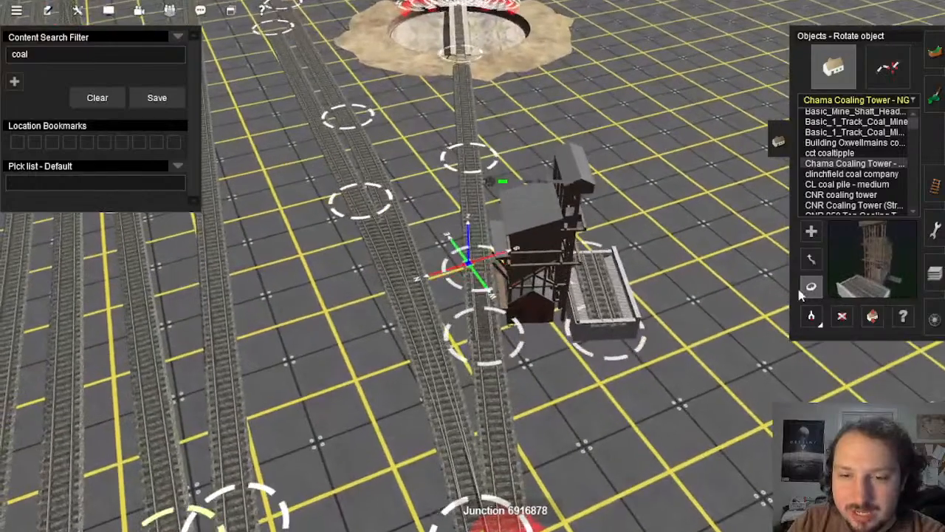
# Step: Slide the coaling tower a short distance along the lead toward the turntable
pyautogui.click(811, 259)
pyautogui.moveTo(570, 320); pyautogui.dragTo(563, 288)
pyautogui.moveTo(539, 373); pyautogui.dragTo(482, 224, button='right')
pyautogui.press('Down')
pyautogui.scroll(3, 482, 224)
pyautogui.press('Right')
# Step: Straighten the turntable lead track between Junction 6916878 and the coaling tower
pyautogui.click(934, 186)
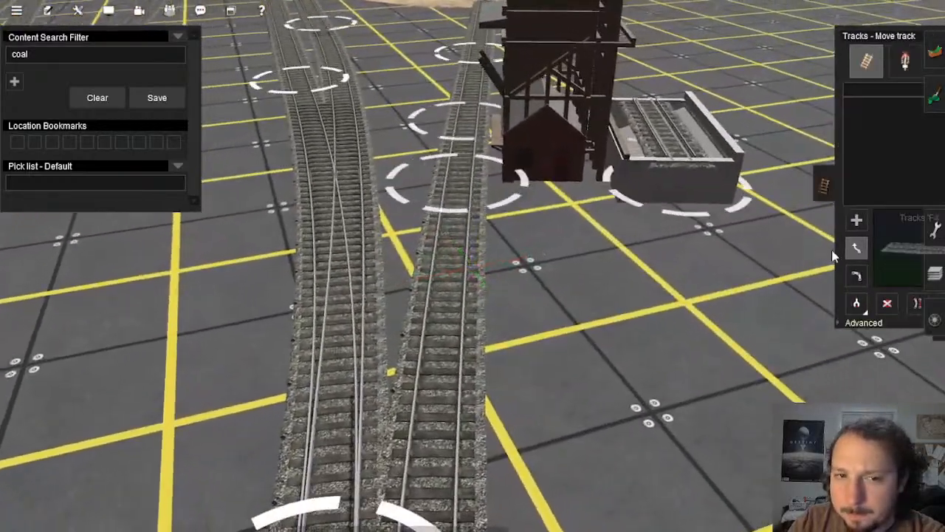
pyautogui.press('Left')
pyautogui.click(810, 323)
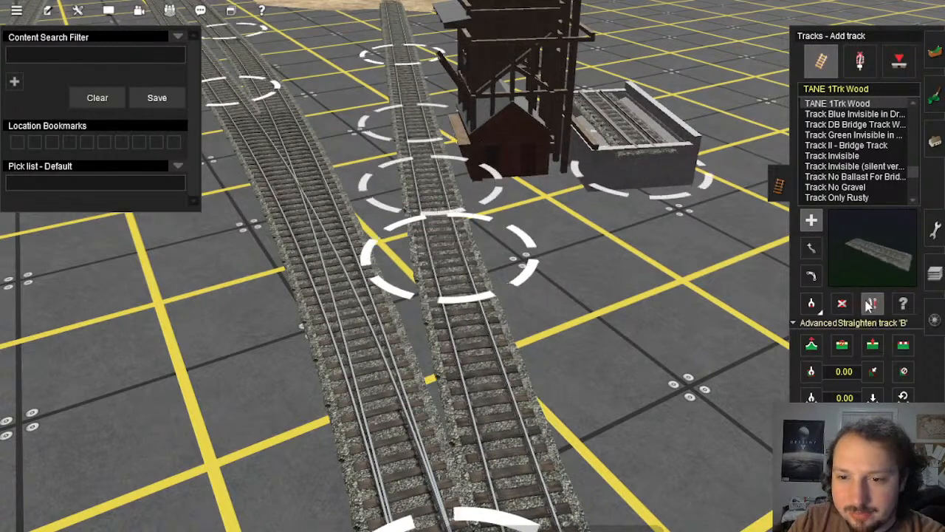
pyautogui.scroll(-8, 443, 260)
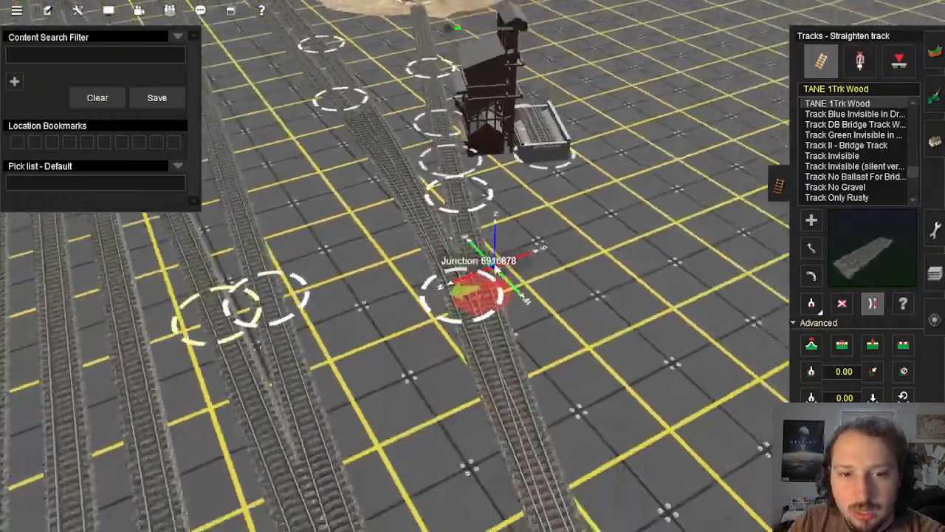
pyautogui.scroll(10, 475, 256)
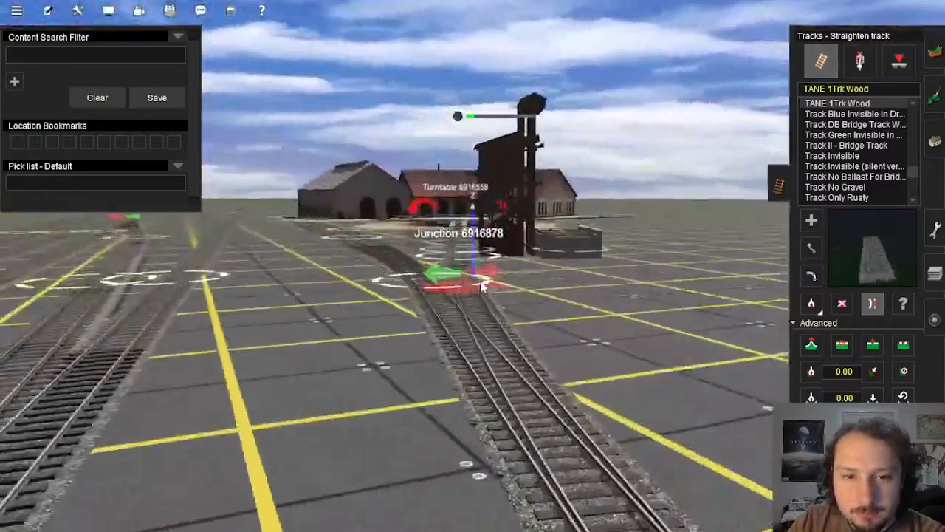
pyautogui.press('Up')
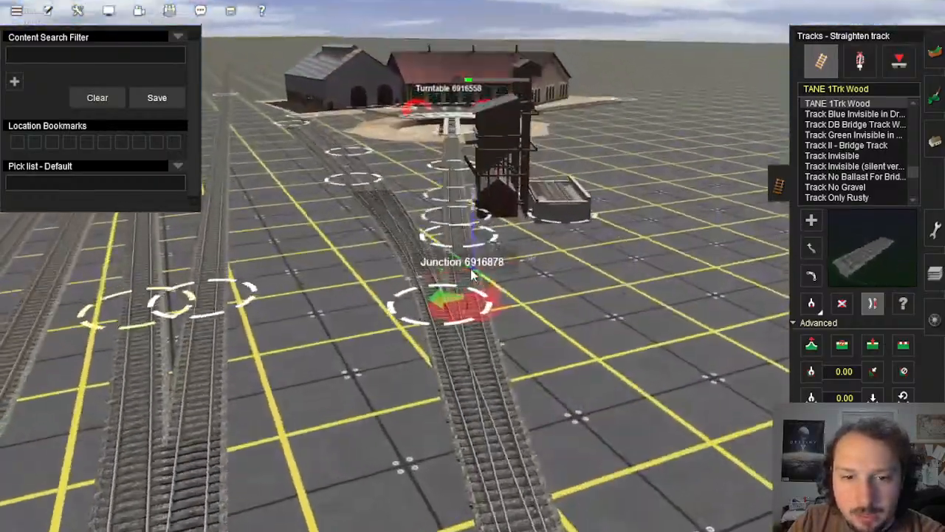
pyautogui.rightClick(460, 253)
pyautogui.scroll(5, 473, 254)
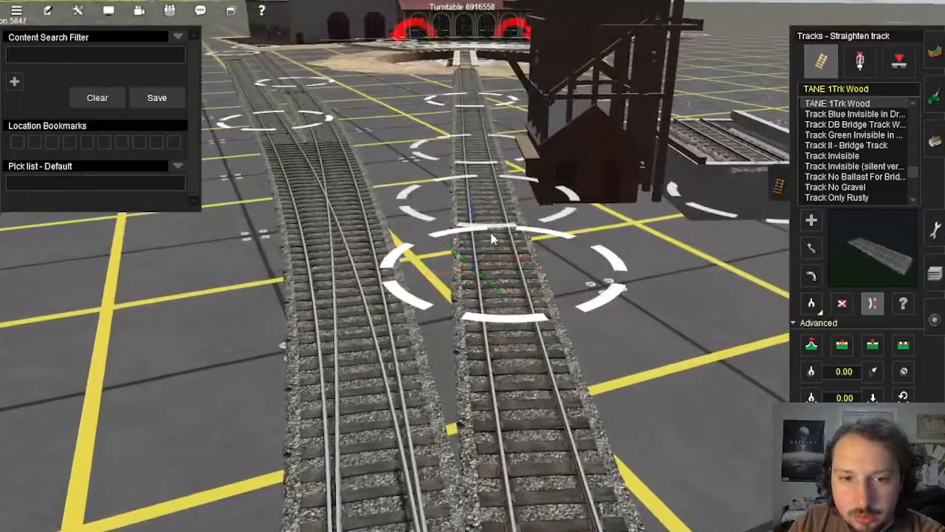
pyautogui.rightClick(491, 211)
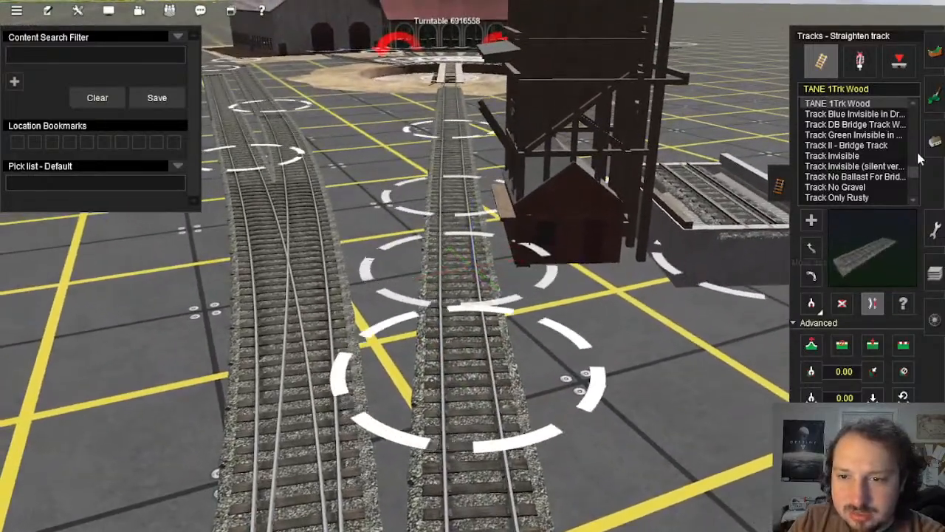
# Step: Nudge the coaling tower slightly to refine its position against the straightened lead
pyautogui.click(932, 141)
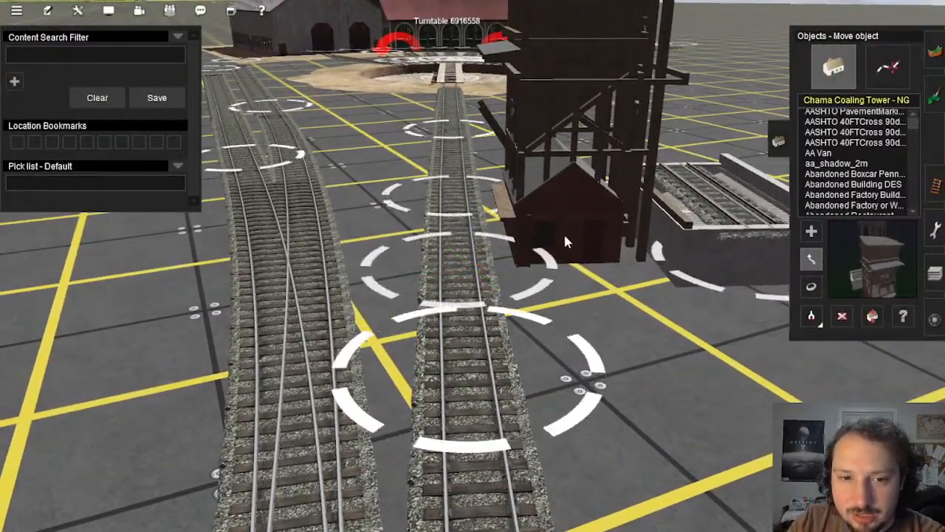
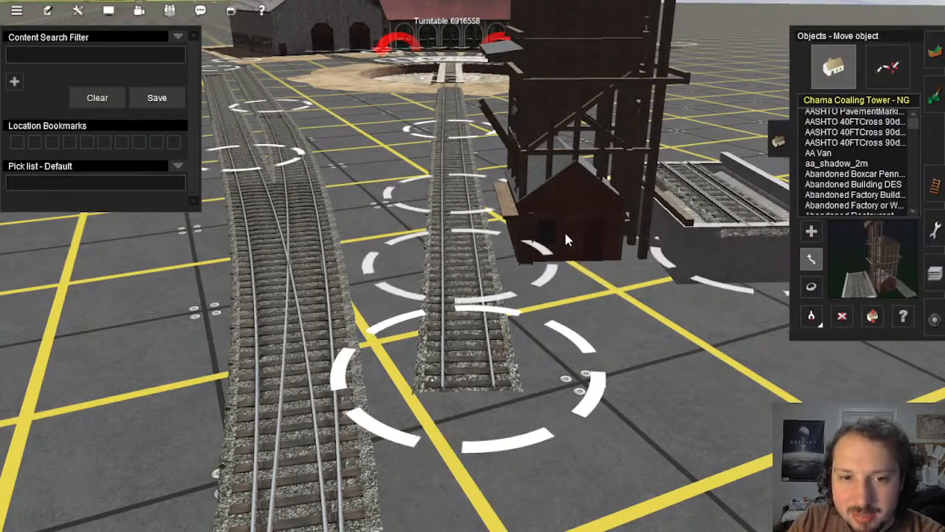
pyautogui.scroll(-3, 558, 238)
pyautogui.rightClick(477, 391)
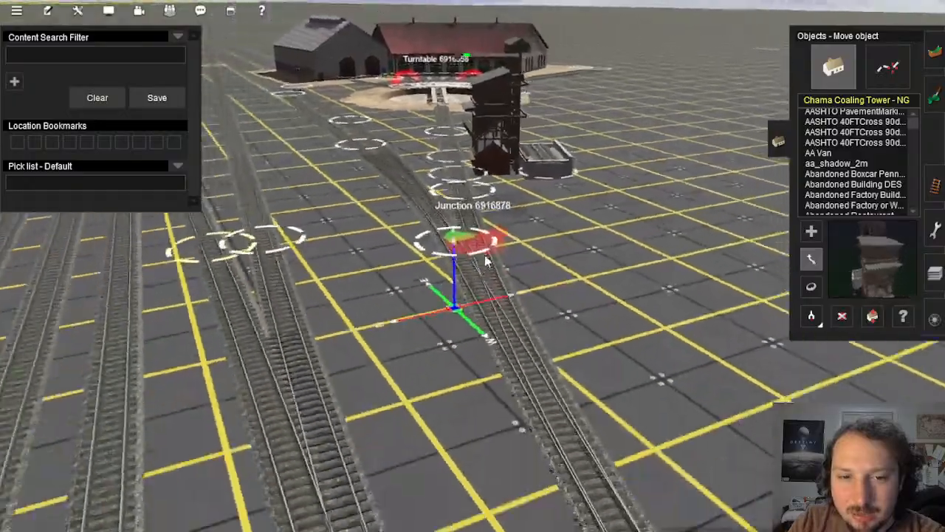
# Step: Examine how the coaling tower and turntable lead fit with the yard throat between Junctions 5943 and 6916878
pyautogui.rightClick(496, 169)
pyautogui.press('Up')
pyautogui.rightClick(478, 297)
pyautogui.scroll(-2, 483, 352)
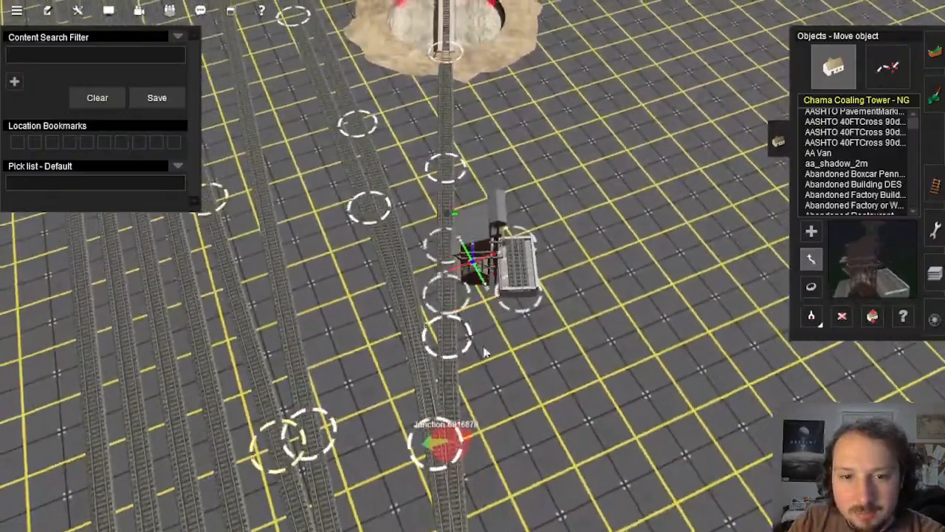
pyautogui.rightClick(483, 352)
pyautogui.press('Down')
pyautogui.rightClick(482, 352)
pyautogui.rightClick(482, 352)
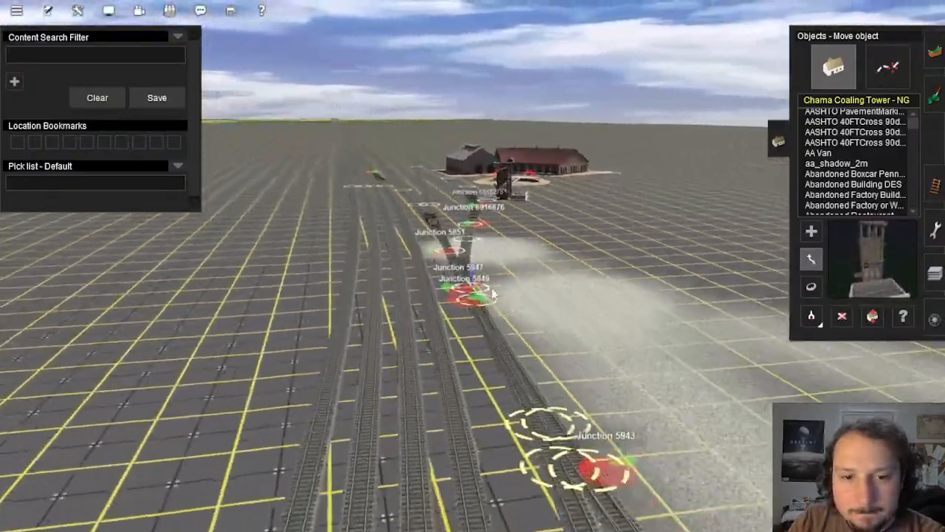
pyautogui.press('Up')
pyautogui.rightClick(485, 177)
pyautogui.moveTo(477, 313); pyautogui.dragTo(463, 261, button='right')
pyautogui.press('Down')
pyautogui.scroll(2, 465, 266)
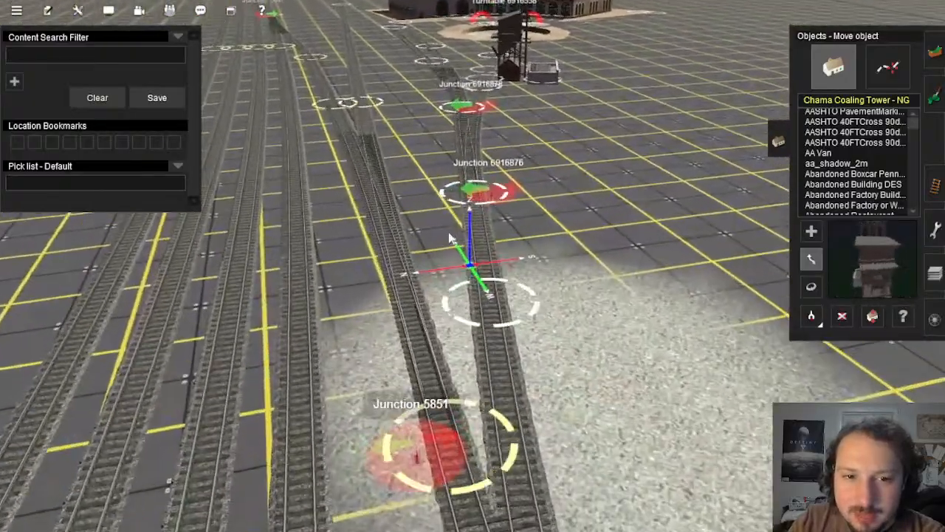
pyautogui.rightClick(484, 174)
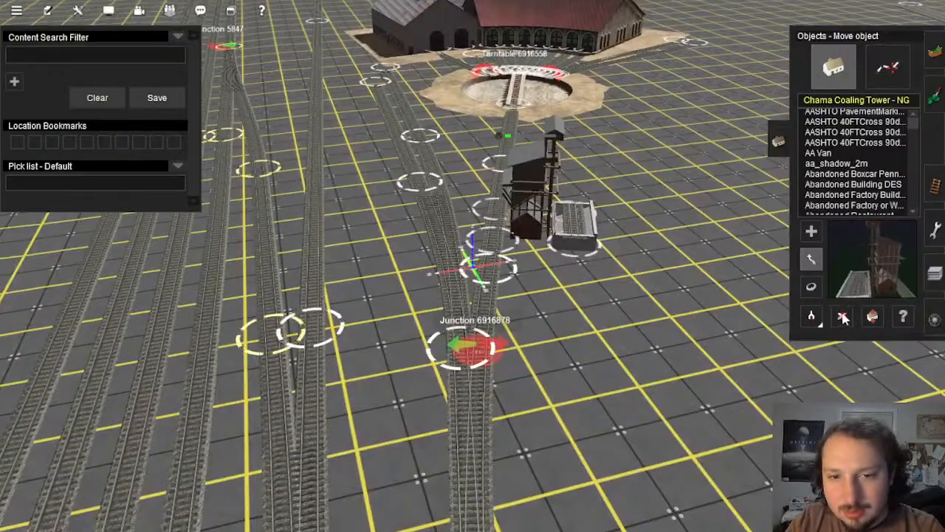
# Step: Survey the full length of the yard, from the far-end junctions and industries back to the coaling tower
pyautogui.moveTo(528, 250); pyautogui.dragTo(478, 387, button='right')
pyautogui.press('Down')
pyautogui.press('Down')
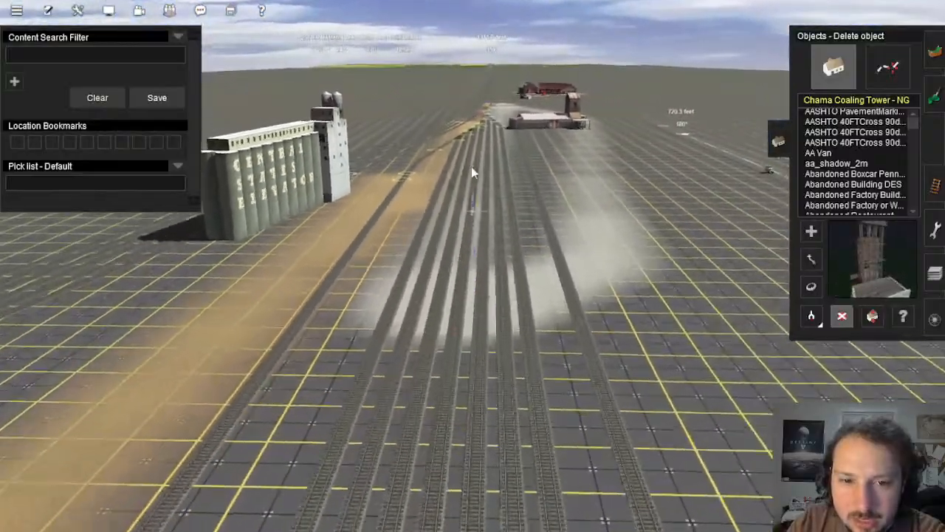
pyautogui.rightClick(473, 169)
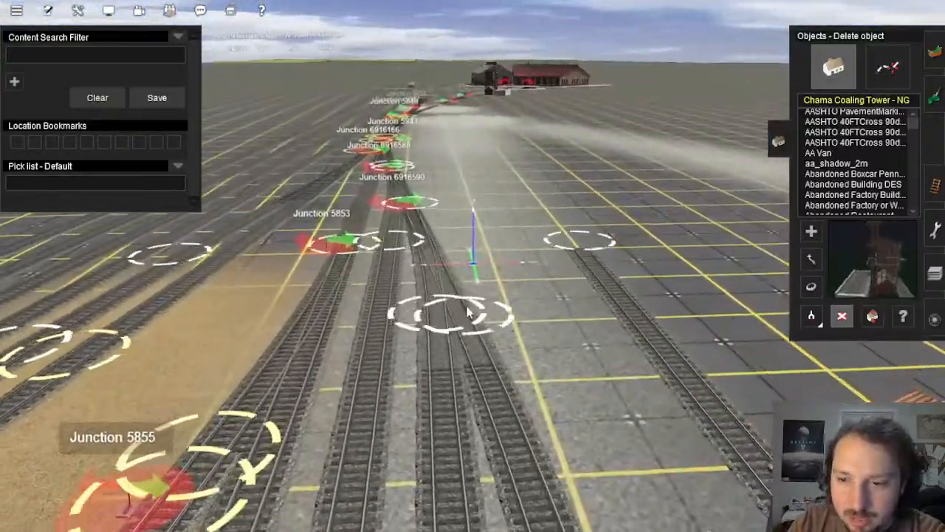
pyautogui.press('Left')
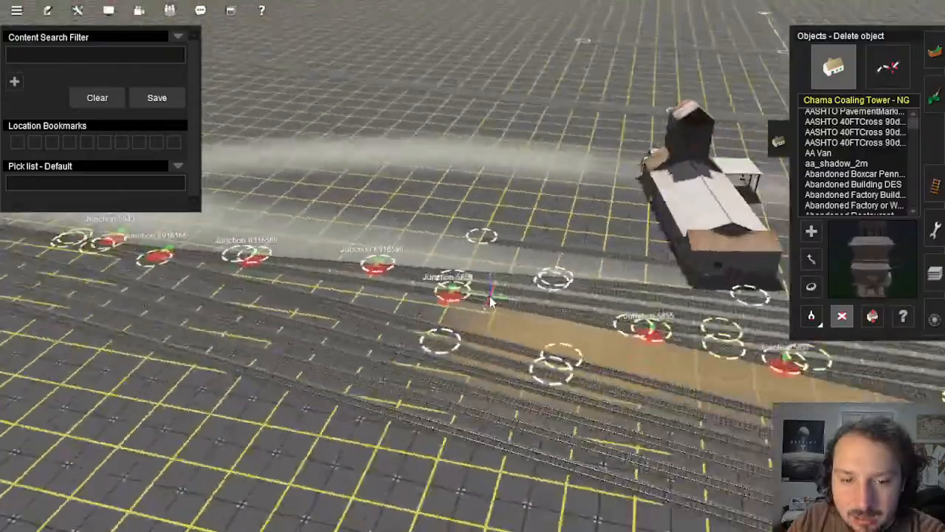
pyautogui.scroll(-3, 458, 289)
pyautogui.press('Right')
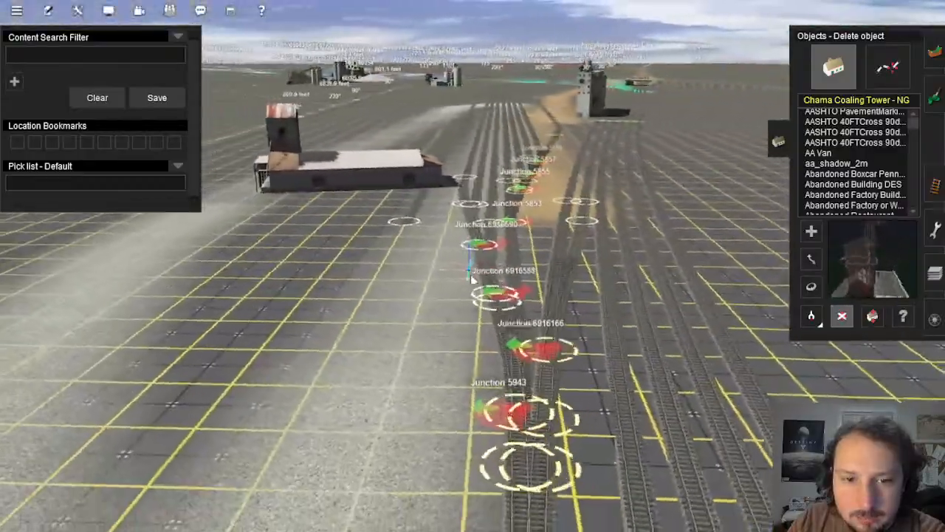
pyautogui.rightClick(468, 170)
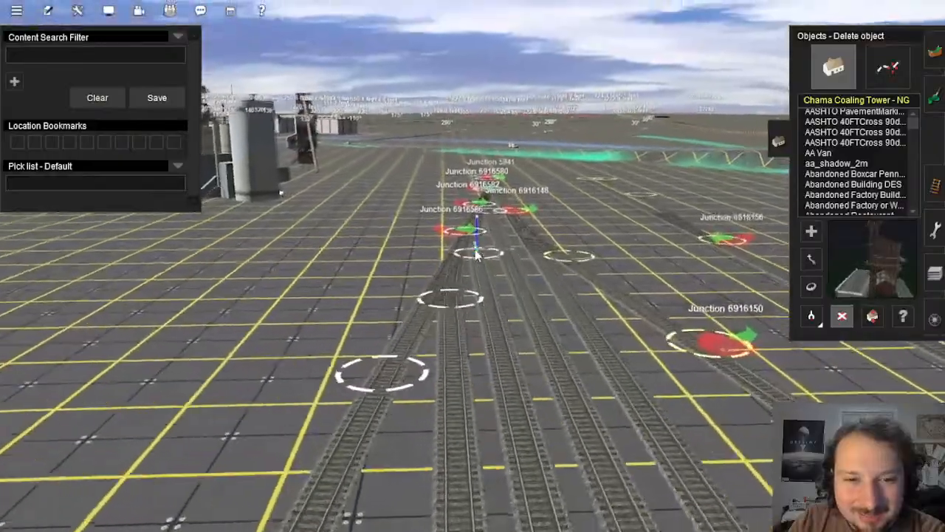
pyautogui.press('Right')
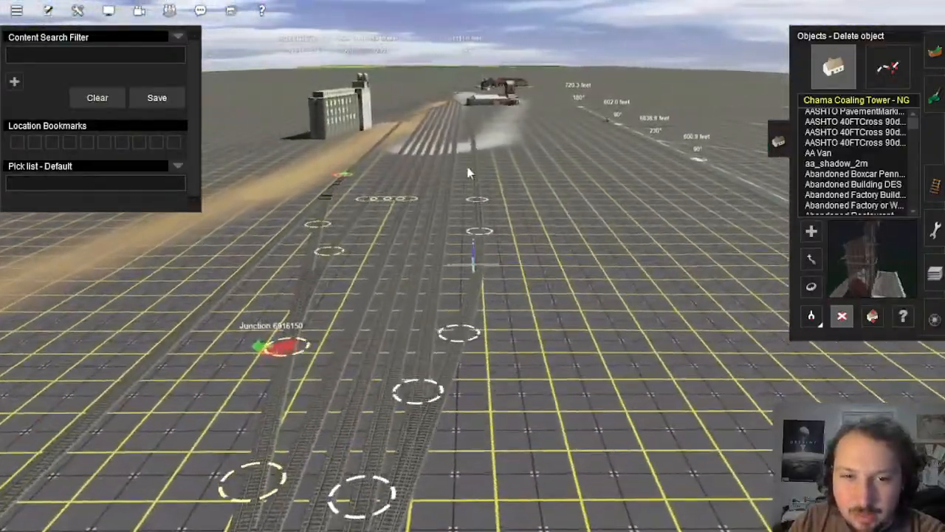
pyautogui.rightClick(454, 161)
pyautogui.moveTo(484, 161); pyautogui.dragTo(468, 231, button='right')
pyautogui.moveTo(395, 186); pyautogui.dragTo(481, 312, button='right')
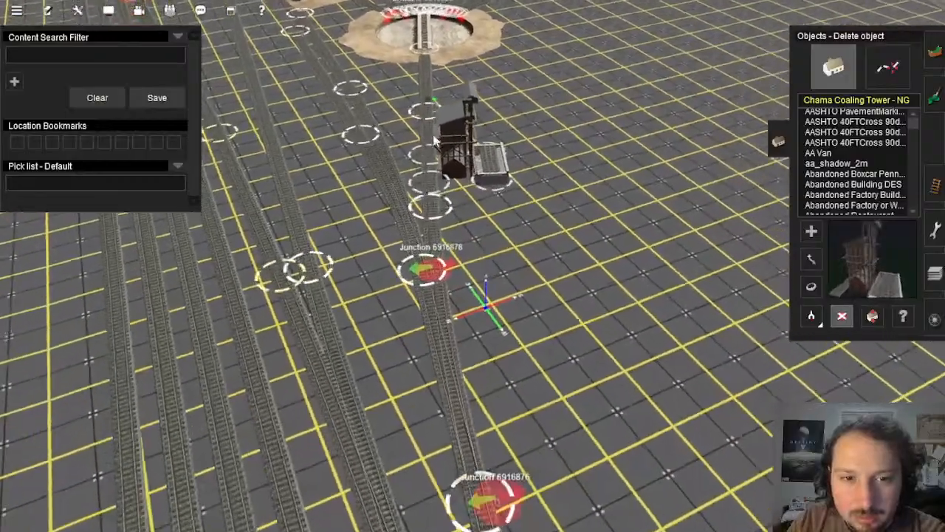
# Step: Delete the short lead segment beside the coaling tower and relay it between the same two track points using TANE 1Trk Wood
pyautogui.moveTo(535, 354); pyautogui.dragTo(910, 170, button='right')
pyautogui.press('Left')
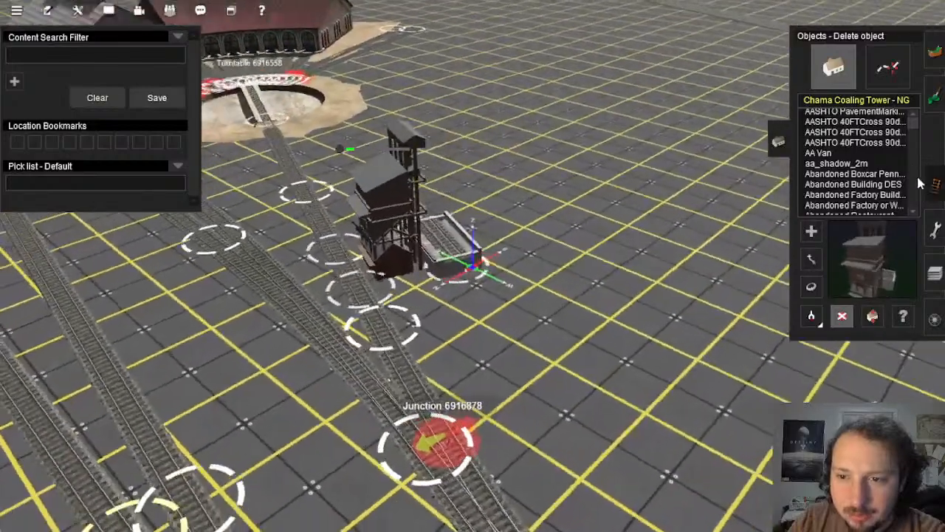
pyautogui.click(933, 184)
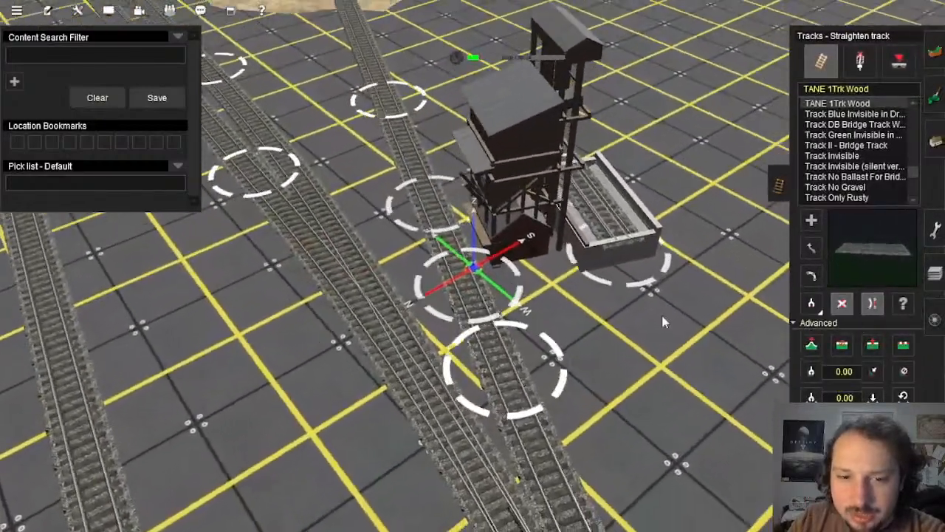
pyautogui.click(842, 303)
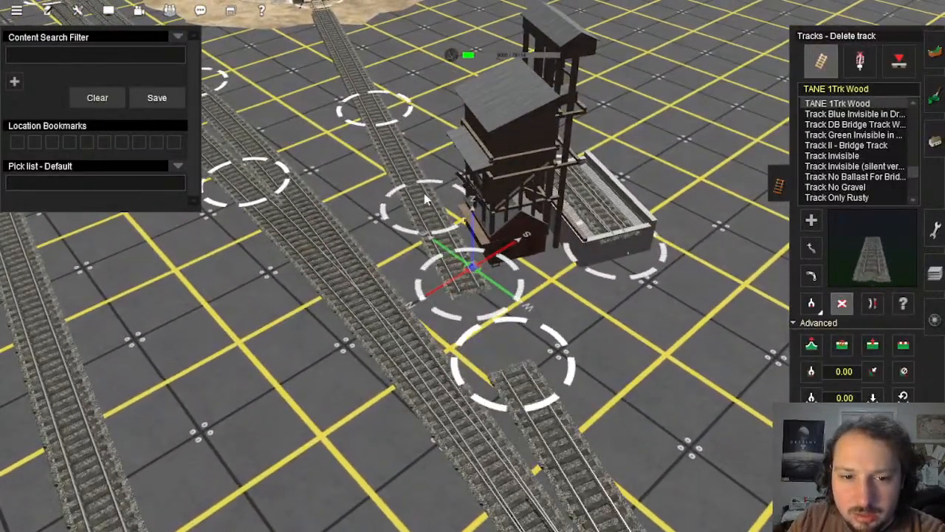
pyautogui.click(811, 220)
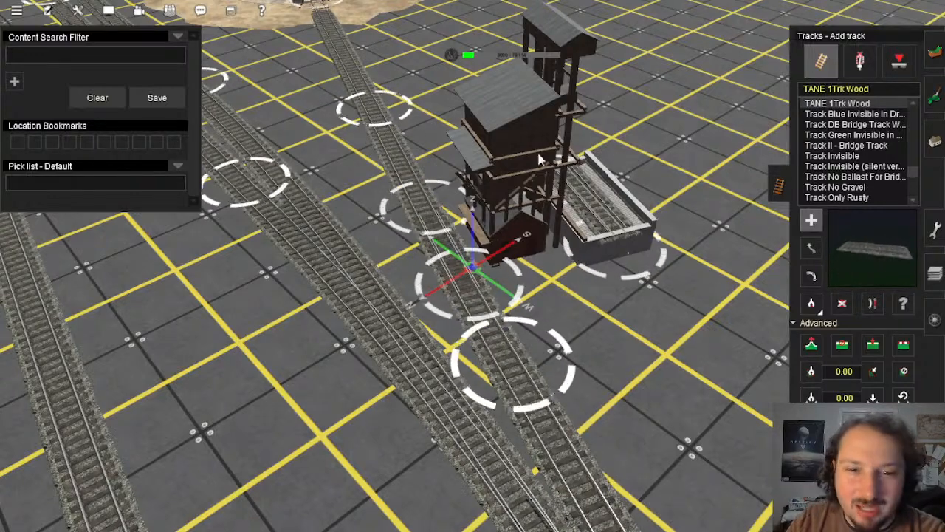
# Step: Move the Chama coaling tower along the lead to the stretch between Junctions 6916876 and 5851
pyautogui.scroll(-3, 539, 159)
pyautogui.press('s')
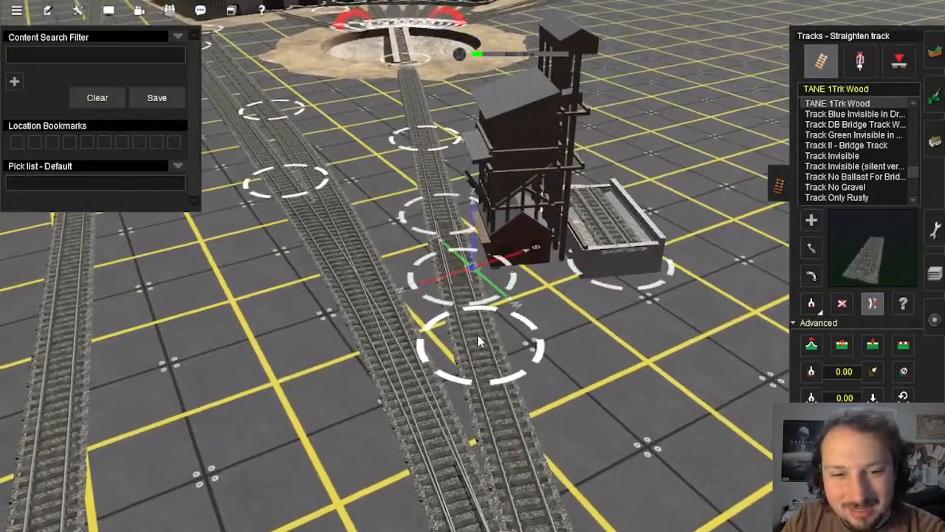
pyautogui.scroll(-6, 479, 341)
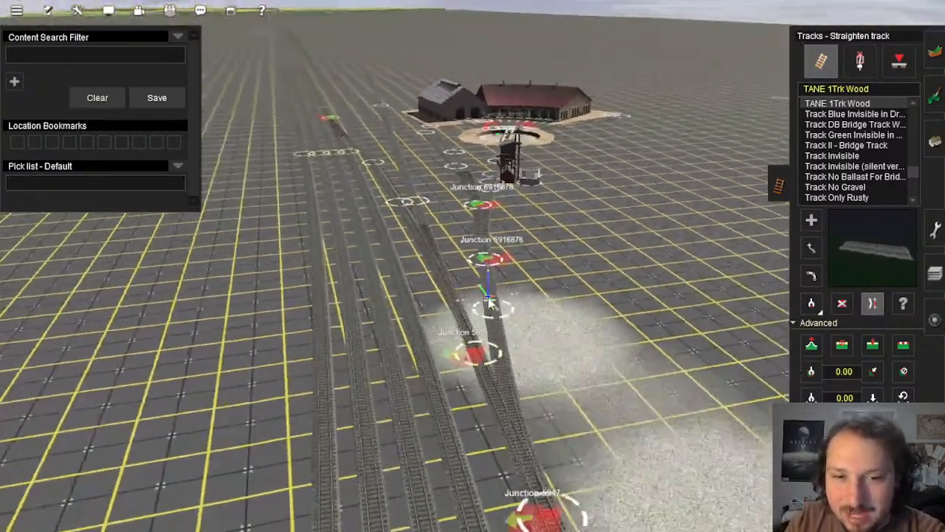
pyautogui.scroll(-3, 488, 303)
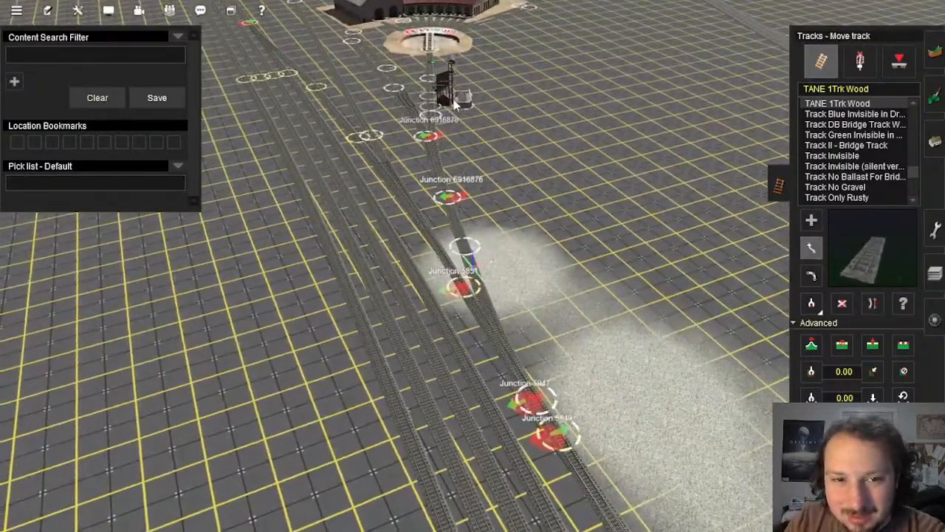
pyautogui.click(933, 141)
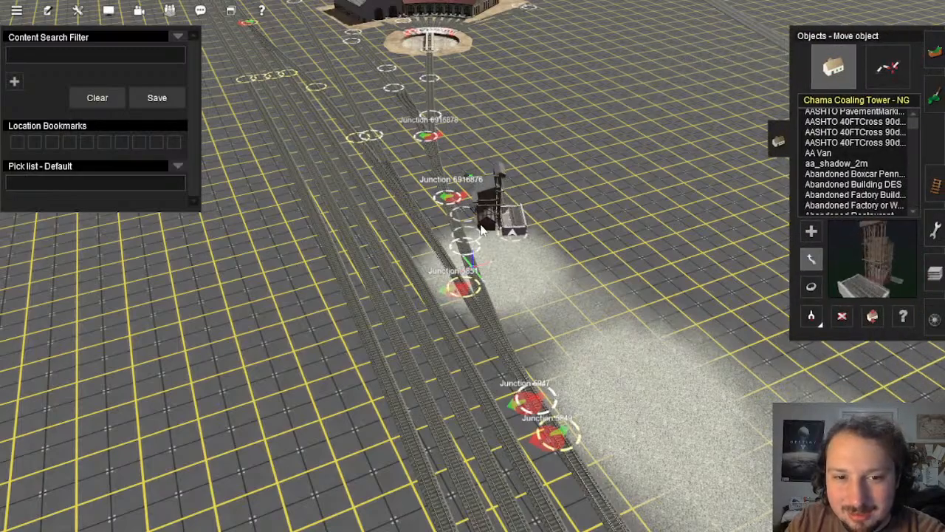
# Step: Rotate the coaling tower to about 76 and nudge it so its built-in track lines up with the lead
pyautogui.scroll(8, 484, 232)
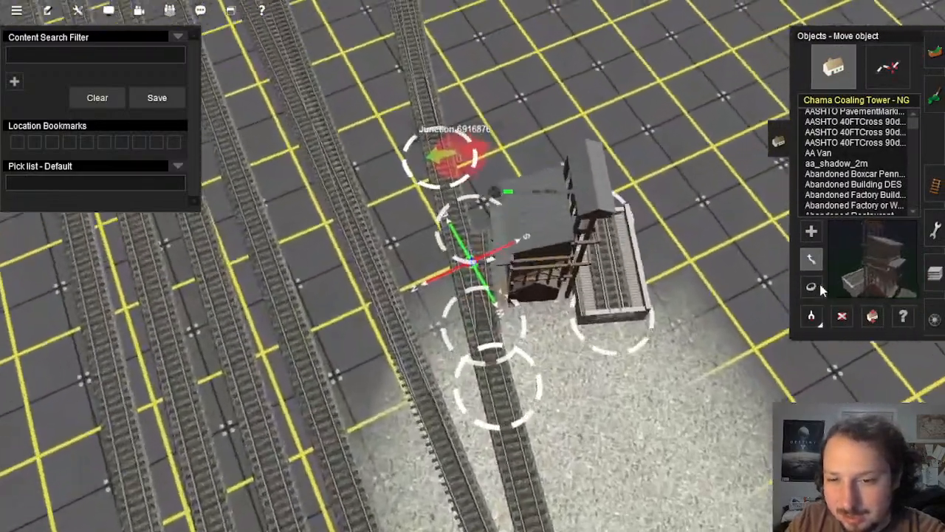
pyautogui.click(812, 287)
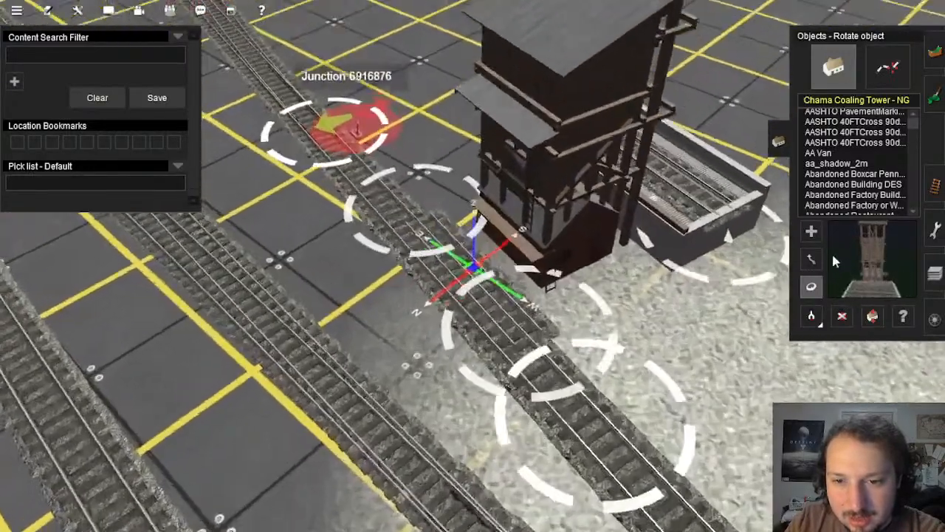
pyautogui.click(811, 258)
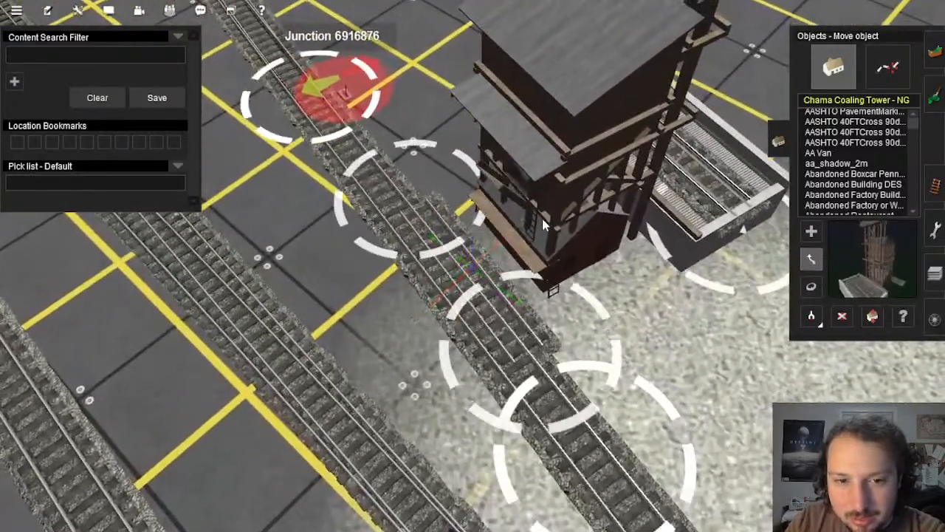
pyautogui.moveTo(539, 230); pyautogui.dragTo(537, 233)
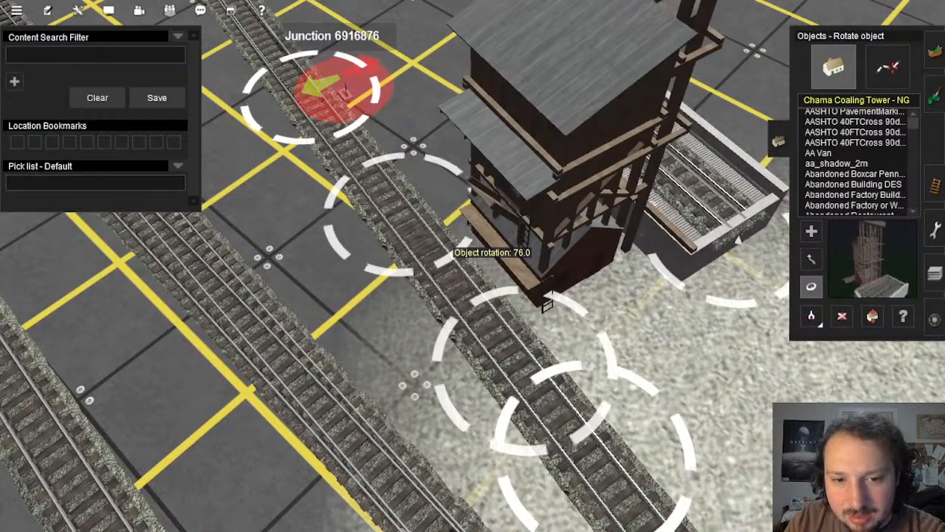
pyautogui.moveTo(487, 236); pyautogui.dragTo(458, 238, button='right')
pyautogui.scroll(3, 457, 239)
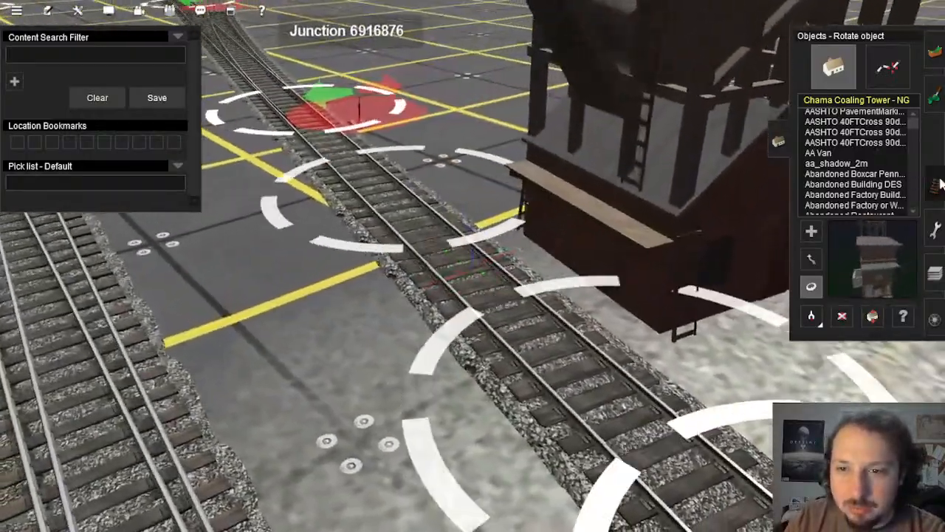
# Step: Insert track points in the lead around the coaling tower and delete the short segments overlapping the tower's own track
pyautogui.click(937, 185)
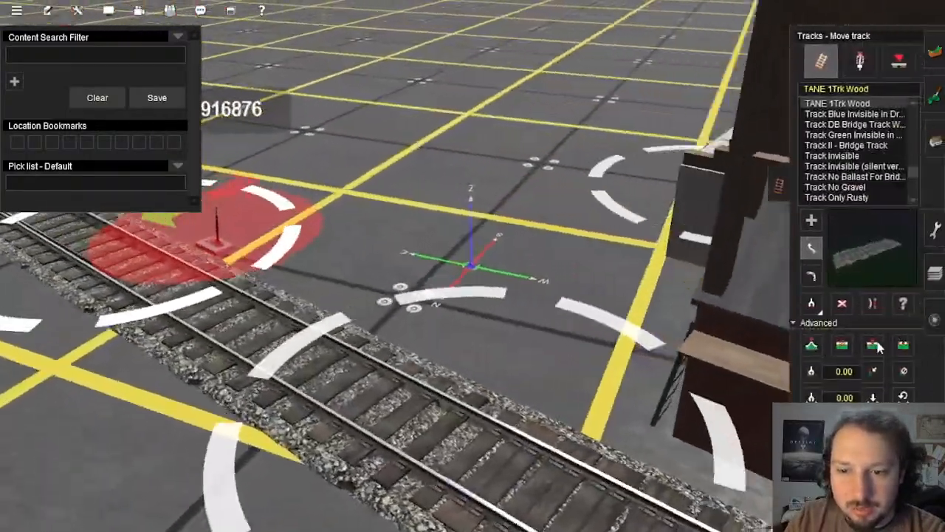
pyautogui.click(873, 345)
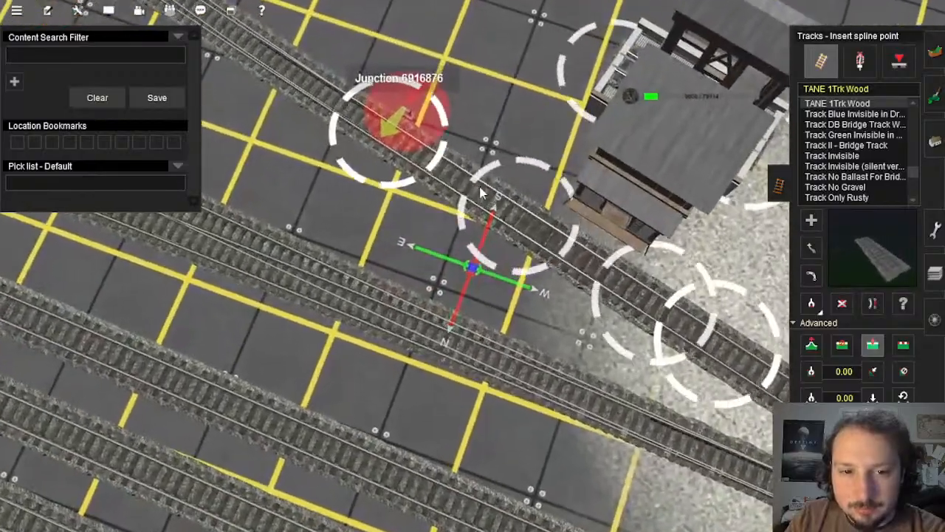
pyautogui.rightClick(707, 387)
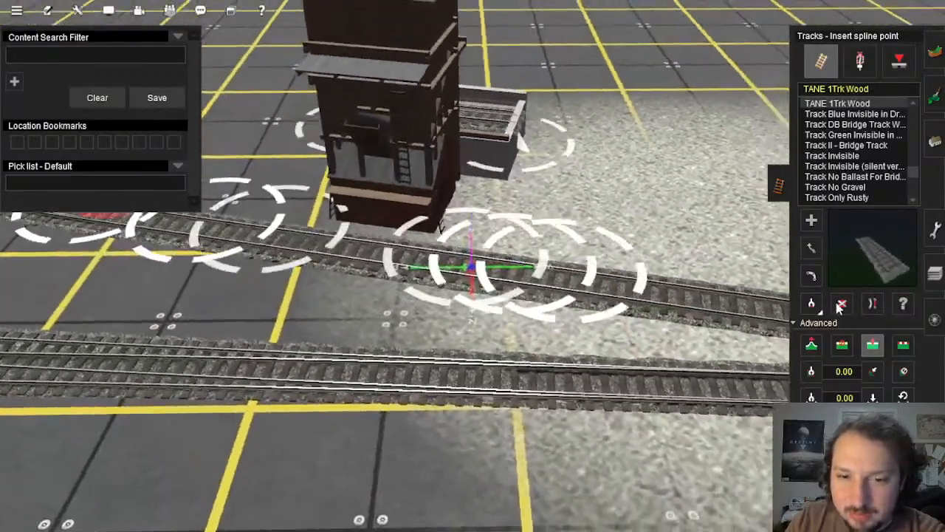
pyautogui.click(841, 303)
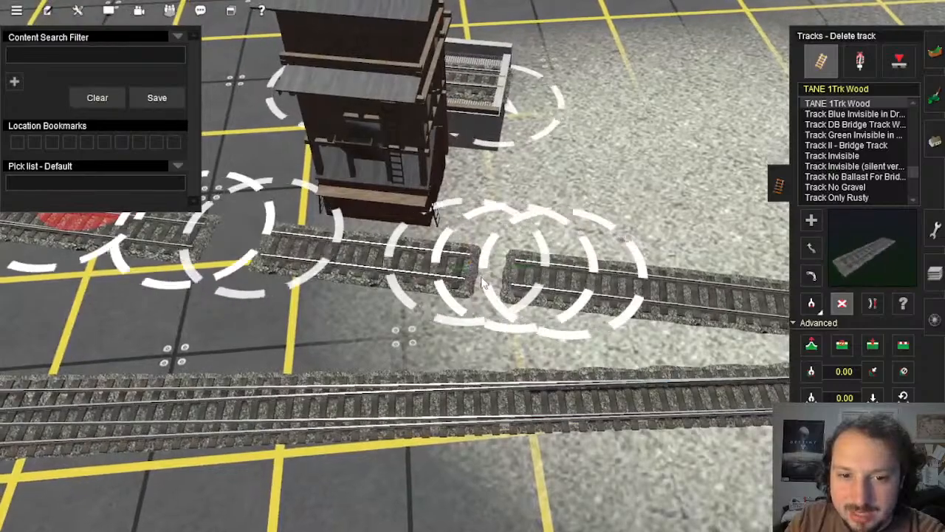
pyautogui.rightClick(483, 280)
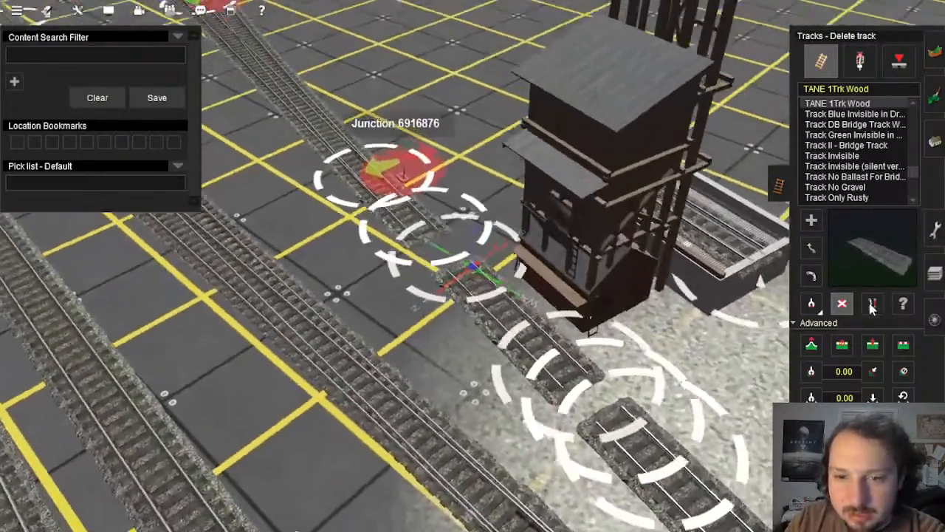
# Step: Move the cut lead ends onto the coaling tower's track ends so the lead runs continuously past the tower
pyautogui.click(872, 303)
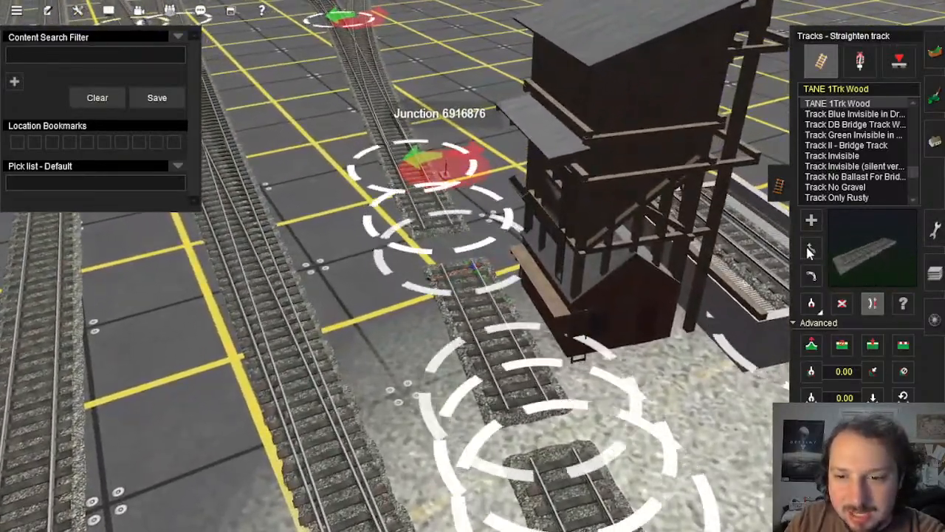
pyautogui.moveTo(443, 226); pyautogui.dragTo(455, 255)
pyautogui.rightClick(594, 418)
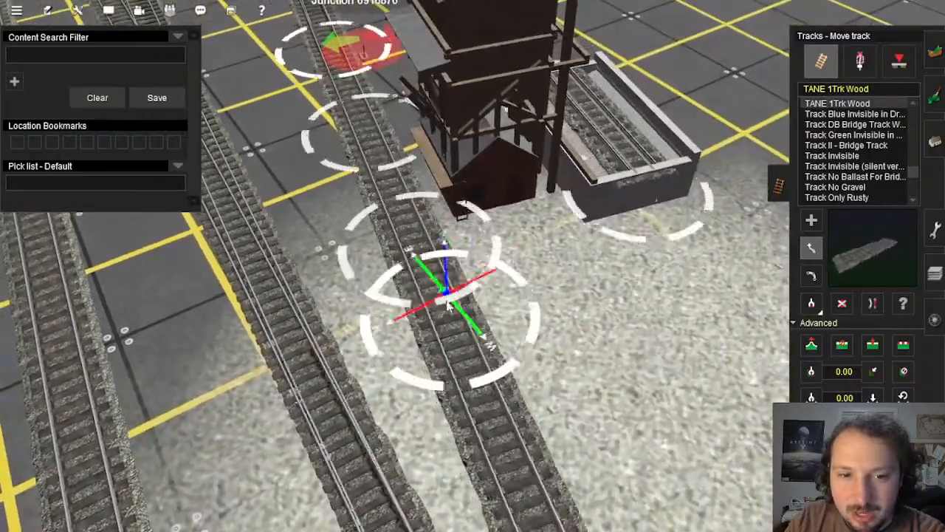
pyautogui.scroll(-8, 448, 306)
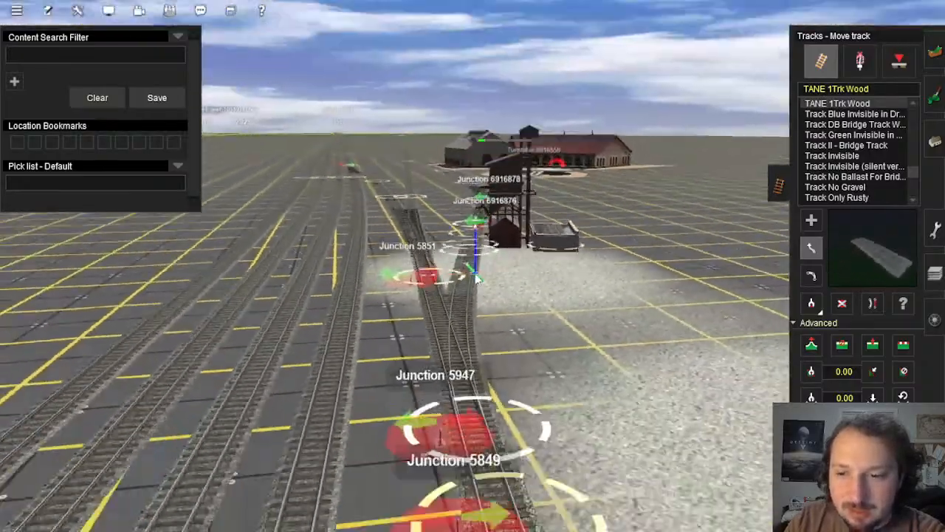
pyautogui.scroll(8, 477, 277)
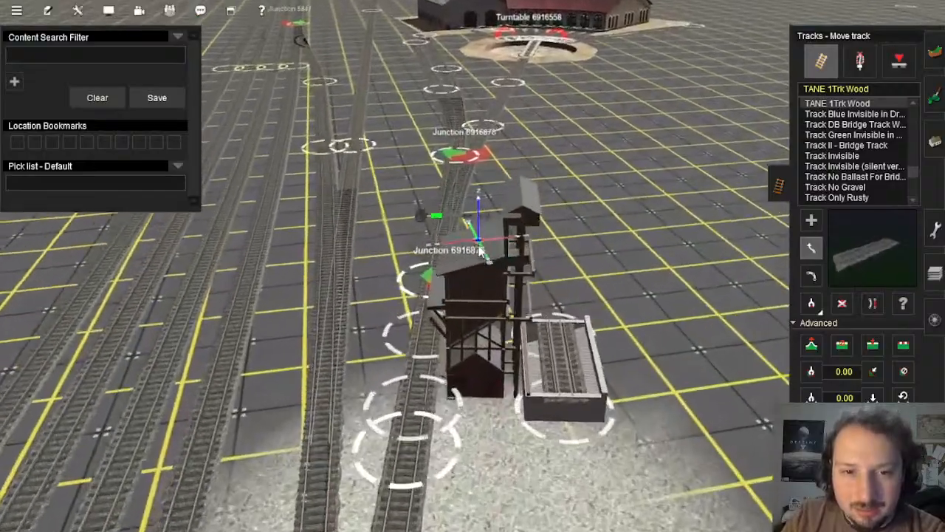
pyautogui.scroll(3, 479, 247)
pyautogui.rightClick(528, 244)
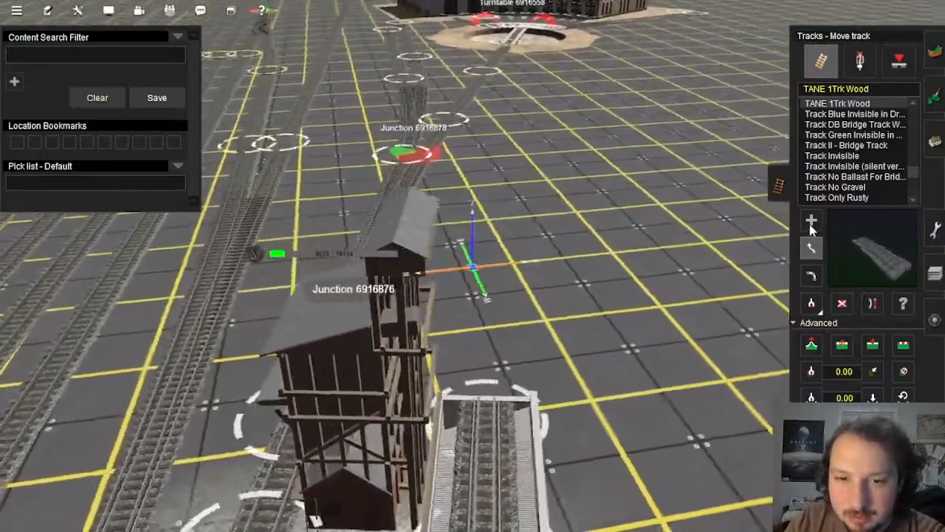
pyautogui.click(810, 221)
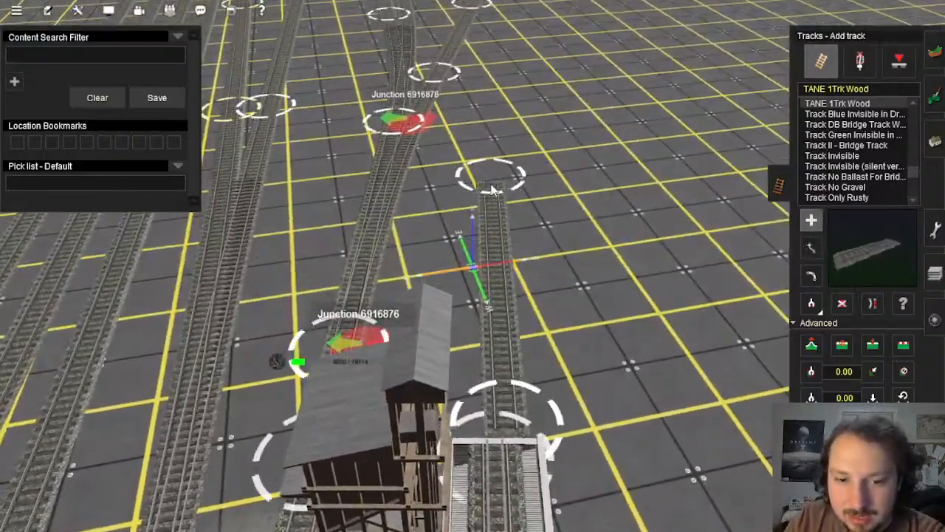
pyautogui.rightClick(487, 428)
pyautogui.press('Left')
pyautogui.scroll(3, 483, 409)
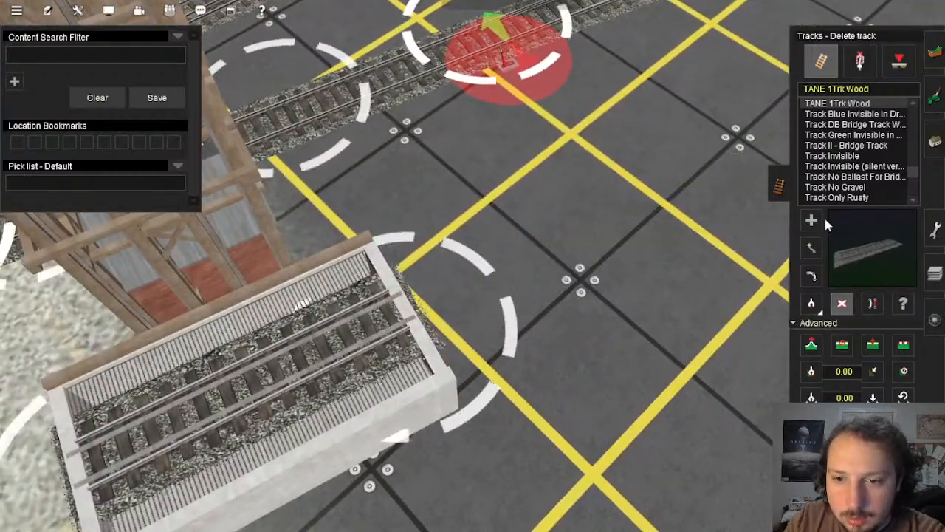
# Step: Lay a TANE 1Trk Wood spur from the coaling tower's pit, join it to the turntable lead beyond Junction 6916878
pyautogui.click(812, 221)
pyautogui.scroll(-5, 613, 283)
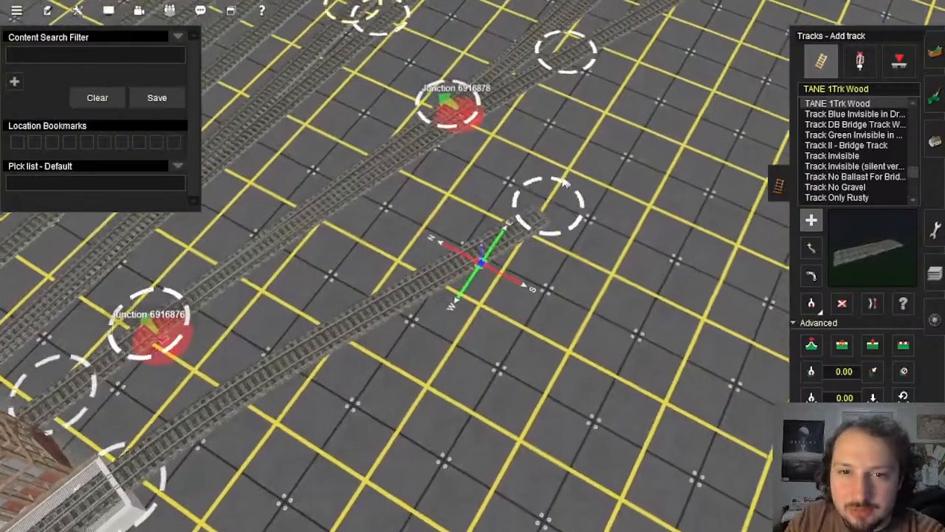
pyautogui.press('Left')
pyautogui.moveTo(588, 129); pyautogui.dragTo(467, 262, button='right')
pyautogui.press('Down')
pyautogui.press('Up')
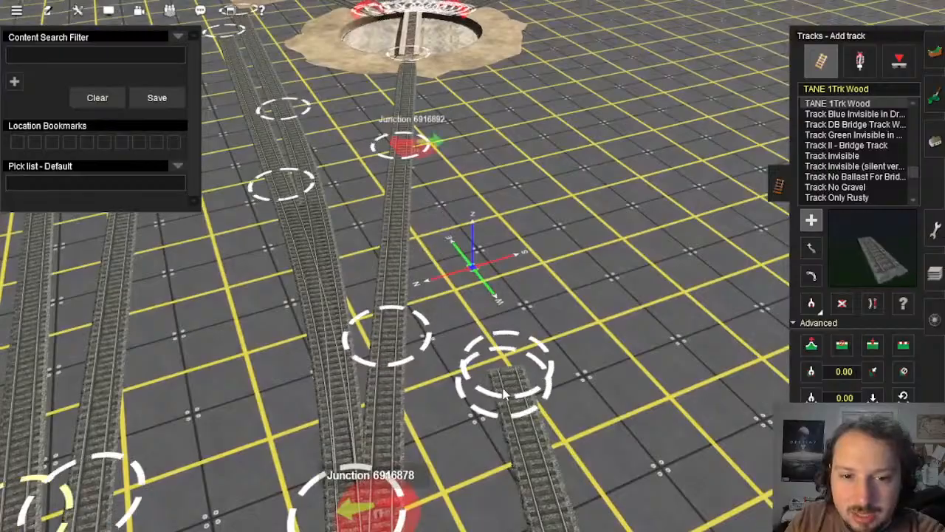
pyautogui.moveTo(517, 387); pyautogui.dragTo(457, 356, button='right')
pyautogui.press('Left')
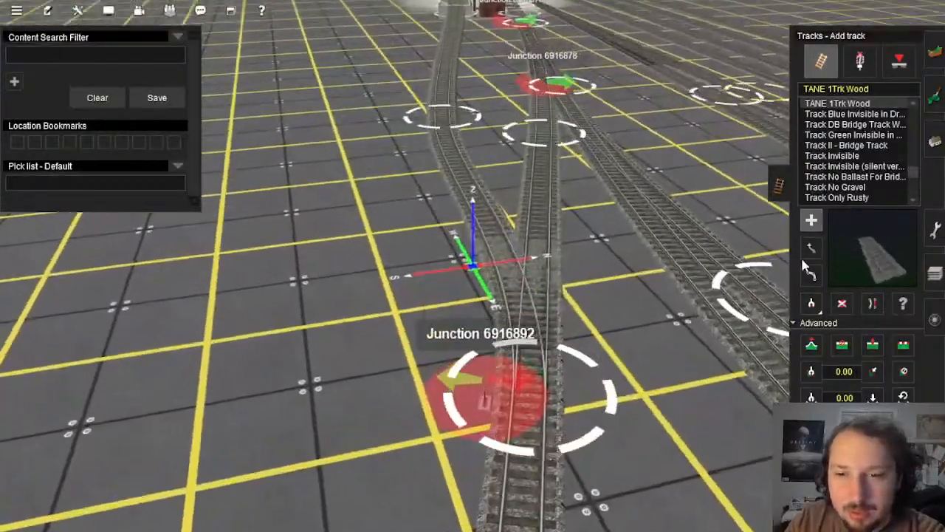
# Step: Move the spur's track point closer to the turntable lead and insert another point farther back toward the coaling pit
pyautogui.click(809, 248)
pyautogui.moveTo(448, 111); pyautogui.dragTo(486, 147)
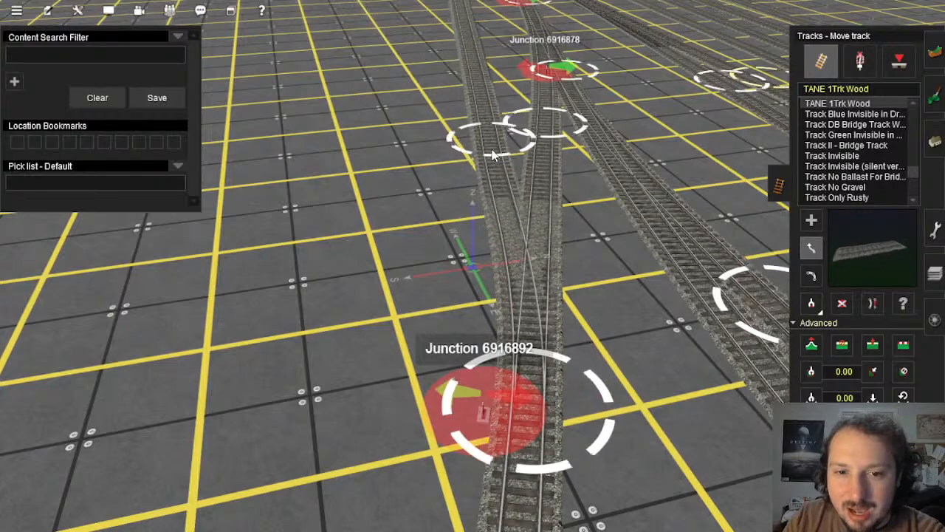
pyautogui.rightClick(504, 185)
pyautogui.rightClick(470, 173)
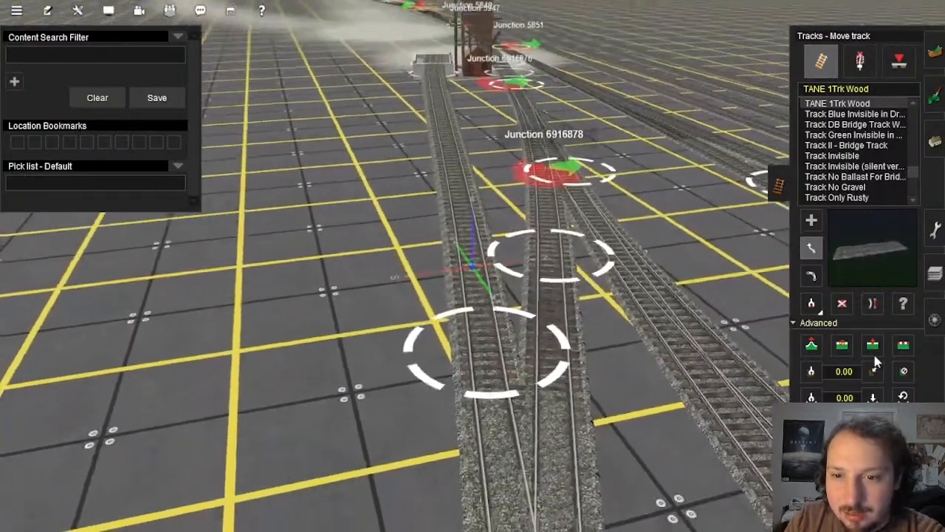
pyautogui.click(872, 345)
pyautogui.press('Up')
pyautogui.click(448, 108)
pyautogui.press('Down')
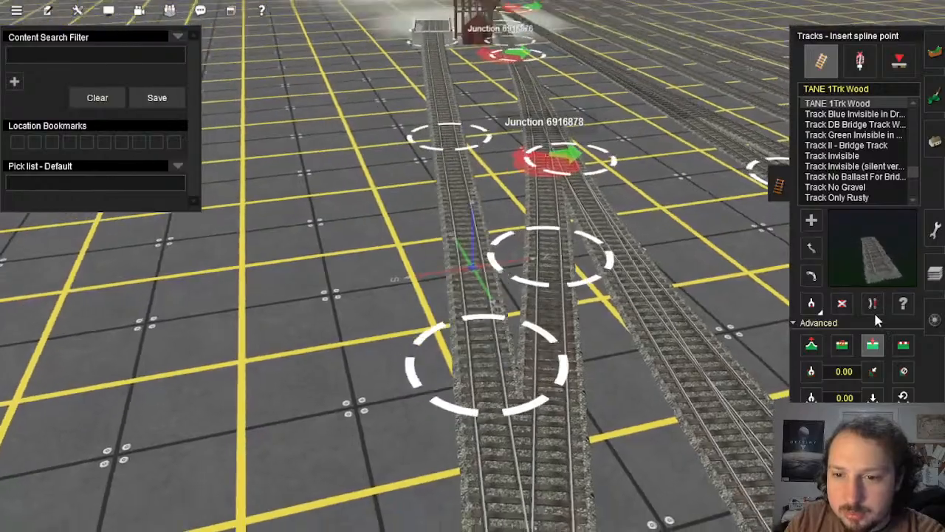
# Step: Straighten the spur between its inserted track point and the point beside the turntable lead
pyautogui.click(872, 304)
pyautogui.rightClick(478, 333)
pyautogui.scroll(-3, 478, 336)
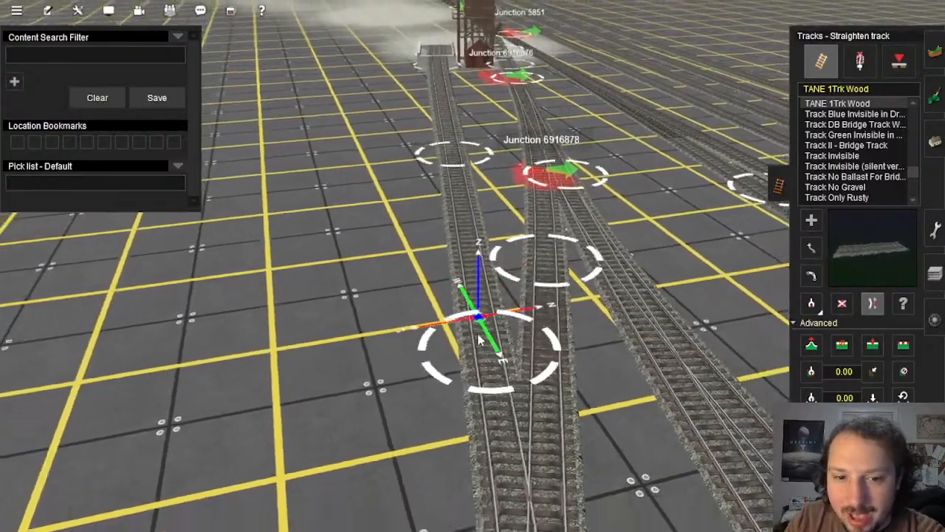
pyautogui.rightClick(478, 354)
pyautogui.press('Down')
pyautogui.rightClick(471, 241)
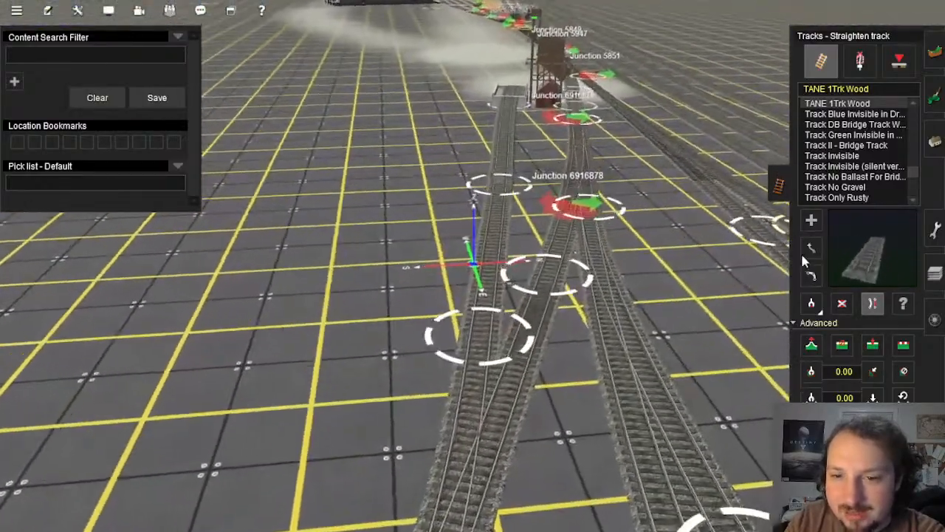
# Step: Refine the position of the spur point nearest Junction 6916892 and insert another track point just behind it
pyautogui.click(811, 248)
pyautogui.rightClick(483, 376)
pyautogui.press('Down')
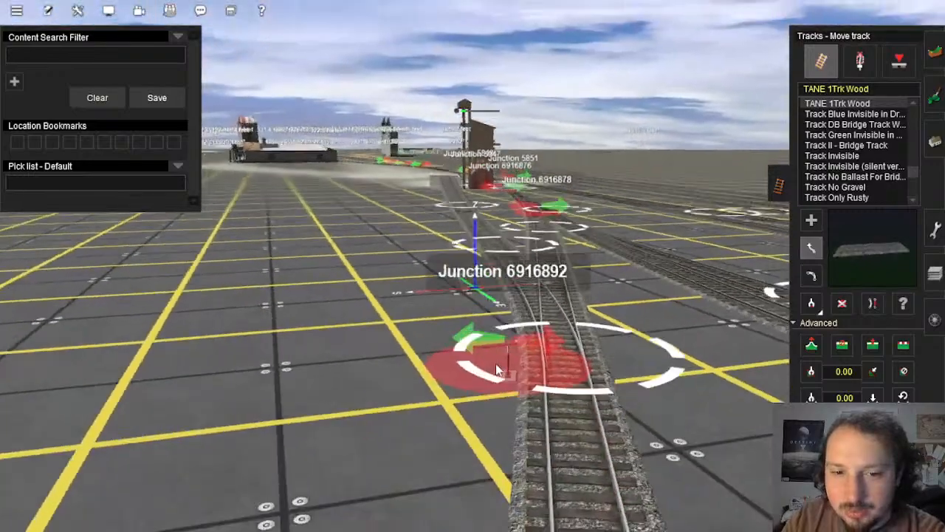
pyautogui.press('Up')
pyautogui.rightClick(509, 285)
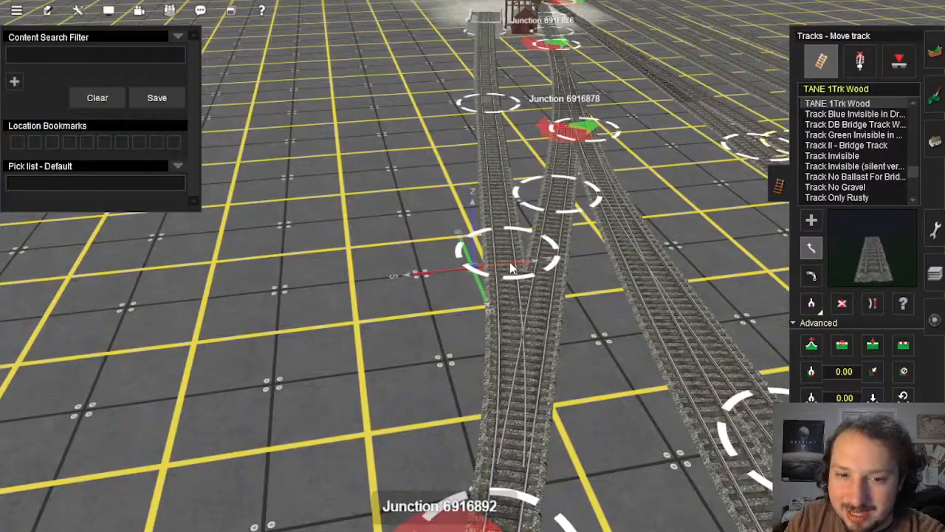
pyautogui.moveTo(508, 294); pyautogui.dragTo(493, 251, button='right')
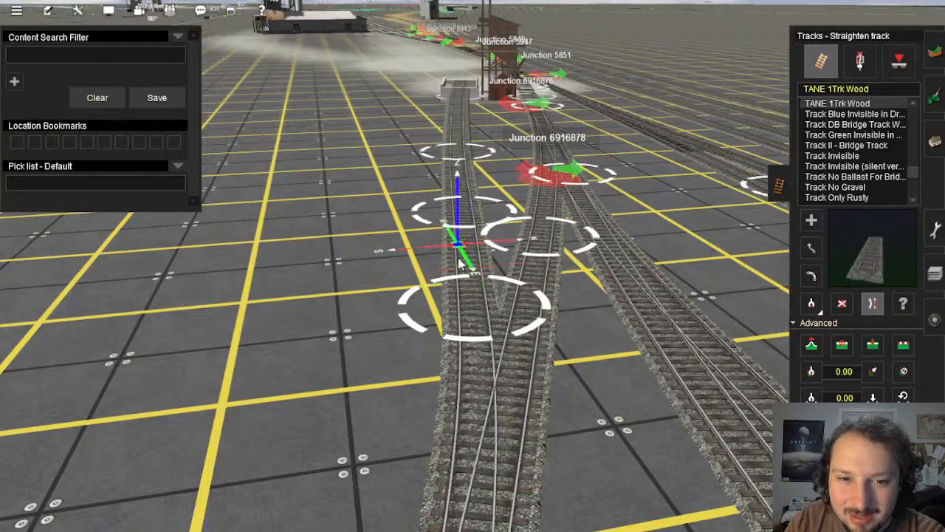
# Step: Adjust the height of the spur's track points beyond Junction 6916892, bringing the vertex to +0.00 m (69.09 m)
pyautogui.moveTo(452, 338); pyautogui.dragTo(483, 228, button='right')
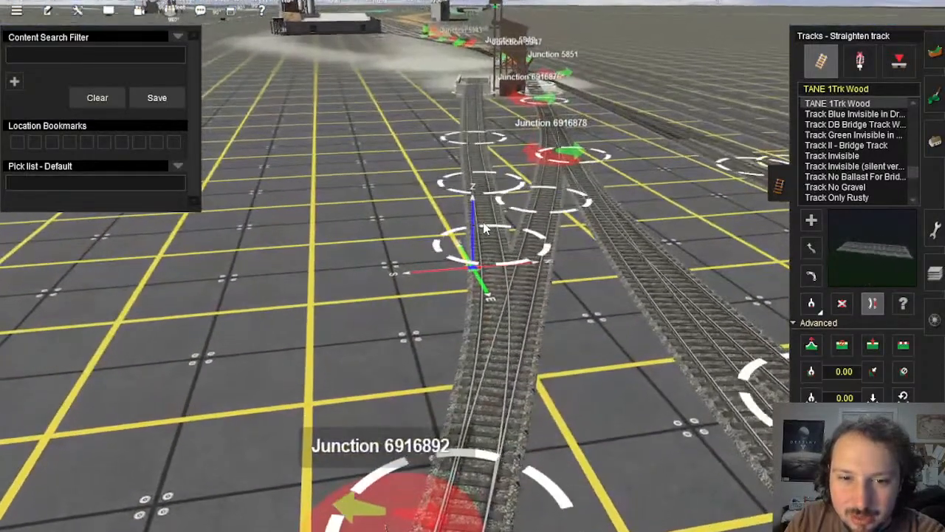
pyautogui.rightClick(482, 209)
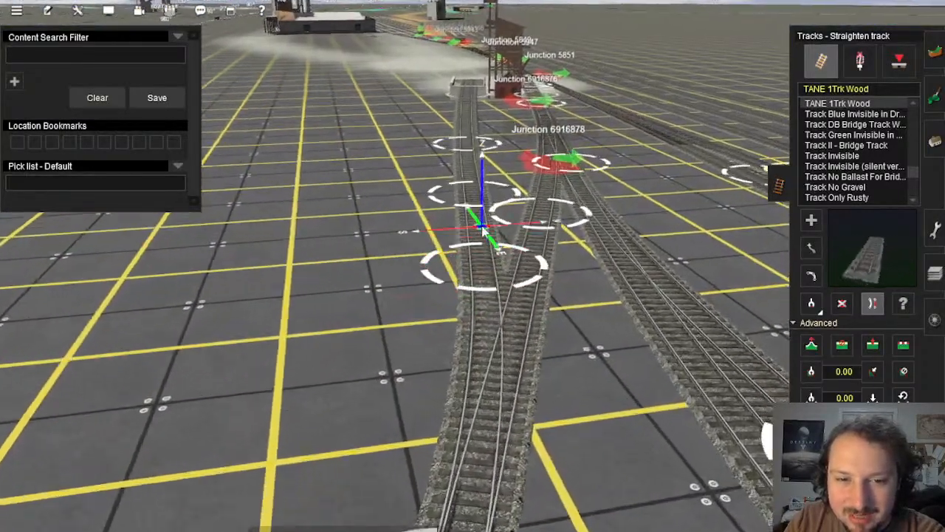
pyautogui.rightClick(450, 233)
pyautogui.moveTo(506, 270); pyautogui.dragTo(469, 264, button='right')
pyautogui.click(822, 398)
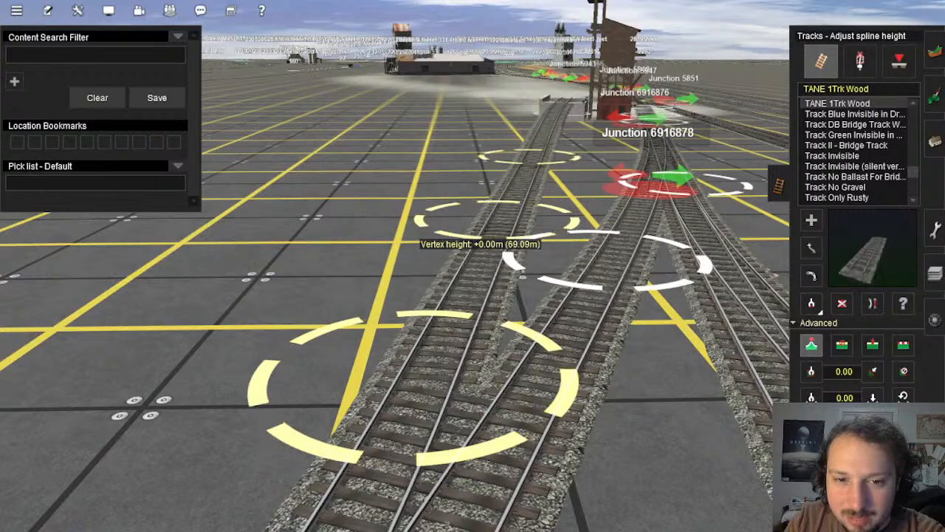
pyautogui.press('Down')
pyautogui.press('Up')
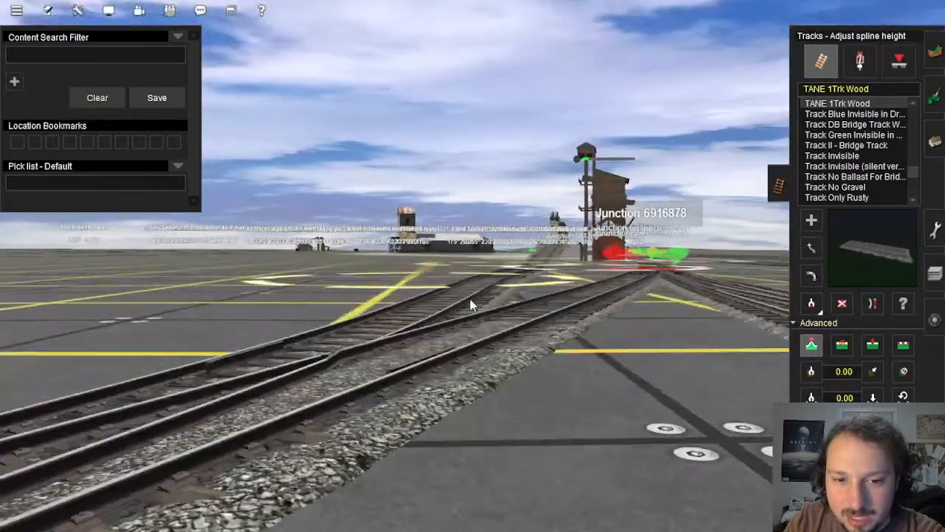
pyautogui.press('g')
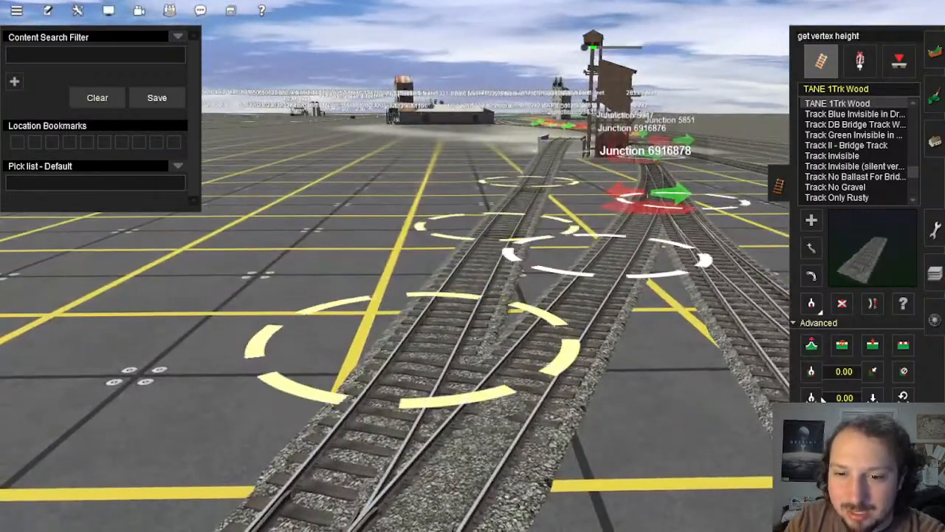
# Step: Raise the spur's track point nearest the coaling tower to a vertex height of +1.15 m (70.23 m)
pyautogui.press('Left')
pyautogui.click(811, 345)
pyautogui.press('Up')
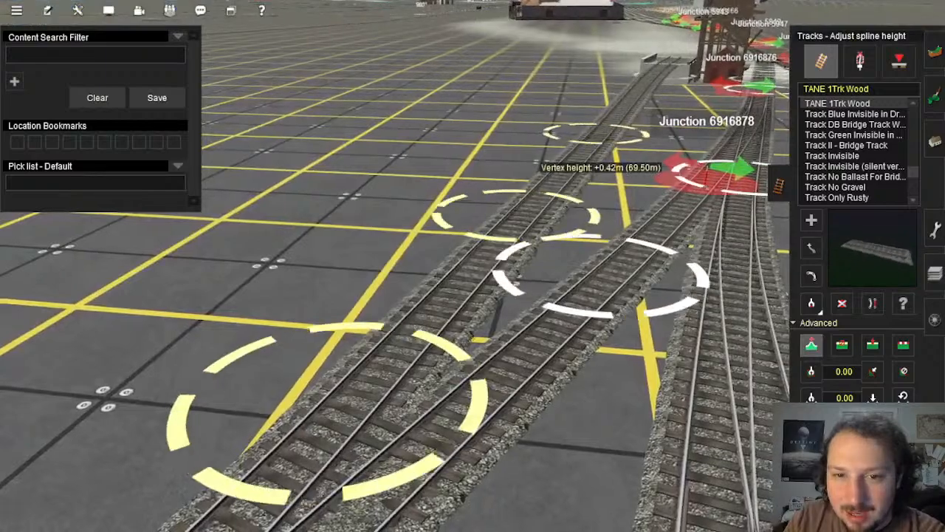
pyautogui.press('Down')
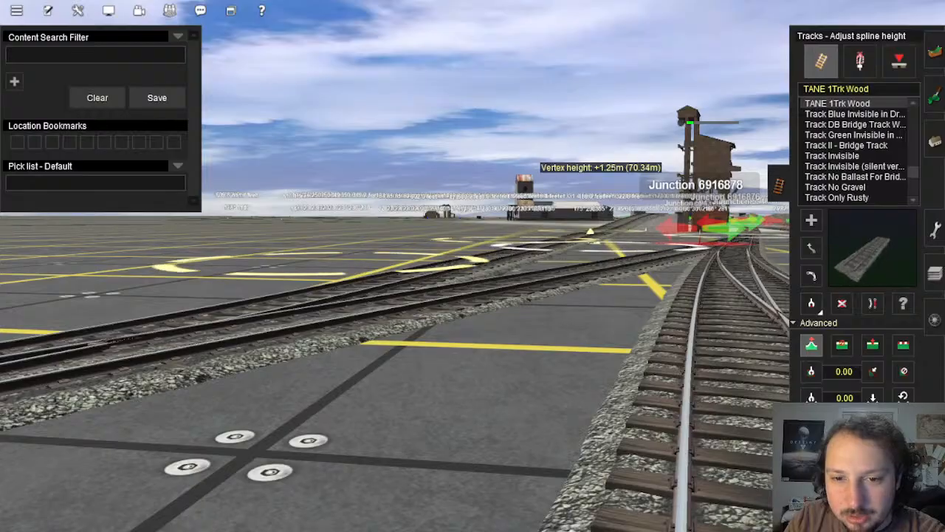
pyautogui.press('Up')
pyautogui.press('Left')
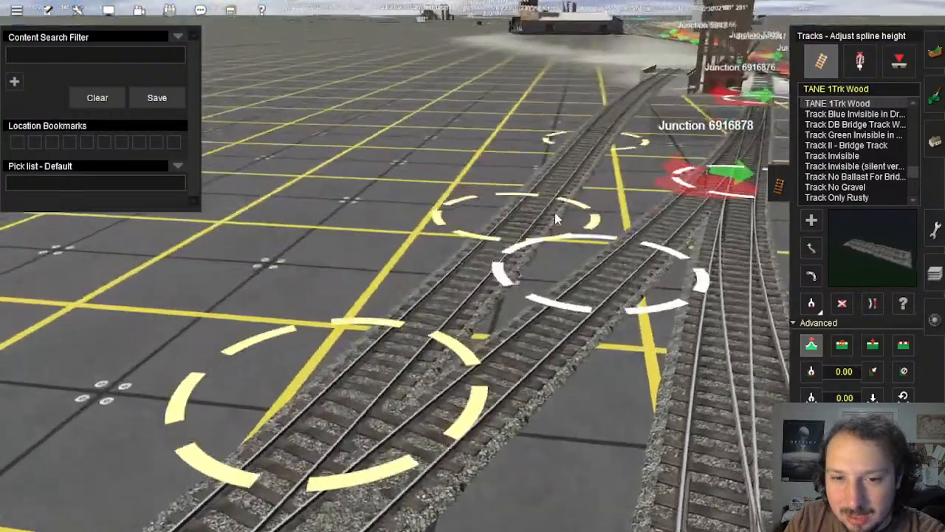
pyautogui.rightClick(482, 227)
pyautogui.press('Down')
pyautogui.rightClick(421, 233)
pyautogui.press('Up')
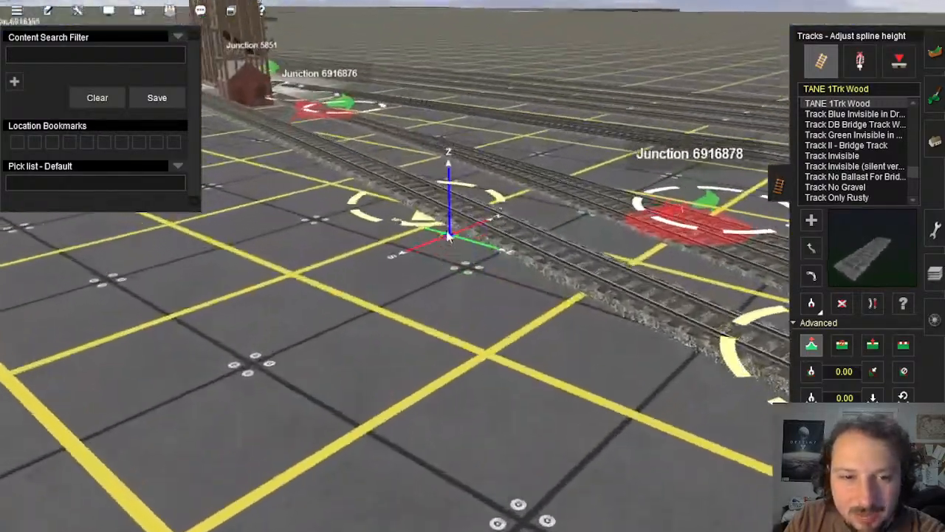
pyautogui.press('Left')
pyautogui.press('Down')
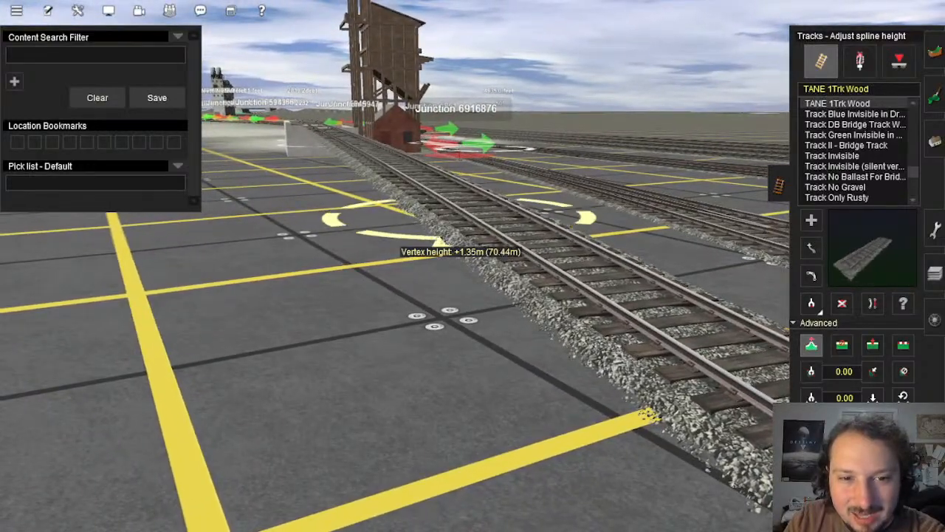
pyautogui.rightClick(488, 286)
pyautogui.press('Right')
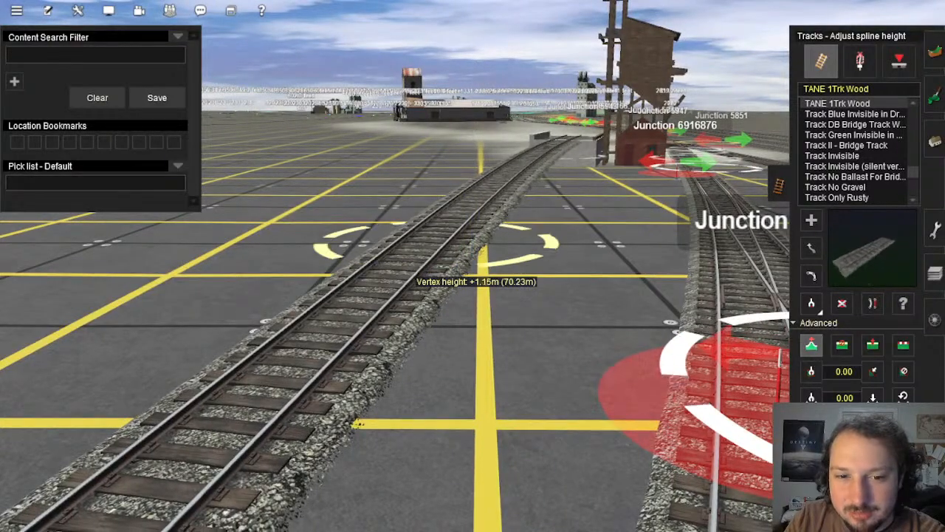
# Step: Examine the spur's slope from the coaling pit down to its joint with the turntable lead at Junction 6916892
pyautogui.press('Right')
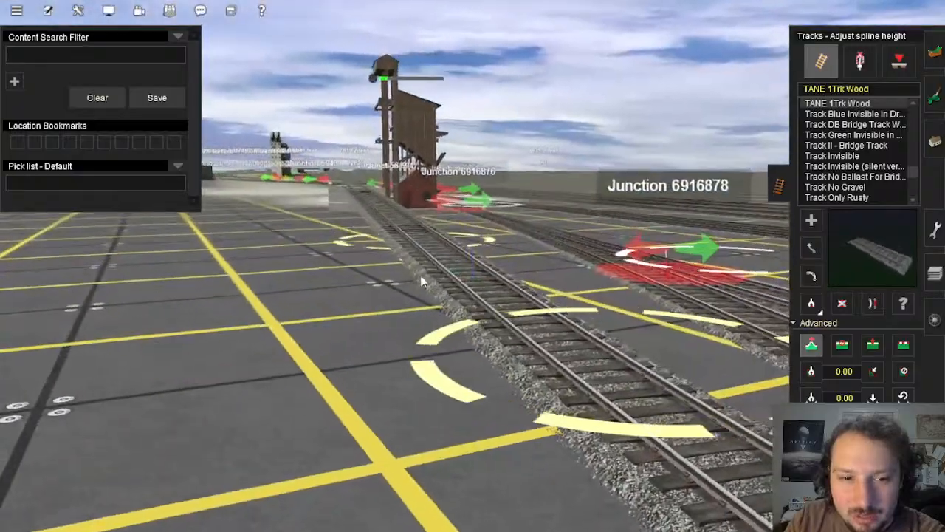
pyautogui.rightClick(408, 269)
pyautogui.press('Up')
pyautogui.rightClick(532, 367)
pyautogui.press('Right')
pyautogui.rightClick(529, 343)
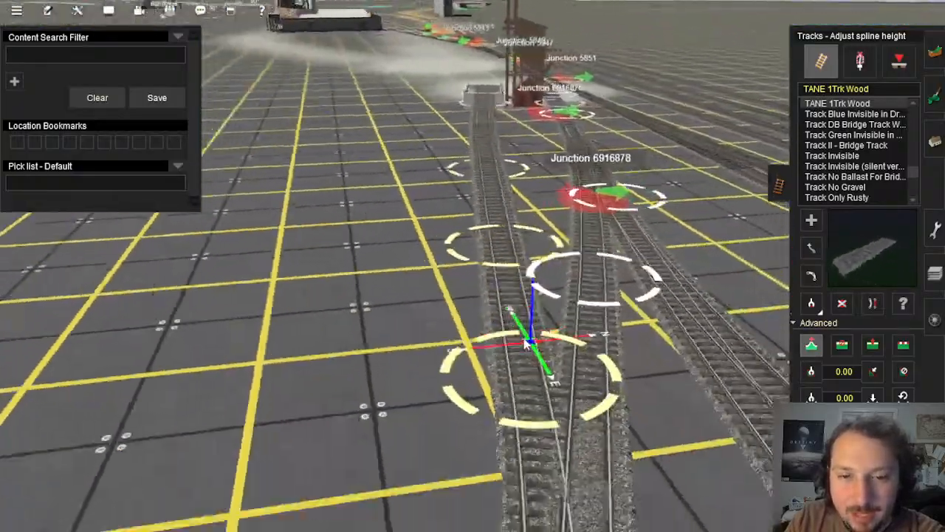
pyautogui.press('Down')
pyautogui.rightClick(480, 322)
pyautogui.press('Down')
pyautogui.press('Up')
pyautogui.rightClick(456, 281)
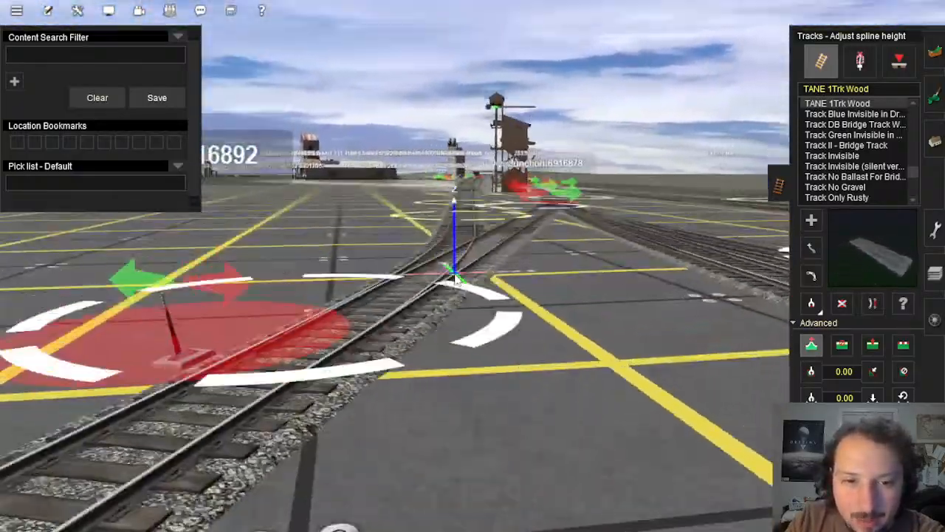
pyautogui.rightClick(477, 245)
pyautogui.rightClick(481, 225)
pyautogui.press('Right')
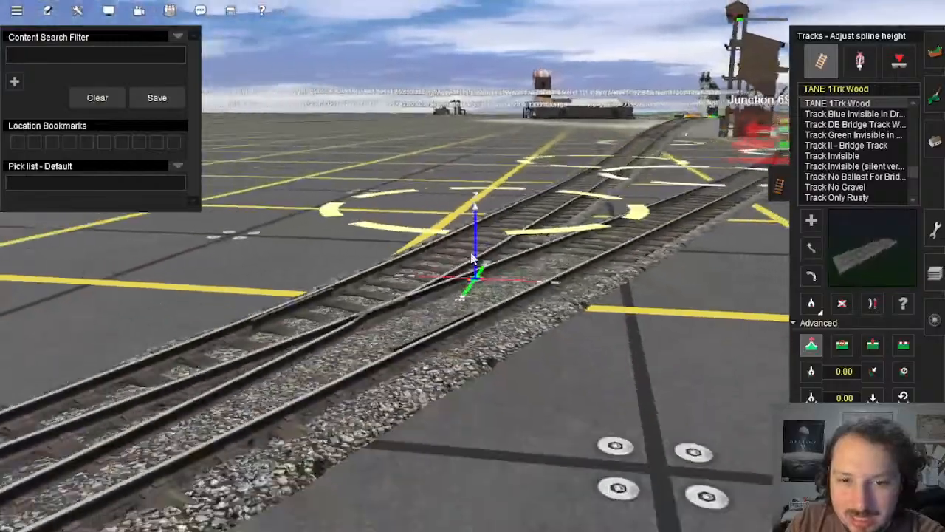
pyautogui.rightClick(479, 250)
pyautogui.rightClick(500, 277)
pyautogui.press('Left')
pyautogui.press('Down')
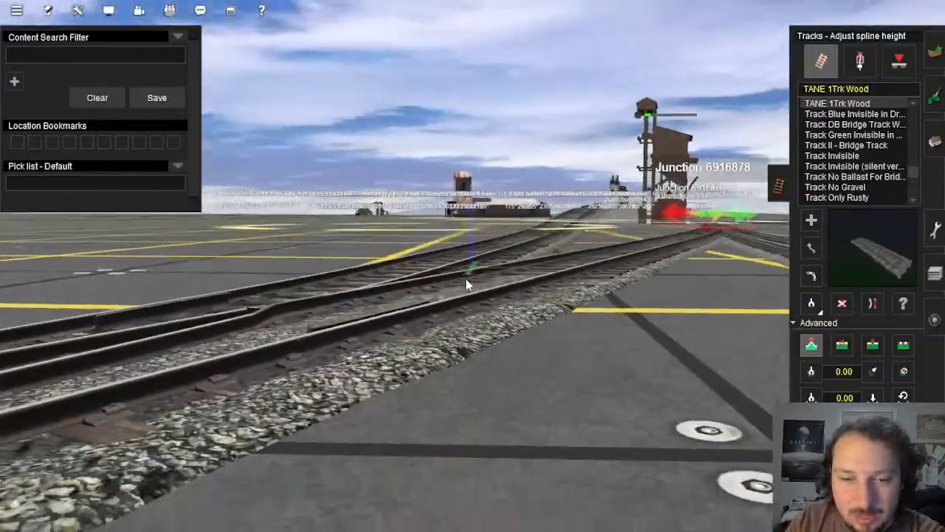
pyautogui.press('Up')
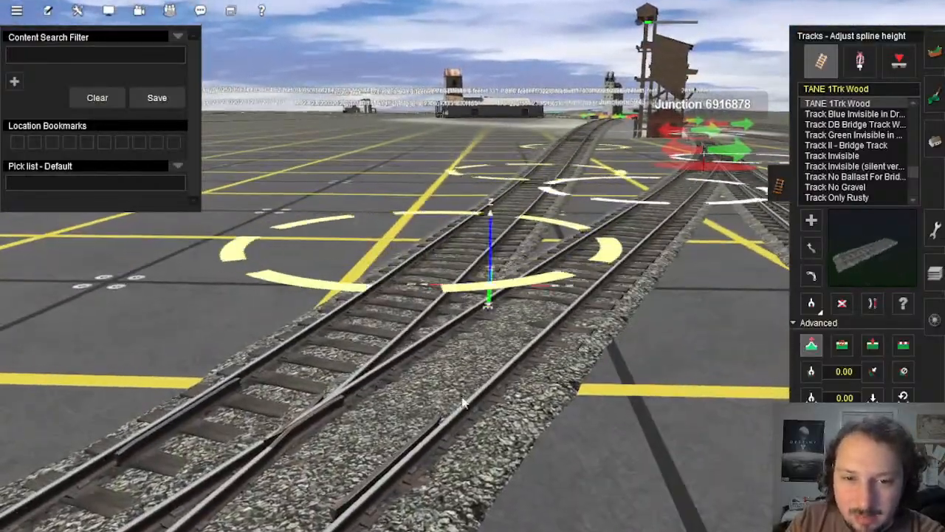
pyautogui.rightClick(463, 402)
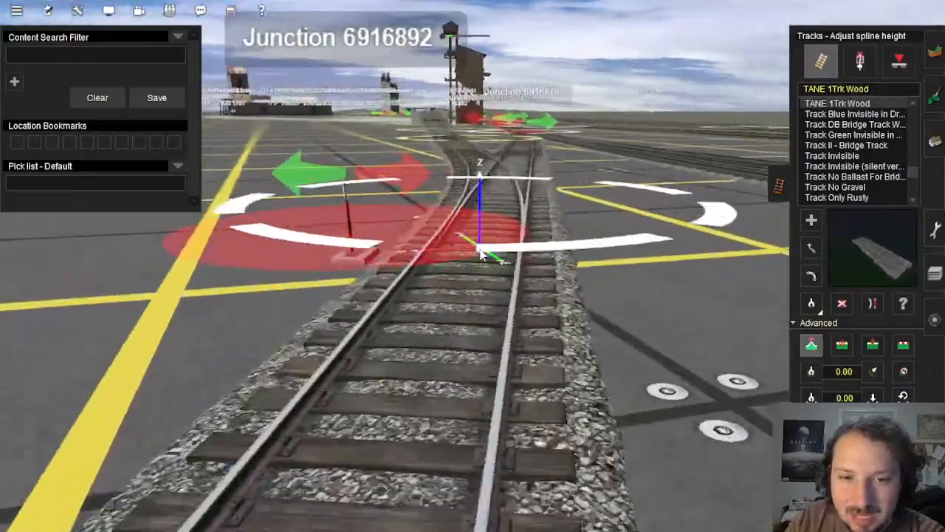
pyautogui.scroll(-2, 480, 251)
pyautogui.rightClick(474, 228)
# Step: Set the height of the spur's track point nearest the turntable lead to +0.03 m (69.12 m)
pyautogui.press('Left')
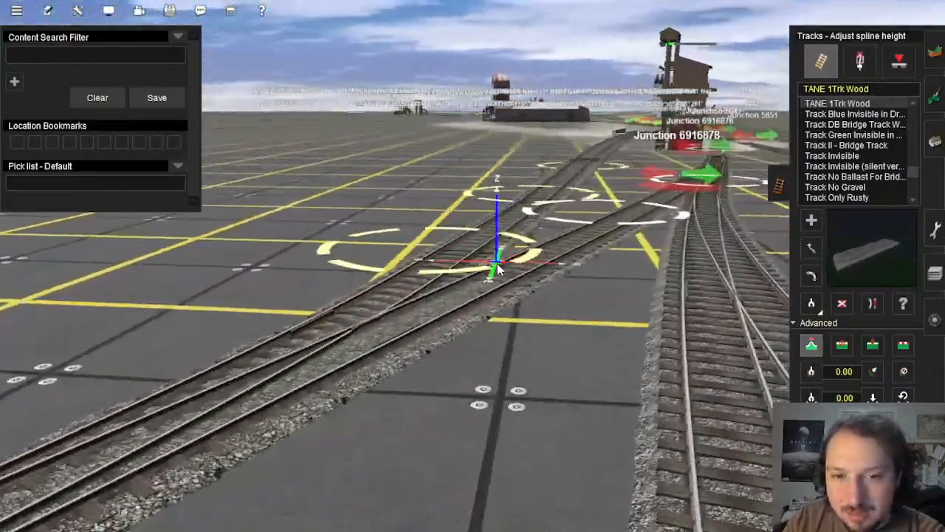
pyautogui.press('Down')
pyautogui.press('Left')
pyautogui.press('Up')
pyautogui.press('Right')
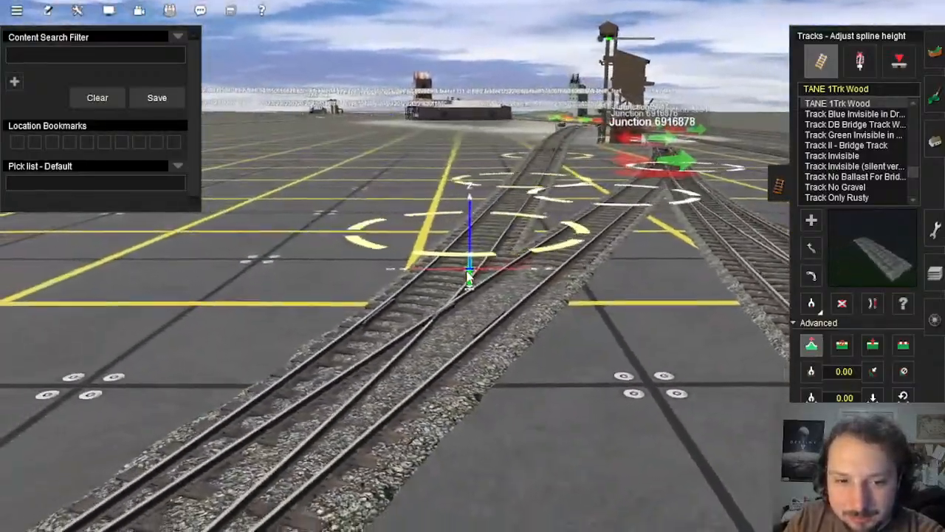
pyautogui.press('Left')
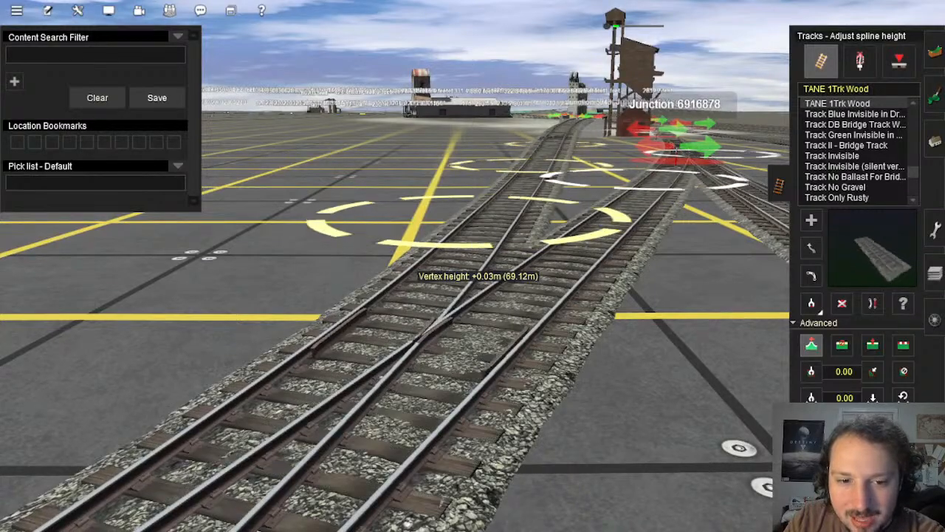
# Step: Check the spur's joint with the turntable lead from close up and from above
pyautogui.rightClick(542, 214)
pyautogui.scroll(2, 509, 215)
pyautogui.press('Left')
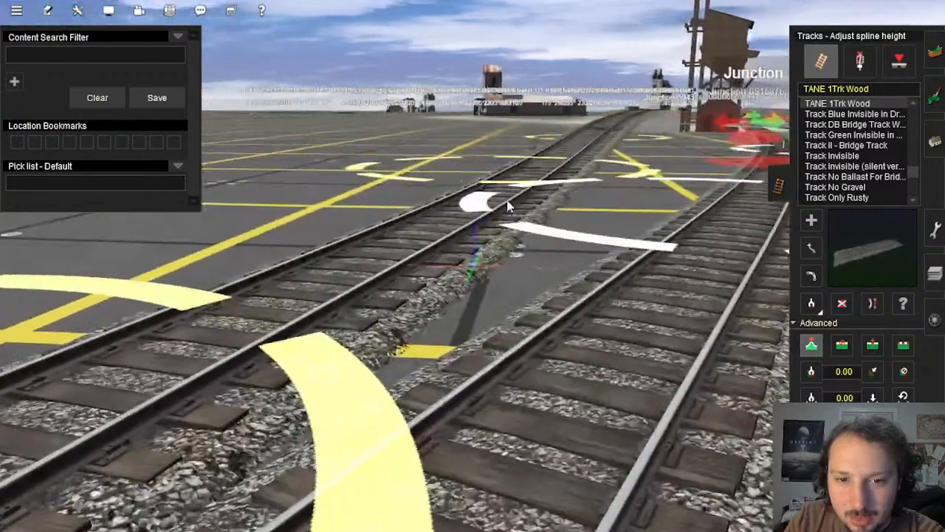
pyautogui.scroll(-4, 496, 247)
pyautogui.rightClick(446, 276)
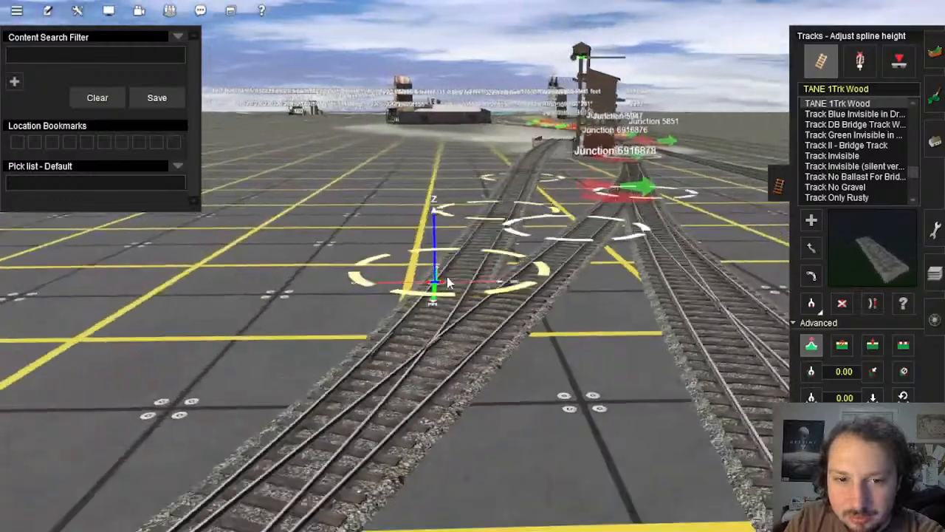
pyautogui.press('Up')
pyautogui.press('Right')
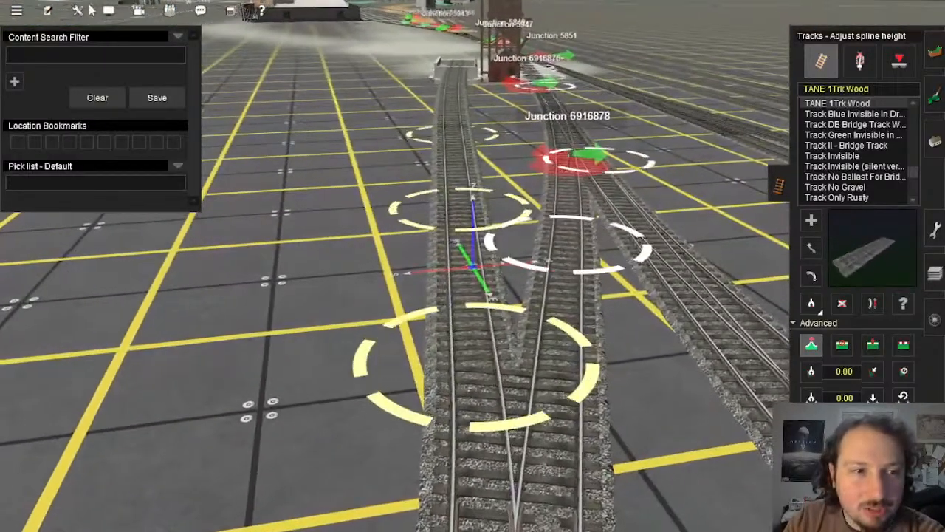
# Step: Switch to the alternative Surveyor editing interface and activate the gizmo adjustment tool for the spur's track points
pyautogui.click(79, 11)
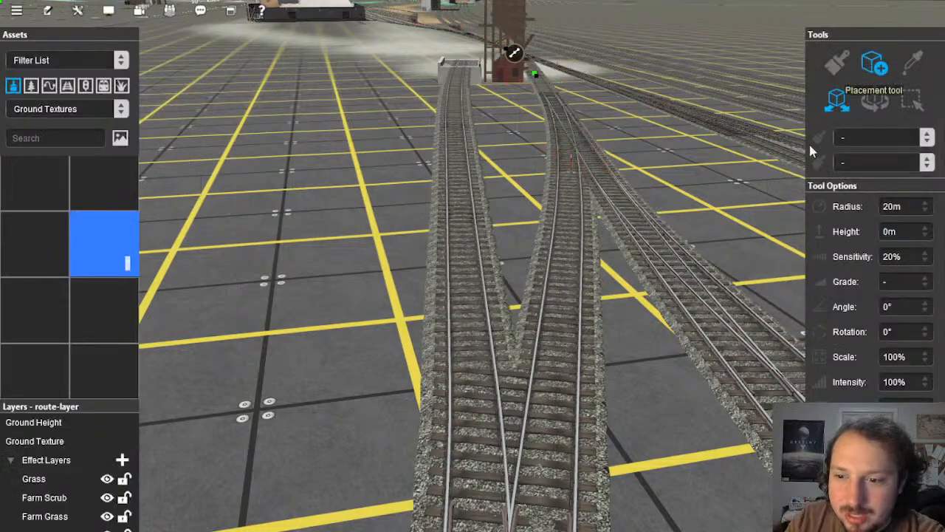
pyautogui.press('Right')
pyautogui.press('Down')
pyautogui.rightClick(460, 304)
pyautogui.press('Up')
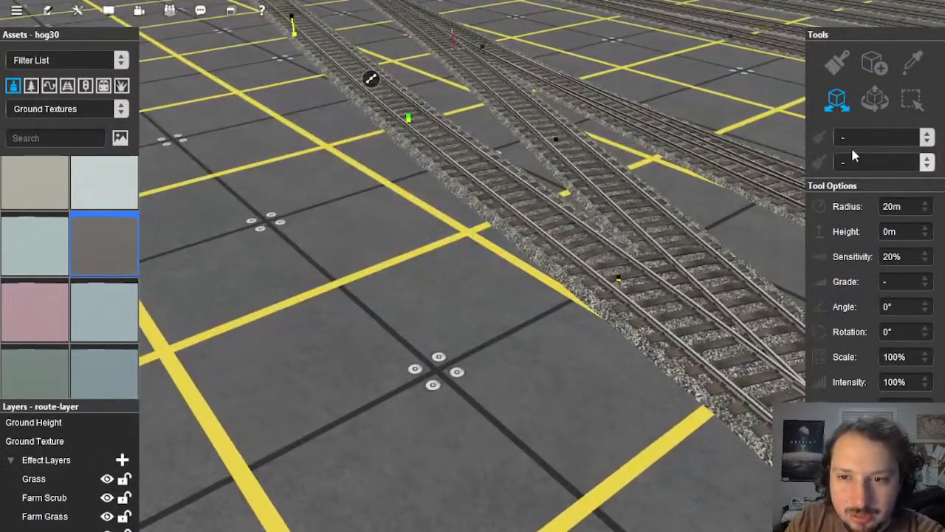
pyautogui.press('Left')
pyautogui.click(874, 99)
# Step: Fine-tune the spur's middle track point with the adjustment gizmo, checking it against the neighbouring points at ground level
pyautogui.rightClick(392, 217)
pyautogui.press('Up')
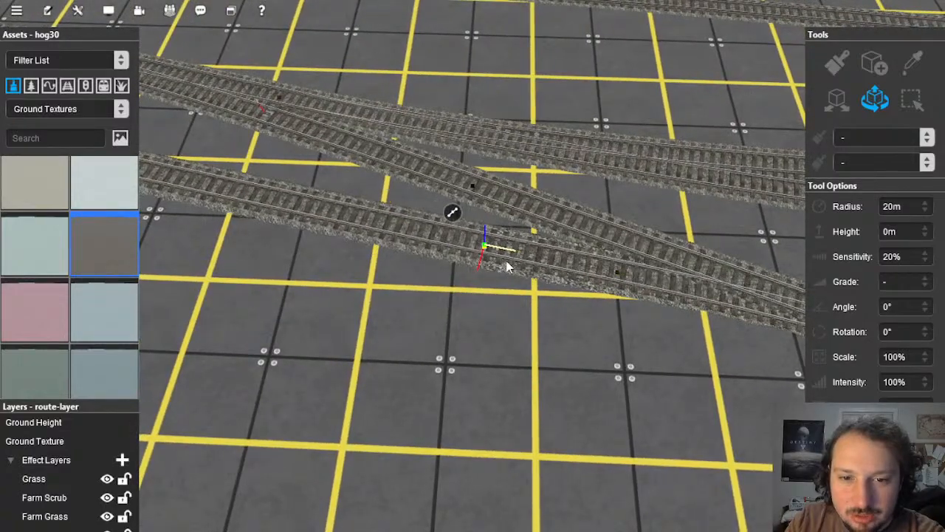
pyautogui.rightClick(547, 286)
pyautogui.press('Down')
pyautogui.press('Left')
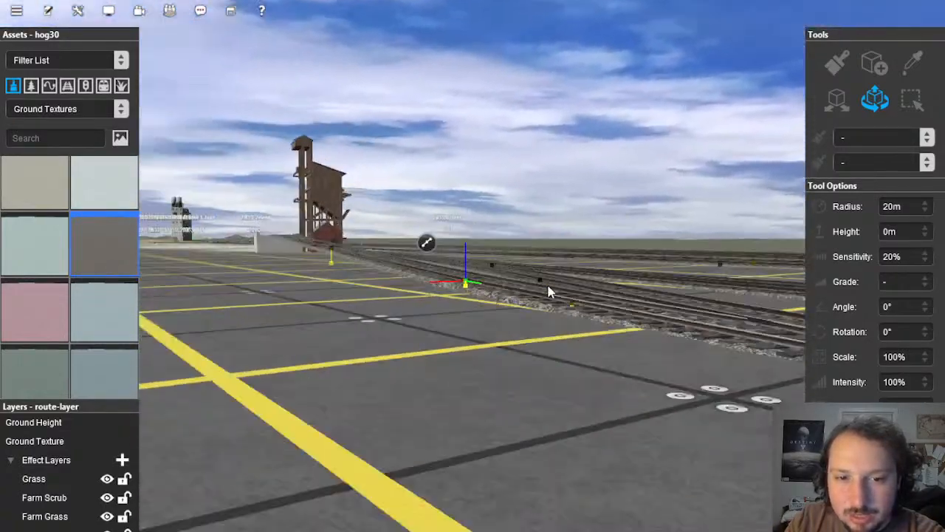
pyautogui.press('Left')
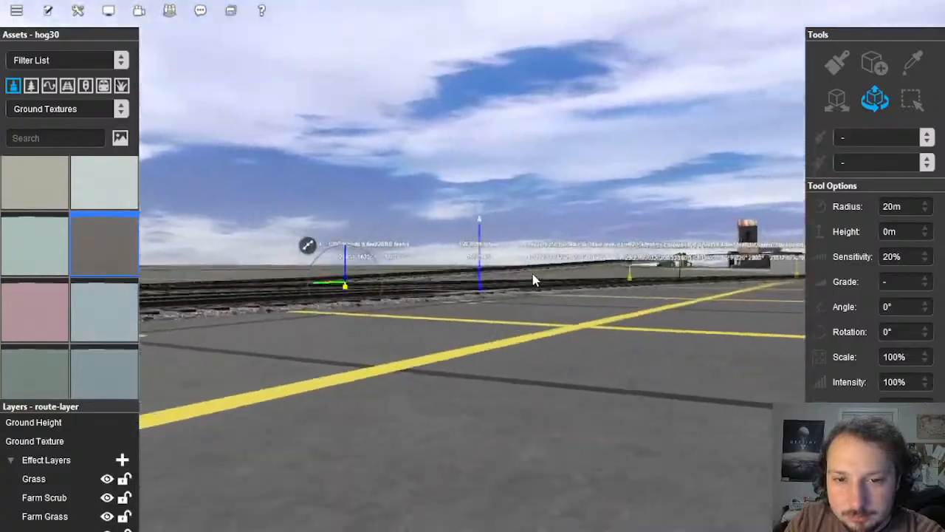
# Step: Inspect the spur's grade between the coaling tower and Junction 6916892, and select its track point nearest the turntable lead
pyautogui.scroll(5, 534, 280)
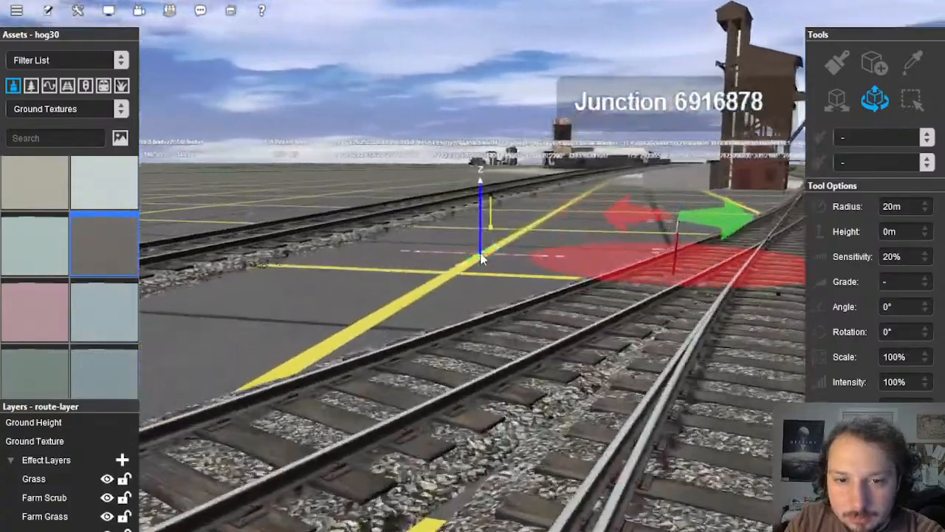
pyautogui.press('Right')
pyautogui.press('Left')
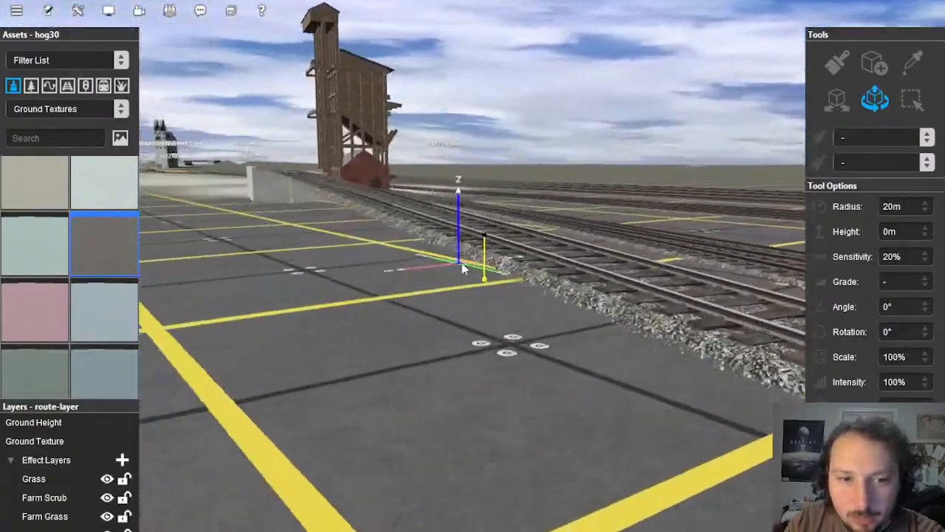
pyautogui.press('Left')
pyautogui.scroll(-5, 484, 320)
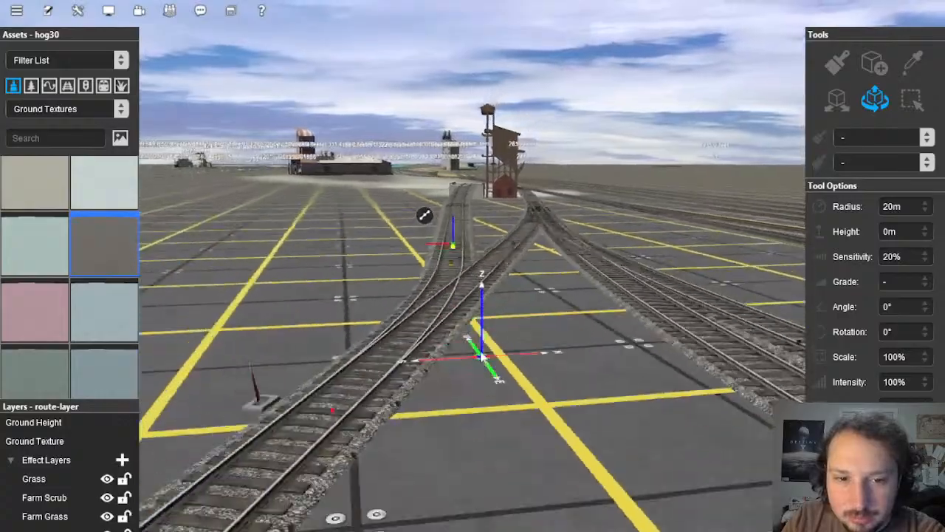
pyautogui.scroll(5, 482, 357)
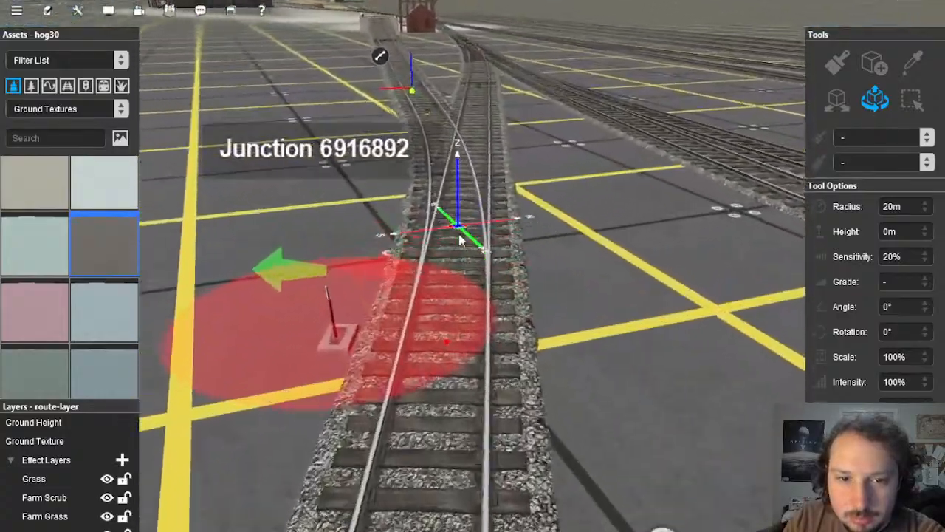
pyautogui.press('Down')
pyautogui.press('Left')
pyautogui.press('Up')
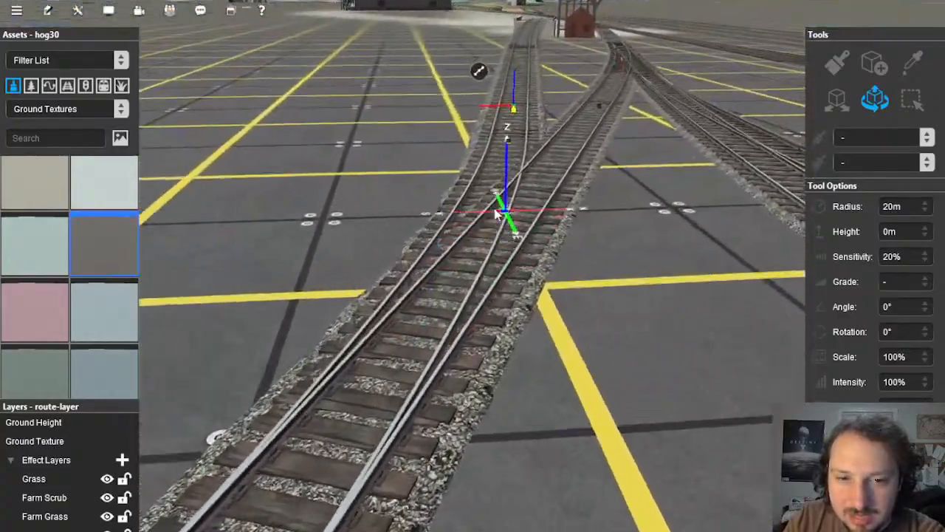
pyautogui.press('Left')
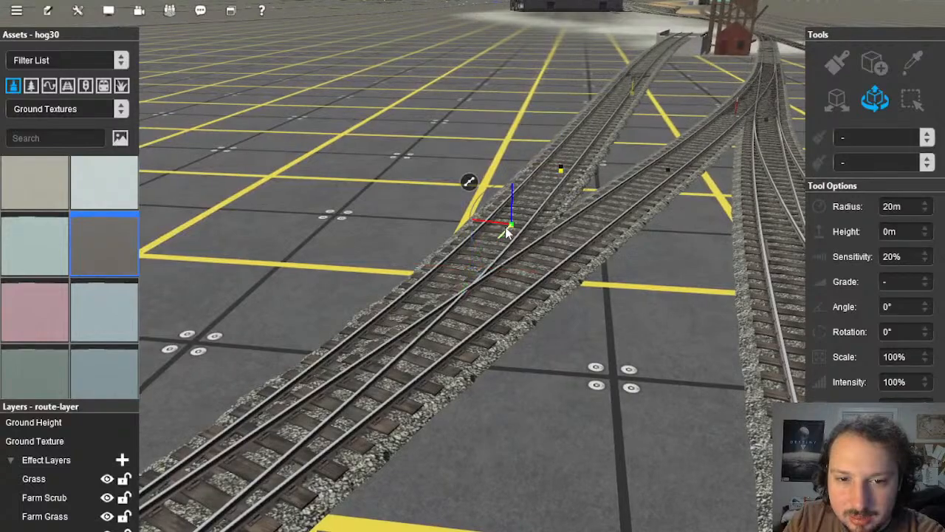
# Step: Fine-tune the height of the spur's track point nearest the turntable lead with the gizmo, comparing it with the adjoining rails at ground level
pyautogui.press('Down')
pyautogui.press('Up')
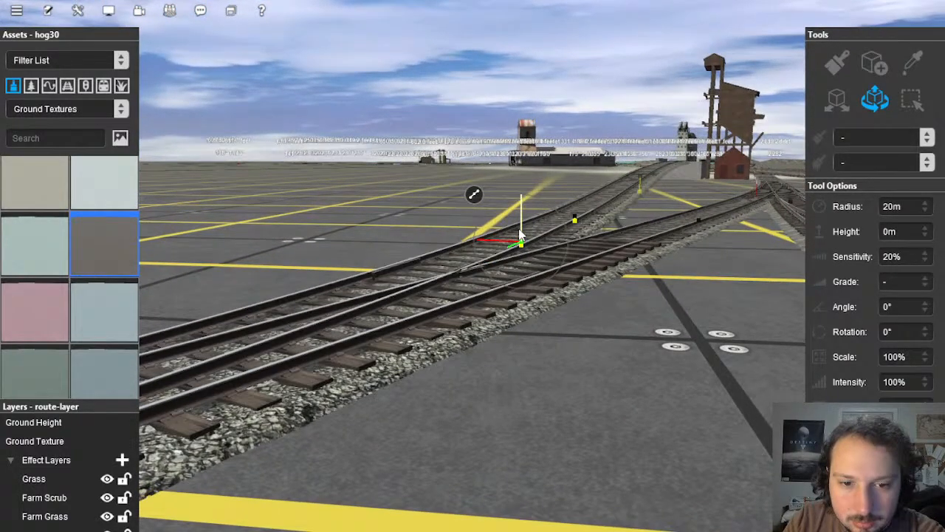
pyautogui.press('Right')
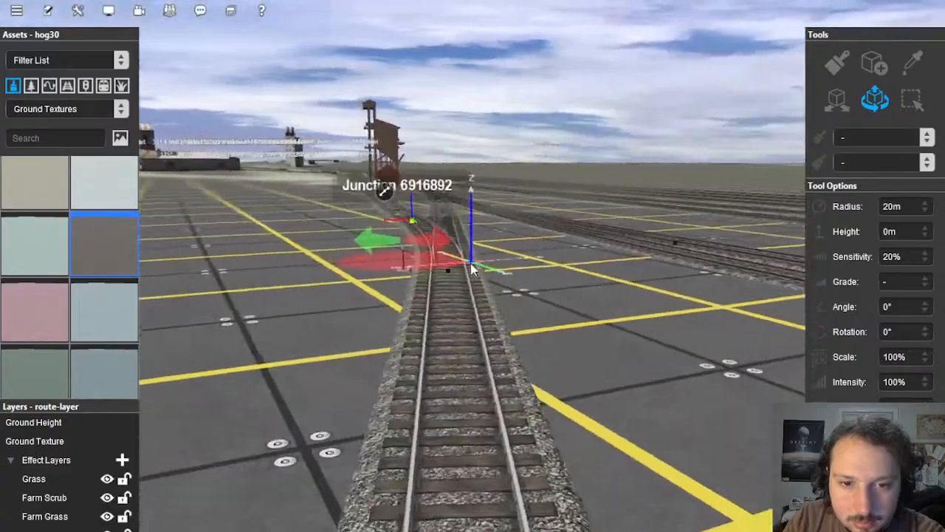
pyautogui.press('w')
pyautogui.press('Left')
pyautogui.press('Right')
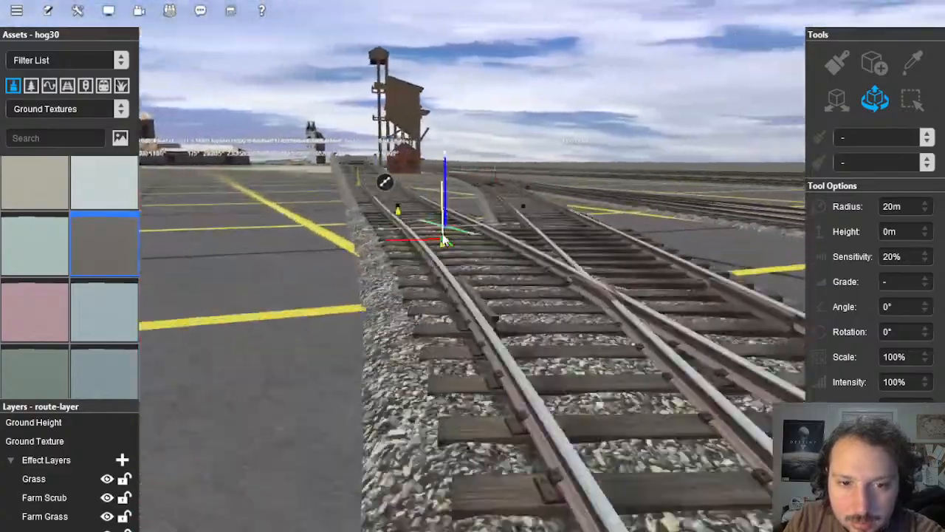
pyautogui.moveTo(403, 266); pyautogui.dragTo(385, 274)
pyautogui.press('Right')
pyautogui.press('Right')
pyautogui.scroll(-1, 385, 274)
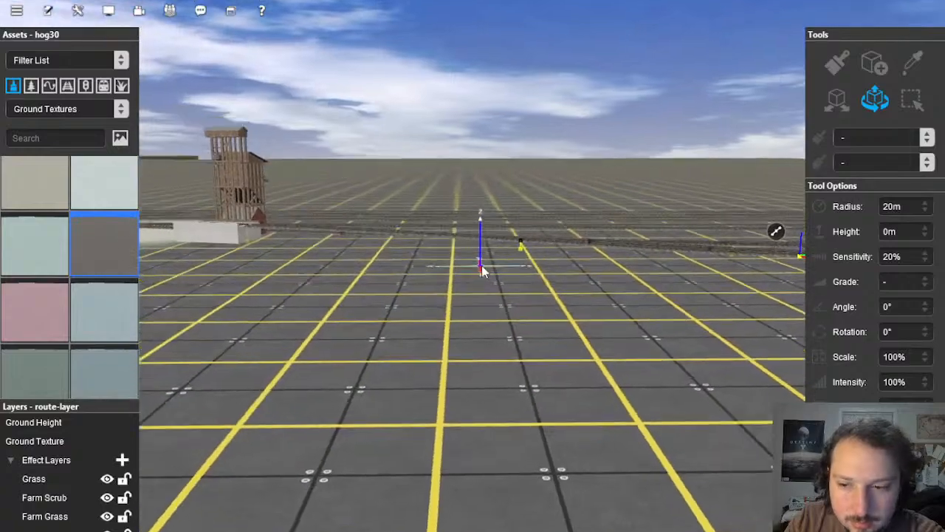
# Step: Select the spur's track point between the turntable lead and the coaling tower, and adjust its height with the gizmo at ground level
pyautogui.press('Up')
pyautogui.press('Down')
pyautogui.press('Right')
pyautogui.press('Left')
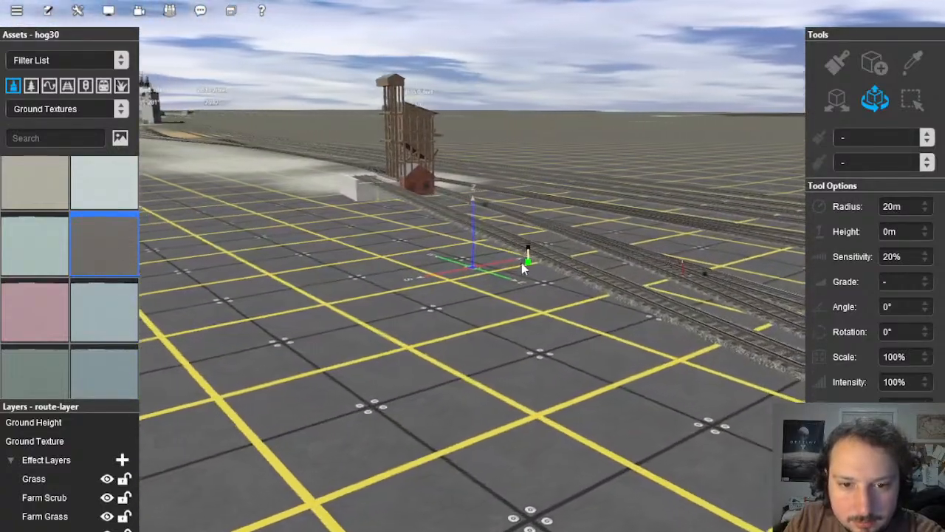
pyautogui.click(522, 263)
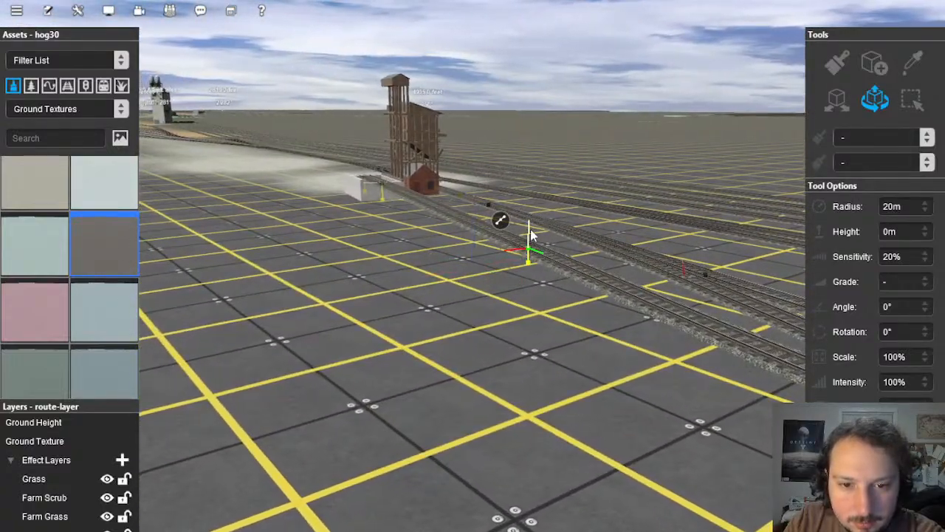
pyautogui.press('Down')
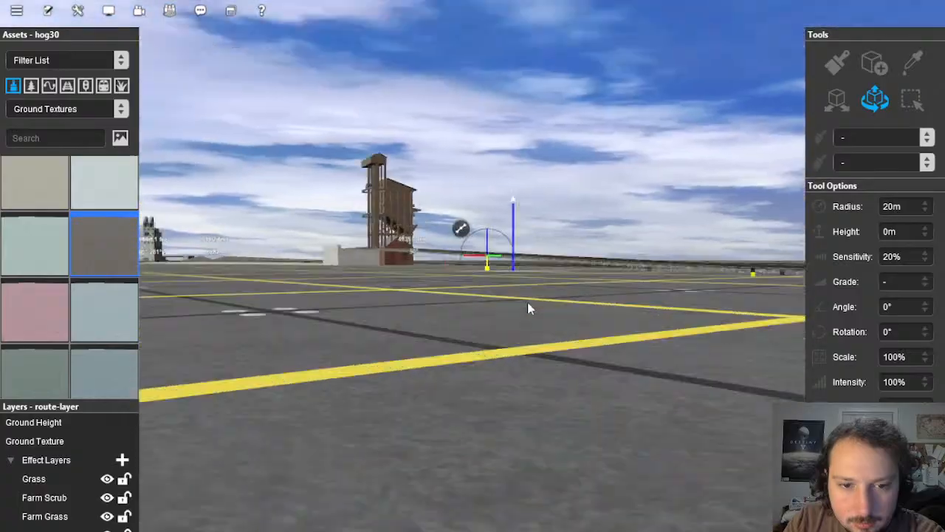
pyautogui.press('Left')
pyautogui.press('Up')
pyautogui.press('Left')
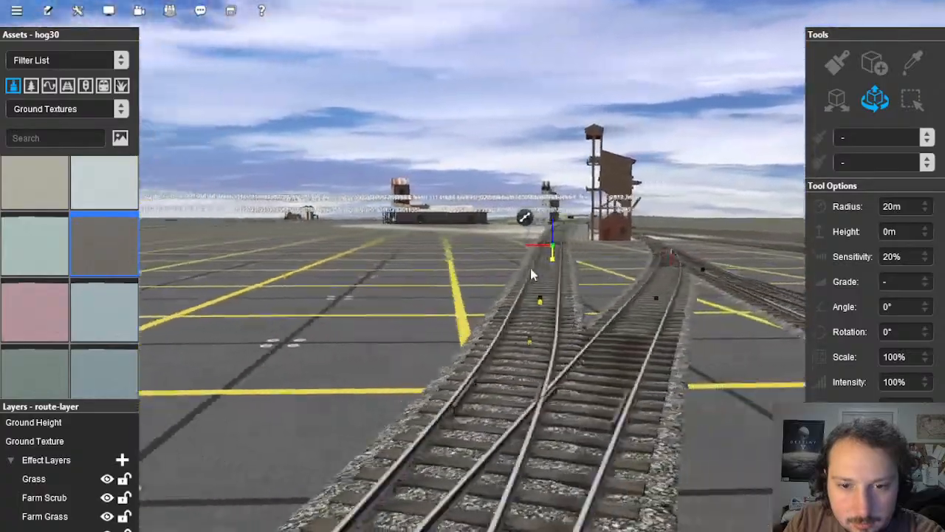
# Step: Inspect the spur's run into the coaling tower's pit from the turntable side and from the far end
pyautogui.press('Up')
pyautogui.press('Right')
pyautogui.press('w')
pyautogui.press('w')
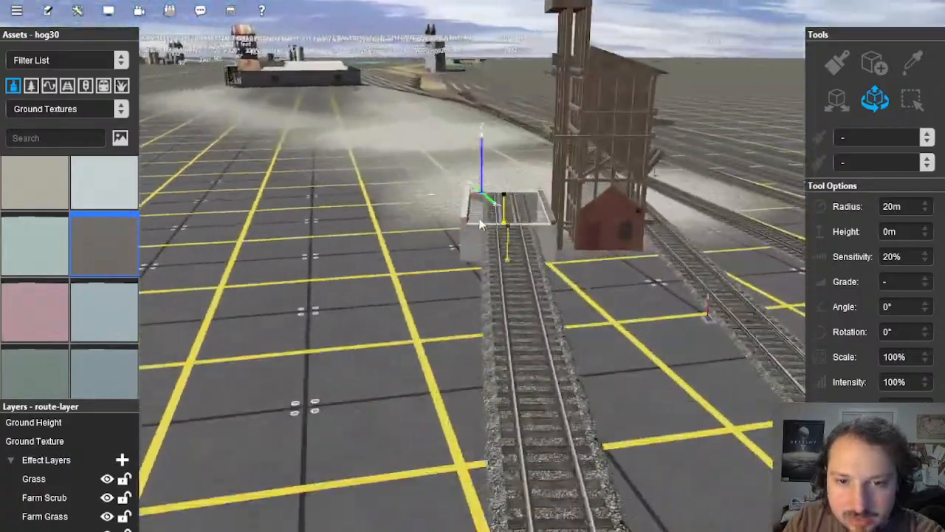
pyautogui.press('Up')
pyautogui.press('Right')
pyautogui.press('s')
pyautogui.press('Right')
pyautogui.press('s')
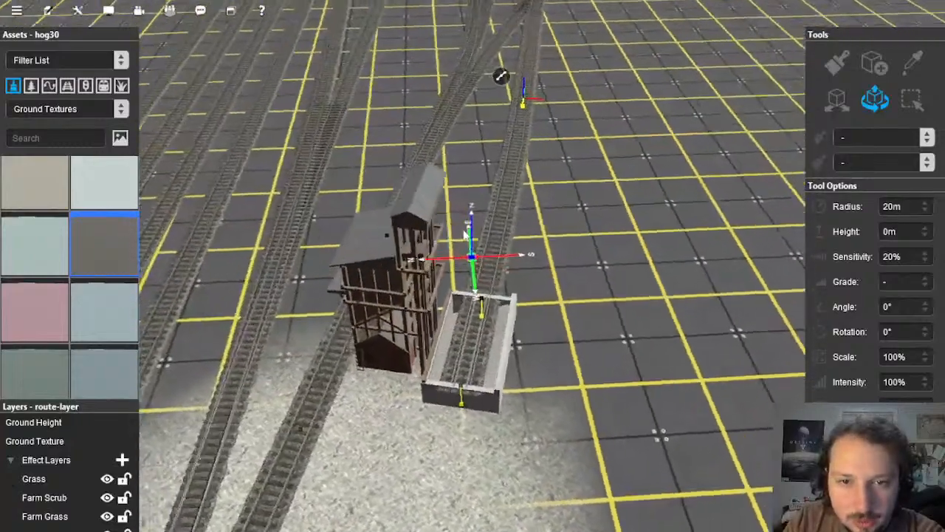
pyautogui.press('Down')
# Step: Switch back to Surveyor Classic and bring the stretch of spur just outside the coaling tower's pit into close view
pyautogui.click(78, 11)
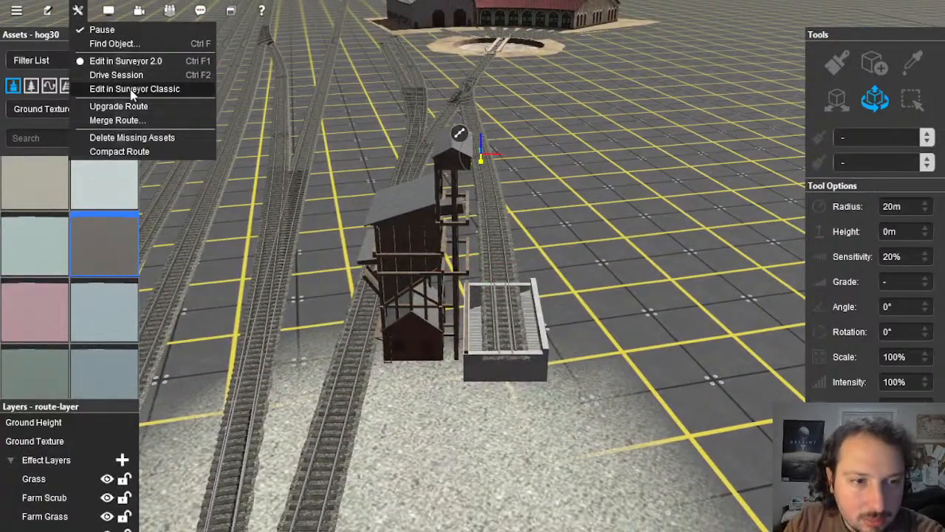
pyautogui.rightClick(527, 253)
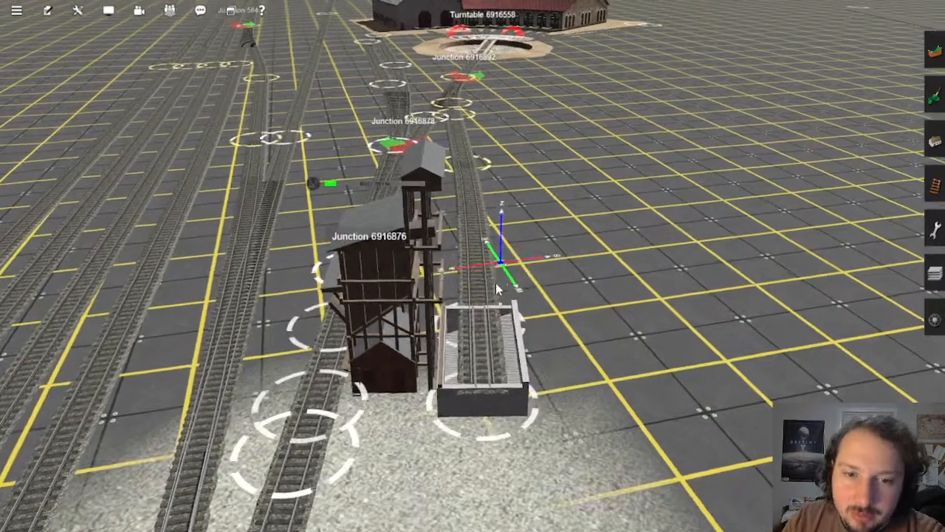
pyautogui.press('Right')
pyautogui.press('Down')
pyautogui.scroll(3, 650, 257)
pyautogui.press('Up')
# Step: Find the Embankment spline among the spline objects and lay a trial length along the spur outside the pit
pyautogui.click(932, 145)
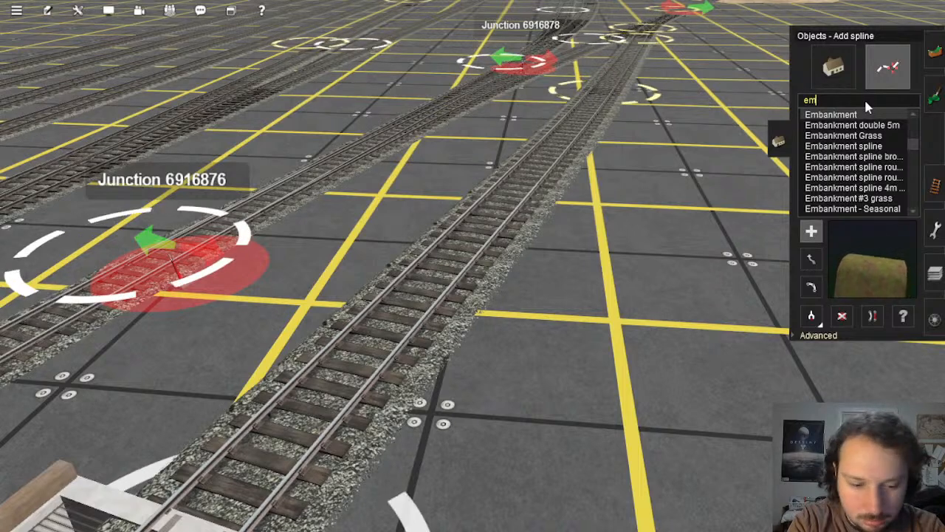
pyautogui.write('bankment spline')
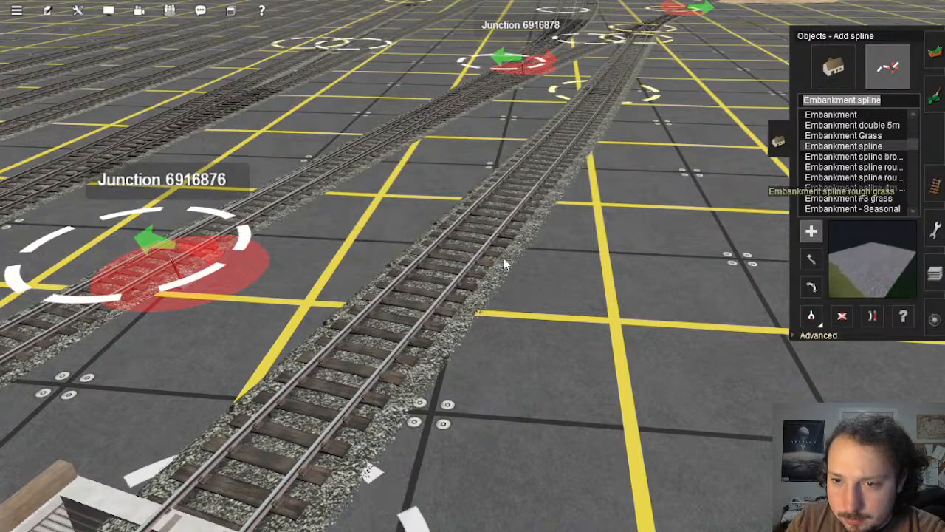
pyautogui.moveTo(503, 263); pyautogui.dragTo(445, 399, button='right')
pyautogui.moveTo(417, 450); pyautogui.dragTo(580, 157)
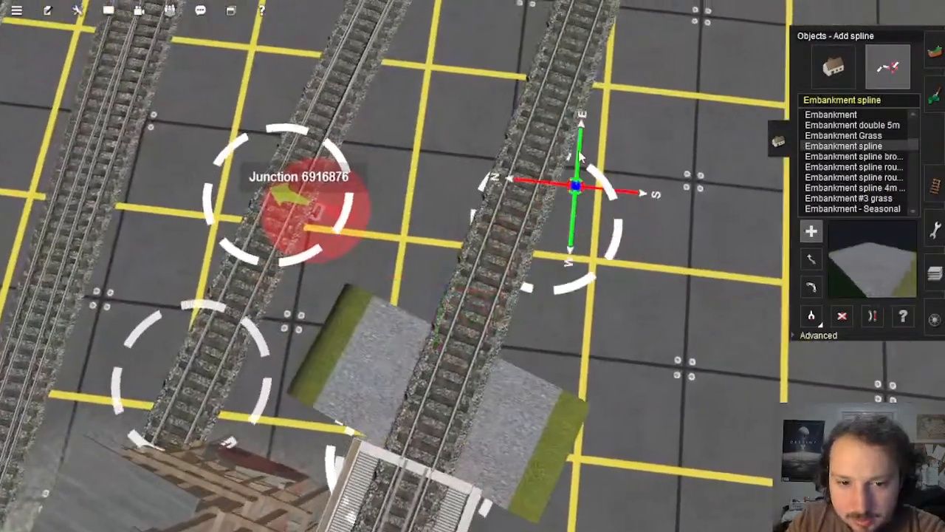
pyautogui.moveTo(579, 157); pyautogui.dragTo(468, 197, button='right')
pyautogui.press('Down')
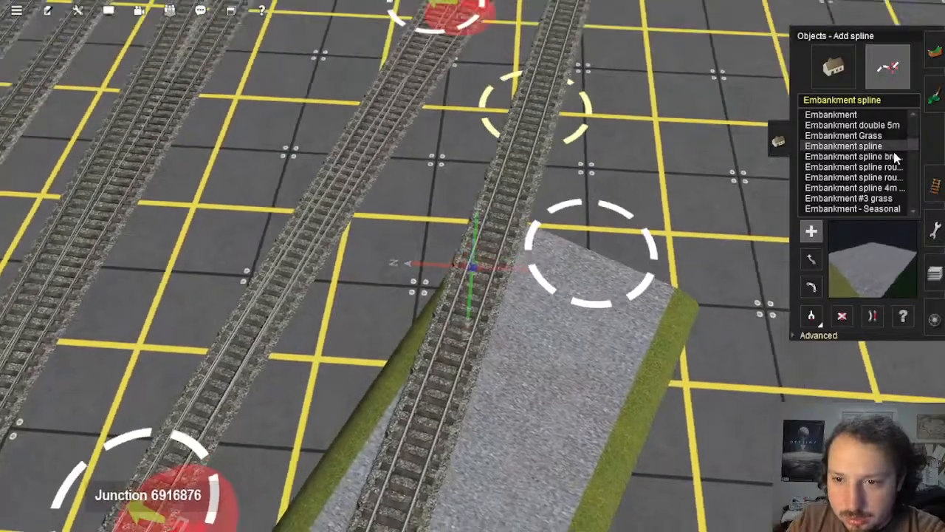
# Step: Try the brown ballast embankment spline beside the spur, and delete the trial piece
pyautogui.click(895, 157)
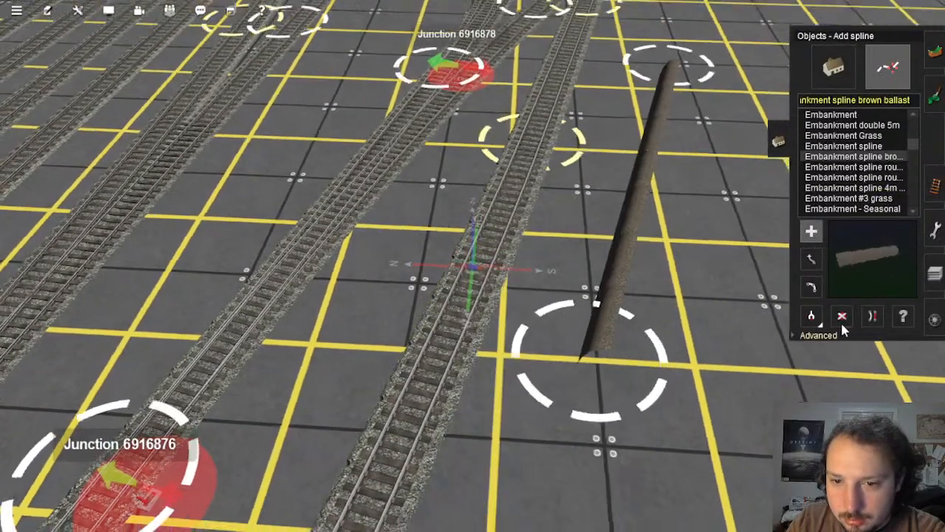
pyautogui.click(842, 316)
pyautogui.press('Down')
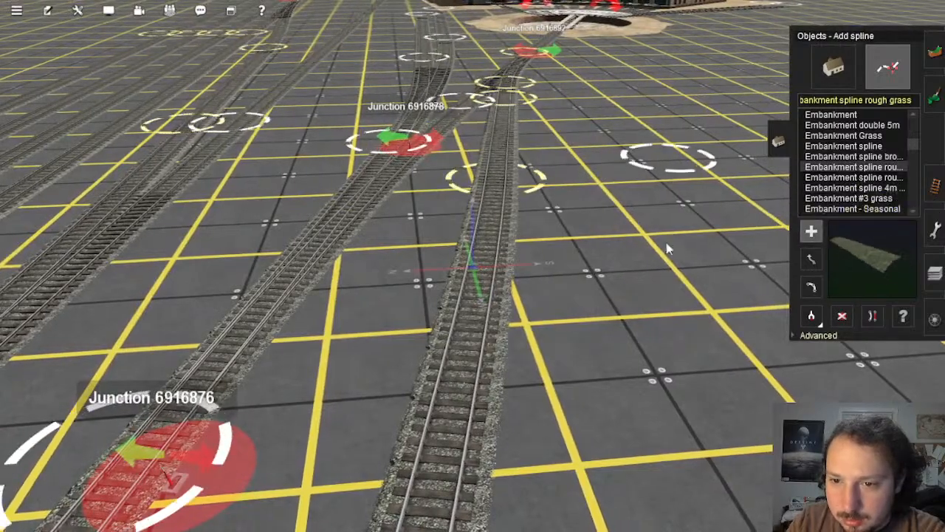
# Step: Try the rough grass embankment spline on the open ground beside the spur, and delete the trial piece
pyautogui.click(629, 419)
pyautogui.press('Down')
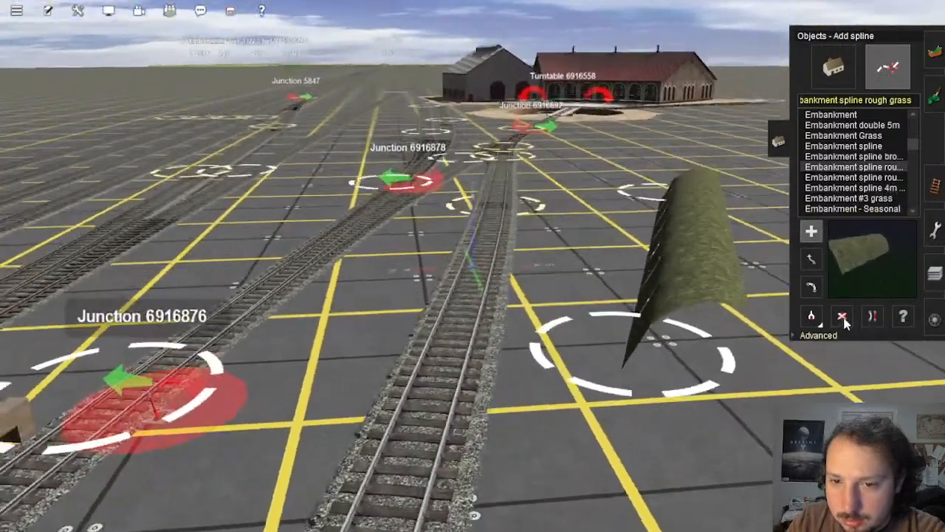
pyautogui.click(841, 316)
pyautogui.click(672, 278)
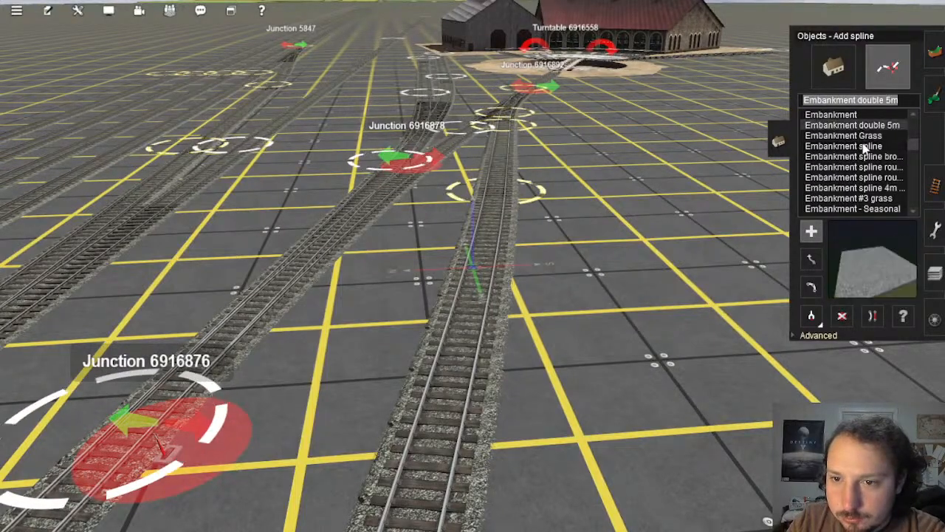
# Step: Look through the remaining embankment splines, including Embankment - Seasonal, and show the content search filter
pyautogui.click(857, 209)
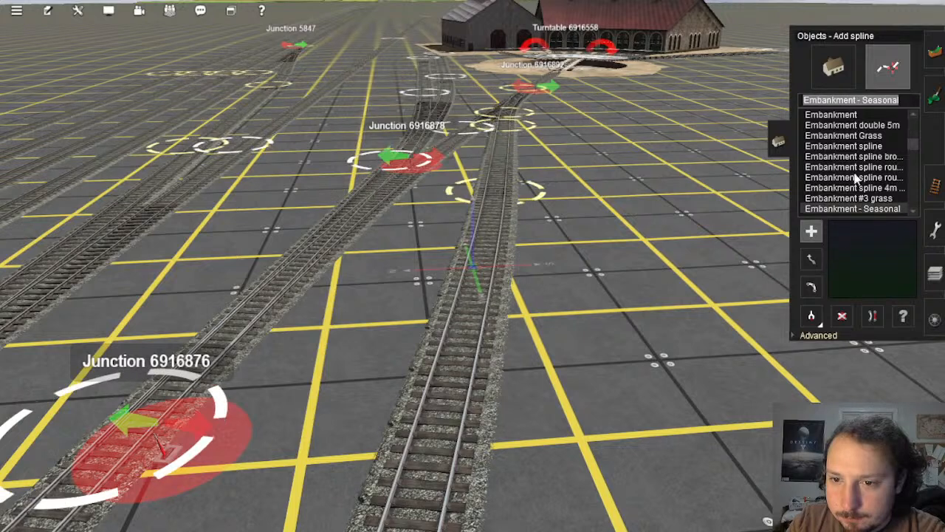
pyautogui.scroll(-3, 853, 164)
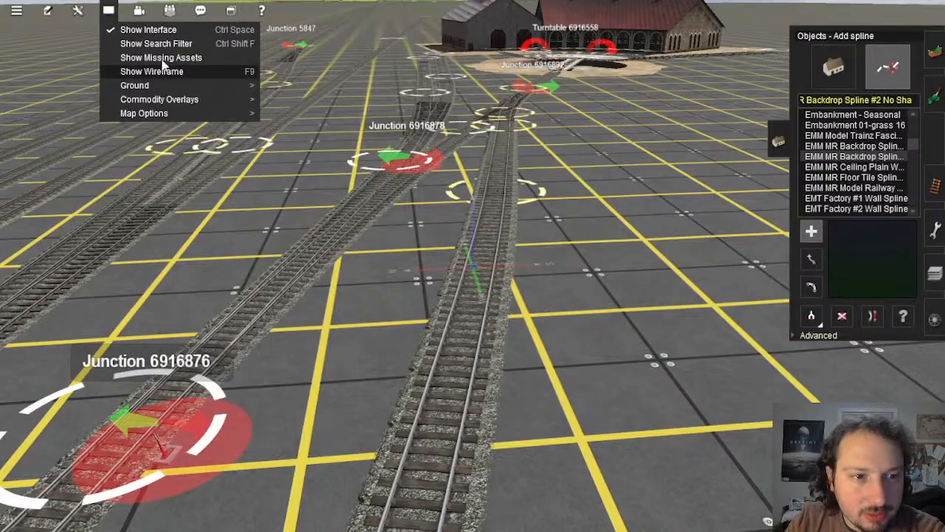
pyautogui.click(163, 43)
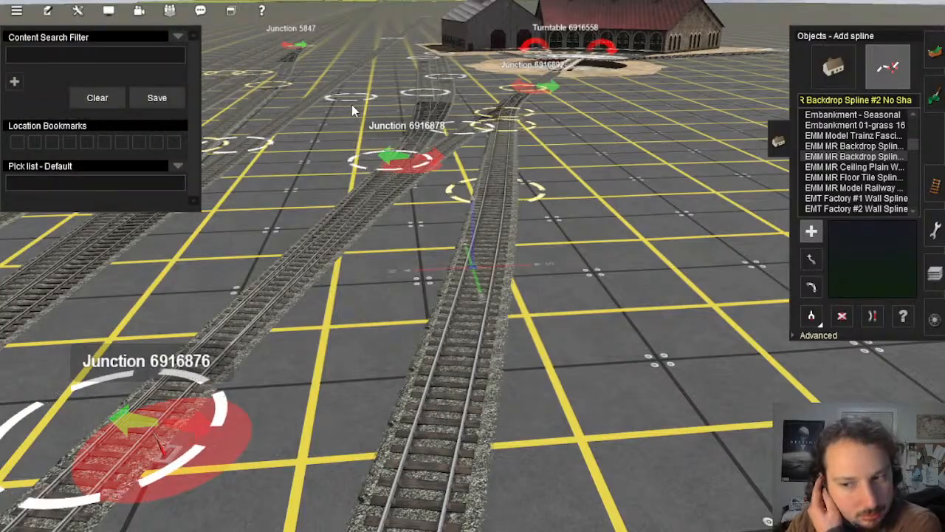
# Step: Examine the yard tracks and the graveled area around the coaling tower and Junctions 5849, 5947 and 5943 from above
pyautogui.moveTo(483, 343); pyautogui.dragTo(476, 253, button='right')
pyautogui.scroll(5, 476, 252)
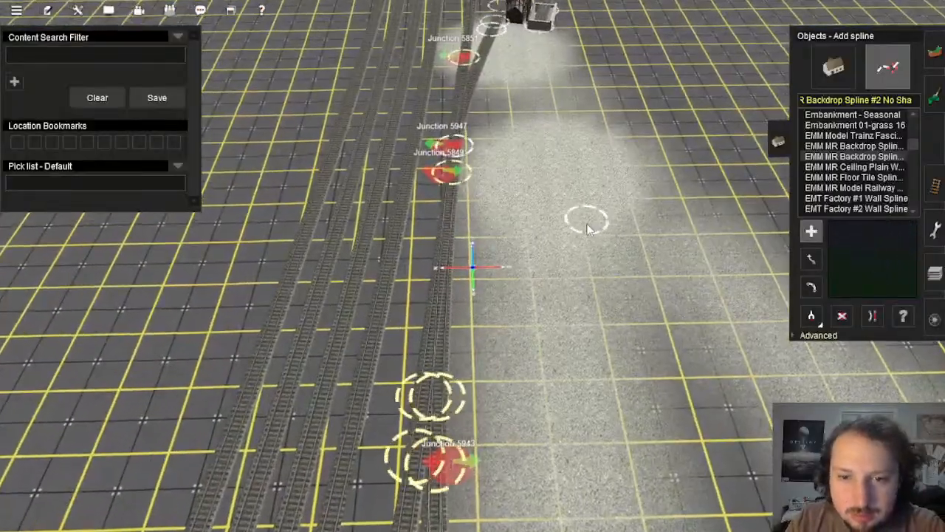
pyautogui.moveTo(587, 229); pyautogui.dragTo(478, 260, button='right')
pyautogui.scroll(3, 468, 275)
pyautogui.moveTo(485, 304)
pyautogui.mouseDown(button='right')
pyautogui.moveTo(490, 337)
pyautogui.moveTo(474, 293)
pyautogui.mouseUp(button='right')
pyautogui.scroll(-6, 474, 288)
pyautogui.press('Left')
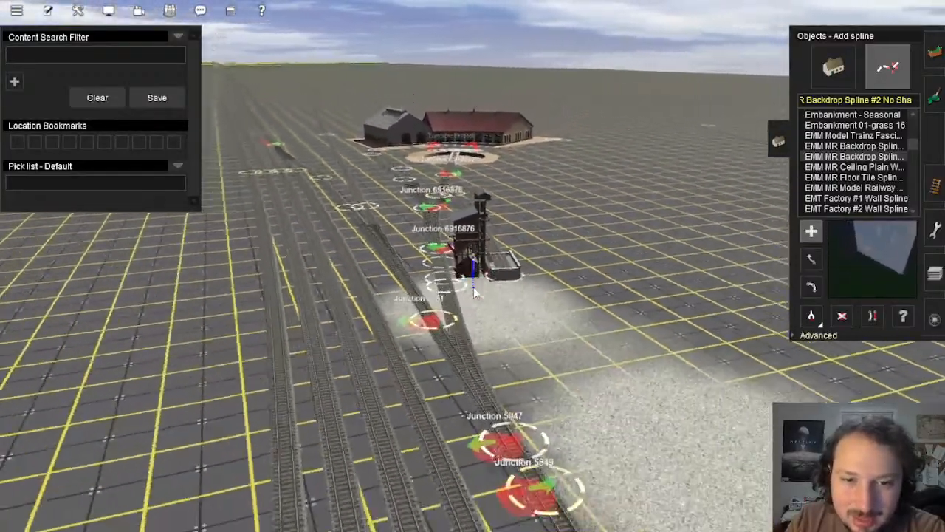
pyautogui.press('Right')
pyautogui.press('Up')
pyautogui.press('Left')
pyautogui.press('Left')
pyautogui.scroll(5, 456, 283)
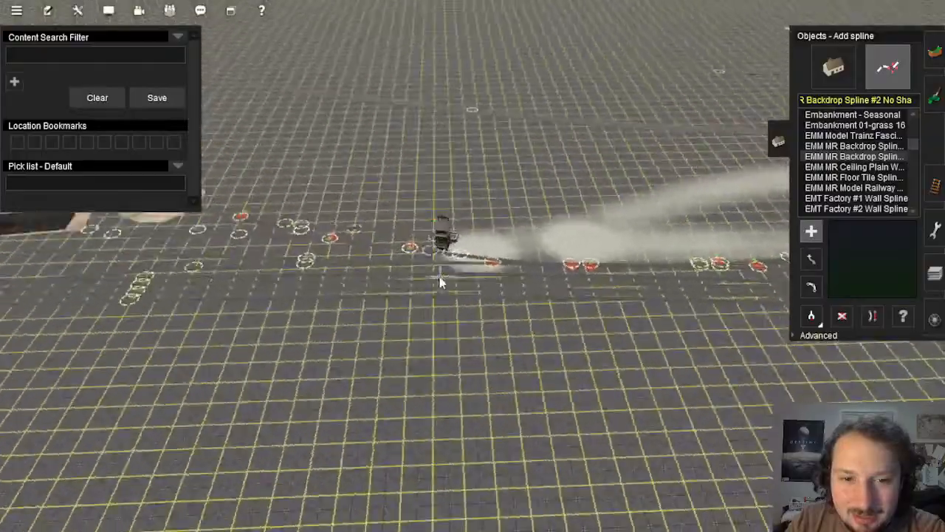
pyautogui.press('Down')
pyautogui.press('Left')
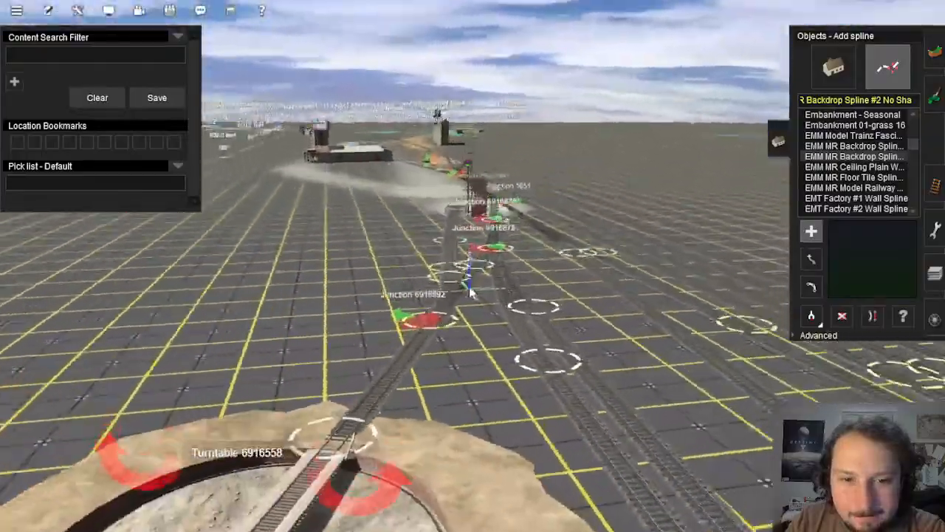
# Step: Examine the track layout from the turntable past Junction 6916892 to the coaling tower
pyautogui.press('Up')
pyautogui.press('Right')
pyautogui.press('Left')
pyautogui.scroll(-3, 470, 281)
pyautogui.press('Up')
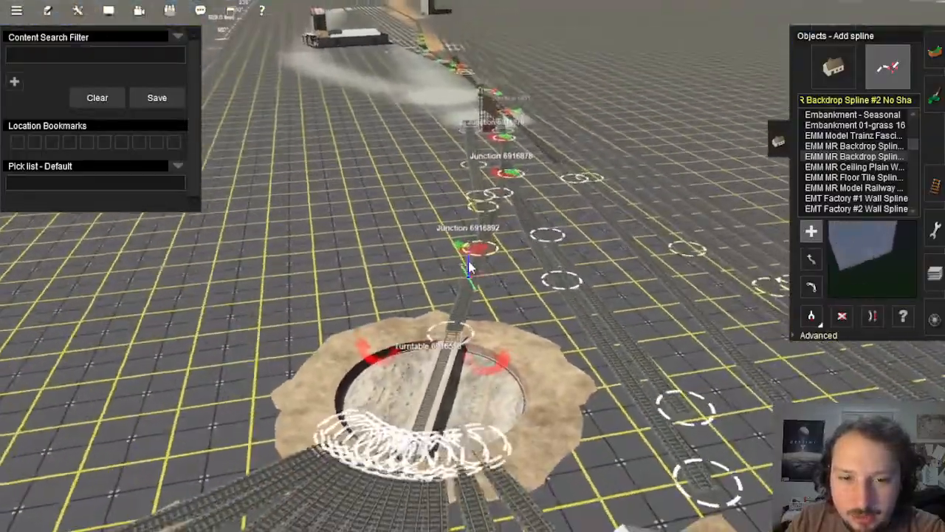
pyautogui.rightClick(483, 215)
pyautogui.rightClick(489, 150)
pyautogui.press('Down')
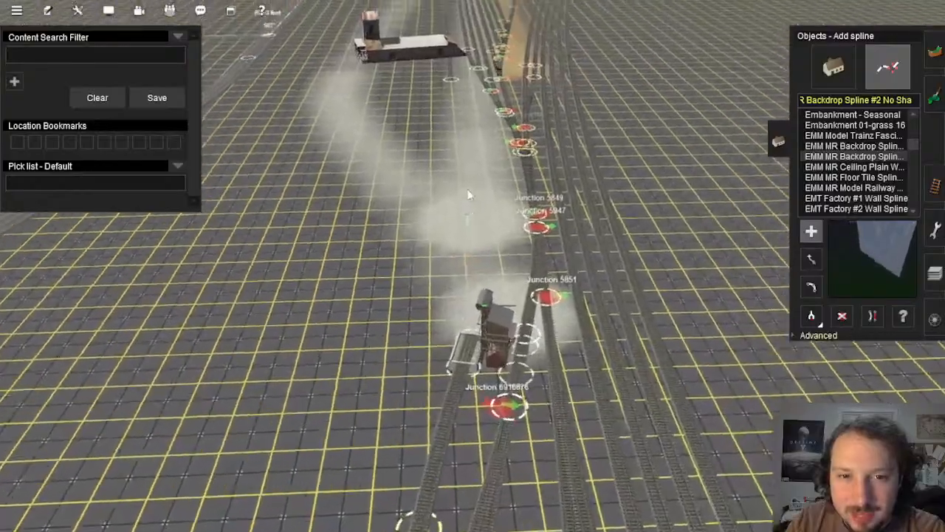
# Step: Examine the yard throat beyond the coaling tower, from Junction 5943 through Junctions 6916166, 6916588 and 6916590
pyautogui.rightClick(472, 185)
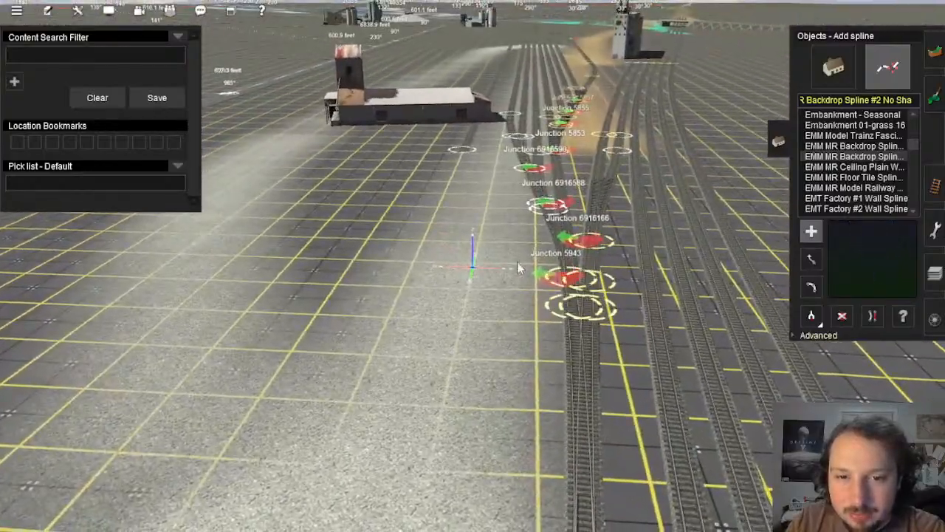
pyautogui.rightClick(522, 189)
pyautogui.scroll(3, 488, 266)
pyautogui.press('Down')
pyautogui.press('Up')
pyautogui.scroll(-3, 479, 288)
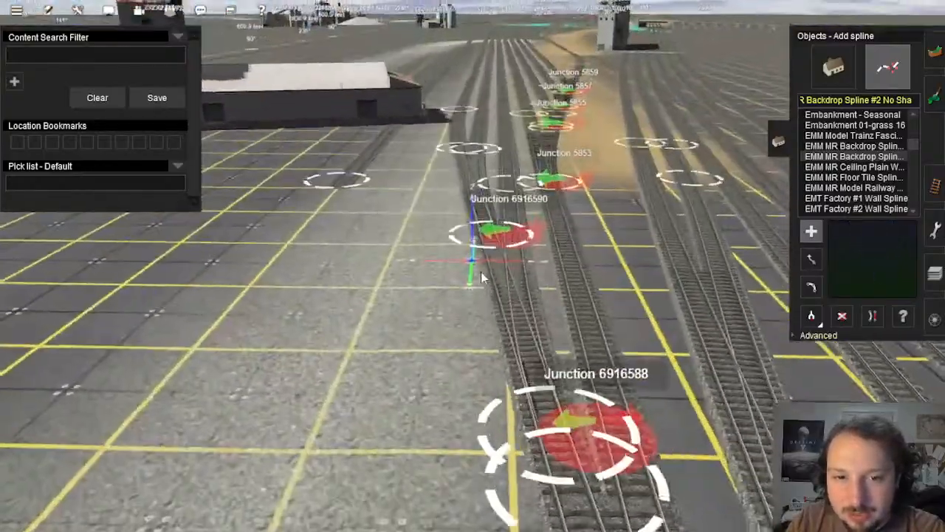
pyautogui.rightClick(483, 375)
pyautogui.rightClick(481, 365)
pyautogui.rightClick(470, 307)
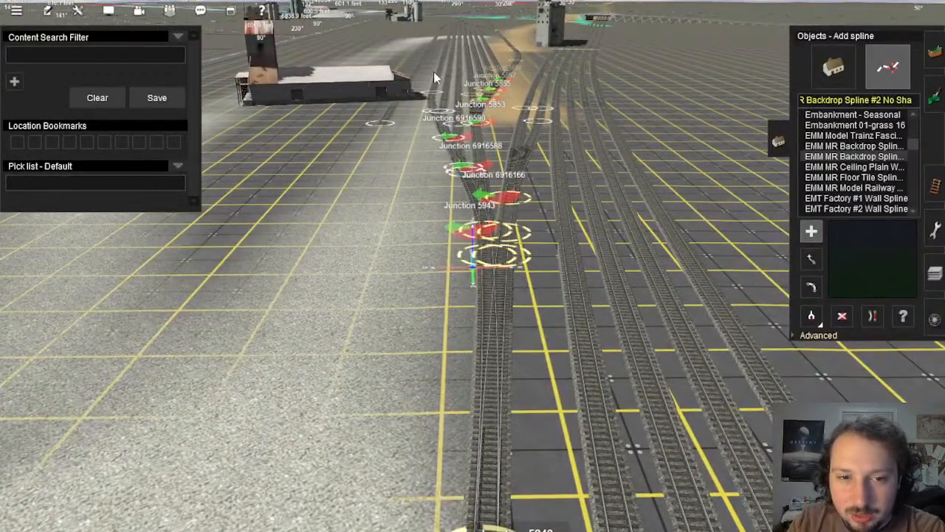
pyautogui.scroll(-3, 455, 239)
pyautogui.rightClick(432, 496)
pyautogui.rightClick(434, 436)
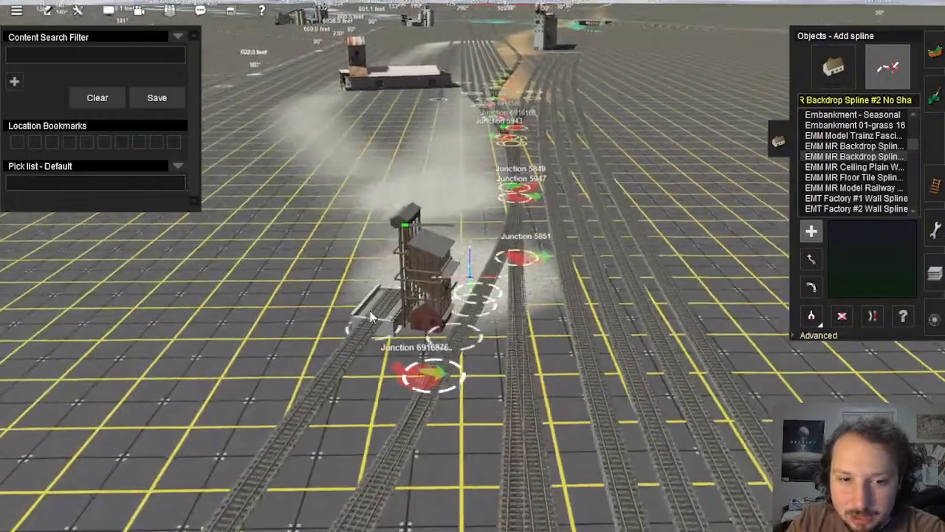
# Step: Examine the ground and spacing between the coaling tower's pit spur and the track through Junctions 6916876 and 6916878
pyautogui.rightClick(372, 344)
pyautogui.press('Down')
pyautogui.rightClick(452, 293)
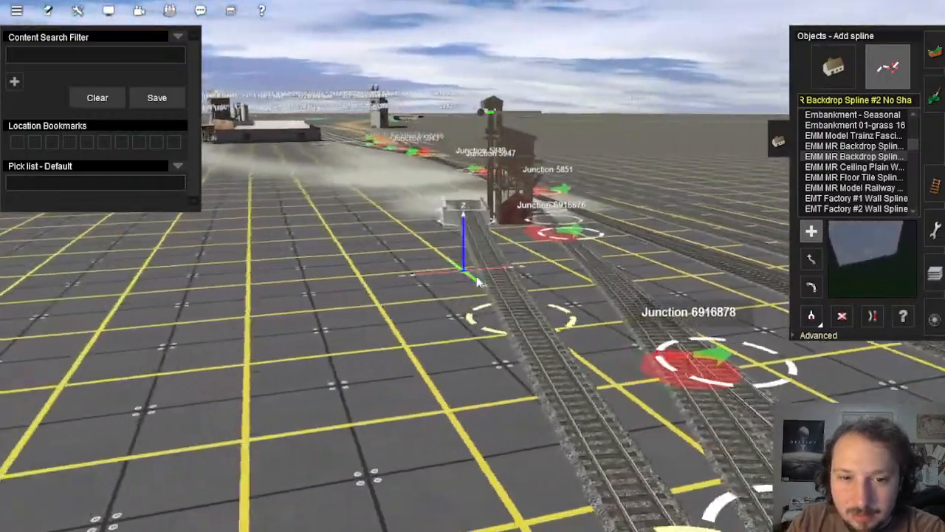
pyautogui.rightClick(480, 287)
pyautogui.rightClick(480, 249)
pyautogui.press('Left')
pyautogui.rightClick(481, 259)
pyautogui.rightClick(482, 259)
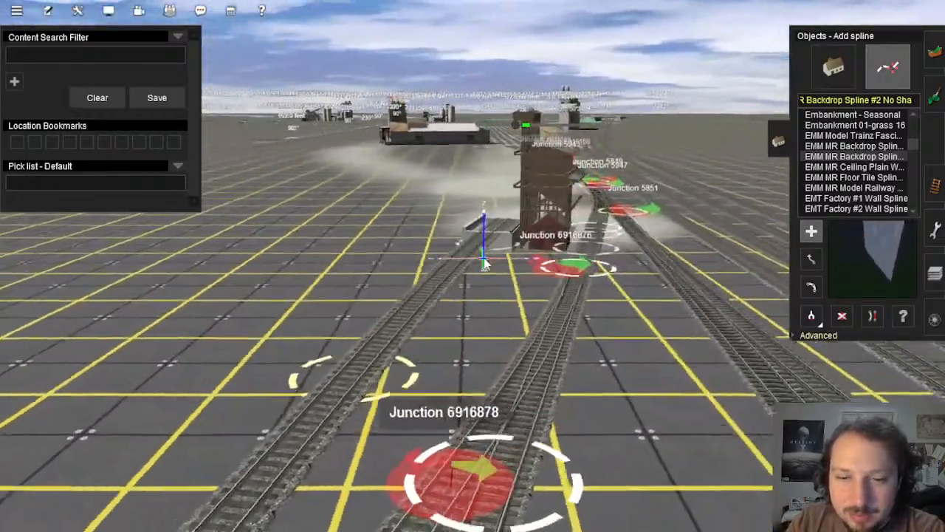
# Step: Examine the coaling tower's pit spur and its surrounding ground from the pit to the yard tracks beyond Junction 6916878
pyautogui.rightClick(476, 260)
pyautogui.press('Up')
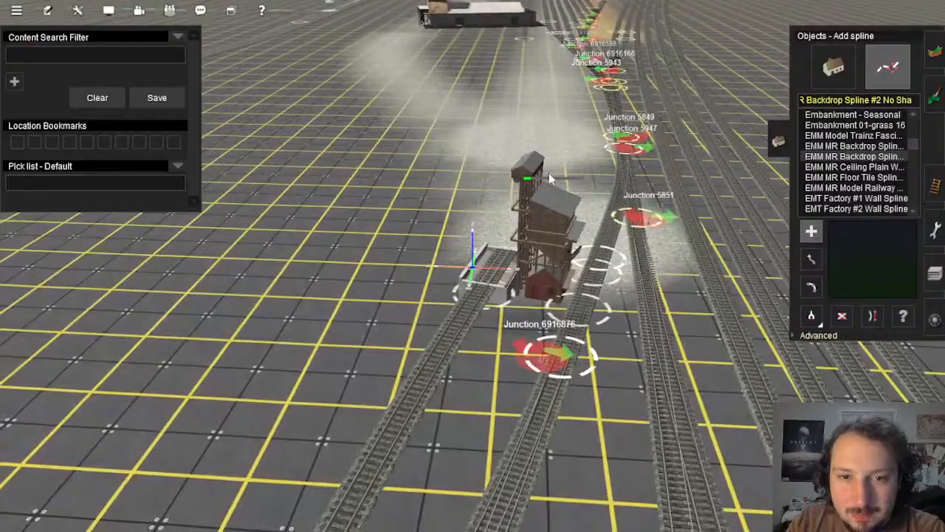
pyautogui.moveTo(493, 298); pyautogui.dragTo(495, 223, button='right')
pyautogui.press('Left')
pyautogui.press('Down')
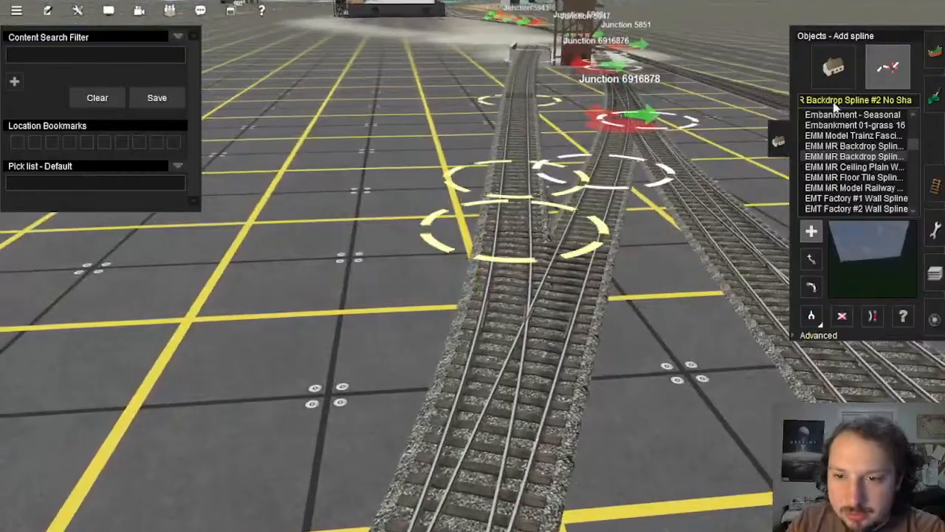
pyautogui.moveTo(486, 186); pyautogui.dragTo(427, 227, button='right')
pyautogui.scroll(-5, 458, 251)
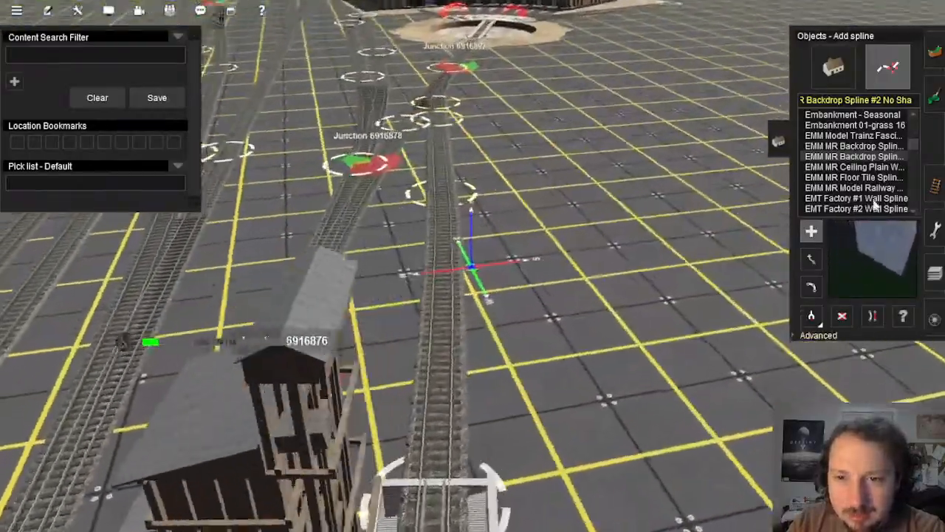
# Step: Filter the spline assets by "embankment"
pyautogui.scroll(-3, 851, 159)
pyautogui.click(851, 156)
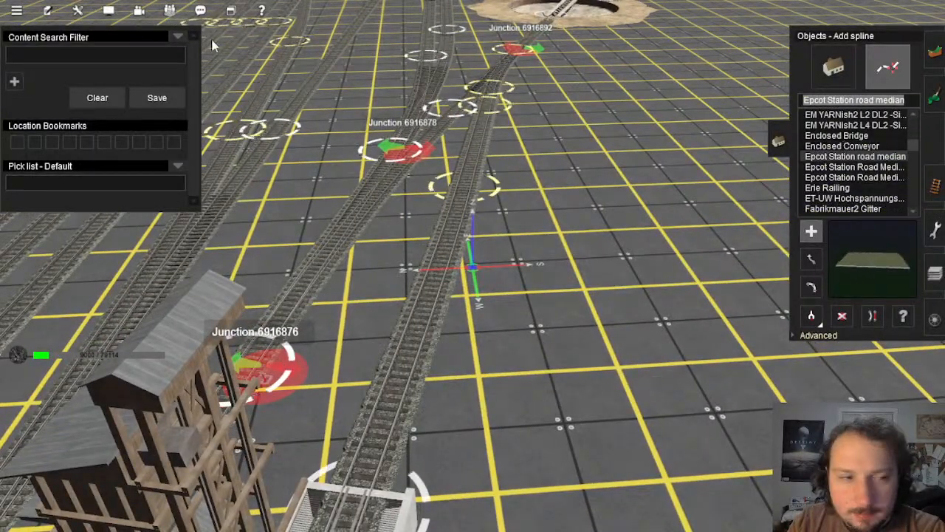
pyautogui.click(148, 56)
pyautogui.write('embank')
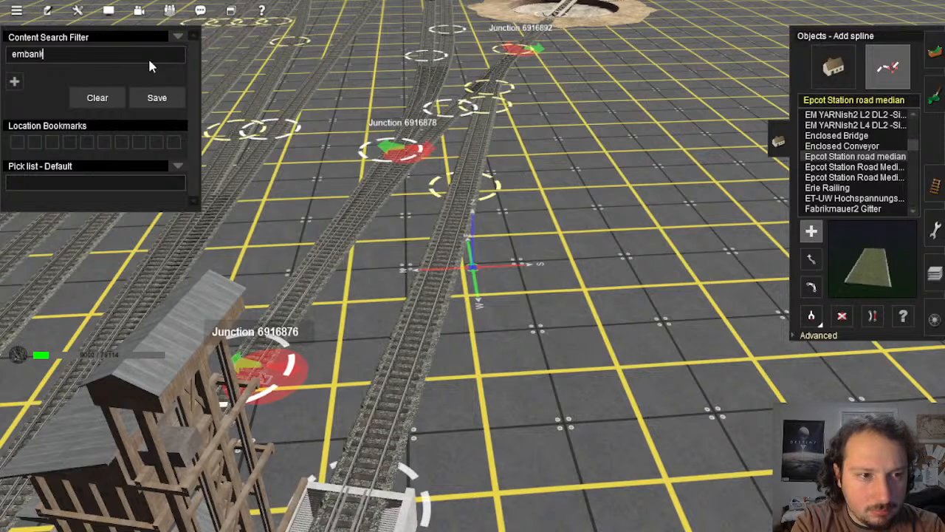
pyautogui.write('ment')
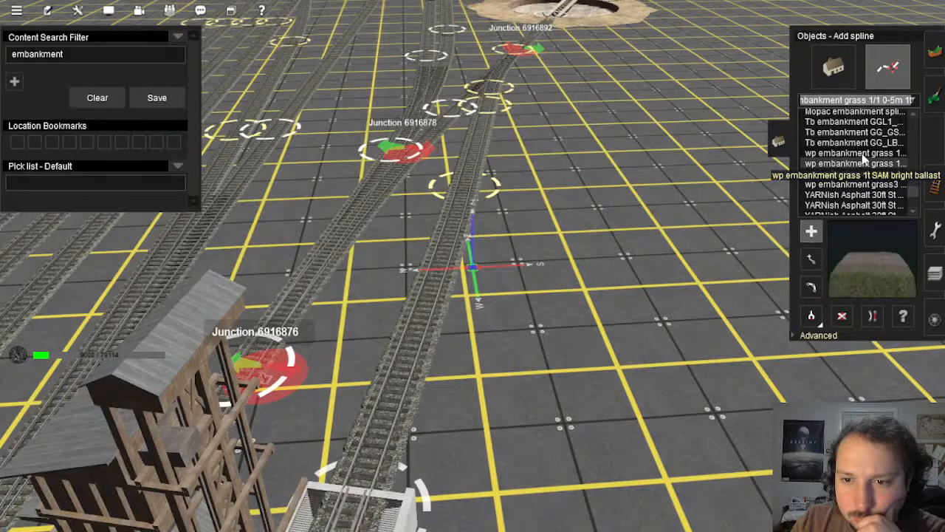
# Step: Lay a wp embankment grass 1/1 0-5m spline under the pit spur's track, from the pit wall toward the yard
pyautogui.rightClick(447, 389)
pyautogui.scroll(3, 396, 396)
pyautogui.press('Up')
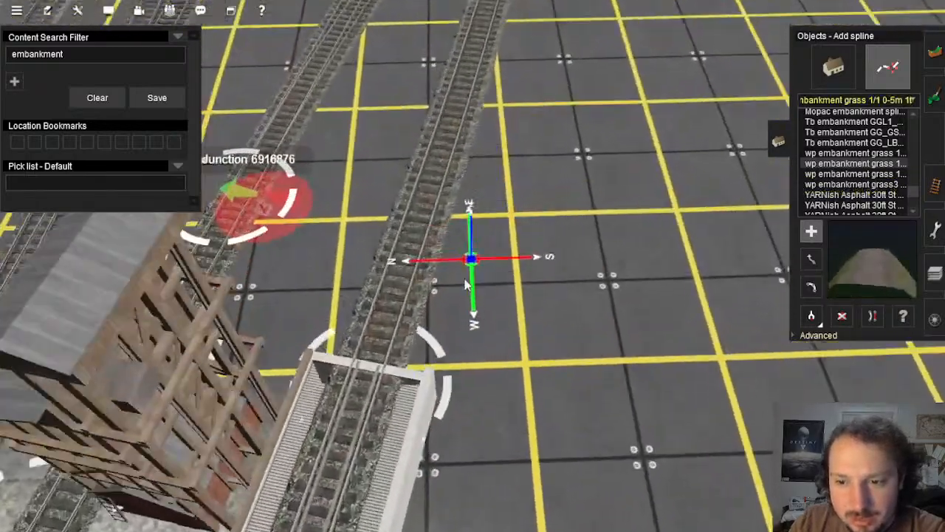
pyautogui.press('Up')
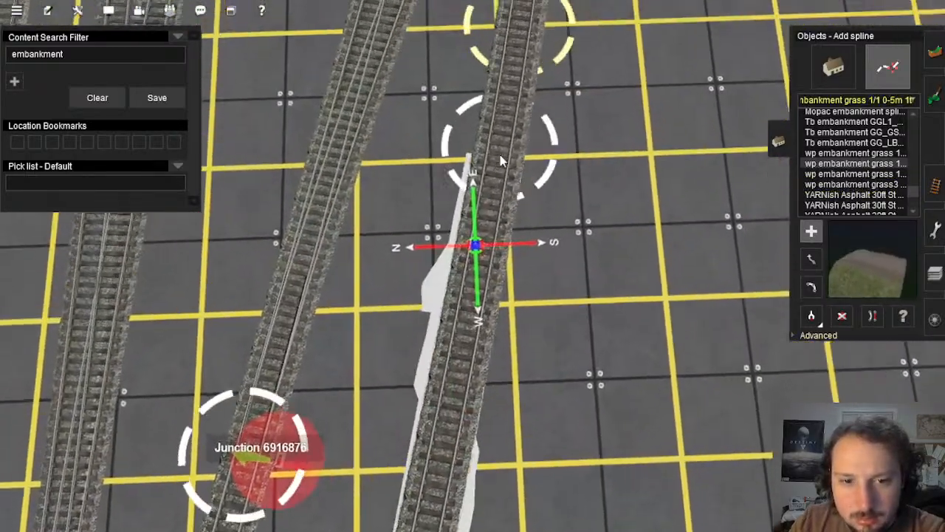
pyautogui.rightClick(530, 227)
pyautogui.moveTo(508, 253); pyautogui.dragTo(837, 302, button='right')
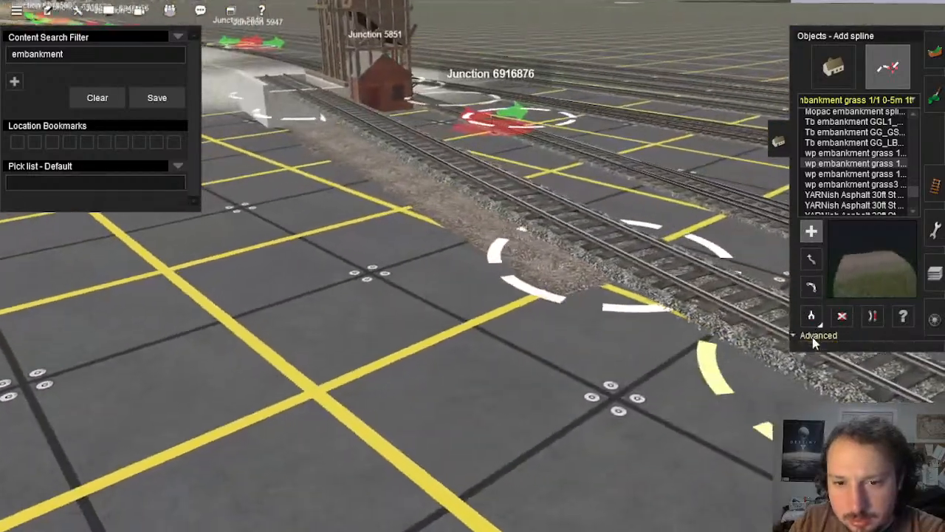
# Step: Raise the yard-side end of the new embankment by 1.25 m with the spline height adjustment
pyautogui.click(804, 335)
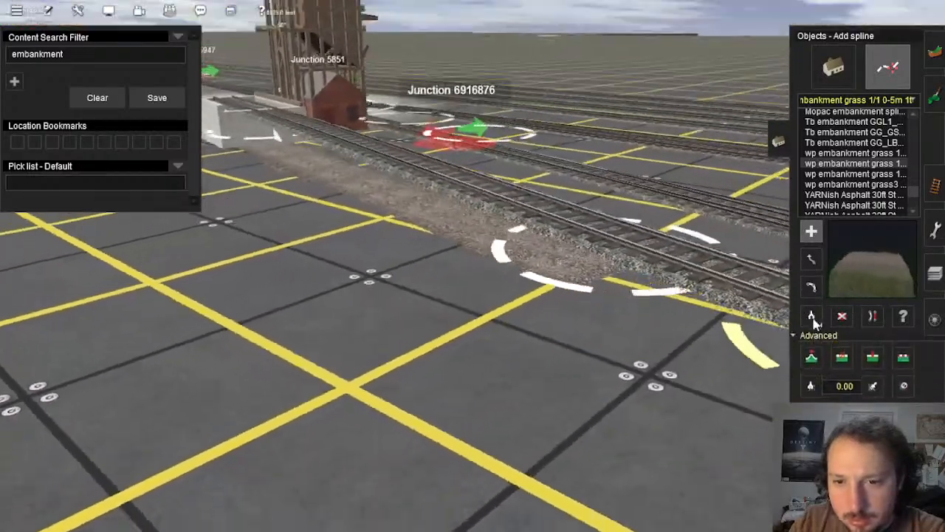
pyautogui.click(811, 360)
pyautogui.moveTo(705, 316); pyautogui.dragTo(694, 274, button='right')
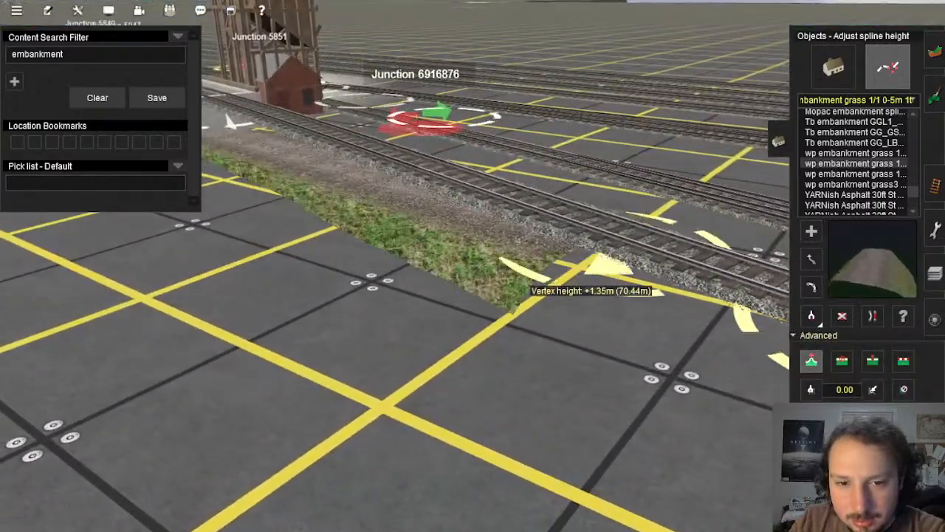
pyautogui.moveTo(529, 288); pyautogui.dragTo(529, 297)
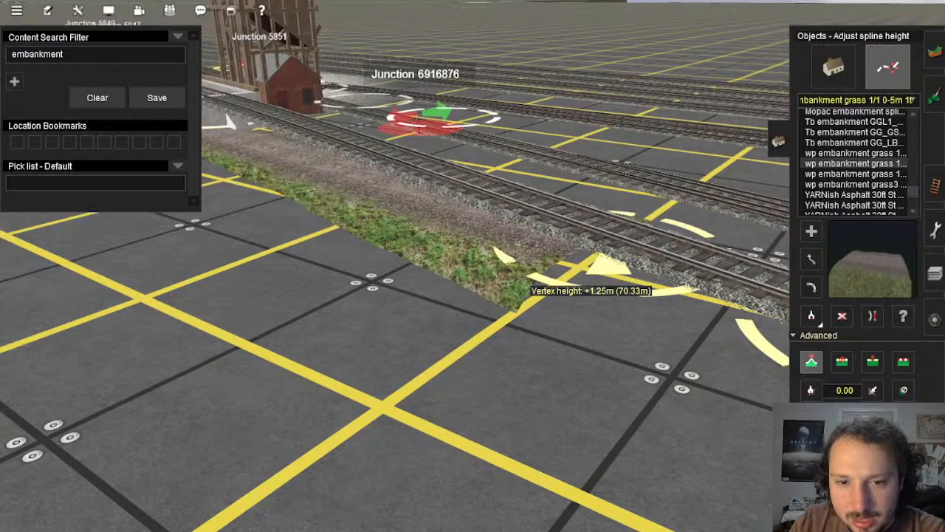
# Step: Raise the embankment's pit-side end until its top meets the spur track beside the concrete wall
pyautogui.moveTo(310, 171); pyautogui.dragTo(431, 231, button='right')
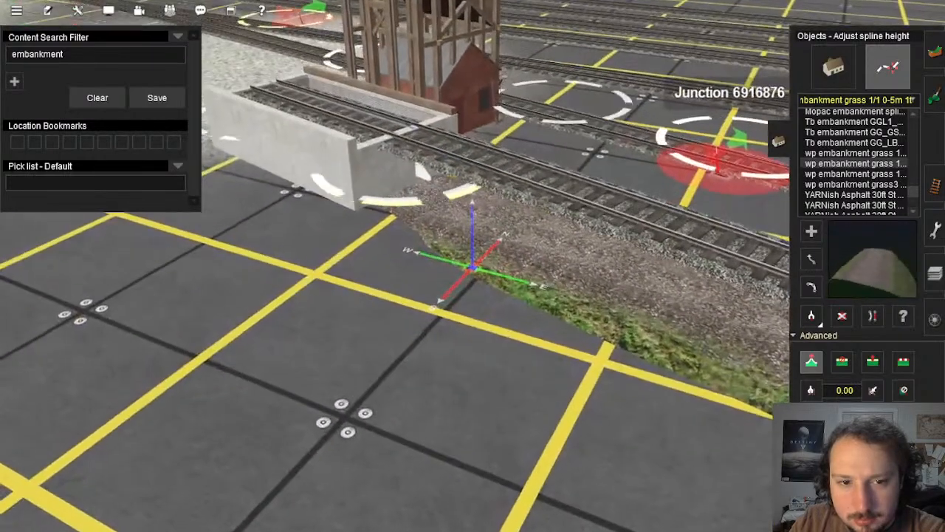
pyautogui.moveTo(353, 195); pyautogui.dragTo(353, 181)
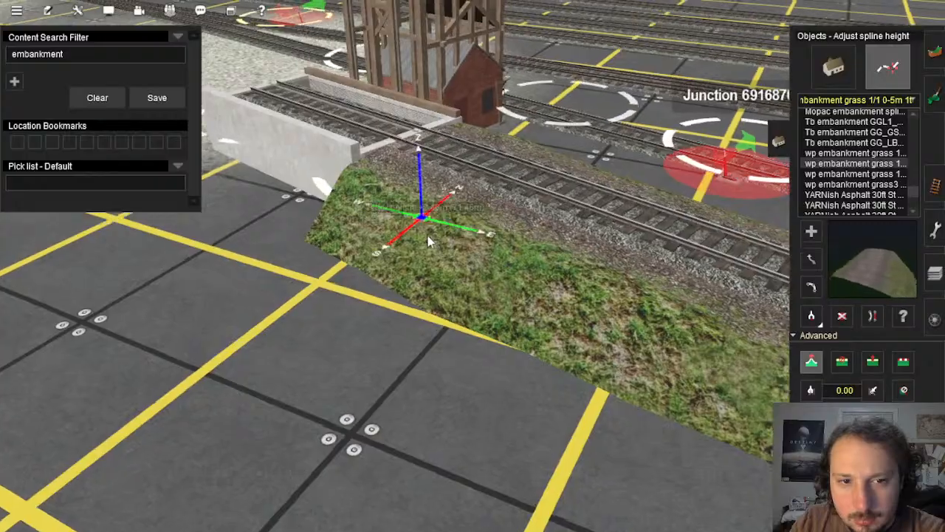
pyautogui.moveTo(427, 236); pyautogui.dragTo(489, 274, button='right')
pyautogui.moveTo(413, 255); pyautogui.dragTo(487, 317, button='right')
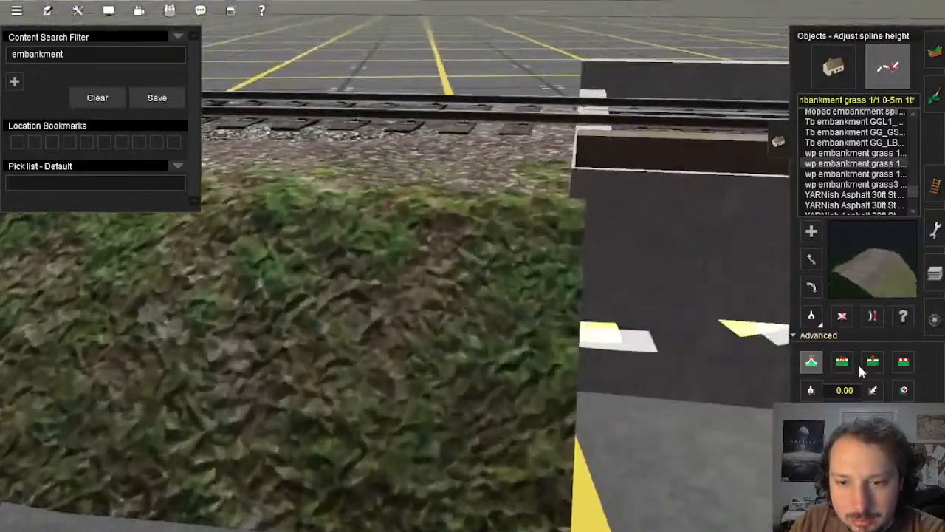
# Step: Insert a spline point in the embankment near the pit and fit its end section against the pit's end wall
pyautogui.click(873, 362)
pyautogui.moveTo(544, 264); pyautogui.dragTo(495, 255, button='right')
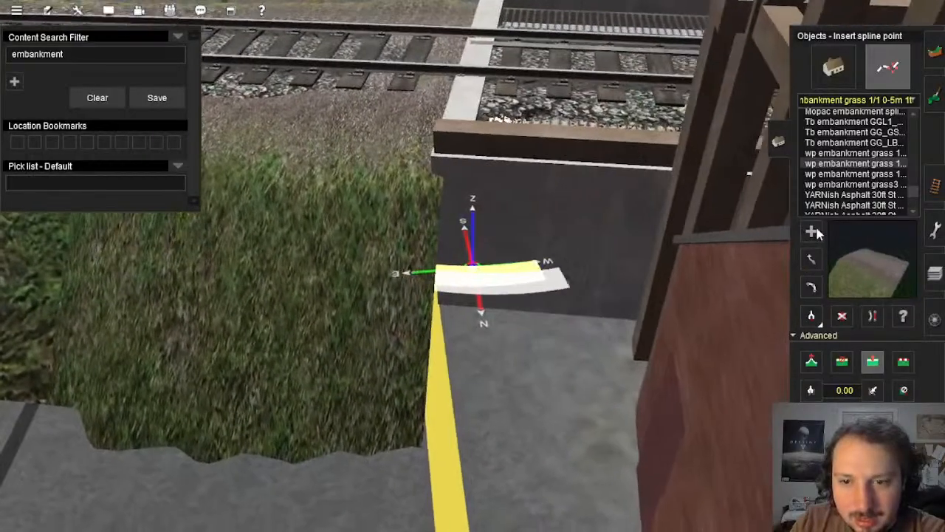
pyautogui.click(811, 231)
pyautogui.moveTo(636, 256); pyautogui.dragTo(472, 209, button='right')
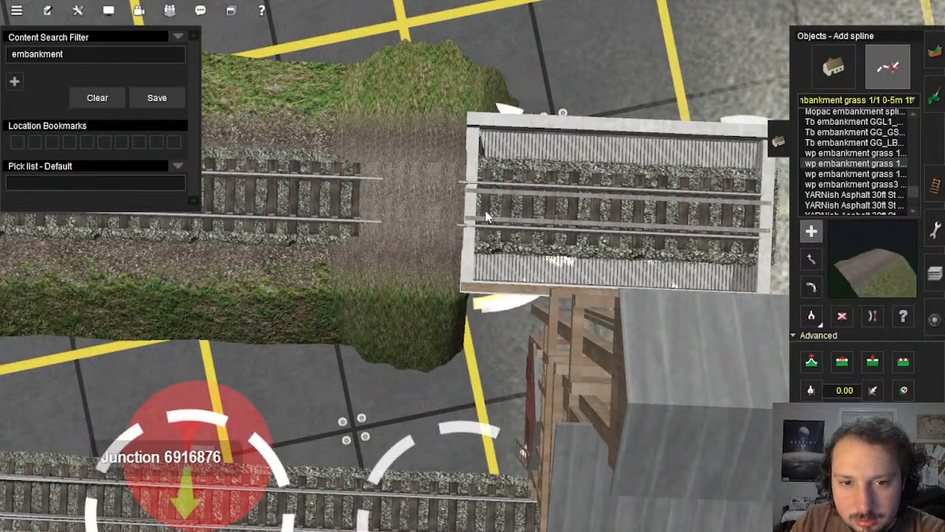
pyautogui.click(476, 214)
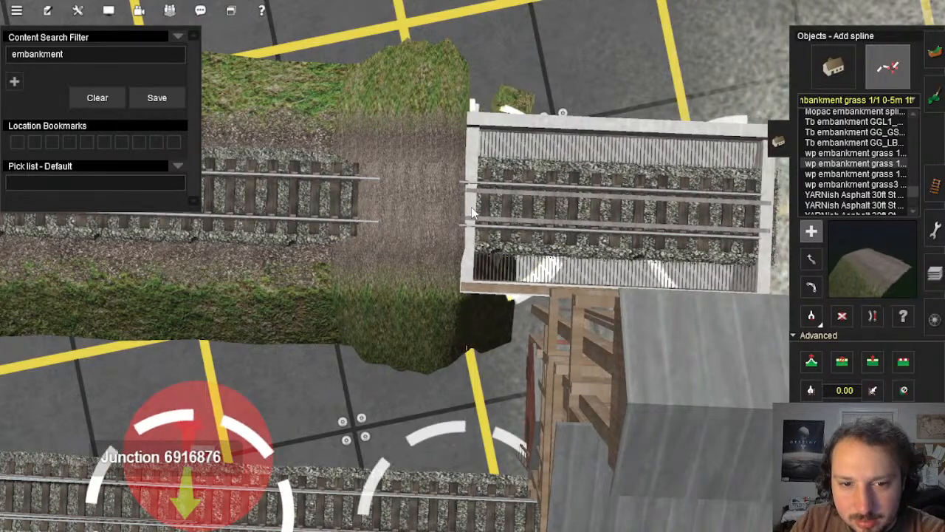
# Step: Straighten the short embankment section between the pit wall and the end of the spur track
pyautogui.moveTo(476, 236); pyautogui.dragTo(447, 235, button='right')
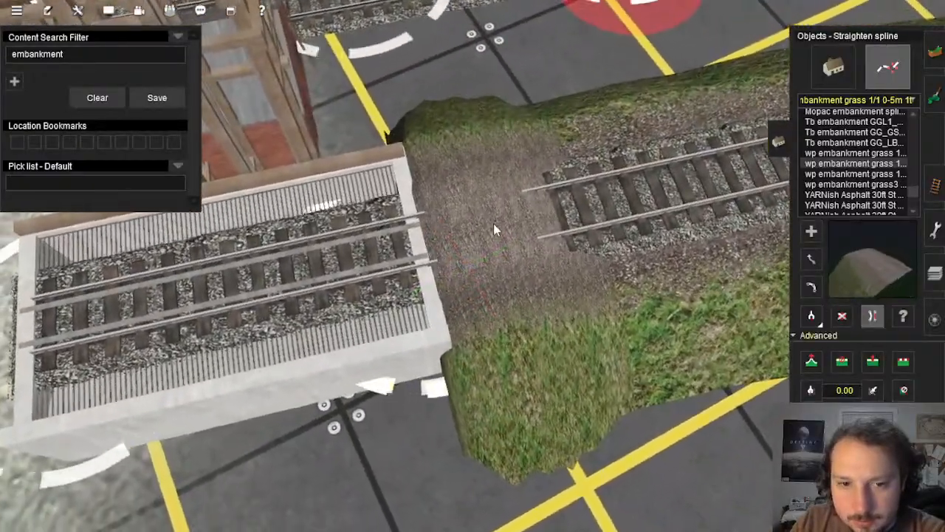
pyautogui.click(494, 230)
pyautogui.moveTo(495, 246); pyautogui.dragTo(476, 271, button='right')
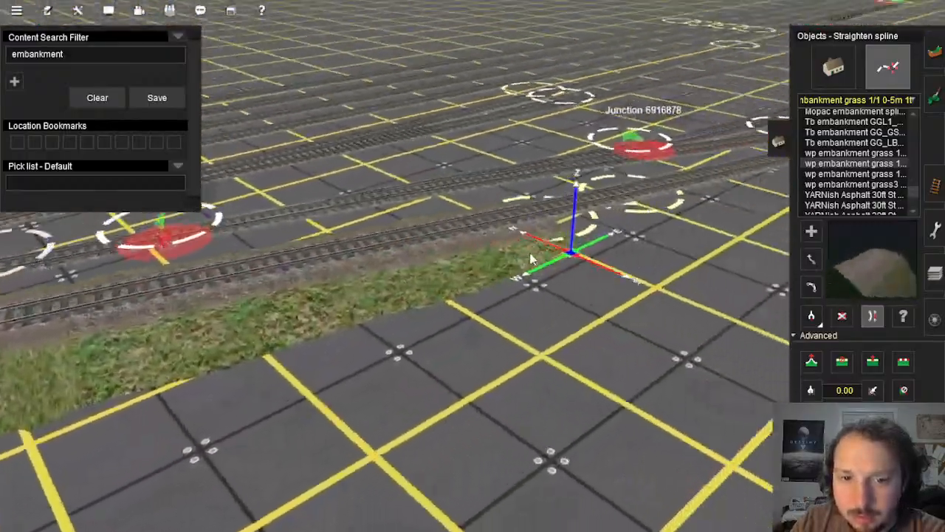
# Step: Extend the embankment along the spur track past Junction 6916878 to where the spur joins the yard track
pyautogui.moveTo(531, 259); pyautogui.dragTo(675, 289, button='right')
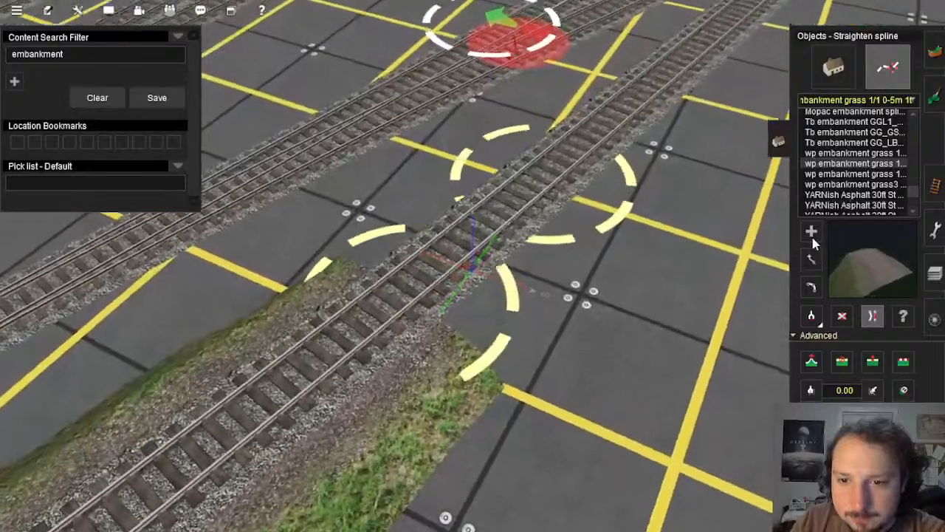
pyautogui.click(811, 233)
pyautogui.press('Up')
pyautogui.moveTo(584, 216); pyautogui.dragTo(560, 127)
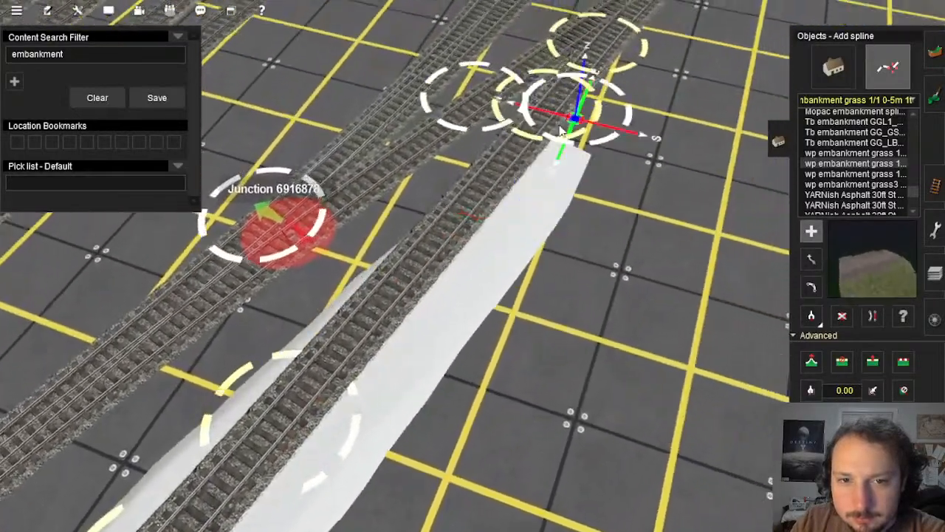
pyautogui.moveTo(471, 264); pyautogui.dragTo(420, 299)
pyautogui.press('Up')
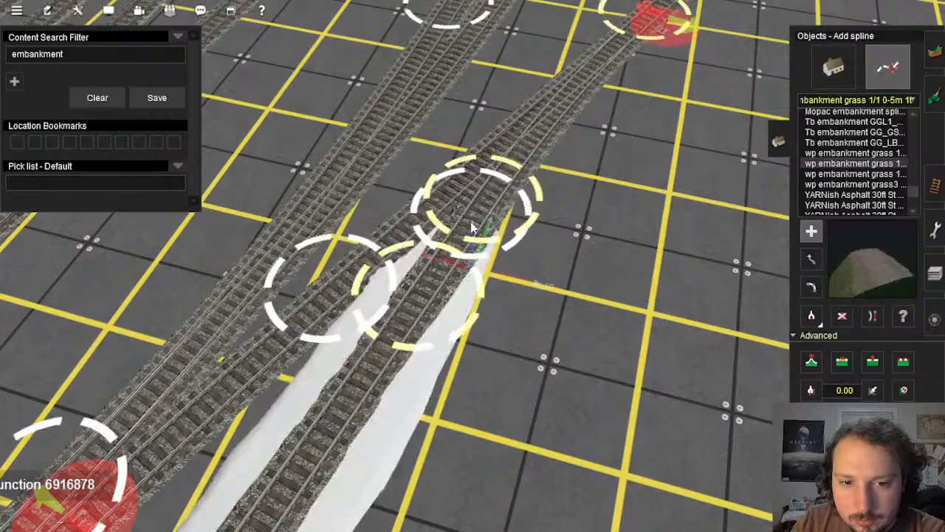
# Step: Adjust the height of the embankment's middle spline point so its surface follows the spur track
pyautogui.scroll(10, 448, 288)
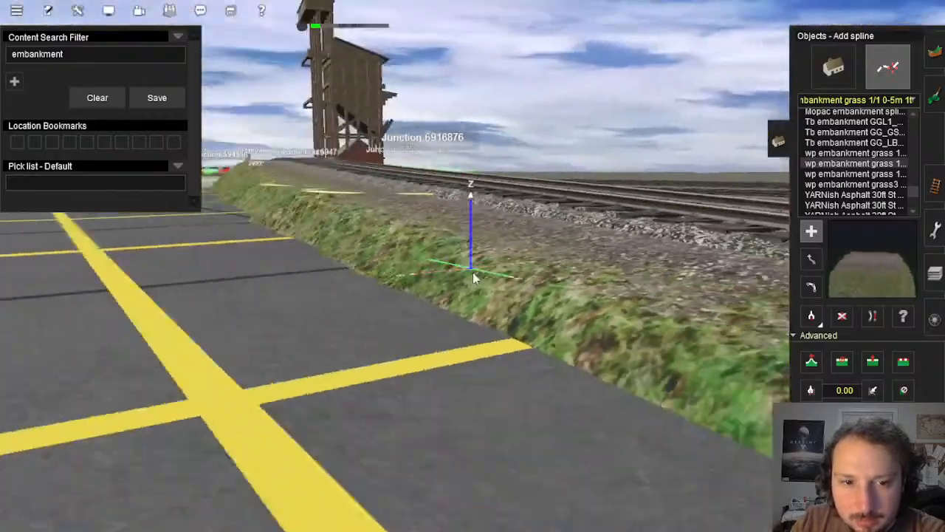
pyautogui.moveTo(474, 274); pyautogui.dragTo(479, 224, button='right')
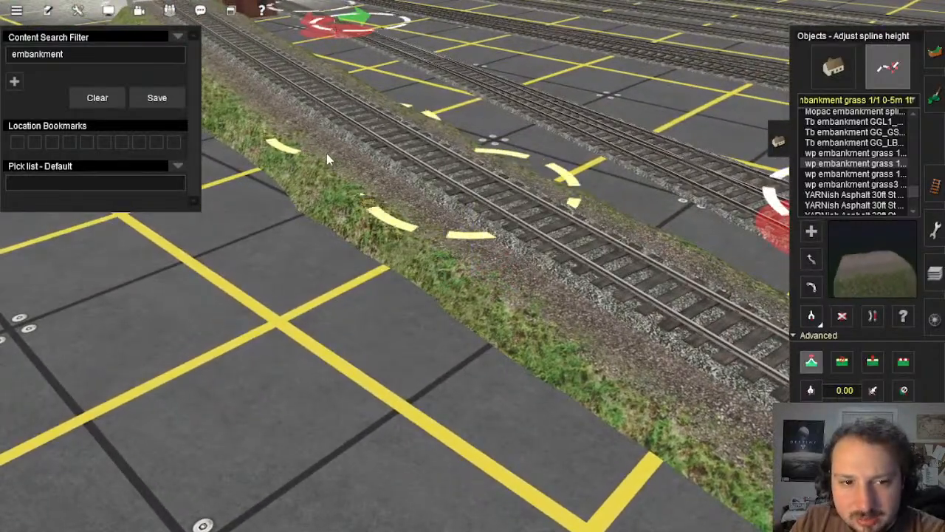
pyautogui.moveTo(327, 152); pyautogui.dragTo(327, 145)
# Step: Review the coaling tower's industry properties, from commodity levels and processes to the activity log, and close them without saving
pyautogui.moveTo(549, 319); pyautogui.dragTo(443, 296, button='right')
pyautogui.scroll(-5, 453, 291)
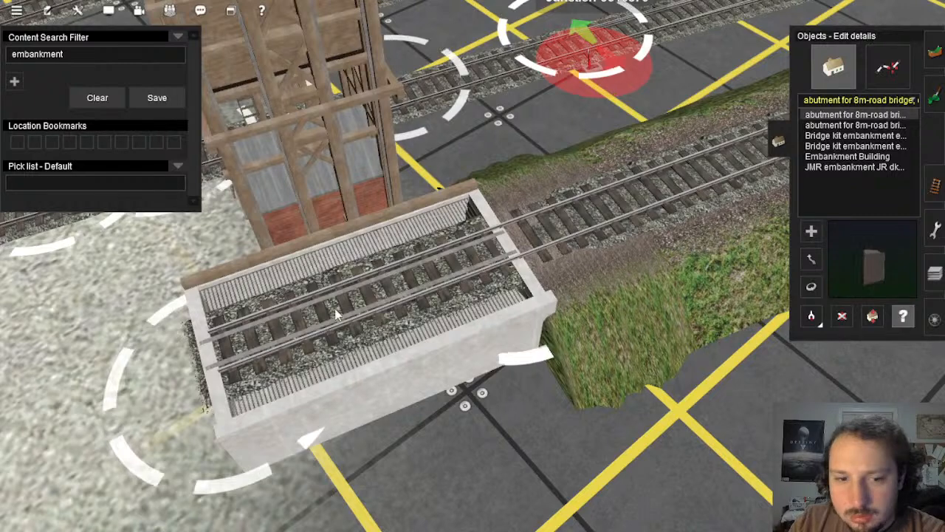
pyautogui.click(519, 281)
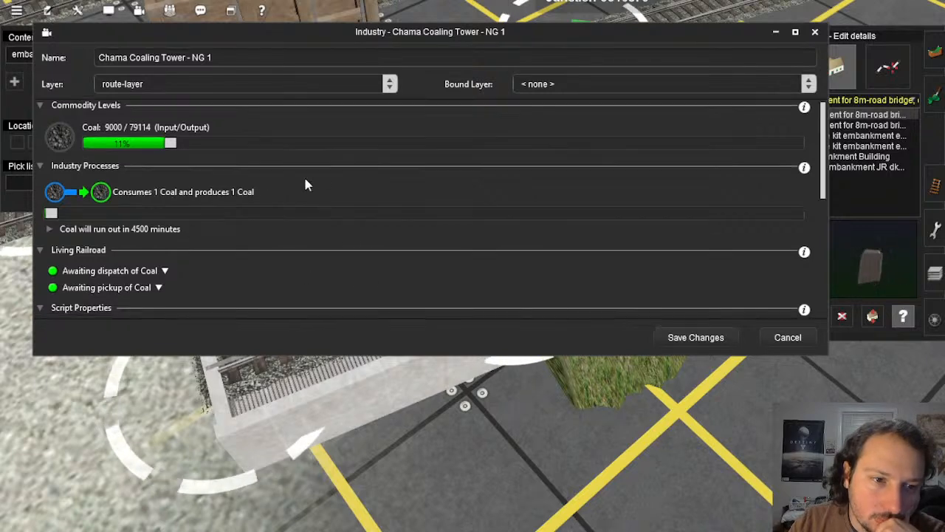
pyautogui.scroll(-1, 305, 180)
pyautogui.scroll(-2, 247, 214)
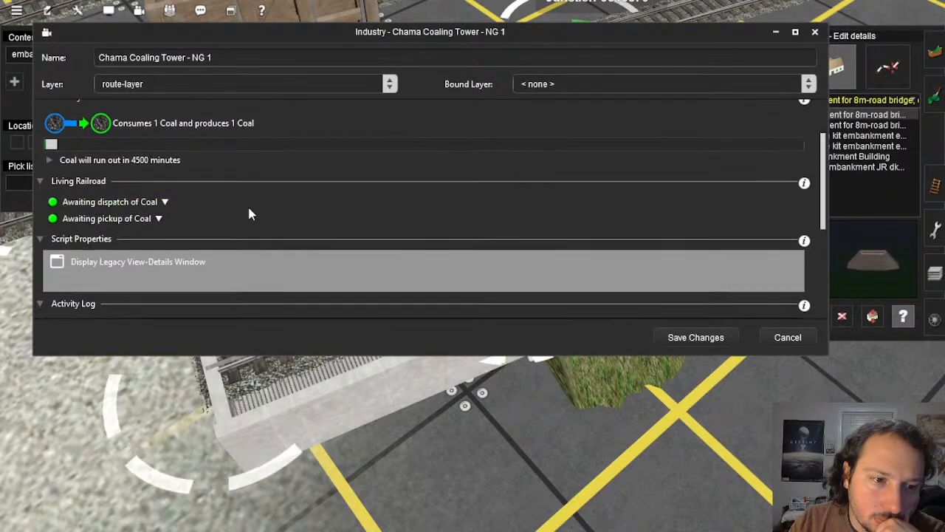
pyautogui.scroll(-1, 262, 216)
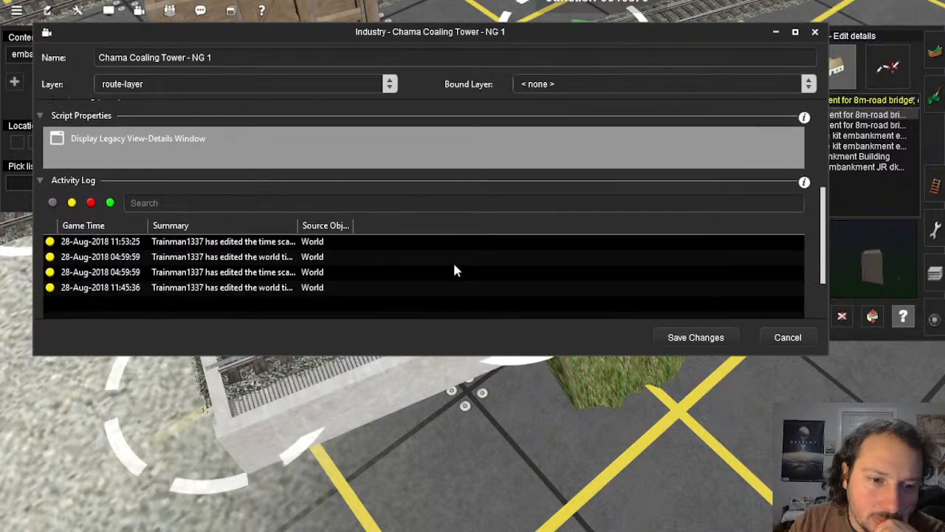
pyautogui.click(787, 337)
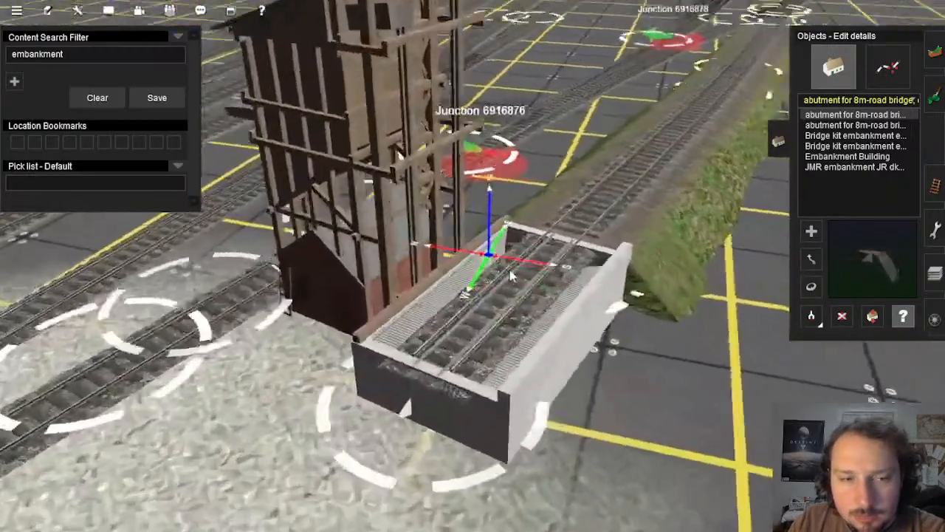
# Step: Split the spur track just beyond the pit wall and delete the short section connecting it to the pit
pyautogui.rightClick(511, 274)
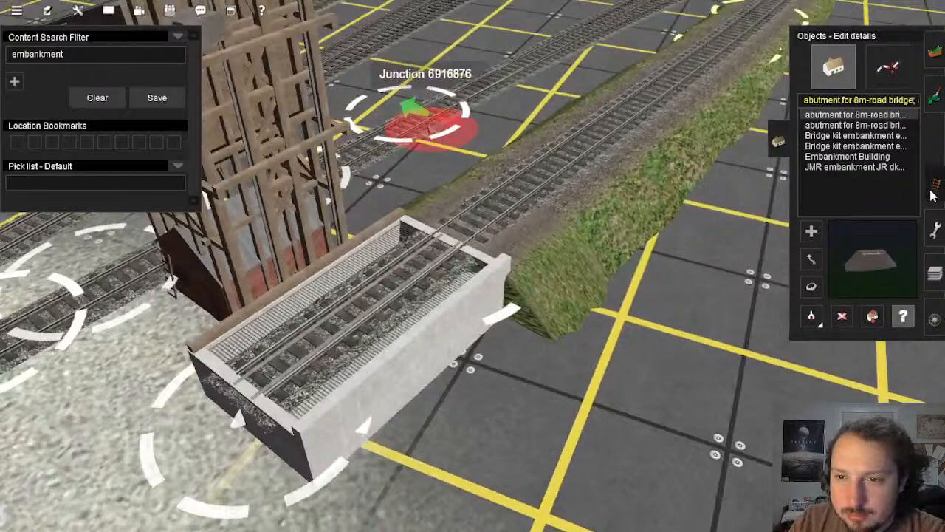
pyautogui.click(932, 188)
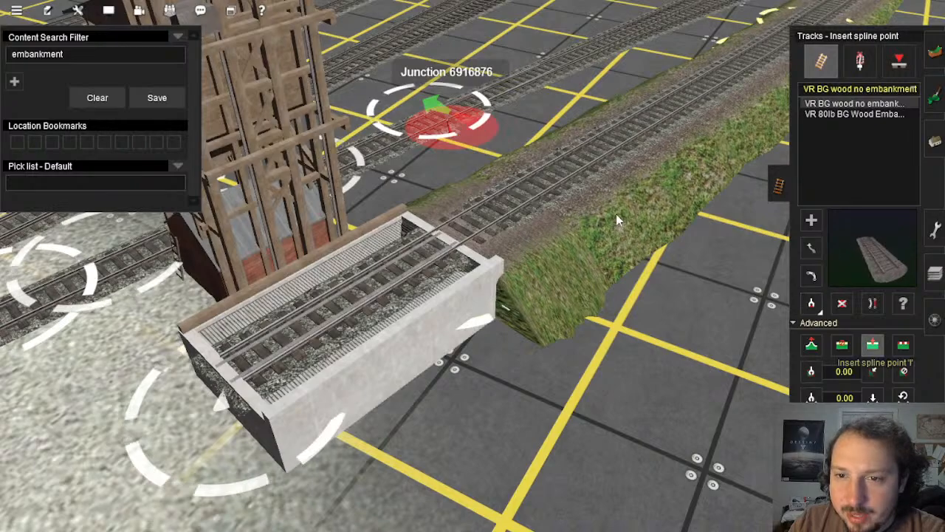
pyautogui.scroll(2, 525, 196)
pyautogui.press('Right')
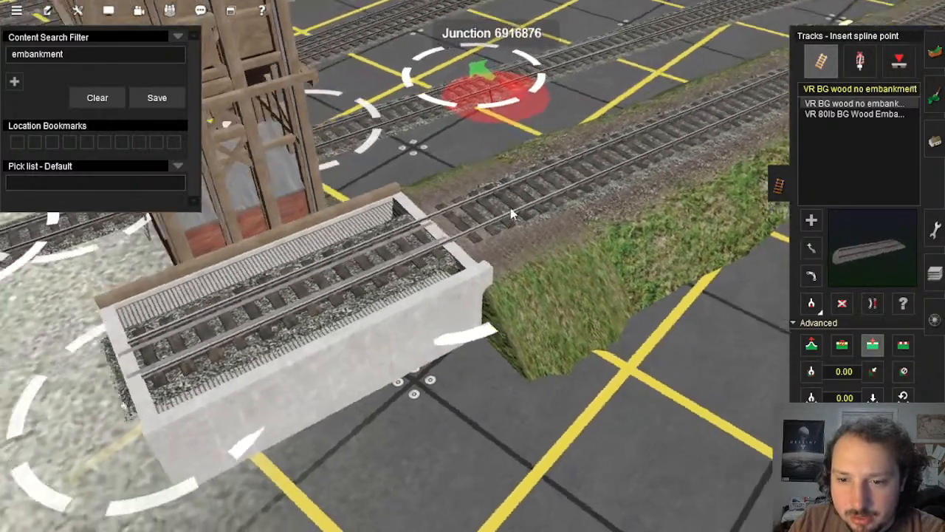
pyautogui.press('Up')
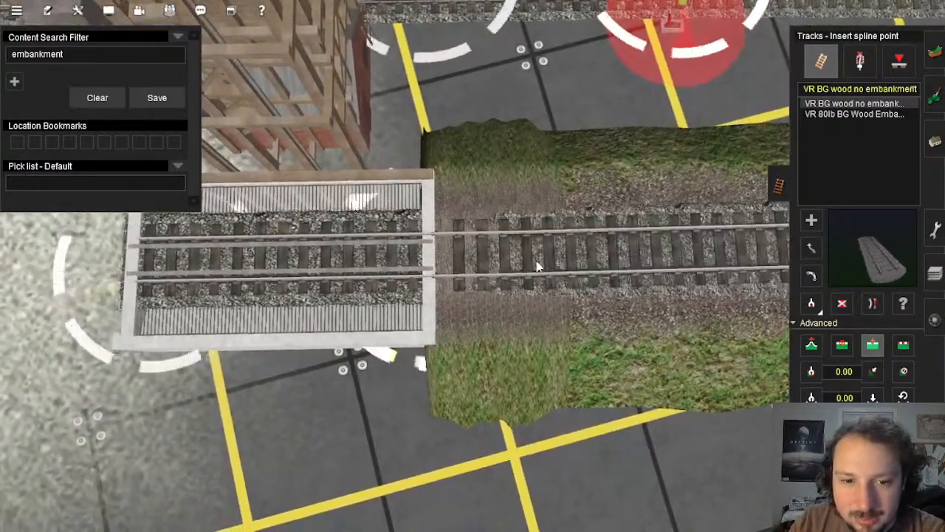
pyautogui.press('Down')
pyautogui.press('Left')
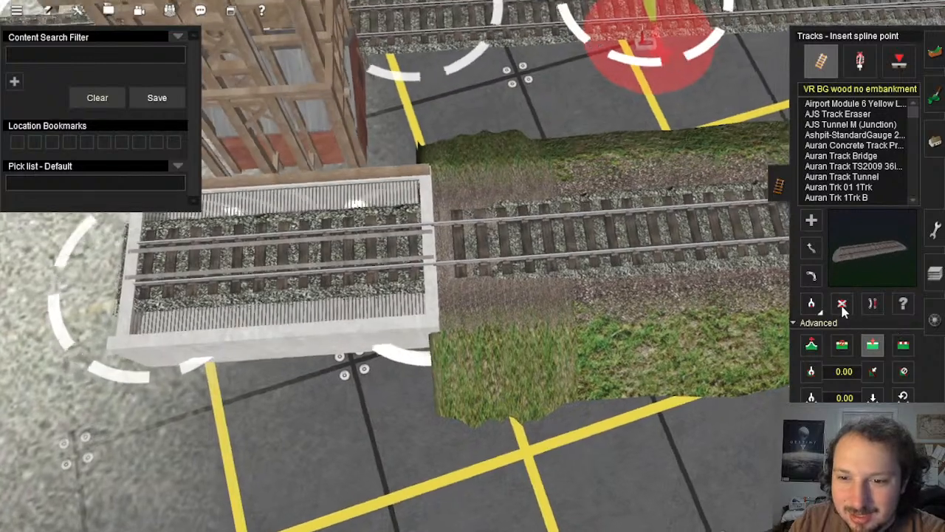
pyautogui.click(841, 304)
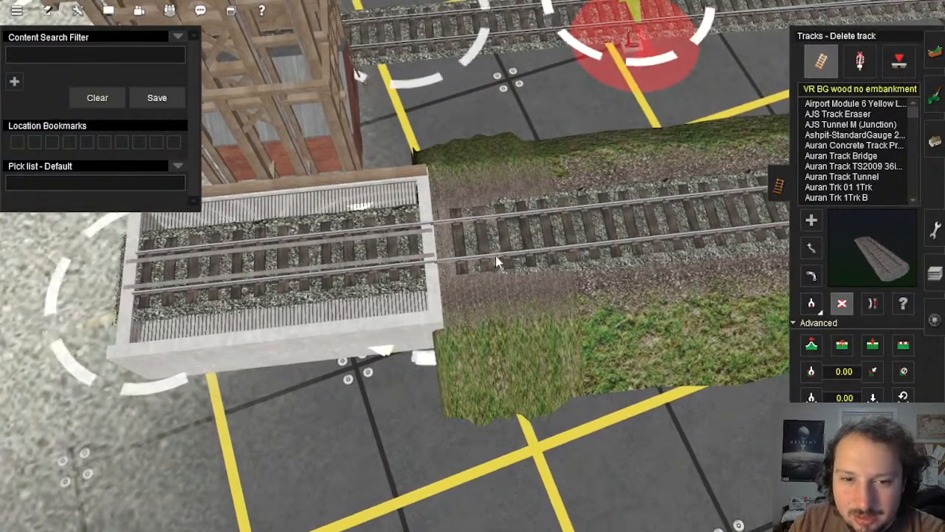
pyautogui.press('Left')
# Step: Search the track list for "rails" and examine the rails, ties and ballast crossing the coaling tower's pit
pyautogui.click(865, 91)
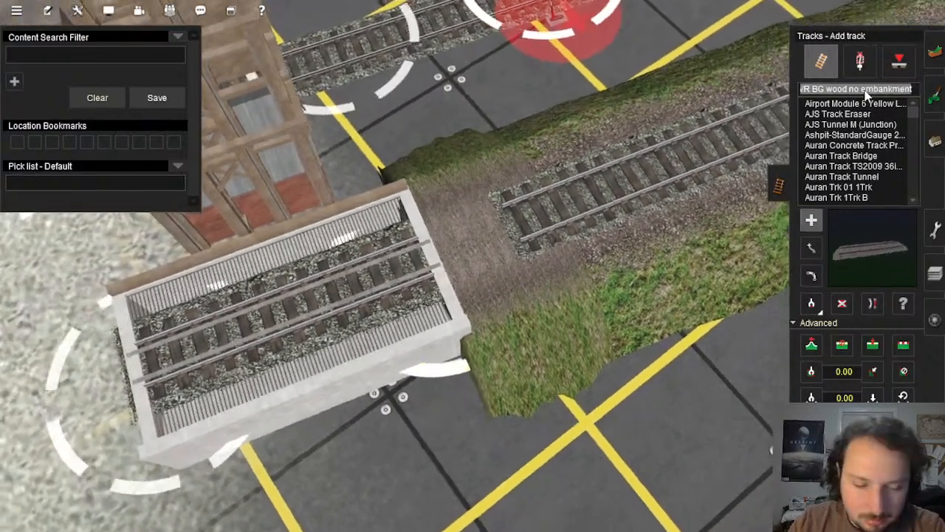
pyautogui.write('rails')
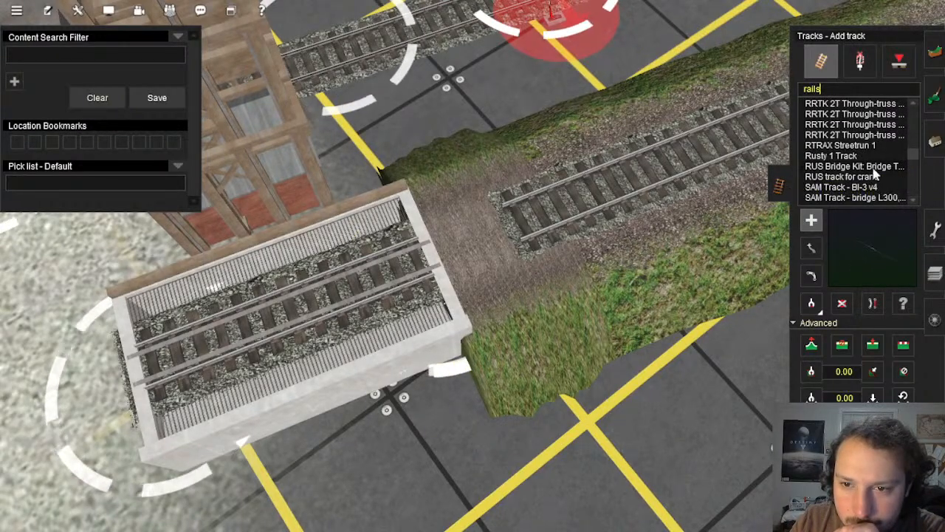
pyautogui.rightClick(398, 315)
pyautogui.scroll(3, 443, 268)
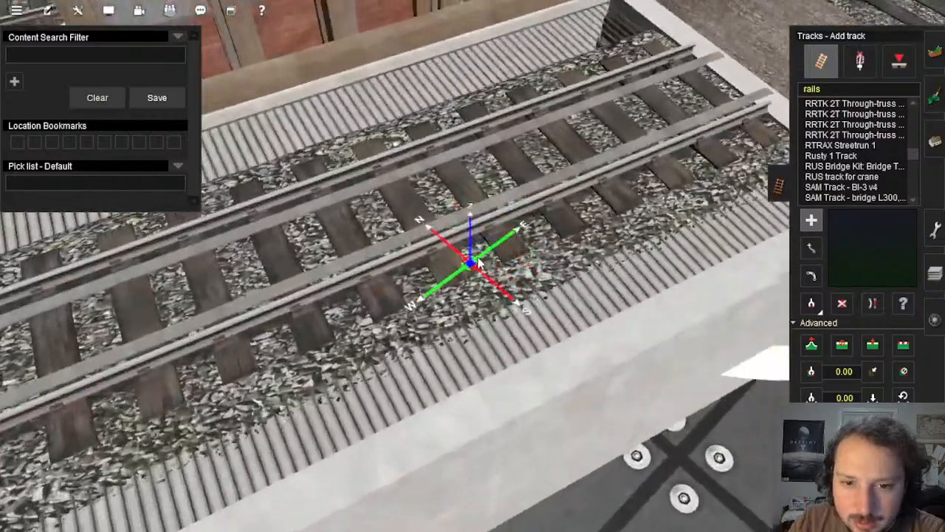
pyautogui.press('Down')
pyautogui.press('Left')
pyautogui.press('Left')
pyautogui.press('Left')
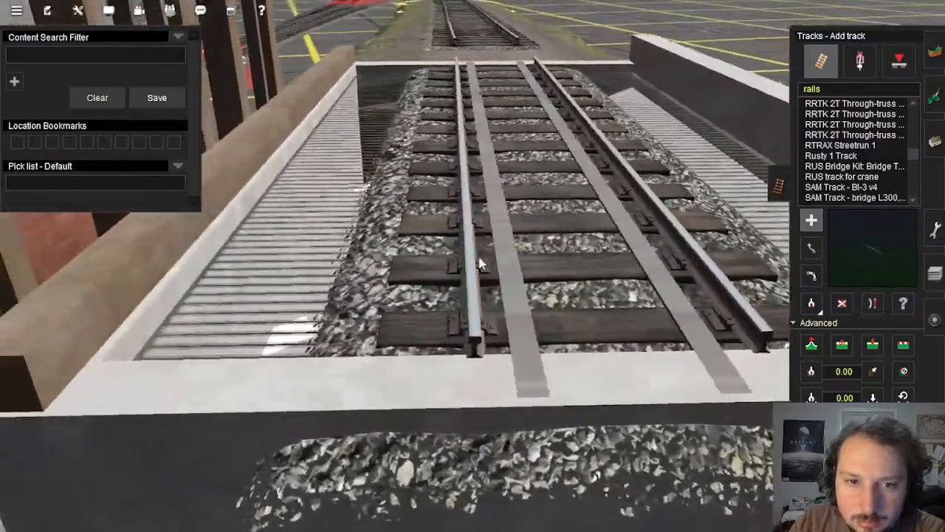
pyautogui.press('Right')
pyautogui.press('Right')
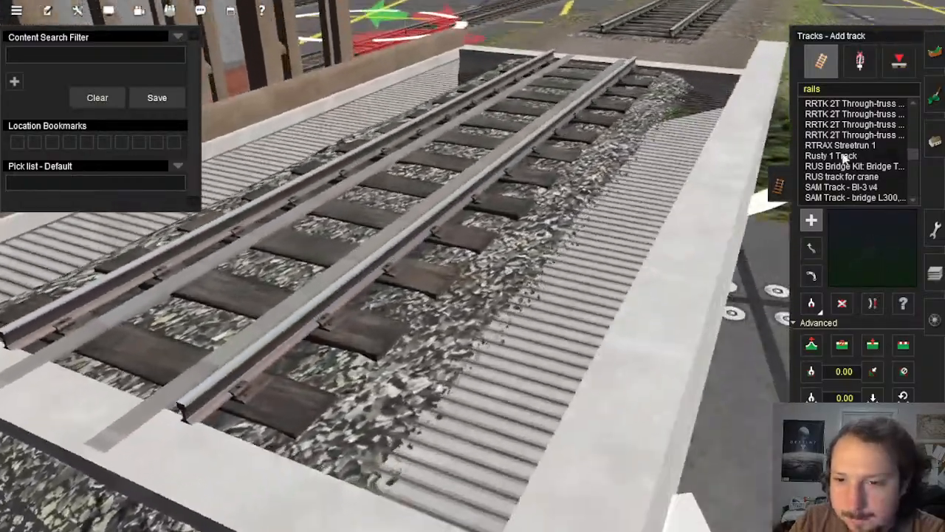
pyautogui.scroll(-5, 844, 158)
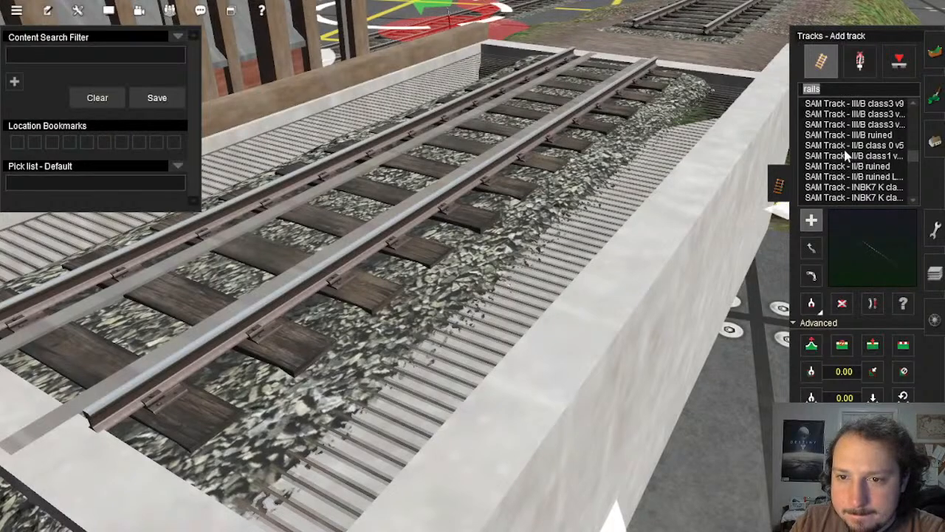
pyautogui.scroll(6, 847, 164)
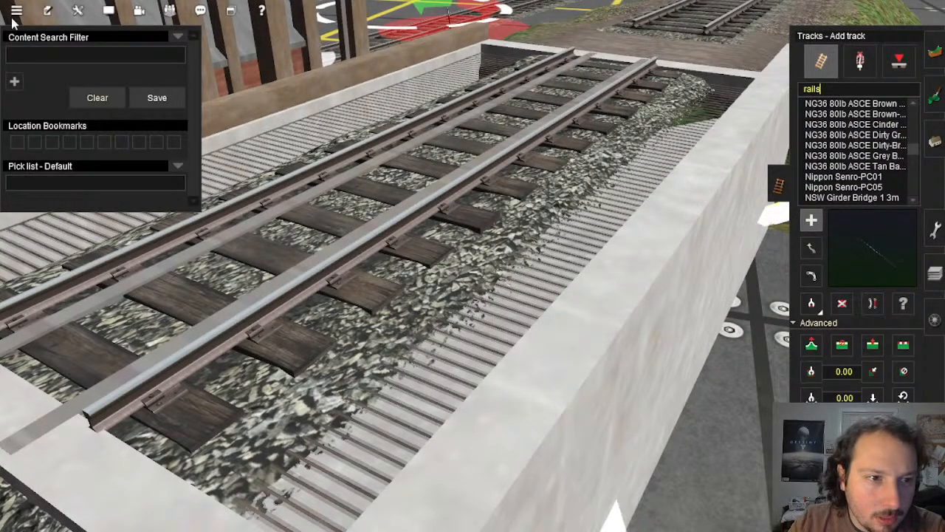
# Step: Filter the track content by "rails only" and choose SAM Track - Rails Only
pyautogui.click(32, 52)
pyautogui.write('rails only')
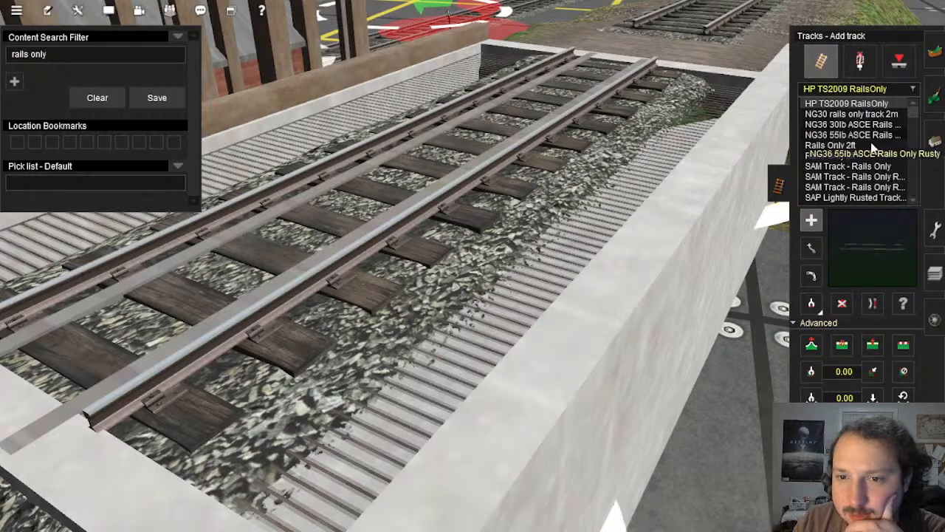
pyautogui.scroll(-1, 877, 167)
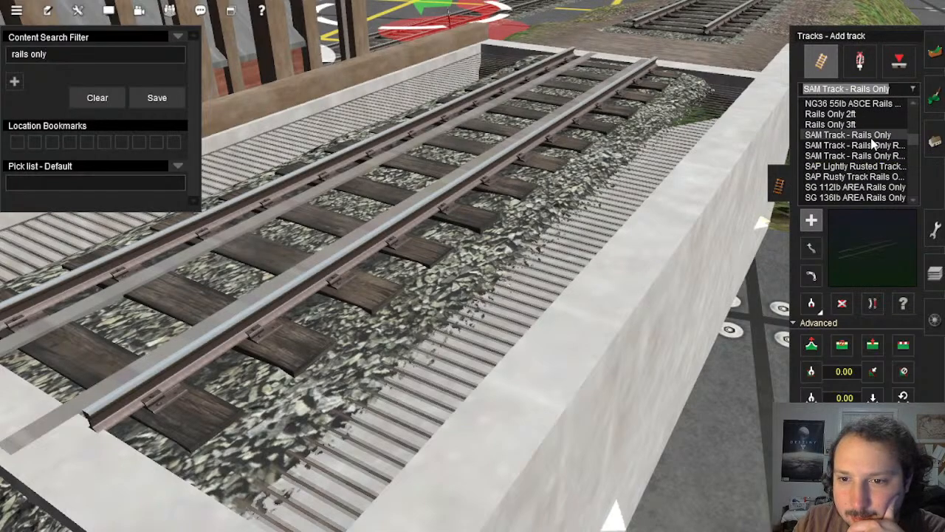
# Step: Lay a short piece of SAM Track - Rails Only beside the embankment and give the track across the pit the same rails-only type
pyautogui.rightClick(563, 168)
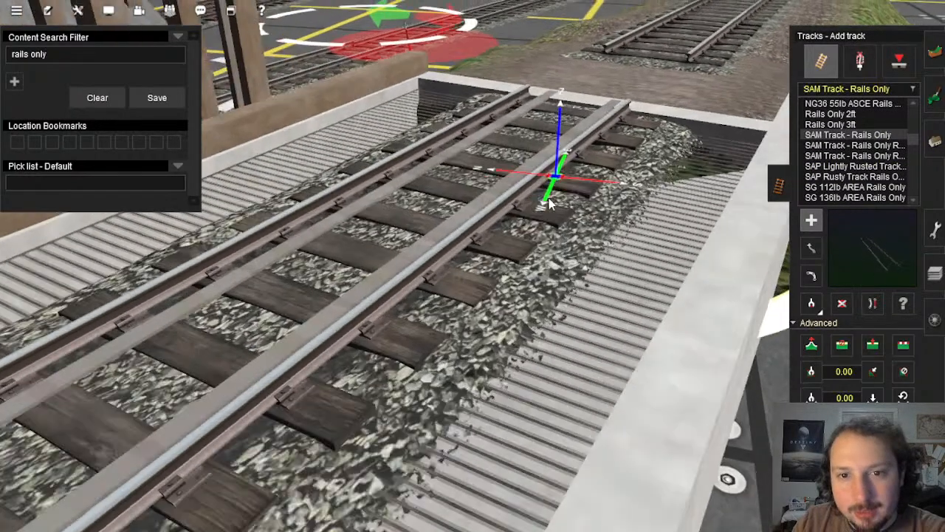
pyautogui.scroll(-4, 517, 244)
pyautogui.moveTo(493, 284); pyautogui.dragTo(423, 256, button='right')
pyautogui.click(423, 256)
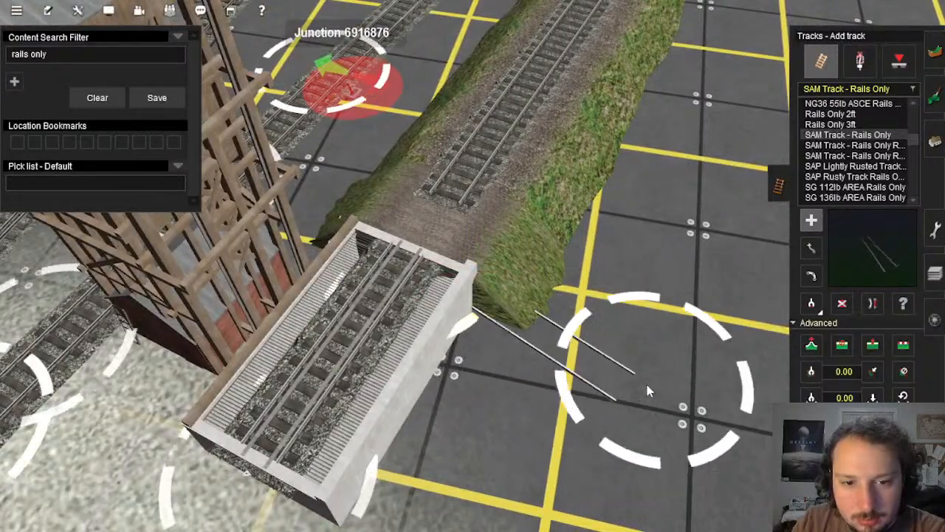
pyautogui.rightClick(464, 272)
pyautogui.moveTo(463, 272); pyautogui.dragTo(439, 274, button='right')
pyautogui.scroll(-6, 443, 267)
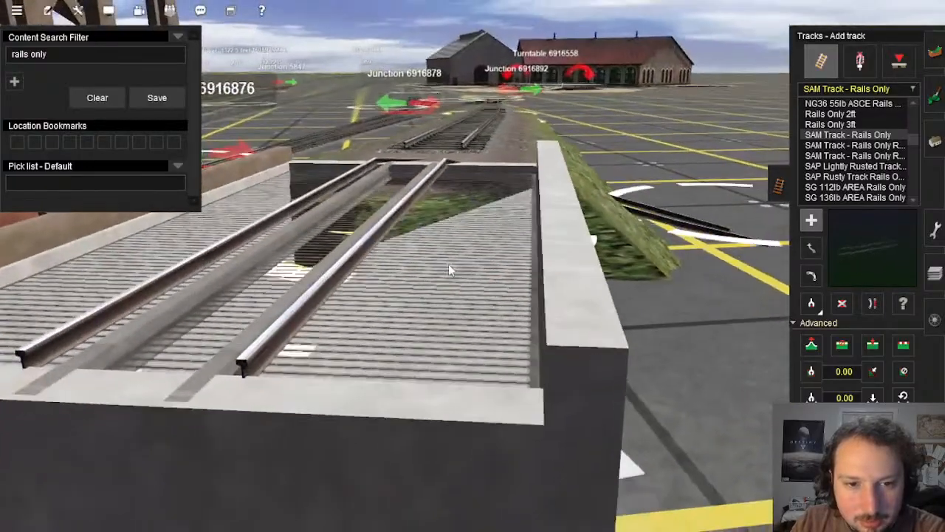
# Step: Lay a stretch of SAM Track - Rails Only from the pit's open end outward across the gravel
pyautogui.rightClick(474, 333)
pyautogui.moveTo(462, 316); pyautogui.dragTo(898, 281, button='right')
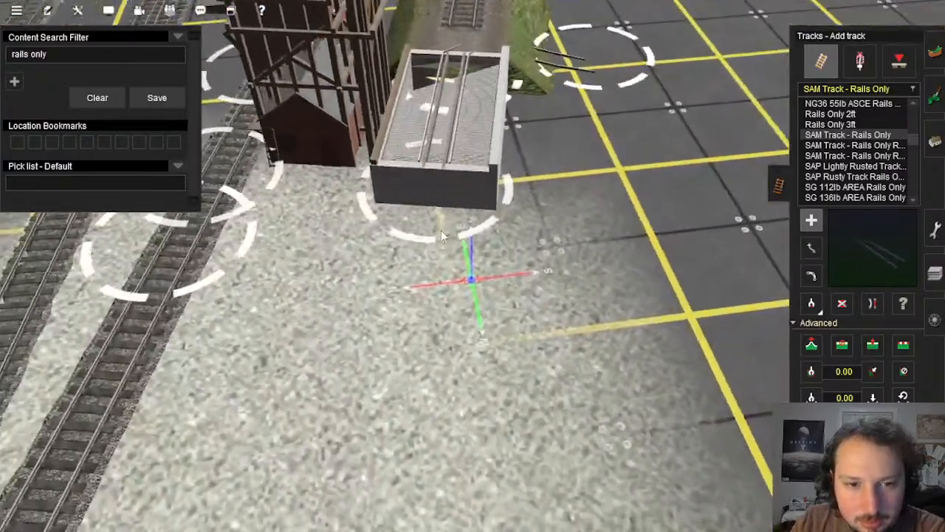
pyautogui.click(441, 230)
pyautogui.click(405, 405)
pyautogui.rightClick(471, 127)
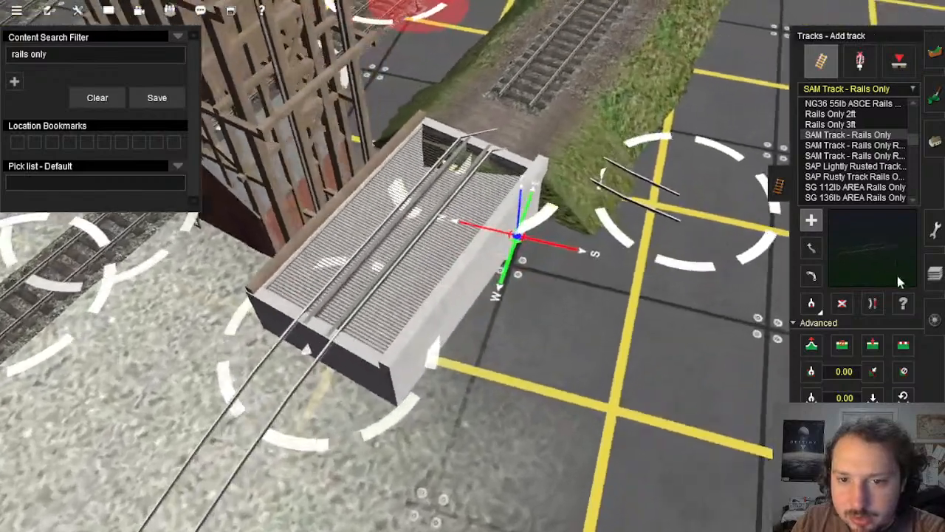
# Step: Delete the stray rails-only piece beside the embankment and rejoin the end of the spur track to the pit
pyautogui.click(842, 303)
pyautogui.click(650, 321)
pyautogui.rightClick(533, 101)
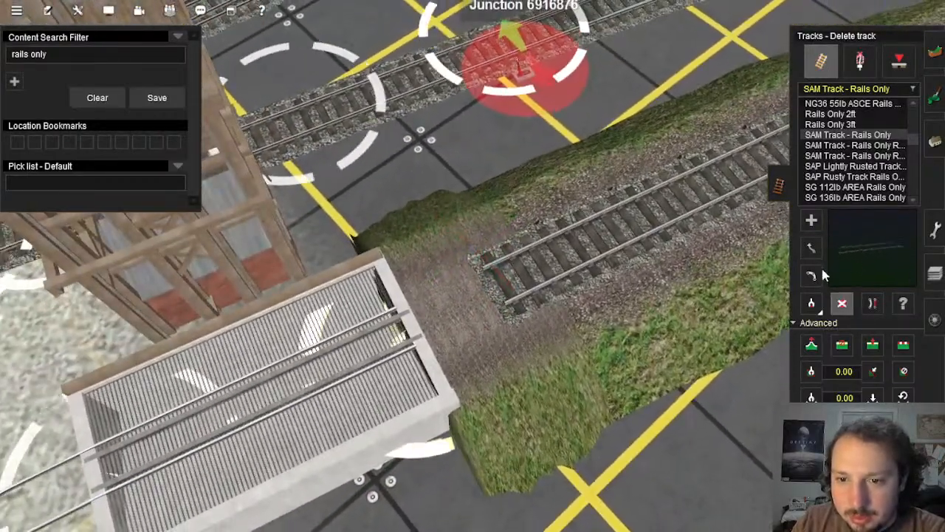
pyautogui.moveTo(476, 322); pyautogui.dragTo(419, 354)
pyautogui.press('Down')
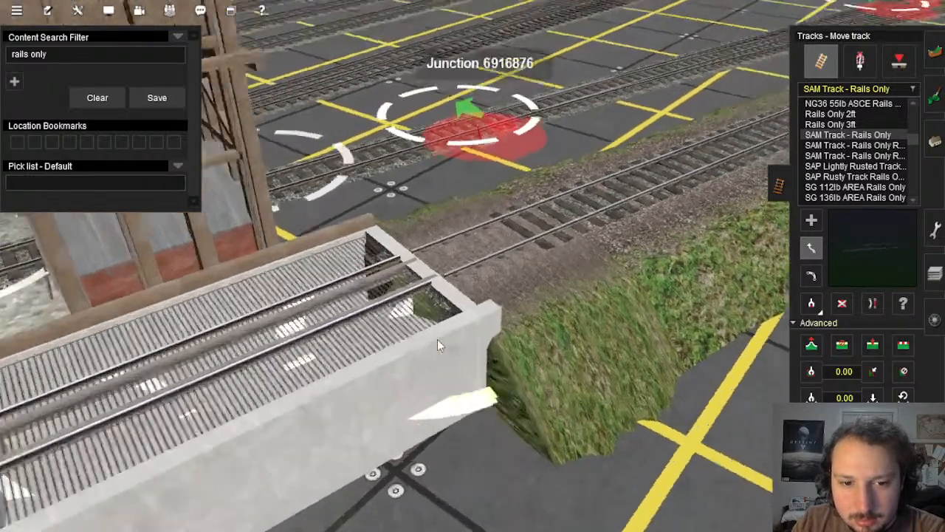
pyautogui.scroll(3, 439, 338)
pyautogui.press('Up')
pyautogui.press('Left')
pyautogui.moveTo(451, 414); pyautogui.dragTo(427, 466)
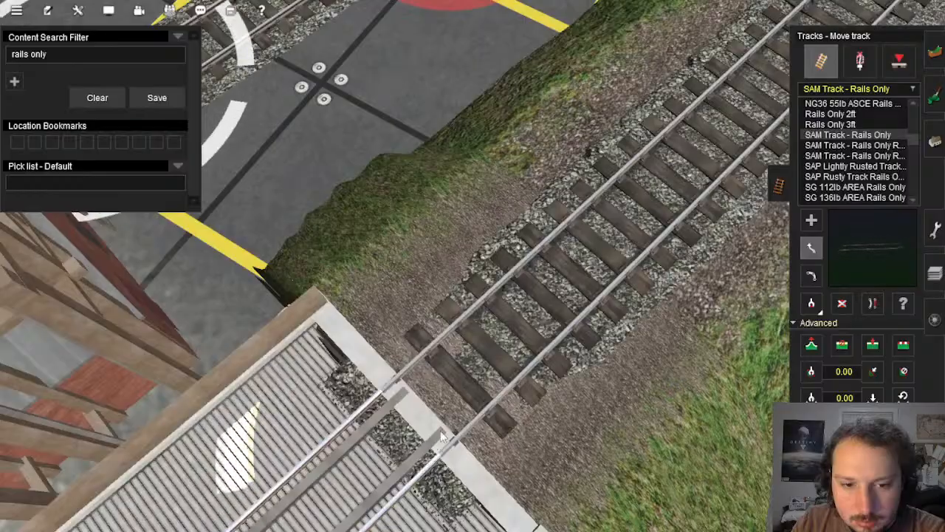
# Step: Examine how the spur track's rails and ballast meet the pit wall at the joint
pyautogui.rightClick(441, 436)
pyautogui.press('Down')
pyautogui.press('Left')
pyautogui.press('Up')
pyautogui.rightClick(491, 280)
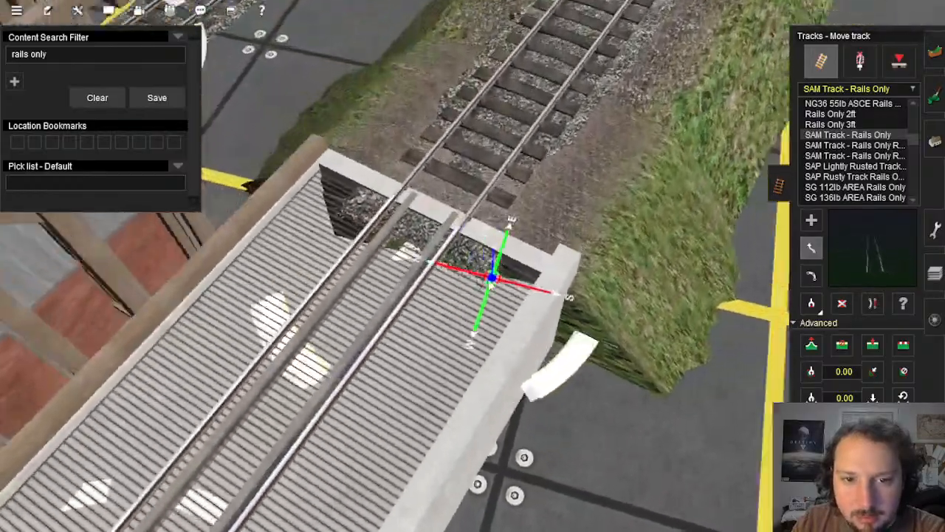
pyautogui.press('Left')
pyautogui.rightClick(483, 257)
pyautogui.rightClick(439, 276)
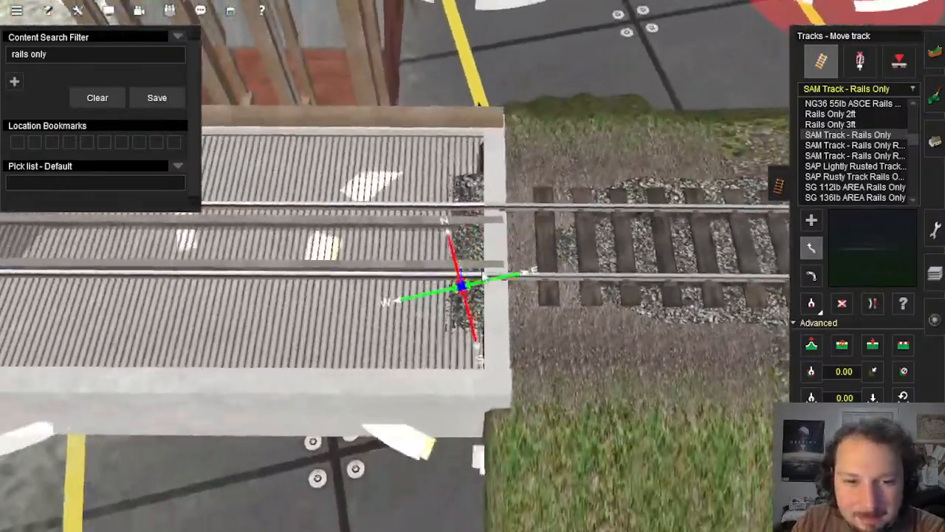
pyautogui.scroll(-3, 483, 275)
pyautogui.scroll(5, 472, 272)
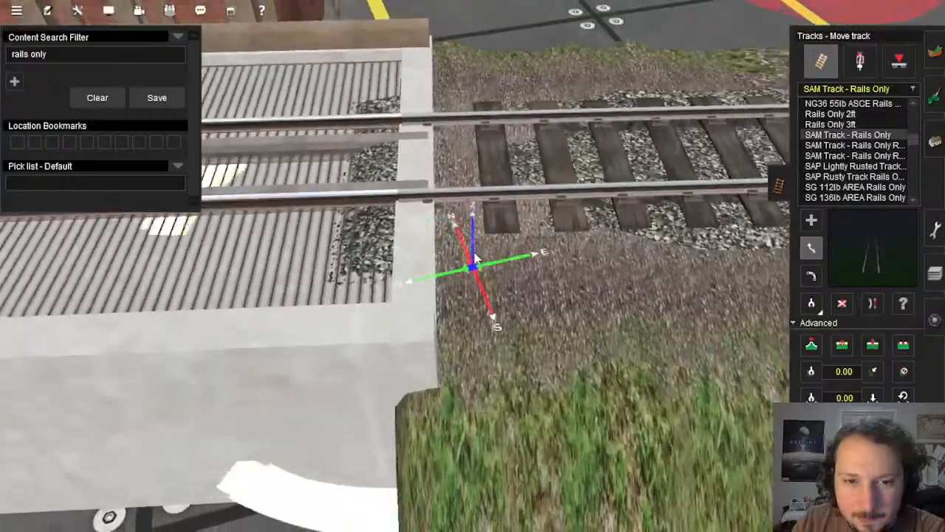
pyautogui.press('Down')
pyautogui.press('Up')
pyautogui.rightClick(439, 268)
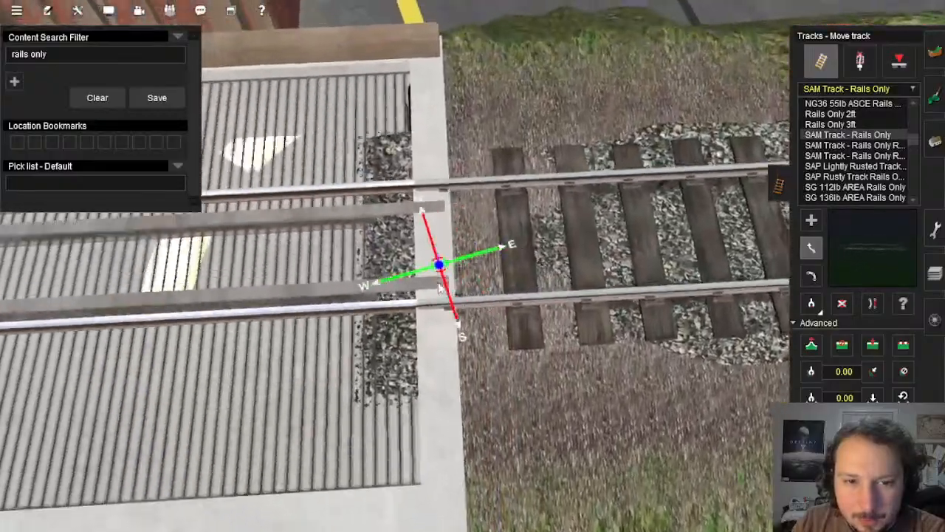
pyautogui.press('Left')
pyautogui.press('Down')
pyautogui.rightClick(494, 250)
pyautogui.press('Right')
pyautogui.scroll(-3, 494, 253)
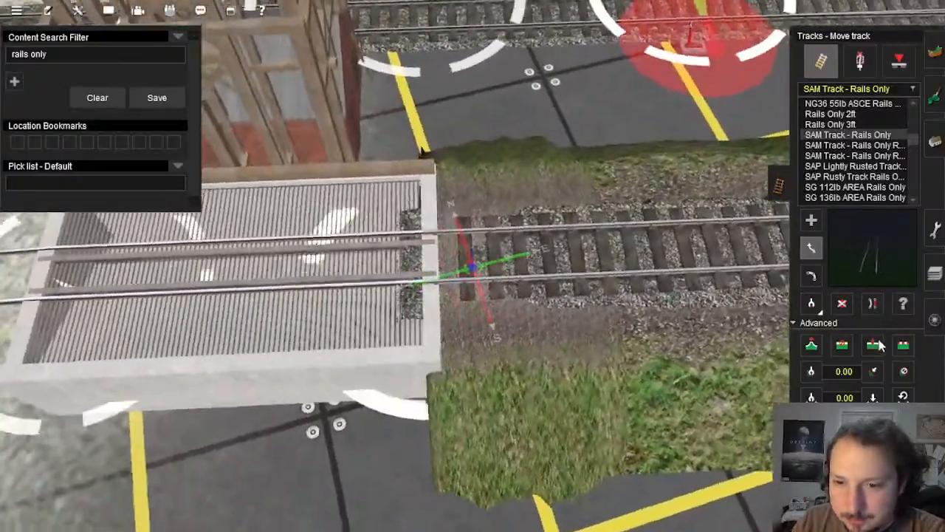
# Step: Insert a spline point in the spur track just outside the pit and delete the section between that point and the pit
pyautogui.click(874, 345)
pyautogui.scroll(5, 502, 288)
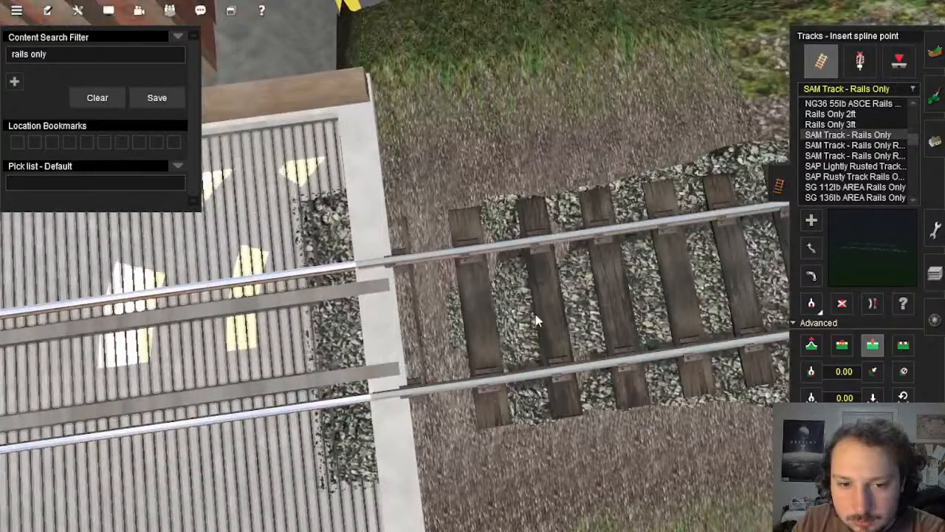
pyautogui.click(536, 313)
pyautogui.press('Down')
pyautogui.click(842, 304)
pyautogui.click(444, 259)
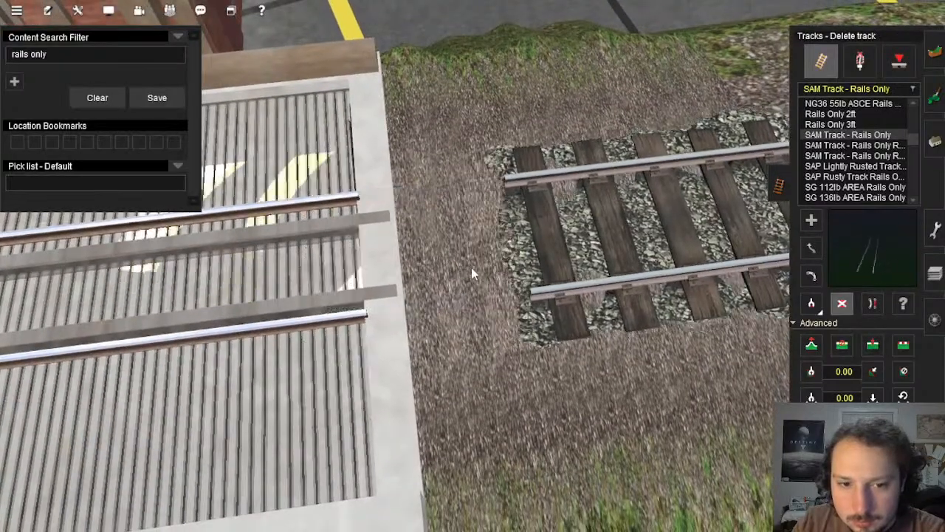
# Step: Bridge the gap between the pit and the spur's cut end with SAM Track - Rails Only
pyautogui.press('Up')
pyautogui.click(810, 220)
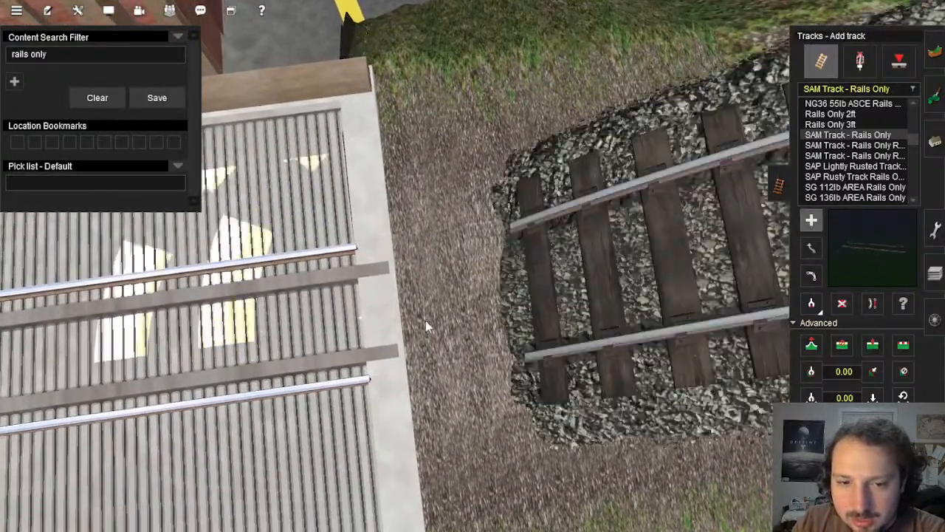
pyautogui.click(389, 340)
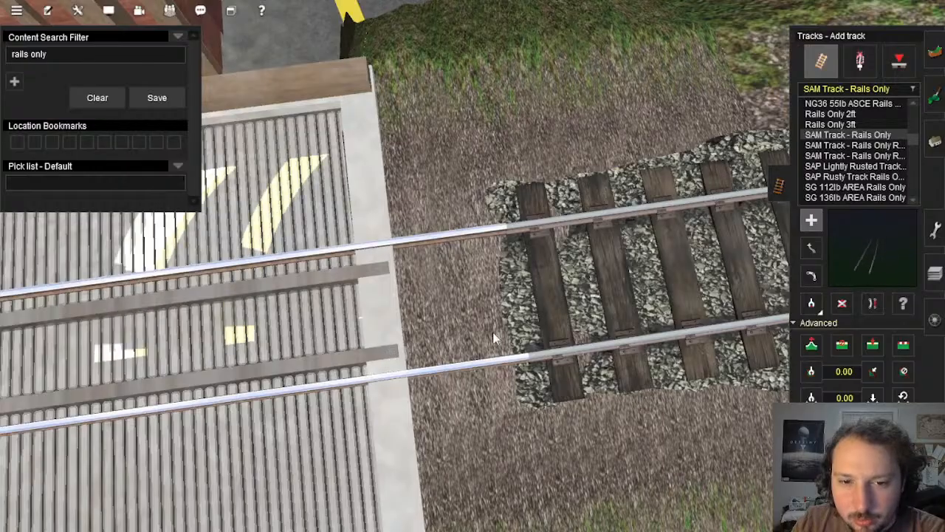
# Step: Move the joint between the rails-only section and the spur track closer to the pit wall
pyautogui.press('Down')
pyautogui.press('Down')
pyautogui.press('Up')
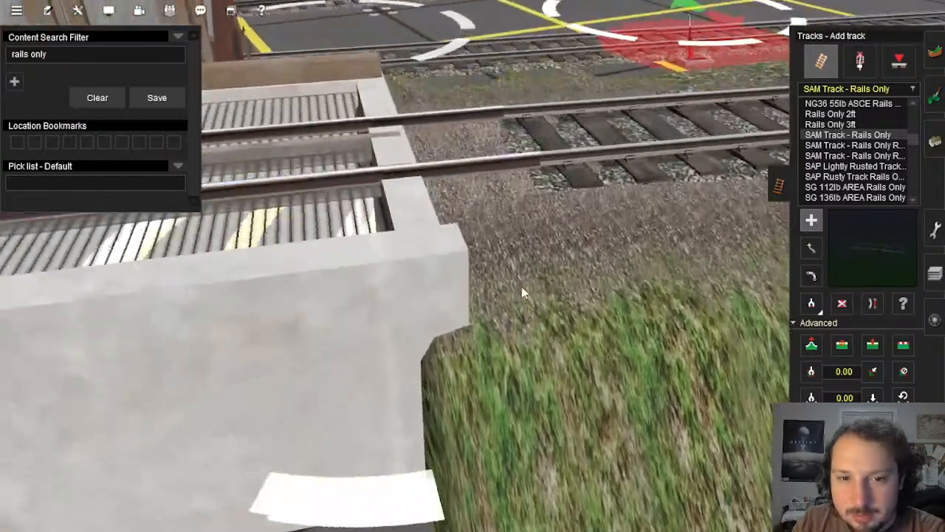
pyautogui.press('Left')
pyautogui.press('Up')
pyautogui.press('Left')
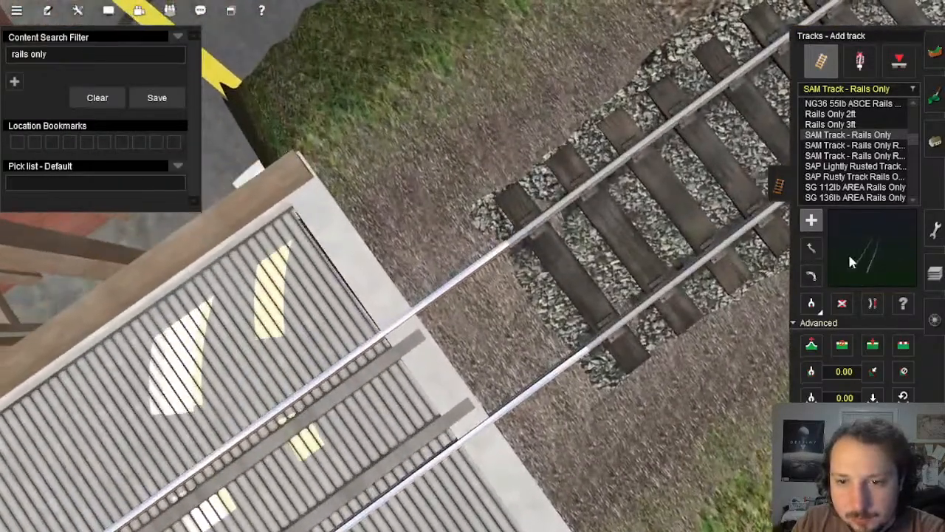
pyautogui.click(810, 248)
pyautogui.moveTo(527, 303); pyautogui.dragTo(486, 333)
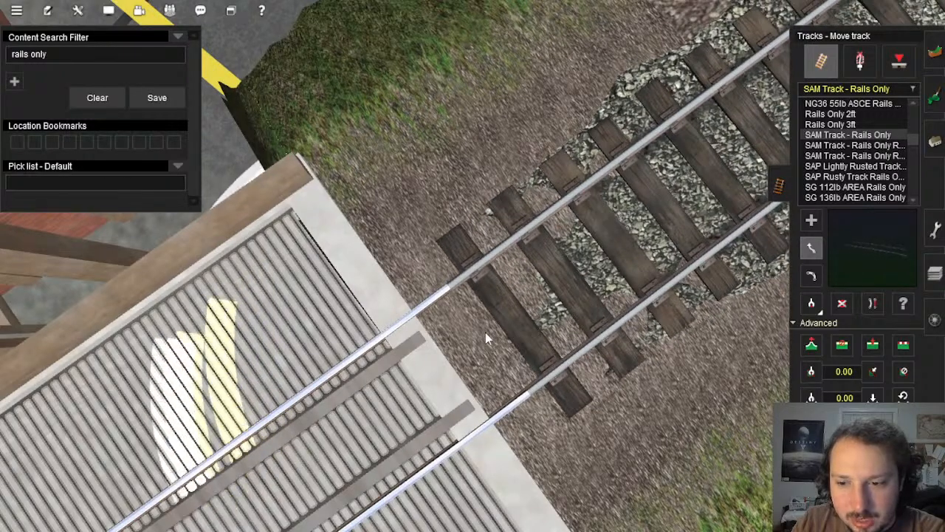
# Step: Delete the rails-only section running out of the pit's end onto the gravel, opposite the spur joint
pyautogui.scroll(-4, 485, 332)
pyautogui.rightClick(559, 342)
pyautogui.press('Down')
pyautogui.press('Right')
pyautogui.press('Down')
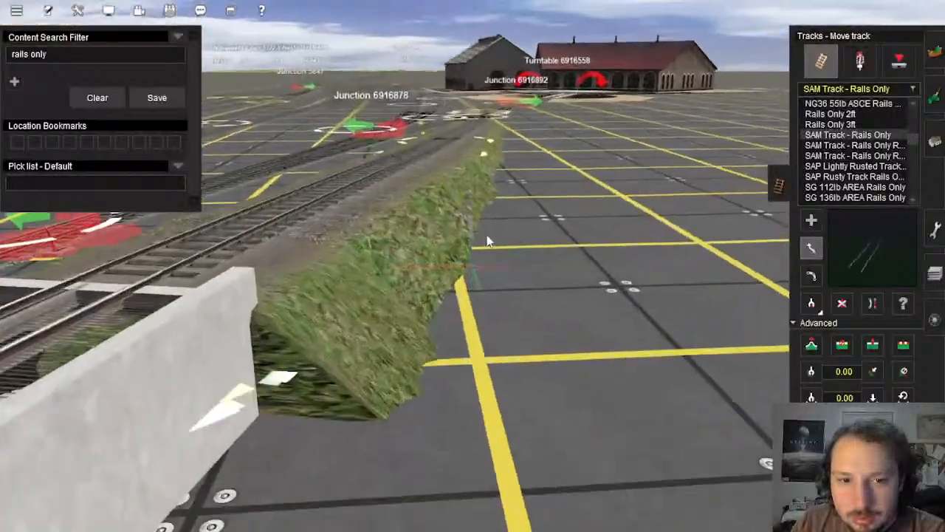
pyautogui.scroll(3, 472, 266)
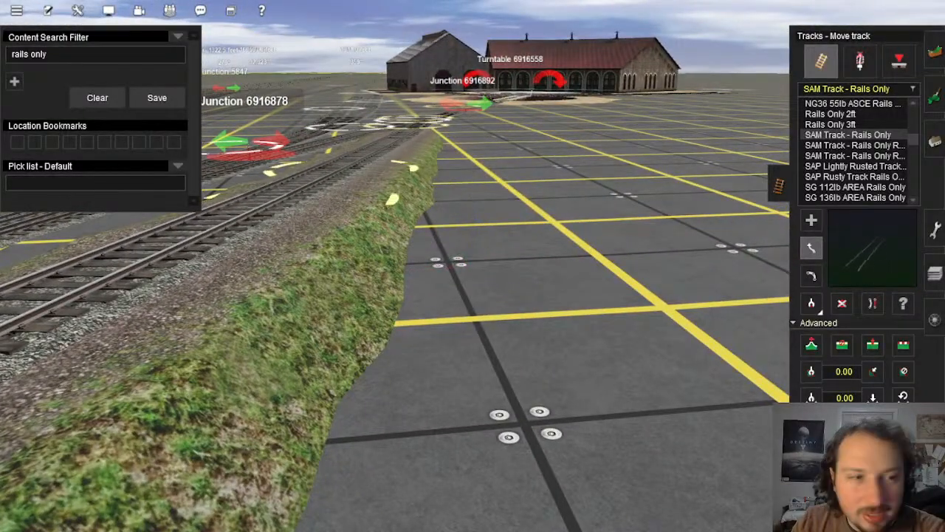
pyautogui.rightClick(389, 268)
pyautogui.press('Down')
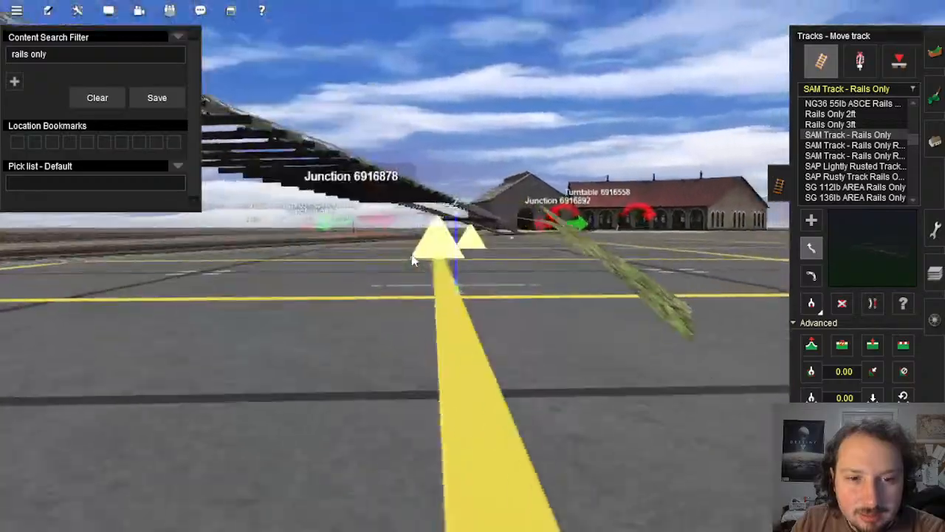
pyautogui.rightClick(415, 254)
pyautogui.scroll(-5, 506, 249)
pyautogui.moveTo(507, 248); pyautogui.dragTo(482, 318, button='right')
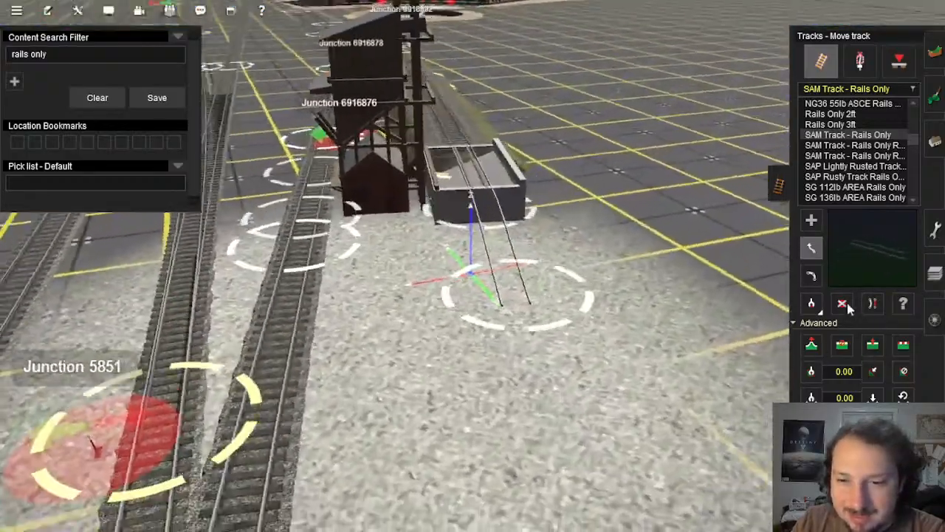
pyautogui.click(843, 304)
pyautogui.click(514, 292)
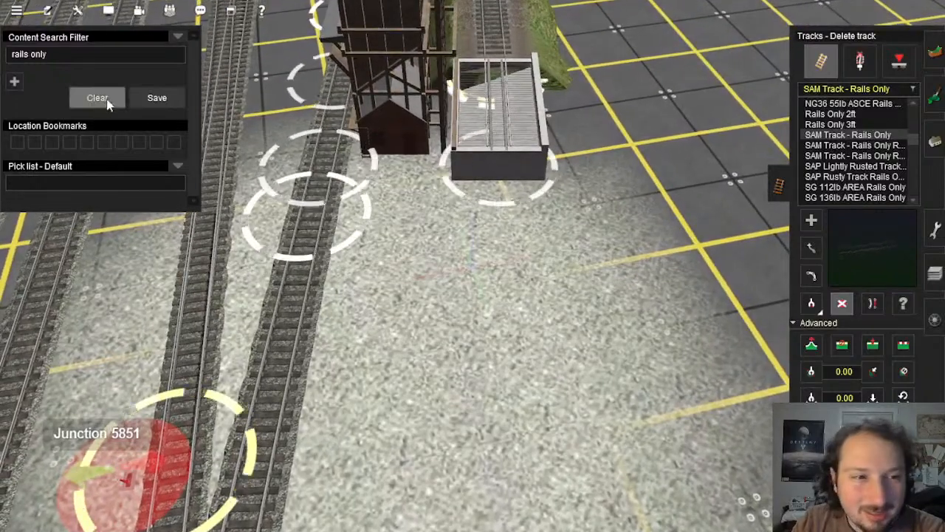
# Step: Replace the content filter with "trestle" and look through the matching track assets
pyautogui.click(98, 98)
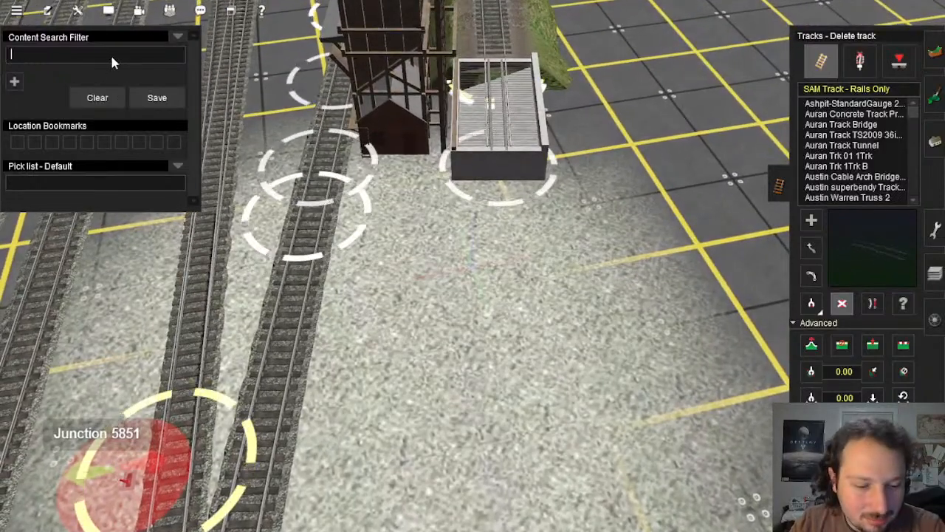
pyautogui.write('trestle')
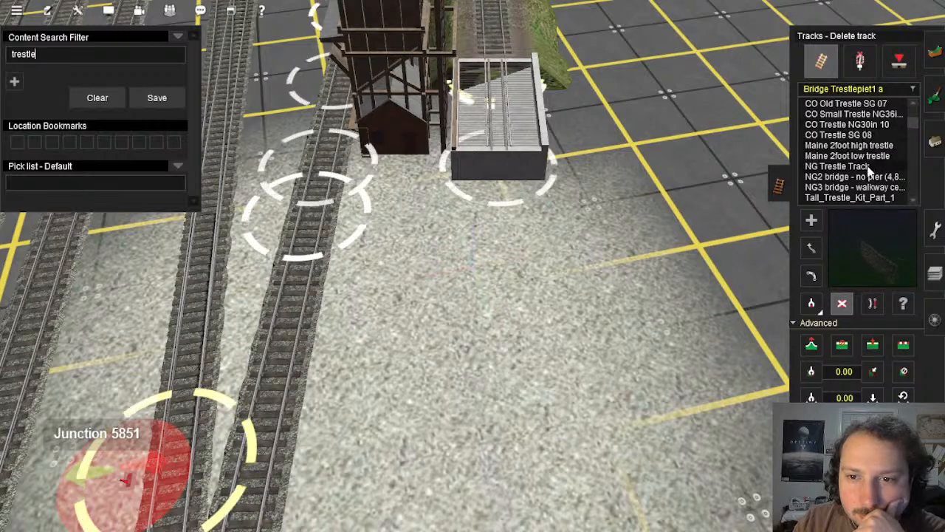
pyautogui.scroll(-1, 867, 202)
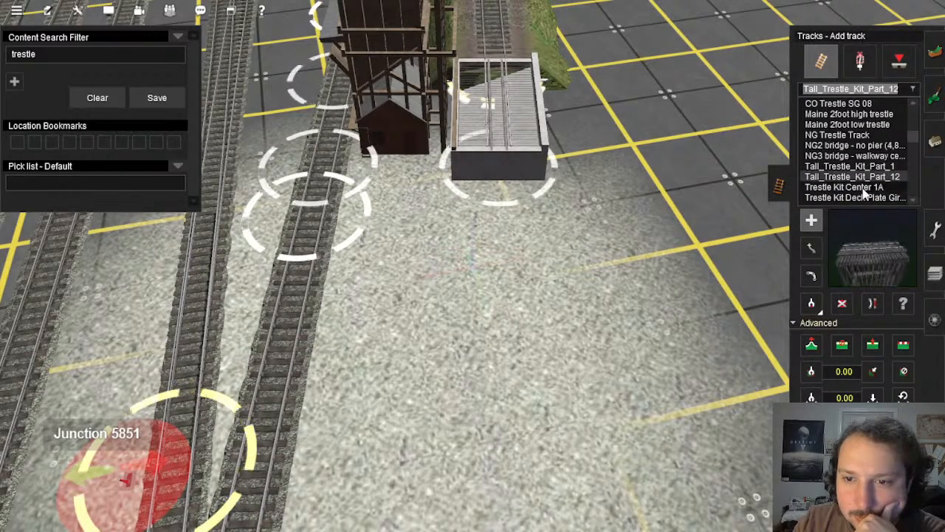
pyautogui.scroll(2, 860, 174)
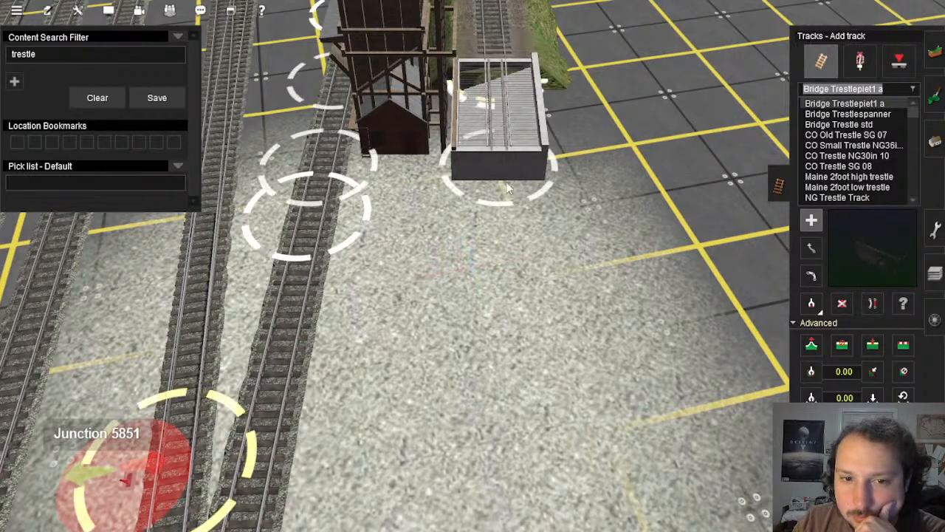
# Step: Lay a trial section of Bridge Trestlepiet1 a on the gravel beside the pit's end and delete it
pyautogui.moveTo(508, 372); pyautogui.dragTo(508, 448)
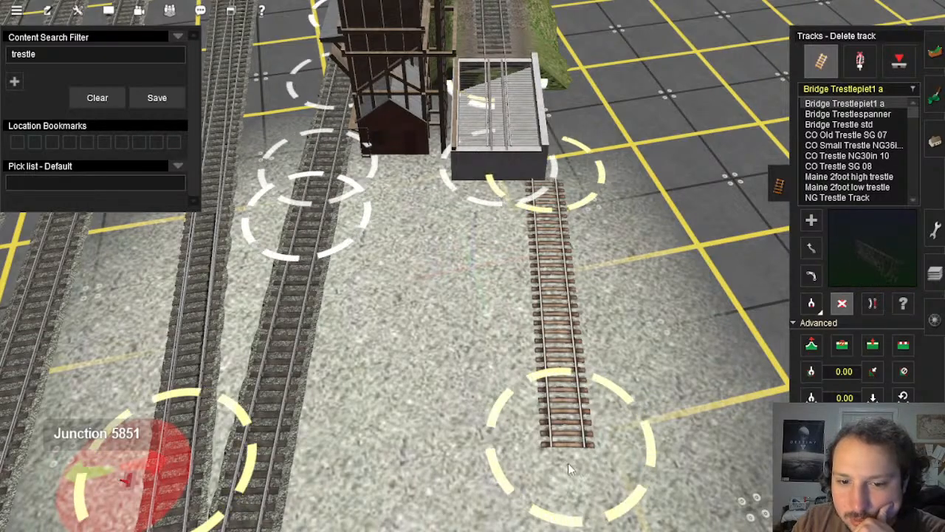
pyautogui.rightClick(515, 316)
pyautogui.scroll(-3, 509, 310)
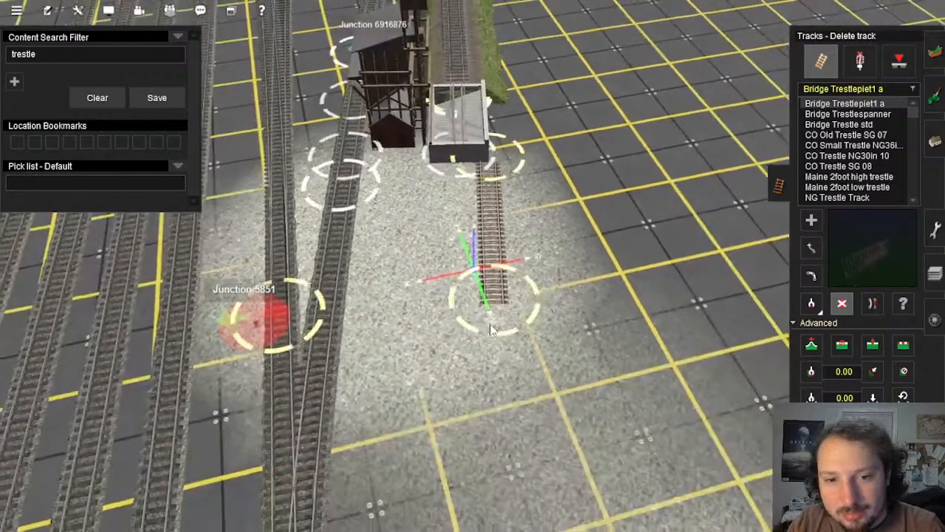
pyautogui.click(496, 298)
# Step: Compare the other trestle tracks, lay a trial YR Bridge Trestle section from the pit's end across the gravel, and delete it
pyautogui.click(876, 167)
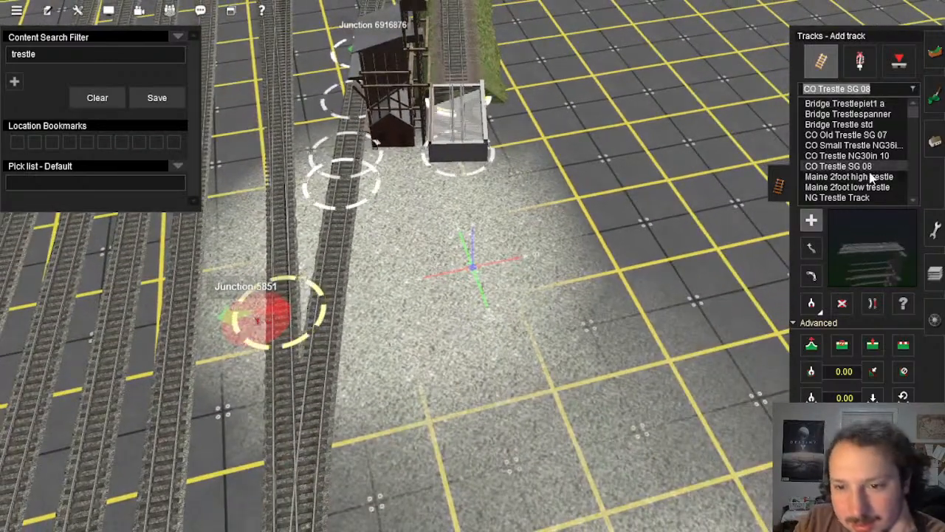
pyautogui.scroll(-1, 873, 175)
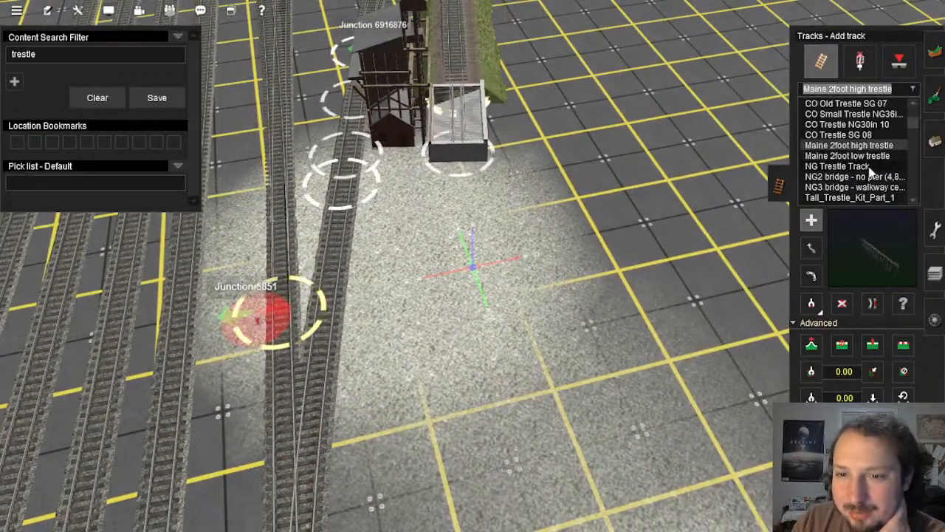
pyautogui.click(857, 168)
pyautogui.scroll(-2, 857, 170)
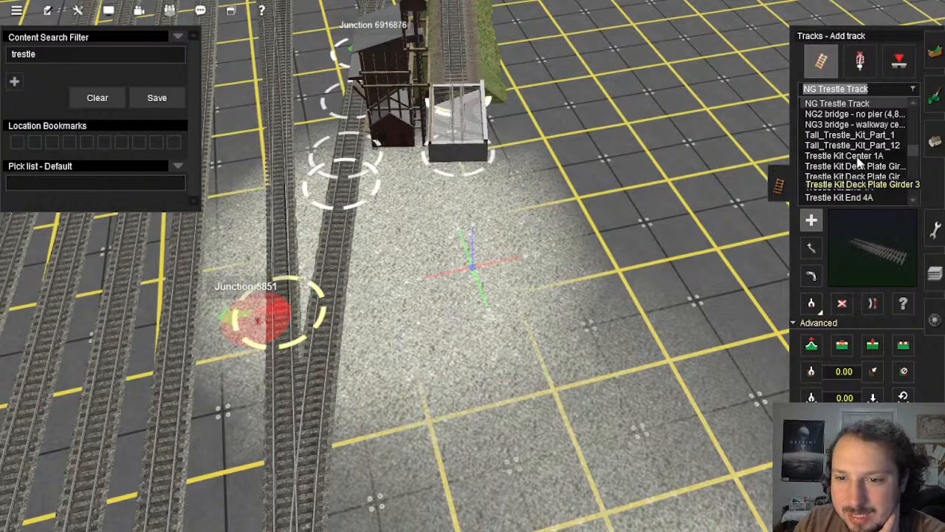
pyautogui.scroll(-2, 859, 162)
pyautogui.scroll(-1, 863, 183)
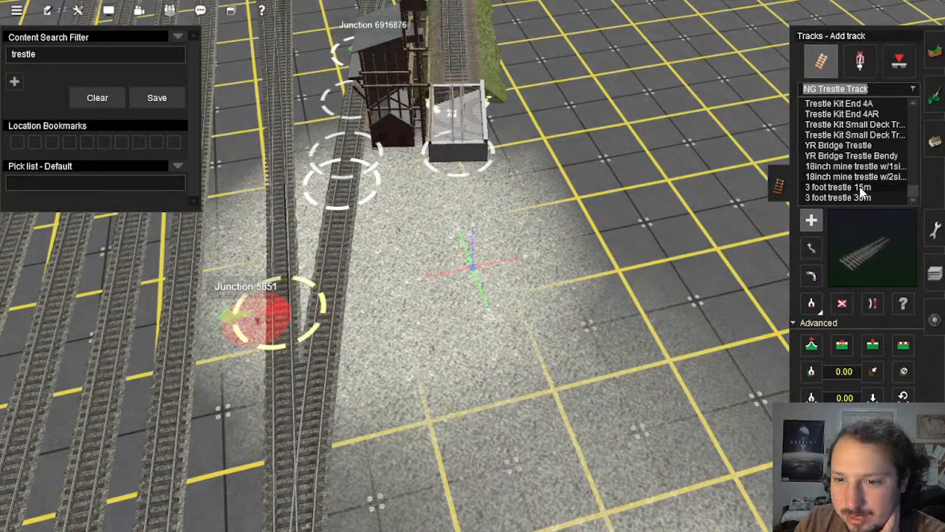
pyautogui.scroll(2, 860, 189)
pyautogui.scroll(-2, 861, 184)
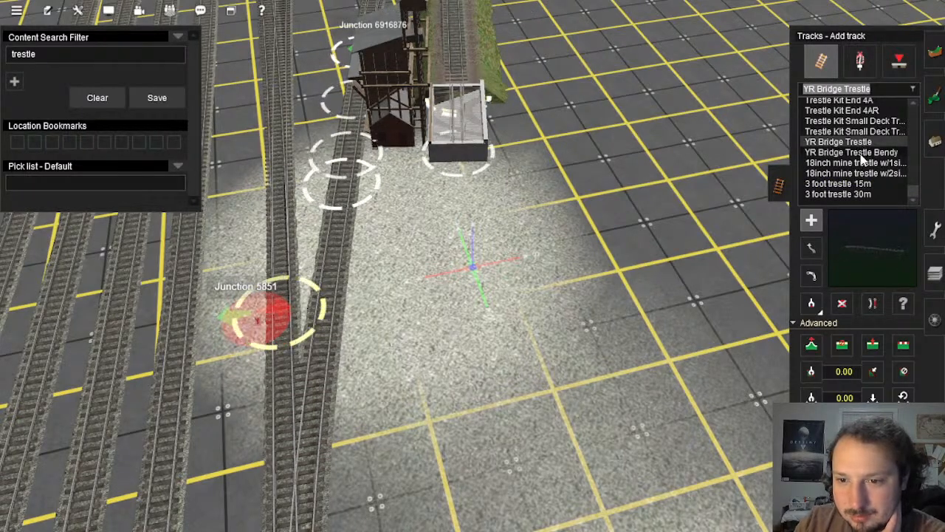
pyautogui.moveTo(463, 316)
pyautogui.mouseDown()
pyautogui.moveTo(473, 414)
pyautogui.moveTo(457, 446)
pyautogui.mouseUp()
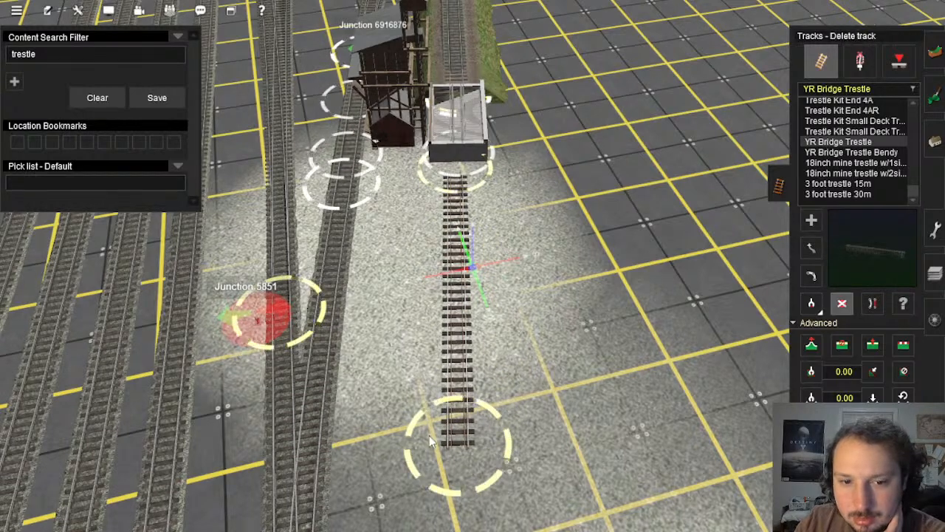
pyautogui.click(464, 441)
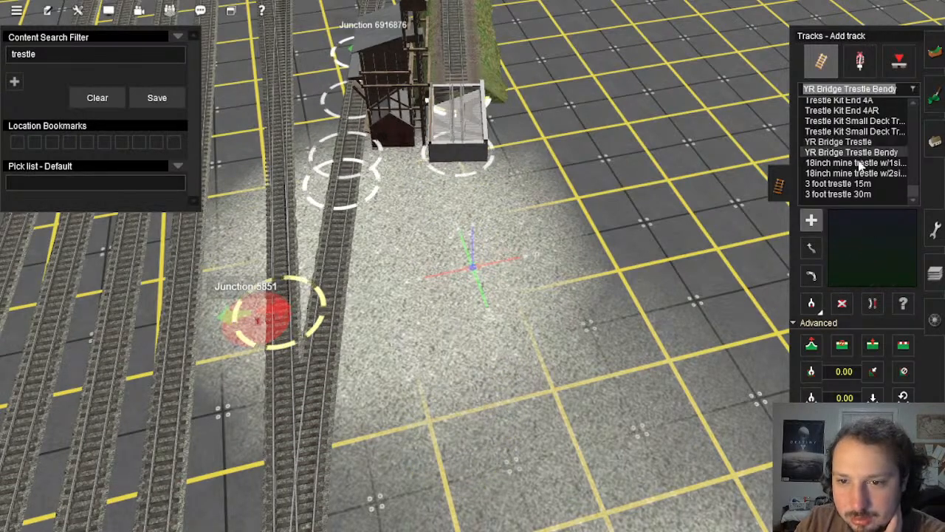
# Step: Lay a straight section of YR Bridge Trestle Bendy from the pit's end across the gravel
pyautogui.moveTo(457, 167); pyautogui.dragTo(481, 295)
pyautogui.rightClick(456, 493)
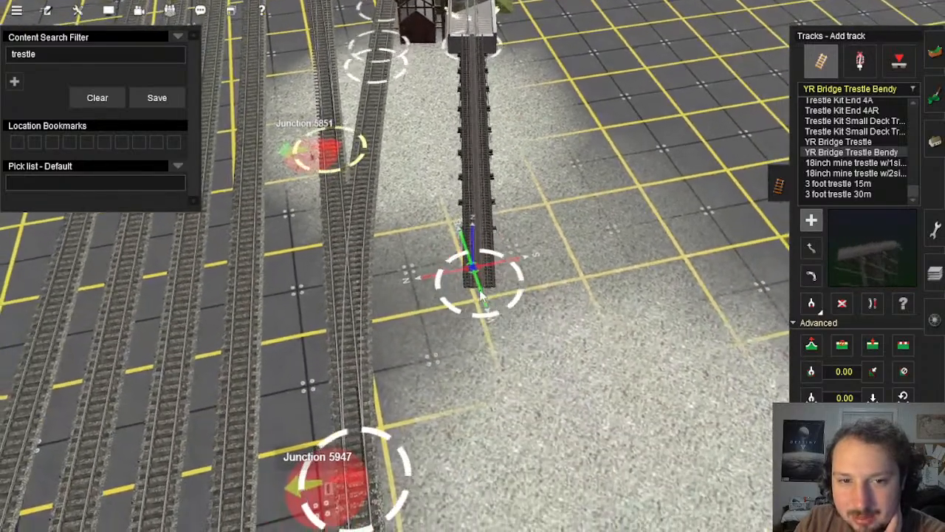
pyautogui.scroll(5, 479, 280)
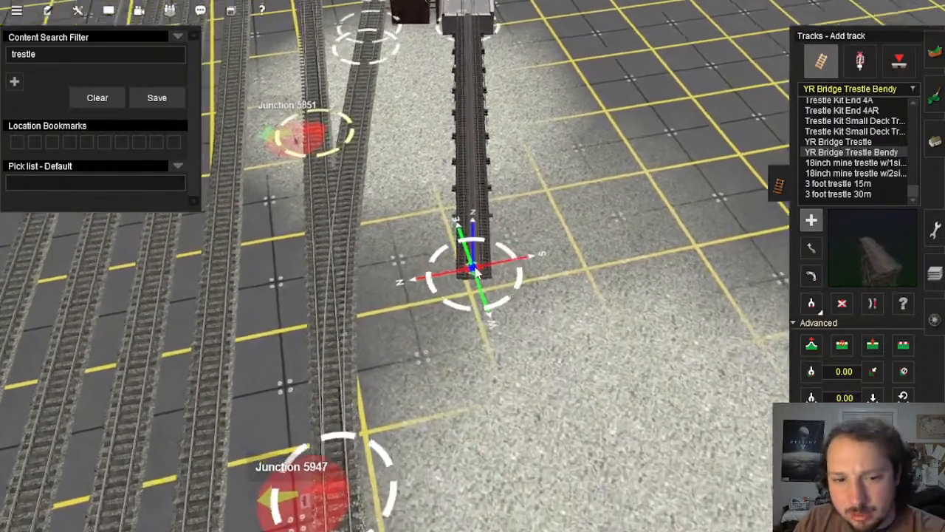
# Step: Copy the height of the trestle's spline point at the pit and apply it to the trestle's far end
pyautogui.press('Down')
pyautogui.press('Right')
pyautogui.press('Up')
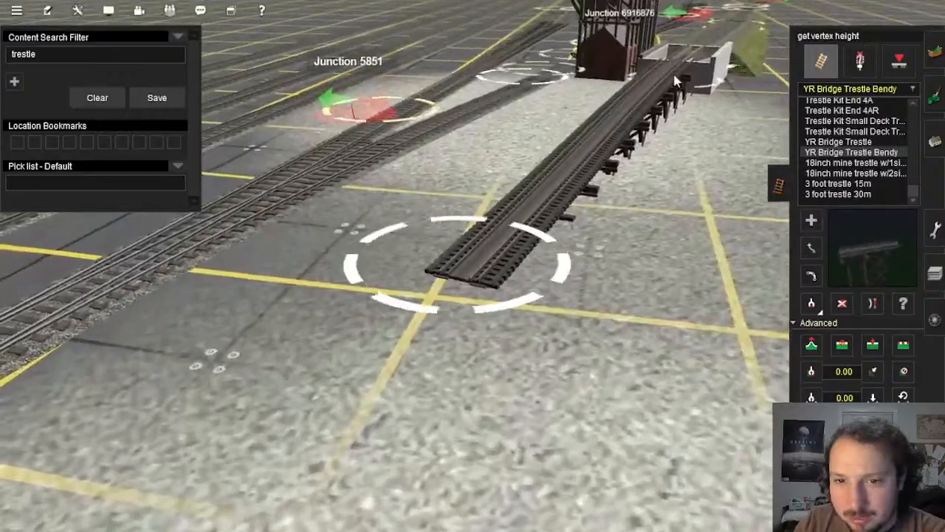
pyautogui.press('Right')
pyautogui.moveTo(636, 147); pyautogui.dragTo(418, 265, button='right')
pyautogui.scroll(-5, 418, 265)
pyautogui.press('Right')
pyautogui.rightClick(432, 264)
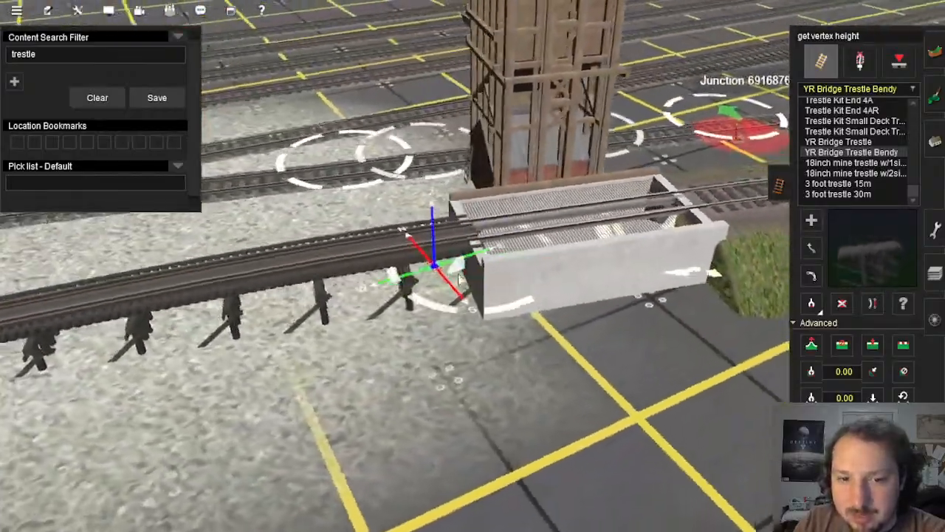
pyautogui.press('Down')
pyautogui.press('Up')
pyautogui.press('Right')
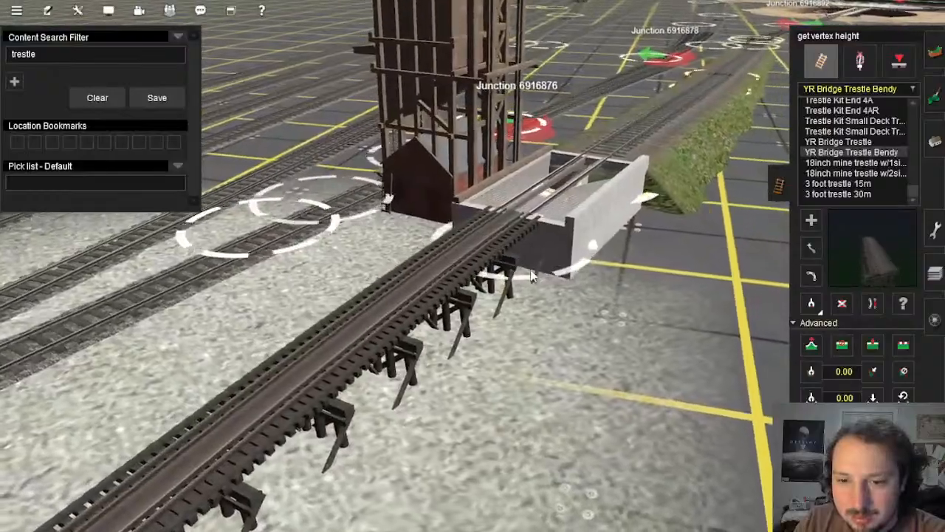
pyautogui.moveTo(563, 323); pyautogui.dragTo(494, 337, button='right')
pyautogui.click(465, 129)
pyautogui.rightClick(327, 304)
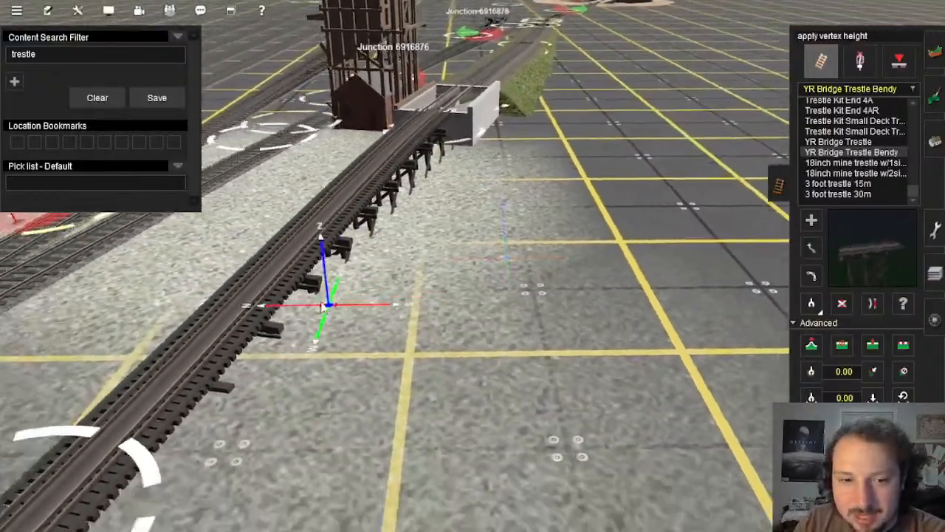
pyautogui.click(395, 395)
# Step: Return to the turntable area, filter the scenery objects by "stand", and preview Standpipe NW200
pyautogui.moveTo(396, 395); pyautogui.dragTo(465, 272, button='right')
pyautogui.press('Up')
pyautogui.rightClick(466, 216)
pyautogui.rightClick(454, 223)
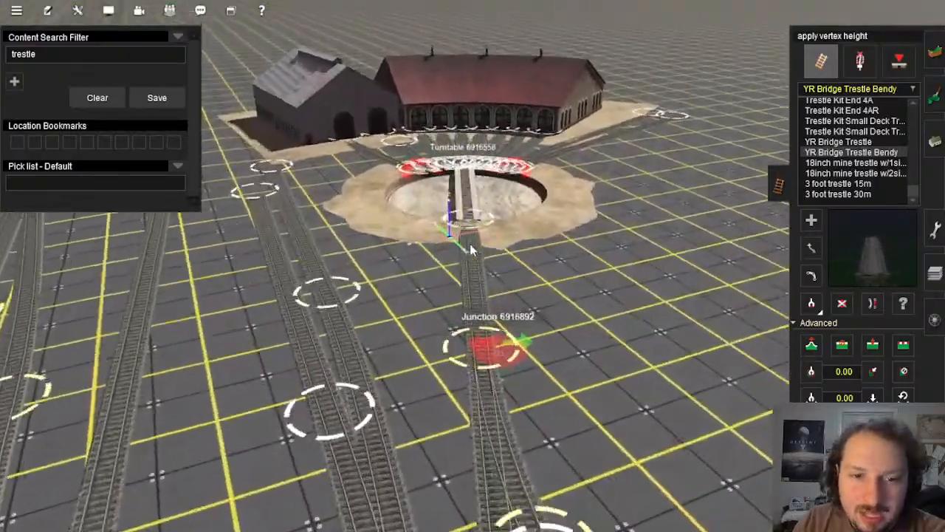
pyautogui.rightClick(580, 299)
pyautogui.moveTo(557, 316); pyautogui.dragTo(448, 296, button='right')
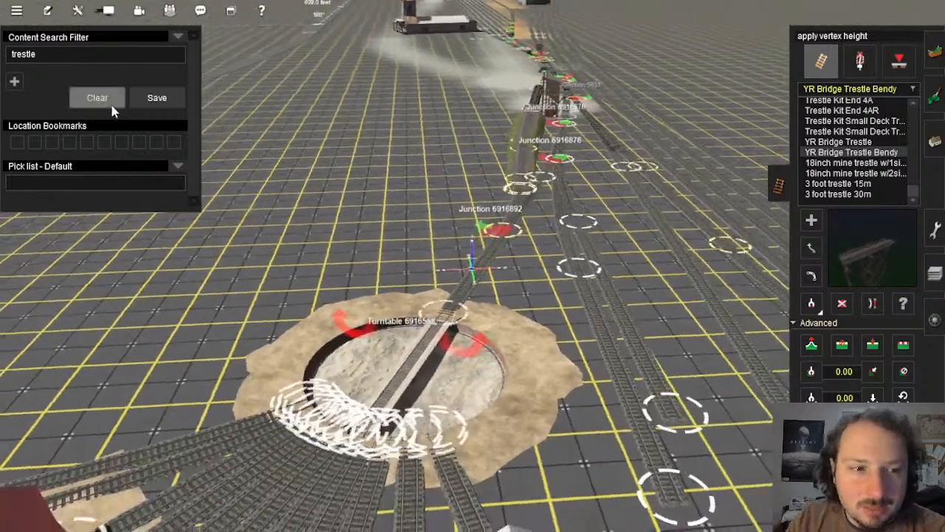
pyautogui.click(97, 97)
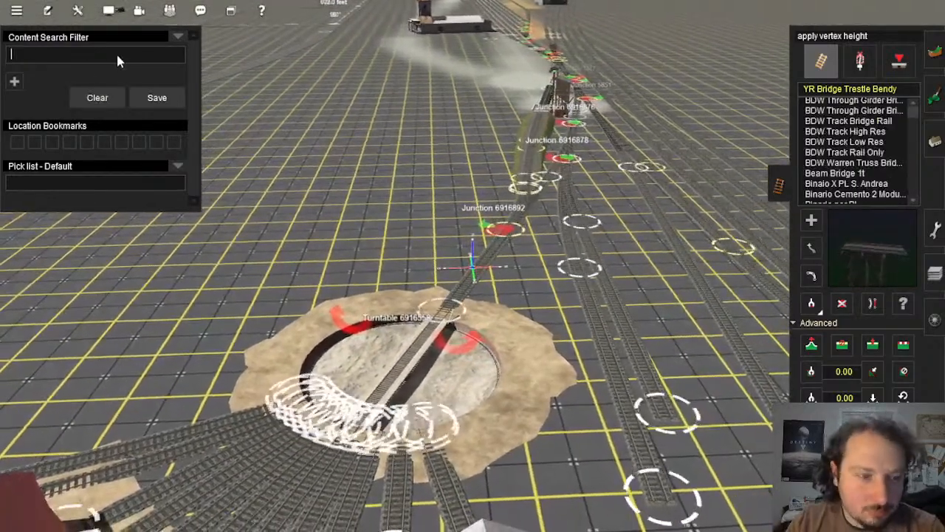
pyautogui.click(119, 59)
pyautogui.write('stand')
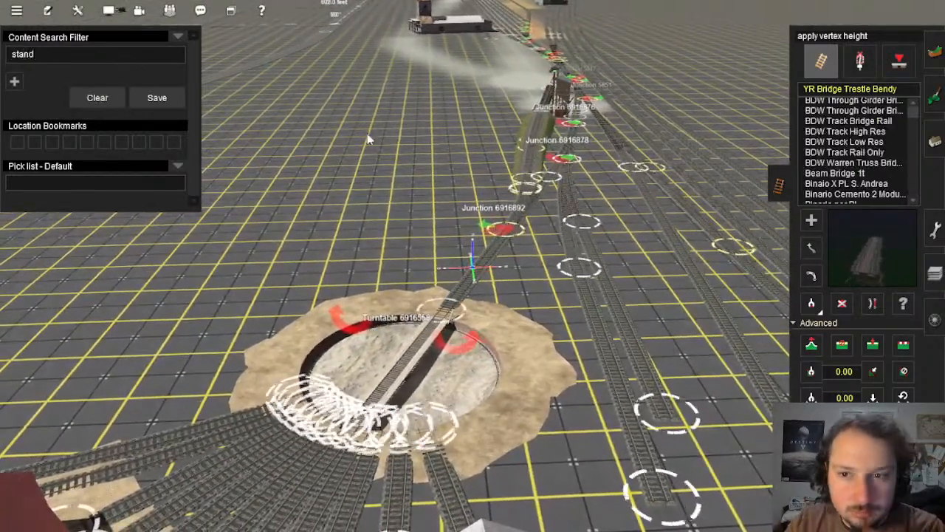
pyautogui.click(935, 143)
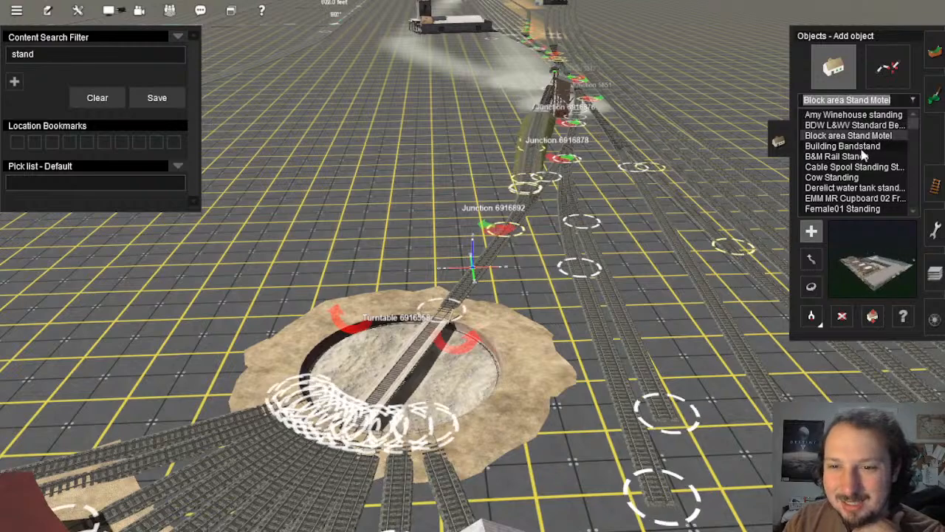
pyautogui.scroll(-15, 860, 192)
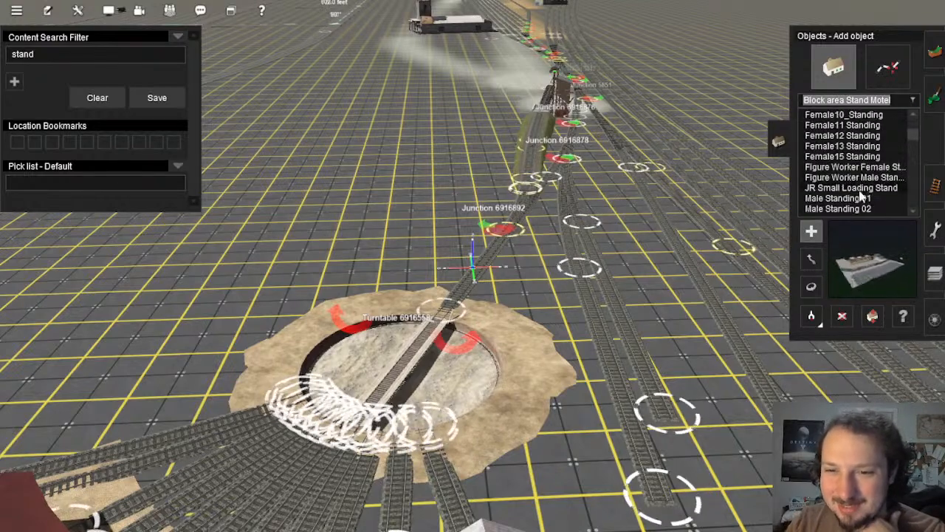
pyautogui.scroll(-15, 861, 193)
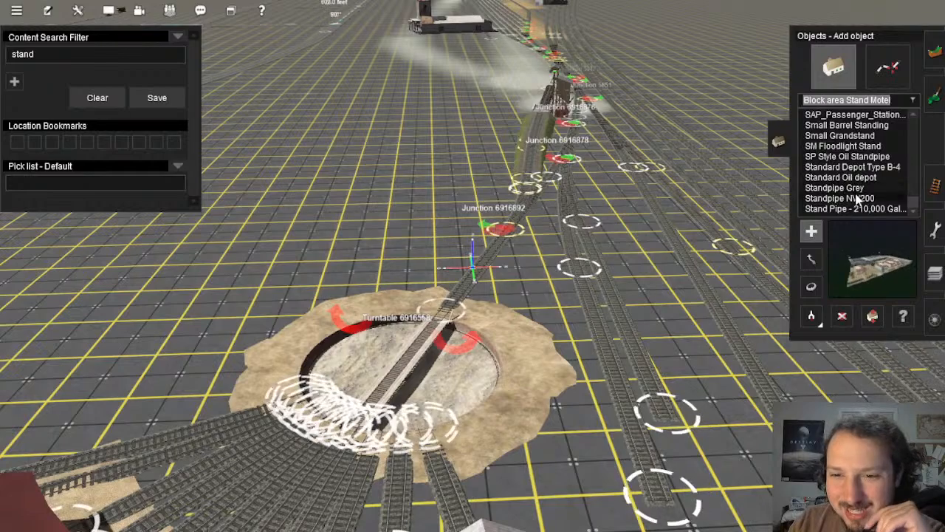
pyautogui.click(859, 199)
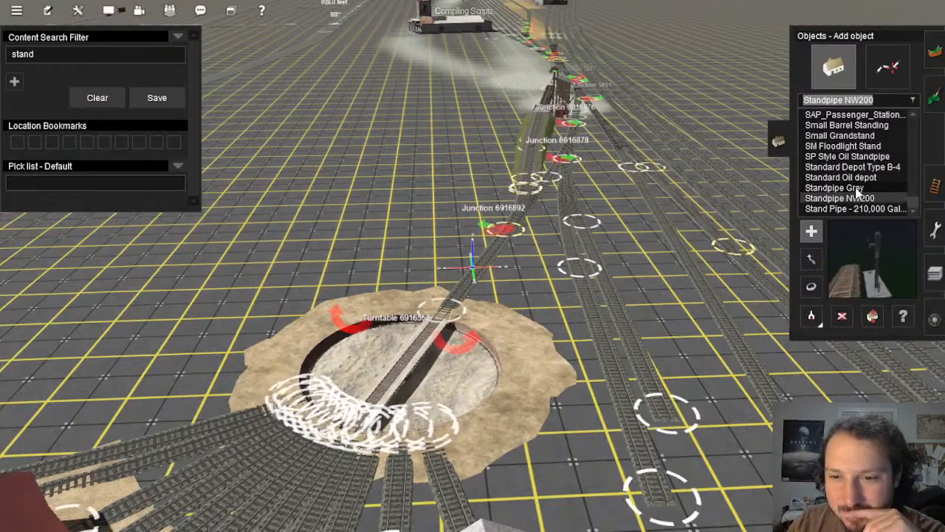
# Step: Place the Stand Pipe - 210,000 Gal tank between the turntable lead and the neighbouring yard tracks
pyautogui.rightClick(515, 263)
pyautogui.scroll(3, 502, 254)
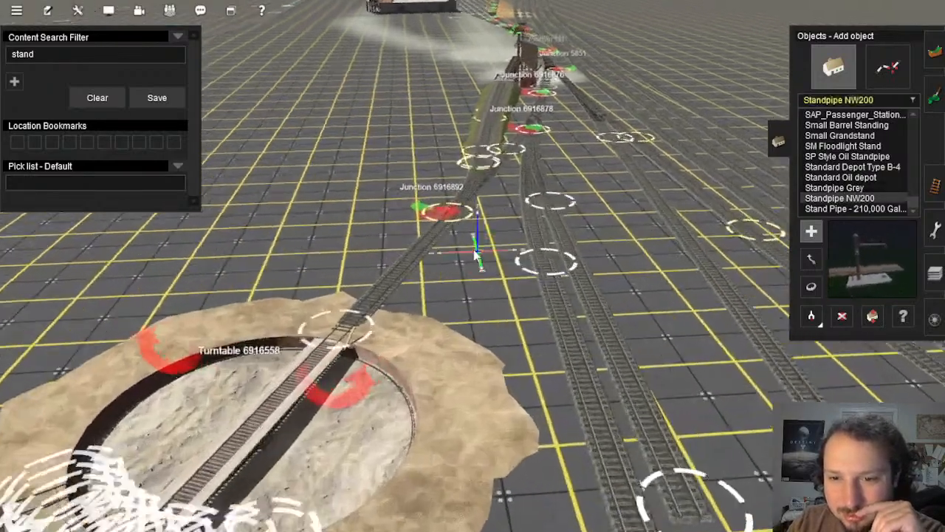
pyautogui.rightClick(422, 236)
pyautogui.click(849, 209)
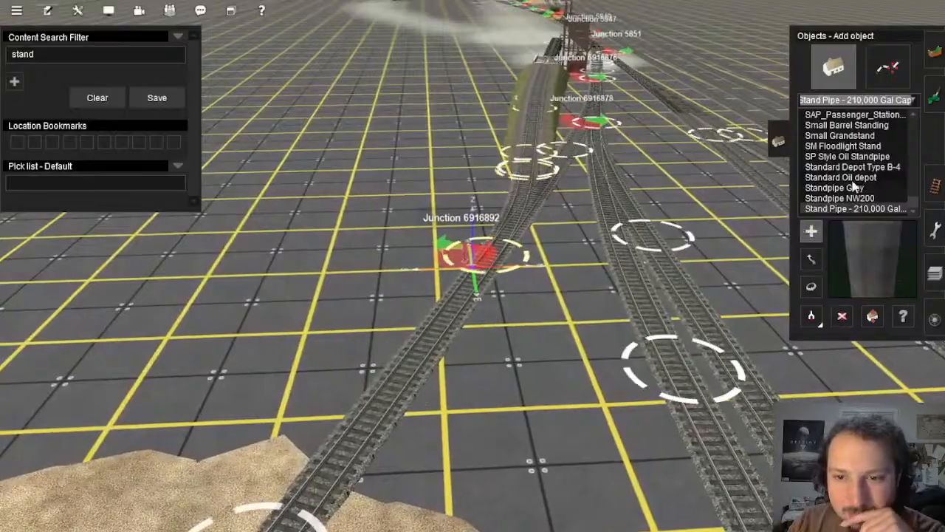
pyautogui.scroll(-2, 834, 188)
pyautogui.click(484, 342)
pyautogui.rightClick(513, 359)
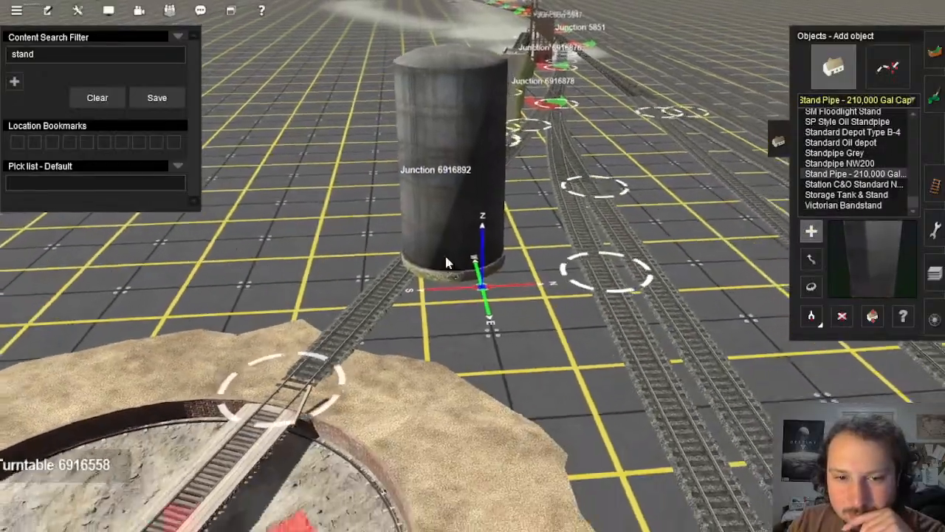
# Step: Move the 210,000 gallon stand pipe off the junction track onto open ground beside the turntable
pyautogui.rightClick(442, 254)
pyautogui.scroll(2, 467, 246)
pyautogui.scroll(-3, 470, 251)
pyautogui.press('Left')
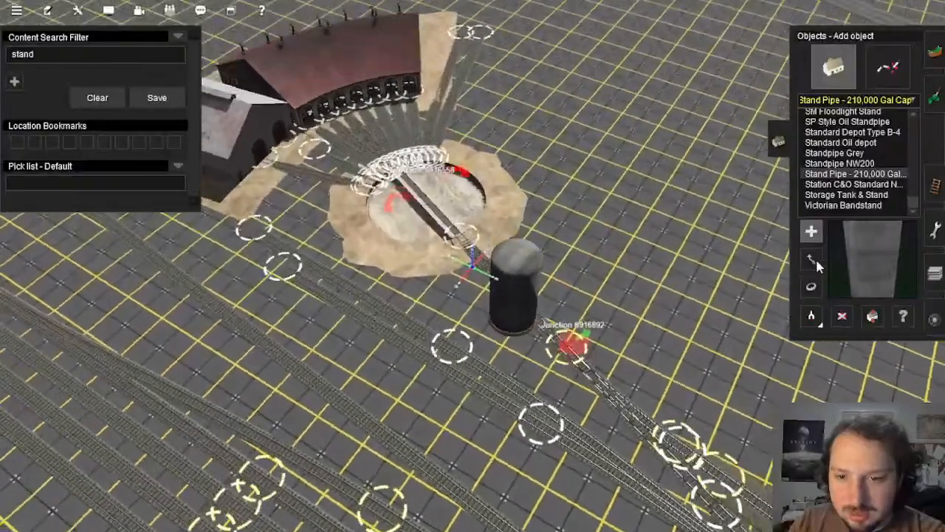
pyautogui.click(811, 257)
pyautogui.moveTo(539, 291); pyautogui.dragTo(653, 152)
pyautogui.scroll(-5, 518, 316)
pyautogui.press('Down')
pyautogui.press('Left')
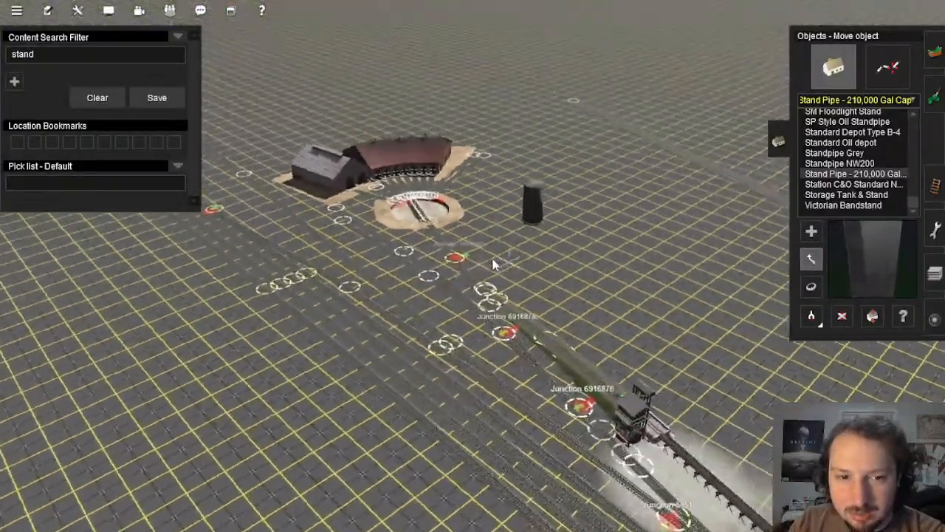
# Step: Delete the 210,000 gallon stand pipe standing near the turntable
pyautogui.press('Up')
pyautogui.press('Left')
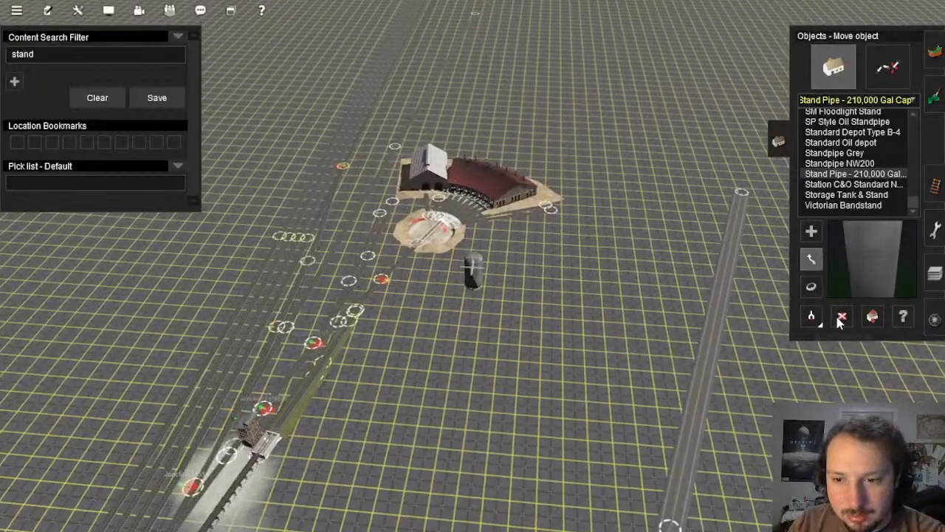
pyautogui.click(469, 282)
pyautogui.rightClick(384, 289)
pyautogui.scroll(4, 411, 287)
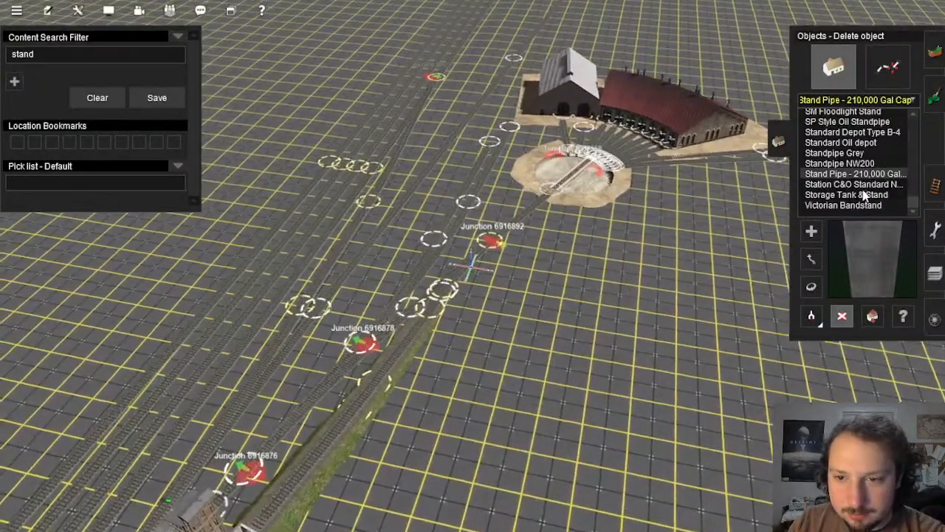
# Step: Try out a Station C&O Standard building on the open ground beside the yard tracks, then delete it
pyautogui.click(863, 193)
pyautogui.click(861, 187)
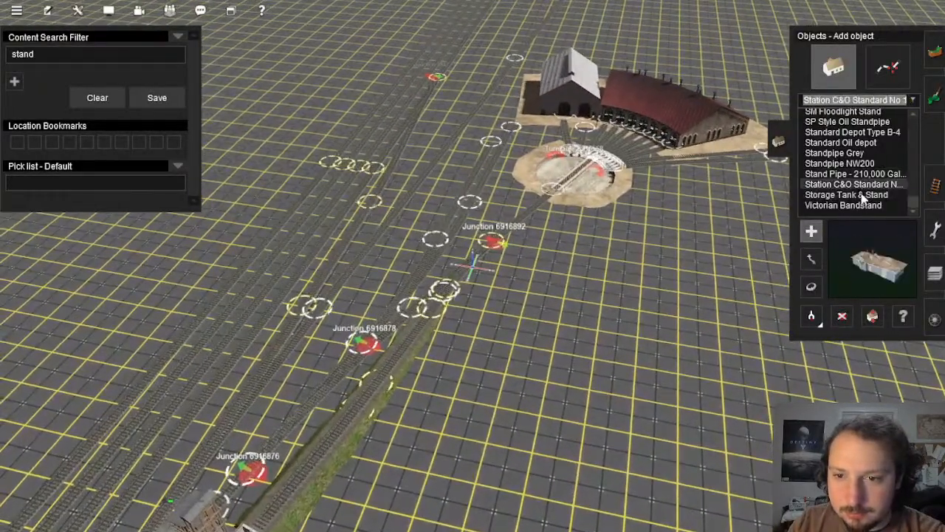
pyautogui.click(859, 206)
pyautogui.click(861, 186)
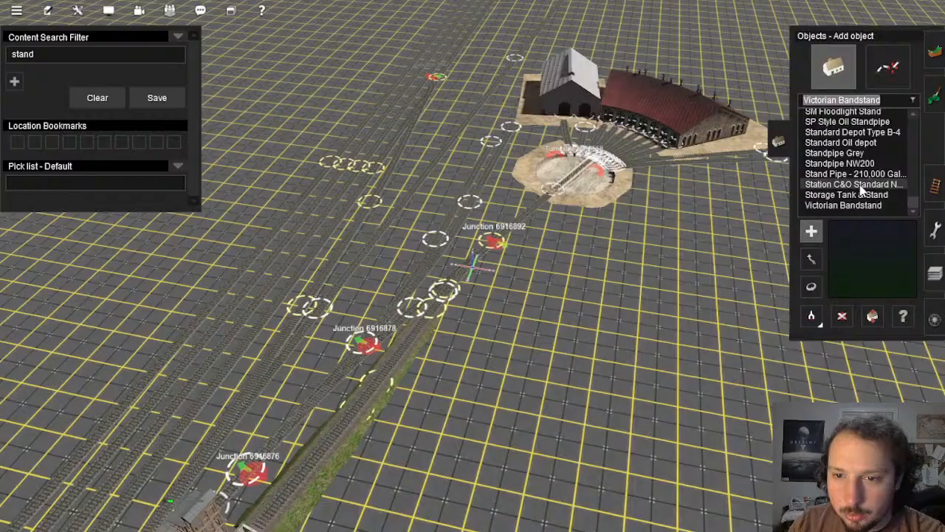
pyautogui.click(517, 337)
pyautogui.scroll(5, 487, 314)
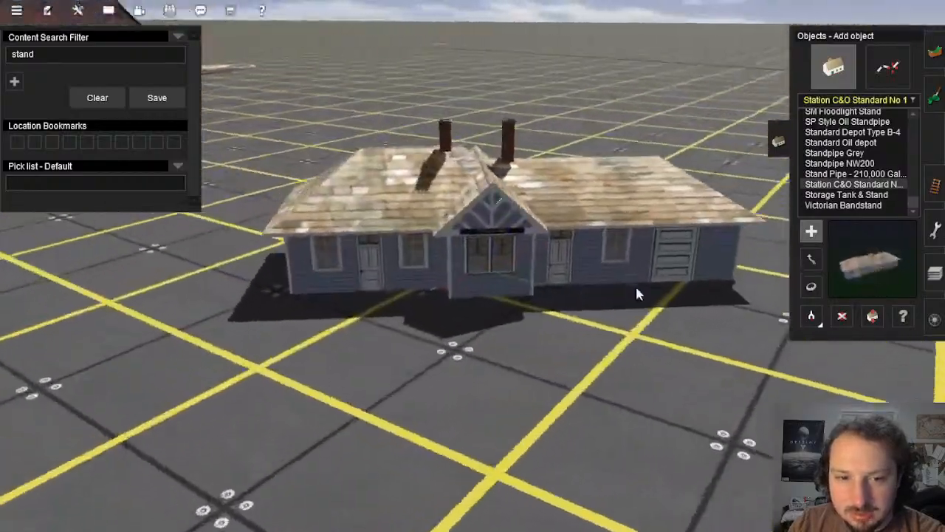
pyautogui.click(842, 316)
pyautogui.click(565, 278)
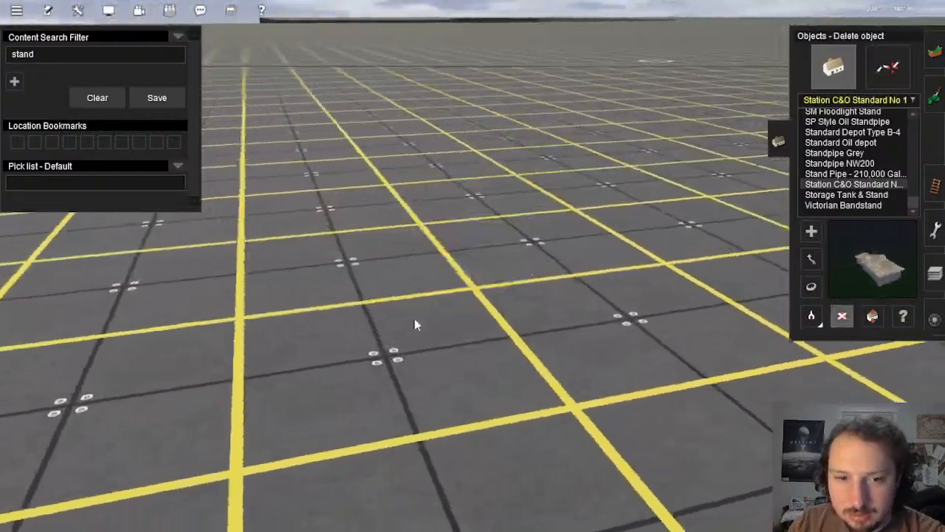
# Step: Preview the other "stand" objects, including Standard Depot Type B-4, SP Style Oil Standpipe, SM Floodlight Stand and Small Grandstand
pyautogui.moveTo(414, 318); pyautogui.dragTo(472, 243, button='right')
pyautogui.scroll(1, 856, 154)
pyautogui.click(849, 163)
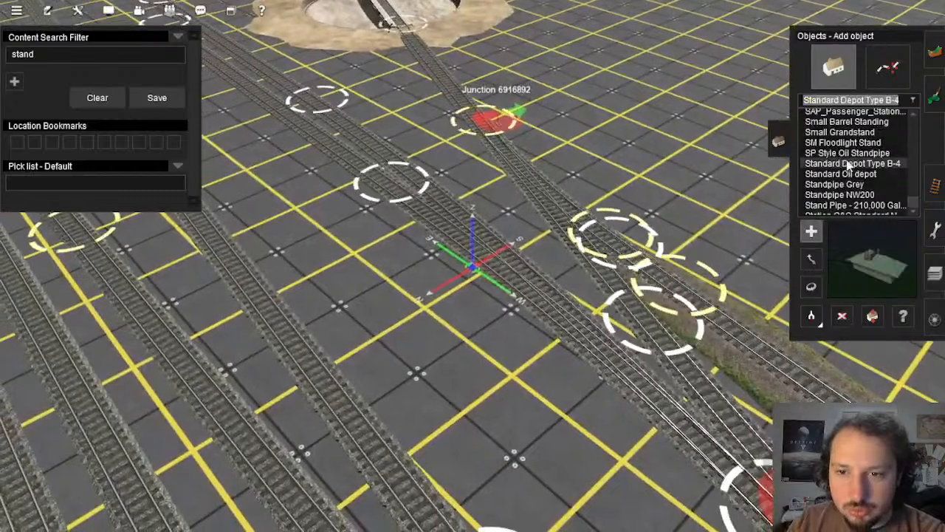
pyautogui.click(851, 153)
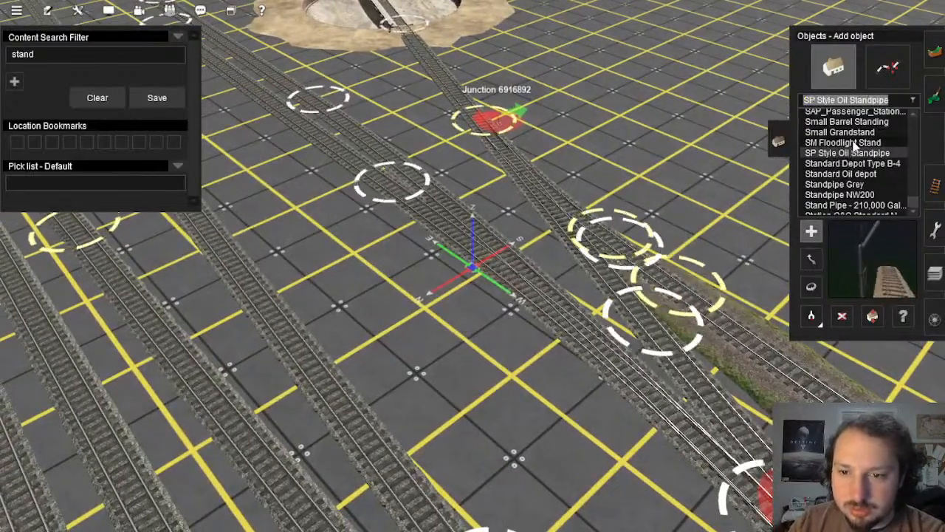
pyautogui.click(857, 142)
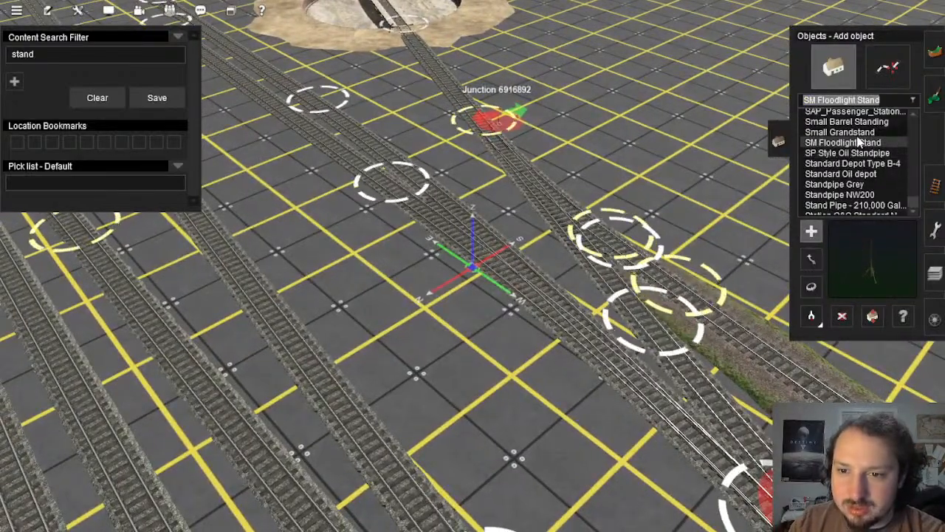
pyautogui.click(840, 132)
pyautogui.scroll(2, 856, 159)
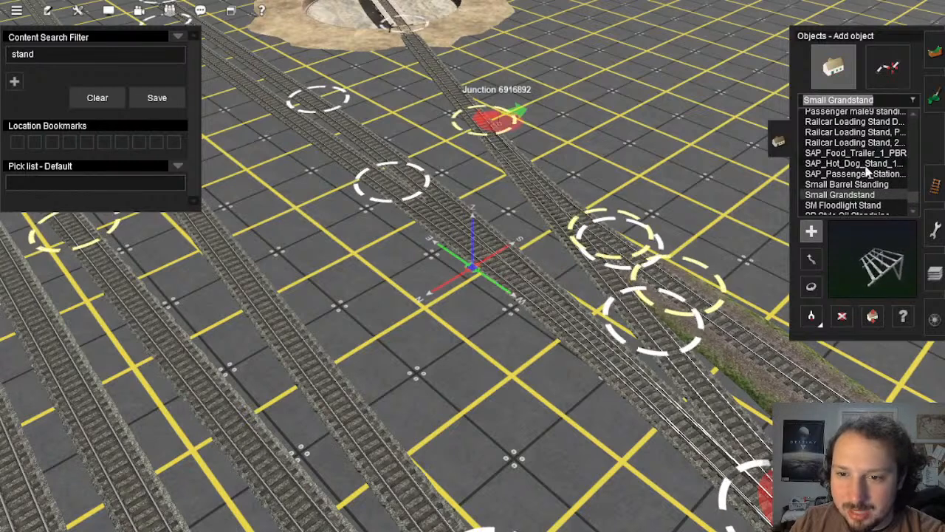
# Step: Filter the objects by "standpipe" and place a Standpipe Grey on open ground near the turntable lead track
pyautogui.click(111, 55)
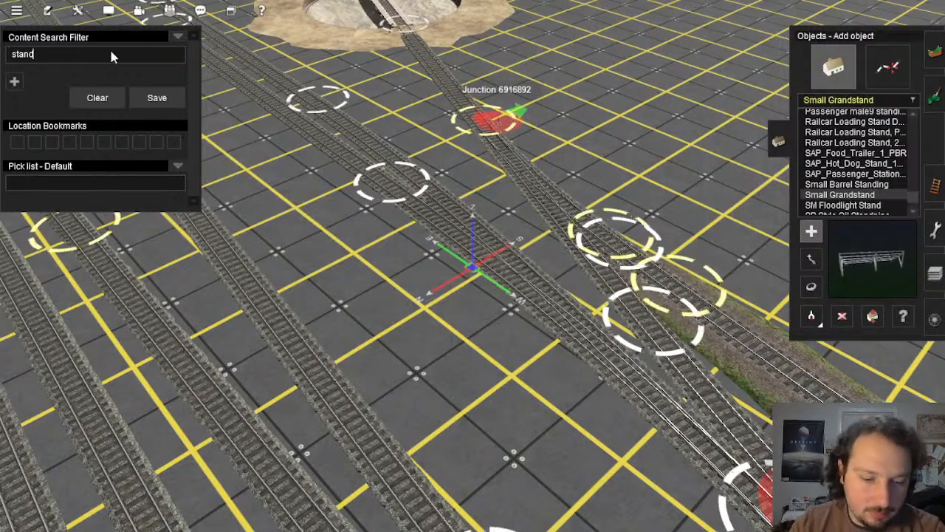
pyautogui.write('pipe')
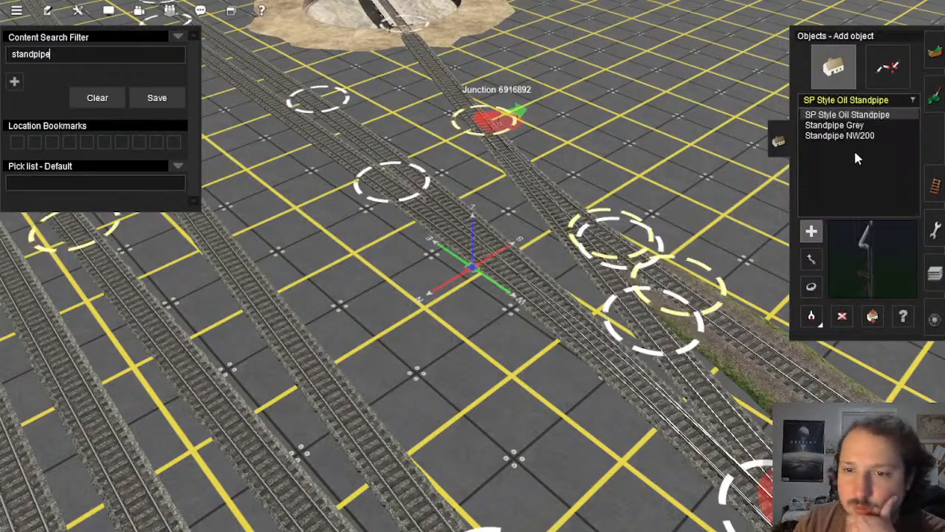
pyautogui.click(854, 126)
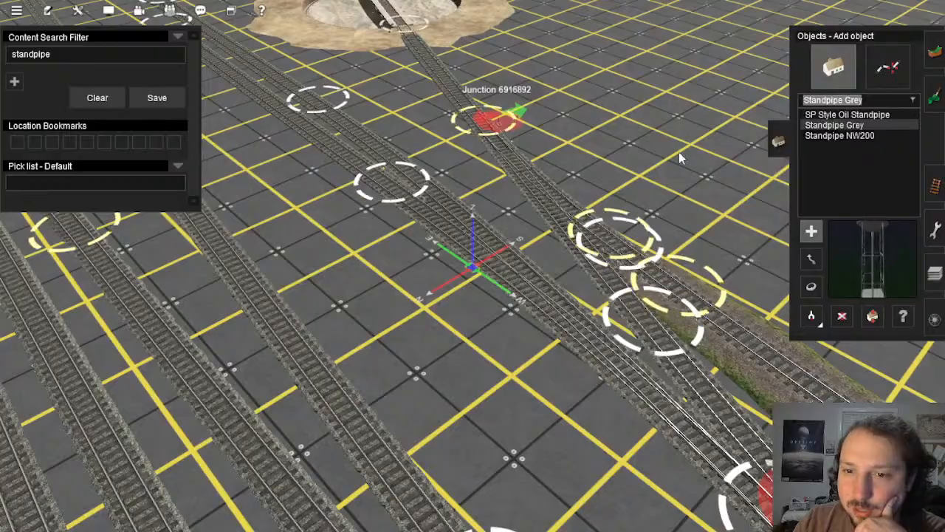
pyautogui.scroll(-10, 619, 161)
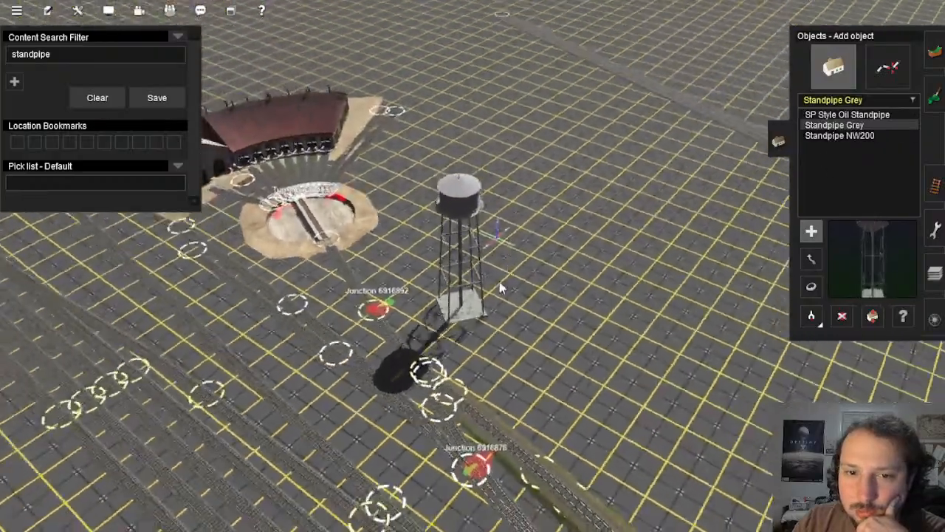
pyautogui.scroll(-3, 465, 284)
pyautogui.press('Left')
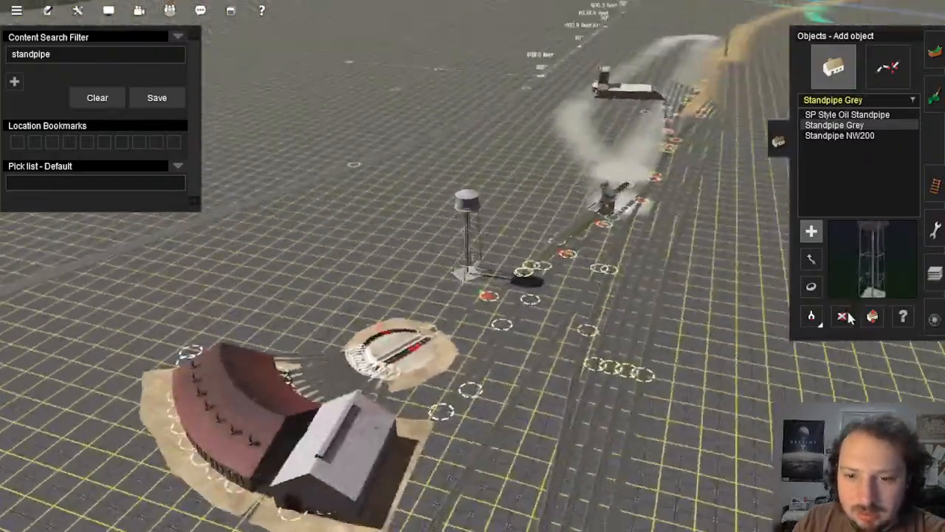
# Step: Delete the Standpipe Grey near the turntable lead track
pyautogui.click(841, 316)
pyautogui.scroll(3, 502, 291)
pyautogui.click(485, 286)
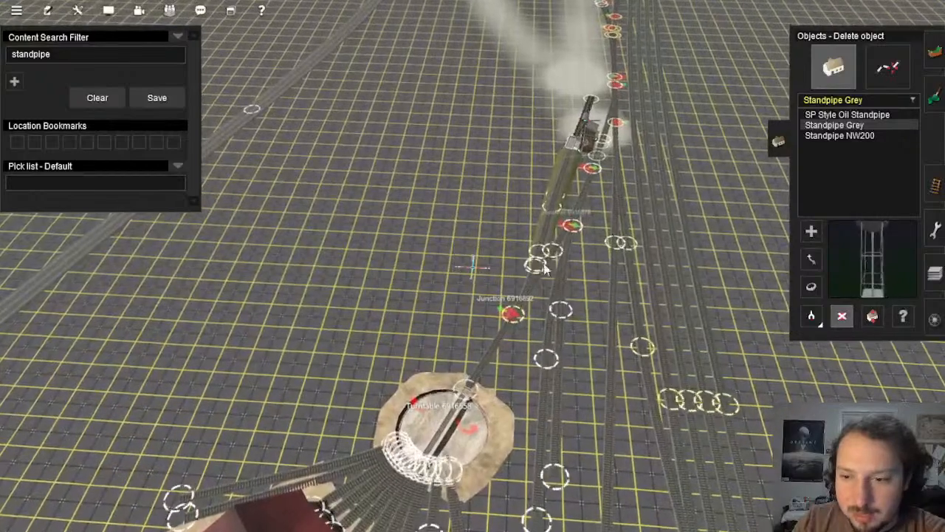
pyautogui.press('Left')
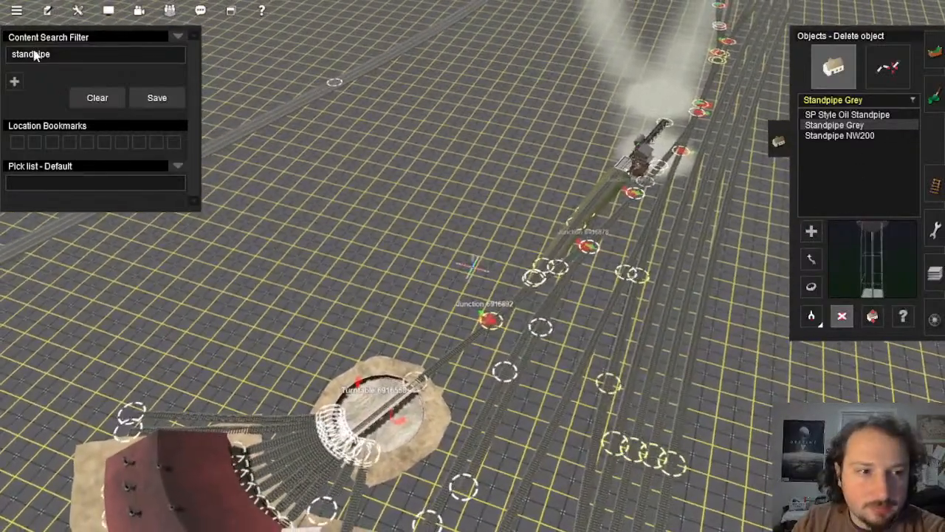
# Step: Change the content search filter to "water" and apply it to the object list
pyautogui.doubleClick(32, 56)
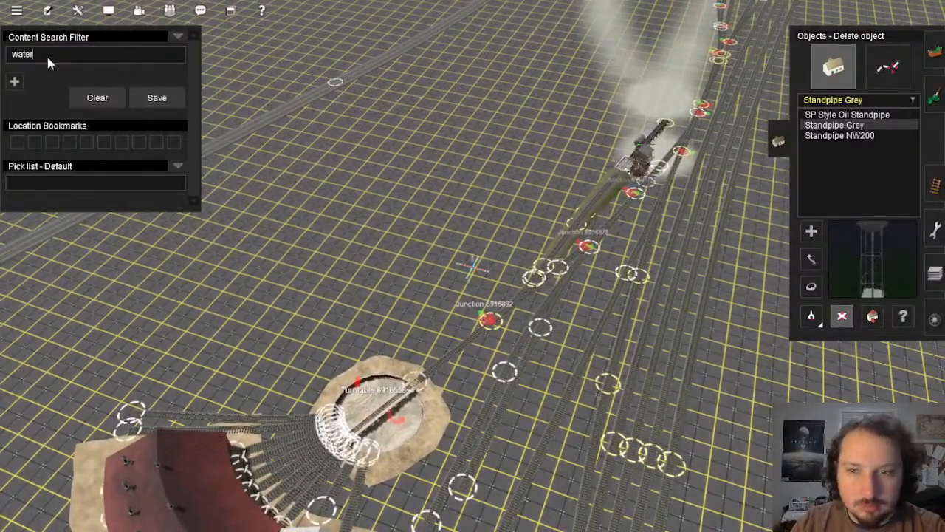
pyautogui.write('water')
pyautogui.press('Return')
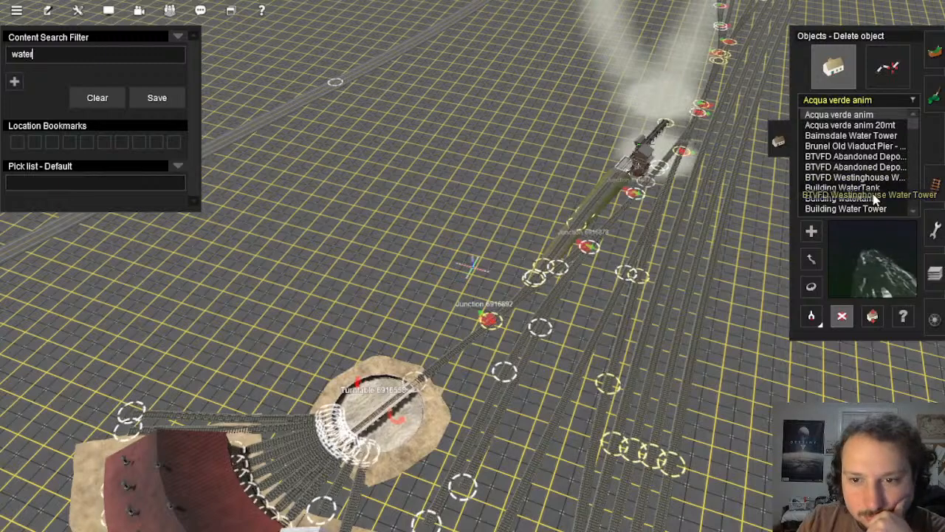
pyautogui.scroll(-3, 871, 184)
pyautogui.scroll(2, 871, 189)
# Step: Preview the water tank, tower and column models, from Building WaterTank through CNR Water Tower (Stratford)
pyautogui.click(862, 156)
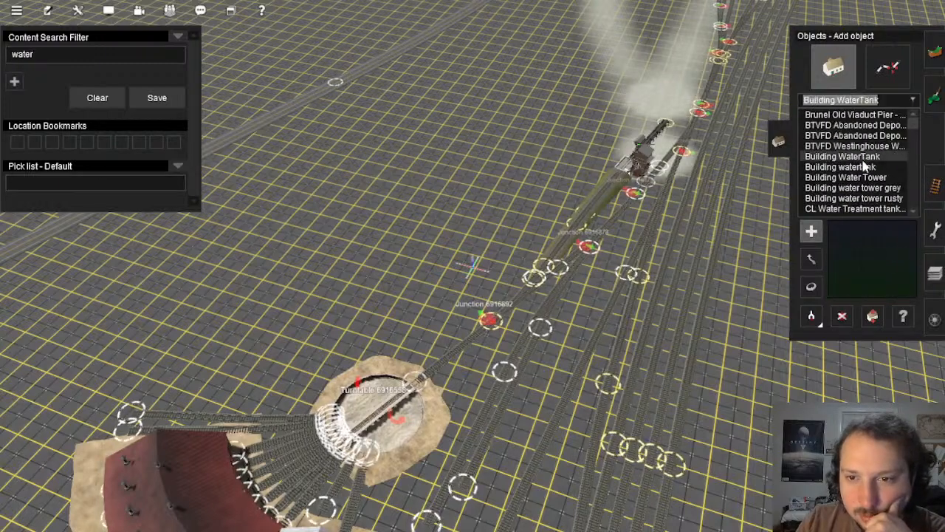
pyautogui.click(863, 178)
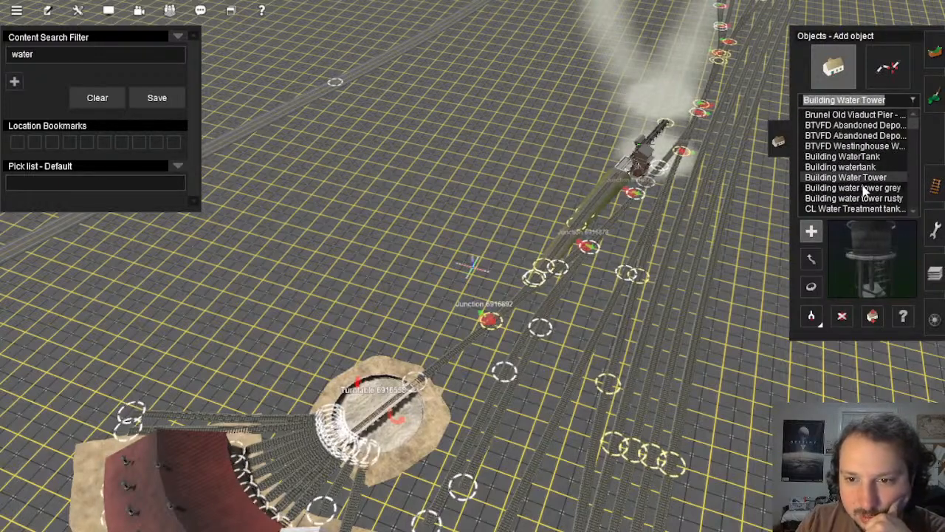
pyautogui.click(864, 188)
pyautogui.scroll(-2, 860, 184)
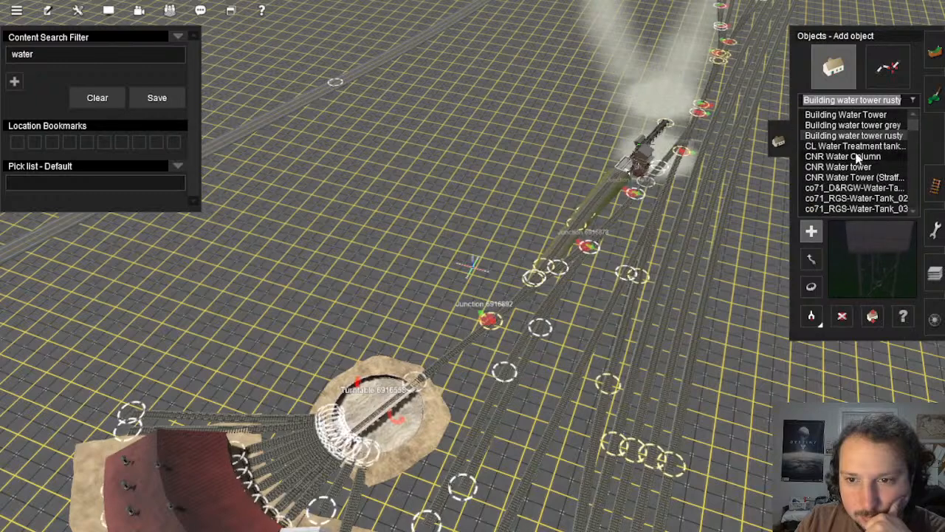
pyautogui.click(855, 148)
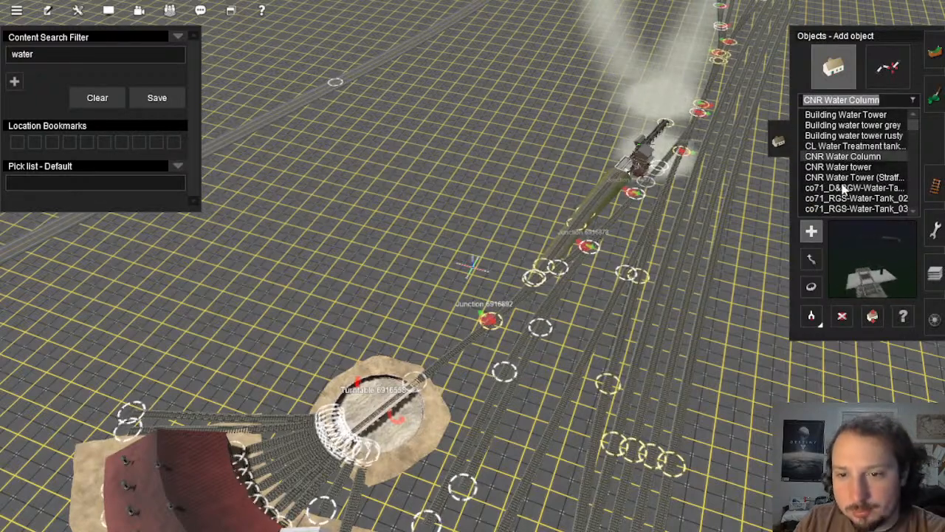
pyautogui.click(844, 169)
pyautogui.click(843, 180)
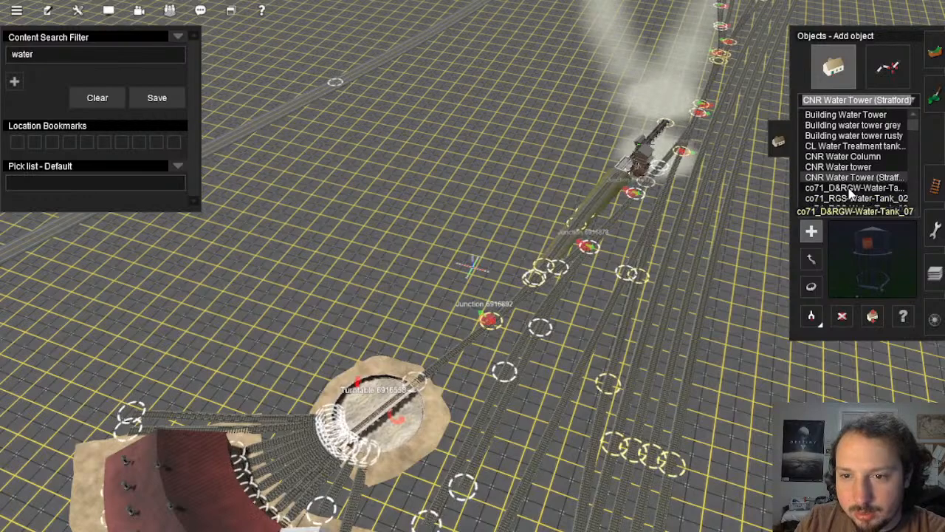
pyautogui.scroll(-2, 853, 195)
# Step: Place a CPR Water Tower on the open ground beside the yard lead tracks beyond the turntable
pyautogui.click(856, 170)
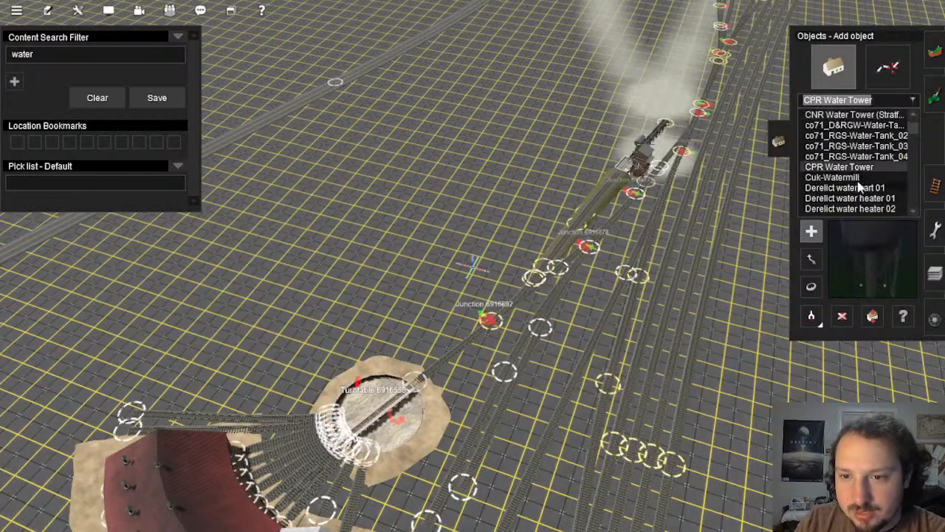
pyautogui.click(527, 208)
pyautogui.rightClick(527, 208)
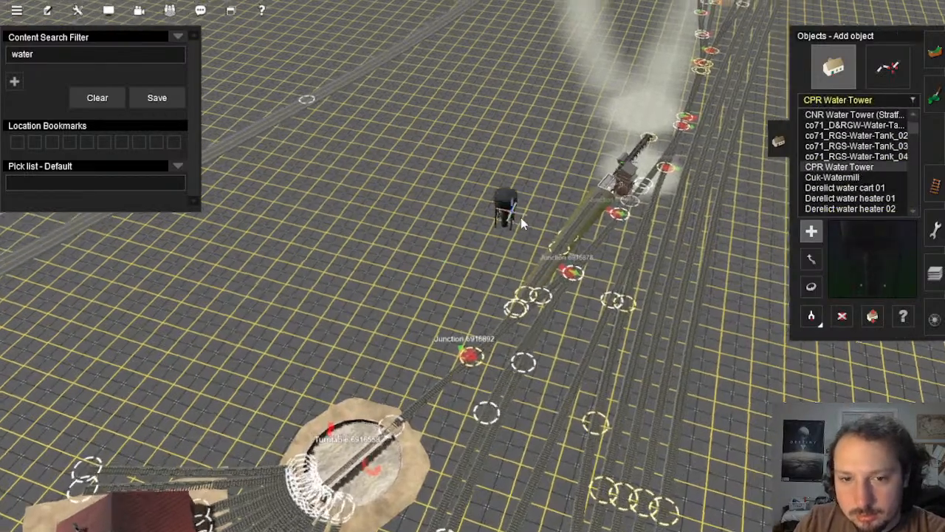
pyautogui.press('Down')
pyautogui.press('Right')
pyautogui.press('Up')
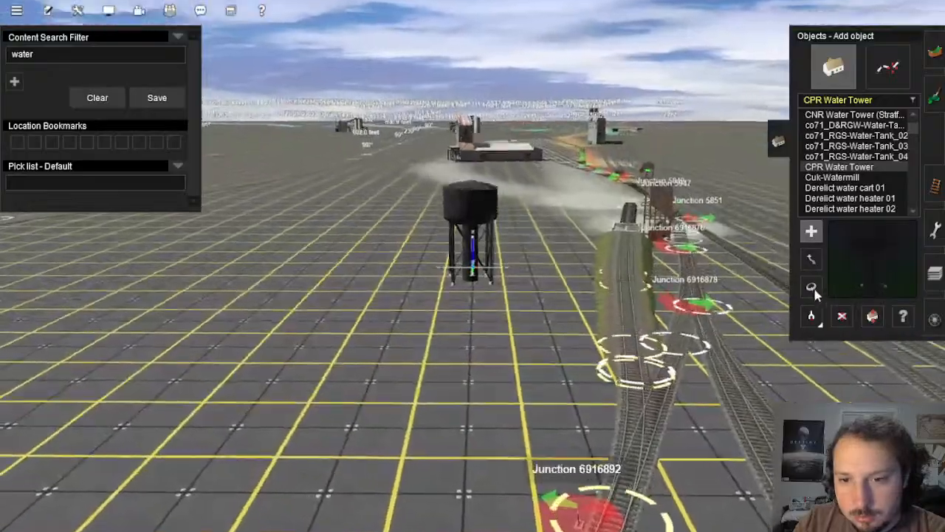
# Step: Move the CPR Water Tower beside the end of the outer track next to the roundhouse
pyautogui.click(811, 260)
pyautogui.press('s')
pyautogui.press('Down')
pyautogui.moveTo(454, 213); pyautogui.dragTo(378, 290)
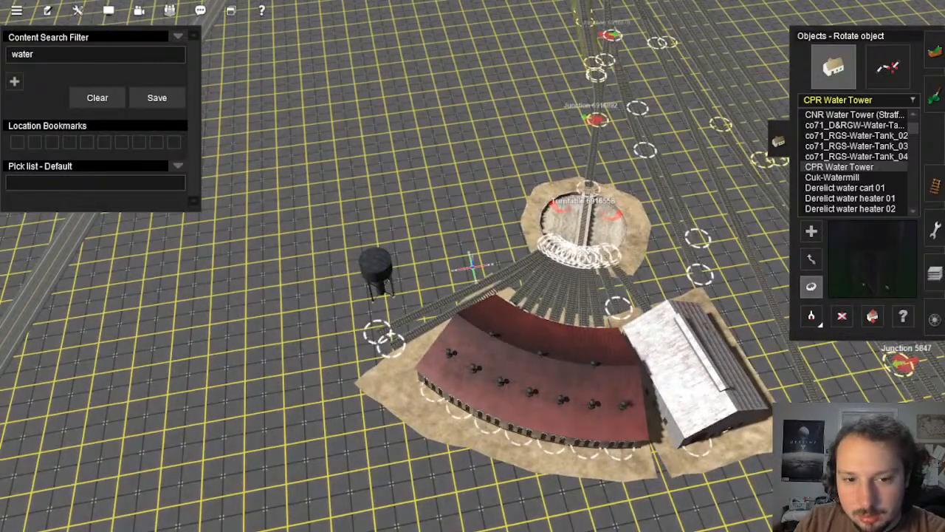
pyautogui.press('Down')
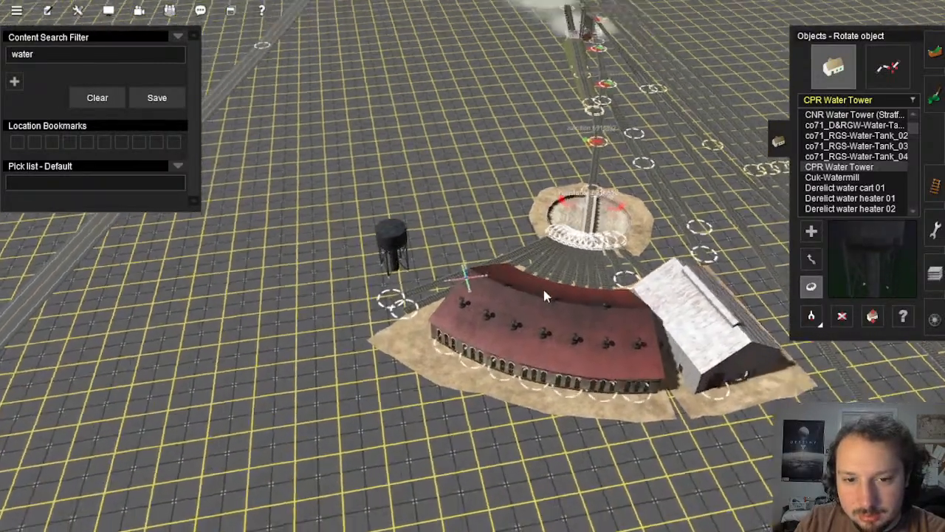
pyautogui.scroll(2, 545, 290)
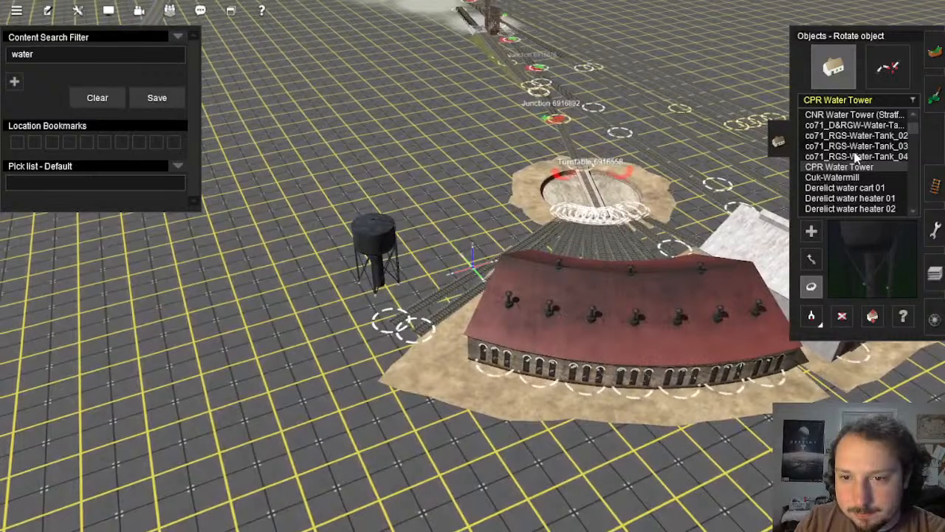
# Step: Preview the water tank models from co71_RGS-Water-Tank_04 through D&RGW Watertank - dual
pyautogui.click(854, 154)
pyautogui.scroll(-4, 854, 156)
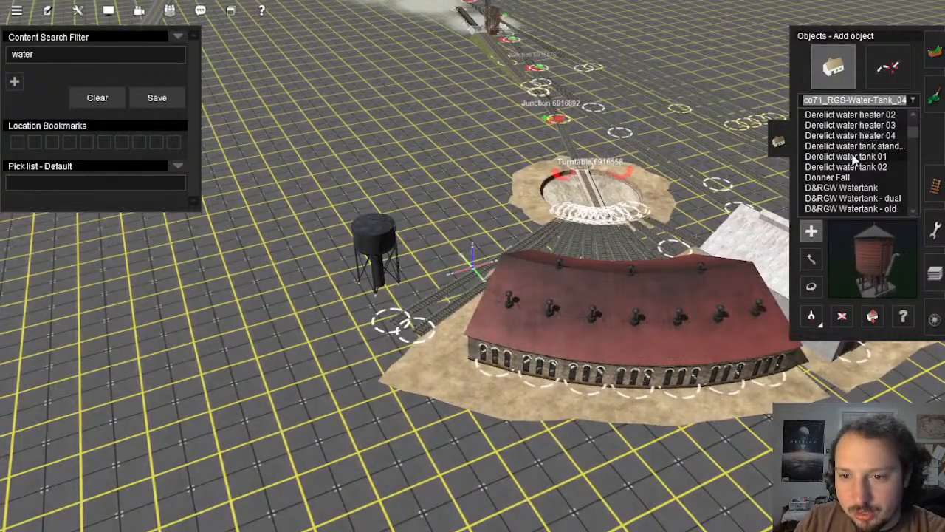
pyautogui.click(854, 156)
pyautogui.click(854, 167)
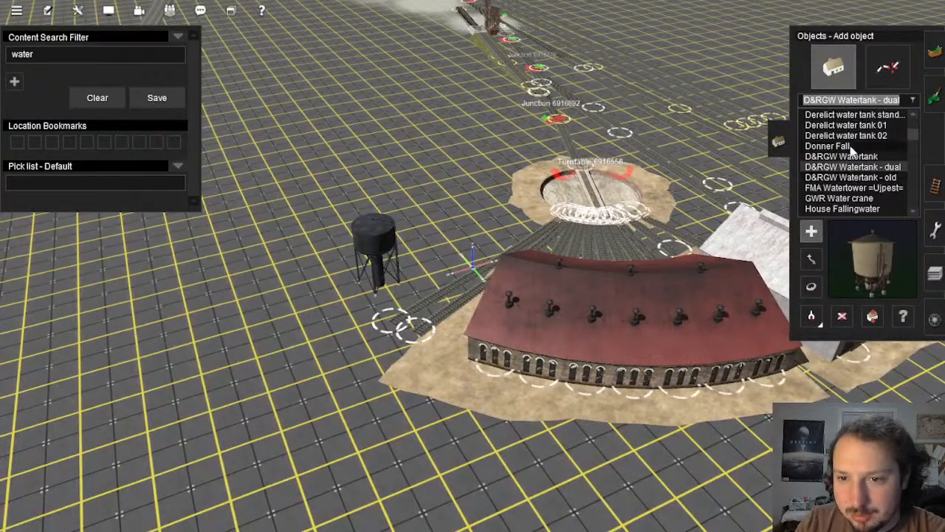
# Step: Place a Donner Fall on the open ground beyond the CPR Water Tower to inspect it, and delete it
pyautogui.click(851, 147)
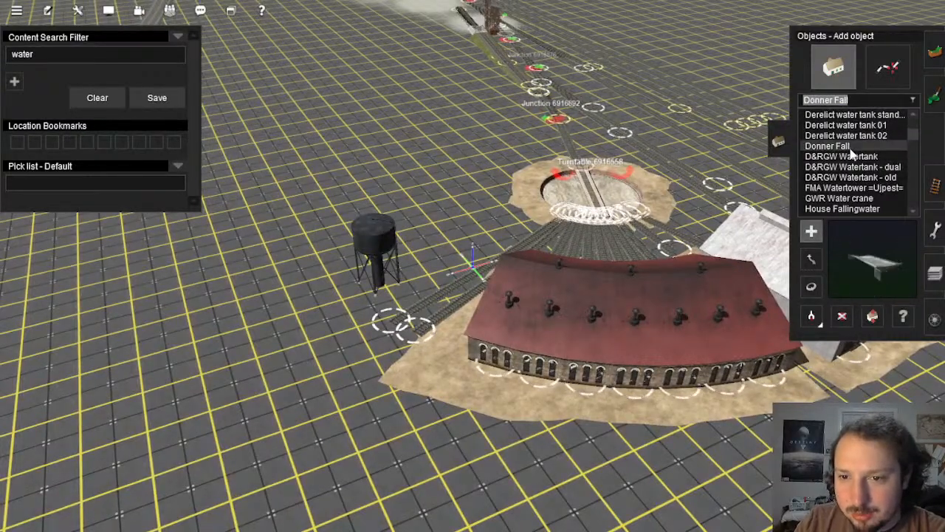
pyautogui.click(341, 145)
pyautogui.rightClick(342, 146)
pyautogui.scroll(4, 470, 249)
pyautogui.press('Right')
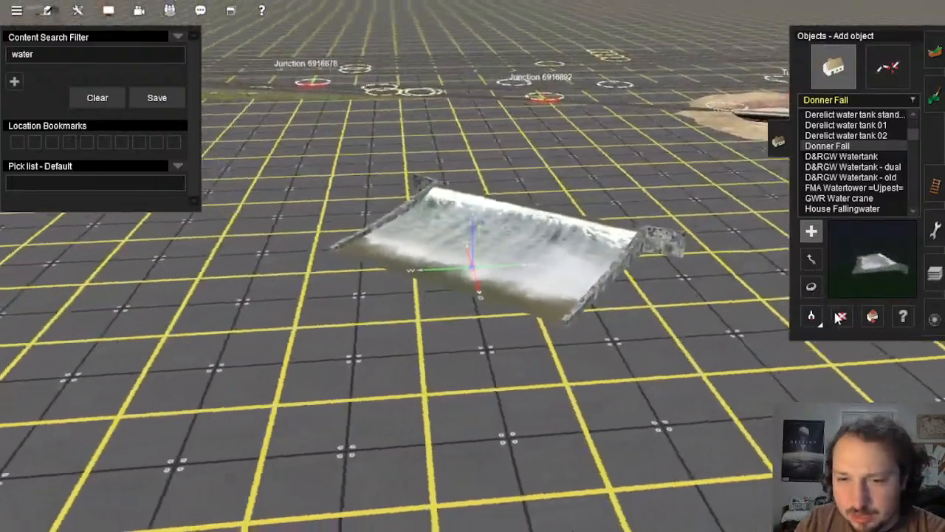
pyautogui.press('d')
pyautogui.click(638, 323)
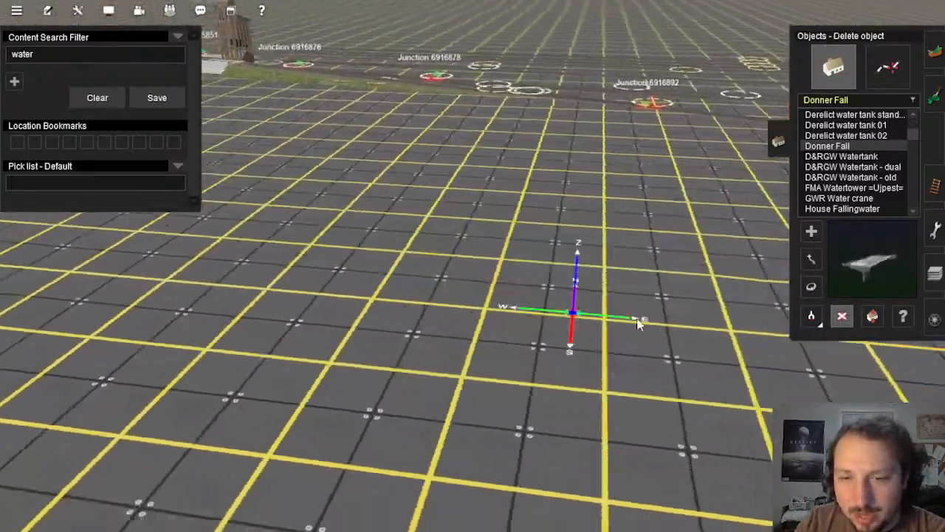
# Step: Place a House Fallingwater on the open ground near the water tower, inspect it up close, and delete it
pyautogui.rightClick(686, 295)
pyautogui.scroll(-3, 686, 295)
pyautogui.press('Right')
pyautogui.rightClick(576, 247)
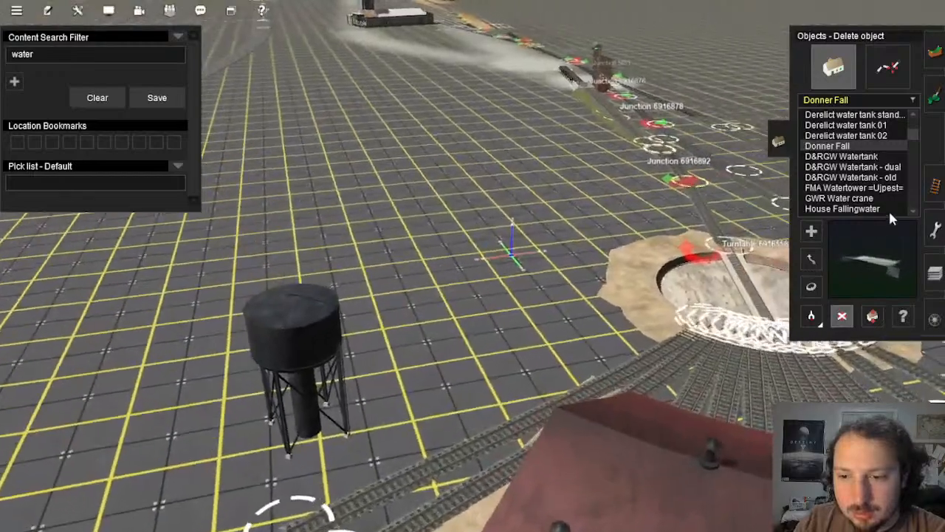
pyautogui.scroll(-2, 855, 145)
pyautogui.click(857, 146)
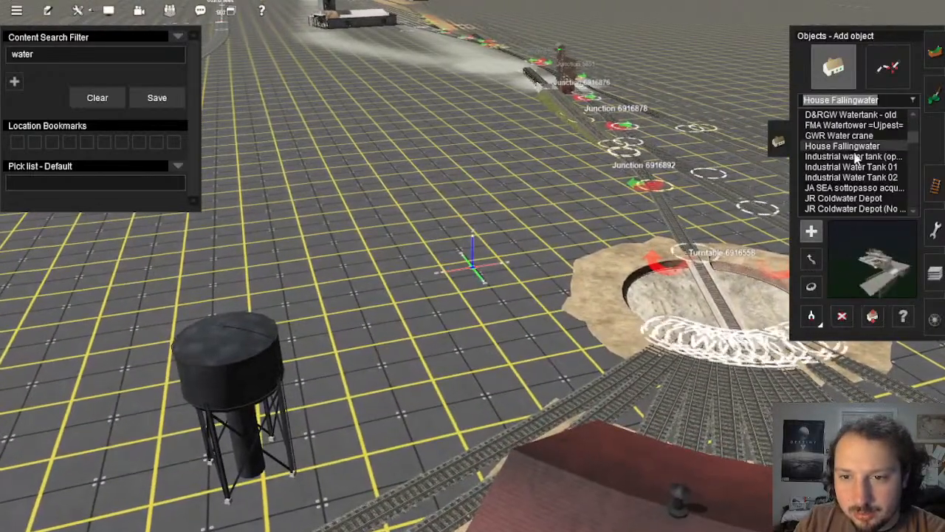
pyautogui.click(387, 237)
pyautogui.rightClick(384, 237)
pyautogui.scroll(4, 458, 259)
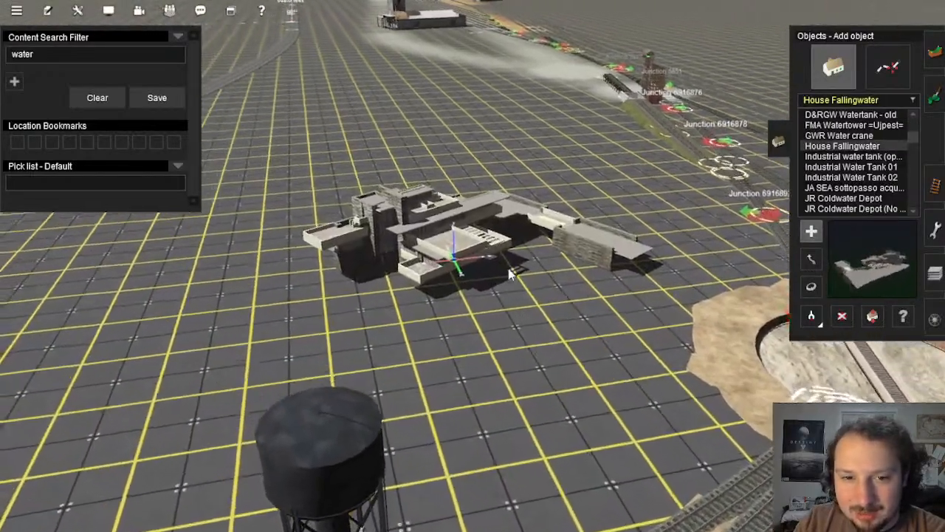
pyautogui.moveTo(508, 268); pyautogui.dragTo(784, 299, button='middle')
pyautogui.click(842, 316)
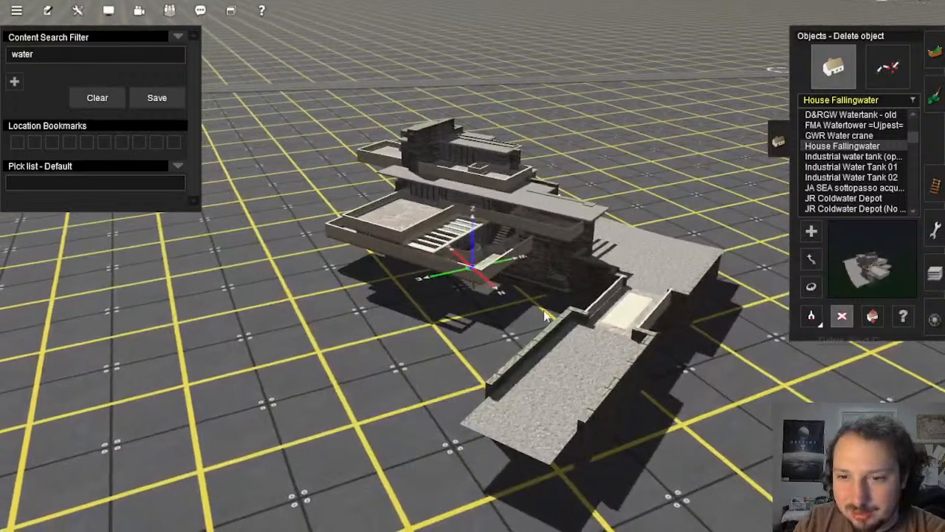
pyautogui.click(544, 315)
# Step: Preview the Industrial Water Tank 01 and 02 models and the JR generic water tower models
pyautogui.click(852, 168)
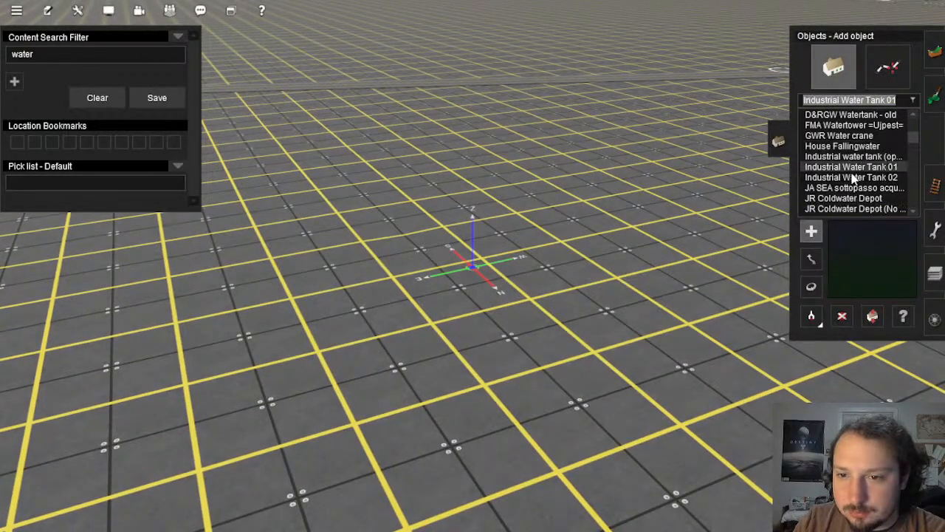
pyautogui.click(852, 177)
pyautogui.scroll(-2, 855, 183)
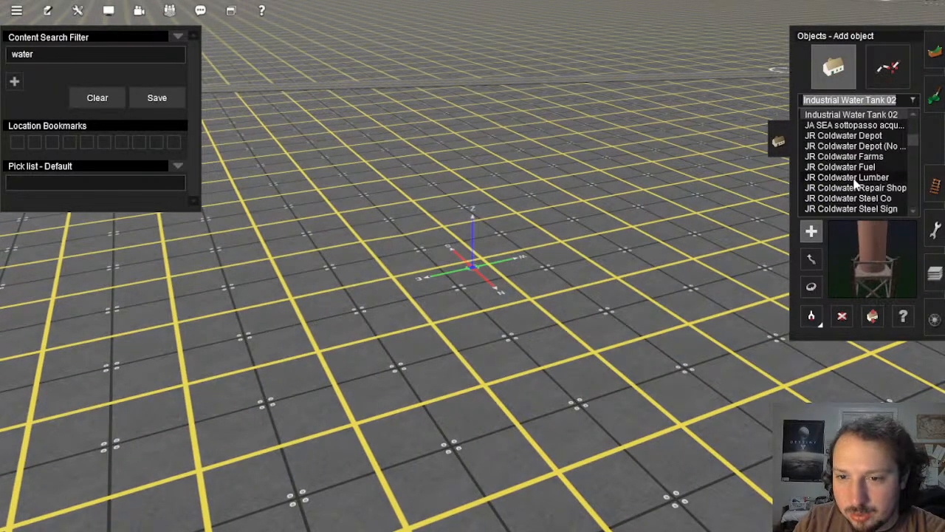
pyautogui.scroll(-3, 855, 196)
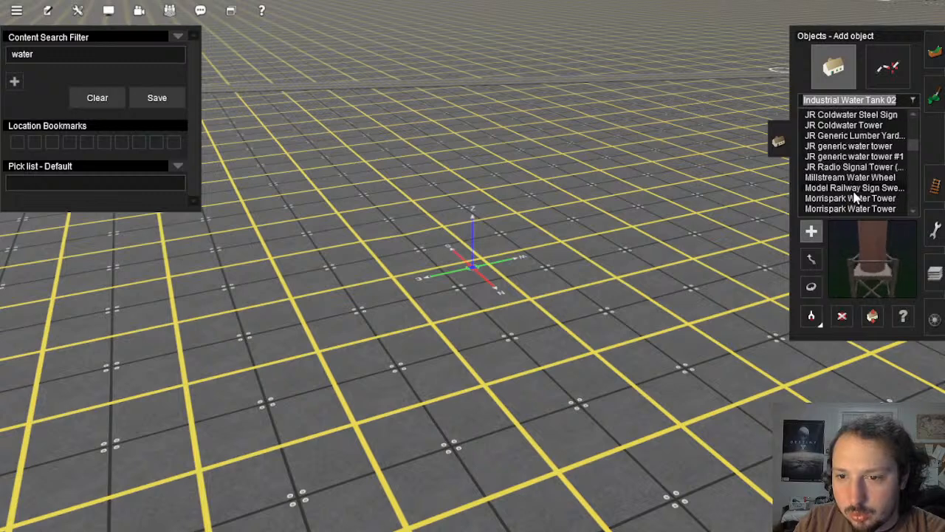
pyautogui.click(849, 168)
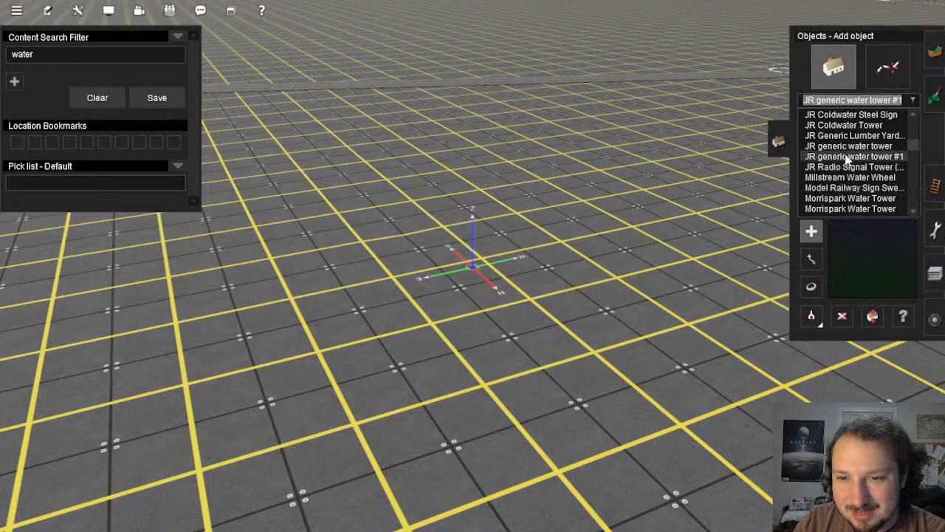
pyautogui.click(847, 147)
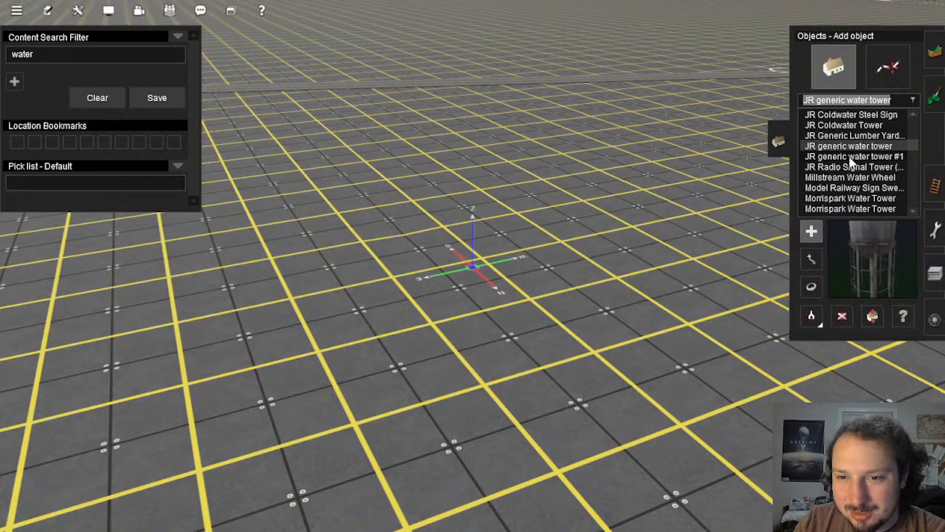
# Step: Preview more water structures, including Ripon Water Tower, SAP_Wooden_Water_Storage_Tank_1_PBR, SS Watertank 01v2, Sweetwater Station and URY_Rainbow_Water_Tower
pyautogui.scroll(-2, 853, 159)
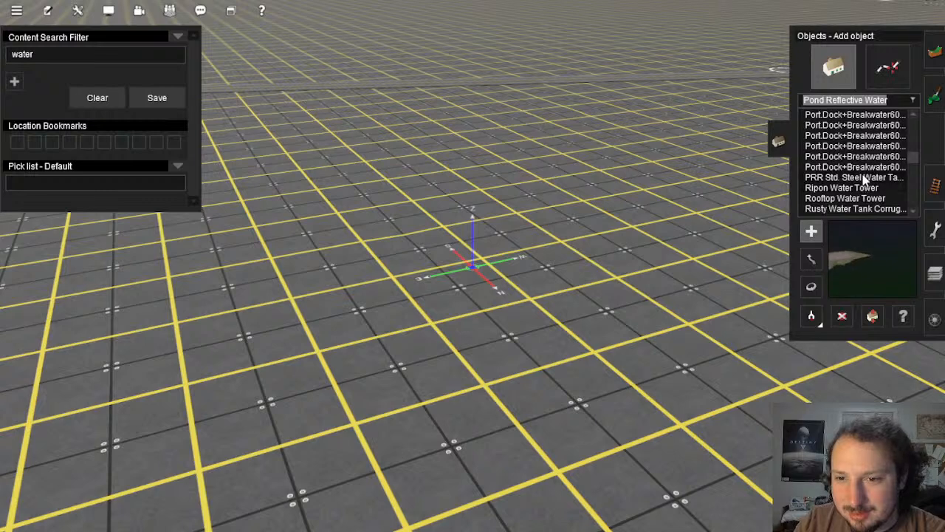
pyautogui.scroll(-2, 864, 195)
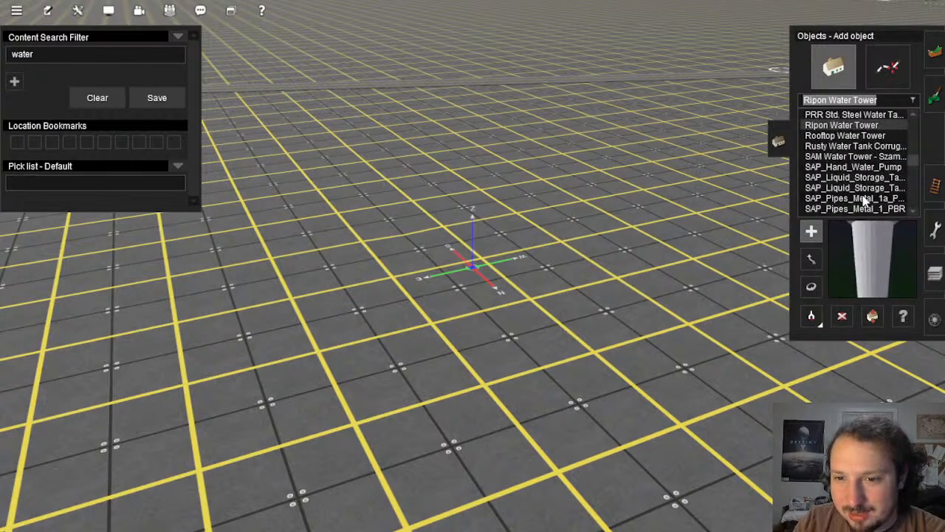
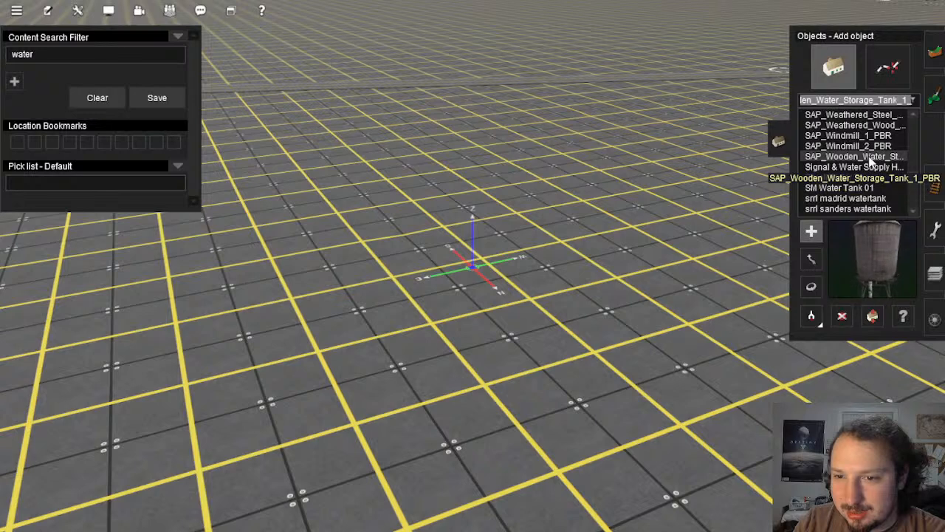
pyautogui.scroll(-3, 874, 180)
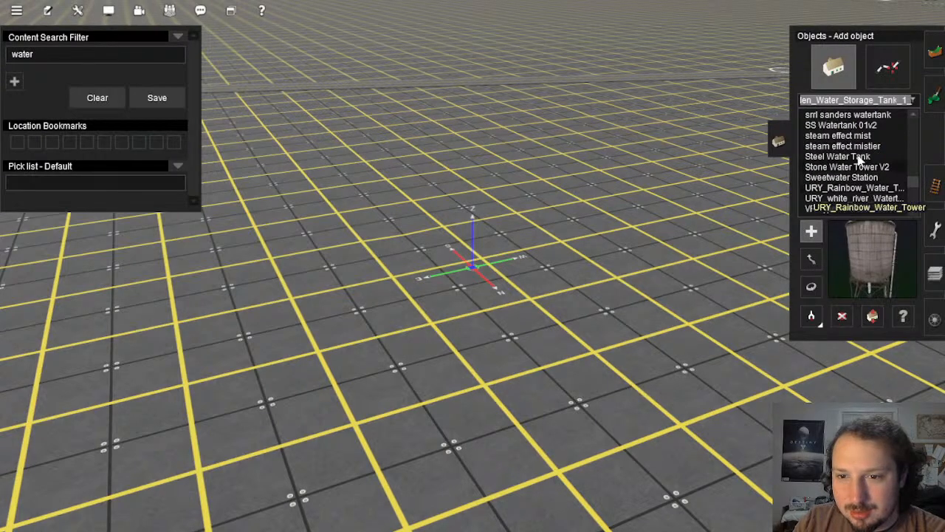
pyautogui.click(858, 127)
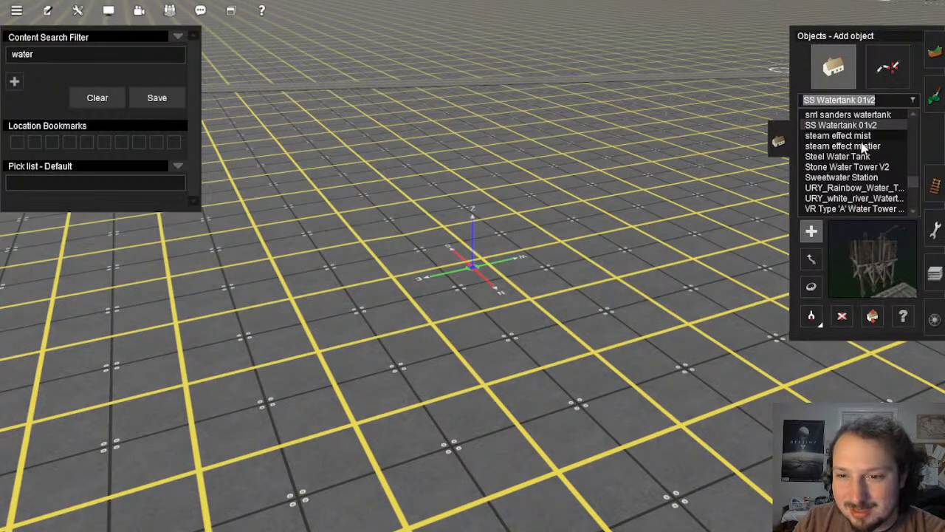
pyautogui.click(867, 168)
pyautogui.click(866, 180)
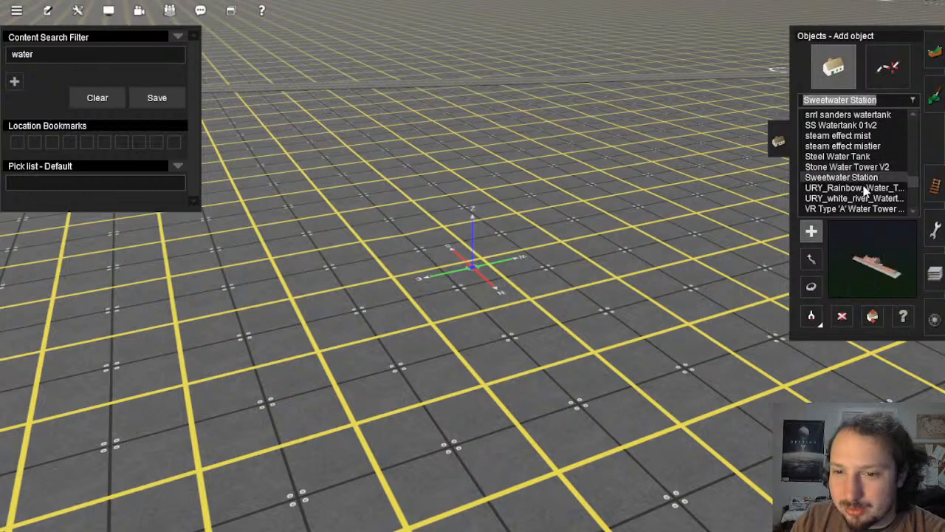
pyautogui.click(856, 189)
pyautogui.scroll(-1, 862, 191)
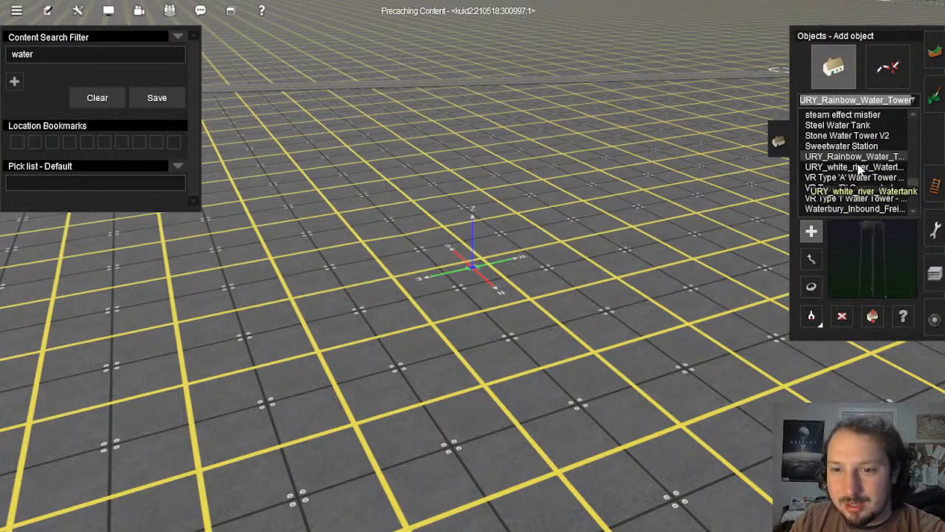
# Step: Place a Watercolumn on the open ground, inspect it up close, and delete it
pyautogui.scroll(-3, 859, 172)
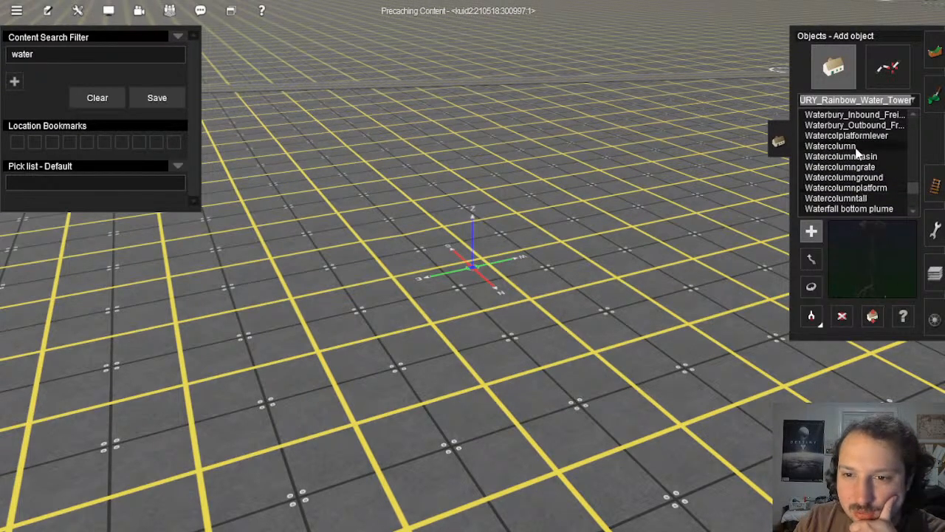
pyautogui.click(856, 146)
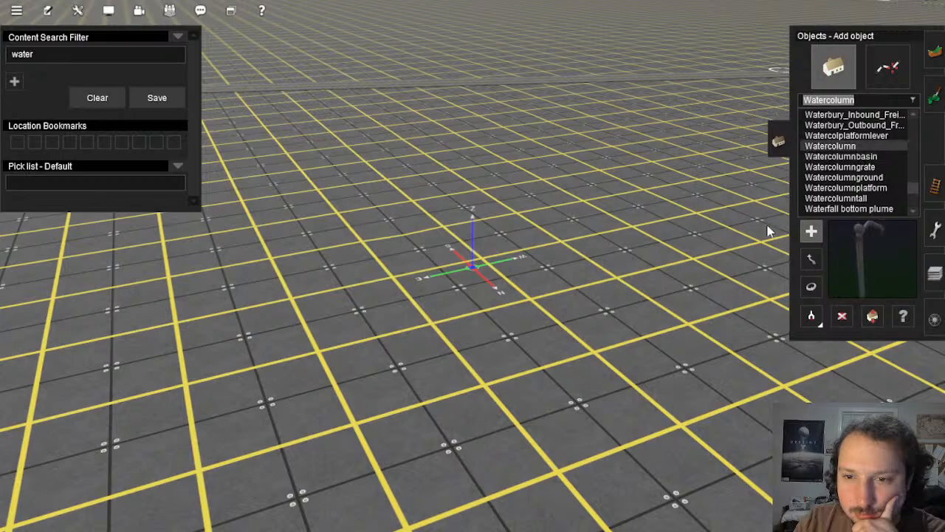
pyautogui.rightClick(691, 294)
pyautogui.rightClick(692, 247)
pyautogui.scroll(5, 530, 243)
pyautogui.rightClick(517, 225)
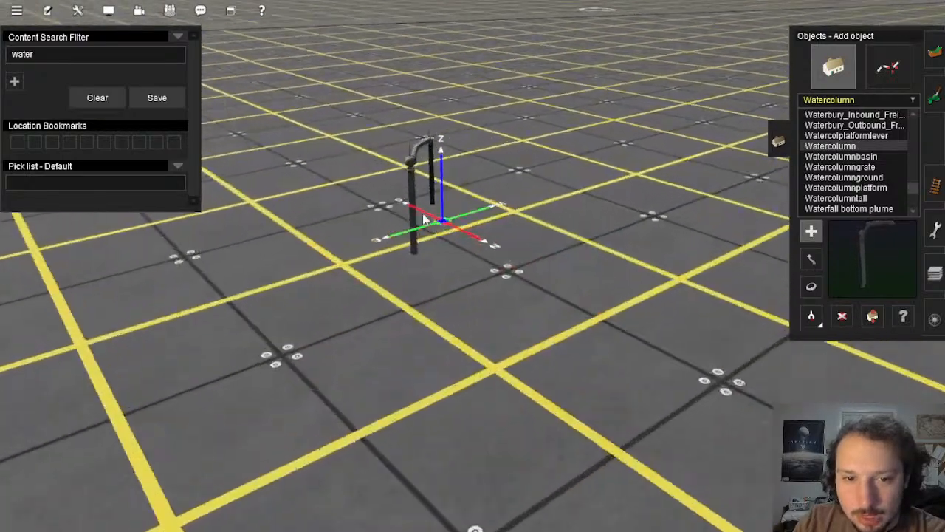
pyautogui.scroll(-5, 768, 266)
pyautogui.click(841, 316)
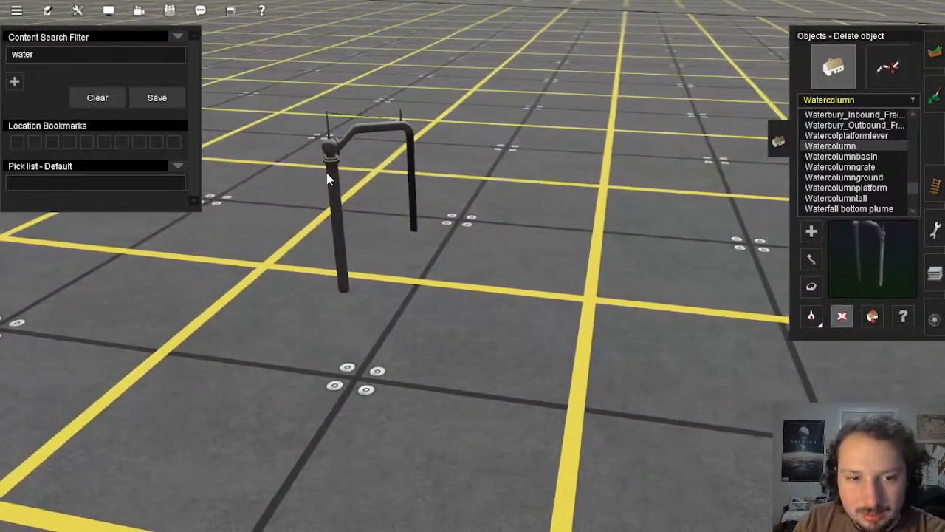
pyautogui.click(329, 180)
# Step: Place a Watercolumnplatform on the open ground to check its shape, and delete it
pyautogui.scroll(-1, 890, 199)
pyautogui.click(864, 167)
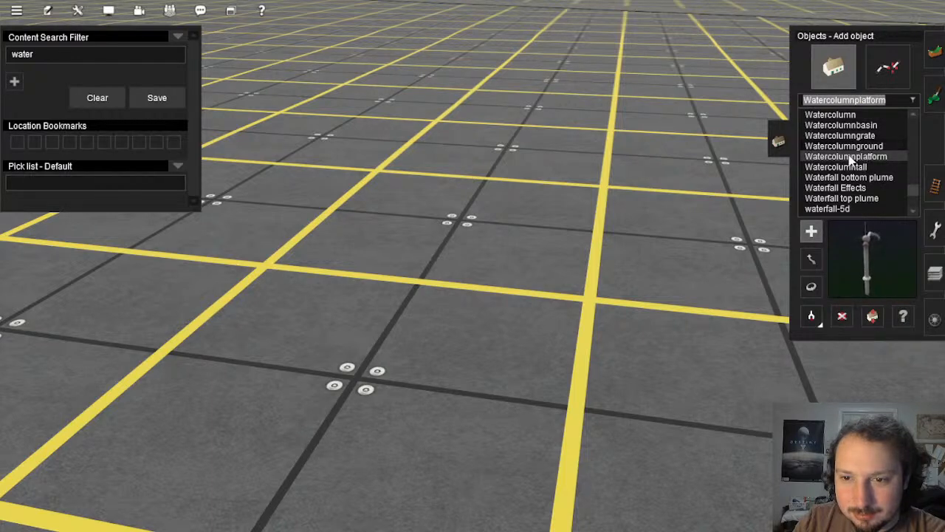
pyautogui.click(652, 260)
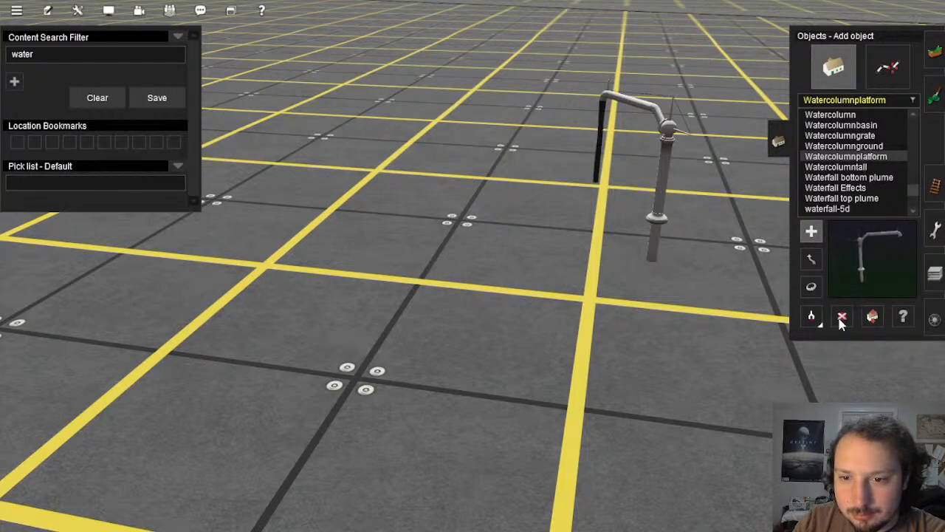
pyautogui.scroll(-4, 834, 191)
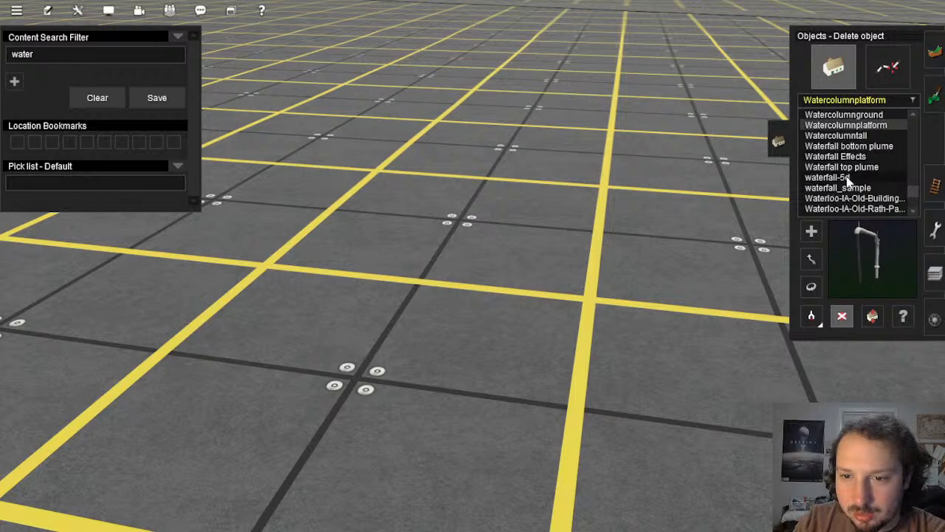
# Step: Browse the remaining water objects in the list, previewing YVRR_Merced_Watertank and 100m waterfall
pyautogui.scroll(-4, 847, 181)
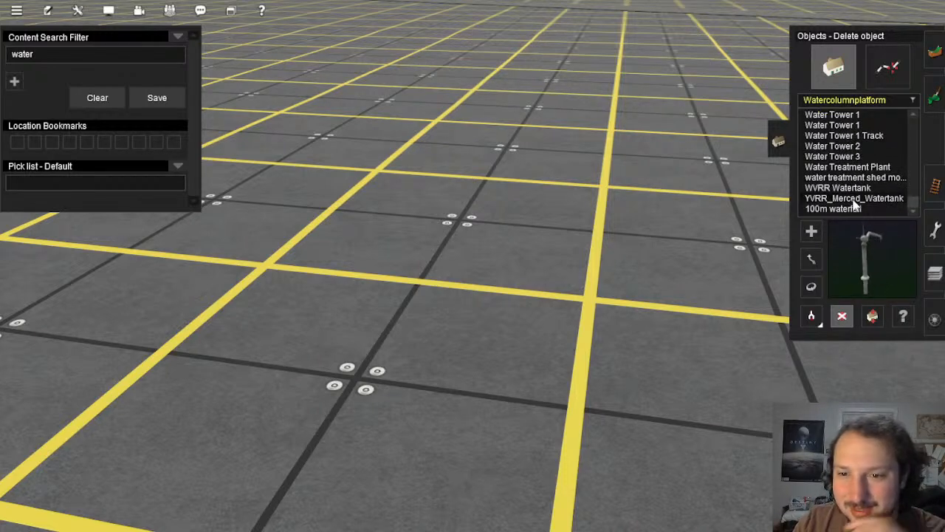
pyautogui.scroll(-1, 855, 207)
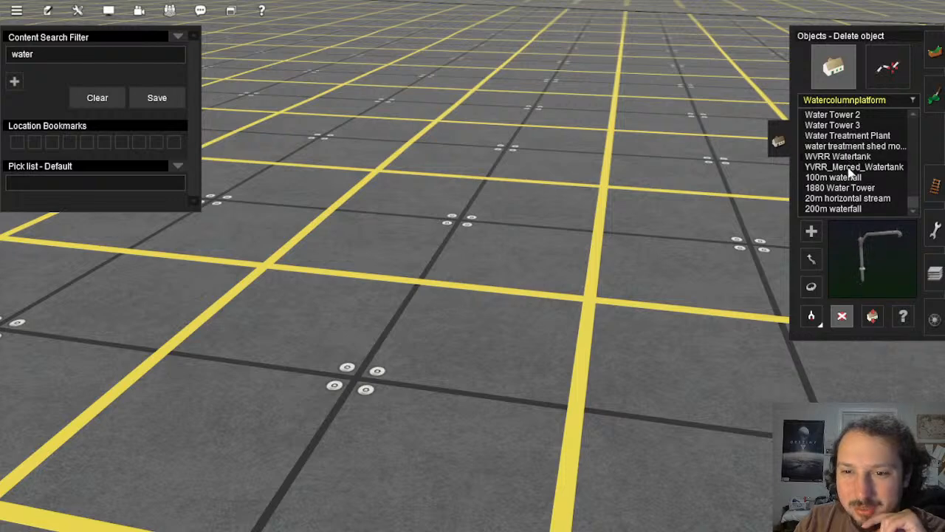
pyautogui.click(849, 169)
pyautogui.click(849, 178)
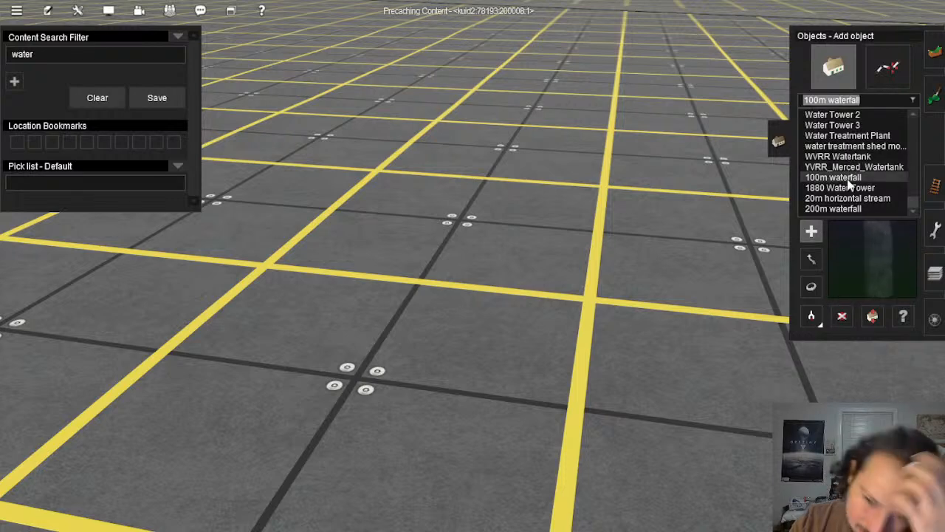
pyautogui.scroll(-1, 849, 185)
pyautogui.scroll(15, 849, 192)
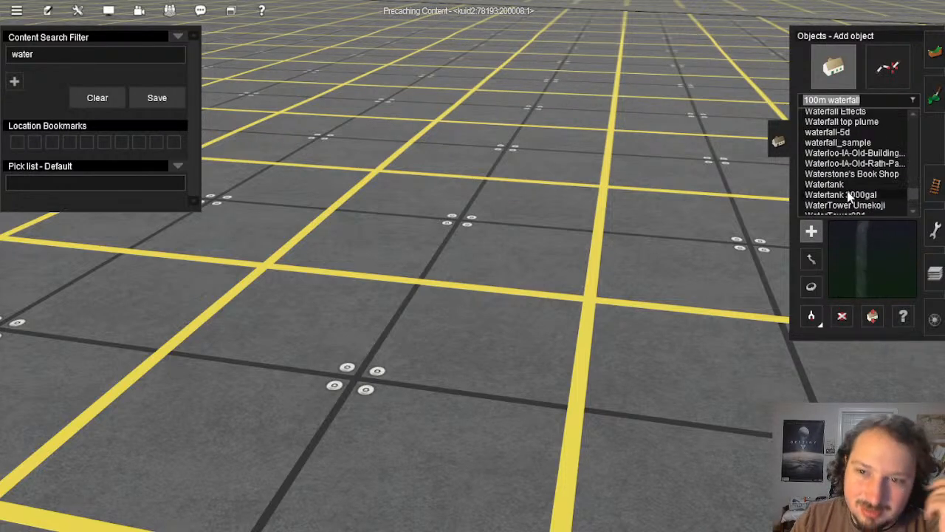
# Step: Change the content search filter to "CNR" and browse the CNR structures in the object list
pyautogui.click(111, 103)
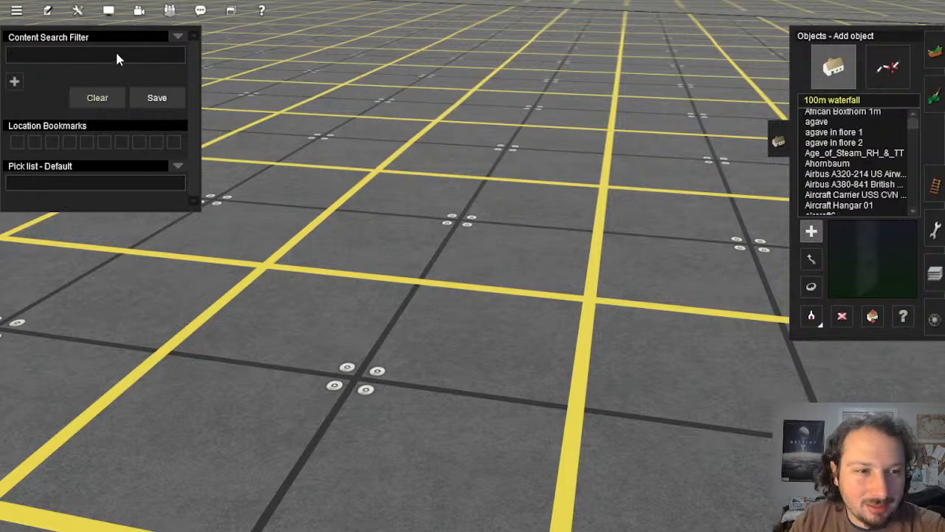
pyautogui.write('CNR')
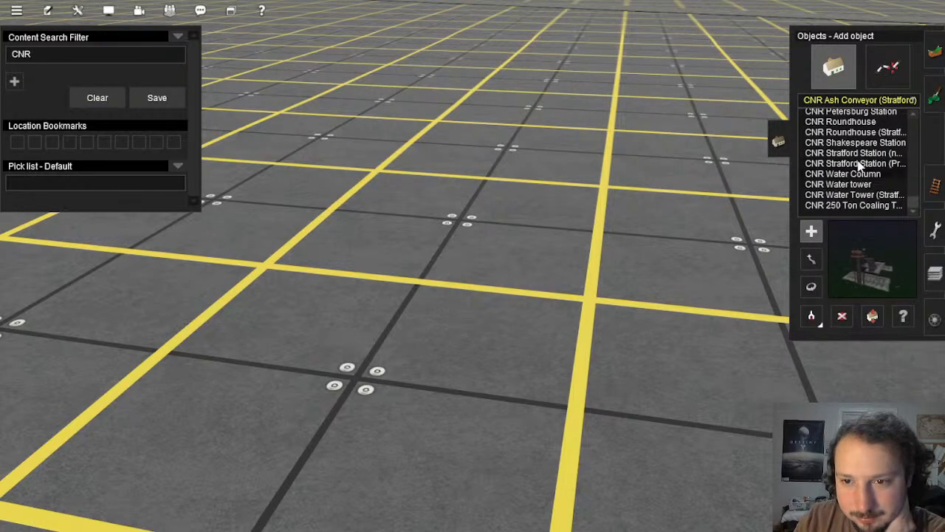
pyautogui.scroll(1, 859, 161)
pyautogui.scroll(-10, 580, 317)
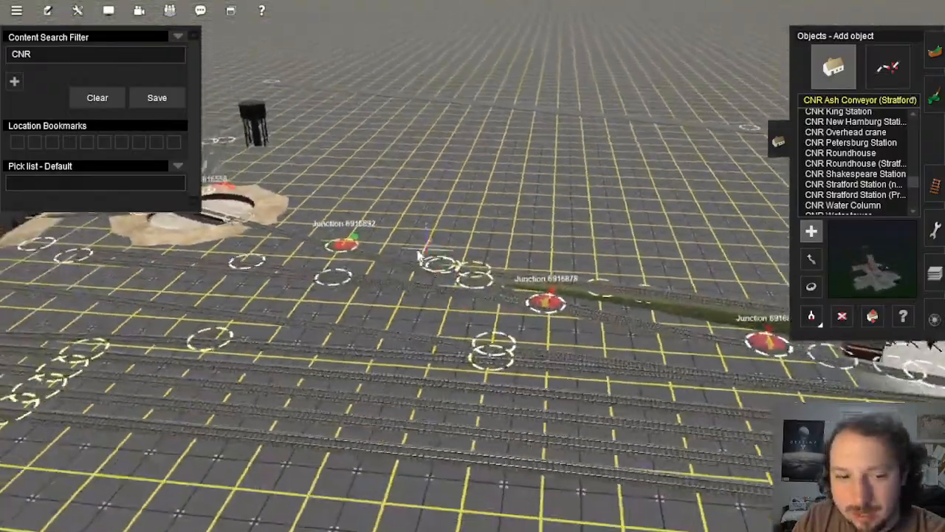
# Step: Place a CNR Ash Conveyor (Stratford) beside the lead track between the turntable and Junction 6916892, and rotate it
pyautogui.moveTo(286, 268); pyautogui.dragTo(441, 276, button='right')
pyautogui.scroll(5, 475, 277)
pyautogui.click(441, 277)
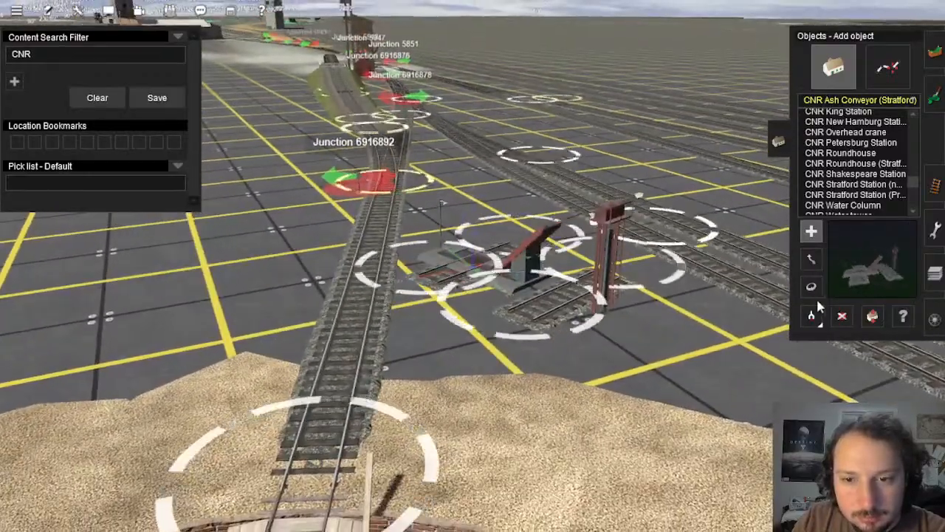
pyautogui.click(812, 286)
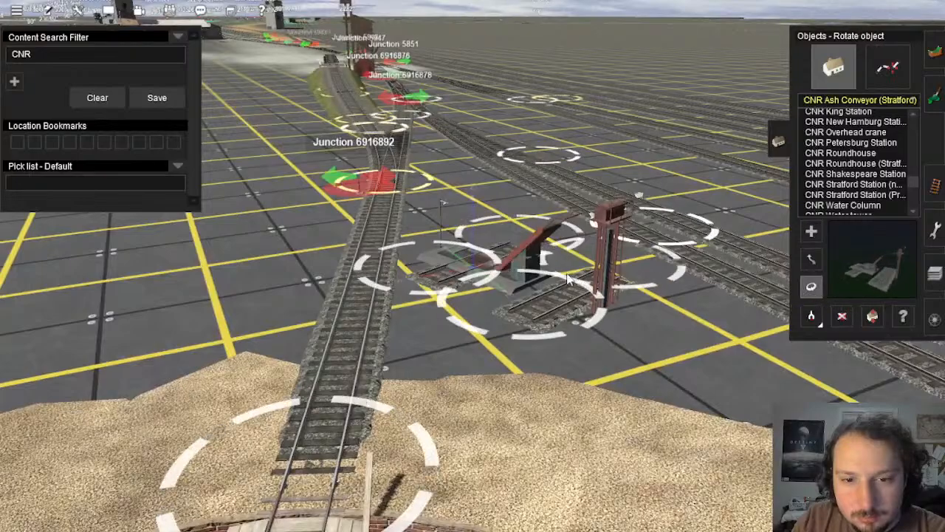
pyautogui.moveTo(472, 265); pyautogui.dragTo(490, 281)
pyautogui.scroll(-5, 489, 280)
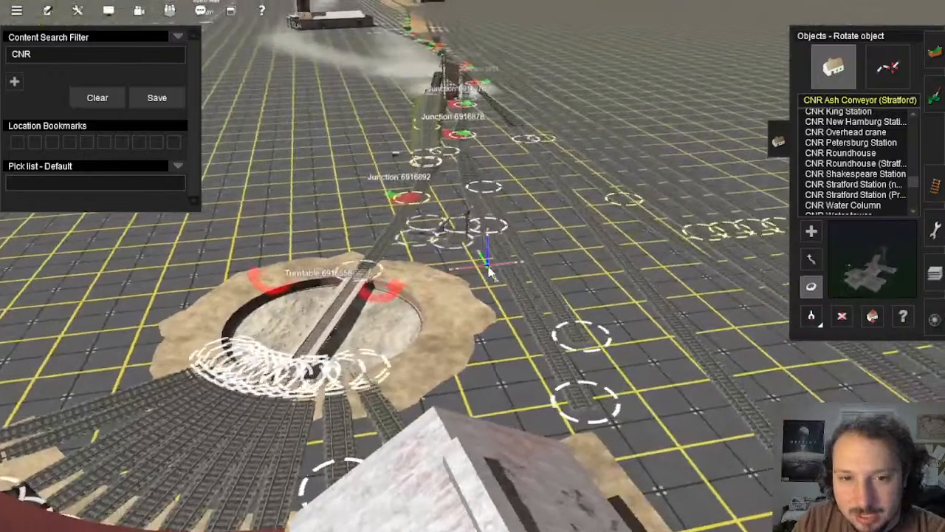
# Step: Delete the ash conveyor beside the turntable lead track and place a new one beside the adjacent yard tracks, nearer the turntable
pyautogui.press('Left')
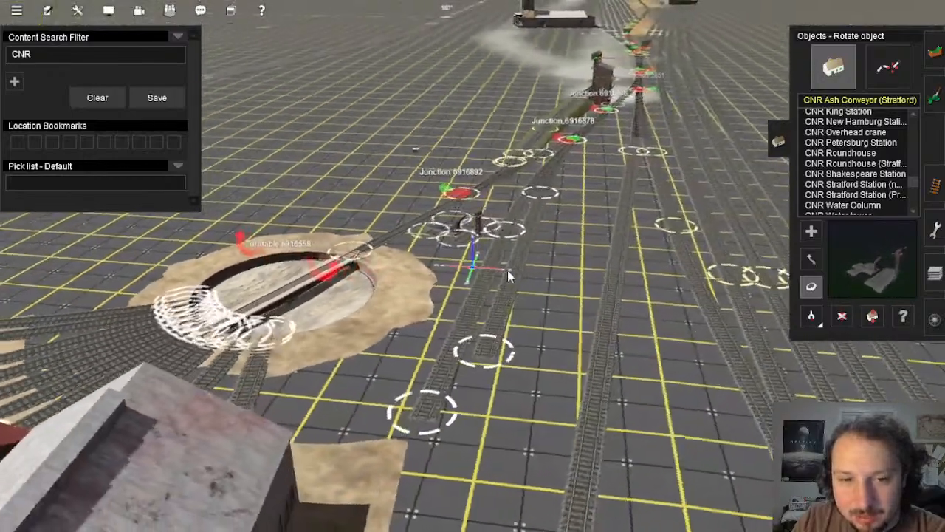
pyautogui.press('Right')
pyautogui.scroll(3, 489, 251)
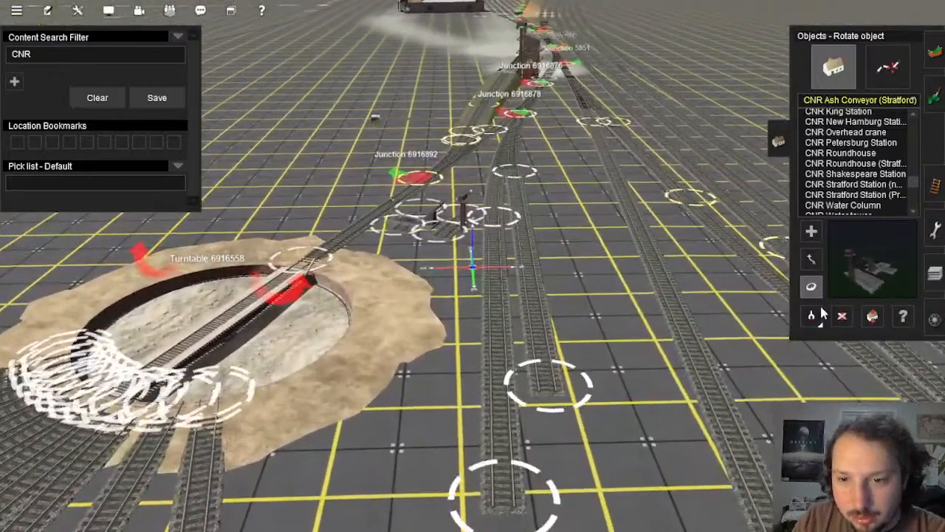
pyautogui.click(841, 316)
pyautogui.press('Up')
pyautogui.click(457, 211)
pyautogui.rightClick(495, 224)
pyautogui.moveTo(495, 224); pyautogui.dragTo(466, 261, button='right')
pyautogui.press('Left')
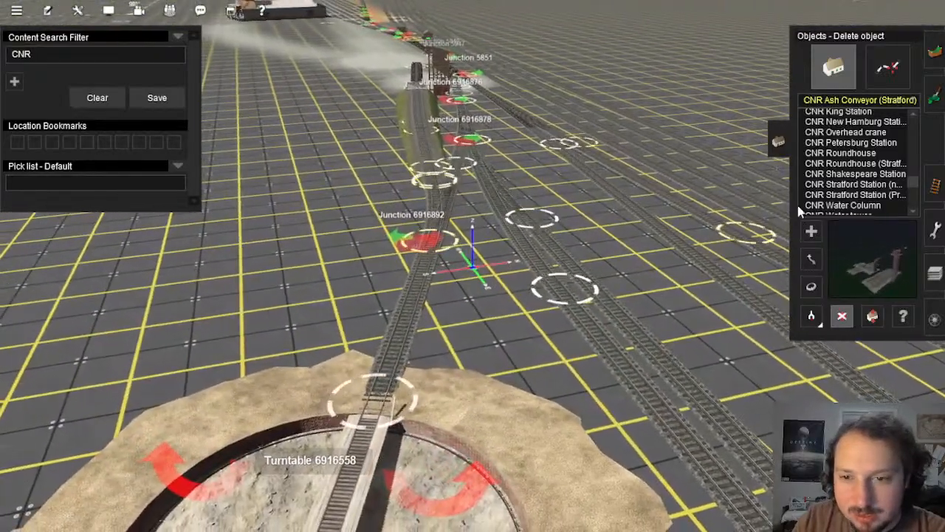
pyautogui.click(810, 232)
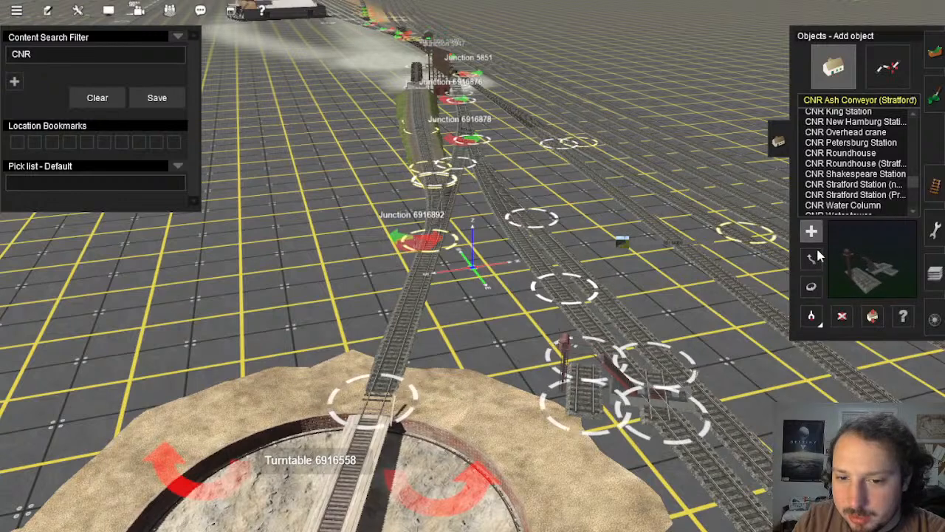
# Step: Place a CNR Water Column on the lead track between the turntable and Junction 6916892, and rotate it to line up with the rails
pyautogui.scroll(1, 859, 150)
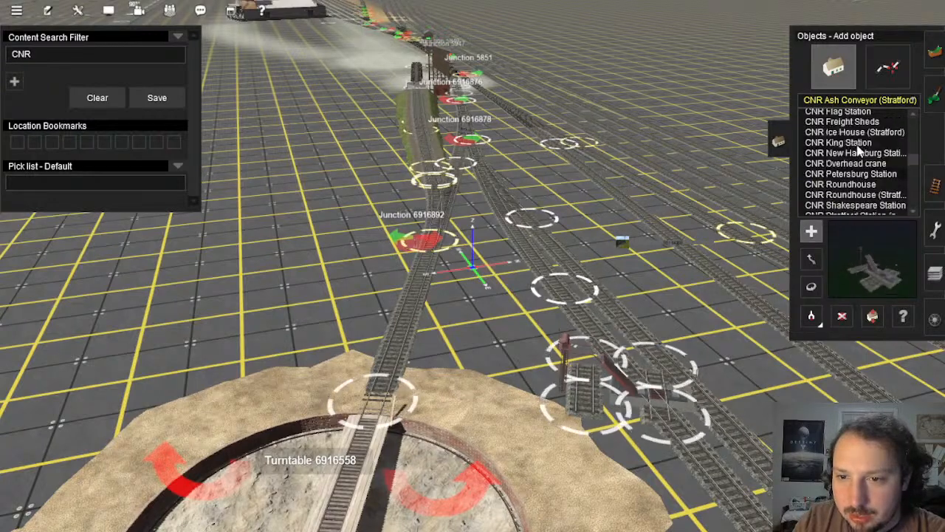
pyautogui.scroll(2, 855, 151)
pyautogui.scroll(-4, 855, 173)
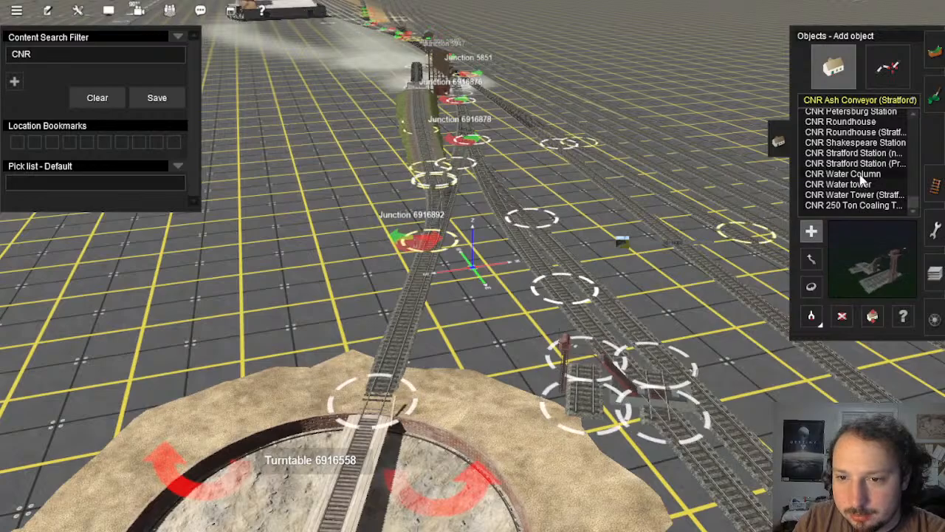
pyautogui.click(855, 175)
pyautogui.rightClick(397, 295)
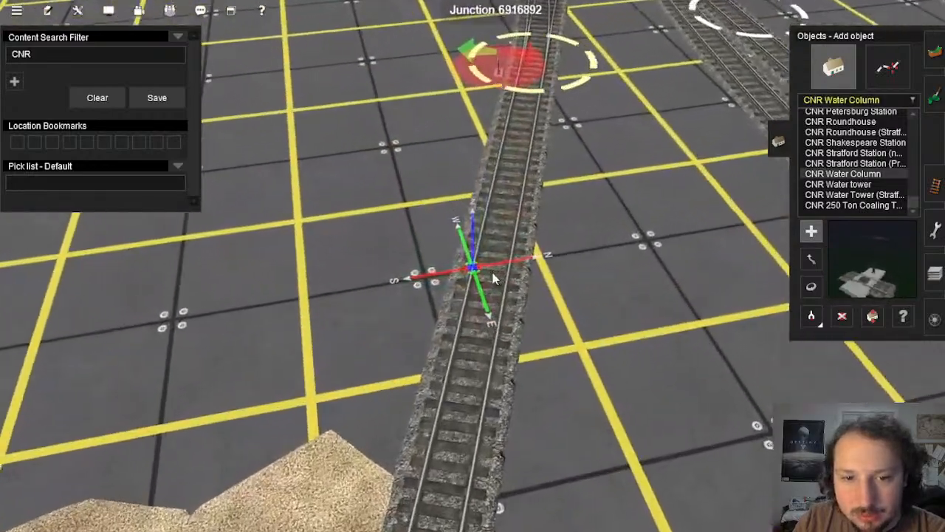
pyautogui.click(491, 271)
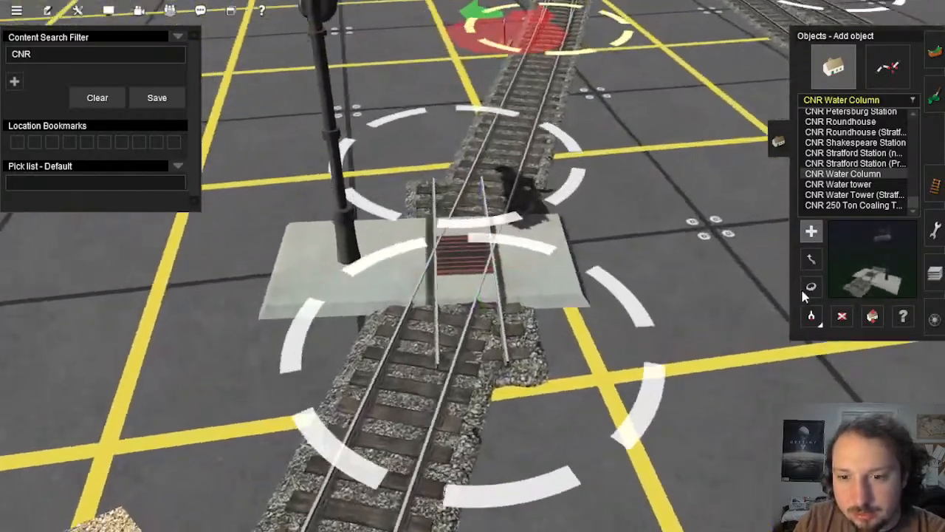
pyautogui.click(810, 287)
pyautogui.moveTo(442, 275); pyautogui.dragTo(462, 275)
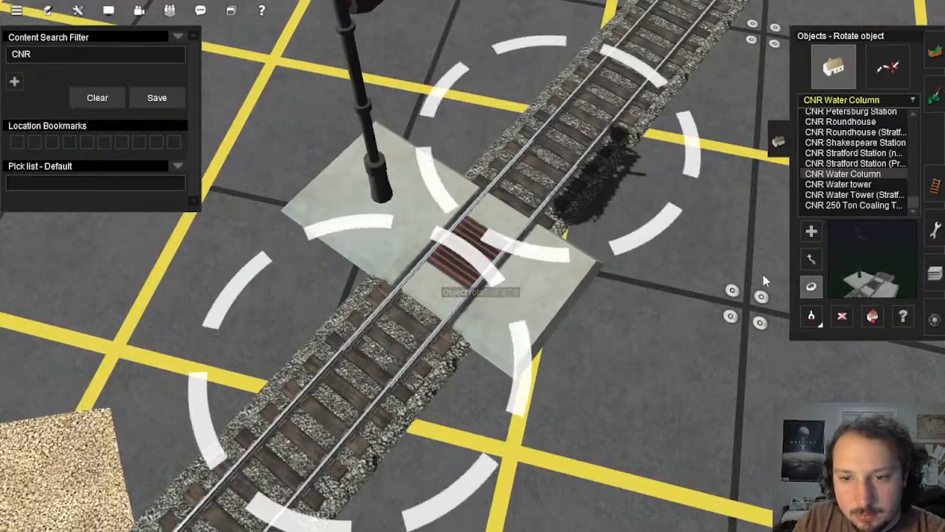
# Step: Inspect the CNR Water Column on the turntable lead track from several angles and delete it
pyautogui.press('Up')
pyautogui.scroll(-5, 774, 279)
pyautogui.press('Down')
pyautogui.press('Left')
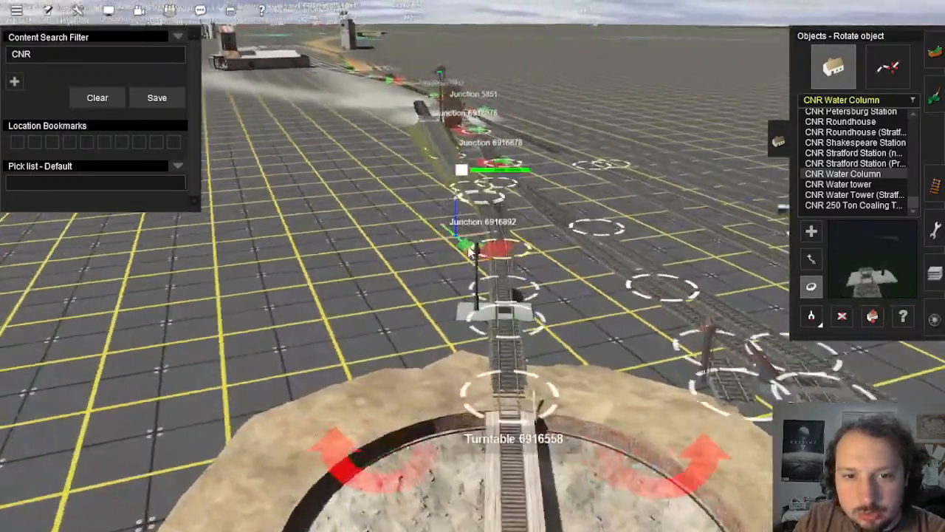
pyautogui.scroll(-3, 471, 252)
pyautogui.press('Left')
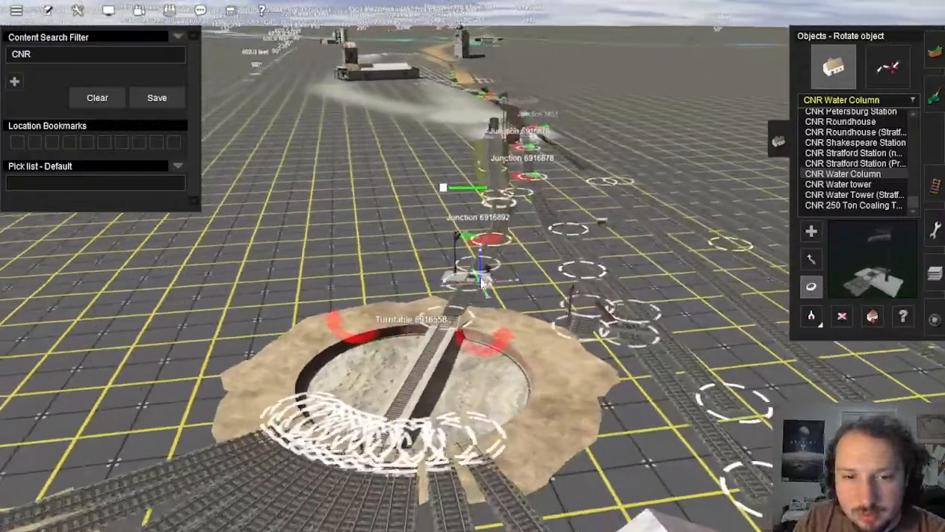
pyautogui.scroll(4, 642, 286)
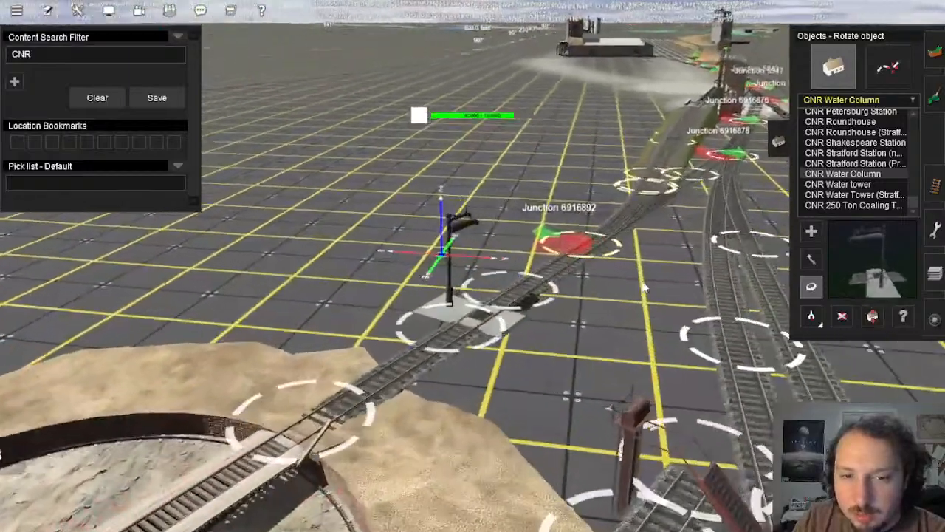
pyautogui.press('Up')
pyautogui.press('Left')
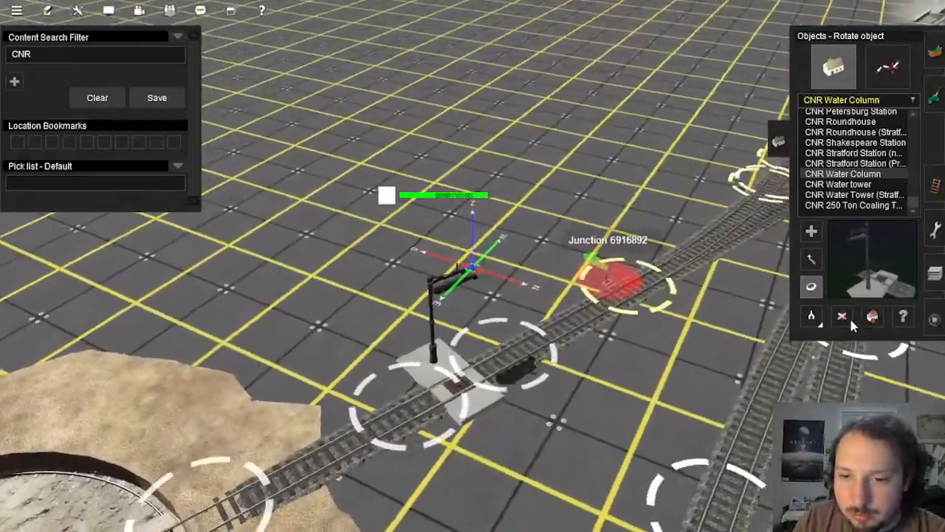
pyautogui.click(842, 316)
pyautogui.click(422, 358)
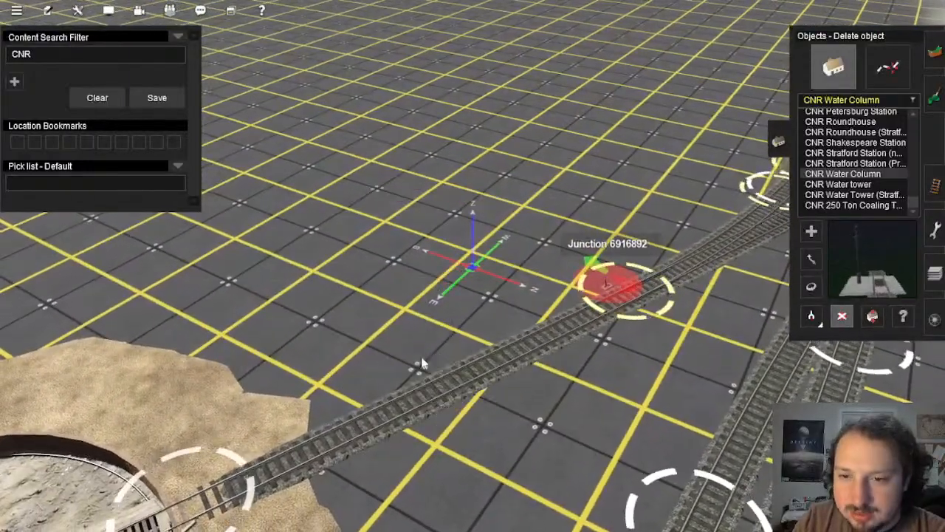
# Step: Preview the CNR Water tower, CNR Water Tower (Stratford) and CNR coaling tower objects
pyautogui.click(845, 185)
pyautogui.click(848, 195)
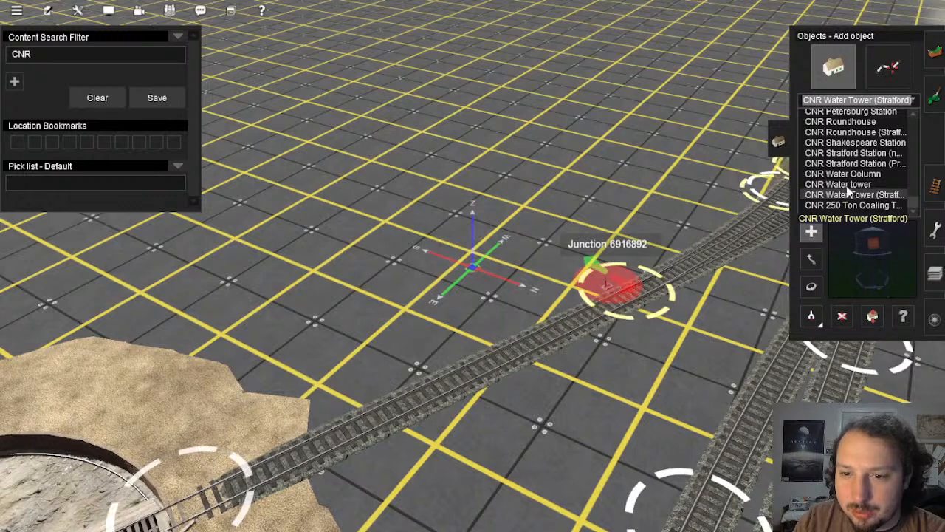
pyautogui.scroll(2, 847, 191)
pyautogui.scroll(2, 851, 146)
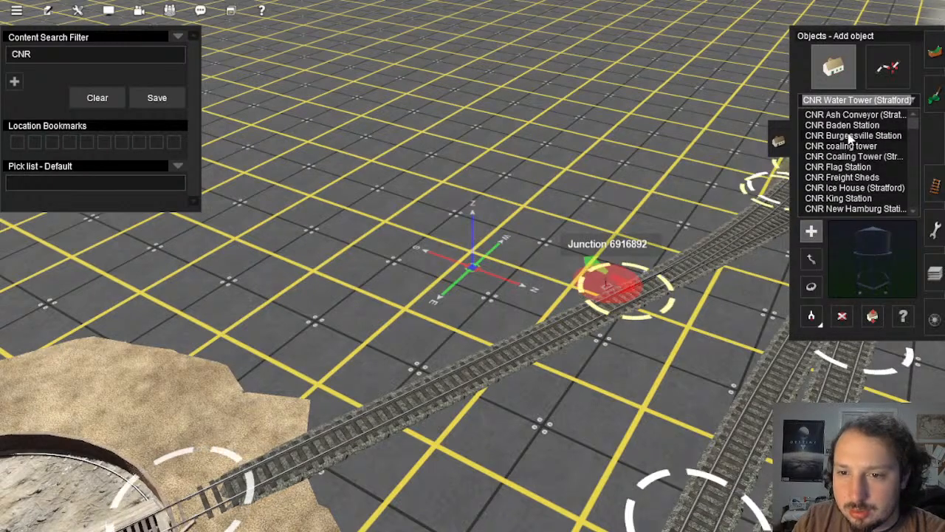
pyautogui.click(849, 146)
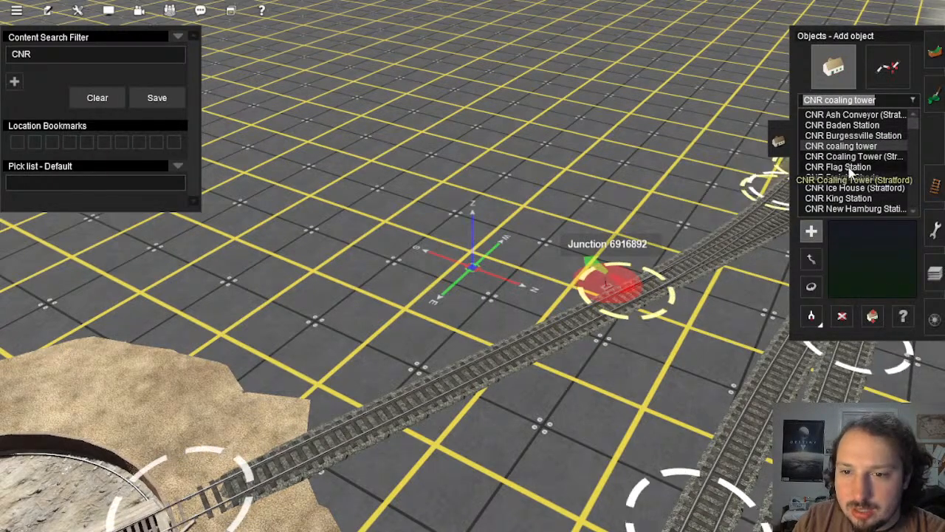
# Step: Change the content search filter to "water tower" and preview Building Water Tower, Building water tower grey, CNR Water tower and JR generic water tower
pyautogui.press('BackSpace')
pyautogui.press('BackSpace')
pyautogui.press('BackSpace')
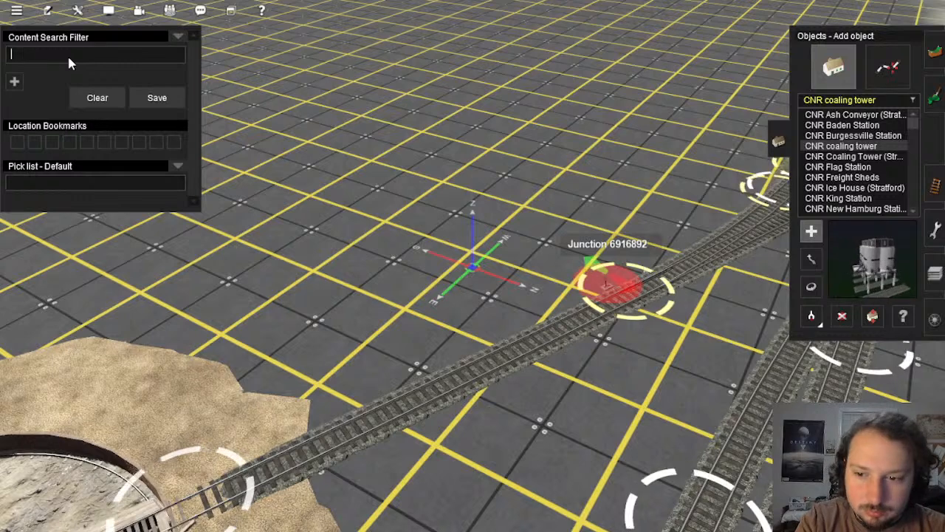
pyautogui.write('water tower')
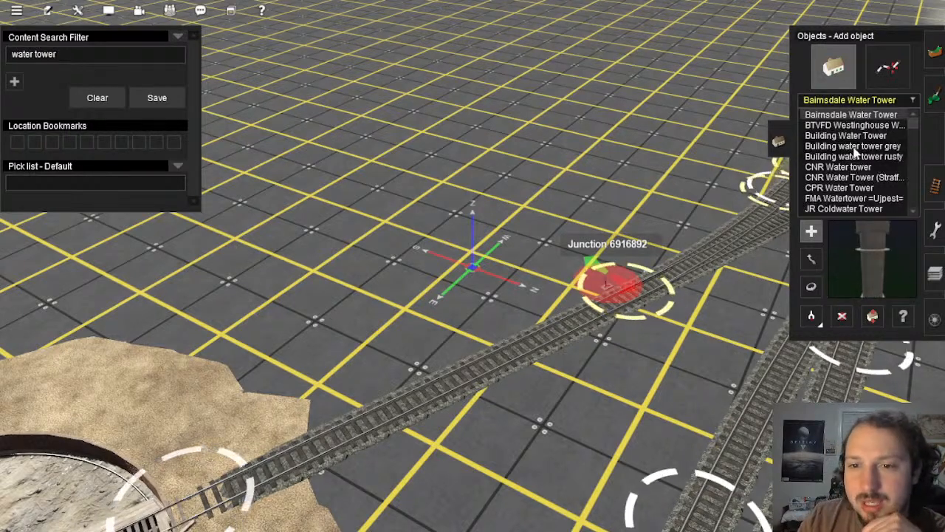
pyautogui.click(854, 137)
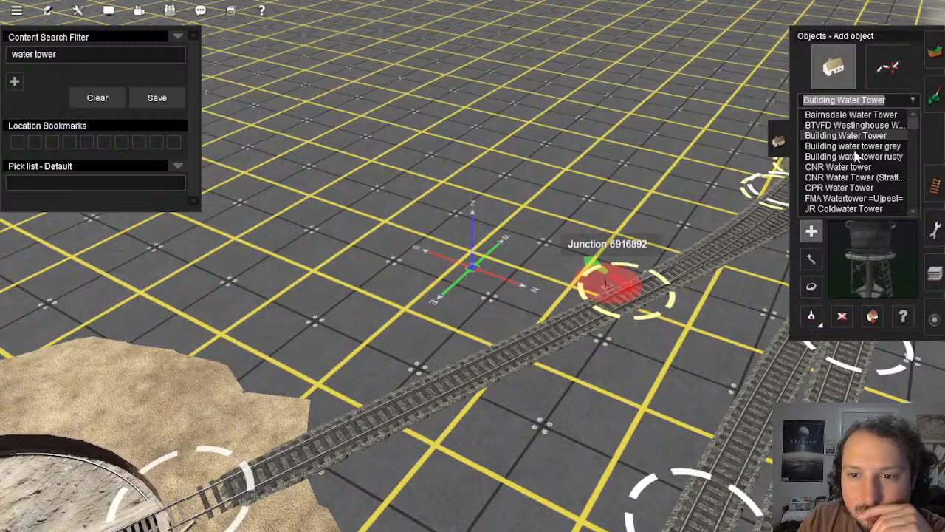
pyautogui.click(855, 146)
pyautogui.click(838, 167)
pyautogui.scroll(-2, 855, 177)
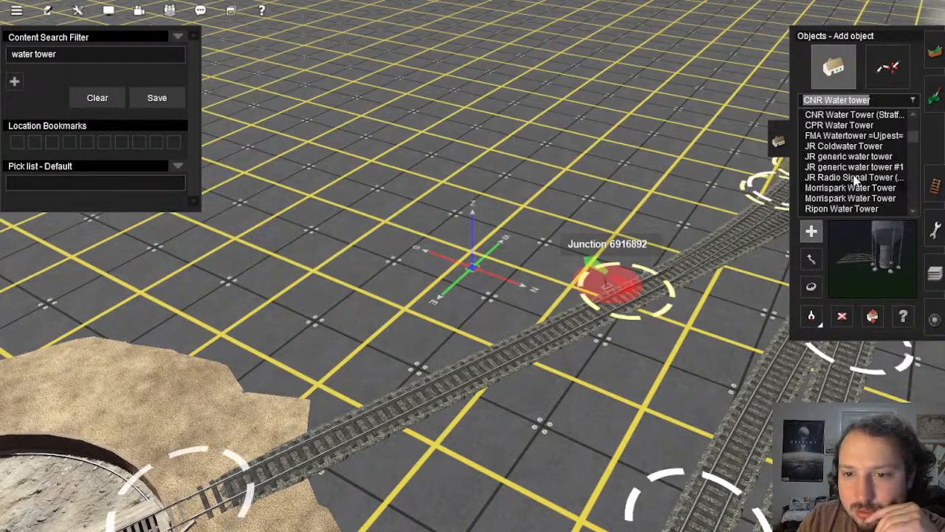
pyautogui.scroll(1, 850, 163)
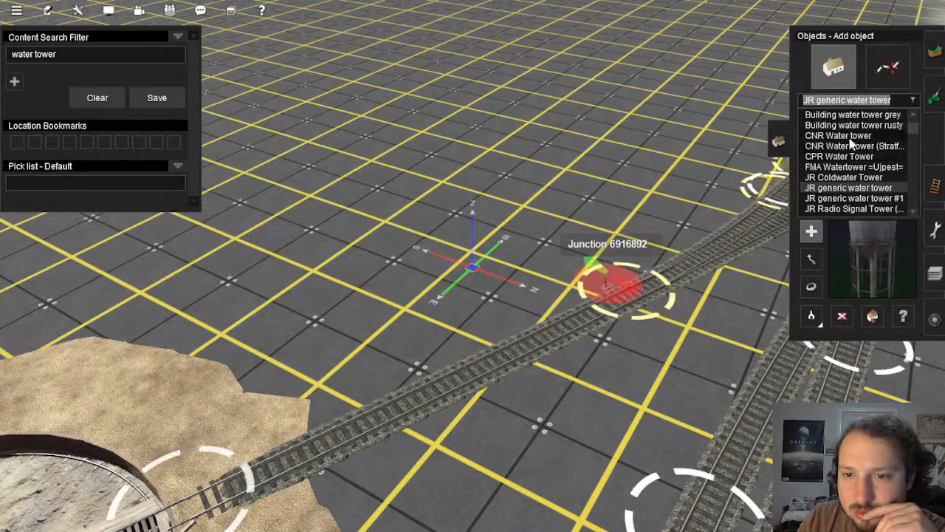
# Step: Browse the rest of the water tower list, previewing the SAP wooden water storage tank, SAP_Windmill_2_PBR and 1880 Water Tower
pyautogui.scroll(-5, 855, 167)
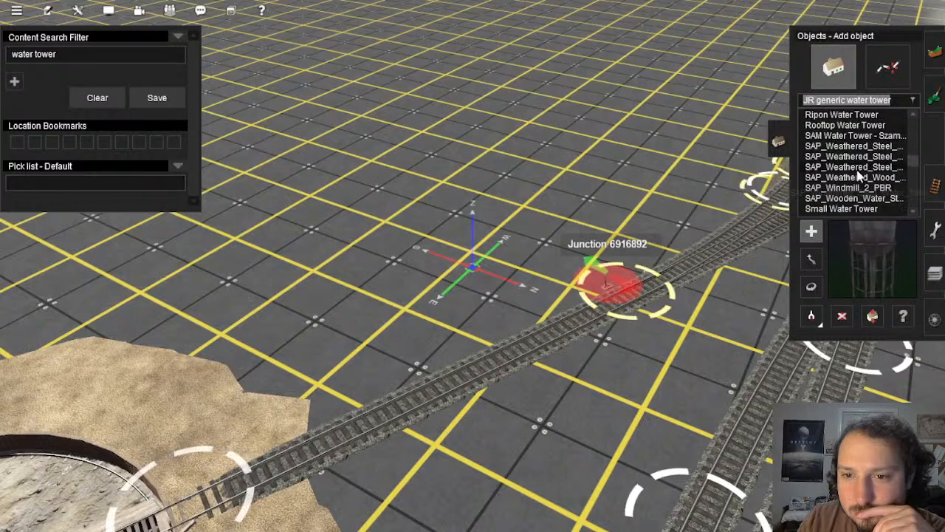
pyautogui.scroll(-2, 861, 189)
pyautogui.scroll(1, 861, 191)
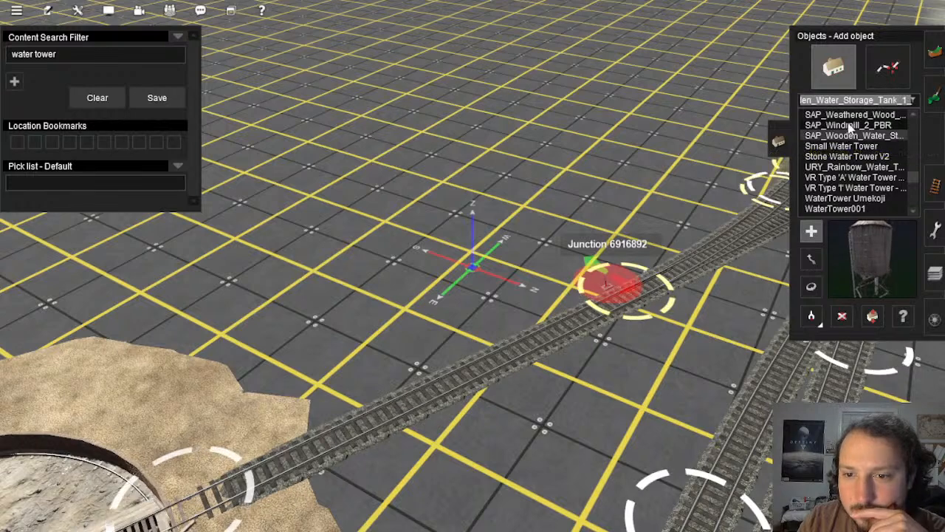
pyautogui.scroll(1, 859, 156)
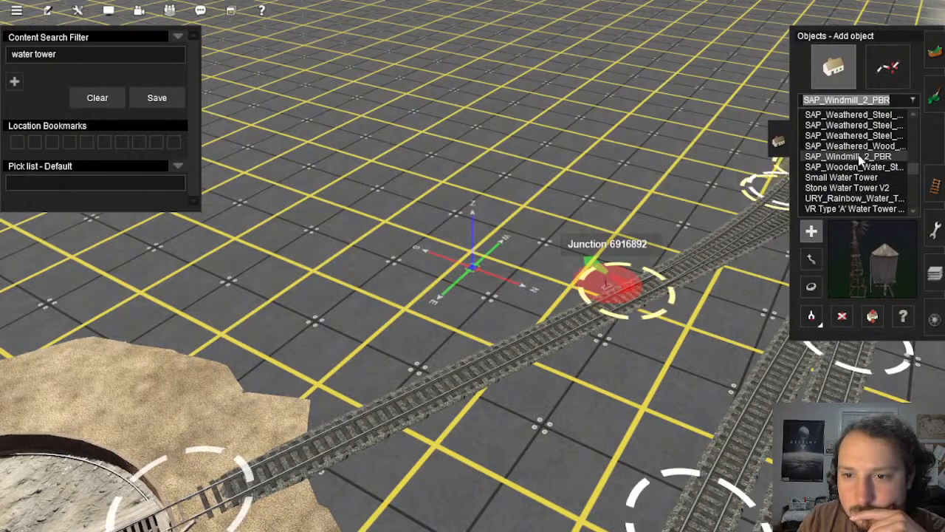
pyautogui.scroll(-2, 864, 175)
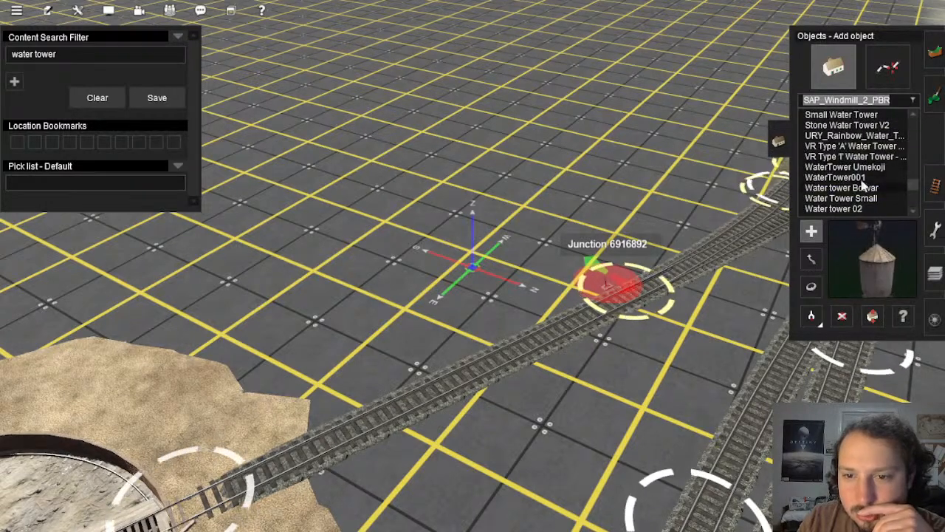
pyautogui.scroll(-3, 855, 151)
pyautogui.scroll(12, 857, 155)
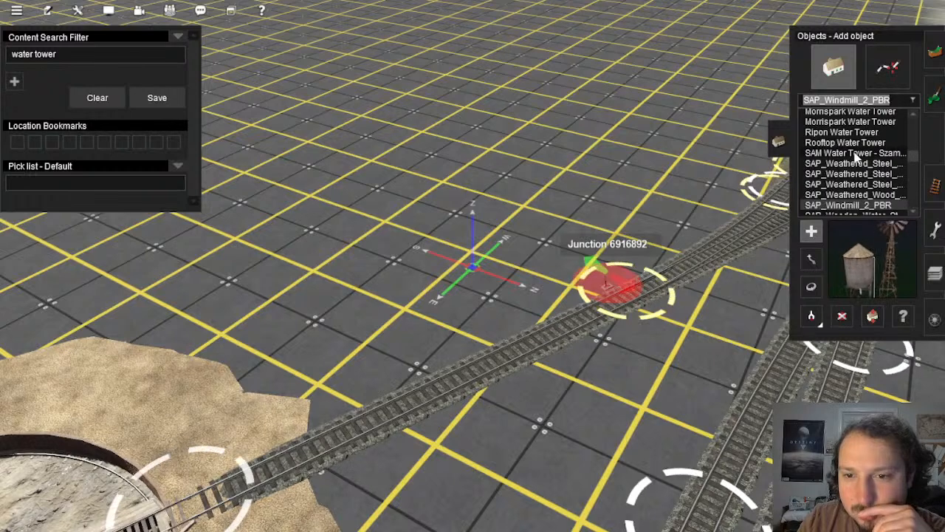
pyautogui.scroll(-10, 854, 162)
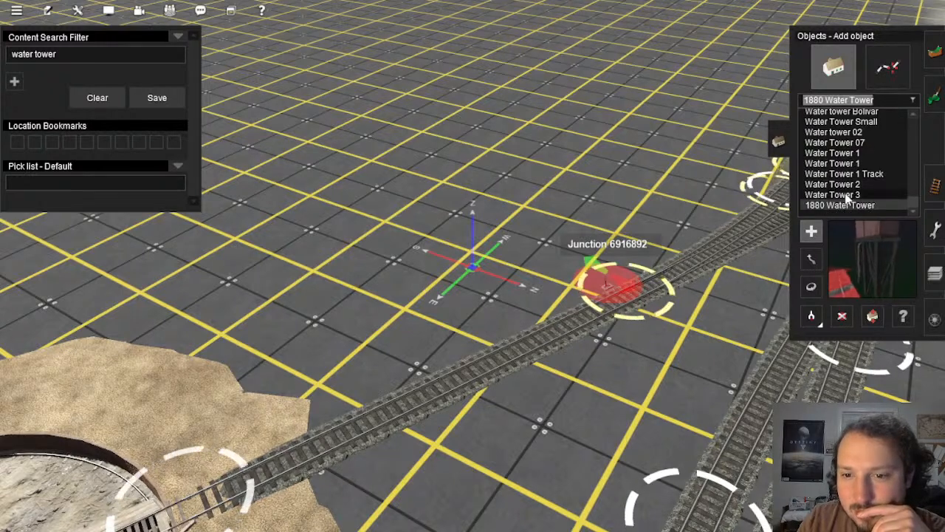
pyautogui.scroll(6, 848, 180)
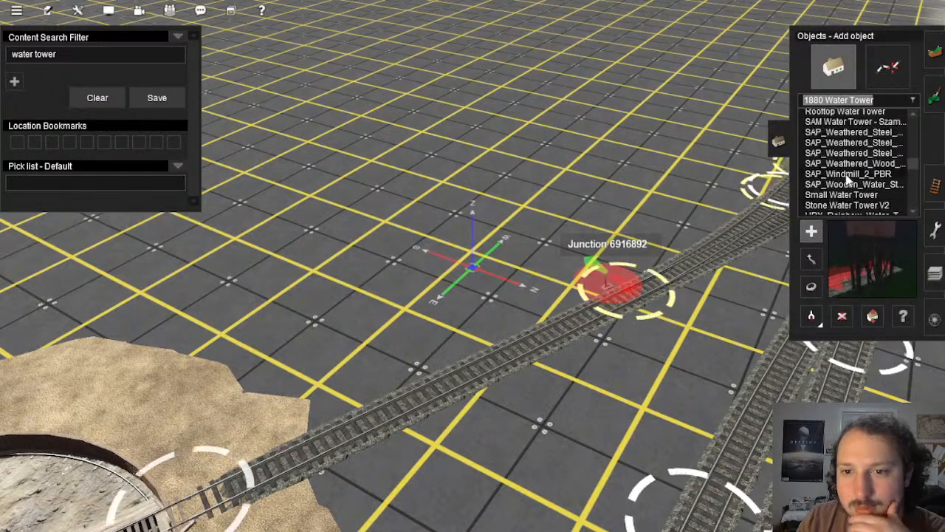
pyautogui.scroll(1, 848, 179)
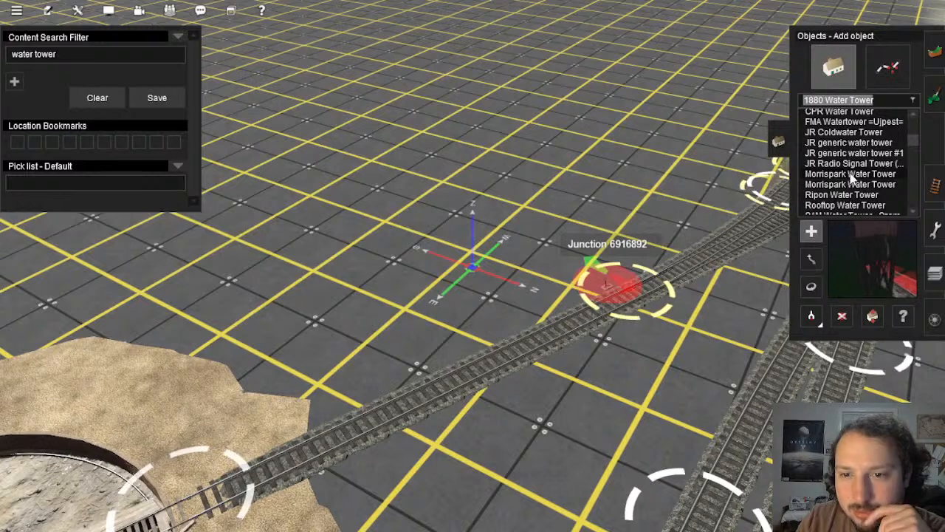
pyautogui.scroll(2, 851, 177)
pyautogui.scroll(1, 852, 177)
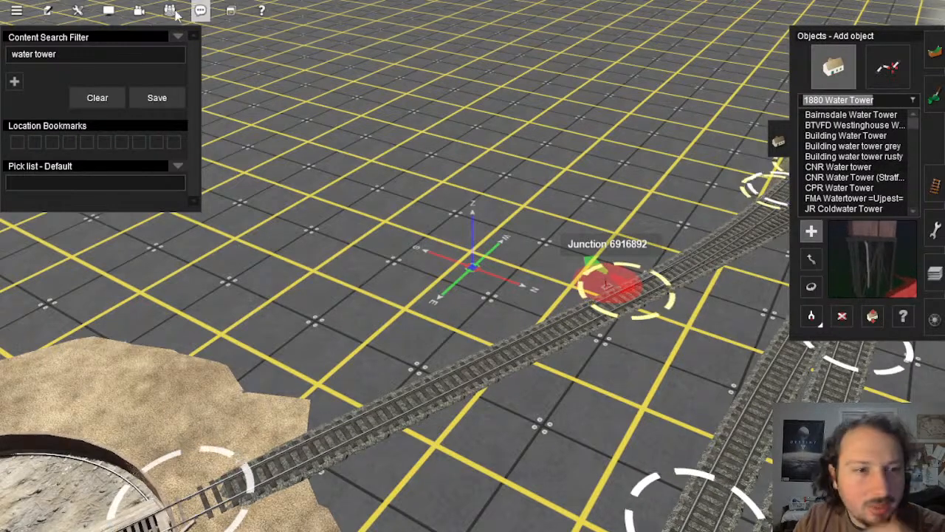
# Step: Shorten the content search filter to "water" to widen the object list
pyautogui.click(62, 58)
pyautogui.press('BackSpace')
pyautogui.press('BackSpace')
pyautogui.press('BackSpace')
pyautogui.press('BackSpace')
pyautogui.press('BackSpace')
pyautogui.press('BackSpace')
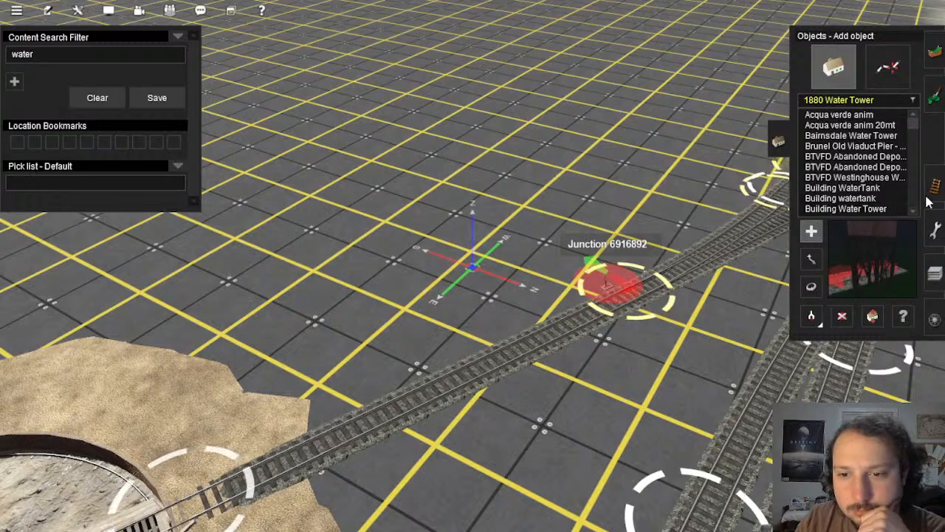
# Step: Place a co71_RGS-Water-Tank_02 on the open baseboard beside the track between the turntable and junction 6916892
pyautogui.scroll(-1, 871, 164)
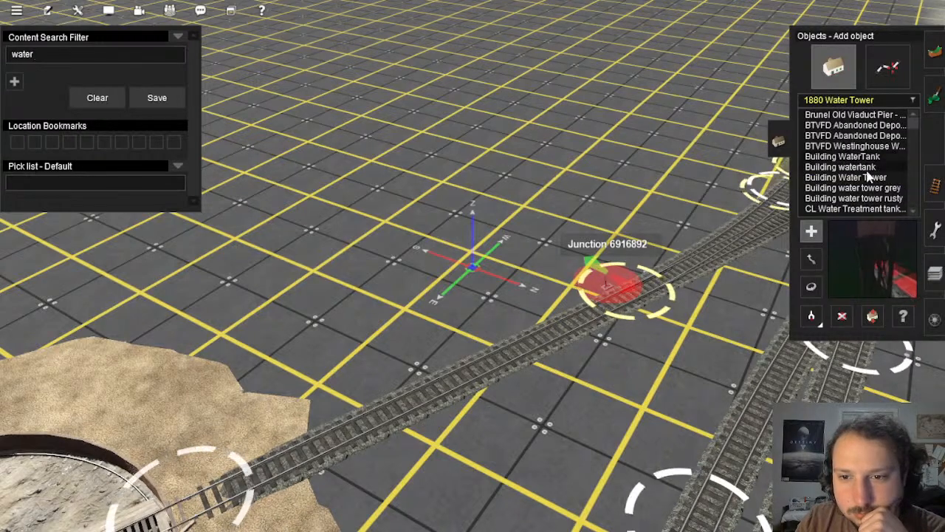
pyautogui.scroll(-3, 869, 180)
pyautogui.click(858, 136)
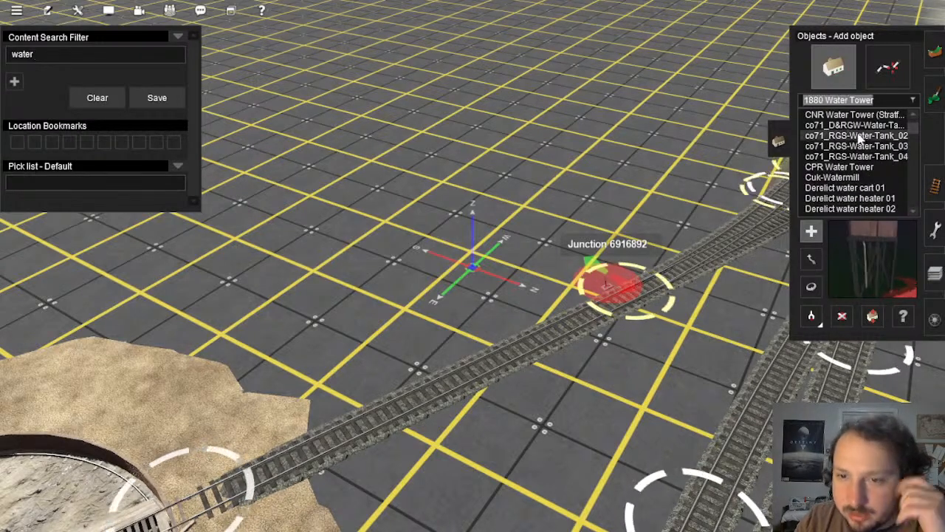
pyautogui.click(441, 237)
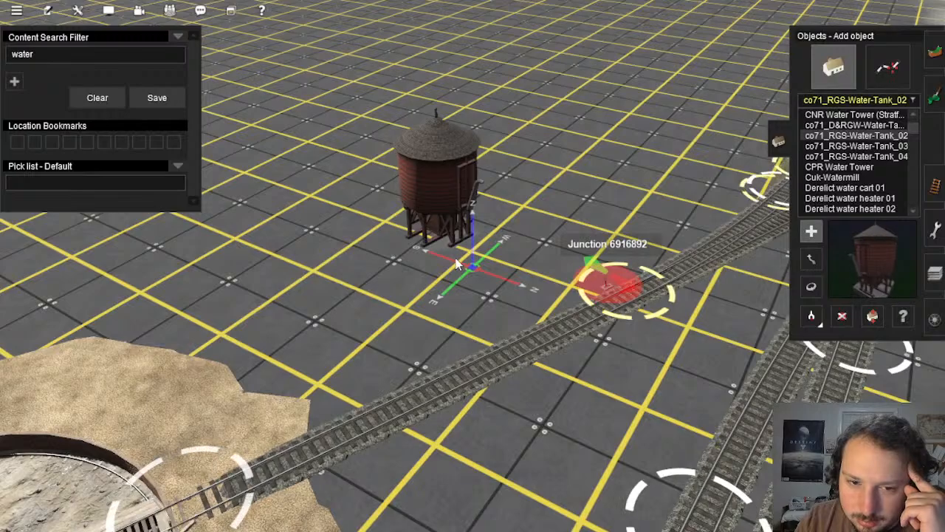
# Step: Move the placed red water tank closer to the track leading from the turntable to the junction
pyautogui.scroll(5, 473, 288)
pyautogui.scroll(-3, 484, 252)
pyautogui.press('Down')
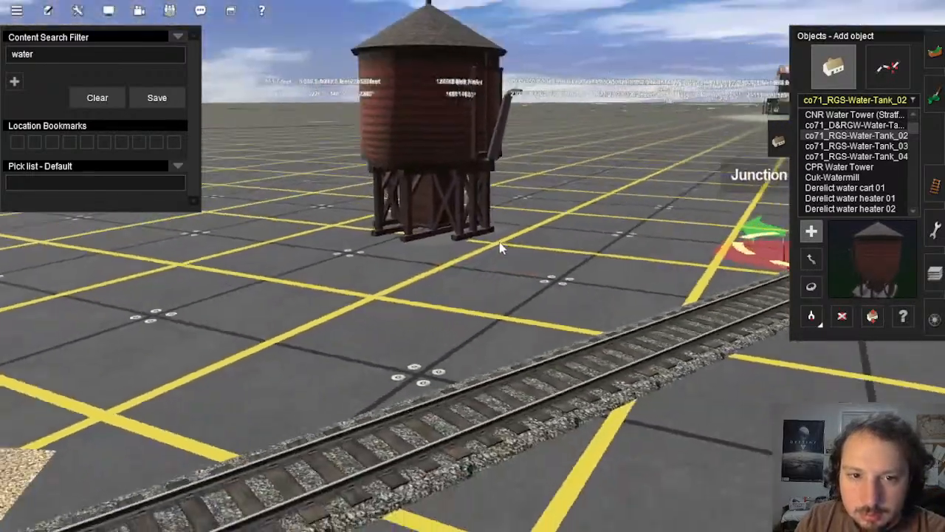
pyautogui.press('Left')
pyautogui.press('Up')
pyautogui.click(812, 288)
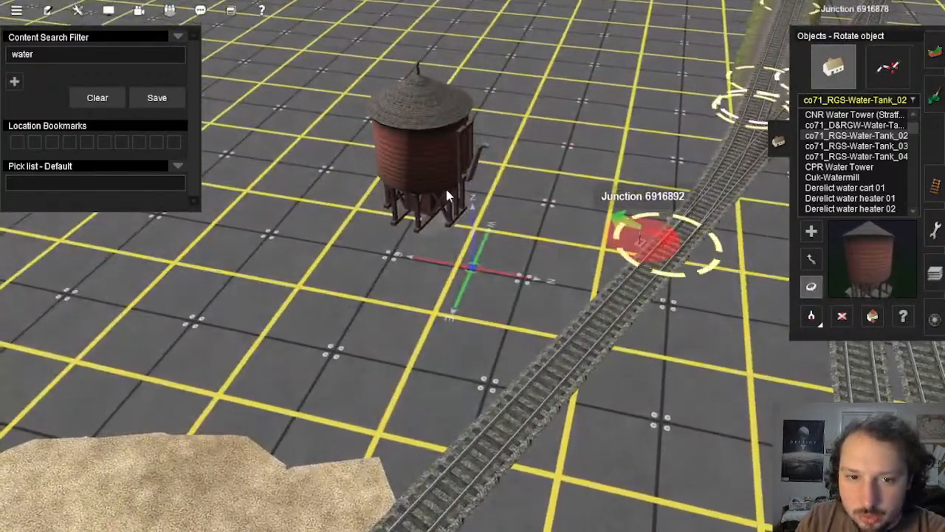
pyautogui.click(810, 258)
pyautogui.moveTo(442, 191); pyautogui.dragTo(495, 296)
pyautogui.press('Down')
# Step: Preview co71_RGS-Water-Tank_03, co71_RGS-Water-Tank_04, CNR Water Tower (Stratford) and CNR Water Column
pyautogui.click(883, 146)
pyautogui.click(885, 157)
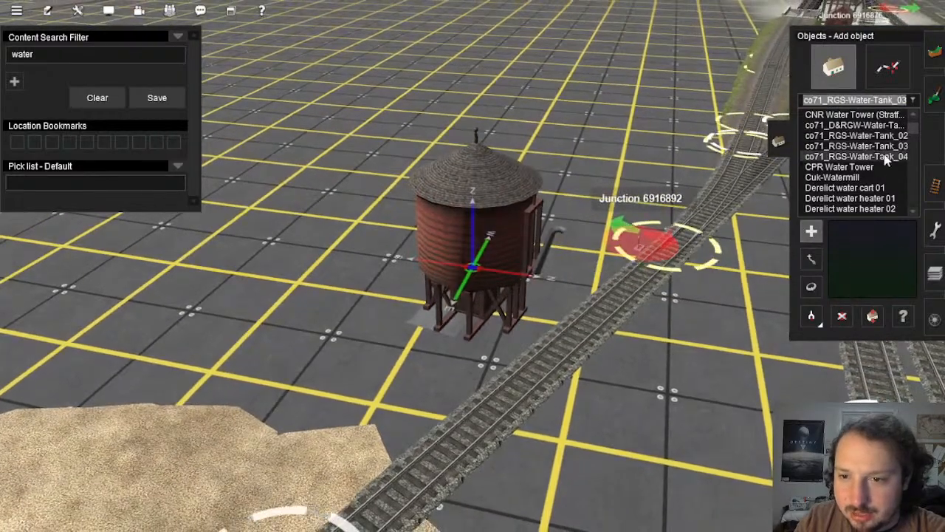
pyautogui.click(857, 114)
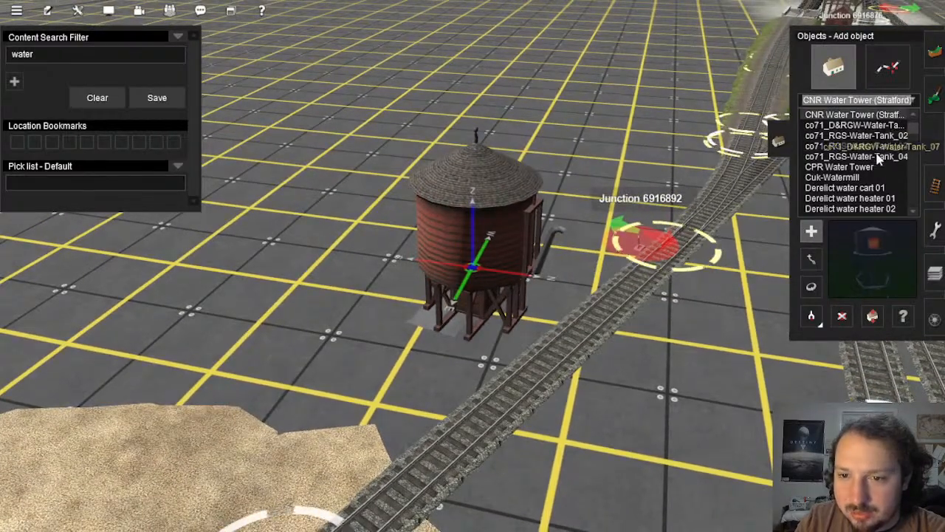
pyautogui.scroll(2, 878, 160)
pyautogui.click(857, 156)
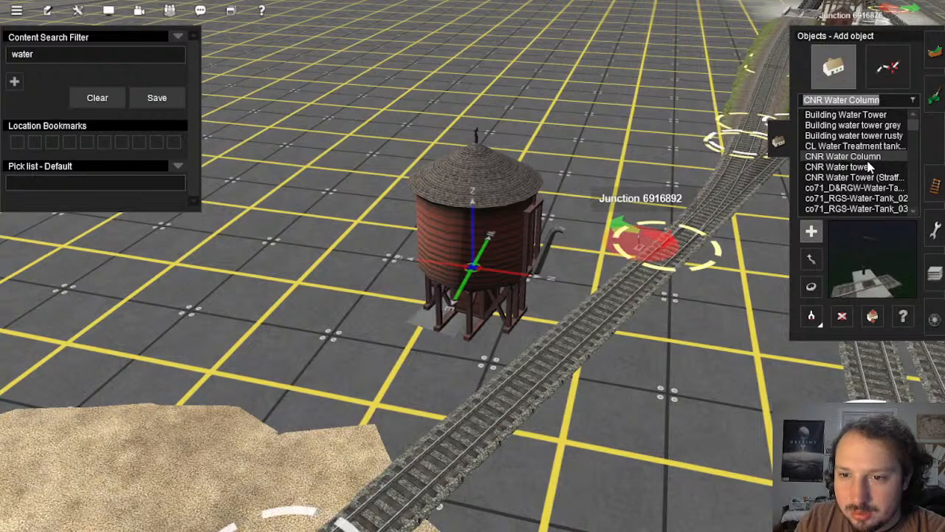
# Step: Preview Building WaterTank, Building watertank and BTVFD Abandoned Depot with platform earlier in the object list
pyautogui.scroll(2, 871, 158)
pyautogui.click(865, 157)
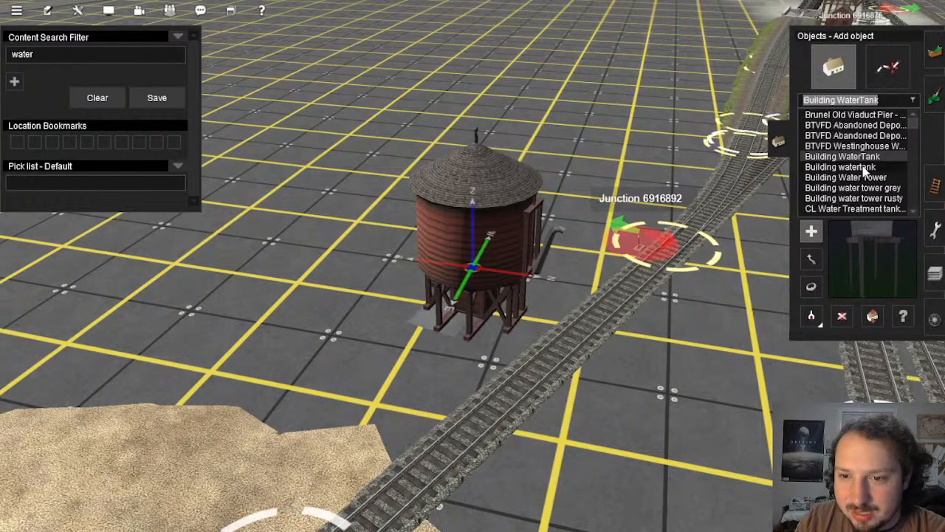
pyautogui.click(871, 168)
pyautogui.scroll(1, 874, 169)
pyautogui.click(862, 161)
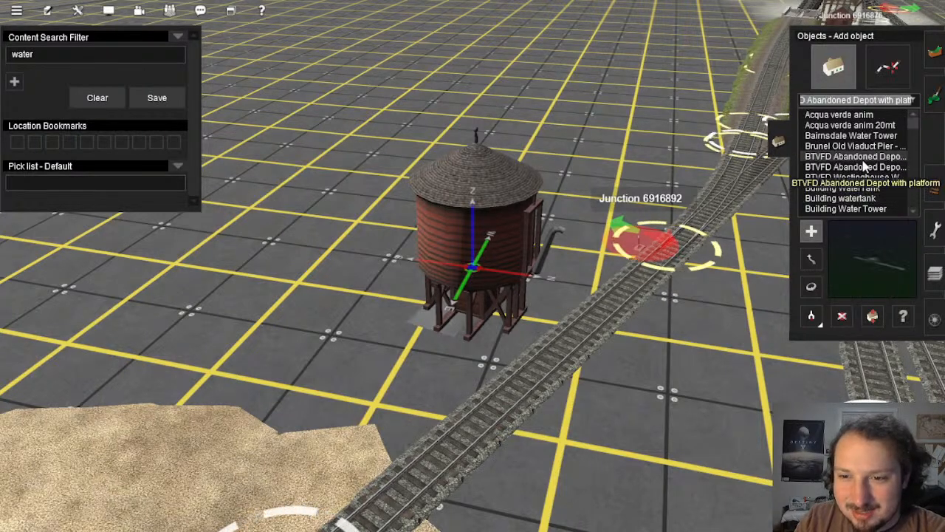
# Step: Preview Derelict water cart 01 and browse the derelict water objects listed after it
pyautogui.scroll(-4, 864, 164)
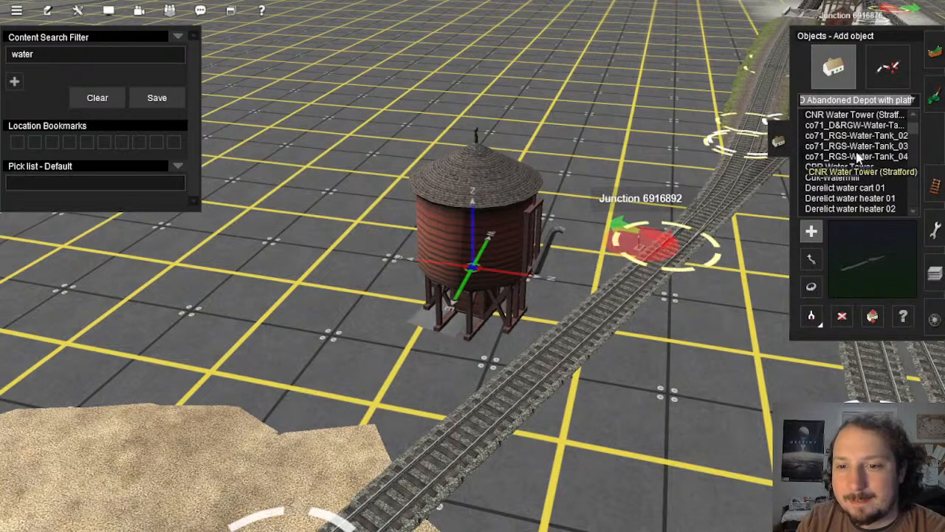
pyautogui.click(868, 187)
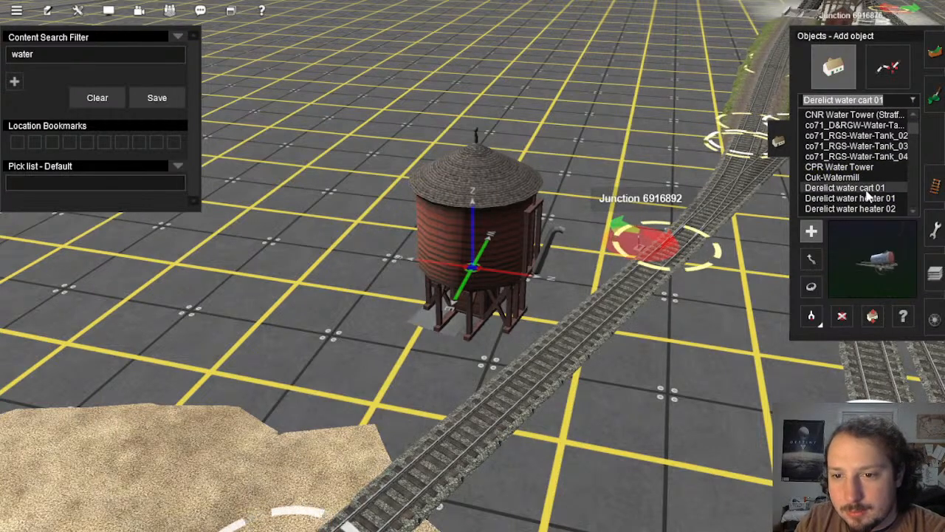
pyautogui.scroll(-1, 868, 185)
pyautogui.click(869, 182)
# Step: Try a GWR Water crane and a D&RGW Watertank near the junction, deleting each trial object
pyautogui.scroll(-3, 869, 183)
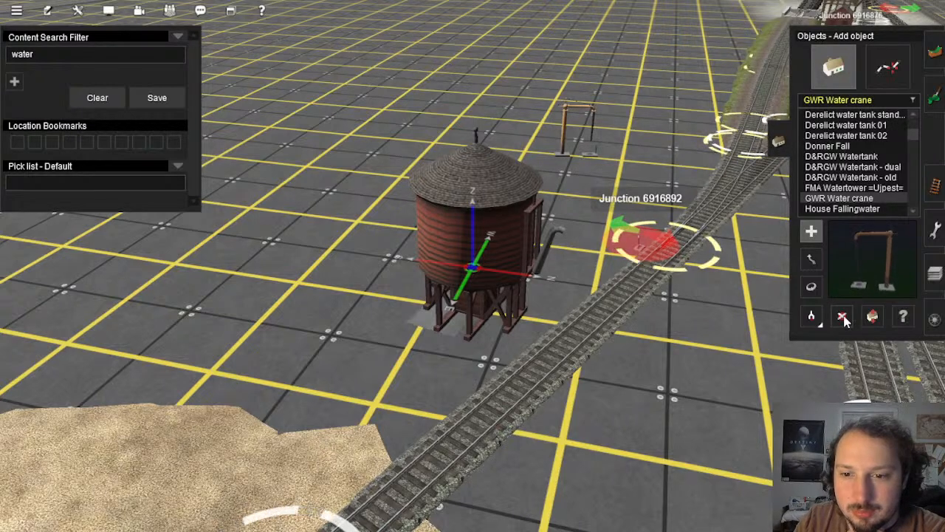
pyautogui.click(850, 156)
pyautogui.click(643, 184)
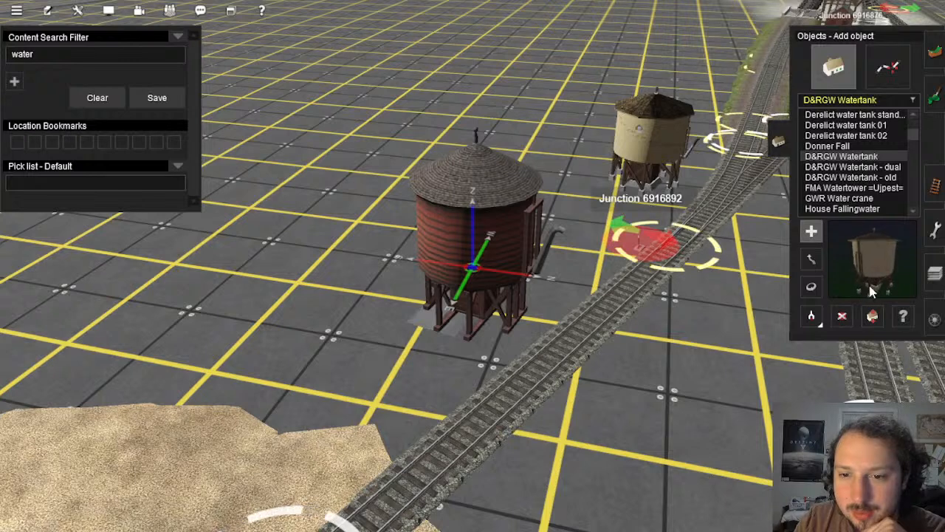
pyautogui.click(656, 175)
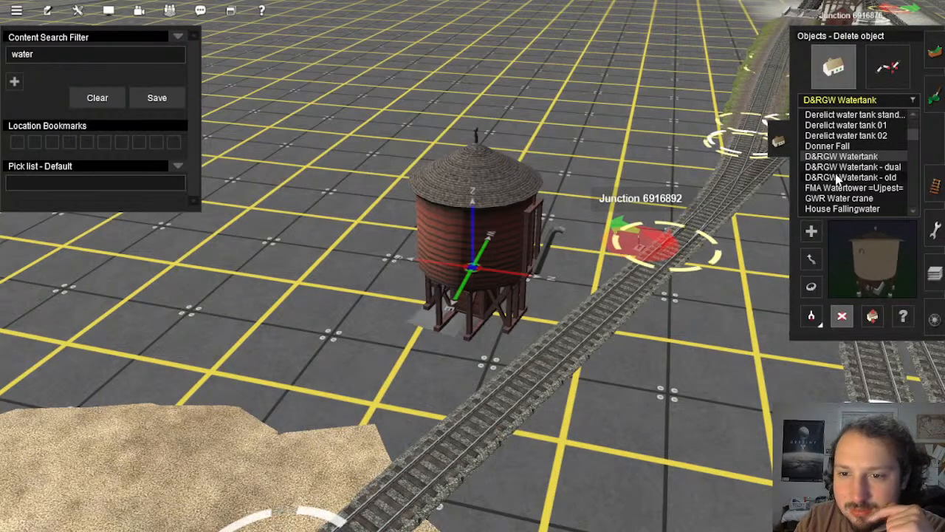
# Step: Continue through the water objects, previewing JA SEA sottopasso acque01, JR Coldwater Fuel and JR Coldwater Lumber
pyautogui.scroll(-2, 839, 175)
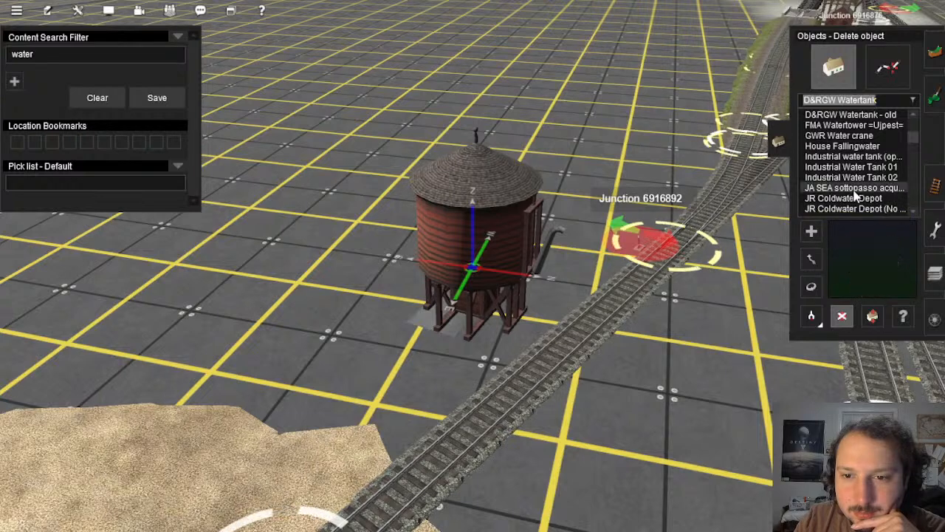
pyautogui.click(854, 189)
pyautogui.scroll(-1, 857, 189)
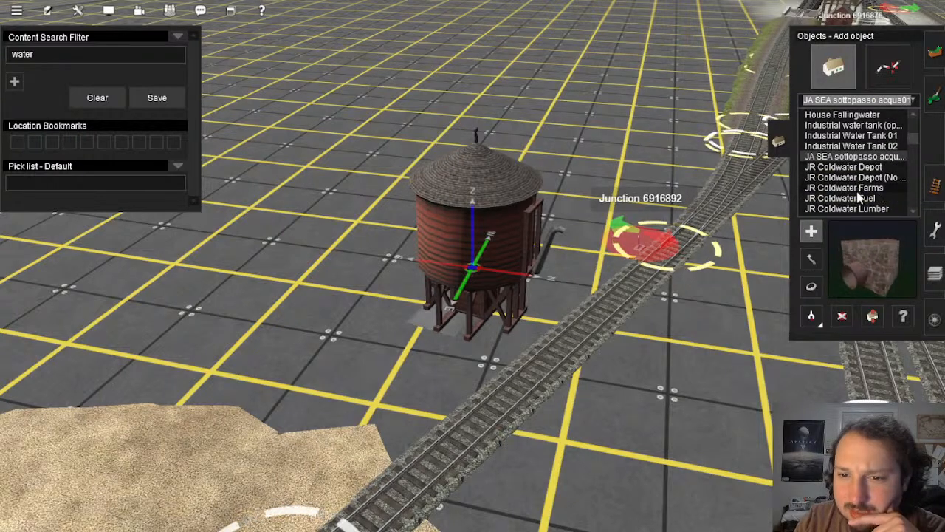
pyautogui.click(858, 198)
pyautogui.click(860, 209)
pyautogui.scroll(-2, 853, 190)
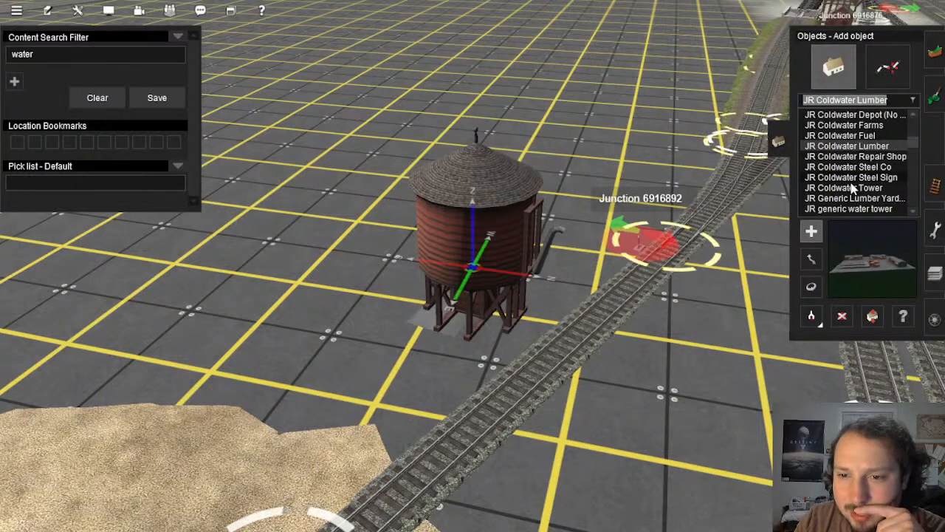
# Step: Try a PRR Std. Steel Water Tank 35K beyond the junction and delete it
pyautogui.scroll(-5, 855, 190)
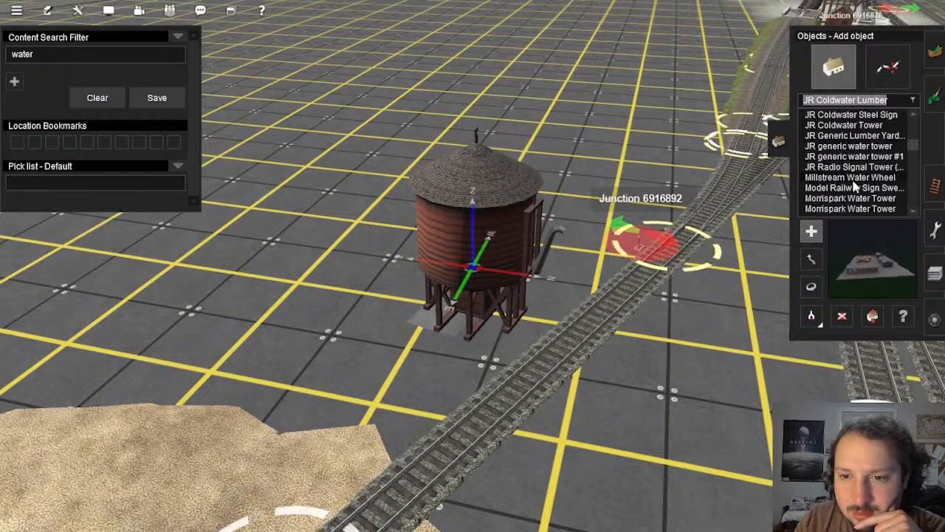
pyautogui.scroll(-4, 854, 188)
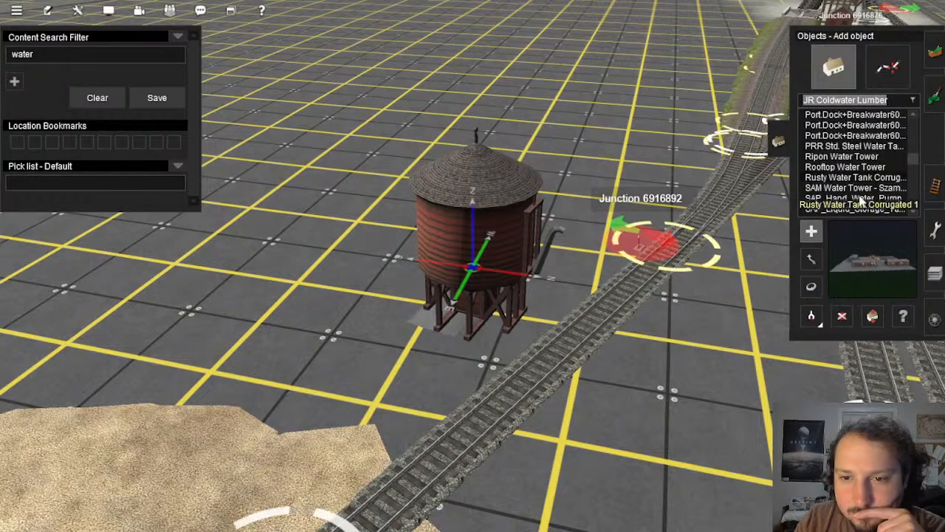
pyautogui.click(853, 147)
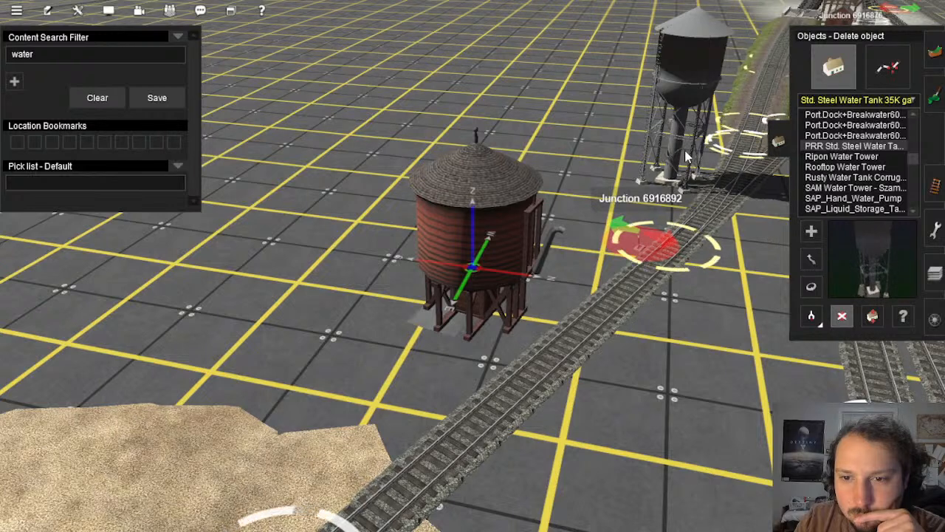
pyautogui.click(687, 155)
# Step: Preview Rusty Water Tank Corrugated 1, SAM Water Tower - Szamotuly, SM Water Tank 01, Small Water Tower and Signal & Water Supply House
pyautogui.click(855, 177)
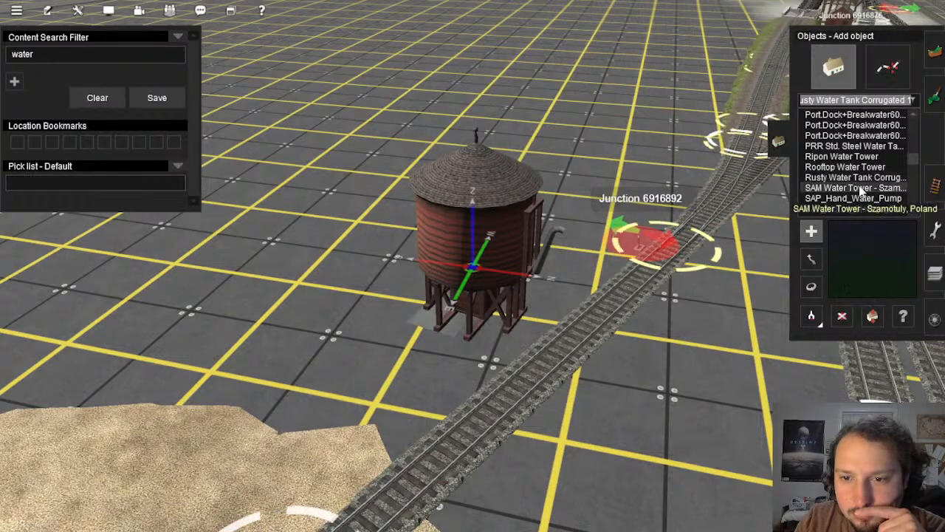
pyautogui.click(855, 188)
pyautogui.scroll(-3, 860, 190)
pyautogui.scroll(-10, 860, 177)
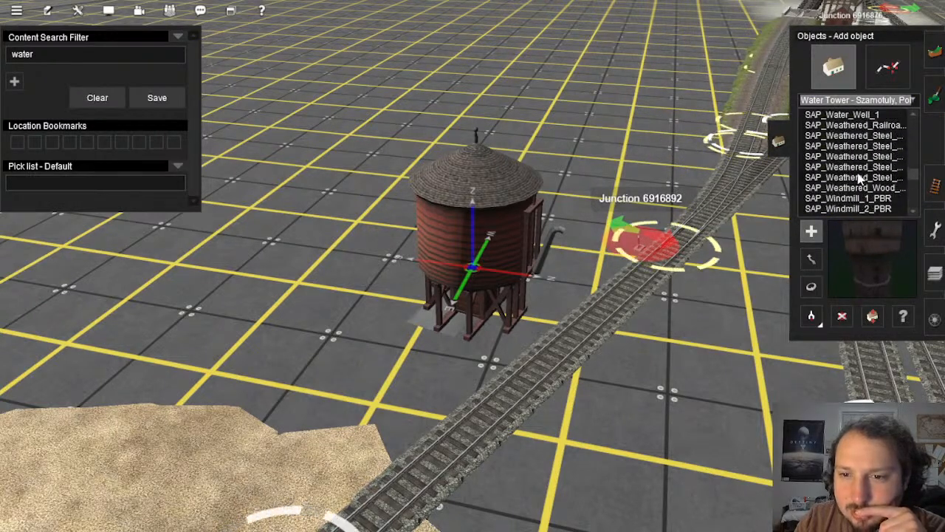
pyautogui.click(854, 156)
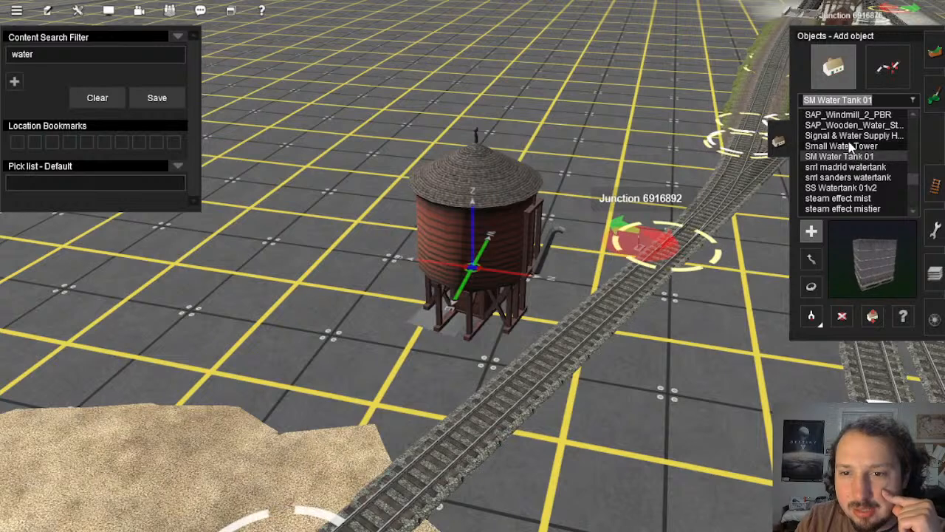
pyautogui.click(851, 147)
pyautogui.click(852, 137)
# Step: Preview Watercolplatformlever and Watercolumnbasin, and try a Watercolumntall near the junction
pyautogui.scroll(-5, 848, 168)
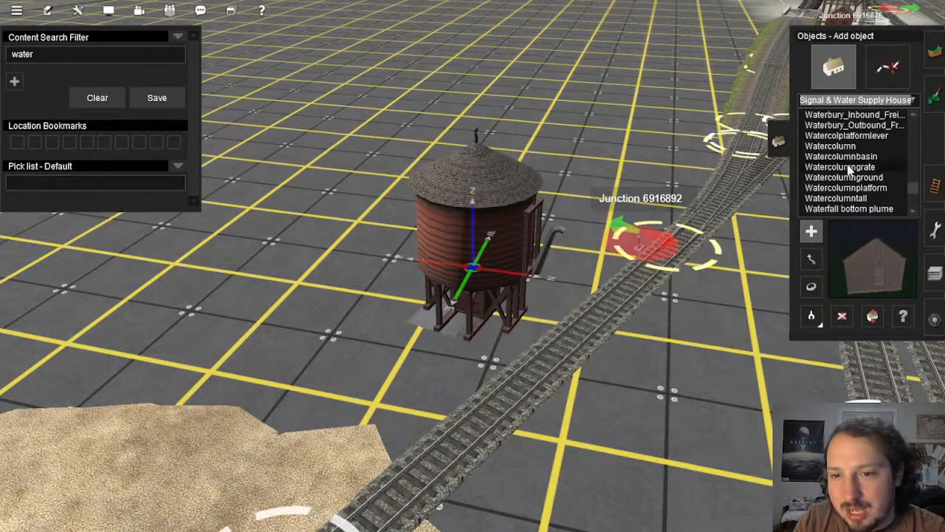
pyautogui.click(850, 137)
pyautogui.click(849, 157)
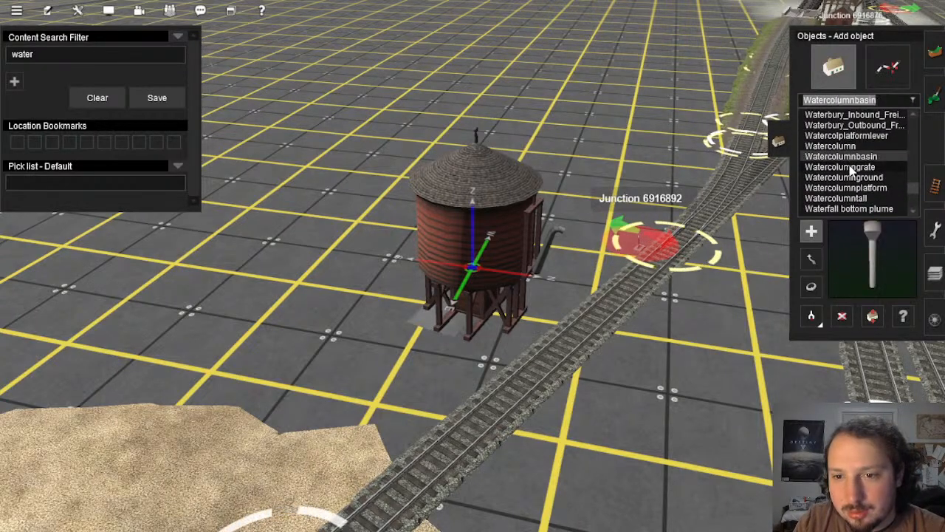
pyautogui.scroll(-2, 851, 154)
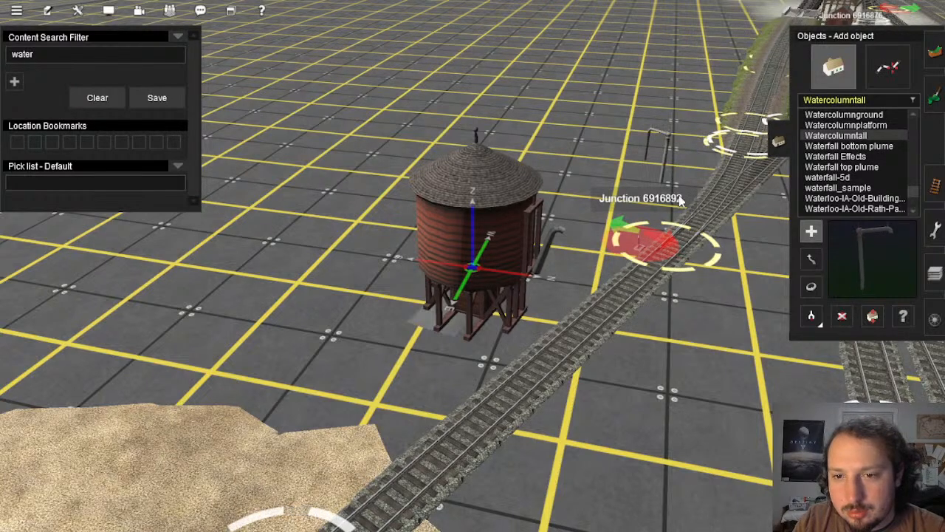
# Step: Preview the water tanks and towers from Watertank 3000gal through WaterTower Umekoji, Water tower Bolivar and Water tower 02 to Water Tower 1
pyautogui.scroll(-4, 879, 164)
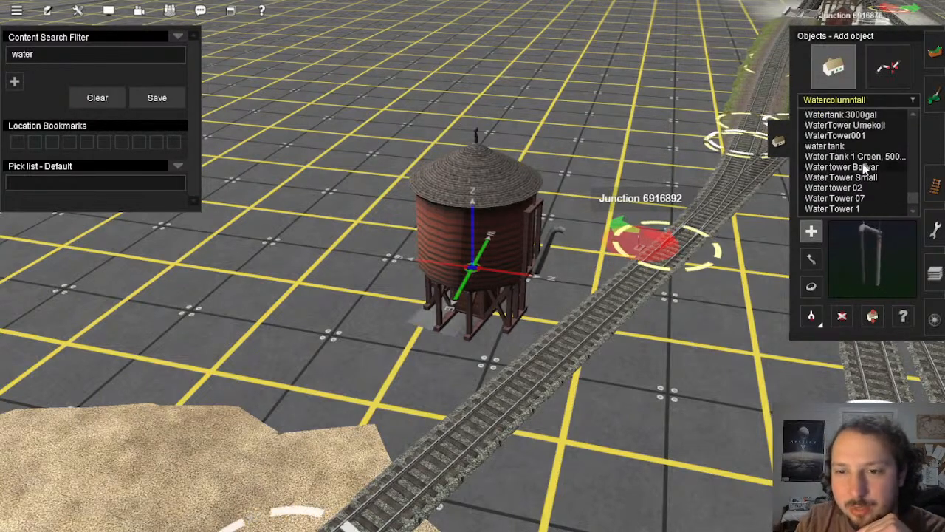
pyautogui.click(853, 117)
pyautogui.click(853, 125)
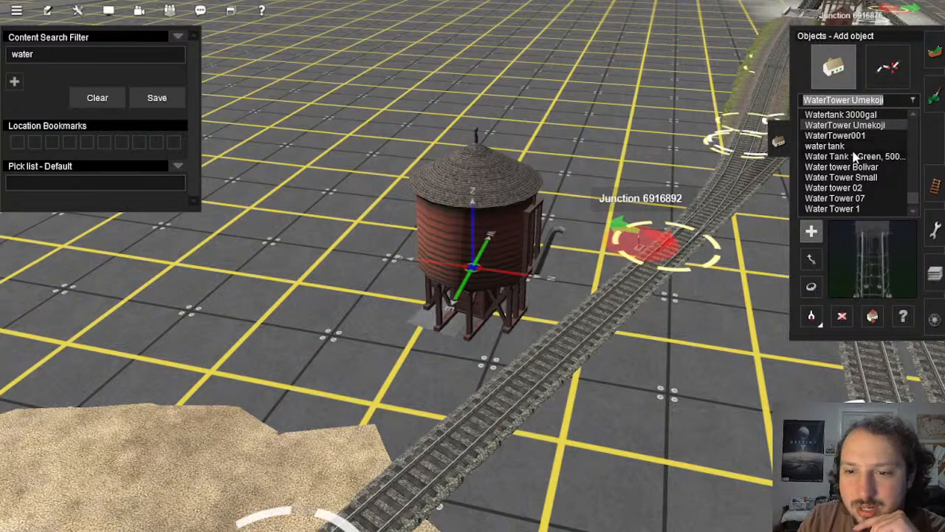
pyautogui.click(854, 157)
pyautogui.click(852, 167)
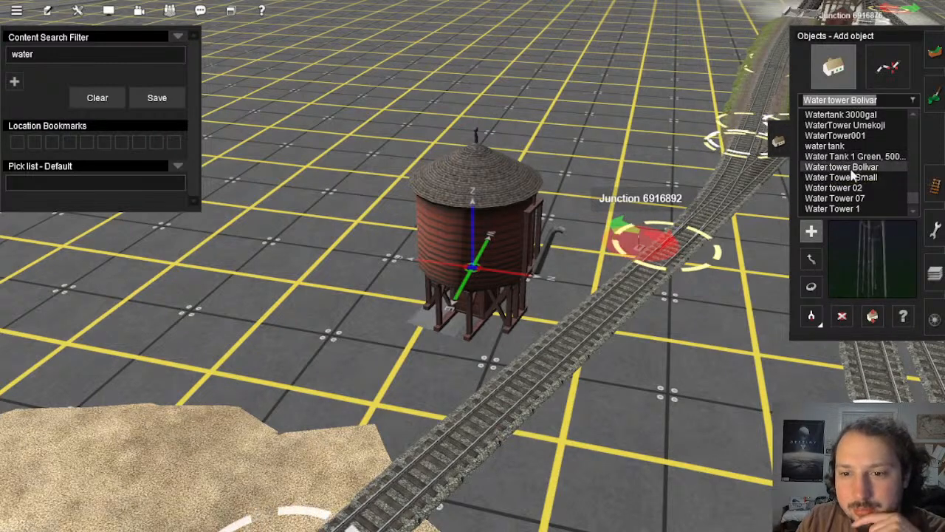
pyautogui.click(850, 178)
pyautogui.click(850, 187)
pyautogui.click(850, 198)
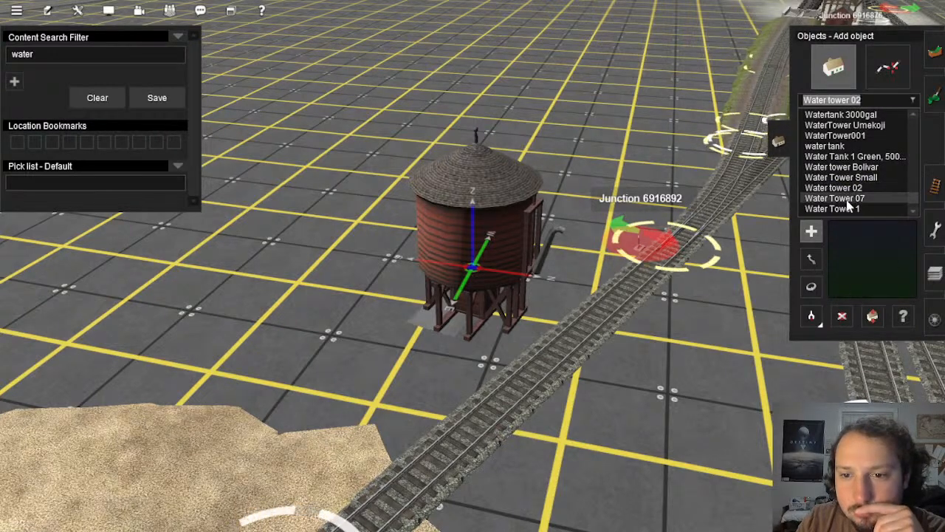
pyautogui.scroll(-1, 851, 190)
pyautogui.scroll(-1, 851, 189)
pyautogui.click(844, 155)
# Step: Try a Water Tower 1 Track object behind the junction and delete it
pyautogui.scroll(-3, 847, 170)
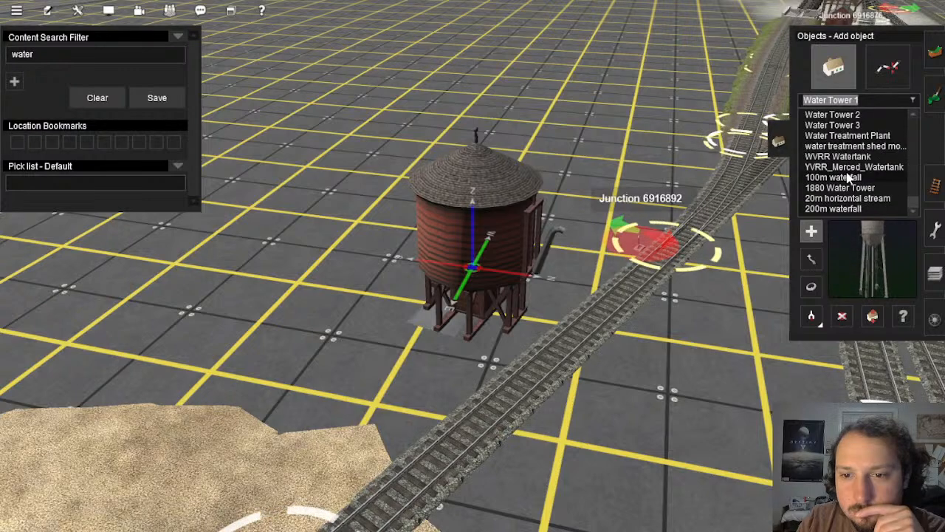
pyautogui.scroll(1, 849, 170)
pyautogui.click(850, 122)
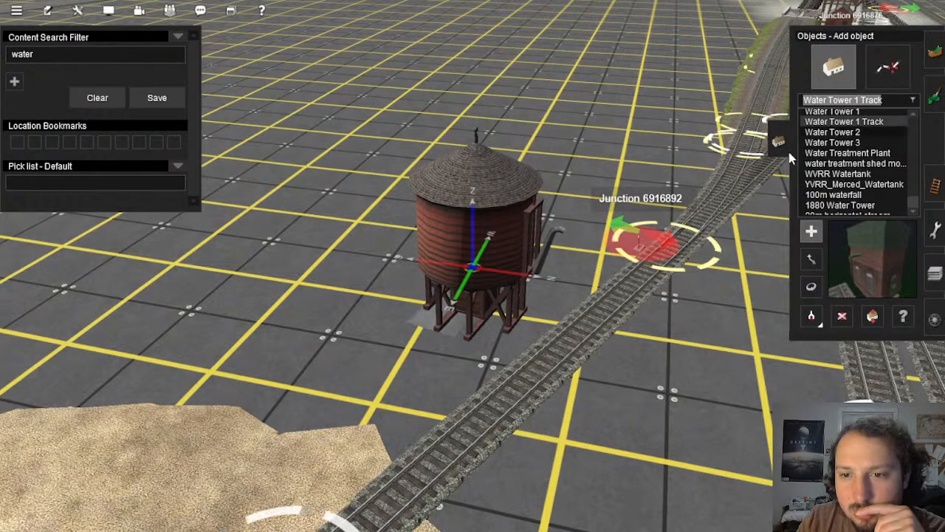
pyautogui.click(616, 168)
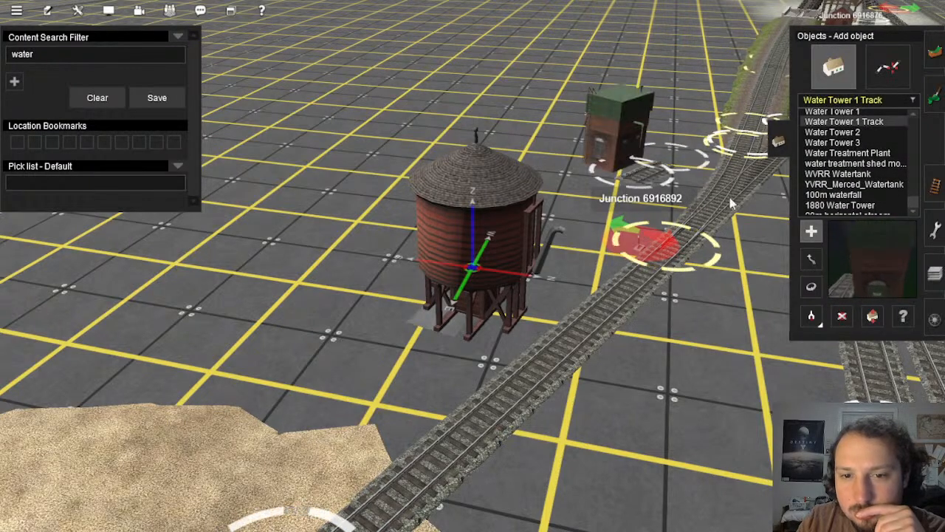
pyautogui.click(843, 316)
pyautogui.click(620, 133)
pyautogui.scroll(-5, 439, 274)
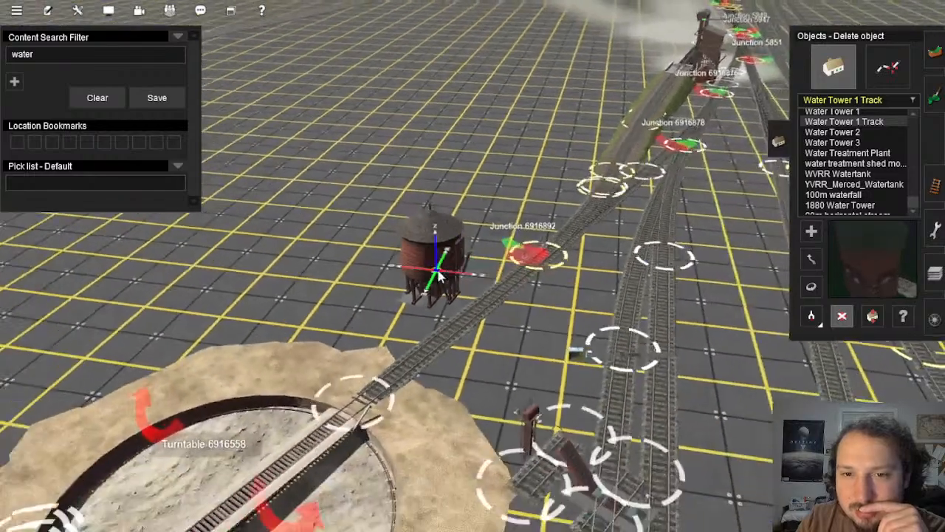
# Step: Place a 1880 Water Tower beside the junction on the track leading to the turntable
pyautogui.scroll(3, 439, 275)
pyautogui.scroll(-2, 849, 199)
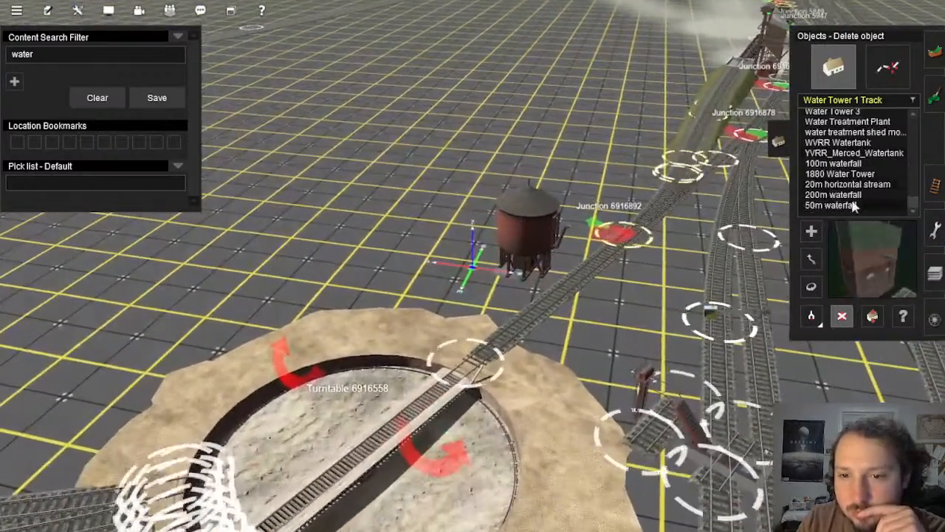
pyautogui.click(840, 173)
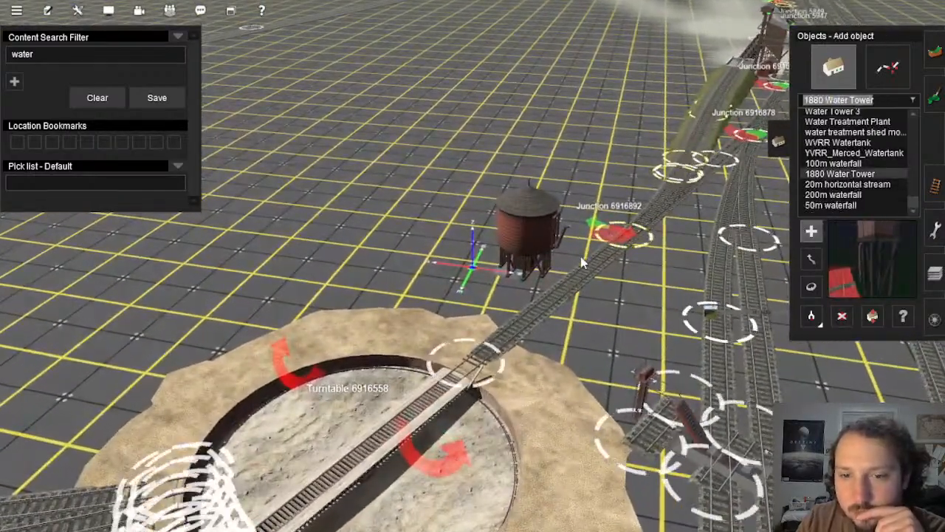
pyautogui.scroll(6, 582, 262)
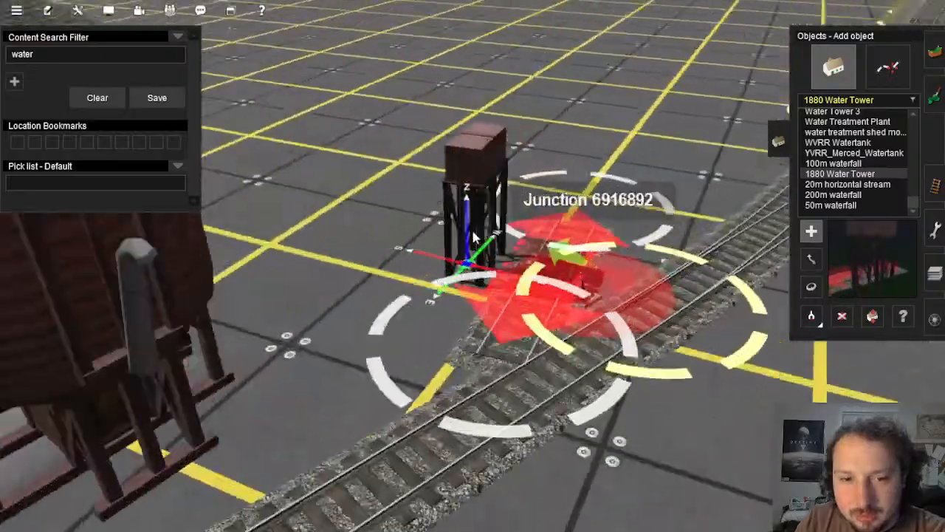
pyautogui.moveTo(472, 237); pyautogui.dragTo(437, 237, button='right')
pyautogui.scroll(-4, 465, 236)
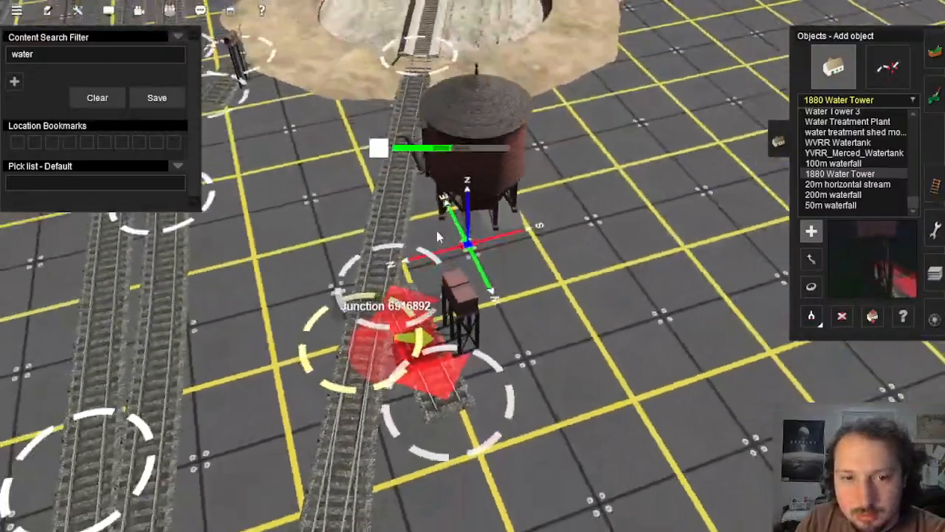
# Step: Delete the large round water tower standing beside the turntable lead track
pyautogui.rightClick(404, 210)
pyautogui.press('Left')
pyautogui.click(841, 316)
pyautogui.click(525, 229)
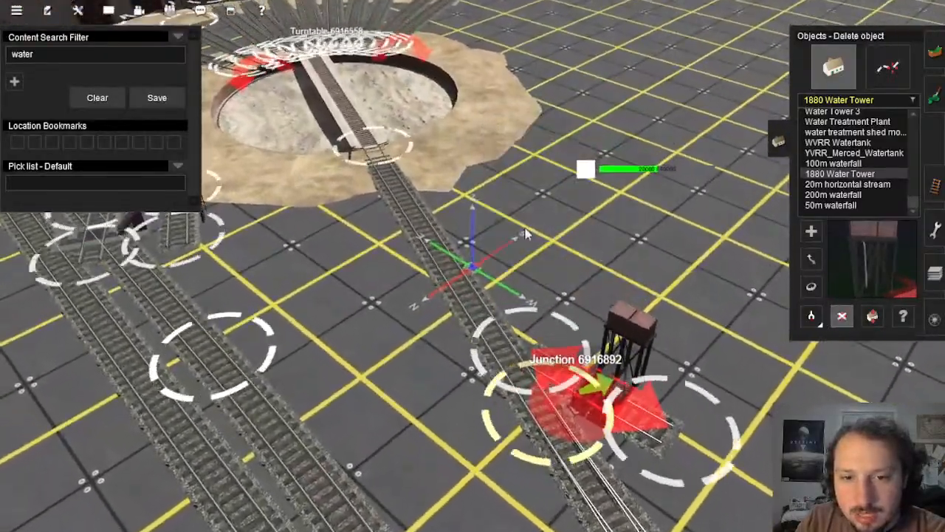
# Step: Move the 1880 Water Tower from the junction onto the lead track between the junction and the turntable
pyautogui.scroll(3, 525, 233)
pyautogui.press('m')
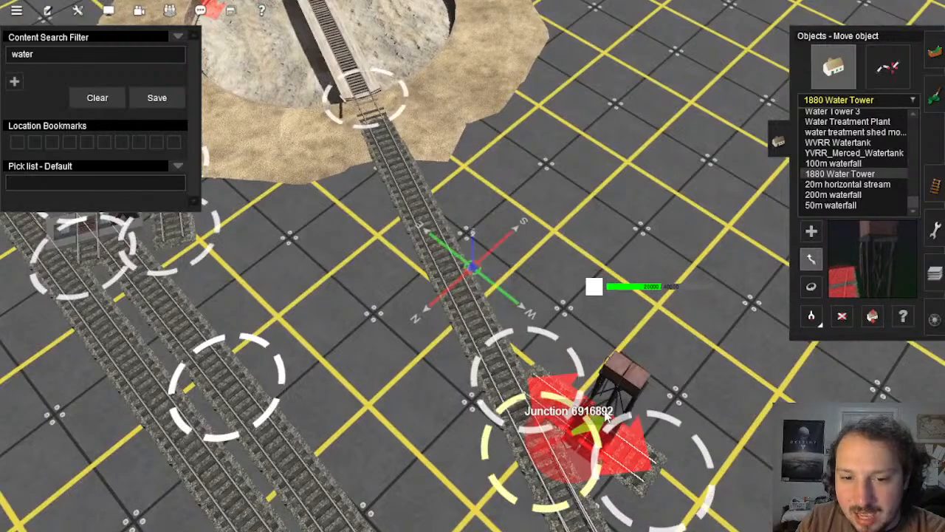
pyautogui.moveTo(590, 423); pyautogui.dragTo(433, 267)
pyautogui.press('Left')
pyautogui.press('Up')
# Step: Rotate the 1880 Water Tower parallel to the lead track and nudge it so its built-in track lines up
pyautogui.click(812, 289)
pyautogui.press('Left')
pyautogui.press('Down')
pyautogui.scroll(5, 479, 265)
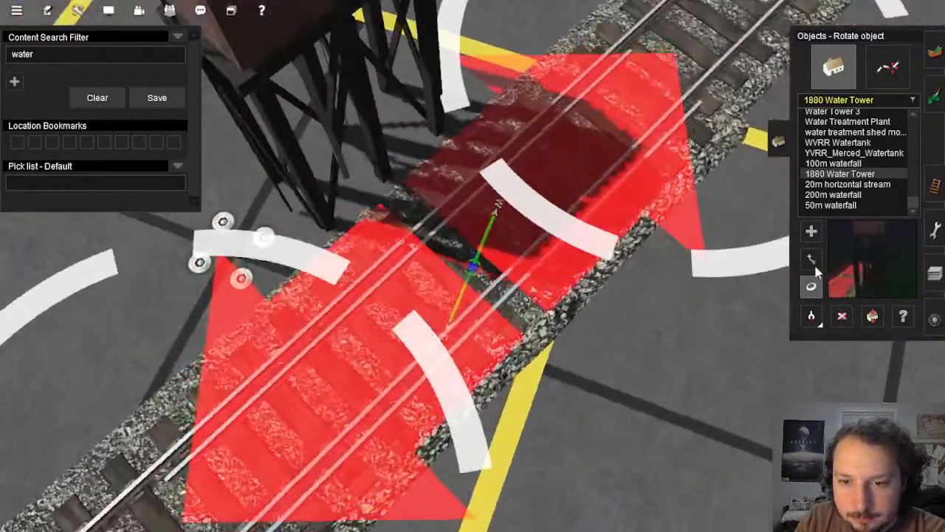
pyautogui.click(813, 261)
pyautogui.moveTo(474, 248); pyautogui.dragTo(474, 241)
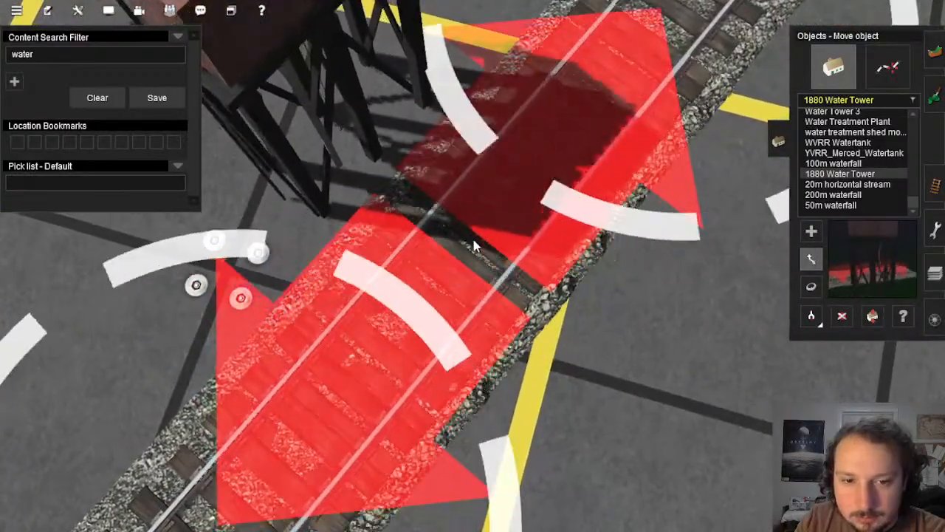
pyautogui.scroll(-5, 474, 246)
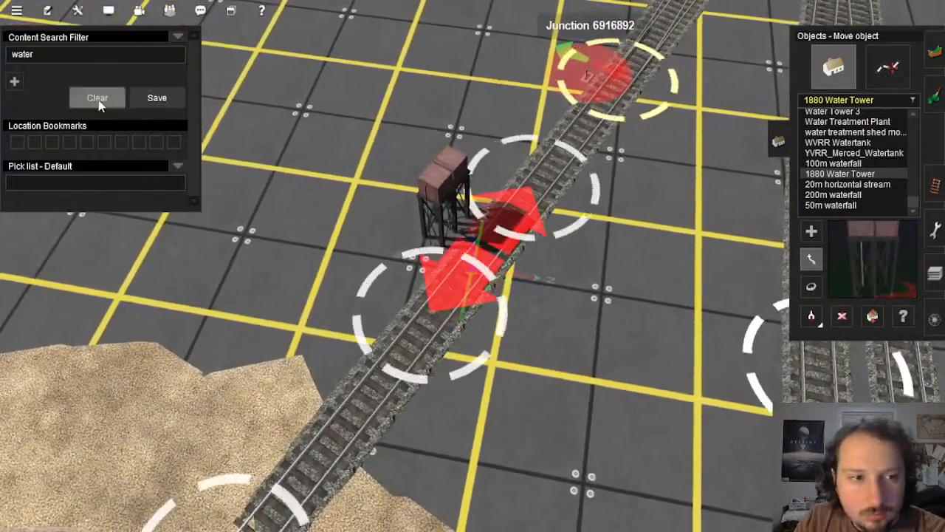
# Step: Clear the content search filter
pyautogui.click(97, 97)
pyautogui.press('Left')
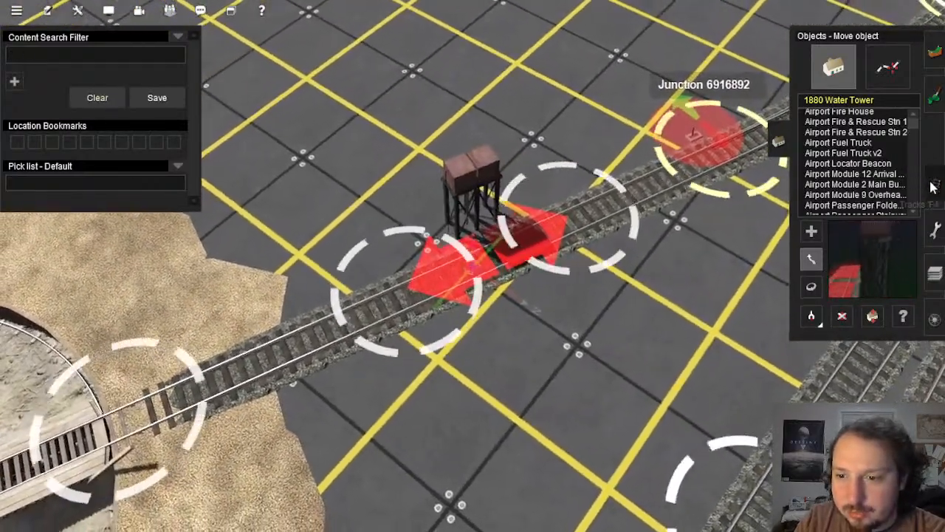
pyautogui.press('Down')
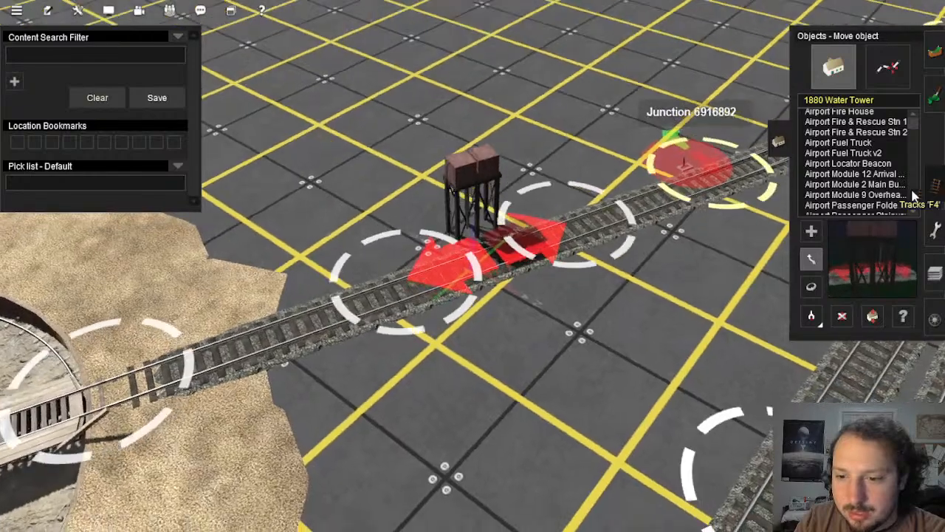
pyautogui.press('Left')
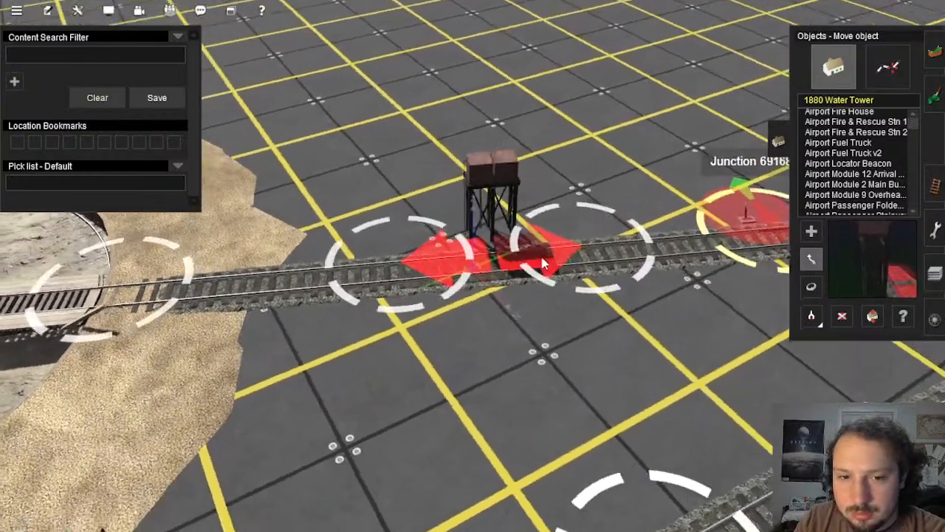
pyautogui.press('Left')
# Step: Insert spline points in the lead track on both sides of the 1880 Water Tower
pyautogui.click(888, 68)
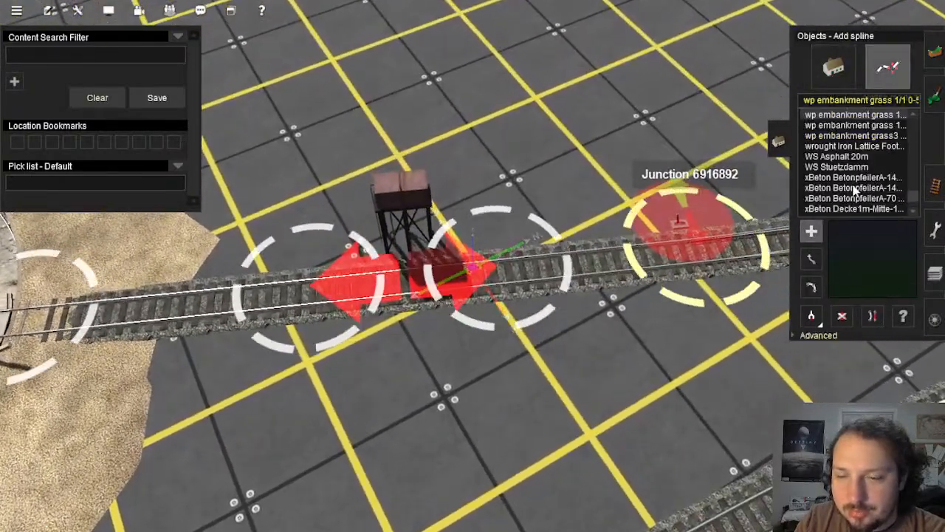
pyautogui.click(818, 336)
pyautogui.click(872, 360)
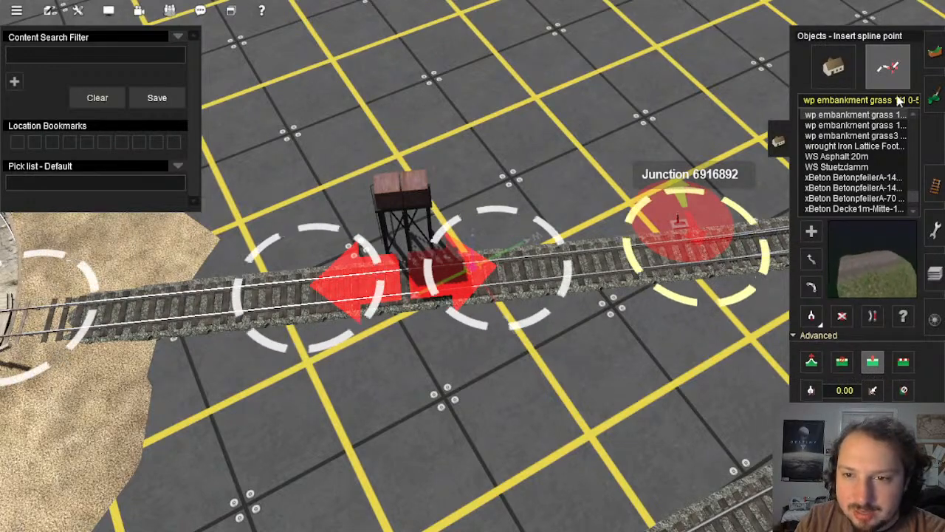
pyautogui.press('Left')
pyautogui.click(935, 184)
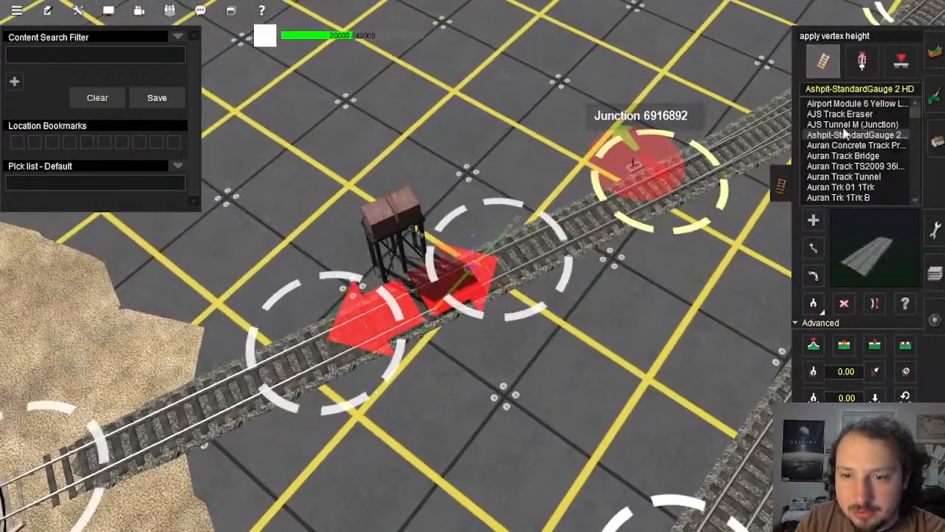
pyautogui.click(528, 263)
pyautogui.click(276, 367)
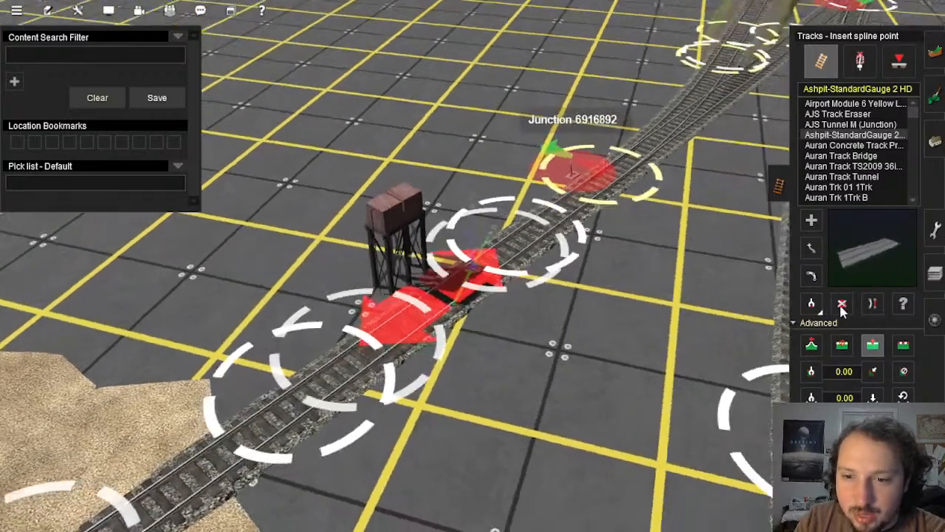
# Step: Remove the track overlapping the water tower, undo any wrong deletion, and join the loose track ends to the tower's own track
pyautogui.click(842, 303)
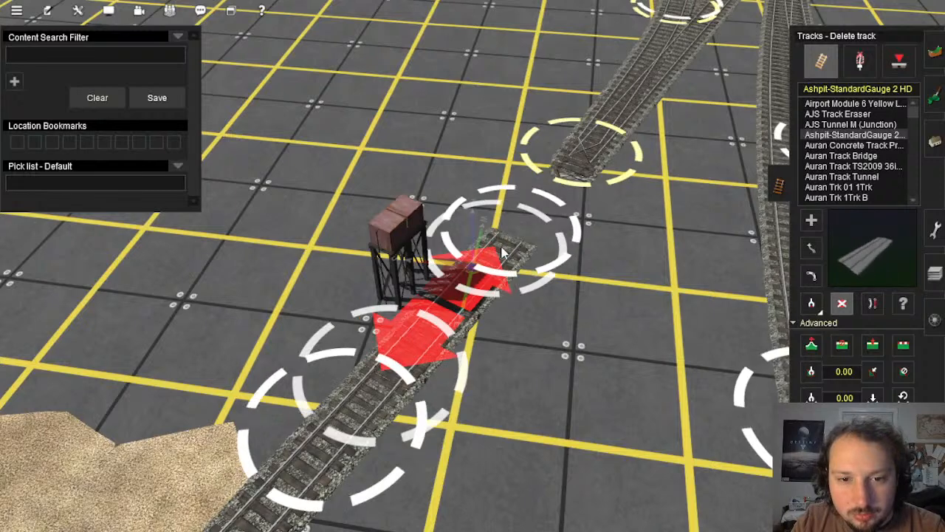
pyautogui.hotkey('ctrl', 'z')
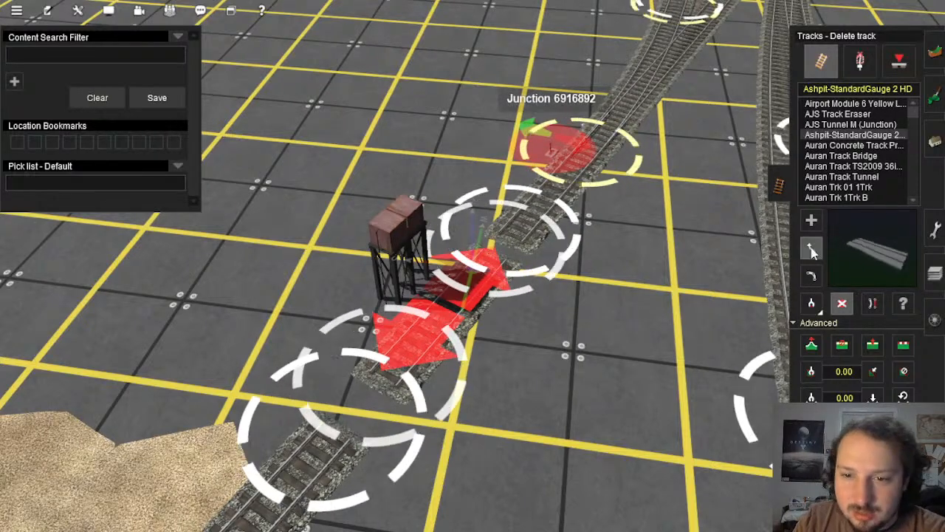
pyautogui.click(810, 249)
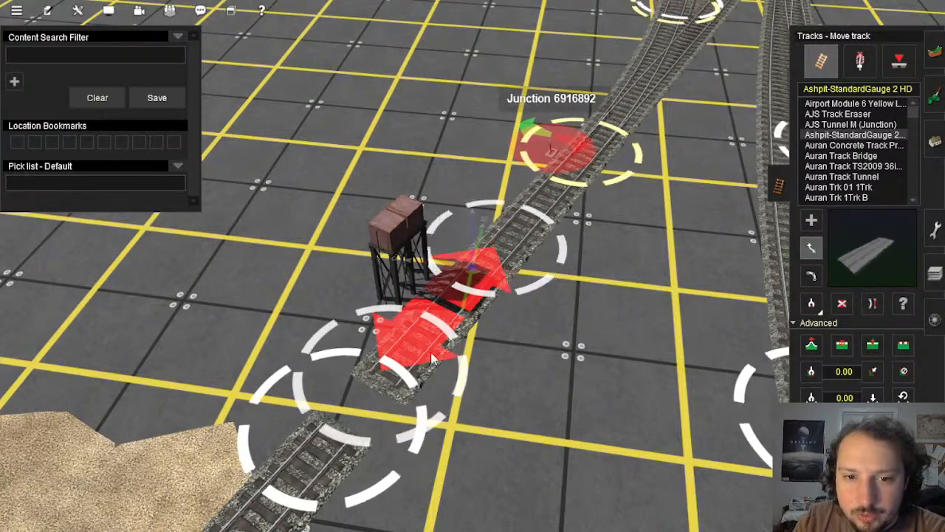
pyautogui.moveTo(344, 437); pyautogui.dragTo(386, 387)
pyautogui.scroll(-3, 443, 347)
pyautogui.moveTo(413, 413); pyautogui.dragTo(472, 266, button='right')
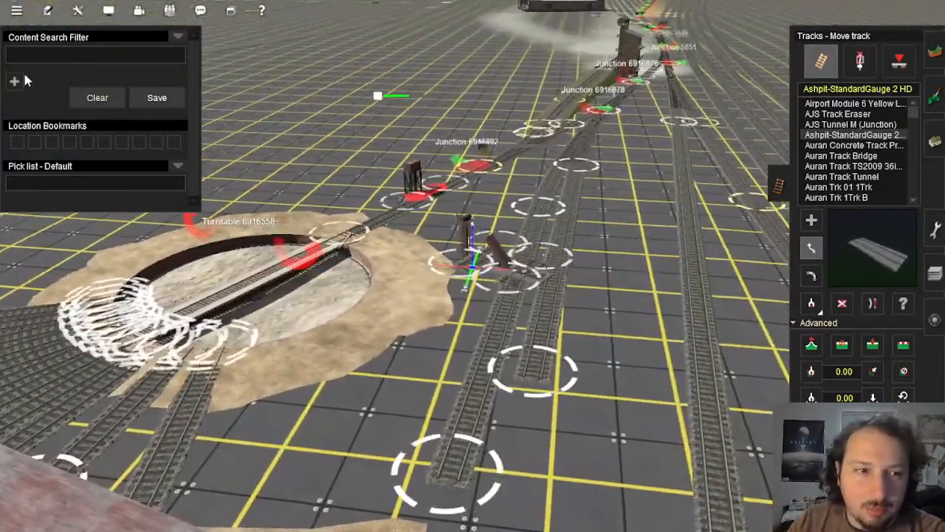
# Step: Switch back to scenery objects and filter them by "ash"
pyautogui.click(938, 141)
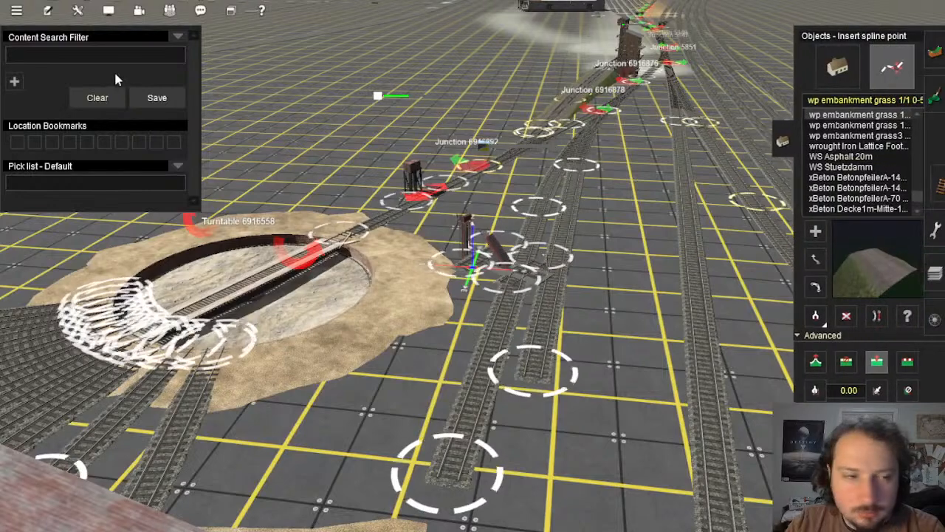
pyautogui.click(833, 66)
pyautogui.click(73, 52)
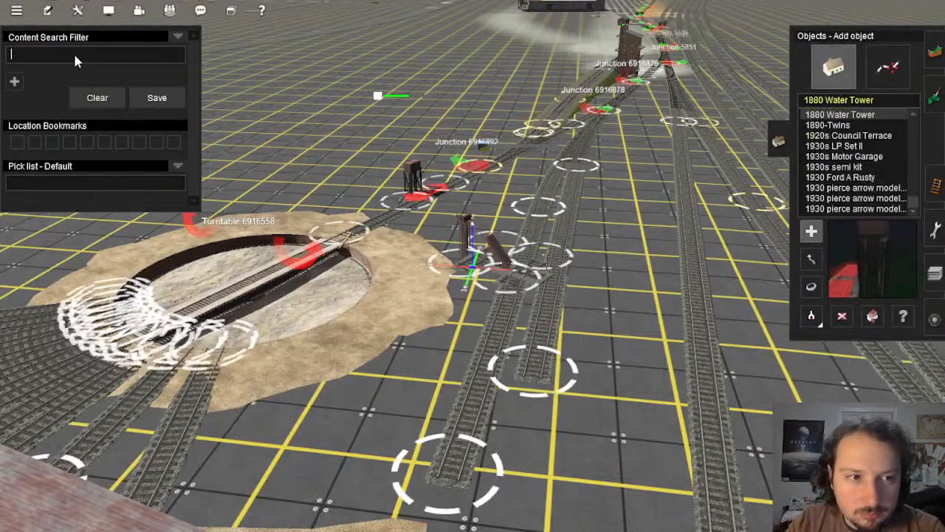
pyautogui.write('ash')
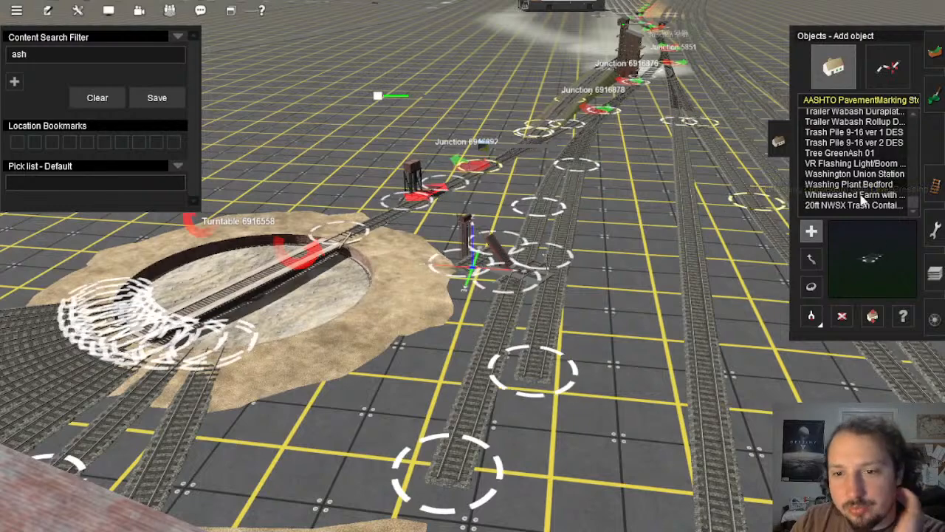
# Step: Preview the NWSX Trash Containers scene, trailer trash, SLSF Small Depot Ash Grove and SAP_Washing_Plant_Bedford_PBR
pyautogui.scroll(3, 851, 166)
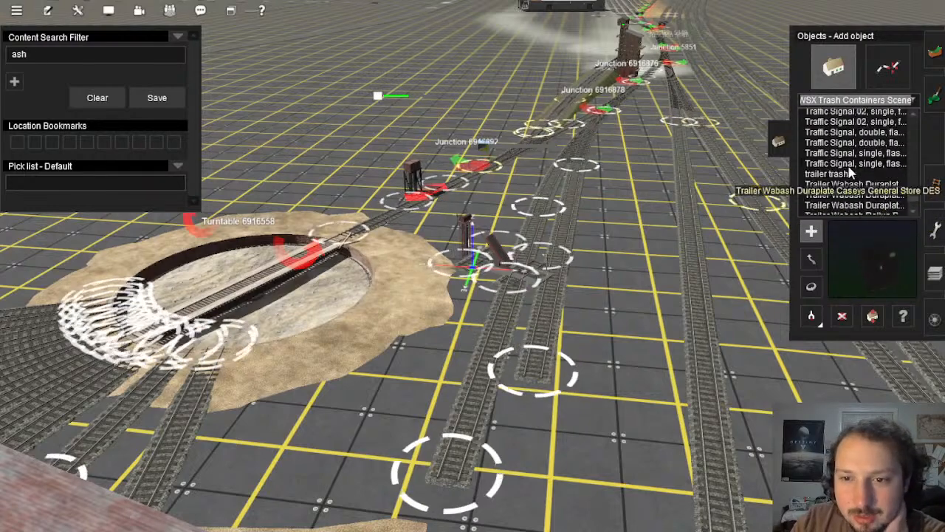
pyautogui.scroll(2, 855, 164)
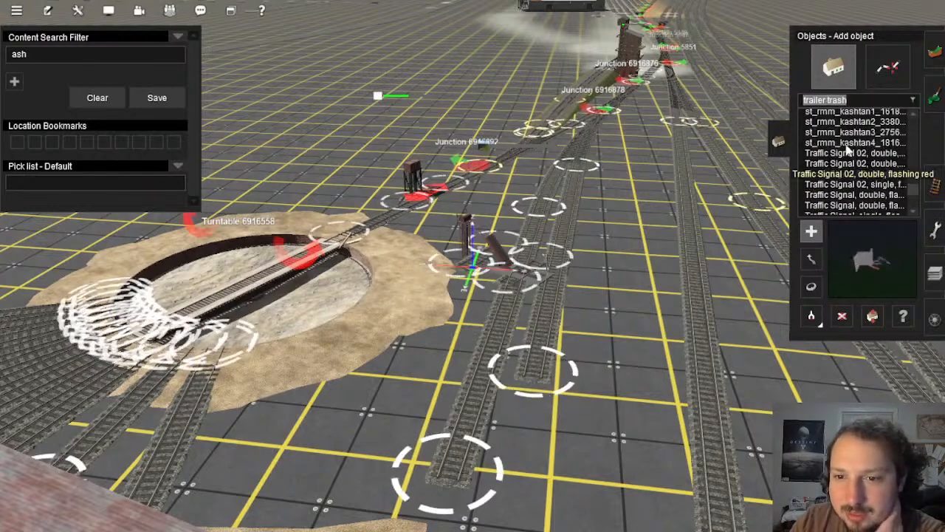
pyautogui.scroll(3, 858, 148)
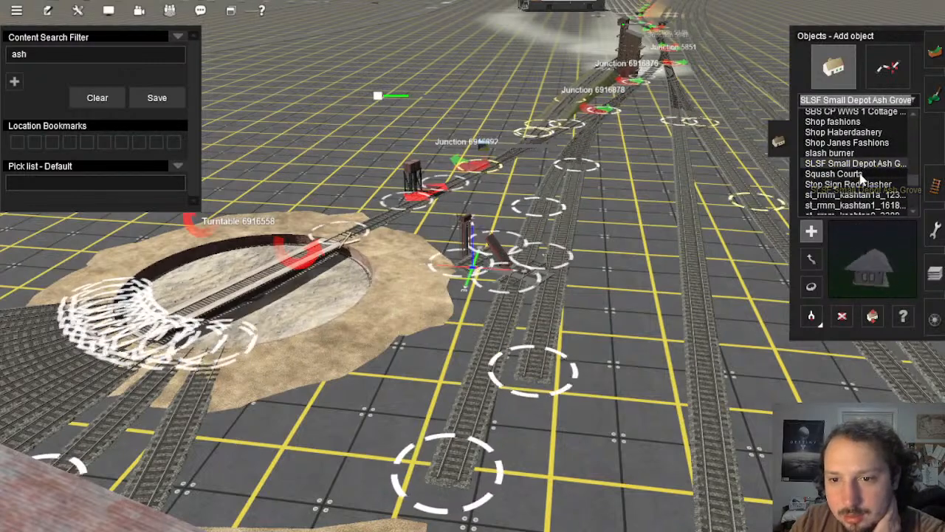
pyautogui.scroll(3, 868, 170)
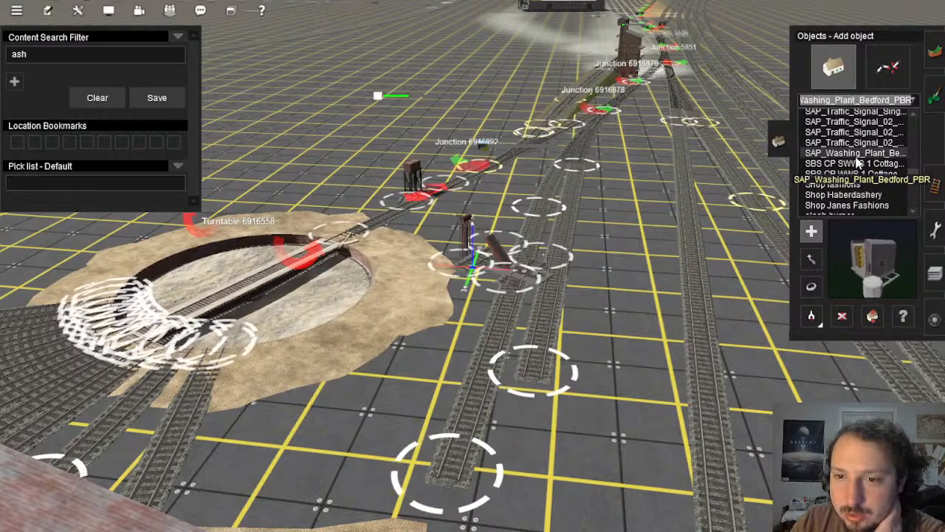
pyautogui.scroll(3, 861, 166)
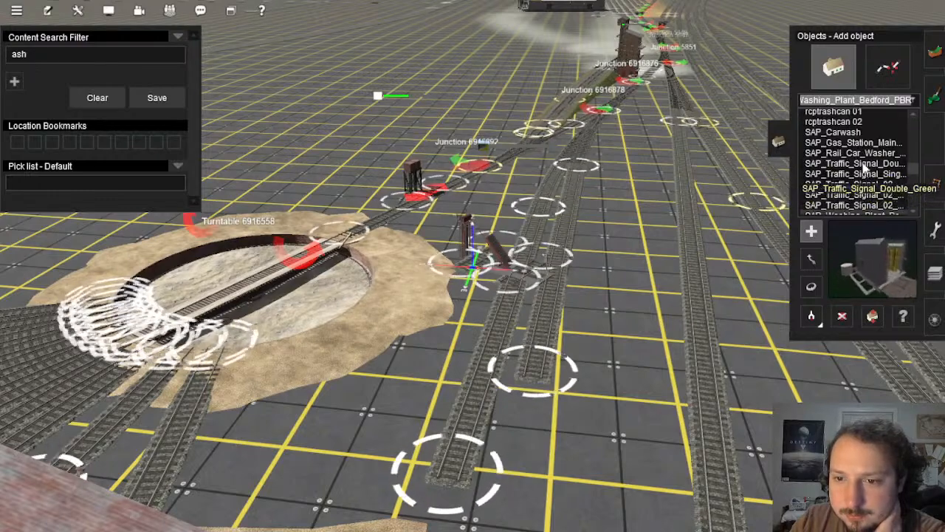
# Step: Try Quebec_Central_Ash_Pit, preview CNR Ash Conveyor (Stratford), and place a CDK Loco Ash 20m across the tracks as a test, removing it again
pyautogui.scroll(3, 864, 165)
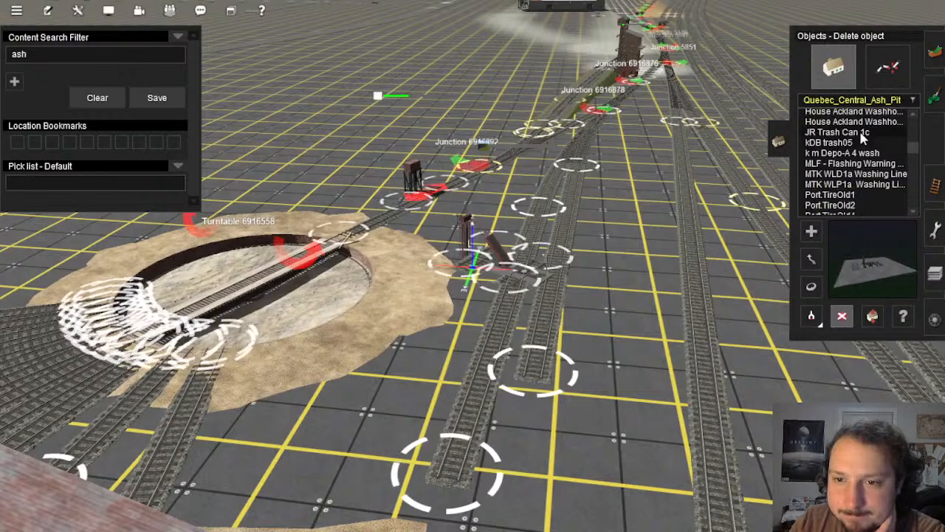
pyautogui.scroll(2, 864, 140)
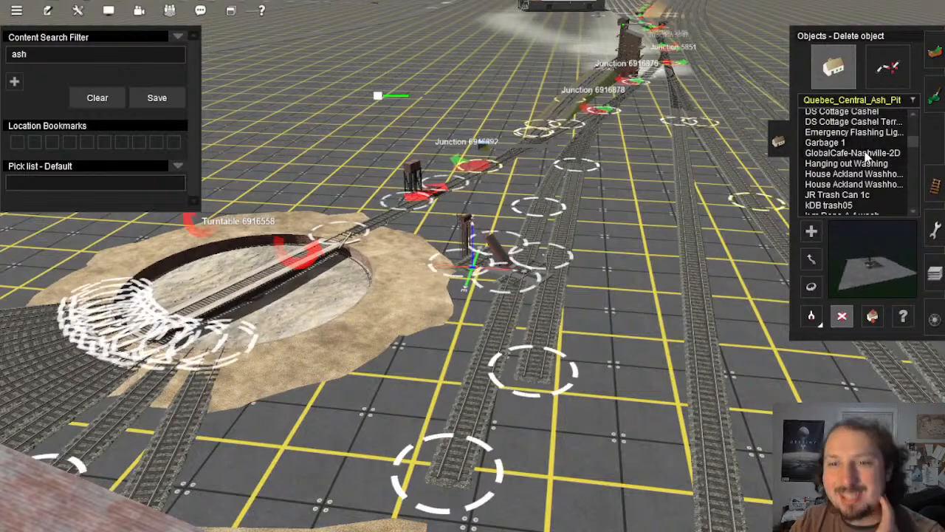
pyautogui.scroll(1, 867, 157)
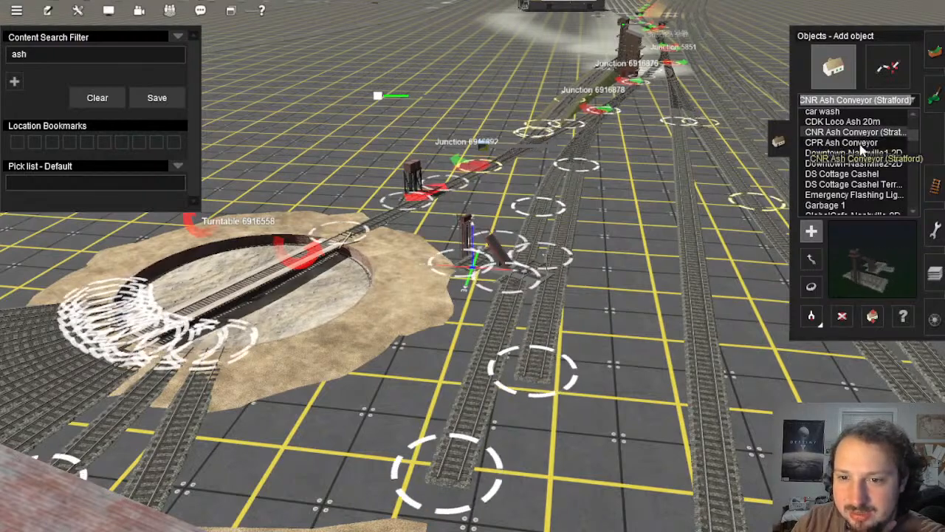
pyautogui.scroll(1, 862, 163)
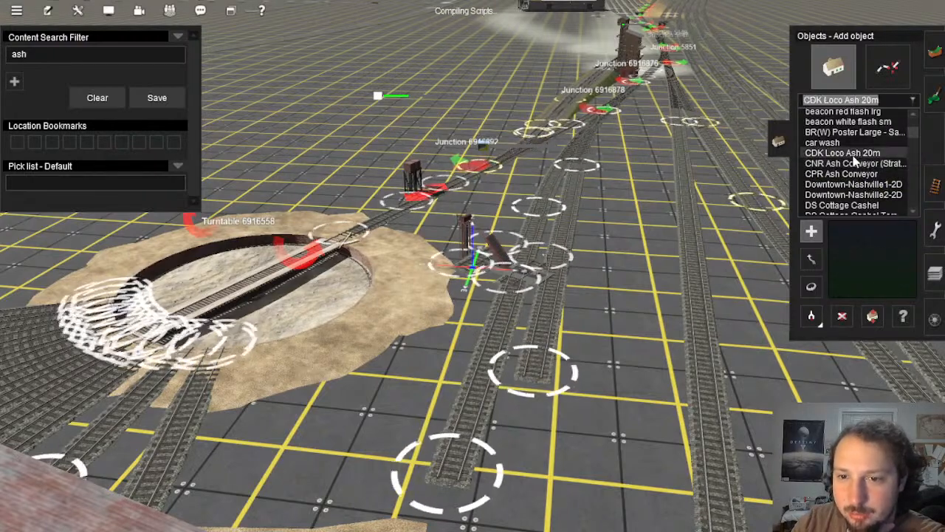
pyautogui.scroll(1, 854, 161)
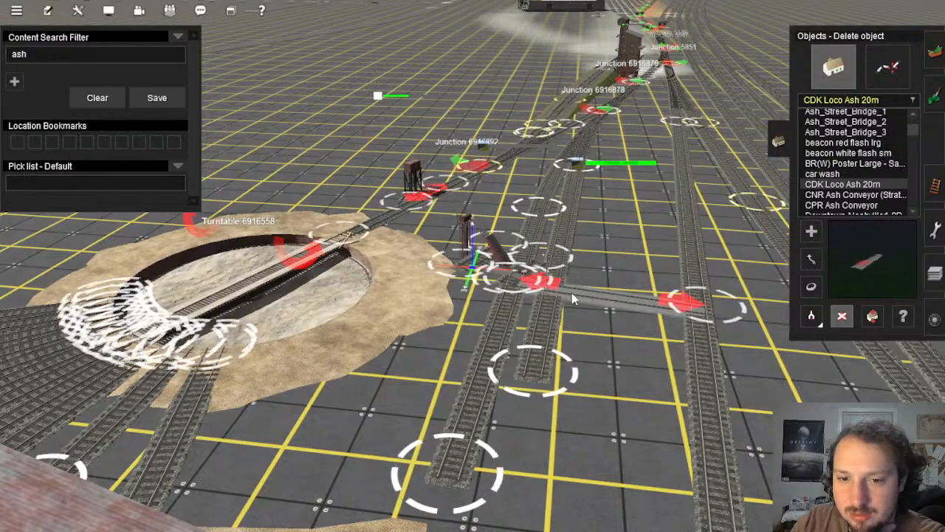
# Step: Try an Ash Loader on the open ground between the tracks beside the turntable, deleting it again
pyautogui.scroll(3, 874, 182)
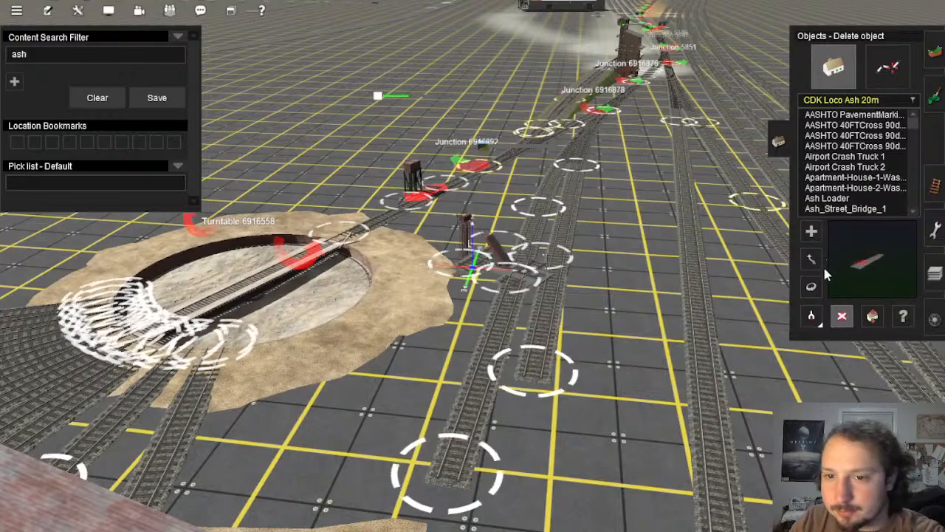
pyautogui.click(831, 198)
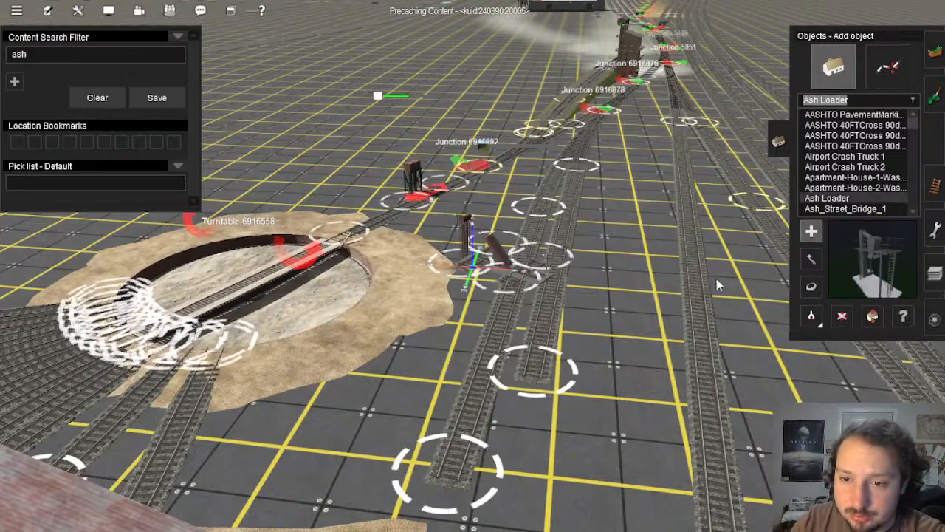
pyautogui.click(620, 262)
pyautogui.rightClick(620, 262)
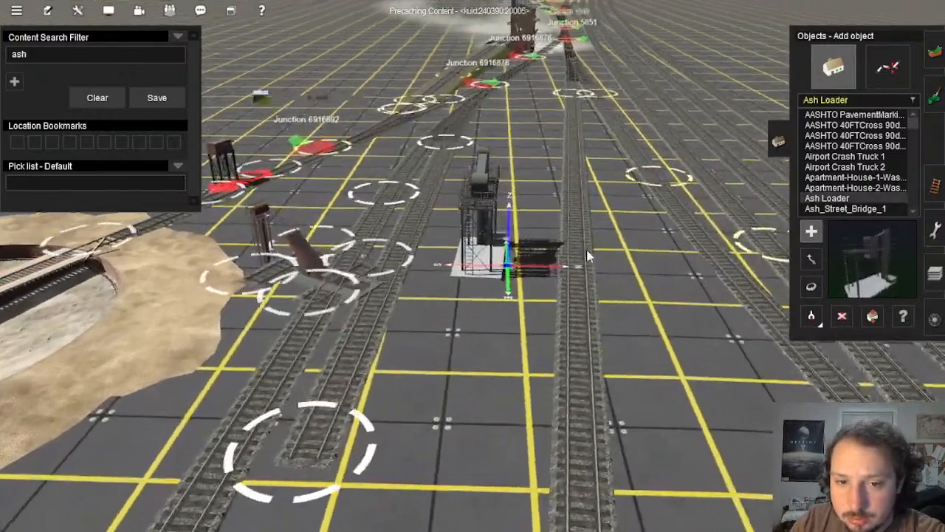
pyautogui.moveTo(621, 262); pyautogui.dragTo(779, 308, button='right')
pyautogui.click(841, 316)
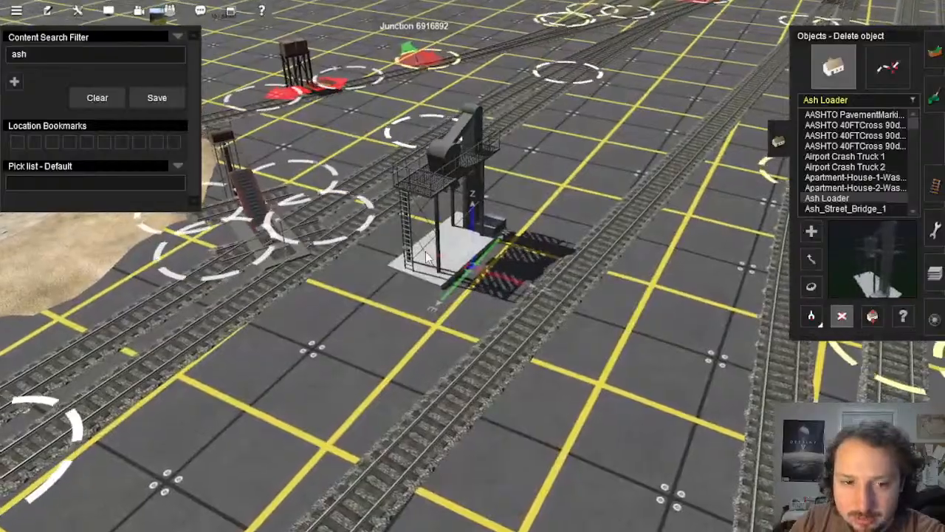
pyautogui.click(445, 248)
# Step: Inspect the tracks around the turntable and look through the ash objects for a suitable structure
pyautogui.rightClick(363, 292)
pyautogui.moveTo(362, 292); pyautogui.dragTo(468, 310, button='right')
pyautogui.click(507, 213)
pyautogui.rightClick(533, 247)
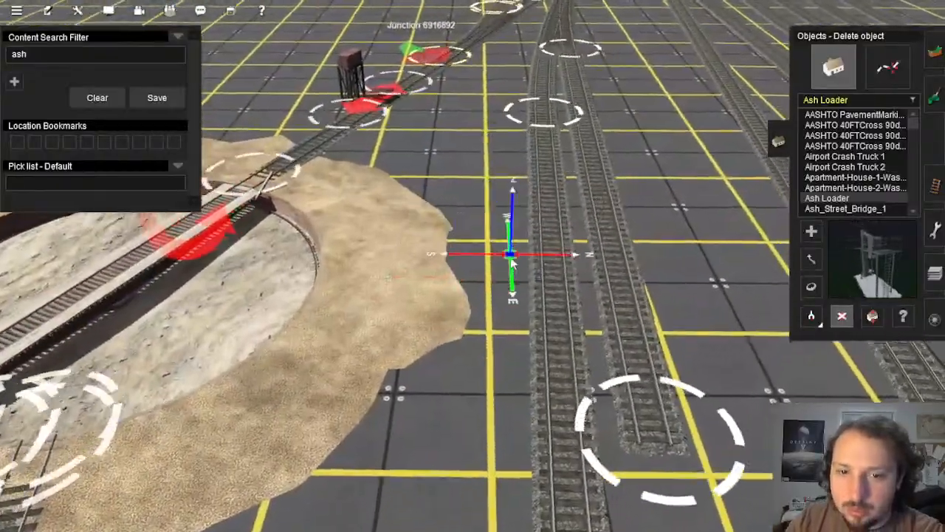
pyautogui.scroll(-3, 462, 270)
pyautogui.scroll(-3, 462, 270)
pyautogui.moveTo(462, 270); pyautogui.dragTo(508, 257, button='right')
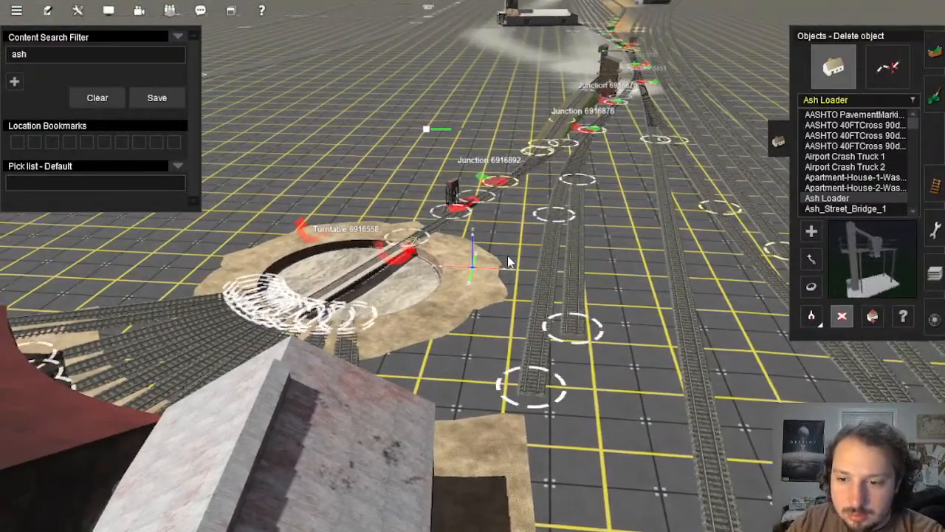
pyautogui.moveTo(555, 253); pyautogui.dragTo(490, 231, button='right')
pyautogui.rightClick(443, 184)
pyautogui.scroll(3, 458, 192)
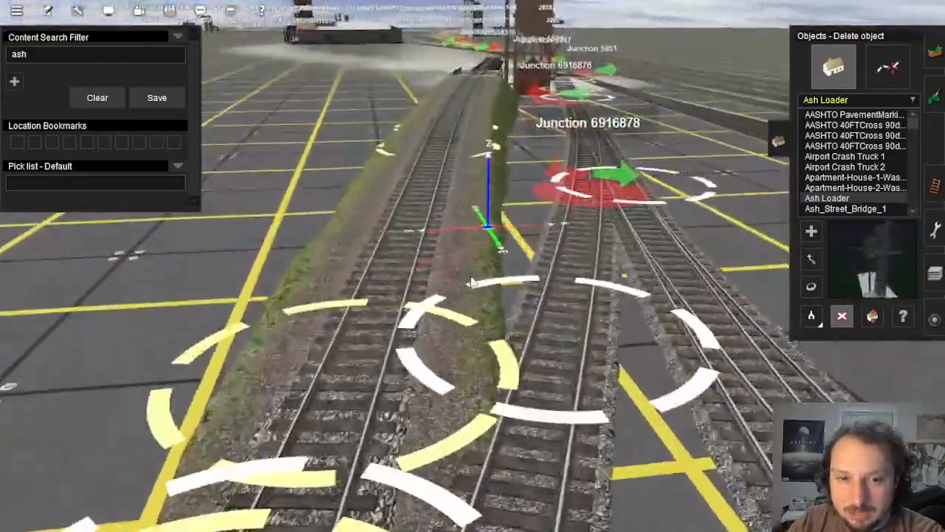
pyautogui.rightClick(443, 193)
pyautogui.moveTo(443, 194); pyautogui.dragTo(466, 285, button='right')
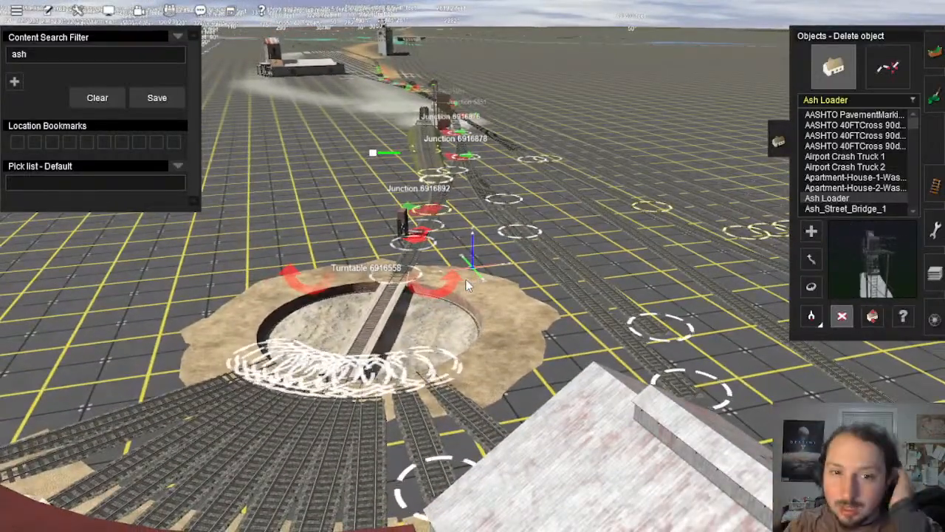
pyautogui.moveTo(505, 294); pyautogui.dragTo(810, 145, button='right')
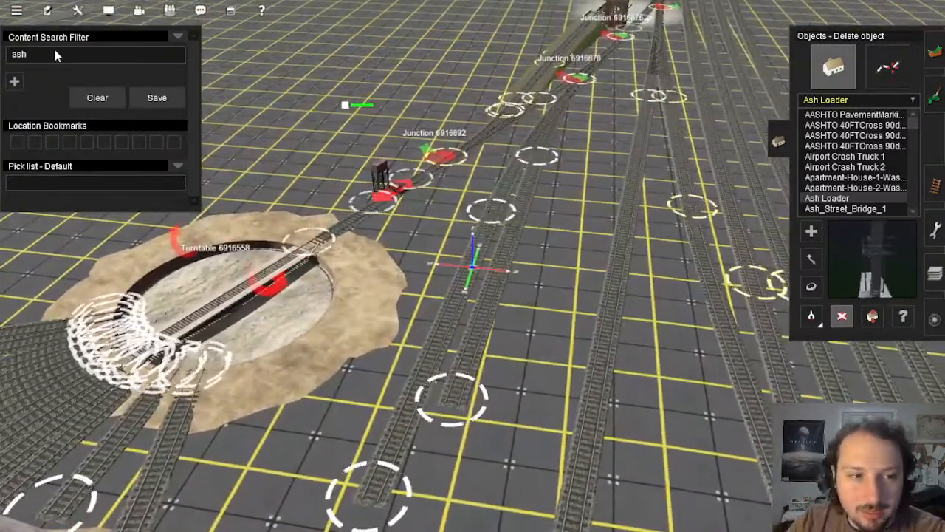
pyautogui.scroll(-4, 839, 165)
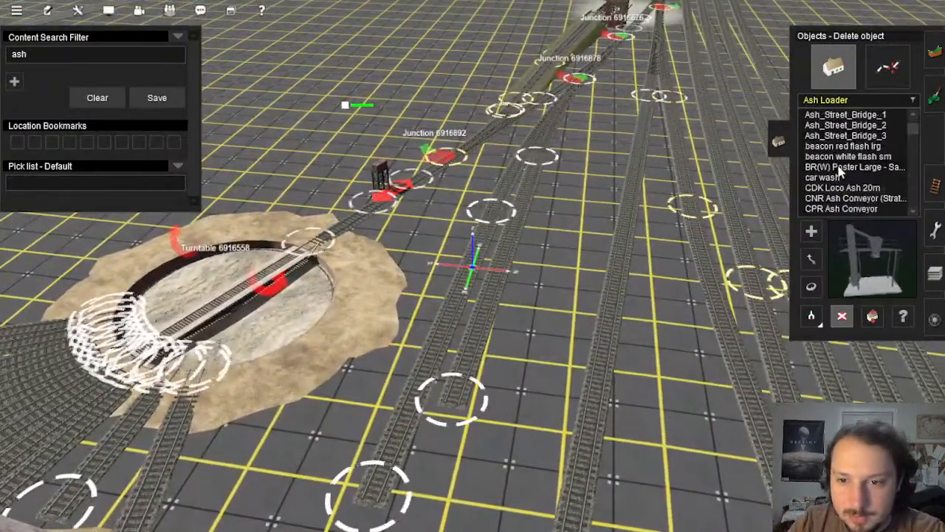
pyautogui.scroll(2, 839, 166)
pyautogui.scroll(-1, 839, 165)
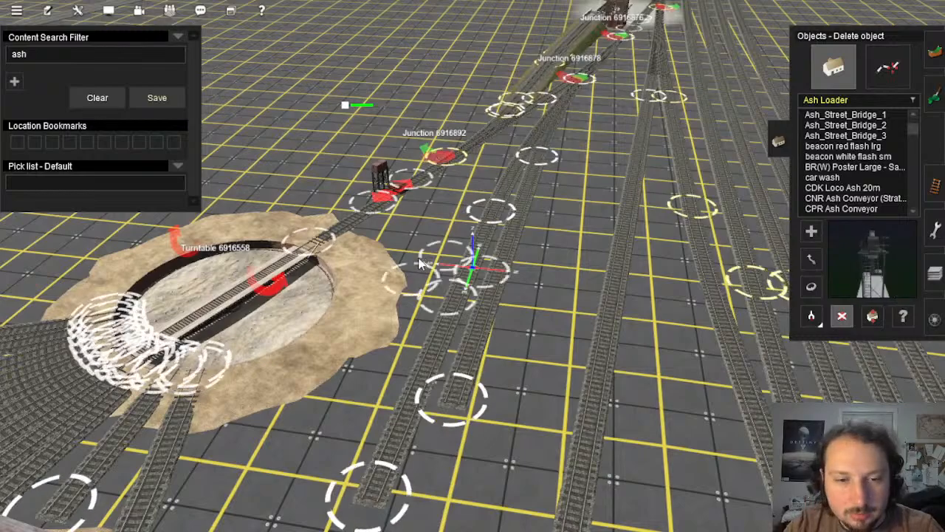
# Step: Rotate the ash conveyor about half a turn so its tower stands on the side away from the turntable
pyautogui.scroll(5, 432, 278)
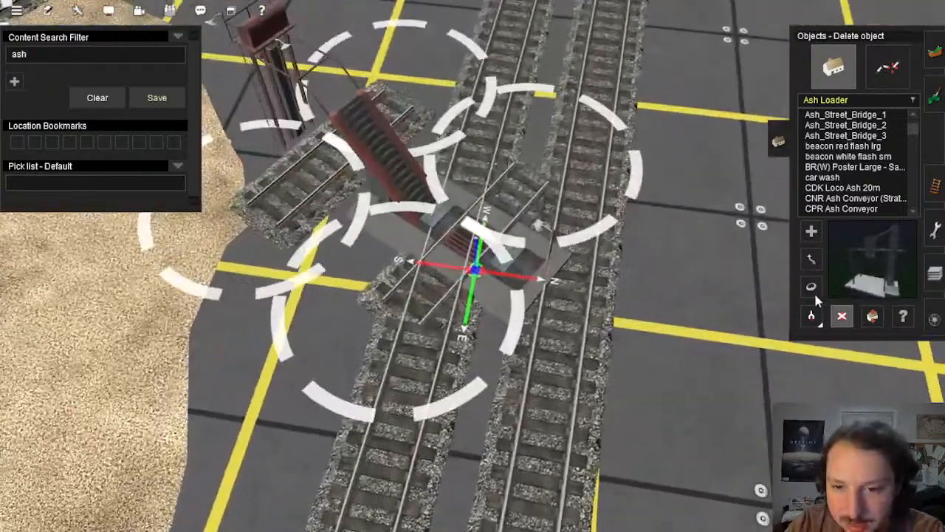
pyautogui.click(810, 287)
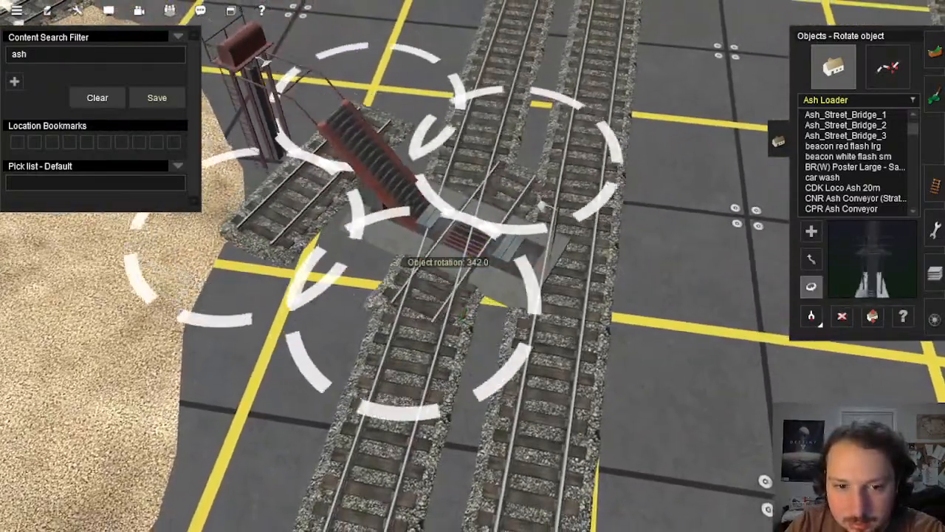
pyautogui.moveTo(447, 251); pyautogui.dragTo(432, 290)
pyautogui.press('Left')
pyautogui.scroll(-2, 423, 310)
pyautogui.rightClick(483, 354)
pyautogui.rightClick(495, 327)
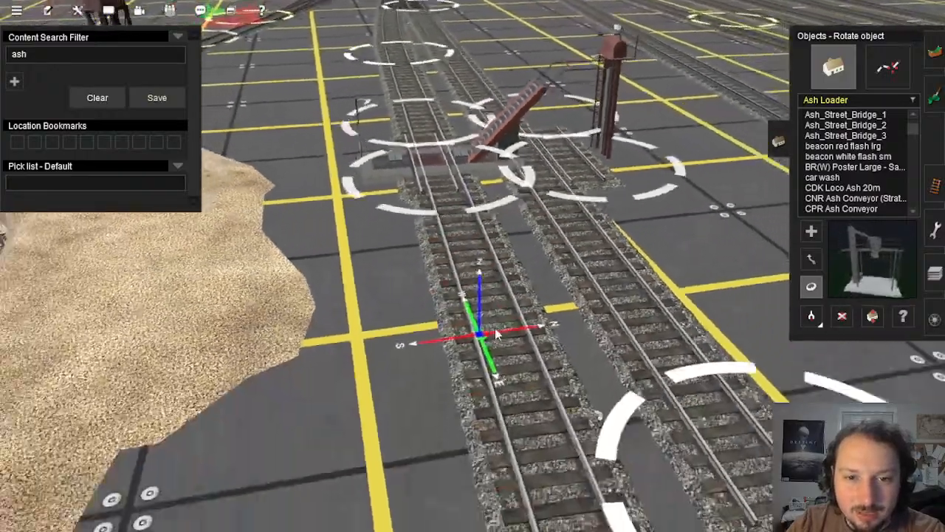
# Step: Move the rotated ash conveyor slightly to line its pit up with the track nearest the turntable
pyautogui.scroll(-4, 498, 268)
pyautogui.scroll(-3, 496, 264)
pyautogui.rightClick(464, 211)
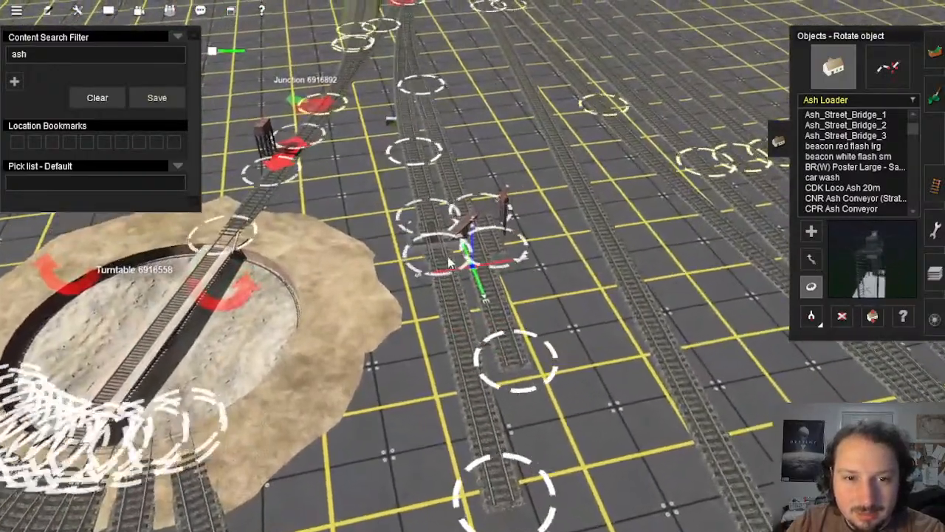
pyautogui.scroll(2, 451, 264)
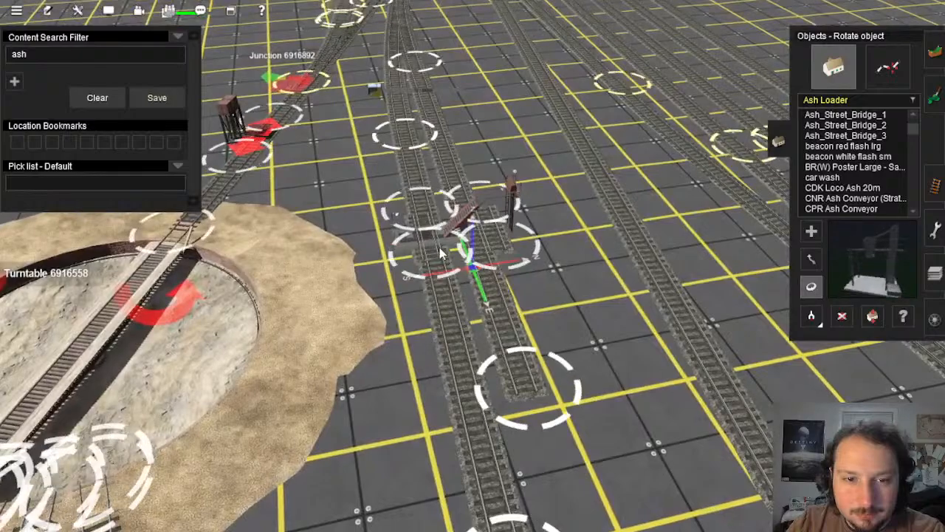
pyautogui.scroll(2, 440, 246)
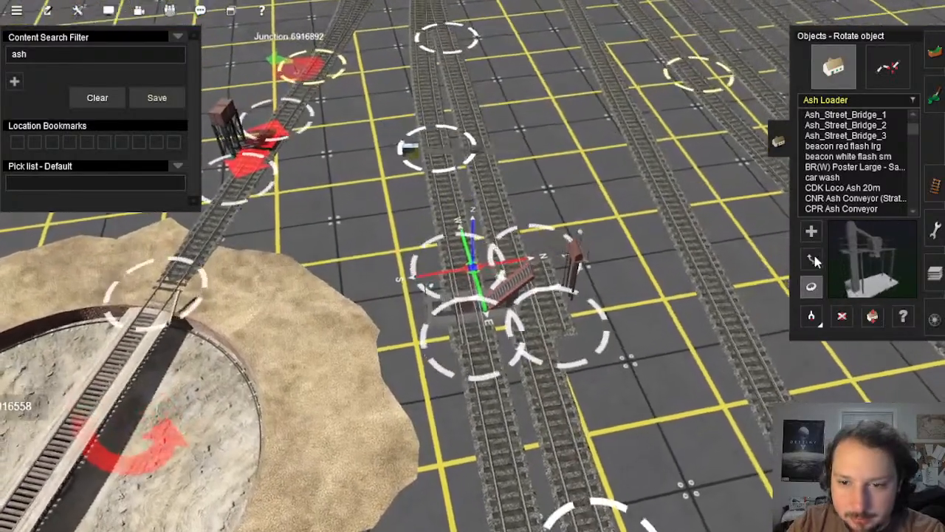
pyautogui.click(810, 257)
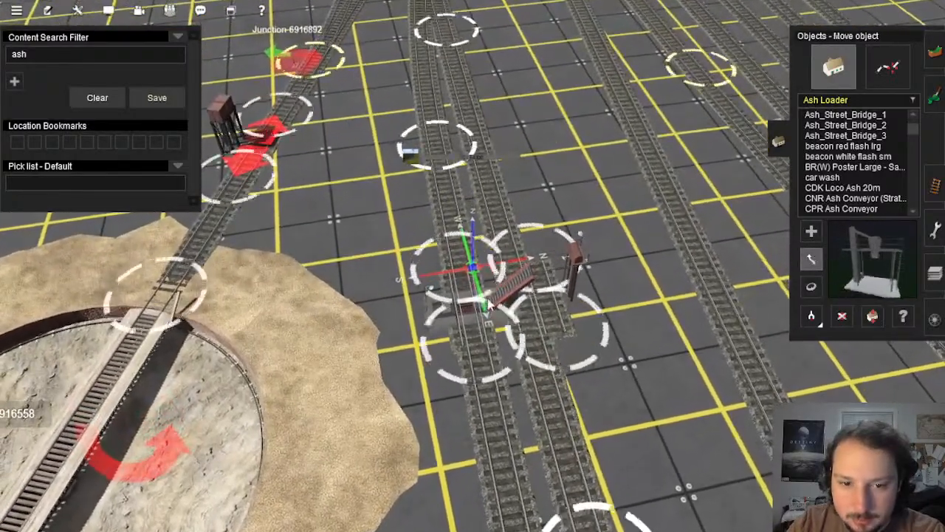
pyautogui.moveTo(486, 302); pyautogui.dragTo(488, 298)
# Step: Insert spline points in the second track on both sides of the ash conveyor and shift the far one along the track
pyautogui.scroll(-3, 488, 303)
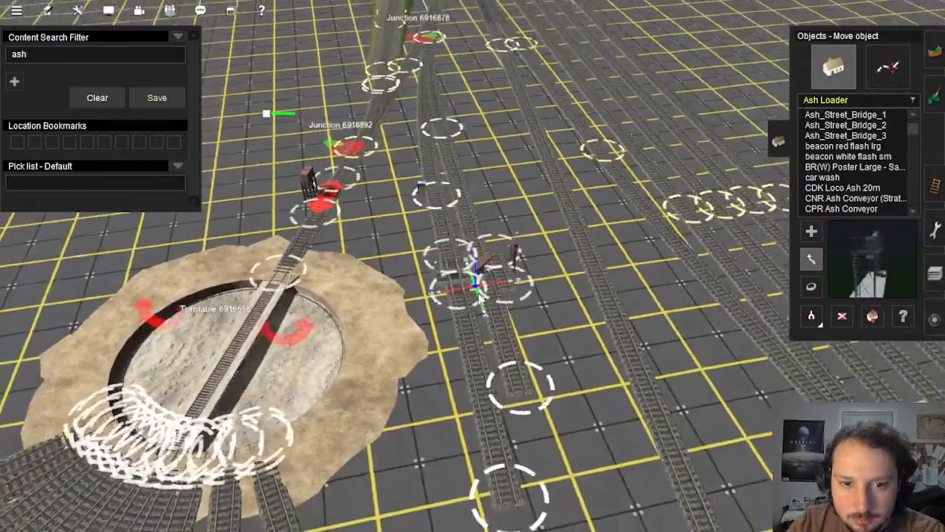
pyautogui.rightClick(490, 286)
pyautogui.scroll(3, 488, 284)
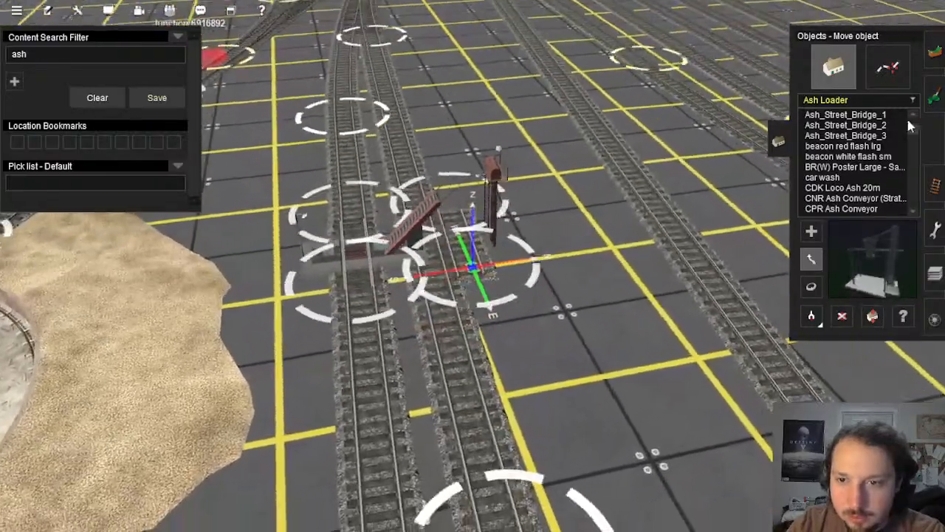
pyautogui.press('Right')
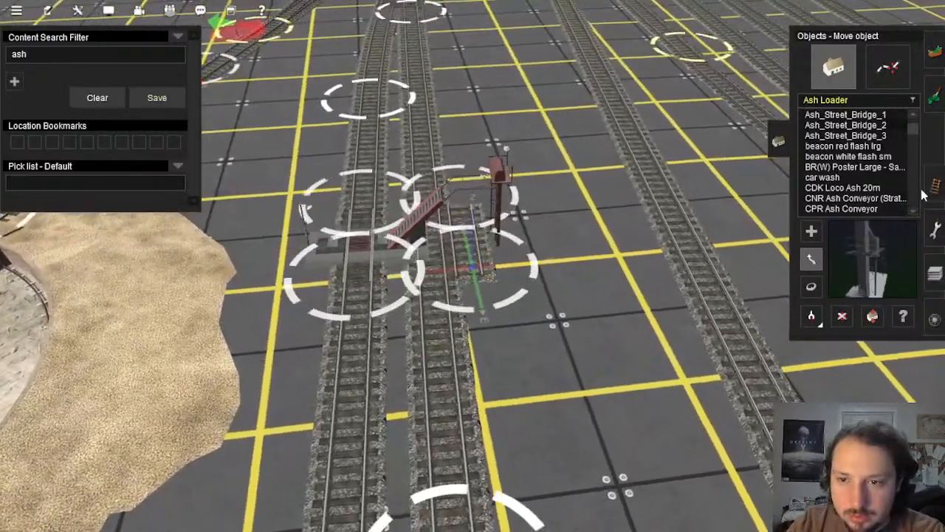
pyautogui.click(934, 187)
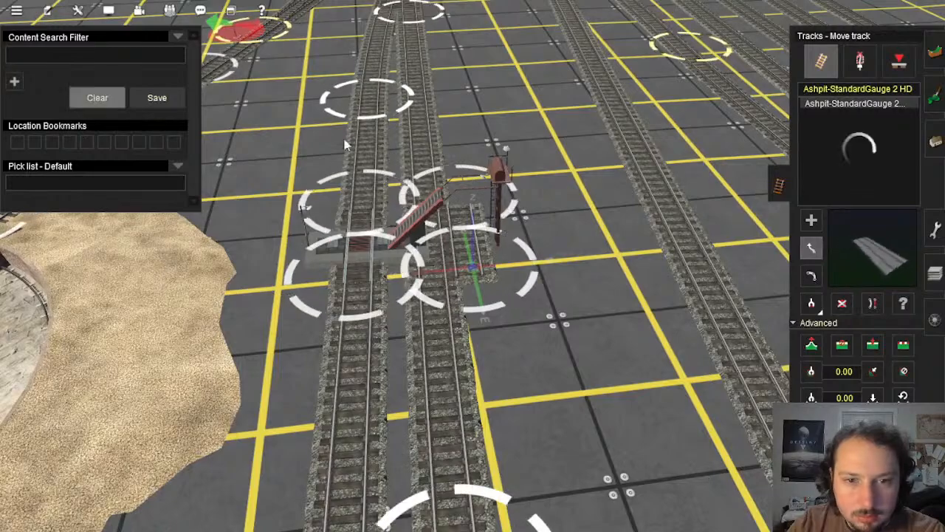
pyautogui.click(445, 361)
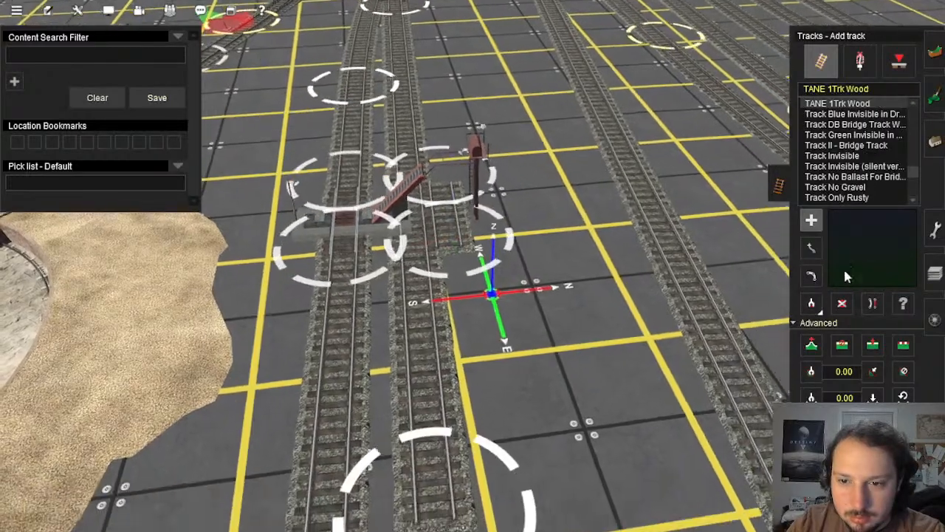
pyautogui.click(872, 345)
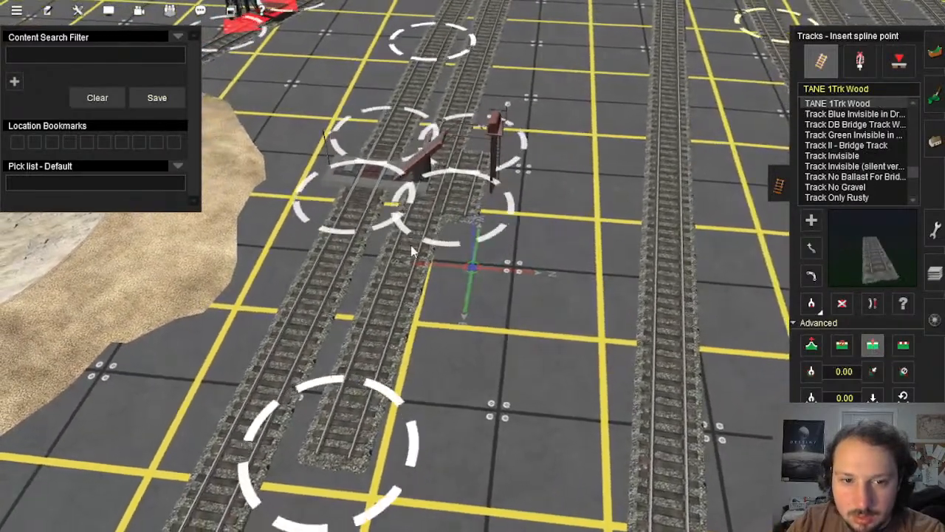
pyautogui.click(464, 102)
pyautogui.moveTo(463, 102); pyautogui.dragTo(481, 275, button='right')
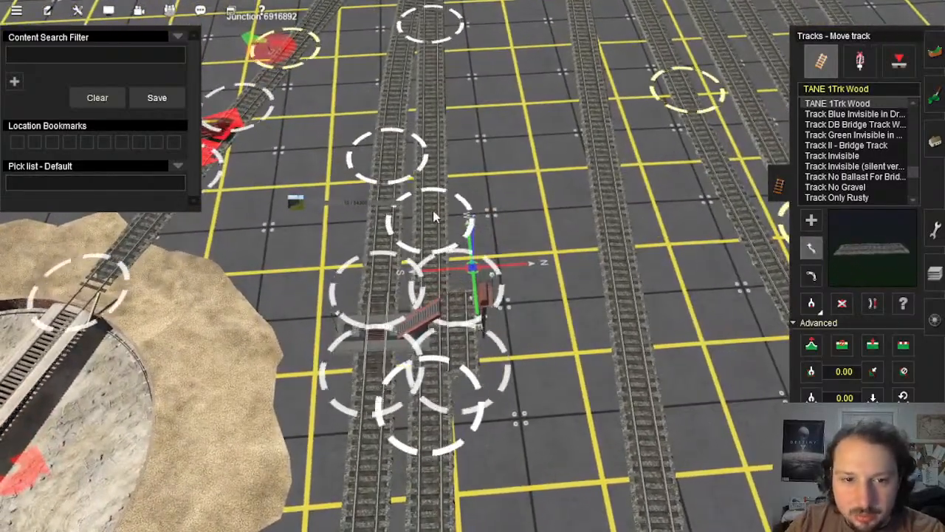
pyautogui.moveTo(434, 215); pyautogui.dragTo(445, 132)
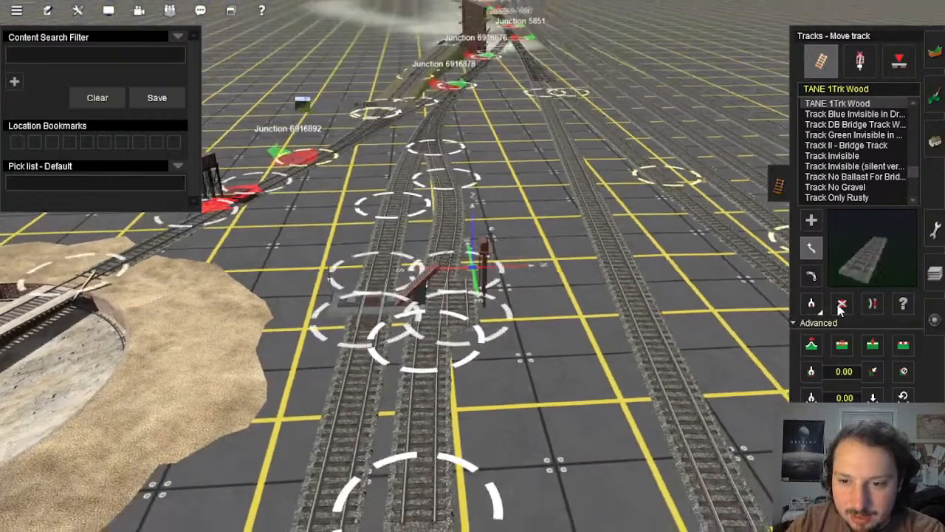
# Step: Delete the leftover stub track beyond the ash conveyor and align the second track with the conveyor's own track
pyautogui.click(842, 303)
pyautogui.click(437, 381)
pyautogui.press('Up')
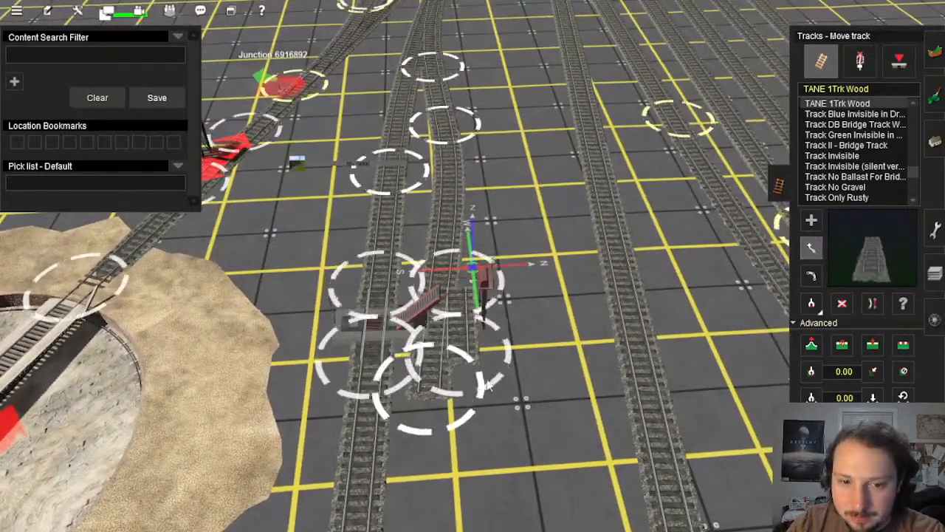
pyautogui.press('Down')
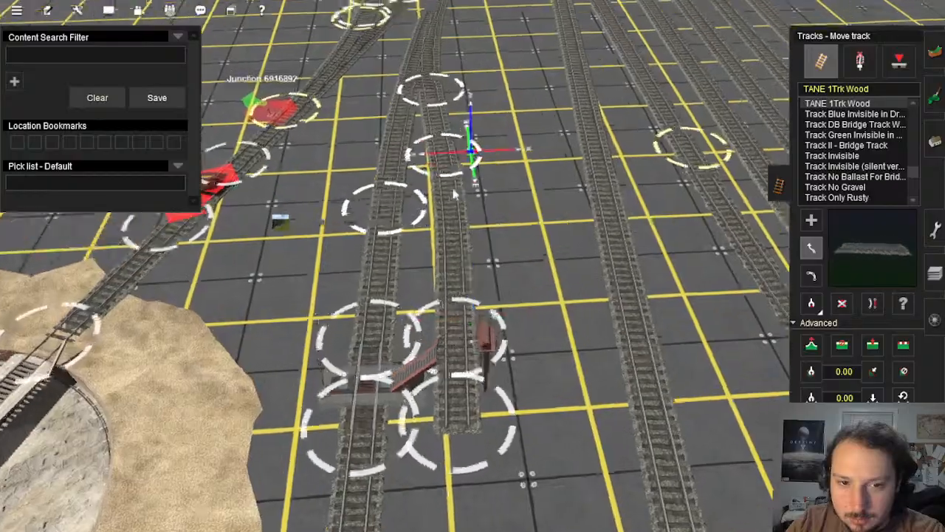
# Step: Examine the ash conveyor and the adjusted tracks from ground level and from above
pyautogui.press('Down')
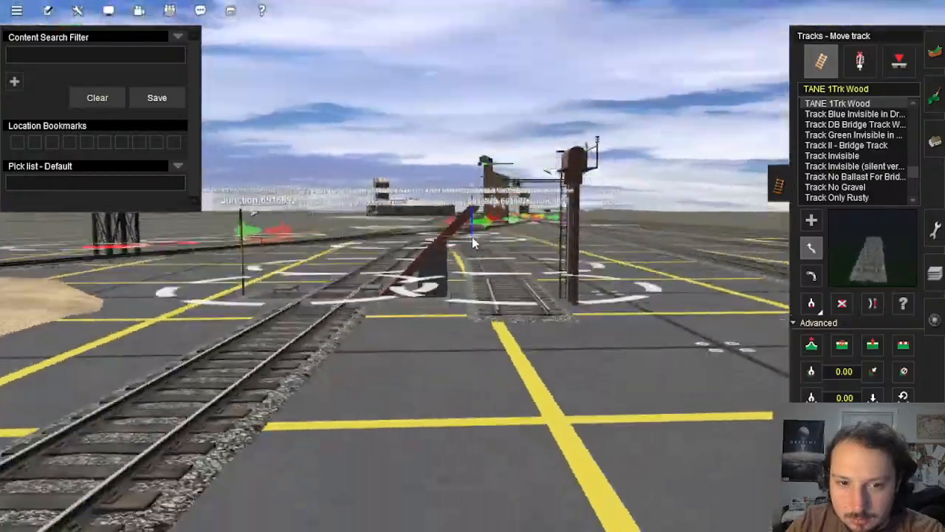
pyautogui.press('Up')
pyautogui.moveTo(475, 241); pyautogui.dragTo(470, 266, button='right')
pyautogui.press('Down')
pyautogui.press('Up')
pyautogui.press('Down')
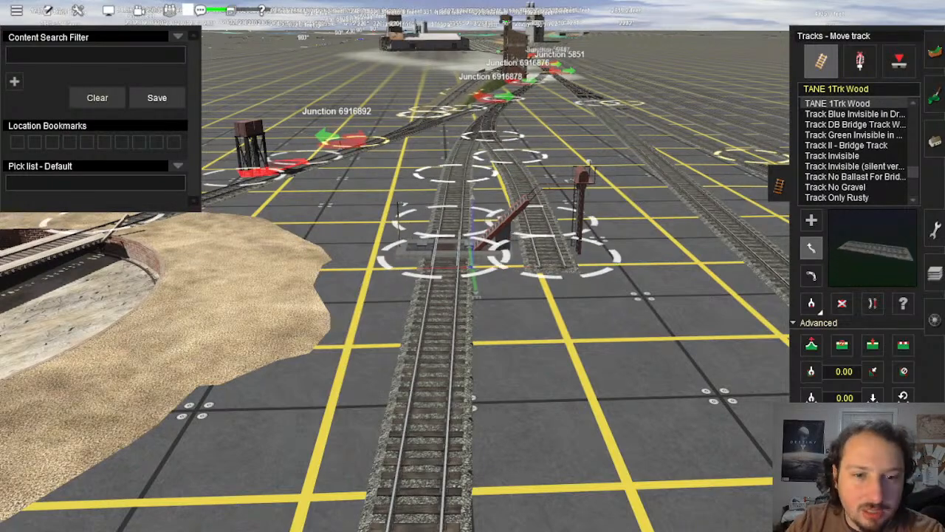
pyautogui.rightClick(469, 290)
pyautogui.rightClick(490, 259)
# Step: Switch back to scenery objects and nudge the ash conveyor sideways to centre its pit on the track
pyautogui.press('Up')
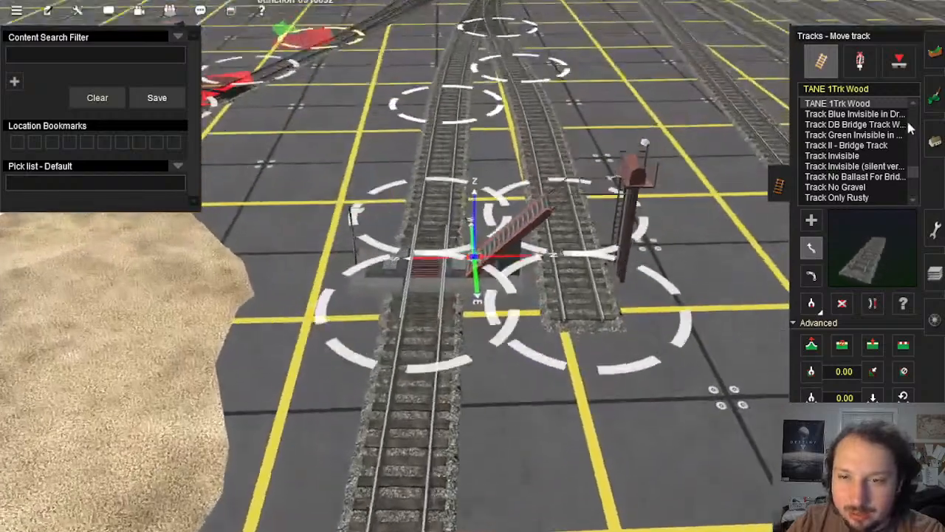
pyautogui.click(930, 148)
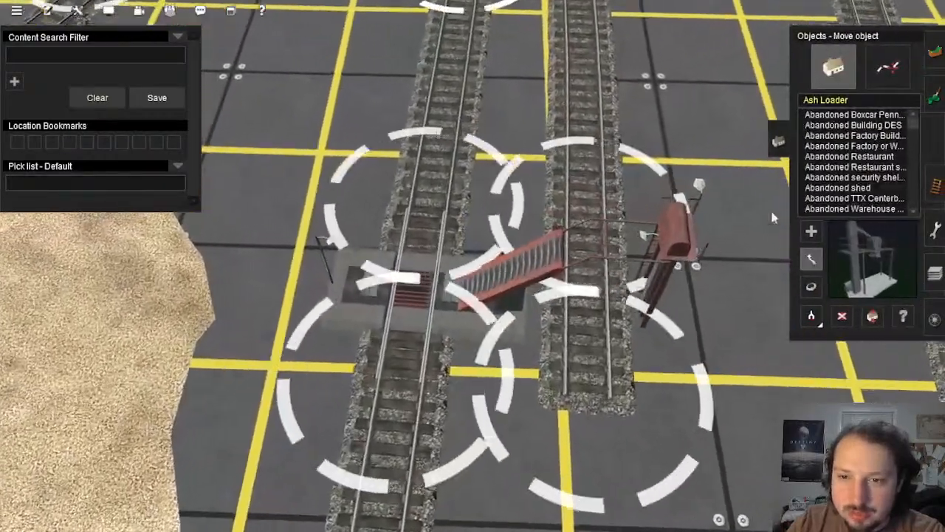
pyautogui.press('Up')
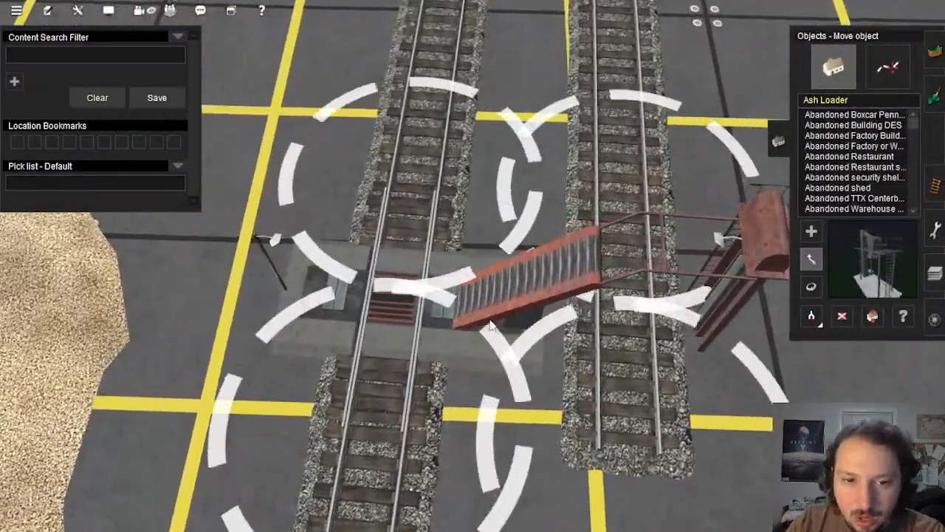
pyautogui.moveTo(489, 325); pyautogui.dragTo(492, 325)
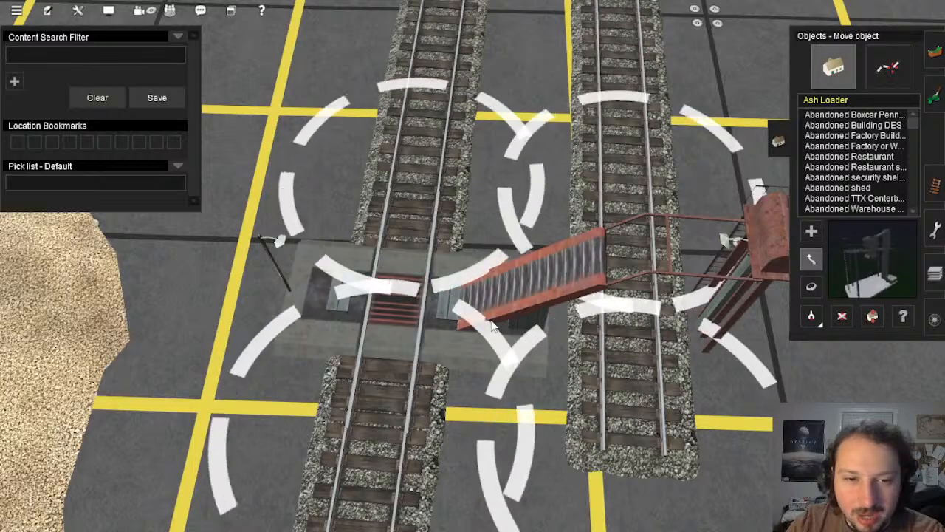
pyautogui.moveTo(492, 322); pyautogui.dragTo(477, 291, button='right')
pyautogui.press('Up')
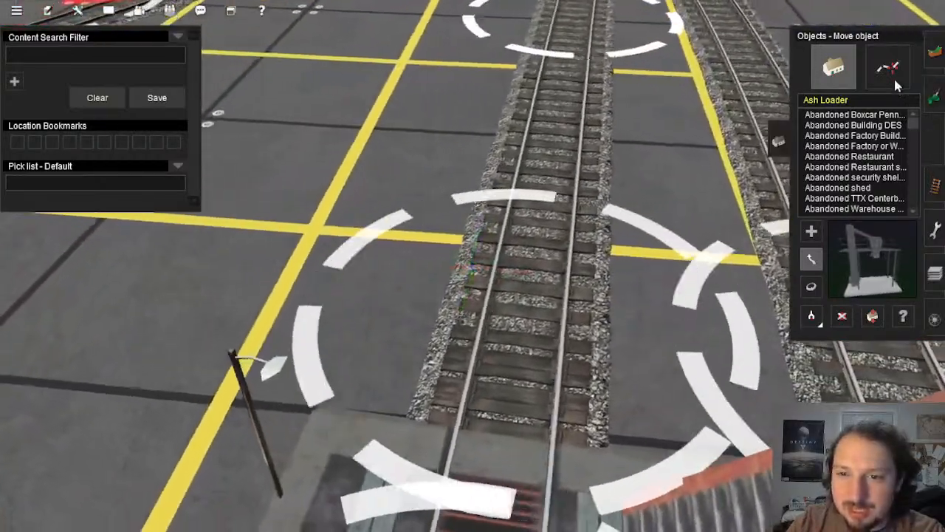
# Step: Switch to track editing, insert a spline point in the track beyond the ash conveyor and delete the section nearest the conveyor
pyautogui.click(894, 77)
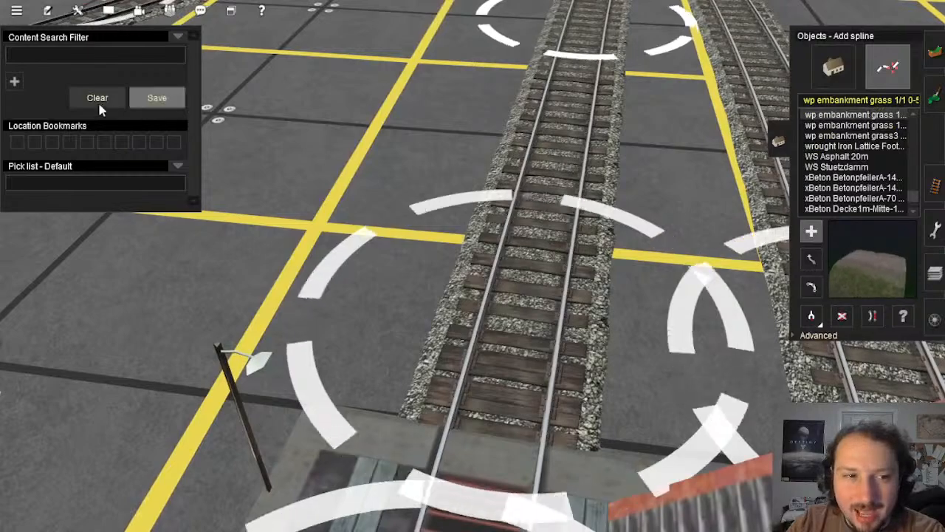
pyautogui.click(934, 178)
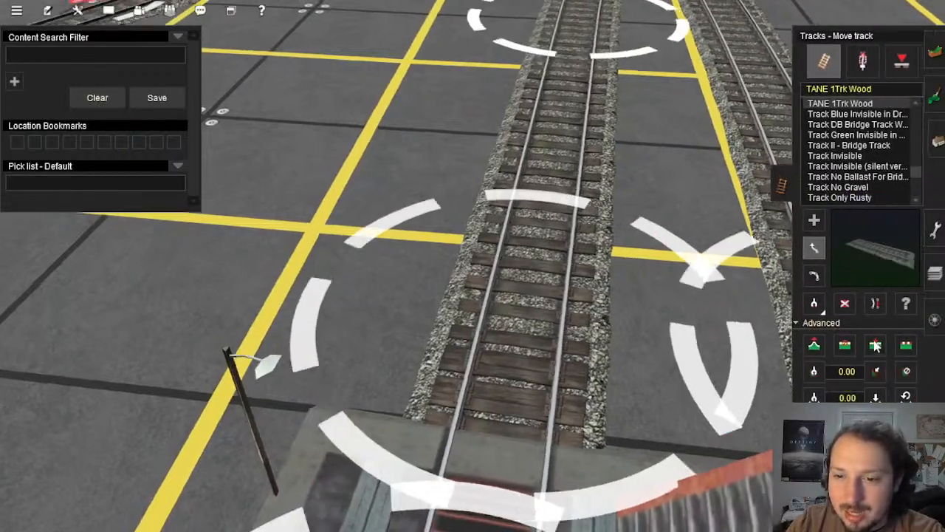
pyautogui.scroll(-4, 539, 296)
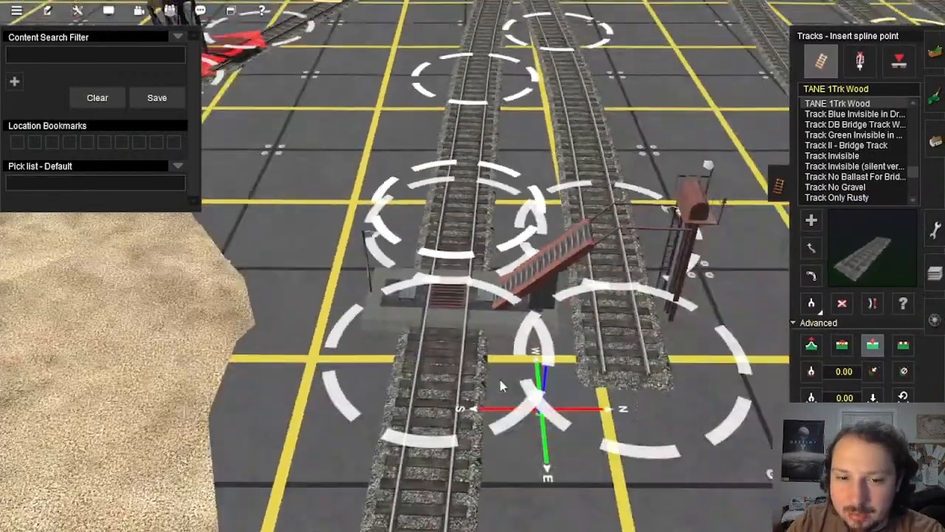
pyautogui.moveTo(414, 380); pyautogui.dragTo(502, 295, button='right')
pyautogui.scroll(3, 536, 278)
pyautogui.click(532, 276)
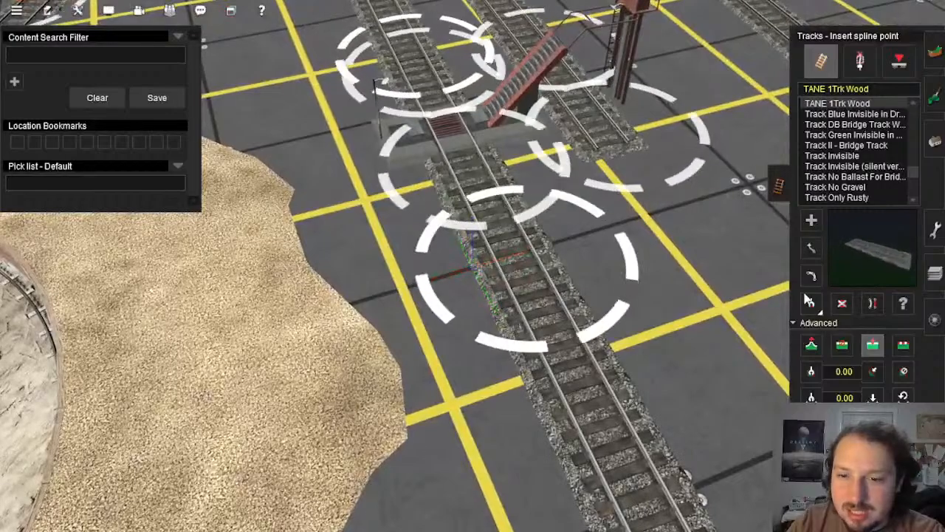
pyautogui.press('Left')
pyautogui.click(841, 303)
pyautogui.click(529, 248)
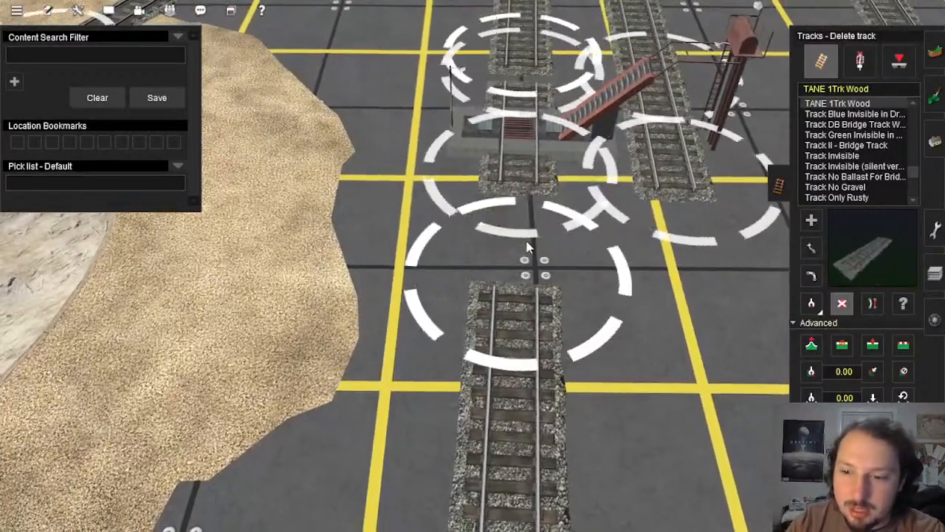
# Step: Move the loose track ends on both sides of the ash conveyor onto the ends of the conveyor's own track
pyautogui.scroll(-3, 529, 248)
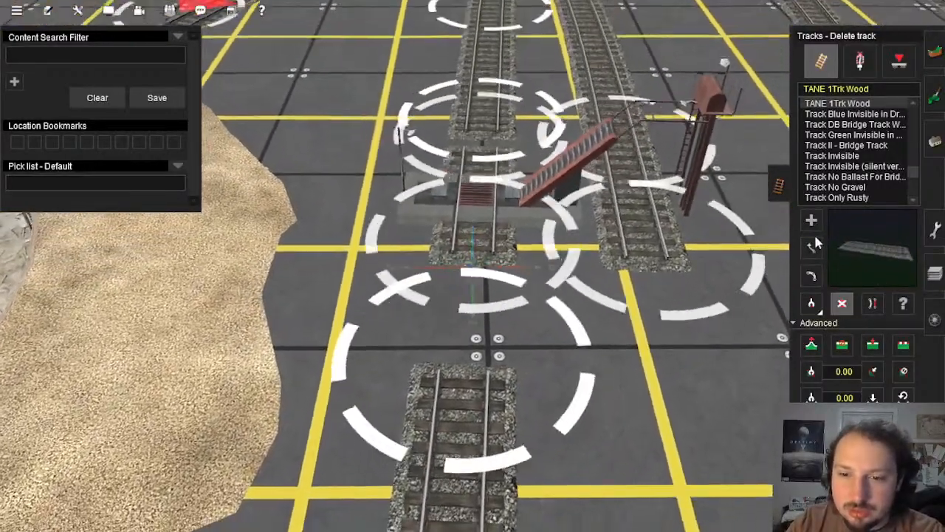
pyautogui.click(812, 247)
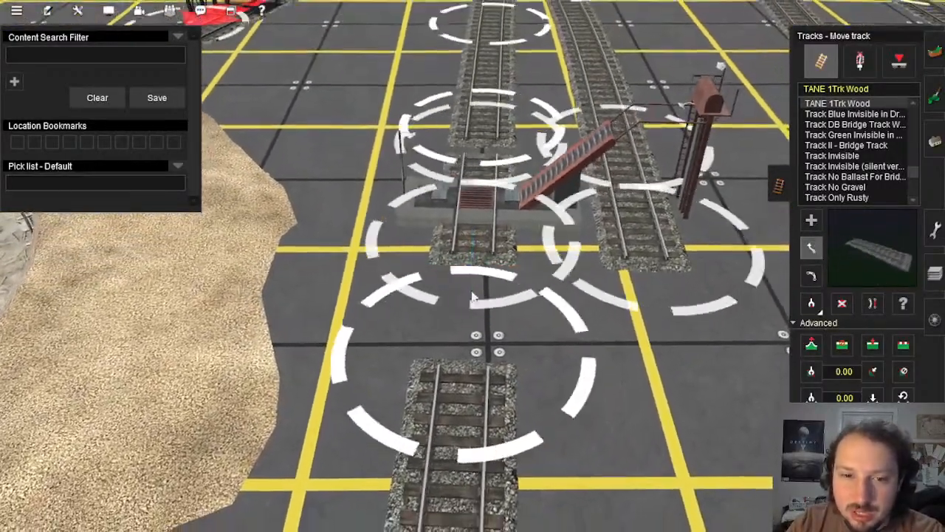
pyautogui.scroll(2, 484, 155)
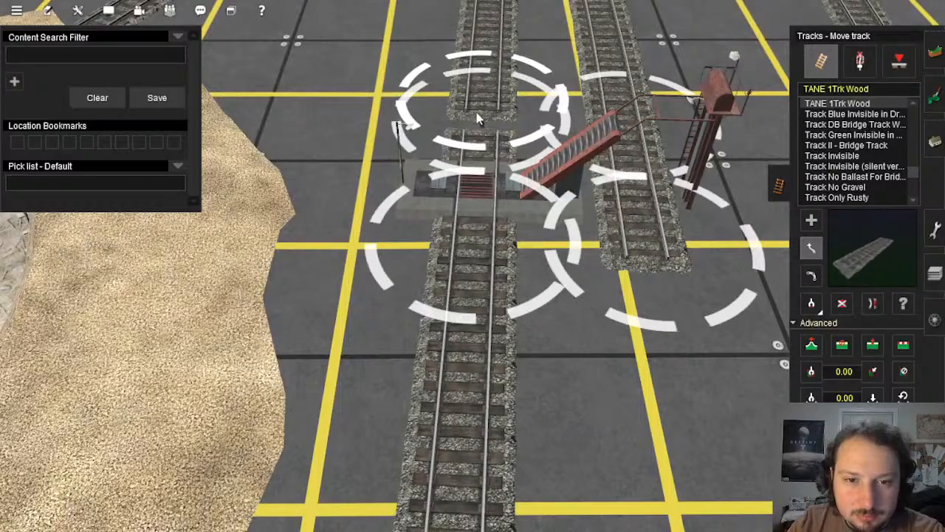
pyautogui.moveTo(476, 113); pyautogui.dragTo(476, 135)
pyautogui.rightClick(475, 147)
# Step: Extend the adjacent track past the ash conveyor with TANE 1Trk Wood so it runs parallel to the conveyor track
pyautogui.moveTo(497, 337); pyautogui.dragTo(470, 249, button='right')
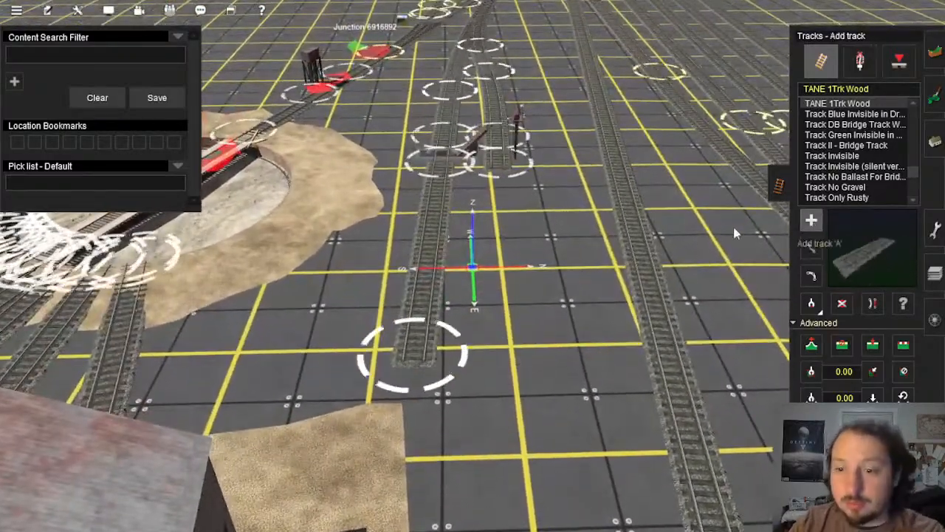
pyautogui.moveTo(503, 184); pyautogui.dragTo(498, 314)
pyautogui.scroll(-3, 475, 405)
# Step: Examine the layout of the roundhouse, turntable and yard tracks from high above and close up
pyautogui.moveTo(498, 314); pyautogui.dragTo(486, 267, button='right')
pyautogui.scroll(-3, 485, 267)
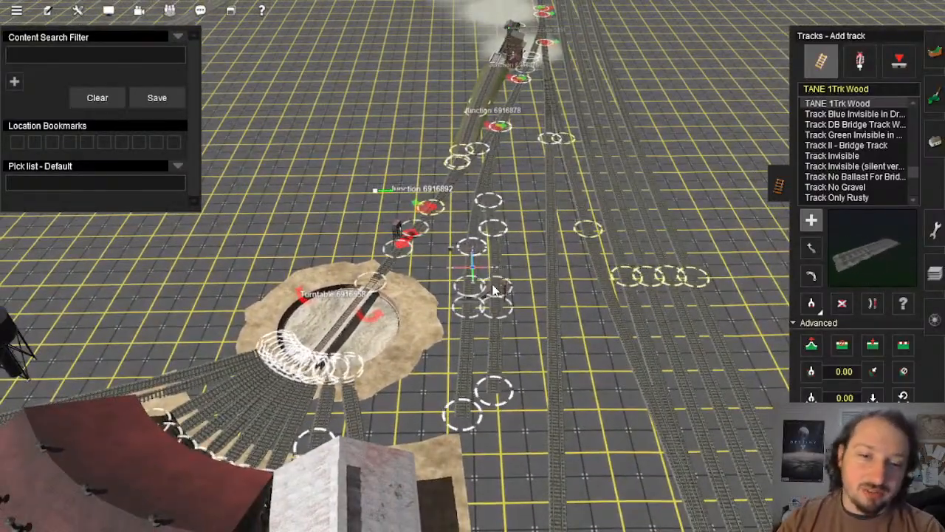
pyautogui.scroll(-5, 494, 290)
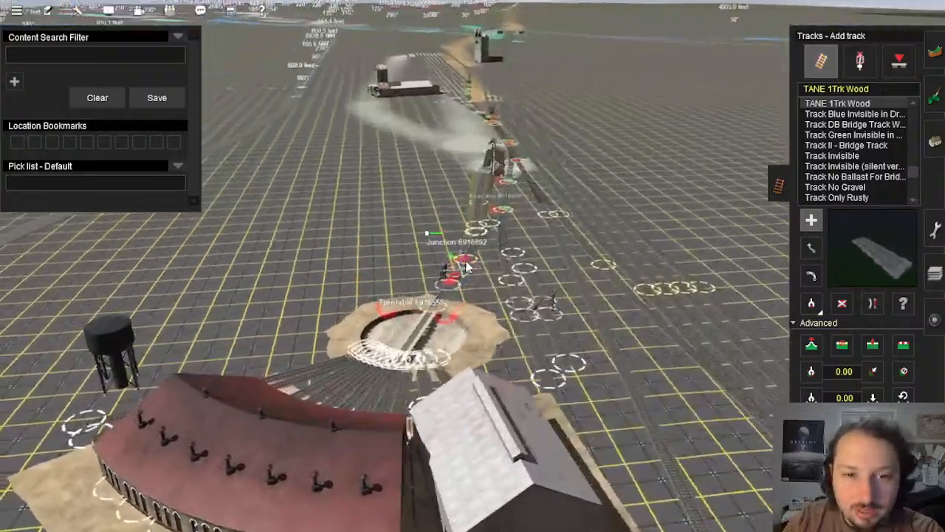
pyautogui.scroll(3, 467, 266)
pyautogui.scroll(-2, 468, 269)
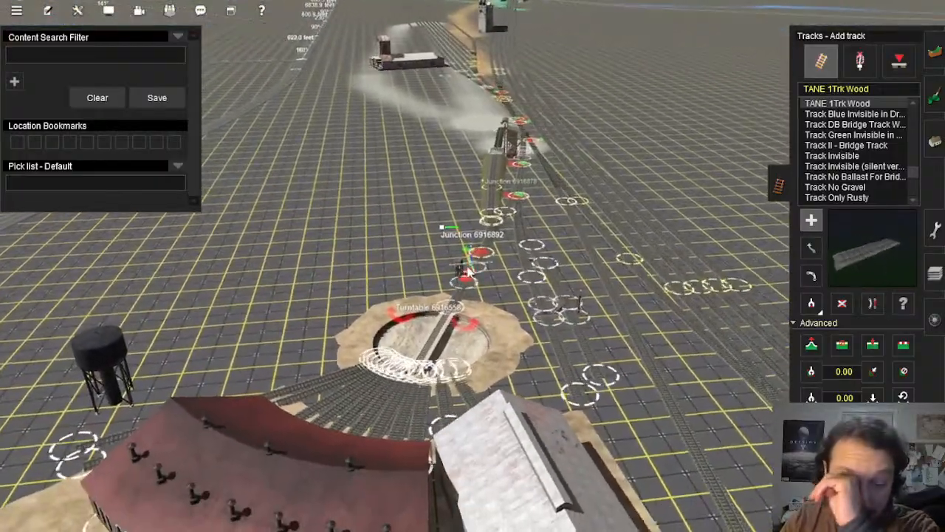
pyautogui.scroll(5, 465, 271)
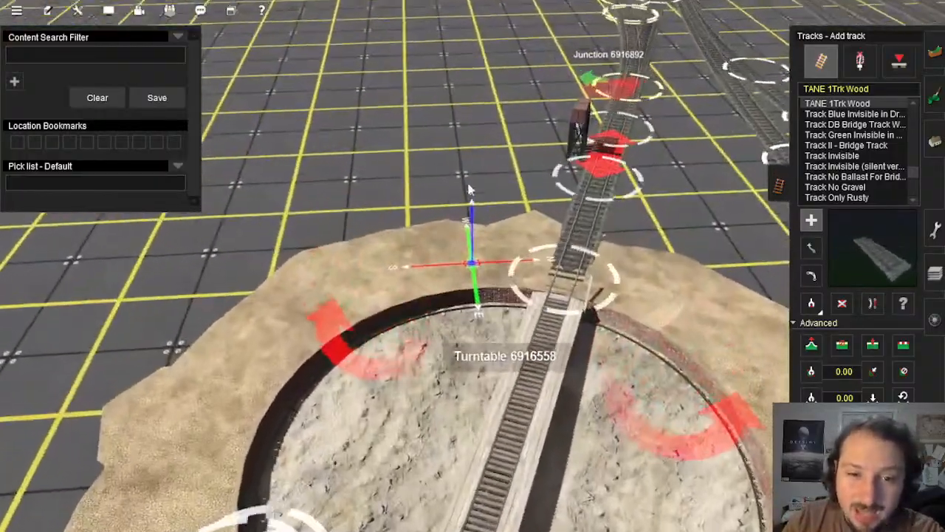
pyautogui.scroll(-8, 469, 191)
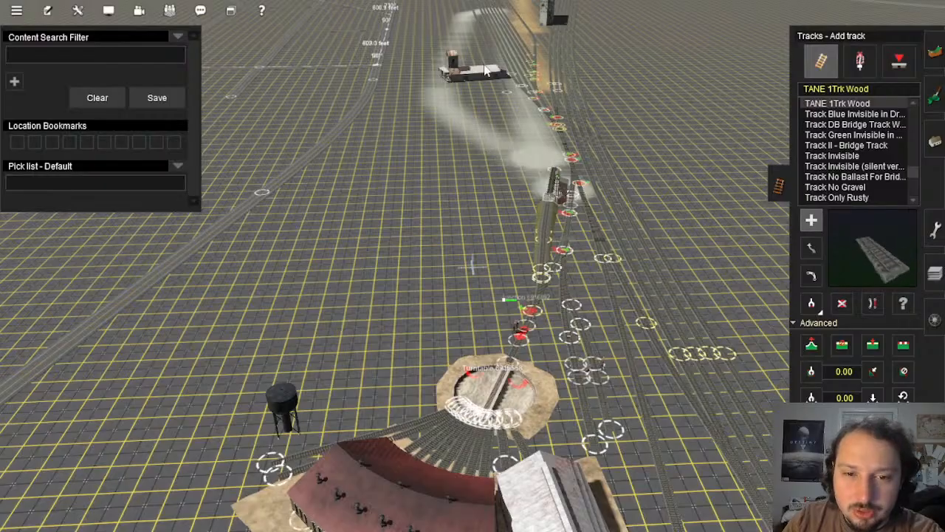
pyautogui.rightClick(436, 332)
pyautogui.scroll(-3, 461, 254)
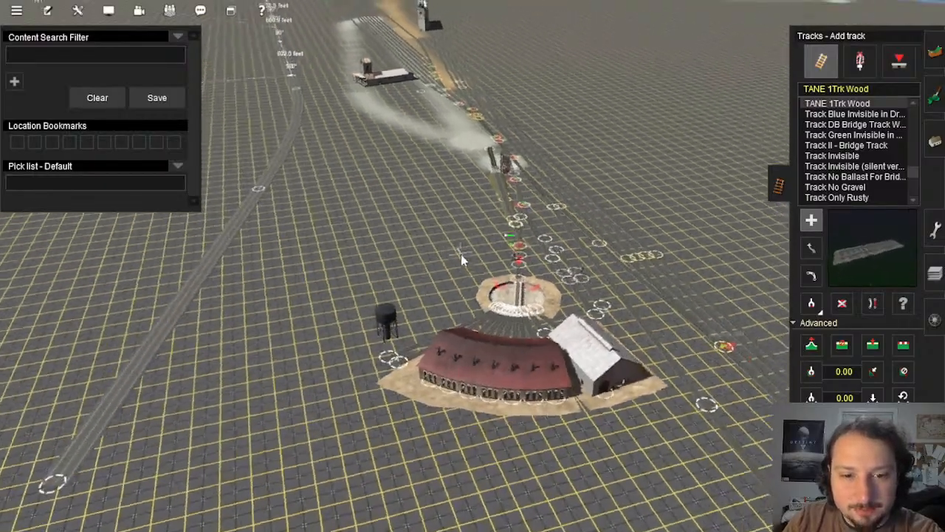
pyautogui.scroll(4, 472, 272)
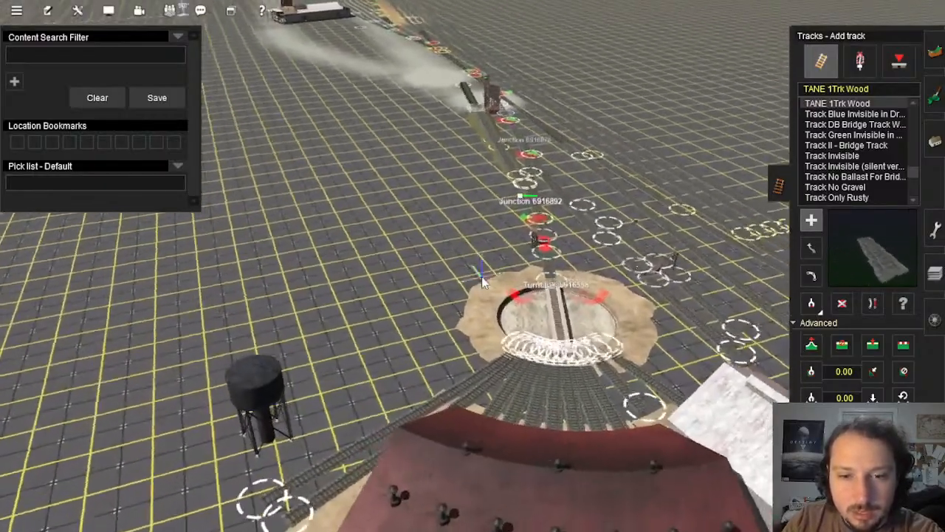
pyautogui.scroll(3, 488, 259)
pyautogui.scroll(5, 500, 237)
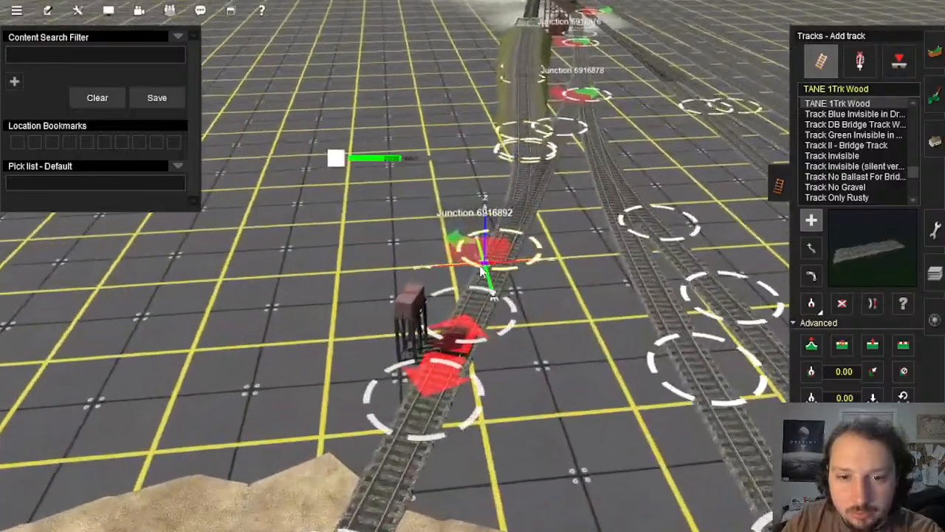
# Step: Examine the ash loader's position on the lead track between the junction and the turntable
pyautogui.scroll(-5, 464, 280)
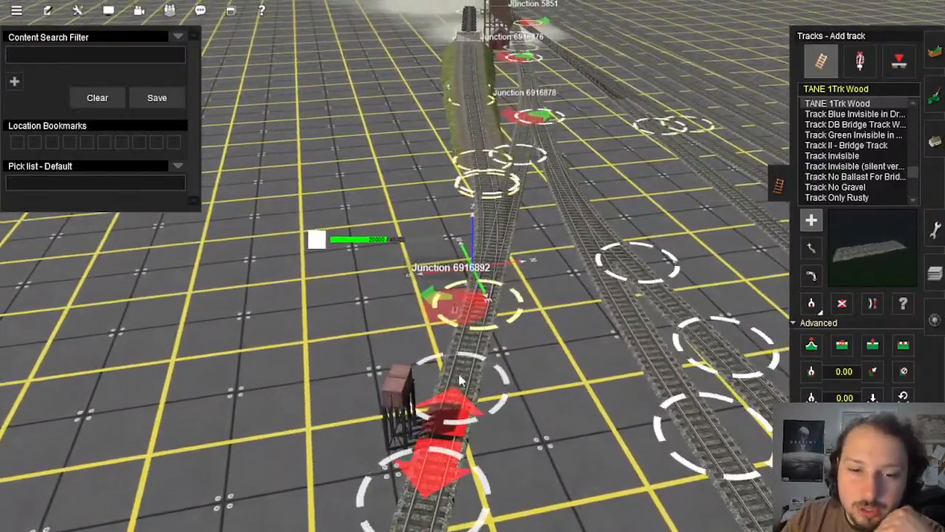
pyautogui.scroll(-3, 459, 380)
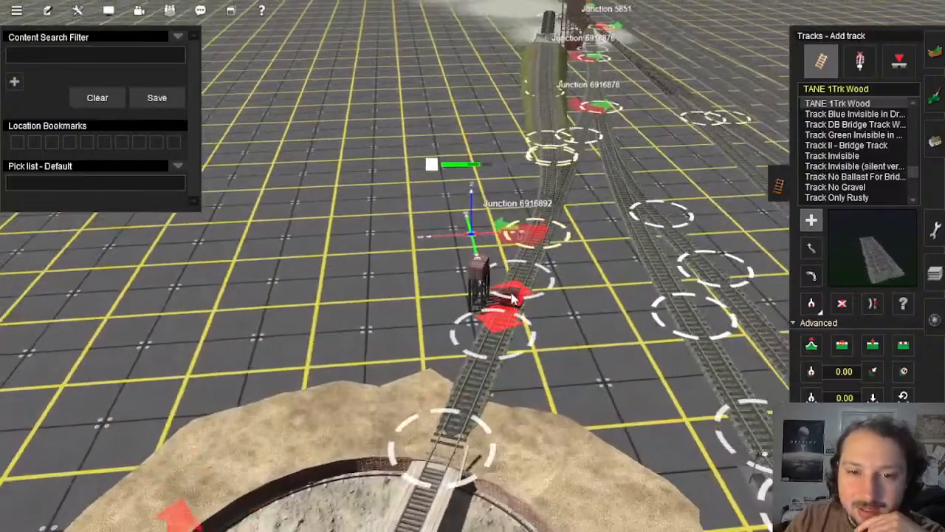
pyautogui.moveTo(513, 298); pyautogui.dragTo(475, 101, button='right')
pyautogui.scroll(3, 456, 398)
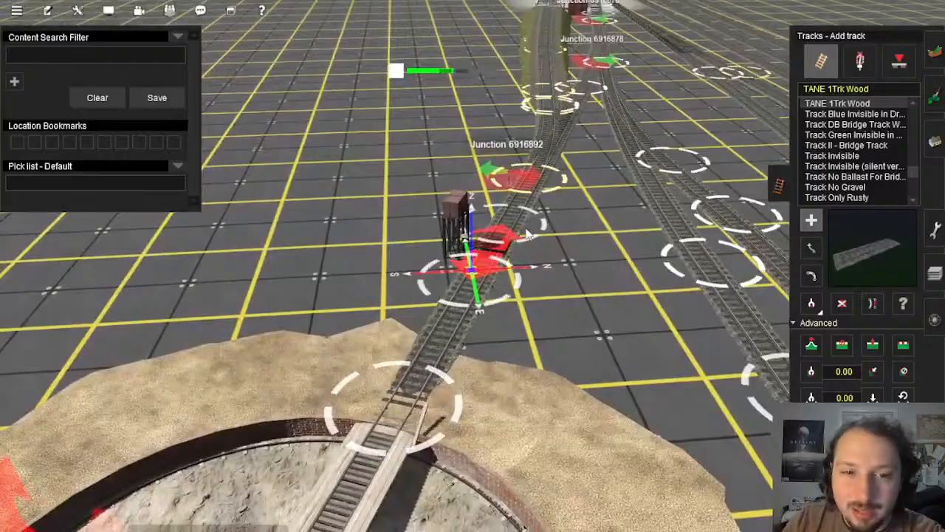
pyautogui.moveTo(529, 234); pyautogui.dragTo(496, 259, button='right')
pyautogui.press('Left')
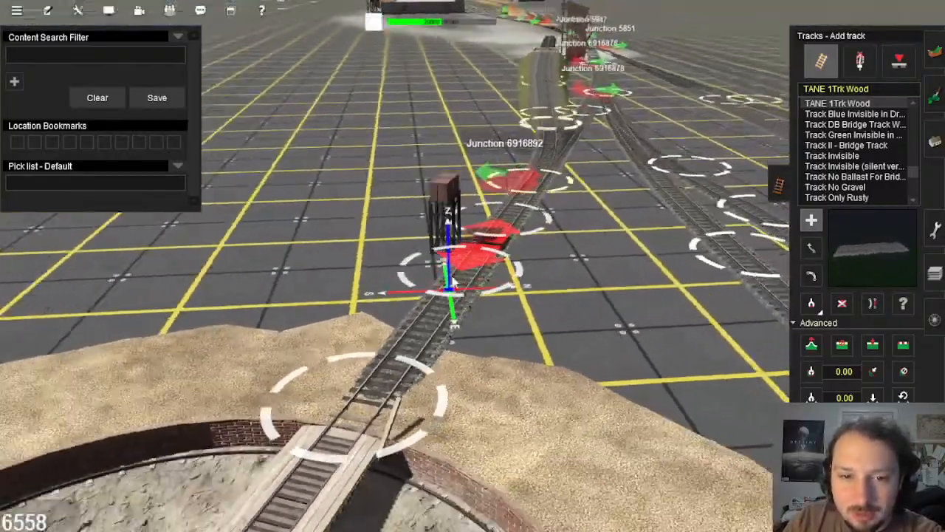
pyautogui.press('Up')
pyautogui.press('Left')
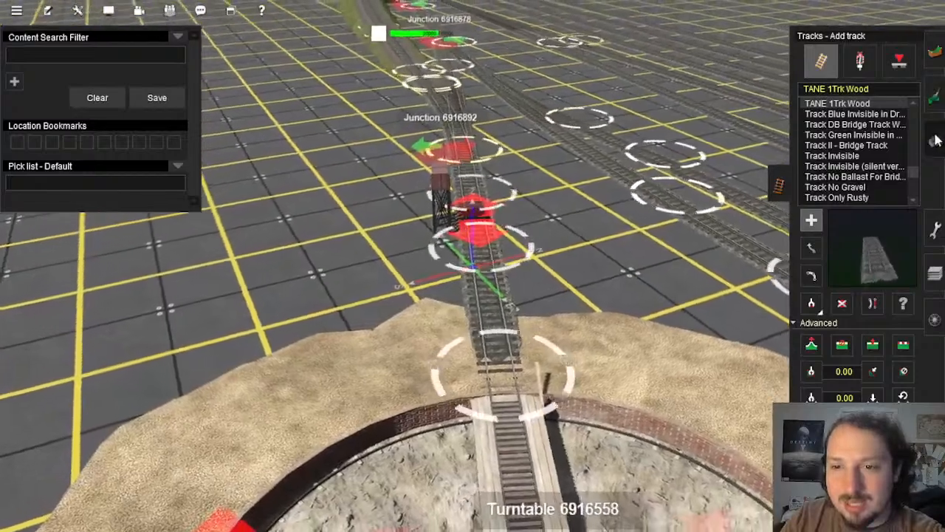
# Step: Switch to scenery objects and move the ash loader along the lead track towards the turntable
pyautogui.click(935, 139)
pyautogui.click(833, 66)
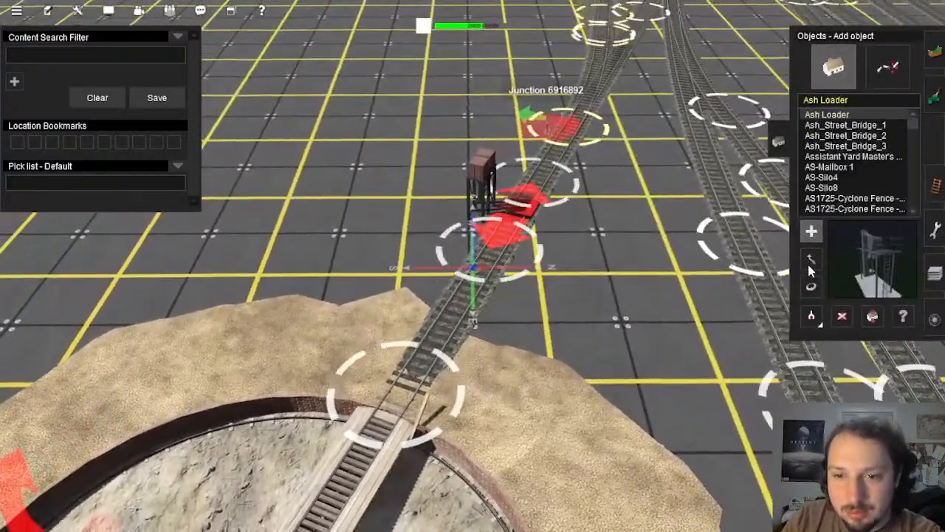
pyautogui.click(810, 259)
pyautogui.scroll(3, 443, 266)
pyautogui.press('Up')
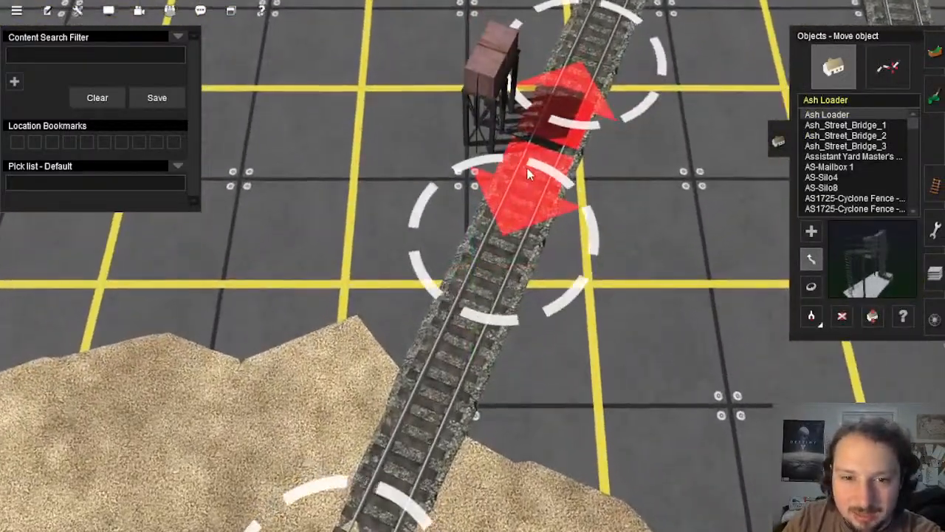
pyautogui.moveTo(527, 173); pyautogui.dragTo(470, 294)
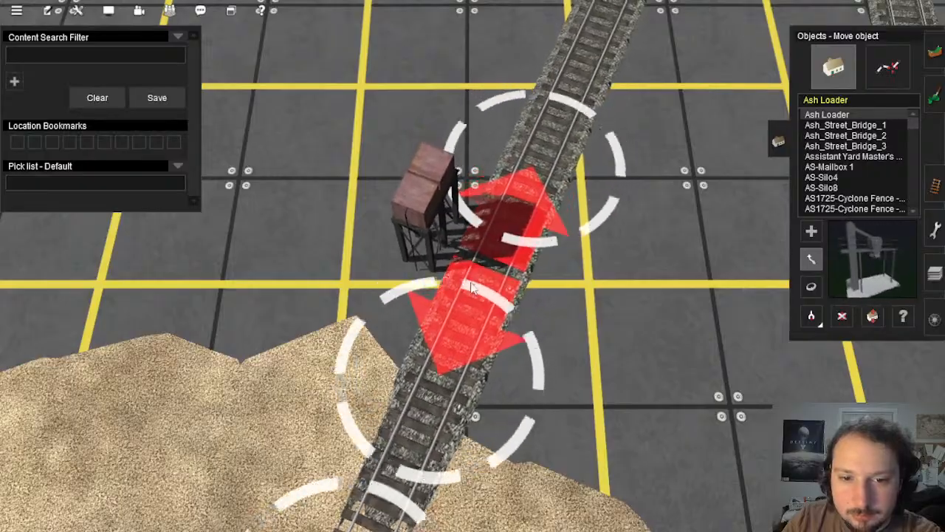
# Step: Shift the ash loader still closer to the turntable pit, keeping it centred on the lead track
pyautogui.scroll(-3, 480, 266)
pyautogui.moveTo(491, 239)
pyautogui.mouseDown(button='right')
pyautogui.moveTo(460, 285)
pyautogui.moveTo(482, 235)
pyautogui.moveTo(480, 243)
pyautogui.mouseUp(button='right')
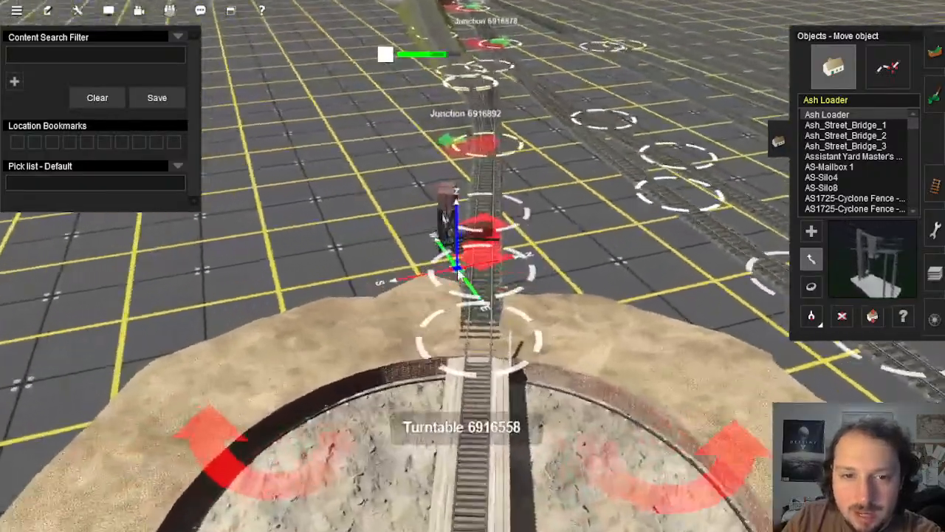
pyautogui.scroll(5, 458, 273)
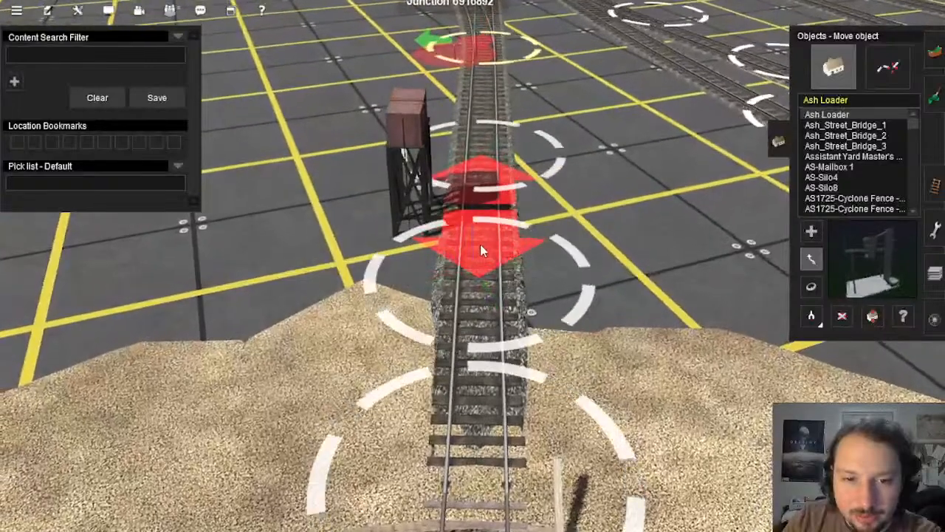
pyautogui.moveTo(480, 243); pyautogui.dragTo(472, 290)
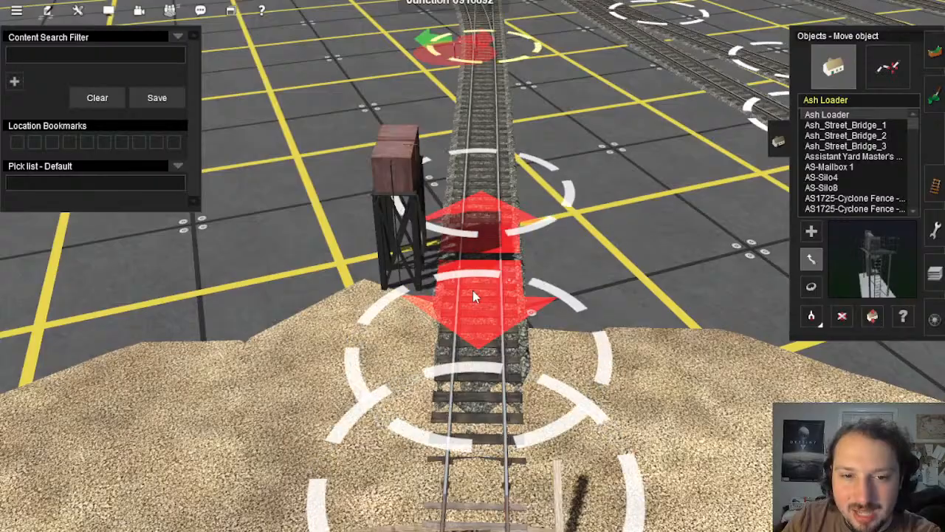
pyautogui.moveTo(473, 290); pyautogui.dragTo(565, 201, button='right')
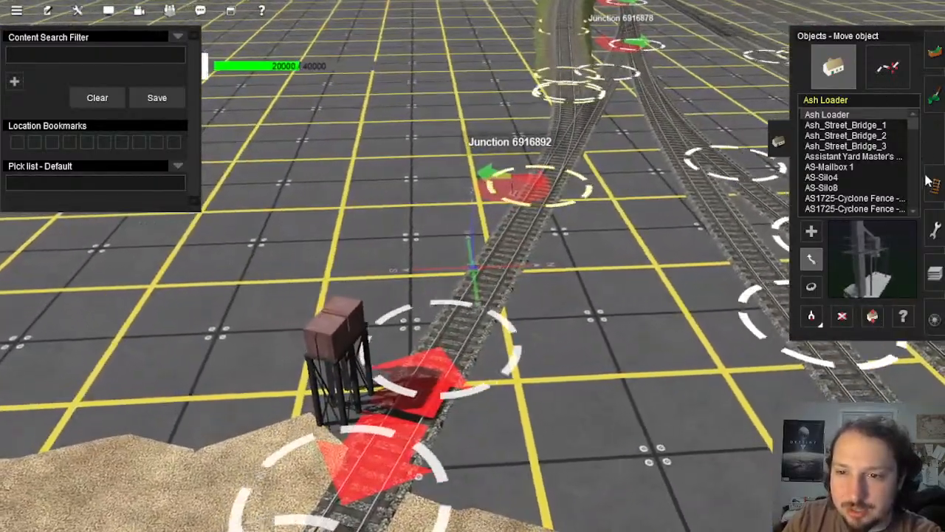
# Step: Switch to tracks and try to branch a TANE 1Trk Wood siding off the lead track just beyond the ash loader
pyautogui.click(930, 189)
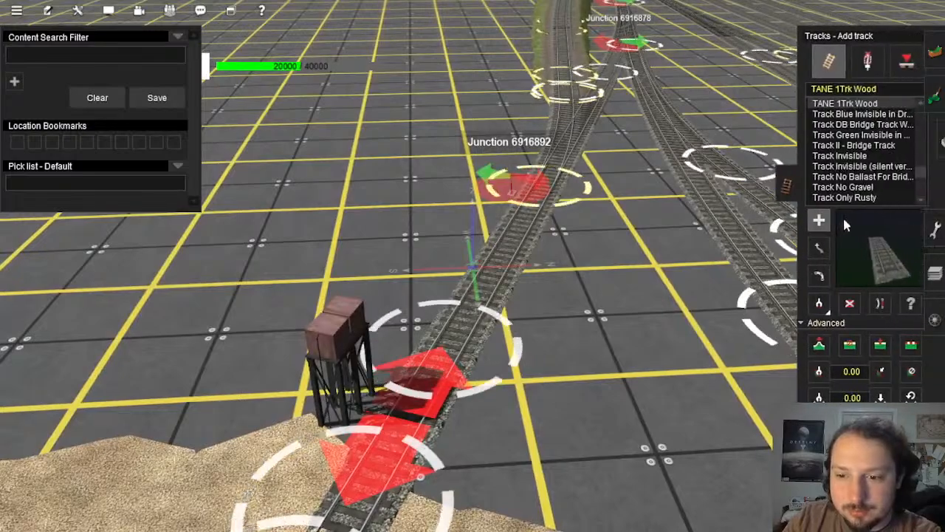
pyautogui.scroll(10, 443, 325)
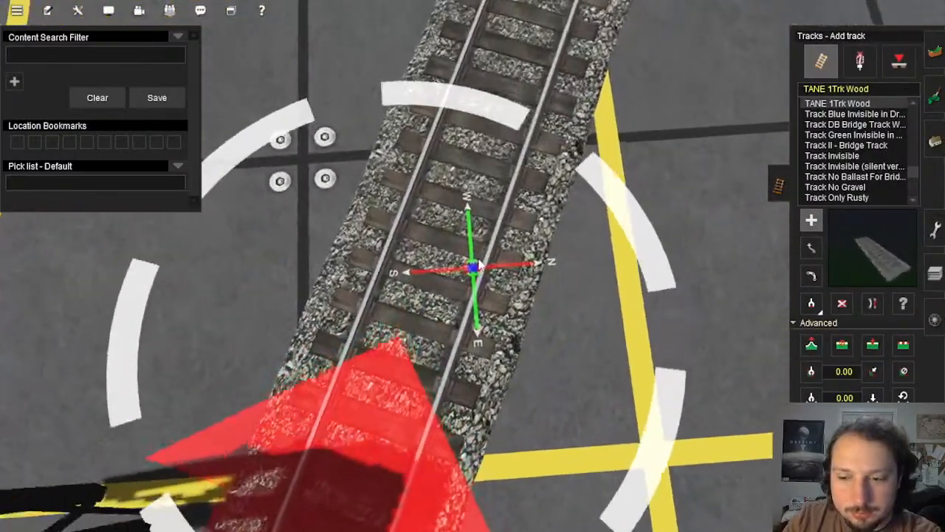
pyautogui.scroll(-5, 478, 267)
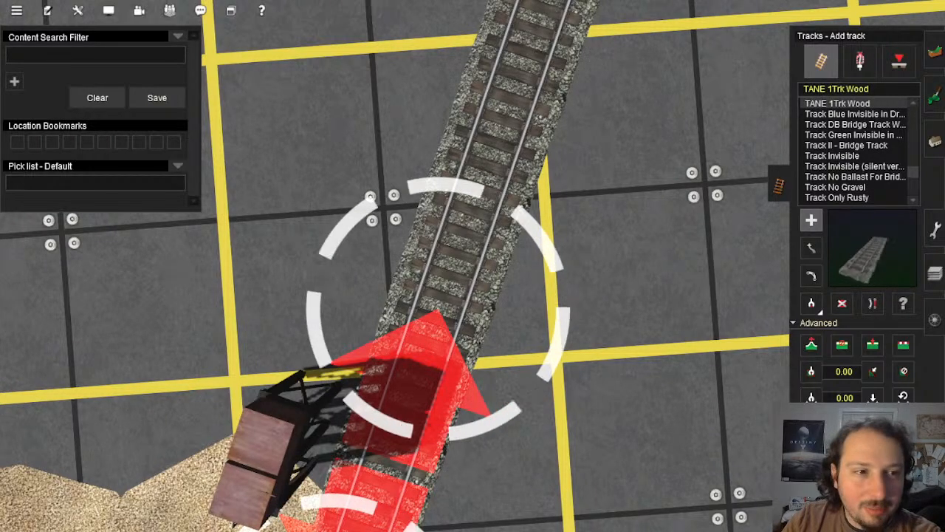
pyautogui.scroll(-6, 456, 273)
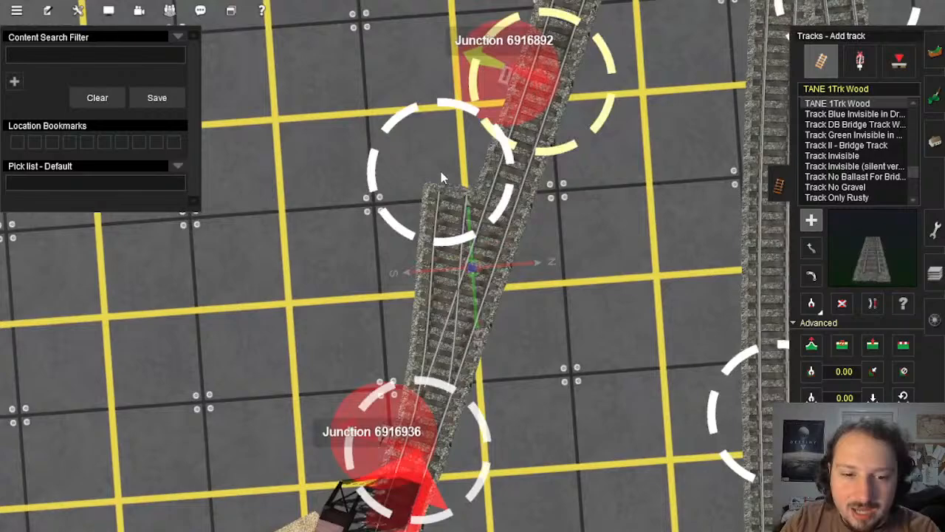
pyautogui.rightClick(462, 419)
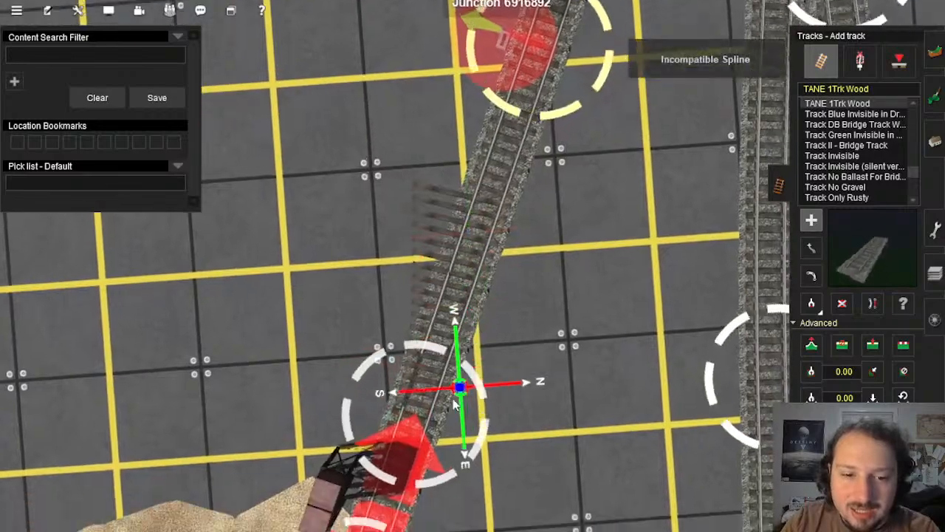
pyautogui.rightClick(398, 461)
pyautogui.scroll(-3, 421, 414)
pyautogui.scroll(4, 504, 177)
pyautogui.rightClick(505, 177)
pyautogui.scroll(3, 505, 181)
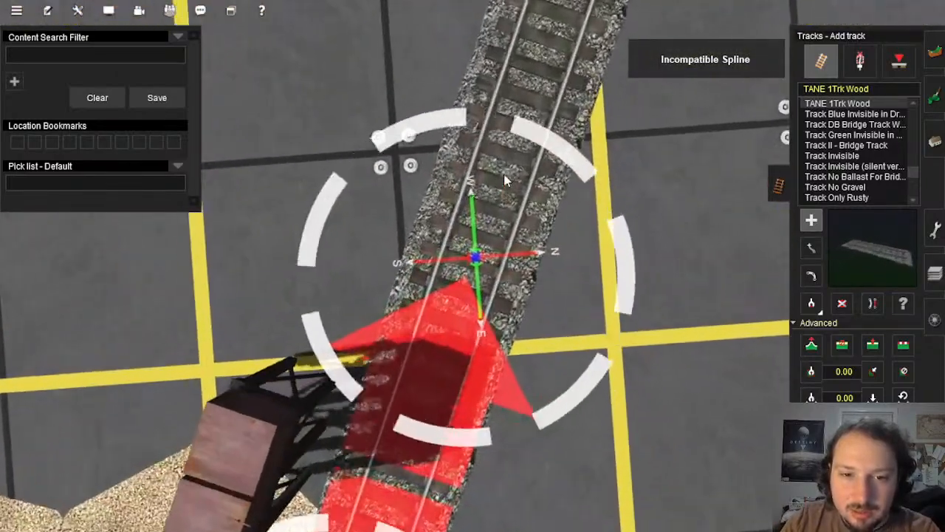
# Step: Lay a TANE 1Trk Wood siding off the lead track beyond the ash loader, extending it past Junction 6916892 on its south side
pyautogui.click(510, 152)
pyautogui.scroll(-3, 509, 147)
pyautogui.rightClick(506, 125)
pyautogui.scroll(-3, 506, 125)
pyautogui.rightClick(472, 162)
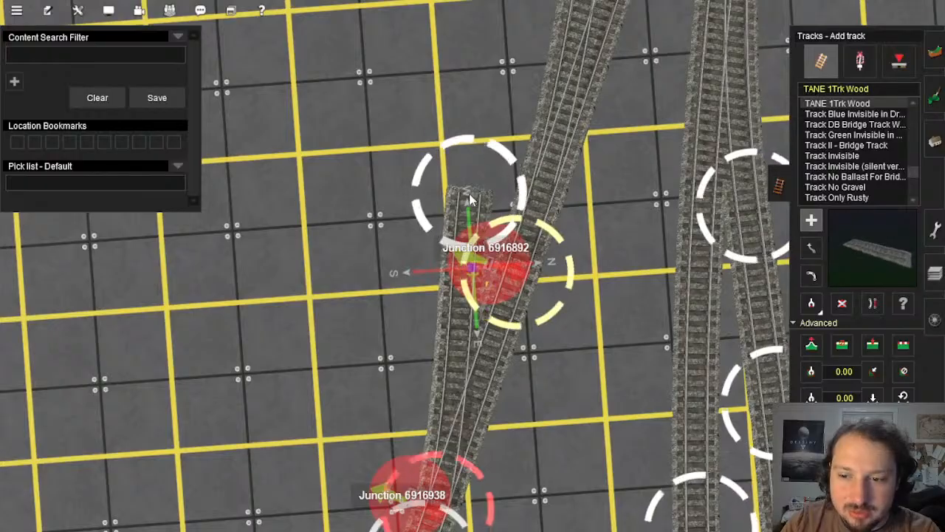
pyautogui.rightClick(470, 200)
pyautogui.scroll(-3, 472, 197)
pyautogui.scroll(2, 476, 118)
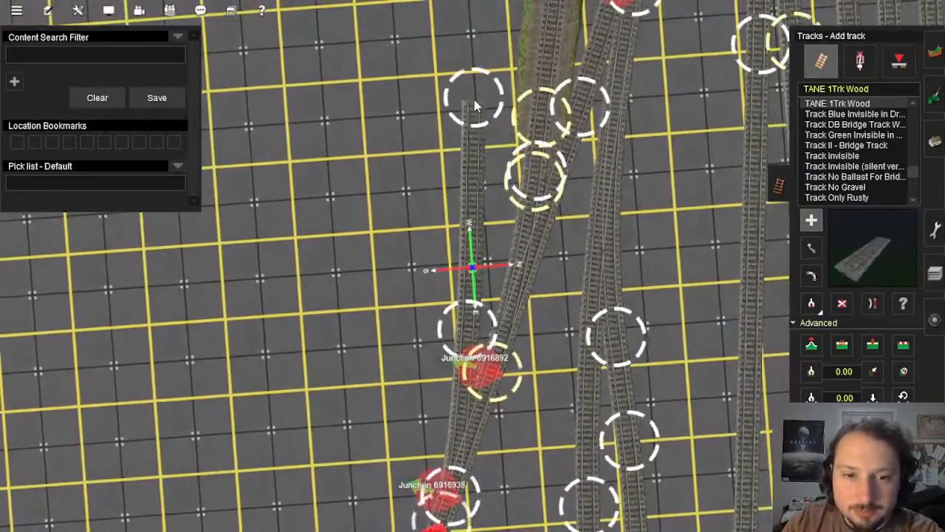
# Step: Try to straighten the new siding where it leaves the lead track beyond the ash loader
pyautogui.rightClick(448, 457)
pyautogui.scroll(3, 450, 443)
pyautogui.press('Down')
pyautogui.press('Right')
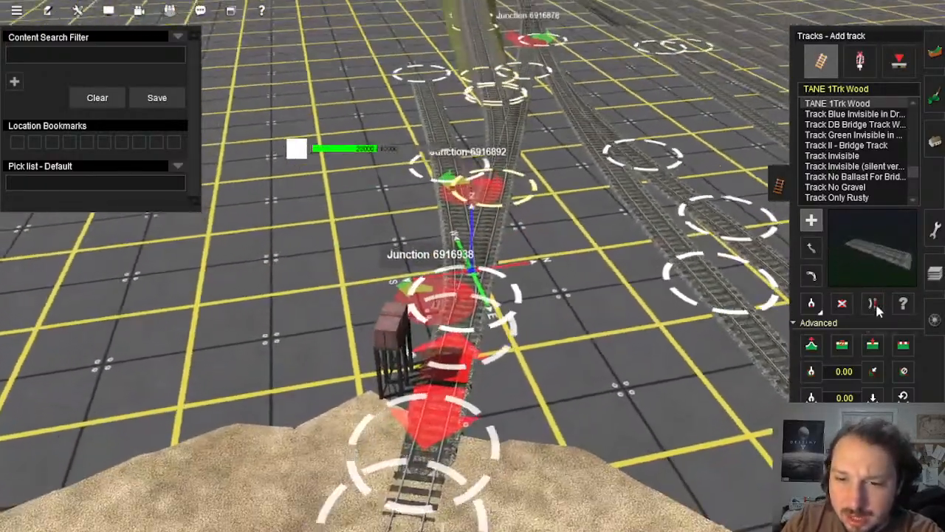
pyautogui.click(873, 303)
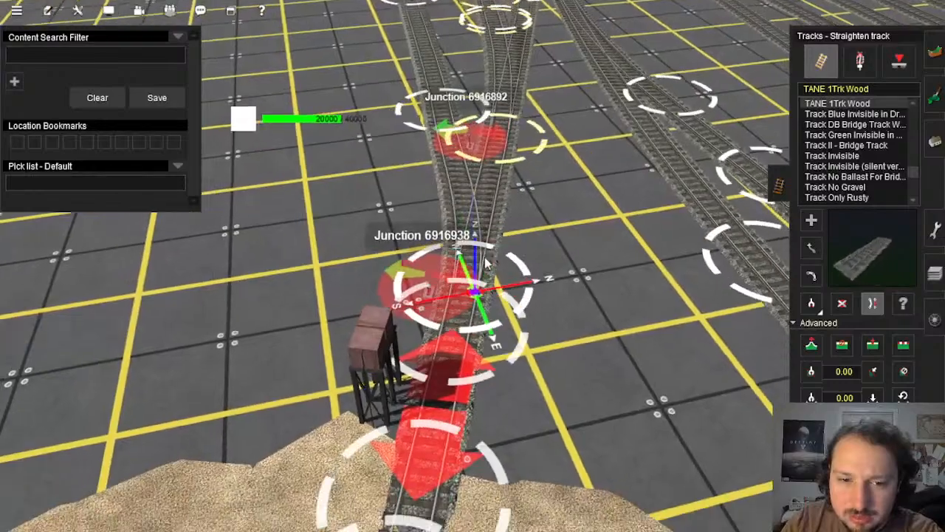
pyautogui.rightClick(474, 199)
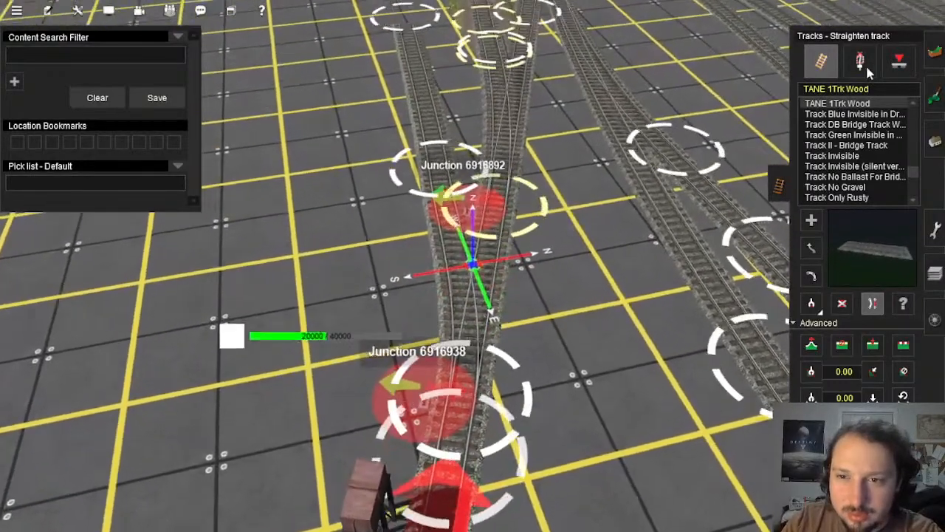
# Step: Rotate the switch lever of Junction 6916892 to the opposite side of the track, away from the new siding
pyautogui.click(860, 62)
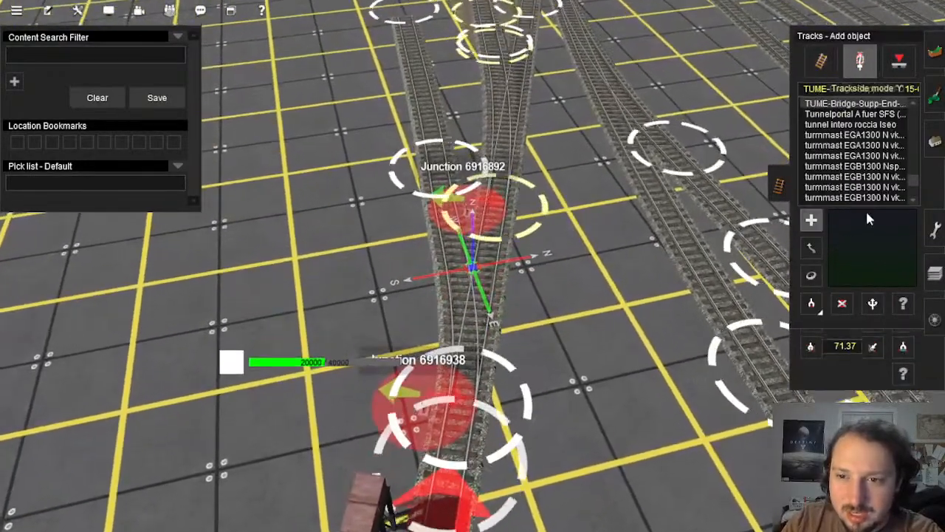
pyautogui.click(490, 220)
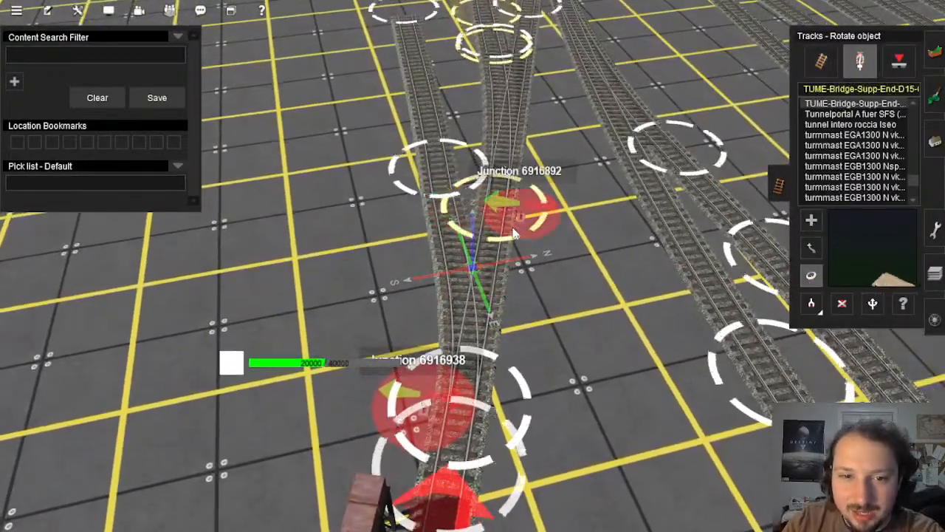
pyautogui.moveTo(502, 229); pyautogui.dragTo(453, 273, button='right')
pyautogui.press('Up')
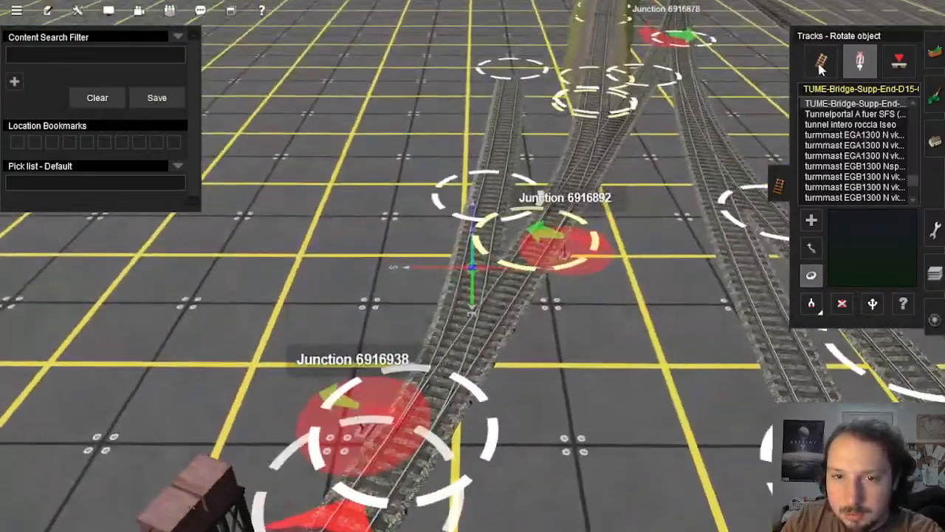
# Step: Shift the siding's middle and end spline points closer to the lead track, and slide the middle point farther from the ash loader
pyautogui.click(820, 64)
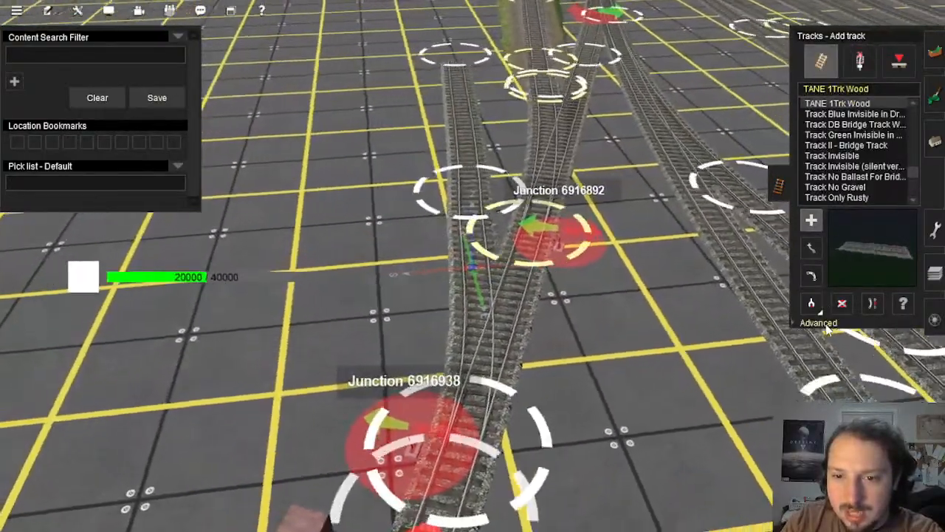
pyautogui.click(818, 322)
pyautogui.click(873, 304)
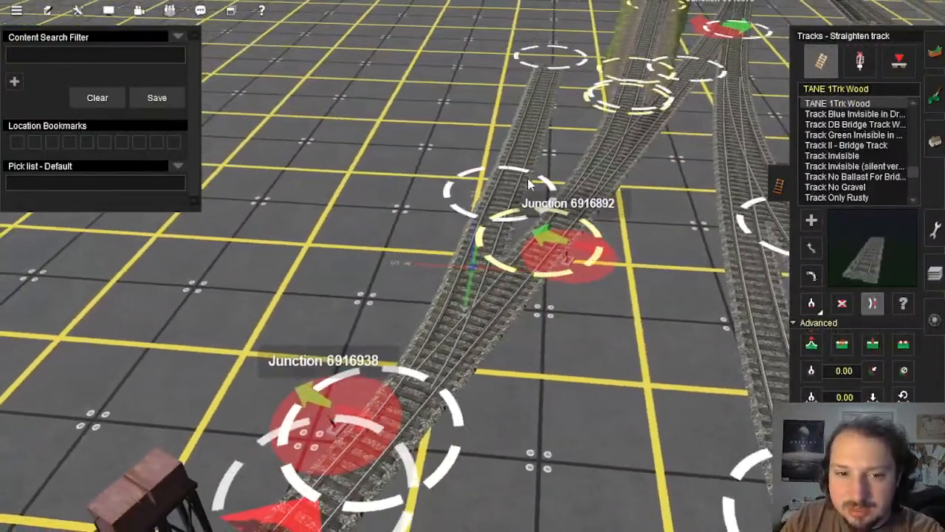
pyautogui.press('Left')
pyautogui.press('Down')
pyautogui.click(811, 249)
pyautogui.press('Up')
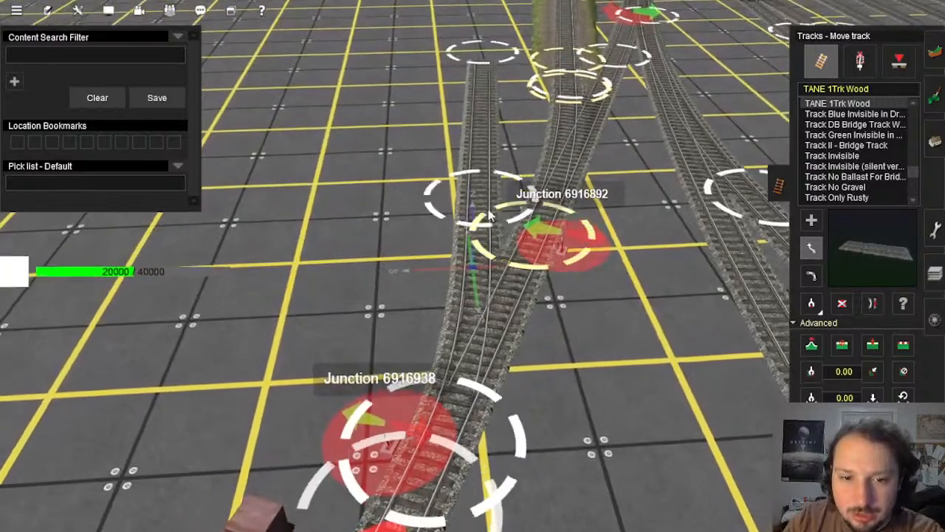
pyautogui.moveTo(490, 214); pyautogui.dragTo(497, 214)
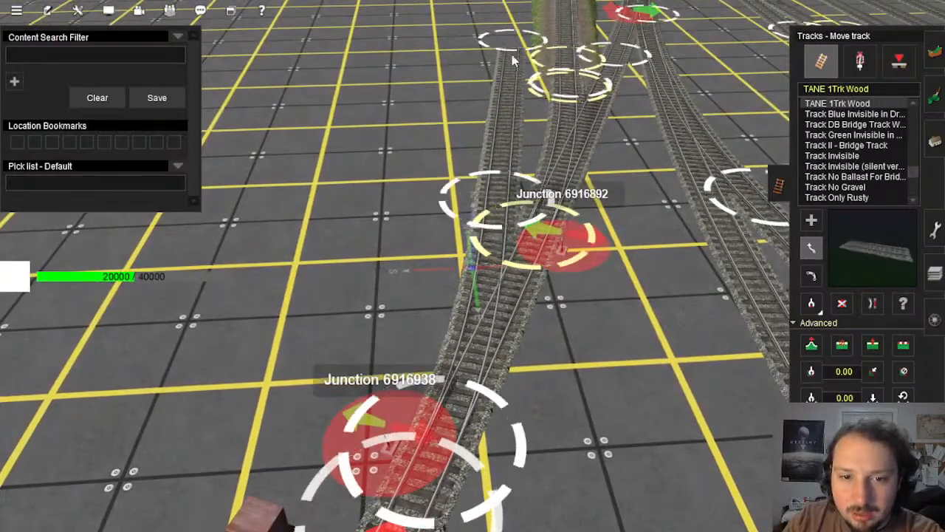
pyautogui.moveTo(507, 179); pyautogui.dragTo(513, 139)
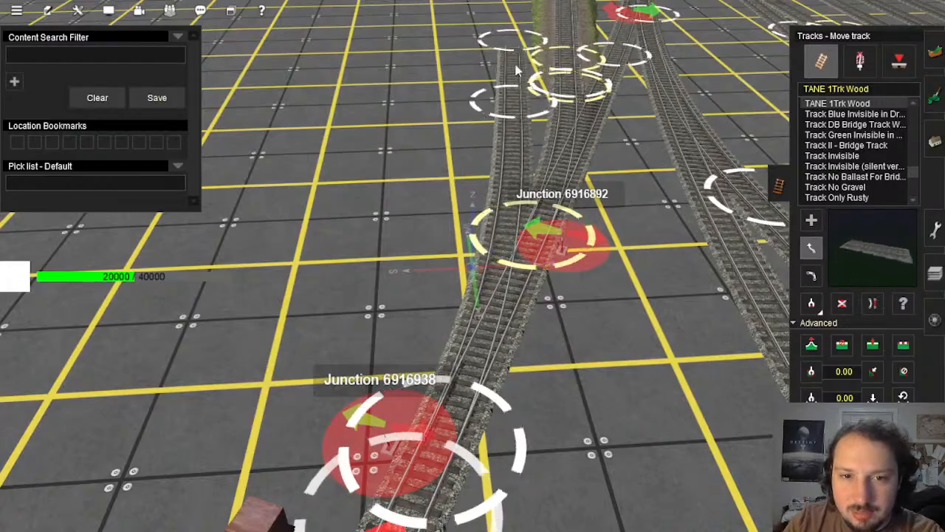
# Step: Examine the siding's alignment with the lead track from the turntable past Junction 6916892 to the structures farther along the route
pyautogui.rightClick(533, 235)
pyautogui.press('Down')
pyautogui.rightClick(460, 321)
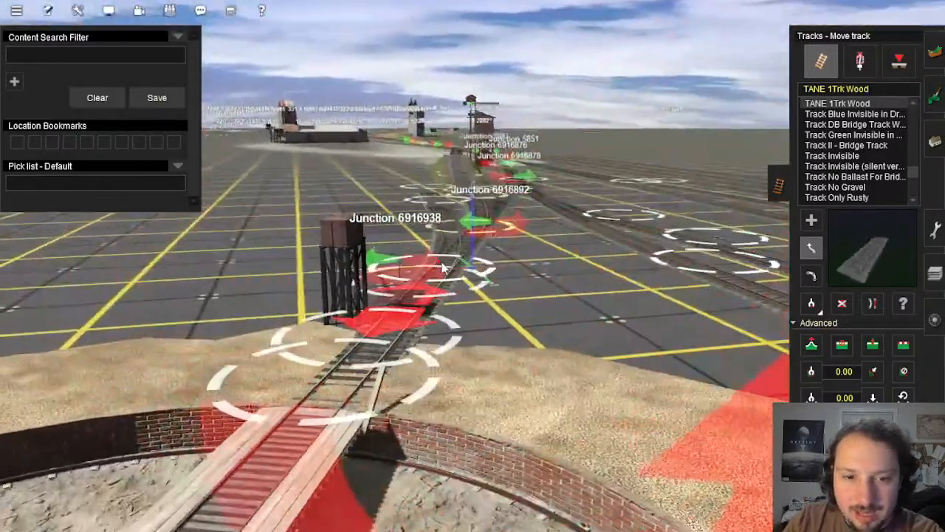
pyautogui.press('Up')
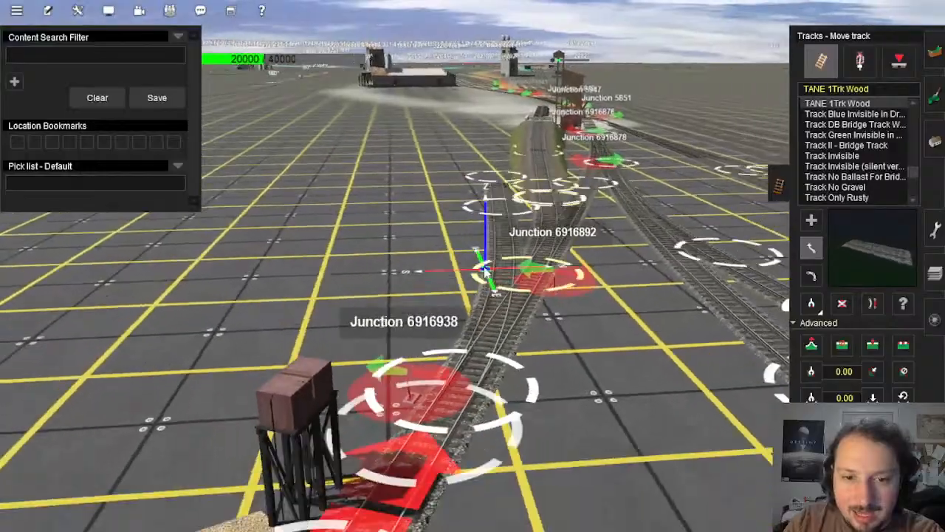
pyautogui.press('Down')
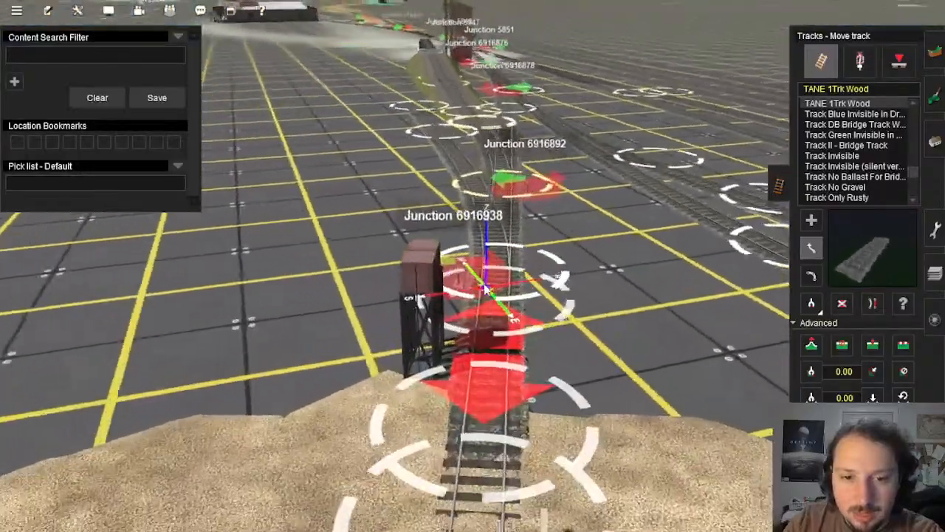
pyautogui.press('Up')
pyautogui.press('Down')
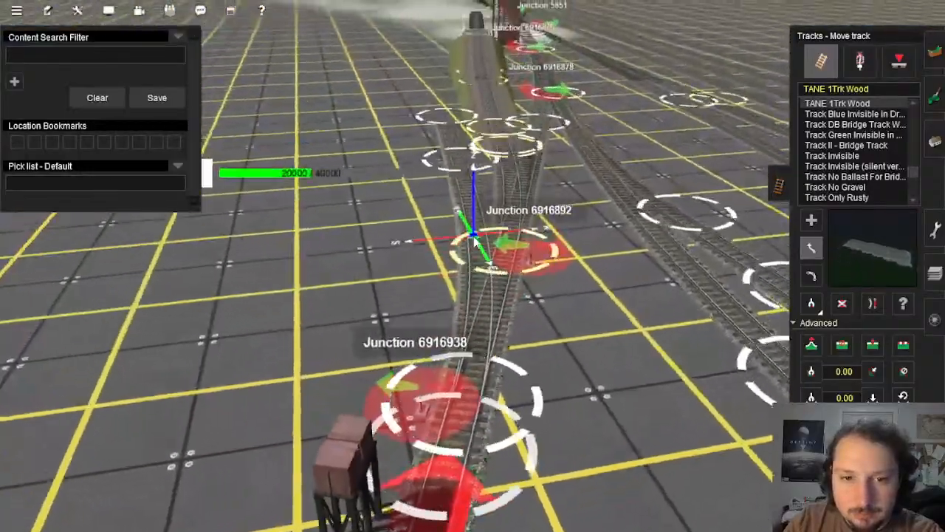
pyautogui.press('Up')
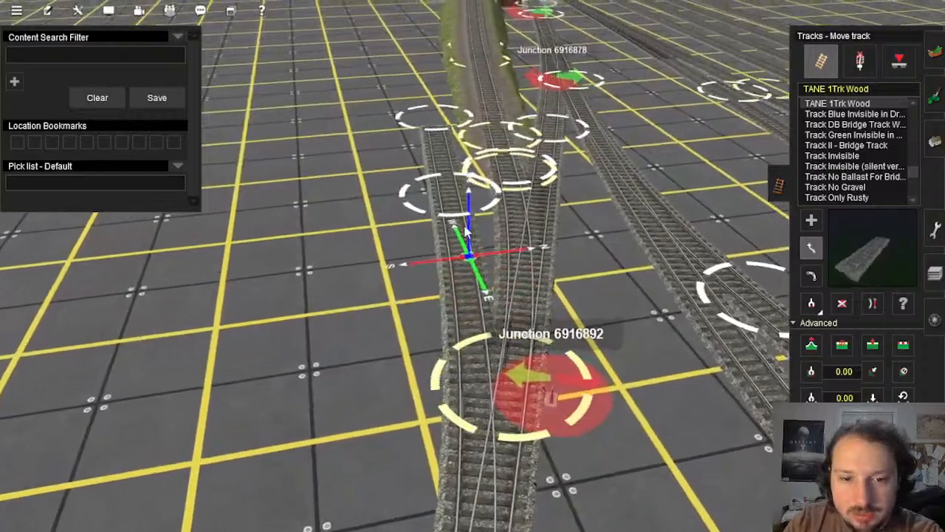
pyautogui.press('Up')
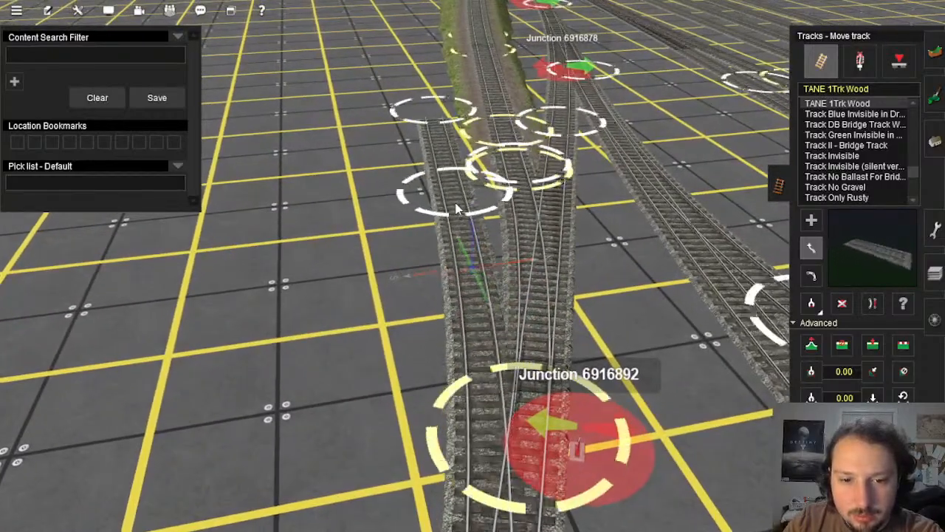
pyautogui.press('Down')
pyautogui.press('Up')
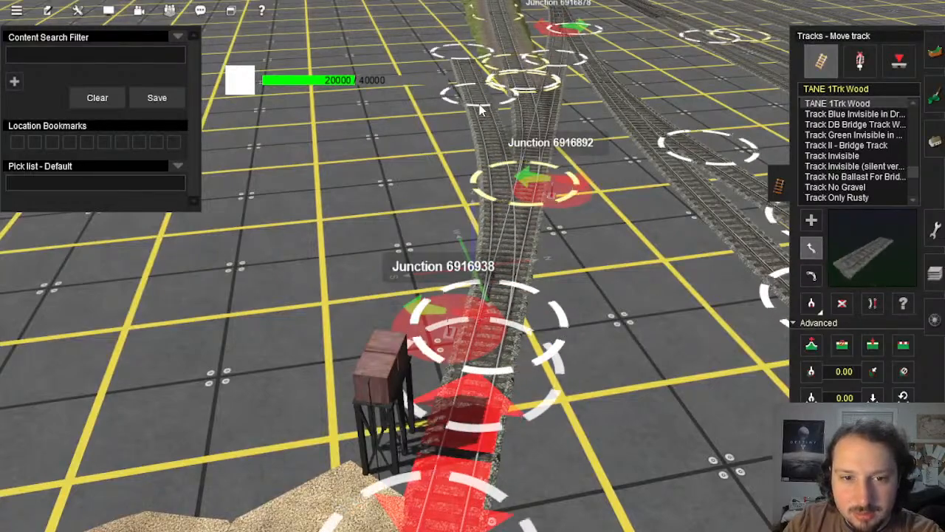
pyautogui.press('Down')
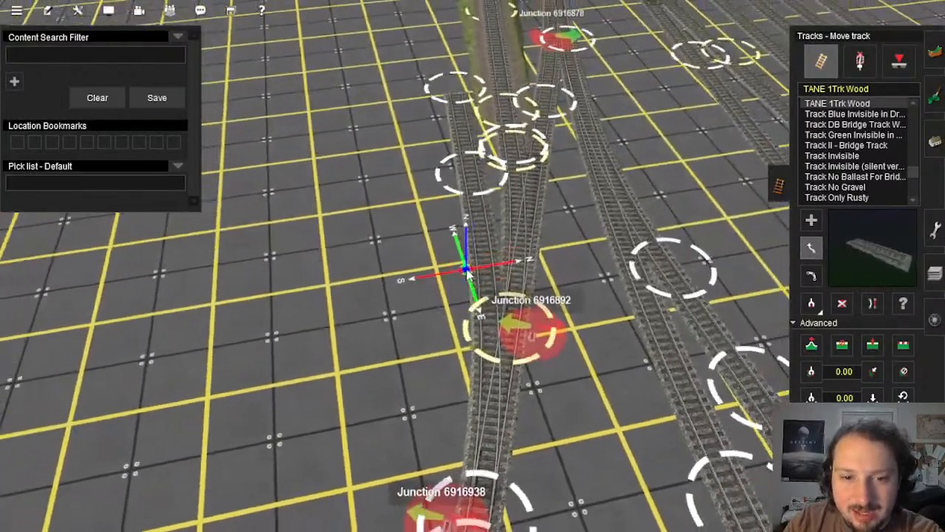
pyautogui.press('Up')
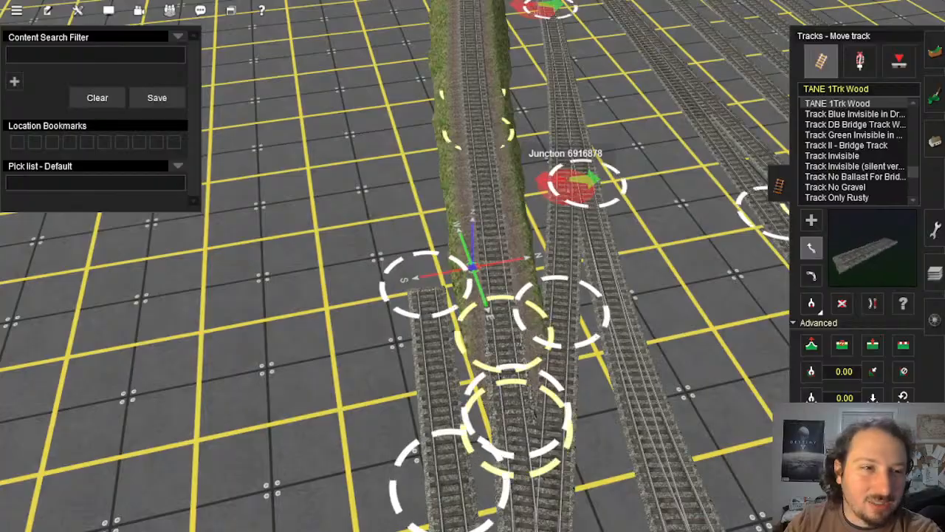
pyautogui.scroll(10, 432, 212)
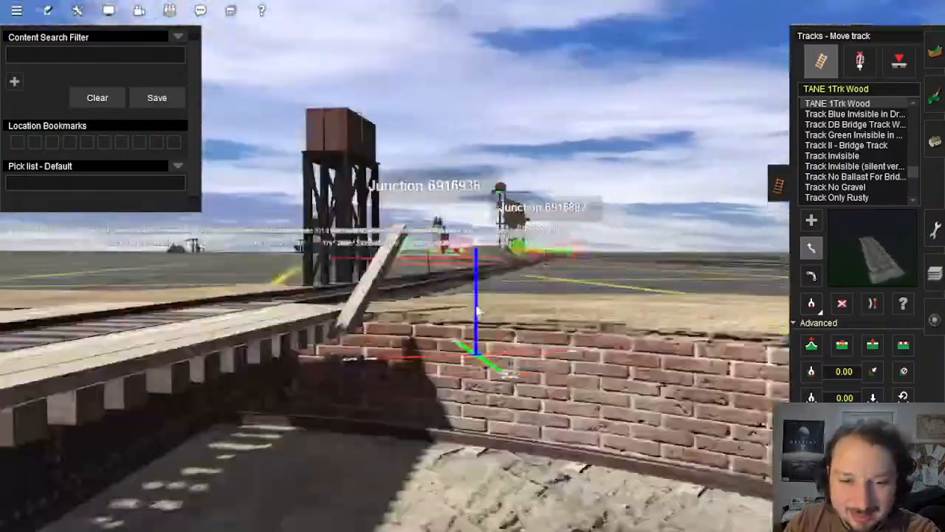
pyautogui.moveTo(476, 310); pyautogui.dragTo(469, 220, button='right')
pyautogui.scroll(5, 473, 280)
pyautogui.scroll(-2, 464, 273)
pyautogui.scroll(-3, 463, 272)
pyautogui.scroll(-5, 481, 232)
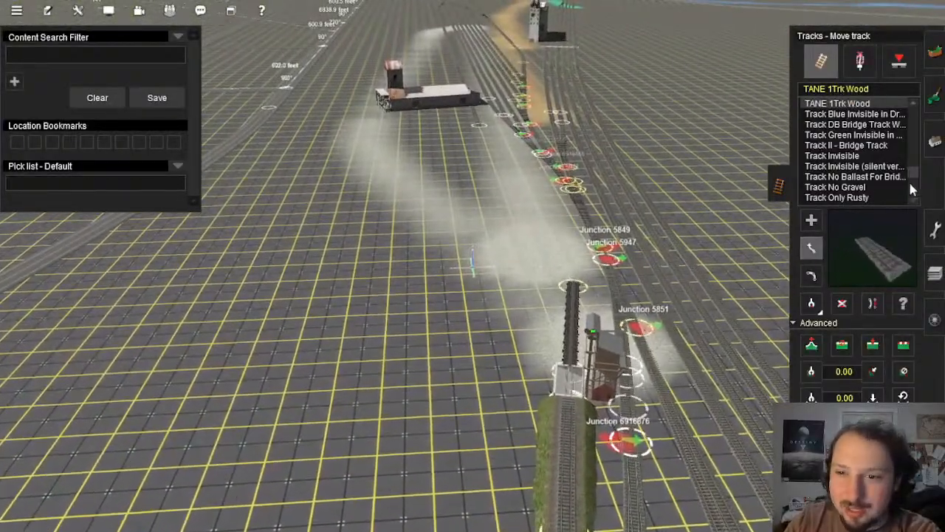
# Step: Search the scenery objects for "shop", look through the buildings, and refine the search to "shops"
pyautogui.click(931, 146)
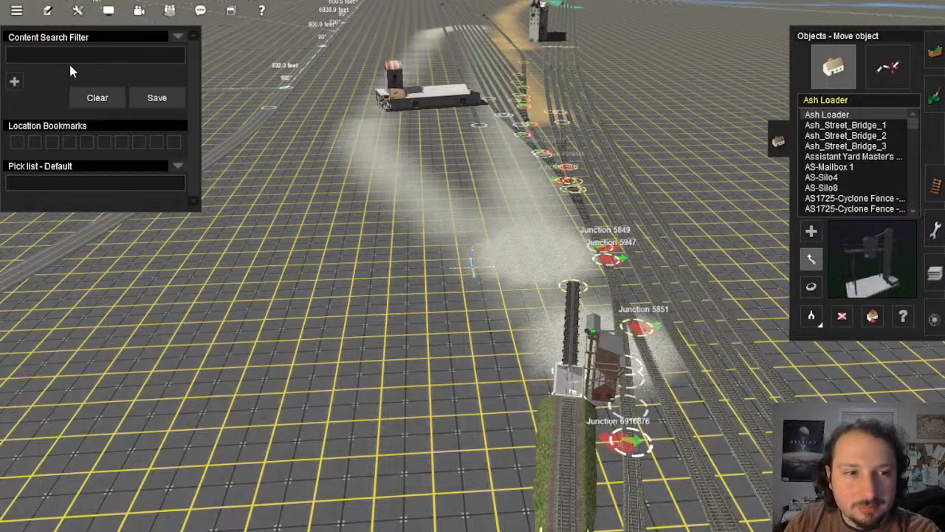
pyautogui.write('shop')
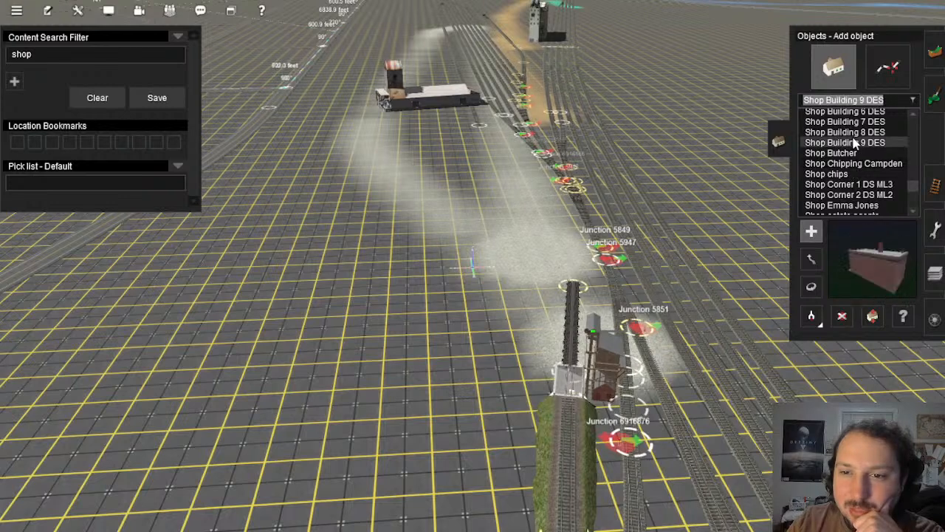
pyautogui.click(858, 152)
pyautogui.scroll(-5, 859, 154)
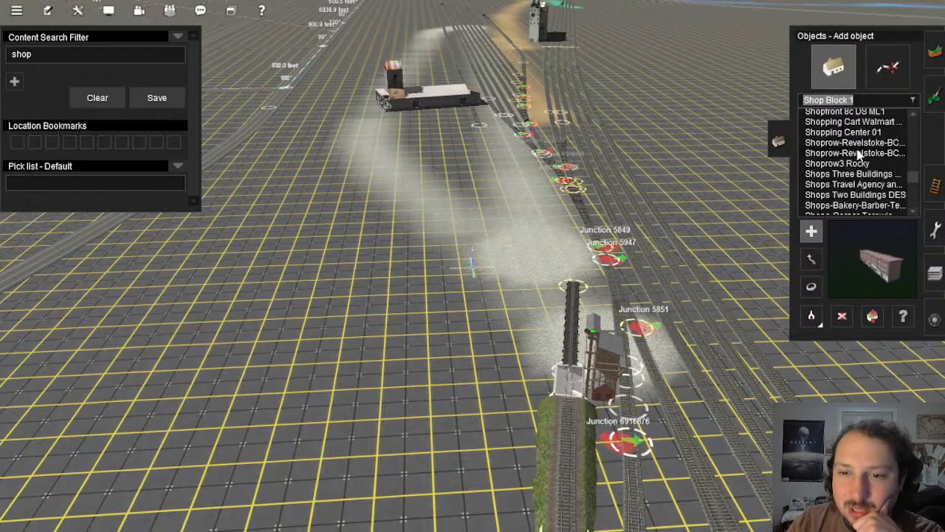
pyautogui.scroll(3, 856, 157)
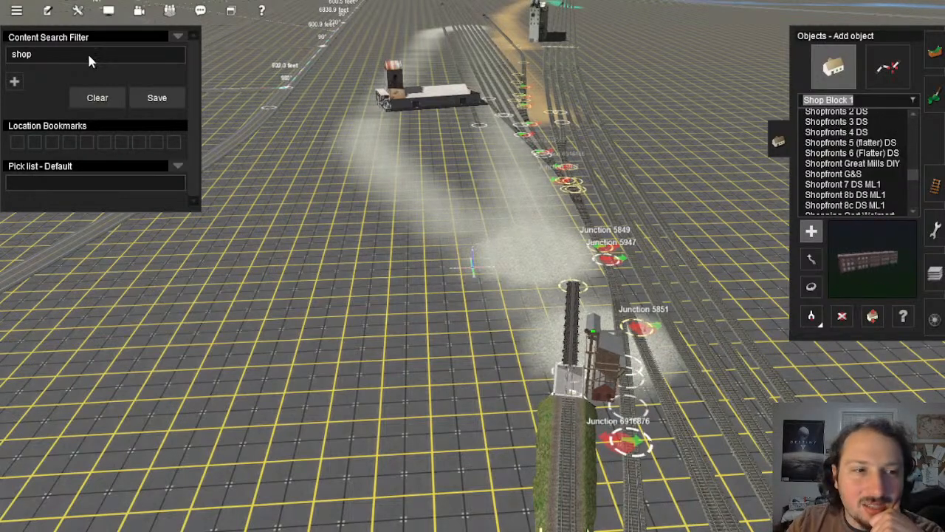
pyautogui.click(88, 52)
pyautogui.write('s')
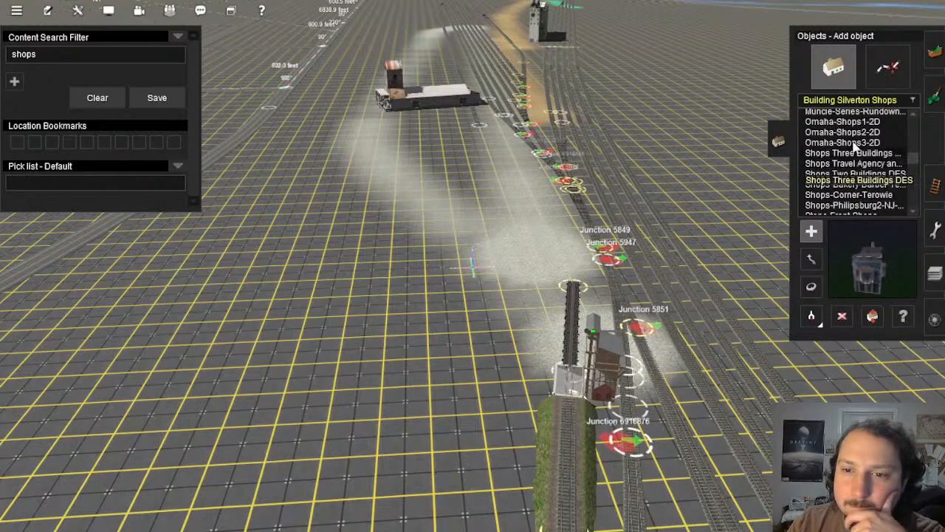
# Step: Look through the "shops" results, previewing Building Small Shops, Building Silverton Shops and DS Shops Victorian Building 01
pyautogui.scroll(2, 870, 177)
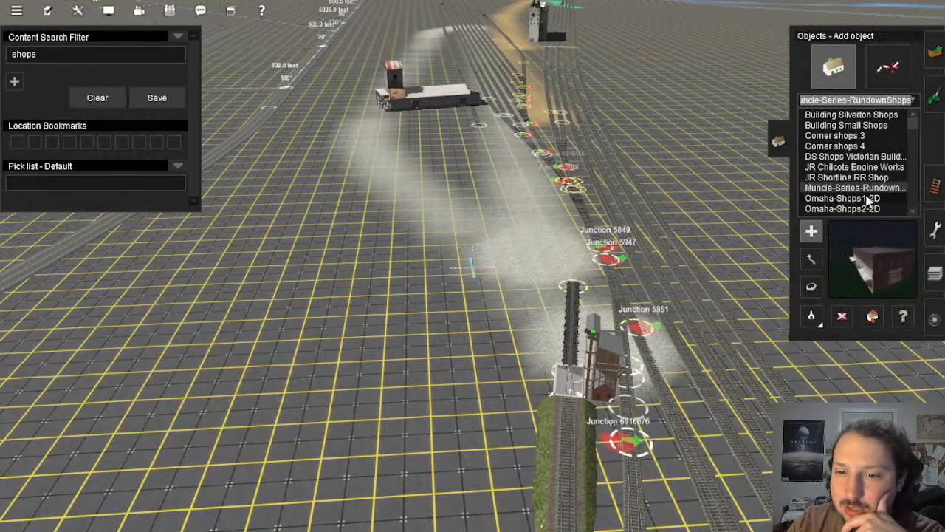
pyautogui.click(857, 125)
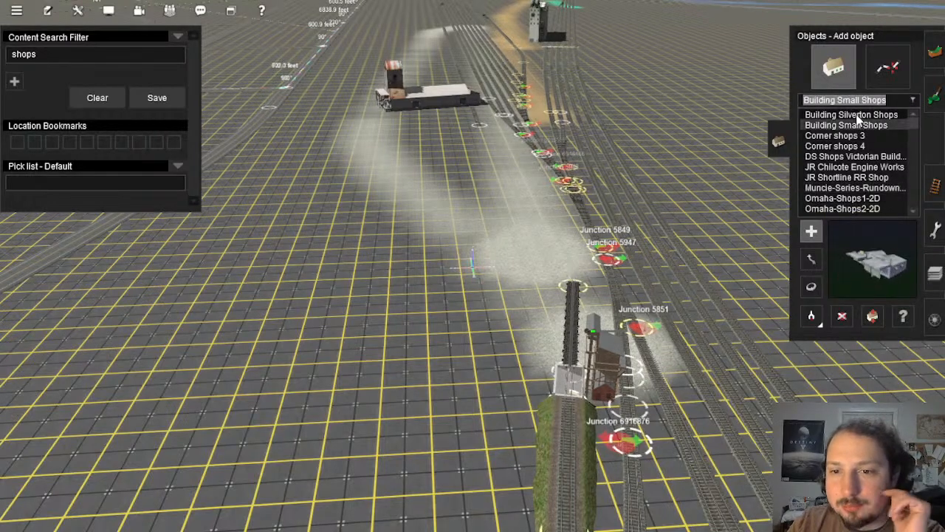
pyautogui.click(858, 116)
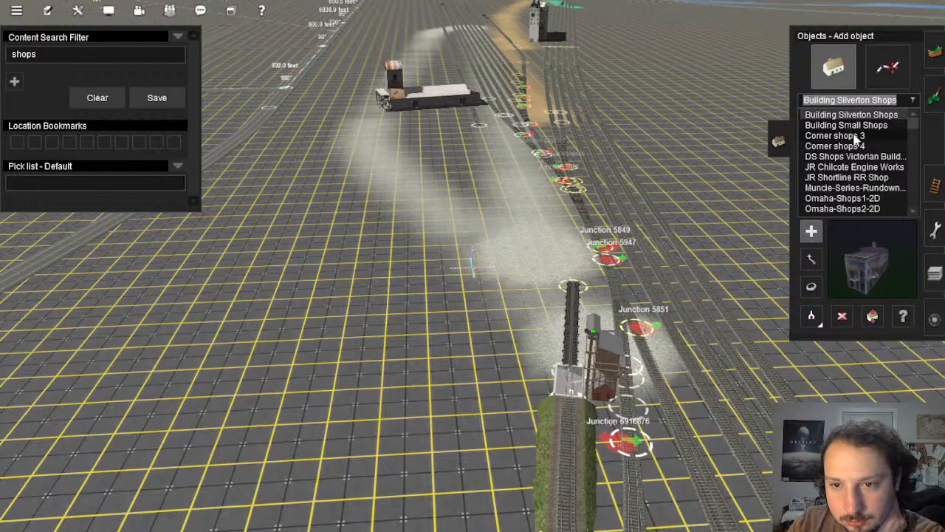
pyautogui.click(834, 136)
pyautogui.click(855, 157)
pyautogui.scroll(-5, 861, 184)
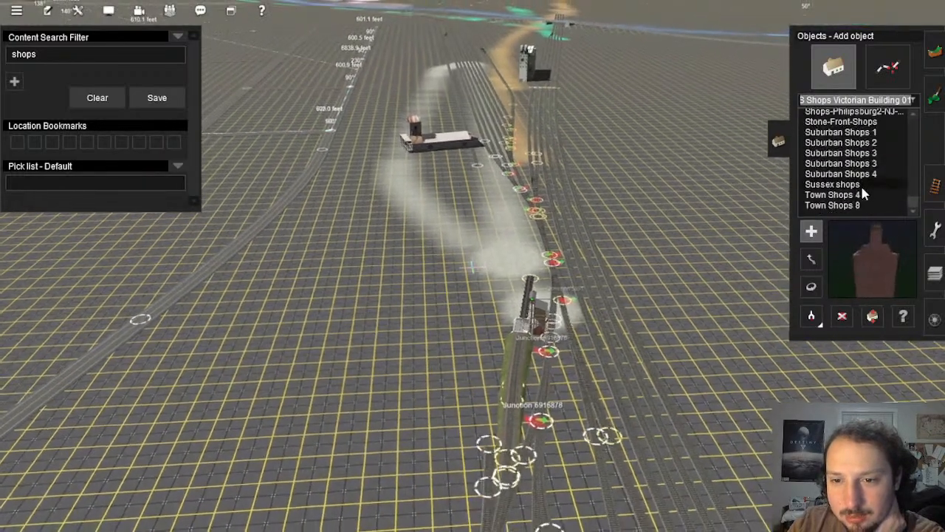
pyautogui.scroll(5, 860, 189)
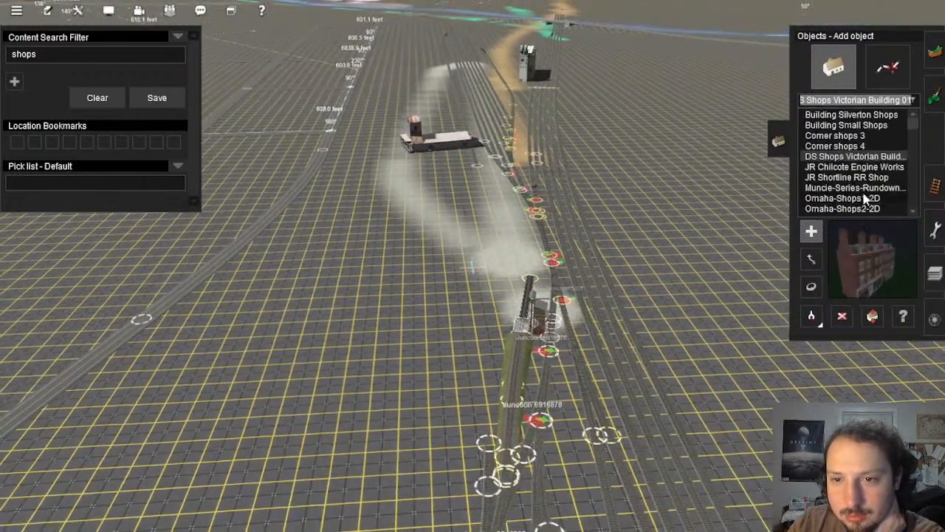
# Step: Search the scenery objects for "shop" and preview the AMTRAK Locomotive Shop and Audio Shop
pyautogui.click(98, 85)
pyautogui.click(95, 47)
pyautogui.write('sh')
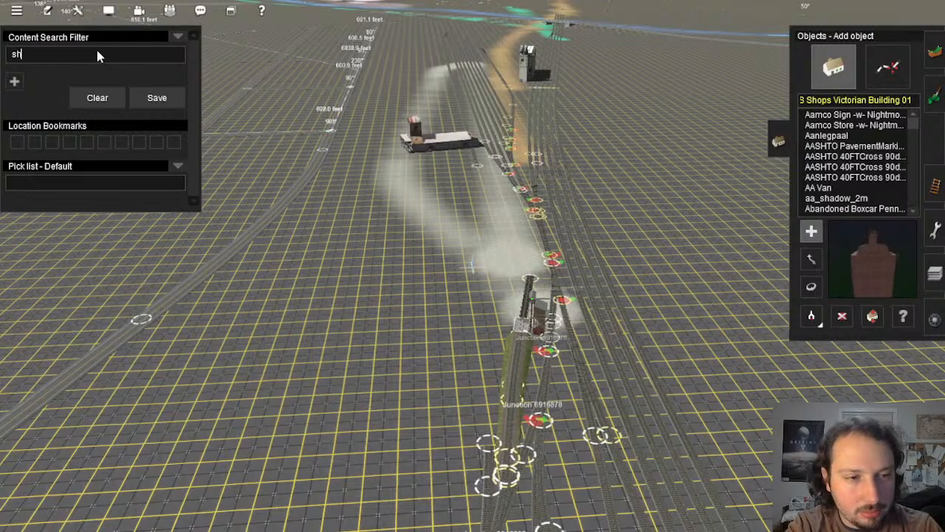
pyautogui.write('op')
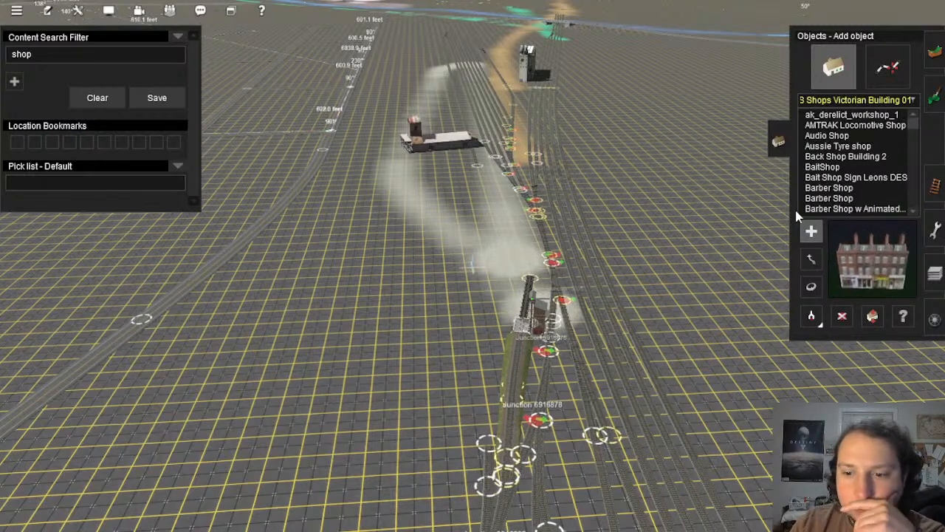
pyautogui.click(853, 125)
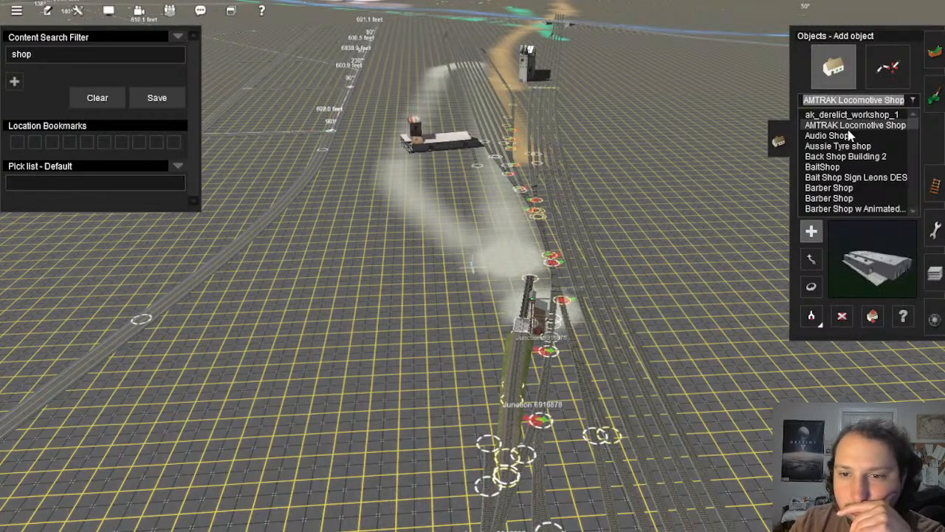
pyautogui.click(827, 135)
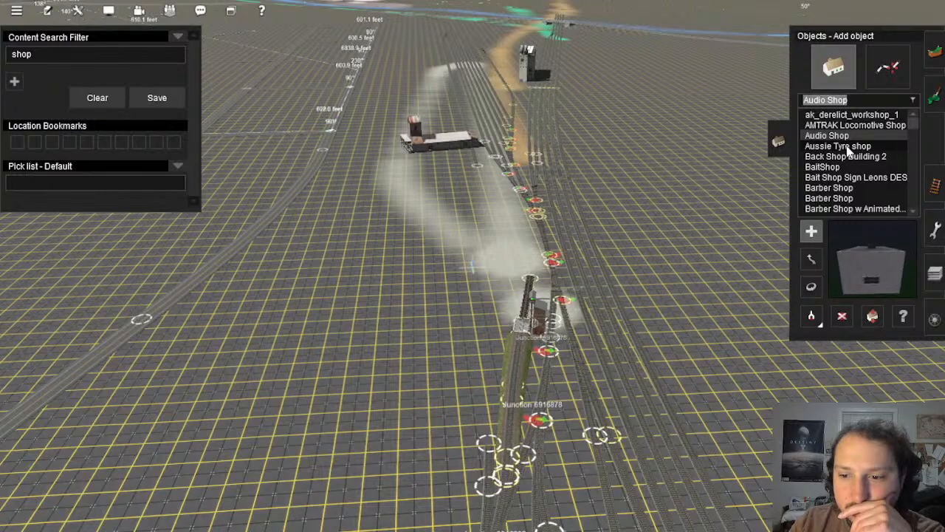
# Step: Place Back Shop Building 2 on the open ground beside the turntable lead near Junction 6916892
pyautogui.click(847, 148)
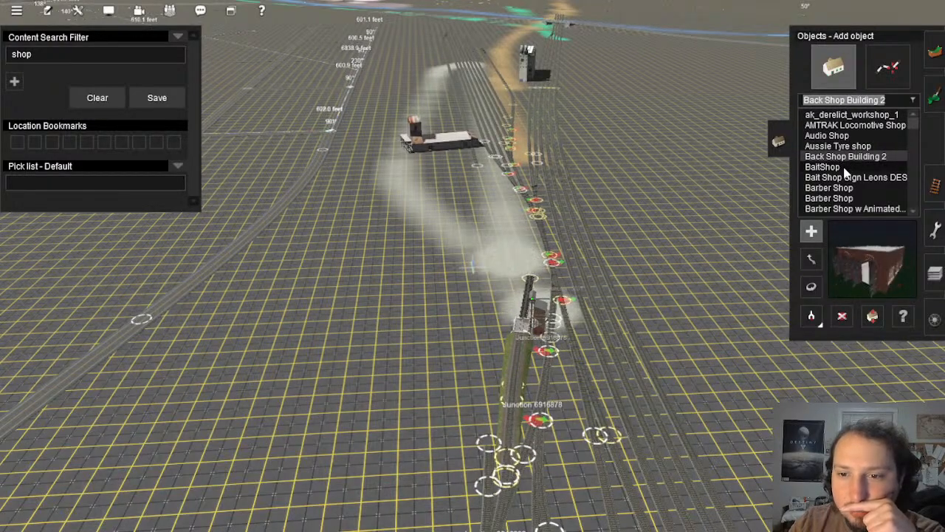
pyautogui.rightClick(498, 517)
pyautogui.scroll(3, 486, 288)
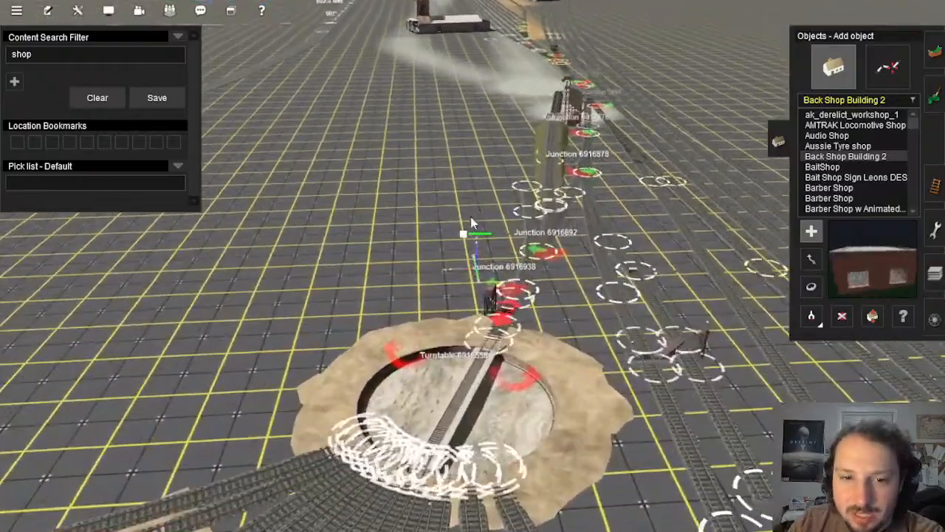
pyautogui.click(471, 218)
pyautogui.moveTo(471, 218); pyautogui.dragTo(815, 295, button='right')
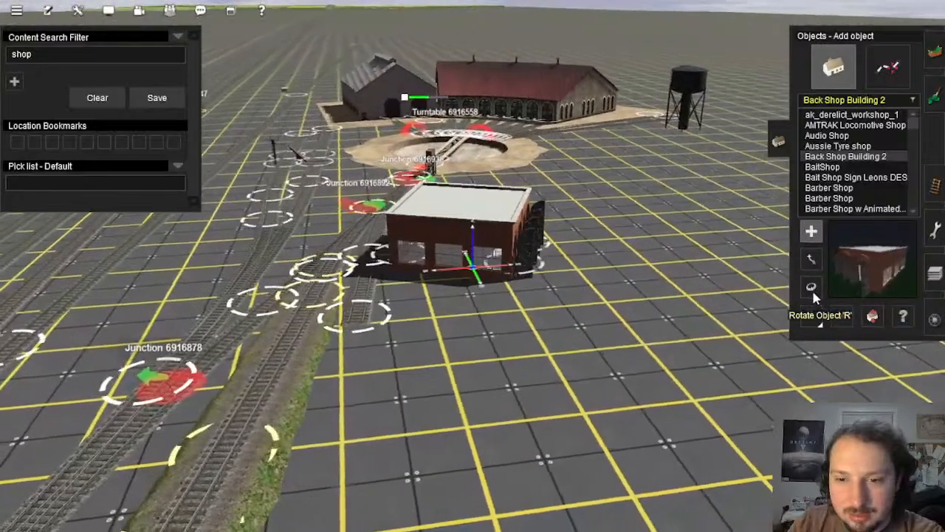
# Step: Rotate the back shop building and move it farther from the turntable lead tracks onto open ground
pyautogui.click(812, 288)
pyautogui.moveTo(473, 267); pyautogui.dragTo(759, 264)
pyautogui.moveTo(463, 232); pyautogui.dragTo(634, 189)
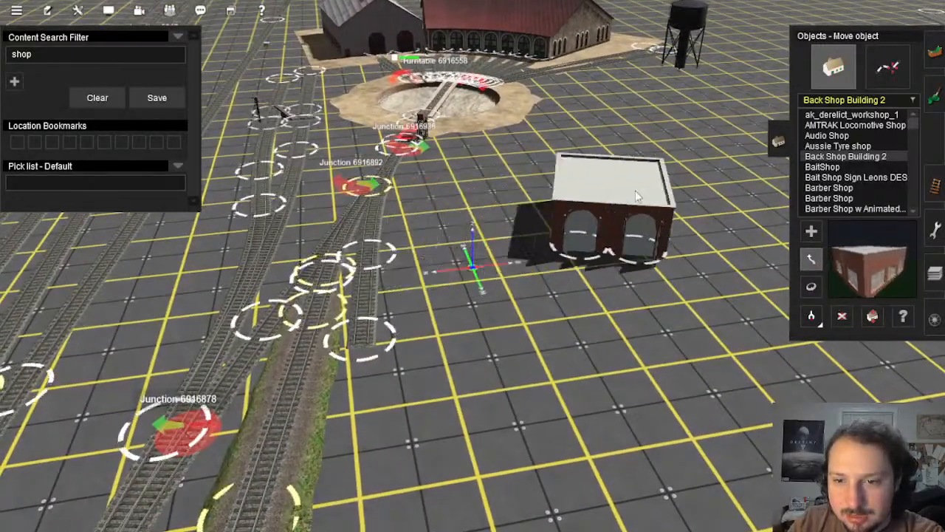
# Step: Look through the shop results after Back Shop Building 2, including the Barber Shop entries
pyautogui.click(856, 177)
pyautogui.click(828, 188)
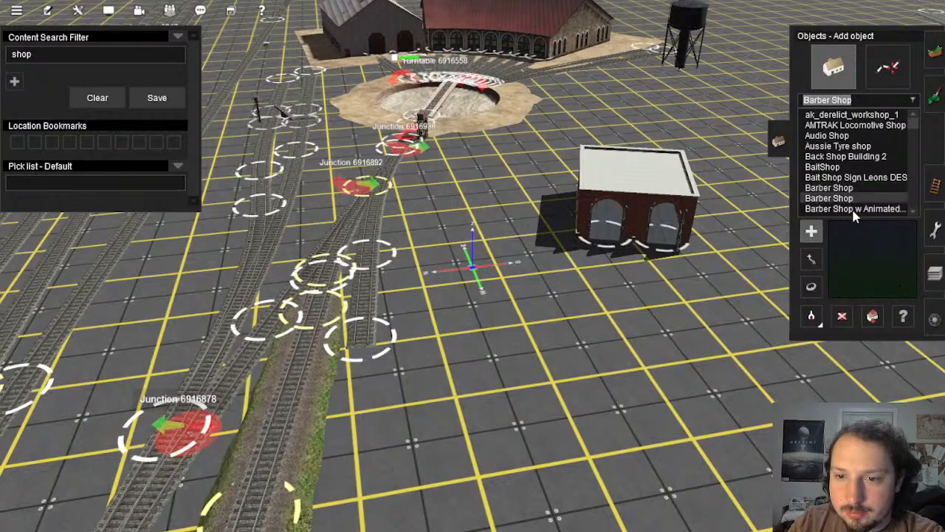
pyautogui.click(852, 208)
pyautogui.scroll(-3, 857, 194)
# Step: Try out the BDW IRM Steam Shop beside the embankment track near Junction 6916878, inspect it from several sides, and delete it
pyautogui.click(858, 136)
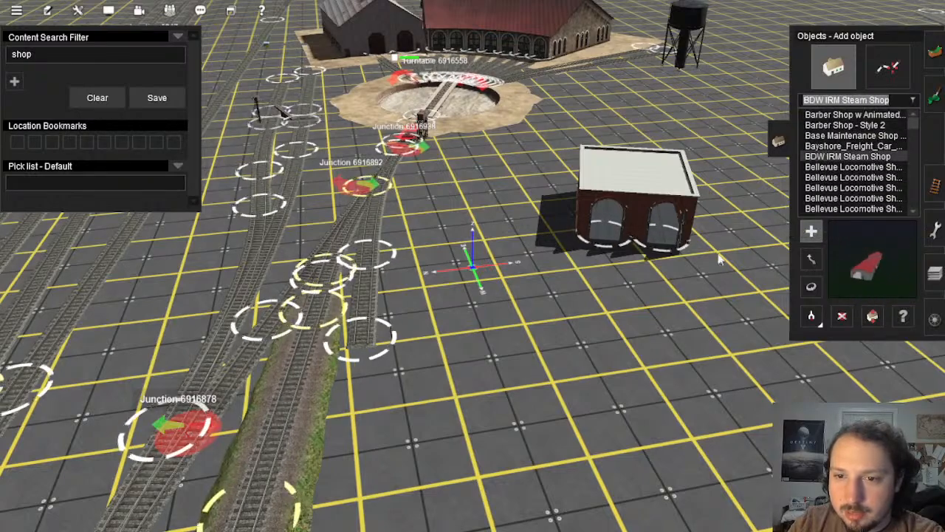
pyautogui.click(698, 325)
pyautogui.rightClick(653, 412)
pyautogui.press('Left')
pyautogui.rightClick(443, 244)
pyautogui.press('Down')
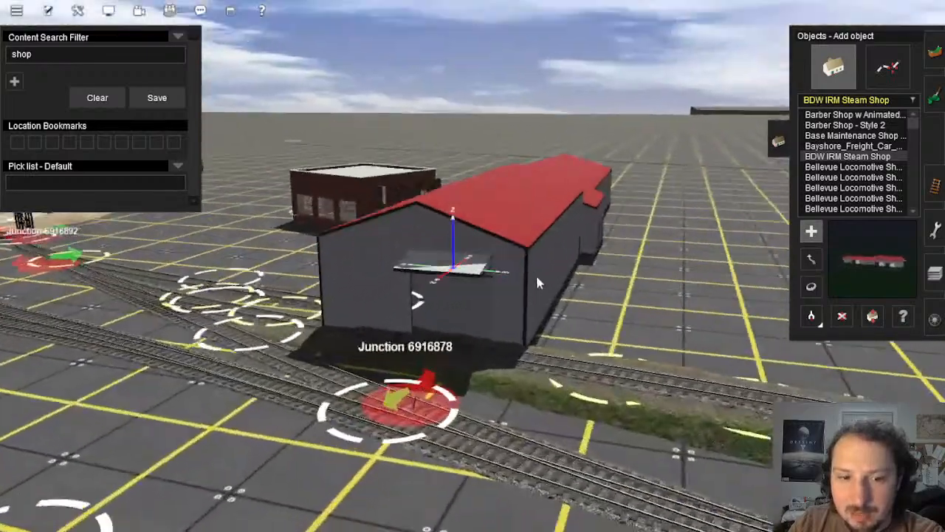
pyautogui.press('Up')
pyautogui.press('Right')
pyautogui.click(841, 315)
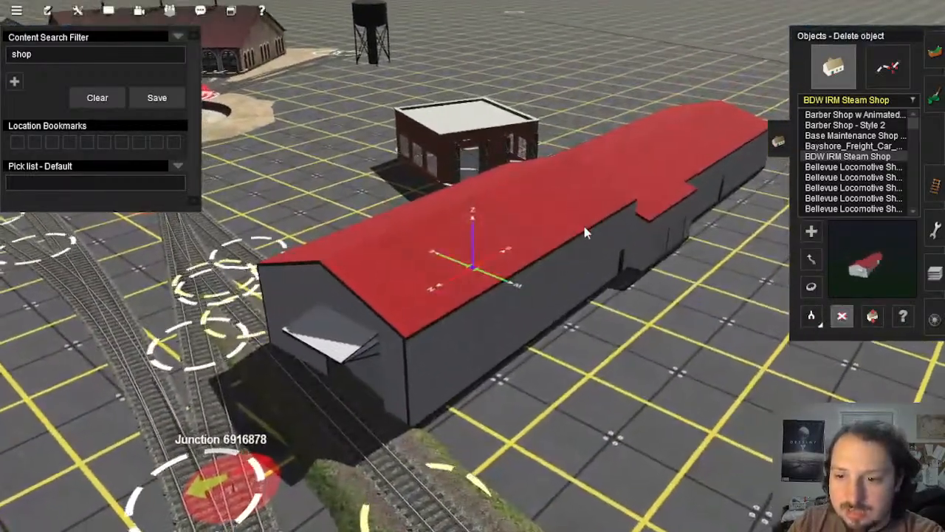
pyautogui.click(584, 229)
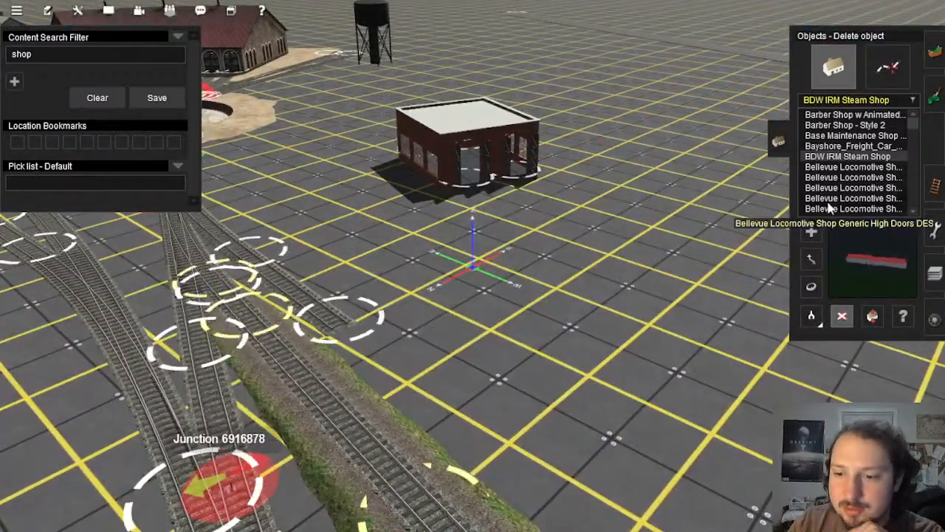
# Step: Look through the shop results from the Bellevue Locomotive Shop entries to BS M & S shop 2, previewing the blacksmith and brick workshops
pyautogui.click(846, 178)
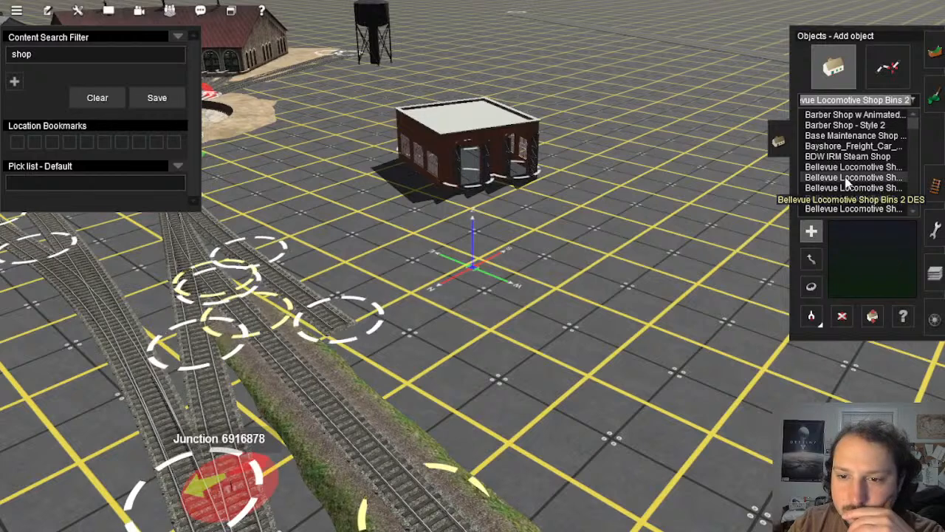
pyautogui.scroll(-3, 847, 184)
pyautogui.click(848, 179)
pyautogui.click(849, 189)
pyautogui.click(850, 198)
pyautogui.scroll(-2, 850, 197)
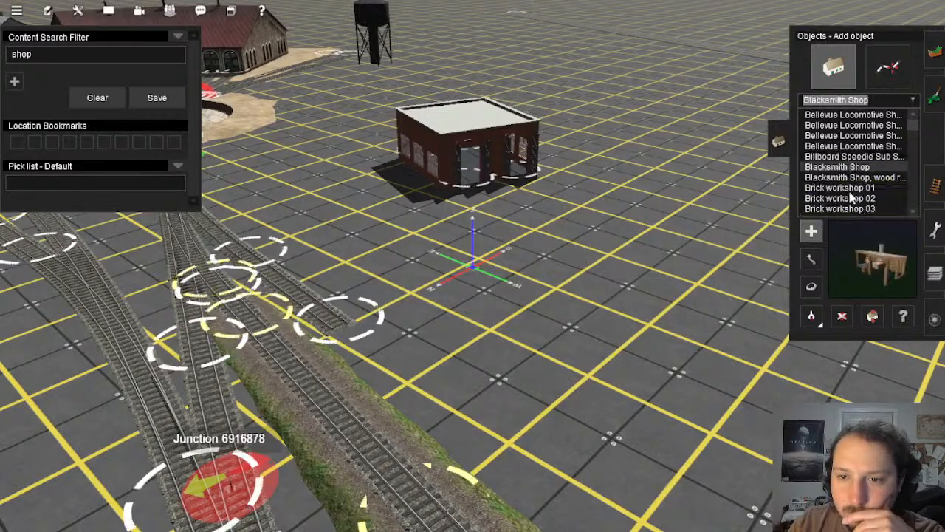
pyautogui.click(860, 149)
pyautogui.click(860, 157)
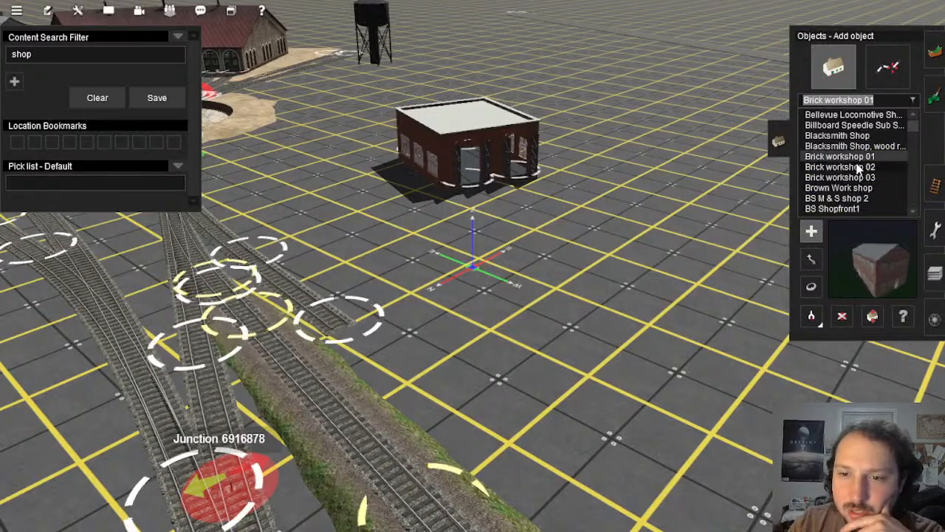
pyautogui.click(859, 168)
pyautogui.click(855, 188)
pyautogui.click(853, 198)
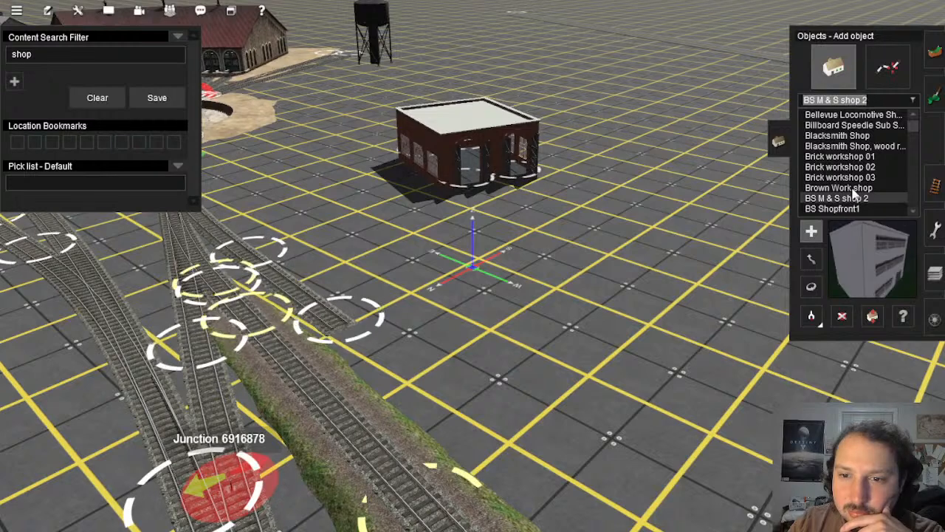
# Step: Look through the shop results from the BS Shopfront entries to Butcher1 shop, previewing BS Woolworths shop 2b and the Haymarket depot machine shop
pyautogui.scroll(-1, 853, 189)
pyautogui.click(853, 178)
pyautogui.scroll(-1, 854, 185)
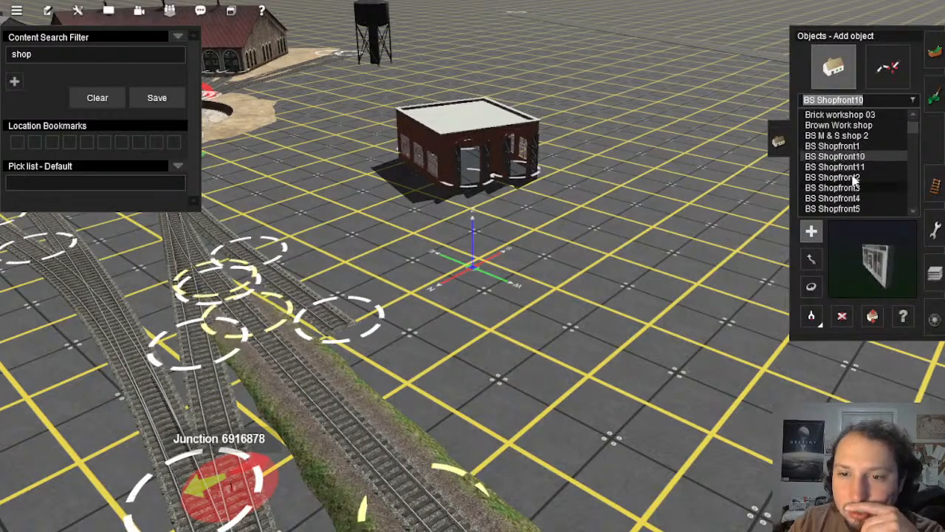
pyautogui.scroll(-6, 854, 178)
pyautogui.click(858, 137)
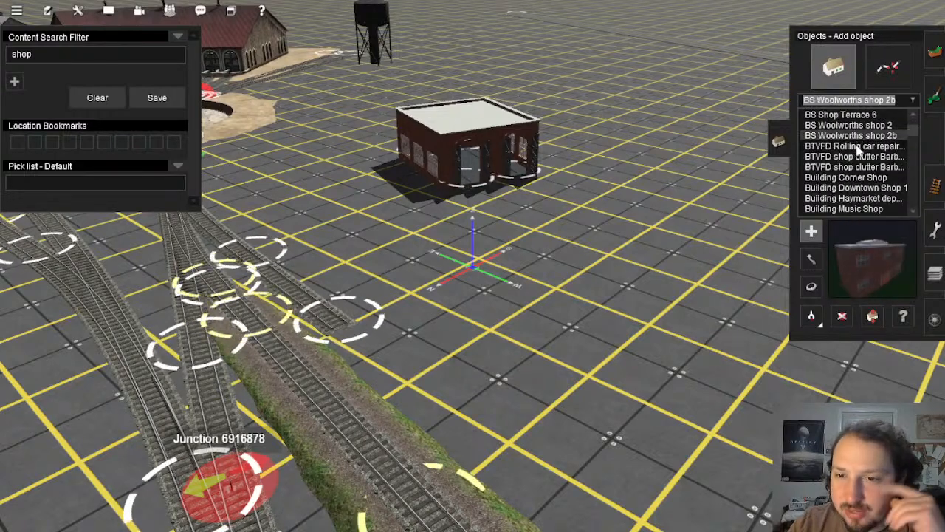
pyautogui.click(858, 147)
pyautogui.click(856, 157)
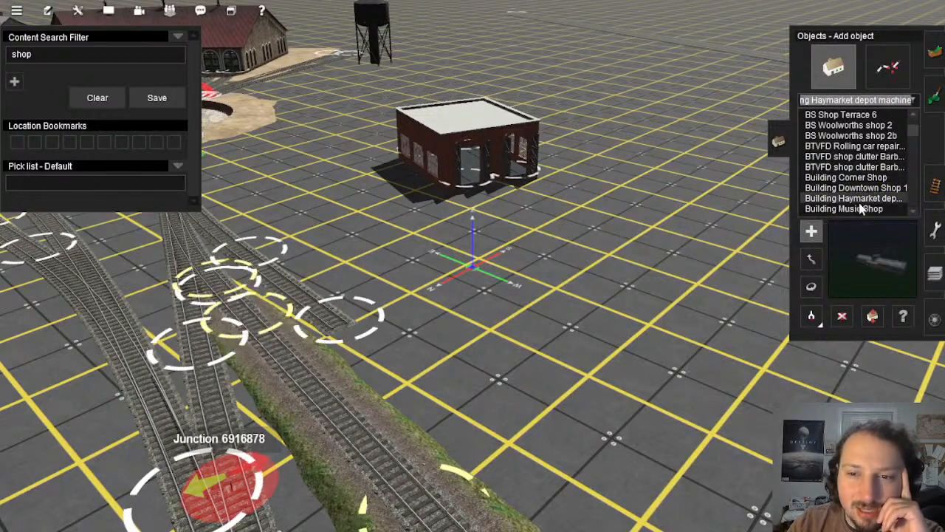
pyautogui.scroll(-2, 860, 168)
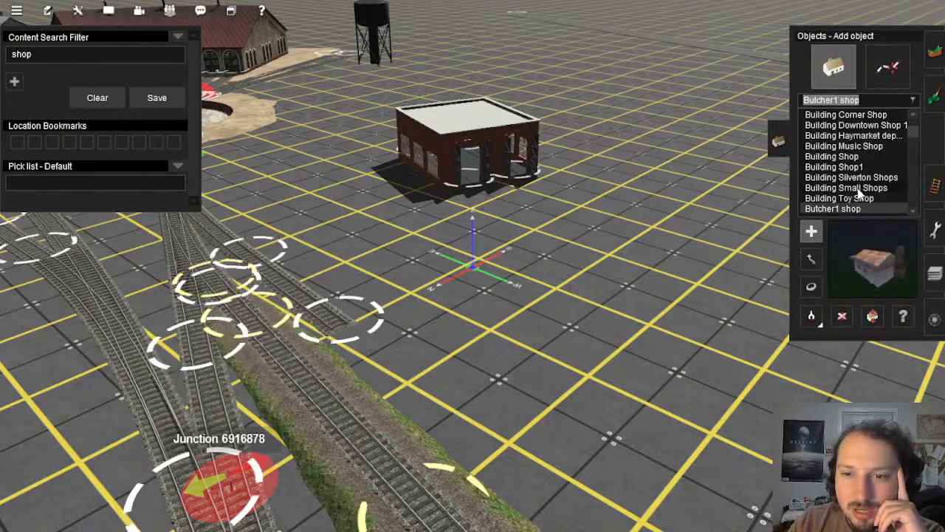
# Step: Place the Car Repair Shop on the open ground beside the embankment track, near the end of the short siding
pyautogui.scroll(-2, 859, 192)
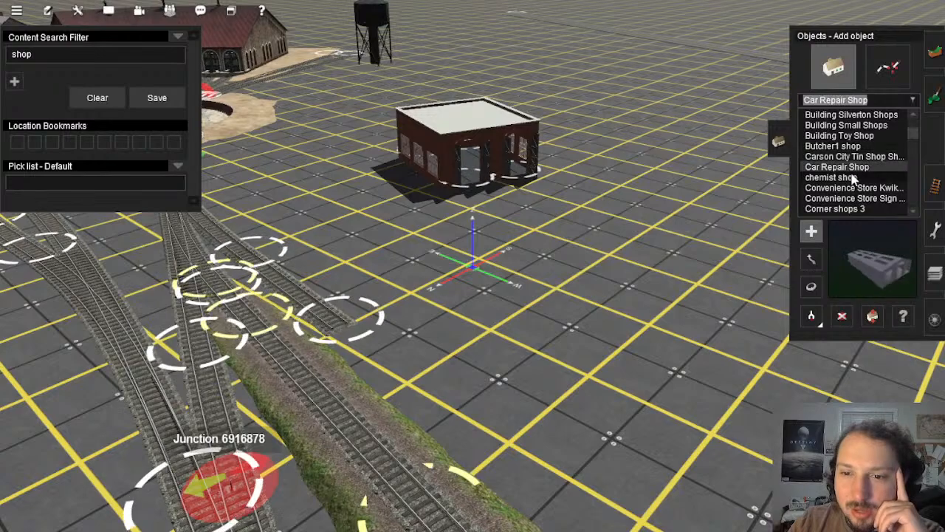
pyautogui.click(662, 309)
pyautogui.press('Left')
pyautogui.press('Down')
pyautogui.press('Up')
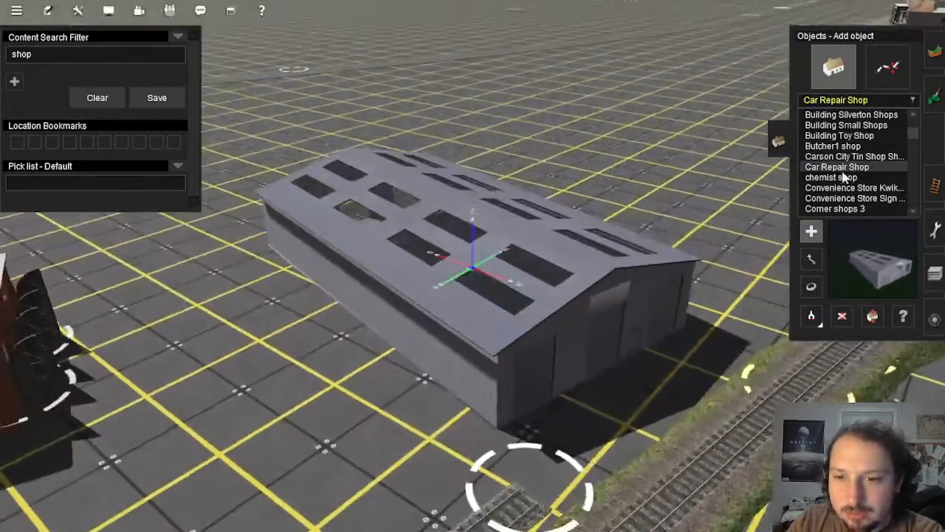
# Step: Look through the shop results after Car Repair Shop, previewing CPR Coach Repair Shop, Cumberland-Golf-Shop and the DS Building Commercial entries
pyautogui.scroll(-1, 846, 176)
pyautogui.click(844, 187)
pyautogui.click(848, 209)
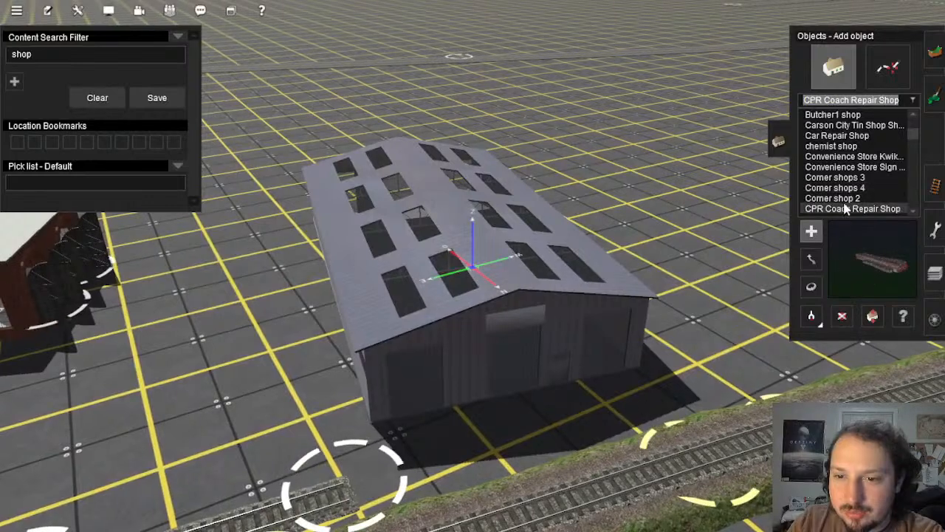
pyautogui.scroll(-2, 848, 180)
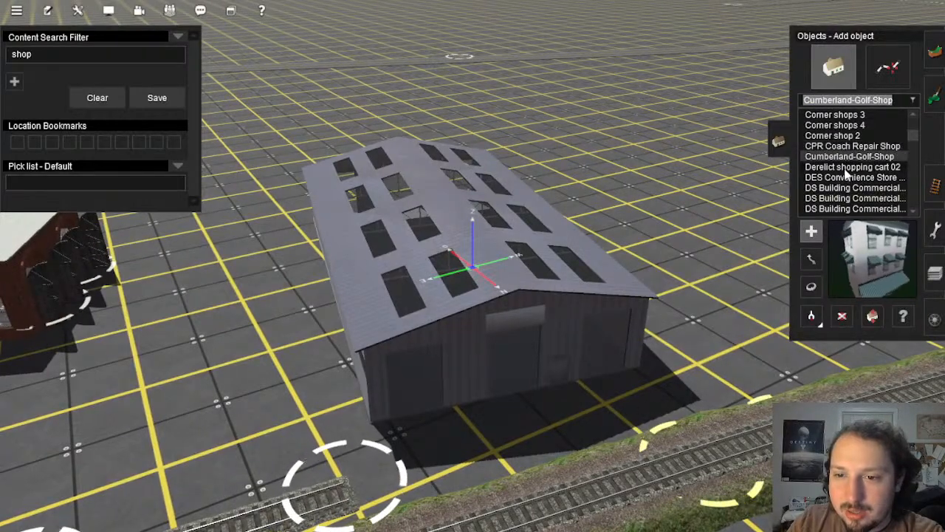
pyautogui.click(846, 182)
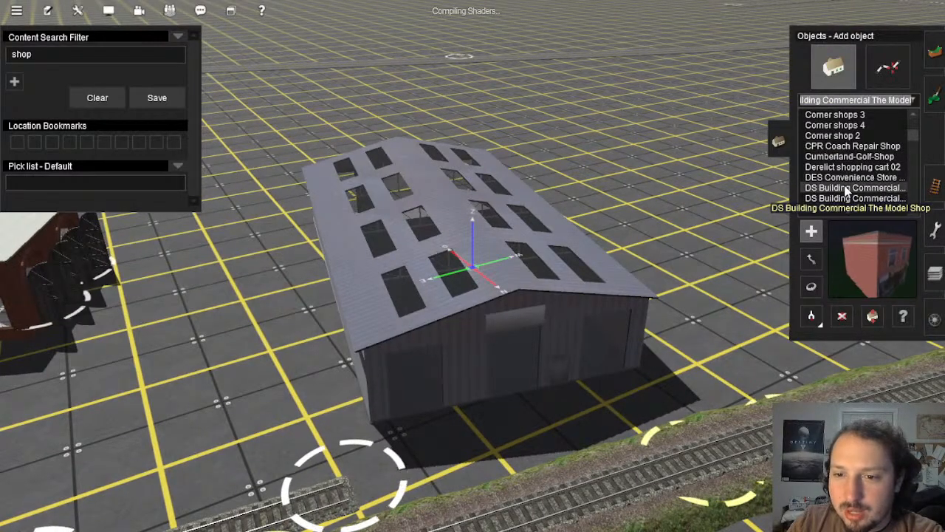
pyautogui.scroll(-3, 846, 200)
pyautogui.scroll(-12, 851, 162)
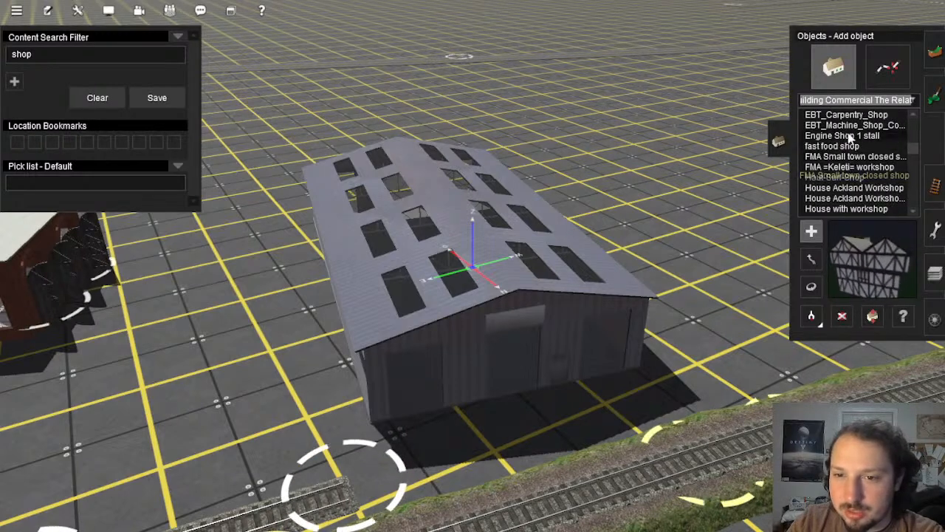
# Step: Place the EBT_Machine_Shop_Complex along the embankment track, next to the Car Repair Shop
pyautogui.click(849, 135)
pyautogui.scroll(1, 853, 152)
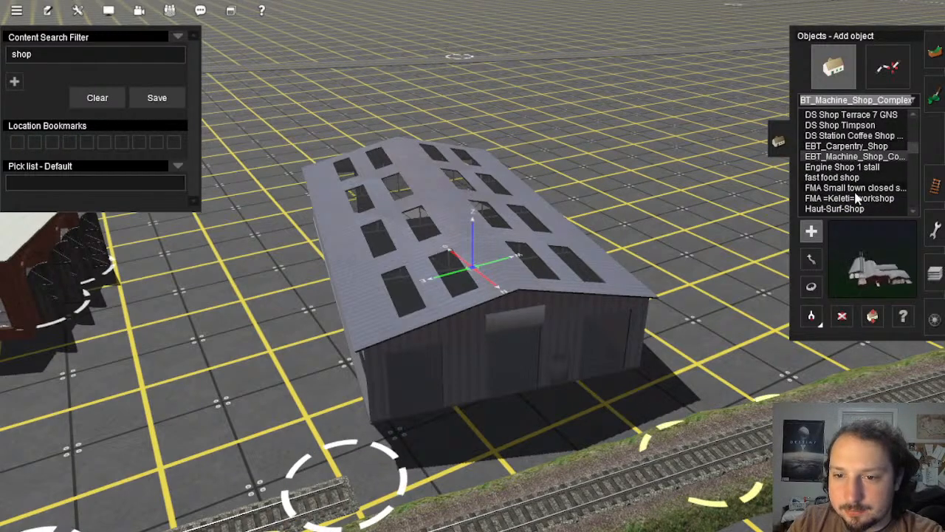
pyautogui.click(852, 168)
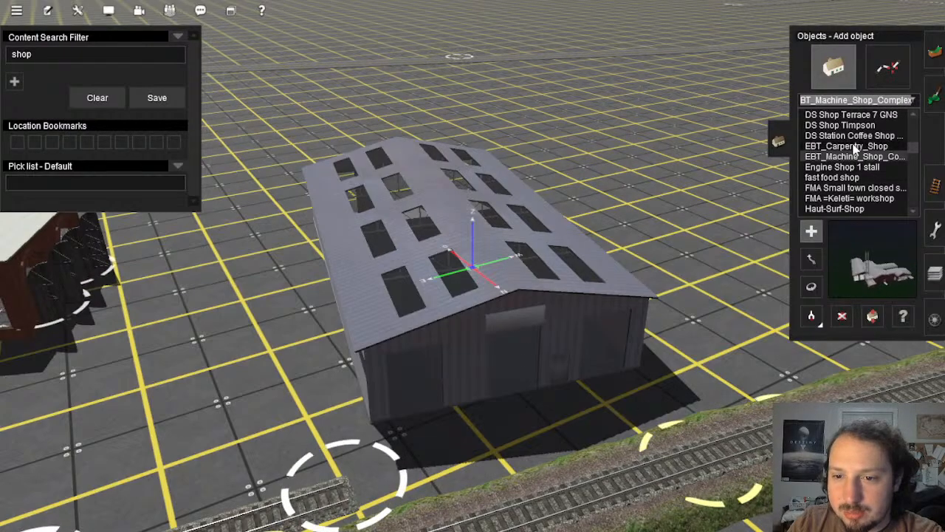
pyautogui.rightClick(686, 231)
pyautogui.press('Down')
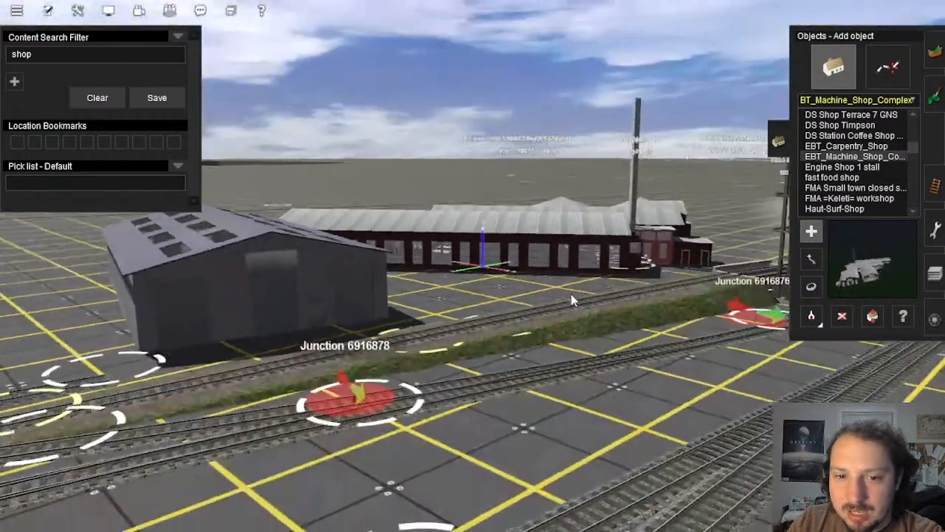
# Step: Delete the Car Repair Shop standing beside the EBT_Machine_Shop_Complex
pyautogui.press('Right')
pyautogui.press('Right')
pyautogui.press('Up')
pyautogui.scroll(-5, 609, 294)
pyautogui.rightClick(608, 293)
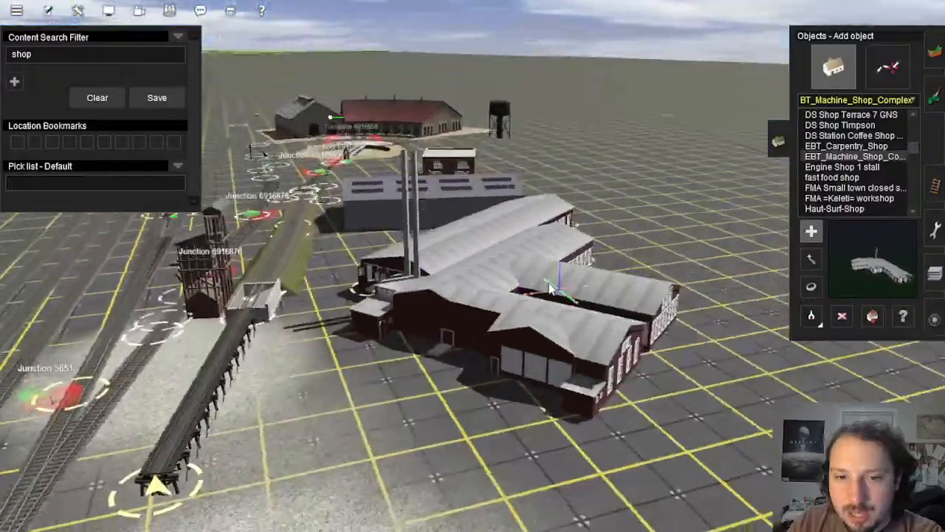
pyautogui.rightClick(449, 243)
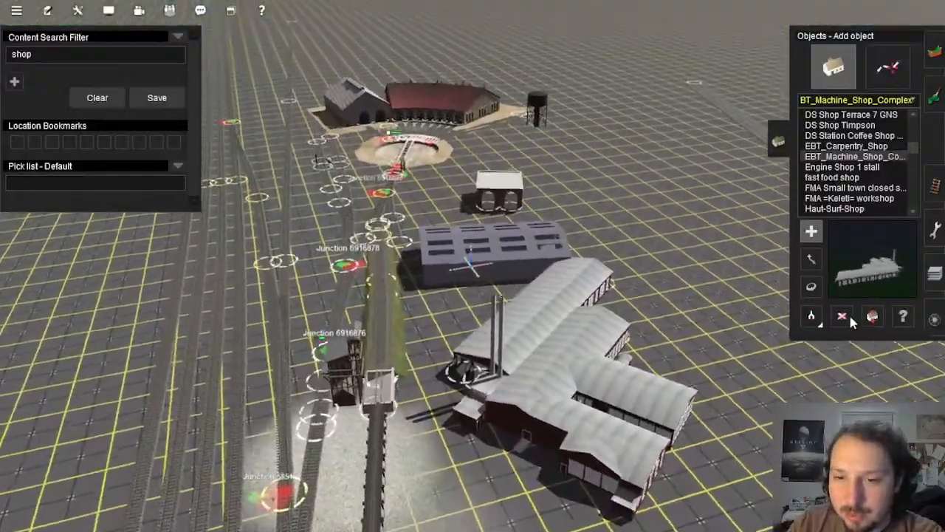
pyautogui.press('d')
pyautogui.click(473, 238)
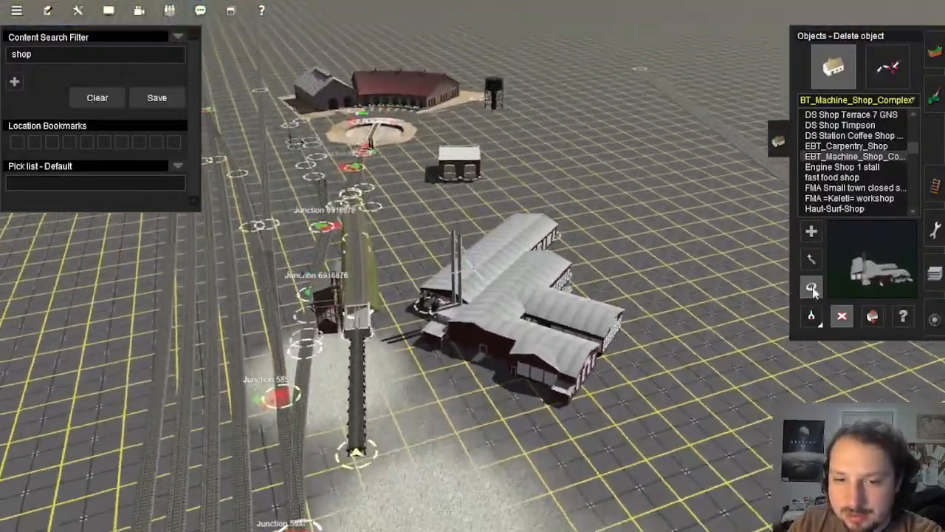
# Step: Rotate the EBT_Machine_Shop_Complex parallel to the embankment track and move it right beside the trestle at the track's end
pyautogui.press('r')
pyautogui.moveTo(483, 301); pyautogui.dragTo(494, 303)
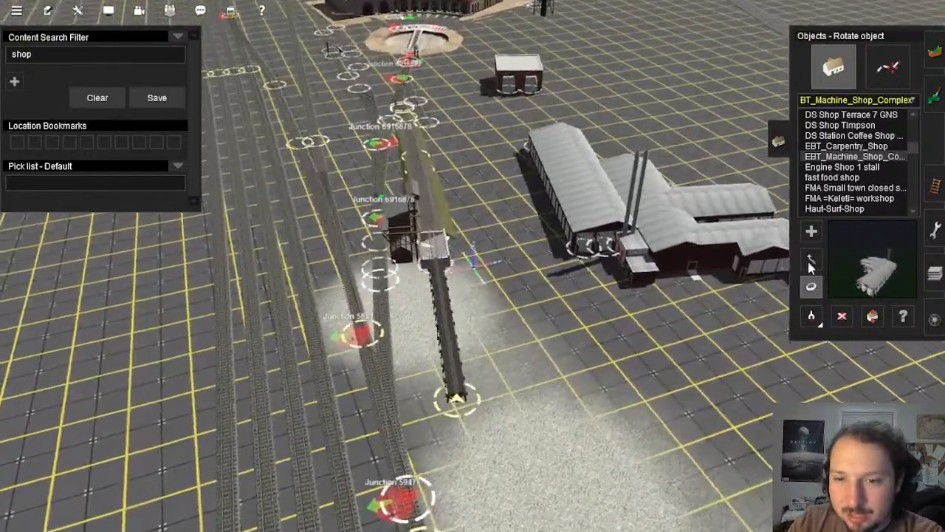
pyautogui.press('m')
pyautogui.moveTo(569, 206); pyautogui.dragTo(505, 300)
pyautogui.rightClick(537, 316)
pyautogui.press('Left')
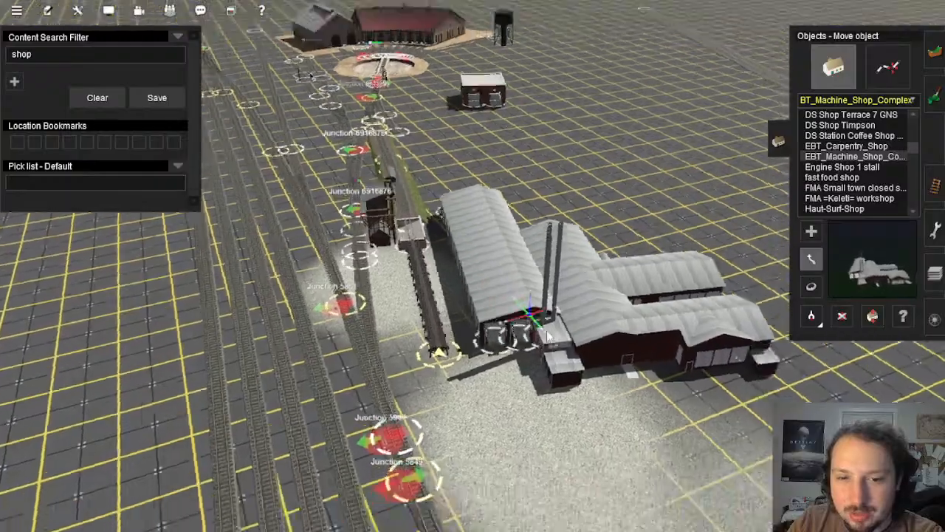
# Step: Preview the EBT_Carpentry_Shop and inspect the machine shop complex's position and open stalls from several angles
pyautogui.press('Down')
pyautogui.rightClick(369, 287)
pyautogui.press('Left')
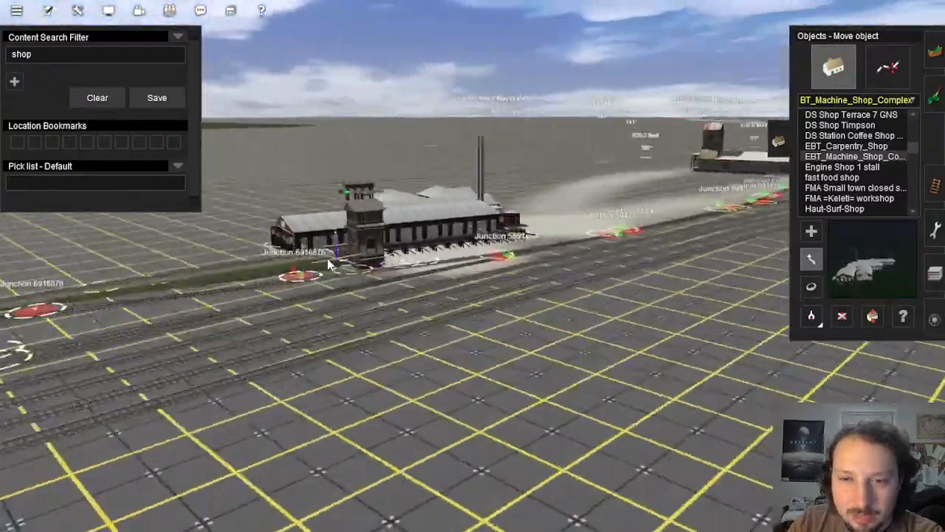
pyautogui.press('Right')
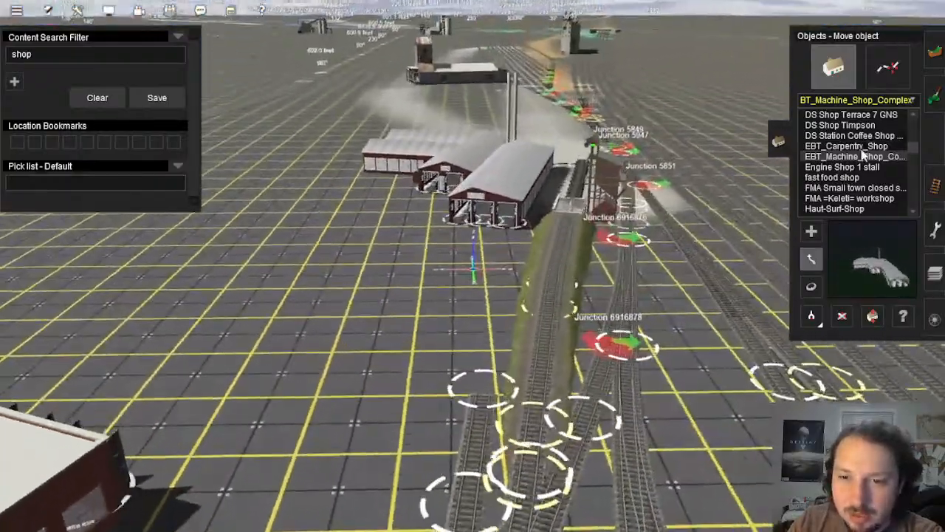
pyautogui.click(846, 145)
pyautogui.scroll(-3, 477, 315)
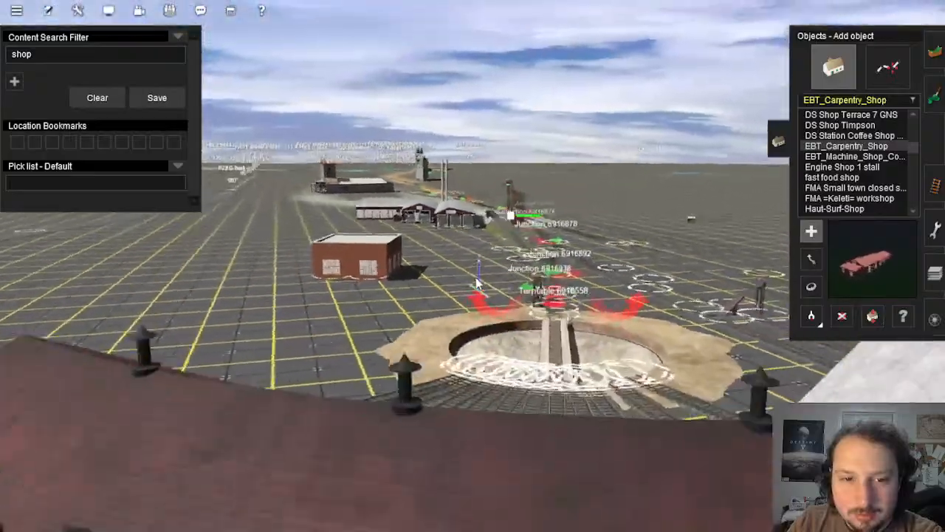
pyautogui.scroll(5, 475, 278)
pyautogui.rightClick(469, 183)
pyautogui.scroll(6, 470, 183)
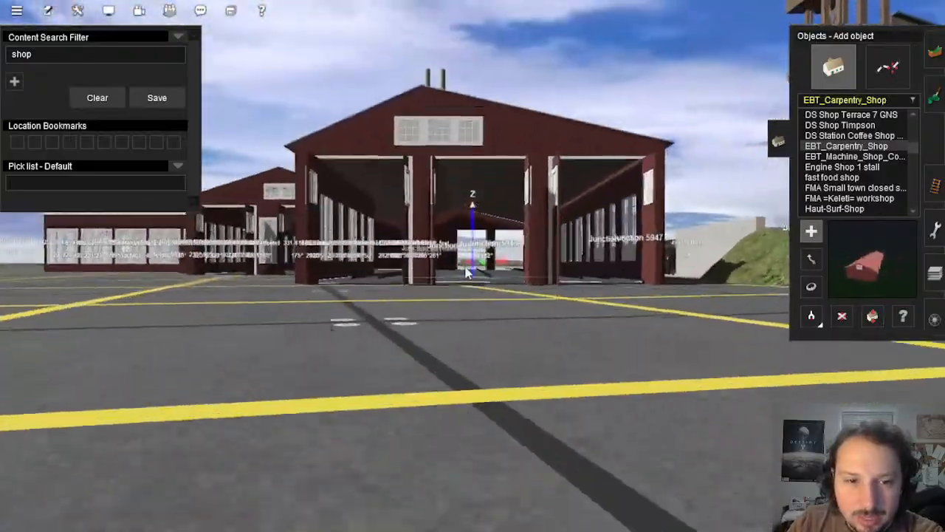
pyautogui.scroll(-10, 465, 273)
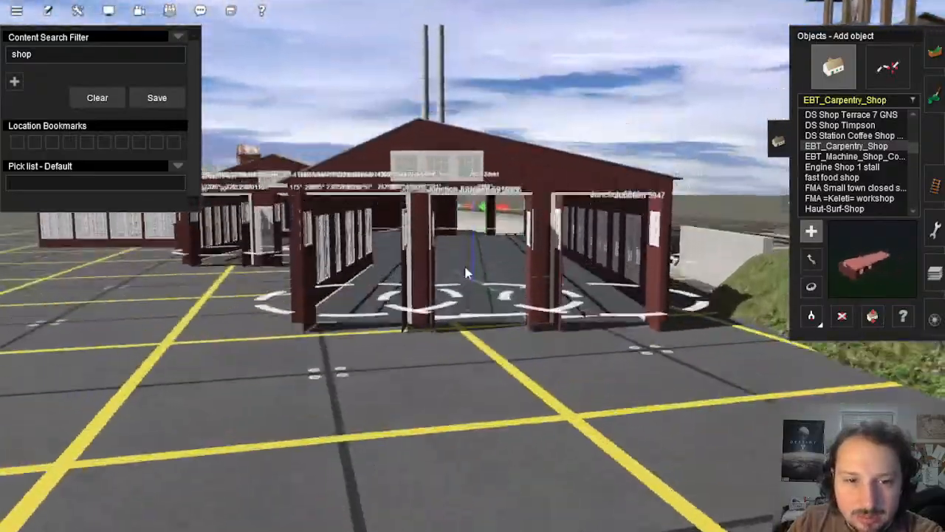
pyautogui.scroll(8, 465, 273)
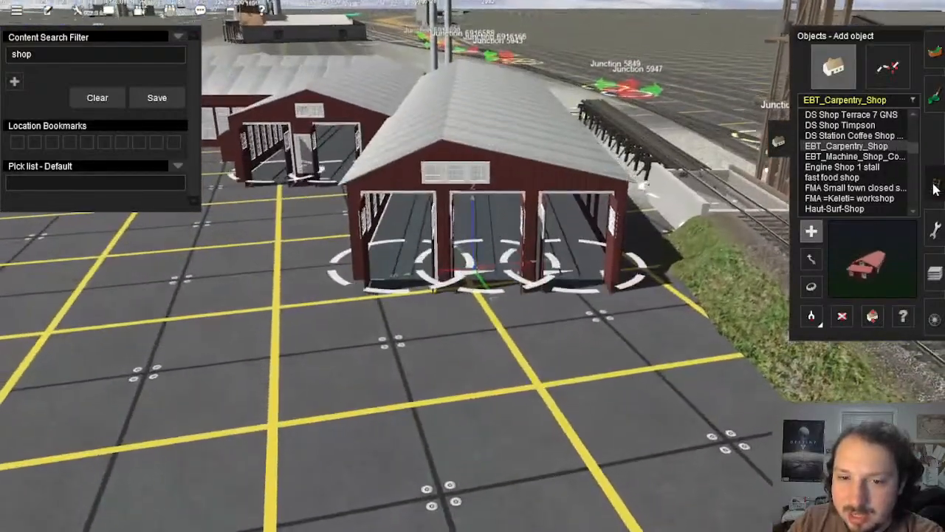
# Step: Clear the content filter and try laying a short TANE 1Trk Wood track in front of the machine shop's middle stall
pyautogui.click(935, 185)
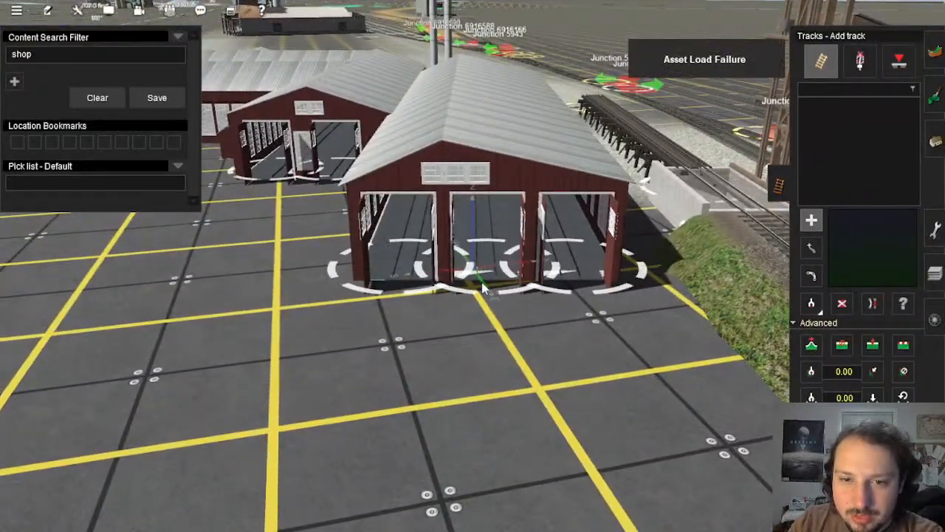
pyautogui.click(97, 98)
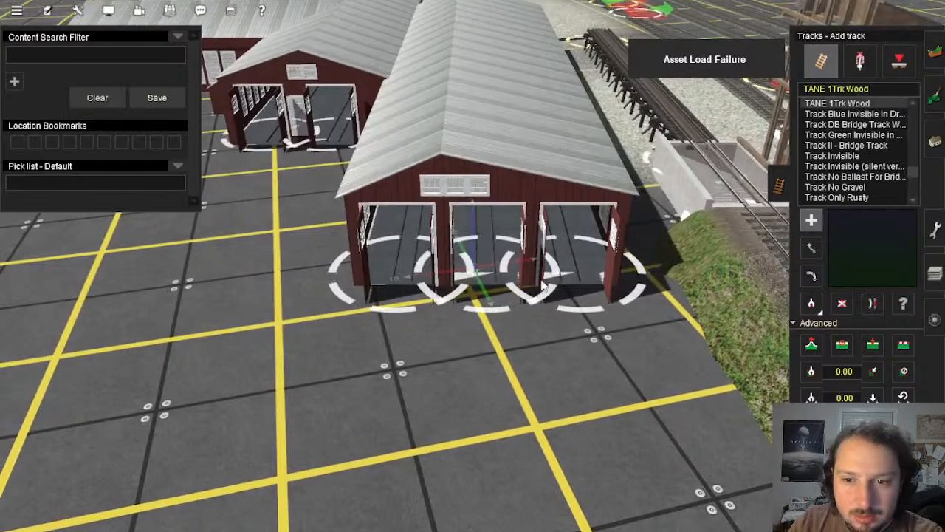
pyautogui.click(509, 457)
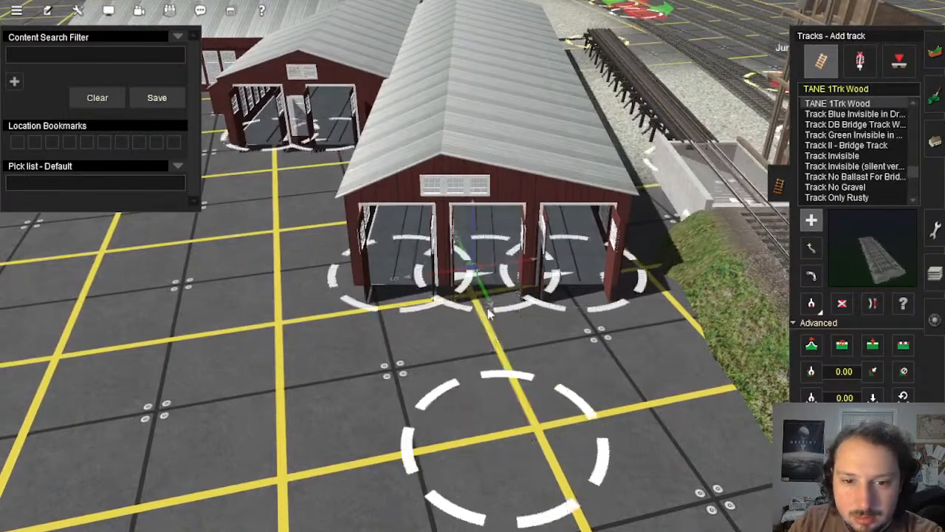
pyautogui.scroll(5, 509, 457)
pyautogui.scroll(-6, 479, 235)
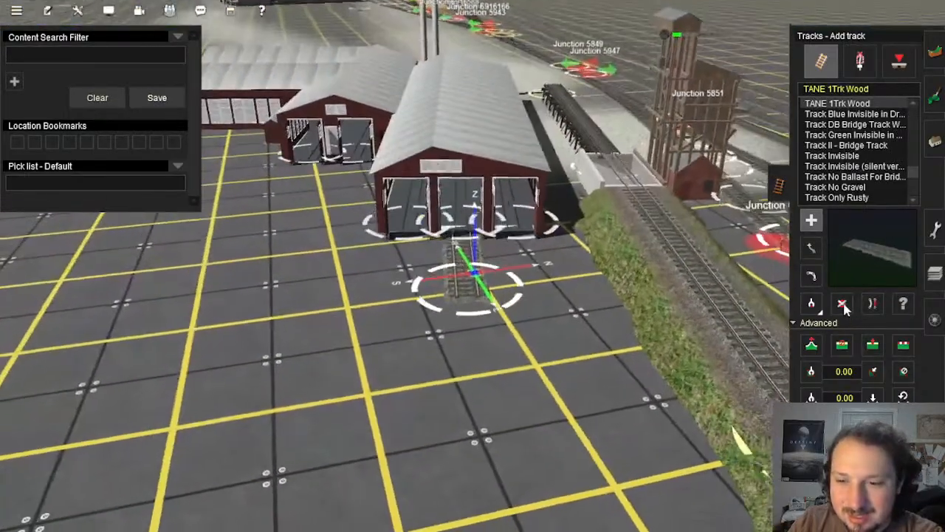
# Step: Delete the short track piece in front of the machine shop's stalls
pyautogui.click(843, 304)
pyautogui.press('Left')
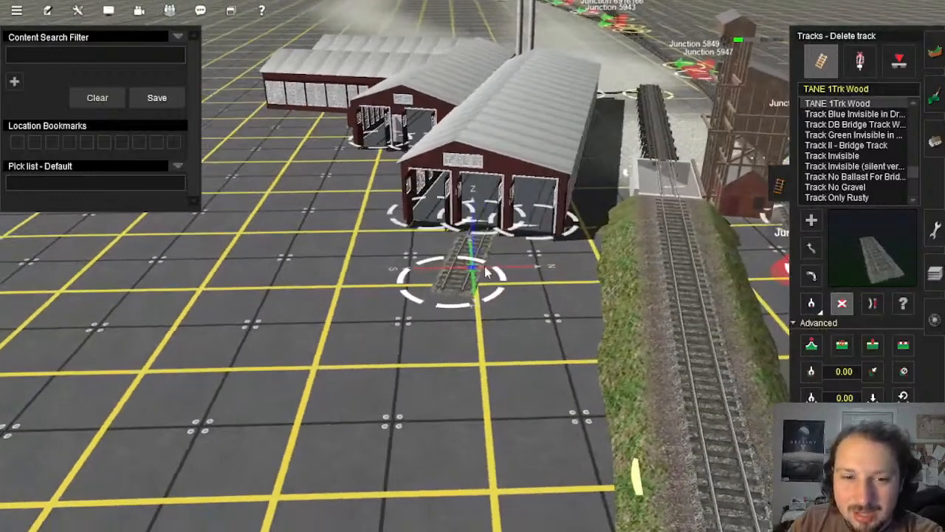
pyautogui.click(465, 286)
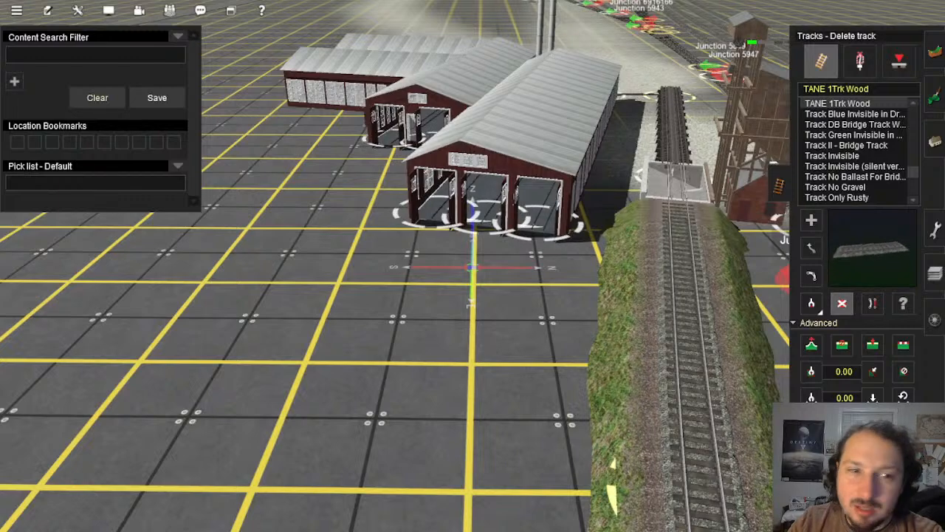
pyautogui.press('Left')
# Step: Return to adding objects and filter the content list by "shop"
pyautogui.click(840, 116)
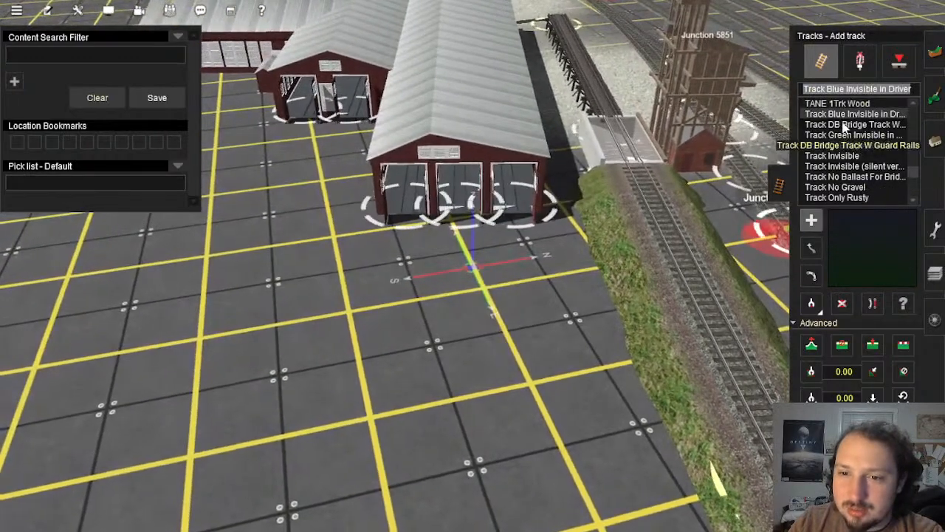
pyautogui.click(843, 127)
pyautogui.click(933, 145)
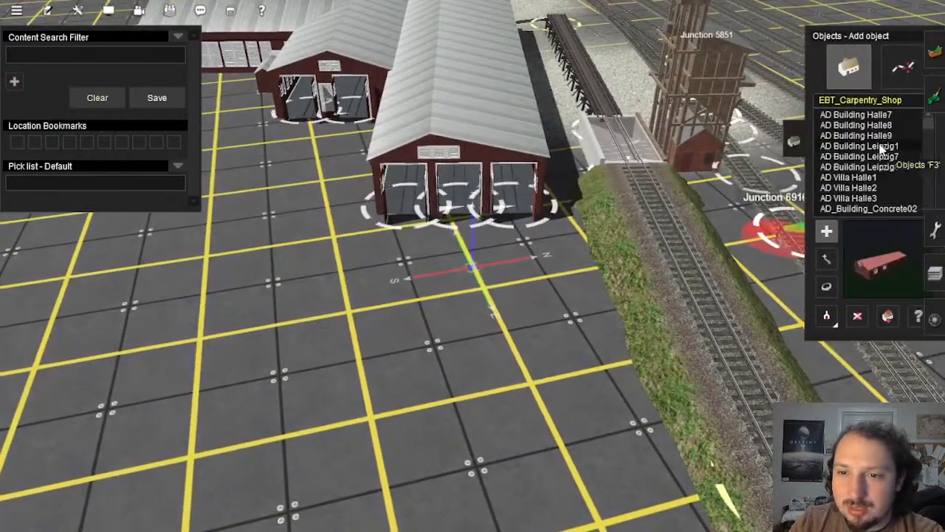
pyautogui.scroll(-5, 849, 169)
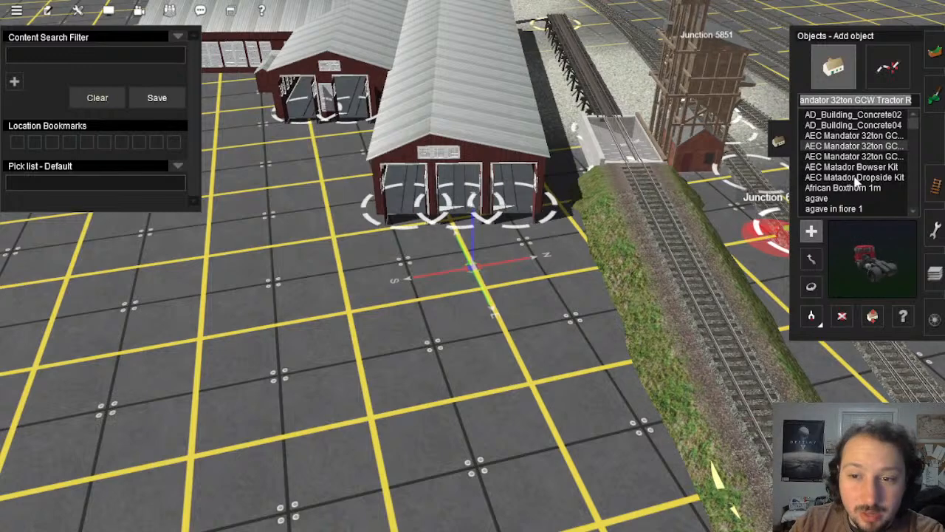
pyautogui.click(855, 178)
pyautogui.scroll(-4, 854, 194)
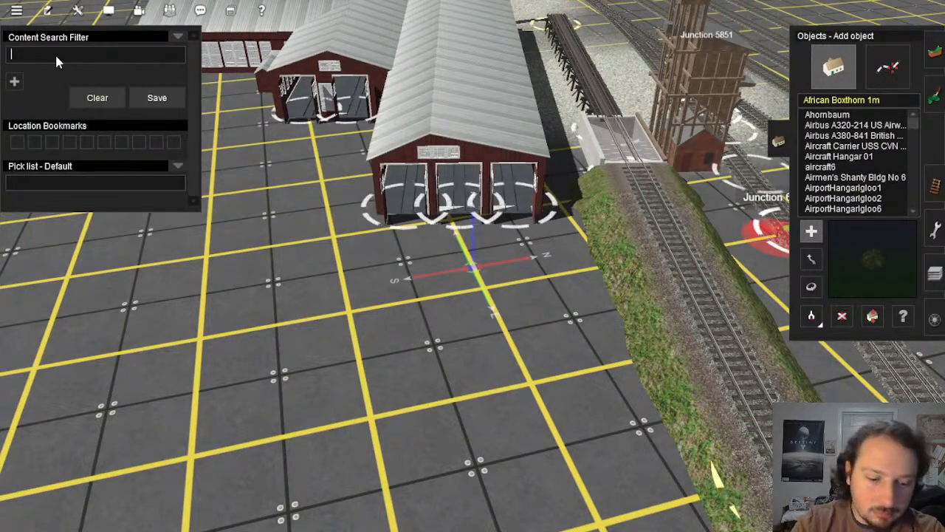
pyautogui.write('shop')
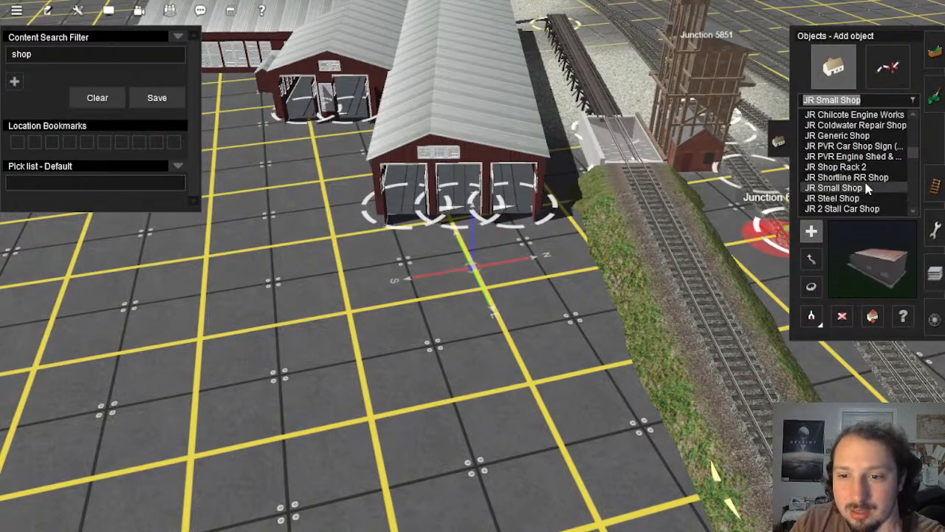
# Step: Look through the JR shop entries, previewing JR PVR Car Shop Sign, JR 2 Stall Car Shop and JR 7 Stall Shop
pyautogui.click(863, 167)
pyautogui.press('Up')
pyautogui.press('Up')
pyautogui.press('Up')
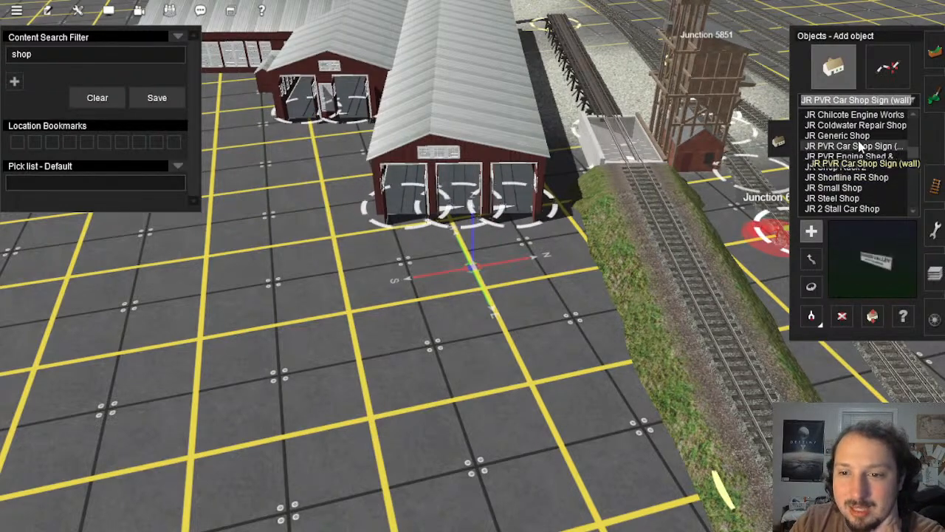
pyautogui.scroll(-2, 864, 148)
pyautogui.click(861, 147)
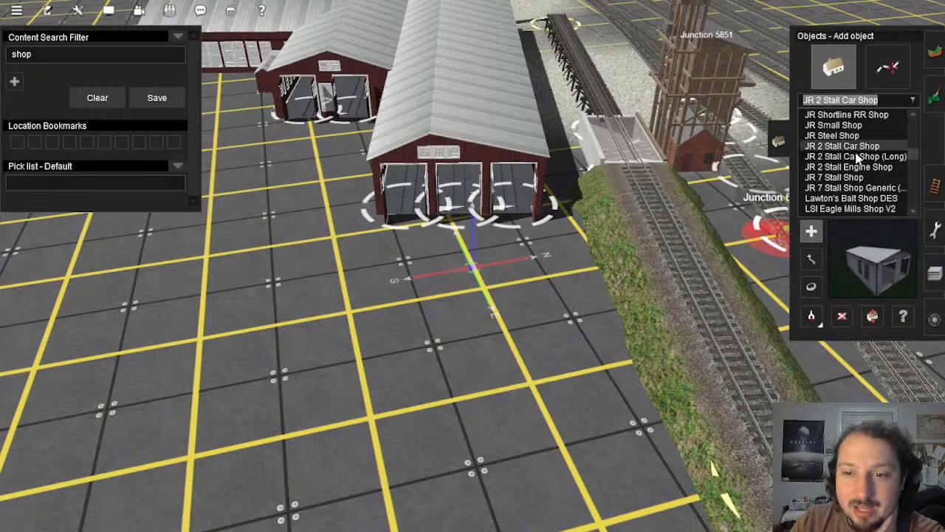
pyautogui.click(855, 157)
pyautogui.click(856, 178)
pyautogui.click(855, 187)
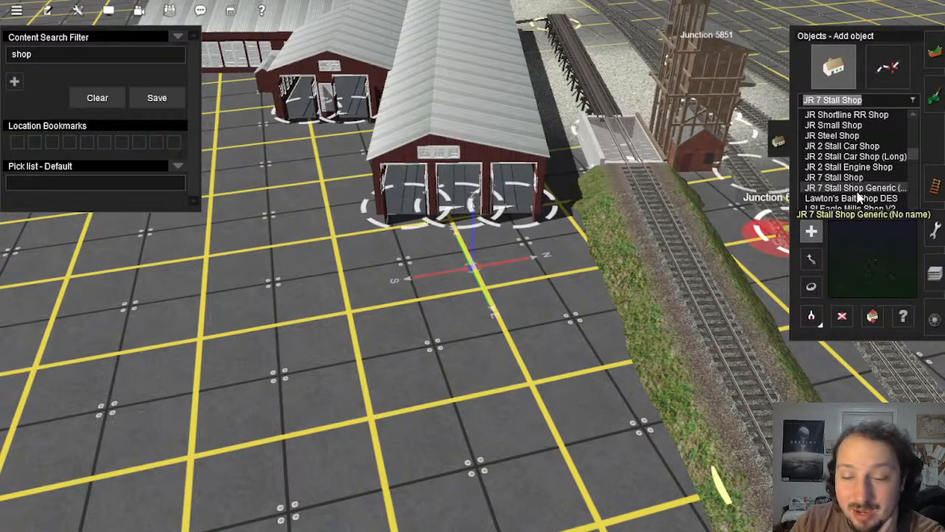
# Step: Preview Lawton's Bait Shop DES, LSI Eagle Mills Shop V2 and LS&I Eagle Mills Car Shop
pyautogui.click(862, 198)
pyautogui.scroll(-1, 863, 199)
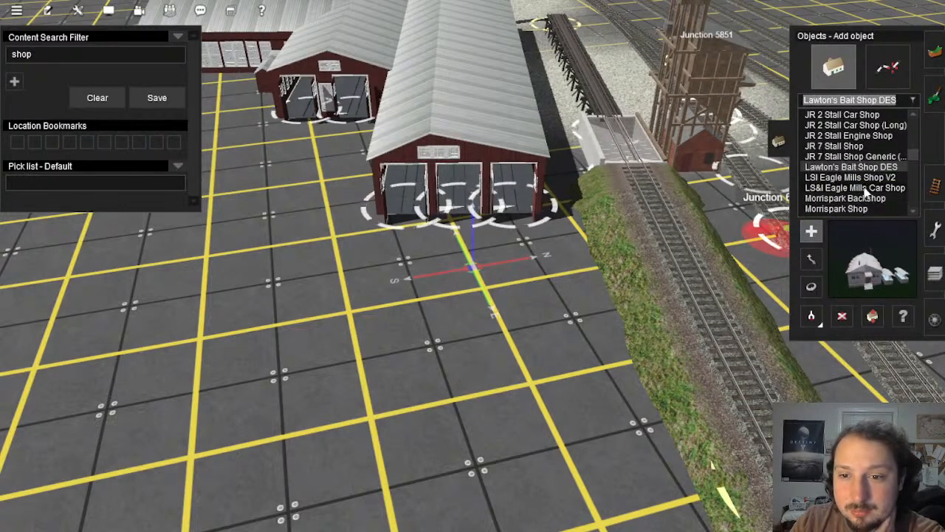
pyautogui.click(862, 178)
pyautogui.click(866, 188)
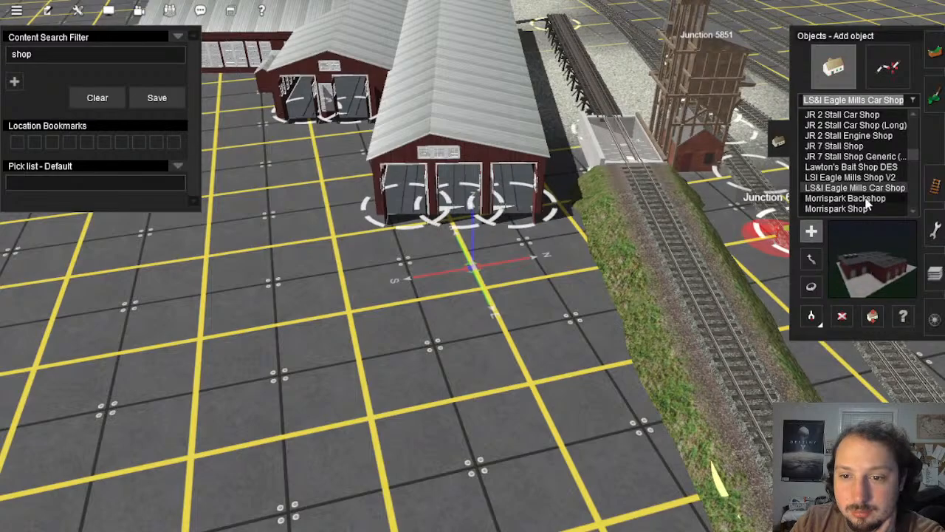
# Step: Try placing the Morrispark Backshop on the open ground in front of the machine shop complex's stalls
pyautogui.click(866, 200)
pyautogui.scroll(-1, 867, 181)
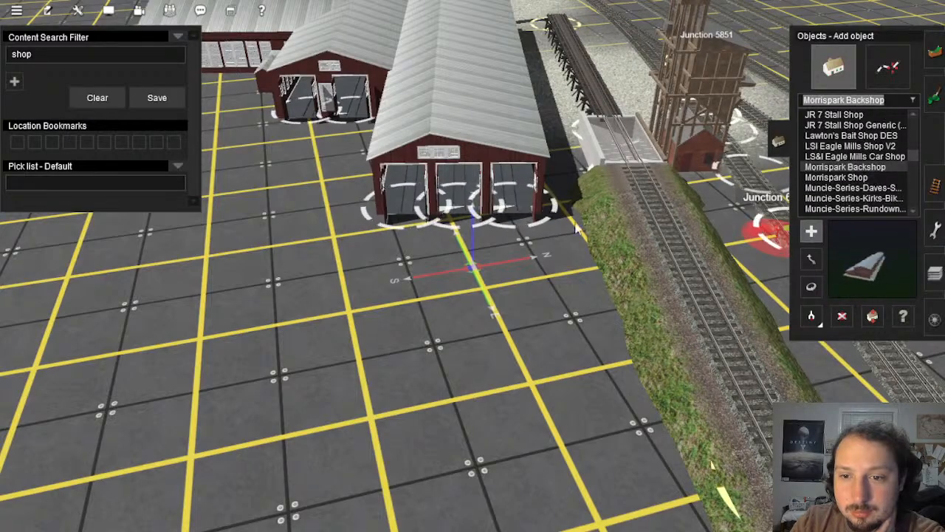
pyautogui.rightClick(485, 319)
pyautogui.scroll(-4, 473, 295)
pyautogui.rightClick(369, 269)
pyautogui.click(415, 239)
pyautogui.rightClick(415, 239)
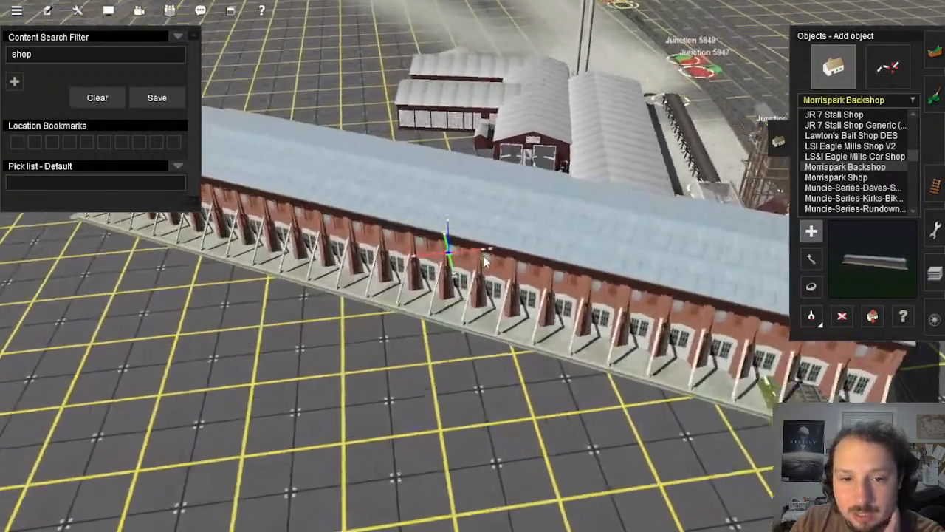
# Step: Delete the Morrispark Backshop from the ground beside the embankment track
pyautogui.rightClick(606, 316)
pyautogui.press('Right')
pyautogui.click(843, 319)
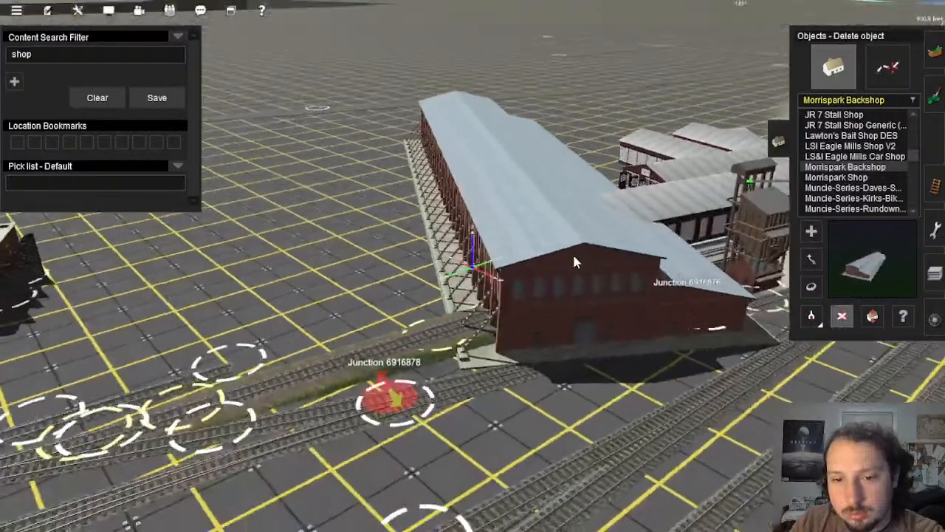
pyautogui.click(572, 252)
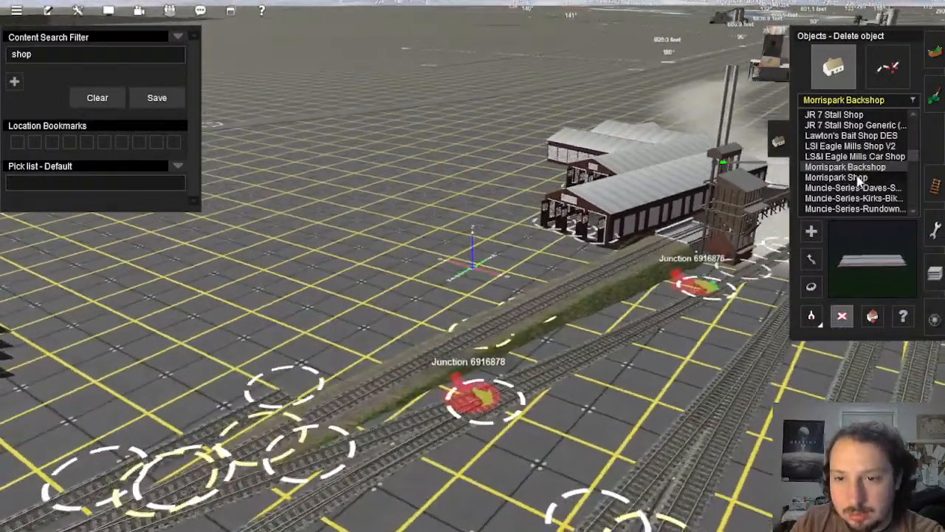
# Step: Look through the shop results after Morrispark Backshop, previewing Morrispark Shop, the Muncie-Series shops, opportunity-shop and PRR Erecting Shop
pyautogui.click(857, 177)
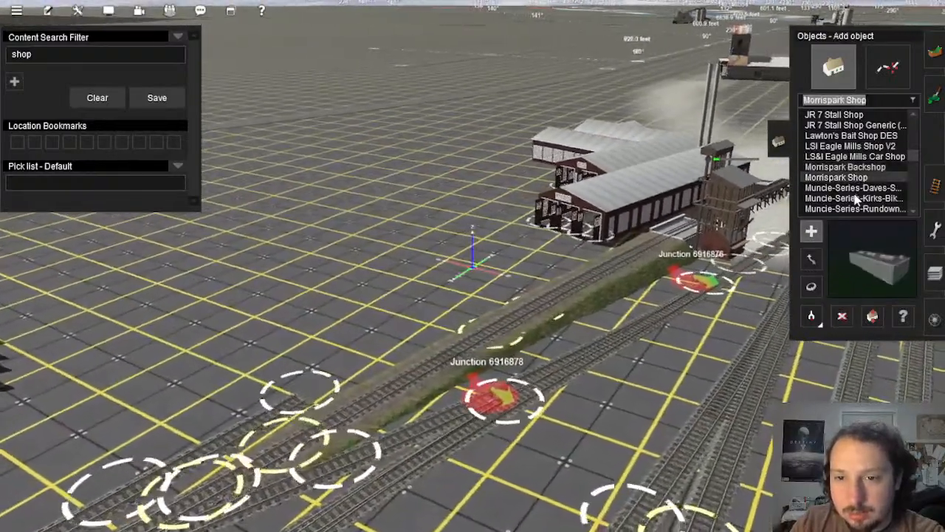
pyautogui.click(854, 190)
pyautogui.click(854, 198)
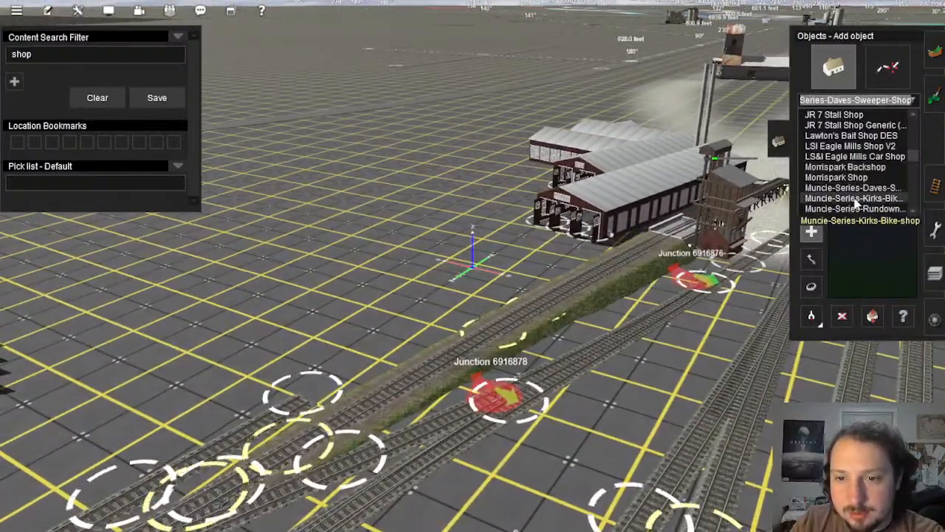
pyautogui.scroll(-4, 853, 191)
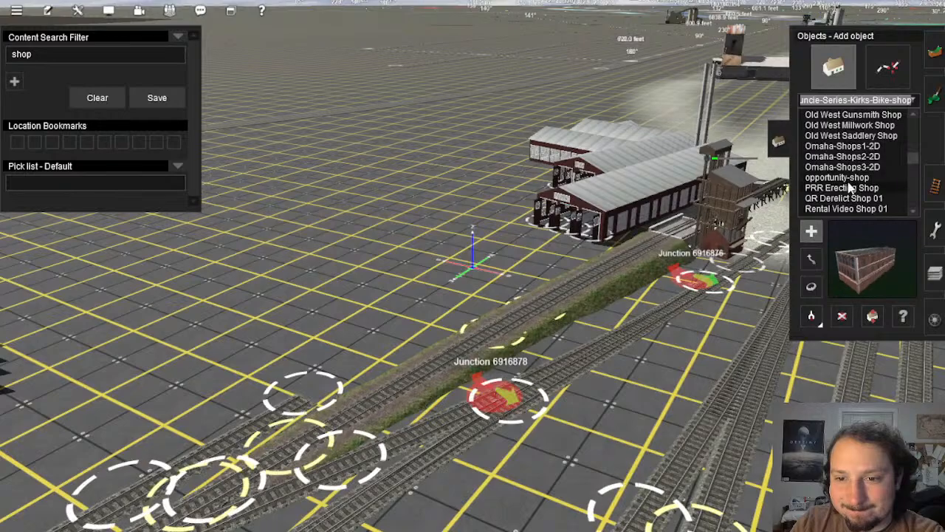
pyautogui.click(846, 178)
pyautogui.scroll(-1, 845, 164)
pyautogui.click(846, 157)
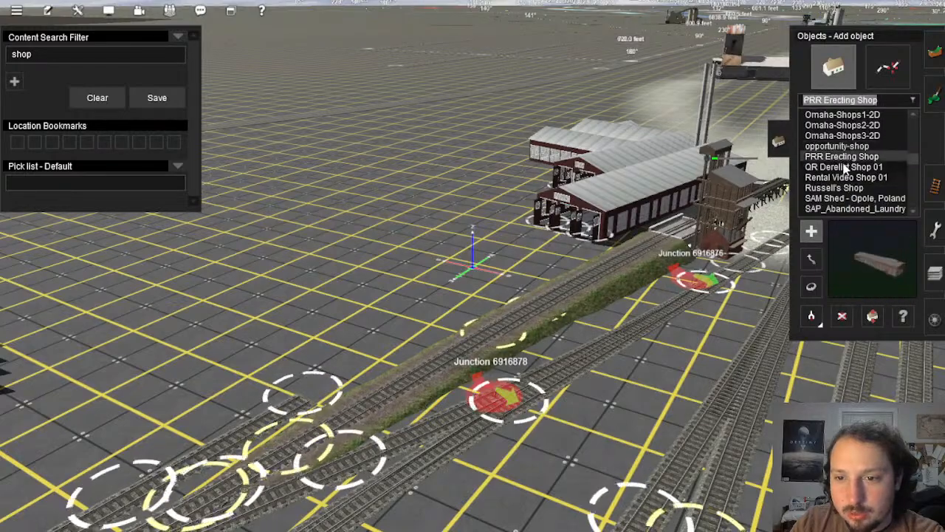
# Step: Try placing the PRR Erecting Shop on the open ground beside the embankment track, and delete it again
pyautogui.click(474, 196)
pyautogui.rightClick(474, 198)
pyautogui.press('Left')
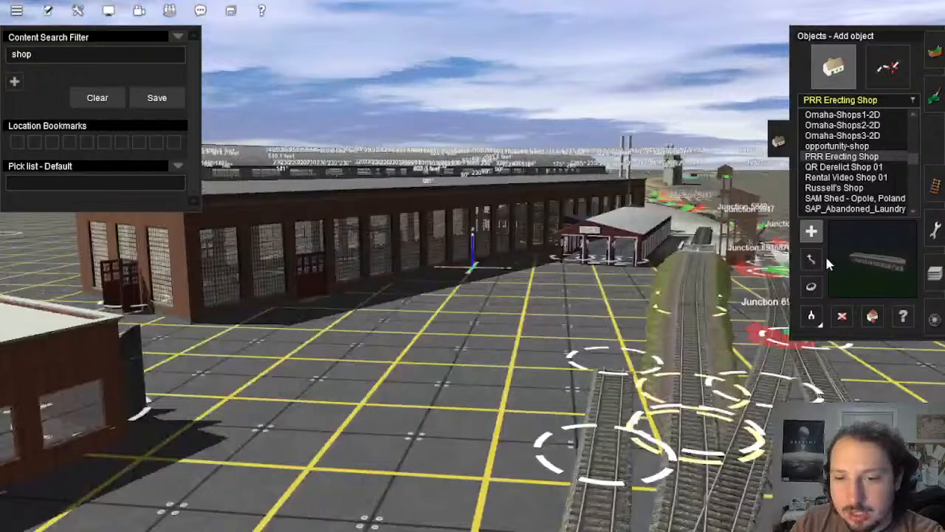
pyautogui.click(842, 316)
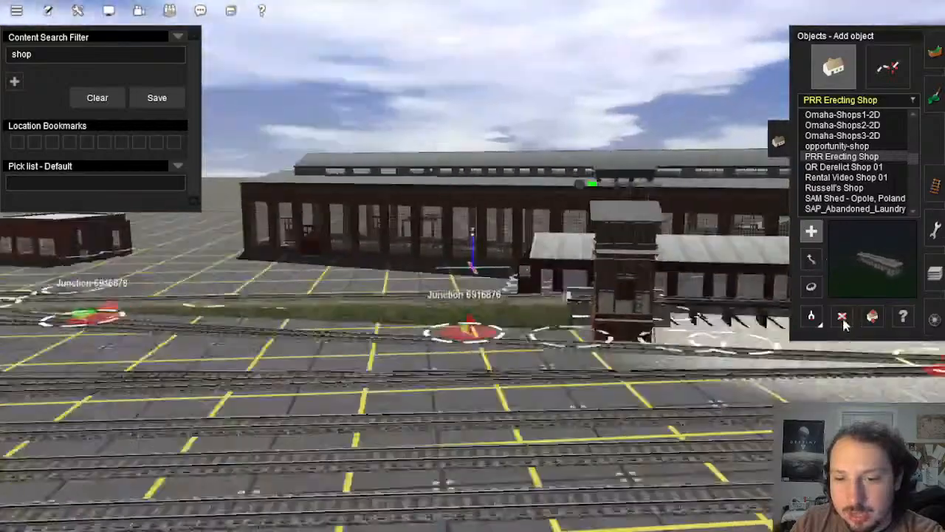
pyautogui.scroll(-5, 626, 270)
pyautogui.click(573, 297)
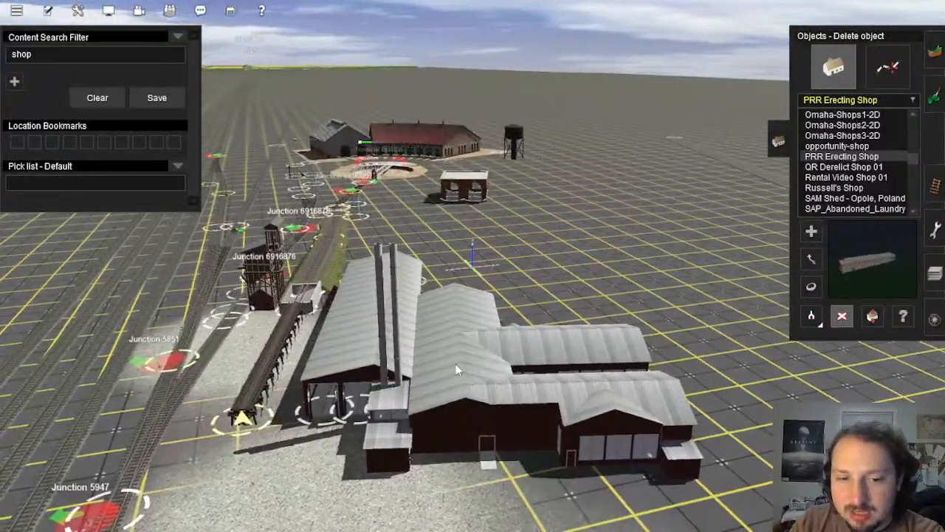
# Step: Preview Russell's Shop and Rental Video Shop 01, and place the SAM Shed - Opole, Poland on open ground away from the machine shops
pyautogui.scroll(-1, 863, 190)
pyautogui.click(833, 156)
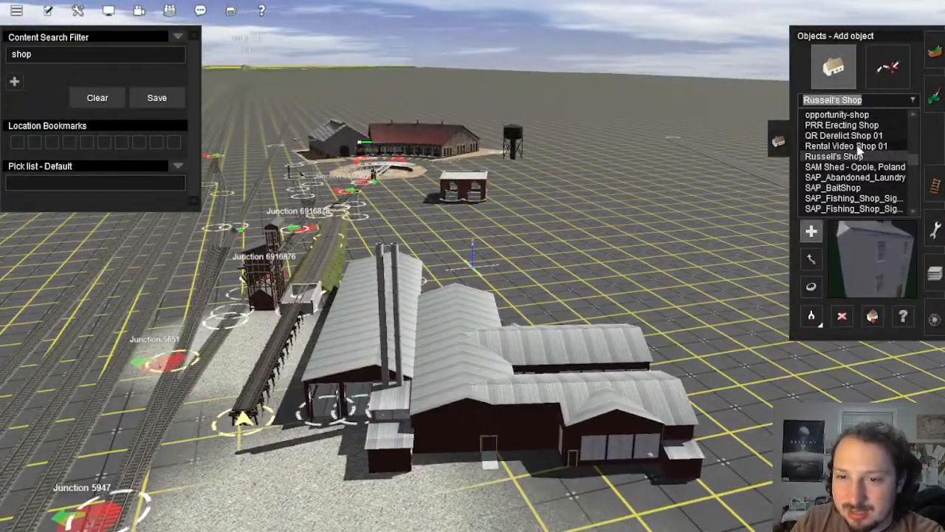
pyautogui.click(857, 146)
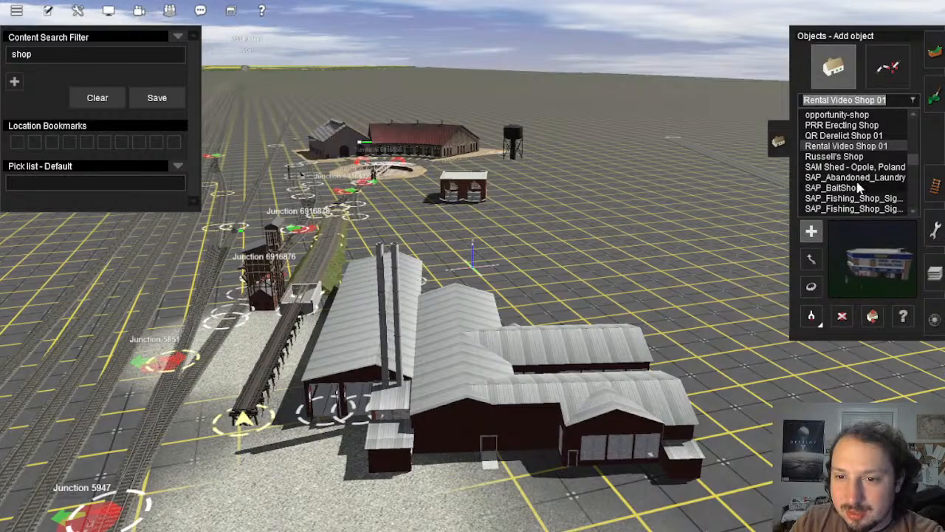
pyautogui.click(857, 178)
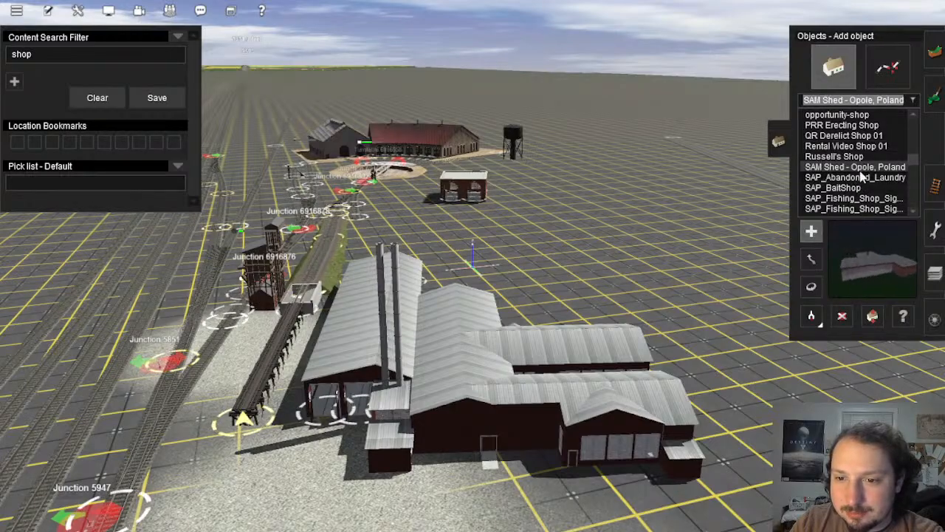
pyautogui.moveTo(714, 237); pyautogui.dragTo(486, 292, button='right')
# Step: Look through the SAP entries in the shop results, previewing SAP_Quonset_Hut_1a_PBR, SAP_Pawn_Shop and SAP_Railway_Building_12_PBR
pyautogui.scroll(-5, 860, 171)
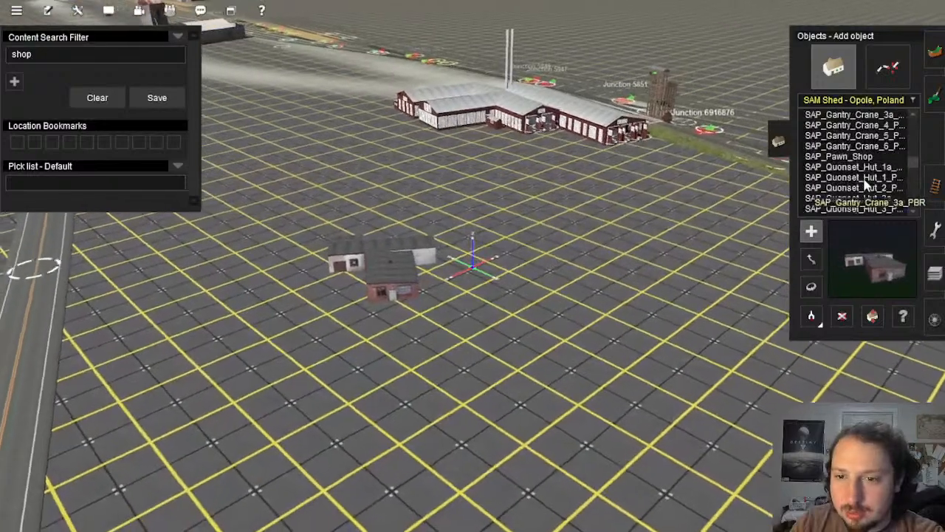
pyautogui.click(860, 168)
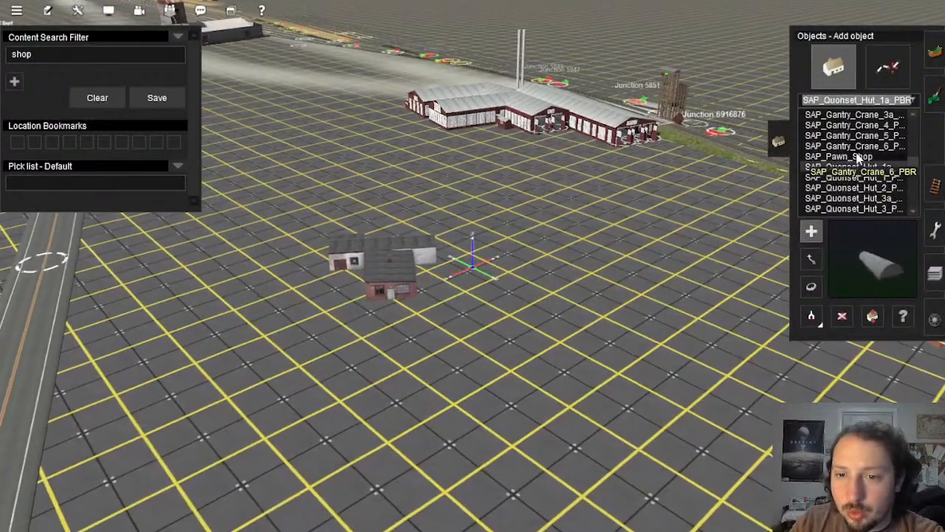
pyautogui.scroll(-3, 860, 169)
pyautogui.scroll(-2, 860, 166)
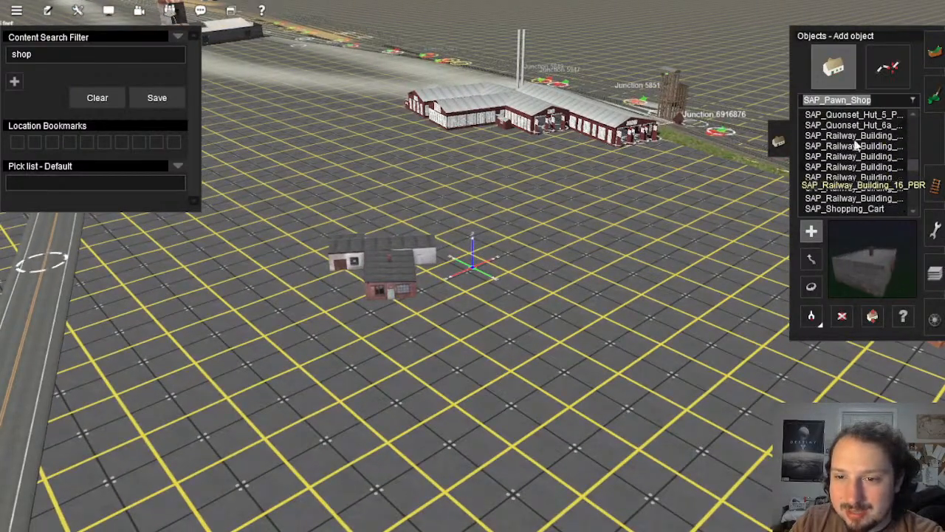
pyautogui.click(860, 168)
pyautogui.click(861, 168)
pyautogui.scroll(-2, 860, 168)
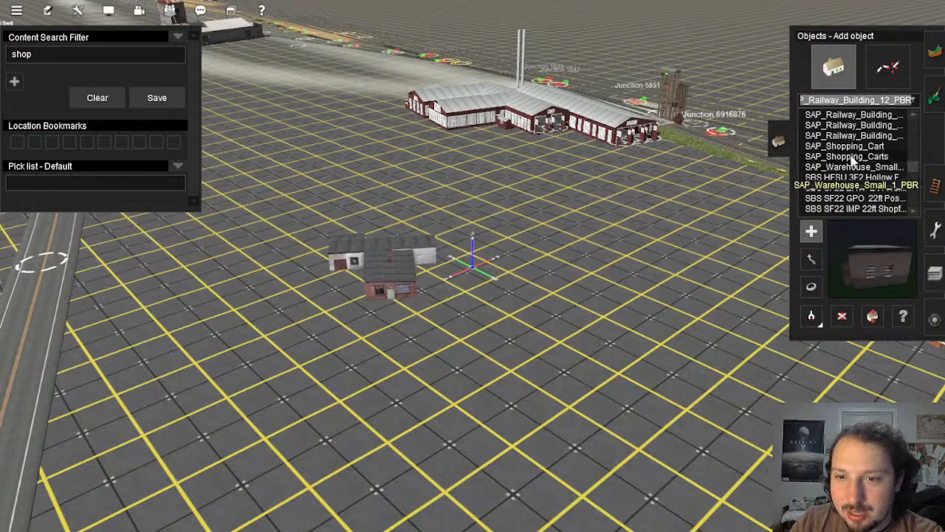
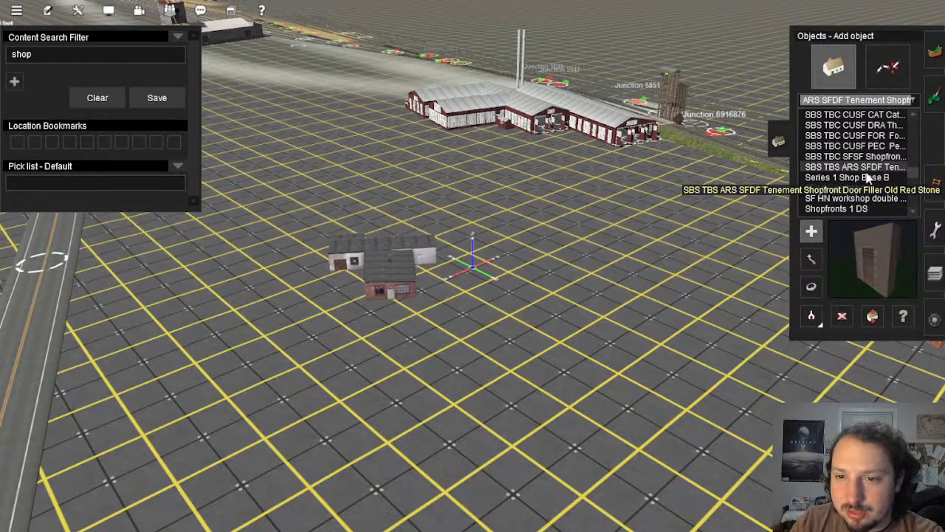
# Step: Examine the shop results from Series 1 Shop Base B onward, previewing Shops-Bakery-Barber-Terowie and Shop-North Eastern Times-Terowie
pyautogui.click(868, 179)
pyautogui.scroll(-4, 870, 178)
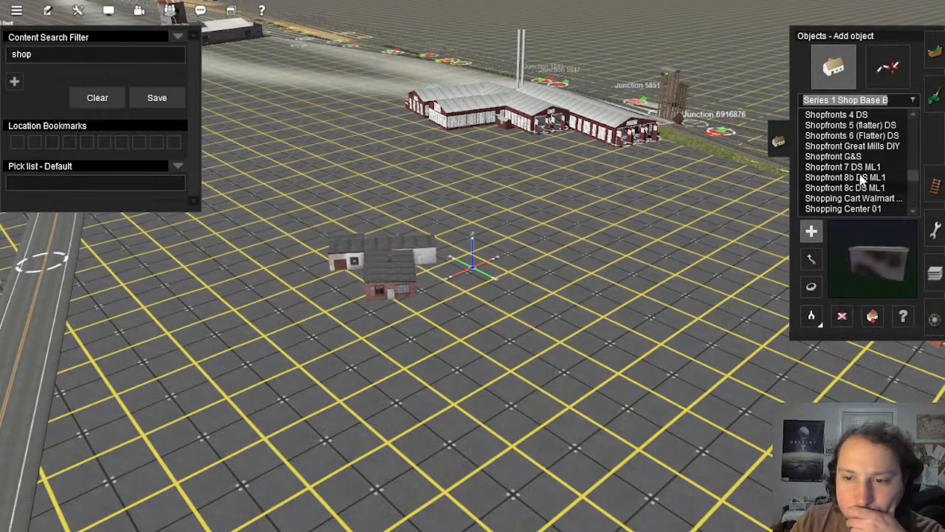
pyautogui.scroll(-1, 862, 179)
pyautogui.scroll(-2, 864, 196)
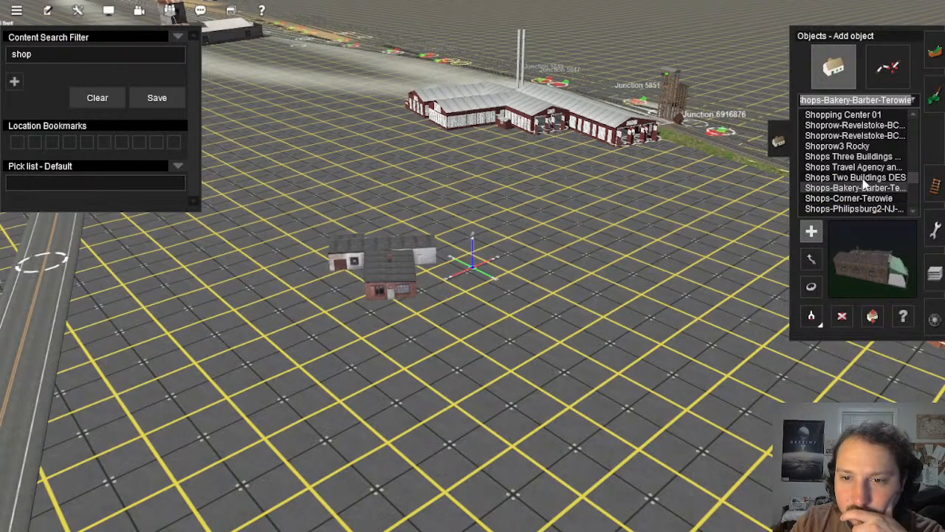
pyautogui.scroll(-10, 863, 176)
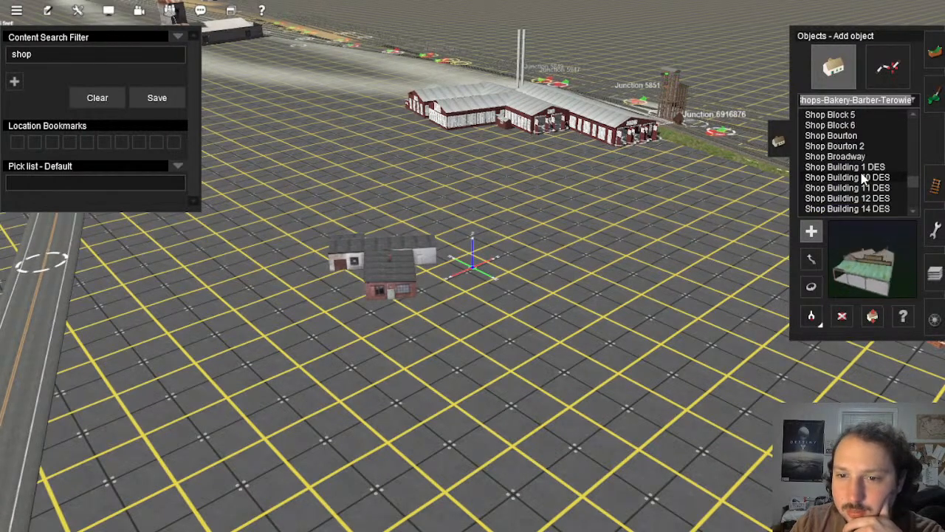
pyautogui.scroll(-3, 862, 177)
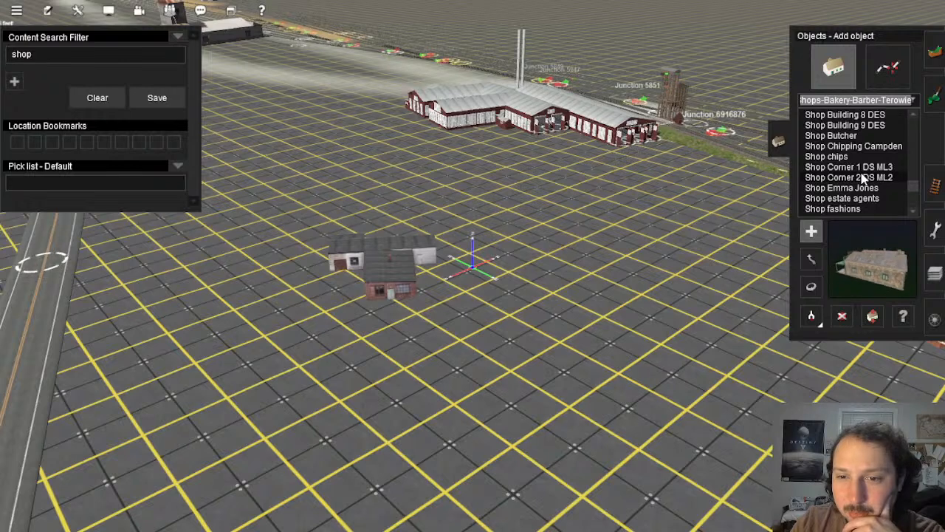
pyautogui.scroll(-7, 863, 176)
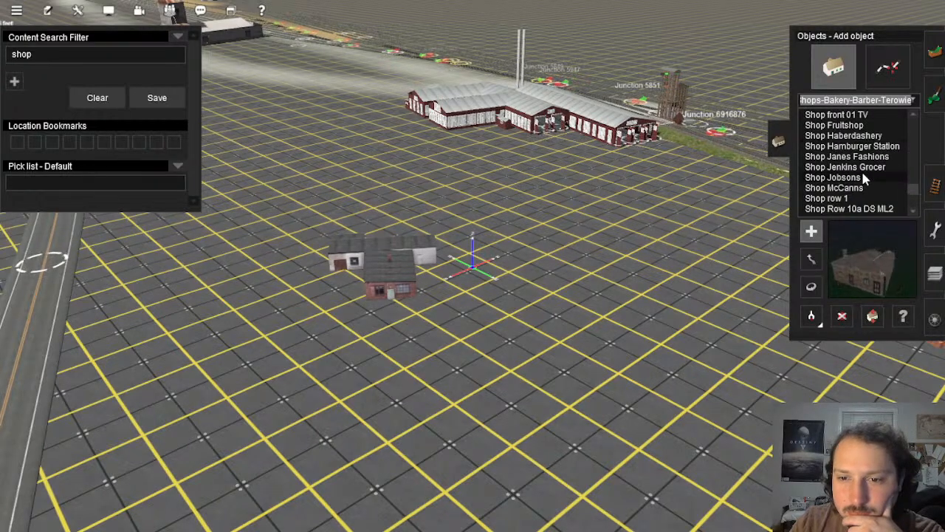
pyautogui.scroll(-2, 862, 178)
pyautogui.scroll(-1, 870, 190)
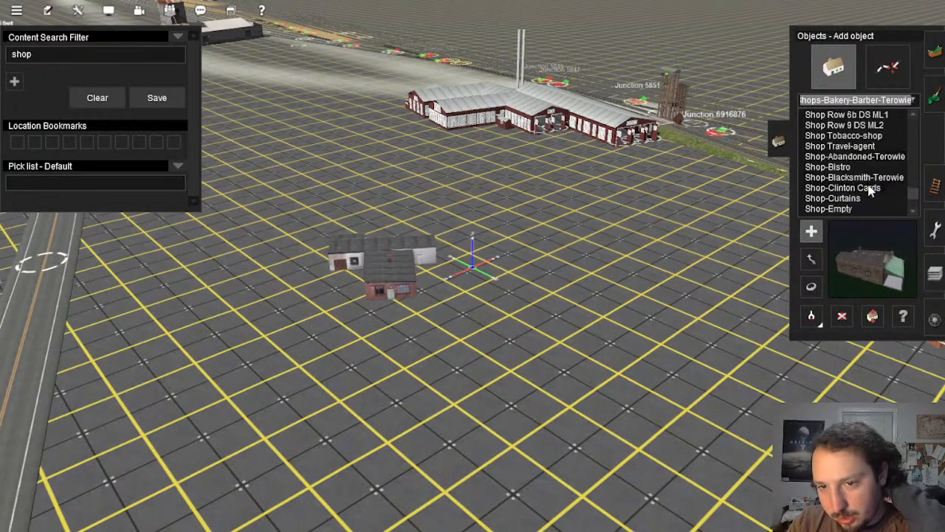
pyautogui.scroll(-2, 867, 184)
pyautogui.click(867, 181)
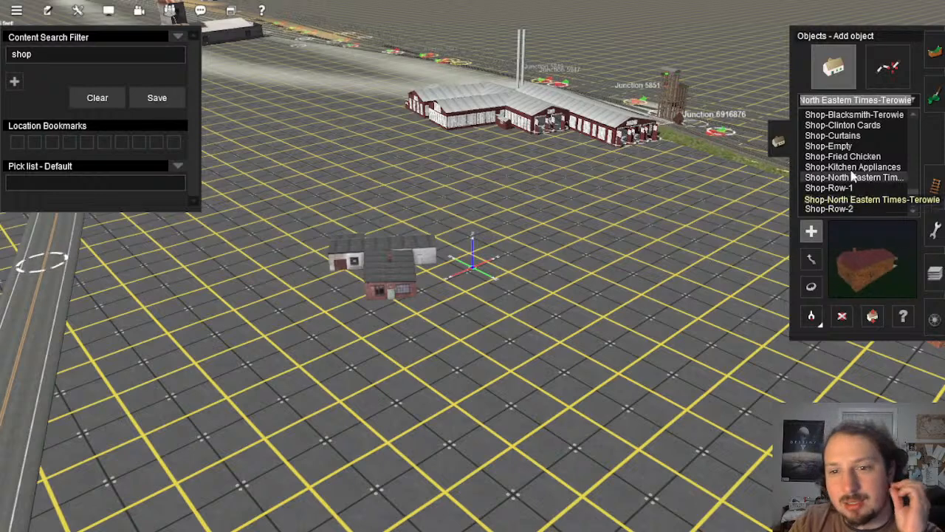
# Step: Check the following shop results for a railway shop, previewing Suburban Shops 1 and the sussex shopfronts localstore
pyautogui.scroll(-1, 849, 177)
pyautogui.scroll(-2, 851, 181)
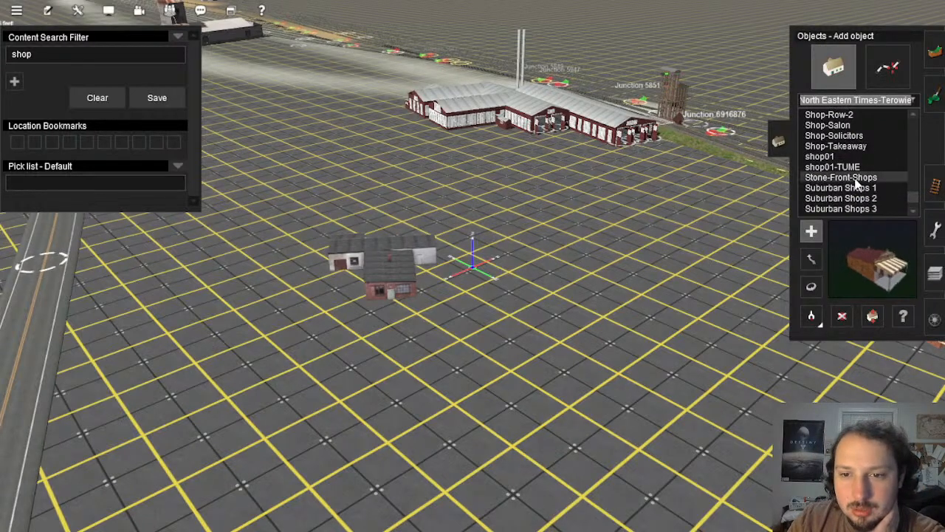
pyautogui.click(865, 189)
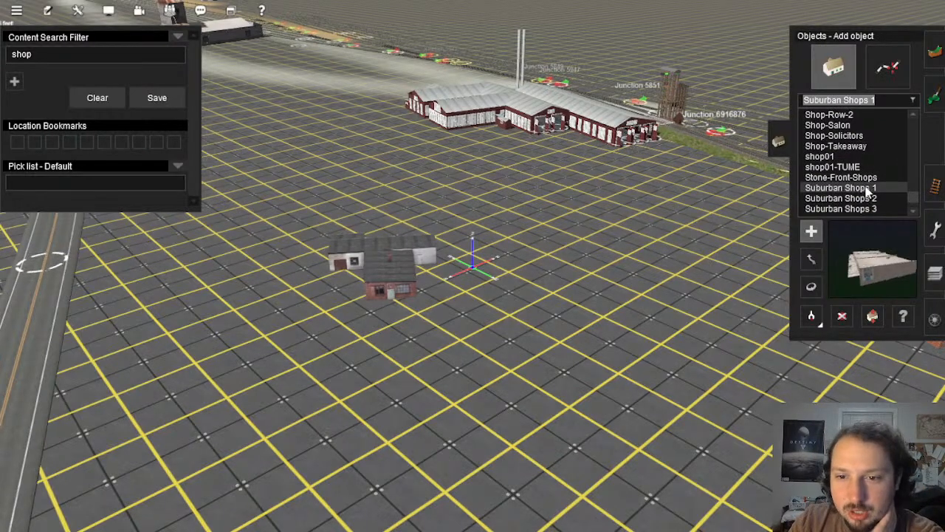
pyautogui.scroll(-3, 868, 190)
pyautogui.scroll(-2, 868, 185)
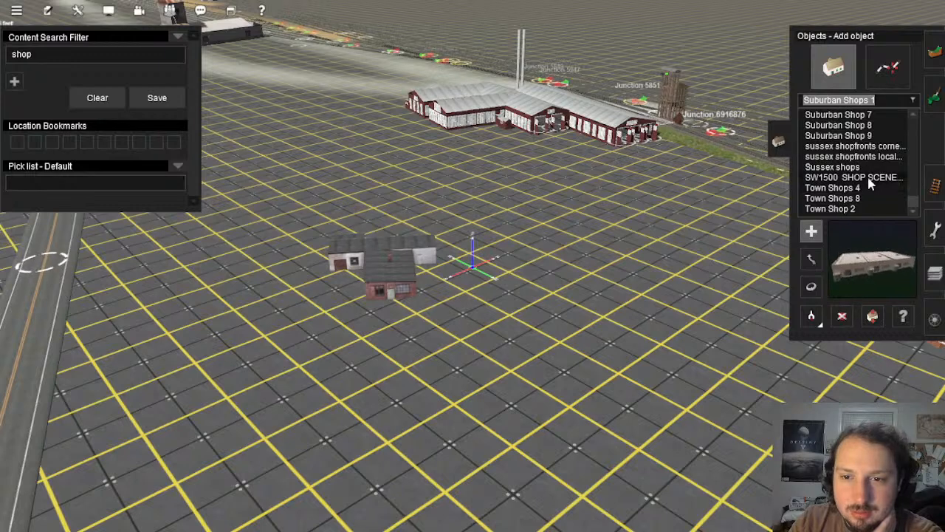
pyautogui.click(862, 178)
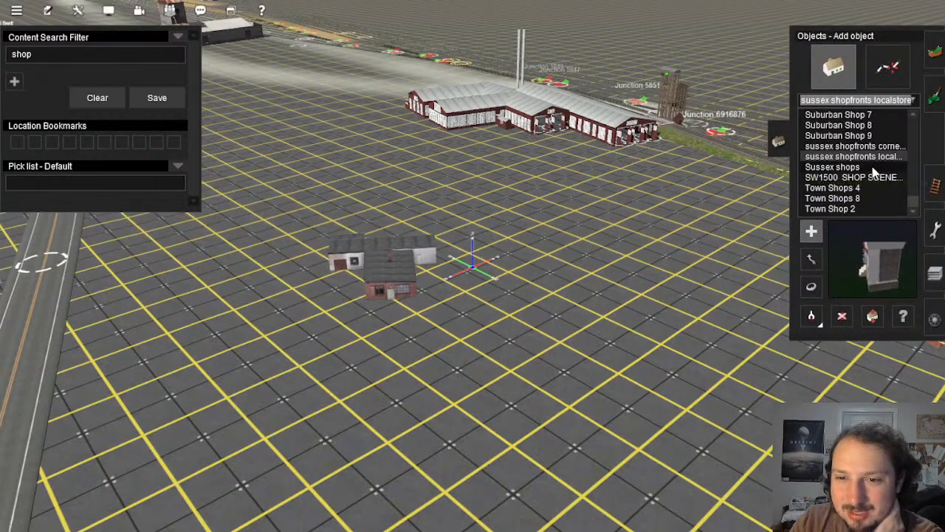
# Step: Try placing the TPTC Locomotive Shop on the open ground beside the SAM Shed, and delete it again
pyautogui.scroll(-4, 873, 172)
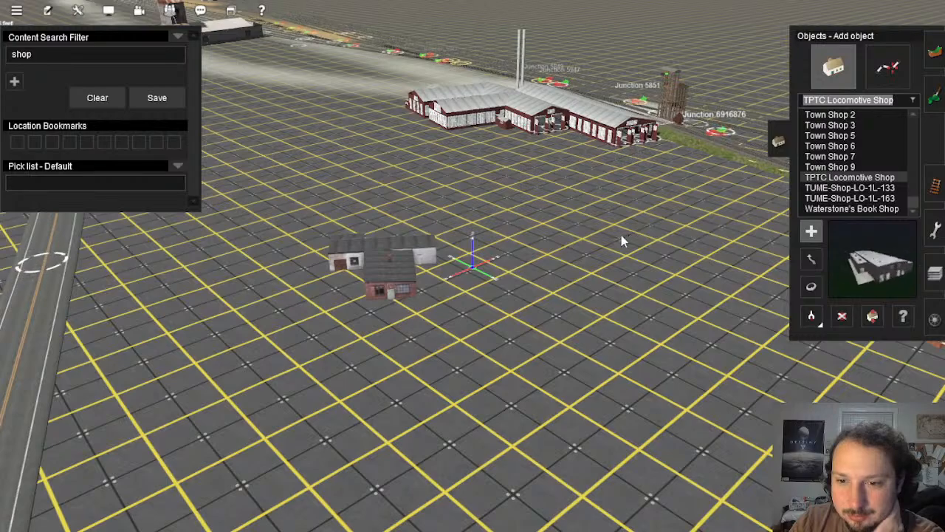
pyautogui.click(614, 287)
pyautogui.press('Left')
pyautogui.click(842, 316)
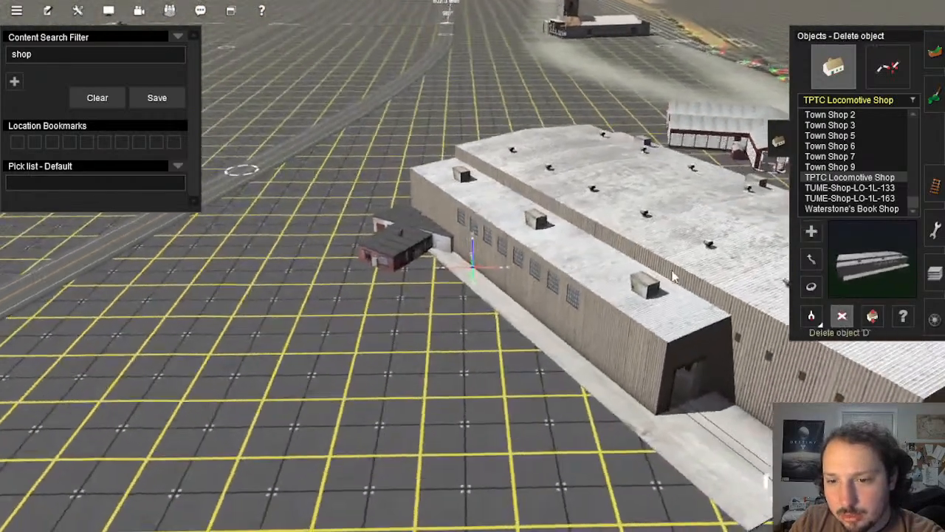
pyautogui.click(672, 276)
# Step: Preview TUME-Shop-LO-1L-163, TUME-Shop-LO-1L-133 and Waterstone's Book Shop, and view the remaining shop results
pyautogui.click(855, 198)
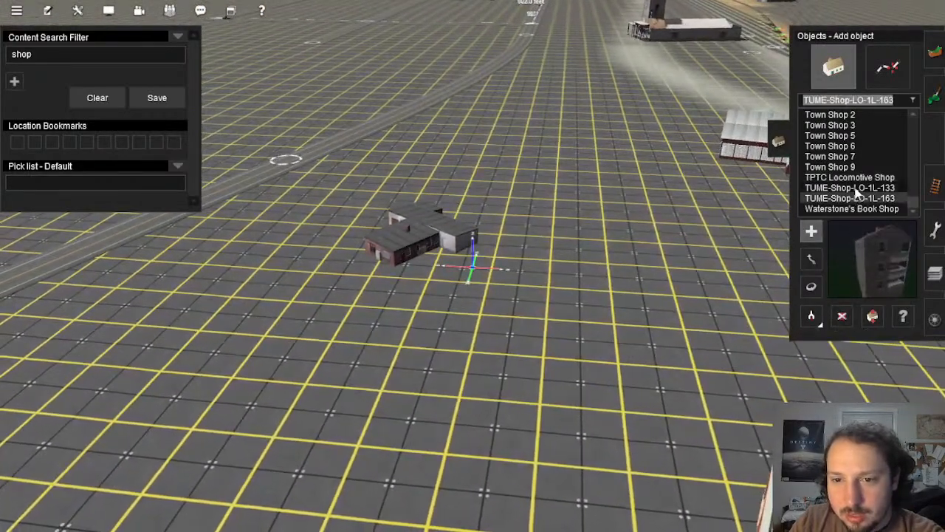
pyautogui.click(855, 189)
pyautogui.click(856, 208)
pyautogui.scroll(-2, 852, 195)
# Step: Test-fit the BTVFD MKT Texas Special train on the stall track of the machine shop beside the coal trestle, and delete it again
pyautogui.rightClick(738, 313)
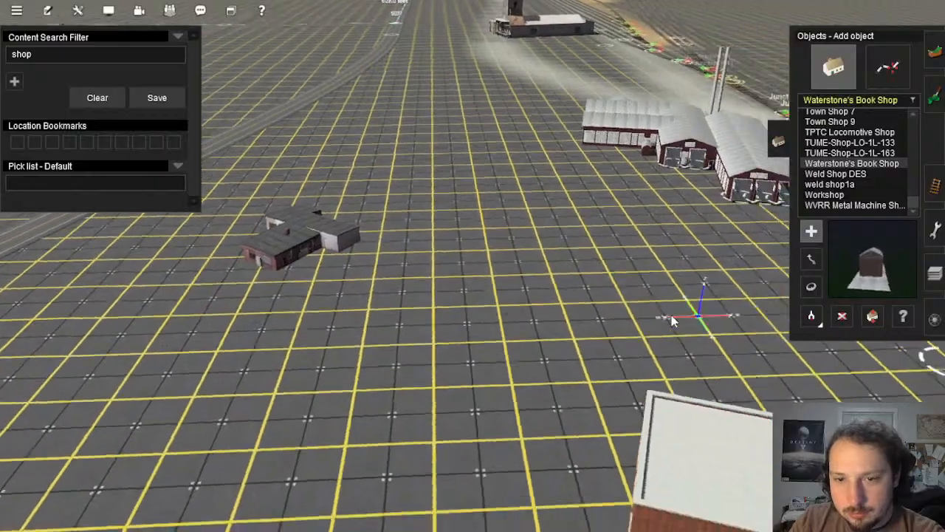
pyautogui.moveTo(672, 320); pyautogui.dragTo(461, 257, button='right')
pyautogui.scroll(6, 435, 254)
pyautogui.scroll(-5, 502, 299)
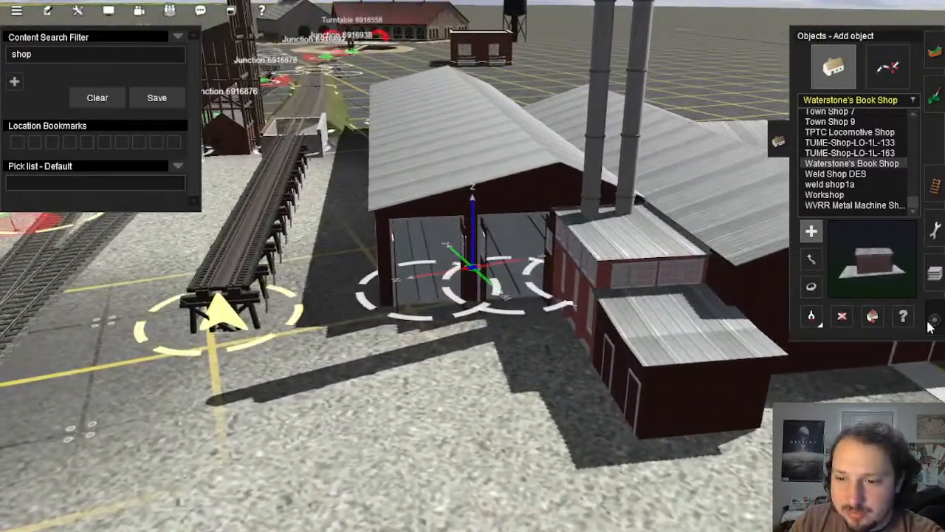
pyautogui.click(931, 313)
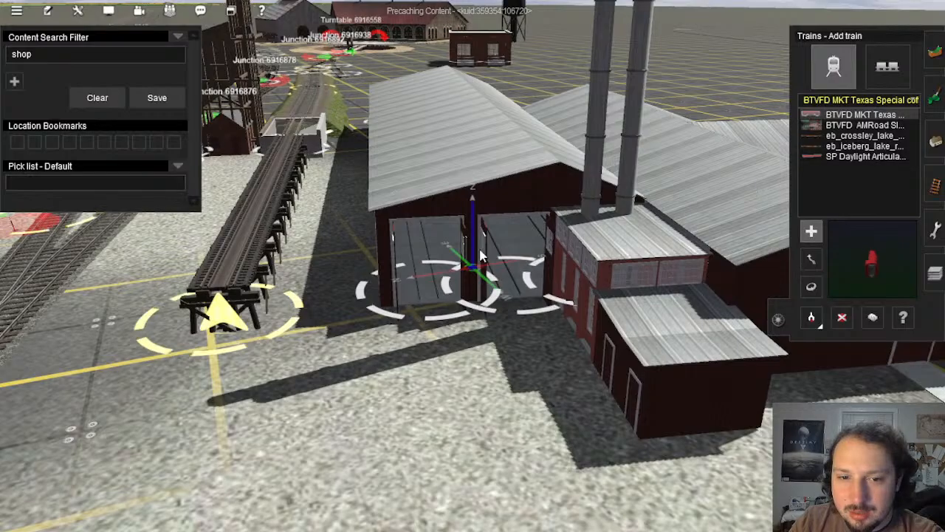
pyautogui.click(420, 252)
pyautogui.moveTo(420, 252); pyautogui.dragTo(500, 270, button='right')
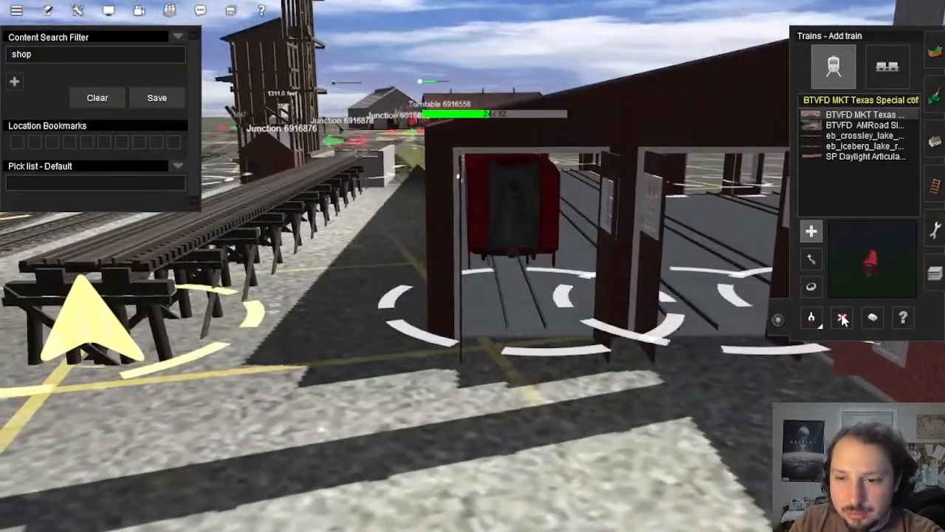
pyautogui.click(841, 317)
pyautogui.click(555, 233)
pyautogui.scroll(-10, 516, 243)
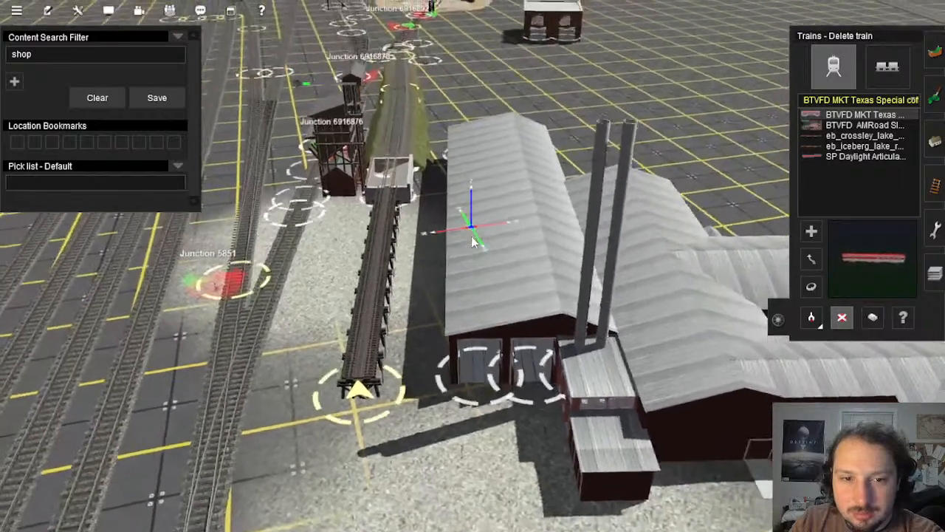
# Step: Return to adding scenery objects and browse the earlier shop results around the BTVFD and Building entries
pyautogui.press('Down')
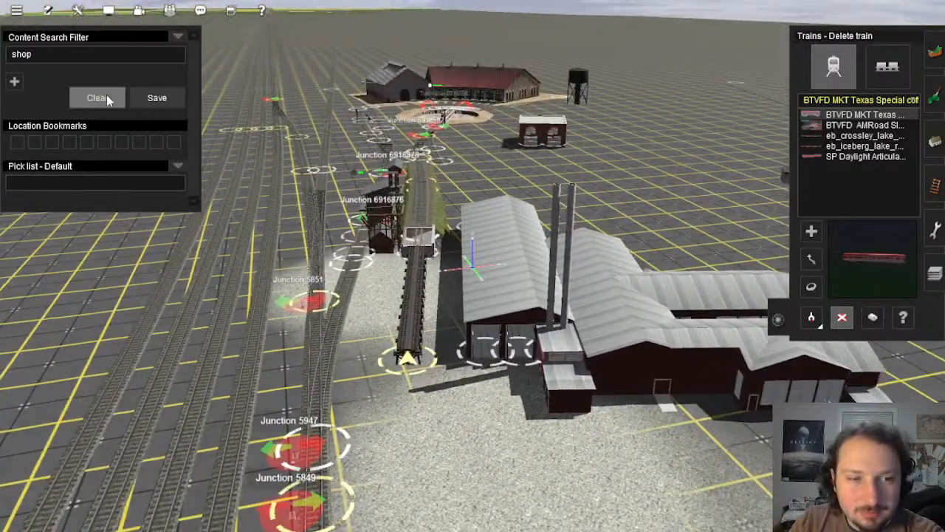
pyautogui.click(933, 141)
pyautogui.scroll(10, 874, 154)
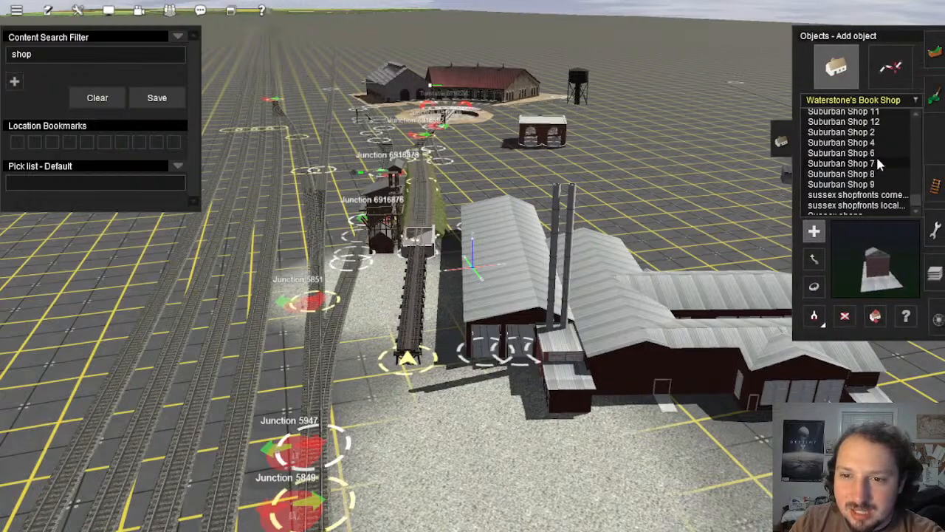
pyautogui.moveTo(914, 188); pyautogui.dragTo(892, 135)
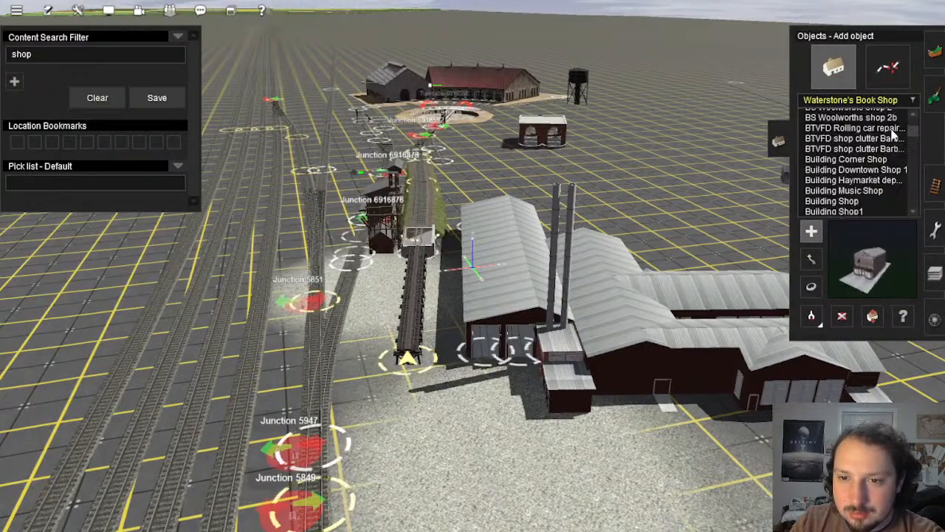
# Step: Clear the content search filter and browse the full object list, previewing the AD Building models
pyautogui.click(126, 56)
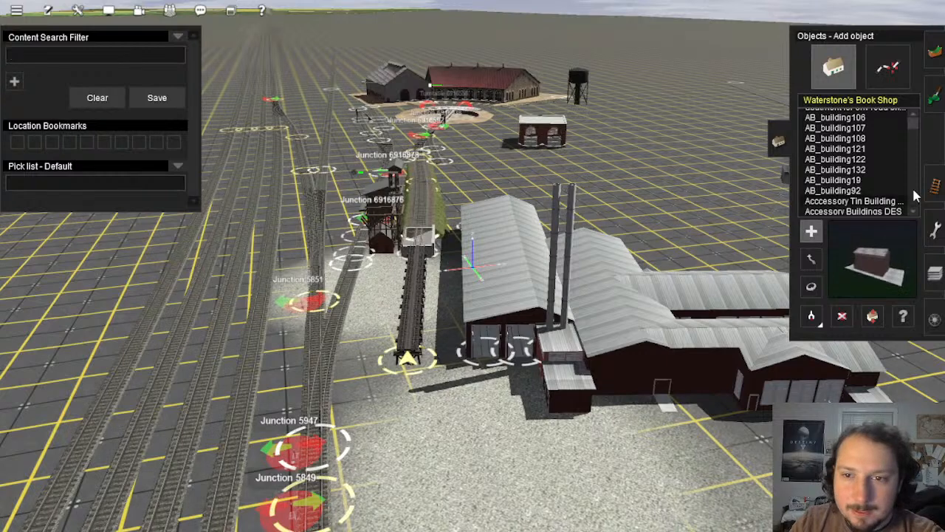
pyautogui.scroll(-3, 830, 181)
pyautogui.scroll(-5, 832, 180)
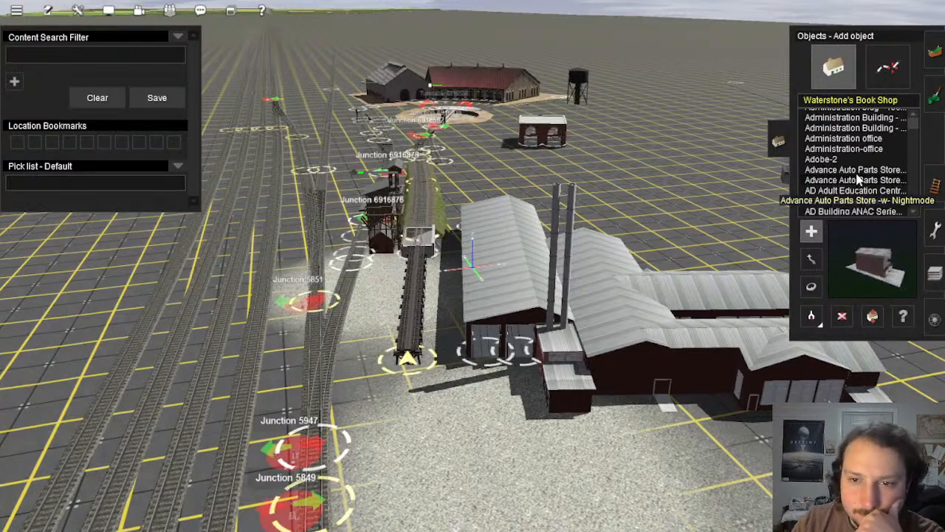
pyautogui.scroll(-3, 859, 179)
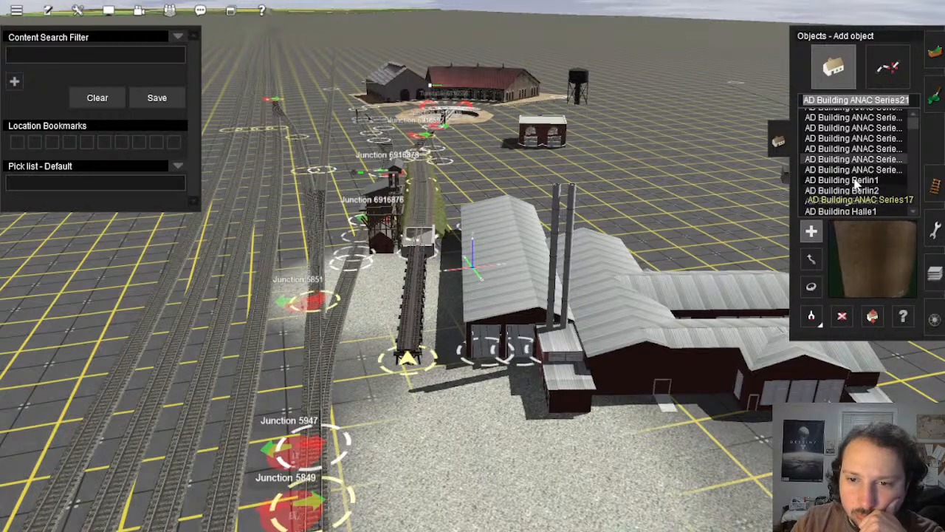
pyautogui.scroll(-2, 857, 183)
pyautogui.click(857, 181)
pyautogui.click(856, 191)
pyautogui.scroll(-10, 852, 181)
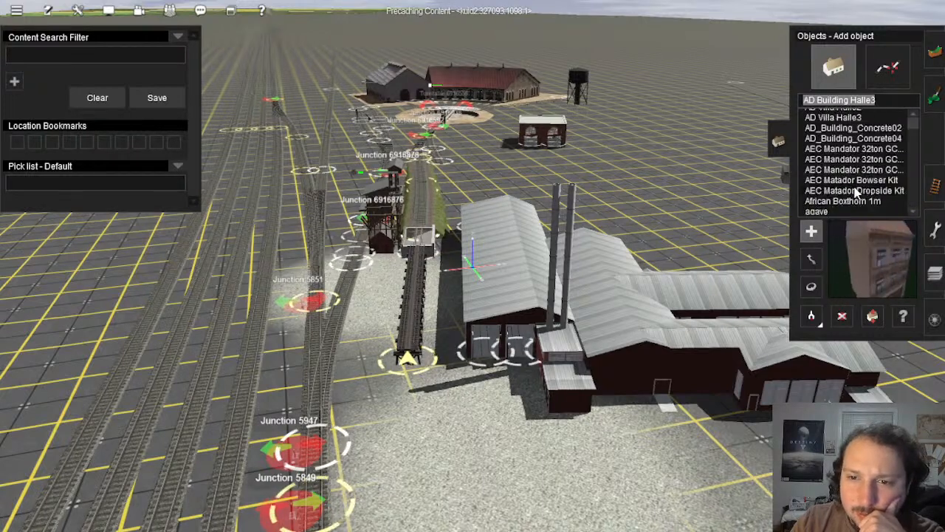
pyautogui.scroll(-15, 853, 183)
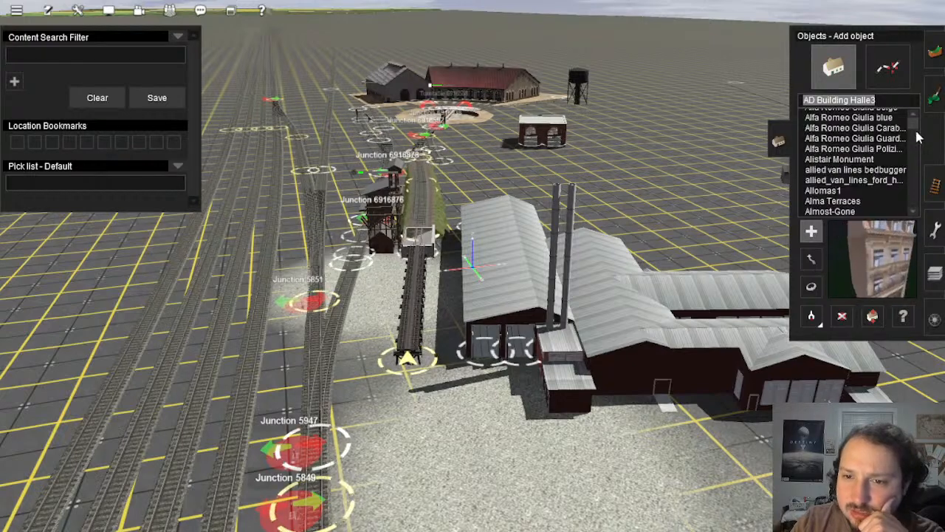
pyautogui.moveTo(911, 141); pyautogui.dragTo(900, 159)
pyautogui.scroll(3, 860, 183)
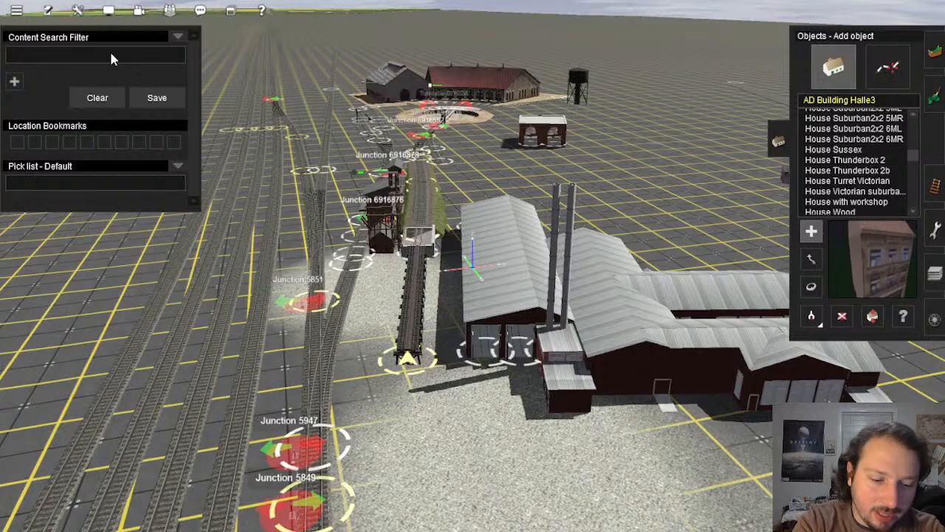
# Step: Filter the objects by "brick" and place Warehouse, Brick, Large DES on the open ground beyond the metal-roofed shop buildings
pyautogui.write('brick')
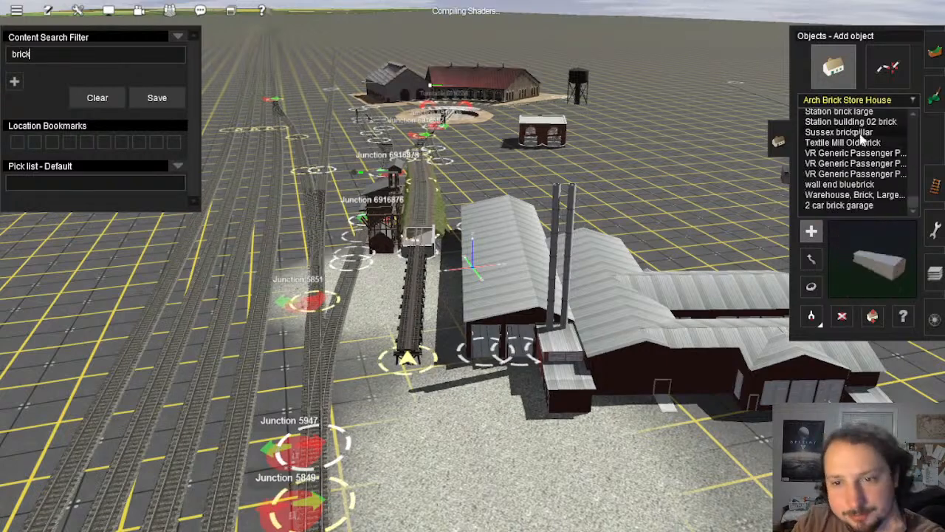
pyautogui.click(856, 163)
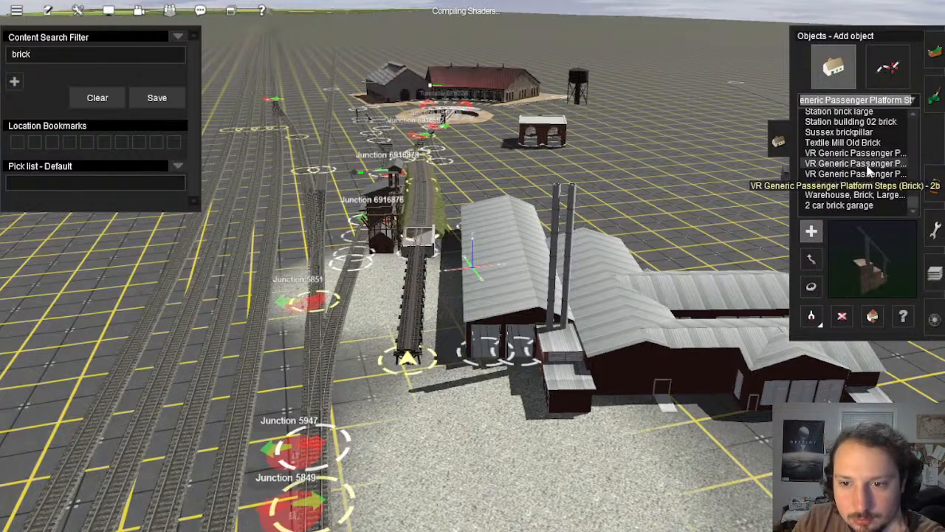
pyautogui.click(874, 195)
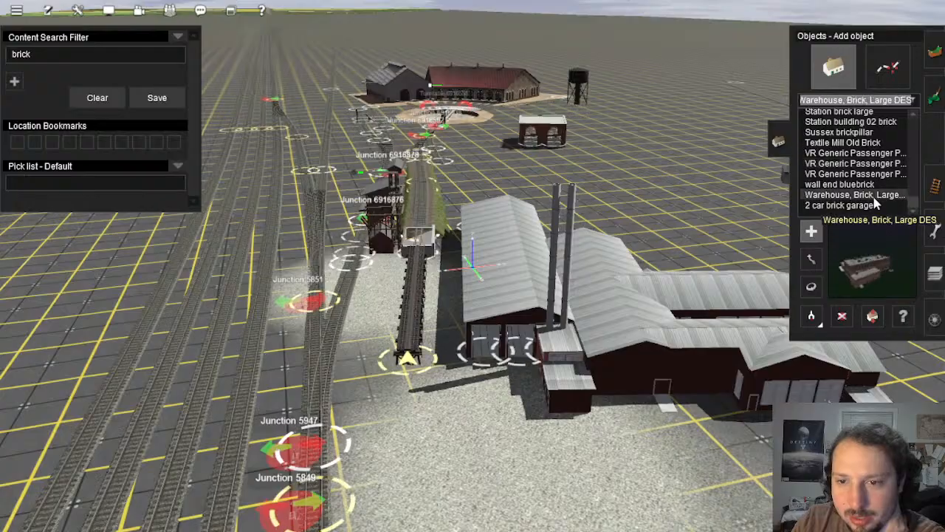
pyautogui.click(711, 219)
pyautogui.rightClick(668, 203)
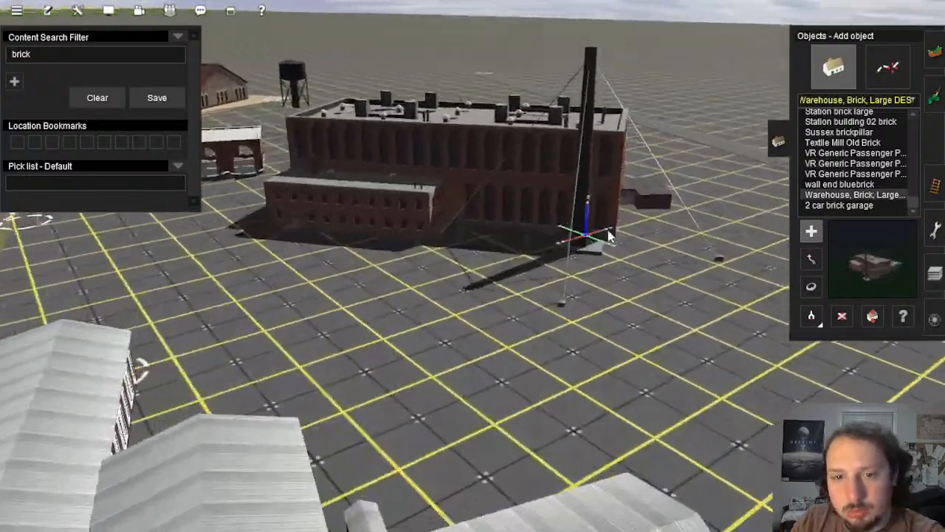
pyautogui.press('Left')
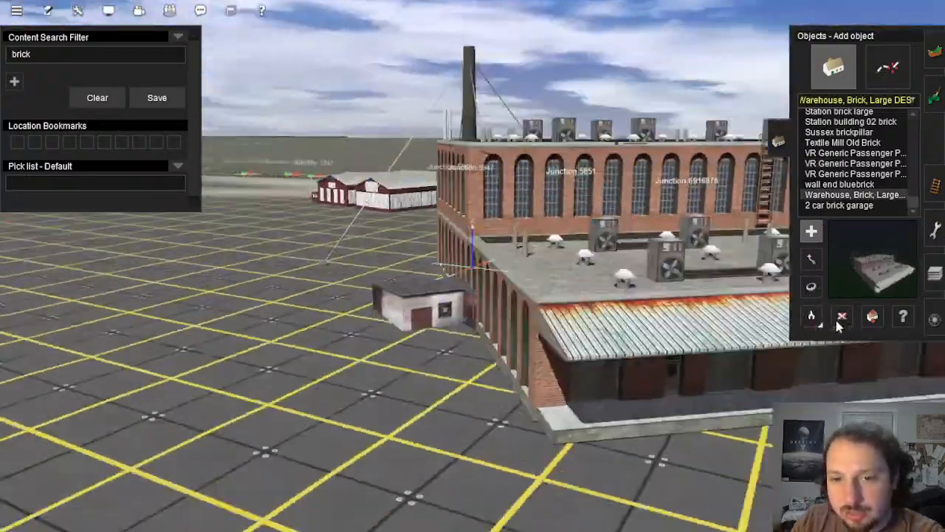
# Step: Move the large brick warehouse beside the road, at the end of the row of white industrial buildings
pyautogui.click(839, 319)
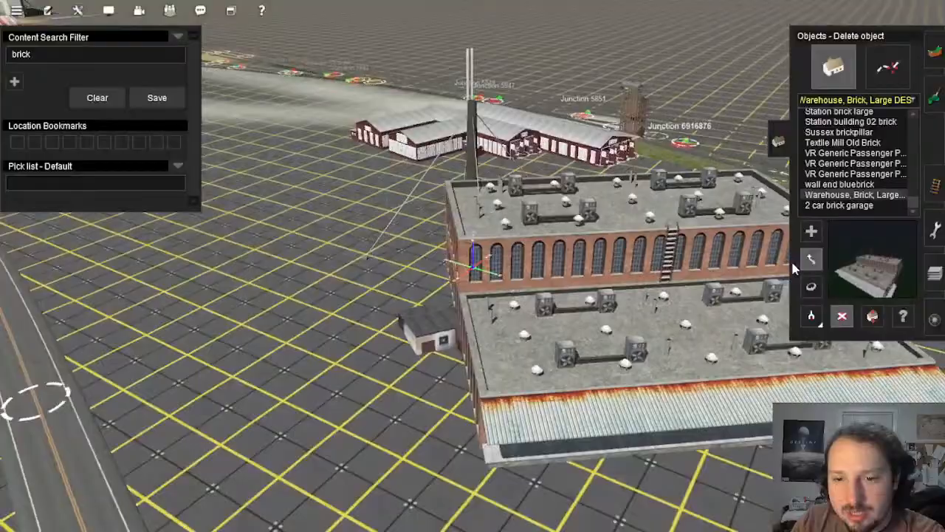
pyautogui.click(810, 259)
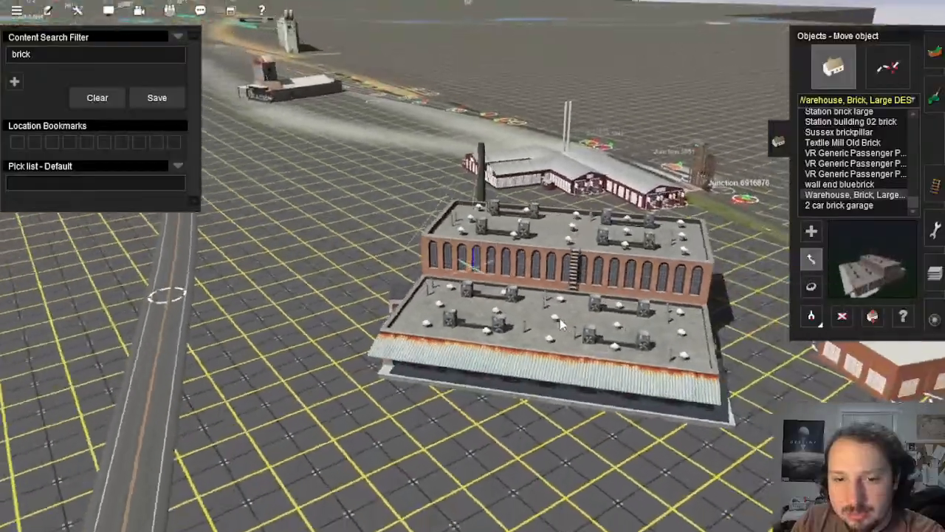
pyautogui.moveTo(315, 92); pyautogui.dragTo(546, 183)
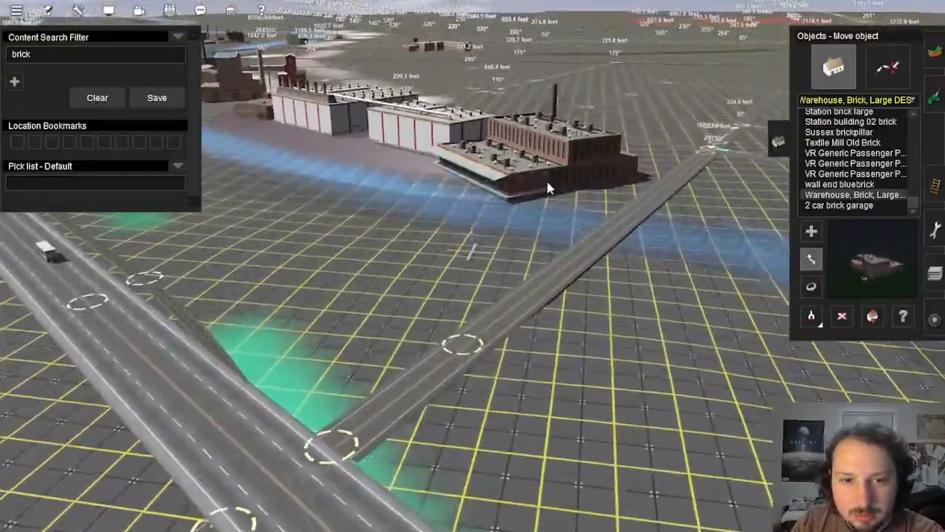
pyautogui.rightClick(734, 294)
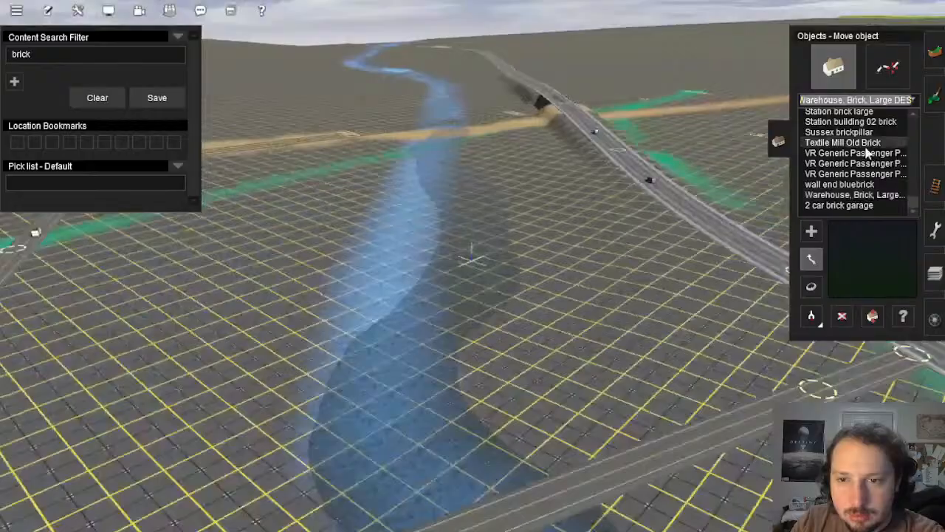
# Step: Place Textile Mill Old Brick on the pale ground between the station and the red brick building near the river
pyautogui.click(843, 141)
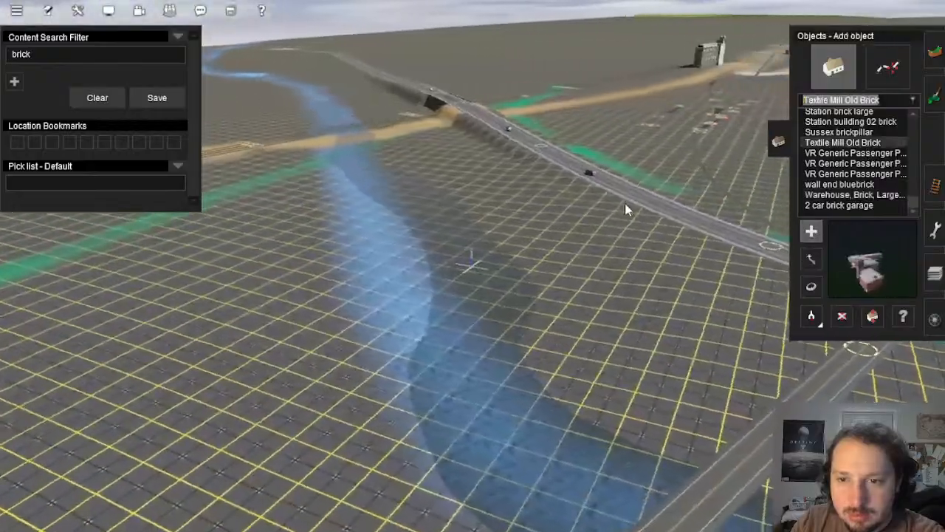
pyautogui.rightClick(685, 297)
pyautogui.press('Left')
pyautogui.press('Up')
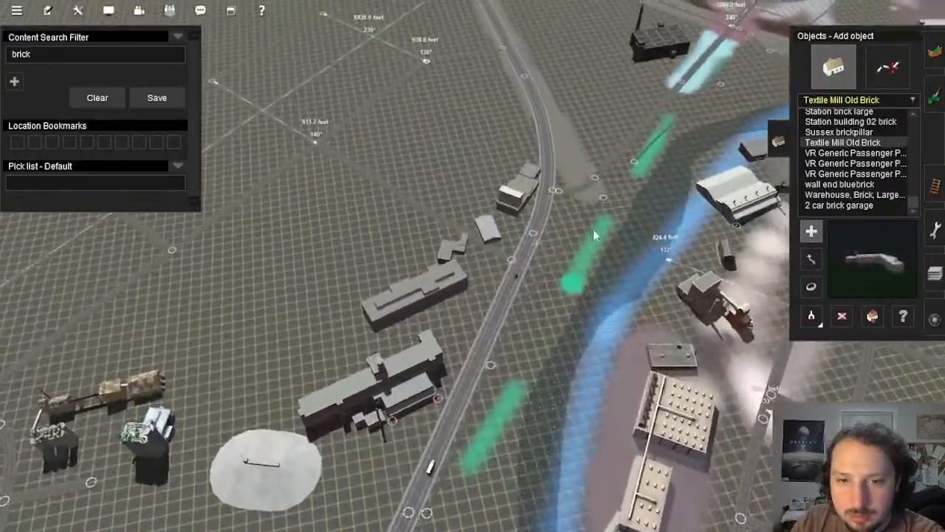
pyautogui.press('Left')
pyautogui.press('Down')
pyautogui.rightClick(451, 181)
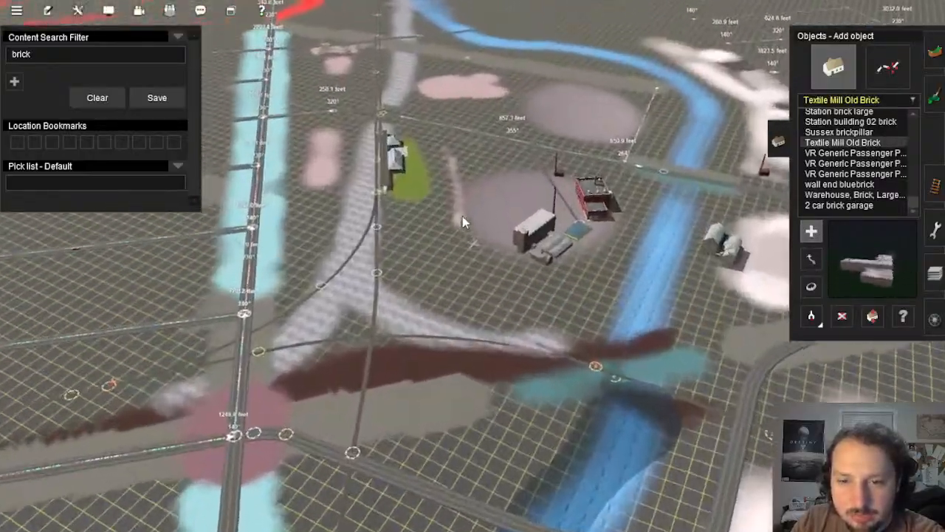
pyautogui.click(462, 221)
pyautogui.press('Down')
pyautogui.press('Left')
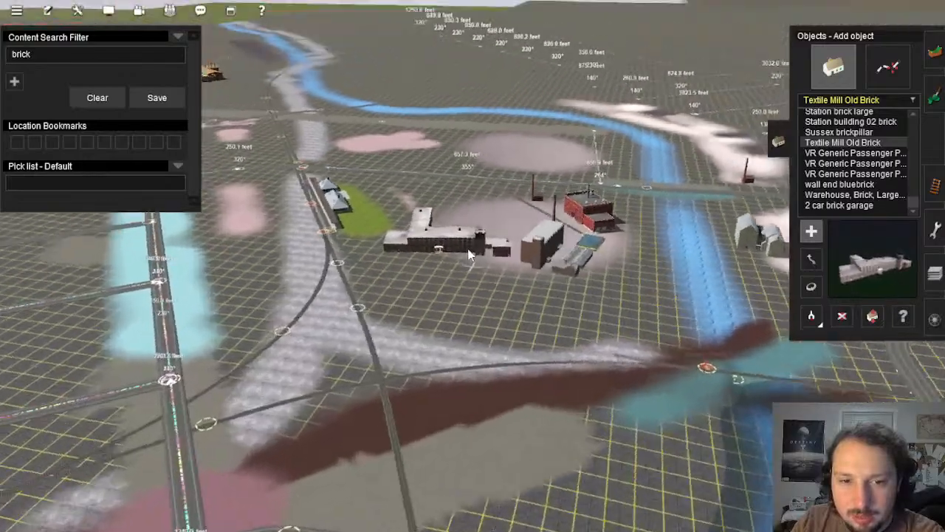
pyautogui.press('Left')
pyautogui.press('Up')
# Step: Delete the textile mill placed beside the station
pyautogui.click(842, 317)
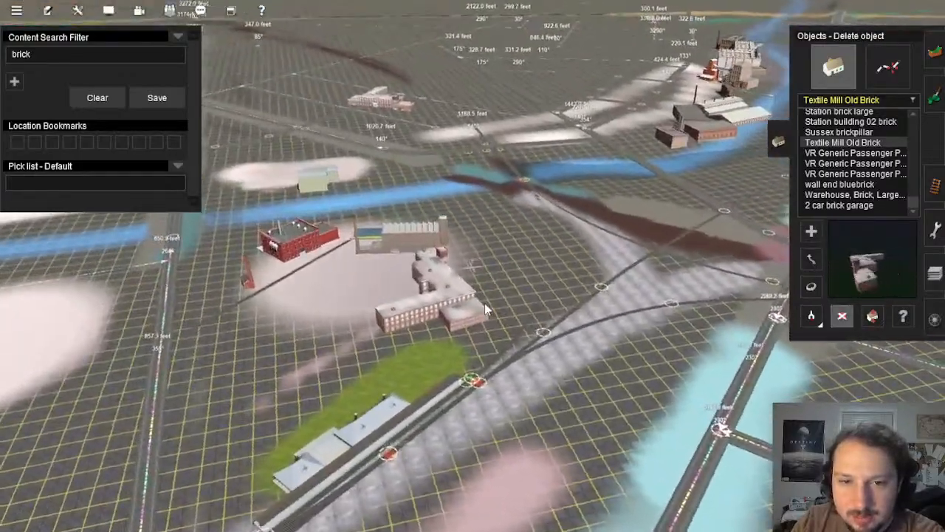
pyautogui.click(459, 298)
pyautogui.rightClick(649, 185)
pyautogui.press('Left')
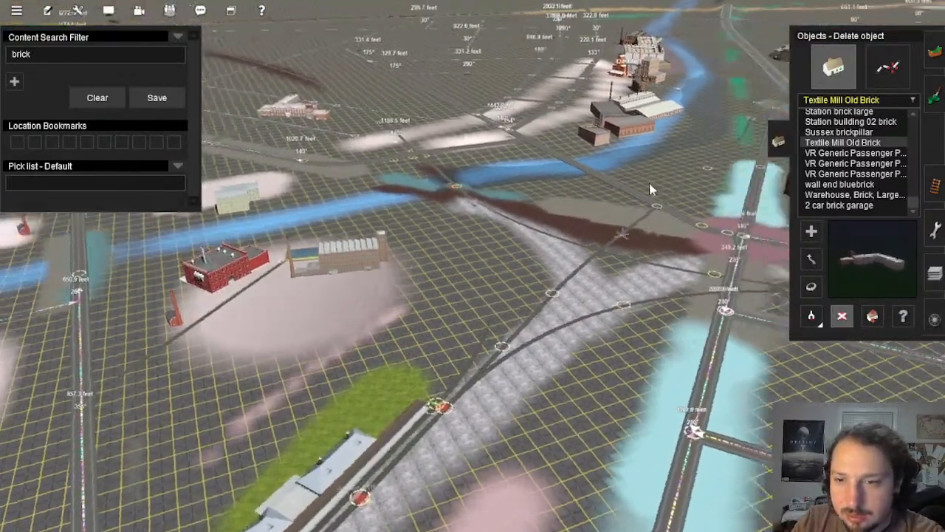
# Step: Preview further brick models and place the SAP Abandoned Derelict Industry building on the open field behind the roadside brick factories
pyautogui.rightClick(463, 104)
pyautogui.click(883, 113)
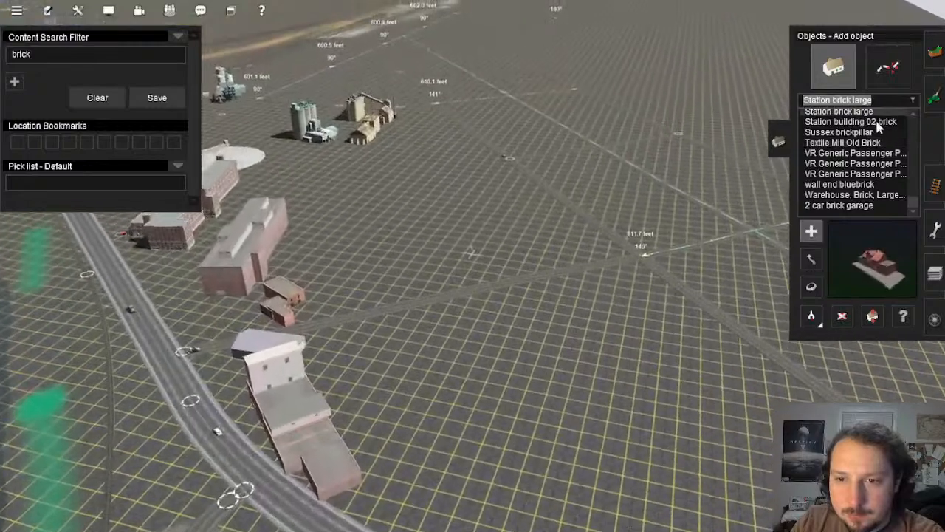
pyautogui.click(876, 122)
pyautogui.scroll(3, 876, 147)
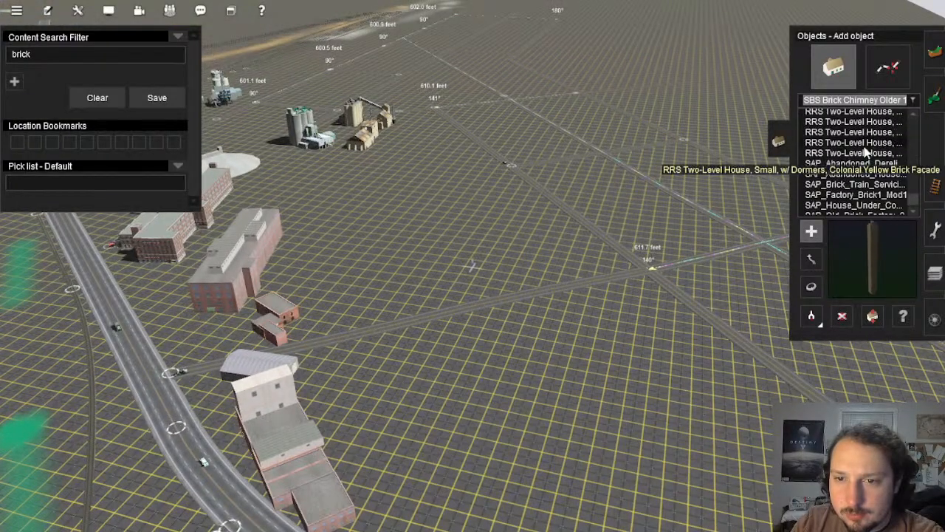
pyautogui.scroll(4, 867, 169)
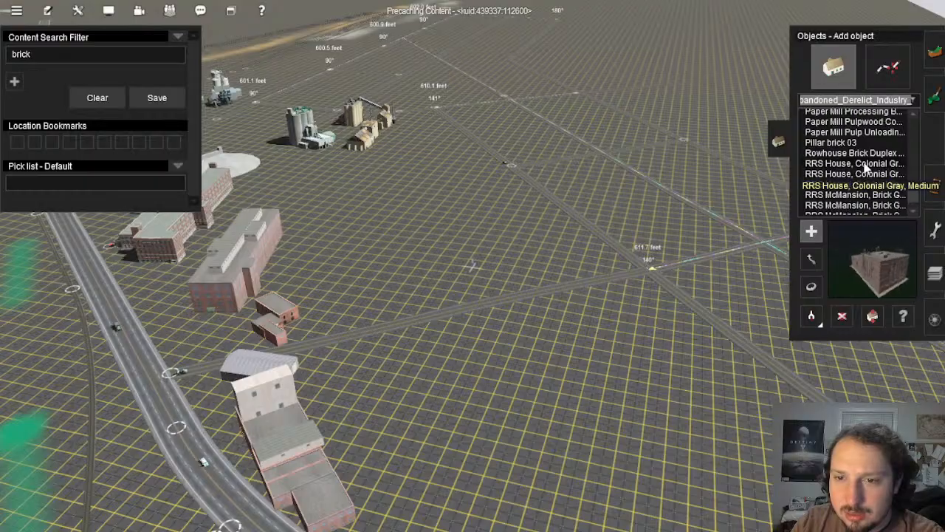
pyautogui.click(445, 269)
pyautogui.press('Left')
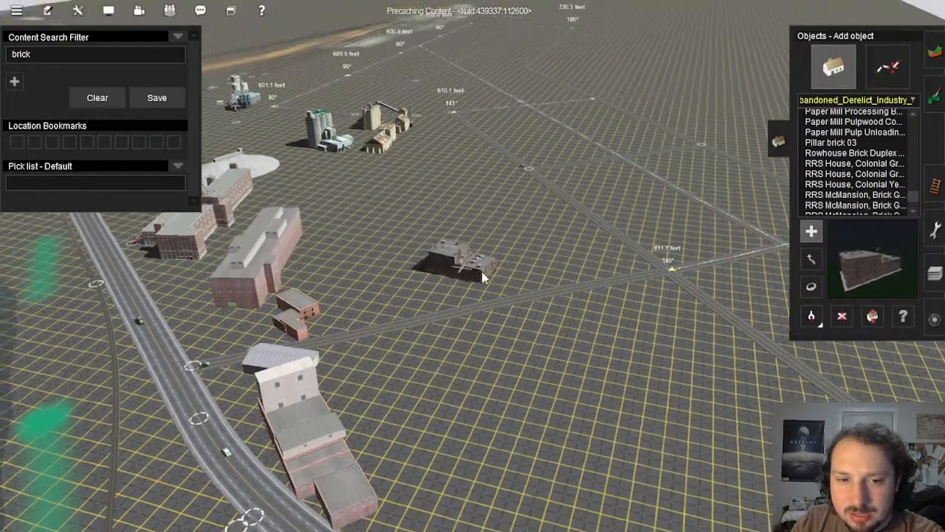
pyautogui.scroll(3, 483, 273)
pyautogui.press('Down')
pyautogui.press('Left')
pyautogui.press('Up')
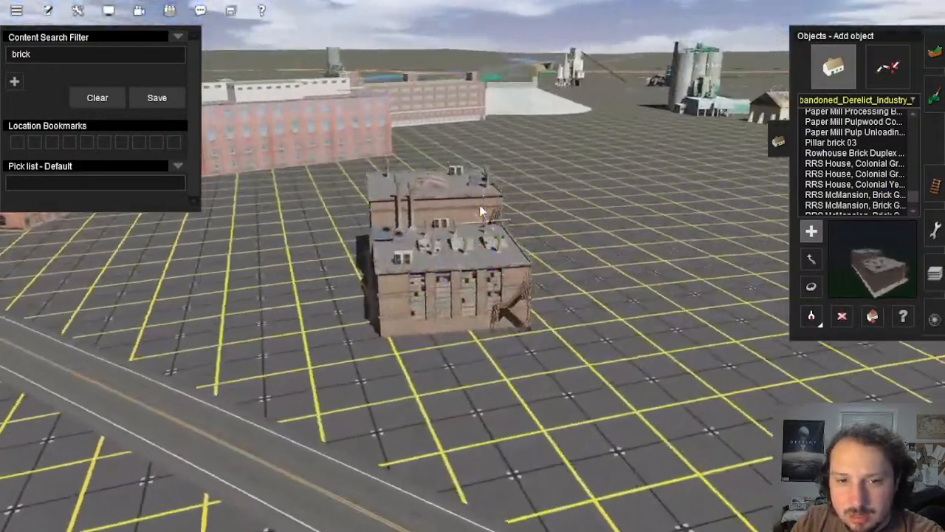
# Step: Place Old Brick Warehouse 1 DES in the open block beside the road junction near the silos and inspect it up close
pyautogui.rightClick(485, 159)
pyautogui.rightClick(488, 151)
pyautogui.scroll(1, 832, 145)
pyautogui.click(837, 146)
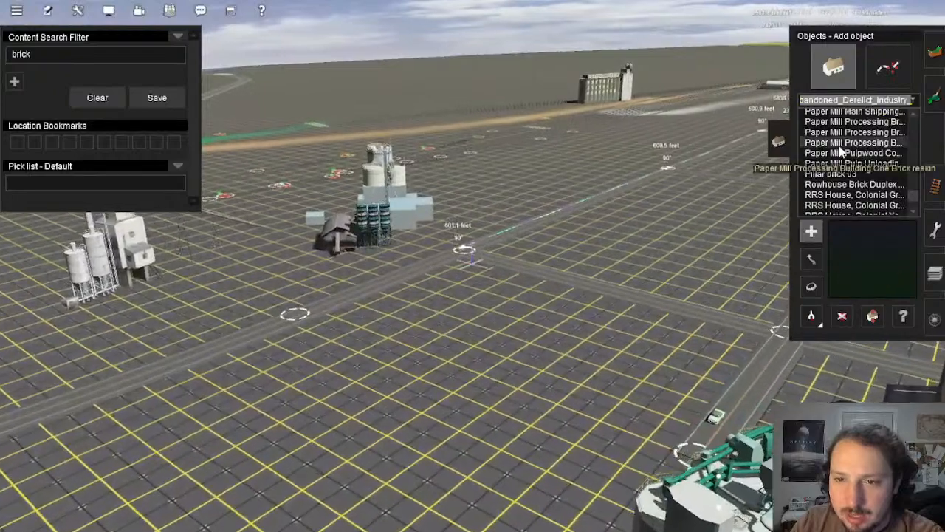
pyautogui.scroll(4, 844, 153)
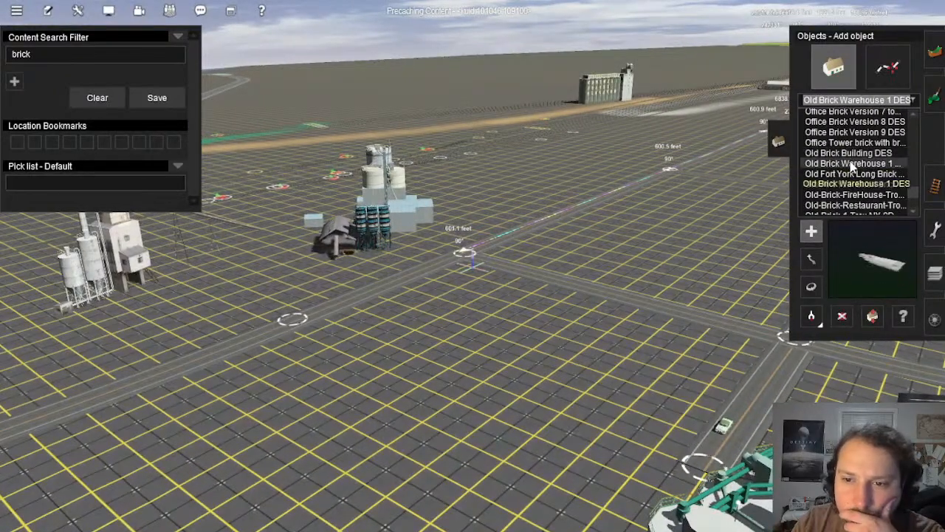
pyautogui.click(678, 228)
pyautogui.rightClick(678, 228)
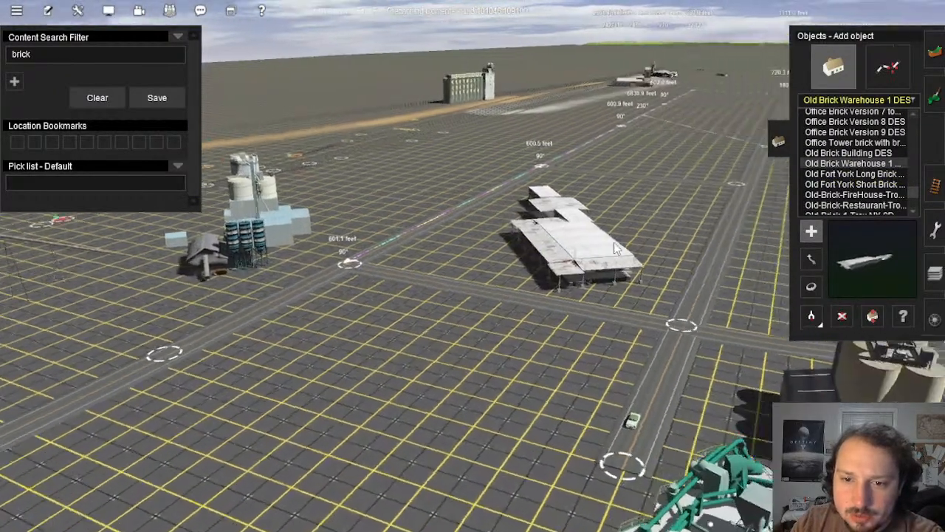
pyautogui.scroll(3, 508, 271)
pyautogui.press('Left')
pyautogui.press('Down')
pyautogui.press('Up')
pyautogui.press('Left')
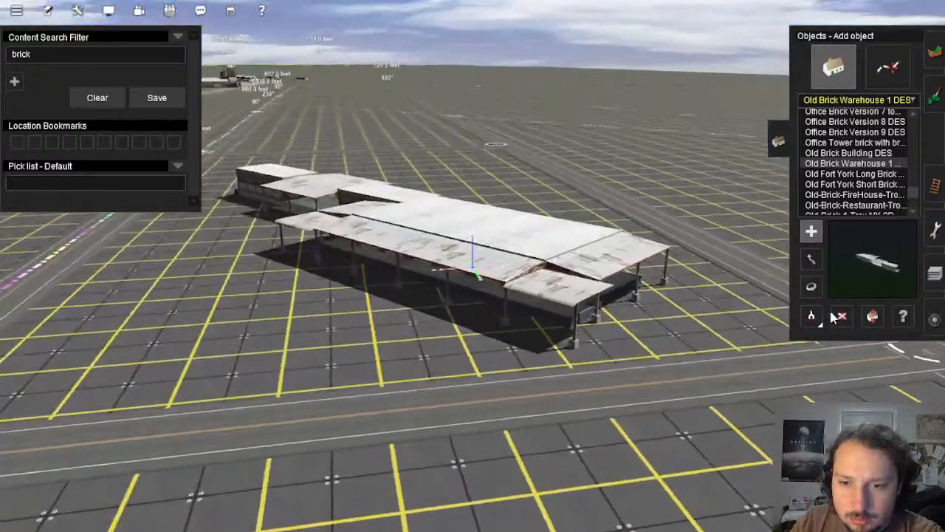
pyautogui.click(837, 317)
pyautogui.press('Right')
pyautogui.scroll(-3, 480, 264)
pyautogui.press('Up')
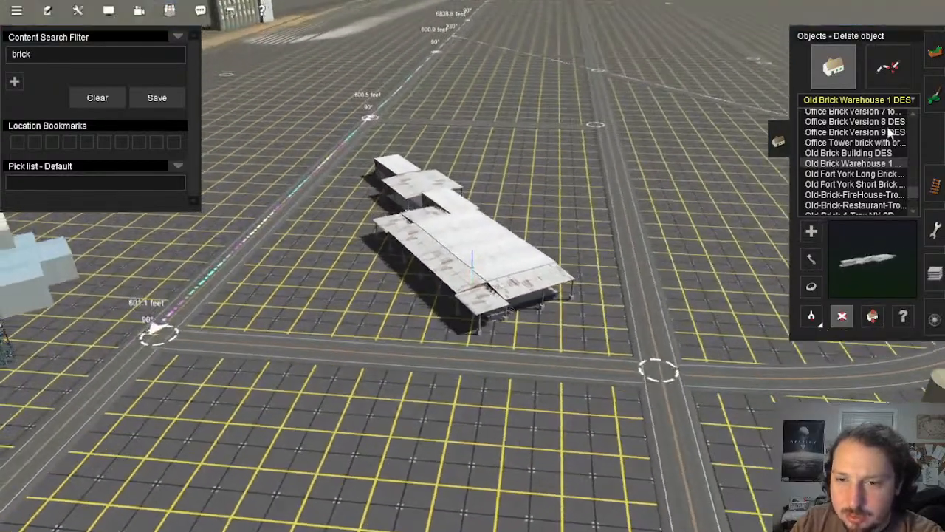
# Step: Browse the brick models back to the start of the list, previewing Office Brick Version 14 DES, the brick cottages and stacked bricks
pyautogui.scroll(4, 859, 152)
pyautogui.click(858, 152)
pyautogui.scroll(7, 858, 153)
pyautogui.scroll(2, 860, 153)
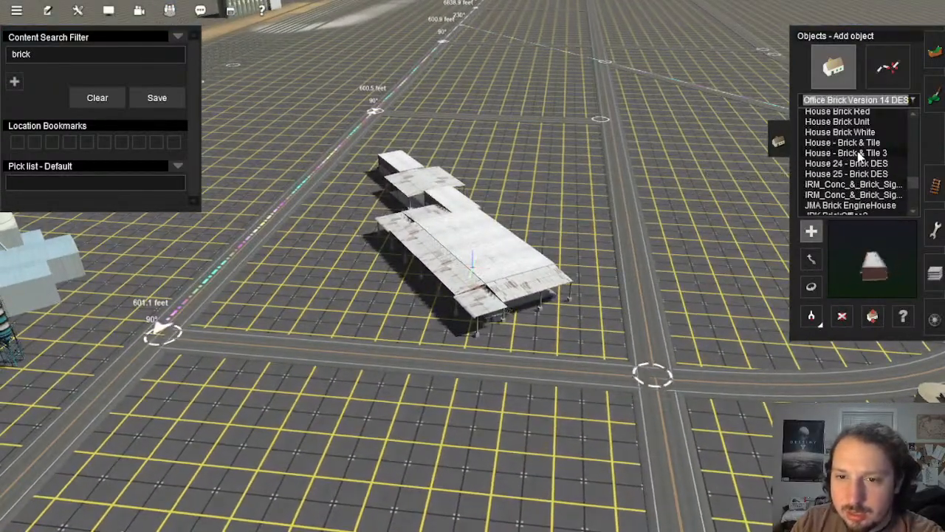
pyautogui.click(858, 153)
pyautogui.scroll(5, 858, 155)
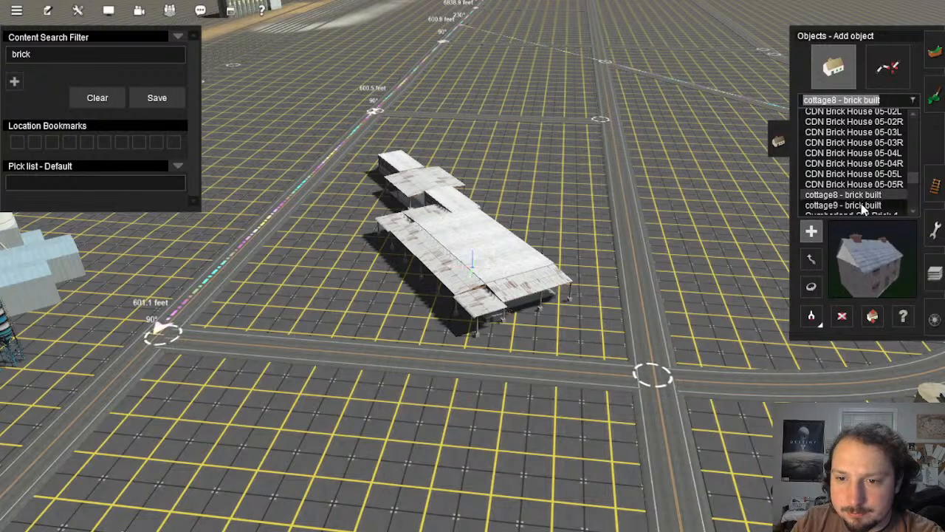
pyautogui.scroll(6, 863, 165)
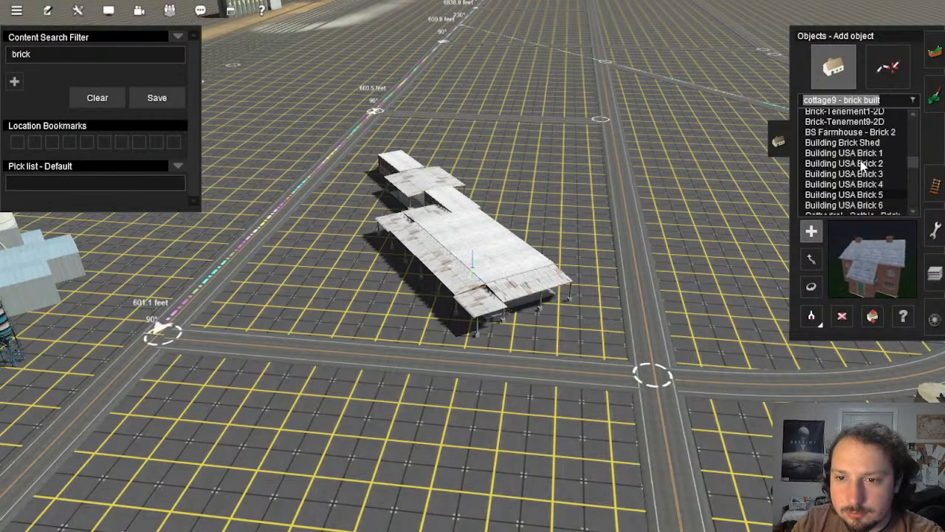
pyautogui.scroll(-2, 862, 165)
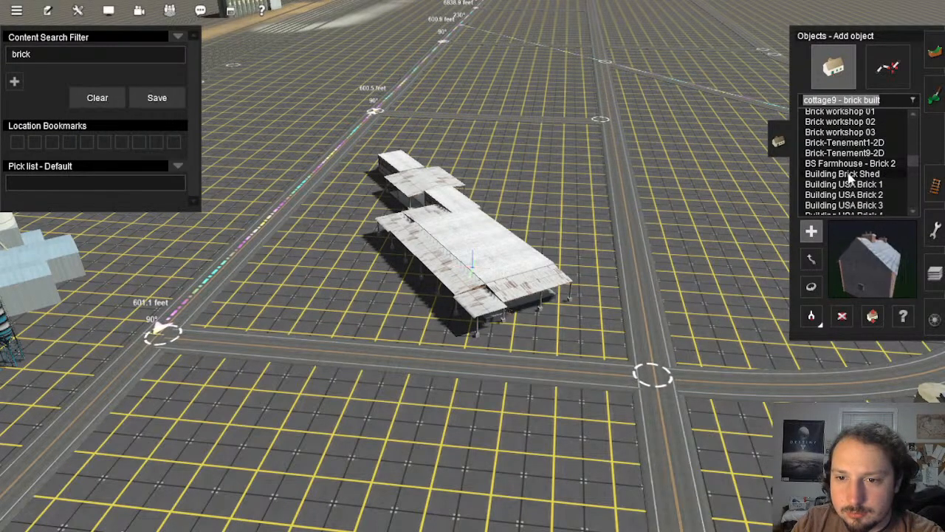
pyautogui.scroll(8, 849, 178)
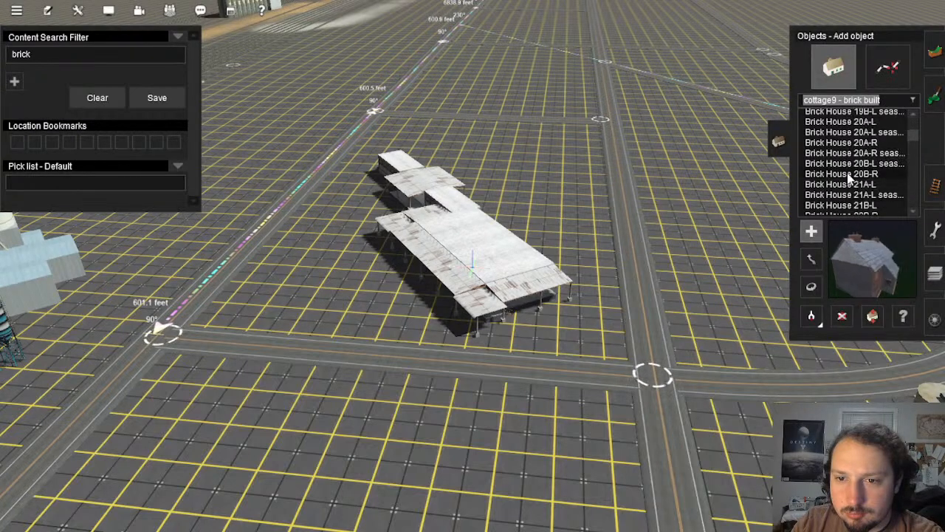
pyautogui.scroll(10, 849, 177)
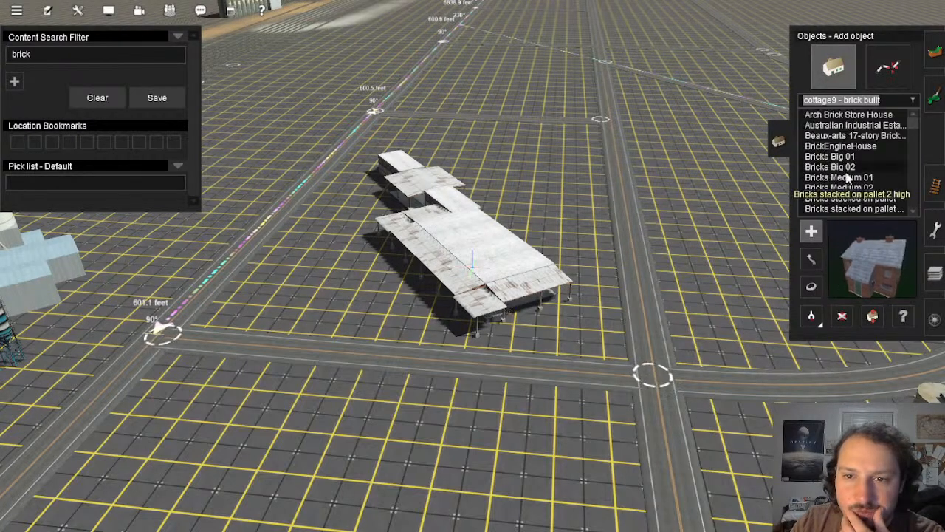
pyautogui.scroll(-1, 853, 170)
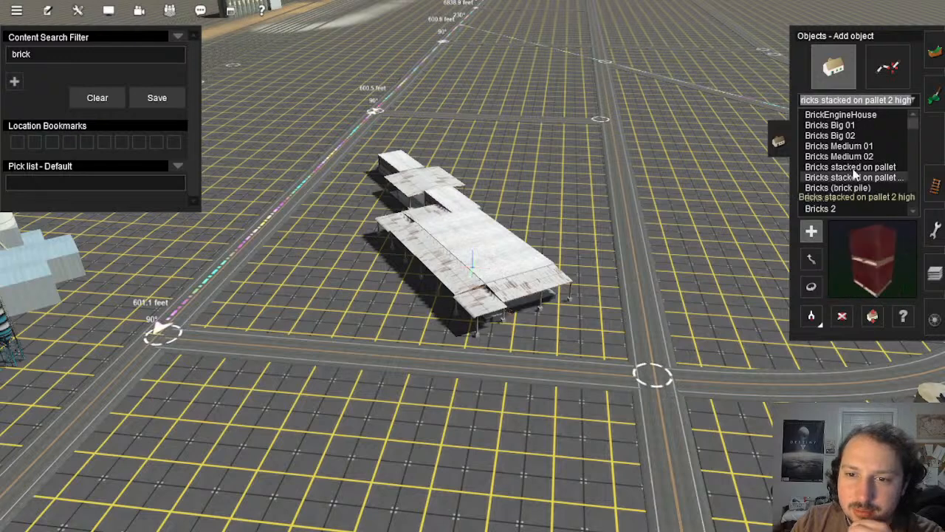
# Step: Replace the object library's search filter with "machine"
pyautogui.click(104, 97)
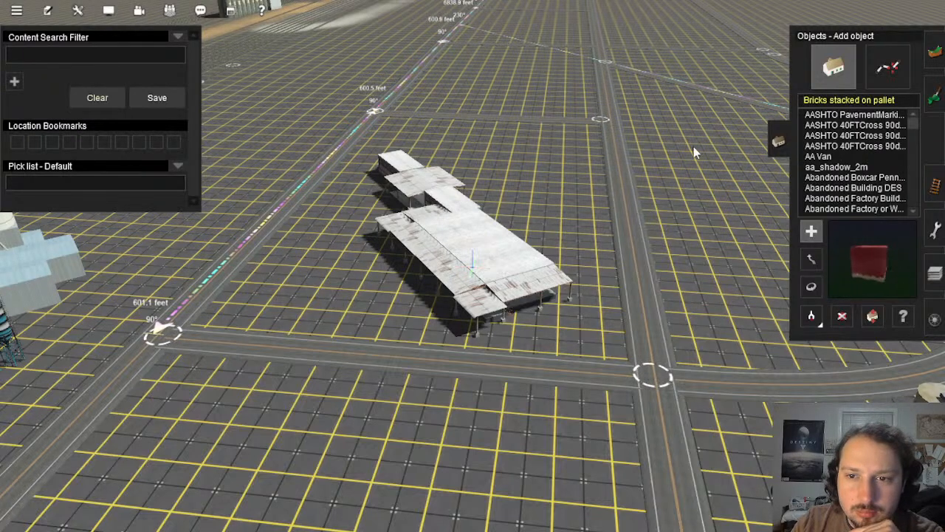
pyautogui.click(75, 58)
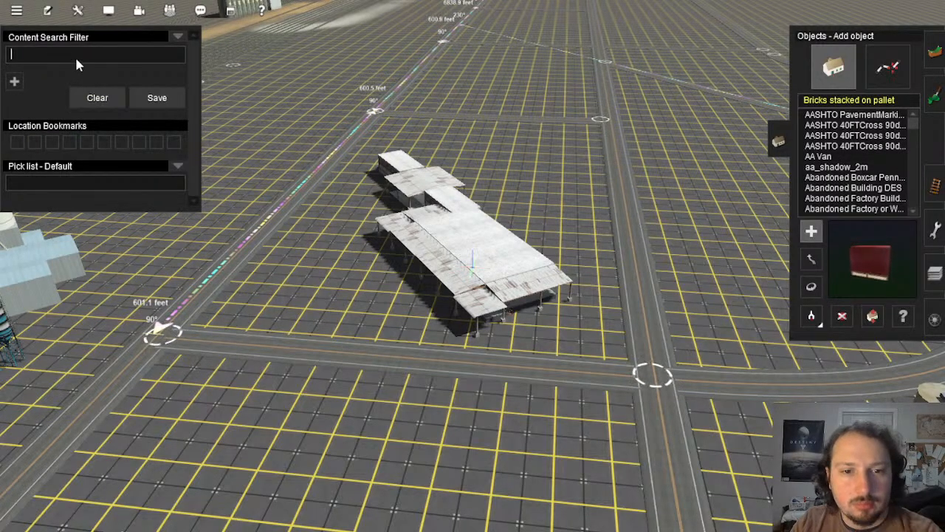
pyautogui.write('machine')
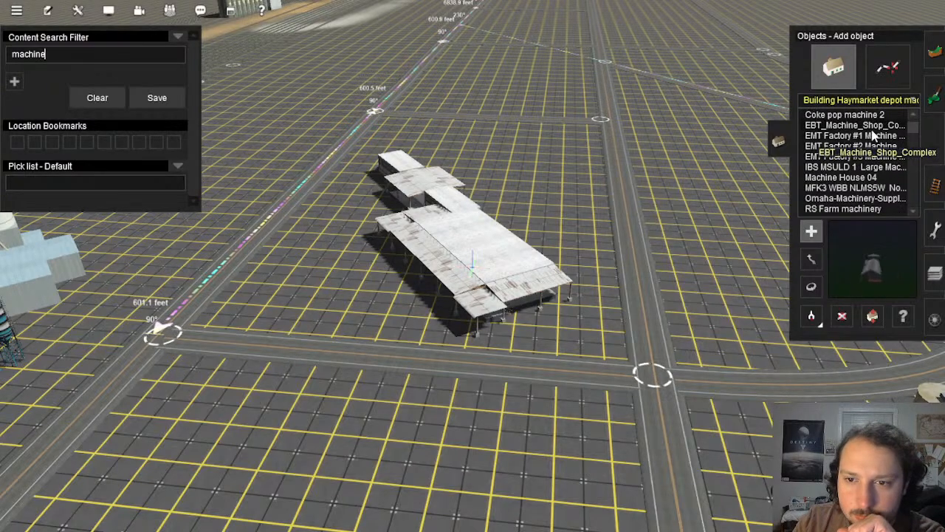
# Step: Try EMT Factory #1 Machine Hall on the open ground behind the white-roofed red factory, then delete it
pyautogui.click(856, 126)
pyautogui.click(872, 136)
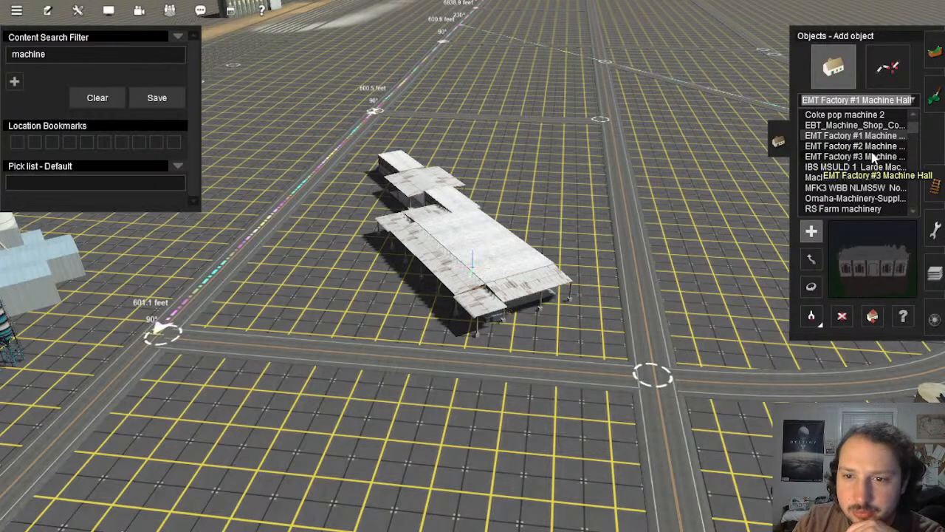
pyautogui.moveTo(490, 137); pyautogui.dragTo(469, 265, button='right')
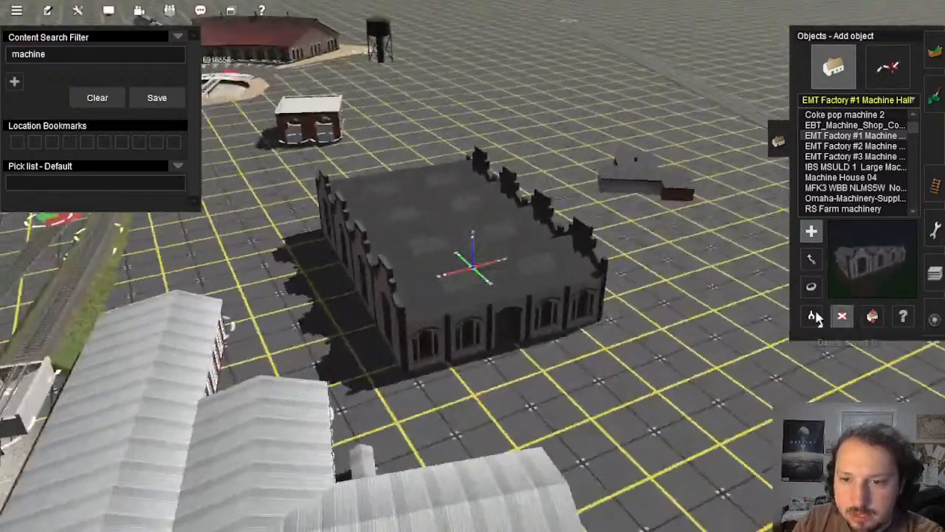
pyautogui.click(842, 316)
pyautogui.click(517, 255)
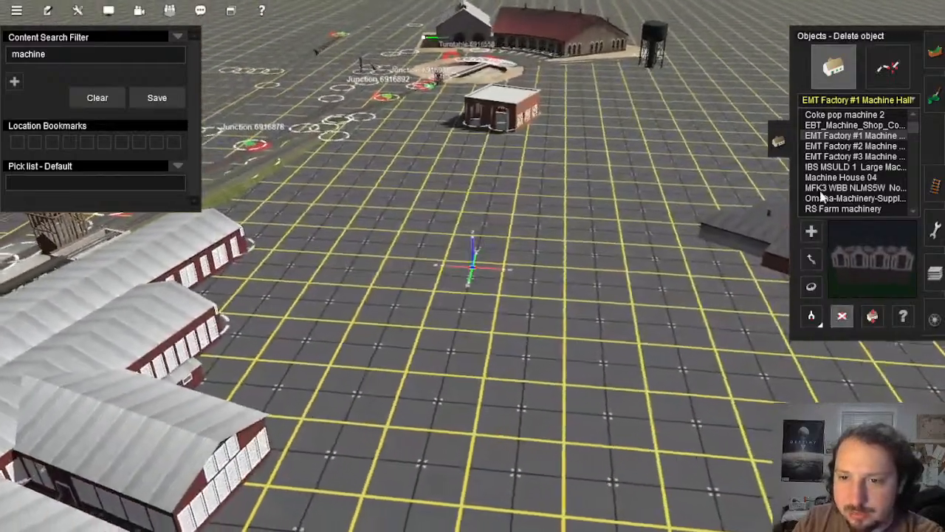
# Step: Preview the remaining machinery models and place WVRR Metal Machine Shop on the open ground near the low dark building
pyautogui.click(841, 166)
pyautogui.click(849, 178)
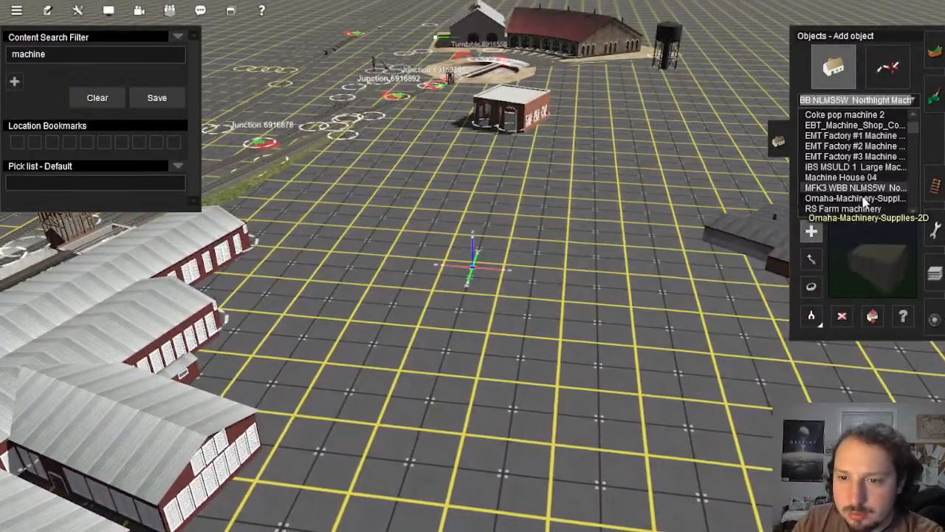
pyautogui.click(864, 199)
pyautogui.scroll(-3, 860, 188)
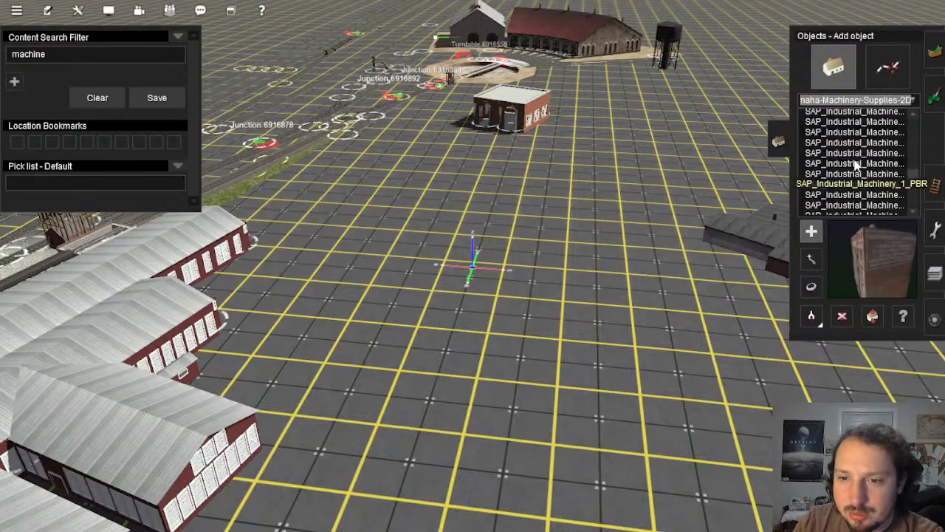
pyautogui.click(858, 184)
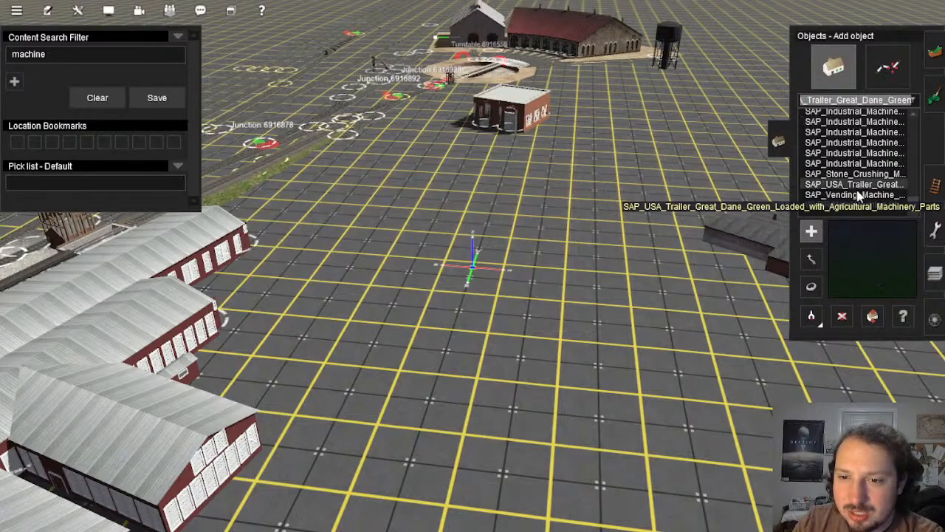
pyautogui.click(856, 195)
pyautogui.click(859, 205)
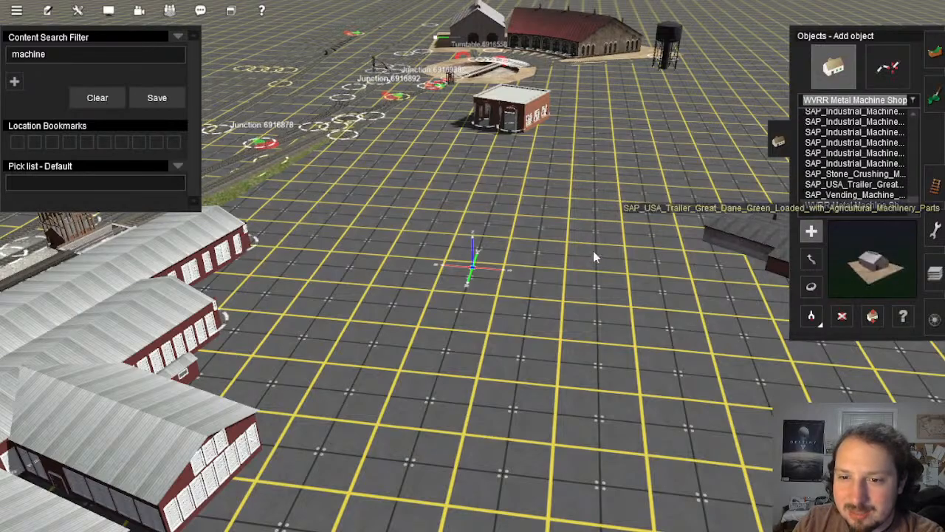
pyautogui.click(564, 271)
pyautogui.rightClick(563, 271)
pyautogui.rightClick(618, 298)
pyautogui.press('Left')
pyautogui.press('Down')
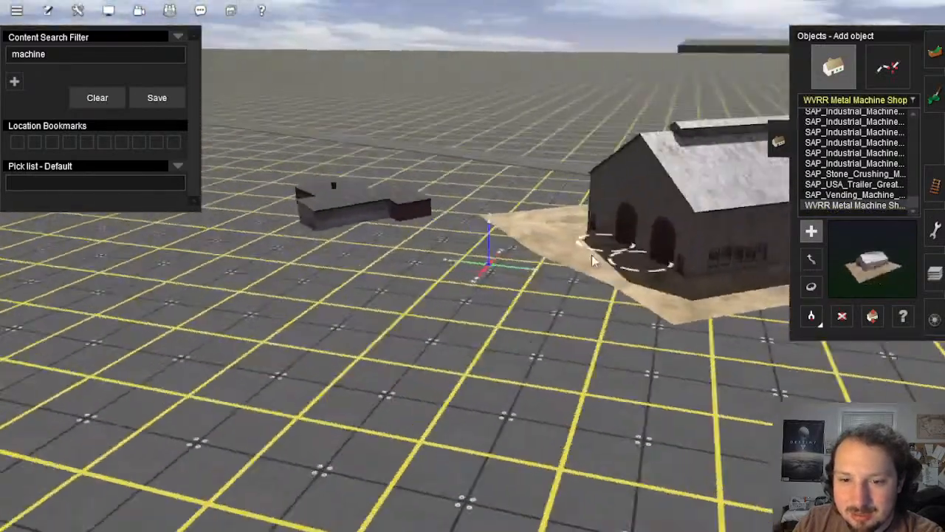
# Step: Examine the surroundings of the new machine shop and the similar shed beside the roundhouse and turntable
pyautogui.rightClick(601, 264)
pyautogui.press('Left')
pyautogui.press('Up')
pyautogui.scroll(-4, 486, 285)
pyautogui.rightClick(665, 336)
pyautogui.rightClick(698, 348)
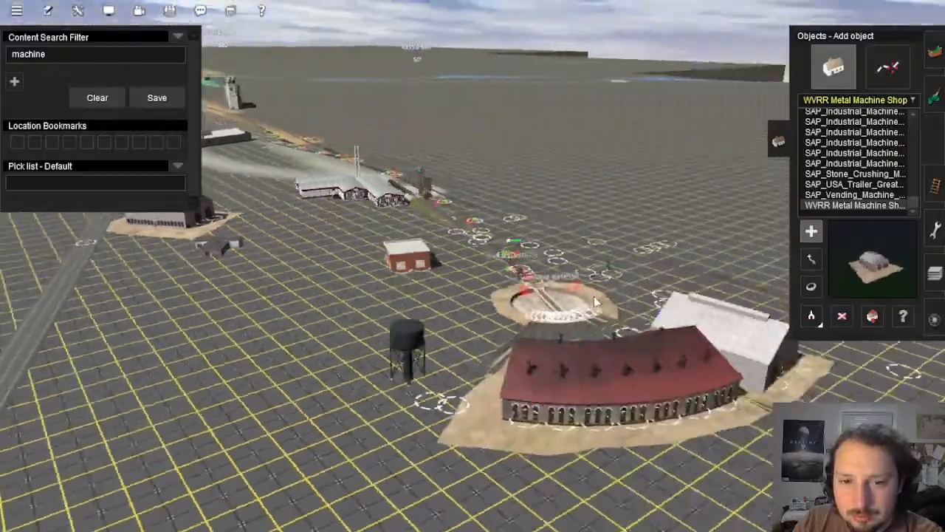
pyautogui.press('Right')
pyautogui.scroll(3, 487, 267)
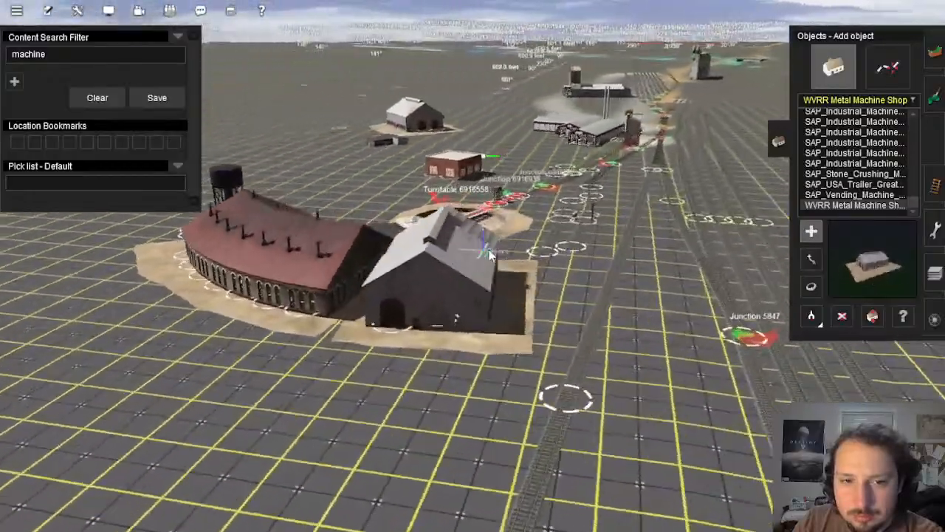
pyautogui.press('Right')
pyautogui.scroll(4, 496, 262)
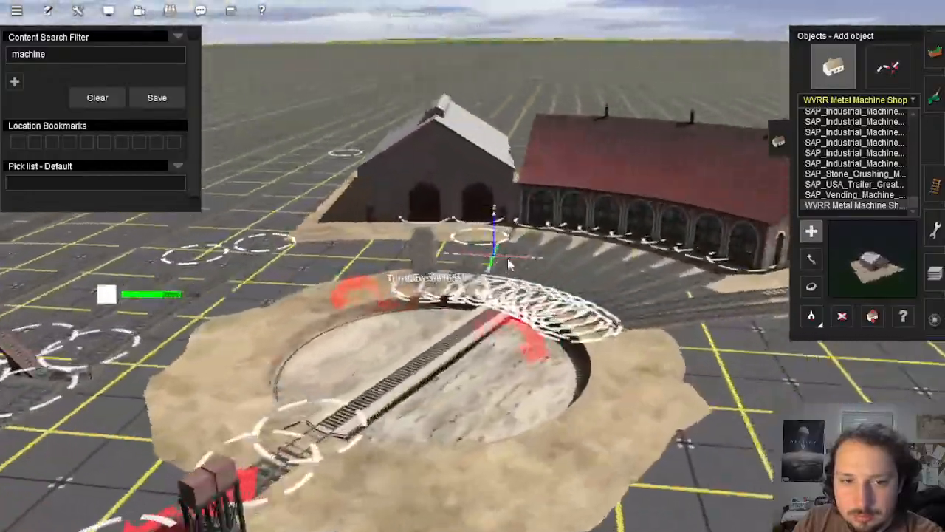
pyautogui.scroll(2, 463, 257)
pyautogui.scroll(-5, 470, 259)
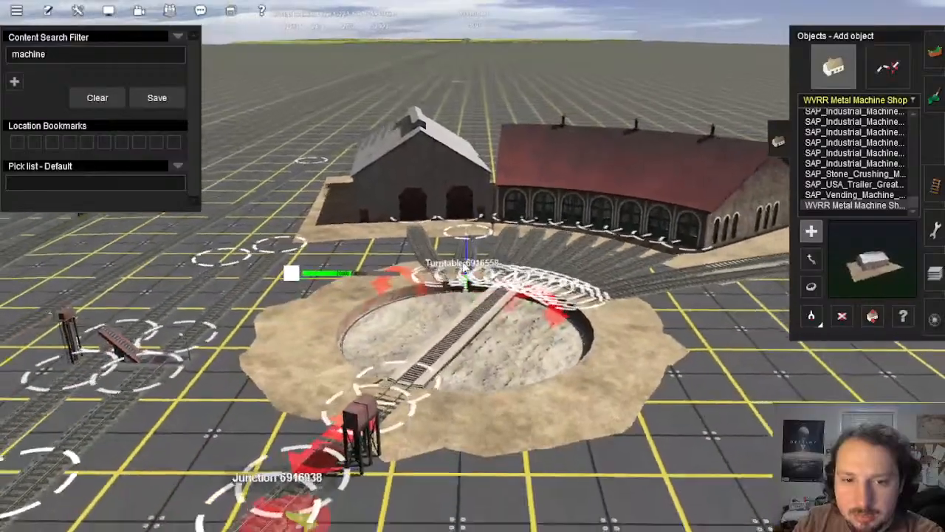
# Step: Move the end of the short turntable track up to the doorway of the shed beside the roundhouse
pyautogui.scroll(6, 469, 256)
pyautogui.scroll(5, 468, 256)
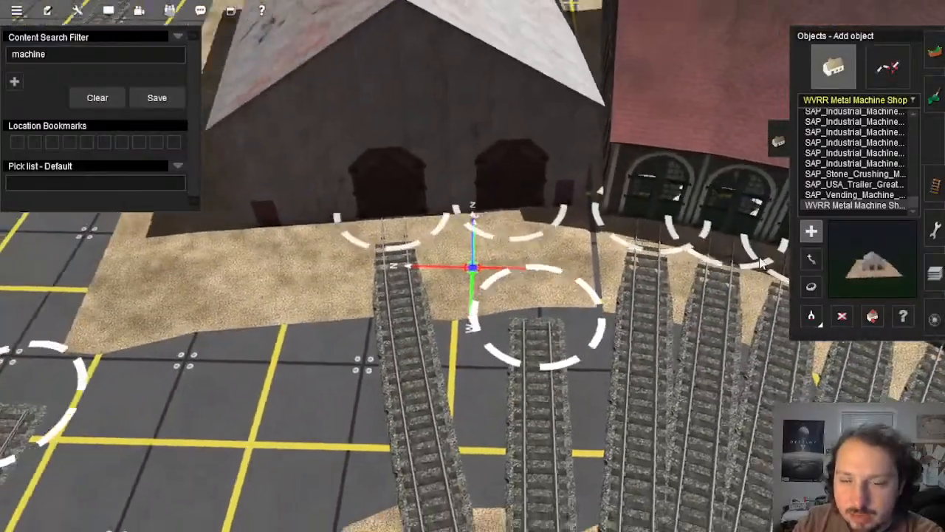
pyautogui.press('Down')
pyautogui.click(934, 185)
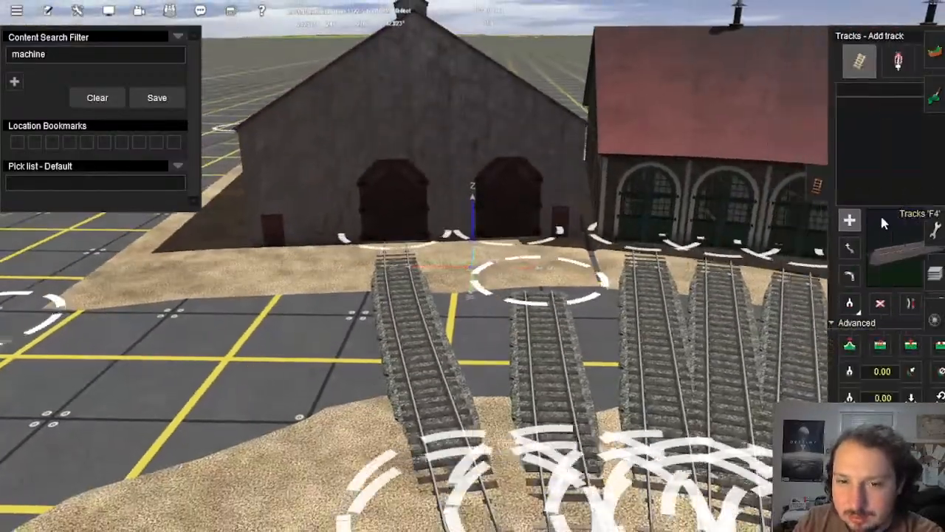
pyautogui.press('Up')
pyautogui.click(813, 249)
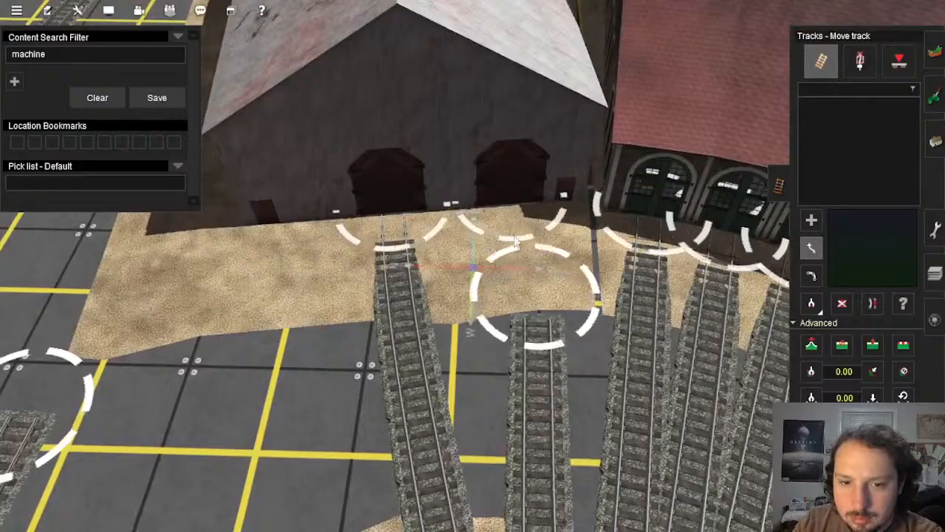
pyautogui.click(514, 360)
# Step: Place IBS MSULD 1 Large Machine Shop on the open ground beside the white-roofed red factory and inspect it from several sides
pyautogui.scroll(-6, 494, 378)
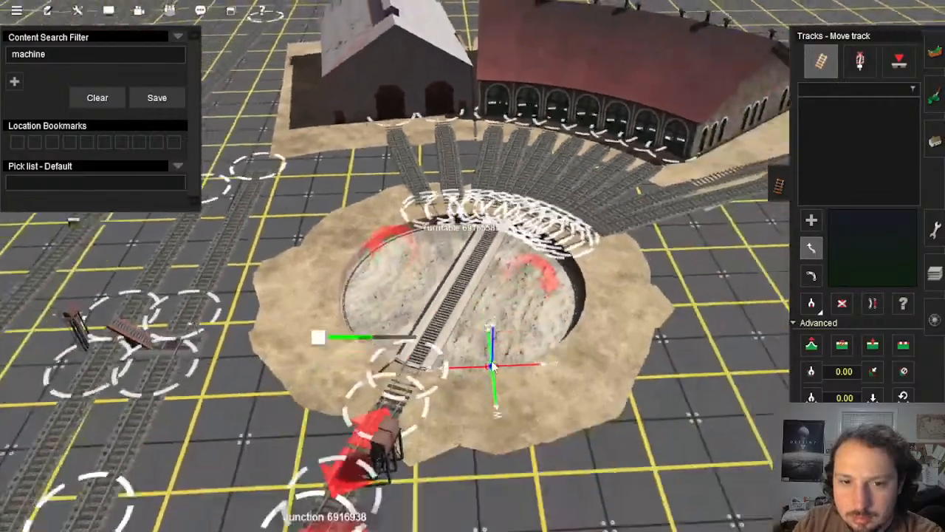
pyautogui.scroll(-8, 467, 254)
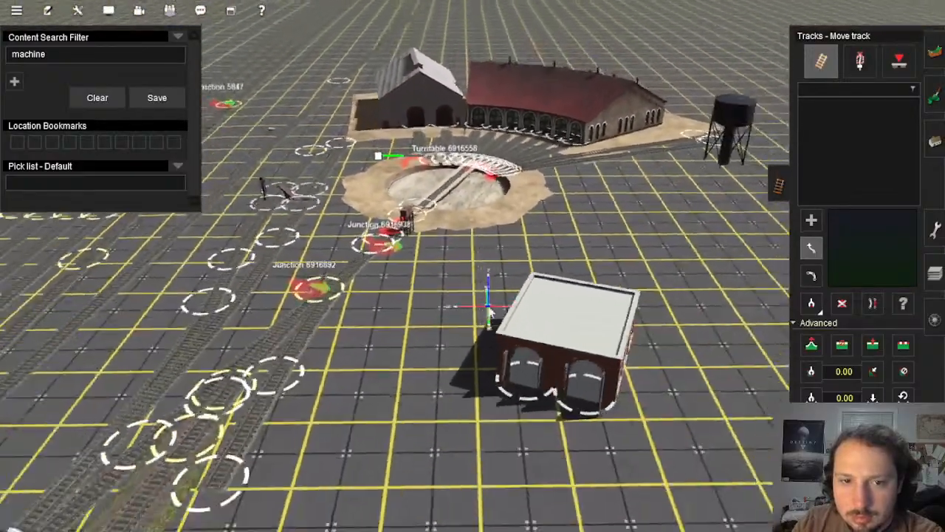
pyautogui.scroll(-8, 468, 244)
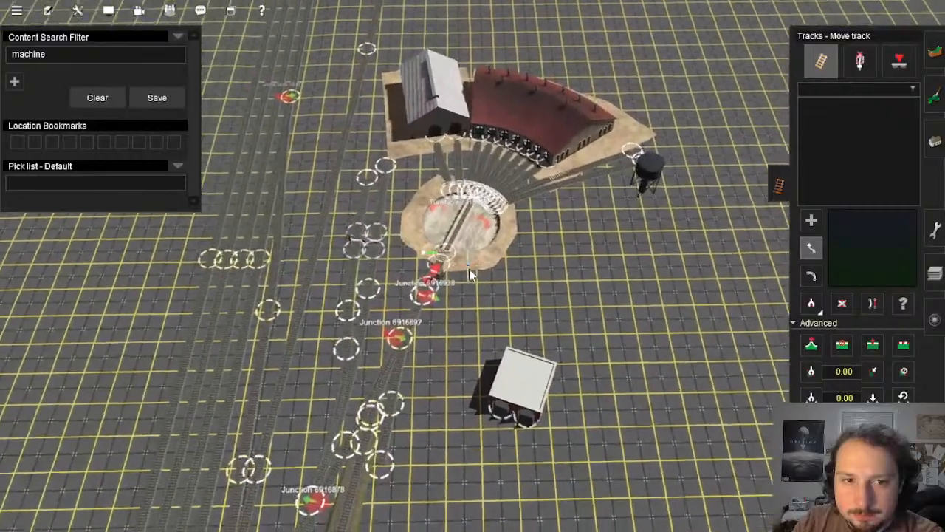
pyautogui.scroll(8, 481, 260)
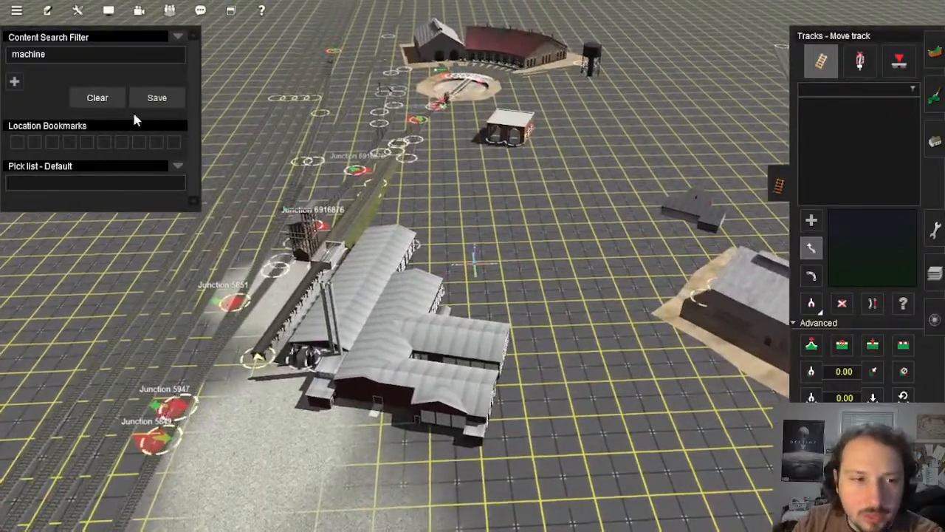
pyautogui.click(935, 144)
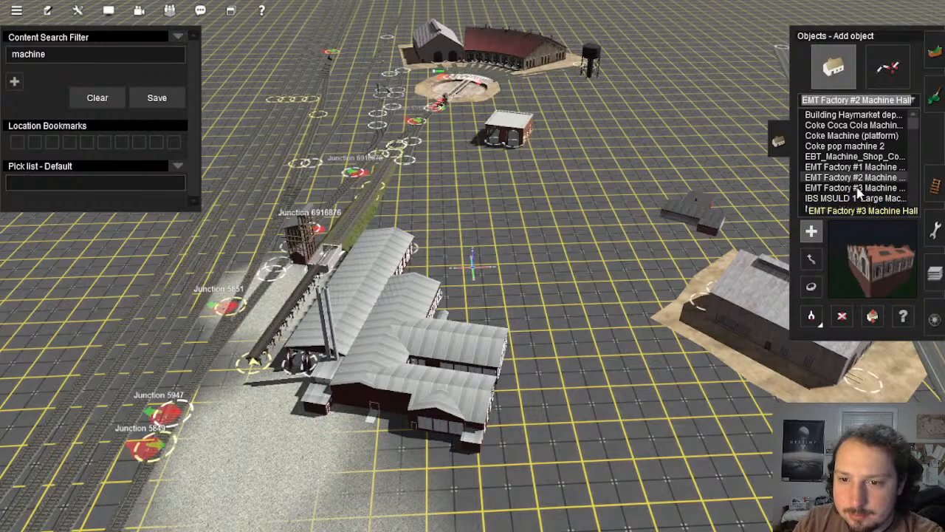
pyautogui.click(857, 198)
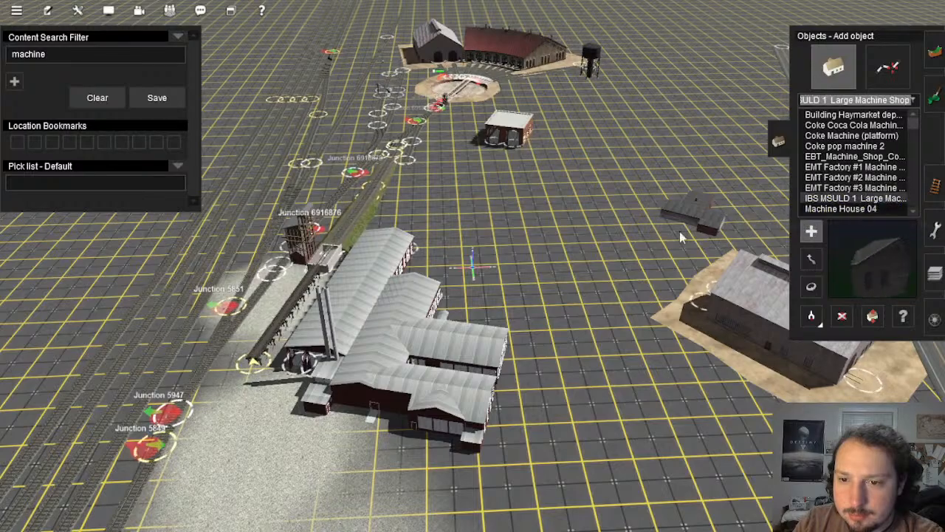
pyautogui.scroll(10, 485, 253)
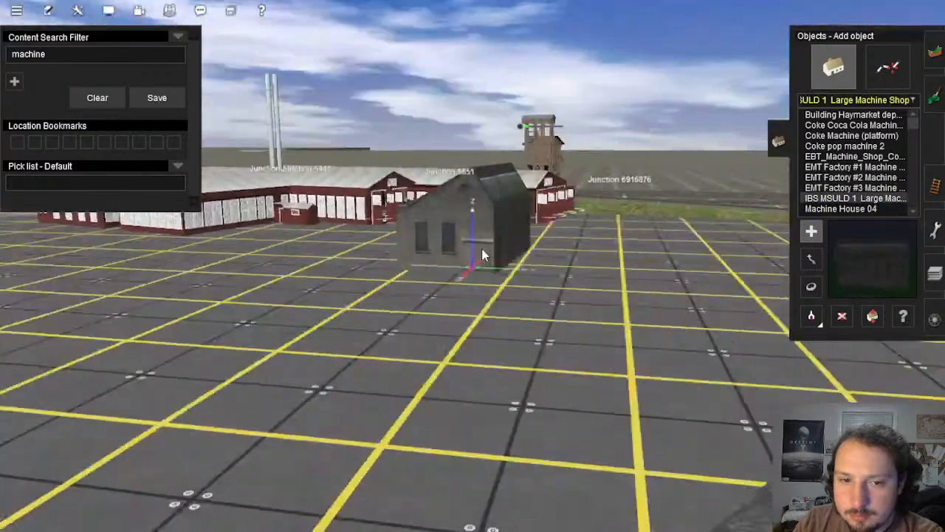
pyautogui.press('Left')
pyautogui.press('Up')
pyautogui.scroll(-1, 879, 190)
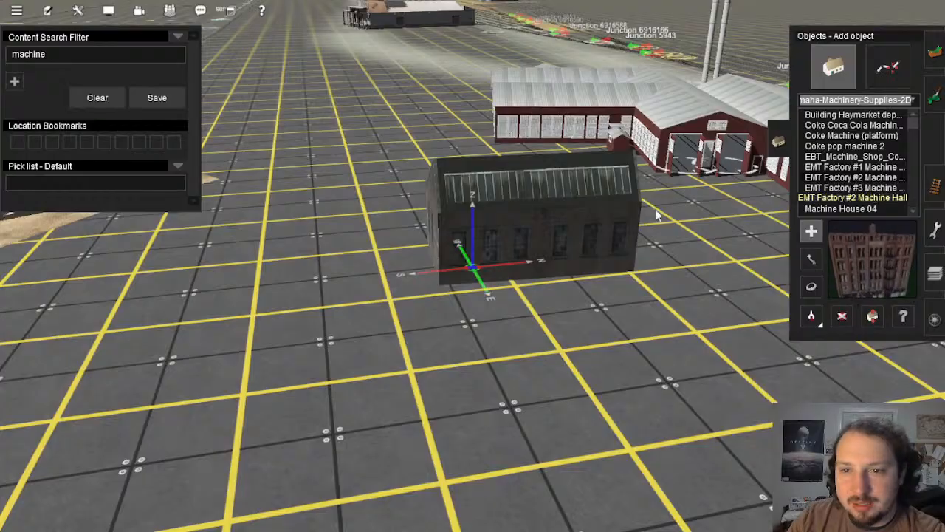
pyautogui.scroll(-10, 502, 276)
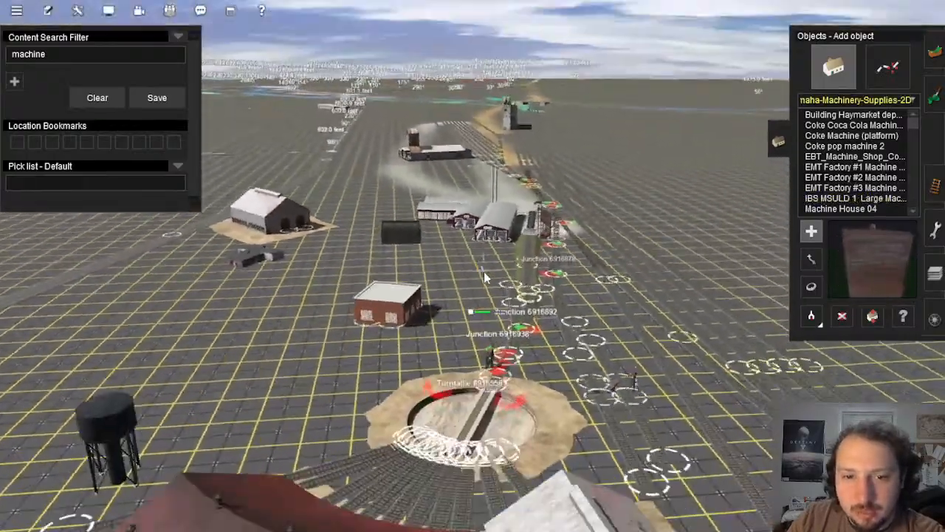
pyautogui.scroll(5, 483, 271)
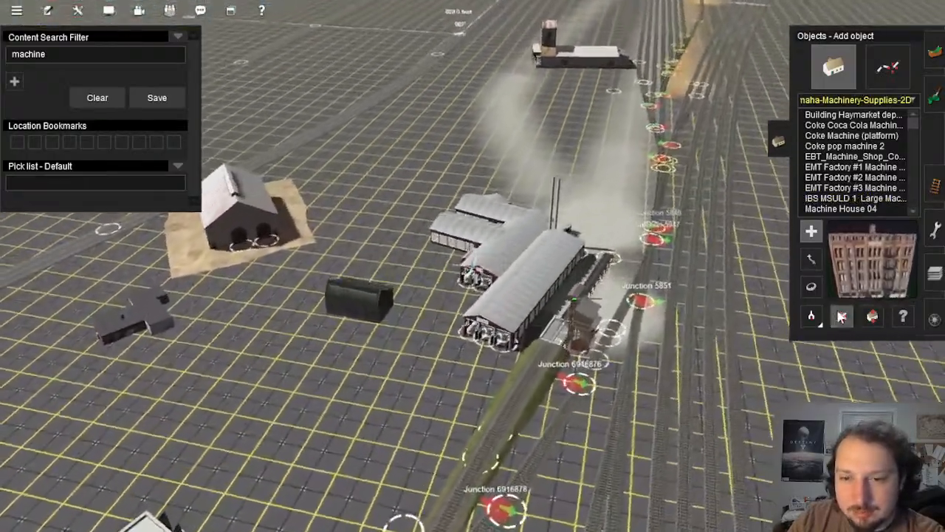
# Step: Delete the large multi-roofed machine shop standing beside the coaling tower track
pyautogui.click(841, 316)
pyautogui.click(511, 261)
pyautogui.press('Left')
pyautogui.rightClick(459, 159)
pyautogui.rightClick(510, 193)
pyautogui.scroll(4, 483, 225)
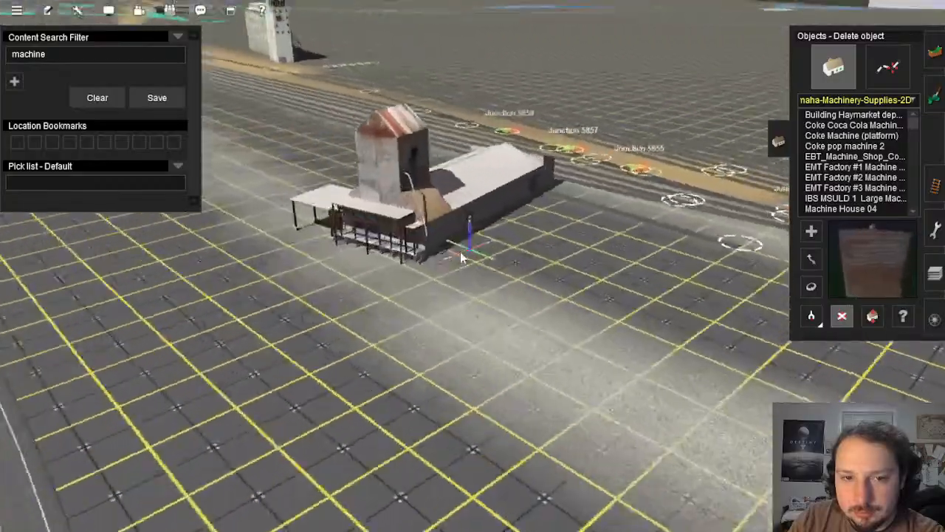
# Step: Move the long white-roofed factory with the brick tower away from the yard tracks onto the open ground
pyautogui.moveTo(460, 251)
pyautogui.mouseDown(button='right')
pyautogui.moveTo(428, 261)
pyautogui.moveTo(487, 274)
pyautogui.moveTo(471, 279)
pyautogui.moveTo(460, 222)
pyautogui.moveTo(451, 222)
pyautogui.moveTo(483, 281)
pyautogui.moveTo(495, 262)
pyautogui.moveTo(465, 253)
pyautogui.mouseUp(button='right')
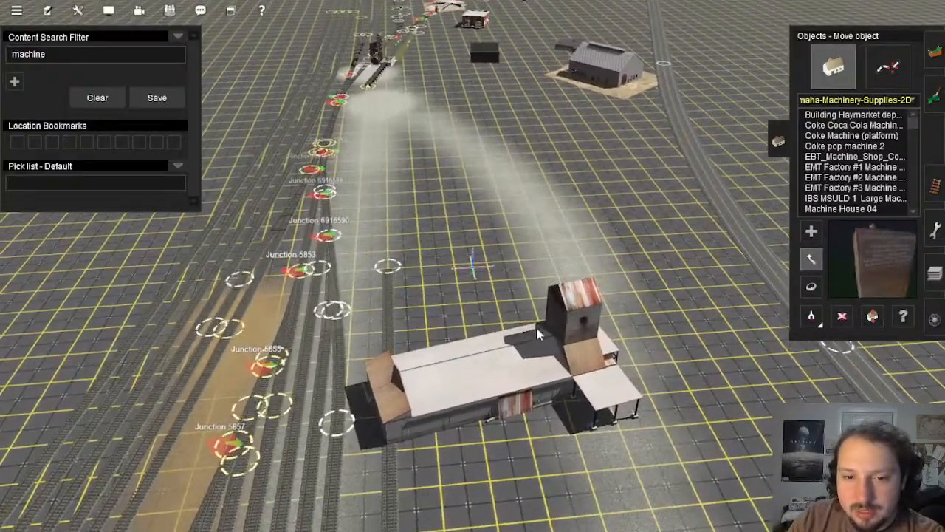
pyautogui.moveTo(538, 333); pyautogui.dragTo(454, 189)
pyautogui.moveTo(454, 189); pyautogui.dragTo(470, 280, button='right')
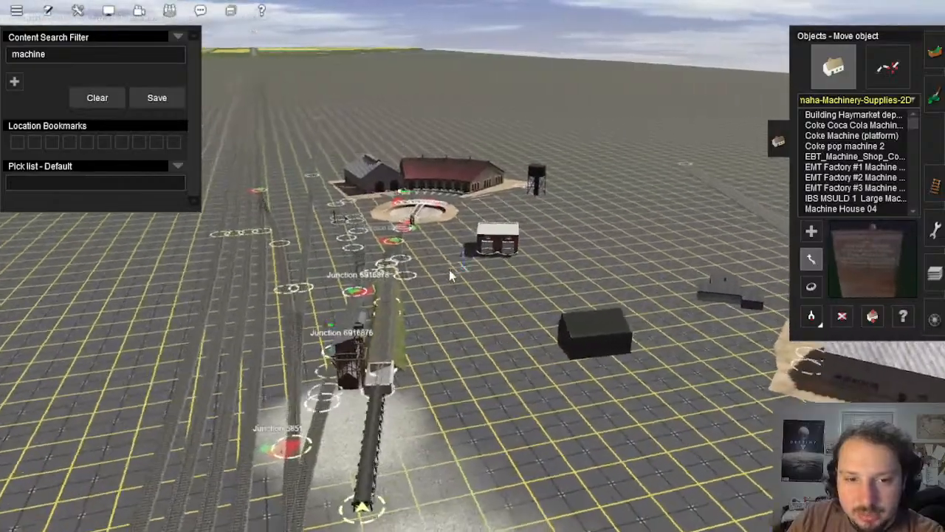
# Step: Examine the yard layout from the far tracks past the coaling tower to the turntable and the small white-roofed brick building
pyautogui.press('Down')
pyautogui.press('Down')
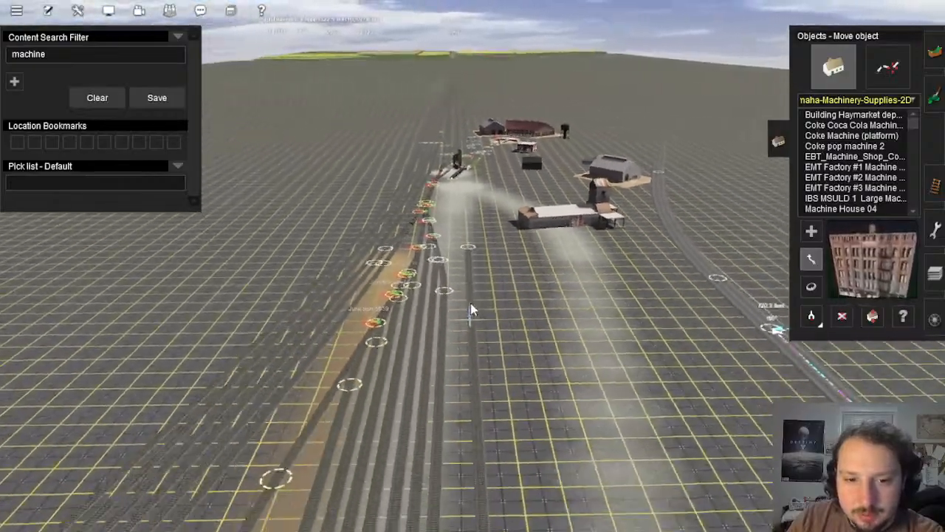
pyautogui.press('Up')
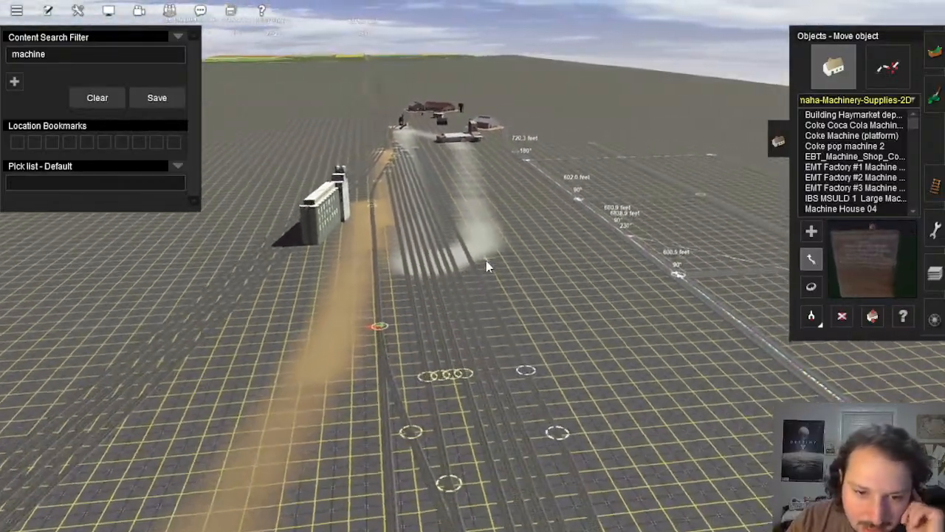
pyautogui.press('Up')
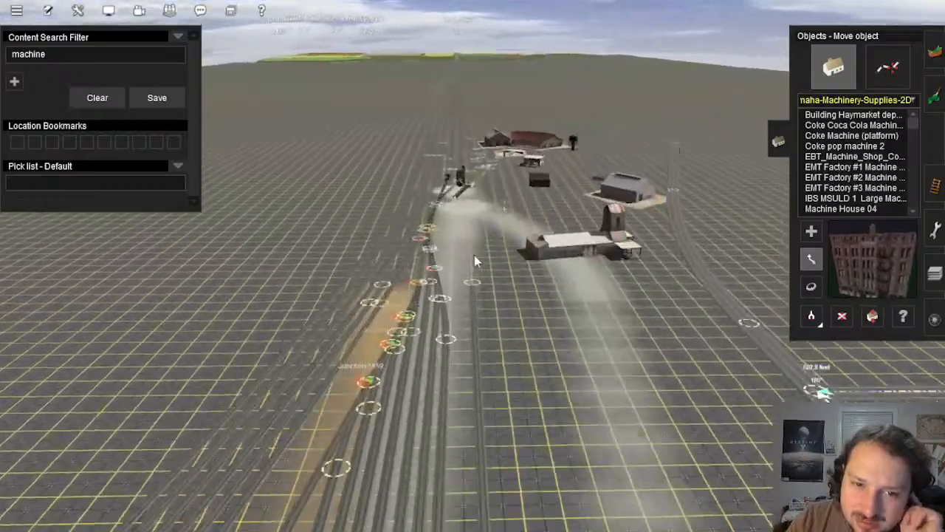
pyautogui.press('Up')
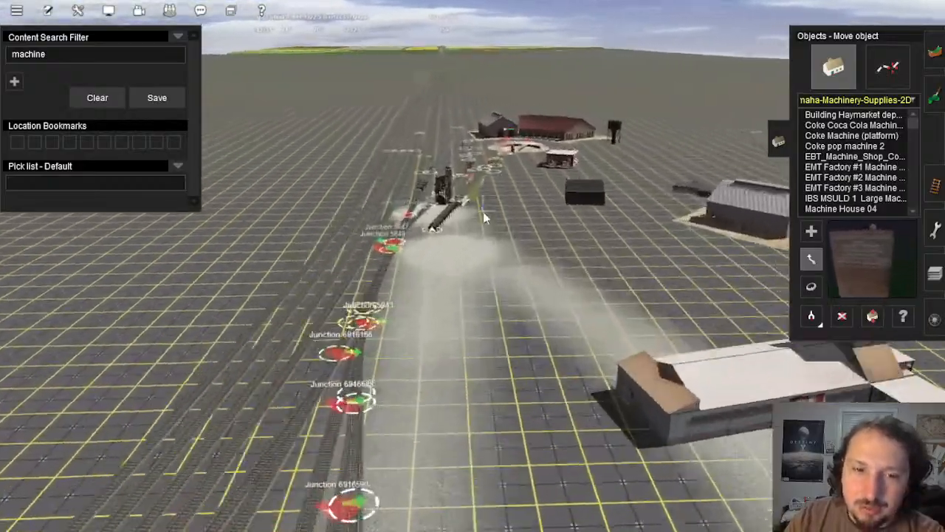
pyautogui.press('Left')
pyautogui.press('Up')
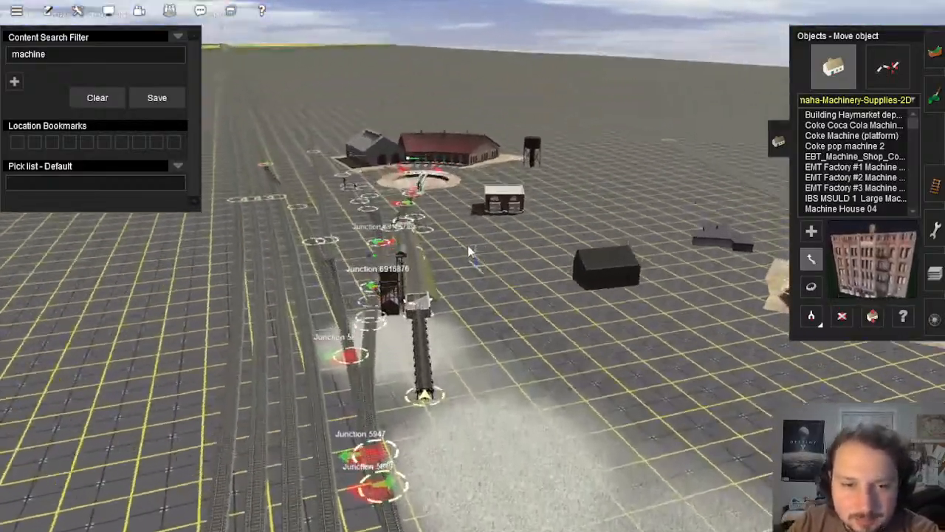
pyautogui.press('Left')
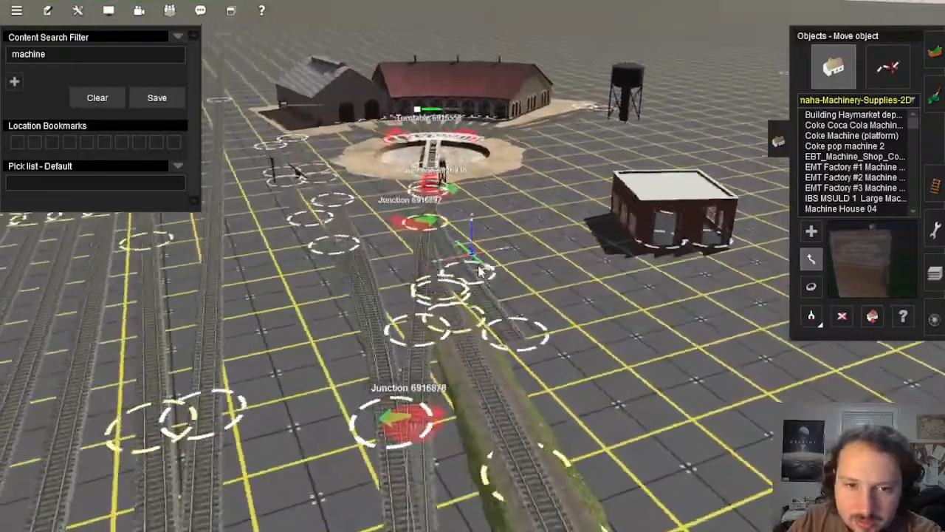
pyautogui.press('Left')
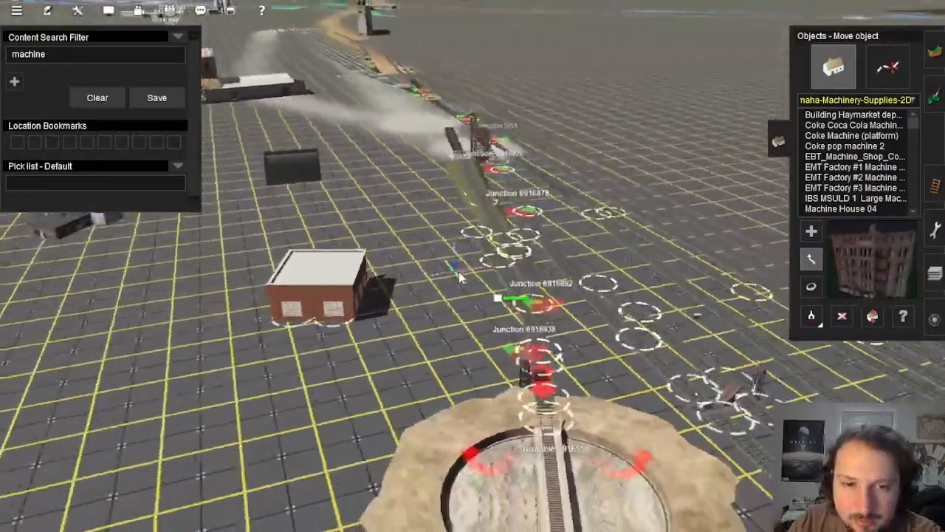
pyautogui.press('Right')
pyautogui.press('Up')
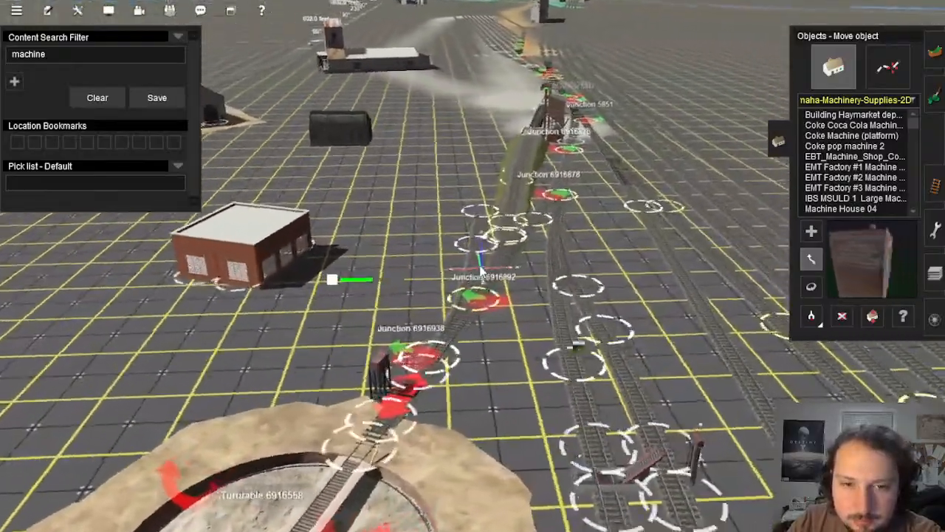
pyautogui.press('Up')
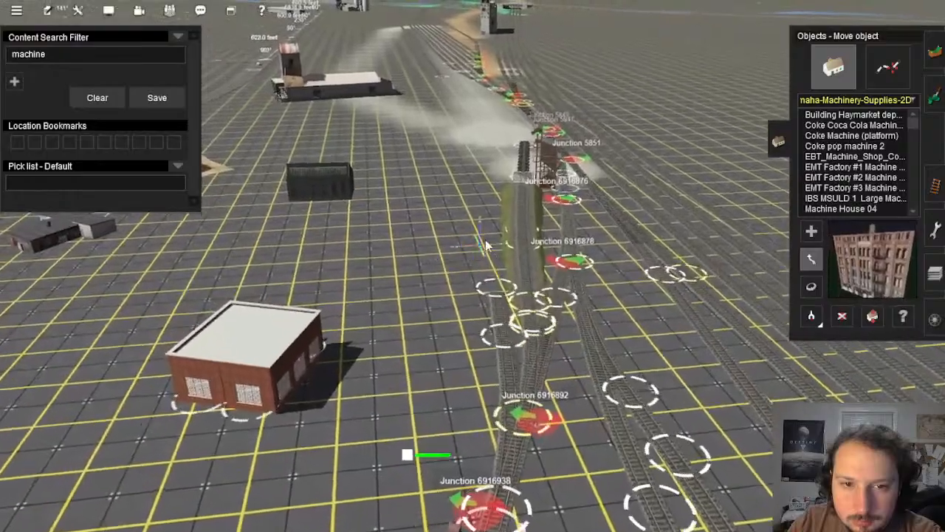
pyautogui.press('Right')
pyautogui.press('Up')
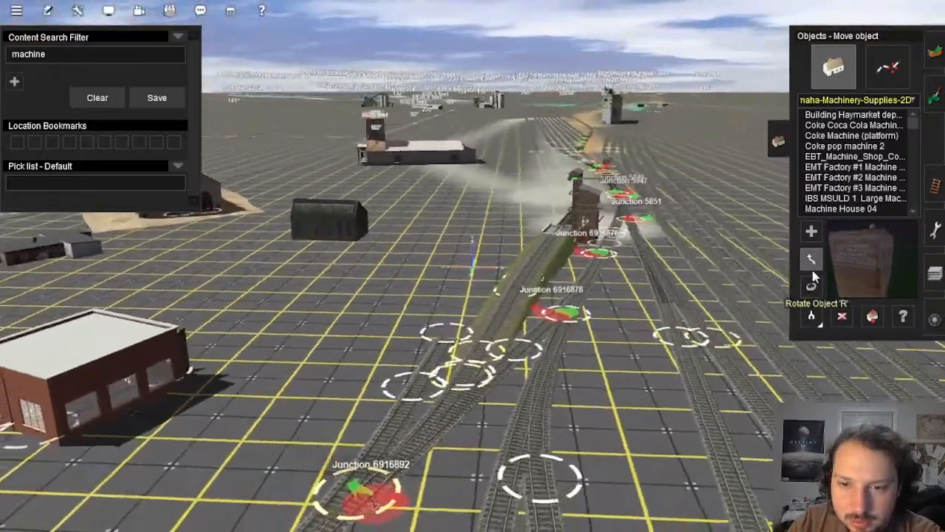
# Step: Identify the small white-roofed brick building, move it near the dark shed, and rotate it to about 88 degrees so its doors face the turntable
pyautogui.press('Down')
pyautogui.rightClick(371, 325)
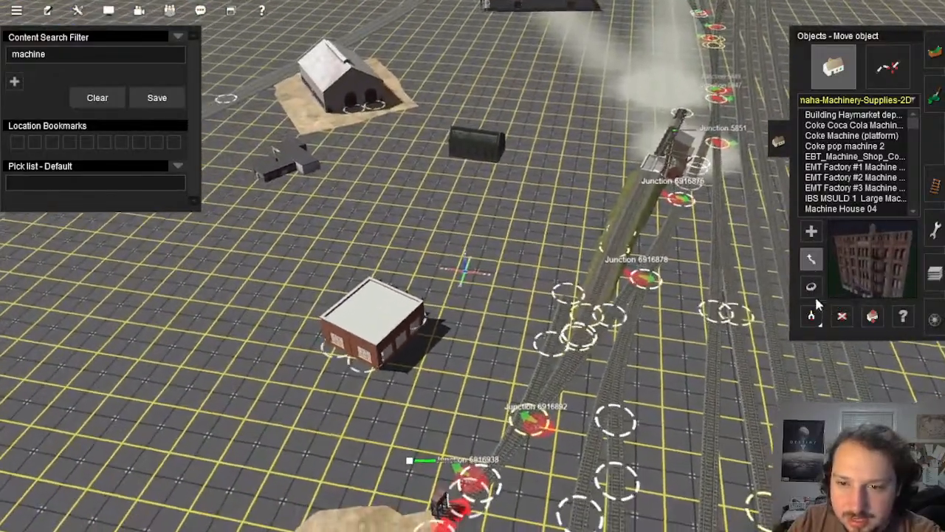
pyautogui.click(810, 315)
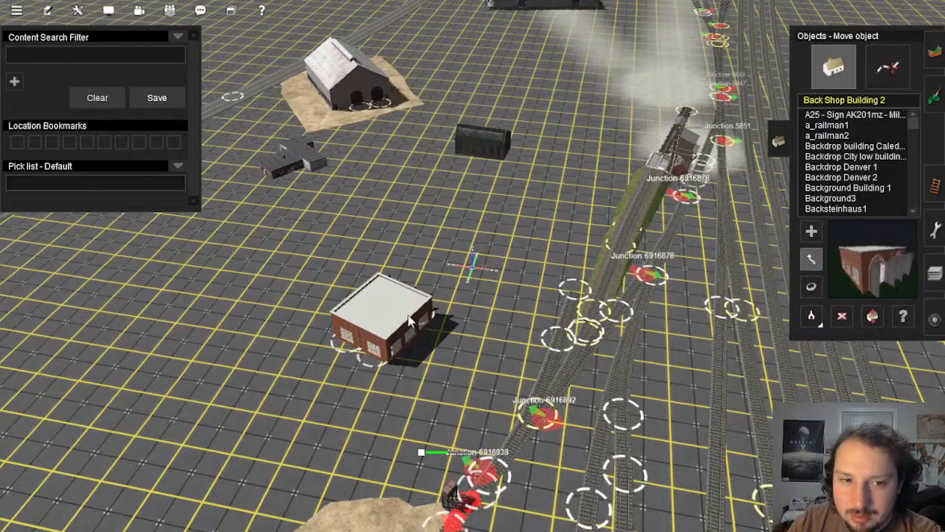
pyautogui.scroll(3, 558, 182)
pyautogui.rightClick(543, 199)
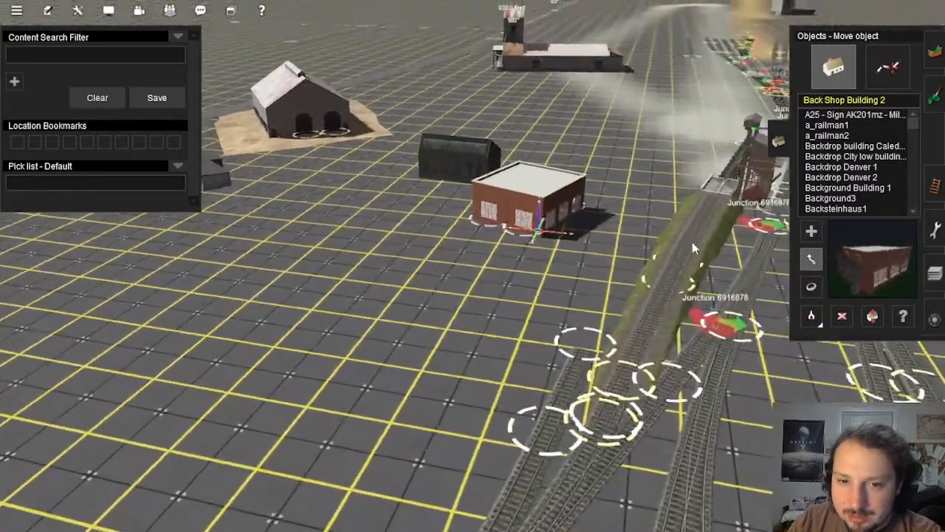
pyautogui.press('r')
pyautogui.press('Left')
pyautogui.moveTo(463, 243); pyautogui.dragTo(509, 248)
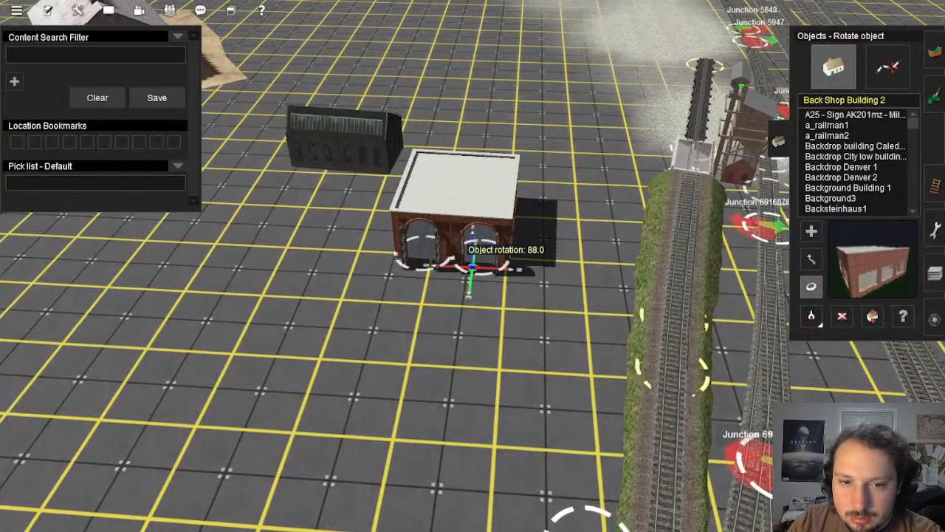
# Step: Move Back Shop Building 2 right beside the grassy coaling tower ramp, with its doors facing the turntable
pyautogui.scroll(-3, 503, 234)
pyautogui.rightClick(612, 370)
pyautogui.rightClick(508, 364)
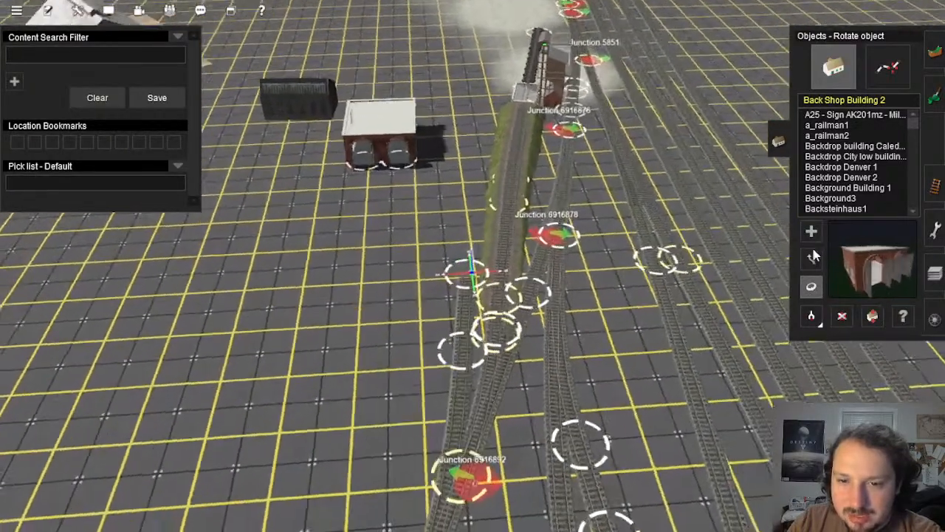
pyautogui.click(811, 258)
pyautogui.moveTo(426, 140); pyautogui.dragTo(465, 126)
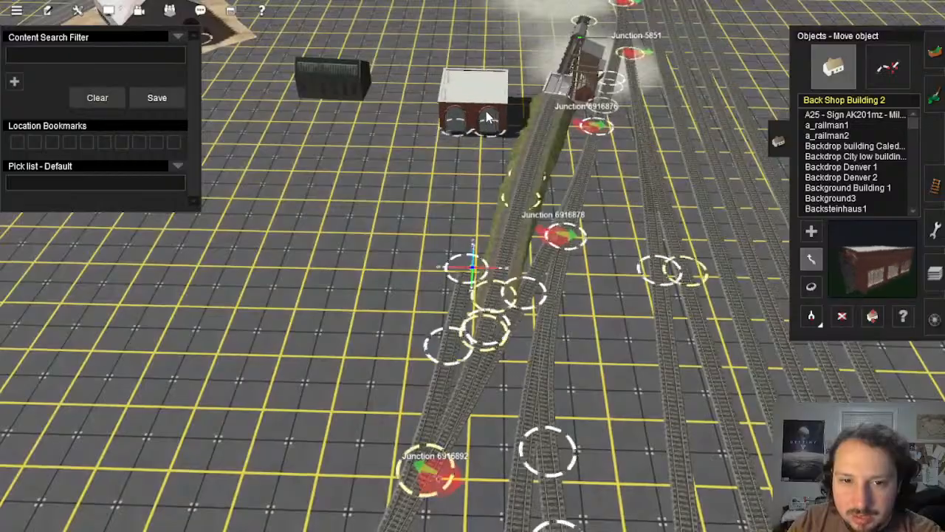
pyautogui.rightClick(486, 118)
pyautogui.press('Right')
pyautogui.press('Down')
pyautogui.press('Left')
pyautogui.rightClick(495, 344)
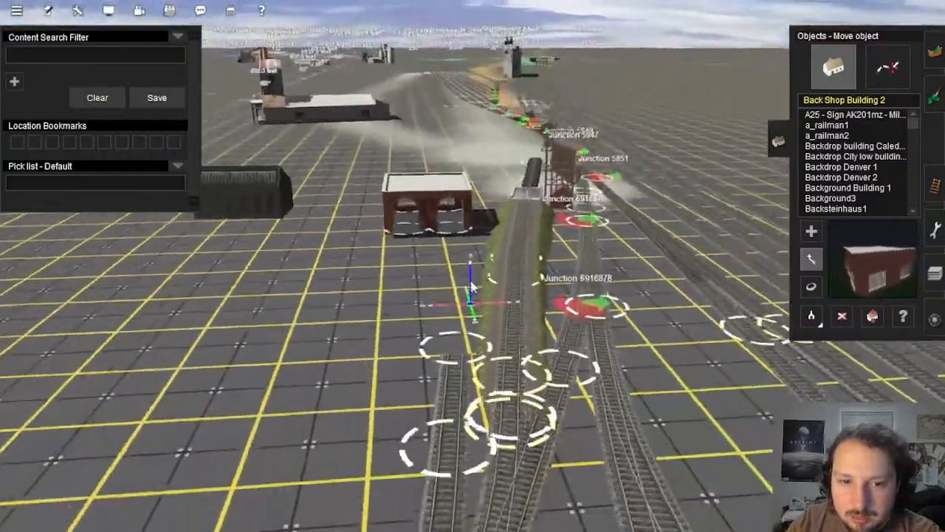
# Step: Inspect the brick back shop up close and check its fit among the coaling tower, the sheds and the turntable approach tracks
pyautogui.scroll(5, 473, 288)
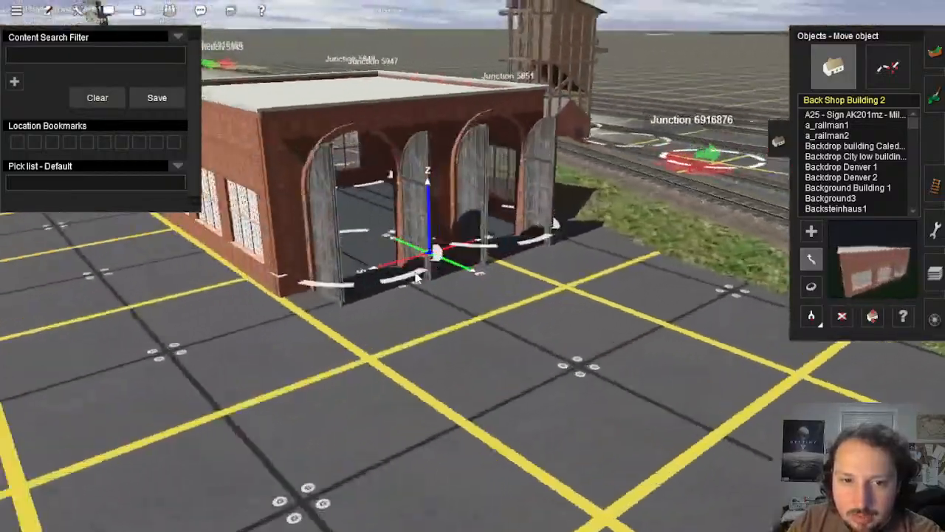
pyautogui.press('Left')
pyautogui.press('Up')
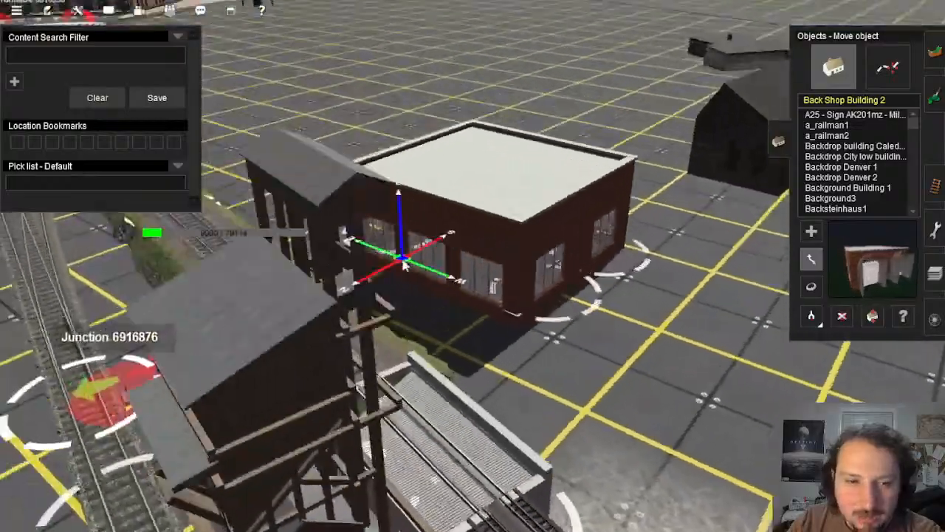
pyautogui.scroll(-5, 403, 262)
pyautogui.press('Left')
pyautogui.press('Down')
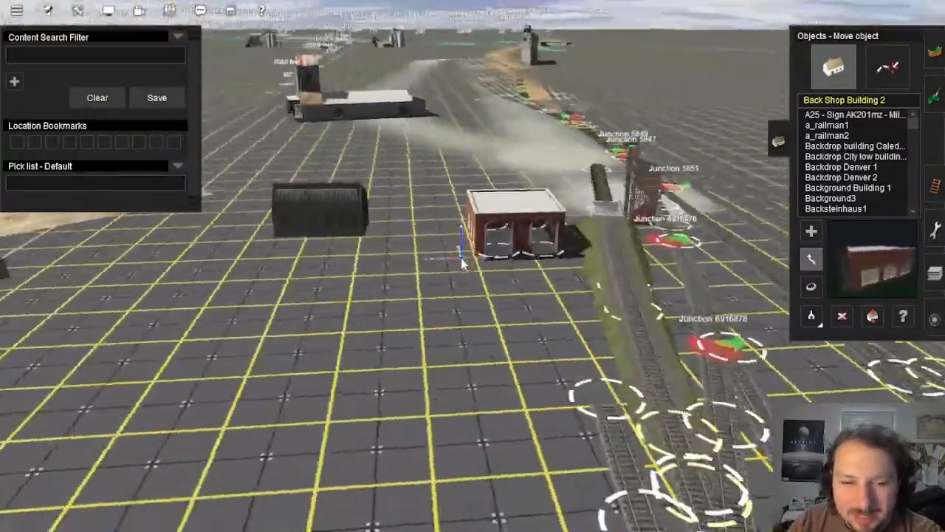
pyautogui.press('Left')
pyautogui.press('Up')
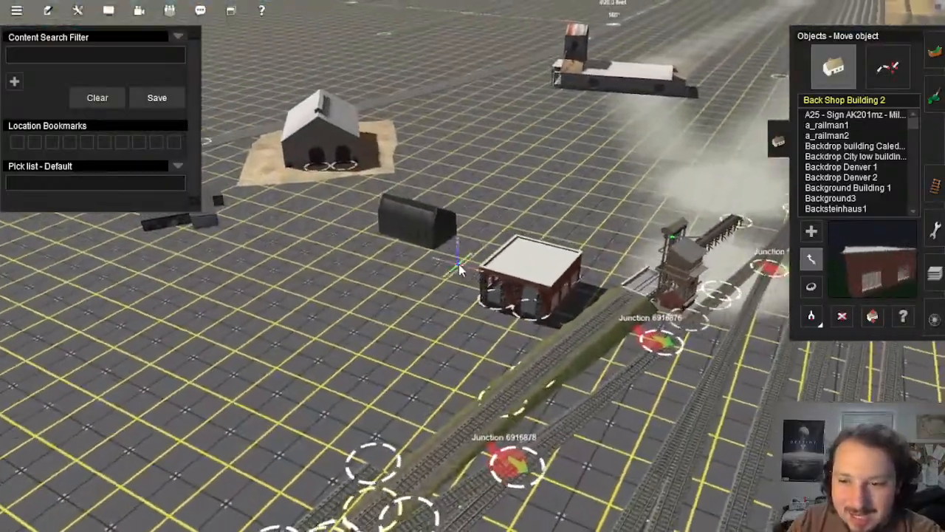
pyautogui.press('Left')
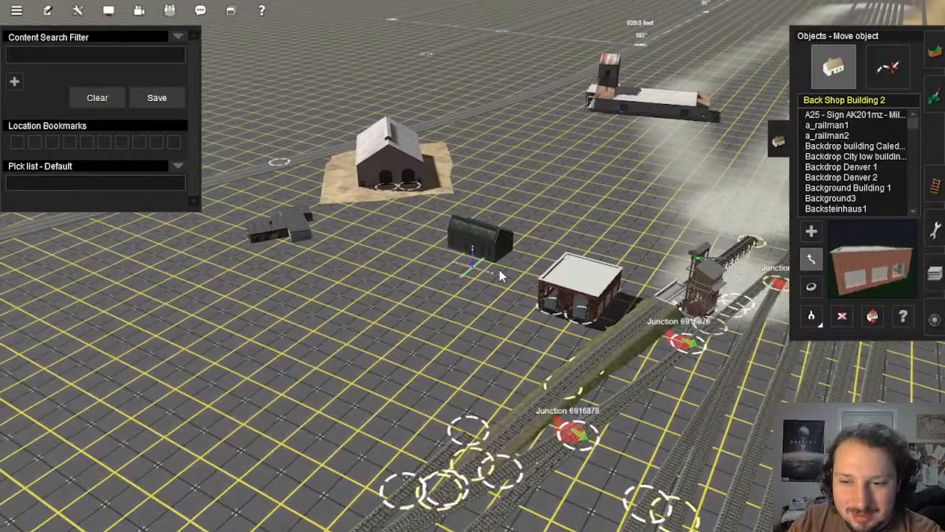
pyautogui.press('Left')
pyautogui.press('Down')
pyautogui.press('Right')
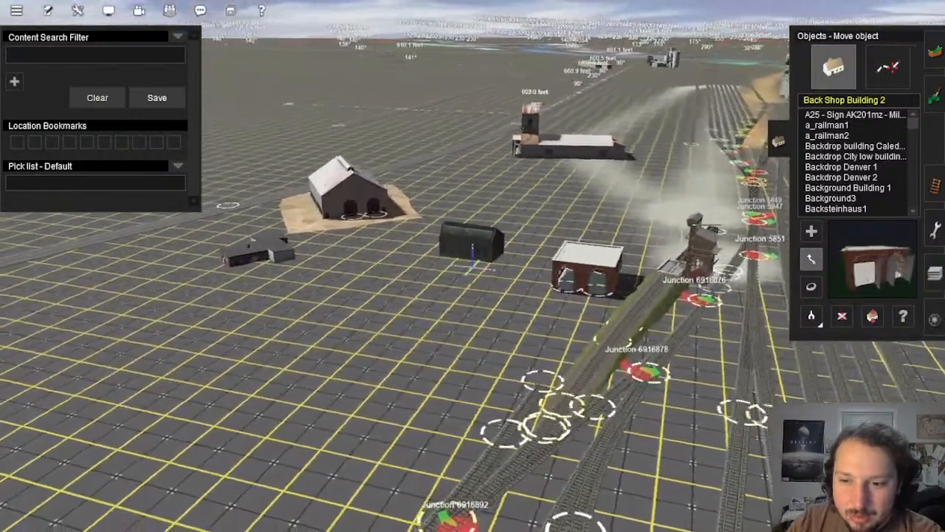
pyautogui.press('Left')
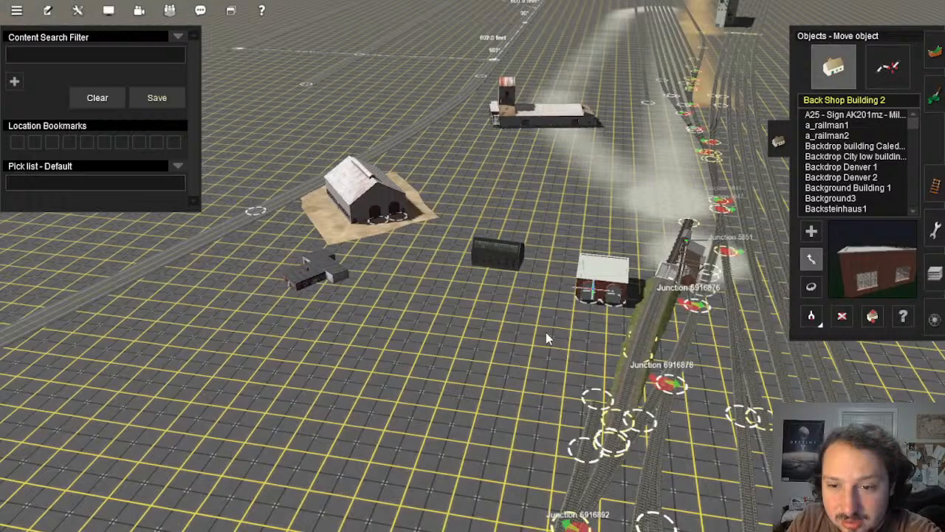
pyautogui.rightClick(545, 332)
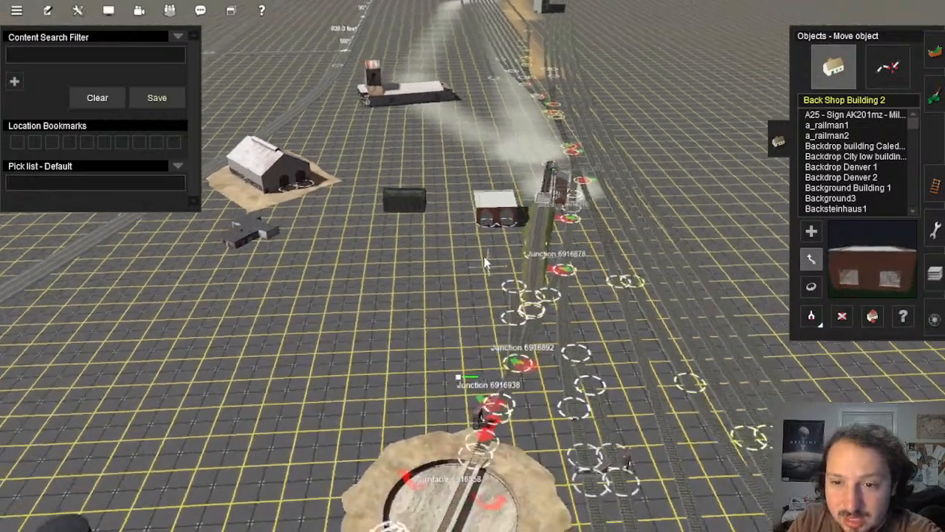
pyautogui.rightClick(533, 225)
pyautogui.press('Left')
pyautogui.scroll(2, 561, 229)
pyautogui.press('Down')
pyautogui.scroll(-2, 847, 200)
pyautogui.press('Left')
pyautogui.press('Up')
# Step: Filter the object library by EBT and choose EBT_Robertsdale_Company_Store_2
pyautogui.click(848, 191)
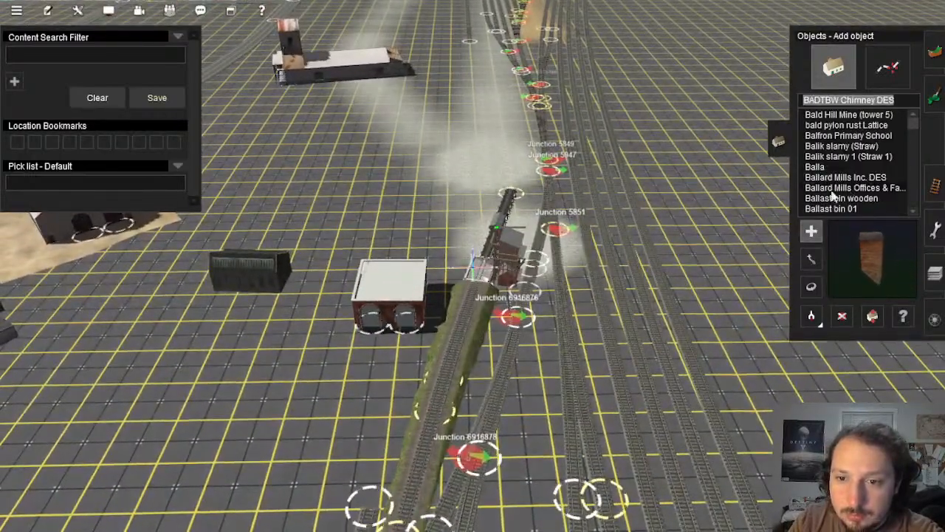
pyautogui.write('EBT')
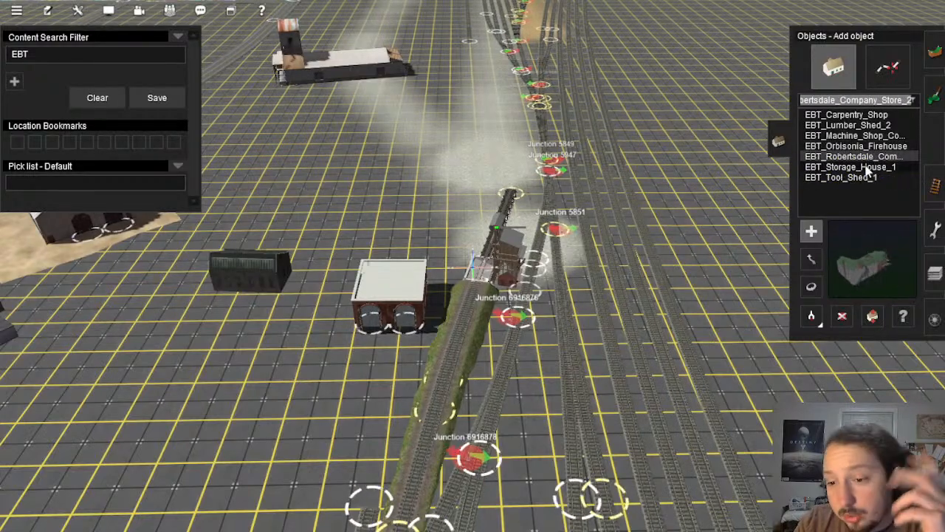
pyautogui.scroll(10, 456, 285)
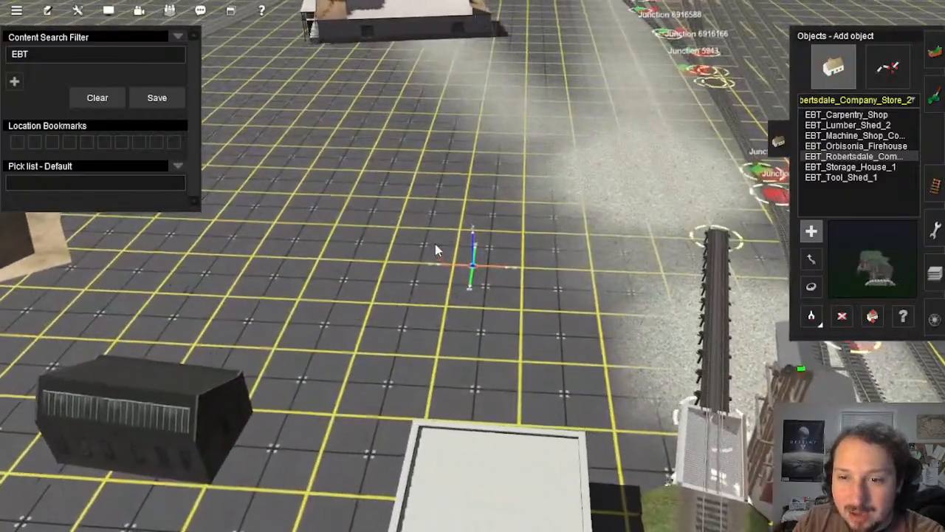
# Step: Try the green-roofed company store on the open ground behind the dark shed and brick back shop, and remove it
pyautogui.click(435, 244)
pyautogui.moveTo(435, 244); pyautogui.dragTo(495, 286, button='right')
pyautogui.scroll(-10, 495, 289)
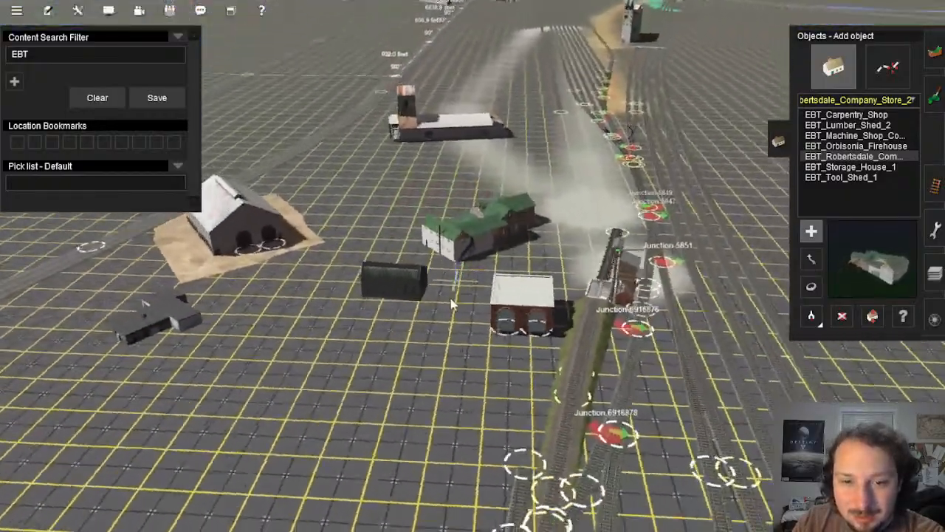
pyautogui.scroll(4, 487, 256)
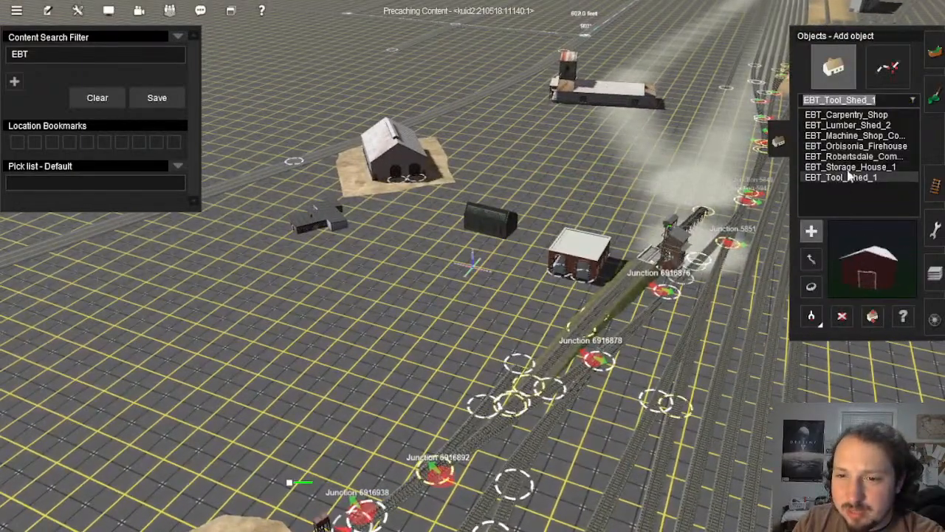
# Step: Place EBT_Storage_House_1 on the open ground in front of the dark shed and the brick back shop
pyautogui.scroll(6, 460, 268)
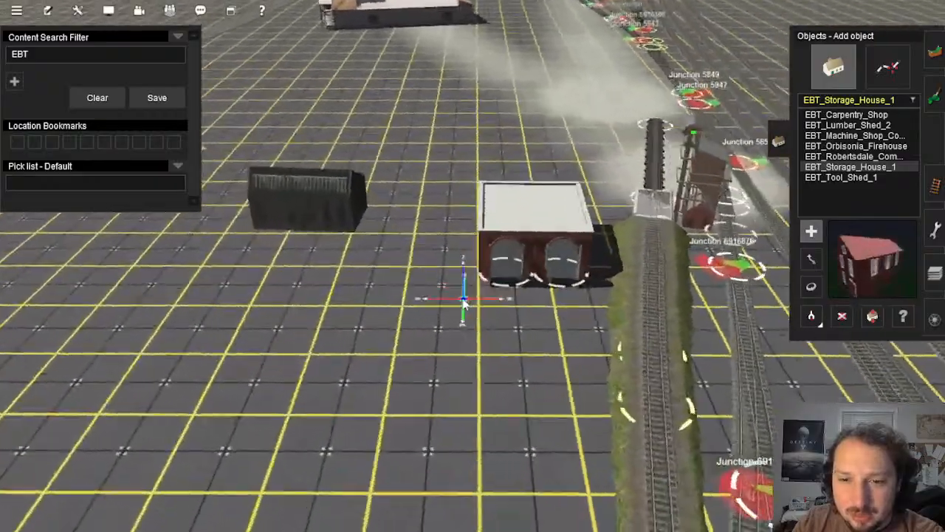
pyautogui.scroll(-4, 463, 301)
pyautogui.click(463, 285)
pyautogui.press('Left')
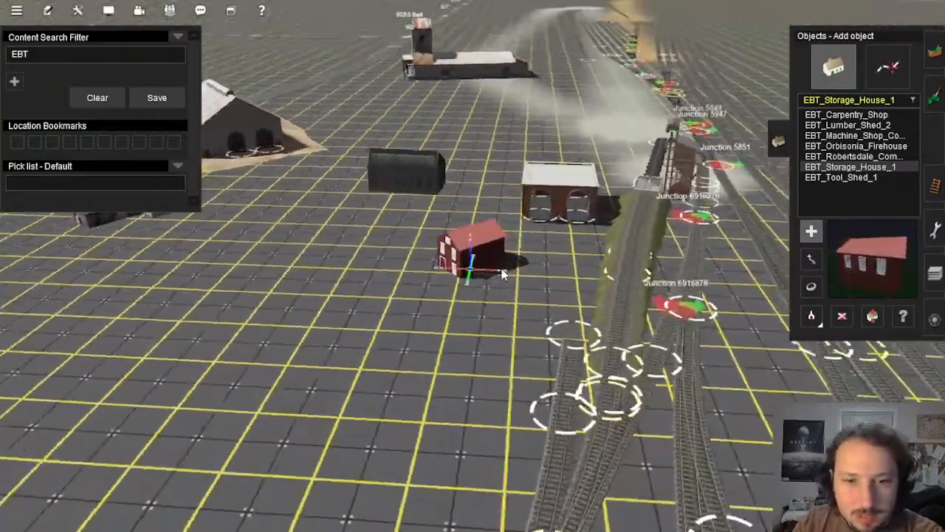
# Step: Delete the red storage house standing in front of the dark shed and the brick back shop
pyautogui.scroll(3, 470, 273)
pyautogui.press('Right')
pyautogui.click(841, 316)
pyautogui.click(496, 253)
pyautogui.press('Left')
pyautogui.rightClick(546, 217)
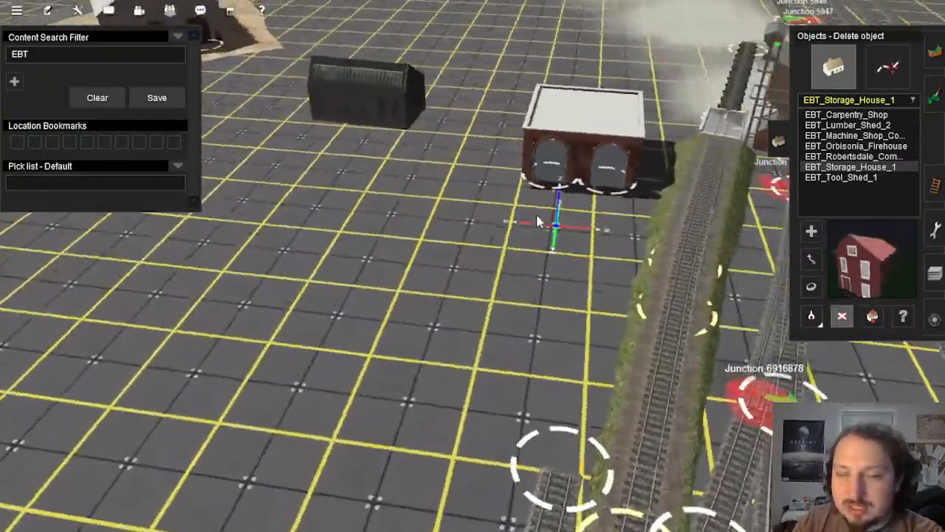
pyautogui.press('Right')
pyautogui.scroll(2, 476, 274)
pyautogui.press('Left')
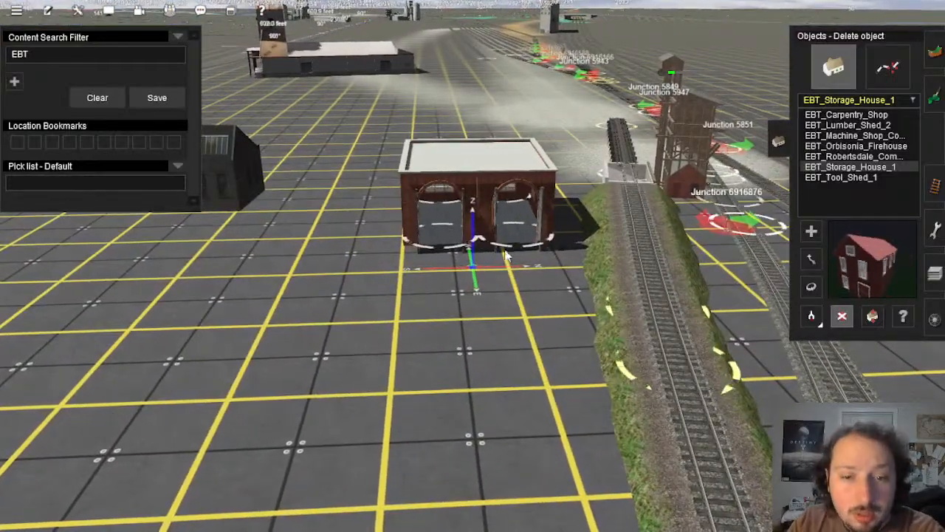
# Step: Clear the content filter and lay TANE 1Trk Wood track from the open stub end to the back shop bay nearest the coaling tower
pyautogui.rightClick(575, 305)
pyautogui.moveTo(567, 336); pyautogui.dragTo(510, 264, button='right')
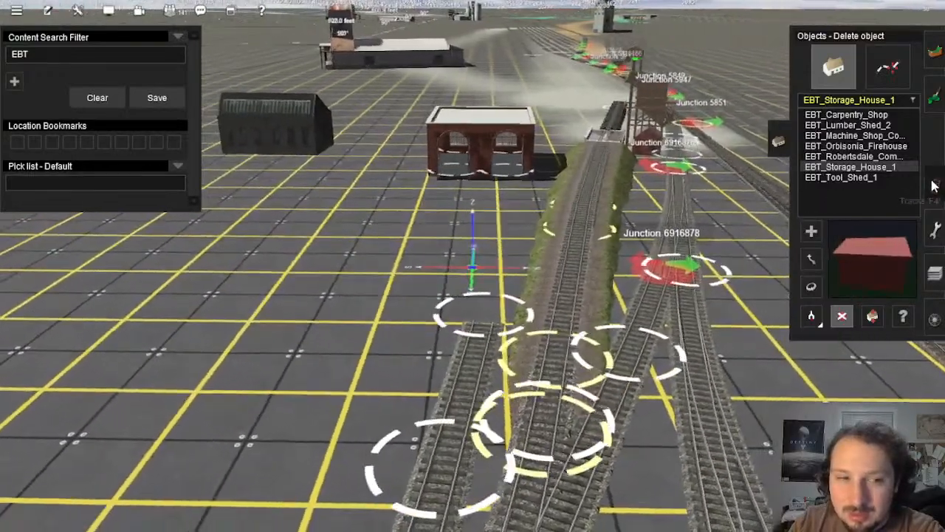
pyautogui.press('t')
pyautogui.click(97, 97)
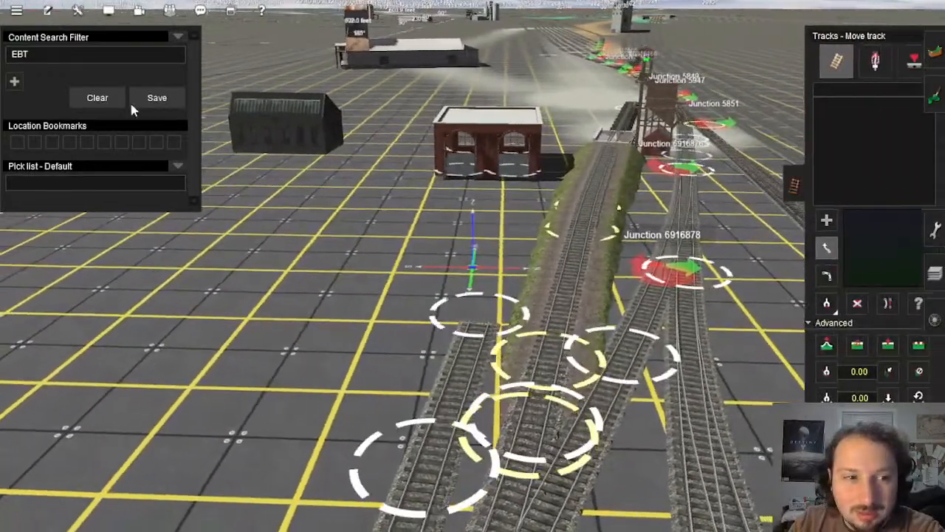
pyautogui.press('Left')
pyautogui.press('Up')
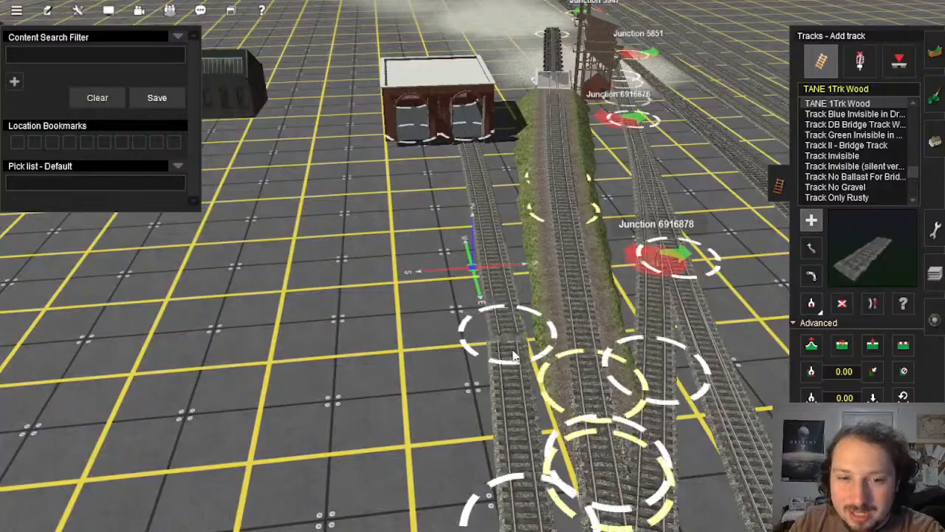
# Step: Move the brick back shop farther away from the turntable so it stands beside the coaling tower
pyautogui.moveTo(515, 356); pyautogui.dragTo(465, 267, button='right')
pyautogui.scroll(3, 473, 269)
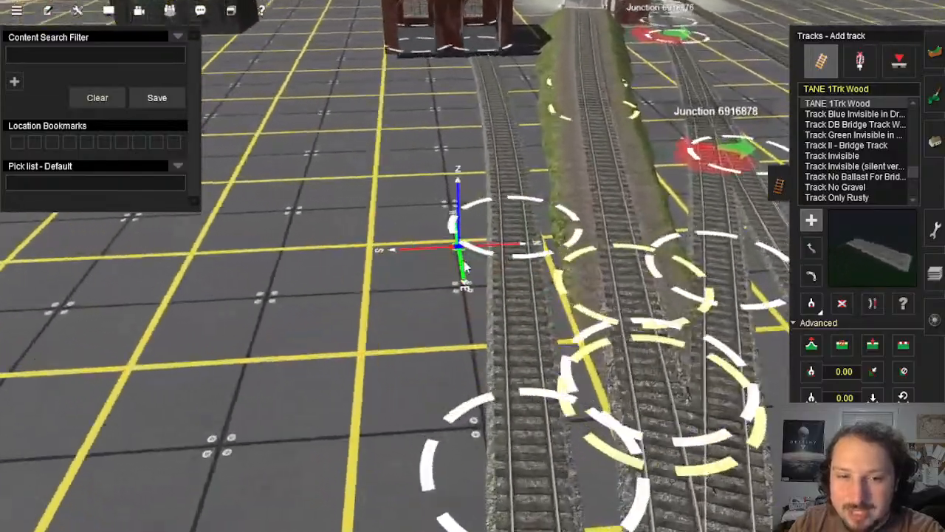
pyautogui.scroll(-6, 465, 267)
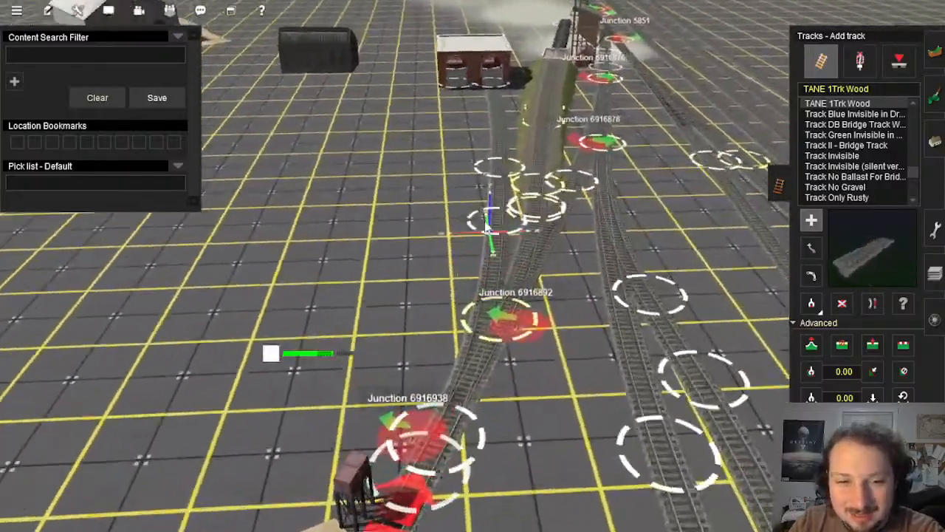
pyautogui.scroll(5, 482, 224)
pyautogui.moveTo(487, 226)
pyautogui.mouseDown(button='right')
pyautogui.moveTo(479, 221)
pyautogui.moveTo(479, 246)
pyautogui.moveTo(477, 205)
pyautogui.moveTo(469, 230)
pyautogui.mouseUp(button='right')
pyautogui.scroll(-3, 477, 225)
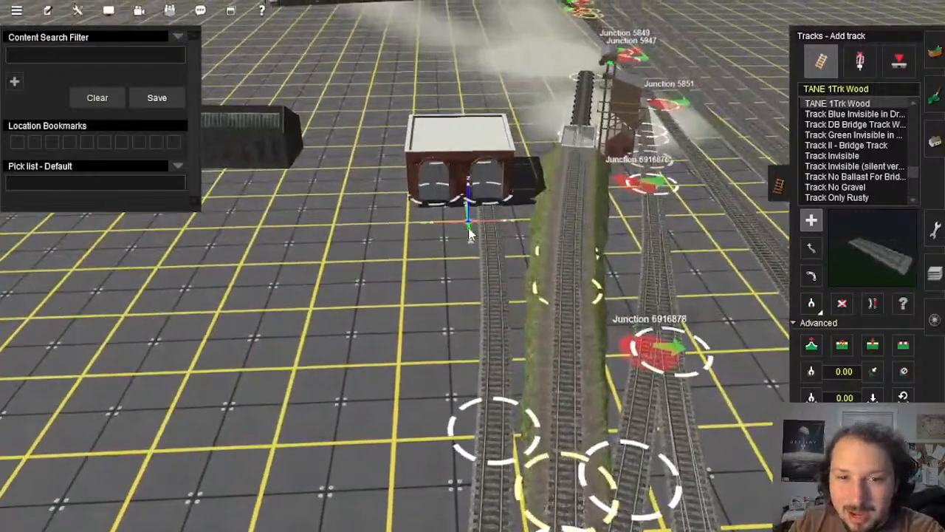
pyautogui.scroll(-5, 469, 234)
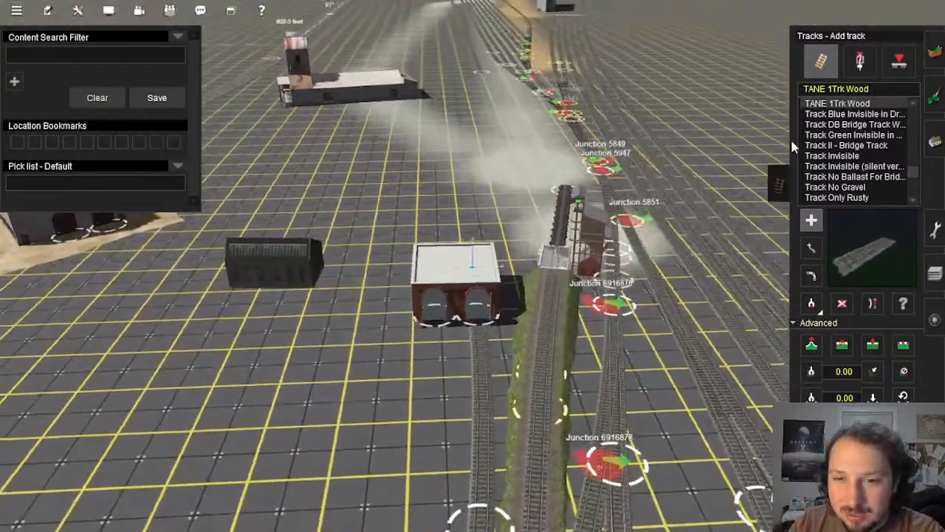
pyautogui.click(934, 140)
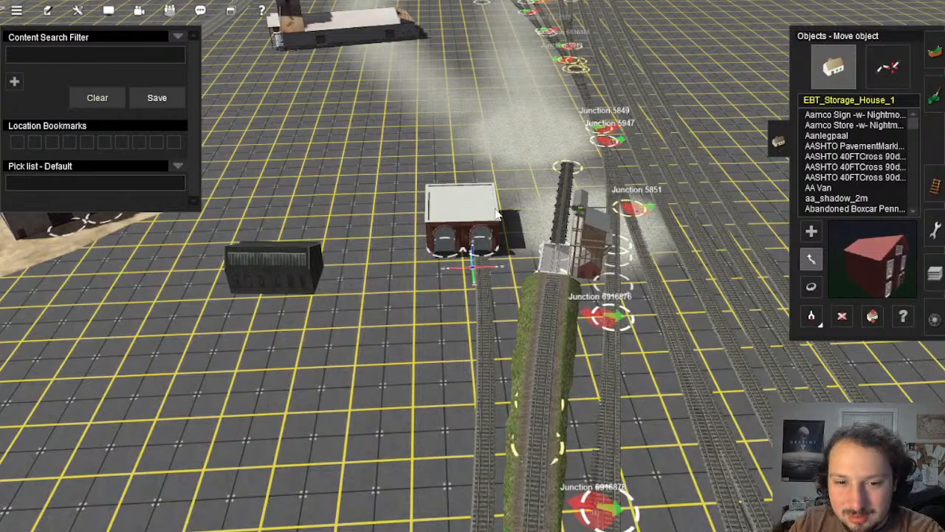
pyautogui.moveTo(490, 303); pyautogui.dragTo(473, 272, button='right')
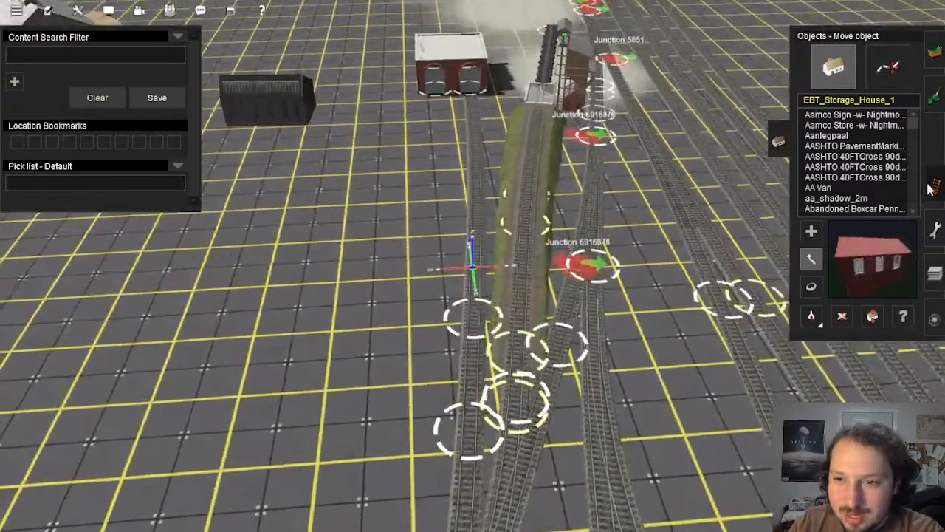
# Step: Move the spline point on the back shop track closer to the building and insert another spline point behind it
pyautogui.click(934, 186)
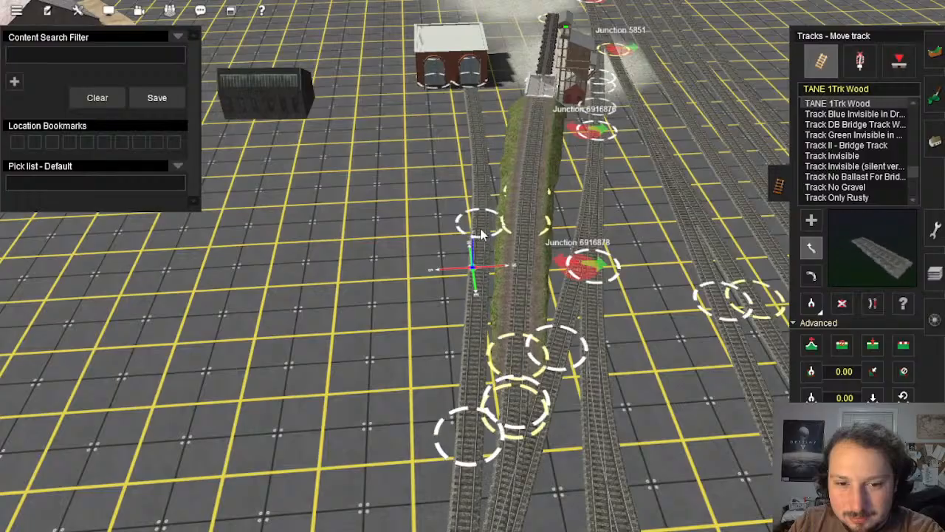
pyautogui.moveTo(480, 234); pyautogui.dragTo(475, 264, button='right')
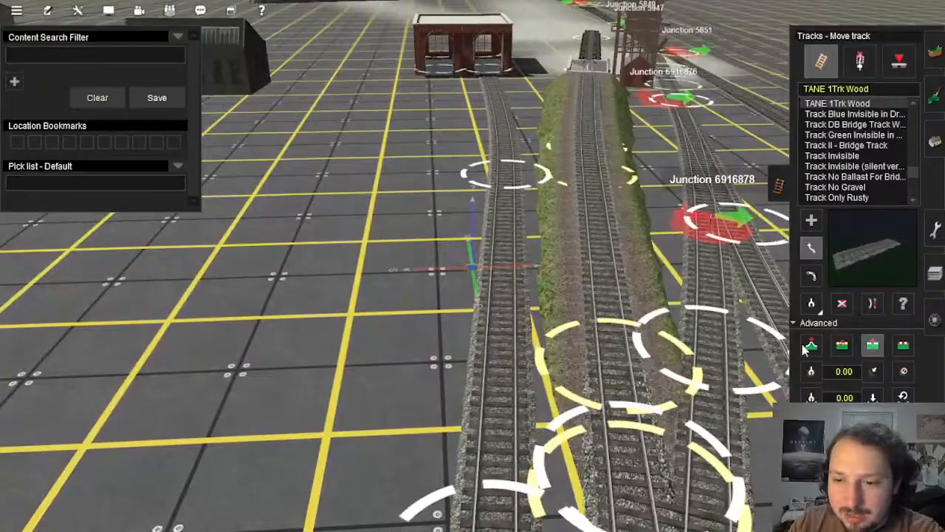
pyautogui.click(810, 303)
pyautogui.moveTo(546, 421); pyautogui.dragTo(480, 246, button='right')
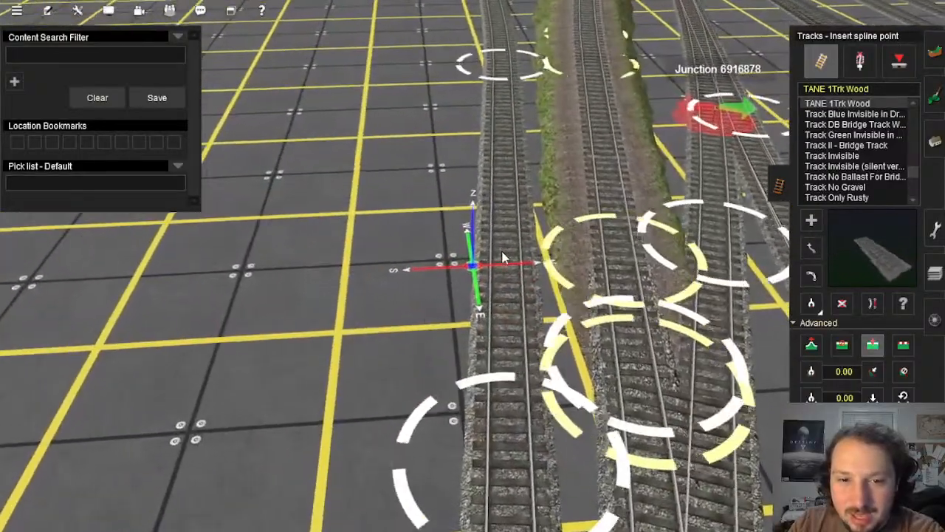
pyautogui.click(502, 252)
pyautogui.rightClick(461, 205)
pyautogui.rightClick(466, 164)
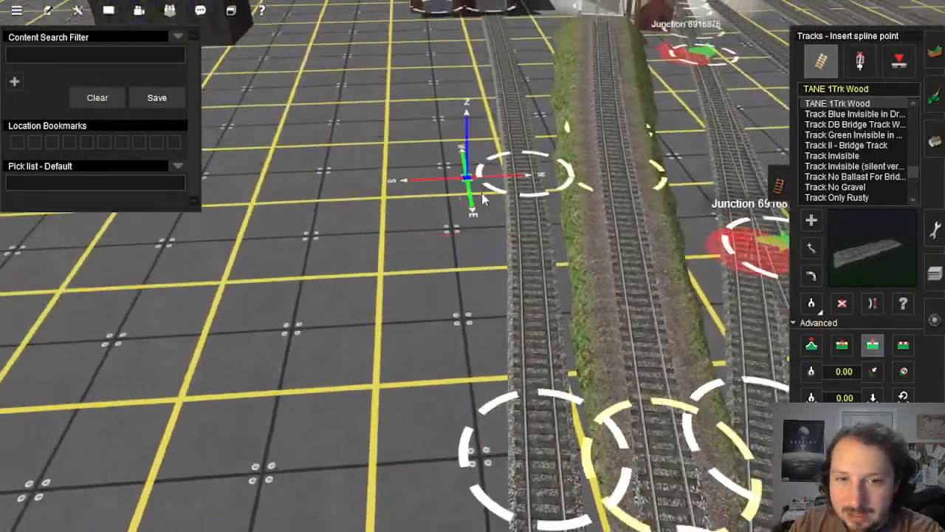
# Step: Branch a second TANE 1Trk Wood track off the inserted spline point towards the back shop's outer bay
pyautogui.scroll(-3, 482, 193)
pyautogui.rightClick(447, 358)
pyautogui.rightClick(511, 310)
pyautogui.click(872, 303)
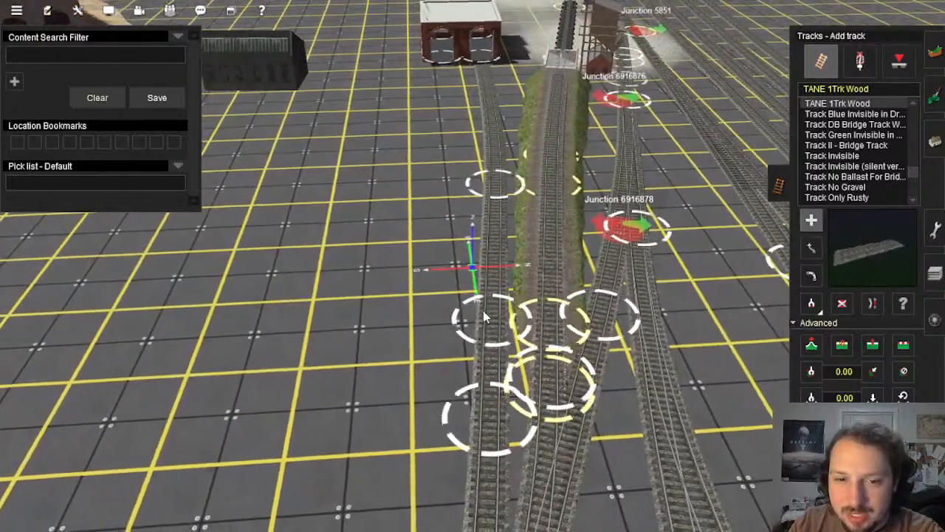
pyautogui.moveTo(483, 310); pyautogui.dragTo(467, 155)
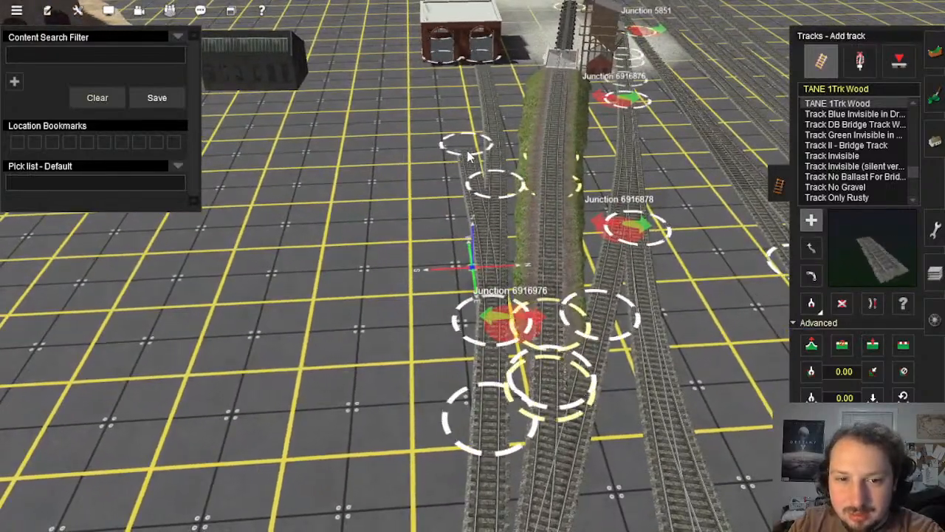
pyautogui.rightClick(443, 105)
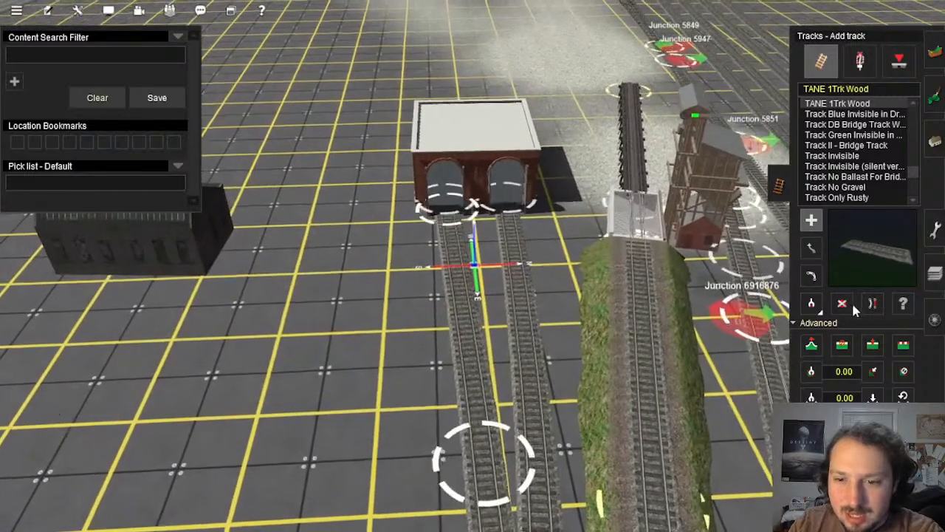
# Step: Delete the branch's last segment and lay it again from the outer bay back to the branch end
pyautogui.click(851, 301)
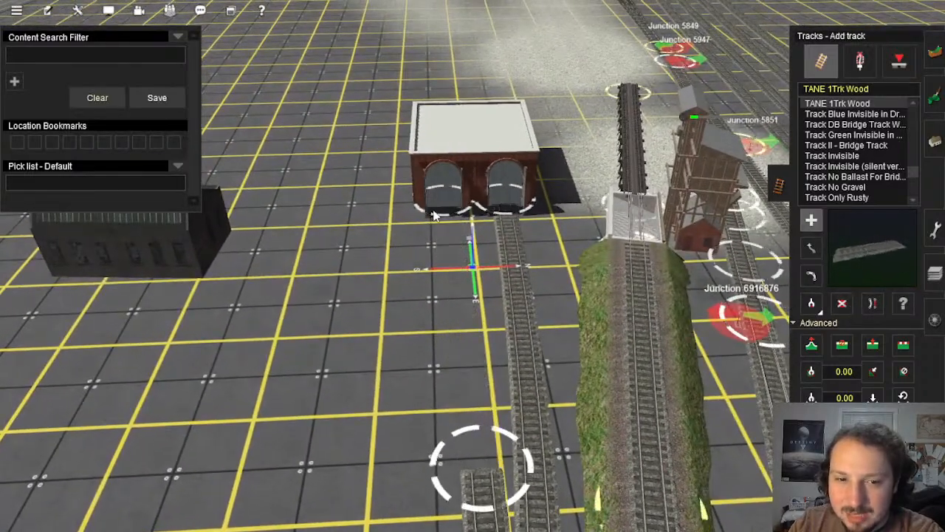
pyautogui.moveTo(442, 213); pyautogui.dragTo(480, 304)
pyautogui.rightClick(489, 329)
pyautogui.rightClick(467, 325)
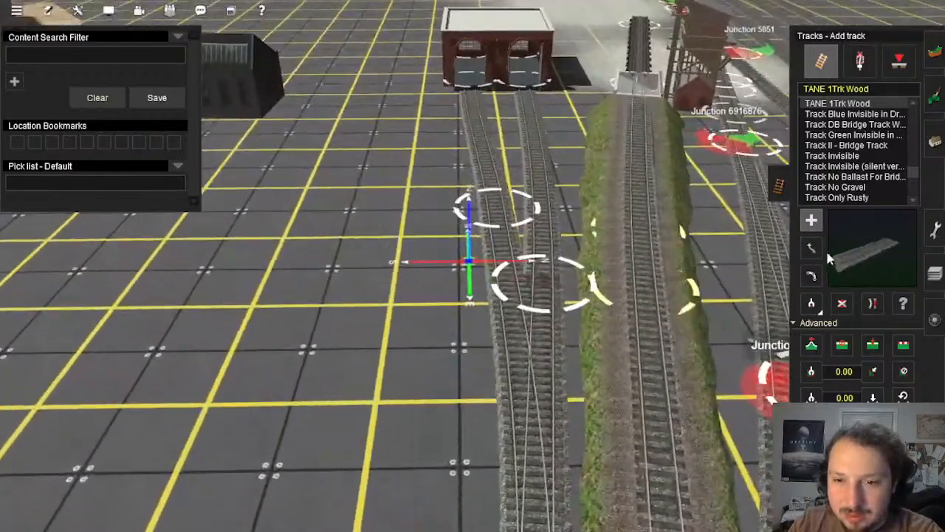
# Step: Shift the outer branch's spline point closer to the back shop and away from the parallel track to smooth its curve
pyautogui.click(812, 249)
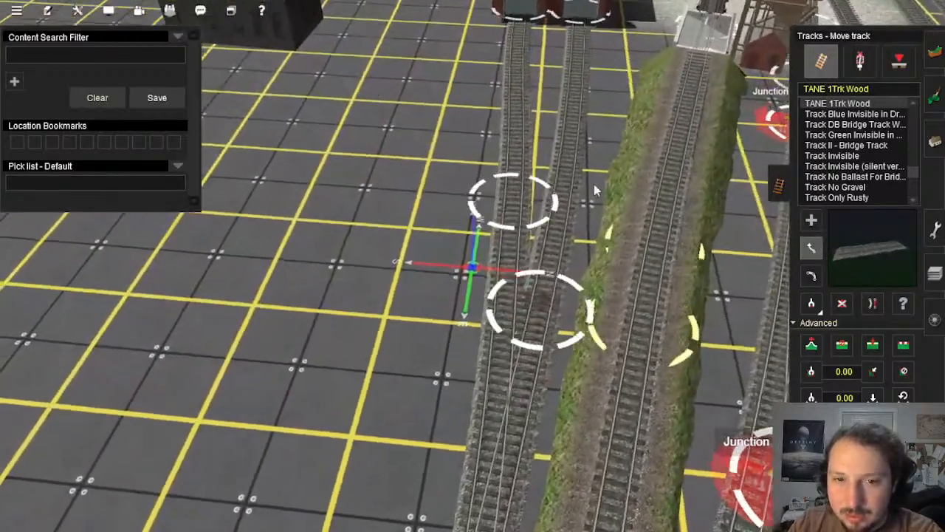
pyautogui.press('Left')
pyautogui.moveTo(497, 182); pyautogui.dragTo(477, 138)
pyautogui.press('Down')
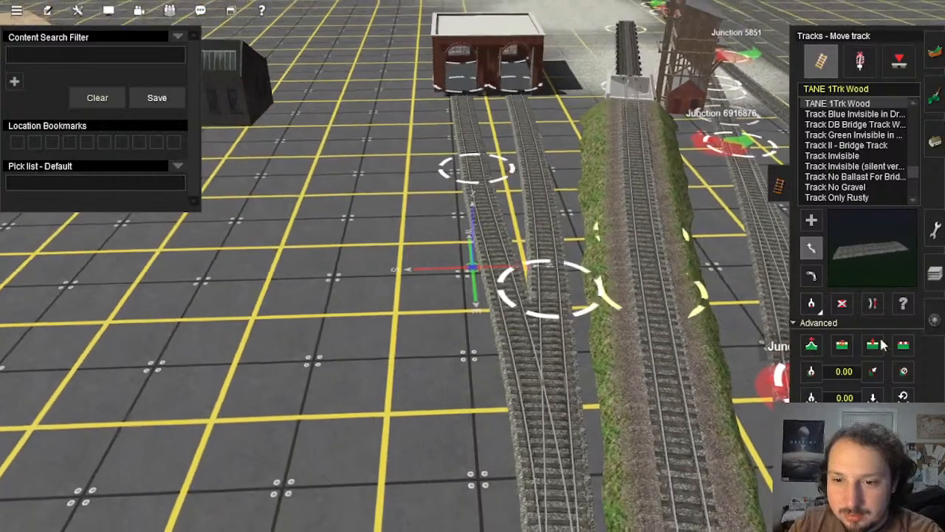
# Step: Insert a spline point in the outer branch beside the neighbouring track's point and straighten the adjoining track
pyautogui.click(877, 343)
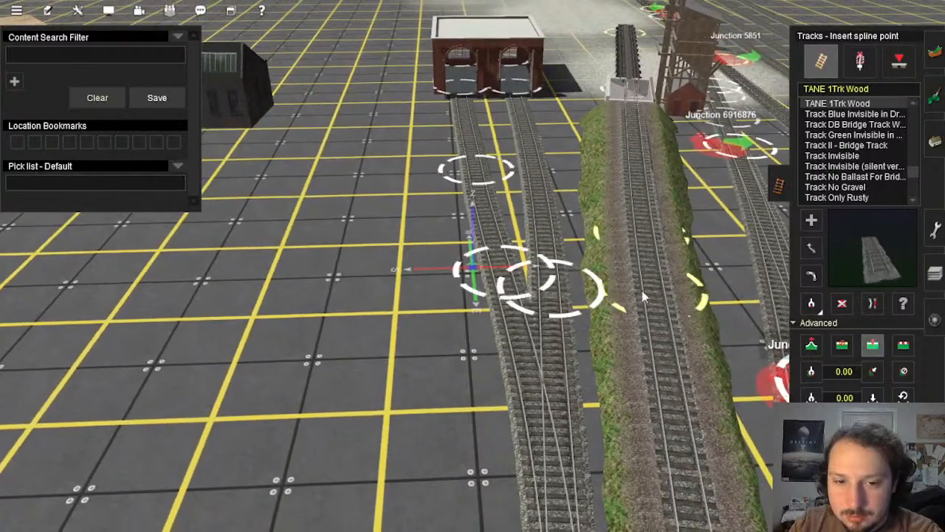
pyautogui.press('Down')
pyautogui.click(872, 303)
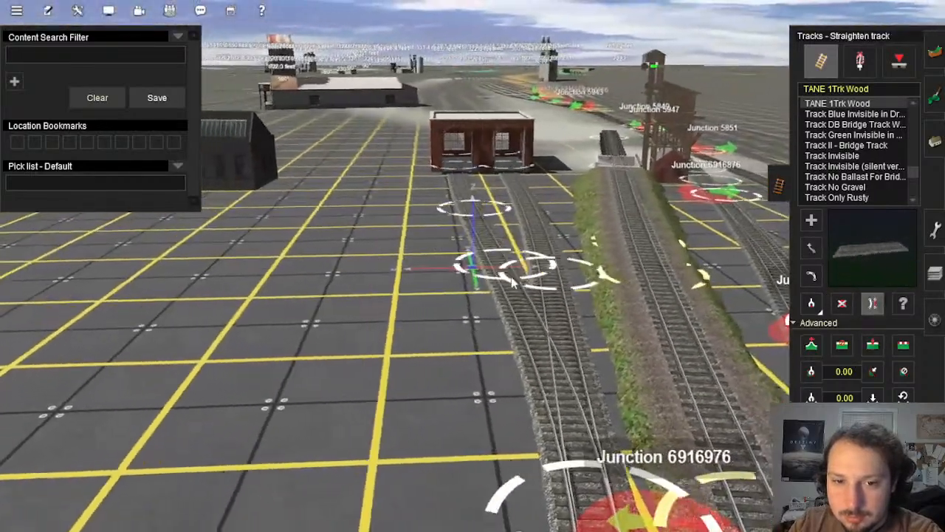
pyautogui.press('Right')
pyautogui.press('Up')
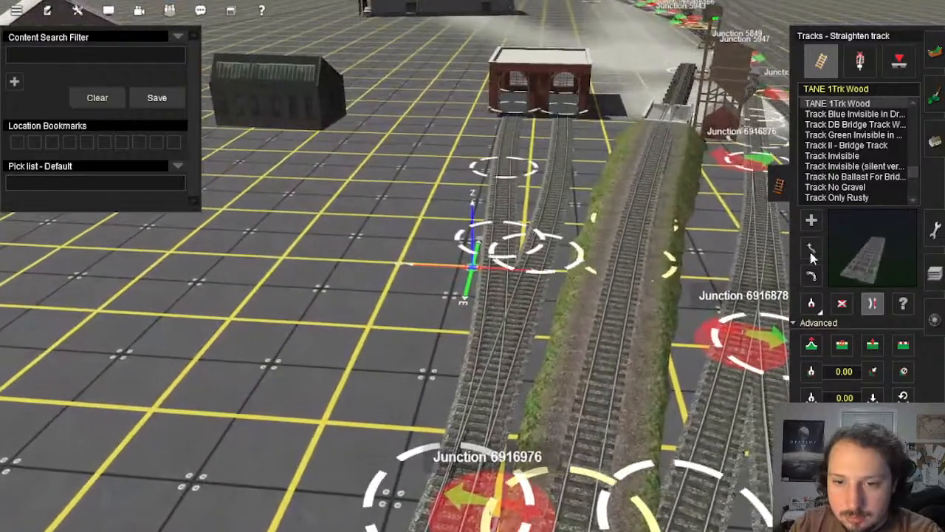
pyautogui.click(810, 248)
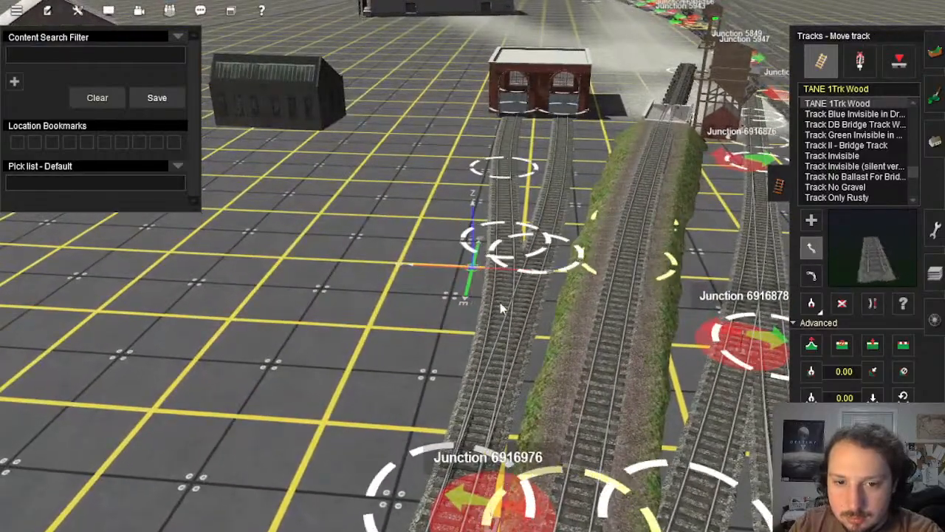
# Step: Examine the back shop tracks and their junctions up close and from above, in relation to the turntable, roundhouse and coaling tower
pyautogui.scroll(-8, 501, 308)
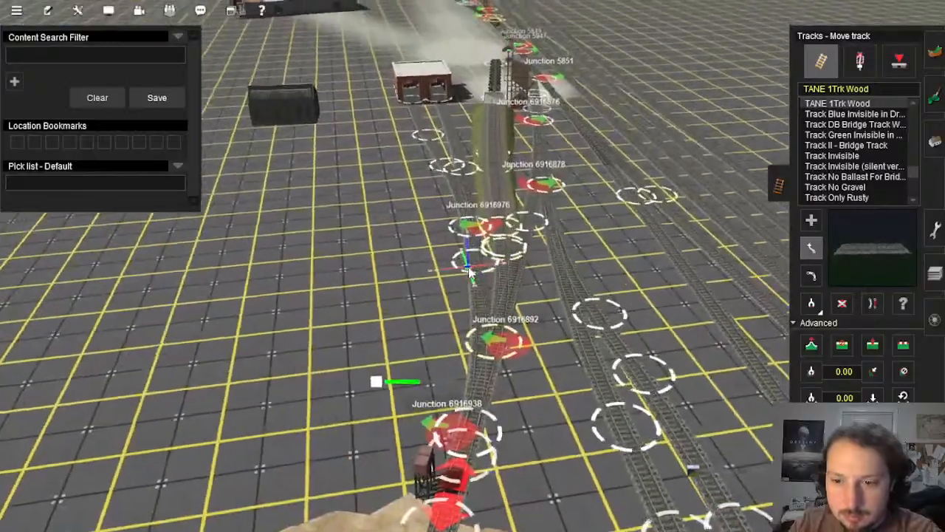
pyautogui.press('Left')
pyautogui.press('Down')
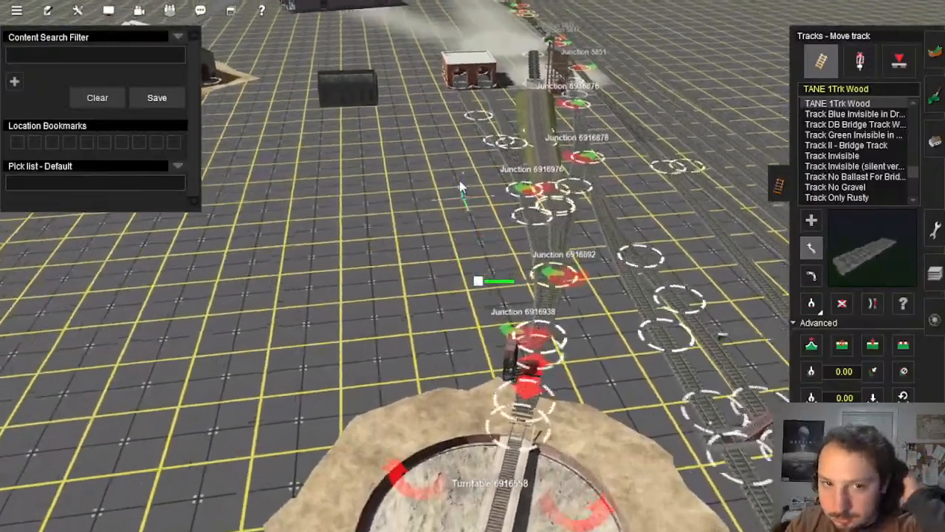
pyautogui.rightClick(460, 190)
pyautogui.scroll(5, 472, 222)
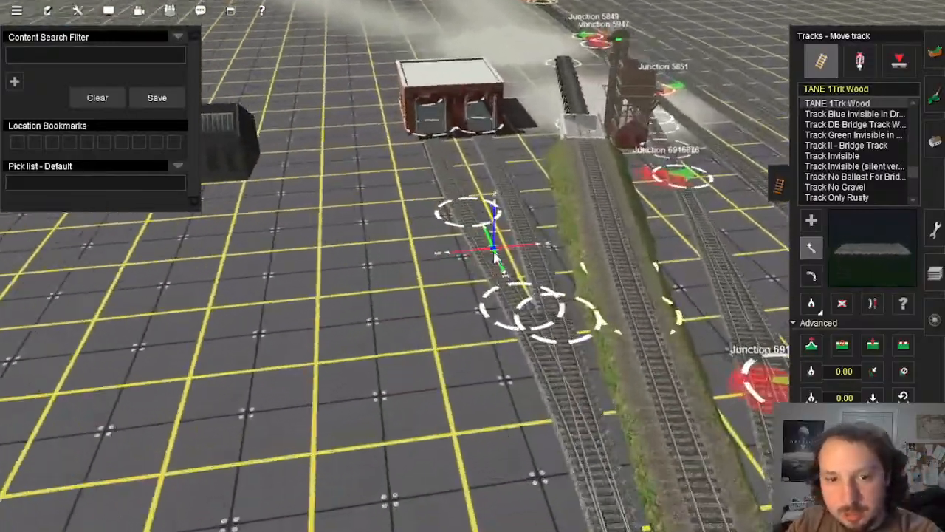
pyautogui.press('Right')
pyautogui.press('Down')
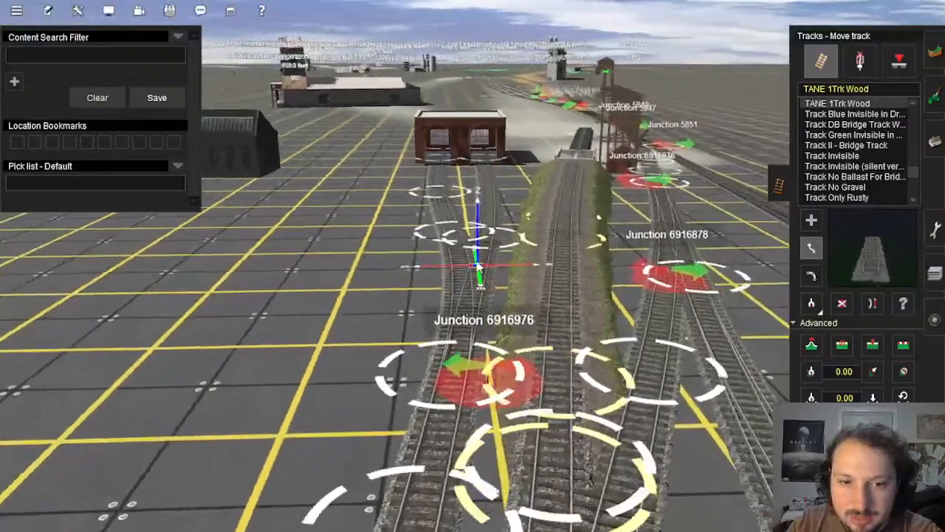
pyautogui.scroll(2, 472, 269)
pyautogui.scroll(-4, 476, 310)
pyautogui.press('Down')
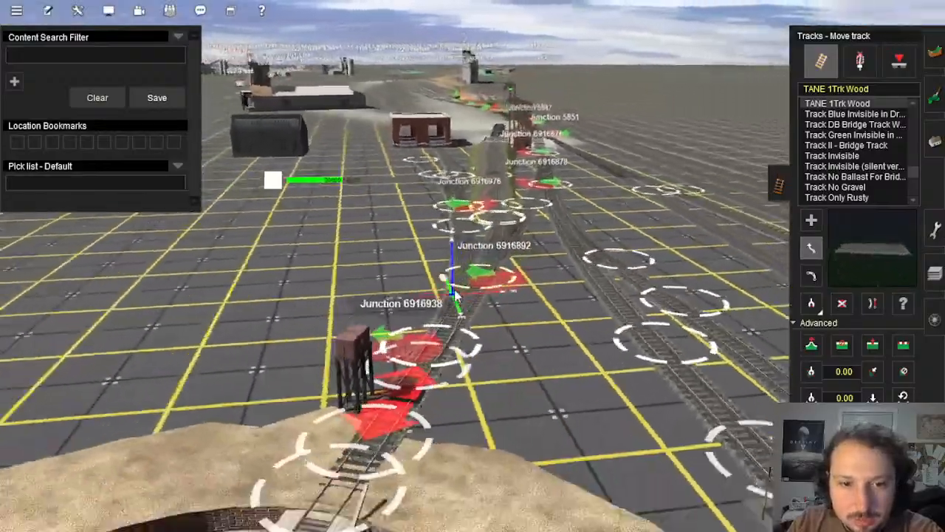
pyautogui.press('Up')
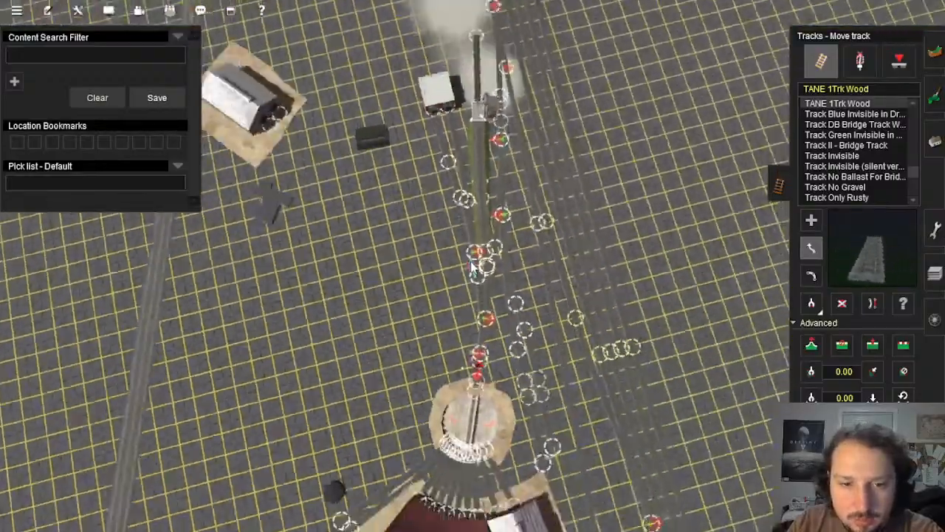
pyautogui.scroll(-3, 472, 262)
pyautogui.rightClick(473, 251)
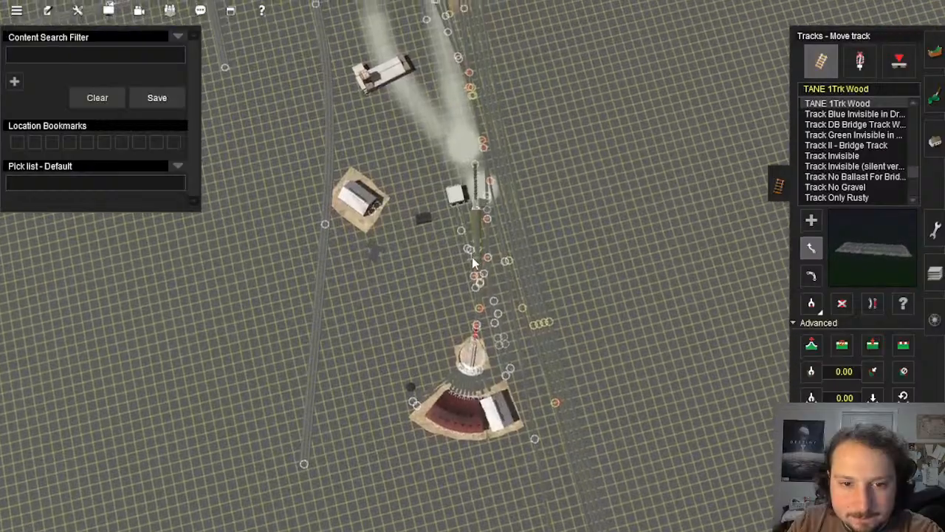
pyautogui.scroll(-4, 473, 262)
pyautogui.scroll(1, 485, 303)
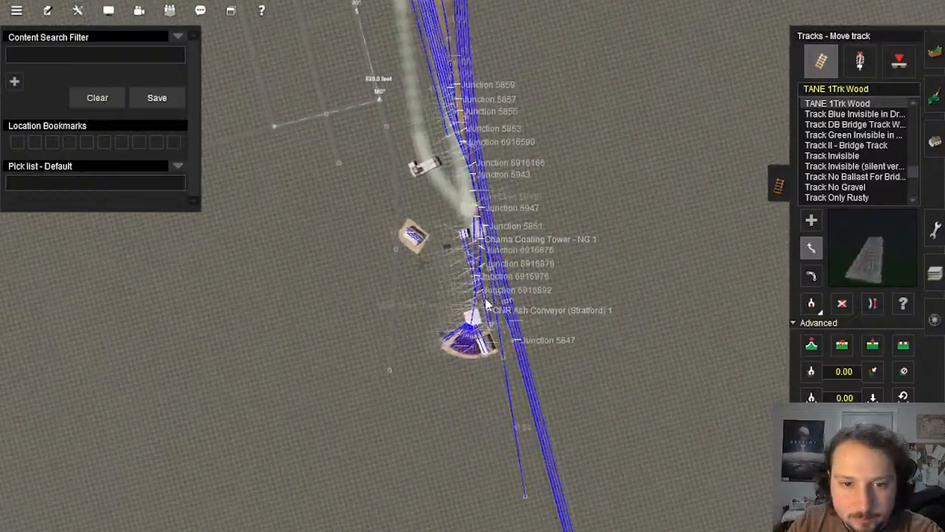
pyautogui.scroll(6, 485, 303)
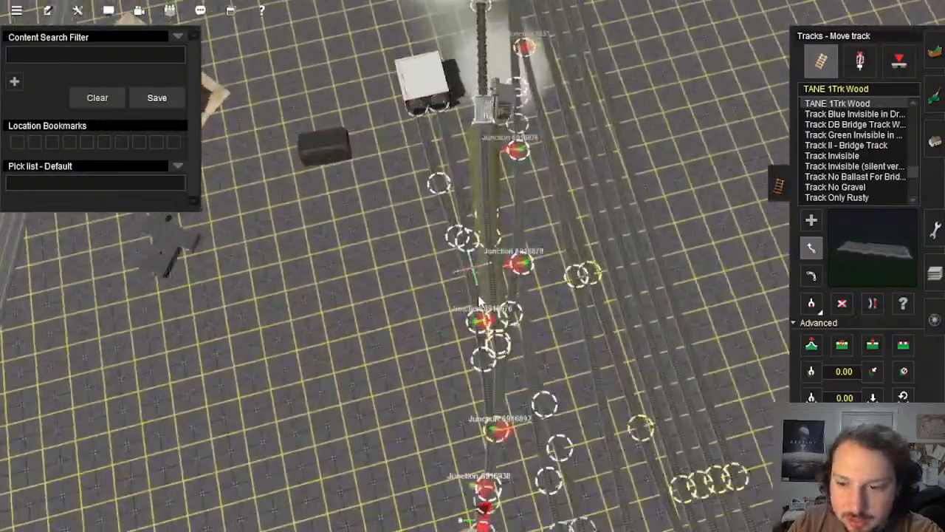
# Step: Examine the junctions and curves between the turntable lead, coal ramp and back shop bays from close up and at a distance
pyautogui.moveTo(478, 301); pyautogui.dragTo(466, 254, button='middle')
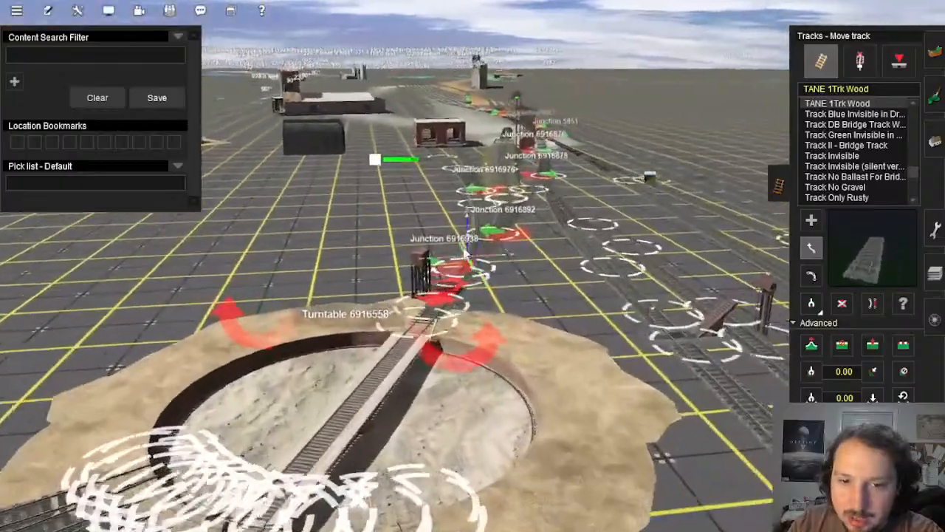
pyautogui.scroll(6, 466, 254)
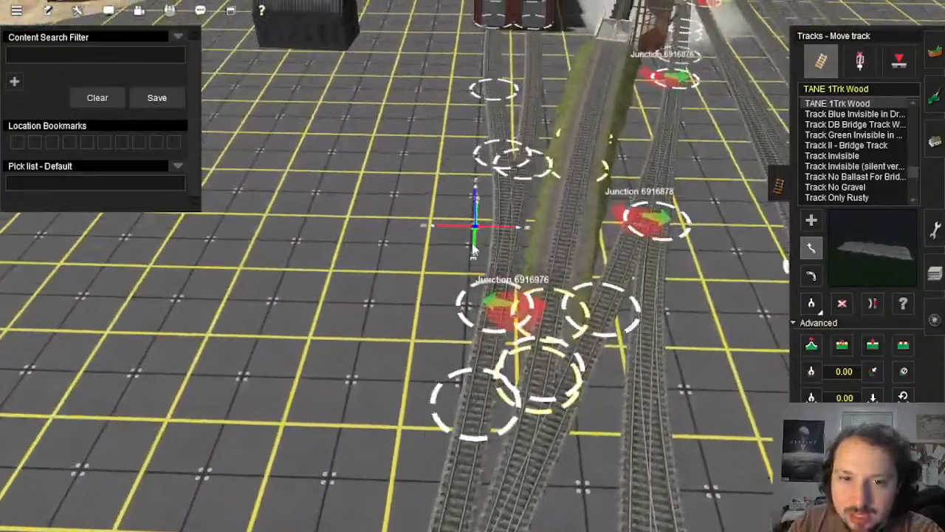
pyautogui.scroll(3, 473, 251)
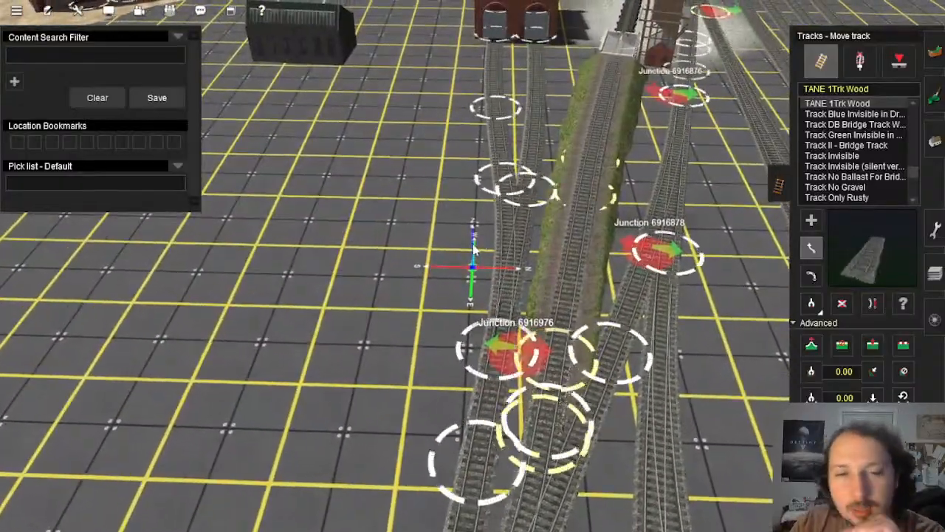
pyautogui.scroll(-6, 473, 251)
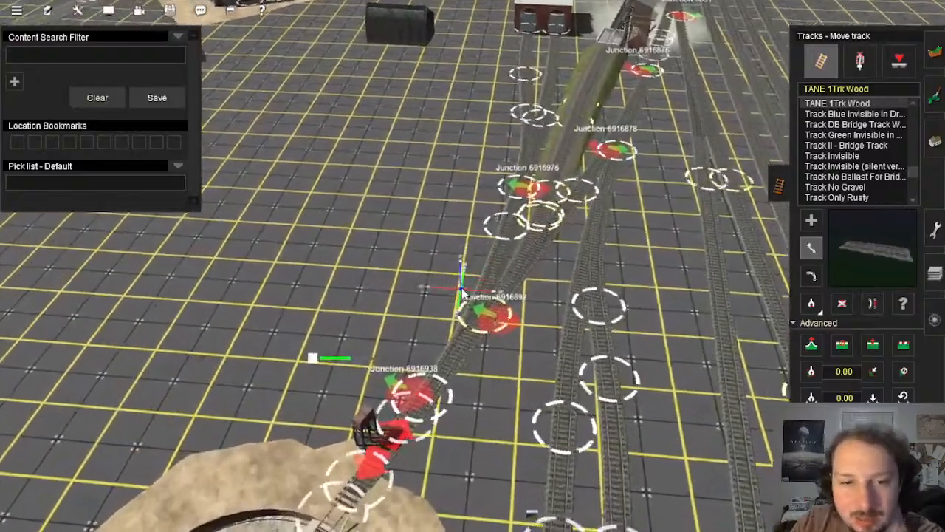
pyautogui.scroll(8, 462, 293)
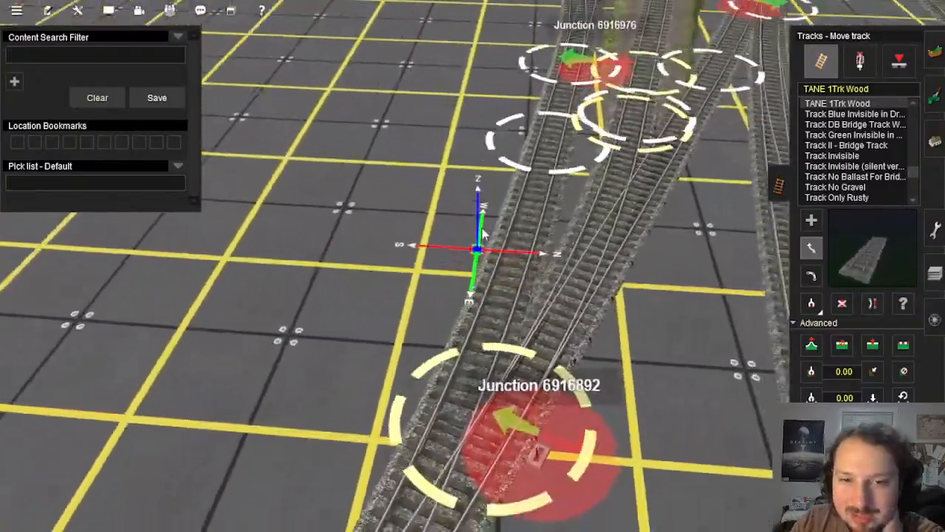
pyautogui.moveTo(484, 234); pyautogui.dragTo(537, 225, button='right')
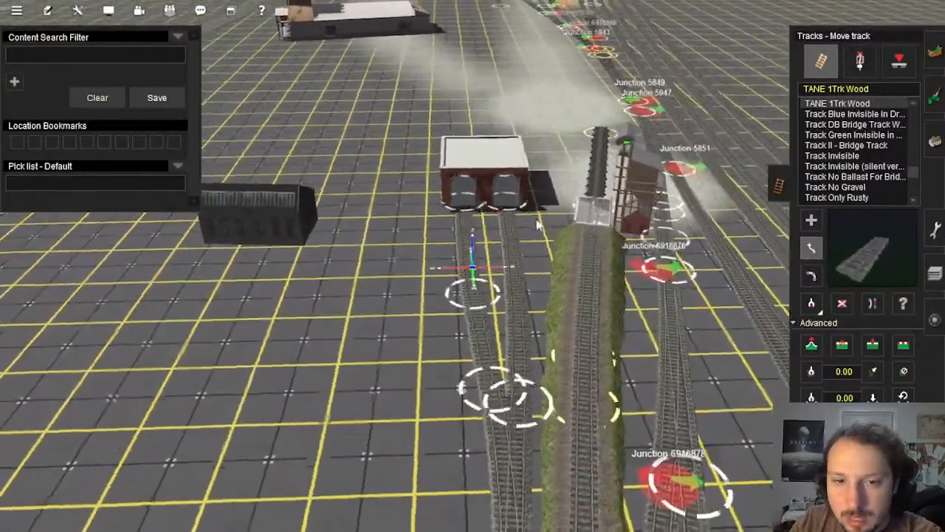
pyautogui.scroll(-5, 558, 271)
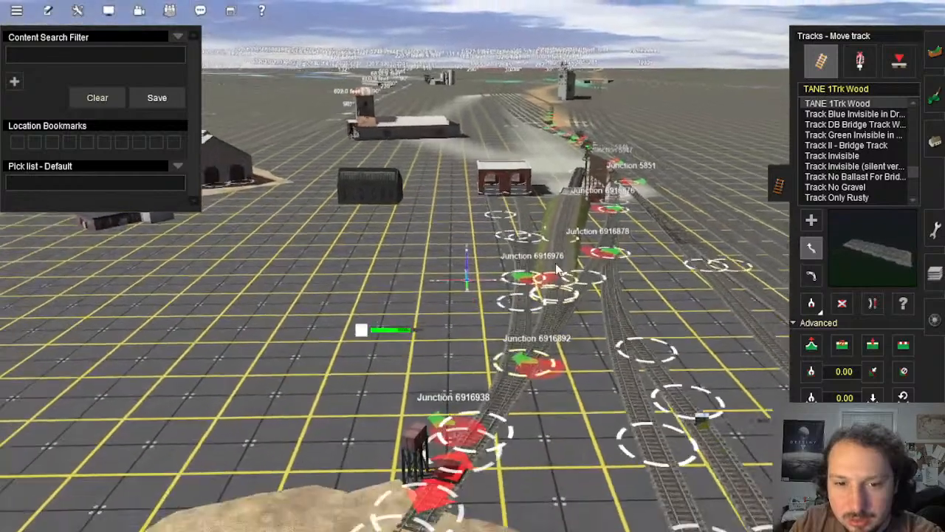
pyautogui.scroll(5, 557, 271)
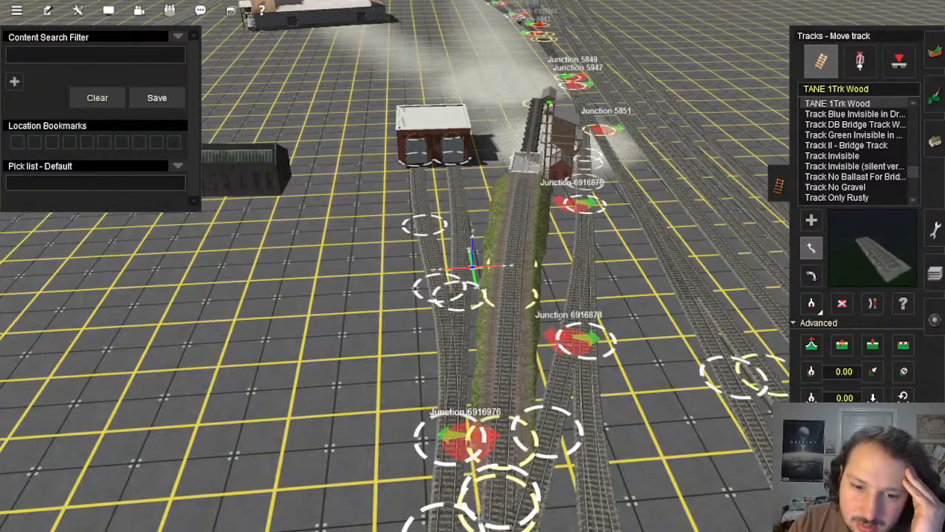
pyautogui.scroll(-5, 489, 348)
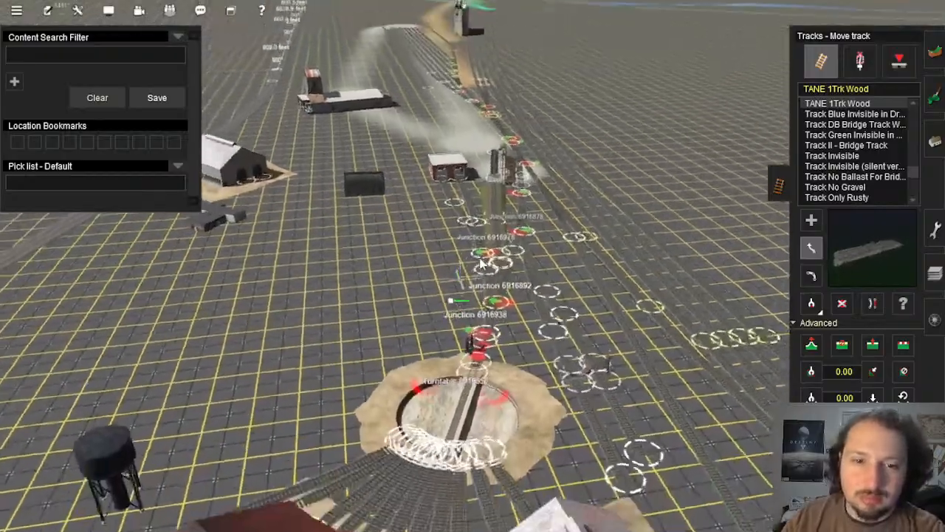
pyautogui.moveTo(475, 270); pyautogui.dragTo(477, 244, button='right')
pyautogui.scroll(5, 476, 246)
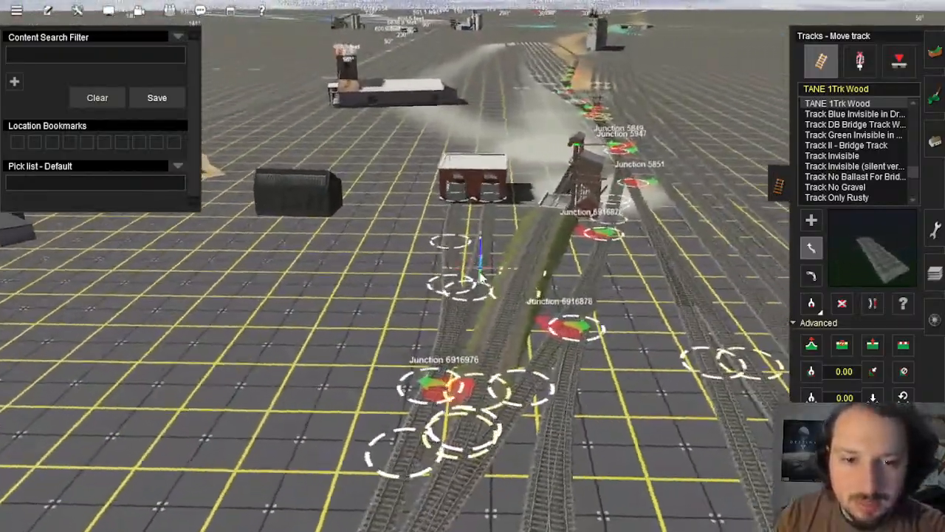
pyautogui.scroll(-5, 458, 301)
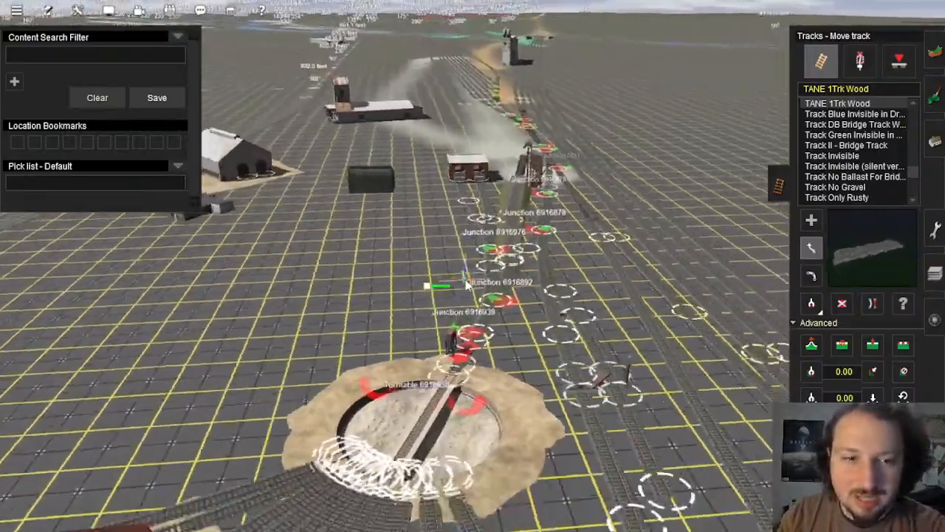
# Step: Delete the gabled two-door engine shed standing on the dirt pad beyond the storage buildings
pyautogui.scroll(5, 435, 190)
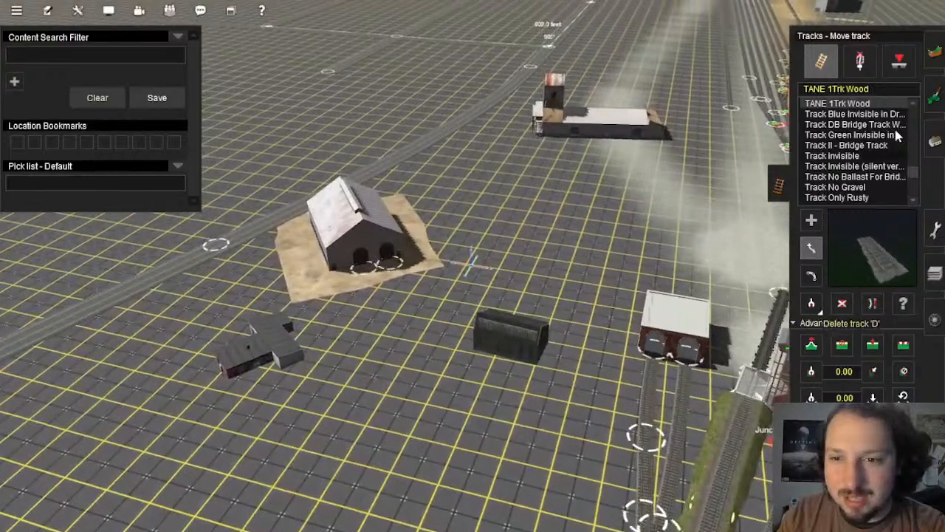
pyautogui.click(935, 143)
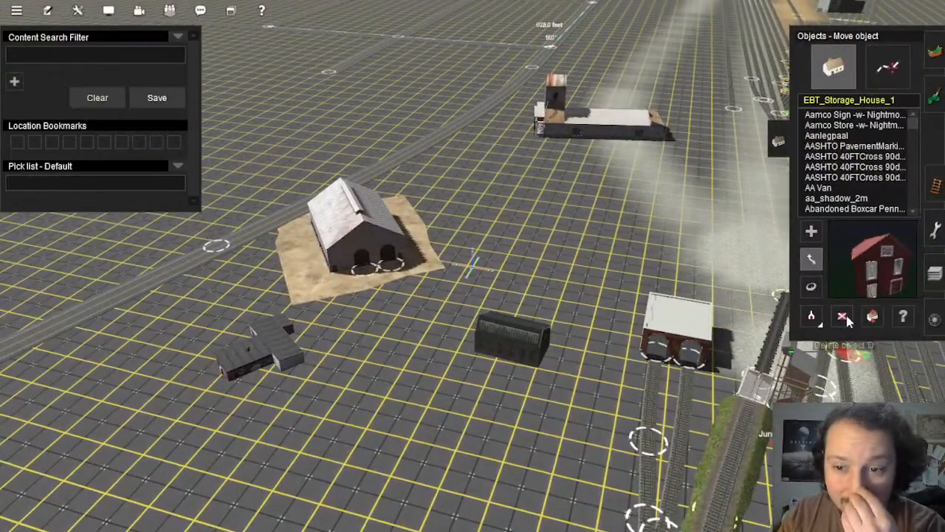
pyautogui.click(405, 269)
# Step: Search the objects for "omaha", try an Omaha-Machinery-Supplies-2D building beside the back shop tracks, and delete it
pyautogui.scroll(-5, 465, 296)
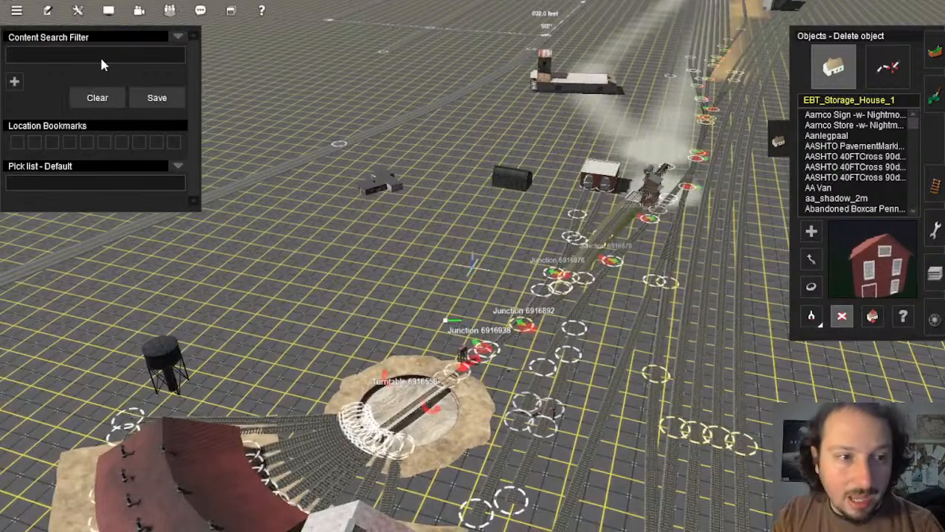
pyautogui.click(101, 56)
pyautogui.write('omaha')
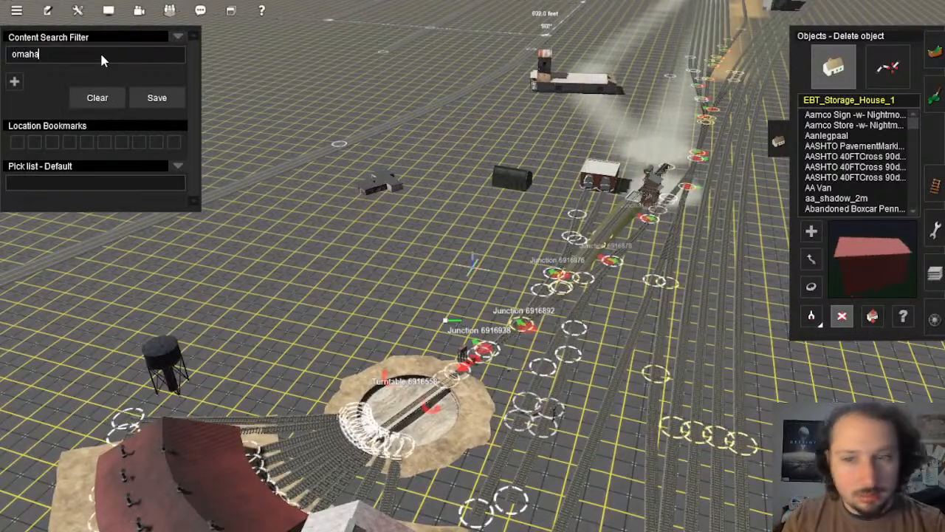
pyautogui.click(869, 136)
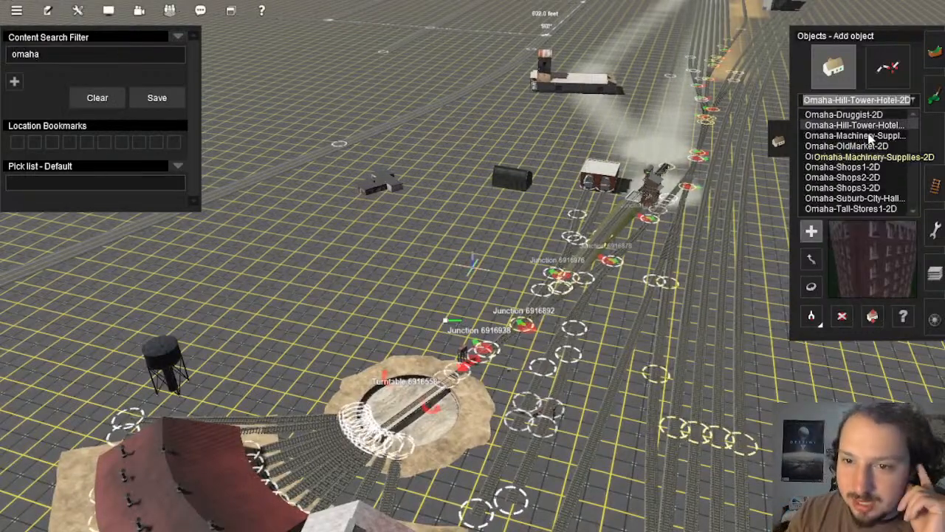
pyautogui.click(533, 218)
pyautogui.scroll(5, 502, 243)
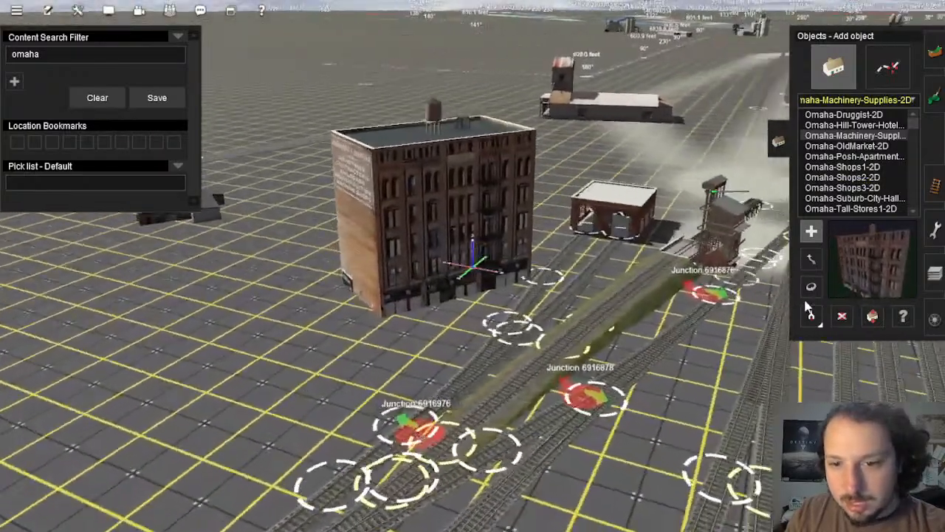
pyautogui.click(841, 316)
pyautogui.click(414, 229)
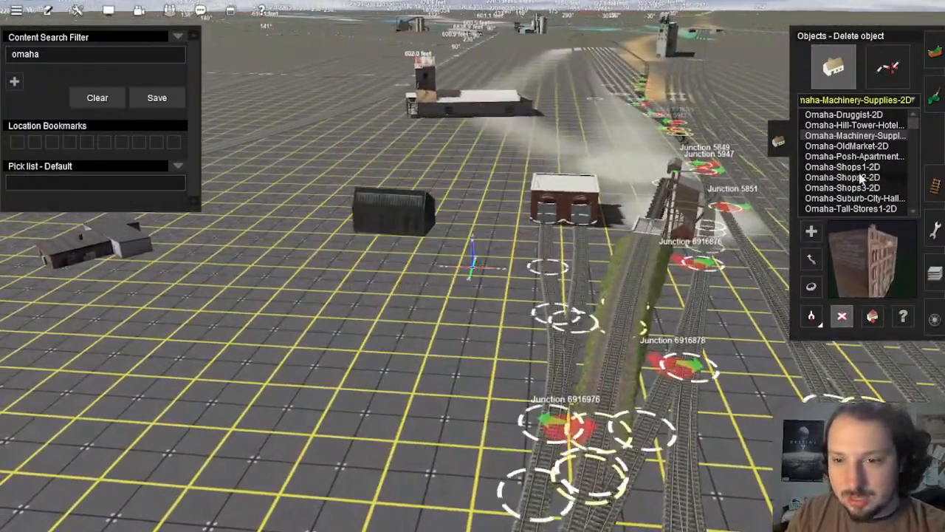
# Step: Try an Omaha-OldMarket-2D building over the coaling ramp area and delete it
pyautogui.click(859, 146)
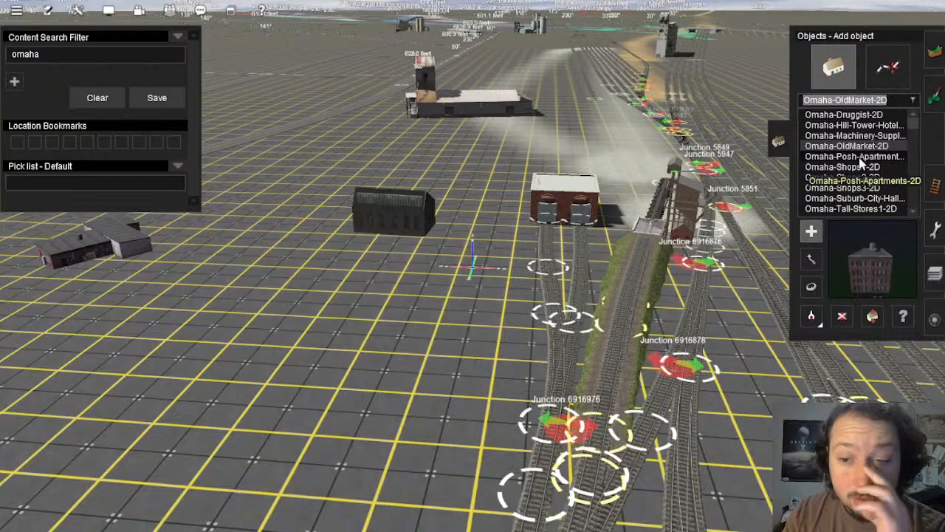
pyautogui.click(691, 271)
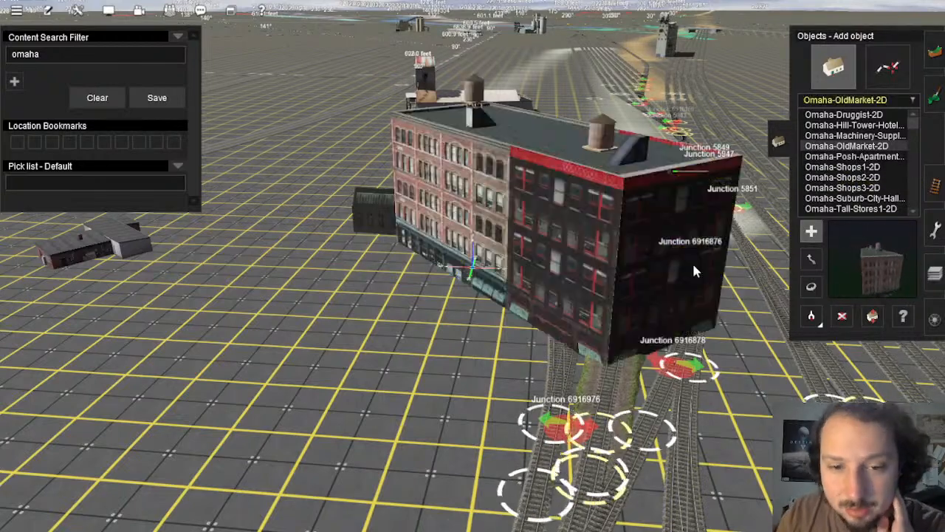
pyautogui.press('d')
pyautogui.click(555, 273)
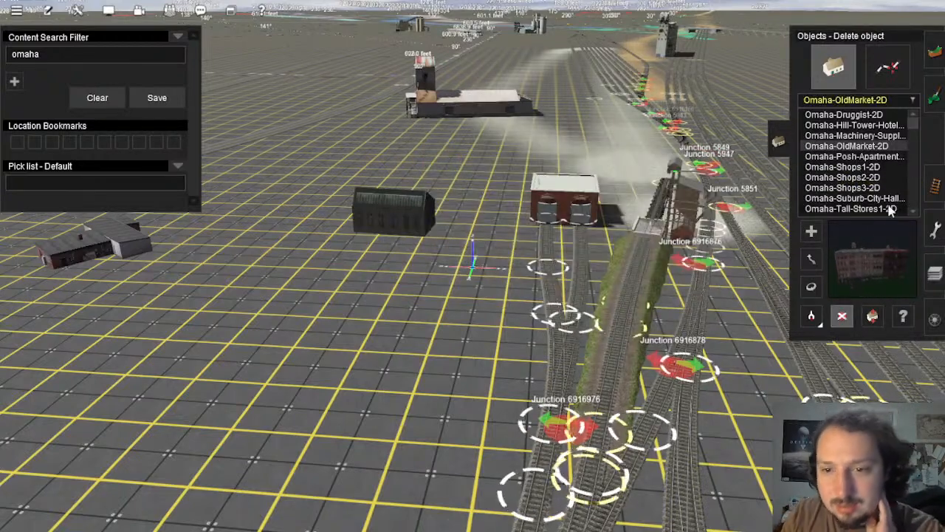
# Step: Try an Omaha-Temples-2D building in the open ground in front of the dark storage shed and delete it
pyautogui.scroll(-1, 891, 211)
pyautogui.click(821, 195)
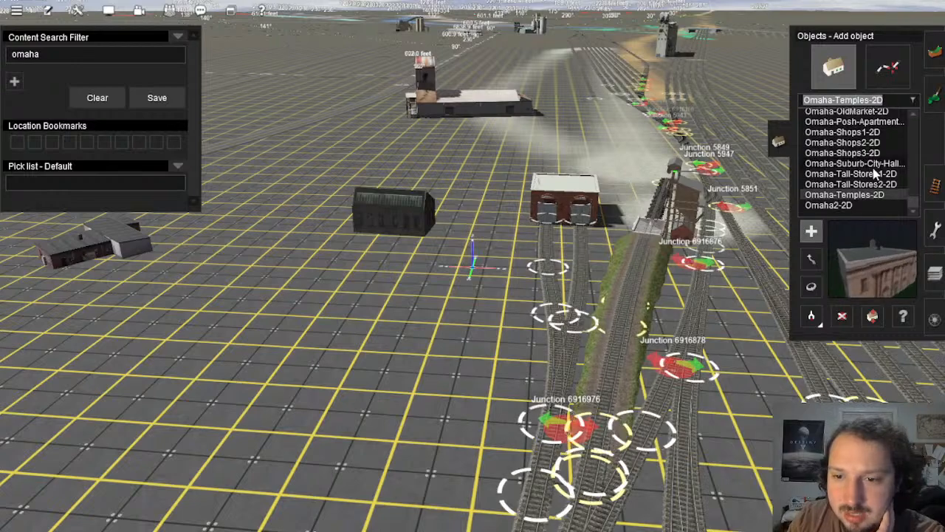
pyautogui.click(369, 310)
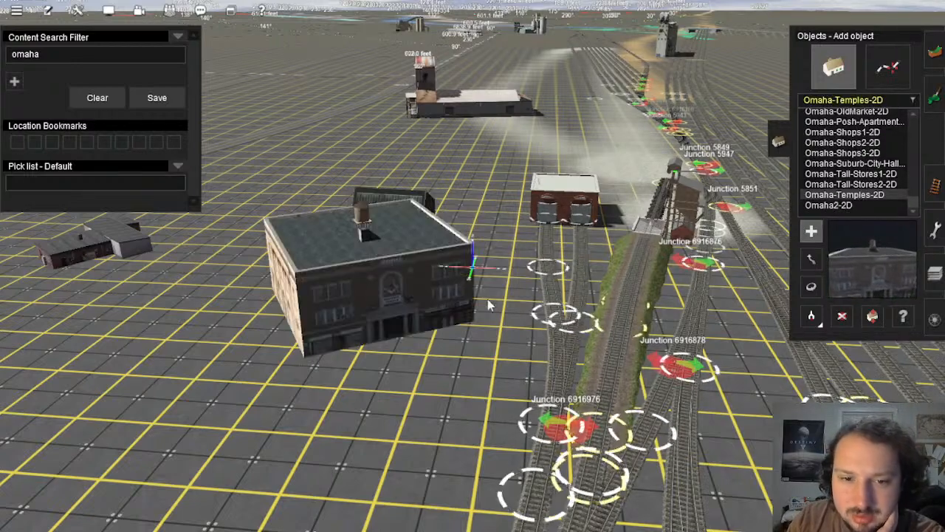
pyautogui.click(404, 303)
# Step: Preview the Omaha2-2D and Omaha-OldMarket-2D models and look over the open ground beside the back shop tracks
pyautogui.click(829, 206)
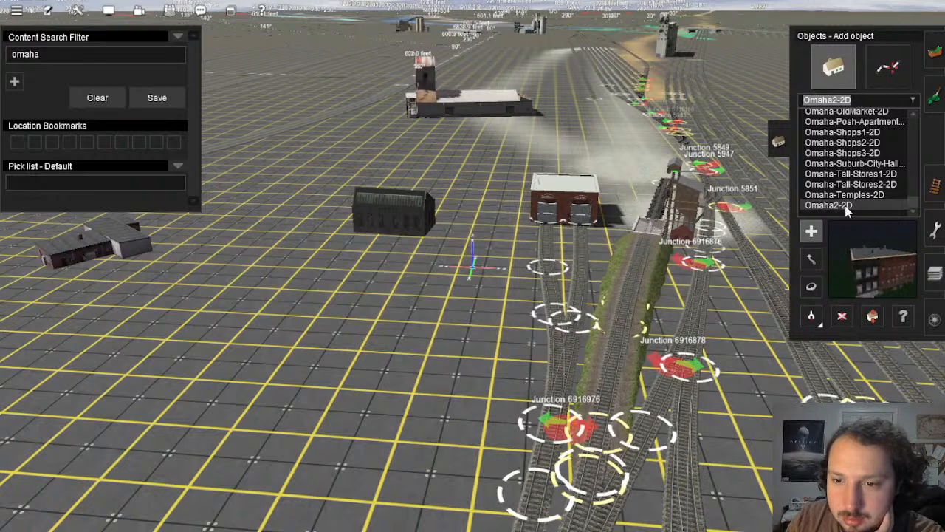
pyautogui.scroll(2, 853, 178)
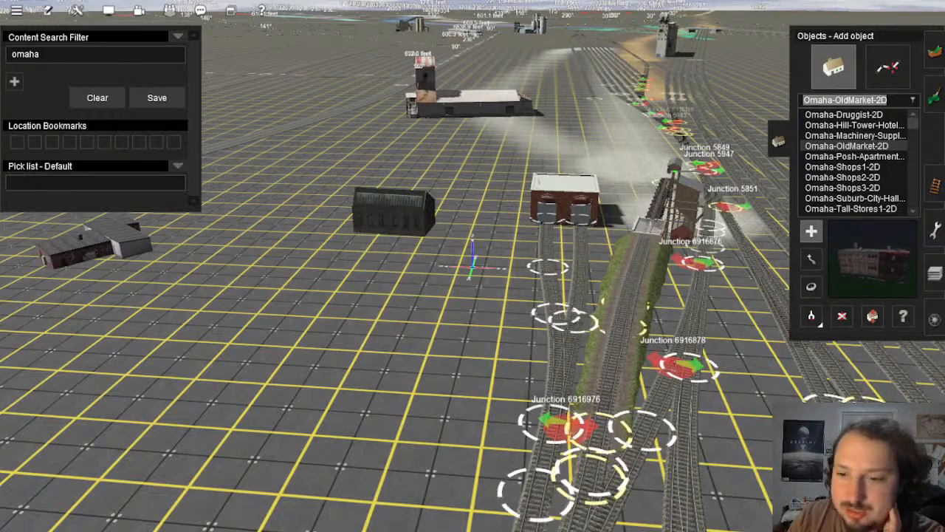
pyautogui.rightClick(476, 435)
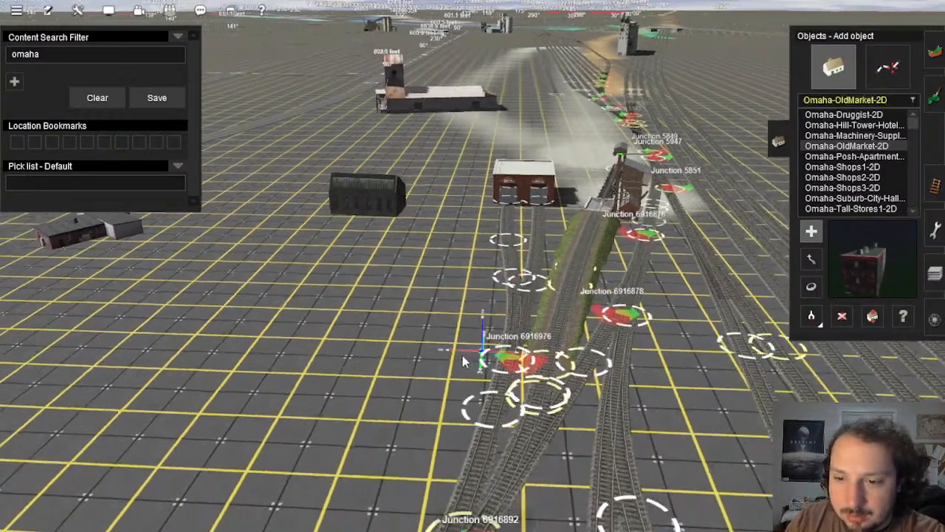
pyautogui.scroll(5, 477, 258)
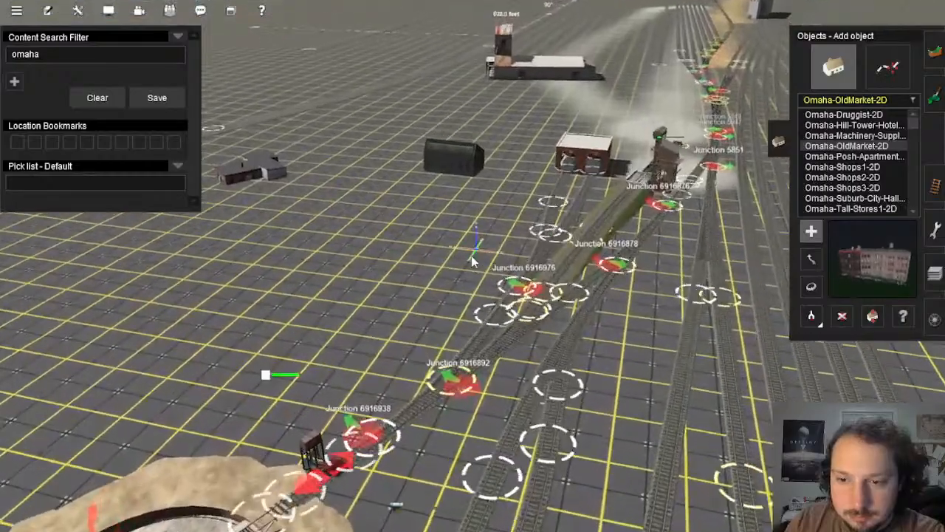
pyautogui.scroll(-5, 469, 268)
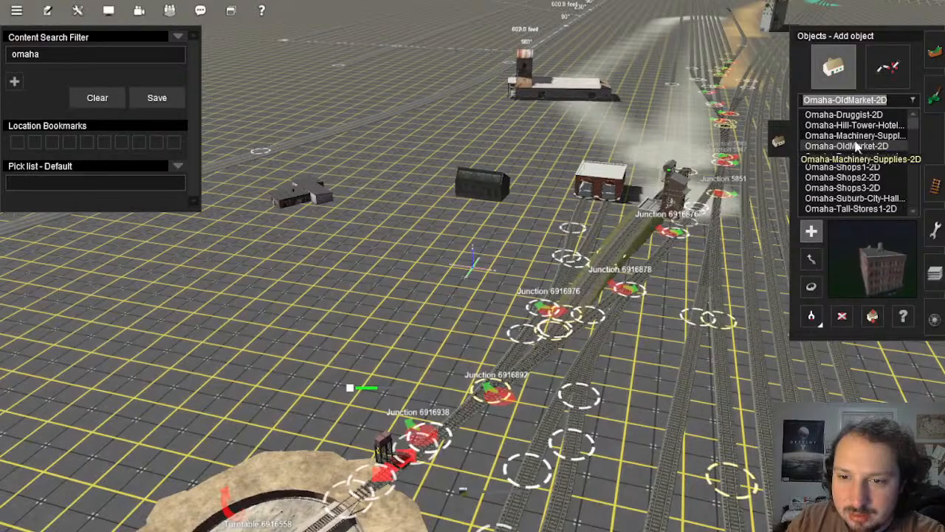
# Step: Search the objects for "brick" and place the Australian Industrial Estate - Brick Factory on the open ground behind the back shop
pyautogui.click(107, 58)
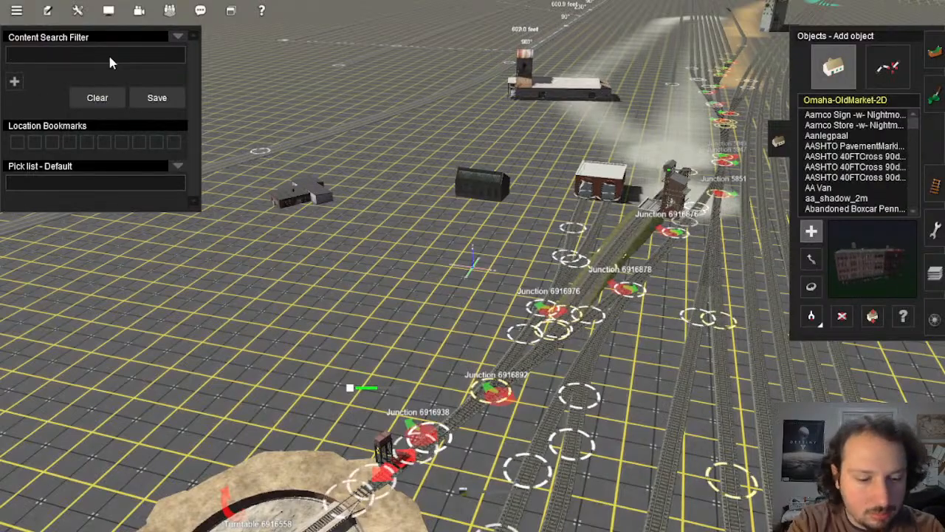
pyautogui.write('brick')
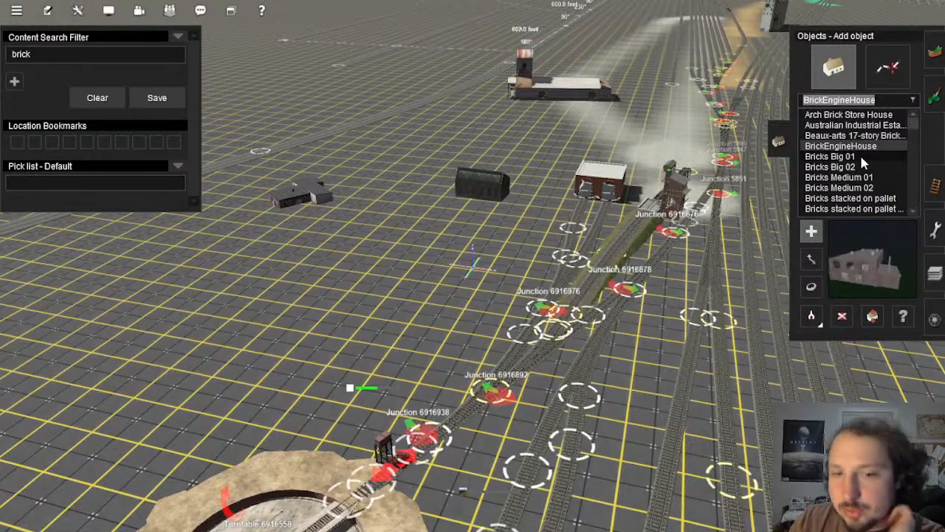
pyautogui.click(863, 156)
pyautogui.click(856, 124)
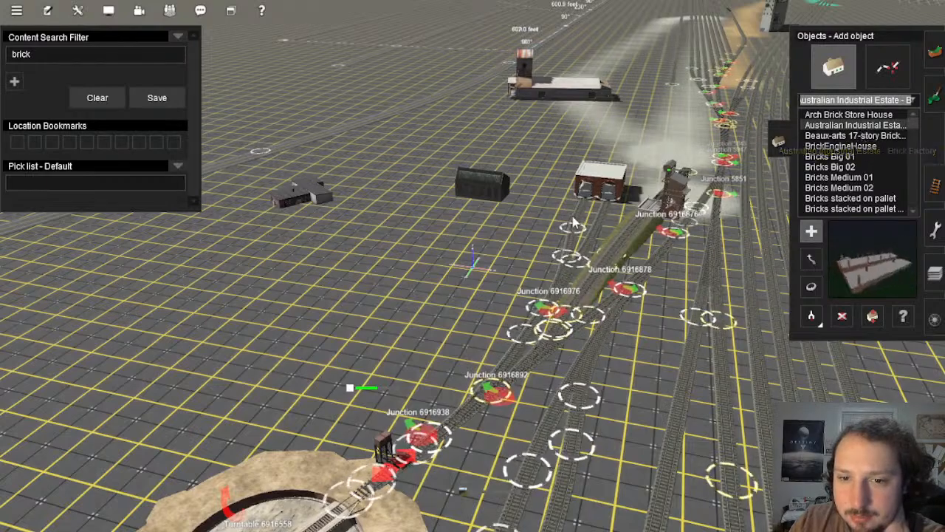
pyautogui.press('Right')
pyautogui.press('Up')
pyautogui.click(472, 235)
pyautogui.scroll(2, 473, 266)
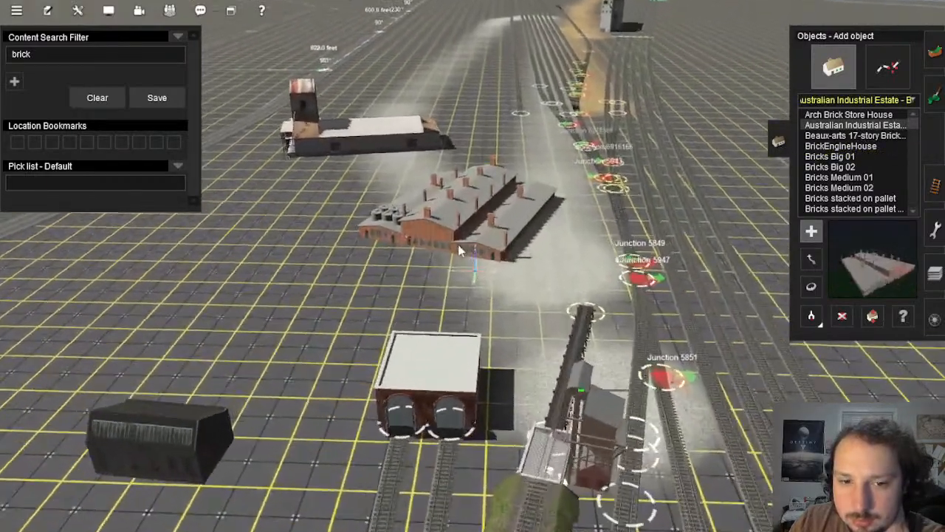
# Step: Rotate the brick factory to about 357° so its long roofs run parallel to the yard tracks
pyautogui.press('Up')
pyautogui.click(811, 286)
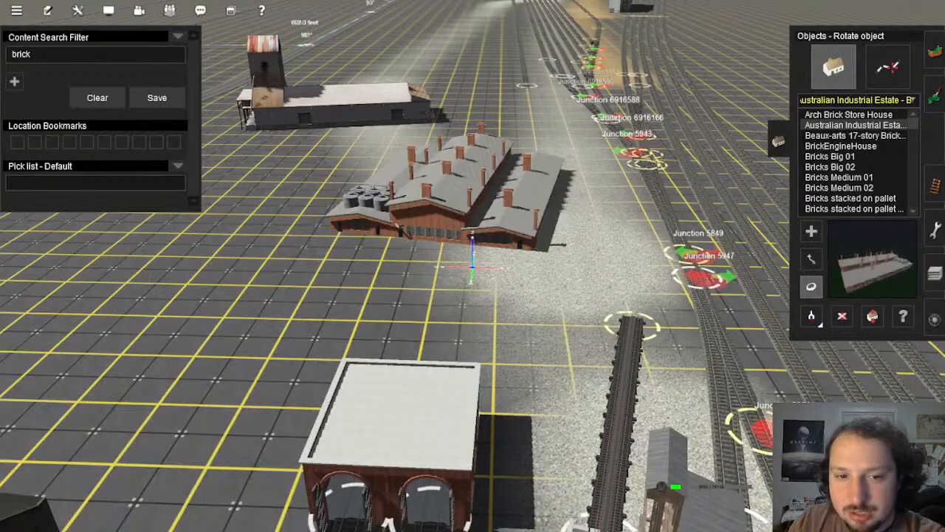
pyautogui.moveTo(472, 235); pyautogui.dragTo(472, 235)
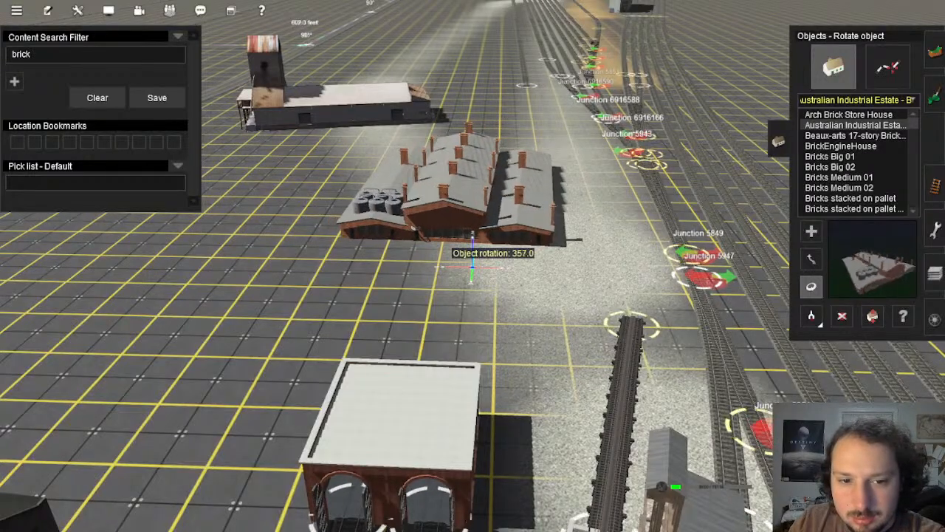
pyautogui.scroll(-5, 473, 310)
pyautogui.press('Up')
pyautogui.press('Left')
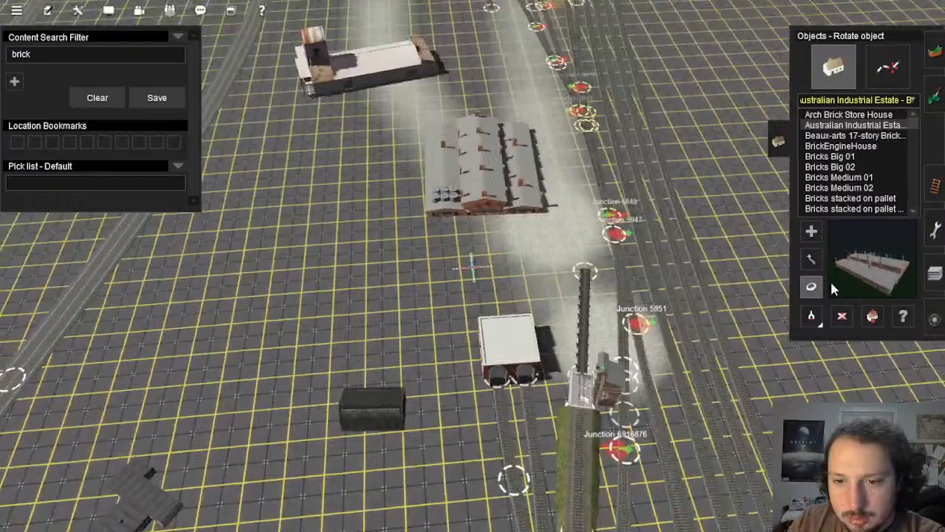
# Step: Move the brick factory across the open ground until its end wall meets the rear of the white-roofed back shop
pyautogui.click(811, 259)
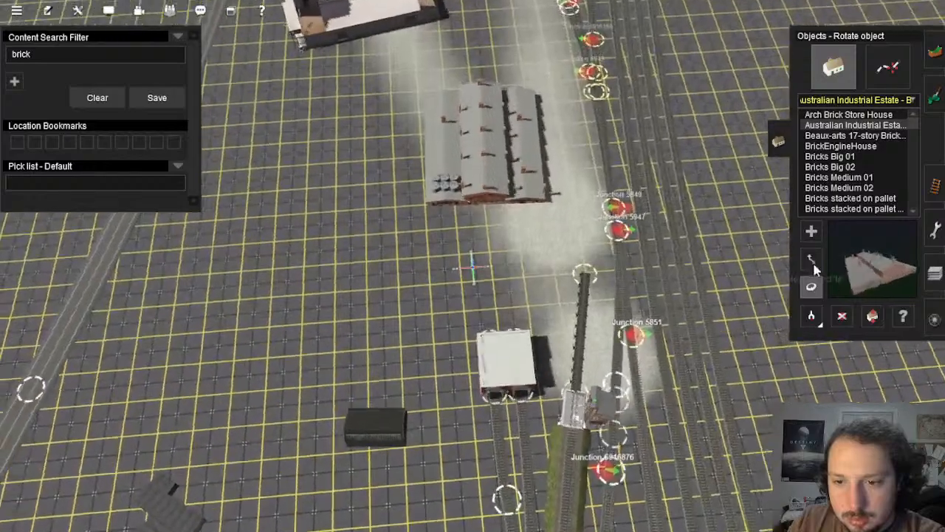
pyautogui.moveTo(477, 170); pyautogui.dragTo(492, 293)
pyautogui.press('Down')
pyautogui.scroll(4, 517, 339)
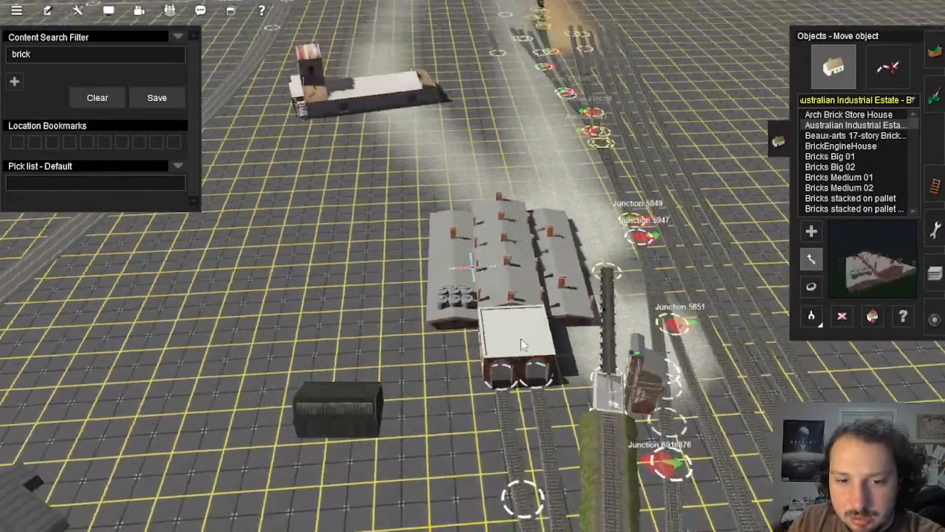
pyautogui.rightClick(516, 314)
pyautogui.moveTo(516, 319); pyautogui.dragTo(497, 281, button='right')
pyautogui.scroll(1, 479, 265)
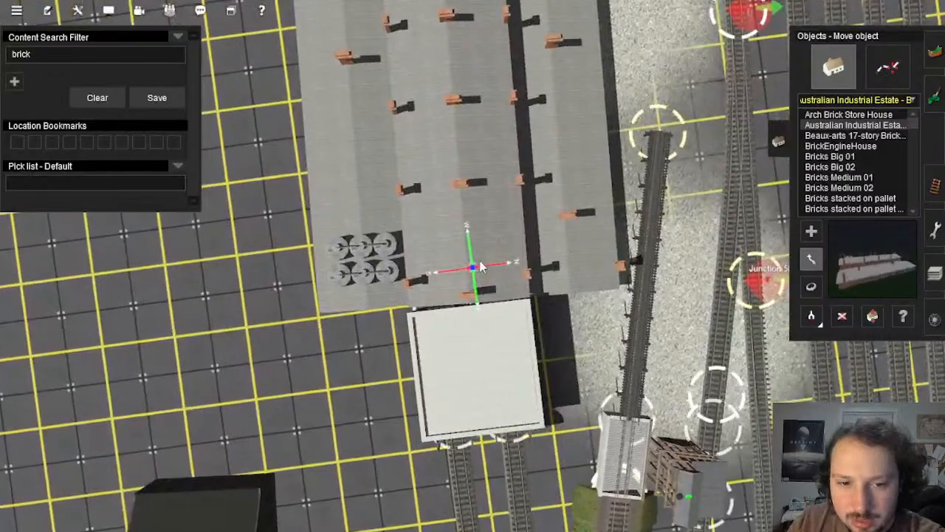
pyautogui.moveTo(482, 261); pyautogui.dragTo(477, 264)
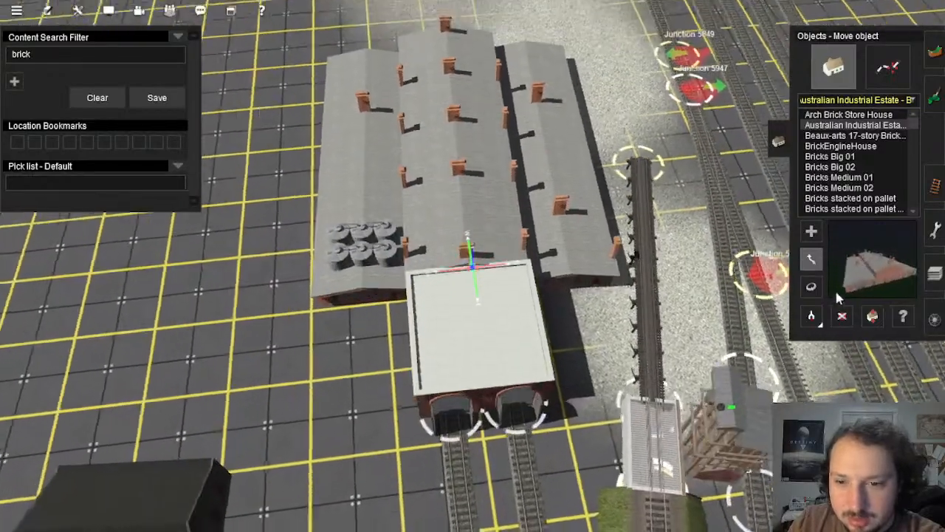
# Step: Rotate the brick factory to about 358.8° so its end wall lines up with the rear wall of the back shop
pyautogui.click(811, 287)
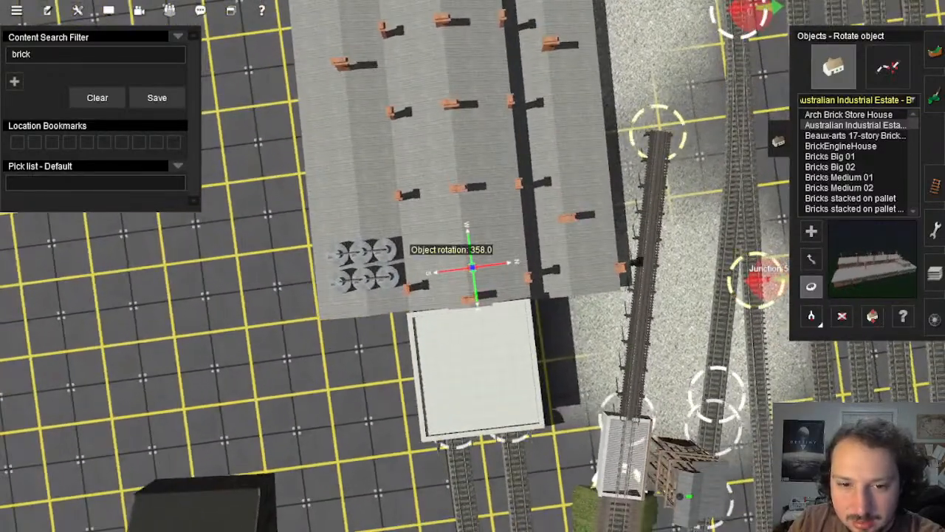
pyautogui.press('Down')
pyautogui.press('Left')
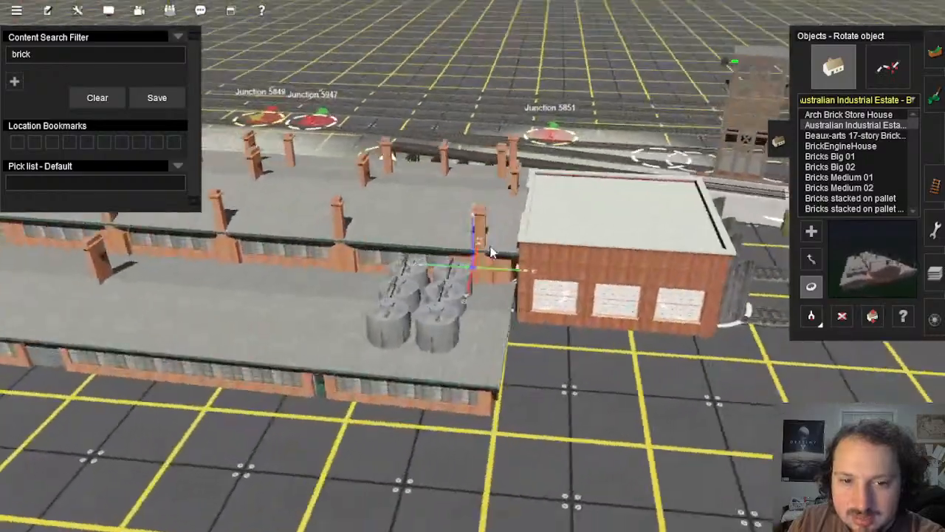
pyautogui.press('Up')
pyautogui.rightClick(515, 243)
pyautogui.press('Up')
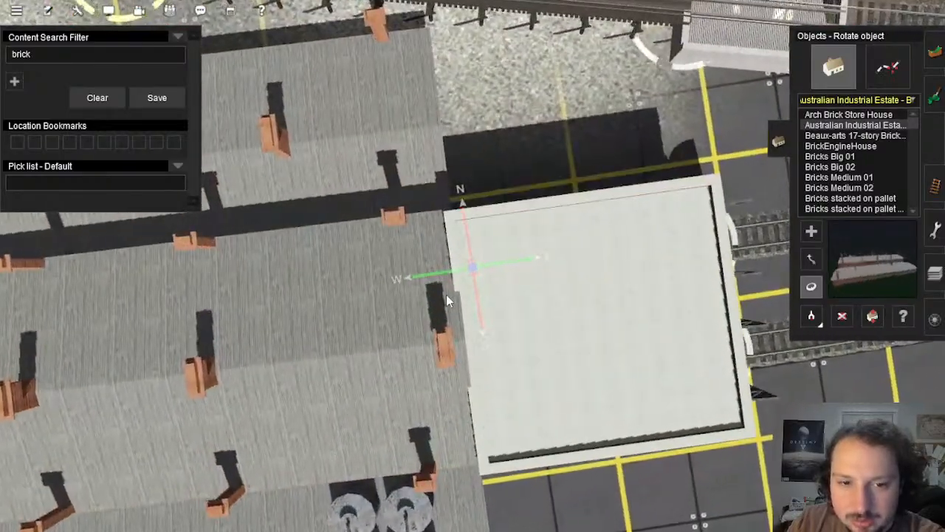
pyautogui.rightClick(446, 295)
pyautogui.scroll(-2, 457, 295)
pyautogui.press('Down')
pyautogui.press('Left')
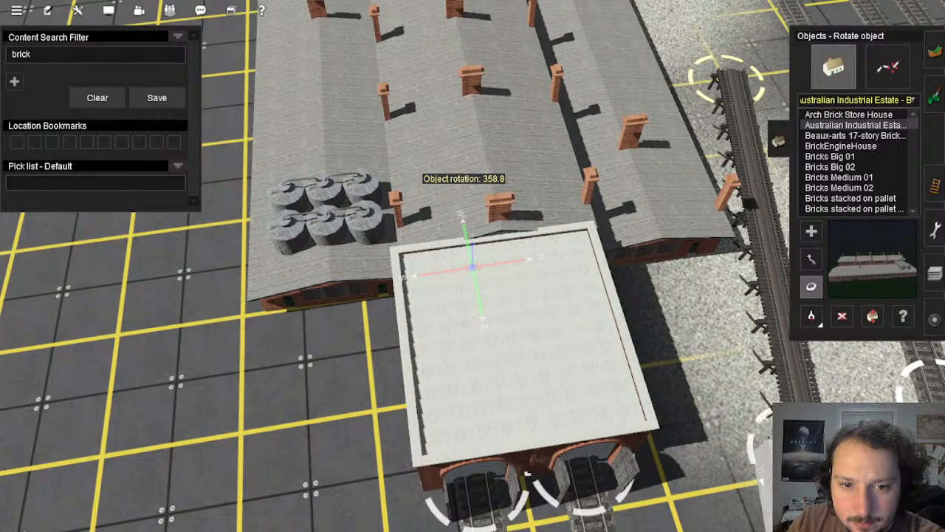
pyautogui.press('Up')
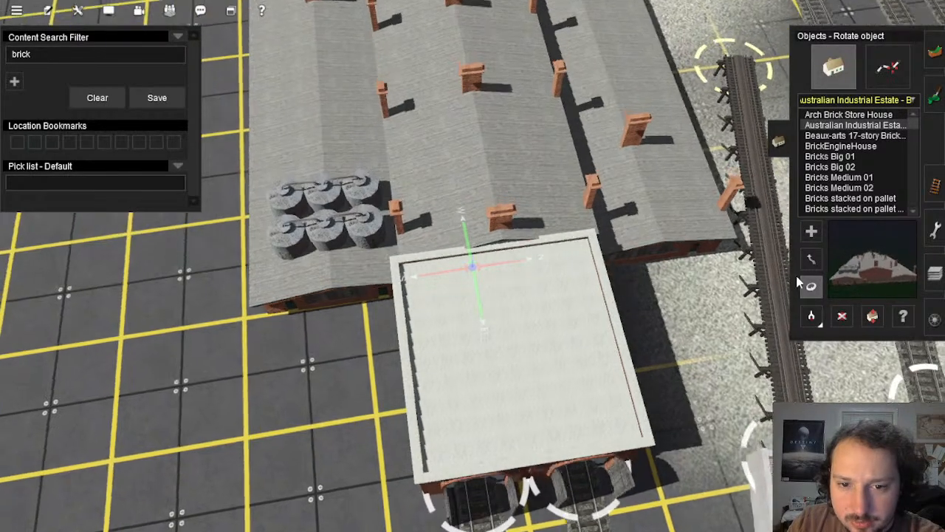
pyautogui.click(810, 258)
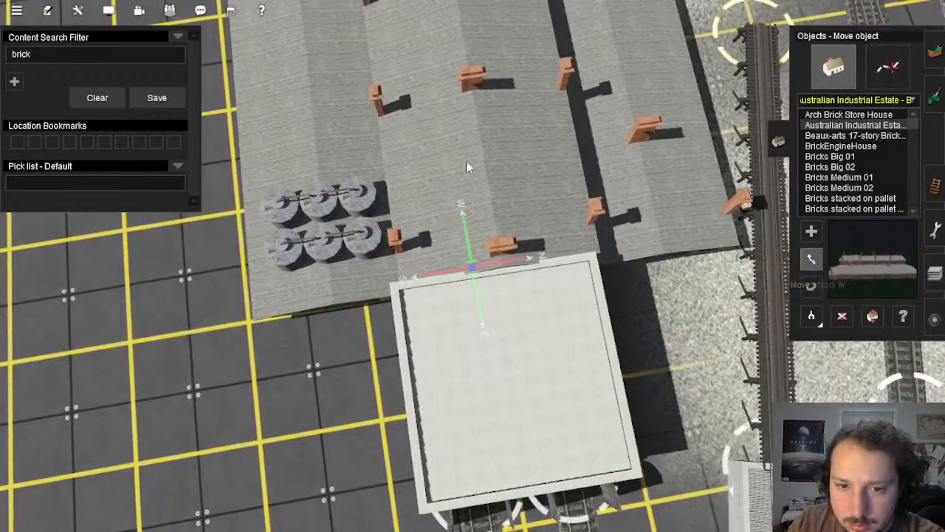
pyautogui.rightClick(454, 162)
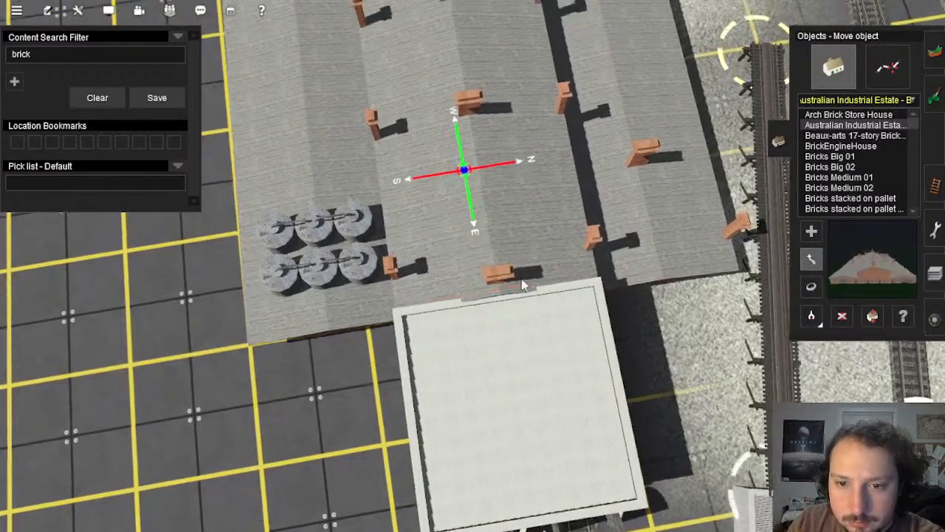
# Step: Examine the joined brick factory and back shop from the track side and from beside the dark storage shed
pyautogui.rightClick(454, 322)
pyautogui.press('Down')
pyautogui.press('Right')
pyautogui.press('Up')
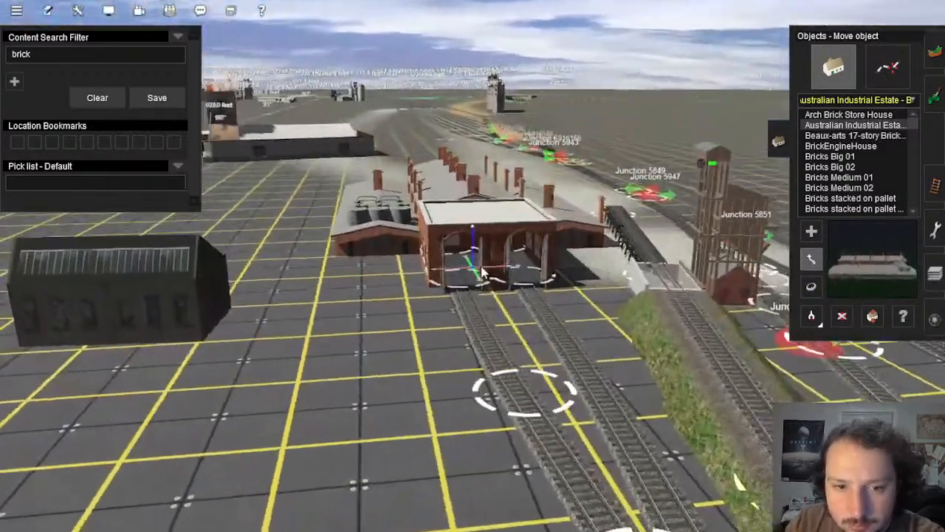
pyautogui.press('Down')
pyautogui.scroll(-3, 470, 278)
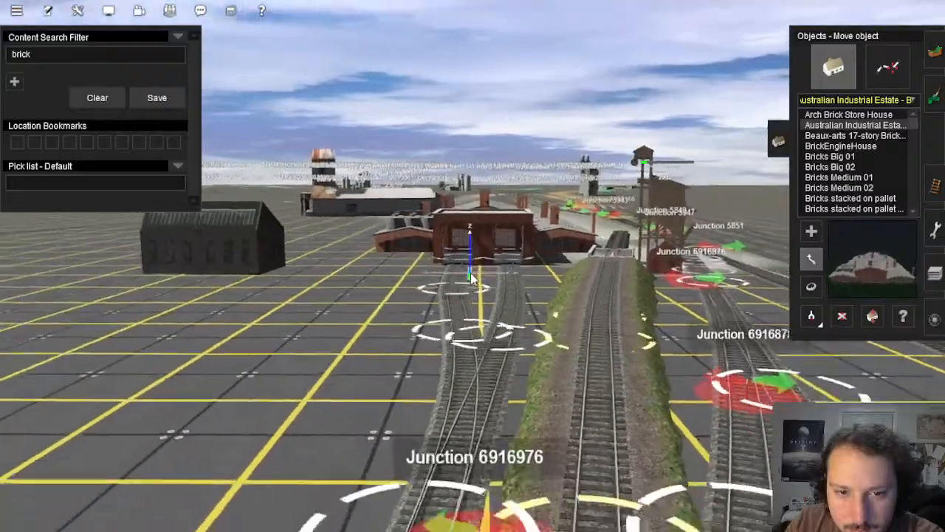
pyautogui.press('Up')
pyautogui.press('Left')
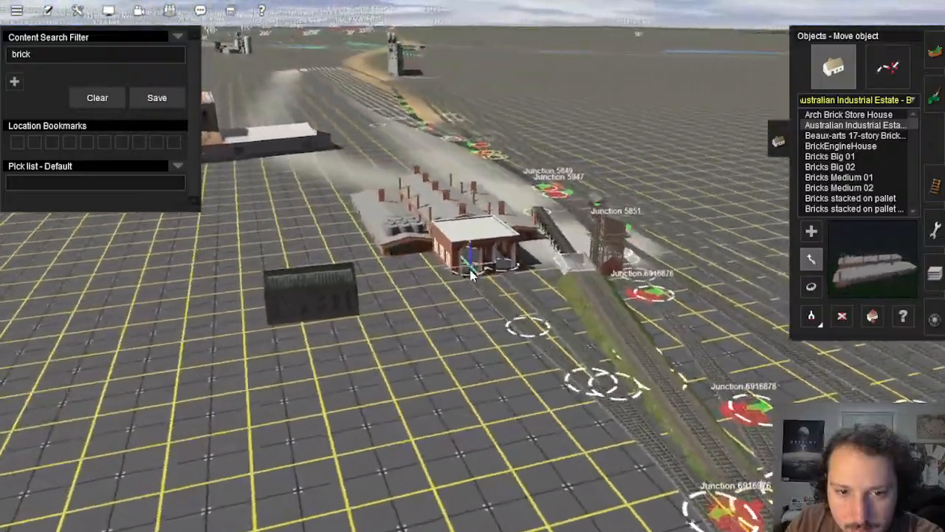
pyautogui.scroll(-2, 471, 273)
pyautogui.press('Up')
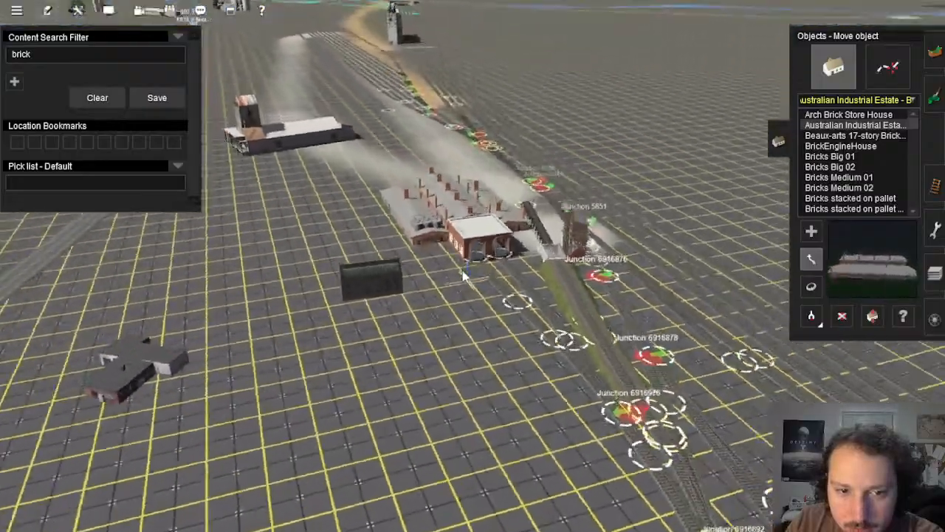
pyautogui.rightClick(454, 259)
pyautogui.scroll(3, 456, 275)
pyautogui.press('Left')
pyautogui.press('Down')
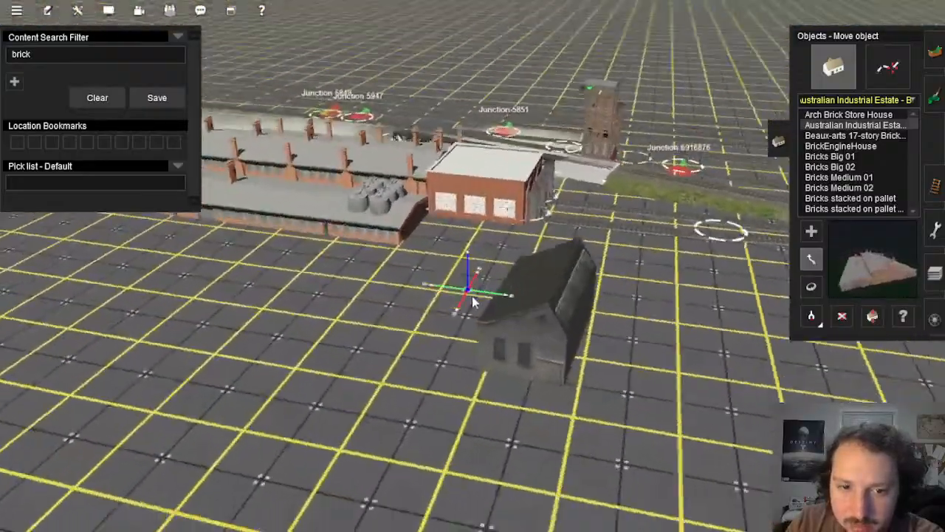
# Step: Look over the building layout between the road, the small grey-roofed building, the dark shed and the turntable
pyautogui.scroll(-4, 473, 301)
pyautogui.rightClick(474, 301)
pyautogui.press('Left')
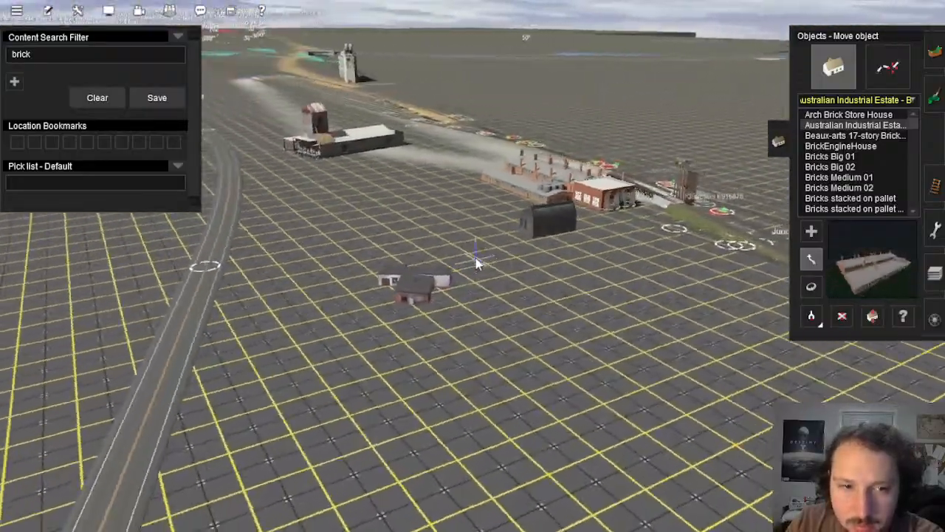
pyautogui.scroll(1, 477, 262)
pyautogui.scroll(-2, 487, 273)
pyautogui.press('Left')
pyautogui.press('Up')
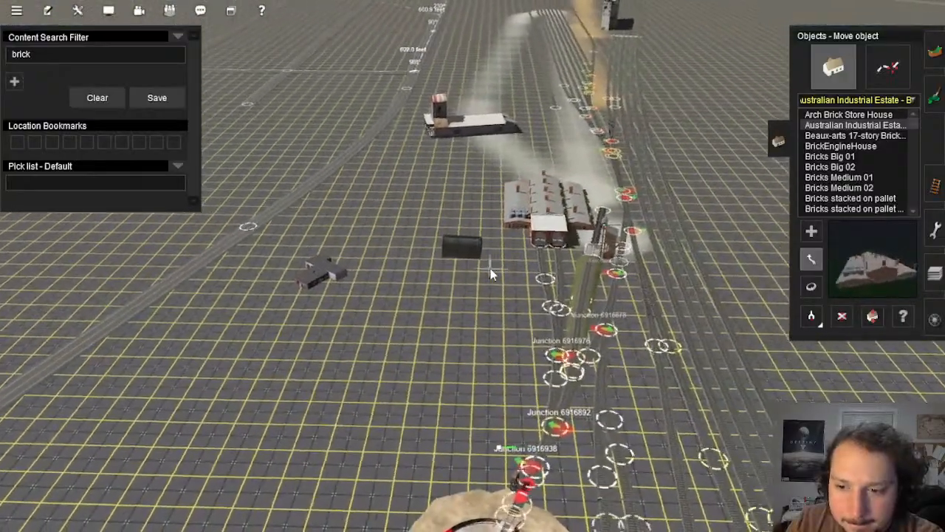
pyautogui.rightClick(491, 270)
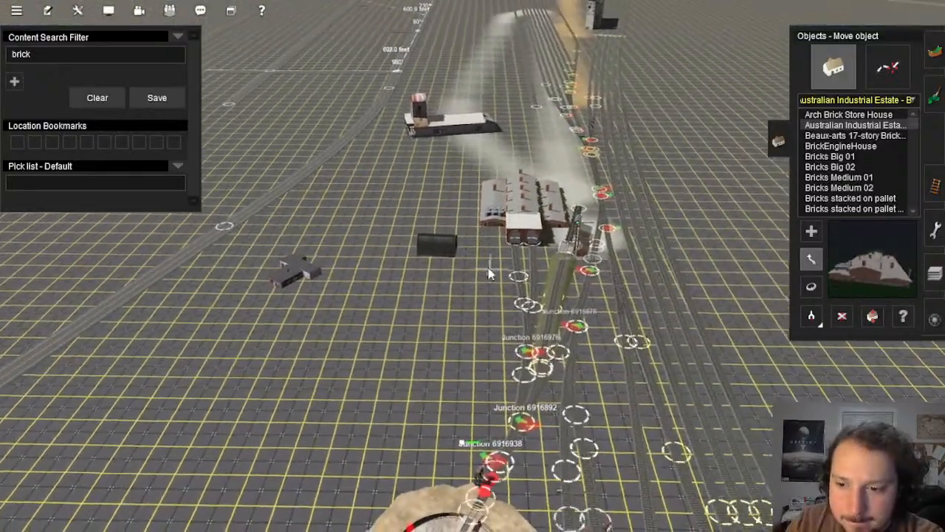
pyautogui.press('Left')
pyautogui.press('Down')
pyautogui.press('Up')
pyautogui.press('Left')
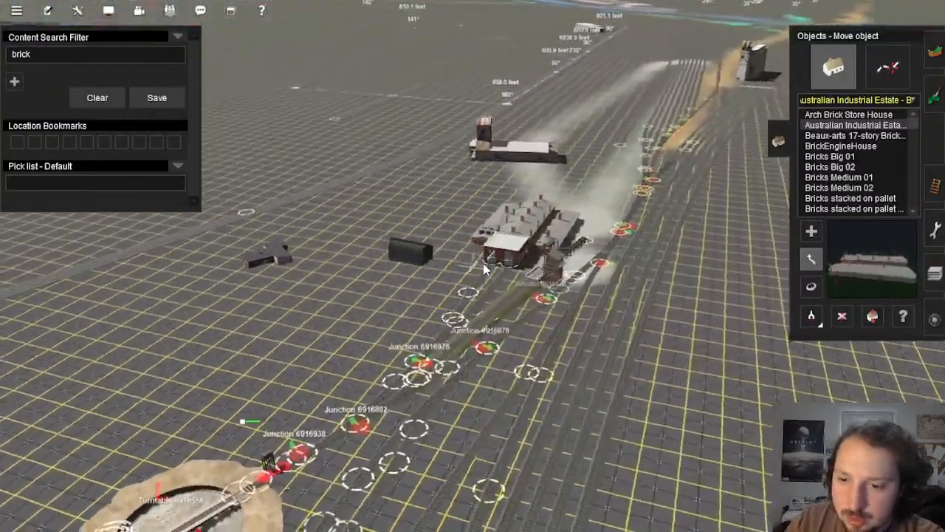
pyautogui.press('Right')
pyautogui.press('Down')
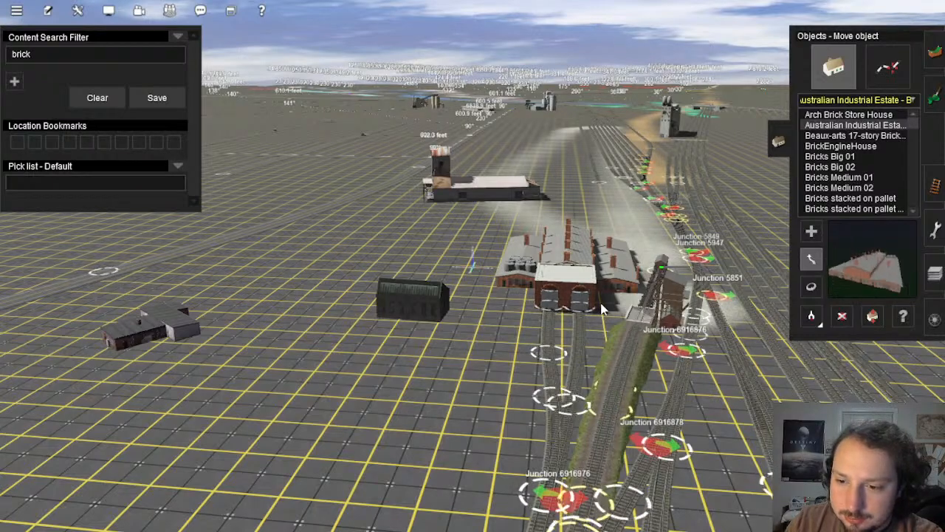
# Step: Inspect the open ground between the back shop lead tracks and the turntable for another building site
pyautogui.scroll(-5, 577, 312)
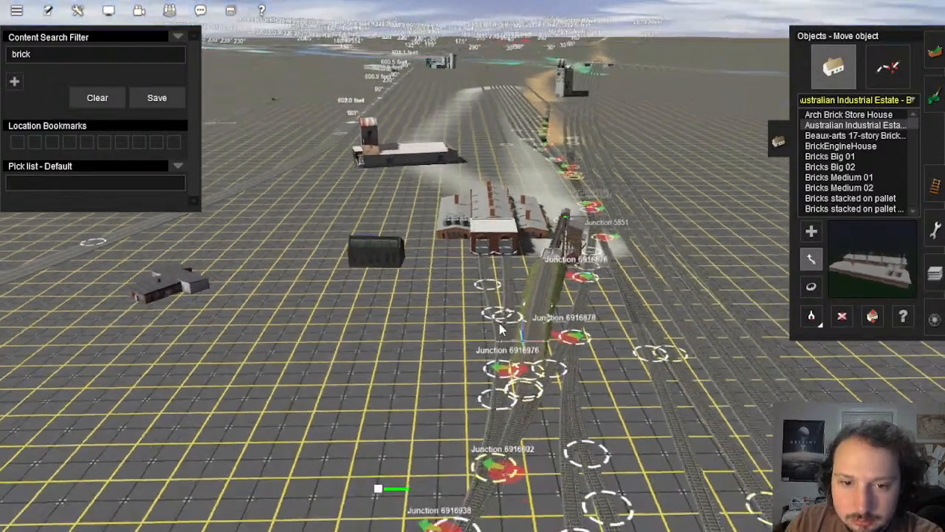
pyautogui.scroll(2, 464, 270)
pyautogui.press('Left')
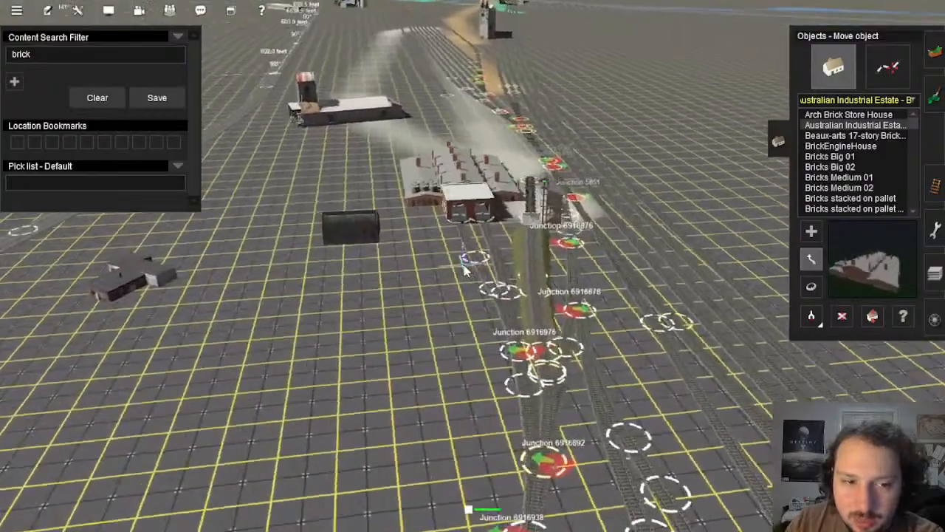
pyautogui.scroll(-4, 465, 276)
pyautogui.press('Right')
pyautogui.scroll(3, 458, 242)
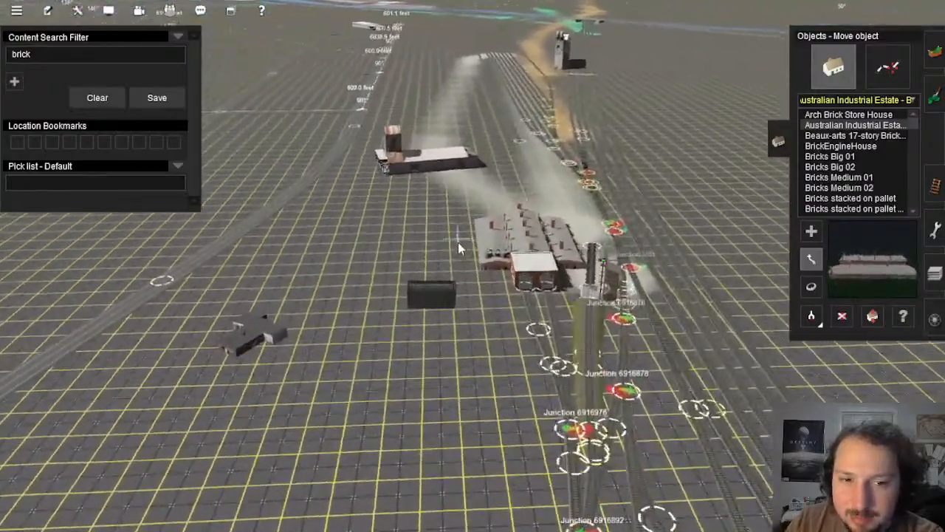
pyautogui.press('Left')
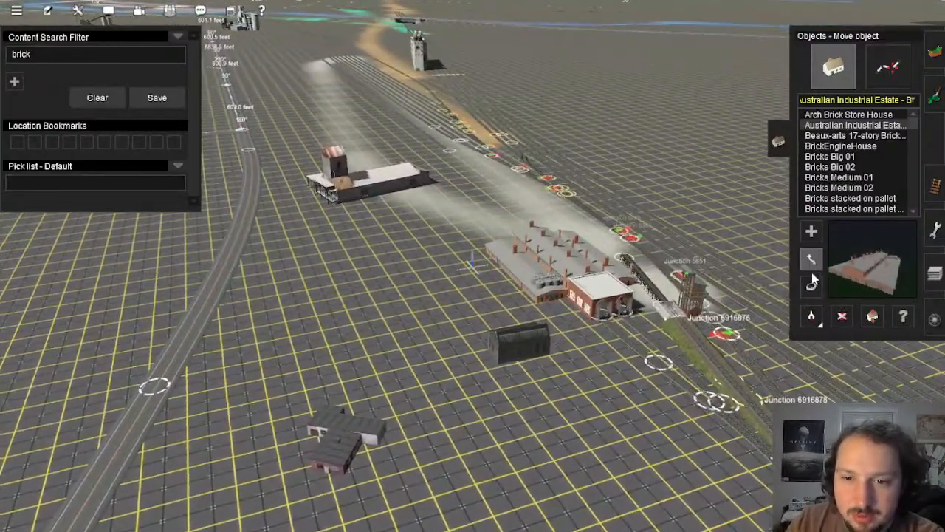
pyautogui.press('Right')
pyautogui.scroll(3, 487, 262)
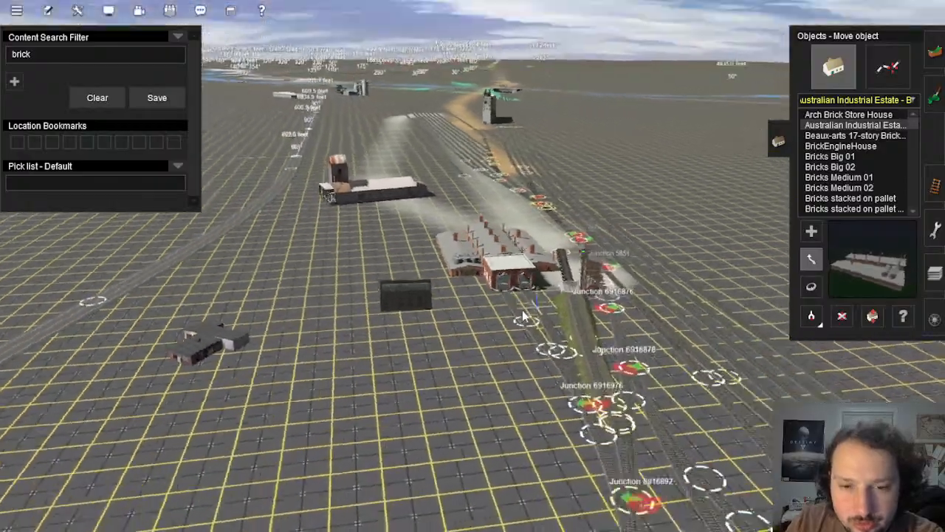
pyautogui.scroll(2, 484, 258)
pyautogui.press('Left')
pyautogui.press('Down')
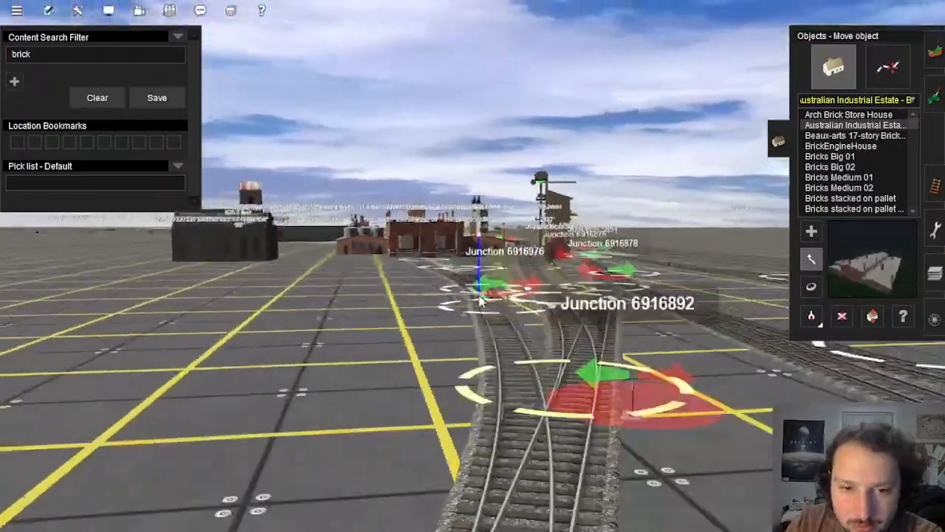
pyautogui.press('Up')
pyautogui.scroll(-3, 477, 274)
pyautogui.moveTo(465, 271); pyautogui.dragTo(572, 200, button='right')
pyautogui.press('Up')
pyautogui.scroll(2, 572, 200)
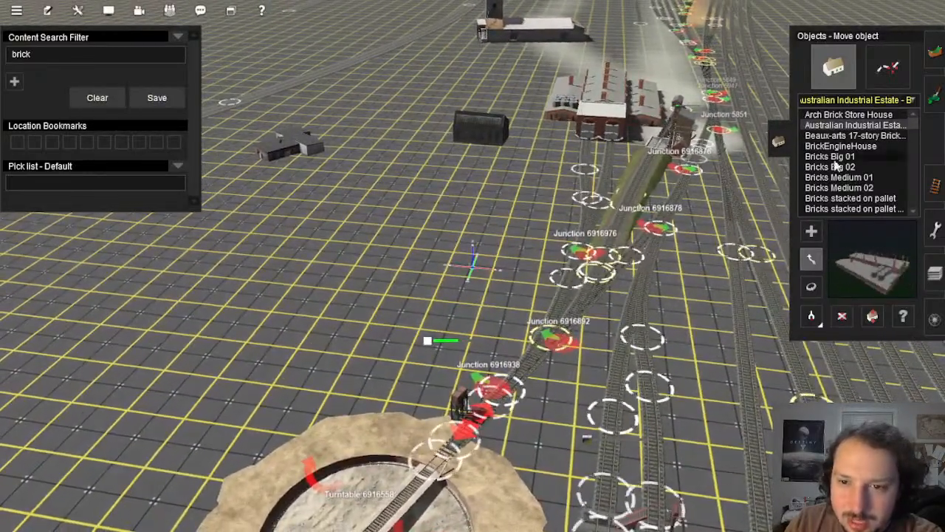
# Step: Try a Brick Building 19th century on the open ground between the turntable and the dark shed, and delete it
pyautogui.click(849, 181)
pyautogui.scroll(-3, 851, 186)
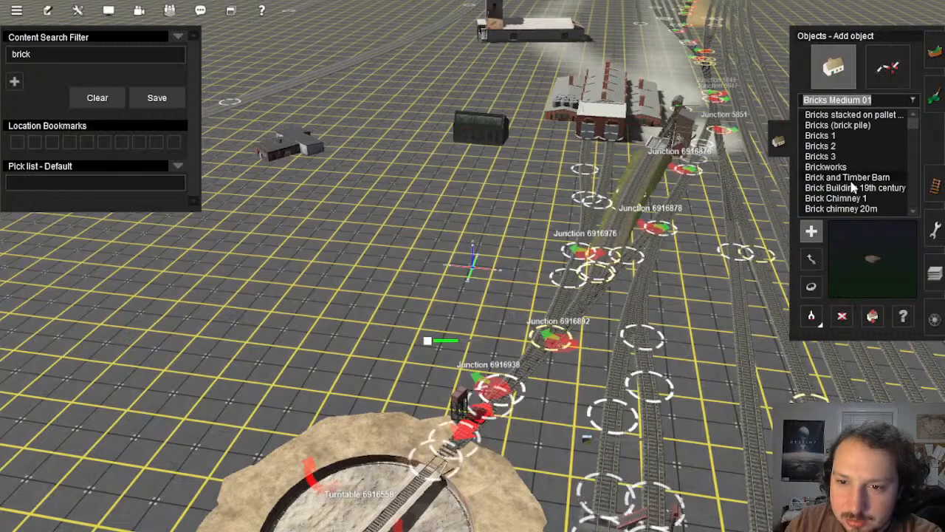
pyautogui.click(853, 189)
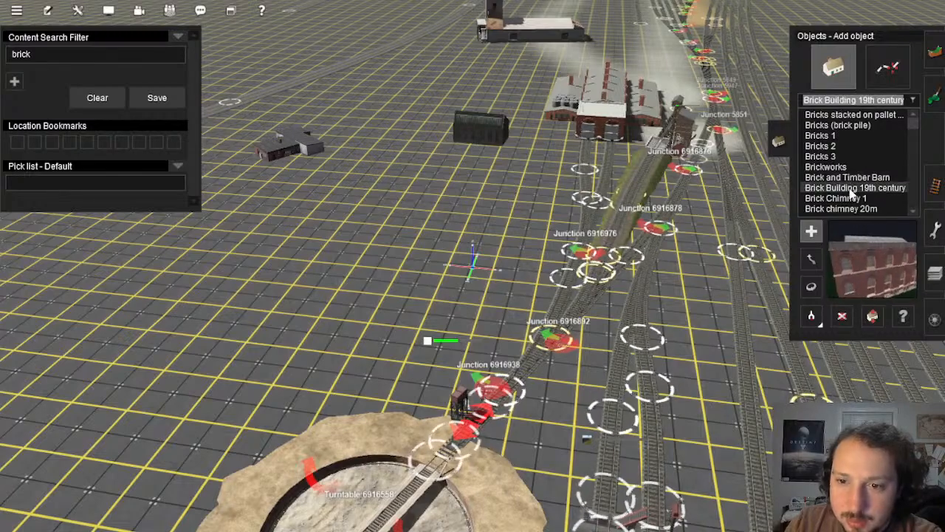
pyautogui.click(433, 245)
pyautogui.scroll(5, 434, 251)
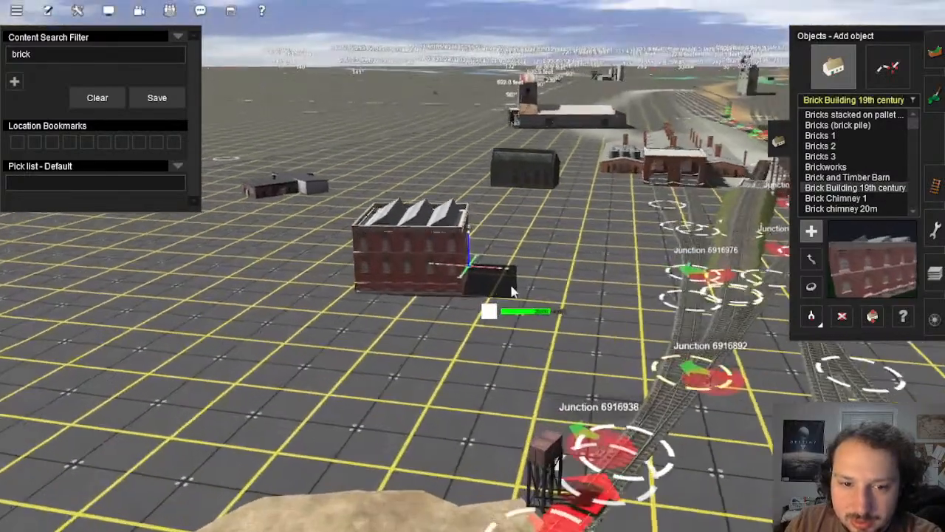
pyautogui.press('Left')
pyautogui.press('Up')
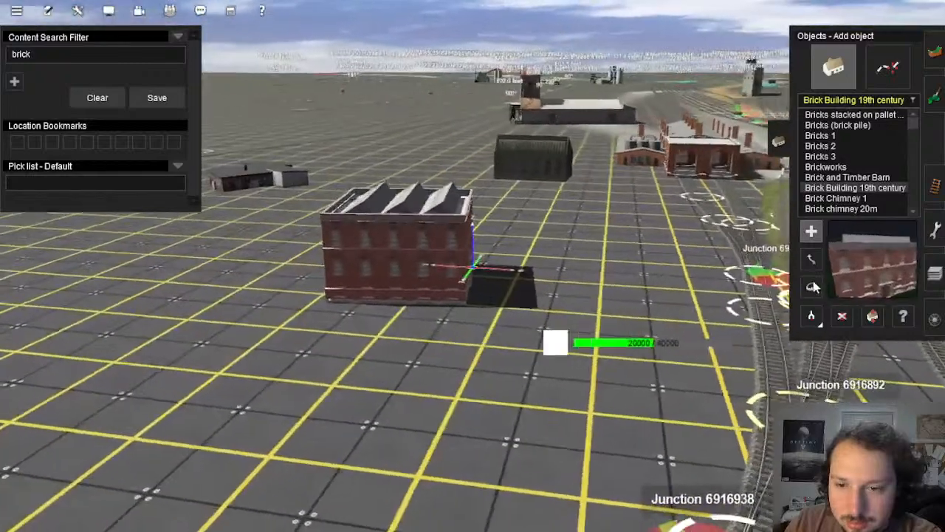
pyautogui.click(841, 316)
pyautogui.click(461, 264)
# Step: Try a JPK_BrickStorageBldg from the brick objects on the open ground between the turntable and the dark shed, and delete it
pyautogui.click(856, 198)
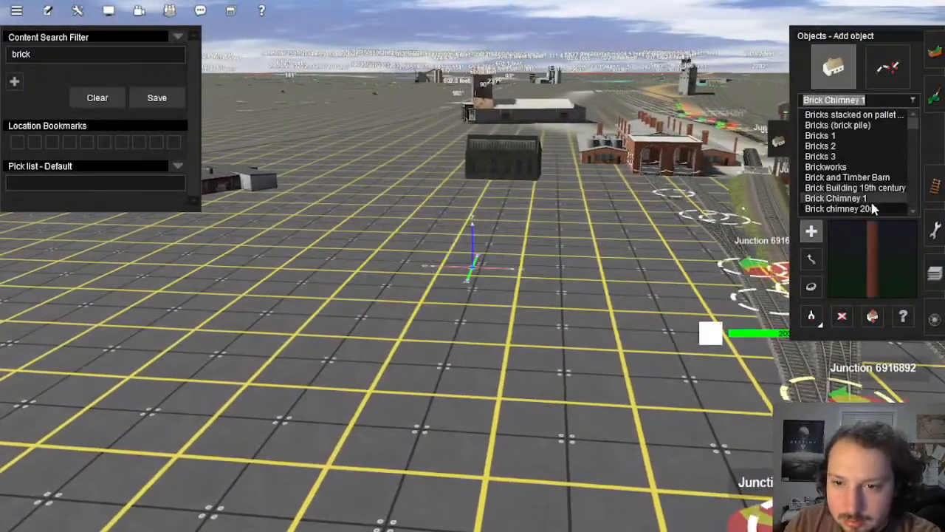
pyautogui.scroll(-3, 874, 185)
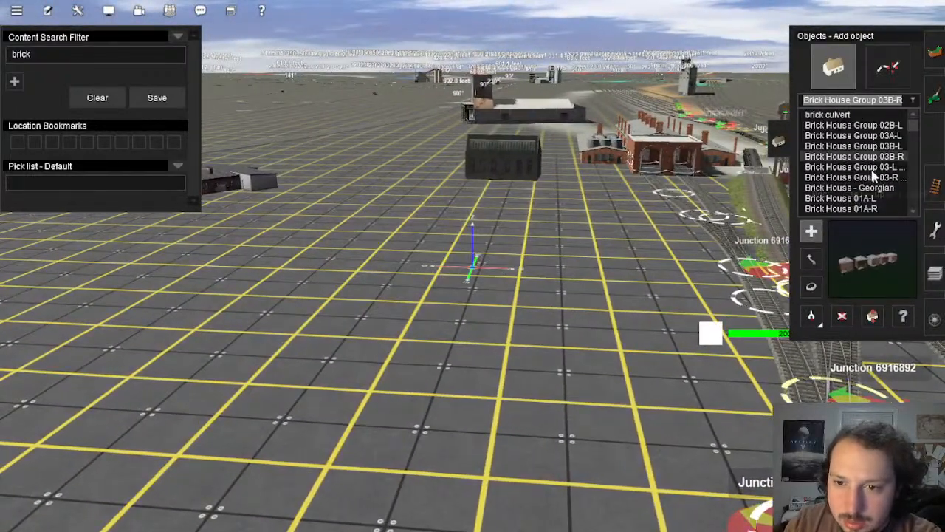
pyautogui.click(873, 177)
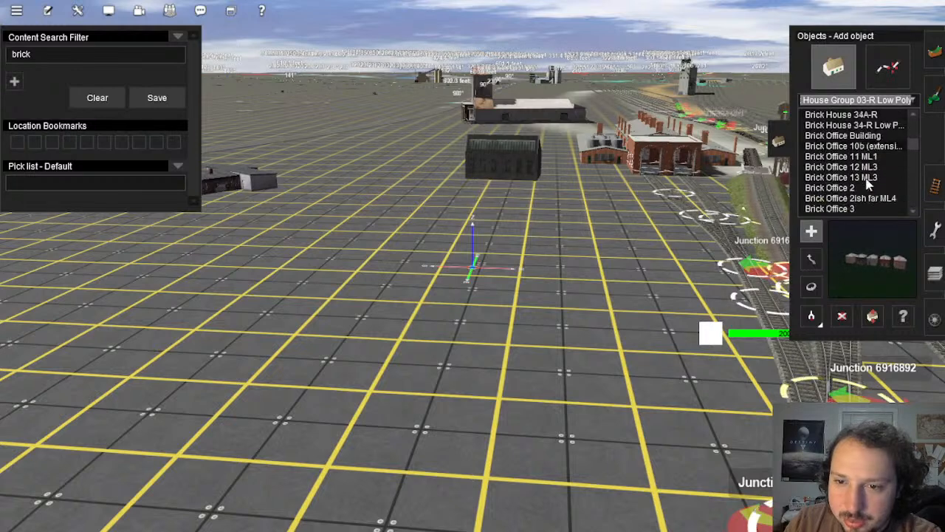
pyautogui.scroll(-12, 865, 183)
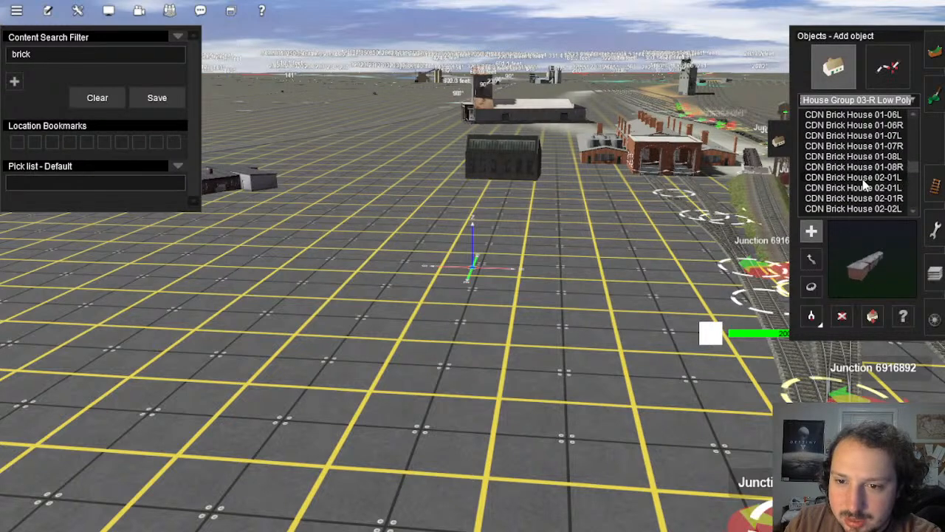
pyautogui.scroll(-15, 864, 185)
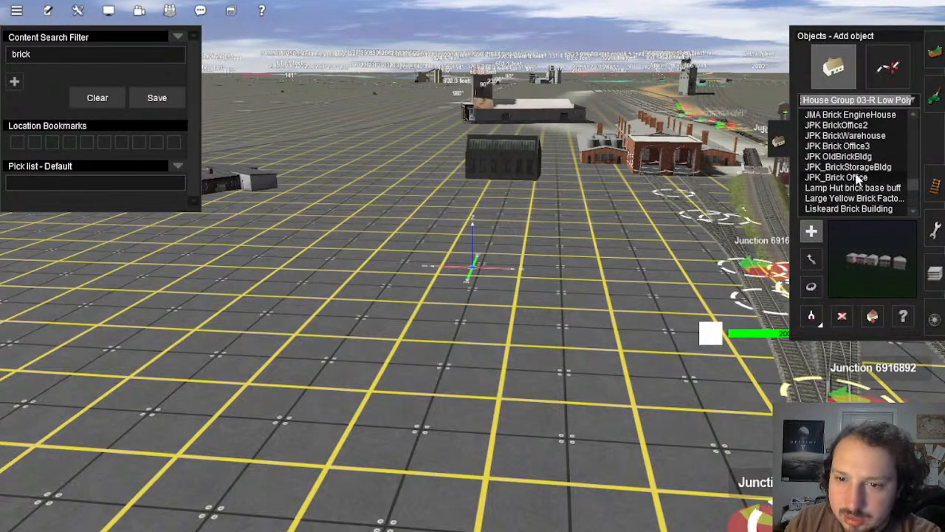
pyautogui.click(856, 178)
pyautogui.click(855, 167)
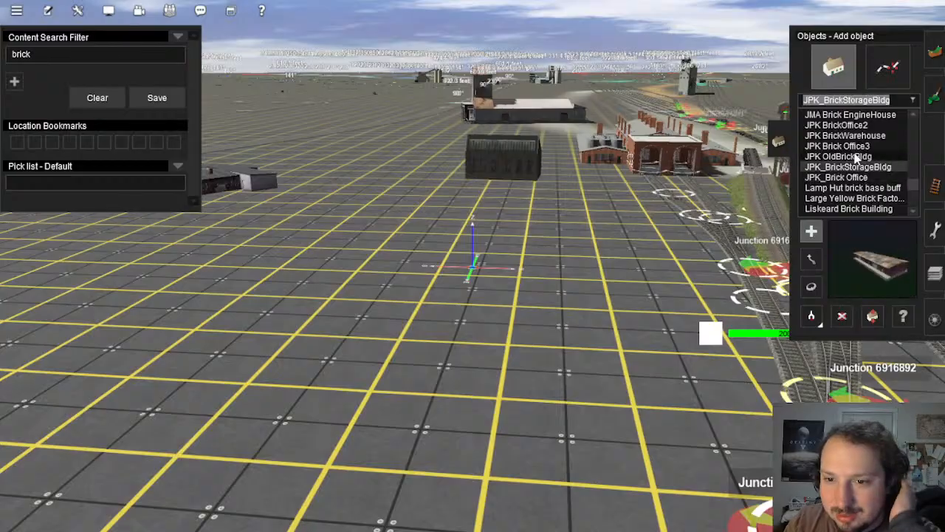
pyautogui.click(582, 246)
pyautogui.scroll(5, 583, 251)
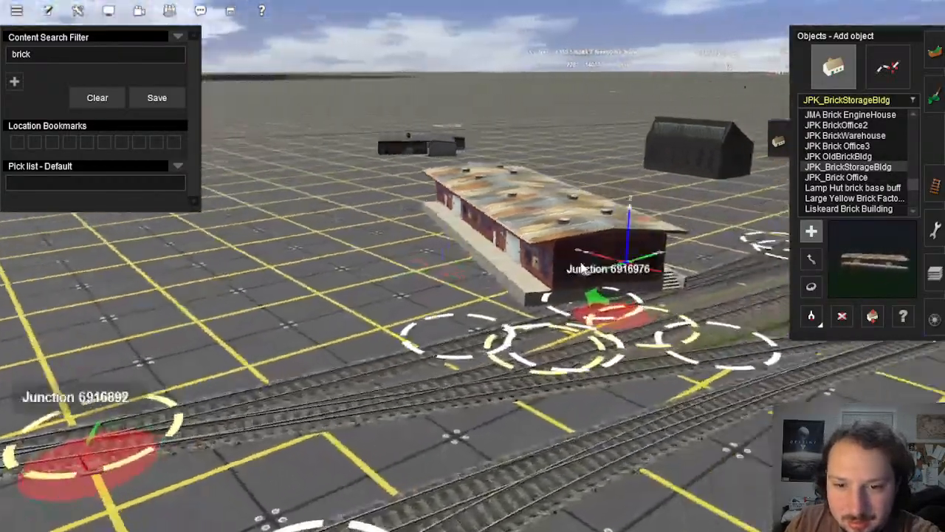
pyautogui.moveTo(581, 268); pyautogui.dragTo(850, 332, button='right')
pyautogui.scroll(-3, 715, 299)
pyautogui.click(842, 316)
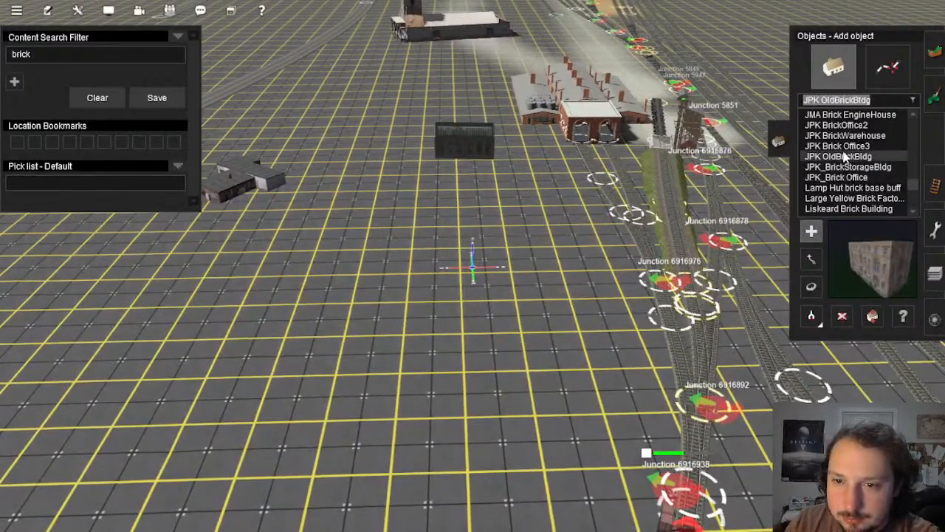
# Step: Try a JPK Brick Office3 on the open ground beside the lead tracks, and delete it
pyautogui.click(541, 237)
pyautogui.press('Down')
pyautogui.press('Right')
pyautogui.click(841, 316)
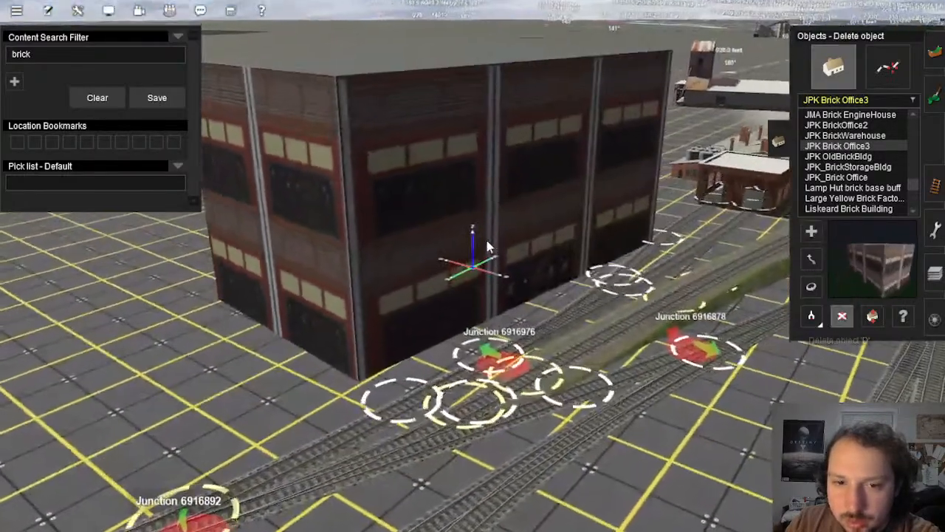
pyautogui.click(488, 246)
# Step: Try a JPK OldBrickBldg beside the lead tracks, view it against the turntable area, and delete it
pyautogui.click(407, 274)
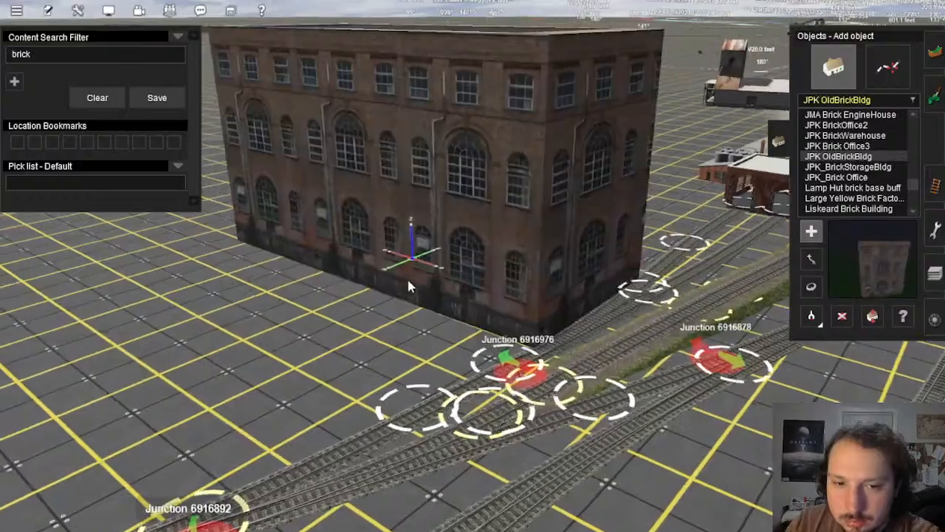
pyautogui.press('Down')
pyautogui.press('Left')
pyautogui.scroll(-3, 490, 297)
pyautogui.press('Right')
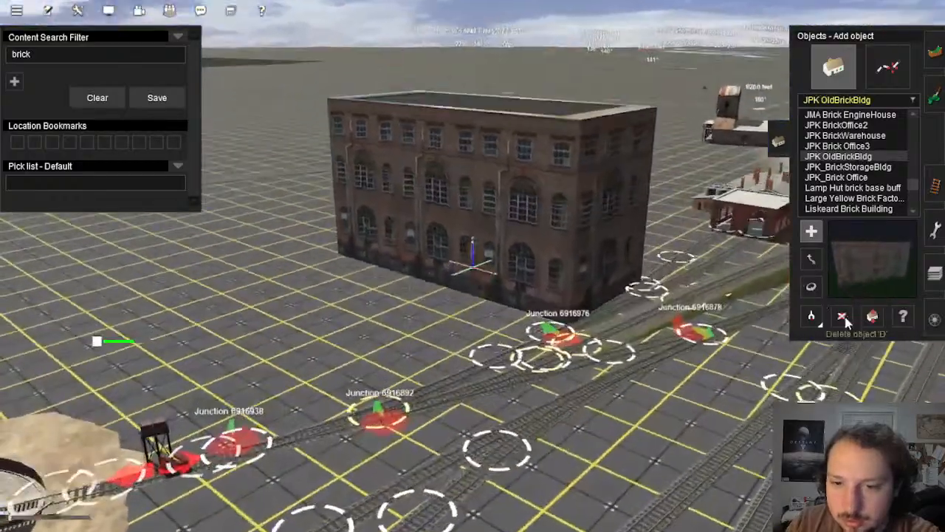
pyautogui.click(842, 316)
pyautogui.click(525, 243)
# Step: Look through the previews of the brick houses, paper mill buildings and cottages for a suitable yard building
pyautogui.scroll(2, 859, 171)
pyautogui.click(858, 167)
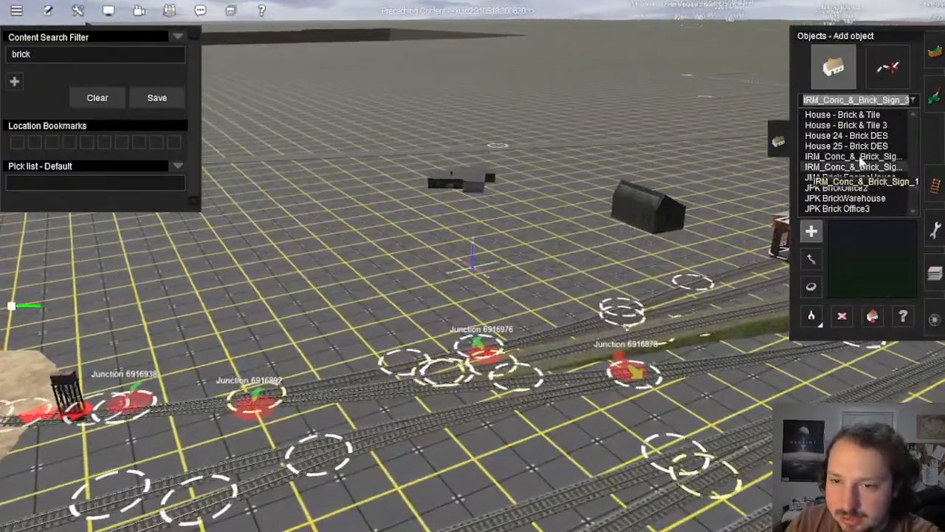
pyautogui.click(862, 145)
pyautogui.scroll(3, 864, 150)
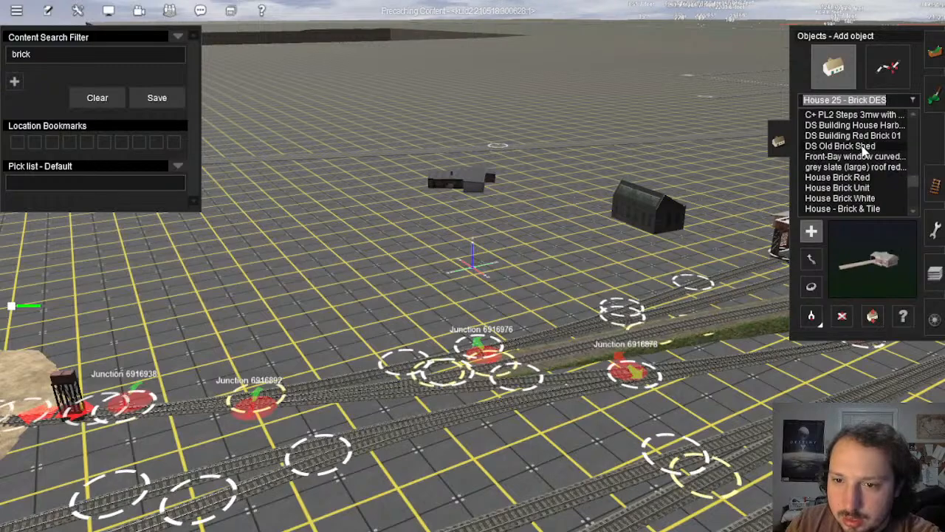
pyautogui.scroll(2, 870, 161)
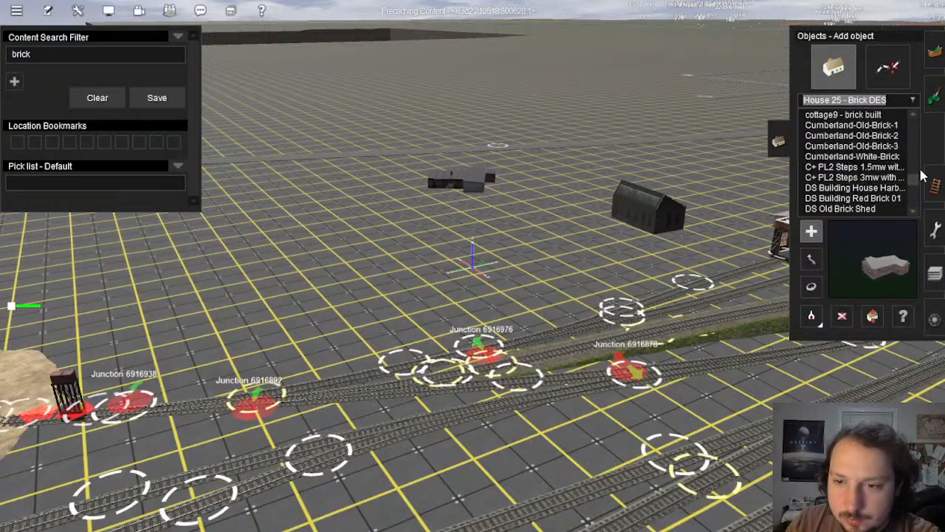
pyautogui.moveTo(917, 181); pyautogui.dragTo(916, 191)
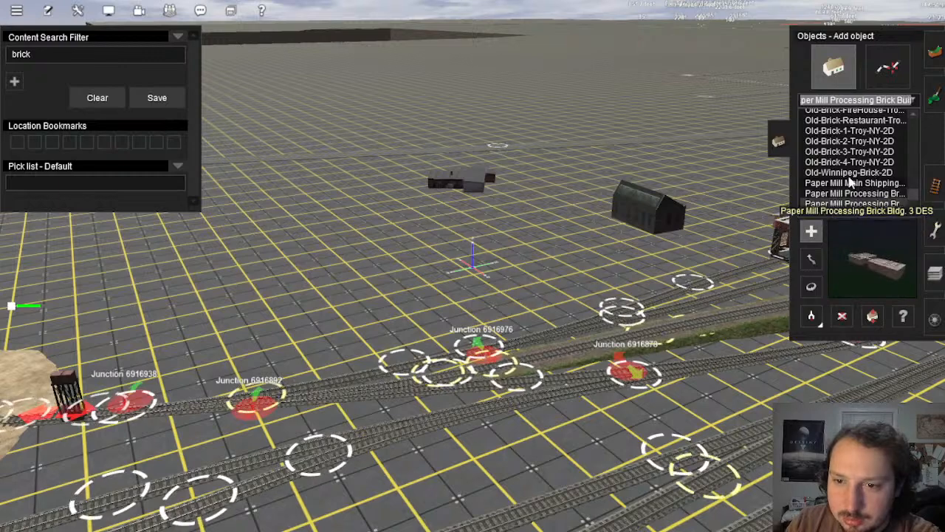
pyautogui.scroll(-2, 851, 181)
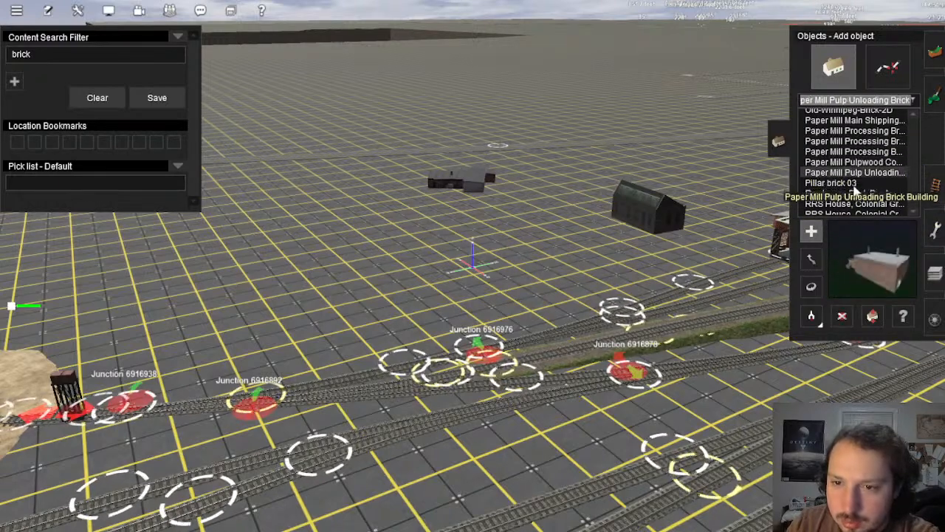
pyautogui.click(853, 184)
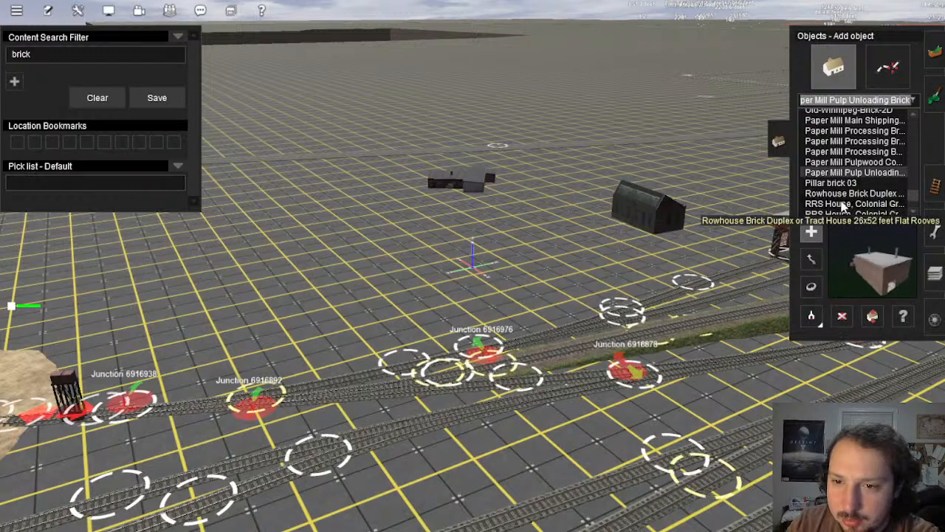
pyautogui.scroll(-3, 857, 185)
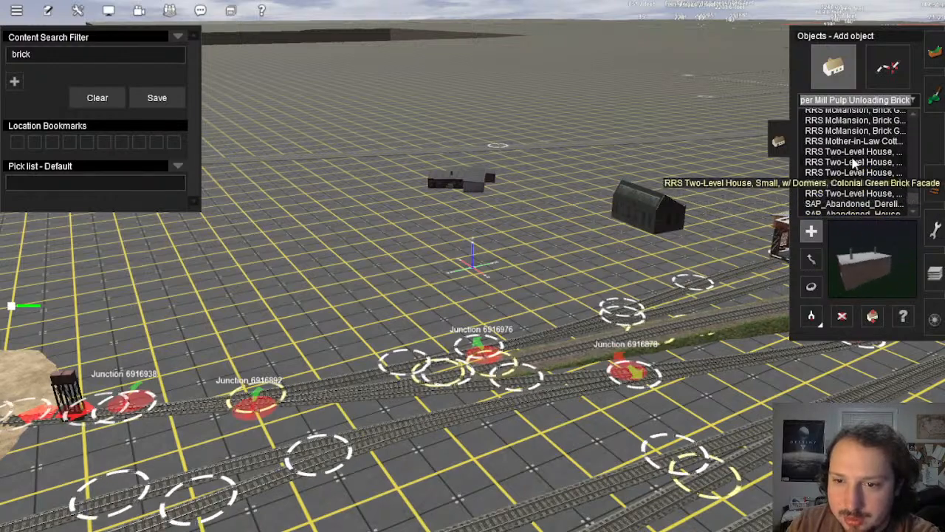
pyautogui.click(853, 172)
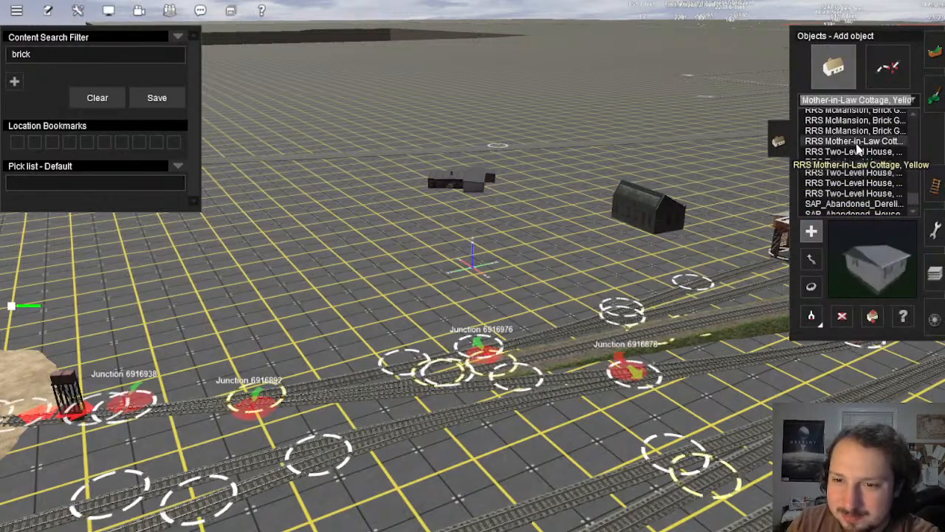
pyautogui.scroll(-3, 858, 155)
# Step: Try an SAP_Old_Brick_Factory_4 on the open ground between the turntable and the back shop, and delete it
pyautogui.click(855, 162)
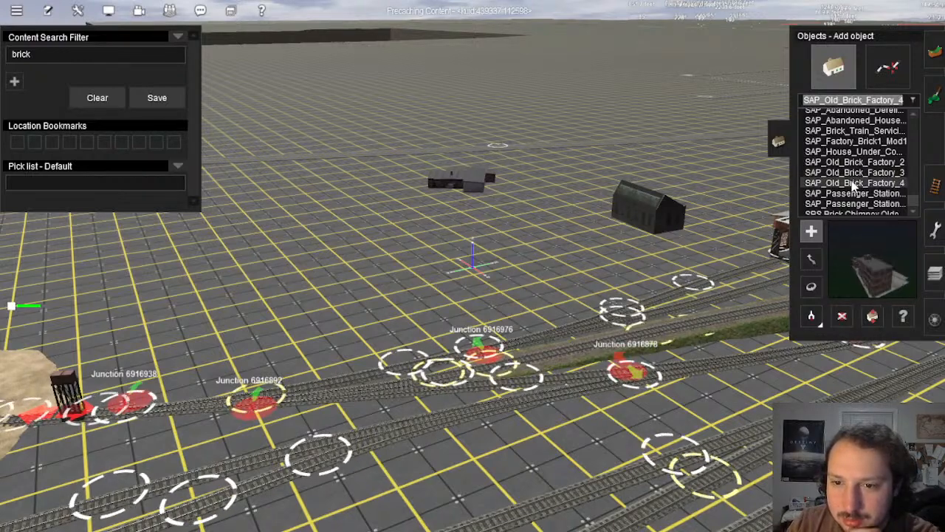
pyautogui.click(519, 233)
pyautogui.scroll(2, 484, 271)
pyautogui.moveTo(474, 268); pyautogui.dragTo(476, 260, button='right')
pyautogui.scroll(-2, 475, 267)
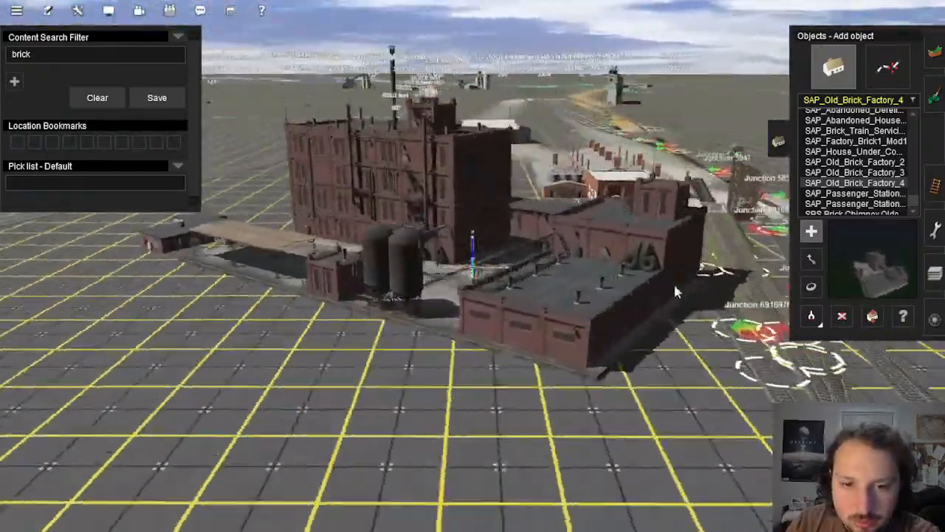
pyautogui.moveTo(674, 283); pyautogui.dragTo(496, 275, button='right')
pyautogui.scroll(-3, 554, 307)
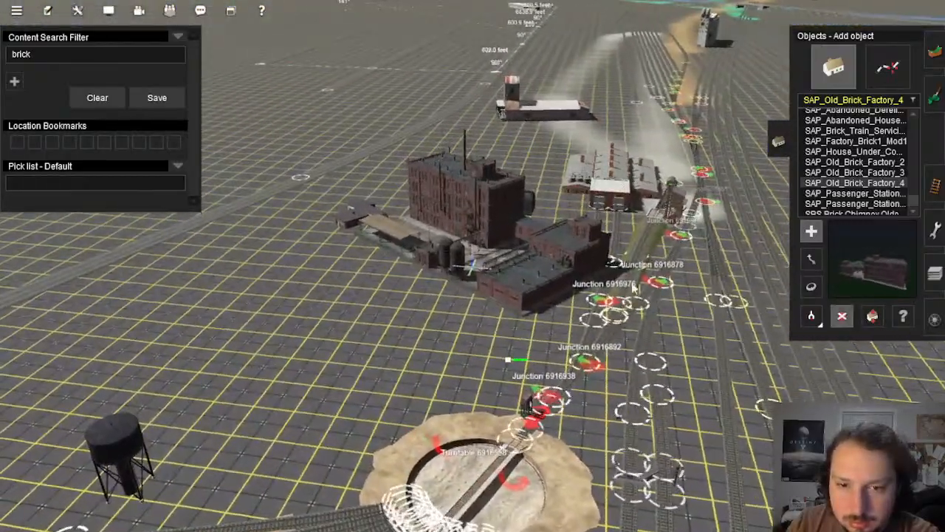
pyautogui.click(842, 316)
pyautogui.click(515, 271)
# Step: Try a Shed - brick - long on the open ground near the lead tracks, and delete it
pyautogui.click(856, 196)
pyautogui.scroll(-1, 856, 193)
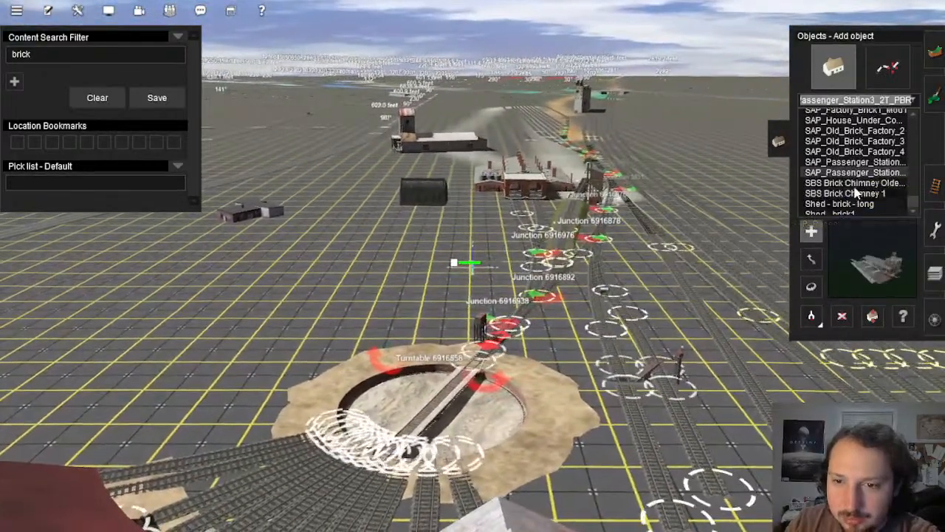
pyautogui.click(856, 184)
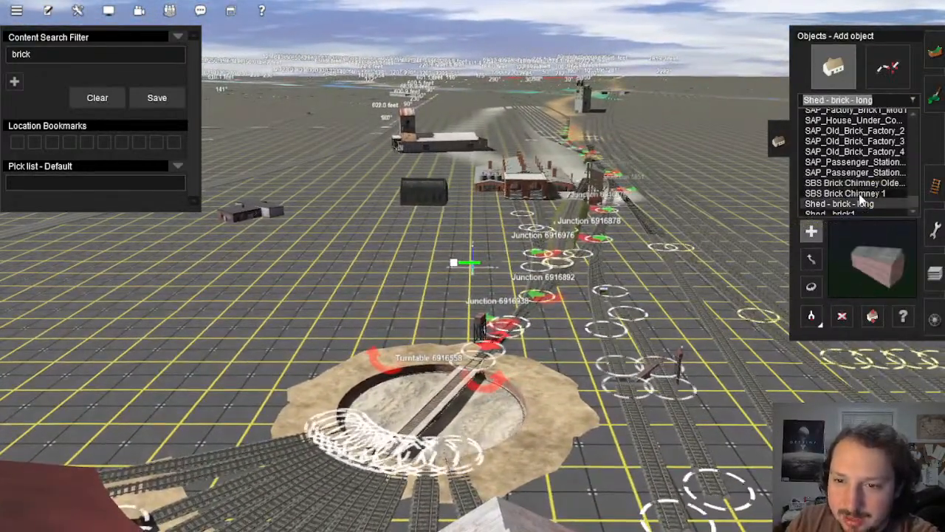
pyautogui.scroll(-3, 858, 189)
pyautogui.click(472, 242)
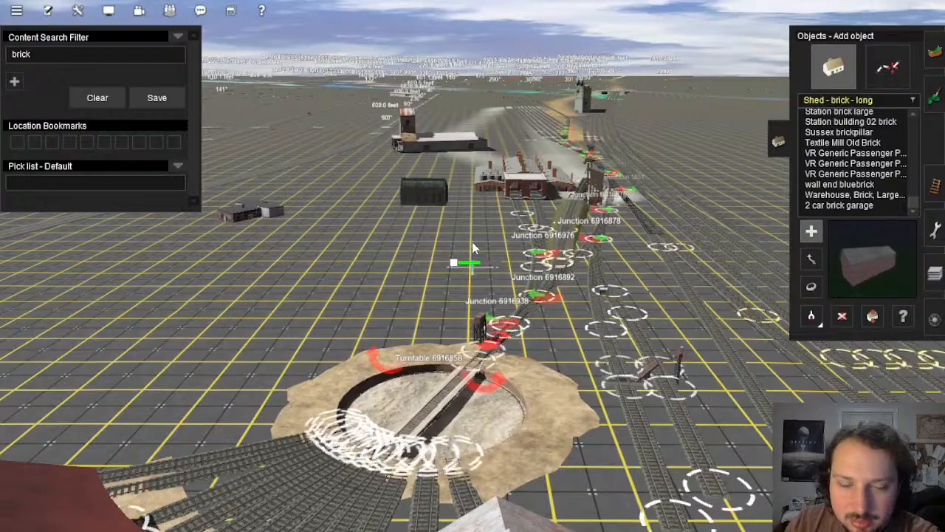
pyautogui.moveTo(472, 241); pyautogui.dragTo(496, 263, button='right')
pyautogui.scroll(3, 487, 266)
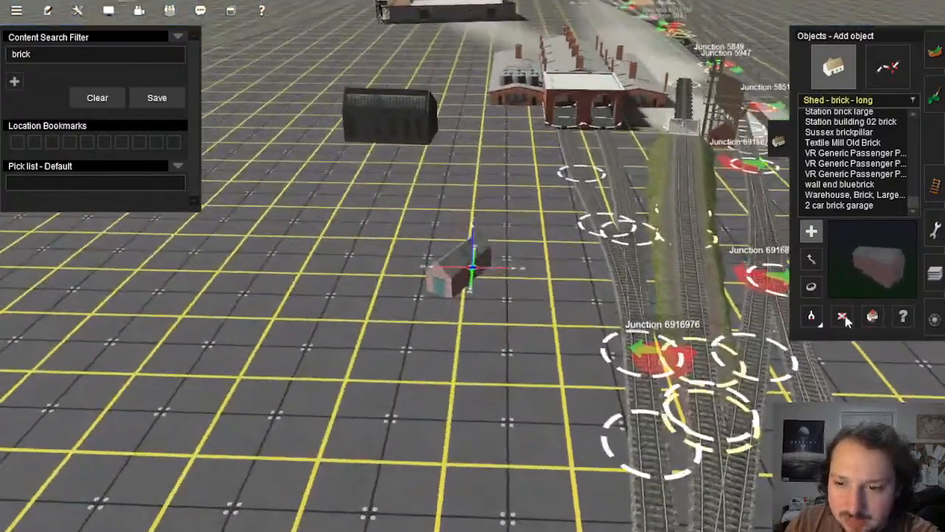
pyautogui.click(841, 316)
pyautogui.press('Delete')
# Step: Find Brick workshop 01 among the brick objects and place it on the open ground between the dark shed and the lead tracks
pyautogui.click(845, 185)
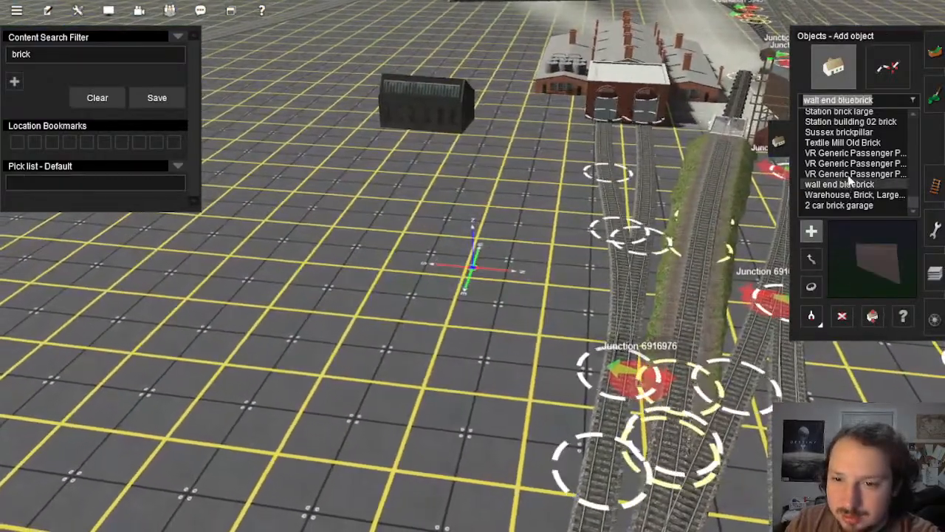
pyautogui.click(850, 174)
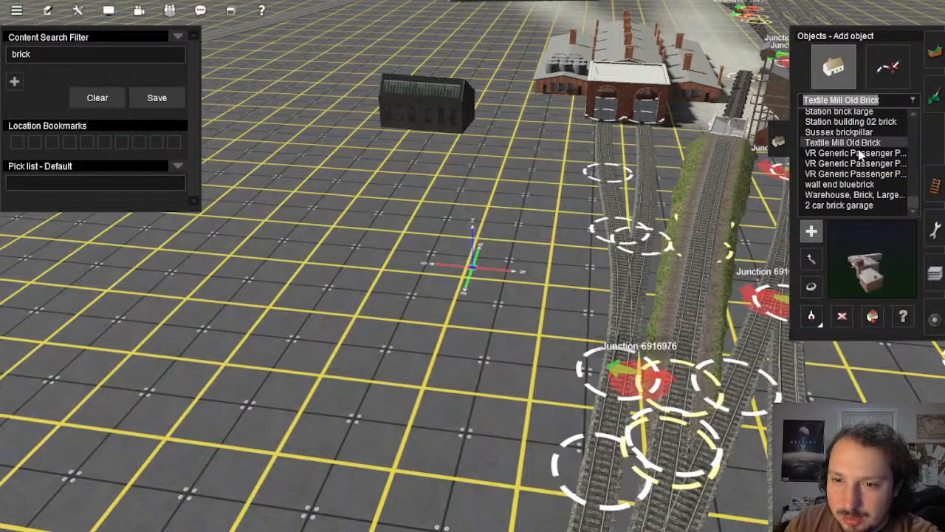
pyautogui.scroll(5, 860, 171)
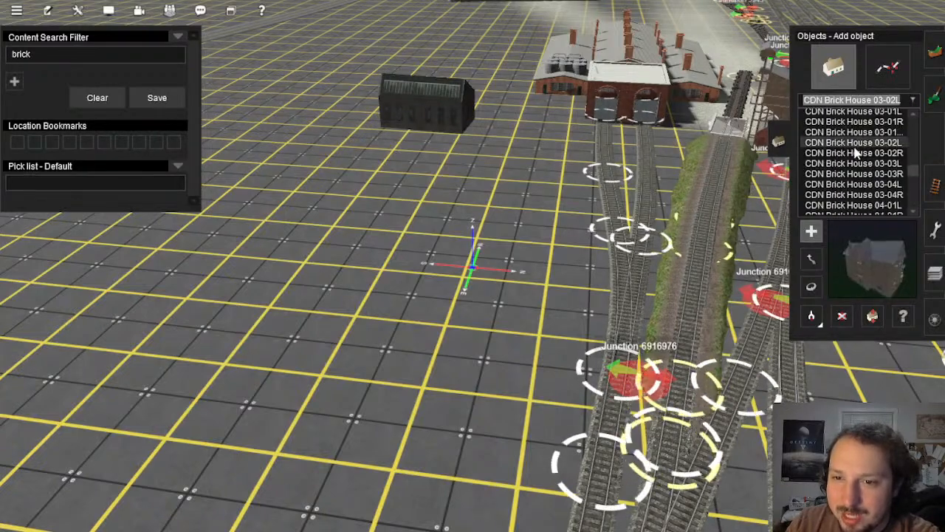
pyautogui.scroll(5, 856, 152)
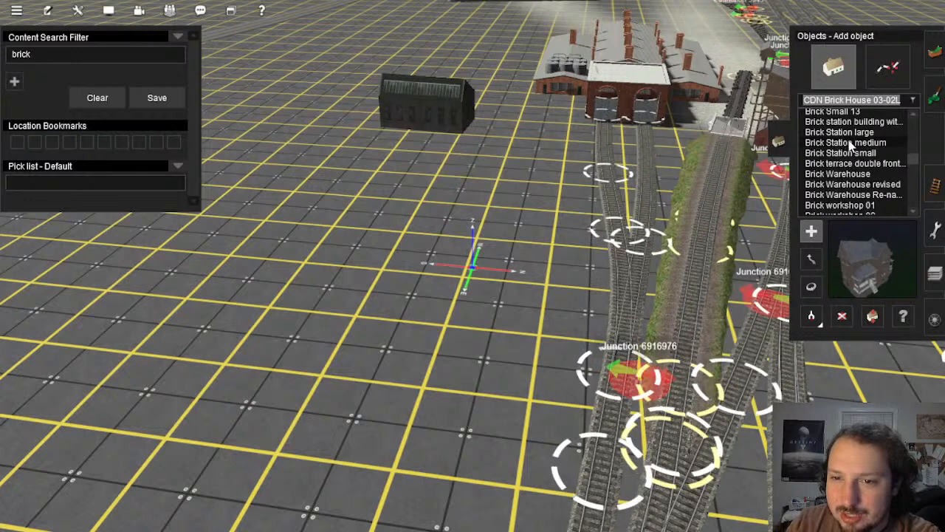
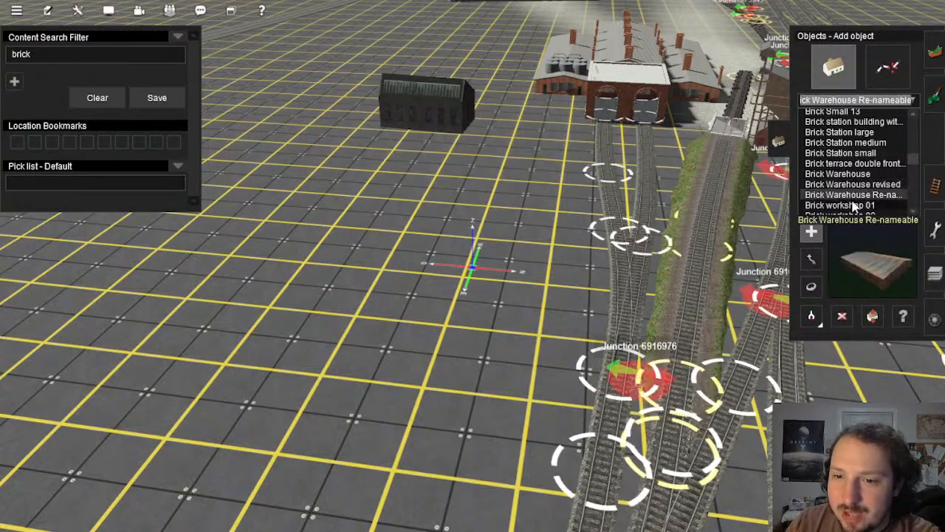
pyautogui.click(854, 205)
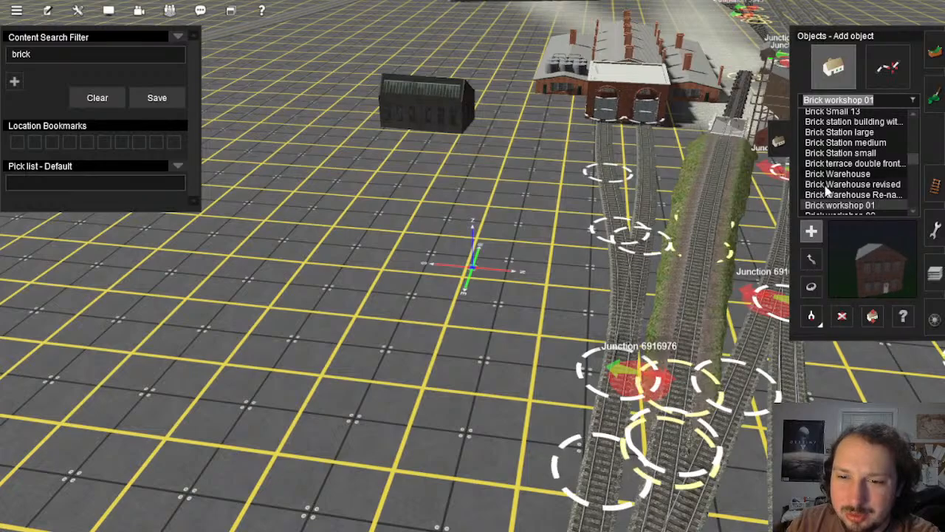
pyautogui.click(459, 225)
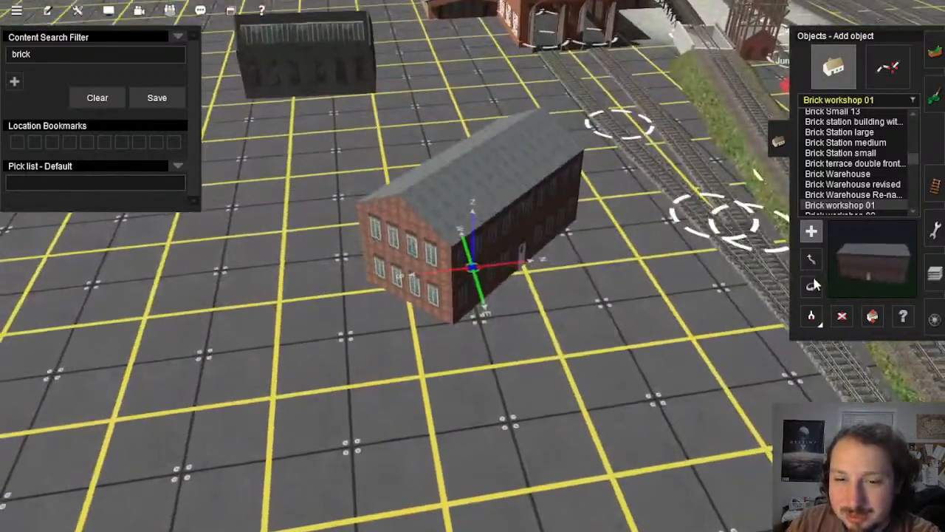
# Step: Rotate the brick workshop so its long side runs roughly along the back shop lead tracks
pyautogui.click(811, 286)
pyautogui.scroll(-5, 510, 296)
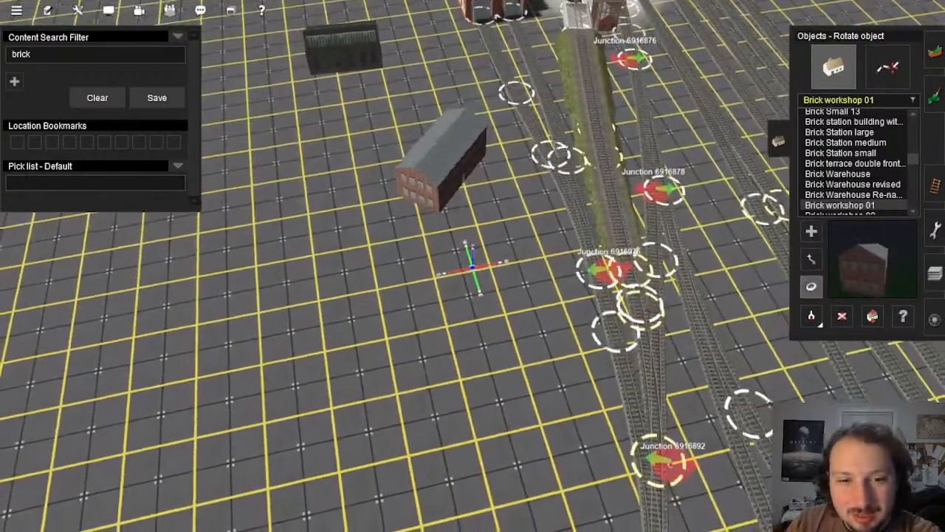
pyautogui.moveTo(440, 193); pyautogui.dragTo(478, 194)
pyautogui.press('Left')
pyautogui.press('Left')
pyautogui.scroll(5, 485, 250)
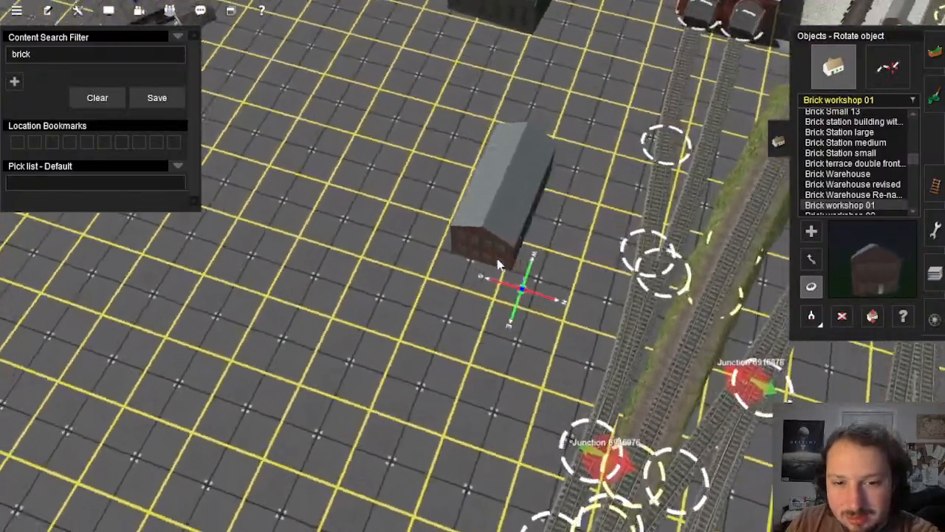
# Step: Move the low L-shaped building from the outer open ground to beside the lead tracks, between the brick workshop and the turntable
pyautogui.press('Left')
pyautogui.press('Down')
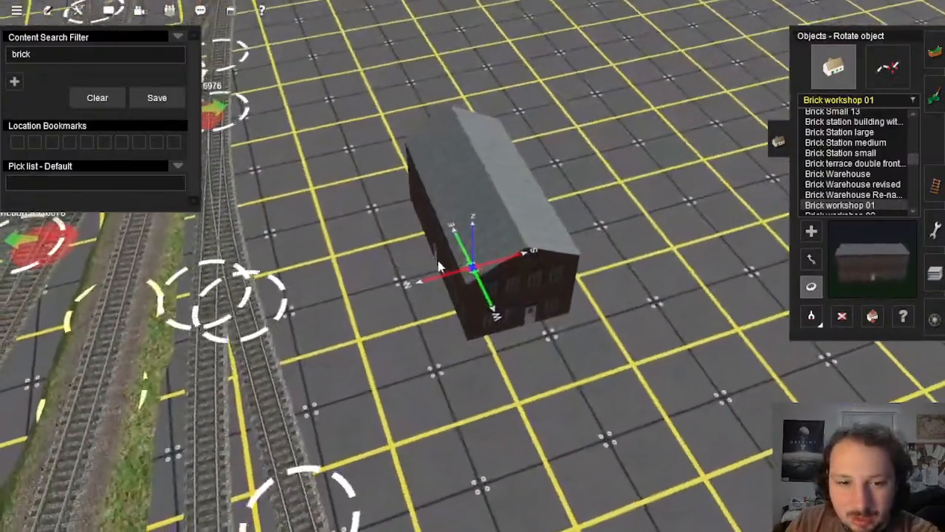
pyautogui.press('Left')
pyautogui.scroll(-5, 454, 259)
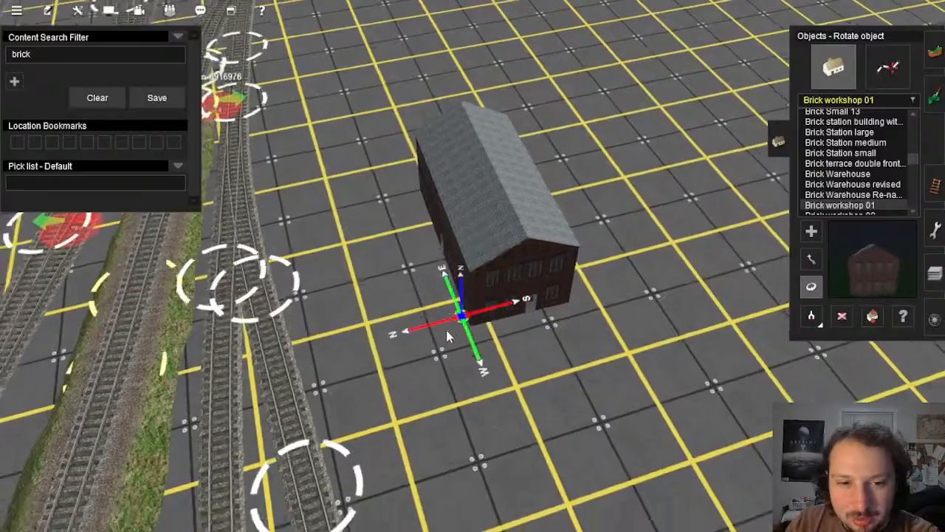
pyautogui.press('Left')
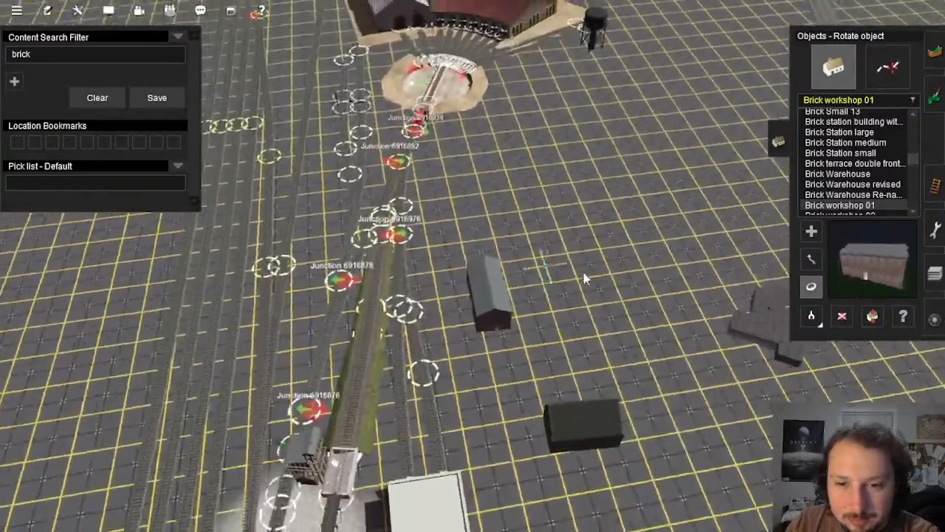
pyautogui.press('Left')
pyautogui.click(811, 258)
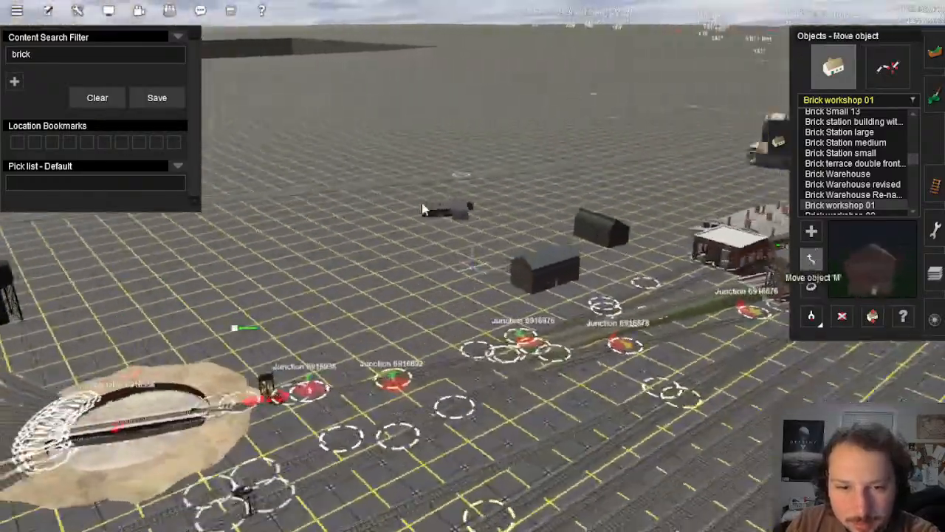
pyautogui.moveTo(388, 177); pyautogui.dragTo(465, 345)
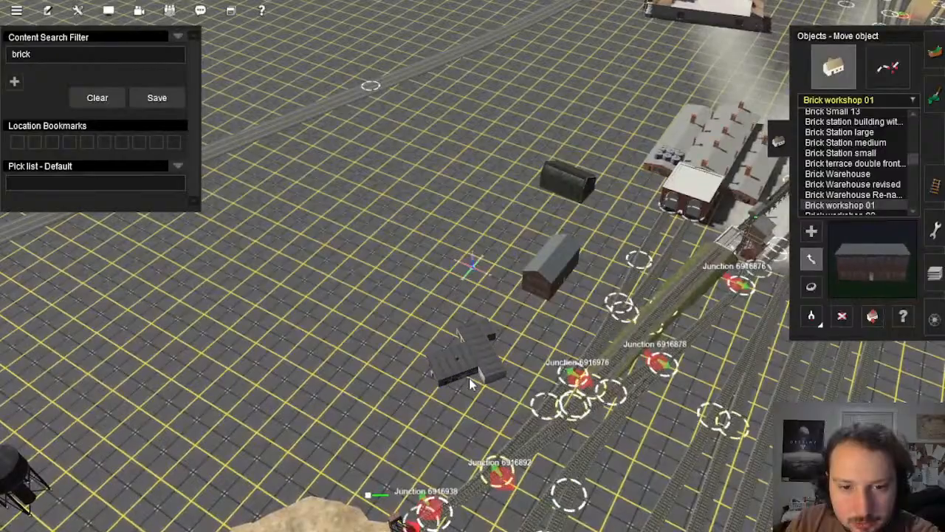
# Step: Rotate the L-shaped building to line up with the lead tracks and move it closer to the turntable
pyautogui.scroll(-5, 470, 382)
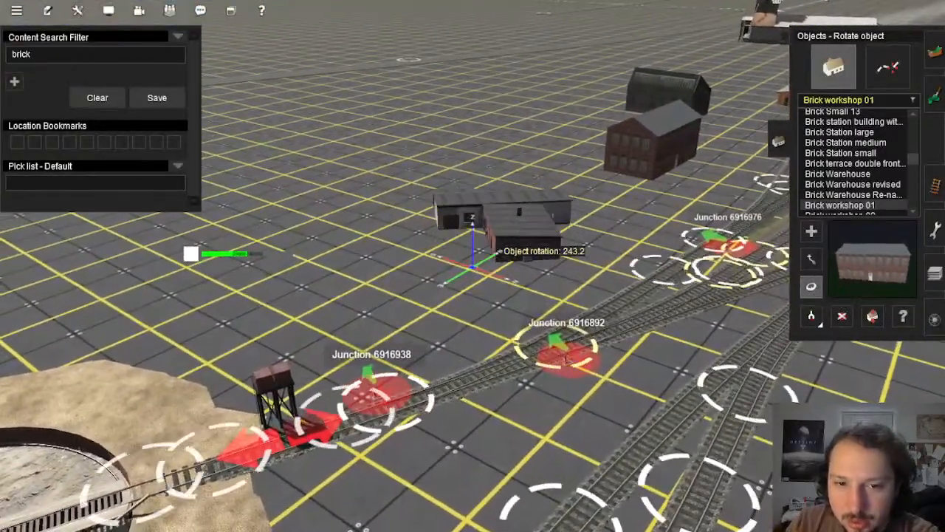
pyautogui.moveTo(472, 265); pyautogui.dragTo(517, 266)
pyautogui.press('Up')
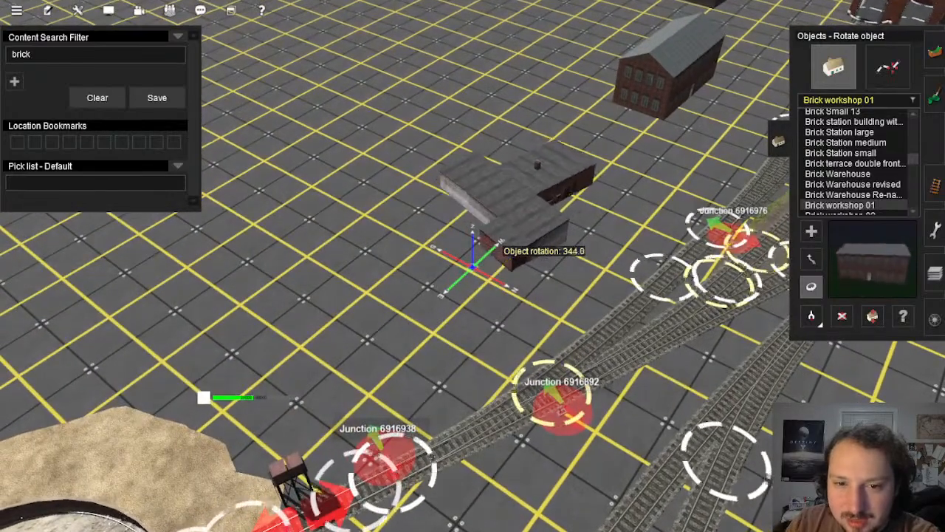
pyautogui.scroll(-4, 499, 263)
pyautogui.press('Left')
pyautogui.click(812, 259)
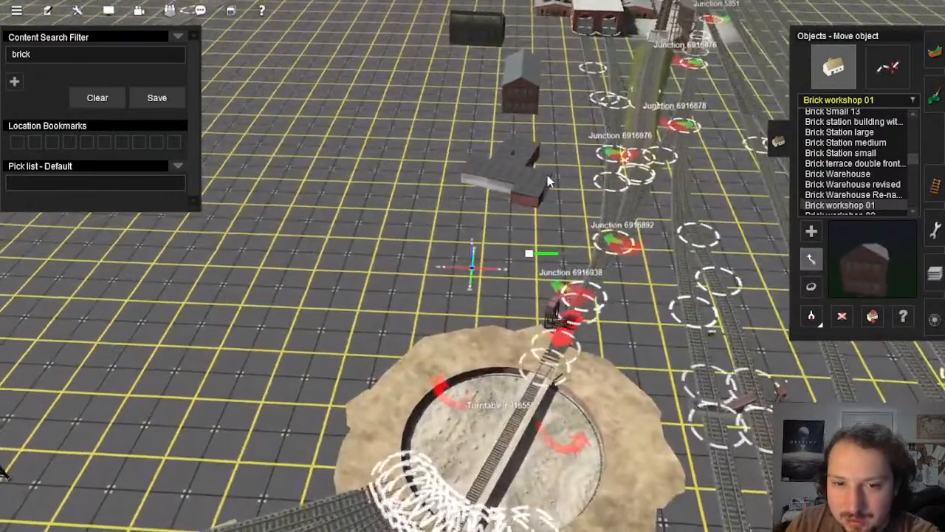
pyautogui.moveTo(507, 233); pyautogui.dragTo(506, 246)
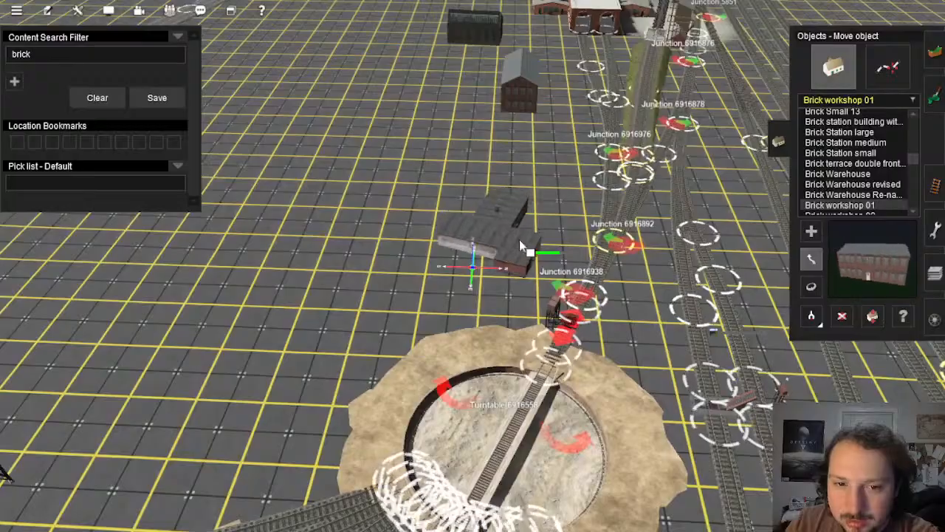
# Step: Move the dark shed from beside the back shop to the open ground near the turntable and water tower
pyautogui.press('Down')
pyautogui.press('Left')
pyautogui.rightClick(464, 186)
pyautogui.press('Up')
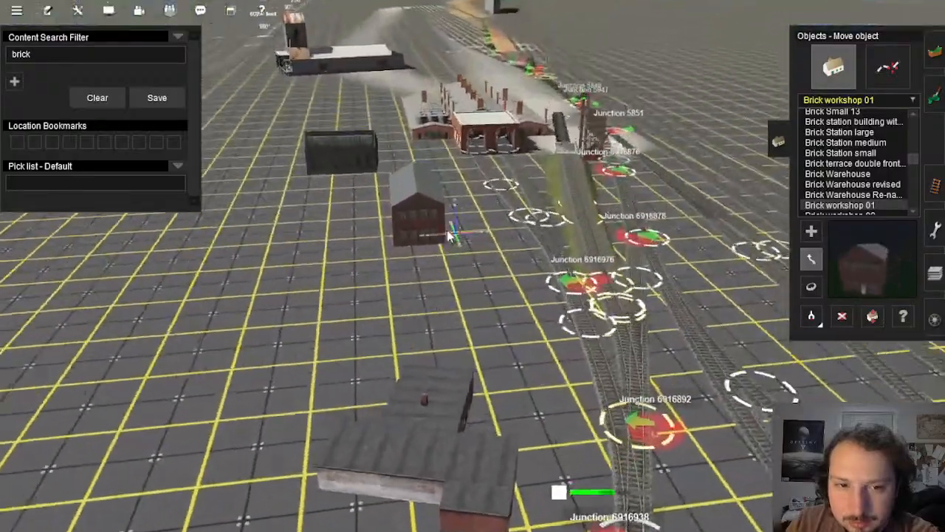
pyautogui.rightClick(448, 231)
pyautogui.press('Left')
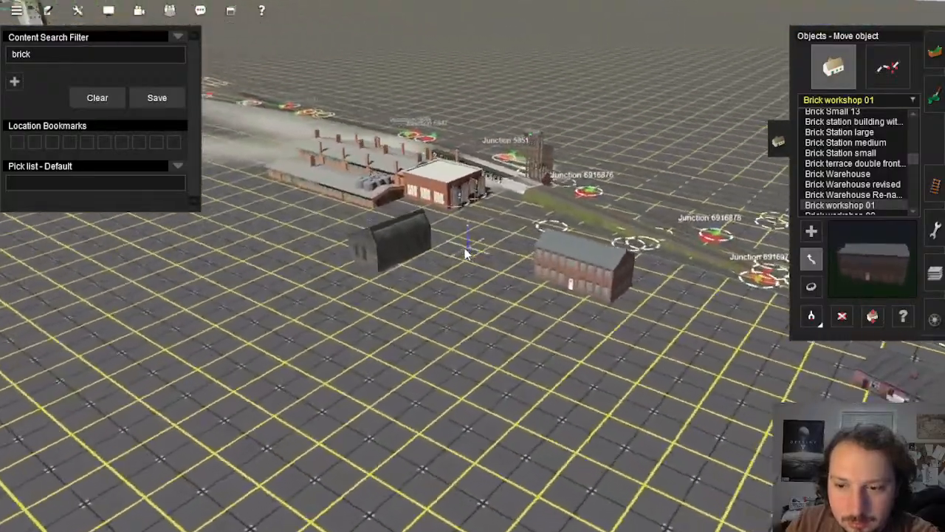
pyautogui.press('Up')
pyautogui.press('Left')
pyautogui.rightClick(425, 256)
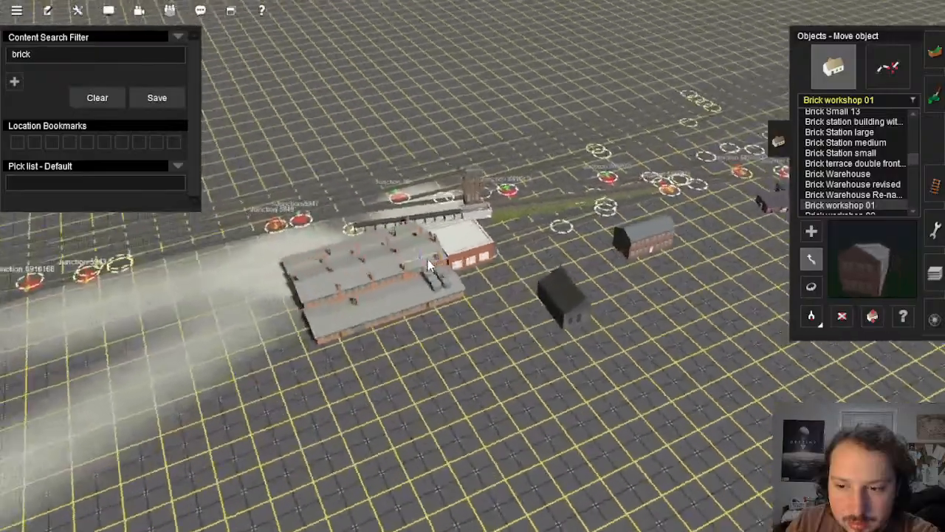
pyautogui.press('Left')
pyautogui.press('Down')
pyautogui.rightClick(490, 279)
pyautogui.press('Up')
pyautogui.rightClick(501, 235)
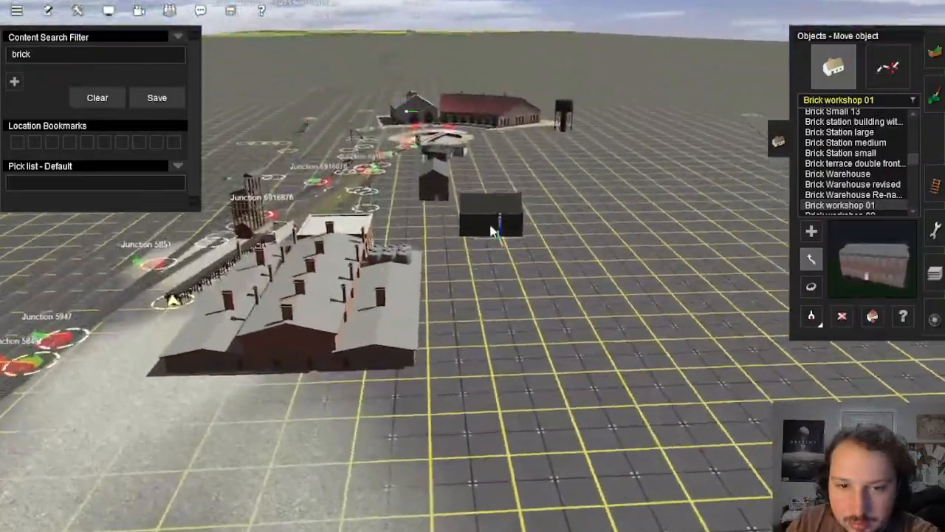
pyautogui.press('Up')
pyautogui.moveTo(477, 318); pyautogui.dragTo(514, 121)
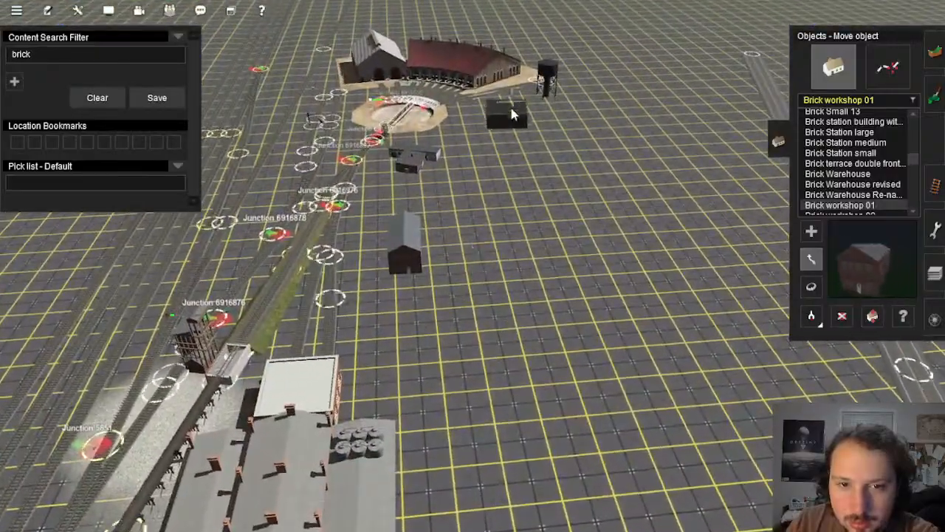
# Step: Shift the dark shed in between the water tower and the tracks beside the roundhouse
pyautogui.rightClick(513, 113)
pyautogui.press('Up')
pyautogui.rightClick(451, 414)
pyautogui.press('Left')
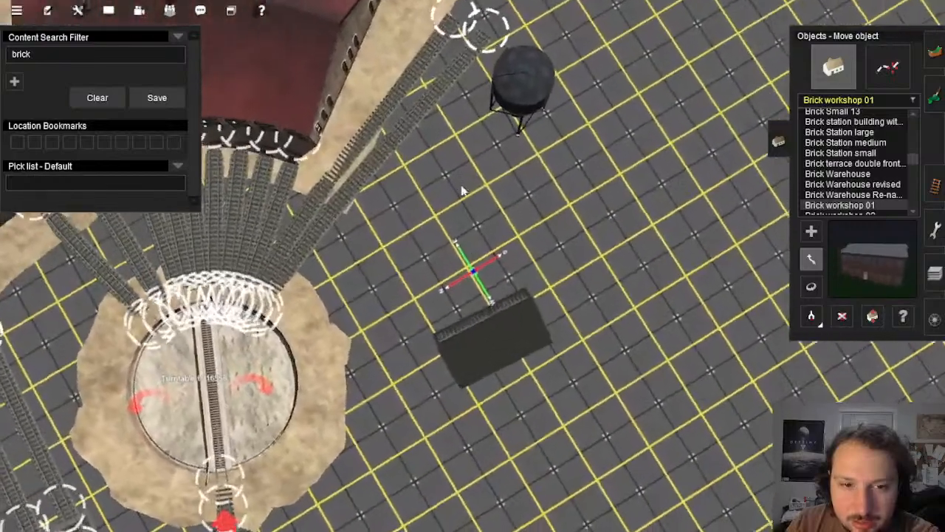
pyautogui.moveTo(477, 333); pyautogui.dragTo(422, 171)
# Step: Rotate the dark shed so its long side runs along the outer tracks beside the roundhouse
pyautogui.press('Left')
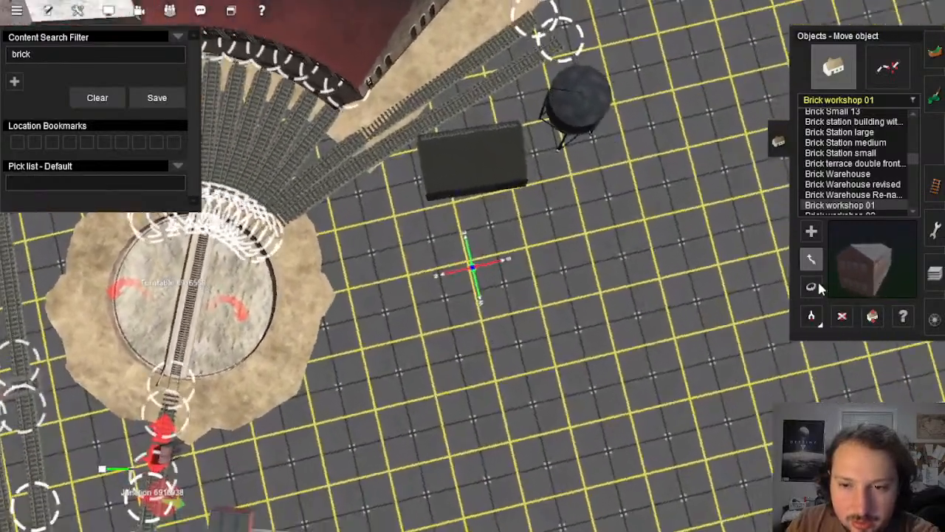
pyautogui.click(812, 286)
pyautogui.moveTo(492, 158); pyautogui.dragTo(496, 236)
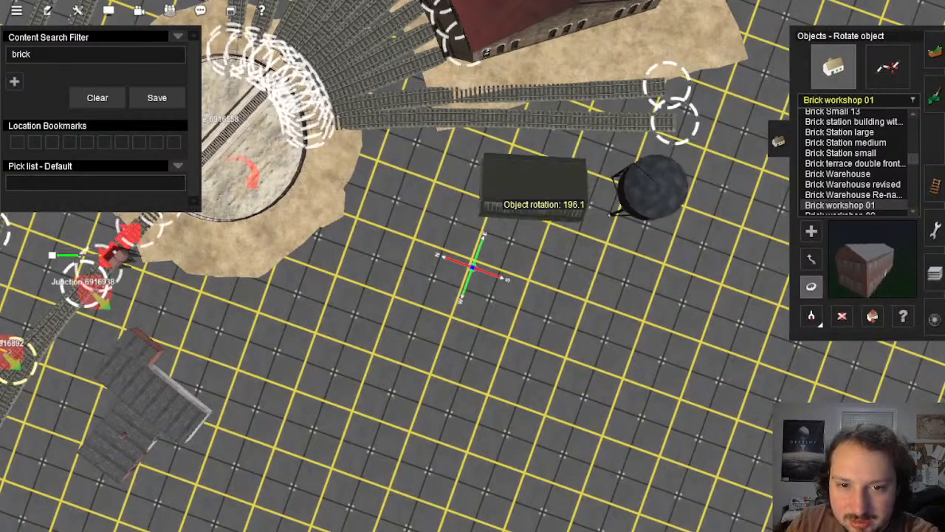
pyautogui.press('Down')
pyautogui.press('Left')
pyautogui.rightClick(507, 239)
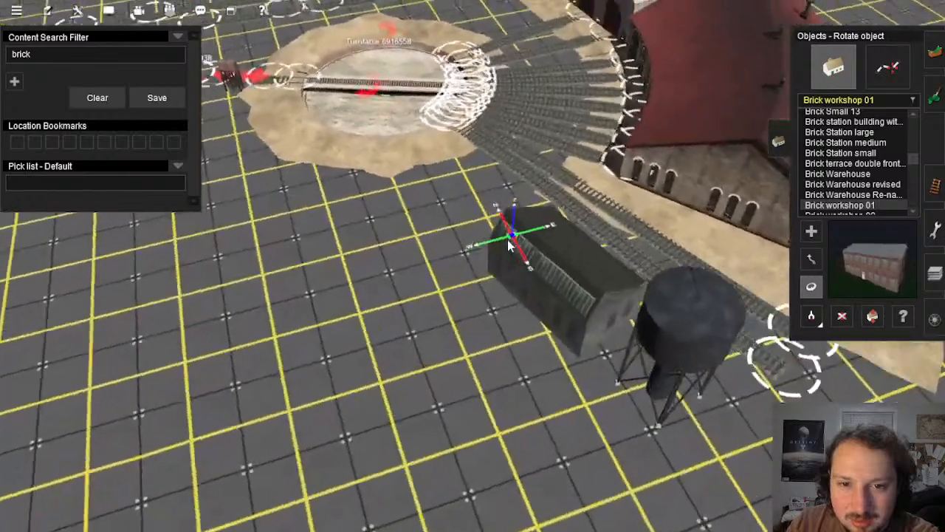
# Step: Rotate the water tower so its side fitting faces the tracks beside the roundhouse
pyautogui.press('Down')
pyautogui.press('Up')
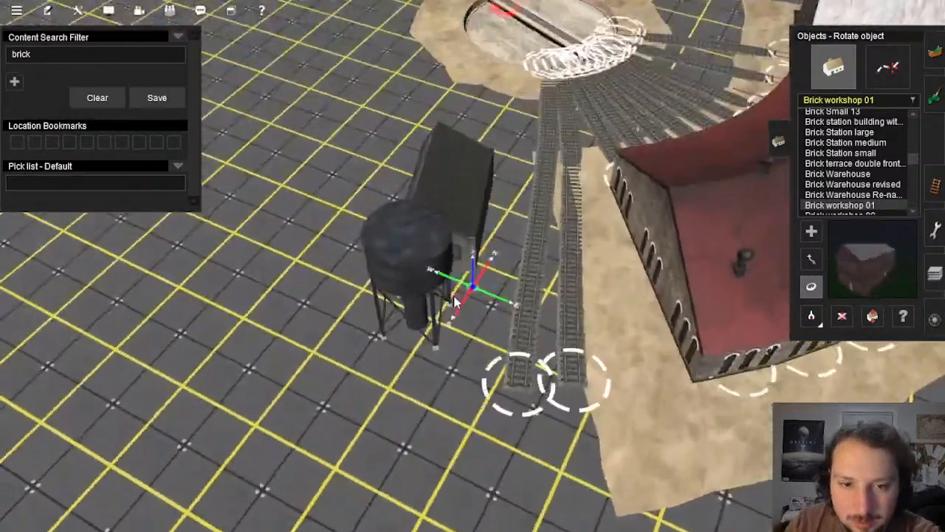
pyautogui.press('Right')
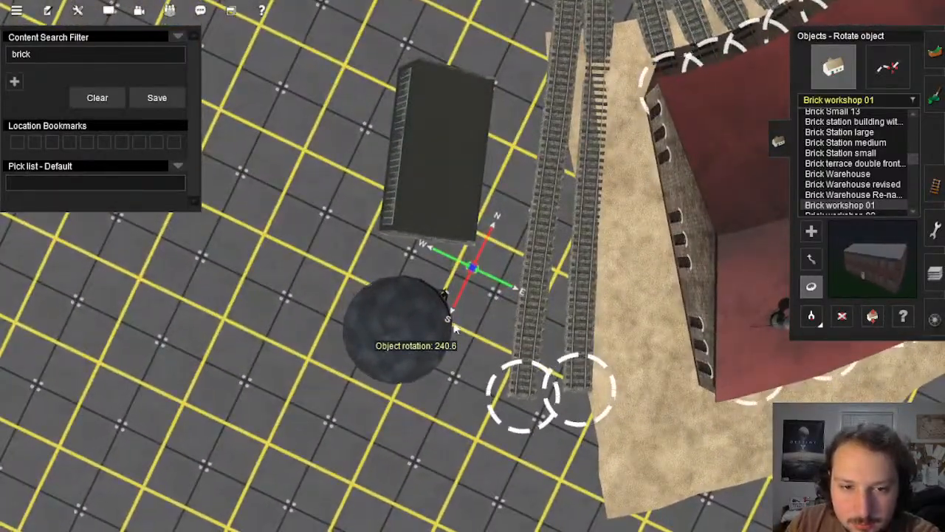
pyautogui.press('Down')
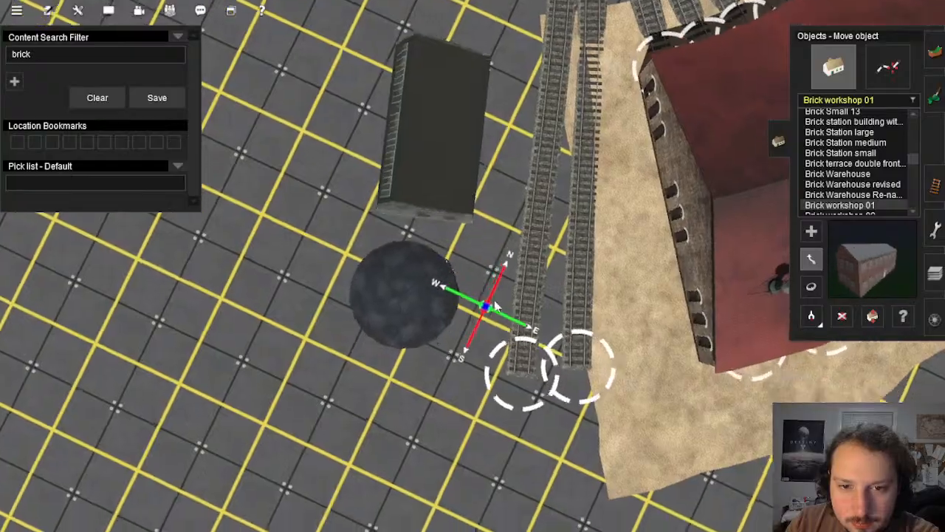
pyautogui.press('Up')
pyautogui.press('Left')
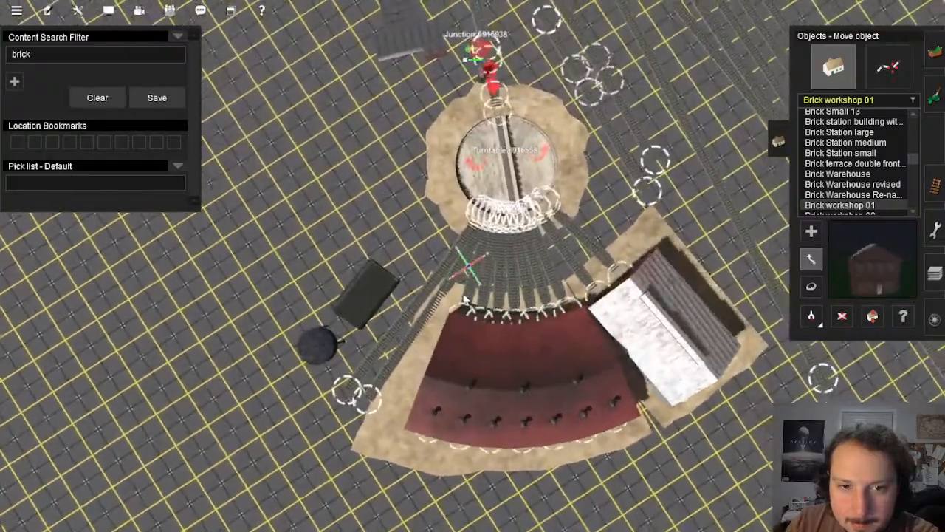
# Step: Move the free ends of the two outer turntable tracks closer to the roundhouse wall
pyautogui.rightClick(405, 351)
pyautogui.press('Right')
pyautogui.press('Down')
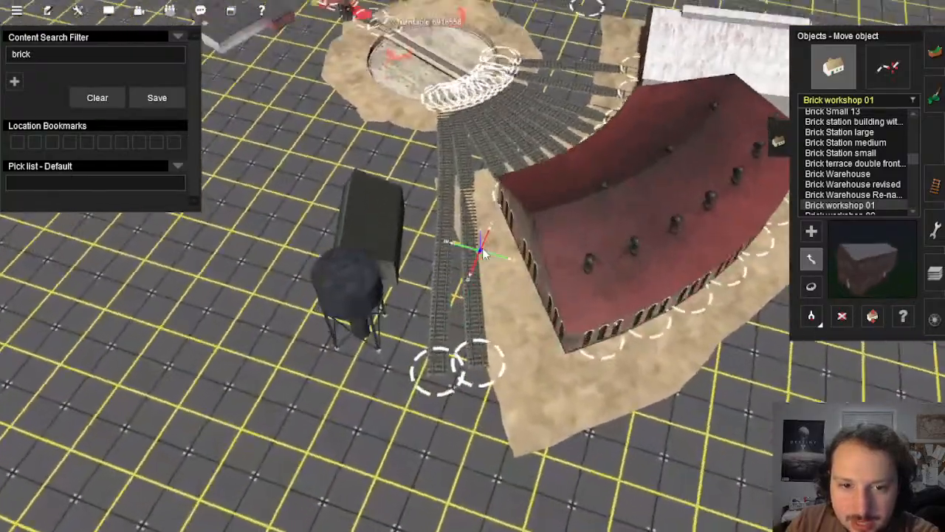
pyautogui.press('Left')
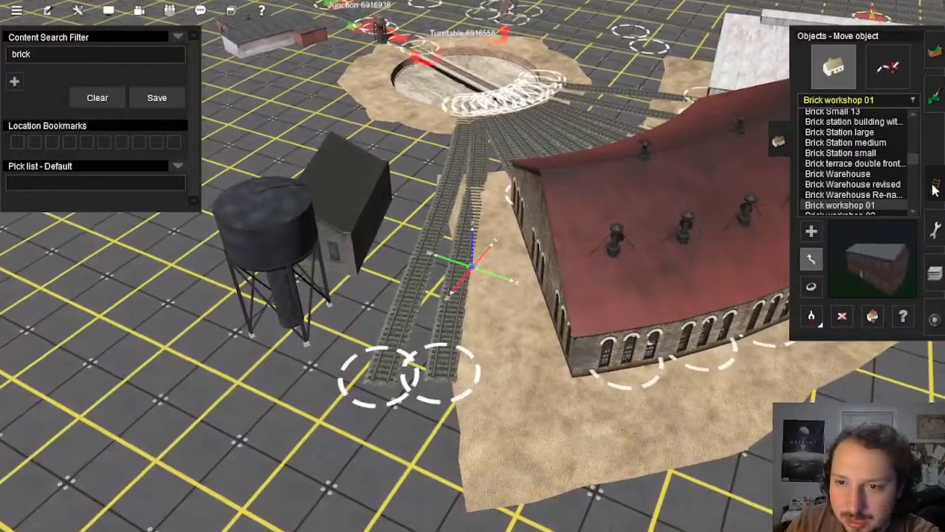
pyautogui.click(934, 188)
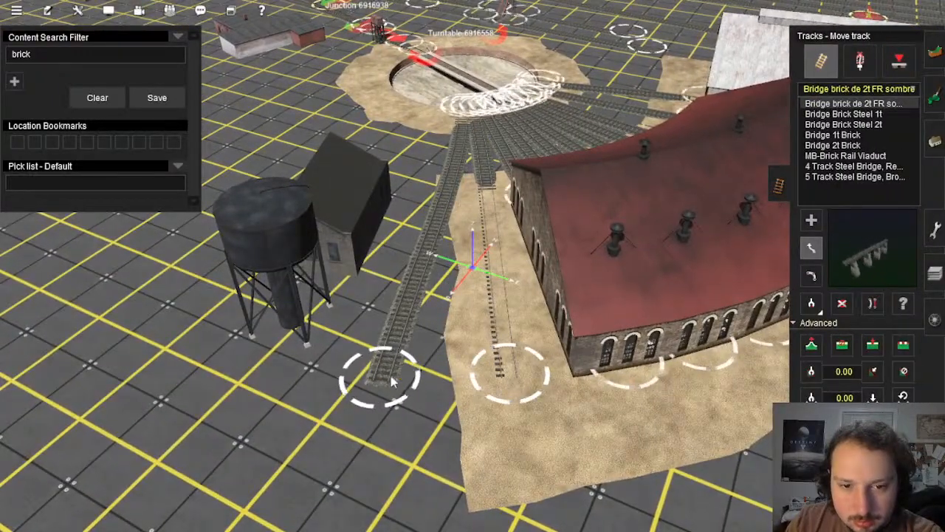
pyautogui.moveTo(393, 390); pyautogui.dragTo(431, 392)
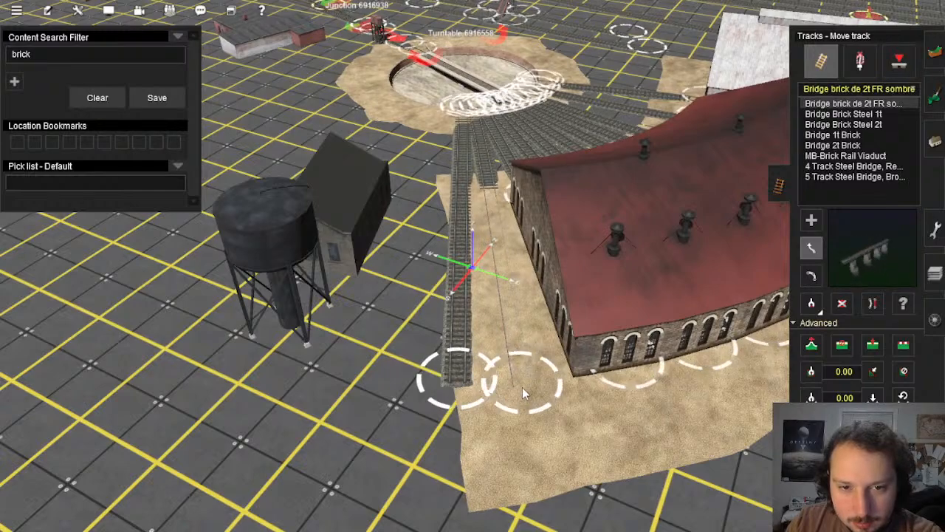
# Step: Move the dark shed closer to the repositioned tracks beside the roundhouse
pyautogui.moveTo(501, 318); pyautogui.dragTo(591, 274, button='right')
pyautogui.scroll(-3, 457, 287)
pyautogui.rightClick(436, 295)
pyautogui.scroll(3, 443, 292)
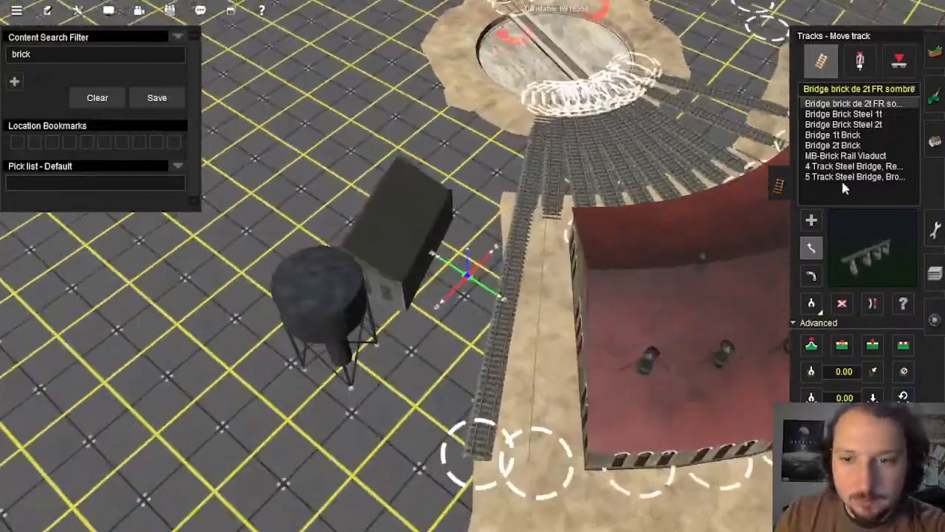
pyautogui.click(933, 144)
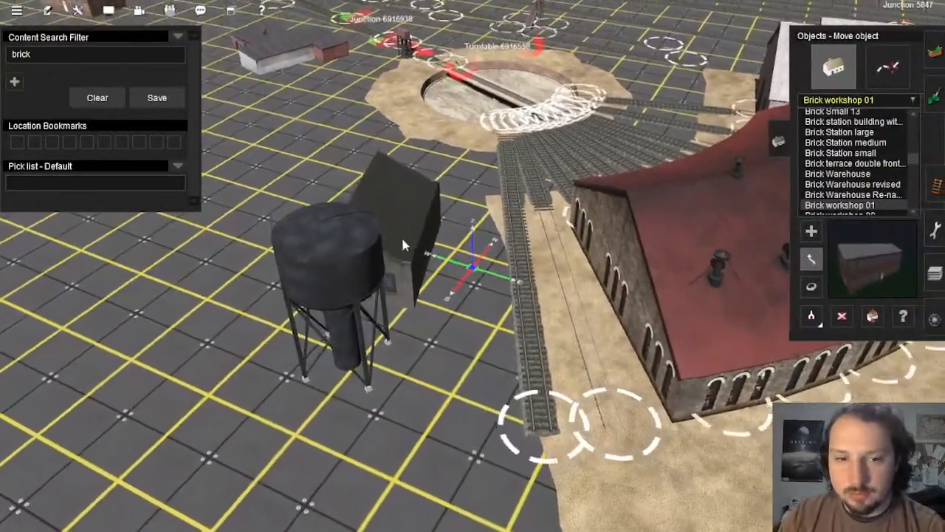
pyautogui.moveTo(401, 234); pyautogui.dragTo(473, 229, button='right')
pyautogui.moveTo(473, 224); pyautogui.dragTo(492, 211)
pyautogui.press('Down')
# Step: Move the water tower closer to the end of the outer track, just behind the dark shed
pyautogui.click(817, 284)
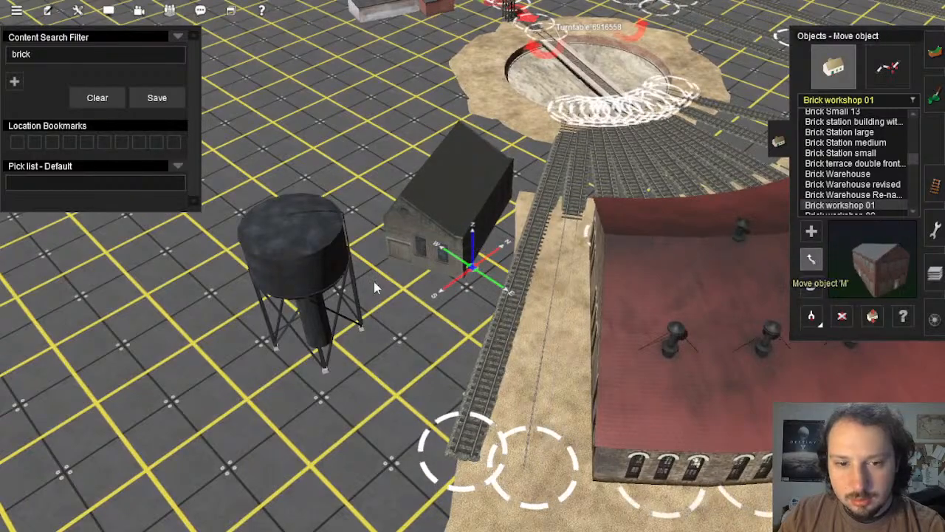
pyautogui.moveTo(301, 299); pyautogui.dragTo(365, 342)
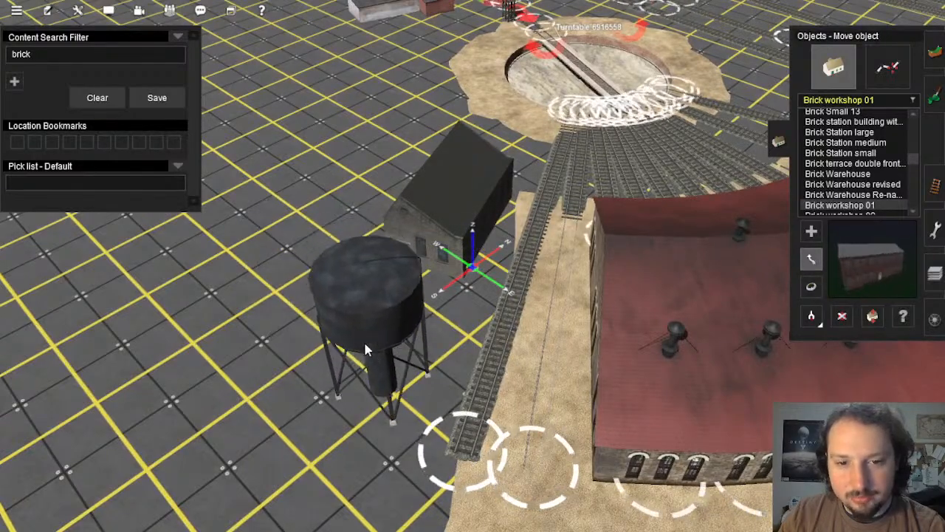
# Step: Rotate the dark shed slightly so it sits parallel to the outer track beside the roundhouse
pyautogui.moveTo(365, 343); pyautogui.dragTo(452, 287, button='right')
pyautogui.scroll(3, 510, 231)
pyautogui.scroll(-5, 538, 259)
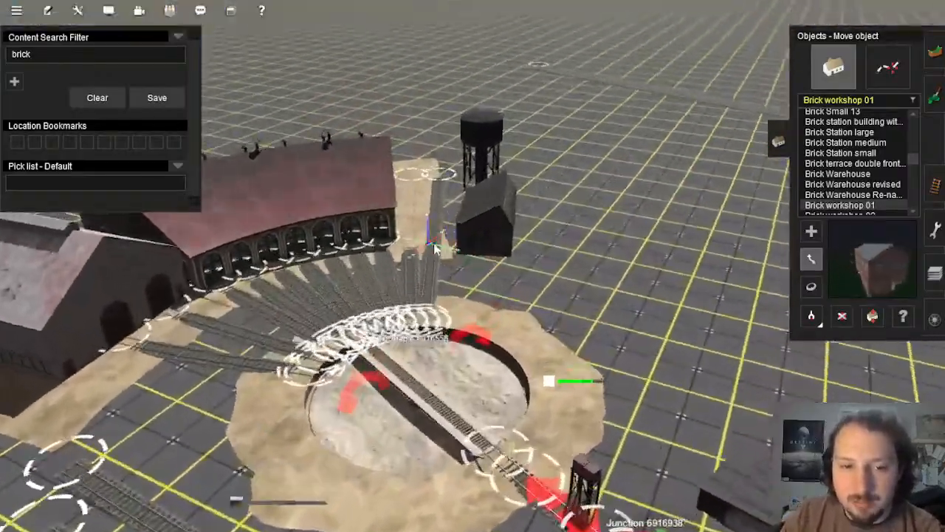
pyautogui.rightClick(432, 225)
pyautogui.scroll(3, 443, 236)
pyautogui.click(810, 286)
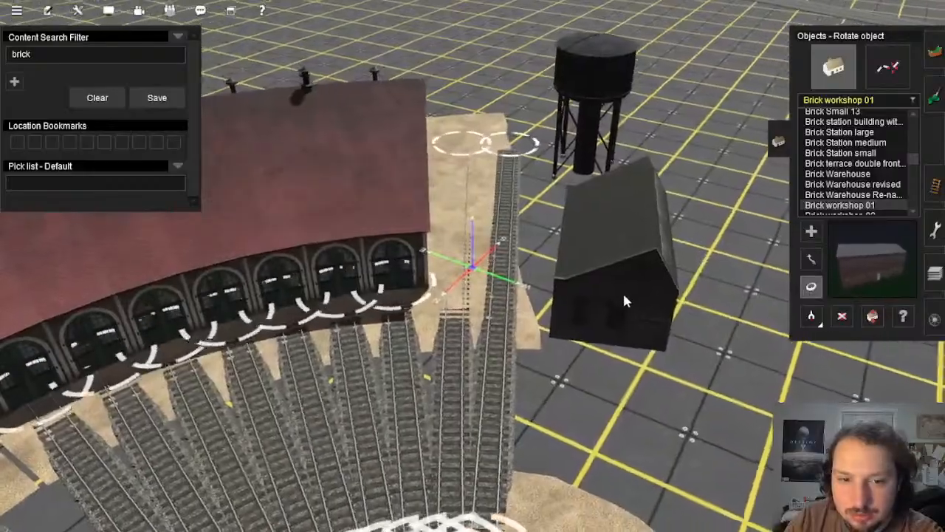
pyautogui.moveTo(624, 300)
pyautogui.mouseDown()
pyautogui.moveTo(639, 299)
pyautogui.moveTo(629, 301)
pyautogui.mouseUp()
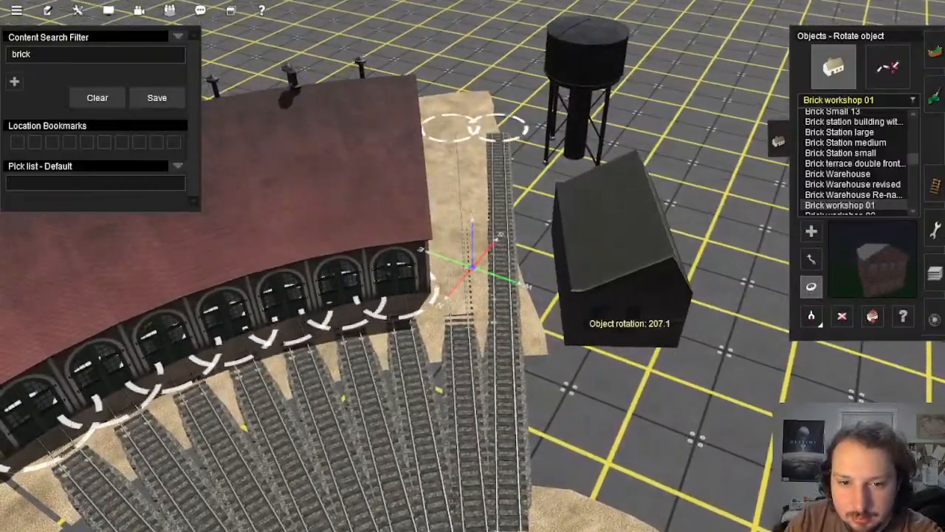
# Step: Move the brick workshop next to the back shop, on the open side of its lead tracks
pyautogui.scroll(-10, 543, 350)
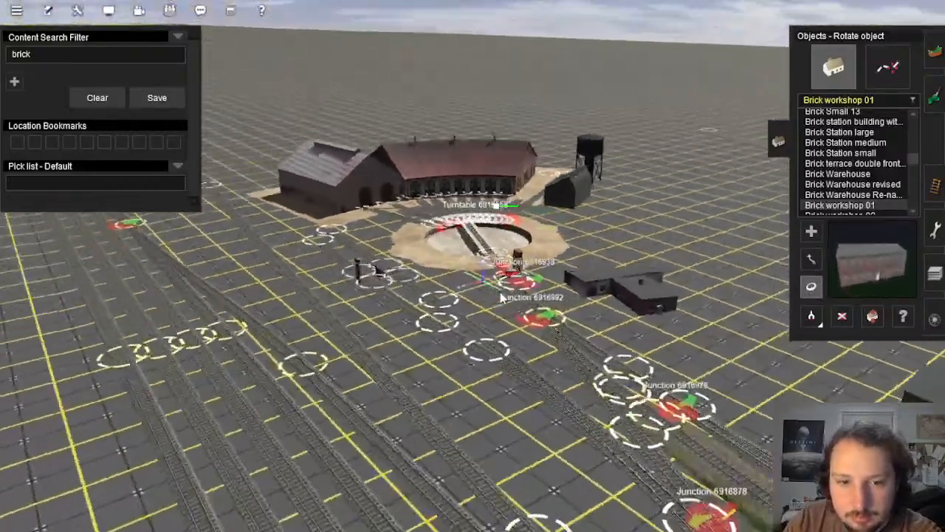
pyautogui.moveTo(473, 325); pyautogui.dragTo(473, 267, button='right')
pyautogui.scroll(3, 481, 271)
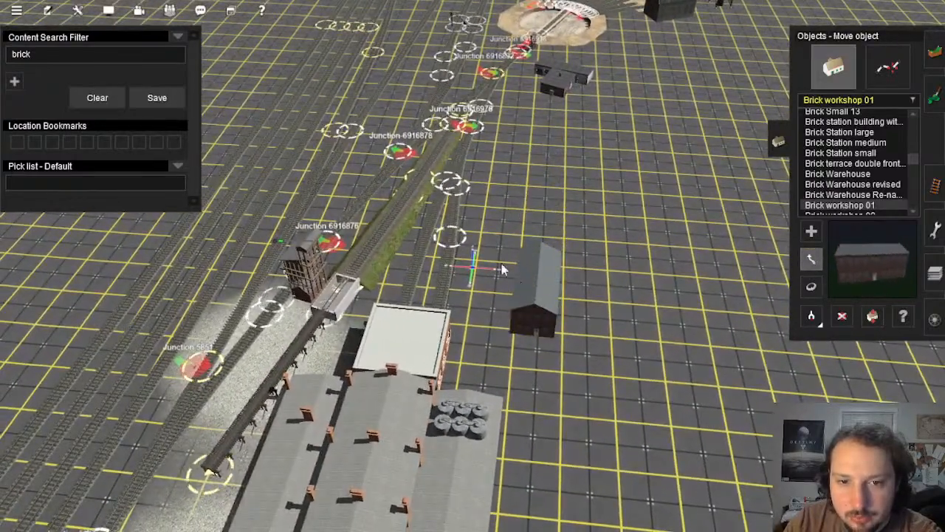
# Step: Filter the object list by "office" to find office buildings for the open ground near the turntable
pyautogui.moveTo(501, 269); pyautogui.dragTo(478, 269, button='right')
pyautogui.moveTo(499, 224); pyautogui.dragTo(477, 270, button='right')
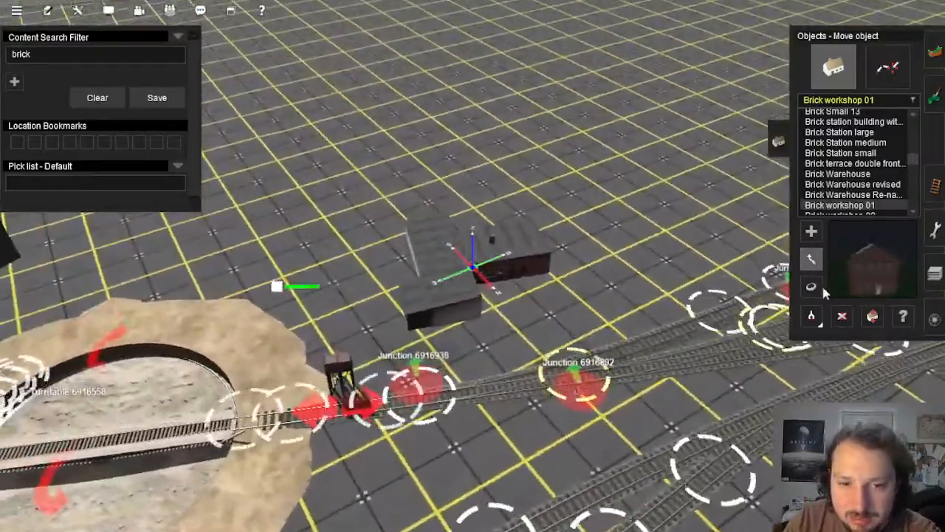
pyautogui.moveTo(546, 288); pyautogui.dragTo(497, 193, button='right')
pyautogui.scroll(-5, 546, 288)
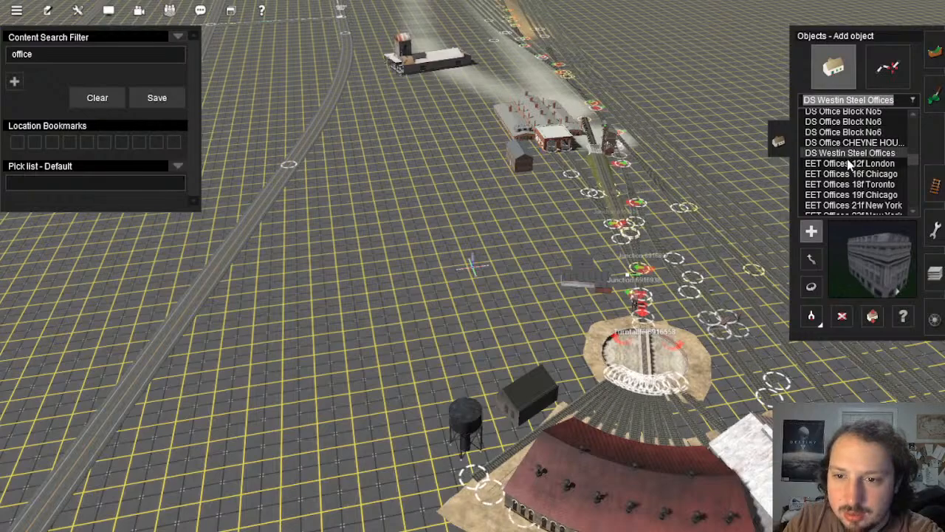
pyautogui.click(410, 240)
pyautogui.press('pageup')
pyautogui.press('Right')
pyautogui.click(841, 316)
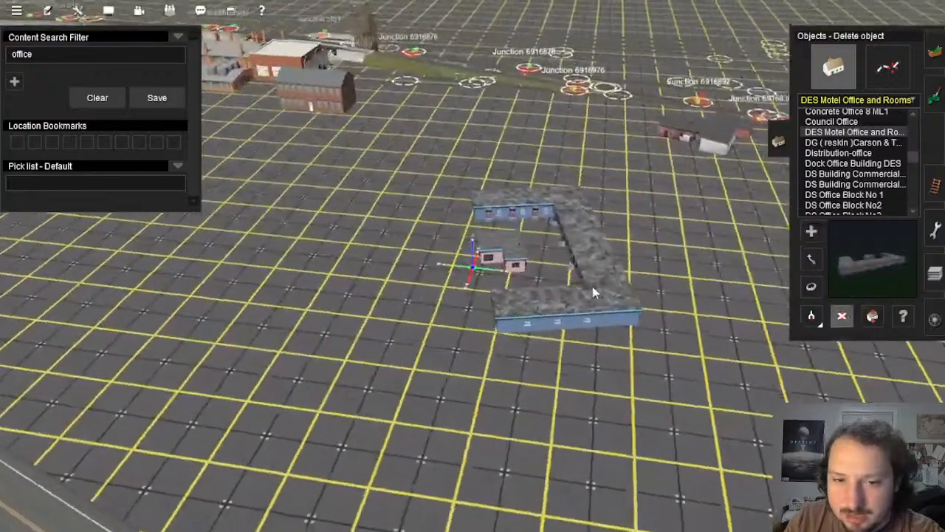
pyautogui.click(593, 293)
# Step: Place a Coal Order Office at the edge of the sandy ground just outside the roundhouse's rear wall
pyautogui.click(860, 131)
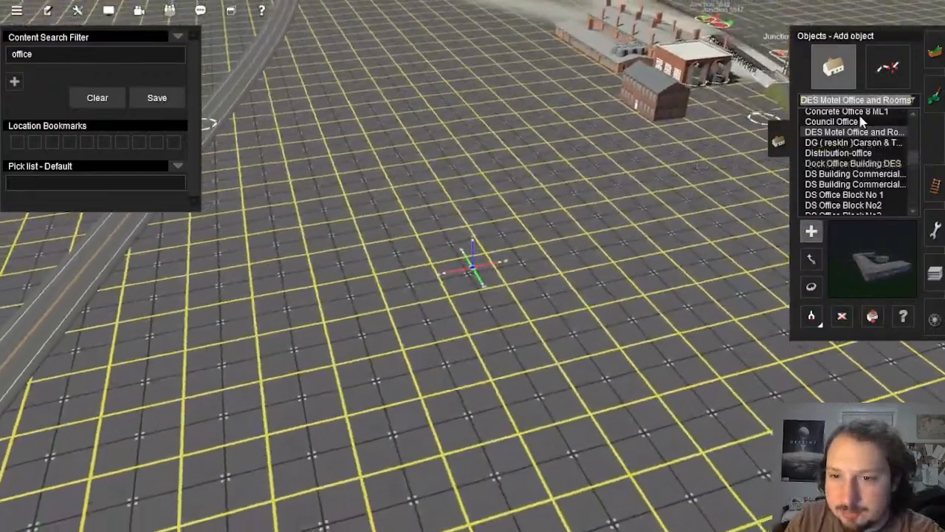
pyautogui.click(860, 121)
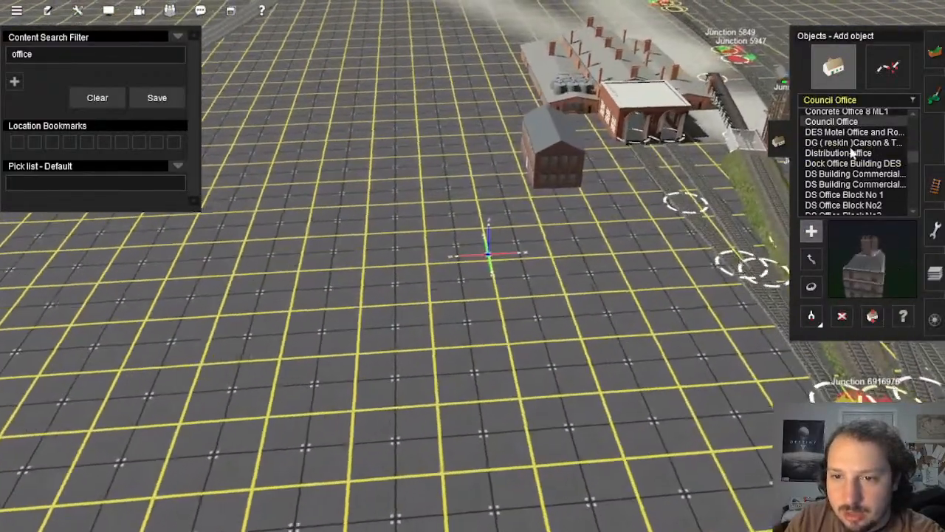
pyautogui.scroll(2, 853, 151)
pyautogui.click(853, 152)
pyautogui.scroll(3, 854, 155)
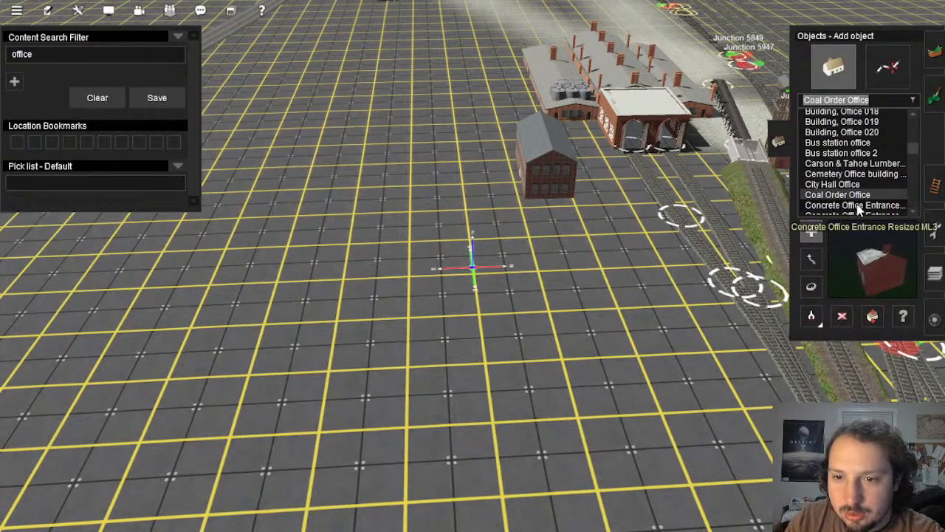
pyautogui.rightClick(525, 198)
pyautogui.press('Left')
pyautogui.scroll(-2, 517, 295)
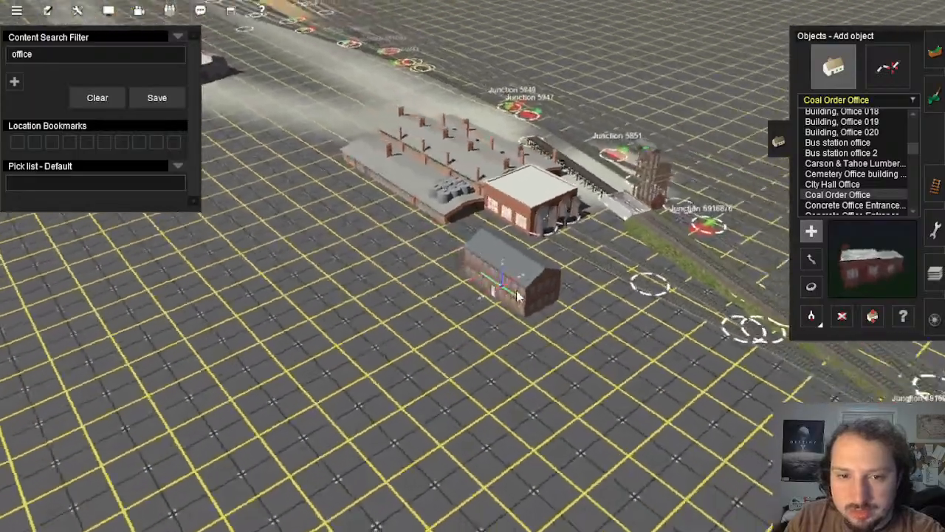
pyautogui.rightClick(734, 303)
pyautogui.scroll(5, 498, 214)
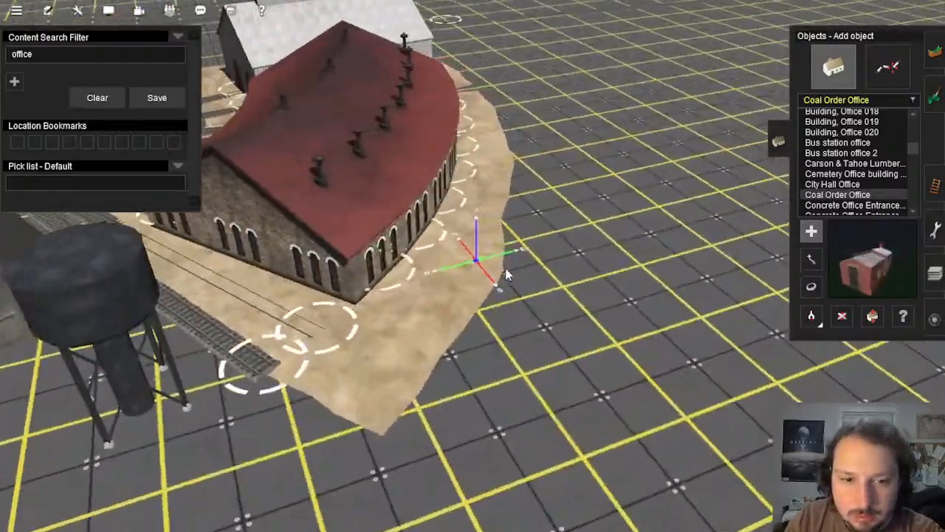
pyautogui.click(506, 275)
# Step: Move the Coal Order Office against the roundhouse's corner and check the fit from ground level on both sides
pyautogui.scroll(4, 507, 274)
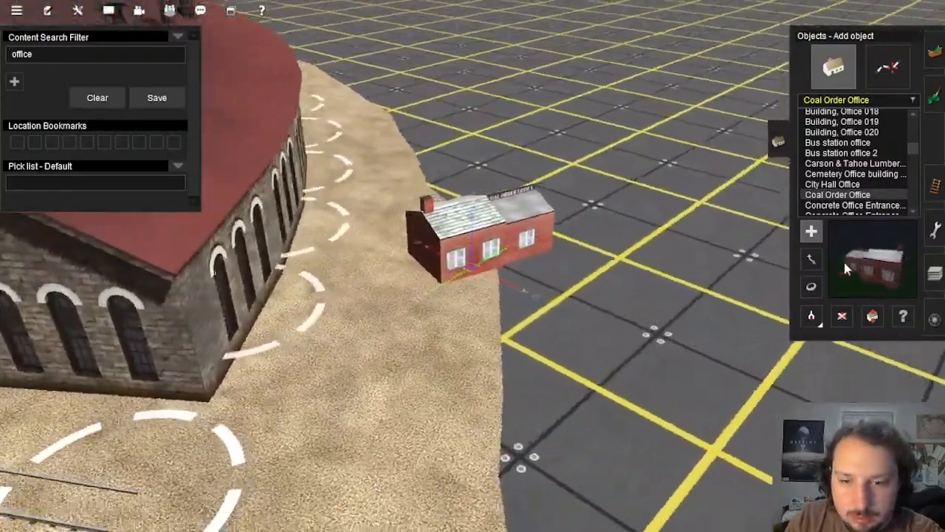
pyautogui.press('Left')
pyautogui.click(810, 286)
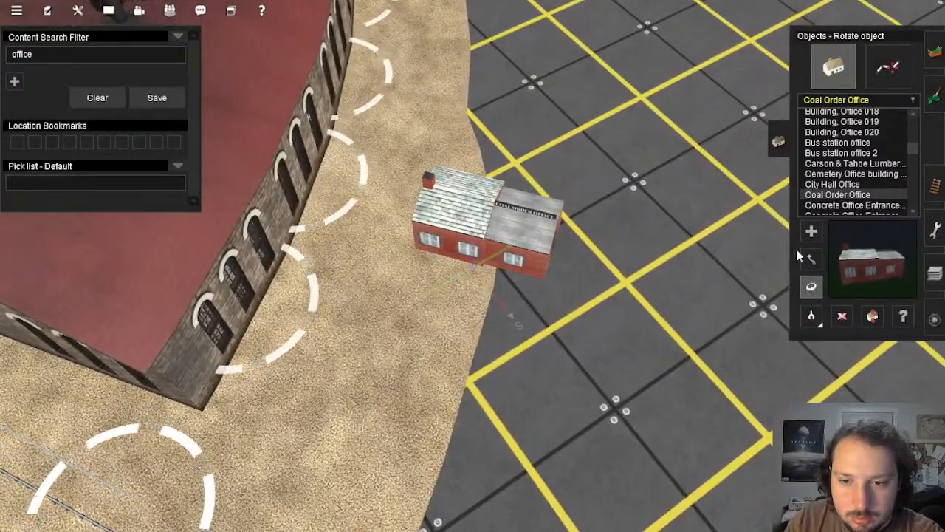
pyautogui.moveTo(458, 215); pyautogui.dragTo(308, 322)
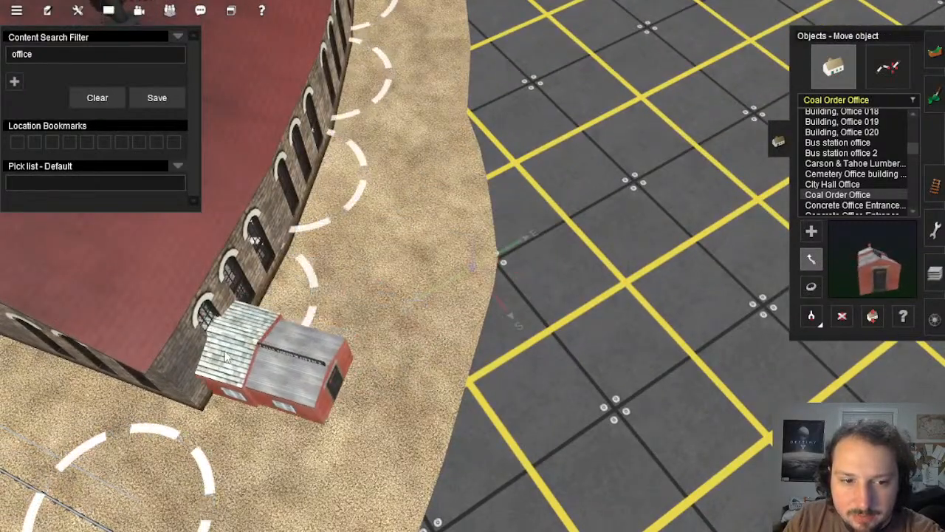
pyautogui.moveTo(257, 367); pyautogui.dragTo(275, 365)
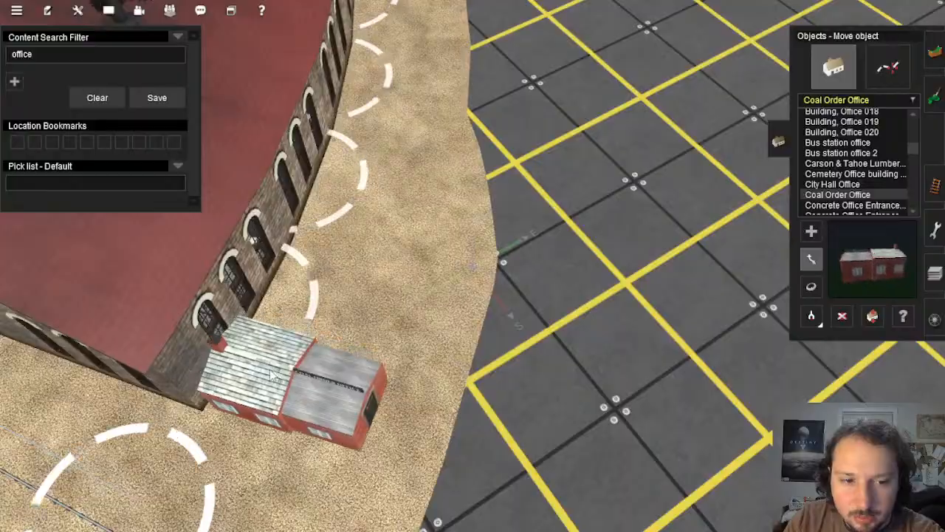
pyautogui.rightClick(192, 421)
pyautogui.press('Down')
pyautogui.press('Up')
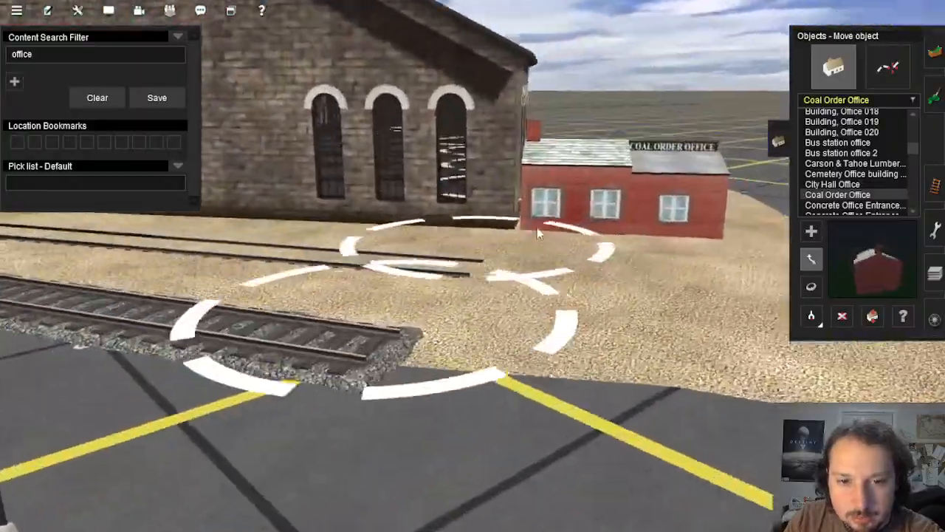
pyautogui.press('Left')
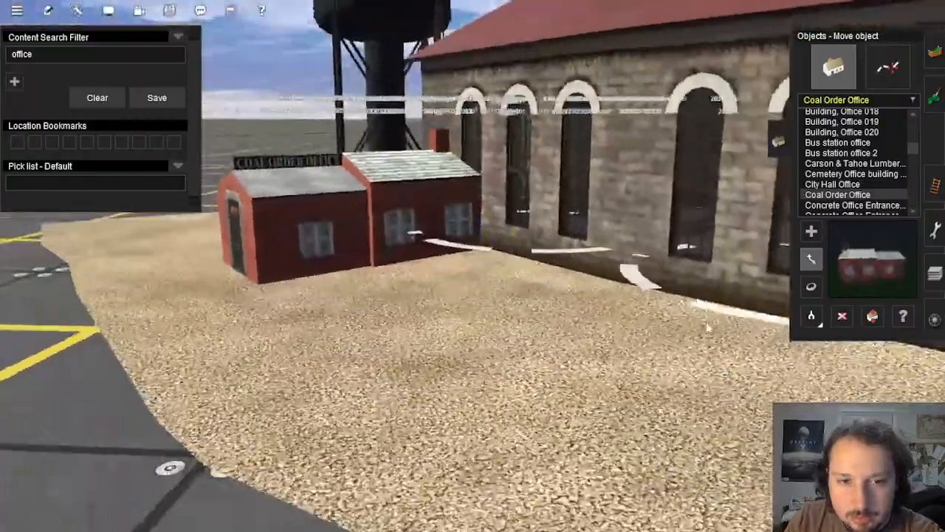
pyautogui.press('Left')
pyautogui.press('Up')
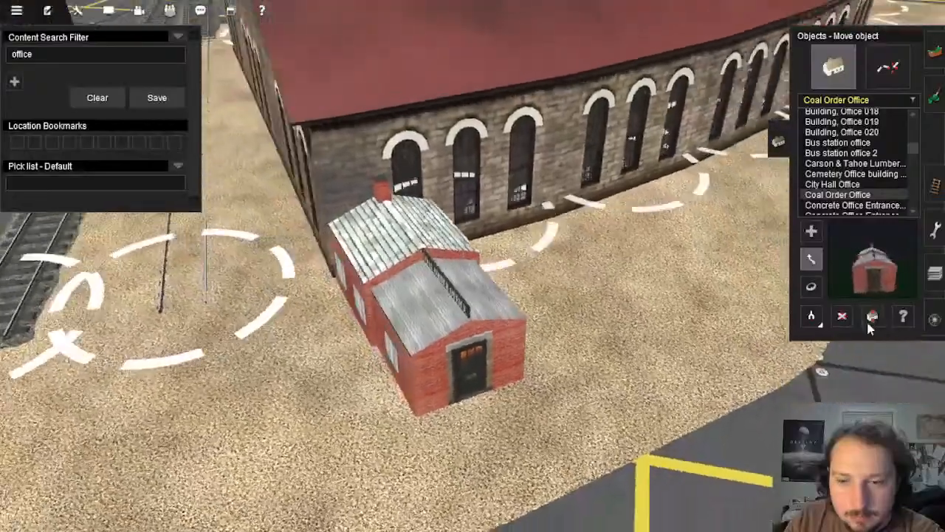
# Step: Move the Coal Order Office away from the roundhouse to the open ground beside the L-shaped grey-roofed brick building near the turntable
pyautogui.click(841, 316)
pyautogui.scroll(-5, 426, 303)
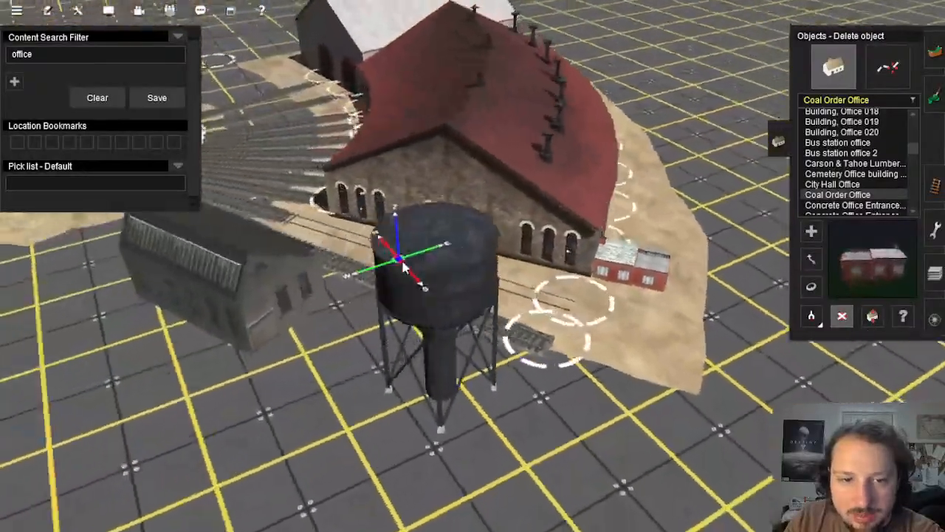
pyautogui.moveTo(402, 263); pyautogui.dragTo(589, 273, button='right')
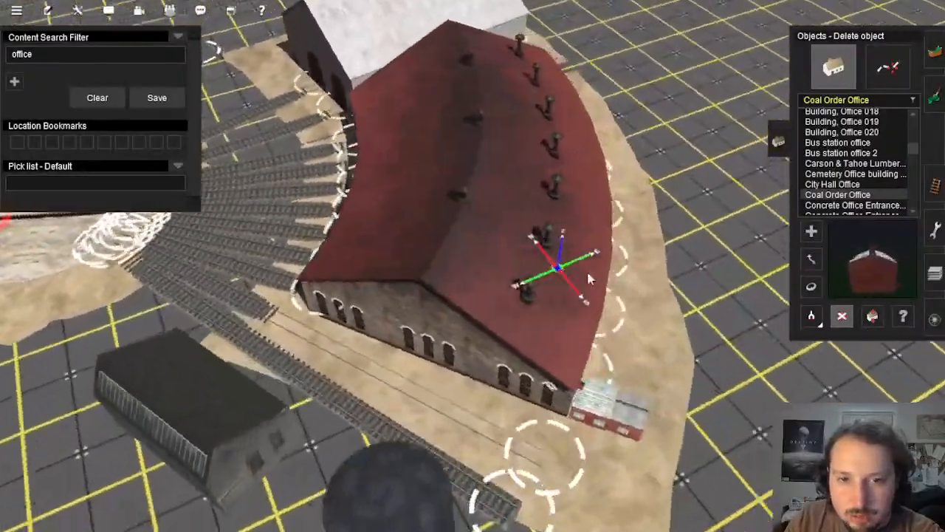
pyautogui.click(811, 258)
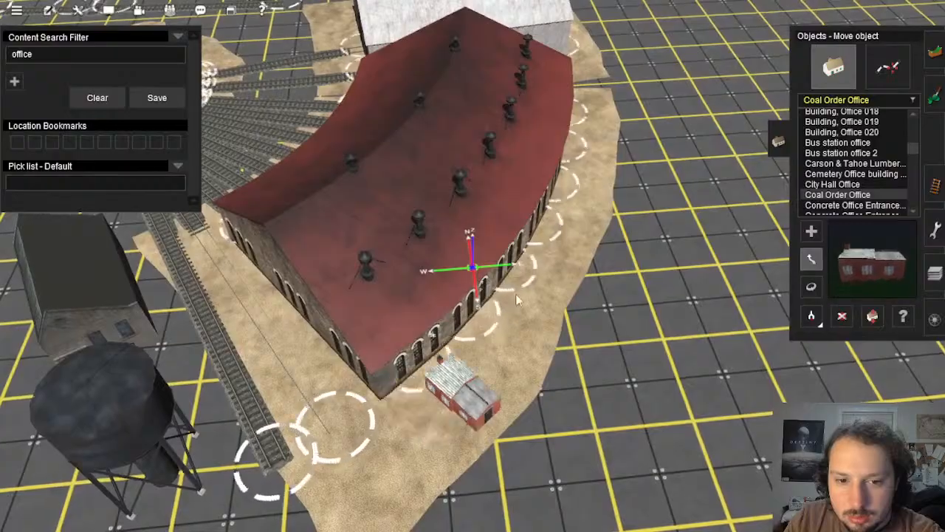
pyautogui.rightClick(513, 160)
pyautogui.moveTo(517, 300); pyautogui.dragTo(488, 336)
pyautogui.press('Right')
pyautogui.rightClick(584, 241)
pyautogui.press('Up')
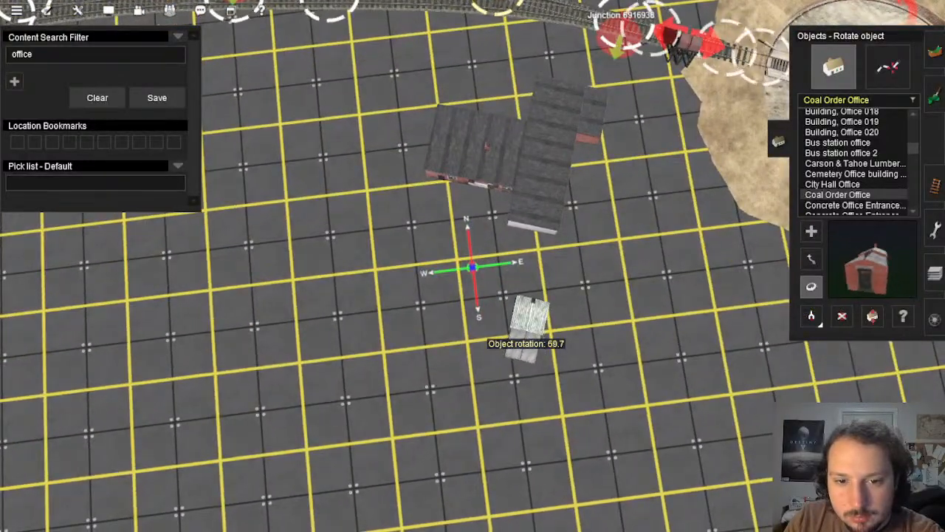
# Step: Rotate the Coal Order Office to about 341.5 degrees in front of the L-shaped grey-roofed building
pyautogui.rightClick(547, 306)
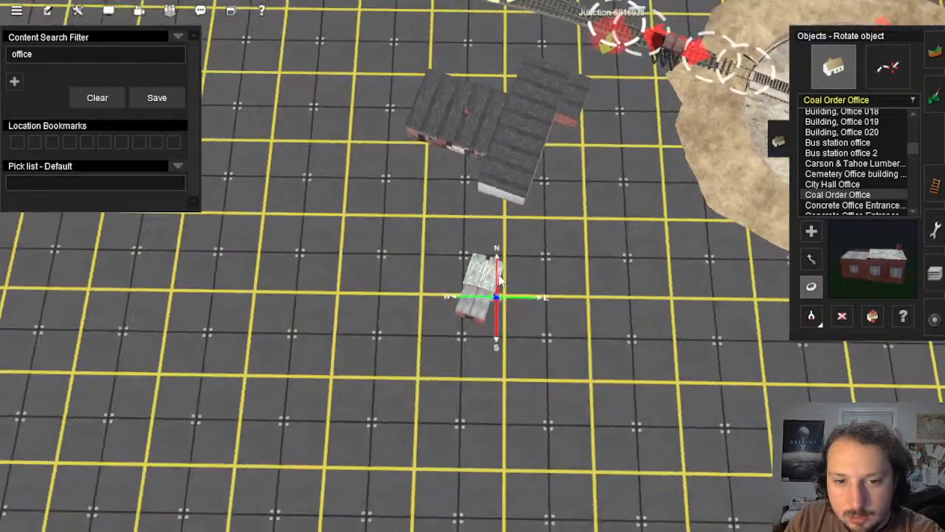
pyautogui.click(811, 258)
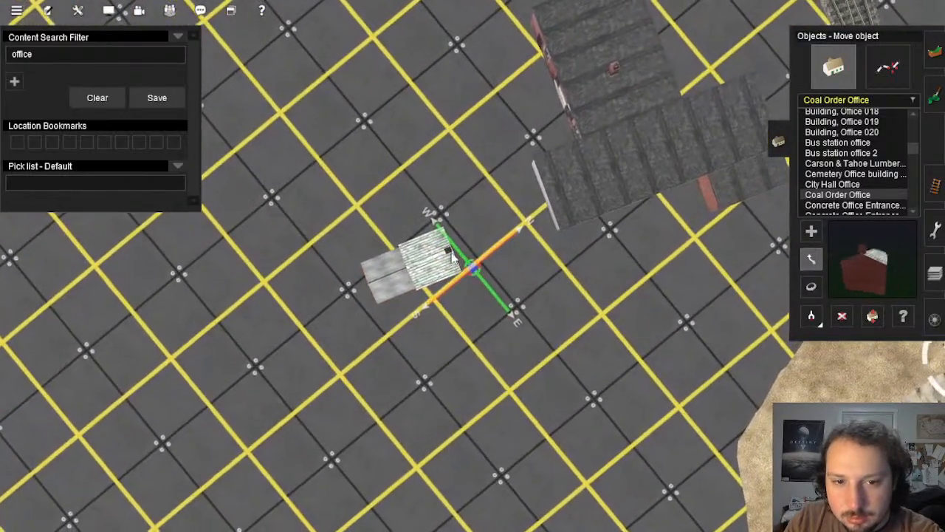
pyautogui.press('Down')
pyautogui.press('Left')
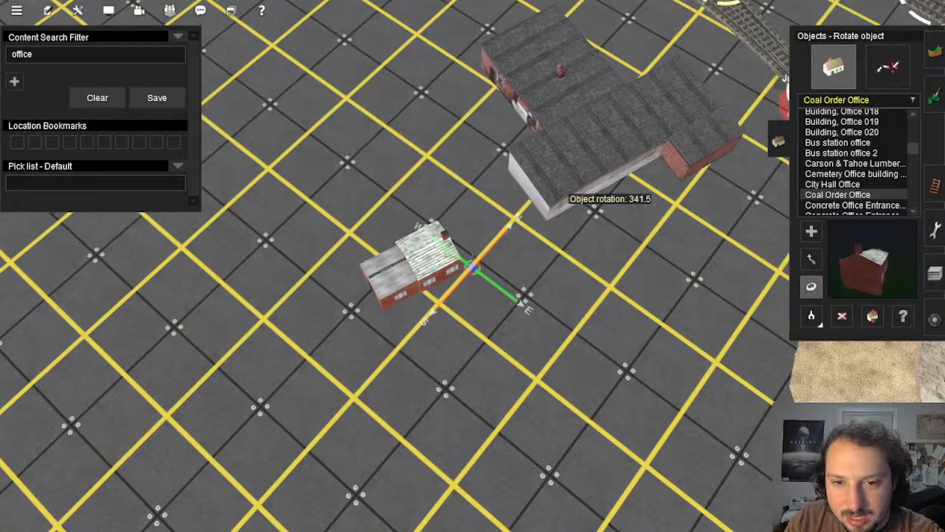
# Step: Fine-tune the Coal Order Office's rotation to about 340.2 degrees to line it up with the L-shaped grey-roofed building
pyautogui.rightClick(437, 287)
pyautogui.press('Left')
pyautogui.press('Down')
pyautogui.scroll(-5, 465, 266)
pyautogui.press('Up')
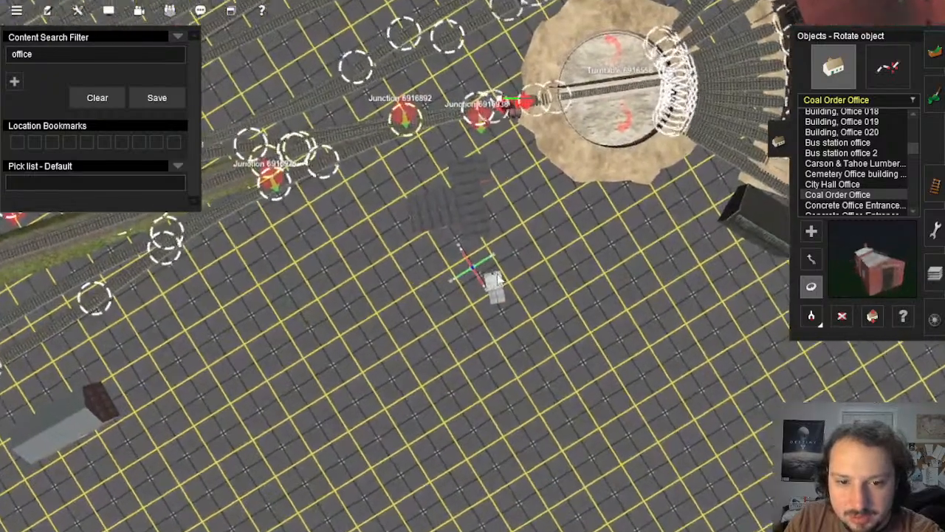
pyautogui.scroll(3, 473, 270)
pyautogui.press('Left')
pyautogui.rightClick(511, 282)
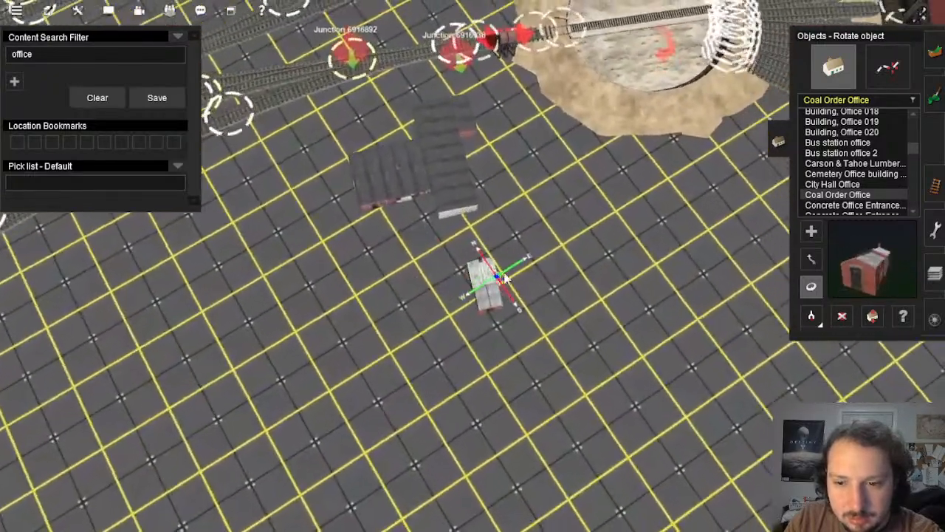
pyautogui.scroll(3, 493, 270)
pyautogui.press('Left')
pyautogui.press('Down')
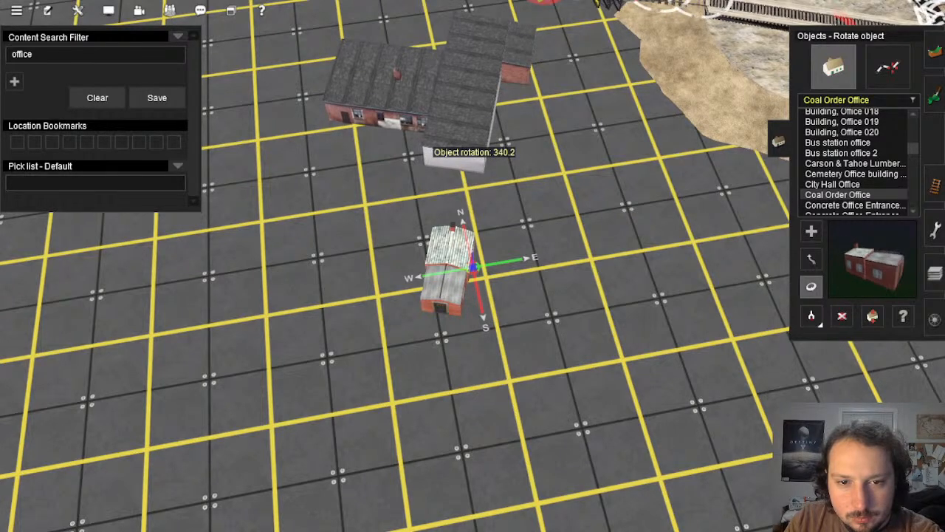
# Step: Place an Alstom offices building on the open ground between the L-shaped grey-roofed building and the brick workshop
pyautogui.rightClick(517, 262)
pyautogui.scroll(-4, 509, 265)
pyautogui.press('Down')
pyautogui.press('Right')
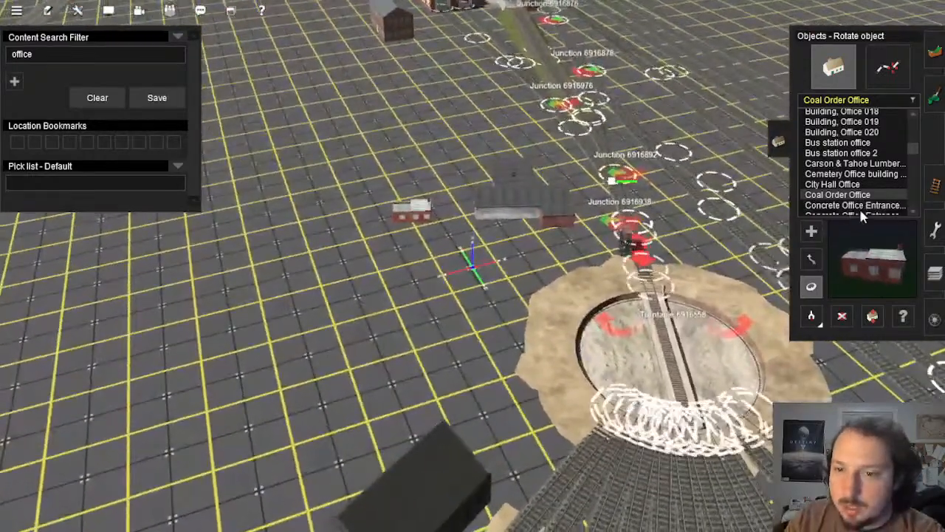
pyautogui.click(861, 205)
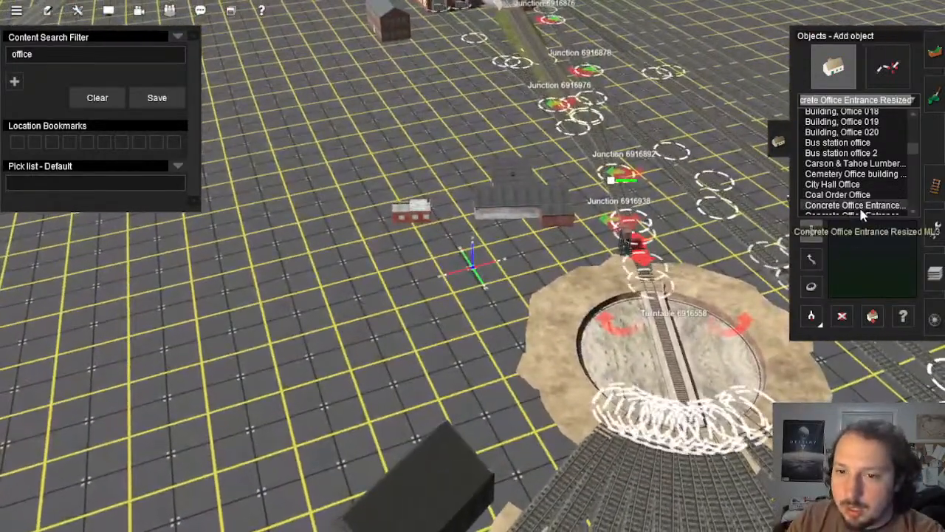
pyautogui.scroll(-4, 868, 173)
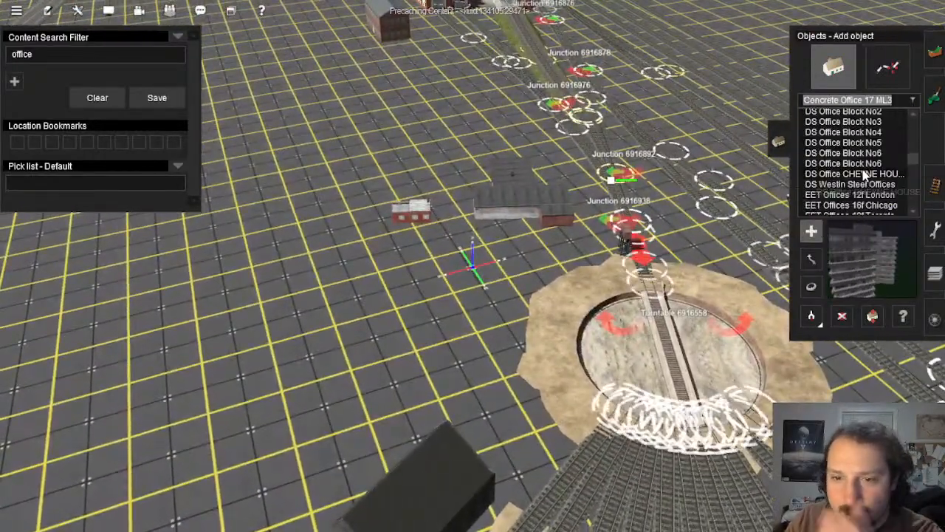
pyautogui.scroll(3, 861, 172)
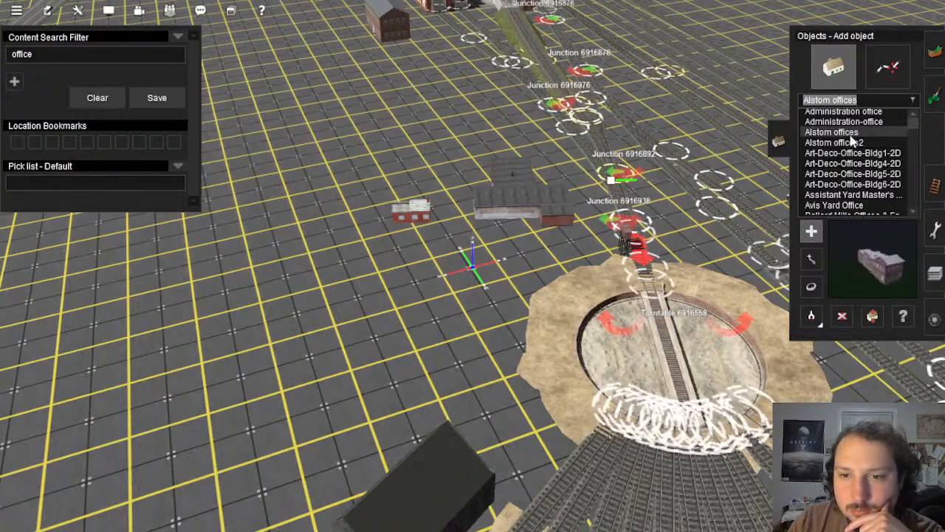
pyautogui.scroll(1, 850, 136)
pyautogui.rightClick(455, 102)
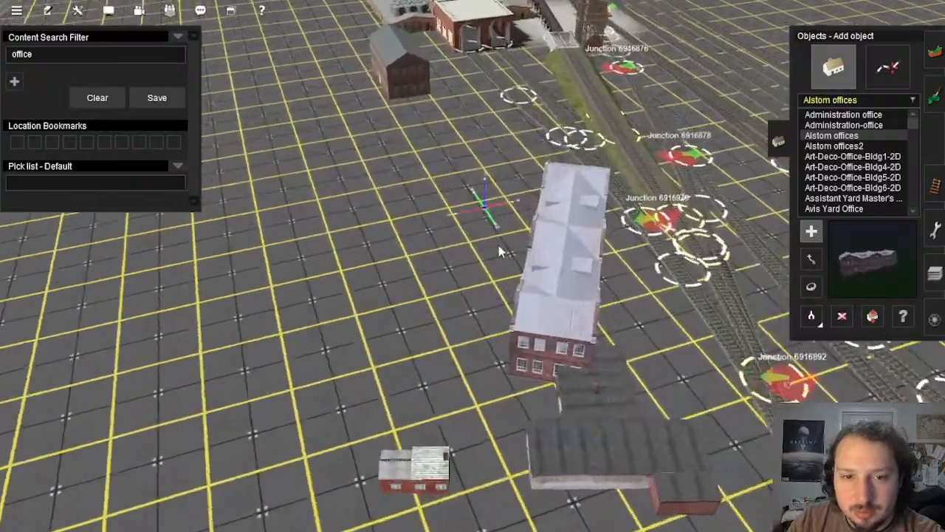
# Step: Move the Alstom offices away from the tracks and up to the end of the brick workshop
pyautogui.moveTo(499, 247); pyautogui.dragTo(814, 268, button='right')
pyautogui.click(810, 259)
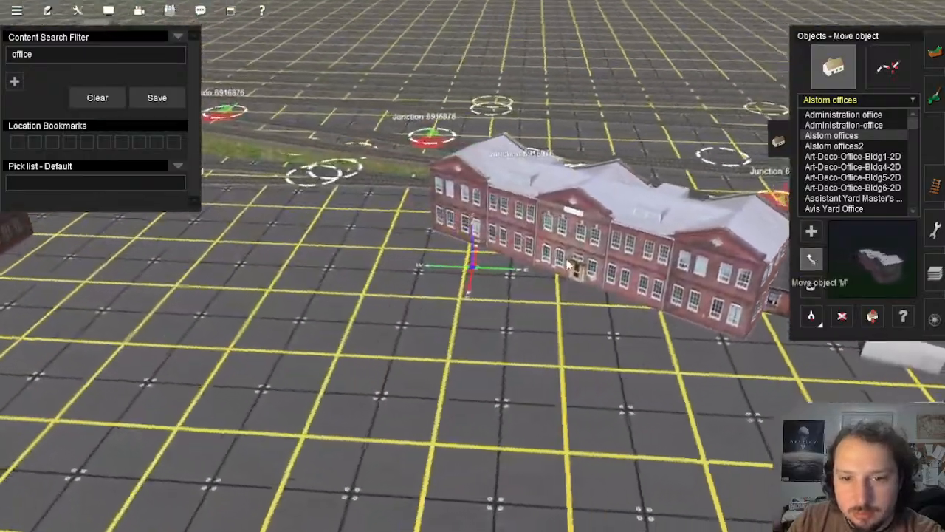
pyautogui.press('Up')
pyautogui.moveTo(564, 262); pyautogui.dragTo(466, 306)
pyautogui.press('Left')
pyautogui.press('Up')
pyautogui.press('Down')
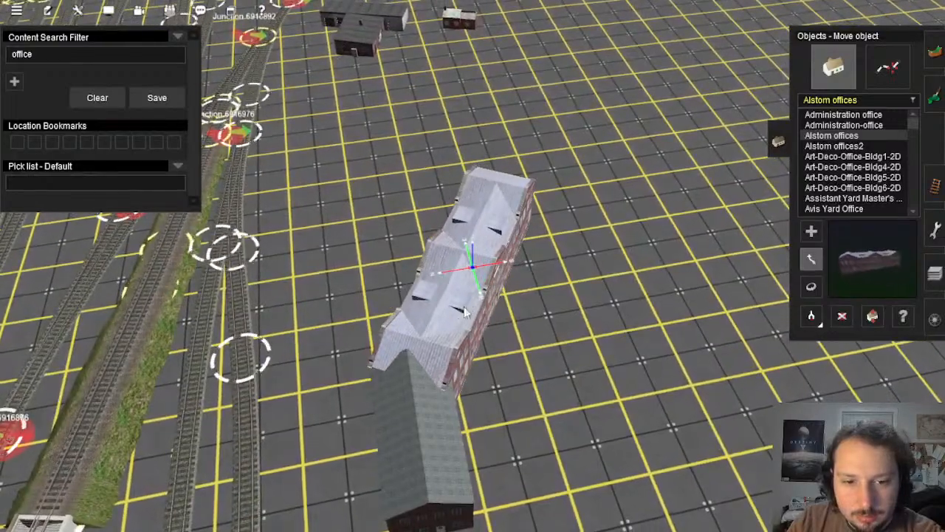
# Step: Nudge the Alstom offices so its end wall meets the adjoining end of the brick workshop
pyautogui.press('Down')
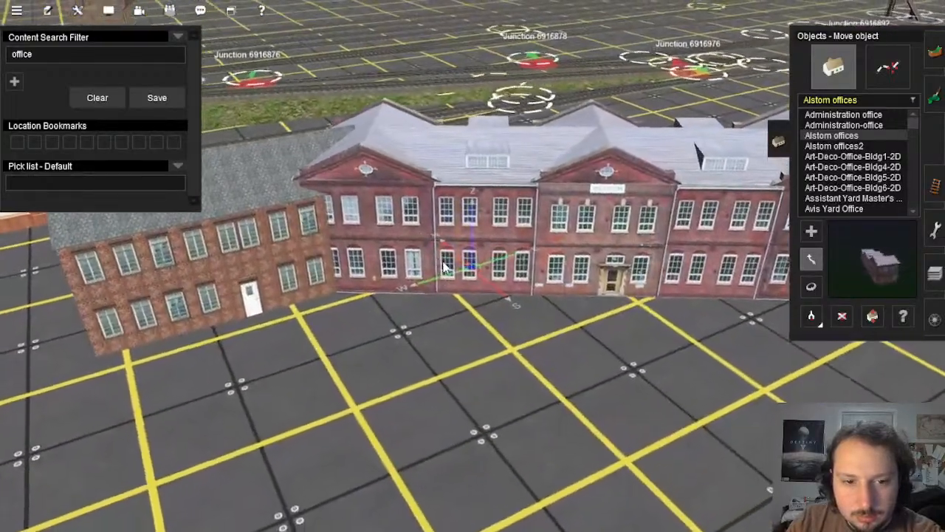
pyautogui.moveTo(443, 267); pyautogui.dragTo(463, 270)
pyautogui.press('Left')
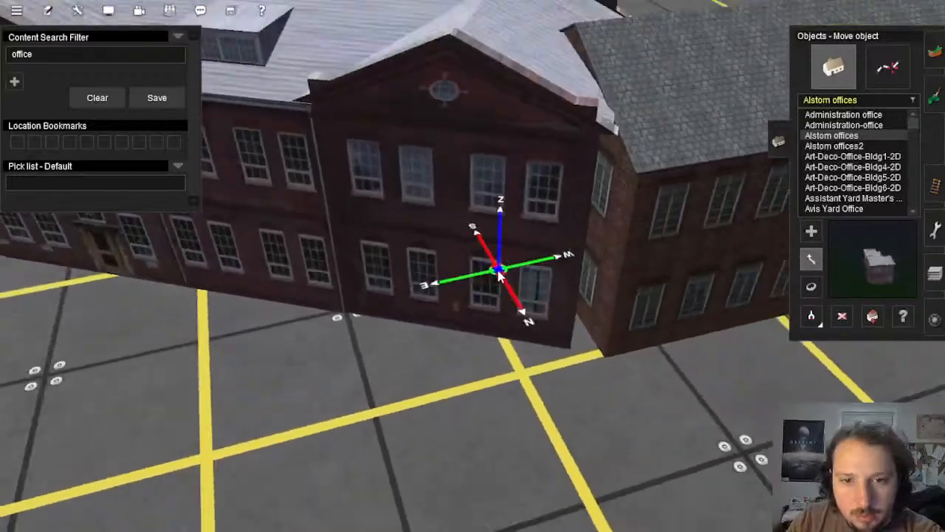
pyautogui.press('Up')
pyautogui.moveTo(464, 221); pyautogui.dragTo(473, 225)
pyautogui.press('Left')
pyautogui.press('Left')
pyautogui.press('Down')
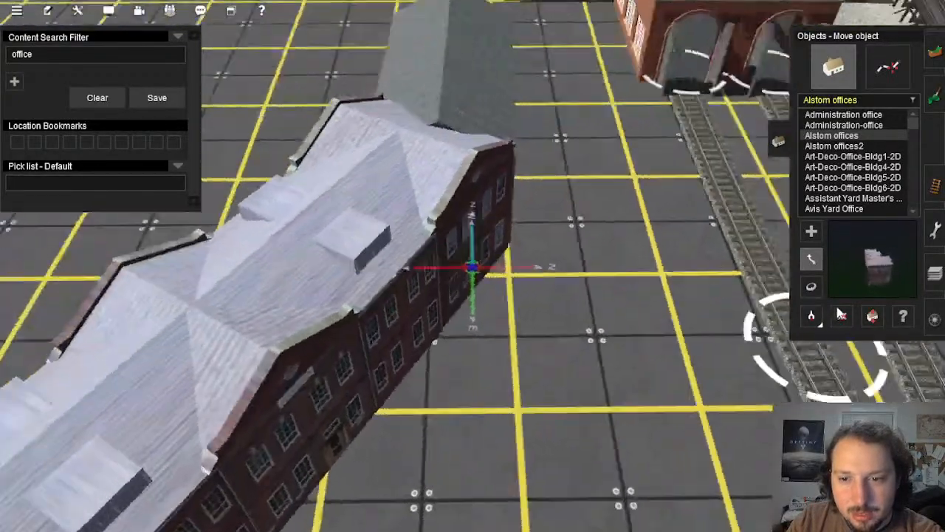
# Step: Delete the Alstom offices adjoining the end of the brick workshop
pyautogui.click(841, 315)
pyautogui.press('Up')
pyautogui.press('Left')
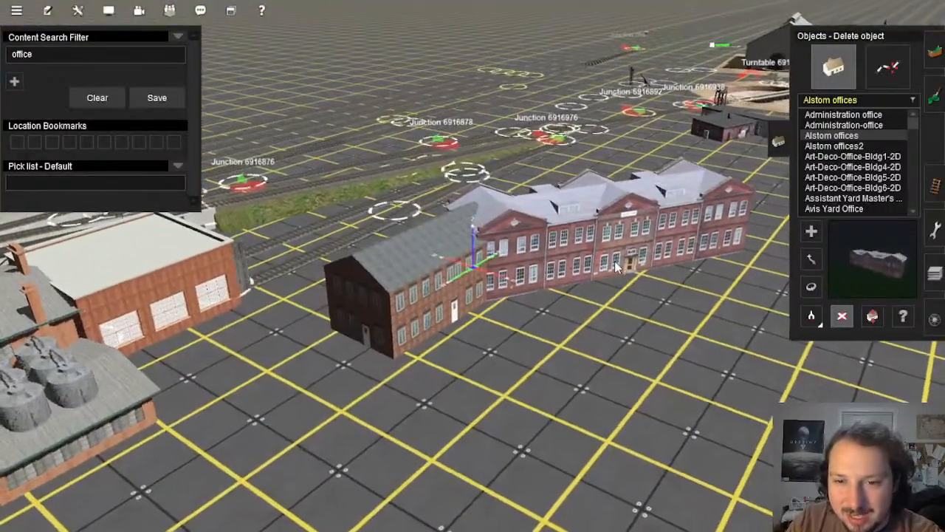
pyautogui.click(618, 266)
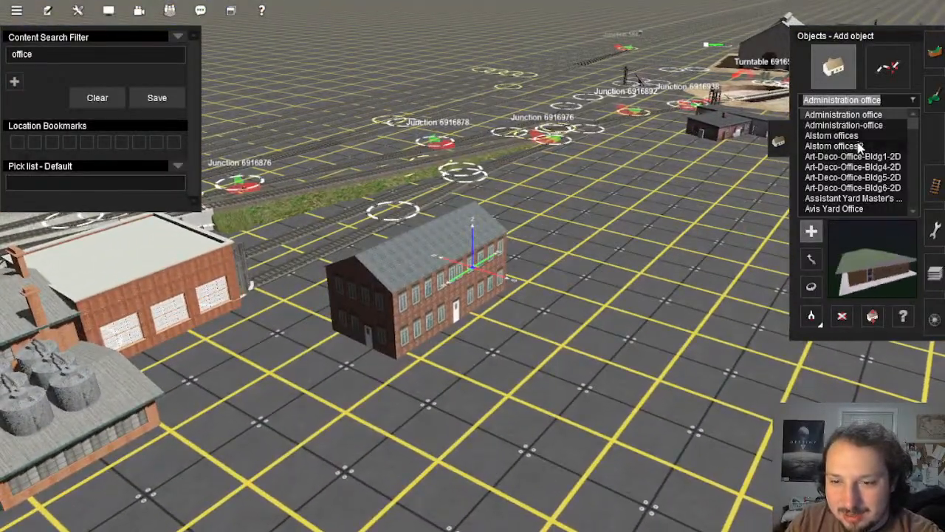
# Step: Place a DS Office Block No2 on the open ground beyond the end of the brick workshop
pyautogui.scroll(-3, 858, 148)
pyautogui.scroll(-5, 854, 172)
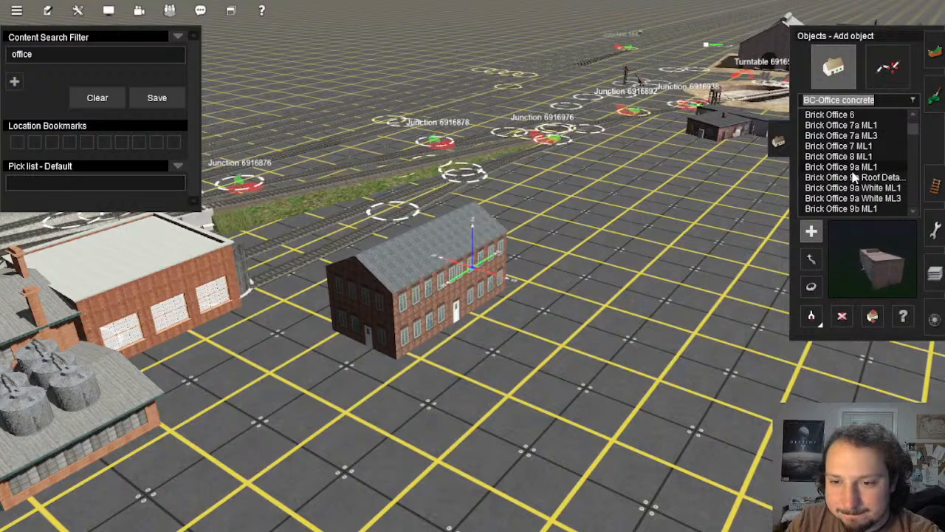
pyautogui.scroll(-10, 852, 177)
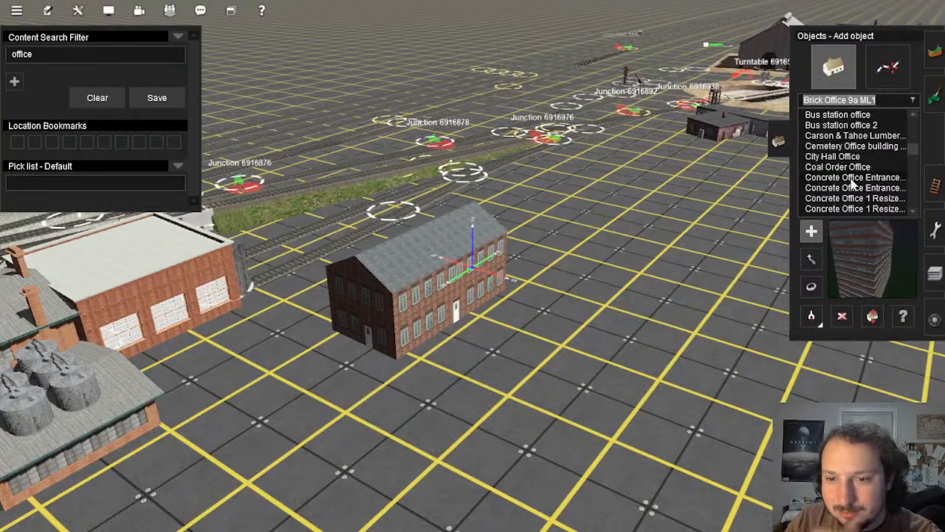
pyautogui.scroll(2, 852, 155)
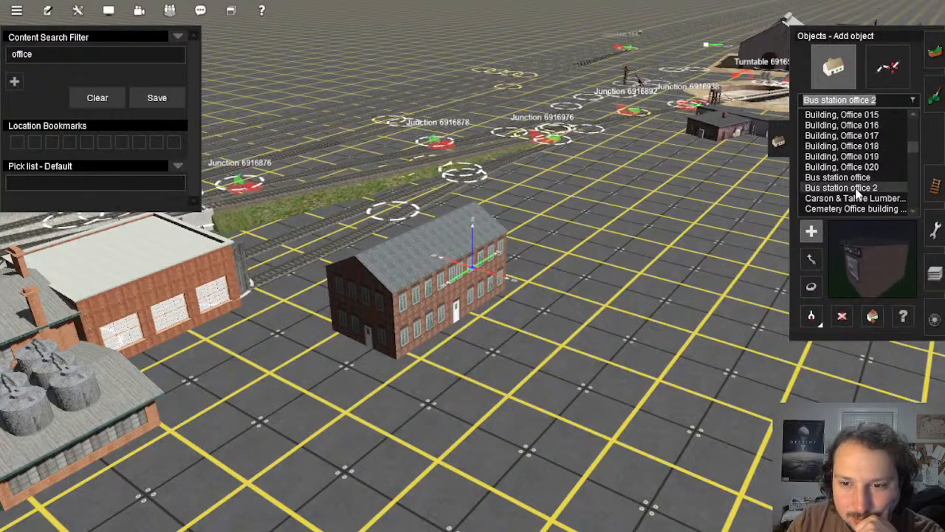
pyautogui.scroll(-4, 857, 192)
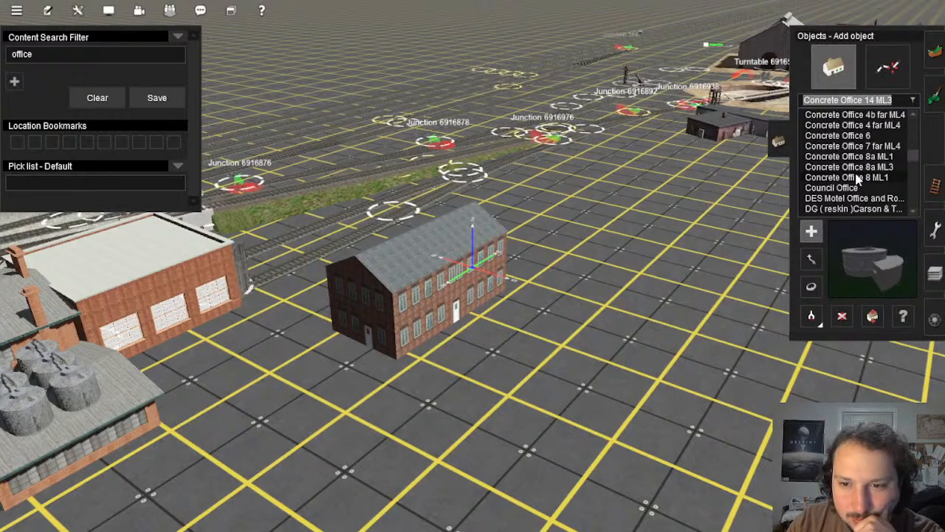
pyautogui.scroll(-3, 856, 189)
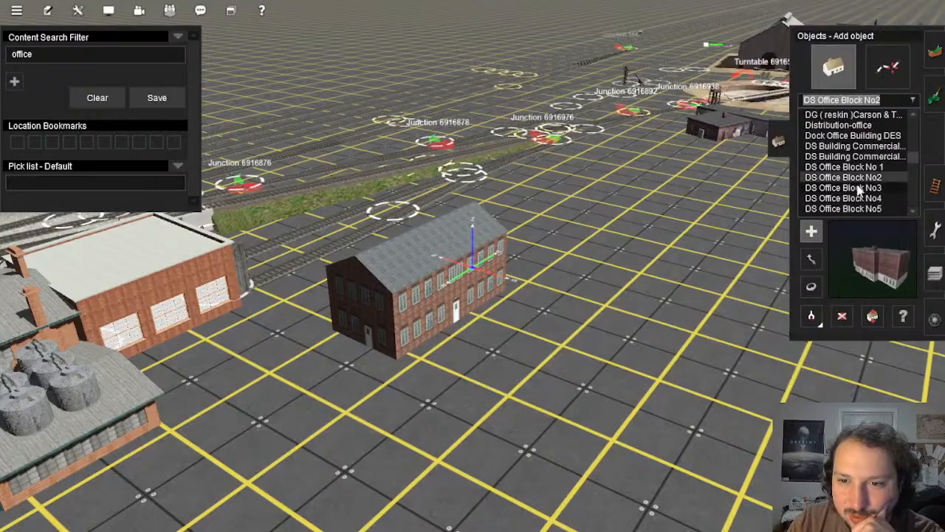
pyautogui.click(606, 279)
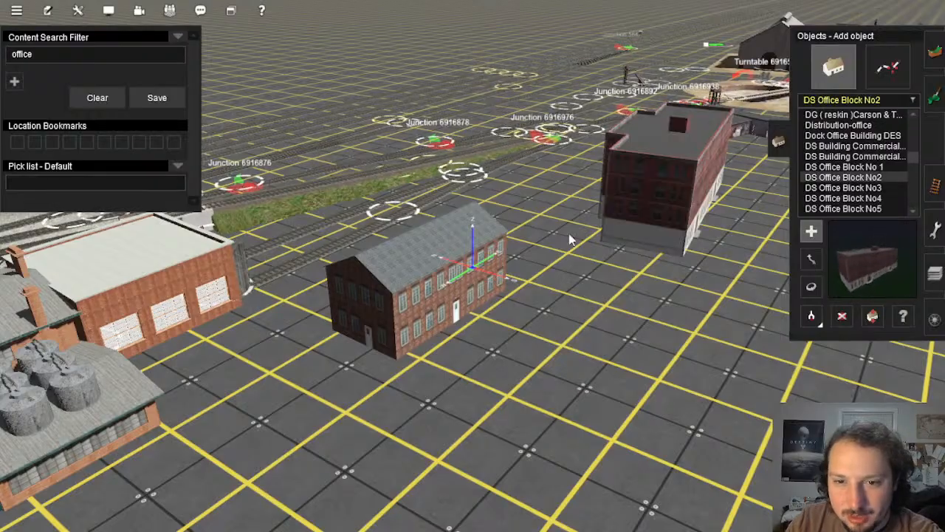
# Step: Rotate DS Office Block No2 to about 88.1 degrees so its walls run parallel to the brick workshop
pyautogui.press('Left')
pyautogui.rightClick(434, 189)
pyautogui.press('Left')
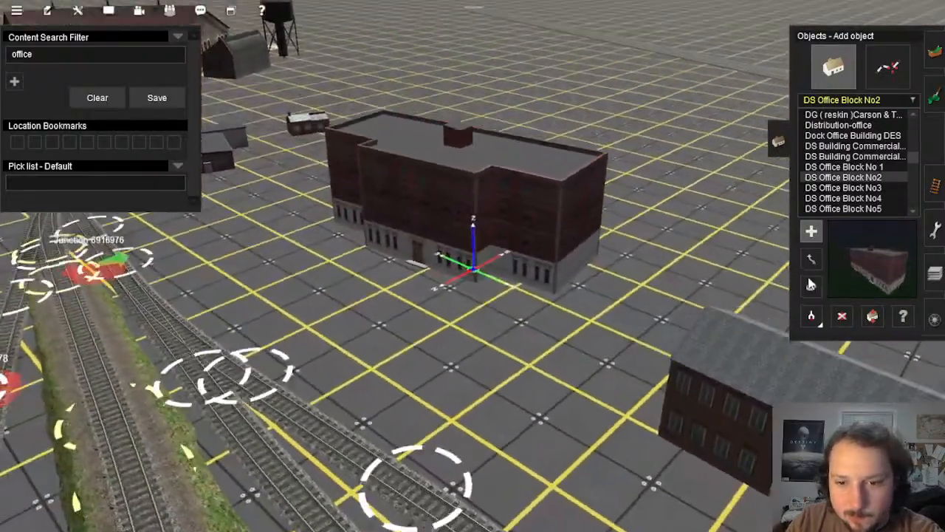
pyautogui.click(810, 286)
pyautogui.press('Up')
pyautogui.moveTo(517, 250); pyautogui.dragTo(491, 236)
pyautogui.rightClick(374, 378)
pyautogui.press('Left')
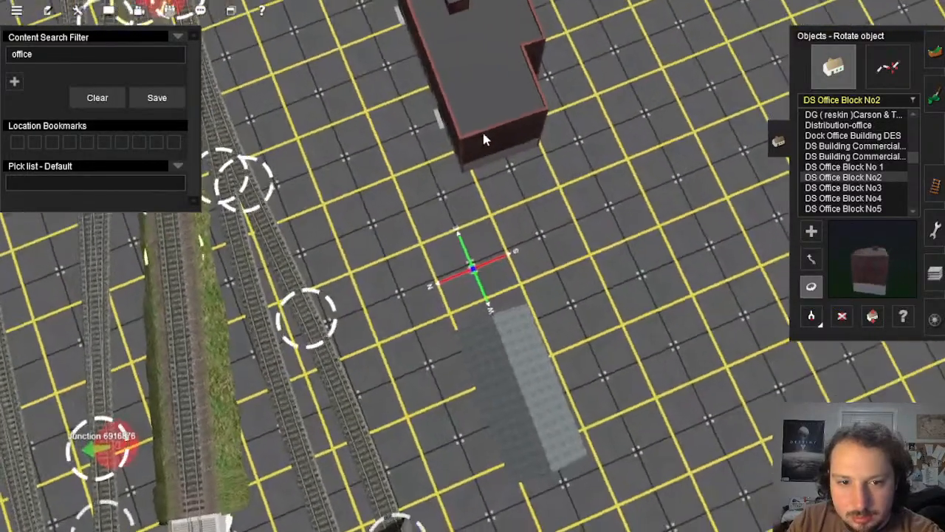
pyautogui.moveTo(483, 139); pyautogui.dragTo(448, 152)
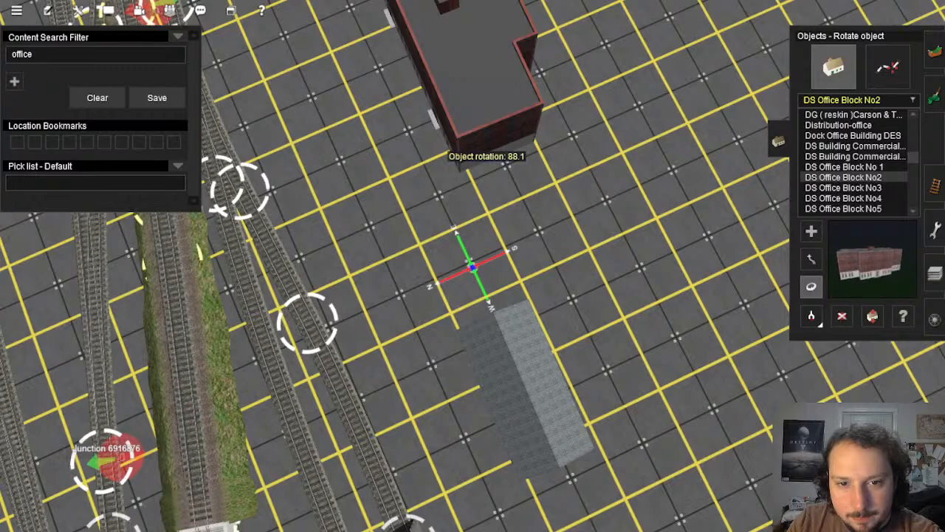
pyautogui.press('Left')
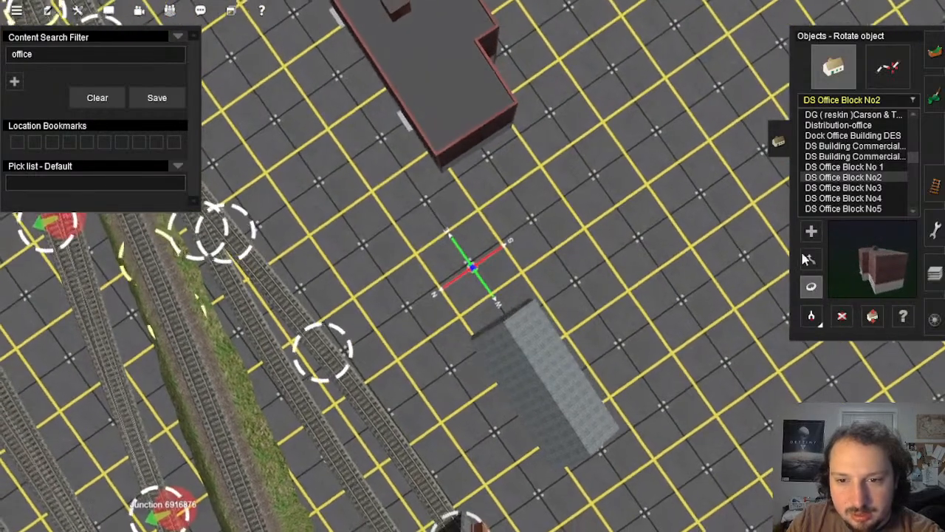
# Step: Move DS Office Block No2 up to the brick workshop and nudge it so its end wall meets the workshop's end
pyautogui.click(810, 258)
pyautogui.moveTo(478, 131); pyautogui.dragTo(507, 291)
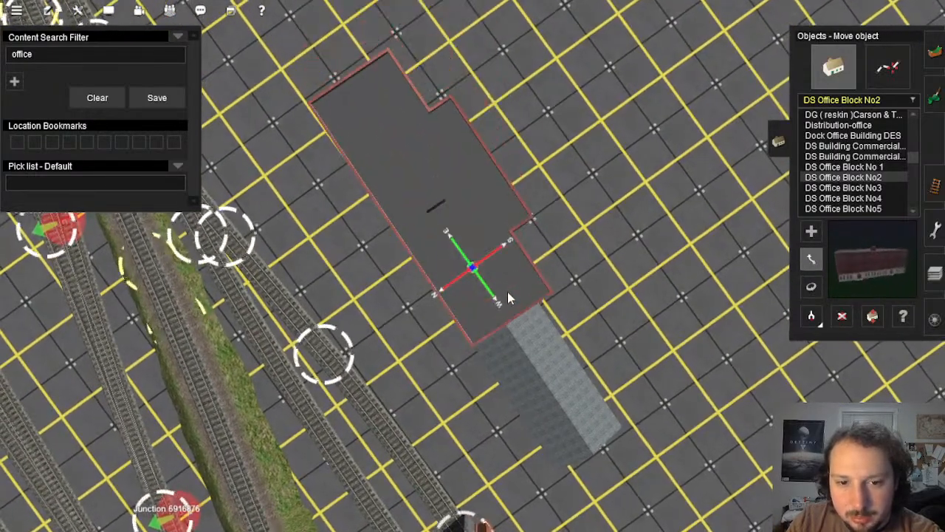
pyautogui.press('Down')
pyautogui.press('Left')
pyautogui.scroll(3, 525, 274)
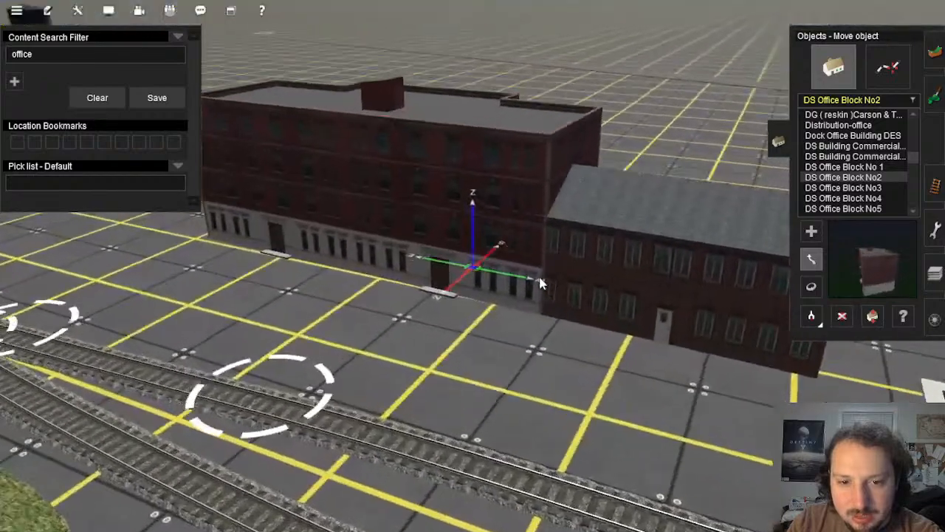
pyautogui.press('Up')
pyautogui.rightClick(570, 301)
pyautogui.scroll(5, 531, 297)
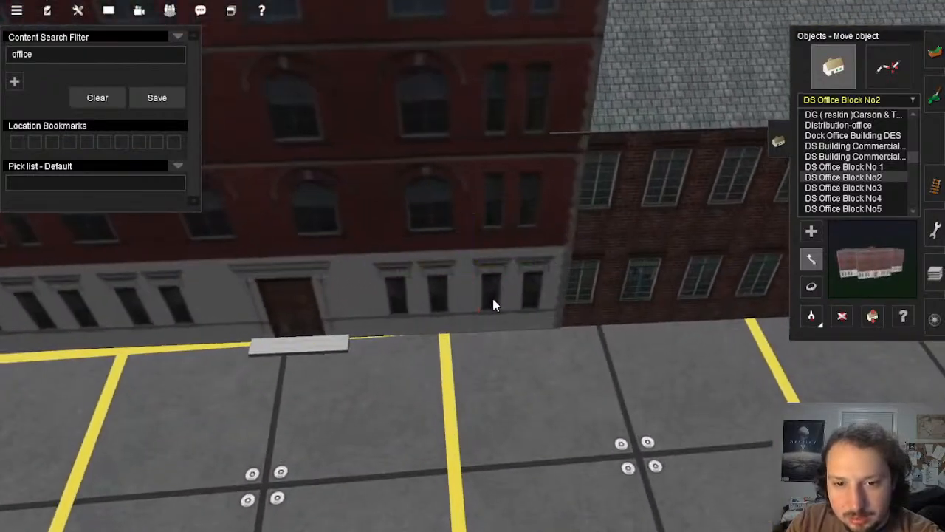
pyautogui.moveTo(486, 300); pyautogui.dragTo(483, 304)
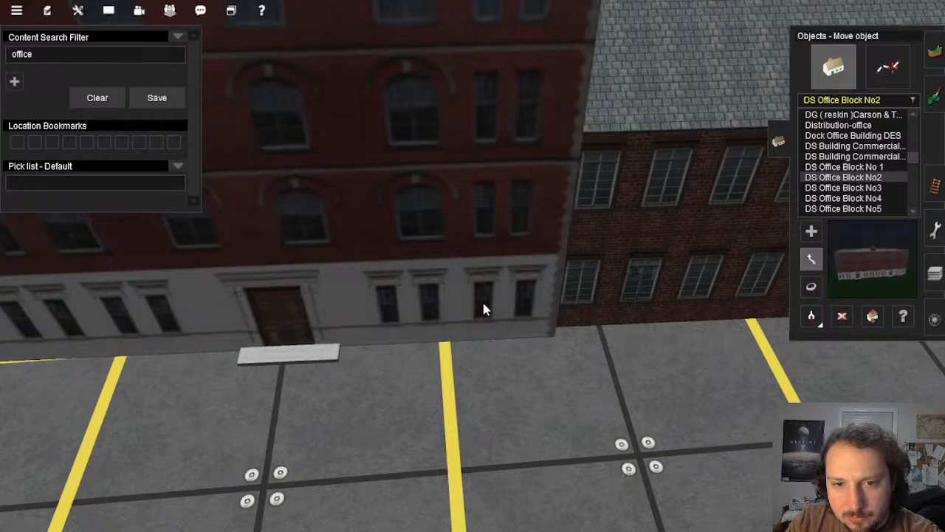
# Step: Check the joint between the two buildings and nudge the brick workshop closer to the office block's end wall
pyautogui.rightClick(483, 305)
pyautogui.press('Right')
pyautogui.rightClick(559, 257)
pyautogui.press('Right')
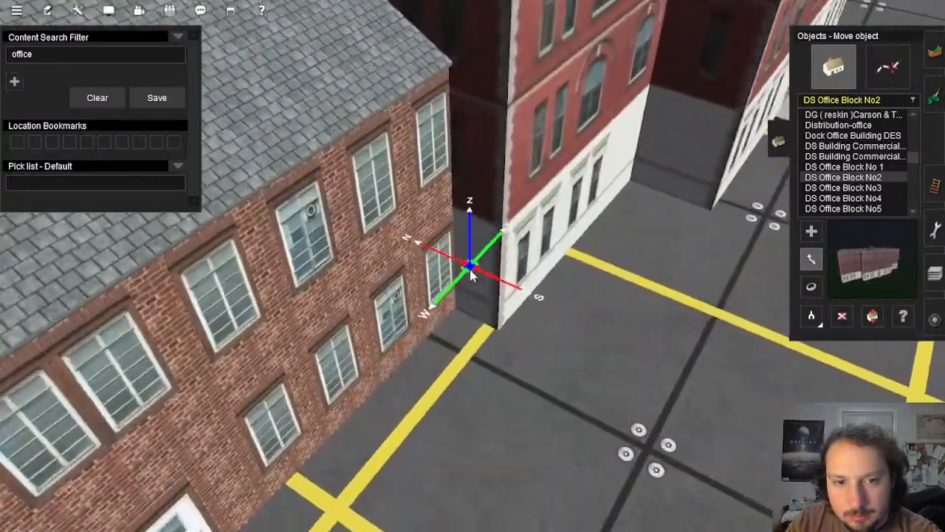
pyautogui.moveTo(473, 274); pyautogui.dragTo(385, 186, button='right')
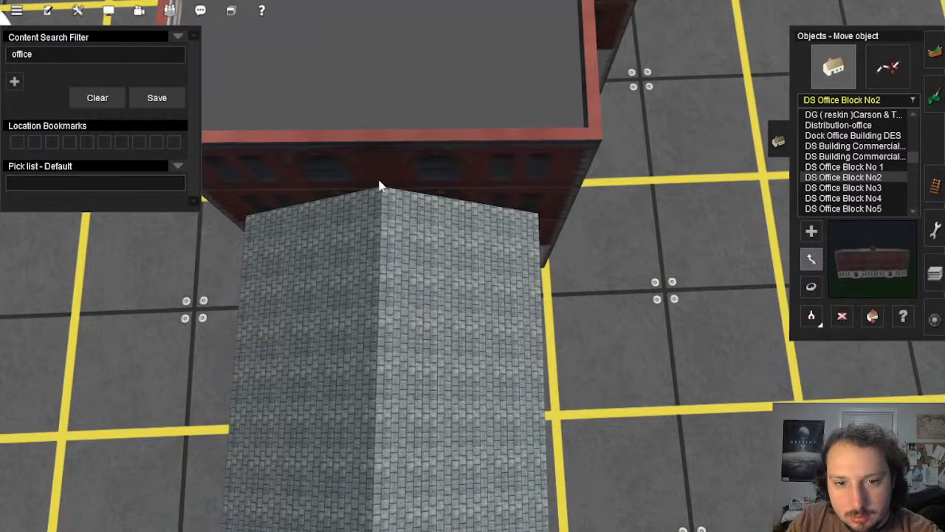
pyautogui.moveTo(383, 194); pyautogui.dragTo(466, 269, button='right')
pyautogui.scroll(-10, 467, 269)
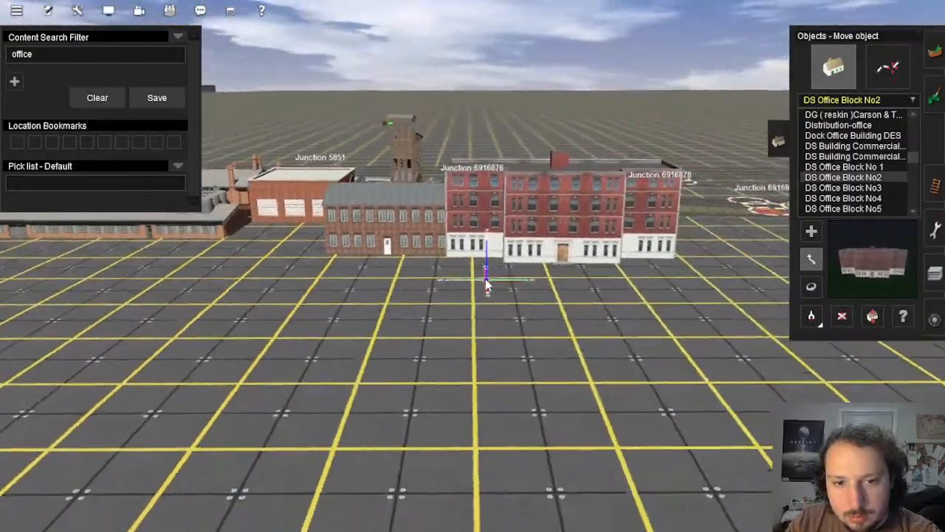
pyautogui.scroll(15, 437, 238)
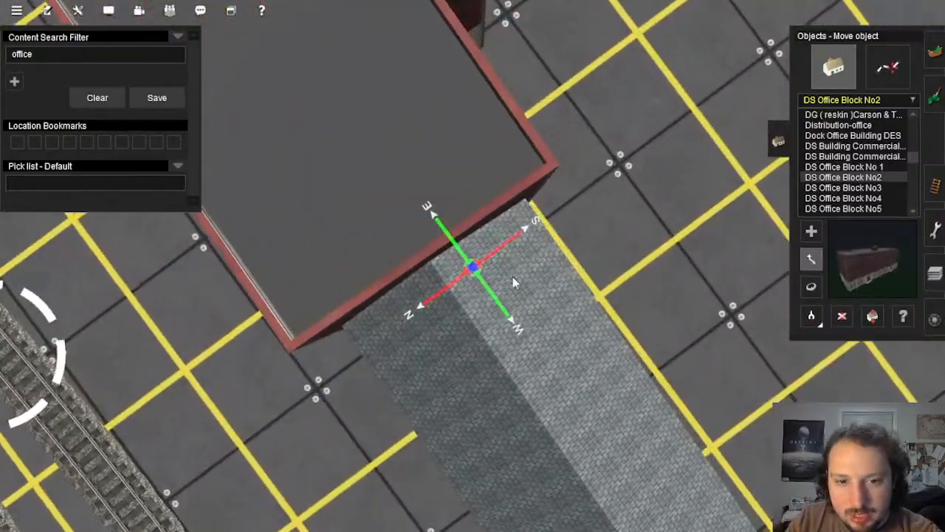
pyautogui.moveTo(515, 283); pyautogui.dragTo(446, 217, button='right')
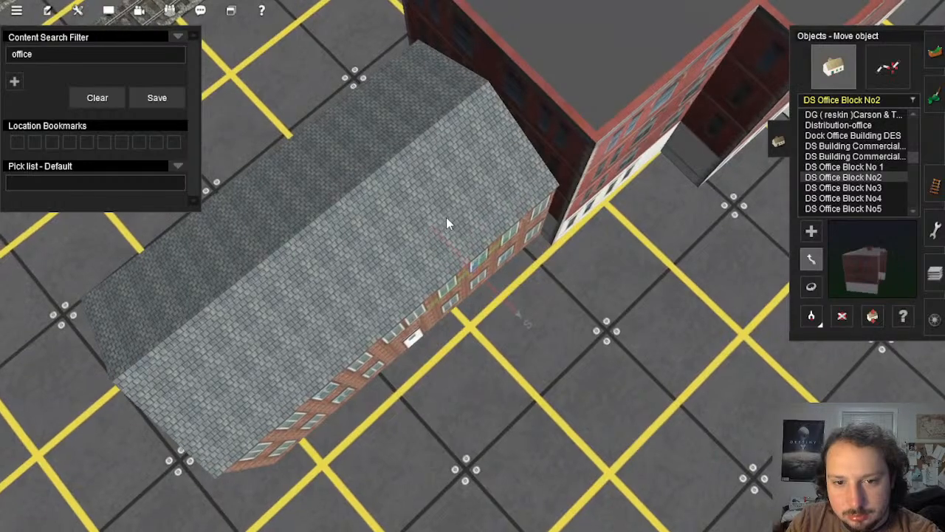
pyautogui.moveTo(445, 217); pyautogui.dragTo(447, 219)
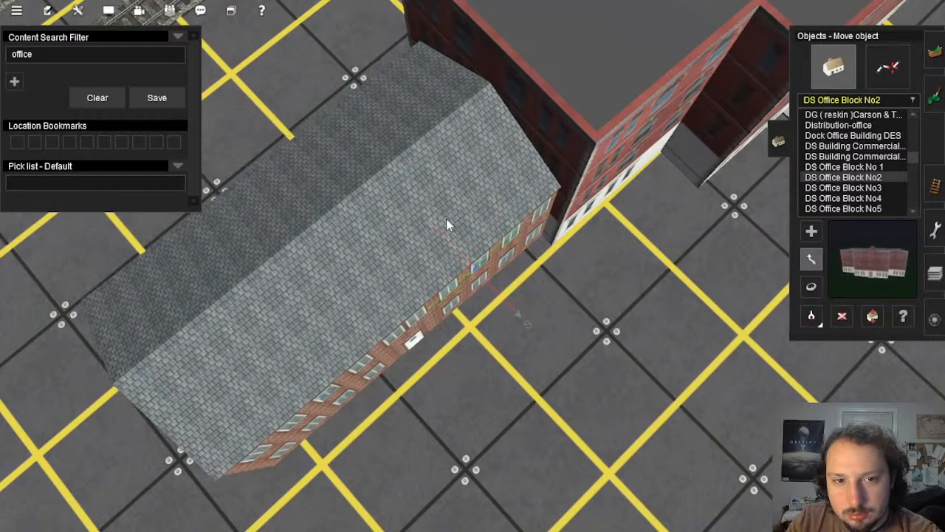
# Step: Select the brick workshop and the office block together for fine adjustment and shift the pair farther from the tracks
pyautogui.moveTo(445, 217); pyautogui.dragTo(472, 260, button='right')
pyautogui.scroll(-3, 447, 259)
pyautogui.scroll(-10, 448, 262)
pyautogui.click(78, 10)
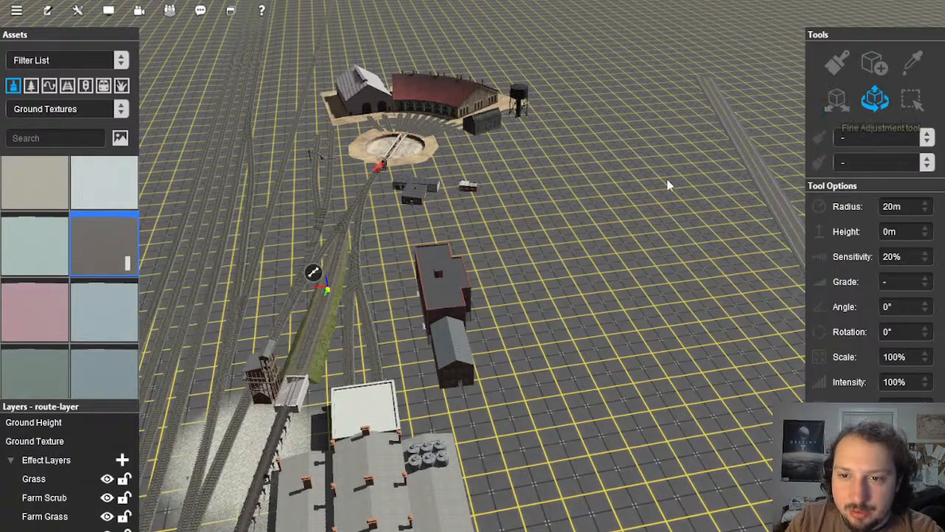
pyautogui.click(453, 344)
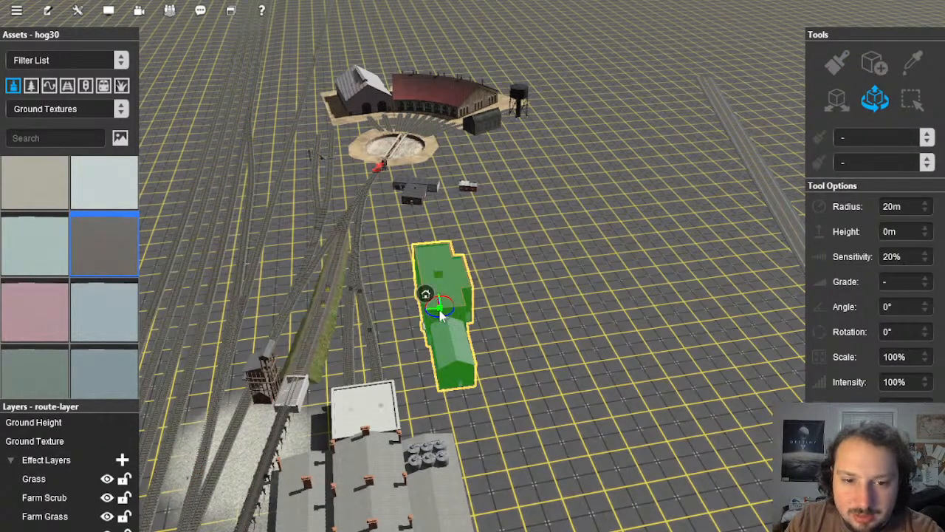
pyautogui.moveTo(458, 309); pyautogui.dragTo(465, 309)
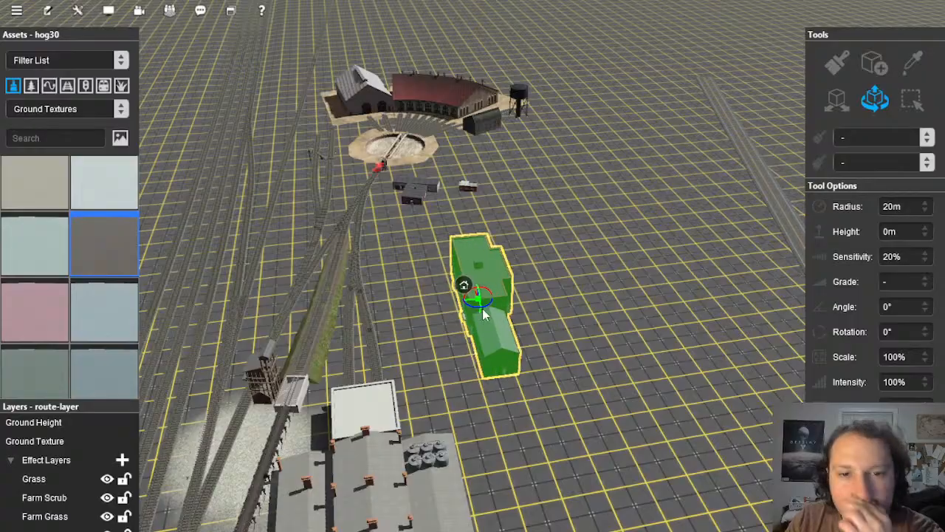
# Step: Reposition the joined office block and brick workshop on the open ground, closer to the small sheds by the turntable
pyautogui.moveTo(484, 314); pyautogui.dragTo(443, 200, button='right')
pyautogui.scroll(-3, 469, 267)
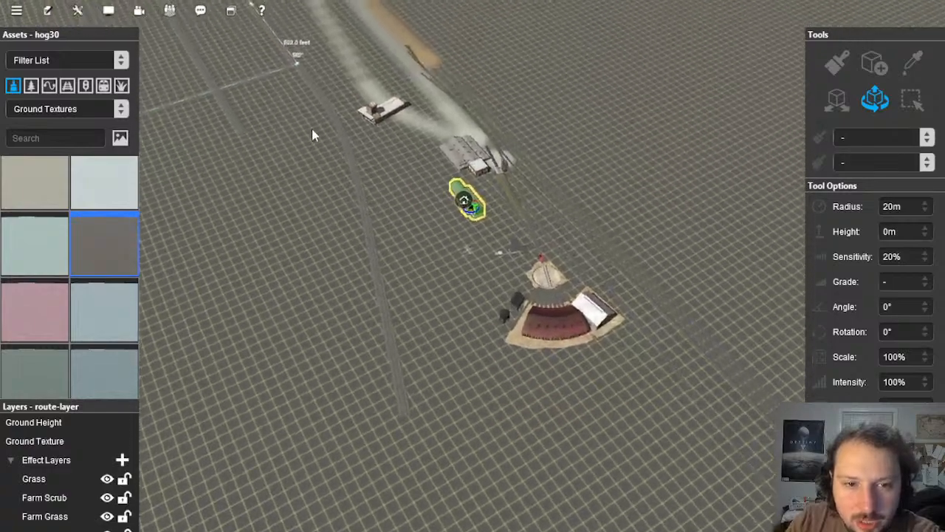
pyautogui.moveTo(476, 415); pyautogui.dragTo(546, 199, button='right')
pyautogui.moveTo(535, 197); pyautogui.dragTo(519, 195)
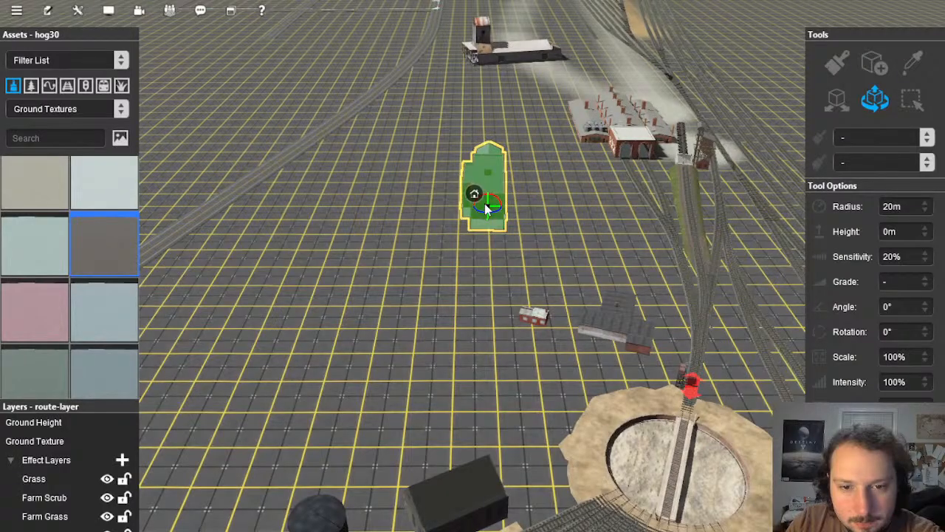
pyautogui.moveTo(484, 203); pyautogui.dragTo(491, 295, button='right')
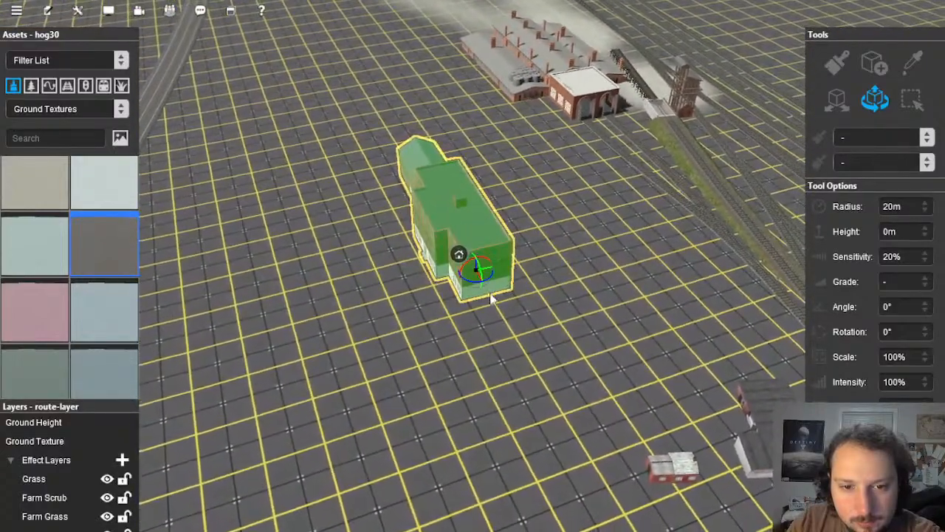
pyautogui.moveTo(491, 295); pyautogui.dragTo(501, 311)
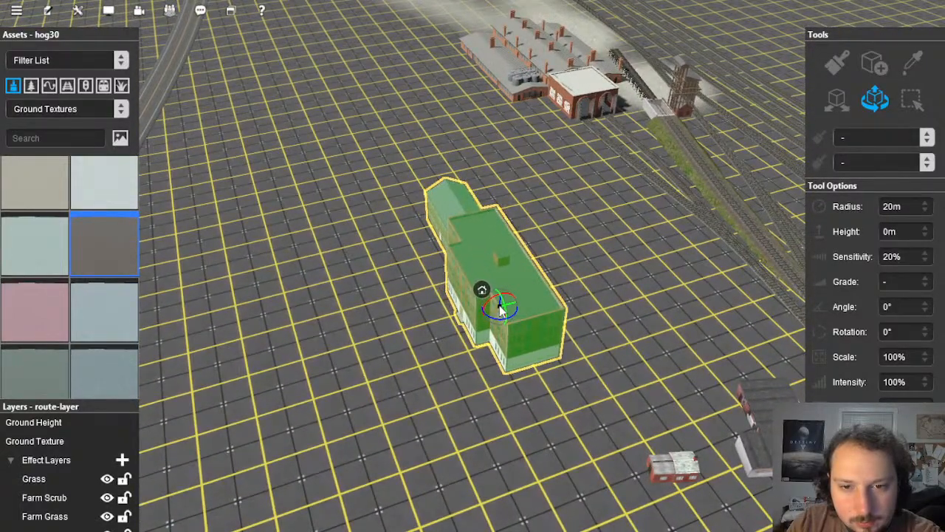
pyautogui.scroll(-5, 502, 333)
pyautogui.moveTo(499, 301); pyautogui.dragTo(473, 248, button='right')
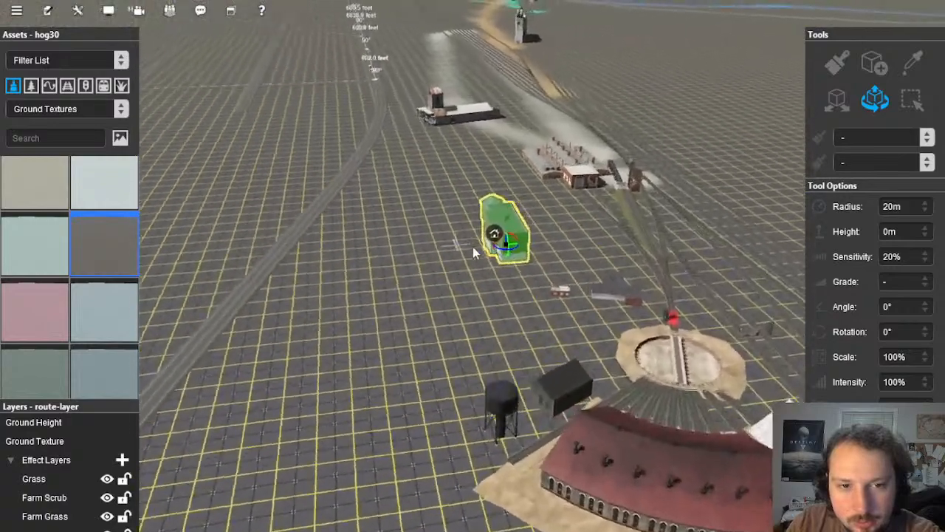
# Step: Move the points of the long road spline inward so the road runs beside the office buildings and ends near the water tower
pyautogui.click(77, 10)
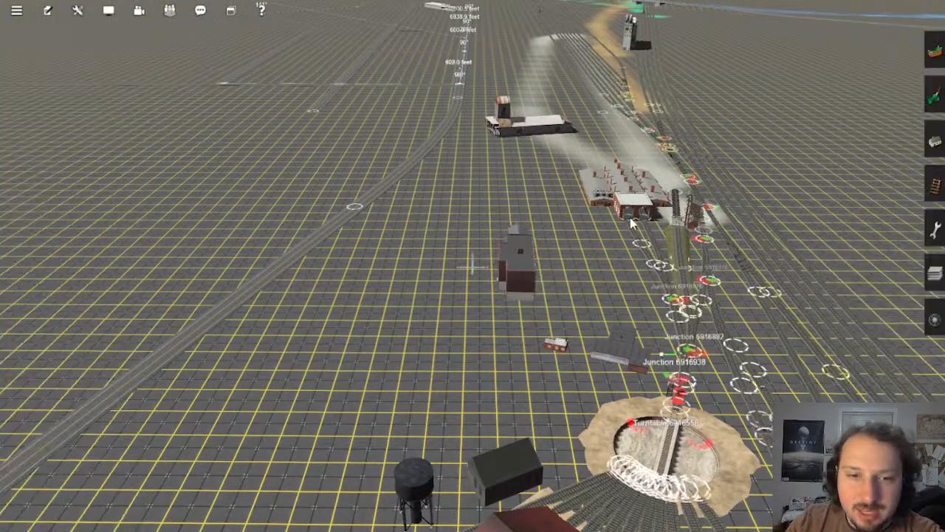
pyautogui.rightClick(399, 253)
pyautogui.rightClick(475, 308)
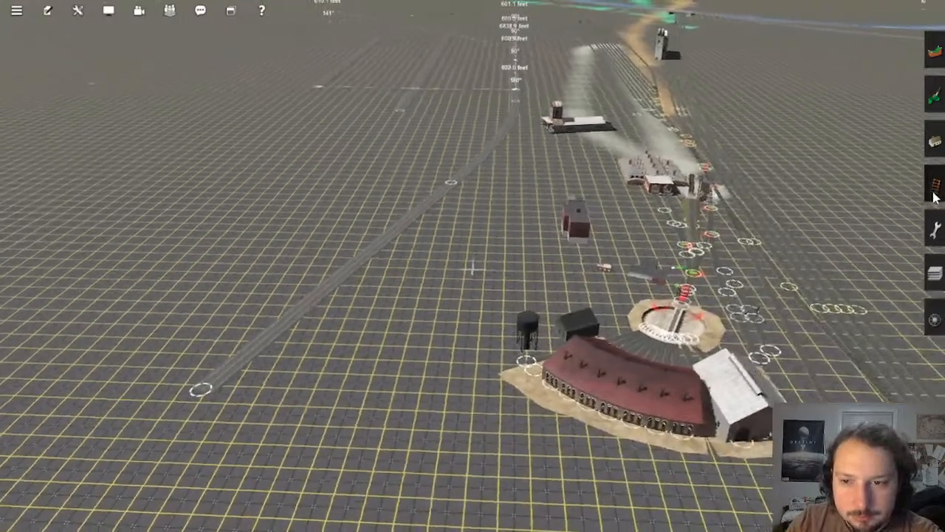
pyautogui.click(934, 184)
pyautogui.click(933, 146)
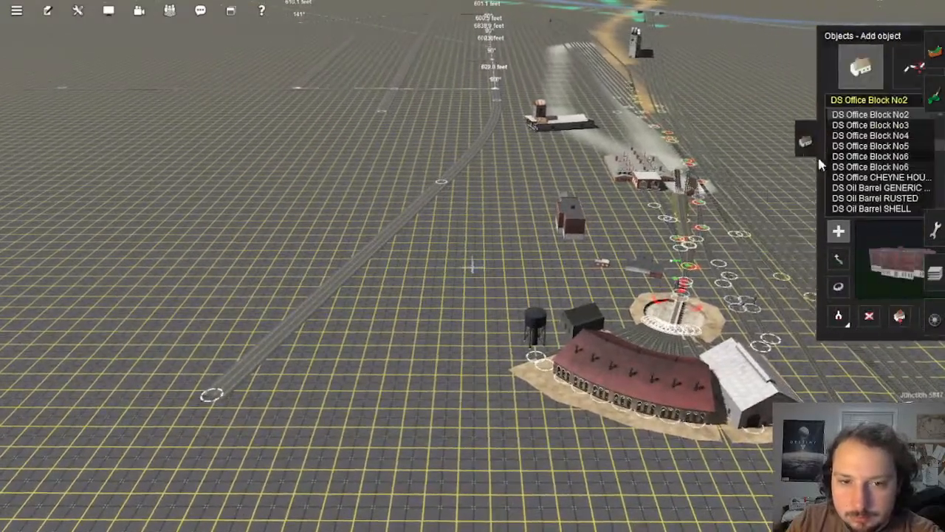
pyautogui.click(888, 66)
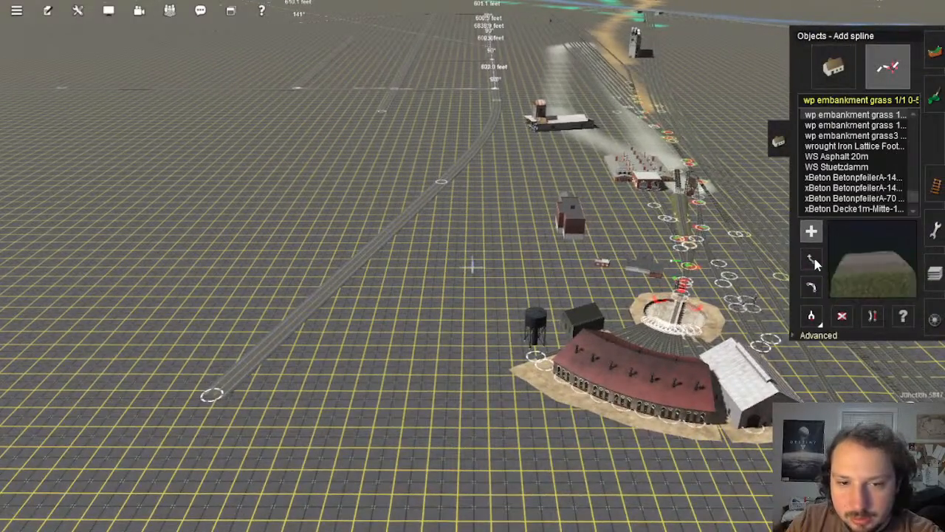
pyautogui.moveTo(215, 386); pyautogui.dragTo(412, 328)
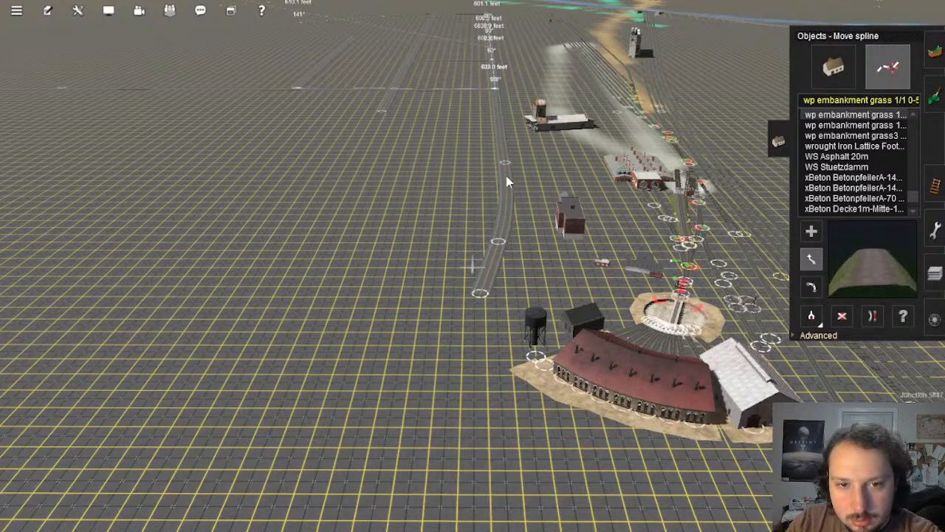
# Step: Pull the road's last three spline points past the water tower so its end bends away from the roundhouse
pyautogui.moveTo(509, 192); pyautogui.dragTo(510, 200)
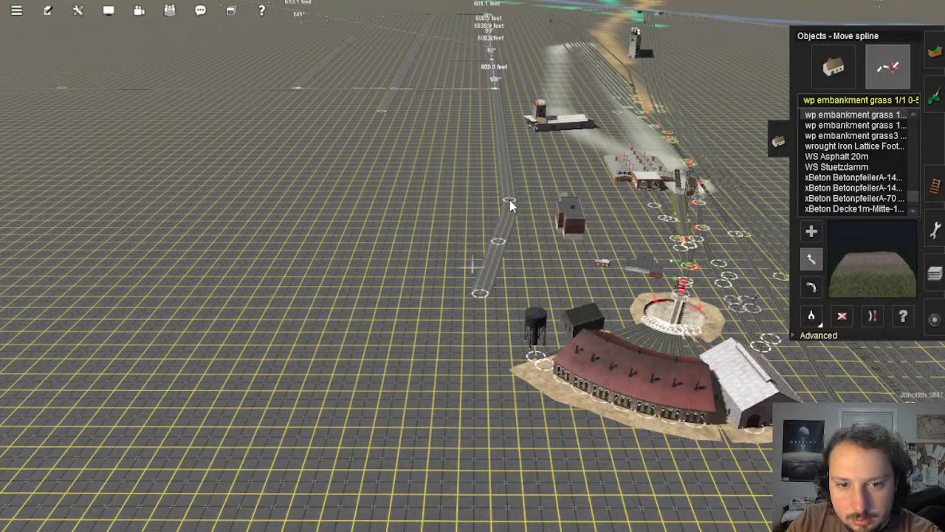
pyautogui.moveTo(501, 250); pyautogui.dragTo(496, 331)
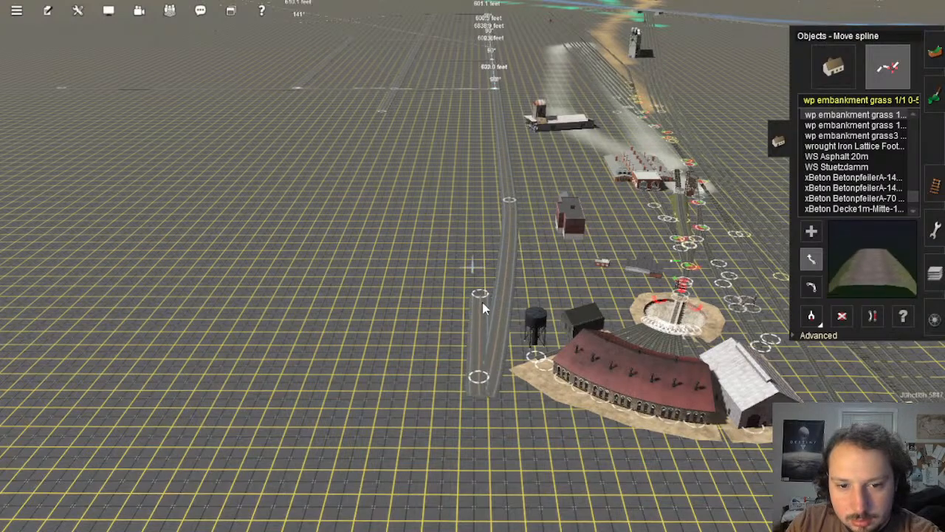
pyautogui.moveTo(388, 425); pyautogui.dragTo(341, 414)
# Step: Check the road's straight stretch and nudge its spline point beside the office block into line
pyautogui.moveTo(562, 206); pyautogui.dragTo(488, 261, button='right')
pyautogui.press('w')
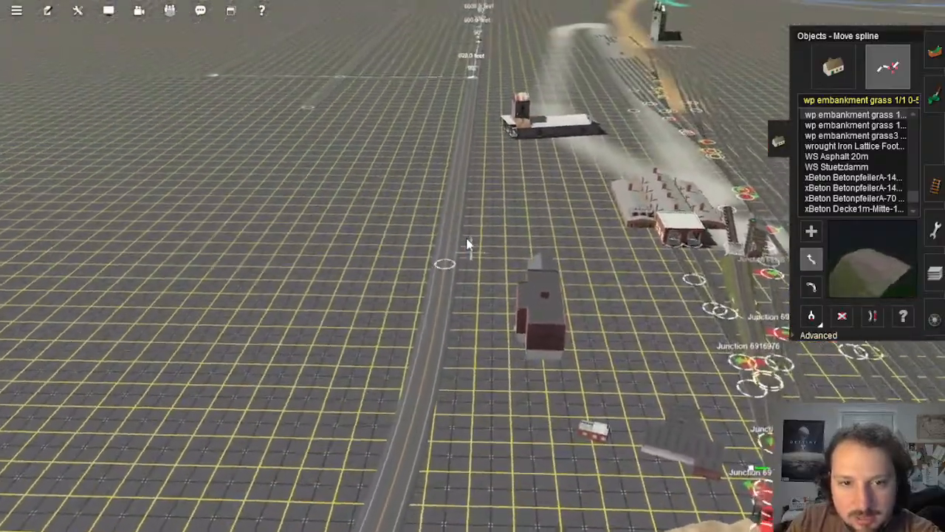
pyautogui.rightClick(474, 140)
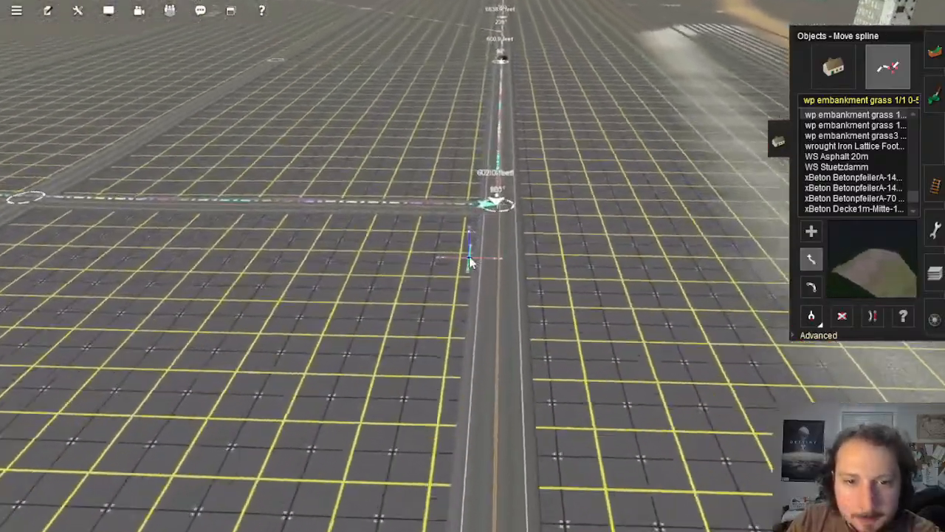
pyautogui.moveTo(470, 262); pyautogui.dragTo(465, 347, button='right')
pyautogui.rightClick(487, 293)
pyautogui.scroll(5, 487, 293)
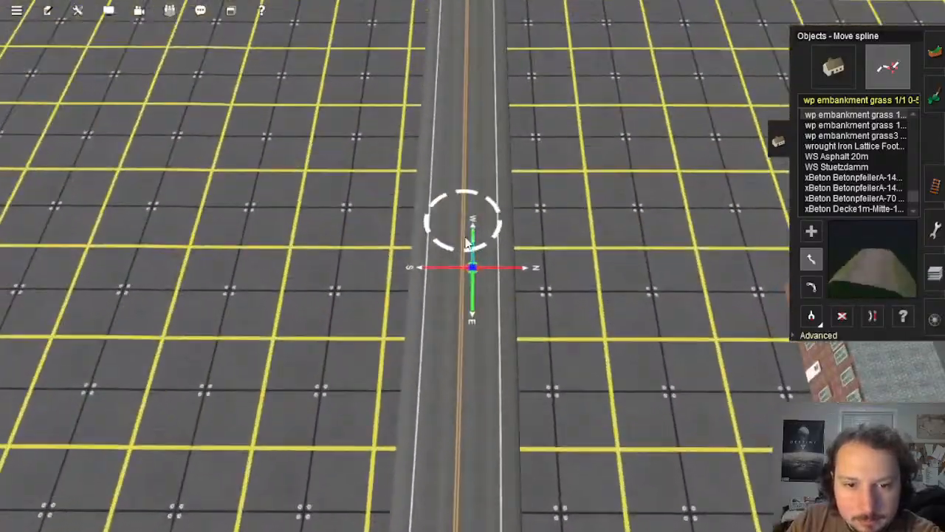
pyautogui.moveTo(458, 223); pyautogui.dragTo(458, 225)
# Step: Rotate the long shed with the rusty-roofed tower to about 90.6 degrees so it stands square to the road
pyautogui.scroll(-5, 499, 337)
pyautogui.moveTo(499, 338); pyautogui.dragTo(461, 288, button='right')
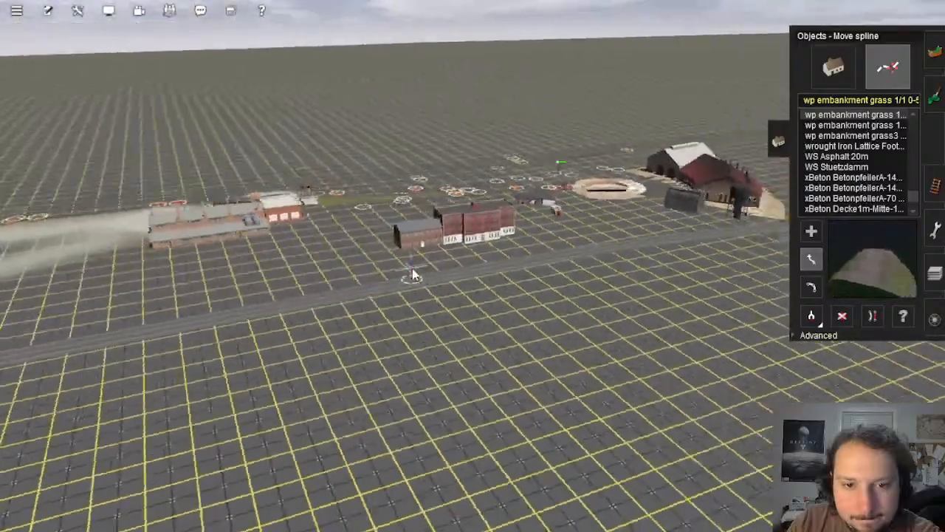
pyautogui.press('Left')
pyautogui.scroll(-2, 460, 279)
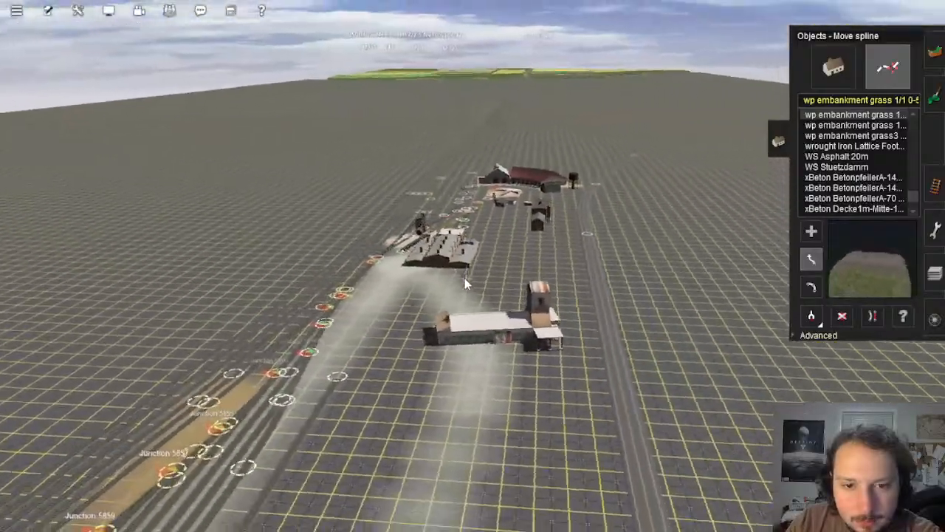
pyautogui.scroll(4, 465, 277)
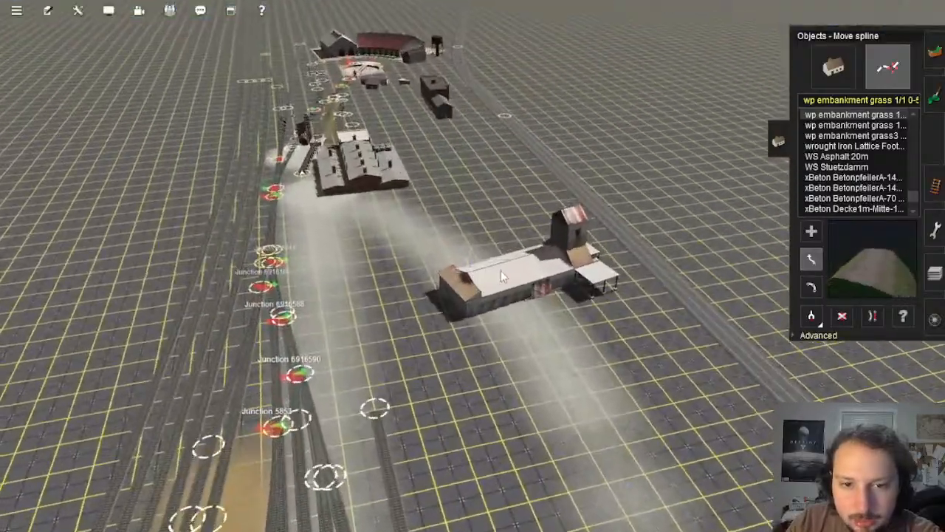
pyautogui.press('Down')
pyautogui.press('Left')
pyautogui.press('Up')
pyautogui.click(835, 73)
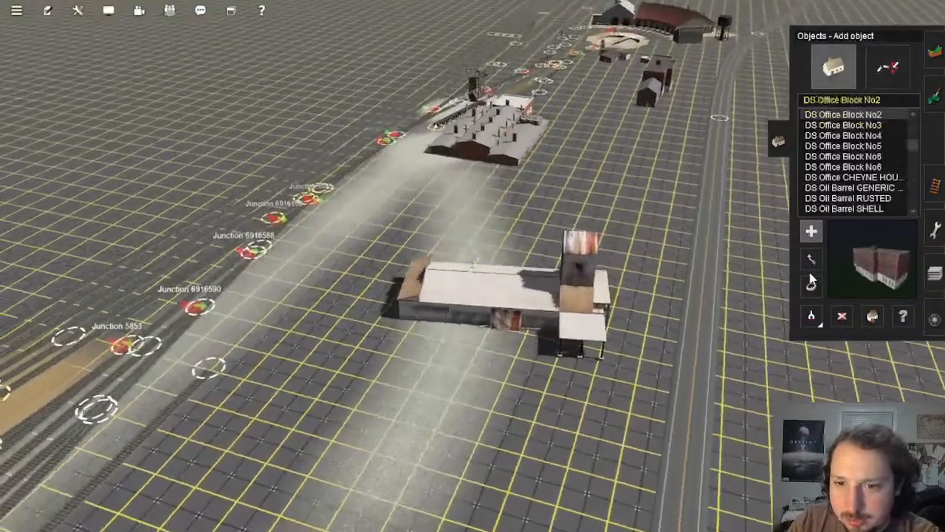
pyautogui.press('Up')
pyautogui.click(811, 285)
pyautogui.press('Down')
pyautogui.press('Left')
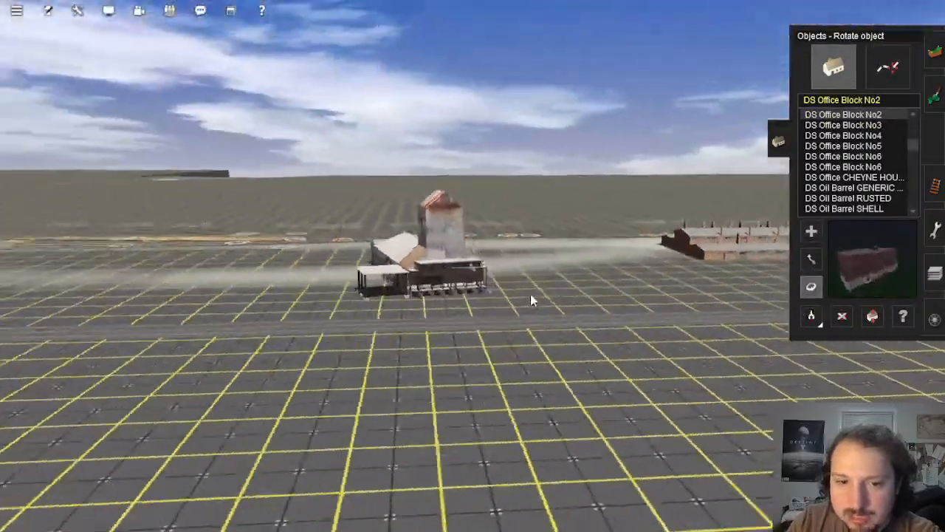
pyautogui.press('Up')
pyautogui.press('Right')
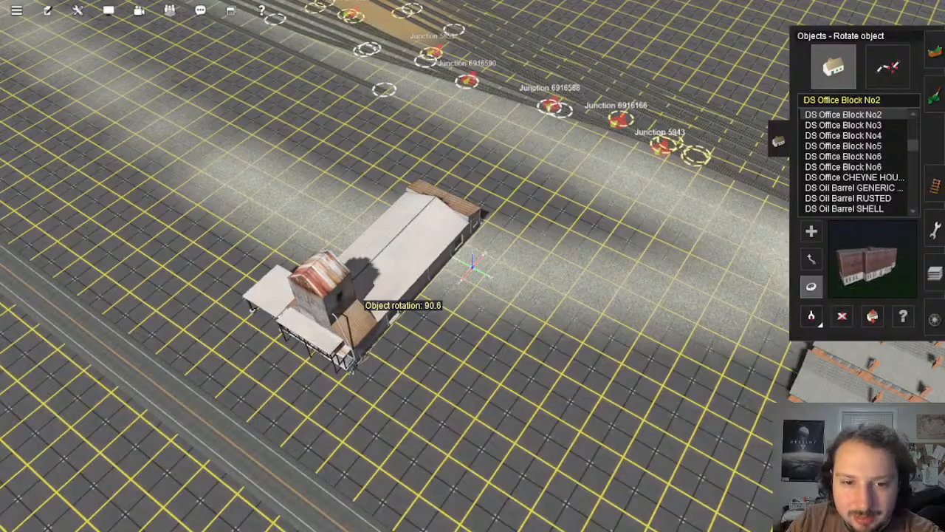
# Step: Inspect the towered shed's alignment and its clearance to the road and tracks from several sides, including an overview of the yard
pyautogui.press('Right')
pyautogui.press('Down')
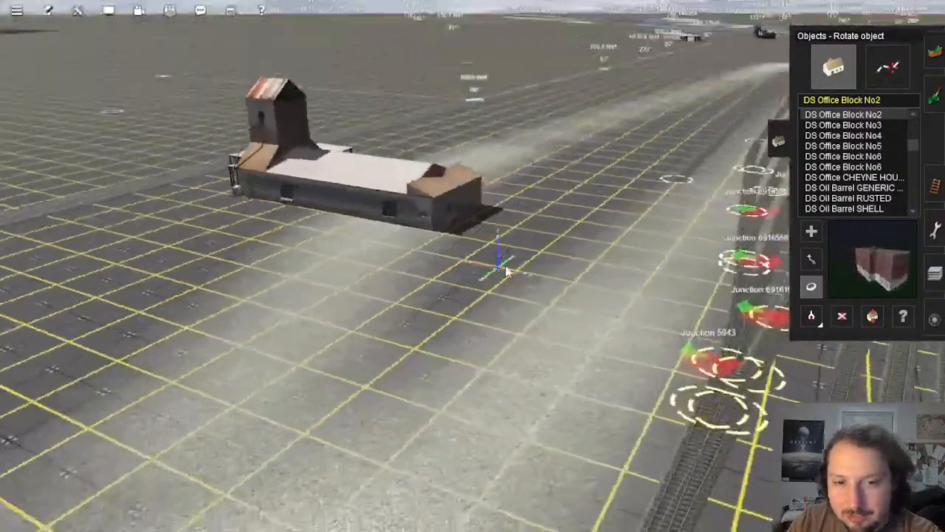
pyautogui.press('Right')
pyautogui.press('Up')
pyautogui.press('Down')
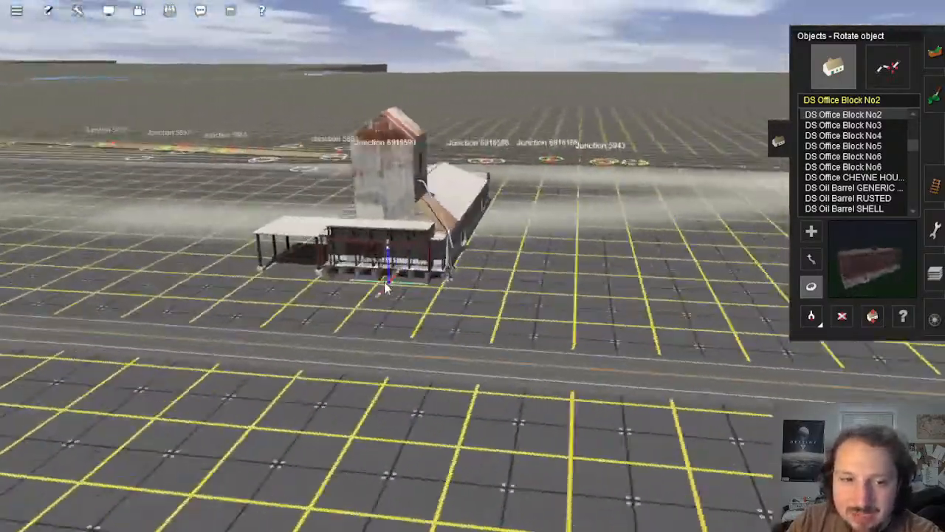
pyautogui.press('Right')
pyautogui.press('Down')
pyautogui.press('Up')
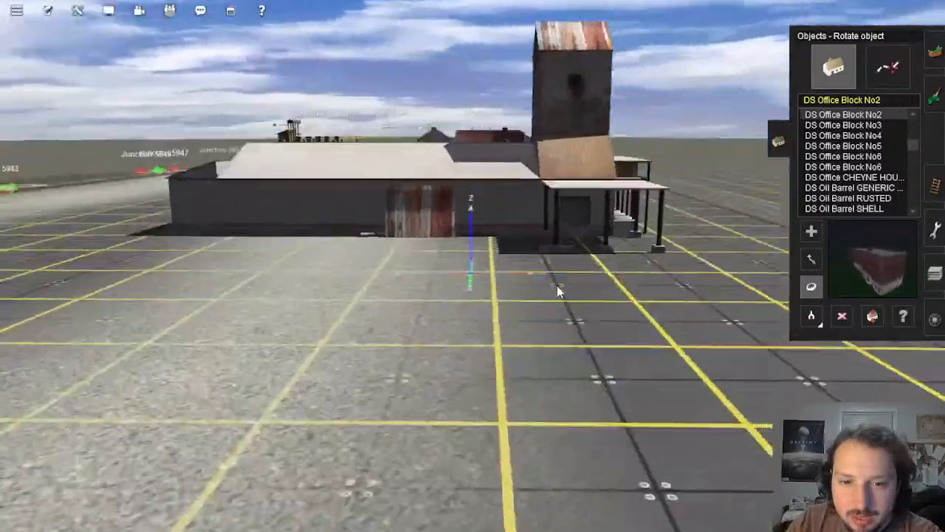
pyautogui.press('Left')
pyautogui.rightClick(598, 233)
pyautogui.press('Right')
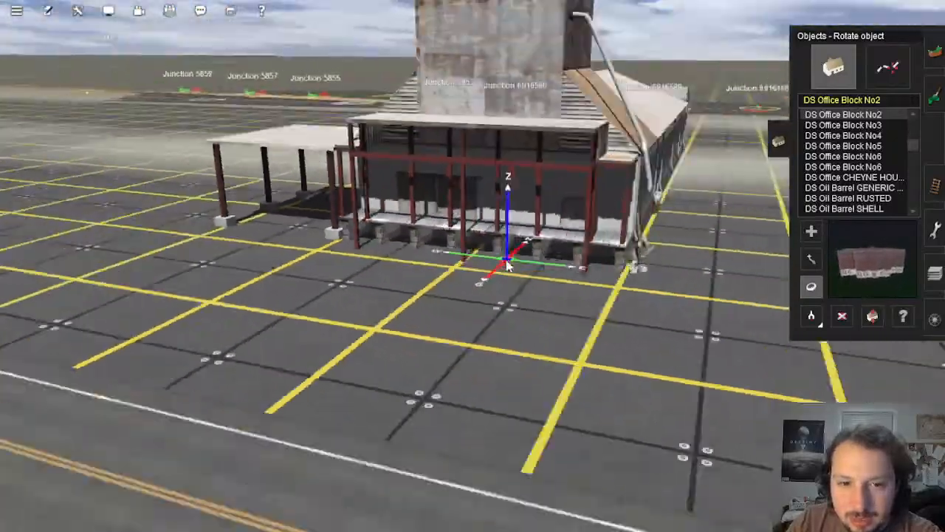
pyautogui.scroll(-8, 507, 262)
pyautogui.press('Right')
pyautogui.rightClick(553, 264)
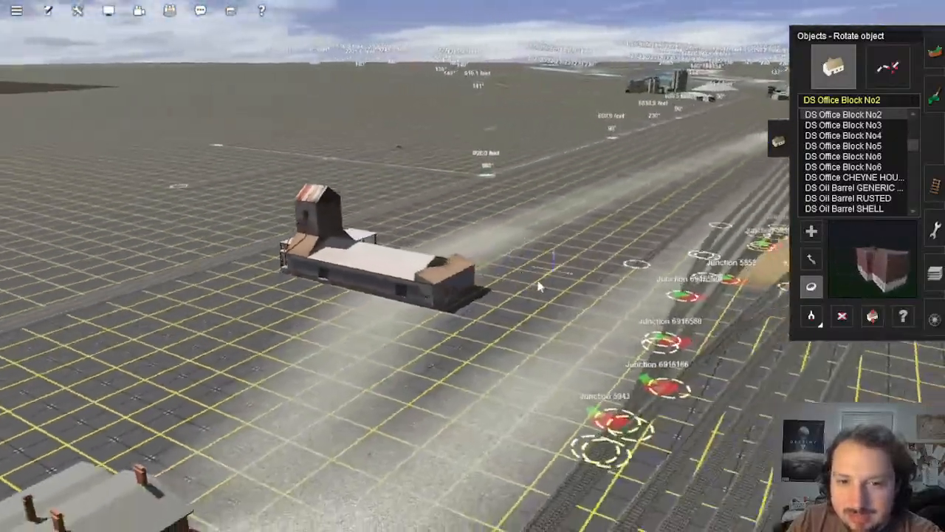
pyautogui.press('Up')
pyautogui.scroll(-3, 470, 268)
pyautogui.press('Left')
pyautogui.rightClick(441, 296)
pyautogui.press('Down')
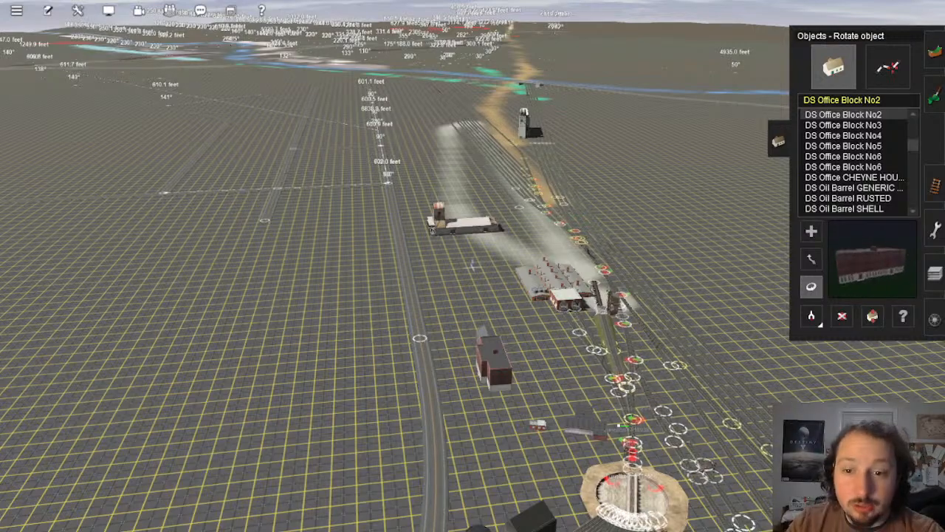
# Step: Switch to Google Maps in the browser, clear the East Deerfield search and show the rail yard in satellite imagery
pyautogui.hotkey('alt', 'Tab')
pyautogui.click(388, 520)
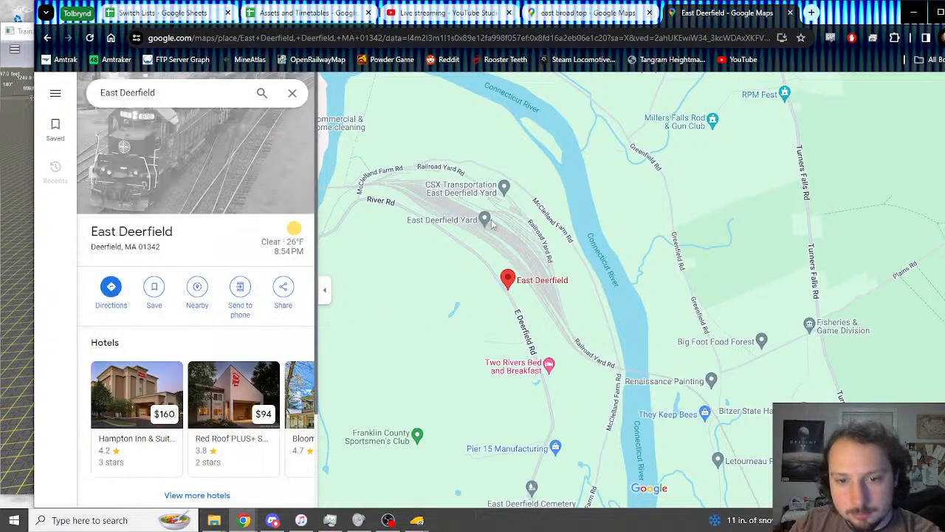
pyautogui.click(292, 93)
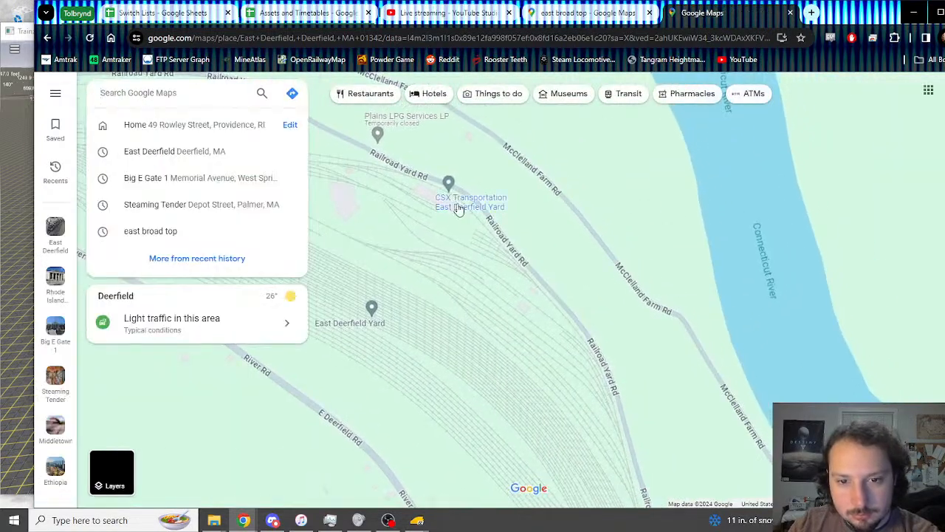
pyautogui.moveTo(457, 206); pyautogui.dragTo(460, 273)
pyautogui.scroll(2, 399, 236)
pyautogui.click(109, 476)
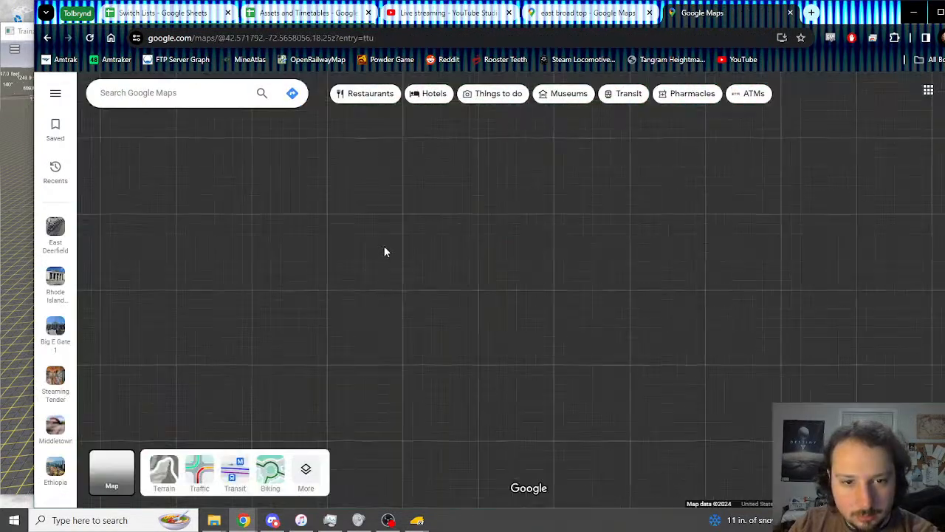
# Step: Examine the long white-roofed industrial building along Railroad Yard Rd in the satellite imagery
pyautogui.scroll(2, 356, 217)
pyautogui.moveTo(403, 222); pyautogui.dragTo(378, 463)
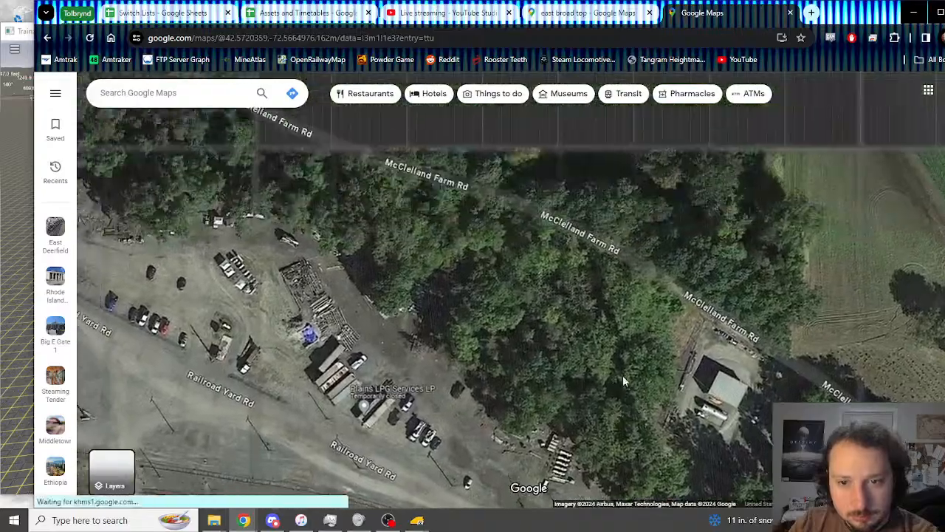
pyautogui.scroll(-2, 622, 375)
pyautogui.moveTo(416, 253); pyautogui.dragTo(610, 263)
pyautogui.scroll(3, 329, 297)
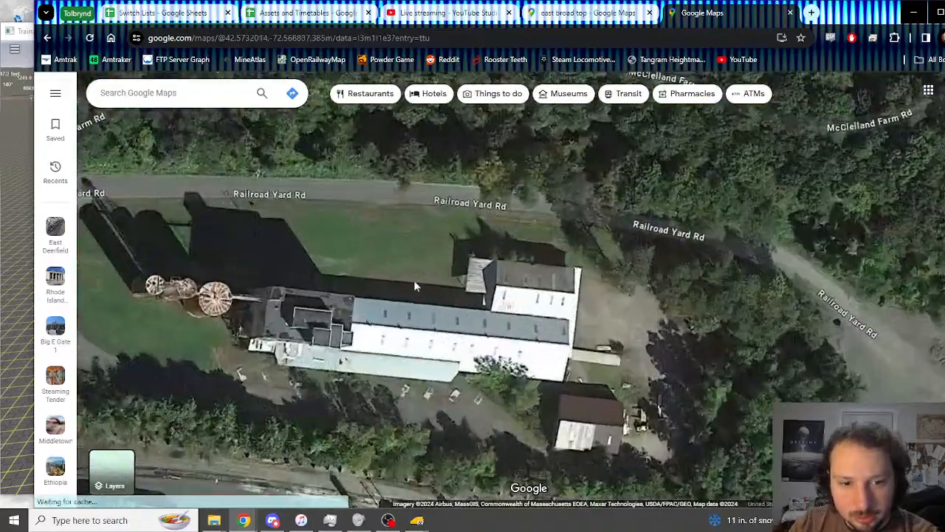
pyautogui.scroll(-1, 413, 280)
pyautogui.moveTo(404, 275); pyautogui.dragTo(511, 258)
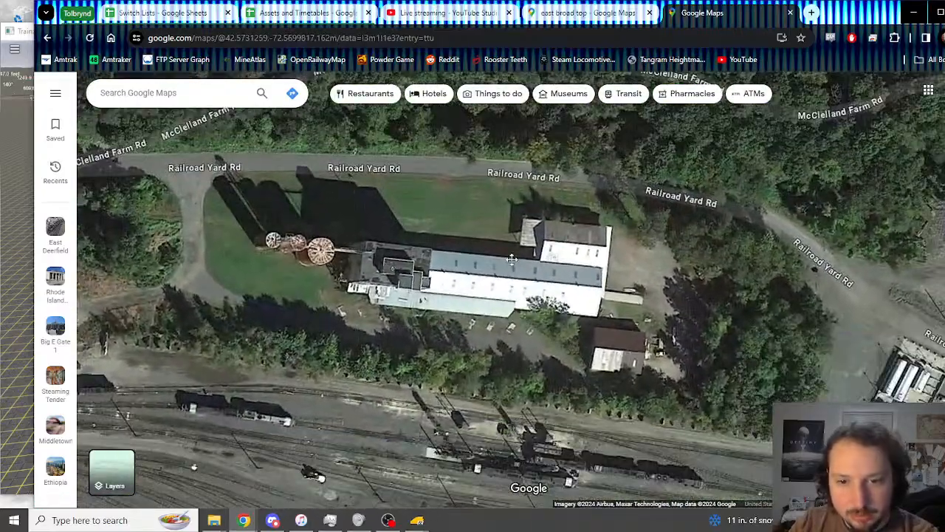
# Step: Follow the yard tracks from the industrial building to the East Deerfield roundhouse, turntable and adjacent shops
pyautogui.scroll(-1, 486, 266)
pyautogui.moveTo(576, 364); pyautogui.dragTo(446, 280)
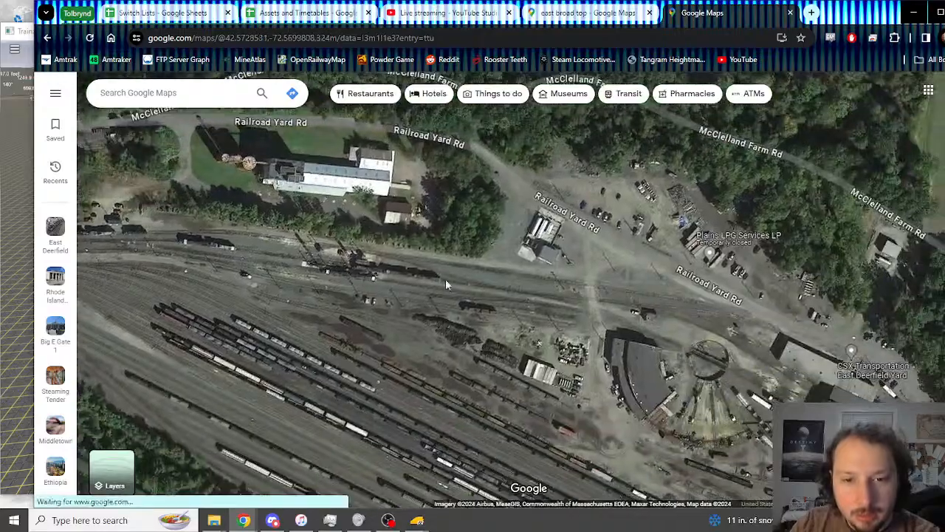
pyautogui.scroll(1, 675, 377)
pyautogui.moveTo(687, 378); pyautogui.dragTo(416, 233)
pyautogui.scroll(-2, 416, 236)
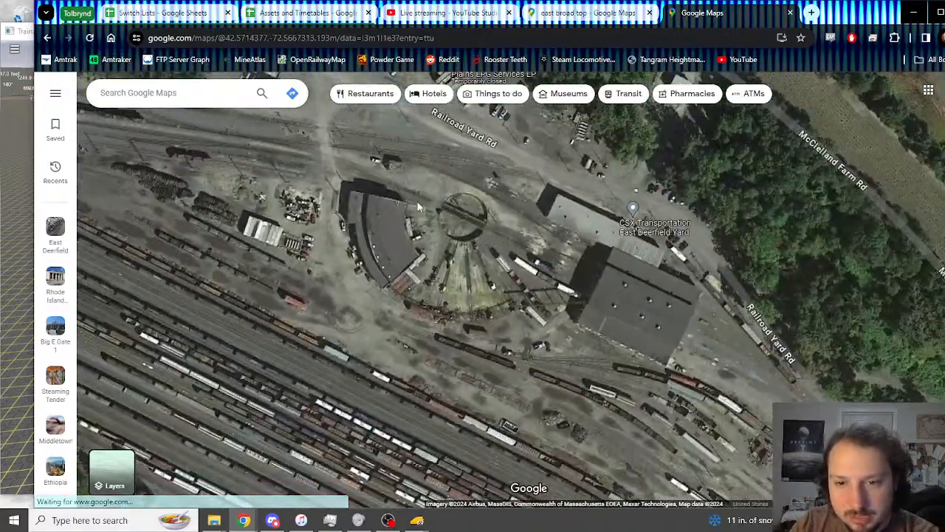
# Step: Examine the storage tracks and the brown-roofed building beyond the East Deerfield shops
pyautogui.moveTo(488, 295); pyautogui.dragTo(338, 151)
pyautogui.scroll(-2, 487, 255)
pyautogui.moveTo(487, 256); pyautogui.dragTo(369, 147)
pyautogui.scroll(3, 474, 193)
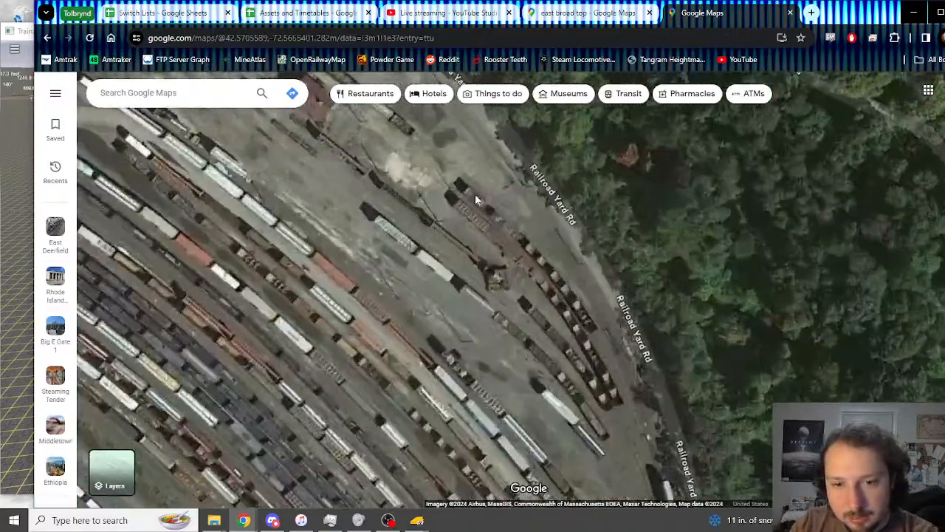
pyautogui.moveTo(474, 193); pyautogui.dragTo(538, 308)
pyautogui.scroll(-2, 471, 274)
pyautogui.moveTo(439, 266); pyautogui.dragTo(511, 338)
pyautogui.scroll(3, 510, 338)
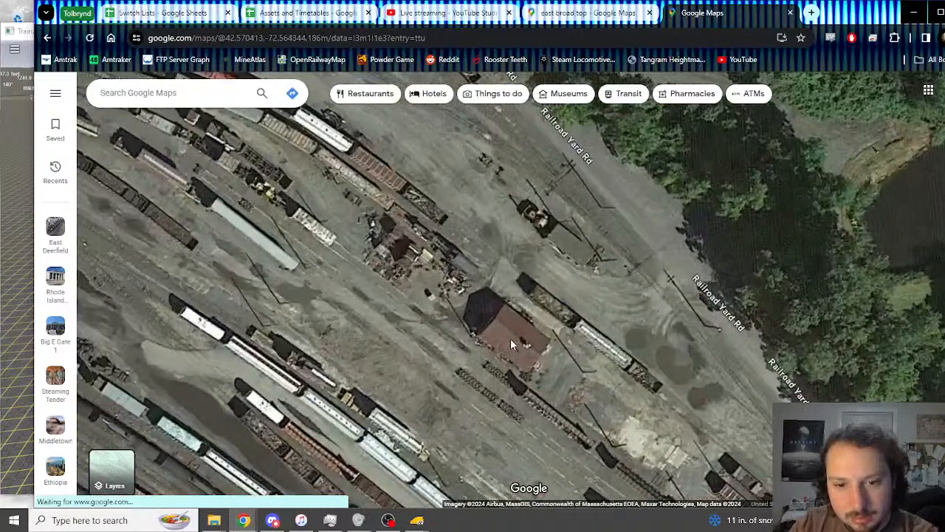
pyautogui.scroll(-3, 504, 318)
# Step: Study the roundhouse and turntable layout up close, and trace the yard tracks back toward the white-roofed industrial building
pyautogui.scroll(2, 413, 228)
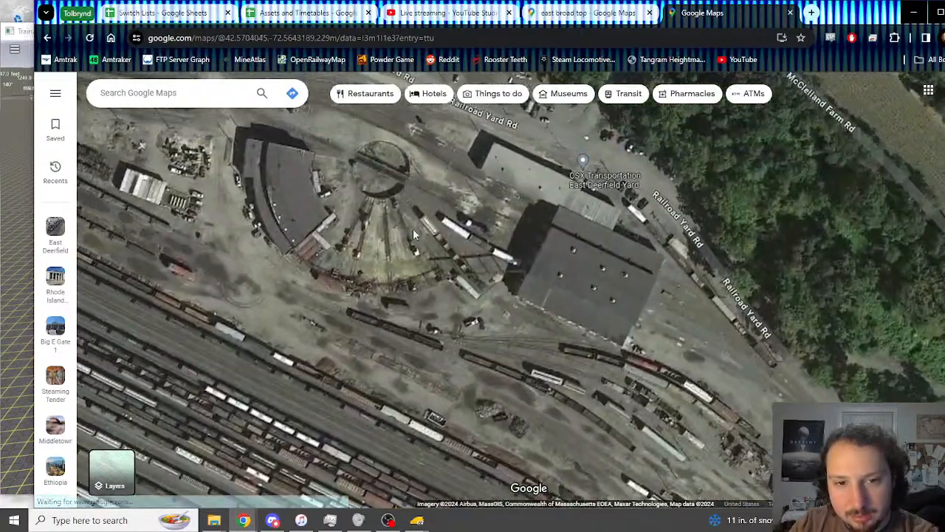
pyautogui.moveTo(413, 228); pyautogui.dragTo(534, 310)
pyautogui.scroll(2, 649, 325)
pyautogui.moveTo(249, 168); pyautogui.dragTo(322, 216)
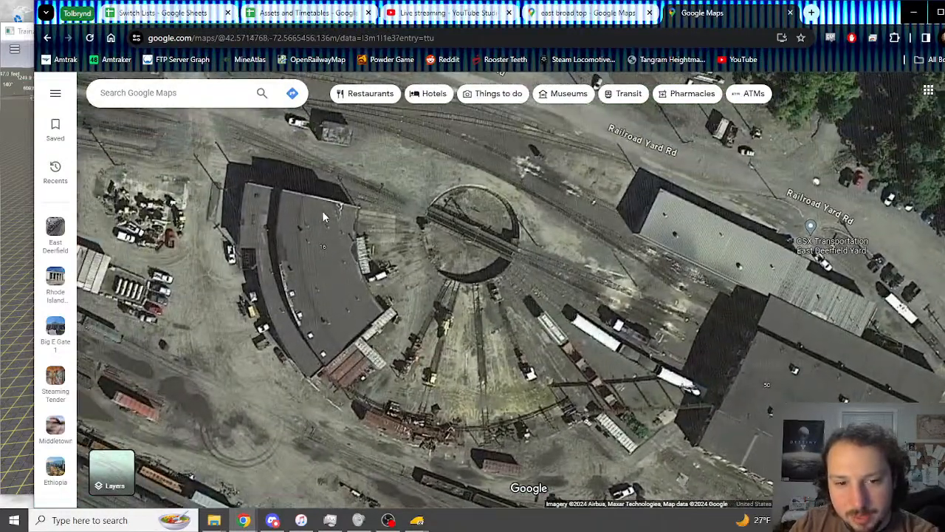
pyautogui.moveTo(473, 233); pyautogui.dragTo(628, 313)
pyautogui.scroll(-2, 628, 313)
pyautogui.moveTo(478, 259); pyautogui.dragTo(620, 288)
pyautogui.moveTo(362, 239); pyautogui.dragTo(557, 295)
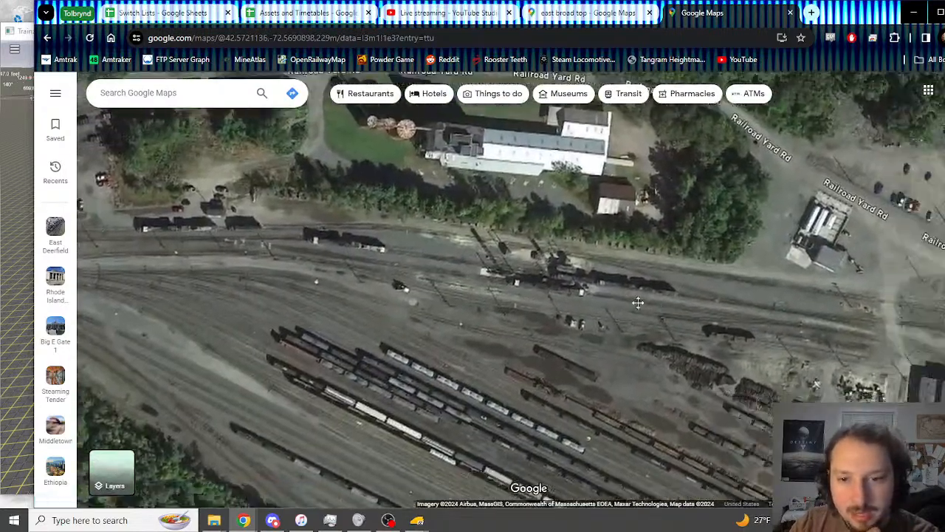
# Step: Examine the western end of the East Deerfield rail yard and the surrounding roads in the satellite imagery
pyautogui.scroll(2, 706, 300)
pyautogui.moveTo(310, 211); pyautogui.dragTo(517, 242)
pyautogui.scroll(-1, 487, 241)
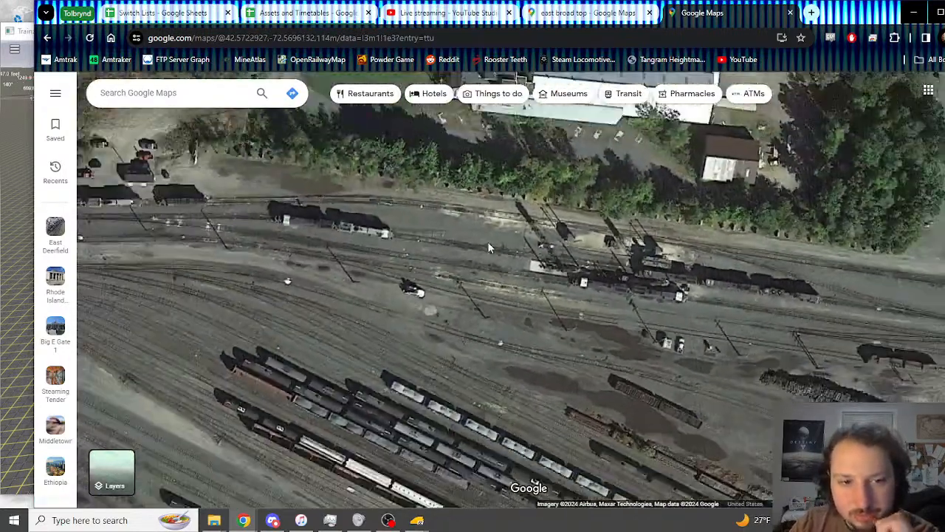
pyautogui.moveTo(354, 240); pyautogui.dragTo(592, 305)
pyautogui.scroll(-2, 582, 280)
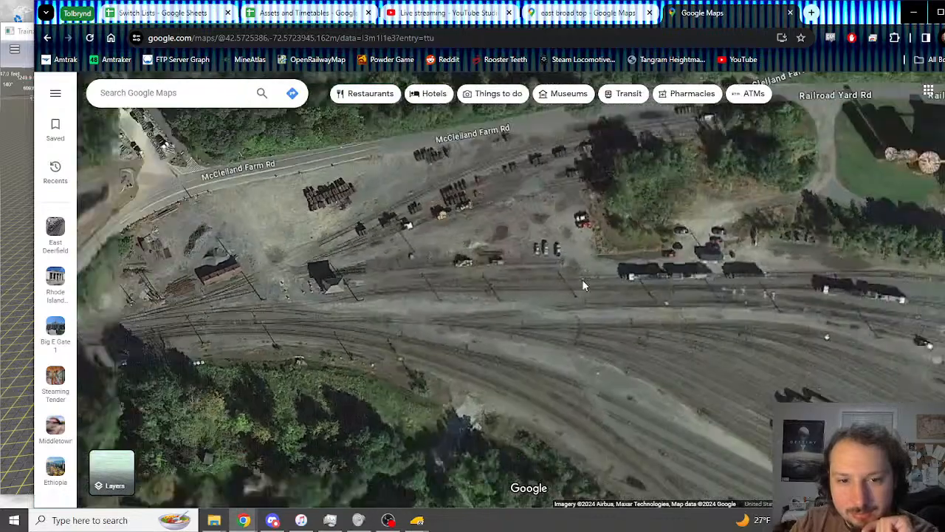
pyautogui.moveTo(480, 278); pyautogui.dragTo(246, 281)
pyautogui.scroll(-1, 248, 281)
pyautogui.moveTo(586, 250); pyautogui.dragTo(359, 211)
pyautogui.scroll(-2, 418, 270)
pyautogui.moveTo(451, 306); pyautogui.dragTo(483, 320)
pyautogui.moveTo(374, 221); pyautogui.dragTo(451, 289)
pyautogui.scroll(3, 348, 242)
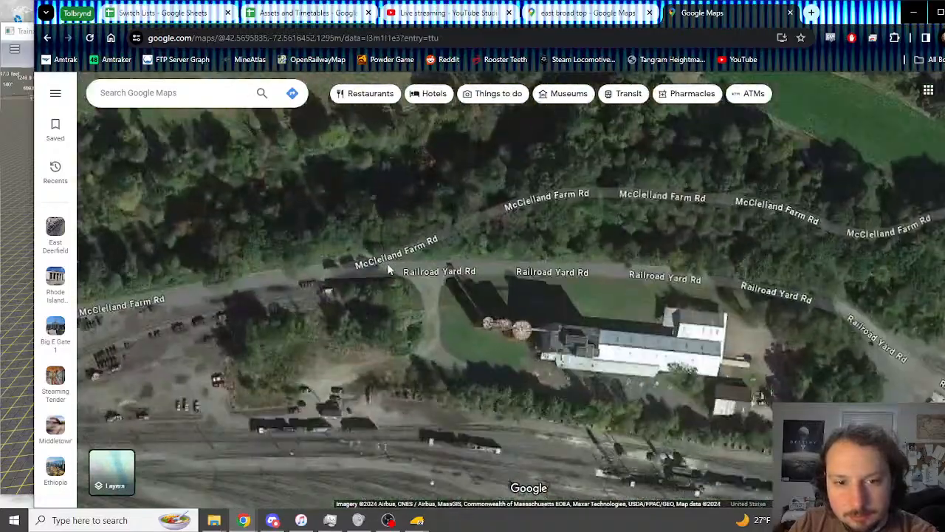
pyautogui.scroll(2, 381, 256)
pyautogui.scroll(-4, 347, 255)
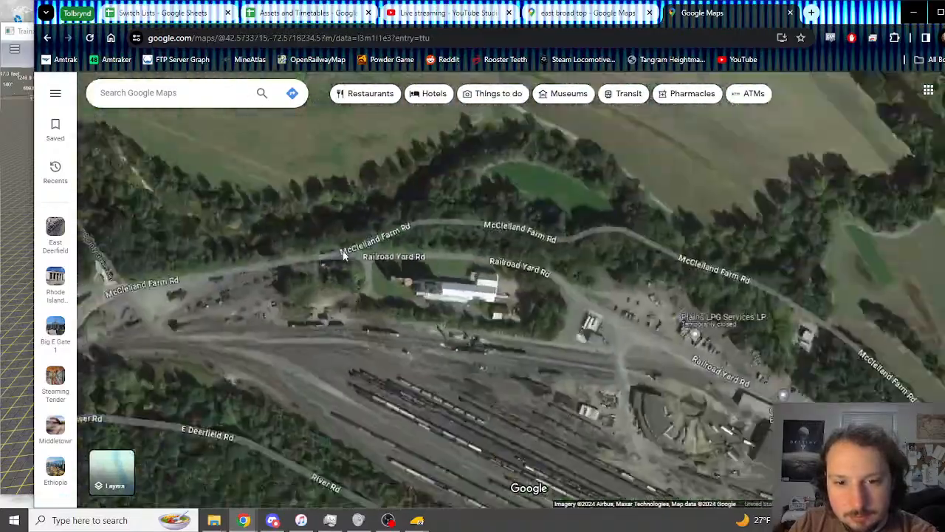
# Step: Follow the rail yard southeast along Railroad Yard Rd to the Connecticut River crossing in the satellite imagery
pyautogui.moveTo(667, 271); pyautogui.dragTo(428, 170)
pyautogui.scroll(2, 570, 321)
pyautogui.moveTo(570, 320); pyautogui.dragTo(310, 126)
pyautogui.moveTo(685, 473); pyautogui.dragTo(623, 333)
pyautogui.scroll(-1, 635, 331)
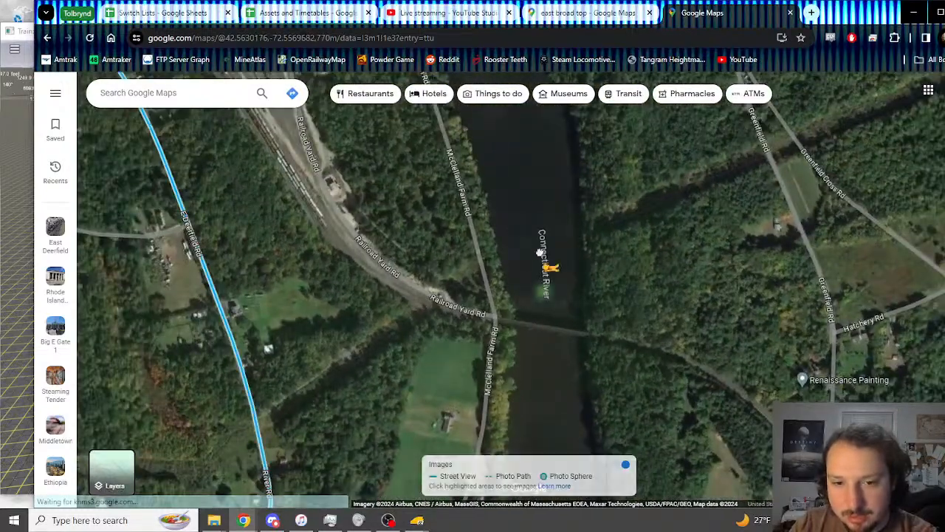
pyautogui.moveTo(530, 212); pyautogui.dragTo(523, 310)
pyautogui.scroll(-2, 524, 310)
pyautogui.moveTo(558, 369); pyautogui.dragTo(515, 248)
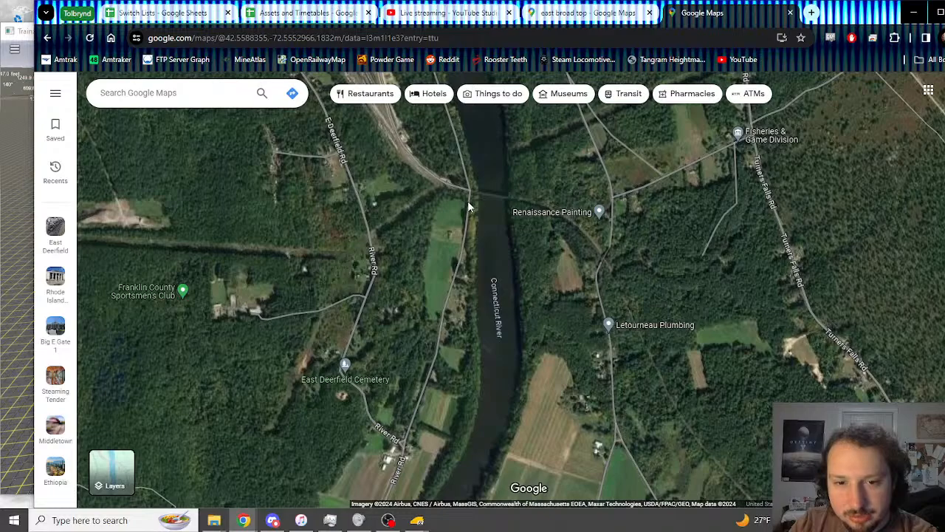
# Step: Examine the yard's turntable and roundhouse area and the long white-roofed industrial building beside Railroad Yard Rd
pyautogui.moveTo(439, 129); pyautogui.dragTo(584, 337)
pyautogui.scroll(3, 403, 279)
pyautogui.moveTo(254, 289); pyautogui.dragTo(279, 270)
pyautogui.moveTo(857, 322); pyautogui.dragTo(393, 146)
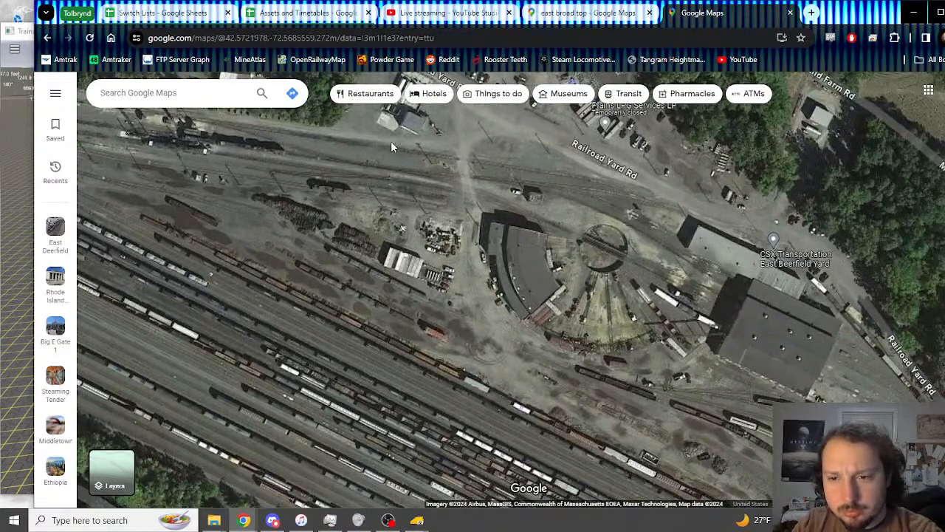
pyautogui.moveTo(418, 180); pyautogui.dragTo(640, 309)
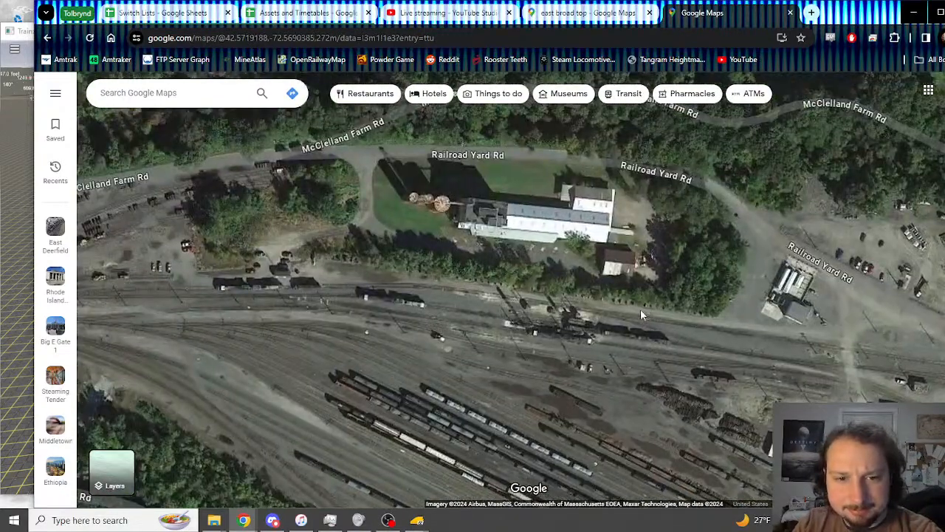
pyautogui.moveTo(494, 261); pyautogui.dragTo(532, 264)
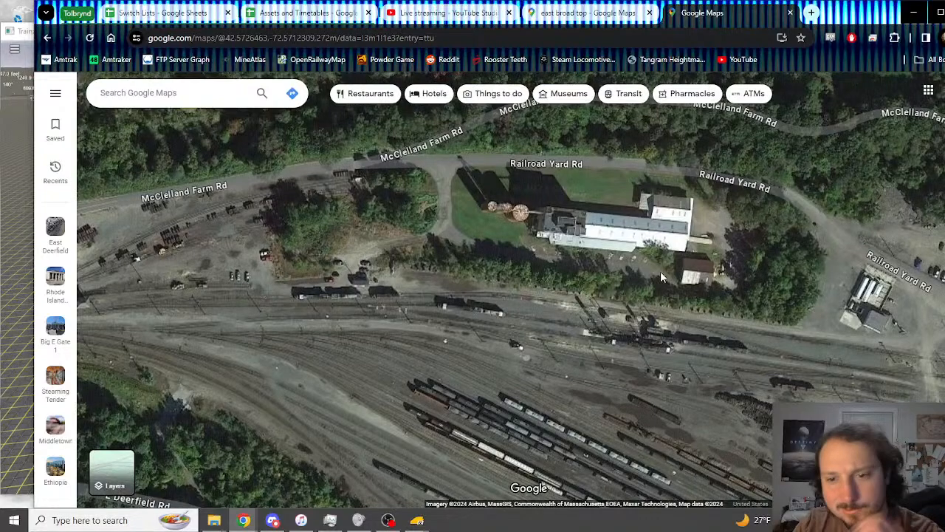
pyautogui.scroll(3, 605, 251)
pyautogui.scroll(-1, 663, 225)
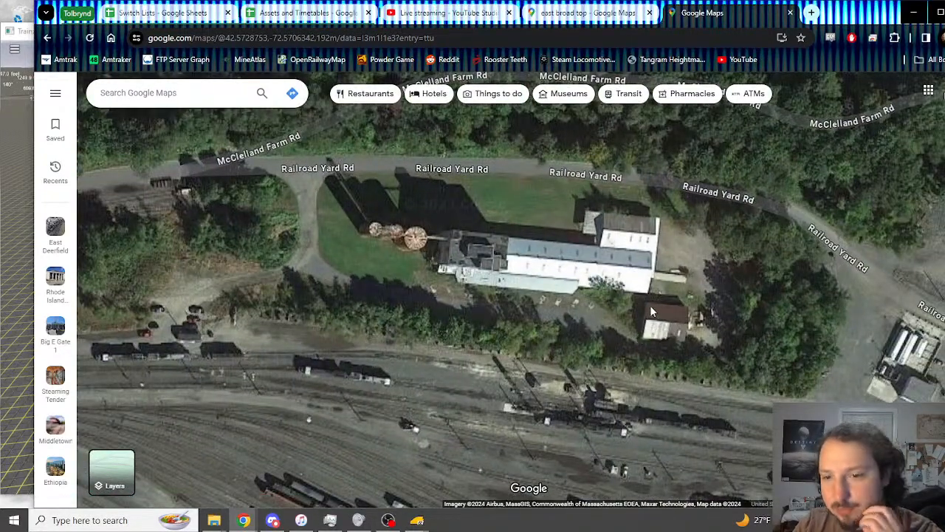
# Step: Switch to Trainz Railroad Simulator 2022 and inspect the industries placed along the road beyond the yard
pyautogui.moveTo(419, 524)
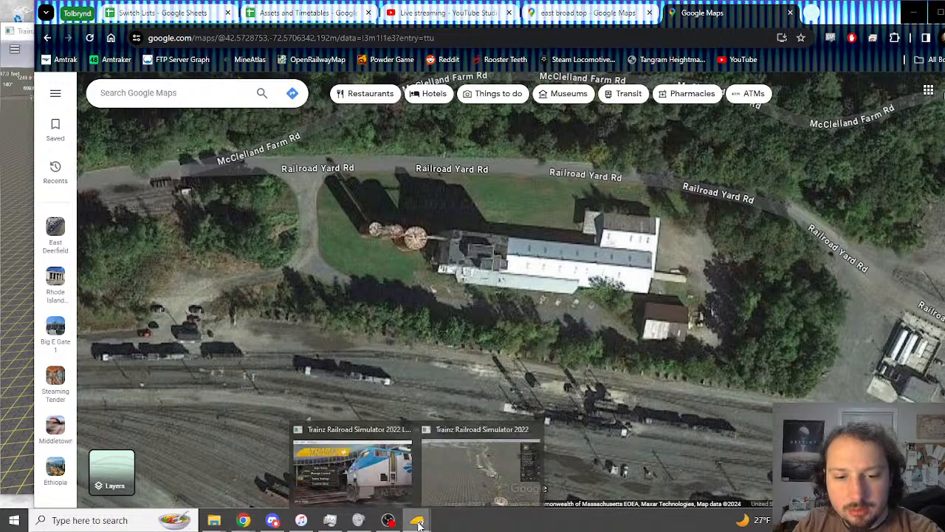
pyautogui.click(399, 521)
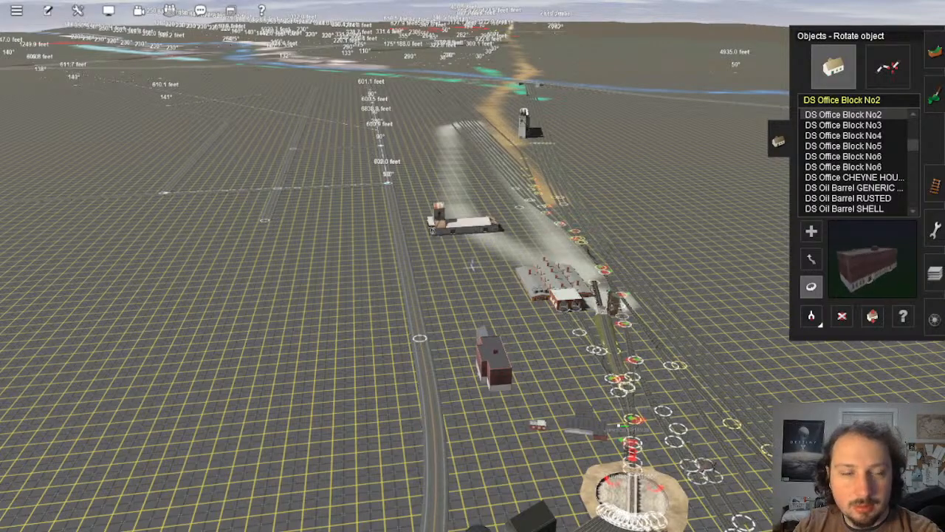
pyautogui.moveTo(473, 254); pyautogui.dragTo(555, 291, button='right')
pyautogui.scroll(3, 470, 243)
pyautogui.scroll(-3, 470, 242)
pyautogui.scroll(-3, 464, 269)
pyautogui.scroll(3, 584, 286)
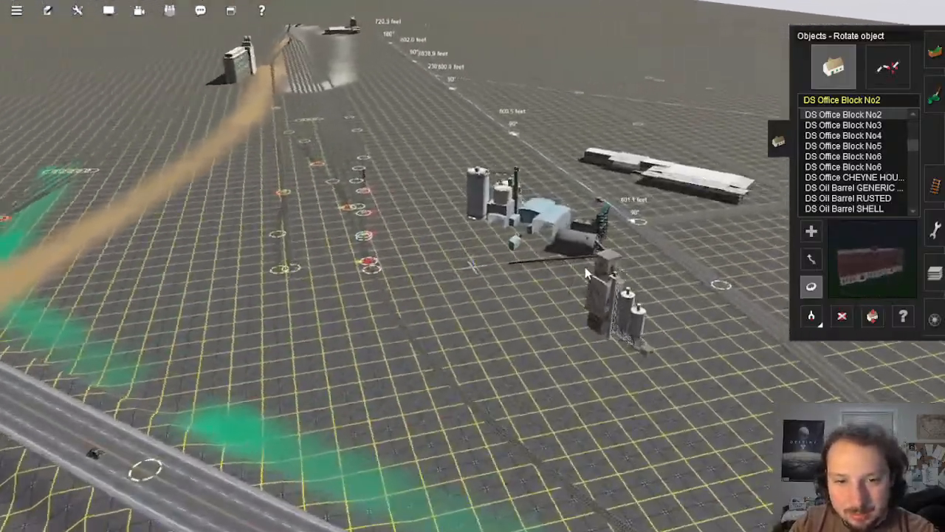
pyautogui.rightClick(584, 286)
pyautogui.press('Left')
pyautogui.press('Left')
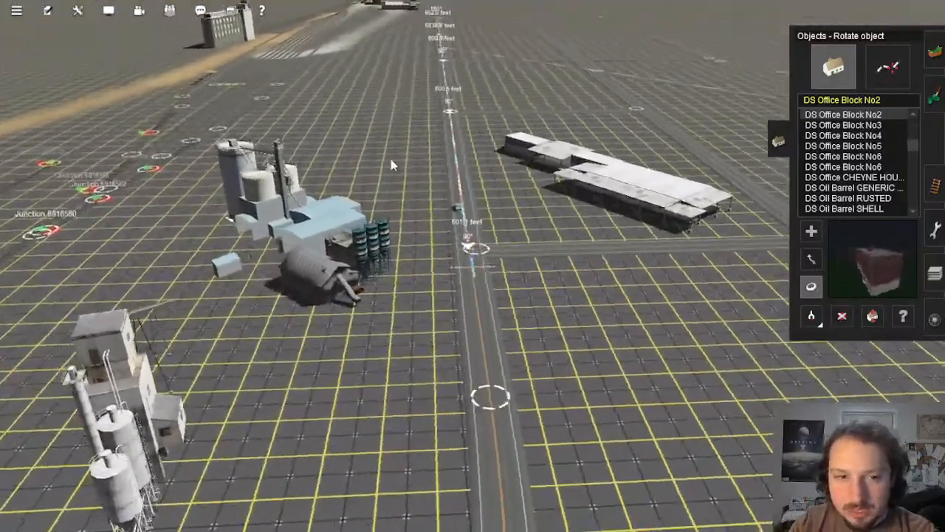
pyautogui.rightClick(392, 164)
pyautogui.rightClick(458, 118)
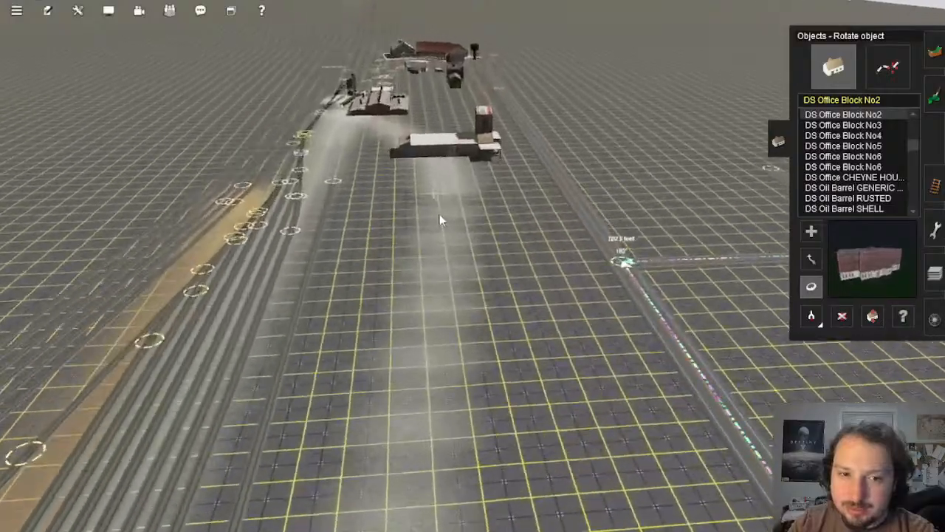
# Step: Survey the yard from the roundhouse and engine terminal towards the industries, checking the space between road and tracks
pyautogui.press('Left')
pyautogui.press('Left')
pyautogui.press('Down')
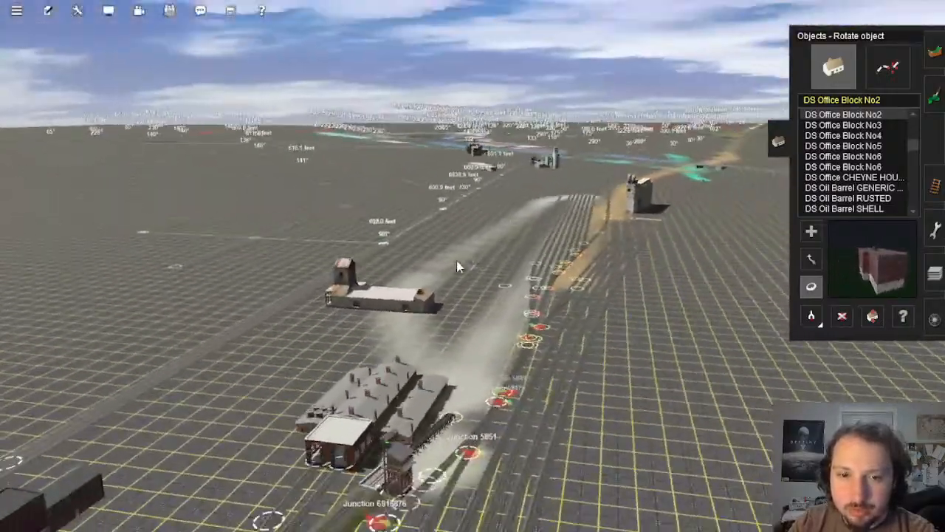
pyautogui.press('Up')
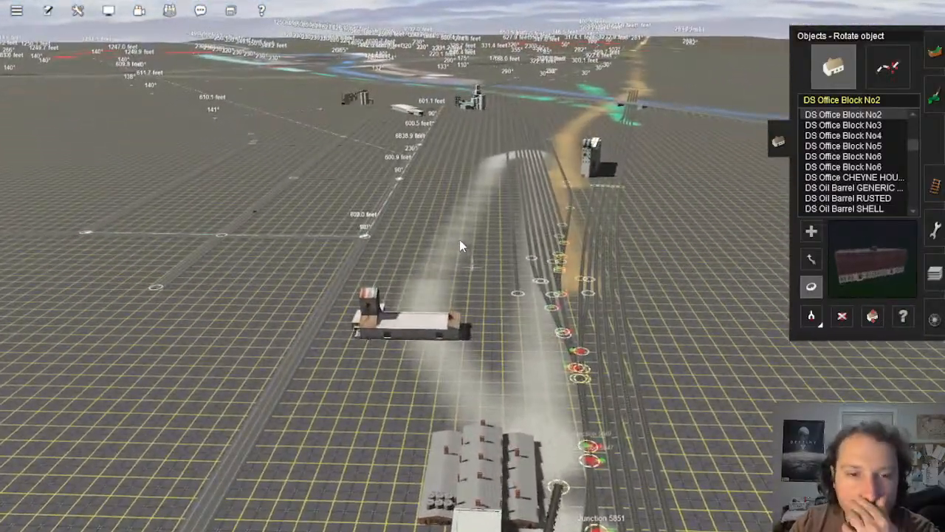
pyautogui.scroll(-3, 460, 295)
pyautogui.press('Up')
pyautogui.rightClick(460, 317)
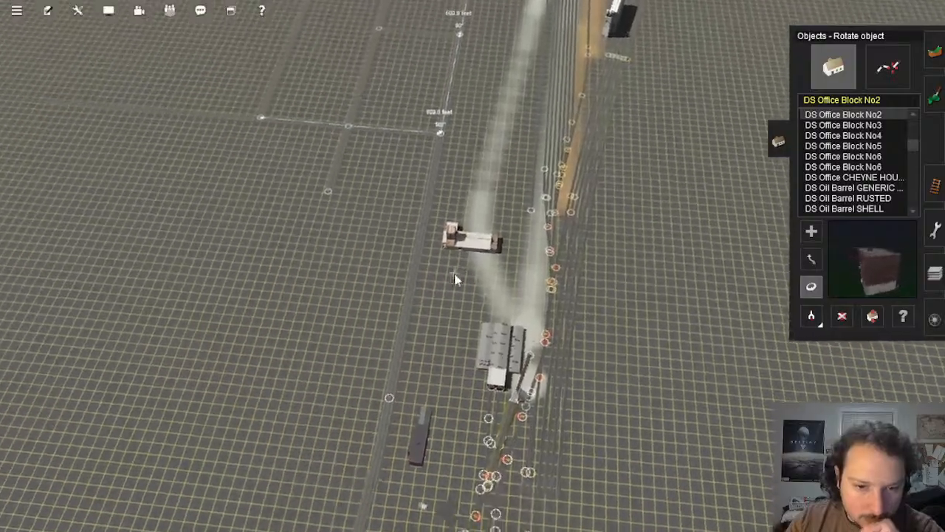
pyautogui.press('Down')
pyautogui.press('Left')
pyautogui.press('Down')
pyautogui.press('Up')
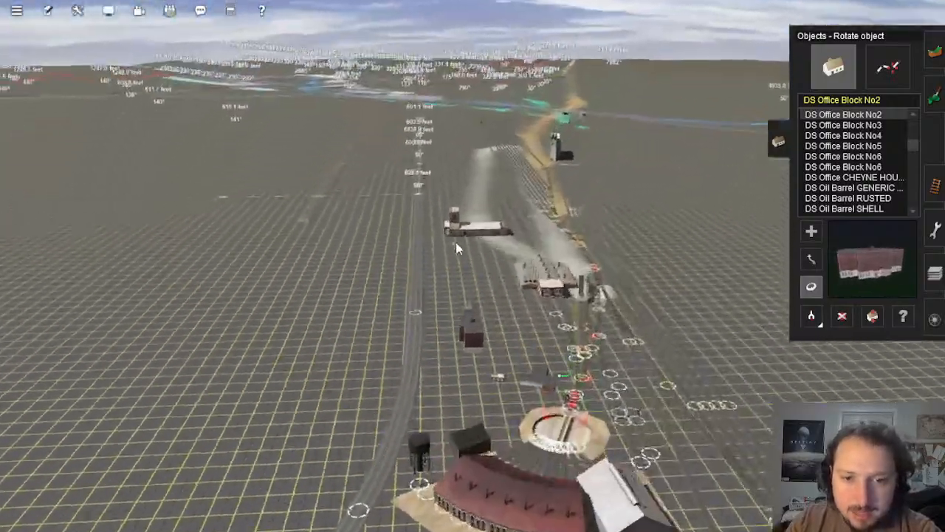
pyautogui.rightClick(457, 181)
pyautogui.rightClick(466, 219)
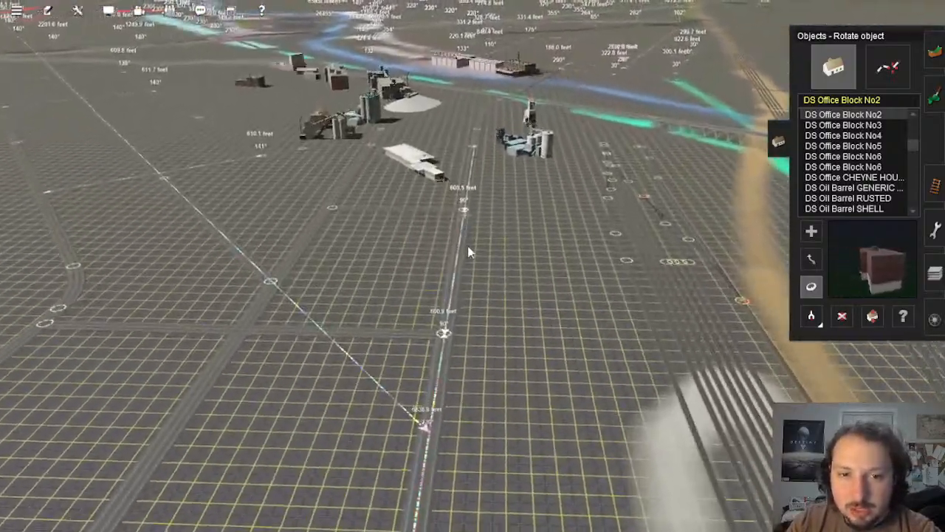
pyautogui.press('Left')
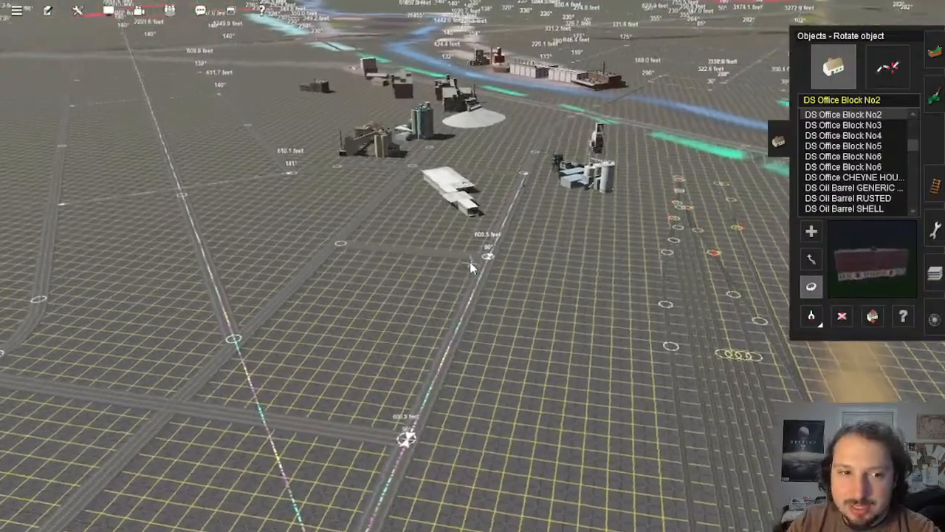
# Step: Inspect the industrial buildings along the main road and the river, and the roads branching beyond them
pyautogui.rightClick(475, 246)
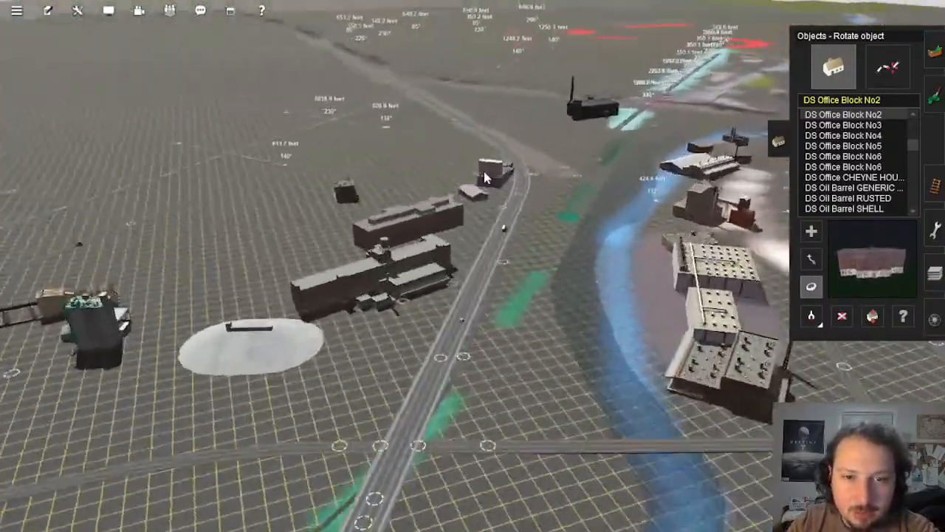
pyautogui.press('Up')
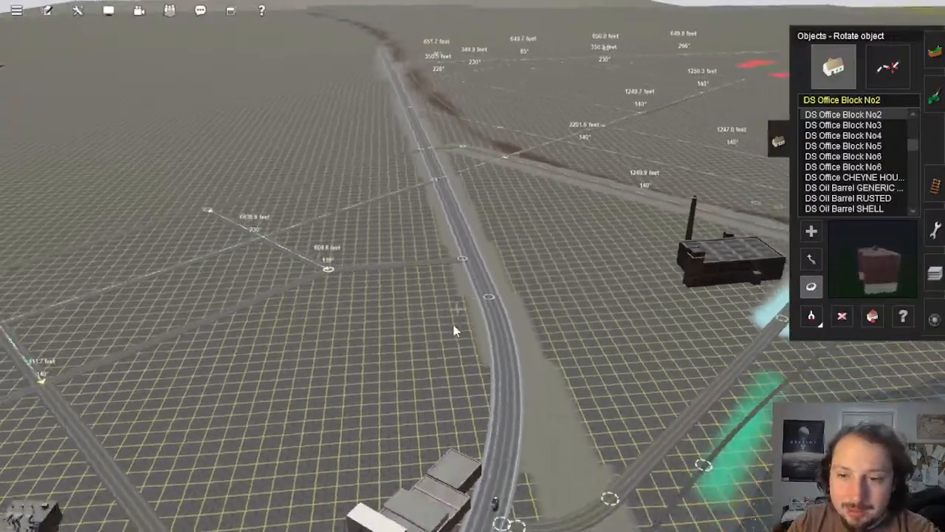
pyautogui.press('Left')
pyautogui.press('Down')
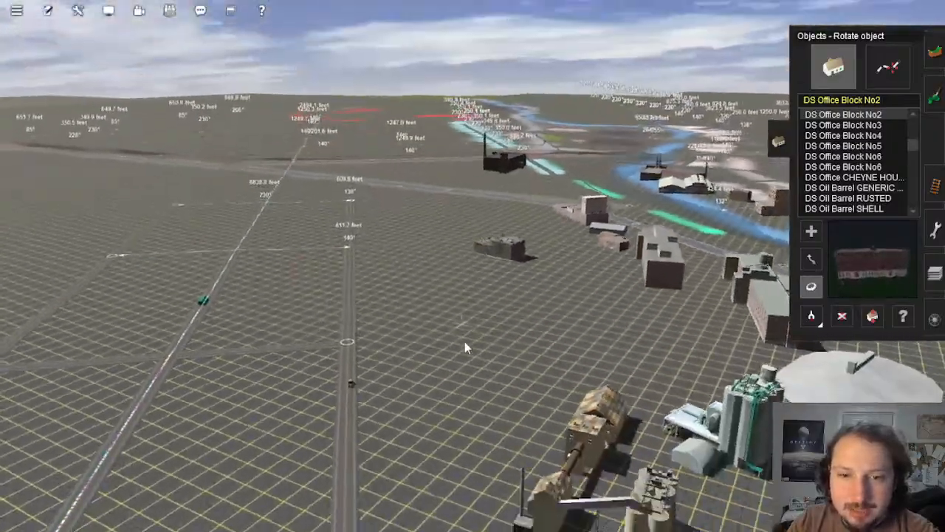
pyautogui.moveTo(464, 342); pyautogui.dragTo(500, 262, button='right')
pyautogui.press('Up')
pyautogui.press('Up')
pyautogui.press('Down')
pyautogui.press('Up')
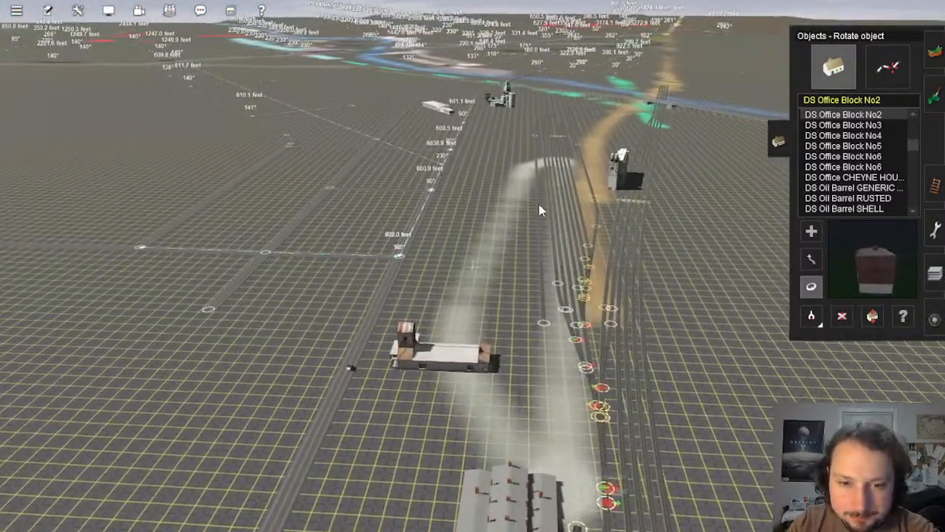
# Step: Check the yard's track layout and buildings on the overhead map and return to the 3D view
pyautogui.press('Right')
pyautogui.hotkey('ctrl', 'm')
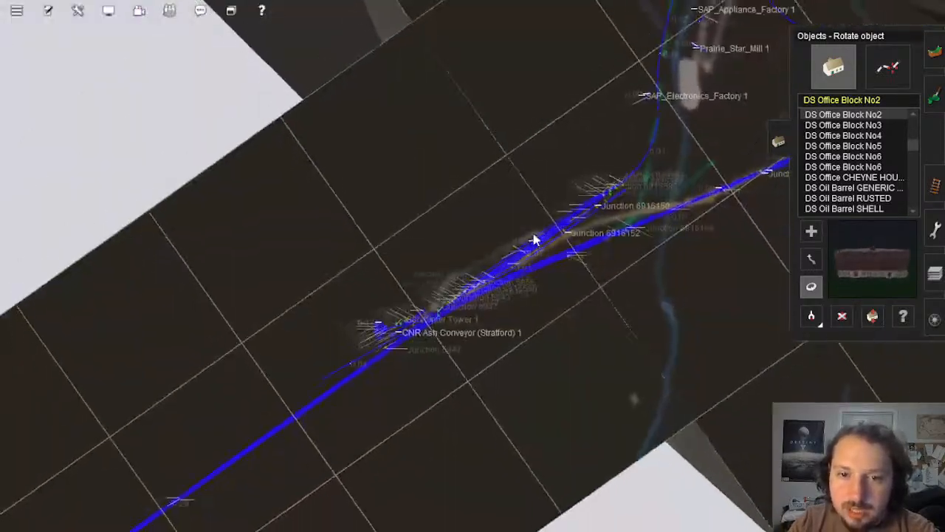
pyautogui.scroll(5, 533, 235)
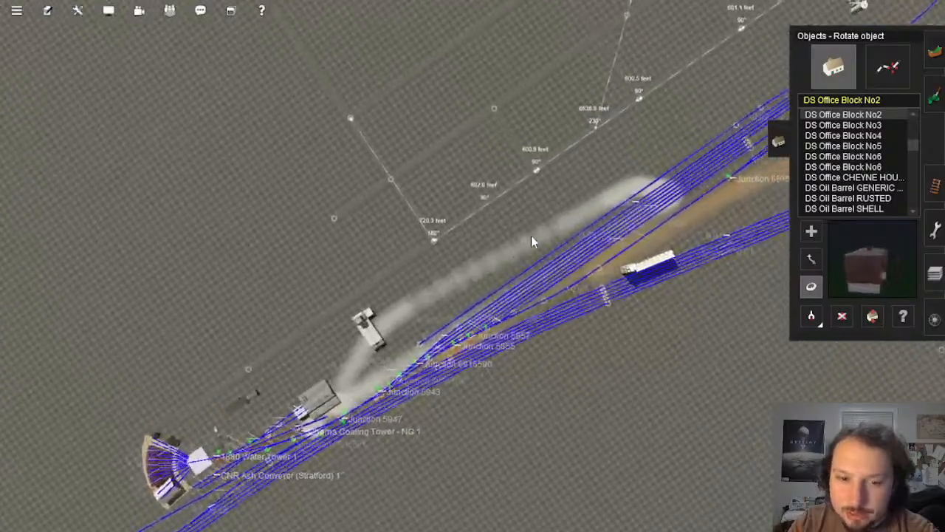
pyautogui.hotkey('ctrl', 'm')
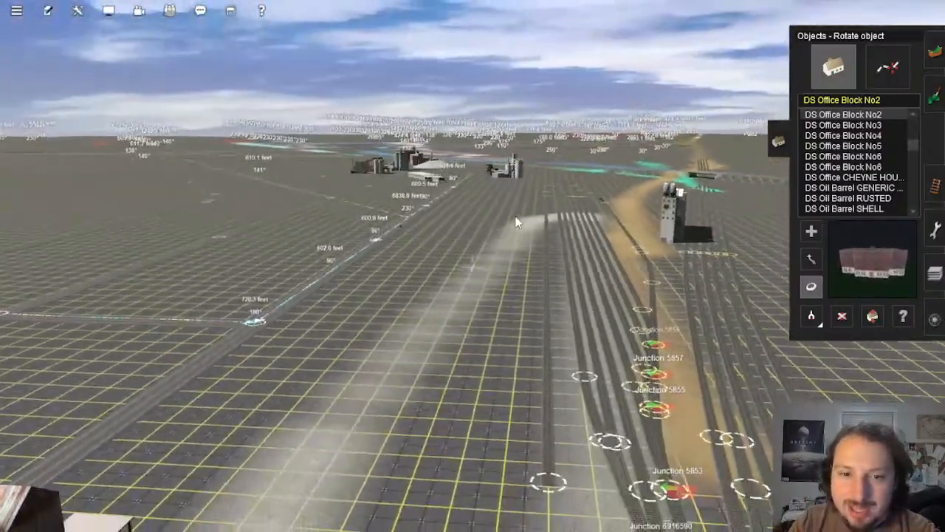
# Step: Examine the open ground between the yard tracks and the parallel road, up to the first industries
pyautogui.press('Down')
pyautogui.press('Right')
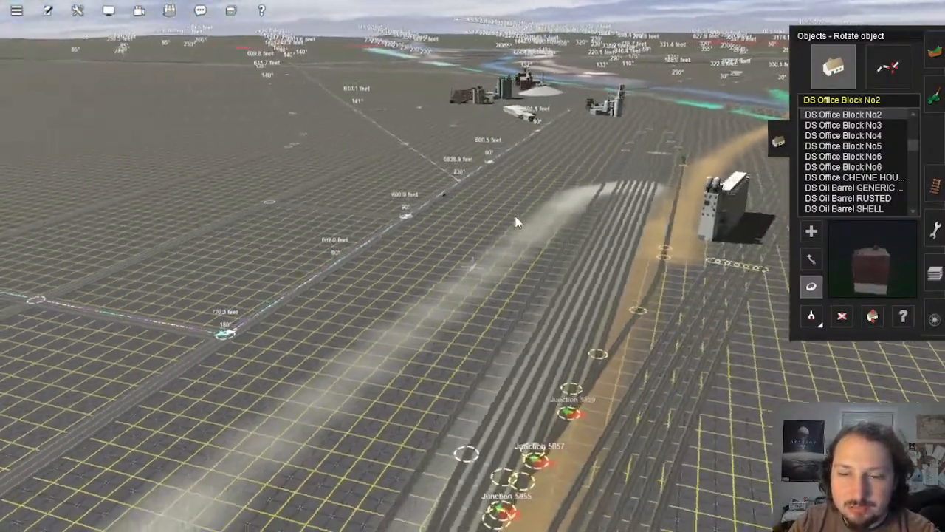
pyautogui.press('Left')
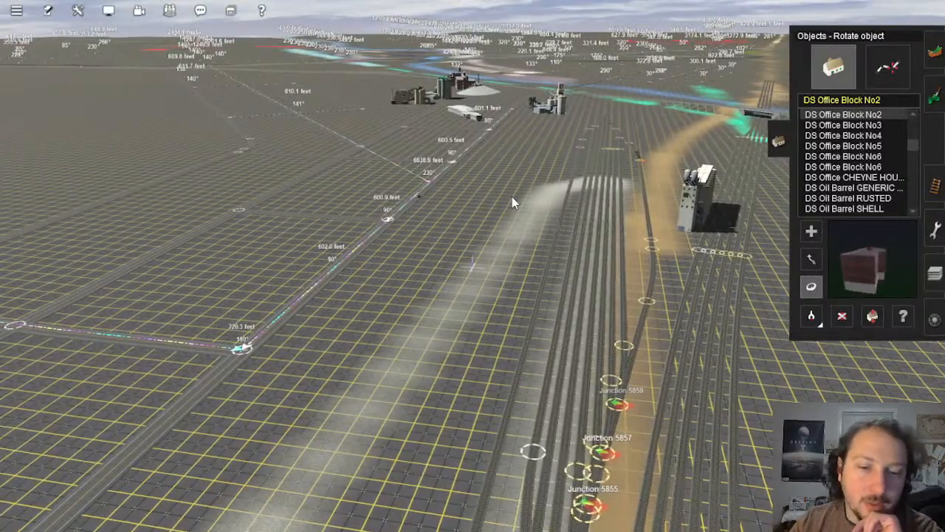
pyautogui.rightClick(580, 147)
pyautogui.press('Left')
pyautogui.rightClick(481, 209)
pyautogui.press('Left')
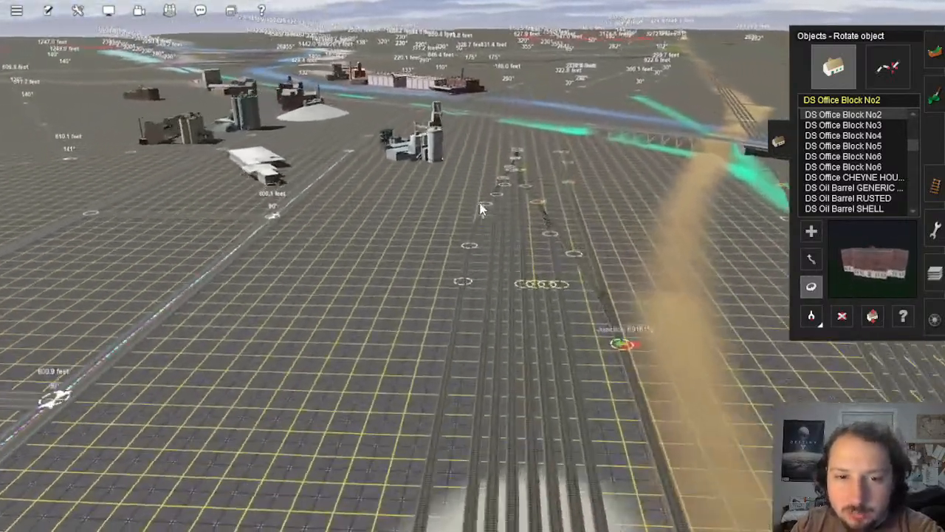
pyautogui.press('Up')
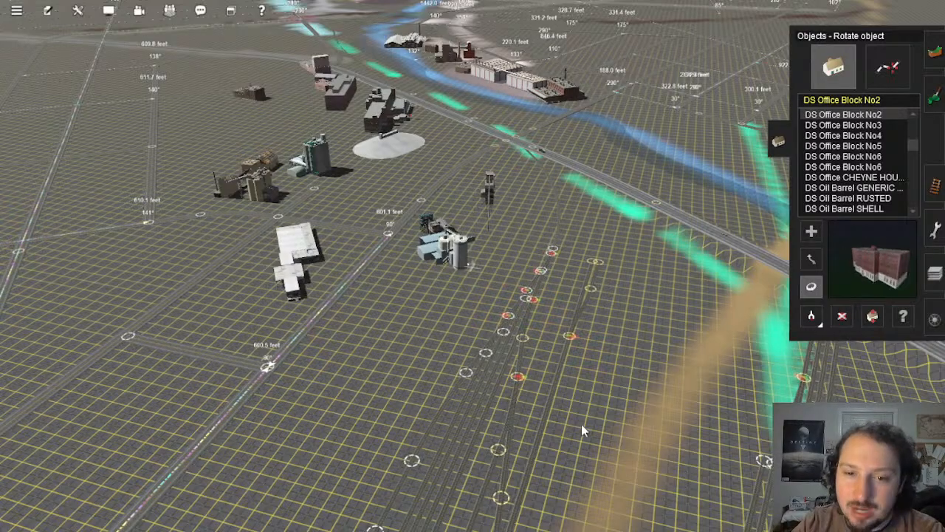
# Step: Examine the far end of the yard tracks beside the tan-painted strip from above and at an angle
pyautogui.press('Down')
pyautogui.rightClick(486, 335)
pyautogui.press('Up')
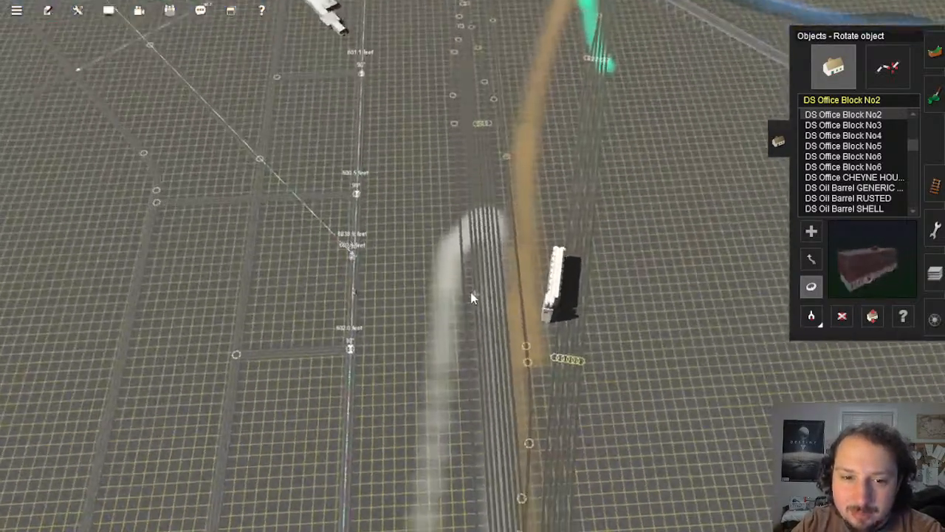
pyautogui.press('Down')
pyautogui.press('Up')
pyautogui.rightClick(461, 181)
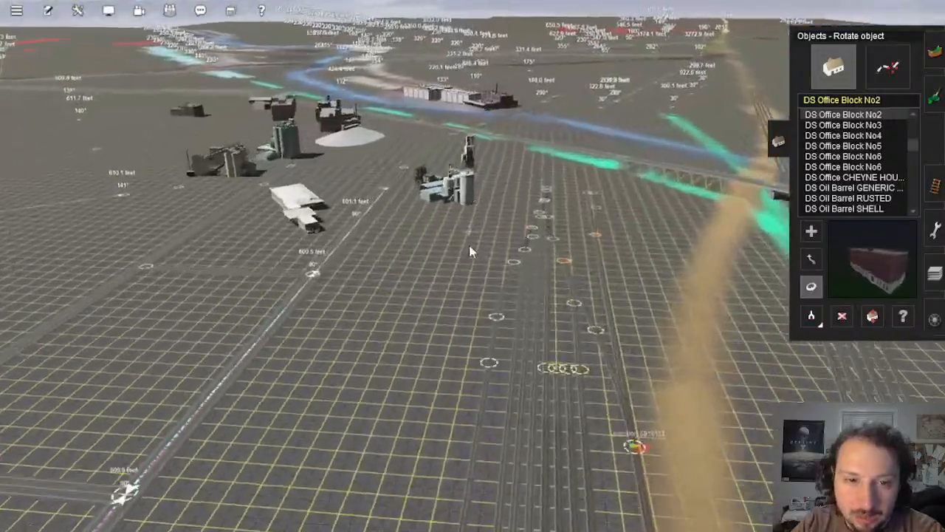
pyautogui.press('Left')
pyautogui.rightClick(506, 371)
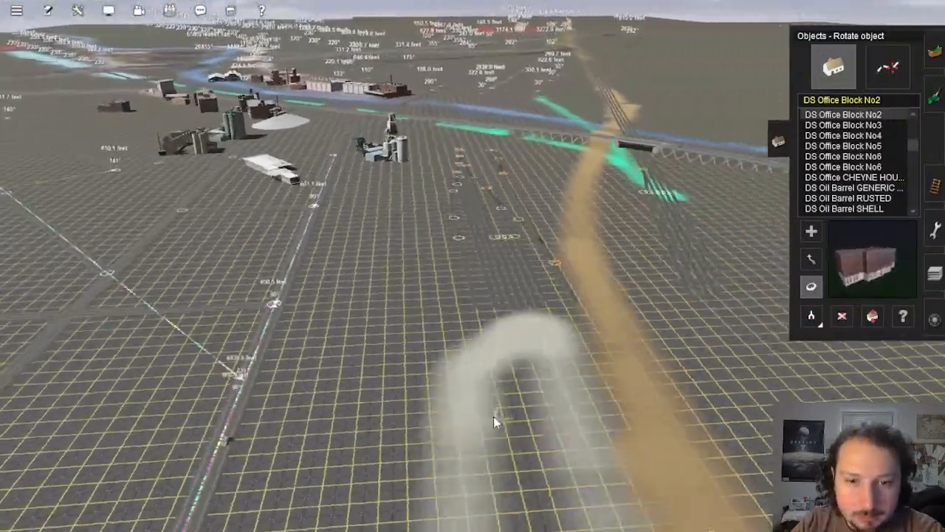
# Step: Filter the scenery objects with "ice" and choose Icing_Platform_2
pyautogui.rightClick(496, 418)
pyautogui.press('Left')
pyautogui.scroll(3, 491, 258)
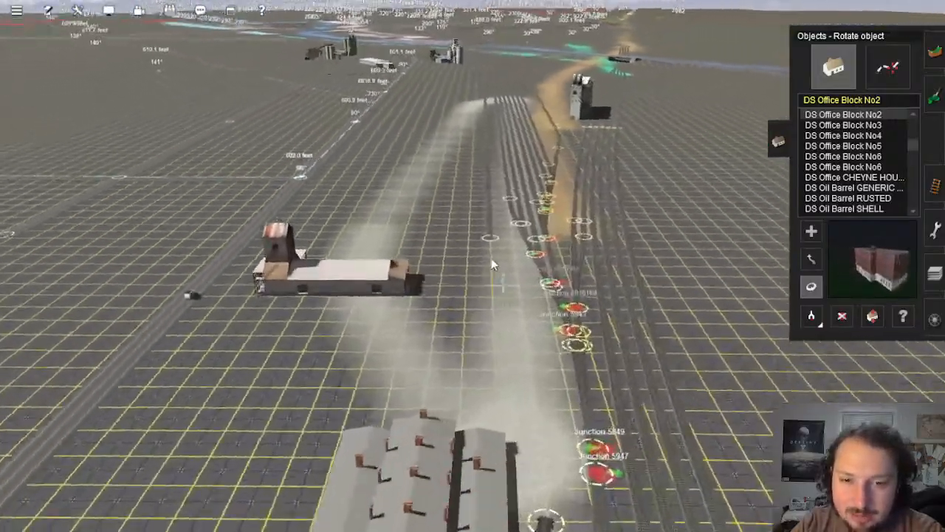
pyautogui.rightClick(483, 240)
pyautogui.rightClick(482, 233)
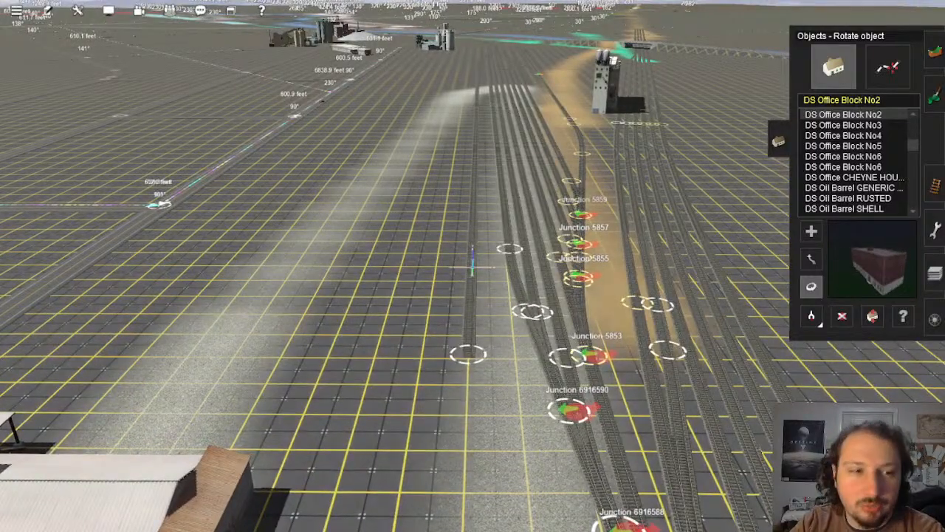
pyautogui.press('Left')
pyautogui.press('Up')
pyautogui.click(869, 99)
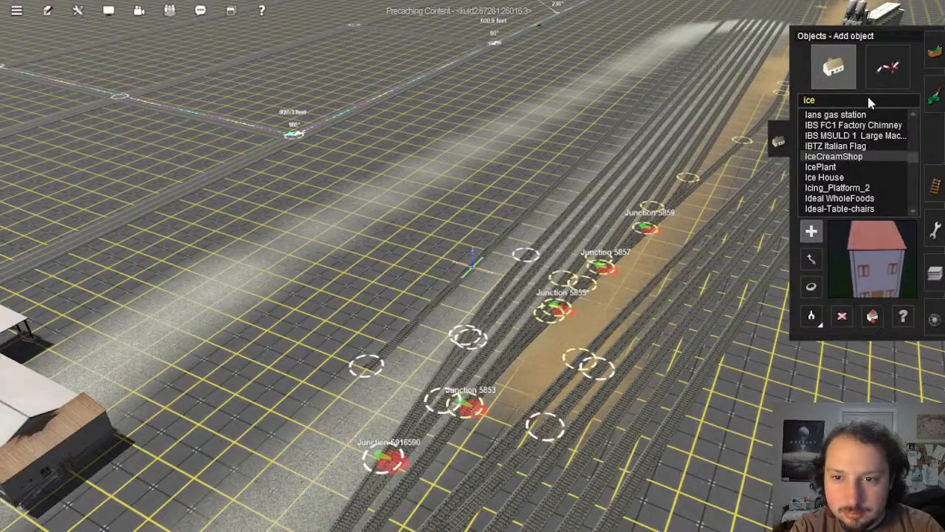
pyautogui.click(851, 177)
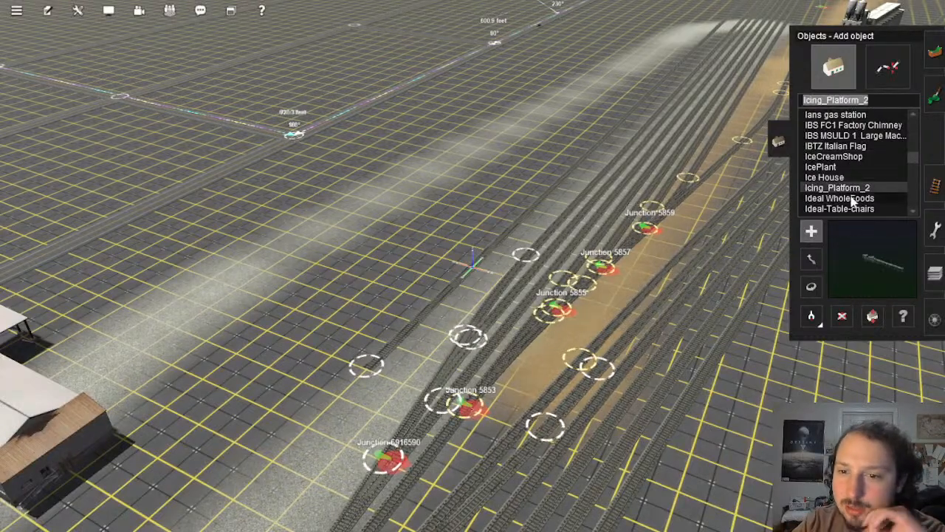
# Step: Place the Icing_Platform_2 on the open ground beside the outermost yard track
pyautogui.click(517, 175)
pyautogui.rightClick(516, 176)
pyautogui.scroll(3, 509, 213)
pyautogui.press('Down')
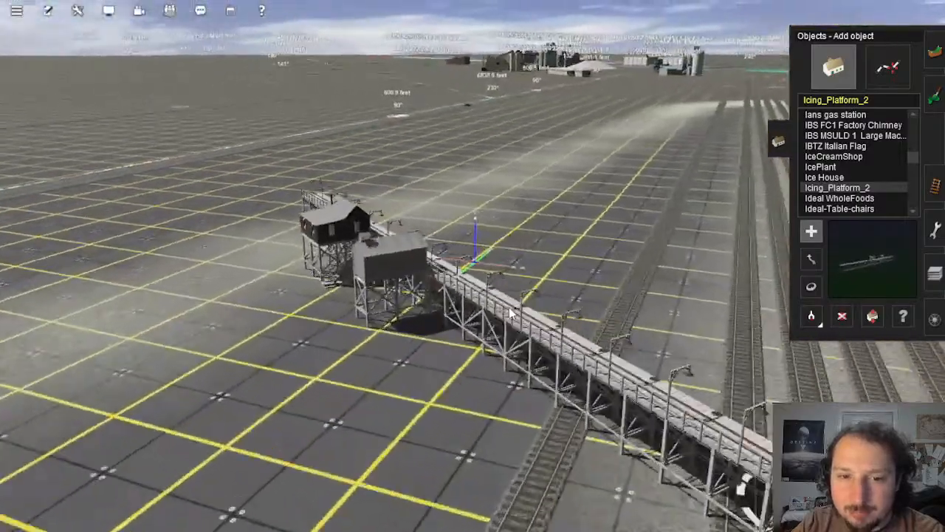
# Step: Rotate the icing platform to run lengthwise along the yard tracks
pyautogui.press('Right')
pyautogui.rightClick(422, 320)
pyautogui.press('Left')
pyautogui.scroll(-3, 422, 320)
pyautogui.press('Right')
pyautogui.press('Up')
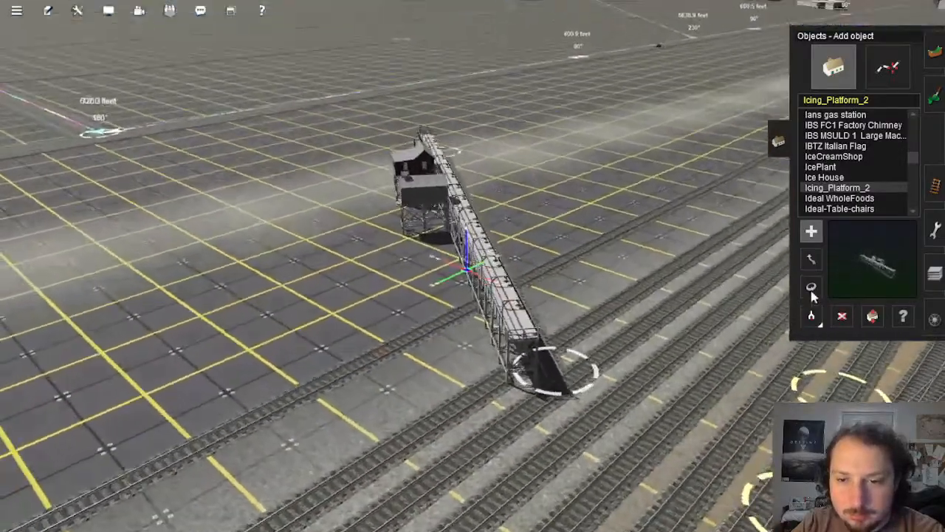
pyautogui.click(811, 286)
pyautogui.moveTo(474, 206); pyautogui.dragTo(926, 316)
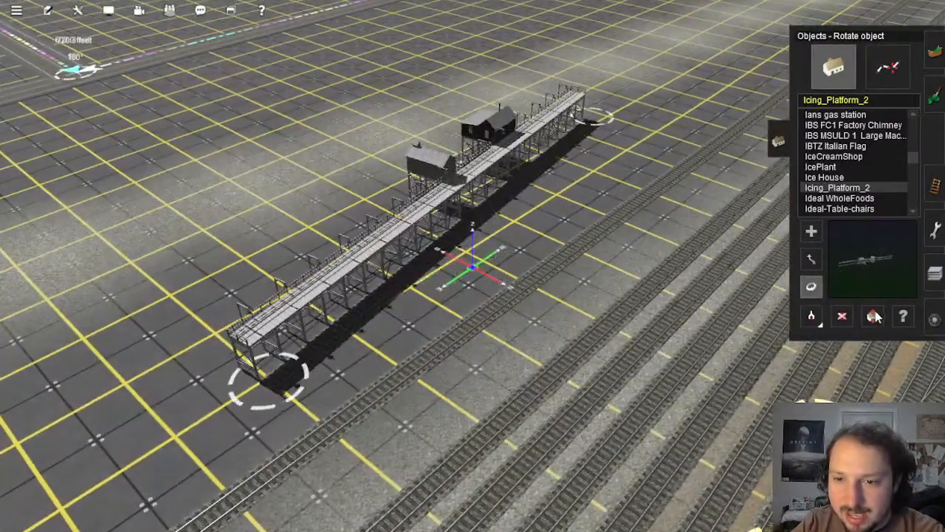
# Step: Check the icing platform's layer and script properties and leave them without saving
pyautogui.click(460, 211)
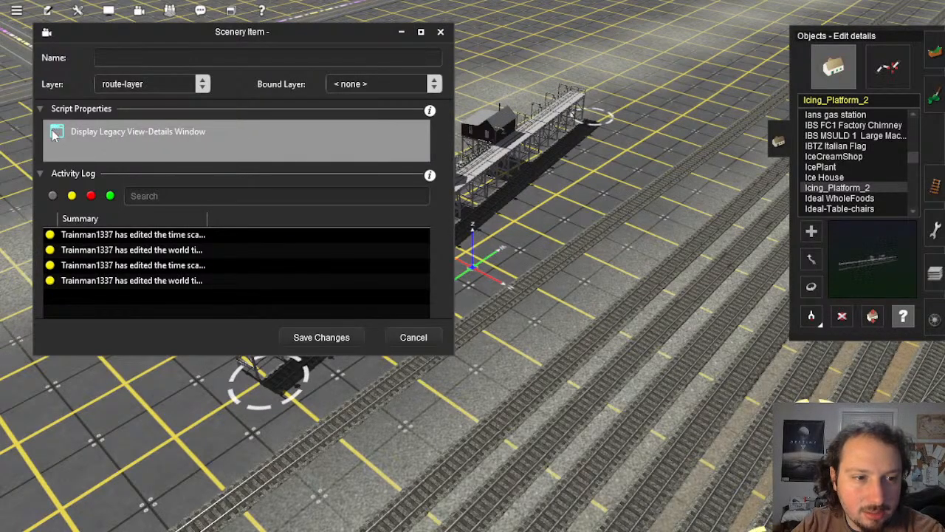
pyautogui.click(425, 338)
pyautogui.press('Down')
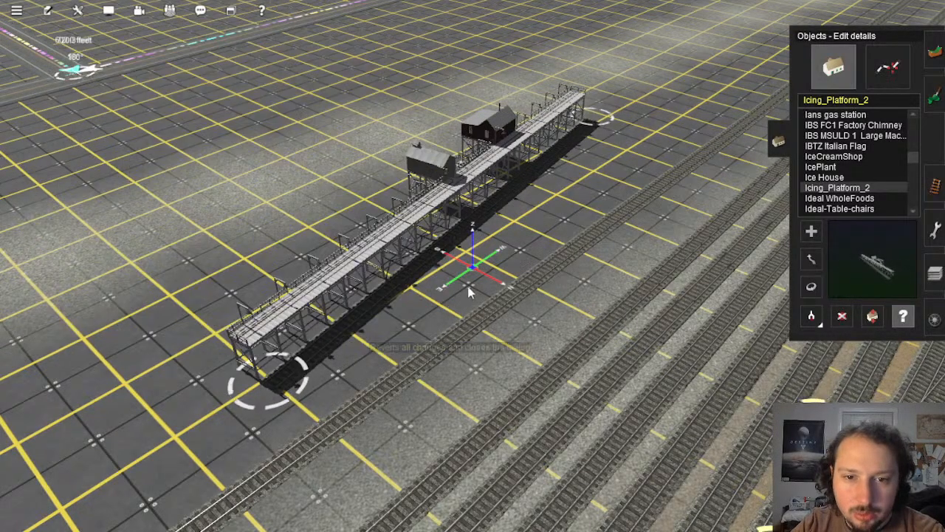
# Step: Fine-tune the icing platform's rotation to line it up with the neighbouring yard tracks
pyautogui.press('Left')
pyautogui.scroll(3, 468, 291)
pyautogui.scroll(-3, 463, 279)
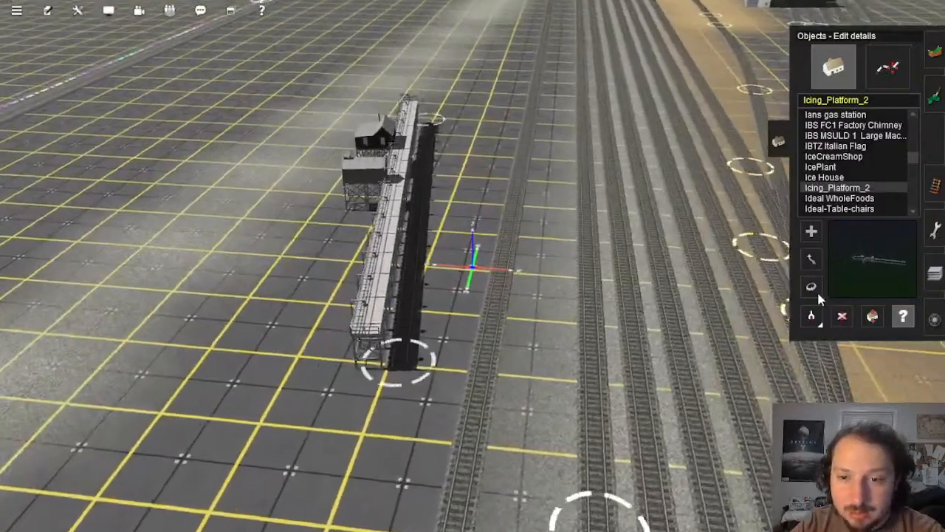
pyautogui.click(810, 286)
pyautogui.moveTo(410, 236)
pyautogui.mouseDown()
pyautogui.moveTo(370, 247)
pyautogui.moveTo(414, 253)
pyautogui.mouseUp()
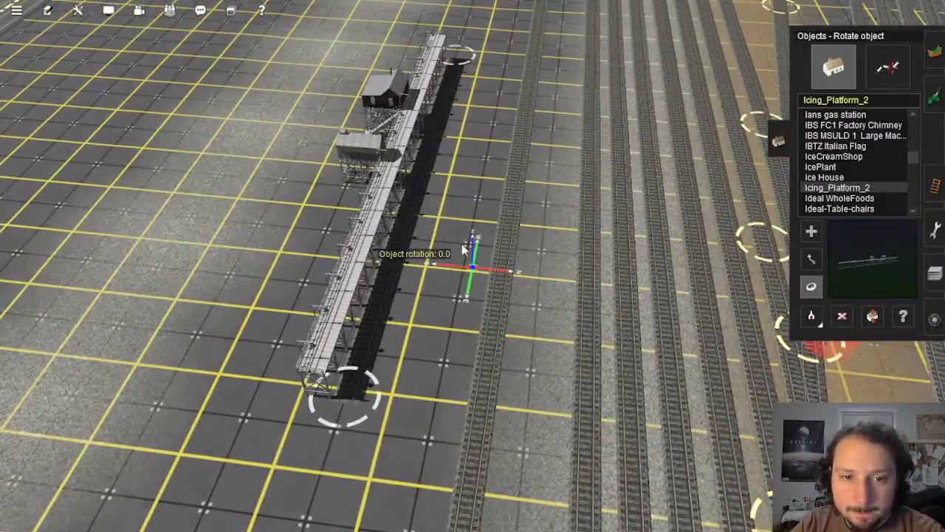
# Step: Examine the yard from the icing platform past the brick shop building to the turntable and roundhouse
pyautogui.scroll(-4, 462, 249)
pyautogui.rightClick(463, 336)
pyautogui.rightClick(460, 329)
pyautogui.scroll(-2, 477, 284)
pyautogui.rightClick(489, 319)
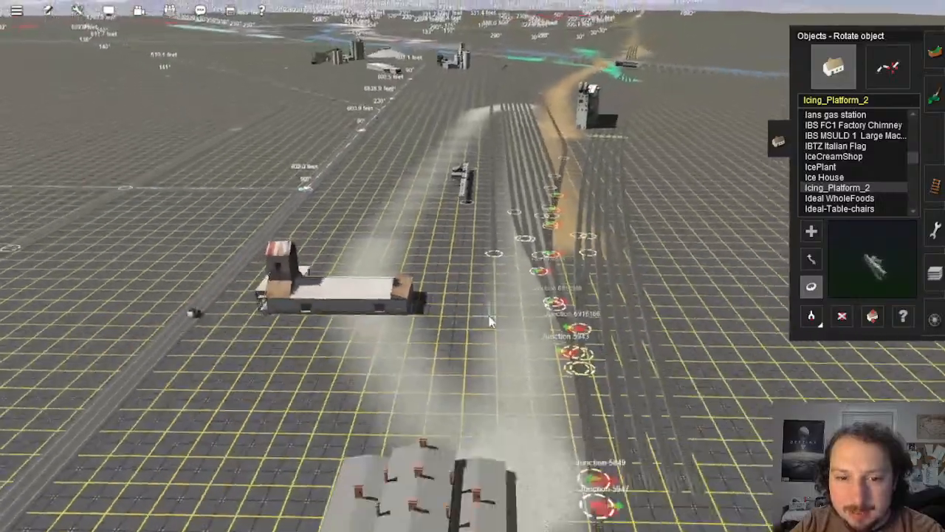
pyautogui.scroll(5, 477, 288)
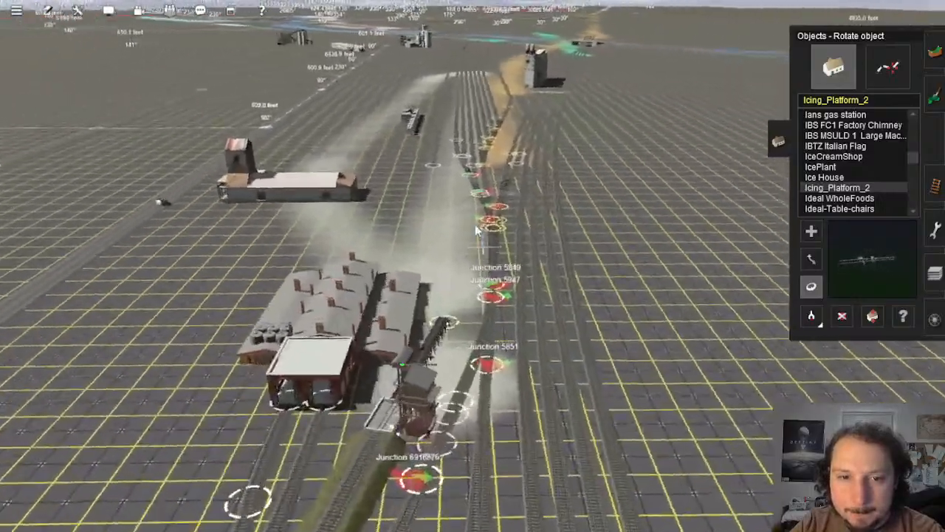
pyautogui.scroll(6, 465, 251)
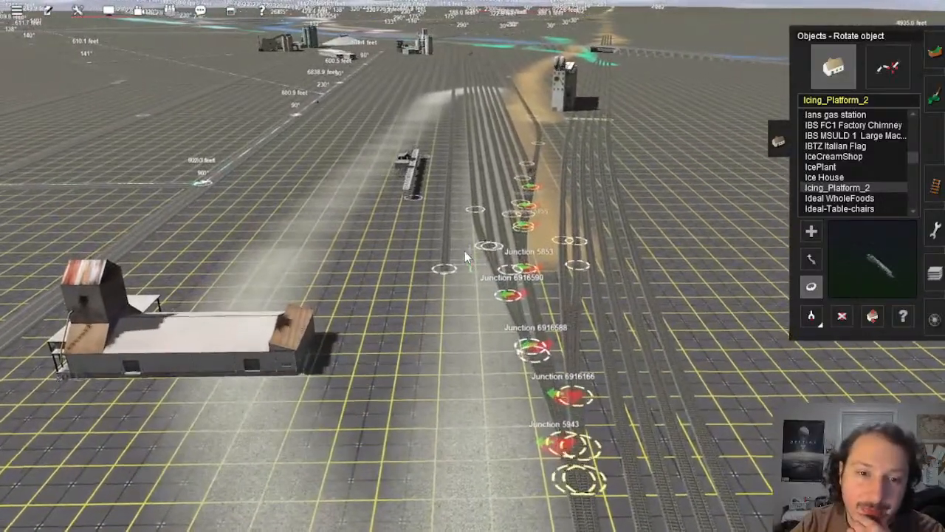
pyautogui.scroll(-6, 466, 255)
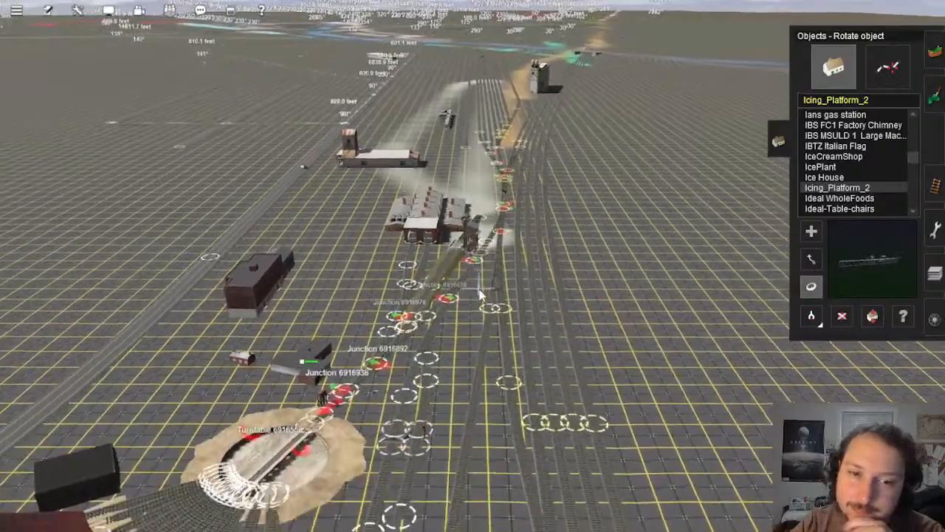
pyautogui.scroll(6, 479, 293)
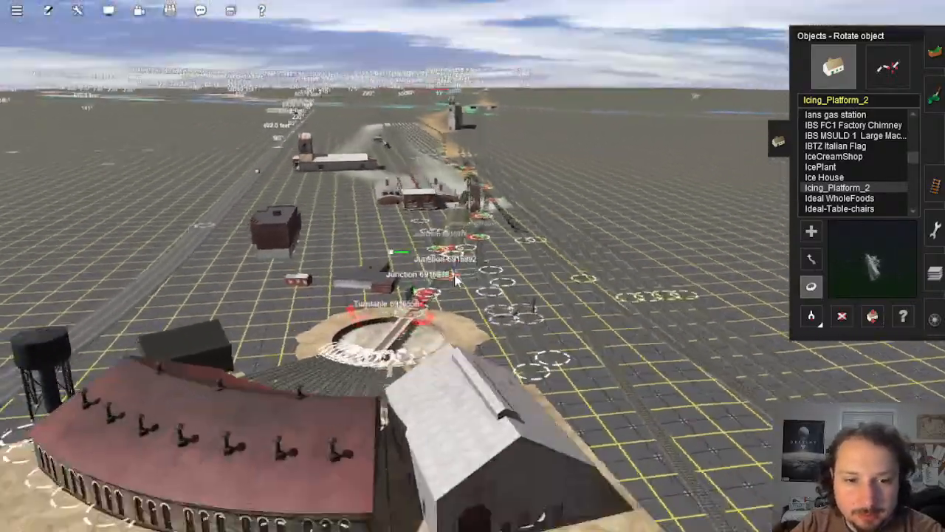
pyautogui.scroll(-3, 455, 279)
pyautogui.scroll(6, 465, 273)
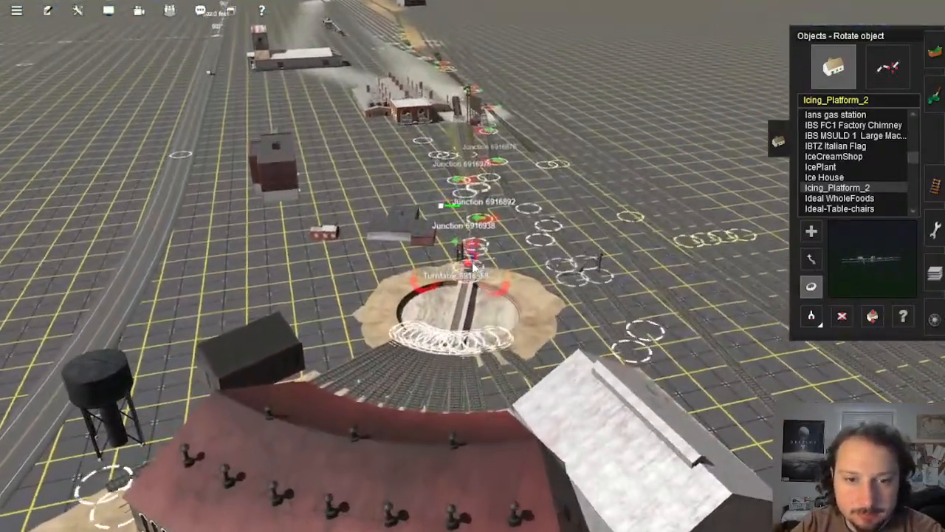
# Step: Insert a spline point in the outer of the two tracks leading into the brick shop building
pyautogui.scroll(5, 473, 267)
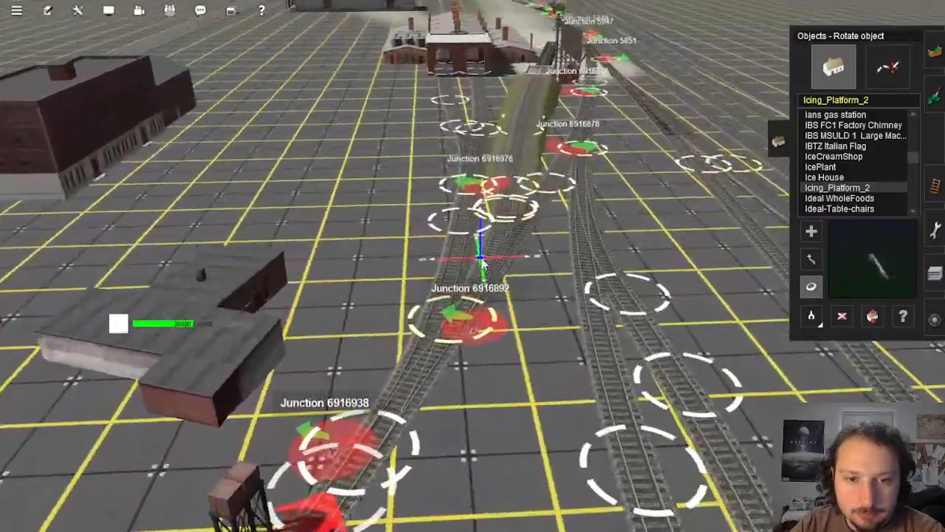
pyautogui.scroll(6, 480, 260)
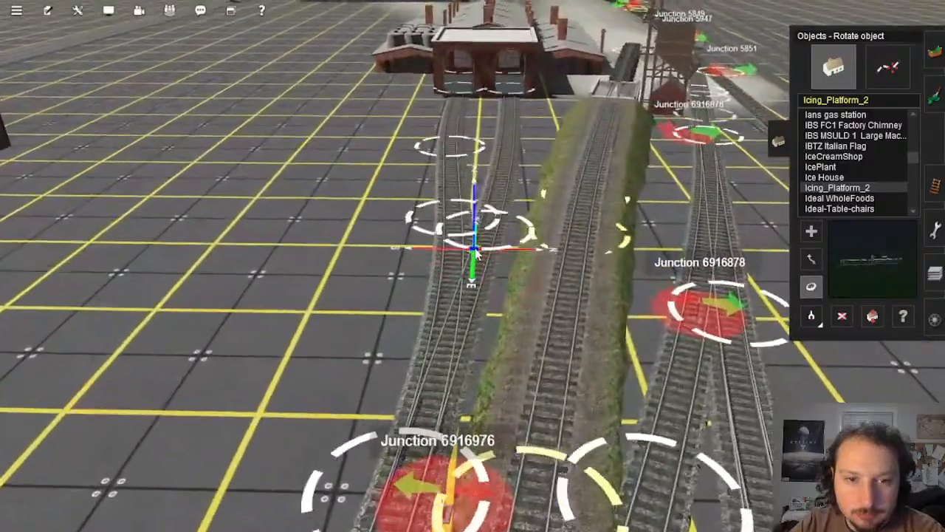
pyautogui.scroll(4, 476, 252)
pyautogui.rightClick(468, 224)
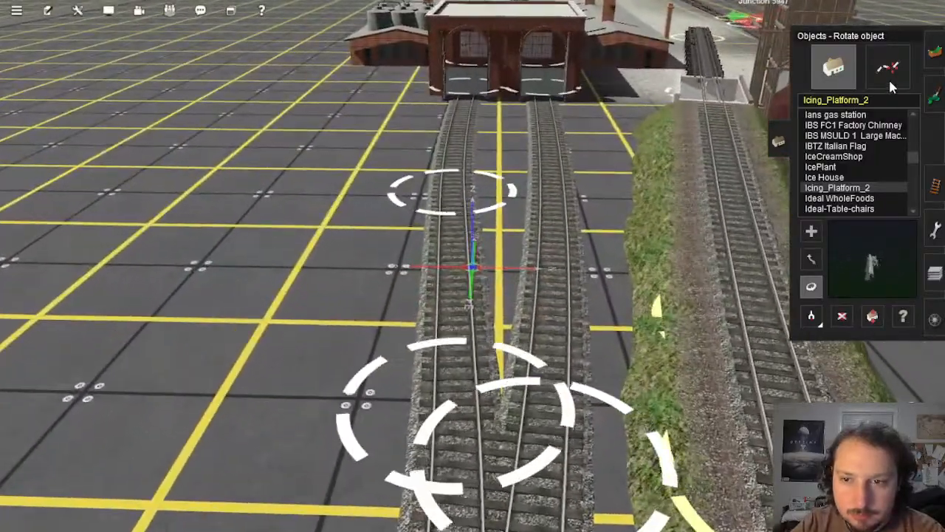
pyautogui.click(933, 178)
pyautogui.press('Left')
pyautogui.click(829, 324)
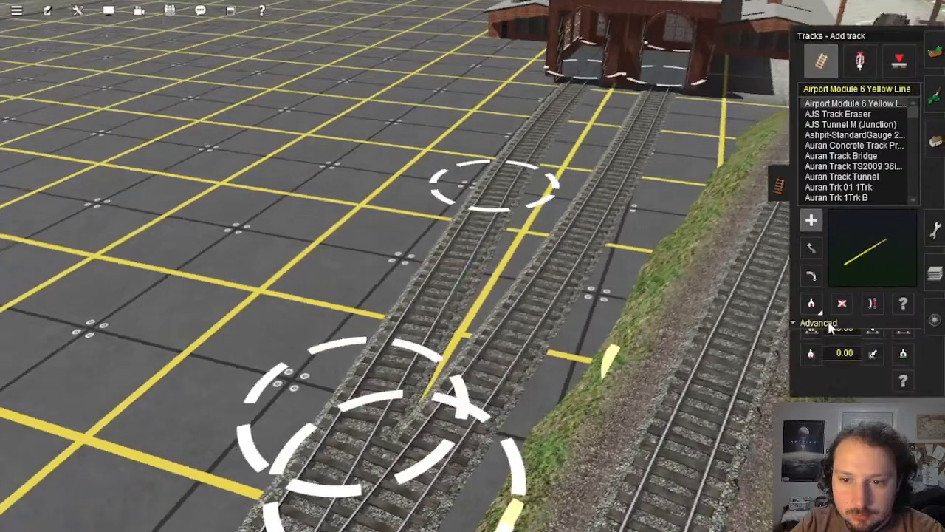
pyautogui.click(872, 341)
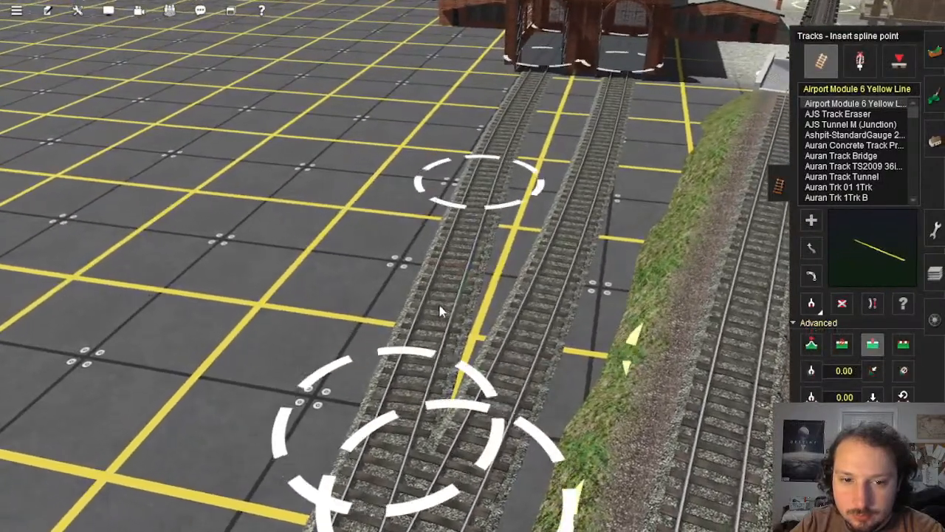
pyautogui.click(450, 260)
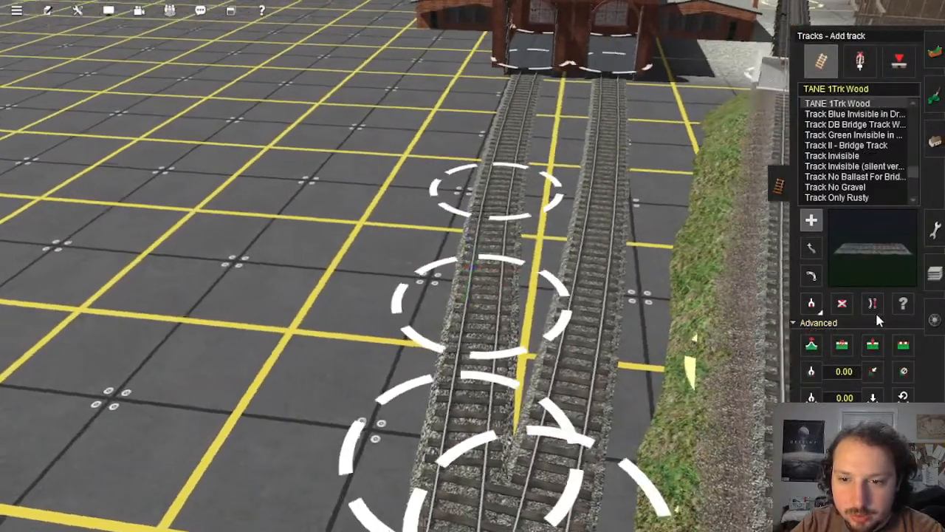
# Step: Lay a TANE 1Trk Wood track branching from the inserted spline point to the side of the brick shop building and straighten it
pyautogui.click(872, 303)
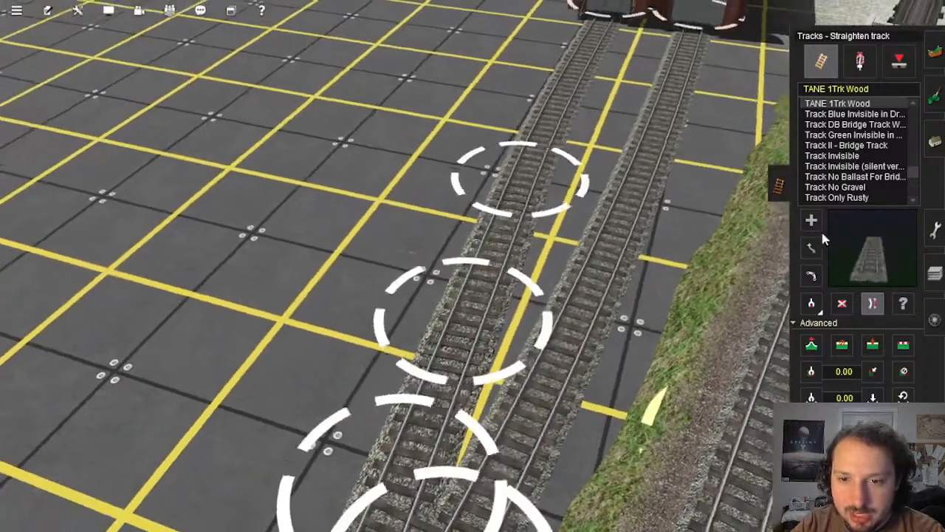
pyautogui.click(812, 221)
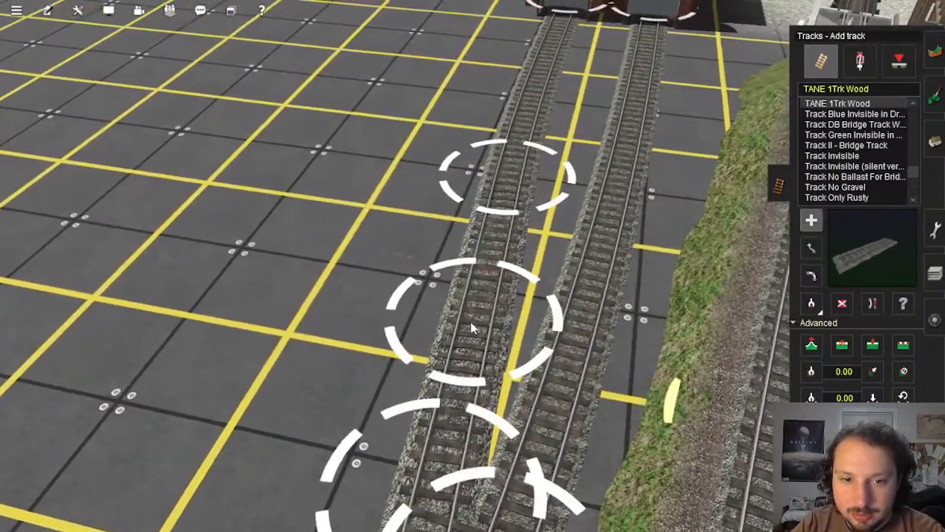
pyautogui.rightClick(477, 206)
pyautogui.moveTo(472, 325)
pyautogui.mouseDown()
pyautogui.moveTo(480, 188)
pyautogui.moveTo(481, 220)
pyautogui.mouseUp()
pyautogui.rightClick(479, 188)
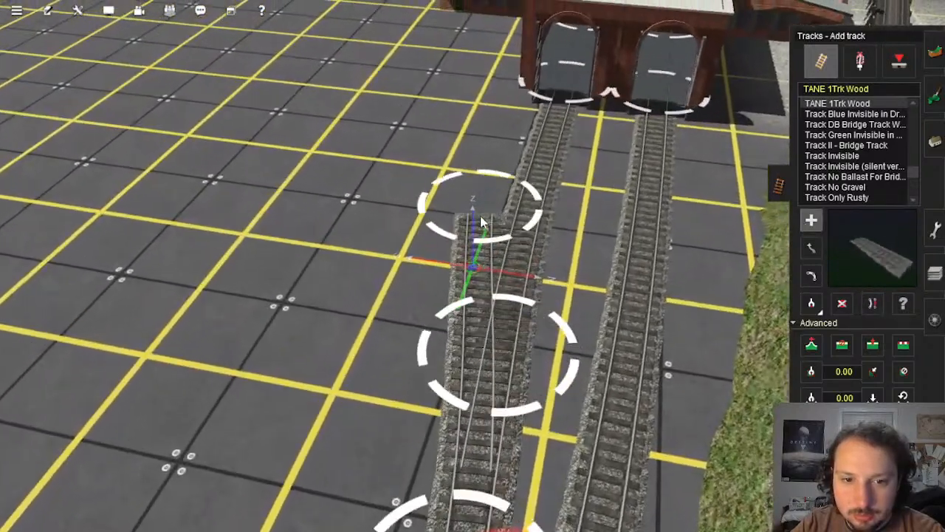
pyautogui.moveTo(470, 156); pyautogui.dragTo(465, 112)
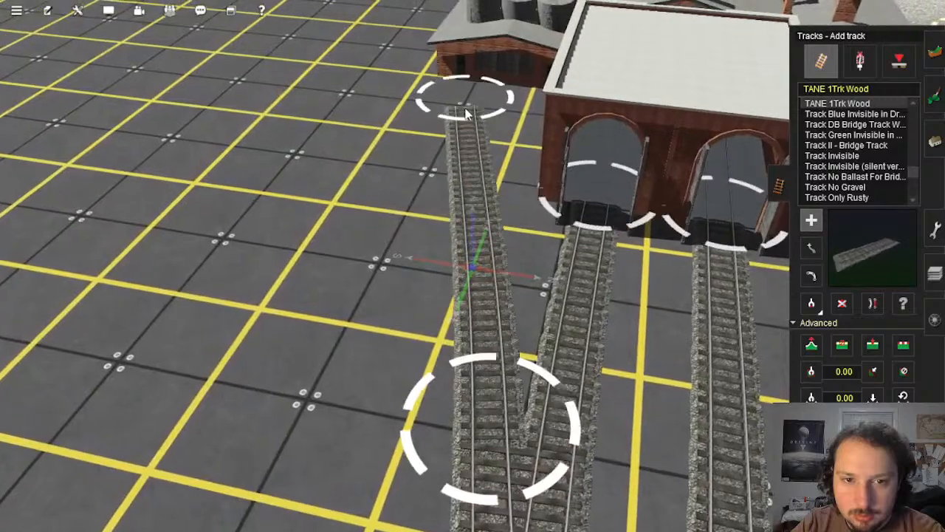
pyautogui.click(872, 303)
pyautogui.press('Down')
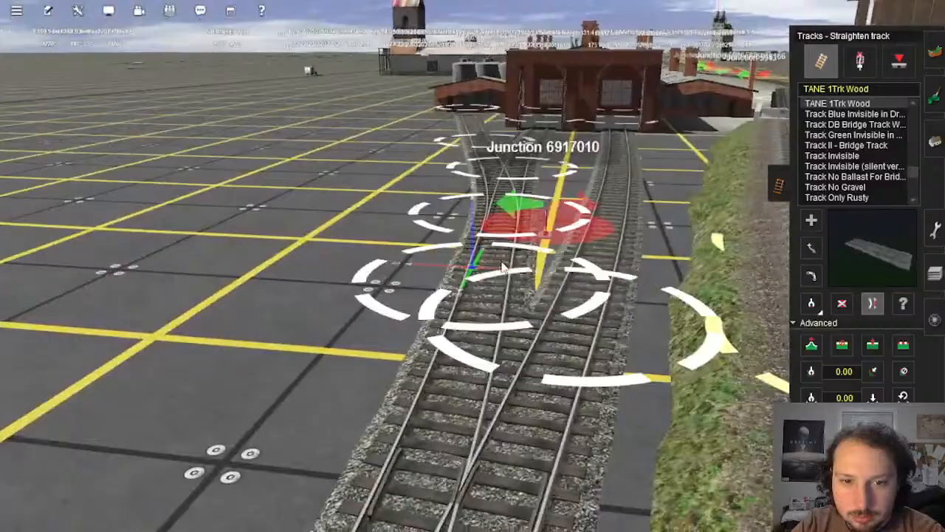
# Step: Examine the junctions and service tracks around the brick shop, the turntable lead and the coaling tower
pyautogui.scroll(-3, 460, 359)
pyautogui.moveTo(497, 259); pyautogui.dragTo(464, 314, button='right')
pyautogui.rightClick(475, 194)
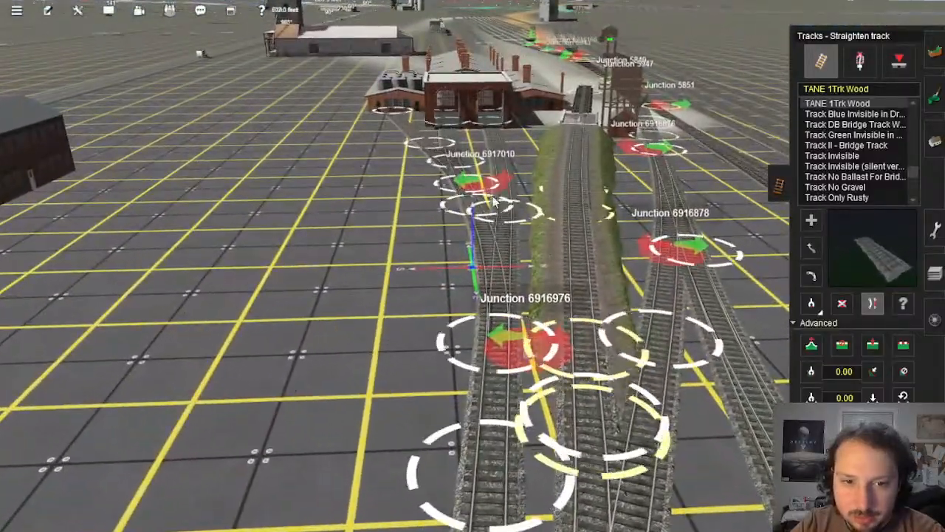
pyautogui.moveTo(502, 384); pyautogui.dragTo(452, 164, button='right')
pyautogui.scroll(-4, 450, 302)
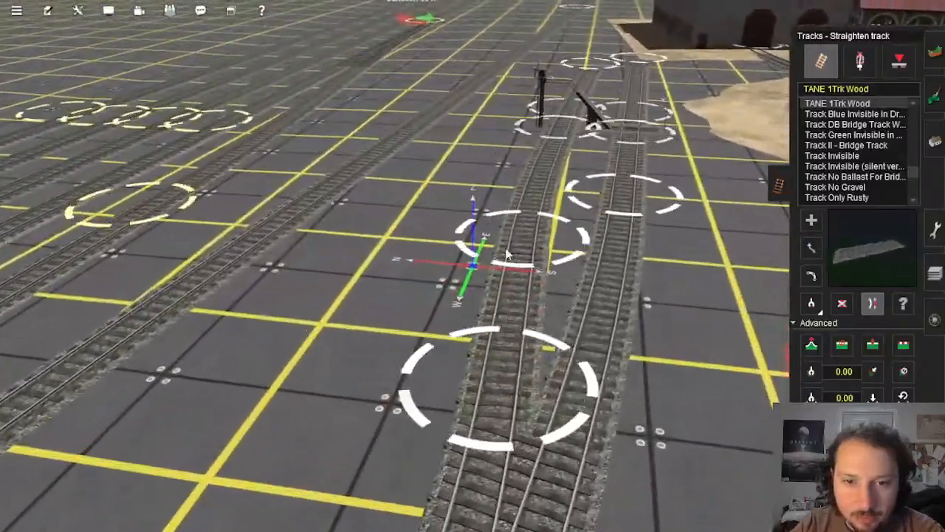
pyautogui.moveTo(469, 262); pyautogui.dragTo(461, 215, button='right')
pyautogui.scroll(6, 462, 214)
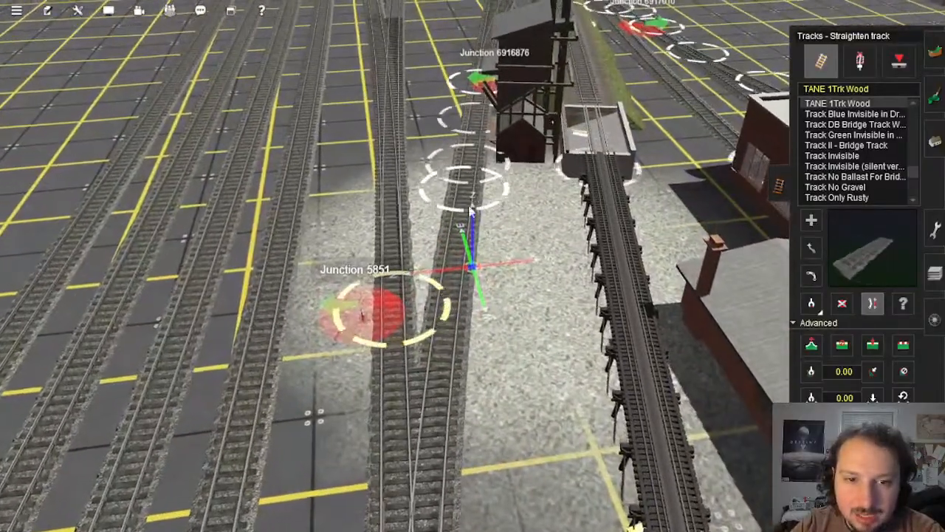
# Step: Lay a TANE 1Trk Wood track from the service track near the coaling tower past Junctions 5947 and 5849, parallel to the yard, and straighten it
pyautogui.press('Down')
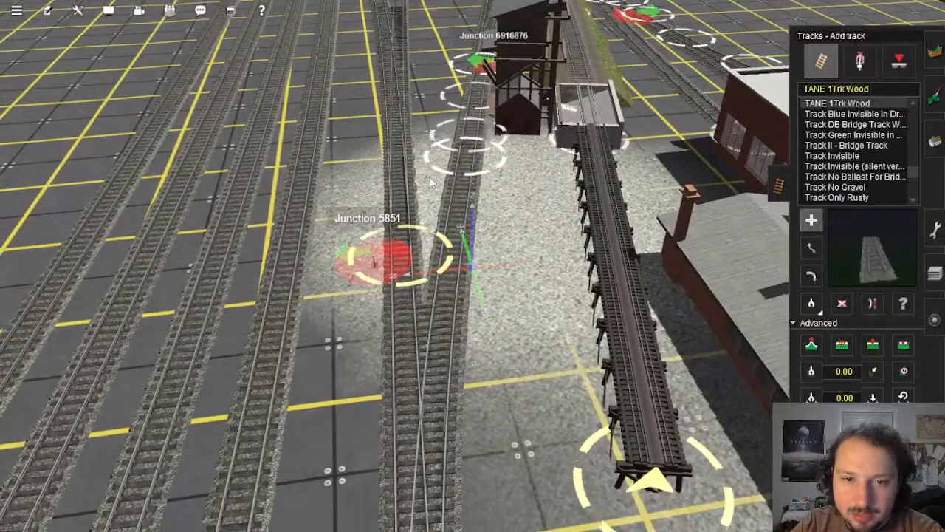
pyautogui.press('Down')
pyautogui.moveTo(471, 178); pyautogui.dragTo(587, 491)
pyautogui.press('Down')
pyautogui.rightClick(521, 352)
pyautogui.press('Left')
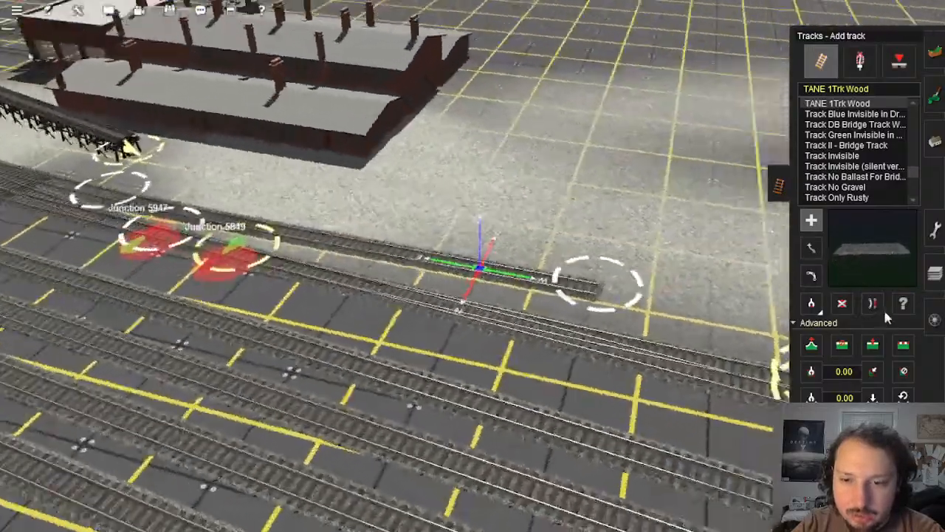
pyautogui.rightClick(614, 325)
pyautogui.scroll(-3, 614, 326)
pyautogui.press('Left')
pyautogui.rightClick(401, 285)
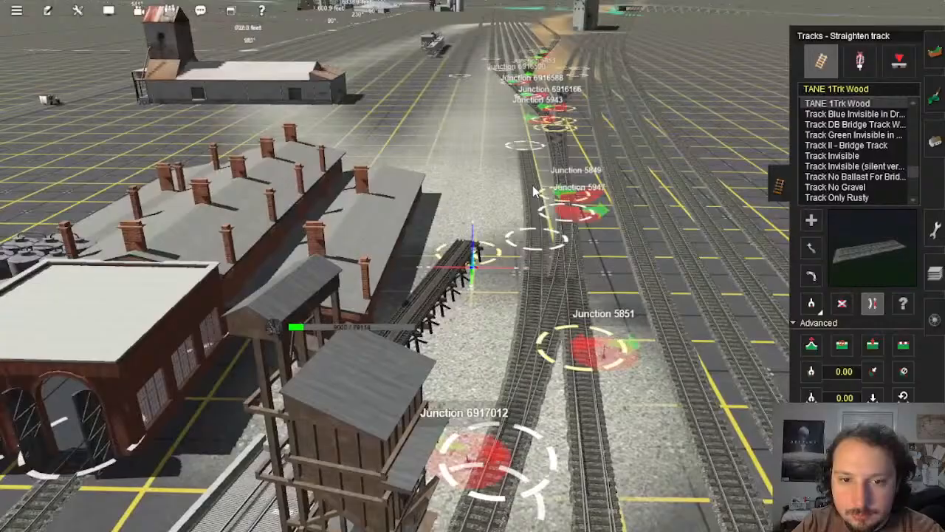
pyautogui.moveTo(525, 303); pyautogui.dragTo(469, 297, button='right')
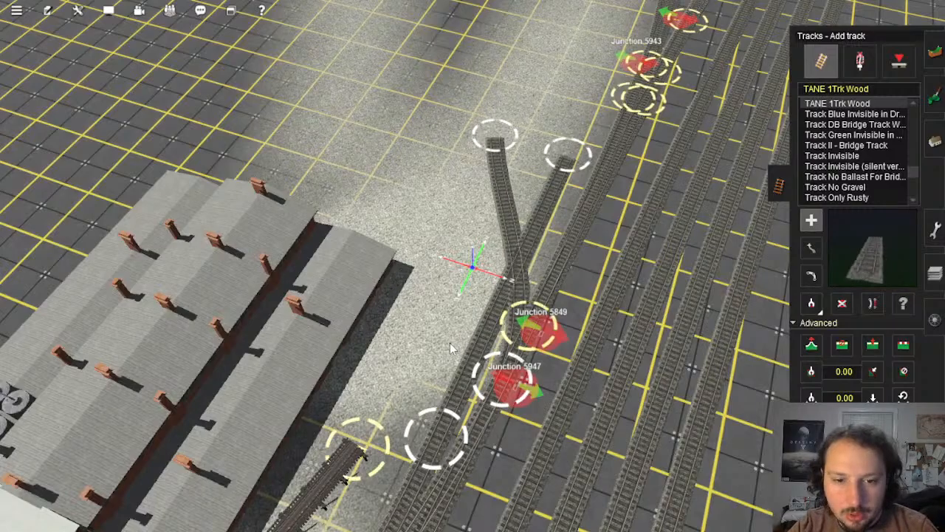
# Step: Undo the last diverging track and lay a TANE 1Trk Wood track from beside Junction 5947 out toward the building with the tower
pyautogui.hotkey('ctrl', 'z')
pyautogui.rightClick(458, 410)
pyautogui.scroll(3, 465, 310)
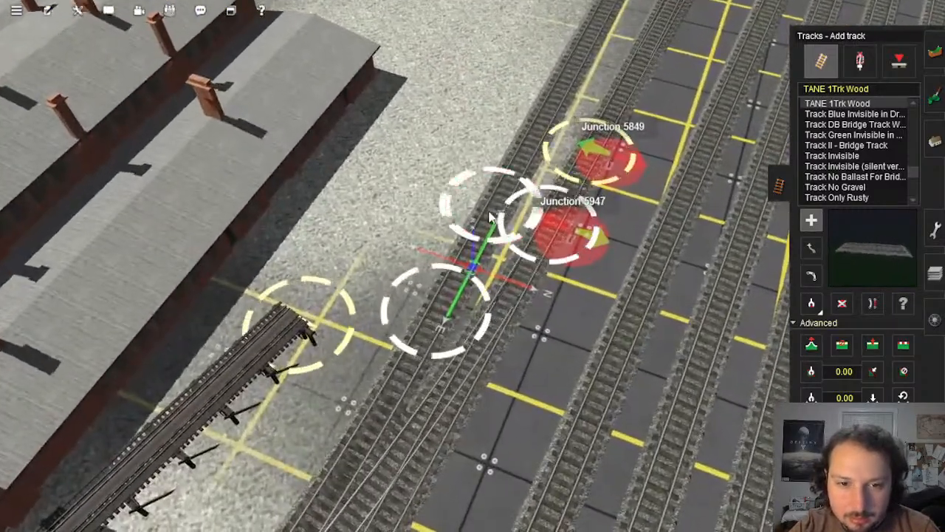
pyautogui.click(489, 216)
pyautogui.rightClick(496, 134)
pyautogui.rightClick(495, 123)
pyautogui.hotkey('ctrl', 'z')
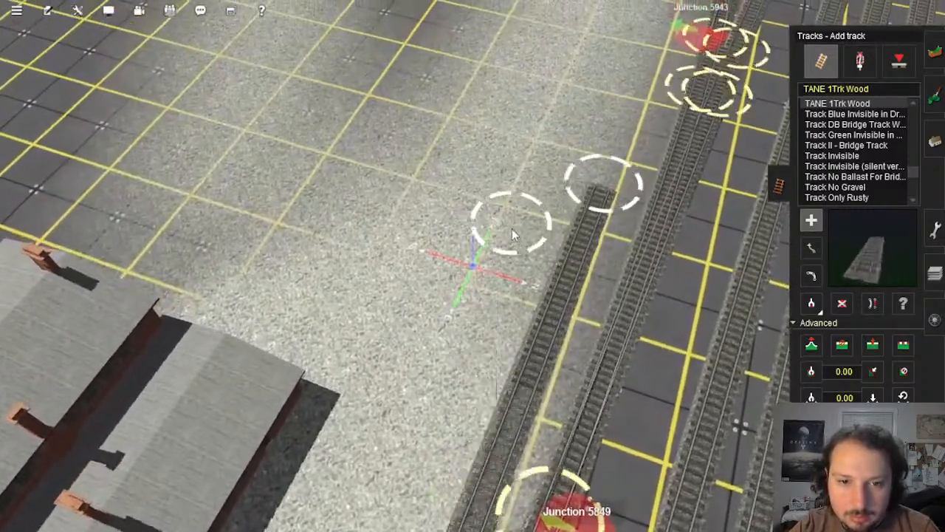
pyautogui.moveTo(504, 174); pyautogui.dragTo(476, 46)
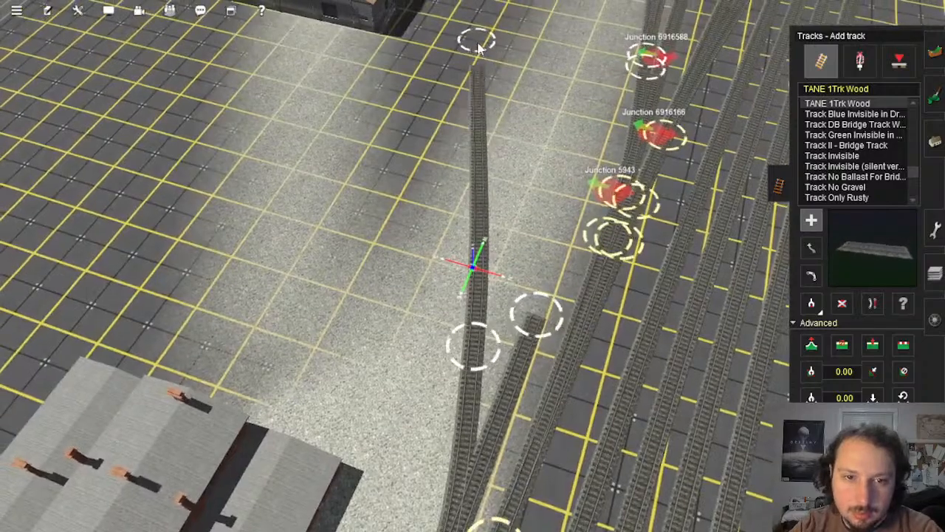
# Step: Straighten the new branch track running from beside Junction 5947 toward the building with the tower
pyautogui.click(844, 304)
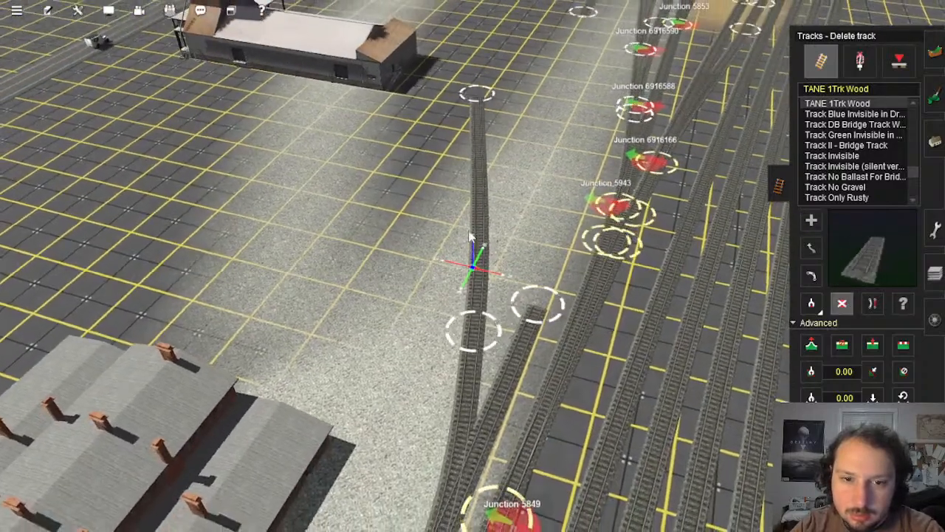
pyautogui.click(483, 332)
pyautogui.rightClick(487, 451)
pyautogui.rightClick(459, 215)
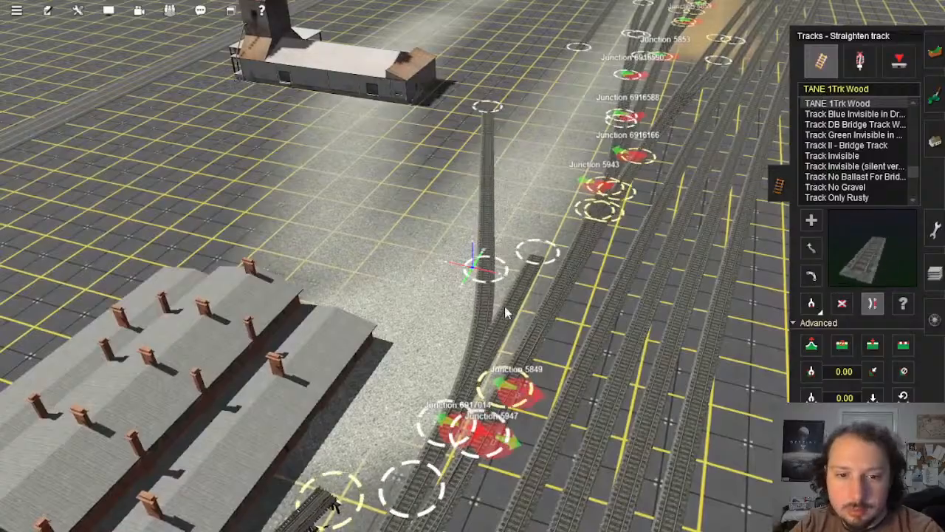
pyautogui.rightClick(375, 461)
pyautogui.press('Left')
pyautogui.rightClick(493, 245)
pyautogui.scroll(3, 493, 245)
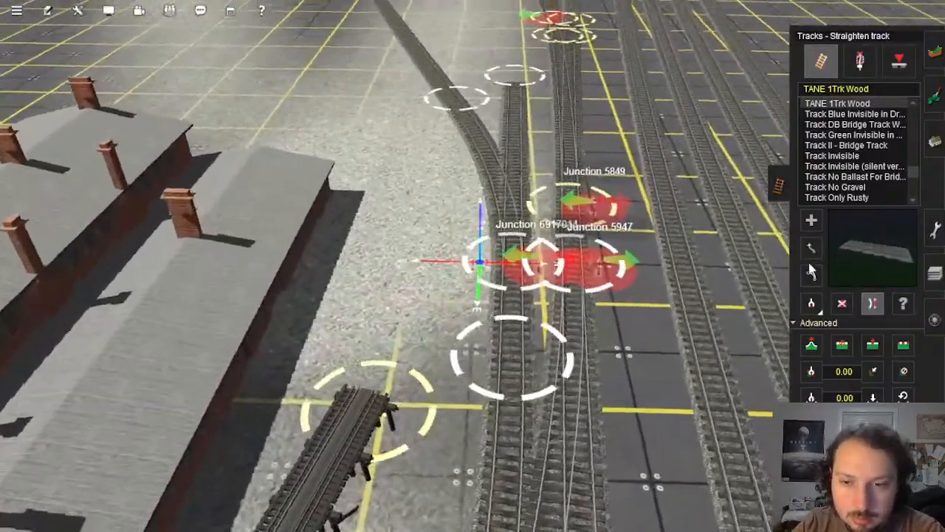
# Step: Move the new branch's junction back along the service track, close to the neighbouring spline point near the coaling trestle
pyautogui.click(810, 248)
pyautogui.press('Down')
pyautogui.press('Up')
pyautogui.moveTo(500, 305); pyautogui.dragTo(479, 377)
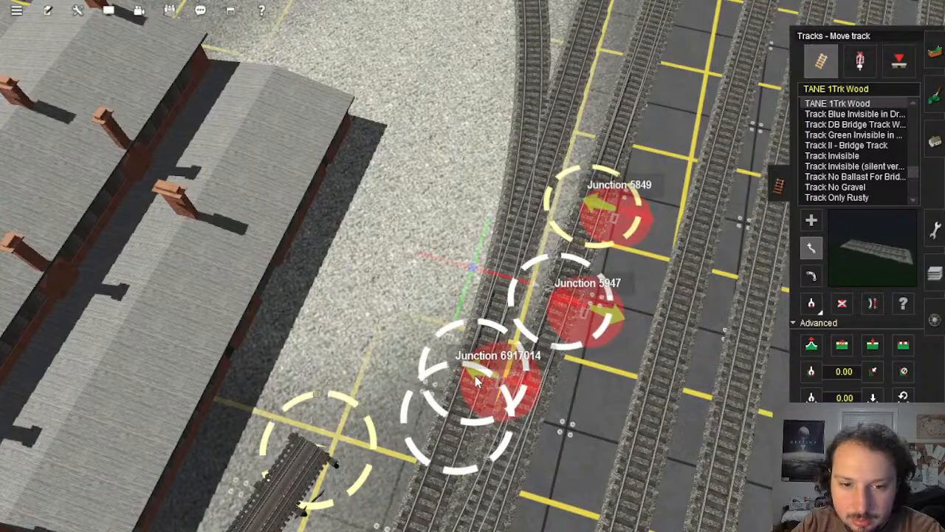
# Step: Shift the far end of the branch track slightly toward the yard tracks
pyautogui.rightClick(504, 251)
pyautogui.rightClick(489, 185)
pyautogui.press('Down')
pyautogui.scroll(-3, 479, 222)
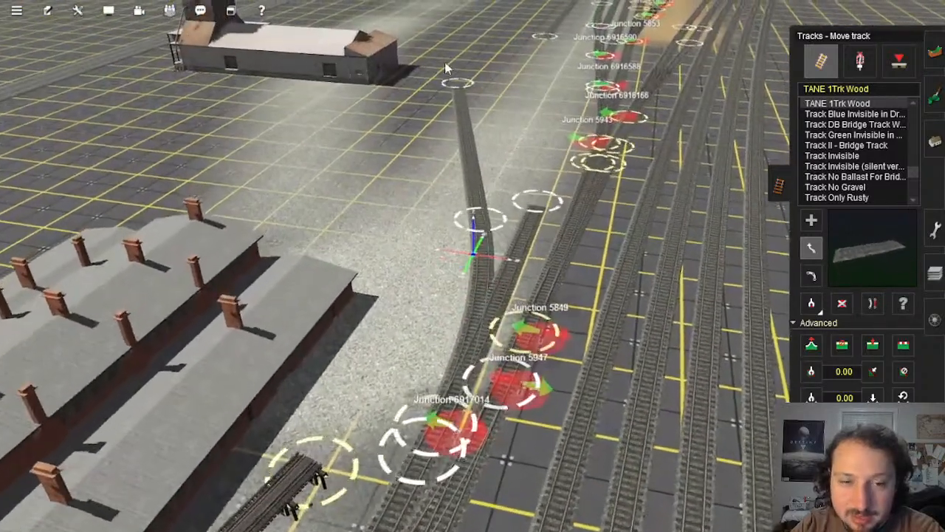
pyautogui.moveTo(462, 85); pyautogui.dragTo(482, 92)
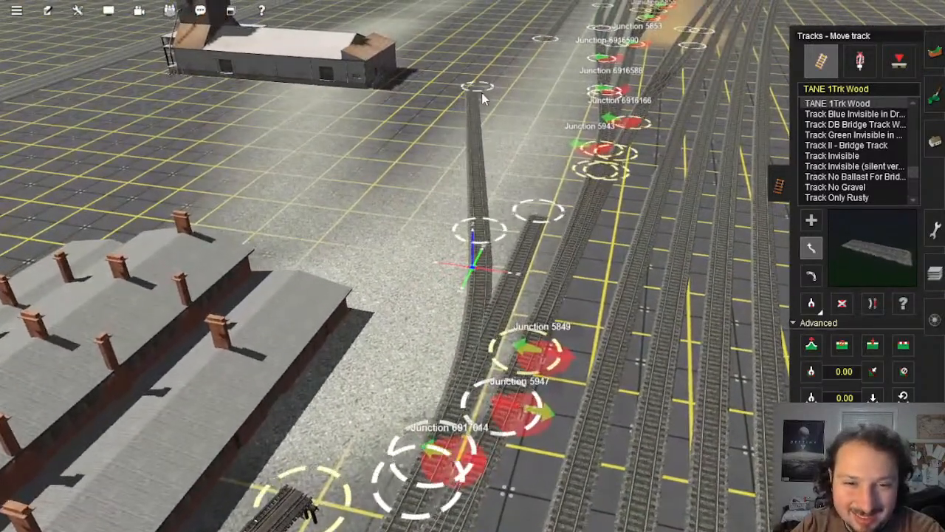
# Step: Lay a second TANE 1Trk Wood track alongside the branch and join it to the end of the short stub track
pyautogui.press('Down')
pyautogui.scroll(-3, 498, 337)
pyautogui.rightClick(477, 222)
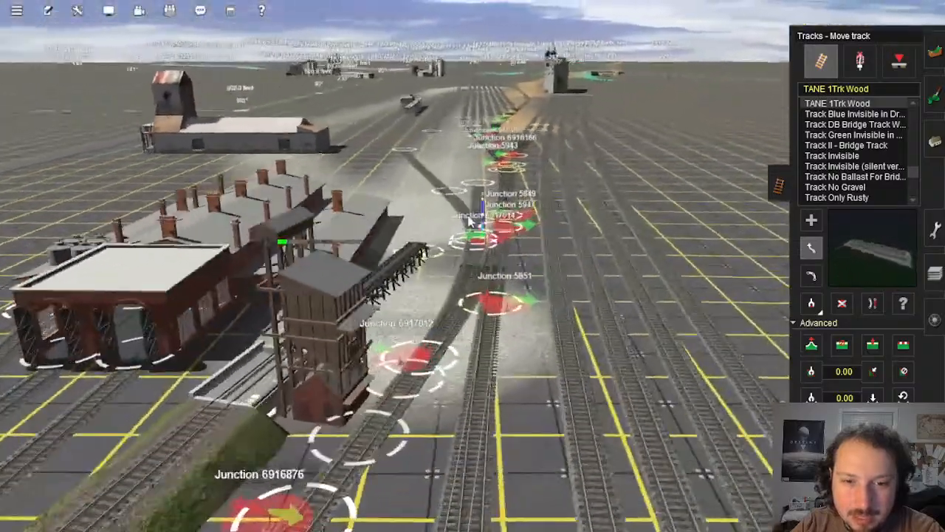
pyautogui.scroll(4, 480, 225)
pyautogui.press('Up')
pyautogui.click(811, 220)
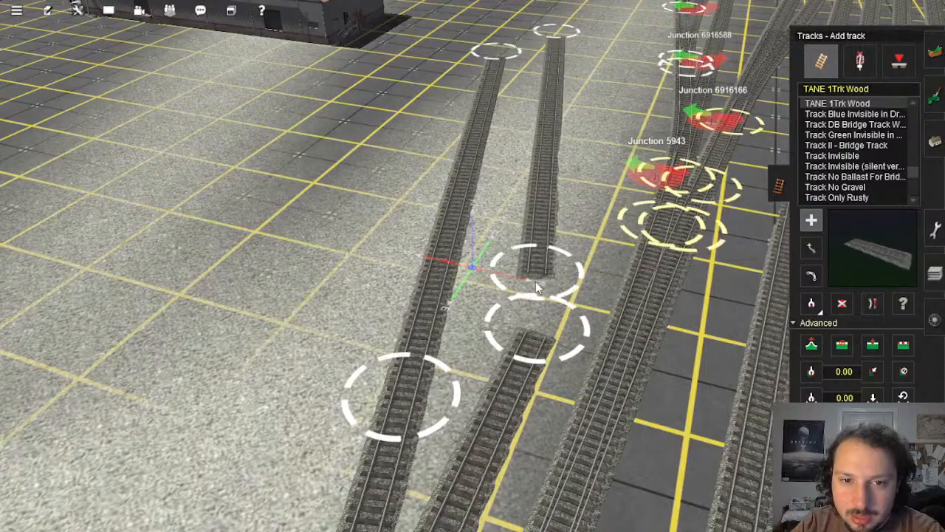
pyautogui.click(530, 280)
pyautogui.rightClick(499, 414)
pyautogui.press('Left')
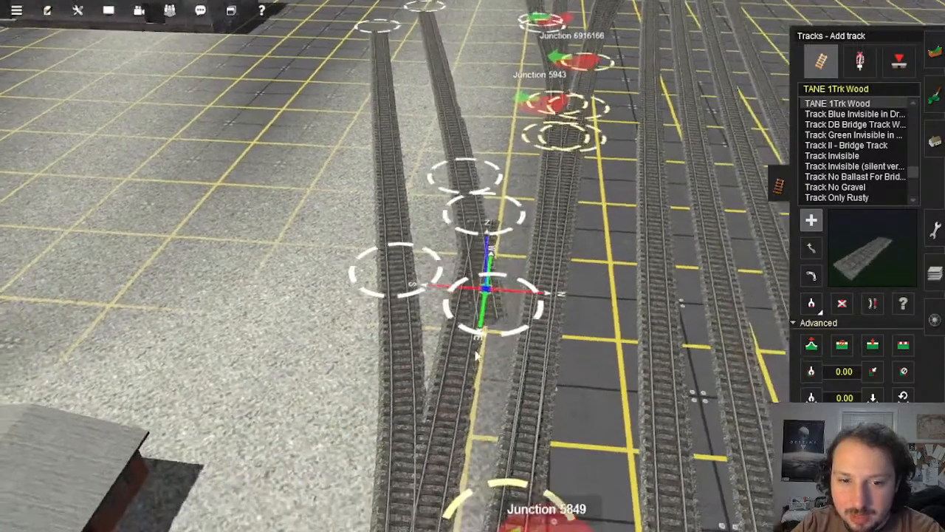
pyautogui.click(449, 362)
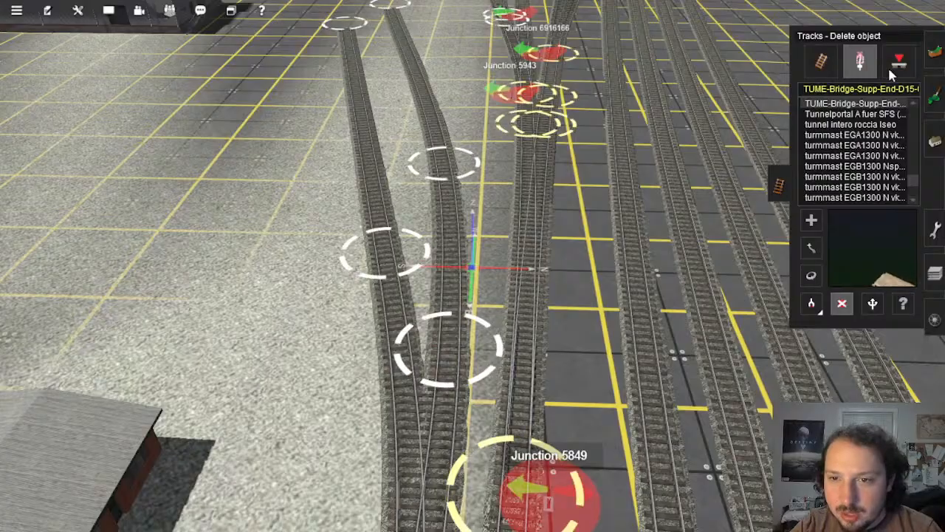
# Step: Examine the curves and alignment of the two new tracks past the brick shop from several angles
pyautogui.click(873, 303)
pyautogui.rightClick(368, 372)
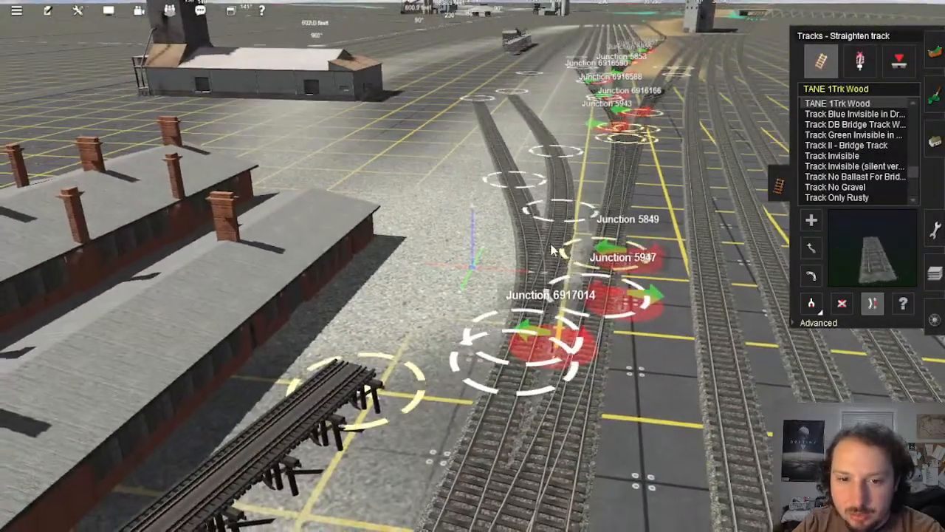
pyautogui.moveTo(552, 250); pyautogui.dragTo(477, 225, button='right')
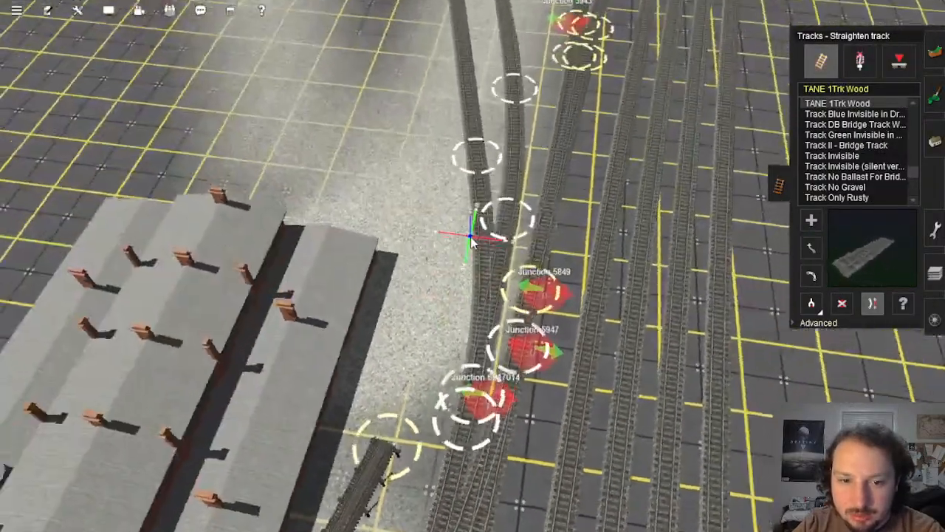
pyautogui.scroll(-5, 480, 200)
pyautogui.scroll(5, 457, 279)
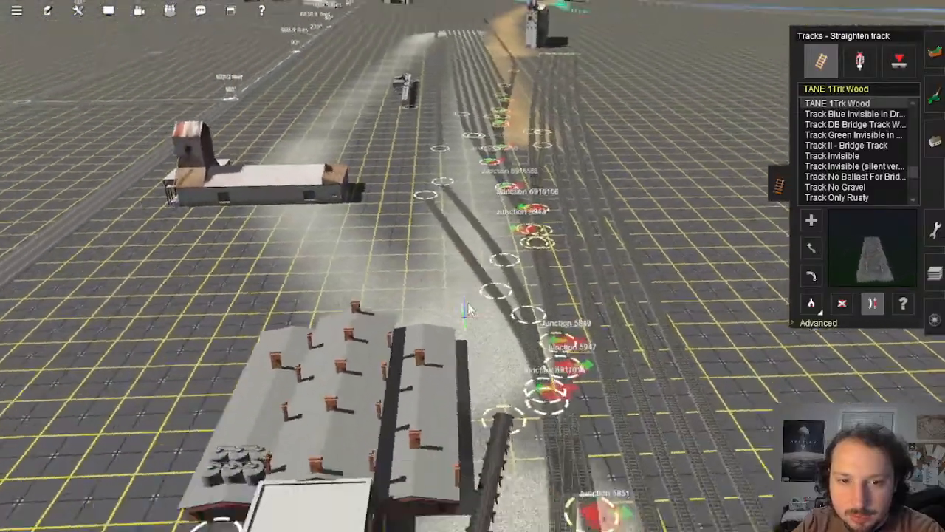
pyautogui.moveTo(468, 309); pyautogui.dragTo(721, 249, button='right')
pyautogui.rightClick(545, 287)
pyautogui.scroll(-3, 477, 281)
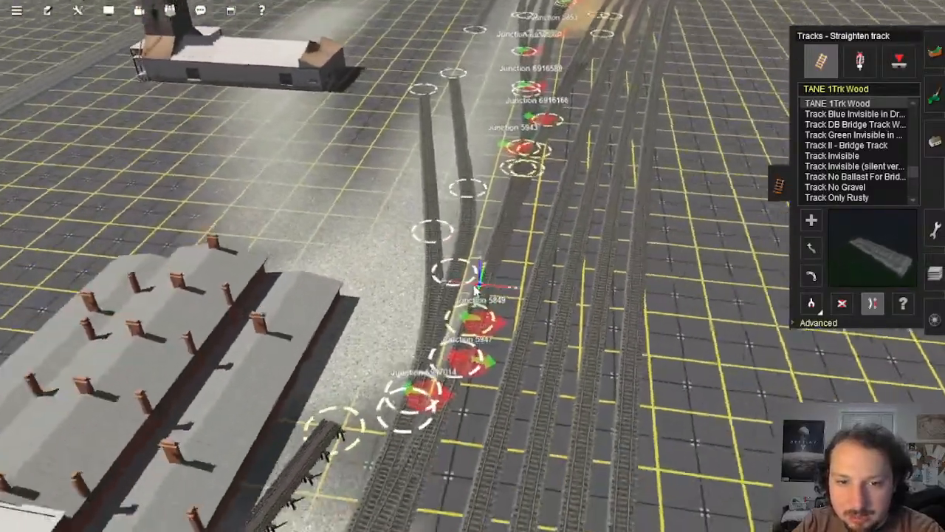
pyautogui.moveTo(477, 281)
pyautogui.mouseDown(button='right')
pyautogui.moveTo(468, 251)
pyautogui.moveTo(473, 275)
pyautogui.mouseUp(button='right')
pyautogui.scroll(-2, 473, 274)
pyautogui.scroll(2, 479, 248)
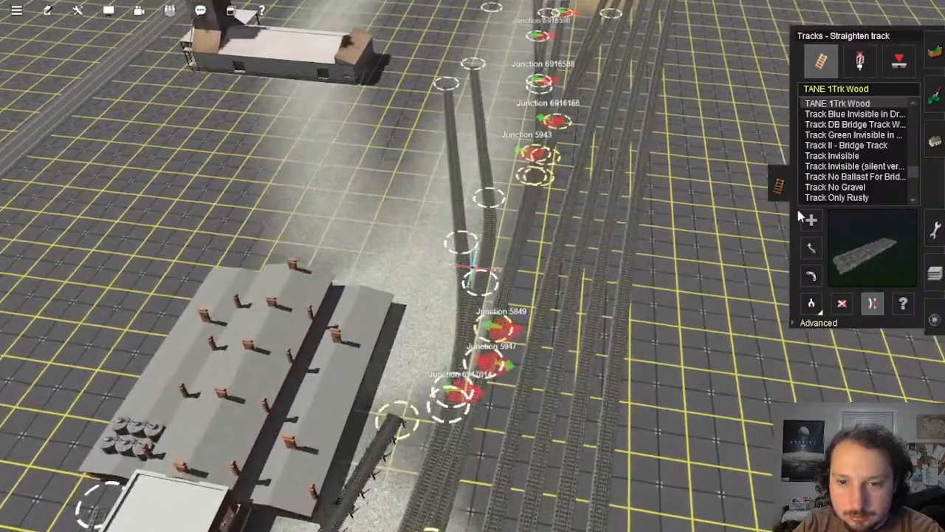
# Step: Reposition the second track's middle spline point farther out and its spline point near Junction 5849 farther back along the track
pyautogui.click(811, 249)
pyautogui.scroll(3, 428, 163)
pyautogui.rightClick(428, 163)
pyautogui.rightClick(519, 306)
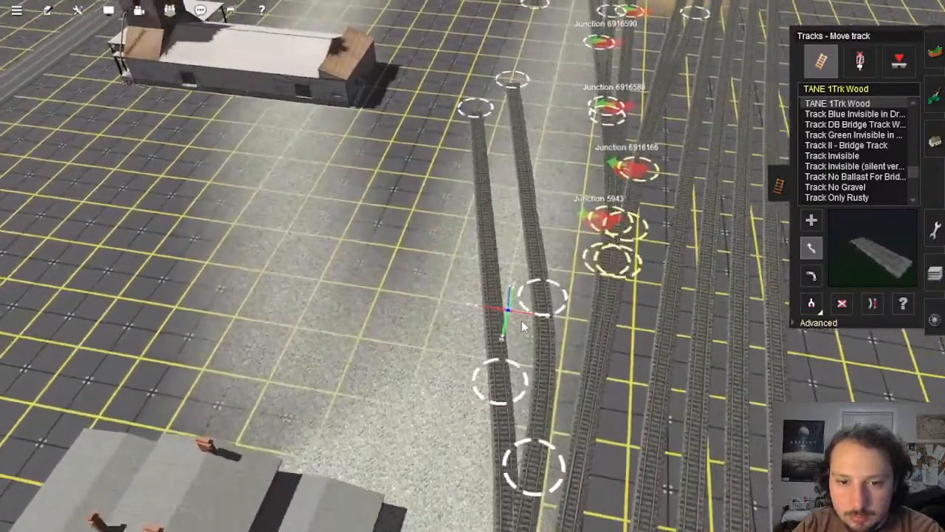
pyautogui.moveTo(509, 260); pyautogui.dragTo(496, 230)
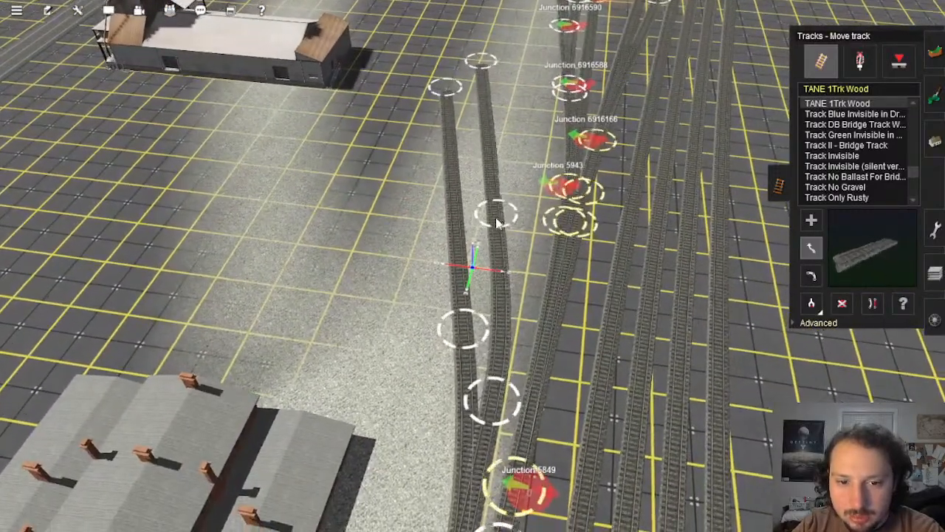
pyautogui.rightClick(463, 391)
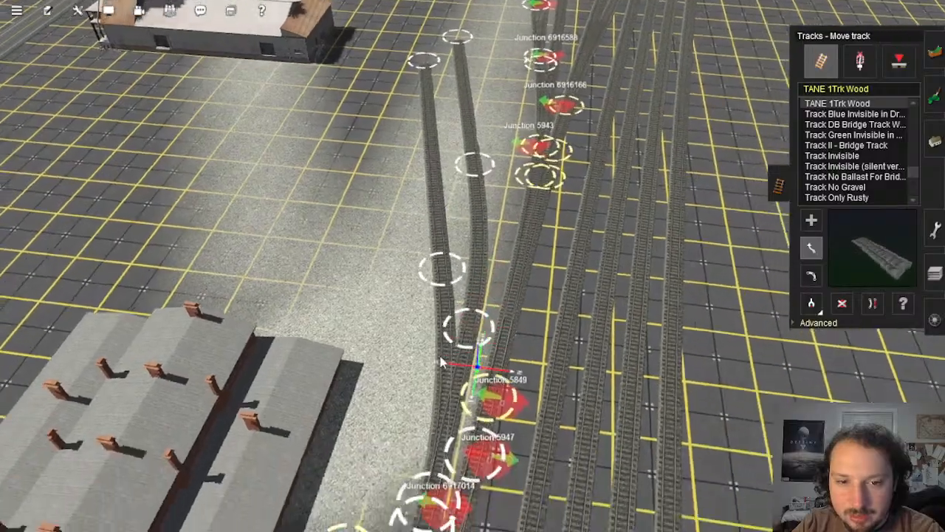
pyautogui.scroll(3, 469, 273)
pyautogui.rightClick(501, 298)
pyautogui.moveTo(476, 263); pyautogui.dragTo(466, 313)
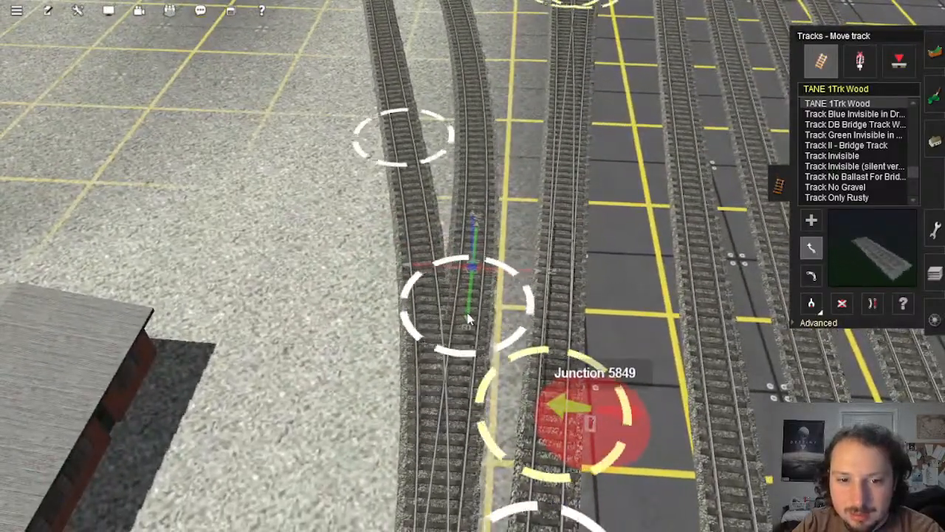
# Step: Look over the layout of tracks and buildings from the turntable past the brick shop to the building with the tower
pyautogui.scroll(-4, 466, 313)
pyautogui.rightClick(454, 285)
pyautogui.rightClick(455, 247)
pyautogui.scroll(-8, 458, 256)
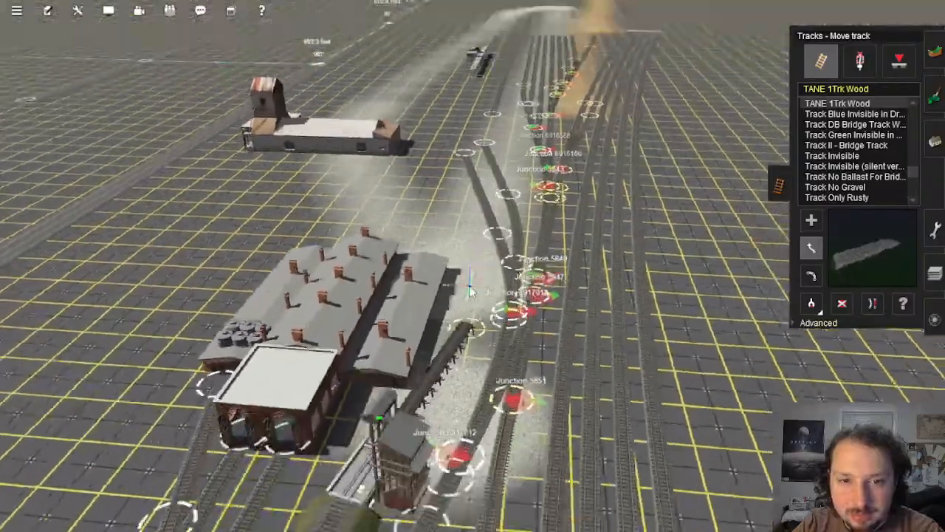
pyautogui.scroll(-3, 458, 256)
pyautogui.press('Up')
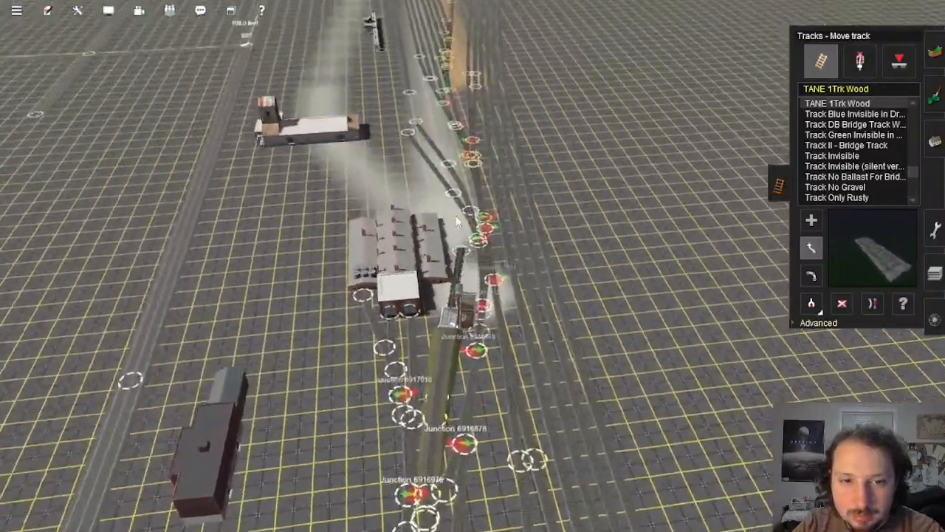
pyautogui.rightClick(455, 220)
pyautogui.press('Left')
pyautogui.rightClick(430, 285)
pyautogui.press('Left')
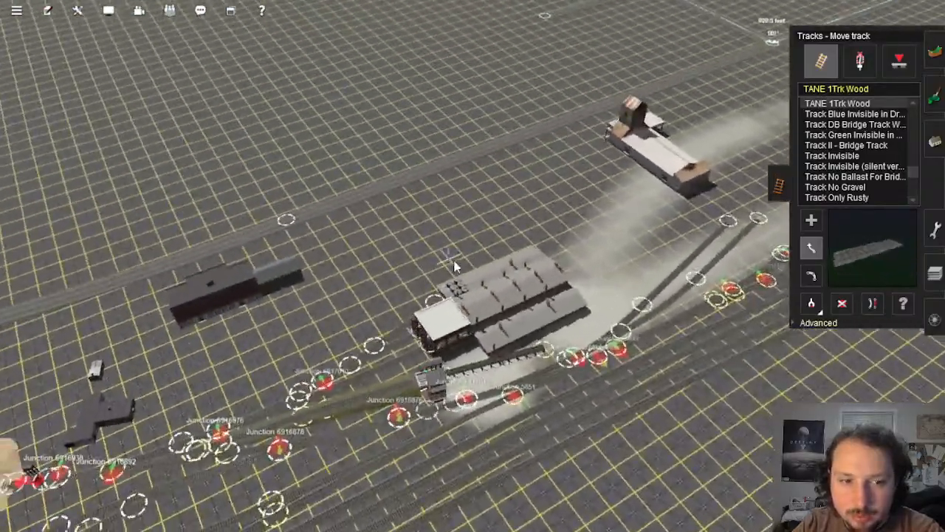
pyautogui.press('Left')
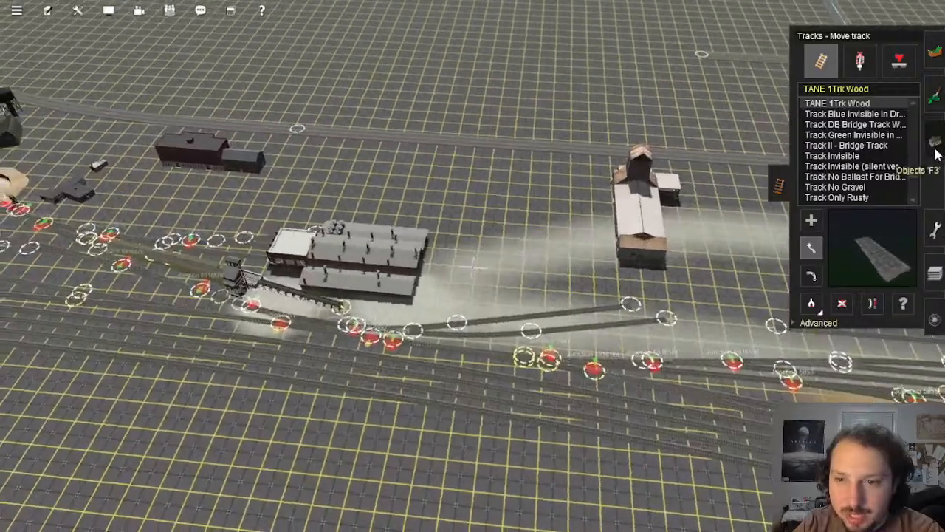
# Step: Rotate the building beyond the brick shop so that its tower end faces the shop
pyautogui.click(934, 140)
pyautogui.press('Left')
pyautogui.scroll(3, 546, 292)
pyautogui.press('Right')
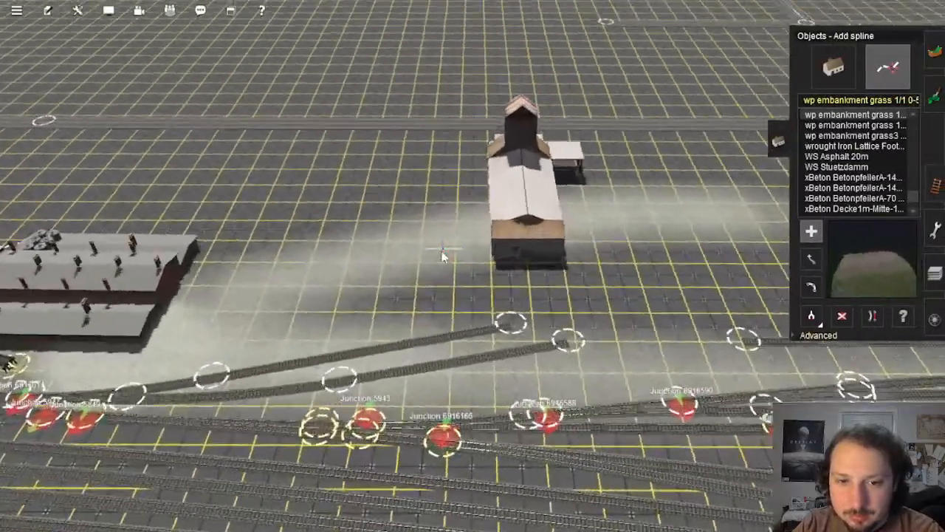
pyautogui.rightClick(443, 255)
pyautogui.click(812, 287)
pyautogui.click(833, 66)
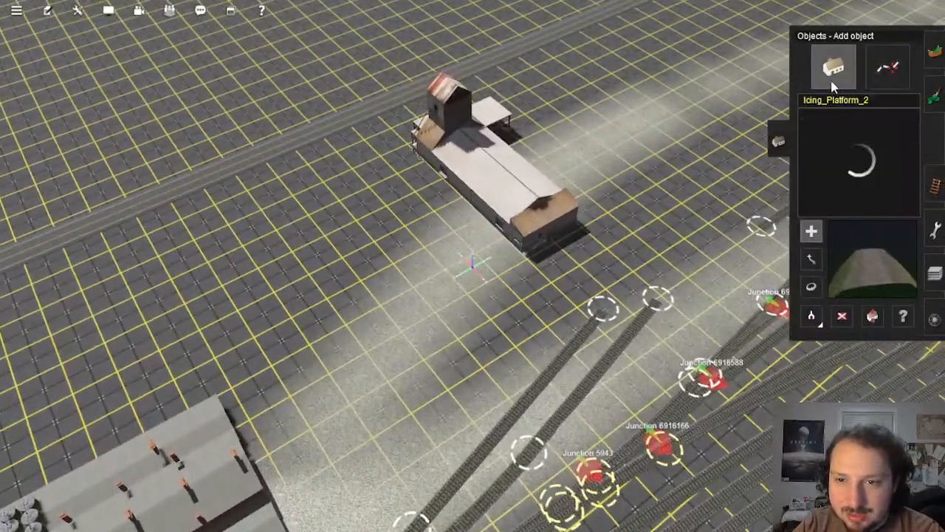
pyautogui.moveTo(496, 229); pyautogui.dragTo(452, 229)
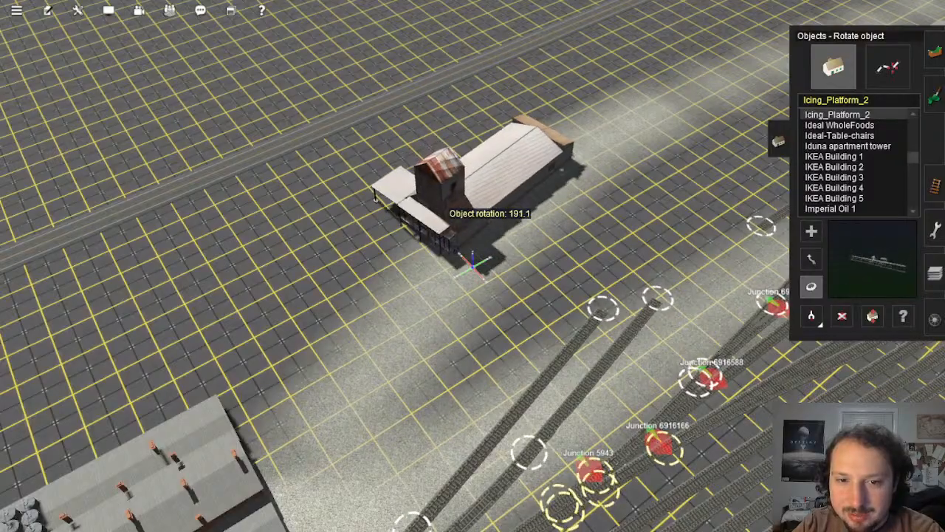
# Step: Move the building with the tower closer to the ends of the two new tracks
pyautogui.press('Left')
pyautogui.scroll(-3, 430, 327)
pyautogui.moveTo(431, 327); pyautogui.dragTo(480, 285, button='right')
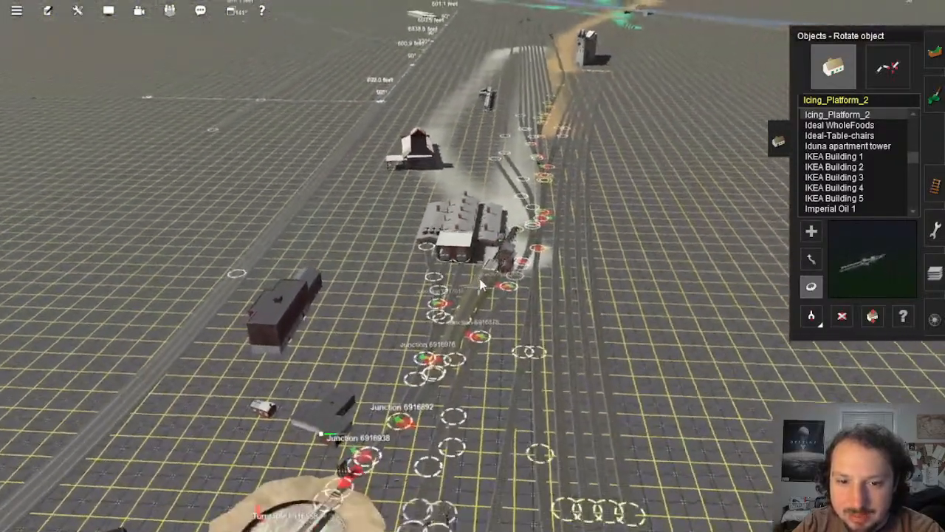
pyautogui.scroll(5, 480, 285)
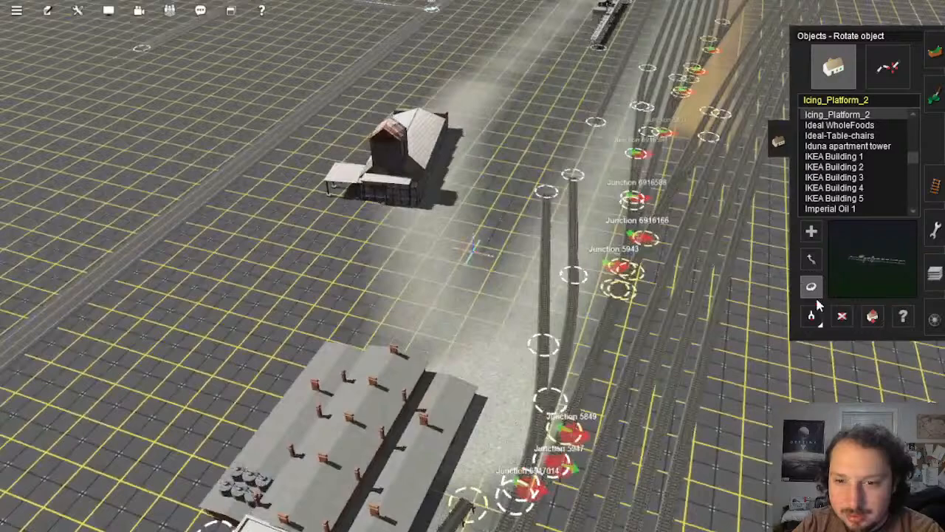
pyautogui.click(810, 259)
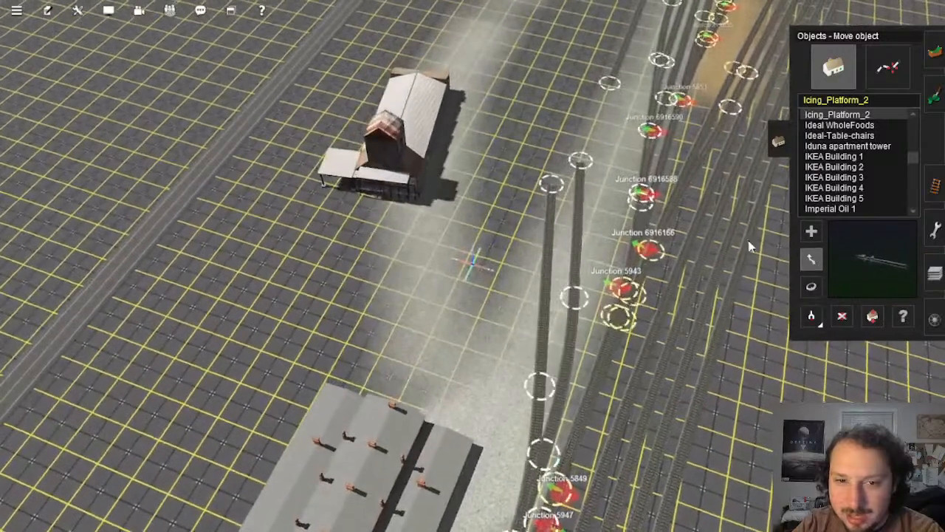
pyautogui.moveTo(411, 129); pyautogui.dragTo(484, 217)
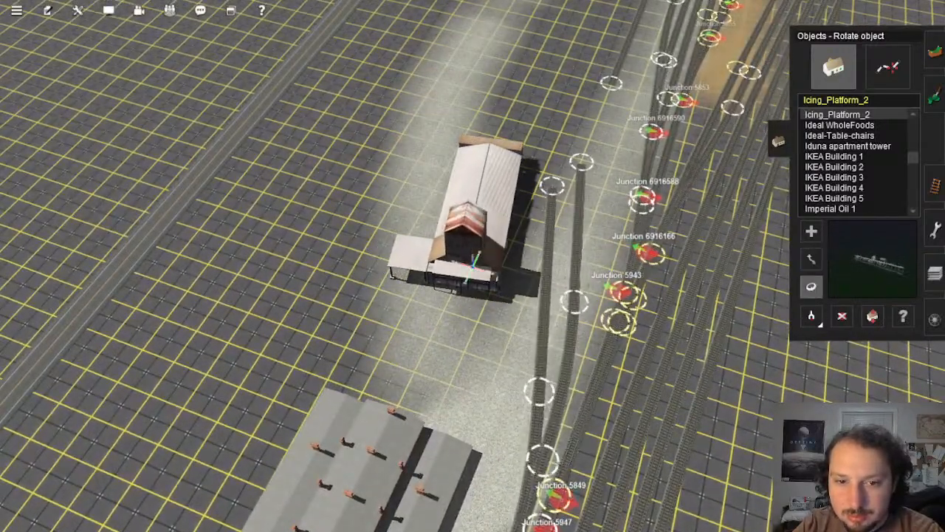
# Step: Rotate the building to about 13.9 degrees with its tower away from the brick shop and position it beside the outer new track
pyautogui.moveTo(474, 262); pyautogui.dragTo(465, 281)
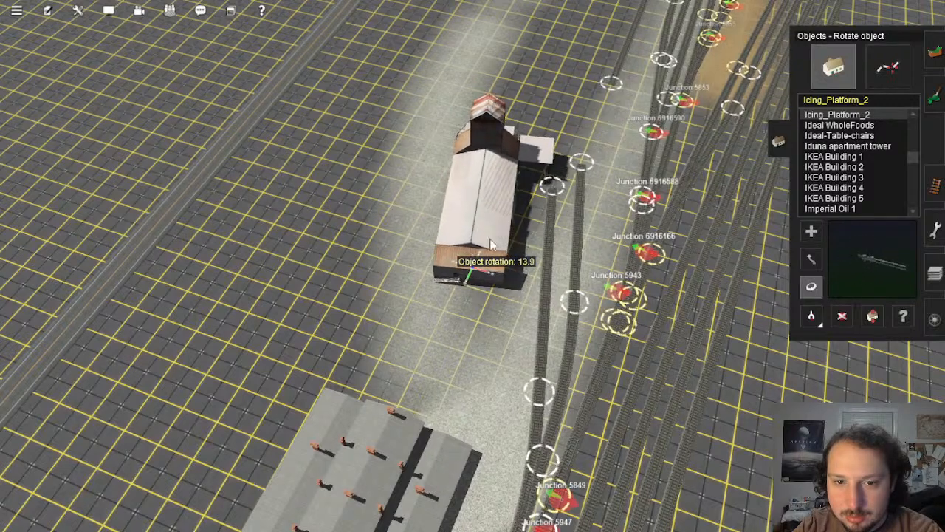
pyautogui.moveTo(518, 184)
pyautogui.mouseDown()
pyautogui.moveTo(499, 186)
pyautogui.moveTo(514, 174)
pyautogui.mouseUp()
pyautogui.moveTo(544, 231); pyautogui.dragTo(476, 271, button='right')
pyautogui.scroll(3, 475, 272)
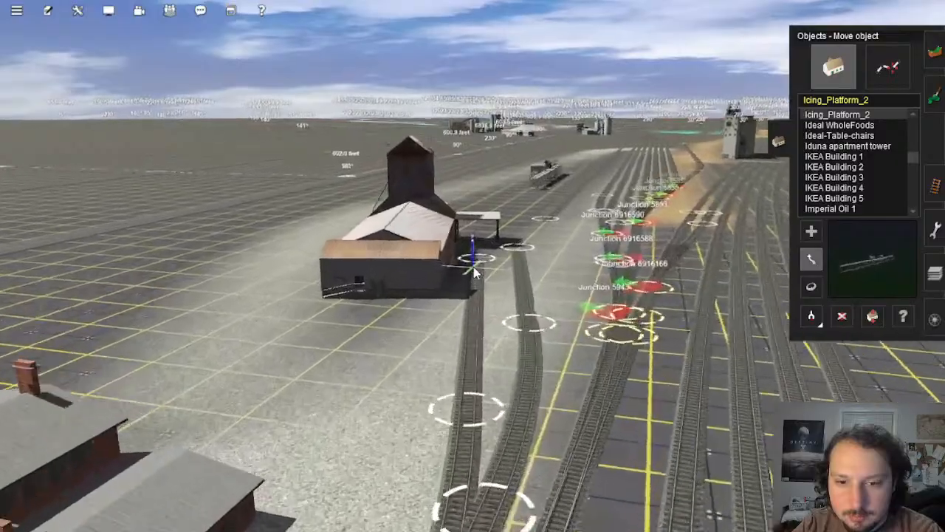
# Step: Fine-tune the rotation of the building with the tower to about 14.3 degrees so it lines up with the adjacent new track
pyautogui.scroll(-4, 474, 272)
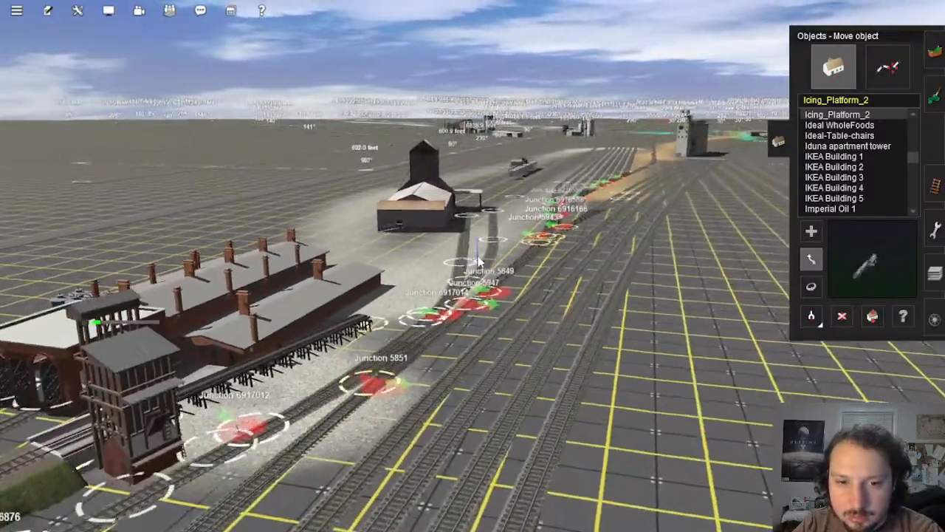
pyautogui.scroll(2, 477, 266)
pyautogui.moveTo(477, 258); pyautogui.dragTo(389, 267, button='right')
pyautogui.press('r')
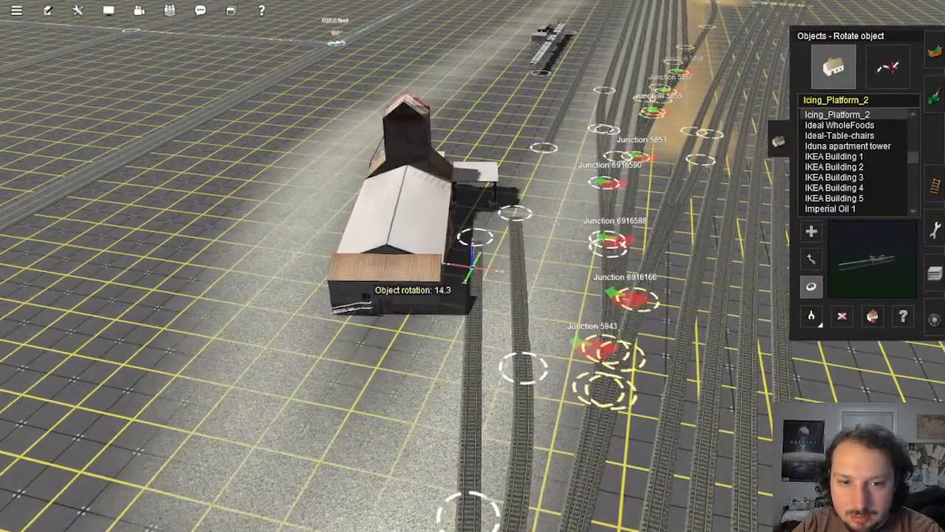
pyautogui.moveTo(464, 284); pyautogui.dragTo(503, 240, button='right')
pyautogui.rightClick(504, 238)
pyautogui.scroll(3, 504, 237)
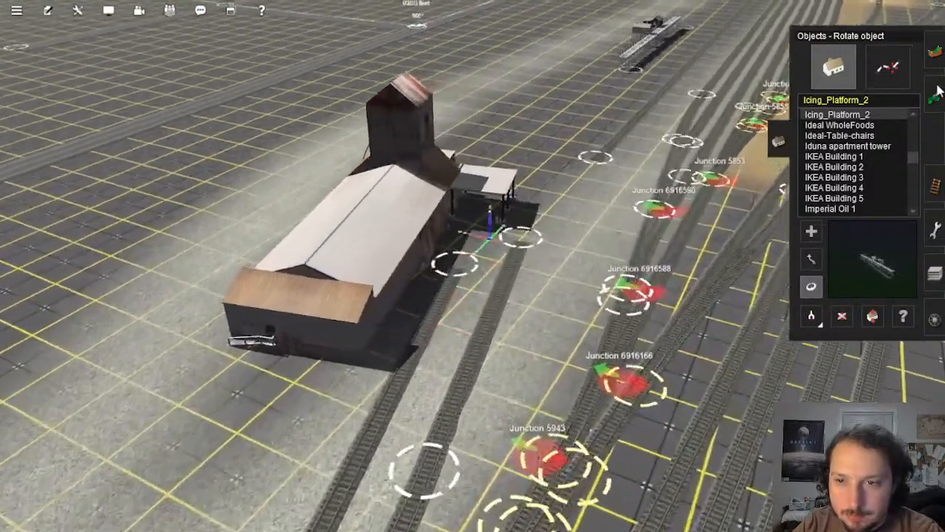
# Step: Move the end of the inner new track so that it extends past the canopy of the building with the tower
pyautogui.click(933, 188)
pyautogui.press('Left')
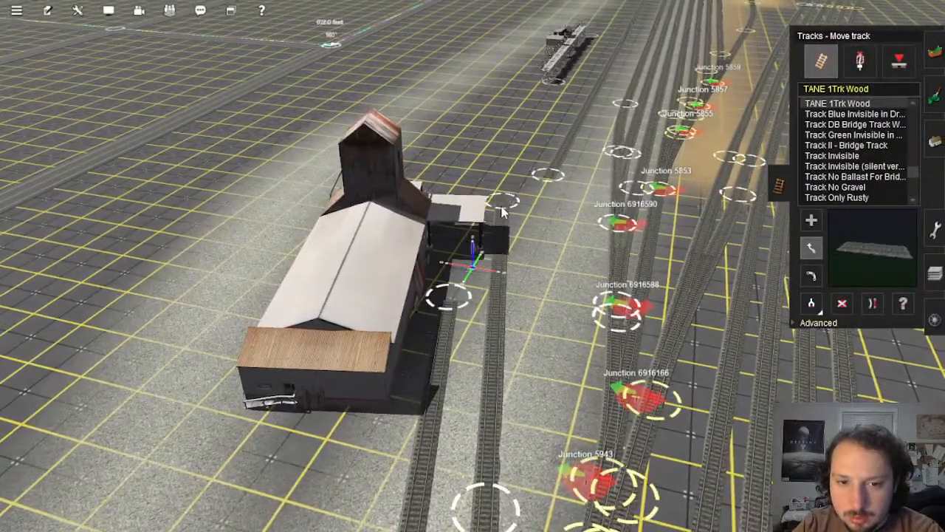
pyautogui.moveTo(483, 342); pyautogui.dragTo(484, 166, button='right')
# Step: Move the icing platform across from the open ground onto the line of the outermost service track
pyautogui.scroll(-6, 488, 332)
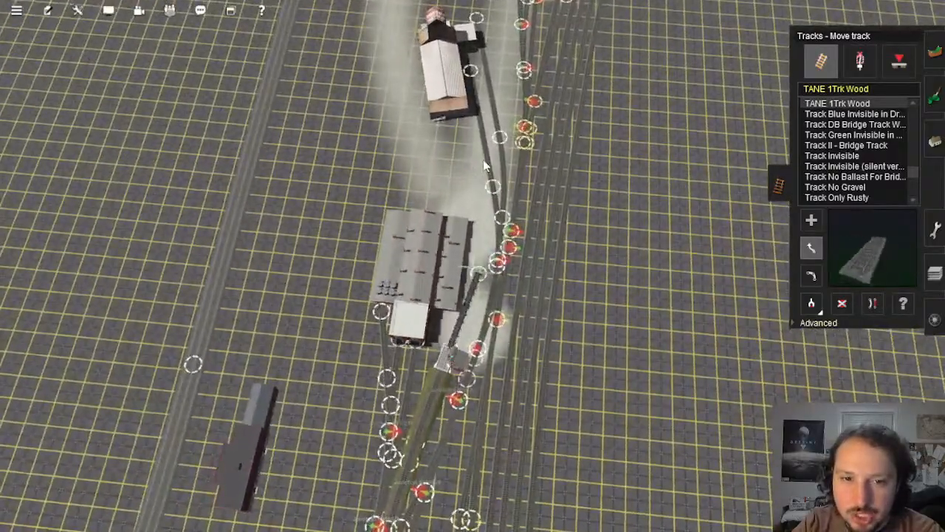
pyautogui.moveTo(466, 221); pyautogui.dragTo(487, 215, button='right')
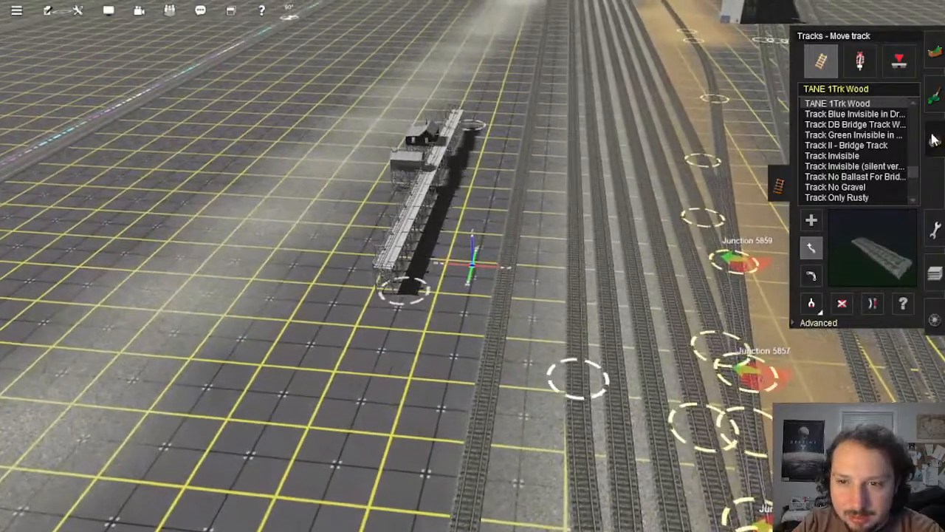
pyautogui.click(934, 141)
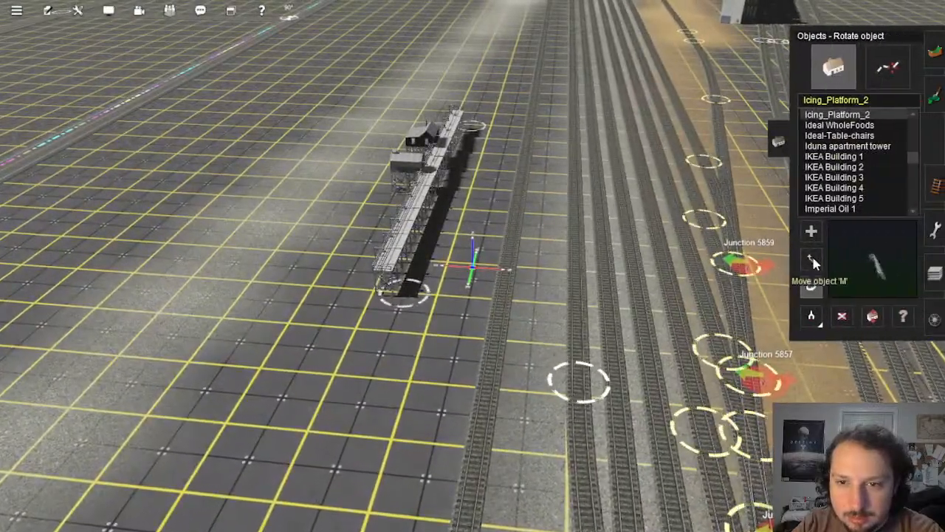
pyautogui.moveTo(437, 180); pyautogui.dragTo(509, 141)
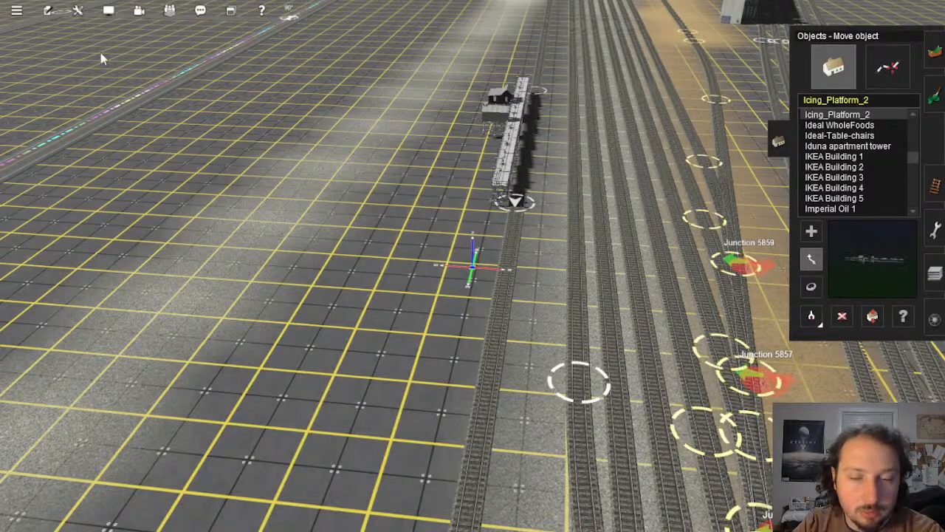
# Step: Nudge the icing platform slightly sideways to line it up with the outermost service track
pyautogui.rightClick(559, 451)
pyautogui.press('Down')
pyautogui.rightClick(506, 227)
pyautogui.press('Up')
pyautogui.rightClick(488, 178)
pyautogui.scroll(3, 517, 206)
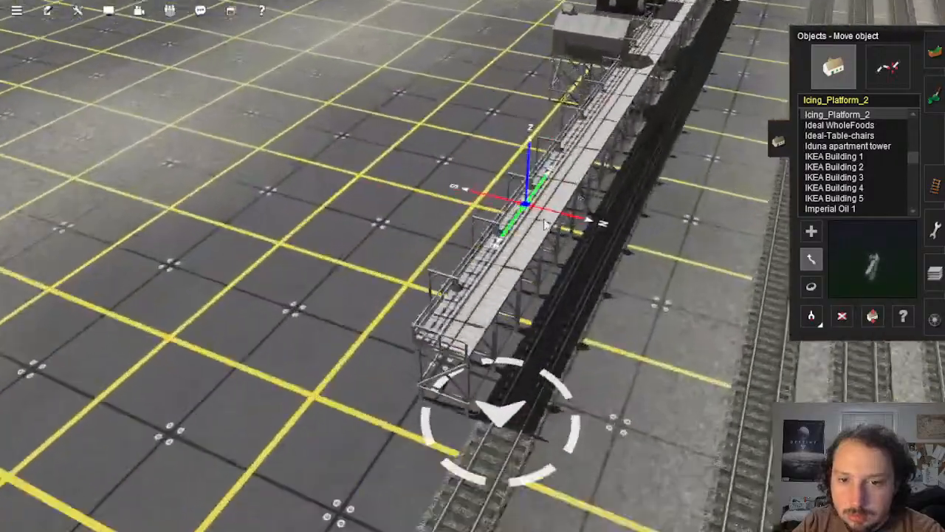
pyautogui.scroll(-3, 544, 225)
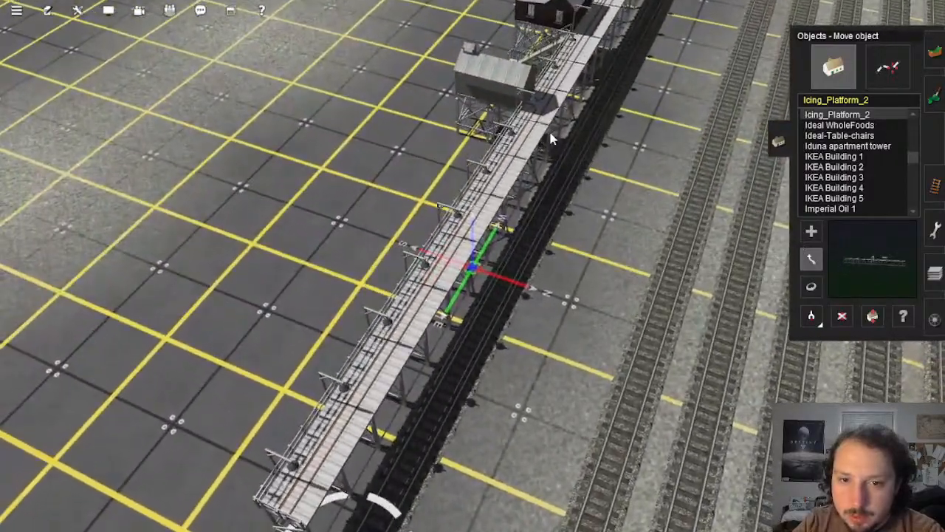
pyautogui.moveTo(550, 134); pyautogui.dragTo(554, 136)
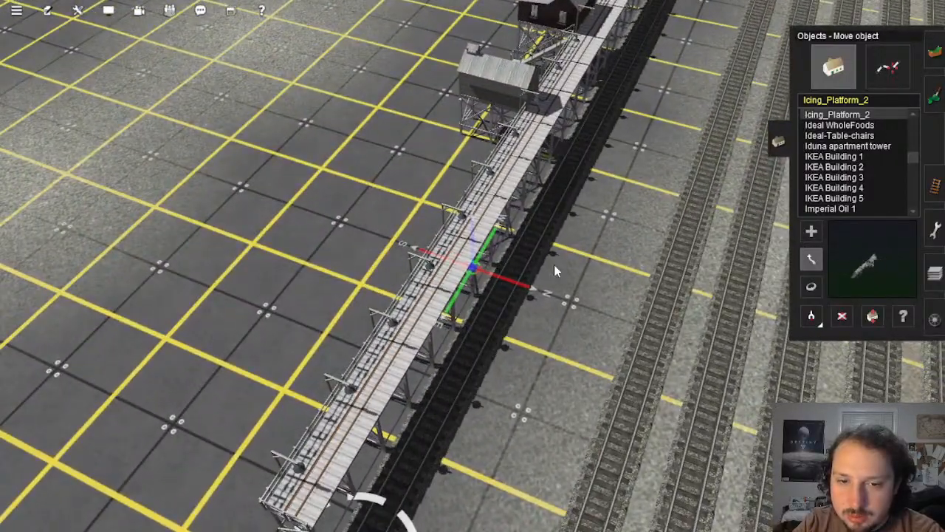
# Step: Add a TANE 1Trk Wood track branching from the outer yard track's spline point towards the icing platform, ending beside the next spline point
pyautogui.scroll(-10, 553, 265)
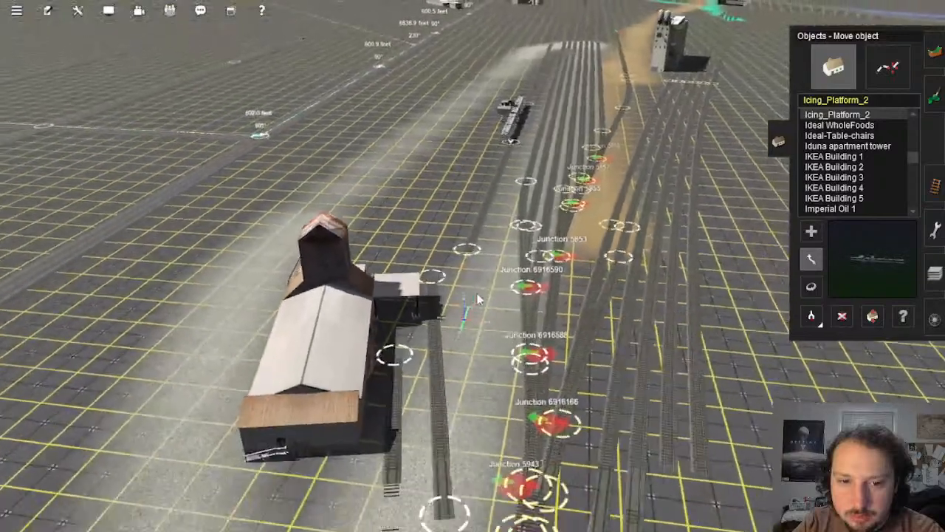
pyautogui.rightClick(472, 222)
pyautogui.scroll(5, 472, 223)
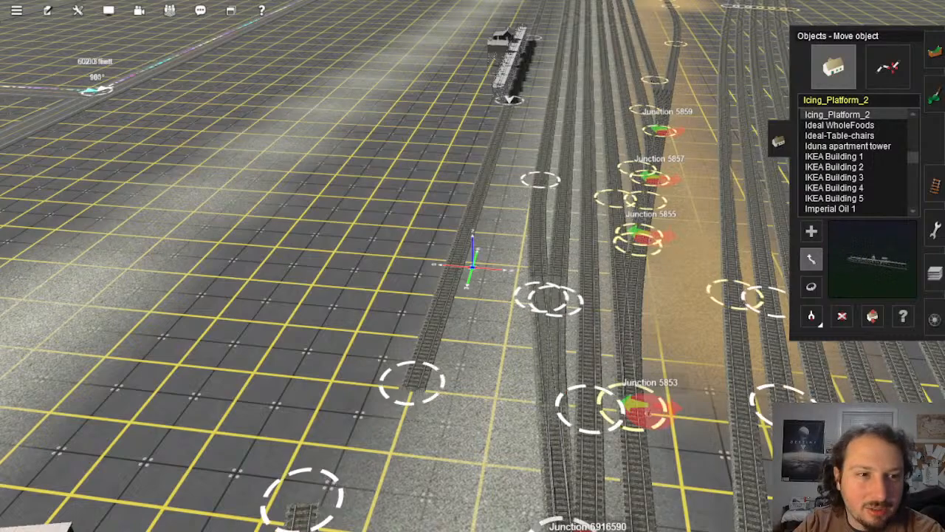
pyautogui.press('s')
pyautogui.press('w')
pyautogui.scroll(3, 706, 237)
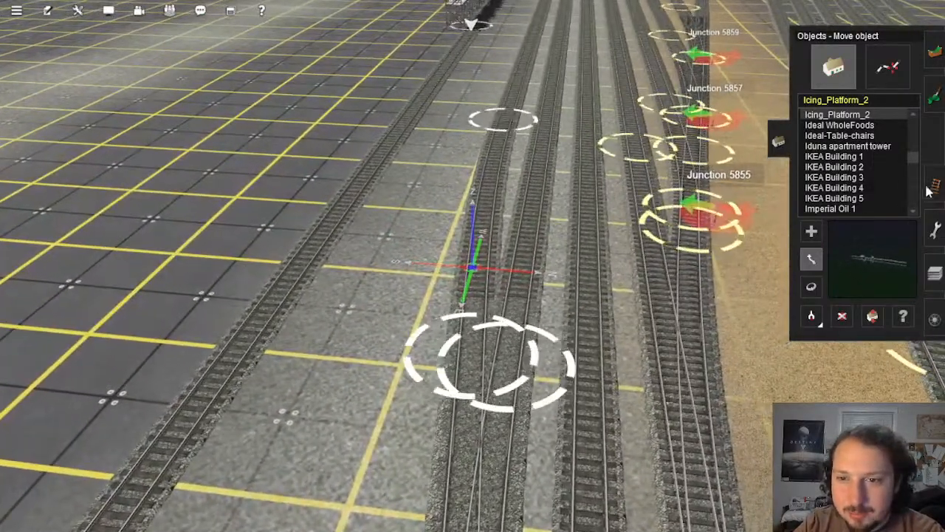
pyautogui.click(933, 186)
pyautogui.press('a')
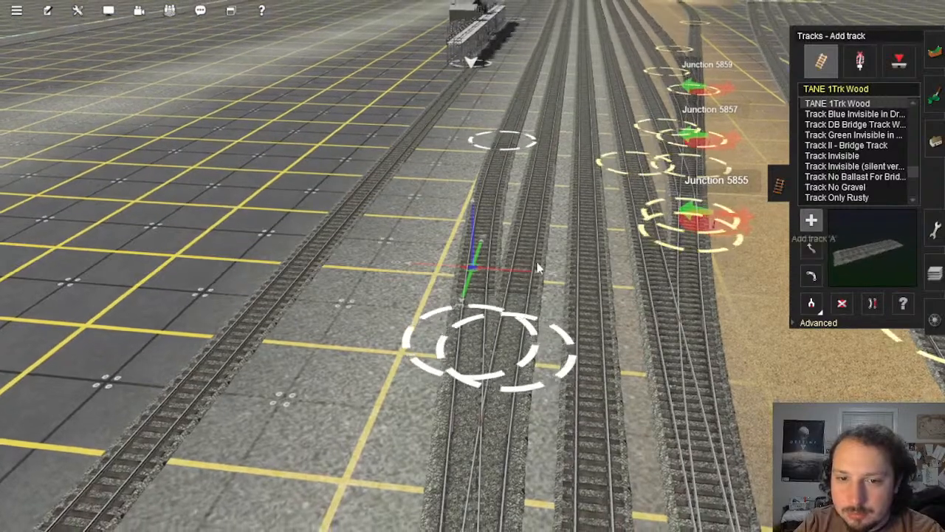
pyautogui.click(476, 336)
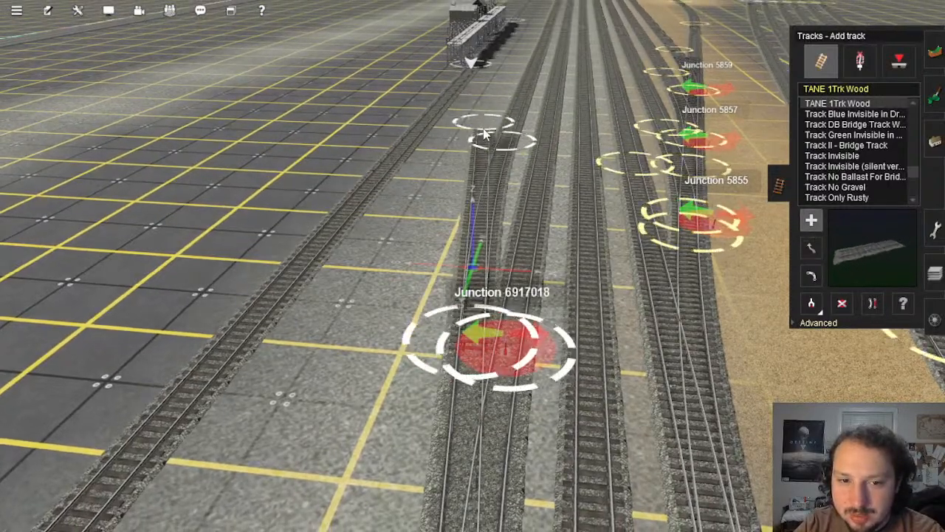
pyautogui.click(483, 133)
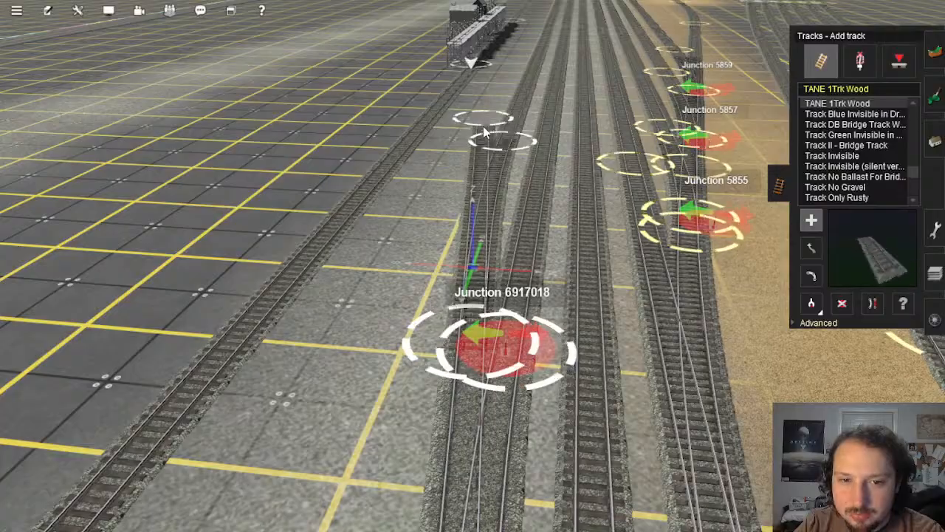
# Step: Look over the yard tracks and the free ground around the icing platform from above
pyautogui.moveTo(482, 249); pyautogui.dragTo(457, 204, button='right')
pyautogui.scroll(-5, 458, 205)
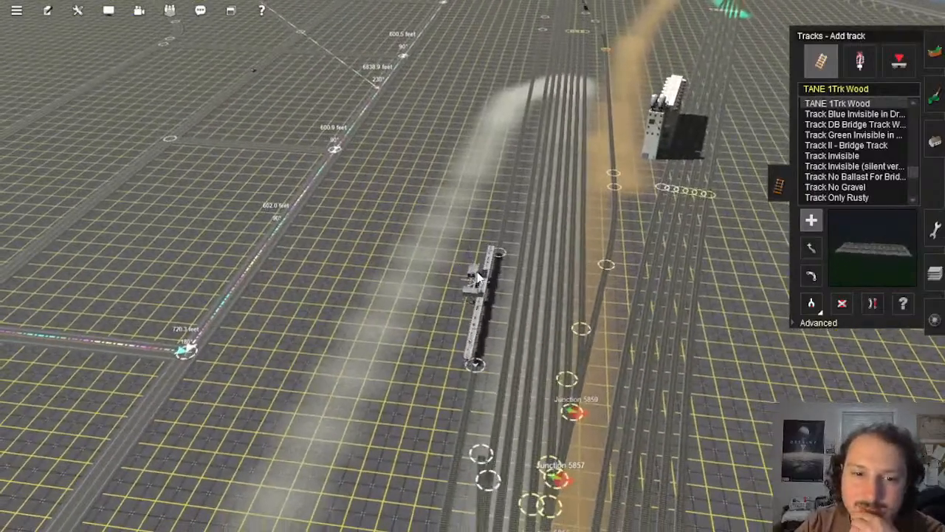
pyautogui.rightClick(482, 231)
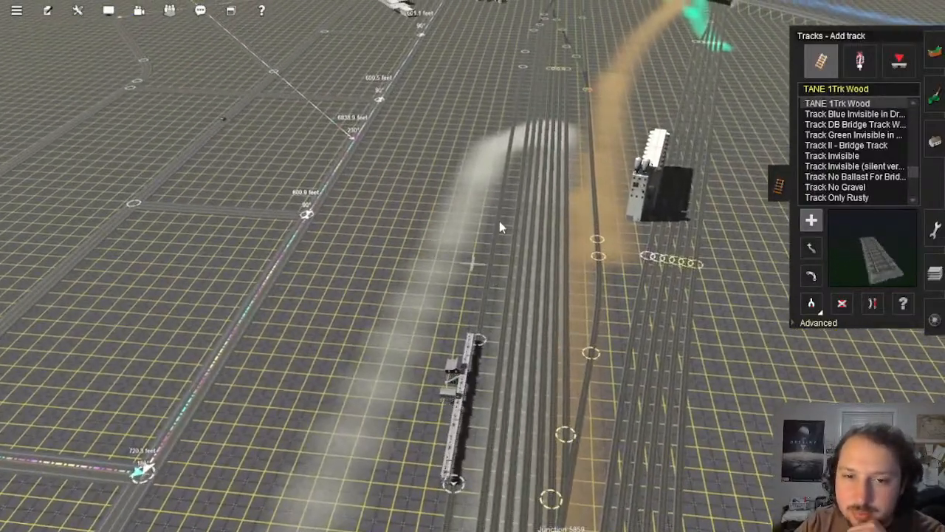
pyautogui.rightClick(475, 333)
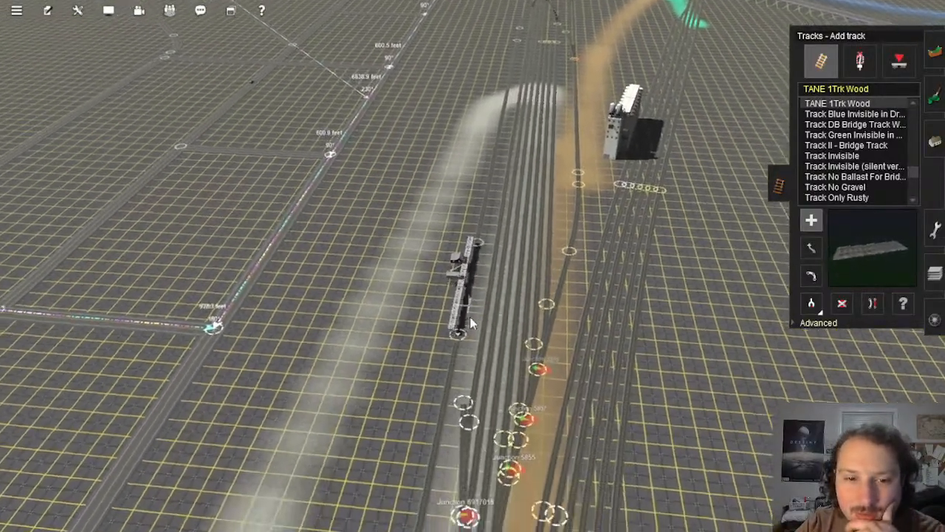
pyautogui.rightClick(470, 317)
pyautogui.scroll(-2, 471, 295)
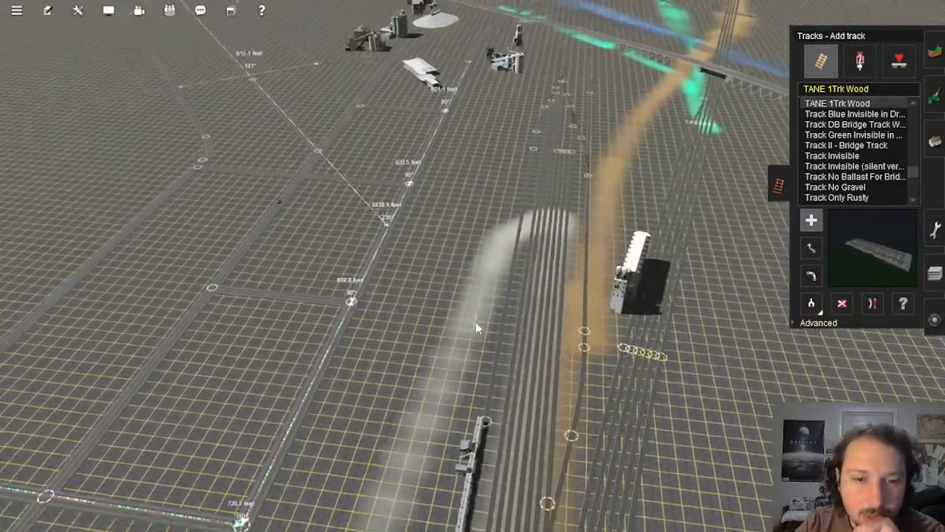
pyautogui.rightClick(476, 322)
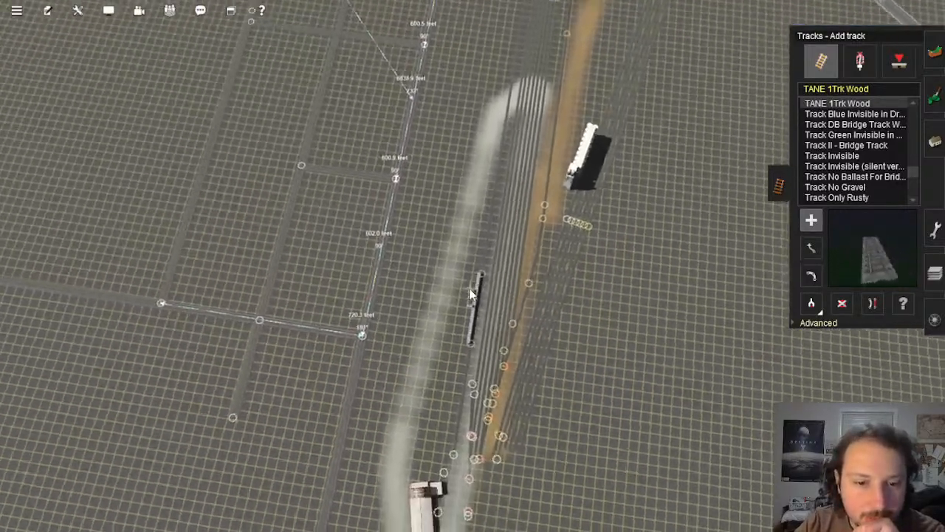
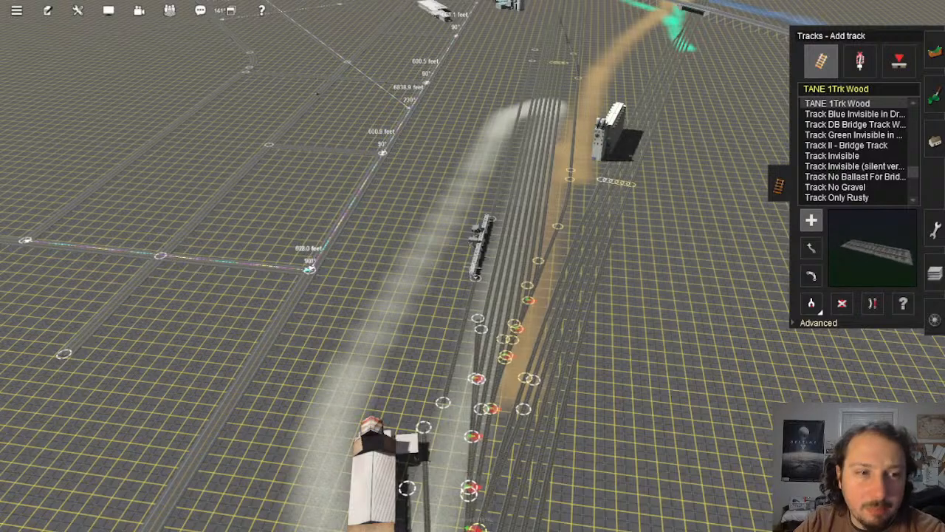
# Step: Select Ideal WholeFoods as the object to add
pyautogui.click(933, 144)
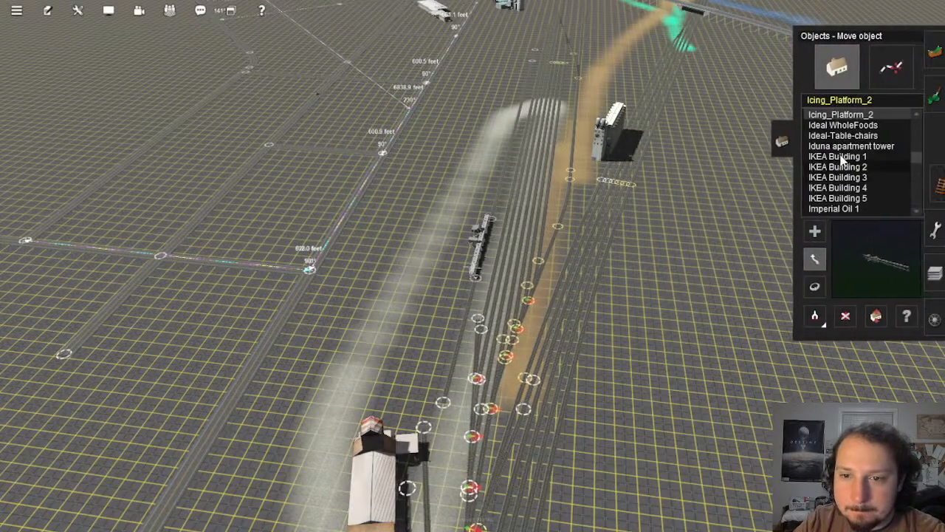
pyautogui.click(862, 145)
pyautogui.click(856, 136)
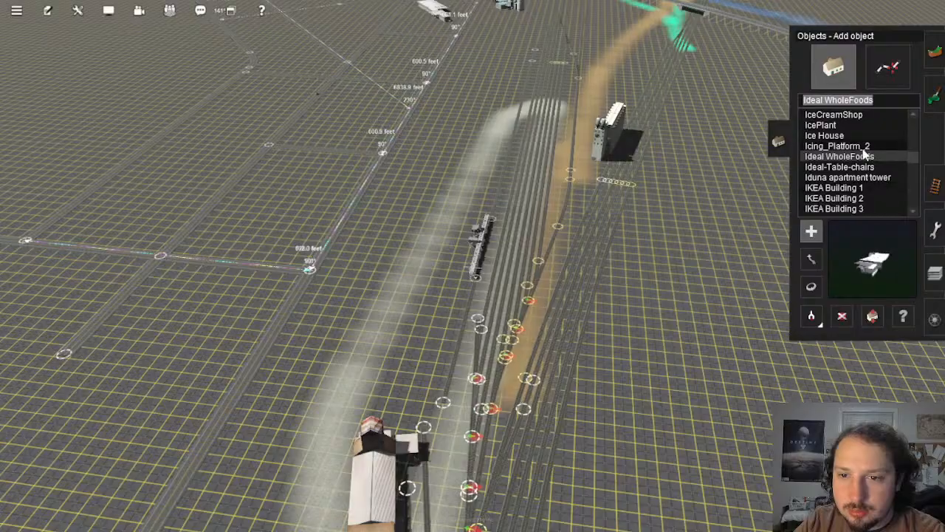
pyautogui.click(865, 147)
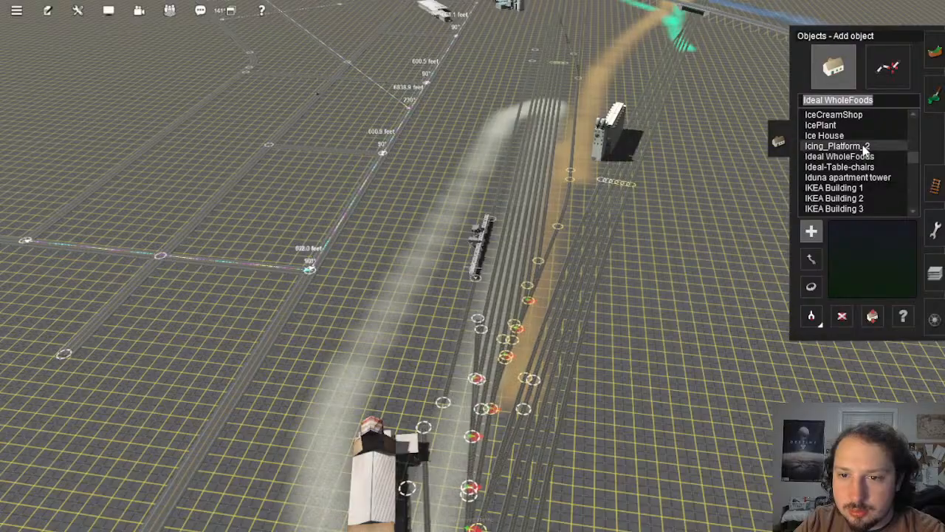
# Step: Try placing the Ideal WholeFoods store on the open ground beside the yard, inspect it and delete it
pyautogui.click(685, 312)
pyautogui.rightClick(681, 312)
pyautogui.press('Left')
pyautogui.press('Down')
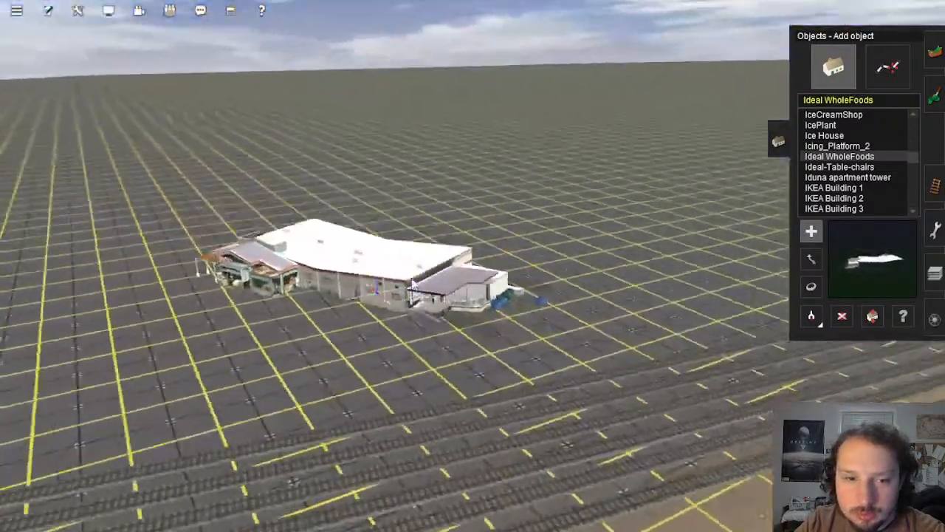
pyautogui.scroll(5, 566, 290)
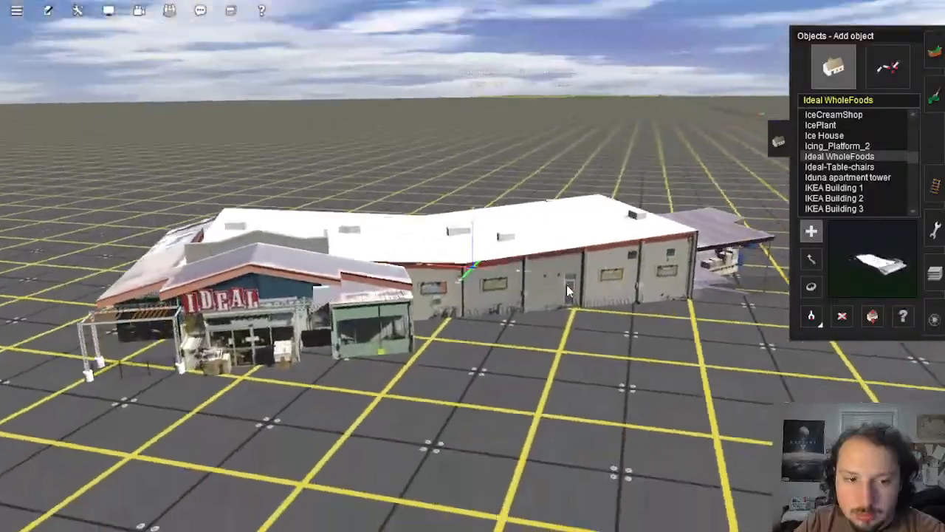
pyautogui.press('Left')
pyautogui.click(840, 318)
pyautogui.press('Up')
pyautogui.click(567, 336)
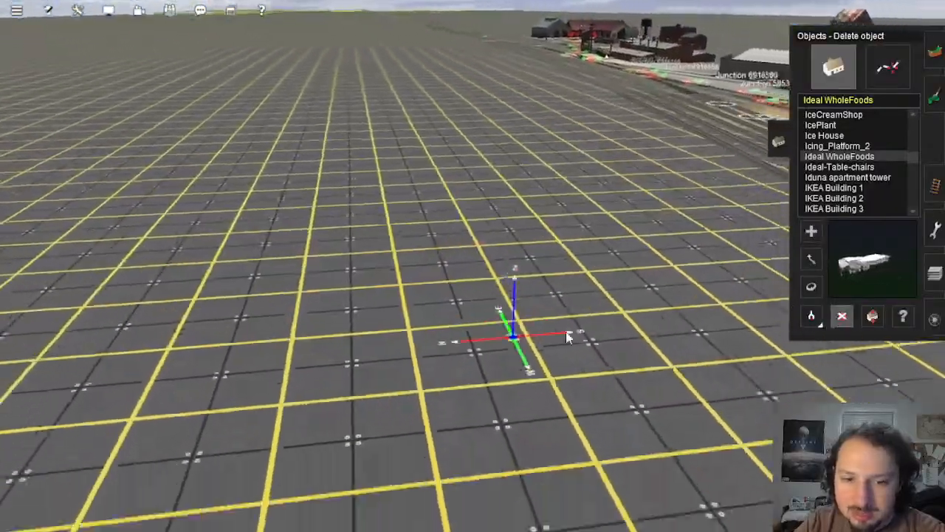
# Step: Place the Ideal WholeFoods store beside the road, across from the long white-roofed building beyond the yard
pyautogui.press('Left')
pyautogui.rightClick(691, 241)
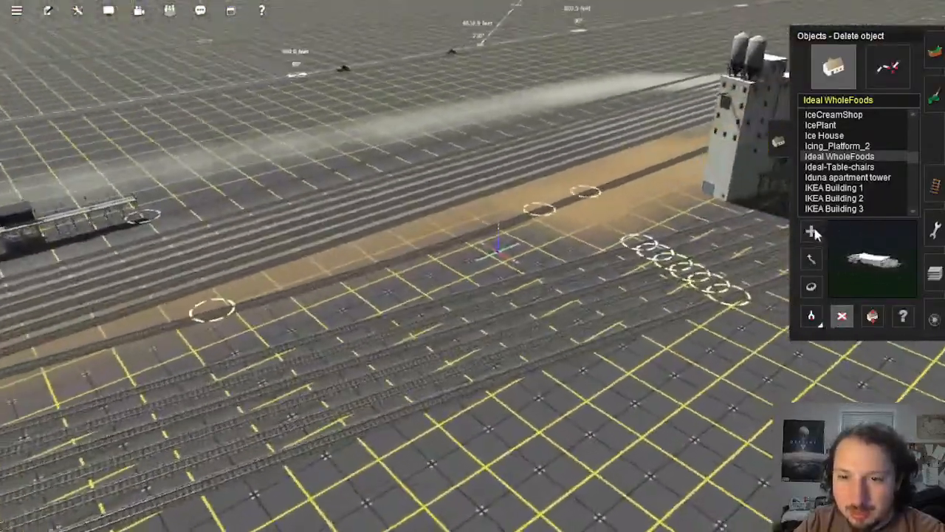
pyautogui.click(812, 231)
pyautogui.rightClick(622, 141)
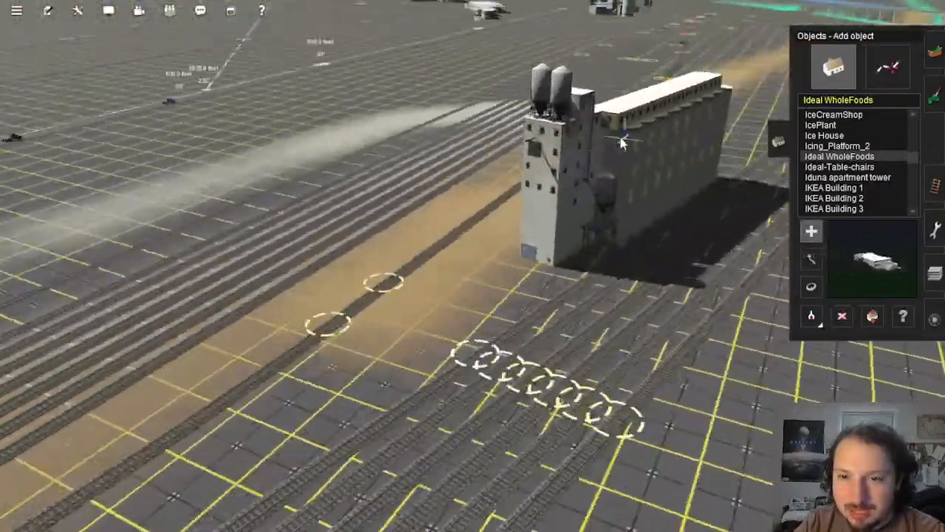
pyautogui.press('Right')
pyautogui.rightClick(394, 174)
pyautogui.press('Down')
pyautogui.press('Right')
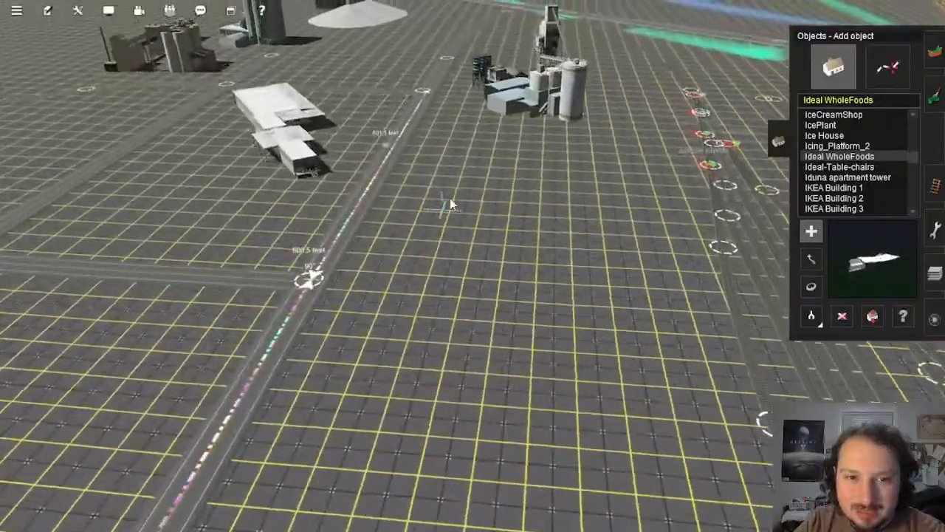
pyautogui.click(421, 238)
pyautogui.press('Left')
pyautogui.press('Up')
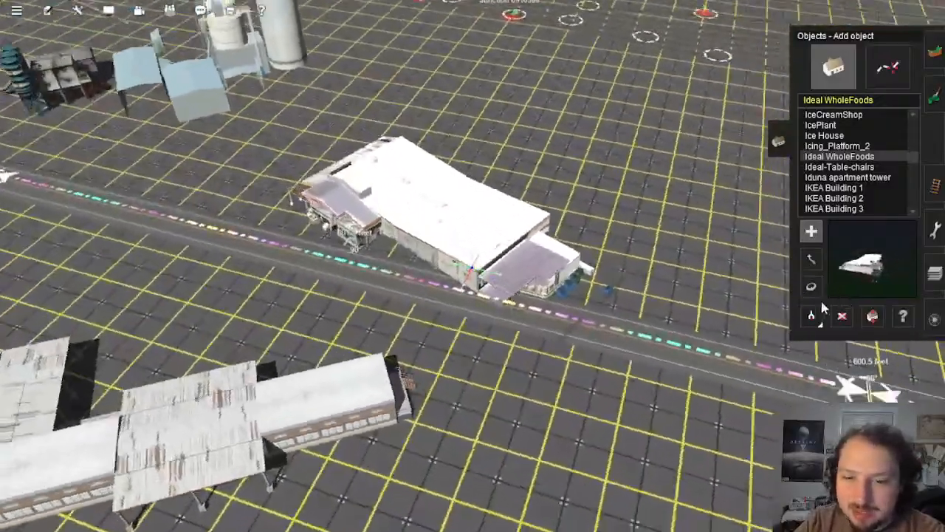
# Step: Rotate the Ideal WholeFoods store to about 90° so it runs parallel to the road, and move it back from the roadside
pyautogui.click(812, 287)
pyautogui.press('Left')
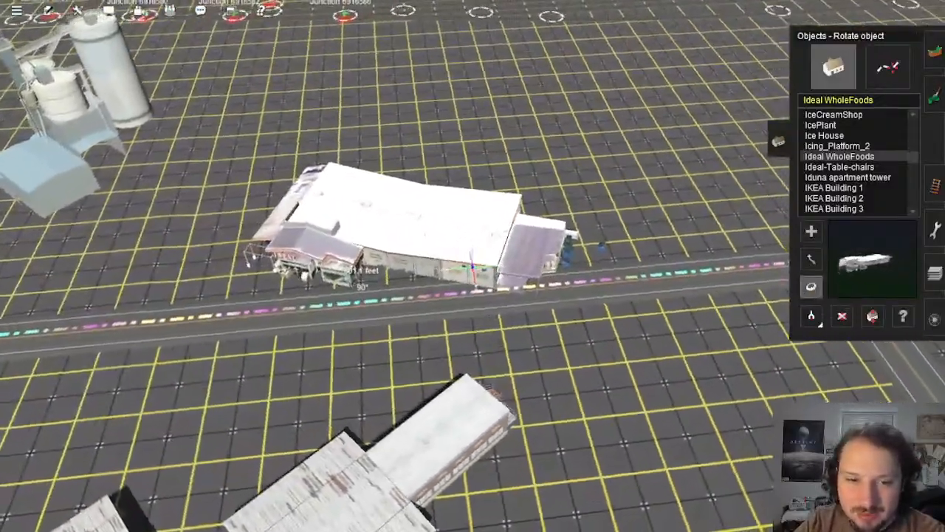
pyautogui.moveTo(527, 242); pyautogui.dragTo(381, 245)
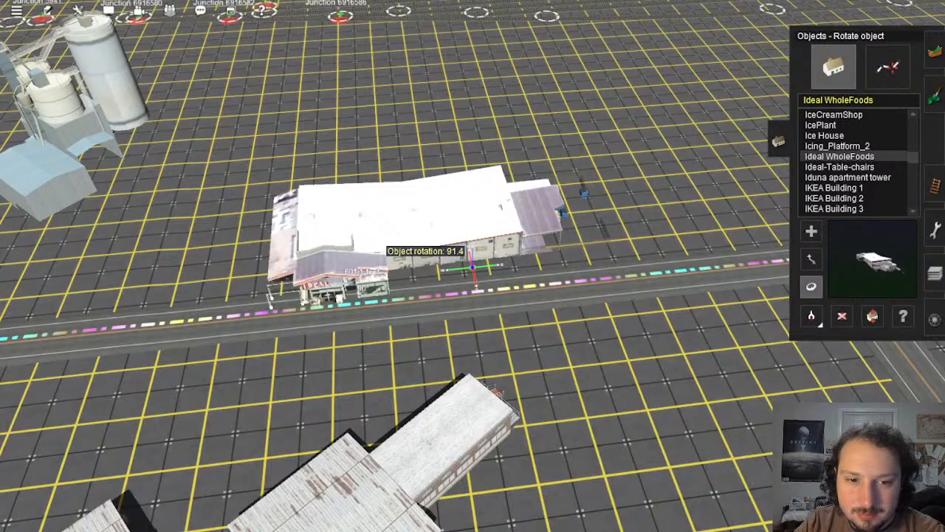
pyautogui.press('Up')
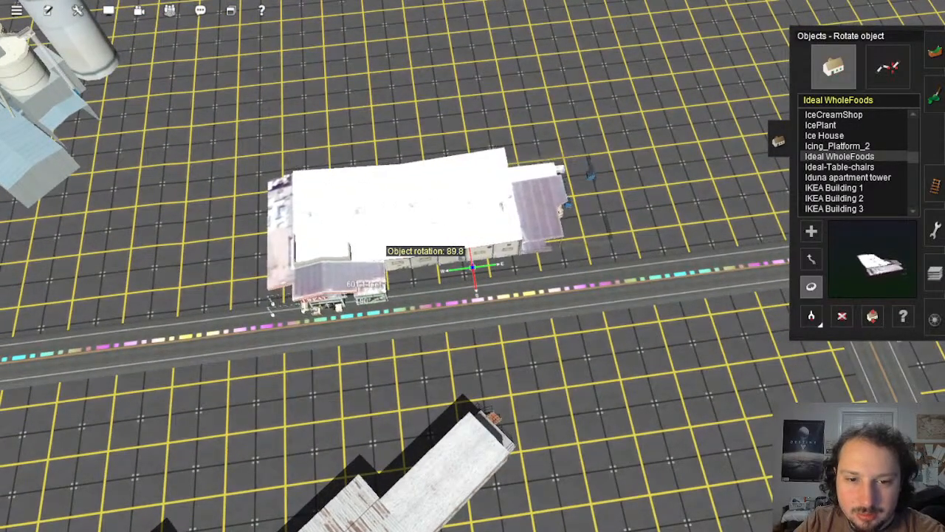
pyautogui.press('Down')
pyautogui.press('Left')
pyautogui.click(811, 259)
pyautogui.moveTo(401, 213); pyautogui.dragTo(414, 169)
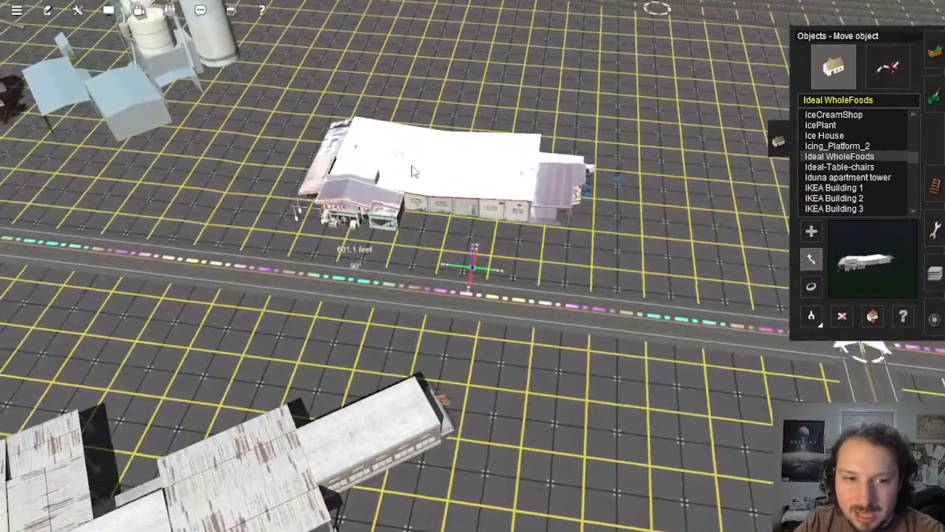
# Step: Search the objects for "meat" and place the MeatPackingPlant on the open ground between the overpass road and the curved road
pyautogui.rightClick(256, 187)
pyautogui.press('Left')
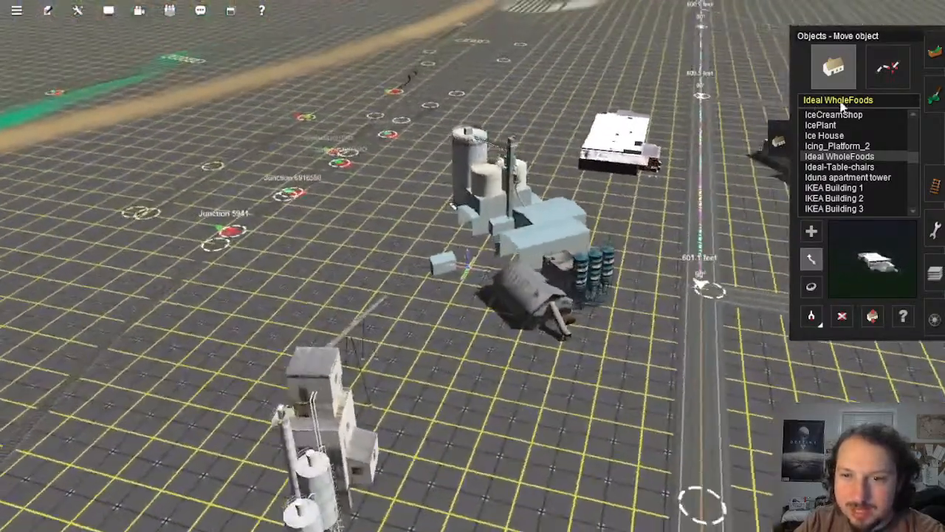
pyautogui.click(840, 101)
pyautogui.write('meat')
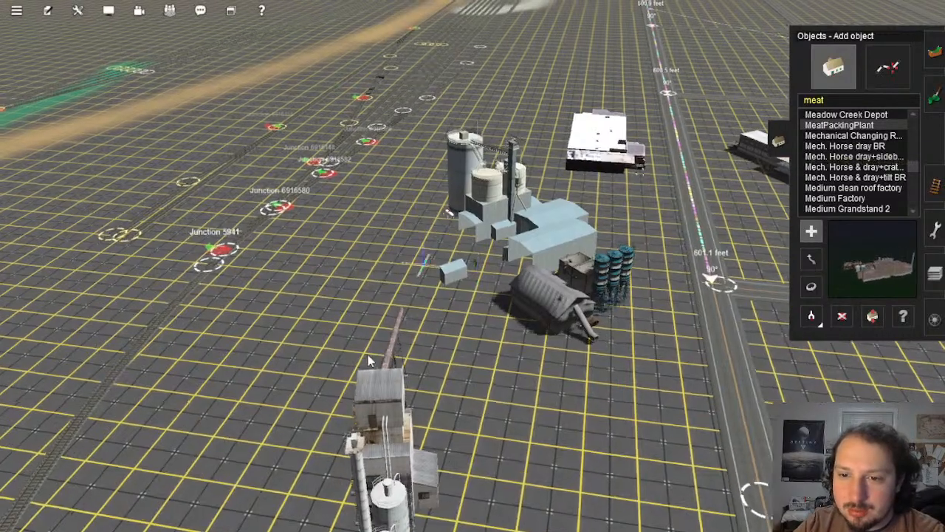
pyautogui.scroll(-3, 439, 303)
pyautogui.rightClick(438, 303)
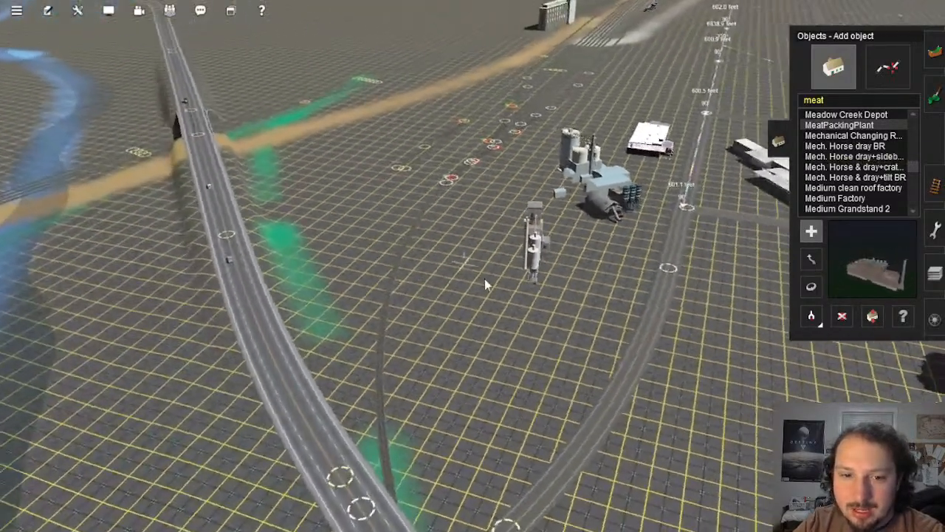
pyautogui.click(484, 282)
pyautogui.scroll(3, 484, 280)
pyautogui.press('Down')
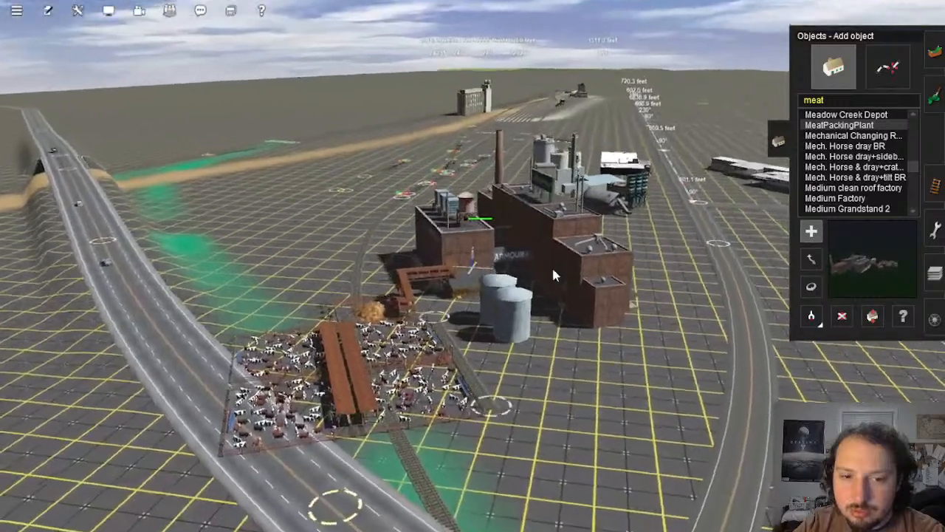
# Step: Try turning the meat packing plant around so its cattle pens point toward the WholeFoods store
pyautogui.press('Up')
pyautogui.moveTo(454, 255); pyautogui.dragTo(487, 258)
pyautogui.press('Up')
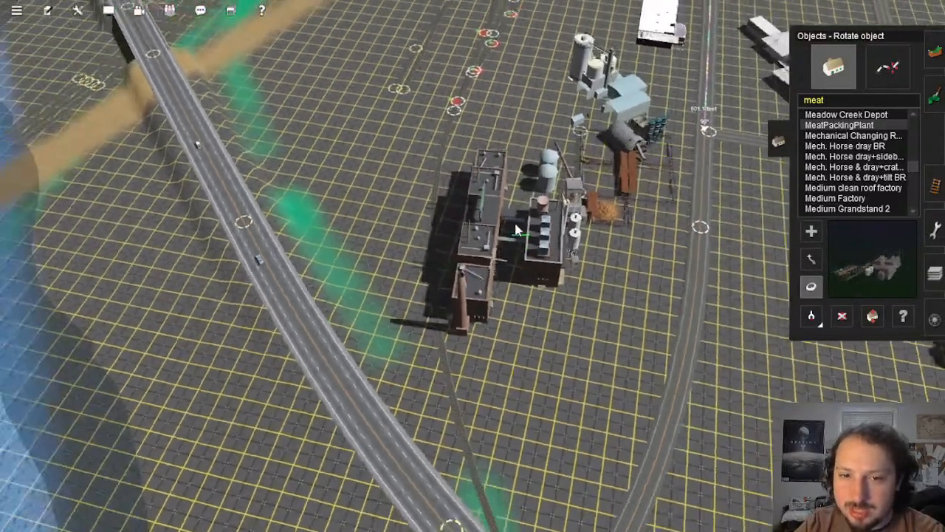
pyautogui.rightClick(515, 226)
pyautogui.press('Left')
pyautogui.press('Down')
pyautogui.press('Up')
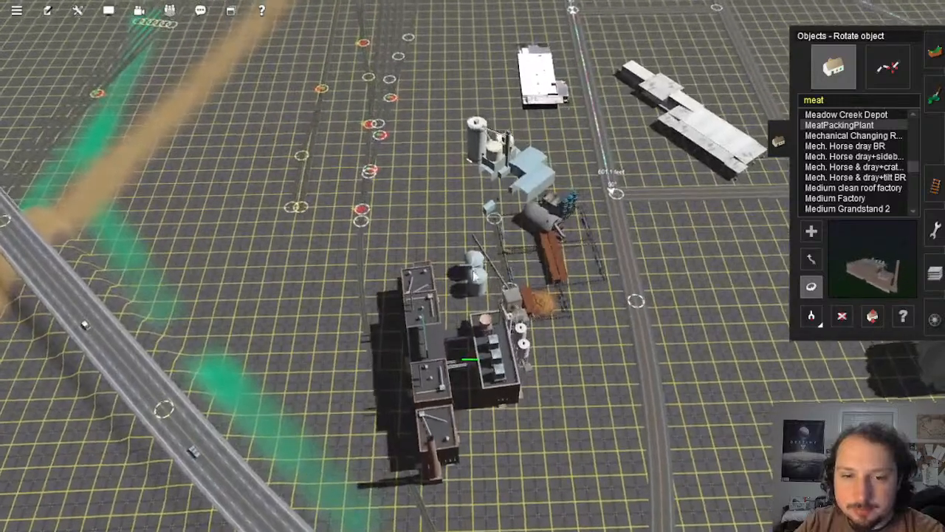
pyautogui.press('Down')
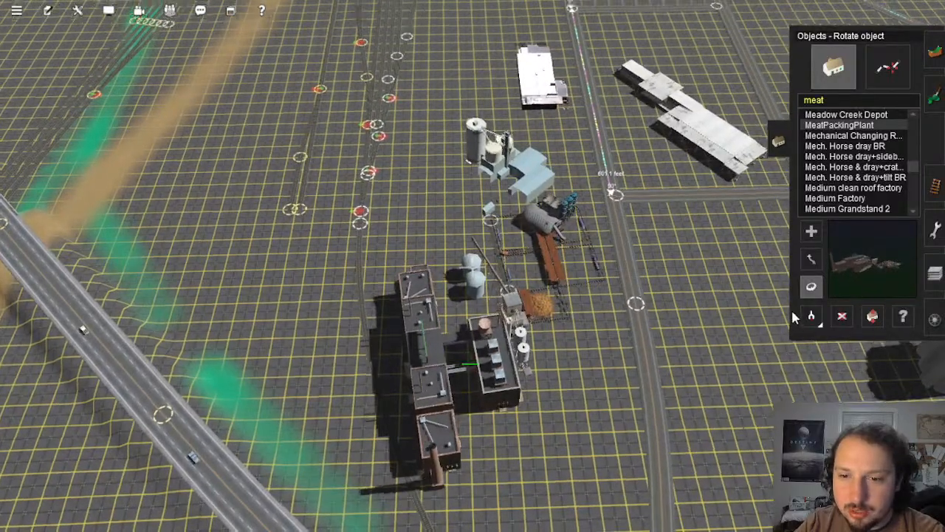
pyautogui.press('Left')
# Step: Move the neighbouring industrial buildings to the far side of the tracks and shift the meat packing plant between the tracks and the road
pyautogui.click(811, 259)
pyautogui.press('Up')
pyautogui.moveTo(484, 277); pyautogui.dragTo(273, 295)
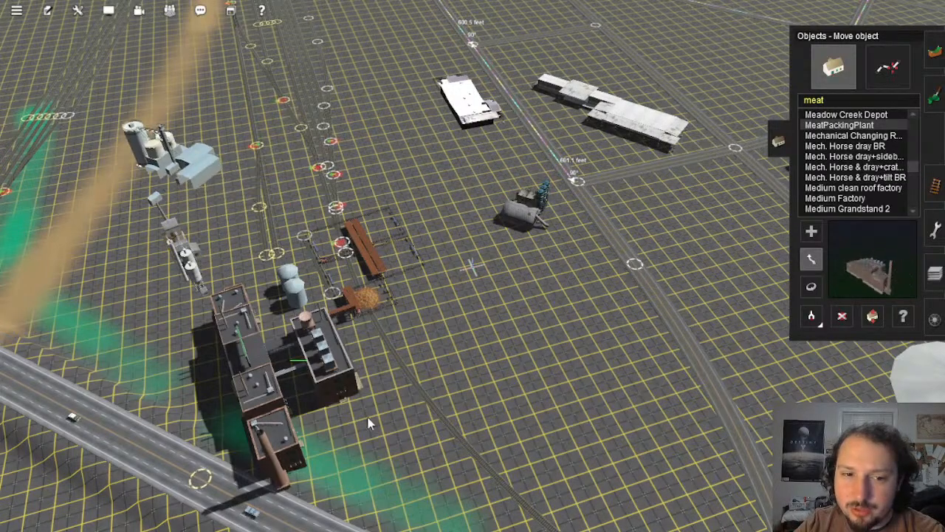
pyautogui.moveTo(369, 367); pyautogui.dragTo(550, 247)
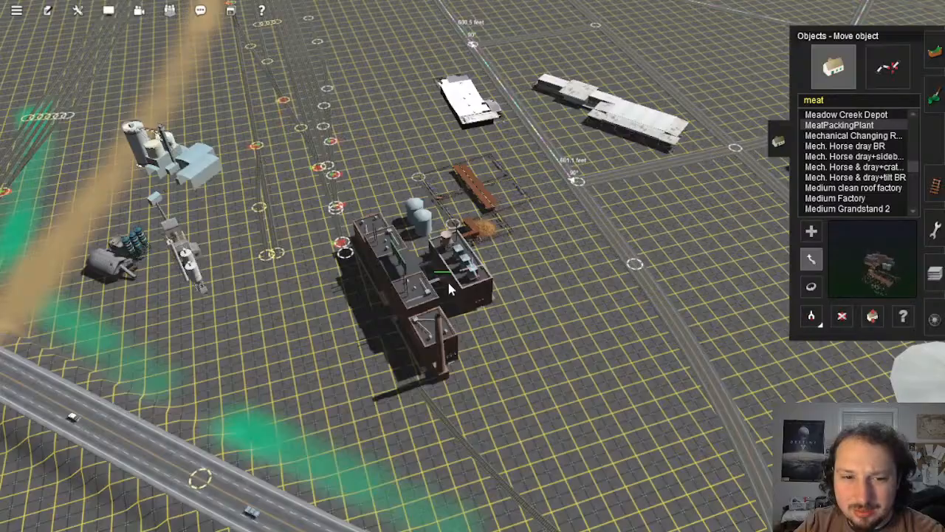
pyautogui.moveTo(449, 288); pyautogui.dragTo(500, 289)
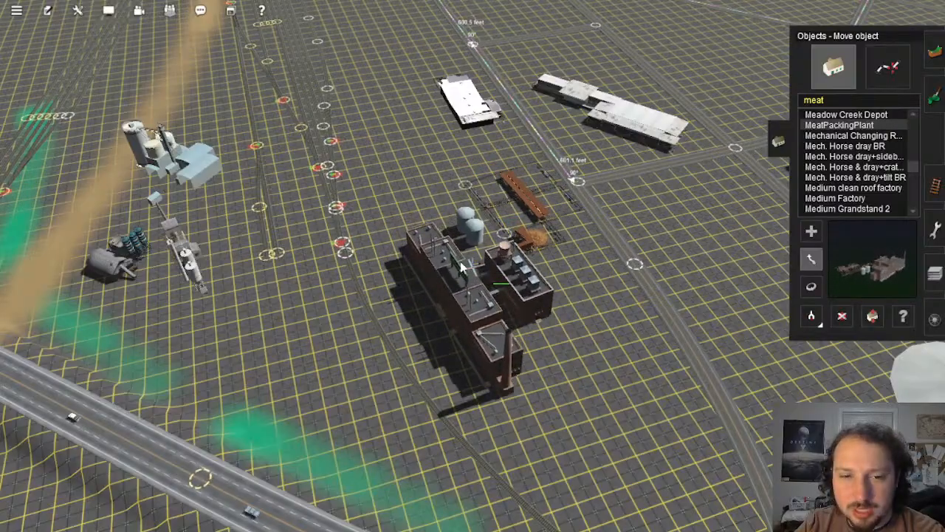
# Step: Examine the meat packing plant's position relative to the WholeFoods store, the road and the yard tracks
pyautogui.moveTo(462, 267); pyautogui.dragTo(467, 329, button='right')
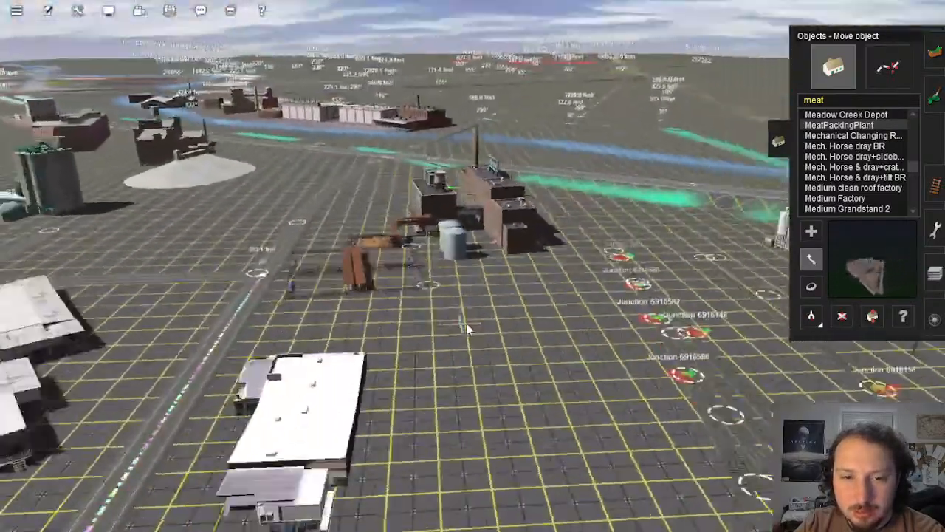
pyautogui.scroll(-3, 467, 329)
pyautogui.scroll(5, 519, 221)
pyautogui.rightClick(521, 188)
pyautogui.moveTo(483, 262)
pyautogui.mouseDown(button='right')
pyautogui.moveTo(483, 275)
pyautogui.moveTo(392, 316)
pyautogui.moveTo(441, 285)
pyautogui.moveTo(460, 300)
pyautogui.moveTo(484, 280)
pyautogui.moveTo(483, 260)
pyautogui.mouseUp(button='right')
pyautogui.scroll(-5, 441, 288)
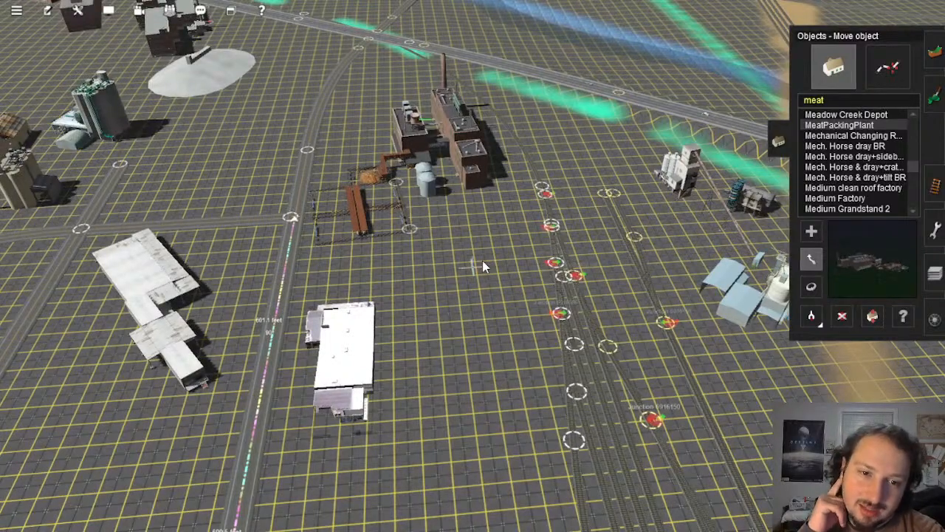
pyautogui.press('Up')
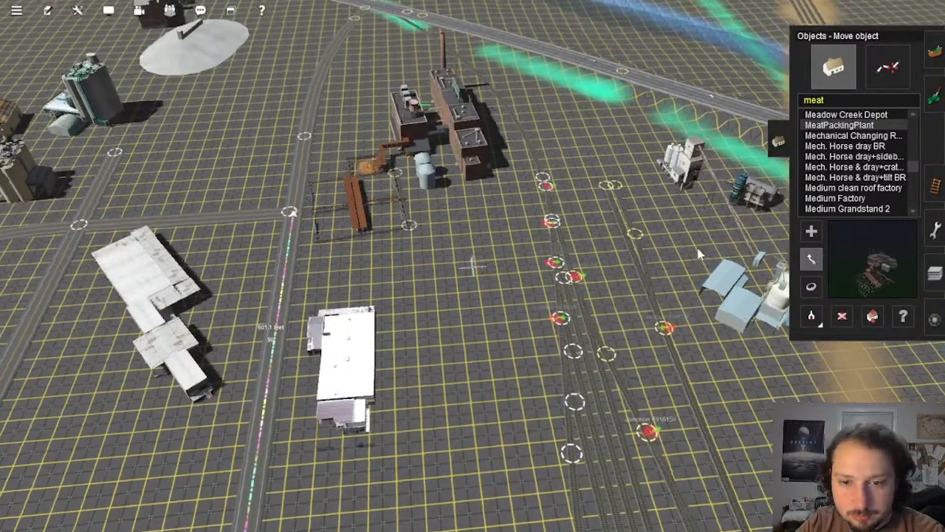
pyautogui.press('Up')
# Step: Rotate the meat packing plant to about 272° and nudge it toward the road junction
pyautogui.click(811, 287)
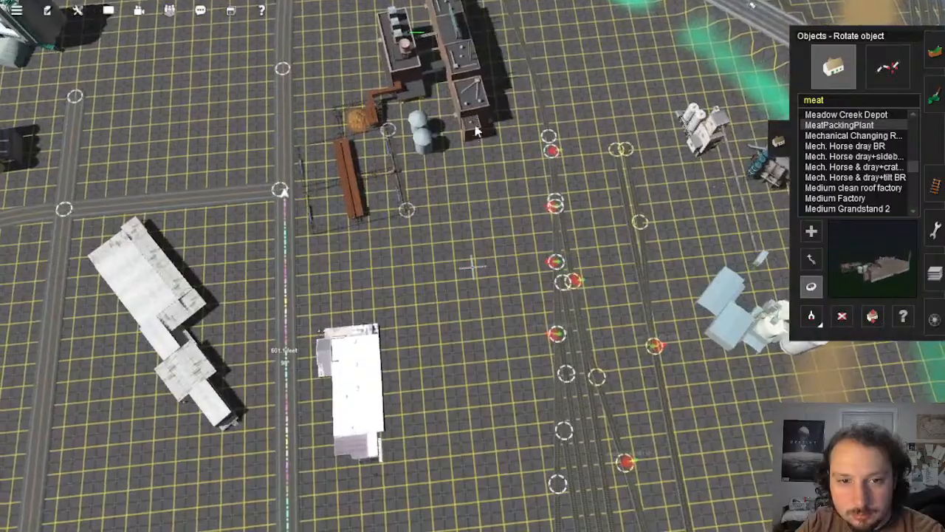
pyautogui.rightClick(476, 131)
pyautogui.press('Left')
pyautogui.press('Down')
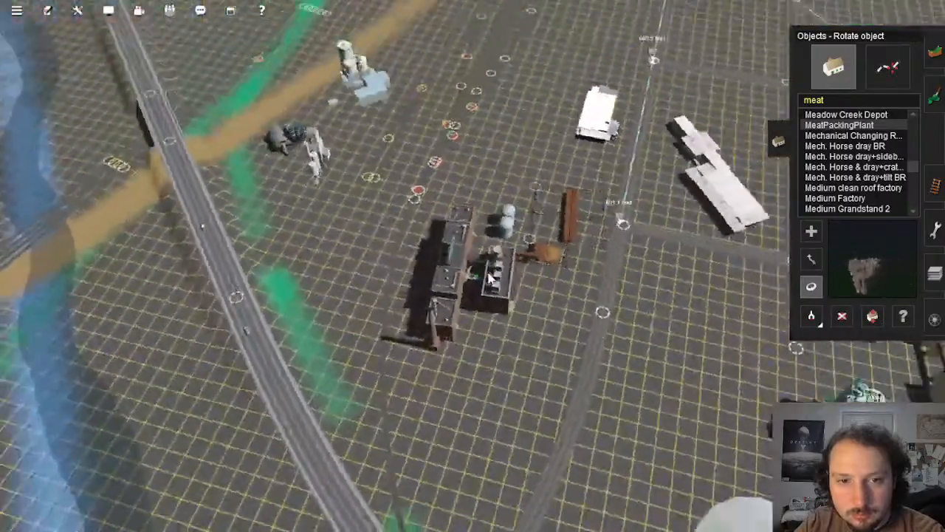
pyautogui.press('Down')
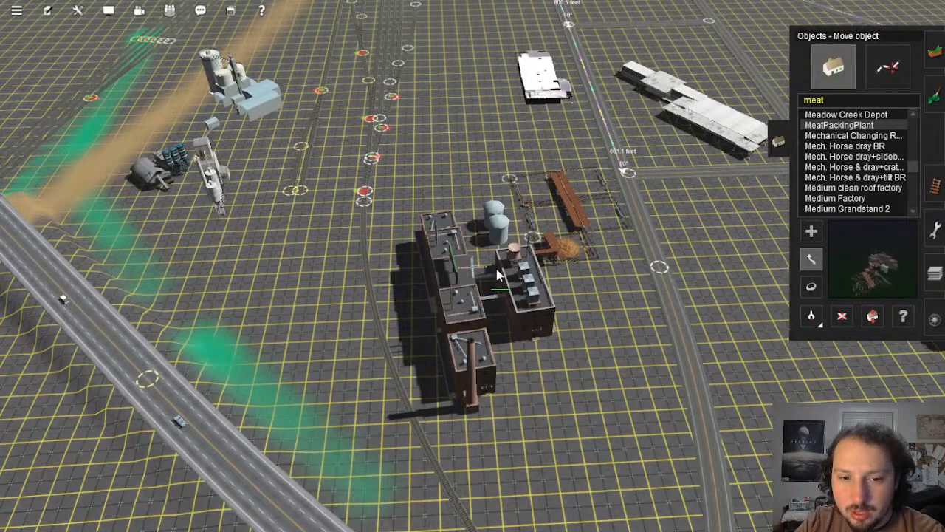
pyautogui.press('Left')
pyautogui.press('Right')
pyautogui.press('Up')
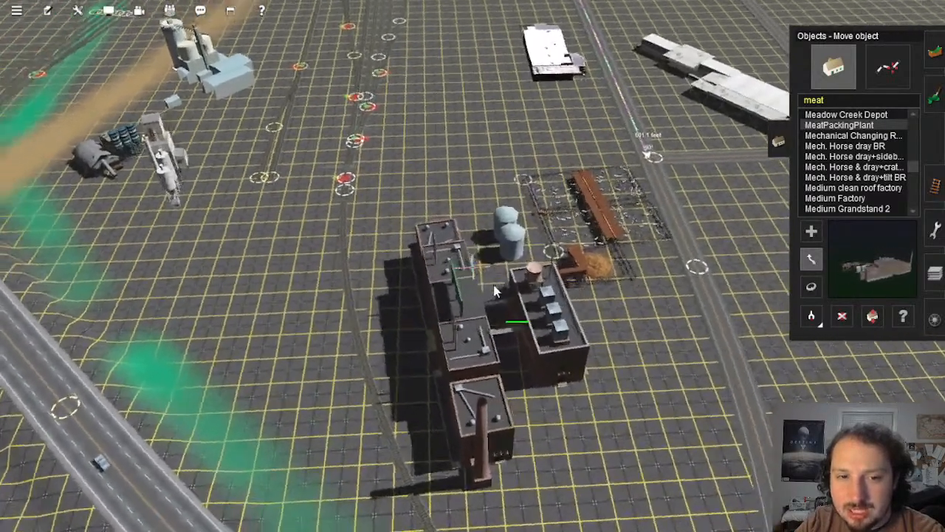
pyautogui.press('Down')
pyautogui.press('Up')
pyautogui.click(811, 286)
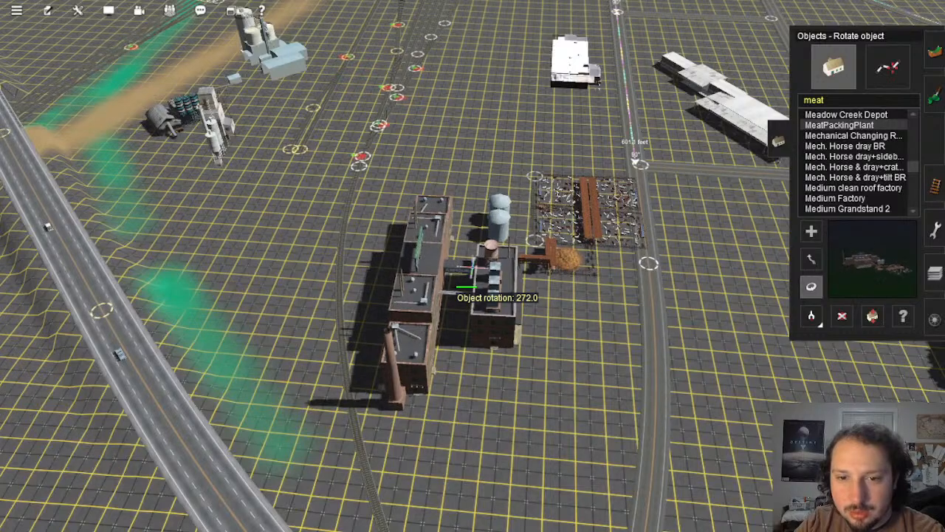
pyautogui.press('Up')
pyautogui.click(811, 259)
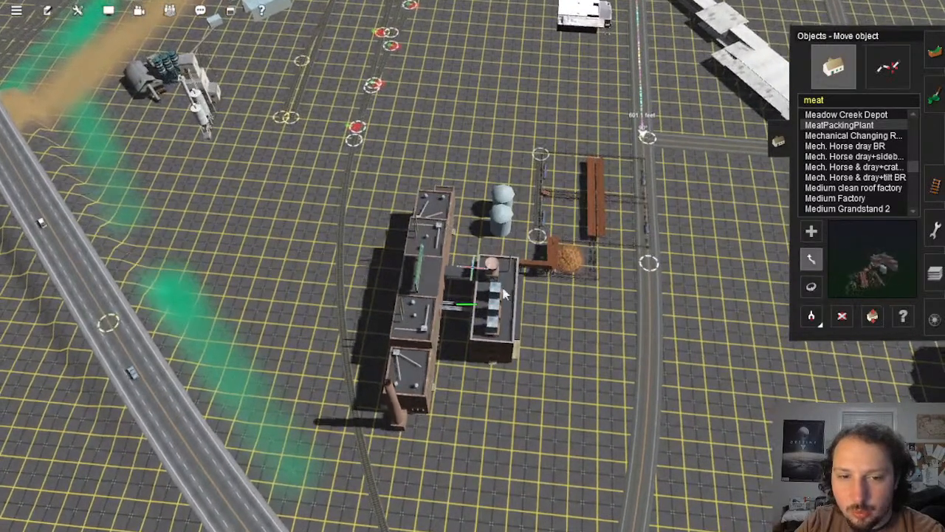
pyautogui.moveTo(509, 257); pyautogui.dragTo(504, 250)
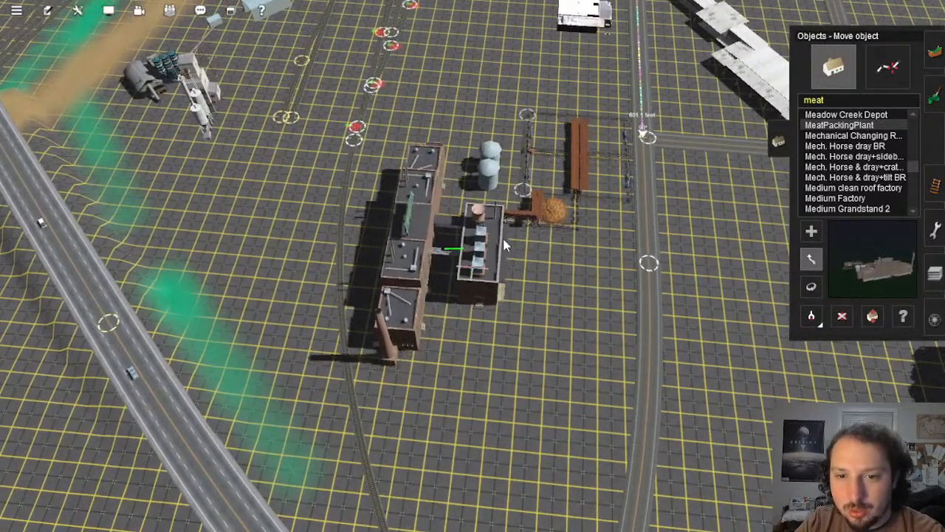
# Step: Set the meat packing plant's rotation to 270° so its cattle pens run parallel to the road
pyautogui.rightClick(608, 225)
pyautogui.scroll(4, 517, 225)
pyautogui.rightClick(439, 224)
pyautogui.press('Right')
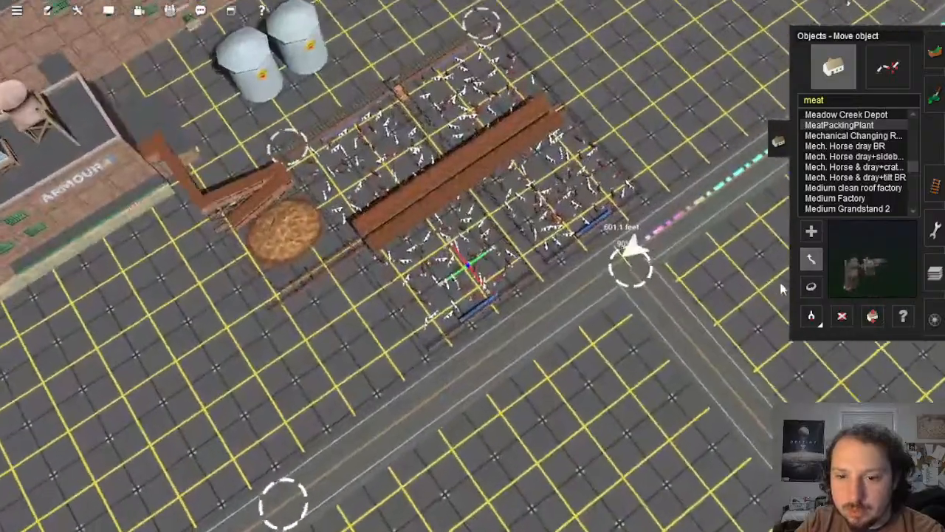
pyautogui.click(811, 287)
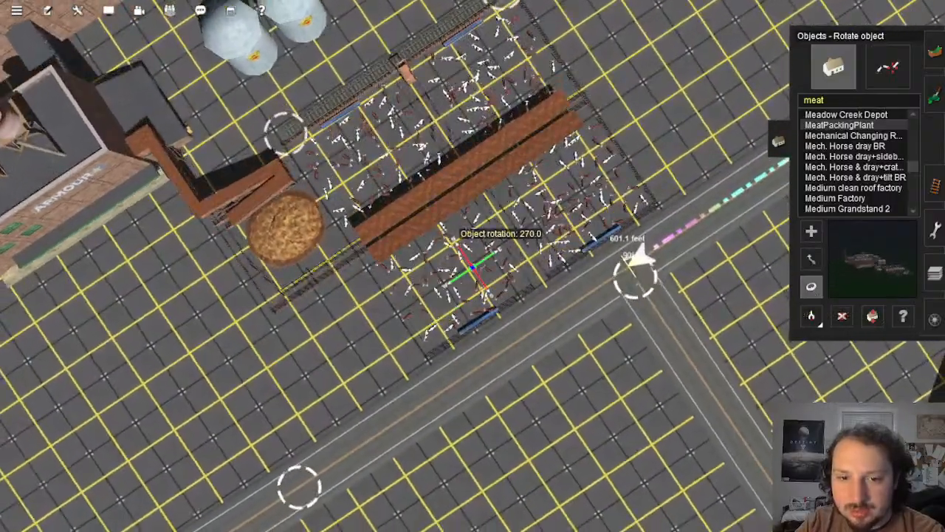
pyautogui.press('Down')
# Step: Turn the meat packing plant around so its cattle pens face away from the WholeFoods store, and move it up close to the store
pyautogui.rightClick(70, 203)
pyautogui.scroll(-4, 405, 296)
pyautogui.press('Left')
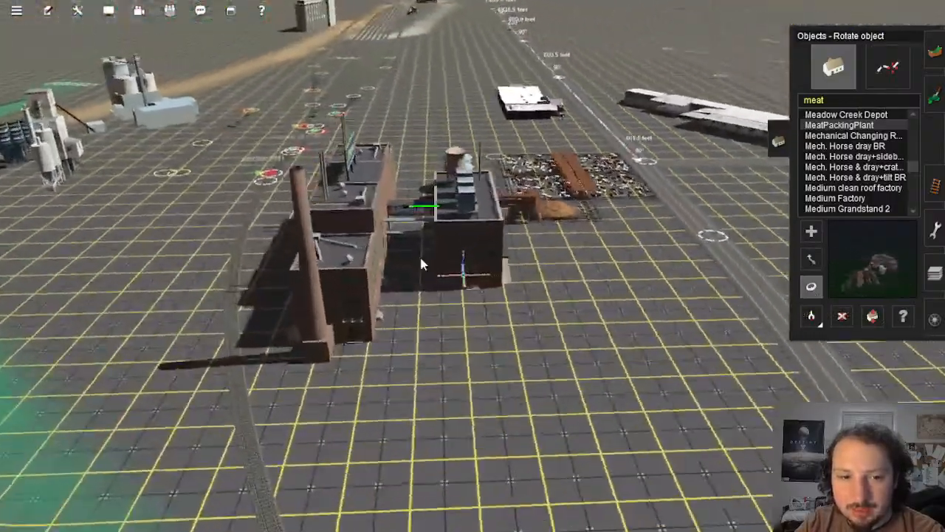
pyautogui.rightClick(420, 263)
pyautogui.press('Left')
pyautogui.rightClick(506, 251)
pyautogui.press('Right')
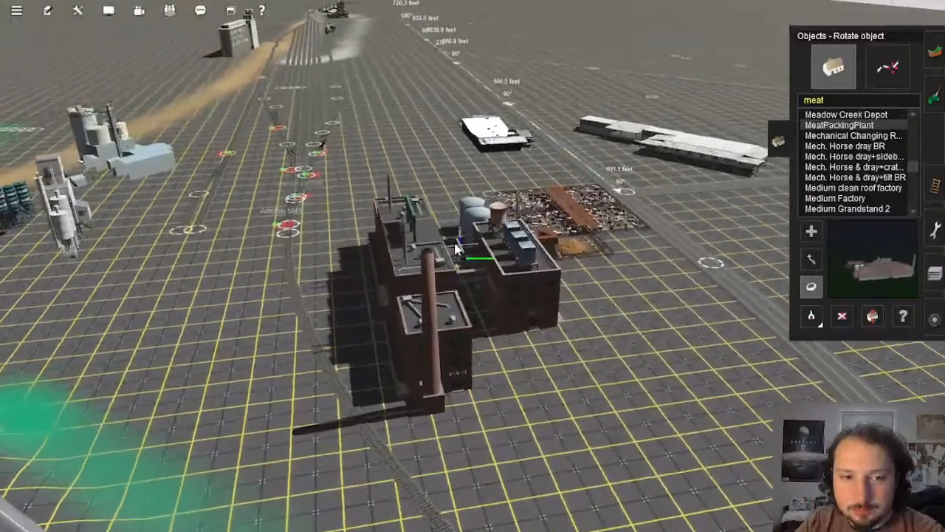
pyautogui.press('Up')
pyautogui.moveTo(398, 295); pyautogui.dragTo(472, 295)
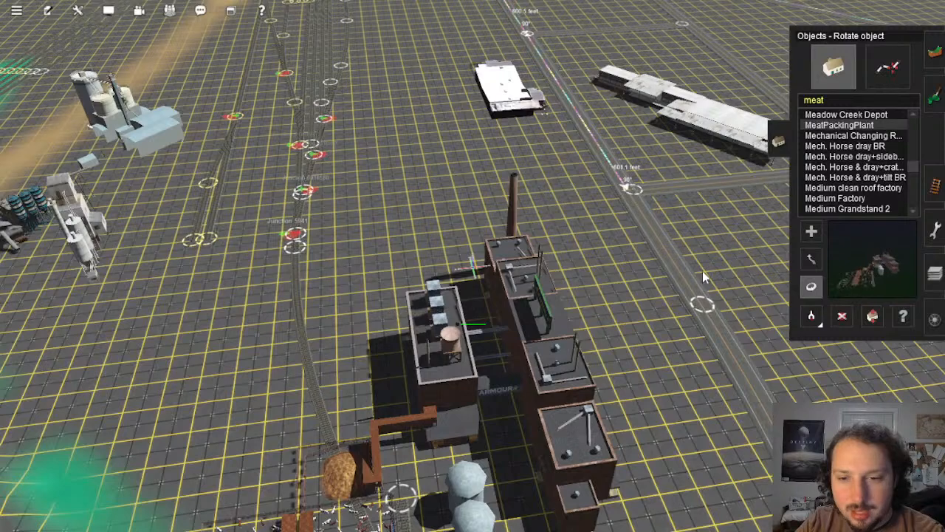
pyautogui.moveTo(503, 342); pyautogui.dragTo(473, 181)
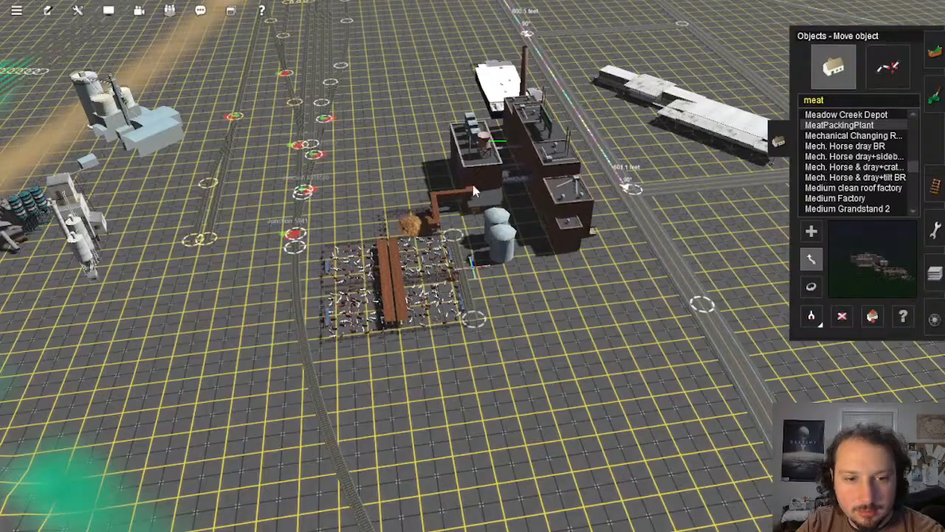
# Step: Inspect the meat packing plant's cattle pens, loading ramp, built-in siding and storage tanks up close
pyautogui.moveTo(472, 191); pyautogui.dragTo(470, 274, button='right')
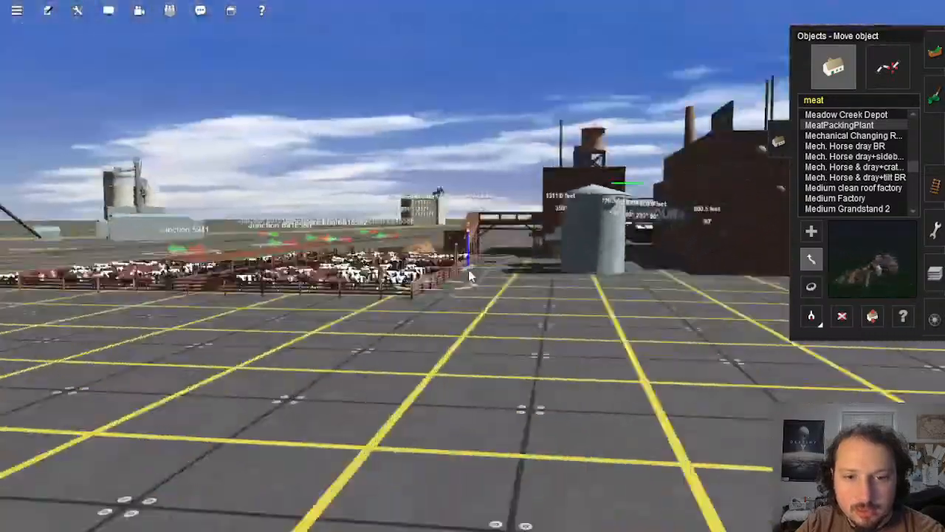
pyautogui.scroll(2, 473, 276)
pyautogui.press('Up')
pyautogui.press('Left')
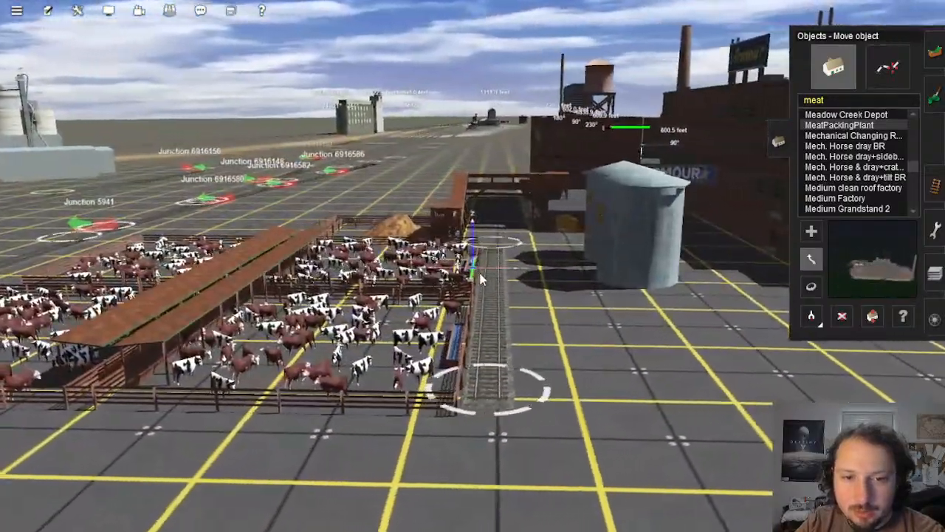
pyautogui.press('Up')
pyautogui.press('Left')
pyautogui.scroll(3, 436, 255)
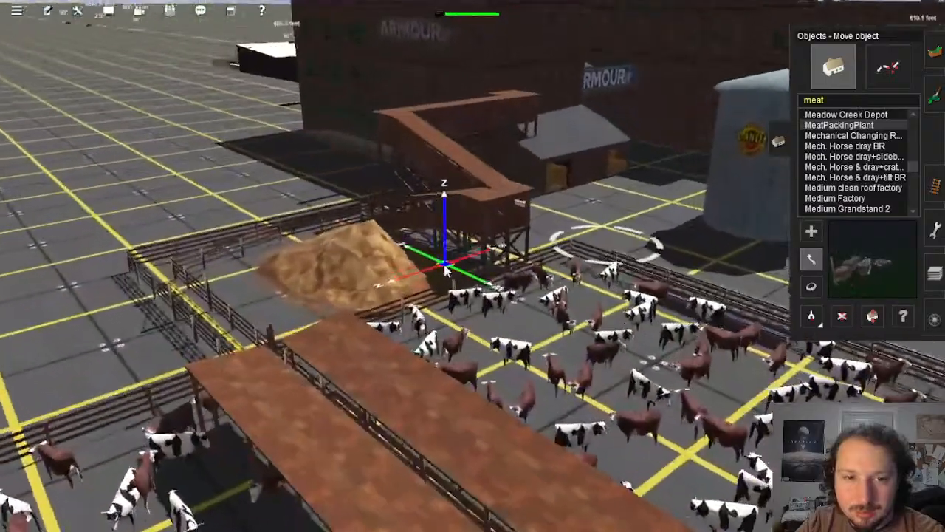
pyautogui.press('Right')
pyautogui.scroll(-2, 538, 288)
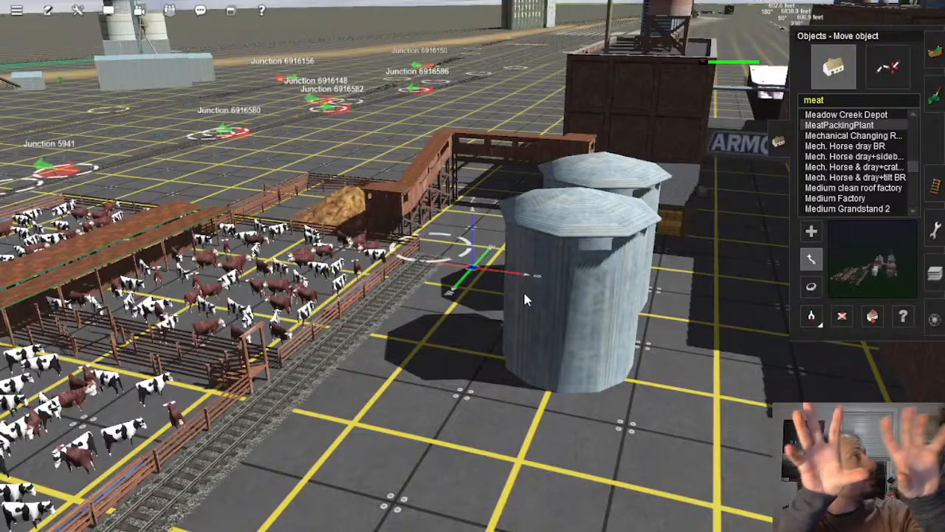
pyautogui.rightClick(649, 415)
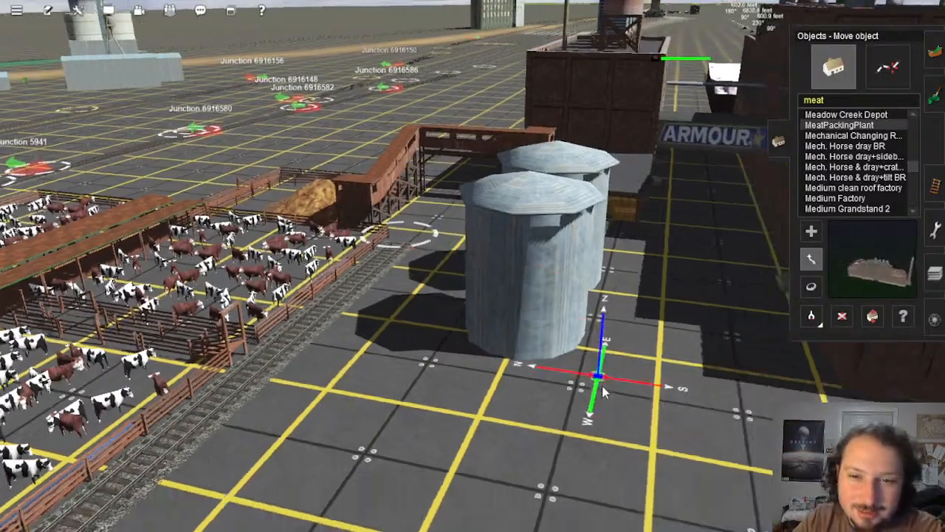
# Step: Move the white-roofed WholeFoods store farther along the road, away from the meat packing plant's smokestack end
pyautogui.scroll(-5, 602, 391)
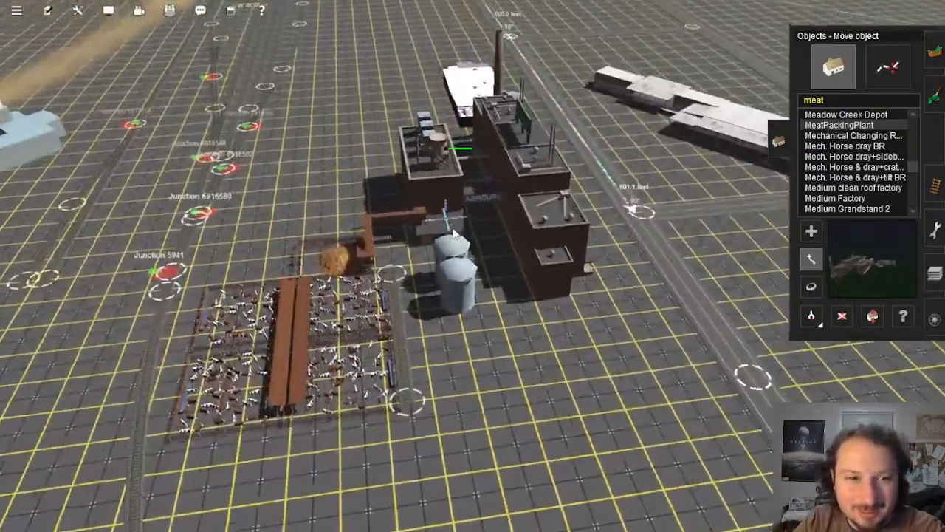
pyautogui.scroll(5, 465, 237)
pyautogui.moveTo(453, 233); pyautogui.dragTo(511, 272, button='right')
pyautogui.moveTo(735, 270); pyautogui.dragTo(926, 194, button='right')
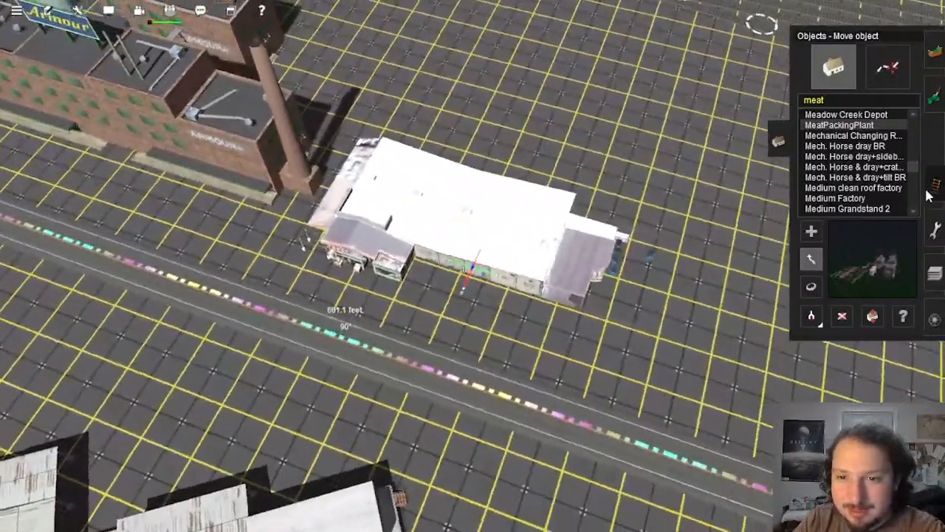
pyautogui.moveTo(550, 293); pyautogui.dragTo(579, 300)
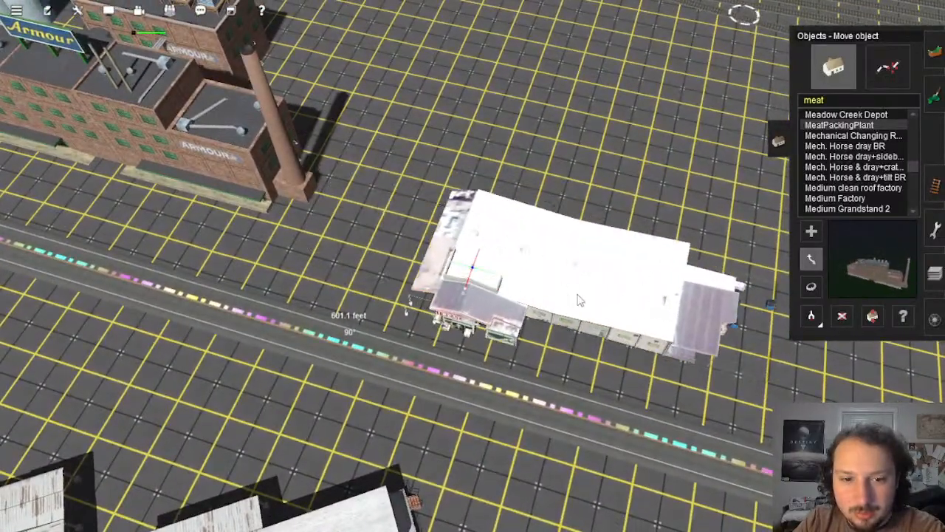
# Step: Show the content search filter and filter the asset list by "brick"
pyautogui.moveTo(371, 267); pyautogui.dragTo(484, 272, button='right')
pyautogui.scroll(3, 455, 259)
pyautogui.scroll(-10, 484, 273)
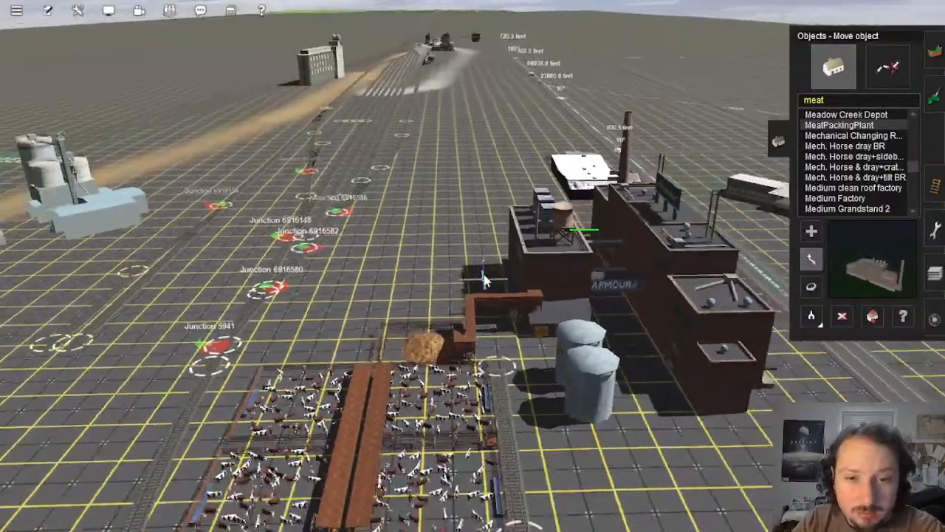
pyautogui.scroll(-3, 485, 275)
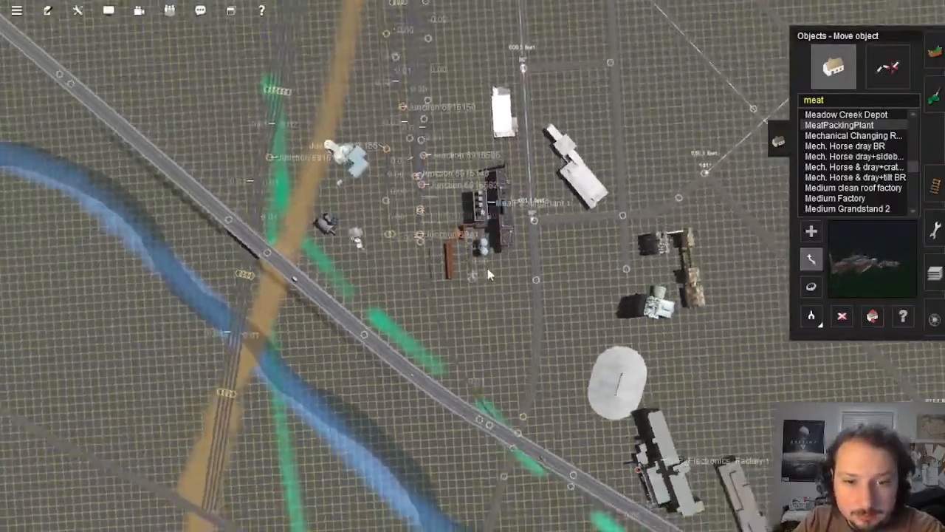
pyautogui.scroll(8, 485, 262)
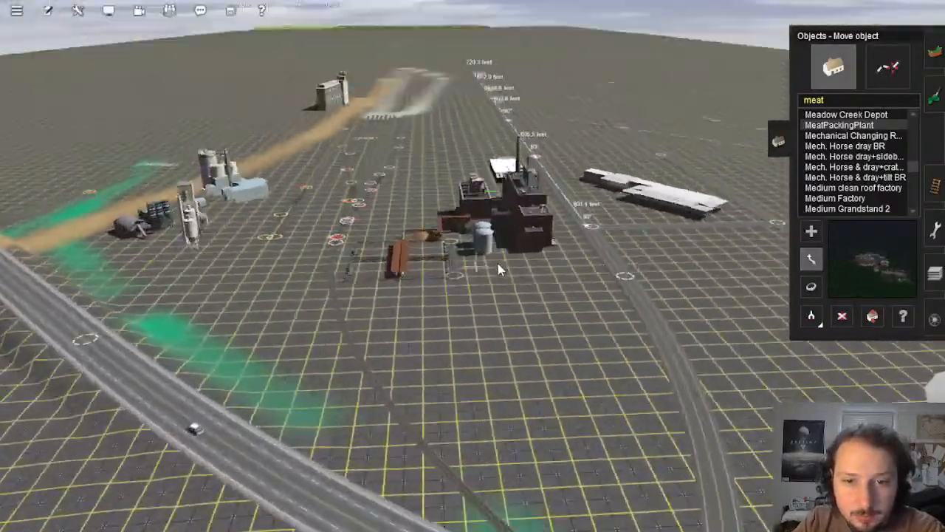
pyautogui.moveTo(498, 263); pyautogui.dragTo(873, 92, button='right')
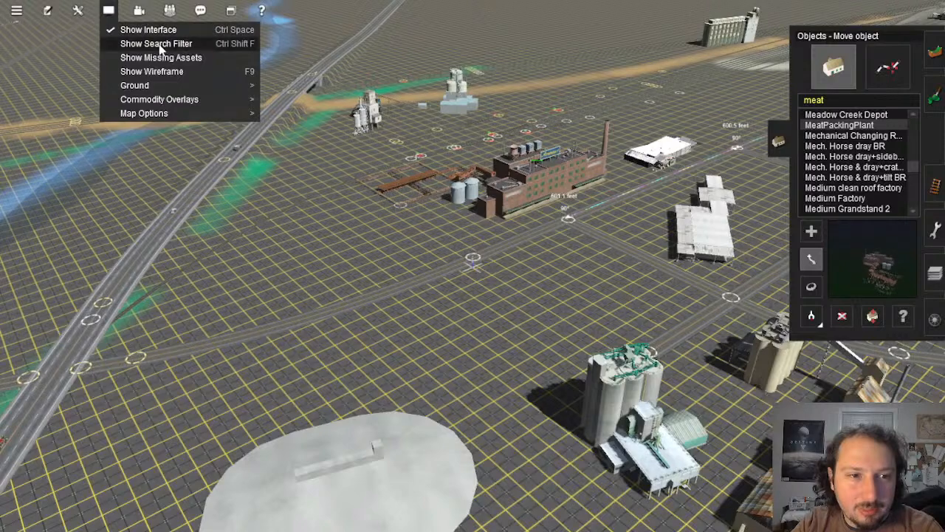
pyautogui.click(157, 45)
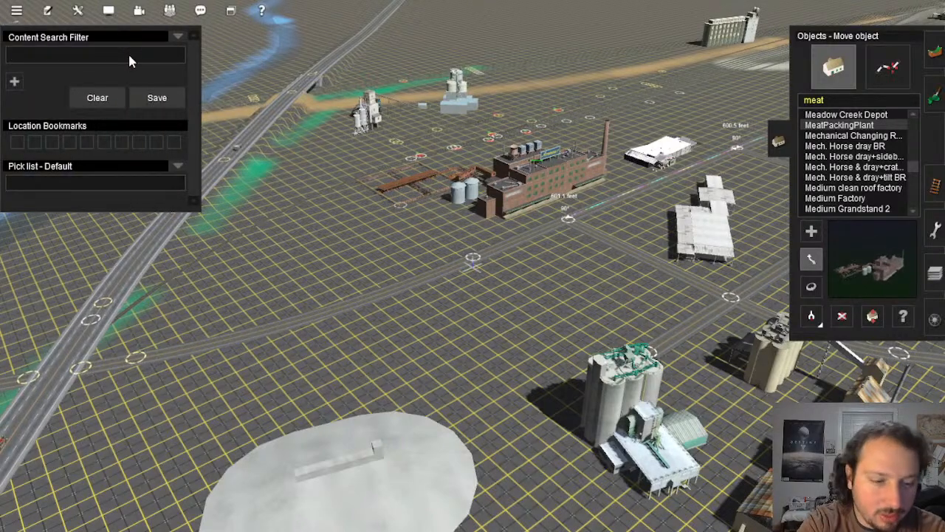
pyautogui.write('brick')
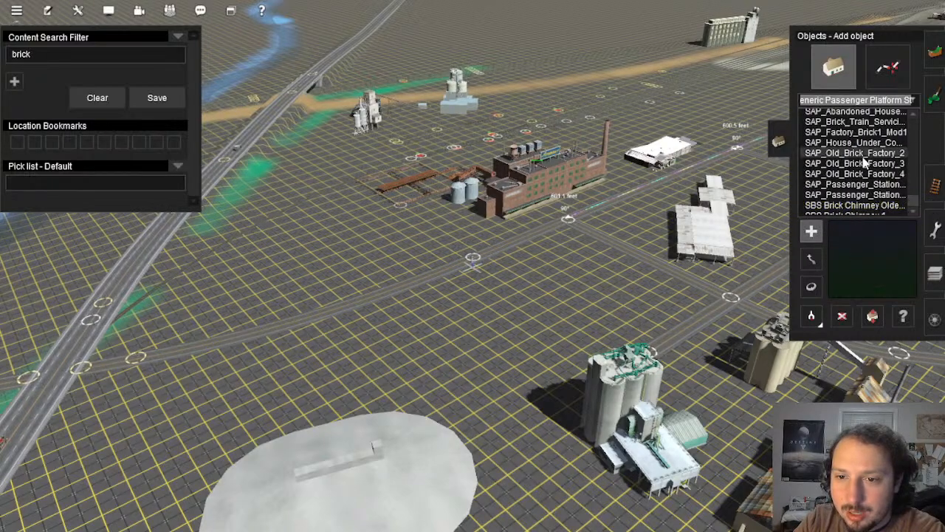
# Step: Place SAP_Old_Brick_Factory_2 and SAP_Old_Brick_Factory_3 on the open ground near the road junctions across the river
pyautogui.moveTo(355, 226); pyautogui.dragTo(471, 252, button='right')
pyautogui.scroll(3, 472, 252)
pyautogui.click(539, 203)
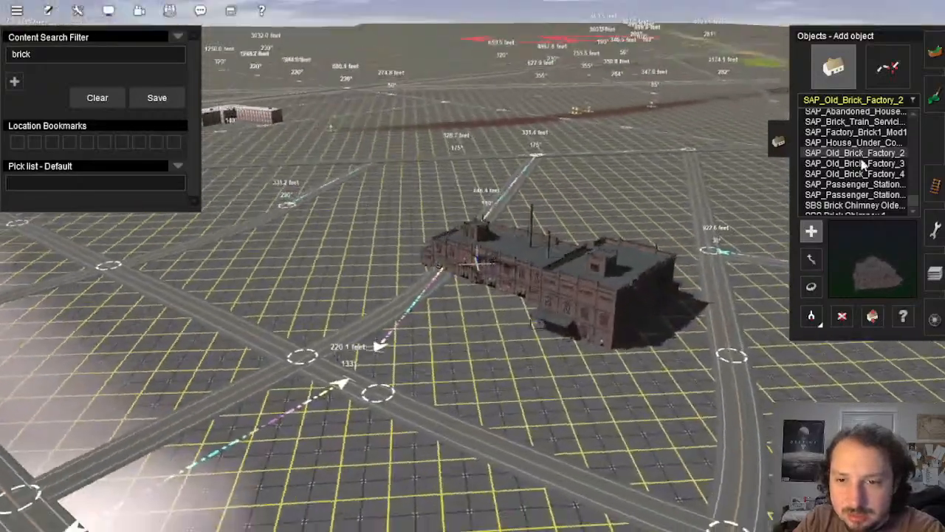
pyautogui.click(860, 156)
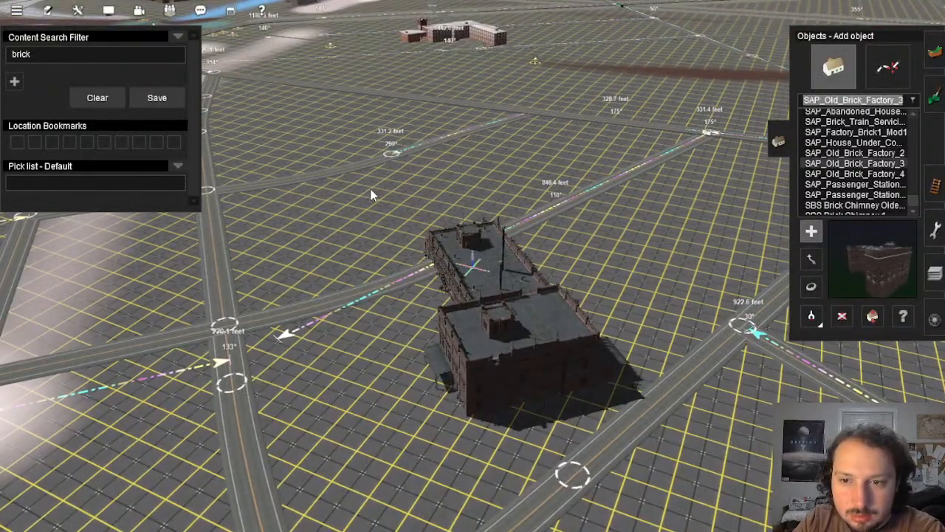
pyautogui.click(373, 194)
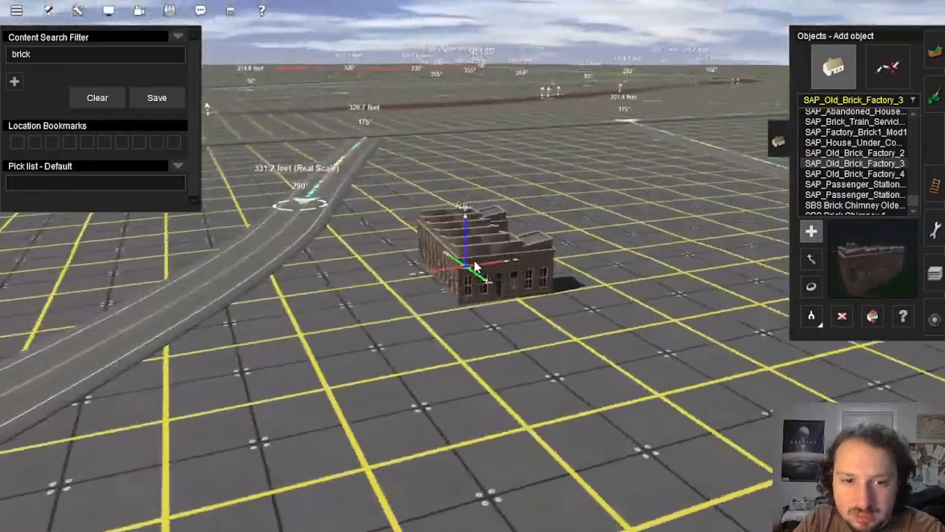
pyautogui.scroll(5, 476, 267)
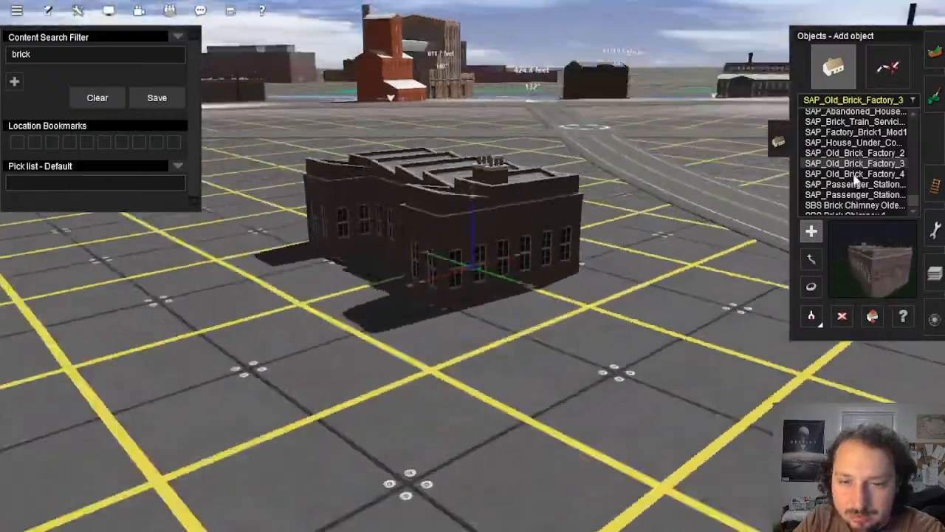
# Step: Place SAP_Old_Brick_Factory_4 beside the road and shift it along to the corner of the nearby road intersection
pyautogui.click(854, 173)
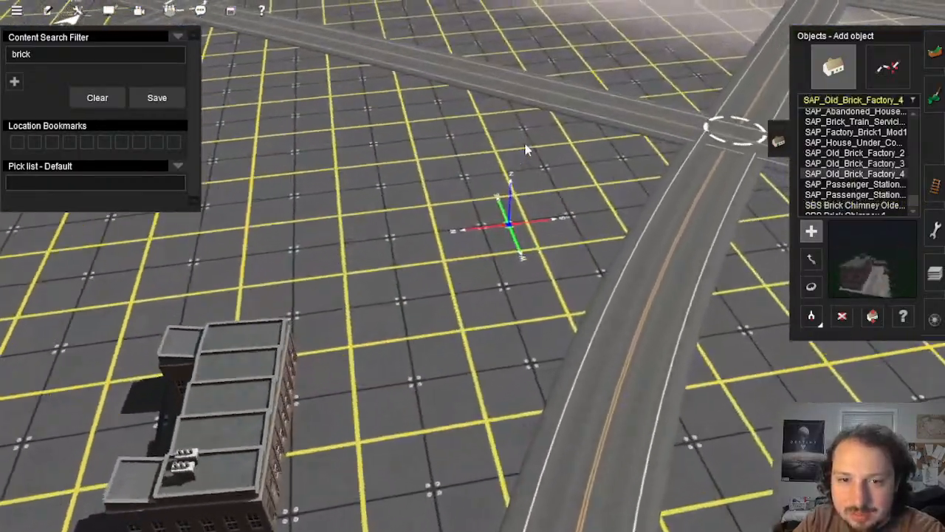
pyautogui.click(538, 211)
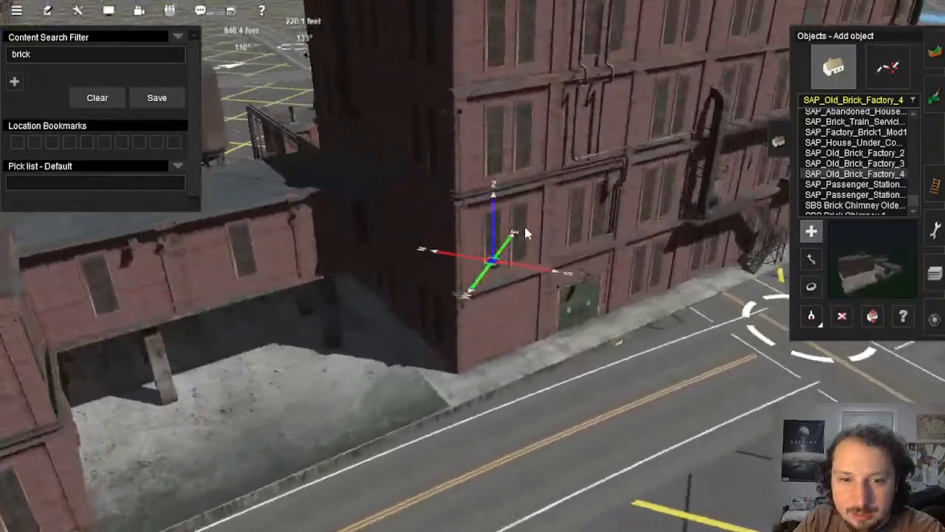
pyautogui.scroll(-6, 524, 233)
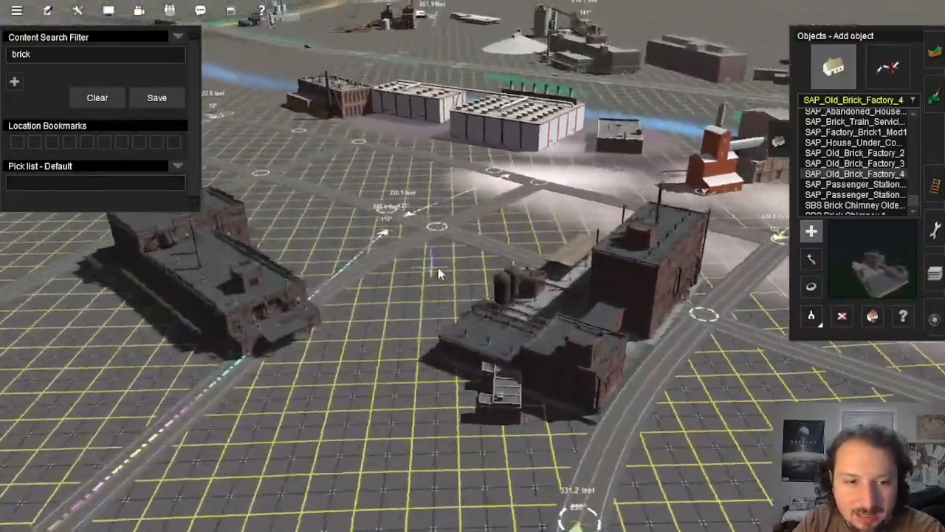
pyautogui.click(811, 258)
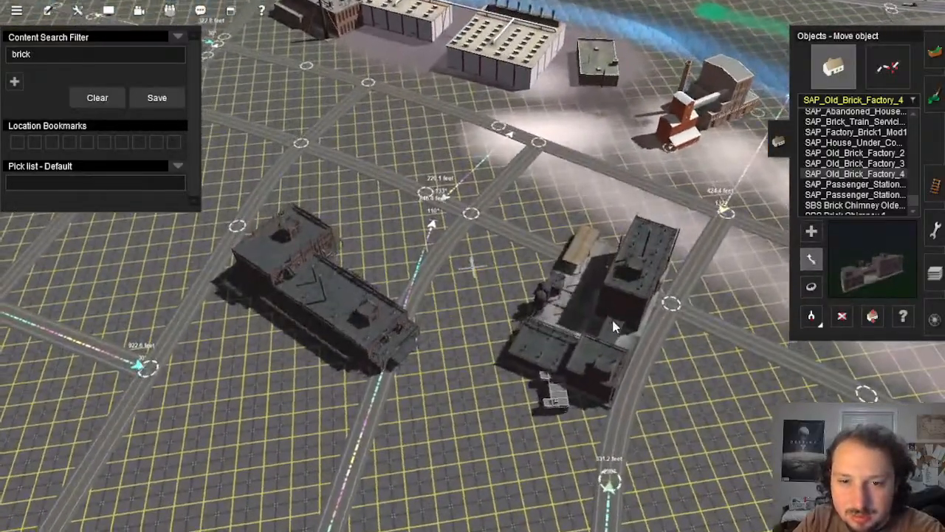
pyautogui.scroll(-5, 612, 327)
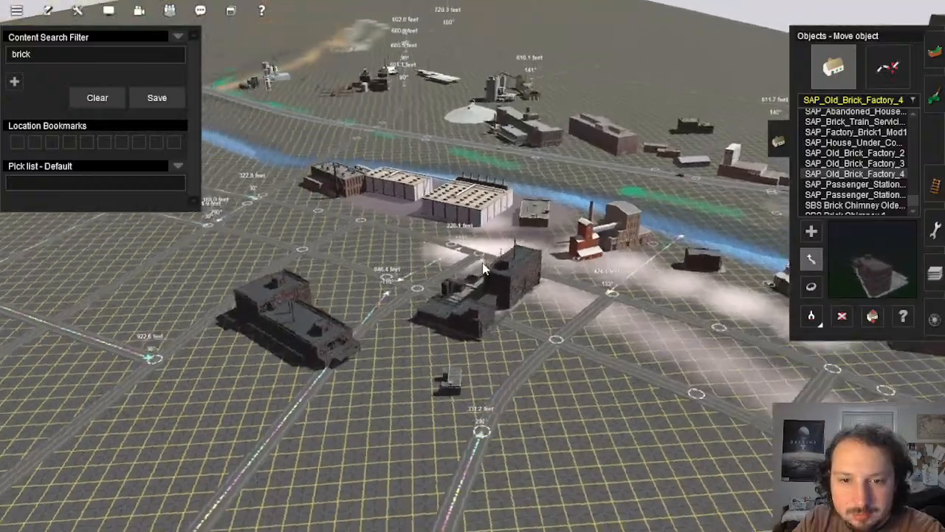
# Step: Examine the brick mill by the river, then the meat packing plant with its cattle pens and the surrounding tracks
pyautogui.scroll(8, 484, 269)
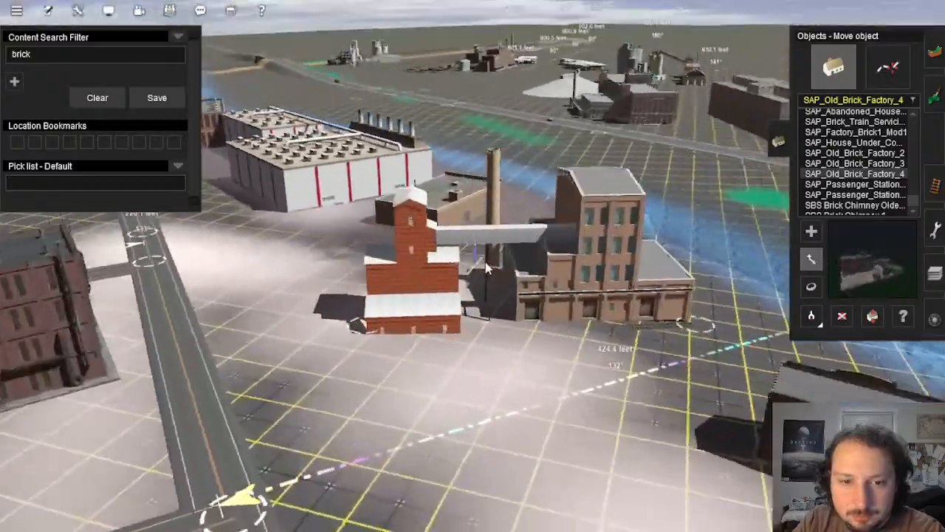
pyautogui.press('Left')
pyautogui.press('Left')
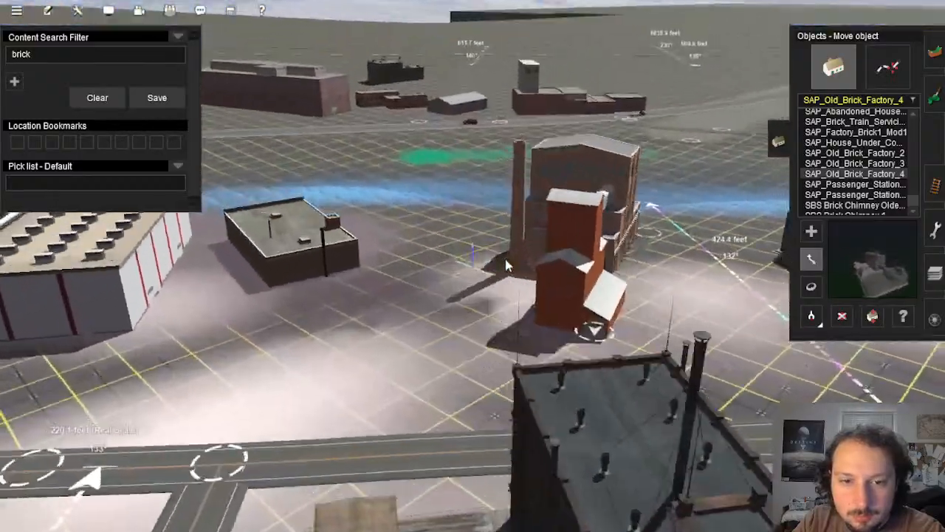
pyautogui.press('Left')
pyautogui.press('Left')
pyautogui.press('Left')
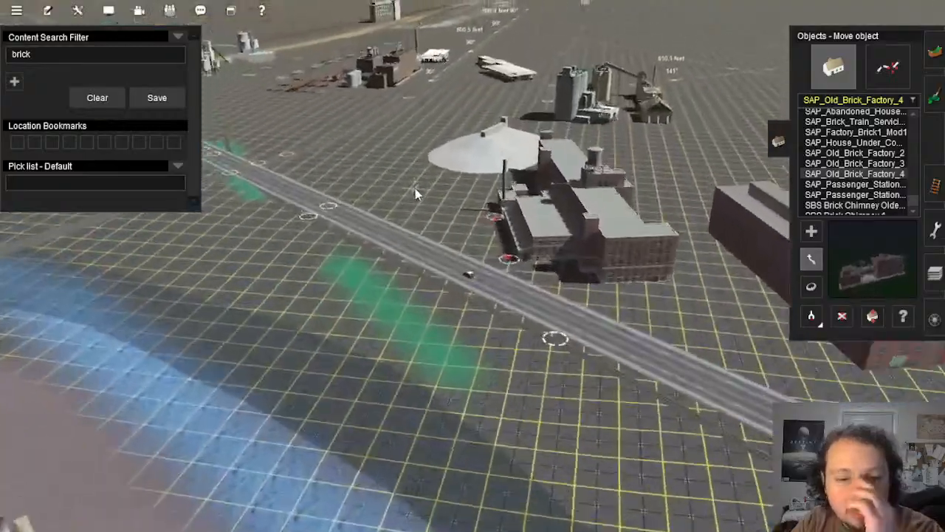
pyautogui.press('Left')
pyautogui.press('Left')
pyautogui.press('Left')
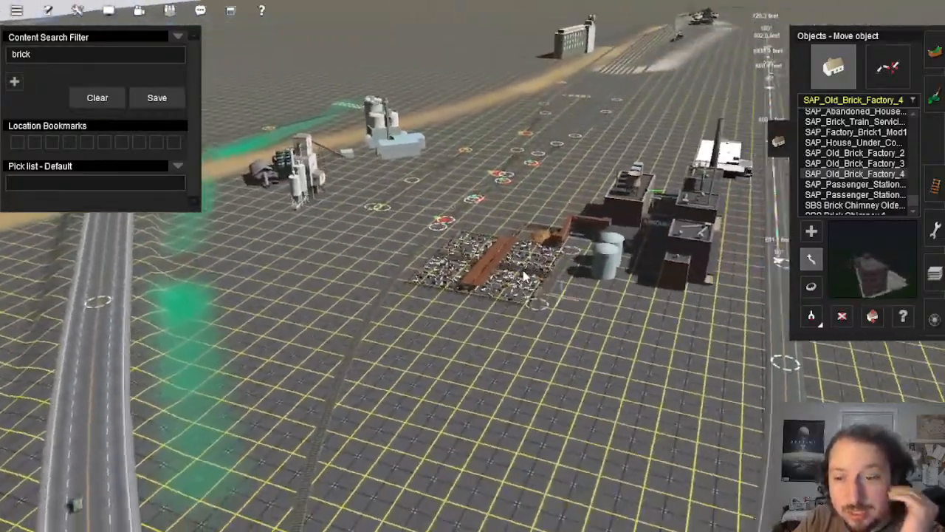
pyautogui.press('Left')
pyautogui.press('Left')
pyautogui.press('Left')
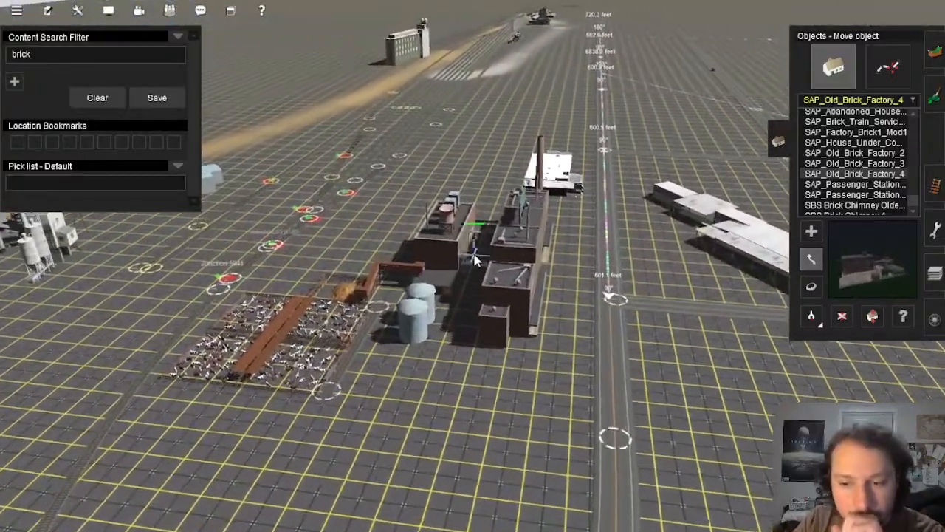
pyautogui.press('Left')
pyautogui.press('Left')
pyautogui.press('Left')
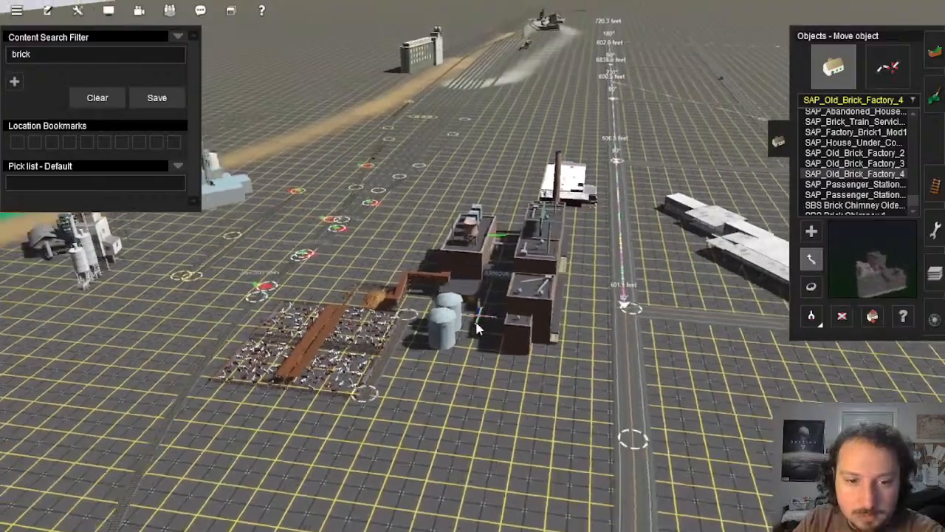
pyautogui.press('Left')
pyautogui.press('Left')
pyautogui.press('Left')
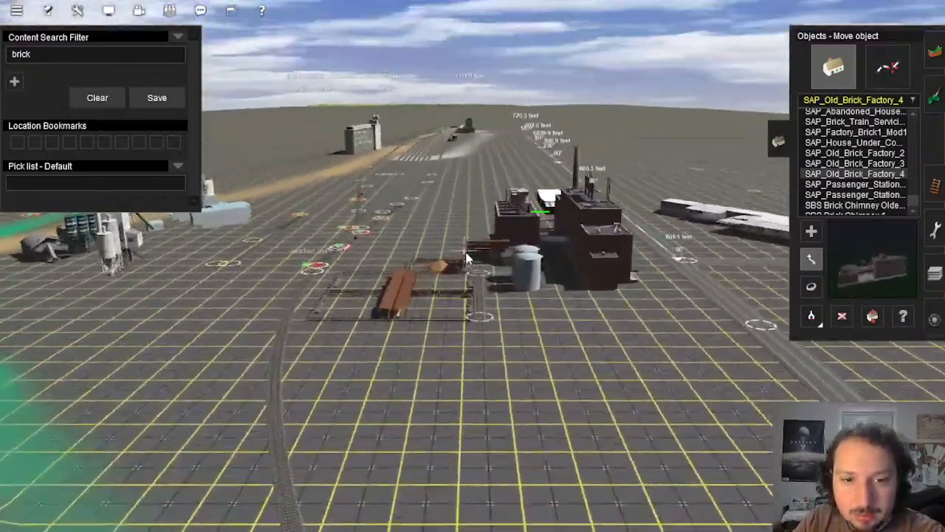
# Step: Survey the rail yard's track layout from above and inspect the long trackside loading structure beside the outermost track
pyautogui.scroll(-10, 467, 258)
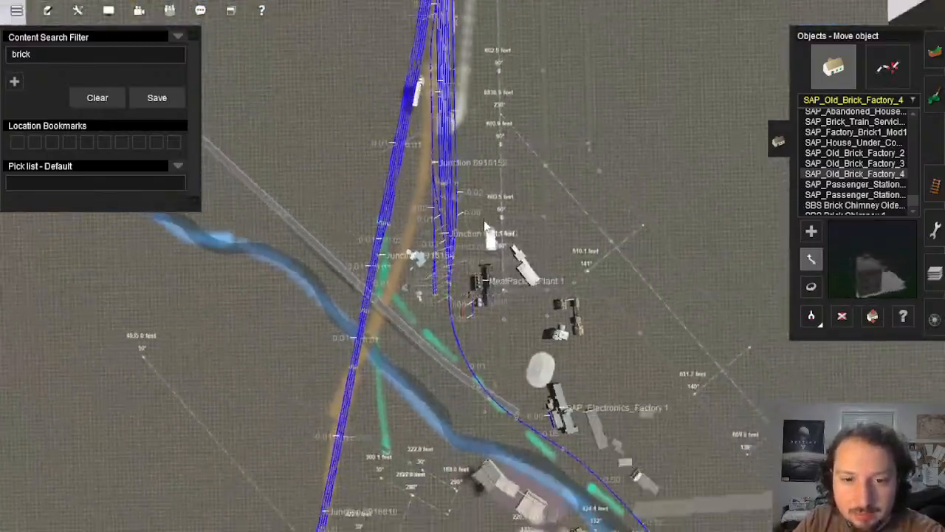
pyautogui.scroll(5, 483, 220)
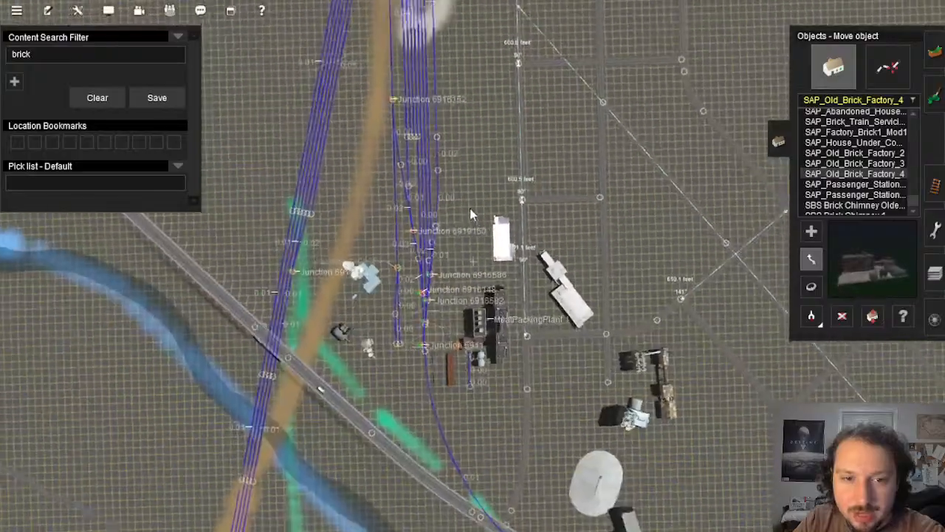
pyautogui.scroll(-3, 470, 214)
pyautogui.press('Up')
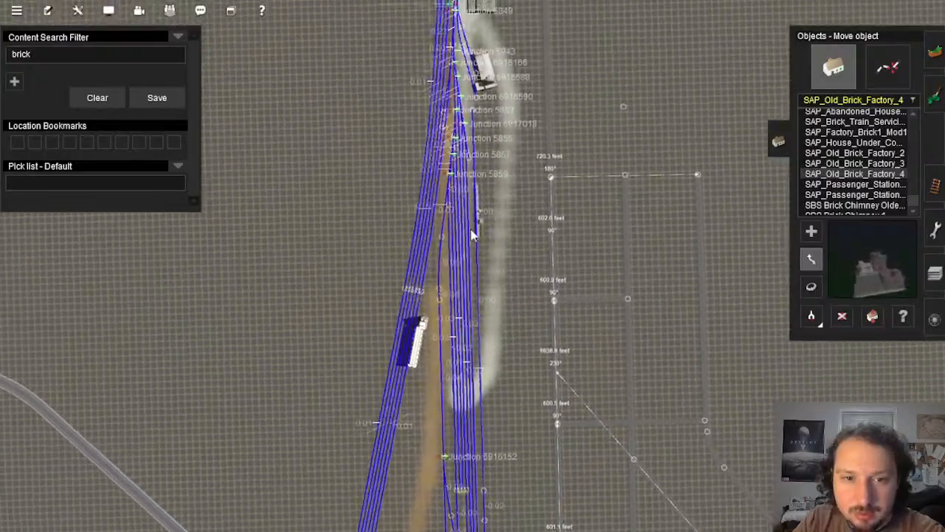
pyautogui.scroll(5, 472, 235)
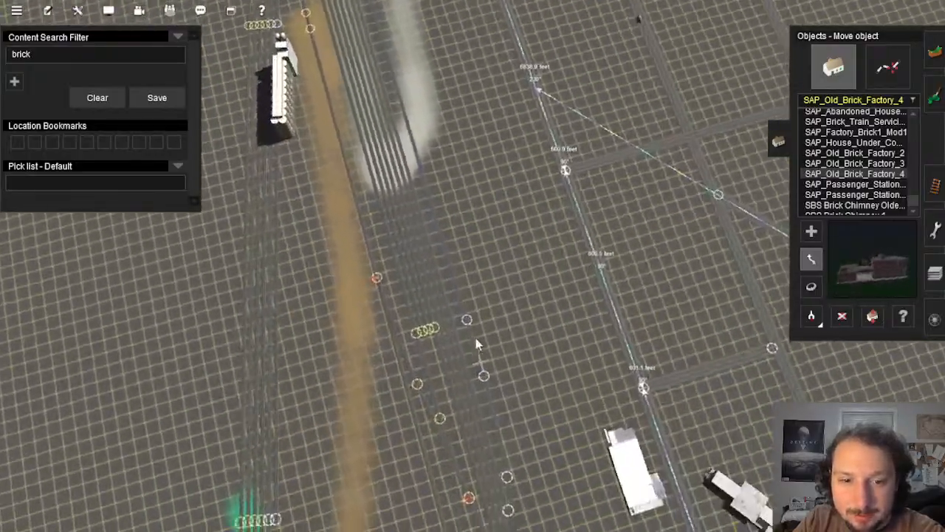
pyautogui.scroll(6, 461, 190)
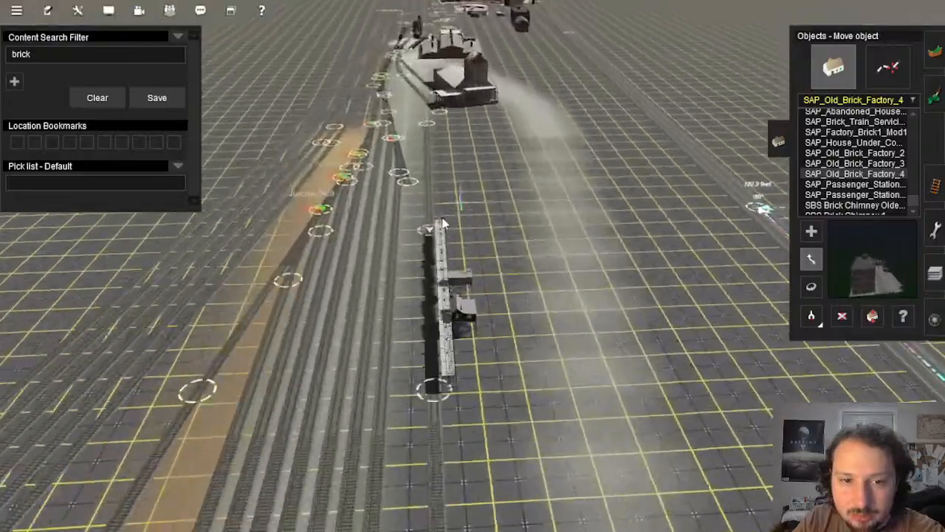
pyautogui.moveTo(441, 223); pyautogui.dragTo(493, 275, button='right')
pyautogui.moveTo(531, 249); pyautogui.dragTo(473, 270, button='right')
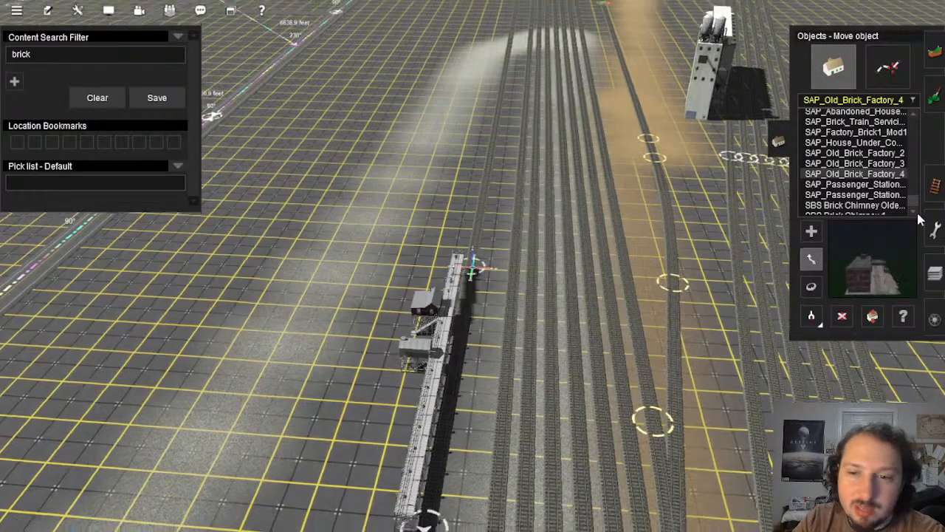
# Step: Move the long trackside loading structure along the yard's outermost track toward the WholeFoods store, up to the track's end points
pyautogui.press('Down')
pyautogui.press('Right')
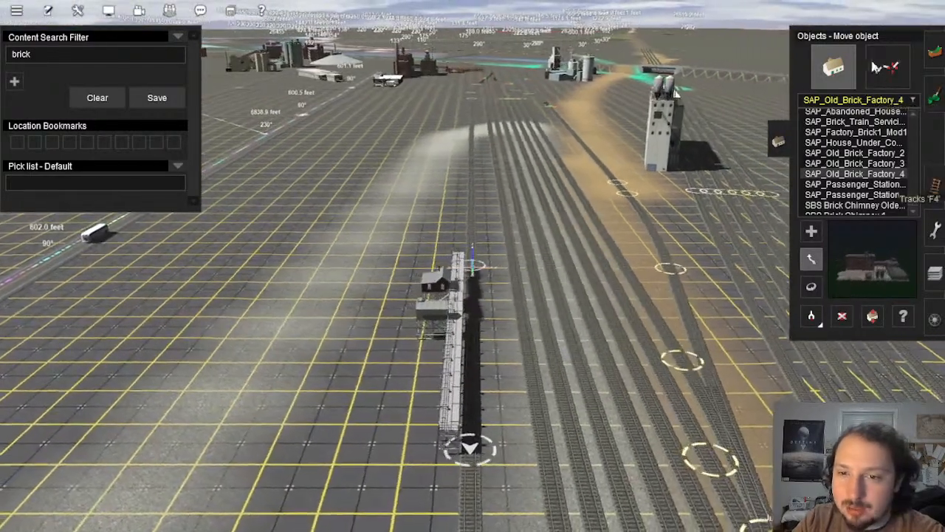
pyautogui.press('Up')
pyautogui.press('Right')
pyautogui.press('Left')
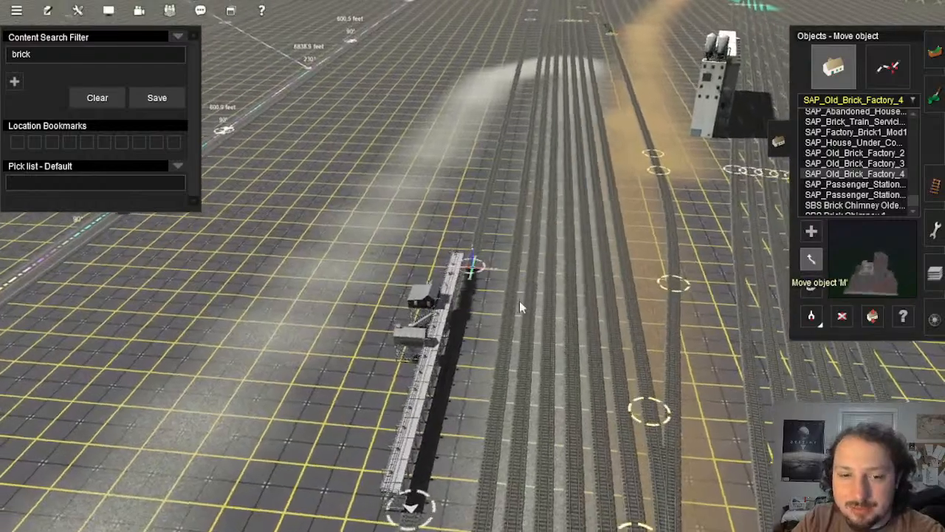
pyautogui.moveTo(430, 331); pyautogui.dragTo(489, 260)
pyautogui.press('Up')
pyautogui.press('Right')
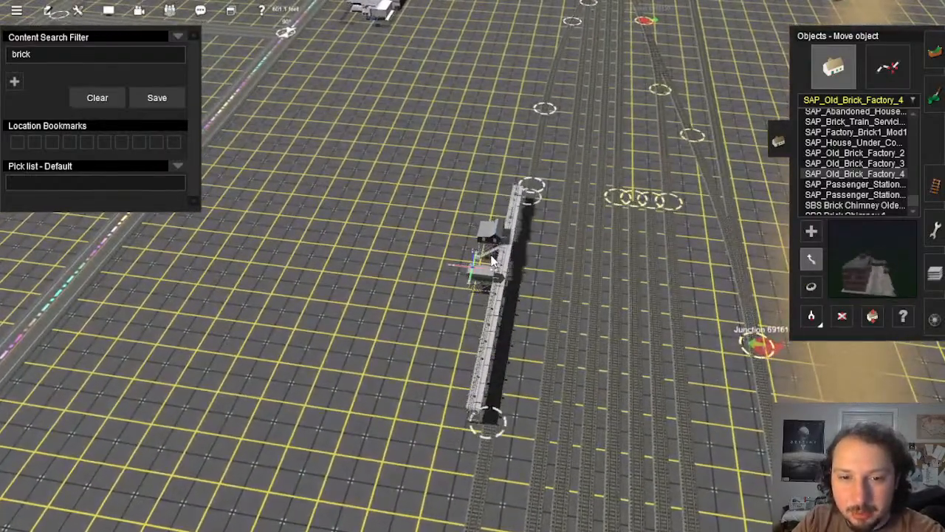
pyautogui.press('Up')
pyautogui.rightClick(452, 170)
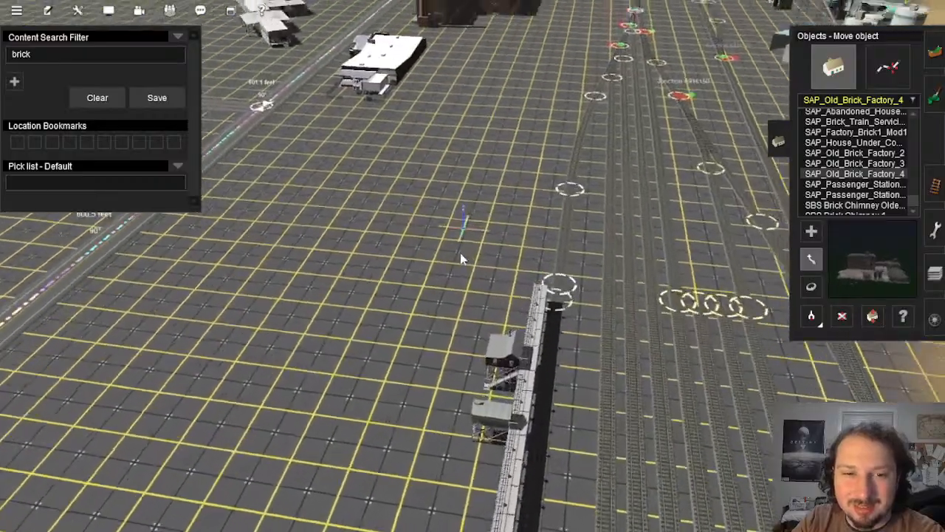
# Step: Move the long loading structure to the open ground beside the white-roofed store and rotate it to 180 degrees
pyautogui.press('Down')
pyautogui.press('Up')
pyautogui.moveTo(501, 336); pyautogui.dragTo(469, 241)
pyautogui.press('w')
pyautogui.press('Left')
pyautogui.click(812, 286)
pyautogui.press('Up')
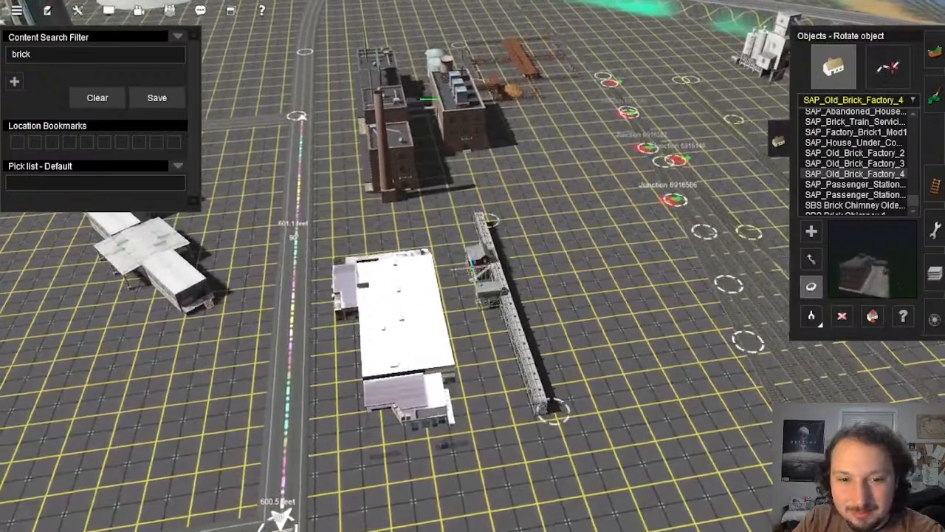
pyautogui.moveTo(480, 289); pyautogui.dragTo(463, 295)
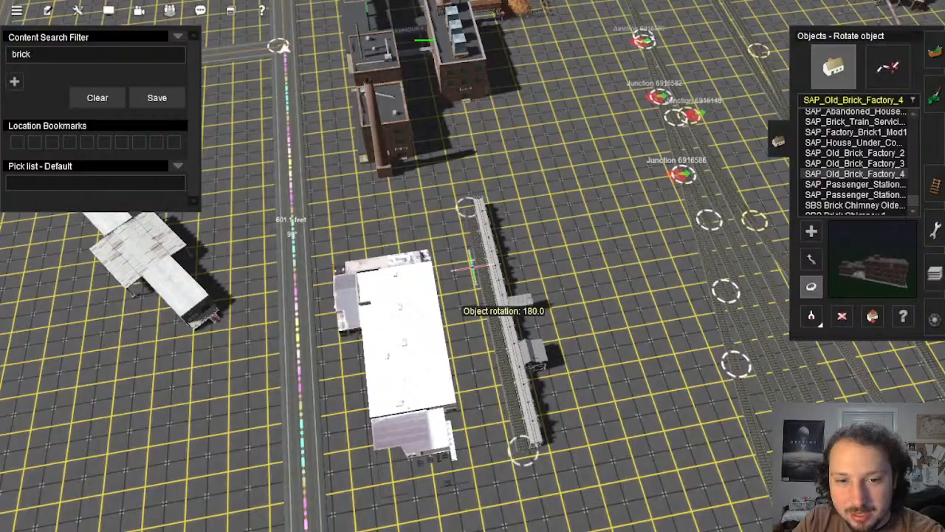
# Step: Shift the rotated loading structure farther from the meat packing plant, partly past the end of the white-roofed store
pyautogui.press('Down')
pyautogui.press('Right')
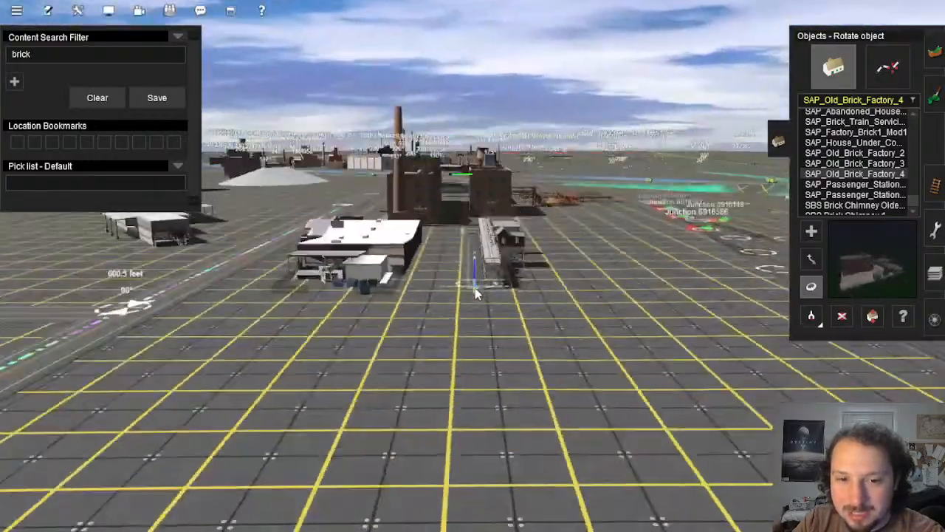
pyautogui.press('Up')
pyautogui.click(807, 259)
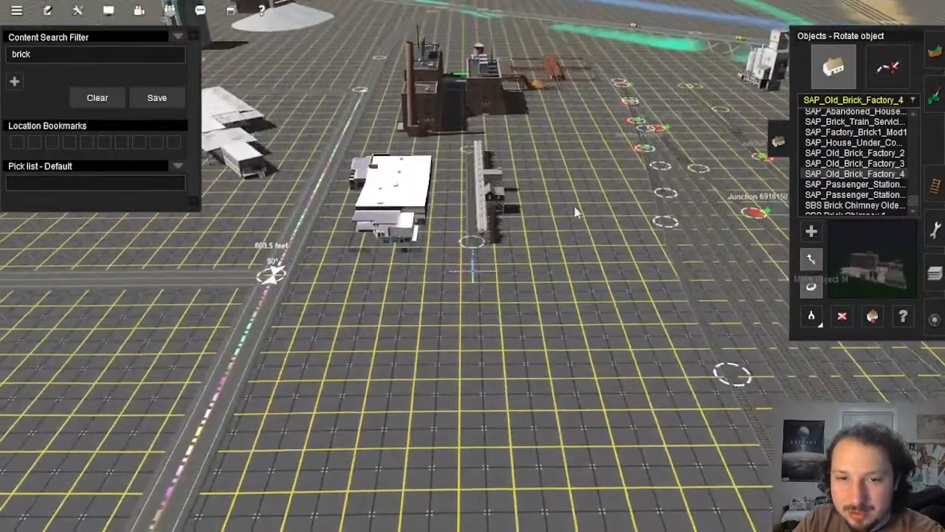
pyautogui.moveTo(496, 187); pyautogui.dragTo(493, 257)
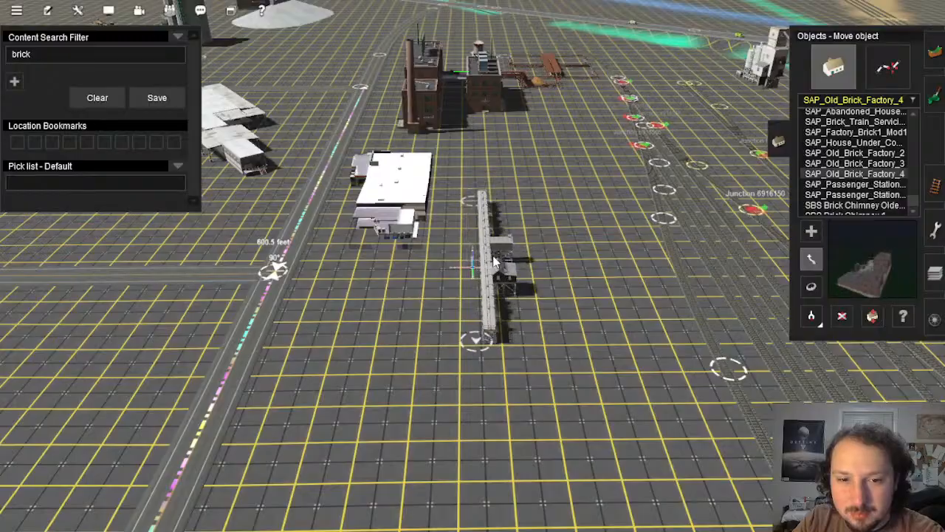
pyautogui.press('Down')
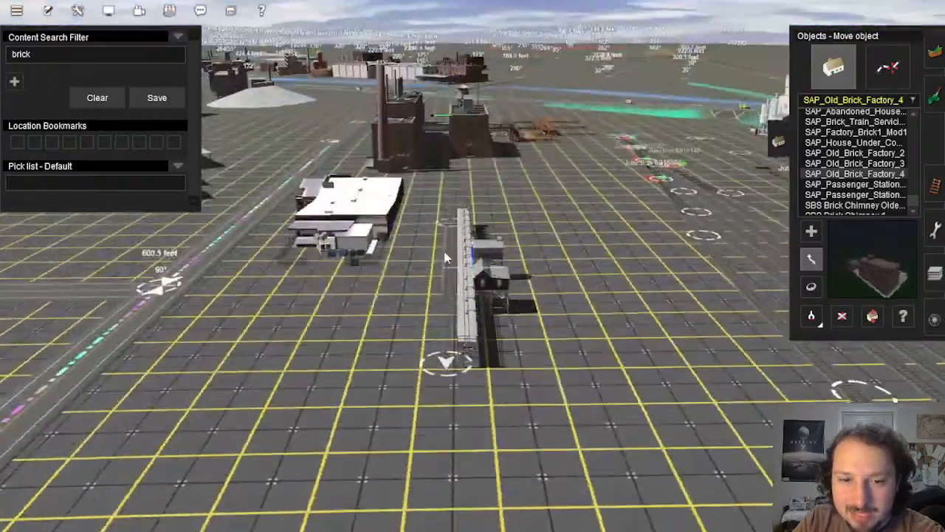
pyautogui.moveTo(445, 258)
pyautogui.mouseDown(button='right')
pyautogui.moveTo(475, 171)
pyautogui.moveTo(512, 285)
pyautogui.moveTo(546, 298)
pyautogui.moveTo(514, 268)
pyautogui.moveTo(405, 254)
pyautogui.moveTo(448, 296)
pyautogui.moveTo(440, 253)
pyautogui.mouseUp(button='right')
pyautogui.press('Left')
pyautogui.press('Left')
pyautogui.press('Down')
pyautogui.scroll(-10, 439, 253)
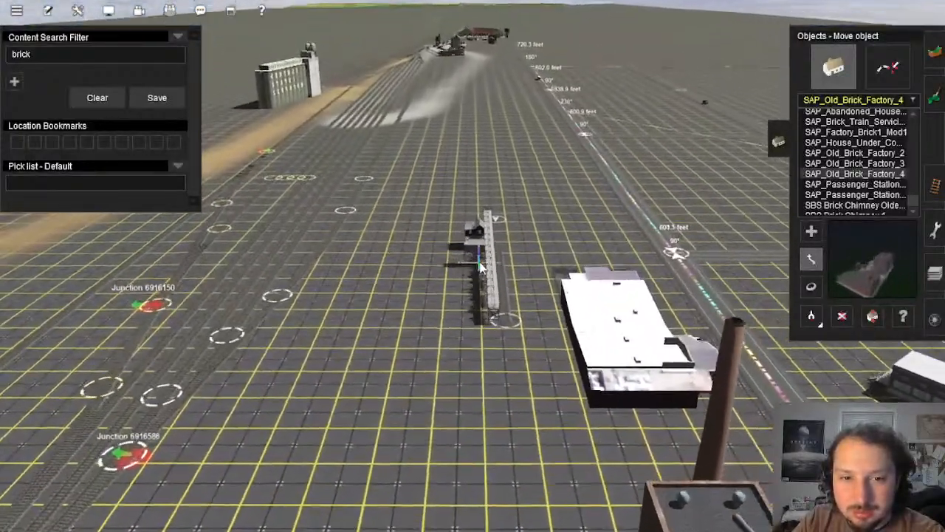
pyautogui.press('Up')
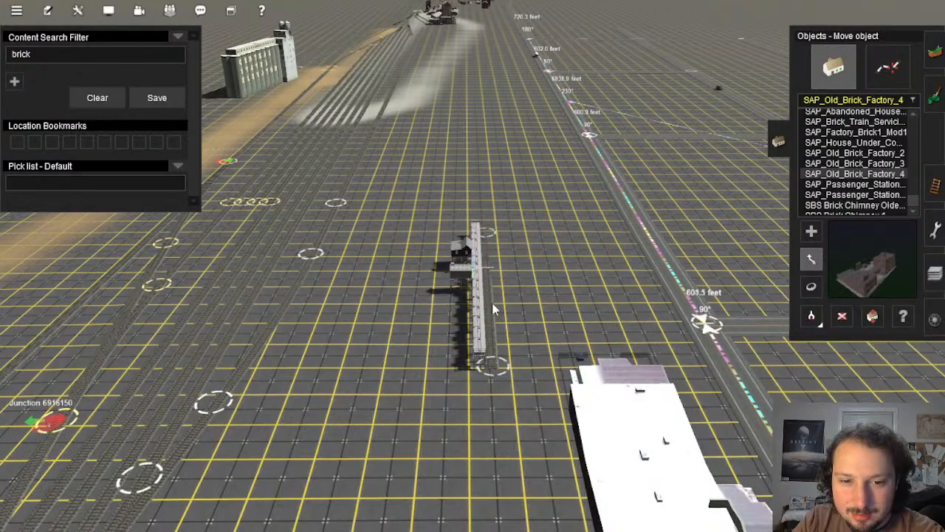
# Step: Switch from objects to adding track and clear the brick content filter so TANE 1Trk Wood is available
pyautogui.scroll(10, 493, 310)
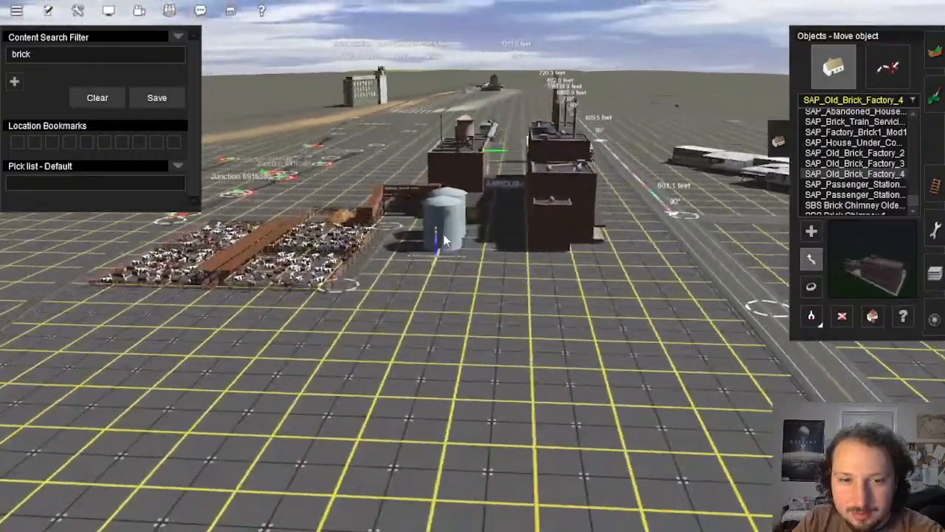
pyautogui.rightClick(438, 193)
pyautogui.press('Up')
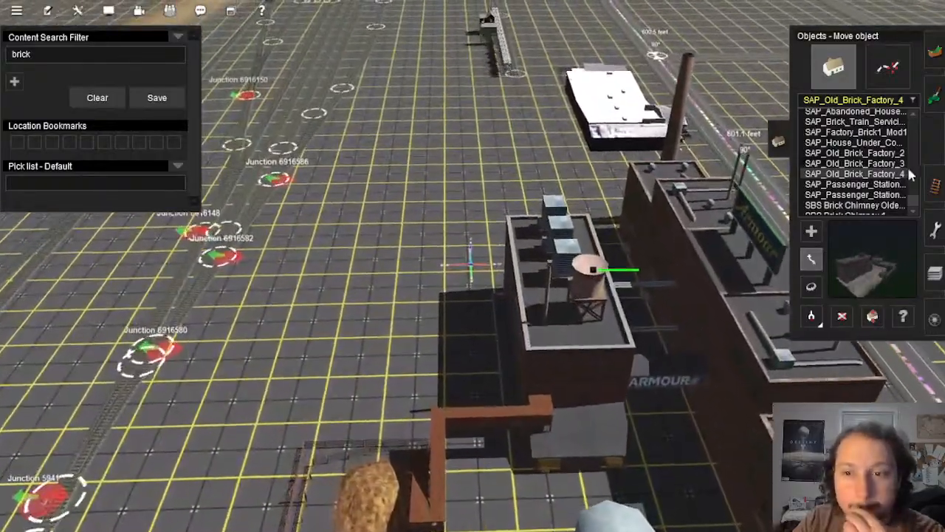
pyautogui.press('t')
pyautogui.rightClick(443, 271)
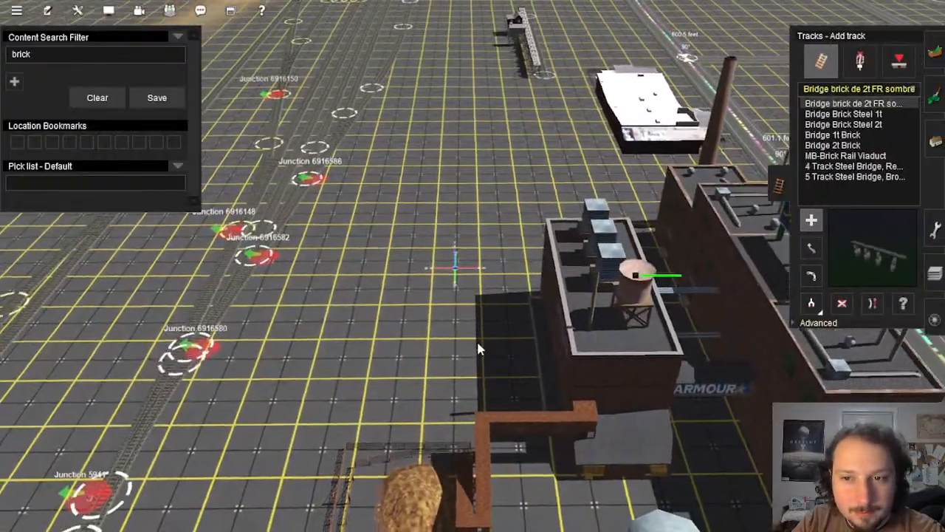
pyautogui.rightClick(477, 346)
pyautogui.click(93, 100)
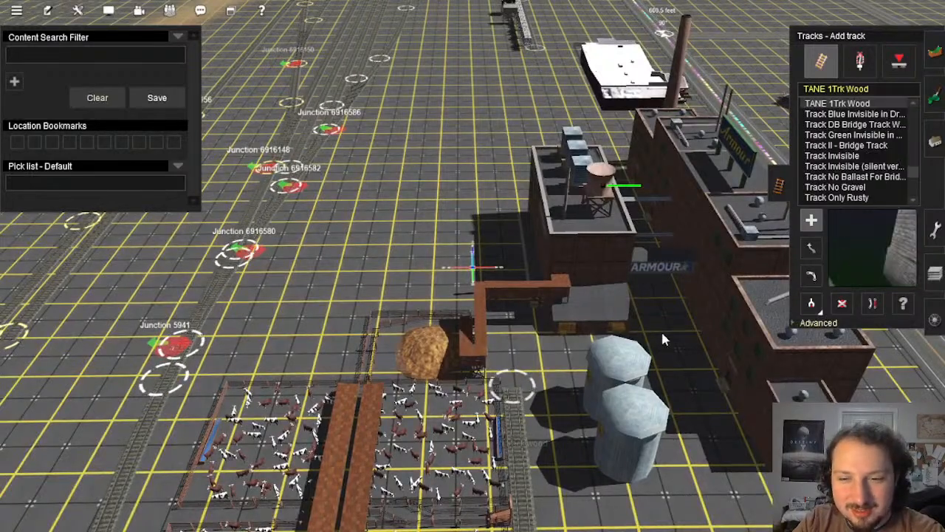
# Step: Extend the meat packing plant's track past the white-roofed store toward the yard with TANE 1Trk Wood and straighten it
pyautogui.press('Right')
pyautogui.moveTo(497, 386); pyautogui.dragTo(473, 244)
pyautogui.press('Up')
pyautogui.press('Up')
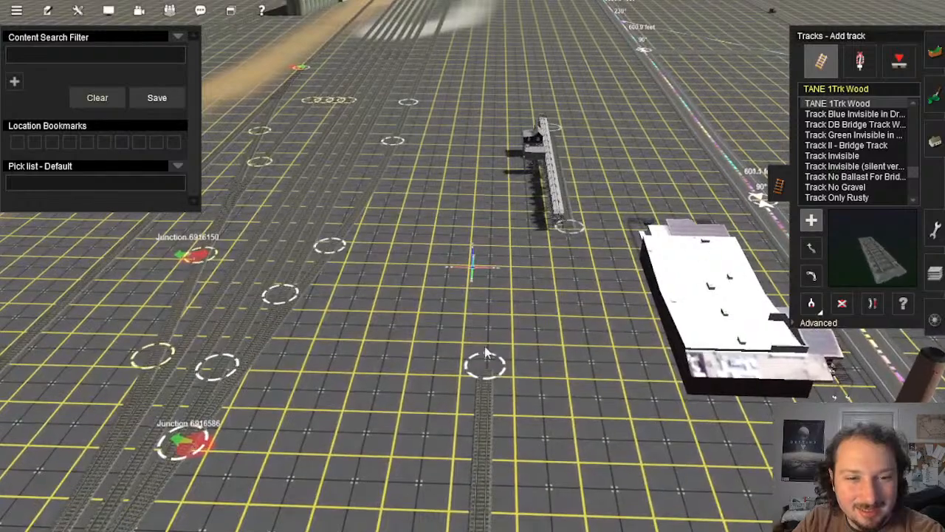
pyautogui.click(485, 355)
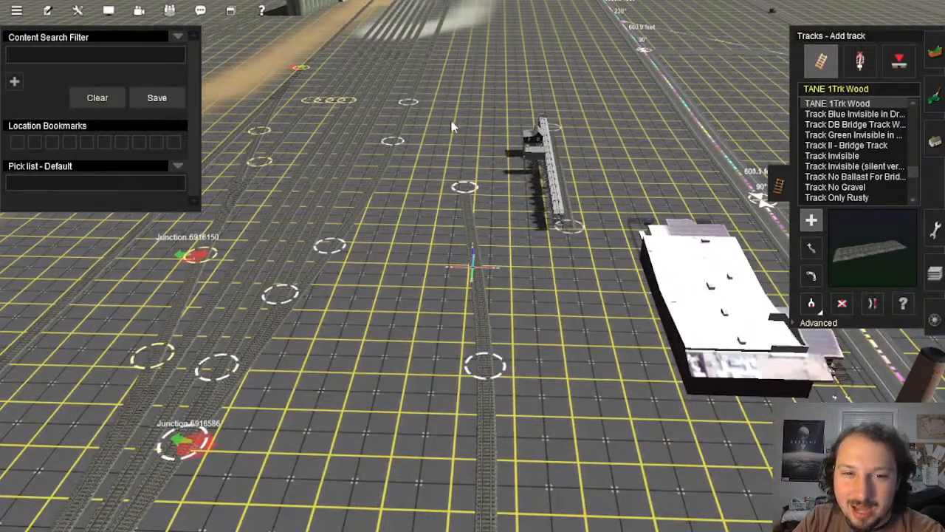
pyautogui.click(872, 303)
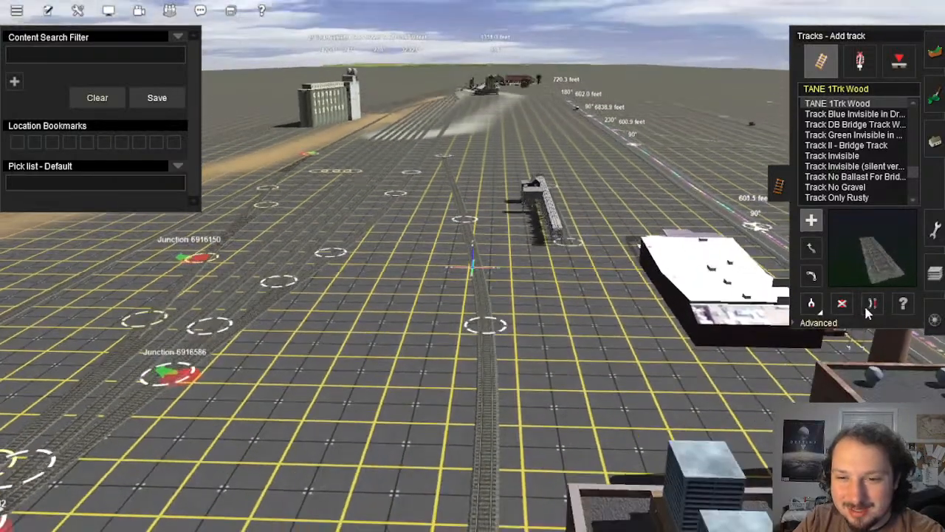
pyautogui.moveTo(493, 430); pyautogui.dragTo(484, 177, button='right')
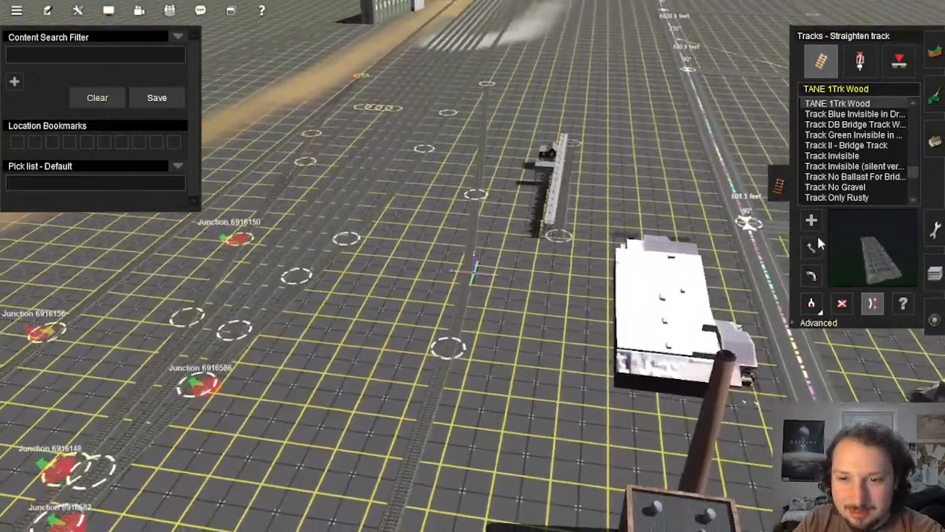
# Step: Adjust the spline point beside the loading structure and straighten the new siding's adjoining segments
pyautogui.click(811, 247)
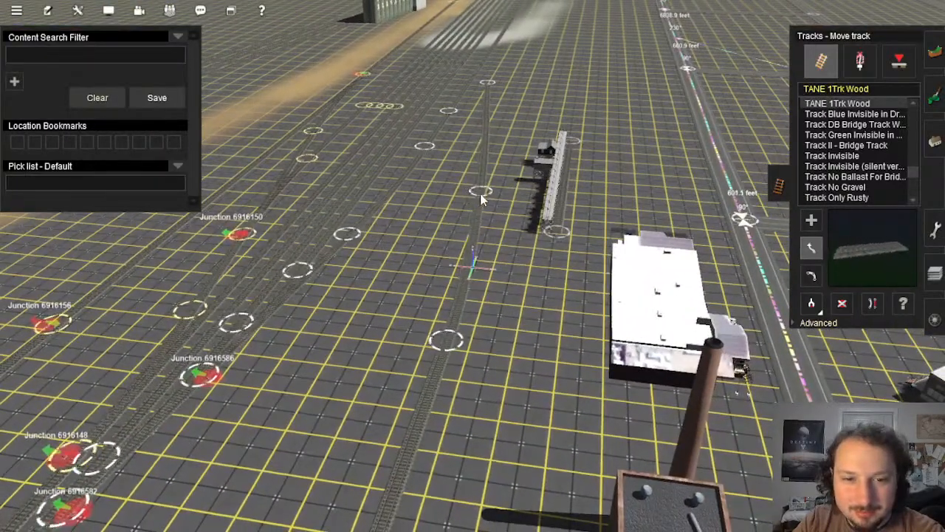
pyautogui.press('s')
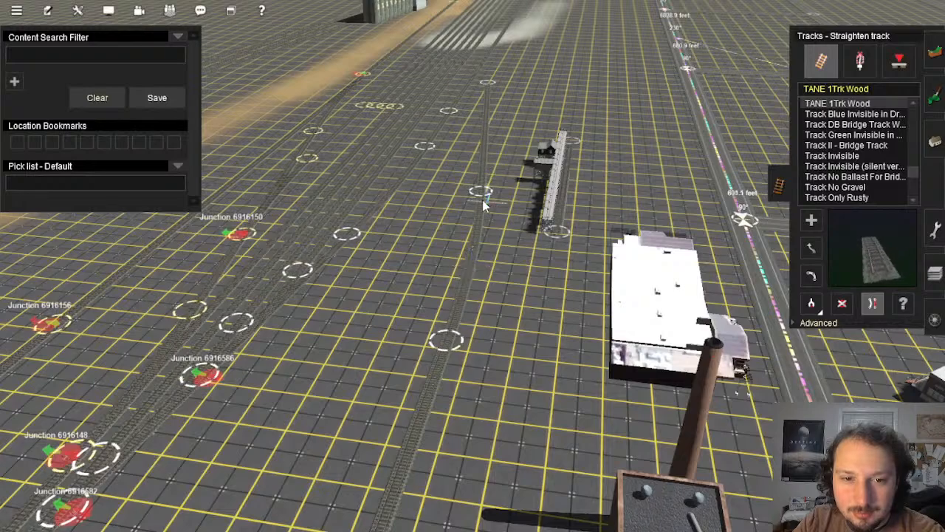
pyautogui.rightClick(484, 177)
pyautogui.rightClick(451, 170)
pyautogui.rightClick(436, 188)
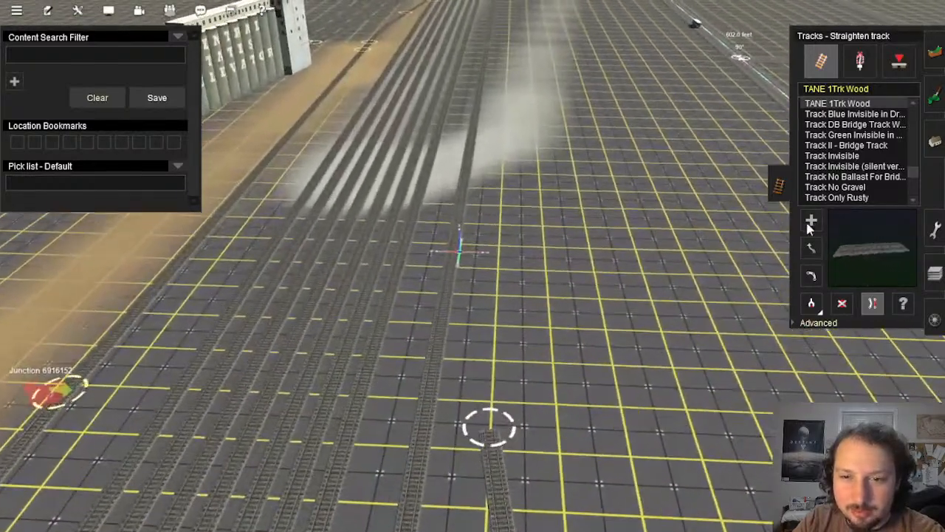
# Step: Join the siding's open end to the yard's outermost track with a new piece of TANE 1Trk Wood and straighten the connection
pyautogui.click(811, 221)
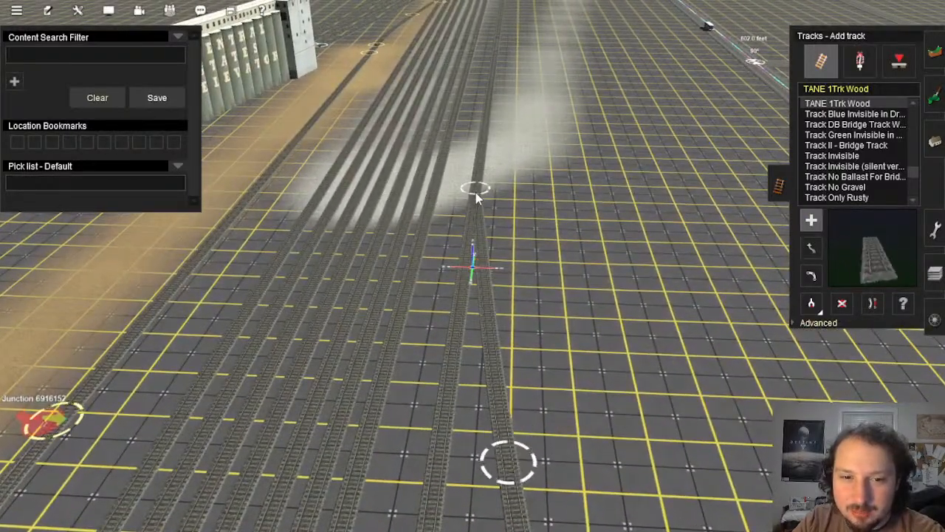
pyautogui.press('Down')
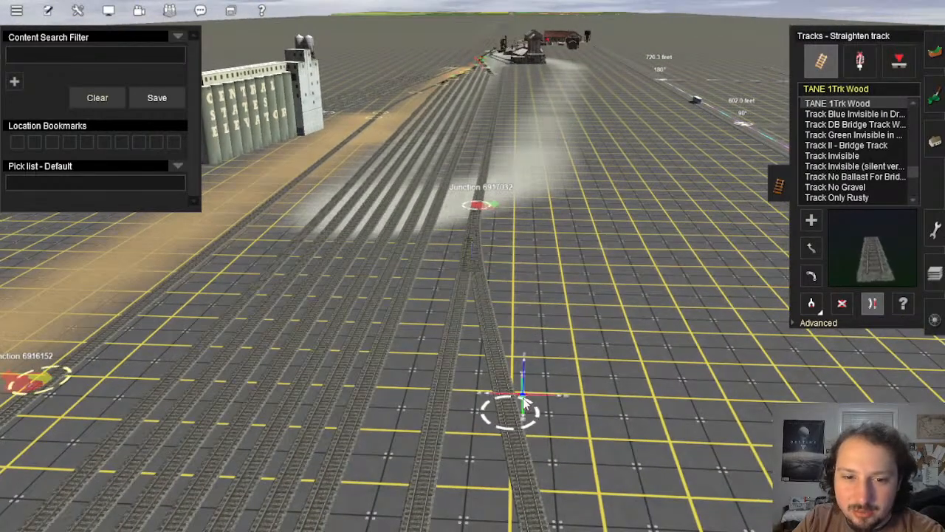
pyautogui.press('Right')
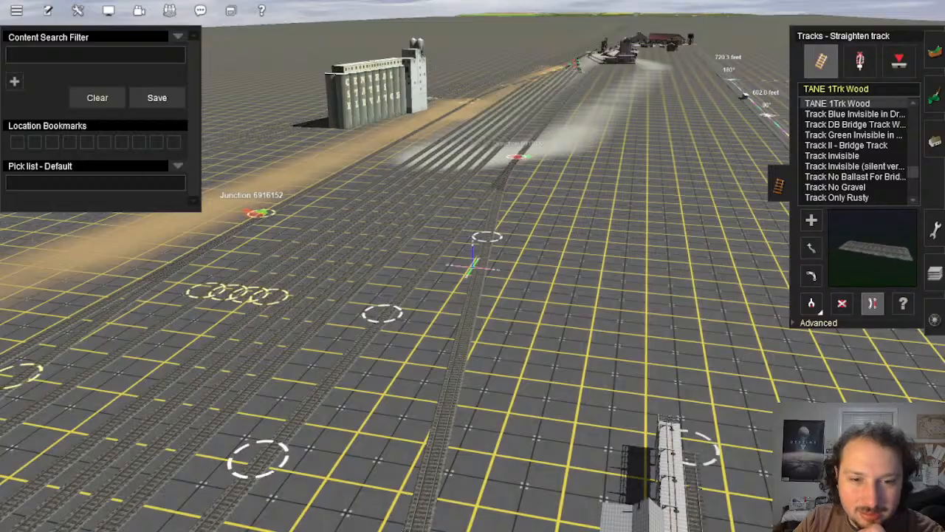
pyautogui.moveTo(467, 293); pyautogui.dragTo(461, 209, button='right')
pyautogui.scroll(2, 473, 251)
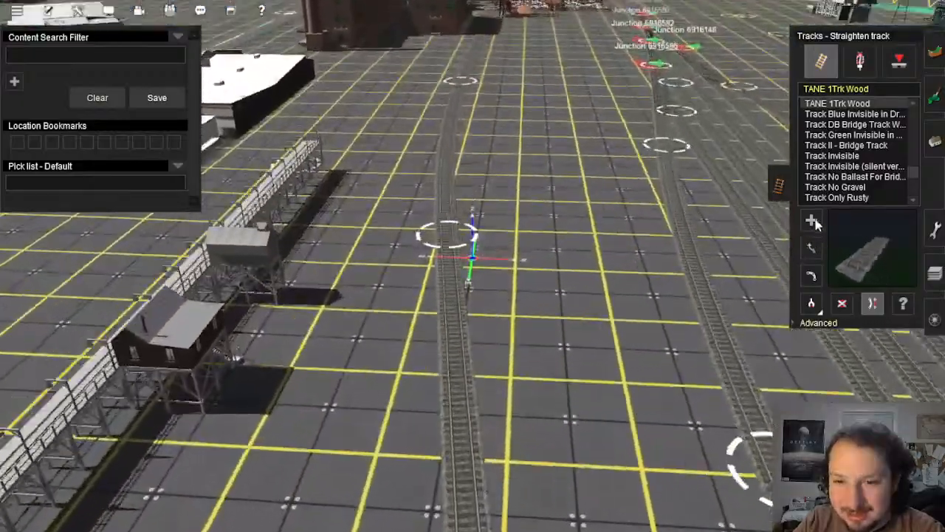
# Step: Lay a second TANE 1Trk Wood track parallel to the plant's siding, from the cattle pens past the loading dock
pyautogui.click(811, 220)
pyautogui.moveTo(477, 143); pyautogui.dragTo(440, 124, button='right')
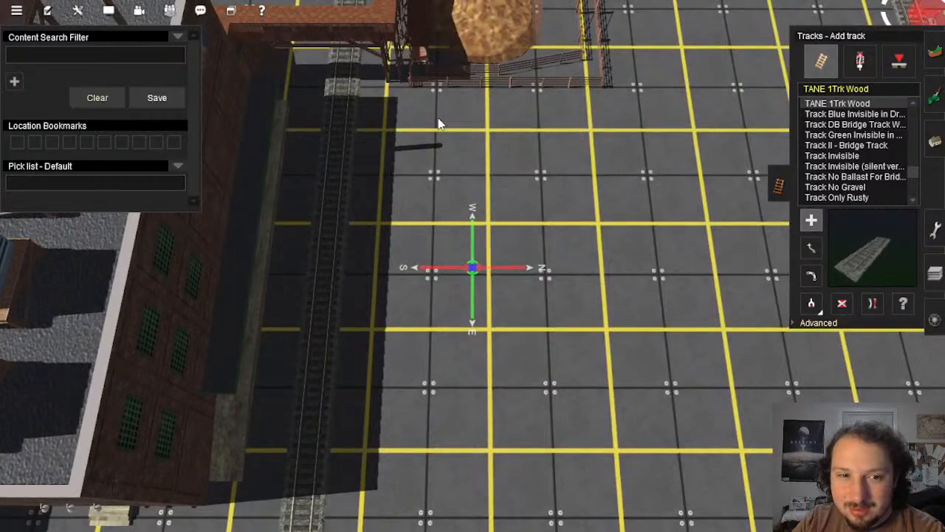
pyautogui.moveTo(338, 164); pyautogui.dragTo(479, 52, button='right')
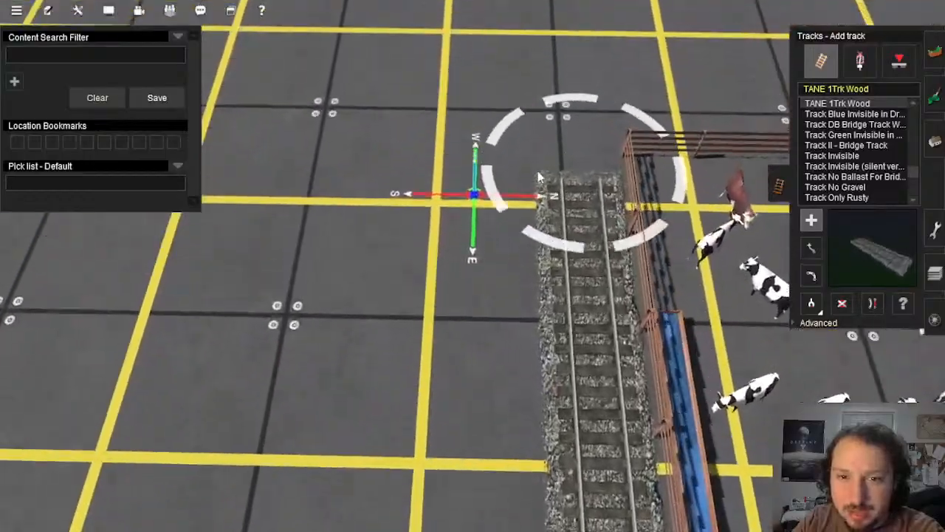
pyautogui.moveTo(539, 177); pyautogui.dragTo(481, 252, button='right')
pyautogui.click(487, 252)
pyautogui.moveTo(516, 399); pyautogui.dragTo(465, 150, button='right')
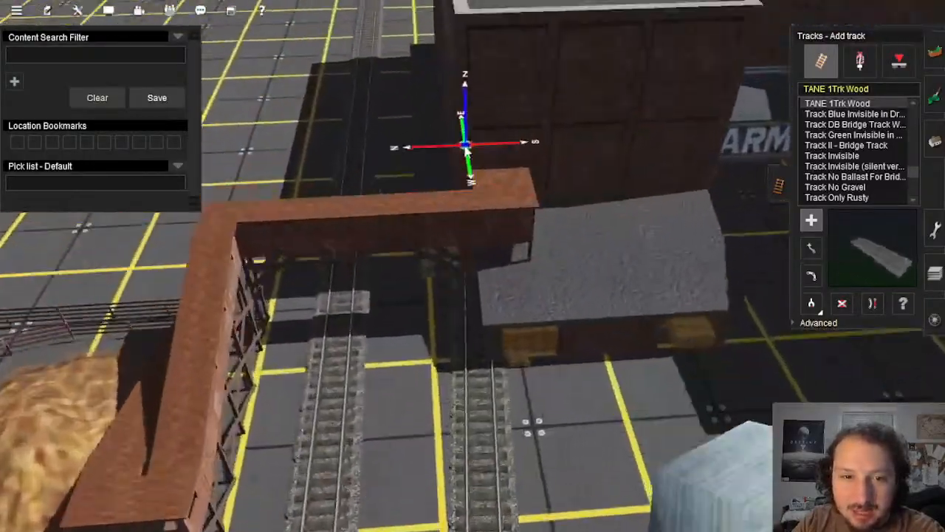
pyautogui.moveTo(436, 193); pyautogui.dragTo(428, 214, button='right')
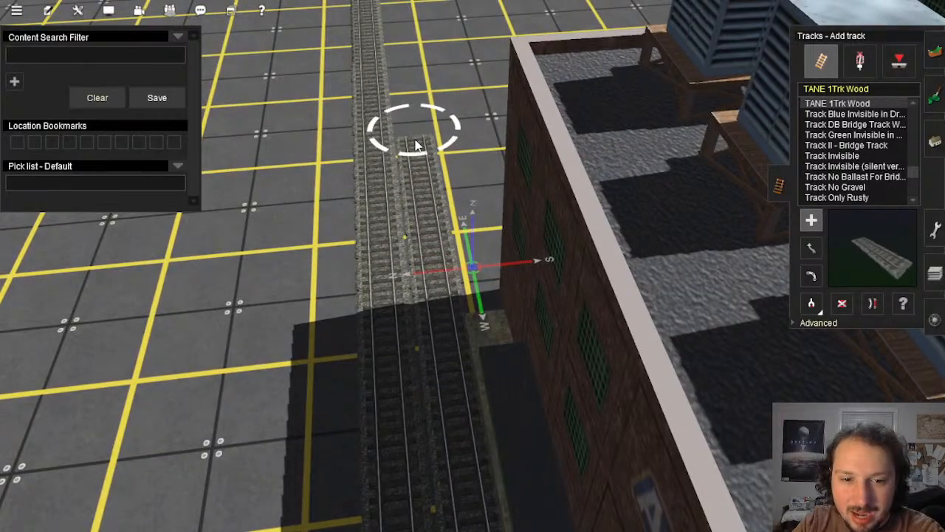
# Step: Move the second track's end beside the cattle pens to align it with the first track
pyautogui.moveTo(437, 359); pyautogui.dragTo(478, 251, button='right')
pyautogui.scroll(-3, 478, 253)
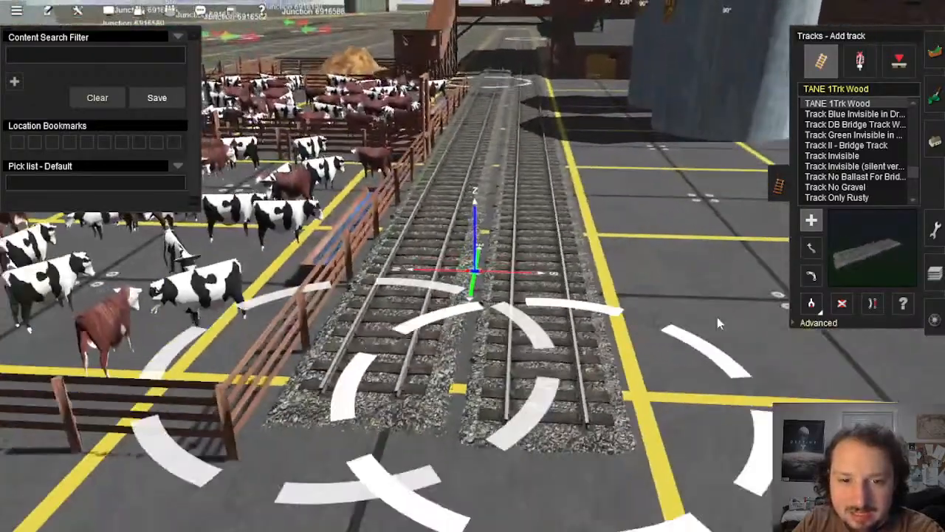
pyautogui.click(811, 248)
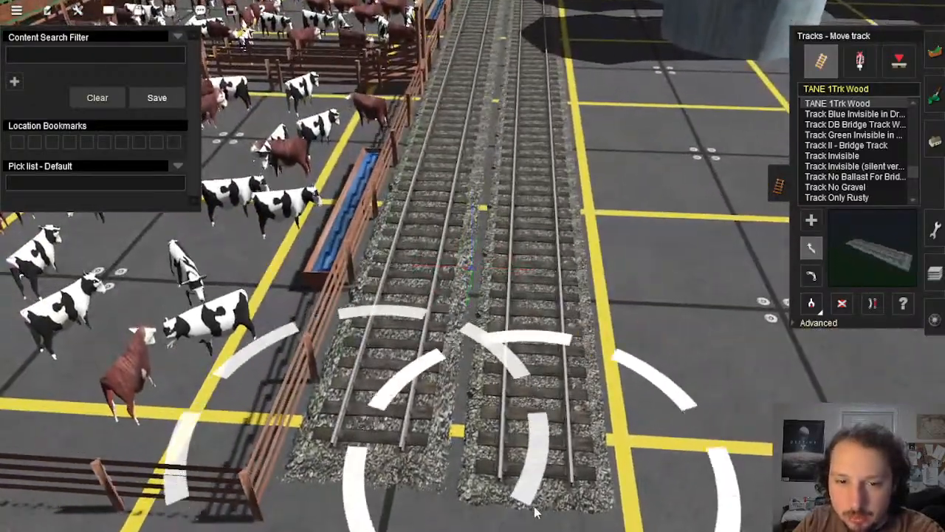
pyautogui.moveTo(536, 513); pyautogui.dragTo(533, 480)
pyautogui.moveTo(516, 184); pyautogui.dragTo(489, 217, button='right')
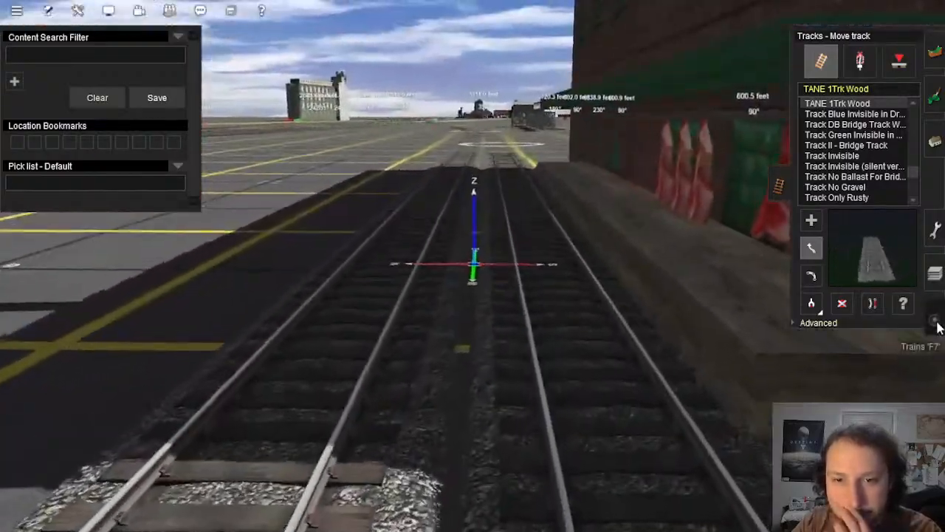
# Step: Place a C&O Kanawha K-4 Steam locomotive on each of the two tracks beside the plant's loading dock to check clearance
pyautogui.click(935, 323)
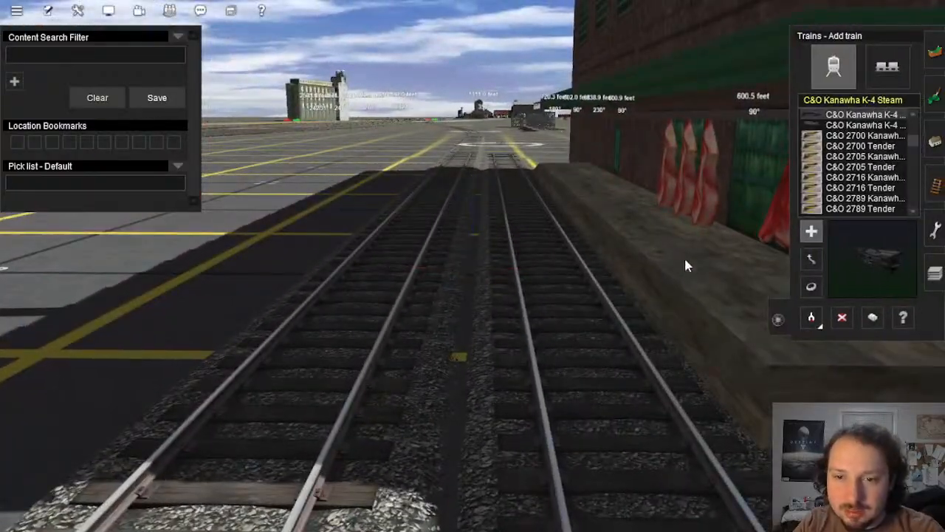
pyautogui.click(545, 277)
pyautogui.moveTo(546, 276); pyautogui.dragTo(567, 275, button='right')
pyautogui.click(390, 274)
pyautogui.moveTo(390, 274)
pyautogui.mouseDown(button='right')
pyautogui.moveTo(367, 253)
pyautogui.moveTo(404, 275)
pyautogui.mouseUp(button='right')
pyautogui.press('Right')
pyautogui.press('Left')
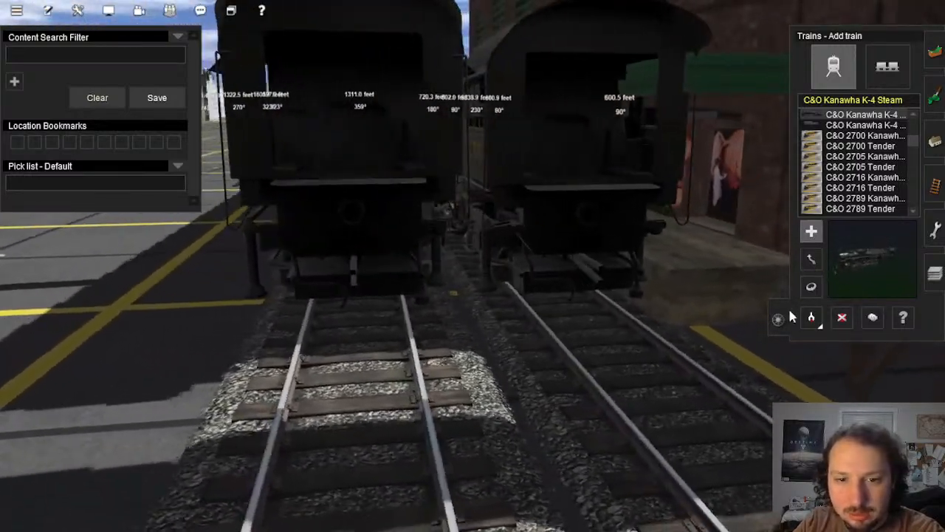
# Step: Delete both test locomotives from the tracks beside the loading dock
pyautogui.press('Right')
pyautogui.click(843, 319)
pyautogui.click(497, 209)
pyautogui.click(345, 184)
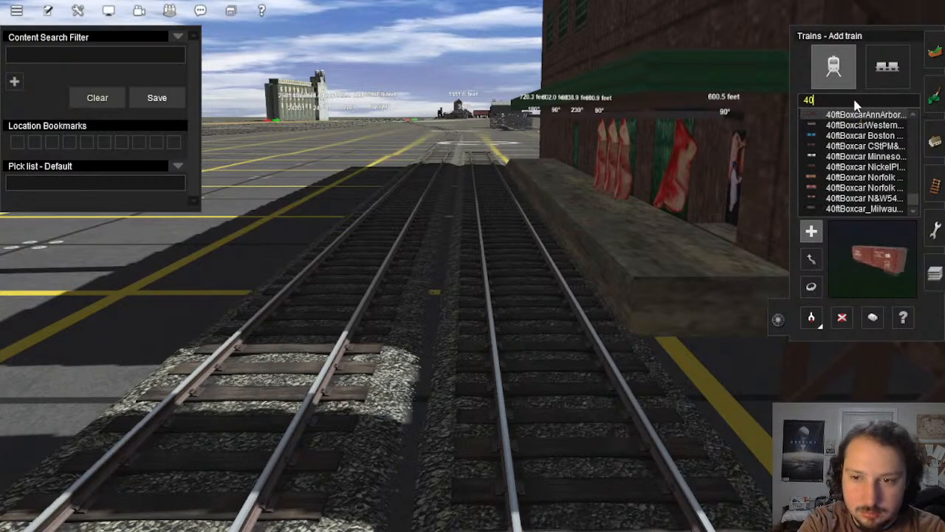
# Step: Filter the rolling stock by "40 ft" and place a red boxcar on the track next to the plant's loading dock
pyautogui.click(526, 255)
pyautogui.scroll(-3, 542, 303)
pyautogui.press('Left')
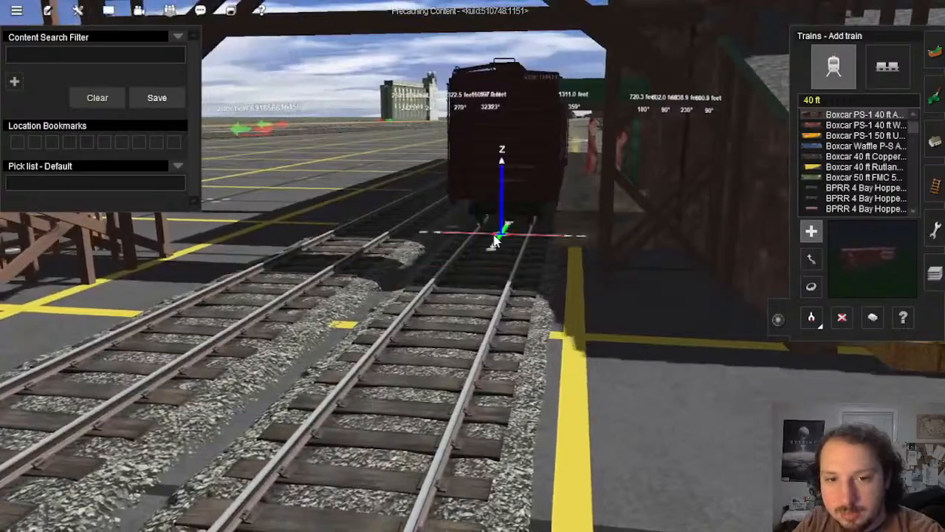
pyautogui.scroll(-3, 496, 240)
pyautogui.press('Left')
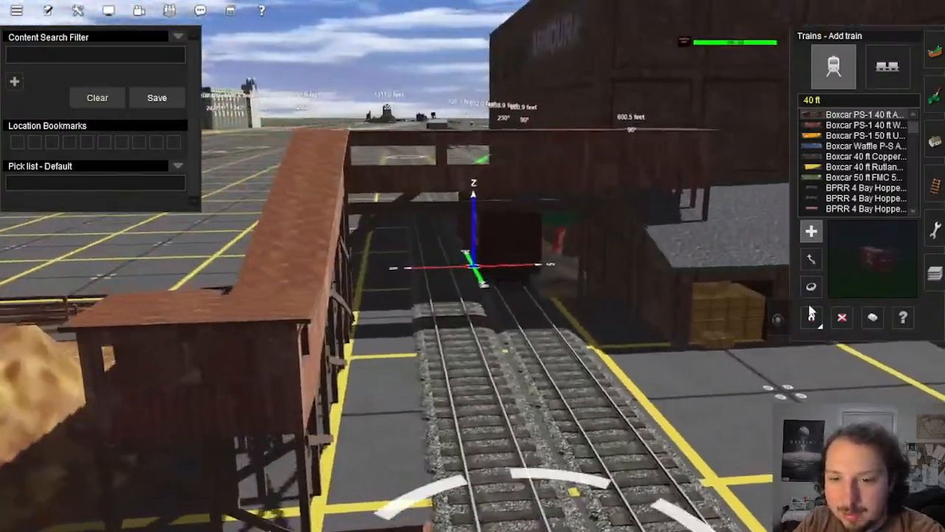
# Step: Delete the red test boxcar from the track beside the plant's loading dock
pyautogui.press('Up')
pyautogui.click(842, 316)
pyautogui.click(494, 219)
# Step: Switch to moving track and examine how the two parallel track ends line up beside the cattle pens
pyautogui.press('Down')
pyautogui.scroll(-3, 472, 380)
pyautogui.rightClick(470, 389)
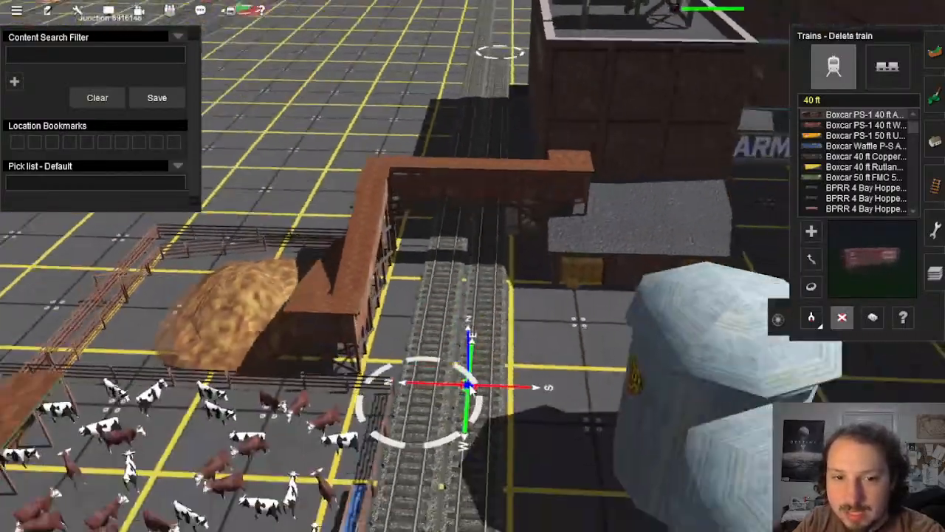
pyautogui.moveTo(469, 385); pyautogui.dragTo(471, 268, button='right')
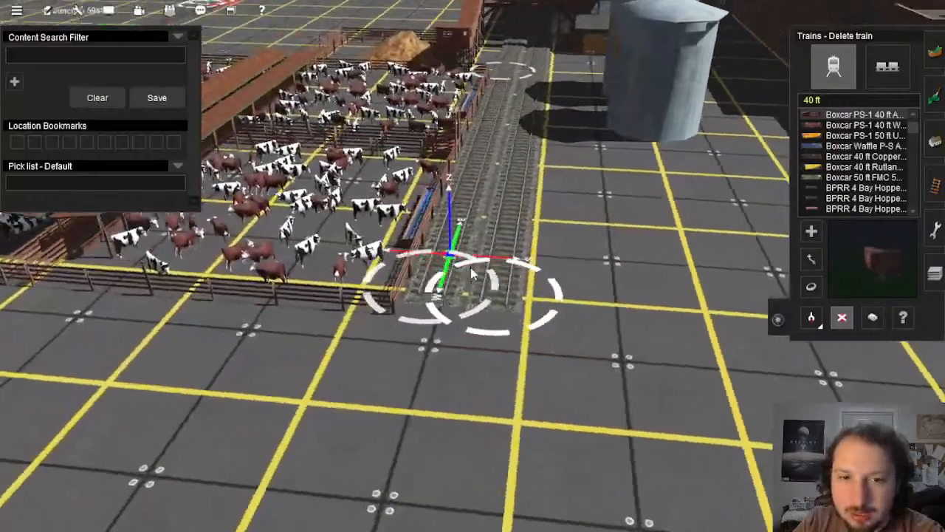
pyautogui.scroll(4, 471, 273)
pyautogui.press('Down')
pyautogui.scroll(-3, 471, 274)
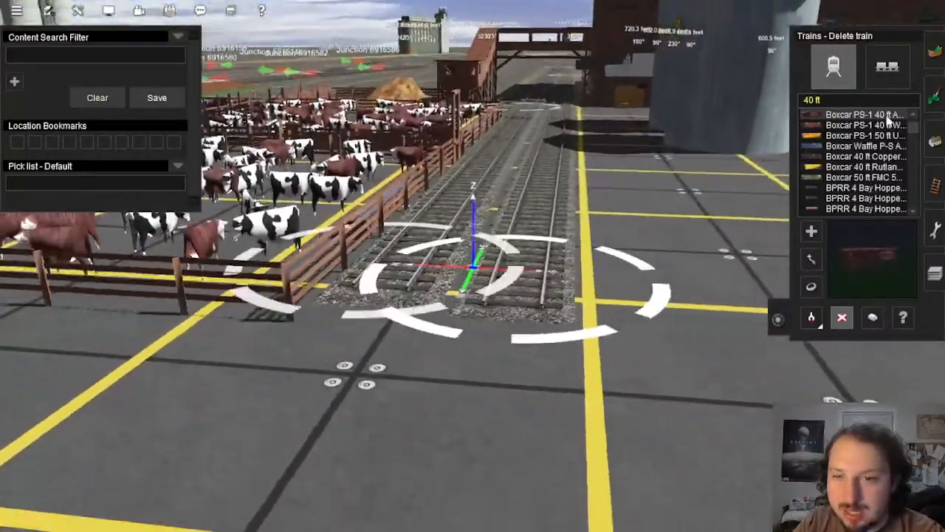
pyautogui.press('Up')
pyautogui.press('Up')
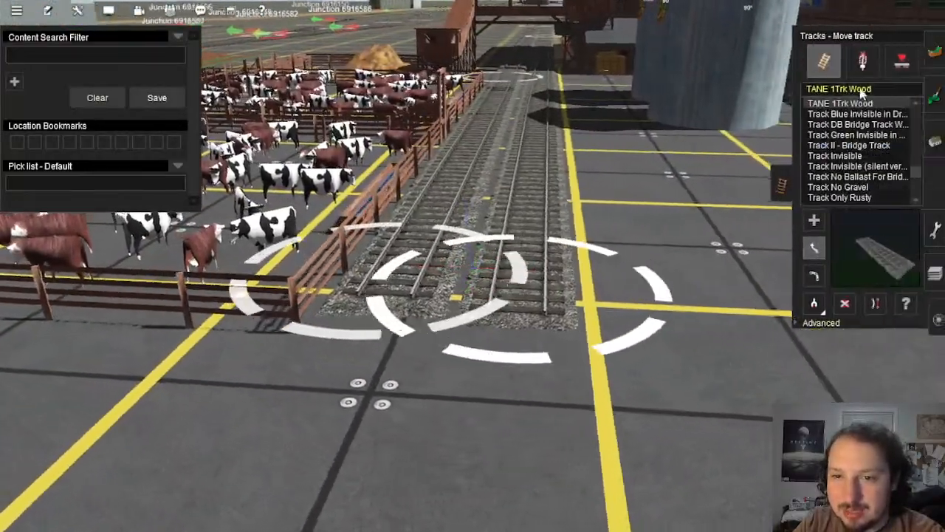
pyautogui.scroll(4, 543, 351)
pyautogui.scroll(-4, 546, 425)
pyautogui.rightClick(516, 373)
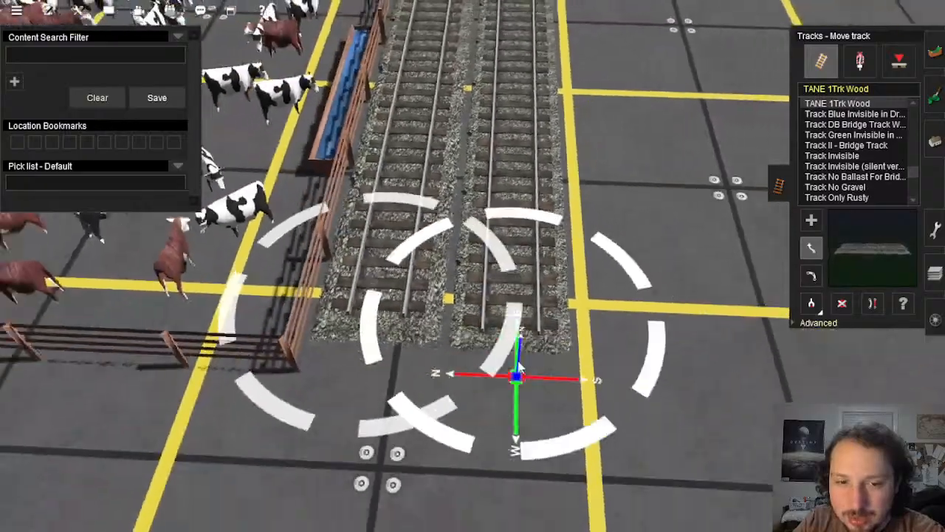
pyautogui.scroll(3, 475, 260)
pyautogui.press('Down')
pyautogui.press('Up')
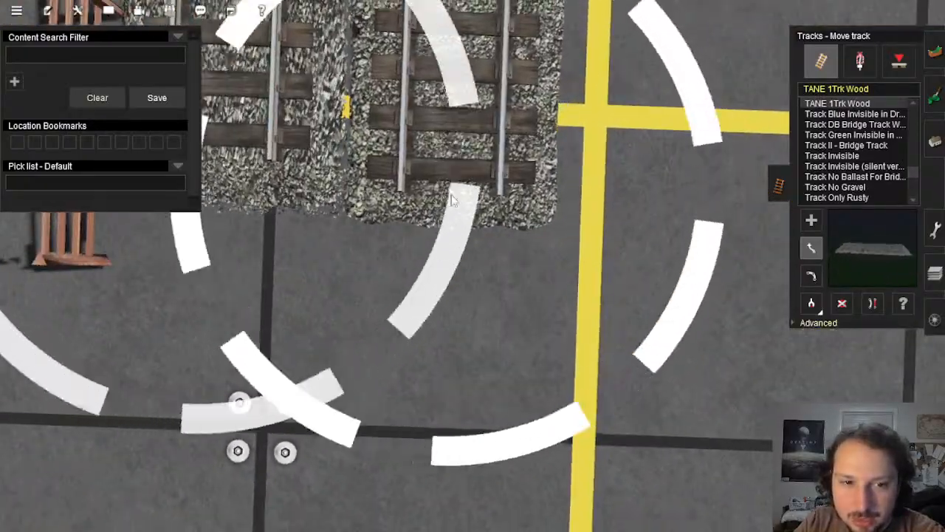
# Step: Examine the second track's opposite end beyond the plant, comparing its spacing and height with the first track
pyautogui.scroll(-3, 454, 200)
pyautogui.rightClick(458, 166)
pyautogui.press('Down')
pyautogui.scroll(3, 440, 232)
pyautogui.rightClick(440, 195)
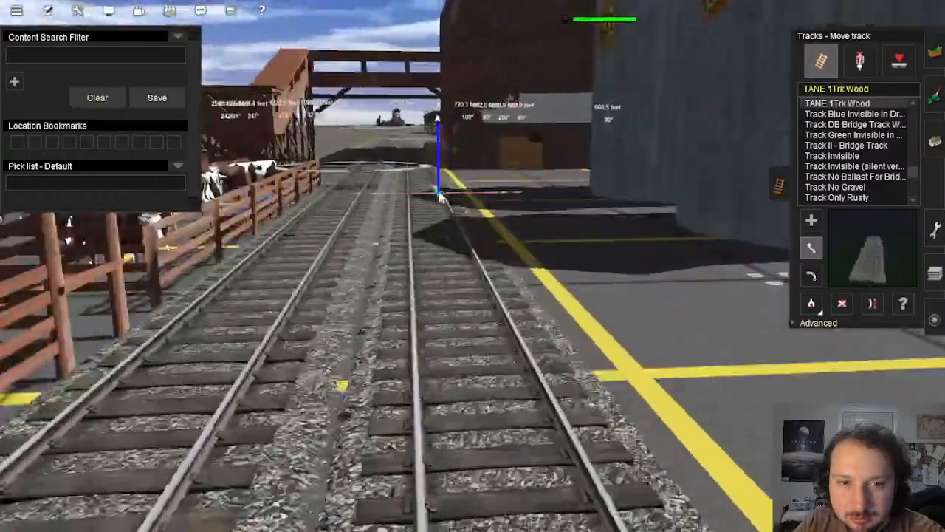
pyautogui.rightClick(447, 171)
pyautogui.press('Up')
pyautogui.rightClick(485, 294)
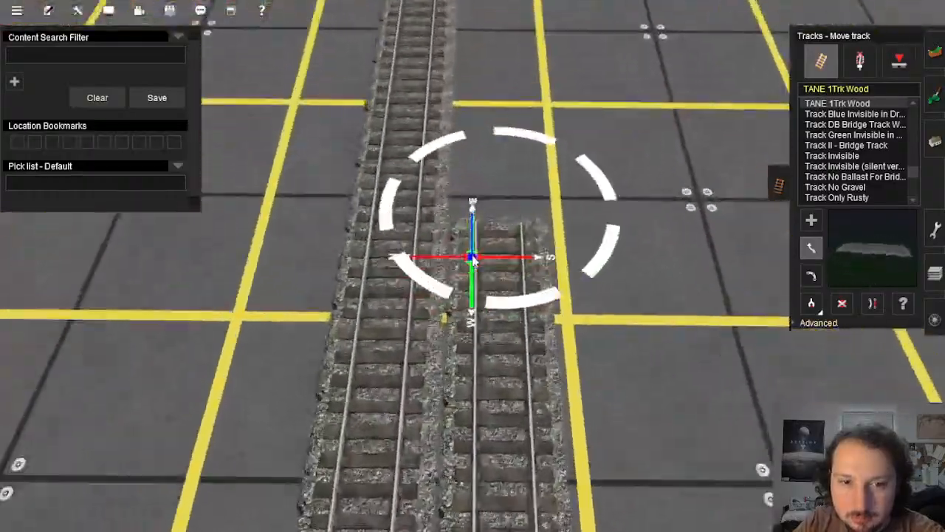
pyautogui.press('Up')
pyautogui.scroll(3, 520, 205)
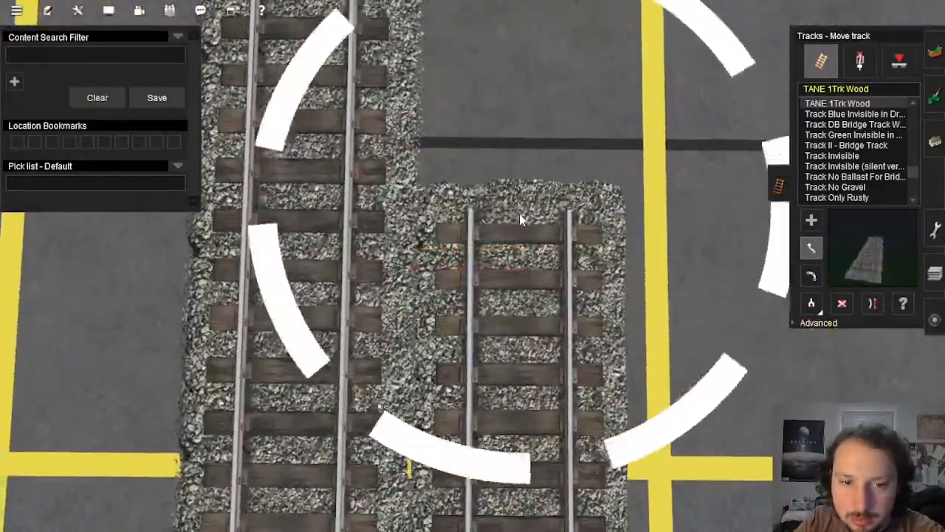
pyautogui.press('Down')
pyautogui.press('Left')
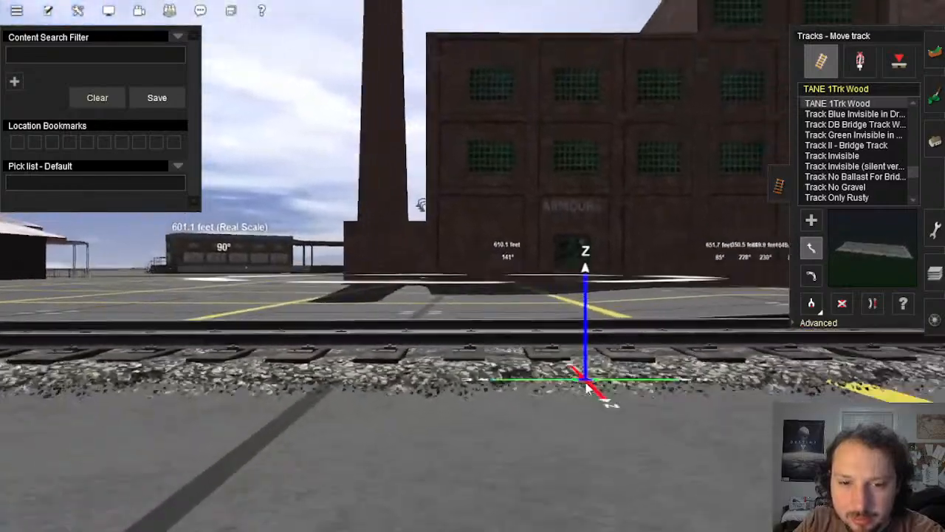
pyautogui.press('Up')
pyautogui.press('Left')
pyautogui.scroll(-4, 587, 385)
pyautogui.press('Down')
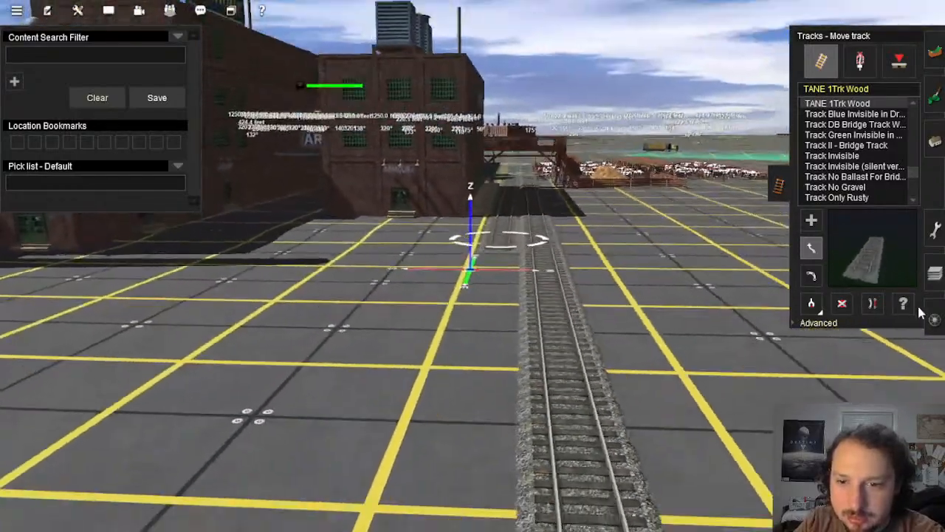
# Step: Apply Flatten Spline to the track leading past the meat packing plant
pyautogui.press('Left')
pyautogui.press('Up')
pyautogui.click(835, 323)
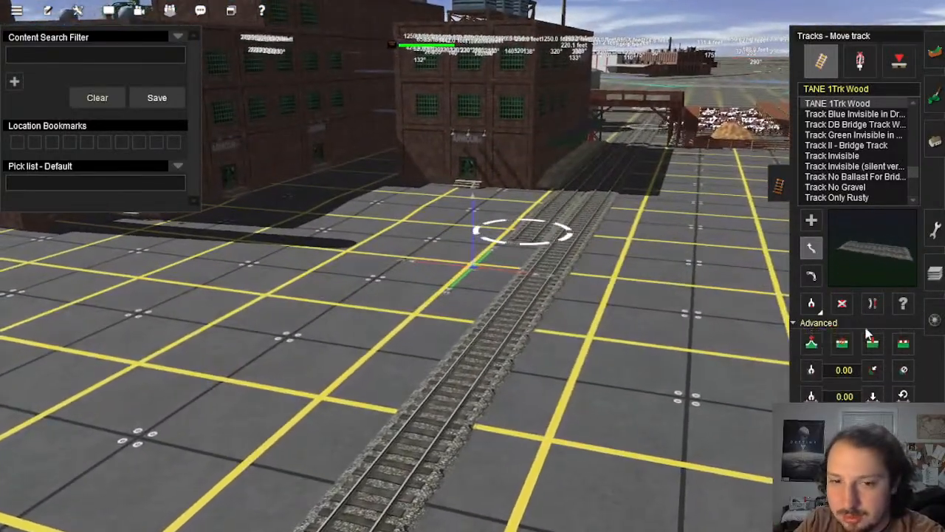
pyautogui.click(581, 246)
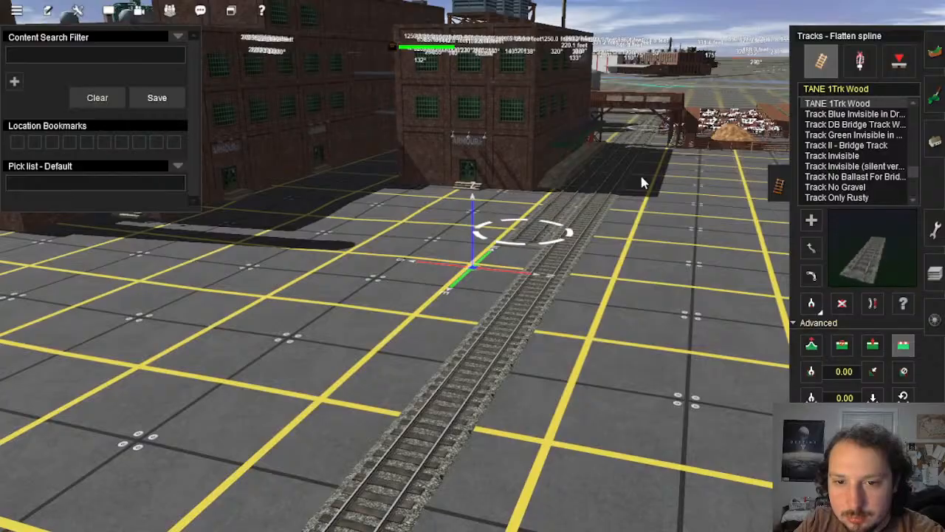
# Step: Examine both tracks along the plant wall and beneath the overhead cattle walkway
pyautogui.press('Right')
pyautogui.press('Down')
pyautogui.scroll(3, 461, 262)
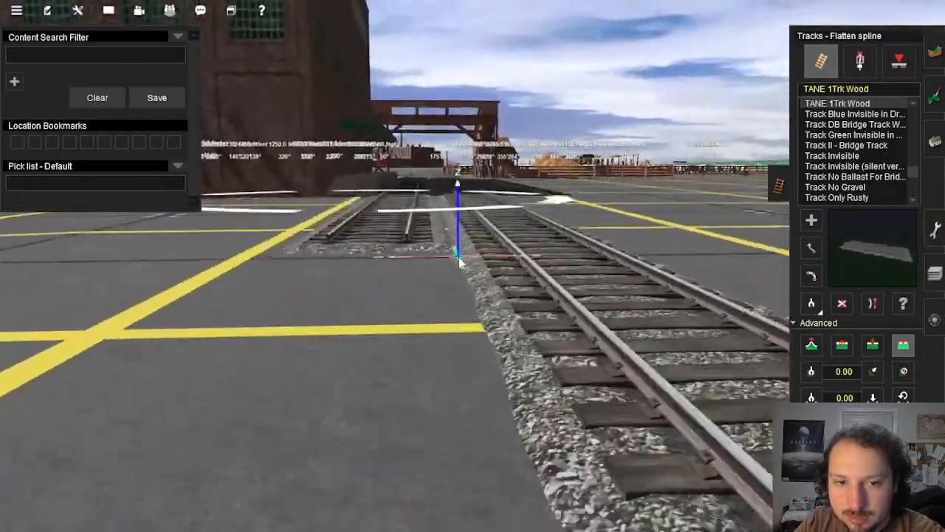
pyautogui.rightClick(457, 229)
pyautogui.rightClick(461, 192)
pyautogui.press('Up')
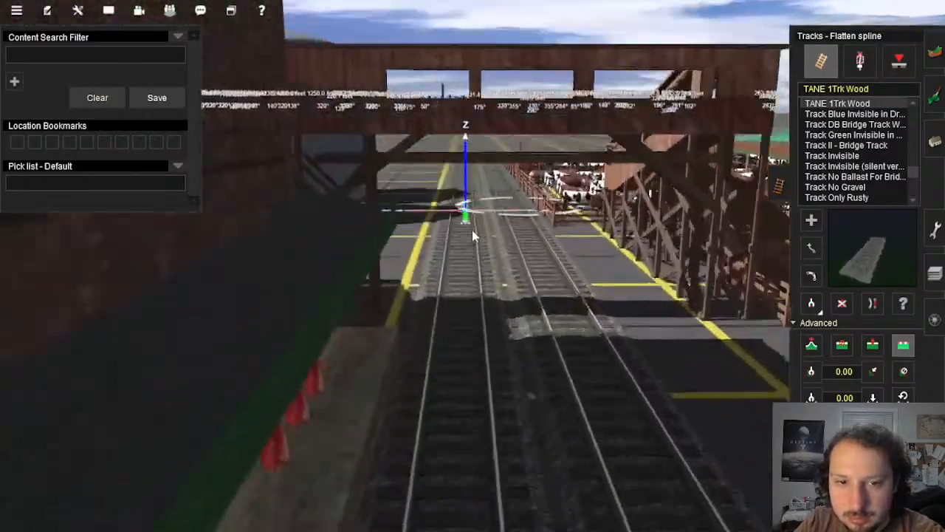
pyautogui.press('Up')
pyautogui.moveTo(476, 271); pyautogui.dragTo(478, 242, button='right')
# Step: Examine how the twin silos, cattle pens and plant buildings sit around the paired tracks
pyautogui.press('Down')
pyautogui.press('Right')
pyautogui.rightClick(533, 181)
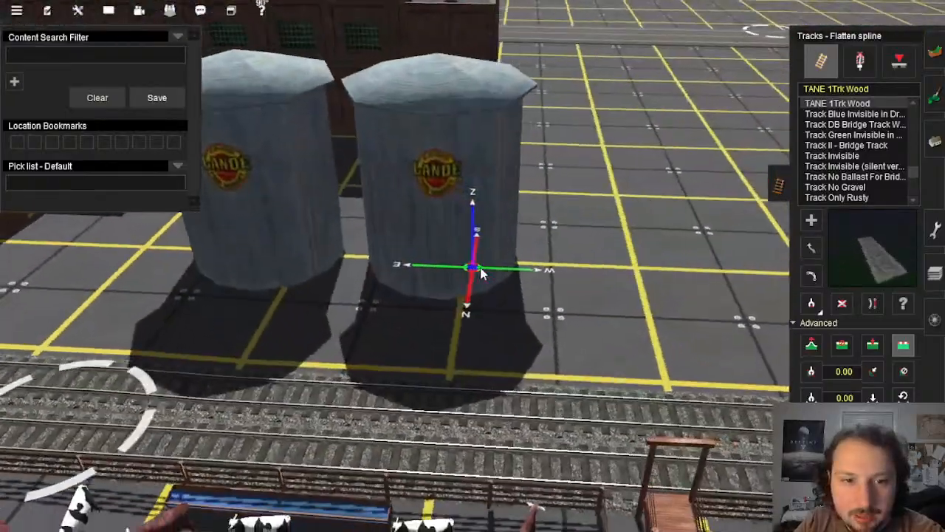
pyautogui.rightClick(420, 255)
pyautogui.press('Down')
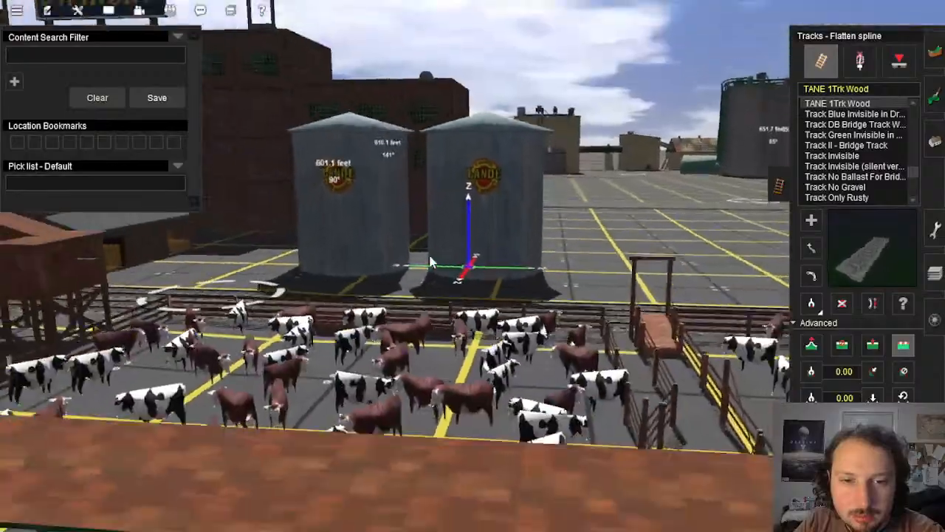
pyautogui.rightClick(436, 264)
pyautogui.press('Up')
pyautogui.press('Right')
pyautogui.scroll(-5, 439, 277)
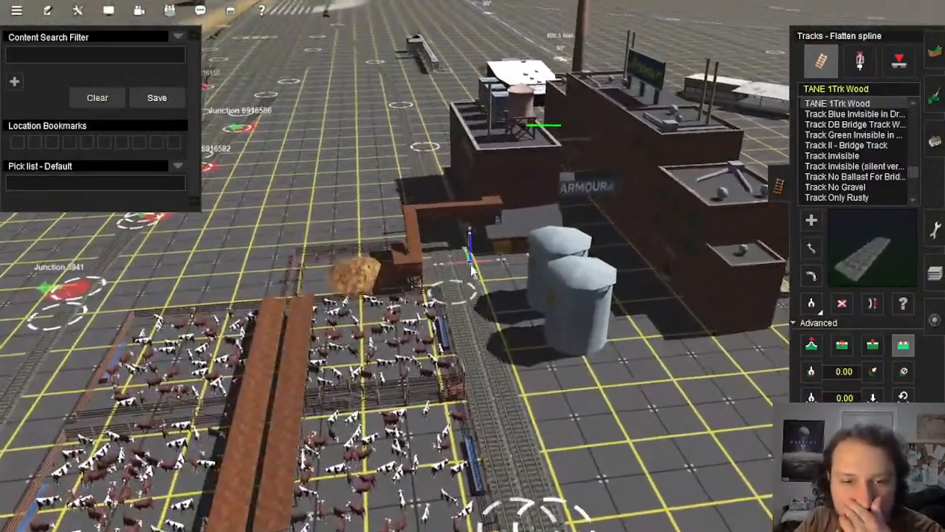
pyautogui.scroll(5, 473, 275)
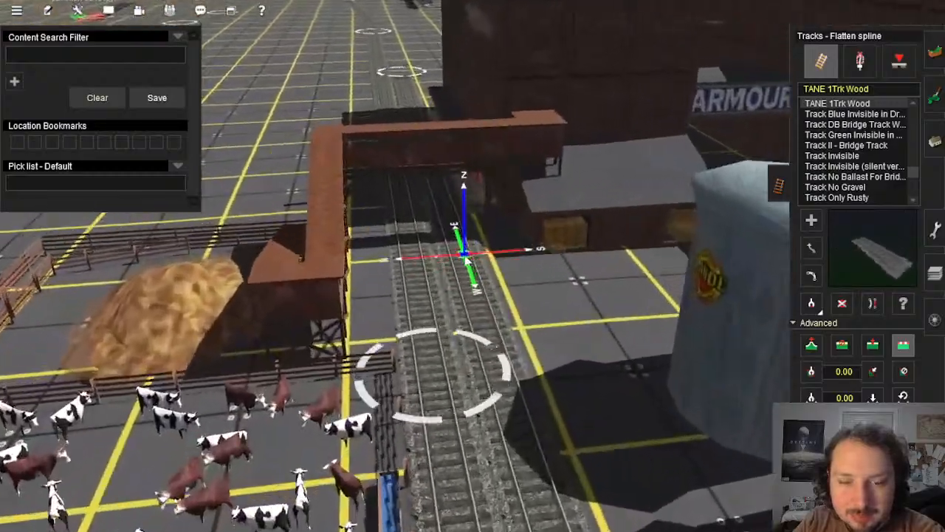
pyautogui.scroll(-3, 473, 269)
pyautogui.scroll(2, 475, 269)
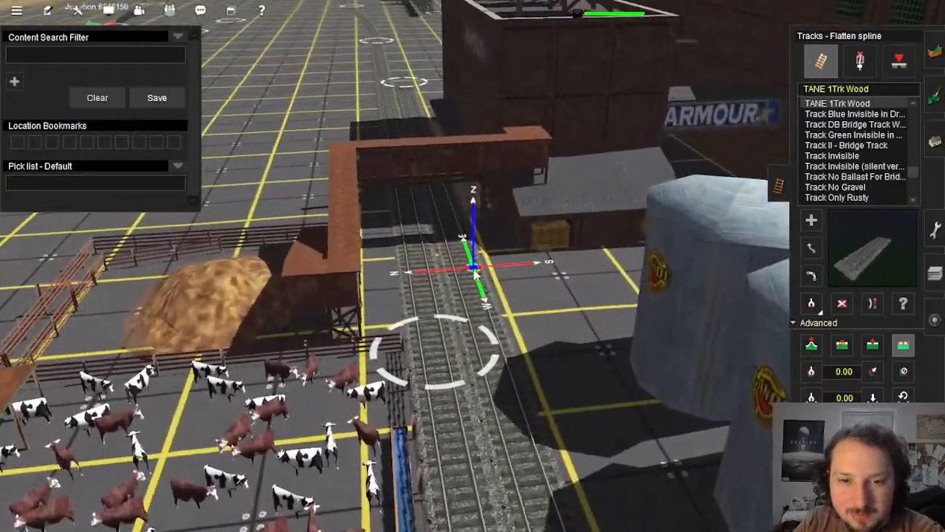
pyautogui.scroll(-5, 475, 272)
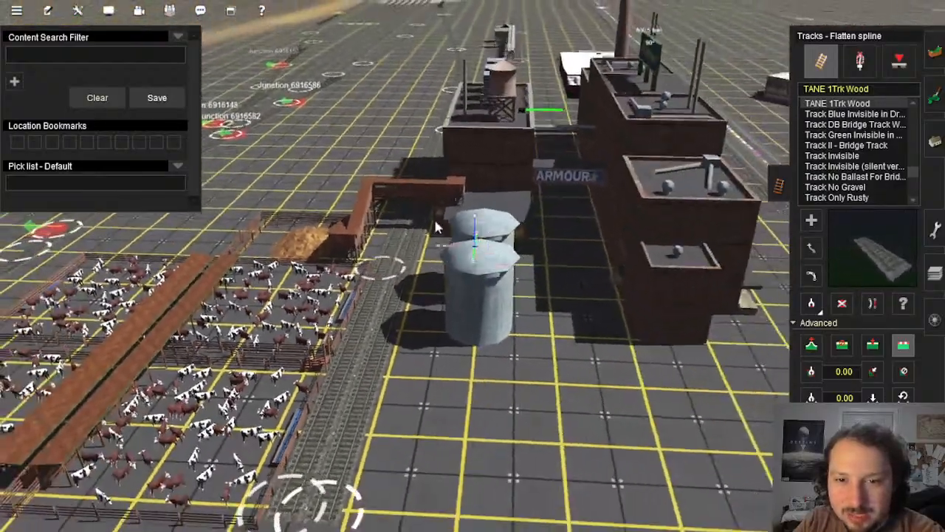
# Step: Move the second track's open end back toward the plant building to shorten it by about half a grid square
pyautogui.rightClick(410, 178)
pyautogui.rightClick(447, 192)
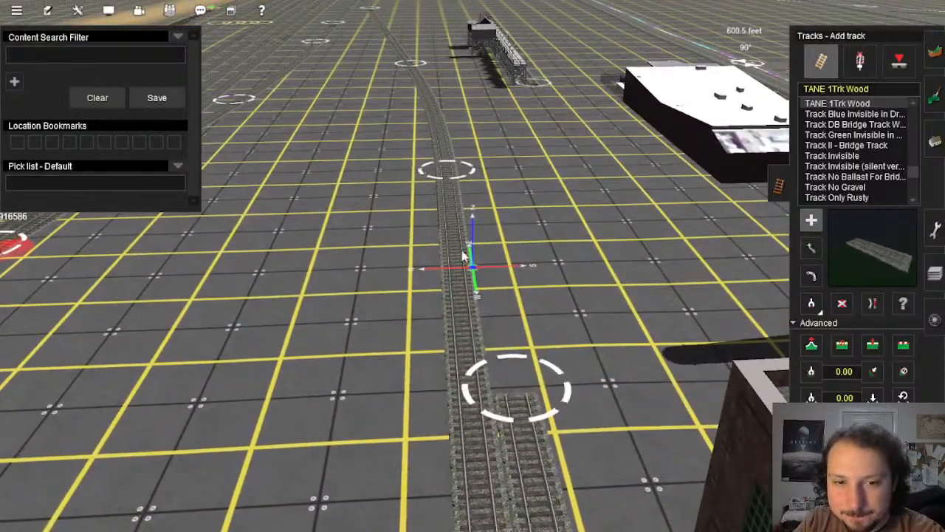
pyautogui.moveTo(476, 333); pyautogui.dragTo(499, 330, button='right')
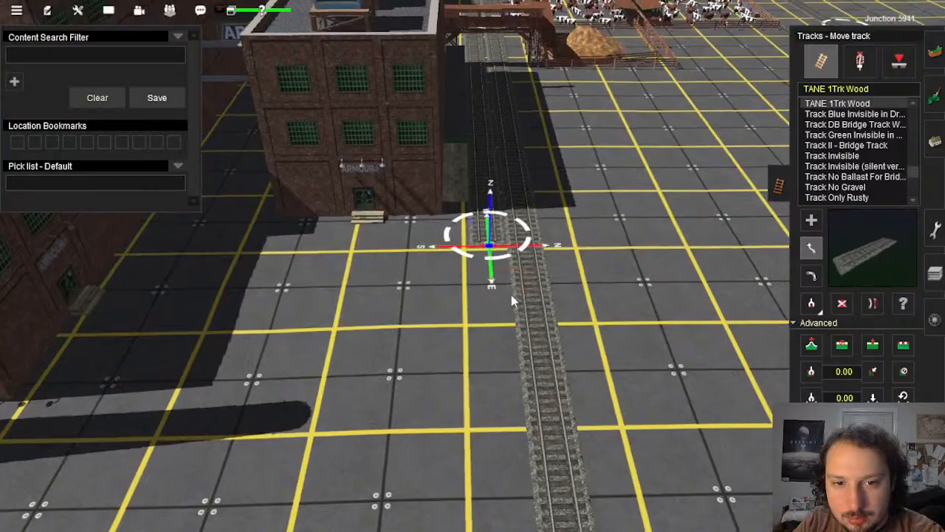
pyautogui.scroll(6, 511, 294)
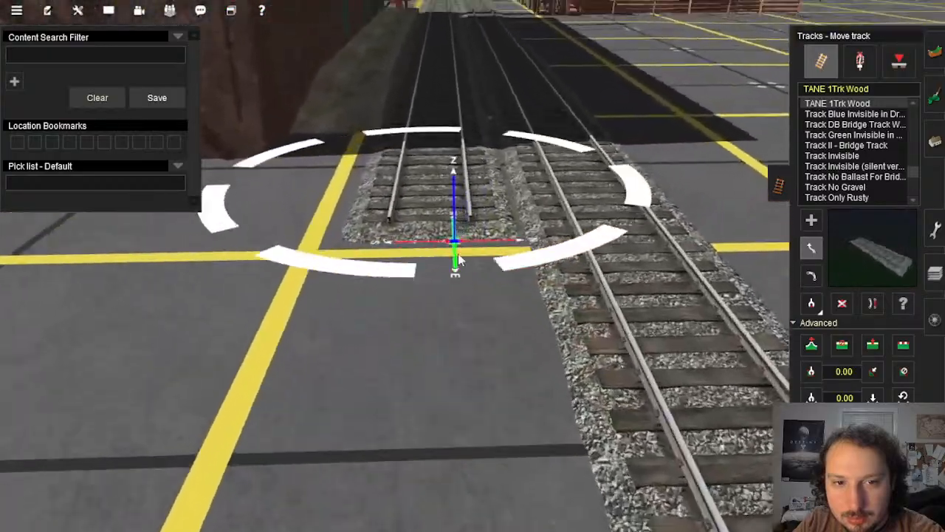
# Step: Examine the track layout and open ground between the packing plant, the white-roofed warehouse and the adjoining rail yard
pyautogui.scroll(-8, 457, 259)
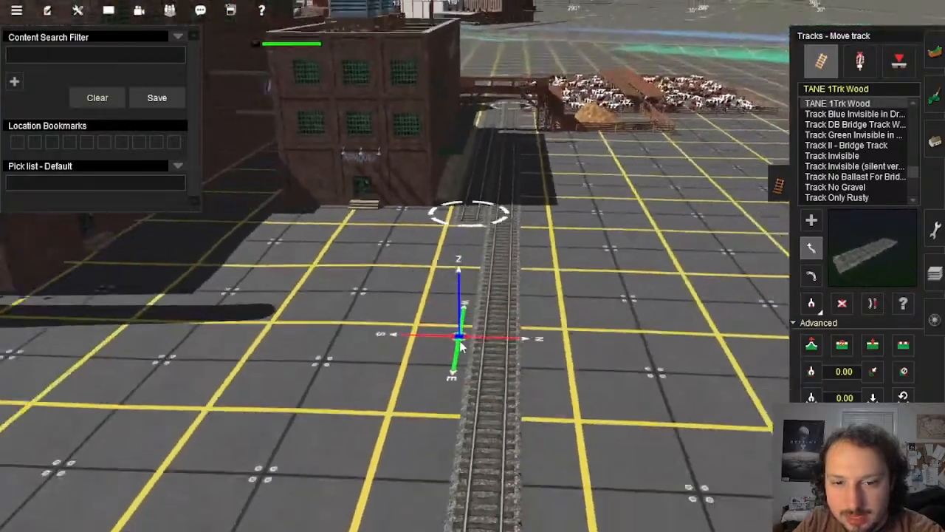
pyautogui.scroll(-8, 459, 340)
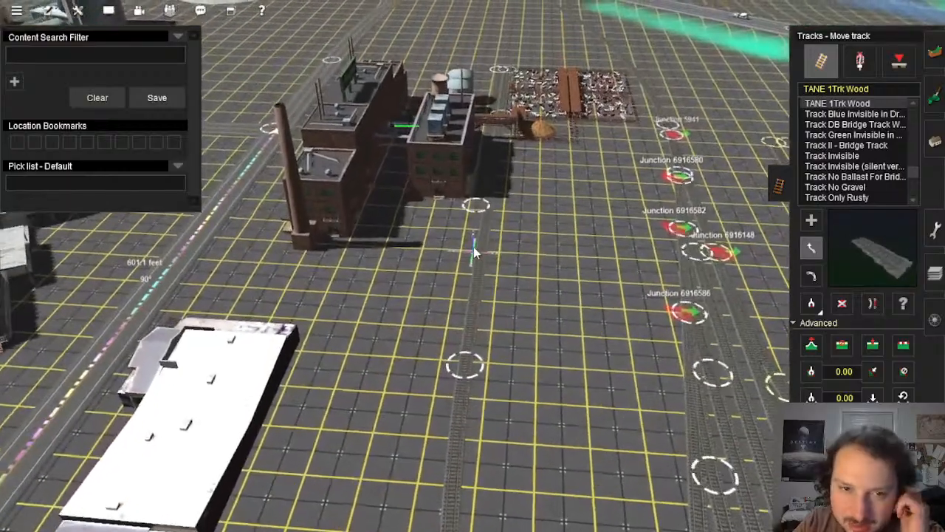
pyautogui.press('Up')
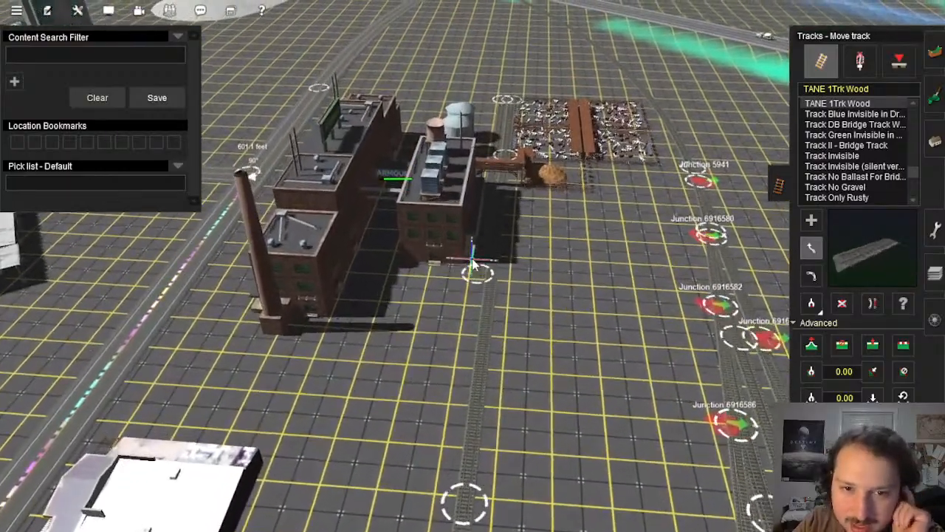
pyautogui.scroll(-5, 472, 264)
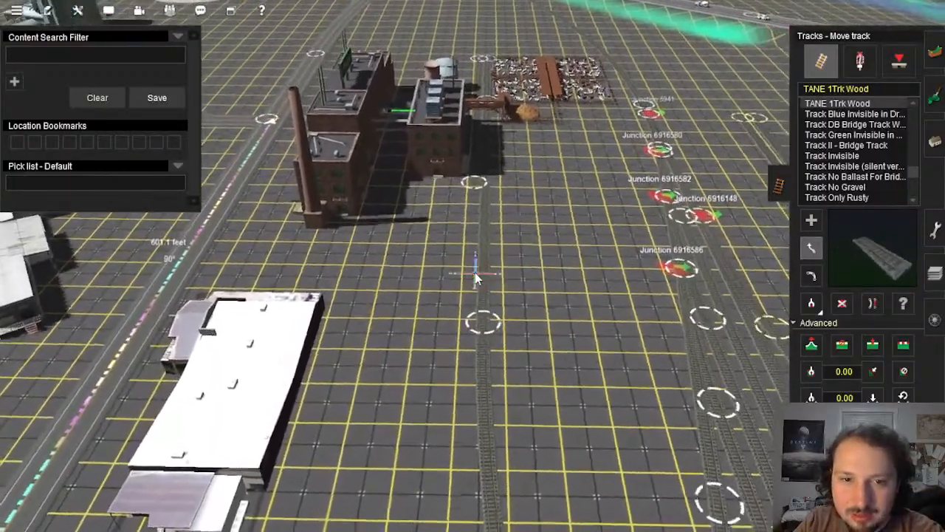
pyautogui.scroll(2, 476, 279)
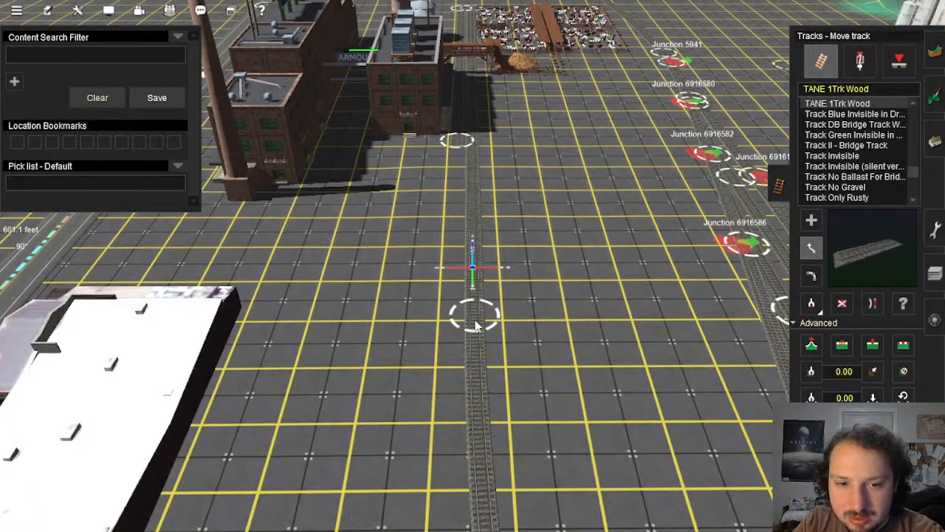
pyautogui.scroll(4, 473, 294)
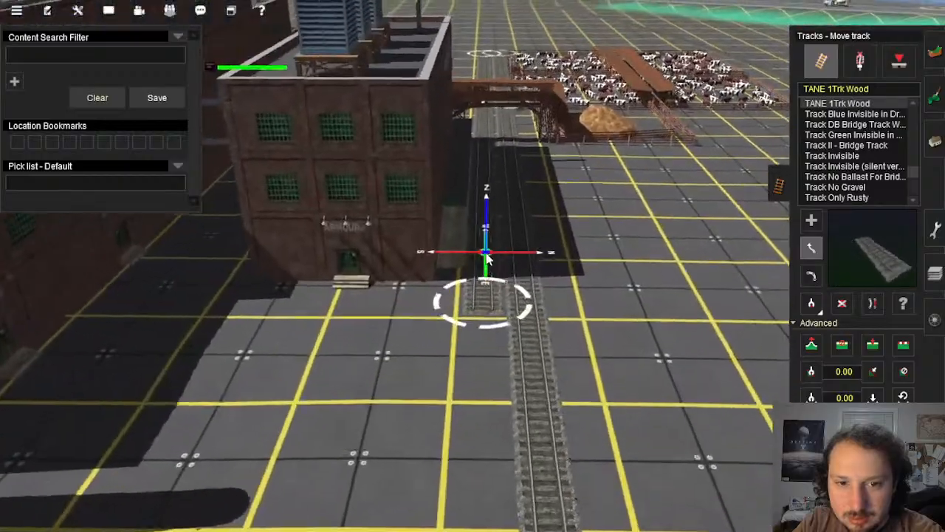
pyautogui.scroll(4, 477, 275)
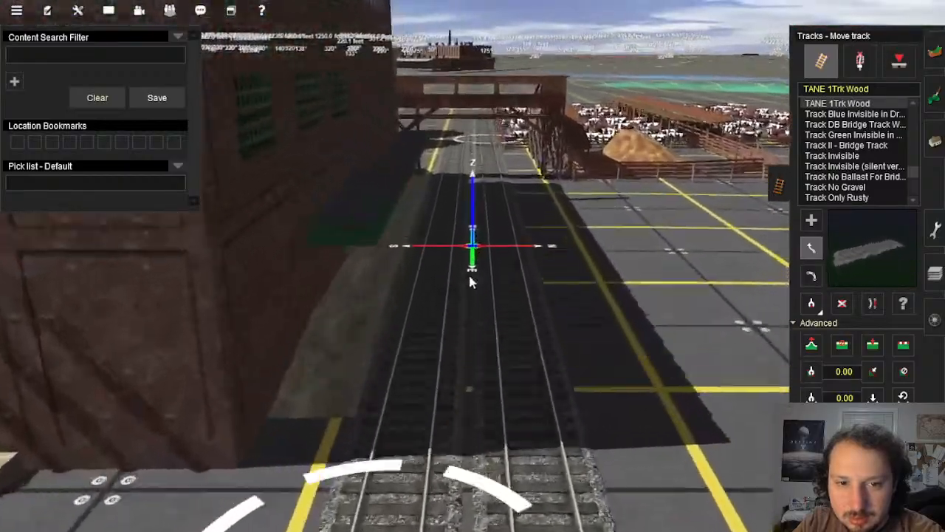
pyautogui.scroll(-10, 470, 362)
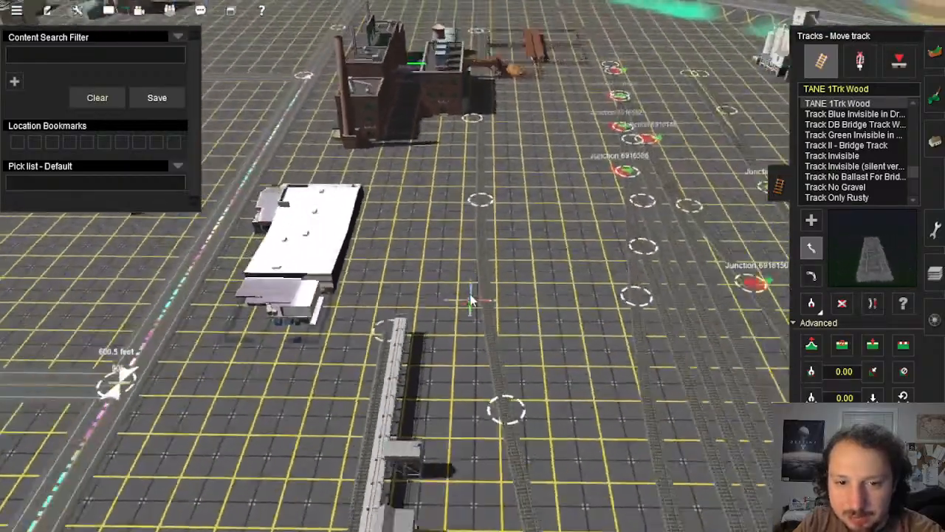
pyautogui.scroll(-10, 472, 299)
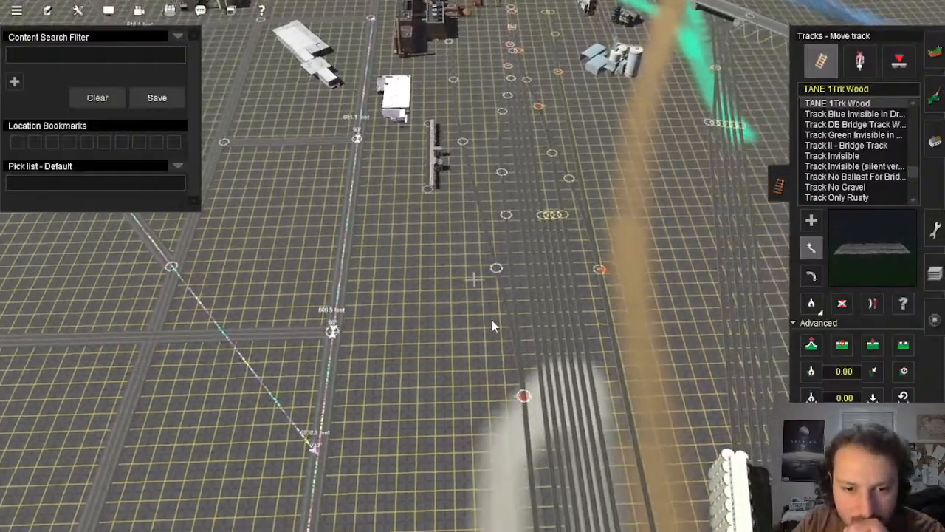
pyautogui.rightClick(491, 233)
pyautogui.rightClick(450, 110)
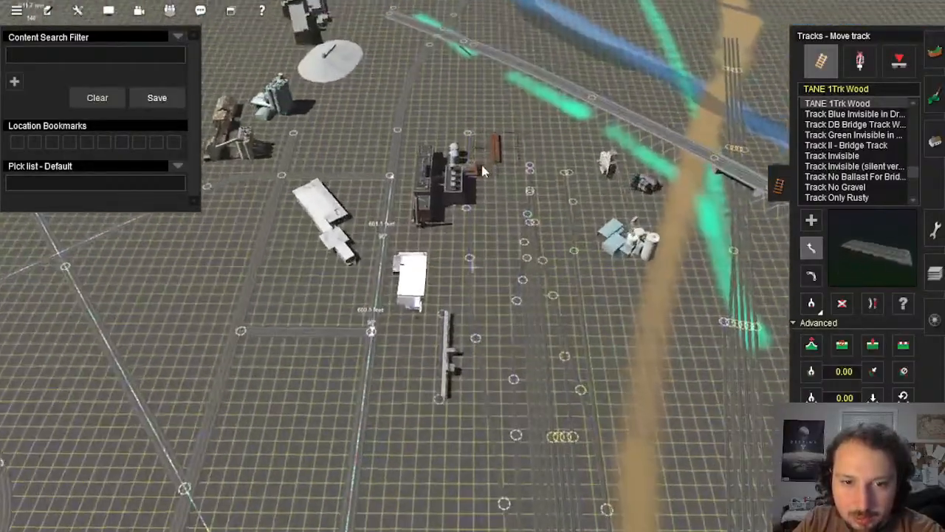
pyautogui.scroll(3, 477, 268)
pyautogui.moveTo(476, 268)
pyautogui.mouseDown(button='right')
pyautogui.moveTo(444, 234)
pyautogui.moveTo(435, 287)
pyautogui.moveTo(476, 261)
pyautogui.mouseUp(button='right')
pyautogui.scroll(4, 465, 248)
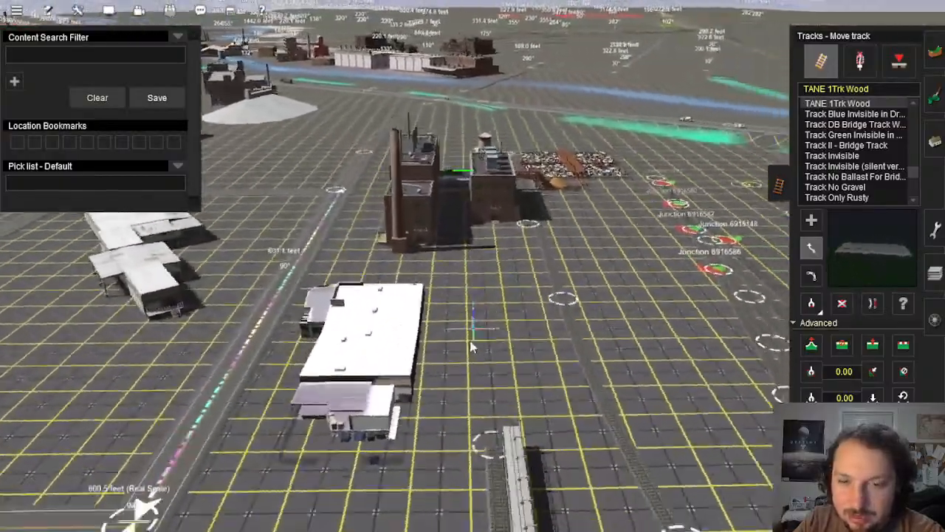
# Step: Examine the open ground and yard tracks between the packing plant, the white-roofed warehouse and the long narrow loading structure
pyautogui.scroll(-5, 470, 341)
pyautogui.moveTo(469, 375); pyautogui.dragTo(535, 282, button='right')
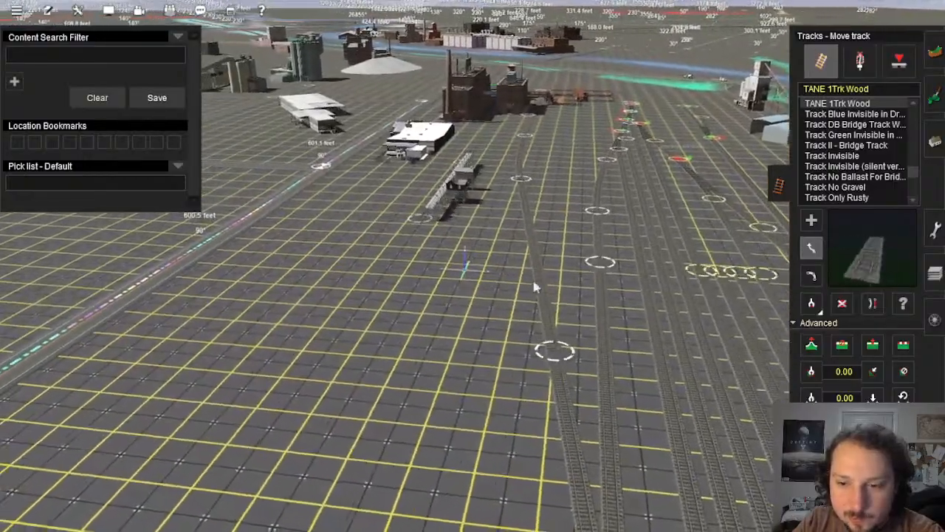
pyautogui.press('Up')
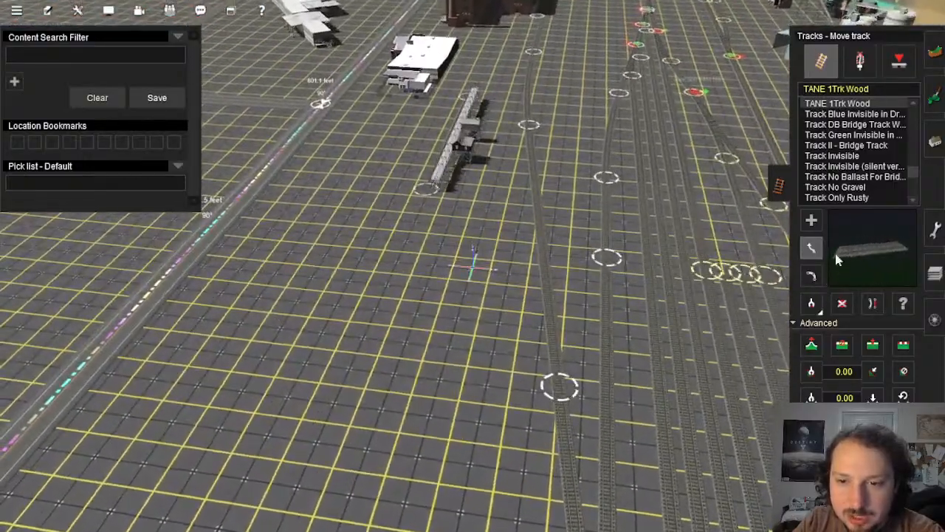
pyautogui.press('Down')
pyautogui.moveTo(709, 163); pyautogui.dragTo(440, 246, button='right')
pyautogui.press('Up')
pyautogui.press('Left')
pyautogui.scroll(-3, 440, 247)
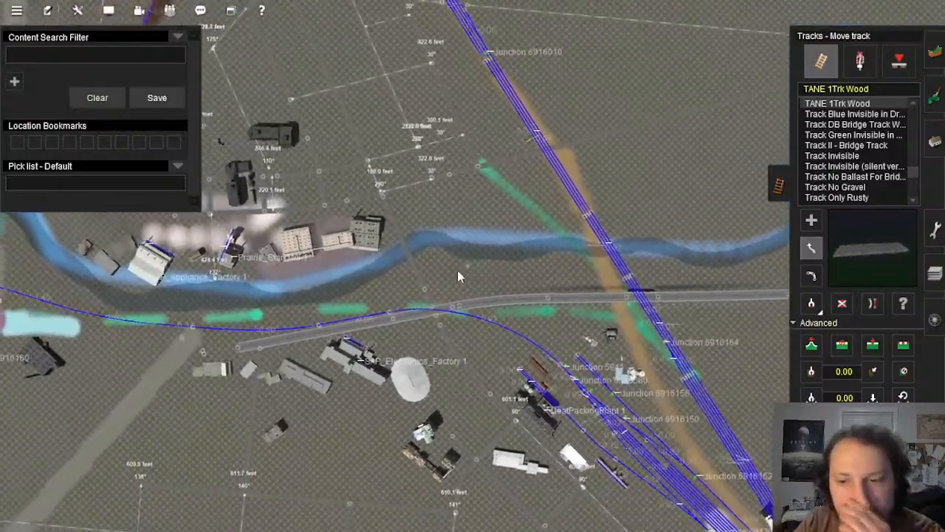
pyautogui.moveTo(502, 341); pyautogui.dragTo(490, 294, button='right')
pyautogui.press('Right')
pyautogui.scroll(3, 483, 291)
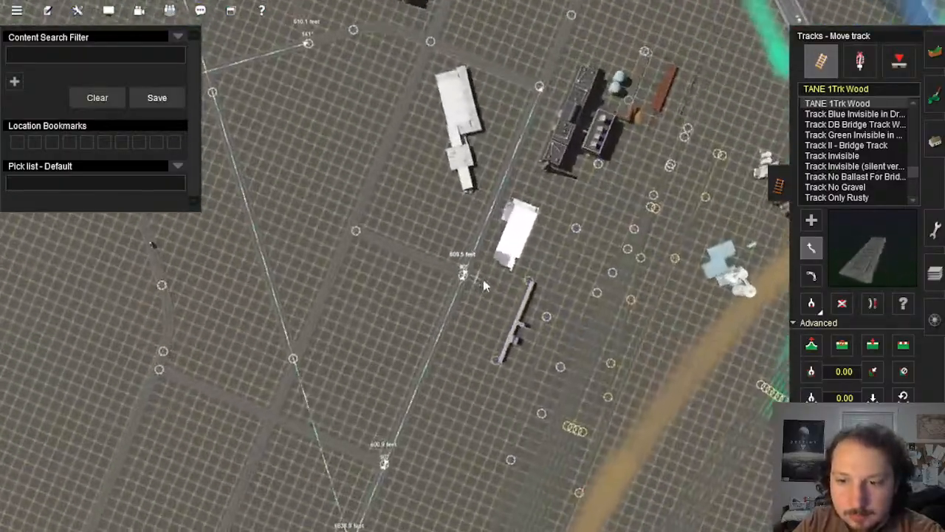
pyautogui.press('Down')
pyautogui.scroll(-1, 494, 284)
pyautogui.scroll(2, 489, 295)
pyautogui.press('Up')
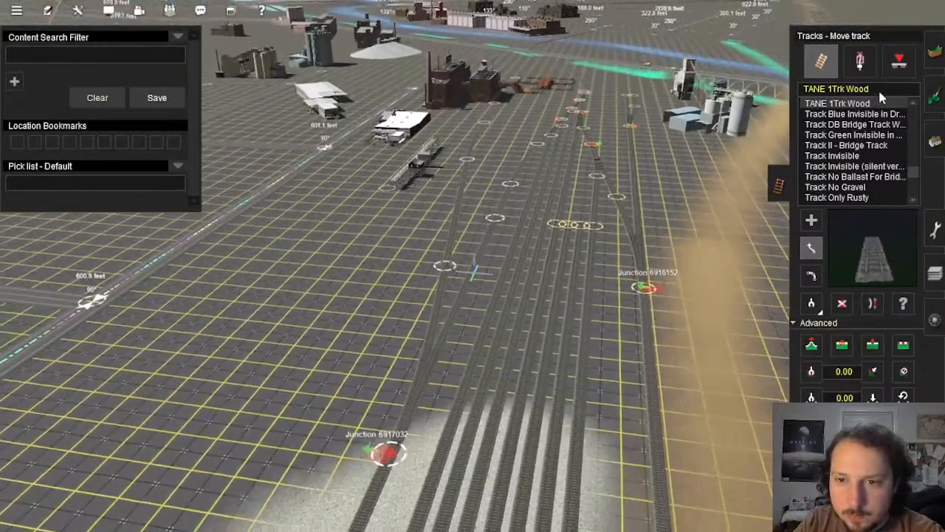
# Step: Rotate the long narrow loading structure parallel to the yard tracks and move it beside the outermost track
pyautogui.click(933, 144)
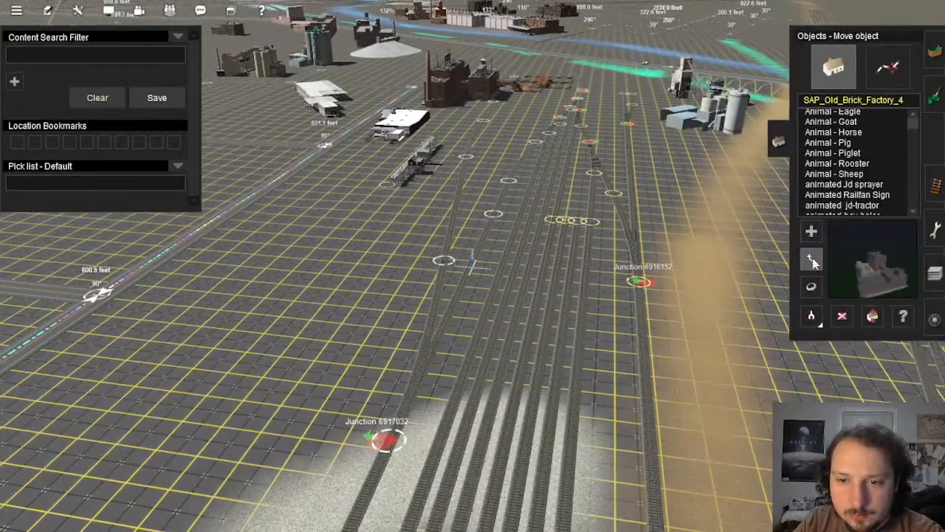
pyautogui.scroll(2, 468, 232)
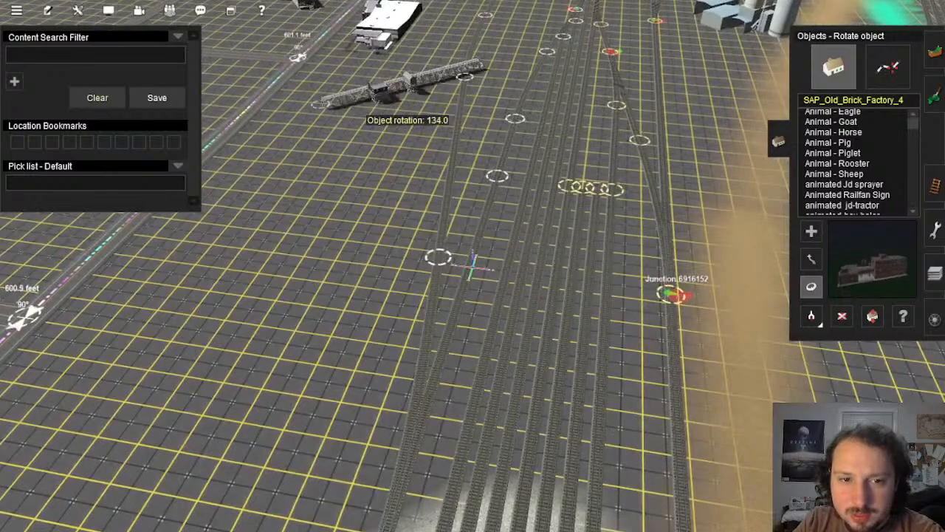
pyautogui.scroll(-4, 468, 216)
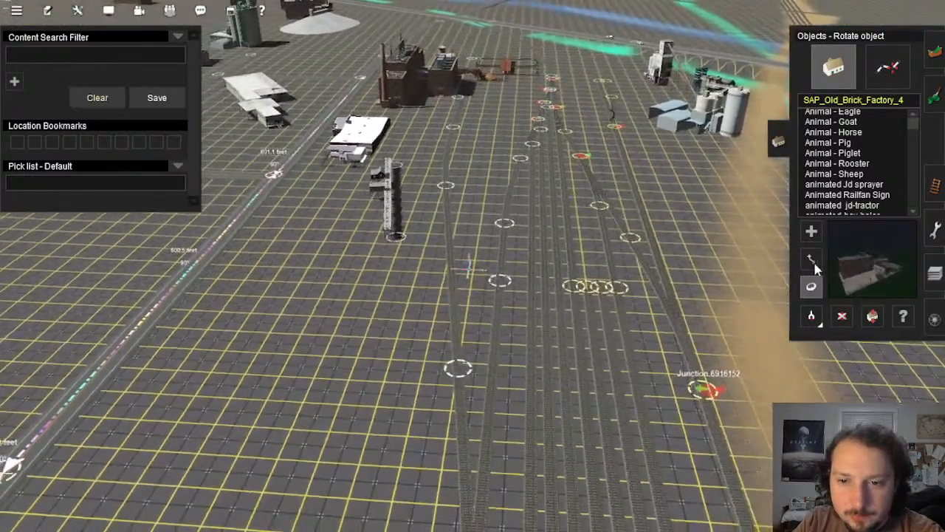
pyautogui.click(811, 258)
pyautogui.scroll(2, 409, 192)
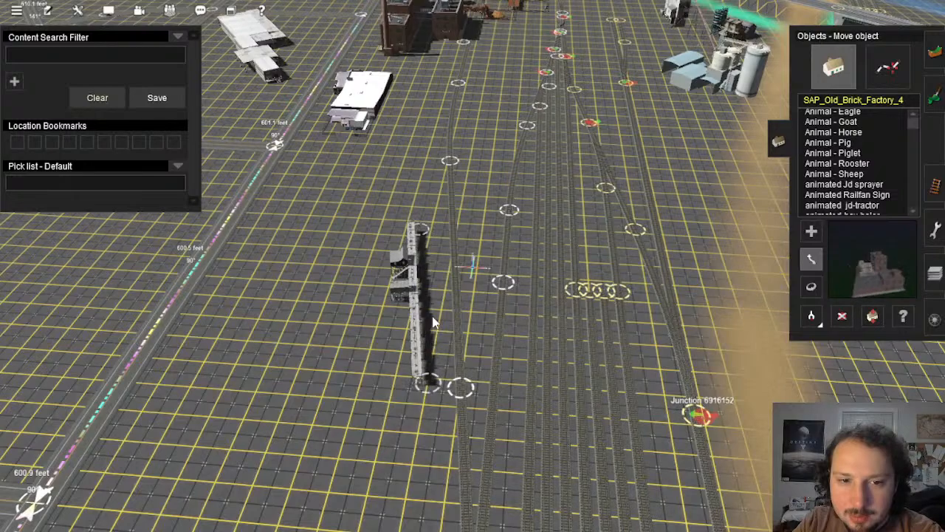
pyautogui.rightClick(413, 248)
pyautogui.rightClick(484, 185)
pyautogui.scroll(2, 554, 239)
# Step: Lay TANE 1Trk Wood track from the loading structure past the white-roofed warehouse into the alley between the two Armour buildings
pyautogui.click(932, 186)
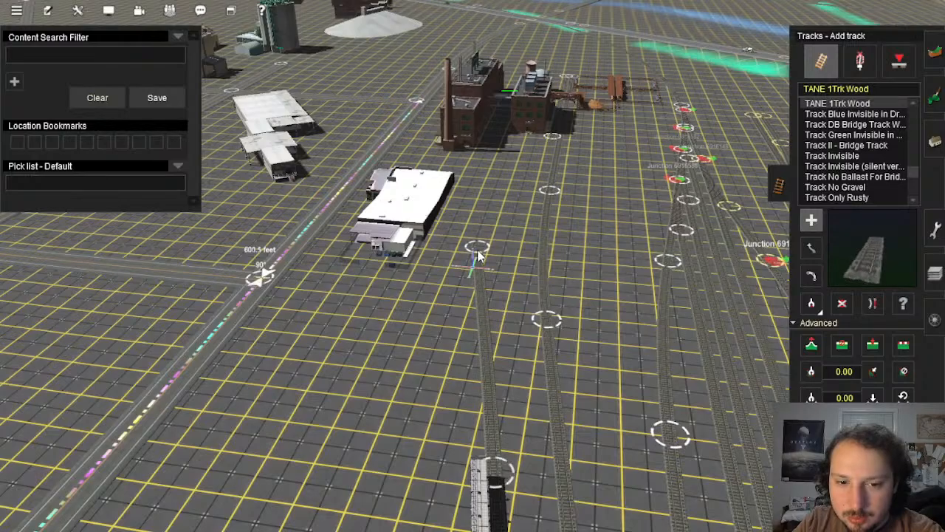
pyautogui.click(478, 253)
pyautogui.rightClick(502, 155)
pyautogui.scroll(3, 488, 193)
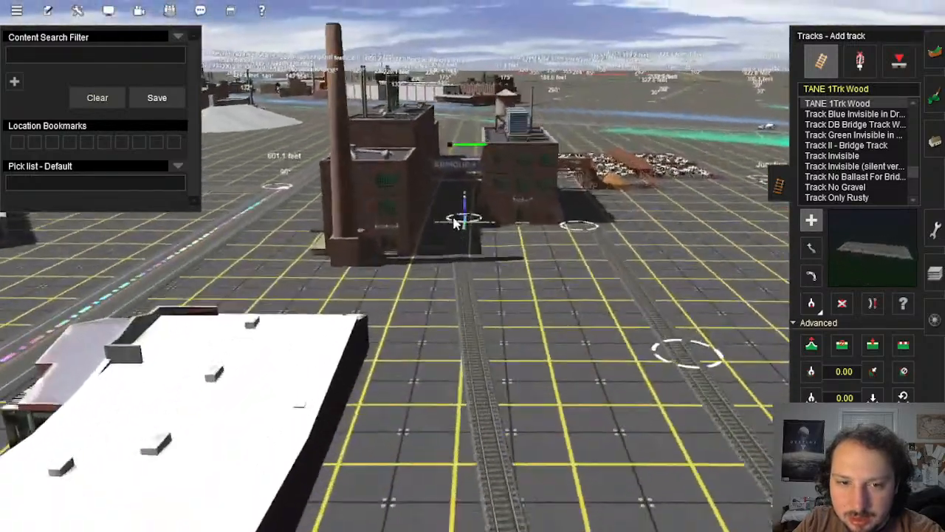
pyautogui.scroll(3, 472, 270)
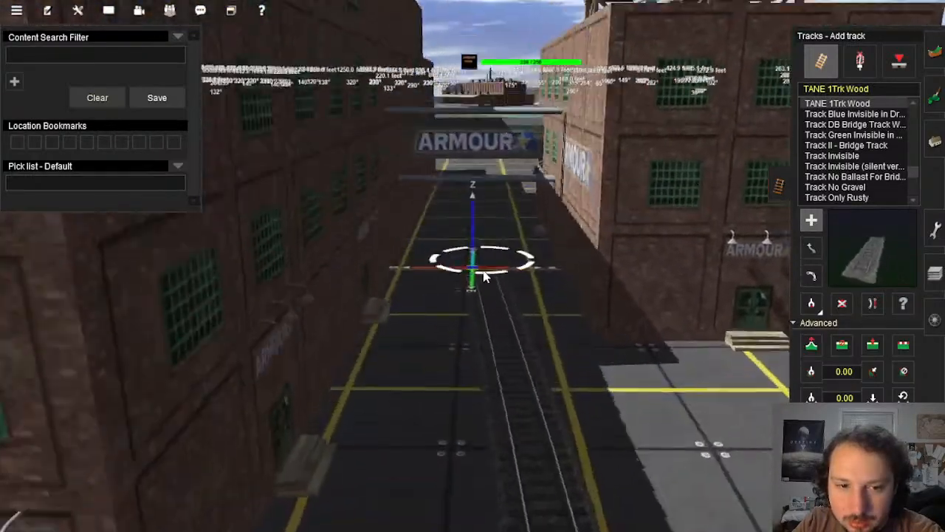
pyautogui.scroll(3, 484, 255)
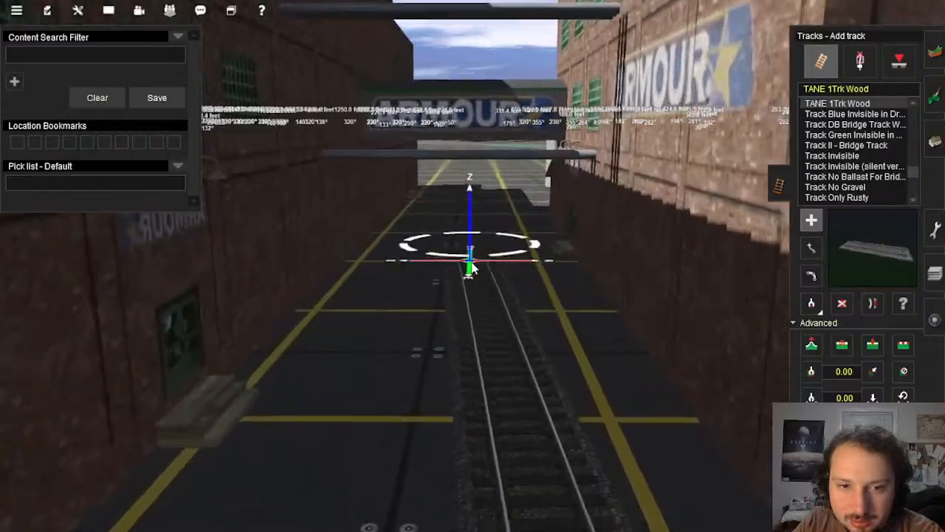
# Step: Delete the new track section that runs into the alley between the Armour buildings
pyautogui.scroll(-10, 471, 267)
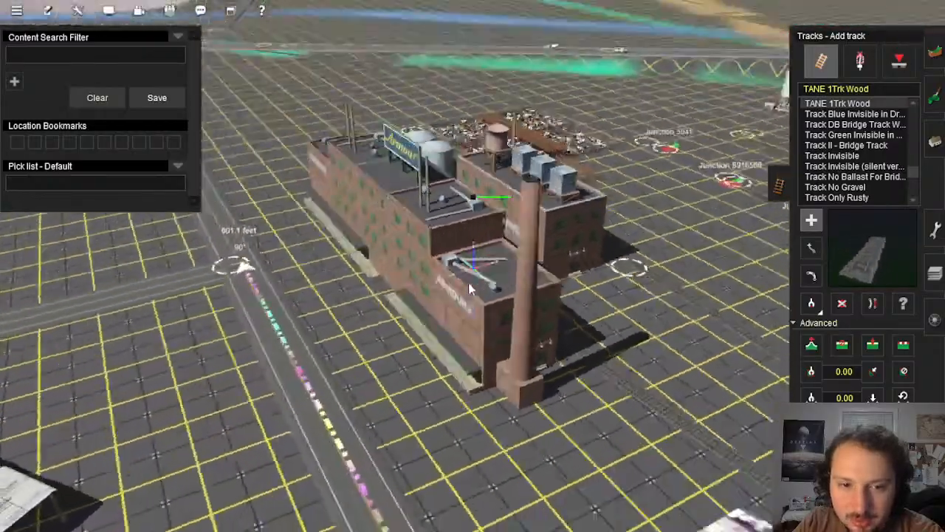
pyautogui.moveTo(469, 284); pyautogui.dragTo(459, 360, button='right')
pyautogui.scroll(-5, 621, 265)
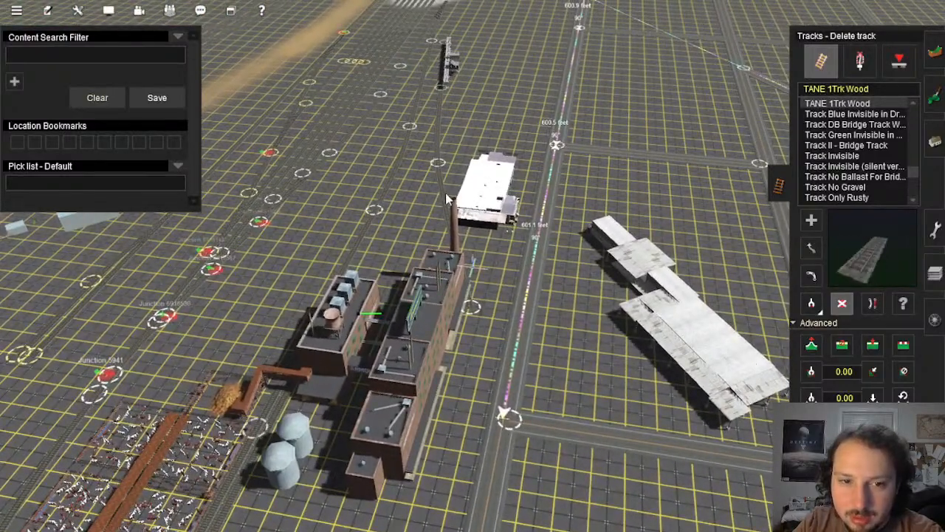
# Step: Lay a TANE 1Trk Wood siding along the packing plant's road-facing wall, extending past both ends of the building
pyautogui.moveTo(448, 200); pyautogui.dragTo(475, 277, button='right')
pyautogui.scroll(-3, 485, 296)
pyautogui.scroll(2, 474, 278)
pyautogui.scroll(3, 479, 283)
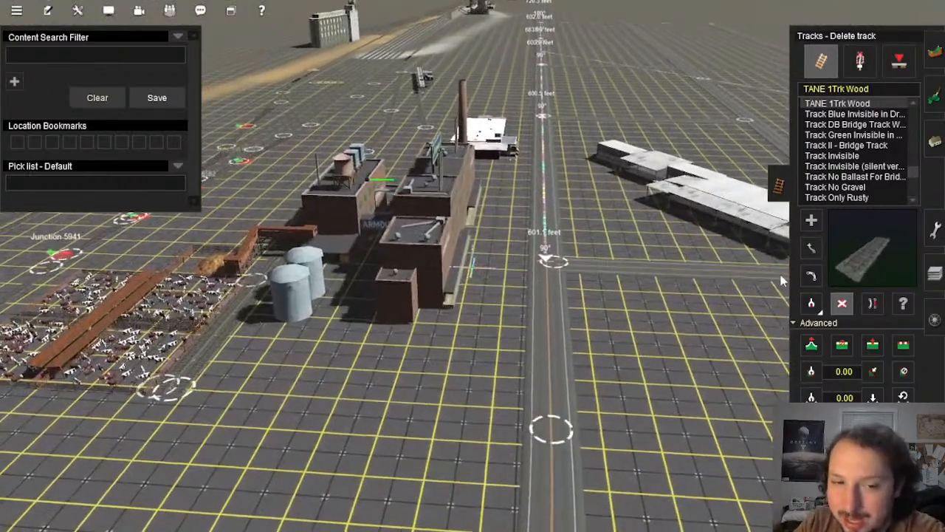
pyautogui.press('Up')
pyautogui.click(811, 220)
pyautogui.scroll(2, 465, 369)
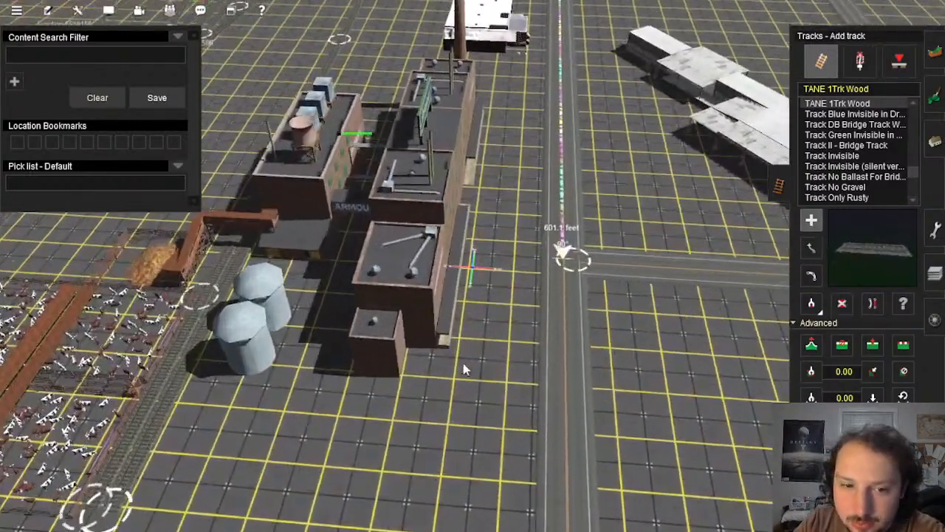
pyautogui.moveTo(465, 369); pyautogui.dragTo(433, 492, button='right')
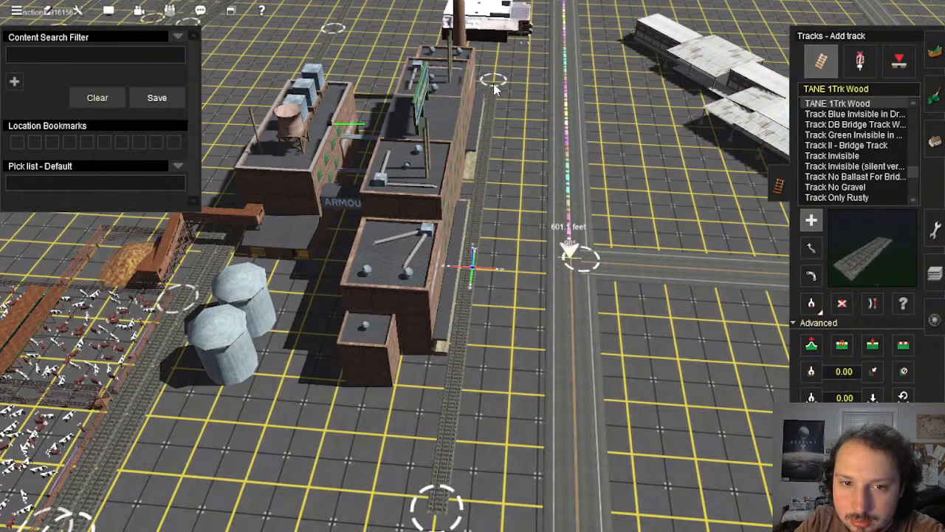
# Step: Move the white-roofed warehouse away from the packing plant and closer to the road to open a path for track
pyautogui.moveTo(472, 365); pyautogui.dragTo(632, 274, button='right')
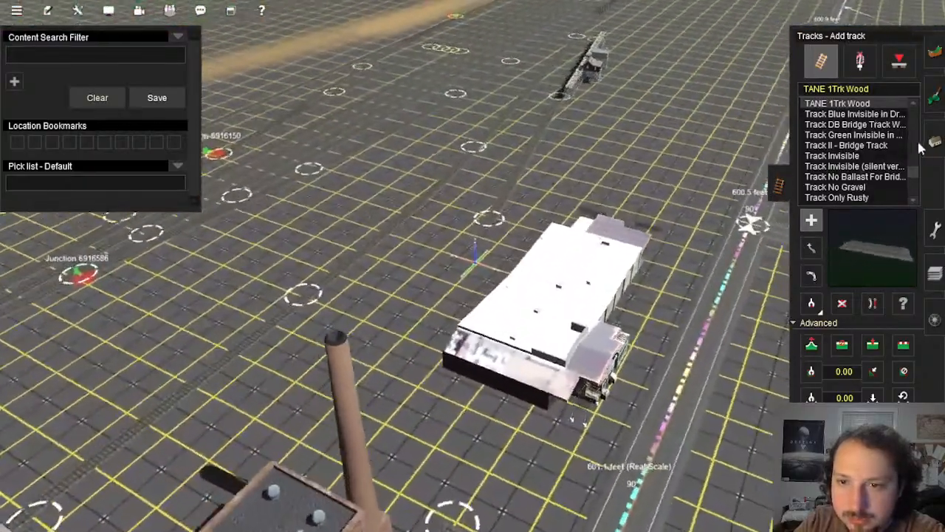
pyautogui.click(558, 317)
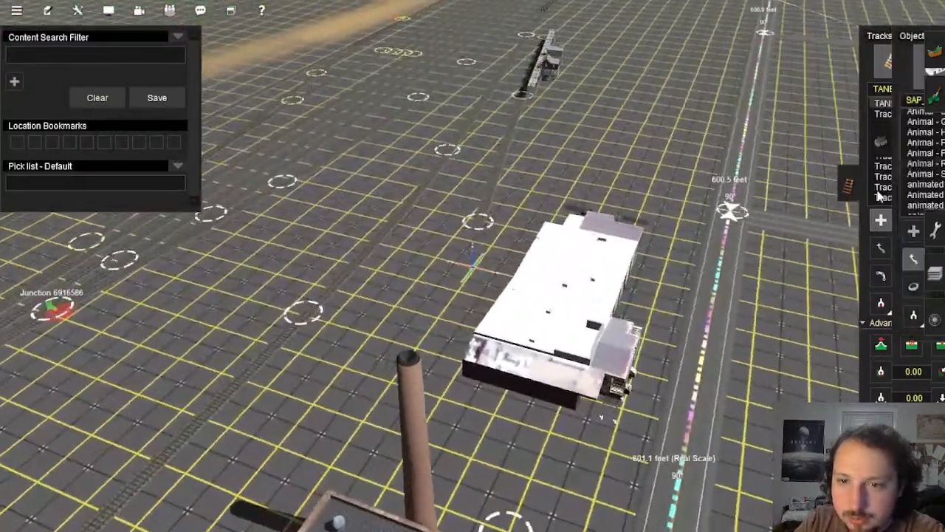
pyautogui.moveTo(563, 319); pyautogui.dragTo(611, 224)
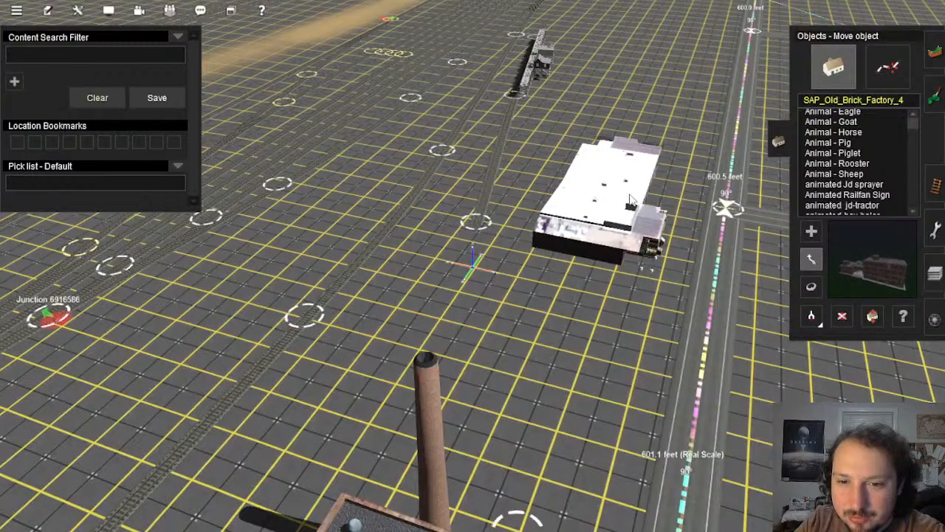
pyautogui.moveTo(627, 413); pyautogui.dragTo(686, 243, button='right')
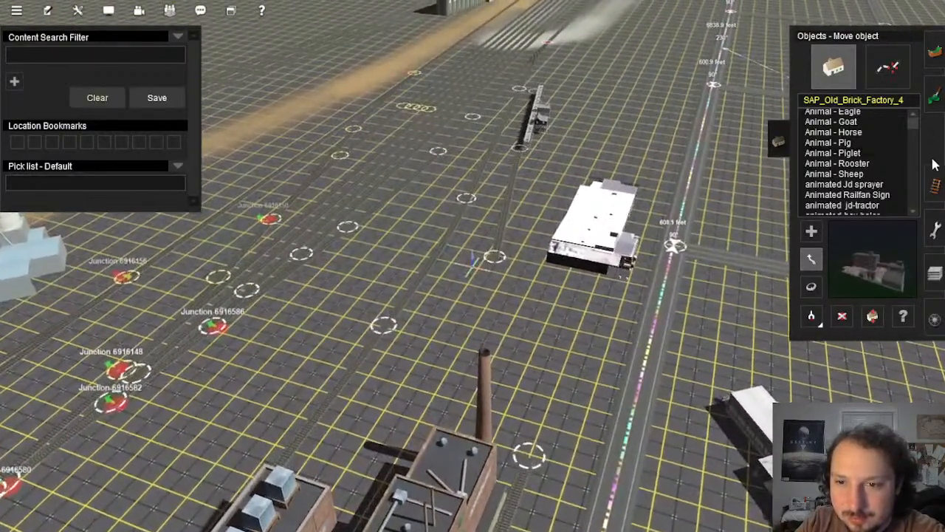
# Step: Extend the plant's roadside siding past the warehouse to the far end of the loading structure, and apply Straighten to the new track
pyautogui.click(935, 184)
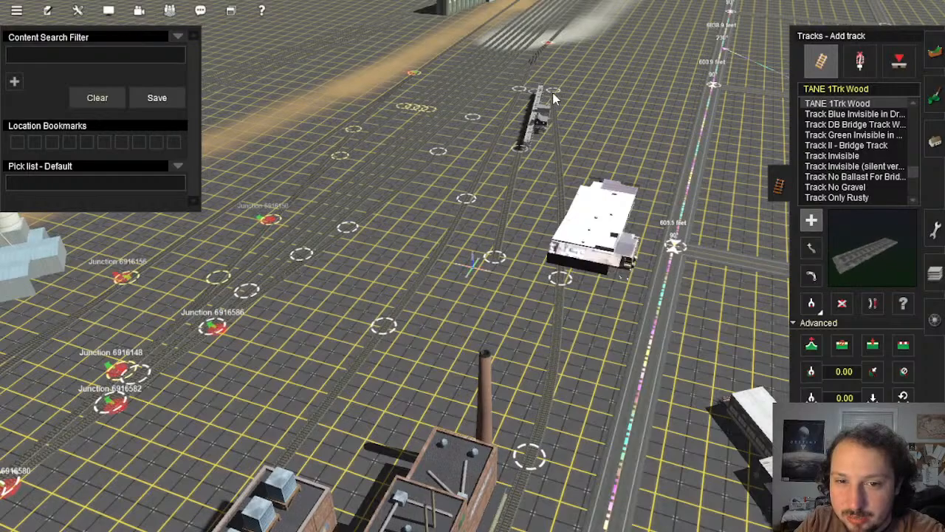
pyautogui.rightClick(549, 359)
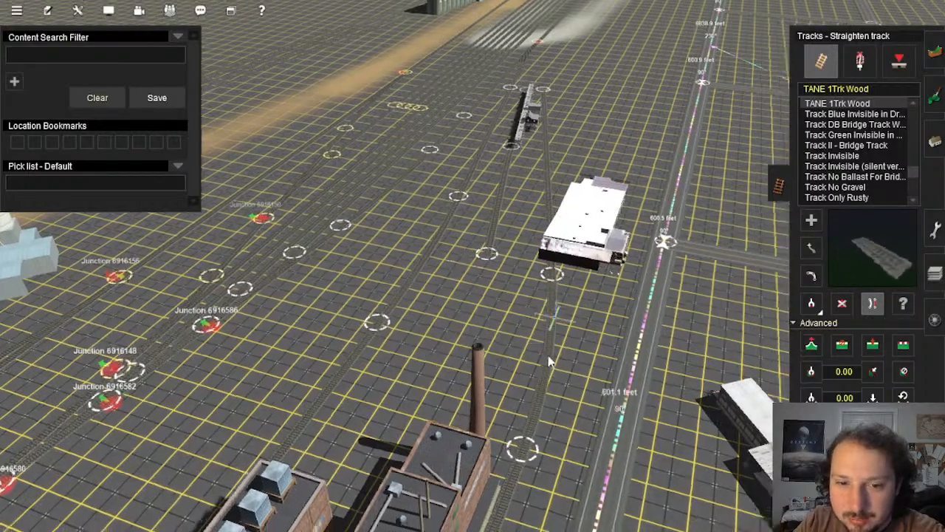
pyautogui.scroll(-8, 451, 246)
pyautogui.scroll(10, 476, 229)
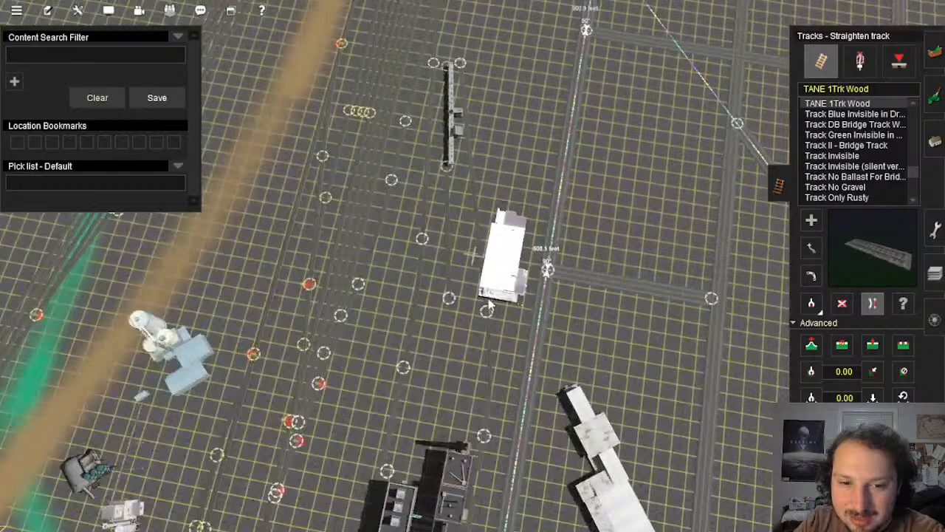
pyautogui.press('Down')
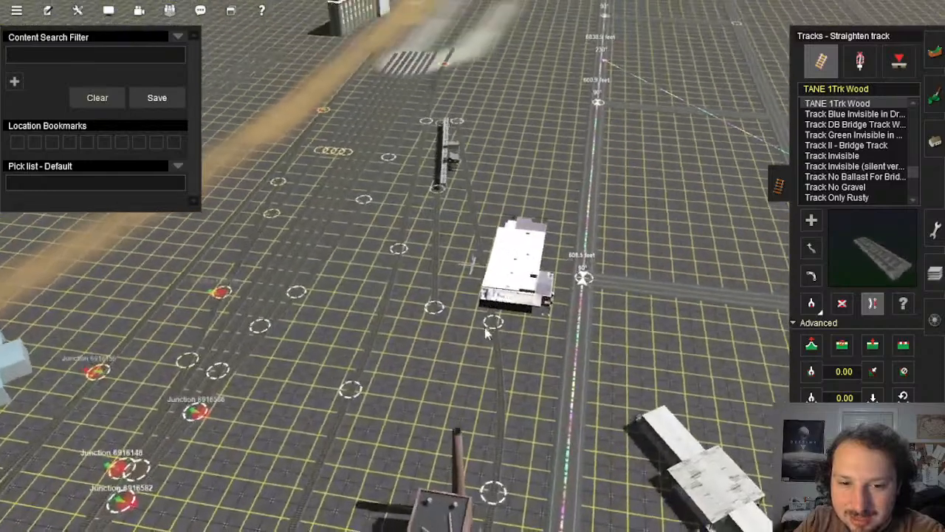
pyautogui.press('Up')
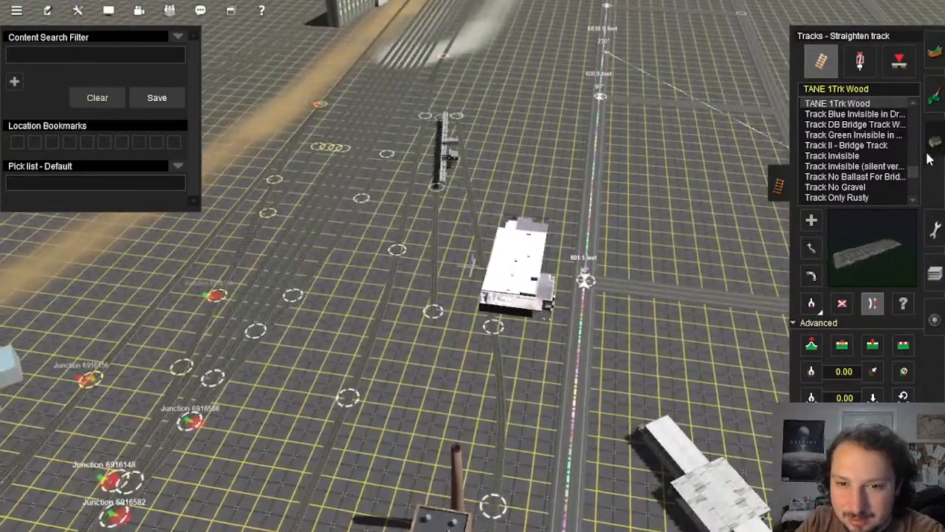
# Step: Move the white-roofed warehouse further from the packing plant, clear of the newly laid track
pyautogui.click(931, 148)
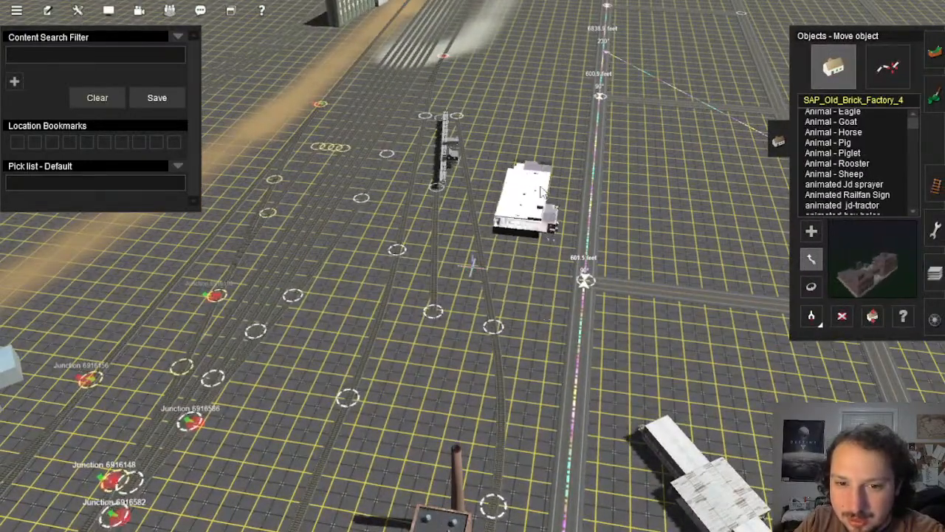
pyautogui.press('Down')
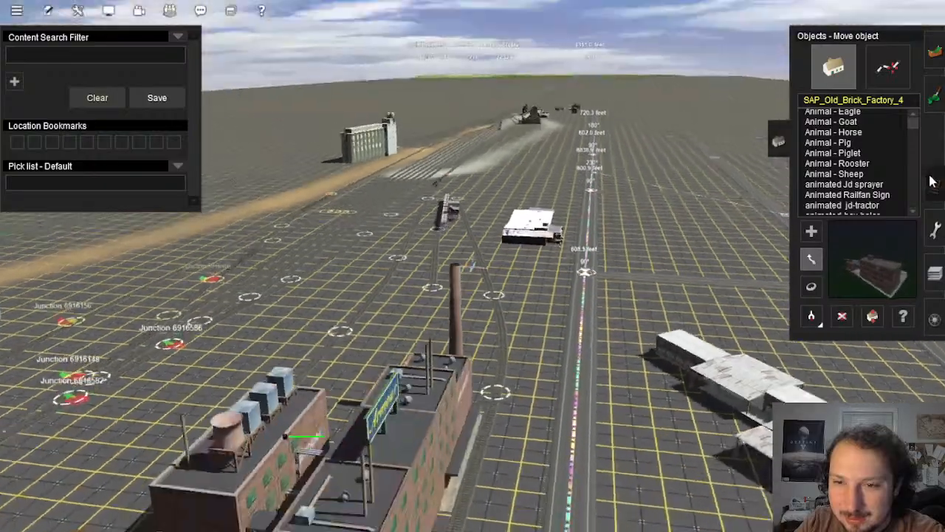
pyautogui.press('Right')
# Step: Shift the new track's intermediate joint between the packing plant and the warehouse to refine its curve
pyautogui.click(934, 185)
pyautogui.press('Up')
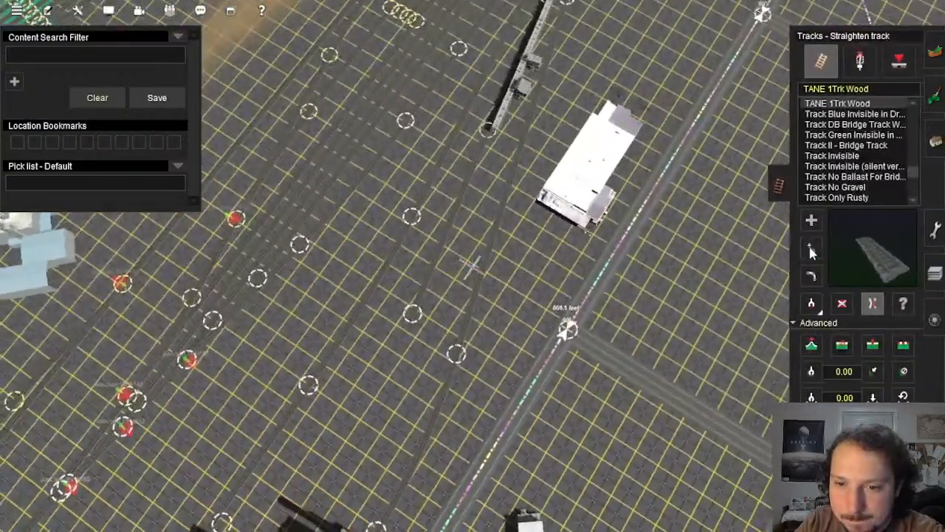
pyautogui.click(811, 247)
pyautogui.scroll(-1, 465, 311)
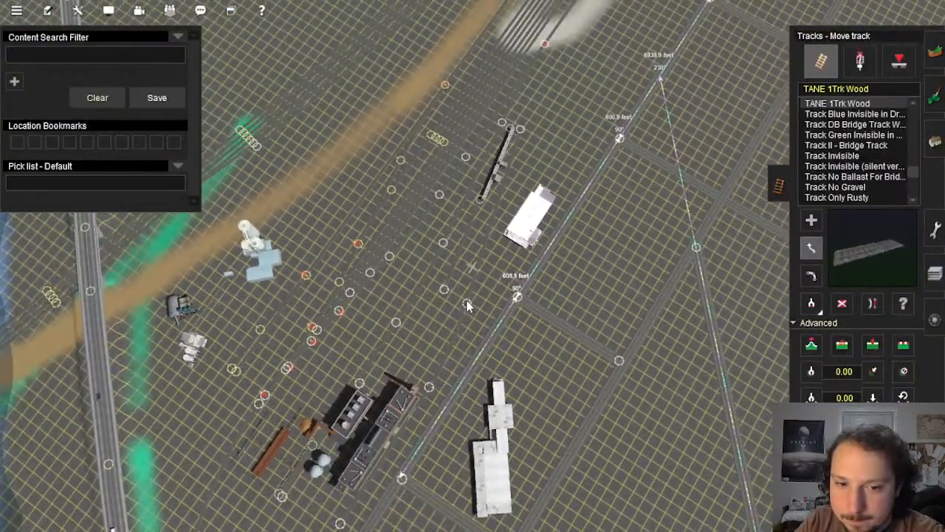
pyautogui.rightClick(499, 172)
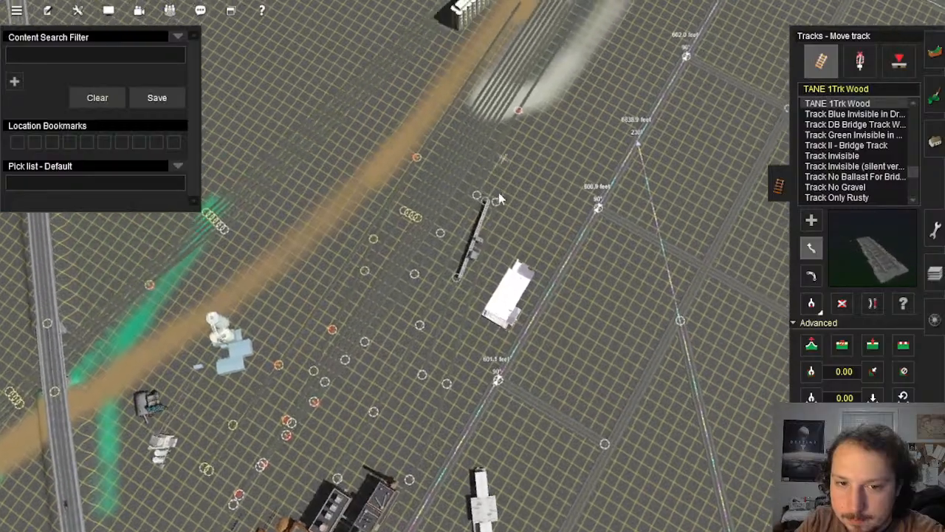
# Step: Rotate the loading structure to about 194.0 so its attached buildings face the yard tracks
pyautogui.press('Down')
pyautogui.press('Left')
pyautogui.scroll(5, 498, 193)
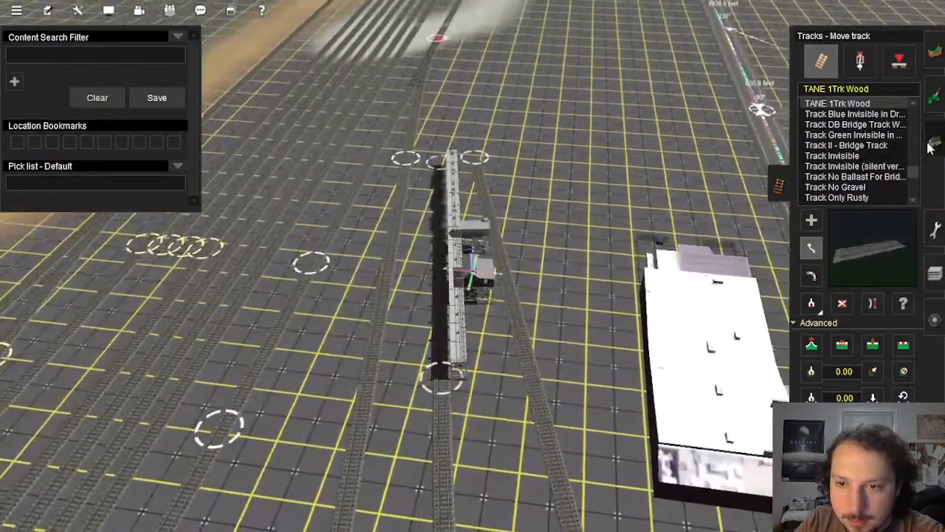
pyautogui.click(932, 143)
pyautogui.rightClick(428, 372)
pyautogui.scroll(-4, 429, 371)
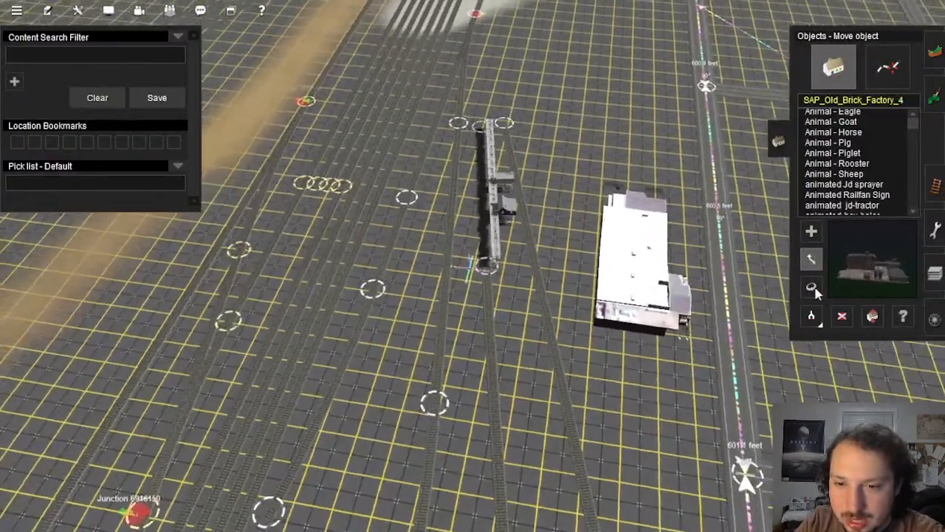
pyautogui.click(813, 287)
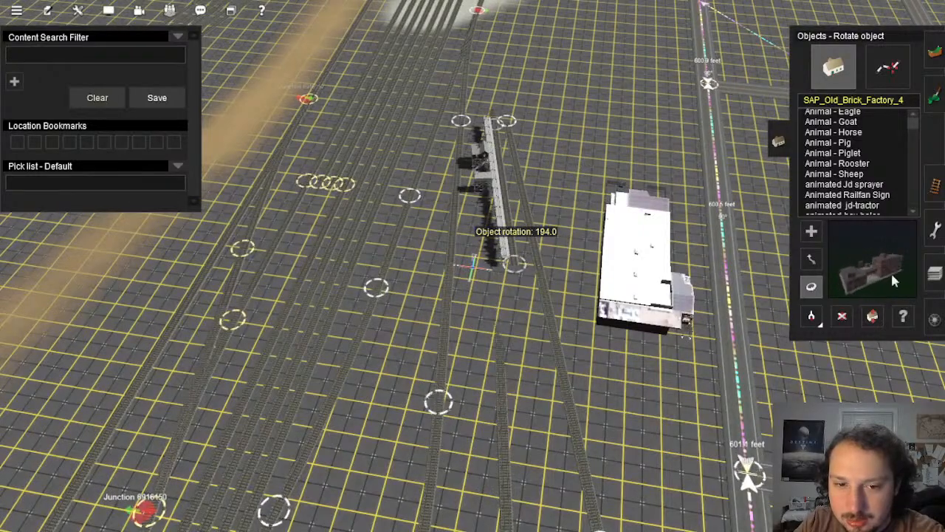
# Step: Delete the leftover stub track that runs up to the loading structure between the two neighbouring sidings
pyautogui.rightClick(559, 487)
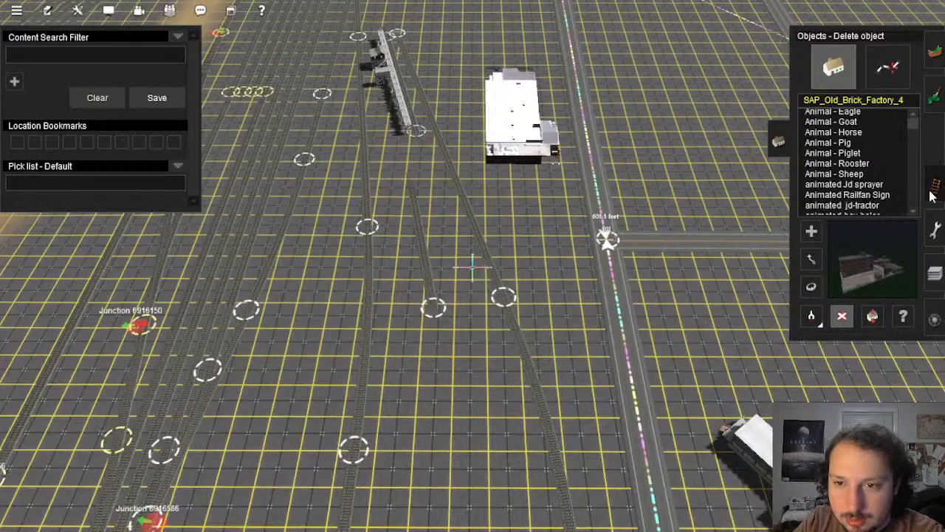
pyautogui.click(932, 187)
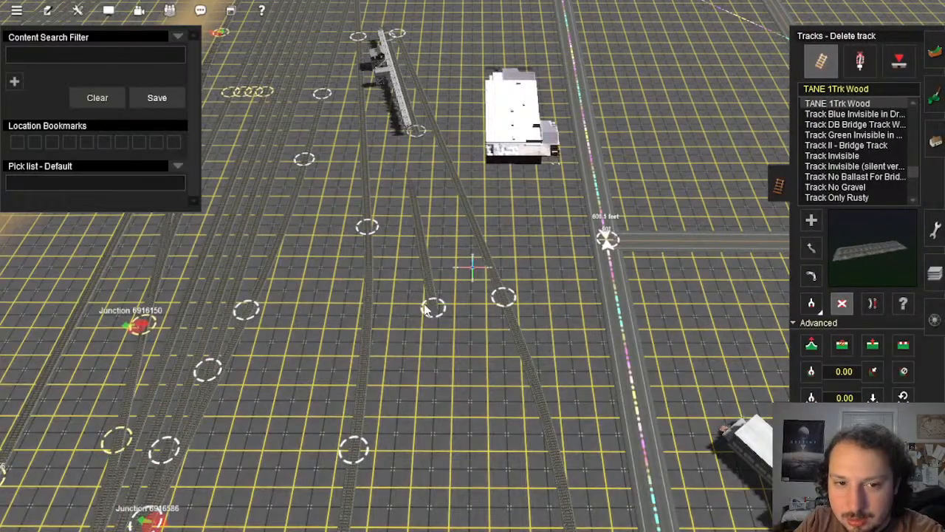
pyautogui.press('Left')
pyautogui.click(932, 140)
pyautogui.press('Right')
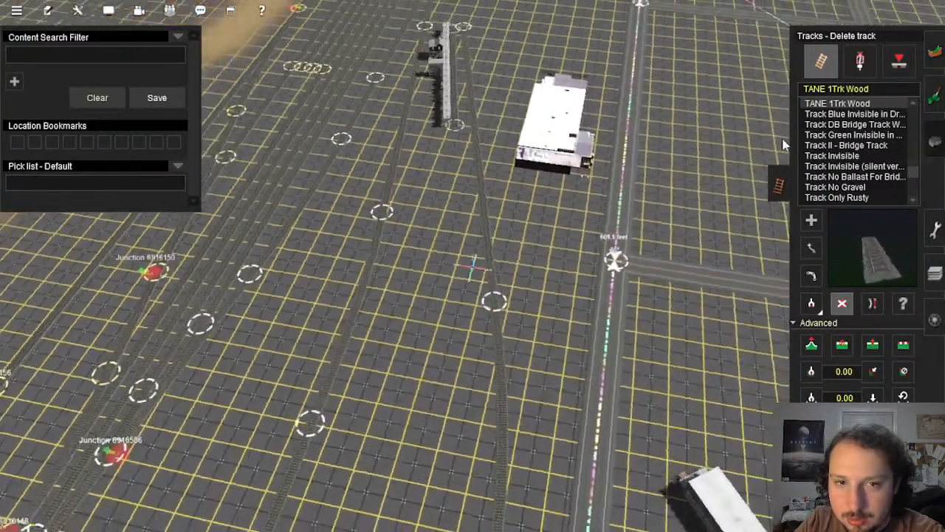
# Step: Move the loading structure toward the packing plant so it sits beside the siding next to the white-roofed warehouse
pyautogui.rightClick(480, 177)
pyautogui.click(812, 259)
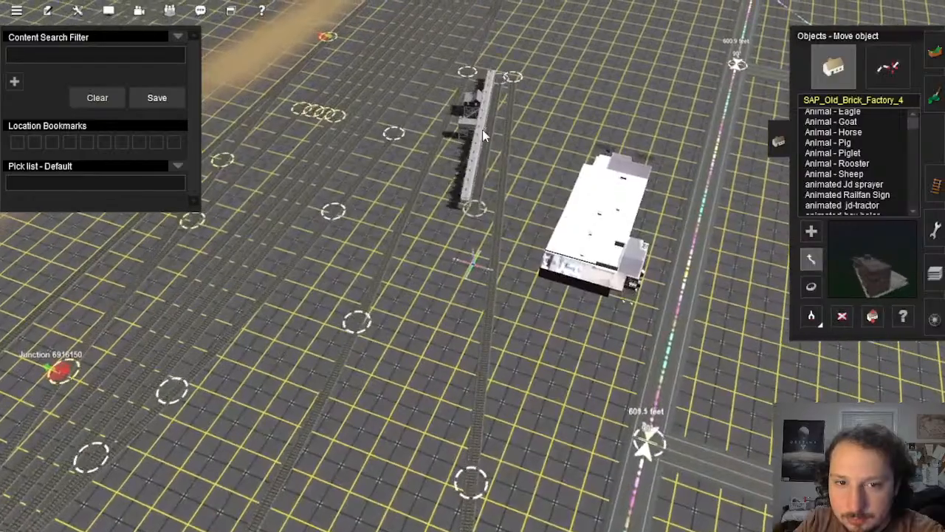
pyautogui.moveTo(483, 131); pyautogui.dragTo(490, 239)
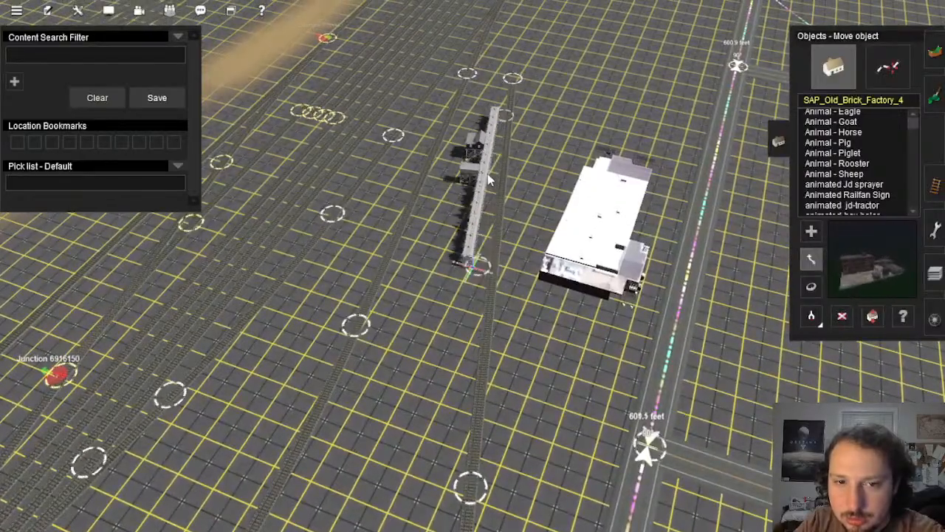
pyautogui.rightClick(481, 247)
pyautogui.press('Left')
pyautogui.press('Down')
pyautogui.scroll(2, 488, 280)
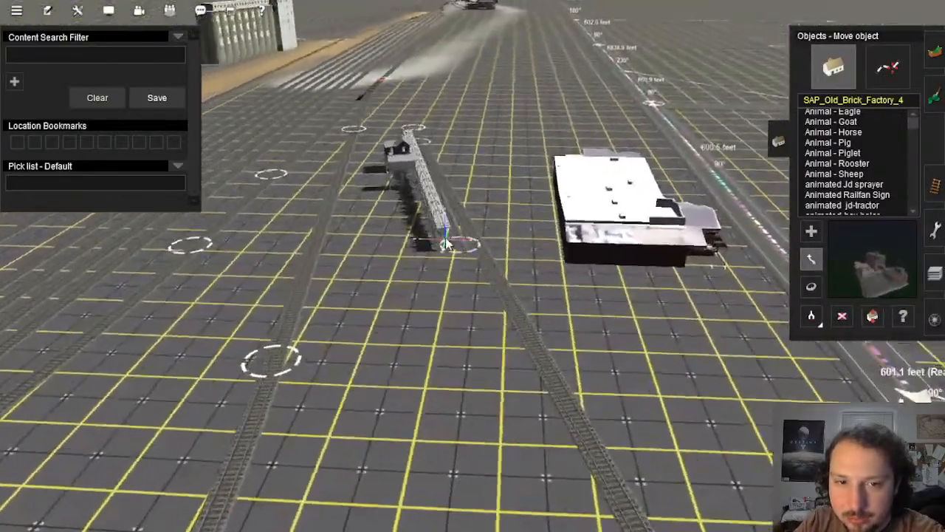
# Step: Fine-tune the loading structure's rotation and position so its trestle runs close alongside the warehouse siding
pyautogui.rightClick(441, 218)
pyautogui.press('Up')
pyautogui.scroll(3, 442, 218)
pyautogui.press('Left')
pyautogui.press('Down')
pyautogui.rightClick(423, 220)
pyautogui.scroll(3, 441, 244)
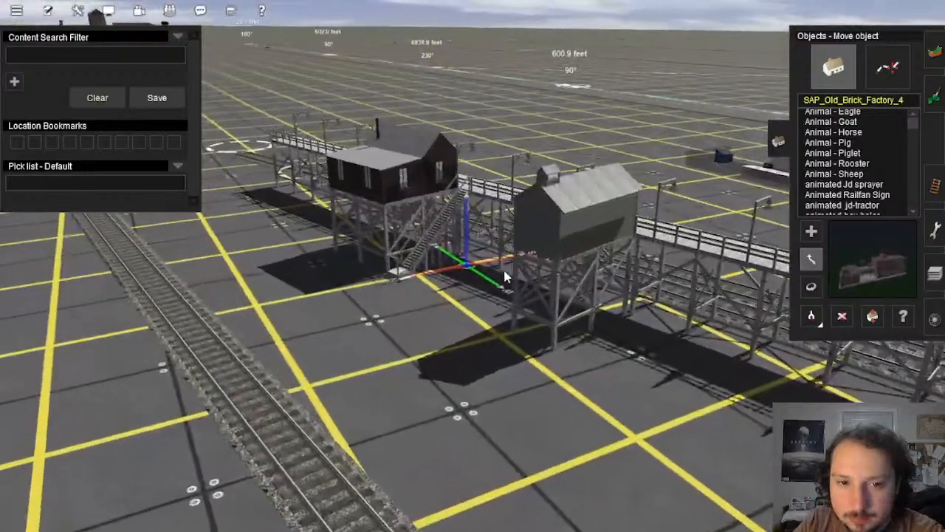
pyautogui.press('Right')
pyautogui.press('Left')
pyautogui.rightClick(512, 272)
pyautogui.press('Up')
pyautogui.scroll(-3, 477, 281)
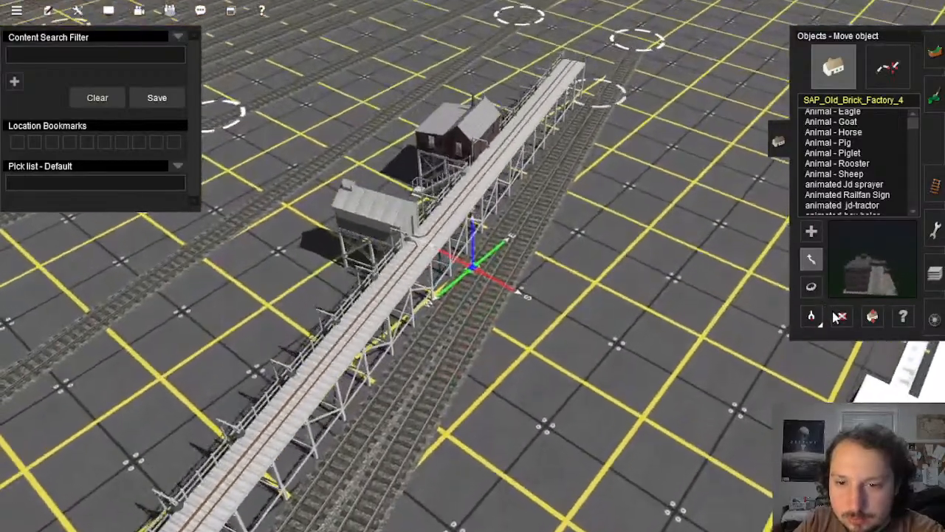
pyautogui.click(812, 286)
pyautogui.press('Up')
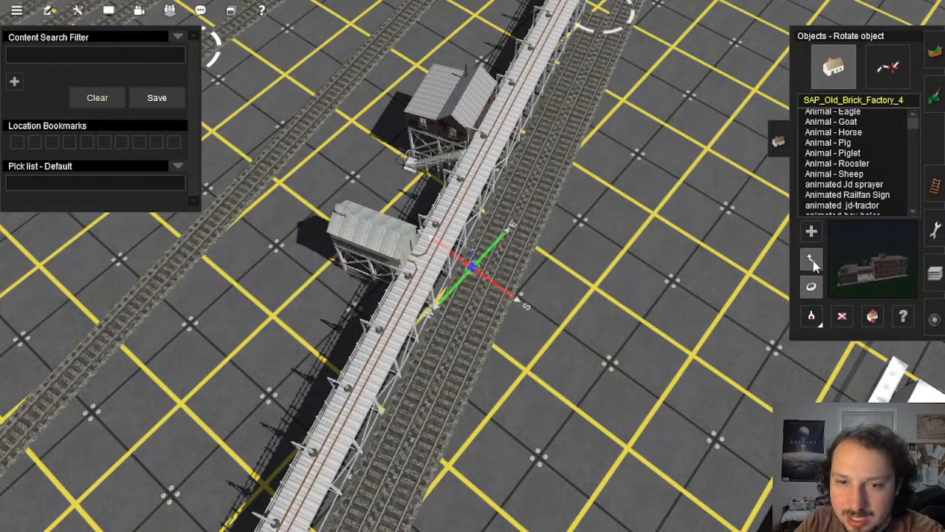
pyautogui.moveTo(464, 211); pyautogui.dragTo(473, 210)
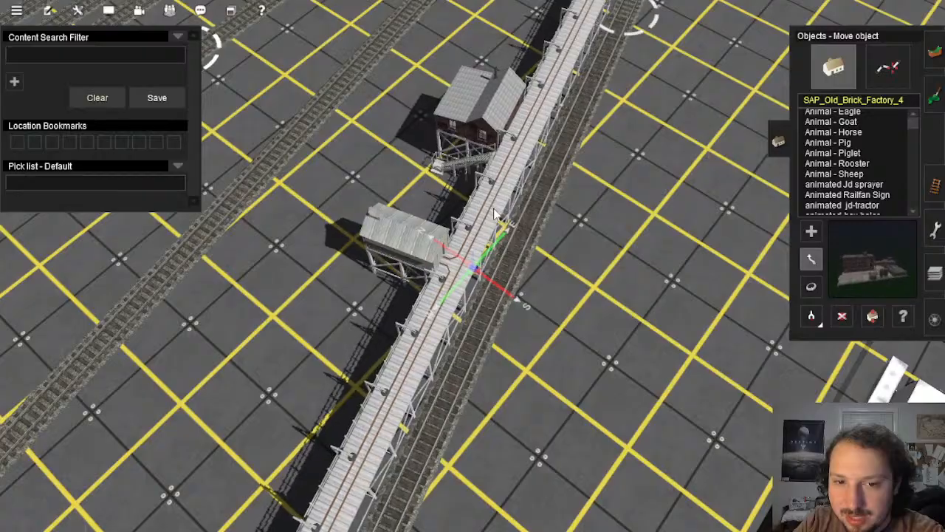
# Step: Examine the siding's route from the packing plant past the warehouse and its fit beside the loading structure
pyautogui.scroll(-3, 505, 244)
pyautogui.rightClick(483, 377)
pyautogui.rightClick(447, 364)
pyautogui.press('Down')
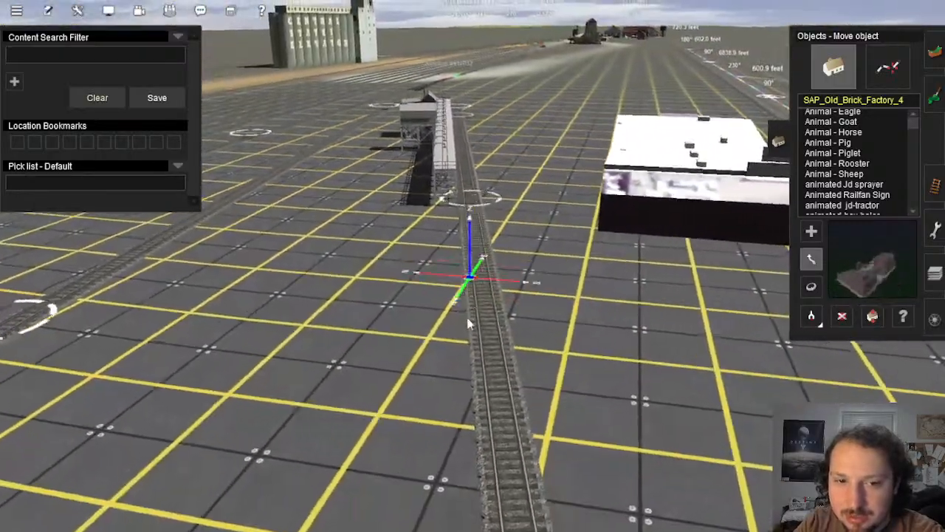
pyautogui.scroll(-3, 468, 323)
pyautogui.rightClick(458, 398)
pyautogui.rightClick(451, 384)
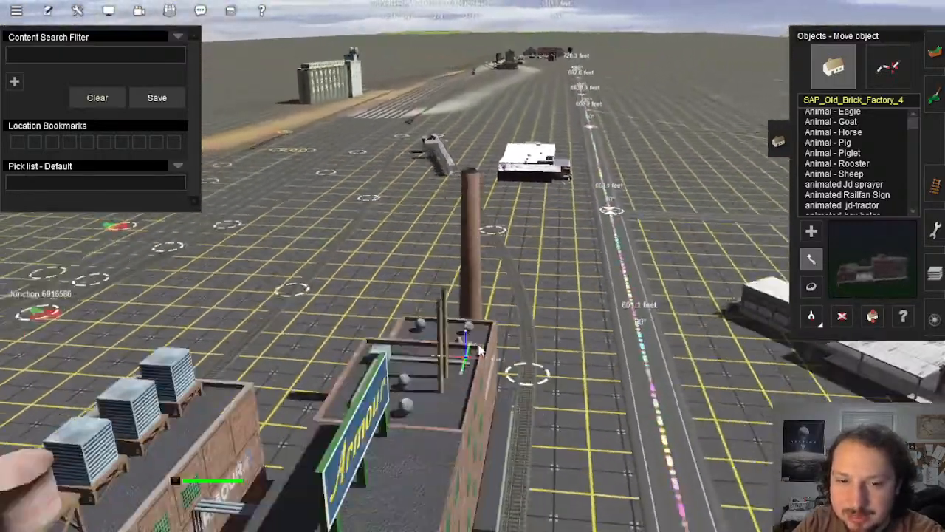
pyautogui.press('Up')
pyautogui.rightClick(468, 220)
pyautogui.press('Left')
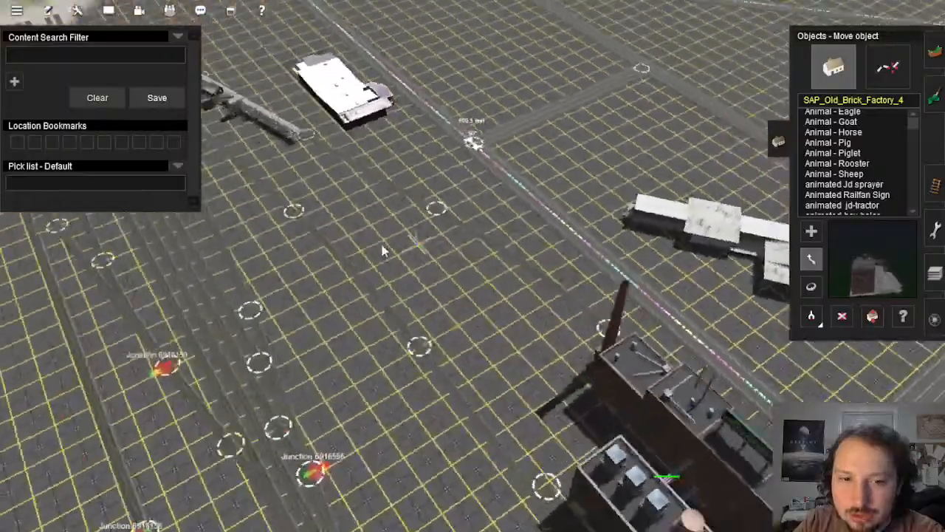
pyautogui.rightClick(383, 249)
pyautogui.press('Down')
pyautogui.rightClick(510, 391)
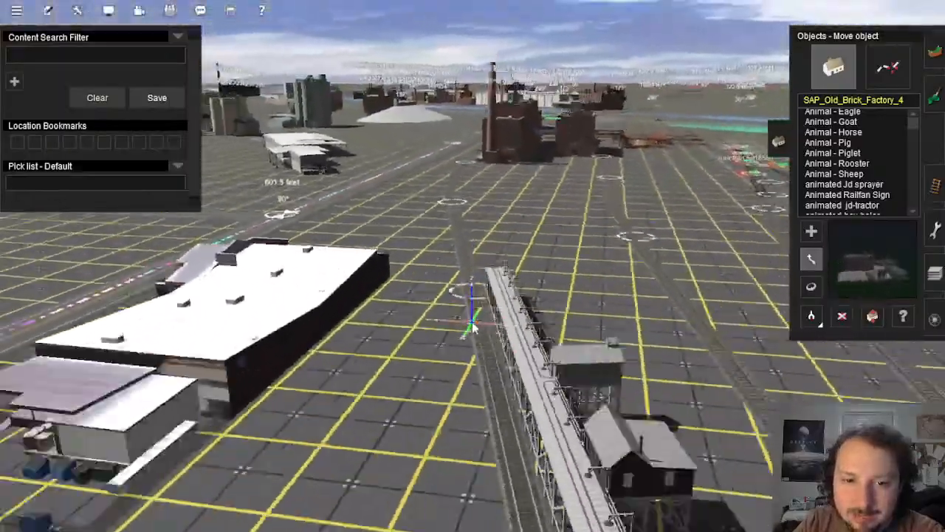
pyautogui.rightClick(413, 247)
pyautogui.press('Up')
pyautogui.scroll(-2, 468, 266)
pyautogui.rightClick(465, 261)
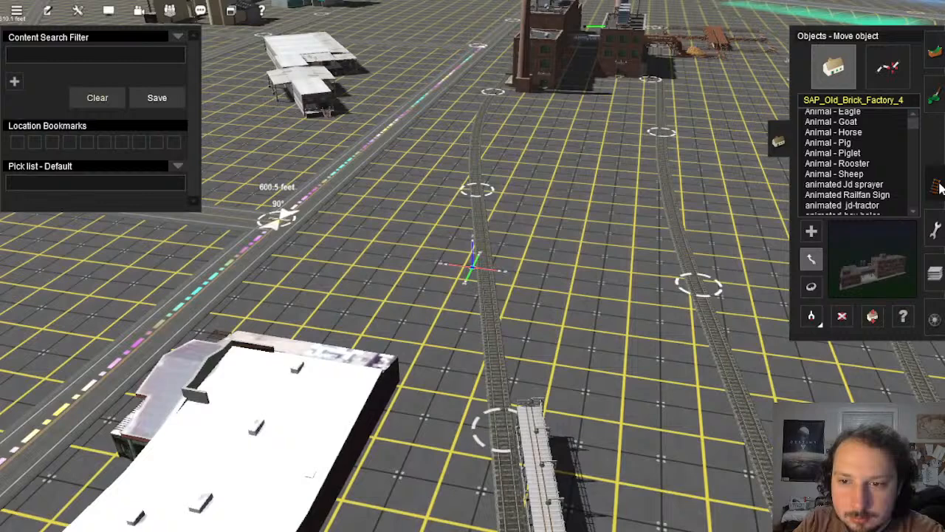
# Step: Try a straightened branch track from the siding at the loading structure's near end back toward the packing plant
pyautogui.click(937, 186)
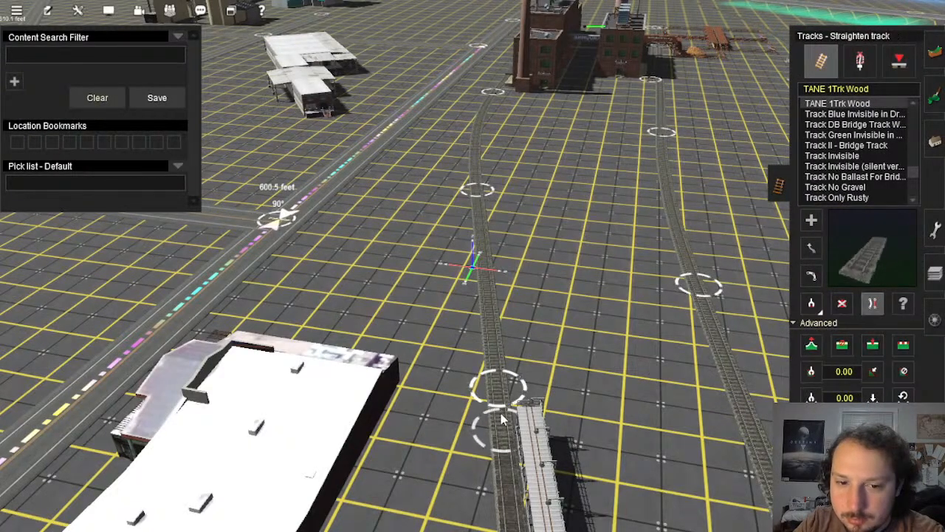
pyautogui.click(813, 222)
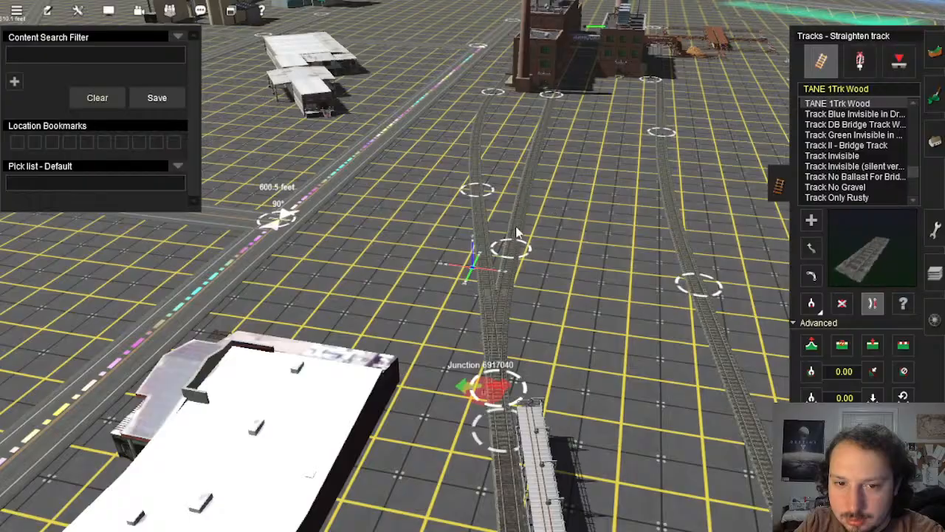
pyautogui.rightClick(507, 315)
pyautogui.scroll(-8, 466, 238)
pyautogui.press('Up')
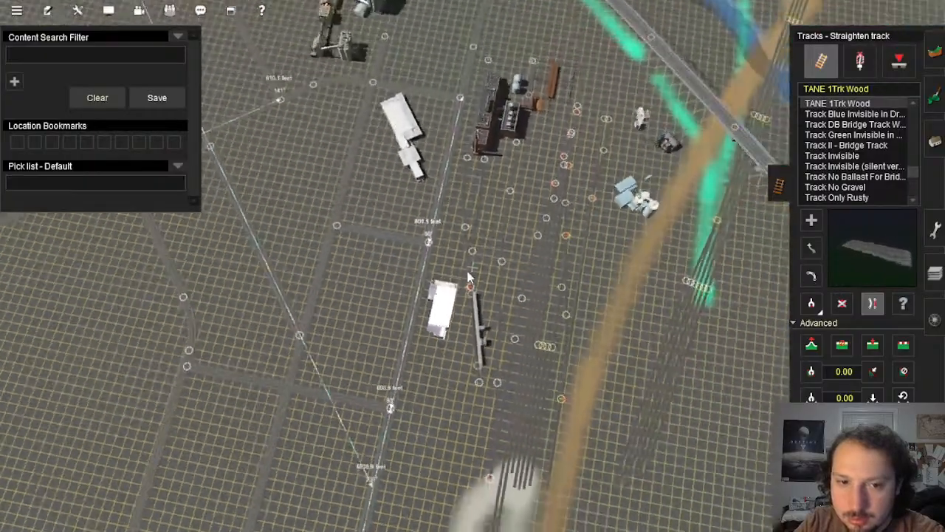
pyautogui.scroll(8, 468, 276)
pyautogui.press('Down')
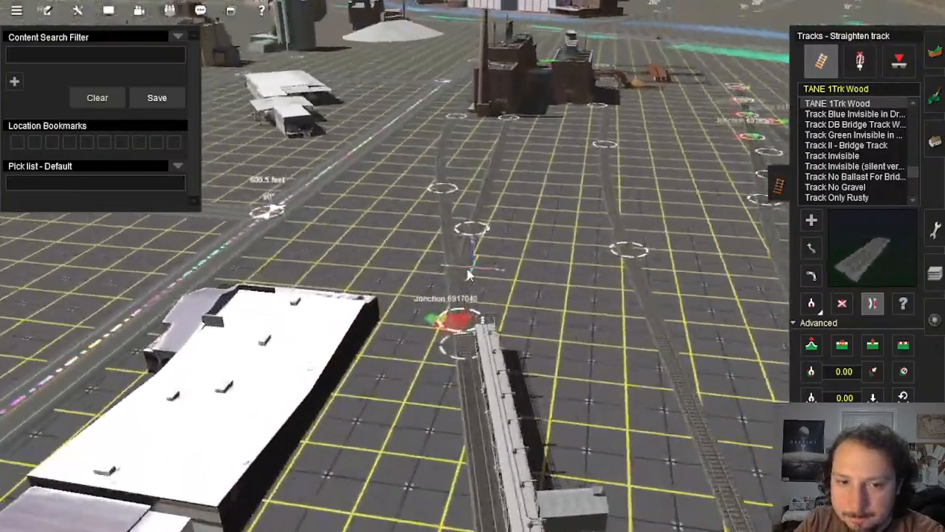
pyautogui.scroll(5, 468, 275)
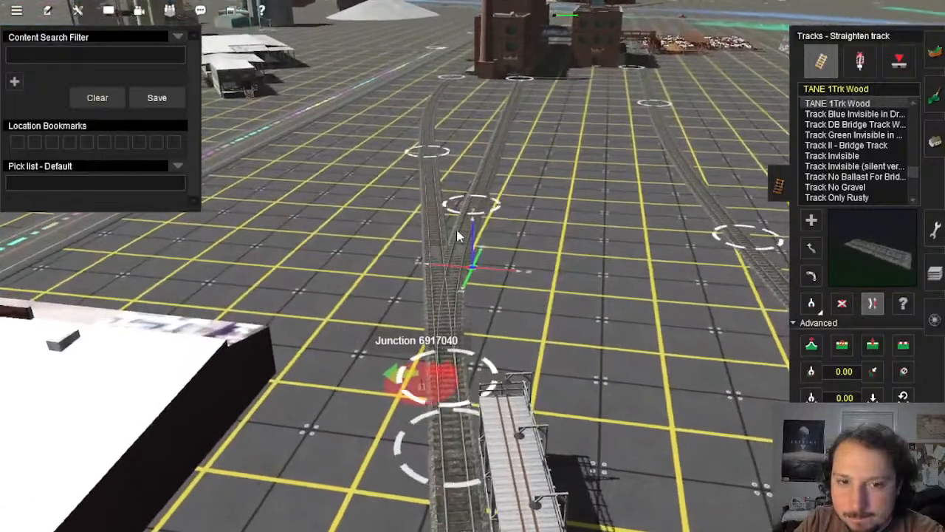
pyautogui.scroll(-5, 456, 230)
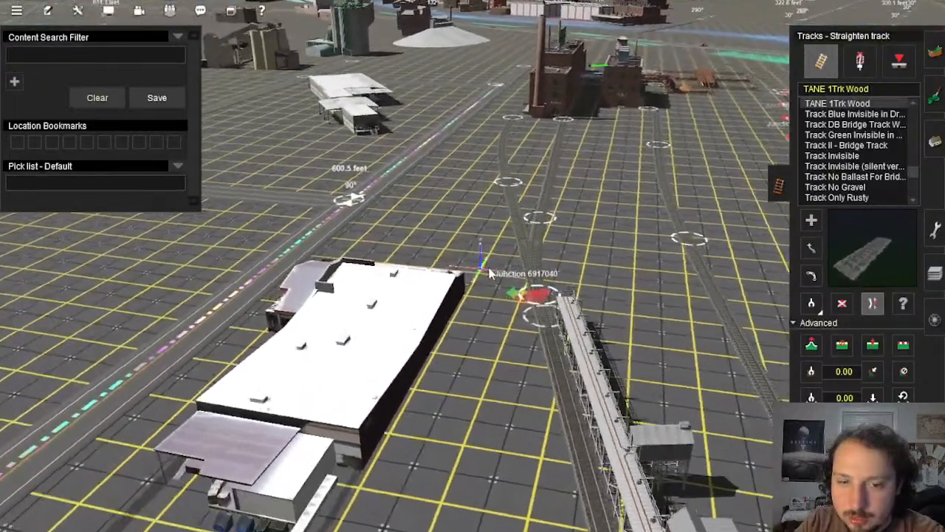
# Step: Delete the new branch track between the loading structure's junction and the packing plant
pyautogui.click(842, 303)
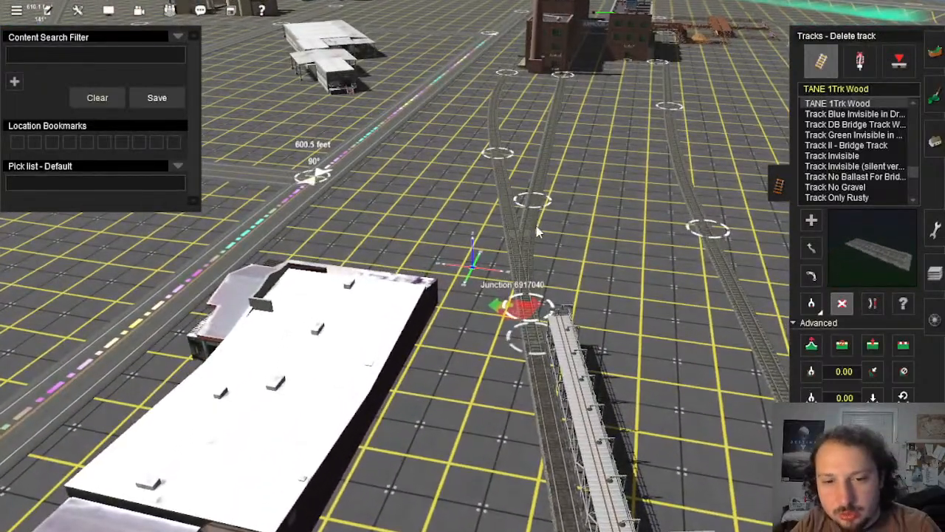
pyautogui.click(538, 246)
pyautogui.click(534, 249)
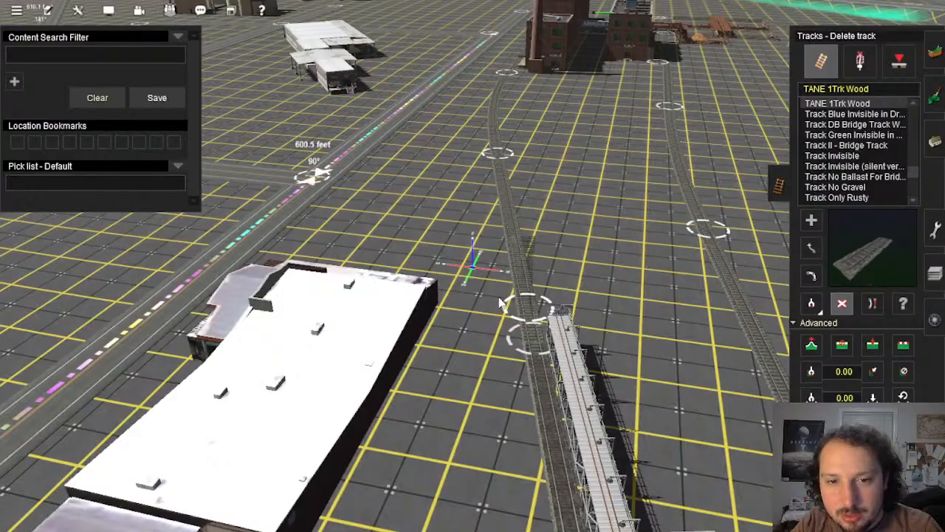
# Step: Insert a spline point on the siding between the packing plant and the loading structure, near the existing intermediate joint
pyautogui.scroll(-5, 500, 300)
pyautogui.rightClick(496, 455)
pyautogui.moveTo(495, 454); pyautogui.dragTo(492, 230, button='right')
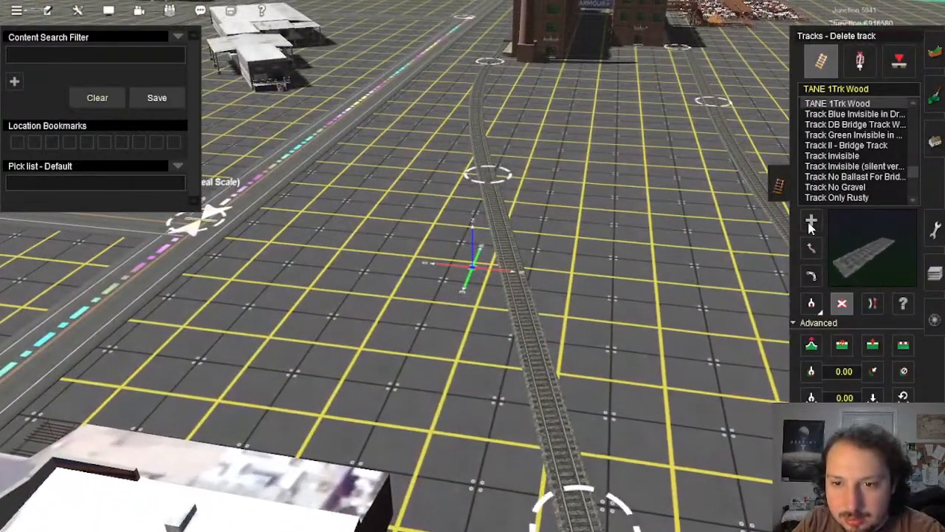
pyautogui.moveTo(501, 318); pyautogui.dragTo(463, 214, button='right')
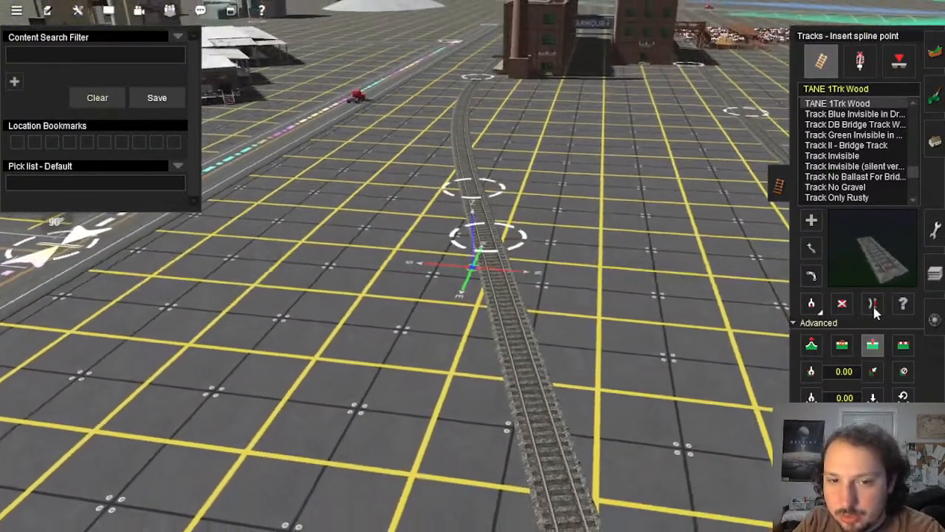
pyautogui.click(872, 303)
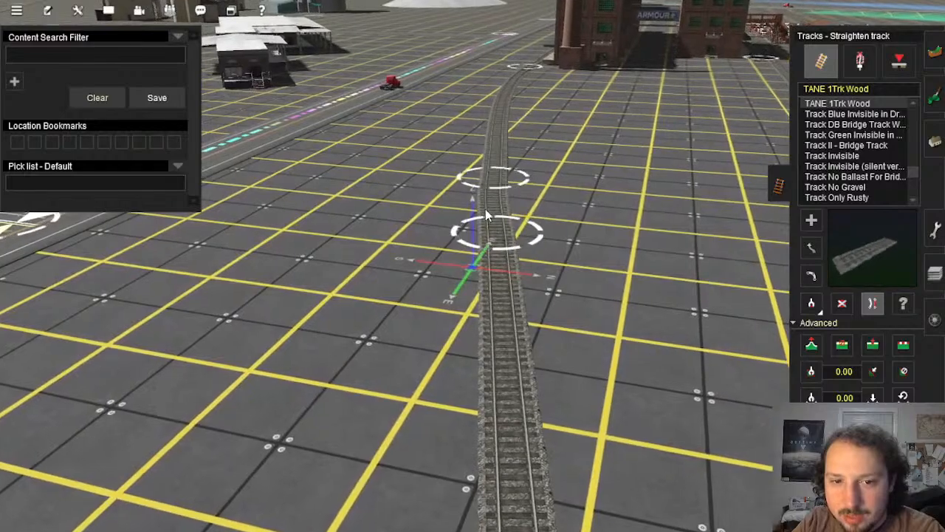
# Step: Add a parallel track branching off that joint, running between the warehouse and loading structure to its far end, and straighten it
pyautogui.scroll(-5, 491, 214)
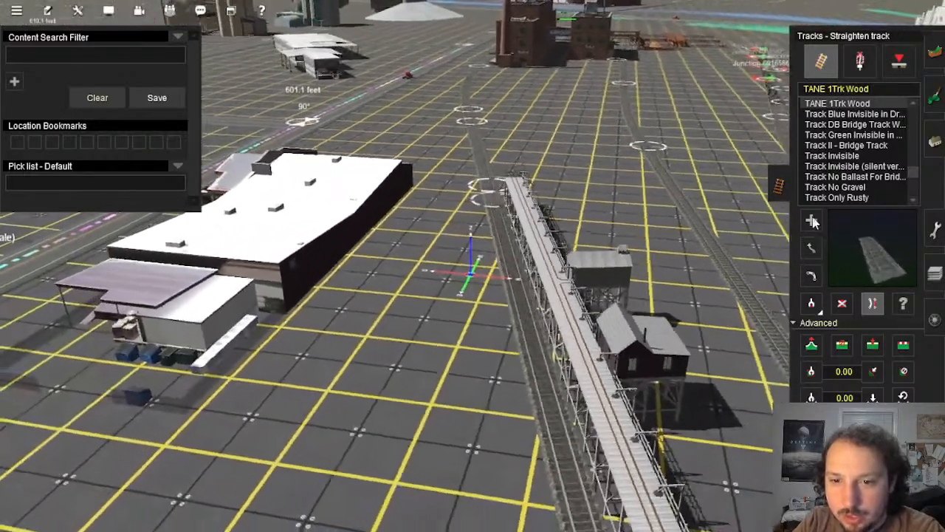
pyautogui.click(811, 220)
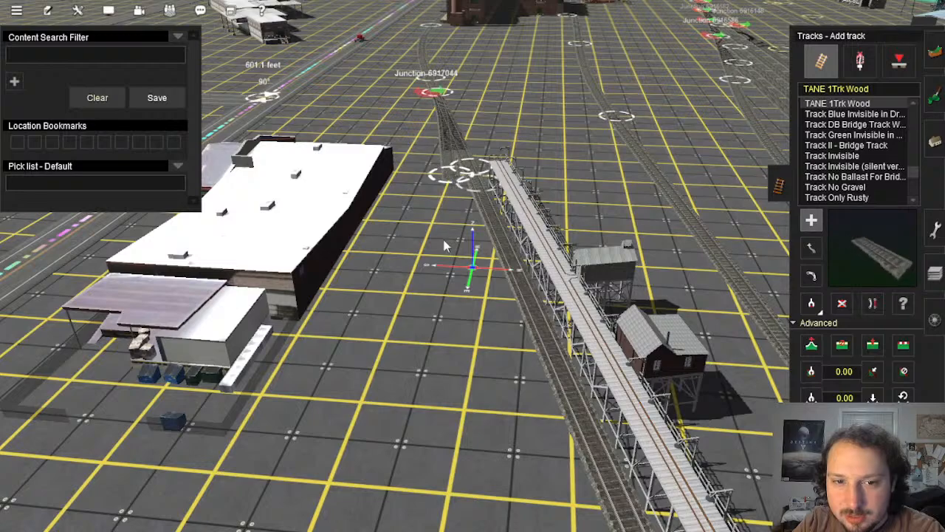
pyautogui.click(450, 174)
pyautogui.press('s')
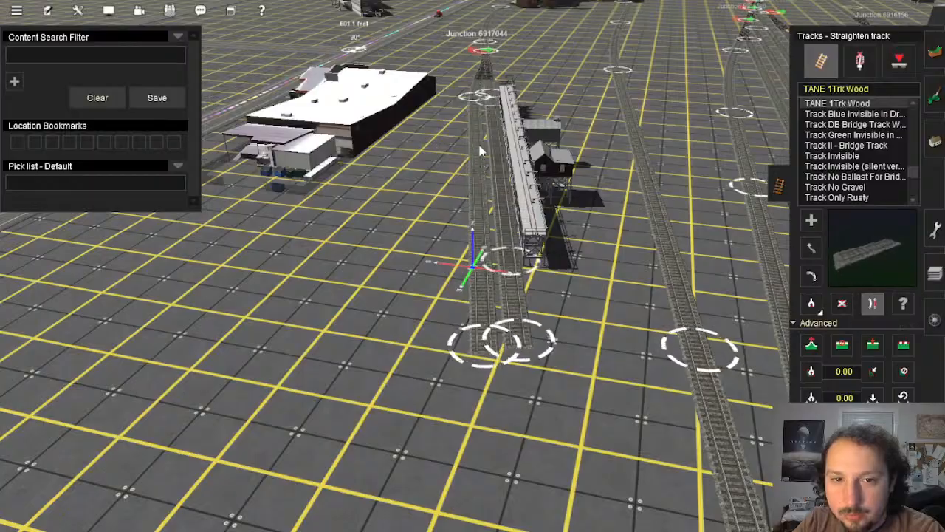
# Step: Review the siding from the packing plant's corner to the parallel tracks beside the loading structure and warehouse
pyautogui.rightClick(479, 99)
pyautogui.rightClick(483, 63)
pyautogui.rightClick(442, 78)
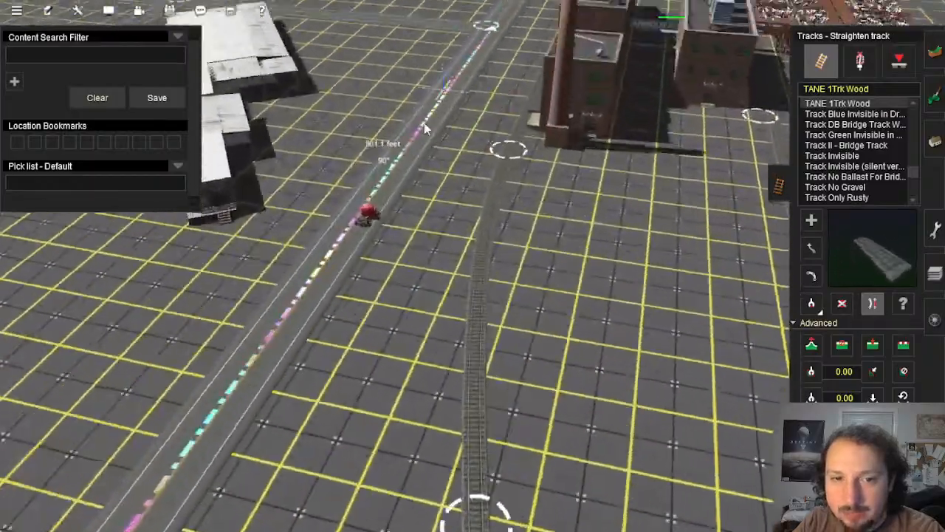
pyautogui.rightClick(491, 144)
pyautogui.rightClick(738, 348)
pyautogui.rightClick(771, 330)
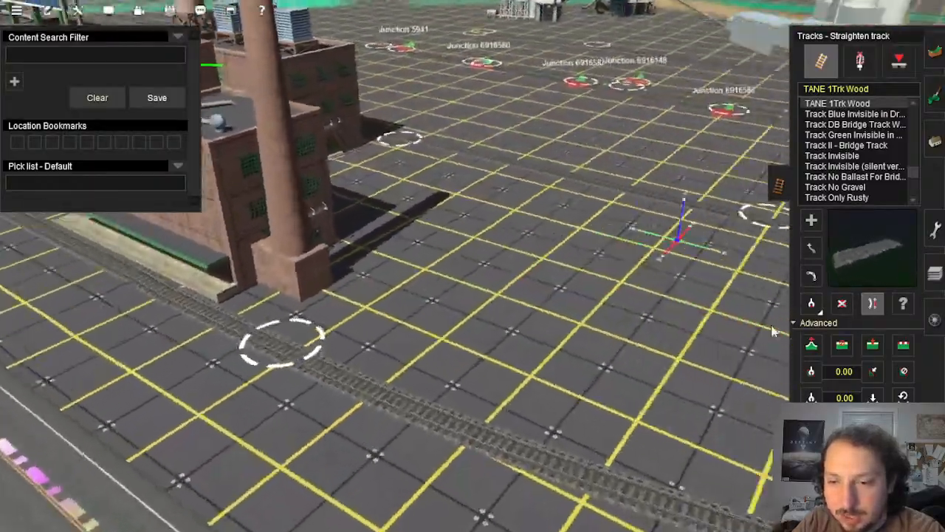
pyautogui.rightClick(768, 325)
pyautogui.rightClick(554, 166)
pyautogui.rightClick(469, 133)
pyautogui.rightClick(465, 173)
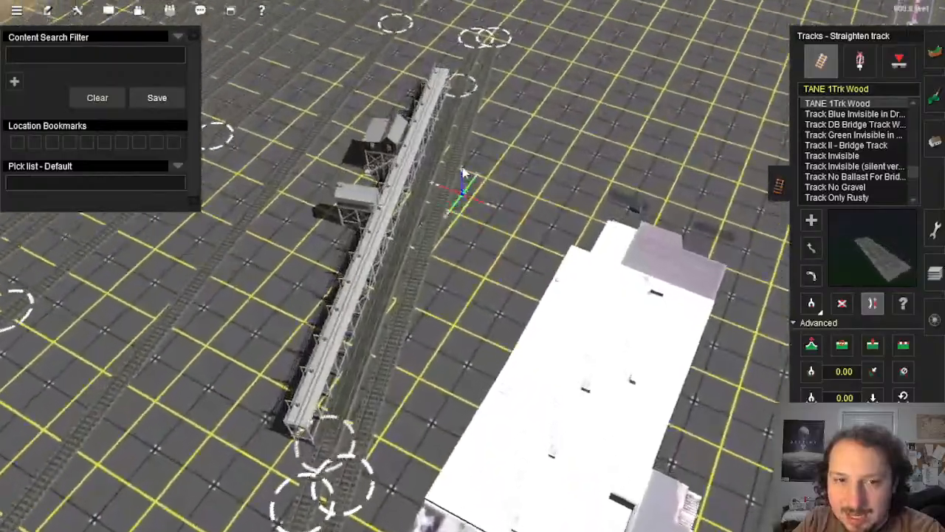
# Step: Examine the parallel sidings beside the loading structure and the open ground between their far ends and the yard tracks
pyautogui.rightClick(509, 218)
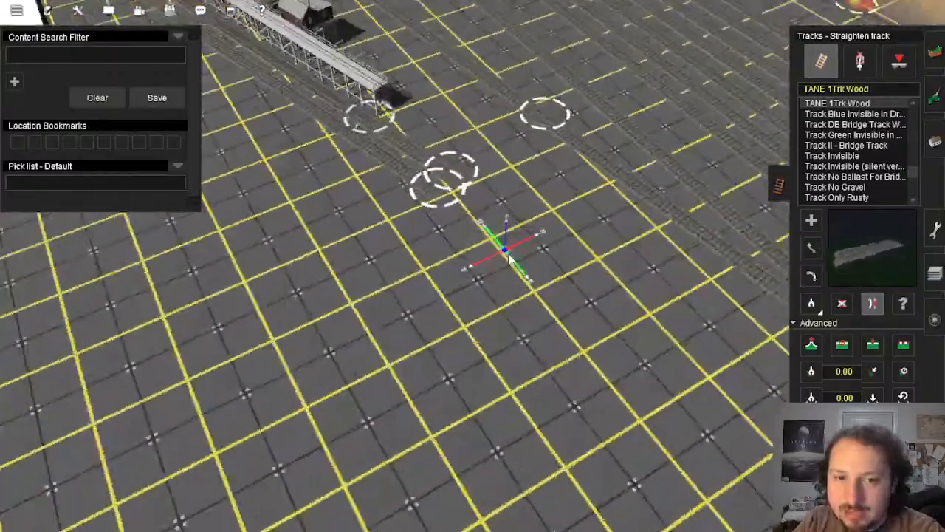
pyautogui.moveTo(508, 256); pyautogui.dragTo(454, 262, button='right')
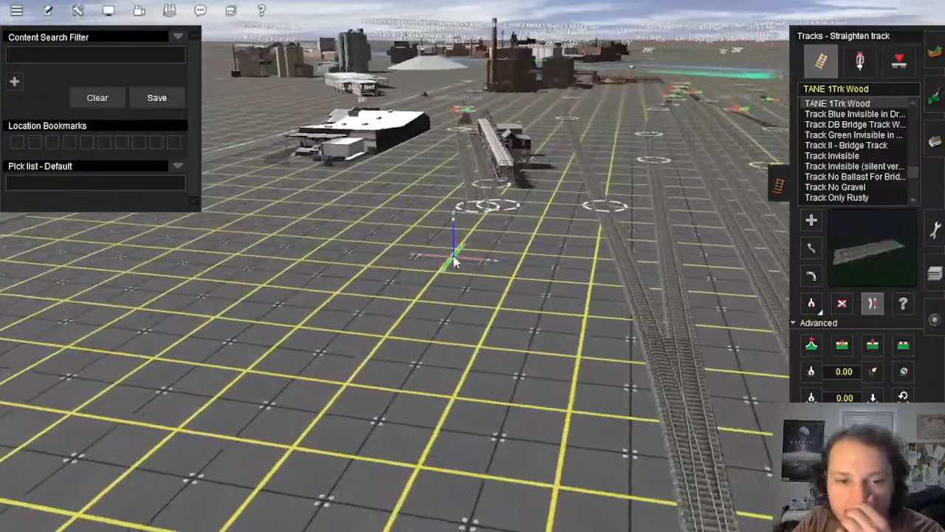
pyautogui.scroll(2, 477, 231)
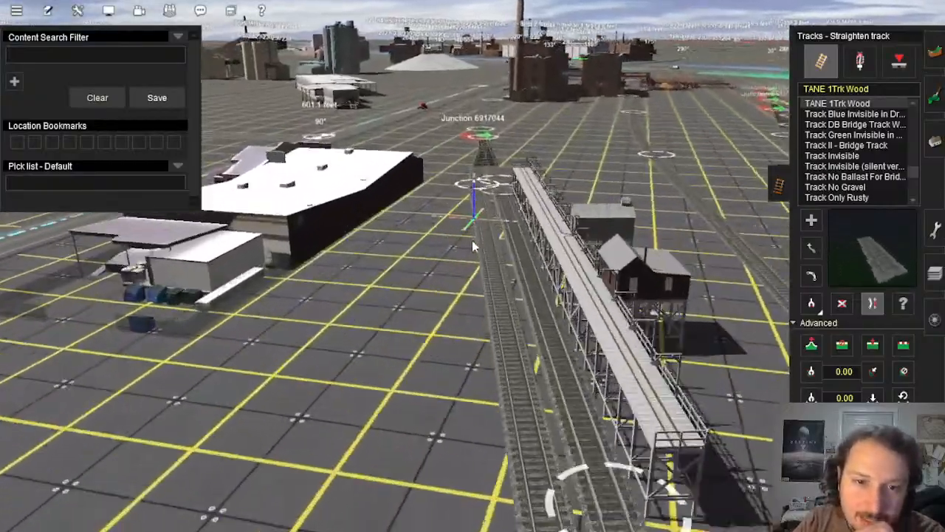
pyautogui.scroll(2, 474, 250)
pyautogui.scroll(-5, 477, 240)
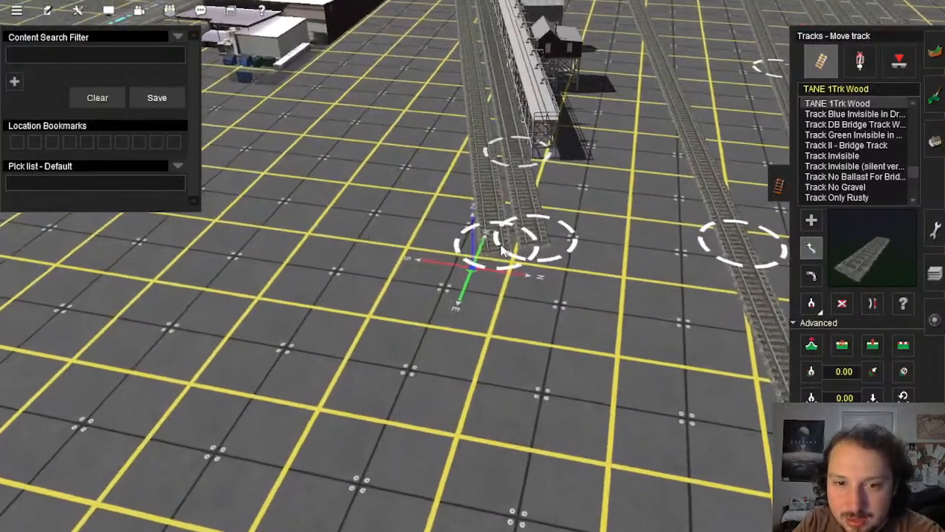
pyautogui.scroll(2, 472, 125)
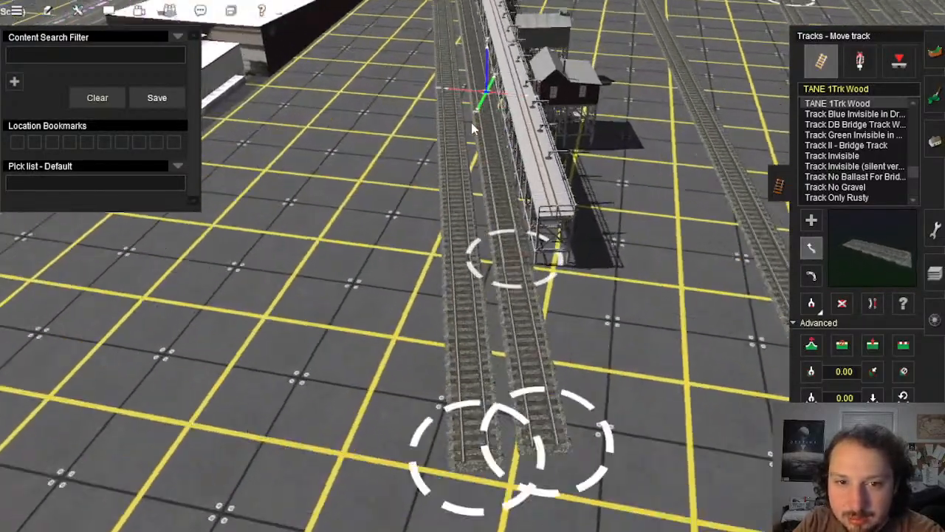
pyautogui.rightClick(465, 111)
pyautogui.rightClick(462, 137)
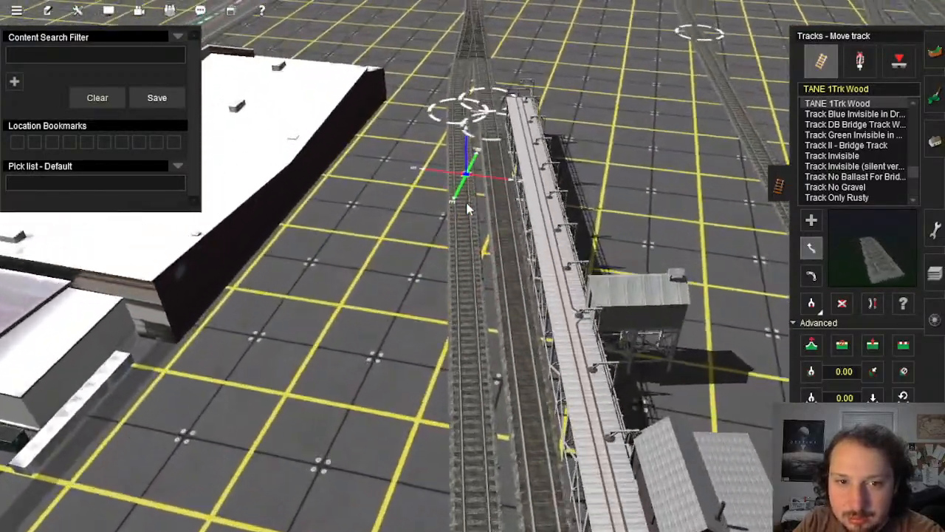
pyautogui.rightClick(467, 206)
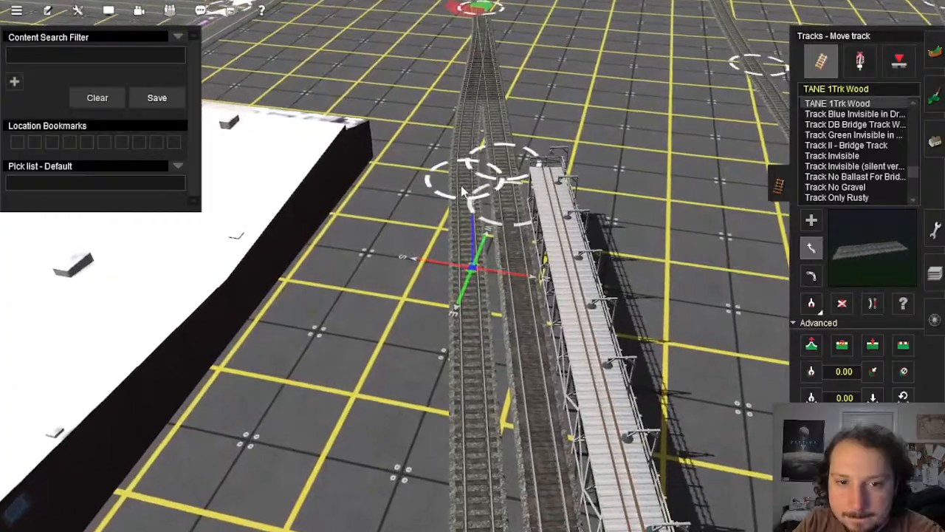
pyautogui.scroll(-5, 465, 208)
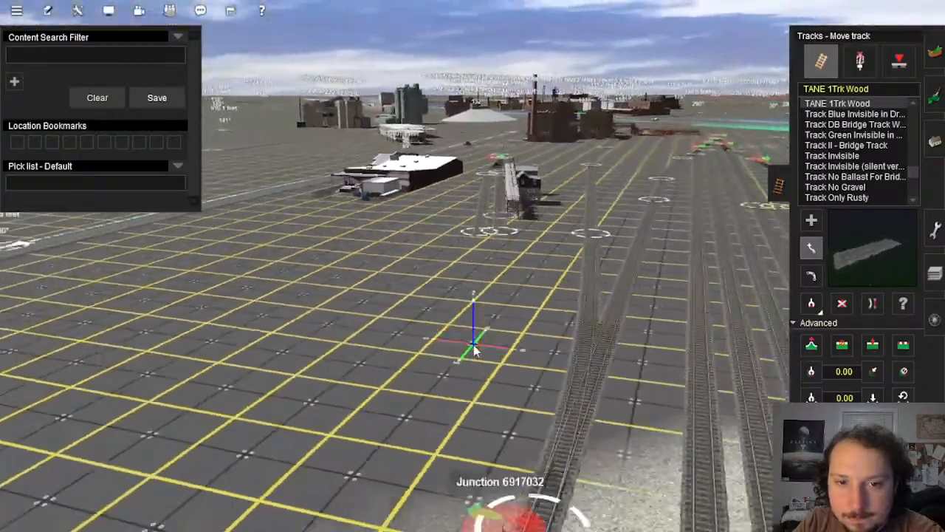
pyautogui.rightClick(472, 351)
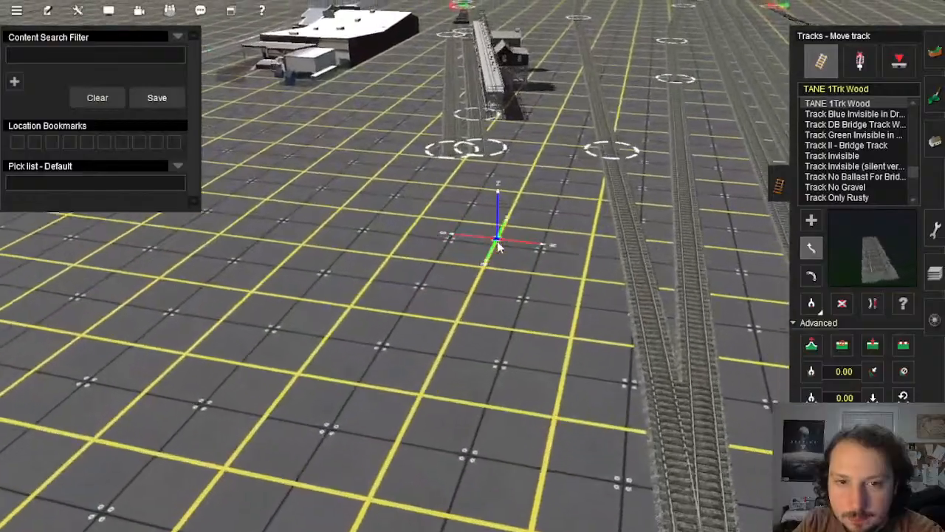
# Step: Add a TANE 1Trk Wood track along the tower side of the loading structure, ending just beyond the structure's far end
pyautogui.click(811, 220)
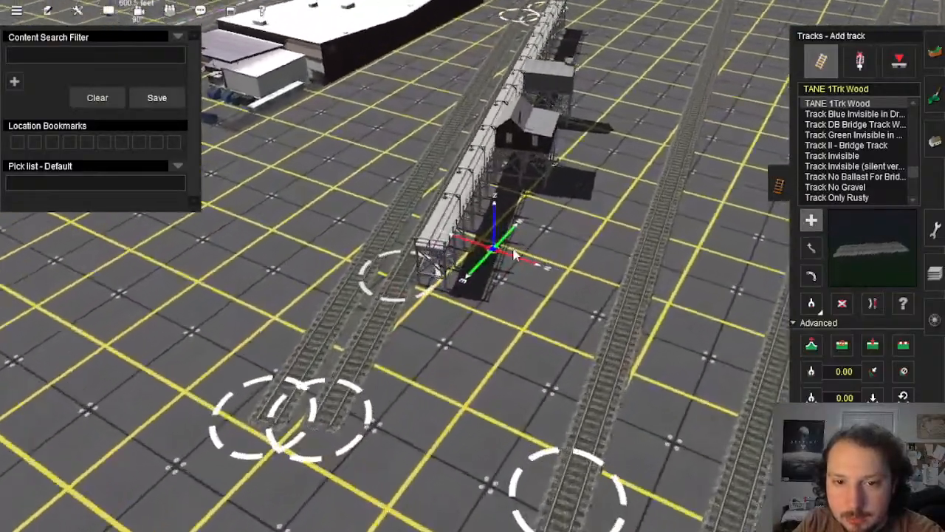
pyautogui.press('Left')
pyautogui.press('Right')
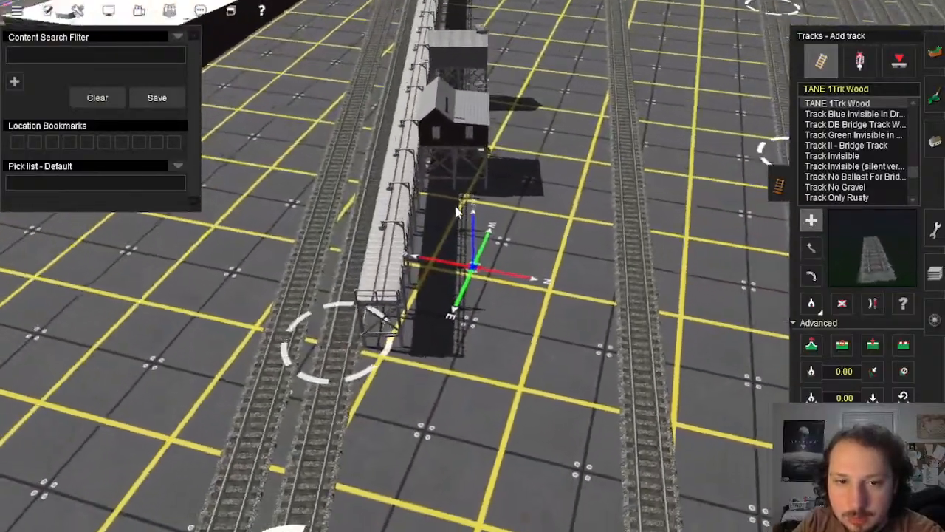
pyautogui.press('Up')
pyautogui.rightClick(460, 389)
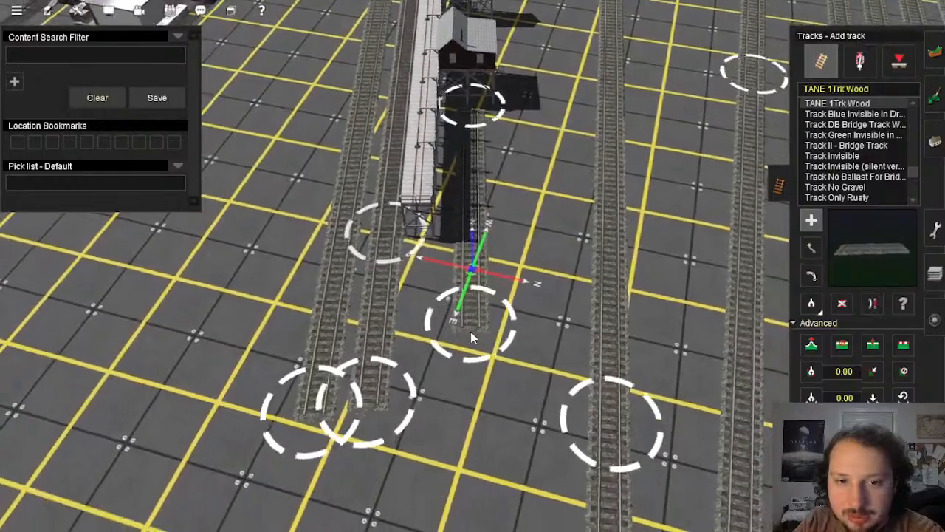
# Step: Extend the tower-side track through an intermediate joint to a point beside Junction 6917032, and straighten its final section
pyautogui.rightClick(474, 438)
pyautogui.scroll(-5, 474, 438)
pyautogui.press('Down')
pyautogui.rightClick(474, 435)
pyautogui.rightClick(465, 384)
pyautogui.press('Right')
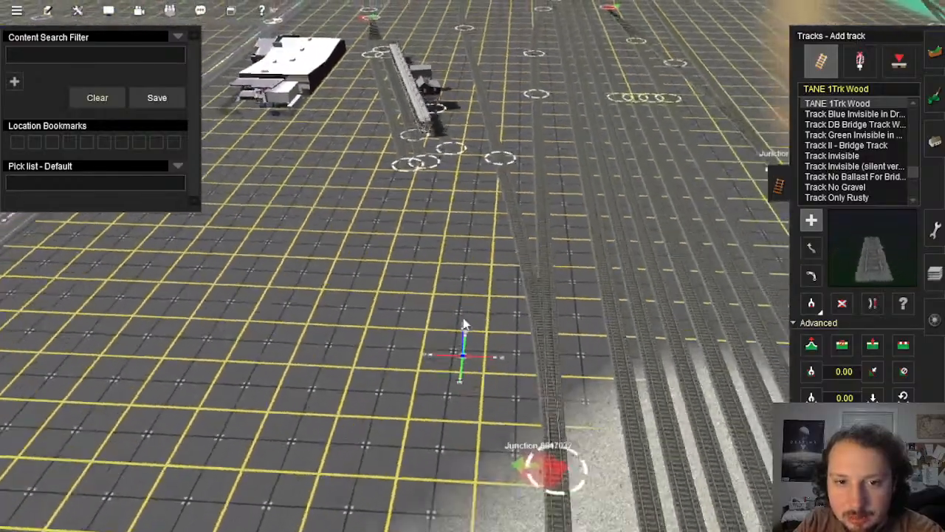
pyautogui.press('Left')
pyautogui.rightClick(479, 261)
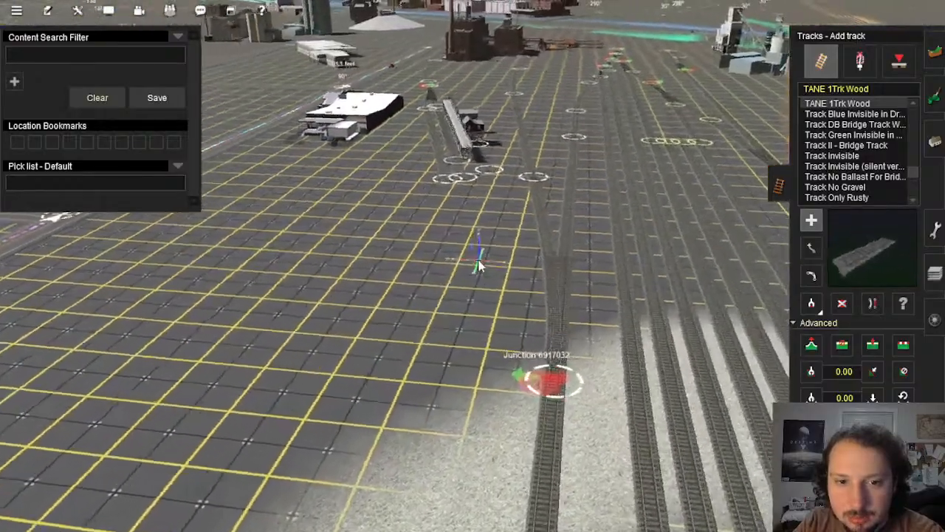
pyautogui.rightClick(480, 344)
pyautogui.scroll(-2, 480, 344)
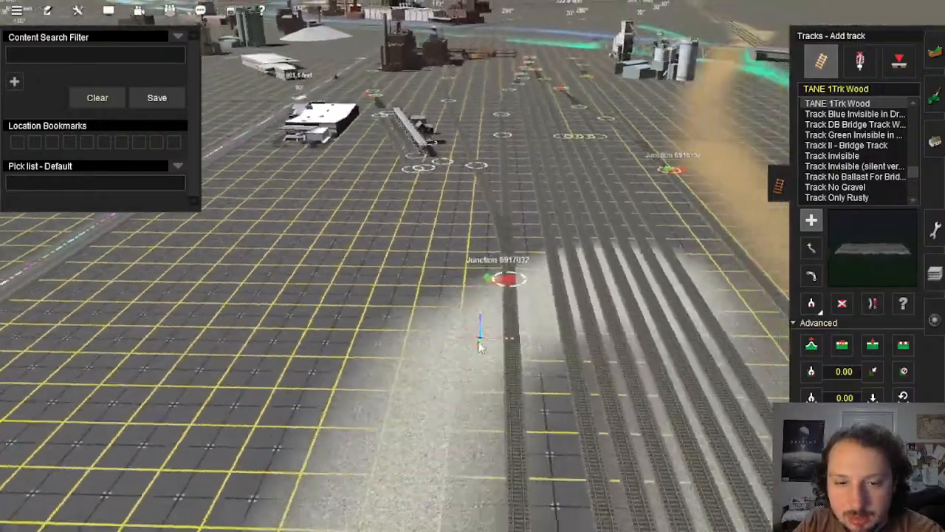
pyautogui.rightClick(480, 349)
pyautogui.rightClick(469, 180)
pyautogui.scroll(2, 468, 222)
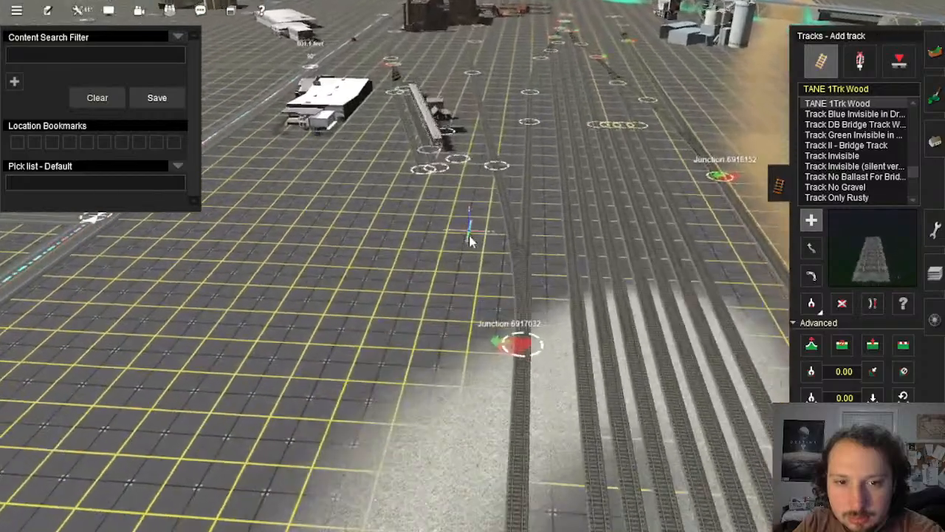
pyautogui.press('Left')
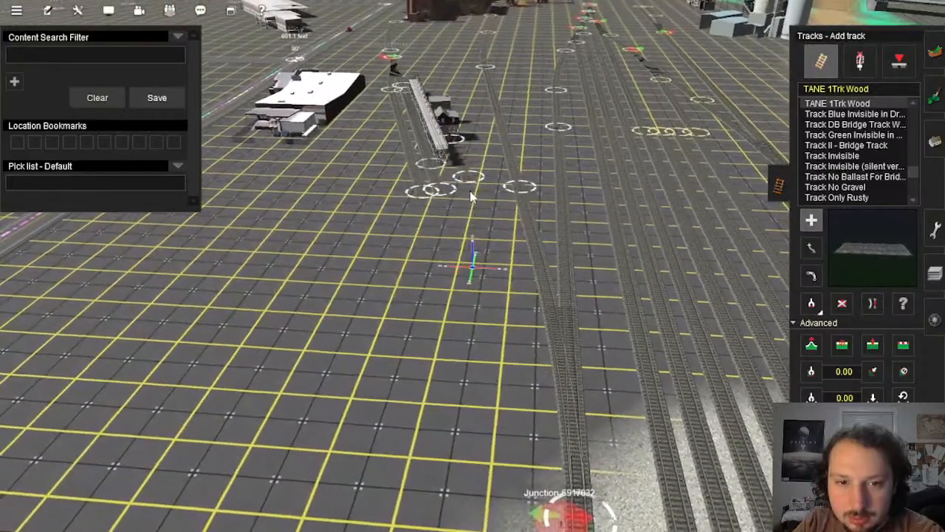
pyautogui.press('Right')
pyautogui.press('Up')
pyautogui.click(872, 303)
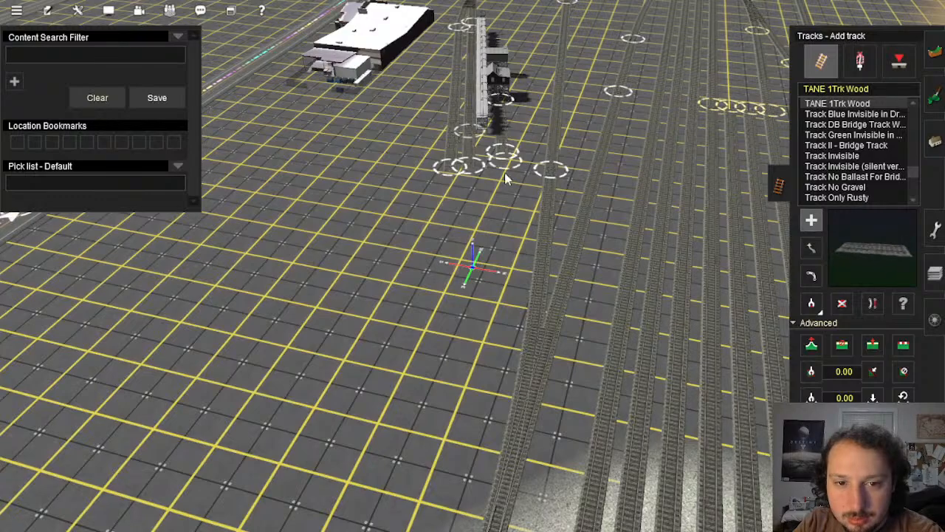
pyautogui.click(482, 319)
pyautogui.press('s')
pyautogui.press('Left')
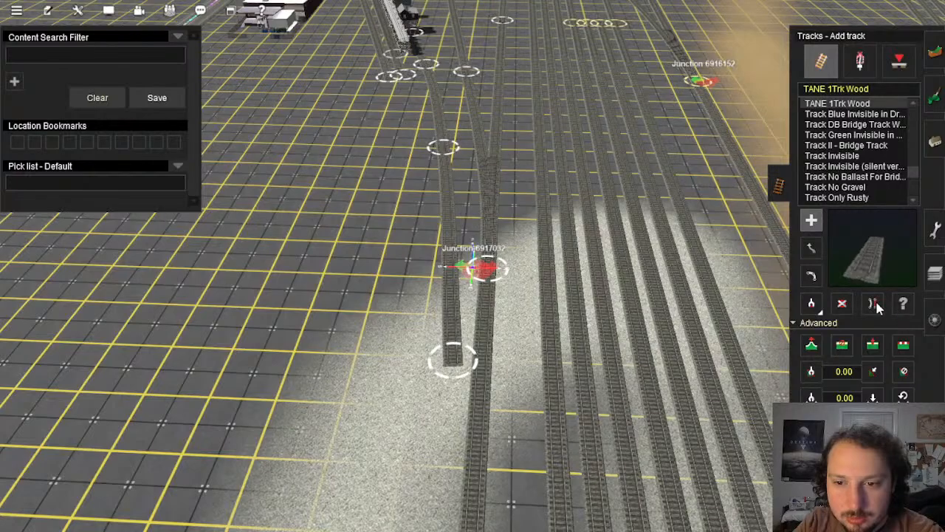
pyautogui.rightClick(456, 180)
pyautogui.rightClick(459, 207)
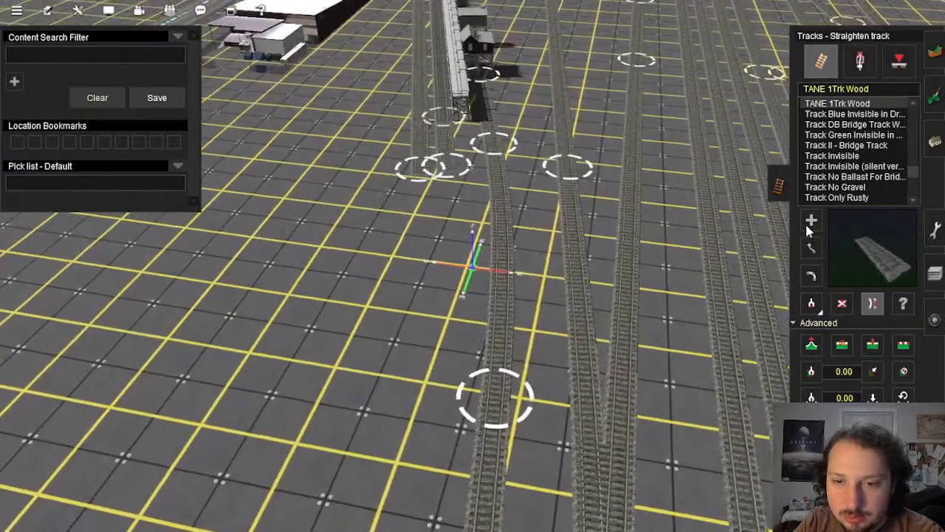
# Step: Extend the warehouse-side siding nearest the loading structure, join it to the tower-side track beside Junction 6917032, and straighten the connection
pyautogui.click(811, 221)
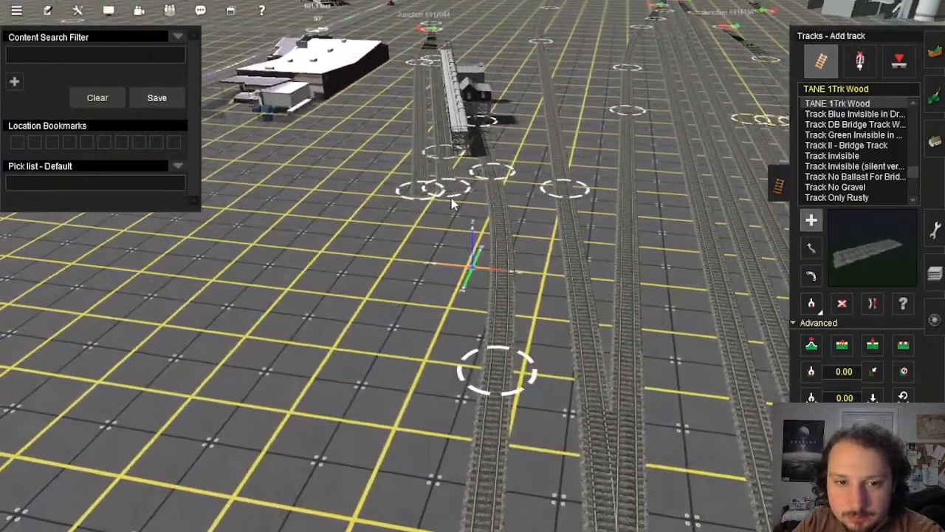
pyautogui.moveTo(447, 189); pyautogui.dragTo(459, 276)
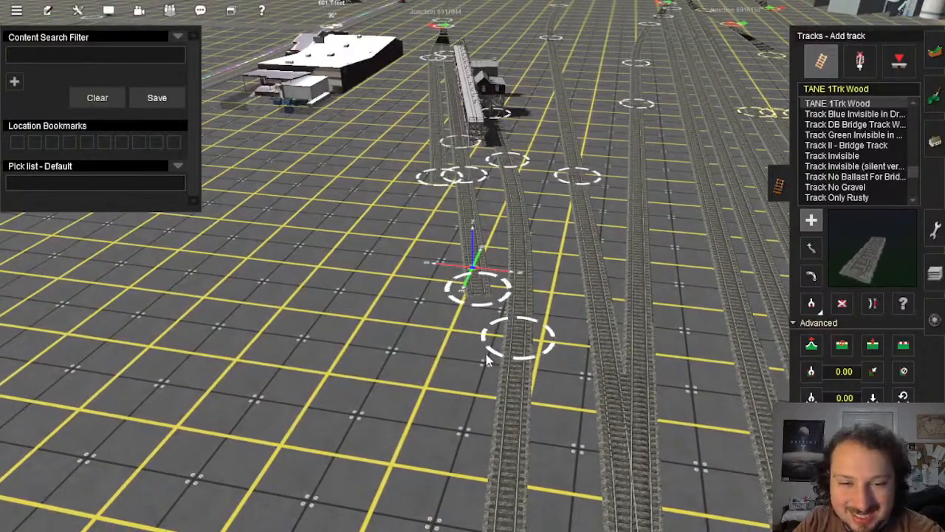
pyautogui.press('Down')
pyautogui.moveTo(478, 288); pyautogui.dragTo(458, 368)
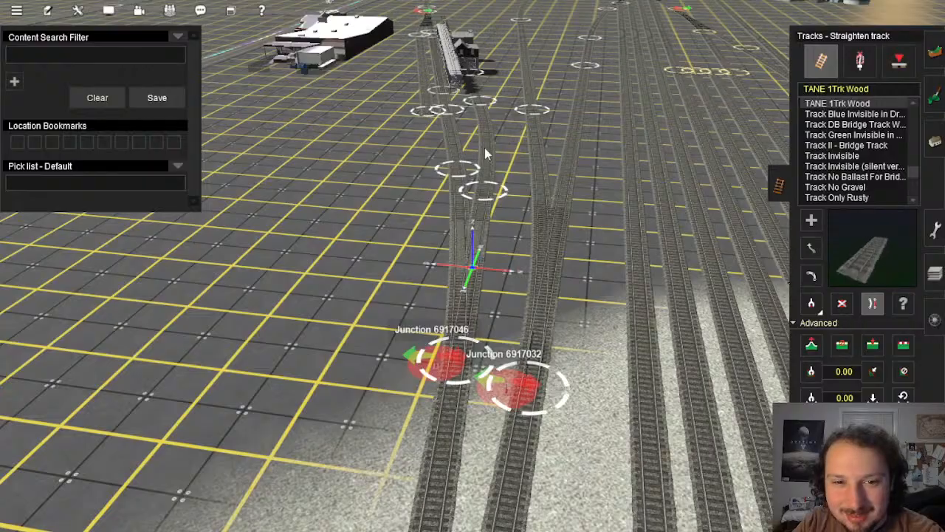
pyautogui.rightClick(437, 432)
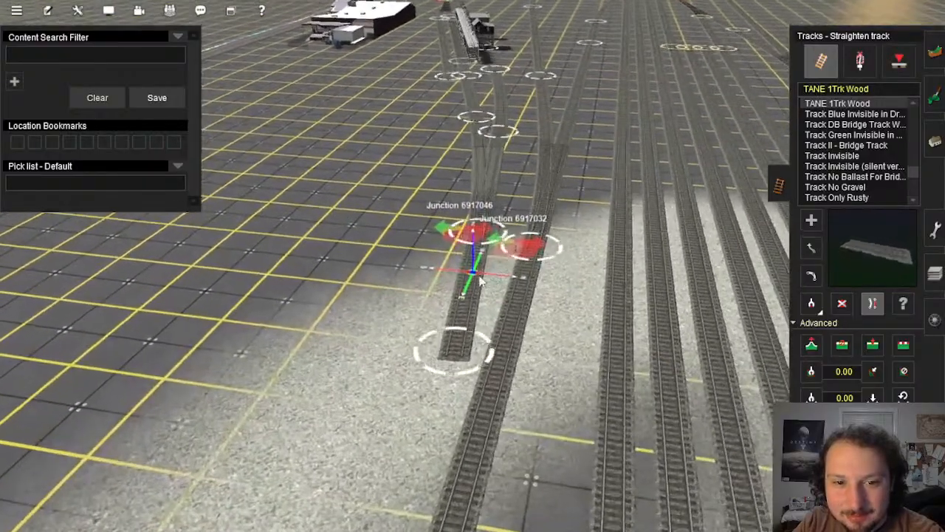
# Step: Extend the outer warehouse-side siding from its open end toward the yard, alongside the neighbouring siding's extension
pyautogui.press('Up')
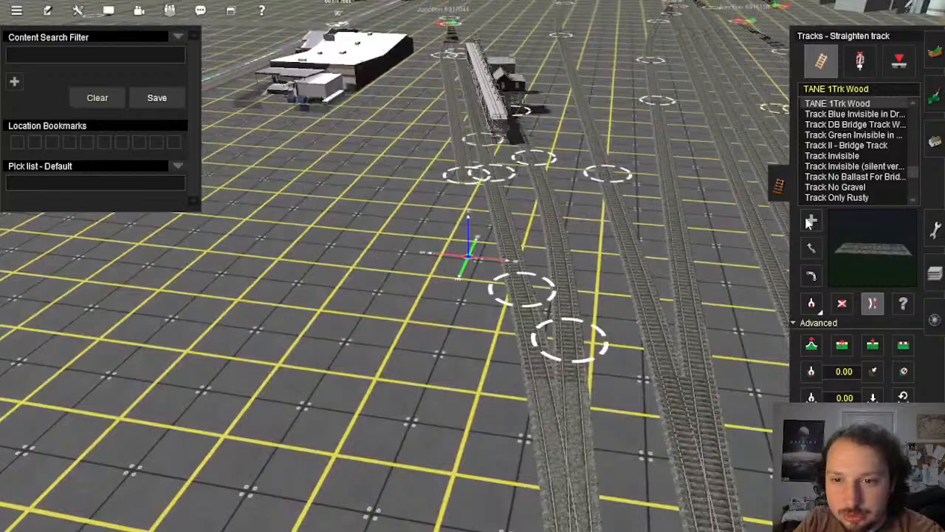
pyautogui.click(810, 220)
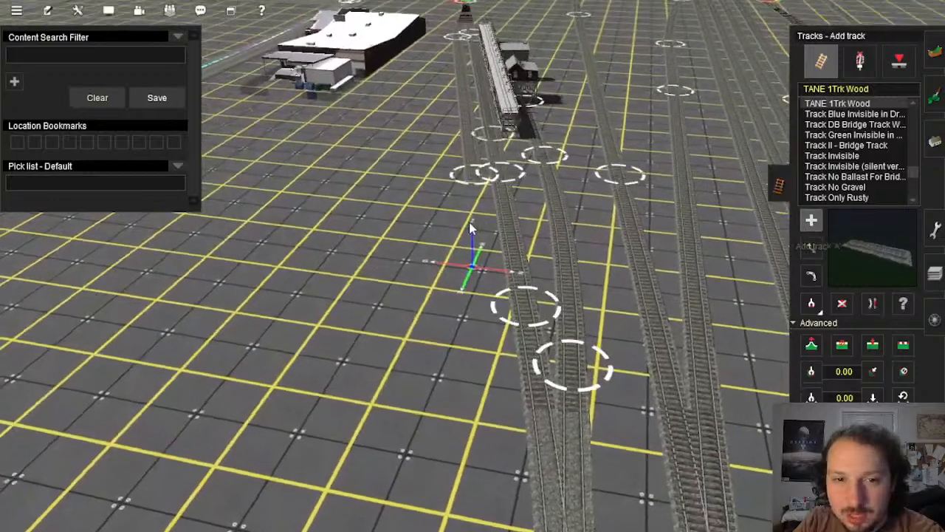
pyautogui.rightClick(474, 341)
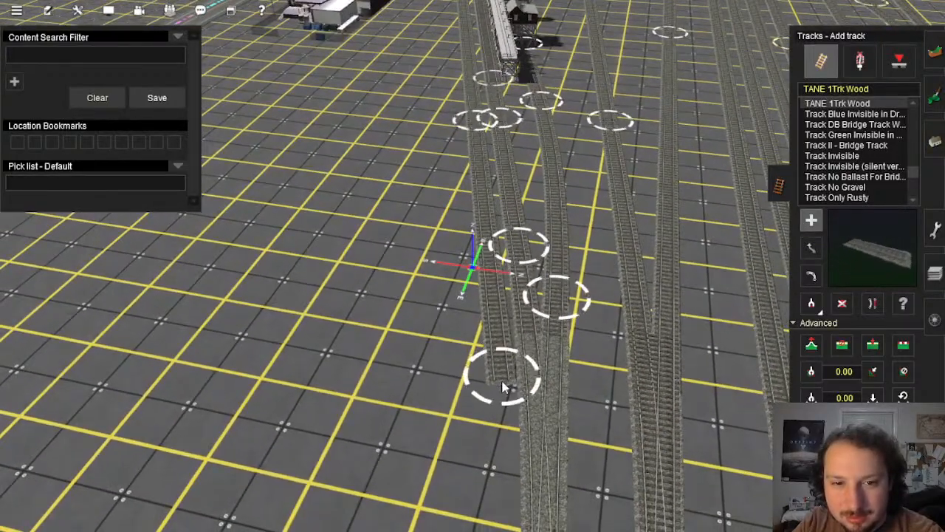
# Step: Lay TANE 1Trk Wood track from the loose end beyond junction 6917046 onto the neighbouring line and enable track straightening
pyautogui.rightClick(505, 384)
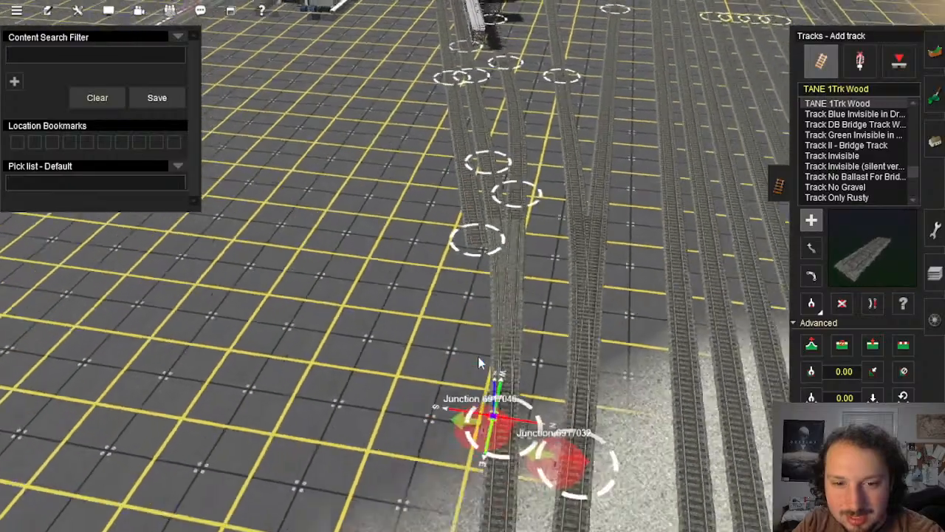
pyautogui.rightClick(483, 350)
pyautogui.rightClick(486, 345)
pyautogui.rightClick(502, 313)
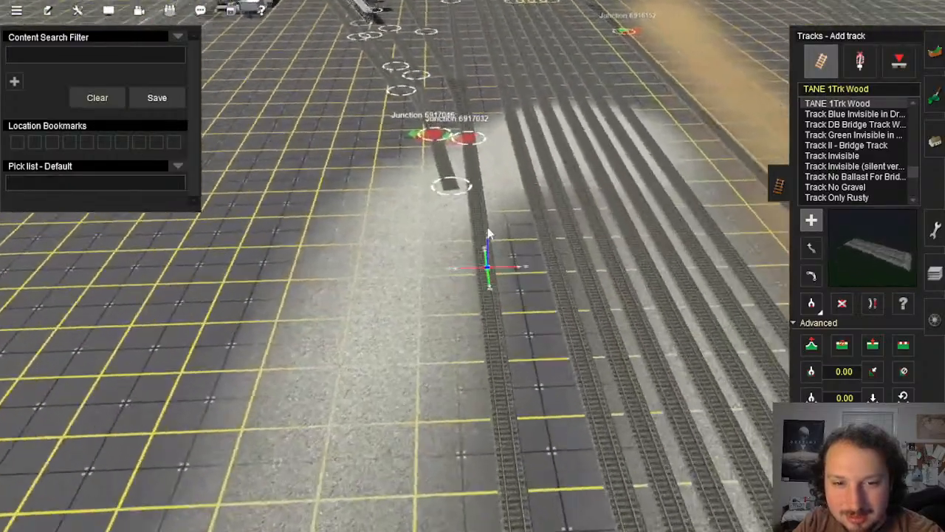
pyautogui.click(456, 186)
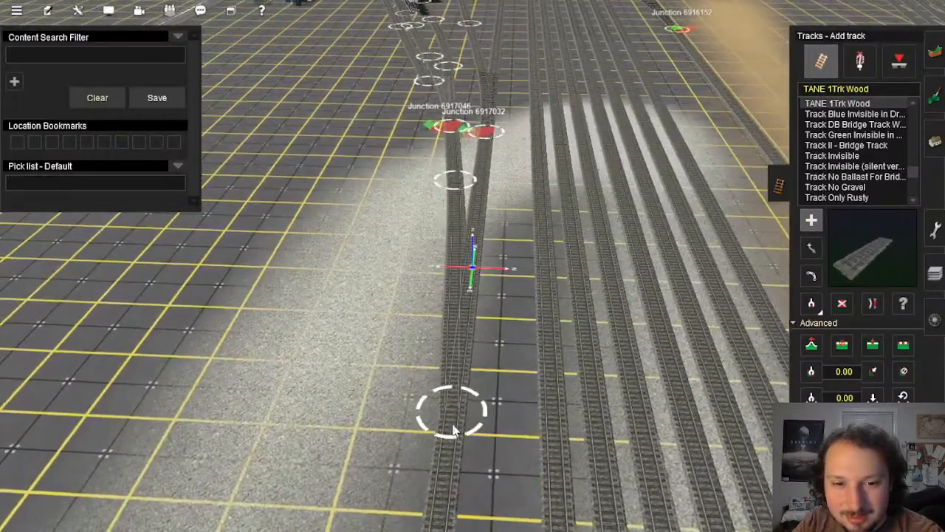
pyautogui.click(452, 383)
pyautogui.click(872, 303)
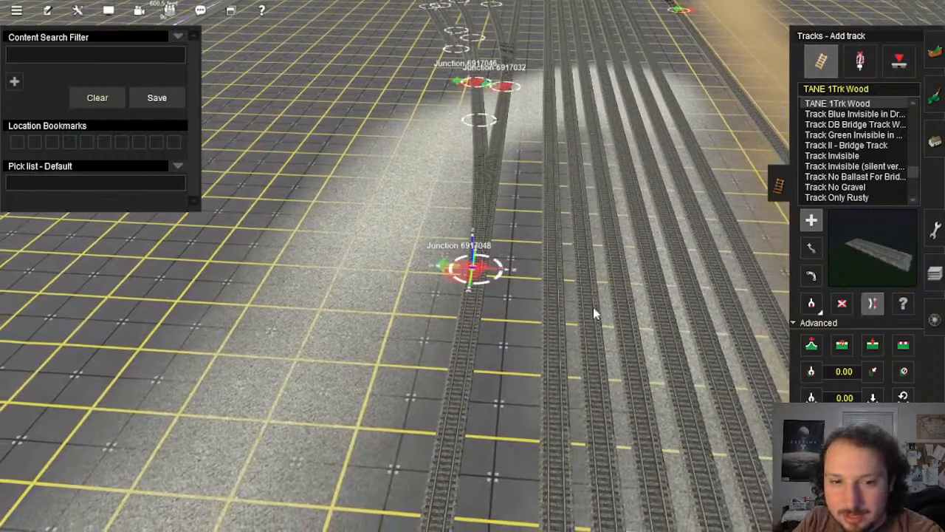
# Step: Move the track point beyond junctions 6917046 and 6917032 slightly farther down the line, away from the junctions
pyautogui.rightClick(484, 185)
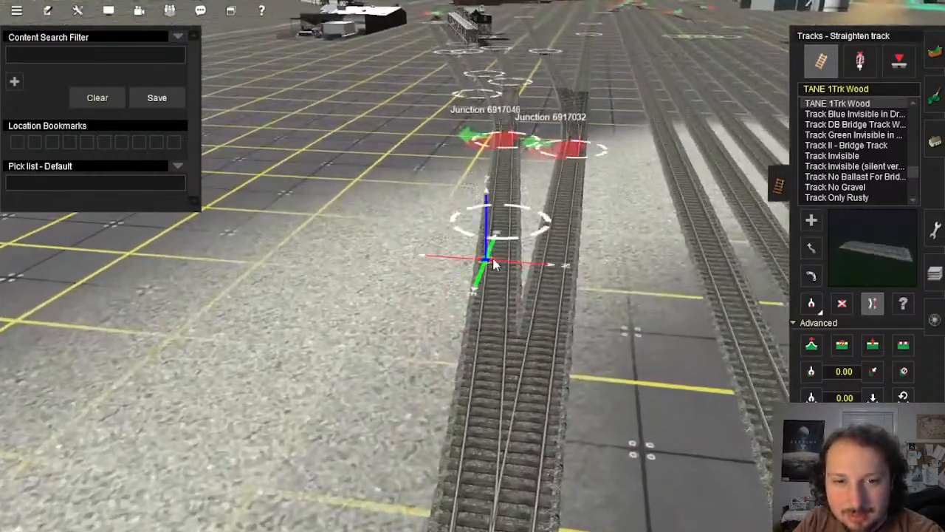
pyautogui.rightClick(493, 262)
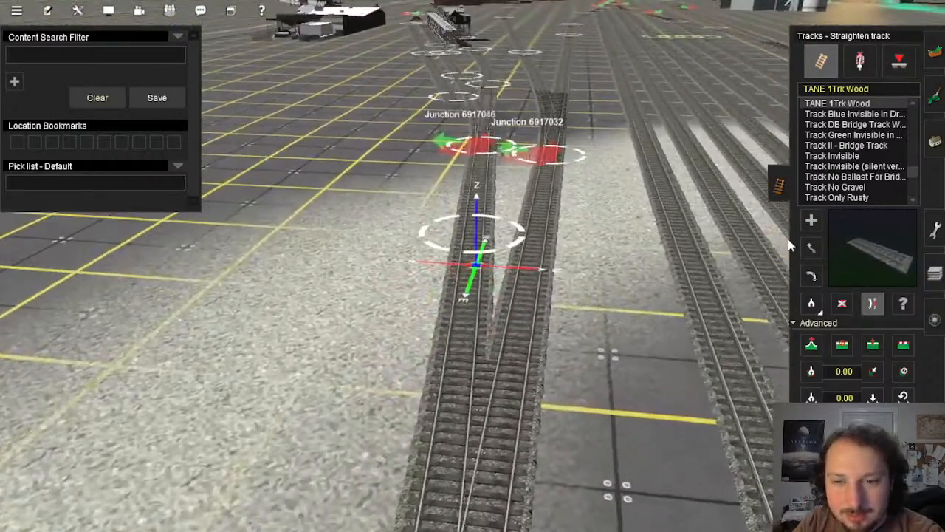
pyautogui.click(810, 248)
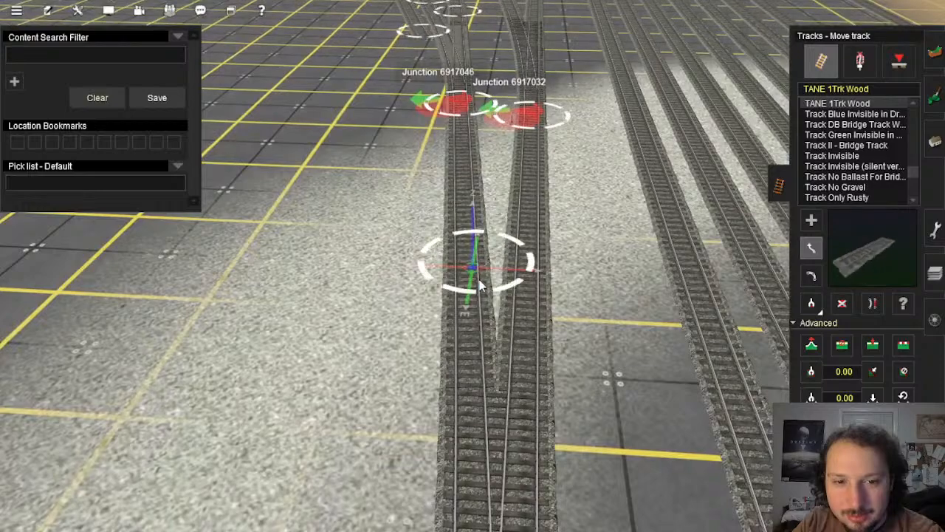
pyautogui.moveTo(470, 305); pyautogui.dragTo(470, 312)
# Step: Add a second length of track from just below junction 6917046 down the same line to form another junction
pyautogui.rightClick(450, 171)
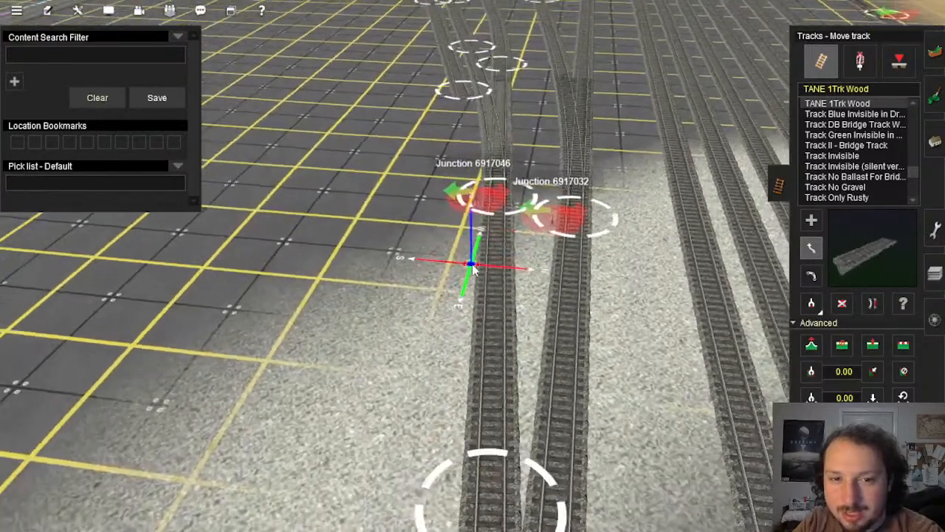
pyautogui.rightClick(474, 227)
pyautogui.press('a')
pyautogui.press('Left')
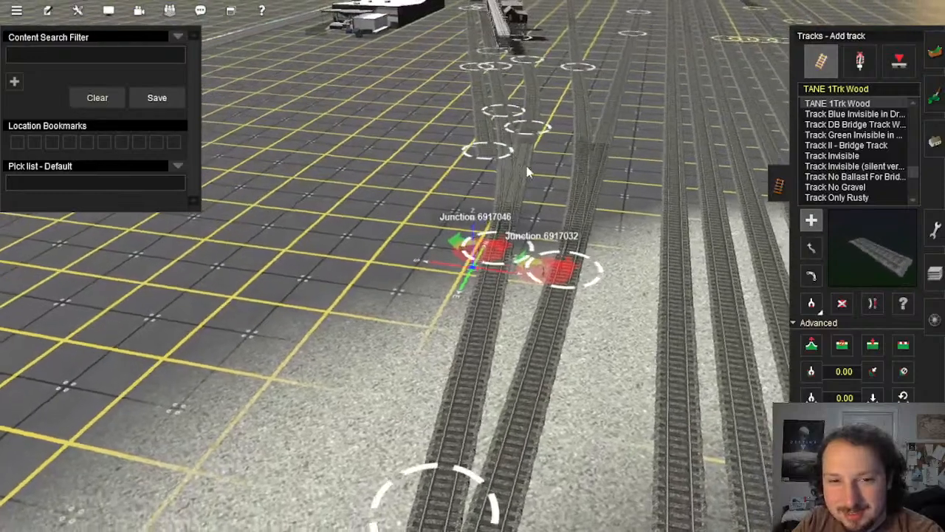
pyautogui.press('Right')
pyautogui.click(487, 287)
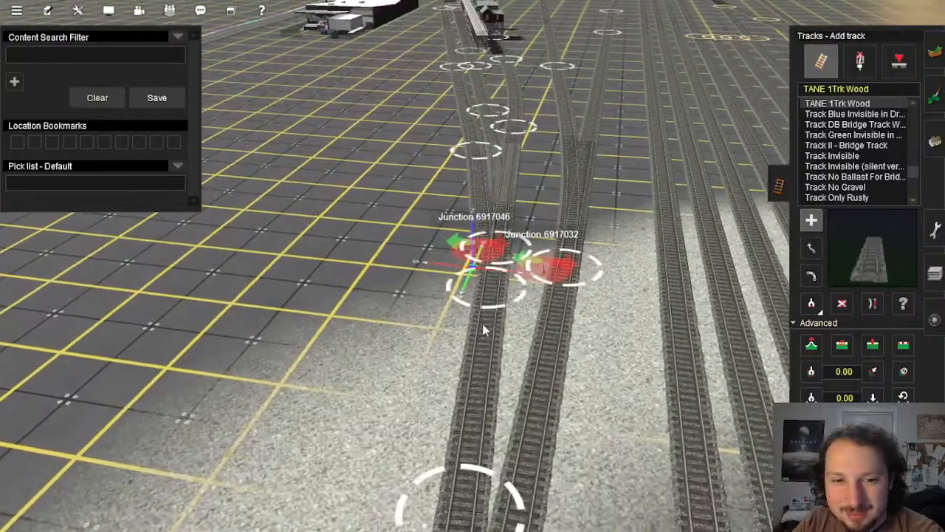
pyautogui.click(482, 383)
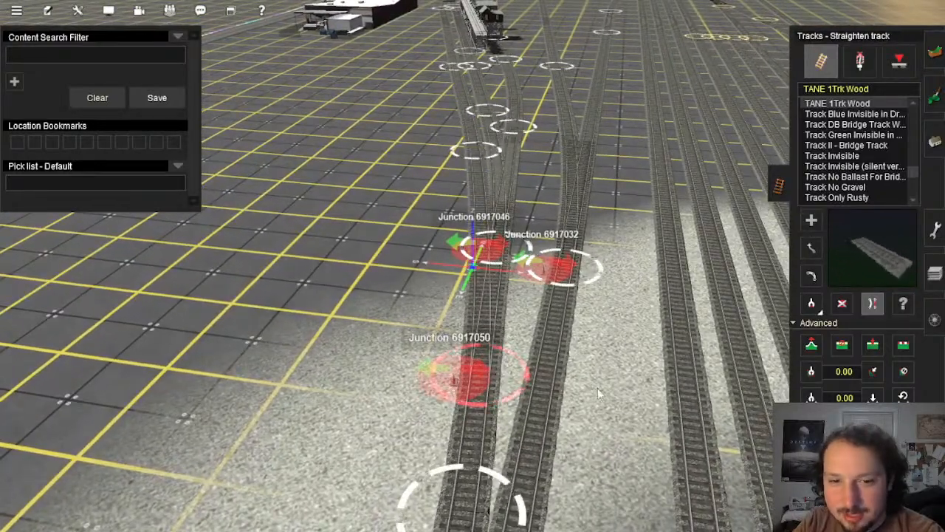
# Step: Switch to the newer surveyor tools and slide junction 6917046 up the line towards the track fork
pyautogui.rightClick(492, 432)
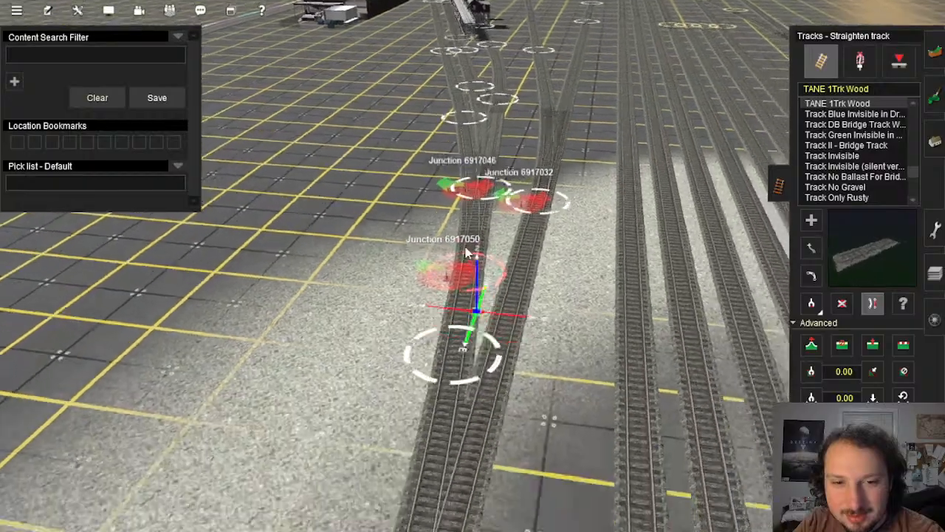
pyautogui.rightClick(447, 174)
pyautogui.scroll(3, 465, 166)
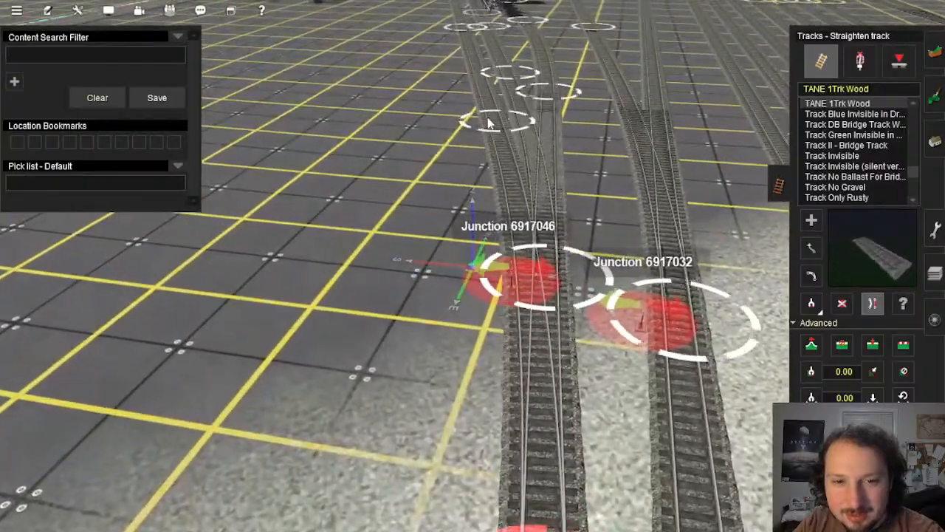
pyautogui.moveTo(517, 391); pyautogui.dragTo(483, 328, button='right')
pyautogui.moveTo(468, 184); pyautogui.dragTo(463, 275, button='right')
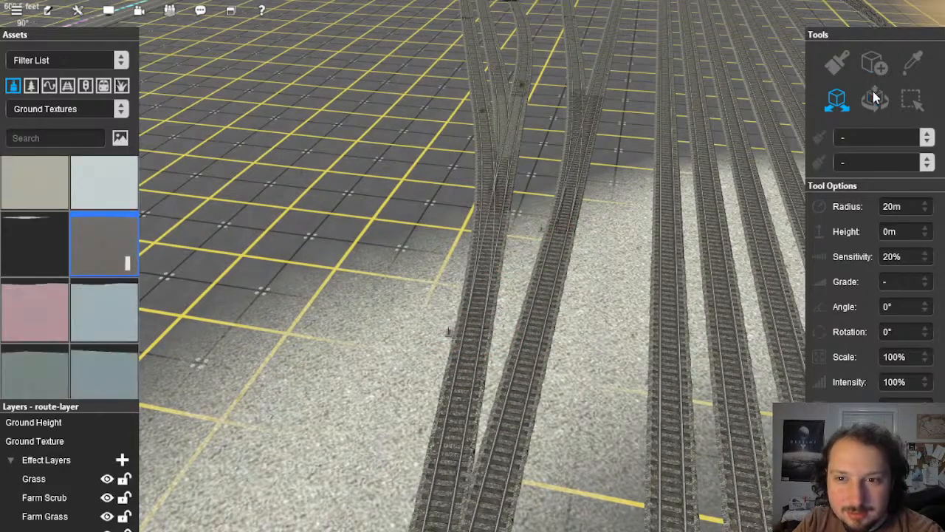
pyautogui.scroll(2, 506, 194)
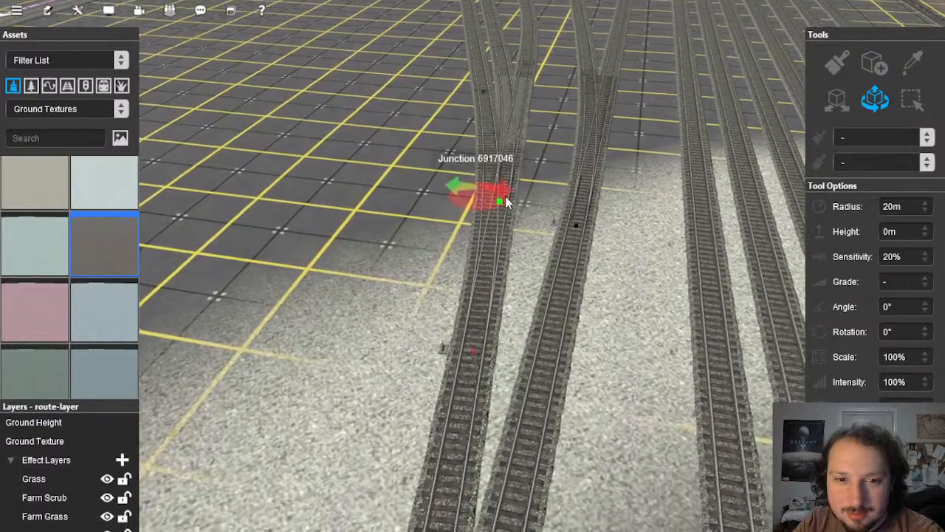
pyautogui.scroll(2, 521, 170)
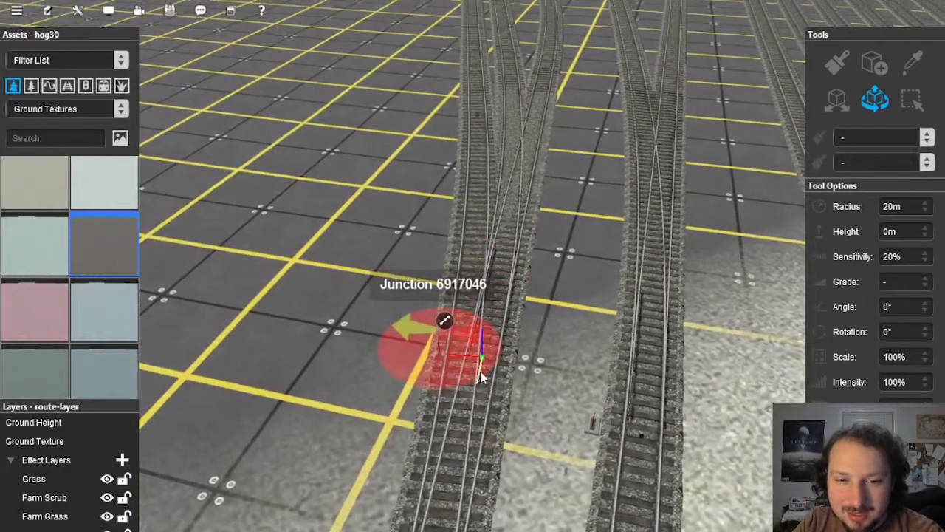
pyautogui.moveTo(481, 372); pyautogui.dragTo(492, 305)
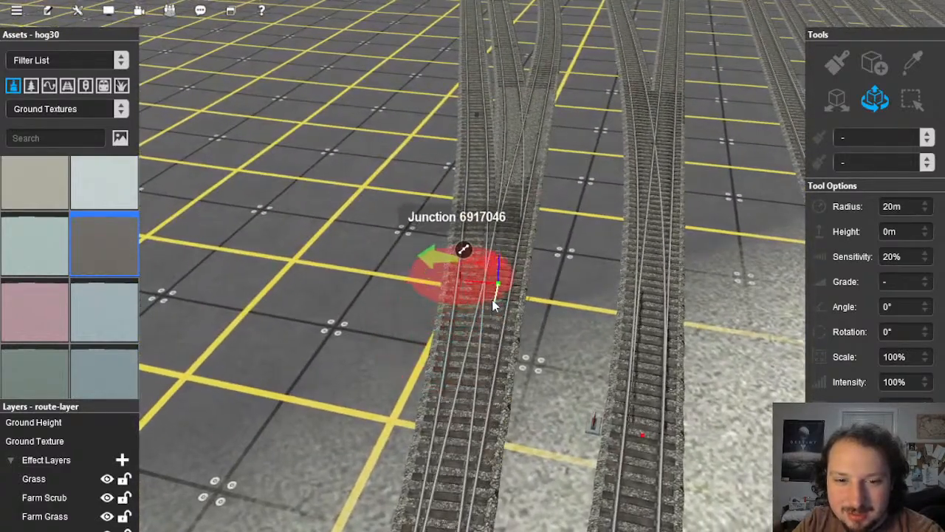
# Step: Slide junction 6917050 slightly farther down the line, away from junction 6917046
pyautogui.moveTo(480, 186); pyautogui.dragTo(470, 271, button='right')
pyautogui.scroll(2, 470, 272)
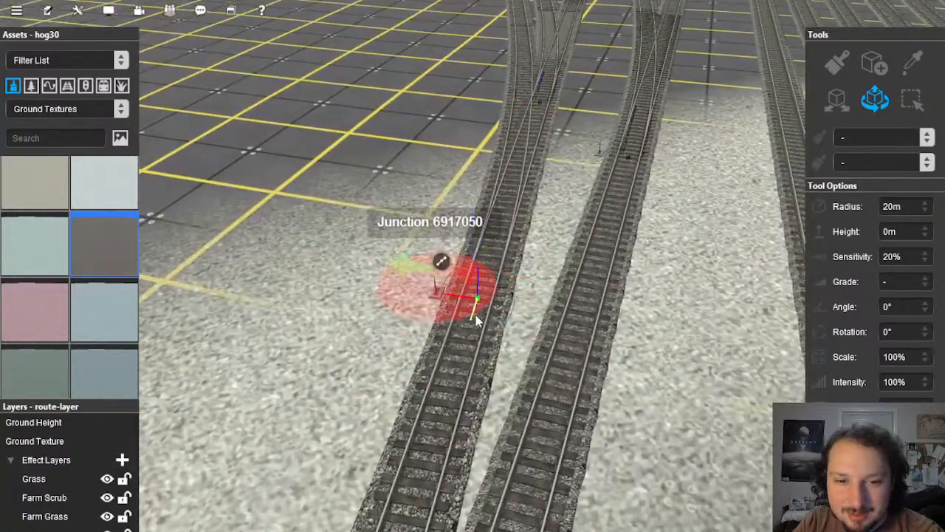
pyautogui.moveTo(473, 333); pyautogui.dragTo(468, 349)
# Step: Fine-tune junction 6917046 by nudging it in small increments farther up the line towards the diverging tracks
pyautogui.moveTo(517, 185); pyautogui.dragTo(473, 246, button='right')
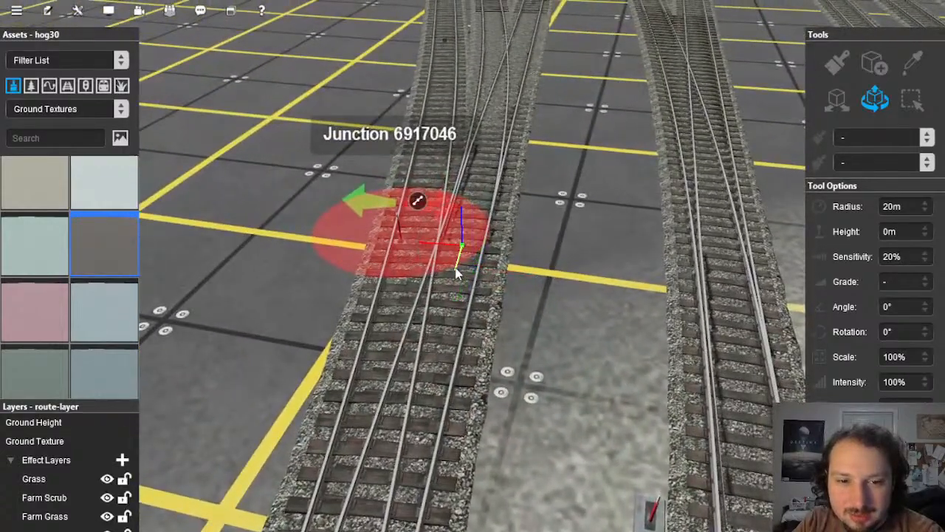
pyautogui.moveTo(455, 273); pyautogui.dragTo(460, 255)
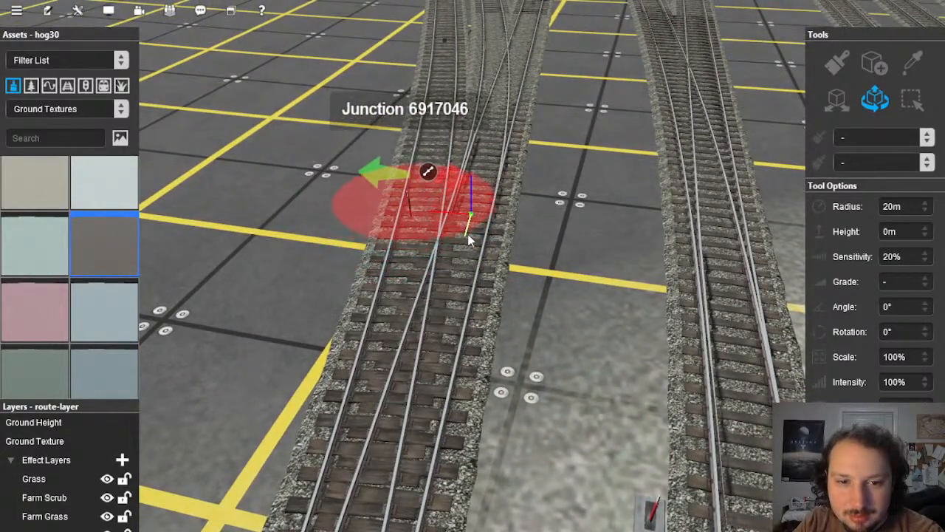
pyautogui.moveTo(428, 367); pyautogui.dragTo(473, 346, button='right')
pyautogui.scroll(-5, 473, 345)
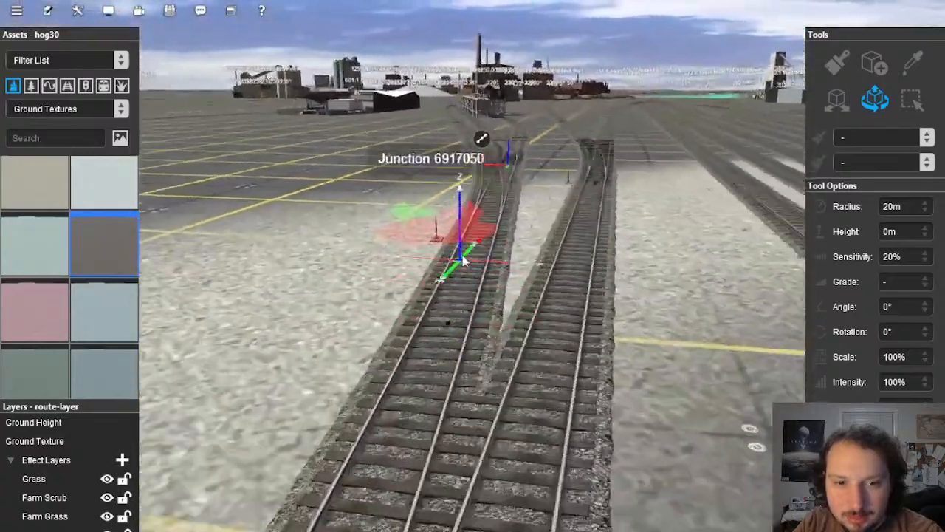
pyautogui.moveTo(465, 266); pyautogui.dragTo(484, 263, button='right')
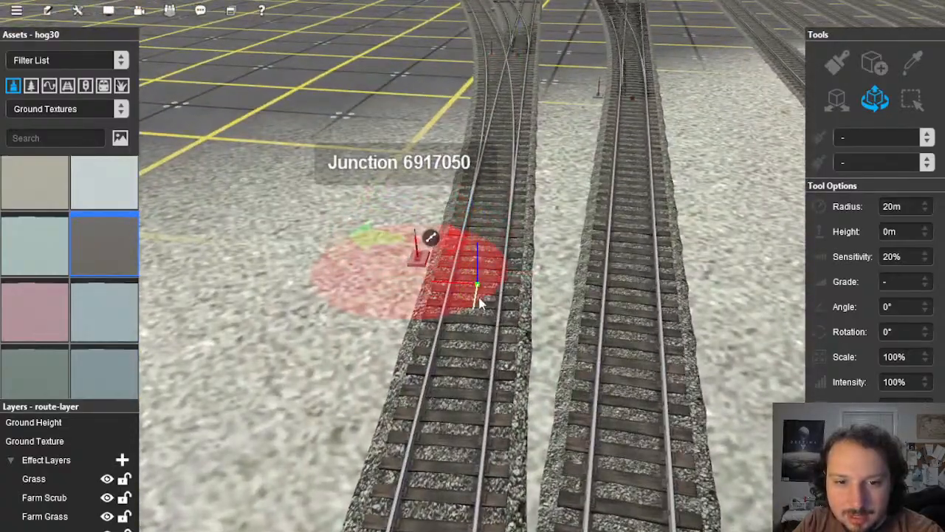
pyautogui.rightClick(504, 65)
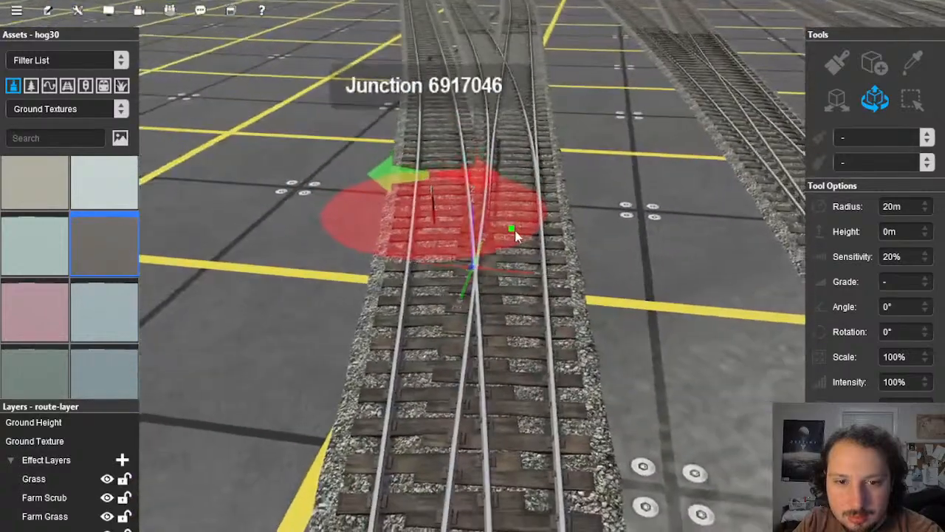
pyautogui.moveTo(515, 231); pyautogui.dragTo(515, 201)
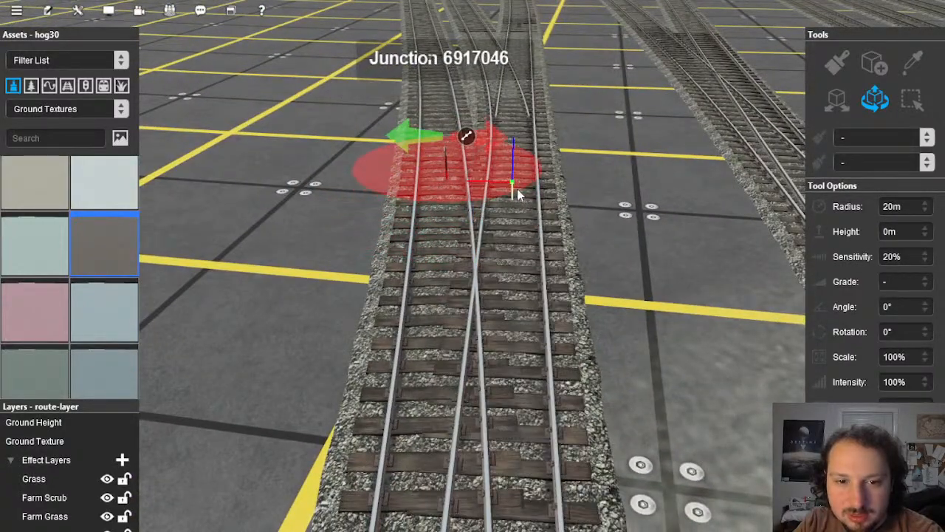
# Step: Switch to the classic track tools and apply the 0.00 vertex height to the track points around junctions 6917046 and 6917050
pyautogui.moveTo(519, 190); pyautogui.dragTo(407, 213, button='right')
pyautogui.scroll(-3, 494, 246)
pyautogui.rightClick(445, 276)
pyautogui.scroll(3, 472, 281)
pyautogui.scroll(-3, 479, 283)
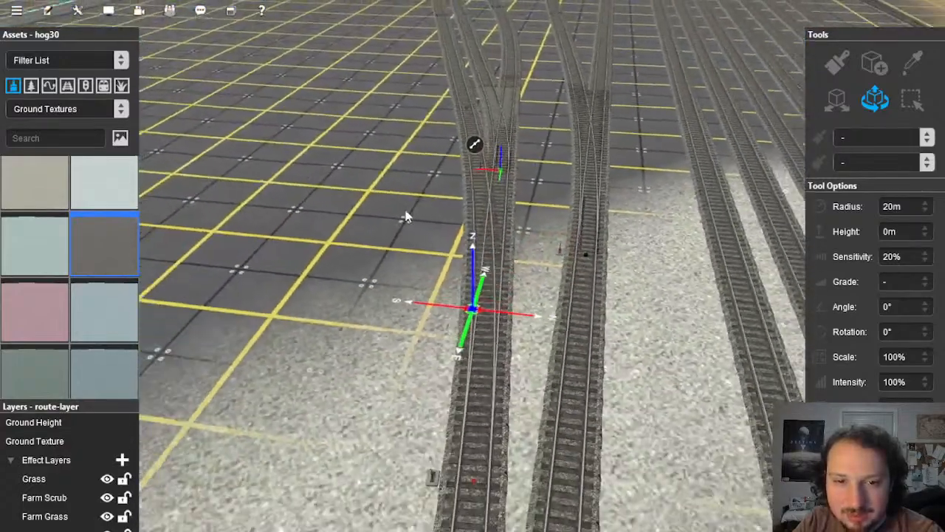
pyautogui.click(79, 12)
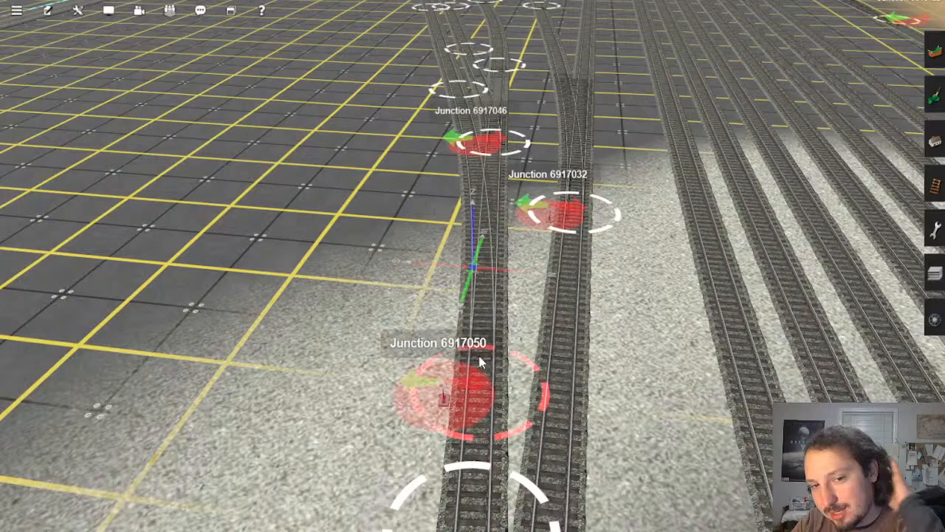
pyautogui.moveTo(481, 363); pyautogui.dragTo(936, 259, button='right')
pyautogui.click(934, 185)
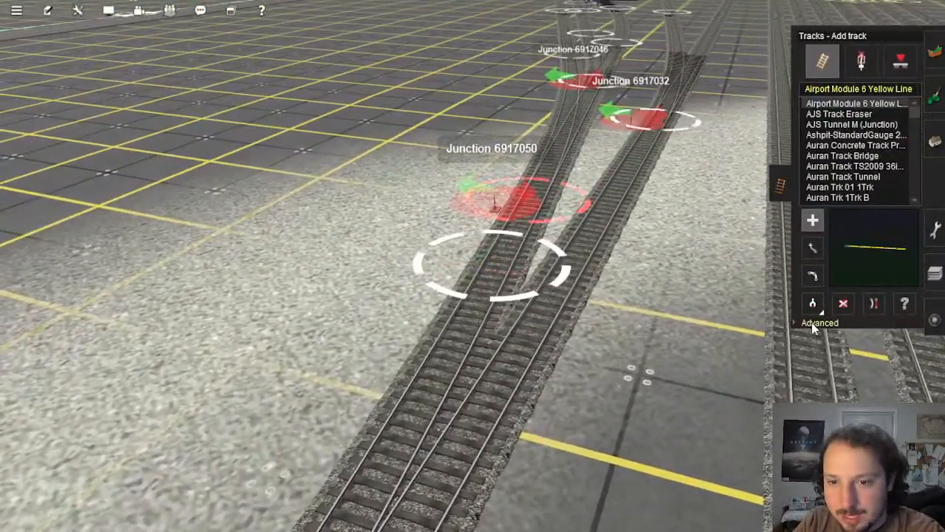
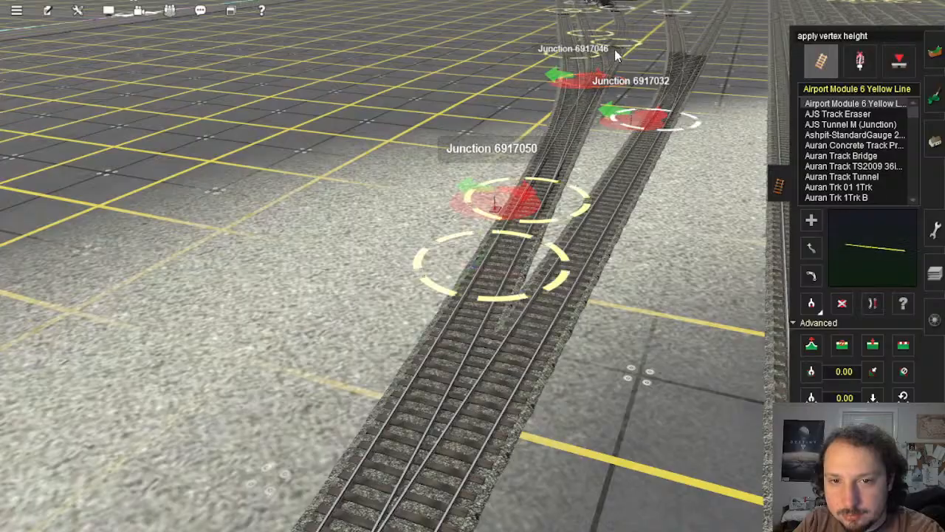
pyautogui.rightClick(591, 79)
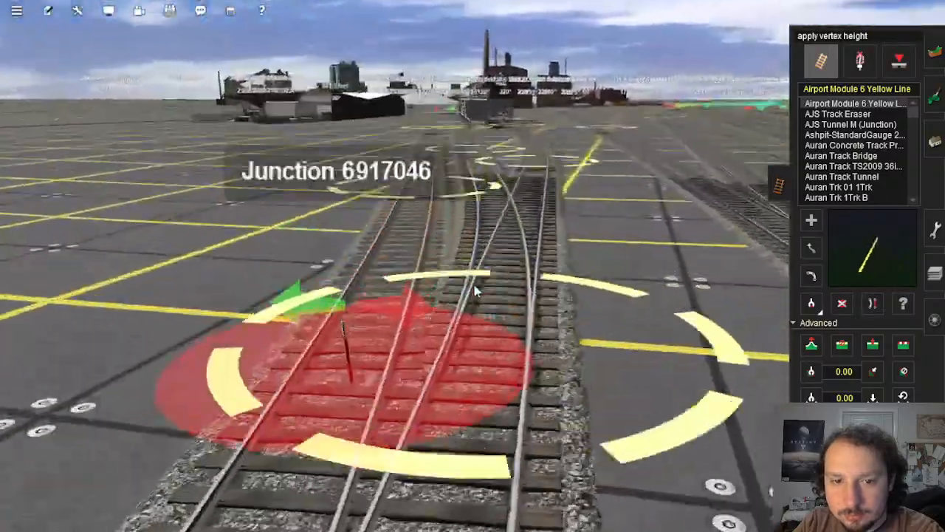
pyautogui.rightClick(458, 354)
pyautogui.moveTo(457, 352)
pyautogui.mouseDown(button='right')
pyautogui.moveTo(471, 332)
pyautogui.moveTo(479, 227)
pyautogui.moveTo(498, 224)
pyautogui.moveTo(488, 366)
pyautogui.moveTo(473, 276)
pyautogui.mouseUp(button='right')
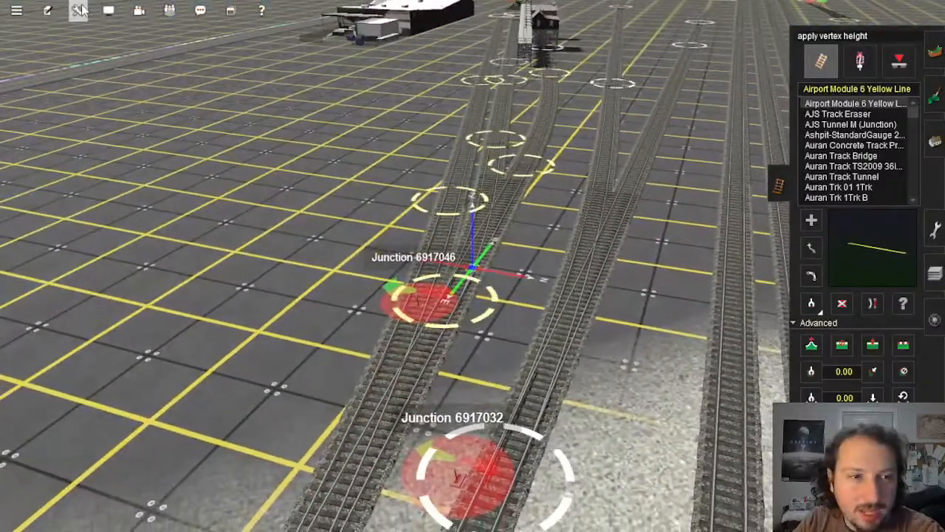
# Step: Return to the newer surveyor tools and select junction 6917046 for fine adjustment
pyautogui.click(77, 10)
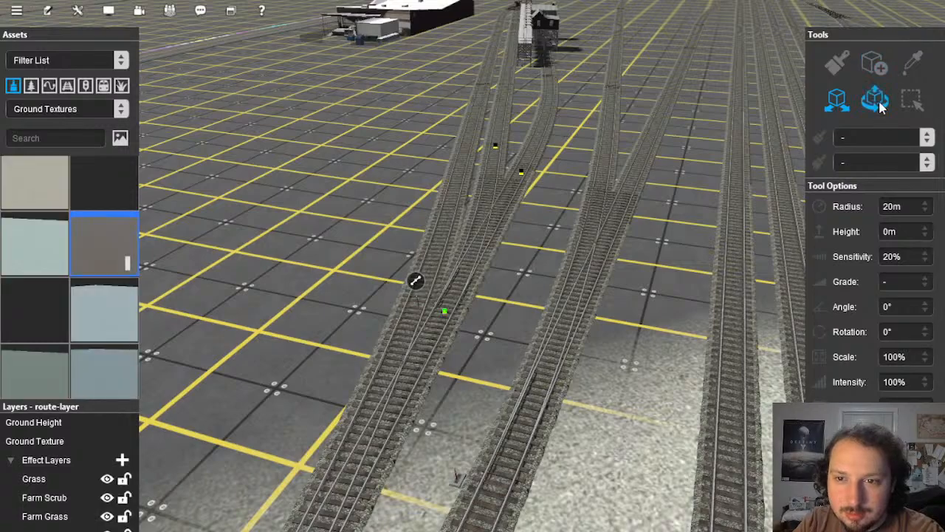
pyautogui.scroll(1, 412, 330)
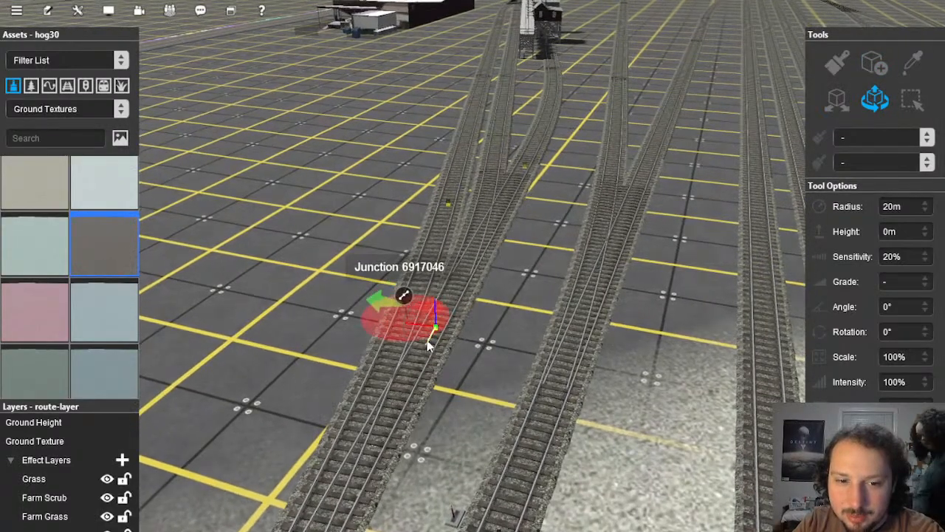
pyautogui.rightClick(510, 332)
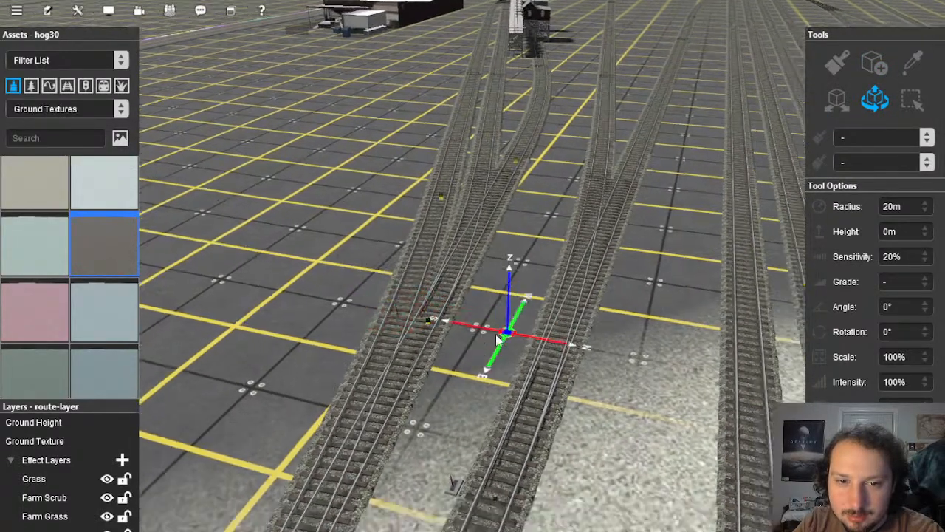
pyautogui.scroll(-4, 500, 332)
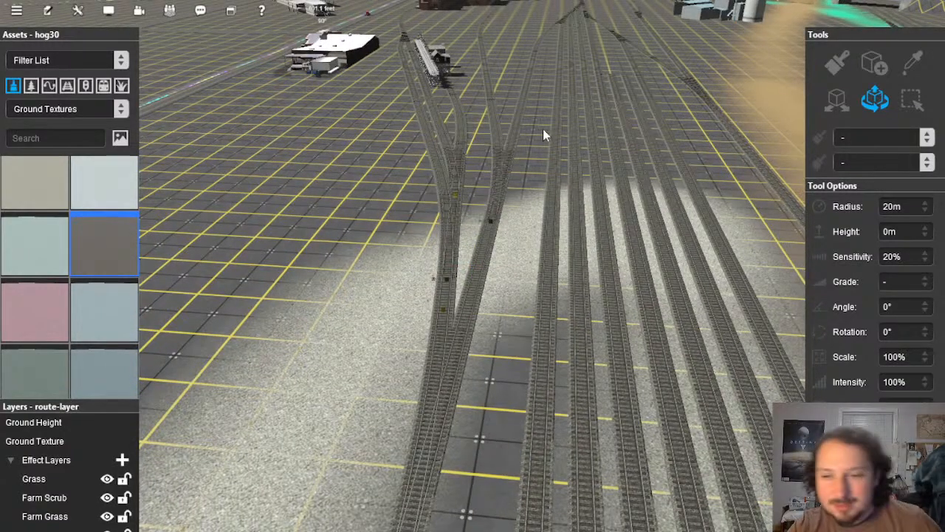
pyautogui.rightClick(451, 265)
pyautogui.moveTo(471, 262); pyautogui.dragTo(492, 197, button='right')
pyautogui.scroll(-3, 487, 200)
pyautogui.scroll(-3, 493, 198)
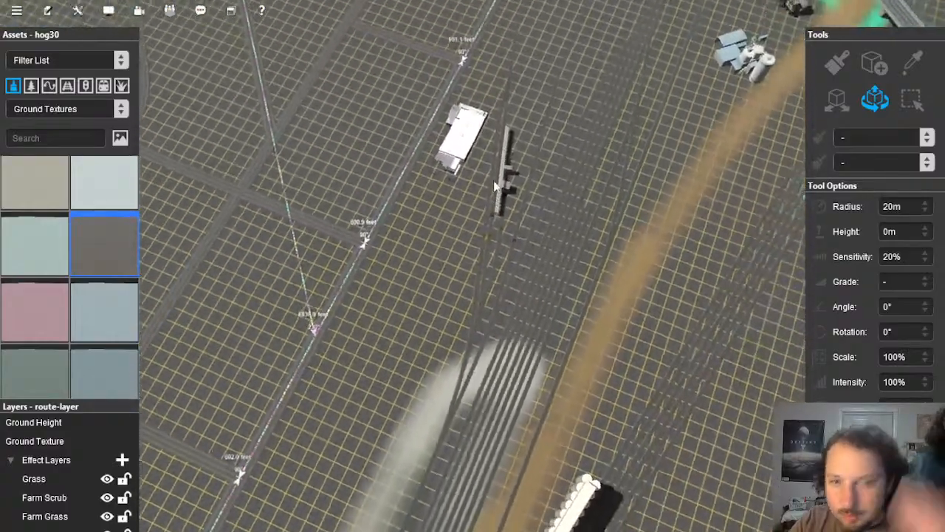
# Step: Examine the yard's track layout from the coaling tower up to the brick factory
pyautogui.rightClick(502, 149)
pyautogui.scroll(3, 480, 203)
pyautogui.scroll(-3, 469, 295)
pyautogui.rightClick(469, 358)
pyautogui.scroll(3, 464, 352)
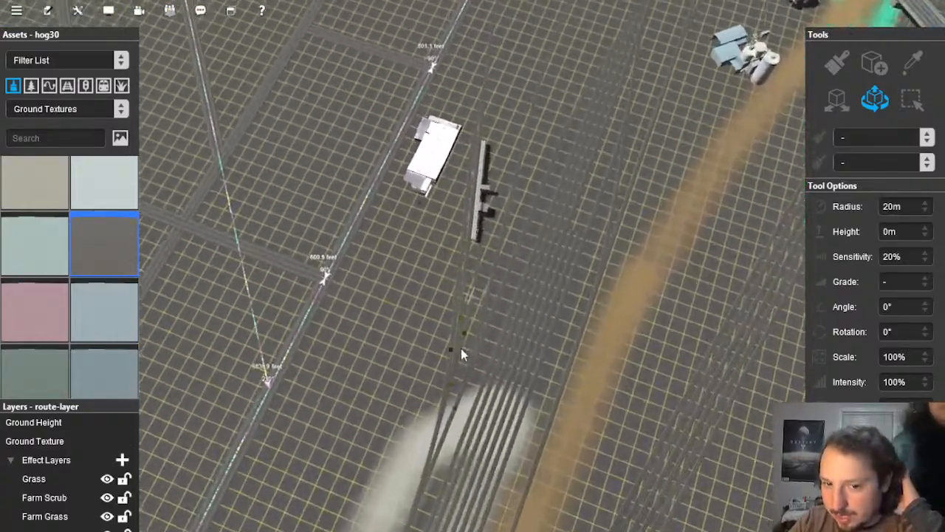
pyautogui.rightClick(460, 345)
pyautogui.rightClick(487, 153)
pyautogui.moveTo(499, 181); pyautogui.dragTo(504, 223, button='right')
pyautogui.rightClick(505, 220)
pyautogui.scroll(3, 480, 203)
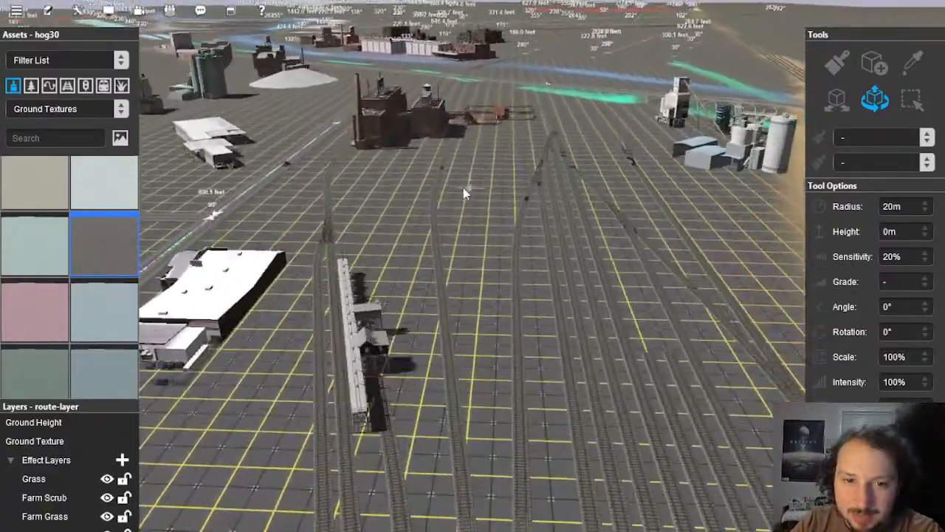
pyautogui.rightClick(463, 187)
# Step: Switch to the classic track tools and pick up the TANE 1Trk Wood track type from the siding leading to the brick factory
pyautogui.click(77, 10)
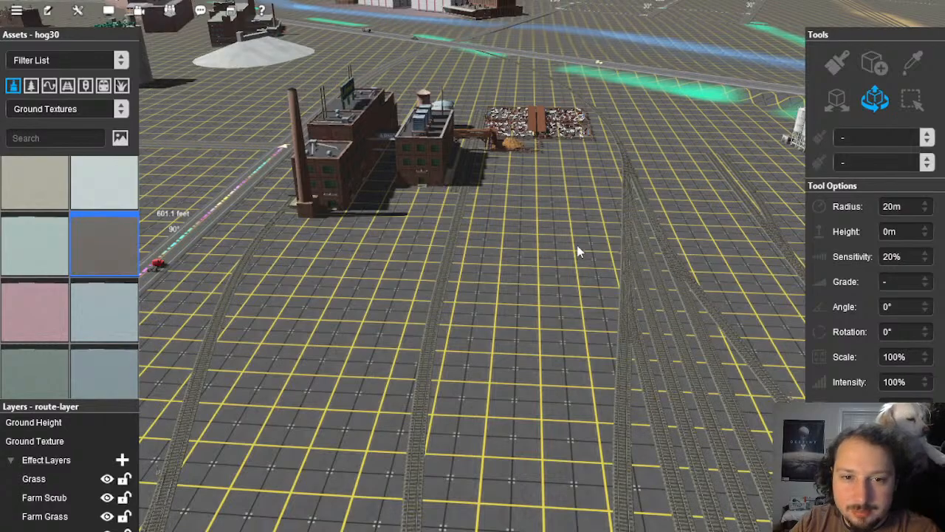
pyautogui.rightClick(435, 205)
pyautogui.scroll(3, 449, 316)
pyautogui.rightClick(514, 211)
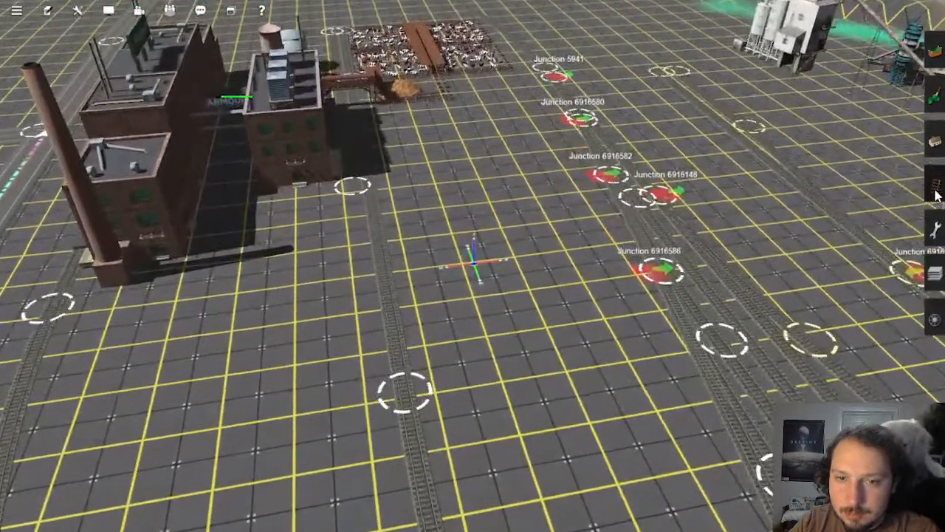
pyautogui.click(934, 186)
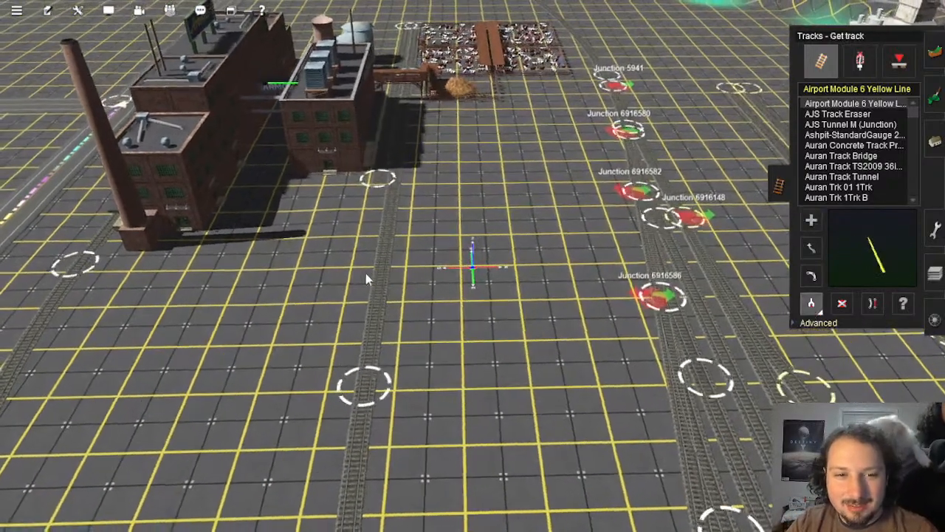
pyautogui.keyDown('ctrl'); pyautogui.click(366, 273); pyautogui.keyUp('ctrl')
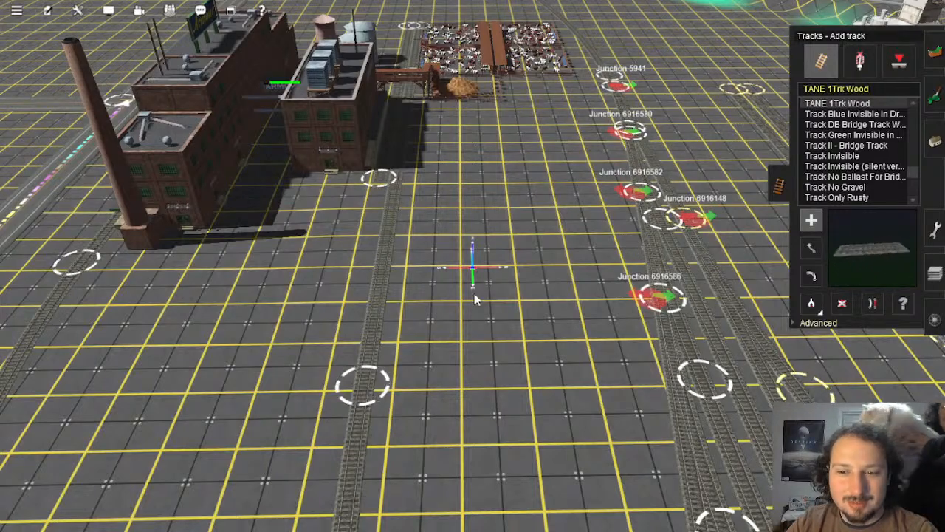
# Step: Lay a second track alongside the brick factory's siding, join it to that siding at a junction and straighten it
pyautogui.rightClick(317, 160)
pyautogui.rightClick(507, 337)
pyautogui.rightClick(488, 228)
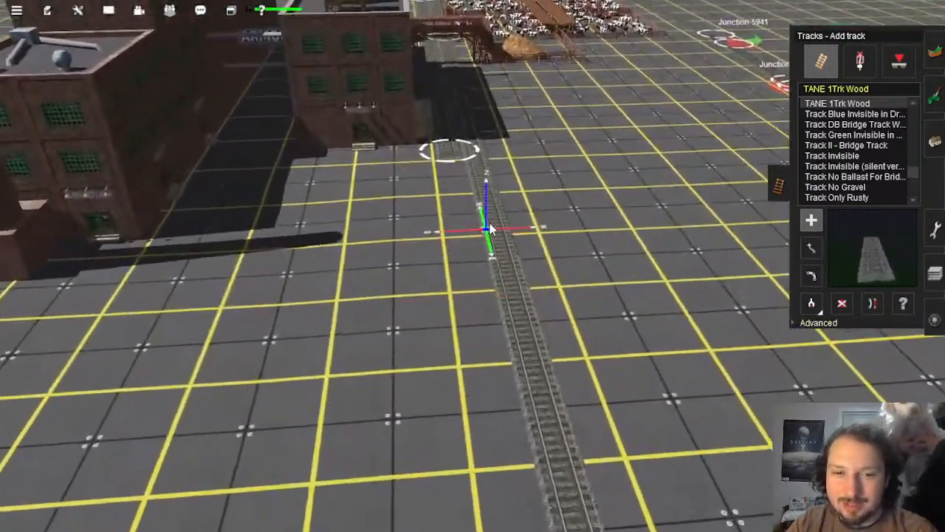
pyautogui.click(463, 175)
pyautogui.rightClick(441, 349)
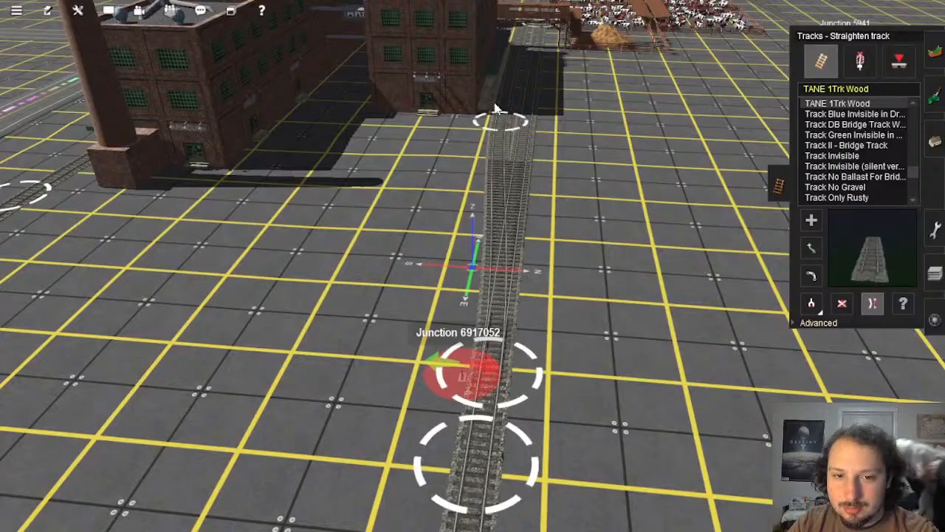
pyautogui.moveTo(508, 361); pyautogui.dragTo(473, 262, button='right')
# Step: Lay another track from the stockyard fence past the factory and join it to the siding below junction 6917052
pyautogui.click(810, 219)
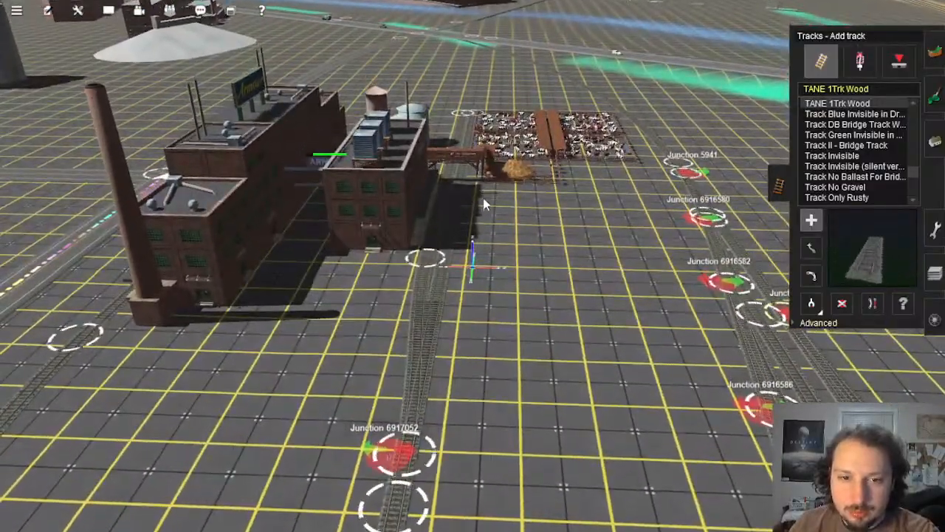
pyautogui.moveTo(484, 205); pyautogui.dragTo(469, 252, button='right')
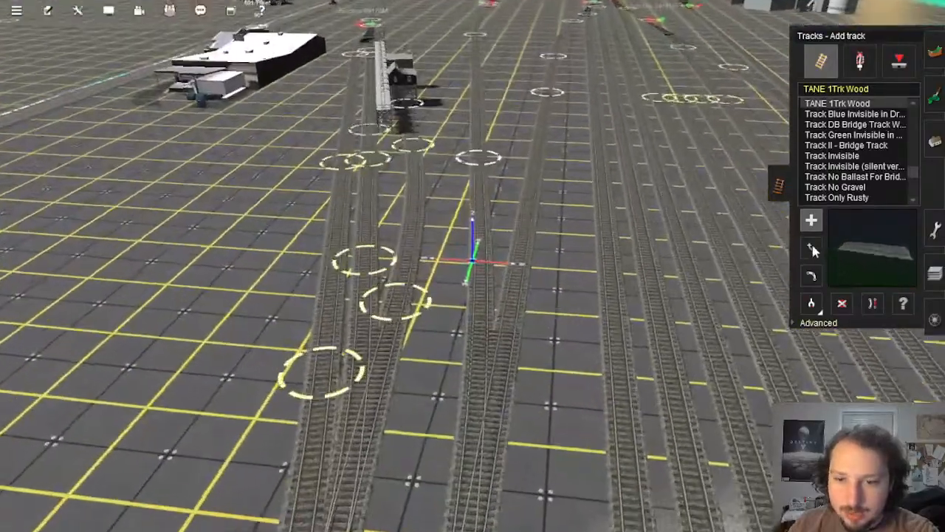
pyautogui.click(812, 249)
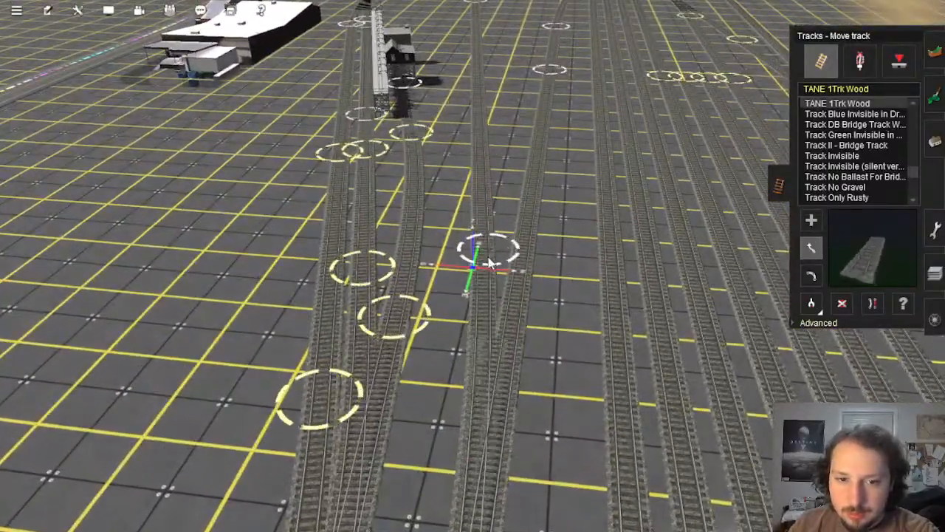
pyautogui.moveTo(484, 270); pyautogui.dragTo(492, 240, button='right')
pyautogui.press('Up')
pyautogui.click(813, 221)
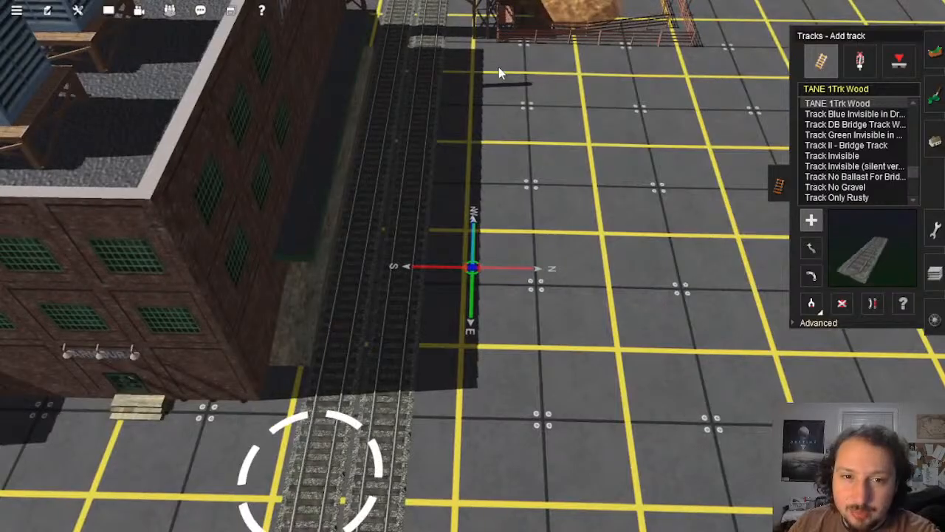
pyautogui.moveTo(502, 262); pyautogui.dragTo(468, 267, button='right')
pyautogui.moveTo(470, 269); pyautogui.dragTo(475, 355)
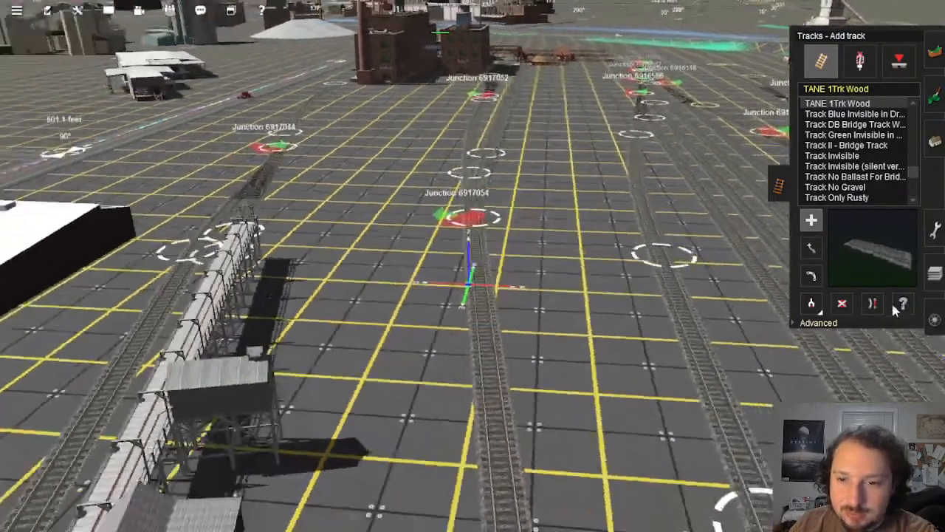
# Step: Straighten the new track between junction 6917054 and its end at the stockyard fence
pyautogui.click(873, 302)
pyautogui.rightClick(476, 171)
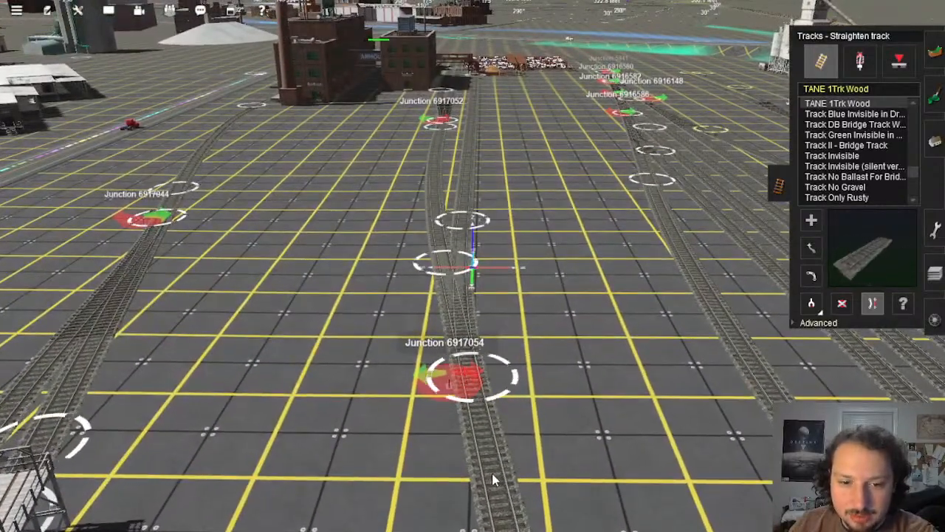
pyautogui.rightClick(491, 473)
pyautogui.scroll(3, 489, 257)
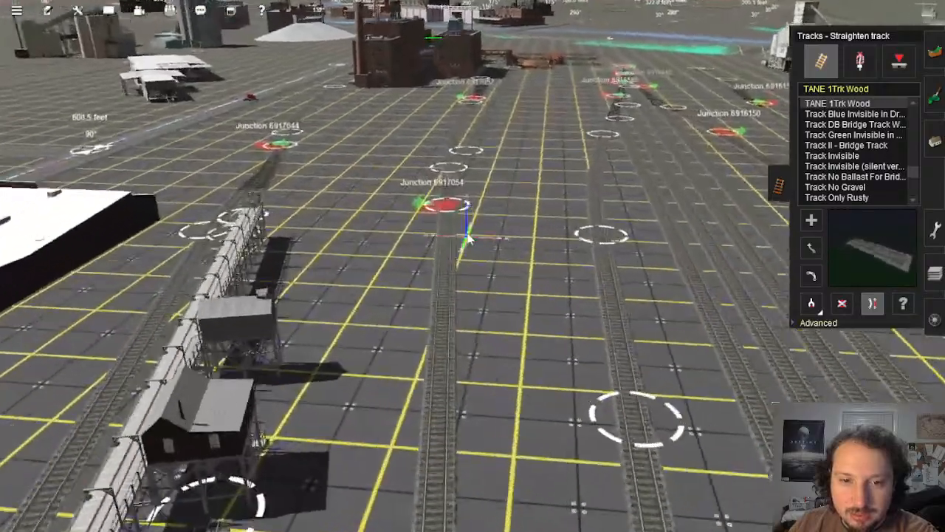
pyautogui.press('Down')
pyautogui.press('Left')
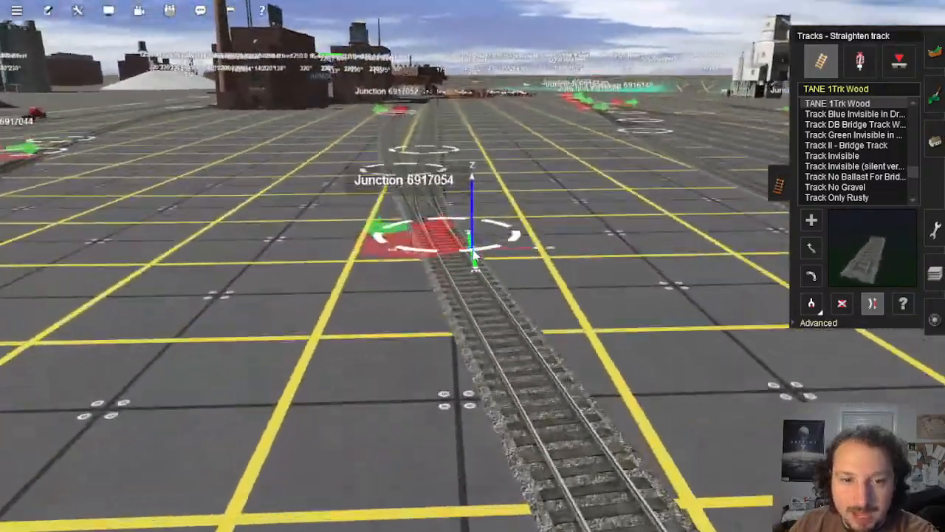
pyautogui.rightClick(460, 166)
pyautogui.press('Up')
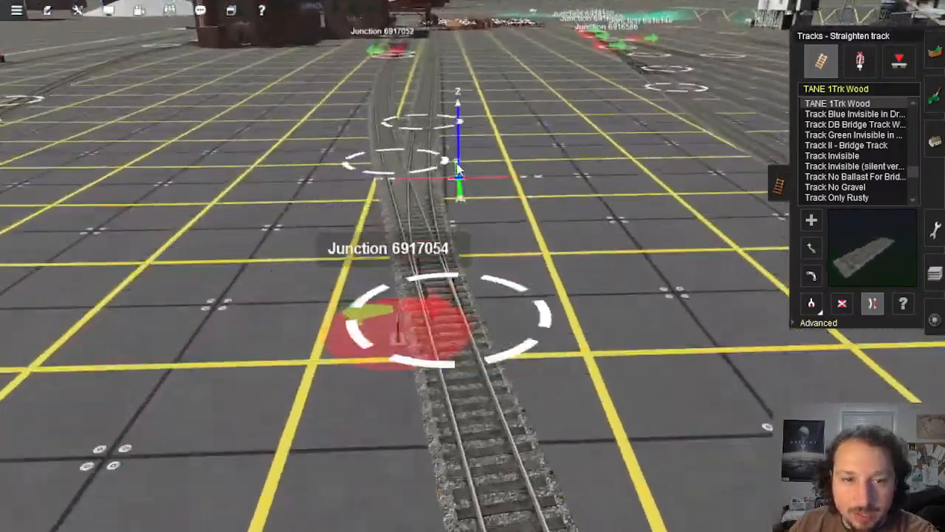
pyautogui.rightClick(472, 111)
pyautogui.press('Up')
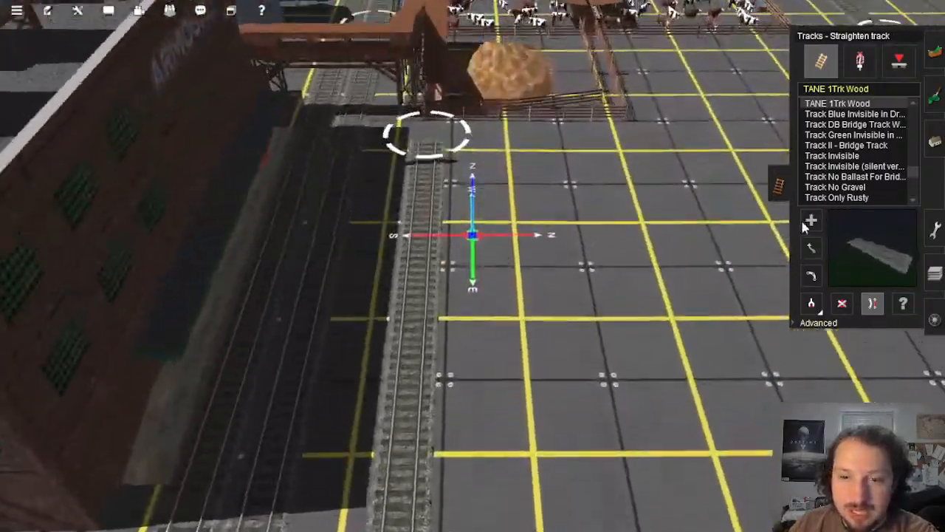
# Step: Lay a parallel track from the stockyard fence along the north side of the straightened one, down towards junction 6917054
pyautogui.click(811, 220)
pyautogui.rightClick(472, 190)
pyautogui.scroll(1, 528, 215)
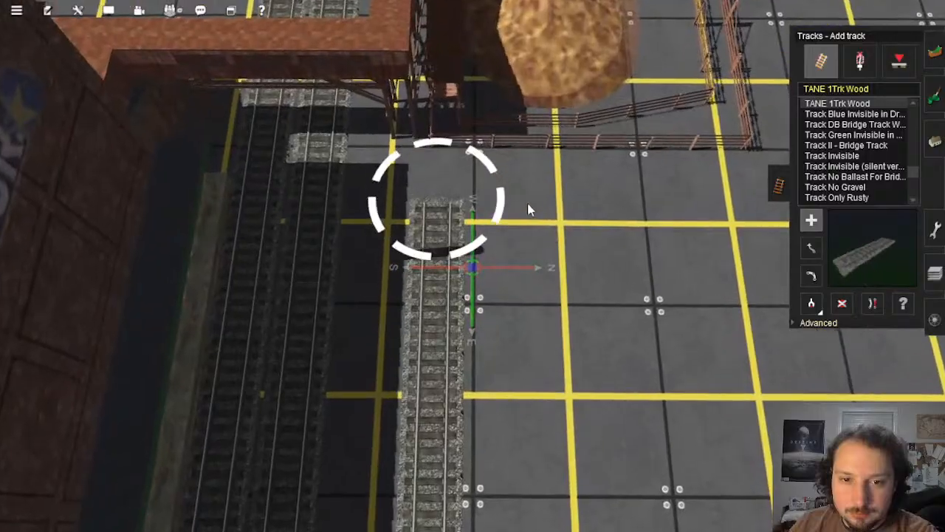
pyautogui.click(529, 203)
pyautogui.rightClick(523, 460)
pyautogui.press('Down')
pyautogui.moveTo(522, 460); pyautogui.dragTo(469, 255, button='right')
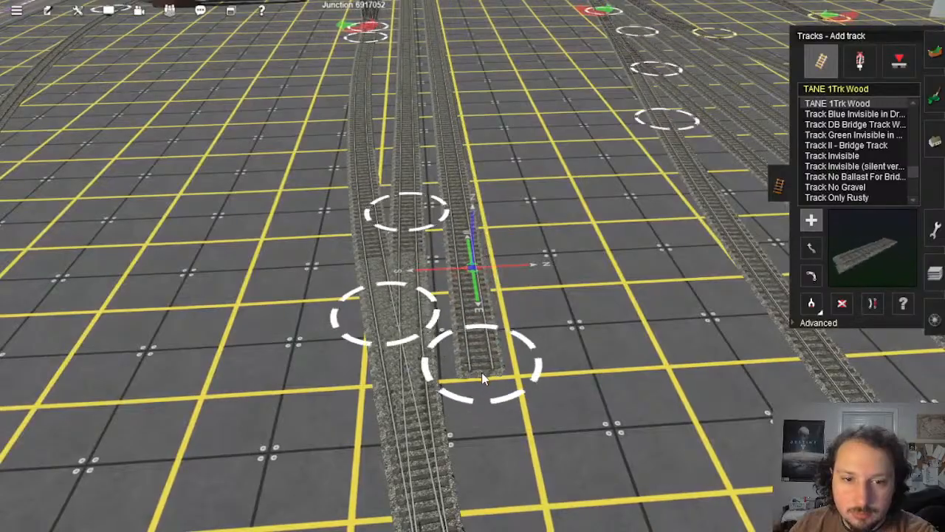
pyautogui.click(482, 372)
# Step: Extend the parallel track past junction 6917054 and join it to the existing line at a junction
pyautogui.moveTo(482, 372); pyautogui.dragTo(460, 129, button='right')
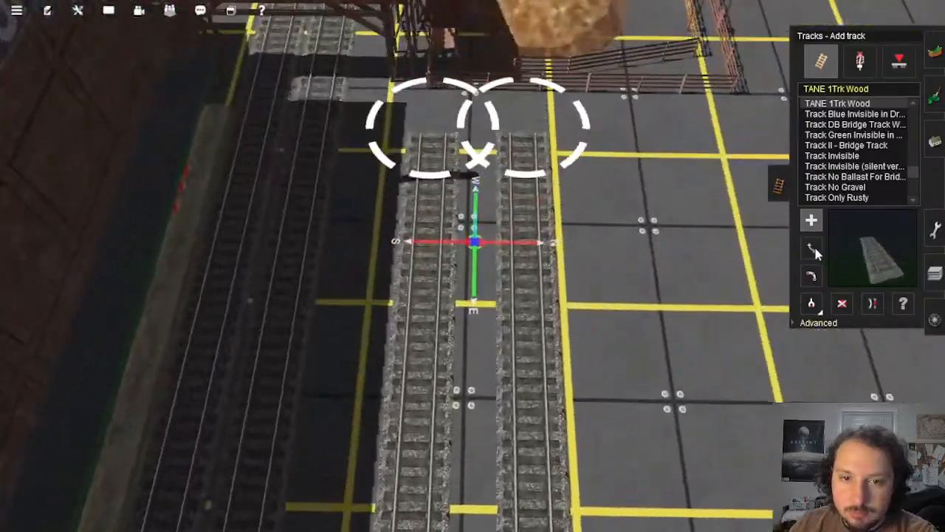
pyautogui.click(811, 250)
pyautogui.scroll(-5, 475, 420)
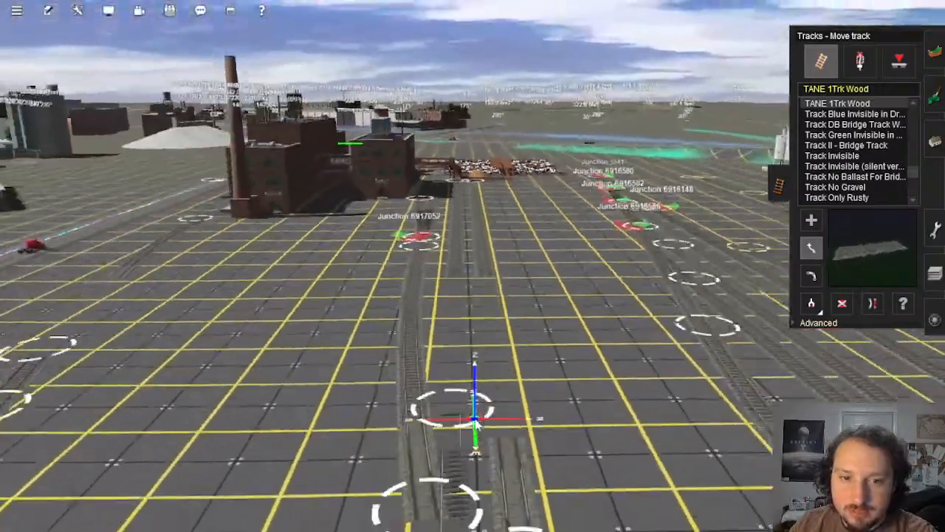
pyautogui.moveTo(474, 421); pyautogui.dragTo(467, 234, button='right')
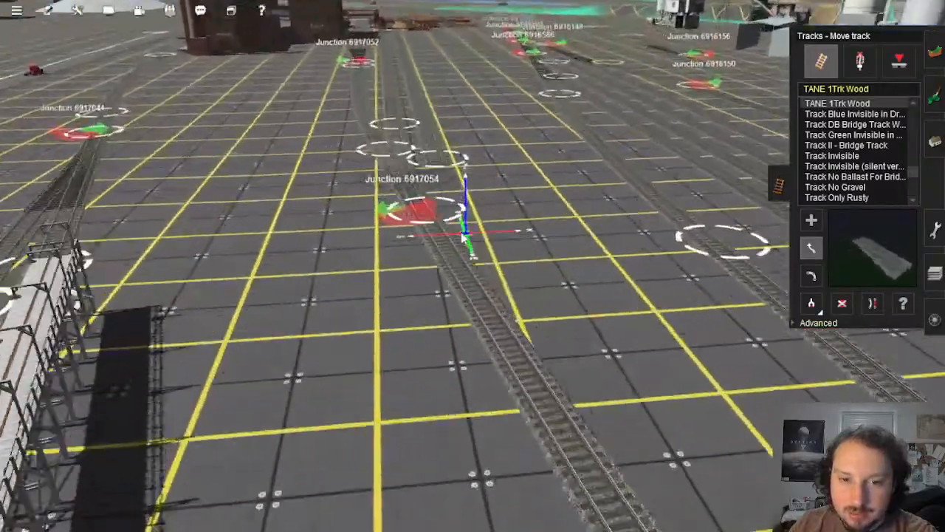
pyautogui.click(811, 220)
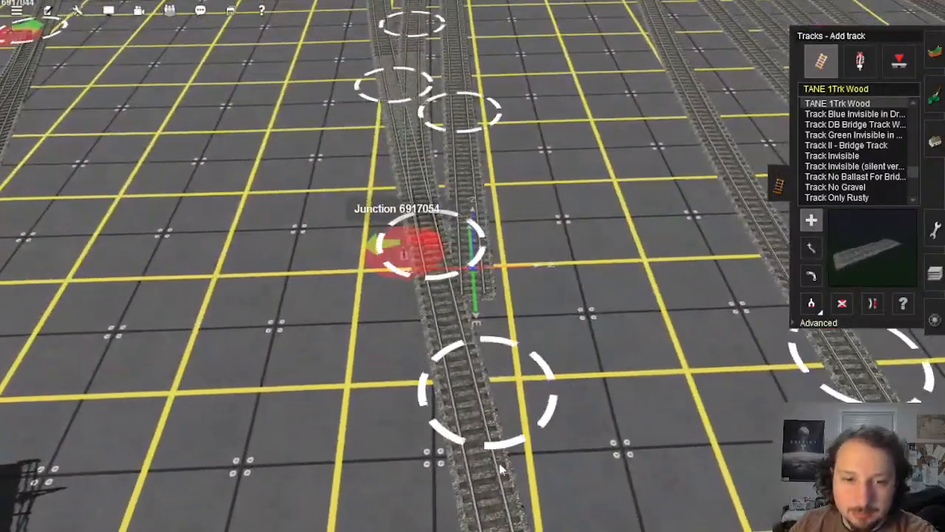
pyautogui.rightClick(500, 467)
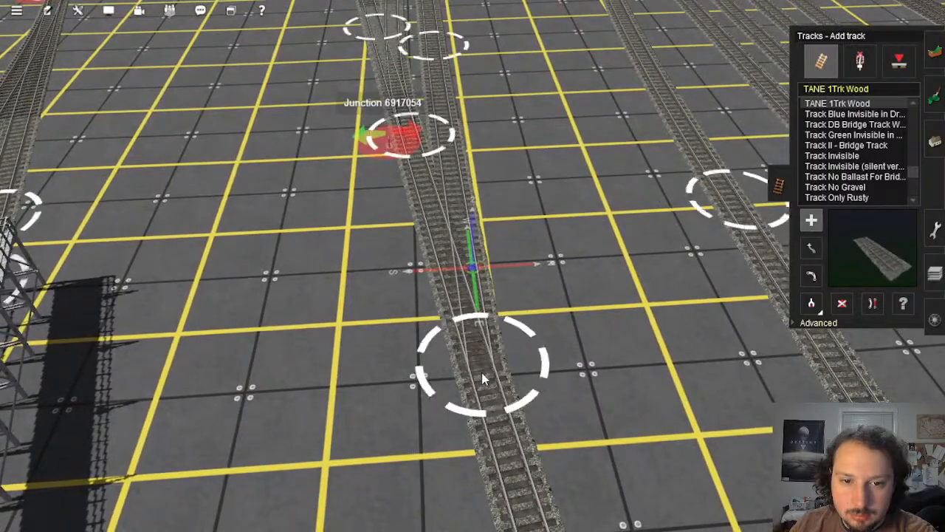
pyautogui.click(481, 377)
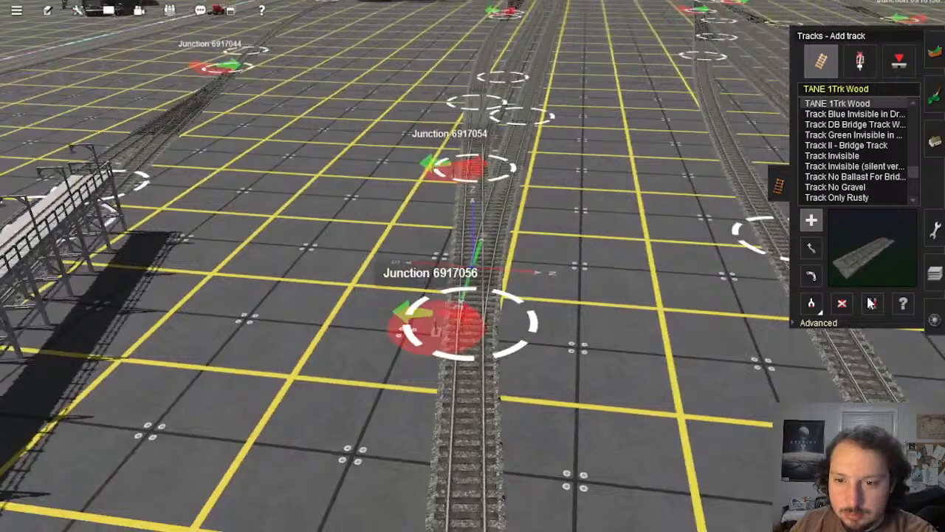
# Step: Straighten the track running from junction 6917056 and nudge its end at the stockyard fence closer to the neighbouring track
pyautogui.click(871, 302)
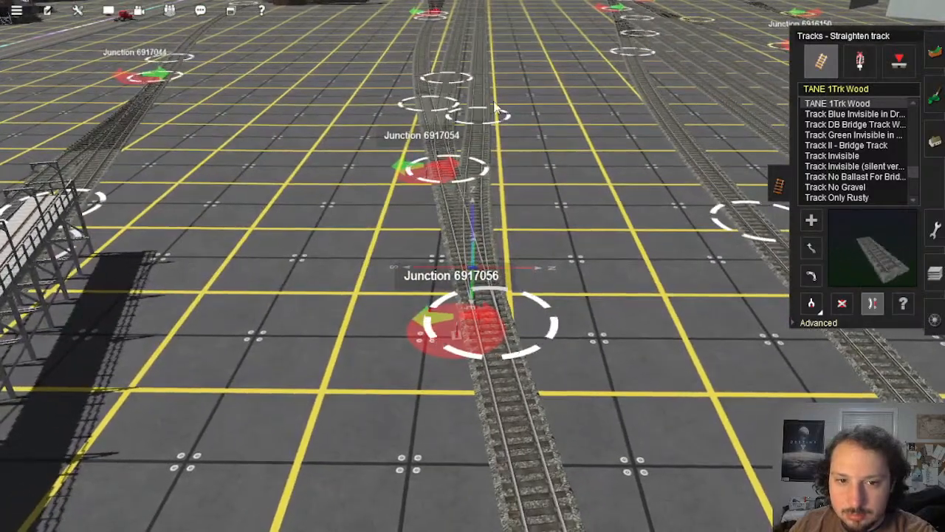
pyautogui.click(811, 248)
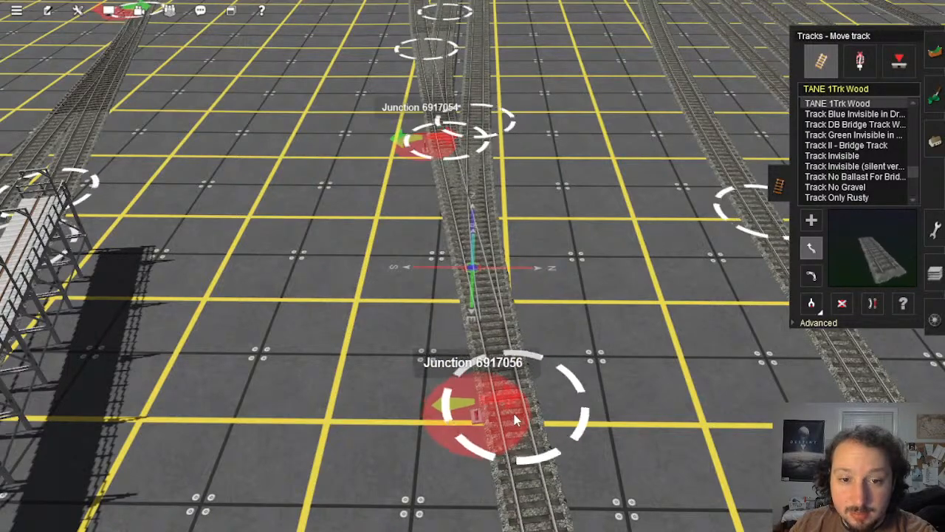
pyautogui.moveTo(517, 472)
pyautogui.mouseDown(button='right')
pyautogui.moveTo(468, 359)
pyautogui.moveTo(476, 249)
pyautogui.moveTo(457, 258)
pyautogui.moveTo(470, 285)
pyautogui.moveTo(484, 266)
pyautogui.moveTo(479, 271)
pyautogui.moveTo(467, 240)
pyautogui.moveTo(476, 329)
pyautogui.moveTo(463, 213)
pyautogui.moveTo(453, 198)
pyautogui.moveTo(454, 290)
pyautogui.moveTo(500, 237)
pyautogui.moveTo(446, 105)
pyautogui.moveTo(480, 179)
pyautogui.moveTo(468, 161)
pyautogui.moveTo(480, 263)
pyautogui.mouseUp(button='right')
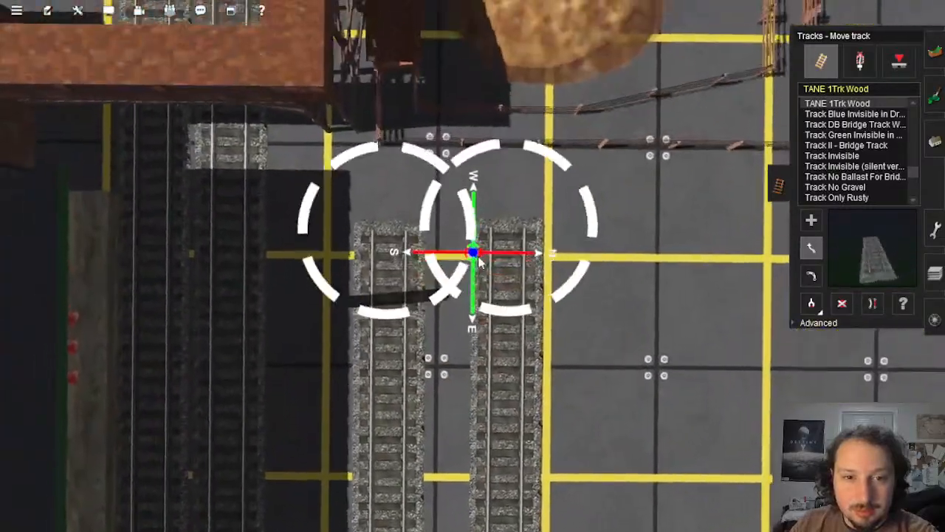
pyautogui.scroll(2, 480, 259)
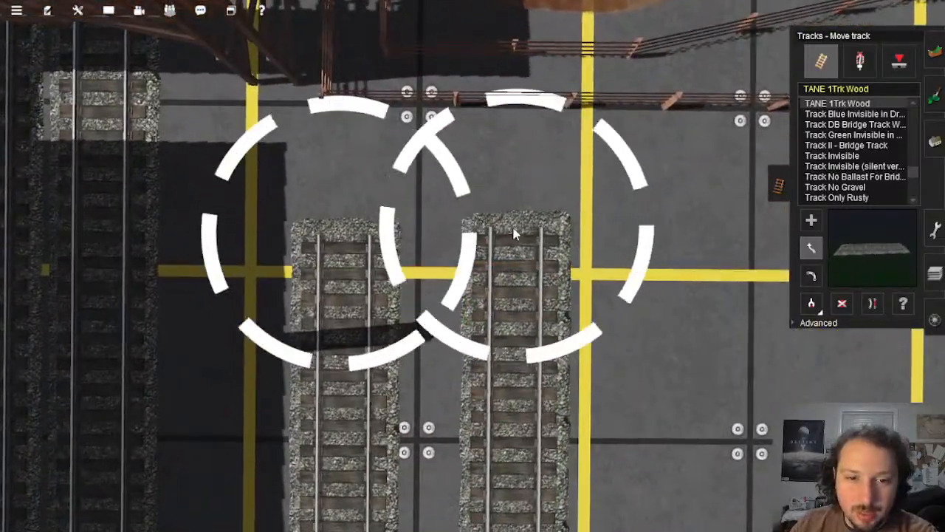
pyautogui.scroll(-3, 507, 413)
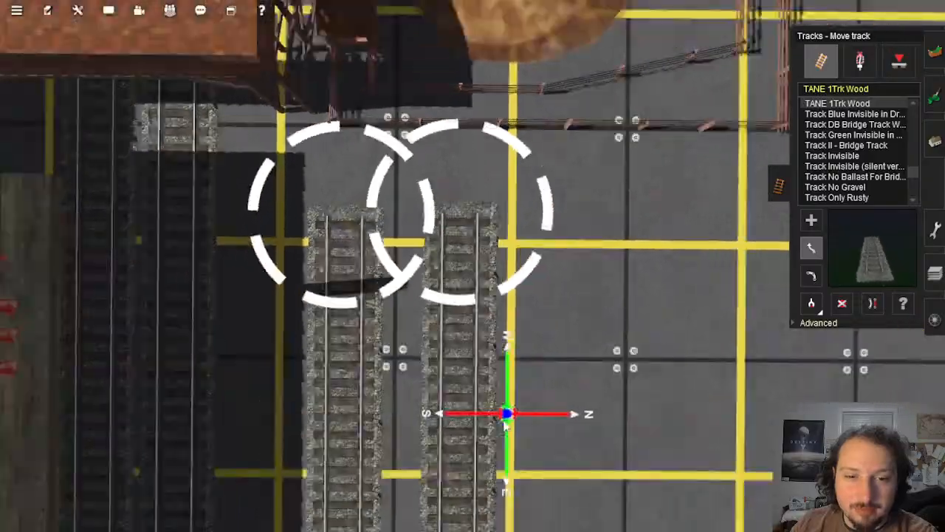
pyautogui.moveTo(506, 414)
pyautogui.mouseDown(button='right')
pyautogui.moveTo(492, 426)
pyautogui.moveTo(498, 441)
pyautogui.moveTo(502, 414)
pyautogui.moveTo(483, 390)
pyautogui.moveTo(468, 277)
pyautogui.moveTo(480, 347)
pyautogui.moveTo(483, 310)
pyautogui.moveTo(469, 248)
pyautogui.mouseUp(button='right')
pyautogui.press('Up')
# Step: Lay one more parallel track north of the stockyard pair and join it to the line beyond junction 6917056
pyautogui.click(812, 221)
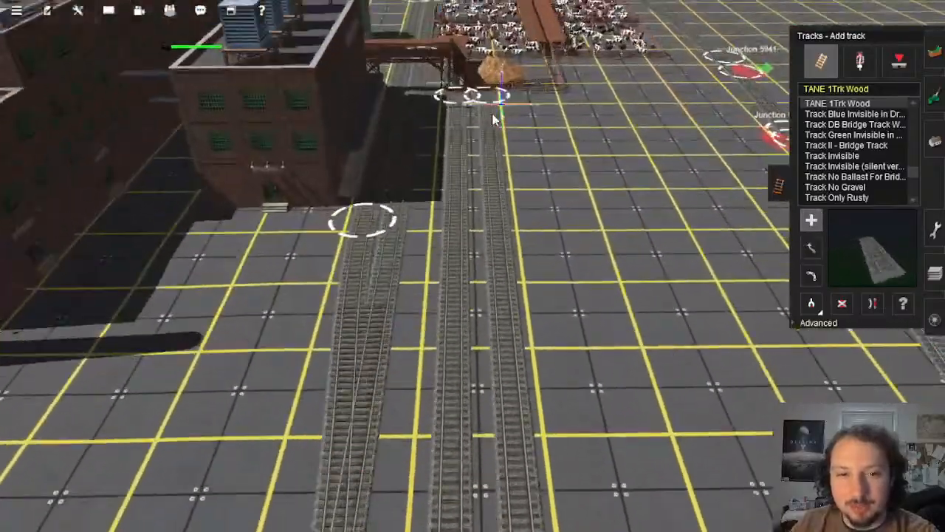
pyautogui.moveTo(496, 118); pyautogui.dragTo(484, 254, button='right')
pyautogui.scroll(3, 483, 224)
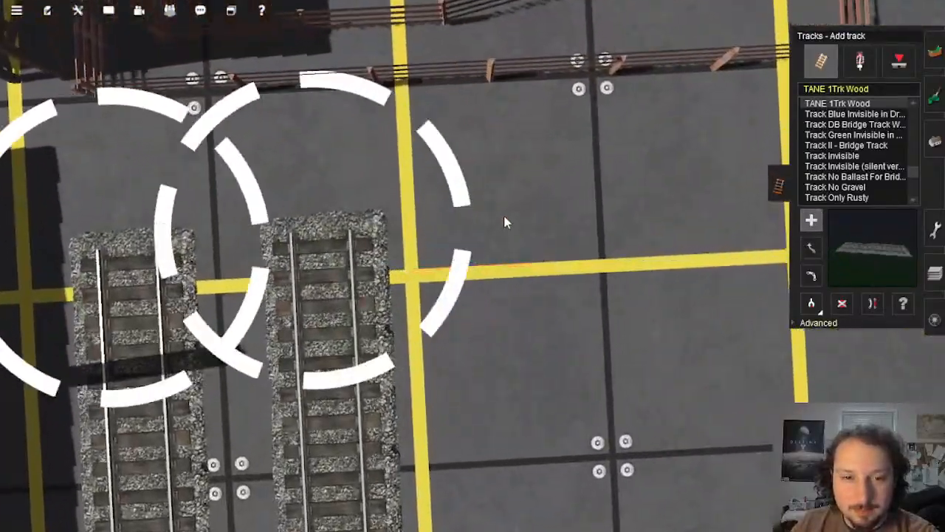
pyautogui.moveTo(506, 222); pyautogui.dragTo(510, 432)
pyautogui.scroll(-3, 517, 413)
pyautogui.moveTo(509, 432); pyautogui.dragTo(487, 288, button='right')
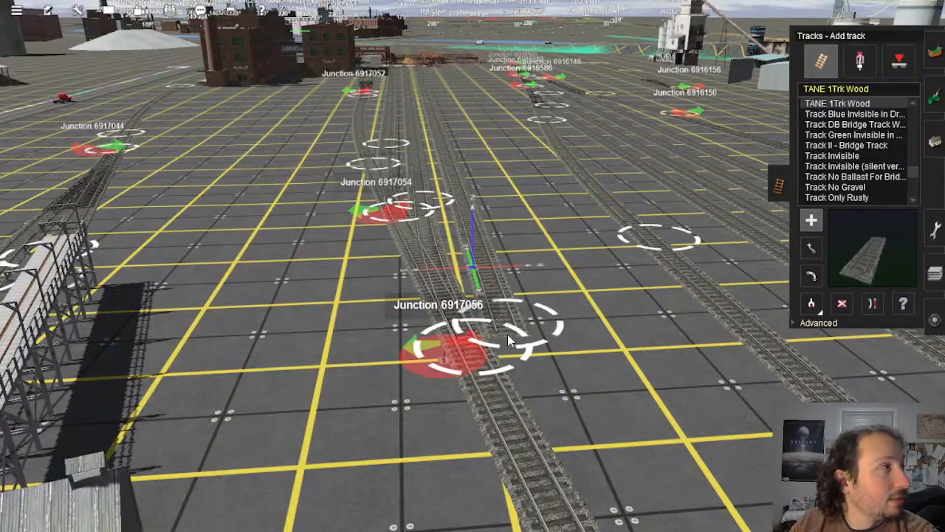
pyautogui.moveTo(508, 336); pyautogui.dragTo(487, 289, button='right')
pyautogui.rightClick(503, 443)
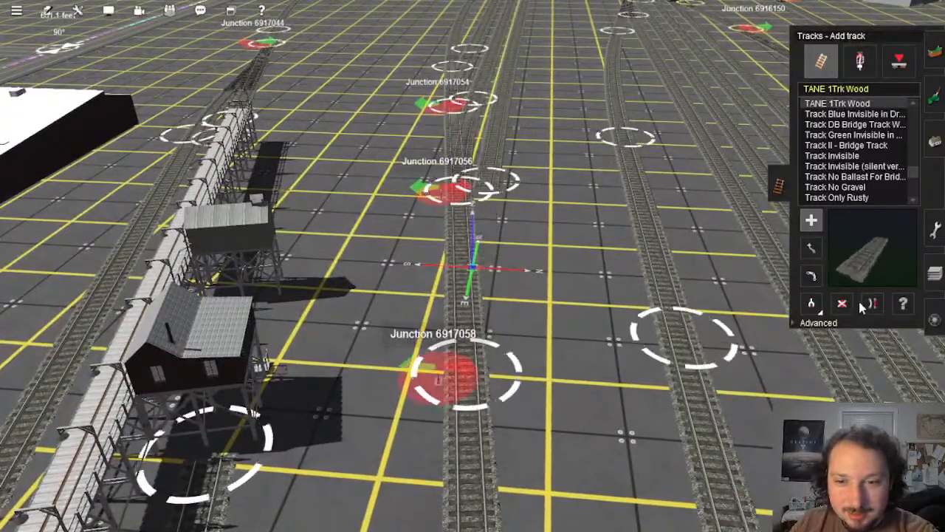
# Step: Straighten the newly laid track running from junction 6917058 back towards the stockyard
pyautogui.rightClick(474, 504)
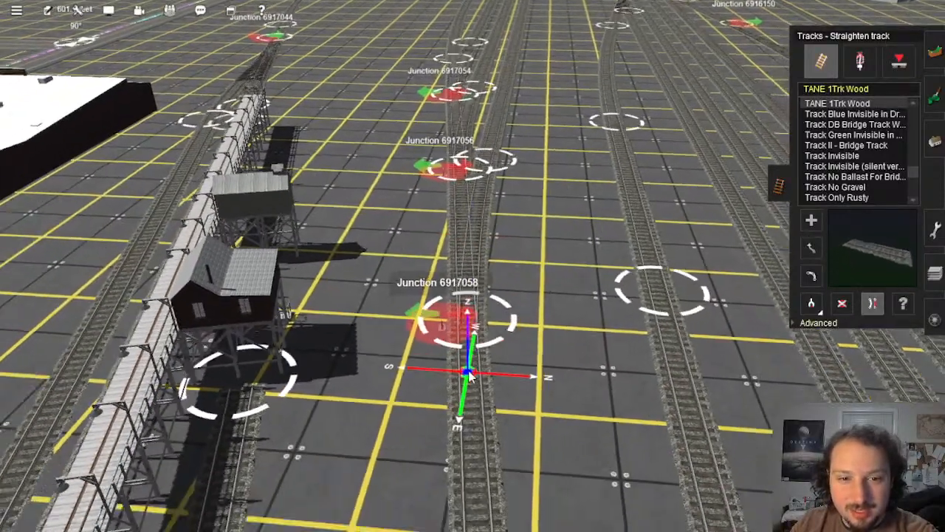
pyautogui.scroll(-5, 495, 310)
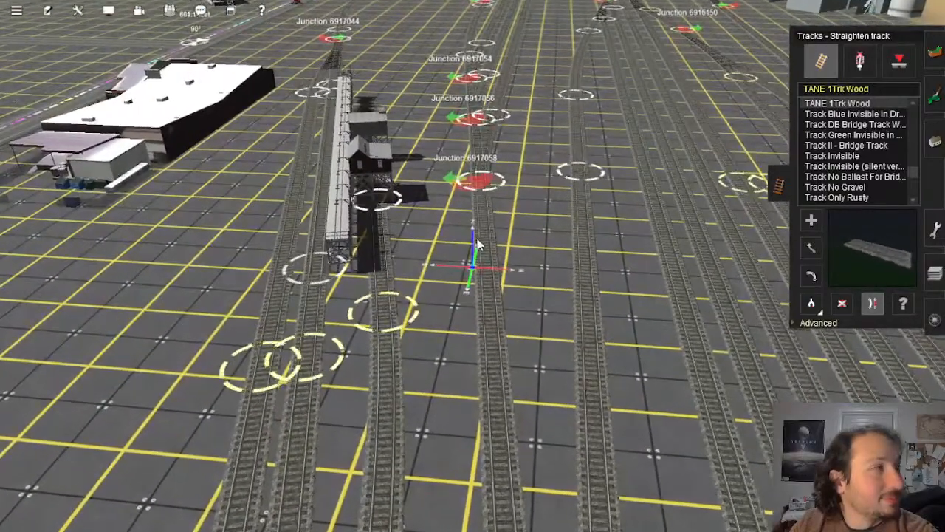
pyautogui.rightClick(492, 181)
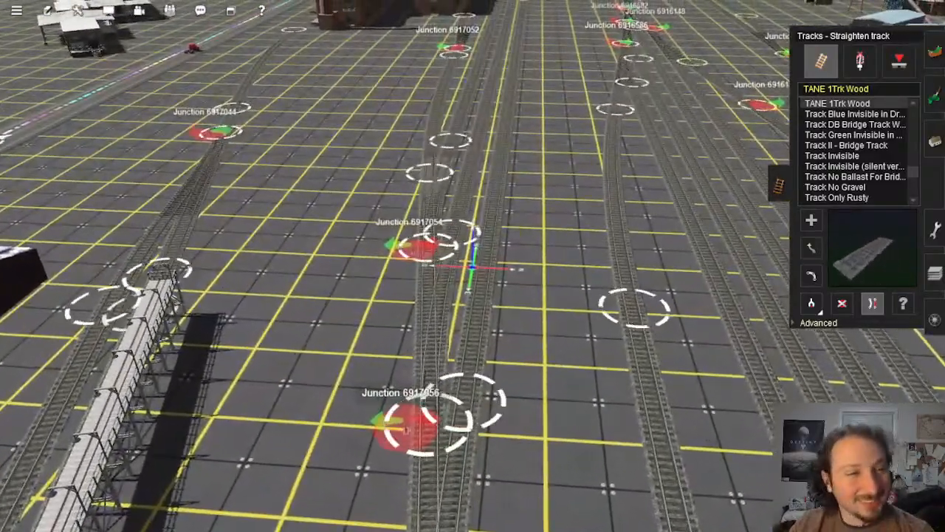
pyautogui.rightClick(487, 81)
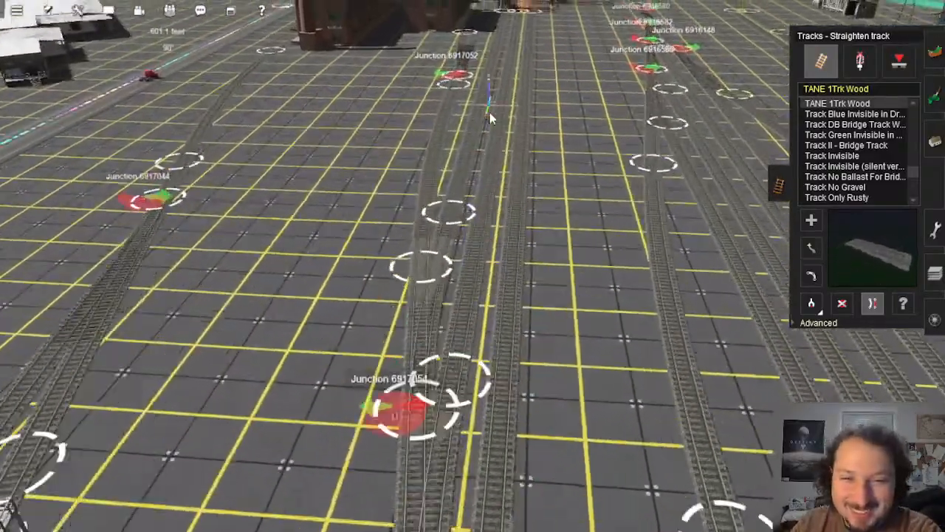
pyautogui.scroll(-5, 478, 332)
pyautogui.rightClick(478, 414)
pyautogui.scroll(5, 474, 326)
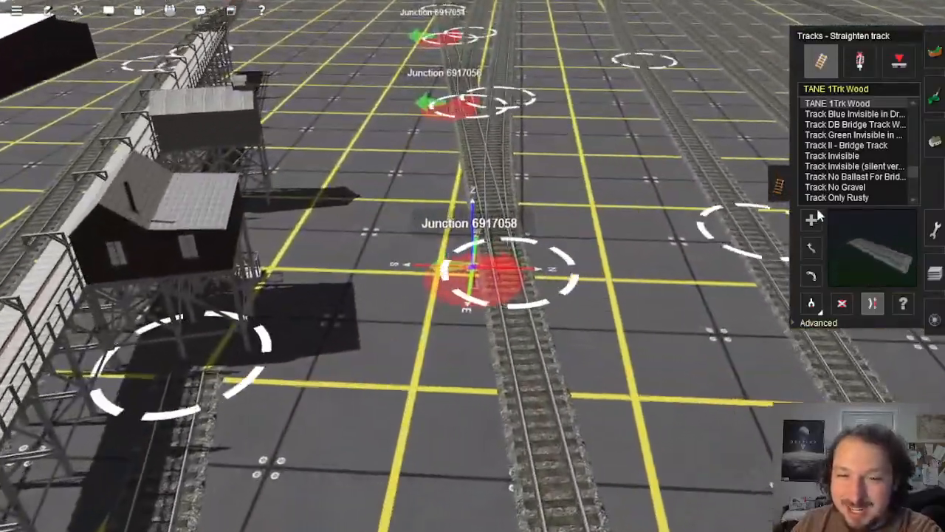
# Step: Lay another parallel track from the stockyard fence, north of the existing three, and join it to the line beyond junction 6917058
pyautogui.click(809, 221)
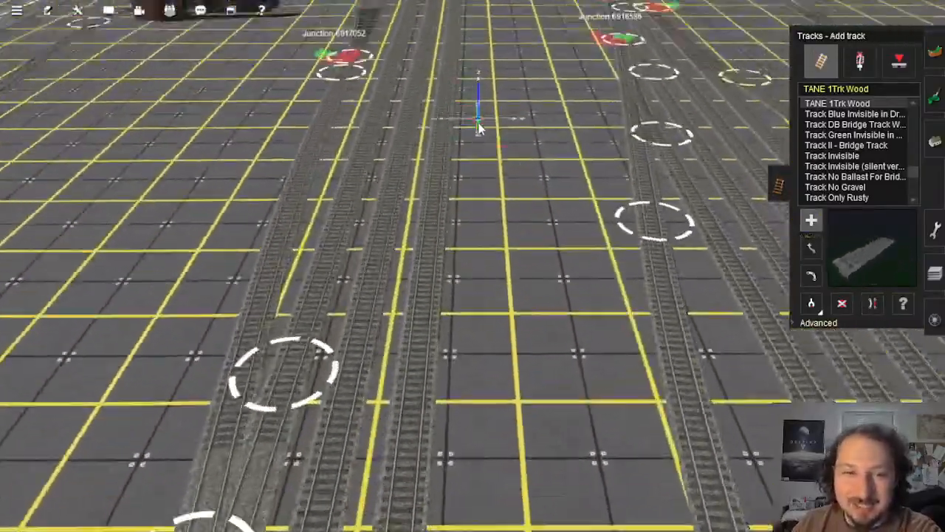
pyautogui.scroll(5, 469, 118)
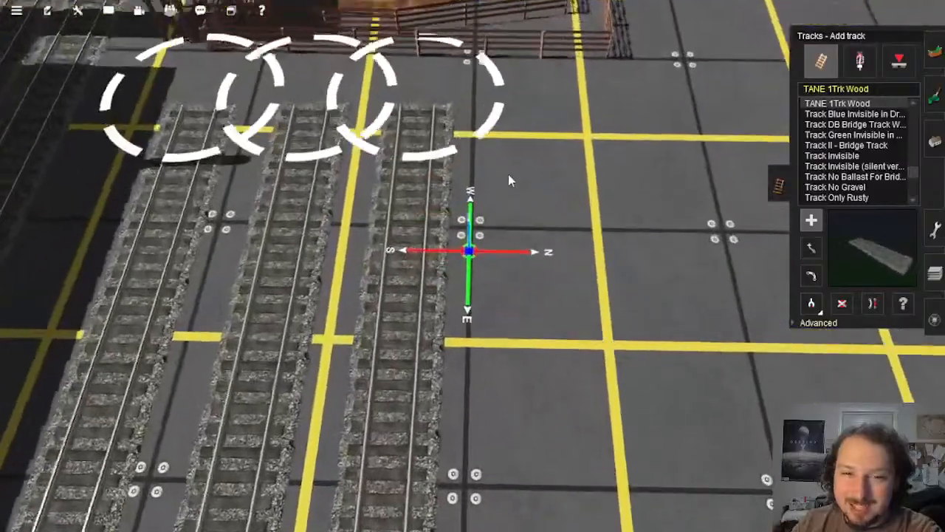
pyautogui.rightClick(508, 133)
pyautogui.press('Up')
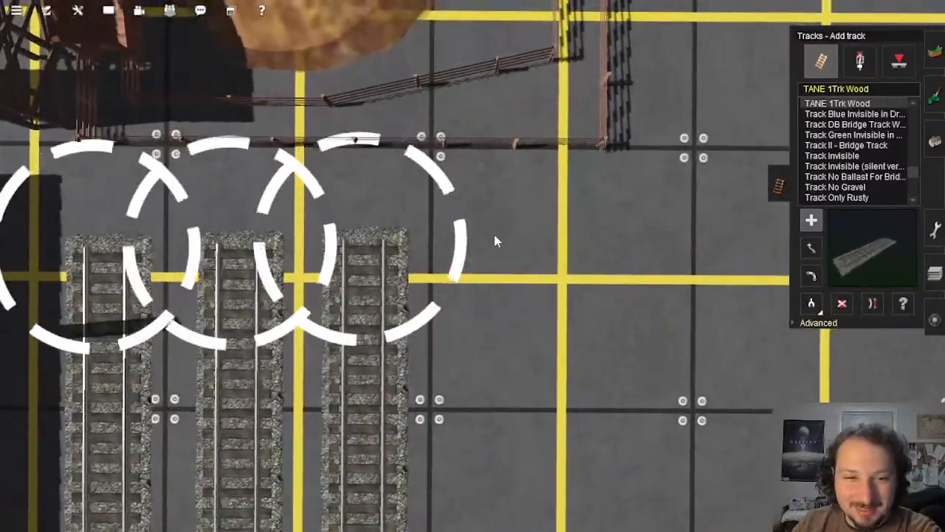
pyautogui.click(494, 236)
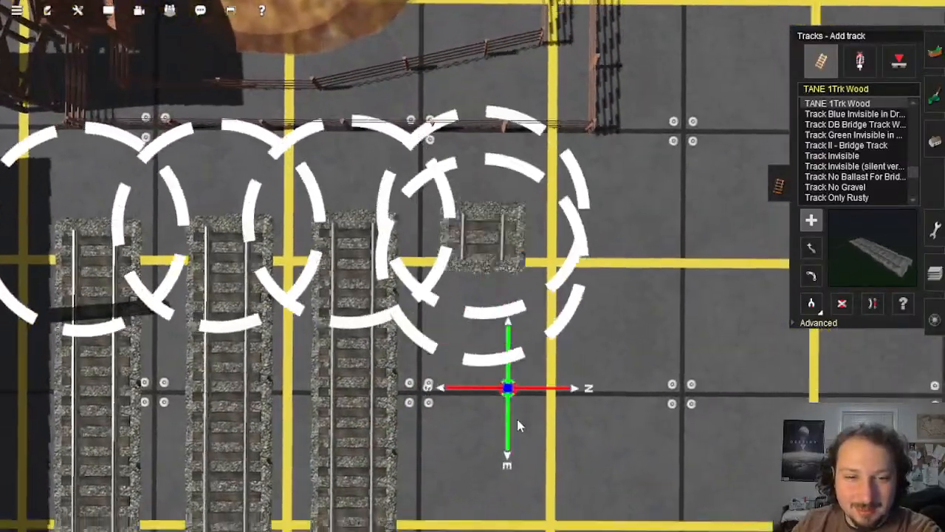
pyautogui.press('Down')
pyautogui.scroll(-4, 517, 422)
pyautogui.moveTo(517, 426); pyautogui.dragTo(457, 248, button='right')
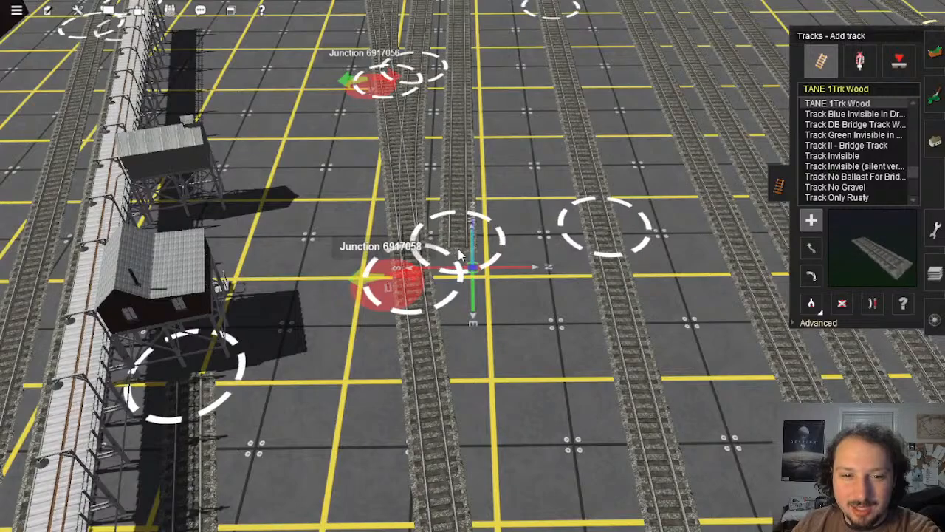
pyautogui.moveTo(458, 318); pyautogui.dragTo(483, 367, button='right')
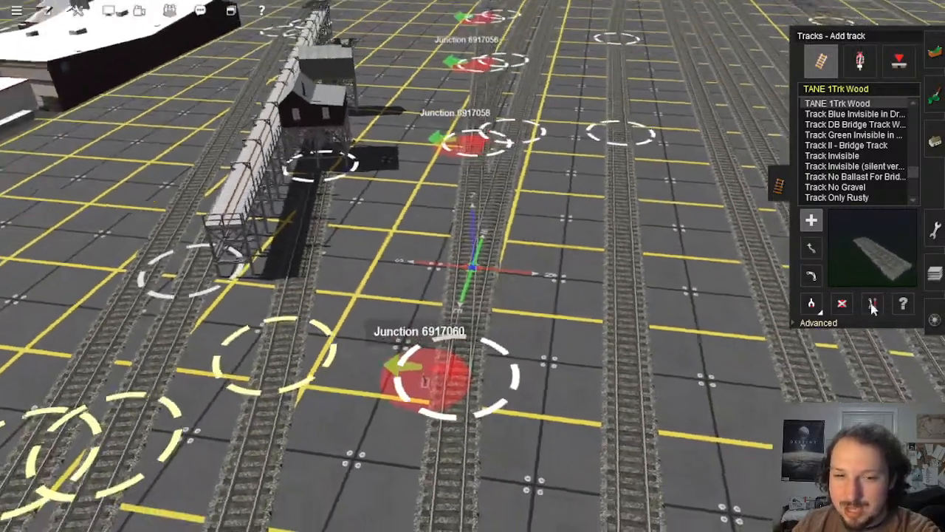
# Step: Straighten the track running from junction 6917060 towards the stockyard
pyautogui.click(872, 304)
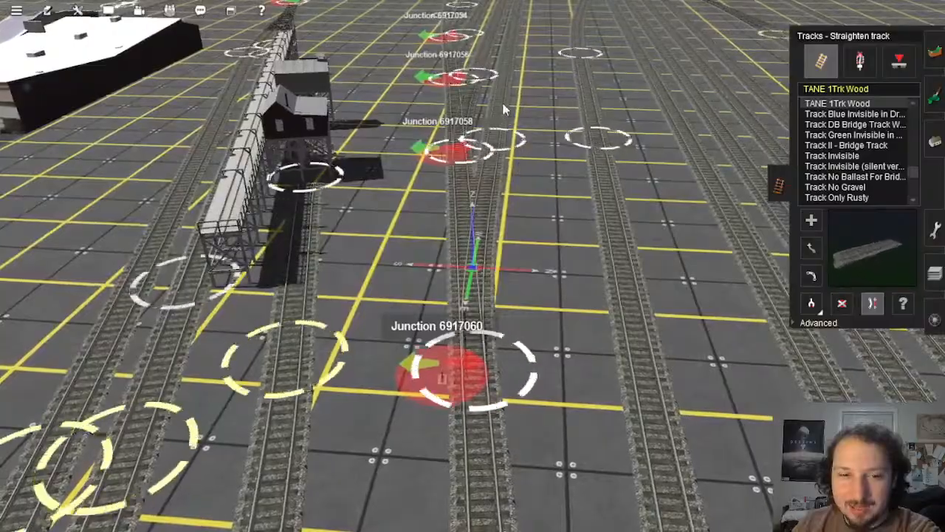
pyautogui.moveTo(508, 246); pyautogui.dragTo(475, 236, button='right')
pyautogui.scroll(-10, 473, 221)
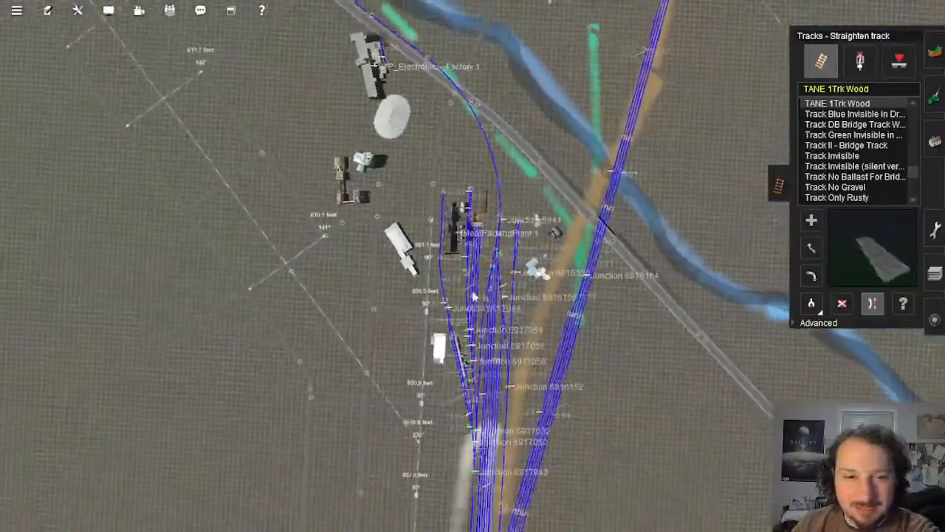
# Step: Examine the yard's parallel tracks and junctions from several heights, from junction 6917060 back to the Armour plant
pyautogui.scroll(2, 473, 311)
pyautogui.moveTo(475, 316); pyautogui.dragTo(475, 383, button='right')
pyautogui.scroll(8, 474, 383)
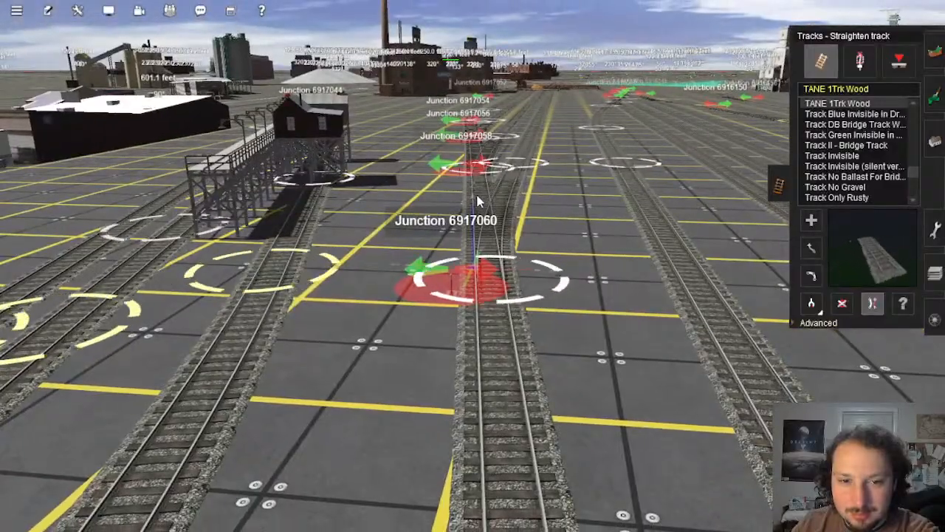
pyautogui.scroll(-8, 478, 201)
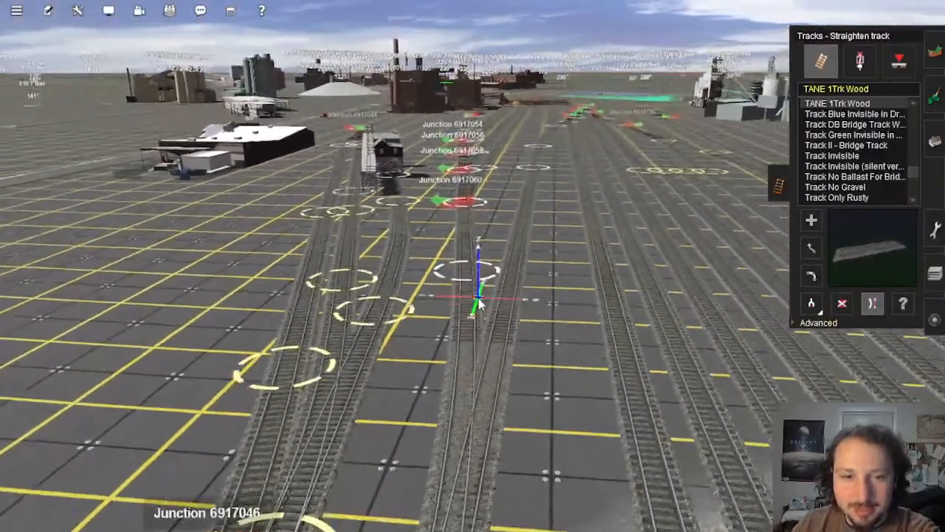
pyautogui.scroll(5, 462, 255)
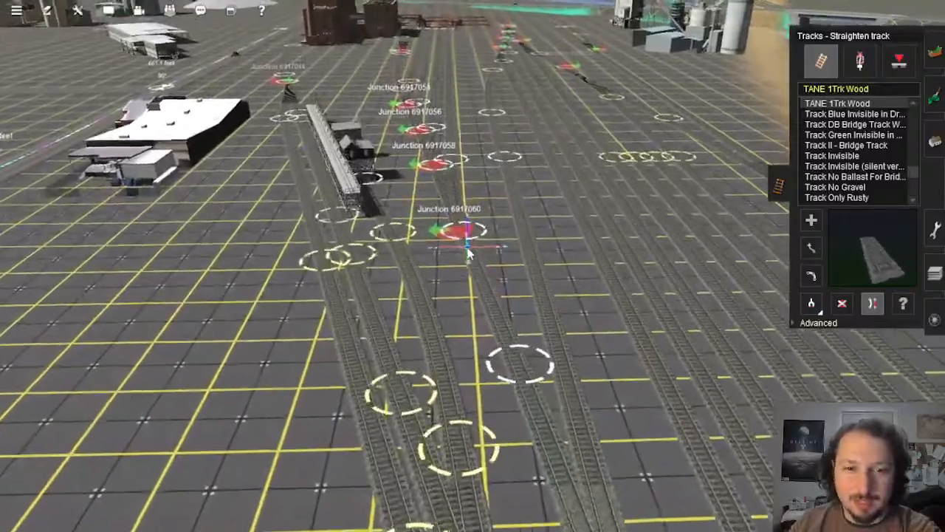
pyautogui.scroll(-5, 471, 258)
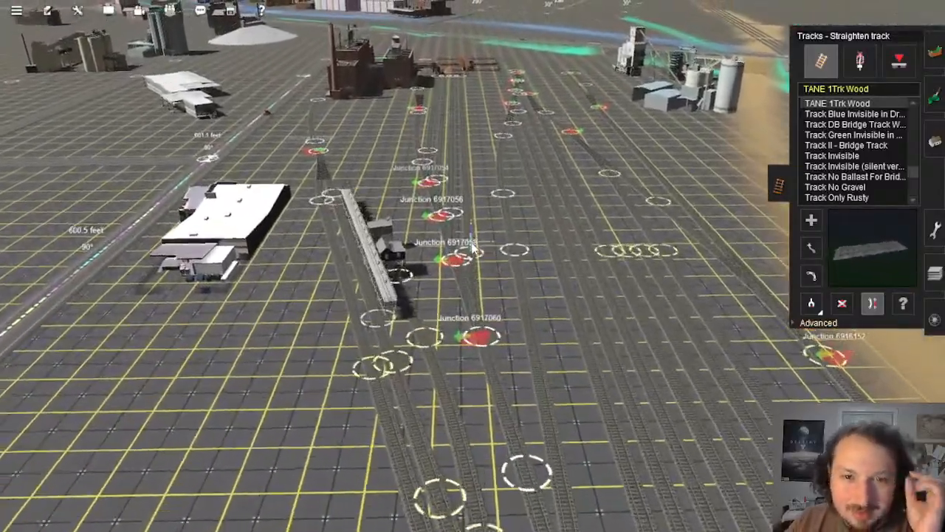
pyautogui.scroll(-5, 473, 250)
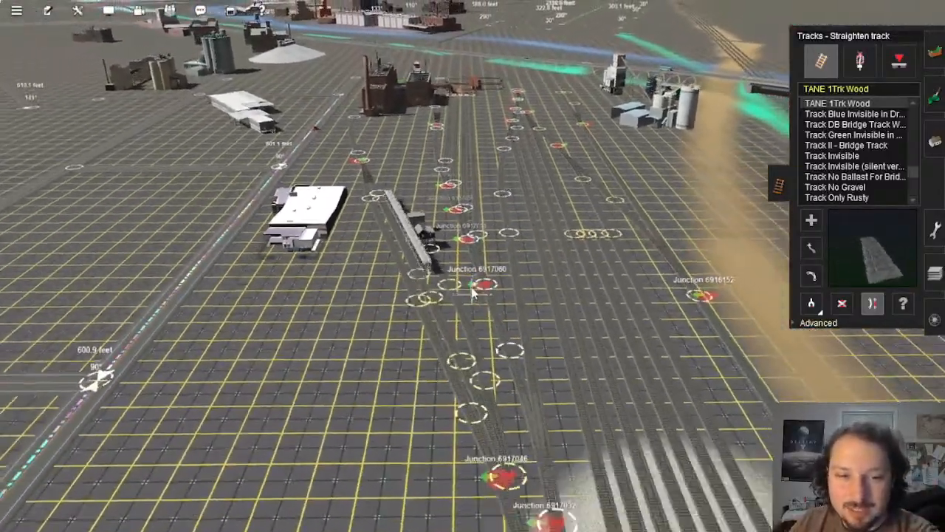
pyautogui.scroll(5, 469, 262)
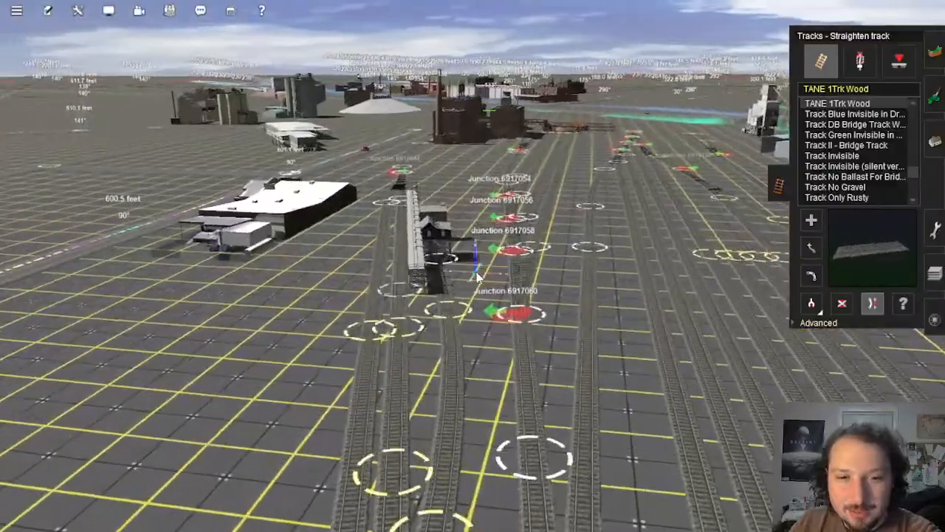
pyautogui.scroll(6, 485, 256)
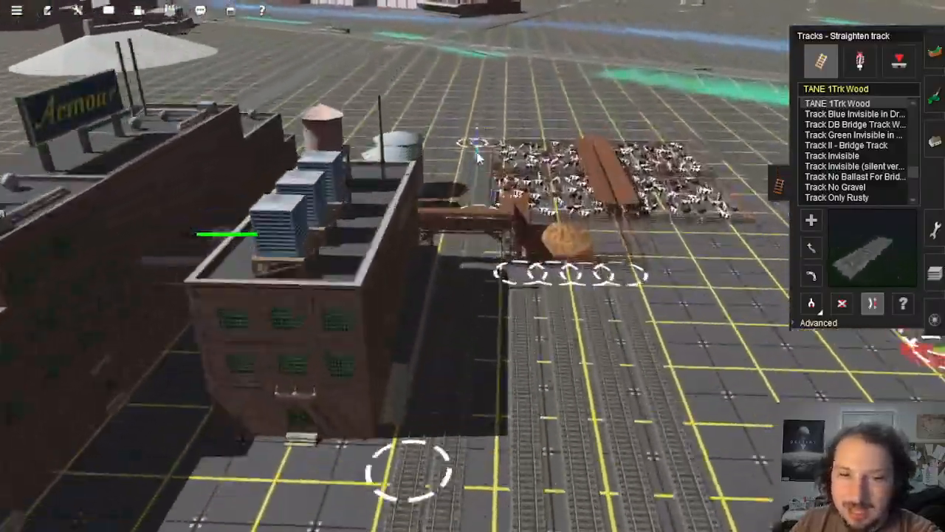
# Step: Insert a spline point in the twin tracks between the cattle pens and silos, near the overhead walkway
pyautogui.rightClick(477, 151)
pyautogui.press('Left')
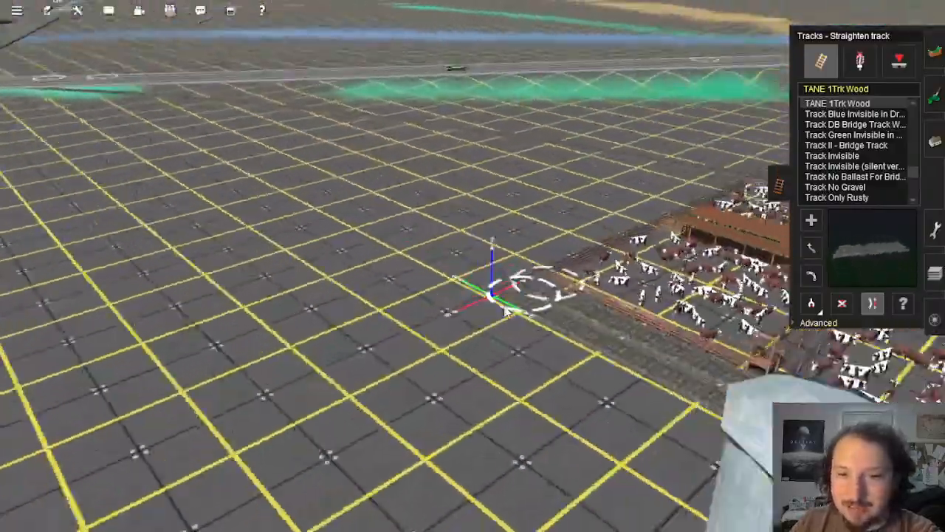
pyautogui.press('Left')
pyautogui.moveTo(494, 263)
pyautogui.mouseDown(button='right')
pyautogui.moveTo(447, 253)
pyautogui.moveTo(500, 254)
pyautogui.mouseUp(button='right')
pyautogui.scroll(3, 449, 259)
pyautogui.rightClick(357, 186)
pyautogui.scroll(4, 357, 186)
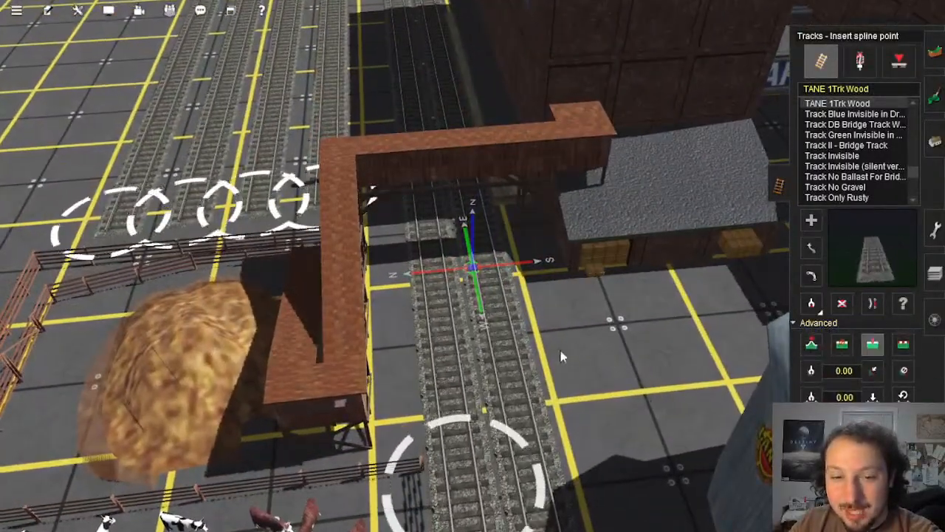
# Step: Insert further spline points in the twin tracks, by the overhead walkway and beside the silos
pyautogui.scroll(-8, 507, 341)
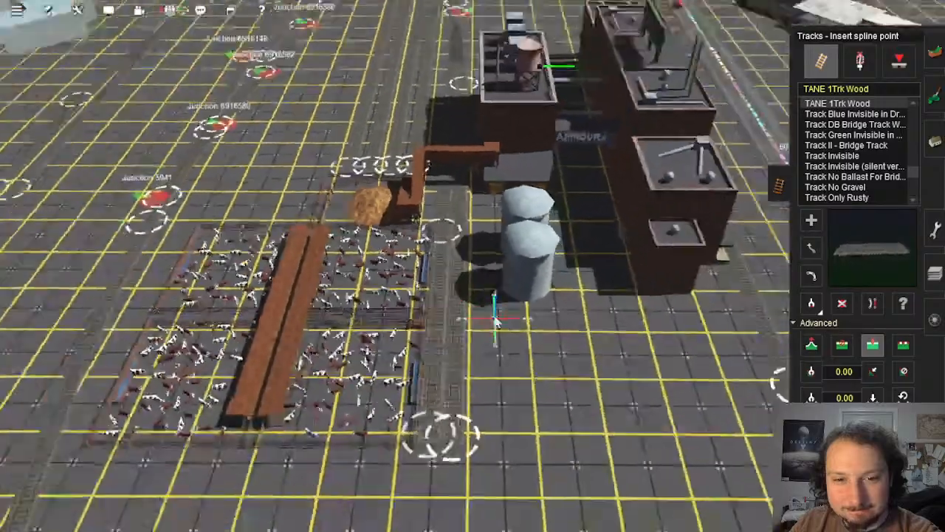
pyautogui.scroll(6, 485, 278)
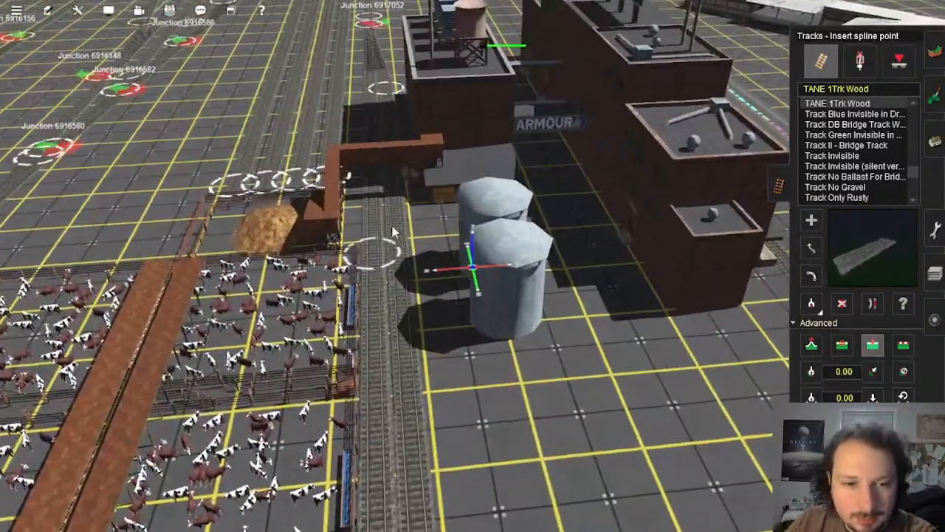
pyautogui.rightClick(394, 232)
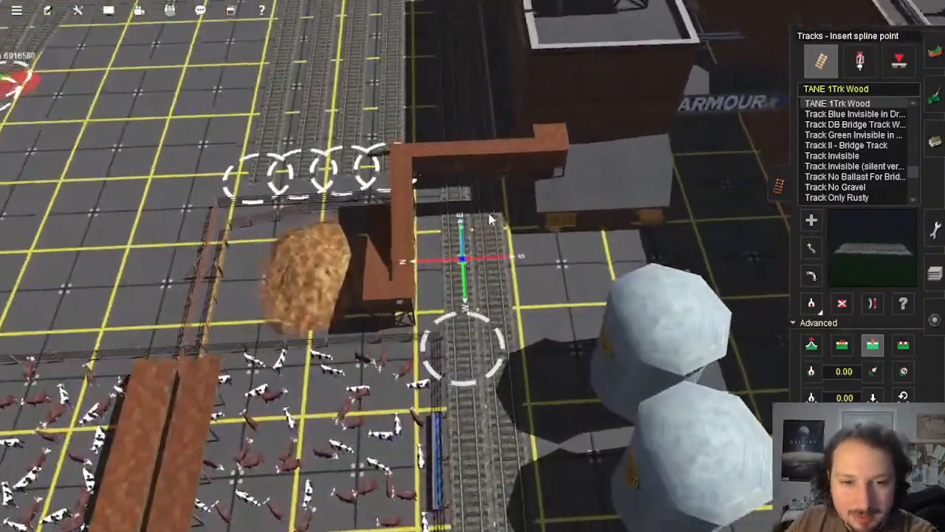
pyautogui.scroll(-5, 547, 357)
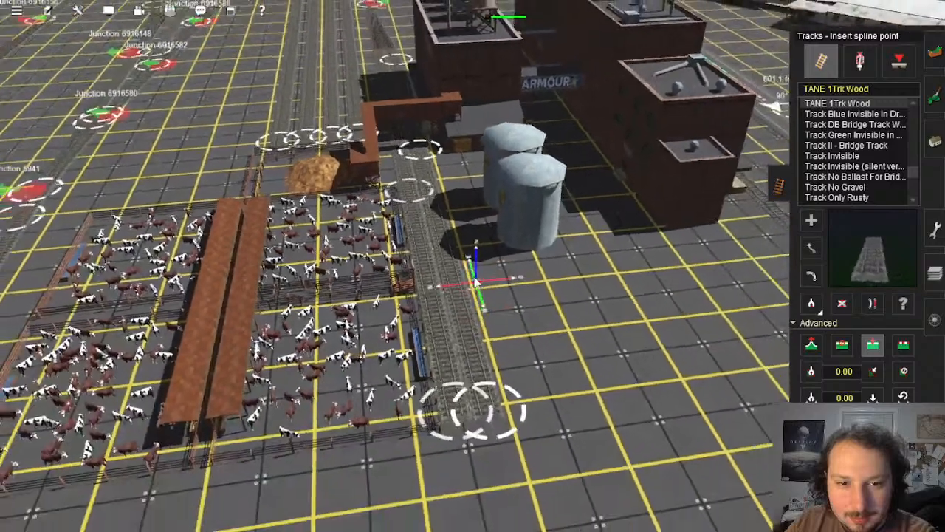
pyautogui.scroll(5, 460, 213)
pyautogui.scroll(-2, 473, 250)
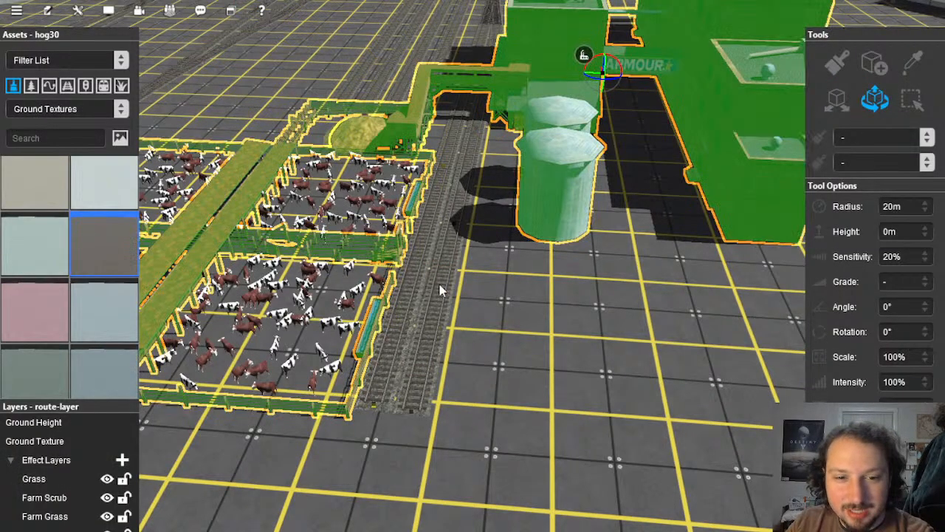
# Step: Select the silo-side track's last segment in Surveyor 2.0 and pull its end west, well beyond the cattle pens
pyautogui.click(432, 362)
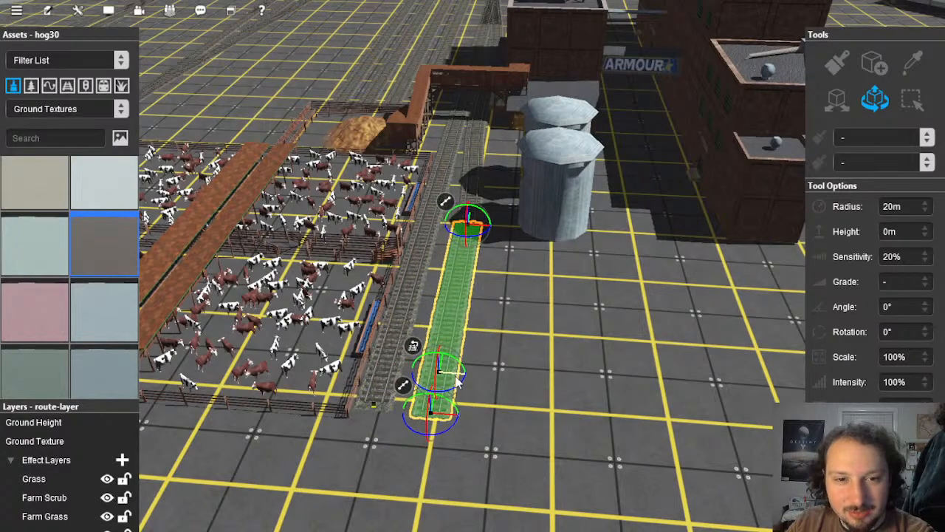
pyautogui.moveTo(457, 378); pyautogui.dragTo(517, 307, button='right')
pyautogui.scroll(-3, 460, 268)
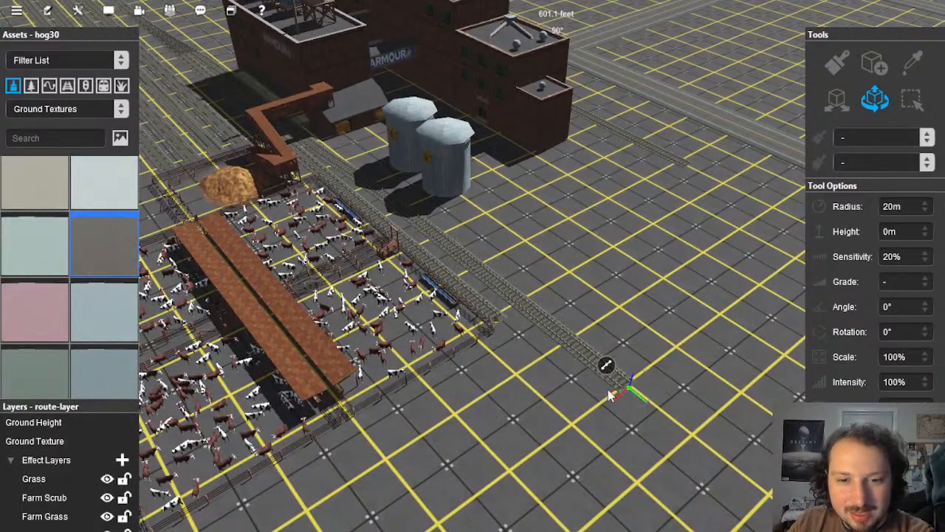
pyautogui.moveTo(607, 388); pyautogui.dragTo(443, 244, button='right')
# Step: Switch back to Surveyor Classic and pick up the TANE 1Trk Wood track type from the track beside the pens
pyautogui.click(77, 11)
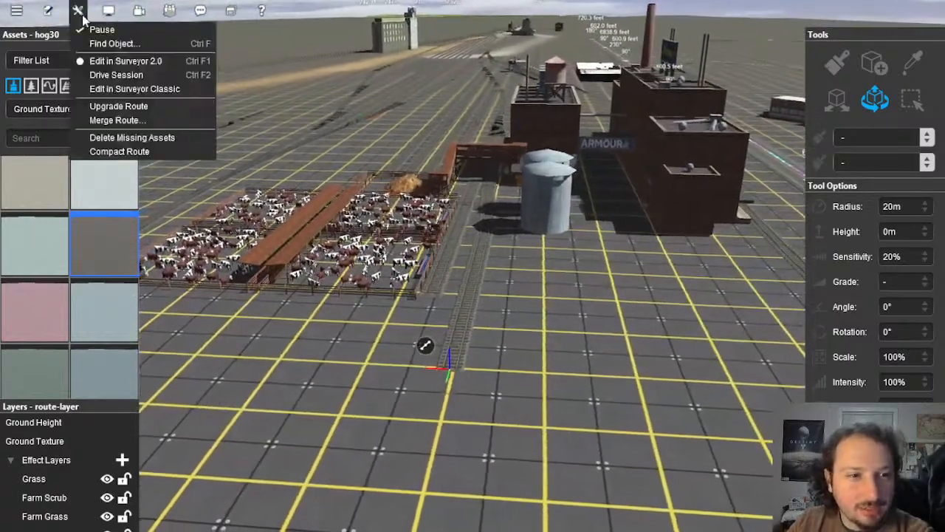
pyautogui.click(148, 88)
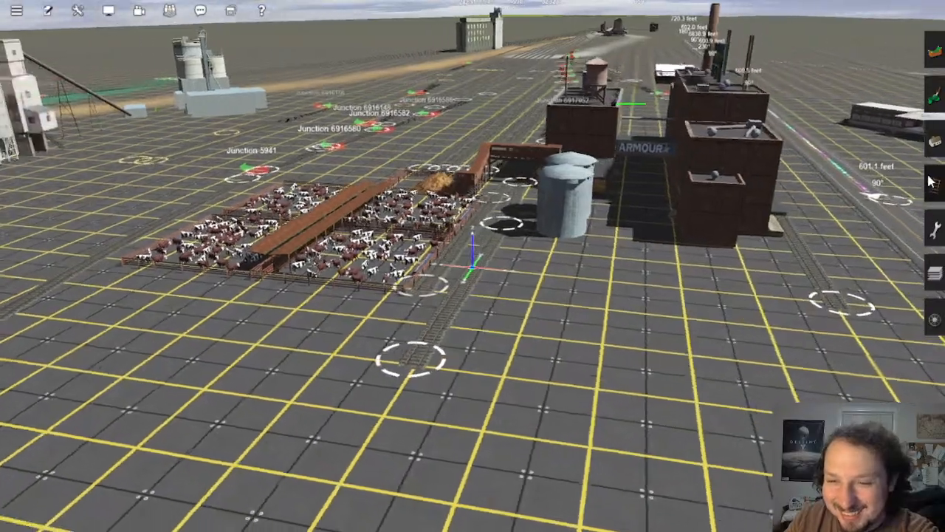
pyautogui.click(934, 185)
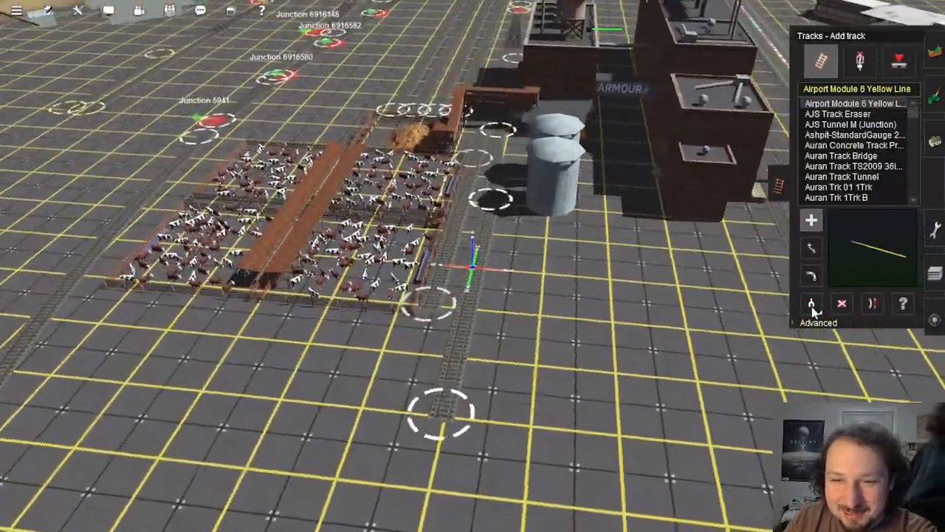
pyautogui.click(811, 304)
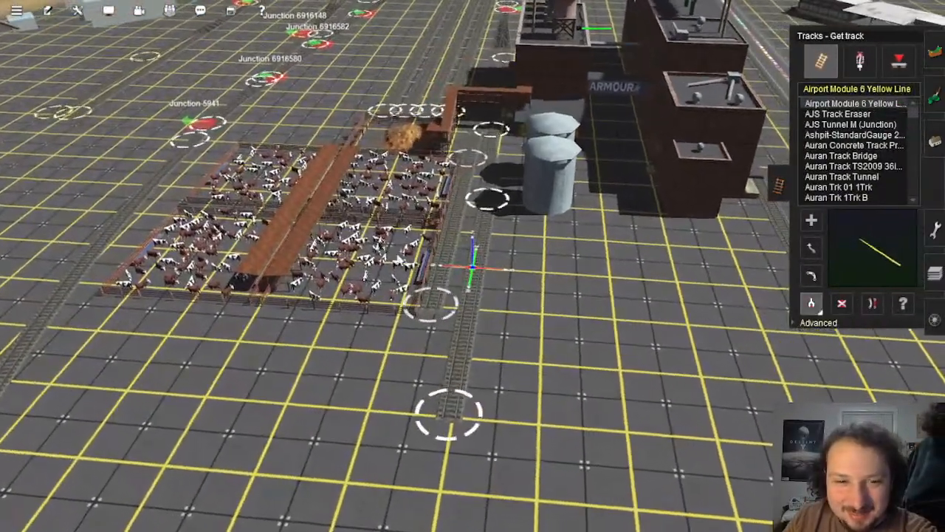
pyautogui.click(446, 266)
# Step: Extend the pen-side track west from its end at the stockyard corner, far beyond the neighbouring track's end
pyautogui.rightClick(391, 418)
pyautogui.rightClick(446, 295)
pyautogui.scroll(3, 446, 278)
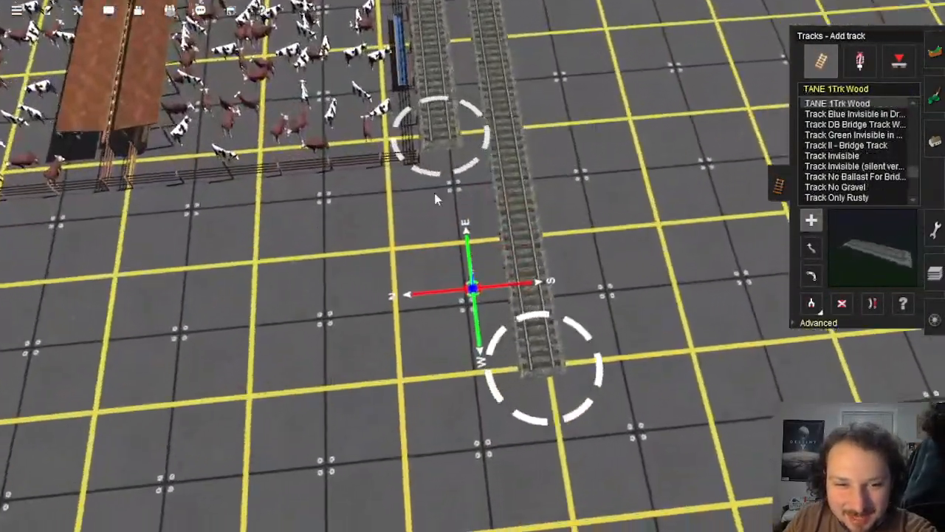
pyautogui.moveTo(446, 137); pyautogui.dragTo(507, 456)
pyautogui.scroll(-3, 477, 362)
pyautogui.rightClick(488, 388)
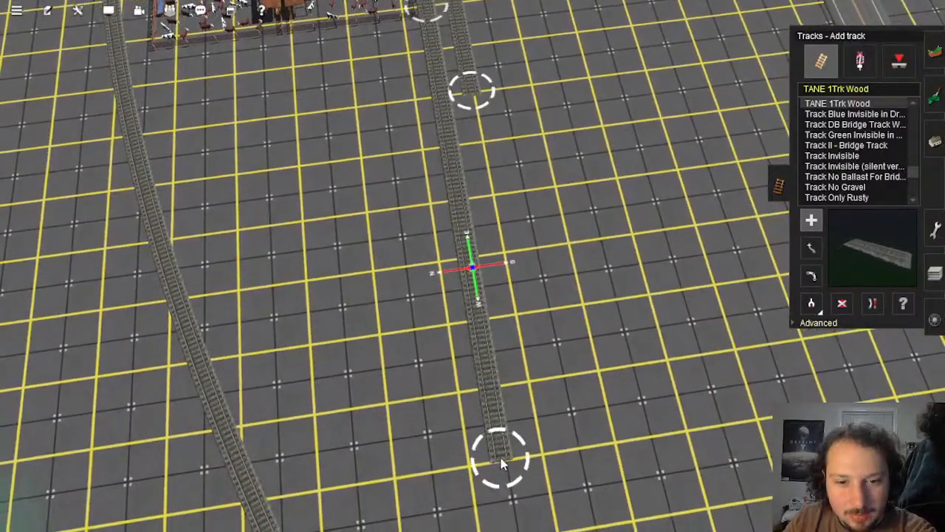
# Step: Inspect the extended twin tracks along the cattle pens, past the silos and under the overhead walkway
pyautogui.rightClick(447, 46)
pyautogui.press('Down')
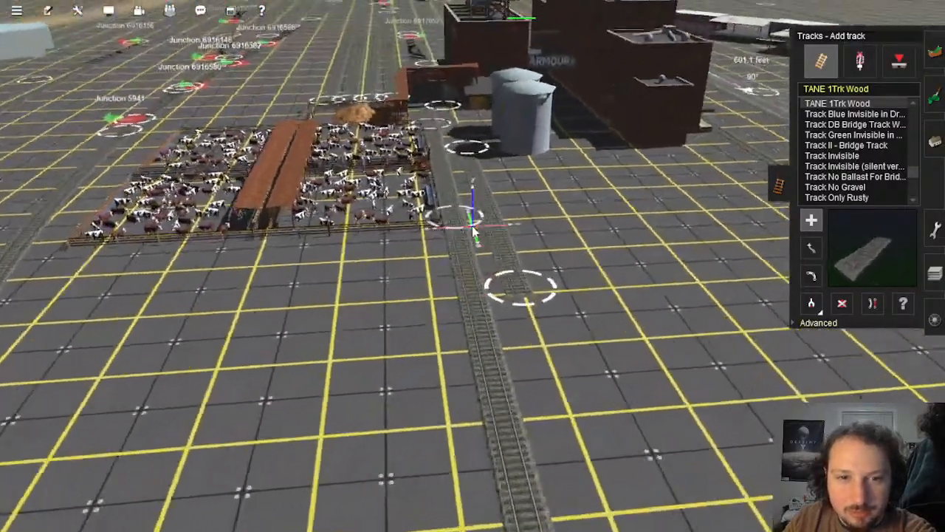
pyautogui.scroll(-5, 502, 283)
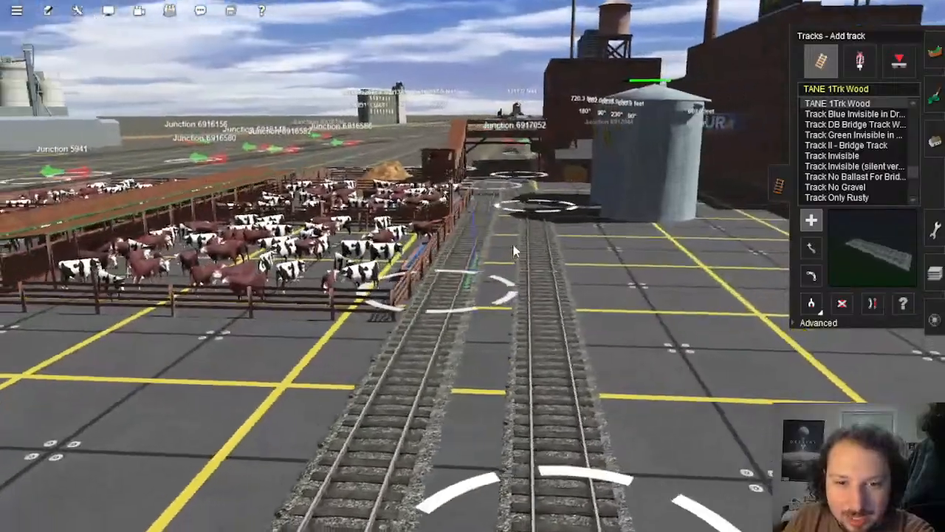
pyautogui.scroll(5, 502, 283)
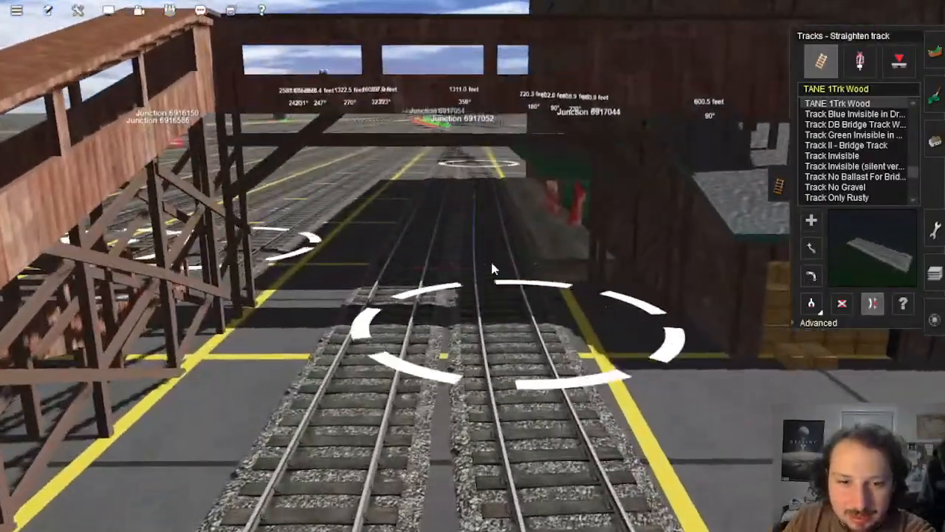
pyautogui.scroll(-5, 501, 288)
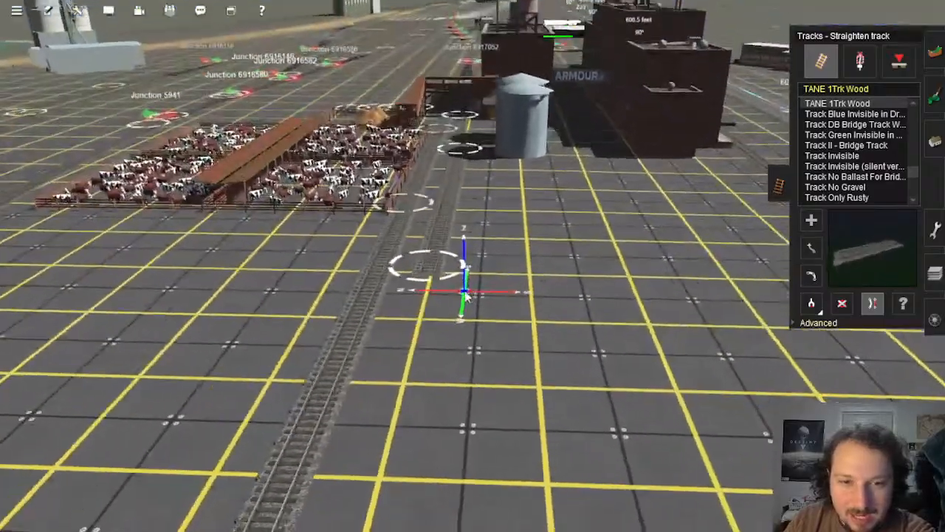
pyautogui.press('Left')
pyautogui.moveTo(467, 295)
pyautogui.mouseDown(button='right')
pyautogui.moveTo(482, 201)
pyautogui.moveTo(420, 259)
pyautogui.moveTo(448, 267)
pyautogui.moveTo(460, 310)
pyautogui.moveTo(460, 302)
pyautogui.mouseUp(button='right')
pyautogui.scroll(4, 442, 240)
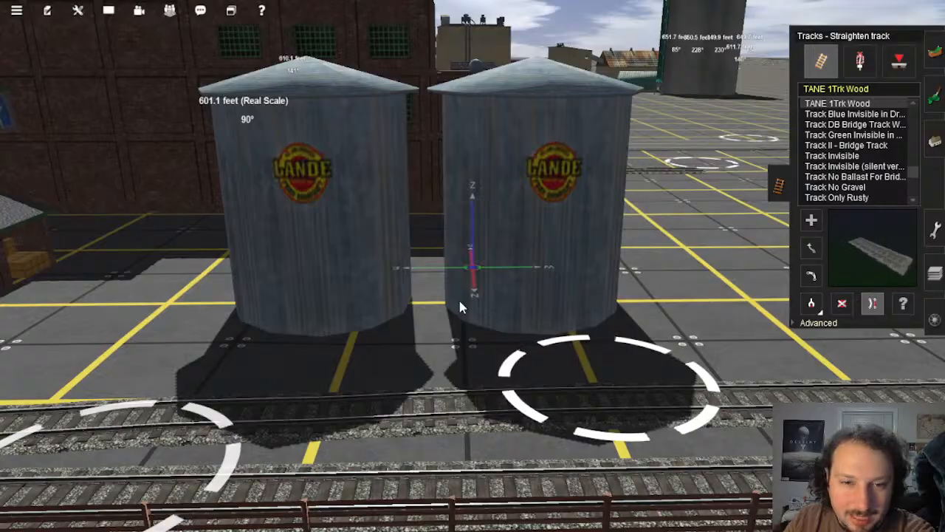
pyautogui.scroll(-5, 460, 306)
pyautogui.scroll(-10, 460, 307)
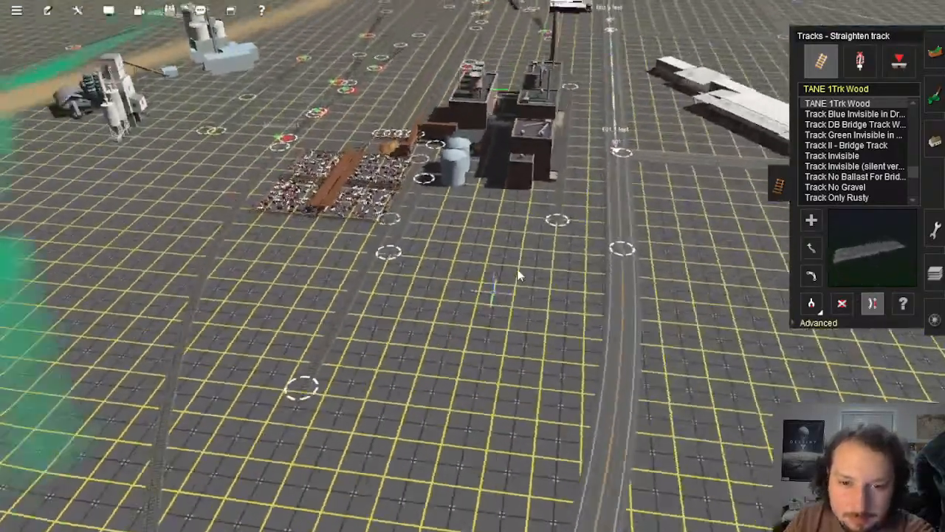
pyautogui.moveTo(517, 275); pyautogui.dragTo(487, 263, button='right')
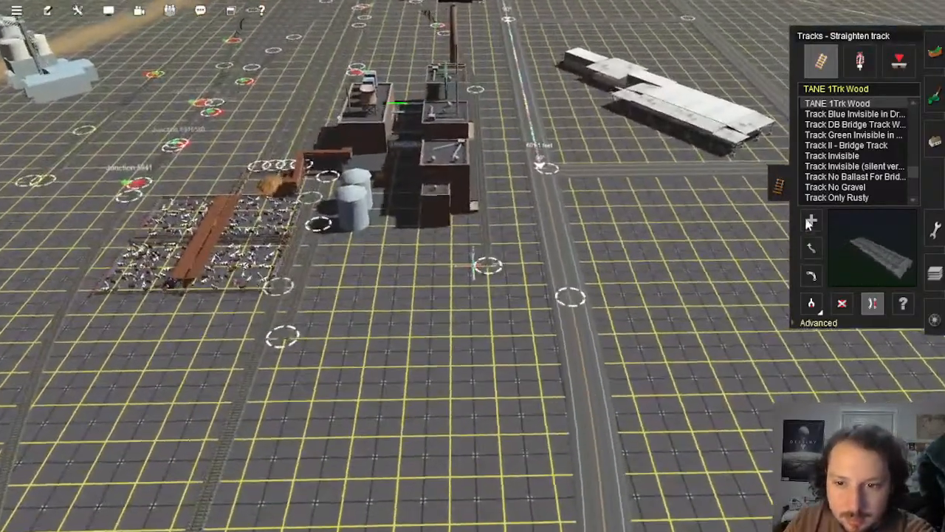
# Step: Add a short TANE 1Trk Wood segment on the open ground west of the packing plant, in line with the pen-side tracks
pyautogui.click(810, 220)
pyautogui.click(502, 410)
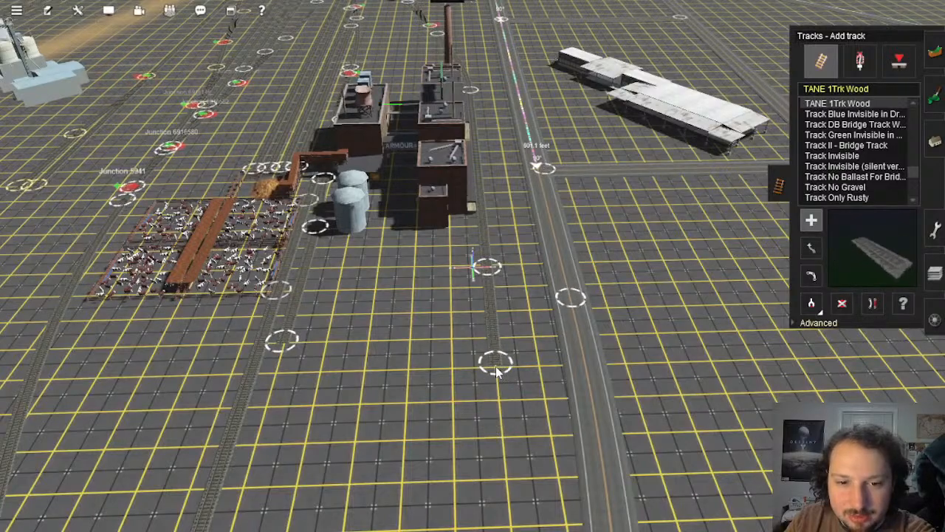
pyautogui.moveTo(382, 293); pyautogui.dragTo(498, 102, button='right')
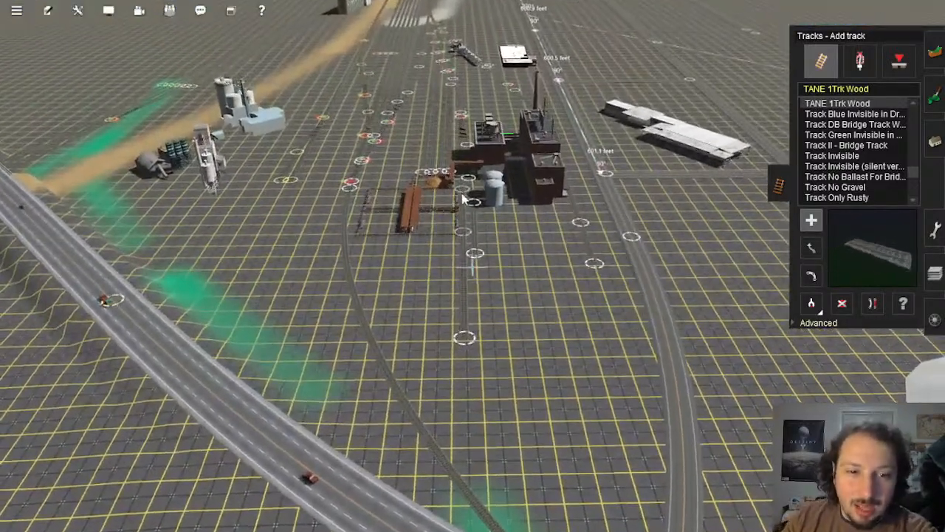
# Step: Lay a new track from beside the cattle pens along the parallel yard tracks, ending in the gap before the junction ladder
pyautogui.rightClick(443, 124)
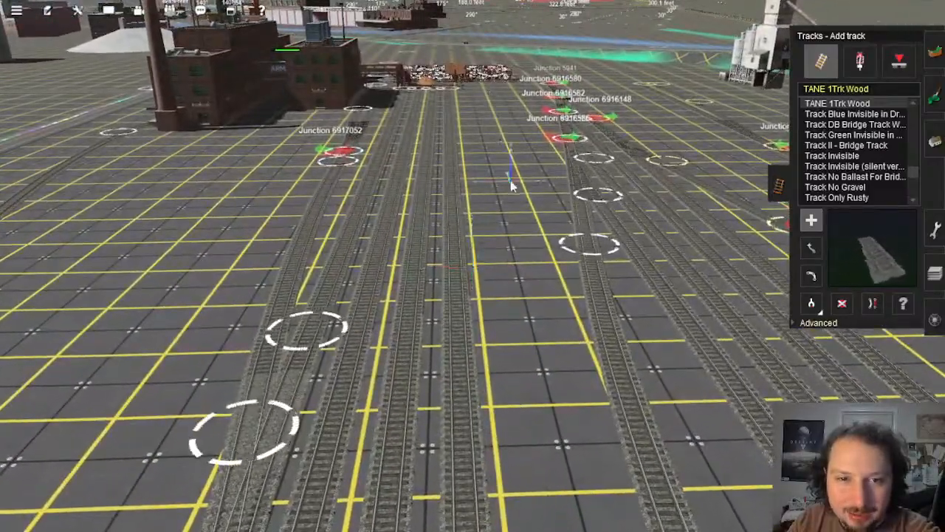
pyautogui.moveTo(511, 181); pyautogui.dragTo(460, 249, button='right')
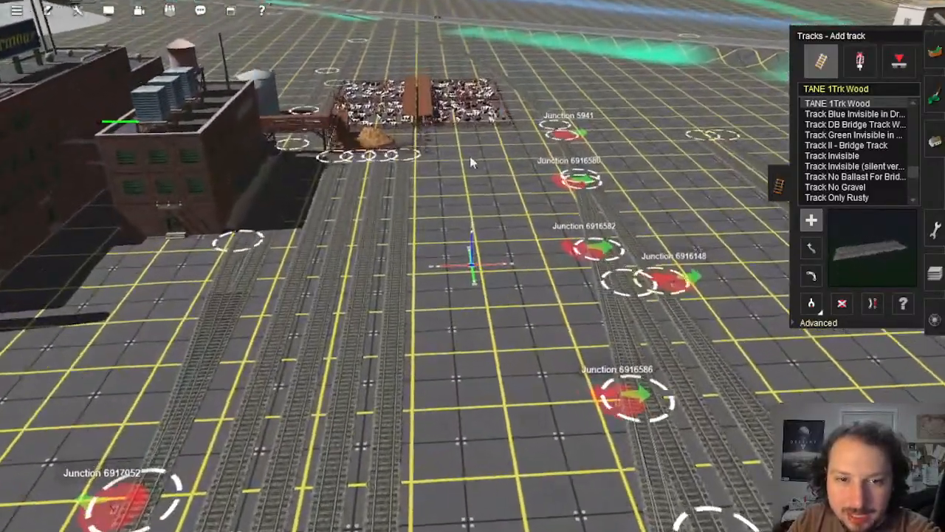
pyautogui.moveTo(471, 162); pyautogui.dragTo(462, 121, button='right')
pyautogui.click(459, 119)
pyautogui.moveTo(480, 303); pyautogui.dragTo(484, 354, button='right')
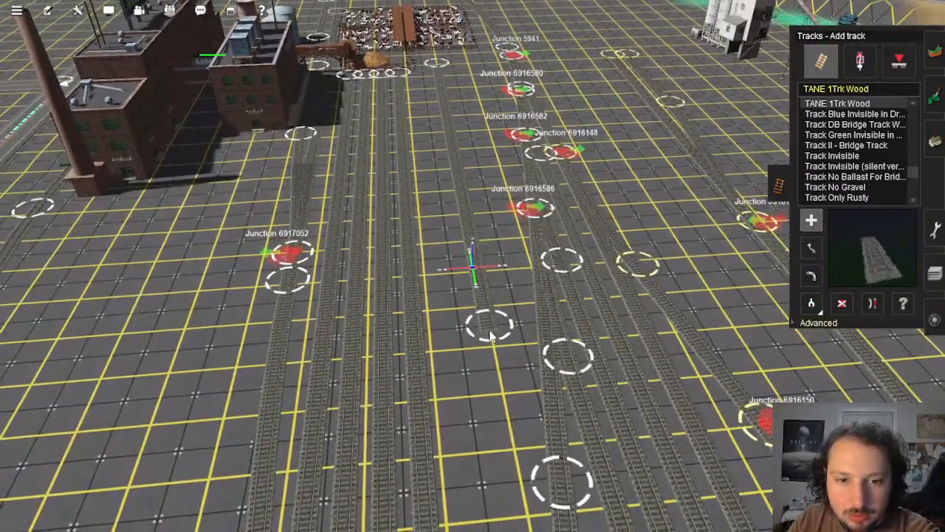
pyautogui.click(490, 329)
pyautogui.moveTo(489, 369); pyautogui.dragTo(482, 233, button='right')
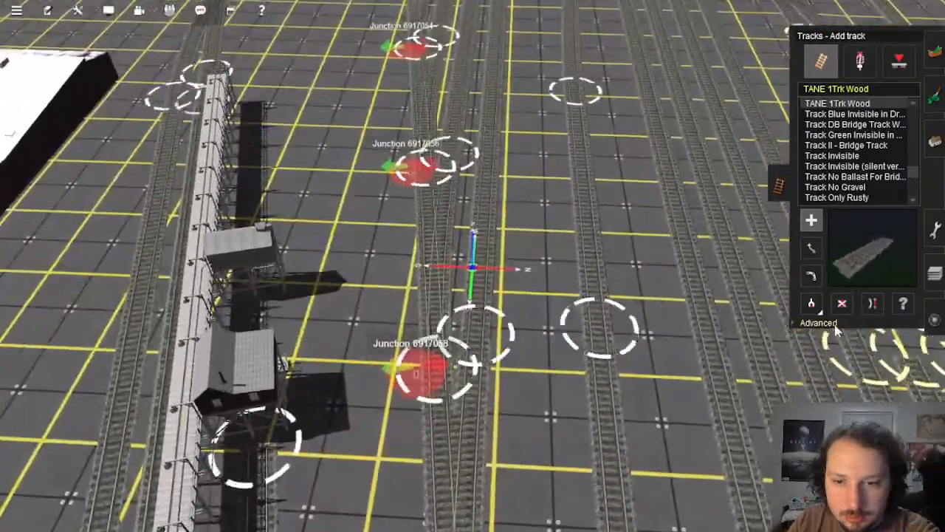
# Step: Insert a spline point in the yard track between the two junctions beside the elevated loading platform
pyautogui.click(820, 323)
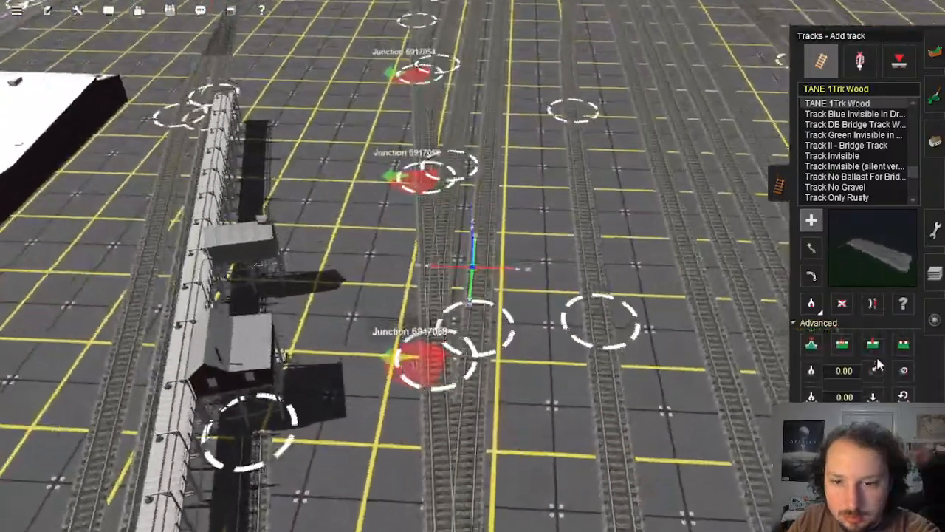
pyautogui.click(872, 344)
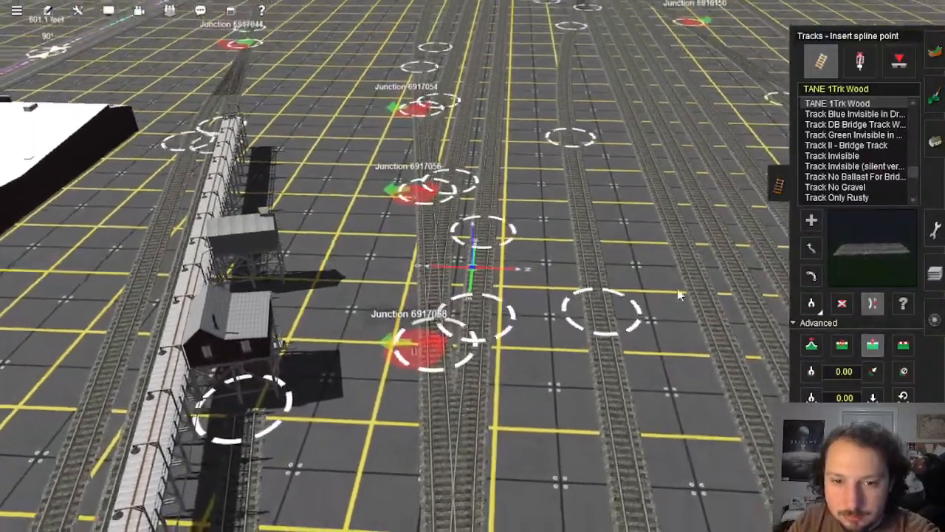
pyautogui.click(872, 304)
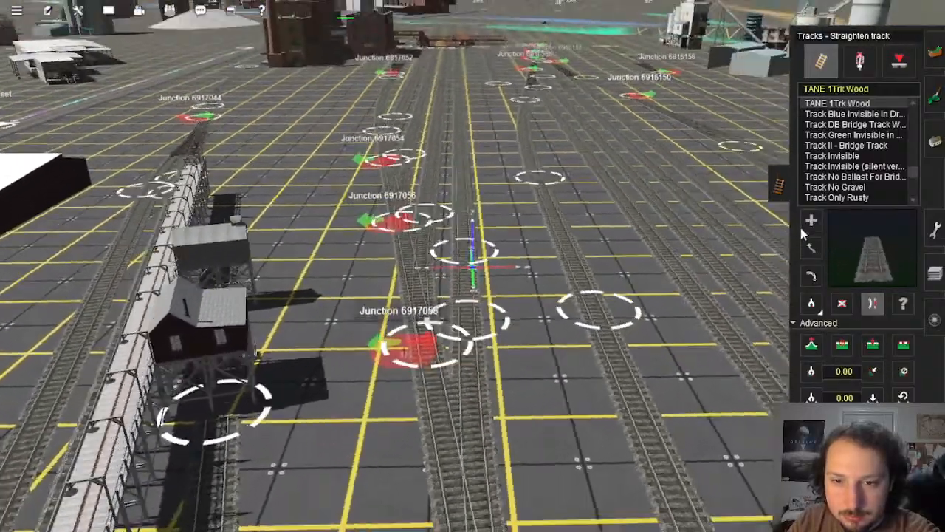
pyautogui.click(810, 220)
# Step: Pick up the MeatPackingPlant object from the yard and place a trial copy on open ground
pyautogui.rightClick(502, 217)
pyautogui.rightClick(441, 77)
pyautogui.rightClick(464, 89)
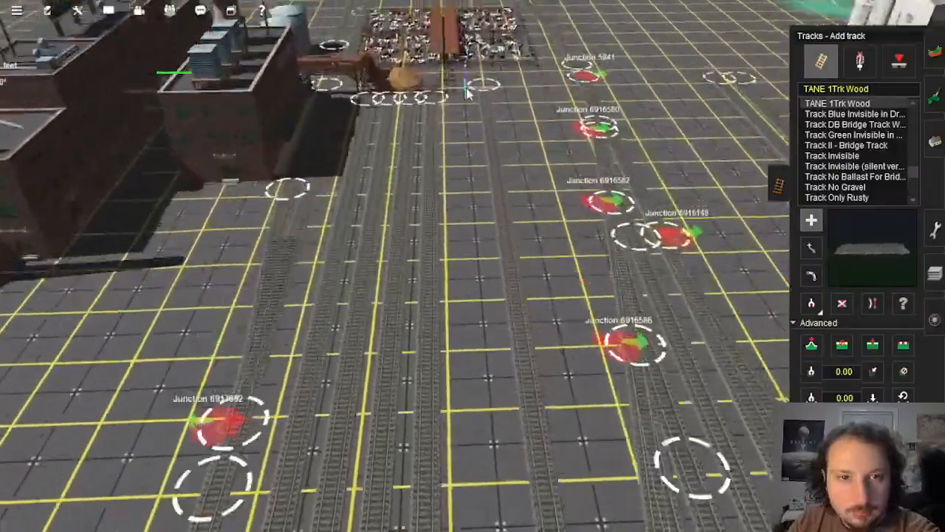
pyautogui.rightClick(485, 63)
pyautogui.press('Left')
pyautogui.moveTo(406, 321); pyautogui.dragTo(772, 289, button='middle')
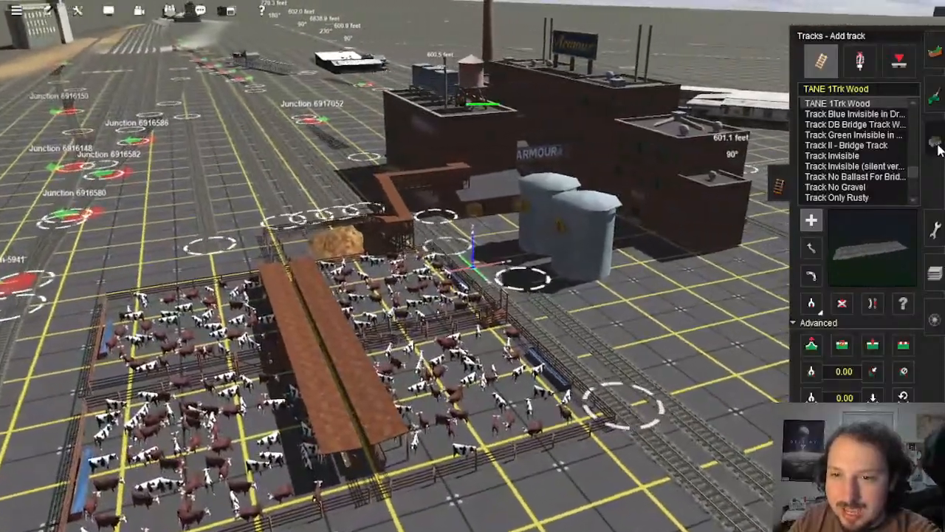
pyautogui.click(934, 141)
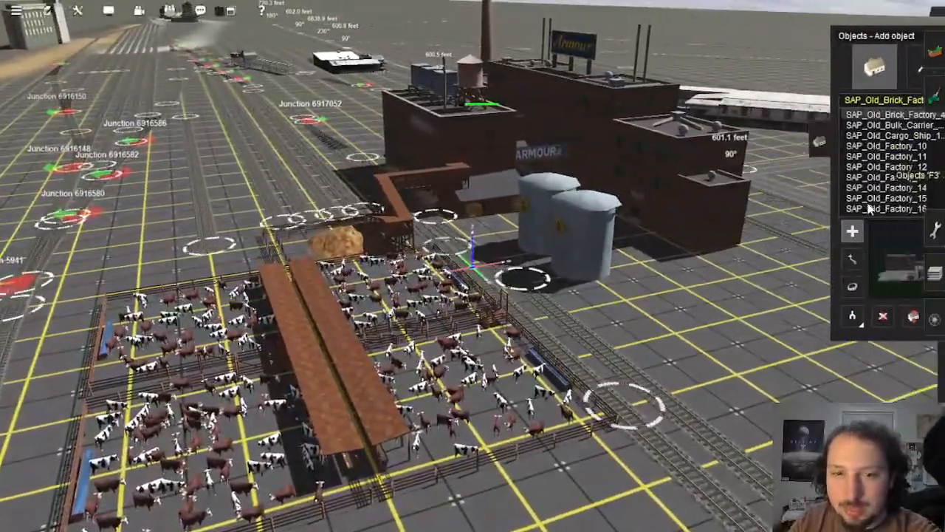
pyautogui.click(598, 183)
pyautogui.scroll(-5, 599, 183)
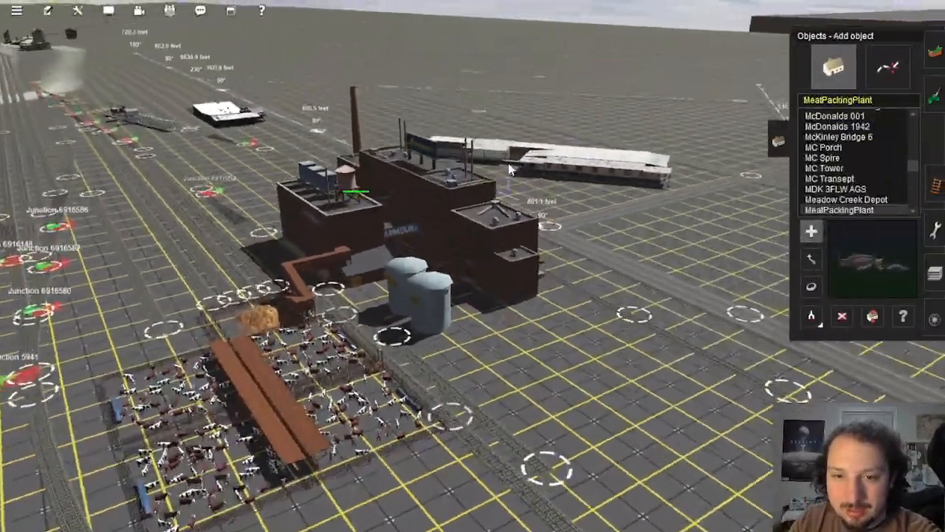
pyautogui.scroll(6, 527, 153)
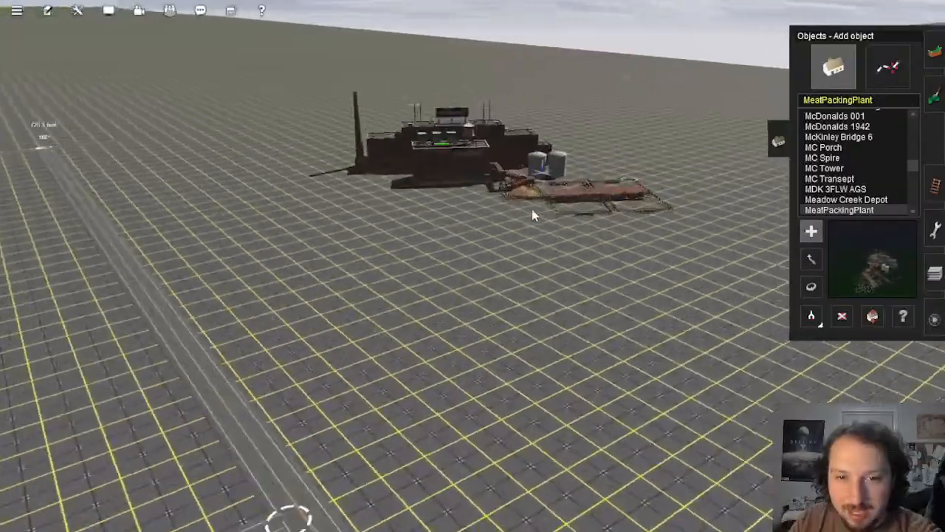
pyautogui.scroll(8, 425, 294)
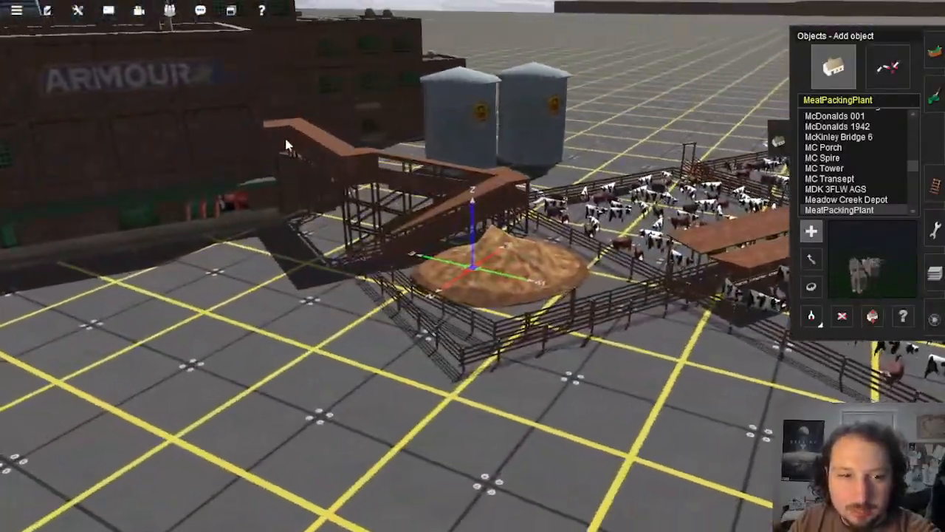
# Step: Examine the packing plant copy from all sides, including its walkway, loading docks, silos, cattle pens and built-in track
pyautogui.rightClick(287, 144)
pyautogui.scroll(-3, 487, 179)
pyautogui.moveTo(300, 244); pyautogui.dragTo(412, 266, button='right')
pyautogui.scroll(10, 410, 260)
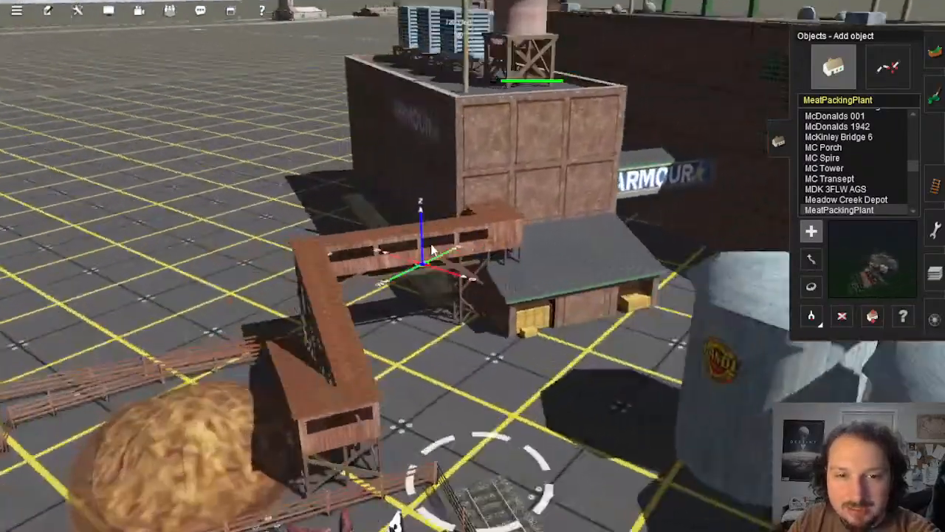
pyautogui.scroll(-10, 459, 284)
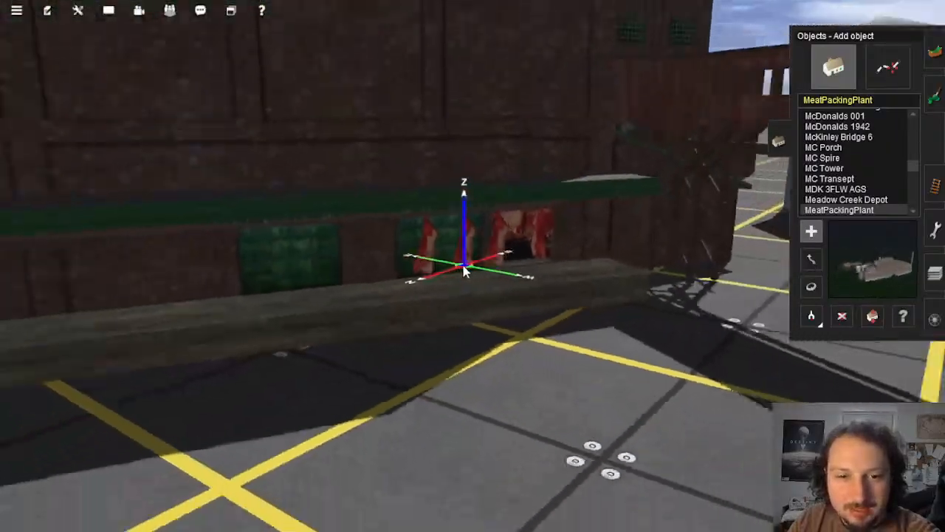
pyautogui.scroll(-10, 463, 253)
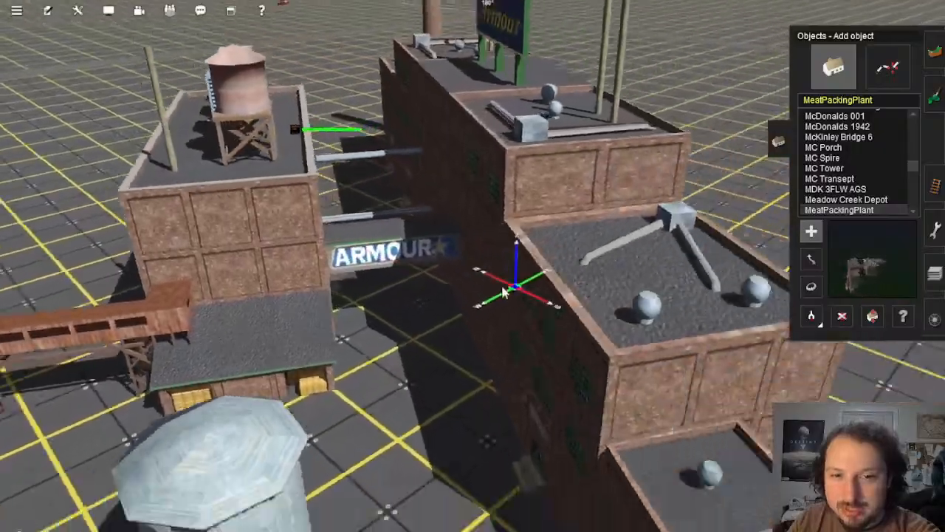
pyautogui.press('Right')
pyautogui.press('Left')
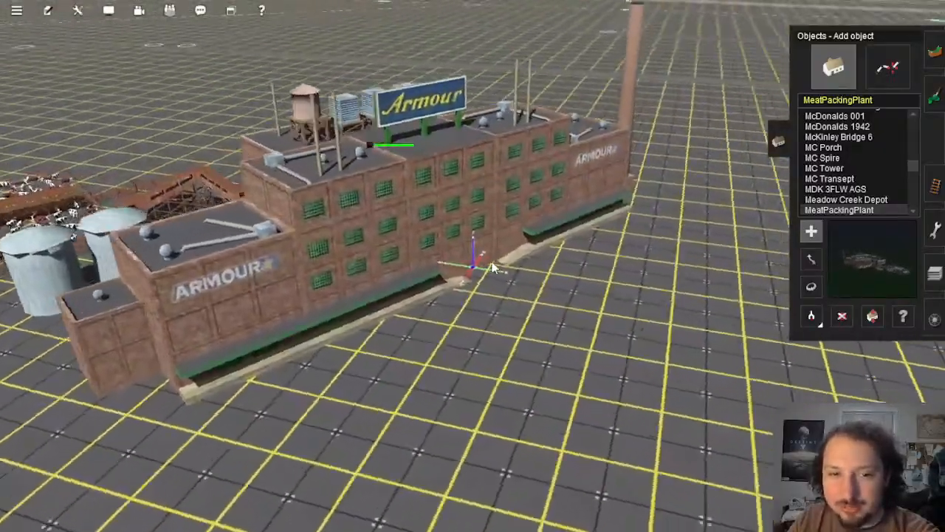
pyautogui.scroll(-3, 461, 284)
pyautogui.press('Left')
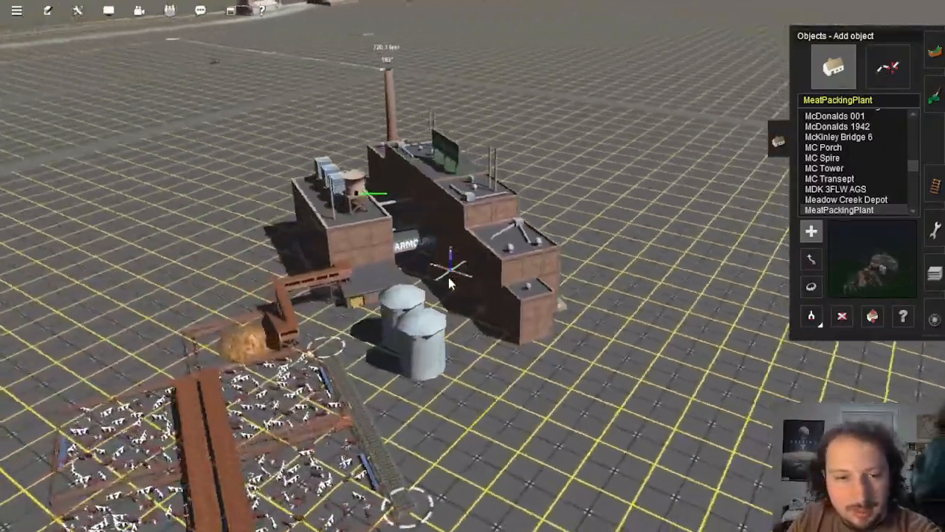
pyautogui.scroll(-3, 454, 295)
pyautogui.press('Down')
pyautogui.press('Up')
pyautogui.press('Left')
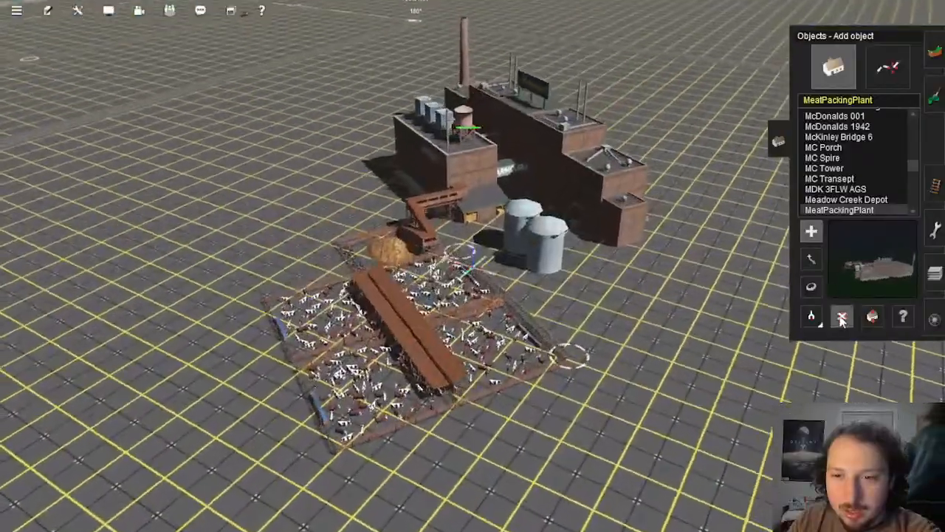
# Step: Delete the trial copy of the packing plant from the open ground
pyautogui.click(841, 316)
pyautogui.click(513, 227)
pyautogui.rightClick(220, 208)
pyautogui.press('Left')
pyautogui.moveTo(220, 210); pyautogui.dragTo(470, 263, button='right')
# Step: Connect the new track's end to the yard track beside the loading platform, forming a junction through the inserted spline point
pyautogui.press('Down')
pyautogui.press('Up')
pyautogui.press('Up')
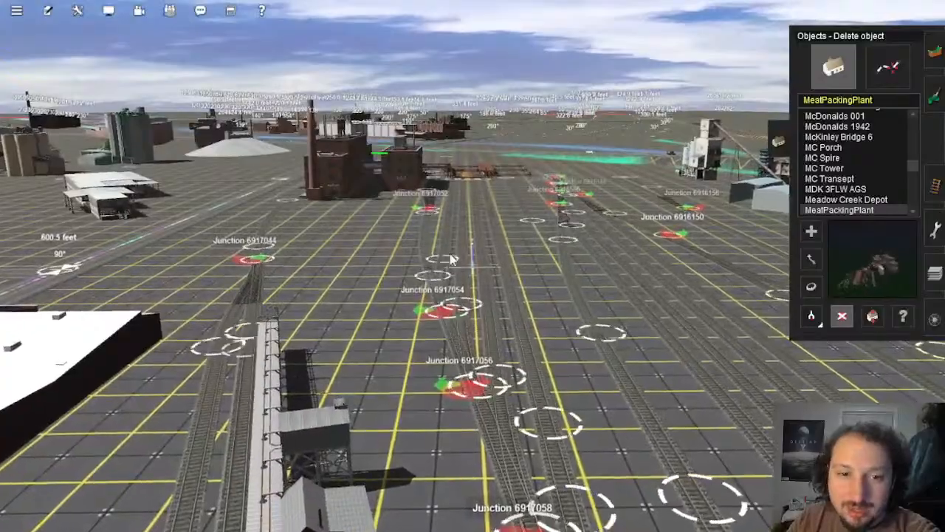
pyautogui.press('Up')
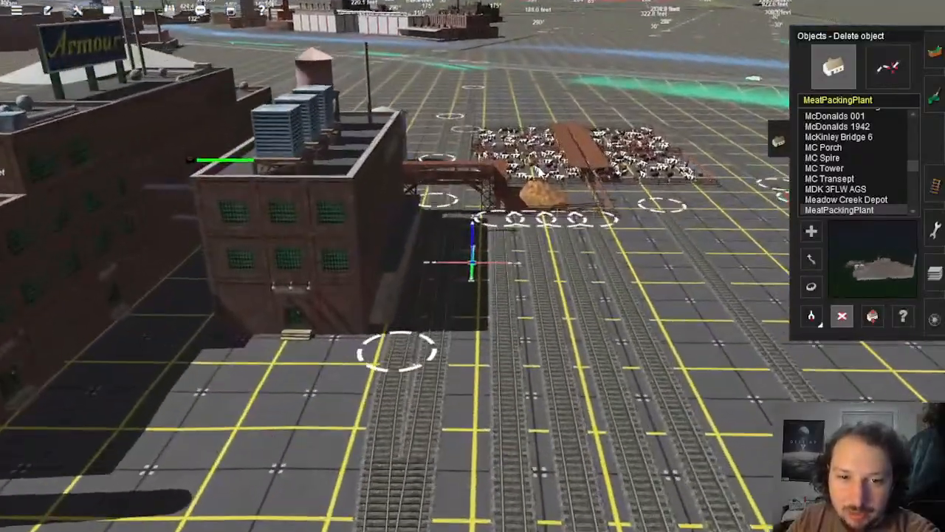
pyautogui.moveTo(473, 270); pyautogui.dragTo(373, 424, button='right')
pyautogui.press('Left')
pyautogui.press('Down')
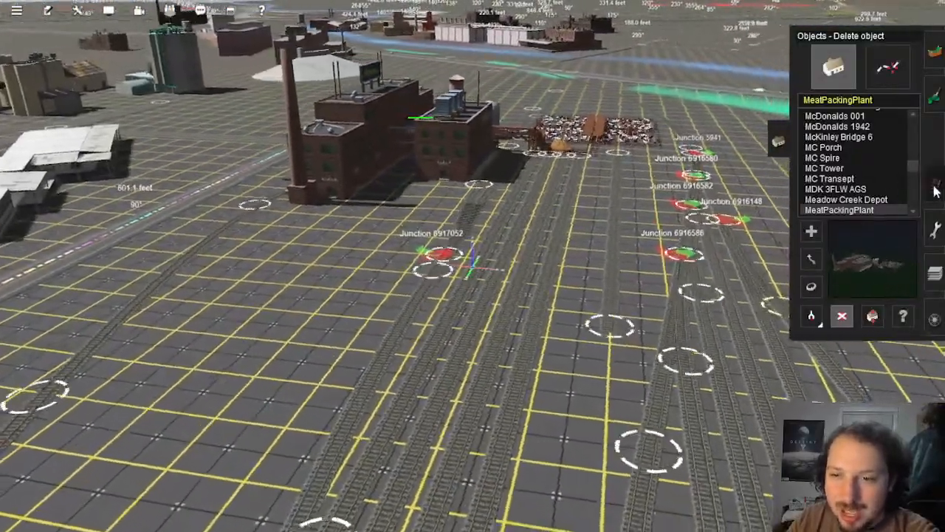
pyautogui.click(934, 191)
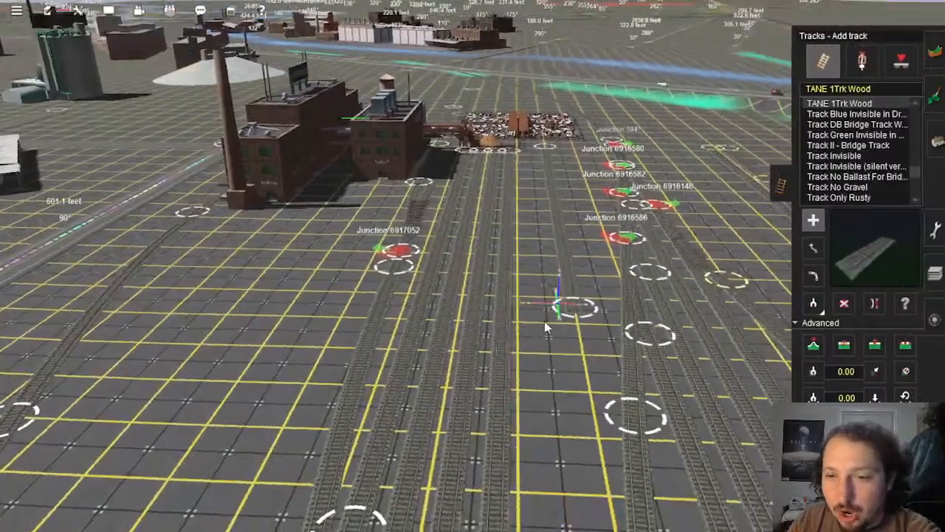
pyautogui.moveTo(544, 320); pyautogui.dragTo(487, 510, button='right')
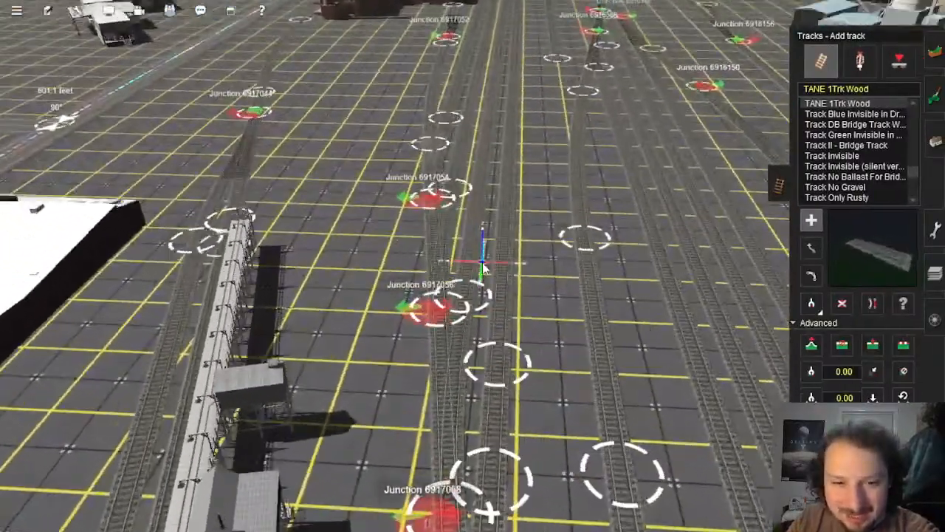
pyautogui.moveTo(489, 392); pyautogui.dragTo(566, 79)
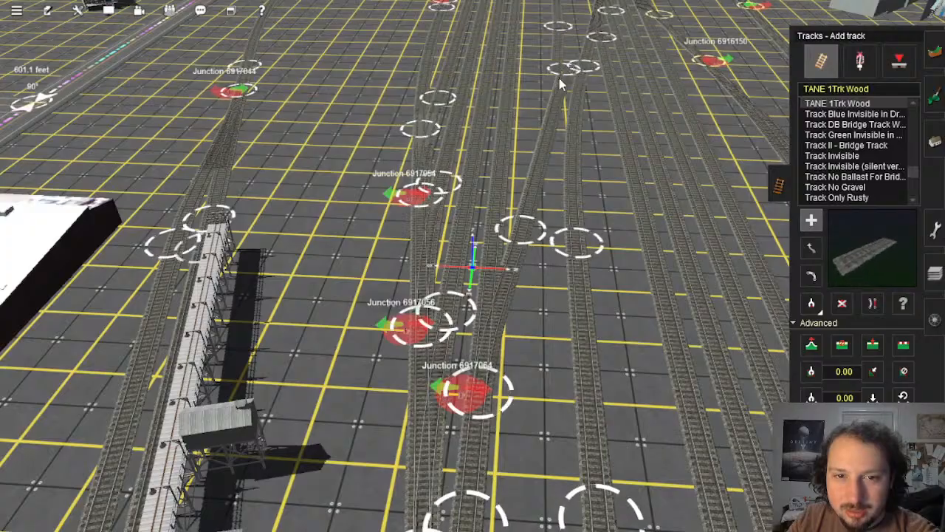
pyautogui.rightClick(564, 68)
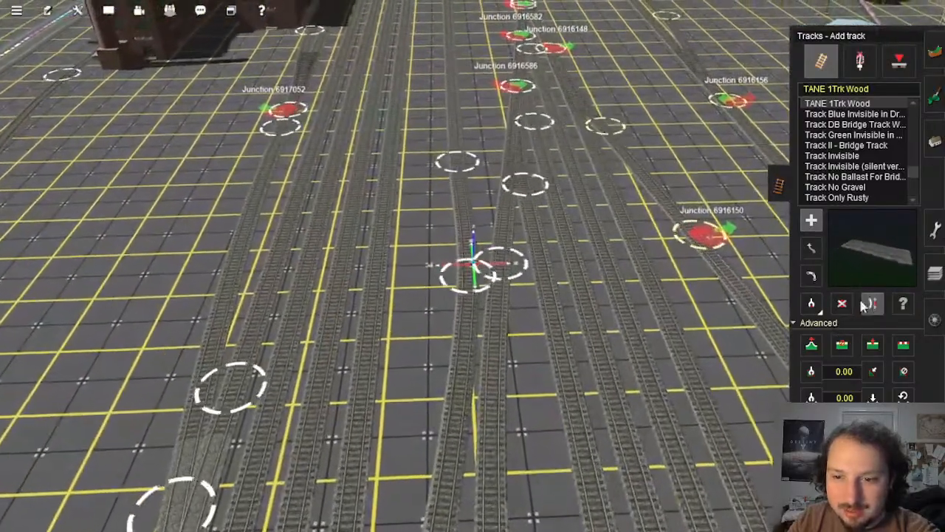
# Step: Inspect the newly connected yard tracks, spline points and junctions beside the loading platform
pyautogui.click(867, 303)
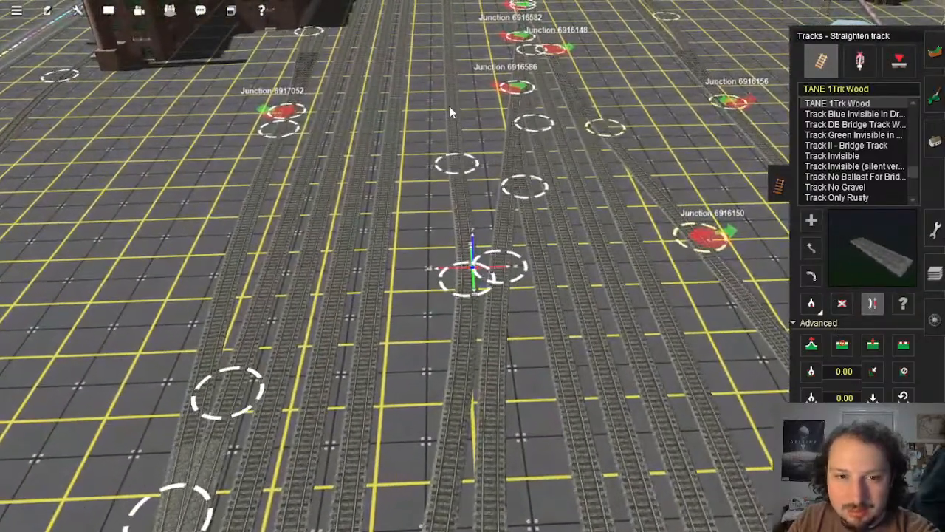
pyautogui.scroll(-5, 460, 137)
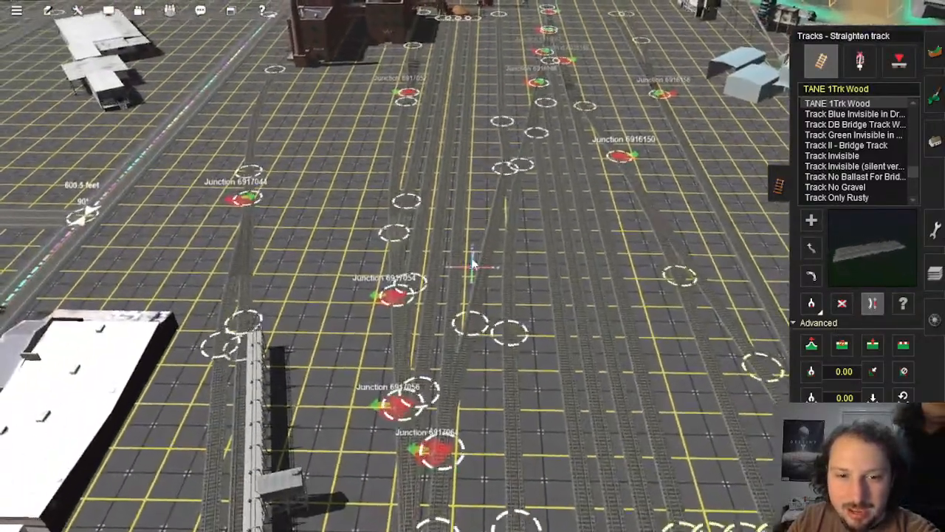
pyautogui.scroll(3, 750, 250)
pyautogui.click(811, 247)
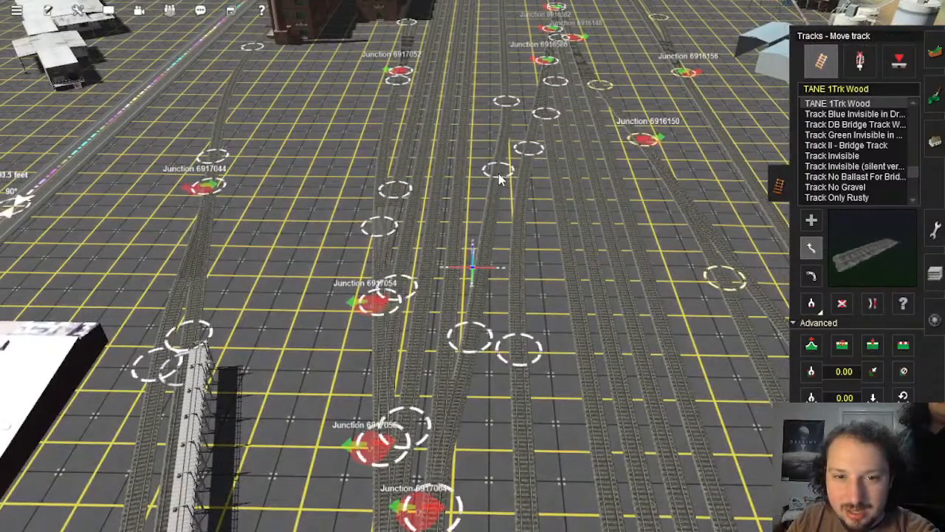
pyautogui.rightClick(463, 362)
pyautogui.scroll(3, 465, 340)
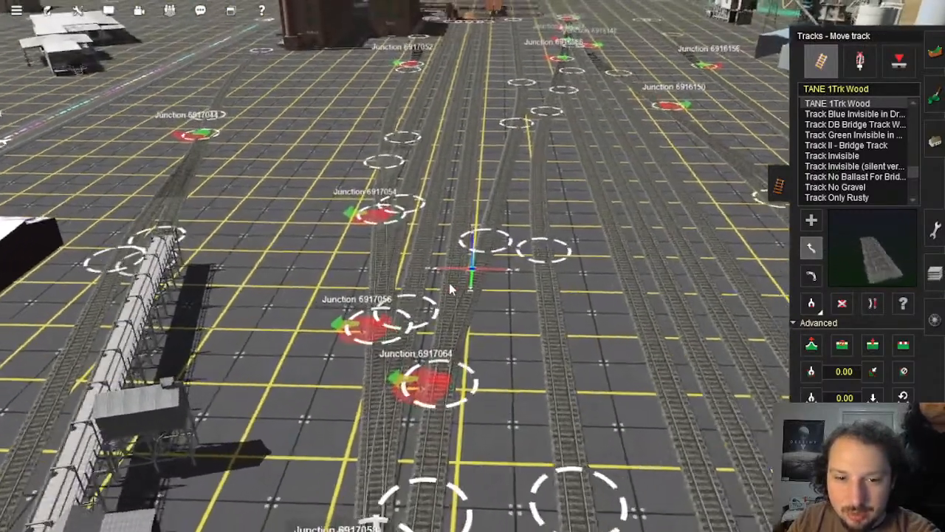
pyautogui.rightClick(459, 347)
pyautogui.scroll(2, 521, 274)
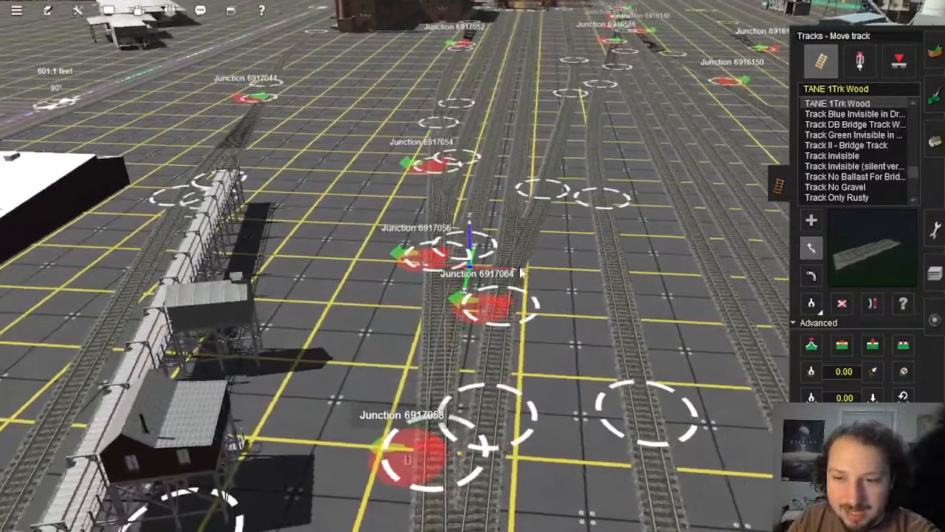
pyautogui.press('Left')
# Step: Switch to the newer Surveyor interface and examine the yard tracks and junctions from close up and from a distance
pyautogui.click(78, 11)
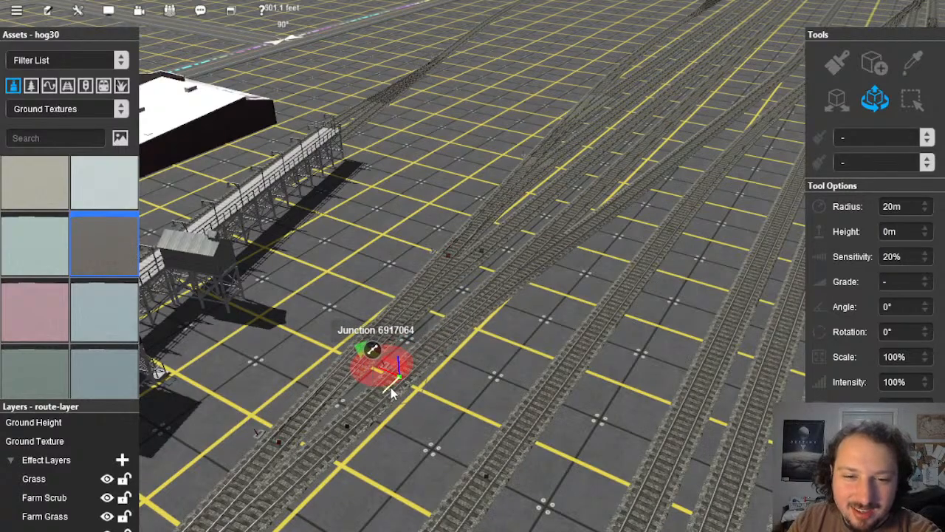
pyautogui.moveTo(475, 347); pyautogui.dragTo(436, 167, button='right')
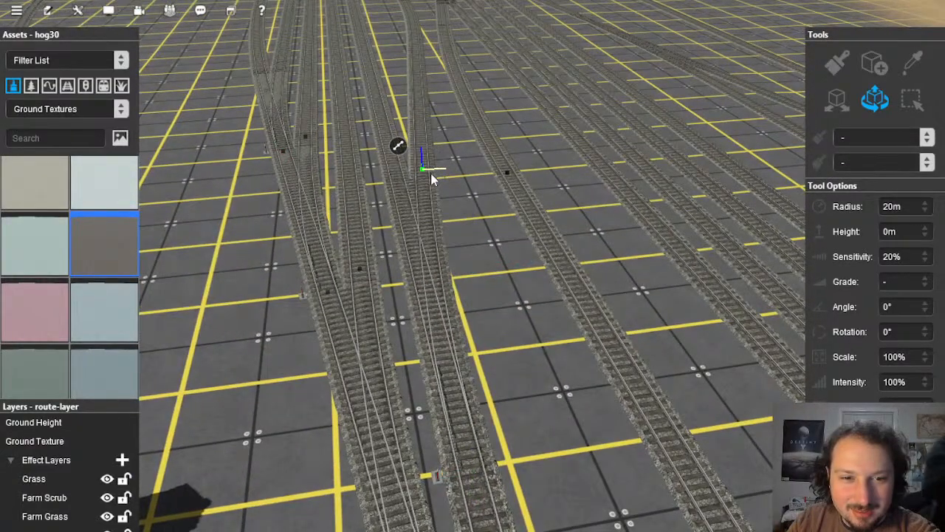
pyautogui.scroll(-8, 432, 177)
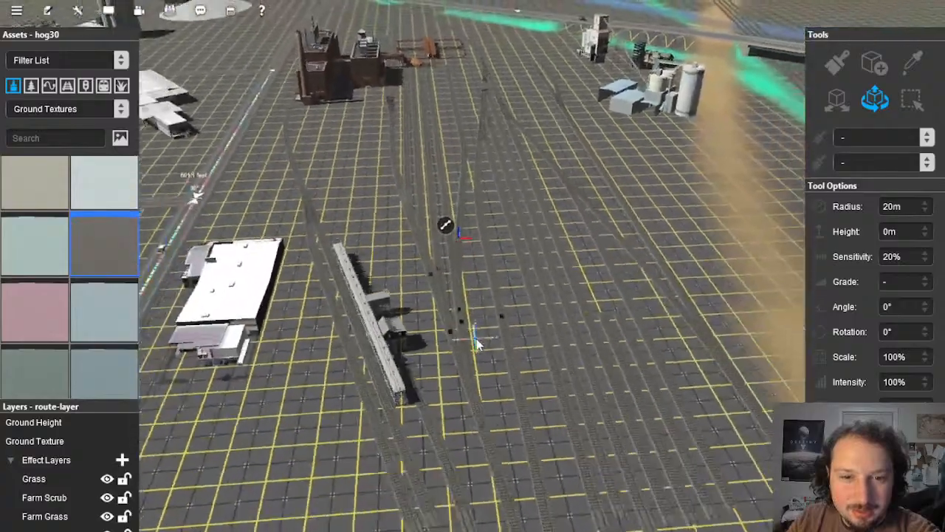
pyautogui.moveTo(476, 339); pyautogui.dragTo(475, 276, button='right')
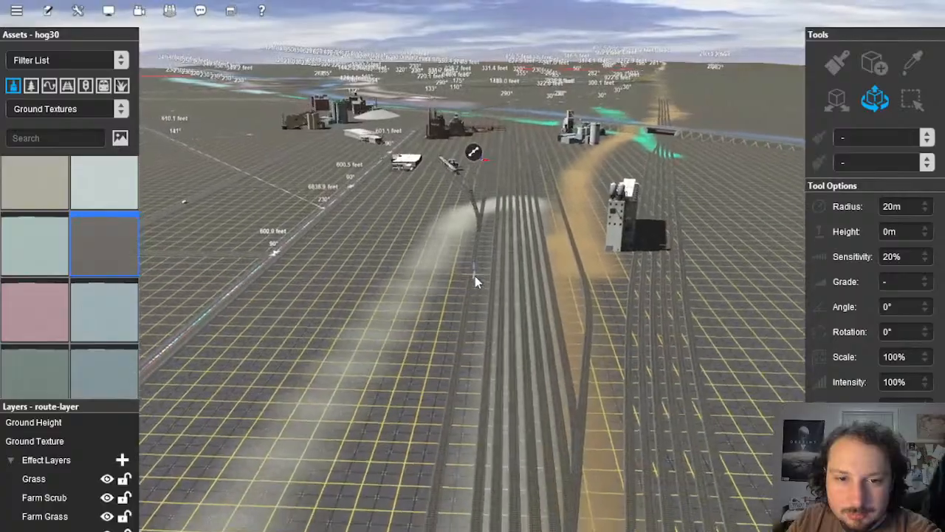
pyautogui.scroll(6, 474, 275)
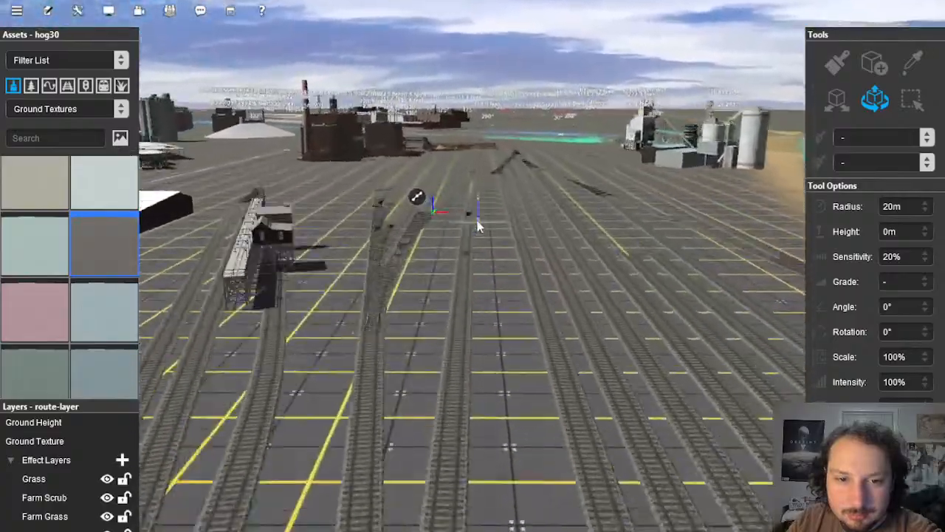
pyautogui.scroll(8, 477, 227)
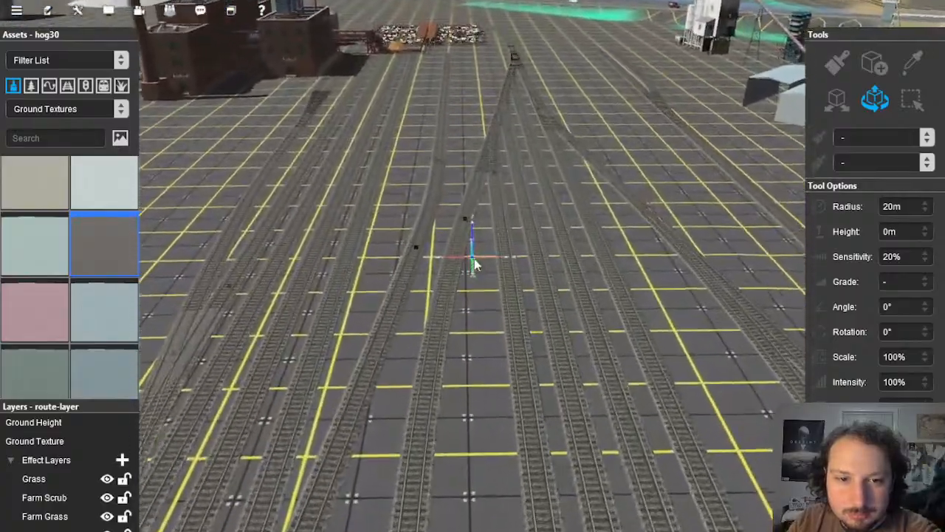
pyautogui.moveTo(475, 262); pyautogui.dragTo(478, 271, button='right')
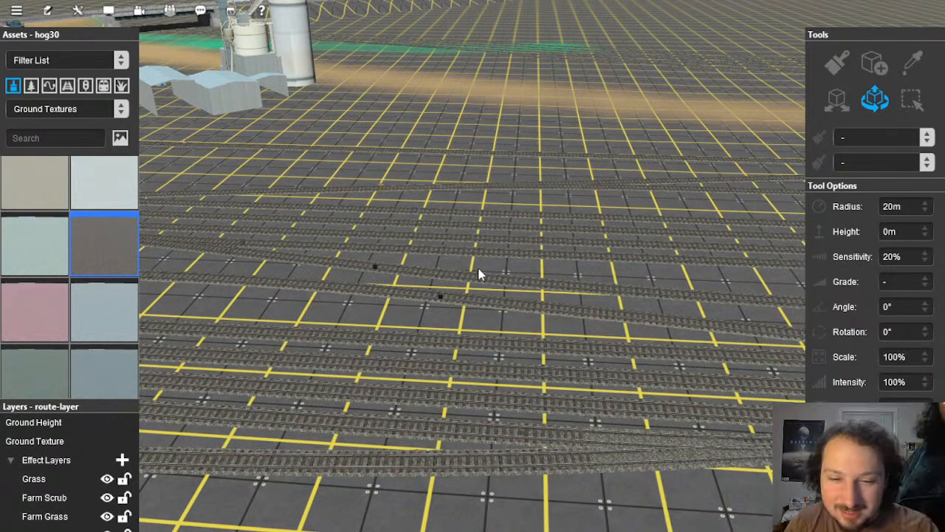
pyautogui.moveTo(481, 333); pyautogui.dragTo(507, 402, button='right')
pyautogui.press('s')
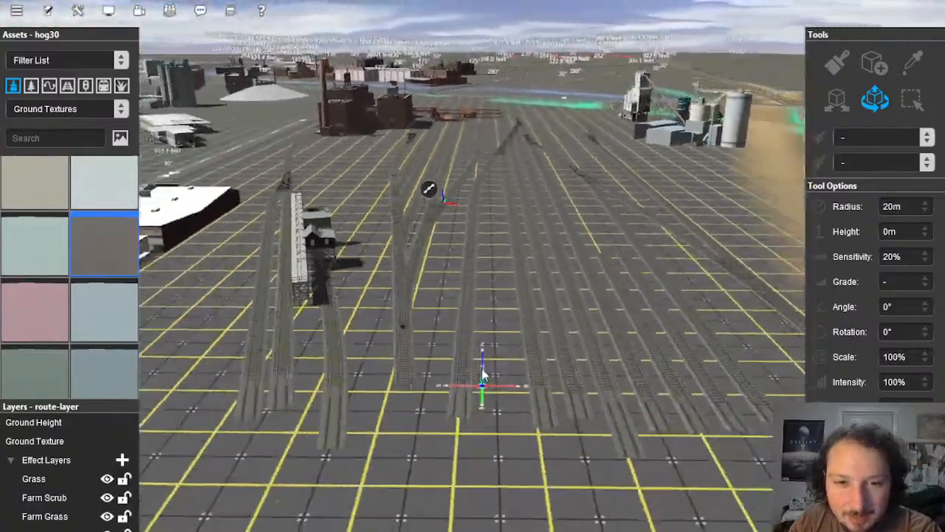
pyautogui.press('s')
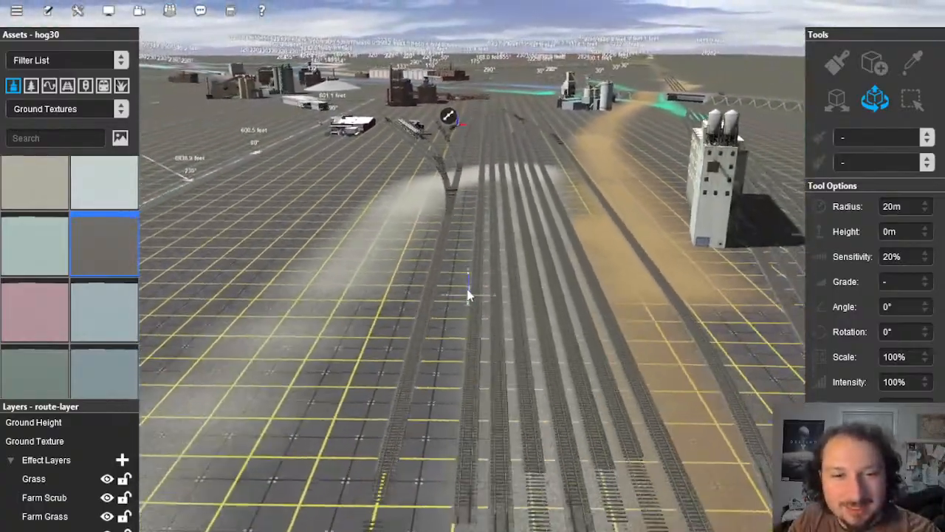
# Step: Return to the classic Surveyor interface and survey the whole yard layout, including a zoomed-out overhead view
pyautogui.press('a')
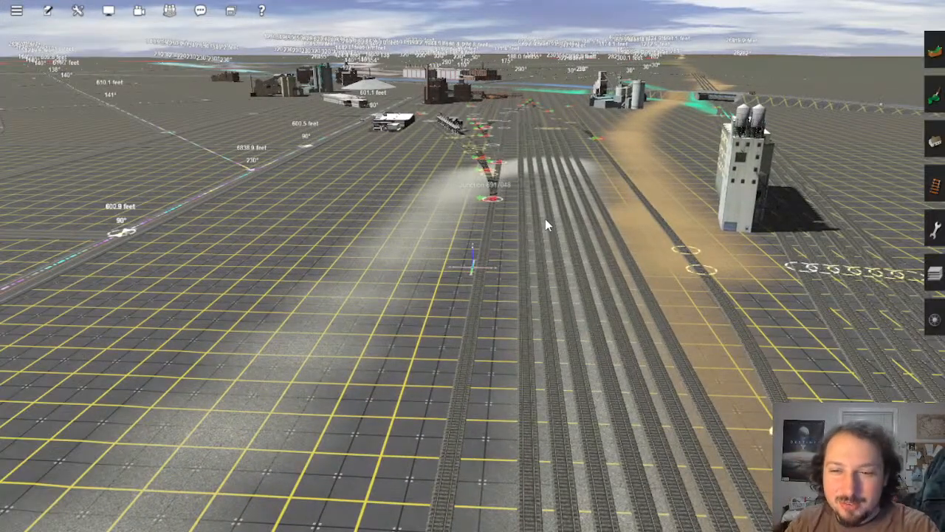
pyautogui.moveTo(514, 272); pyautogui.dragTo(470, 157, button='right')
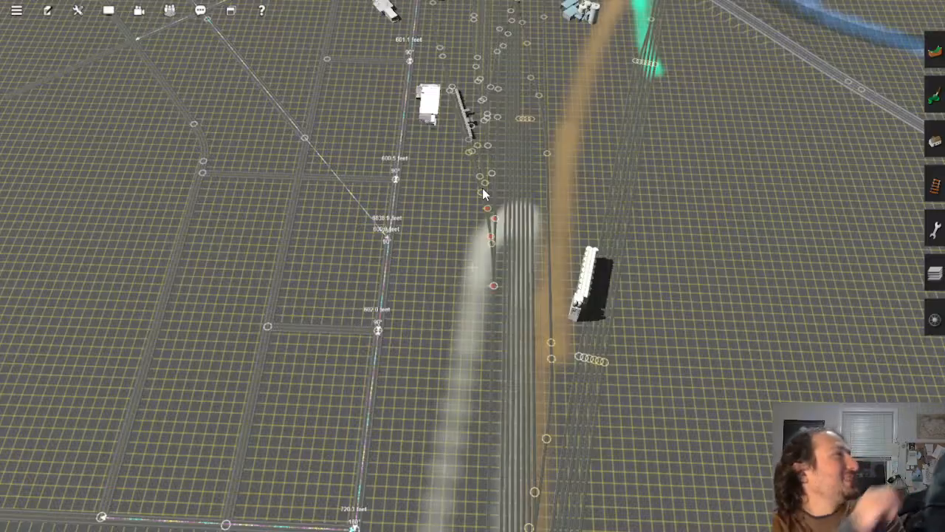
pyautogui.moveTo(482, 188); pyautogui.dragTo(473, 224, button='right')
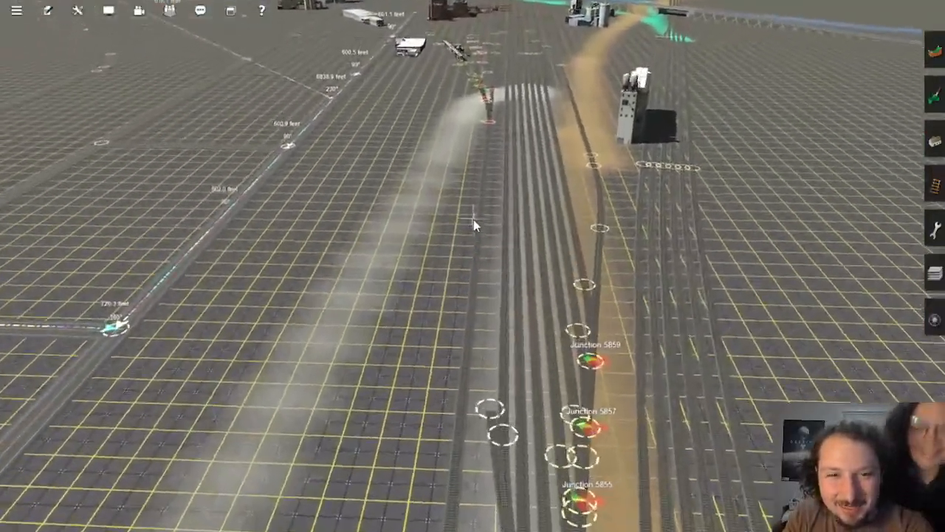
pyautogui.rightClick(476, 110)
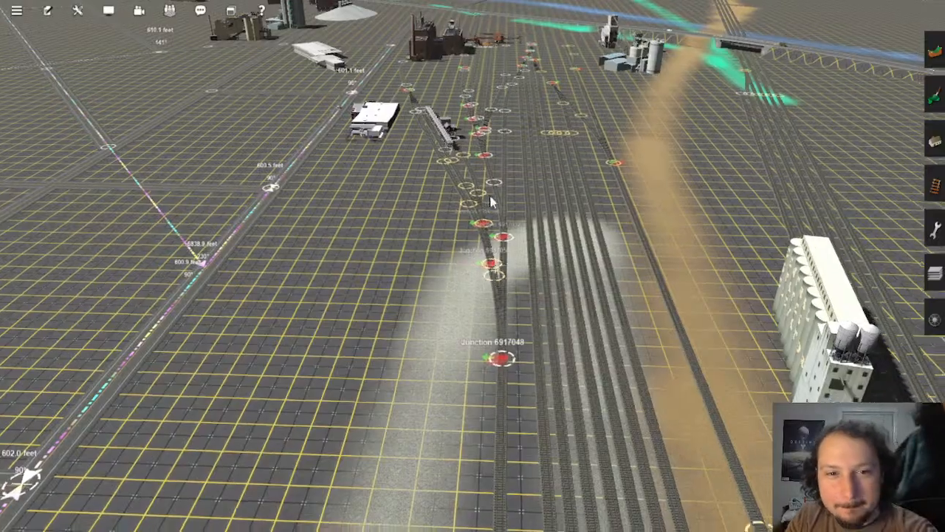
pyautogui.rightClick(465, 151)
pyautogui.moveTo(462, 156); pyautogui.dragTo(469, 199, button='right')
pyautogui.scroll(-4, 488, 237)
pyautogui.scroll(4, 466, 191)
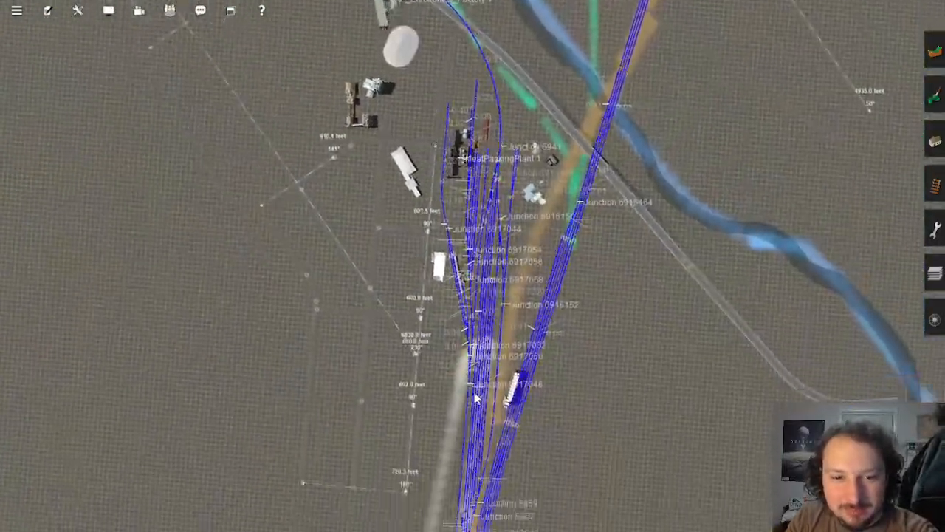
# Step: Rename the Armour-signed MeatPackingPlant industry as Amren Meat Plant and save the change
pyautogui.scroll(5, 465, 192)
pyautogui.moveTo(453, 200); pyautogui.dragTo(425, 251, button='right')
pyautogui.press('Left')
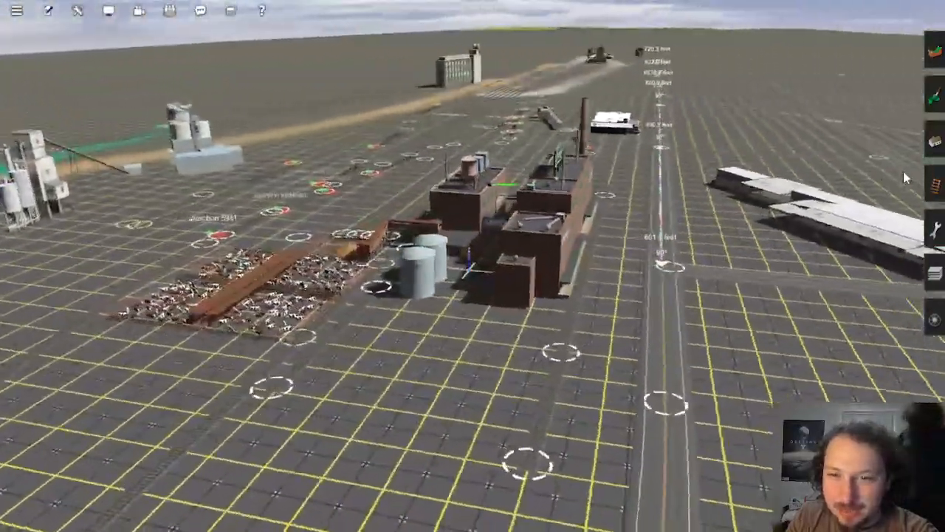
pyautogui.press('Left')
pyautogui.rightClick(509, 243)
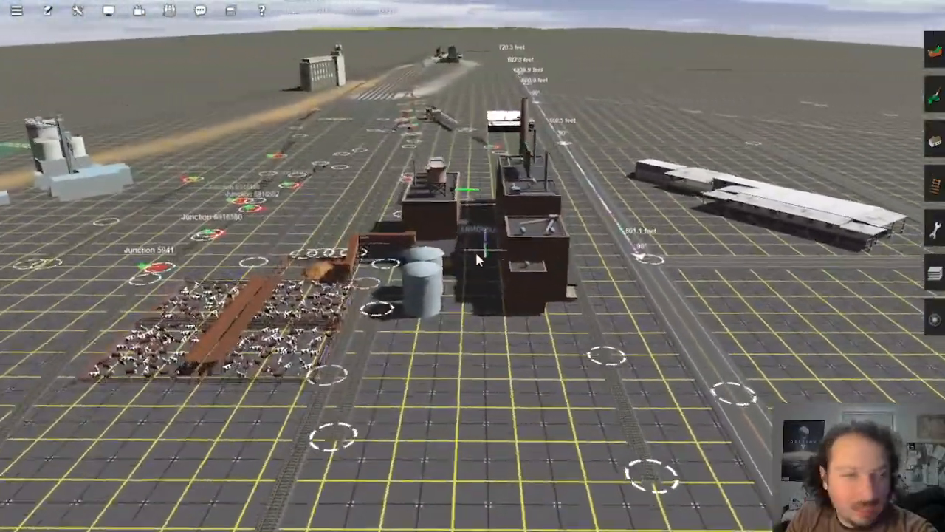
pyautogui.press('Right')
pyautogui.scroll(2, 478, 261)
pyautogui.press('Right')
pyautogui.press('Up')
pyautogui.press('Left')
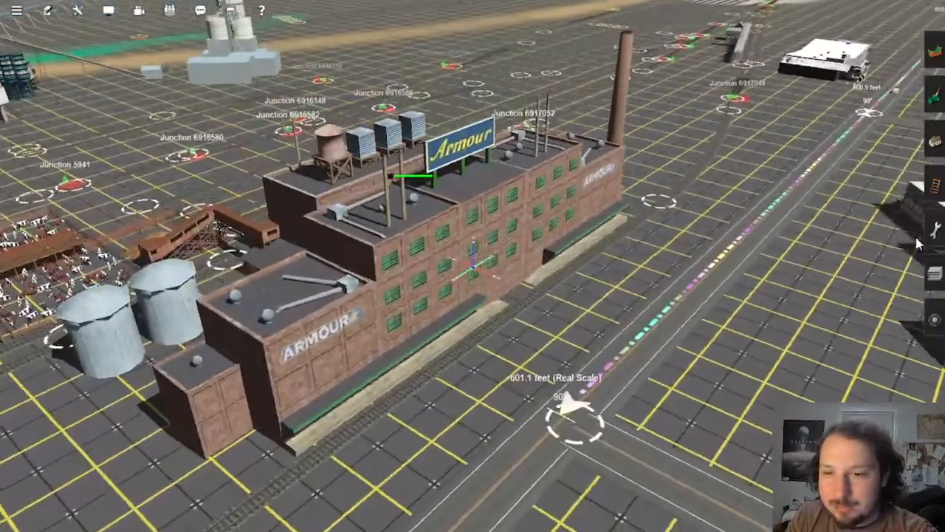
pyautogui.click(935, 148)
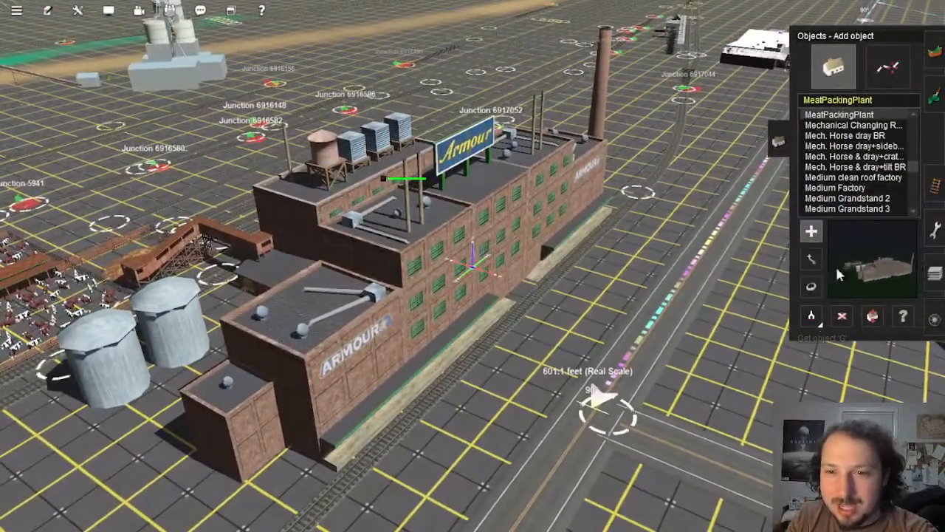
pyautogui.click(445, 309)
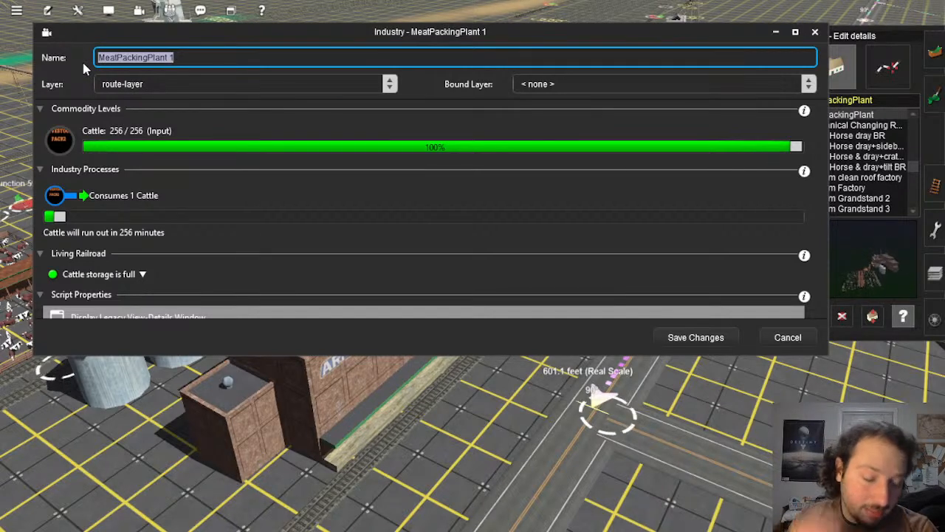
pyautogui.write('Amren Mea')
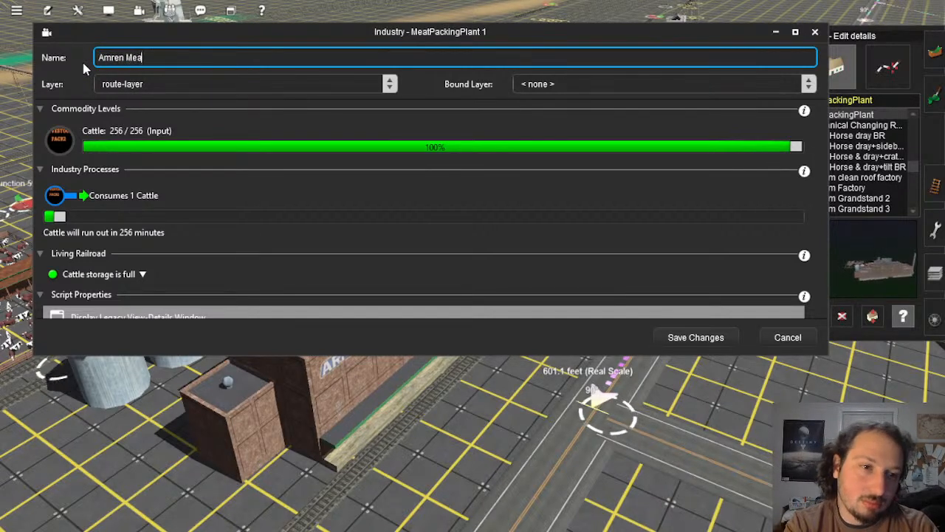
pyautogui.write('t Plant')
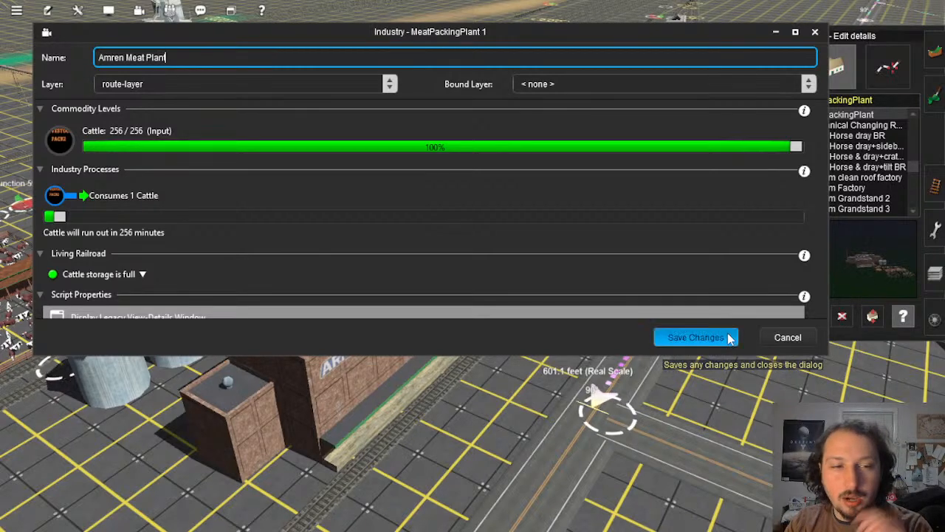
pyautogui.click(696, 336)
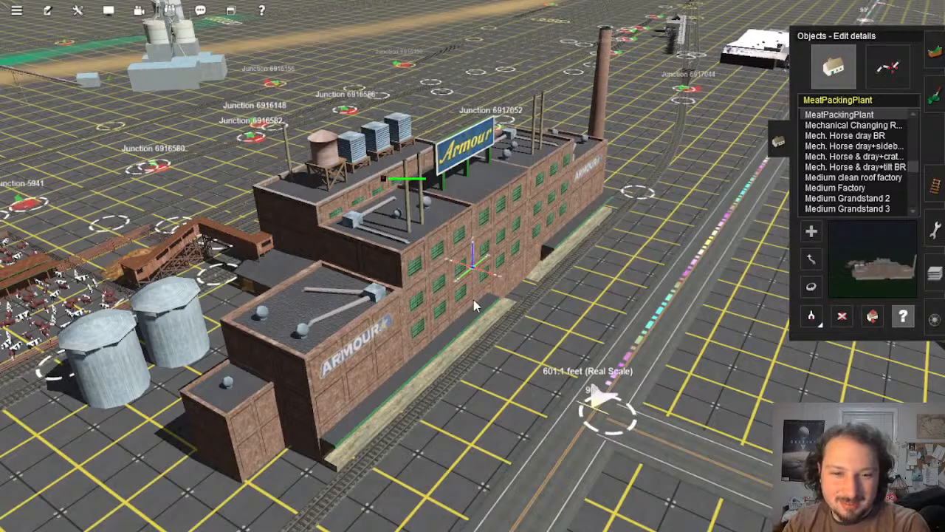
# Step: Review the packing plant's place among the route's yards and industries on the overhead view, then return to the loading platform
pyautogui.scroll(-10, 473, 299)
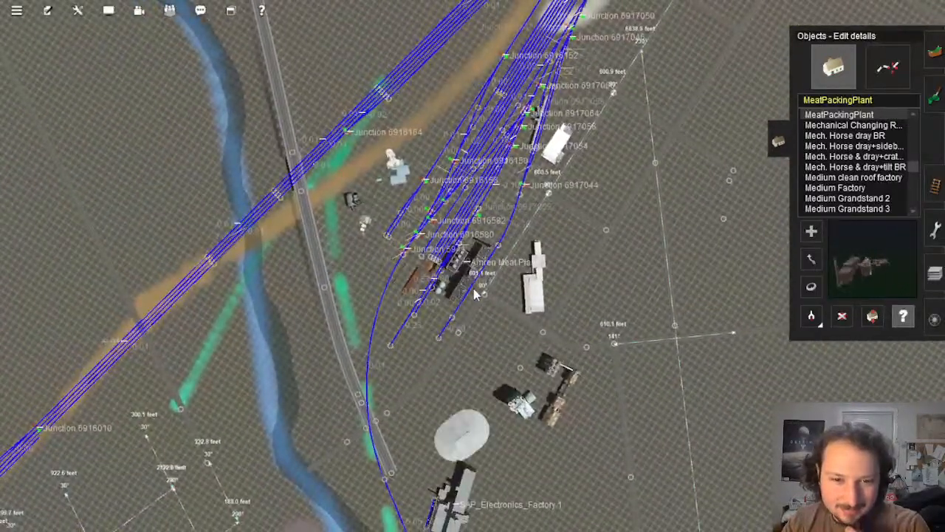
pyautogui.scroll(-10, 475, 294)
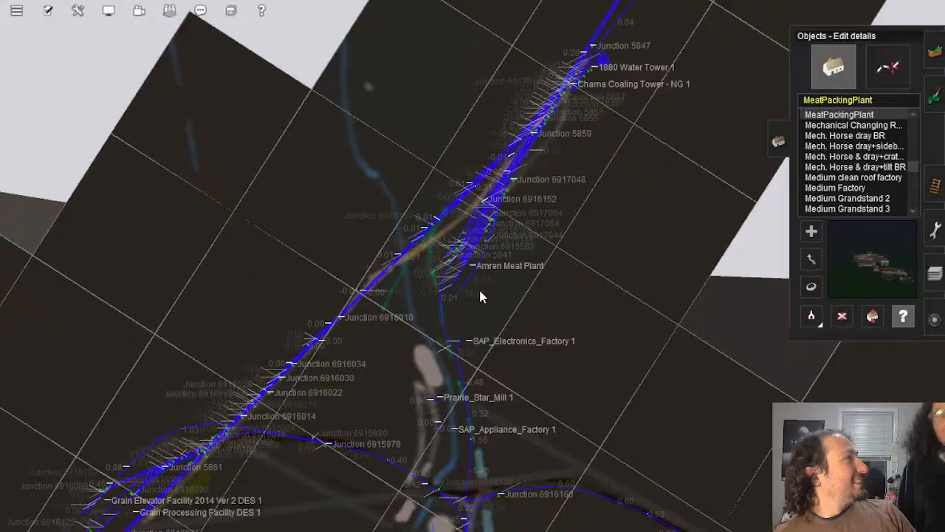
pyautogui.scroll(5, 479, 287)
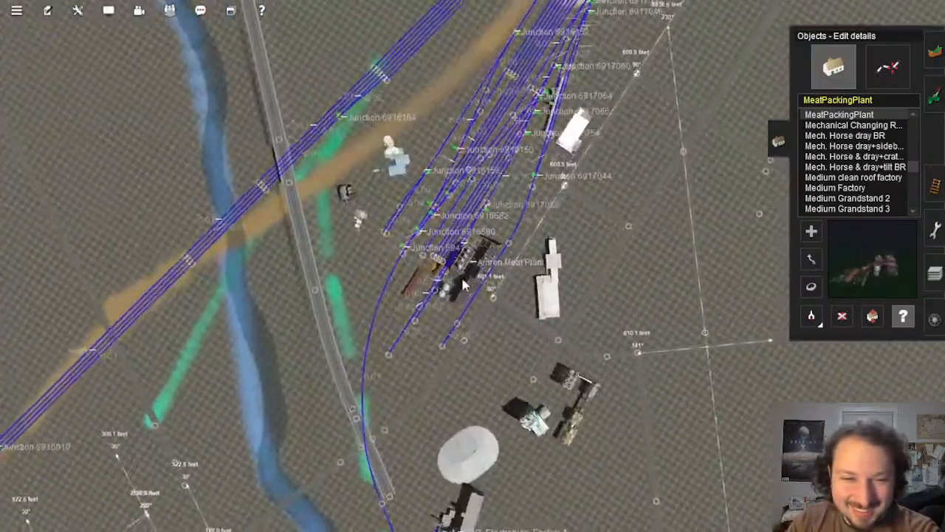
pyautogui.scroll(5, 492, 275)
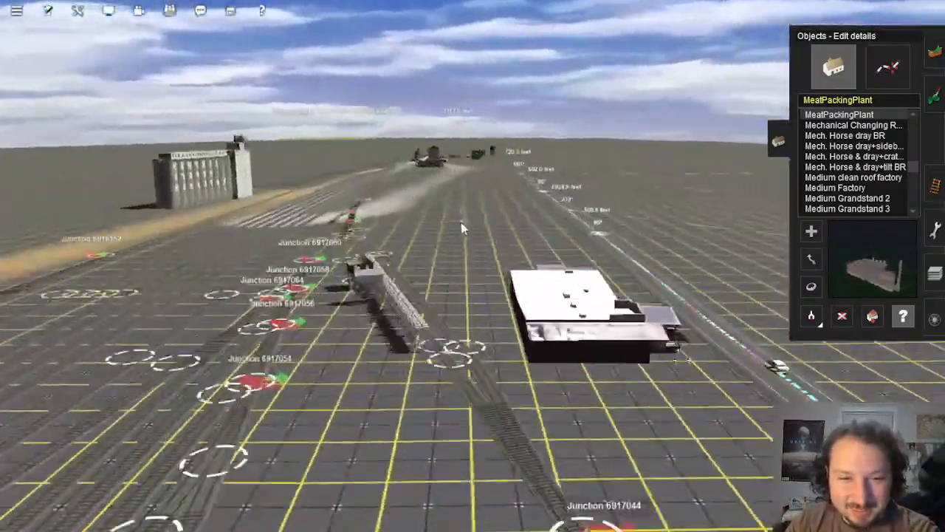
pyautogui.moveTo(460, 222)
pyautogui.mouseDown(button='right')
pyautogui.moveTo(411, 181)
pyautogui.moveTo(457, 224)
pyautogui.moveTo(521, 215)
pyautogui.moveTo(493, 221)
pyautogui.moveTo(469, 375)
pyautogui.moveTo(464, 258)
pyautogui.moveTo(468, 270)
pyautogui.moveTo(480, 227)
pyautogui.moveTo(468, 220)
pyautogui.moveTo(533, 264)
pyautogui.moveTo(558, 240)
pyautogui.moveTo(554, 252)
pyautogui.moveTo(500, 236)
pyautogui.mouseUp(button='right')
pyautogui.scroll(-3, 478, 365)
pyautogui.scroll(4, 480, 237)
# Step: Examine the tracks and junctions at the yard's far throat from near ground level
pyautogui.press('Left')
pyautogui.press('Down')
pyautogui.press('Right')
pyautogui.press('Up')
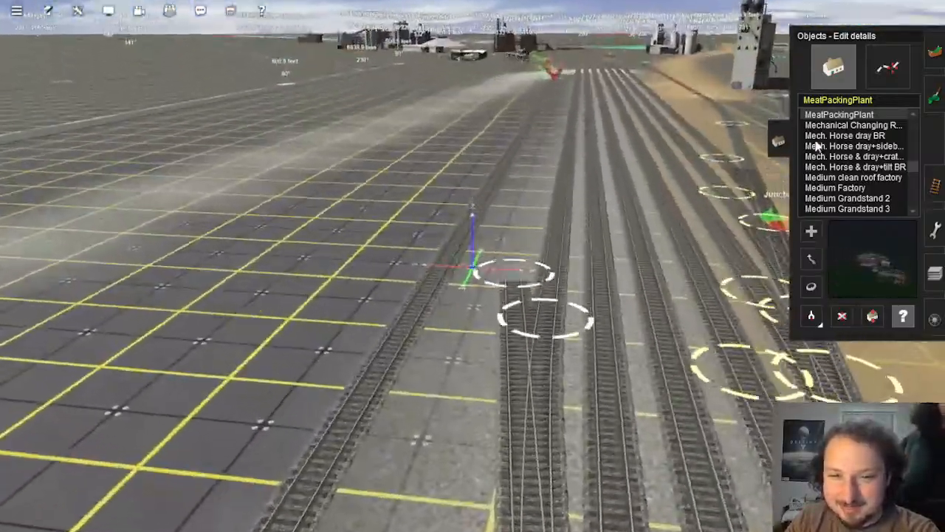
pyautogui.press('Up')
pyautogui.press('Up')
pyautogui.press('Up')
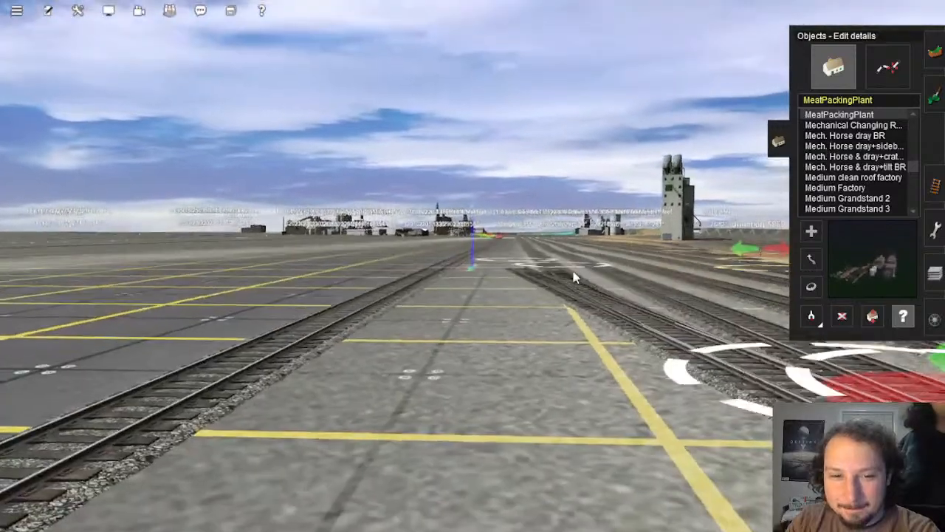
pyautogui.scroll(-3, 537, 268)
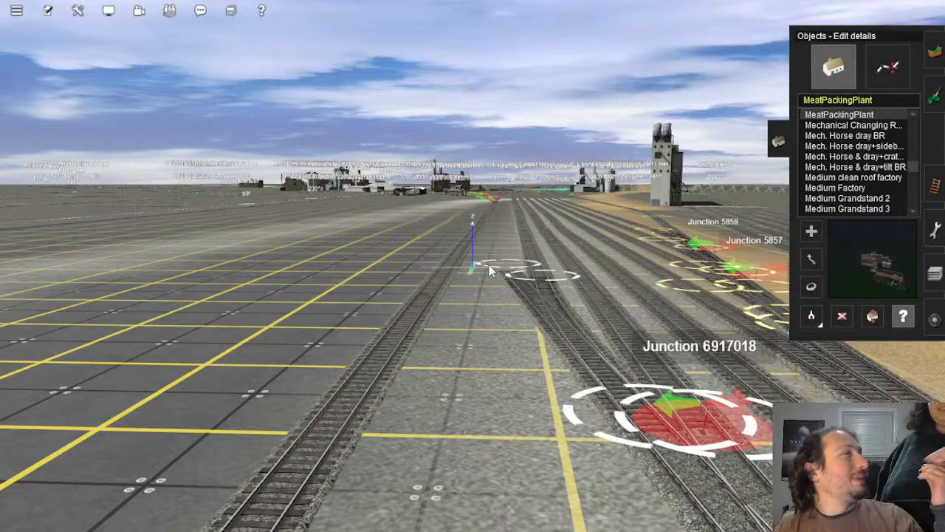
pyautogui.rightClick(508, 263)
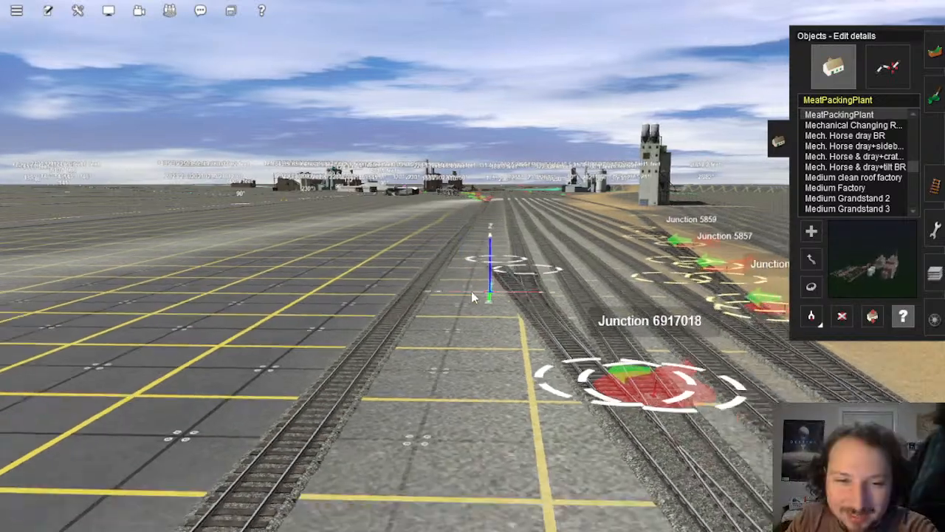
# Step: Switch to the track tools and expand their advanced options while working beside Junction 6917048
pyautogui.press('Down')
pyautogui.rightClick(480, 215)
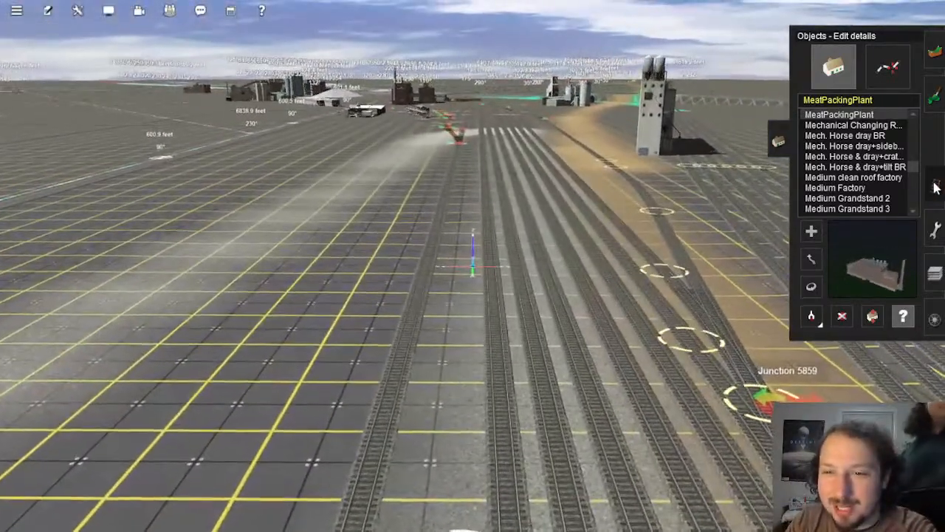
pyautogui.click(934, 186)
pyautogui.rightClick(460, 162)
pyautogui.rightClick(563, 230)
pyautogui.press('Down')
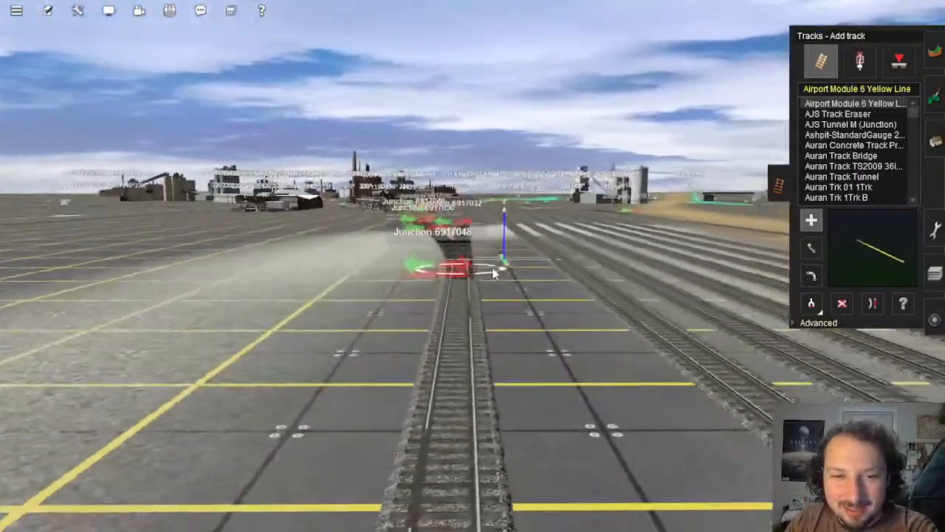
pyautogui.press('Up')
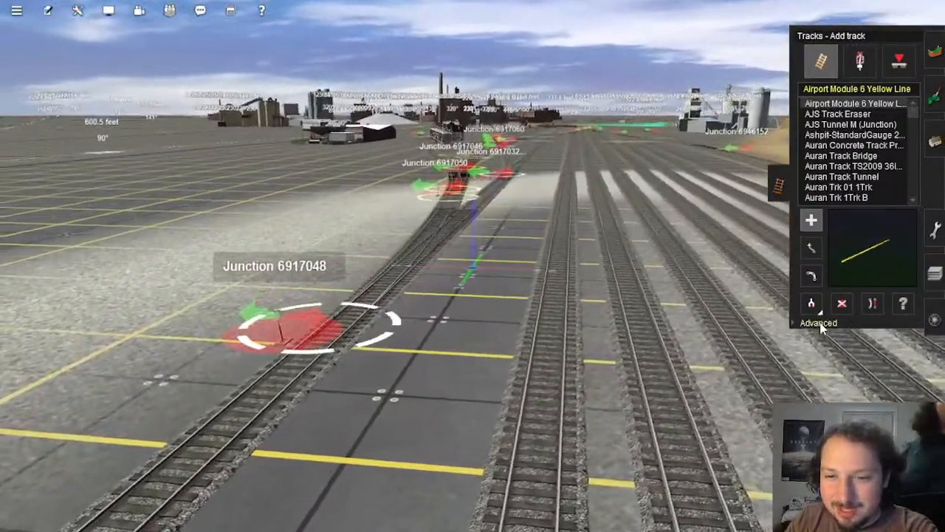
pyautogui.click(816, 323)
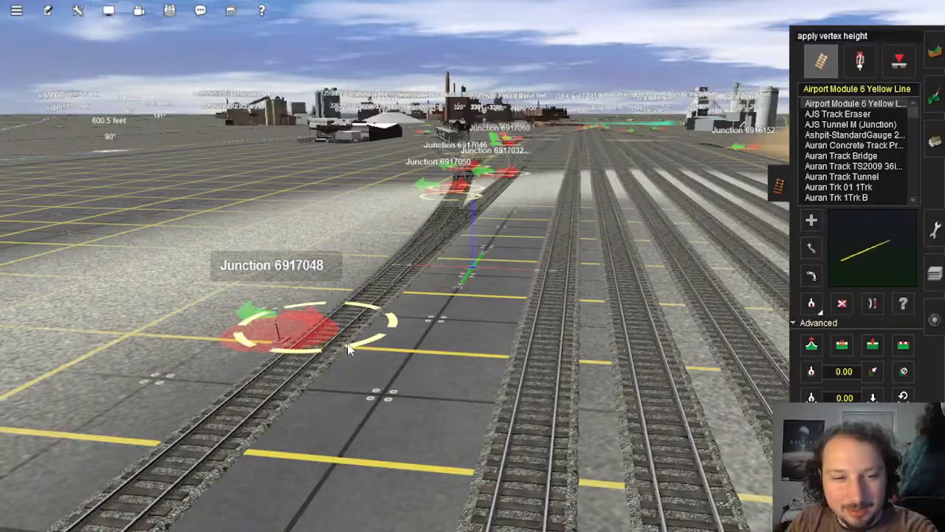
# Step: Apply the chosen vertex height to the track points along the yard throat, up to Junction 5943
pyautogui.moveTo(347, 348); pyautogui.dragTo(563, 251, button='right')
pyautogui.press('g')
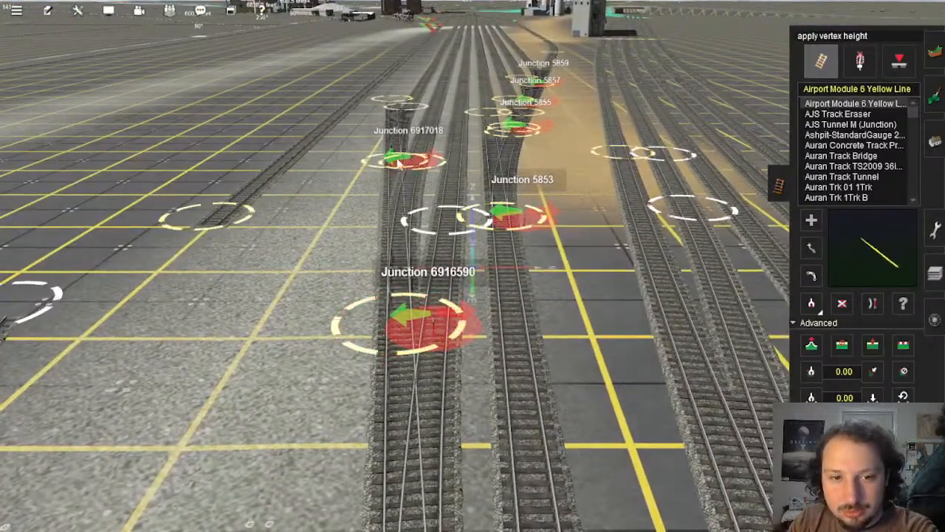
pyautogui.rightClick(425, 450)
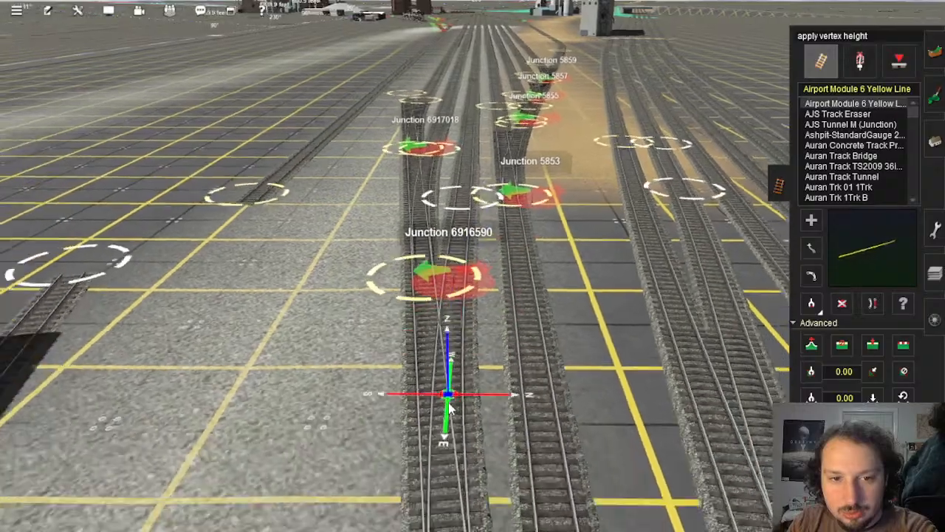
pyautogui.moveTo(447, 395); pyautogui.dragTo(481, 310, button='right')
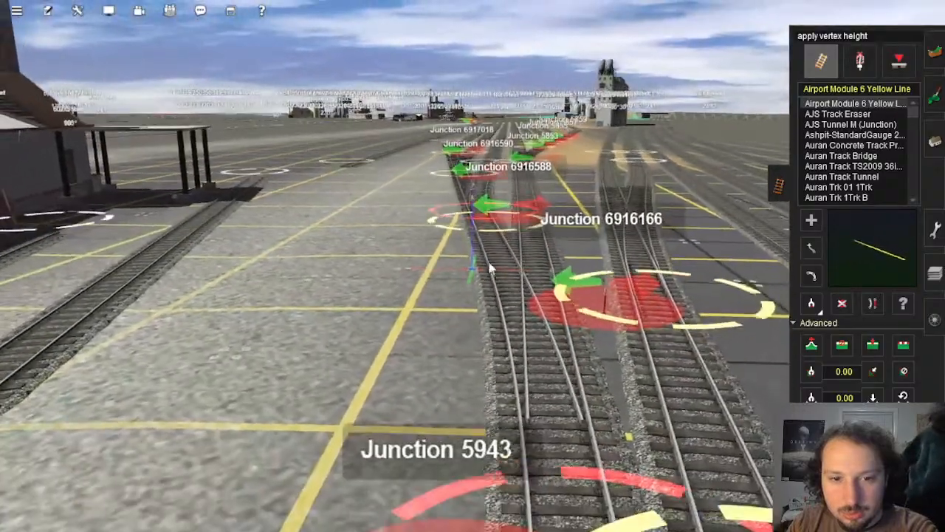
pyautogui.rightClick(515, 339)
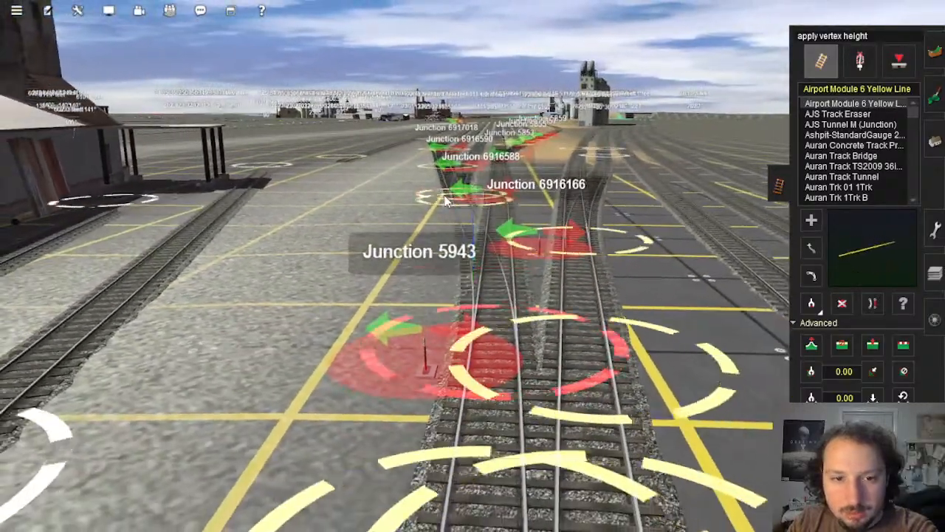
# Step: Inspect the rail heights around Junction 5943 and back toward Junction 5849 from near ground level
pyautogui.press('Right')
pyautogui.press('Down')
pyautogui.press('Left')
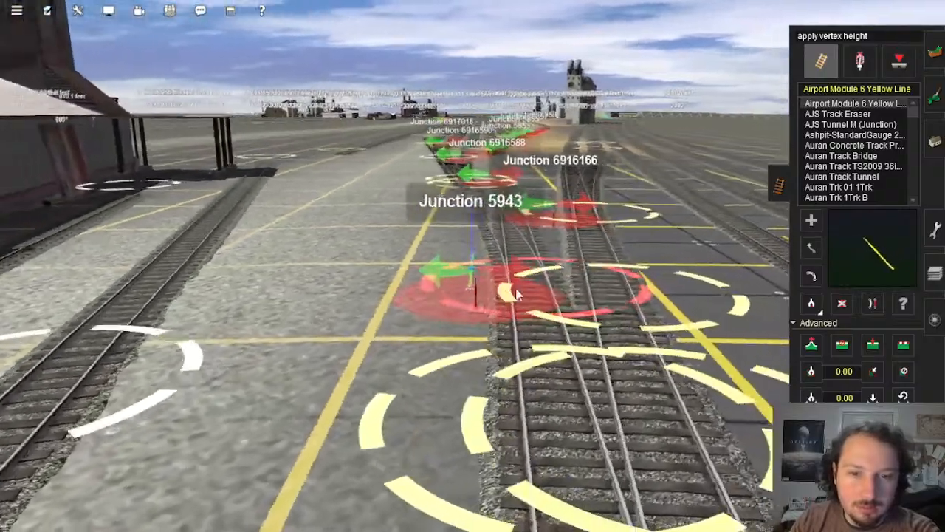
pyautogui.press('Down')
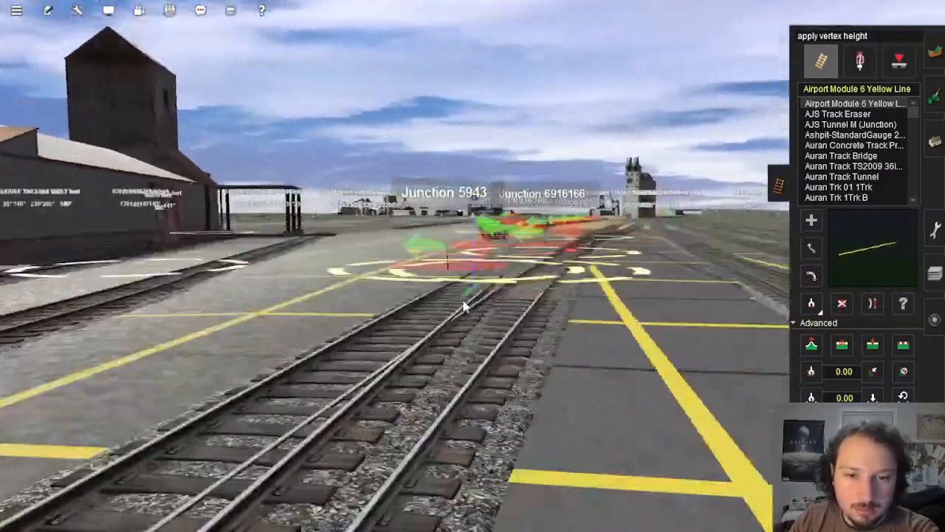
pyautogui.press('Up')
pyautogui.press('Down')
pyautogui.press('Right')
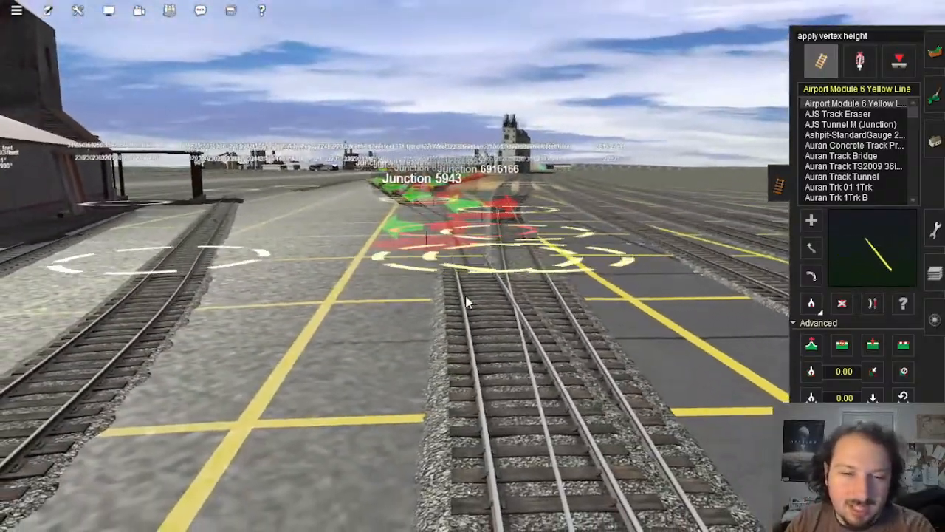
pyautogui.click(466, 288)
pyautogui.press('Down')
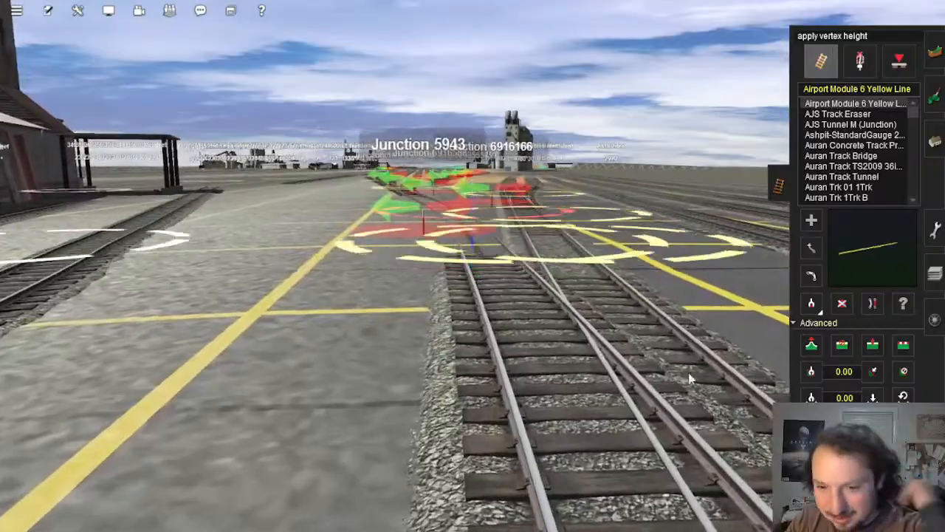
pyautogui.press('s')
pyautogui.press('w')
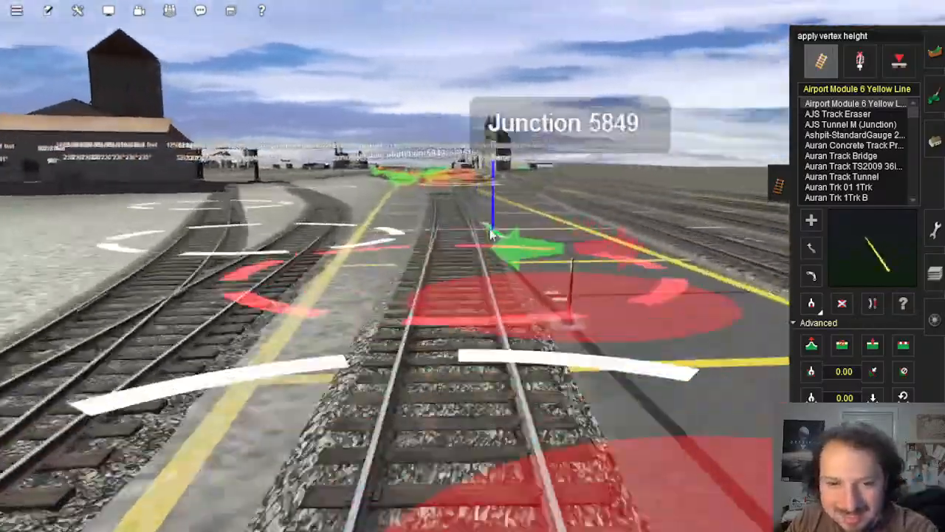
pyautogui.press('Up')
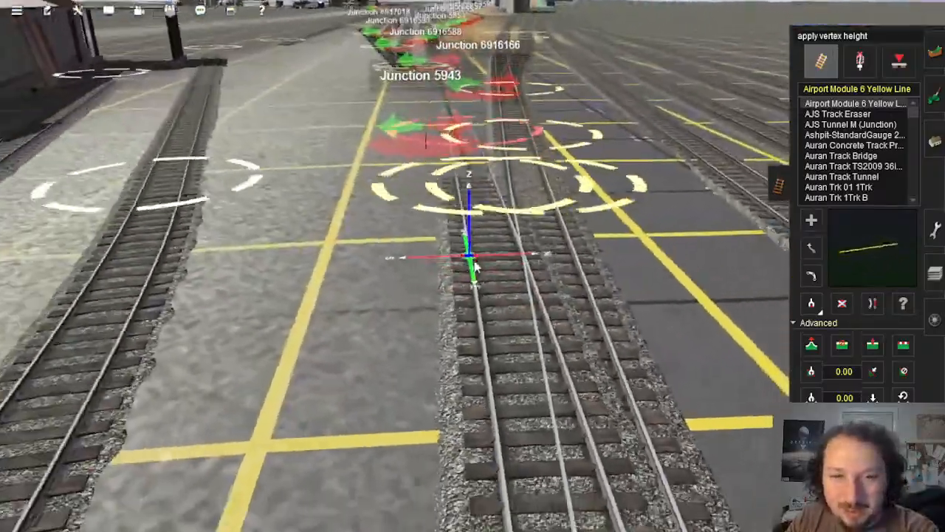
# Step: Try to apply a -.05 gradient to the track between Junction 5849 and Junction 5943
pyautogui.press('Down')
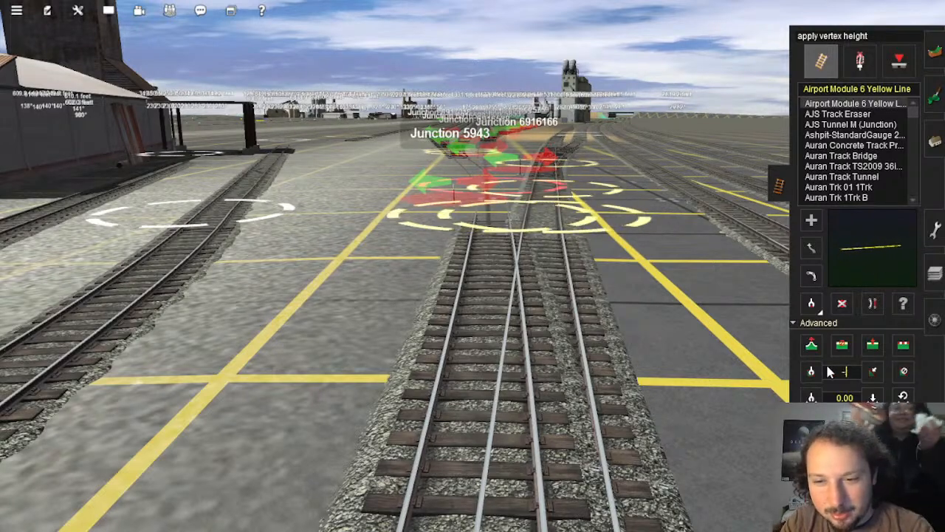
pyautogui.write('05')
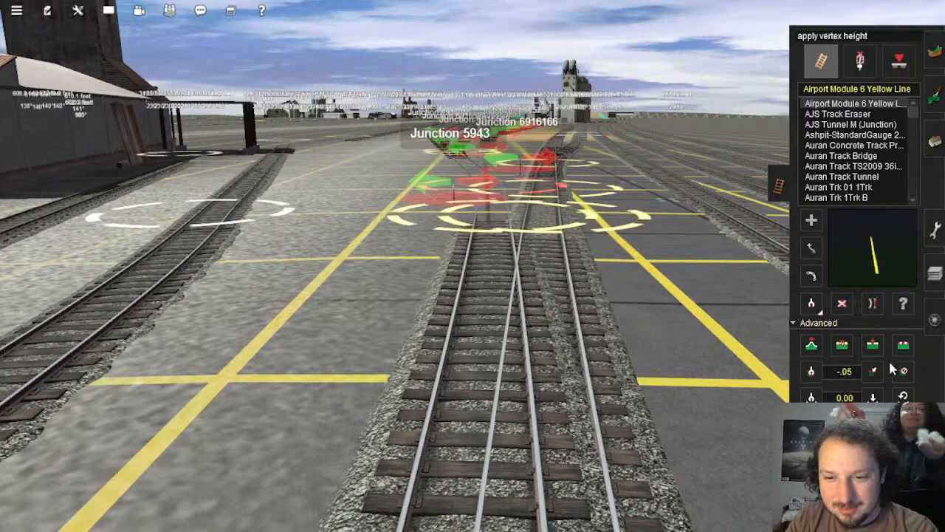
pyautogui.click(873, 373)
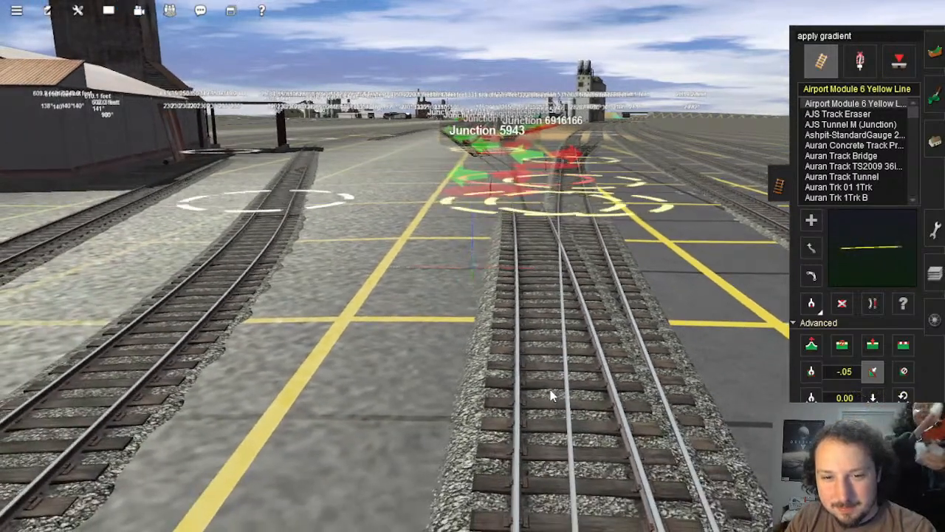
pyautogui.rightClick(539, 393)
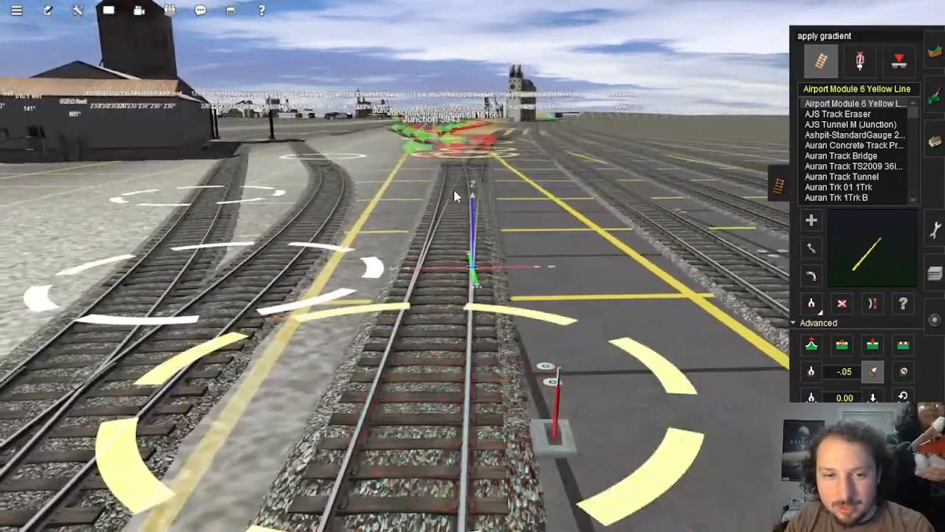
pyautogui.click(446, 204)
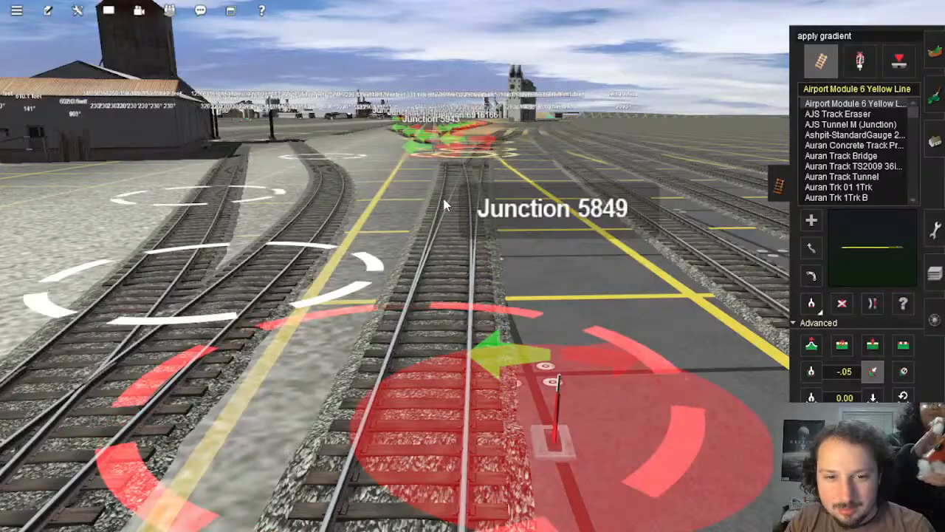
pyautogui.click(444, 201)
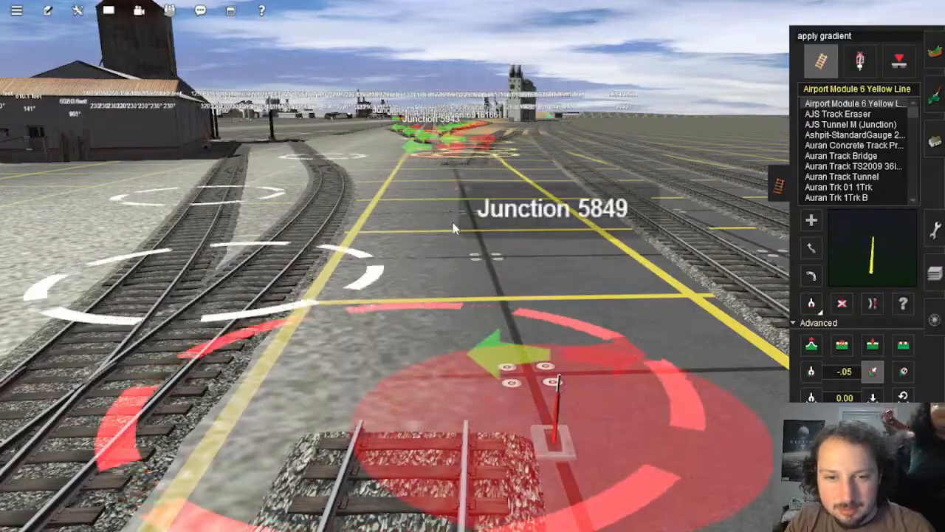
pyautogui.rightClick(453, 222)
pyautogui.rightClick(483, 281)
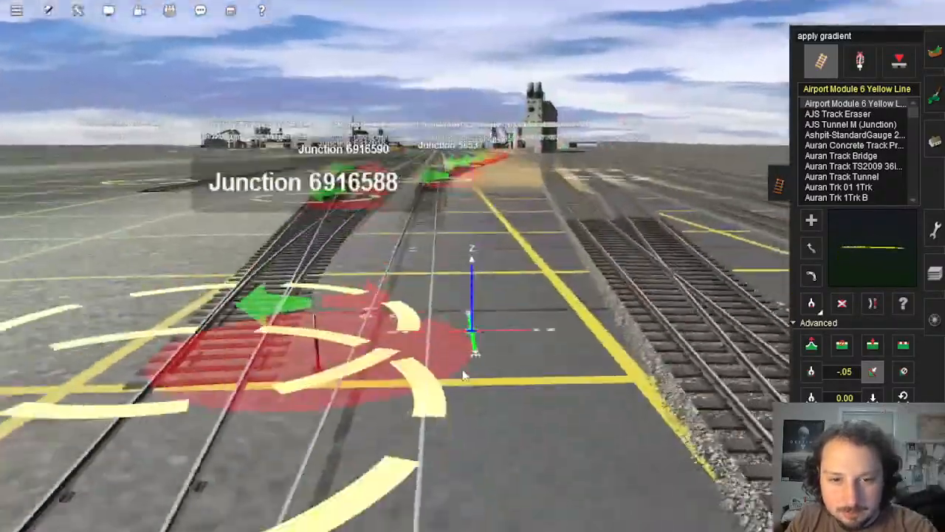
pyautogui.rightClick(464, 375)
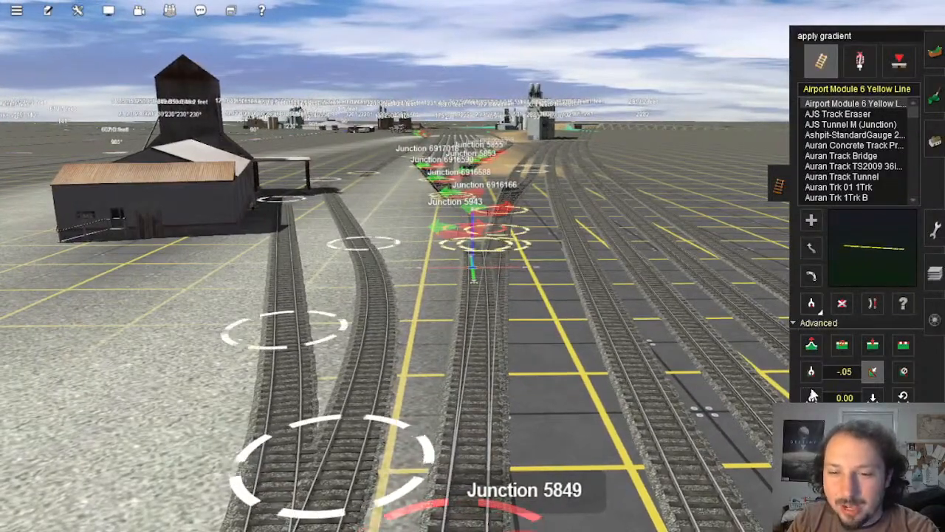
# Step: Pick up a track vertex height near Junction 5849 and apply it to the track points beside Junction 5943
pyautogui.rightClick(459, 399)
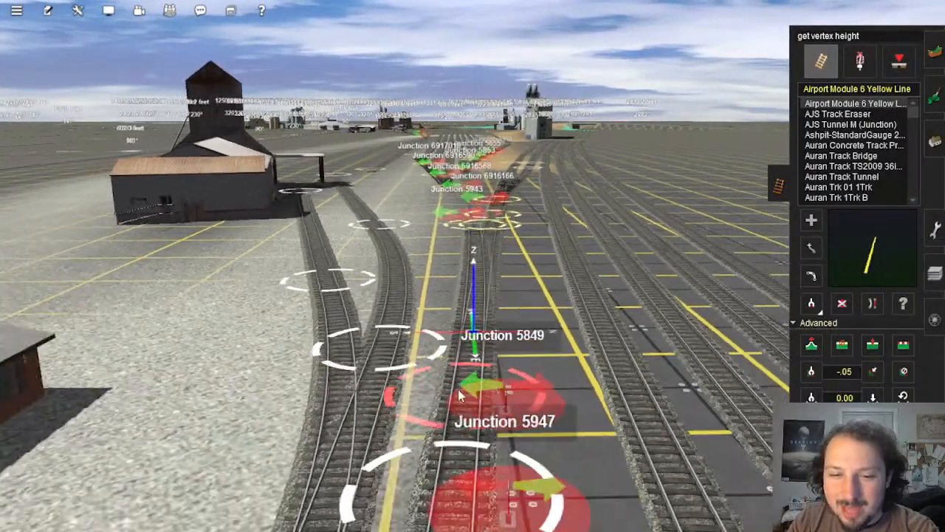
pyautogui.press('Up')
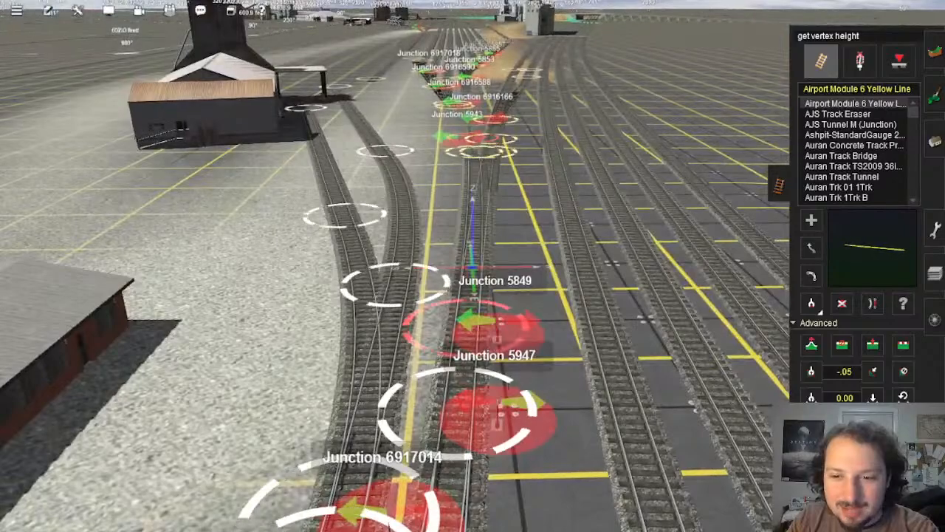
pyautogui.rightClick(464, 164)
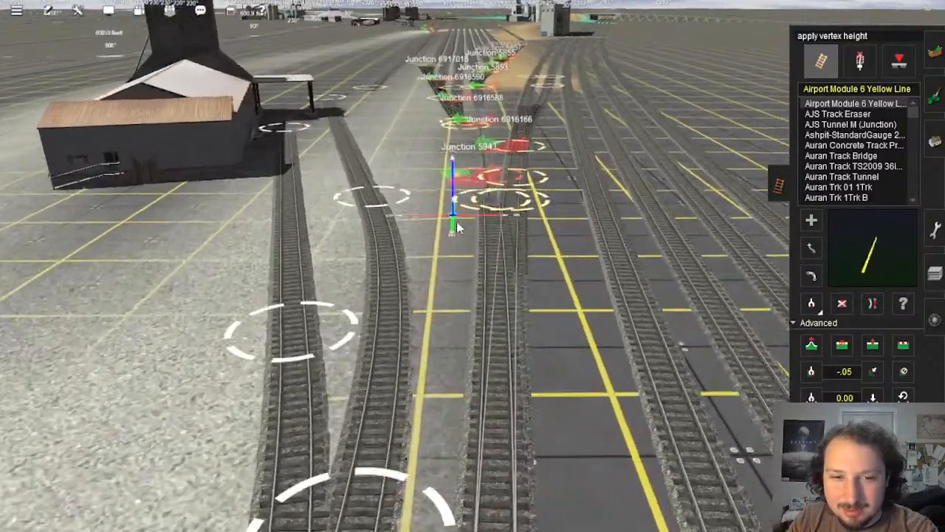
pyautogui.scroll(3, 522, 248)
pyautogui.press('Up')
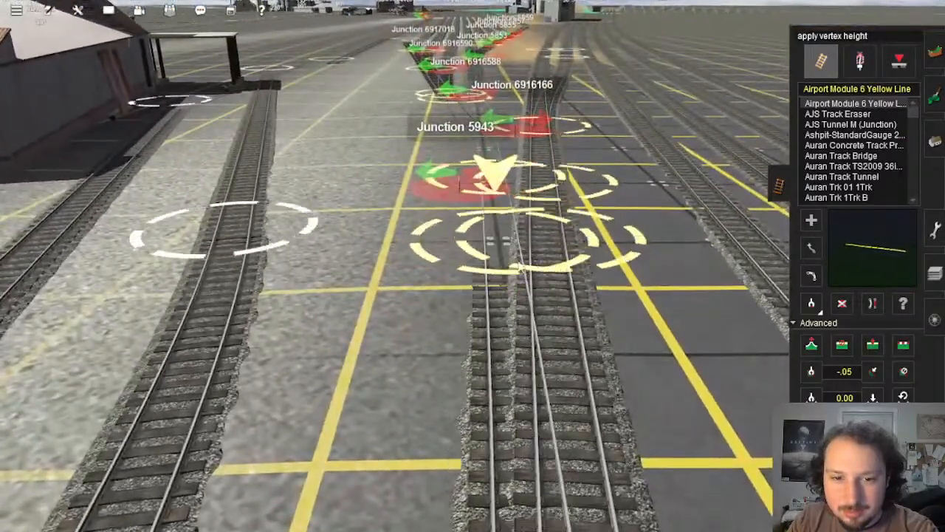
pyautogui.press('Down')
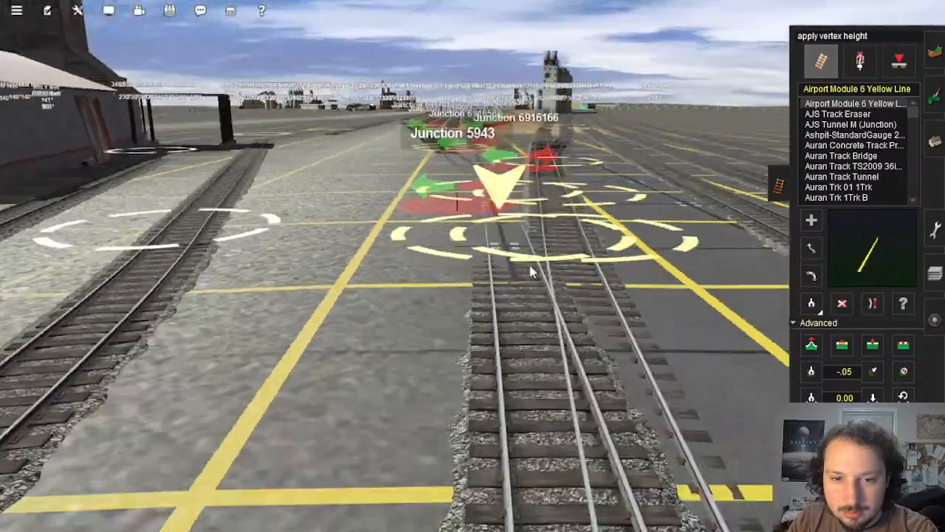
# Step: Examine the rails between Junction 5943 and Junction 6916166 against the ground level
pyautogui.scroll(2, 531, 270)
pyautogui.press('Up')
pyautogui.rightClick(540, 257)
pyautogui.press('Left')
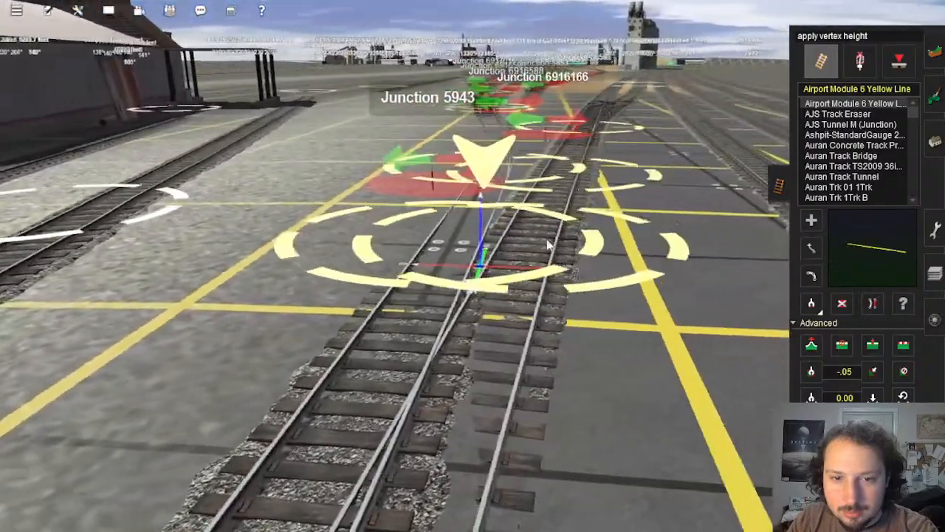
pyautogui.rightClick(565, 191)
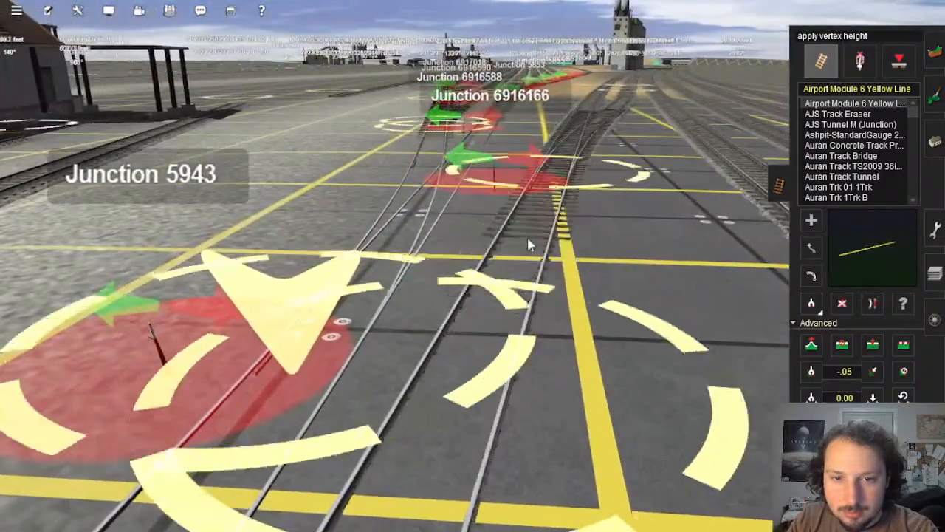
pyautogui.rightClick(528, 244)
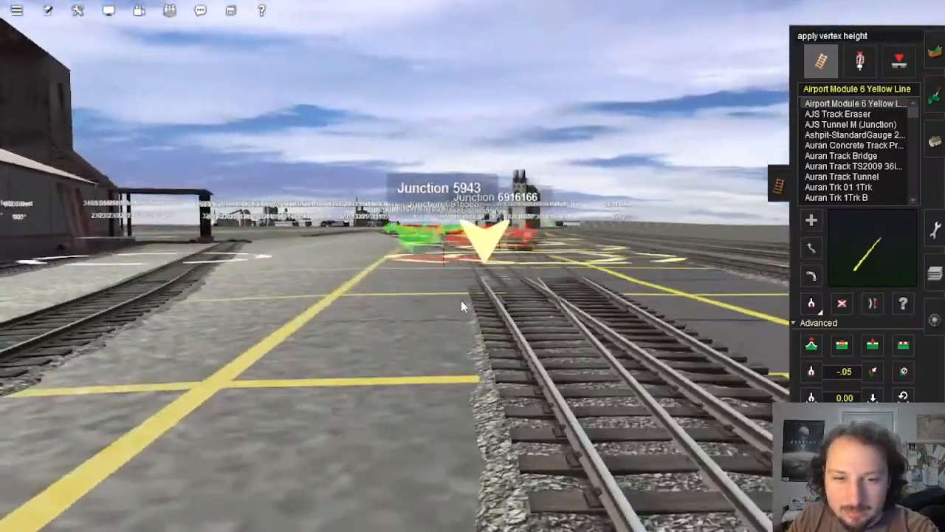
pyautogui.rightClick(460, 300)
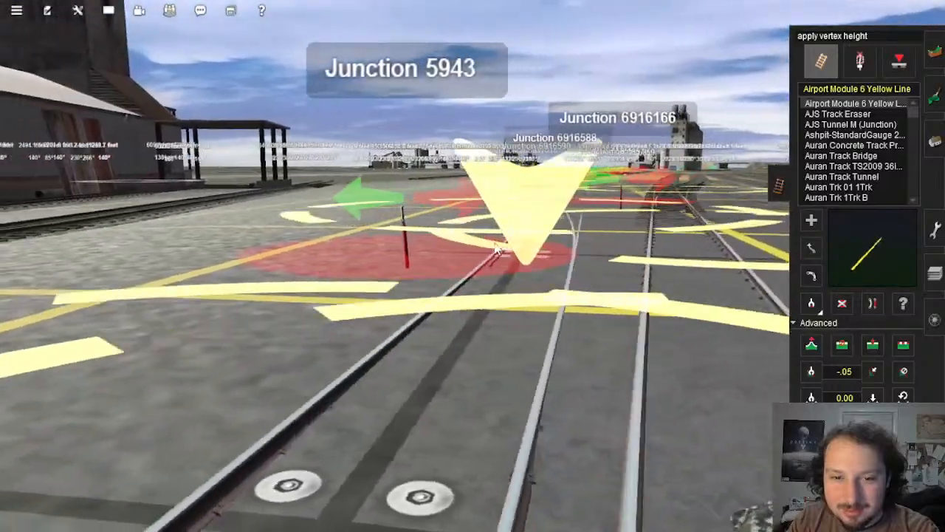
pyautogui.scroll(-3, 498, 254)
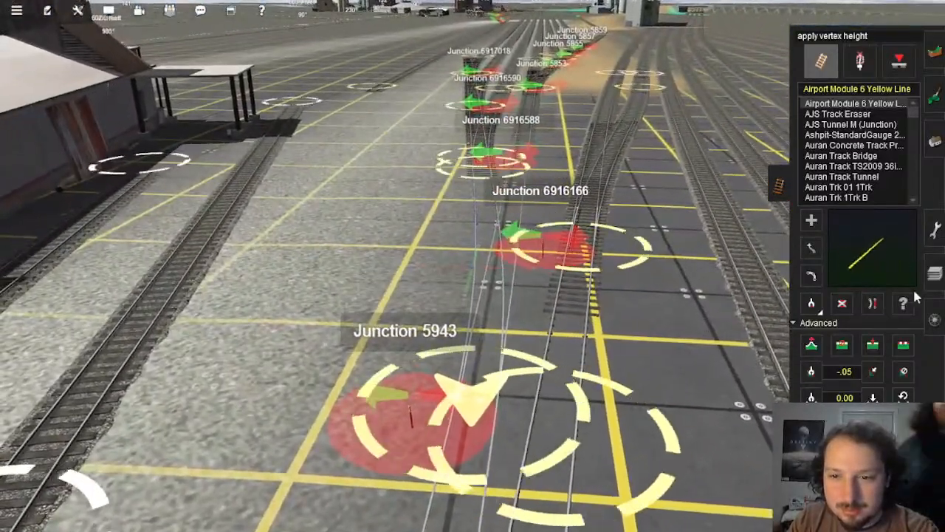
# Step: Flatten the ground under the tracks around Junction 5943 with Flatten spline, then check the track back toward Junction 5849
pyautogui.click(510, 367)
pyautogui.rightClick(516, 451)
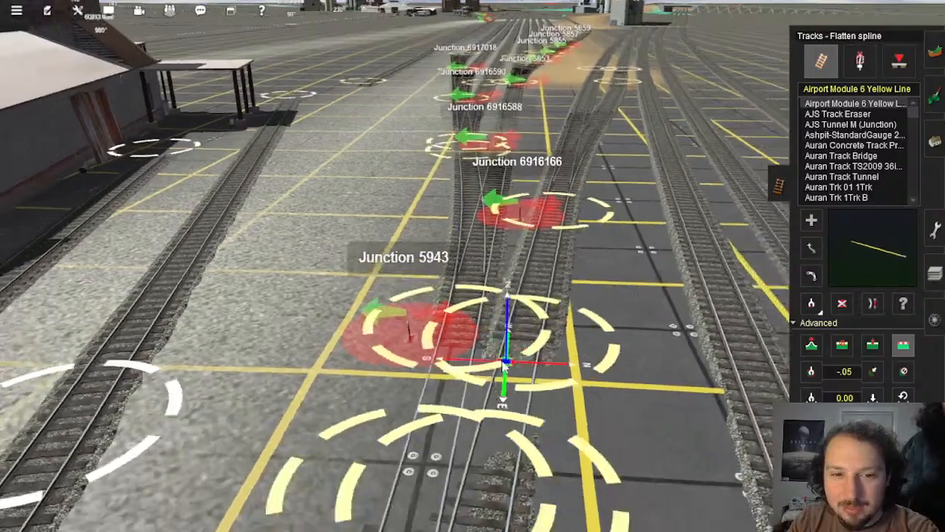
pyautogui.press('Down')
pyautogui.press('Up')
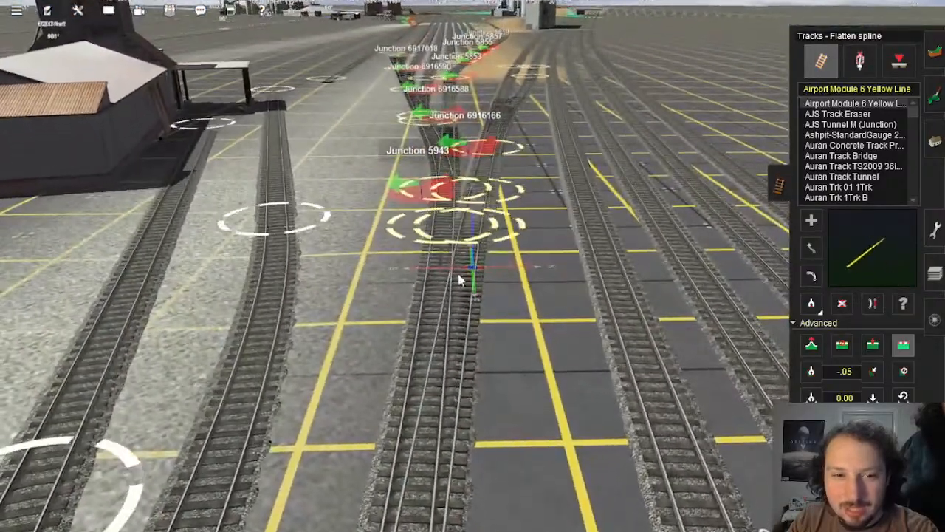
pyautogui.rightClick(418, 443)
pyautogui.press('Down')
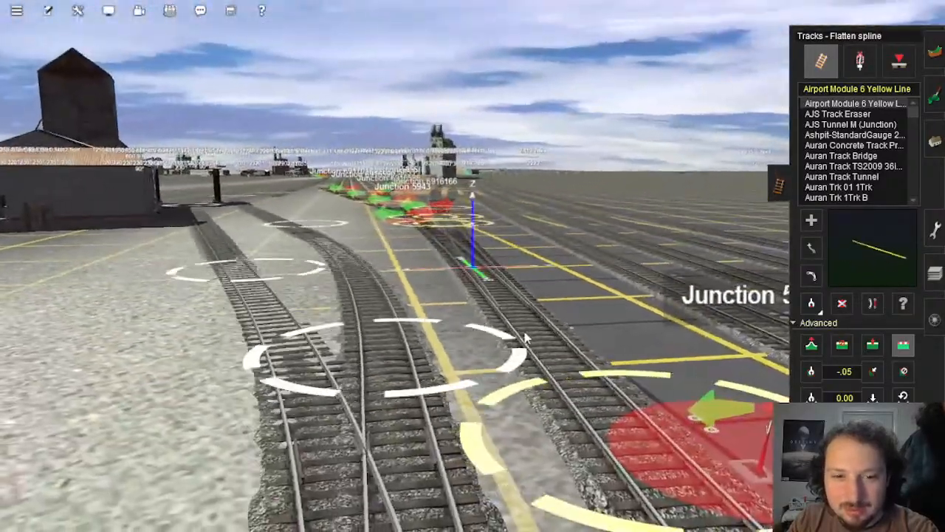
# Step: Examine the rails against the ground level from Junction 5943 past Junctions 6916166 and 6916588 to Junction 6916590
pyautogui.press('Left')
pyautogui.rightClick(436, 203)
pyautogui.rightClick(449, 194)
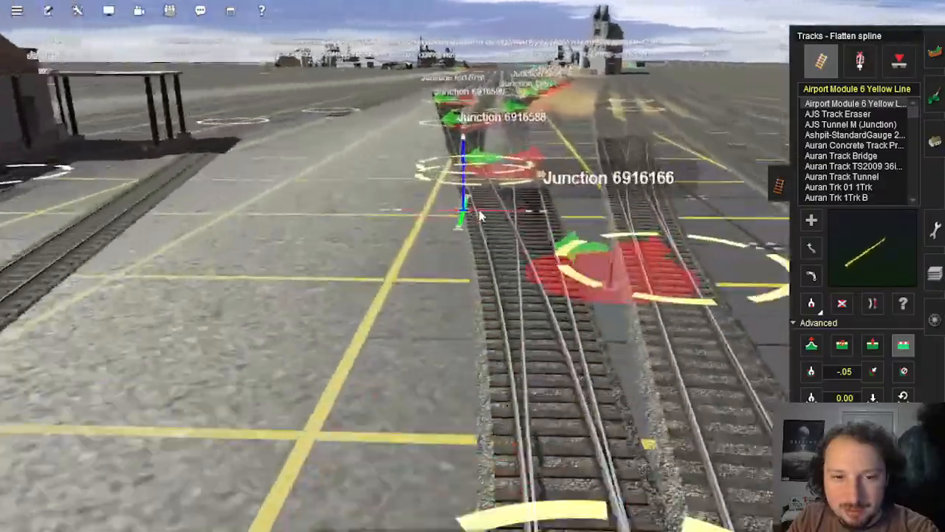
pyautogui.rightClick(493, 204)
pyautogui.rightClick(613, 129)
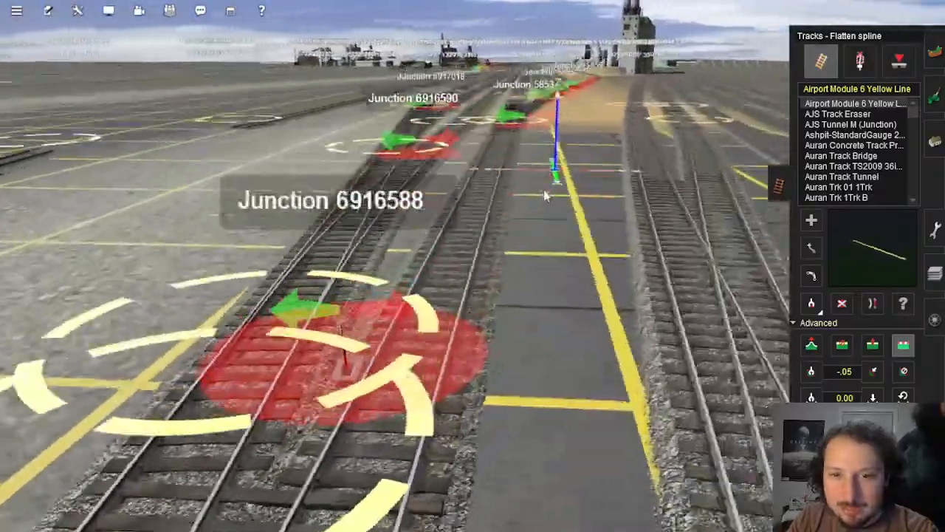
pyautogui.rightClick(485, 317)
pyautogui.press('Down')
pyautogui.press('Down')
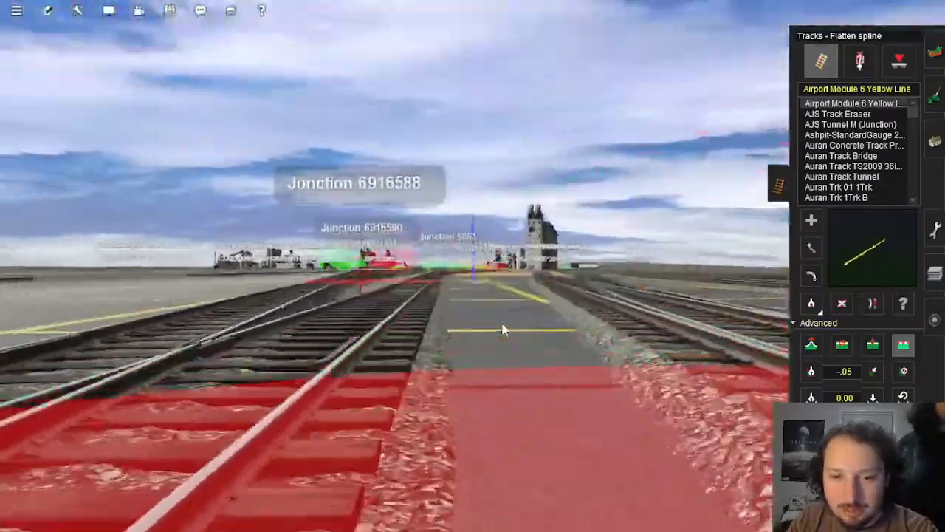
pyautogui.press('Up')
pyautogui.rightClick(443, 327)
pyautogui.rightClick(420, 217)
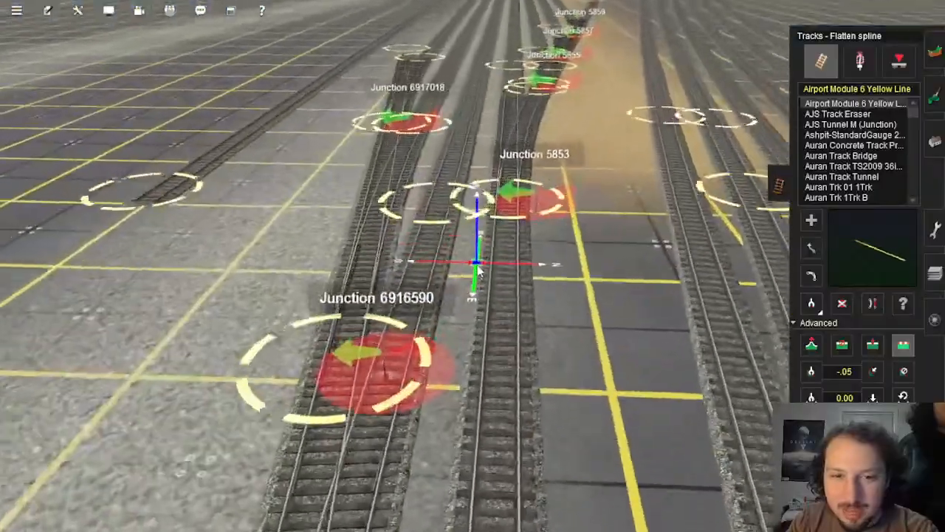
# Step: Check the track heights at rail level around Junctions 5943, 6916166 and 6916588 once more
pyautogui.press('Down')
pyautogui.rightClick(467, 399)
pyautogui.rightClick(458, 297)
pyautogui.press('Down')
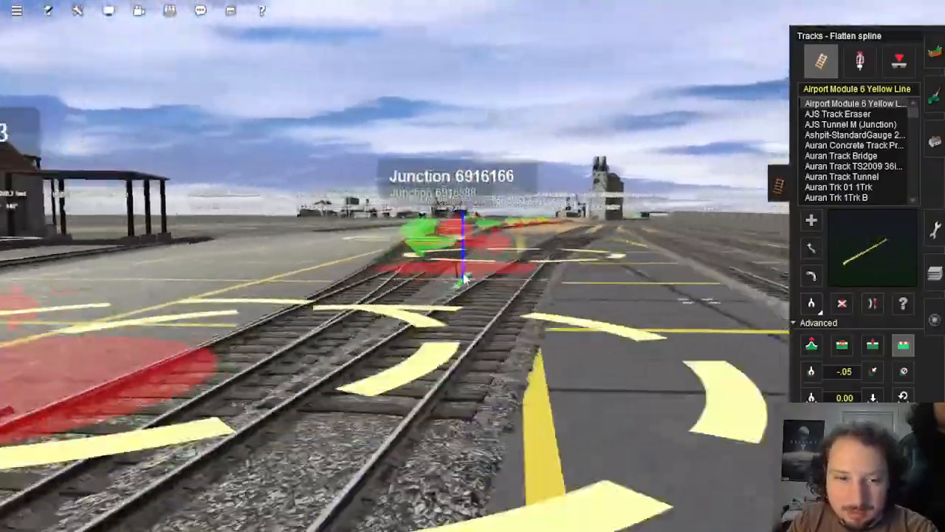
pyautogui.press('Up')
pyautogui.rightClick(466, 272)
pyautogui.press('Down')
pyautogui.press('Up')
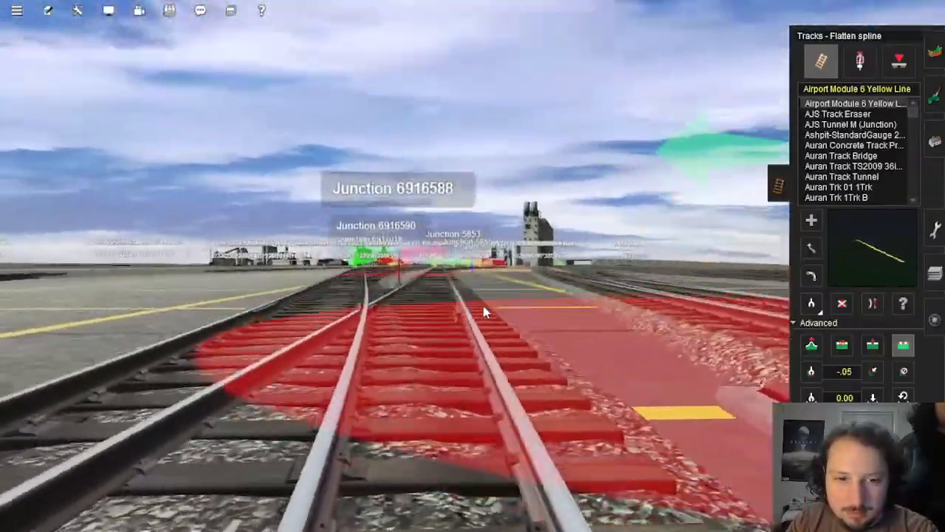
pyautogui.press('Left')
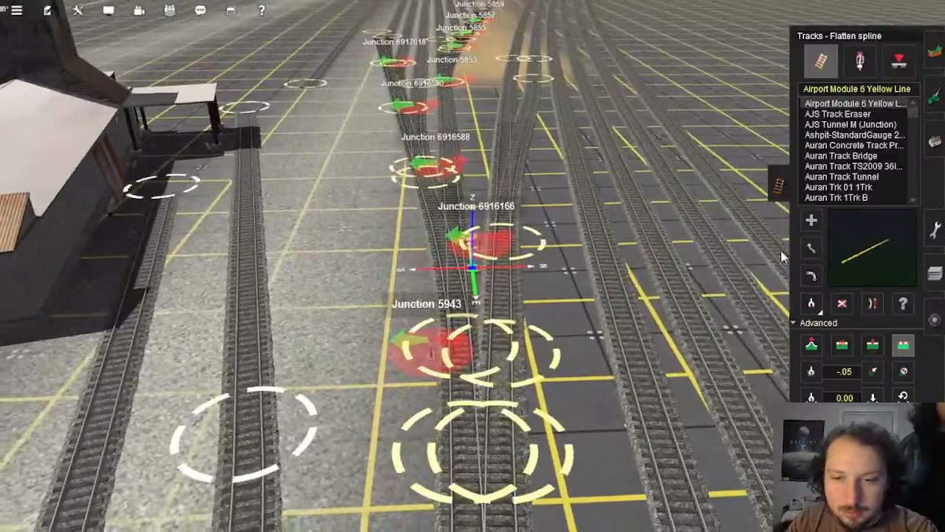
pyautogui.press('Right')
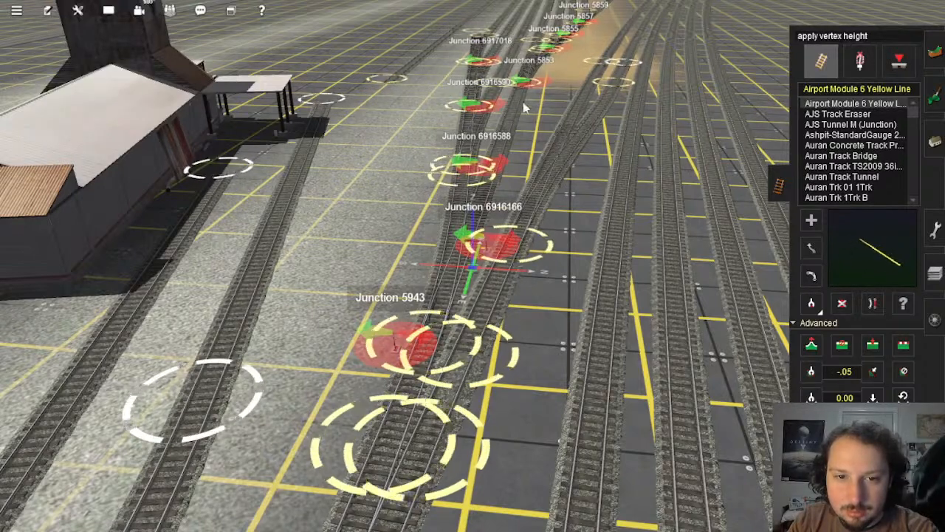
pyautogui.press('Down')
pyautogui.press('Right')
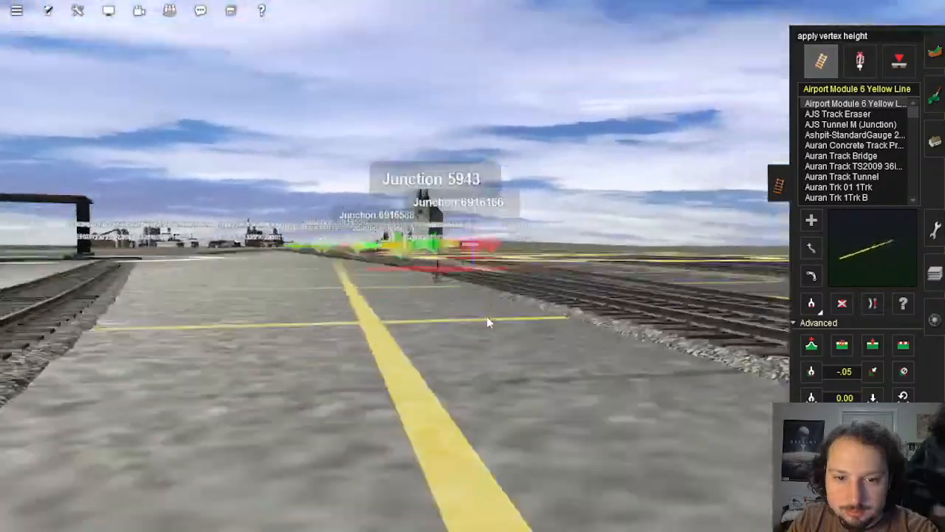
pyautogui.press('Left')
pyautogui.press('Up')
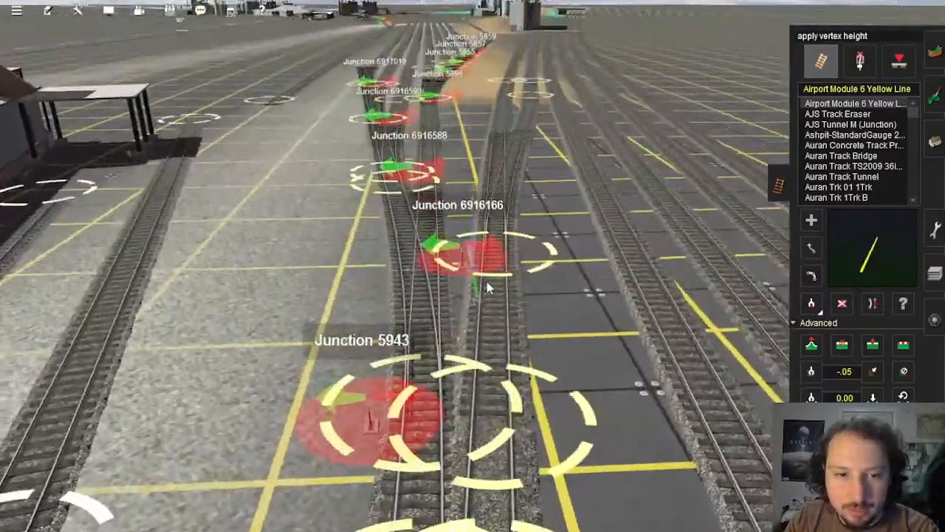
pyautogui.rightClick(487, 171)
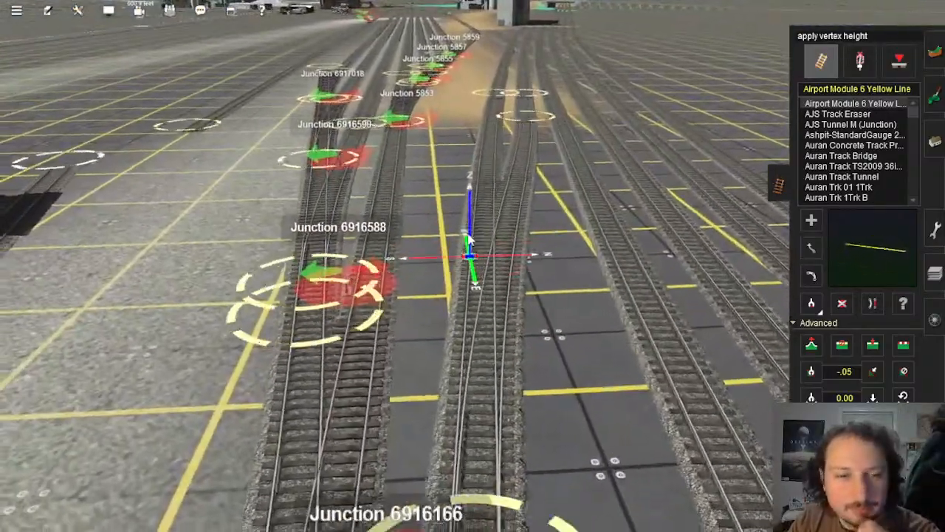
# Step: Pick up TANE 1Trk Wood from an existing track and lay it from the stub end beyond Junction 6917018, parallel to the yard tracks
pyautogui.moveTo(469, 239); pyautogui.dragTo(448, 198, button='right')
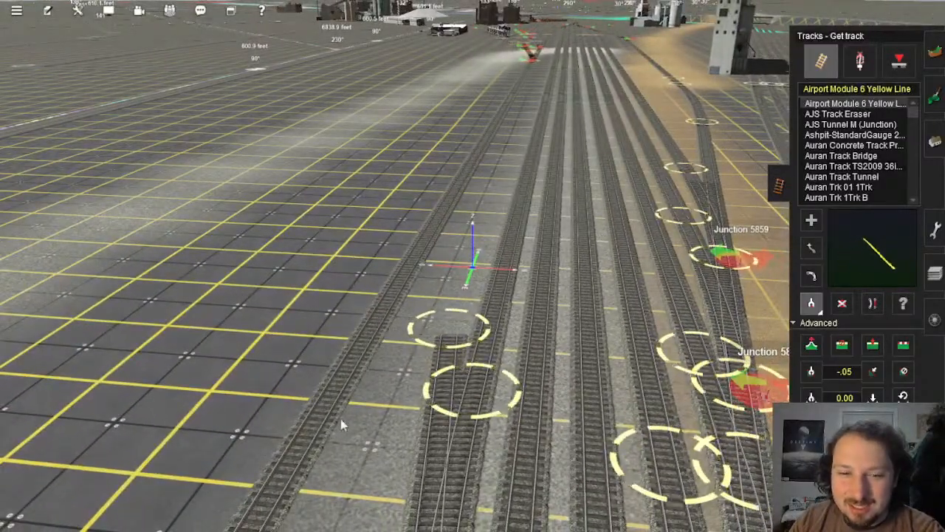
pyautogui.moveTo(480, 268); pyautogui.dragTo(493, 228, button='right')
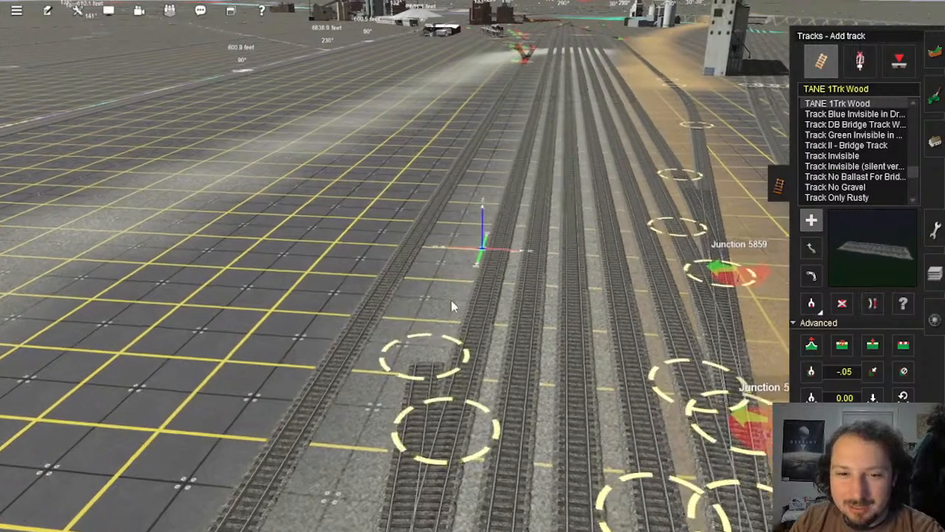
pyautogui.rightClick(451, 308)
pyautogui.click(455, 317)
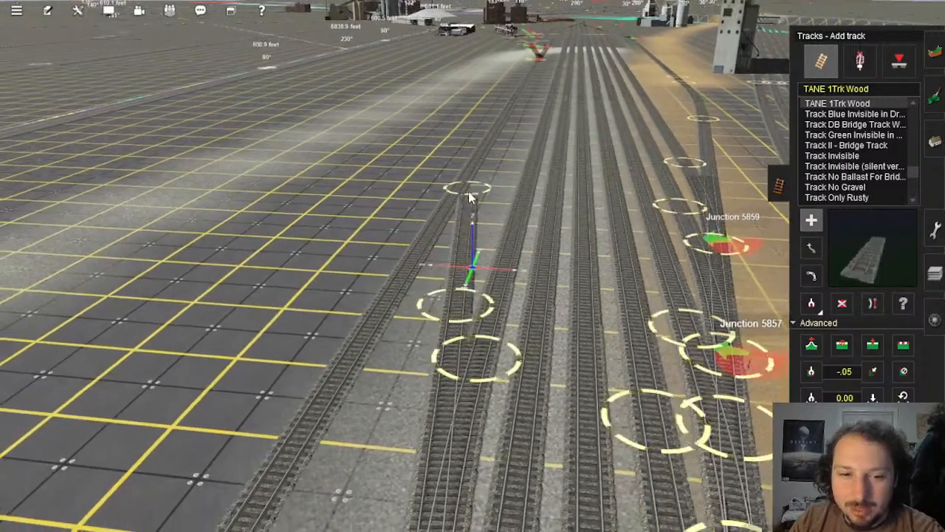
pyautogui.click(470, 180)
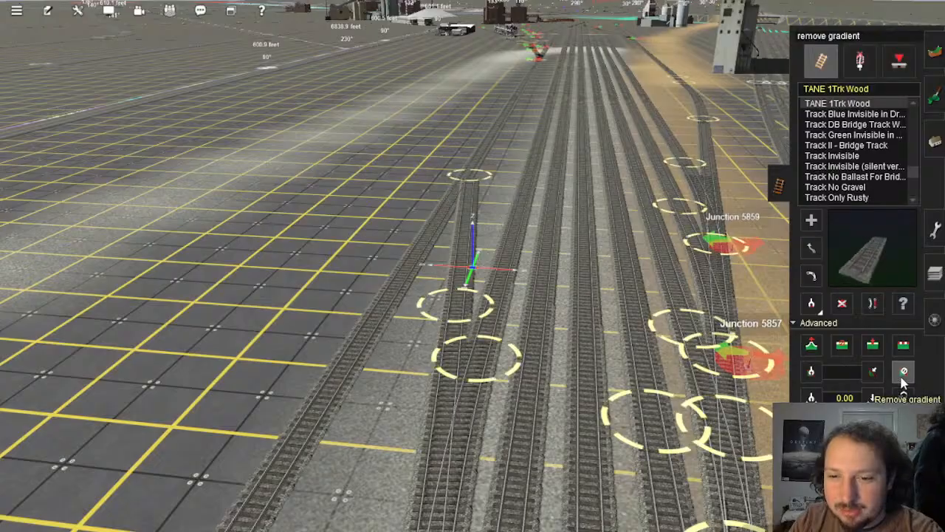
# Step: Remove the gradient from the newly laid track beyond Junction 6917018
pyautogui.scroll(5, 474, 294)
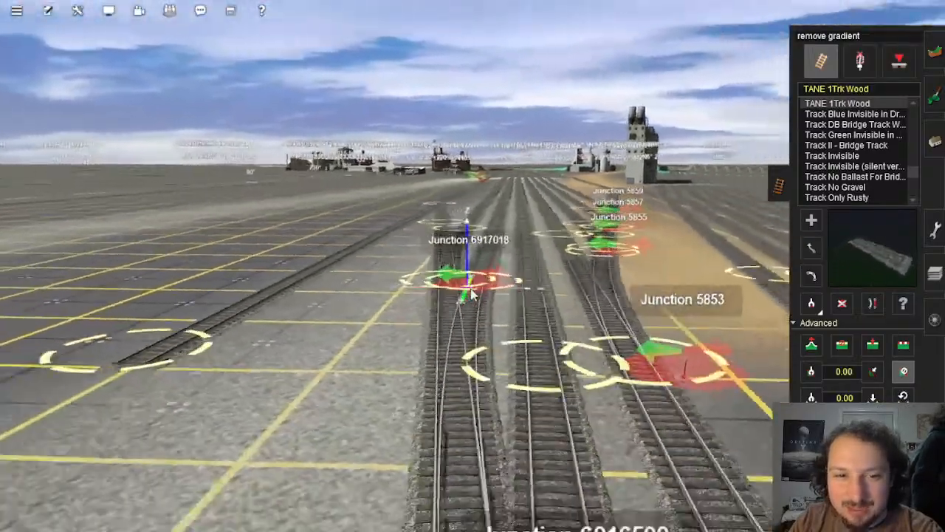
pyautogui.scroll(-5, 474, 293)
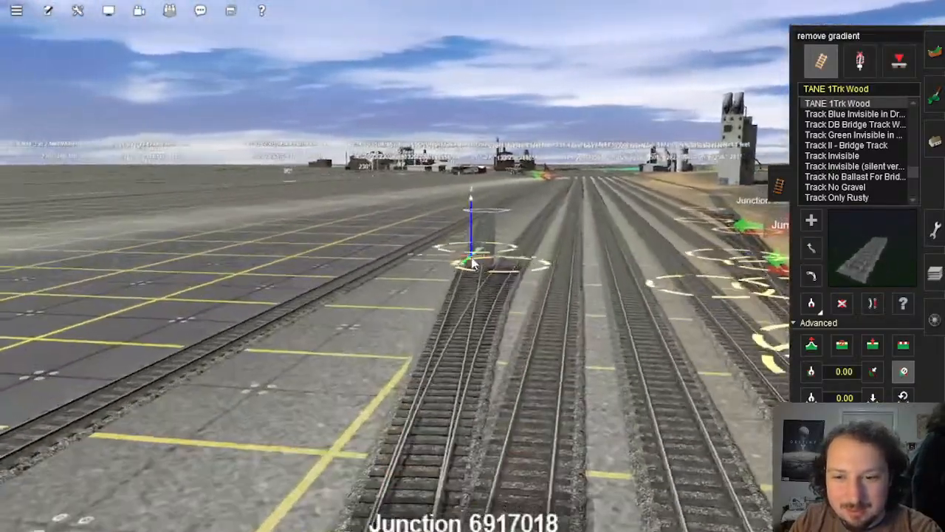
pyautogui.scroll(-5, 473, 260)
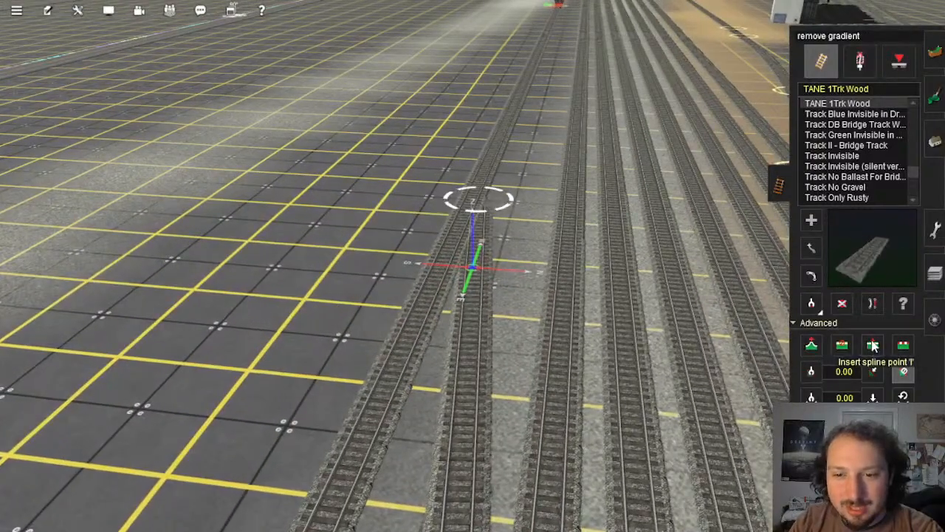
# Step: Insert spline points in the new track and the outer track, and replace the new track's end section with a longer connection between them
pyautogui.click(475, 336)
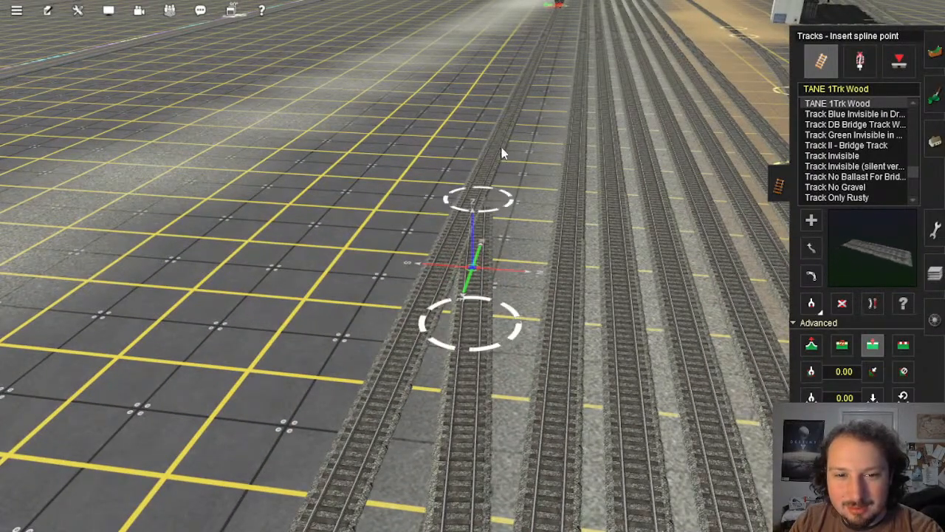
pyautogui.click(508, 118)
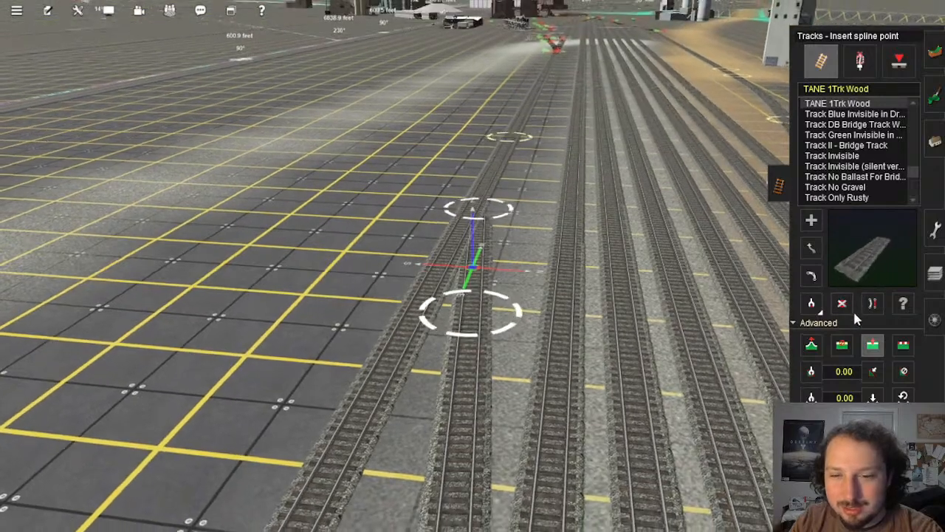
pyautogui.click(842, 303)
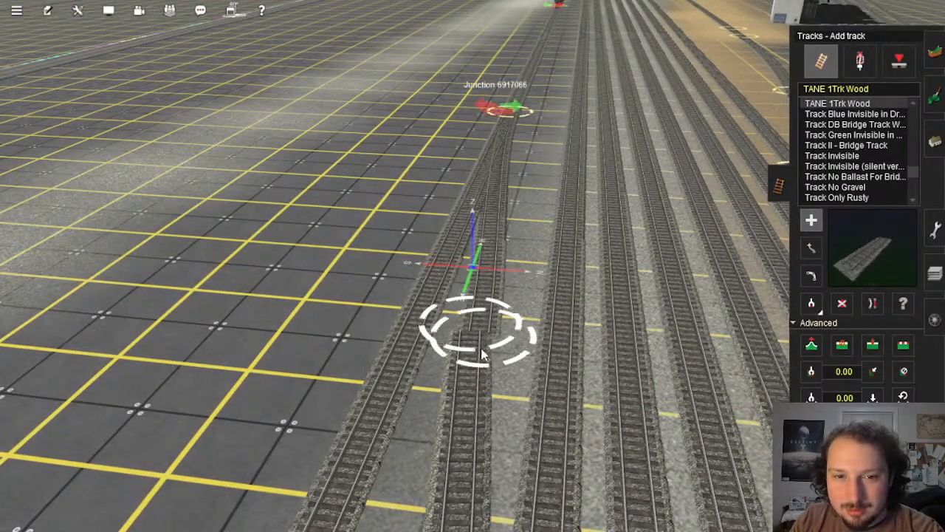
# Step: Straighten the new track before Junction 6917066 and insert a spline point in the outer track beside its last point
pyautogui.rightClick(516, 435)
pyautogui.click(872, 302)
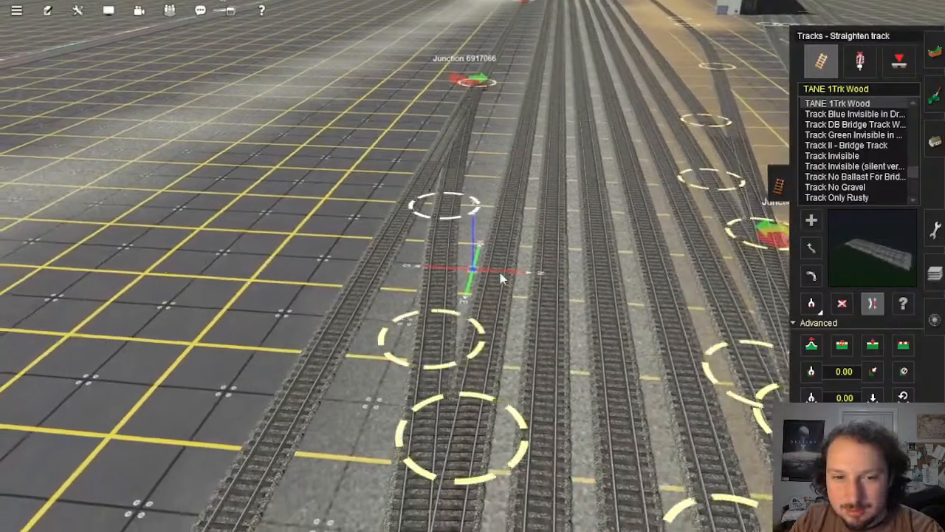
pyautogui.rightClick(384, 198)
pyautogui.rightClick(485, 227)
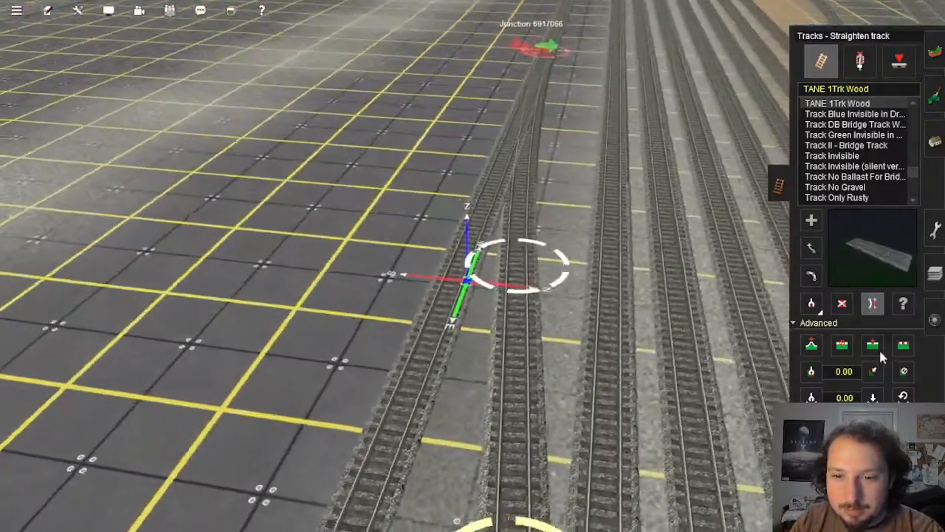
pyautogui.click(872, 344)
pyautogui.scroll(5, 509, 284)
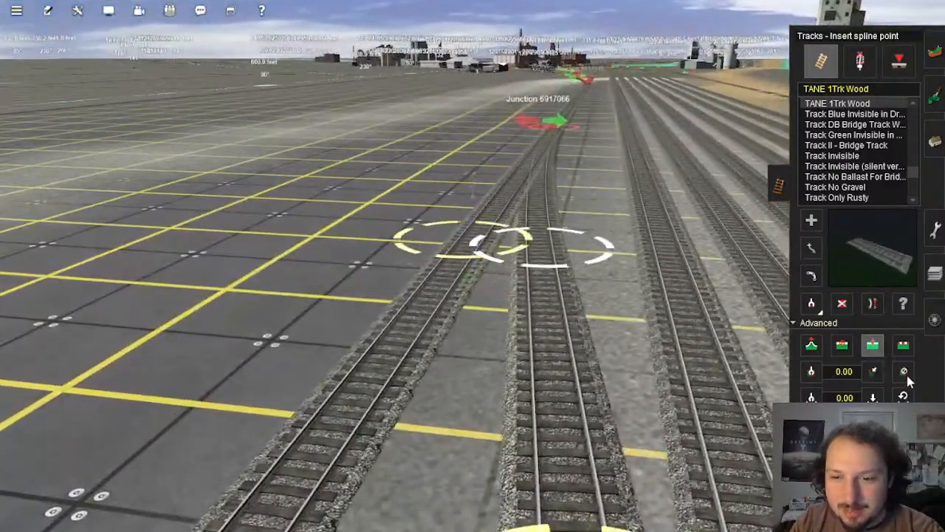
# Step: Remove the gradient from the tracks leading to Junction 6917066 and apply a 0.00 vertex height to the two side-by-side points before it
pyautogui.press('Up')
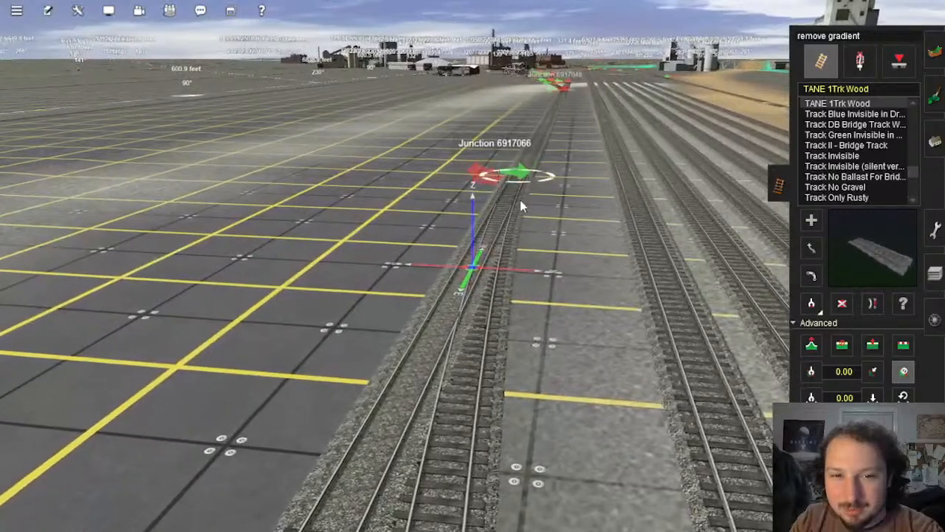
pyautogui.rightClick(464, 323)
pyautogui.press('Left')
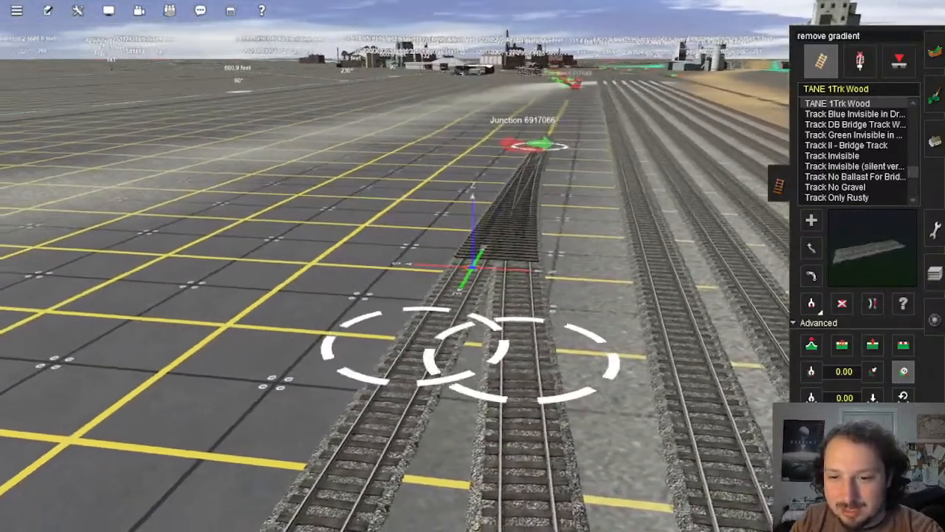
pyautogui.click(811, 397)
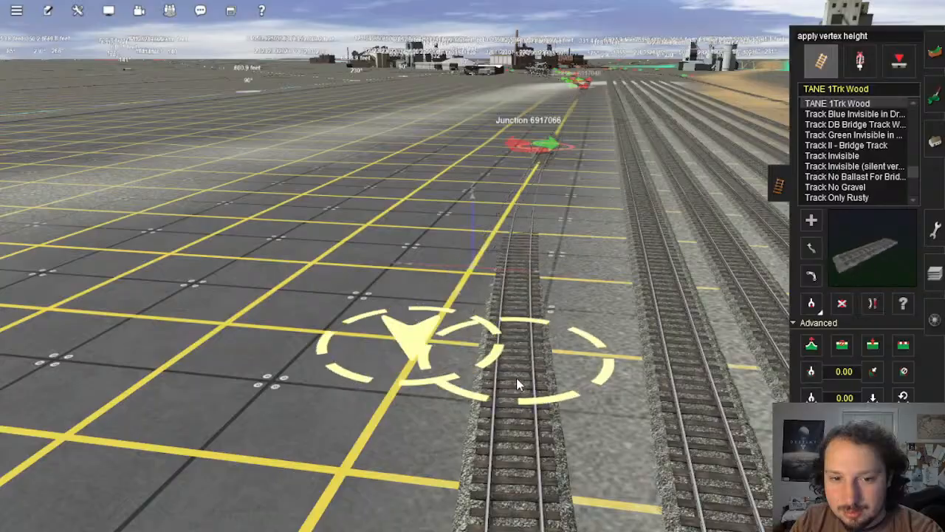
pyautogui.rightClick(479, 372)
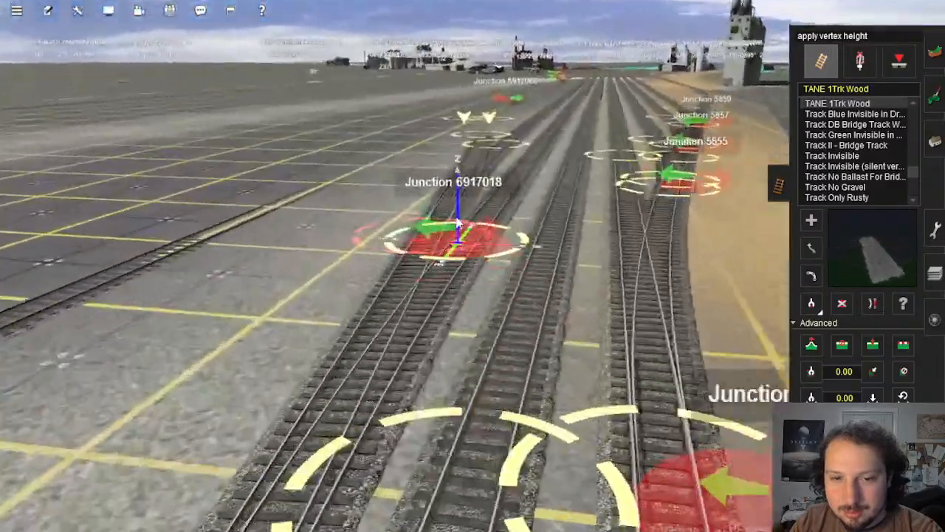
# Step: Insert a spline point in the new track beside the turnout end beyond Junction 6917018, and delete the next point along it
pyautogui.moveTo(458, 222); pyautogui.dragTo(490, 238, button='right')
pyautogui.press('Up')
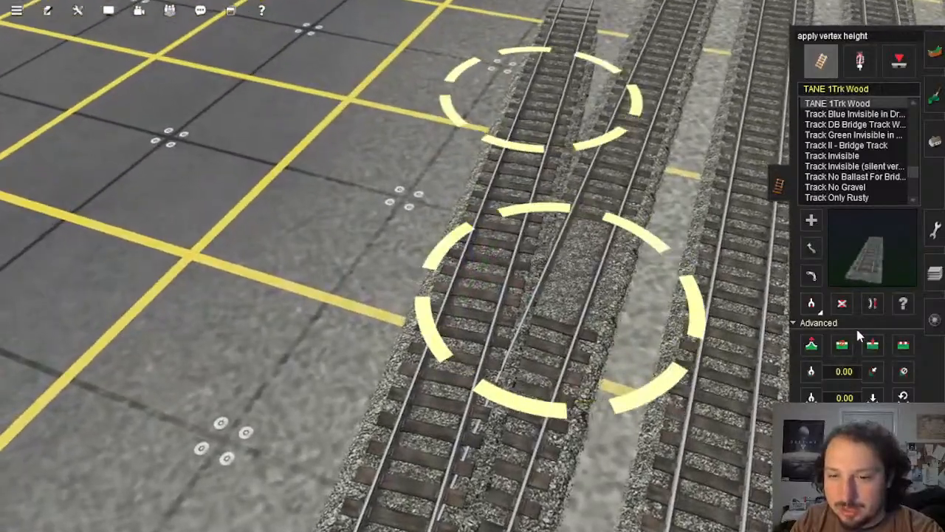
pyautogui.click(872, 345)
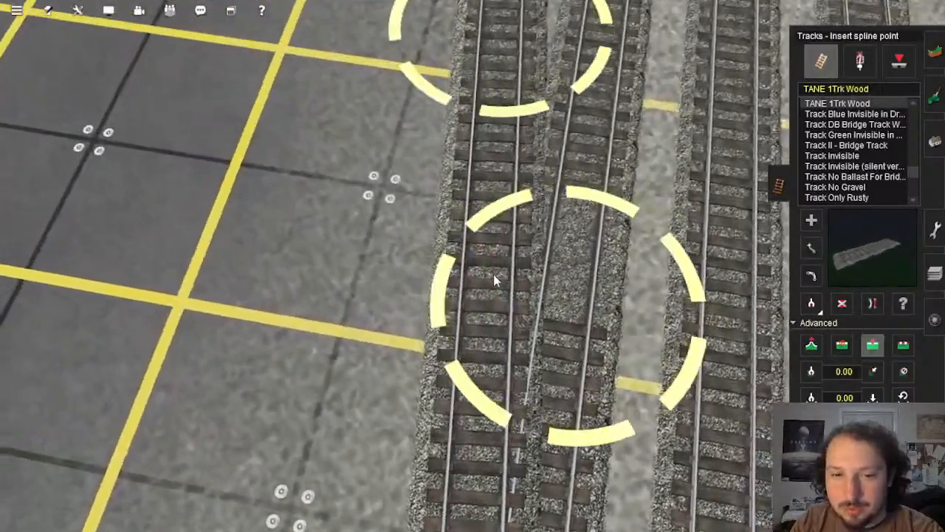
pyautogui.click(494, 280)
pyautogui.press('Down')
pyautogui.click(842, 345)
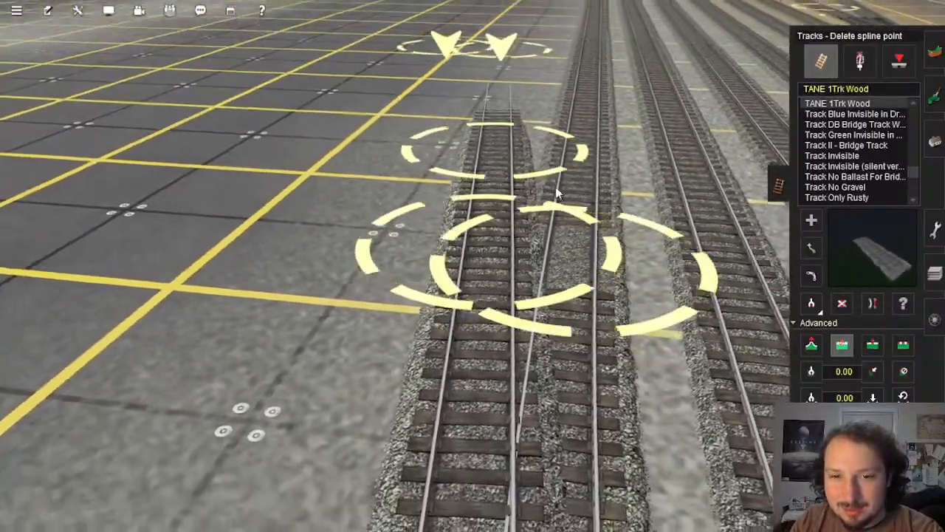
pyautogui.click(485, 160)
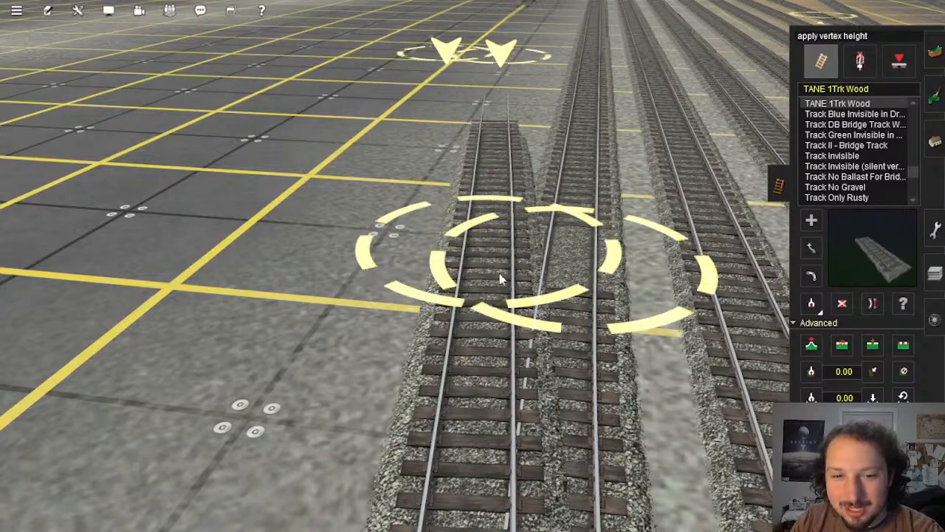
# Step: Examine the track levels from Junction 6917018 to the two side-by-side points before Junction 6917066
pyautogui.press('Down')
pyautogui.press('Down')
pyautogui.press('Down')
pyautogui.press('Down')
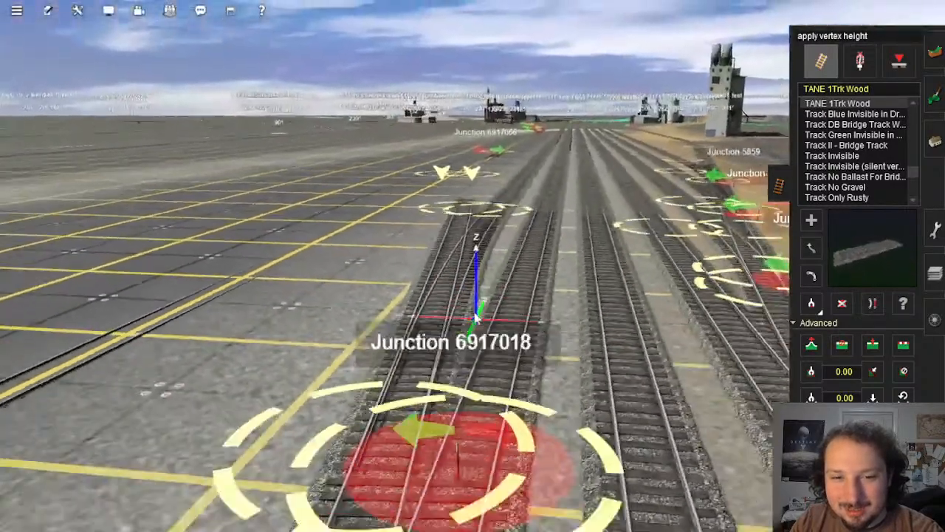
pyautogui.press('Up')
pyautogui.press('Up')
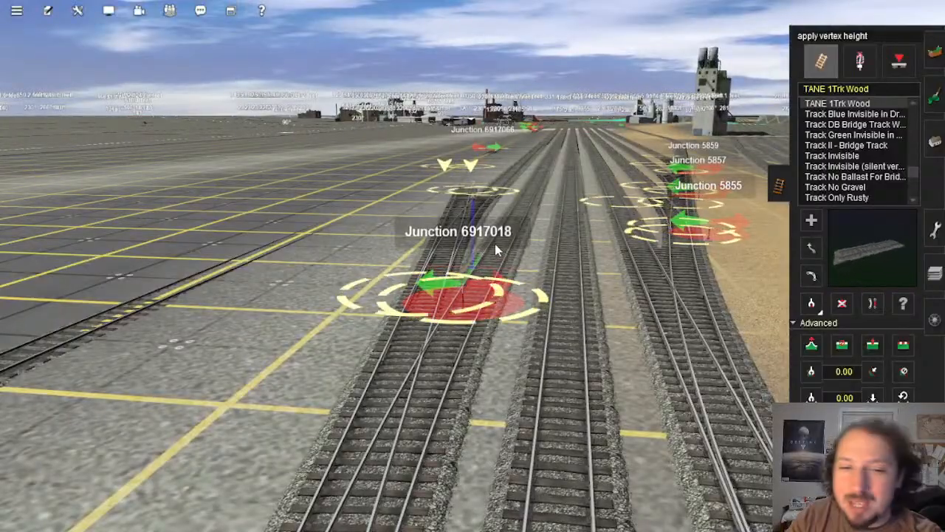
pyautogui.moveTo(496, 247); pyautogui.dragTo(460, 259, button='right')
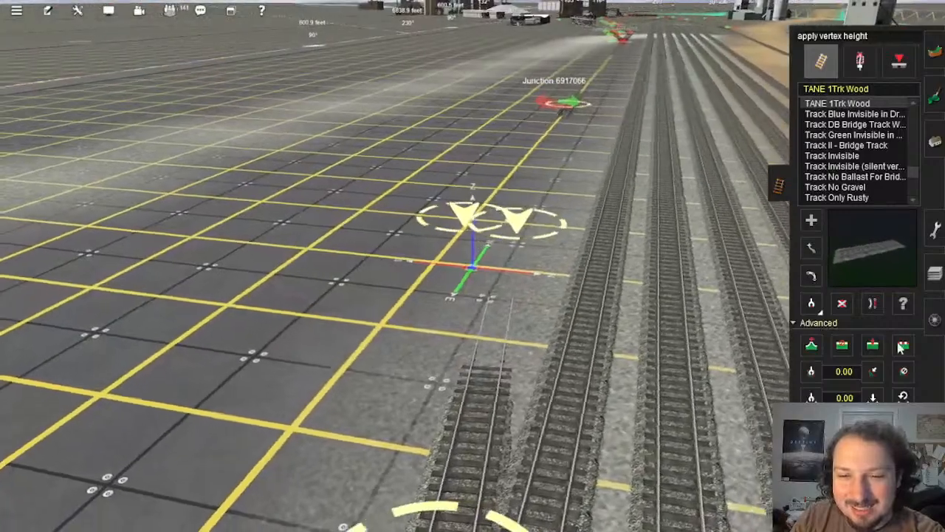
# Step: Flatten the new track leading up to the two side-by-side points before Junction 6917066
pyautogui.click(902, 345)
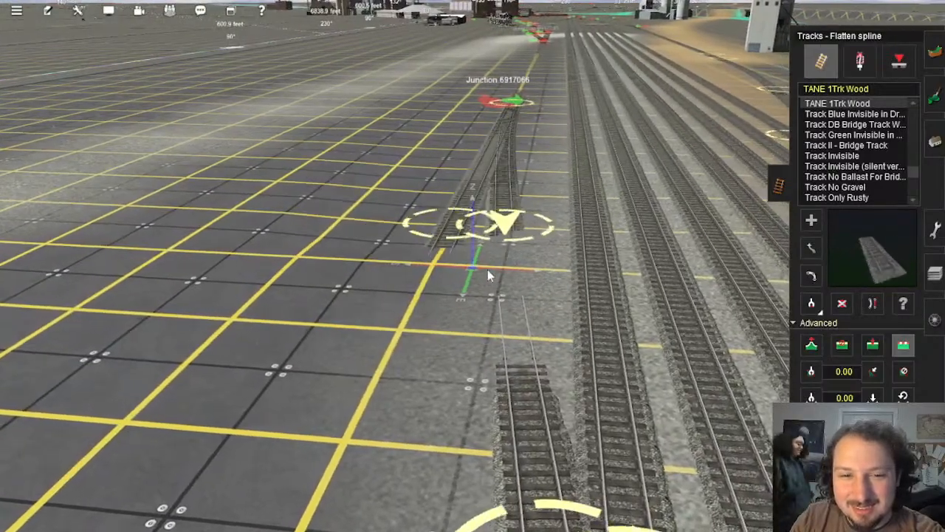
pyautogui.press('Down')
pyautogui.press('Up')
pyautogui.click(499, 291)
pyautogui.rightClick(502, 295)
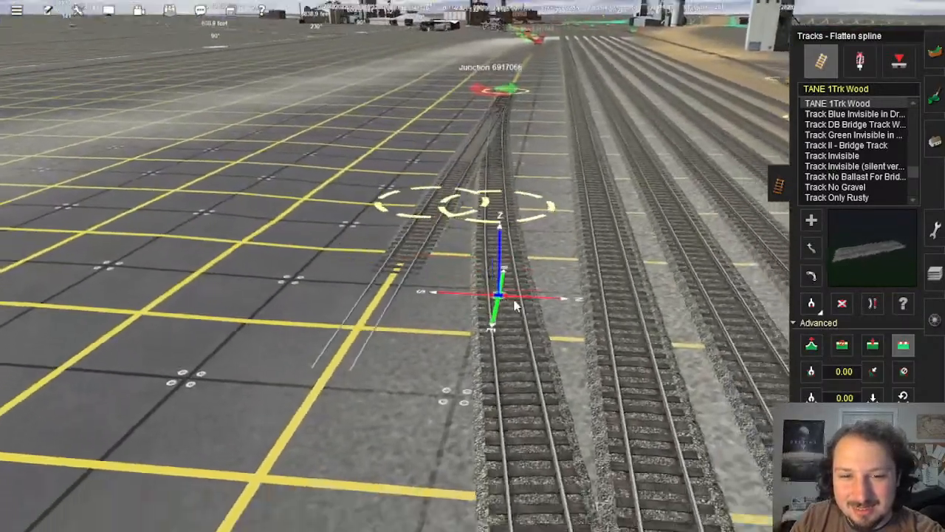
pyautogui.press('Down')
pyautogui.press('Left')
pyautogui.press('Right')
pyautogui.press('Left')
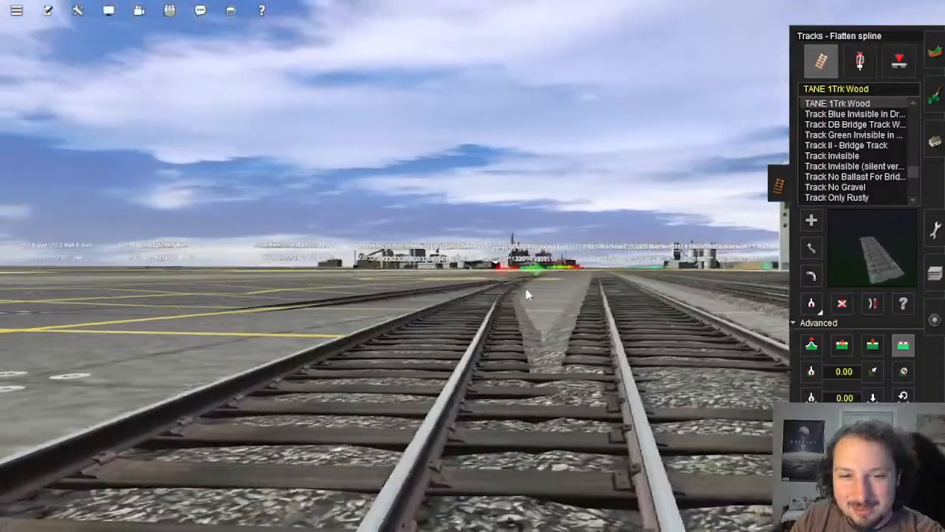
pyautogui.press('Up')
pyautogui.scroll(-3, 453, 355)
pyautogui.scroll(-2, 453, 356)
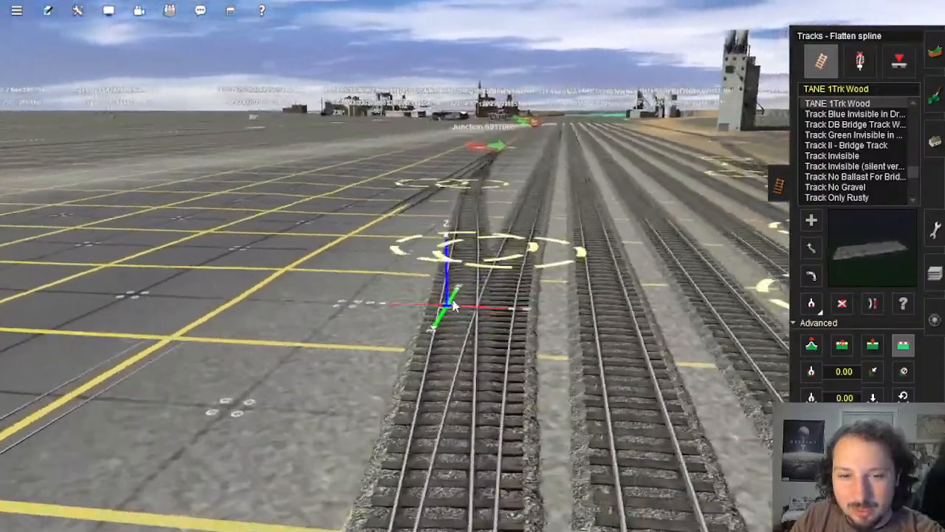
# Step: Apply a 0.00 vertex height to the outer track at the two side-by-side points before Junction 6917066
pyautogui.scroll(3, 454, 310)
pyautogui.rightClick(492, 207)
pyautogui.scroll(-1, 472, 266)
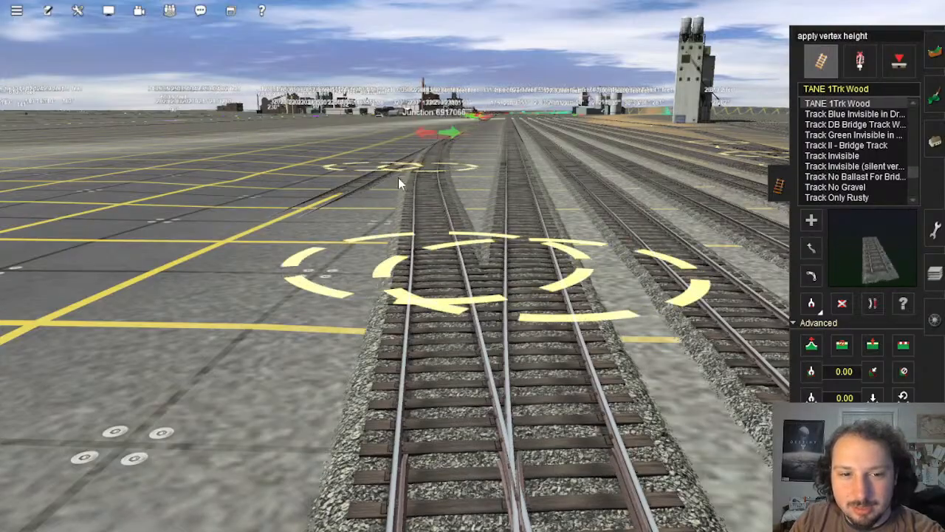
pyautogui.click(383, 171)
pyautogui.scroll(3, 452, 200)
pyautogui.rightClick(450, 199)
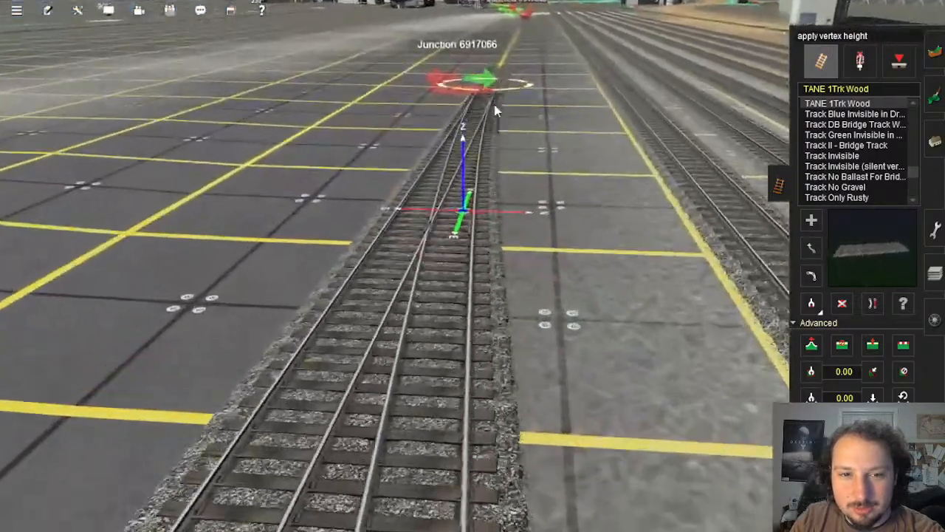
pyautogui.rightClick(487, 133)
pyautogui.moveTo(450, 229); pyautogui.dragTo(482, 331, button='right')
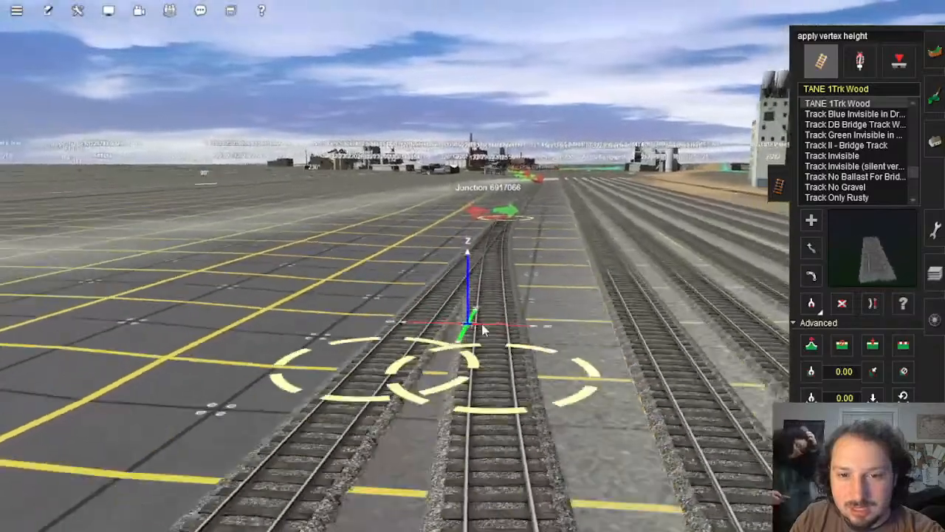
pyautogui.press('Left')
# Step: Straighten and flatten the track between the turnout end and the two side-by-side points before Junction 6917066
pyautogui.click(902, 343)
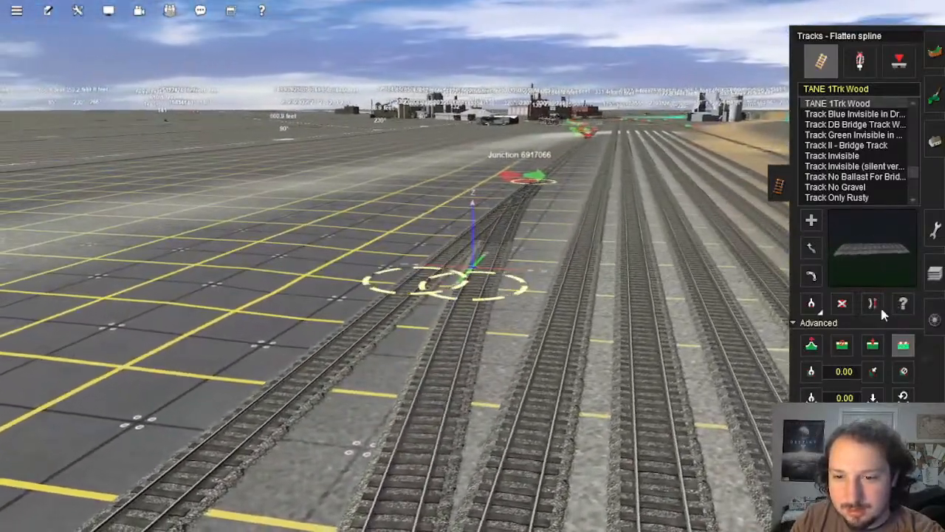
pyautogui.click(869, 305)
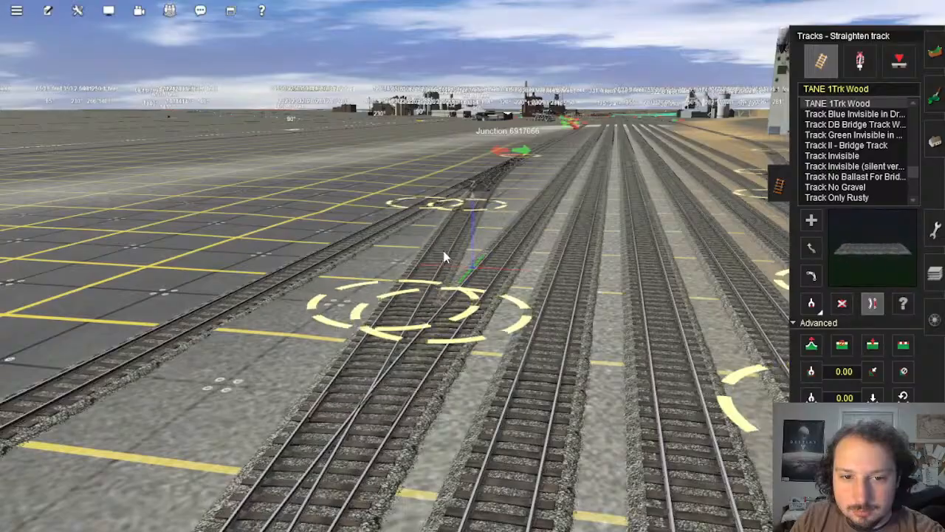
pyautogui.rightClick(443, 252)
pyautogui.press('Up')
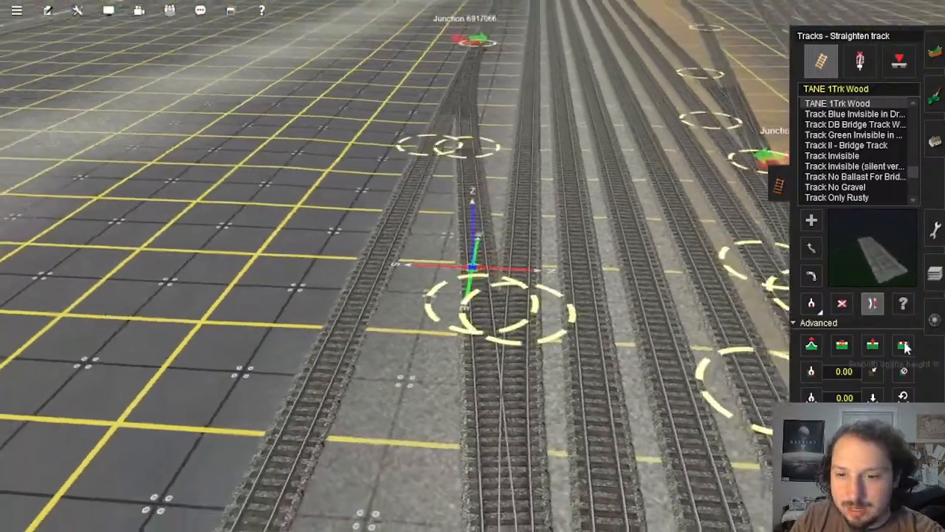
pyautogui.click(902, 344)
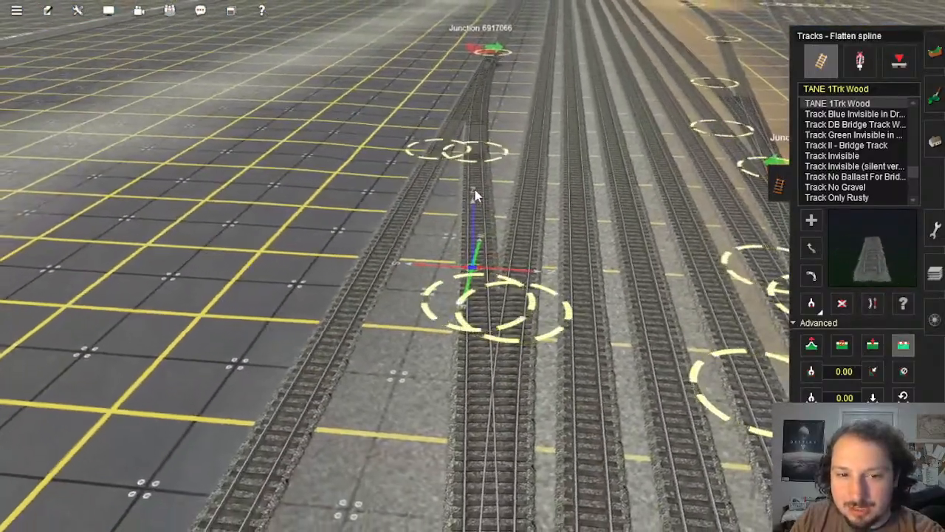
# Step: Examine the outer track beyond Junction 6917066 towards Junction 6917048 and back past Junction 6917018
pyautogui.rightClick(481, 96)
pyautogui.rightClick(487, 77)
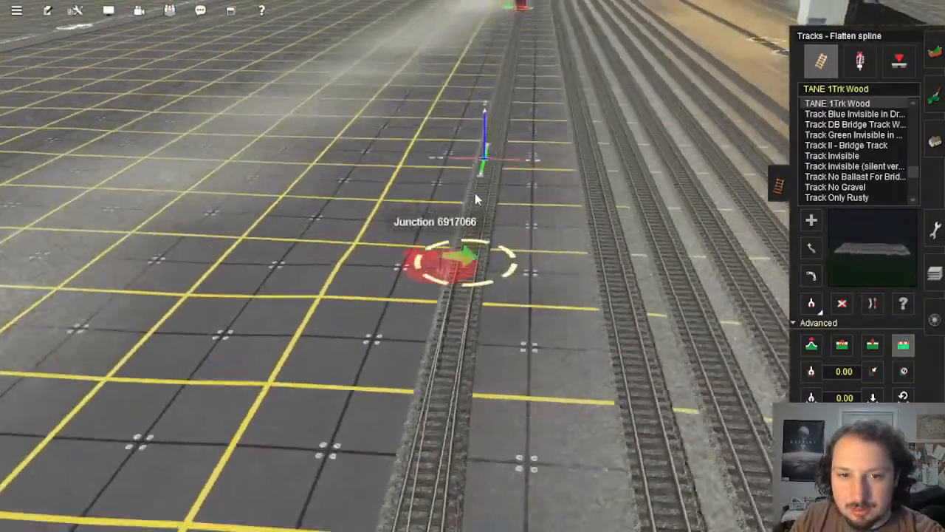
pyautogui.rightClick(499, 167)
pyautogui.rightClick(485, 111)
pyautogui.press('Down')
pyautogui.rightClick(466, 147)
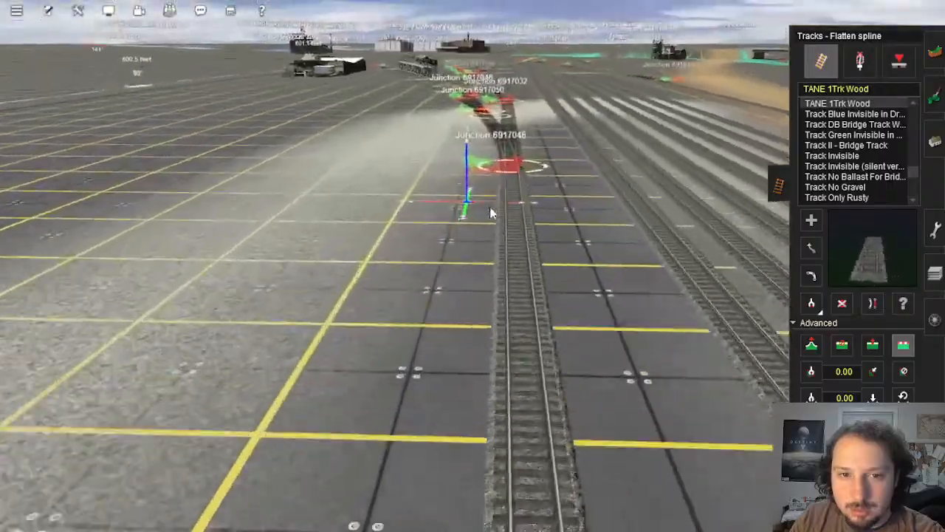
pyautogui.rightClick(492, 207)
pyautogui.rightClick(484, 355)
pyautogui.rightClick(456, 394)
pyautogui.rightClick(465, 398)
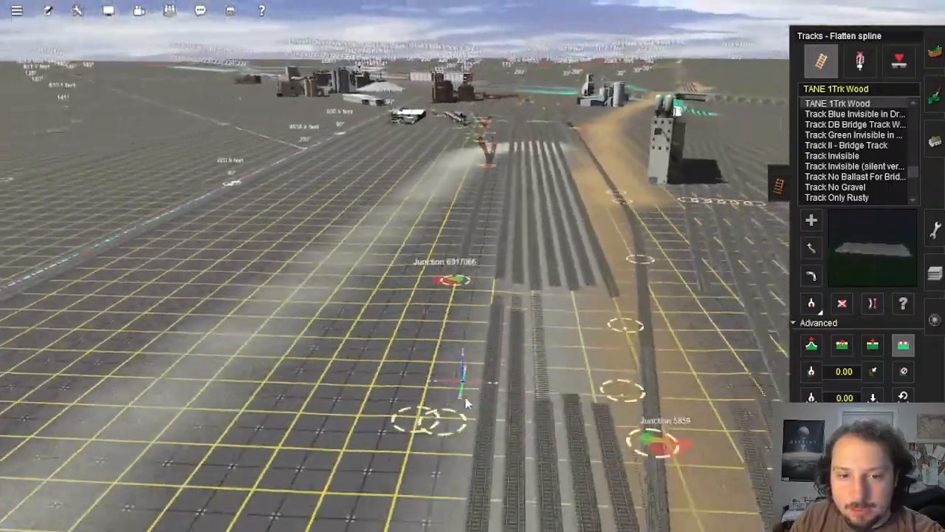
pyautogui.rightClick(462, 372)
pyautogui.rightClick(474, 220)
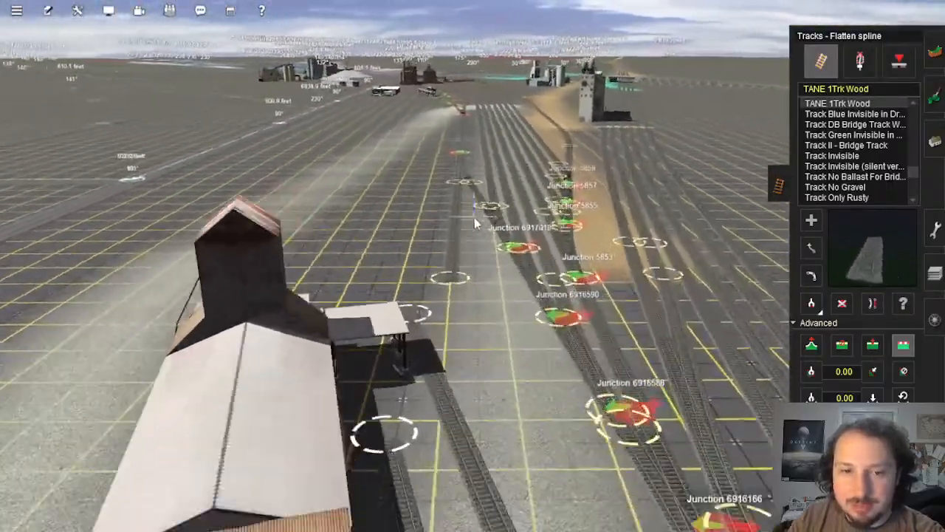
pyautogui.rightClick(474, 217)
pyautogui.press('Left')
pyautogui.rightClick(485, 228)
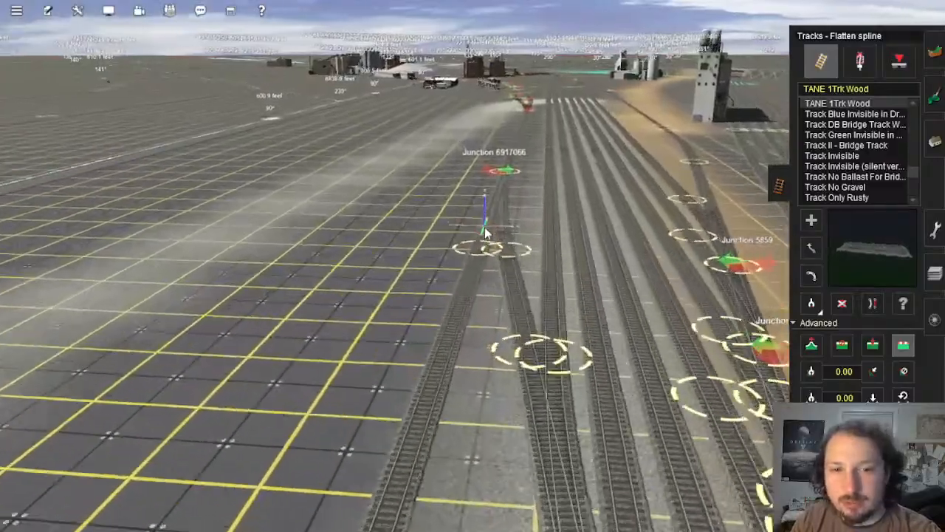
pyautogui.rightClick(483, 238)
pyautogui.rightClick(484, 244)
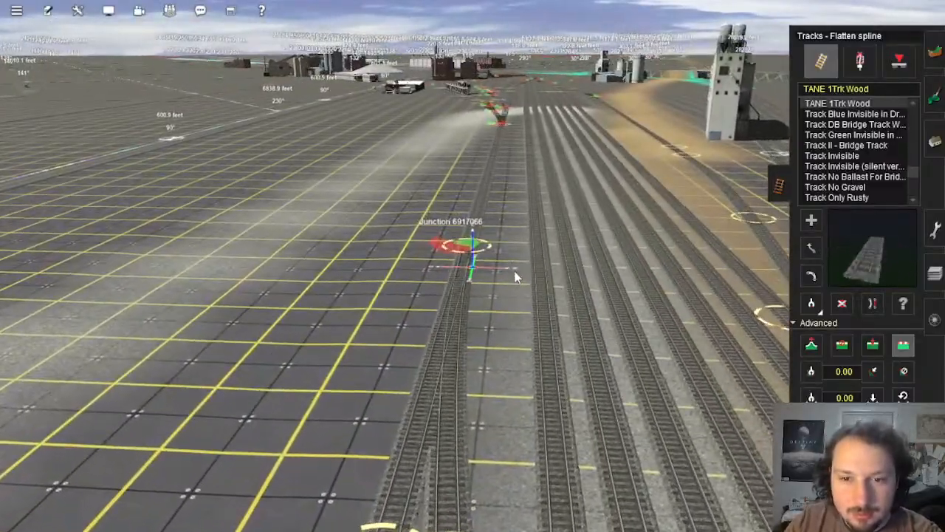
pyautogui.rightClick(521, 310)
# Step: Survey the yard and the industries beyond its far end from above, including the area around the meat plant
pyautogui.scroll(-5, 487, 281)
pyautogui.press('Up')
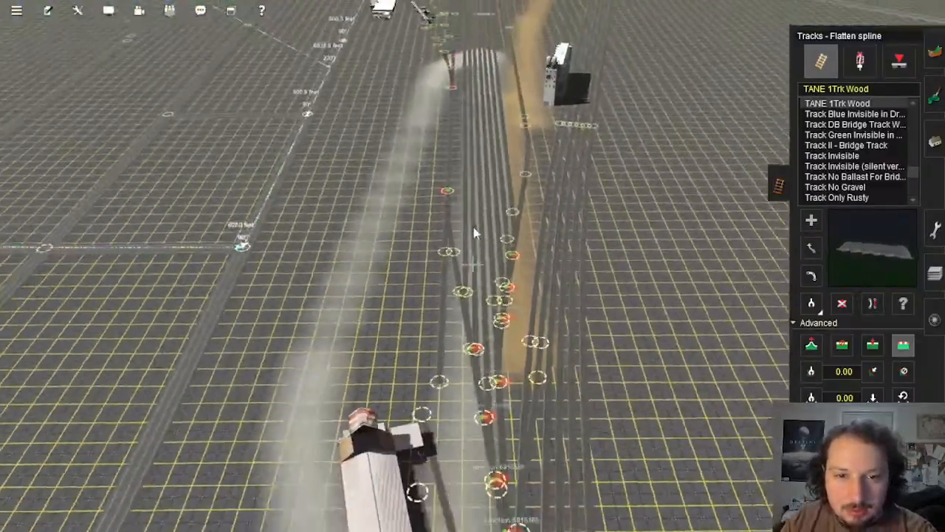
pyautogui.press('Up')
pyautogui.scroll(-3, 457, 239)
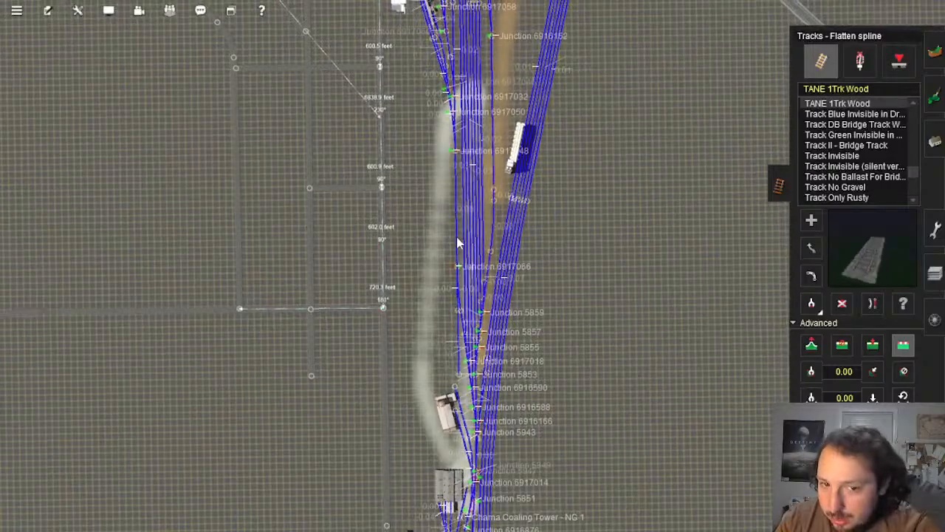
pyautogui.moveTo(452, 213); pyautogui.dragTo(461, 153, button='right')
pyautogui.scroll(3, 461, 159)
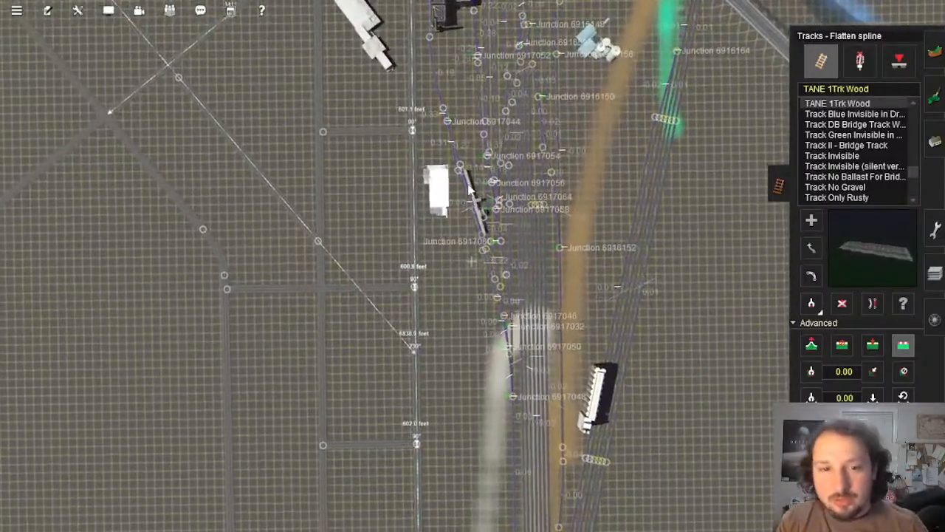
pyautogui.scroll(-3, 480, 169)
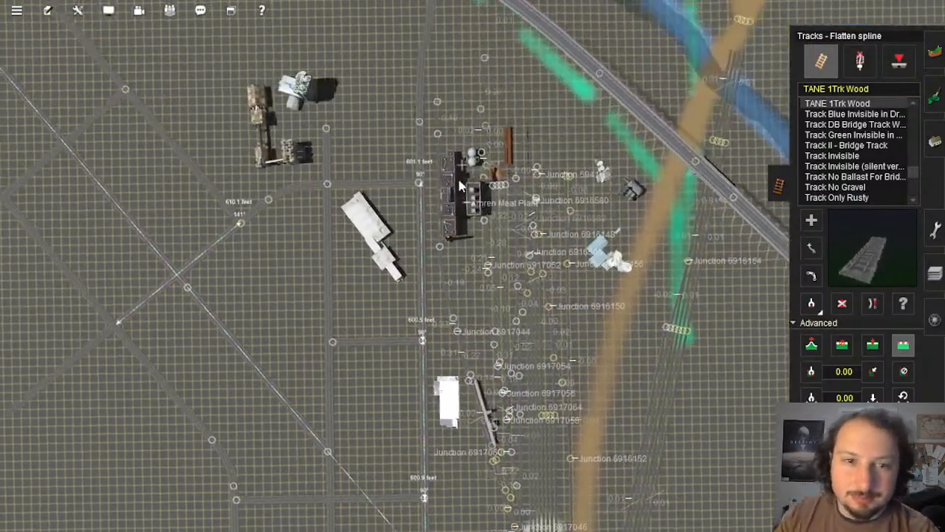
pyautogui.press('Down')
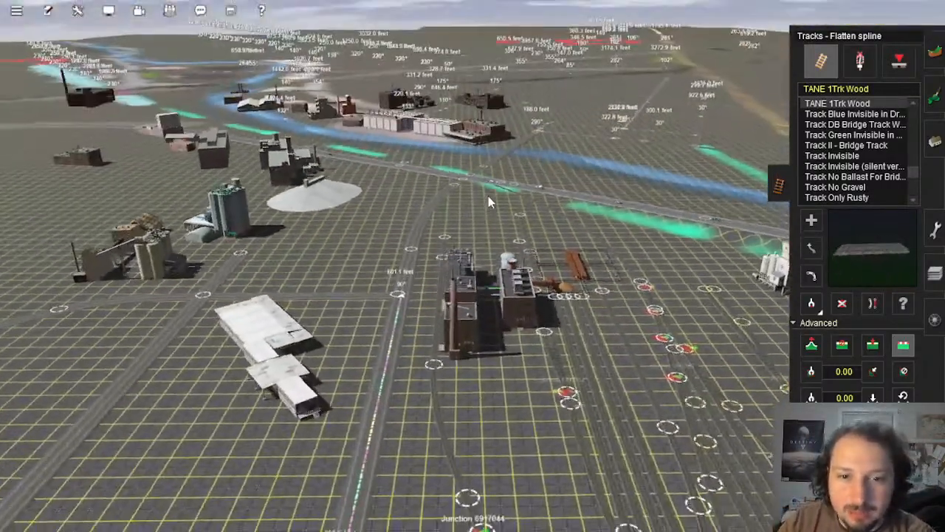
pyautogui.press('Left')
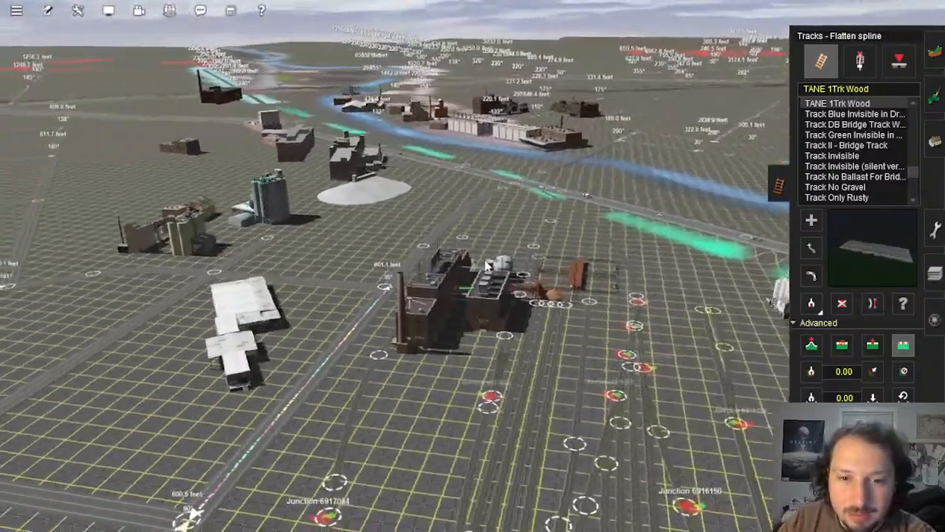
pyautogui.press('Down')
pyautogui.press('Right')
pyautogui.scroll(2, 477, 272)
pyautogui.press('Up')
pyautogui.scroll(-5, 478, 310)
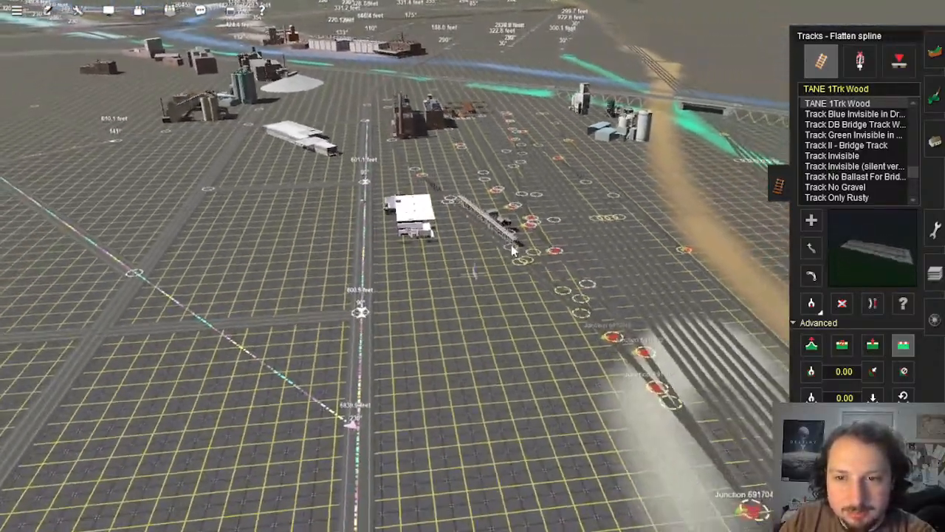
pyautogui.press('Up')
pyautogui.press('Left')
# Step: Search the placeable objects for "tank" and display the content search filter
pyautogui.click(932, 140)
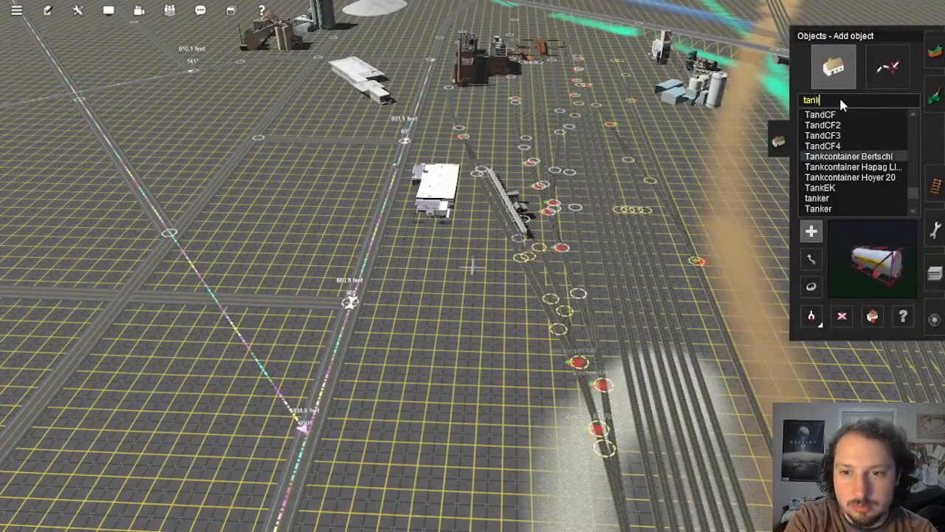
pyautogui.click(847, 198)
pyautogui.click(847, 188)
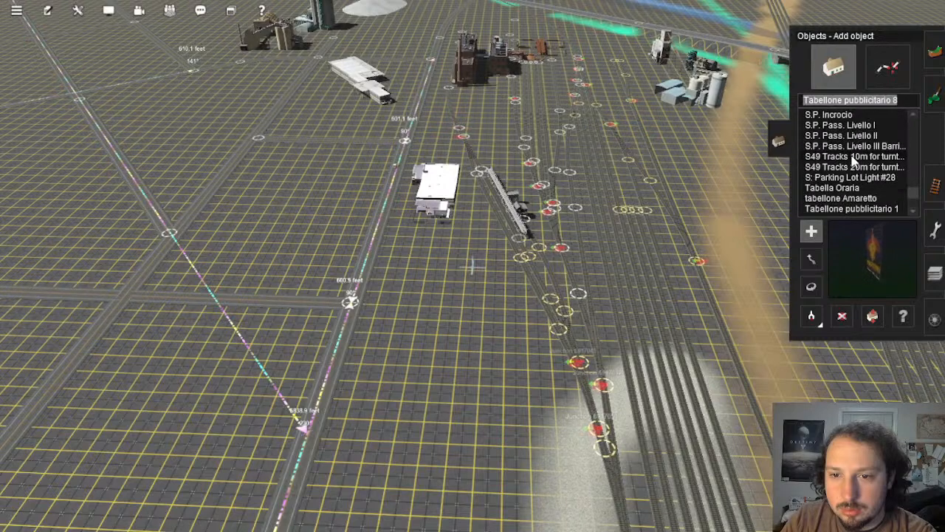
pyautogui.click(108, 10)
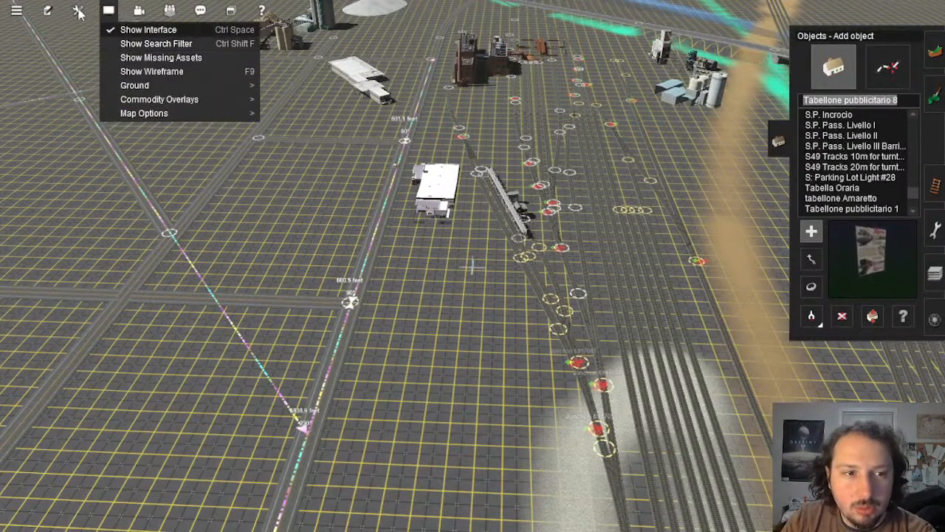
pyautogui.click(156, 44)
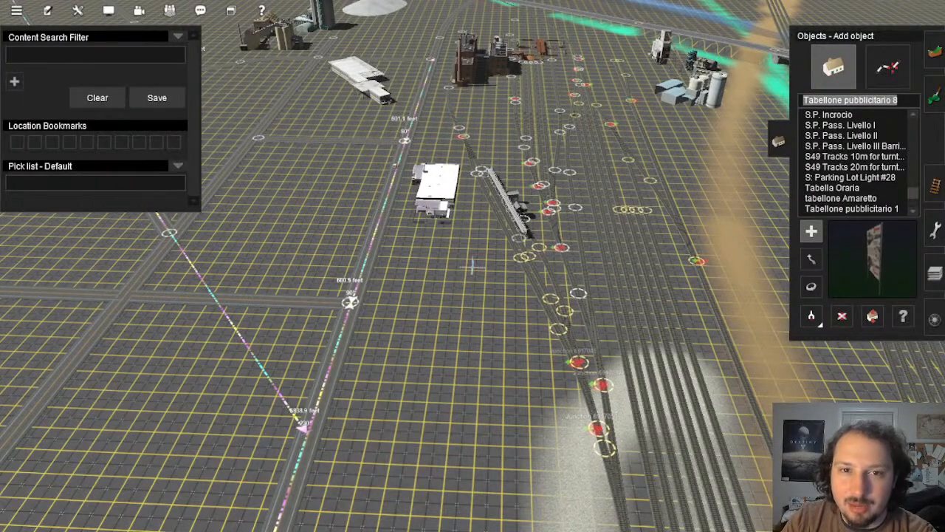
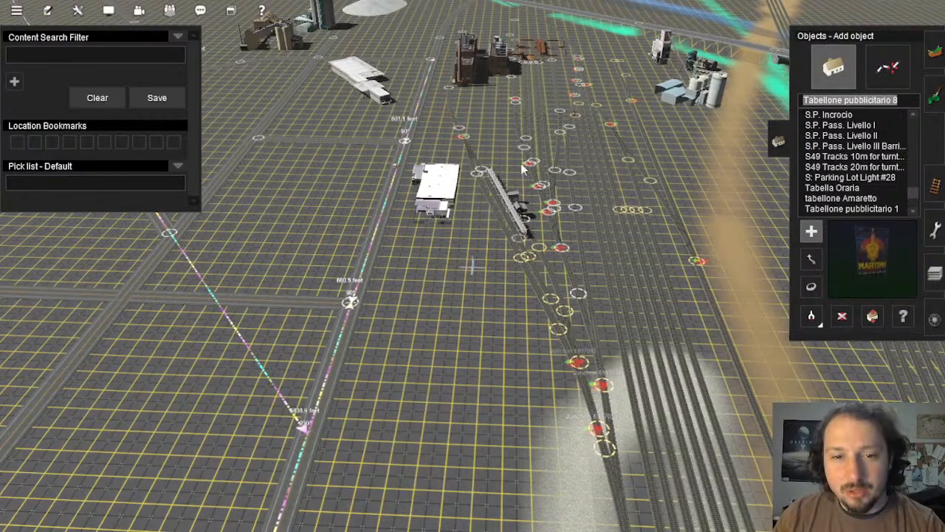
# Step: Survey the yard from the roundhouse area past Junction 6917066 to Junction 6917048
pyautogui.moveTo(479, 117); pyautogui.dragTo(470, 279, button='right')
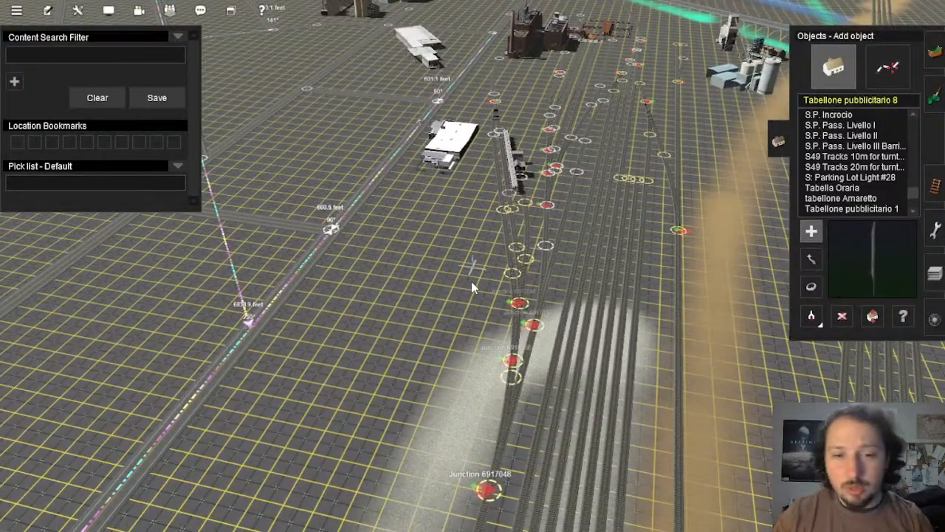
pyautogui.moveTo(471, 281); pyautogui.dragTo(485, 419, button='right')
pyautogui.moveTo(453, 360); pyautogui.dragTo(460, 257, button='right')
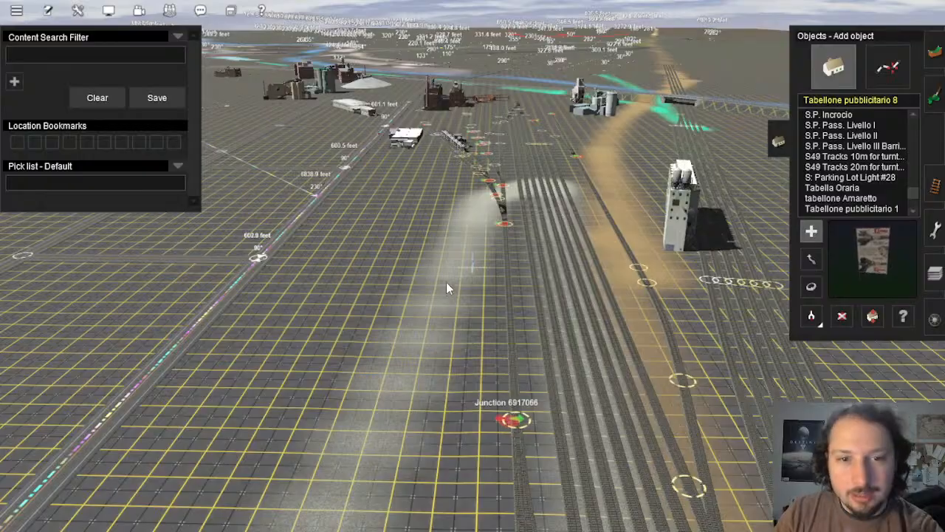
pyautogui.moveTo(446, 282); pyautogui.dragTo(477, 286, button='right')
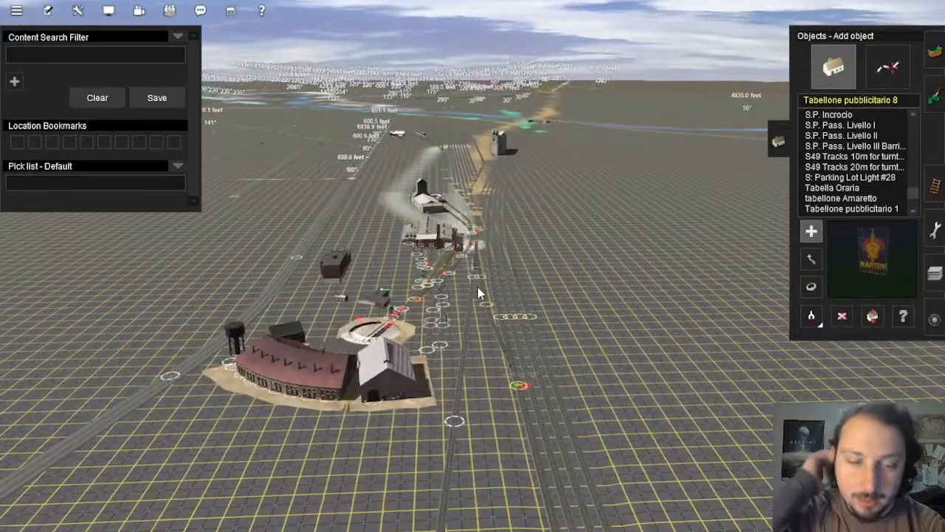
pyautogui.moveTo(459, 231); pyautogui.dragTo(476, 257, button='right')
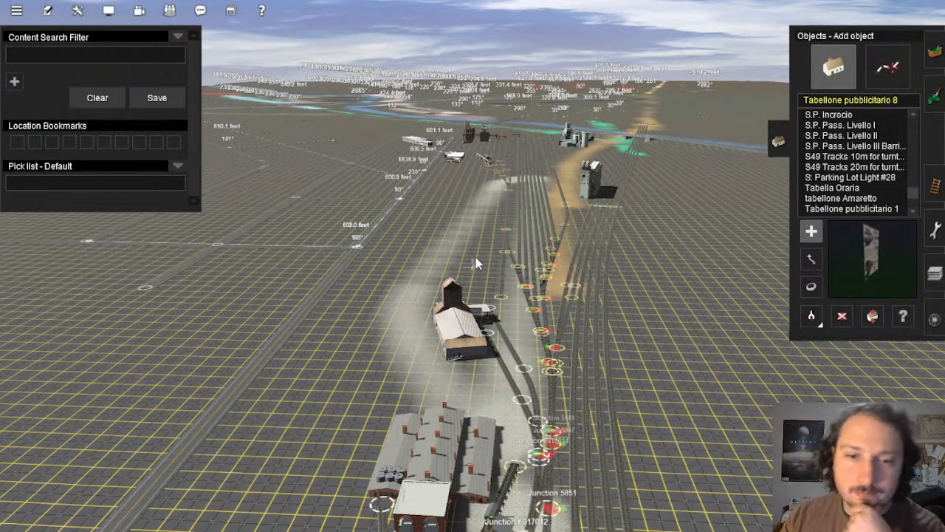
pyautogui.rightClick(524, 239)
pyautogui.rightClick(471, 245)
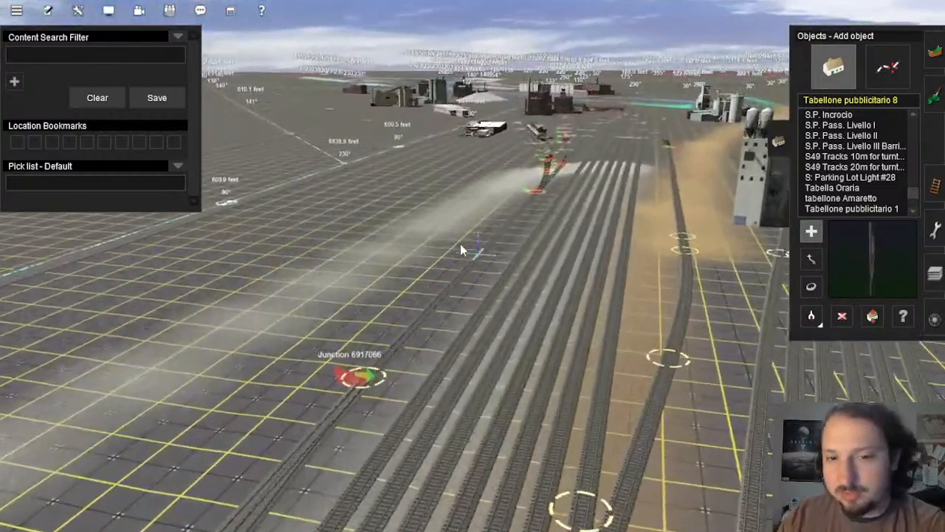
pyautogui.rightClick(497, 220)
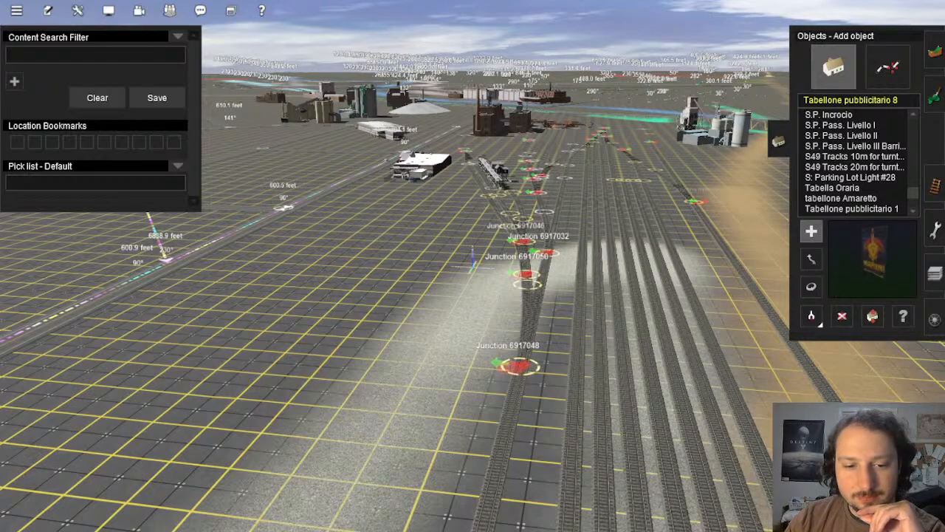
# Step: Move the white-roofed building beside the loading ramp a short distance along the road, towards Junction 6917048
pyautogui.moveTo(521, 278); pyautogui.dragTo(455, 327, button='right')
pyautogui.scroll(-8, 456, 327)
pyautogui.moveTo(505, 238); pyautogui.dragTo(459, 255, button='right')
pyautogui.scroll(-2, 458, 256)
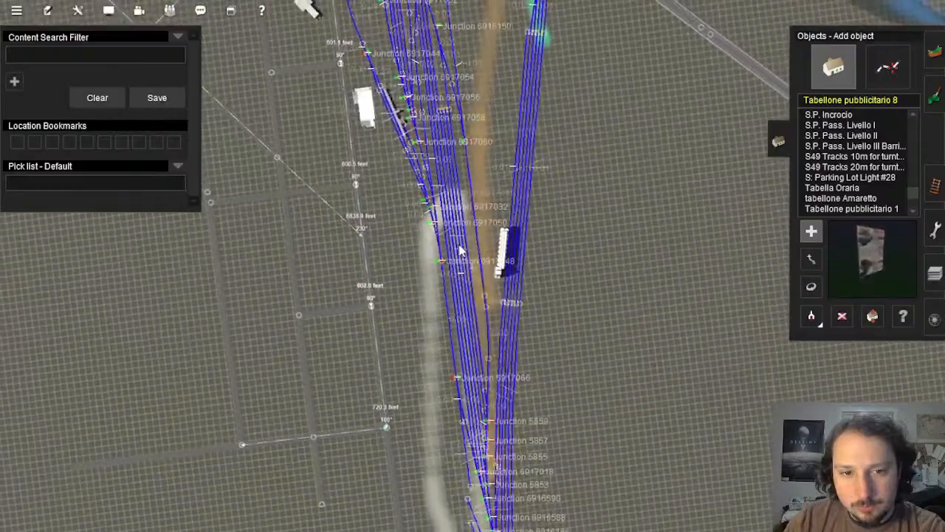
pyautogui.rightClick(467, 207)
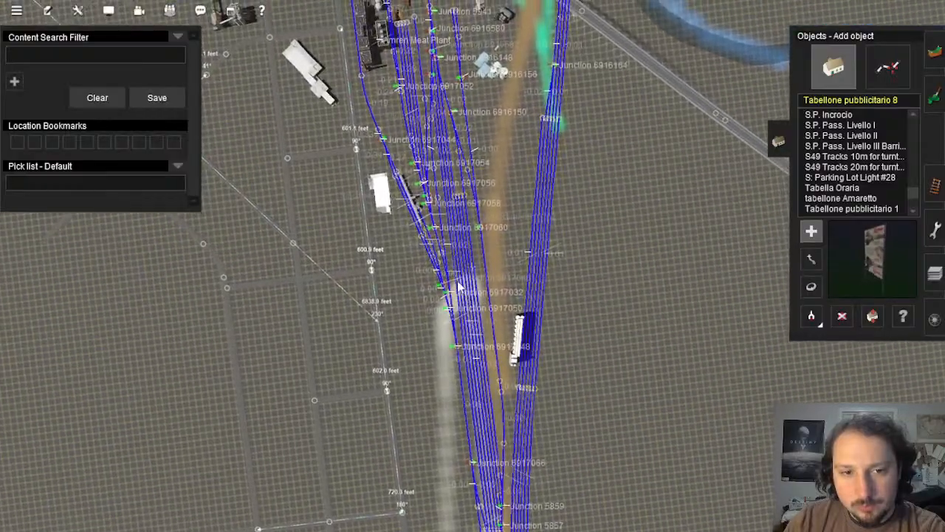
pyautogui.moveTo(458, 285); pyautogui.dragTo(445, 209, button='right')
pyautogui.scroll(3, 445, 209)
pyautogui.rightClick(446, 209)
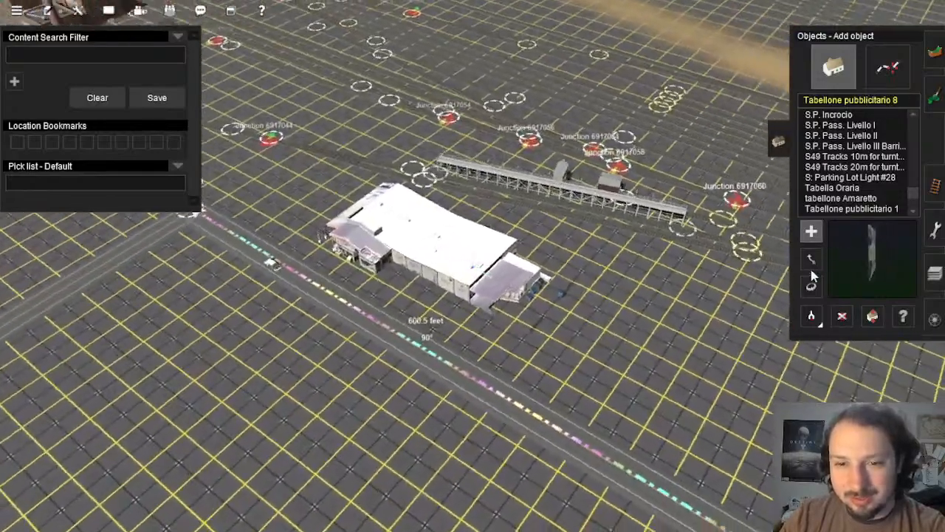
pyautogui.click(811, 260)
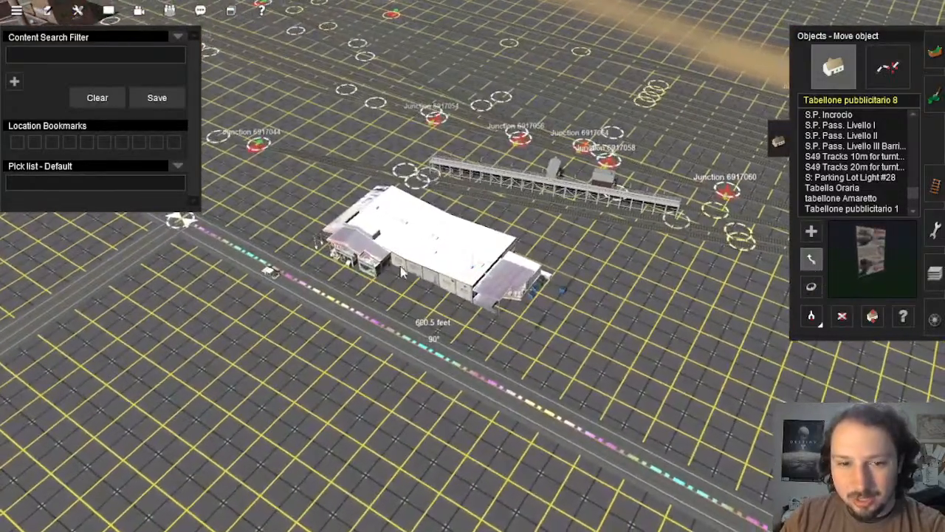
pyautogui.moveTo(531, 314); pyautogui.dragTo(552, 333)
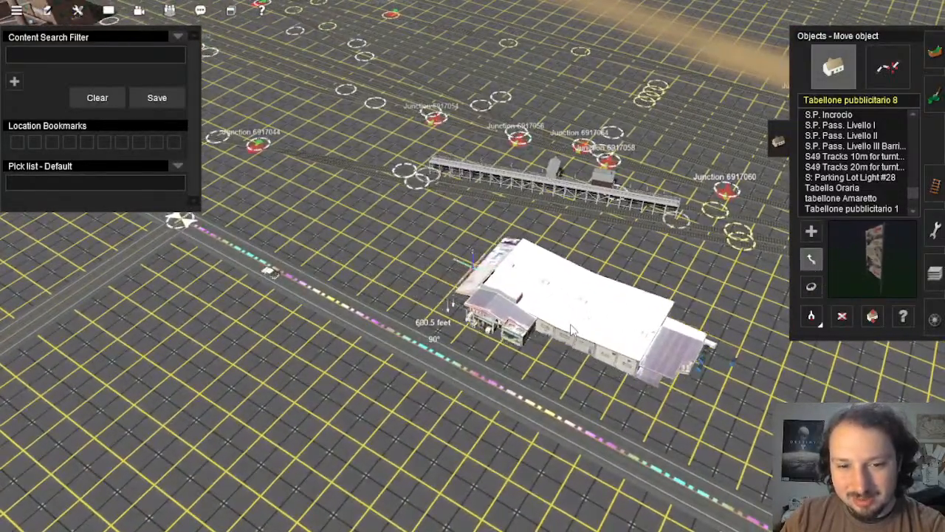
# Step: Survey the yard's outer tracks and the open ground beside them, from Junction 6917050 back past Junction 6917066
pyautogui.moveTo(574, 326); pyautogui.dragTo(507, 311, button='right')
pyautogui.press('Right')
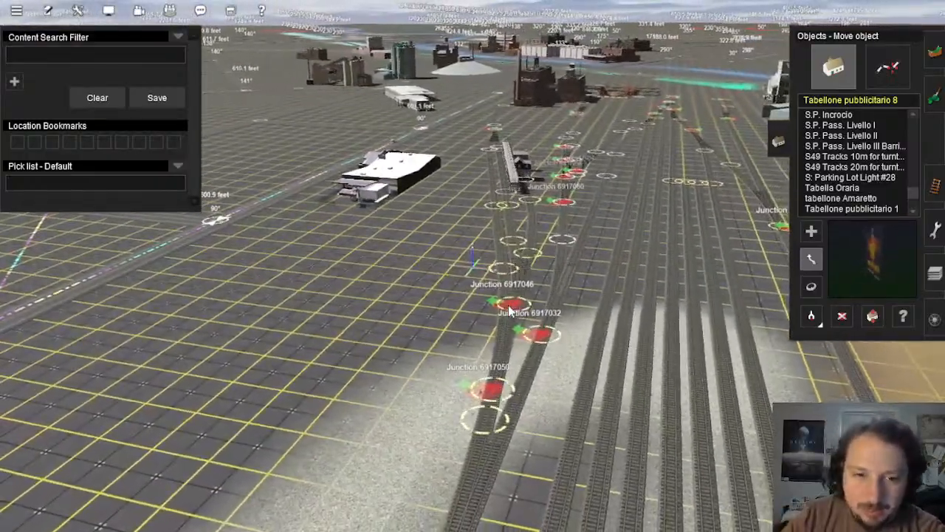
pyautogui.press('Right')
pyautogui.rightClick(507, 392)
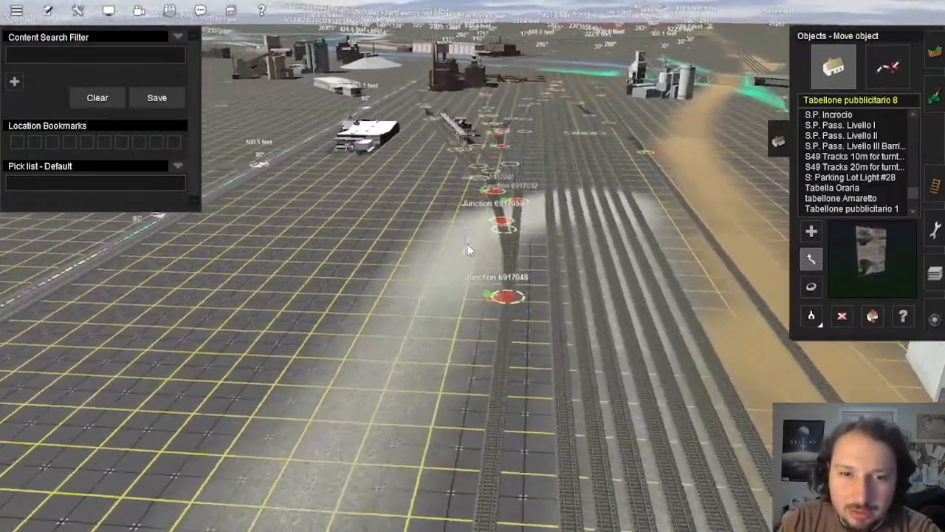
pyautogui.moveTo(467, 244); pyautogui.dragTo(475, 277, button='right')
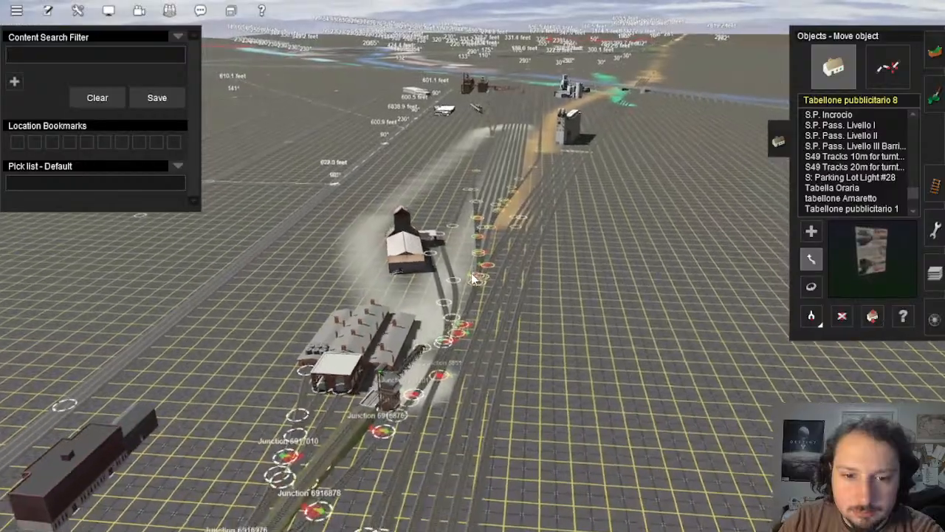
pyautogui.moveTo(467, 332); pyautogui.dragTo(496, 445, button='right')
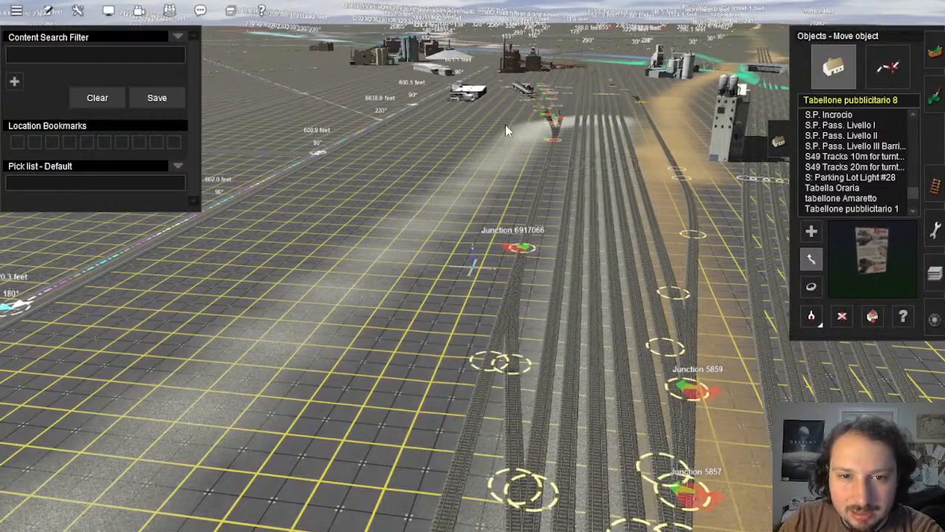
pyautogui.moveTo(484, 286); pyautogui.dragTo(434, 65, button='right')
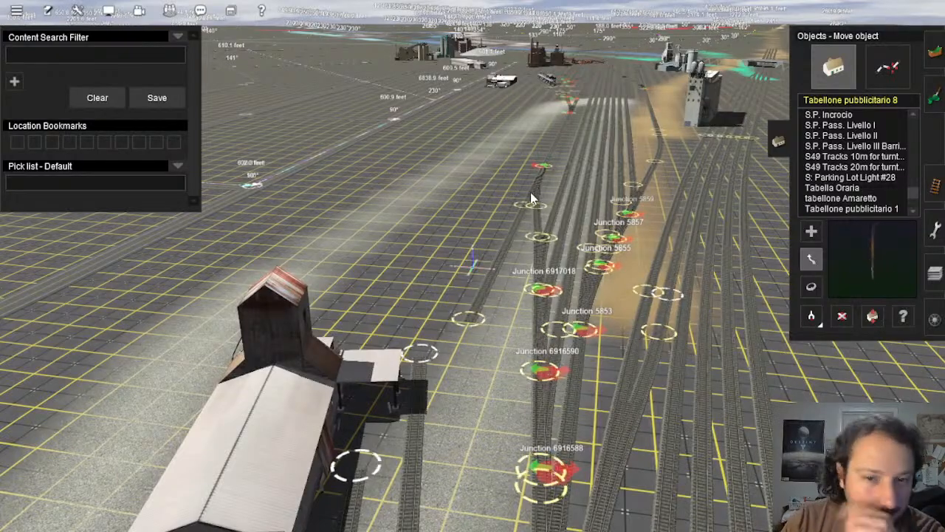
pyautogui.moveTo(522, 189)
pyautogui.mouseDown(button='right')
pyautogui.moveTo(437, 239)
pyautogui.moveTo(429, 265)
pyautogui.moveTo(452, 272)
pyautogui.moveTo(457, 259)
pyautogui.mouseUp(button='right')
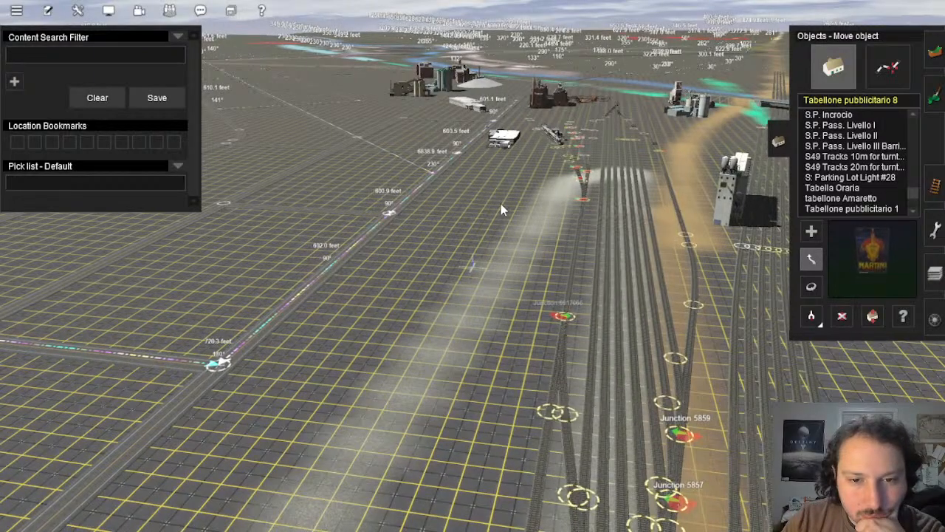
# Step: Lay a TANE 1Trk Wood track from the open ground across the road to the outer track between Junction 6917066 and Junction 6917048
pyautogui.moveTo(501, 210)
pyautogui.mouseDown(button='right')
pyautogui.moveTo(502, 295)
pyautogui.moveTo(471, 351)
pyautogui.moveTo(451, 270)
pyautogui.moveTo(471, 309)
pyautogui.moveTo(479, 211)
pyautogui.moveTo(485, 228)
pyautogui.moveTo(473, 256)
pyautogui.moveTo(473, 241)
pyautogui.moveTo(486, 238)
pyautogui.moveTo(466, 293)
pyautogui.moveTo(476, 292)
pyautogui.moveTo(423, 256)
pyautogui.moveTo(419, 264)
pyautogui.moveTo(419, 163)
pyautogui.moveTo(452, 247)
pyautogui.moveTo(482, 264)
pyautogui.moveTo(488, 276)
pyautogui.moveTo(473, 287)
pyautogui.moveTo(457, 255)
pyautogui.moveTo(473, 286)
pyautogui.mouseUp(button='right')
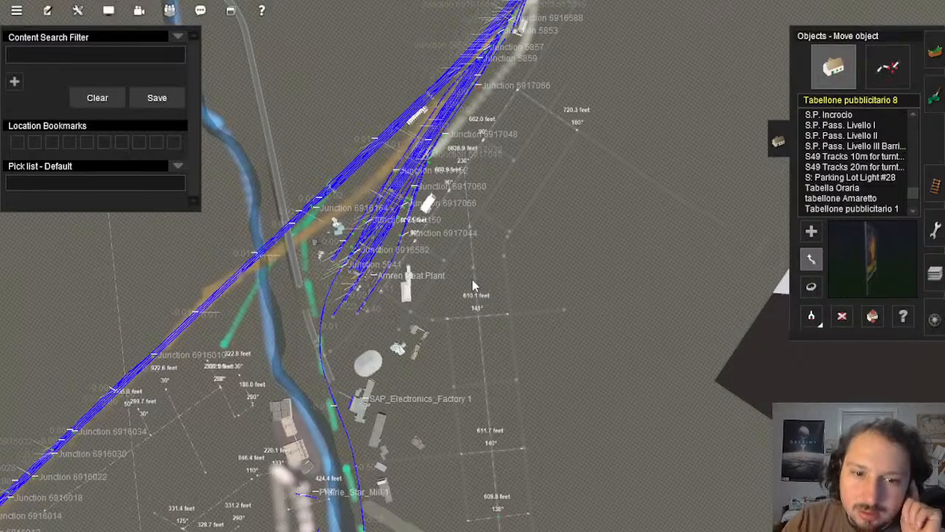
pyautogui.scroll(5, 472, 279)
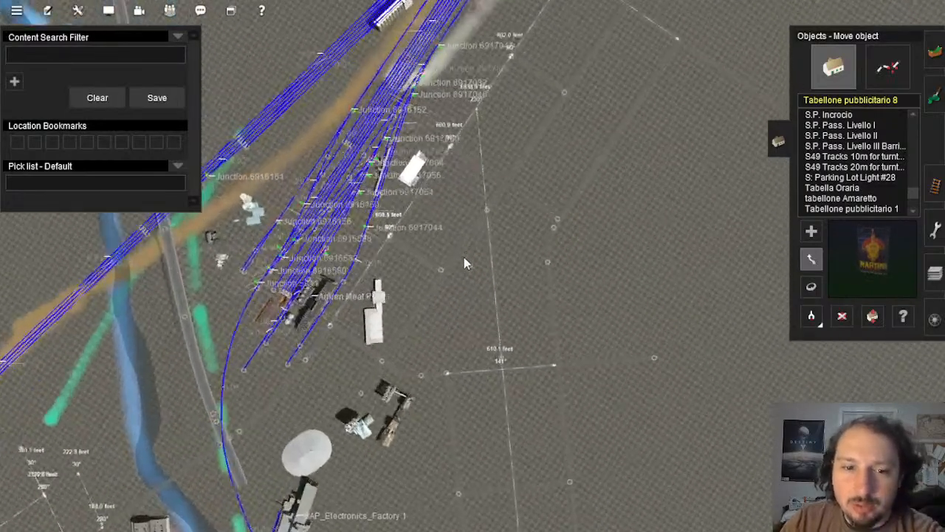
pyautogui.moveTo(456, 233); pyautogui.dragTo(472, 319, button='right')
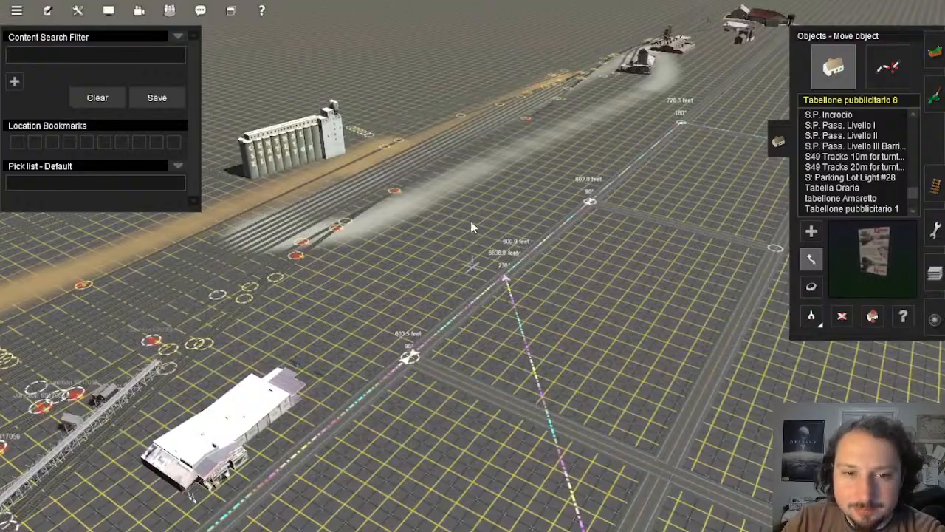
pyautogui.moveTo(471, 151); pyautogui.dragTo(493, 105, button='right')
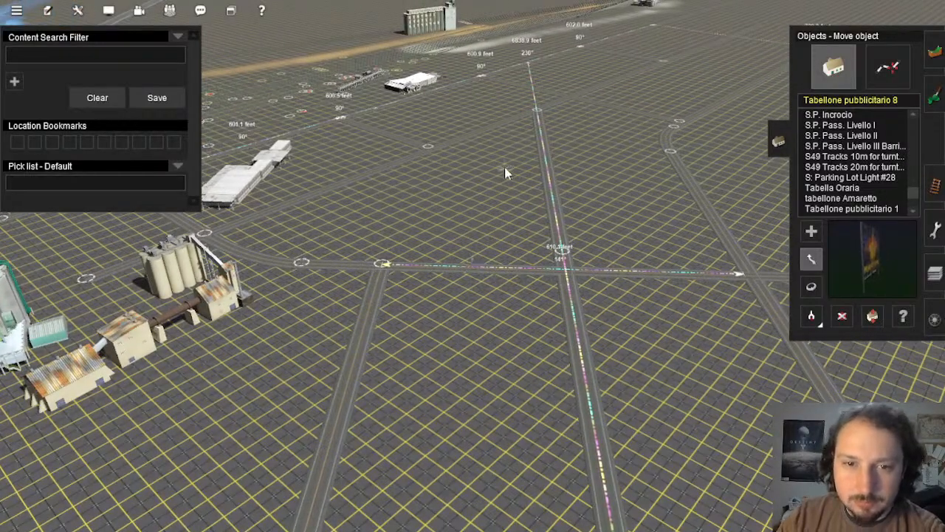
pyautogui.moveTo(504, 169); pyautogui.dragTo(477, 207, button='right')
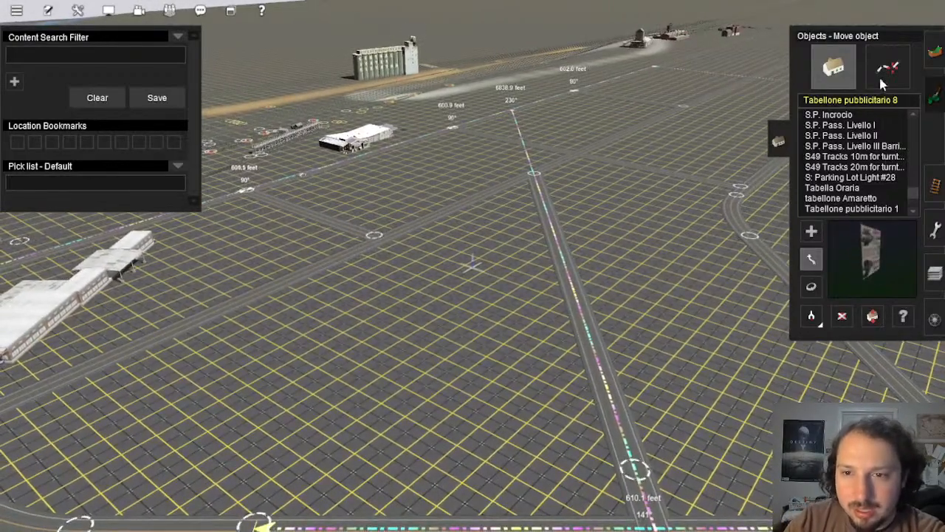
pyautogui.click(934, 185)
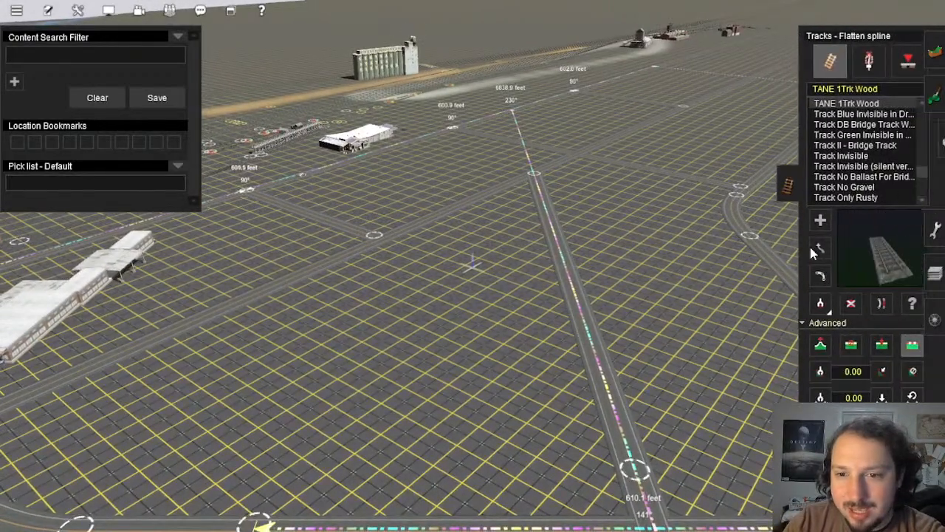
pyautogui.click(810, 220)
pyautogui.moveTo(502, 309); pyautogui.dragTo(447, 279, button='right')
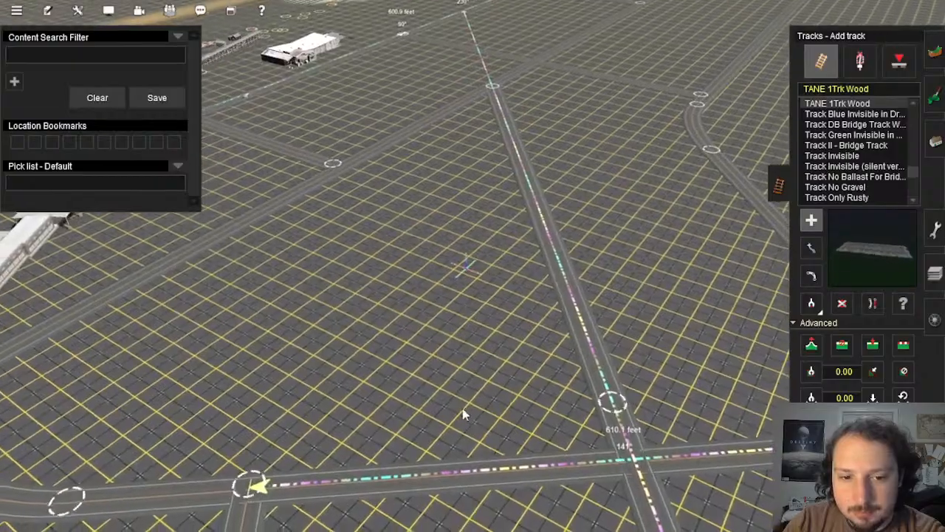
pyautogui.moveTo(449, 249); pyautogui.dragTo(480, 190)
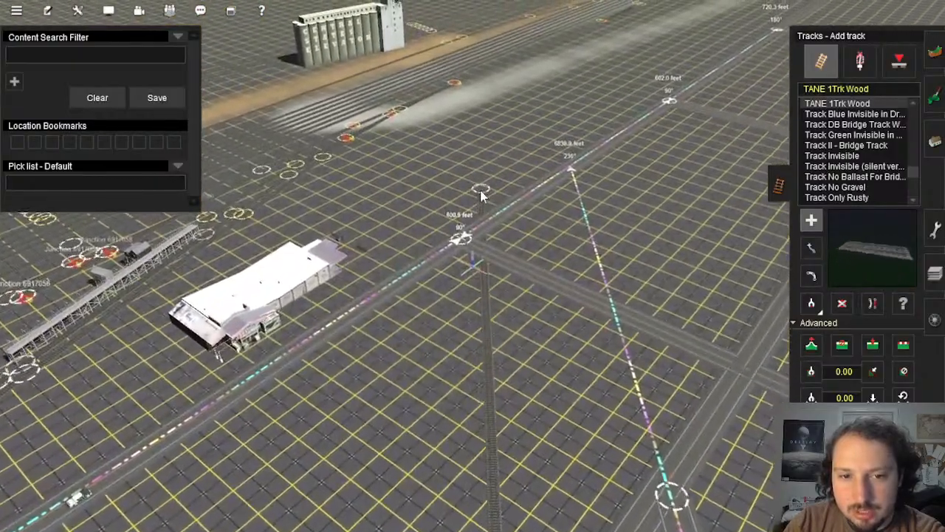
pyautogui.moveTo(483, 206); pyautogui.dragTo(474, 260, button='right')
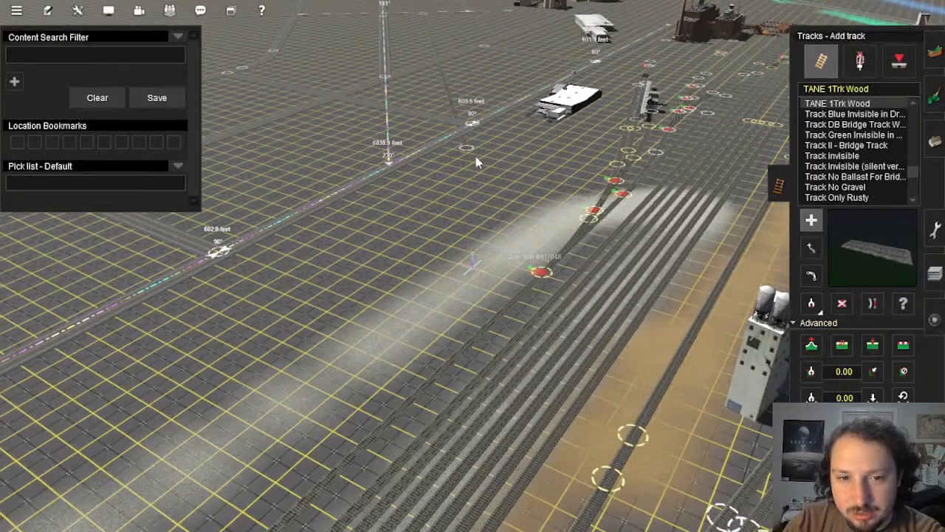
pyautogui.moveTo(489, 297)
pyautogui.mouseDown(button='right')
pyautogui.moveTo(433, 306)
pyautogui.moveTo(455, 306)
pyautogui.moveTo(475, 289)
pyautogui.mouseUp(button='right')
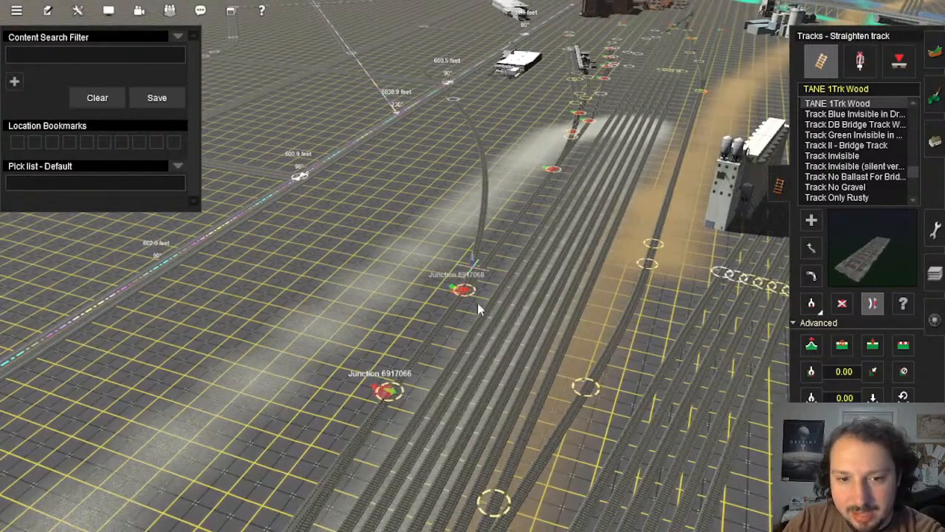
# Step: Examine the new connecting track from above and along the yard, including its surroundings near Junction 6917066
pyautogui.scroll(-10, 476, 309)
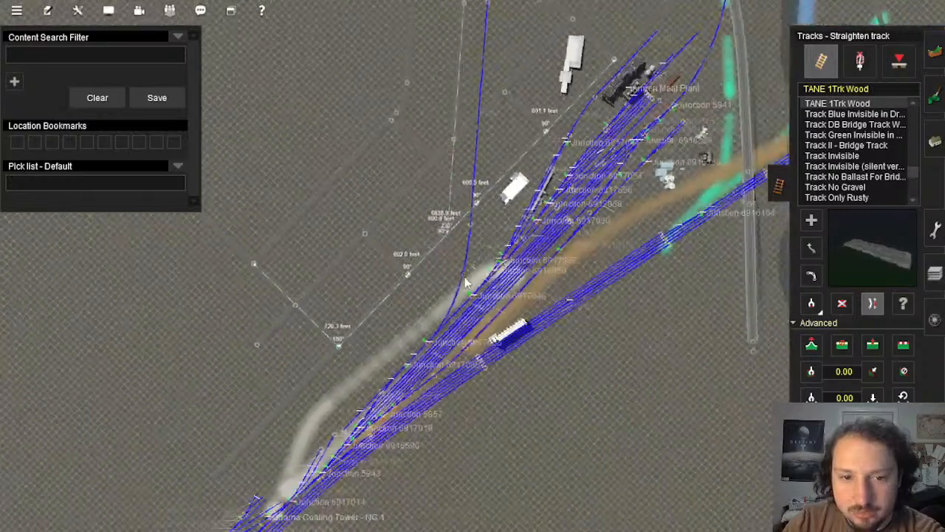
pyautogui.scroll(3, 465, 283)
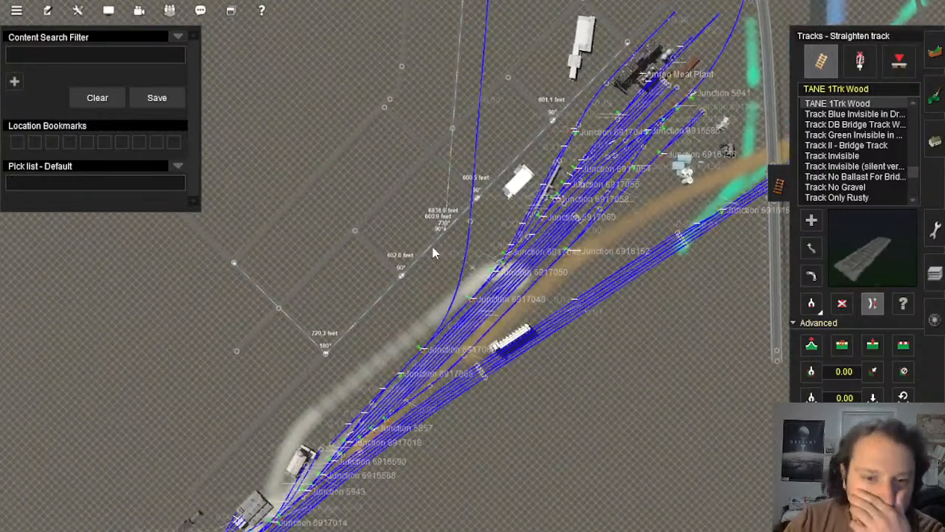
pyautogui.scroll(10, 406, 325)
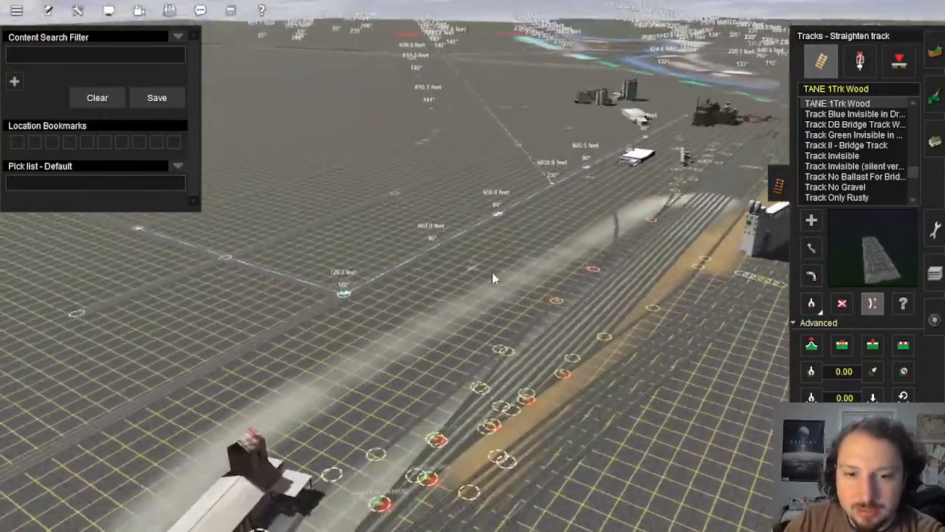
pyautogui.press('Left')
pyautogui.press('Down')
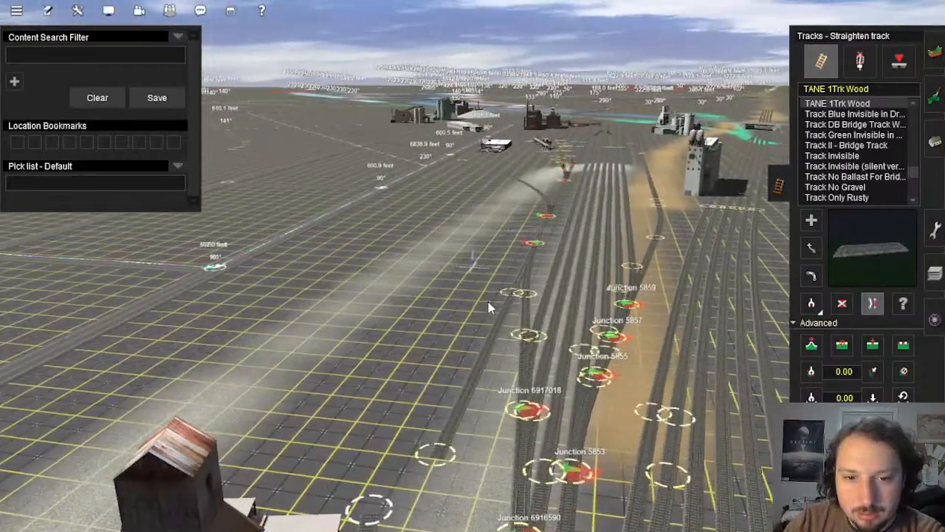
pyautogui.press('Left')
pyautogui.moveTo(488, 301)
pyautogui.mouseDown(button='right')
pyautogui.moveTo(464, 277)
pyautogui.moveTo(476, 231)
pyautogui.moveTo(465, 256)
pyautogui.mouseUp(button='right')
pyautogui.press('Up')
pyautogui.press('Left')
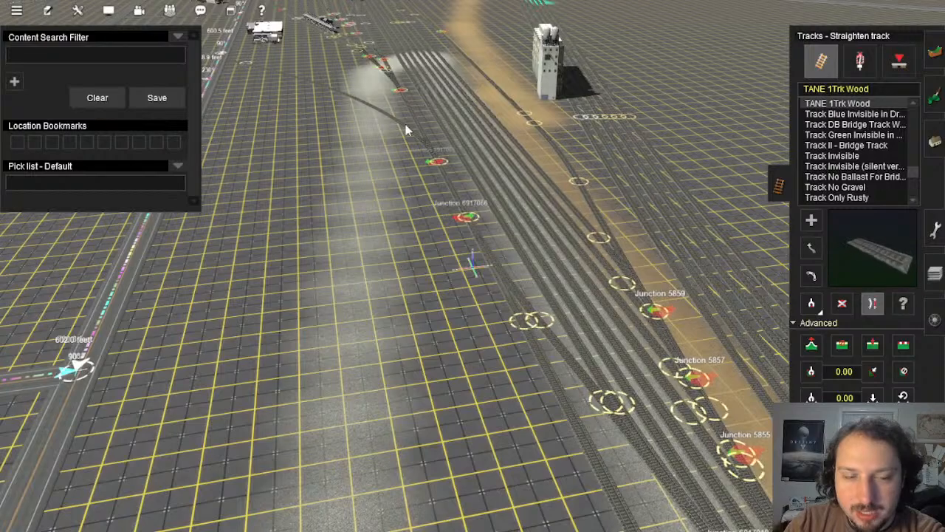
pyautogui.moveTo(393, 451); pyautogui.dragTo(509, 258, button='right')
pyautogui.press('Right')
pyautogui.press('Down')
pyautogui.press('Up')
pyautogui.scroll(2, 467, 317)
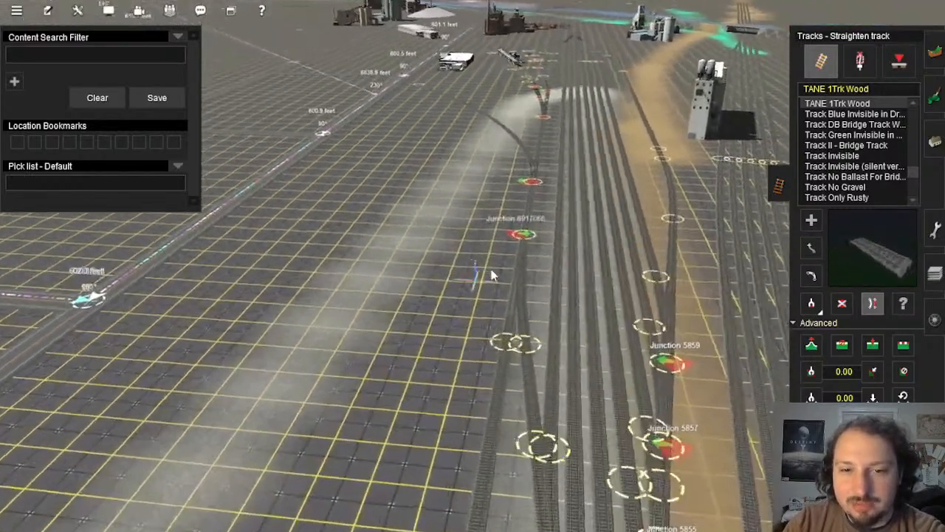
# Step: Delete the outer stub track branching off at Junction 6917066 and remove that junction's switch
pyautogui.rightClick(492, 271)
pyautogui.click(861, 65)
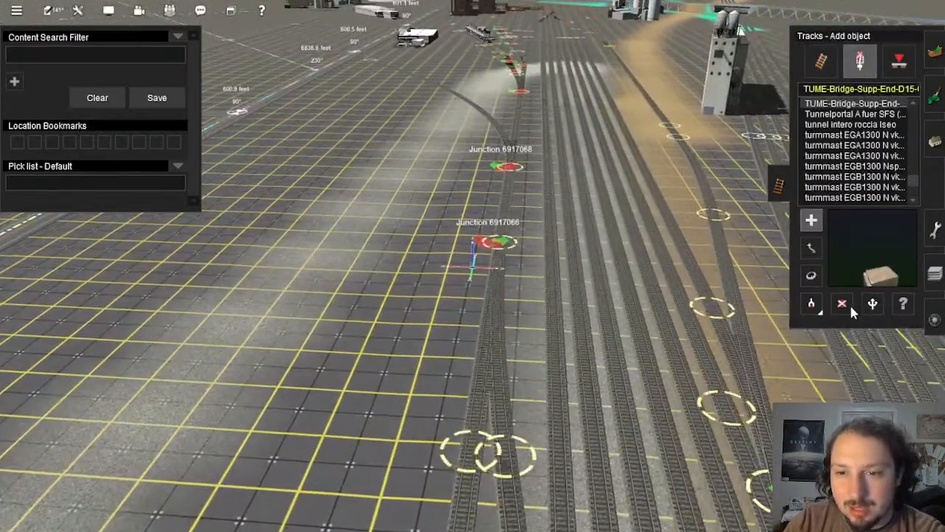
pyautogui.scroll(-6, 464, 330)
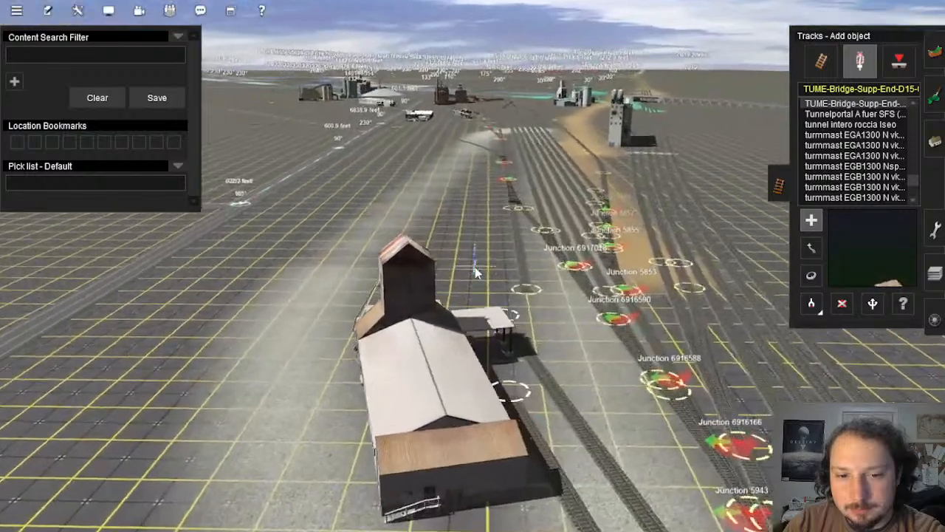
pyautogui.scroll(5, 475, 267)
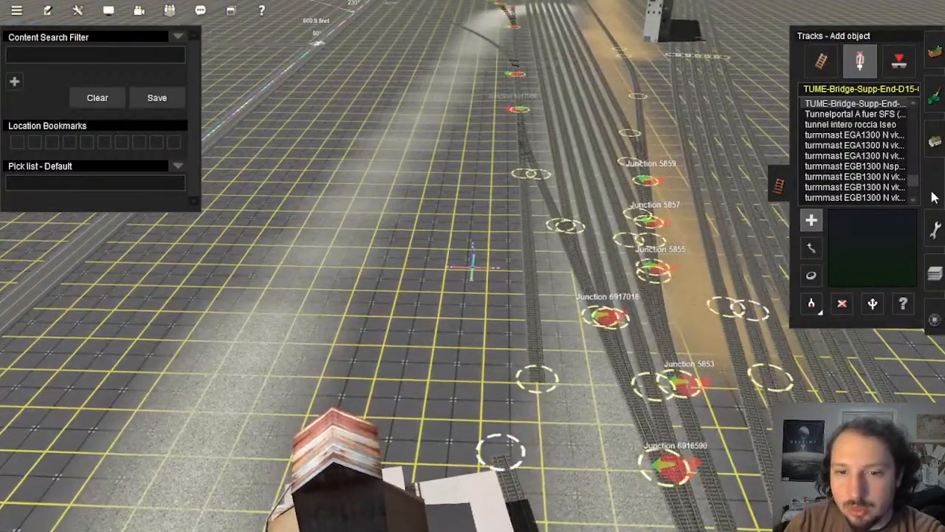
pyautogui.click(821, 61)
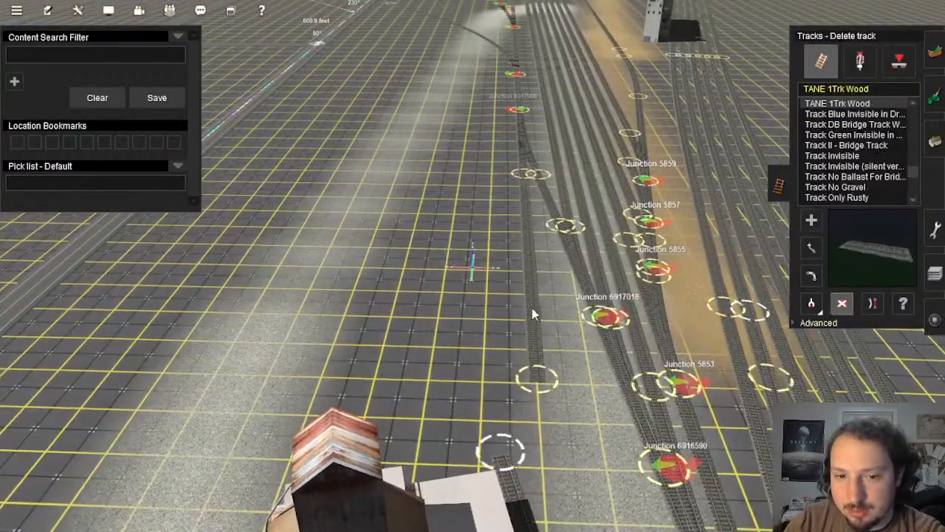
pyautogui.click(522, 173)
pyautogui.rightClick(541, 102)
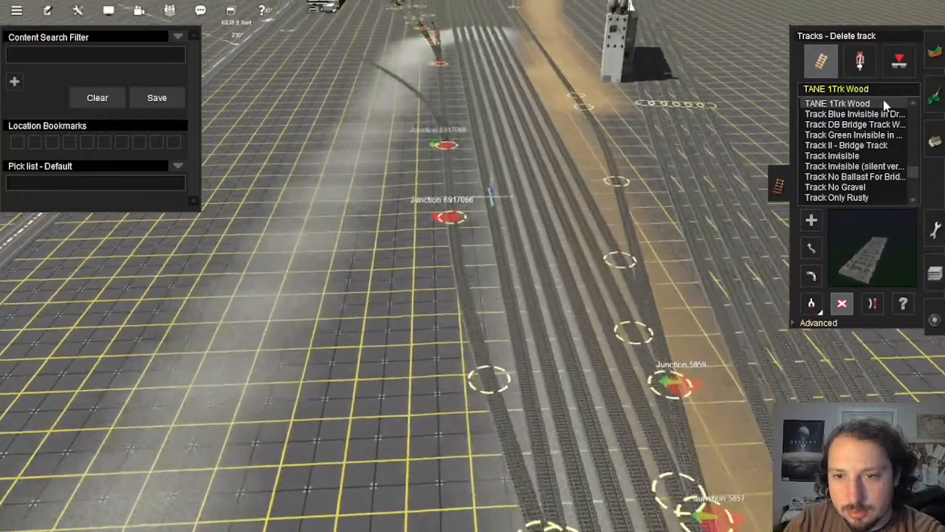
pyautogui.click(859, 62)
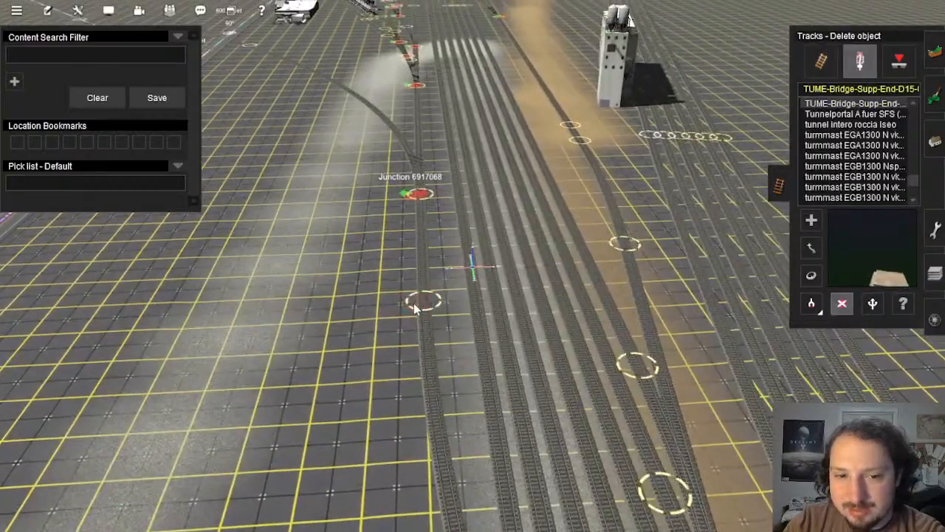
pyautogui.rightClick(406, 493)
pyautogui.scroll(-3, 418, 468)
pyautogui.press('Right')
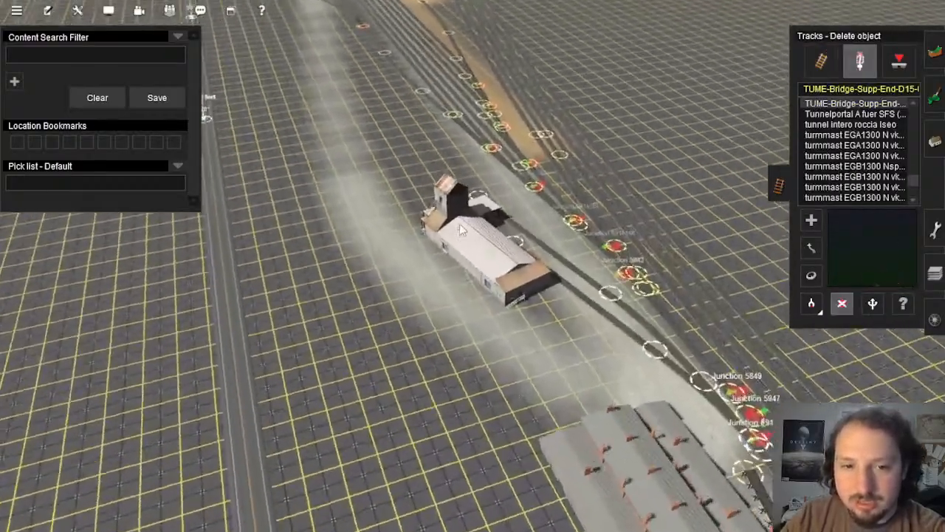
pyautogui.rightClick(459, 229)
pyautogui.press('Right')
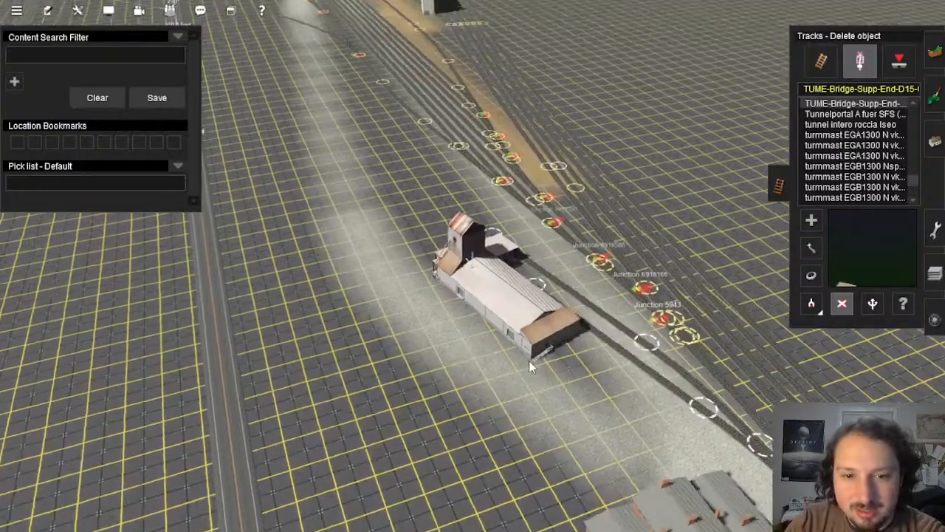
# Step: Survey the yard's parallel tracks and the open ground beside them, from the engine facilities past the grain building, at ground level and from overhead
pyautogui.press('Down')
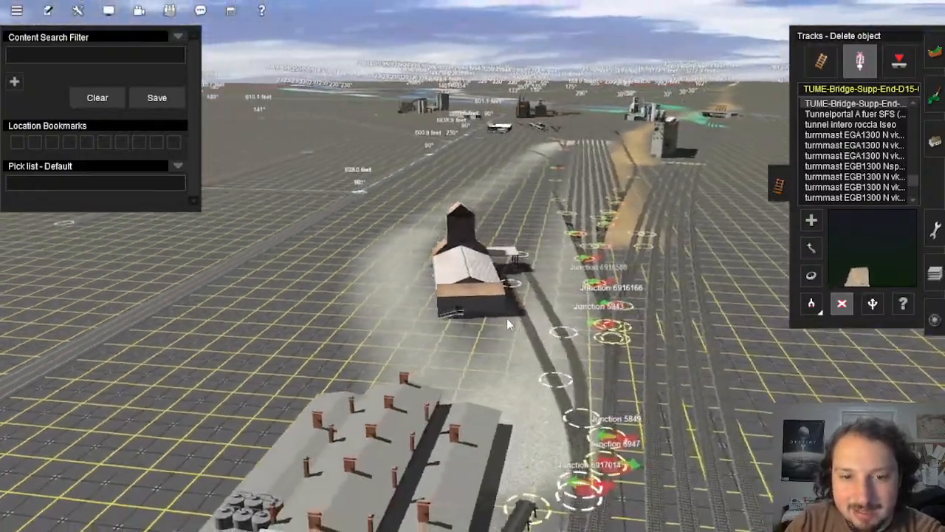
pyautogui.rightClick(445, 306)
pyautogui.scroll(-3, 445, 306)
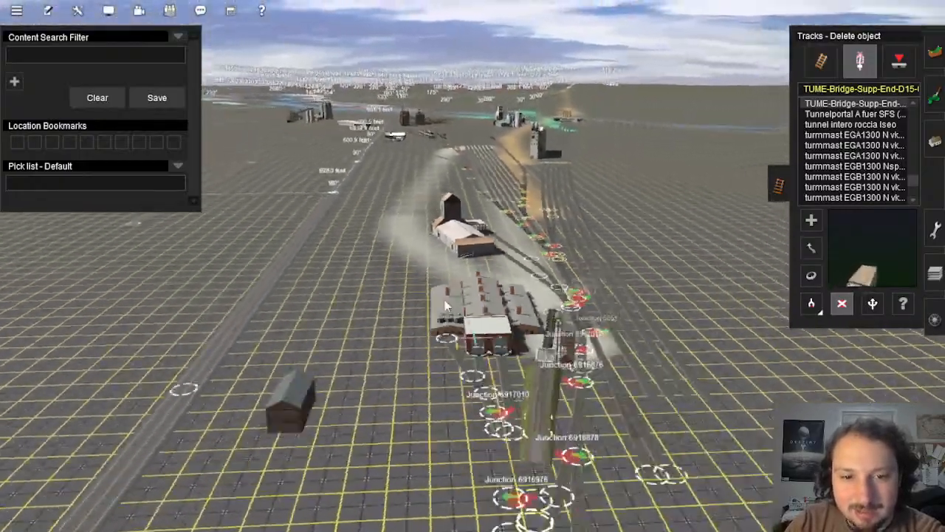
pyautogui.press('Right')
pyautogui.press('Up')
pyautogui.scroll(3, 461, 269)
pyautogui.rightClick(455, 211)
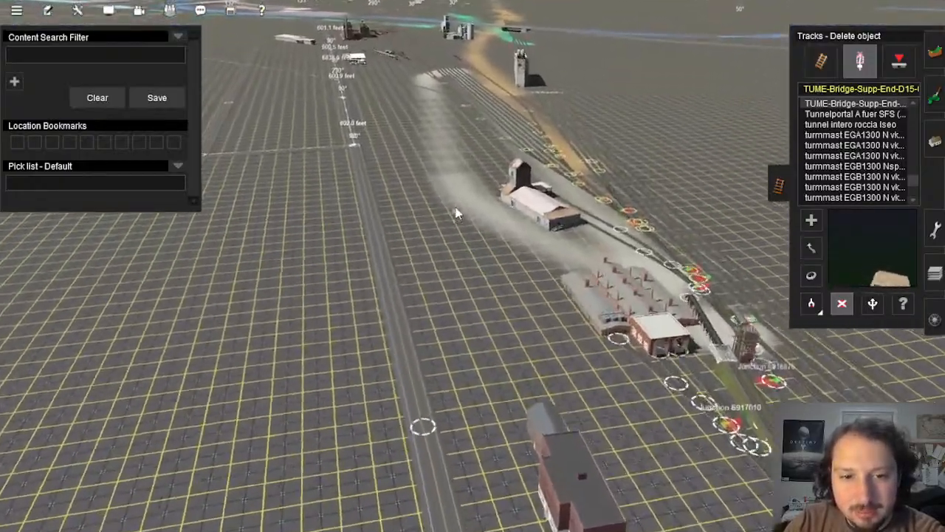
pyautogui.press('Left')
pyautogui.moveTo(468, 248); pyautogui.dragTo(474, 255, button='right')
pyautogui.scroll(-5, 471, 260)
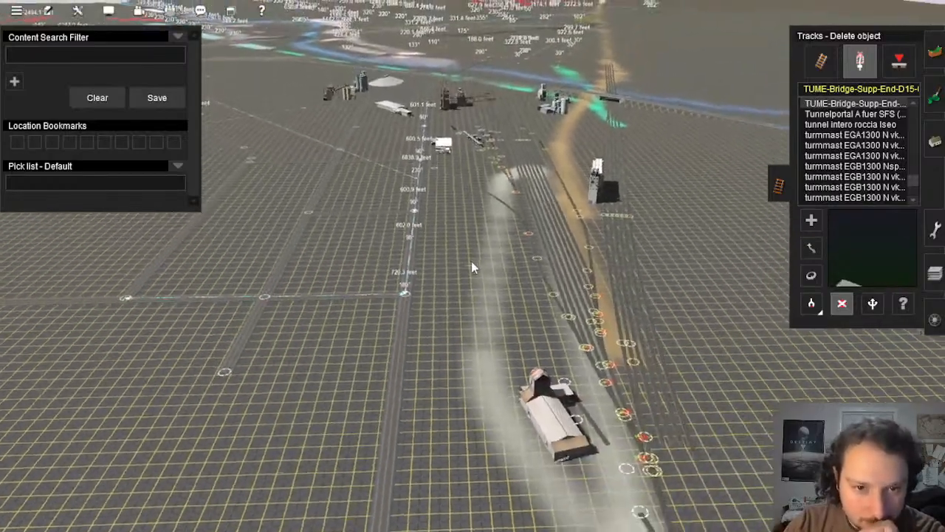
pyautogui.press('Up')
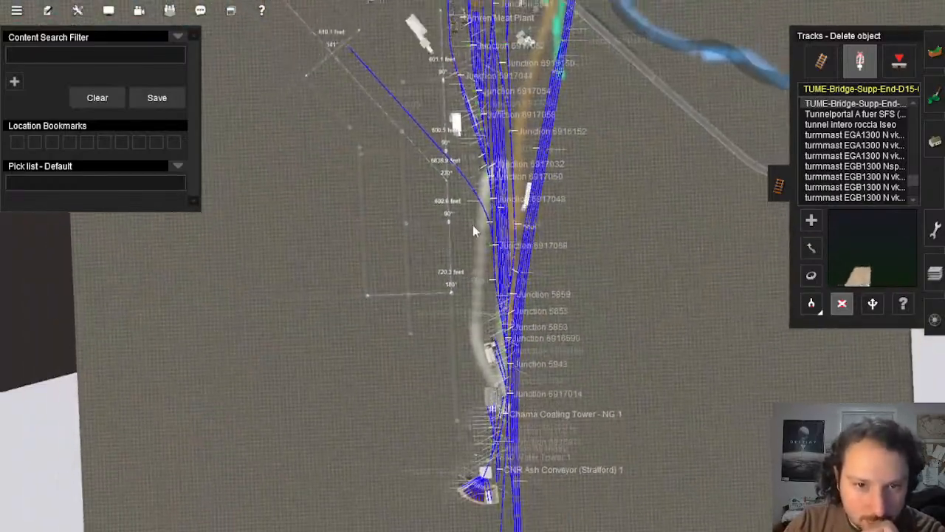
pyautogui.scroll(5, 473, 231)
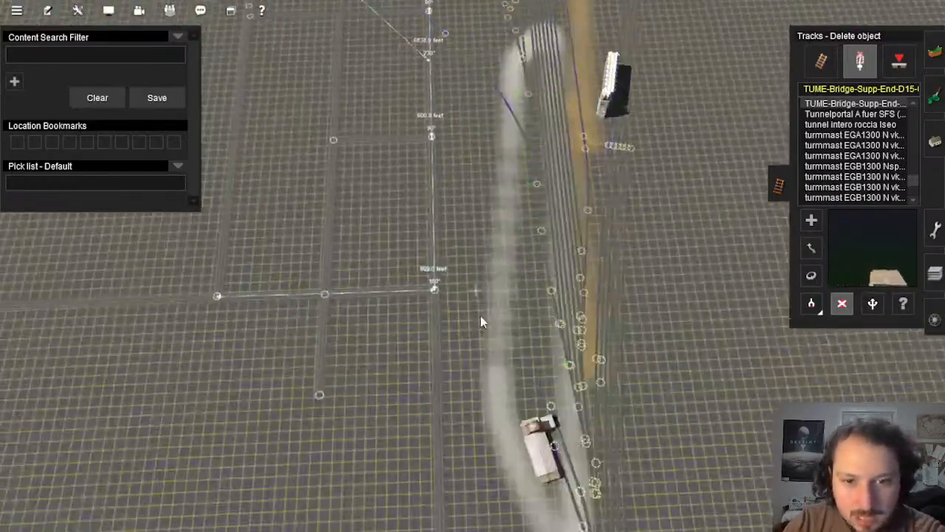
pyautogui.press('Down')
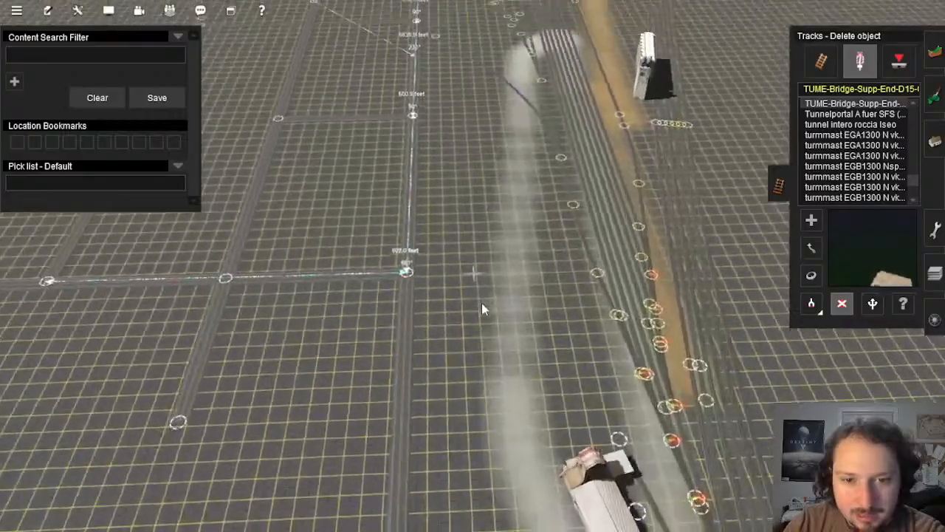
pyautogui.press('Up')
pyautogui.press('Up')
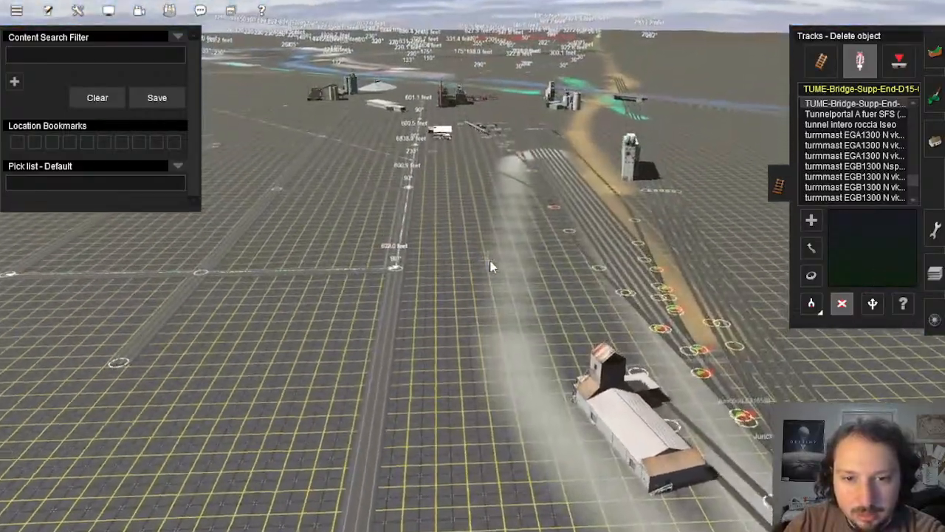
# Step: Examine the industries beyond the yard on both sides of the river and highway, including the brick factories near the road crossing
pyautogui.press('Up')
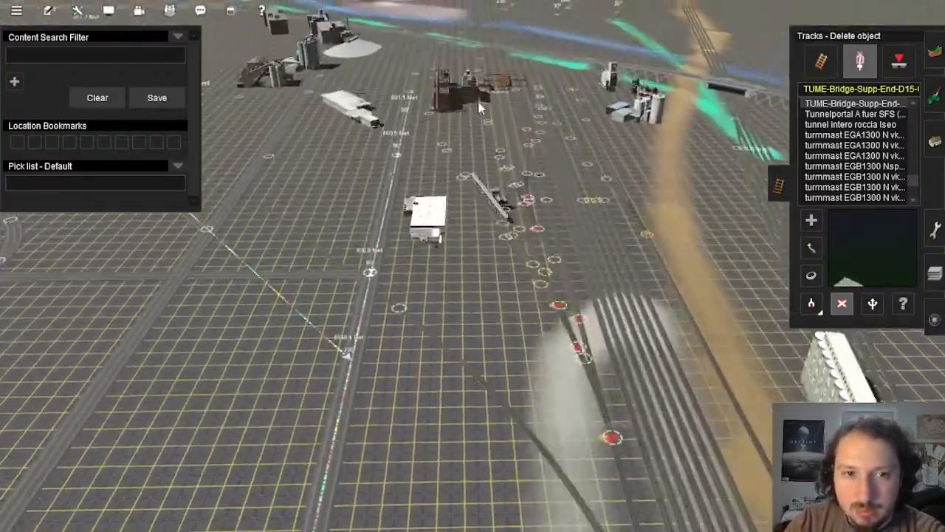
pyautogui.press('Up')
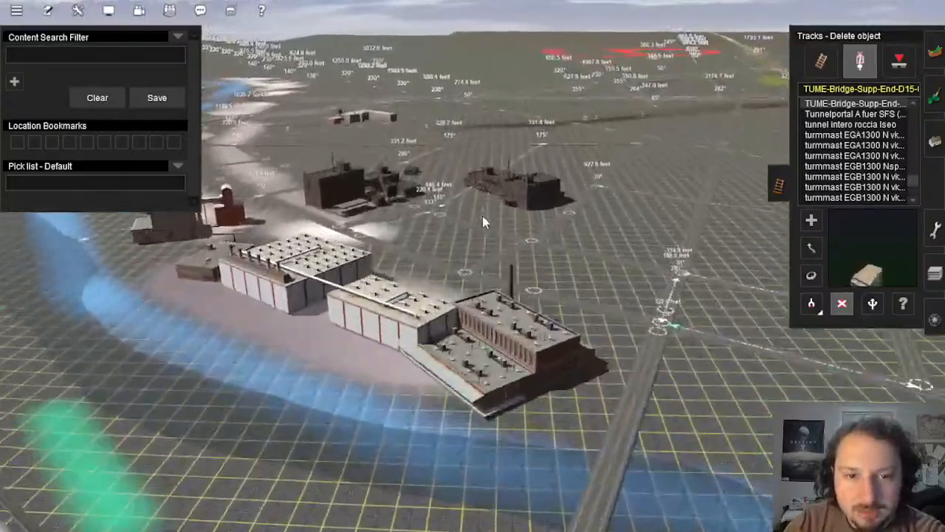
pyautogui.press('Up')
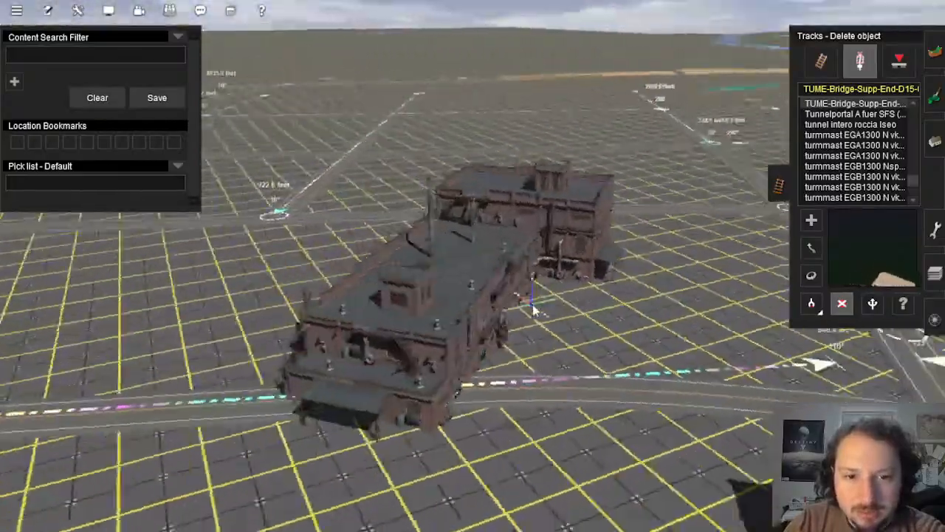
pyautogui.press('Left')
pyautogui.press('Up')
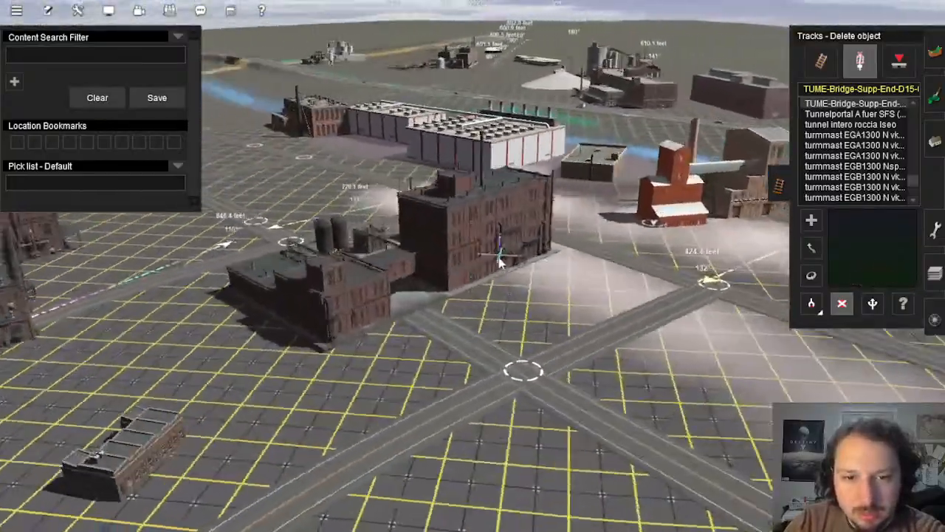
pyautogui.press('Right')
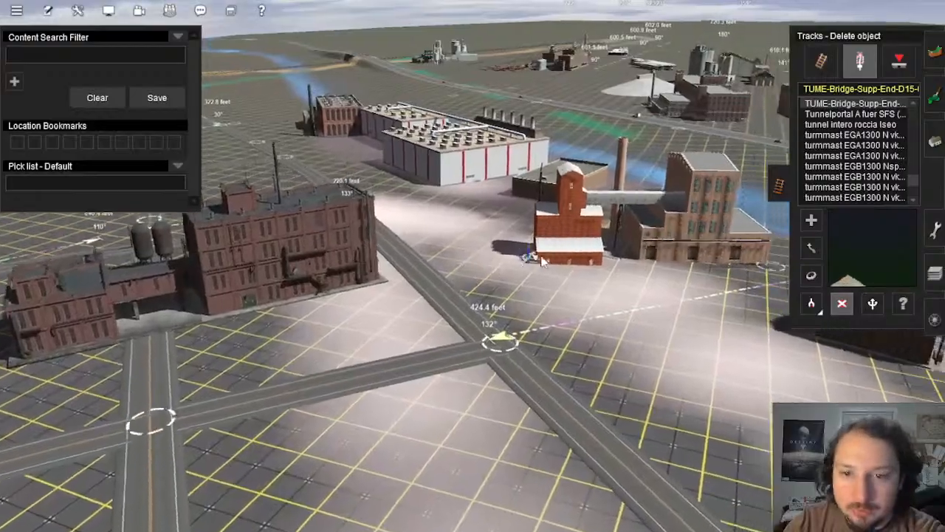
pyautogui.press('Left')
pyautogui.press('Up')
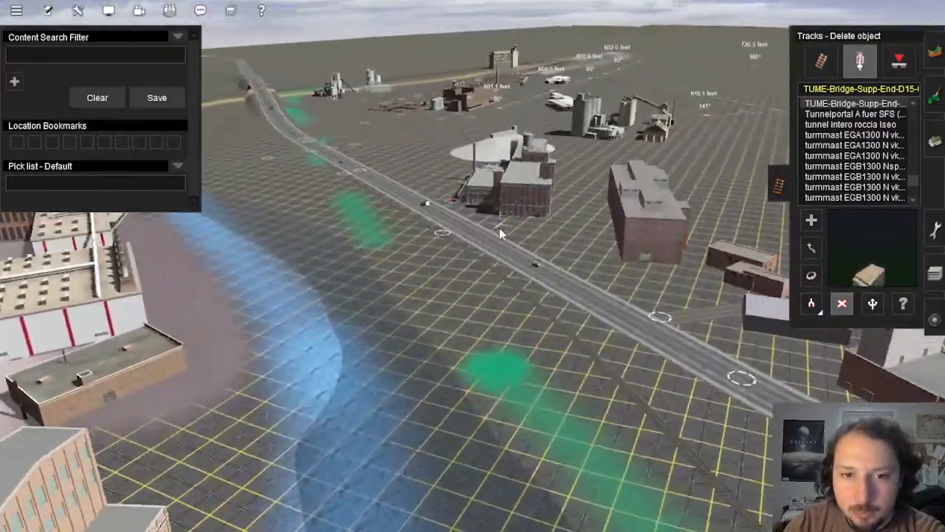
pyautogui.press('Right')
pyautogui.press('Left')
pyautogui.press('Up')
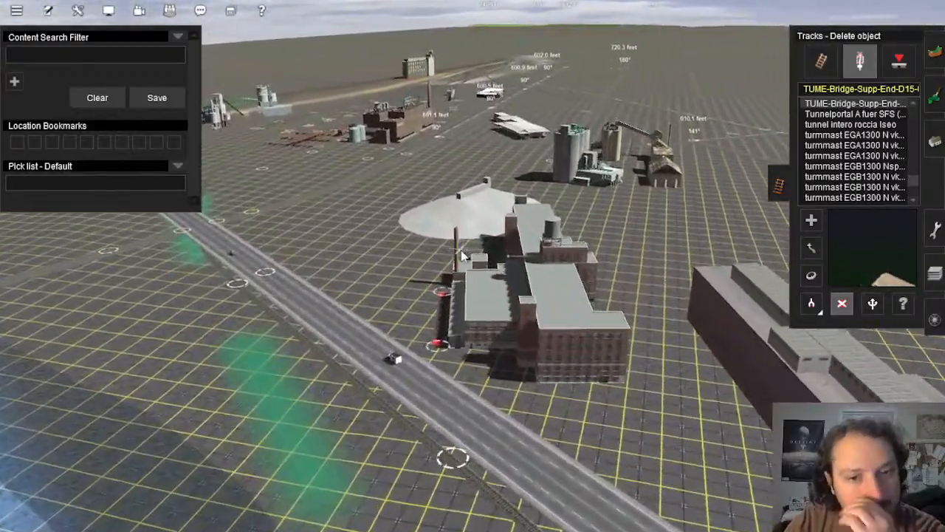
# Step: Examine the route from the brick factory beside the highway back along the junctions to the open ends of the yard's parallel tracks
pyautogui.press('Down')
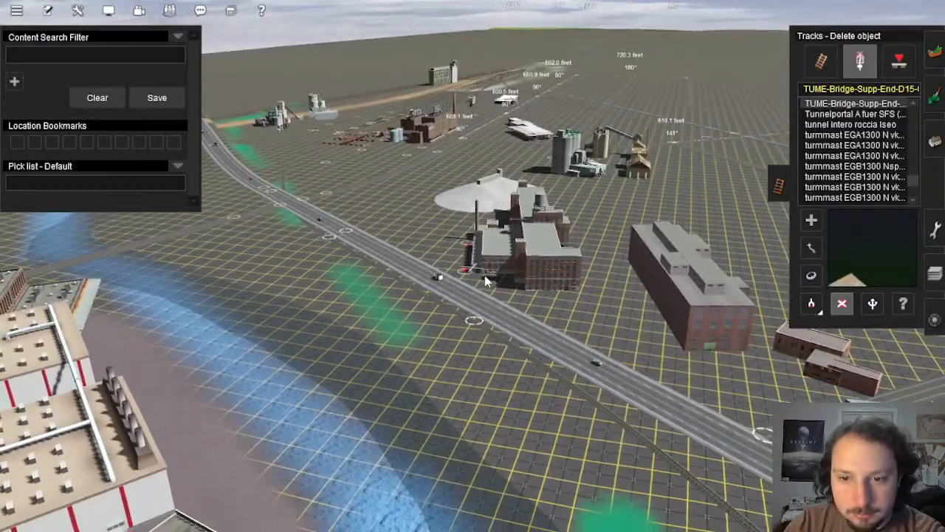
pyautogui.press('Up')
pyautogui.rightClick(472, 122)
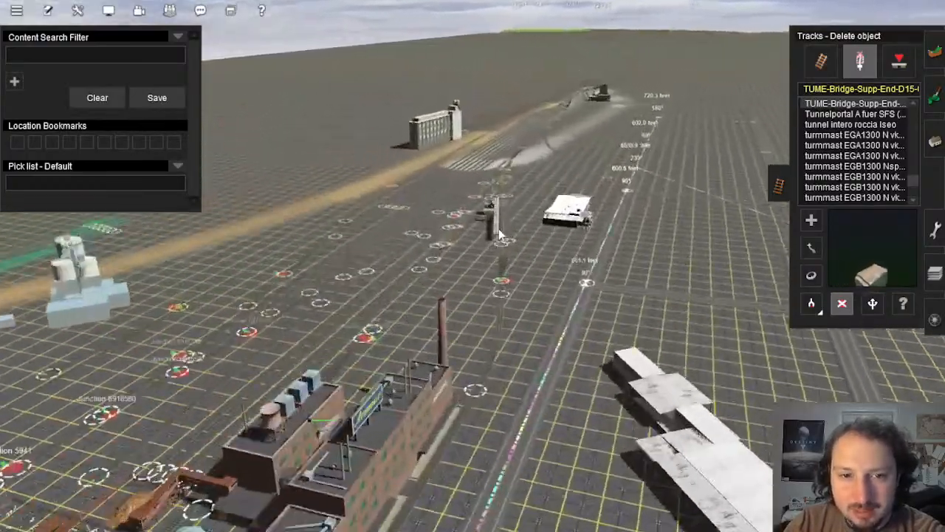
pyautogui.press('Down')
pyautogui.press('Up')
pyautogui.rightClick(472, 221)
pyautogui.press('Up')
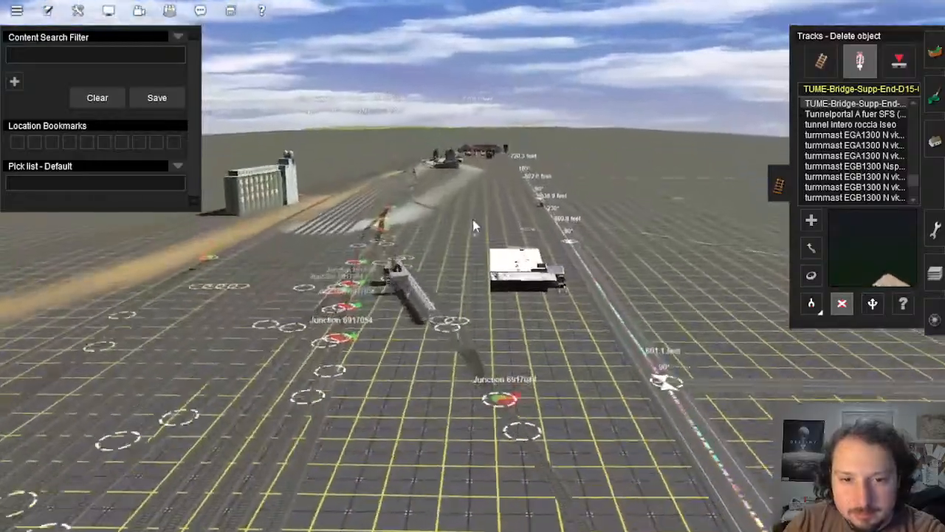
pyautogui.press('Down')
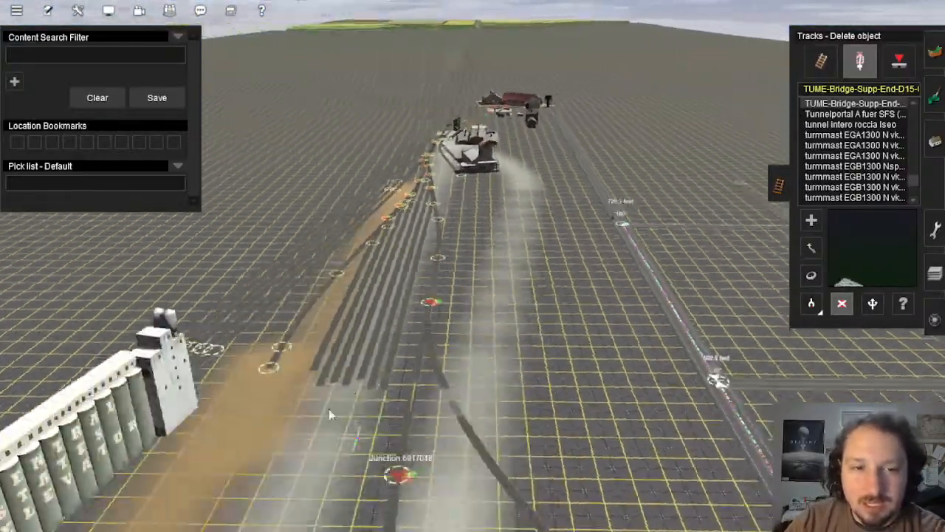
# Step: Inspect the group of cement plant buildings between the highway bridge and the yard tracks, including the open ground around it
pyautogui.press('Down')
pyautogui.moveTo(330, 409); pyautogui.dragTo(474, 306, button='right')
pyautogui.scroll(-3, 474, 310)
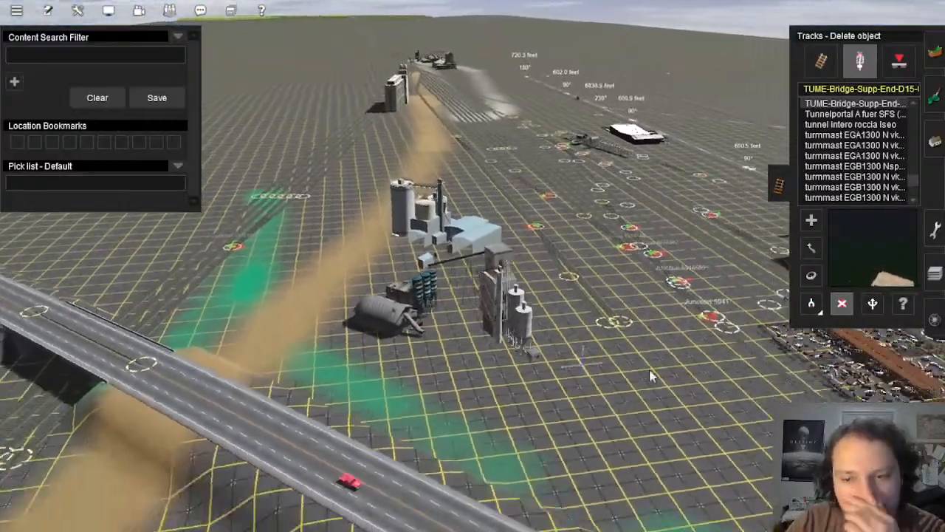
pyautogui.moveTo(650, 375); pyautogui.dragTo(553, 178, button='right')
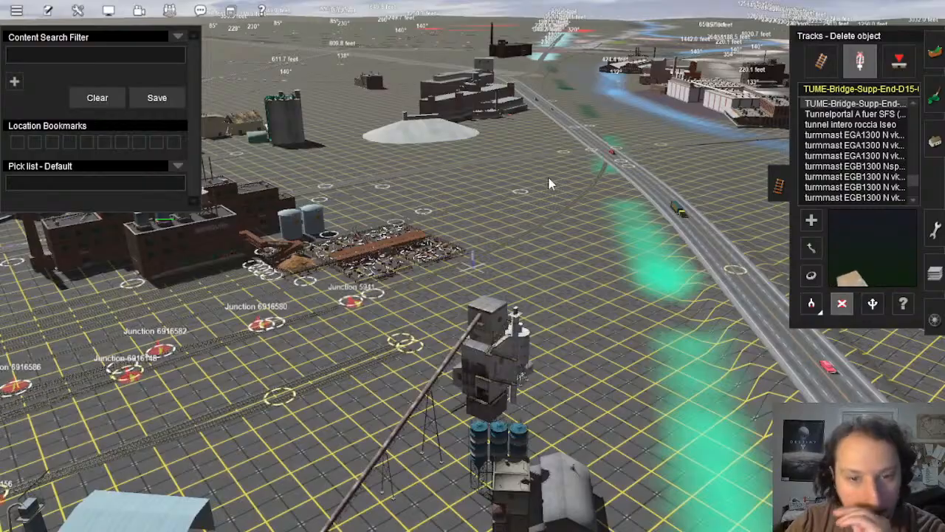
pyautogui.moveTo(547, 214); pyautogui.dragTo(458, 246, button='right')
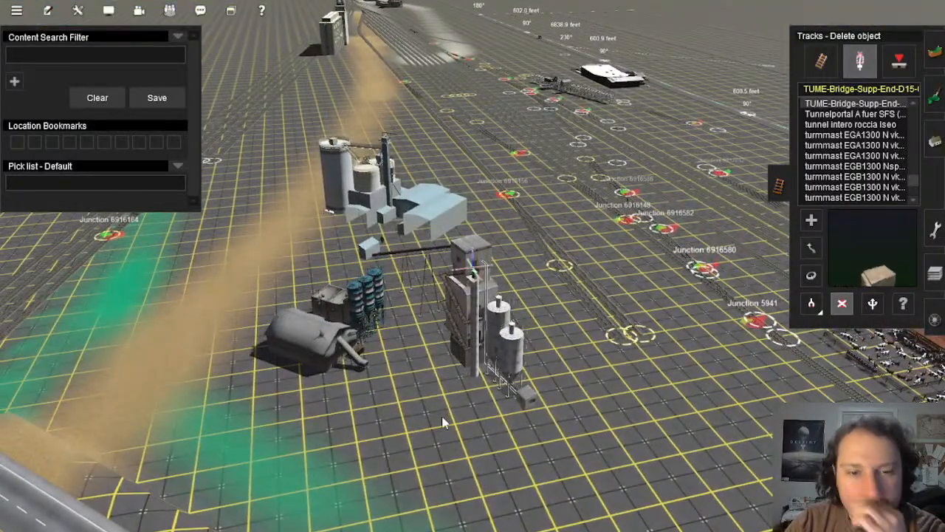
pyautogui.moveTo(461, 356); pyautogui.dragTo(477, 272, button='right')
pyautogui.moveTo(507, 242); pyautogui.dragTo(352, 314, button='right')
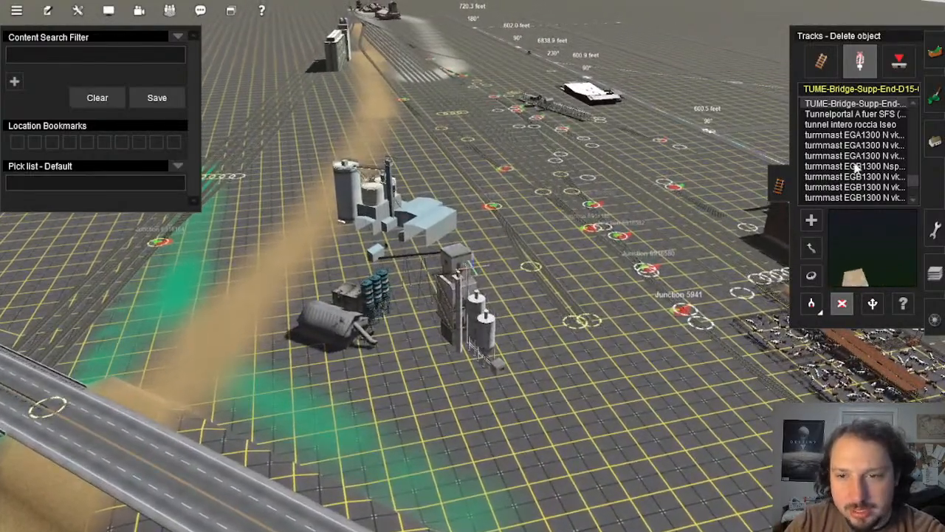
# Step: Paint a grass ground texture over the tan strip and the area beside the cement plant buildings near the highway bridge
pyautogui.click(939, 104)
pyautogui.scroll(-5, 884, 171)
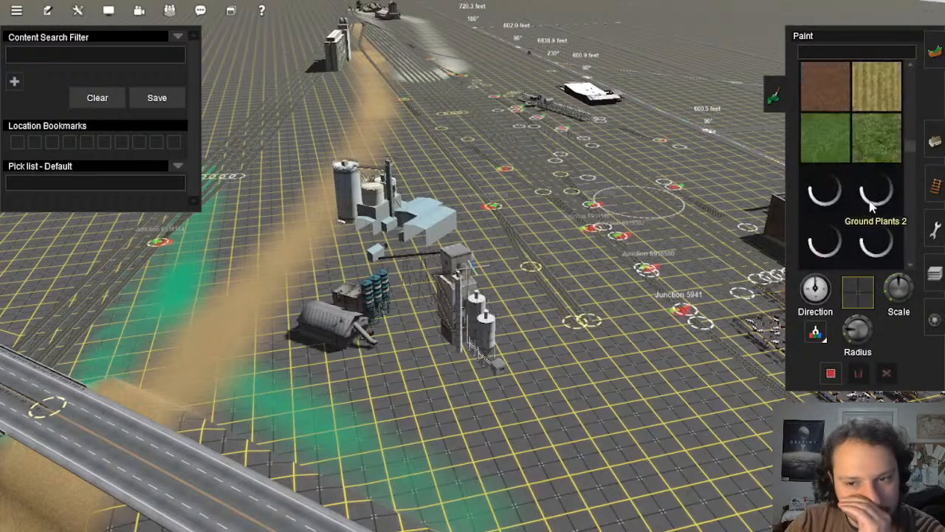
pyautogui.scroll(-4, 859, 209)
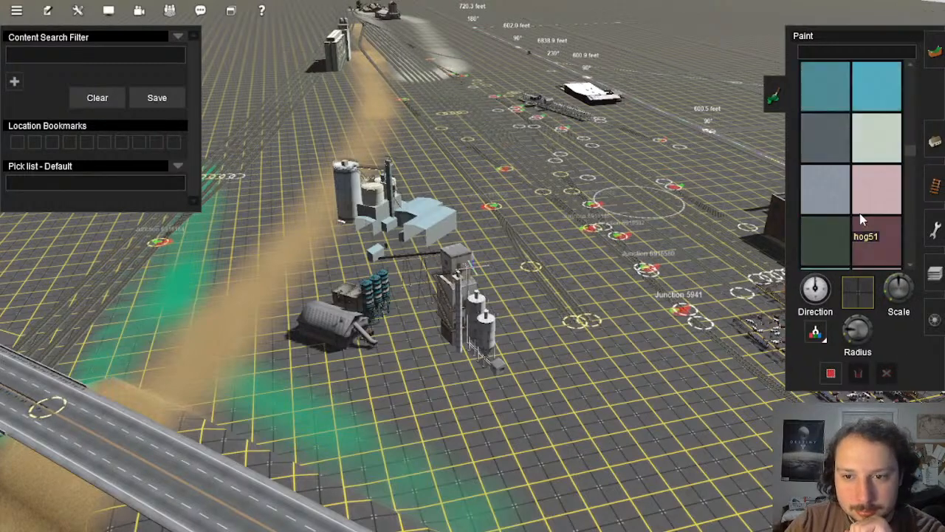
pyautogui.scroll(2, 863, 219)
pyautogui.scroll(-2, 875, 214)
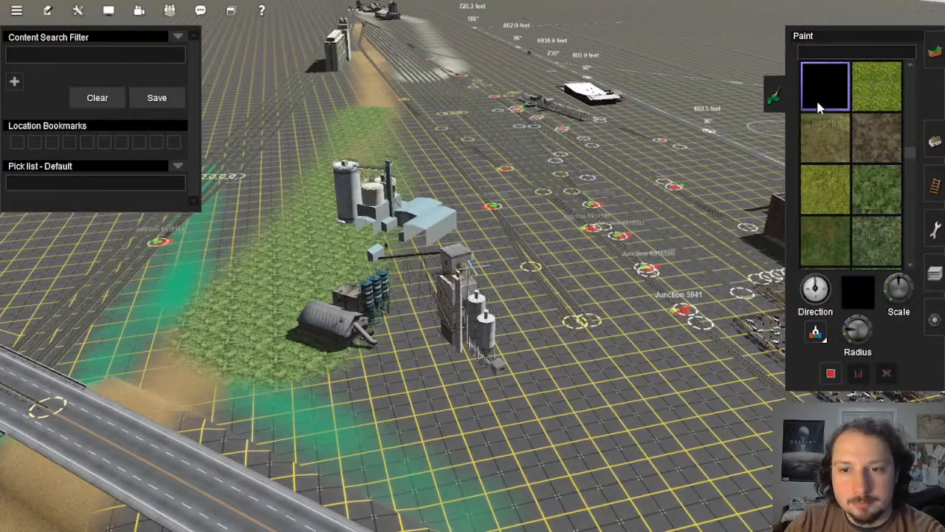
# Step: Look up the assets used for the three cement plant buildings beside the grass: SAP_Cement_Plant, Russian_Cement_Zavod and Lehigh Cement
pyautogui.click(932, 144)
pyautogui.press('Left')
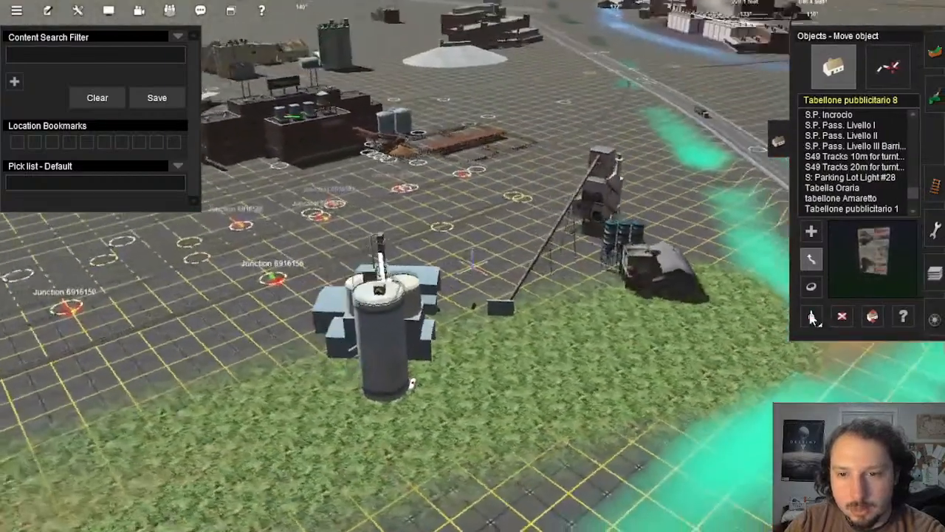
pyautogui.click(811, 316)
pyautogui.click(660, 279)
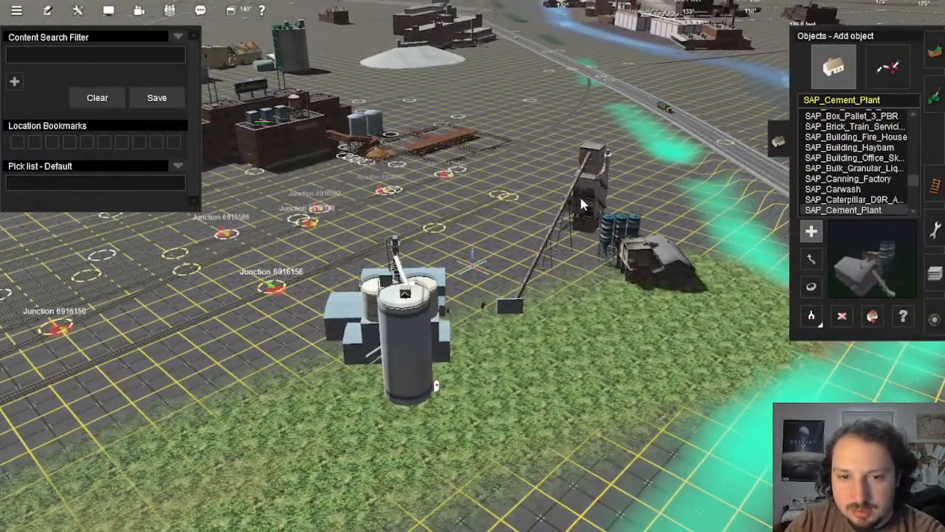
pyautogui.click(403, 347)
pyautogui.scroll(-3, 485, 318)
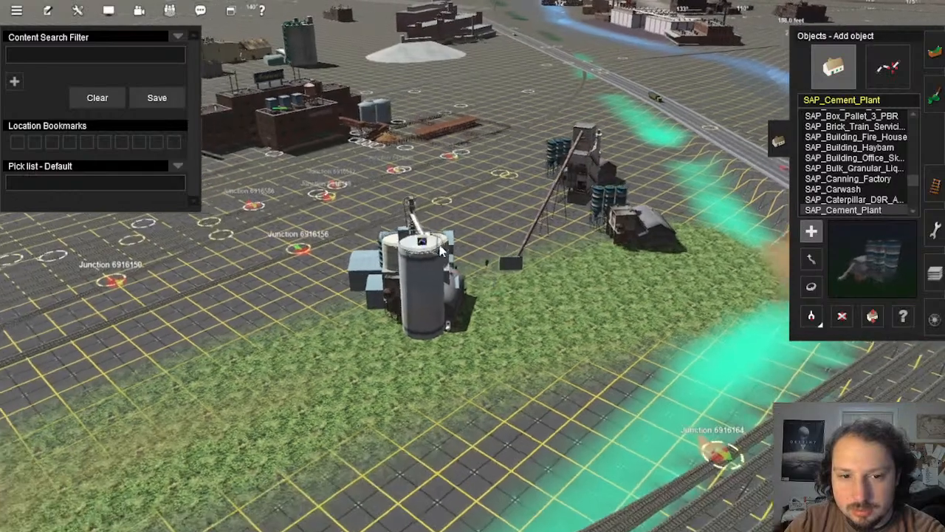
pyautogui.scroll(3, 638, 303)
pyautogui.press('Left')
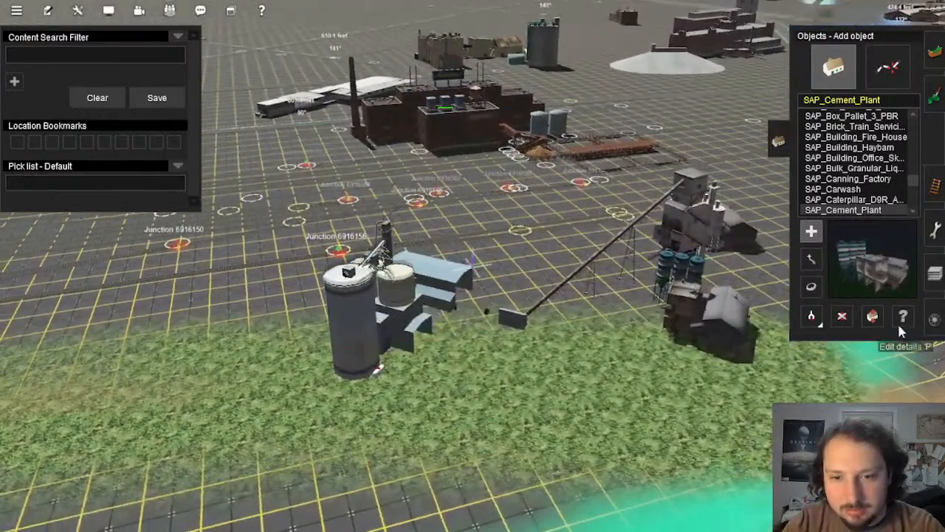
pyautogui.click(684, 223)
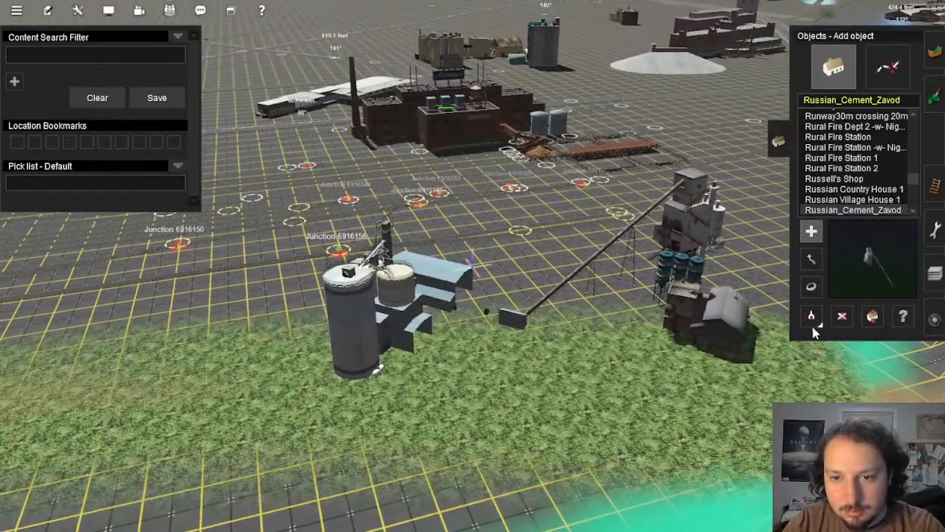
pyautogui.click(592, 301)
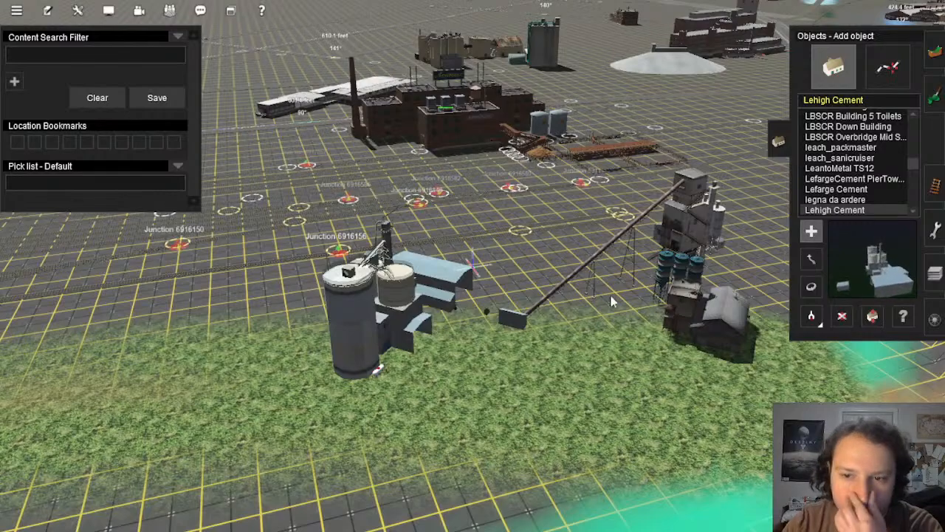
# Step: Move the three cement plant buildings from the grass to the open ground beside the white pile, across the road from the brick factory
pyautogui.scroll(-3, 751, 273)
pyautogui.moveTo(751, 273); pyautogui.dragTo(694, 310, button='right')
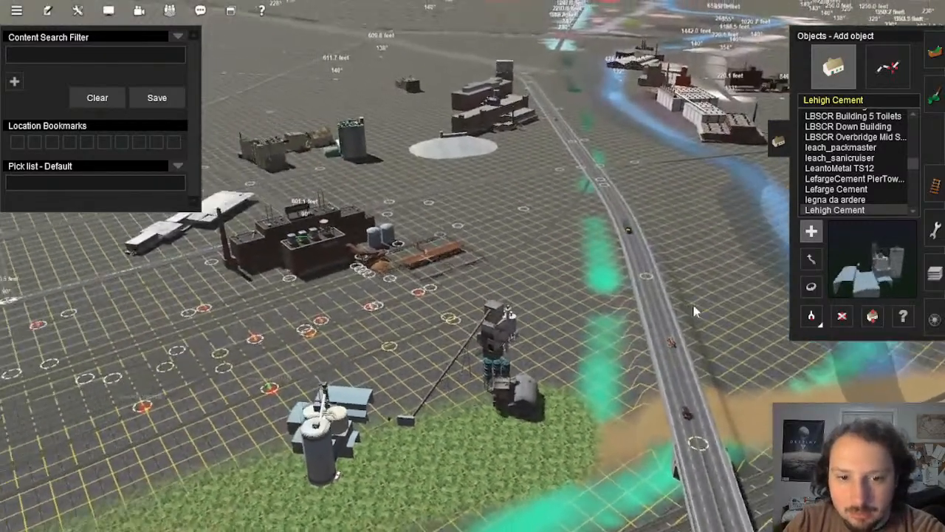
pyautogui.click(811, 261)
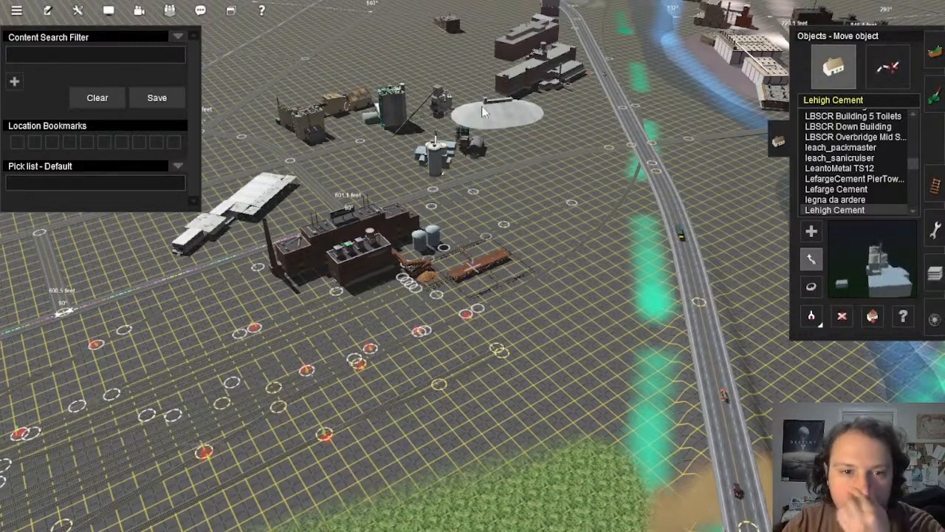
pyautogui.rightClick(492, 152)
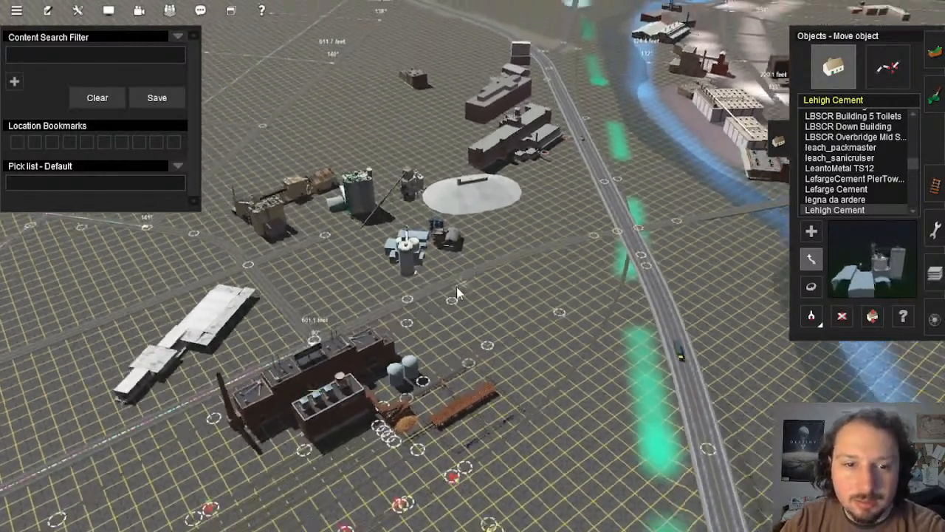
# Step: Inspect the relocated cement plants around the white pile, the brick factory and the open ground along the highway
pyautogui.press('Right')
pyautogui.press('Down')
pyautogui.press('Right')
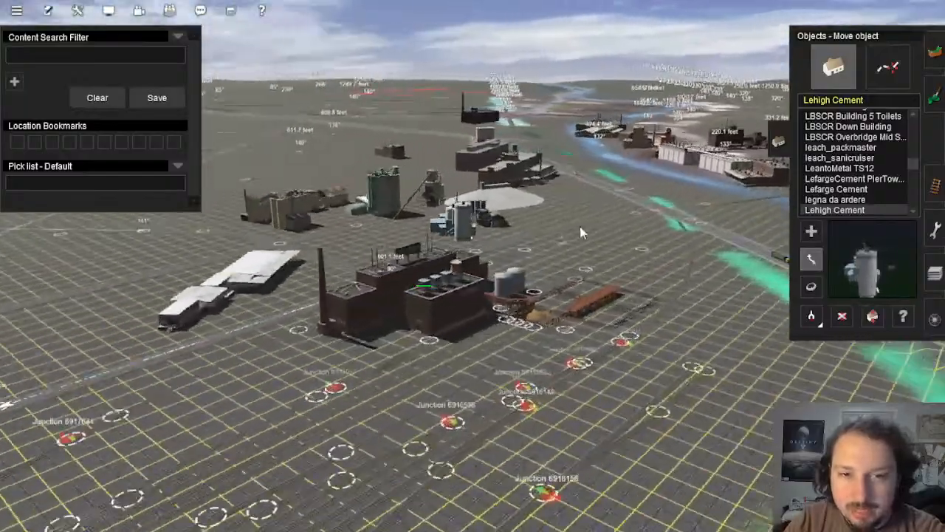
pyautogui.rightClick(580, 227)
pyautogui.press('Up')
pyautogui.rightClick(475, 131)
pyautogui.moveTo(510, 194); pyautogui.dragTo(472, 239, button='right')
pyautogui.press('Right')
pyautogui.press('Right')
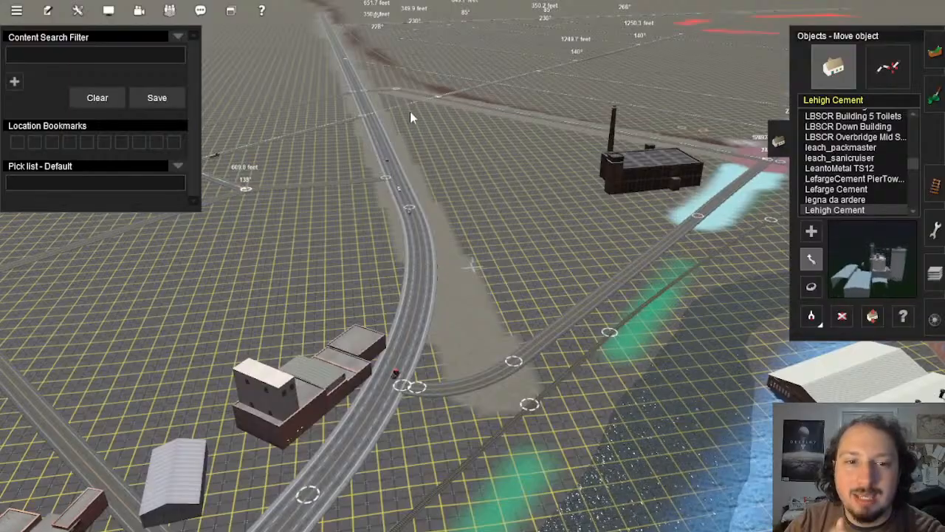
# Step: Filter the placeable objects by "coal" for the area between the yard tracks and the grass strip
pyautogui.moveTo(473, 312); pyautogui.dragTo(268, 69, button='right')
pyautogui.press('Right')
pyautogui.click(145, 56)
pyautogui.write('coal')
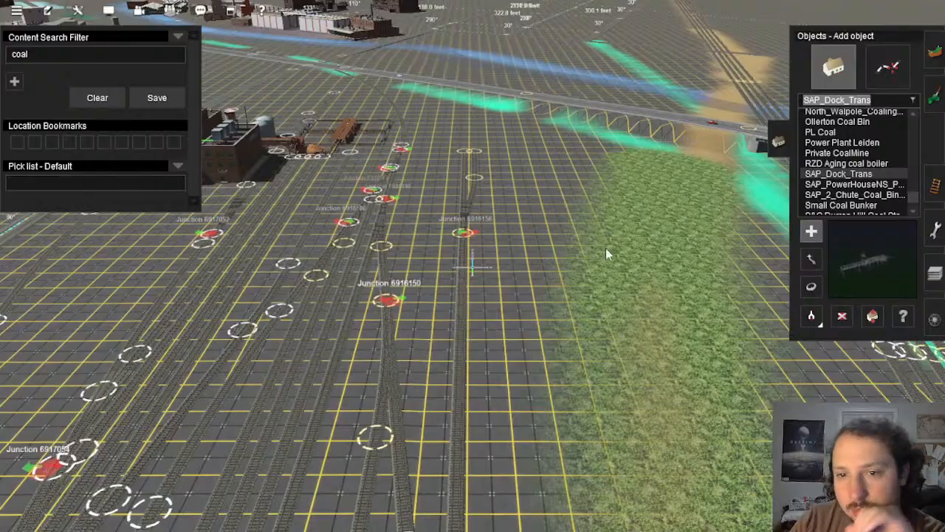
# Step: Try out the SAP_Dock_Trans coal dock between the yard tracks and the grass strip, and delete it again
pyautogui.click(568, 296)
pyautogui.scroll(5, 593, 274)
pyautogui.moveTo(776, 295); pyautogui.dragTo(843, 316, button='right')
pyautogui.click(842, 316)
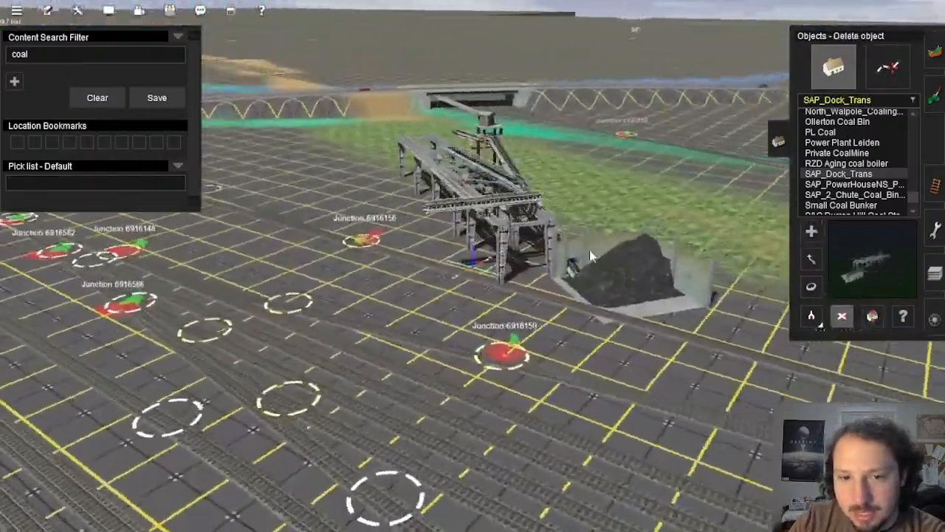
pyautogui.click(591, 255)
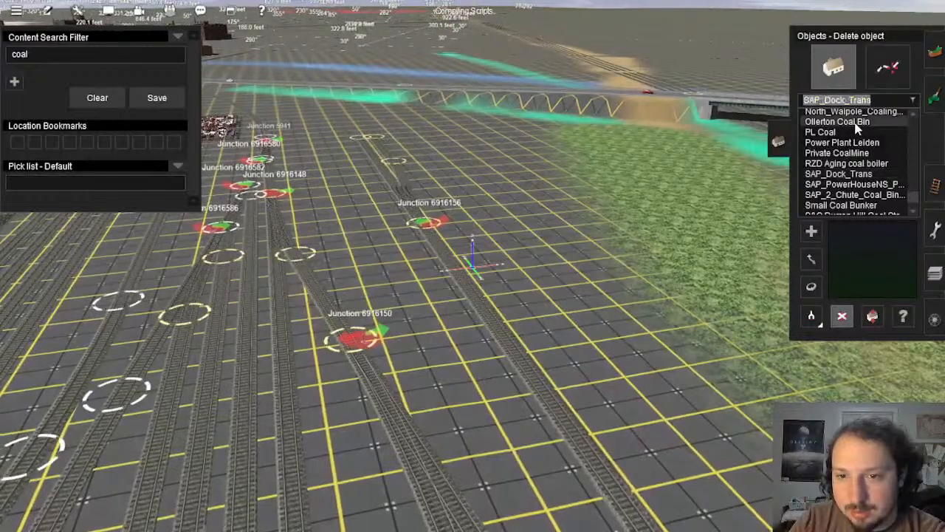
# Step: Try out the Ollerton Coal Bin at the edge of the grass strip beside the yard tracks, and delete it
pyautogui.click(556, 260)
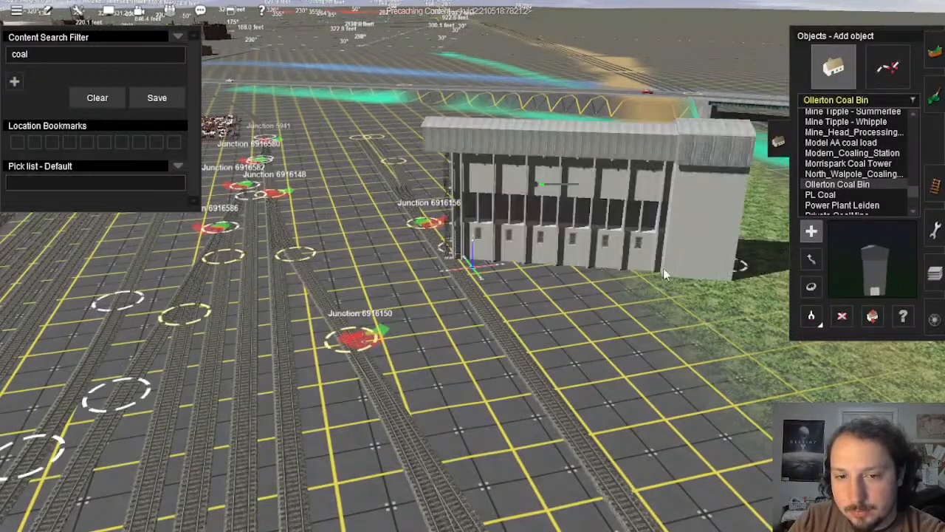
pyautogui.press('Left')
pyautogui.click(842, 315)
pyautogui.click(633, 322)
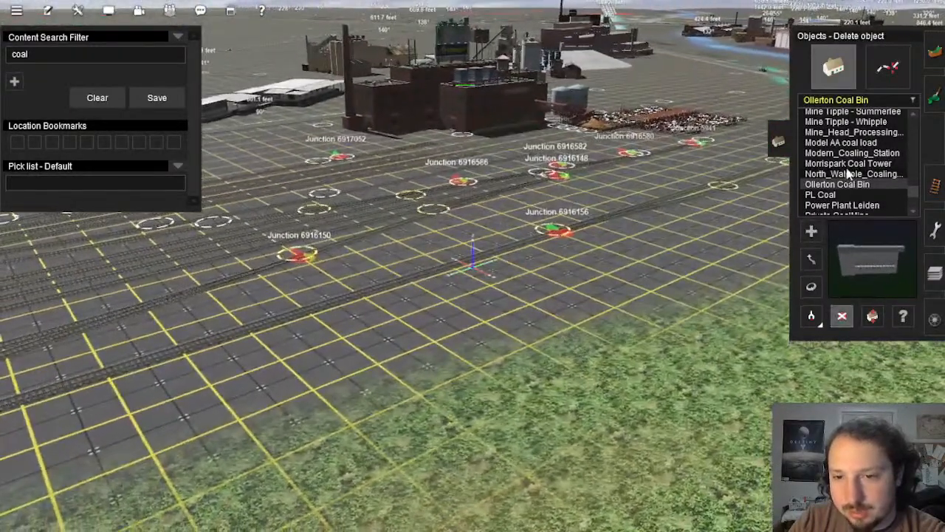
# Step: Try out the Morrispark Coal Tower on the grass strip beside the yard, and delete it
pyautogui.click(848, 164)
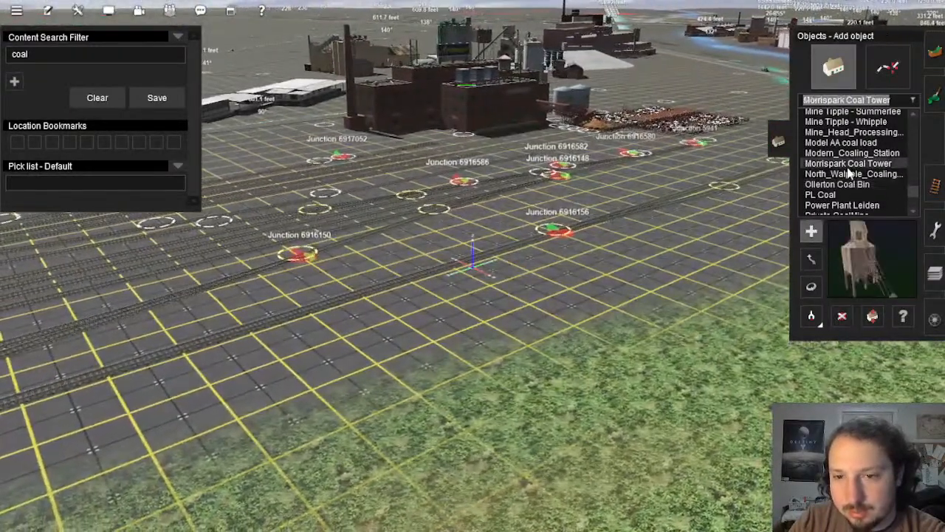
pyautogui.click(687, 309)
pyautogui.press('Left')
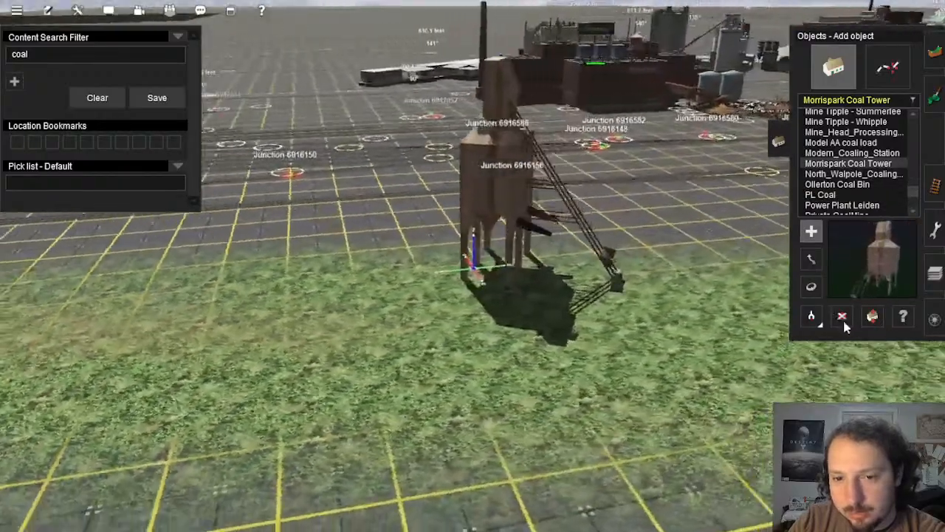
pyautogui.click(842, 318)
pyautogui.click(511, 277)
# Step: Browse the other coal assets, place a trial Coal Unloading Pit, N-S on the grass strip, and delete it
pyautogui.click(833, 153)
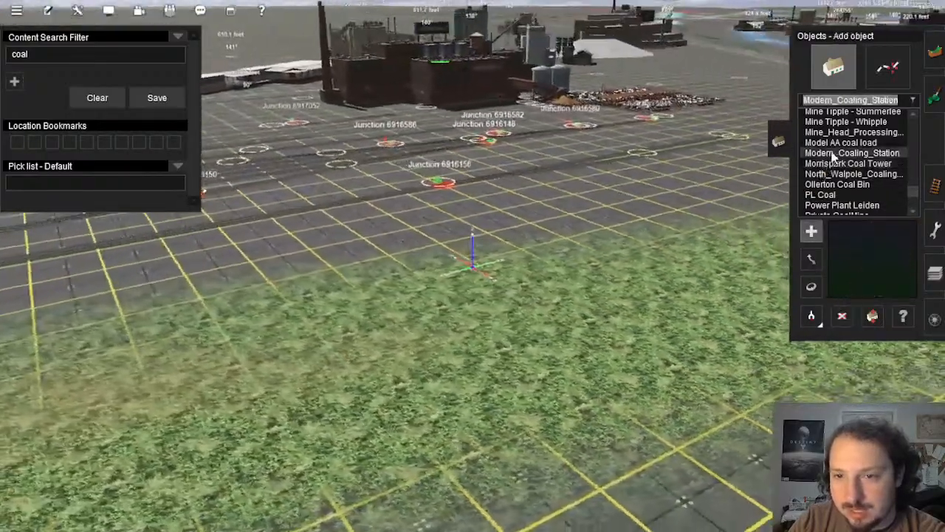
pyautogui.click(843, 142)
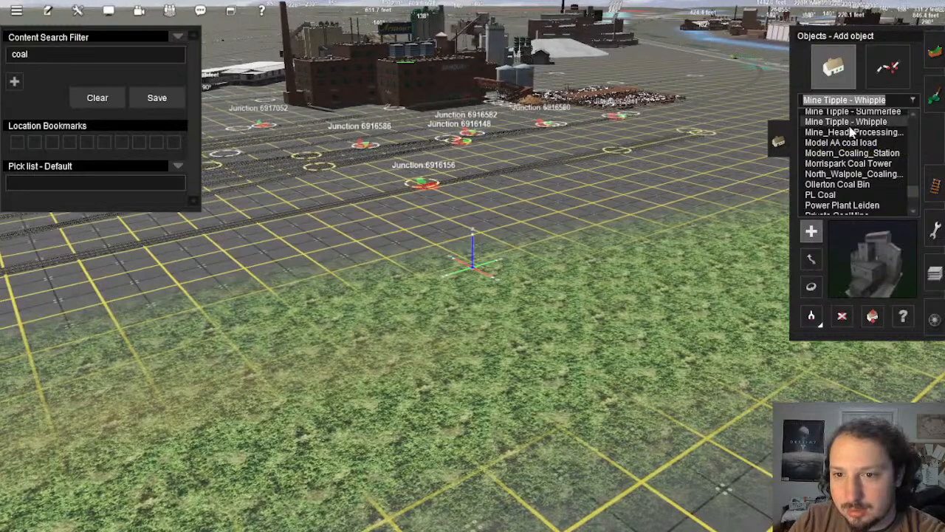
pyautogui.scroll(1, 850, 140)
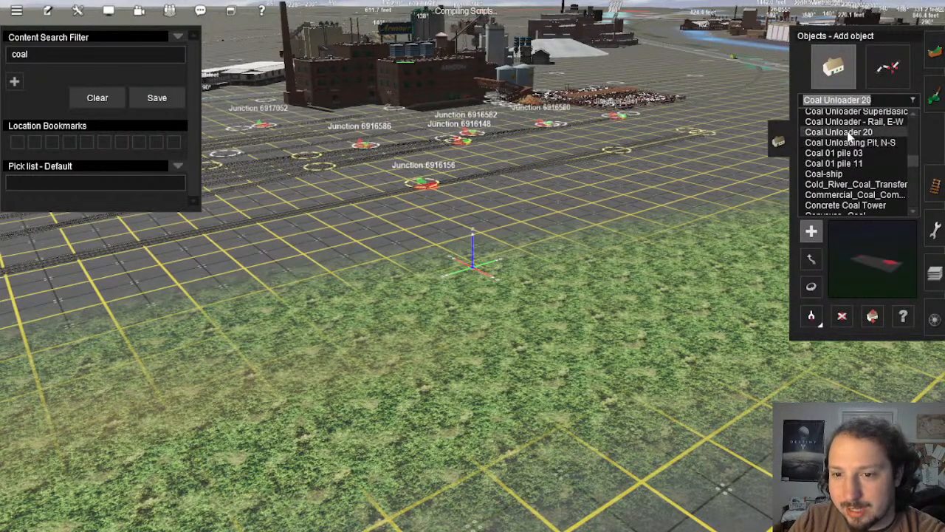
pyautogui.click(613, 307)
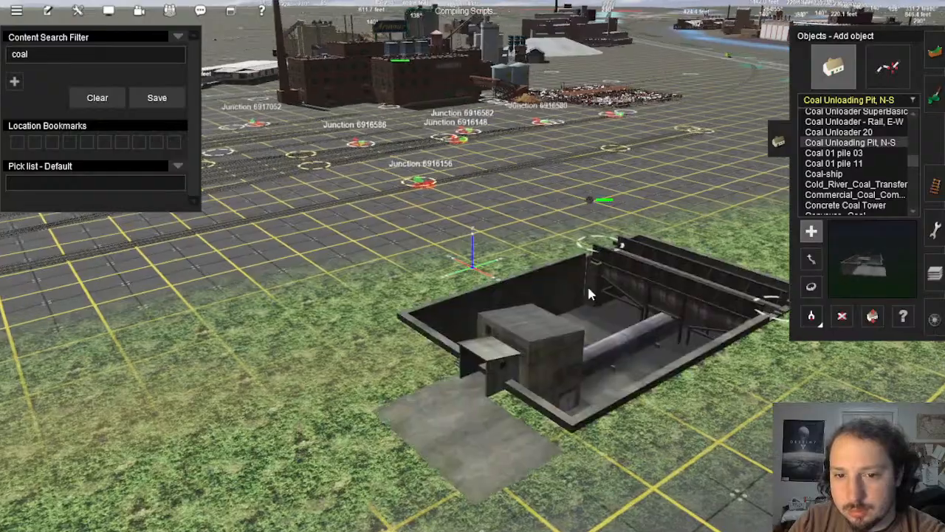
pyautogui.press('Left')
pyautogui.press('Right')
pyautogui.press('Left')
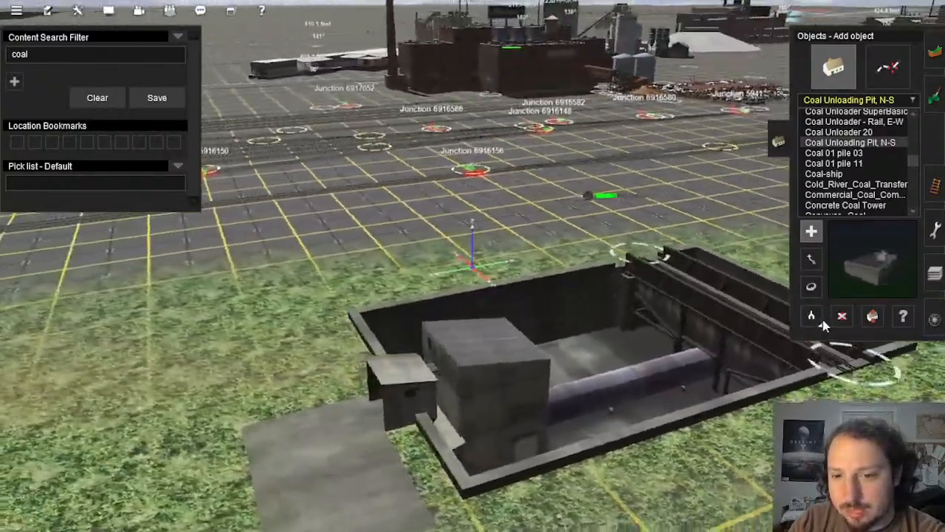
pyautogui.click(842, 316)
pyautogui.click(768, 292)
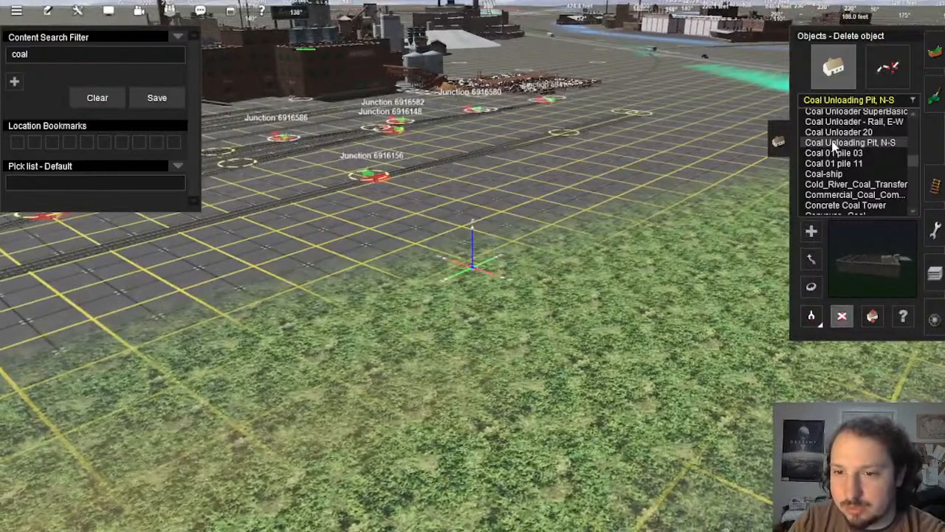
# Step: Try out the Coal Unloader - Rail, E-W with its coal piles on the grass strip, and delete it
pyautogui.scroll(1, 842, 147)
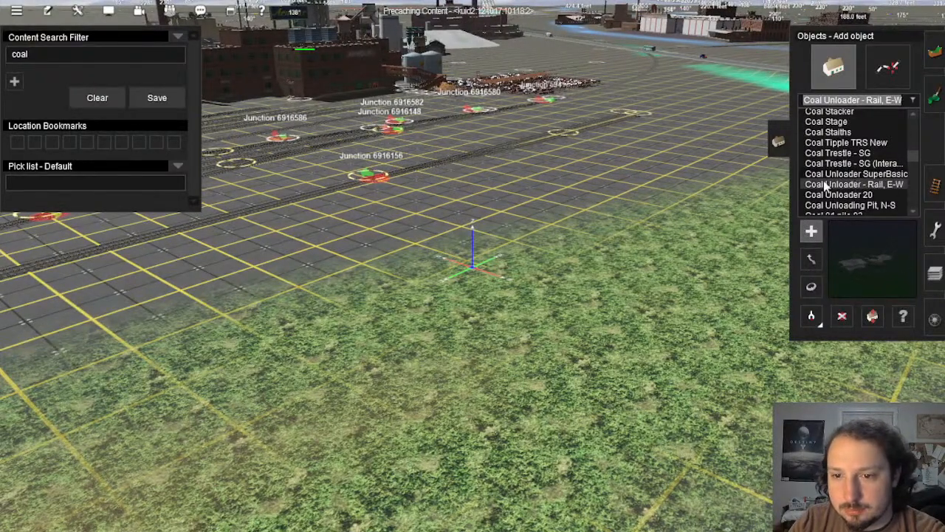
pyautogui.click(678, 239)
pyautogui.scroll(-4, 503, 306)
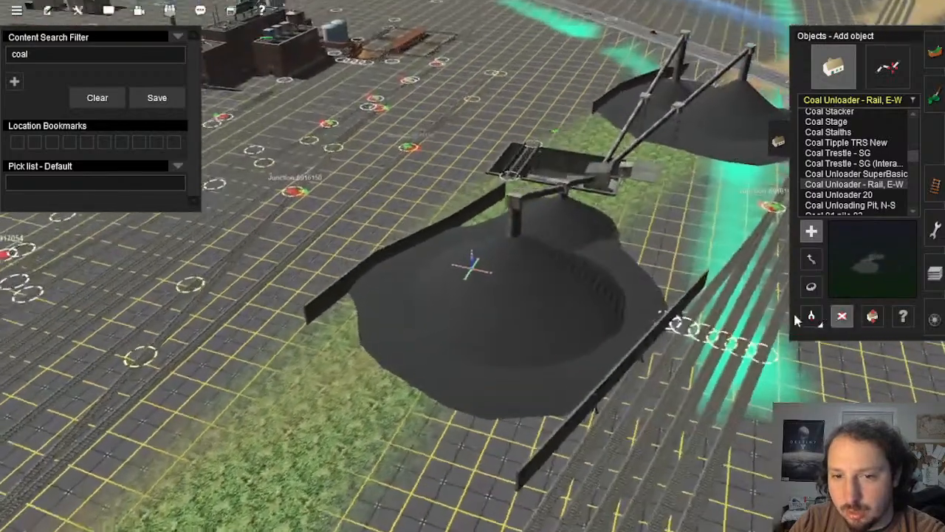
pyautogui.click(841, 316)
pyautogui.click(667, 219)
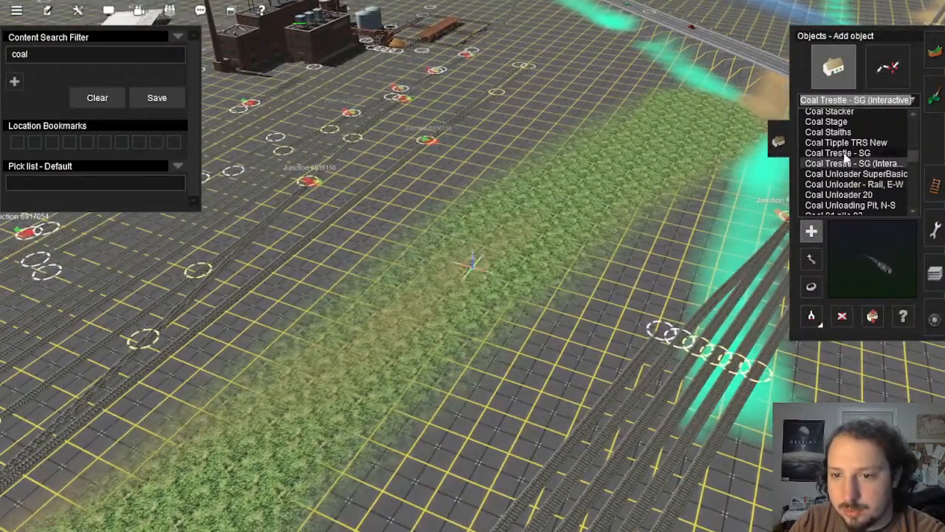
# Step: Try out the Coal Trestle - SG (Interactive) along the edge of the grass strip, and delete it
pyautogui.press('Down')
pyautogui.press('Right')
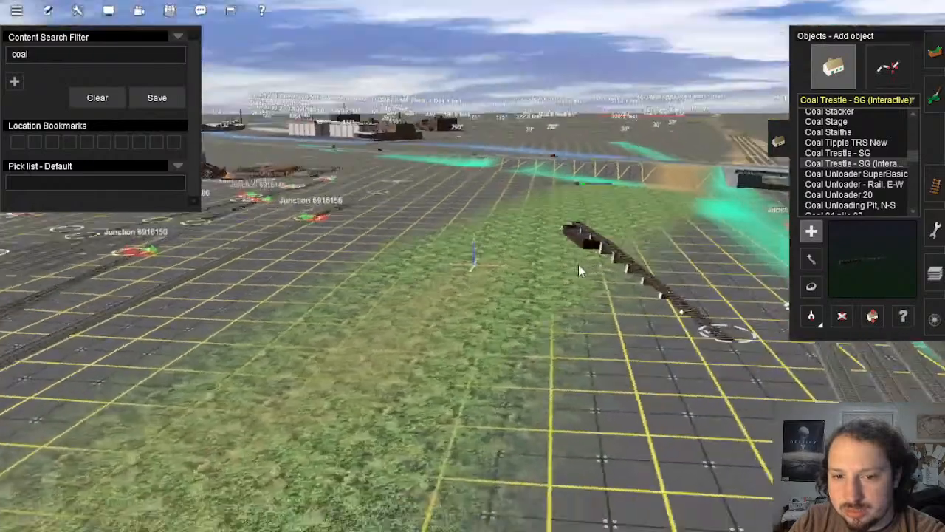
pyautogui.press('Up')
pyautogui.press('Left')
pyautogui.click(841, 316)
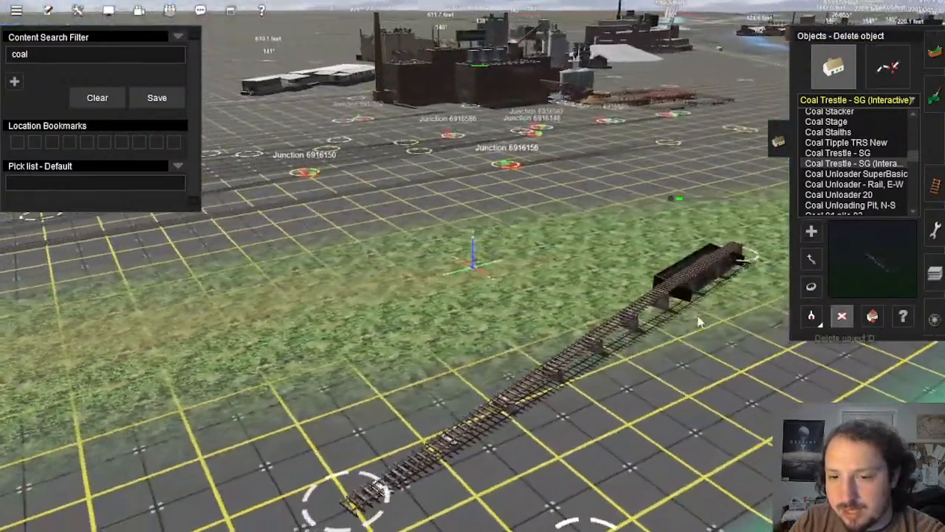
pyautogui.click(677, 298)
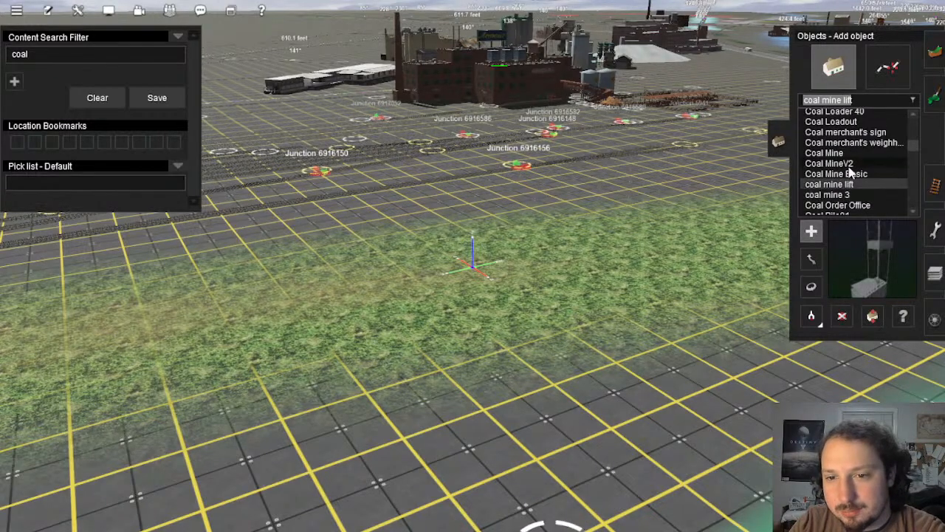
# Step: Look through further coal assets, including the loaders, the CoalWorker01 figure and the CoalMine buildings
pyautogui.scroll(2, 849, 152)
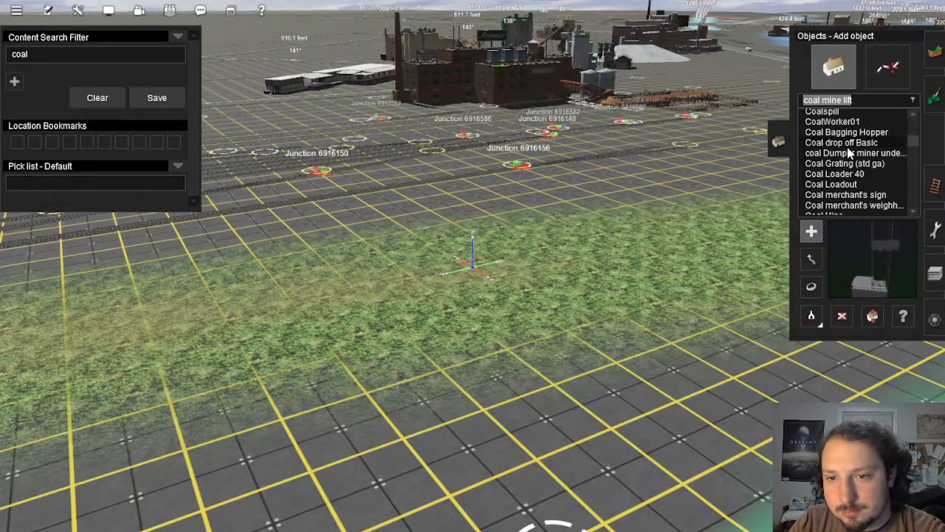
pyautogui.click(846, 206)
pyautogui.click(849, 185)
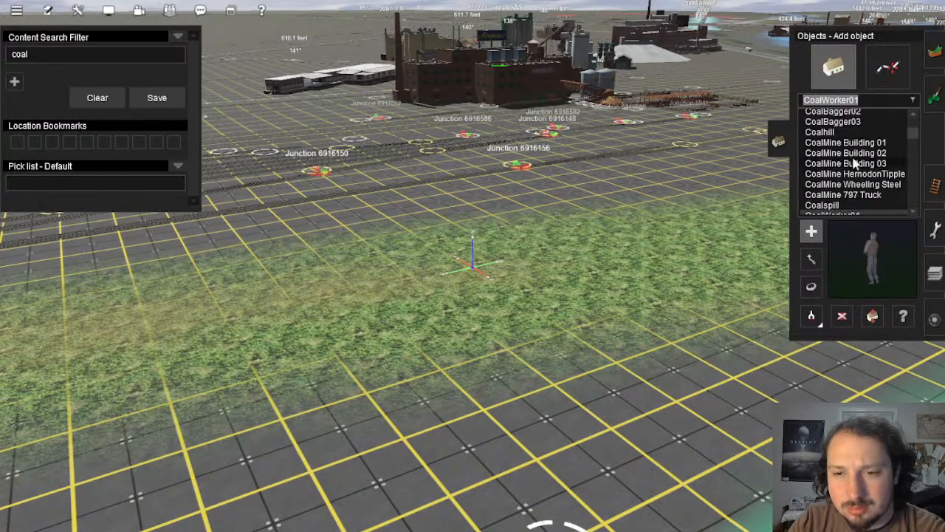
# Step: Try out the Abandoned_Coal_Trestle_2 object on the open ground beside the yard and delete it
pyautogui.scroll(1, 855, 147)
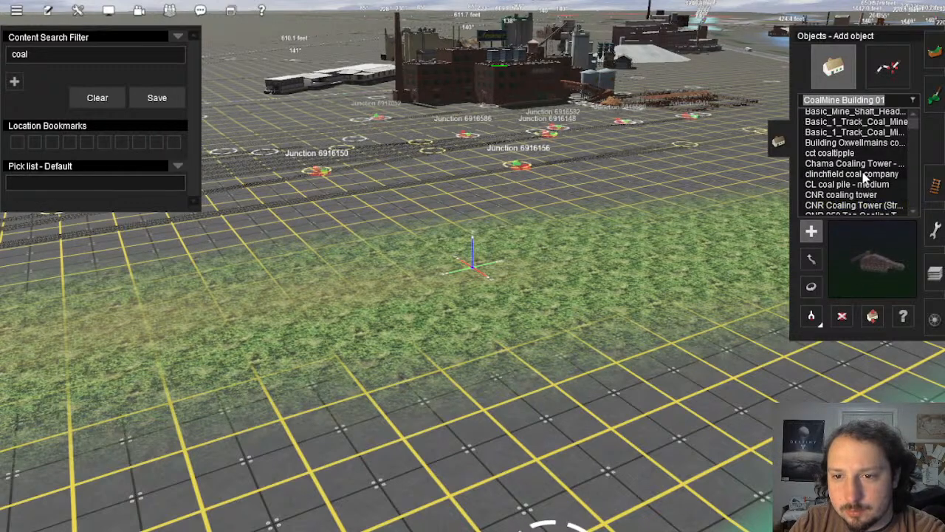
pyautogui.scroll(1, 863, 169)
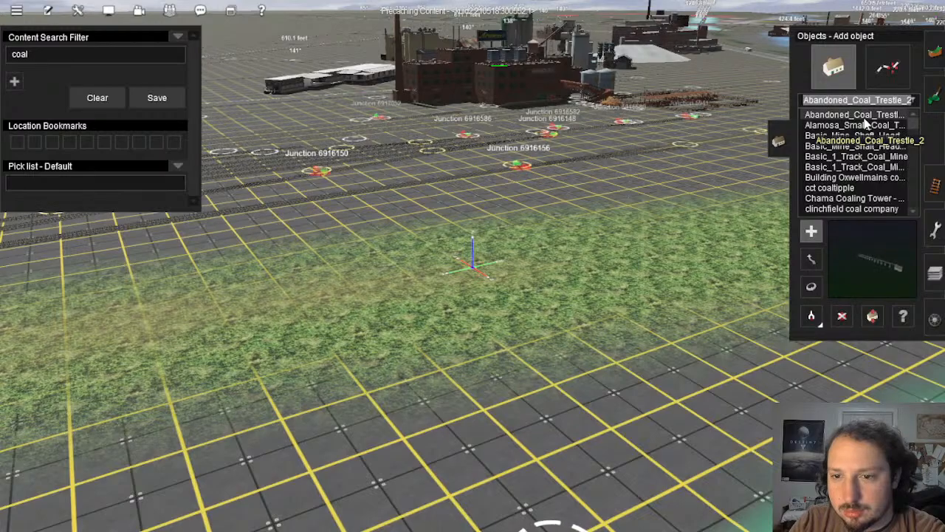
pyautogui.click(654, 258)
pyautogui.rightClick(699, 297)
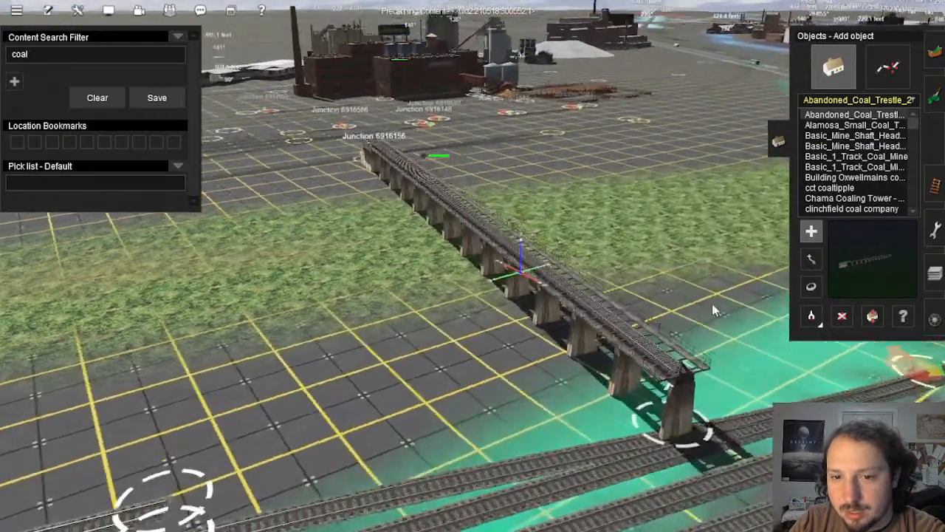
pyautogui.moveTo(712, 304); pyautogui.dragTo(795, 308, button='right')
pyautogui.press('Up')
pyautogui.press('Right')
pyautogui.press('Left')
pyautogui.click(841, 316)
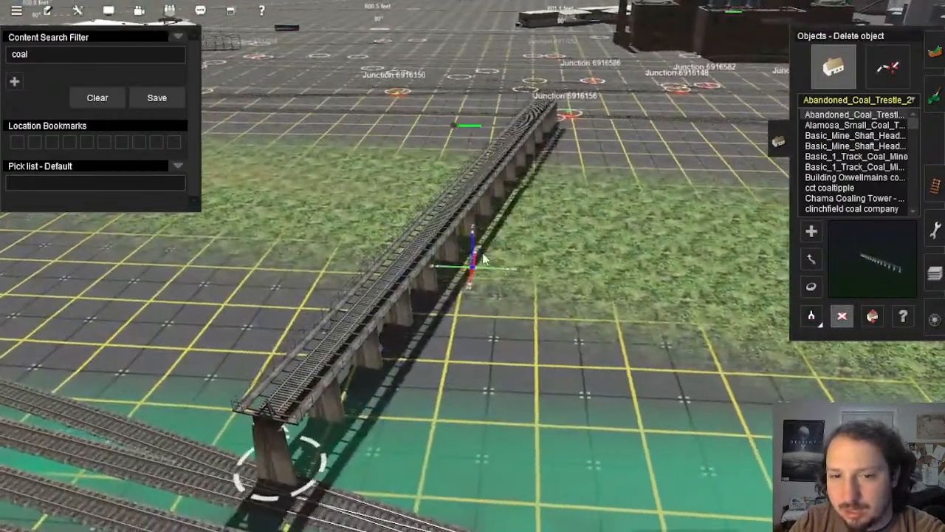
pyautogui.click(485, 234)
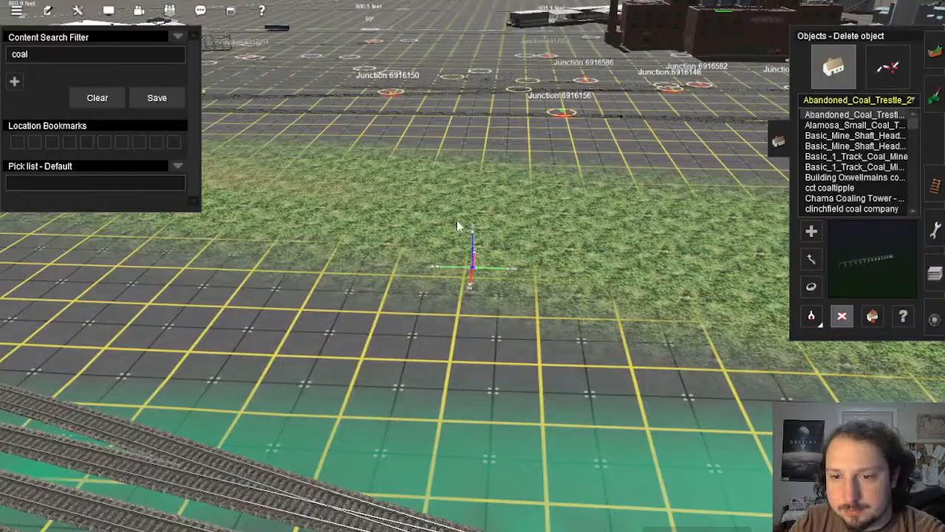
# Step: Place the Alamosa small coal trestle object on the grass strip
pyautogui.click(643, 244)
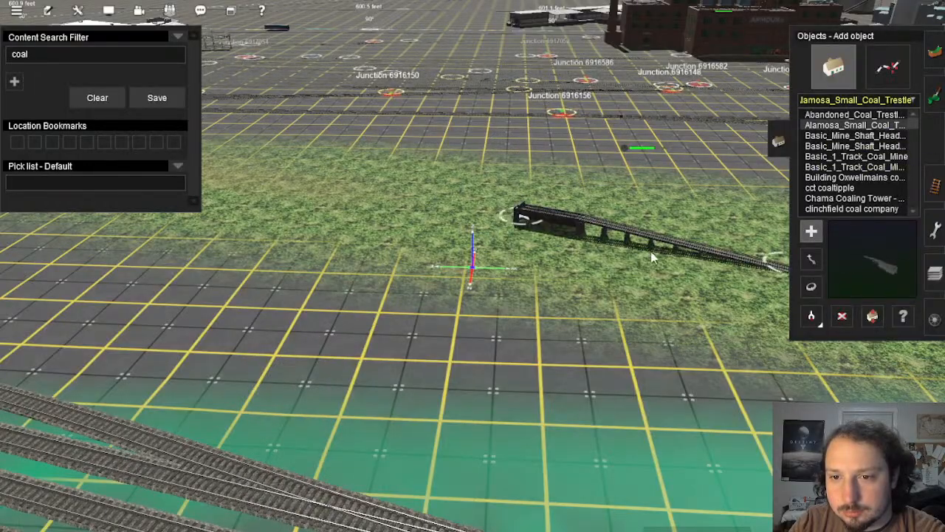
pyautogui.scroll(3, 638, 242)
pyautogui.rightClick(637, 242)
# Step: Examine the Alamosa coal trestle's track deck, side walls, supports and both ends from all around
pyautogui.press('Left')
pyautogui.press('Left')
pyautogui.press('Down')
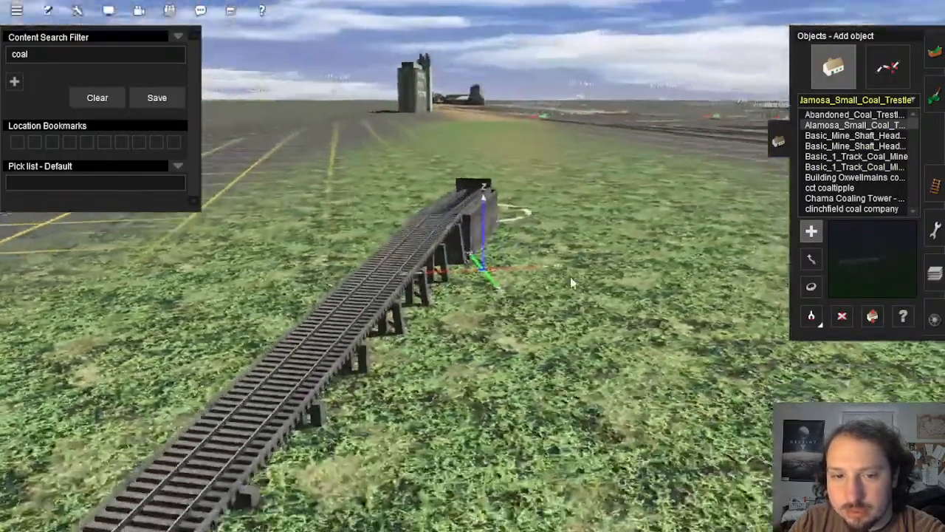
pyautogui.press('Right')
pyautogui.scroll(3, 476, 310)
pyautogui.scroll(-4, 481, 280)
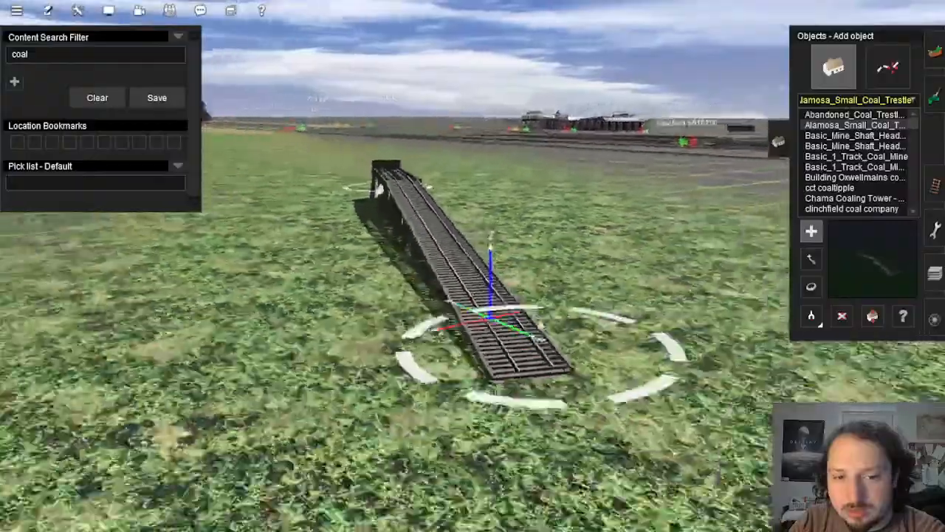
pyautogui.press('Left')
pyautogui.press('Up')
pyautogui.rightClick(503, 160)
pyautogui.press('Left')
pyautogui.press('Down')
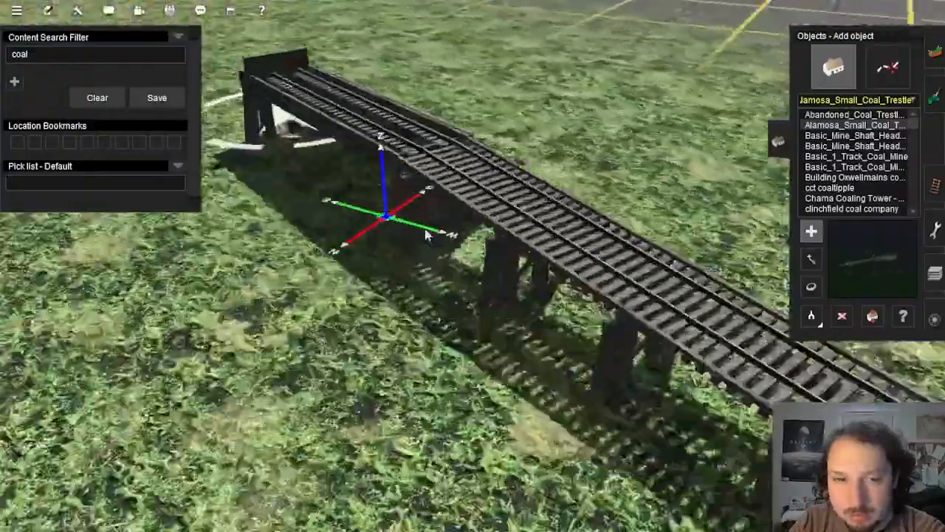
pyautogui.scroll(3, 388, 245)
pyautogui.scroll(-3, 437, 274)
pyautogui.press('Left')
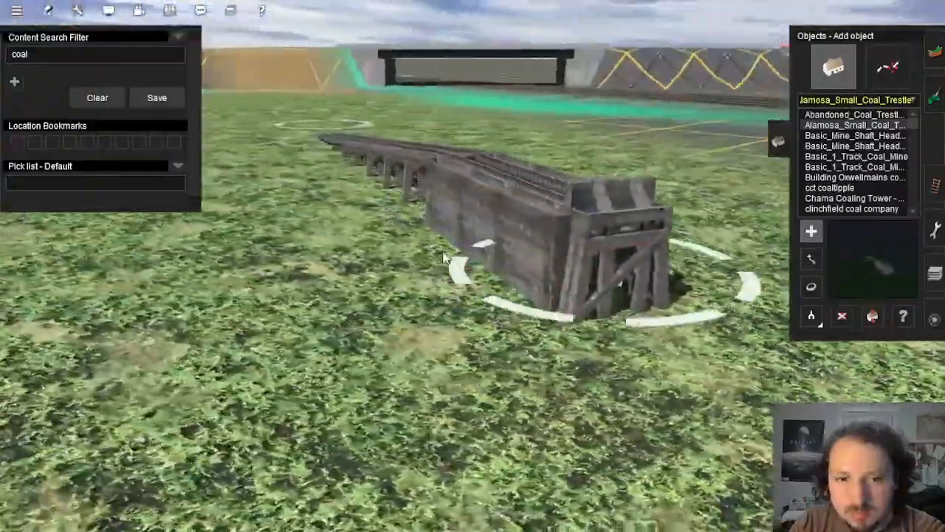
pyautogui.press('Right')
pyautogui.scroll(3, 537, 255)
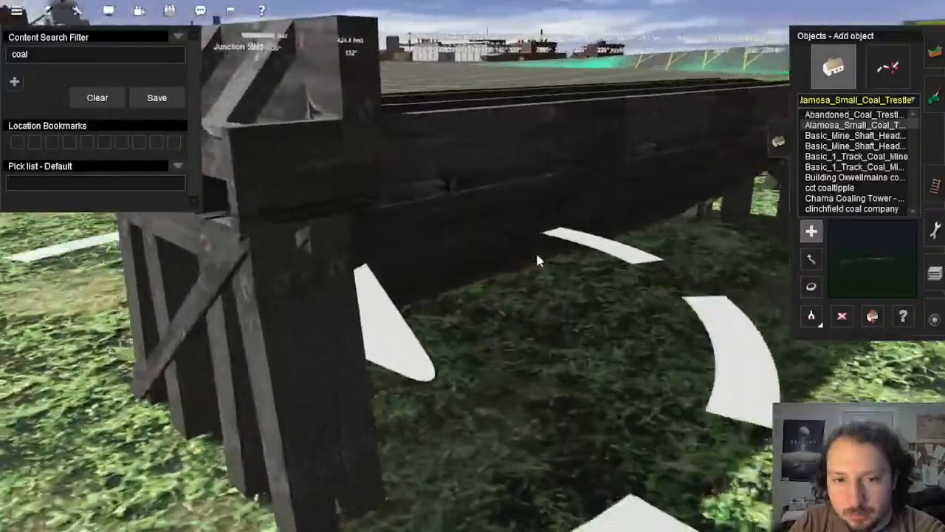
pyautogui.press('Left')
pyautogui.press('Up')
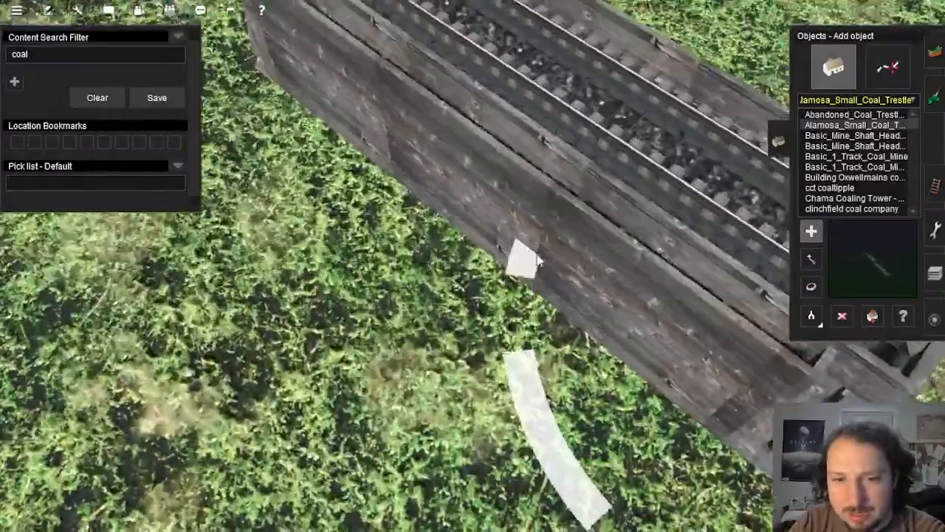
pyautogui.press('Left')
pyautogui.press('Down')
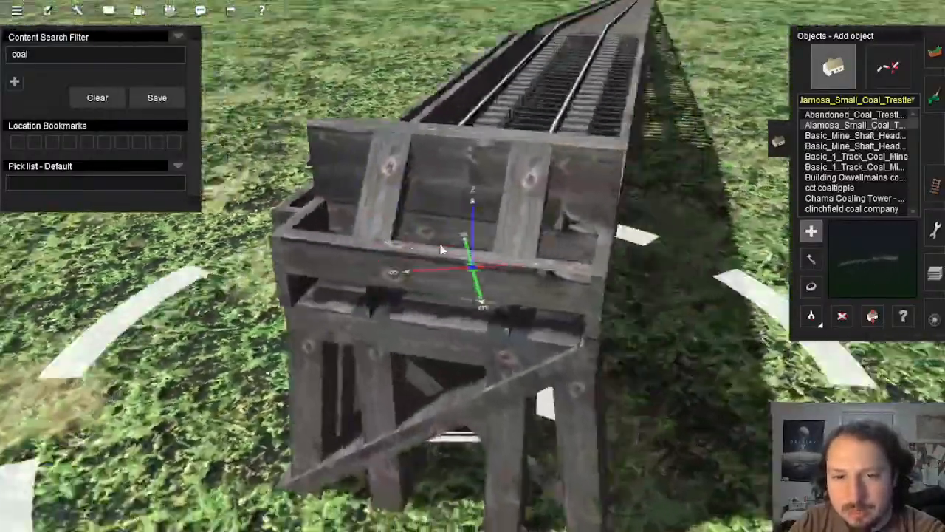
pyautogui.press('Left')
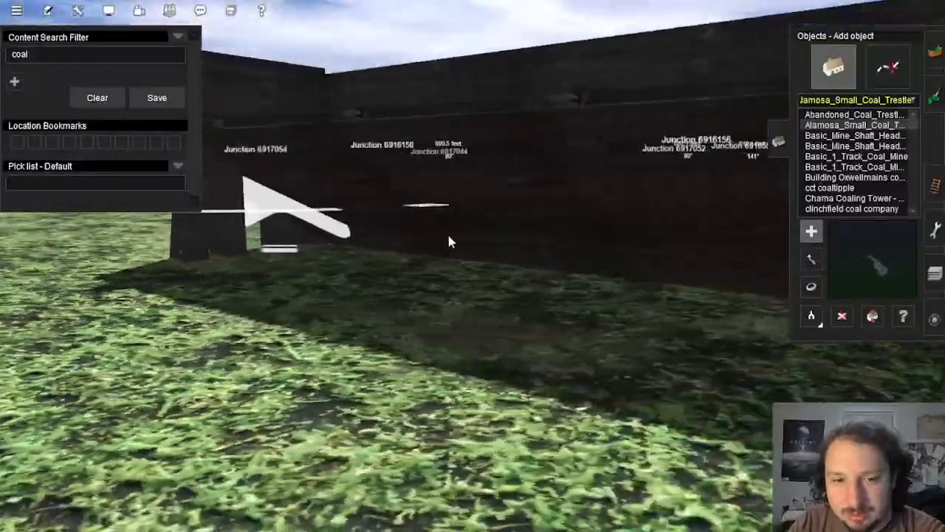
pyautogui.press('Right')
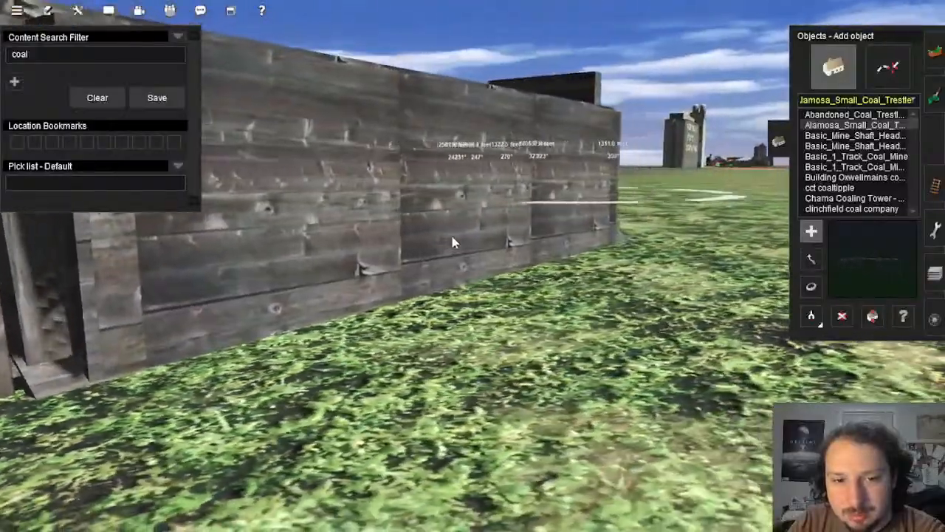
pyautogui.press('Left')
pyautogui.scroll(-5, 450, 245)
pyautogui.press('Up')
pyautogui.press('Left')
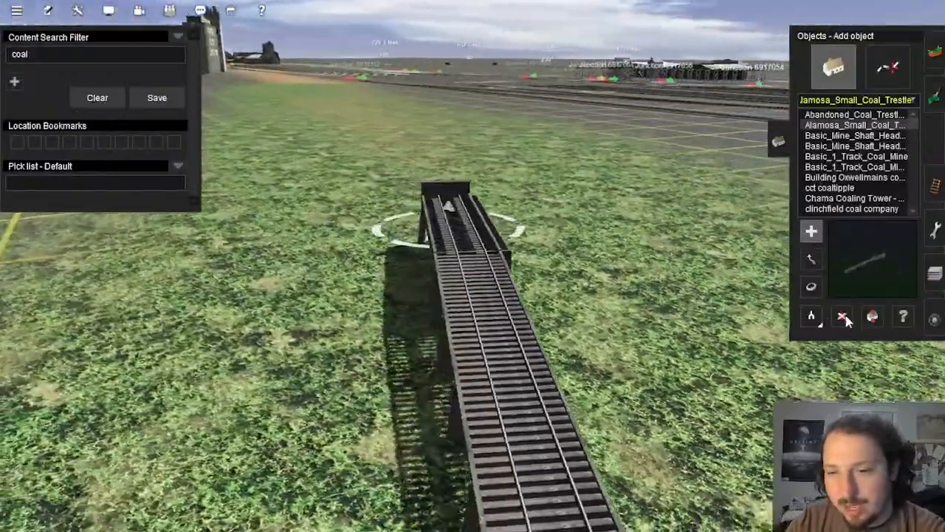
# Step: Delete the Alamosa coal trestle from the grass strip
pyautogui.click(842, 316)
pyautogui.click(496, 290)
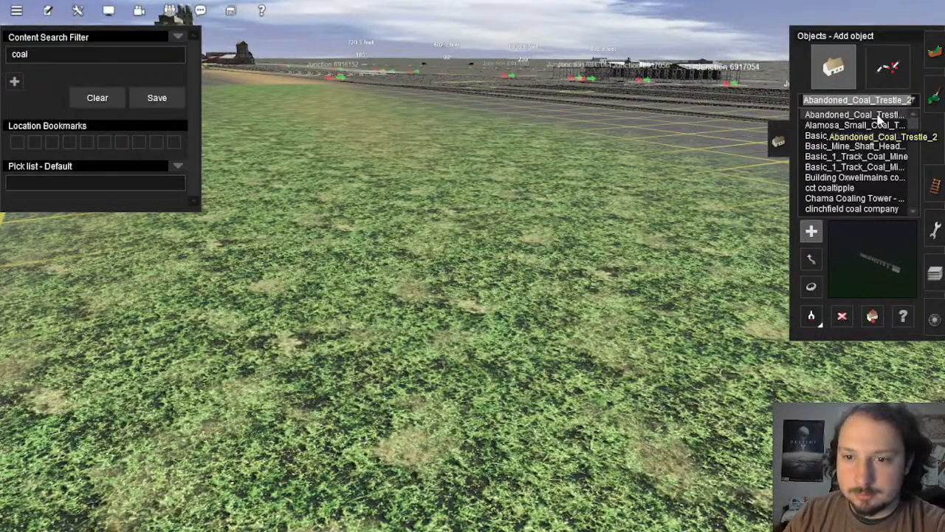
# Step: Place the Coal Trestle - SG (Interactive) object on the bare ground between the grass strip and the yard tracks
pyautogui.scroll(-3, 849, 166)
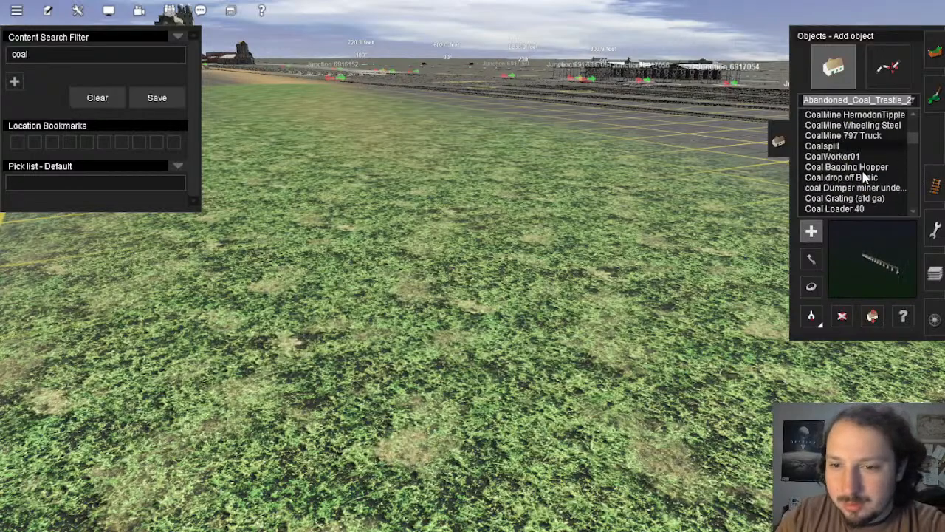
pyautogui.scroll(-3, 865, 177)
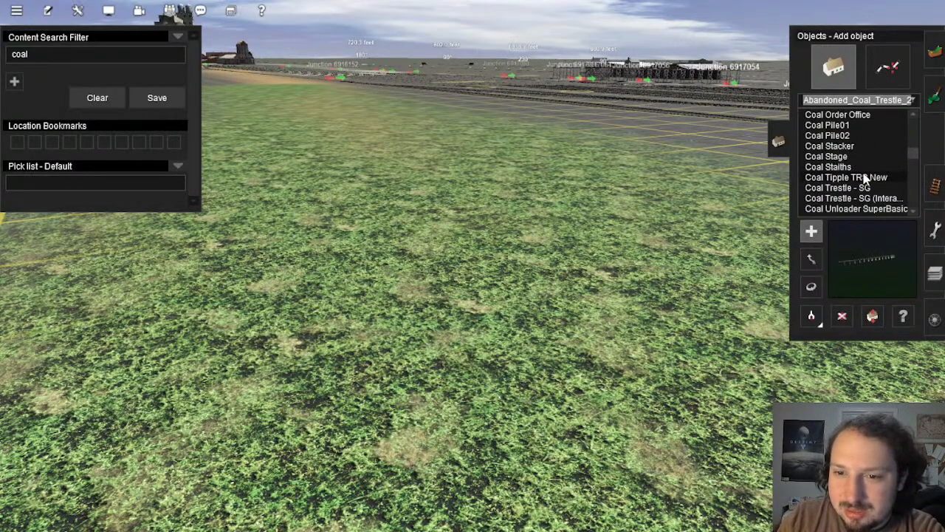
pyautogui.rightClick(720, 164)
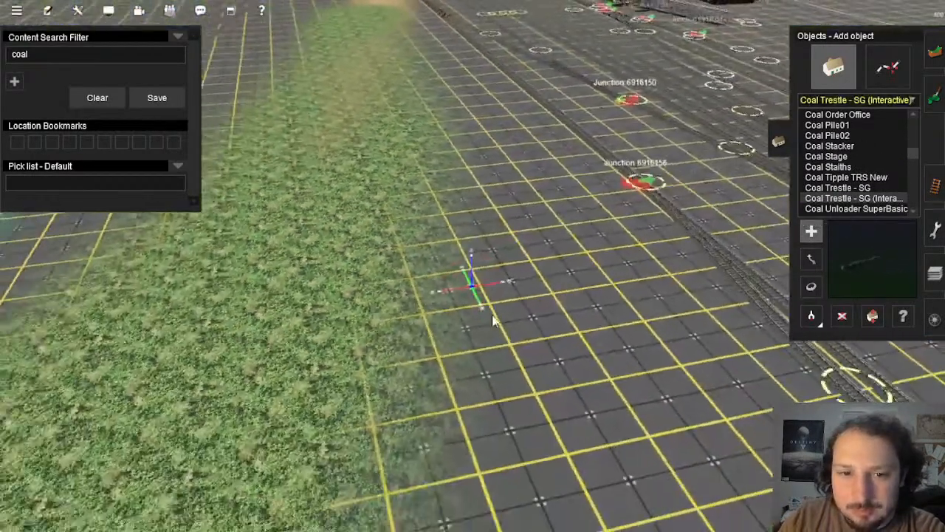
pyautogui.click(493, 319)
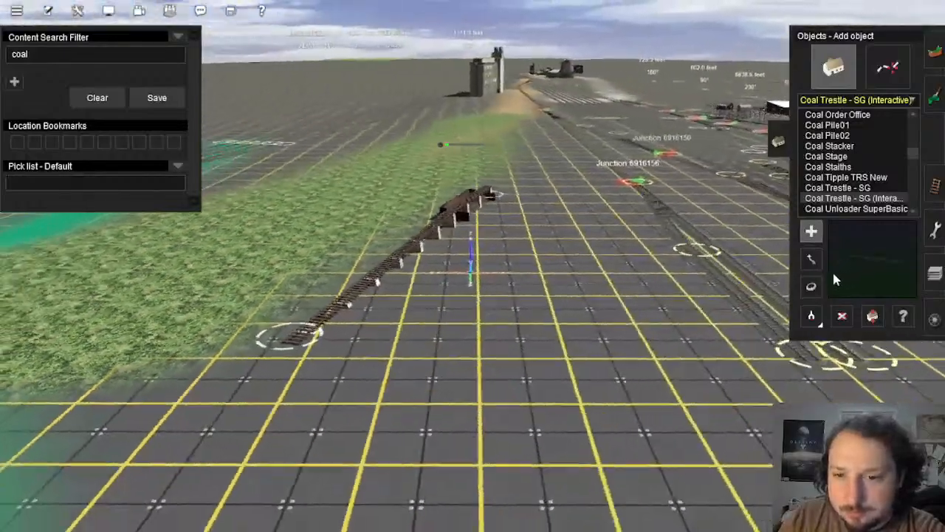
# Step: Rotate the interactive coal trestle to run along the neighbouring siding and reposition it beside that track
pyautogui.click(811, 286)
pyautogui.moveTo(487, 213); pyautogui.dragTo(530, 241)
pyautogui.press('Left')
pyautogui.press('pagedown')
pyautogui.click(811, 259)
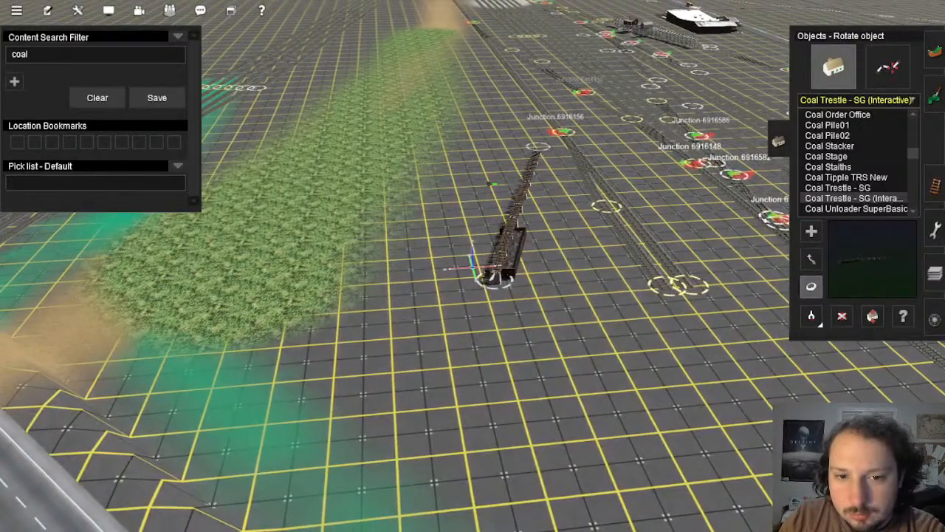
# Step: Check the coal trestle's alignment and spacing relative to the adjacent siding and grass strip from several angles
pyautogui.rightClick(513, 258)
pyautogui.press('Left')
pyautogui.press('Down')
pyautogui.press('Up')
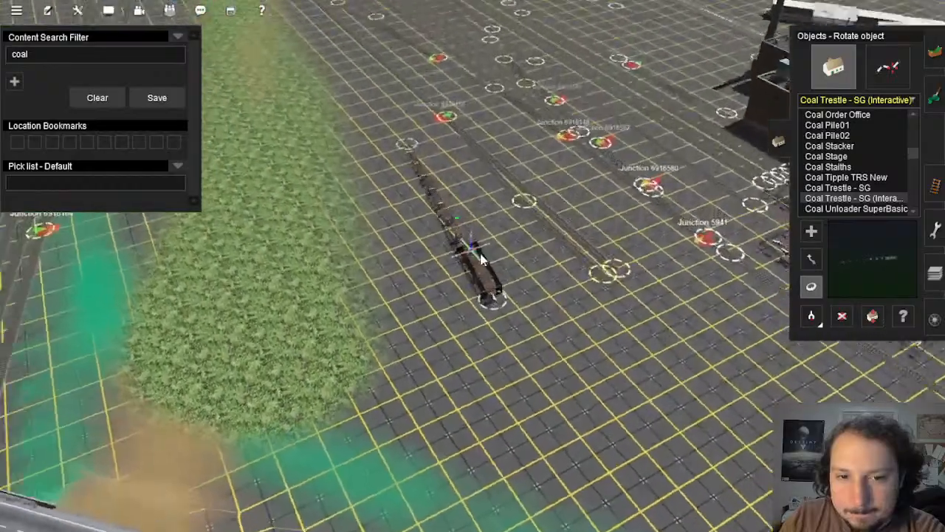
pyautogui.rightClick(511, 256)
pyautogui.press('Left')
pyautogui.scroll(-3, 511, 260)
pyautogui.scroll(4, 479, 258)
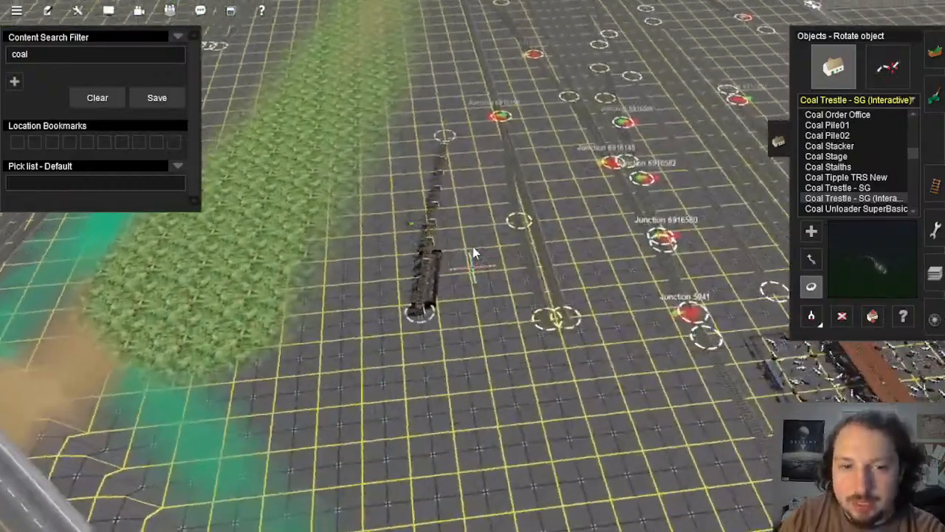
pyautogui.press('Down')
pyautogui.press('Up')
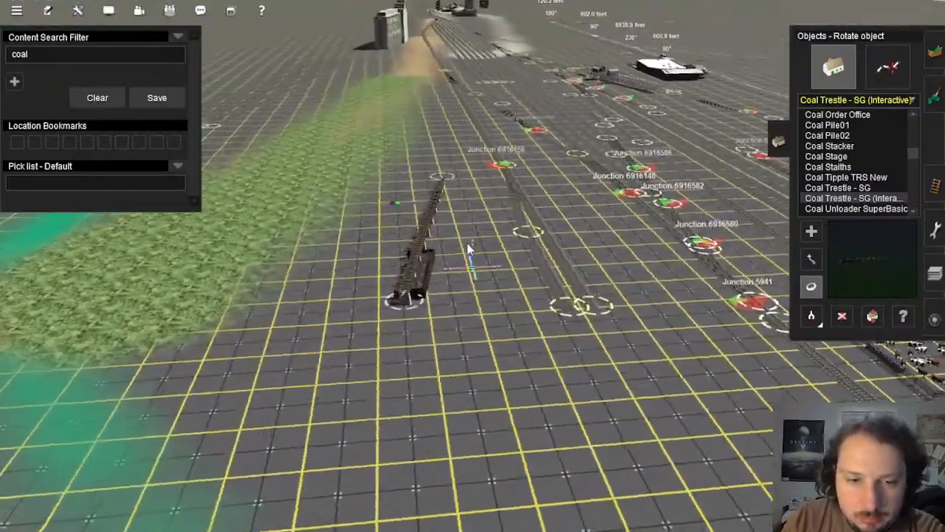
pyautogui.press('Left')
pyautogui.rightClick(455, 222)
pyautogui.scroll(2, 464, 241)
pyautogui.scroll(-2, 485, 274)
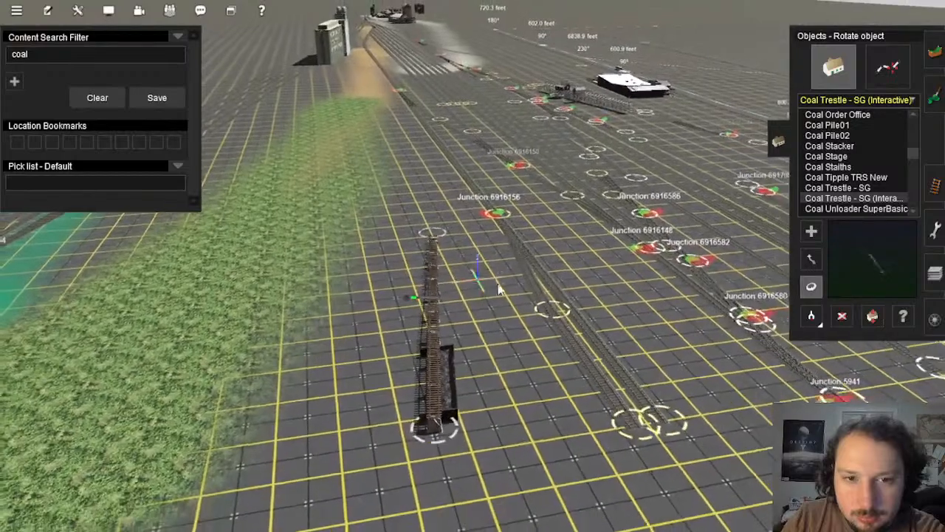
# Step: Move the interactive coal trestle sideways, closer to the adjacent siding
pyautogui.press('Left')
pyautogui.click(815, 260)
pyautogui.moveTo(411, 327); pyautogui.dragTo(450, 322)
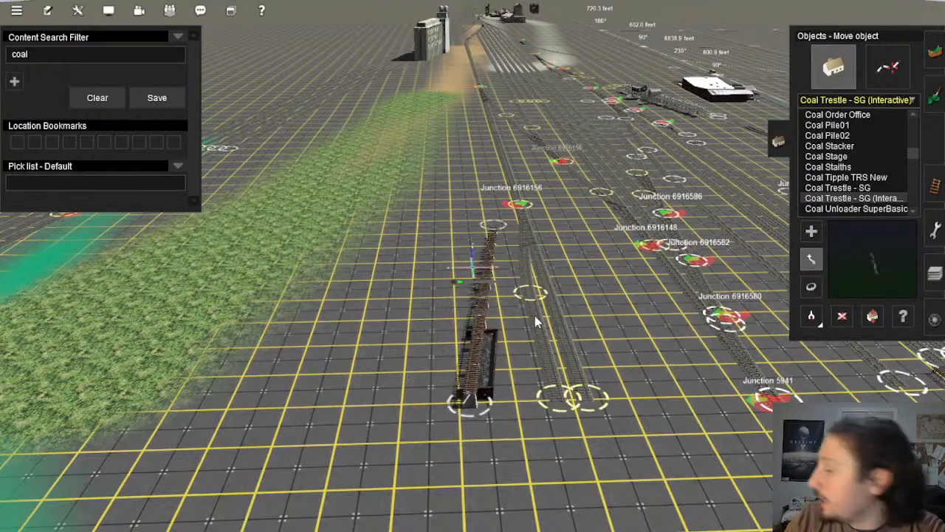
# Step: Clear the content search filter and lay TANE 1Trk Wood track from the trestle's end to join the adjacent siding
pyautogui.scroll(2, 502, 218)
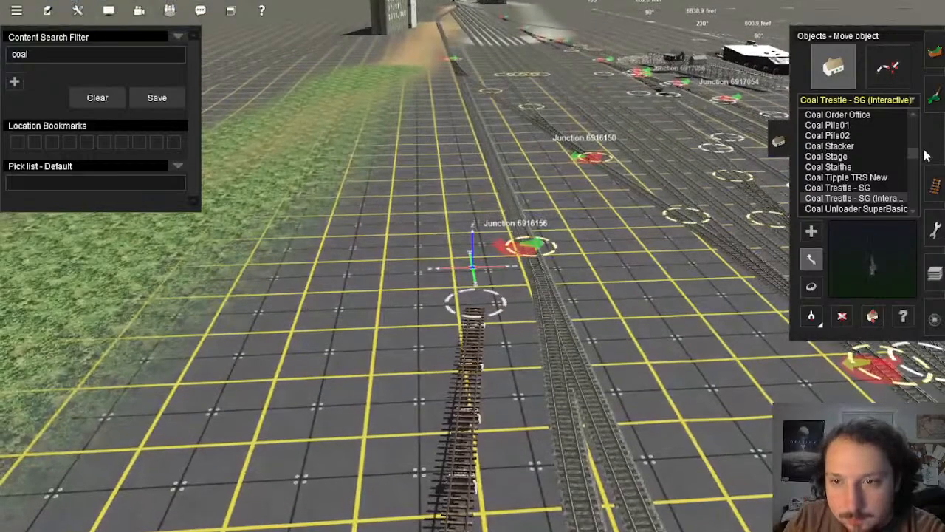
pyautogui.click(934, 185)
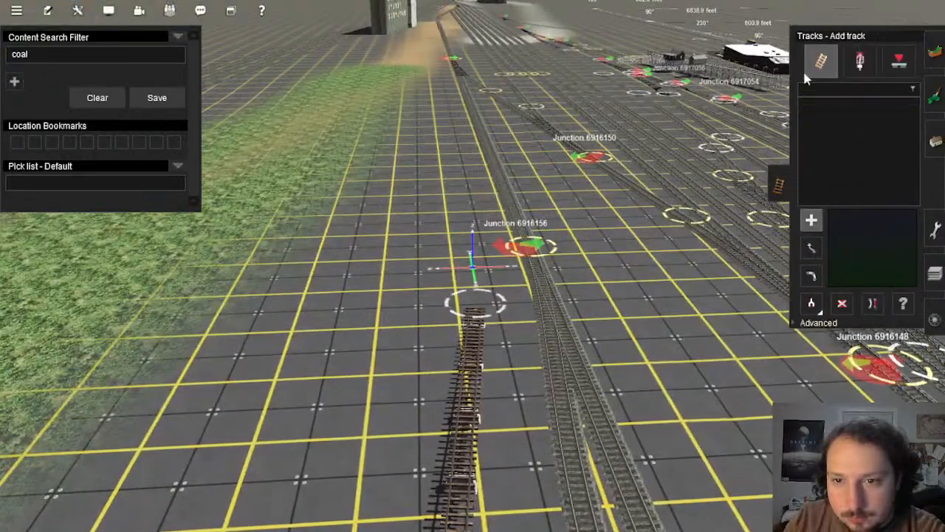
pyautogui.click(96, 95)
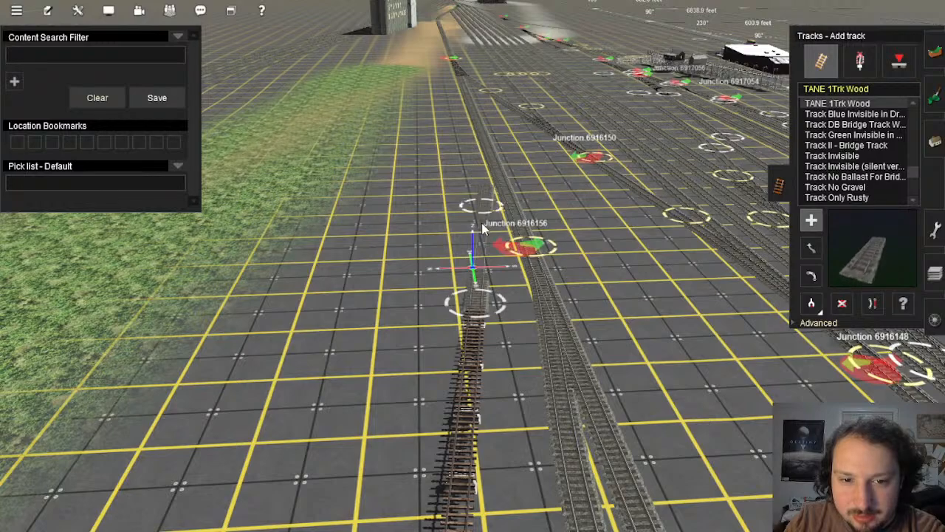
pyautogui.rightClick(487, 247)
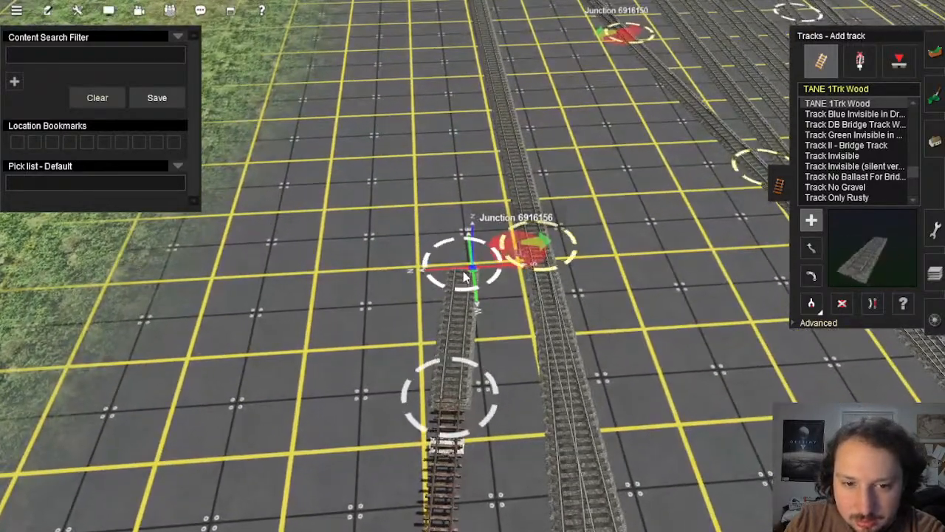
pyautogui.moveTo(465, 276); pyautogui.dragTo(473, 140, button='right')
pyautogui.click(472, 134)
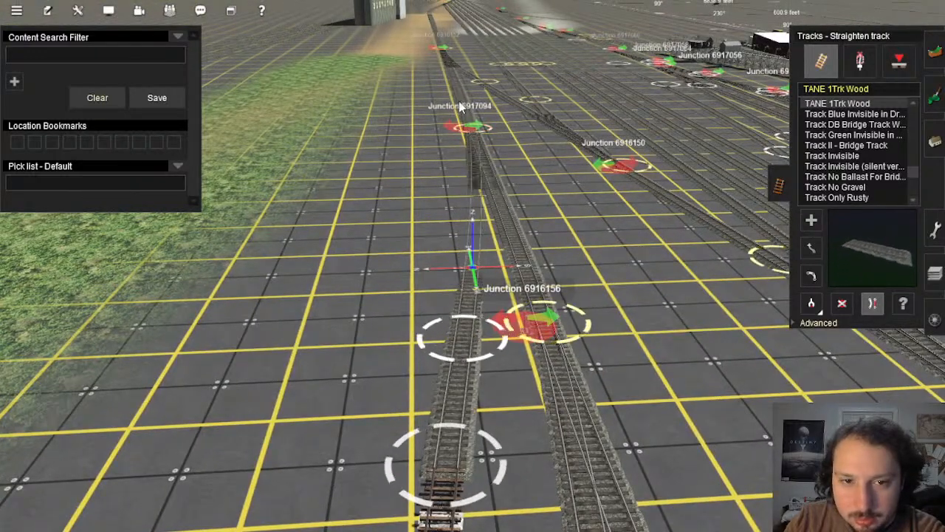
# Step: Copy the vertex height from the existing siding junction and apply it along the new track leading toward the coal trestle
pyautogui.moveTo(473, 243)
pyautogui.mouseDown(button='right')
pyautogui.moveTo(464, 327)
pyautogui.moveTo(468, 273)
pyautogui.moveTo(483, 257)
pyautogui.mouseUp(button='right')
pyautogui.scroll(-5, 483, 257)
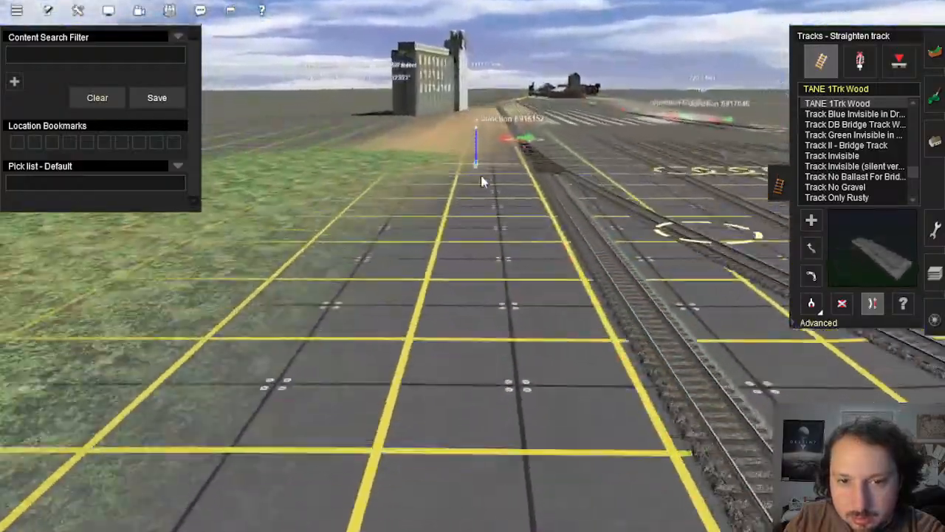
pyautogui.moveTo(481, 175); pyautogui.dragTo(416, 288, button='right')
pyautogui.scroll(5, 417, 290)
pyautogui.click(818, 322)
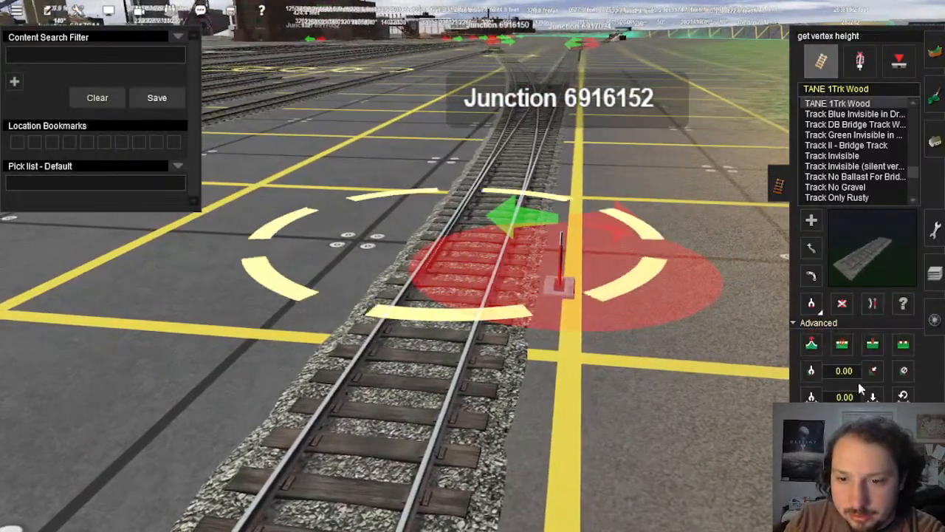
pyautogui.click(456, 255)
pyautogui.rightClick(522, 134)
pyautogui.rightClick(497, 103)
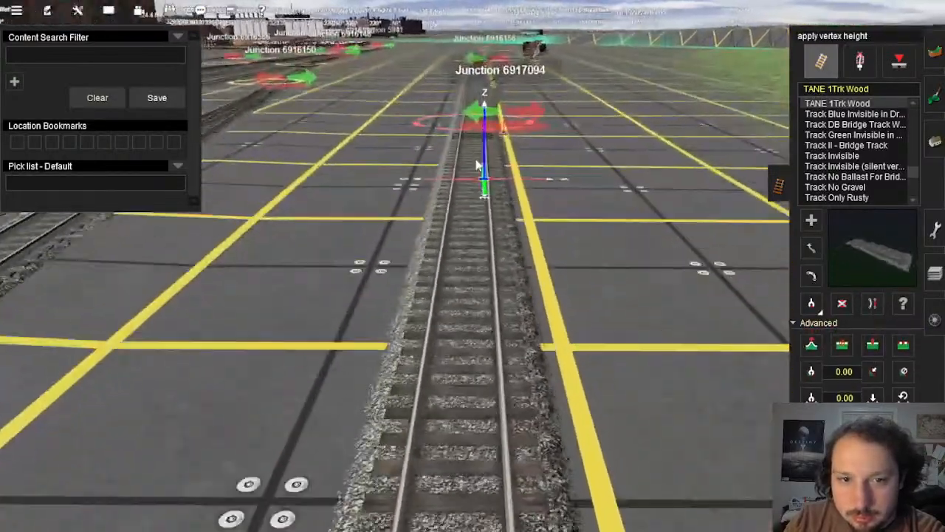
pyautogui.rightClick(473, 68)
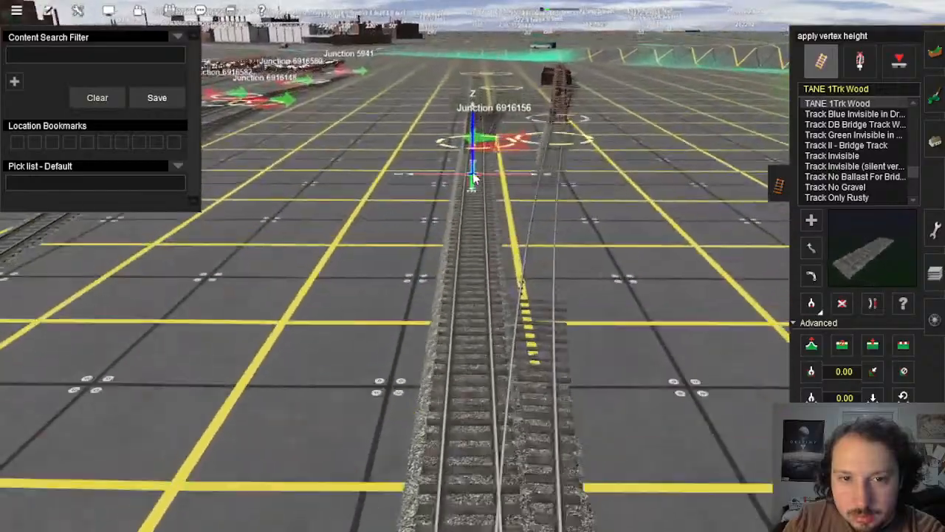
# Step: Straighten the connecting track where it leaves the siding and apply the copied vertex height at that junction
pyautogui.click(873, 303)
pyautogui.click(479, 383)
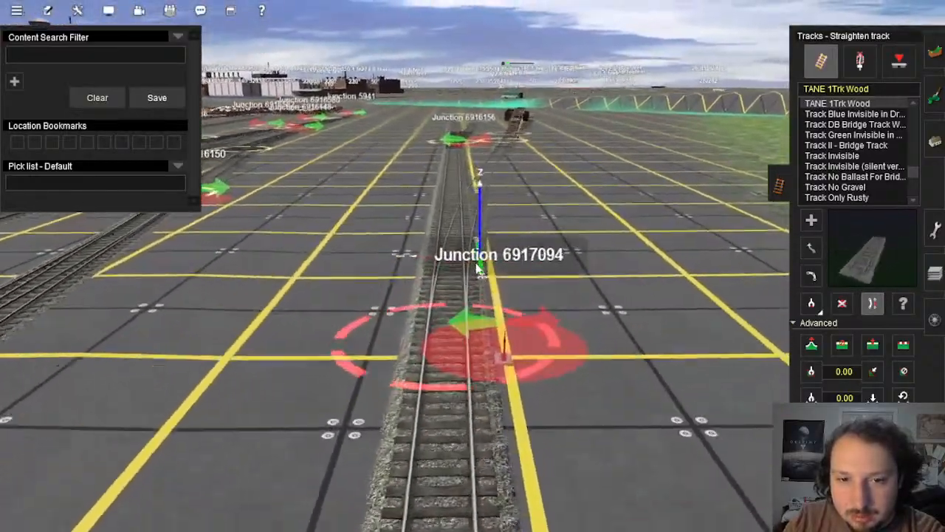
pyautogui.moveTo(479, 387)
pyautogui.mouseDown(button='right')
pyautogui.moveTo(472, 310)
pyautogui.moveTo(474, 388)
pyautogui.mouseUp(button='right')
pyautogui.press('v')
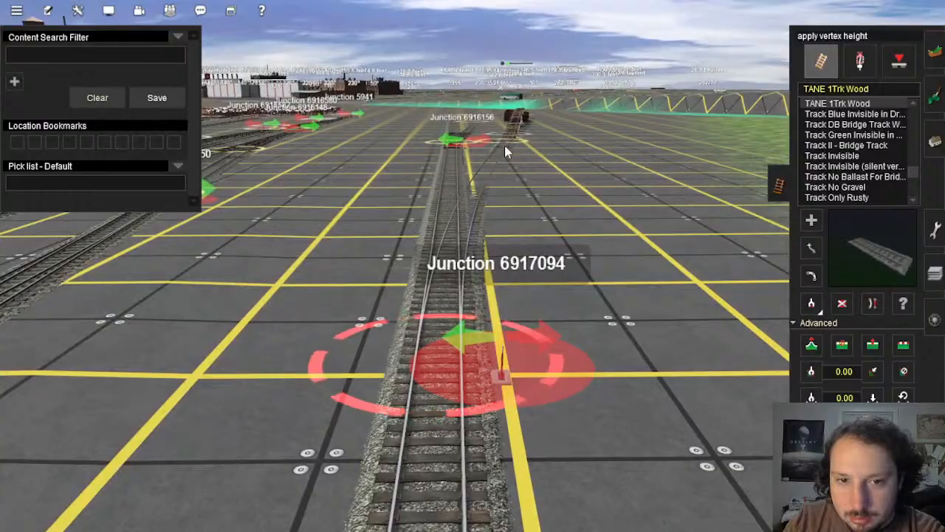
# Step: Insert a spline point in the connecting track between the siding junction and the trestle and apply the copied height to it
pyautogui.moveTo(505, 145); pyautogui.dragTo(487, 325, button='right')
pyautogui.click(873, 345)
pyautogui.click(526, 241)
pyautogui.moveTo(551, 308); pyautogui.dragTo(473, 267, button='right')
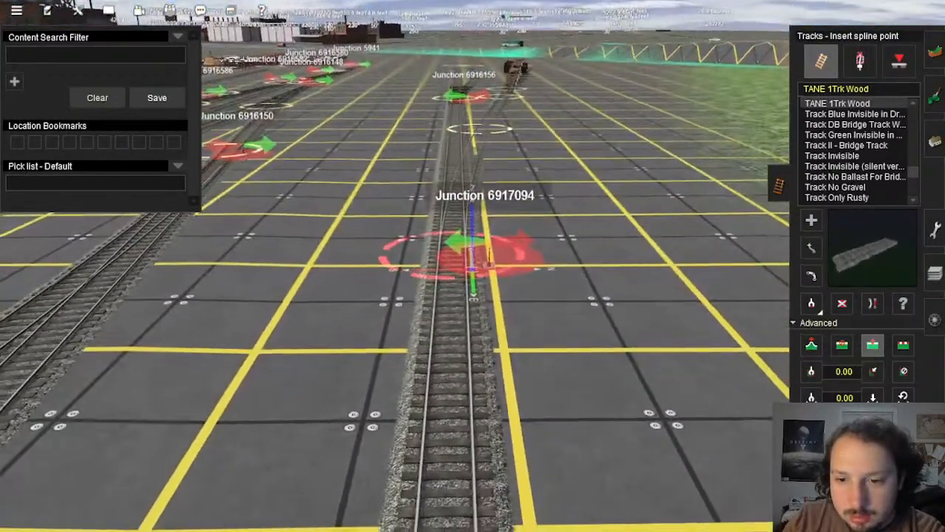
pyautogui.press('g')
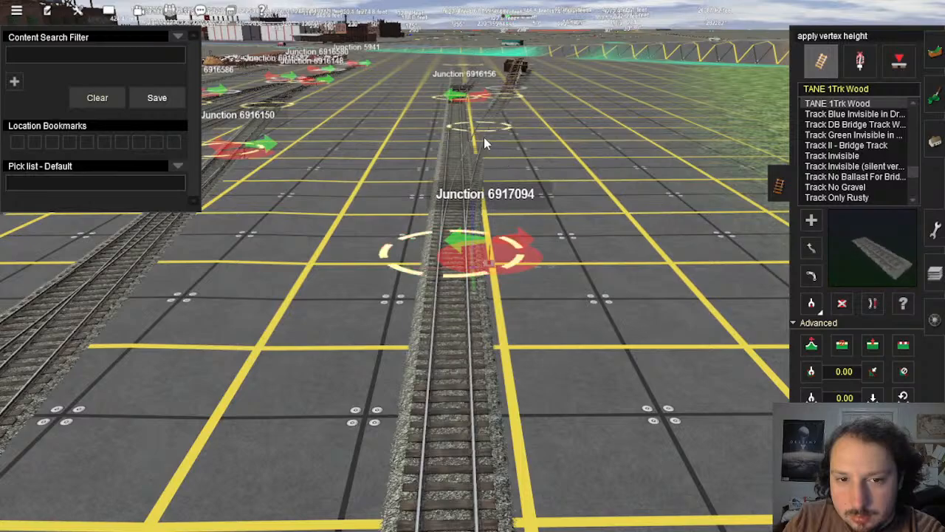
# Step: Nudge the inserted spline point slightly sideways to smooth the connecting track's divergence from the siding
pyautogui.moveTo(484, 142); pyautogui.dragTo(465, 270, button='right')
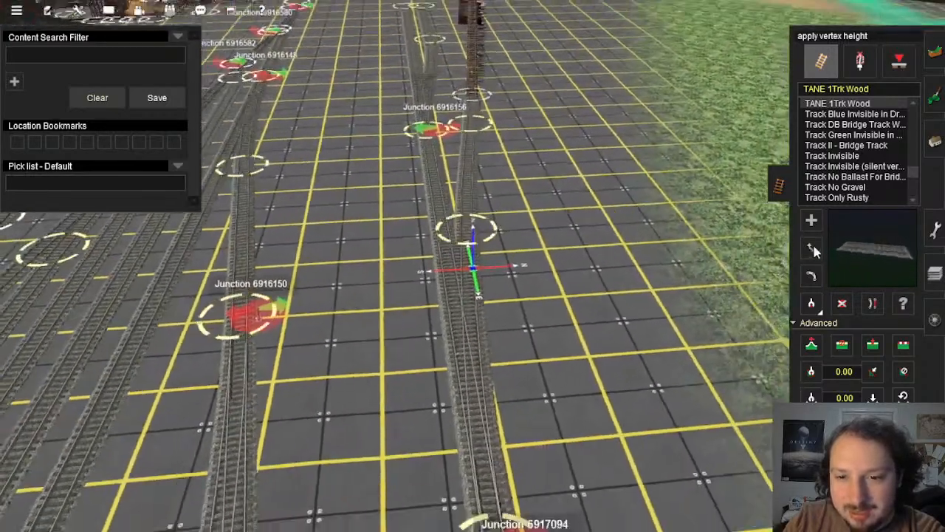
pyautogui.click(810, 248)
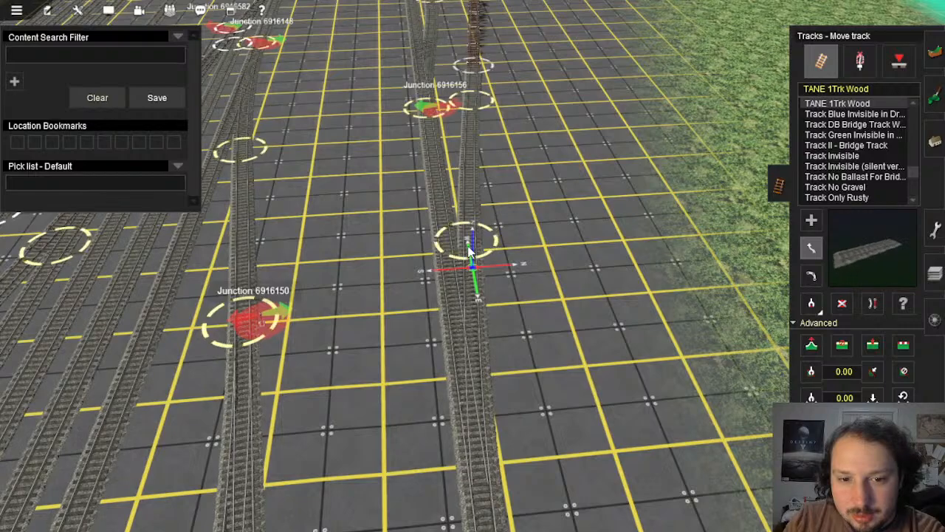
pyautogui.moveTo(468, 332); pyautogui.dragTo(468, 172, button='right')
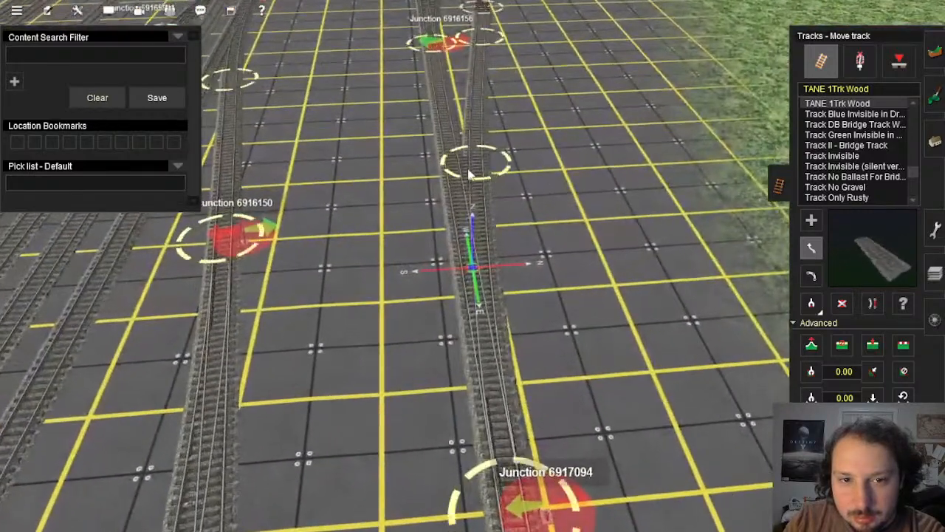
pyautogui.moveTo(479, 170); pyautogui.dragTo(482, 174)
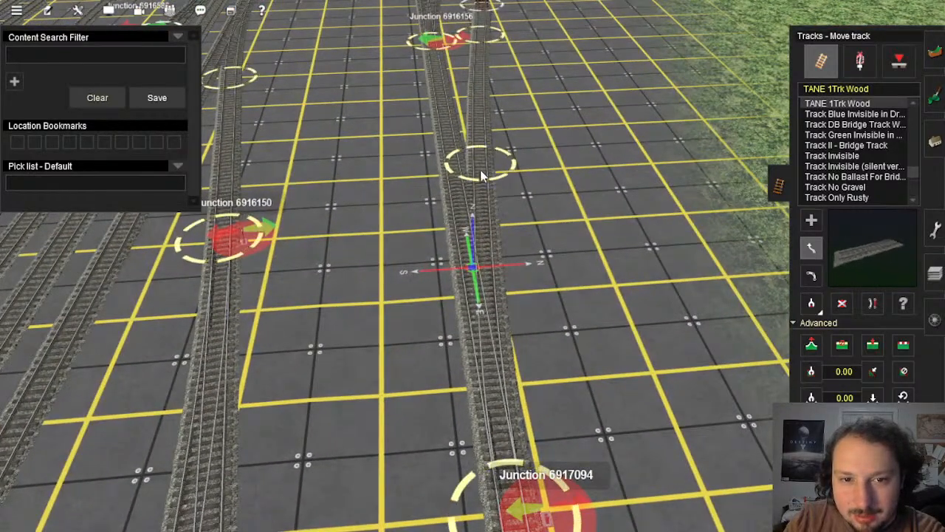
# Step: Move the connecting track's spline point nearest the trestle back toward the siding junction
pyautogui.moveTo(481, 175)
pyautogui.mouseDown(button='right')
pyautogui.moveTo(485, 291)
pyautogui.moveTo(472, 184)
pyautogui.moveTo(484, 259)
pyautogui.moveTo(642, 258)
pyautogui.mouseUp(button='right')
pyautogui.press('Up')
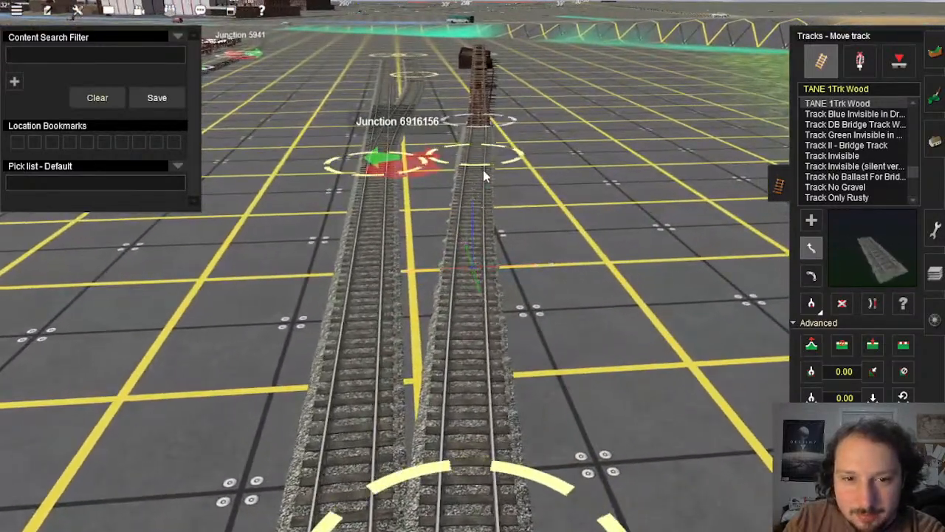
pyautogui.moveTo(480, 187); pyautogui.dragTo(480, 218)
pyautogui.press('Down')
pyautogui.scroll(-3, 479, 244)
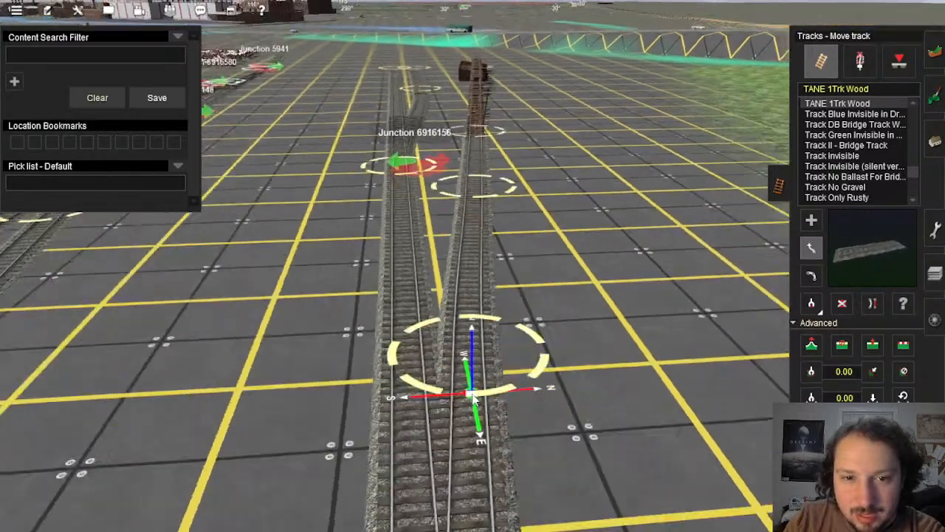
pyautogui.rightClick(452, 240)
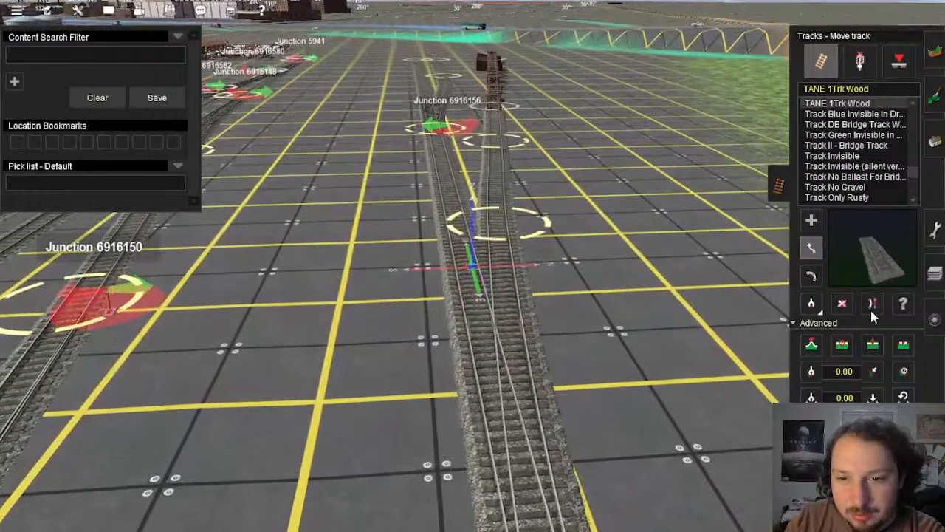
# Step: Examine the curve and alignment of the connecting track against the siding from both ends of the turnout
pyautogui.click(872, 309)
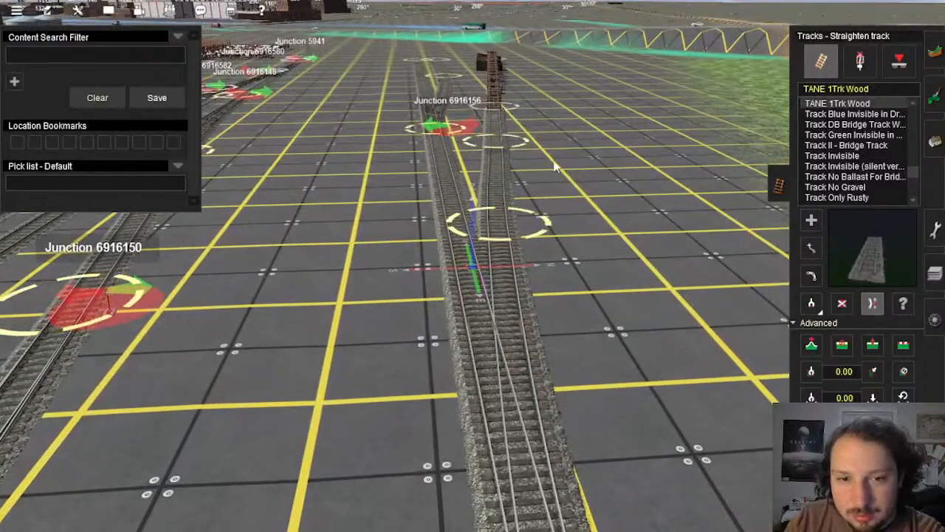
pyautogui.rightClick(494, 159)
pyautogui.moveTo(504, 262); pyautogui.dragTo(466, 249, button='right')
pyautogui.scroll(4, 483, 276)
pyautogui.rightClick(488, 301)
pyautogui.scroll(-3, 485, 317)
pyautogui.rightClick(479, 395)
pyautogui.rightClick(487, 291)
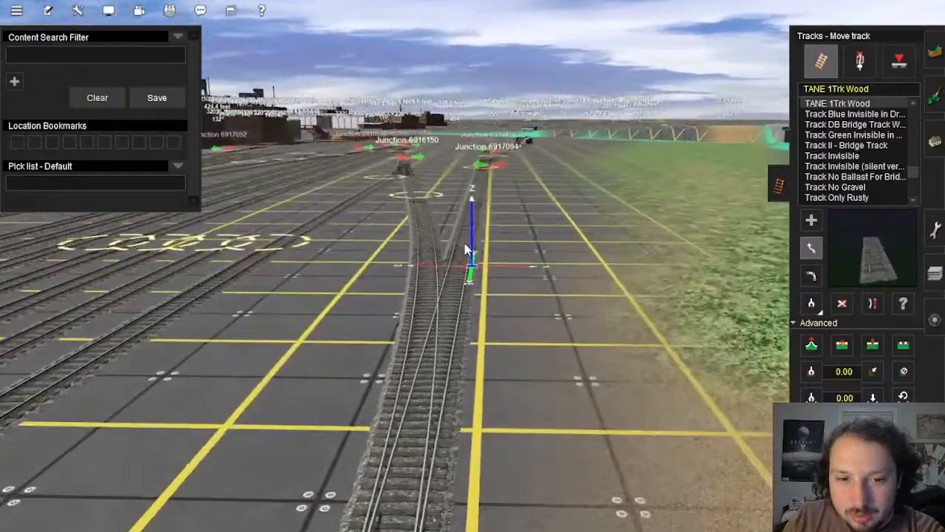
pyautogui.rightClick(466, 209)
pyautogui.click(872, 345)
pyautogui.moveTo(553, 307); pyautogui.dragTo(484, 270, button='right')
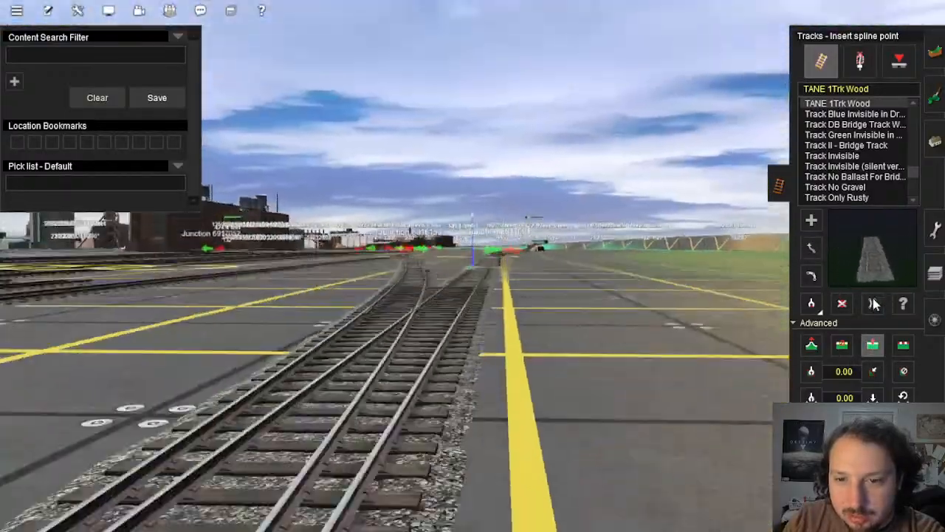
pyautogui.click(872, 302)
# Step: Delete the intermediate spline point between the siding junction and the trestle-side point of the connecting track
pyautogui.moveTo(494, 207); pyautogui.dragTo(466, 253, button='right')
pyautogui.press('Up')
pyautogui.press('Right')
pyautogui.scroll(-3, 467, 253)
pyautogui.press('Left')
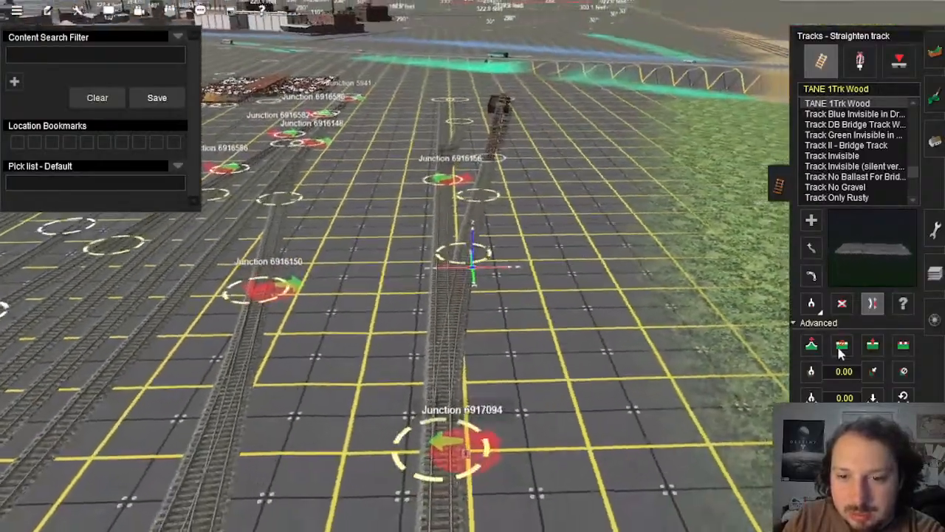
pyautogui.click(455, 253)
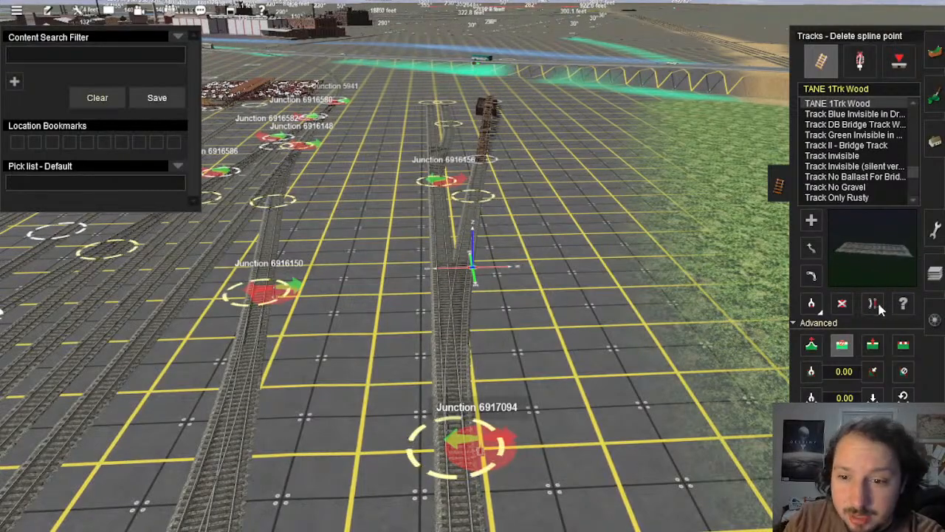
# Step: Inspect the turnout from the siding to the trestle from above and at track level for a smooth curve
pyautogui.press('Left')
pyautogui.press('Right')
pyautogui.press('Up')
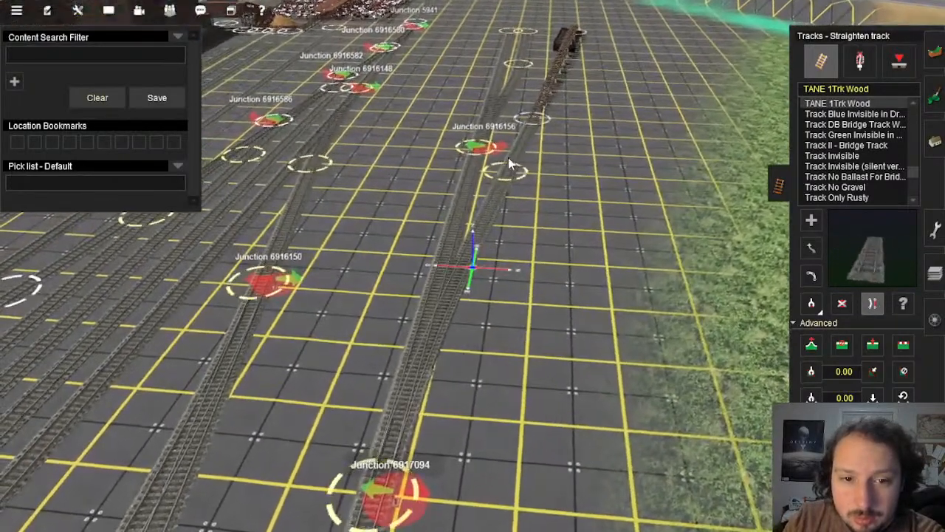
pyautogui.press('Left')
pyautogui.press('Down')
pyautogui.press('Right')
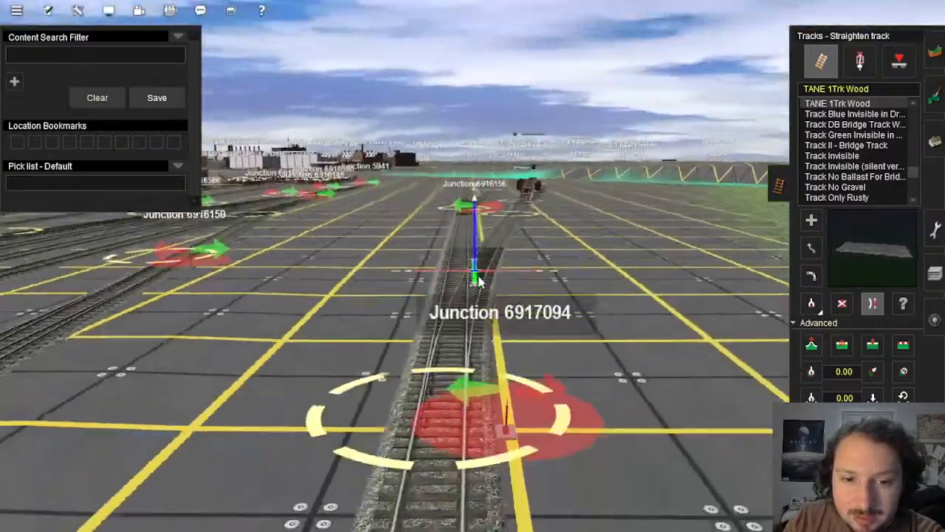
pyautogui.press('Left')
pyautogui.press('Up')
pyautogui.press('Right')
pyautogui.press('Up')
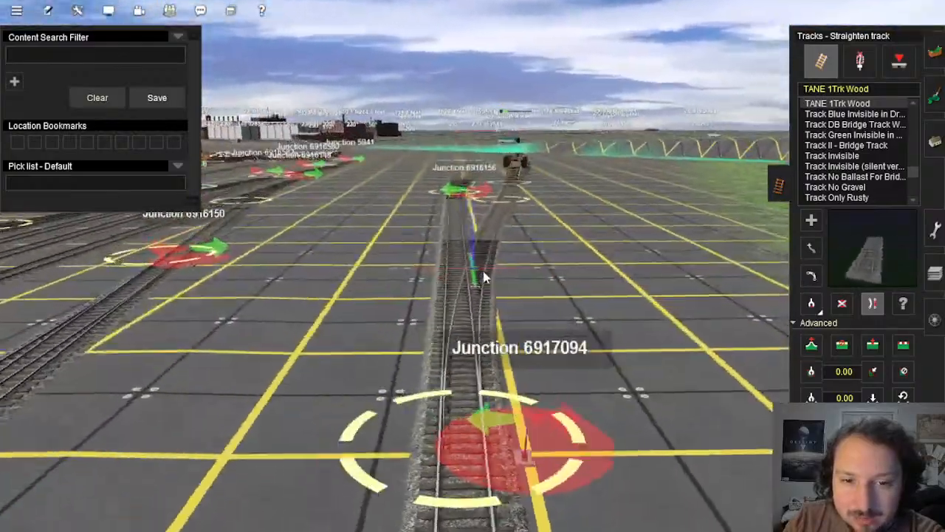
pyautogui.press('Left')
pyautogui.moveTo(484, 276); pyautogui.dragTo(502, 260, button='right')
pyautogui.press('Right')
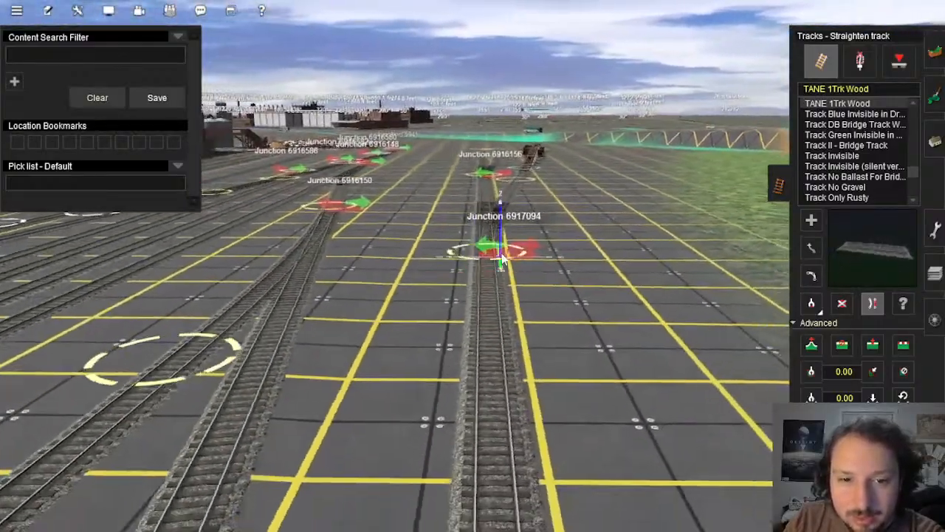
pyautogui.press('Up')
# Step: Switch to Surveyor 2.0 and slide the trestle turnout's junction along the siding away from the trestle with the fine adjustment tool
pyautogui.click(78, 11)
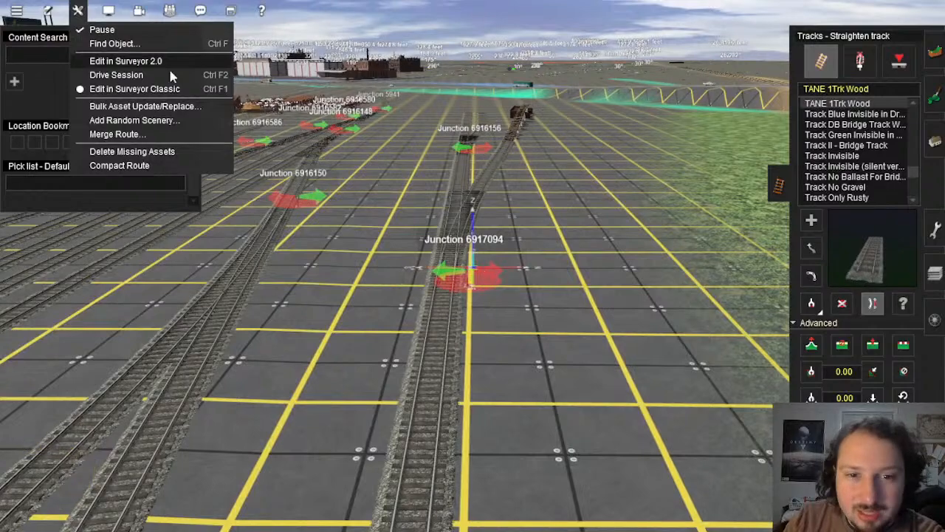
pyautogui.moveTo(645, 236); pyautogui.dragTo(502, 177, button='right')
pyautogui.click(874, 98)
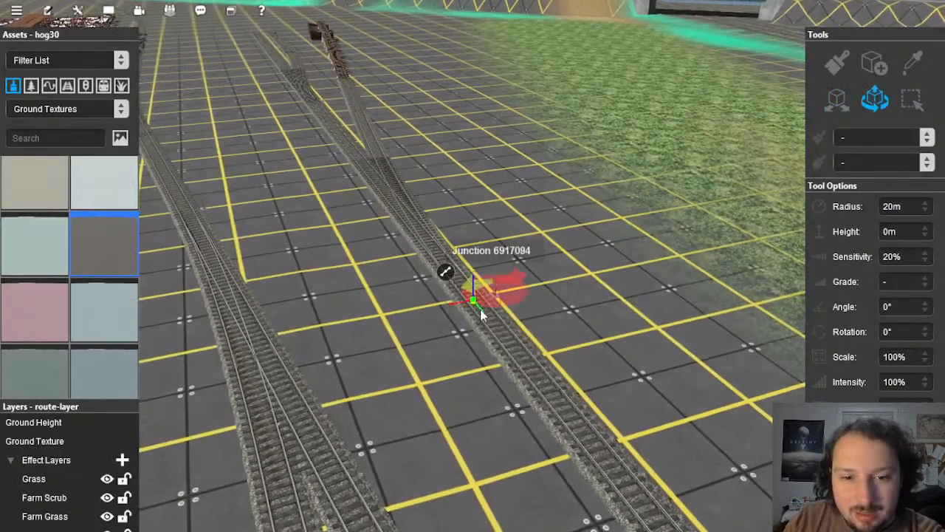
pyautogui.moveTo(480, 309); pyautogui.dragTo(525, 378)
pyautogui.rightClick(527, 381)
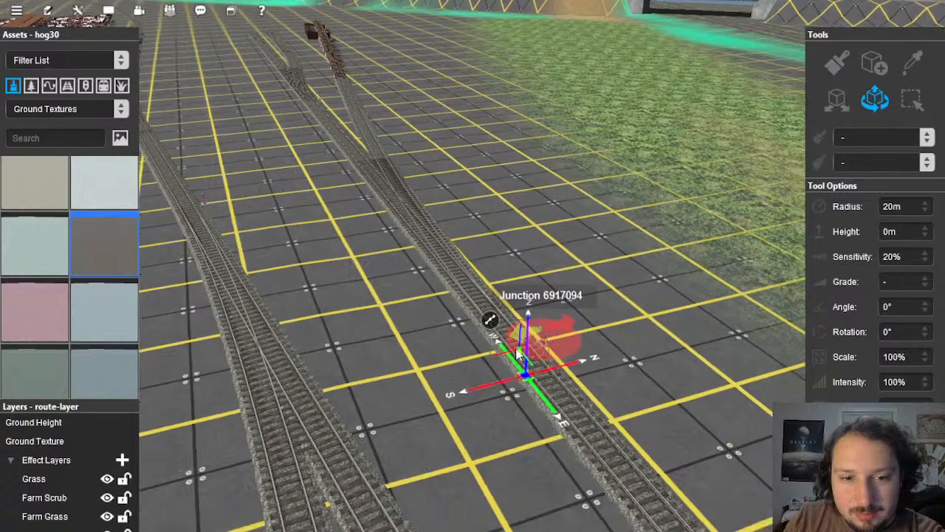
pyautogui.scroll(-4, 483, 247)
pyautogui.moveTo(517, 353); pyautogui.dragTo(468, 224, button='right')
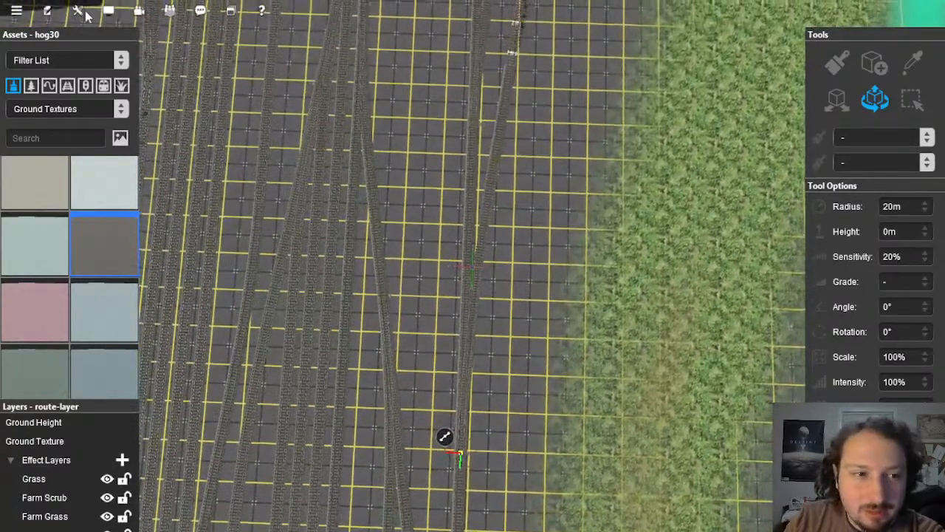
# Step: Return to Surveyor Classic and check the trestle connection and the neighbouring siding from above
pyautogui.click(78, 11)
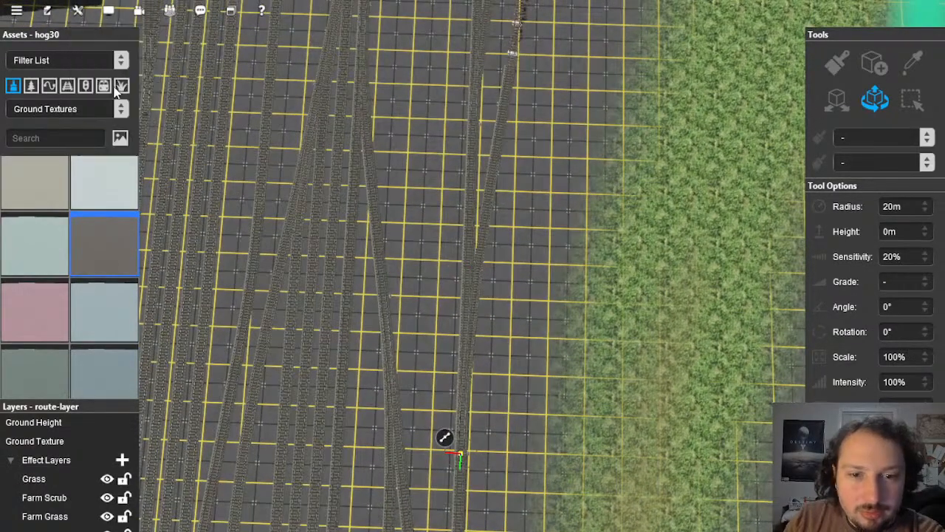
pyautogui.rightClick(428, 279)
pyautogui.press('Down')
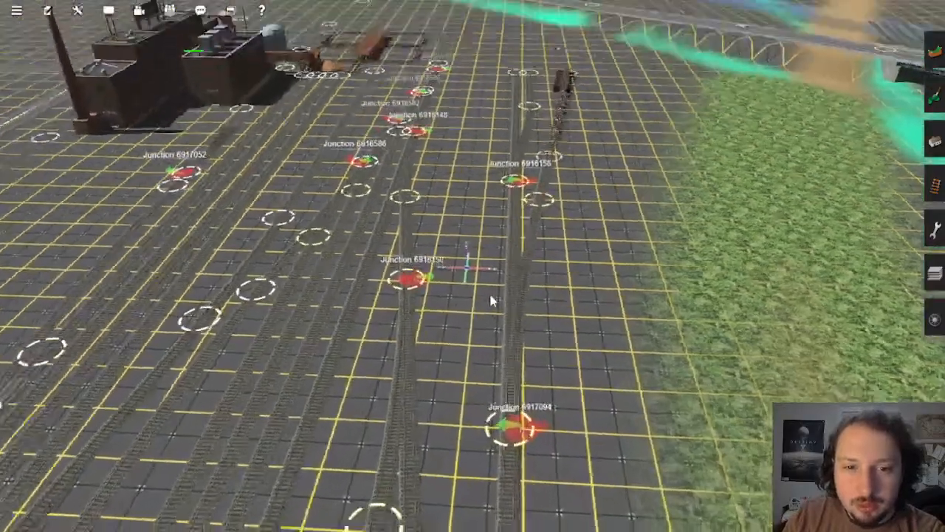
pyautogui.press('Down')
pyautogui.press('Up')
pyautogui.moveTo(500, 285); pyautogui.dragTo(472, 241, button='right')
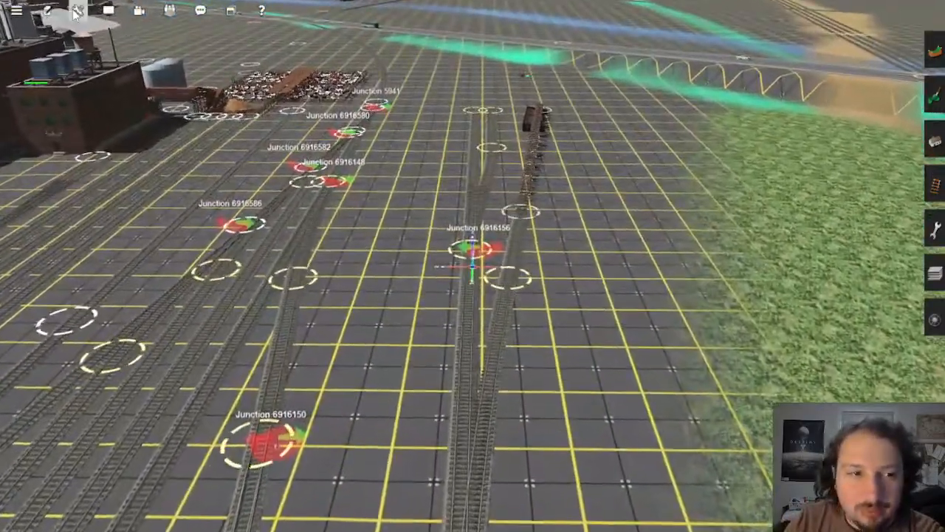
# Step: Switch to Surveyor 2.0 and slide the intermediate spline point of the stub track nearest the trestle toward its turnout with fine adjustment
pyautogui.click(77, 11)
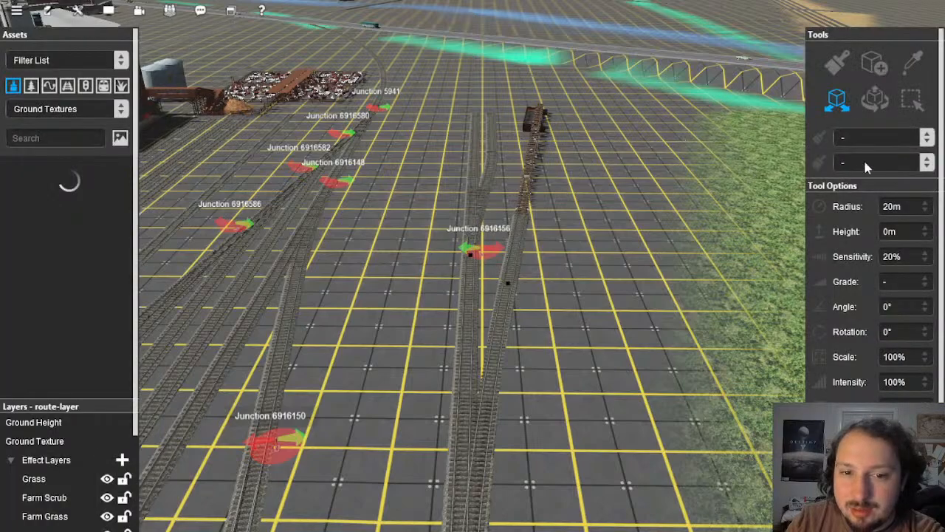
pyautogui.press('Left')
pyautogui.scroll(3, 465, 274)
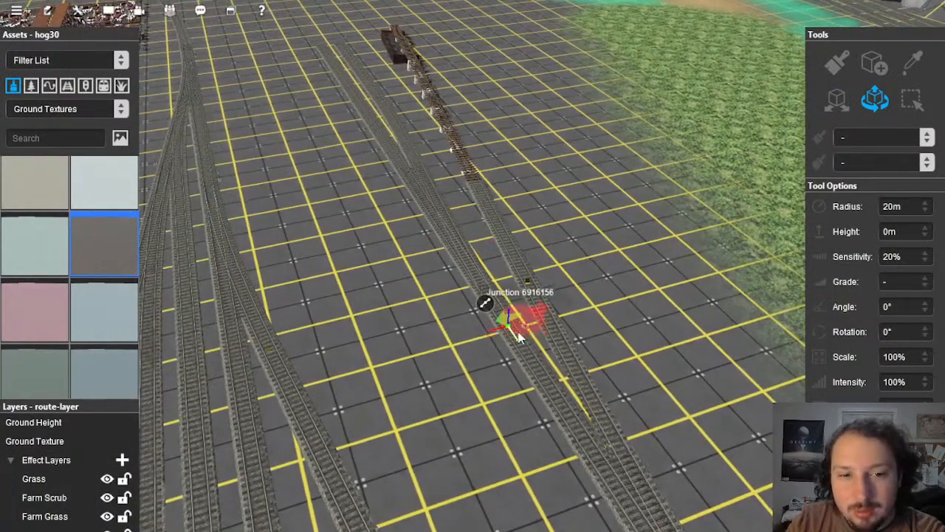
pyautogui.press('Left')
pyautogui.click(492, 116)
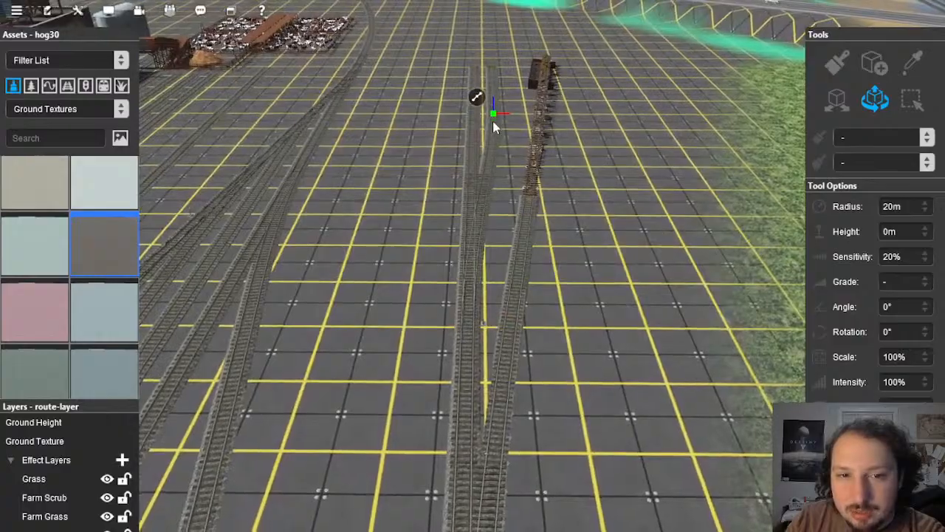
pyautogui.press('Left')
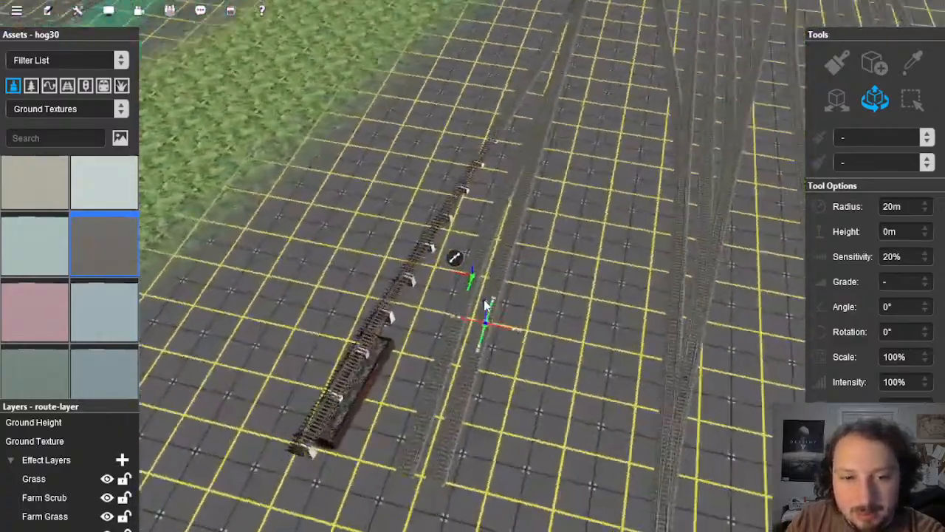
pyautogui.press('Left')
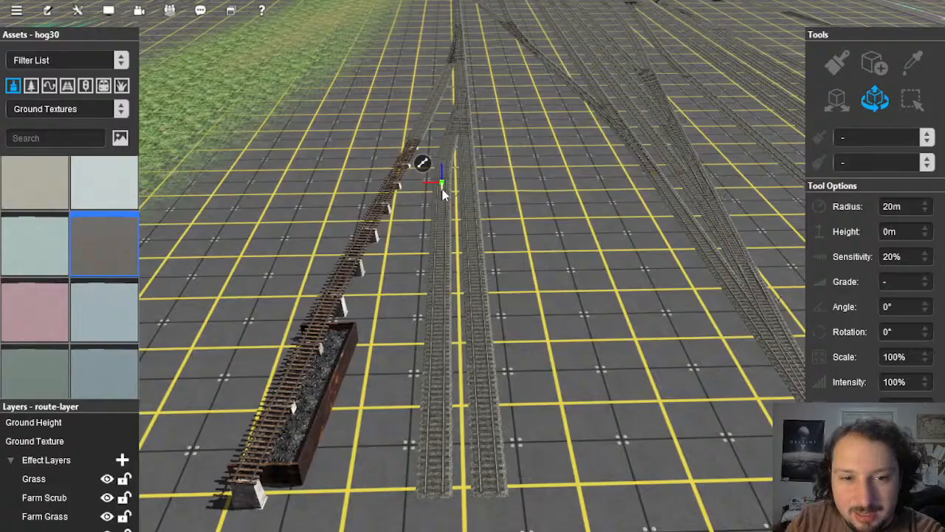
pyautogui.scroll(-10, 442, 208)
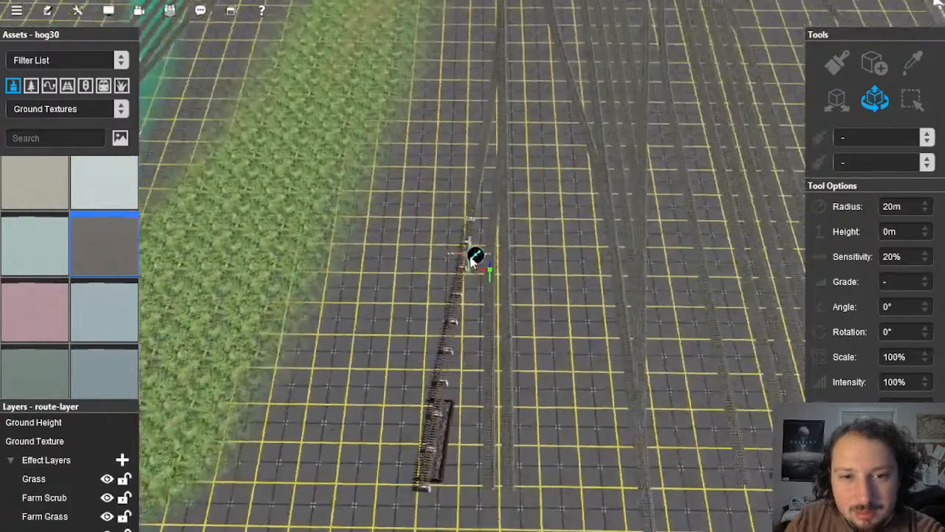
pyautogui.press('Left')
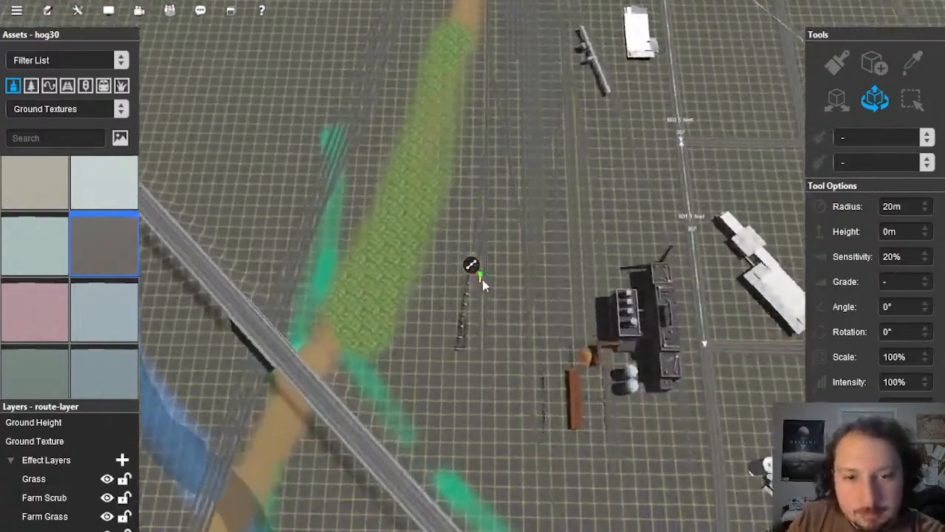
pyautogui.scroll(8, 482, 292)
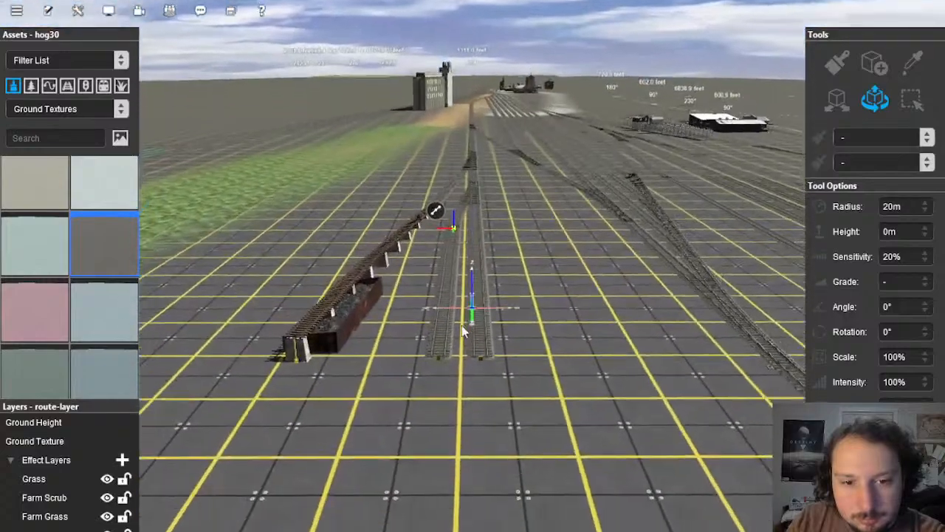
# Step: Extend the end of the stub track farther from the trestle with fine adjustment and return to Surveyor Classic
pyautogui.scroll(-2, 459, 288)
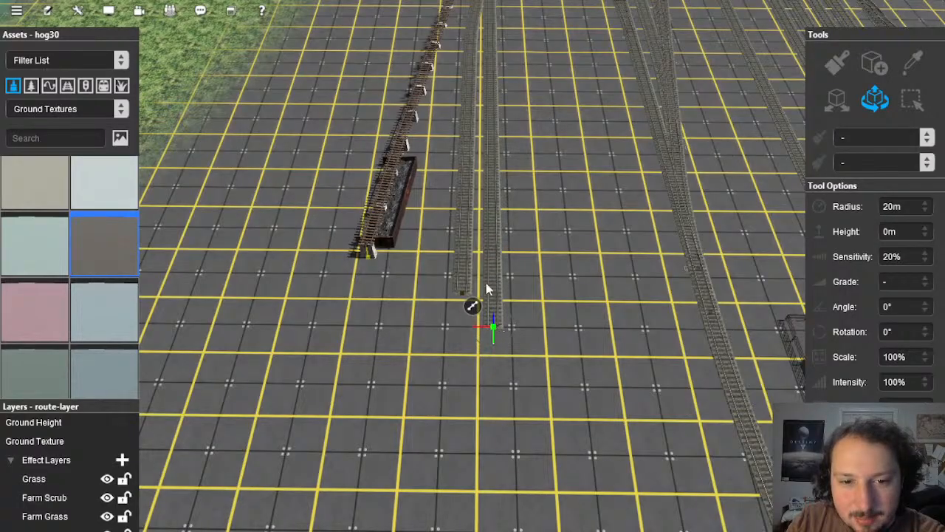
pyautogui.scroll(-8, 466, 214)
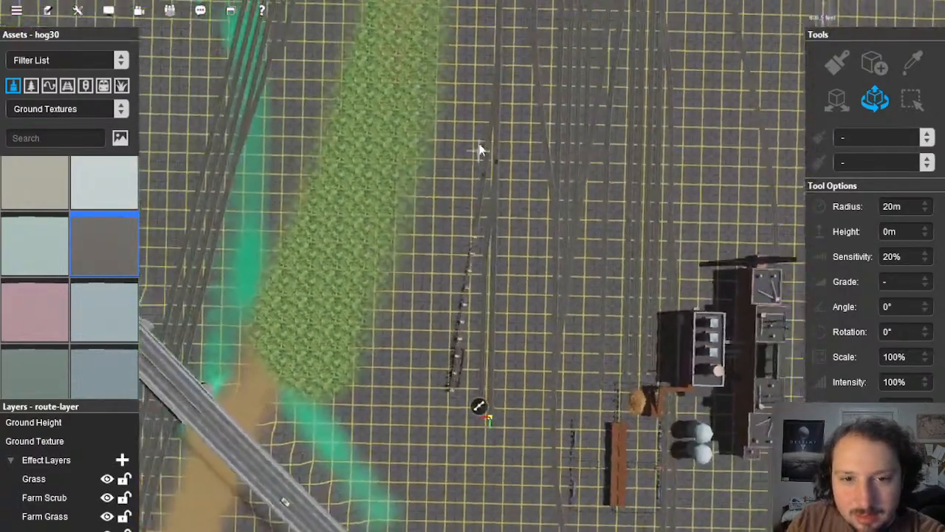
pyautogui.moveTo(479, 150); pyautogui.dragTo(474, 220, button='right')
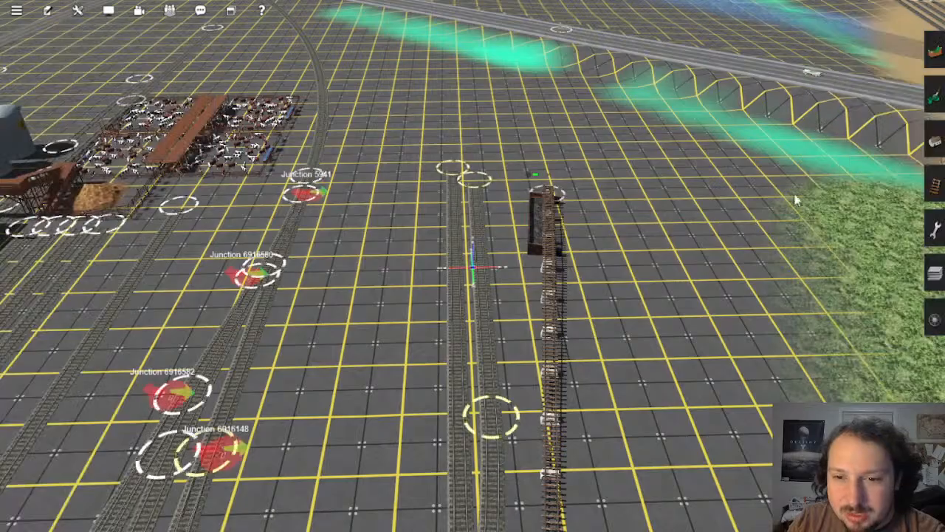
# Step: Move the end point of the stub track nearest the trestle toward the trestle to widen the gap between the two stubs
pyautogui.click(934, 182)
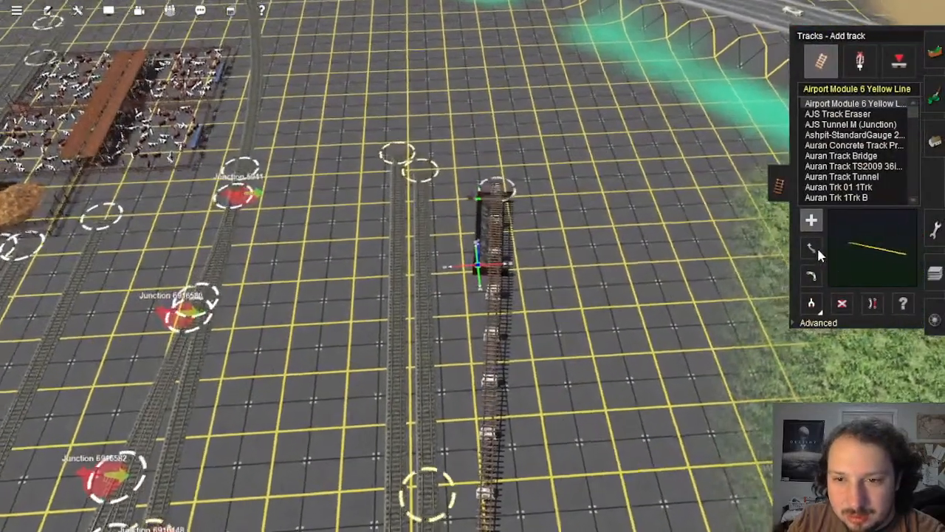
pyautogui.click(812, 247)
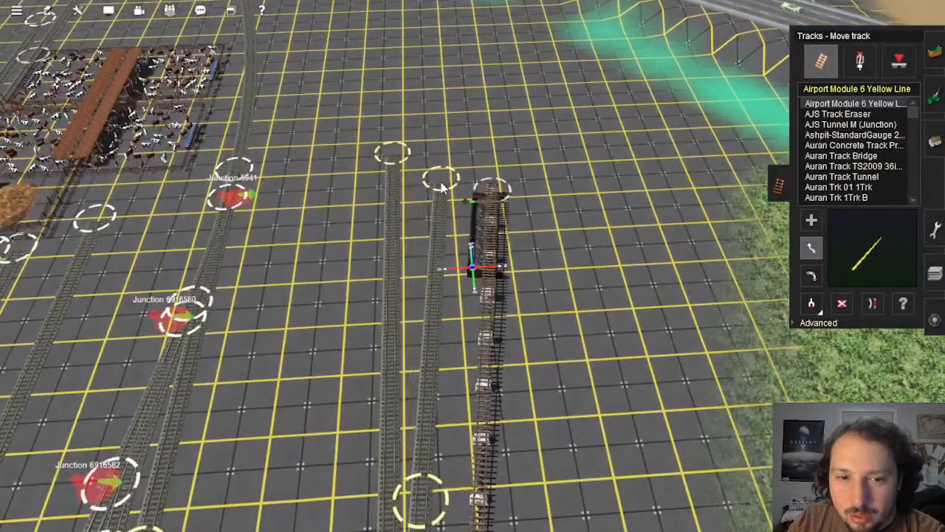
pyautogui.rightClick(426, 509)
pyautogui.scroll(-4, 447, 413)
pyautogui.rightClick(488, 283)
pyautogui.scroll(2, 483, 269)
pyautogui.rightClick(456, 231)
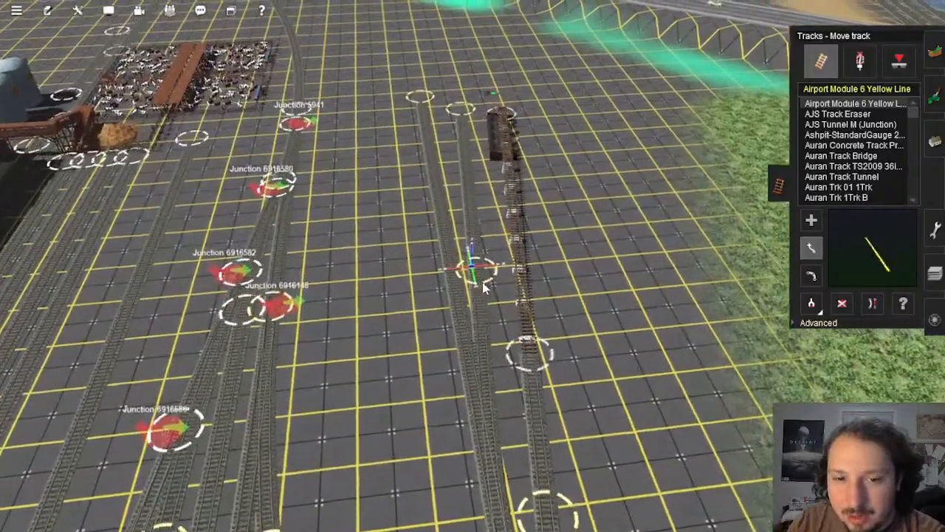
pyautogui.rightClick(467, 345)
pyautogui.rightClick(466, 341)
pyautogui.scroll(-2, 468, 310)
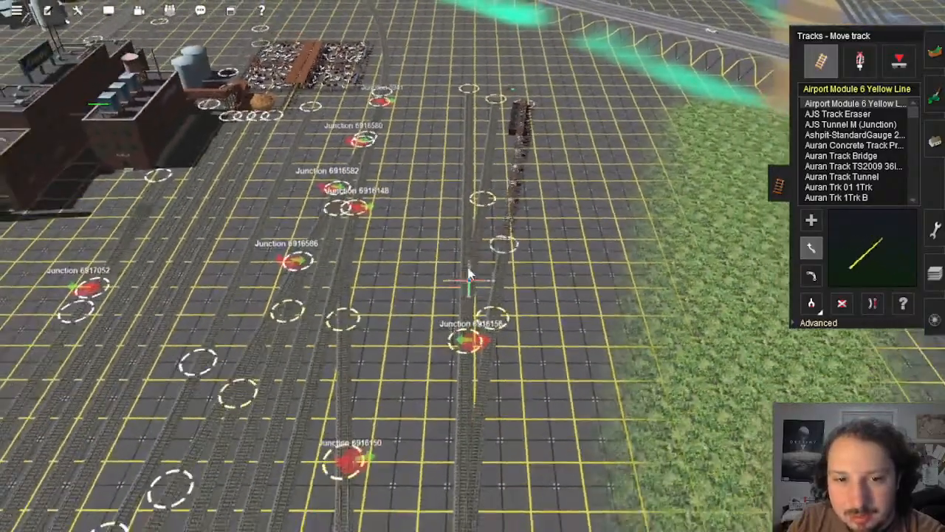
# Step: Insert a spline point in the stub track farther from the trestle, beside the other stub's intermediate point
pyautogui.scroll(3, 468, 251)
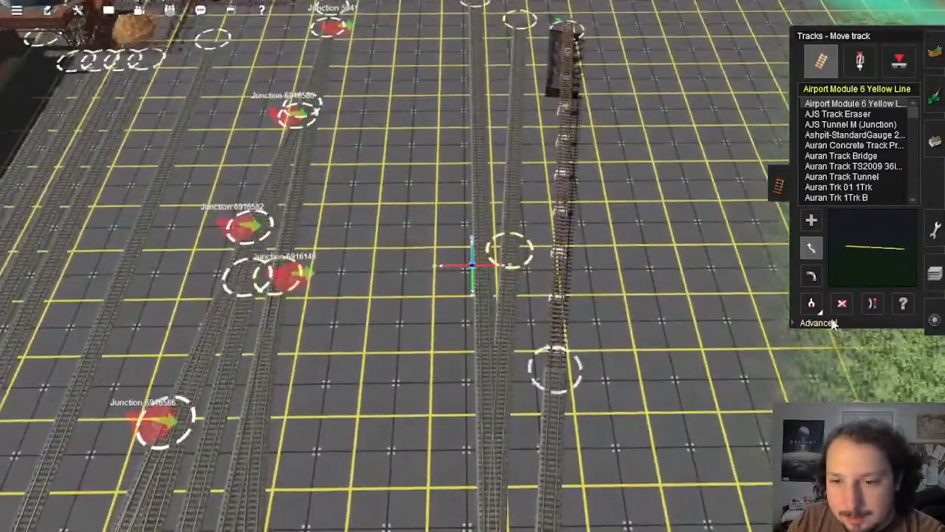
pyautogui.click(818, 322)
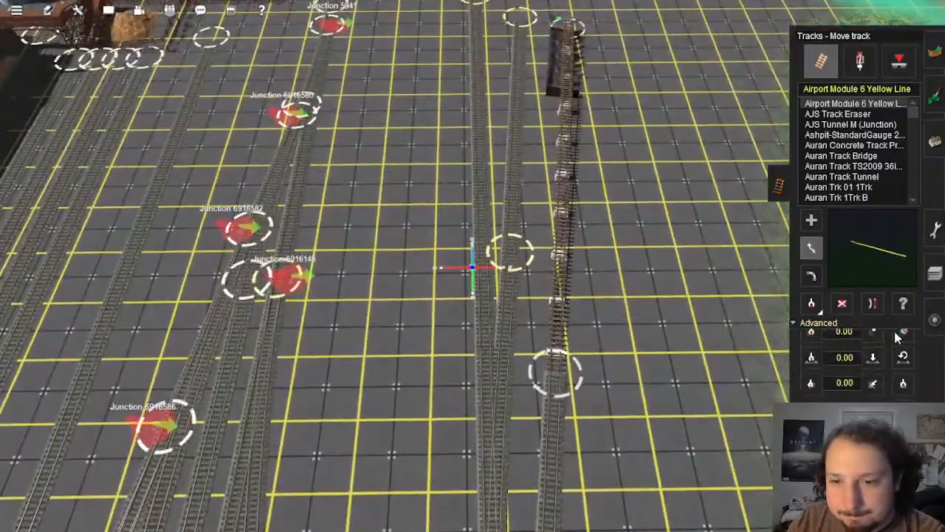
pyautogui.click(491, 253)
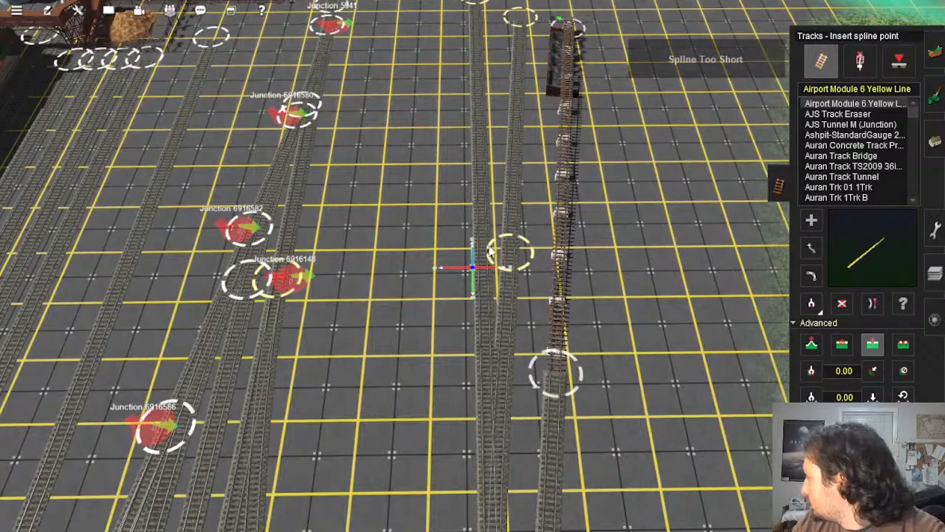
pyautogui.scroll(2, 478, 242)
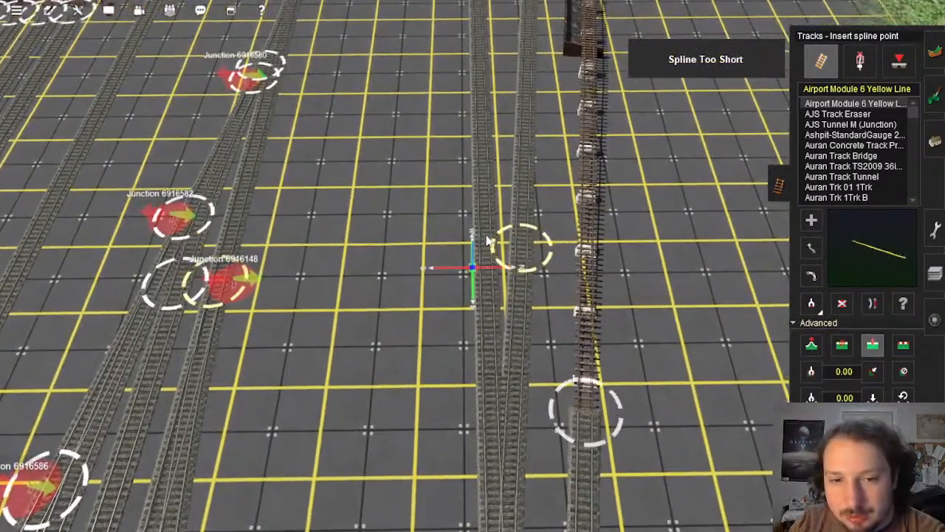
pyautogui.scroll(2, 488, 242)
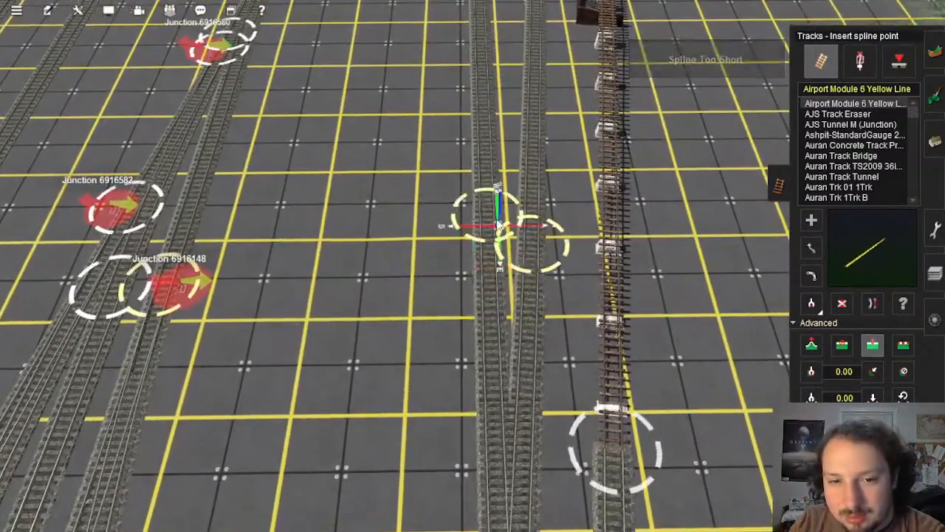
pyautogui.scroll(-2, 499, 225)
pyautogui.moveTo(499, 225); pyautogui.dragTo(458, 207, button='right')
# Step: Move the end point of the stub farther from the trestle back and closer to the neighbouring stub's end
pyautogui.click(810, 248)
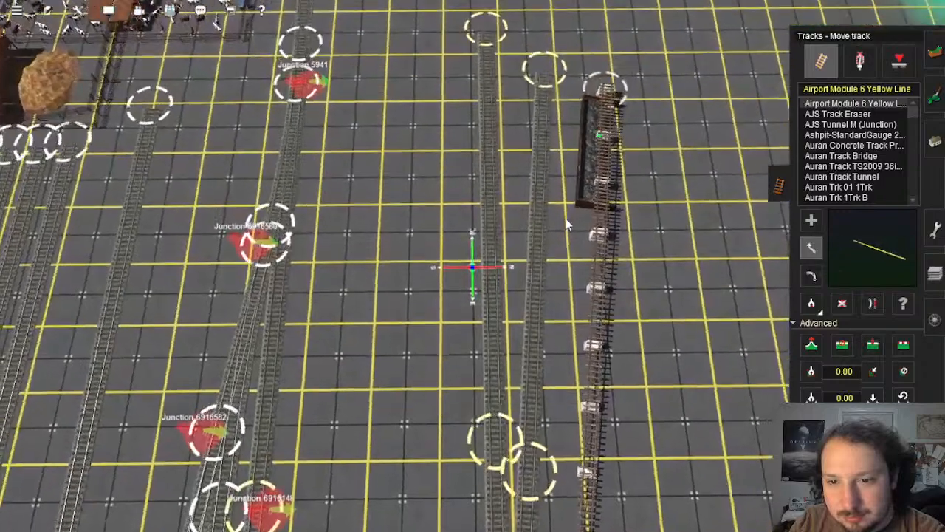
pyautogui.moveTo(594, 205); pyautogui.dragTo(386, 127, button='right')
pyautogui.moveTo(367, 70); pyautogui.dragTo(384, 102)
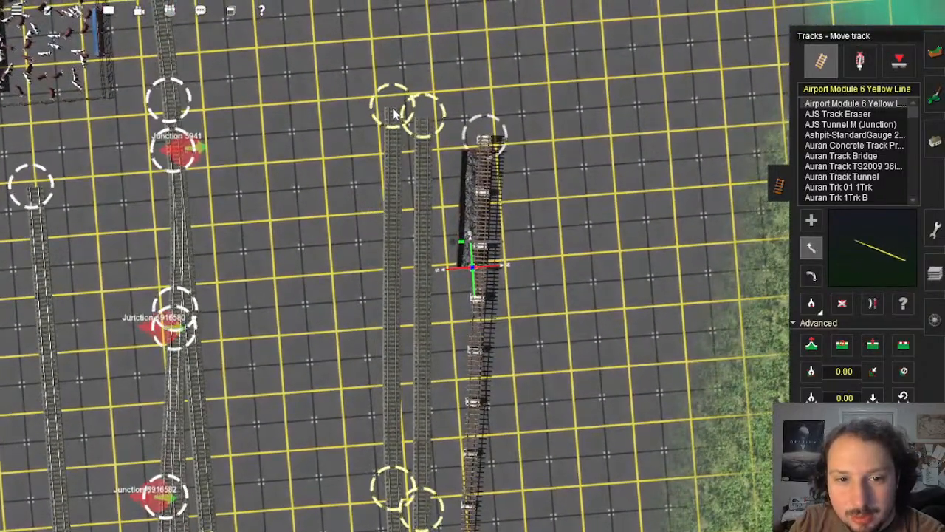
pyautogui.press('Down')
# Step: Straighten the stub track farther from the trestle between its inserted spline point and its end
pyautogui.click(872, 303)
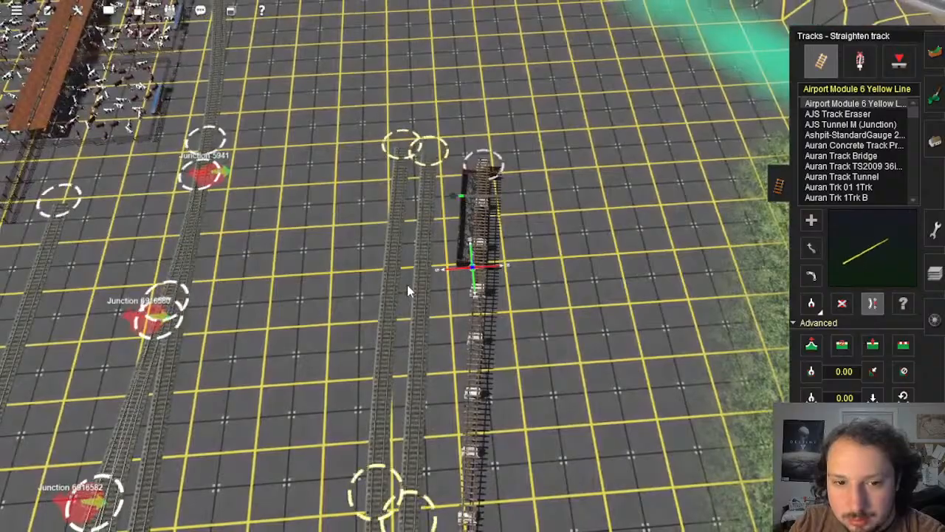
pyautogui.moveTo(377, 461); pyautogui.dragTo(488, 193, button='right')
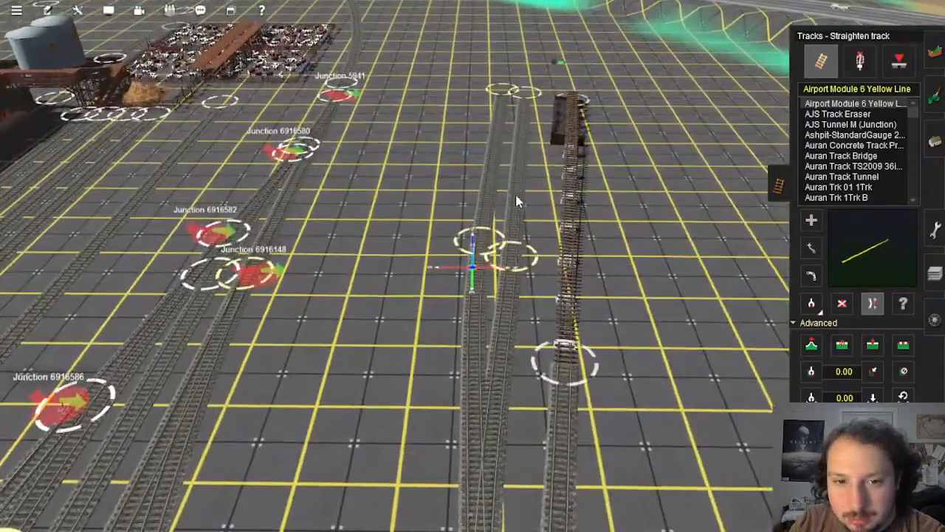
pyautogui.moveTo(491, 318); pyautogui.dragTo(470, 238, button='right')
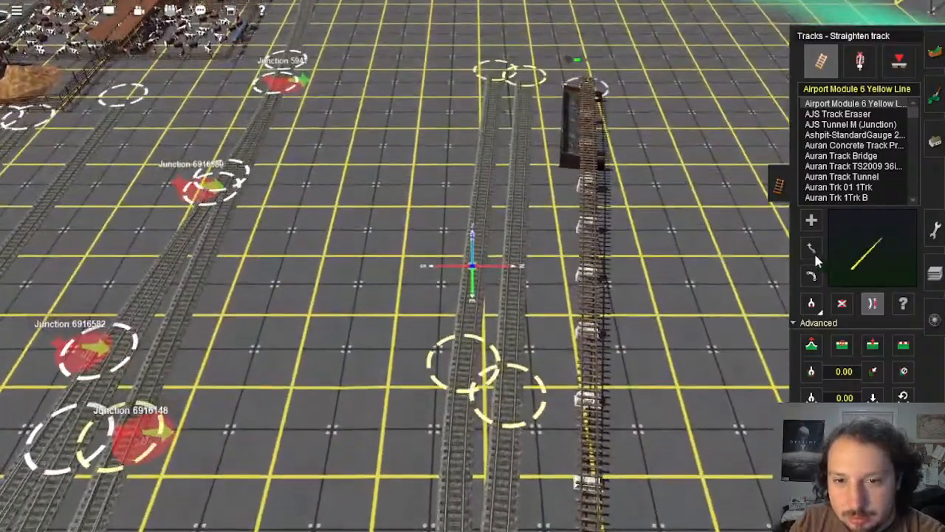
# Step: Reposition the end and intermediate spline points of the stub farther from the trestle so it runs parallel to its neighbour
pyautogui.click(812, 249)
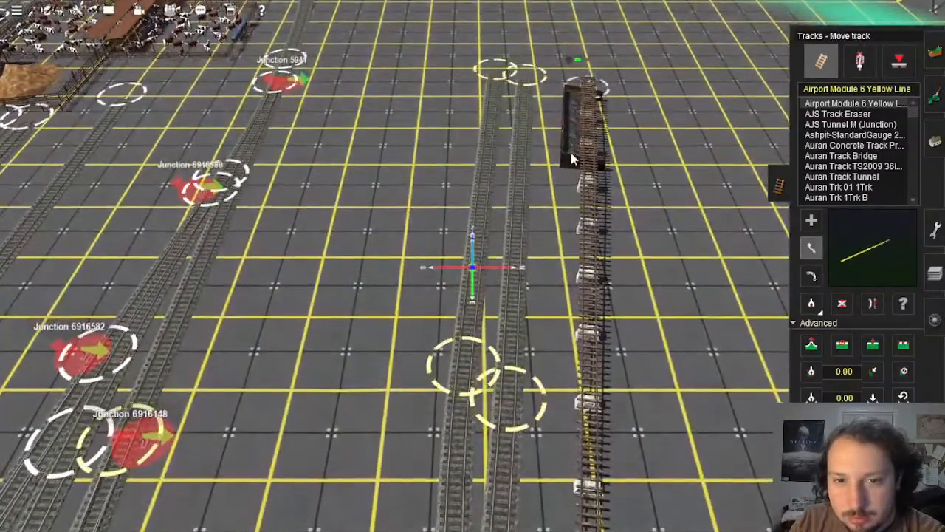
pyautogui.moveTo(545, 103); pyautogui.dragTo(462, 208, button='right')
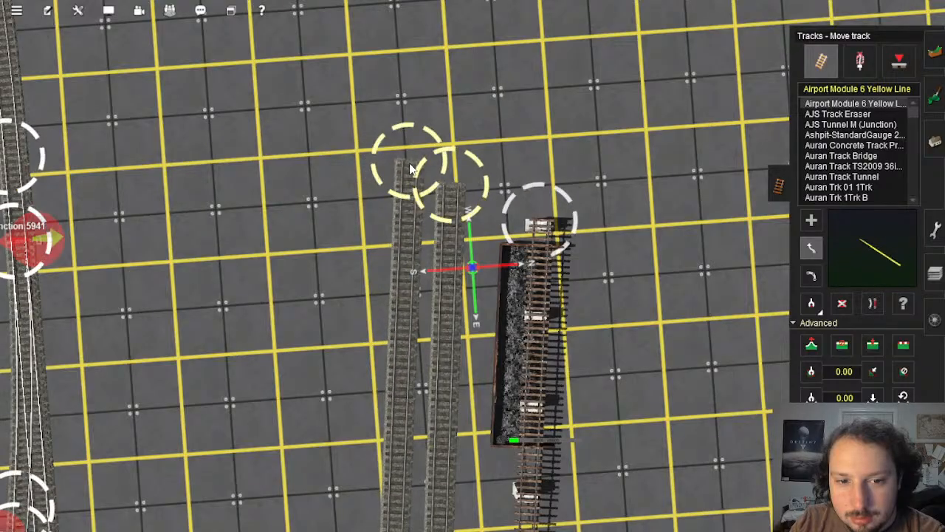
pyautogui.moveTo(435, 413); pyautogui.dragTo(478, 259, button='right')
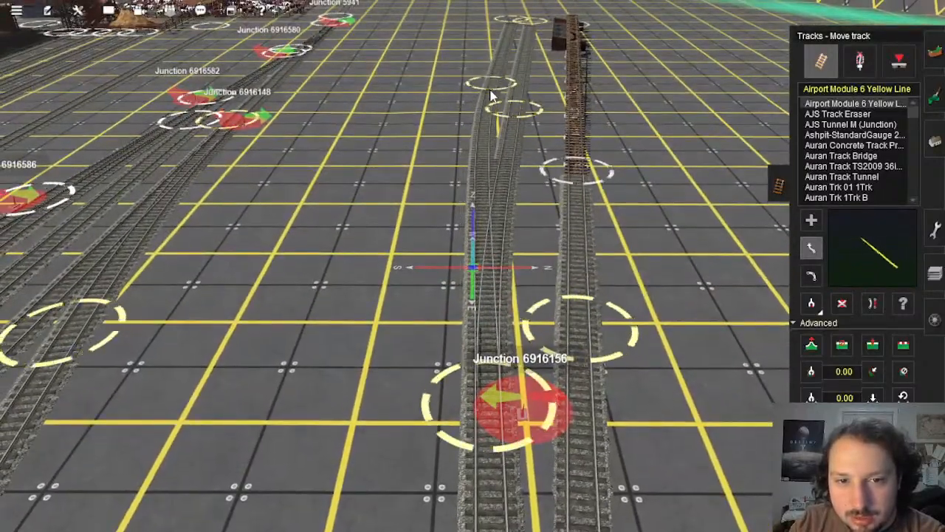
# Step: Insert another spline point between the stub turnout and the intermediate point of the farther stub, and straighten that stub's track
pyautogui.click(872, 344)
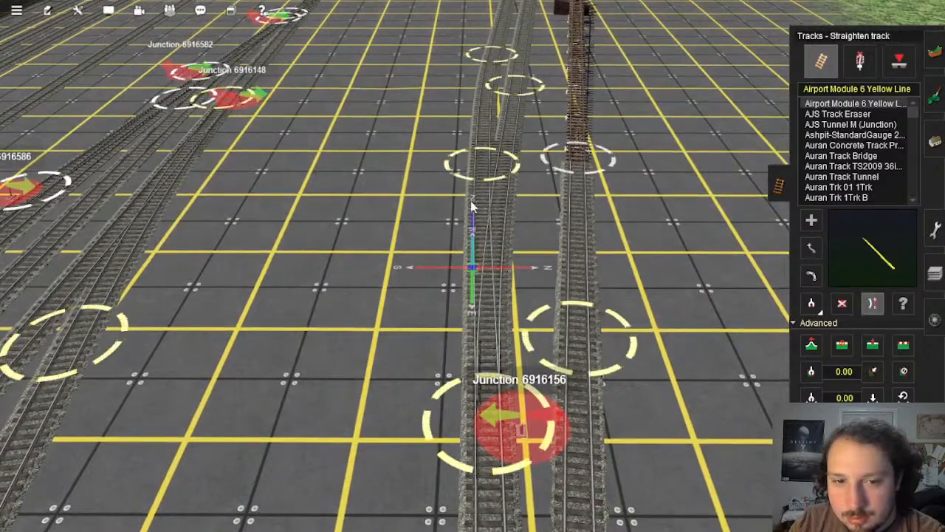
pyautogui.rightClick(490, 123)
pyautogui.scroll(-3, 491, 122)
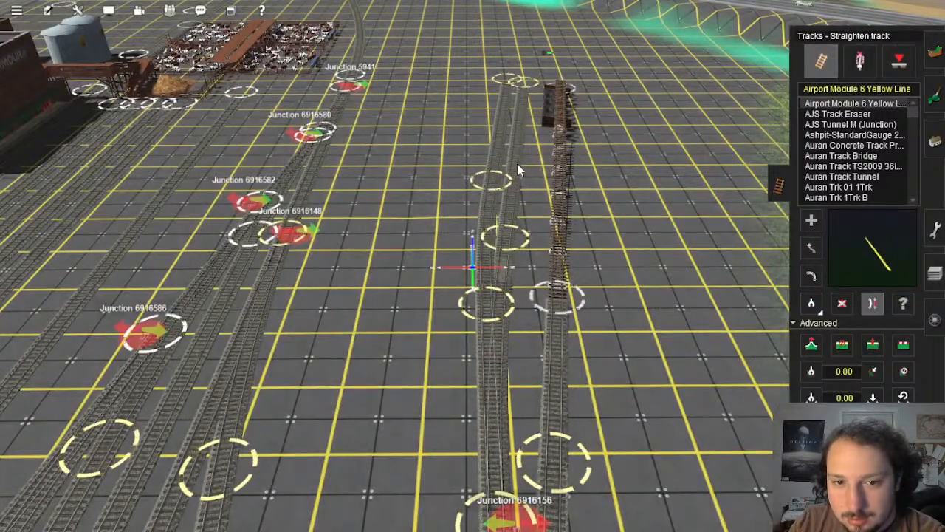
# Step: Examine the stub tracks at track level and the overall yard layout around the coal trestle from above
pyautogui.press('Down')
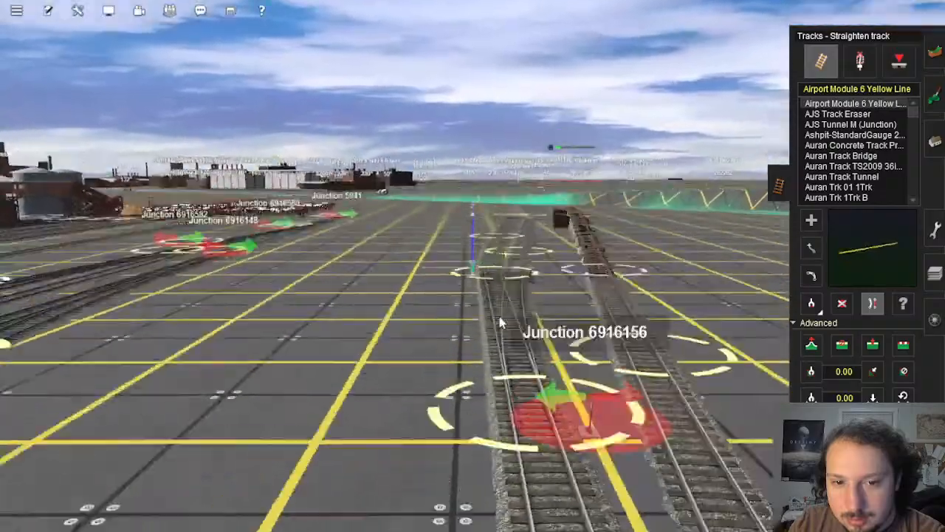
pyautogui.press('Up')
pyautogui.rightClick(498, 323)
pyautogui.scroll(-3, 497, 337)
pyautogui.scroll(-6, 475, 281)
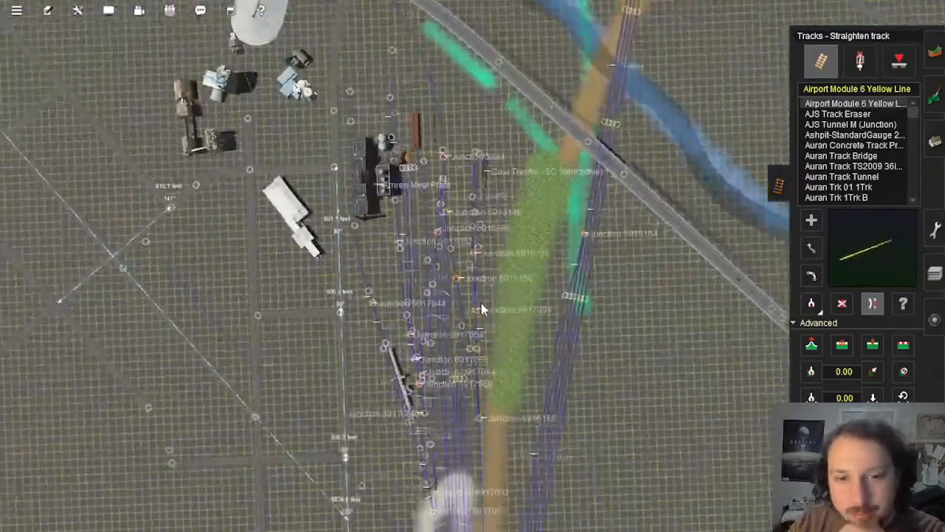
pyautogui.scroll(-3, 481, 303)
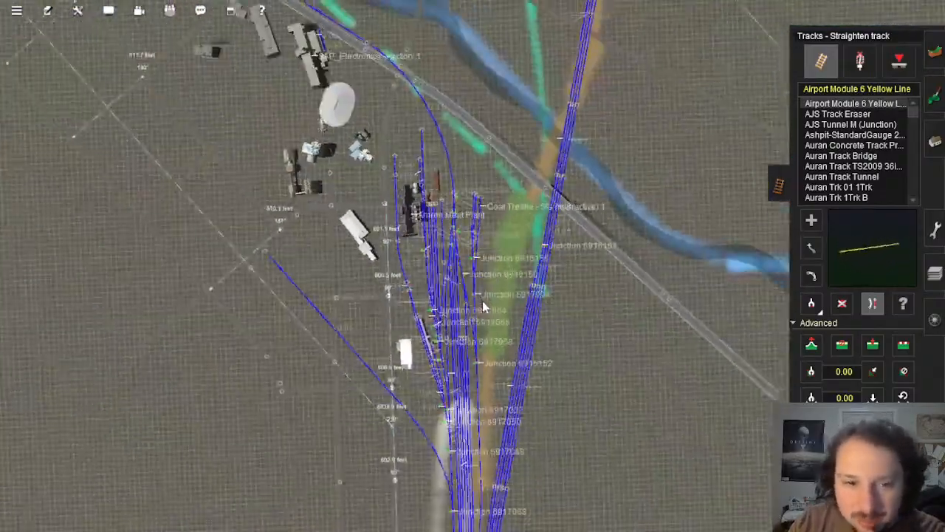
pyautogui.scroll(1, 483, 306)
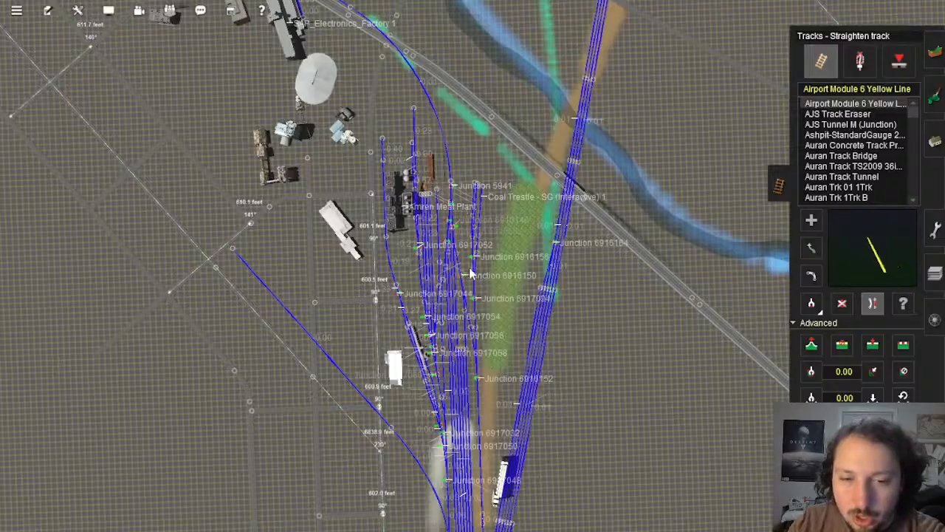
pyautogui.scroll(6, 470, 269)
pyautogui.press('Down')
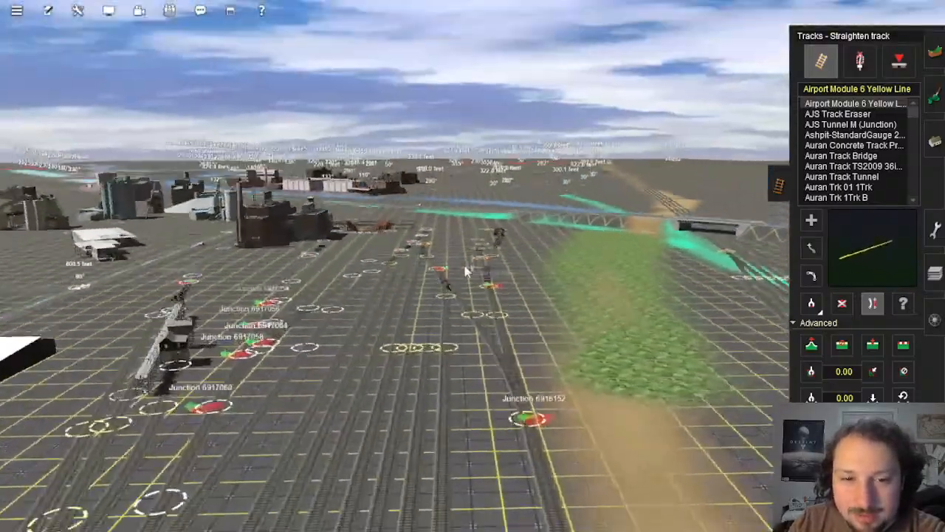
# Step: Examine the yard tracks from the coal trestle to the far end, including the branch curving away across the streets
pyautogui.press('Up')
pyautogui.press('Left')
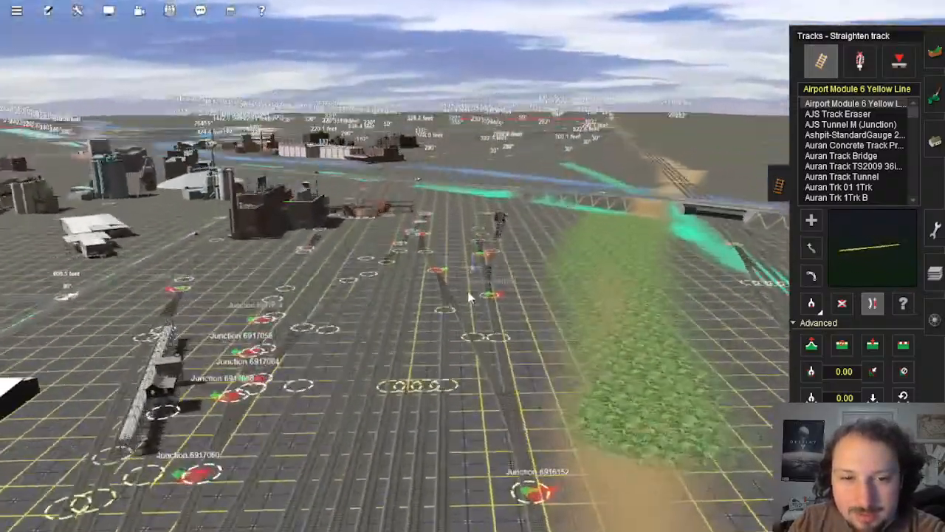
pyautogui.press('Left')
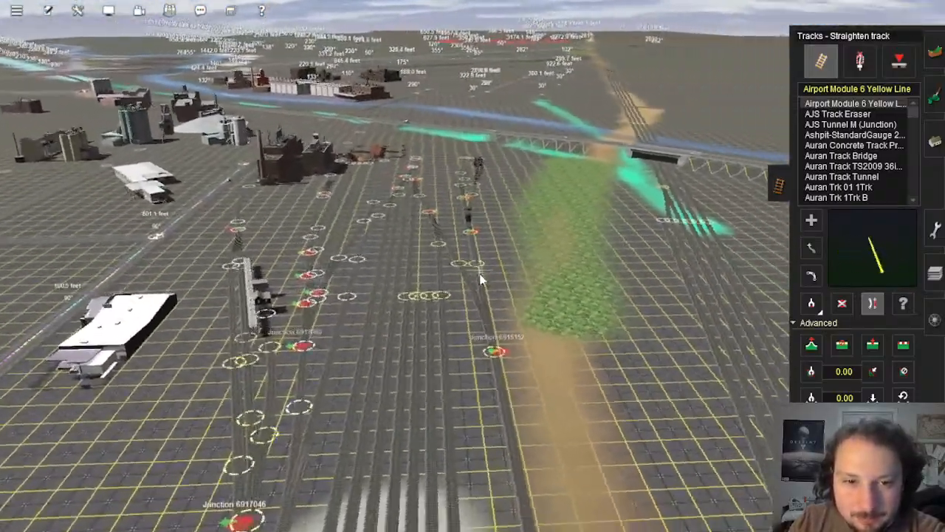
pyautogui.press('s')
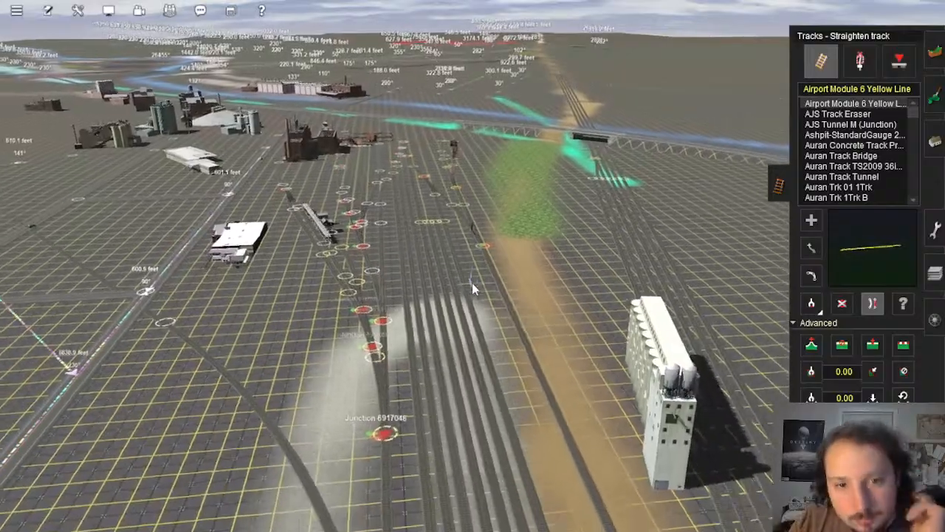
pyautogui.press('Left')
pyautogui.press('s')
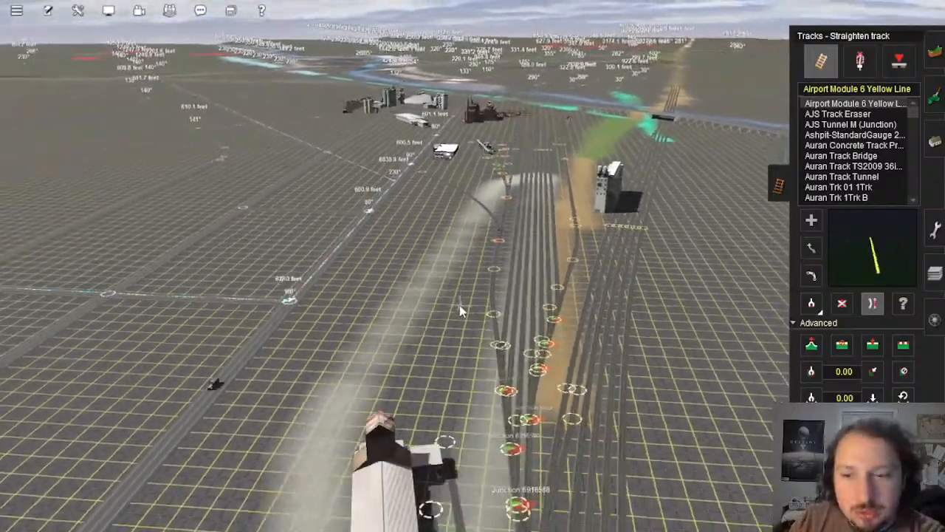
pyautogui.press('Down')
pyautogui.press('w')
pyautogui.press('Up')
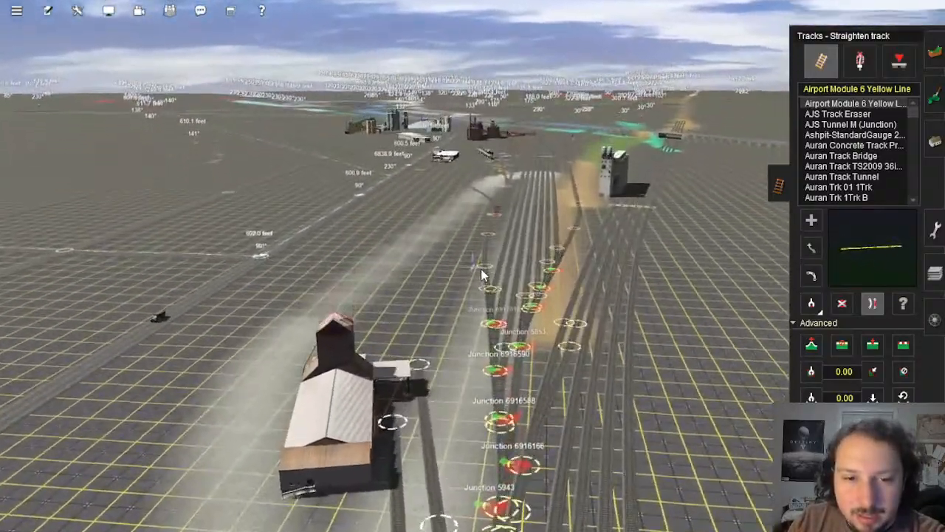
pyautogui.press('s')
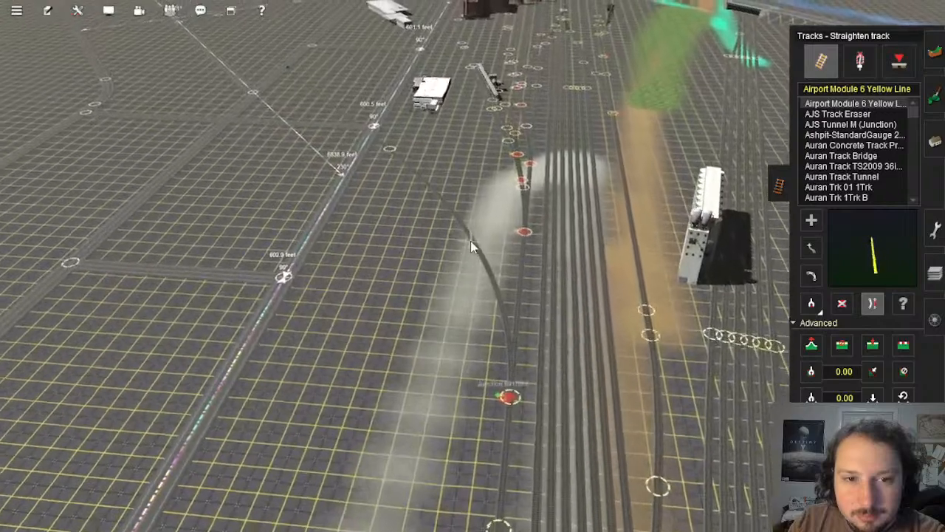
pyautogui.scroll(-3, 468, 260)
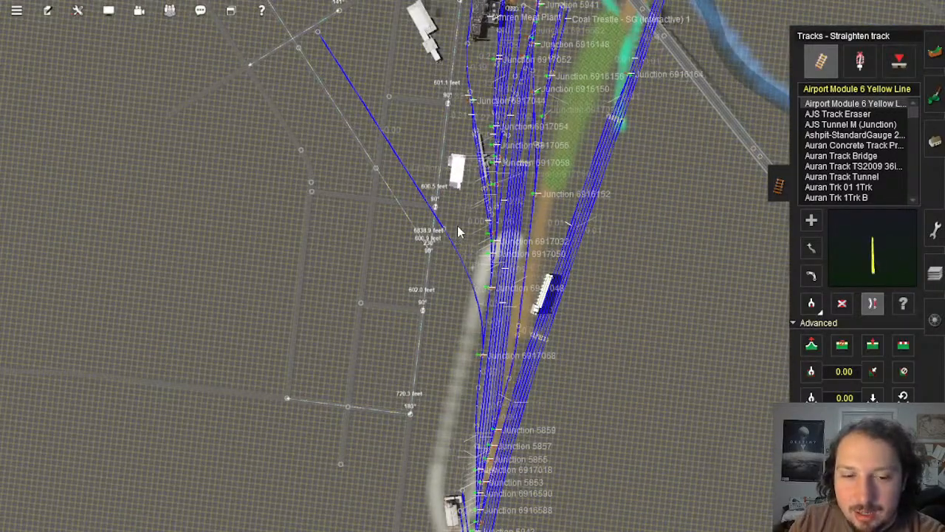
pyautogui.scroll(5, 457, 231)
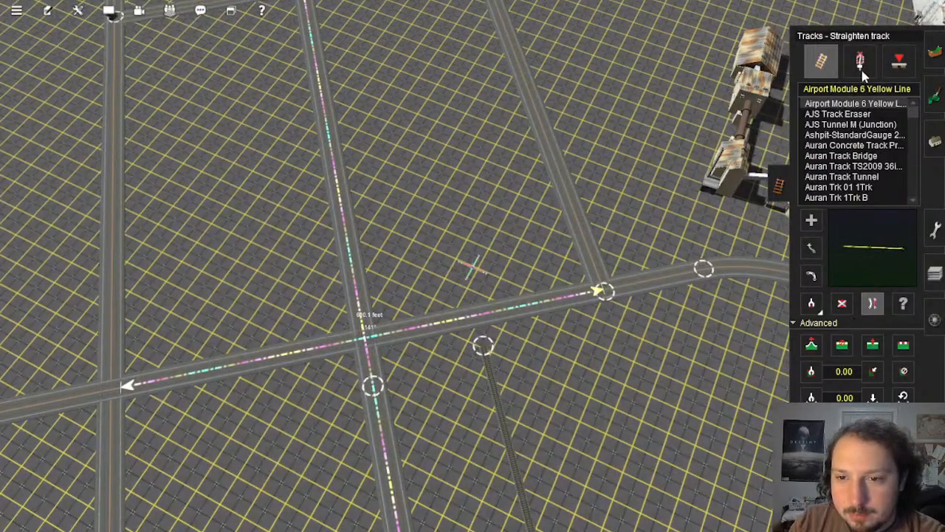
# Step: Move the free end of the branch track up to the near edge of the crossing road
pyautogui.click(933, 154)
pyautogui.rightClick(458, 346)
pyautogui.rightClick(493, 244)
pyautogui.scroll(3, 493, 244)
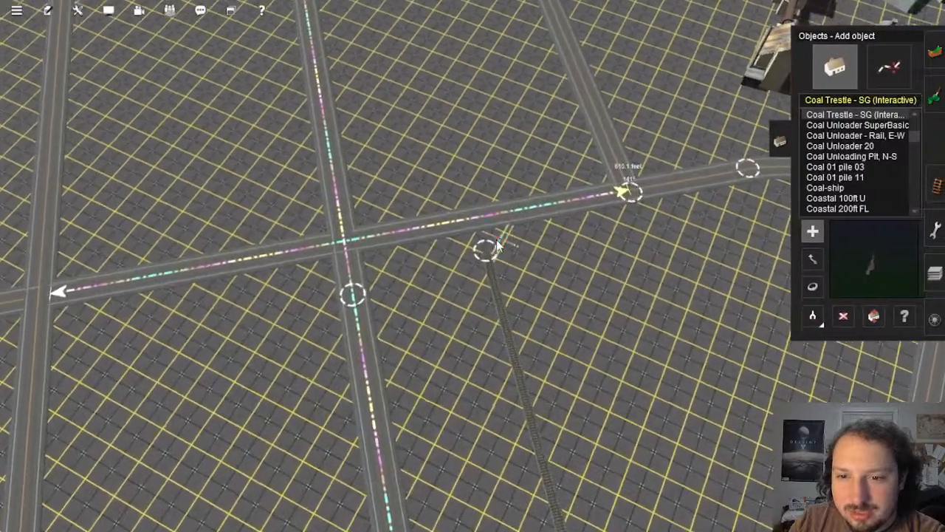
pyautogui.press('m')
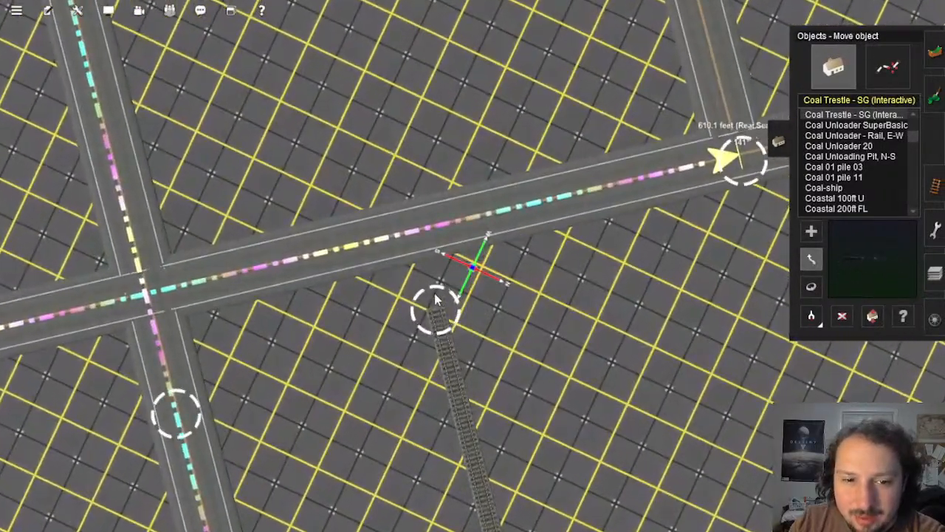
pyautogui.click(935, 182)
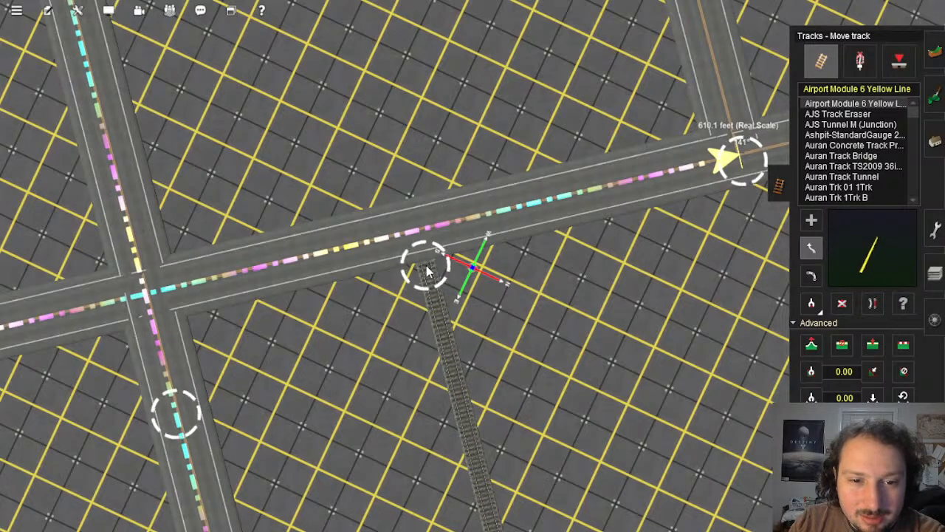
pyautogui.rightClick(433, 285)
# Step: Examine the tracks around the Armour packing plant and stock pens, and the open ground extending to the elevated highway
pyautogui.scroll(-5, 472, 362)
pyautogui.moveTo(472, 363); pyautogui.dragTo(531, 220, button='right')
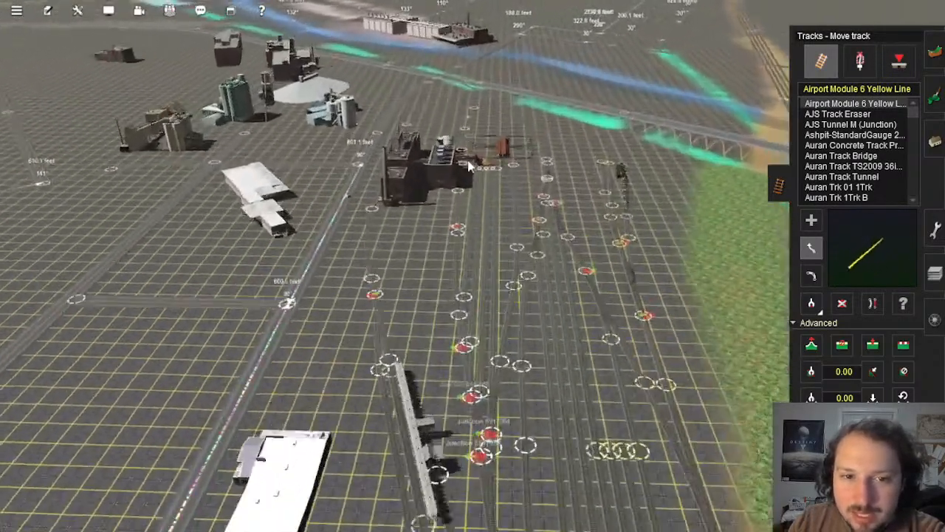
pyautogui.scroll(2, 466, 235)
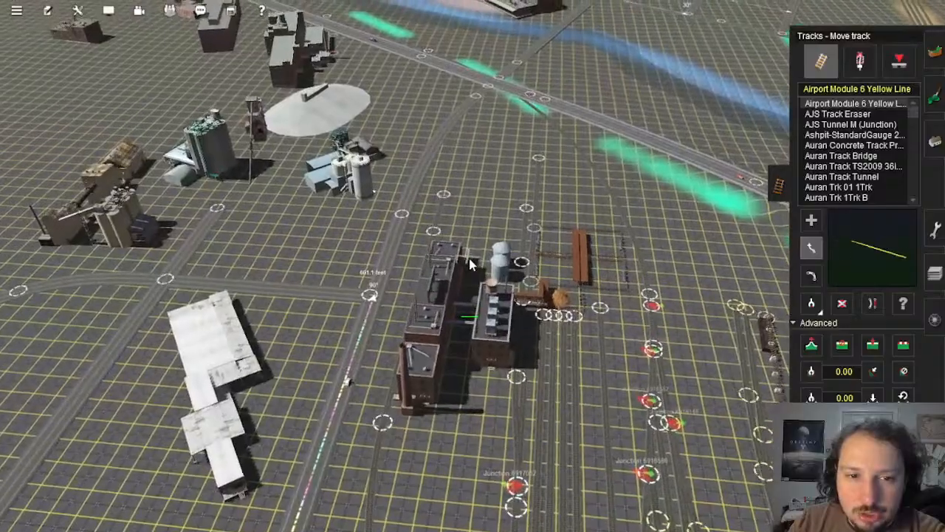
pyautogui.press('Left')
pyautogui.scroll(3, 471, 259)
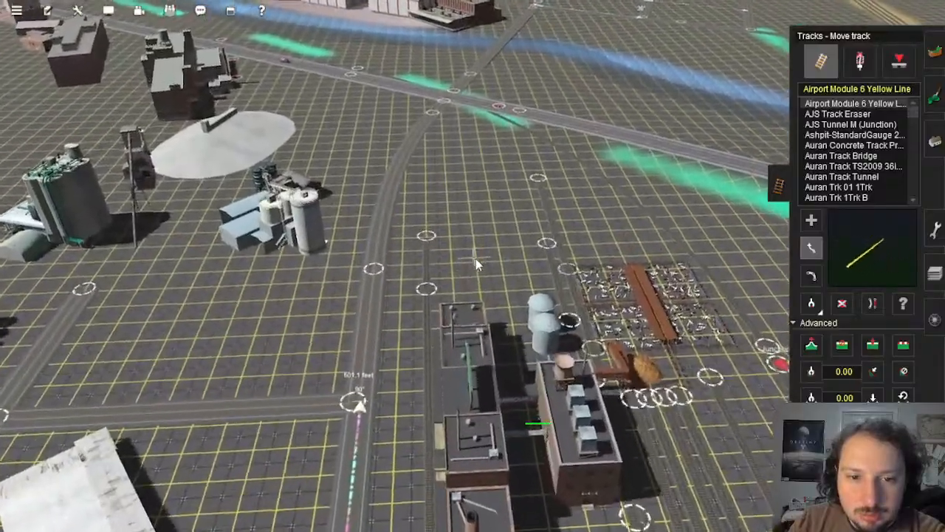
pyautogui.press('Left')
pyautogui.press('Down')
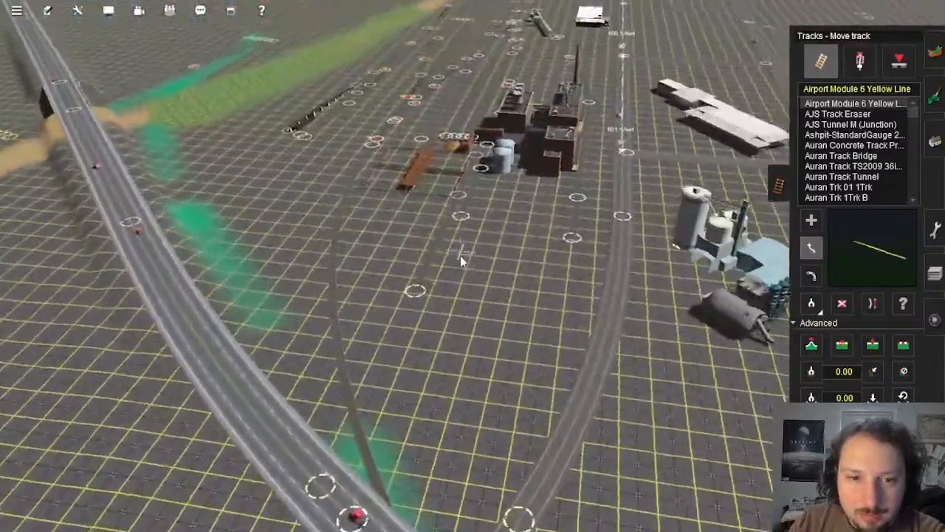
pyautogui.press('Left')
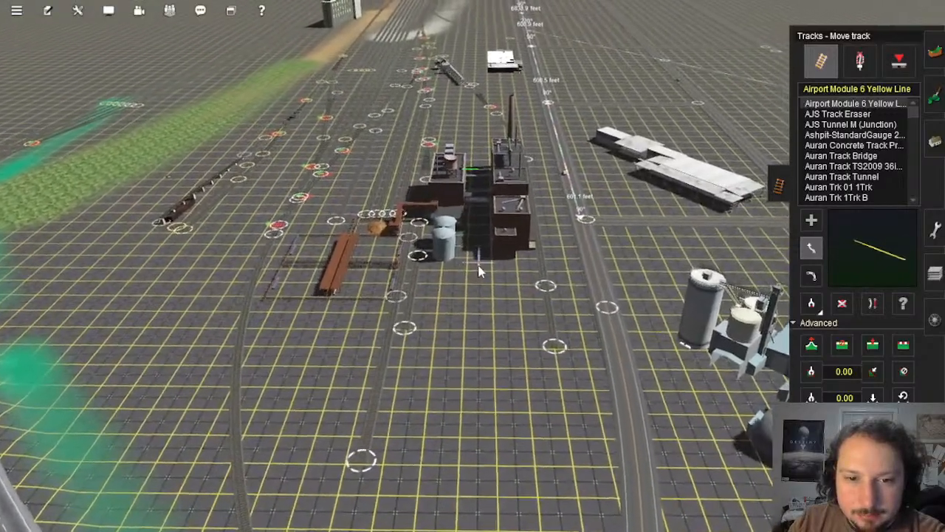
pyautogui.press('Left')
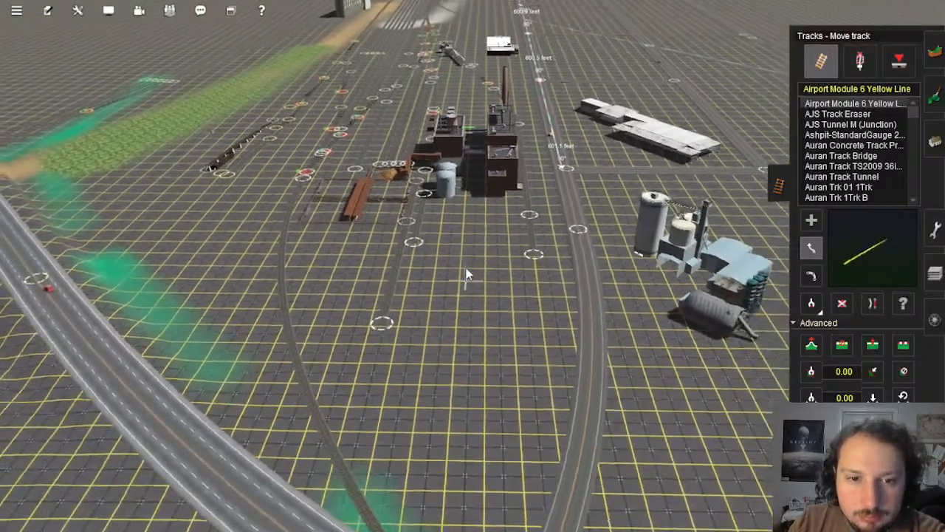
pyautogui.press('Left')
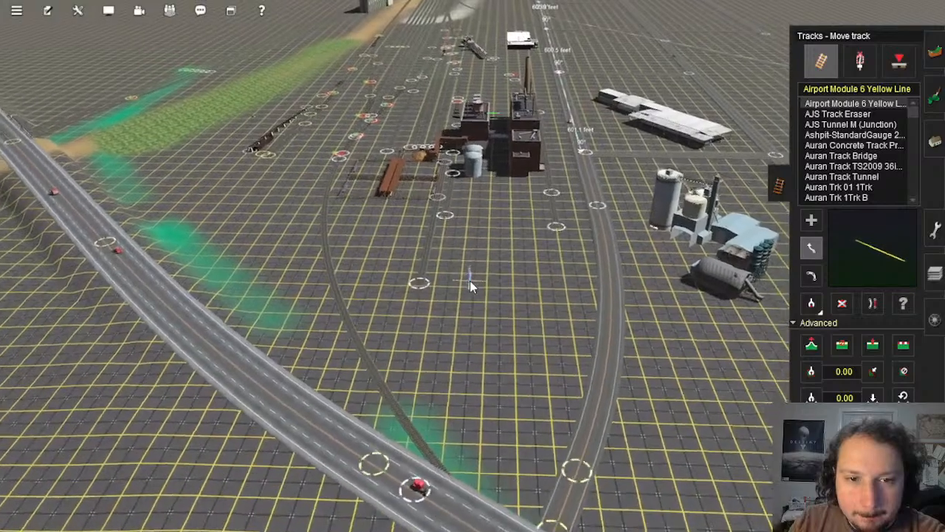
pyautogui.press('Left')
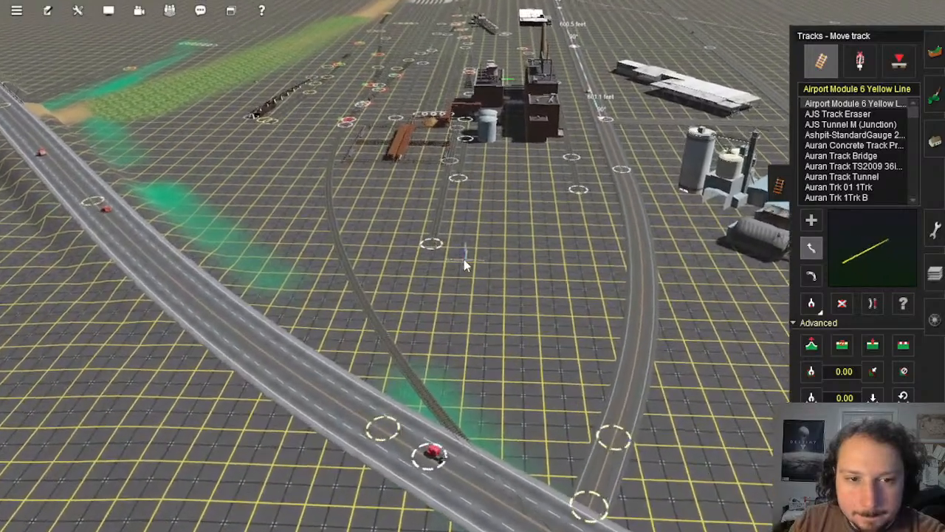
pyautogui.press('Left')
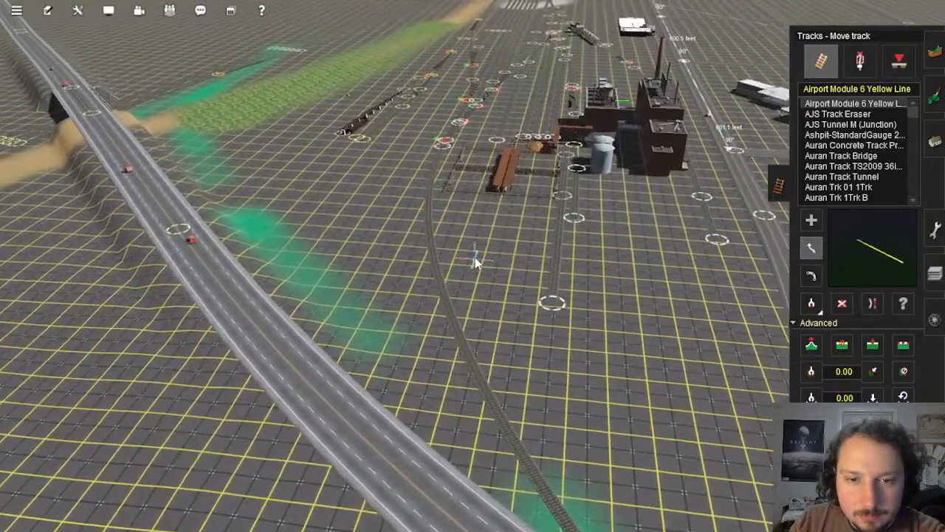
pyautogui.press('Left')
pyautogui.press('Down')
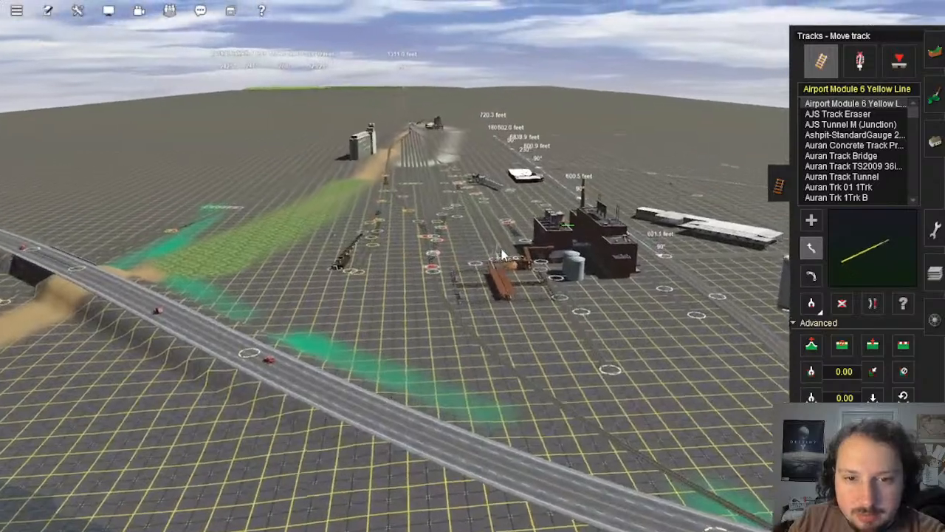
pyautogui.press('w')
pyautogui.press('Left')
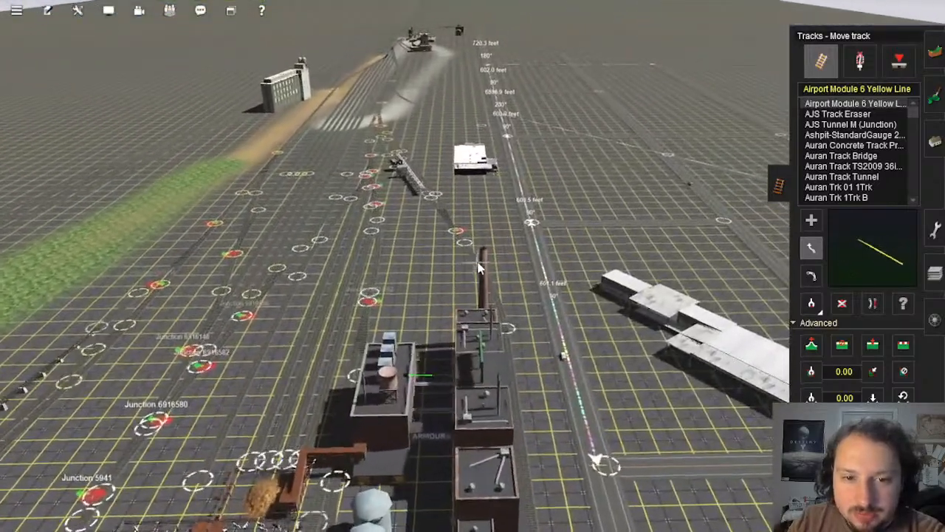
# Step: Inspect the space between the packing plant, the neighbouring industries and the highway from several heights and angles
pyautogui.rightClick(446, 341)
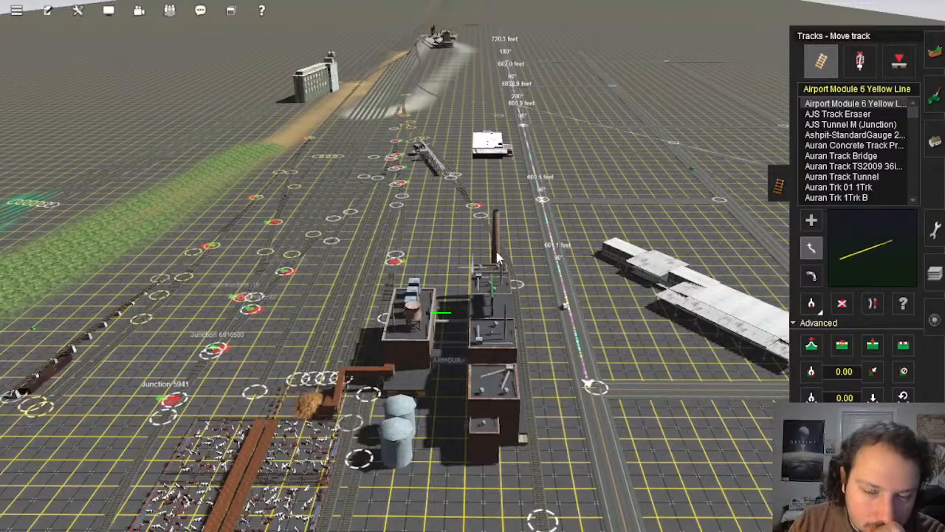
pyautogui.rightClick(481, 219)
pyautogui.scroll(-3, 470, 300)
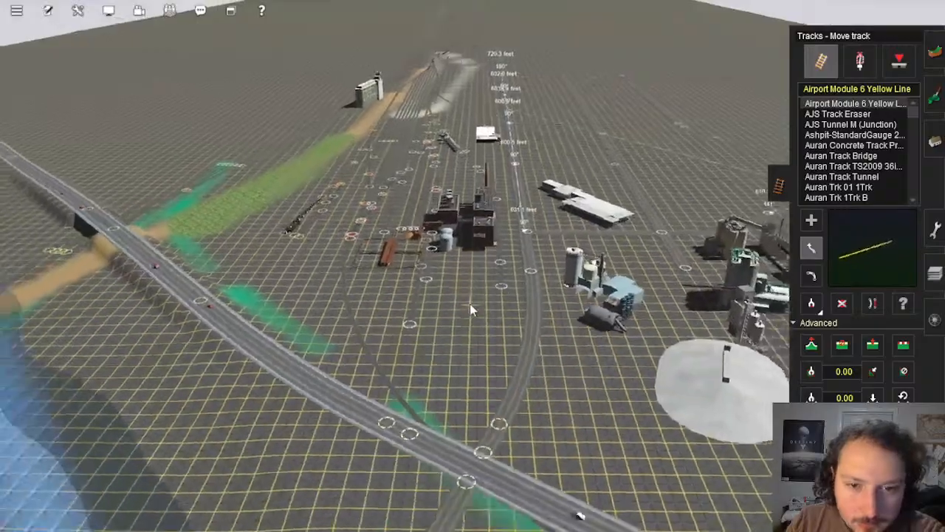
pyautogui.press('Down')
pyautogui.press('Up')
pyautogui.rightClick(475, 257)
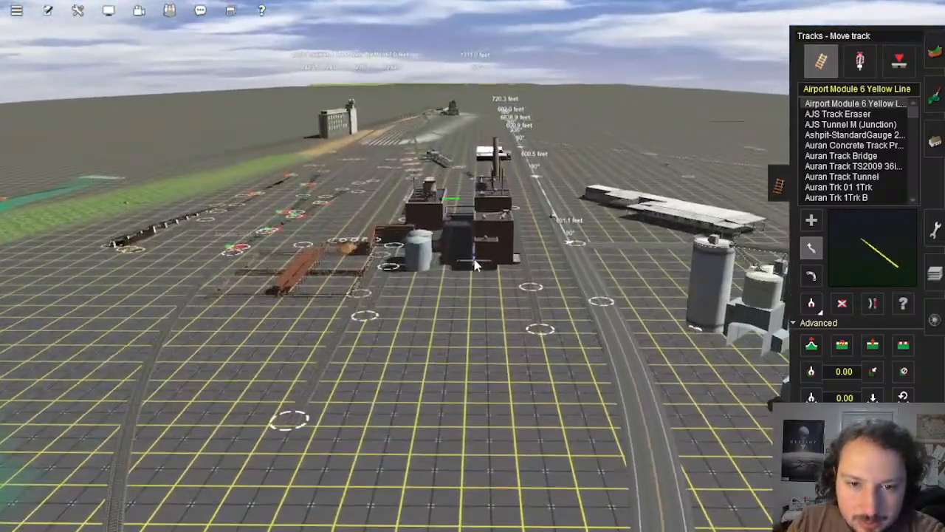
pyautogui.scroll(-3, 506, 313)
pyautogui.rightClick(506, 311)
pyautogui.press('Right')
pyautogui.press('Up')
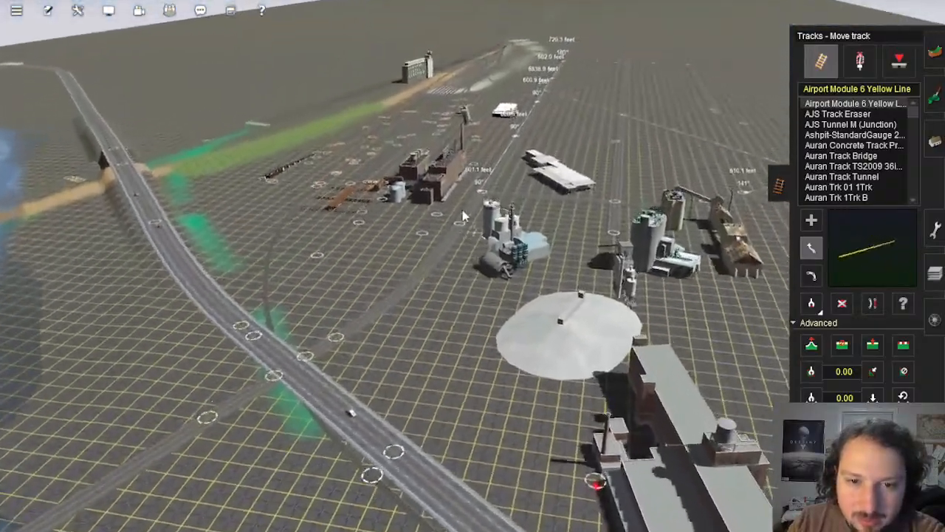
pyautogui.rightClick(464, 216)
pyautogui.press('Left')
pyautogui.press('Down')
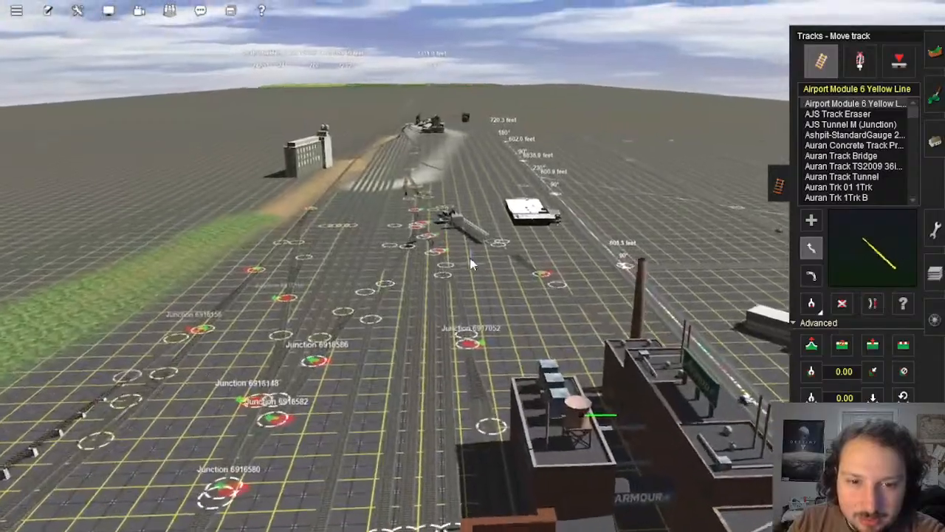
pyautogui.rightClick(492, 284)
pyautogui.press('Left')
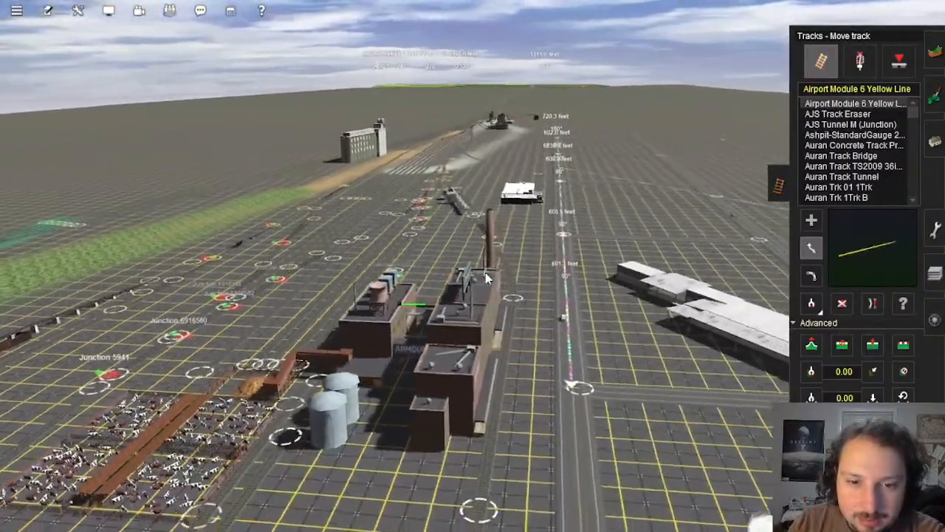
pyautogui.press('Up')
pyautogui.press('Right')
pyautogui.press('Left')
pyautogui.rightClick(457, 322)
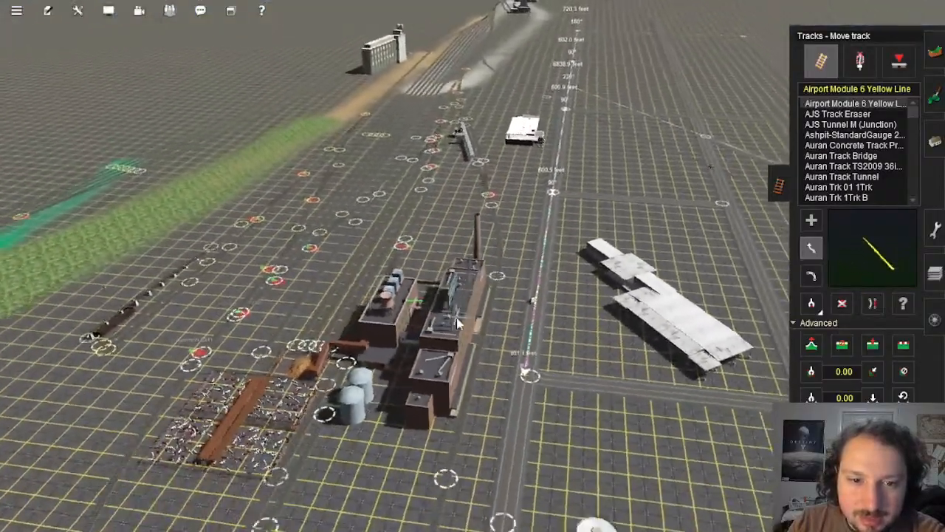
pyautogui.press('Right')
pyautogui.moveTo(457, 322); pyautogui.dragTo(468, 280, button='right')
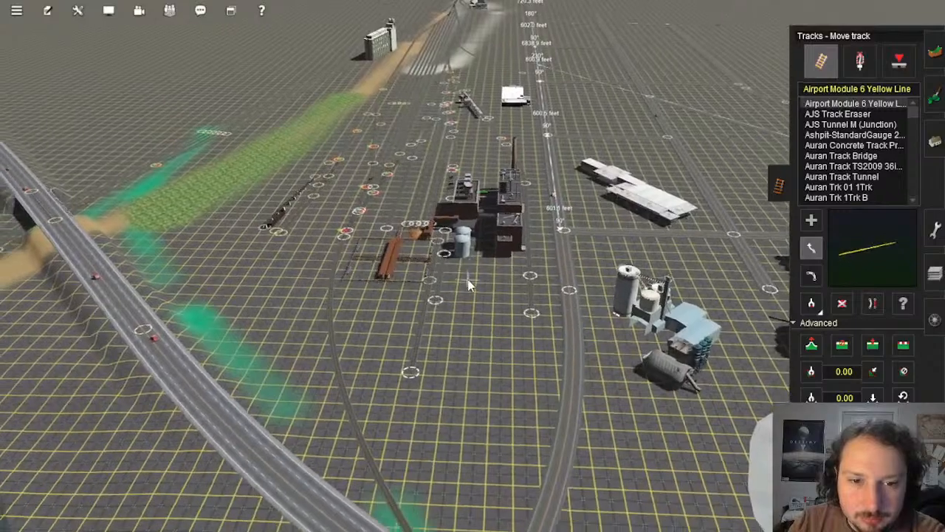
pyautogui.press('Down')
pyautogui.press('Down')
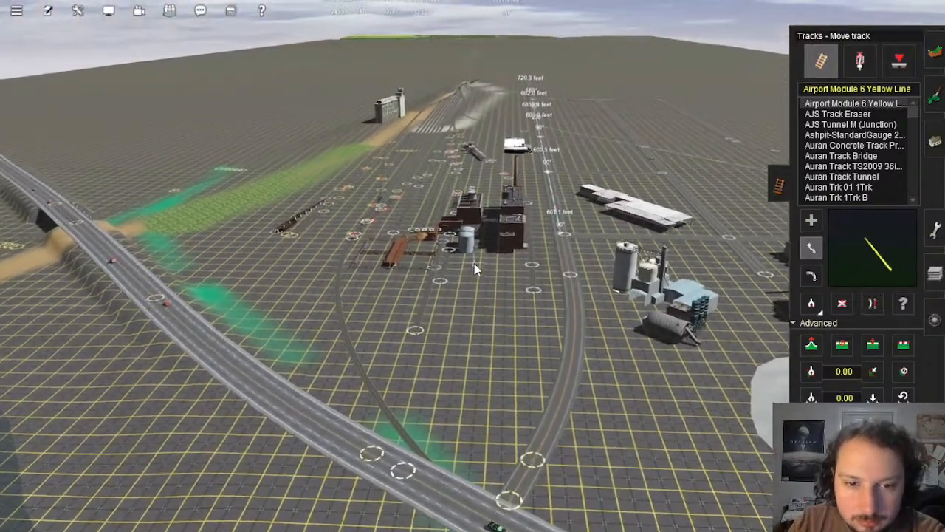
pyautogui.scroll(2, 474, 263)
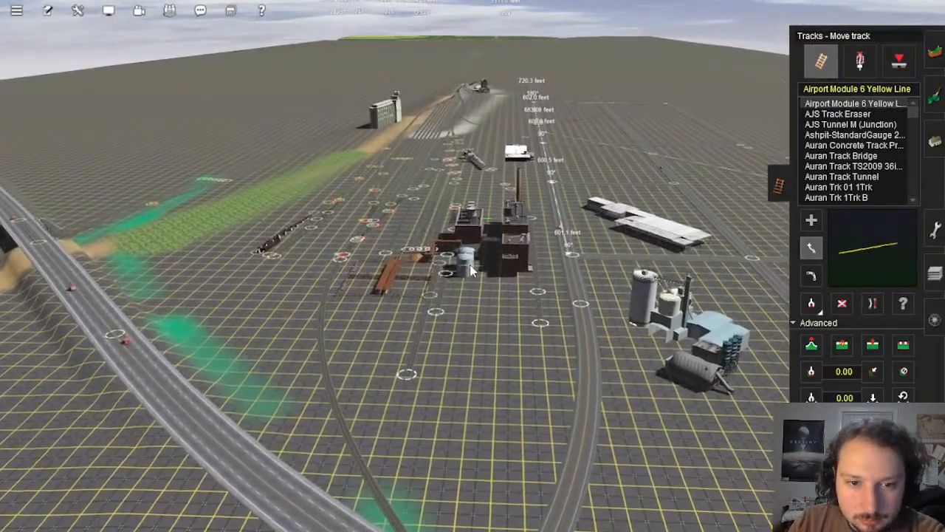
pyautogui.press('Left')
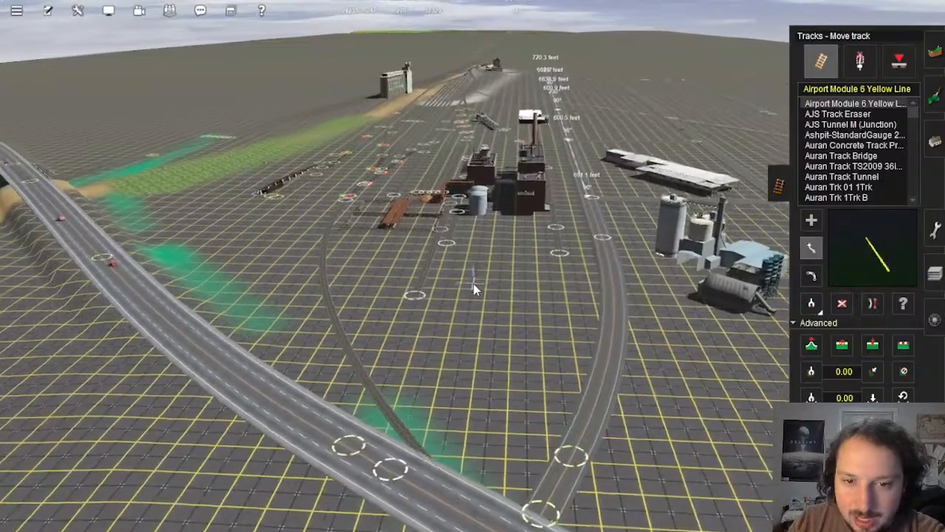
pyautogui.press('Left')
pyautogui.press('Right')
pyautogui.scroll(3, 463, 262)
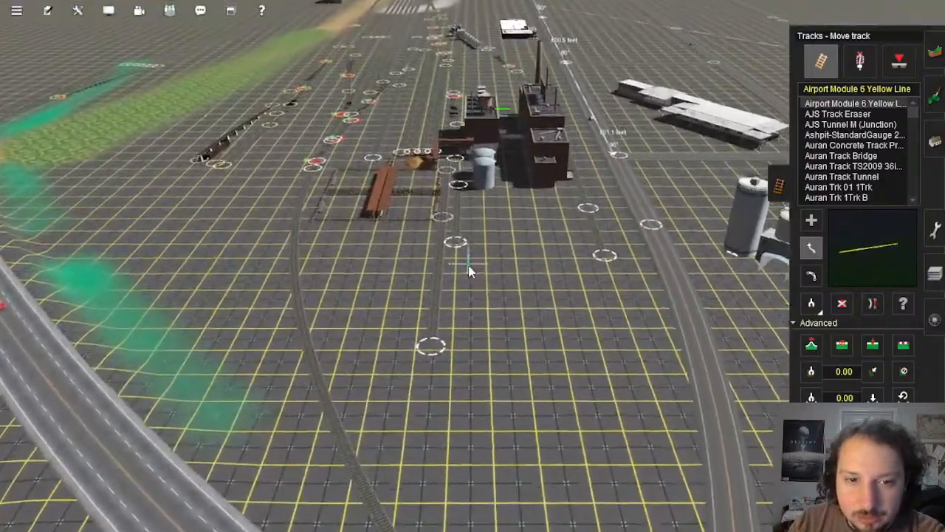
pyautogui.press('Left')
pyautogui.moveTo(464, 305); pyautogui.dragTo(538, 300, button='right')
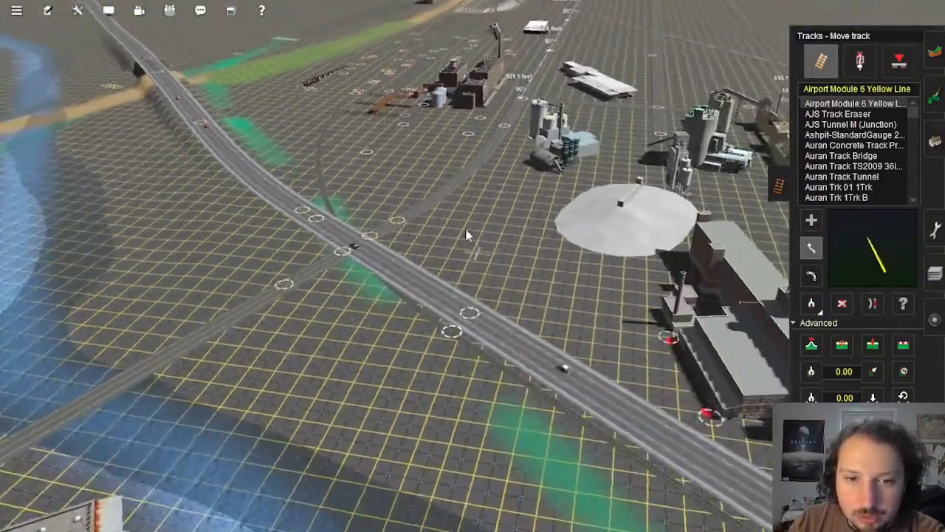
# Step: Examine the track ends and open ground between the packing plant, the curved street and the elevated highway
pyautogui.moveTo(466, 235); pyautogui.dragTo(401, 208, button='right')
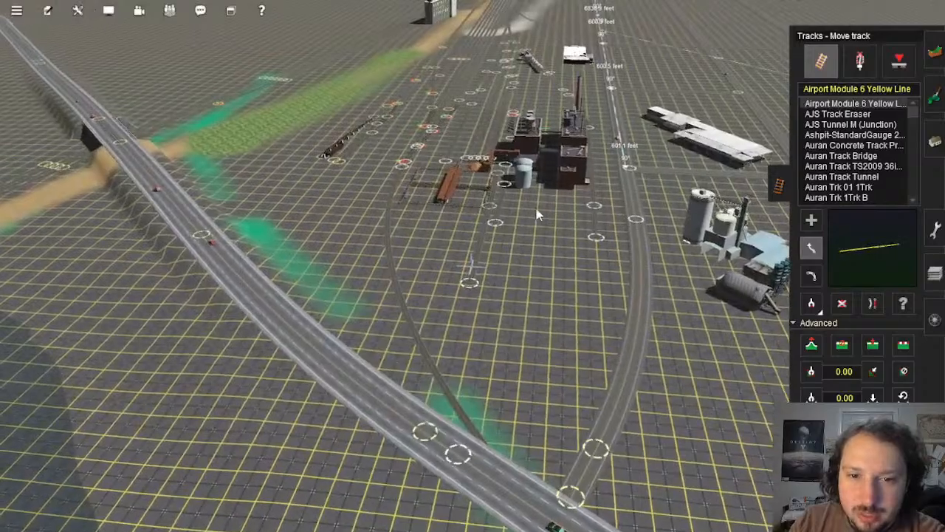
pyautogui.moveTo(573, 239); pyautogui.dragTo(476, 151, button='right')
pyautogui.scroll(5, 420, 228)
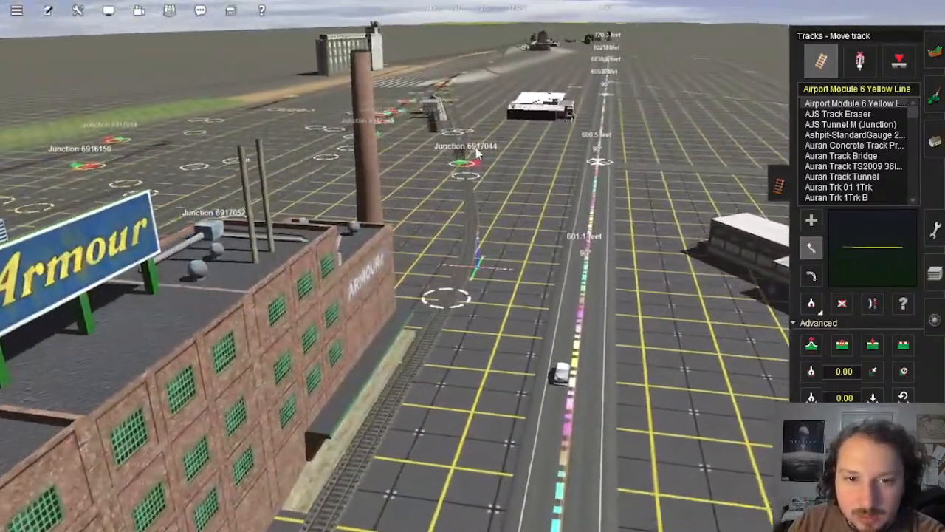
pyautogui.moveTo(448, 369); pyautogui.dragTo(482, 267, button='right')
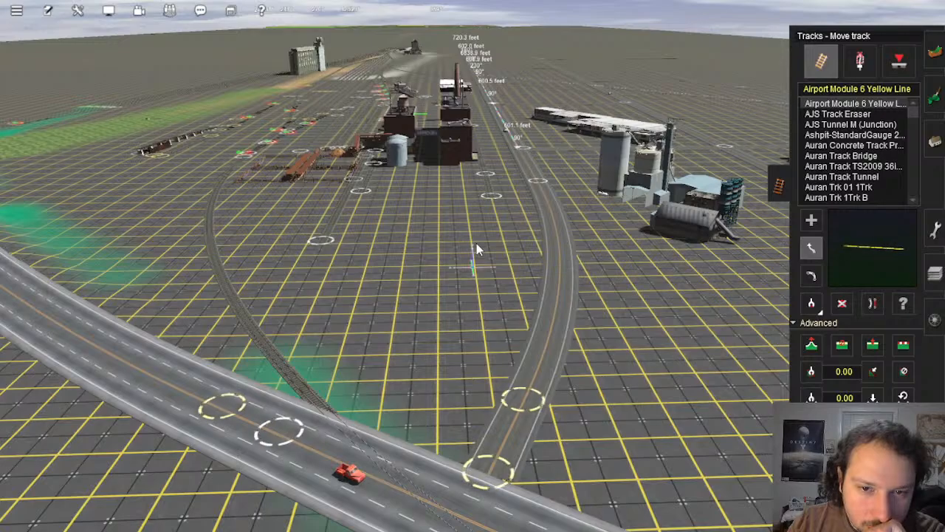
pyautogui.moveTo(476, 242); pyautogui.dragTo(453, 201, button='right')
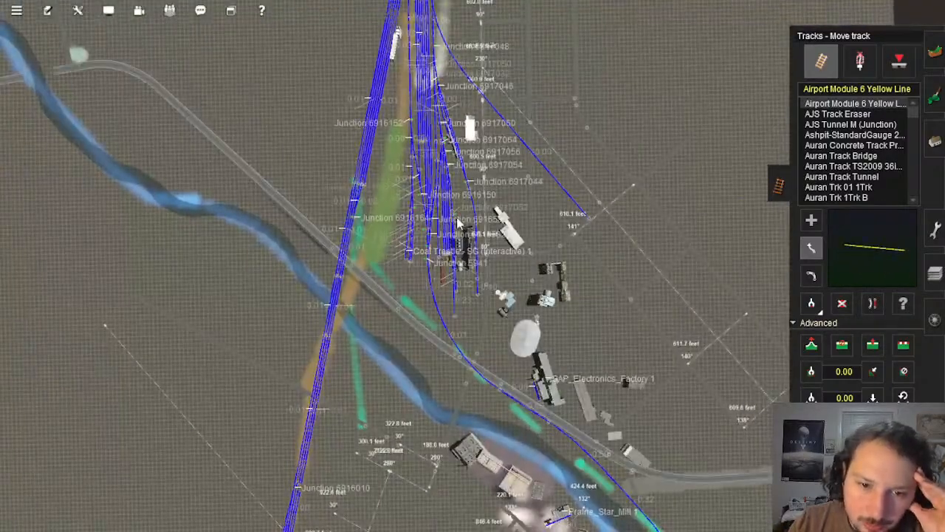
# Step: Survey the far end of the yard and the factory buildings along the highway for room to relocate industries
pyautogui.press('Up')
pyautogui.scroll(3, 477, 190)
pyautogui.moveTo(486, 191); pyautogui.dragTo(460, 228, button='right')
pyautogui.scroll(3, 470, 233)
pyautogui.press('Up')
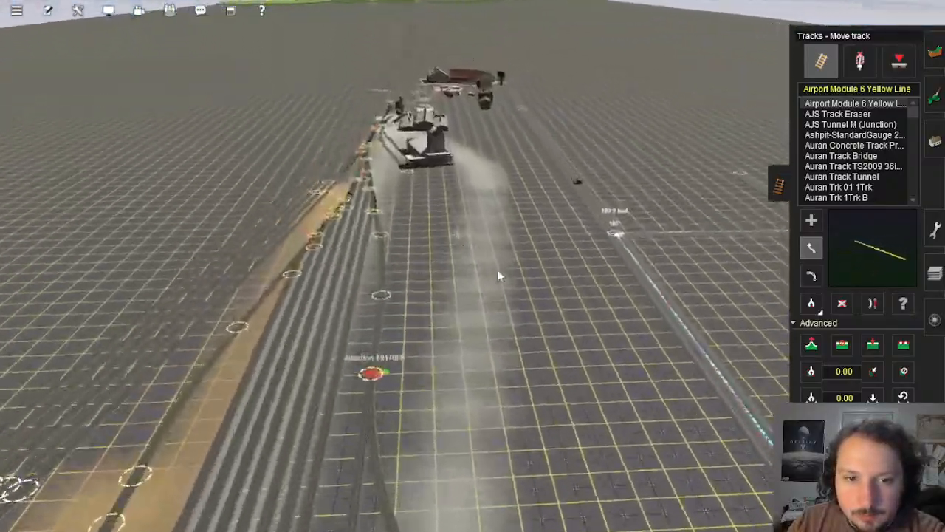
pyautogui.moveTo(498, 273); pyautogui.dragTo(623, 315, button='right')
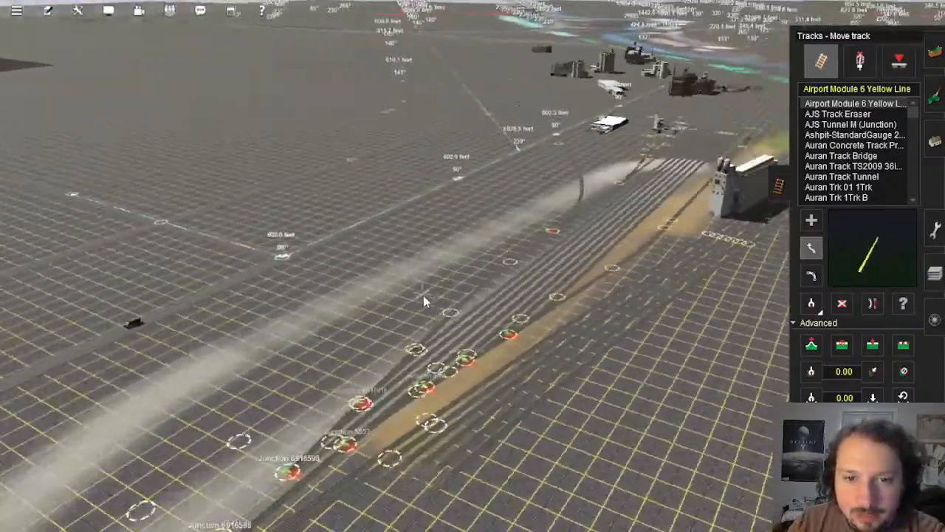
pyautogui.moveTo(423, 295); pyautogui.dragTo(484, 225, button='right')
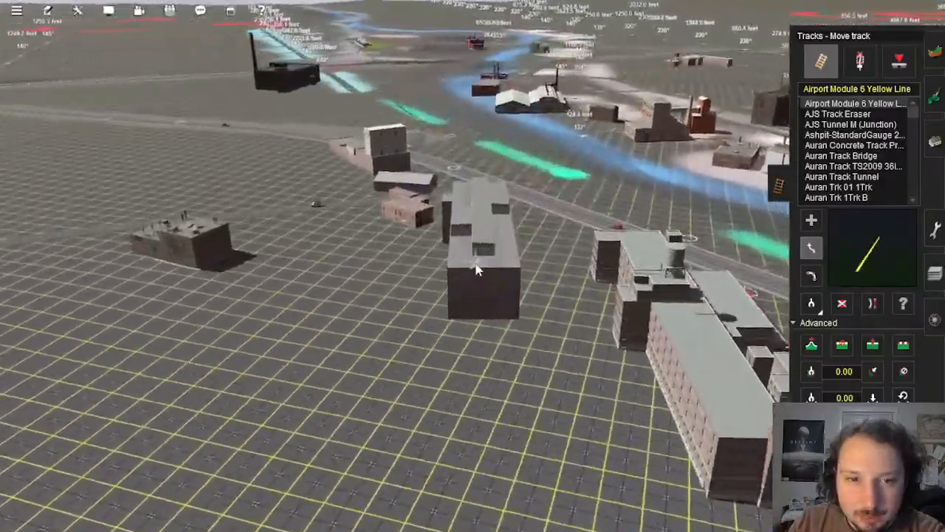
pyautogui.moveTo(430, 244); pyautogui.dragTo(473, 94, button='right')
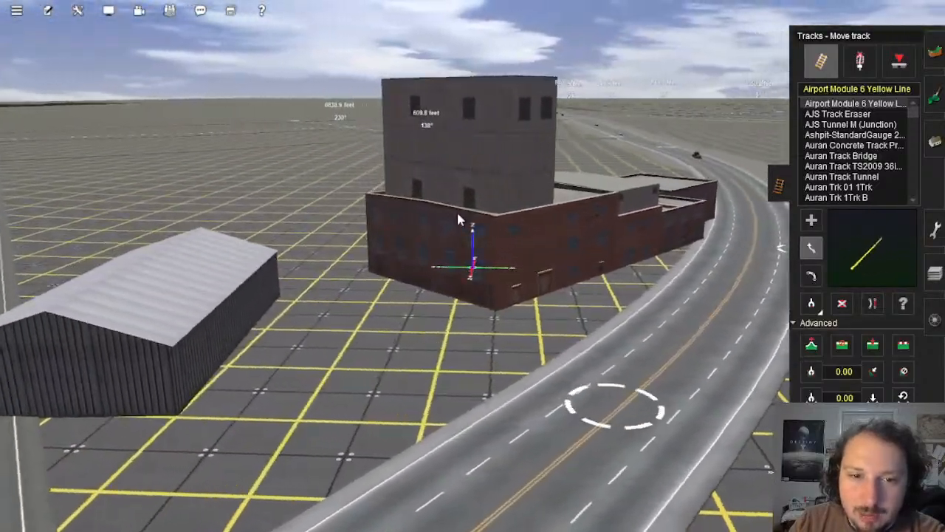
# Step: Move the dark flat-roofed factory from the side street near the highway to the open ground by the far yard industries
pyautogui.moveTo(457, 218); pyautogui.dragTo(912, 137, button='right')
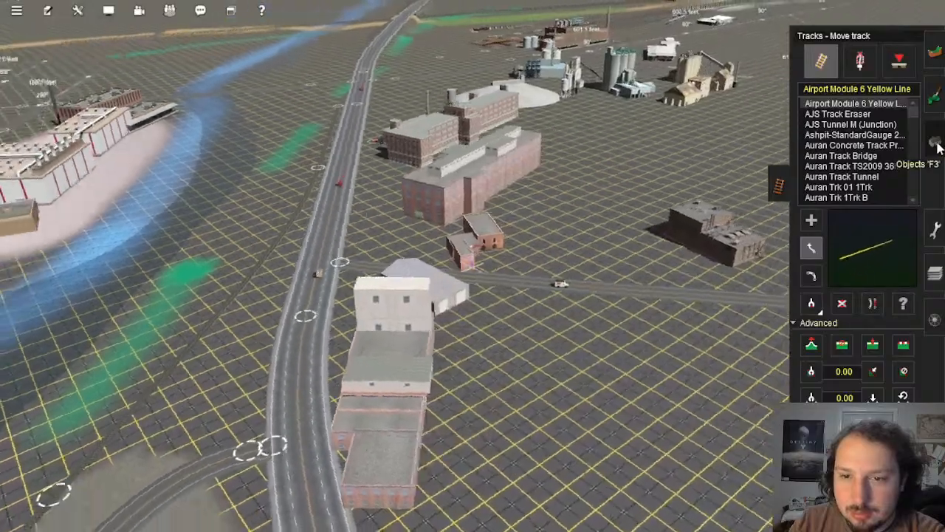
pyautogui.click(935, 144)
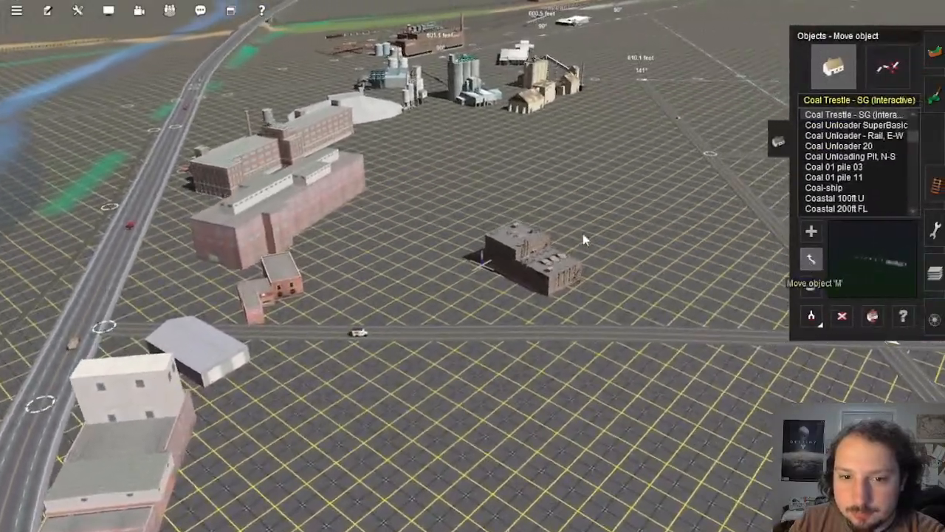
pyautogui.rightClick(516, 84)
pyautogui.rightClick(474, 77)
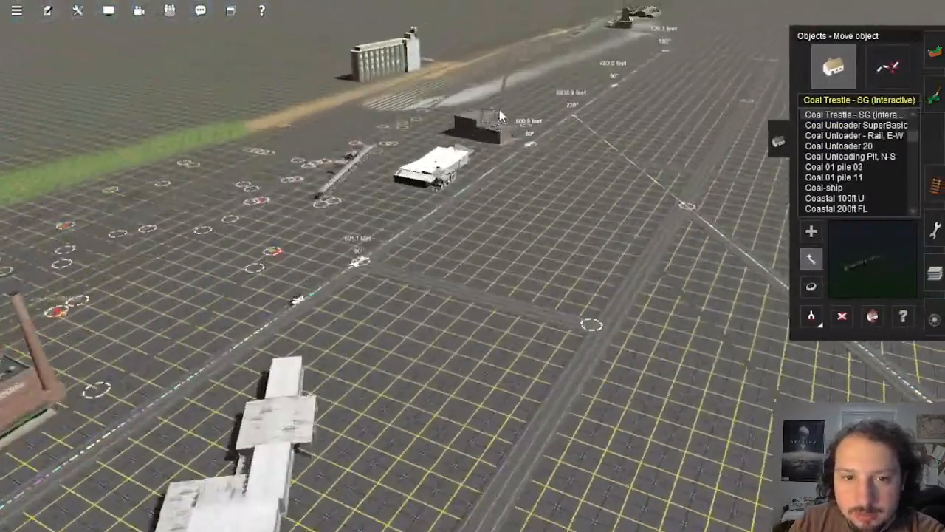
pyautogui.rightClick(527, 122)
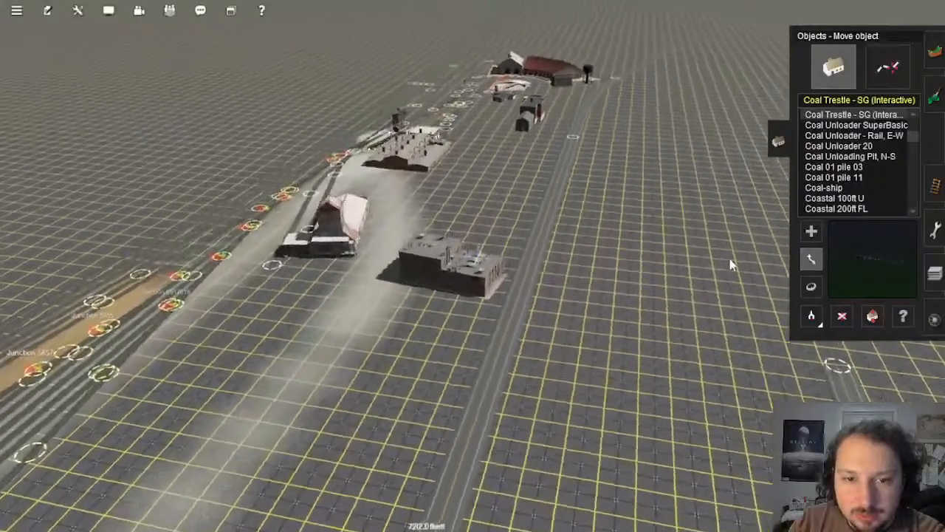
# Step: Rotate the dark flat-roofed factory to line up with the street and adjust its position behind the gabled tower building
pyautogui.click(811, 287)
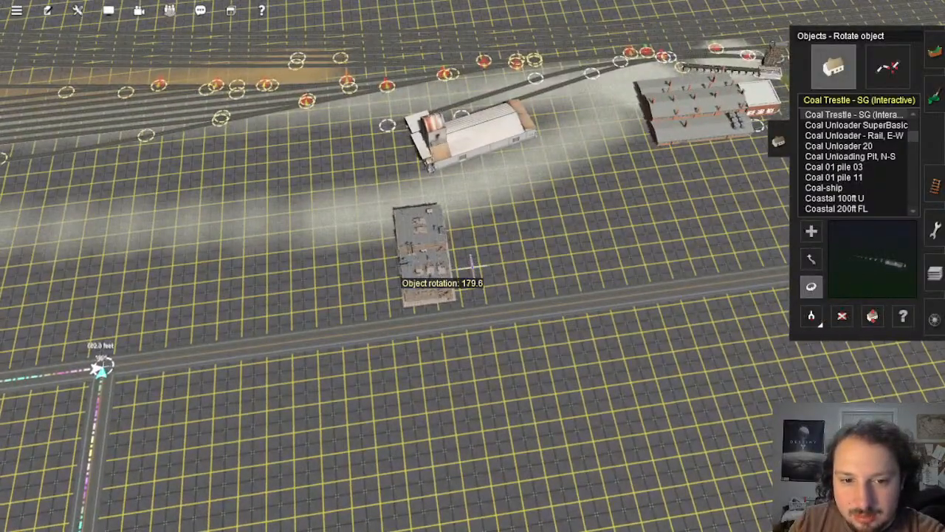
pyautogui.rightClick(432, 263)
pyautogui.press('Left')
pyautogui.press('Down')
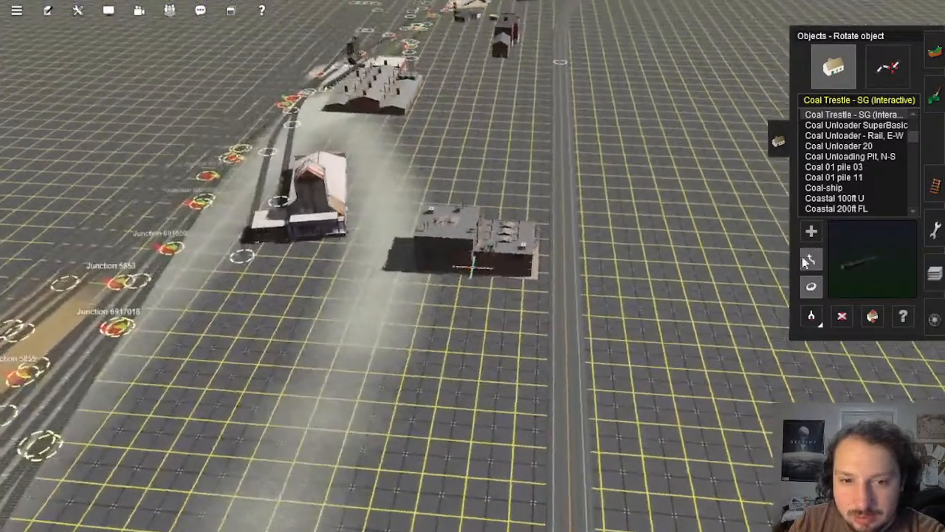
pyautogui.click(810, 260)
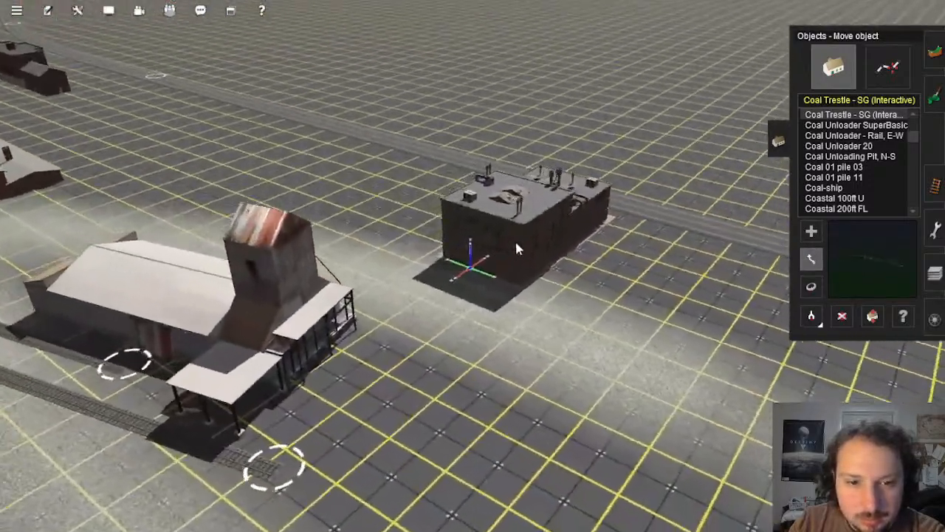
pyautogui.moveTo(514, 246); pyautogui.dragTo(392, 225)
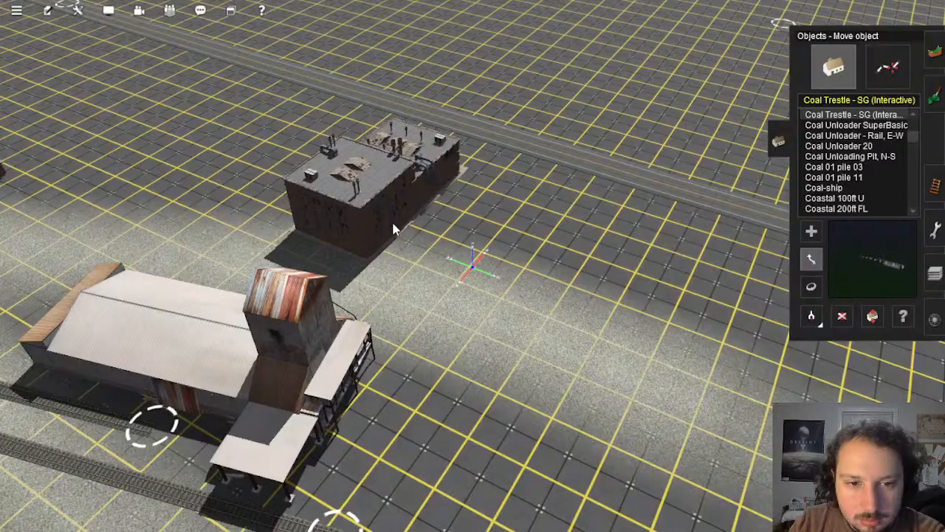
# Step: Move the stepped factory with the tall white end block between the yard and the street, and rotate it towards the street's direction
pyautogui.moveTo(392, 225); pyautogui.dragTo(504, 191, button='right')
pyautogui.moveTo(502, 190); pyautogui.dragTo(495, 190)
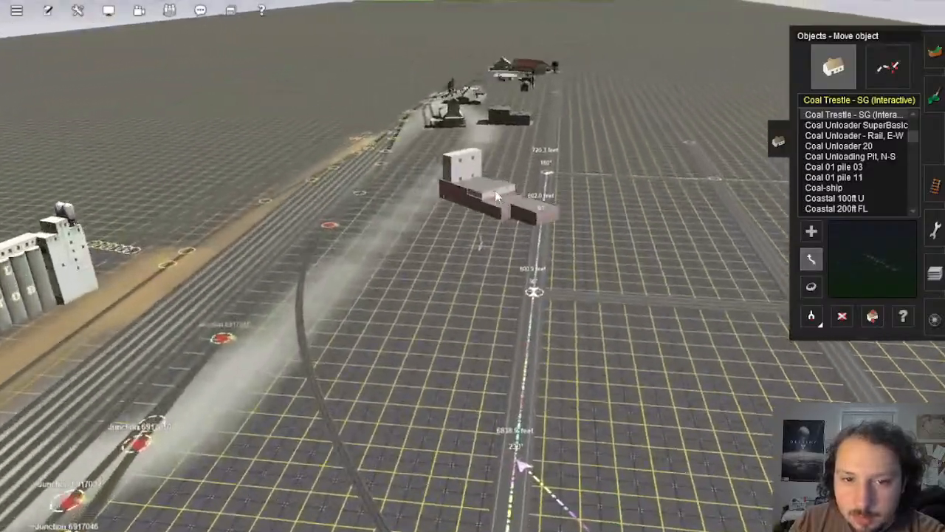
pyautogui.press('Left')
pyautogui.click(815, 288)
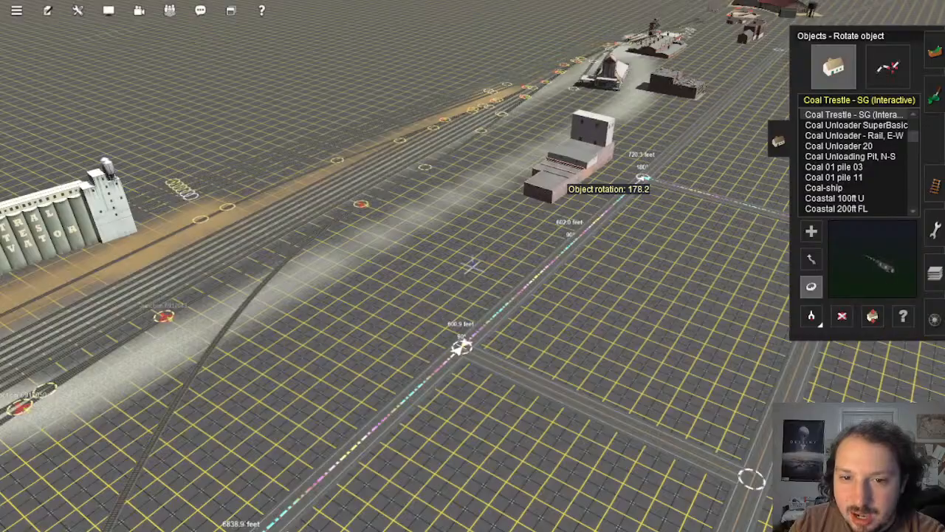
pyautogui.moveTo(570, 188); pyautogui.dragTo(456, 223, button='right')
pyautogui.press('Left')
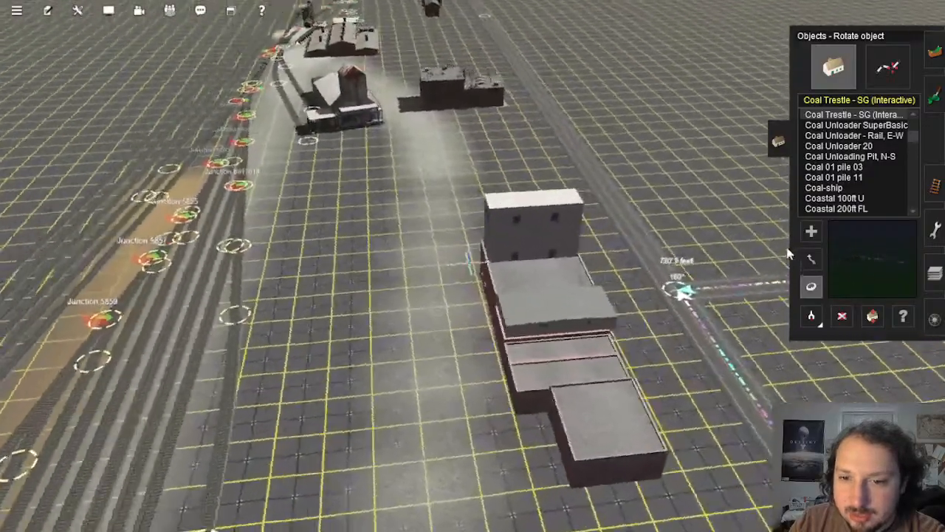
# Step: Adjust the stepped factory's position near the street junction and fine-tune its rotation to run parallel with the street
pyautogui.click(811, 260)
pyautogui.press('Right')
pyautogui.press('Left')
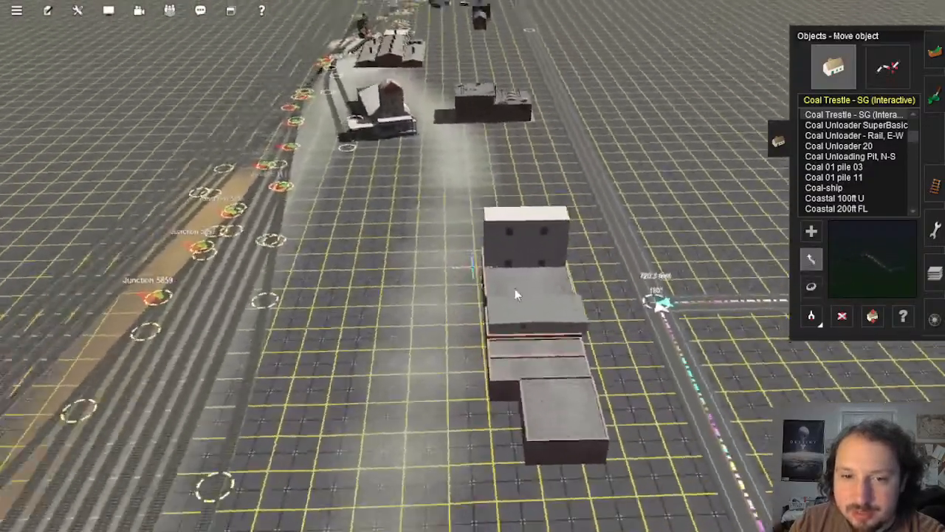
pyautogui.rightClick(515, 294)
pyautogui.press('Right')
pyautogui.click(811, 287)
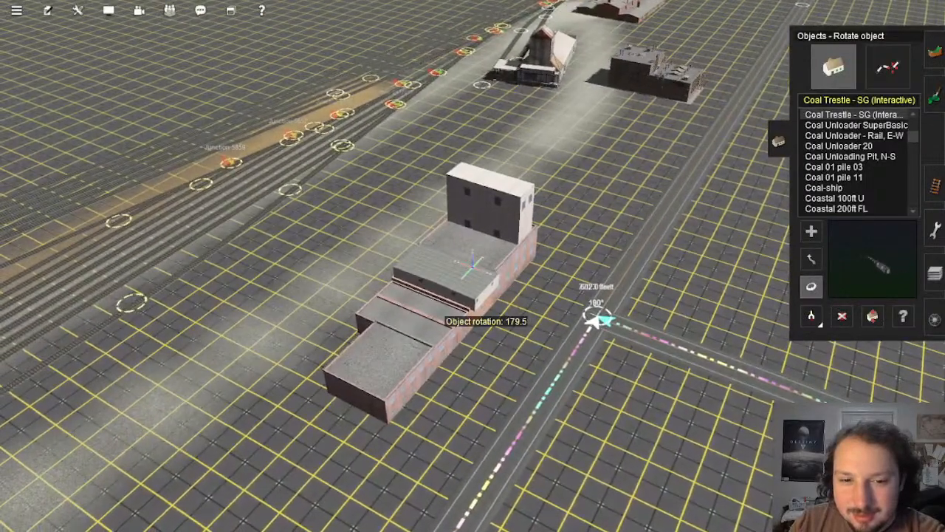
pyautogui.press('Left')
pyautogui.press('Down')
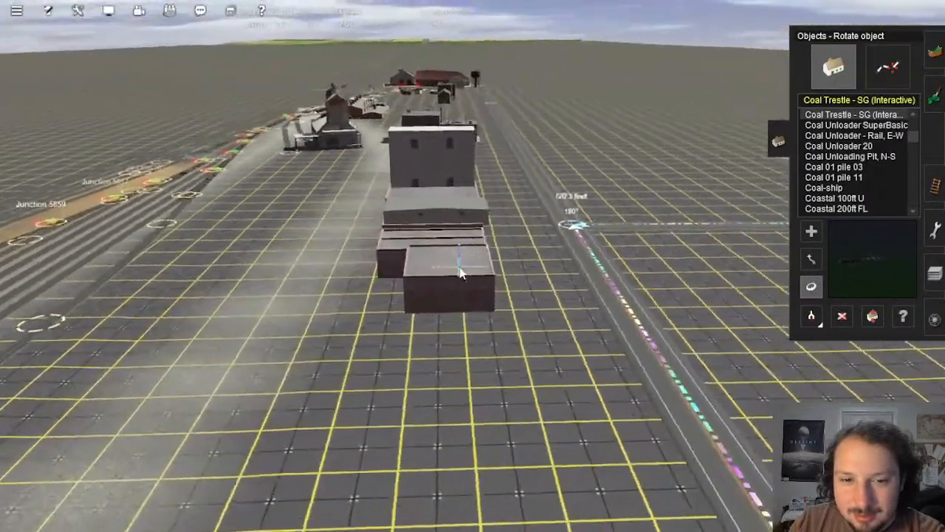
pyautogui.rightClick(460, 274)
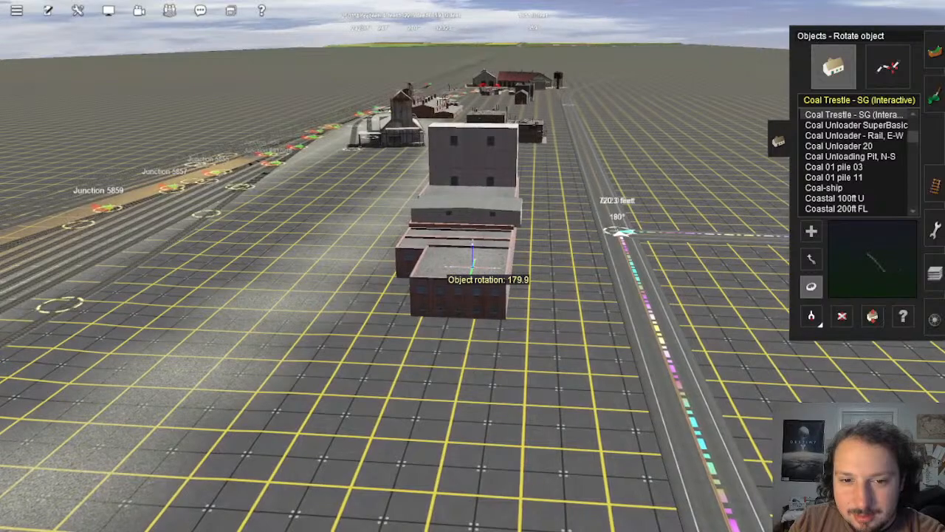
# Step: Inspect the stepped factory's alignment with the yard tracks and the street from several sides
pyautogui.press('Left')
pyautogui.scroll(-3, 458, 312)
pyautogui.rightClick(458, 312)
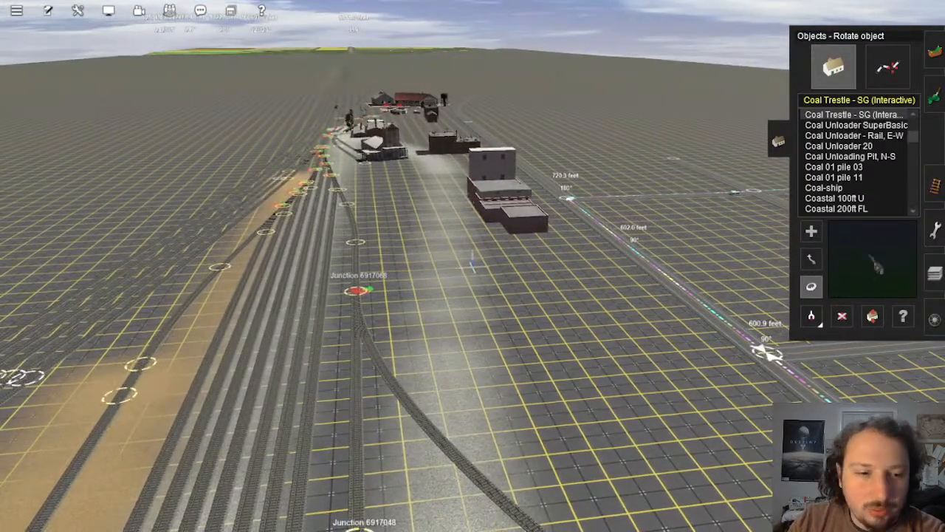
pyautogui.press('Right')
pyautogui.scroll(-3, 491, 253)
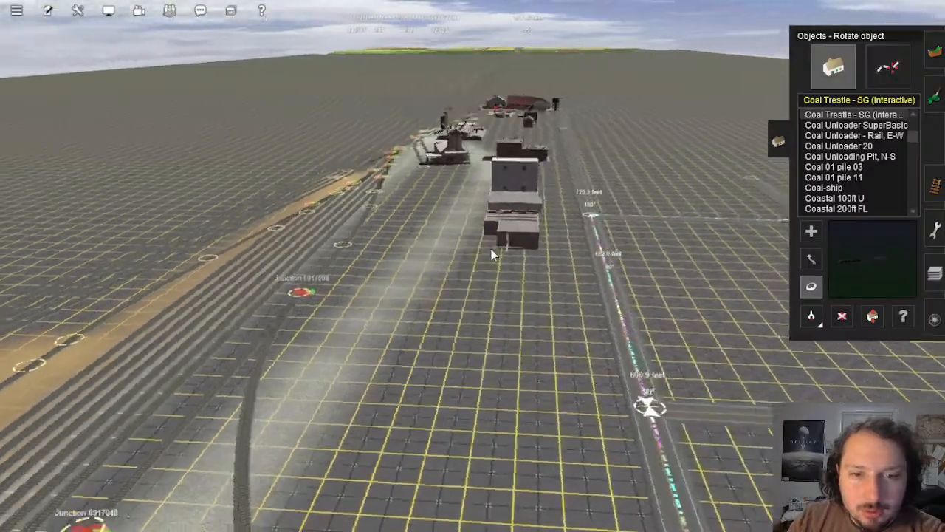
pyautogui.press('Up')
pyautogui.press('Left')
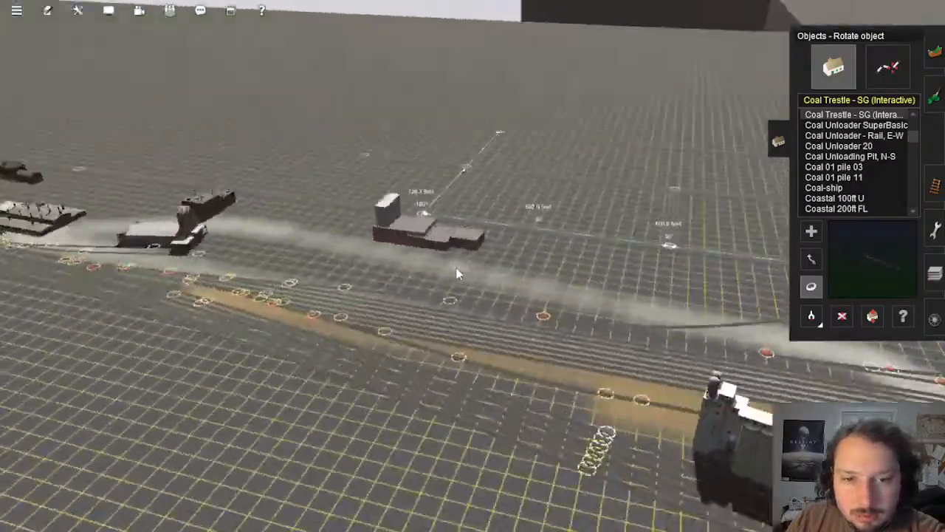
pyautogui.press('Left')
pyautogui.scroll(2, 449, 266)
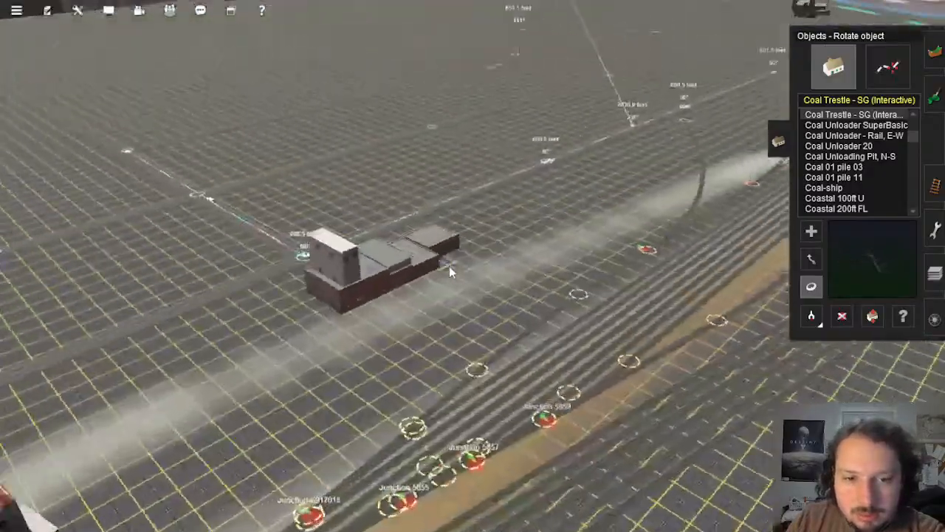
pyautogui.press('Down')
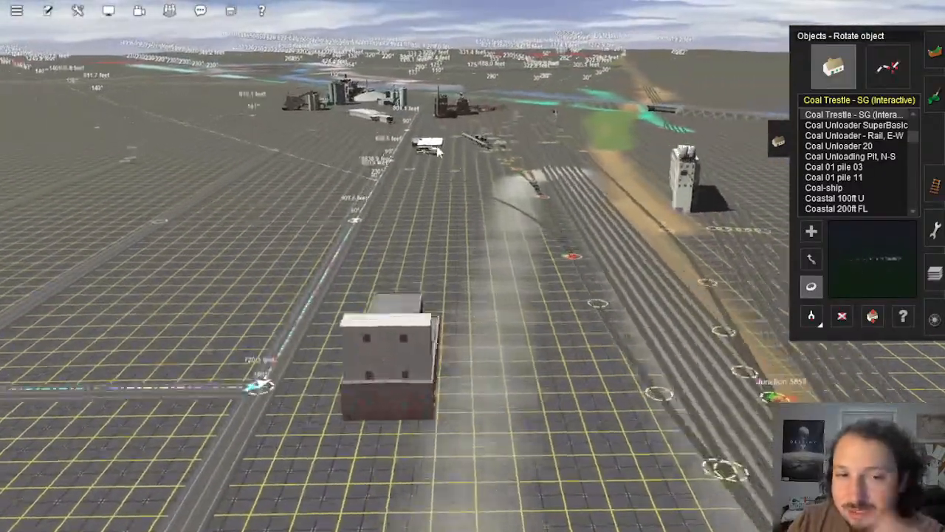
pyautogui.press('Left')
# Step: Examine the long white-roofed warehouse across the street from the packing plant from both ends
pyautogui.rightClick(437, 147)
pyautogui.rightClick(485, 222)
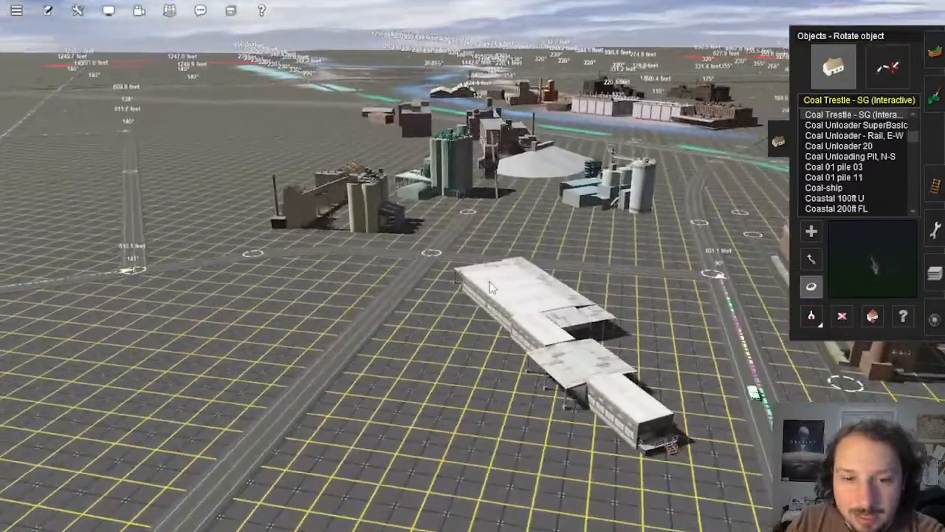
pyautogui.press('Left')
pyautogui.scroll(2, 490, 287)
pyautogui.rightClick(554, 299)
pyautogui.press('Right')
pyautogui.press('Down')
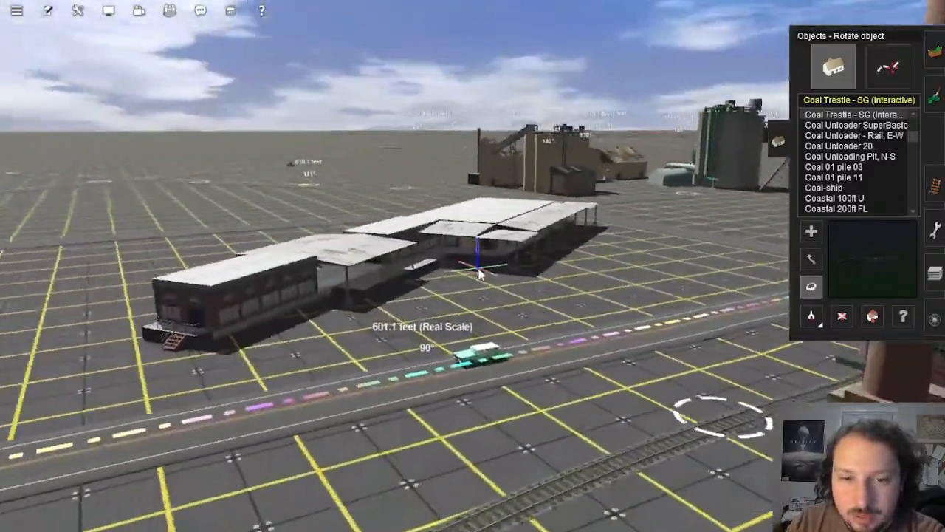
pyautogui.press('Left')
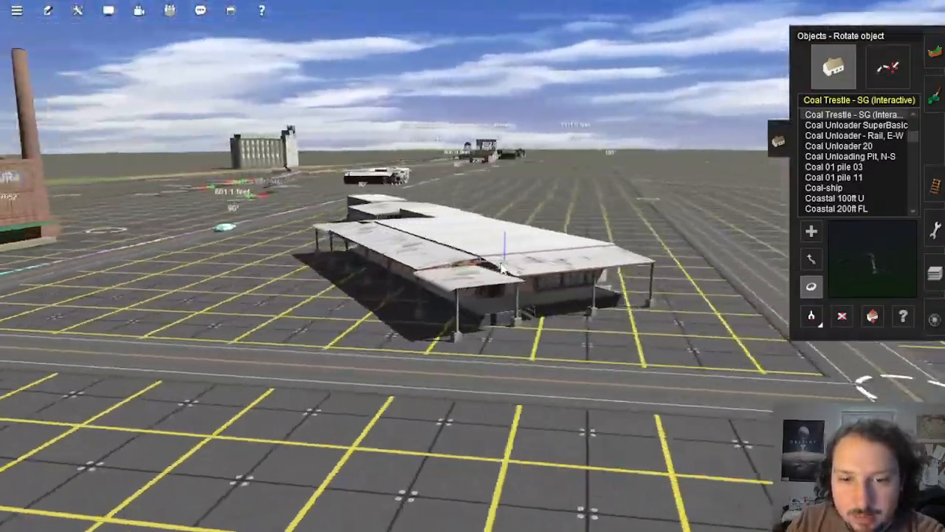
# Step: Survey the packing plant, warehouse and silo industries along the street and the siding ends pointing towards them
pyautogui.scroll(-10, 502, 268)
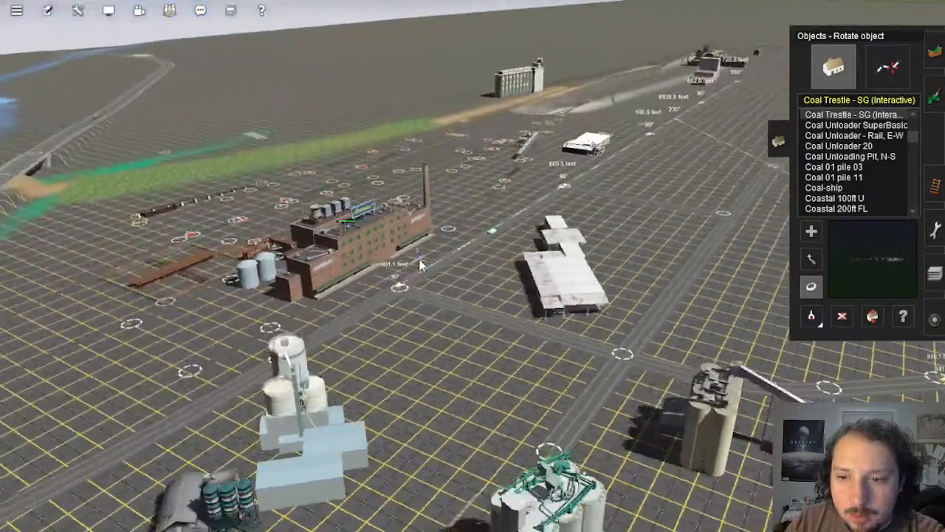
pyautogui.rightClick(419, 258)
pyautogui.press('Left')
pyautogui.rightClick(495, 285)
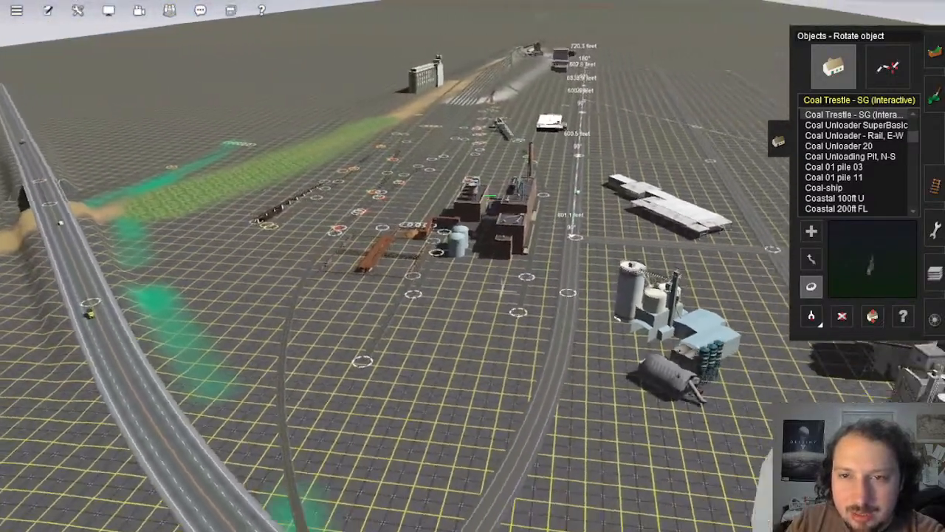
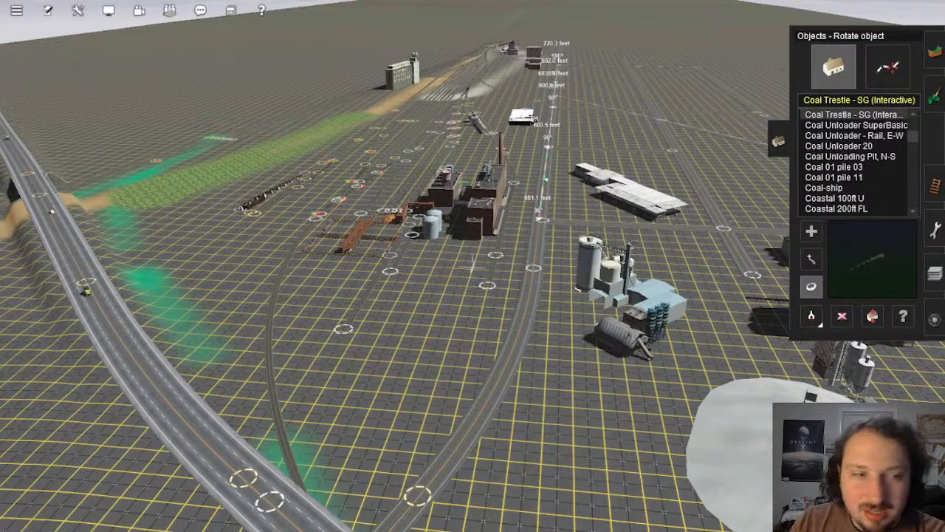
pyautogui.moveTo(489, 264)
pyautogui.mouseDown(button='right')
pyautogui.moveTo(456, 310)
pyautogui.moveTo(482, 335)
pyautogui.moveTo(539, 333)
pyautogui.moveTo(485, 279)
pyautogui.moveTo(534, 286)
pyautogui.moveTo(500, 260)
pyautogui.moveTo(505, 274)
pyautogui.moveTo(479, 365)
pyautogui.moveTo(460, 278)
pyautogui.moveTo(412, 178)
pyautogui.moveTo(428, 236)
pyautogui.moveTo(463, 274)
pyautogui.moveTo(466, 234)
pyautogui.moveTo(492, 207)
pyautogui.moveTo(485, 174)
pyautogui.moveTo(471, 215)
pyautogui.moveTo(498, 410)
pyautogui.moveTo(456, 404)
pyautogui.moveTo(472, 266)
pyautogui.mouseUp(button='right')
pyautogui.rightClick(473, 131)
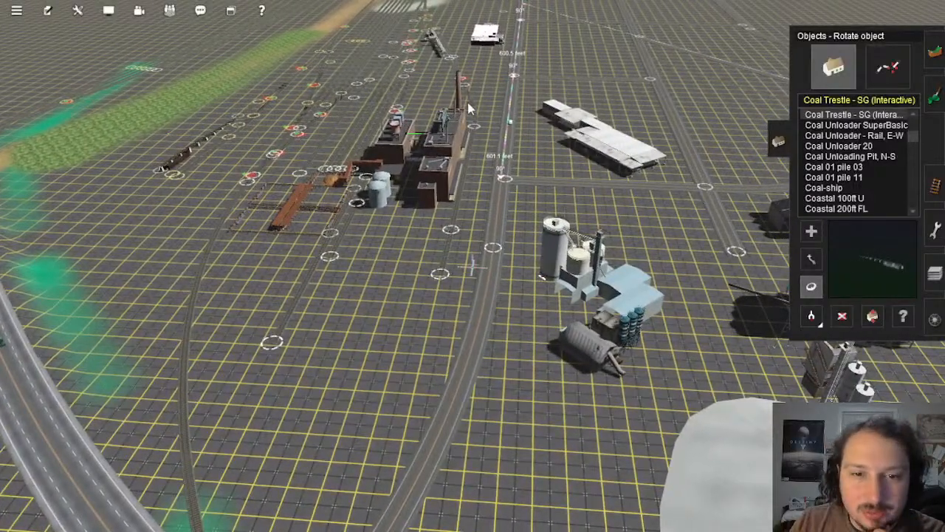
# Step: Examine the Armour packing plant, its loading siding and the open ground between the plant and the adjacent street
pyautogui.moveTo(469, 110); pyautogui.dragTo(473, 242, button='right')
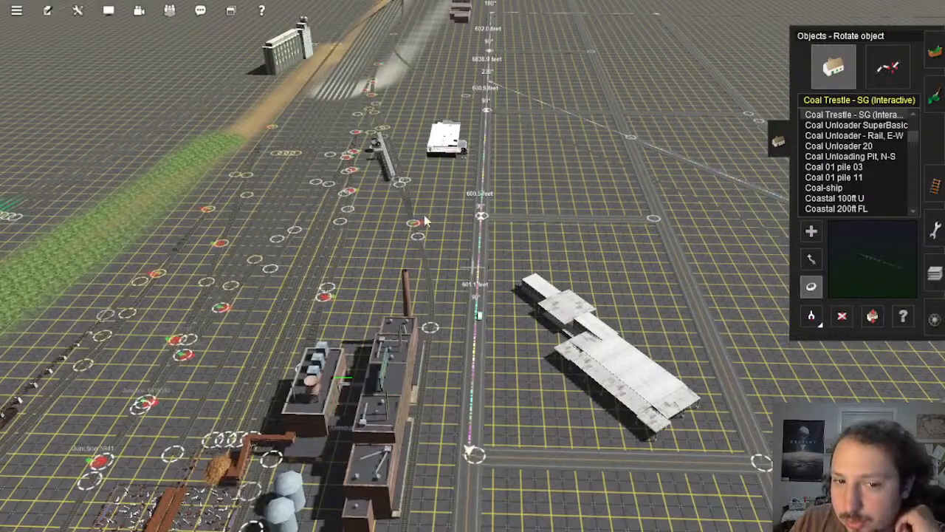
pyautogui.moveTo(472, 258)
pyautogui.mouseDown(button='right')
pyautogui.moveTo(474, 332)
pyautogui.moveTo(463, 327)
pyautogui.moveTo(458, 274)
pyautogui.moveTo(477, 249)
pyautogui.mouseUp(button='right')
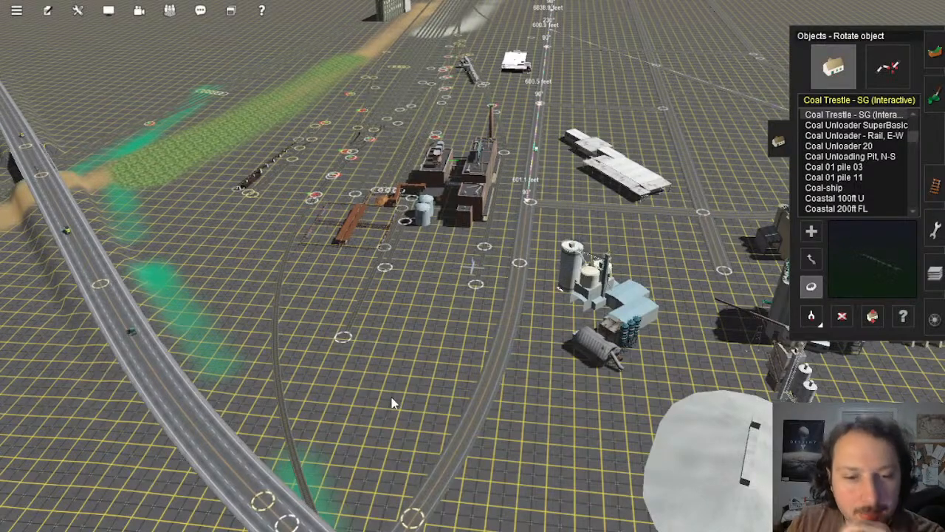
pyautogui.rightClick(484, 250)
pyautogui.scroll(5, 470, 247)
pyautogui.press('Down')
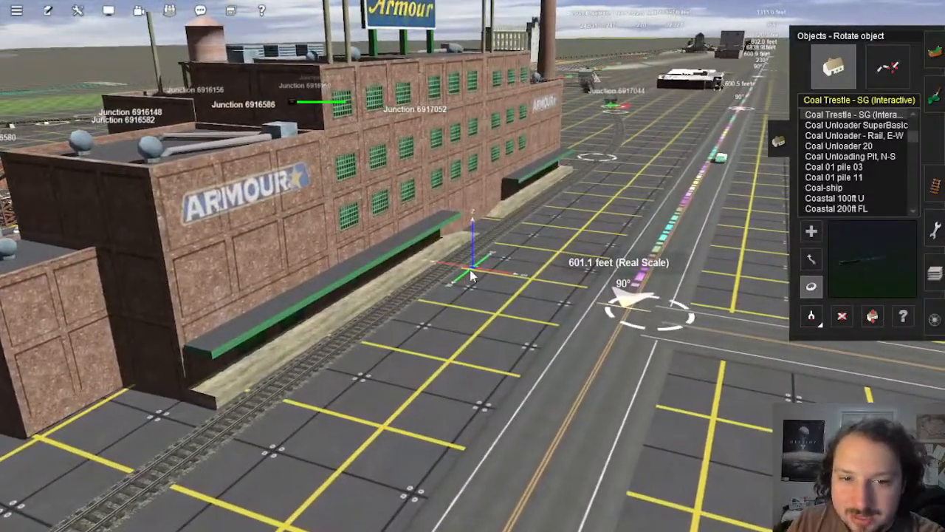
pyautogui.rightClick(558, 184)
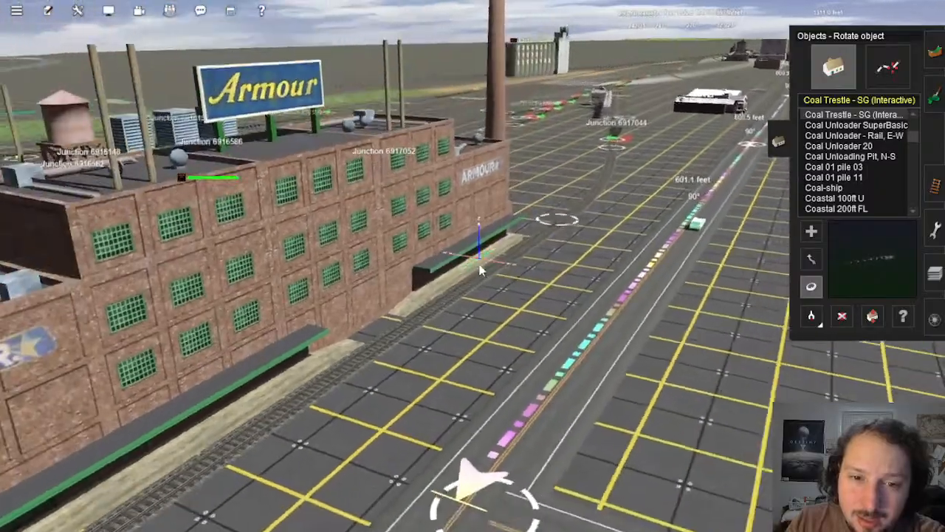
pyautogui.scroll(-3, 477, 278)
pyautogui.scroll(3, 473, 285)
pyautogui.press('Down')
pyautogui.scroll(-4, 464, 319)
pyautogui.rightClick(459, 345)
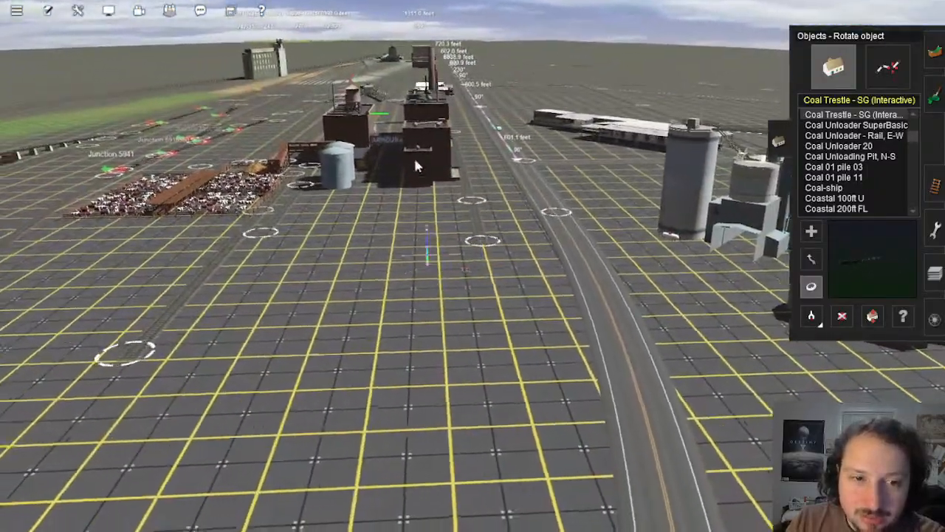
pyautogui.rightClick(414, 155)
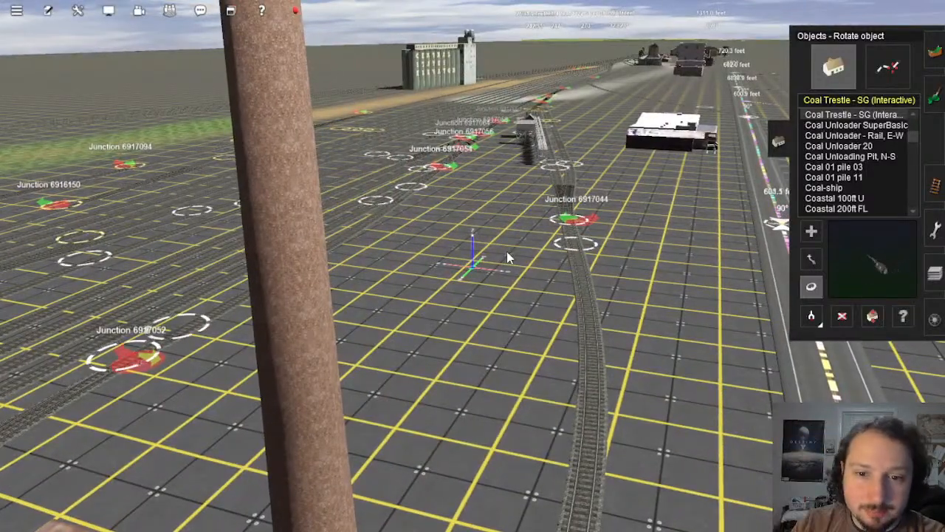
# Step: Survey the yard ladder, the stepped factory beside the street and the white-roofed warehouse for space for another industry
pyautogui.press('Left')
pyautogui.press('Right')
pyautogui.moveTo(527, 256); pyautogui.dragTo(470, 272, button='right')
pyautogui.press('Right')
pyautogui.press('Right')
pyautogui.press('Down')
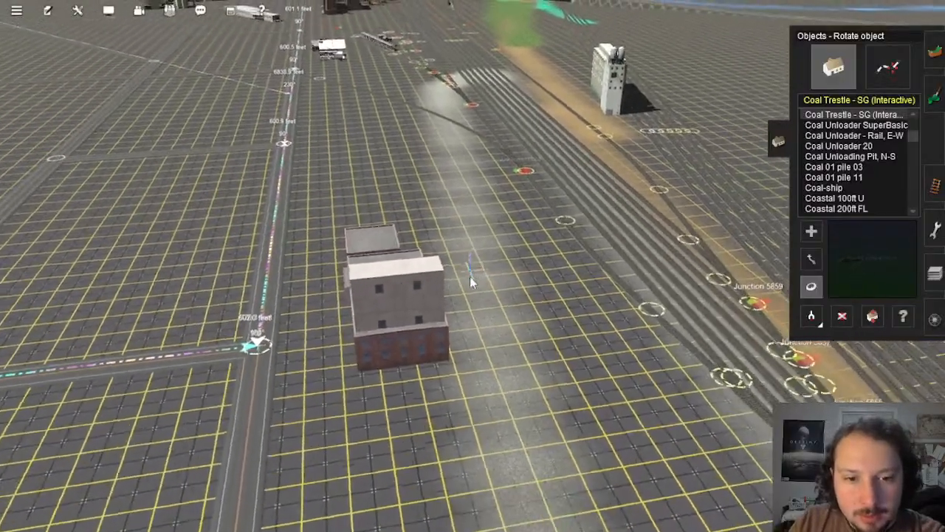
pyautogui.press('Right')
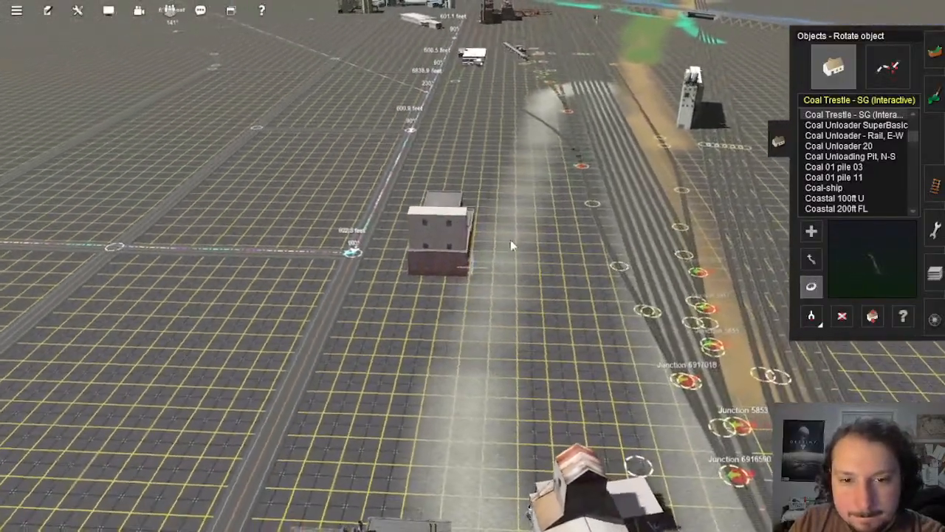
pyautogui.moveTo(510, 242); pyautogui.dragTo(443, 179, button='right')
pyautogui.press('Up')
pyautogui.press('Up')
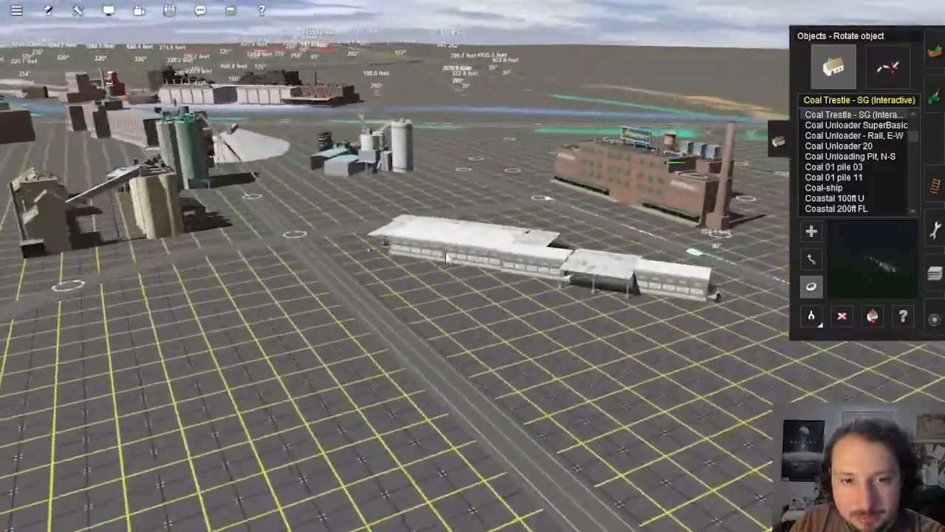
# Step: Relocate the long brick factory from beside the highway to the yard-side street near the stepped factory and rotate it along the street
pyautogui.press('Up')
pyautogui.moveTo(445, 257); pyautogui.dragTo(428, 213, button='right')
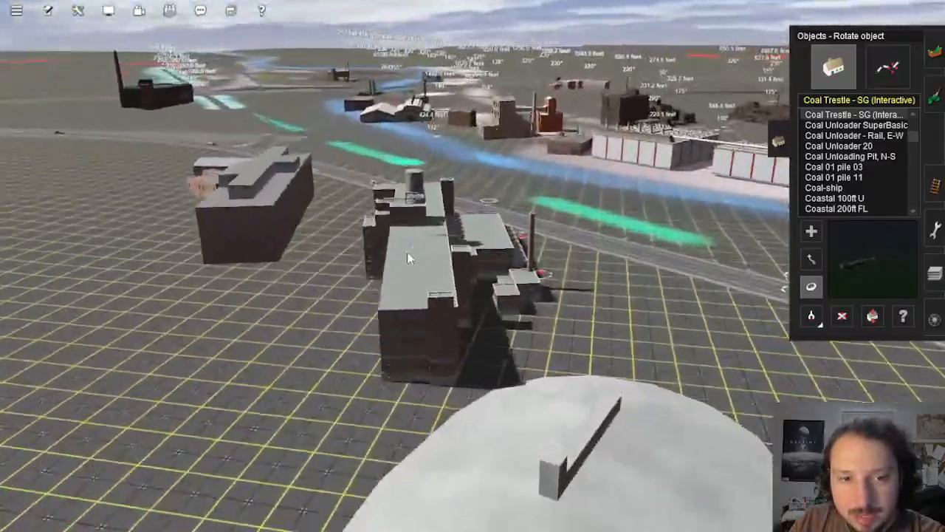
pyautogui.moveTo(409, 256); pyautogui.dragTo(419, 257, button='right')
pyautogui.press('Left')
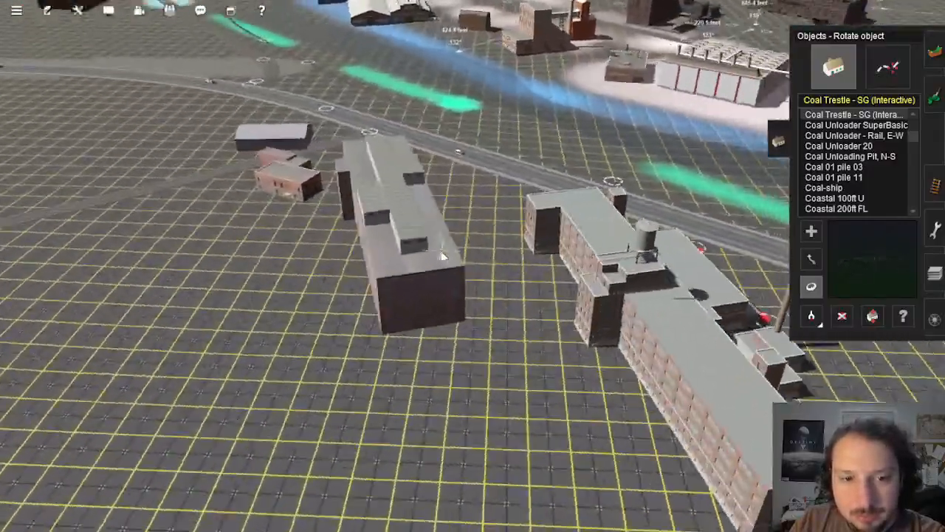
pyautogui.press('Left')
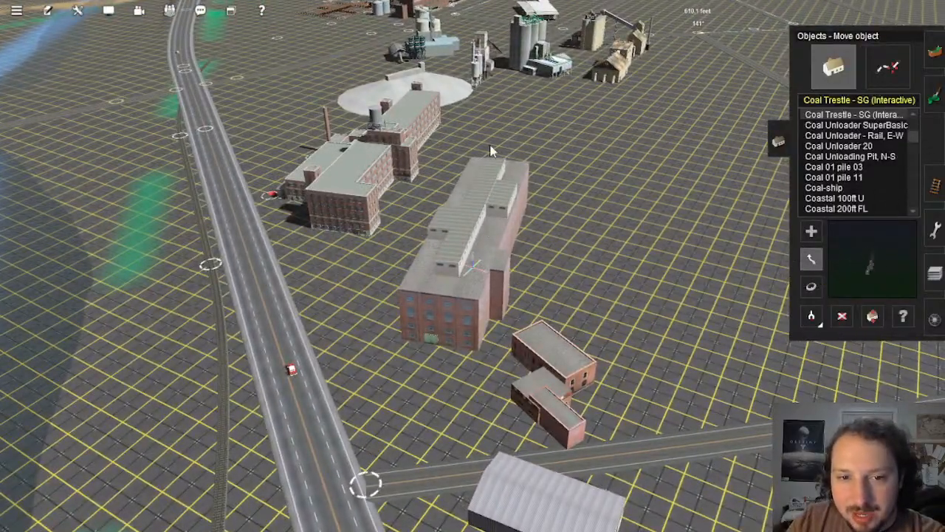
pyautogui.press('Up')
pyautogui.moveTo(490, 146); pyautogui.dragTo(488, 343)
pyautogui.press('Up')
pyautogui.press('Down')
pyautogui.click(812, 286)
pyautogui.press('Down')
pyautogui.click(811, 258)
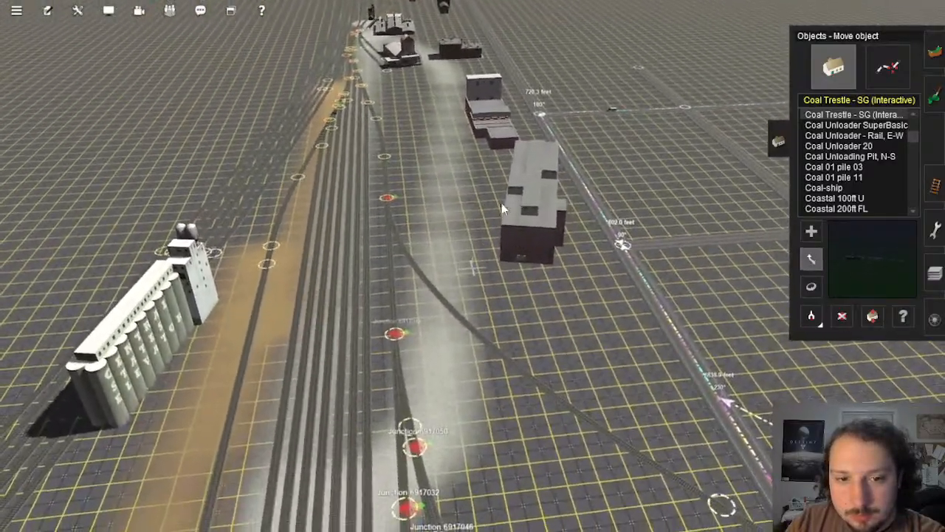
# Step: Shift the long brick factory closer to the street, just beyond the end of the stepped factory
pyautogui.rightClick(466, 220)
pyautogui.press('Left')
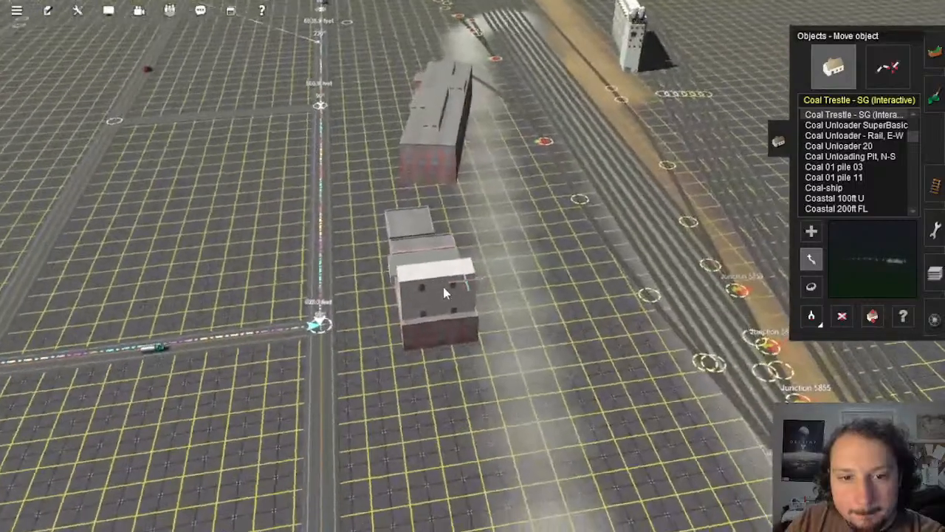
pyautogui.press('Right')
pyautogui.press('Down')
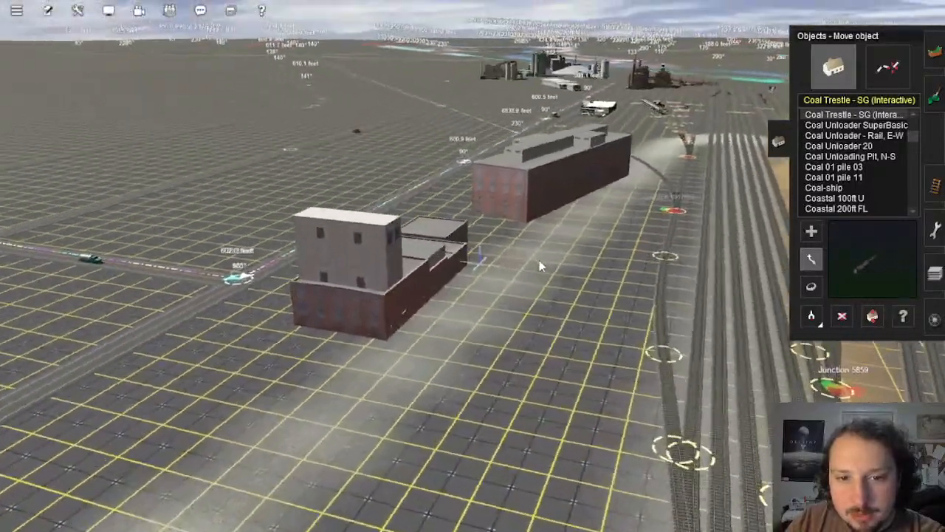
pyautogui.press('Up')
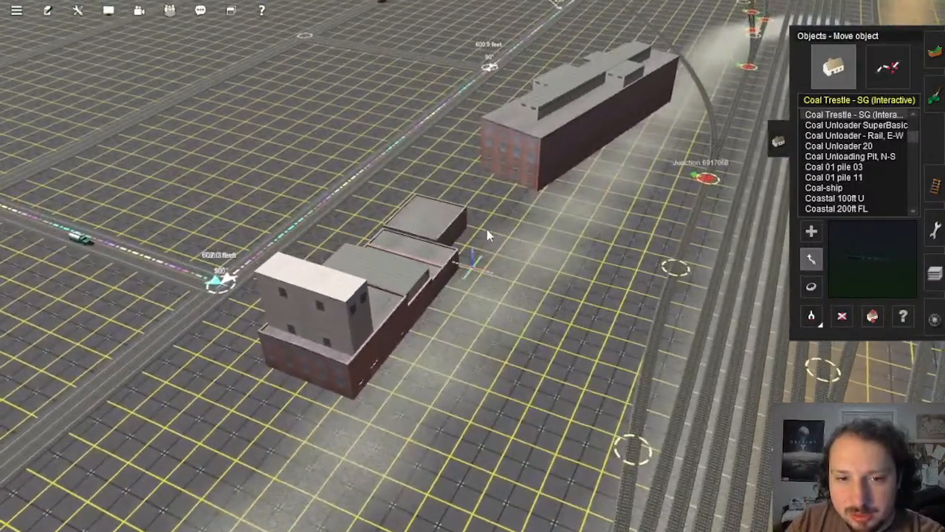
pyautogui.moveTo(517, 220); pyautogui.dragTo(467, 264, button='right')
pyautogui.press('Right')
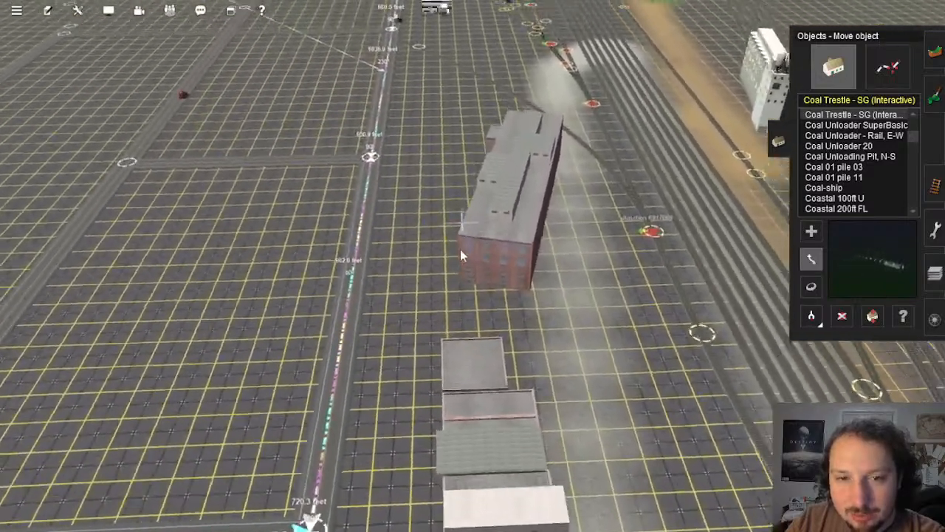
pyautogui.press('Up')
pyautogui.moveTo(535, 315); pyautogui.dragTo(469, 331)
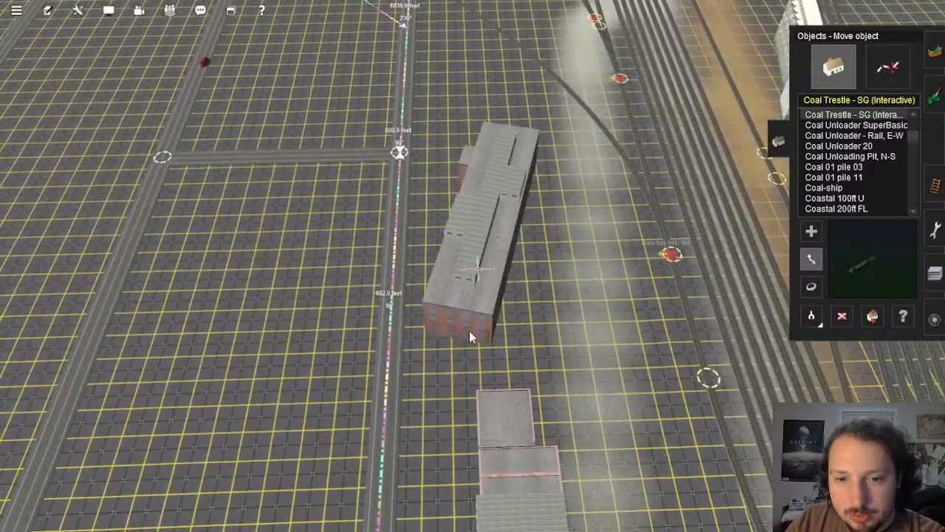
# Step: Rotate the stepped factory a quarter turn and place its low end against the yard-facing side of the long brick factory
pyautogui.rightClick(469, 334)
pyautogui.click(812, 286)
pyautogui.moveTo(520, 423); pyautogui.dragTo(589, 248)
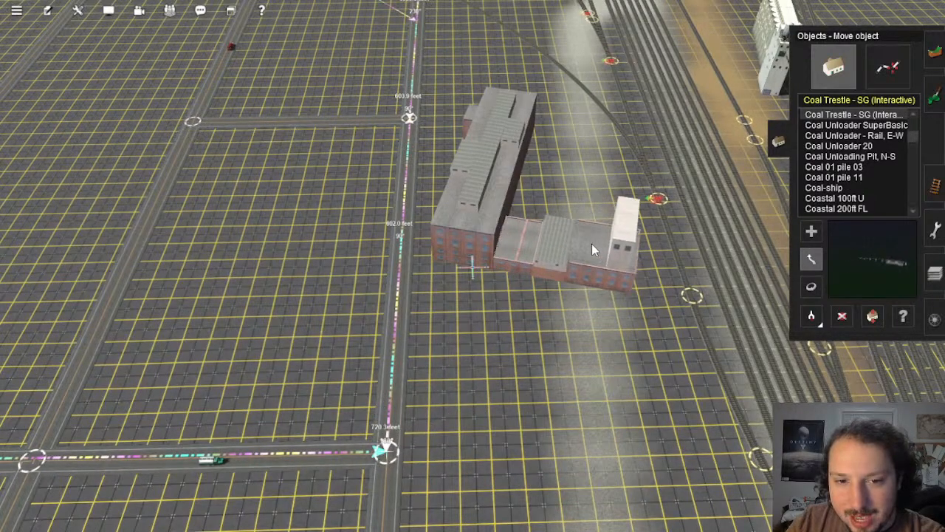
pyautogui.press('Down')
pyautogui.scroll(3, 450, 268)
pyautogui.press('Up')
pyautogui.rightClick(420, 244)
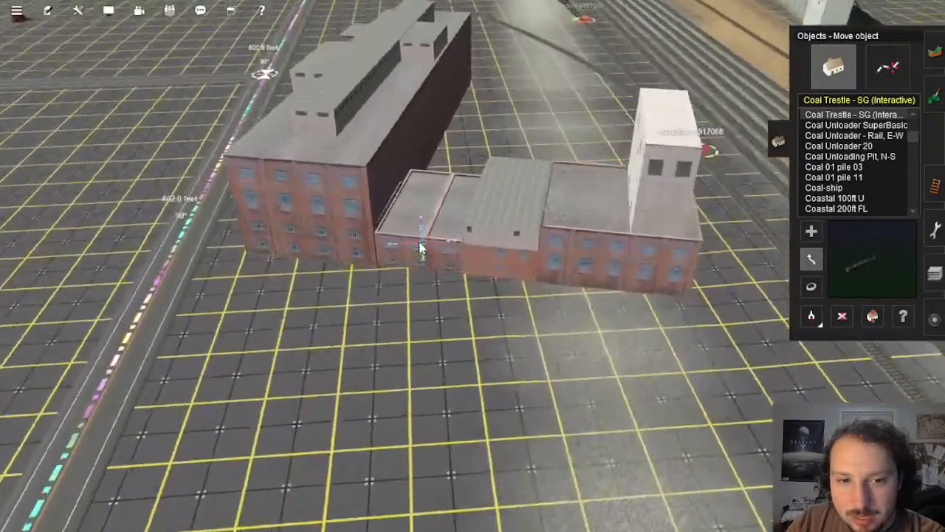
pyautogui.press('Up')
pyautogui.scroll(2, 419, 244)
pyautogui.press('Right')
pyautogui.scroll(-1, 497, 274)
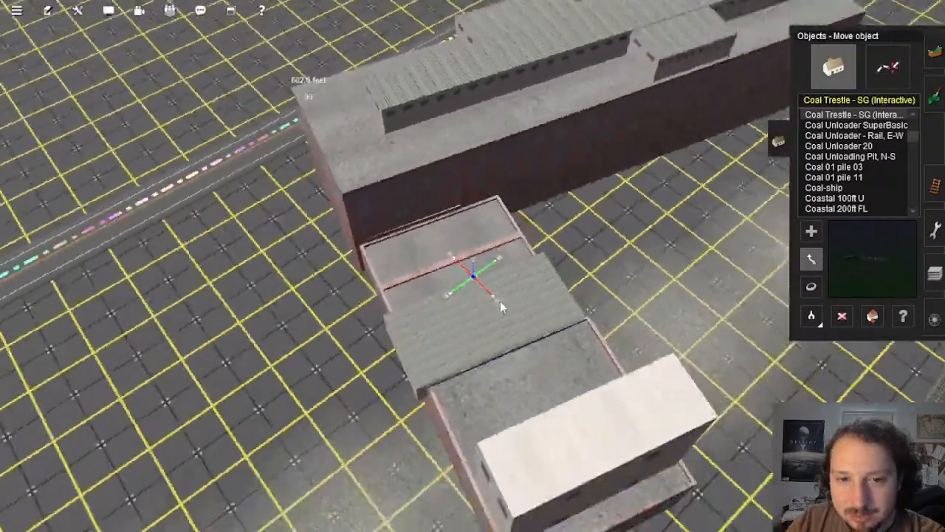
# Step: Inspect the joined L-shaped factory pair and its clearance to the yard tracks and the street from the yard side
pyautogui.scroll(-6, 500, 301)
pyautogui.press('Left')
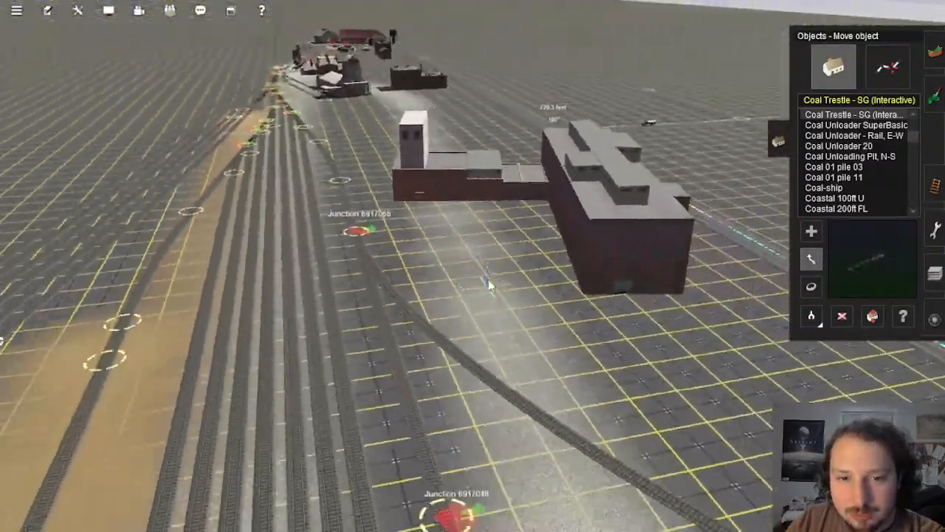
pyautogui.press('Up')
pyautogui.scroll(-3, 483, 269)
pyautogui.rightClick(474, 244)
pyautogui.scroll(-1, 470, 257)
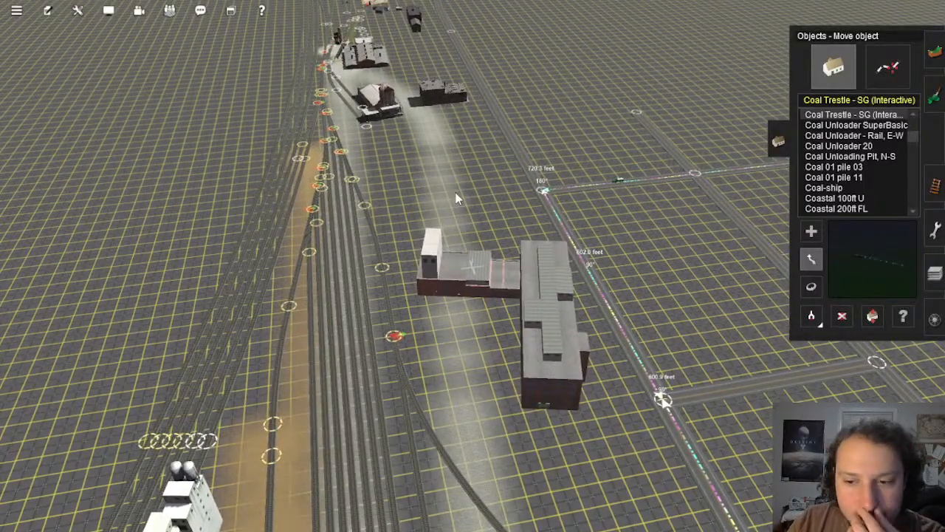
pyautogui.press('Right')
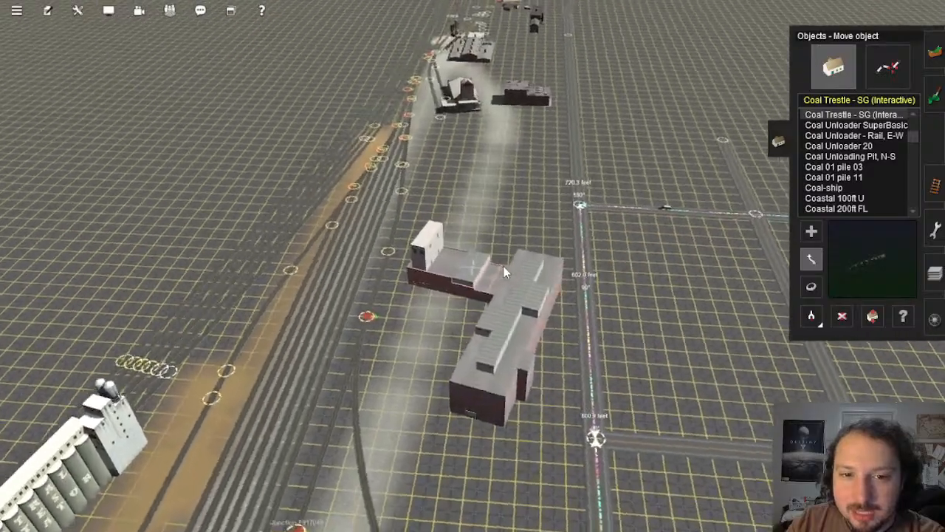
pyautogui.press('Left')
pyautogui.rightClick(421, 343)
pyautogui.scroll(-3, 450, 345)
pyautogui.scroll(-3, 449, 346)
pyautogui.press('Down')
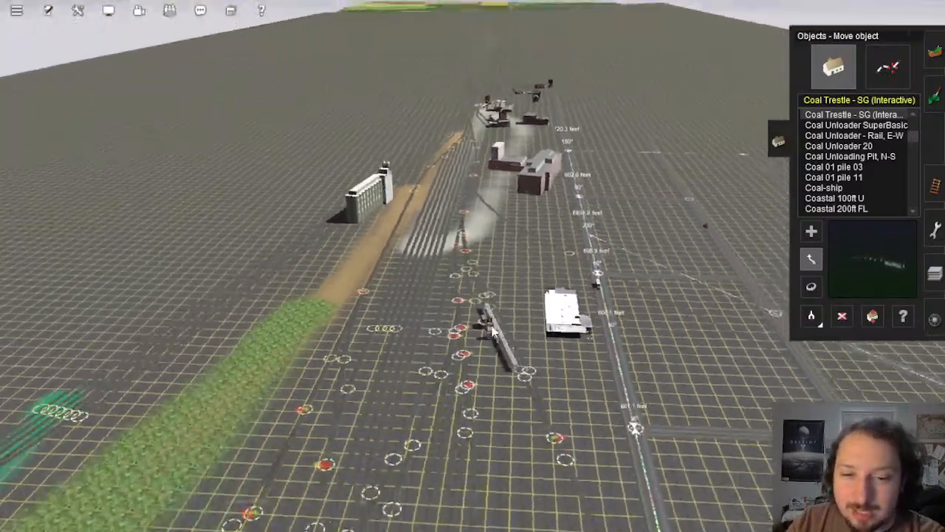
# Step: Survey the silo industries and the factories on both sides of the river for further buildings to relocate
pyautogui.press('Left')
pyautogui.rightClick(464, 343)
pyautogui.scroll(-3, 476, 280)
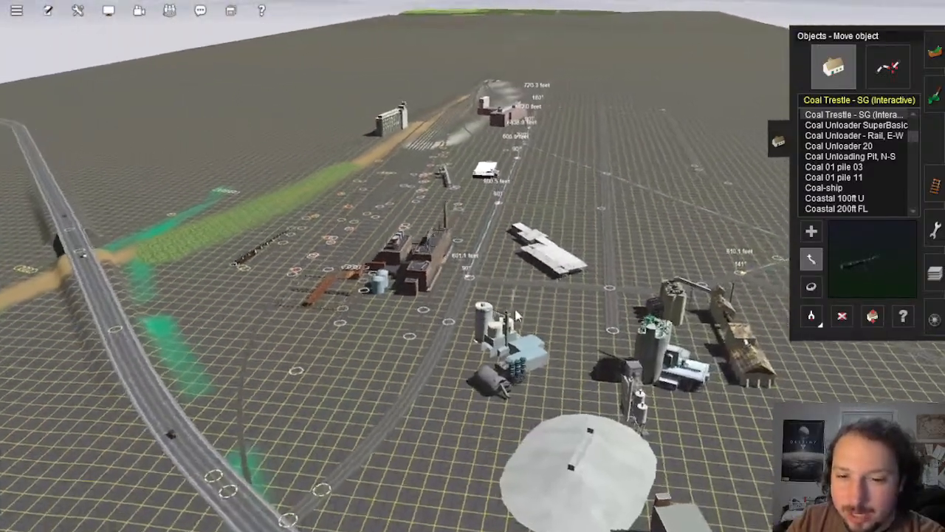
pyautogui.rightClick(527, 344)
pyautogui.press('Left')
pyautogui.rightClick(397, 285)
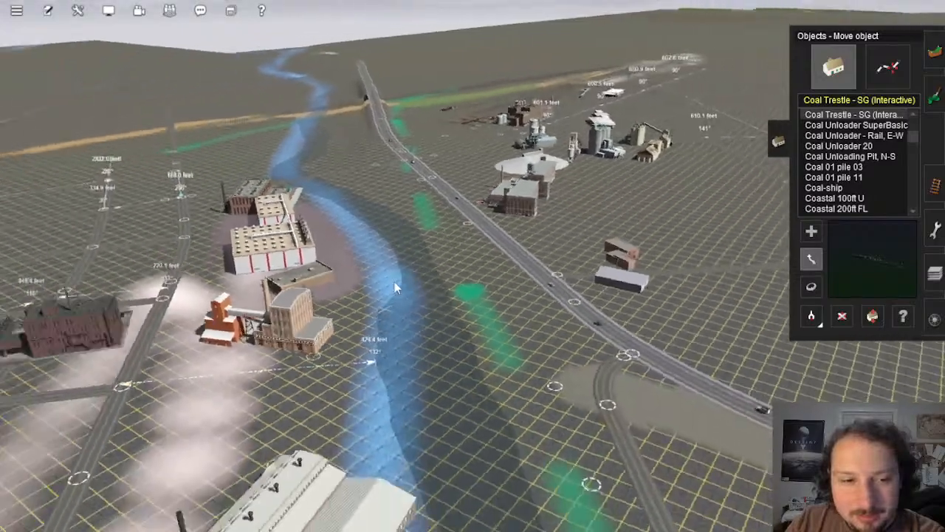
pyautogui.press('Right')
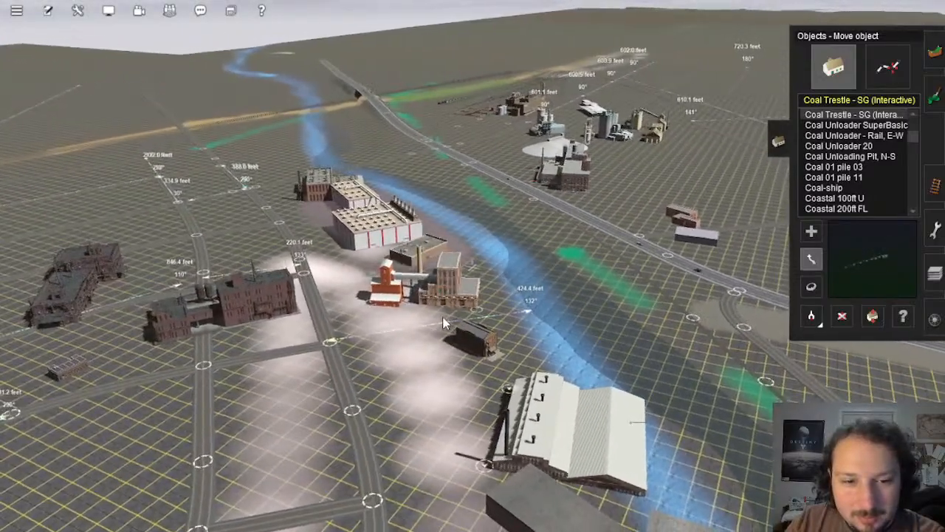
pyautogui.press('Left')
pyautogui.rightClick(384, 283)
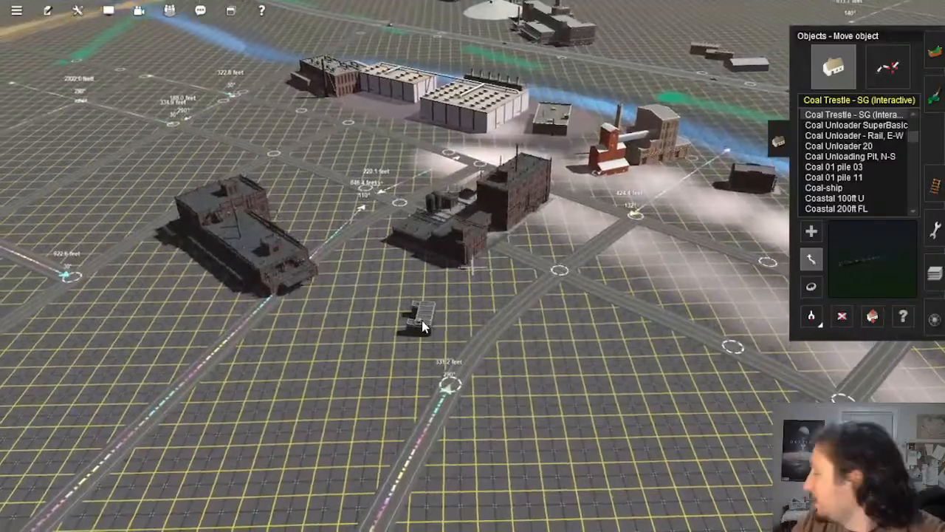
pyautogui.rightClick(458, 120)
pyautogui.rightClick(500, 101)
pyautogui.rightClick(469, 94)
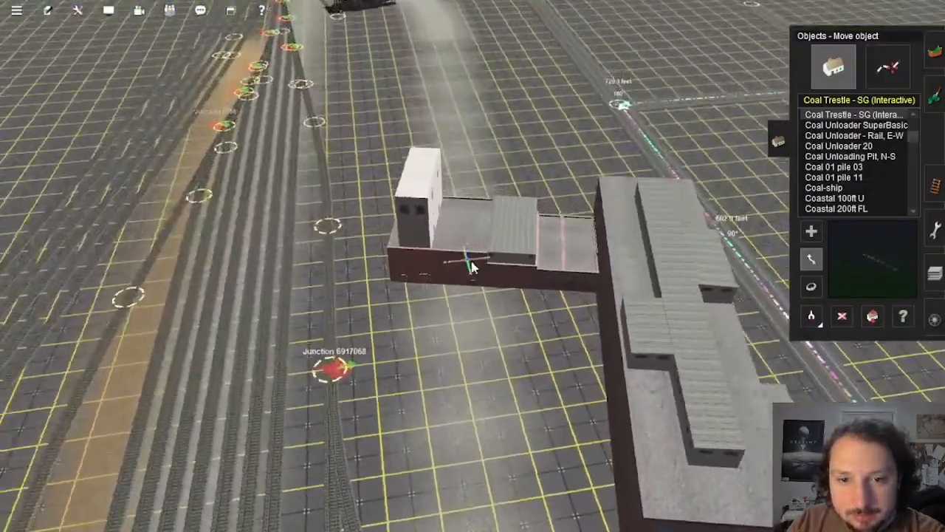
# Step: Examine the joined factories from overhead and from both ends against the yard tracks and nearby siding
pyautogui.scroll(-3, 472, 261)
pyautogui.press('Up')
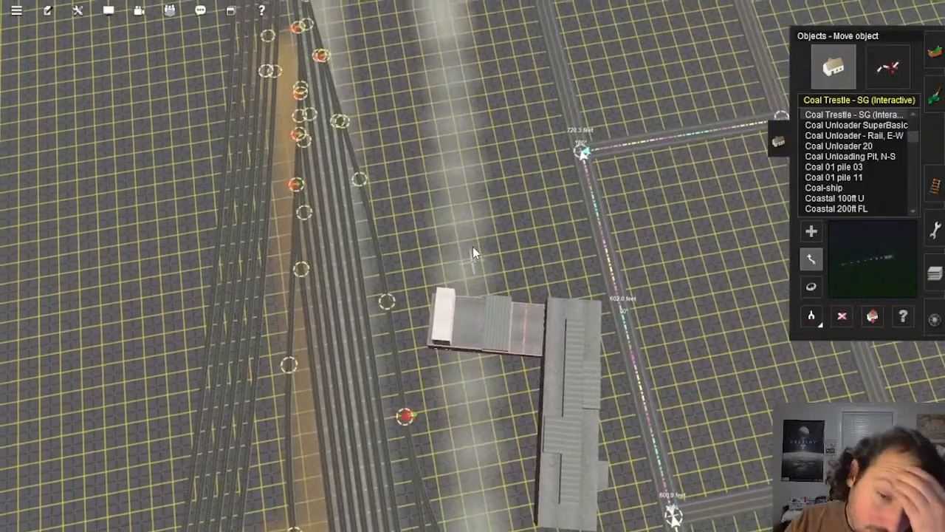
pyautogui.rightClick(464, 226)
pyautogui.scroll(-3, 464, 226)
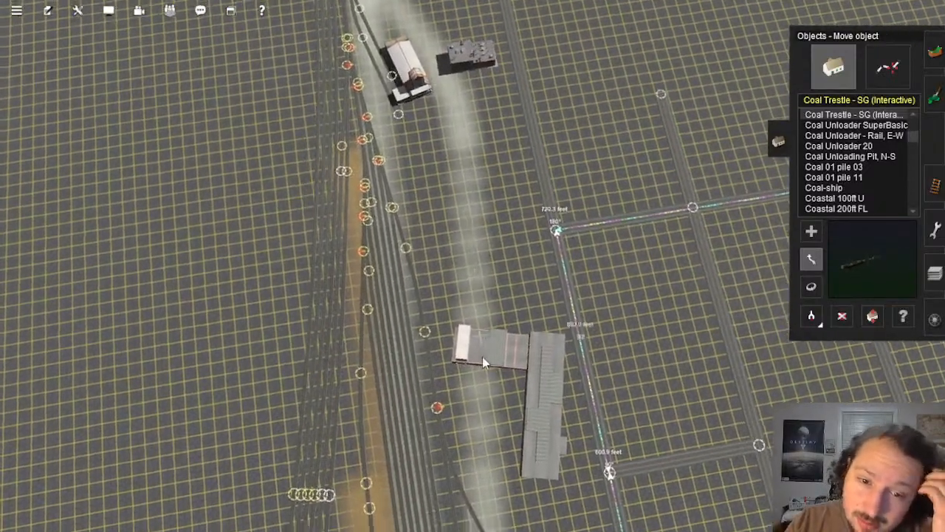
pyautogui.rightClick(482, 358)
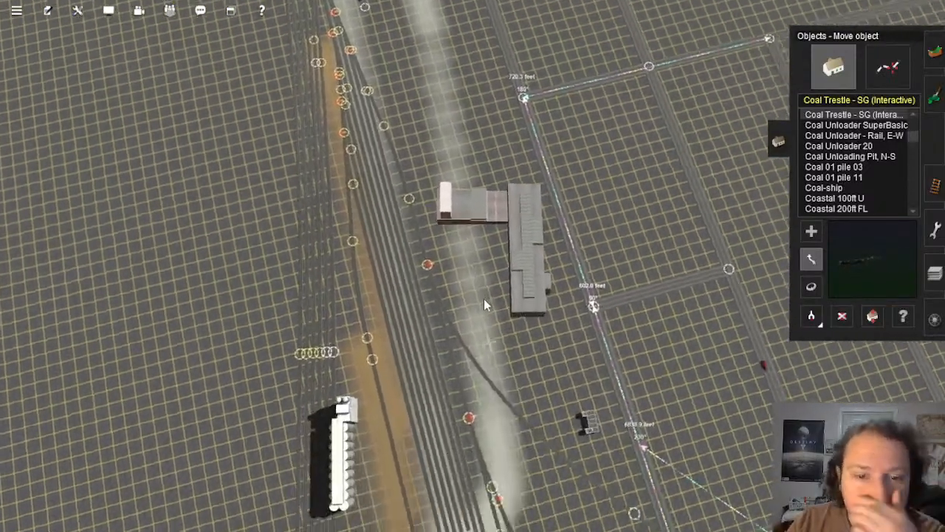
pyautogui.rightClick(449, 215)
pyautogui.scroll(3, 449, 215)
pyautogui.press('Down')
pyautogui.press('Left')
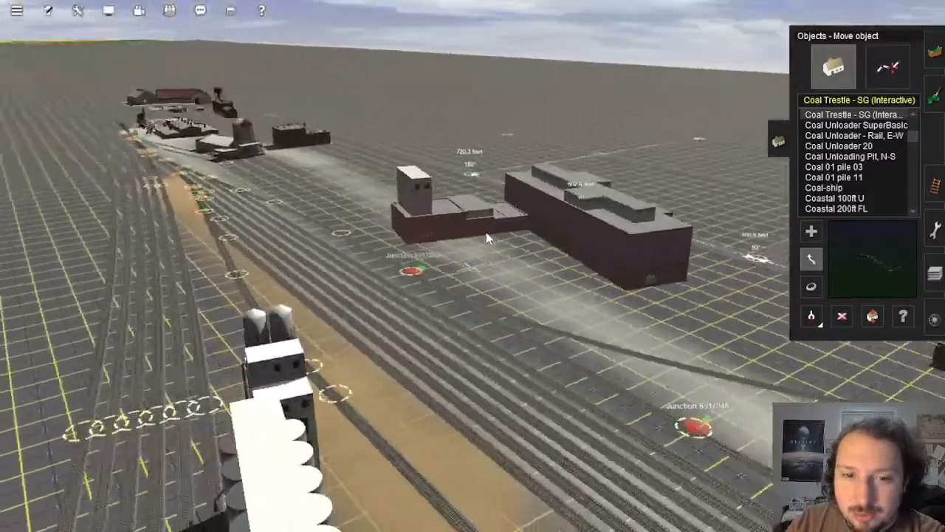
pyautogui.press('Left')
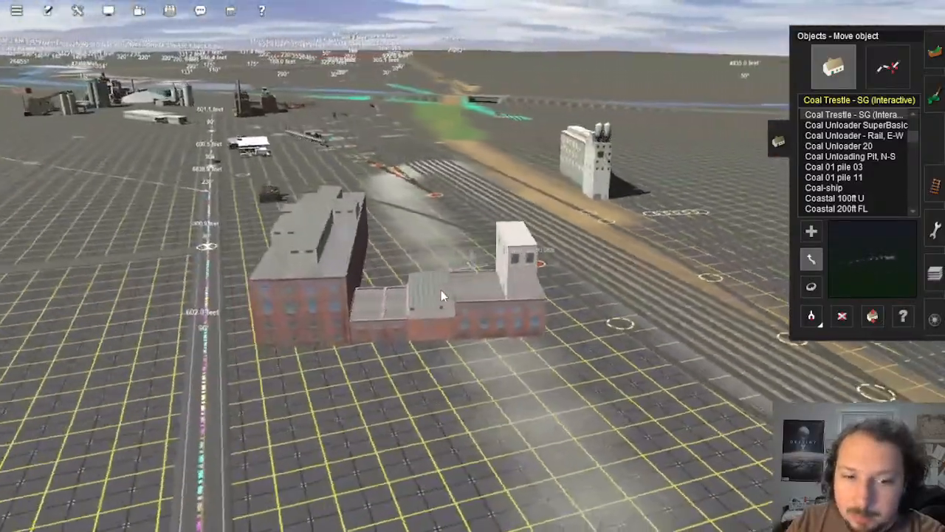
# Step: Fine-tune the stepped factory's placement flush against the long brick factory, with an object rotation of 255.0
pyautogui.press('Left')
pyautogui.scroll(-3, 456, 298)
pyautogui.press('Up')
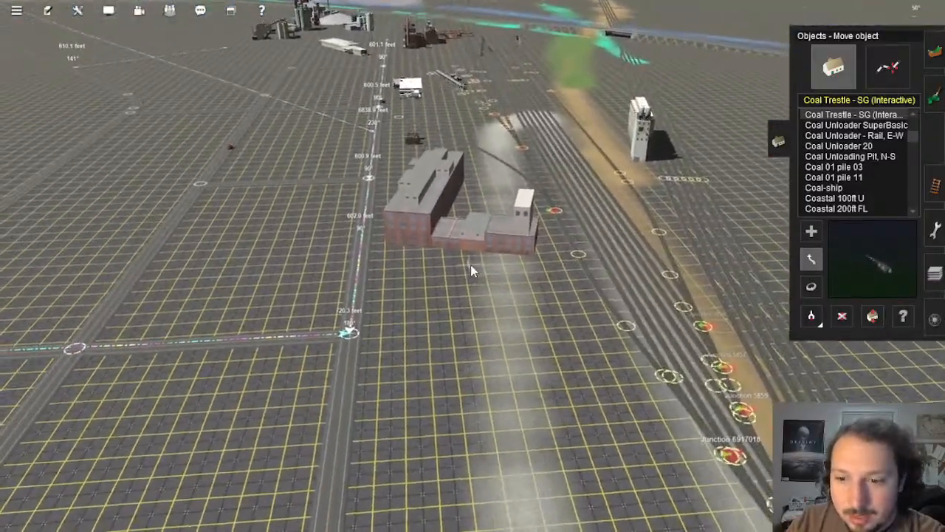
pyautogui.scroll(5, 471, 270)
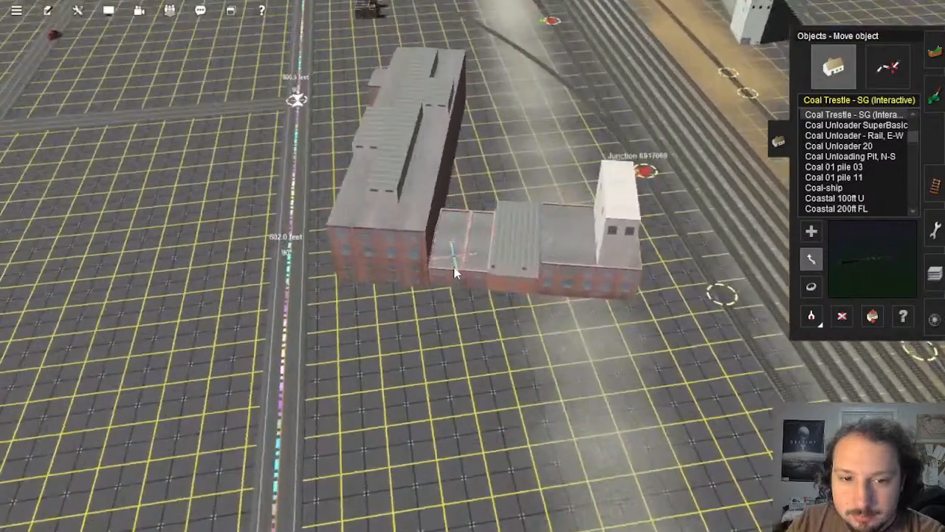
pyautogui.scroll(3, 458, 278)
pyautogui.press('Left')
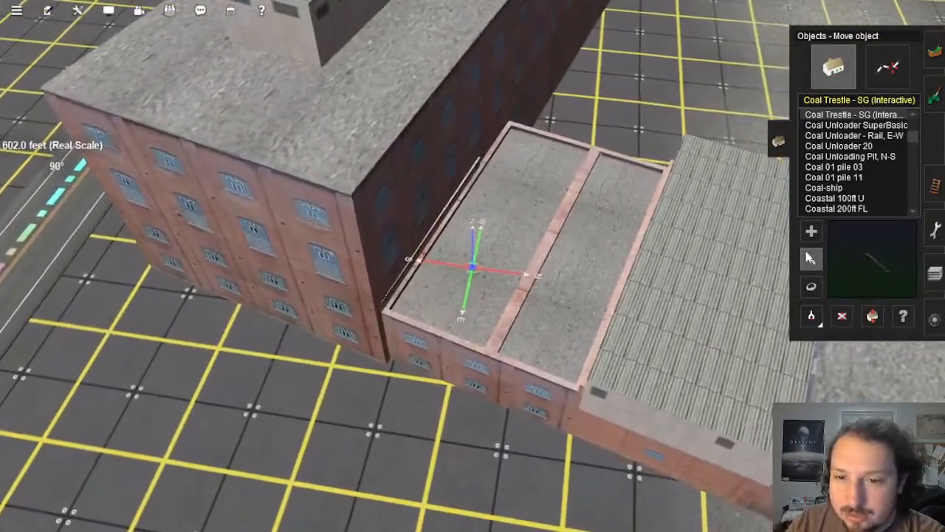
pyautogui.moveTo(575, 304); pyautogui.dragTo(573, 304)
pyautogui.press('Left')
pyautogui.click(811, 288)
pyautogui.press('Up')
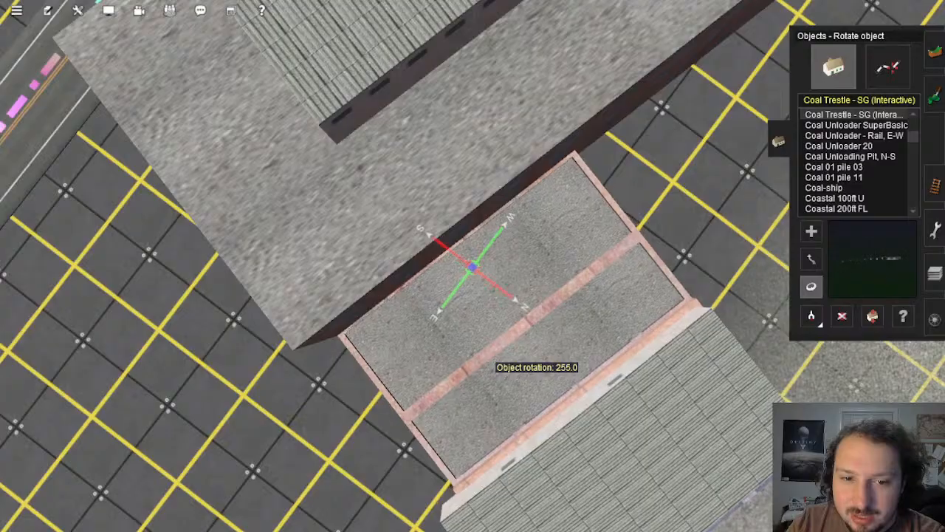
# Step: Inspect the joined factories from ground level and above, checking the space between the street, the curved siding and the yard tracks
pyautogui.rightClick(537, 355)
pyautogui.press('Right')
pyautogui.press('Down')
pyautogui.rightClick(484, 332)
pyautogui.rightClick(370, 276)
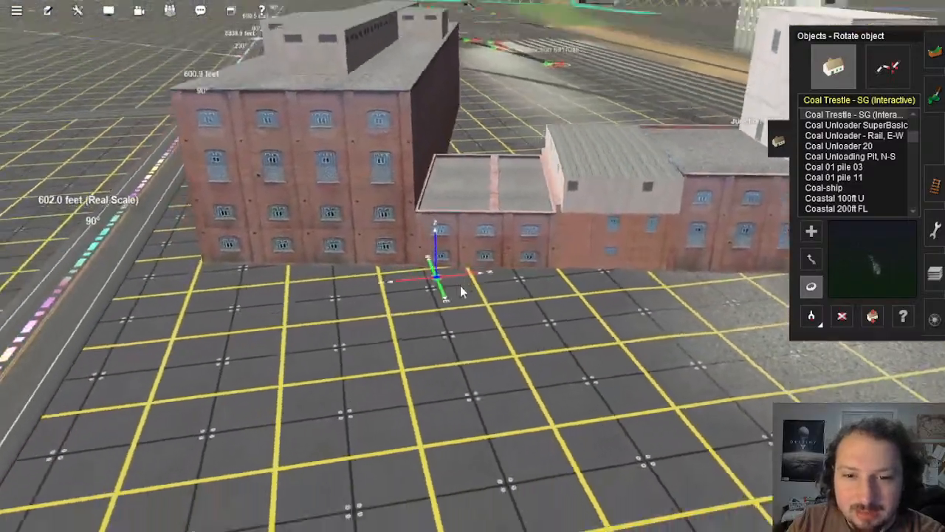
pyautogui.scroll(-5, 460, 292)
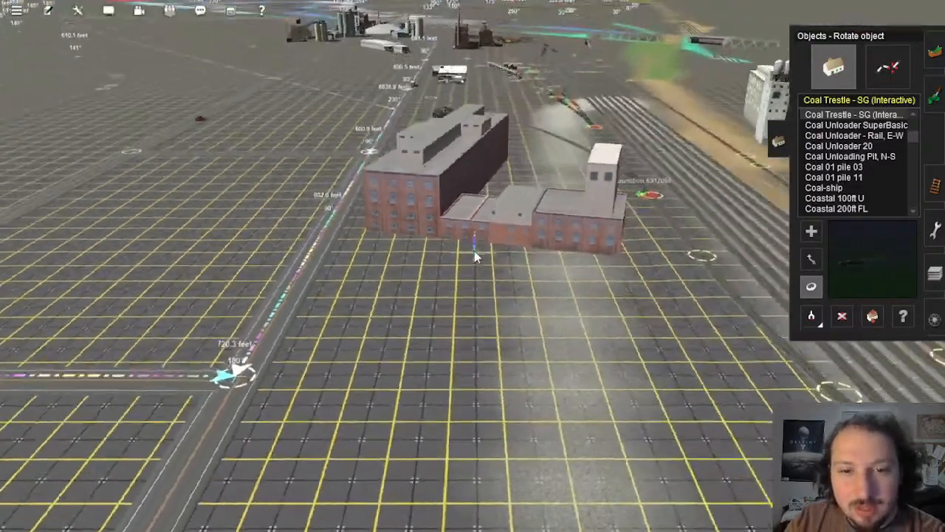
pyautogui.press('Up')
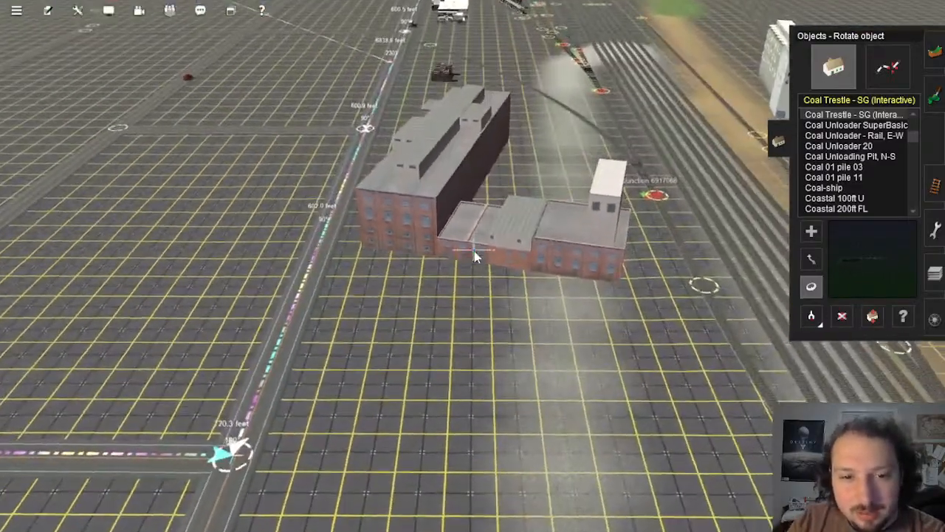
pyautogui.press('Up')
pyautogui.moveTo(474, 250)
pyautogui.mouseDown(button='right')
pyautogui.moveTo(482, 258)
pyautogui.moveTo(460, 249)
pyautogui.mouseUp(button='right')
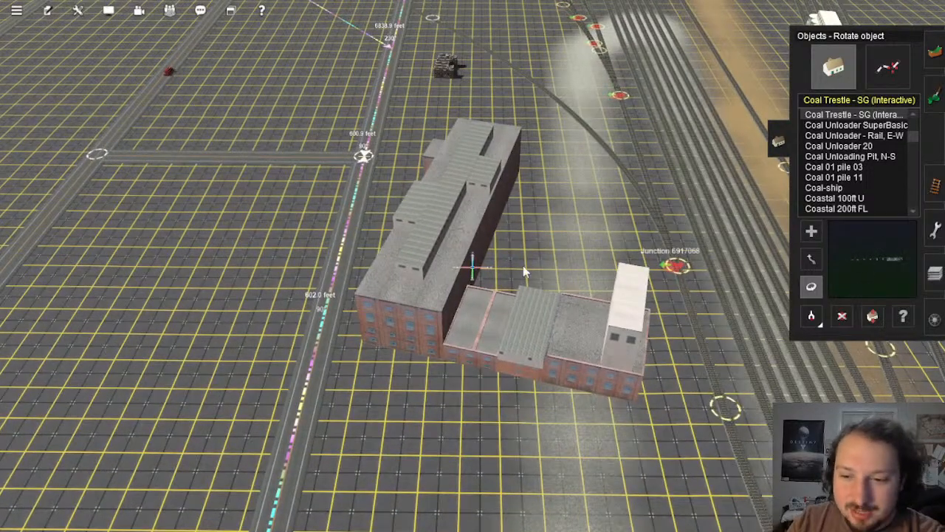
pyautogui.press('Down')
pyautogui.press('Up')
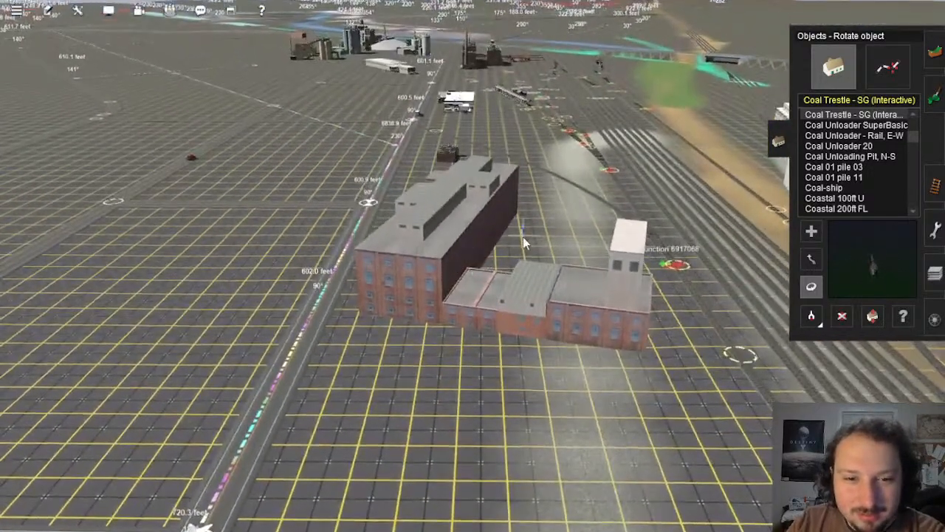
pyautogui.rightClick(509, 159)
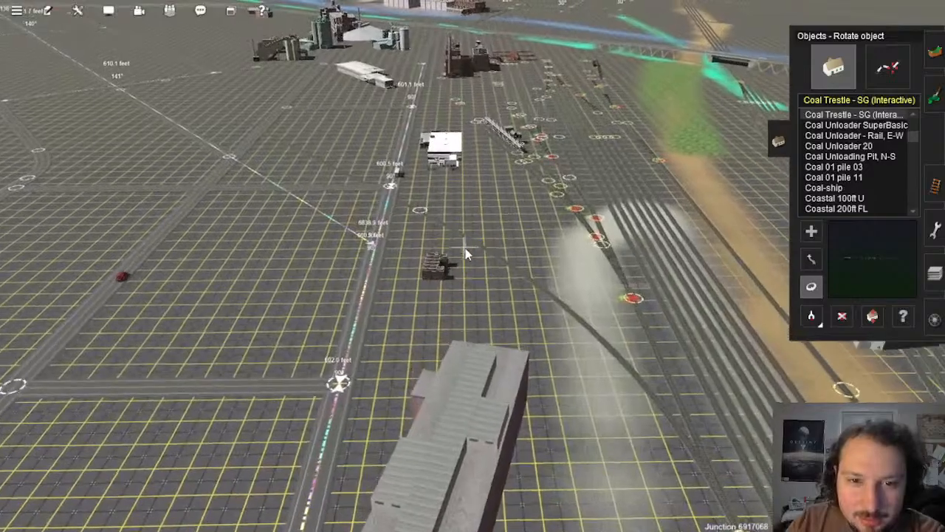
pyautogui.moveTo(509, 451); pyautogui.dragTo(487, 269, button='right')
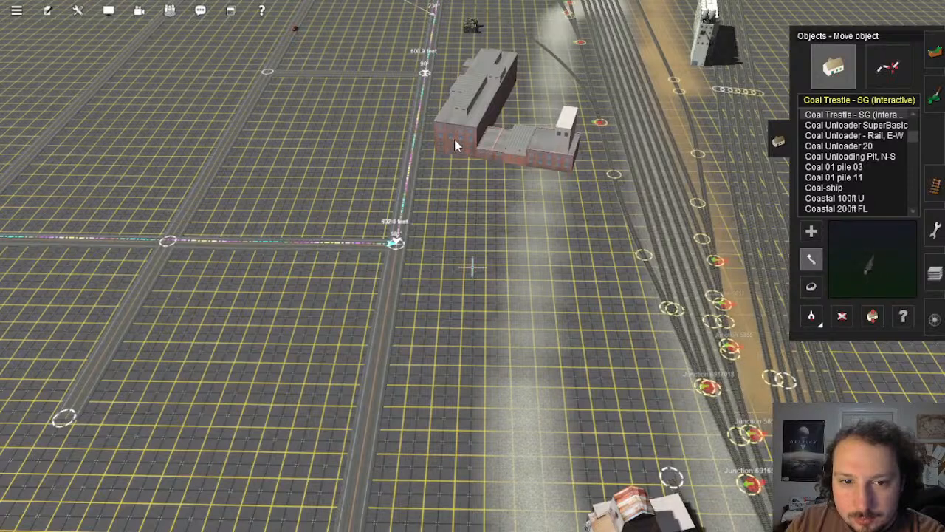
# Step: Switch the editing interface to select both joined factories and move them together along the street to beside the road intersection, then switch back
pyautogui.click(79, 11)
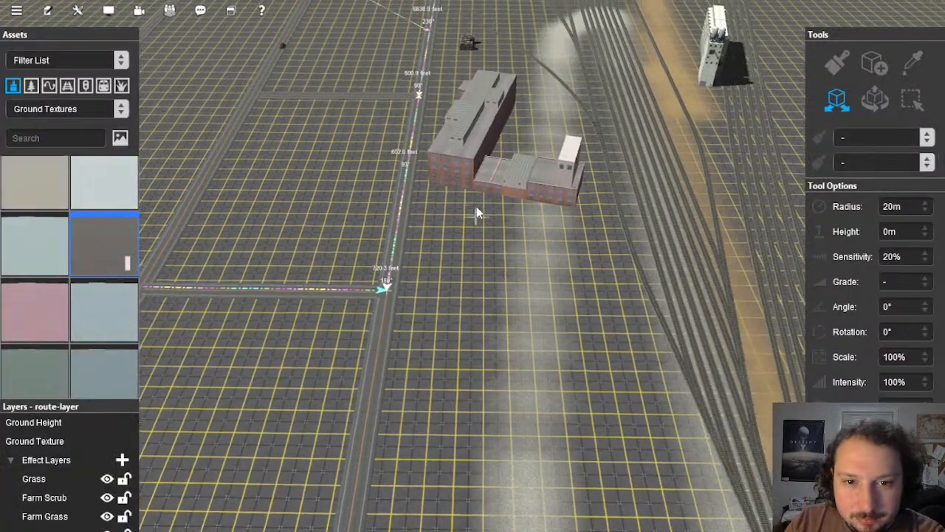
pyautogui.click(880, 106)
pyautogui.click(531, 217)
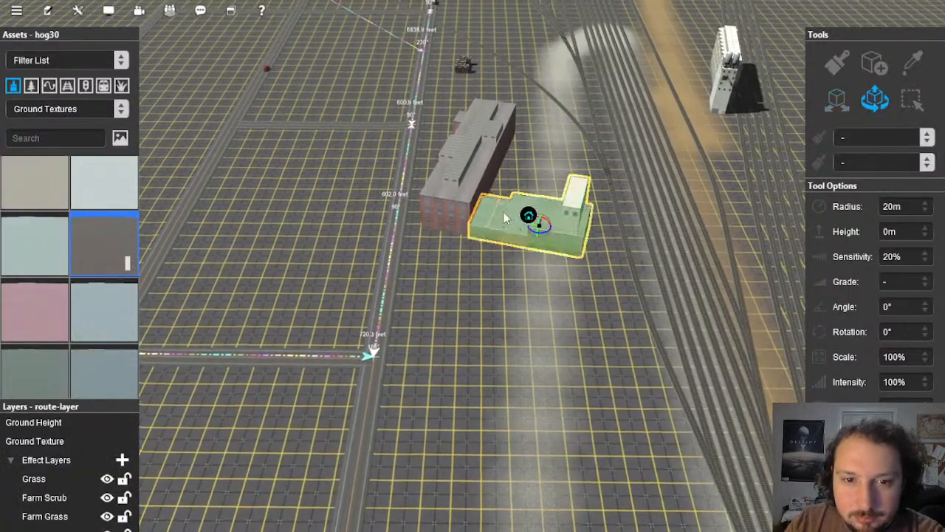
pyautogui.keyDown('ctrl'); pyautogui.click(461, 188); pyautogui.keyUp('ctrl')
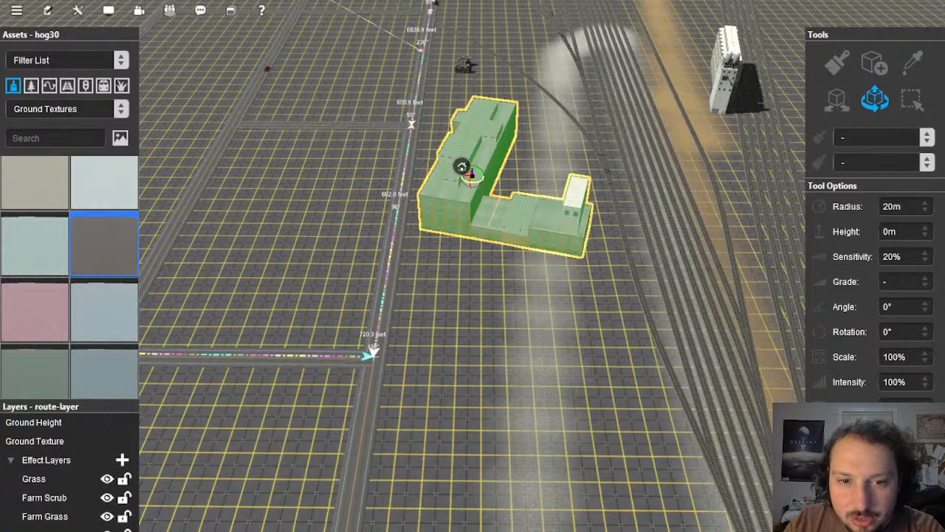
pyautogui.moveTo(473, 176); pyautogui.dragTo(492, 171)
pyautogui.press('Left')
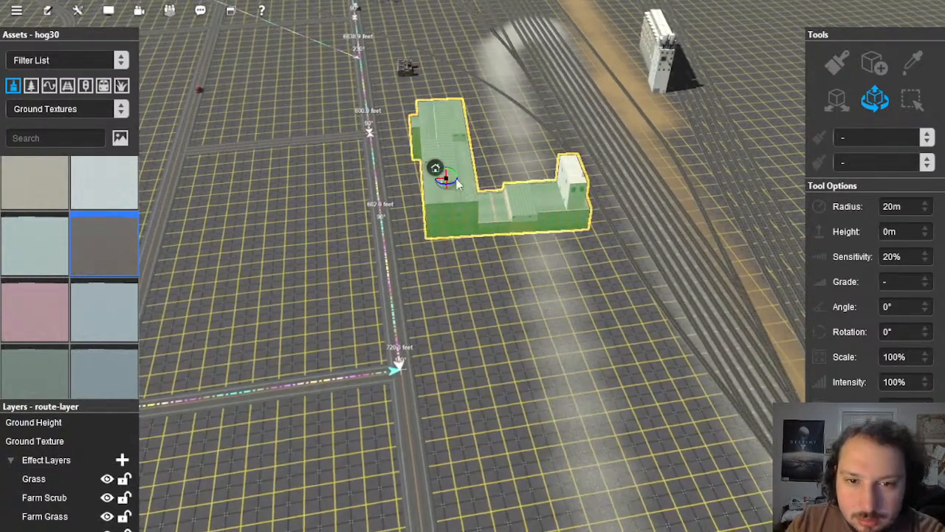
pyautogui.moveTo(446, 176); pyautogui.dragTo(501, 380)
pyautogui.rightClick(511, 355)
pyautogui.moveTo(510, 355); pyautogui.dragTo(497, 254, button='right')
pyautogui.press('Left')
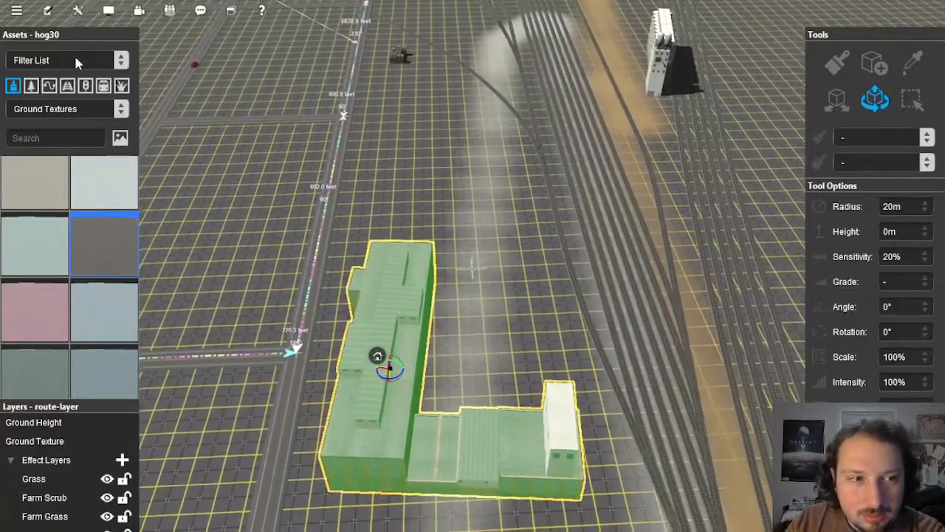
pyautogui.click(76, 15)
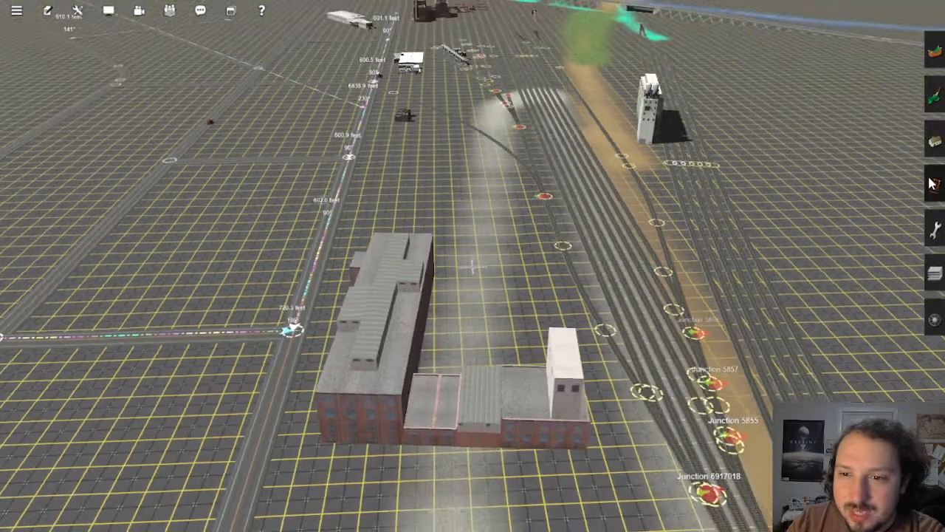
# Step: Pick up the TANE 1Trk Wood track and insert a spline point in the outermost yard track between the two siding junctions
pyautogui.click(934, 184)
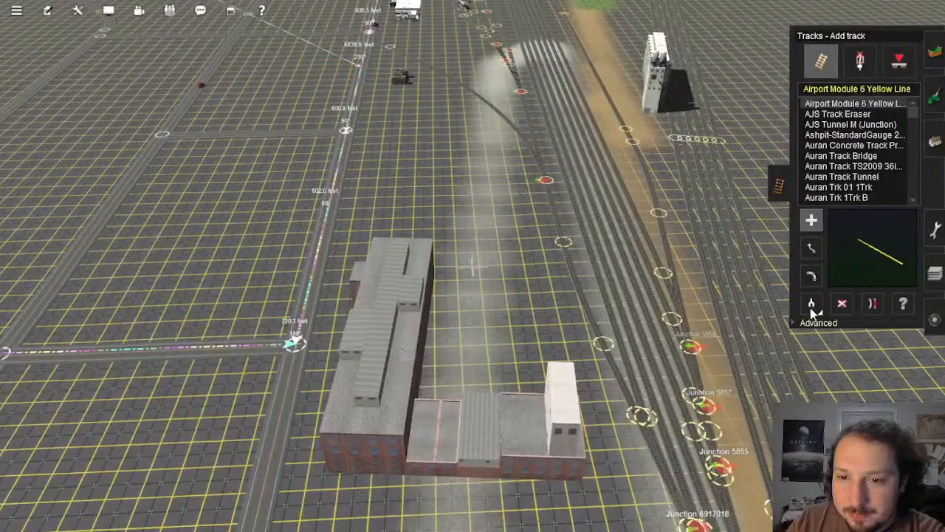
pyautogui.click(560, 230)
pyautogui.rightClick(558, 228)
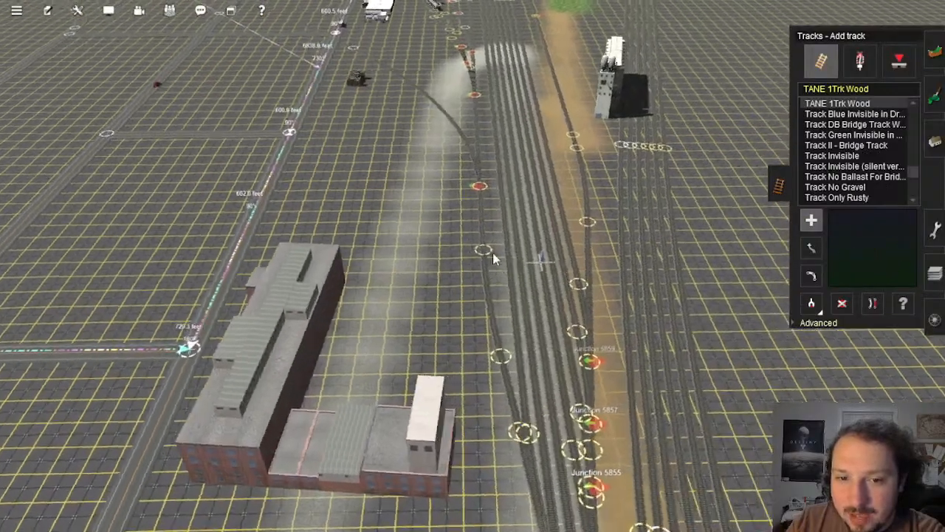
pyautogui.scroll(3, 459, 244)
pyautogui.rightClick(426, 237)
pyautogui.scroll(-10, 428, 237)
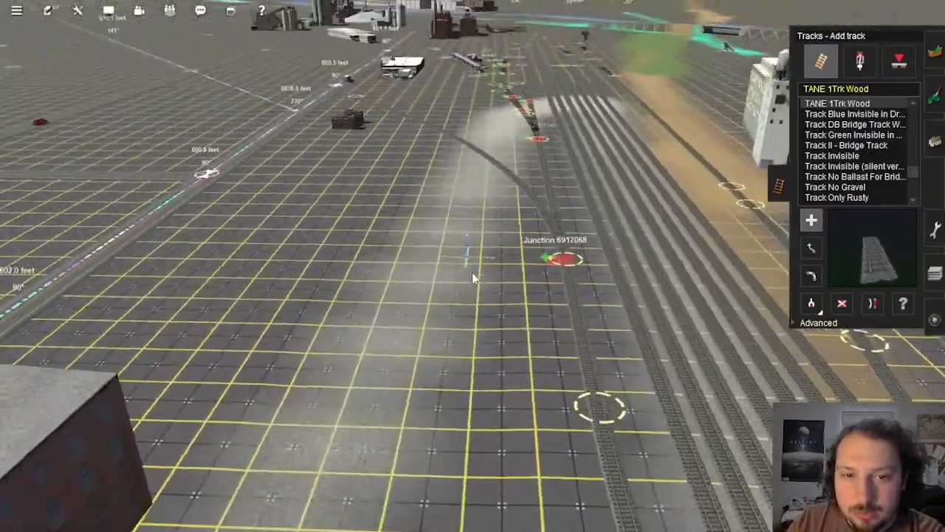
pyautogui.scroll(10, 470, 241)
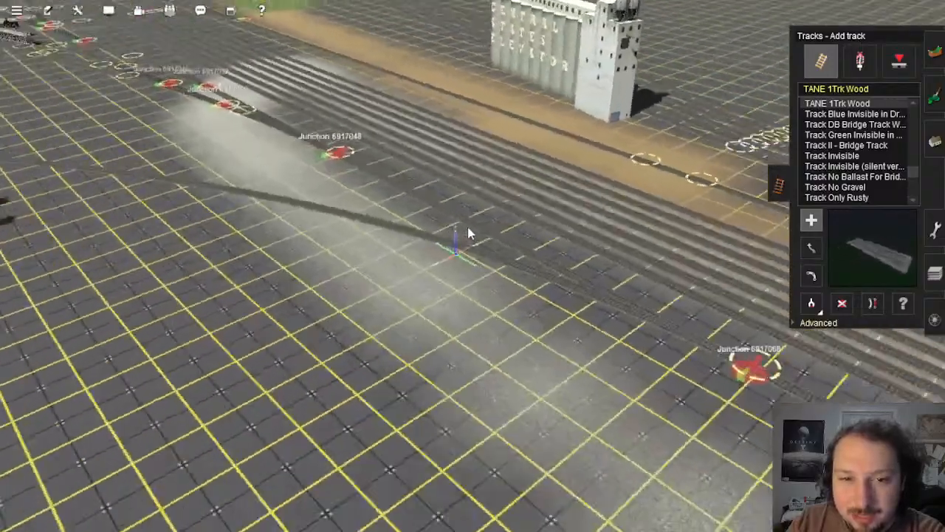
pyautogui.press('Left')
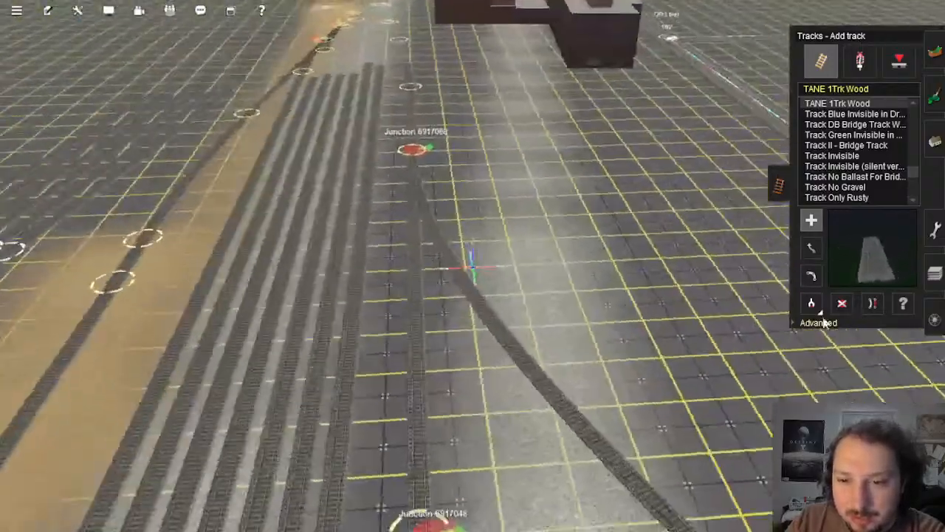
pyautogui.press('Right')
pyautogui.click(818, 322)
pyautogui.press('Left')
pyautogui.click(873, 346)
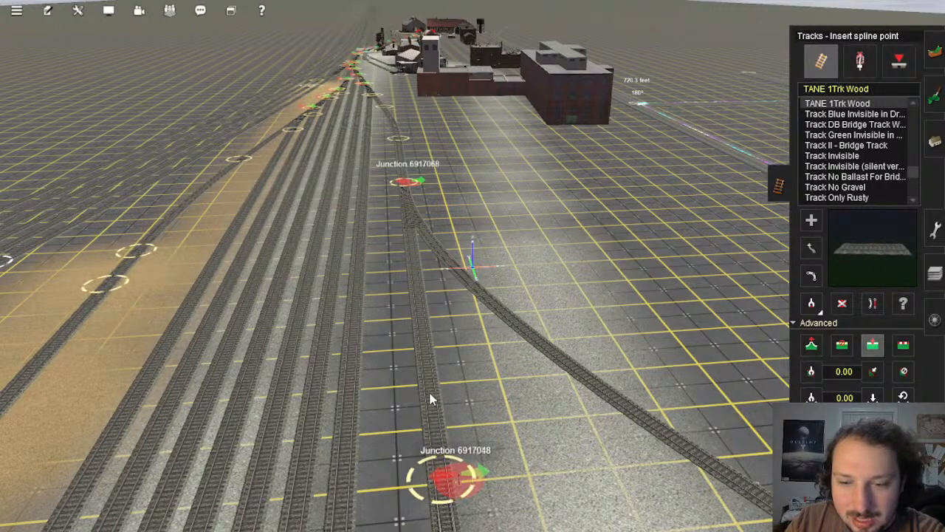
pyautogui.rightClick(429, 330)
pyautogui.rightClick(466, 250)
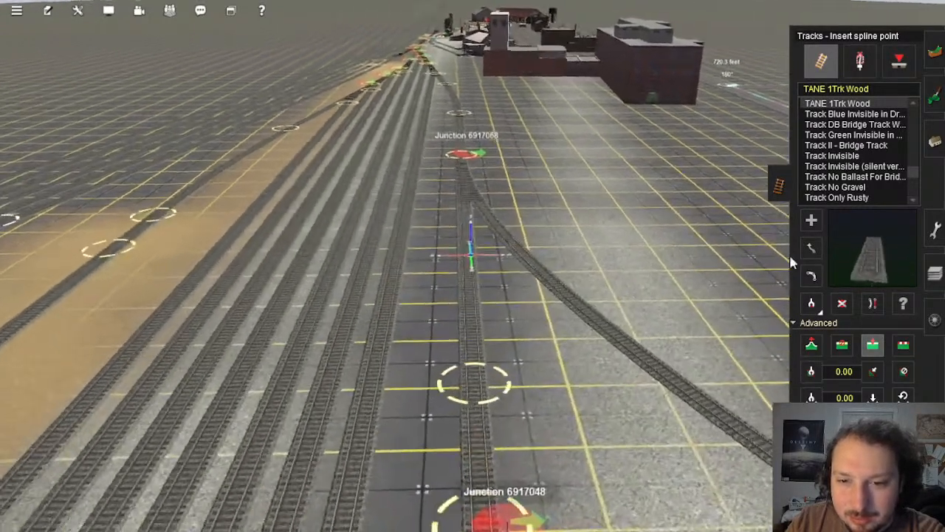
# Step: Straighten the outermost yard track around the new spline point between the two siding junctions
pyautogui.click(872, 303)
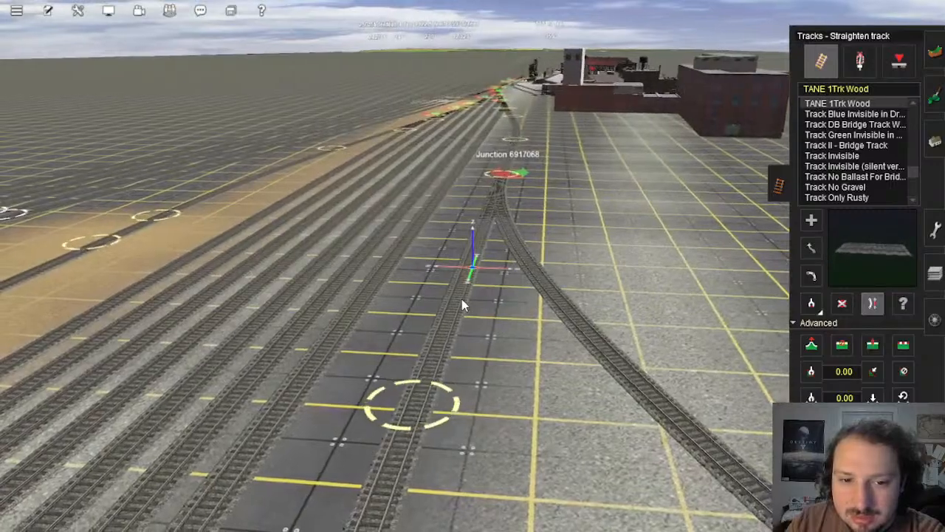
pyautogui.moveTo(461, 300); pyautogui.dragTo(476, 285, button='right')
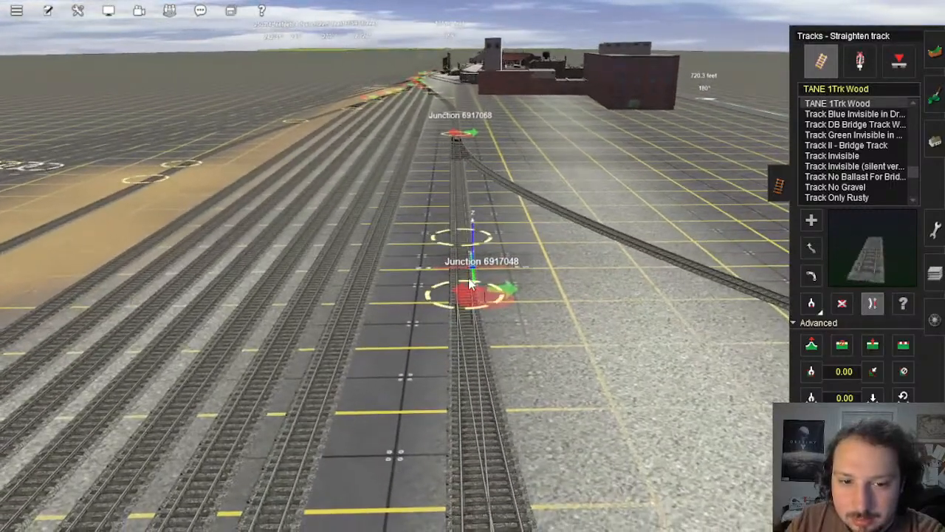
pyautogui.rightClick(470, 218)
pyautogui.rightClick(481, 177)
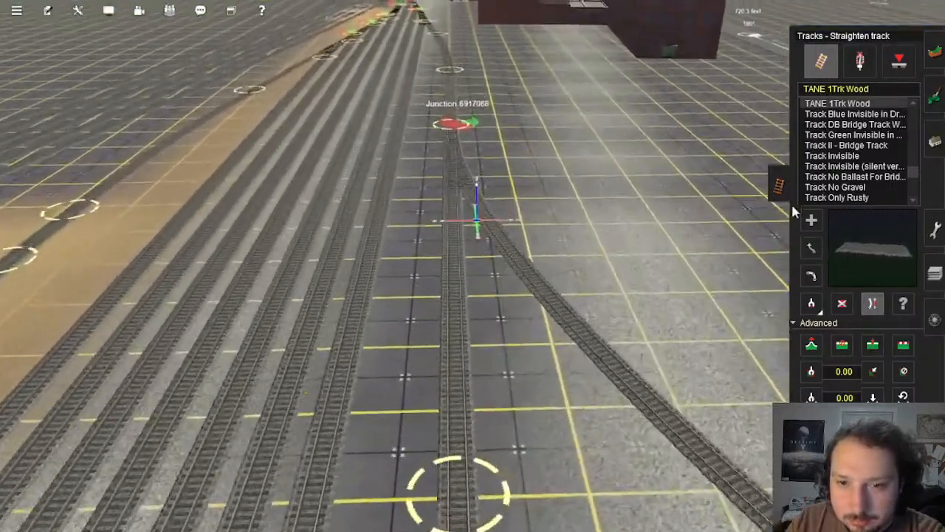
# Step: Try to lay connecting track from the new spline point across the curved siding toward the factories, and undo it
pyautogui.click(811, 220)
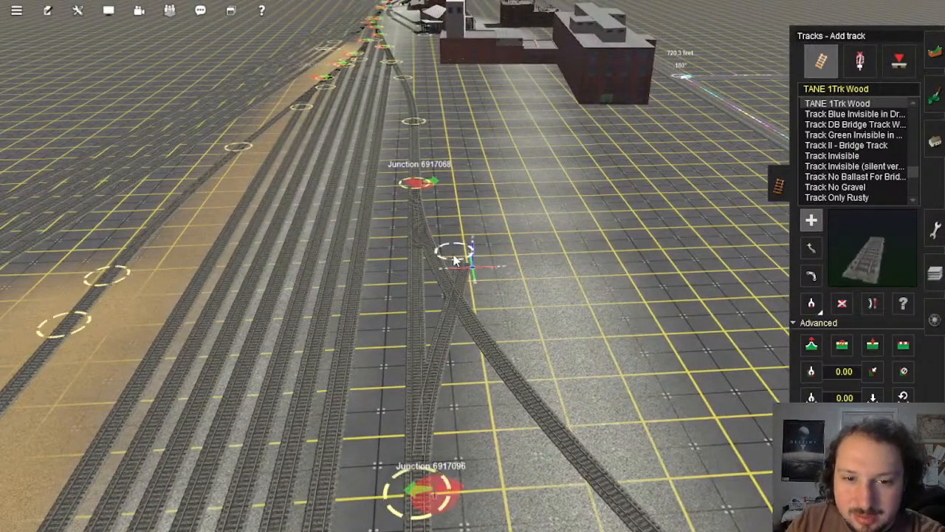
pyautogui.click(448, 247)
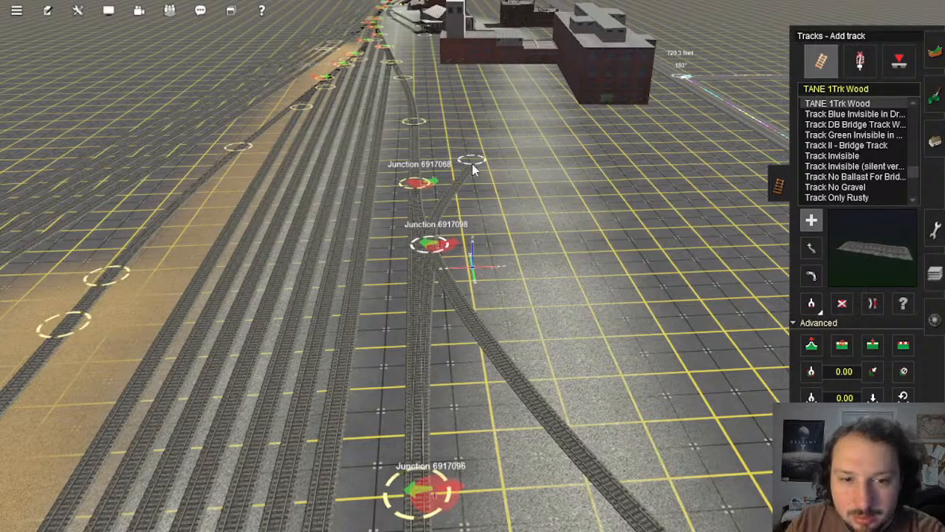
pyautogui.hotkey('ctrl', 'z')
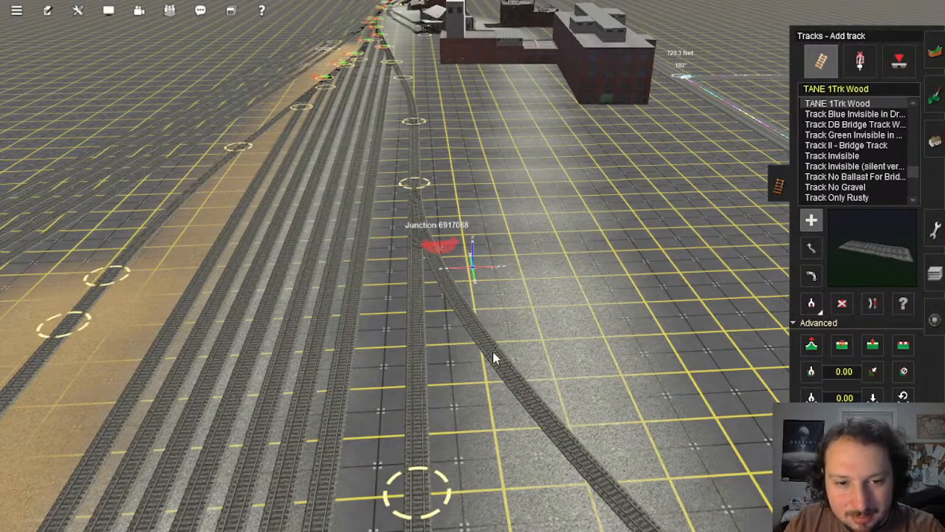
# Step: Move the displaced junction lever back onto the junction where the curved siding leaves the outermost yard track
pyautogui.click(860, 61)
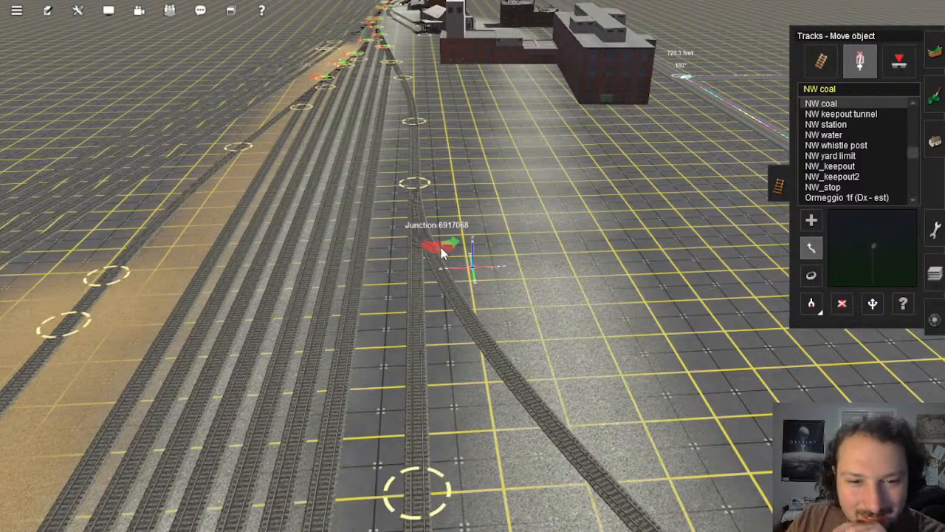
pyautogui.rightClick(481, 222)
pyautogui.scroll(-5, 488, 281)
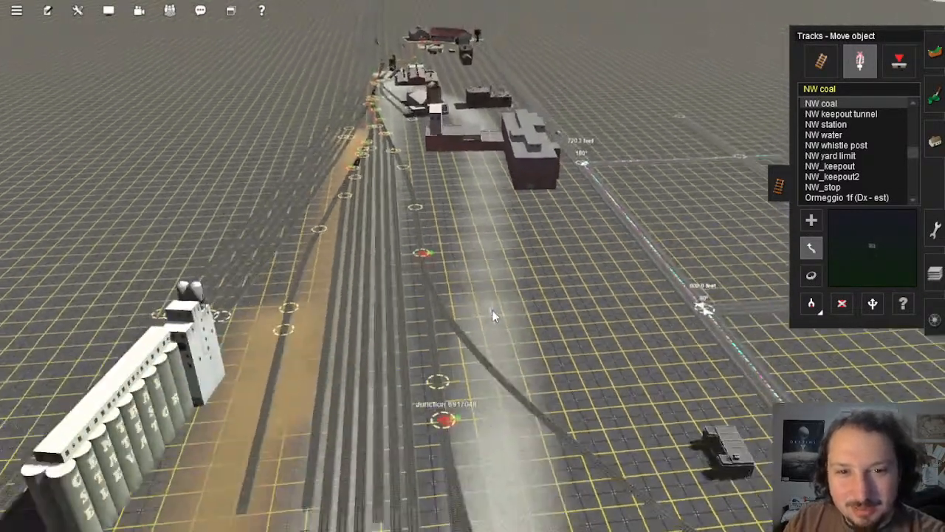
# Step: Survey the relocated factories, the curved siding and the small building beside the street
pyautogui.rightClick(492, 310)
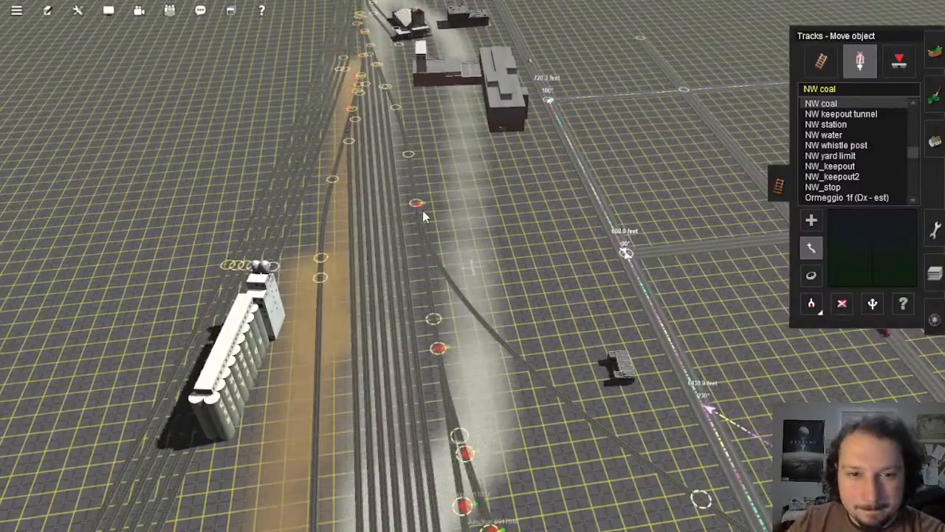
pyautogui.moveTo(432, 215); pyautogui.dragTo(475, 260, button='right')
pyautogui.press('Left')
pyautogui.scroll(3, 477, 259)
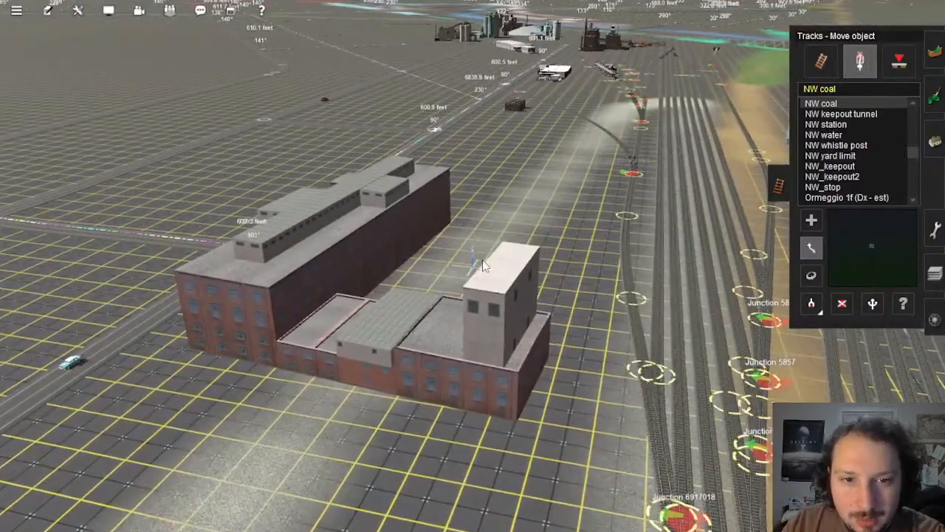
pyautogui.rightClick(514, 101)
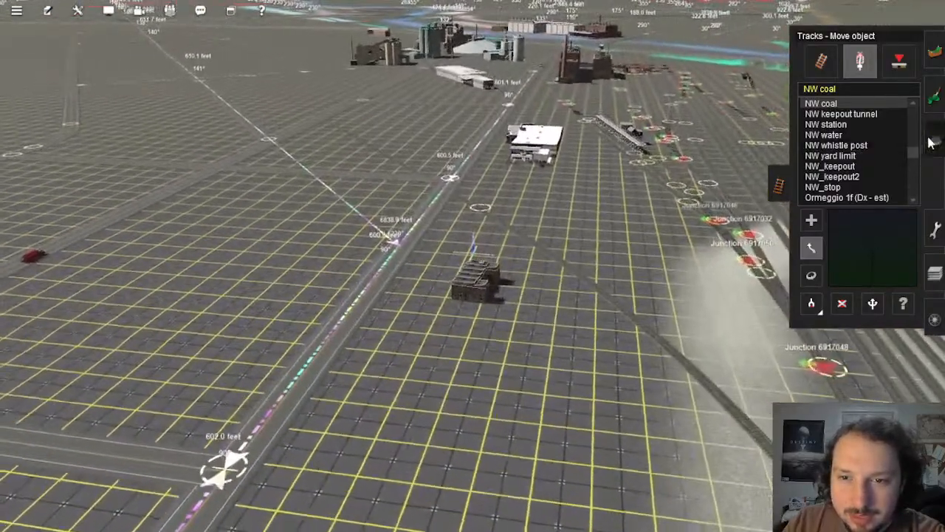
# Step: Pick the Sugar mill 01 warehouse from the brick factory group beside the river as the building to add
pyautogui.click(933, 140)
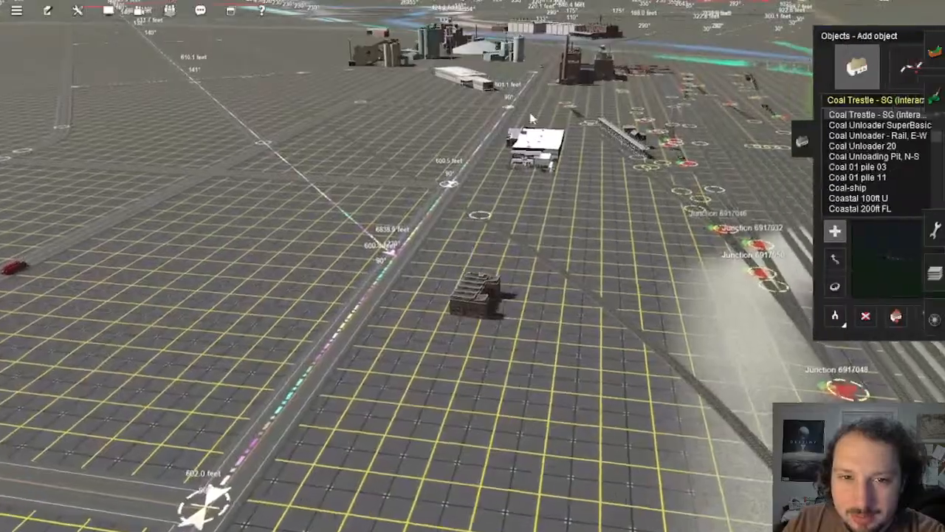
pyautogui.rightClick(531, 118)
pyautogui.rightClick(482, 88)
pyautogui.rightClick(465, 129)
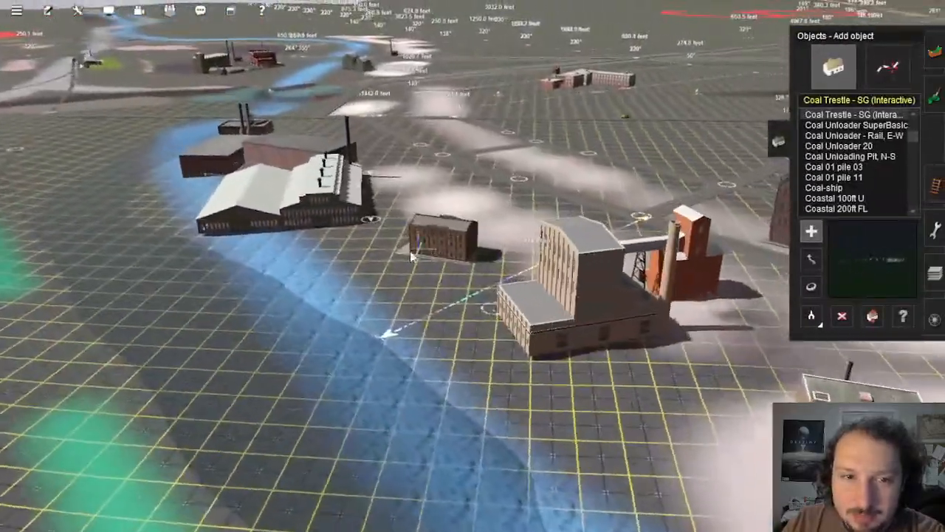
pyautogui.rightClick(397, 242)
pyautogui.press('Left')
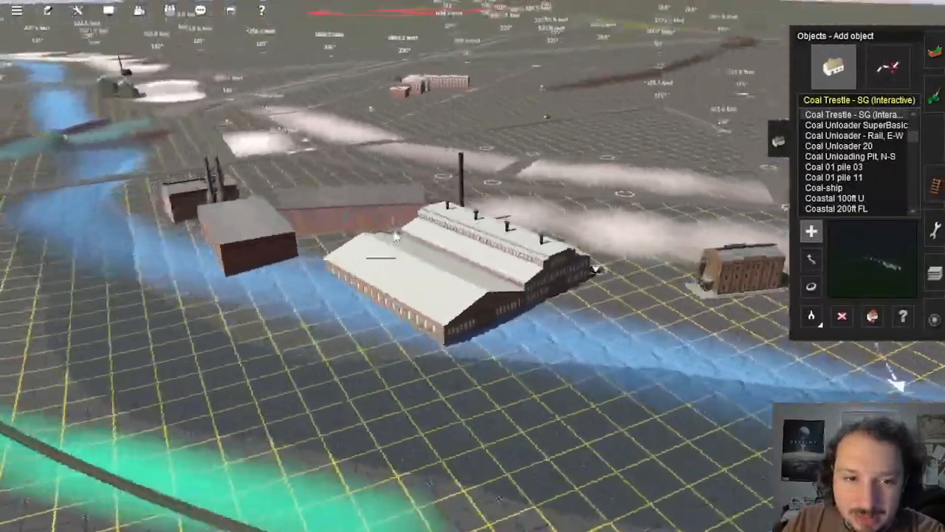
pyautogui.rightClick(396, 235)
pyautogui.press('Left')
pyautogui.press('Down')
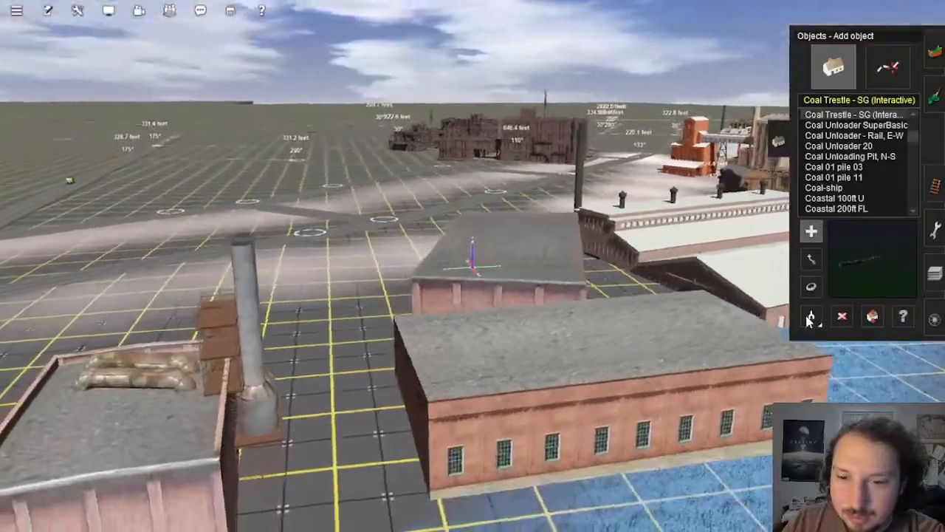
pyautogui.click(810, 317)
pyautogui.press('Up')
pyautogui.click(487, 300)
# Step: Place a Sugar mill 01 warehouse on the open ground between the yard tracks and the street, beyond the relocated mill's main building
pyautogui.rightClick(685, 226)
pyautogui.press('Left')
pyautogui.rightClick(520, 148)
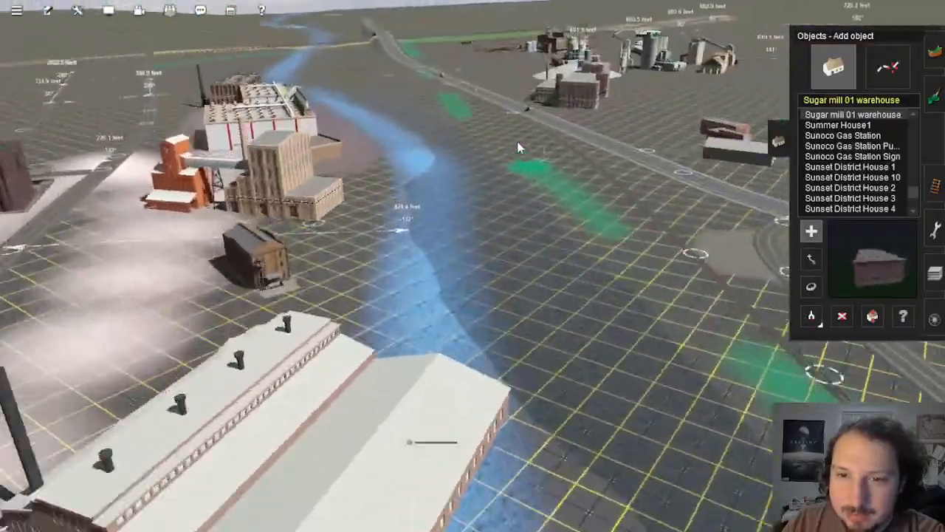
pyautogui.rightClick(517, 147)
pyautogui.rightClick(483, 143)
pyautogui.rightClick(479, 139)
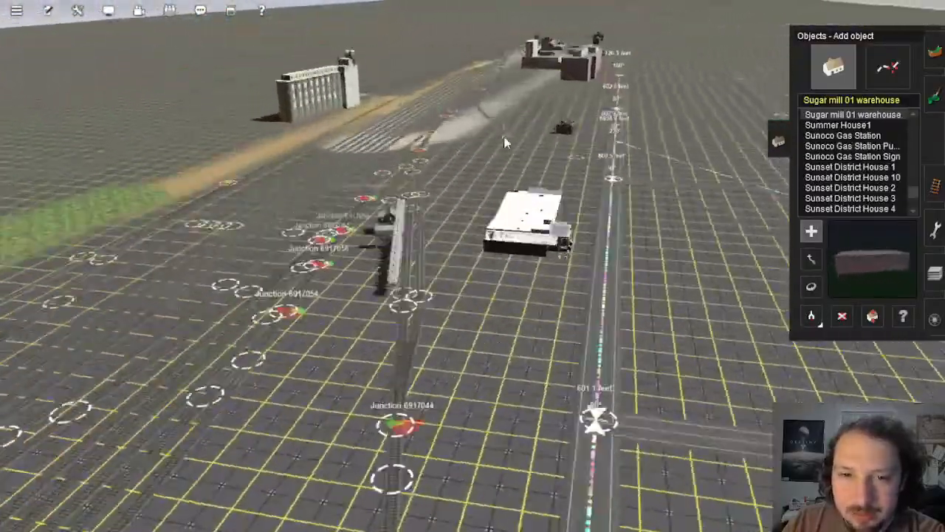
pyautogui.rightClick(505, 142)
pyautogui.rightClick(472, 188)
pyautogui.press('Up')
pyautogui.rightClick(479, 200)
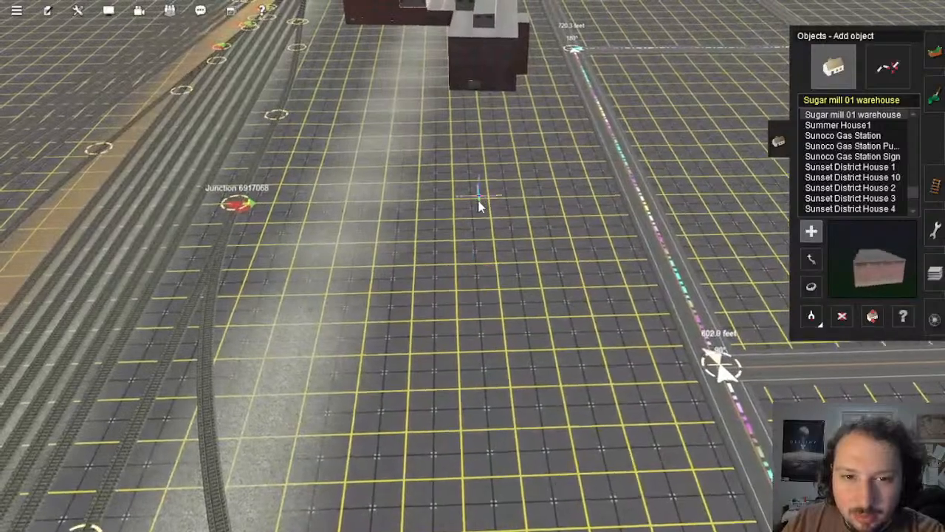
pyautogui.click(479, 205)
# Step: Pick up Sugar mill 01 main as the current object, and rotate the new warehouse to about 177 degrees, lengthwise along the street
pyautogui.click(810, 316)
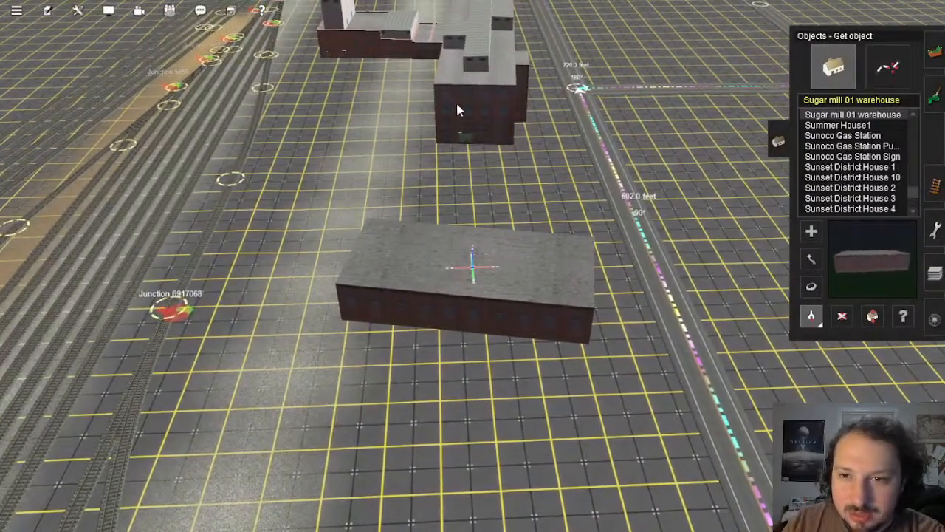
pyautogui.click(457, 107)
pyautogui.click(810, 286)
pyautogui.scroll(2, 536, 280)
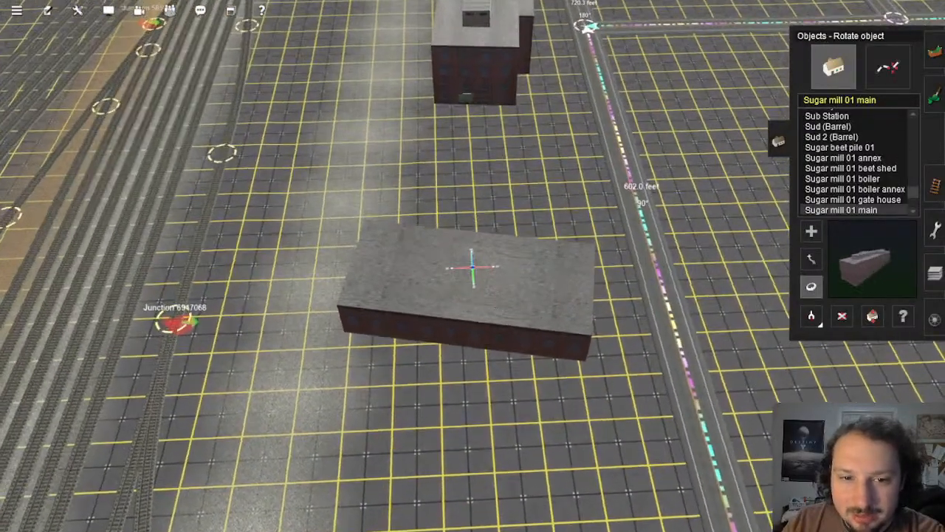
pyautogui.moveTo(414, 301); pyautogui.dragTo(456, 302)
pyautogui.press('Up')
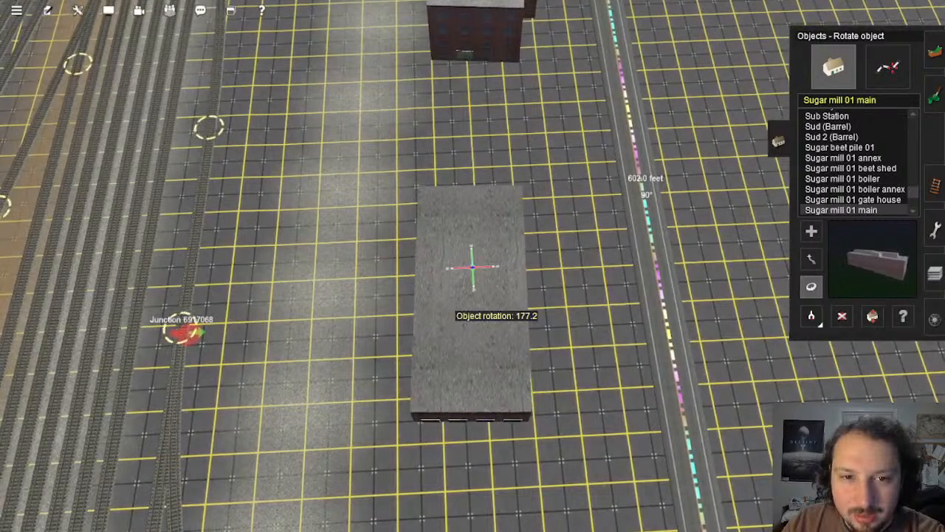
# Step: Move the warehouse into line with the mill's main building, leaving a gap between the two
pyautogui.rightClick(449, 225)
pyautogui.press('Up')
pyautogui.scroll(-3, 495, 221)
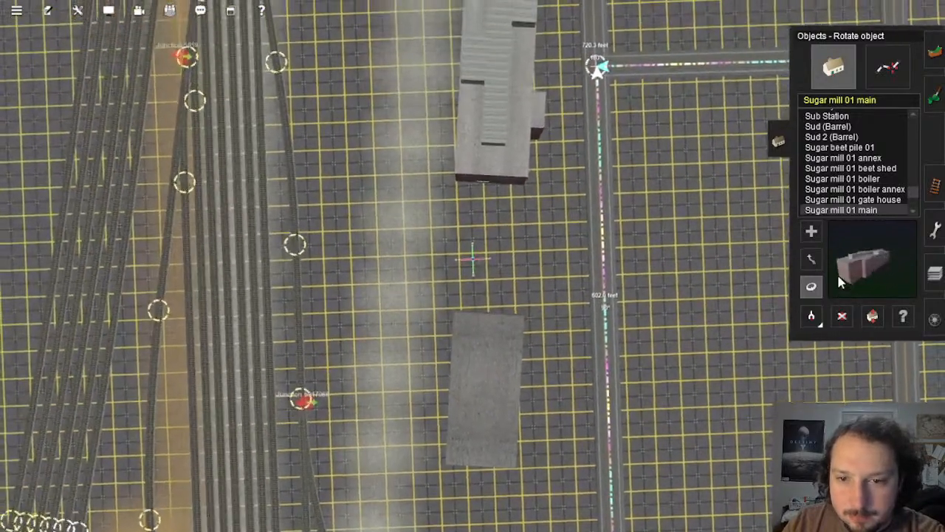
pyautogui.click(811, 258)
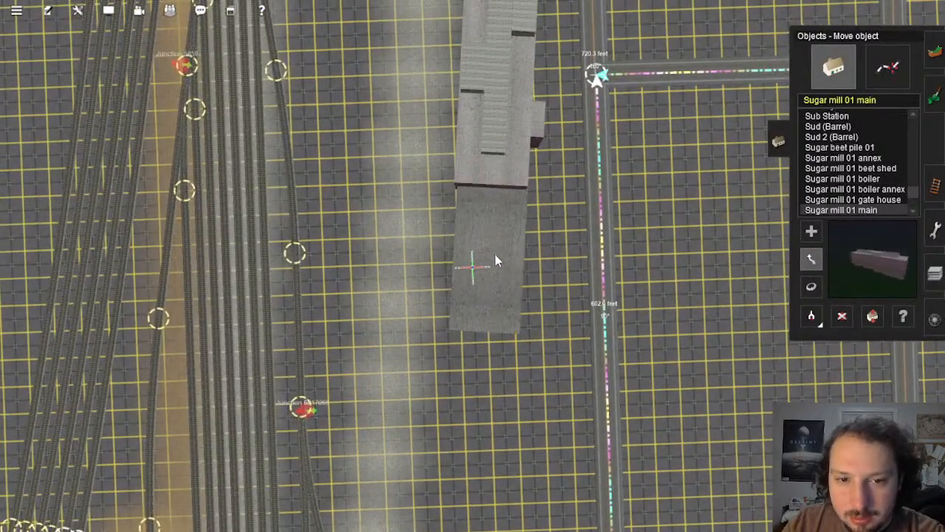
pyautogui.moveTo(495, 254); pyautogui.dragTo(487, 364)
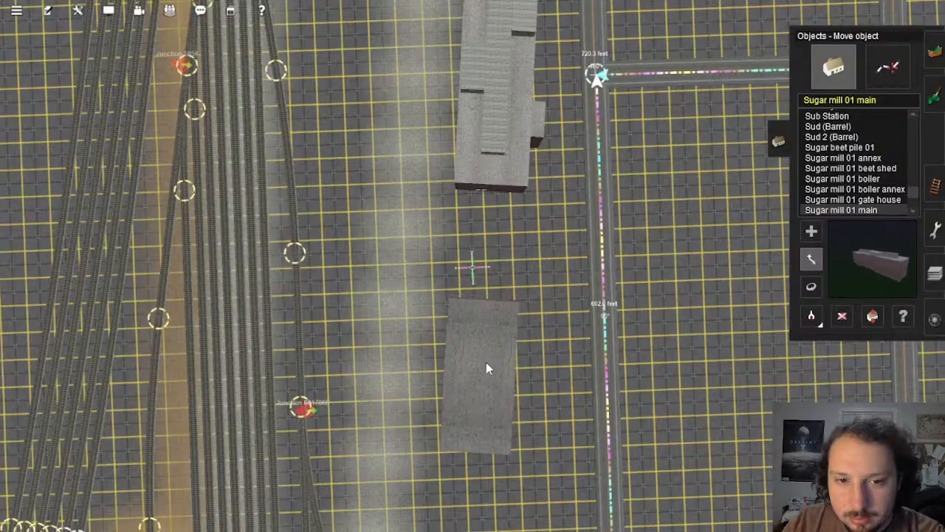
# Step: Inspect the warehouse's alignment with the mill's main building from ground level and from above
pyautogui.rightClick(486, 363)
pyautogui.press('Down')
pyautogui.press('Left')
pyautogui.press('Down')
pyautogui.press('Left')
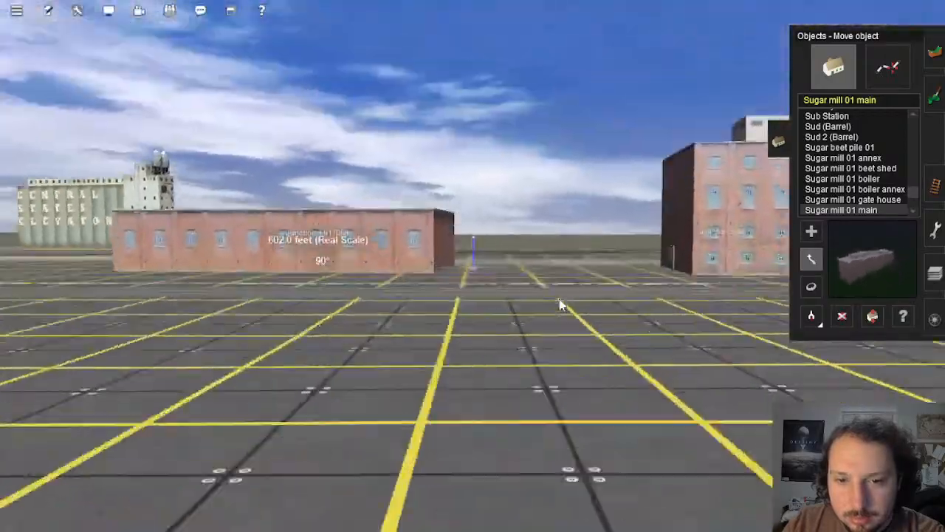
pyautogui.press('Up')
pyautogui.press('Left')
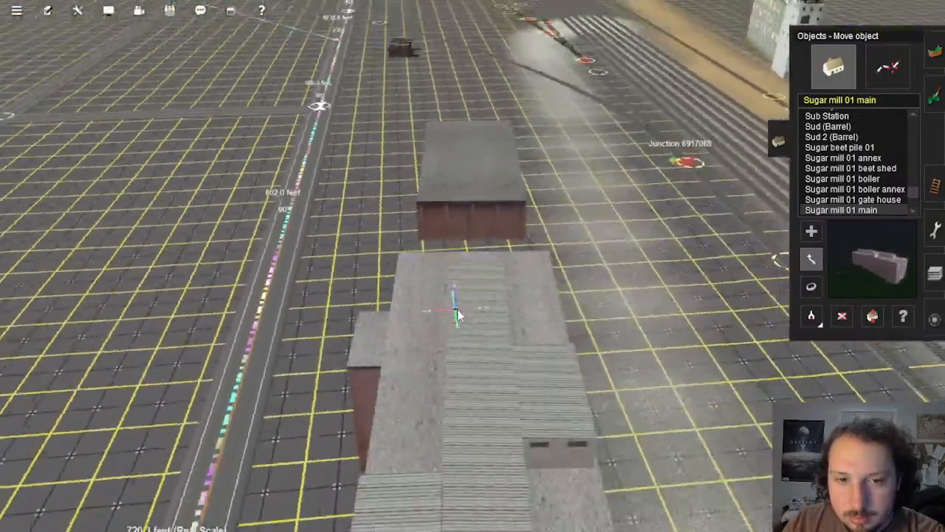
pyautogui.press('Down')
pyautogui.press('Up')
pyautogui.press('Left')
pyautogui.moveTo(494, 229); pyautogui.dragTo(472, 260, button='right')
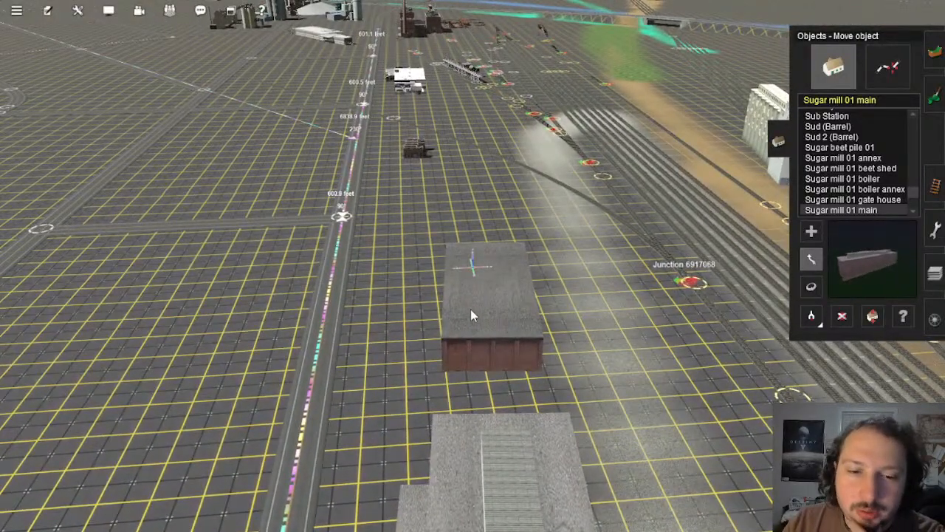
# Step: Survey the mill complex, the warehouse and the neighbouring industries between the street and the yard
pyautogui.moveTo(470, 315); pyautogui.dragTo(469, 253, button='right')
pyautogui.press('Left')
pyautogui.press('Left')
pyautogui.scroll(-3, 483, 273)
pyautogui.scroll(-3, 483, 286)
pyautogui.scroll(-2, 480, 303)
pyautogui.scroll(-3, 469, 297)
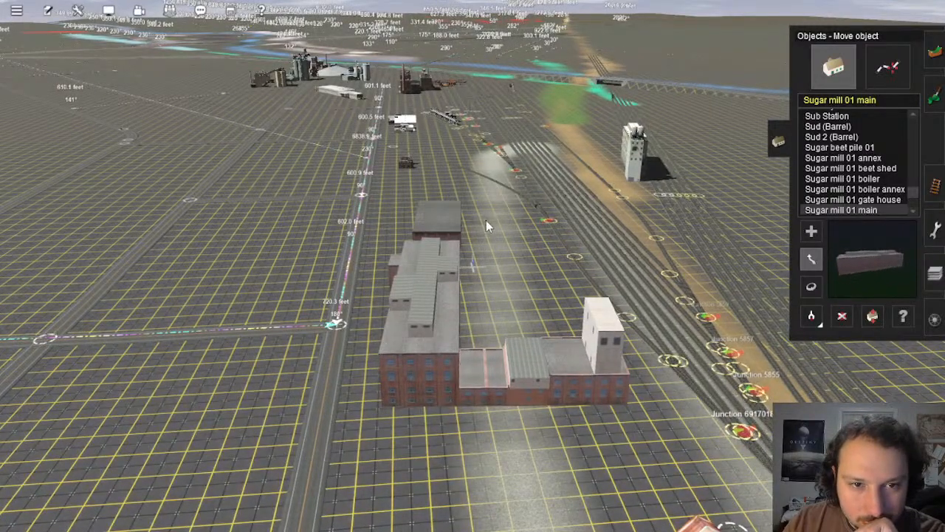
pyautogui.scroll(-4, 487, 301)
pyautogui.rightClick(468, 274)
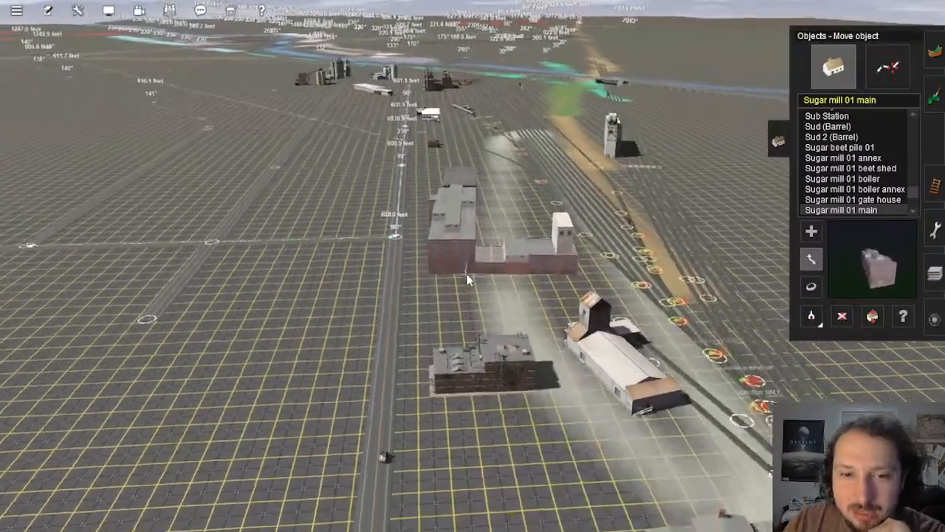
pyautogui.scroll(4, 468, 273)
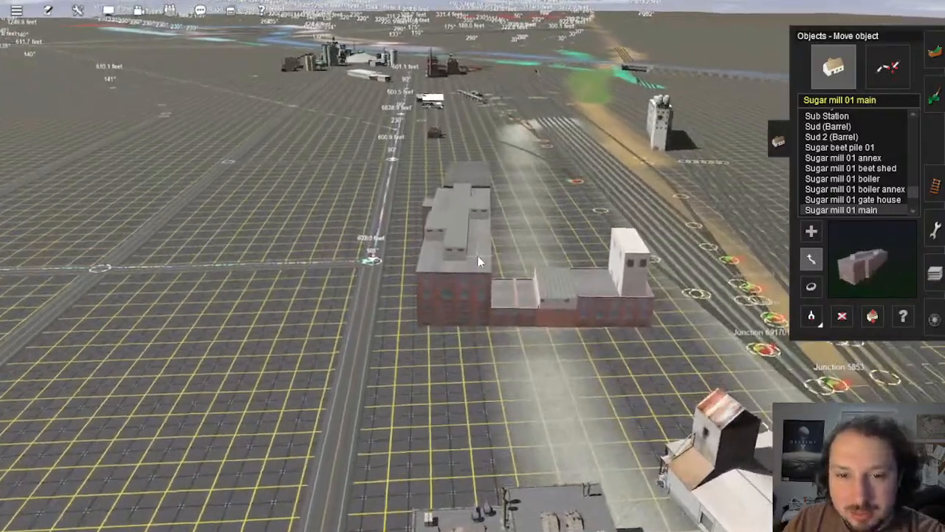
pyautogui.press('Left')
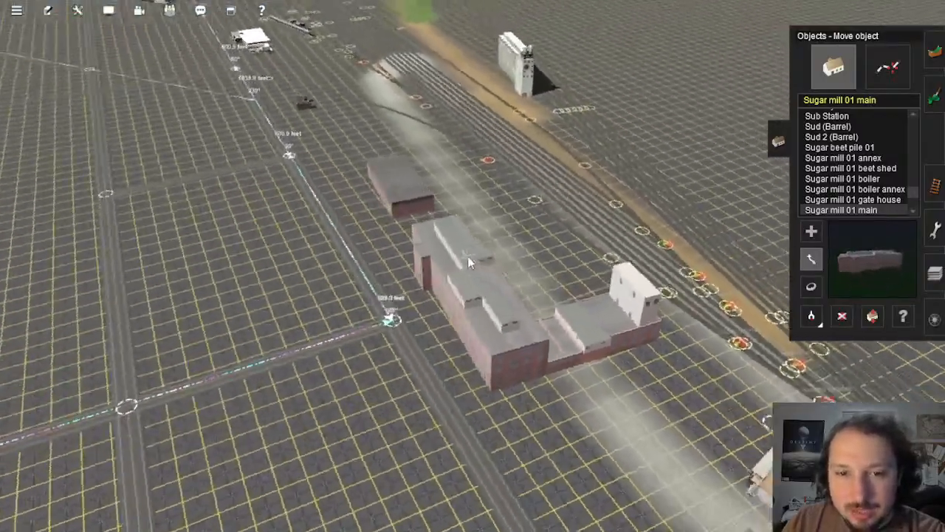
pyautogui.press('Left')
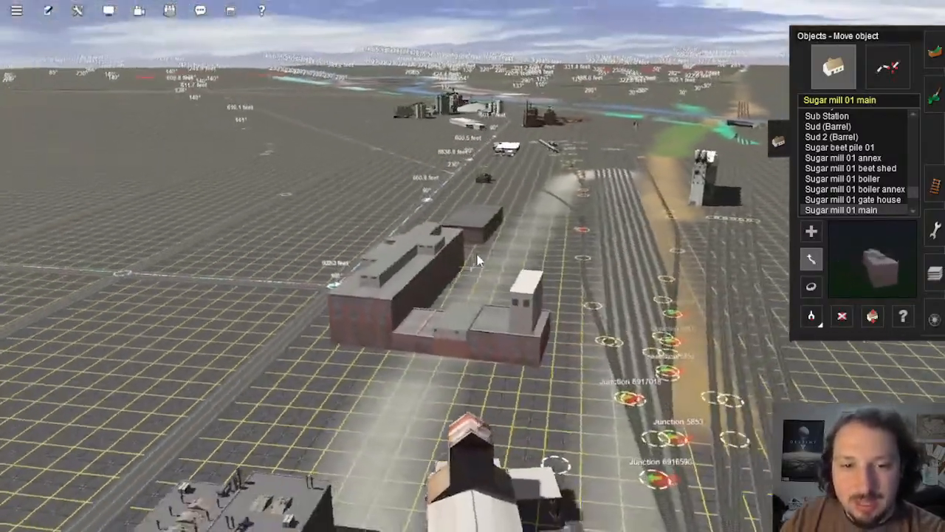
pyautogui.press('Left')
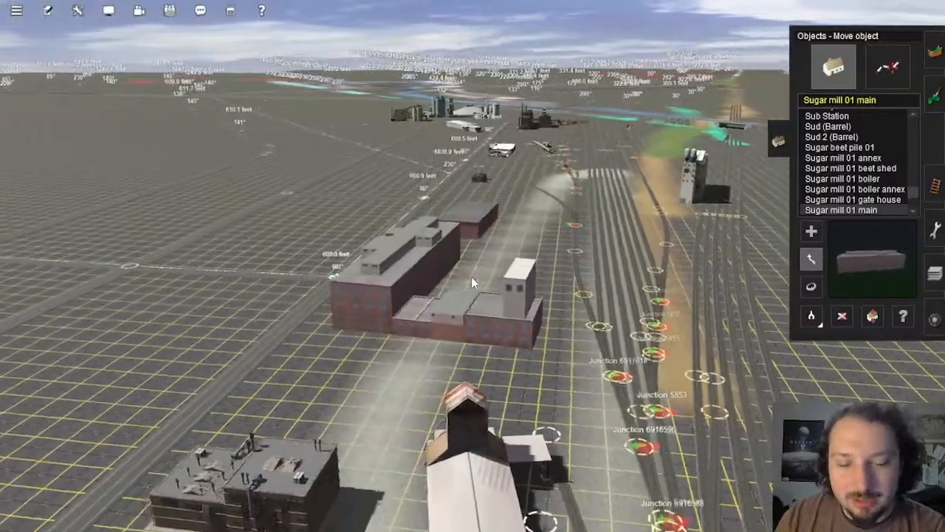
pyautogui.press('Left')
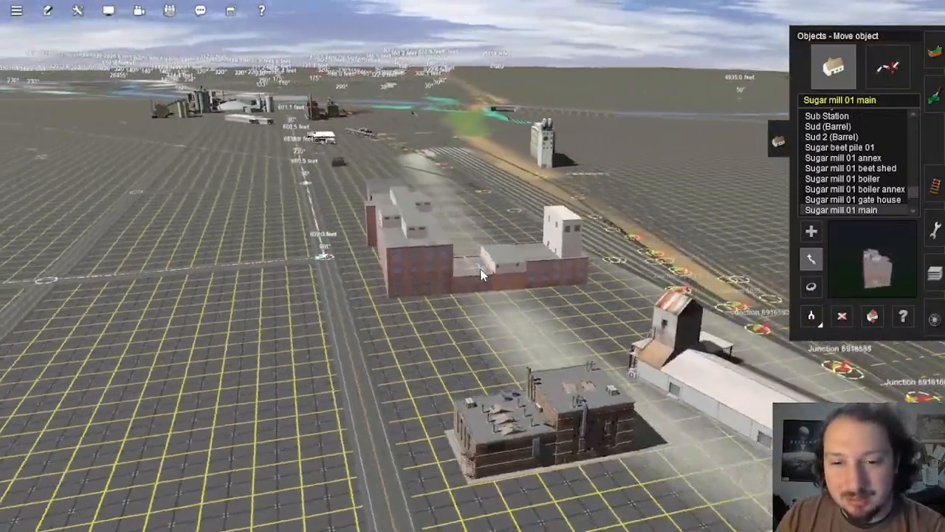
pyautogui.press('Left')
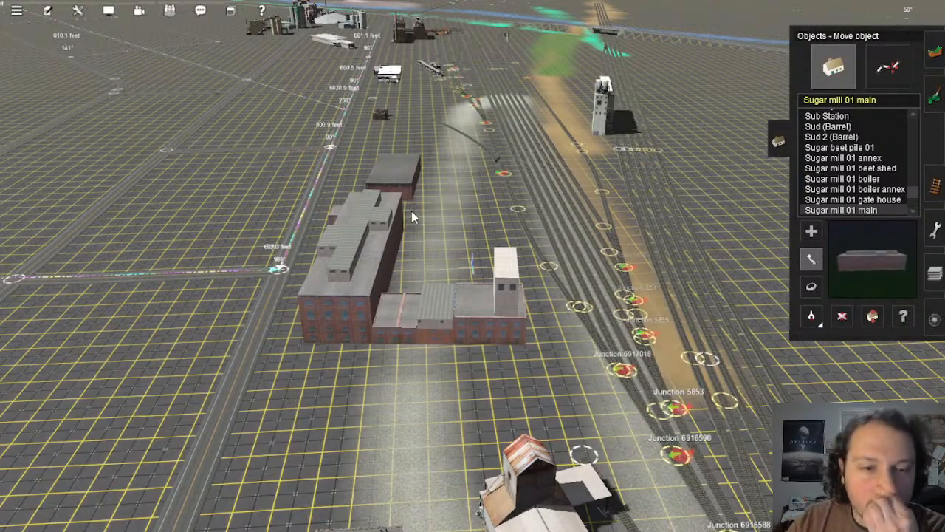
# Step: Survey the riverside factories and the siding junctions around the brick plant with the tall chimney
pyautogui.press('Up')
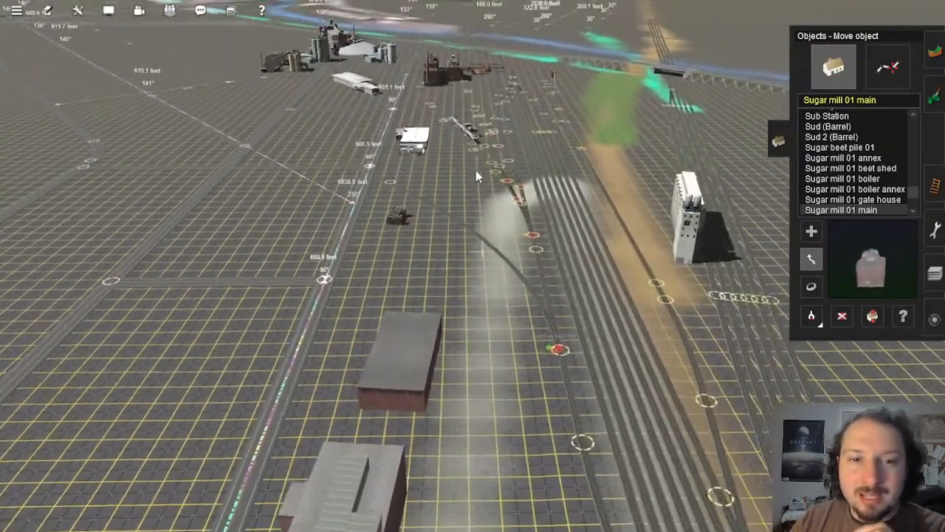
pyautogui.press('Down')
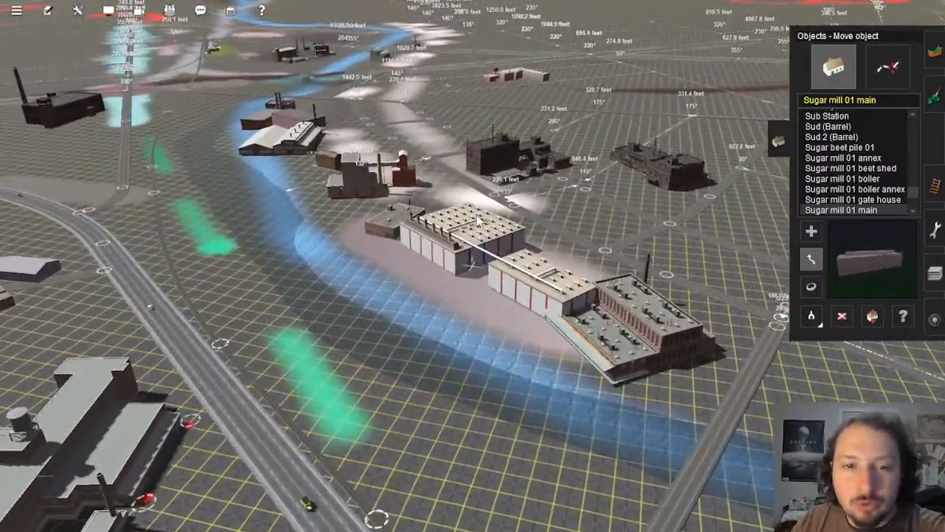
pyautogui.rightClick(464, 137)
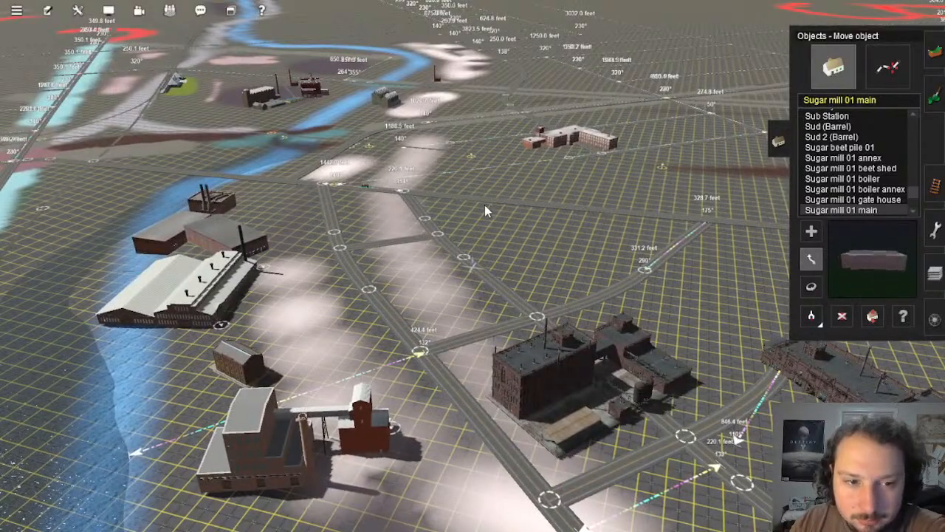
pyautogui.moveTo(420, 254); pyautogui.dragTo(372, 255, button='right')
pyautogui.scroll(-5, 479, 269)
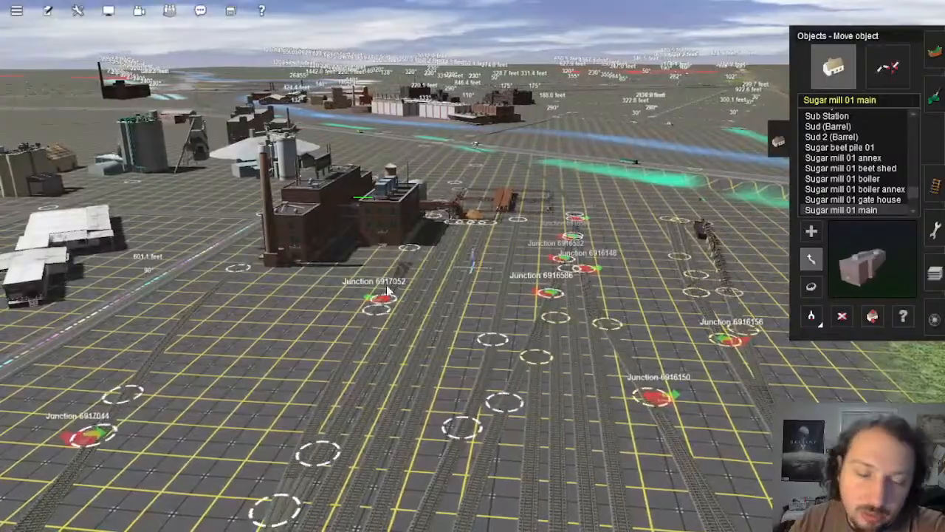
pyautogui.moveTo(388, 292); pyautogui.dragTo(441, 258, button='right')
pyautogui.scroll(2, 458, 310)
pyautogui.moveTo(515, 222); pyautogui.dragTo(593, 268, button='right')
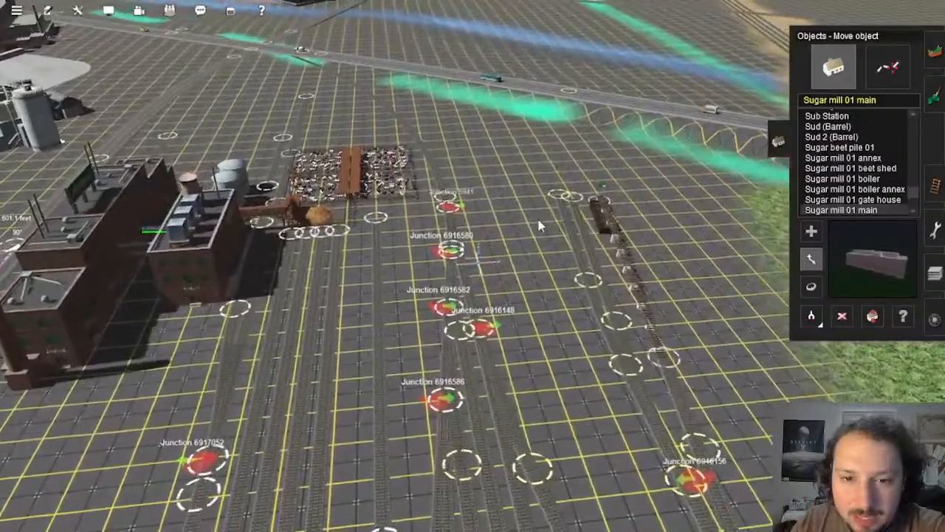
pyautogui.moveTo(540, 236); pyautogui.dragTo(487, 301, button='right')
pyautogui.press('Left')
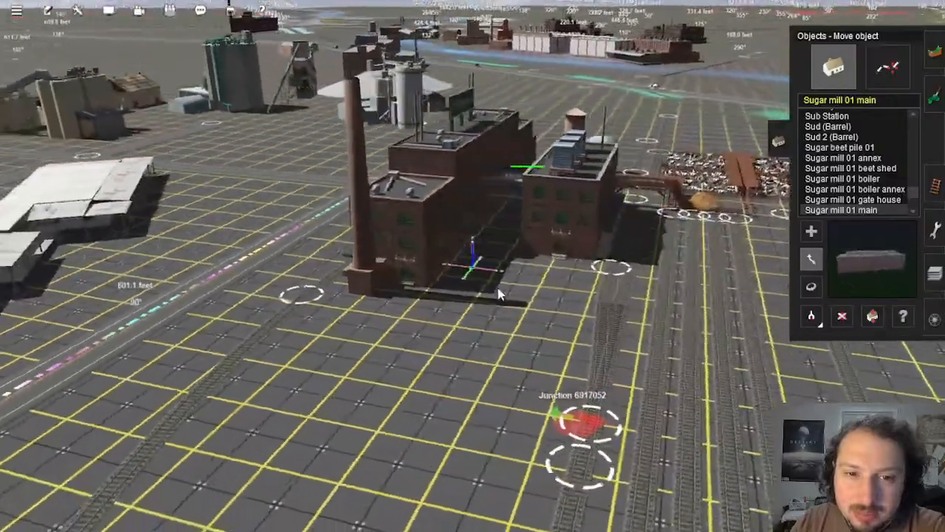
pyautogui.rightClick(489, 341)
pyautogui.scroll(-6, 477, 343)
pyautogui.moveTo(489, 341); pyautogui.dragTo(472, 272, button='right')
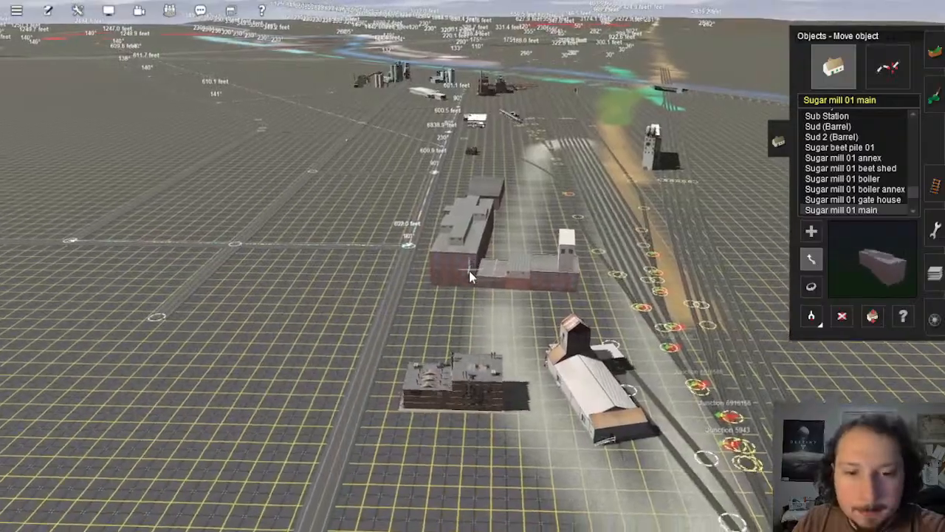
# Step: Move the warehouse to the yard side of the mill's main building, up against the low connecting wing
pyautogui.scroll(2, 469, 276)
pyautogui.scroll(3, 443, 266)
pyautogui.rightClick(459, 252)
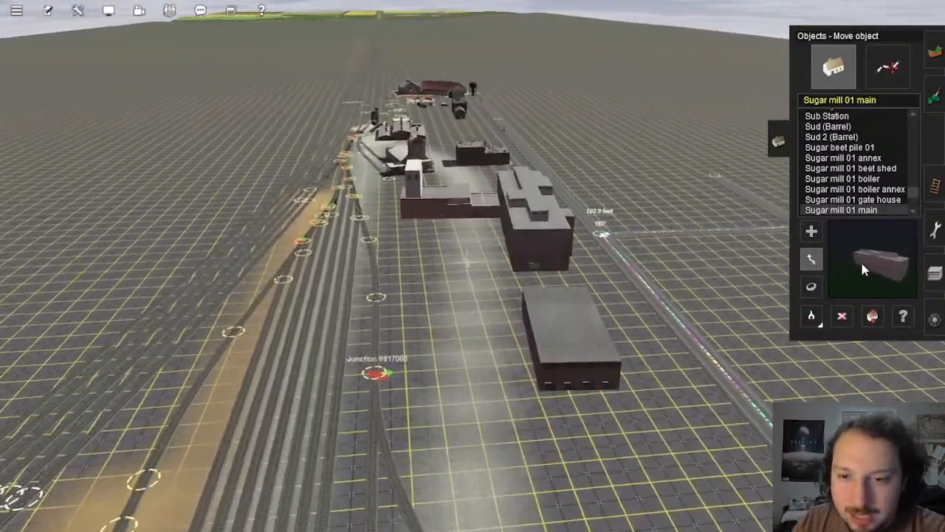
pyautogui.press('Up')
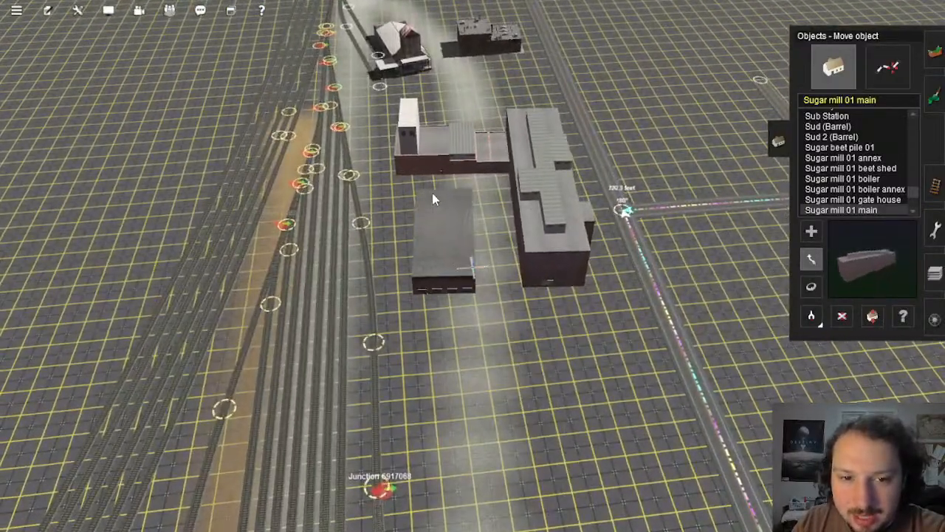
pyautogui.moveTo(435, 180); pyautogui.dragTo(441, 178)
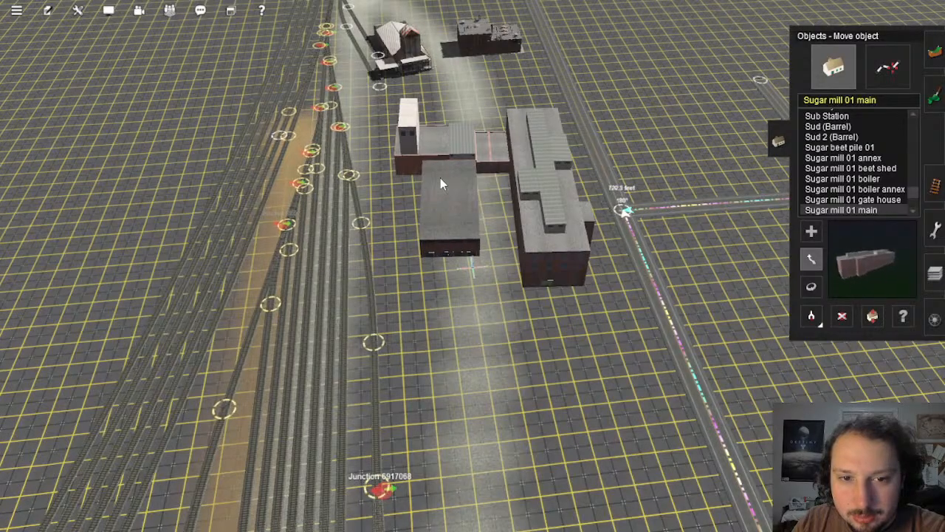
pyautogui.rightClick(457, 182)
pyautogui.press('Right')
pyautogui.scroll(5, 504, 272)
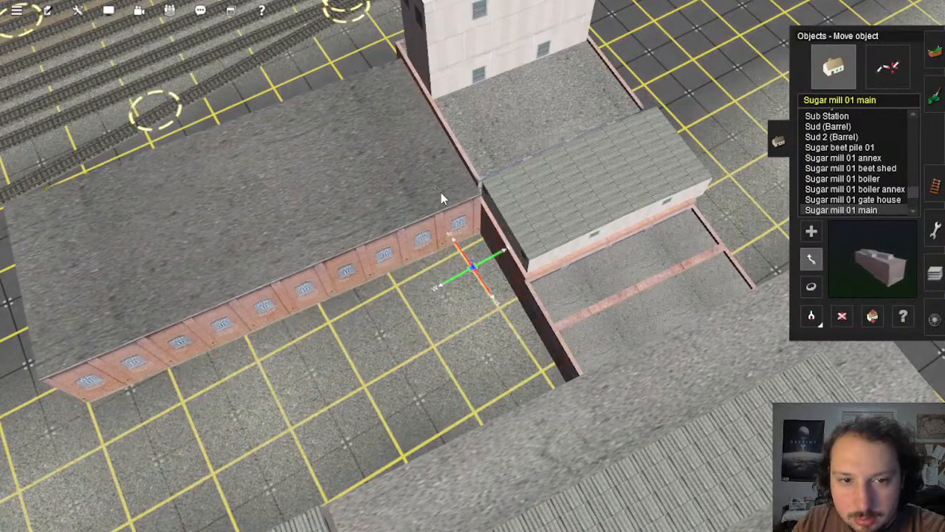
# Step: Nudge the warehouse tight against the low connecting wing and check the join from above
pyautogui.moveTo(441, 192); pyautogui.dragTo(440, 188)
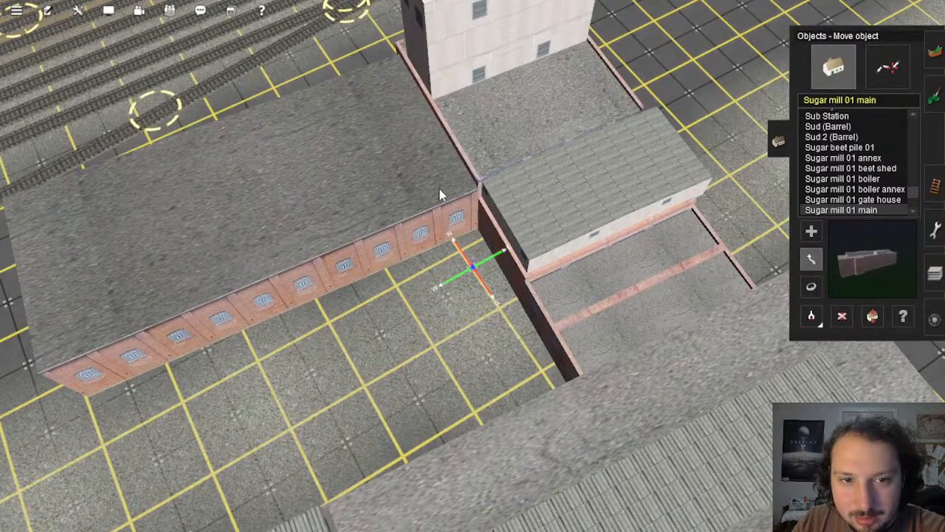
pyautogui.rightClick(402, 273)
pyautogui.press('Left')
pyautogui.rightClick(434, 271)
pyautogui.rightClick(420, 251)
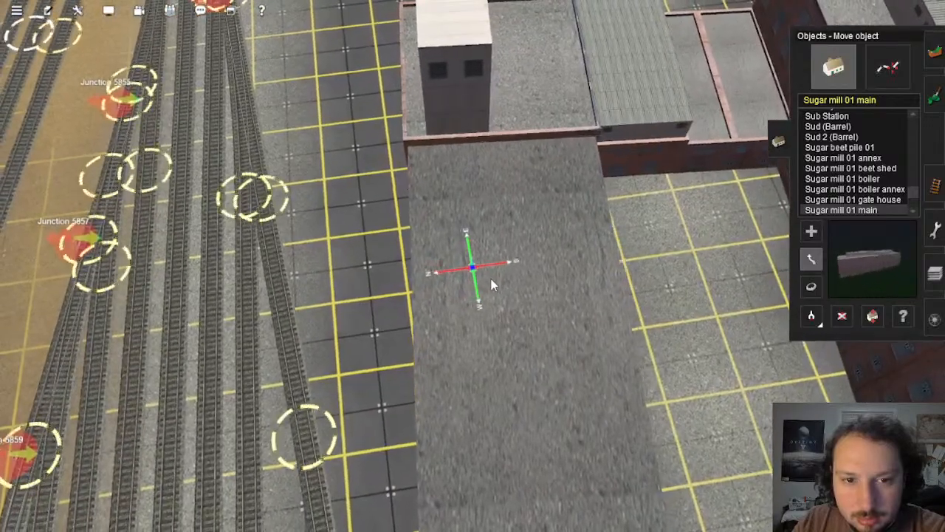
# Step: Swap the mill's main building to the yard side, and move the warehouse over to the street side
pyautogui.scroll(-6, 491, 274)
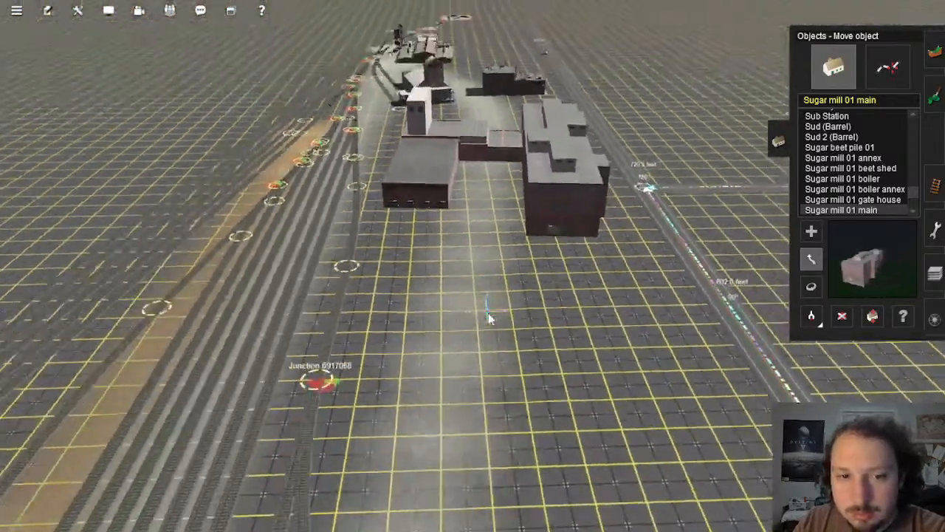
pyautogui.moveTo(488, 313); pyautogui.dragTo(473, 252, button='right')
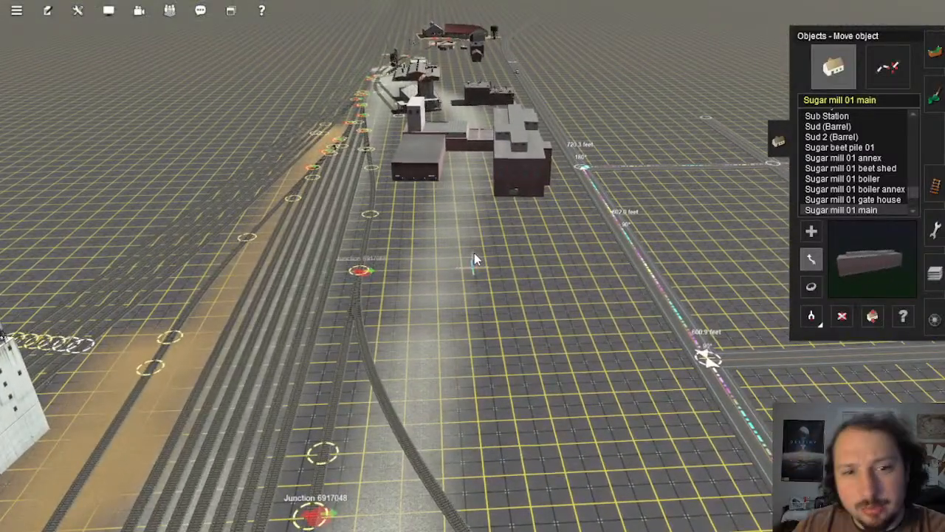
pyautogui.rightClick(444, 144)
pyautogui.press('Up')
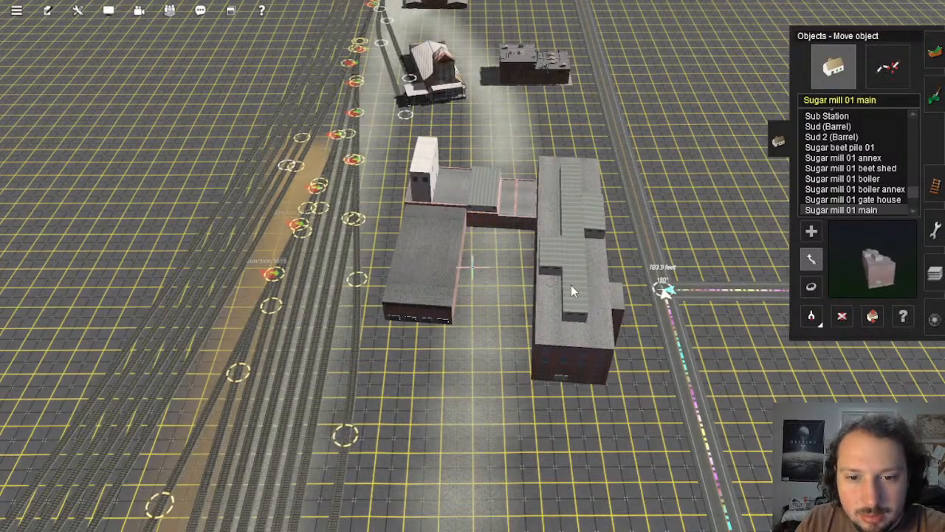
pyautogui.moveTo(584, 282); pyautogui.dragTo(455, 340)
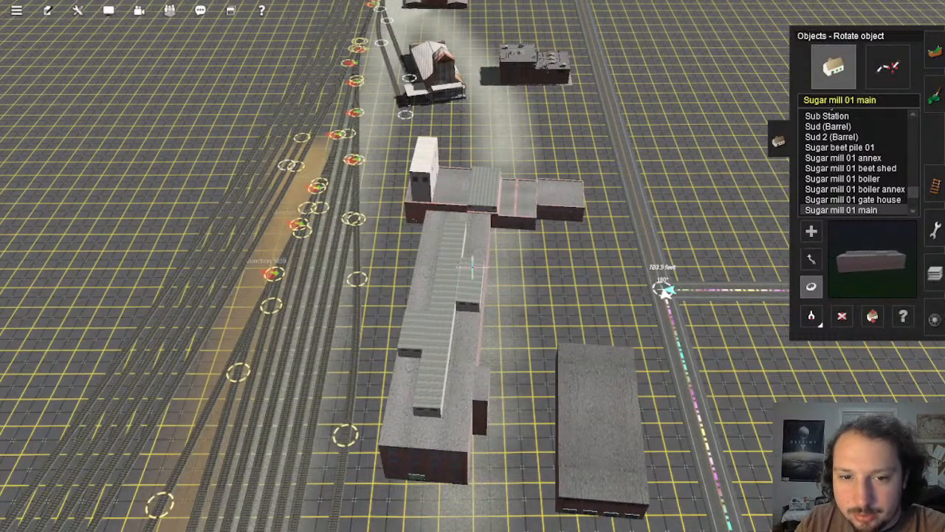
# Step: Rotate the low connecting wing about half a turn so that its tower end faces the street
pyautogui.press('Up')
pyautogui.moveTo(472, 267); pyautogui.dragTo(472, 267)
pyautogui.press('Up')
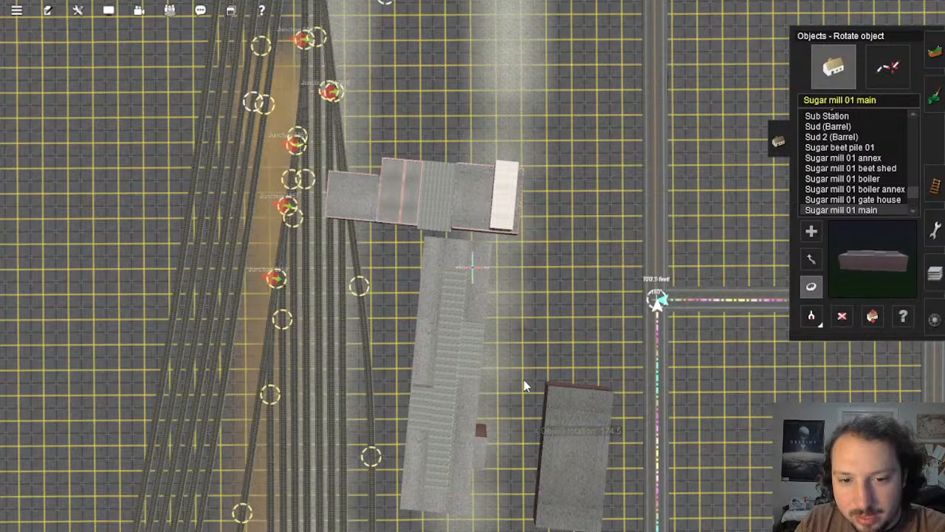
pyautogui.moveTo(523, 380); pyautogui.dragTo(441, 217, button='right')
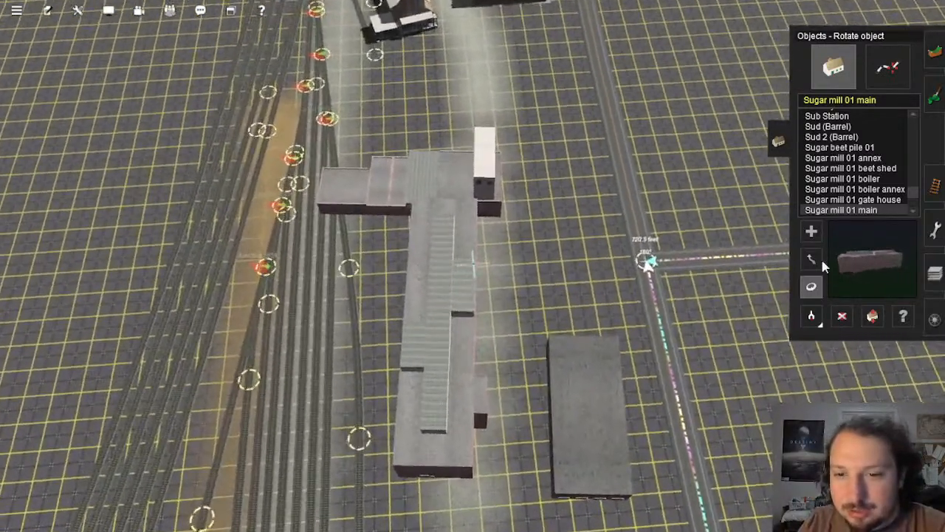
# Step: Move the connecting wing toward the street, with its low end beside the end of the main building
pyautogui.click(812, 257)
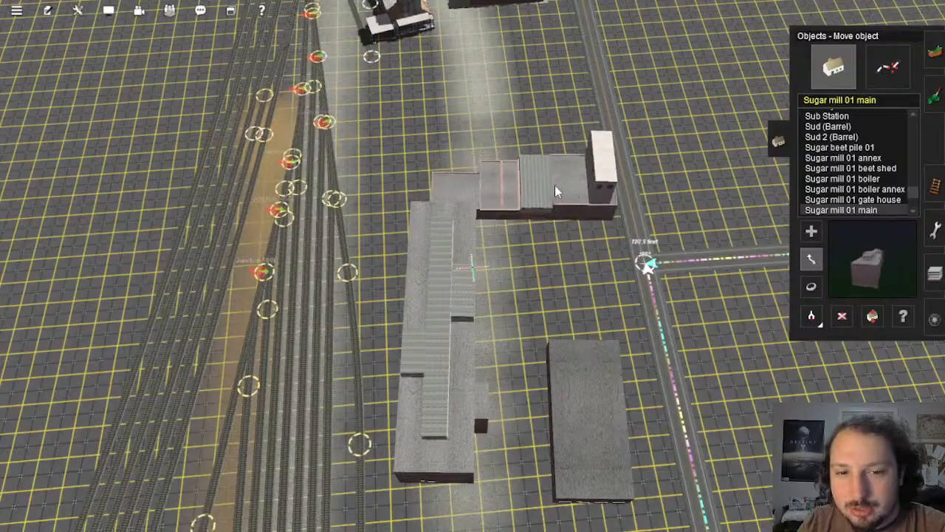
pyautogui.moveTo(531, 200); pyautogui.dragTo(510, 235, button='right')
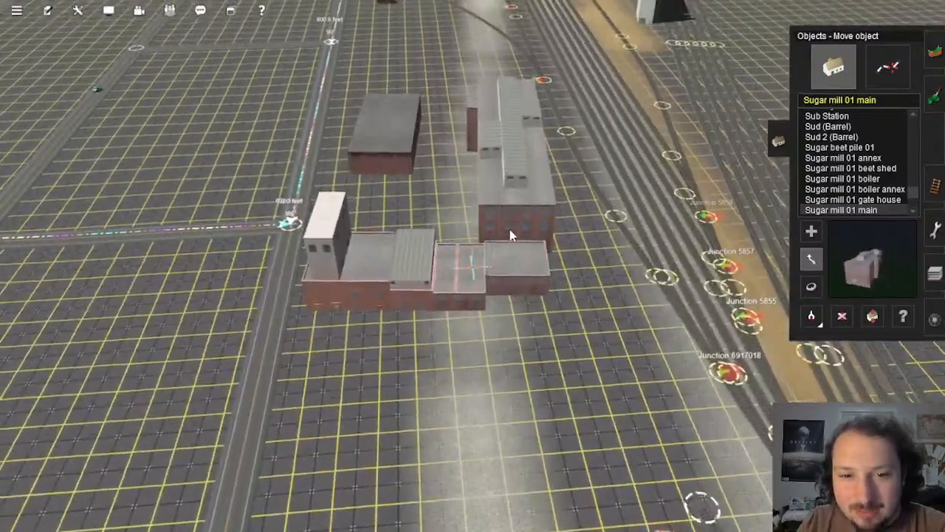
pyautogui.moveTo(555, 187); pyautogui.dragTo(450, 268, button='right')
pyautogui.rightClick(450, 270)
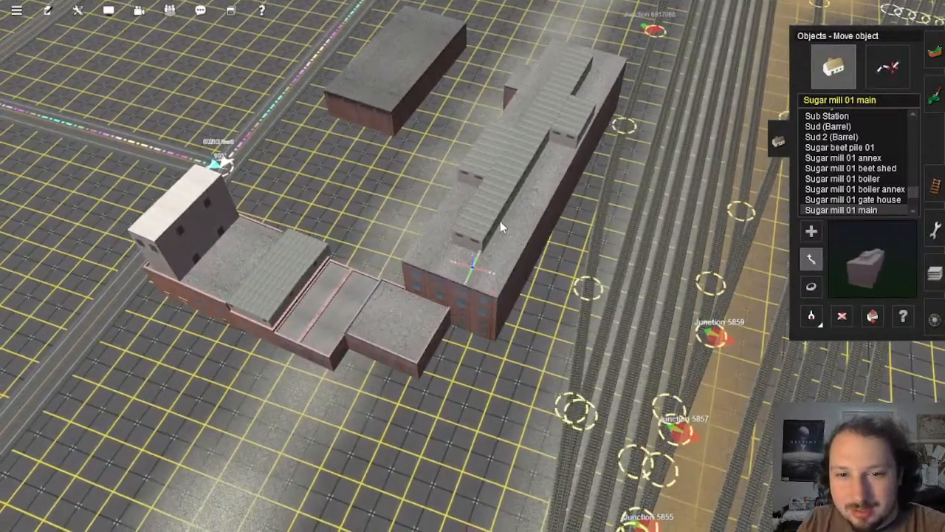
# Step: Nudge the main building toward the street and slide the connecting wing's low end against its street-side wall
pyautogui.moveTo(500, 221); pyautogui.dragTo(486, 212)
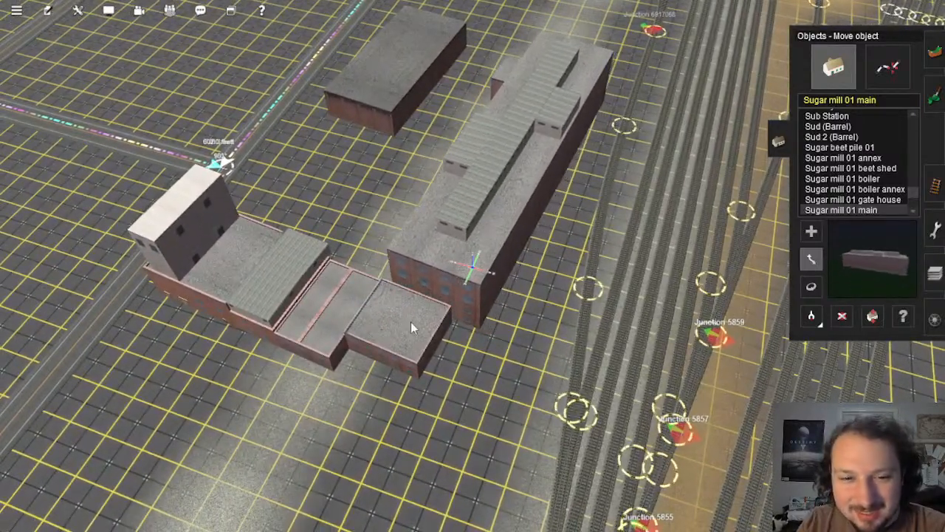
pyautogui.moveTo(458, 302); pyautogui.dragTo(461, 288)
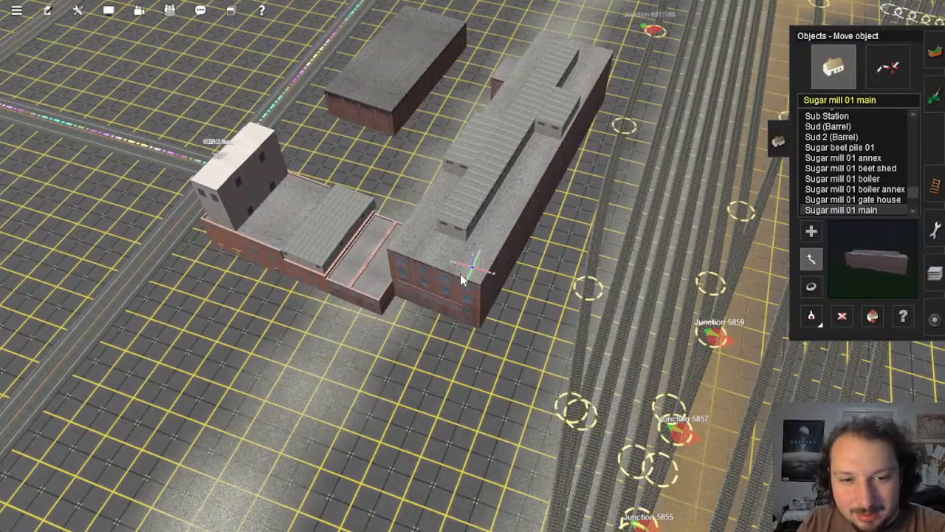
pyautogui.rightClick(423, 313)
pyautogui.press('Left')
pyautogui.scroll(4, 443, 273)
pyautogui.rightClick(456, 243)
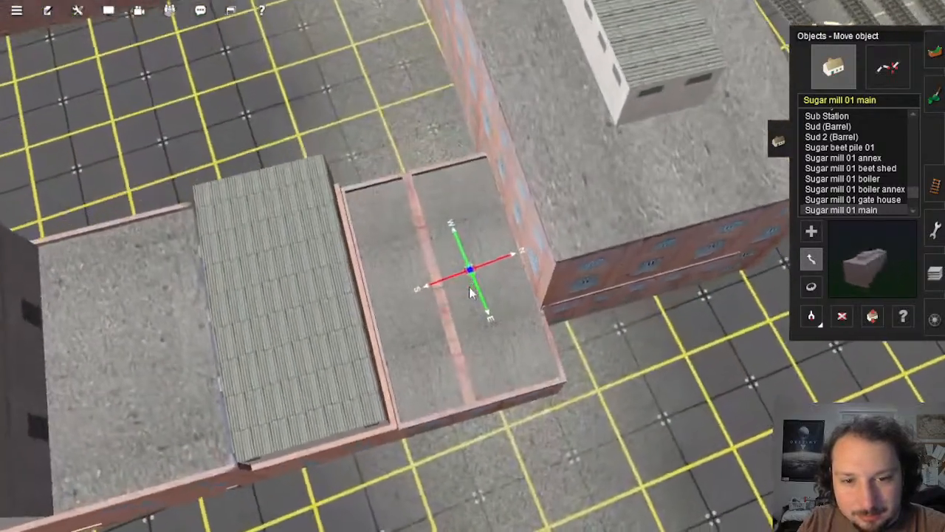
pyautogui.rightClick(463, 299)
# Step: Move the warehouse along the street until its end wall abuts the tower end of the connecting wing
pyautogui.scroll(-4, 443, 287)
pyautogui.press('Left')
pyautogui.rightClick(395, 269)
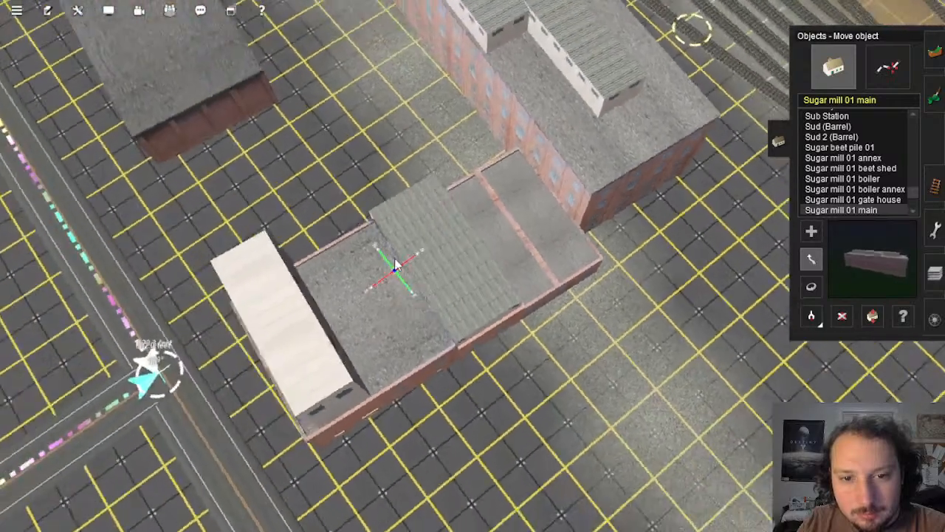
pyautogui.rightClick(403, 263)
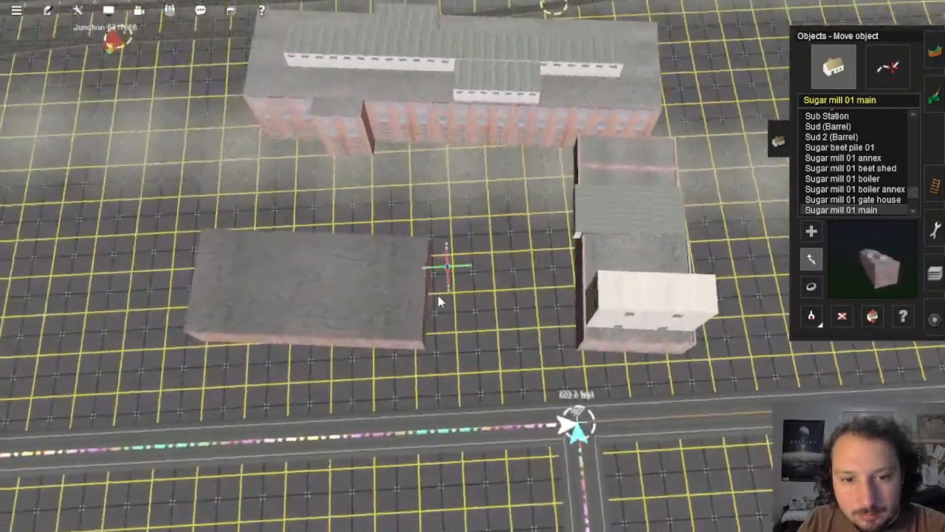
pyautogui.moveTo(488, 297); pyautogui.dragTo(562, 294)
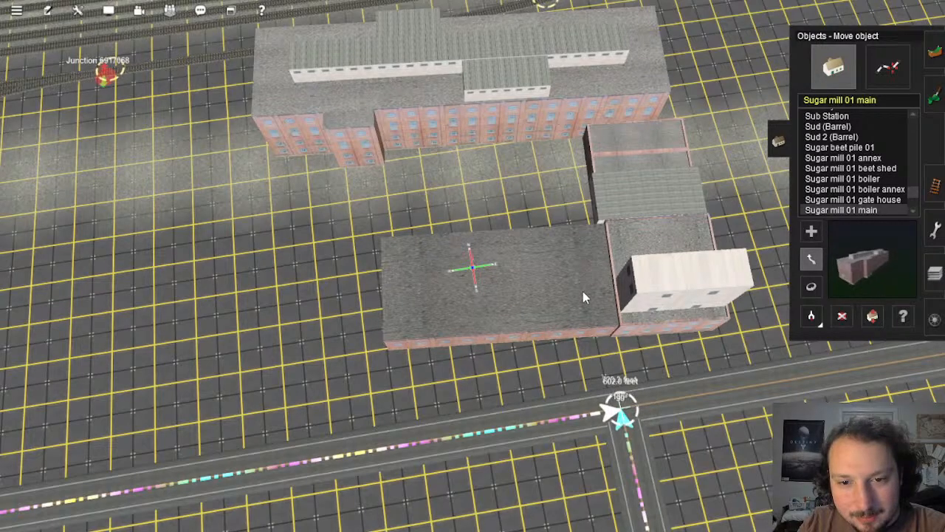
# Step: Survey the rearranged mill complex from the street and the yard, including the sidings and open ground around it
pyautogui.moveTo(582, 291); pyautogui.dragTo(472, 257, button='right')
pyautogui.scroll(-4, 466, 269)
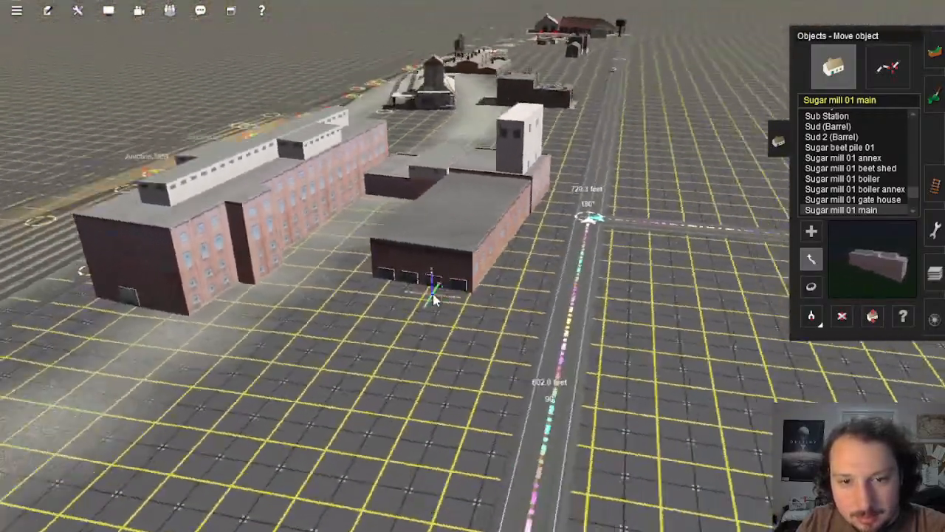
pyautogui.scroll(-4, 433, 293)
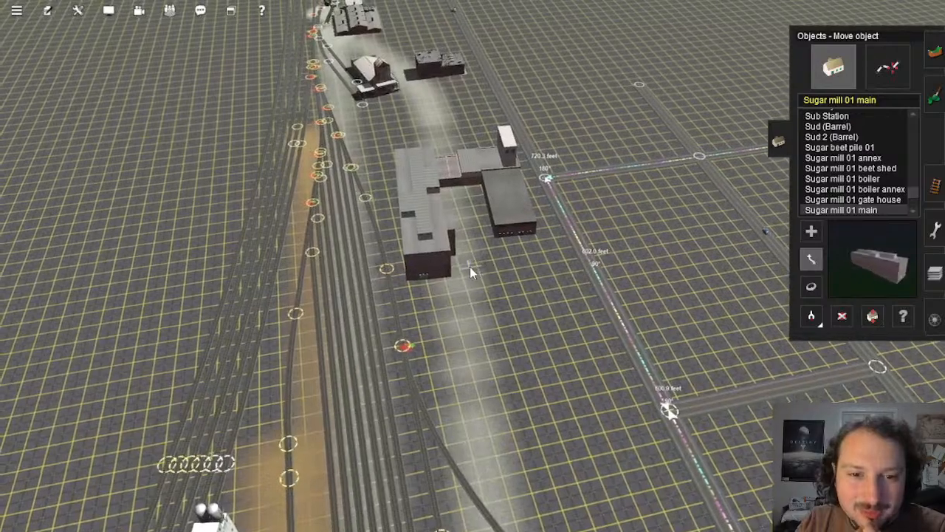
pyautogui.scroll(-3, 471, 296)
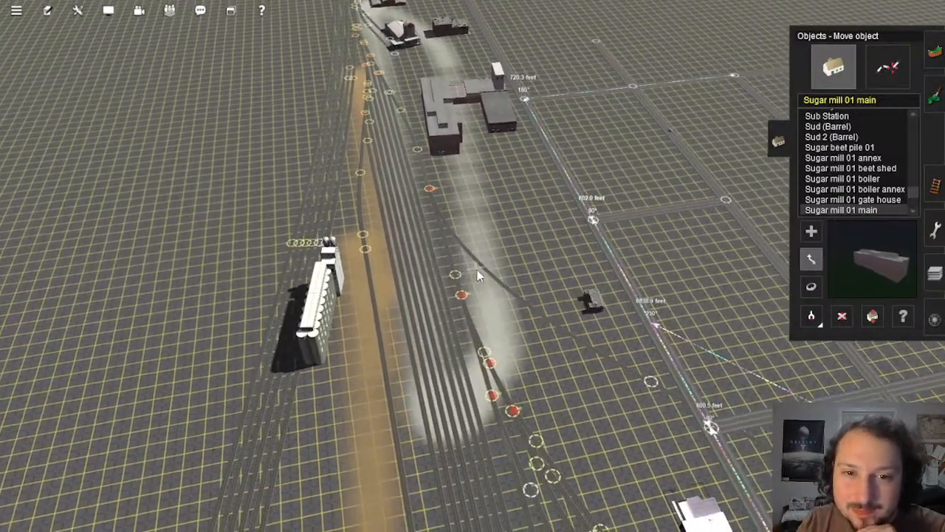
pyautogui.scroll(2, 477, 272)
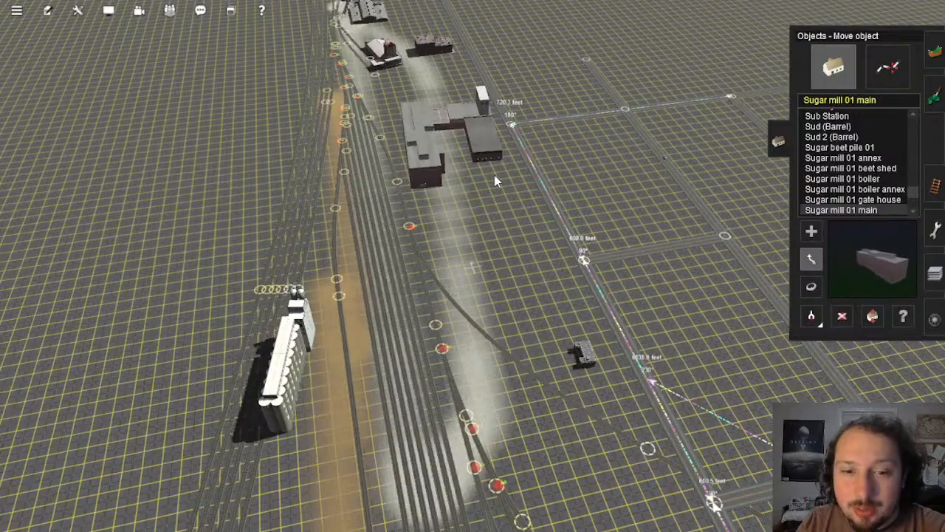
pyautogui.moveTo(516, 199); pyautogui.dragTo(527, 306, button='right')
pyautogui.scroll(-5, 480, 273)
pyautogui.scroll(4, 473, 271)
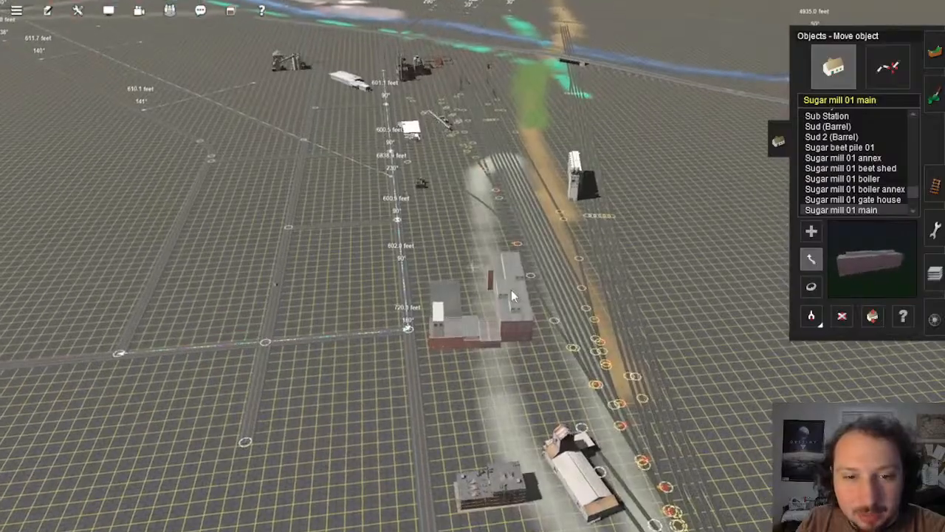
# Step: Survey the industries beyond the yard, from the second mill group to the white factories and brick plant across the river
pyautogui.moveTo(510, 287); pyautogui.dragTo(428, 200)
pyautogui.hotkey('ctrl', 'm')
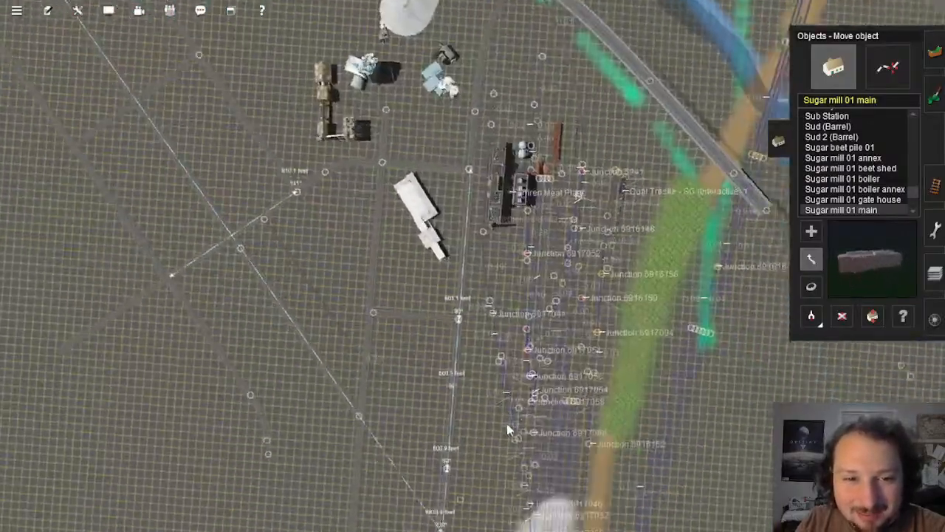
pyautogui.press('Down')
pyautogui.moveTo(453, 353); pyautogui.dragTo(434, 265, button='right')
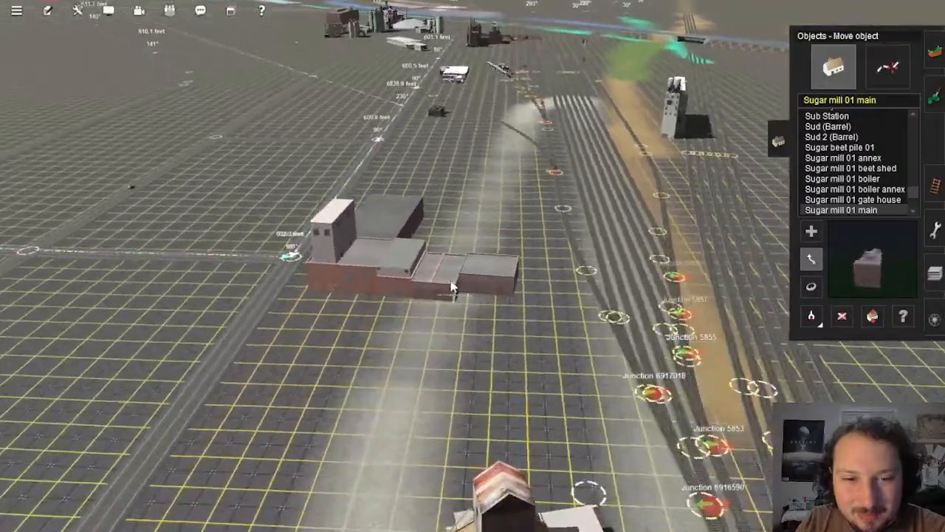
pyautogui.press('Up')
pyautogui.moveTo(434, 266); pyautogui.dragTo(472, 137)
pyautogui.press('Up')
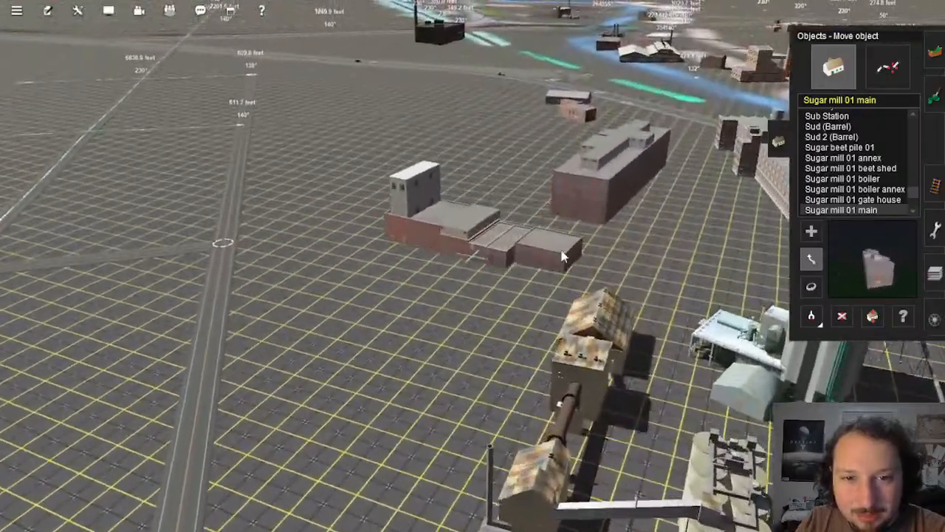
pyautogui.press('Right')
pyautogui.rightClick(454, 163)
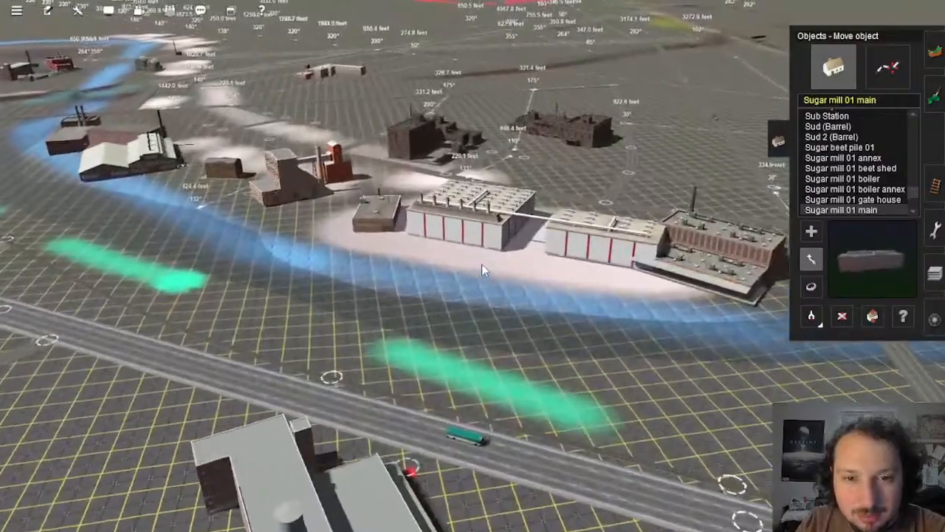
pyautogui.press('Right')
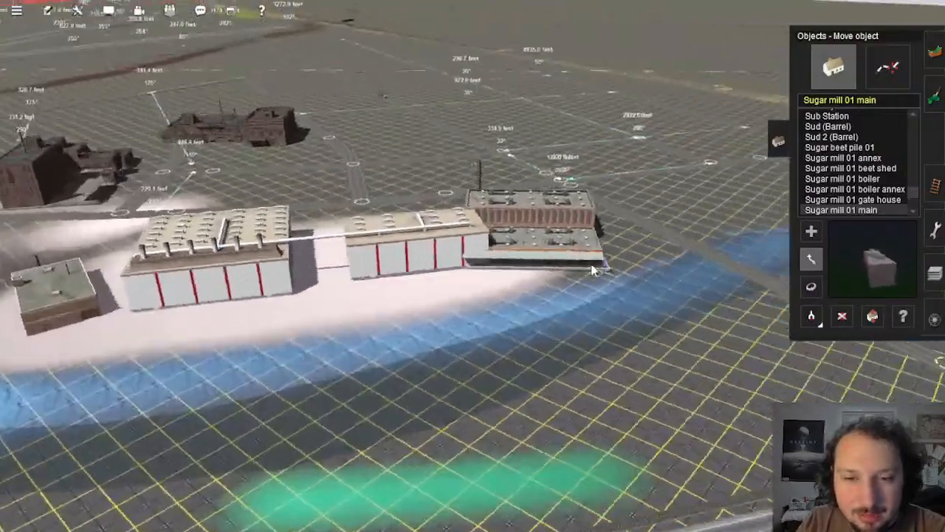
pyautogui.press('Right')
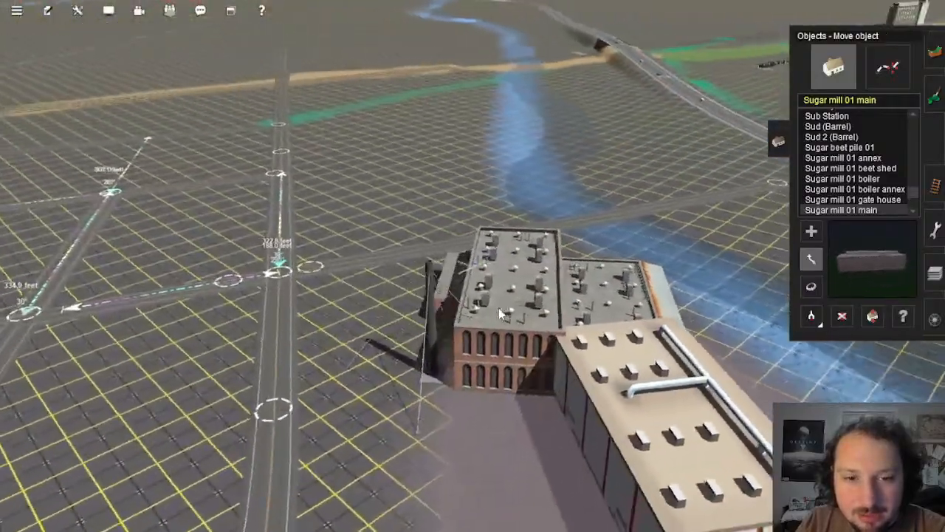
pyautogui.press('Right')
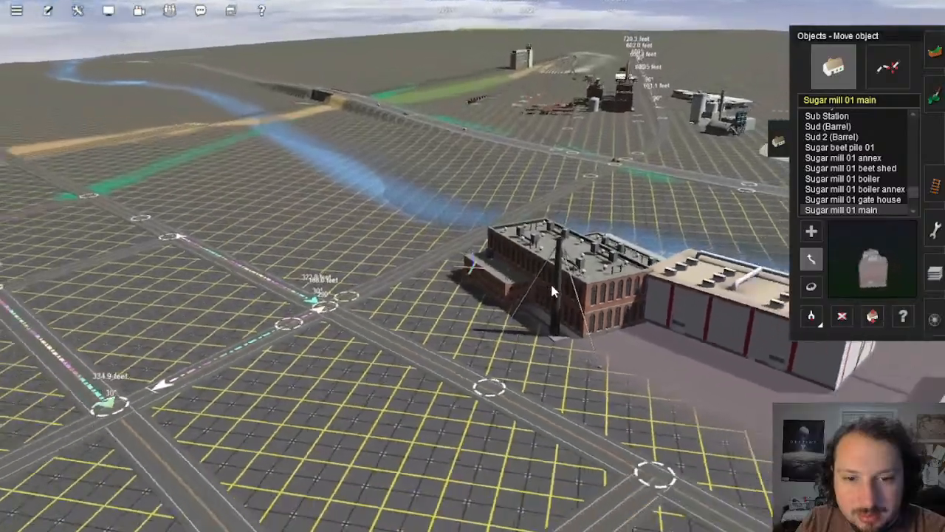
# Step: Examine the dark brick factories at the road junctions and the warehouses and sheds lined up along the riverbank
pyautogui.scroll(-4, 537, 299)
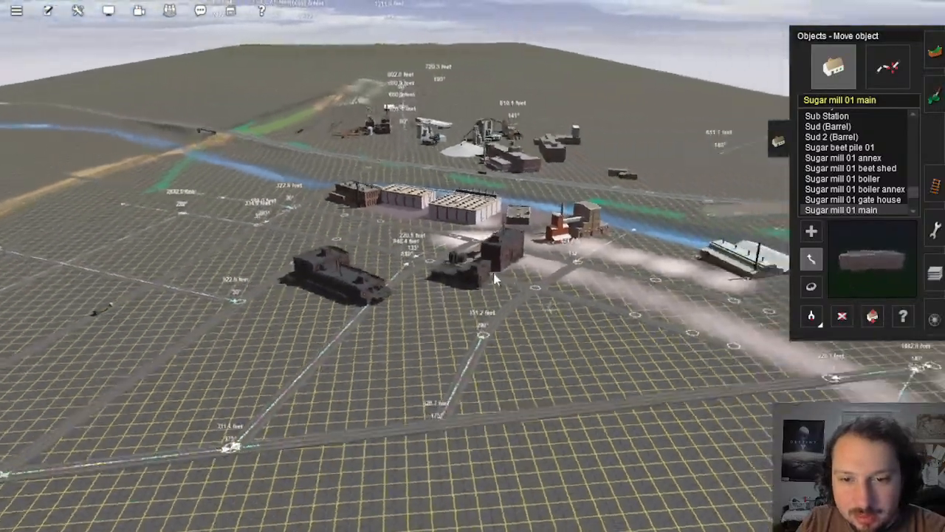
pyautogui.press('Left')
pyautogui.scroll(8, 480, 273)
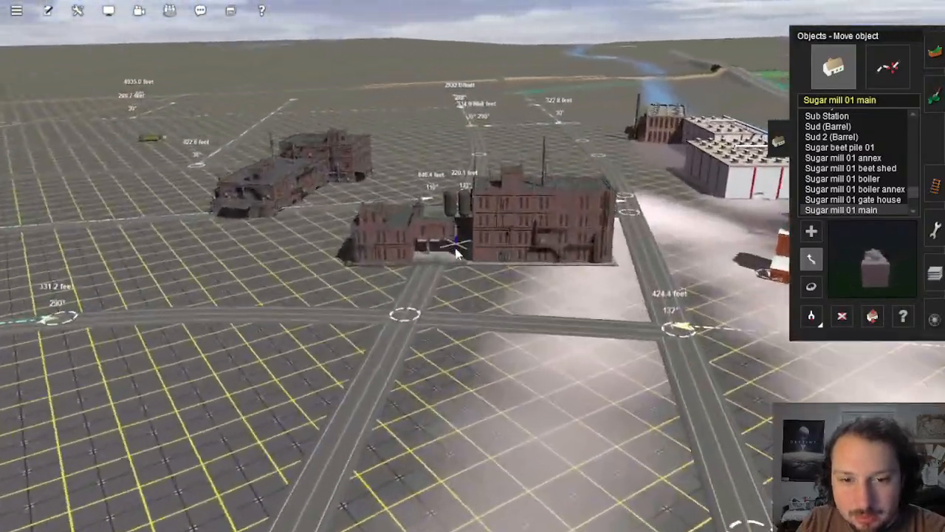
pyautogui.scroll(-5, 506, 283)
pyautogui.press('Right')
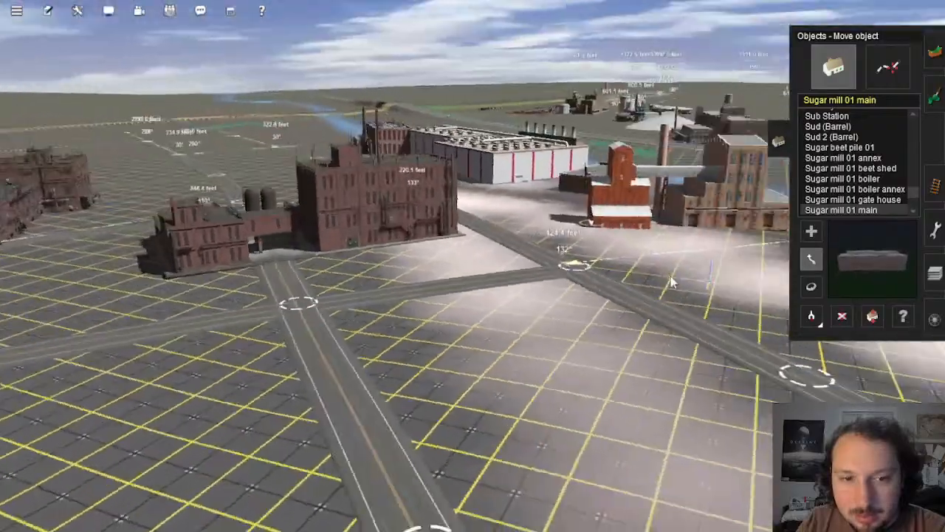
pyautogui.press('Right')
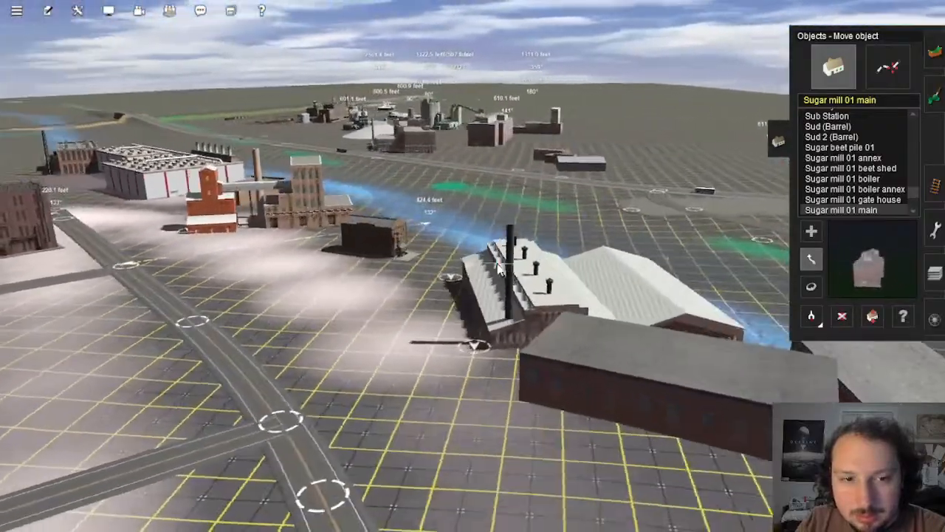
pyautogui.press('Right')
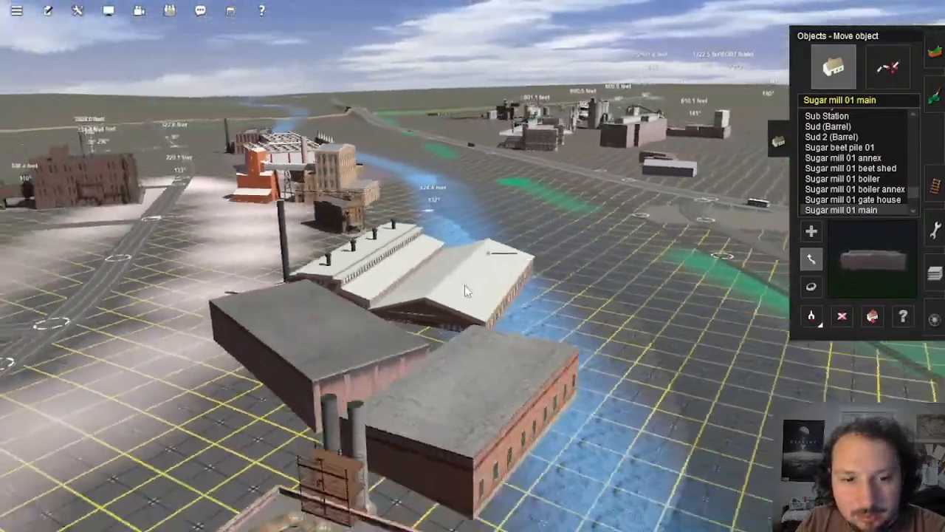
pyautogui.press('Right')
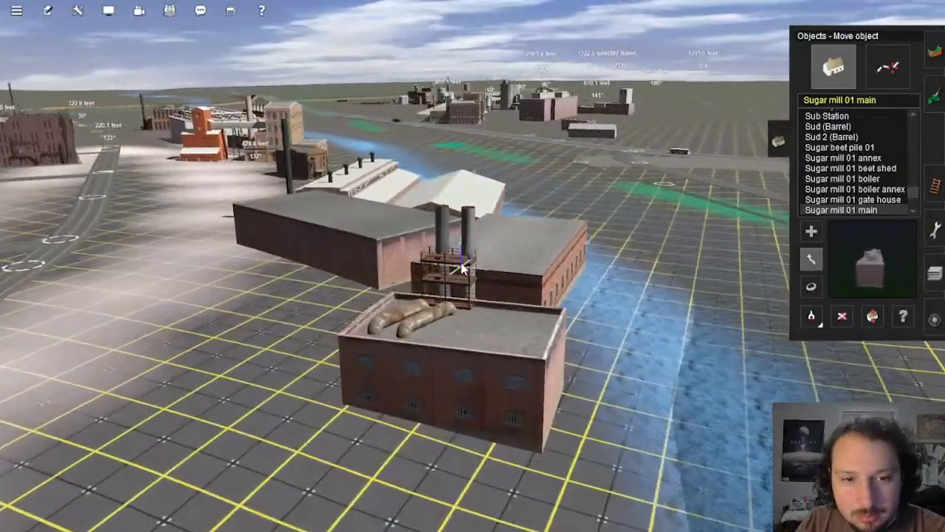
# Step: Examine the white-roofed factory sheds on the riverbank and the silo and mill groups across the highway
pyautogui.press('Left')
pyautogui.press('Up')
pyautogui.rightClick(478, 222)
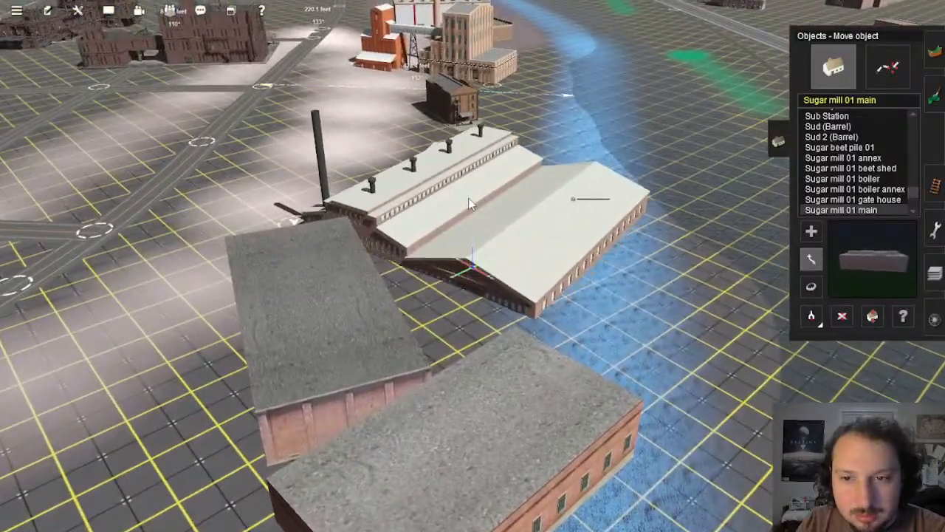
pyautogui.rightClick(463, 180)
pyautogui.press('Right')
pyautogui.rightClick(488, 93)
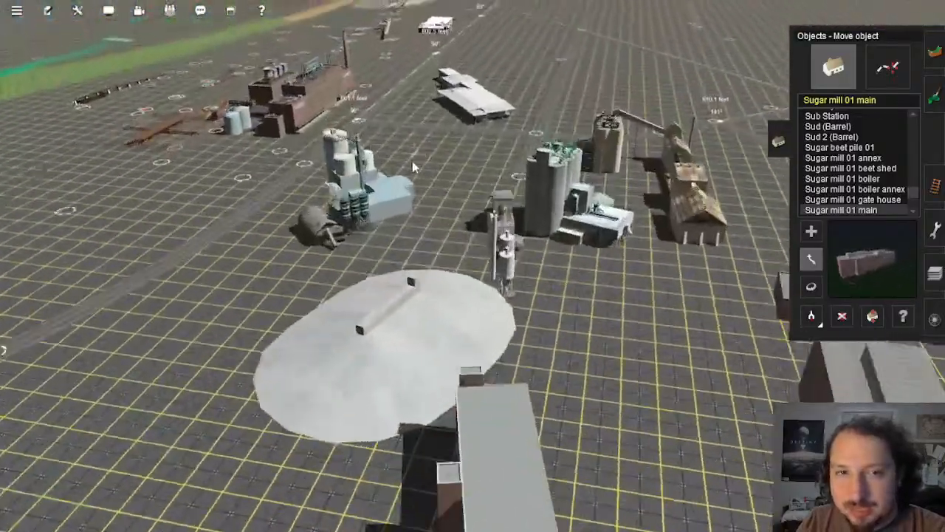
pyautogui.rightClick(413, 165)
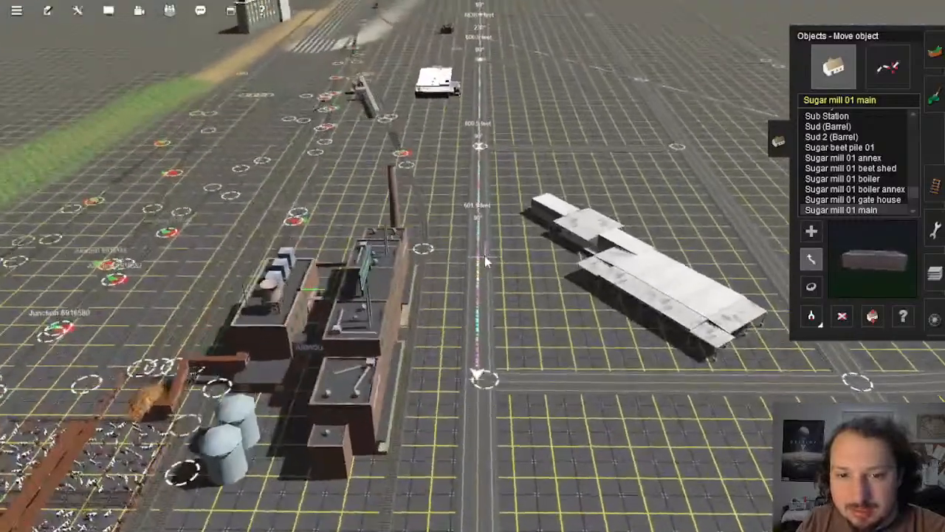
# Step: Survey the street corridor beside the yard tracks, from the brick mill and long white buildings up to the grey warehouse
pyautogui.scroll(-3, 473, 291)
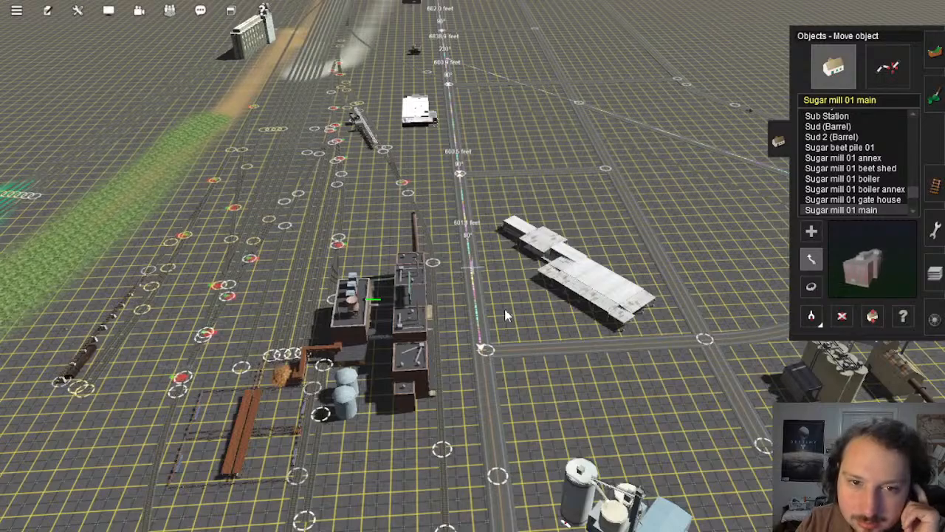
pyautogui.rightClick(493, 283)
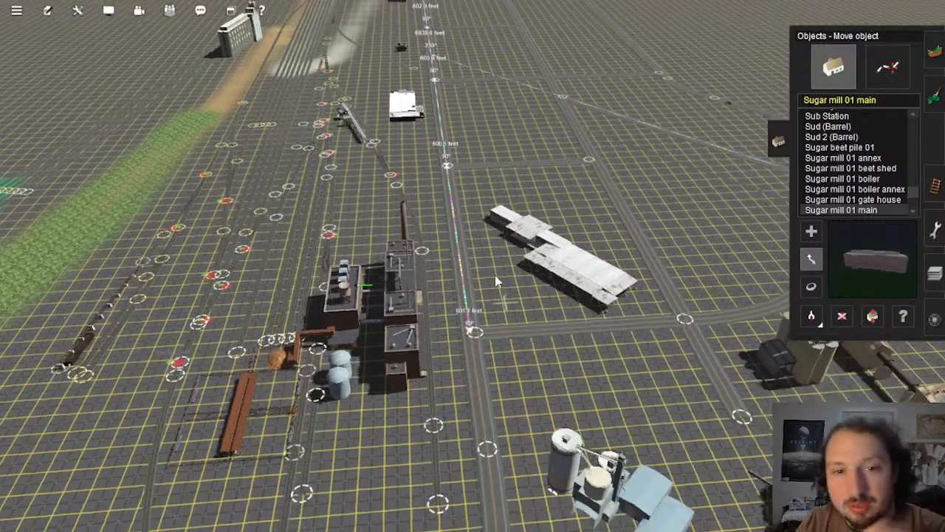
pyautogui.rightClick(454, 211)
pyautogui.rightClick(450, 179)
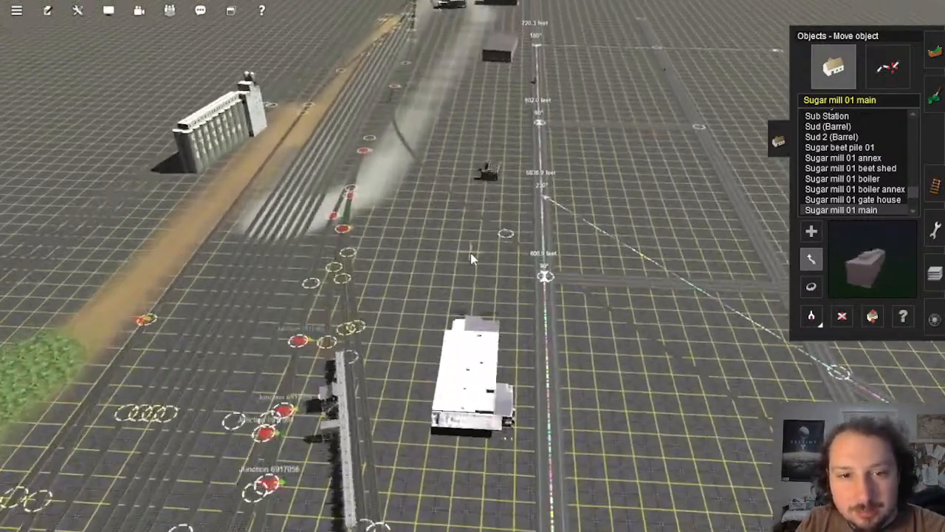
pyautogui.rightClick(407, 216)
pyautogui.press('Down')
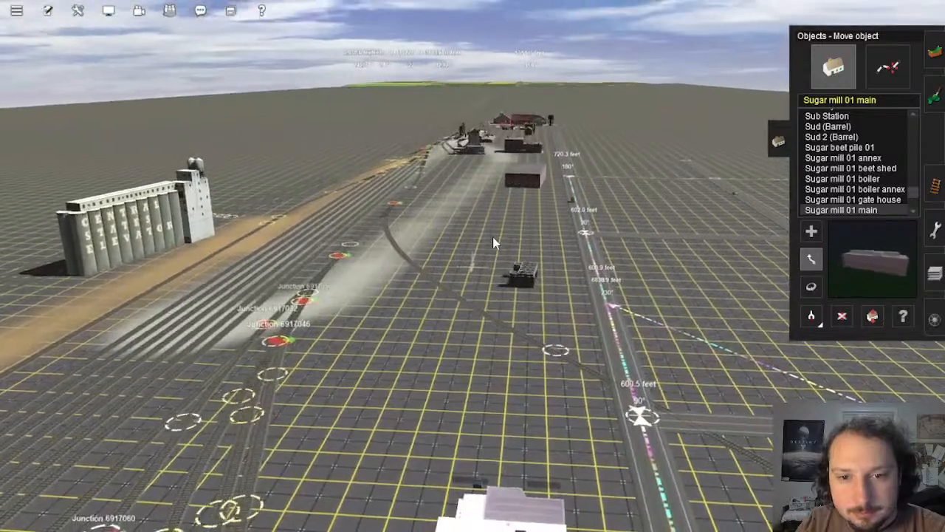
pyautogui.press('Up')
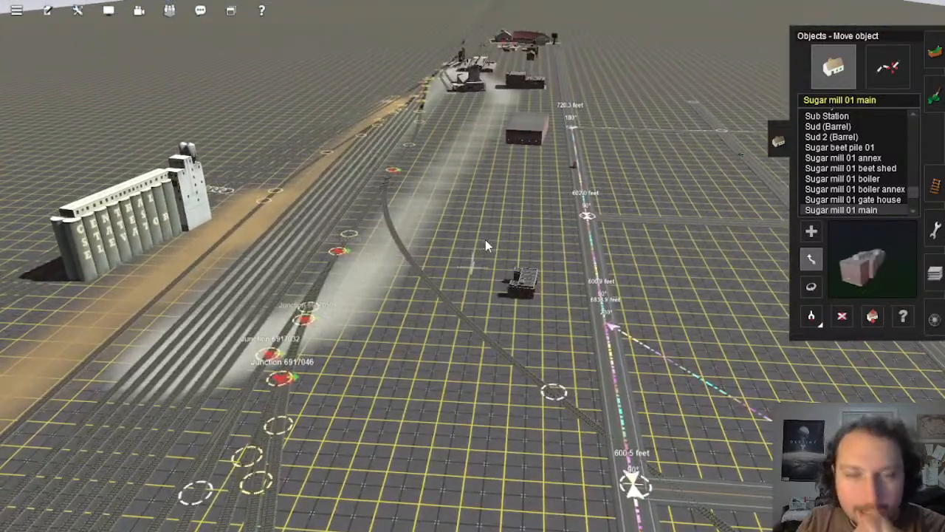
pyautogui.scroll(-5, 471, 325)
pyautogui.rightClick(471, 325)
pyautogui.press('Up')
pyautogui.scroll(-4, 472, 304)
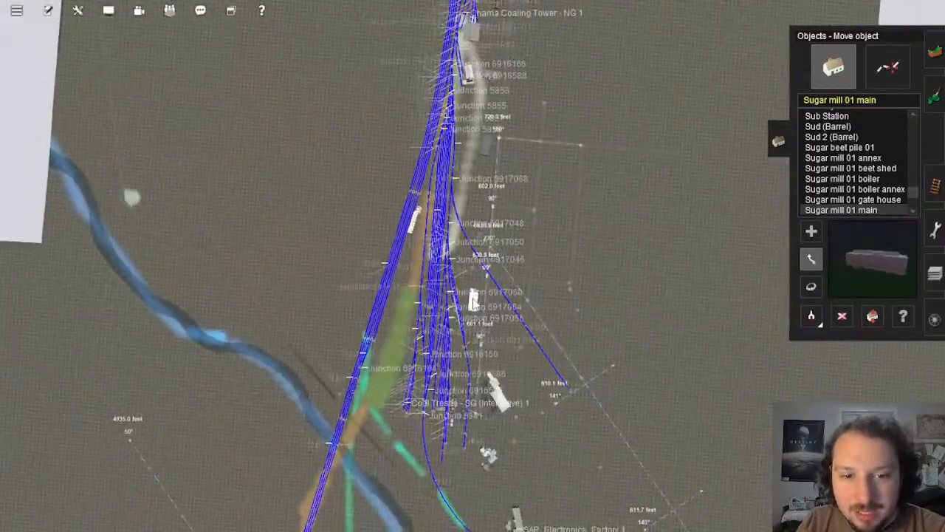
# Step: Examine the yard layout from the river end through to the roundhouse and turntable, including open ground along the street
pyautogui.rightClick(458, 334)
pyautogui.scroll(8, 461, 333)
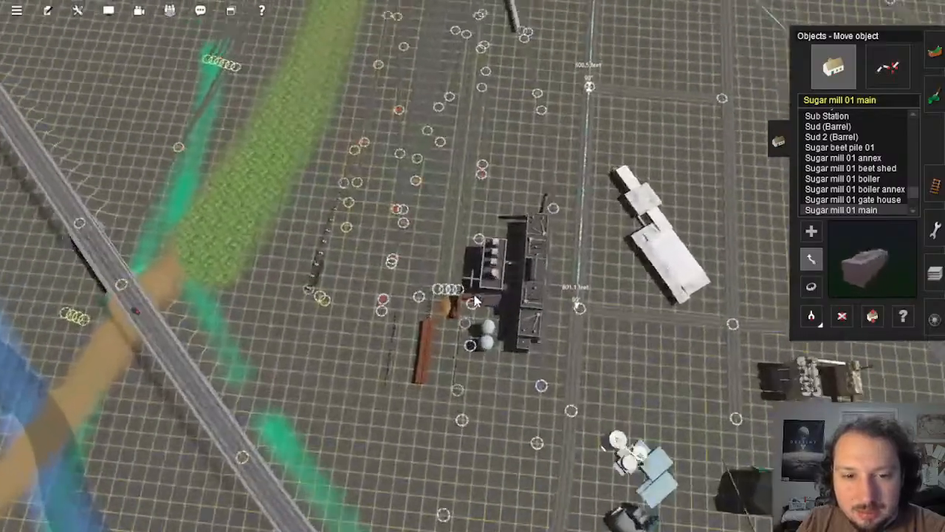
pyautogui.press('Down')
pyautogui.press('Up')
pyautogui.press('Left')
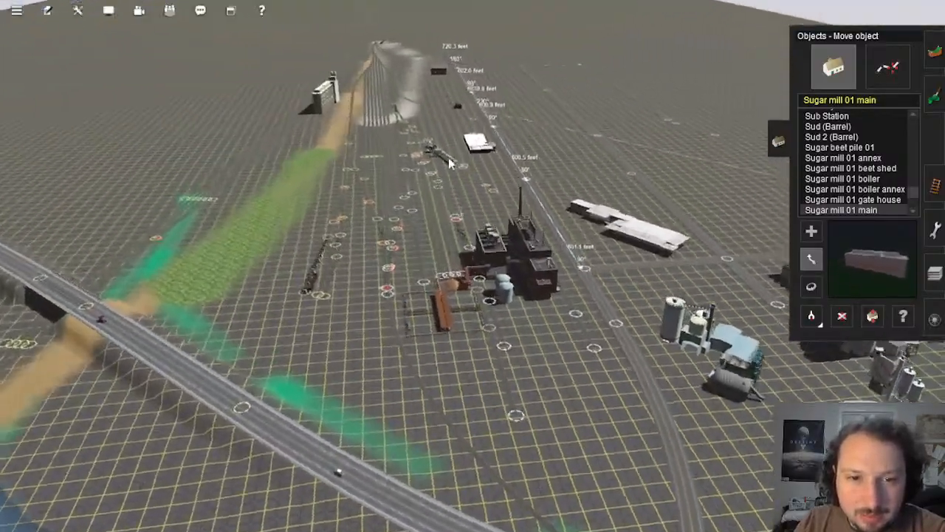
pyautogui.rightClick(466, 122)
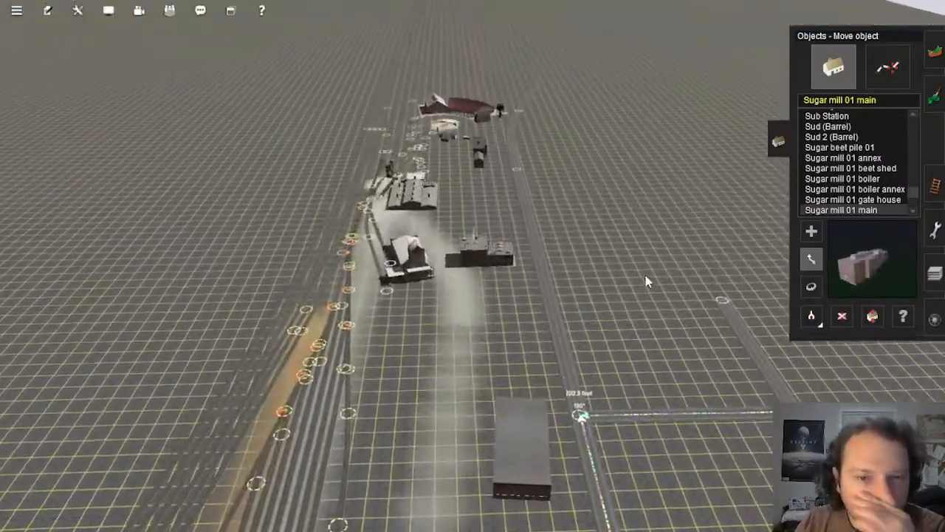
pyautogui.rightClick(483, 156)
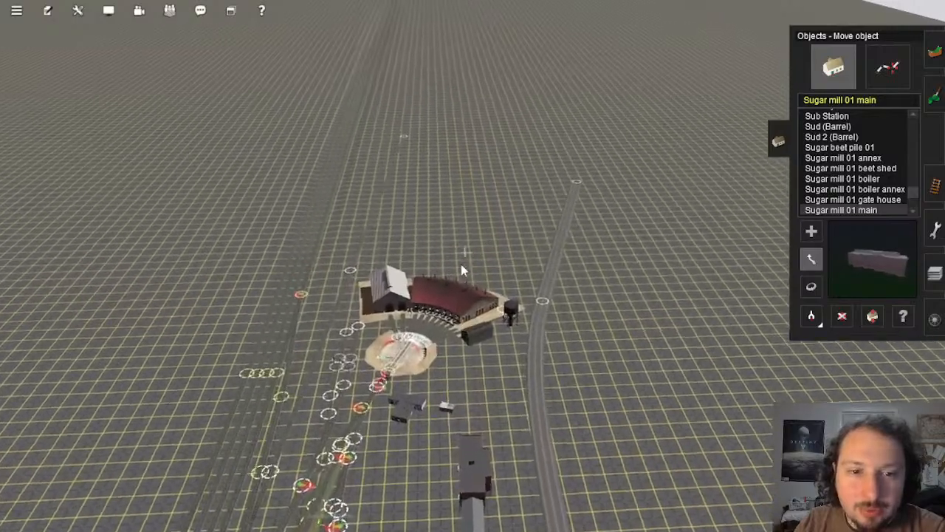
pyautogui.press('Down')
pyautogui.press('Left')
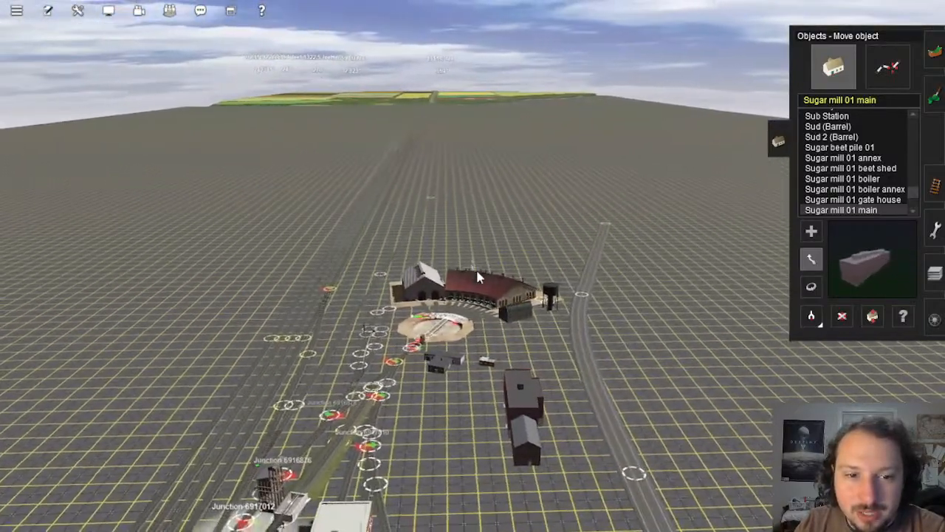
pyautogui.rightClick(476, 354)
pyautogui.press('Up')
pyautogui.press('Right')
pyautogui.press('Left')
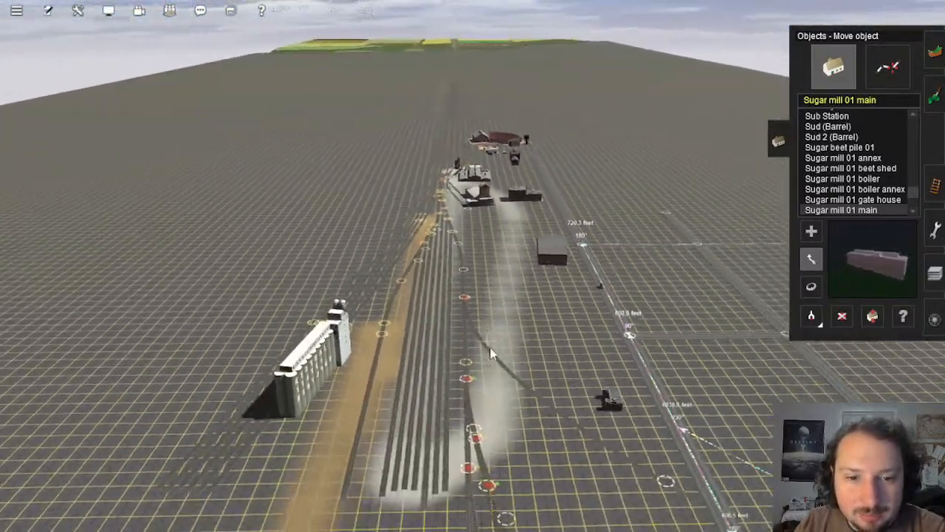
# Step: Survey the brick mills, silos and small warehouses along the highway between the yard and the river
pyautogui.scroll(-5, 491, 355)
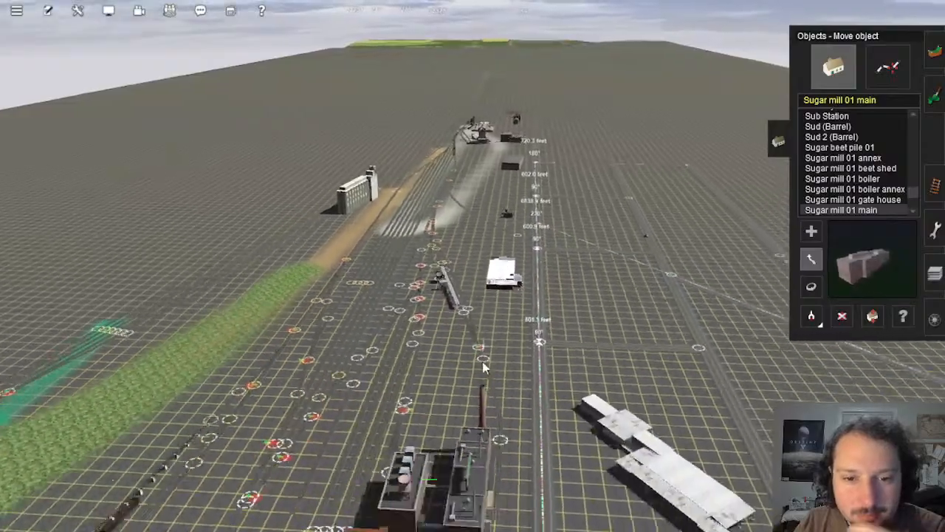
pyautogui.rightClick(486, 313)
pyautogui.press('Right')
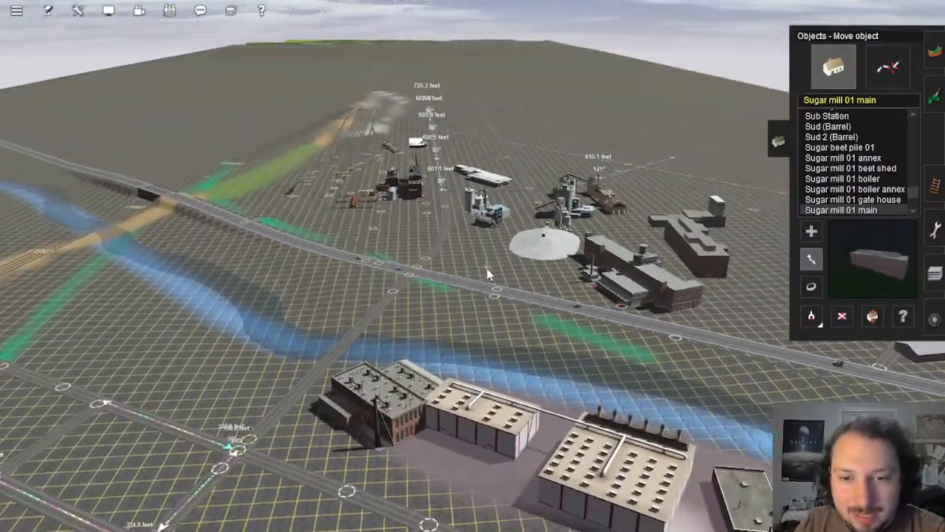
pyautogui.press('Left')
pyautogui.press('Down')
pyautogui.press('Right')
pyautogui.rightClick(500, 276)
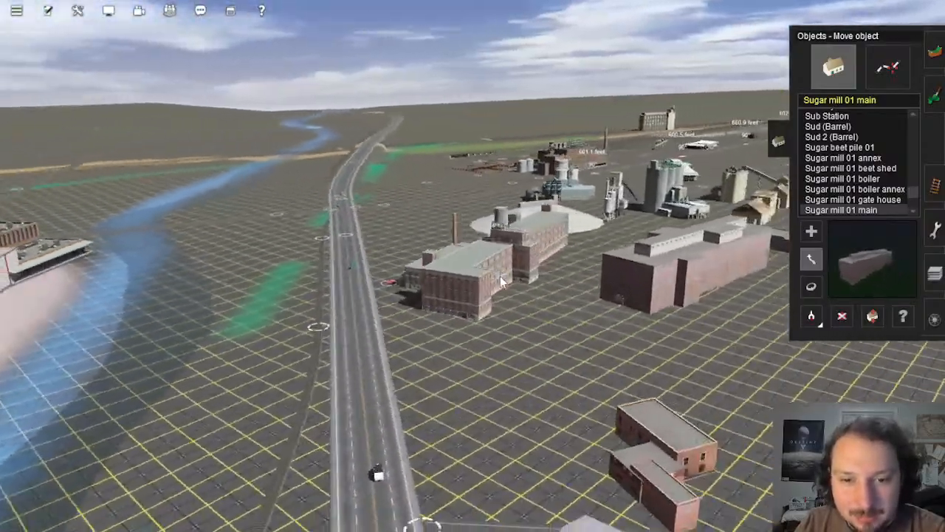
pyautogui.press('Up')
pyautogui.press('Left')
pyautogui.press('Right')
pyautogui.scroll(-3, 489, 269)
pyautogui.press('Up')
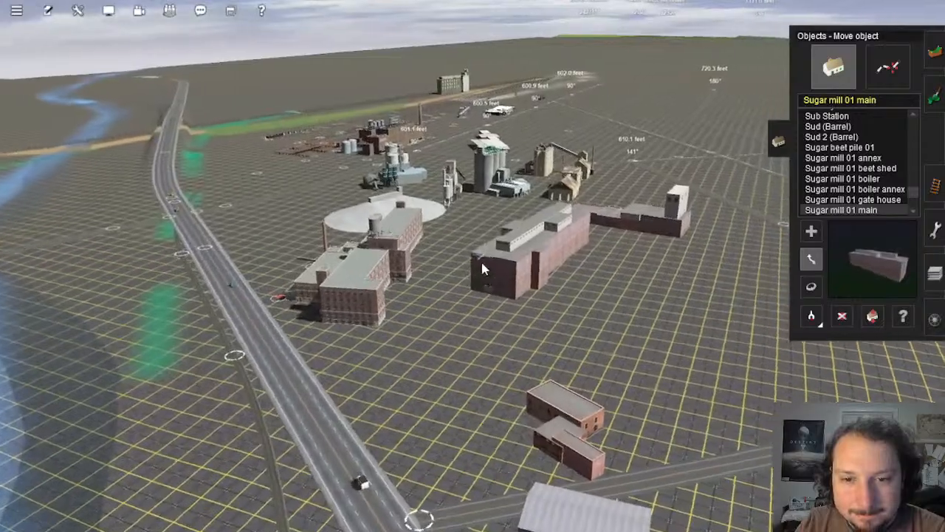
pyautogui.scroll(-2, 480, 264)
pyautogui.rightClick(456, 273)
pyautogui.scroll(-2, 452, 271)
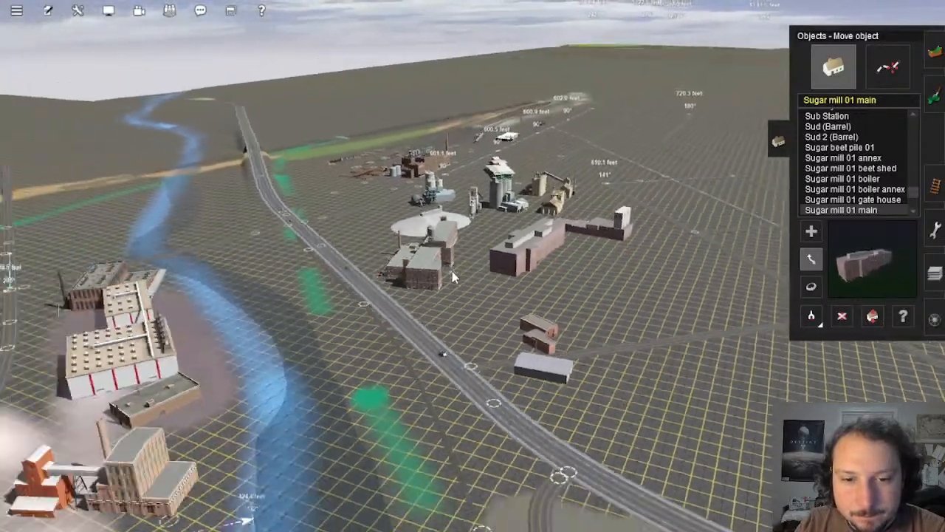
# Step: Examine the riverbank factories and the dark brick plants at the road junctions as candidates for relocation
pyautogui.press('Right')
pyautogui.press('Up')
pyautogui.rightClick(406, 287)
pyautogui.press('Down')
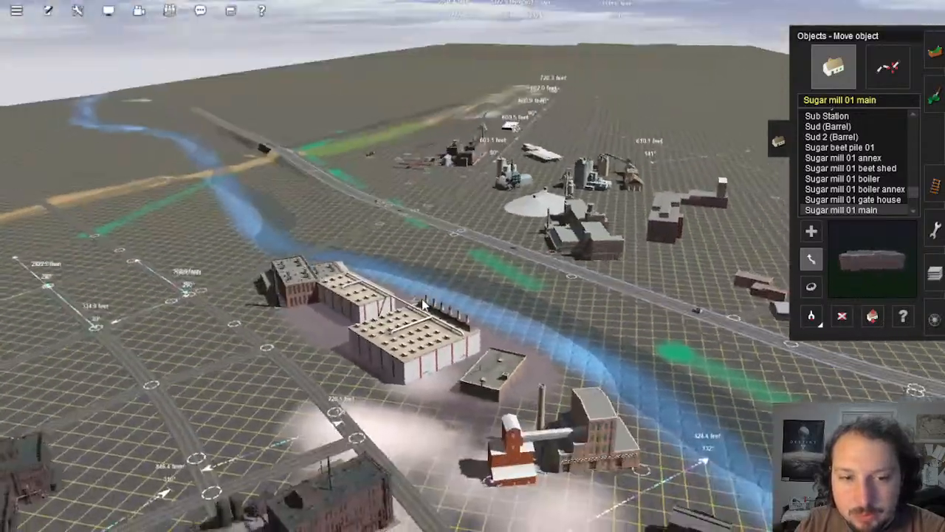
pyautogui.press('Down')
pyautogui.press('Right')
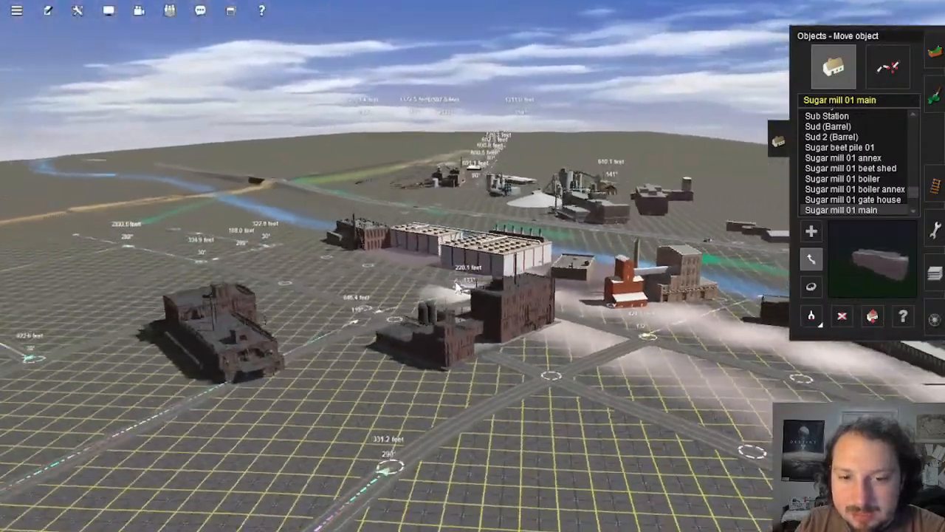
pyautogui.press('Left')
pyautogui.press('Up')
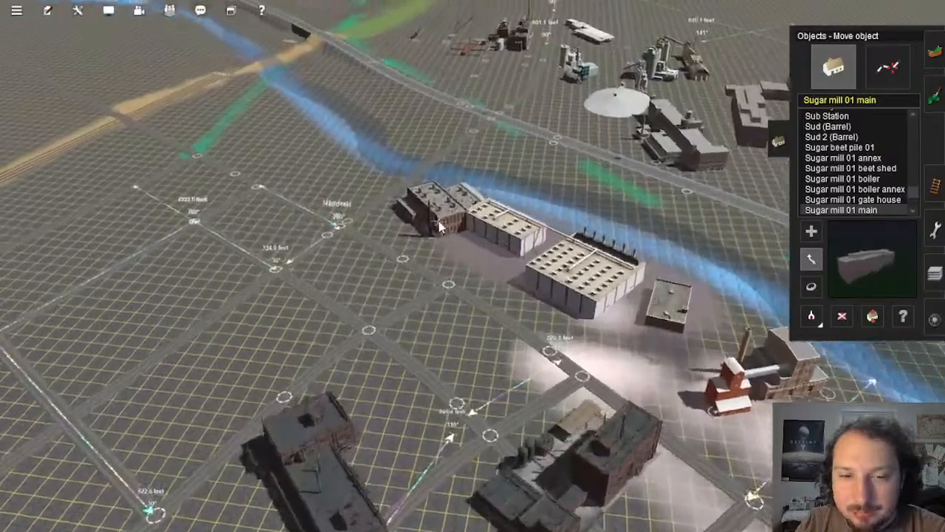
# Step: Try moving the flat-roofed brick factory from the riverbank to the yard, beside the grey warehouse
pyautogui.moveTo(466, 268); pyautogui.dragTo(473, 209)
pyautogui.press('Up')
pyautogui.press('Left')
pyautogui.press('Up')
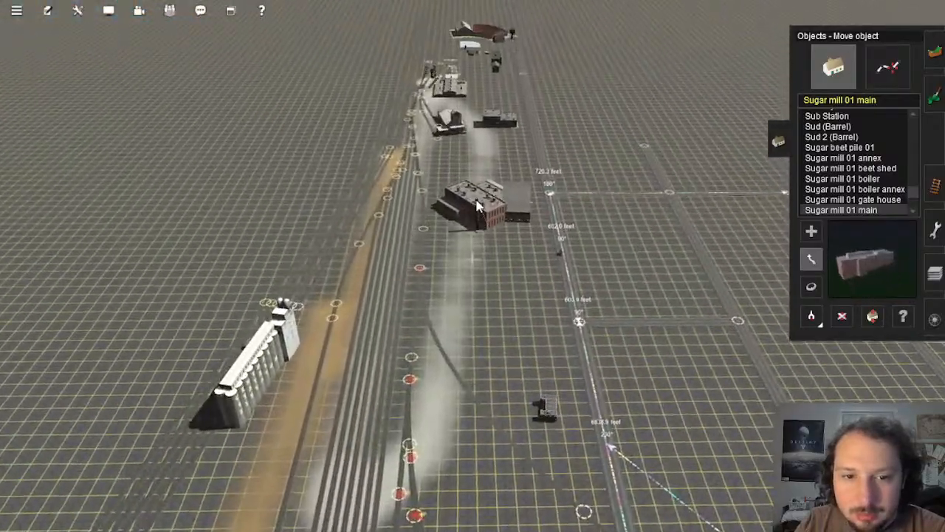
pyautogui.press('Up')
# Step: Rotate the flat-roofed brick factory to line up with the grey warehouse and fit it between the warehouse and yard tracks
pyautogui.click(811, 287)
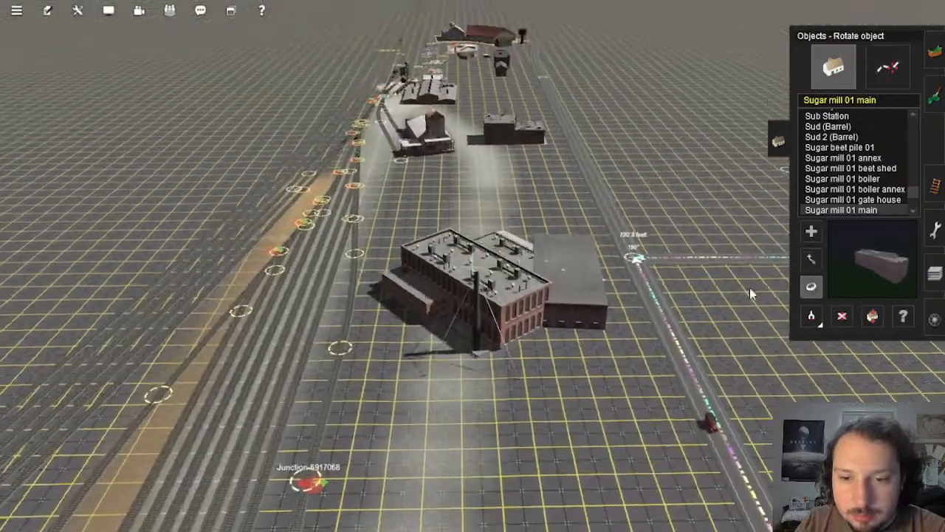
pyautogui.press('Up')
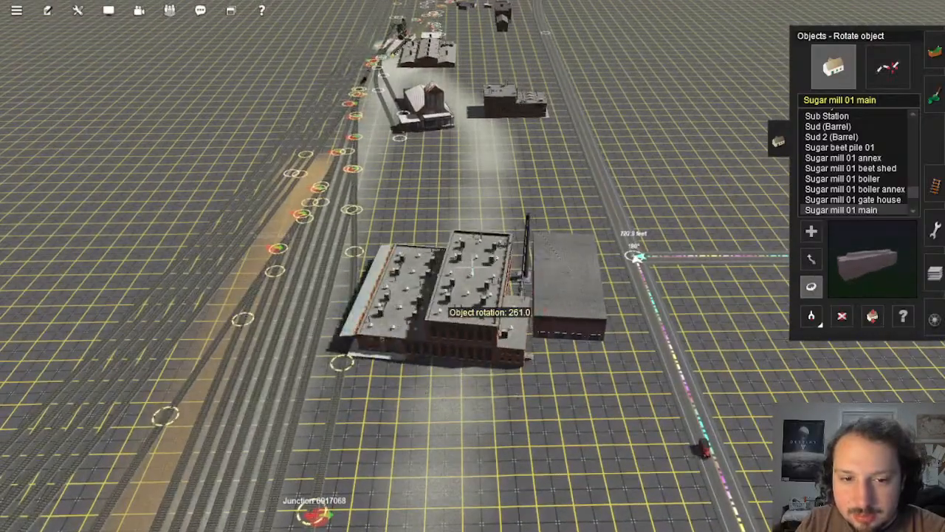
pyautogui.moveTo(369, 358); pyautogui.dragTo(742, 295, button='right')
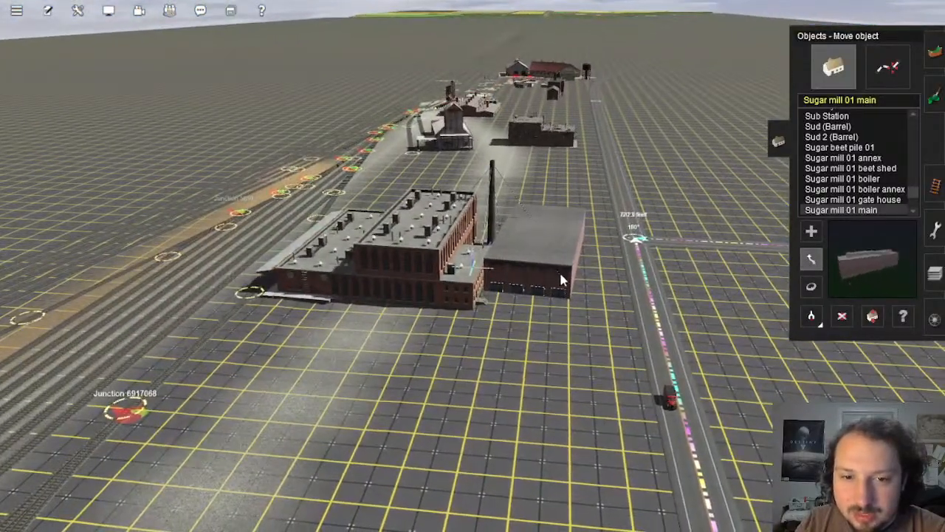
# Step: Move the long white building to the block across the side street and put the white-roofed brick factory in its place
pyautogui.moveTo(397, 263); pyautogui.dragTo(436, 96, button='right')
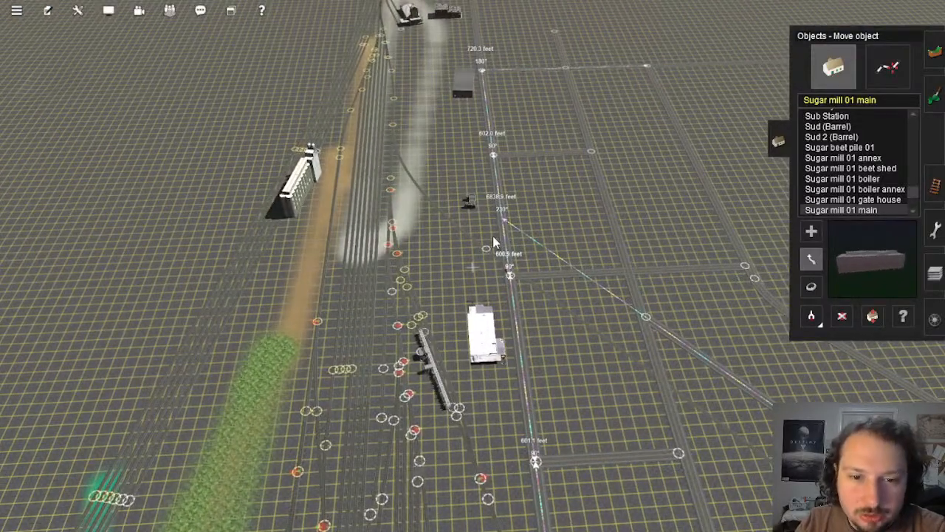
pyautogui.moveTo(492, 236); pyautogui.dragTo(527, 362, button='right')
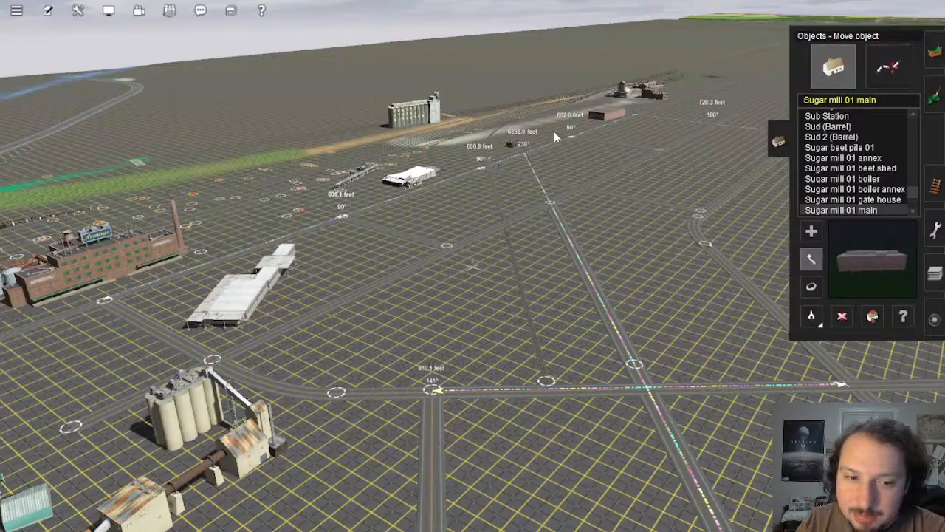
pyautogui.moveTo(437, 245); pyautogui.dragTo(497, 215, button='right')
pyautogui.scroll(-3, 475, 277)
pyautogui.scroll(3, 474, 263)
pyautogui.rightClick(495, 194)
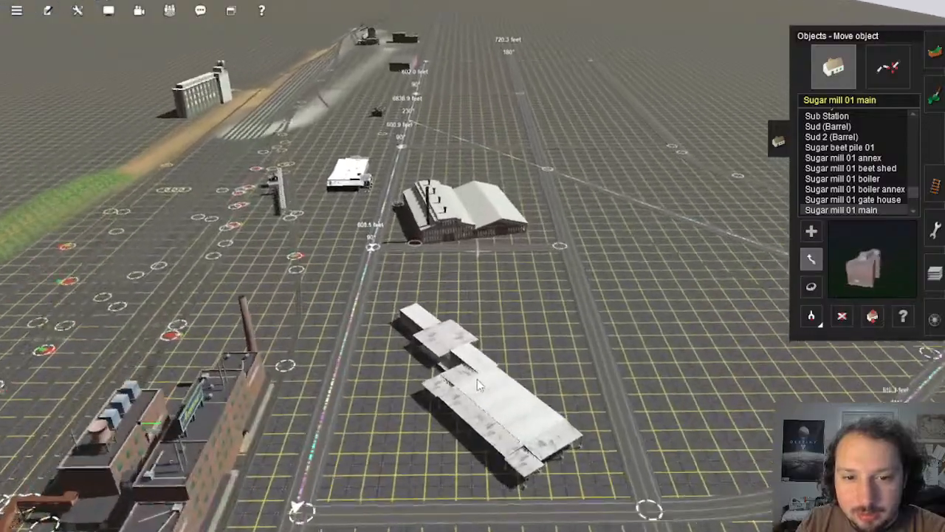
pyautogui.moveTo(499, 385); pyautogui.dragTo(700, 341)
pyautogui.moveTo(464, 244); pyautogui.dragTo(468, 422)
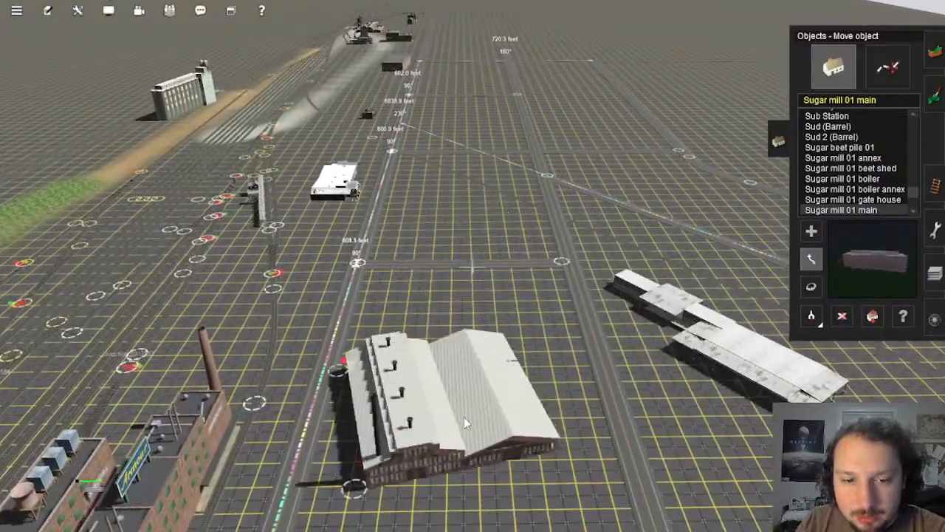
# Step: Set the white-roofed factory's rotation to 180.0 degrees, parallel to the street
pyautogui.moveTo(468, 422); pyautogui.dragTo(775, 305, button='right')
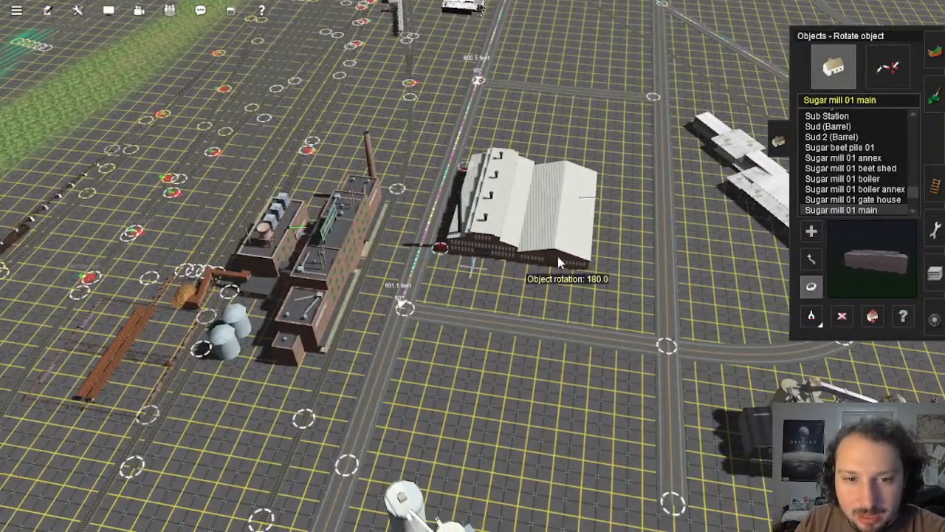
pyautogui.moveTo(558, 263); pyautogui.dragTo(473, 264, button='right')
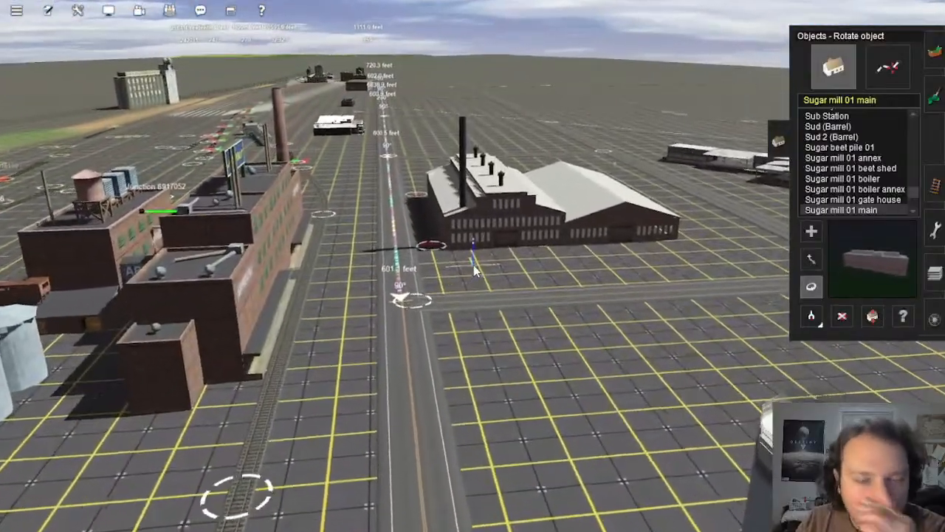
# Step: Move the white-roofed factory across the street to the yard side, on the open ground past the brick mill's storage tanks
pyautogui.moveTo(457, 226); pyautogui.dragTo(460, 77, button='right')
pyautogui.moveTo(489, 211); pyautogui.dragTo(599, 114, button='right')
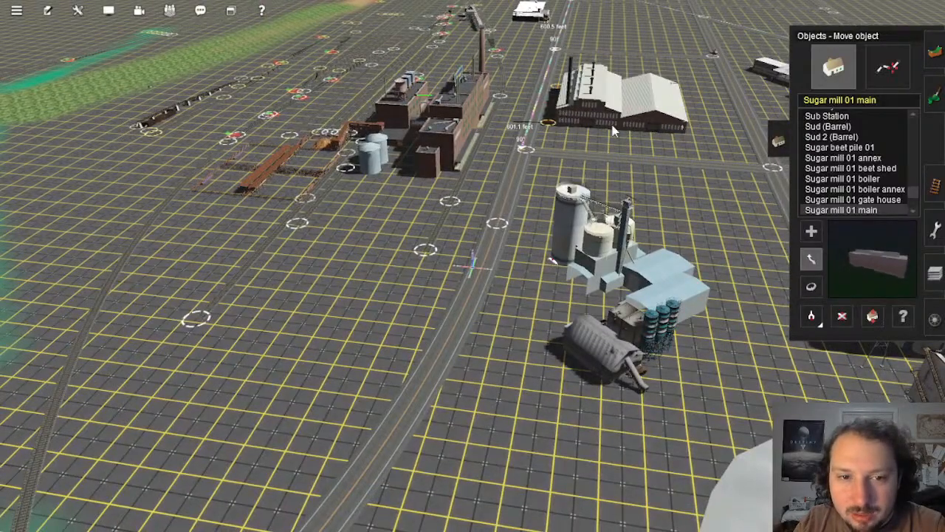
pyautogui.moveTo(612, 132); pyautogui.dragTo(399, 275)
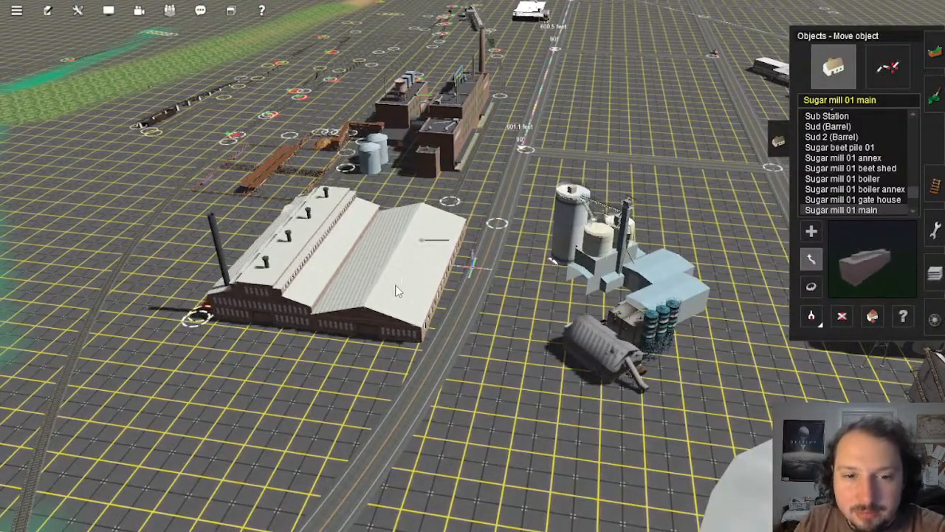
# Step: Move the blue-roofed silo plant to the industry cluster near the highway bend and shift the round white pile up to the dark silos there
pyautogui.moveTo(379, 280); pyautogui.dragTo(472, 271, button='right')
pyautogui.scroll(4, 462, 274)
pyautogui.scroll(-4, 455, 264)
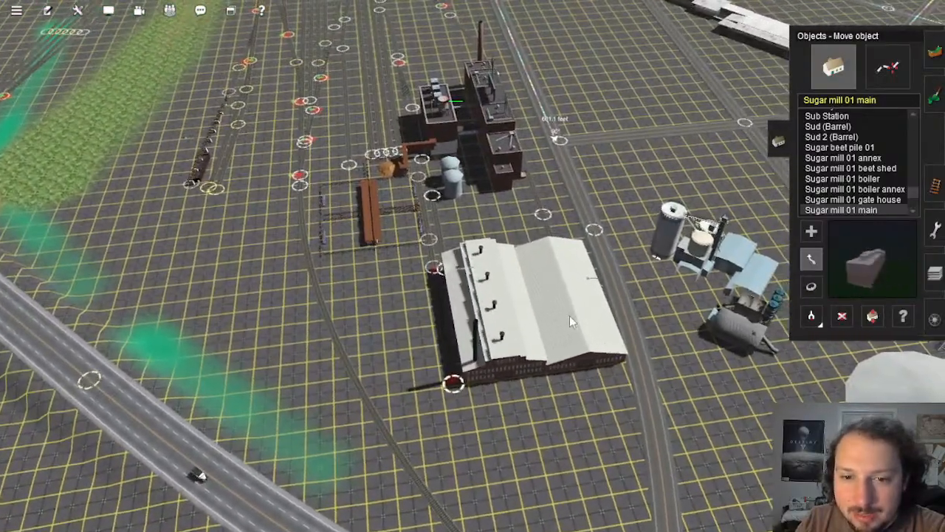
pyautogui.moveTo(569, 316); pyautogui.dragTo(588, 120, button='right')
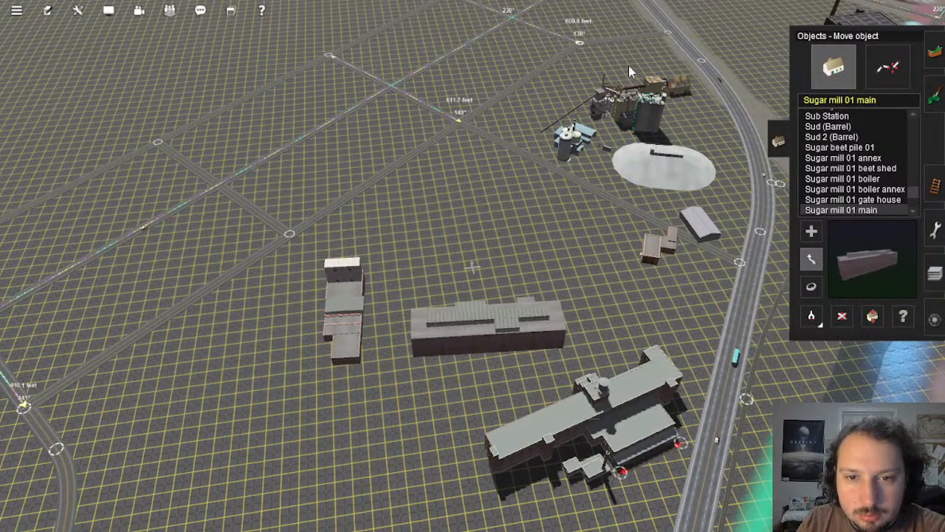
pyautogui.moveTo(659, 174); pyautogui.dragTo(656, 140)
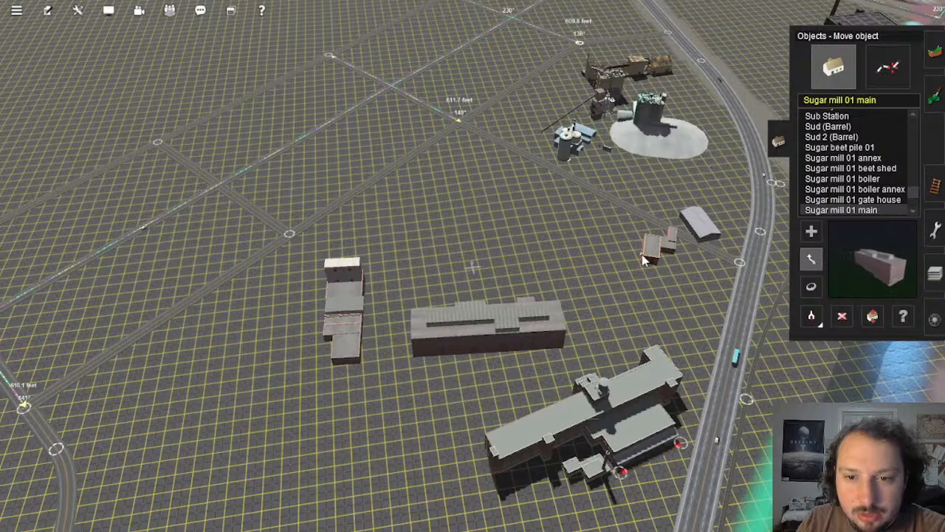
# Step: Examine the open ground between the yard tracks and the street, around the small dark building and the curved spur
pyautogui.moveTo(586, 348); pyautogui.dragTo(627, 127, button='right')
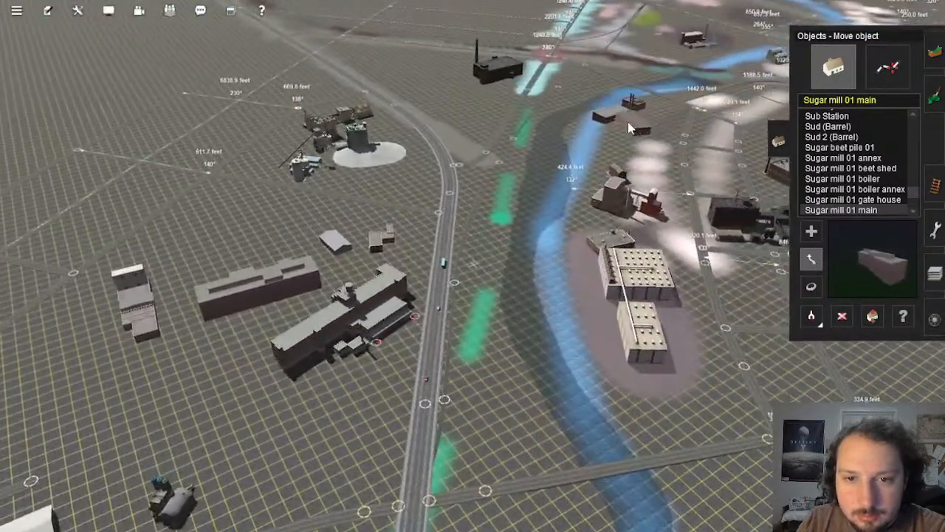
pyautogui.moveTo(346, 353); pyautogui.dragTo(322, 136, button='right')
pyautogui.scroll(2, 397, 183)
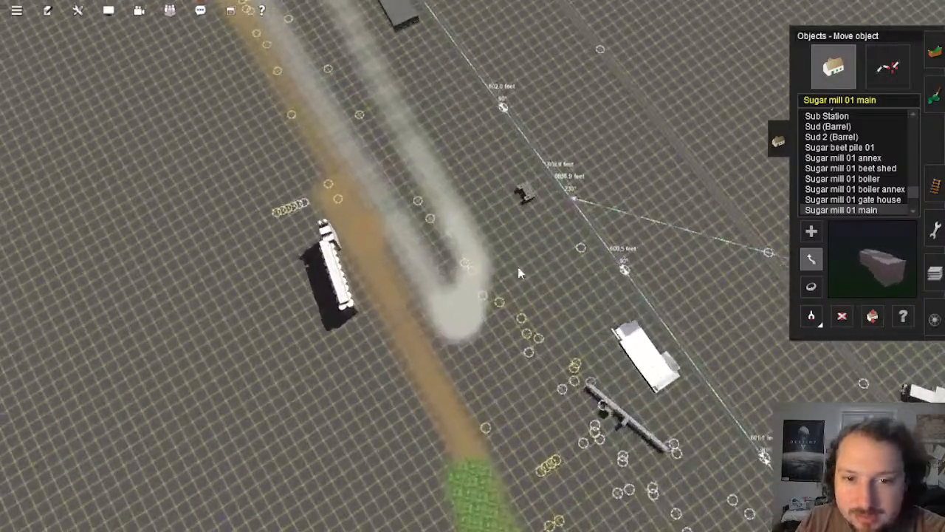
pyautogui.scroll(3, 493, 262)
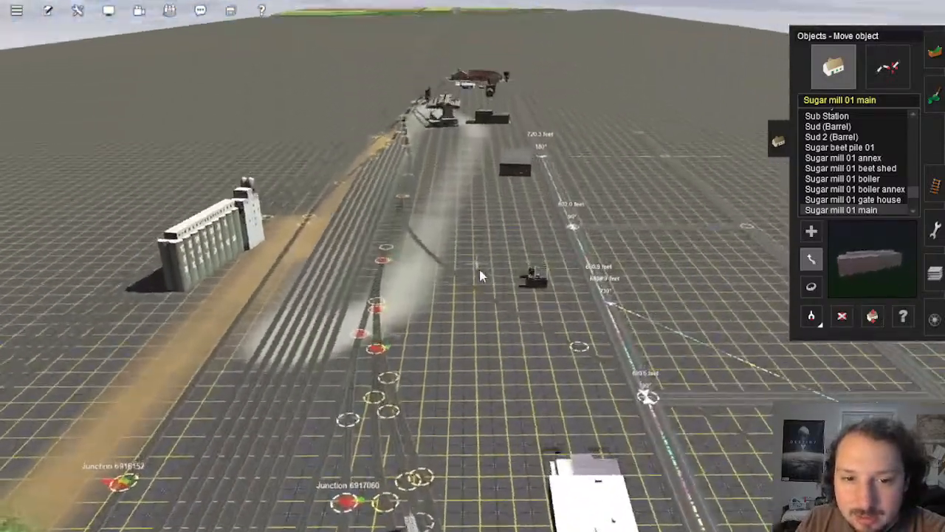
pyautogui.scroll(-5, 476, 273)
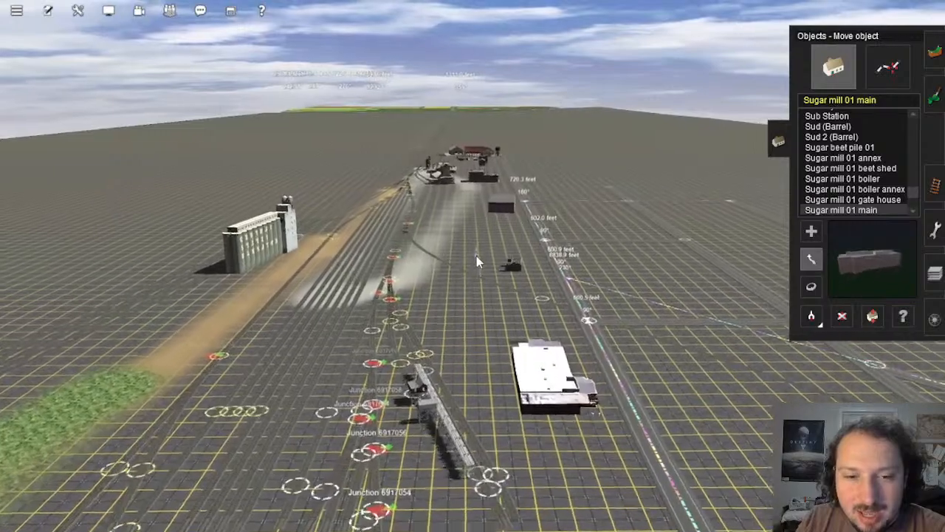
pyautogui.scroll(3, 473, 256)
pyautogui.scroll(-3, 471, 268)
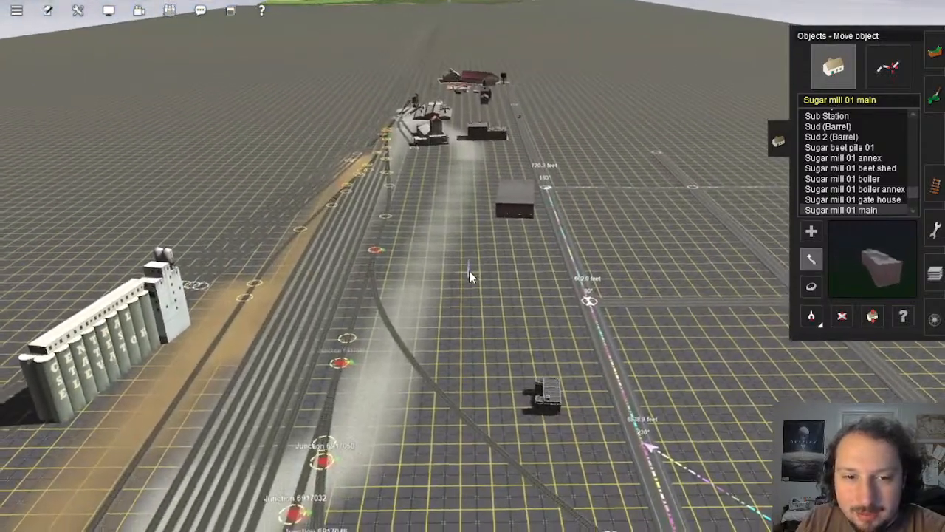
pyautogui.press('Down')
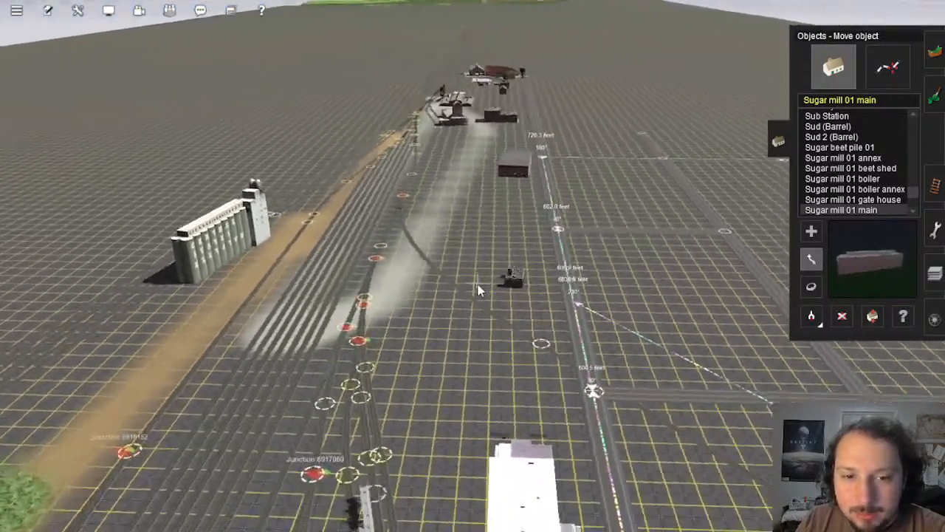
pyautogui.press('Right')
pyautogui.press('Right')
pyautogui.press('Down')
pyautogui.scroll(3, 496, 266)
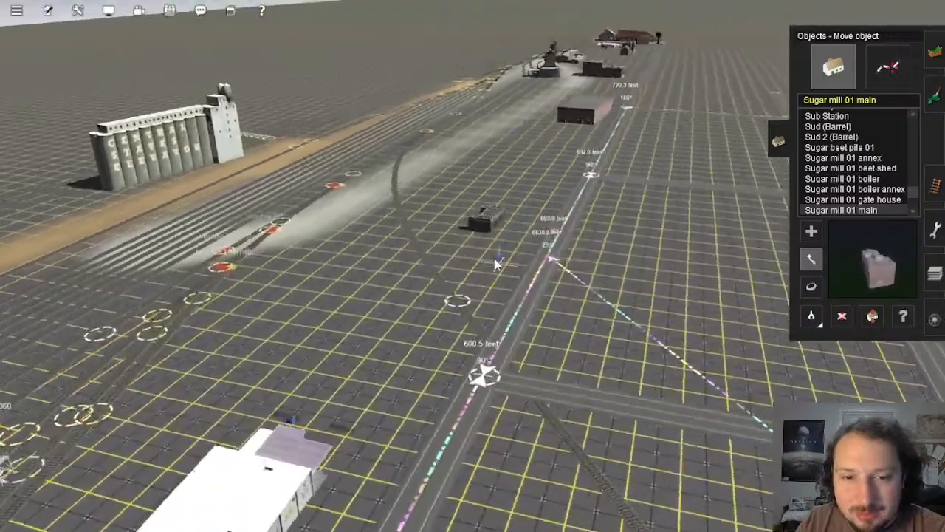
pyautogui.press('Right')
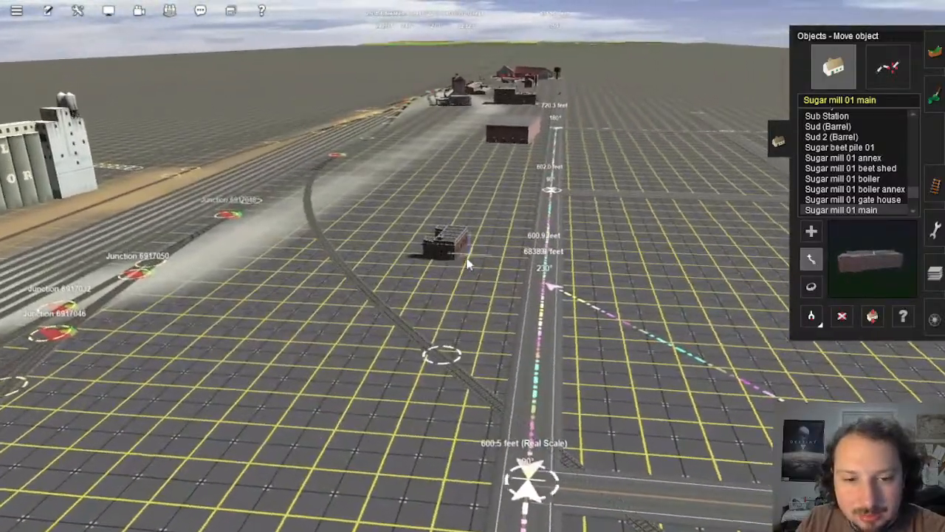
pyautogui.press('Right')
pyautogui.moveTo(467, 258); pyautogui.dragTo(466, 295, button='right')
pyautogui.press('Left')
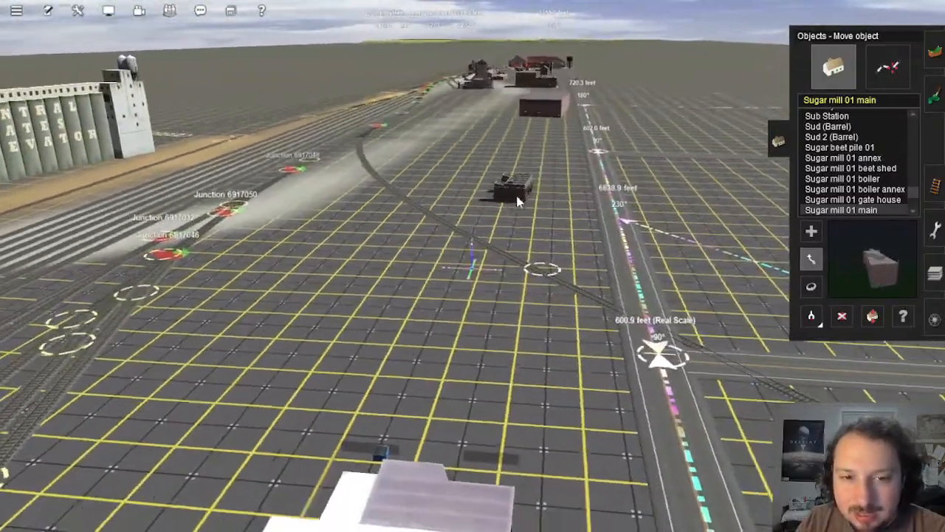
pyautogui.scroll(-3, 496, 220)
pyautogui.press('Right')
pyautogui.press('Up')
pyautogui.moveTo(434, 251); pyautogui.dragTo(469, 247, button='right')
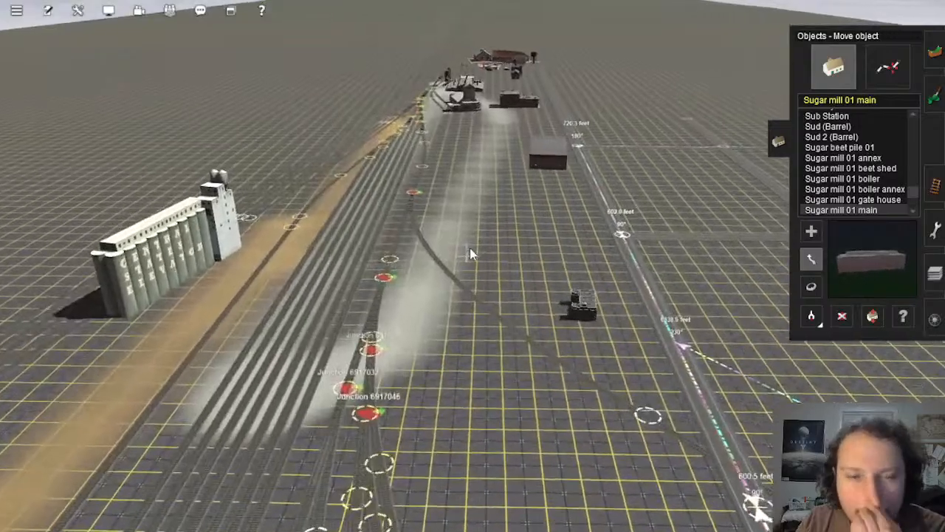
pyautogui.scroll(-5, 475, 222)
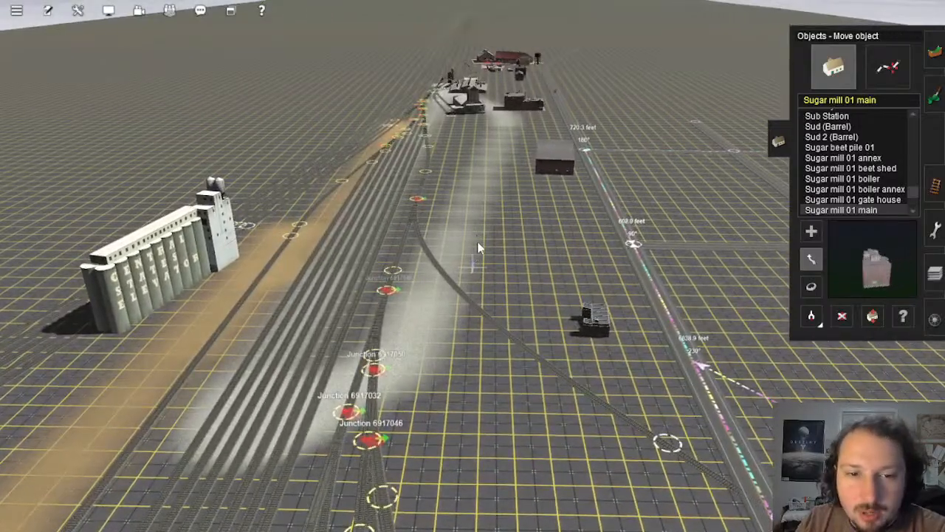
# Step: Survey the industries along the full length of the yard and street, from the meat plant to the far end and back
pyautogui.scroll(-10, 485, 294)
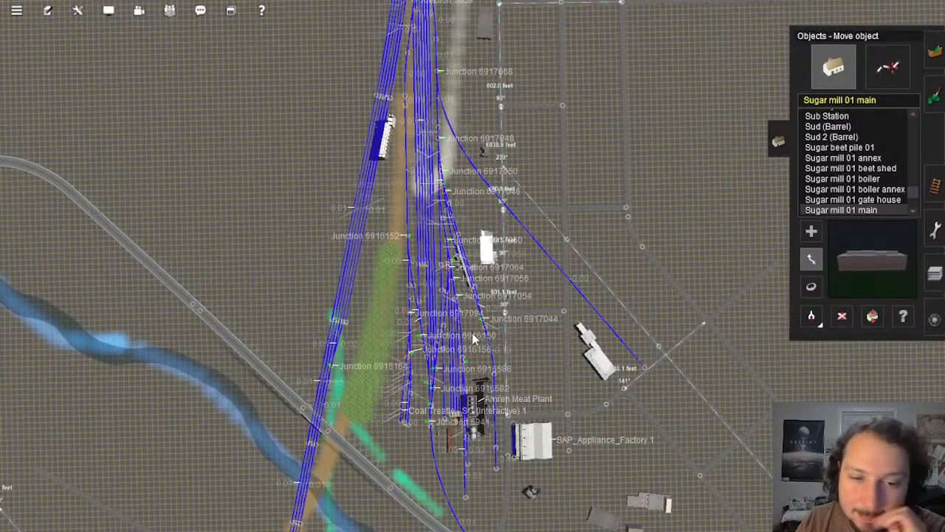
pyautogui.scroll(10, 471, 339)
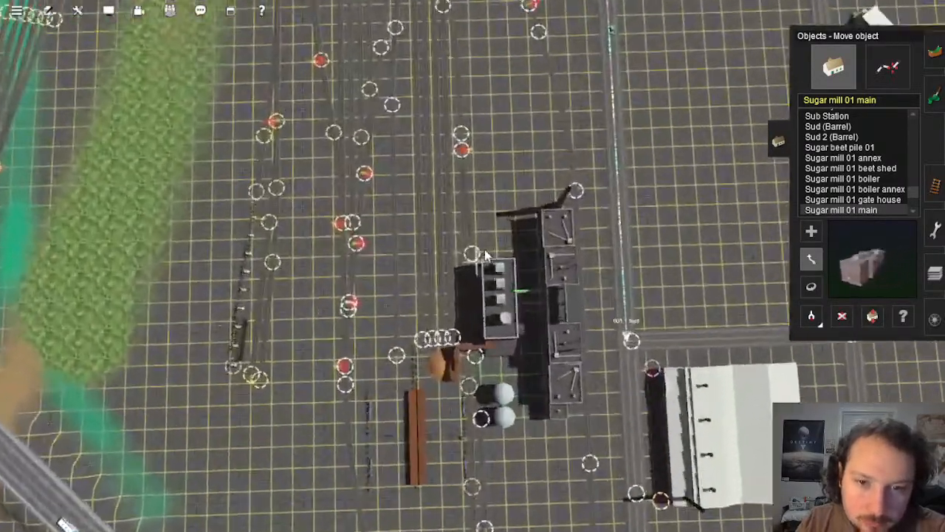
pyautogui.moveTo(485, 249); pyautogui.dragTo(482, 165, button='right')
pyautogui.scroll(10, 482, 164)
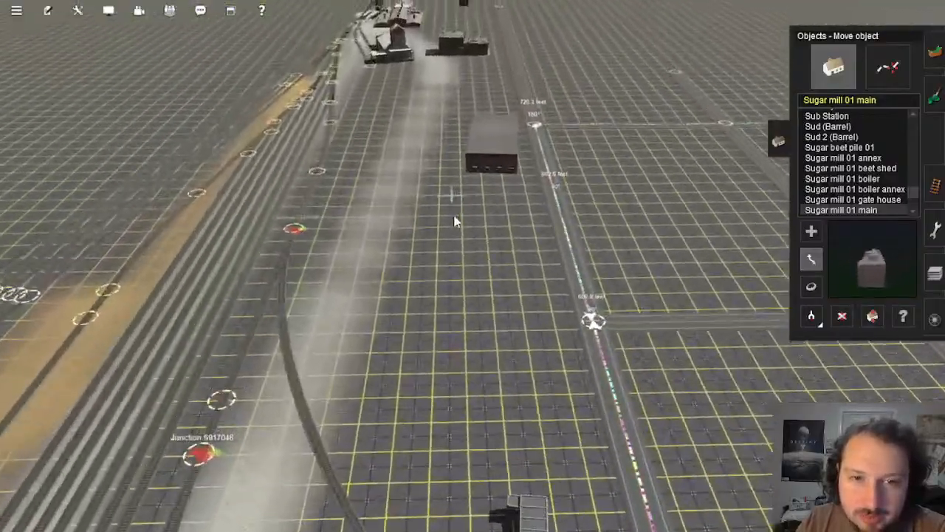
pyautogui.scroll(10, 469, 251)
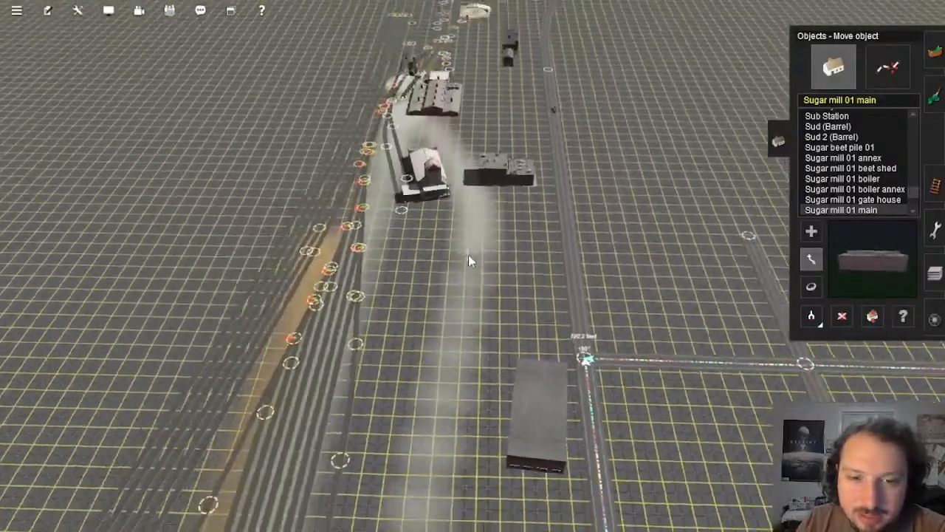
pyautogui.scroll(-5, 474, 272)
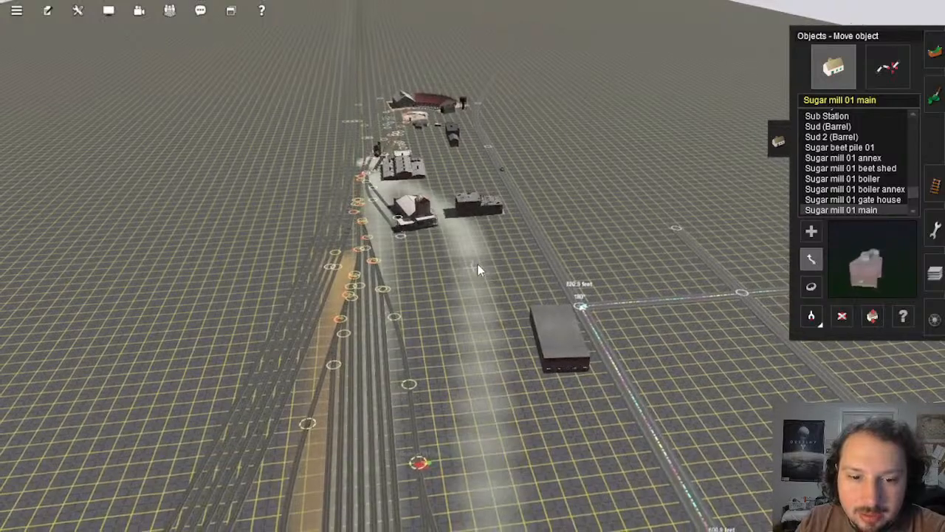
pyautogui.moveTo(478, 270); pyautogui.dragTo(472, 253, button='right')
pyautogui.scroll(3, 472, 244)
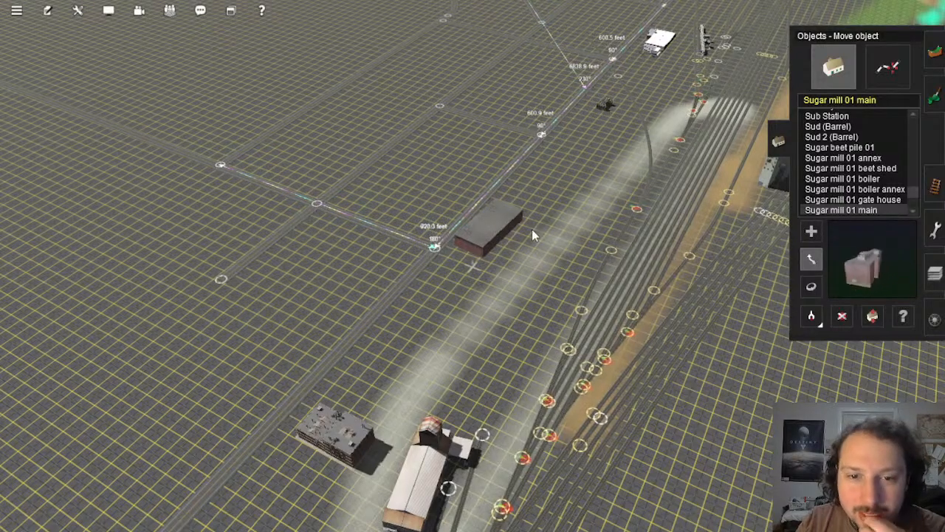
pyautogui.moveTo(521, 294); pyautogui.dragTo(472, 243, button='right')
pyautogui.press('Up')
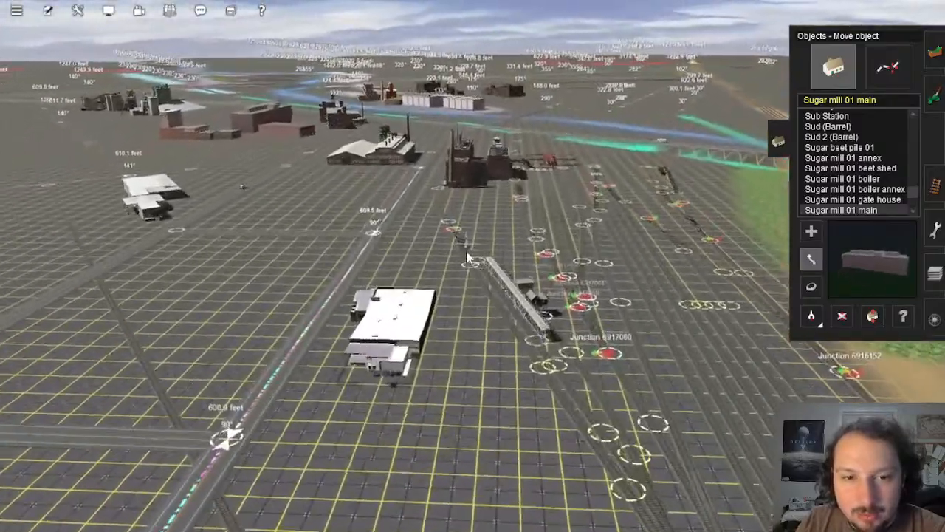
pyautogui.press('Up')
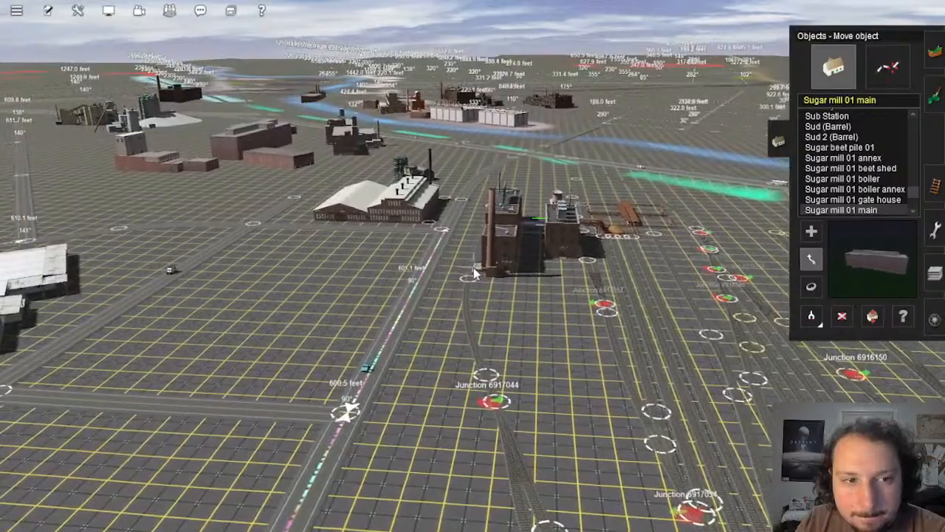
pyautogui.scroll(-5, 492, 299)
pyautogui.moveTo(512, 337); pyautogui.dragTo(479, 313, button='right')
pyautogui.press('Down')
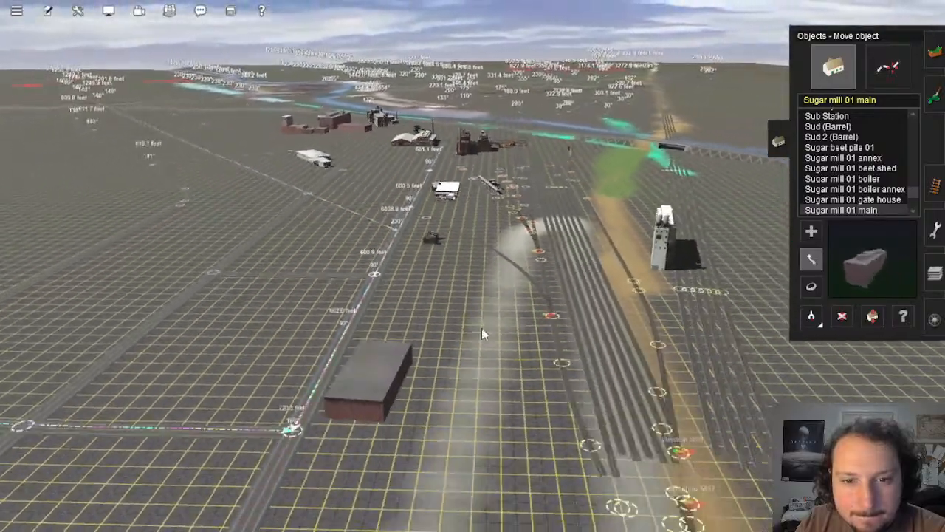
pyautogui.press('Up')
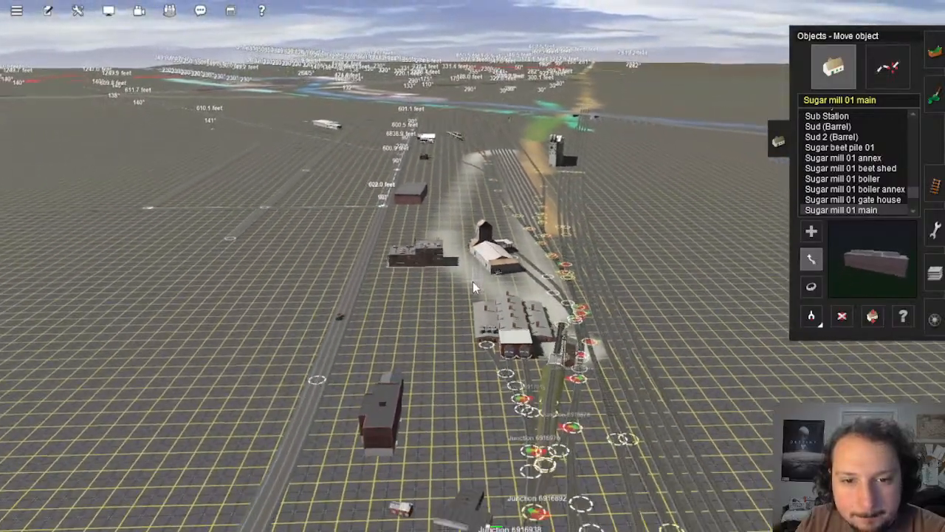
pyautogui.press('Up')
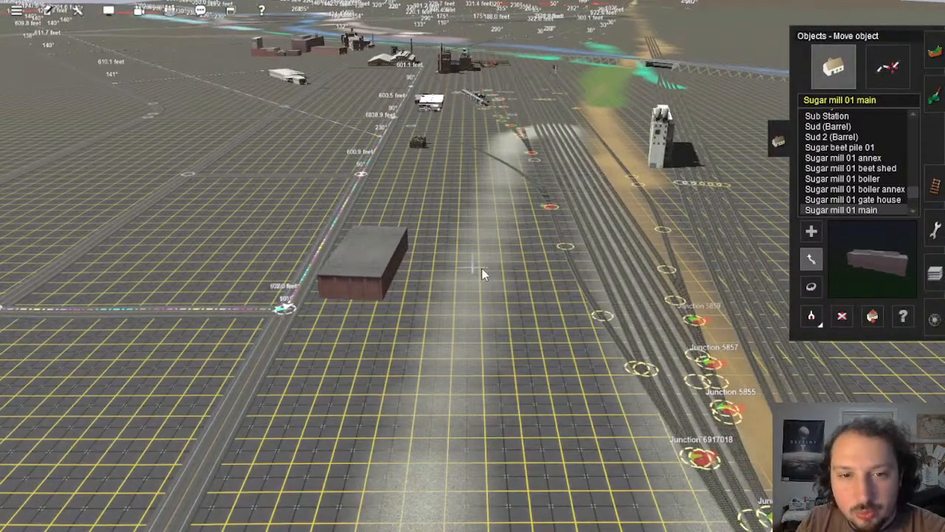
pyautogui.press('Up')
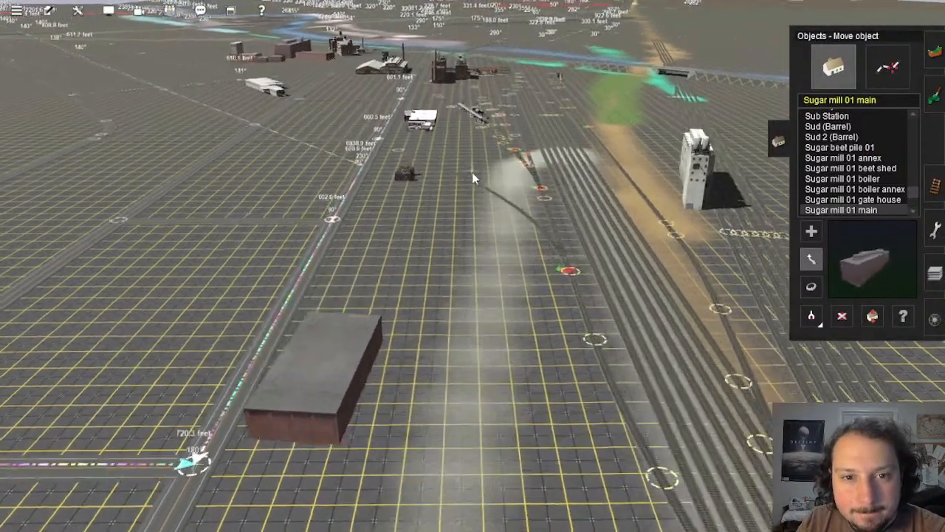
pyautogui.press('Up')
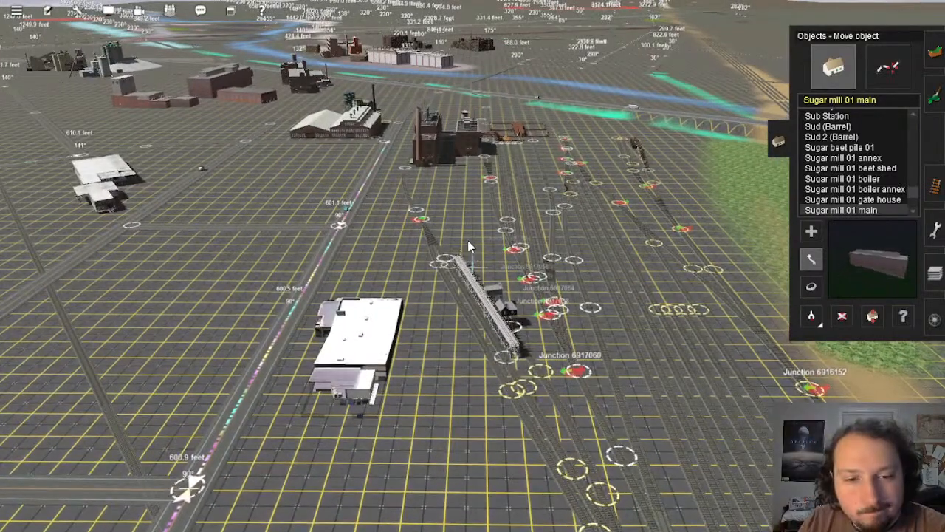
pyautogui.scroll(-3, 469, 281)
pyautogui.press('Left')
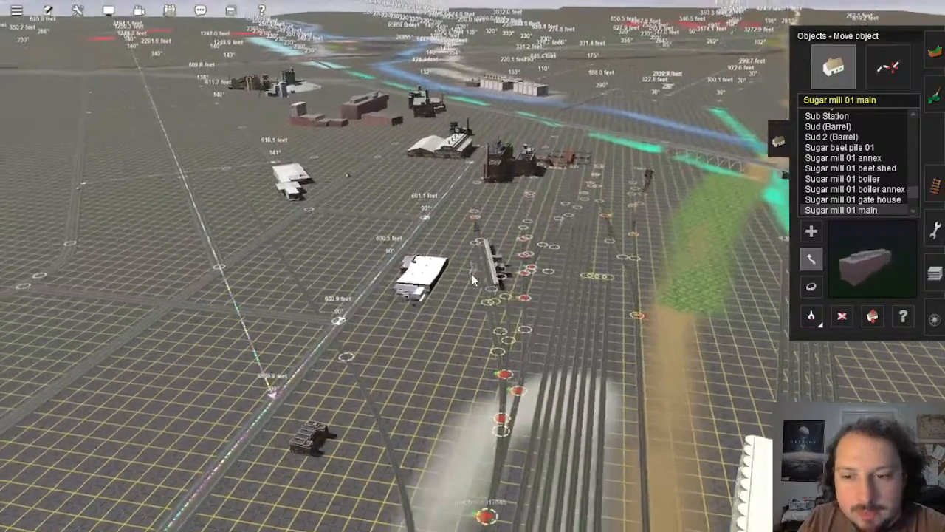
pyautogui.scroll(-2, 471, 273)
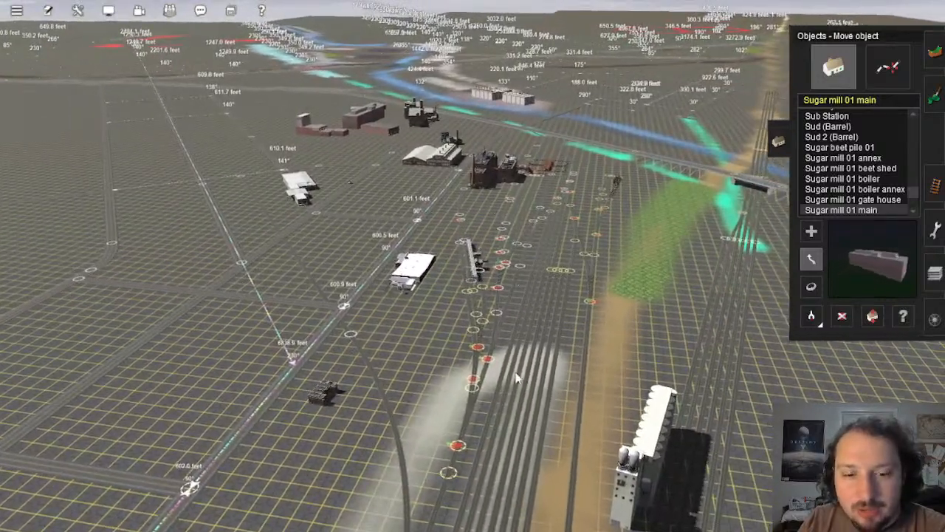